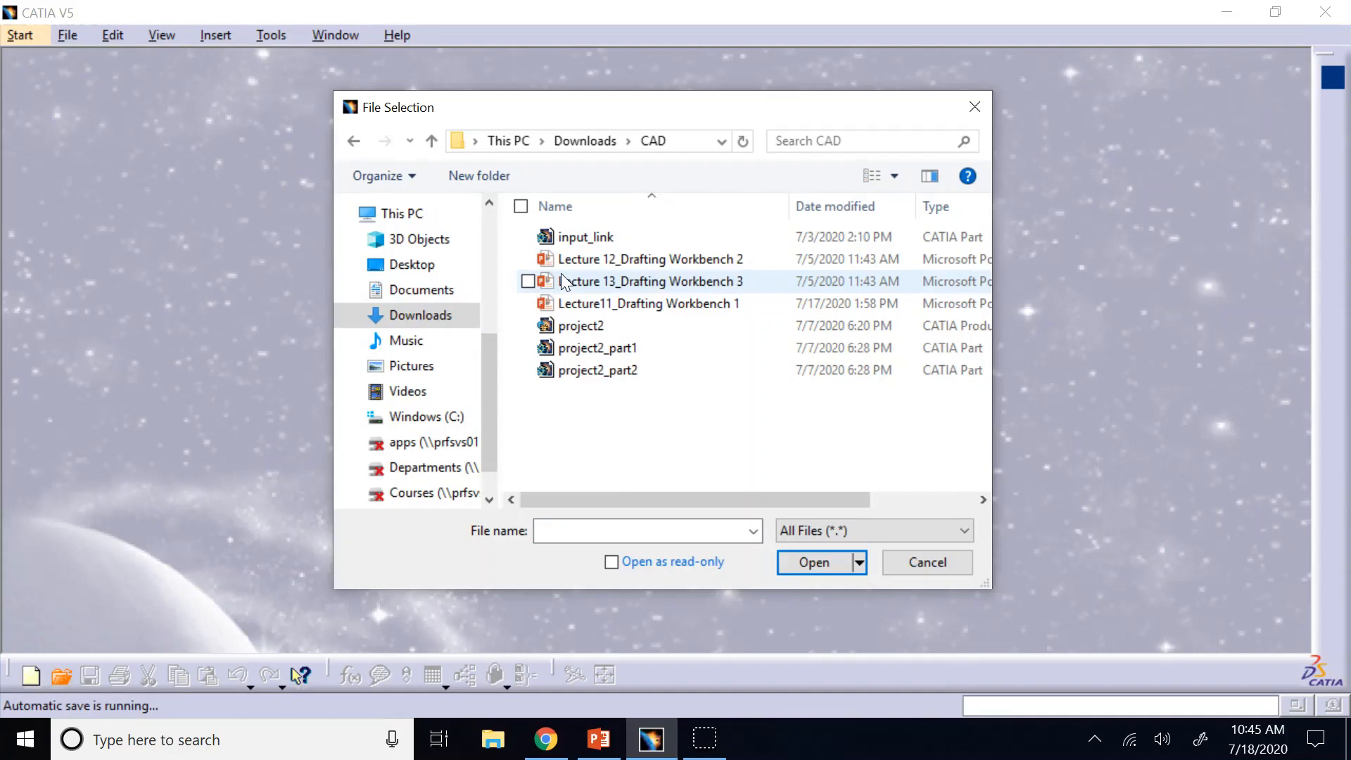
Step: Open the input_link part file and show the link zoomed out in isometric view
click(581, 247)
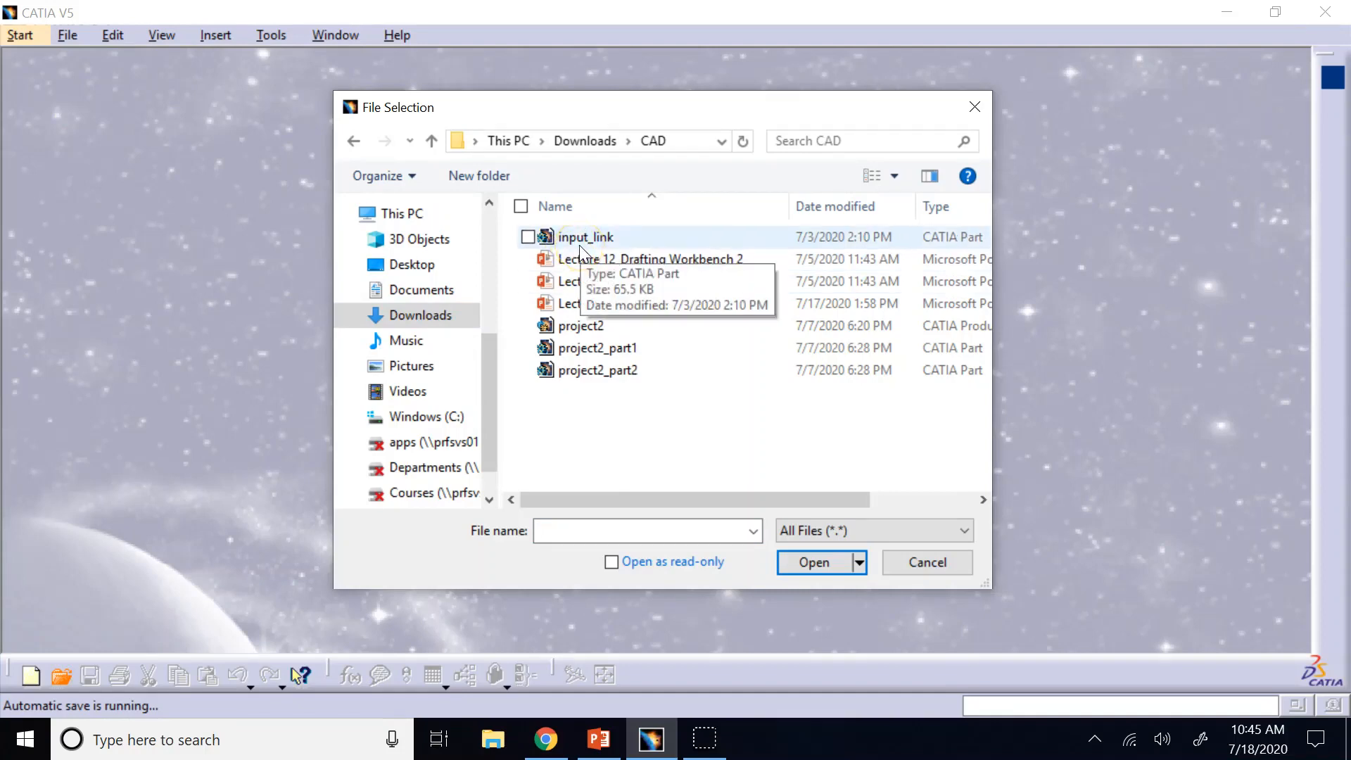
click(580, 248)
click(806, 563)
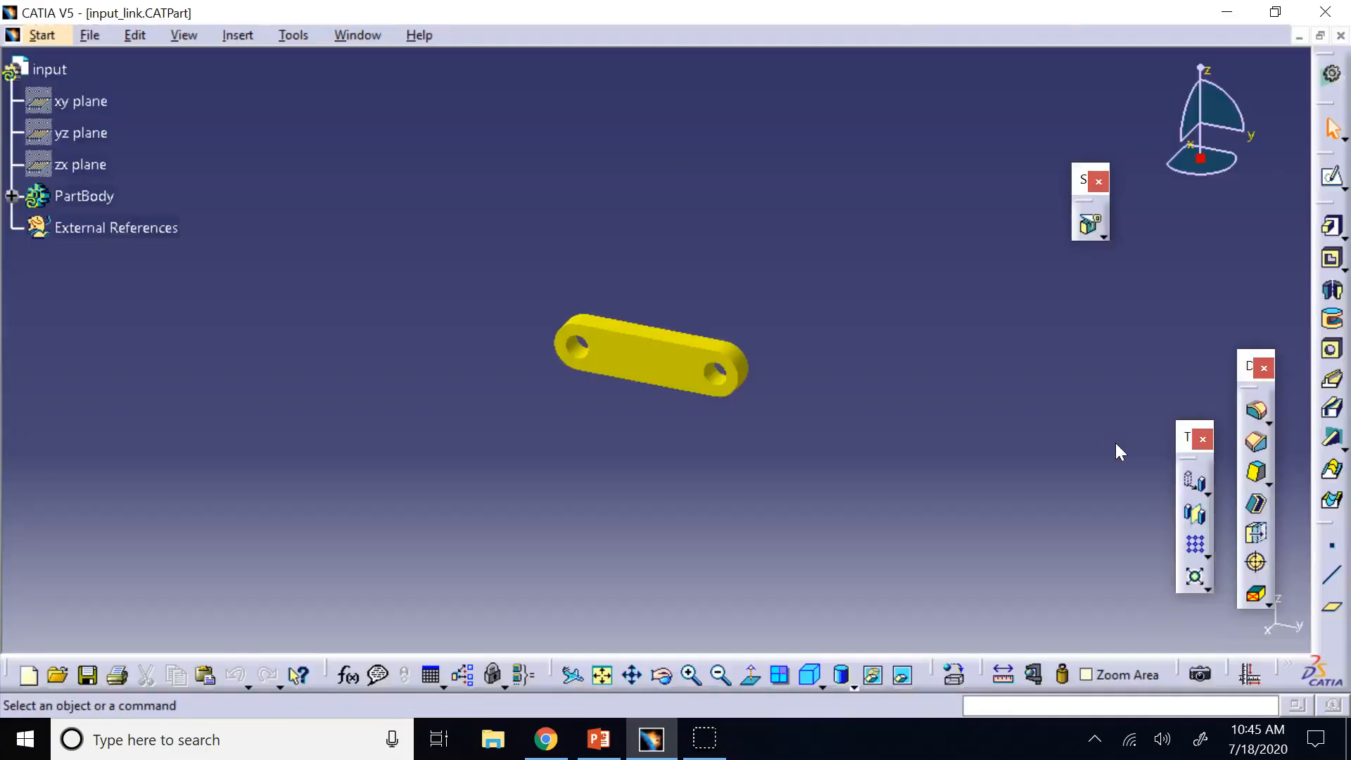
click(809, 675)
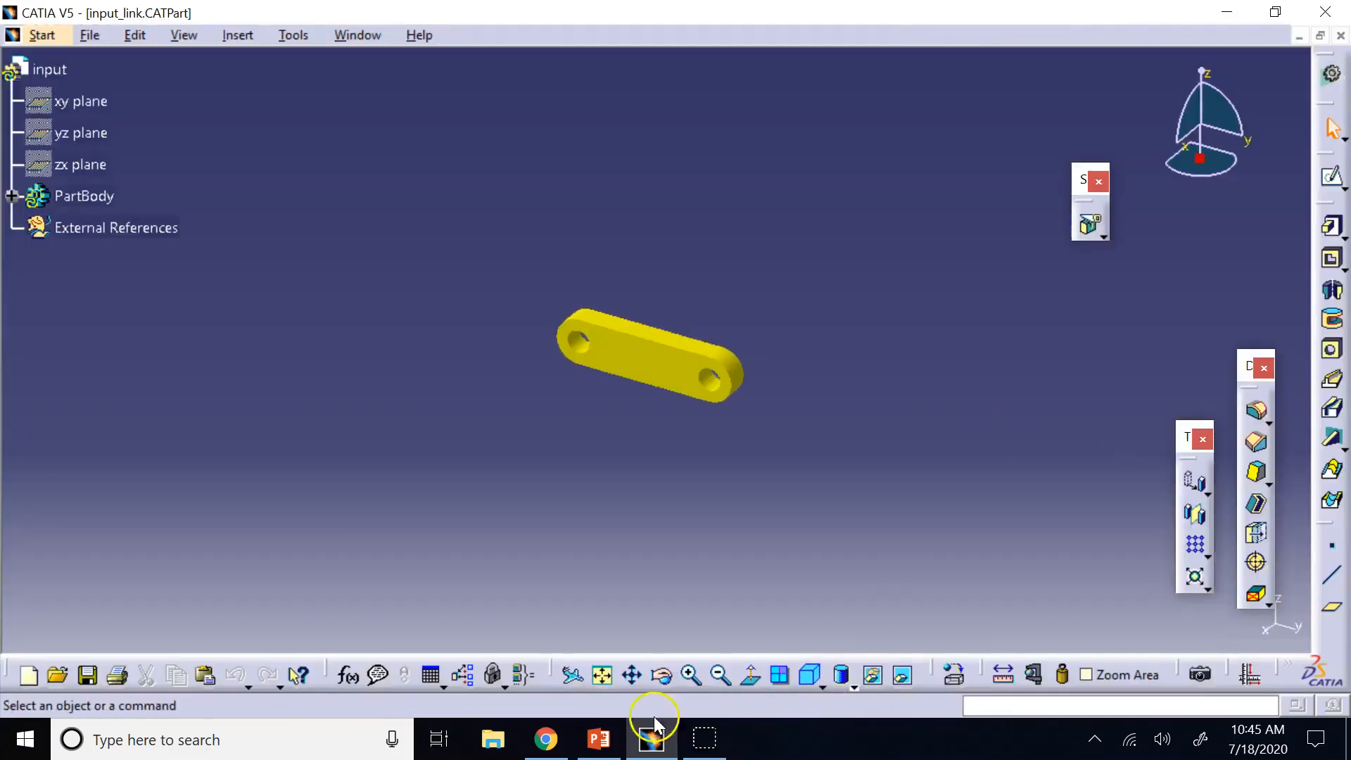
click(601, 675)
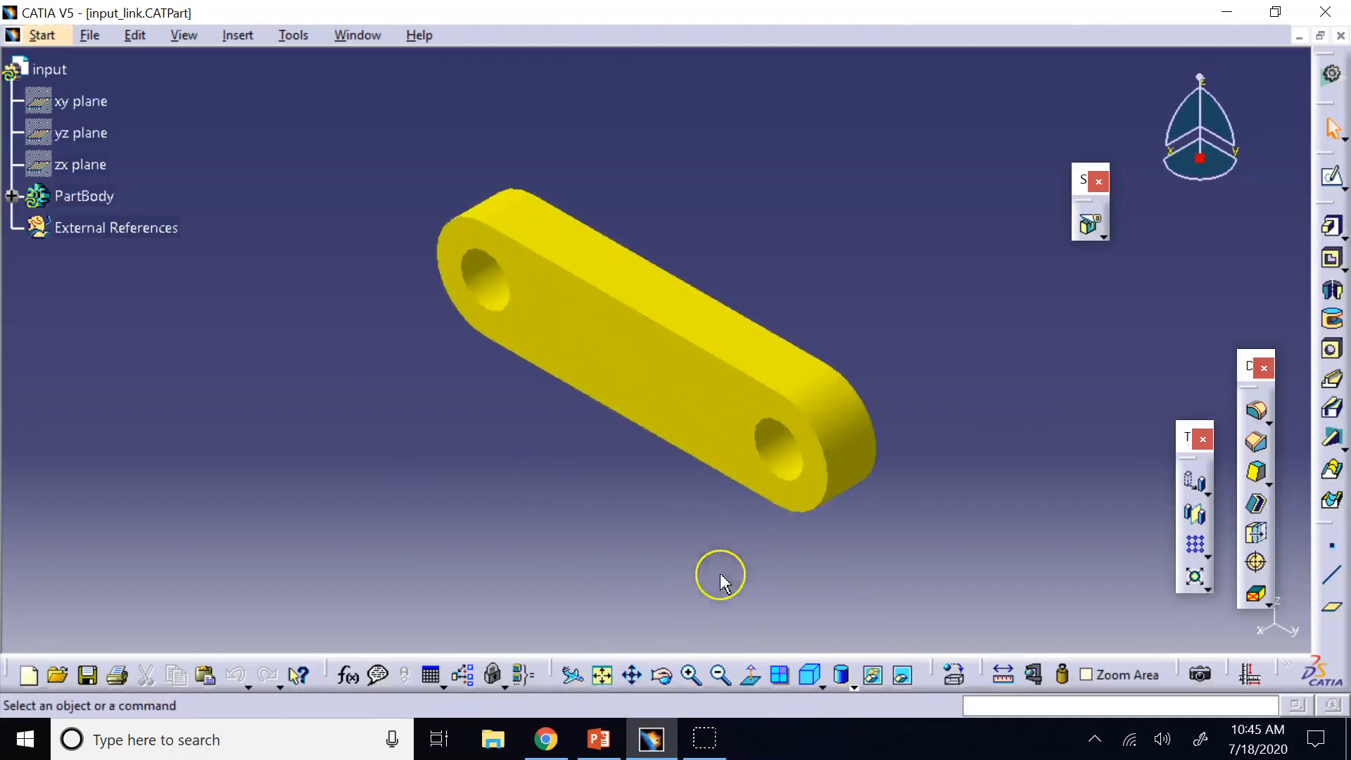
click(719, 677)
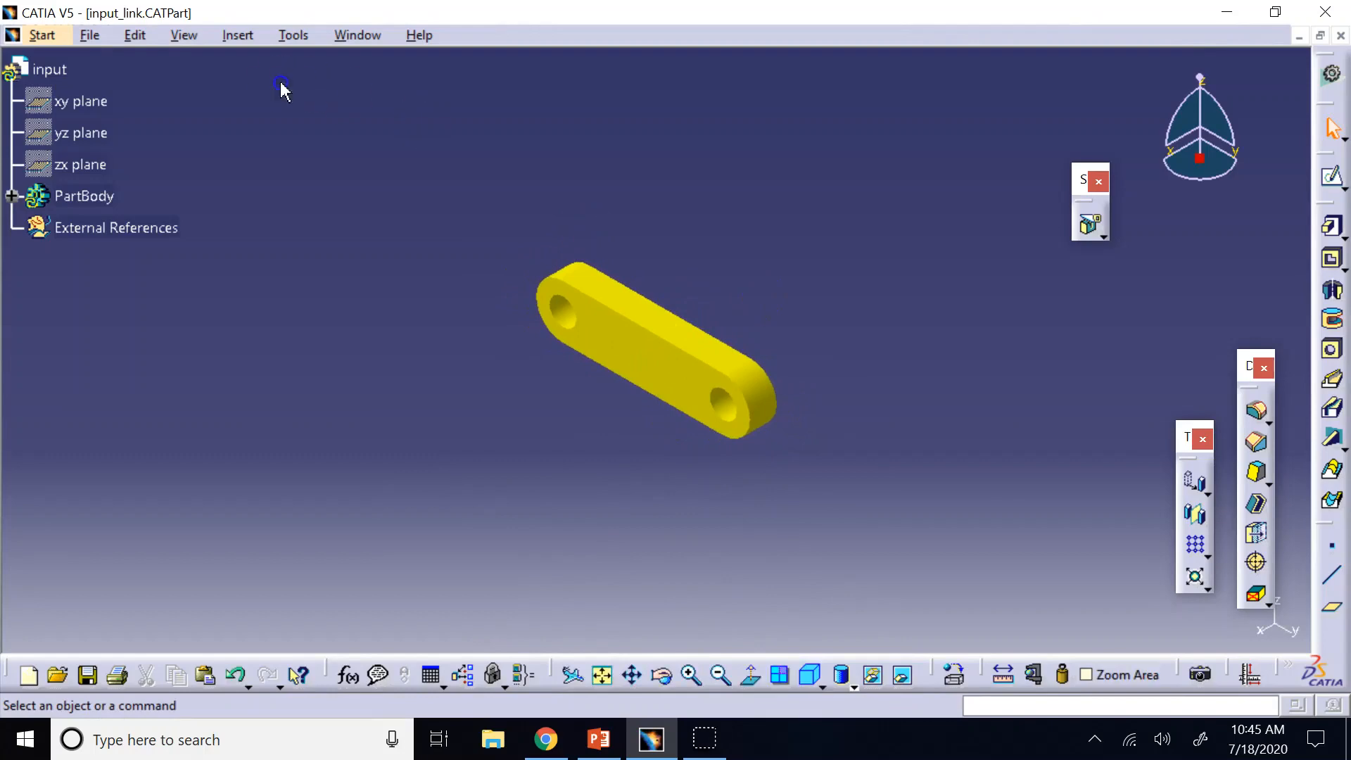
click(62, 36)
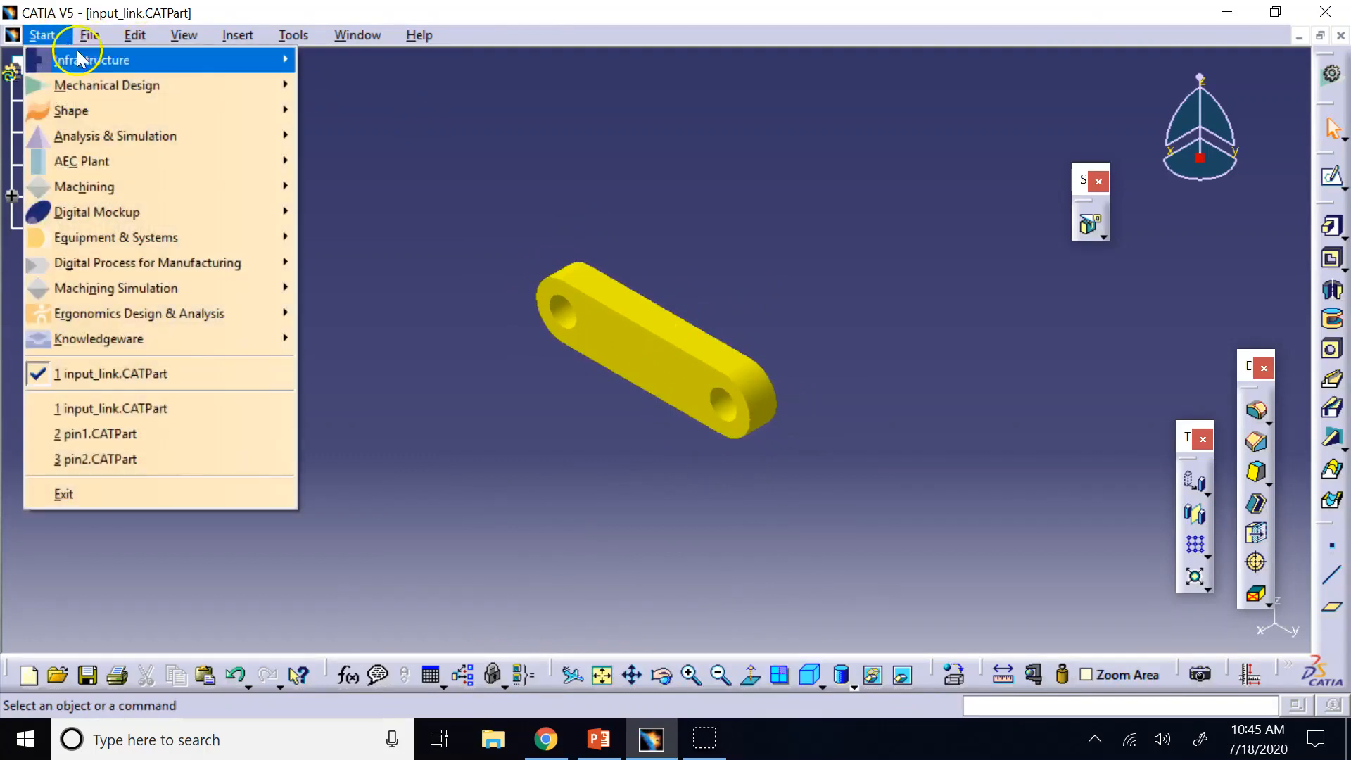
mouse_move(90, 35)
click(114, 59)
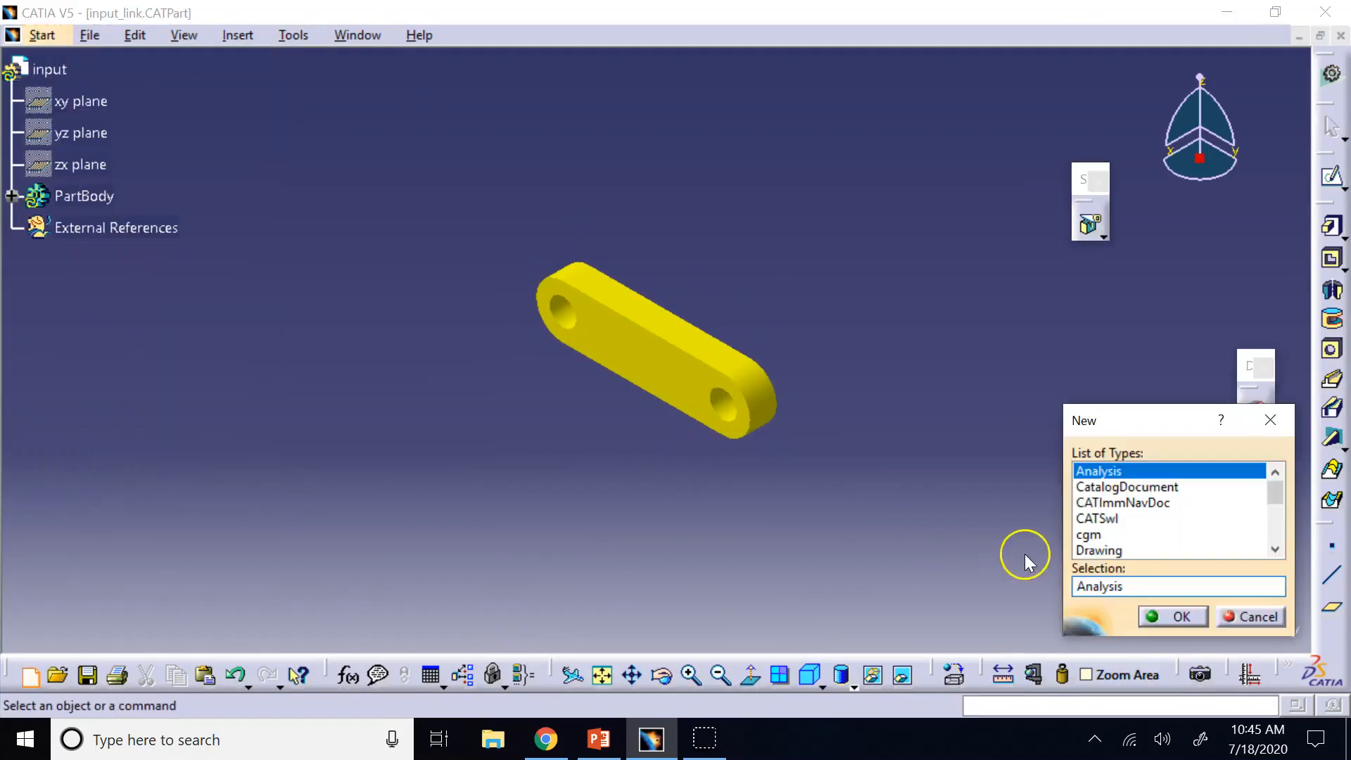
click(1105, 550)
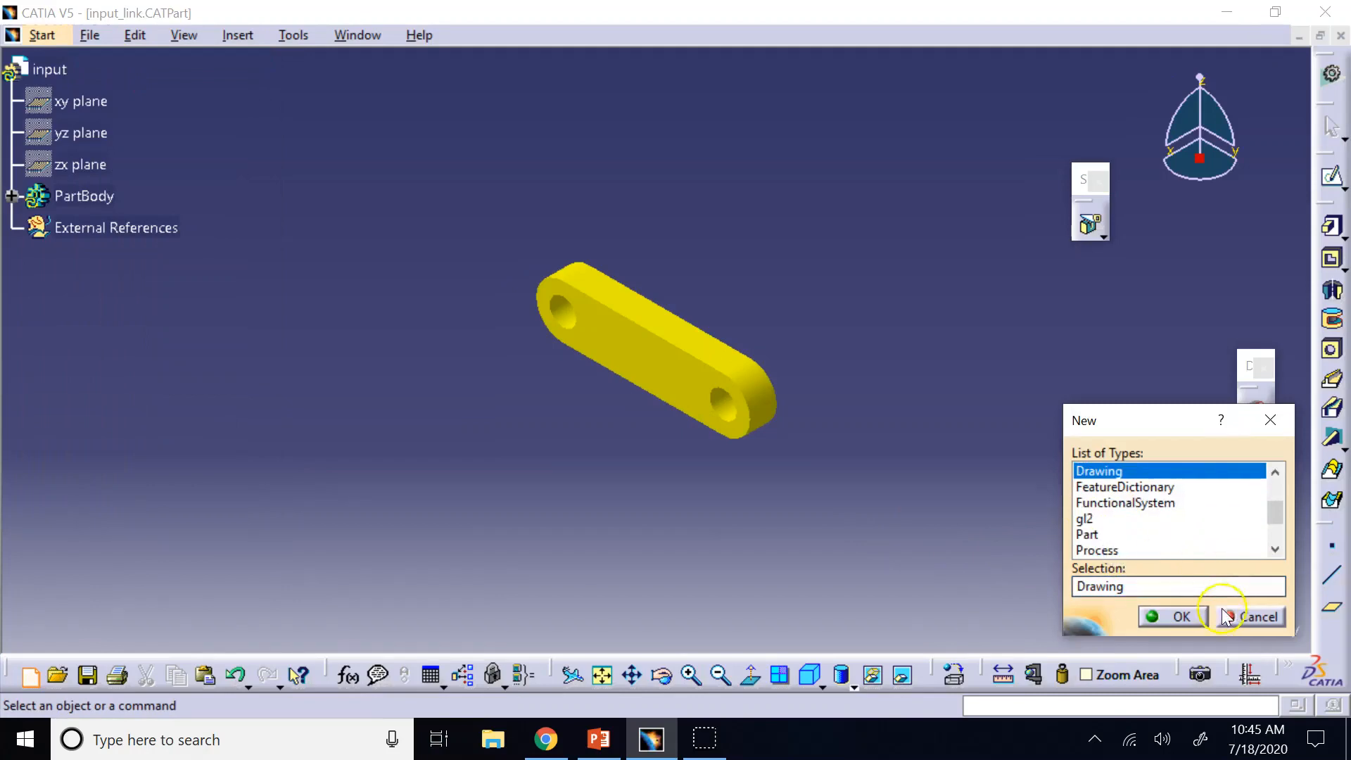
click(1244, 616)
Step: Start a new drawing in the Drafting workbench and set its standard to ANSI
click(28, 35)
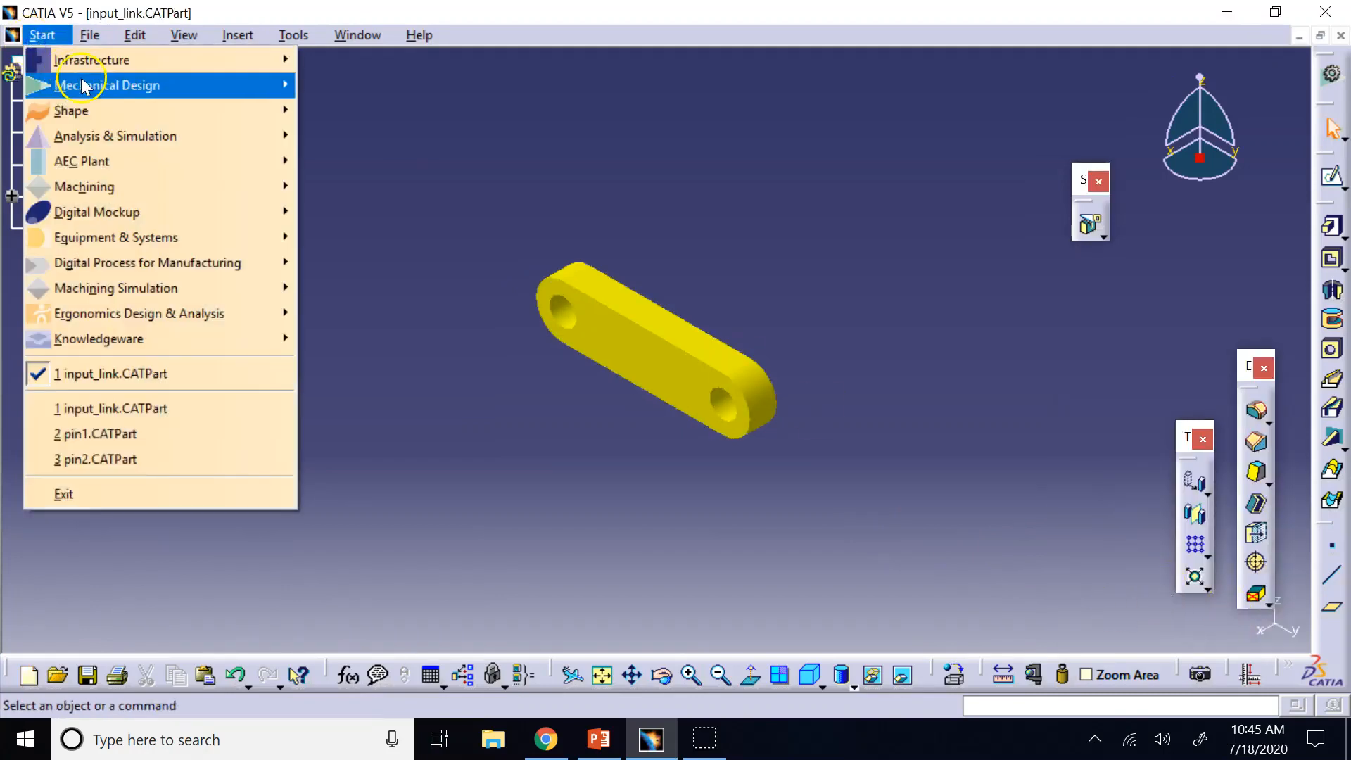
mouse_move(90, 84)
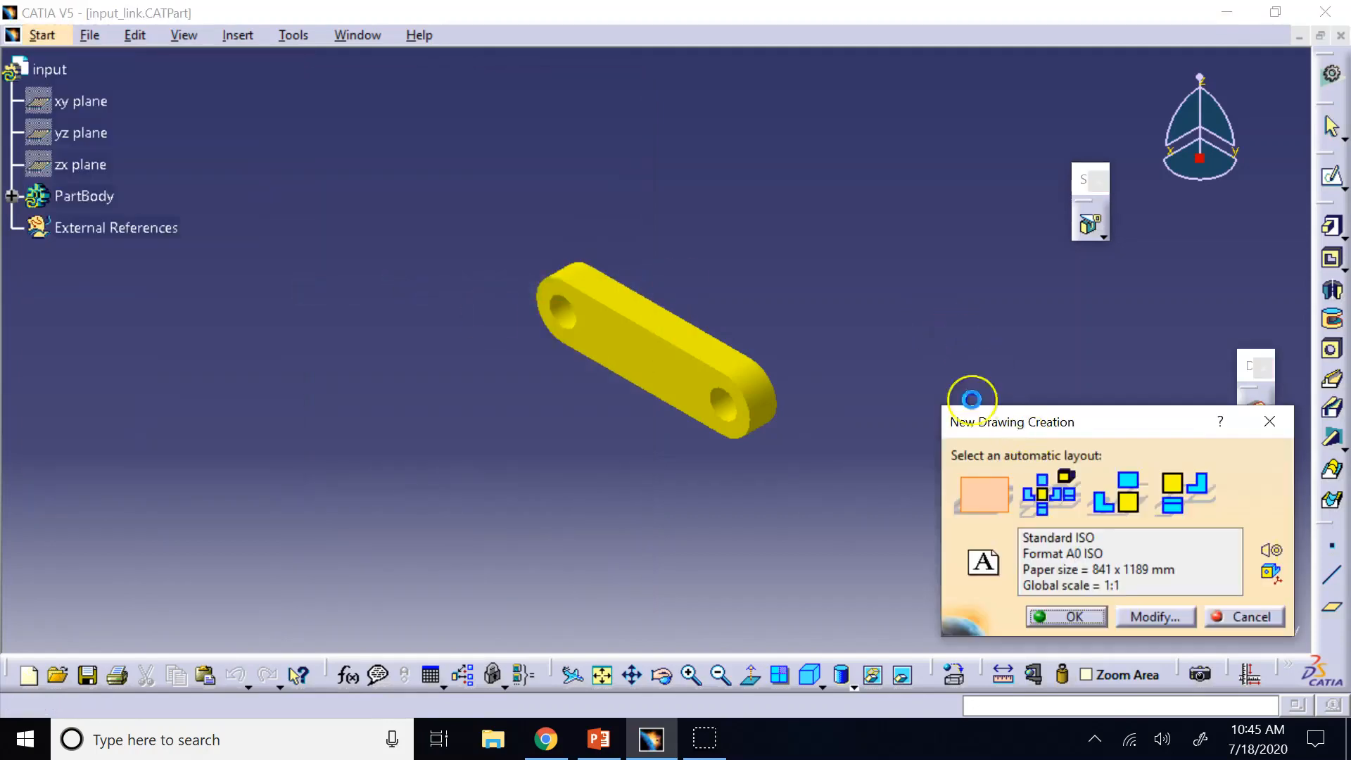
drag(1017, 425, 751, 149)
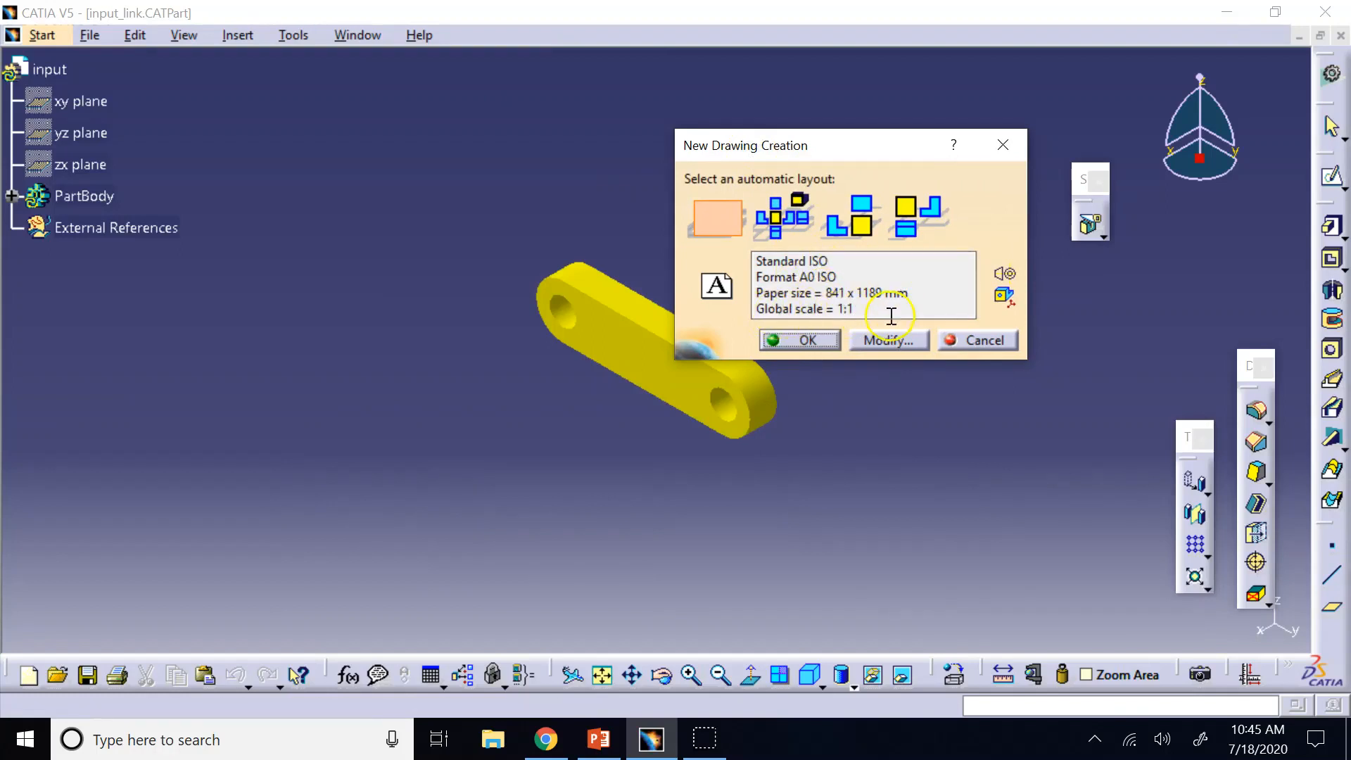
click(888, 340)
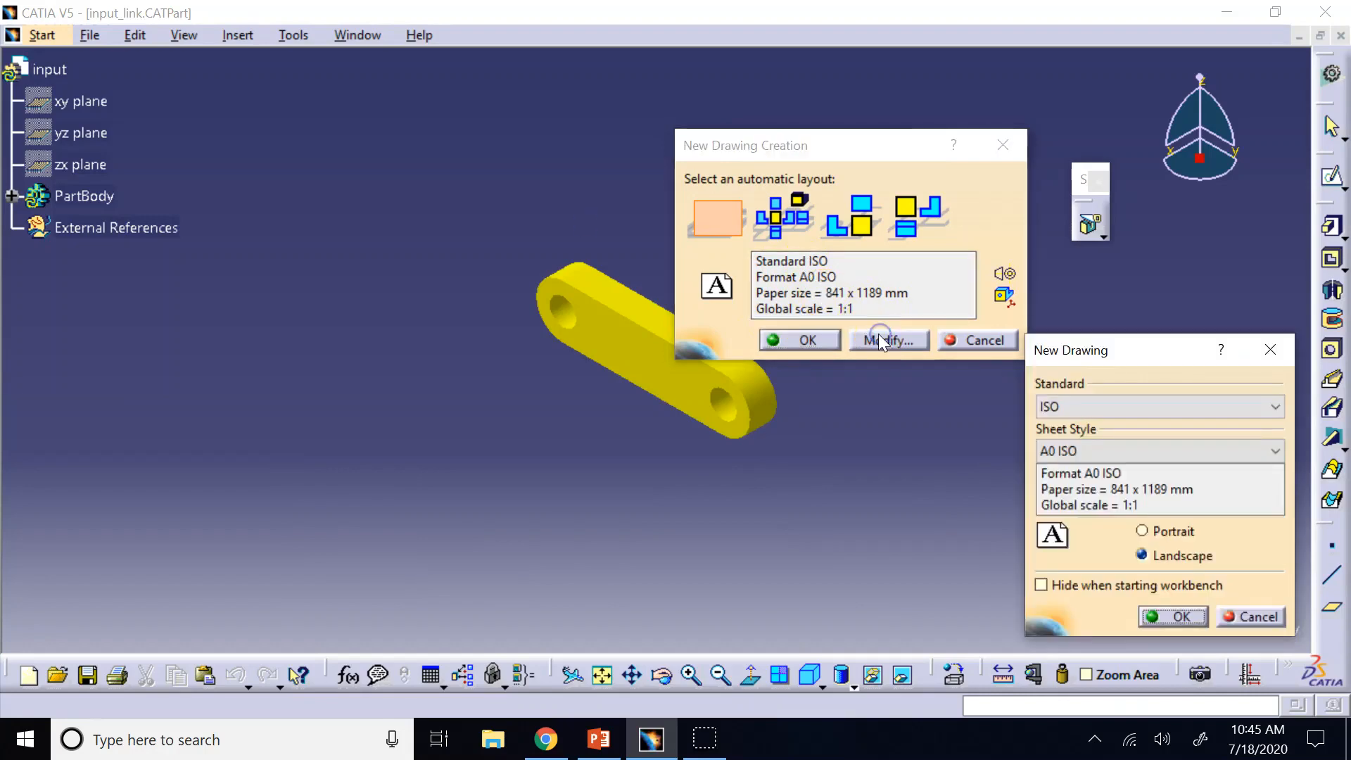
drag(1059, 341, 928, 189)
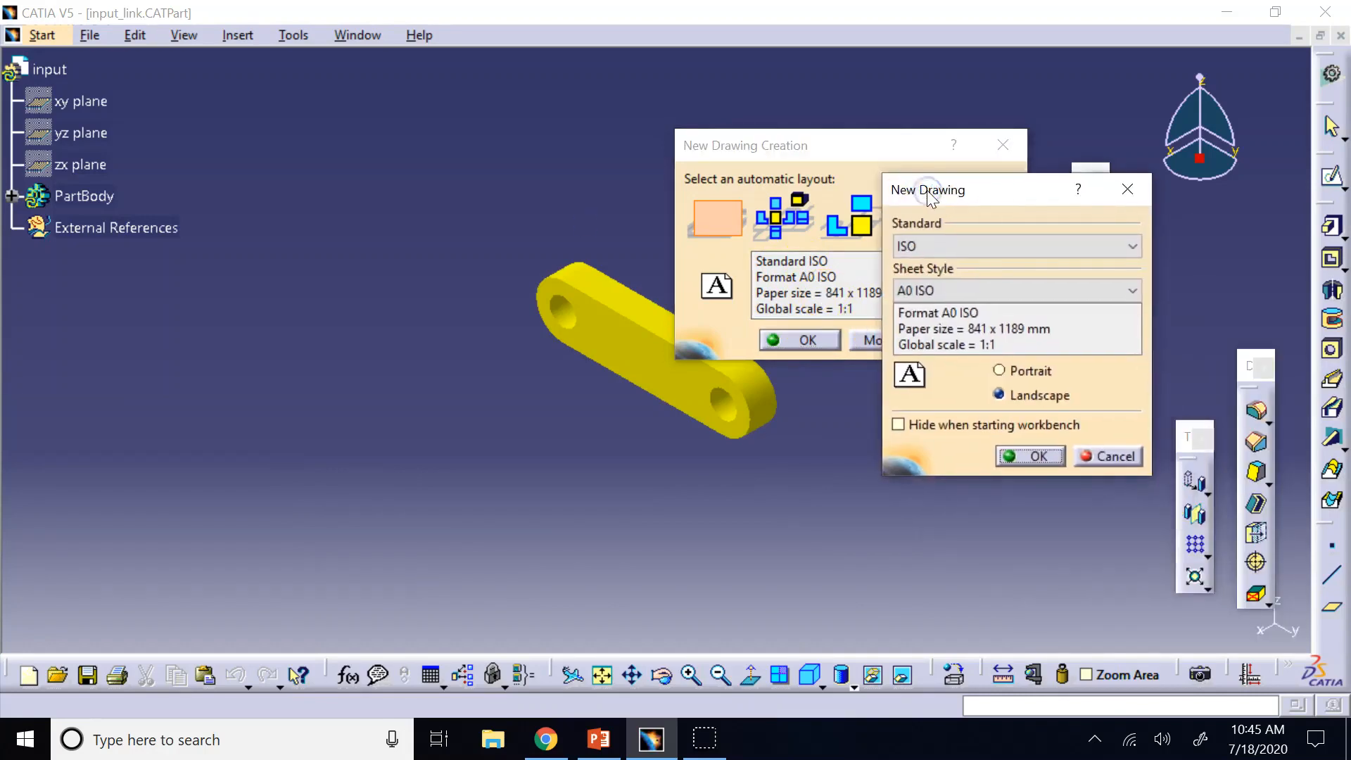
click(958, 246)
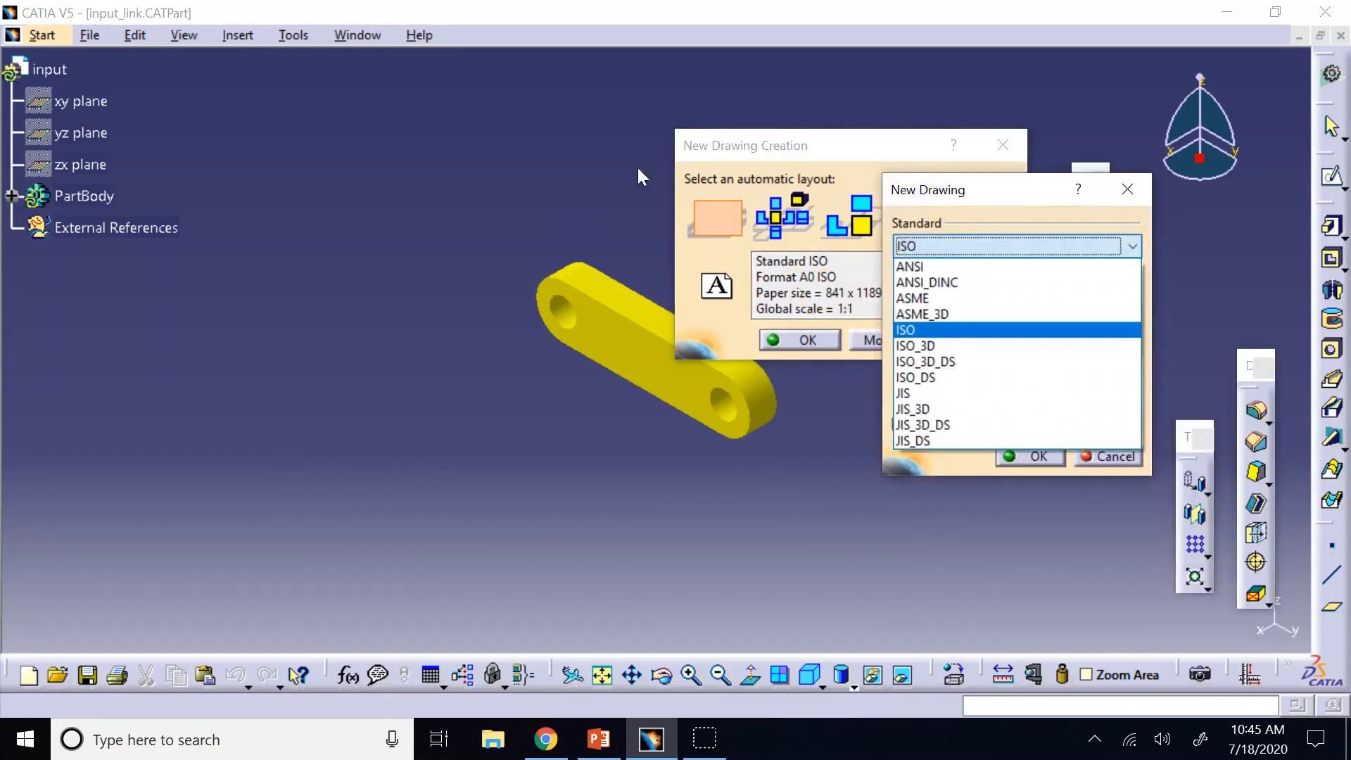
click(949, 262)
click(967, 291)
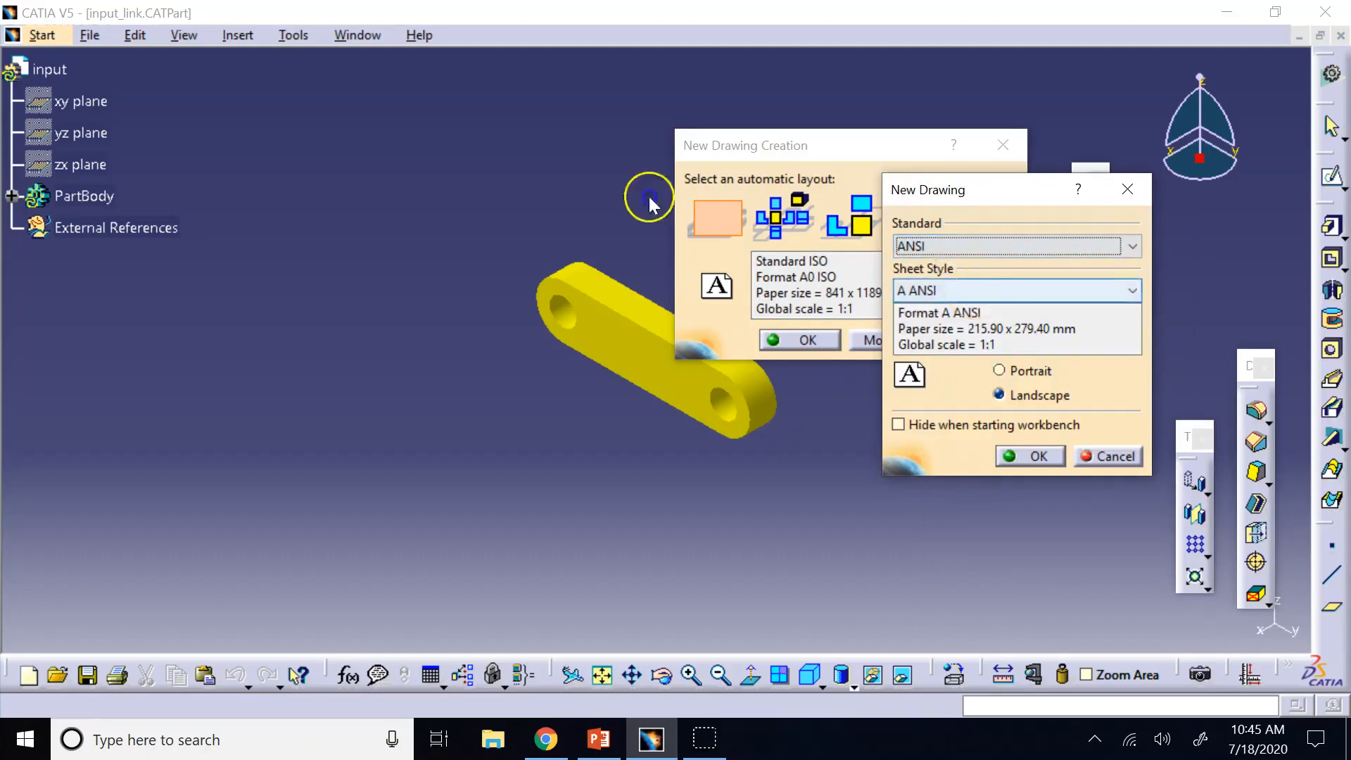
click(972, 293)
Step: Switch to PowerPoint to examine the sheet sizes on the ANSI Sheet Format slide, and return to CATIA
click(598, 739)
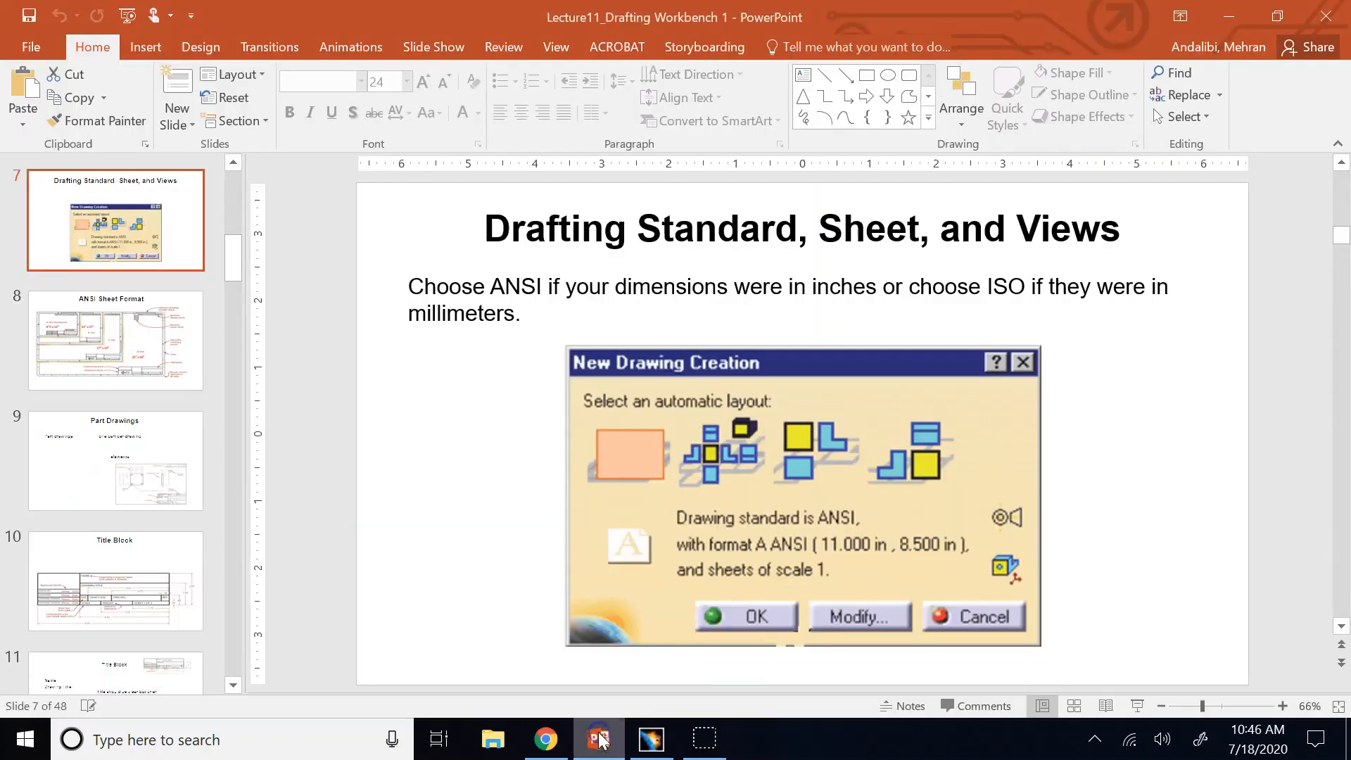
key(Down)
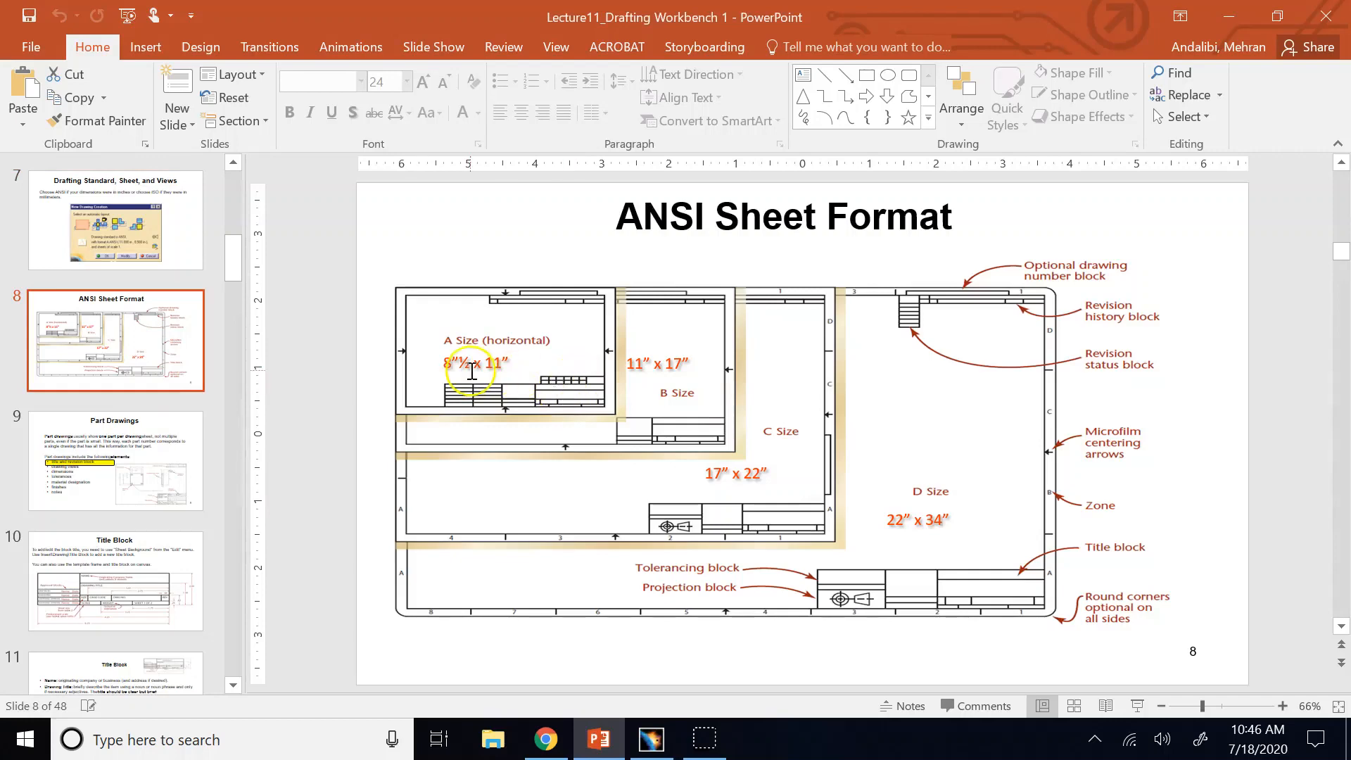
click(651, 739)
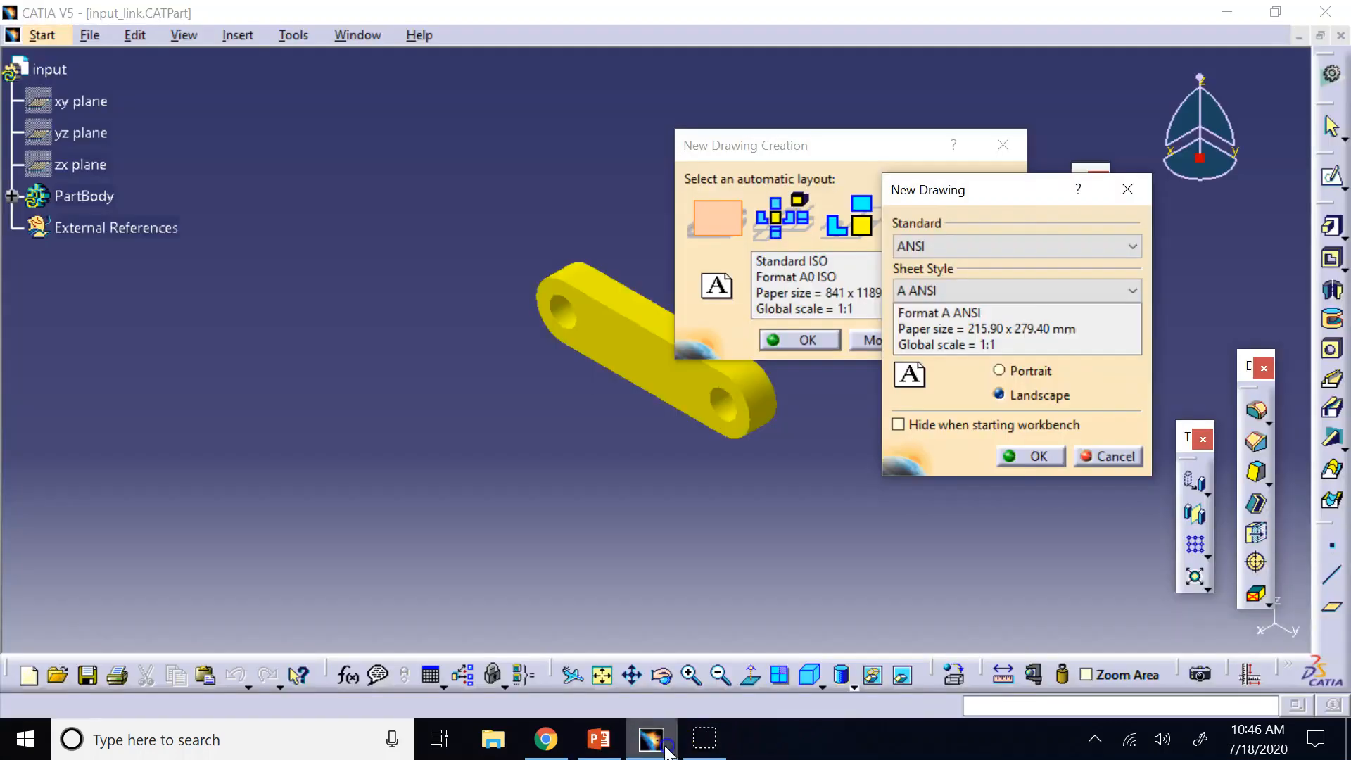
Step: Set the sheet style to B ANSI and create the drawing with the empty sheet layout
click(953, 292)
click(940, 326)
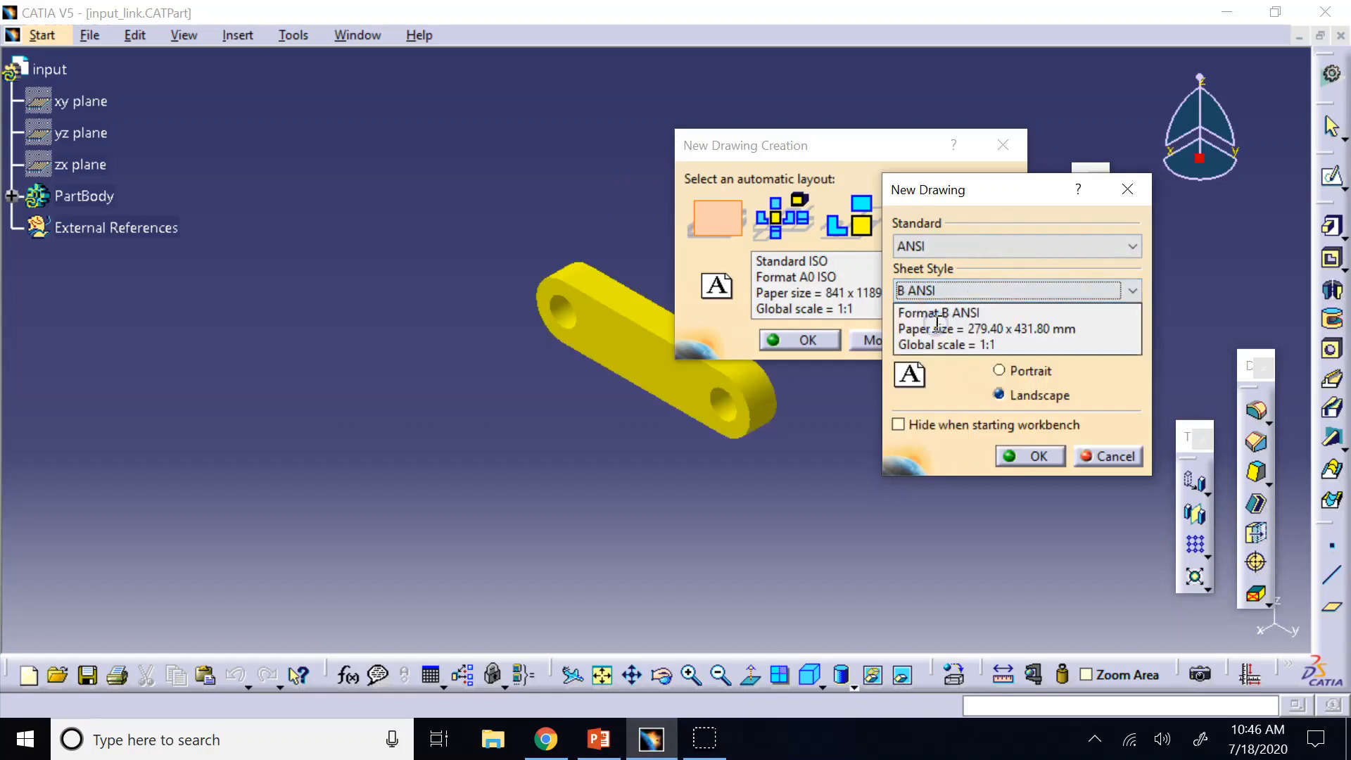
click(992, 350)
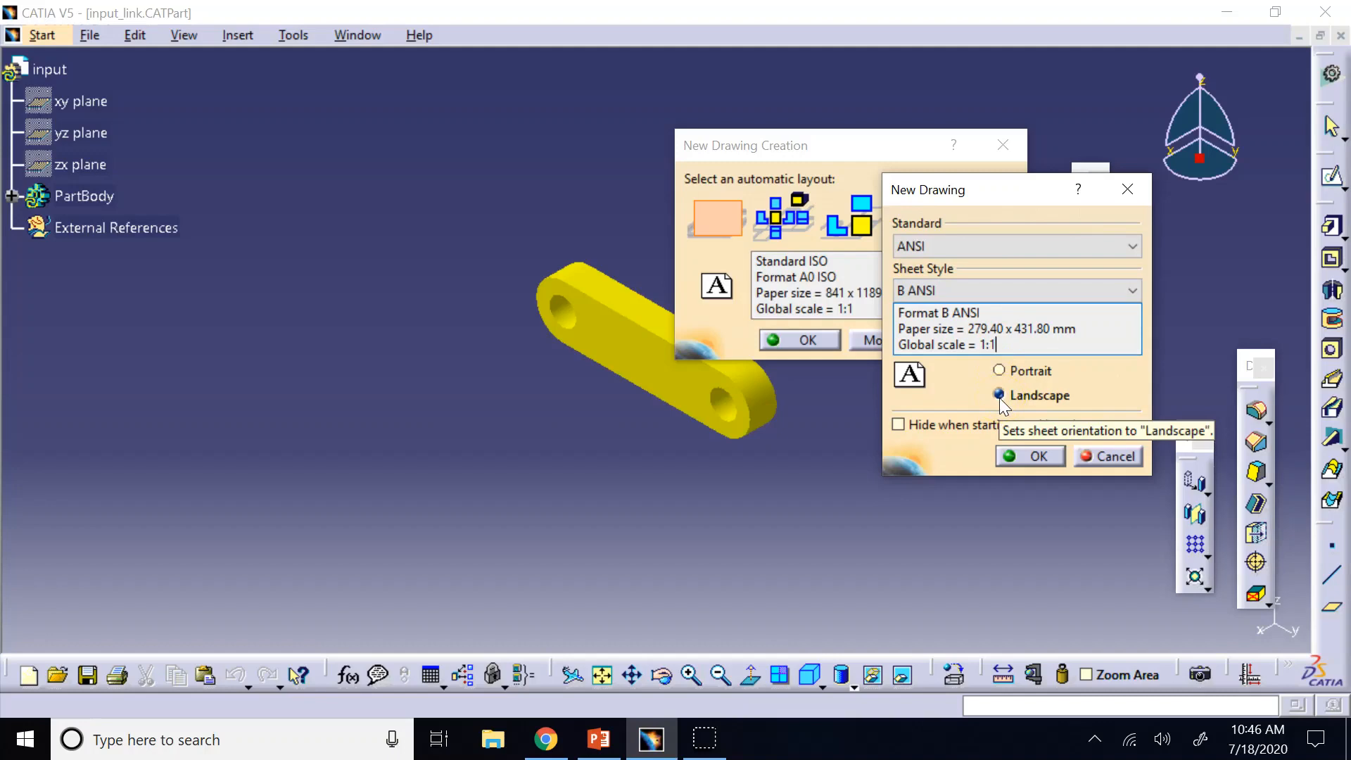
click(1029, 456)
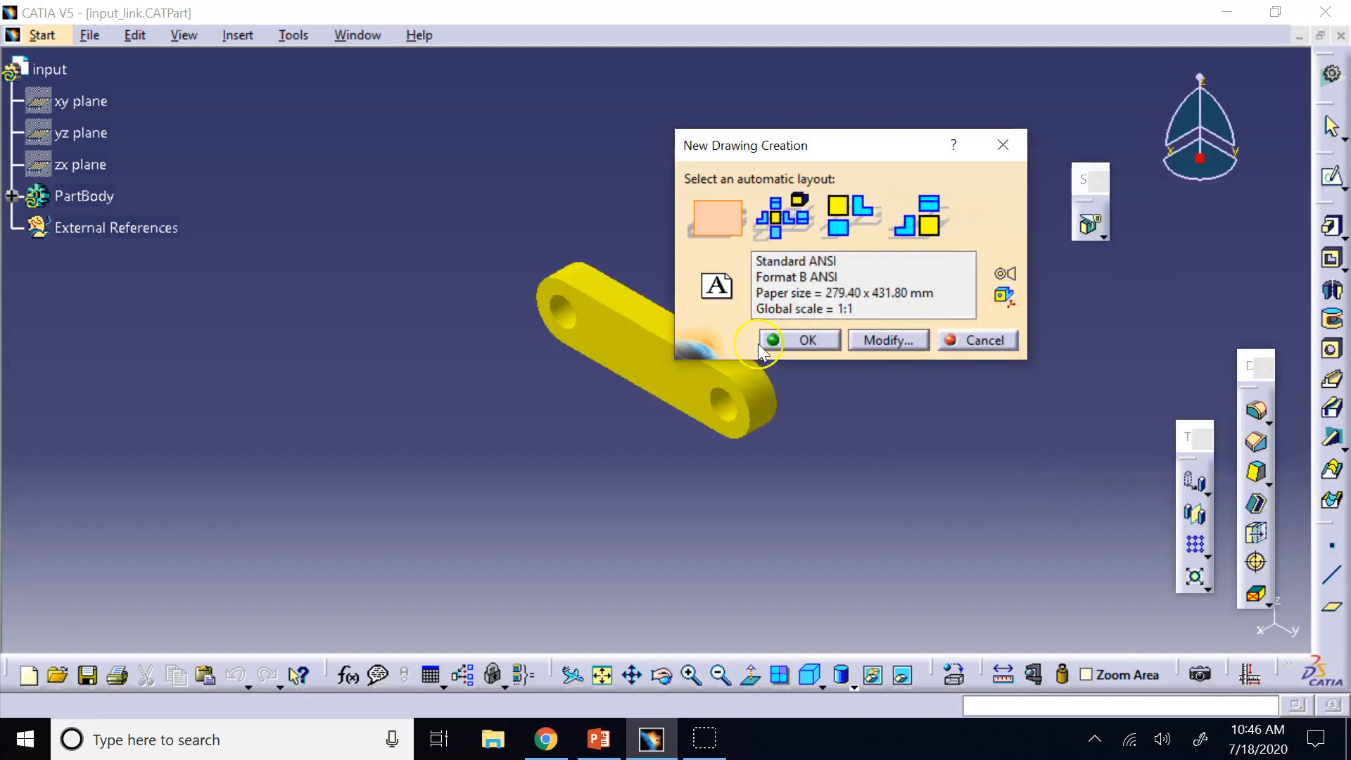
click(817, 340)
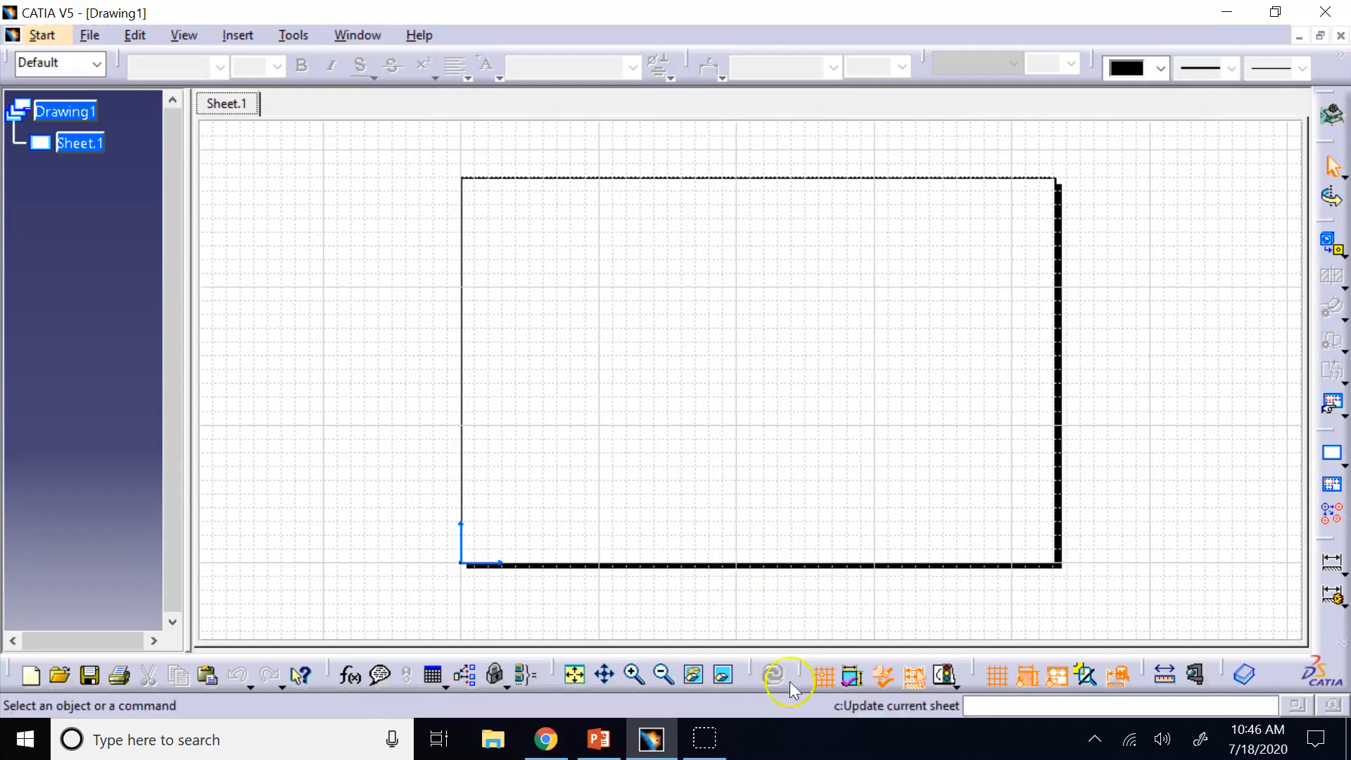
Step: Hide the sheet's grid and undock the Views toolbar beside the sheet
click(996, 677)
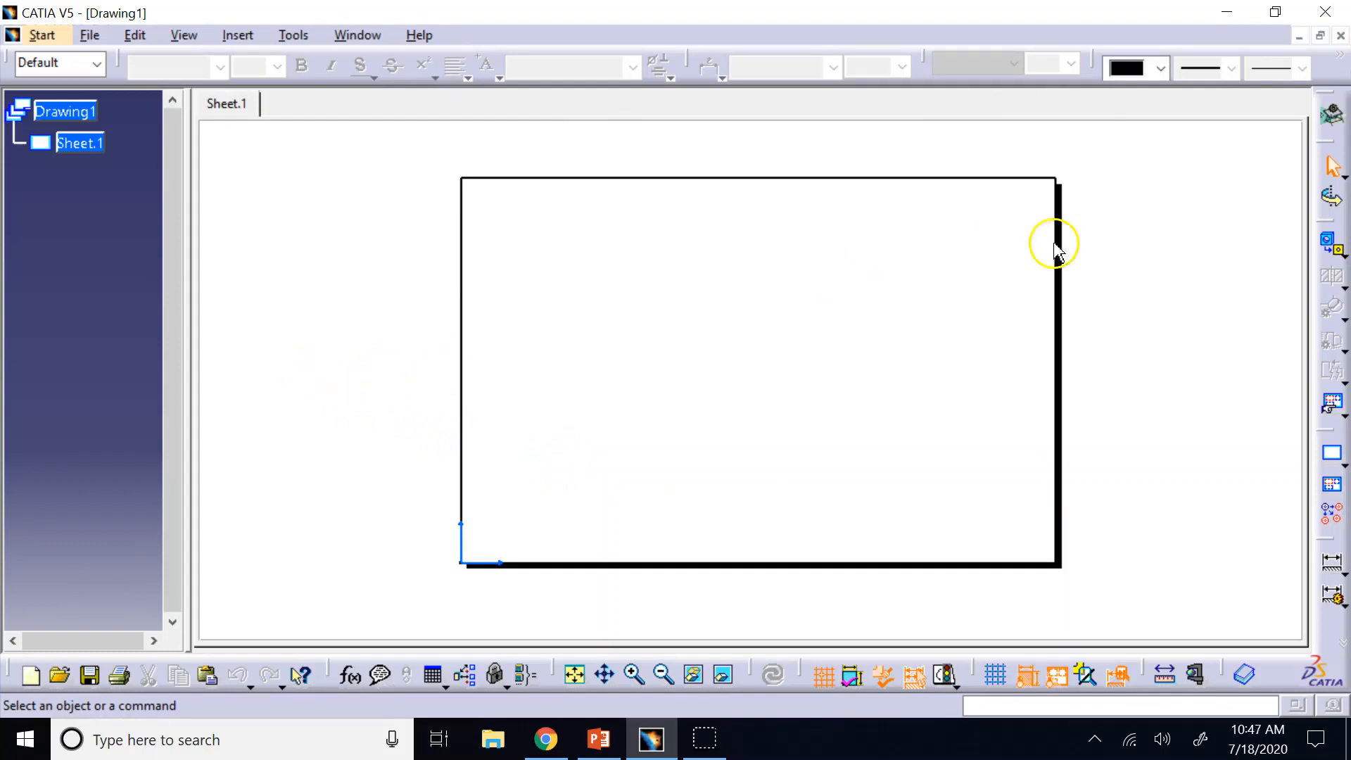
drag(1326, 229, 1177, 188)
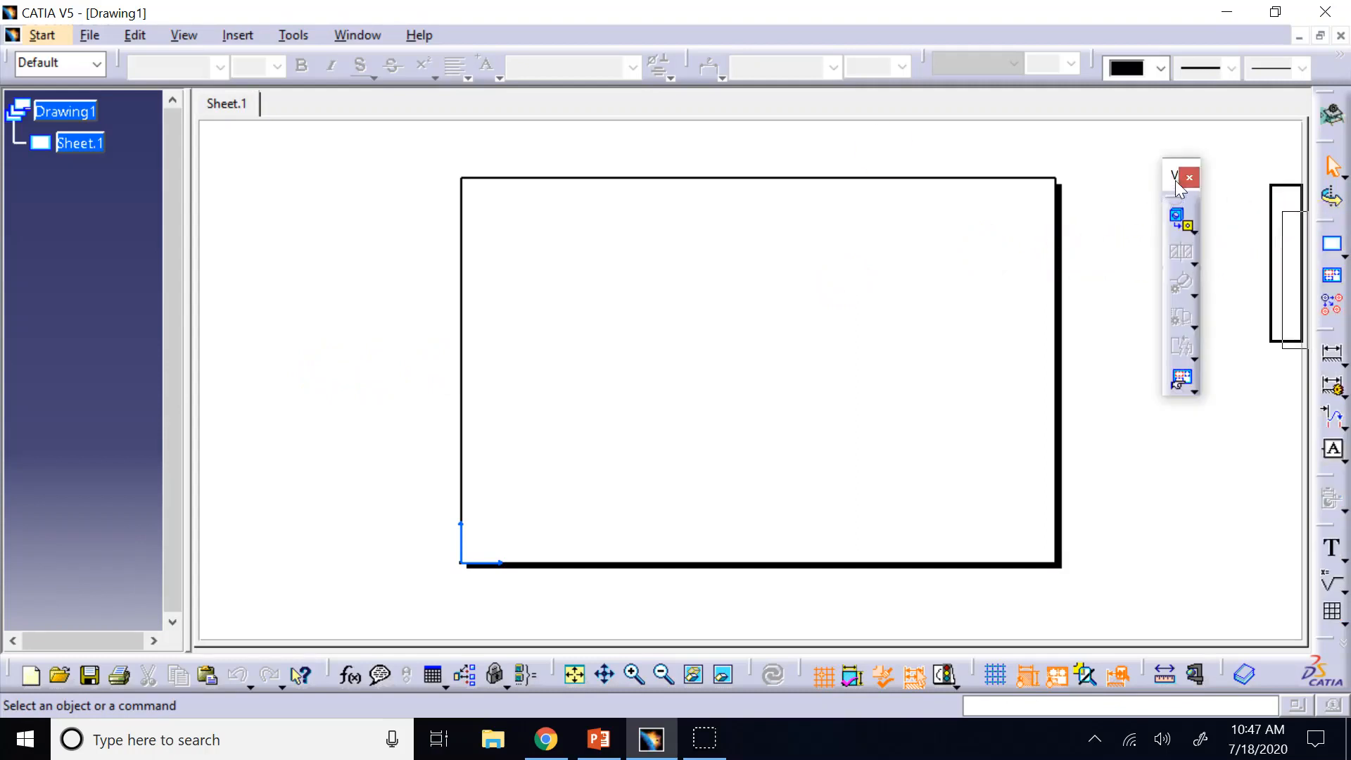
Step: Choose the front, top and right configuration in the View Wizard and shift all three views to the preview's left side
click(1183, 382)
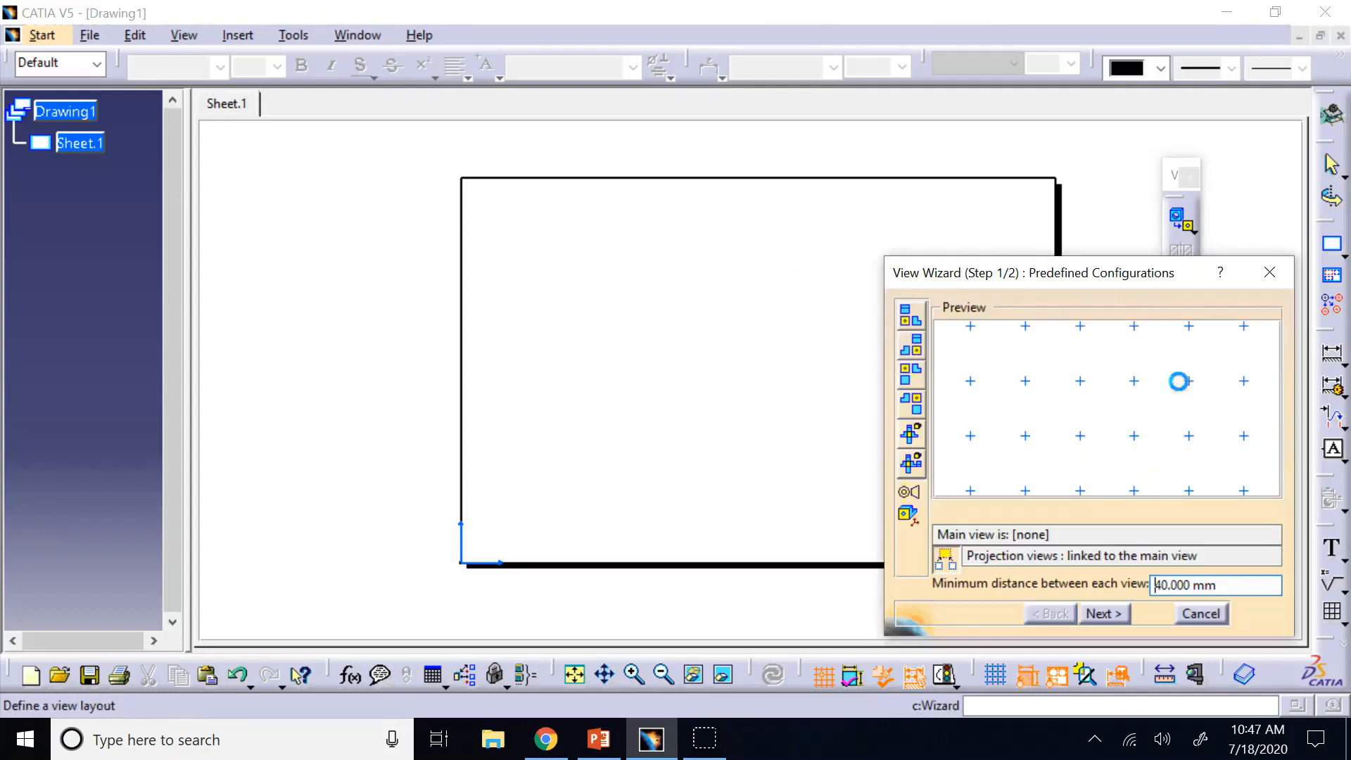
drag(1002, 273, 791, 150)
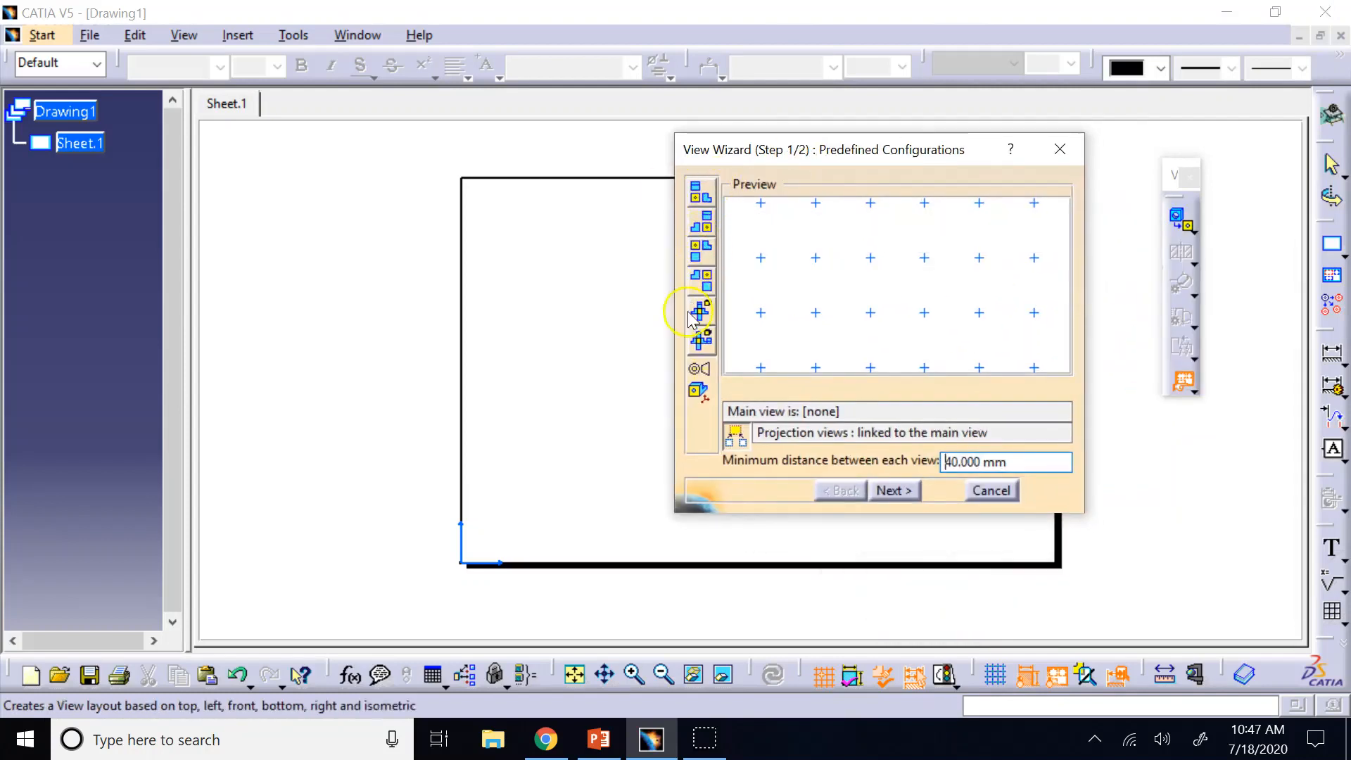
click(708, 194)
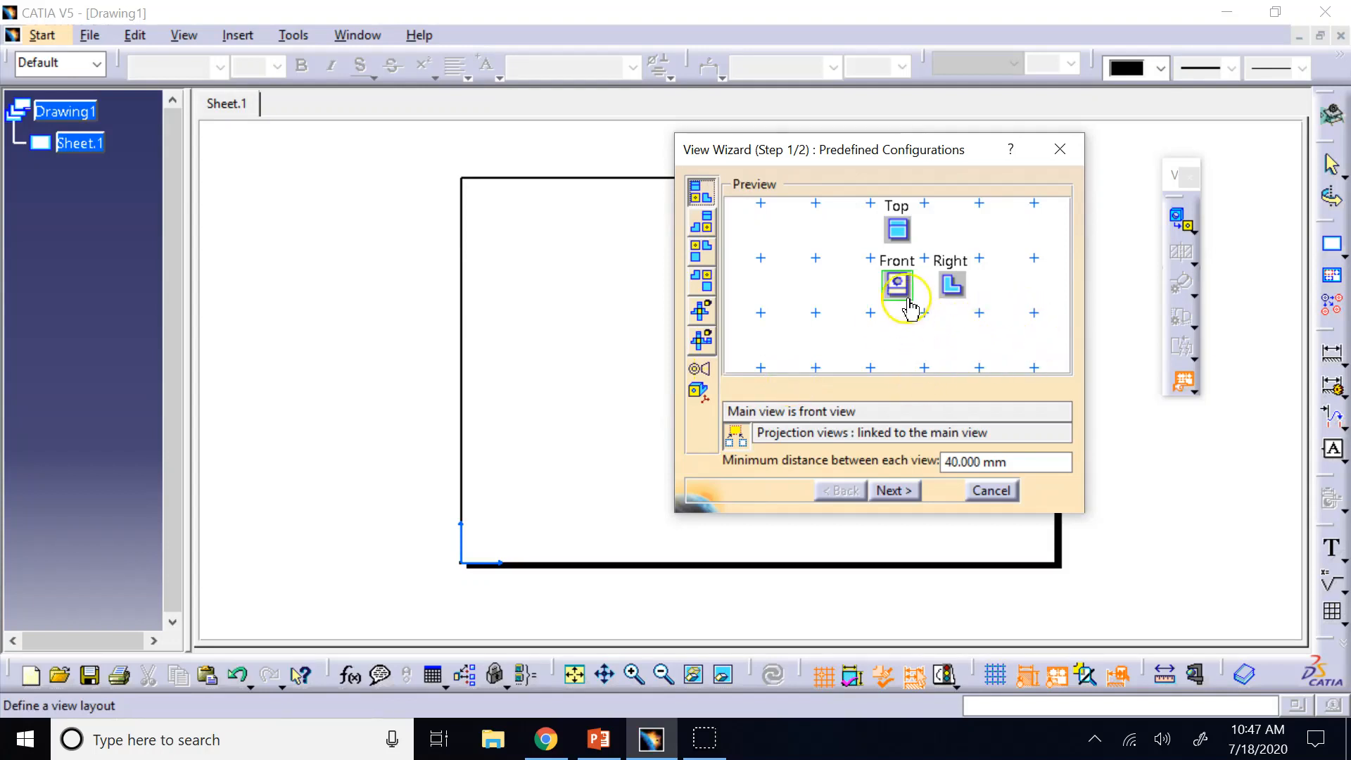
drag(897, 286, 789, 289)
drag(897, 286, 788, 287)
drag(904, 236, 805, 238)
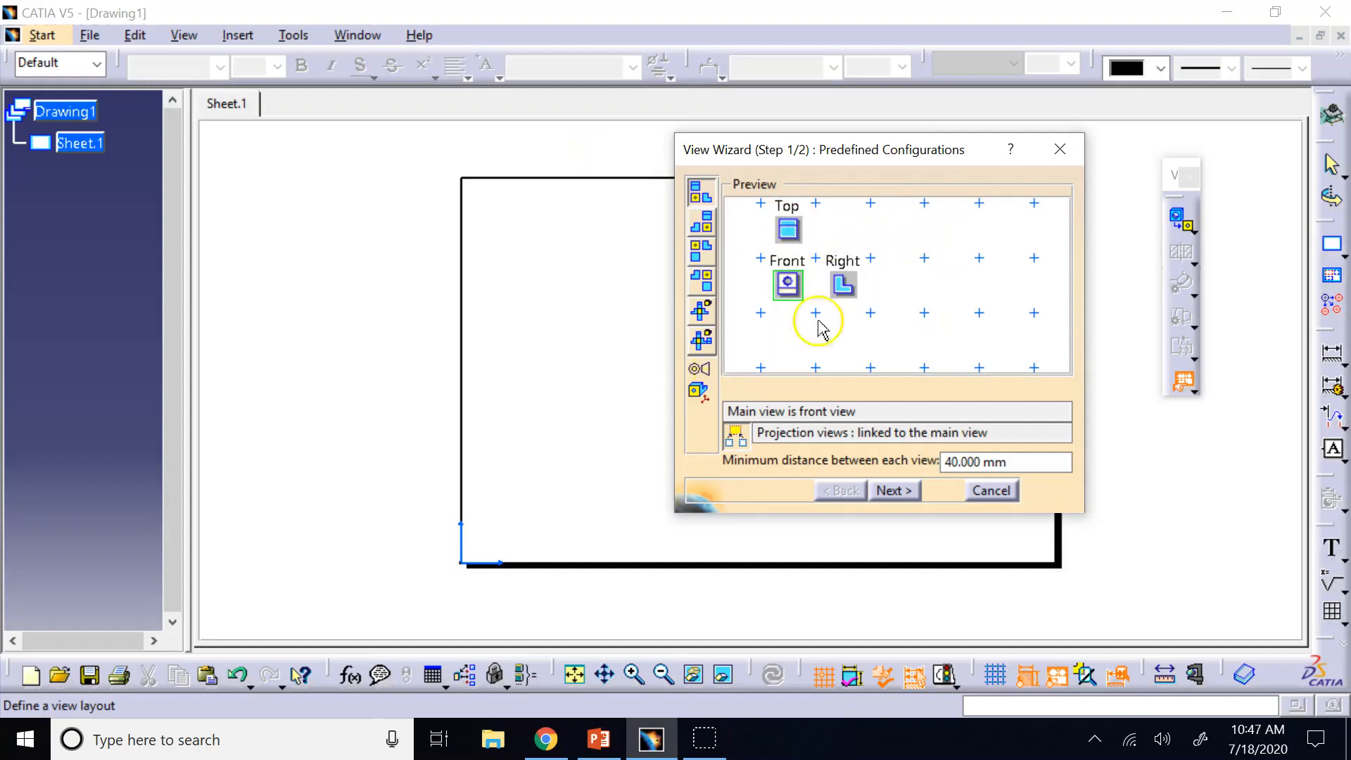
Step: Add an isometric view above and to the right of the right view, and finish the View Wizard
click(895, 490)
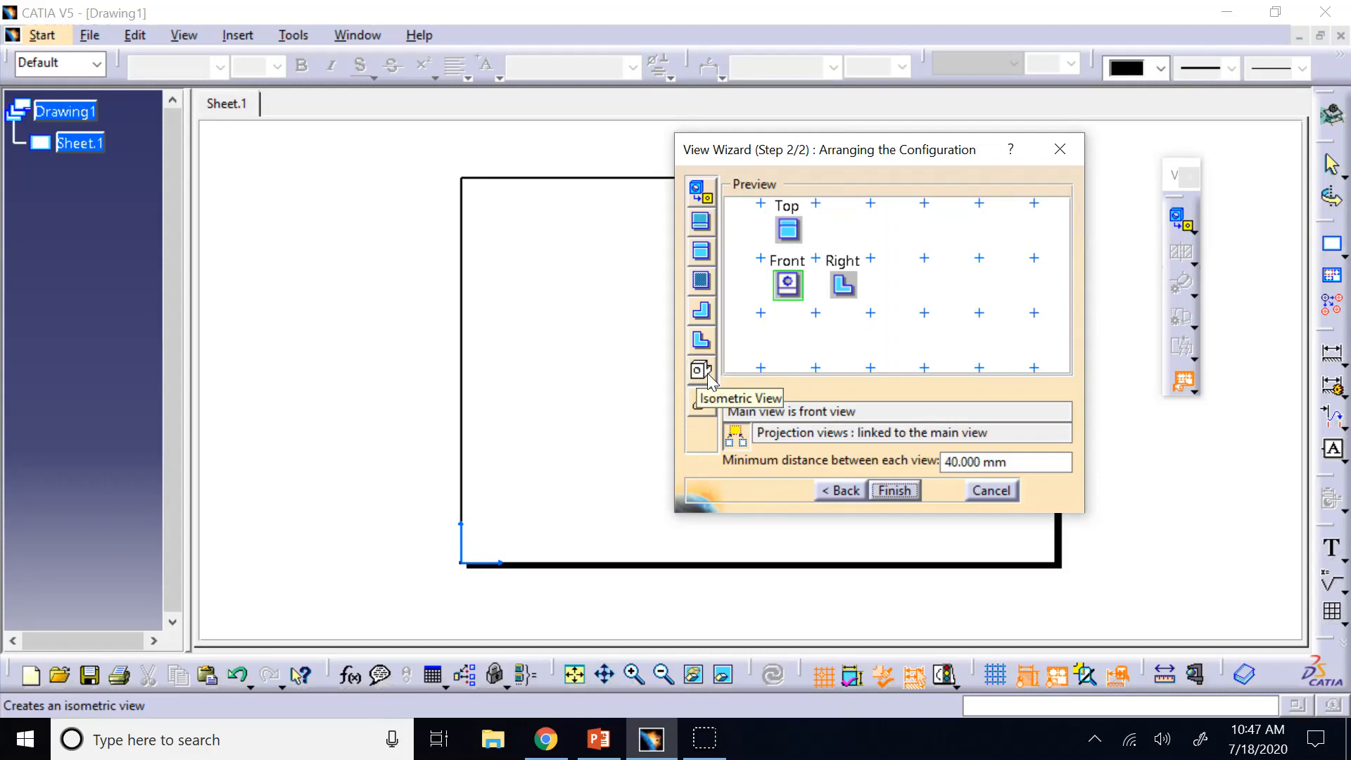
drag(710, 380, 888, 235)
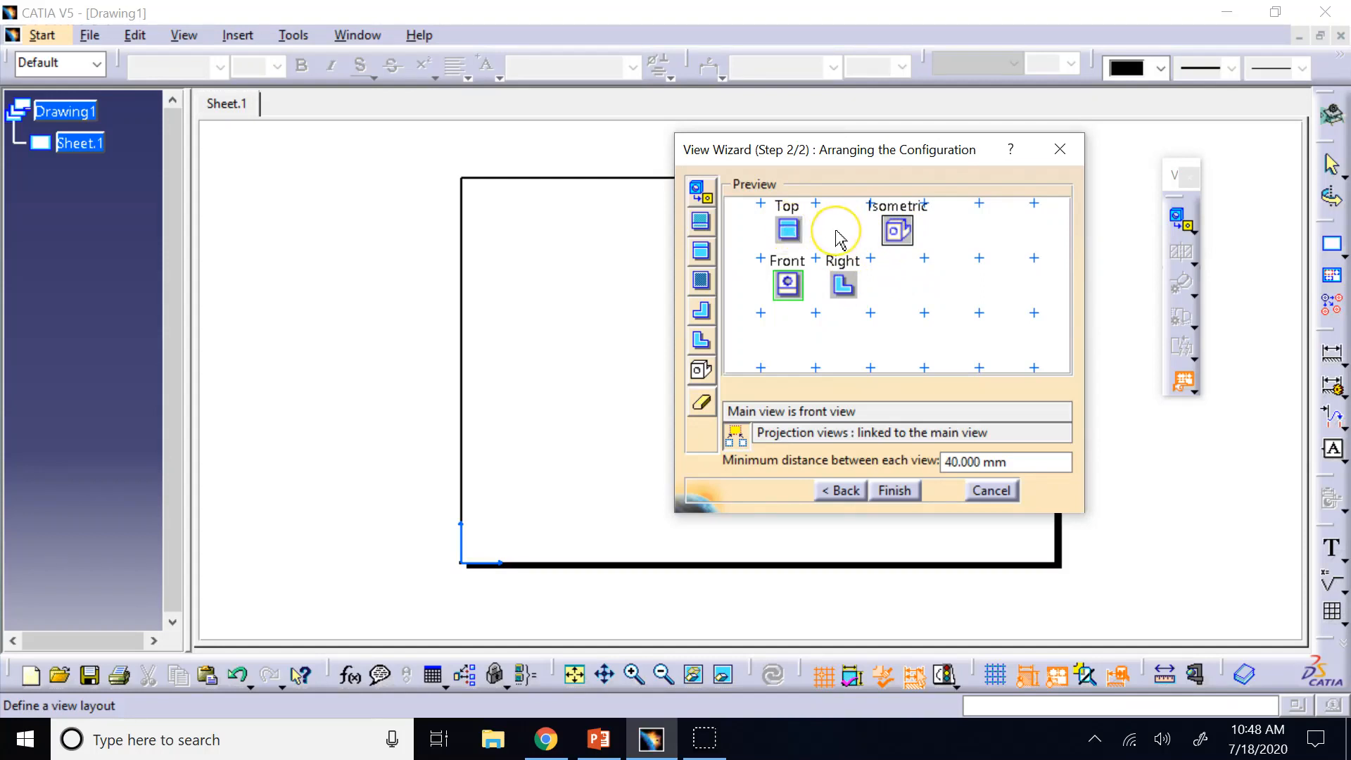
click(894, 490)
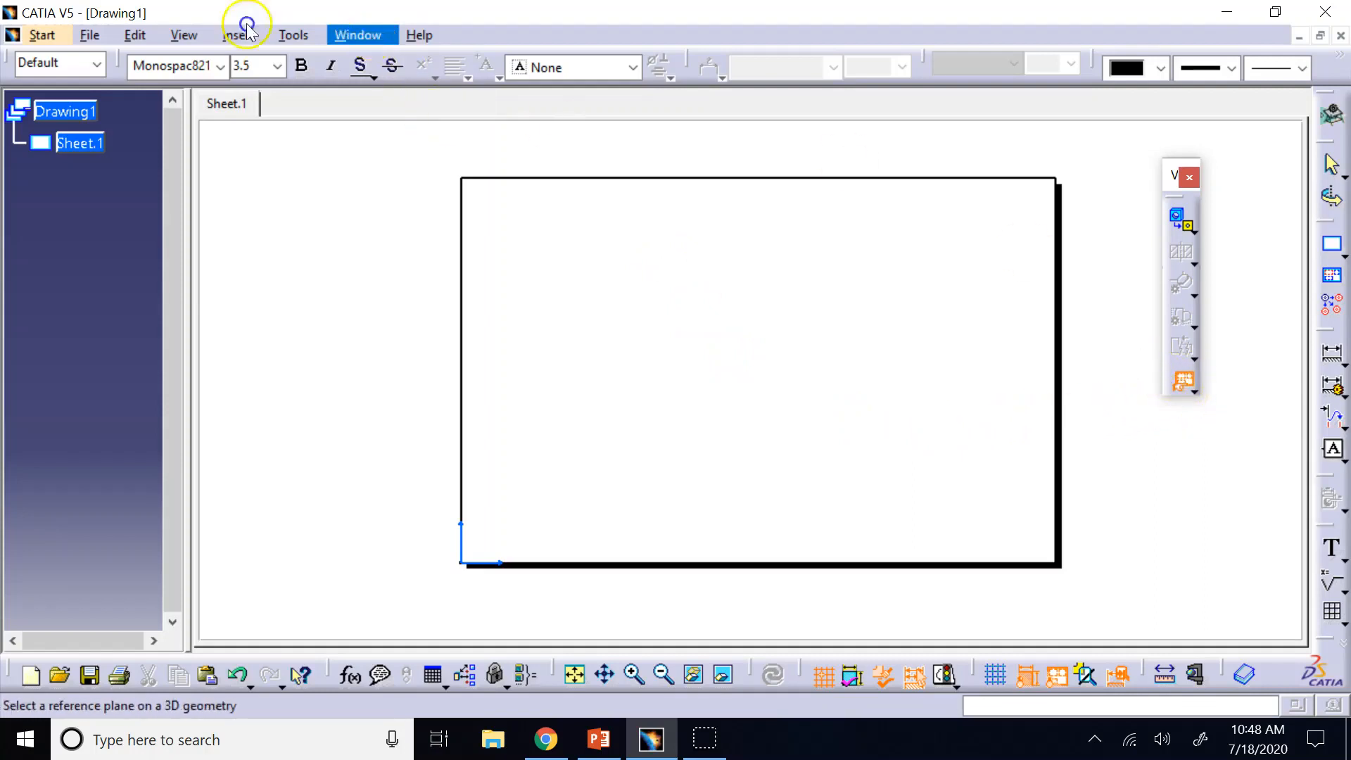
Step: Pick the link's large front face in input_link.CATPart as the views' reference plane and move the Views toolbar off the orientation compass
click(359, 36)
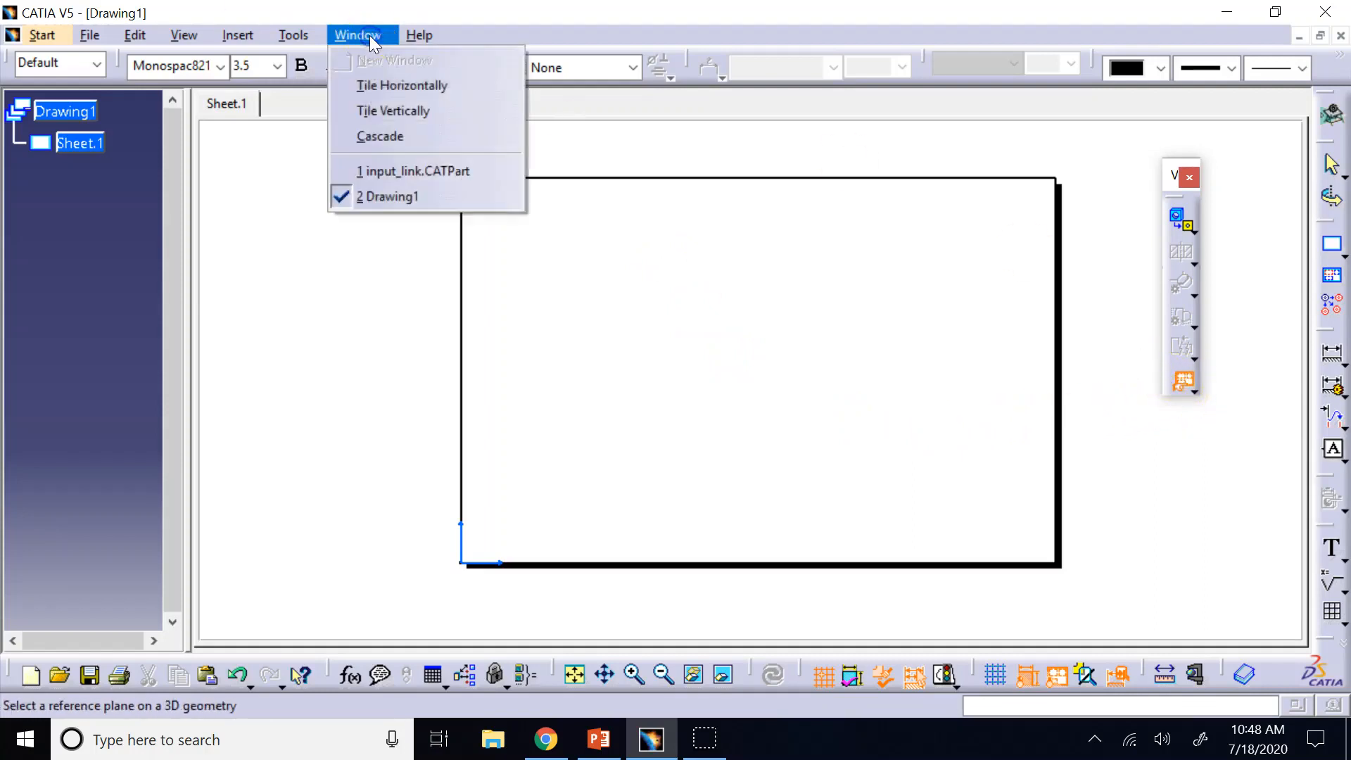
click(433, 171)
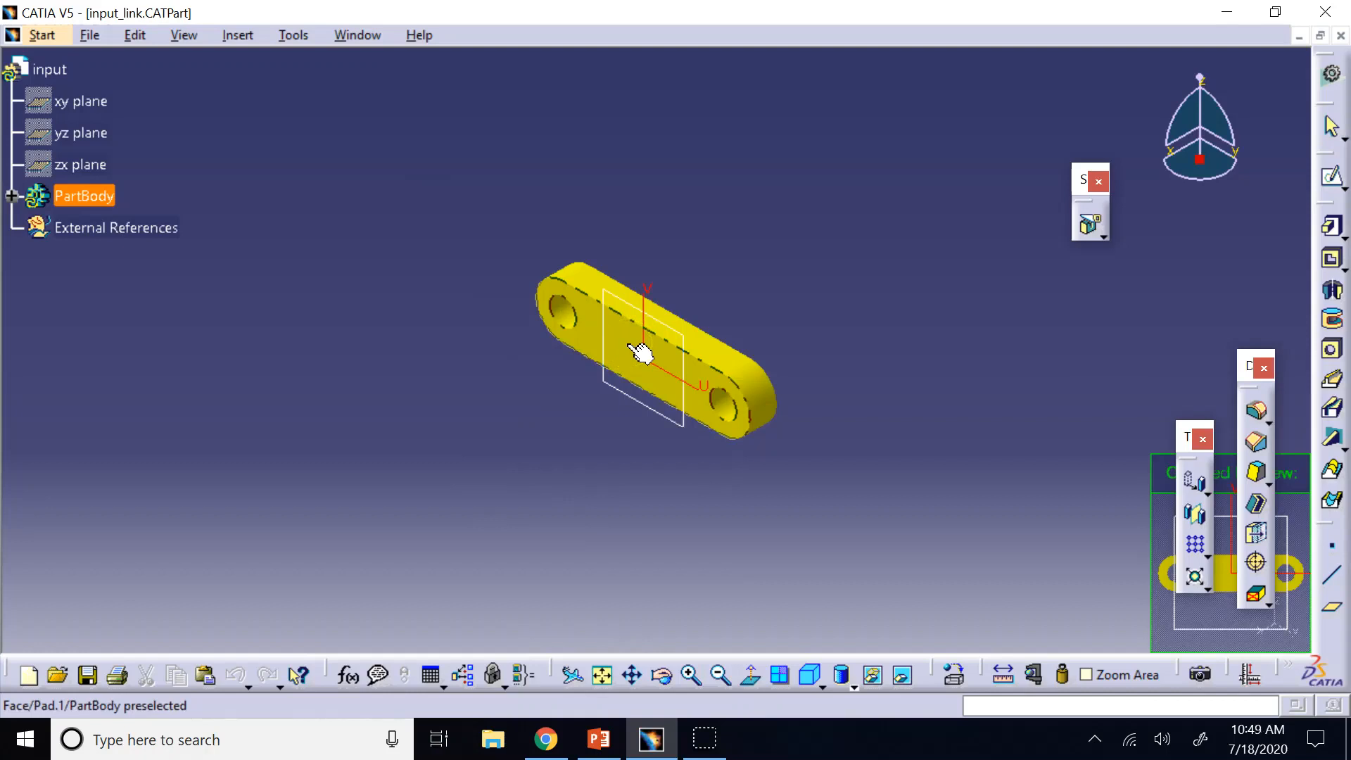
click(642, 351)
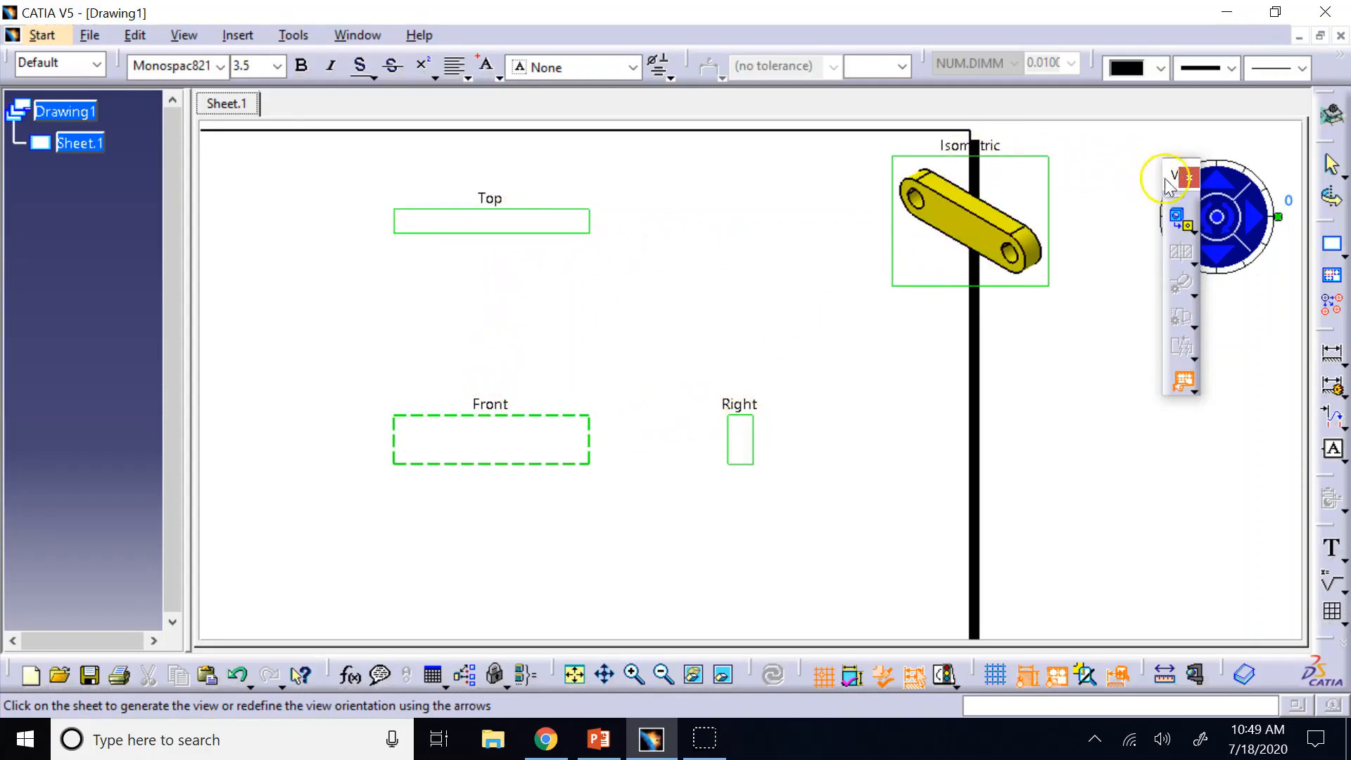
drag(1166, 184, 1205, 480)
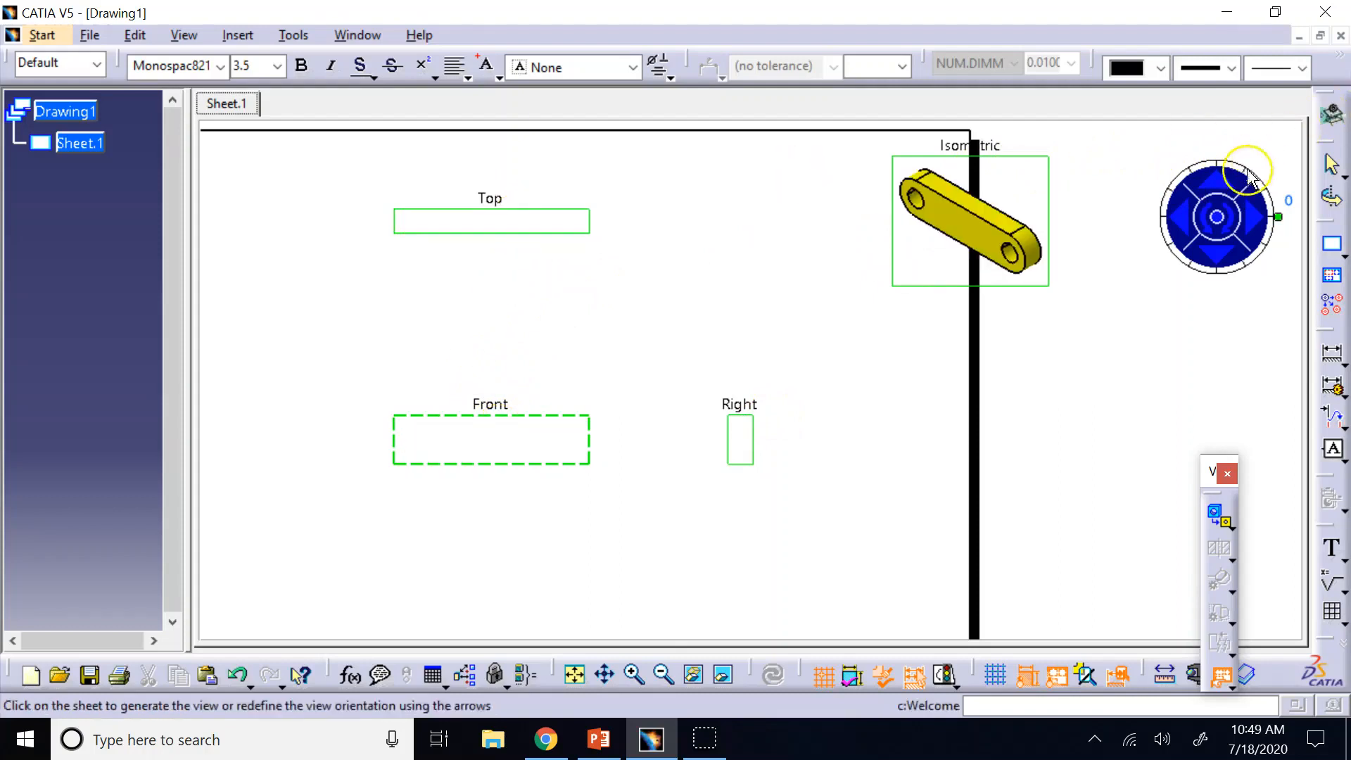
Step: Try turning the front view to the link's long edge and narrow end, returning it to the large face each time
click(1224, 197)
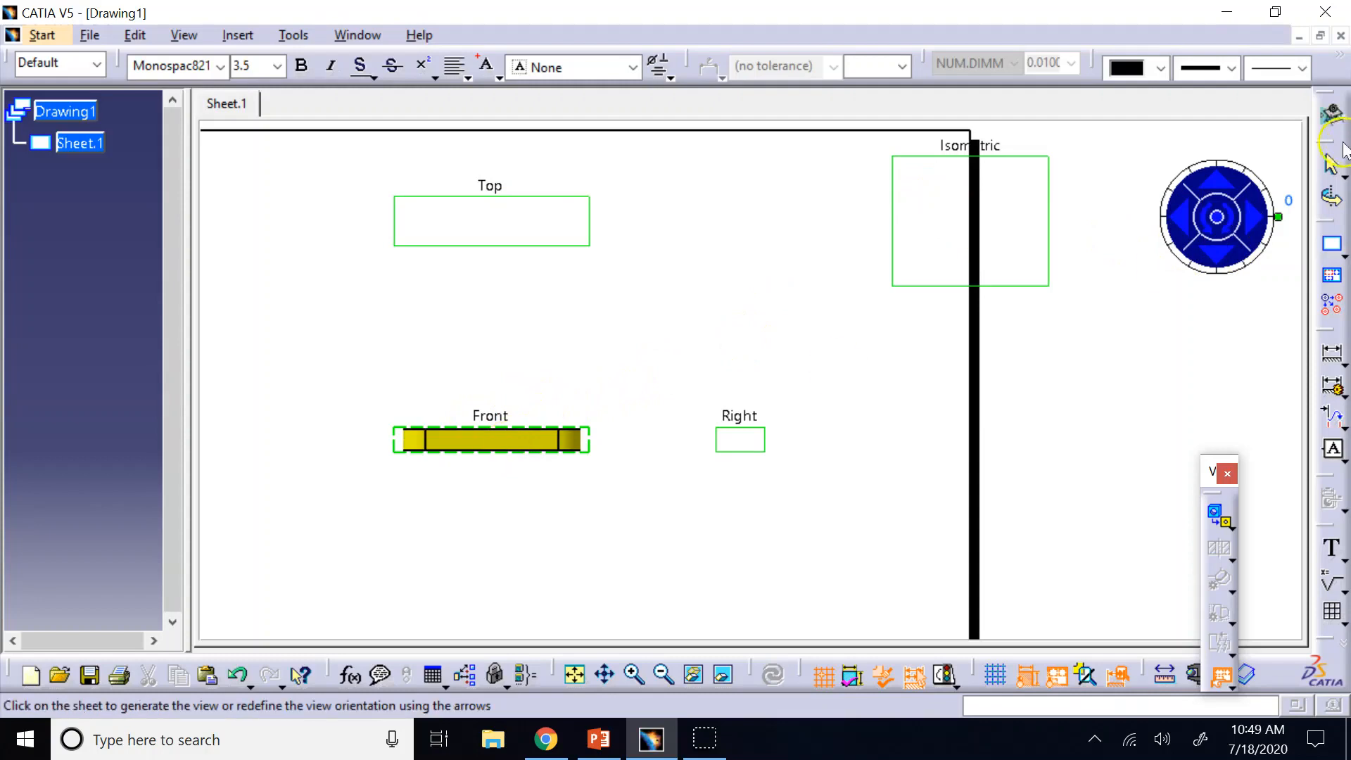
click(1216, 247)
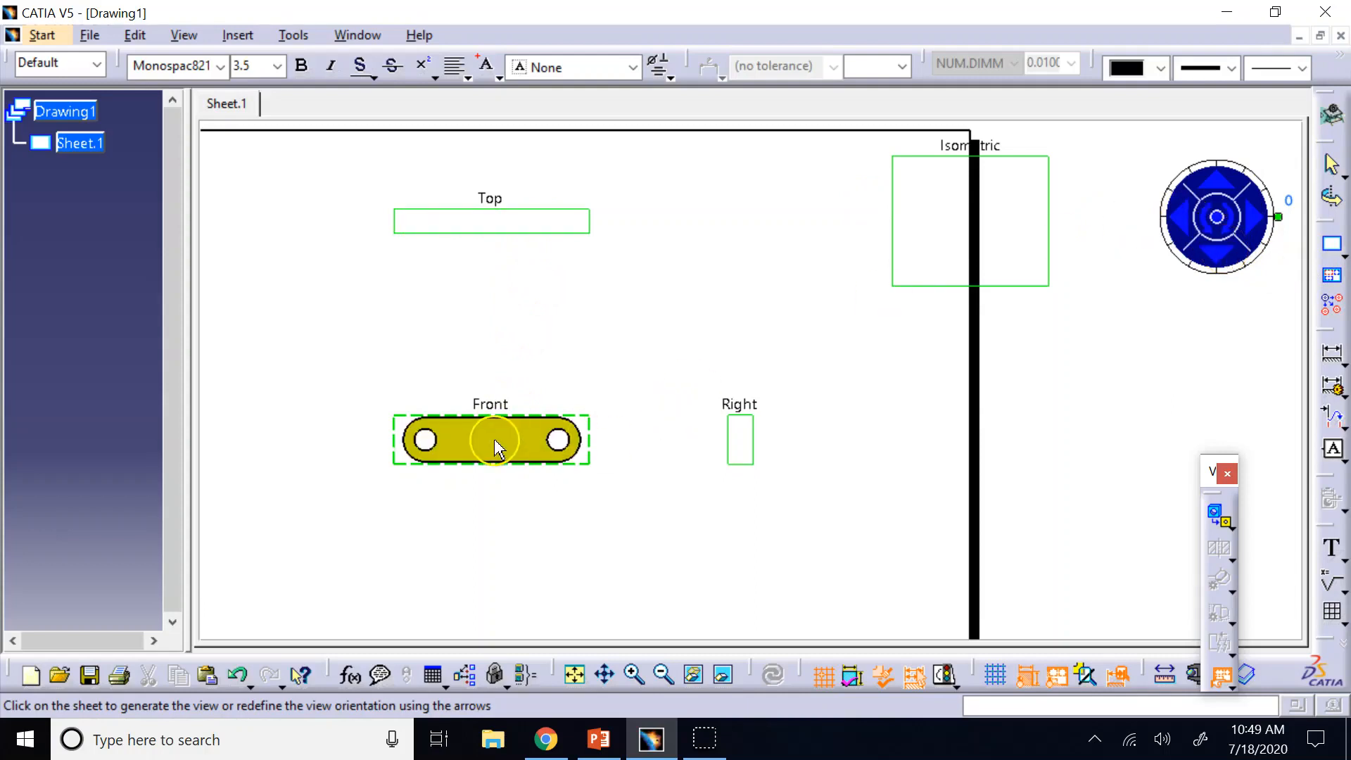
click(1176, 216)
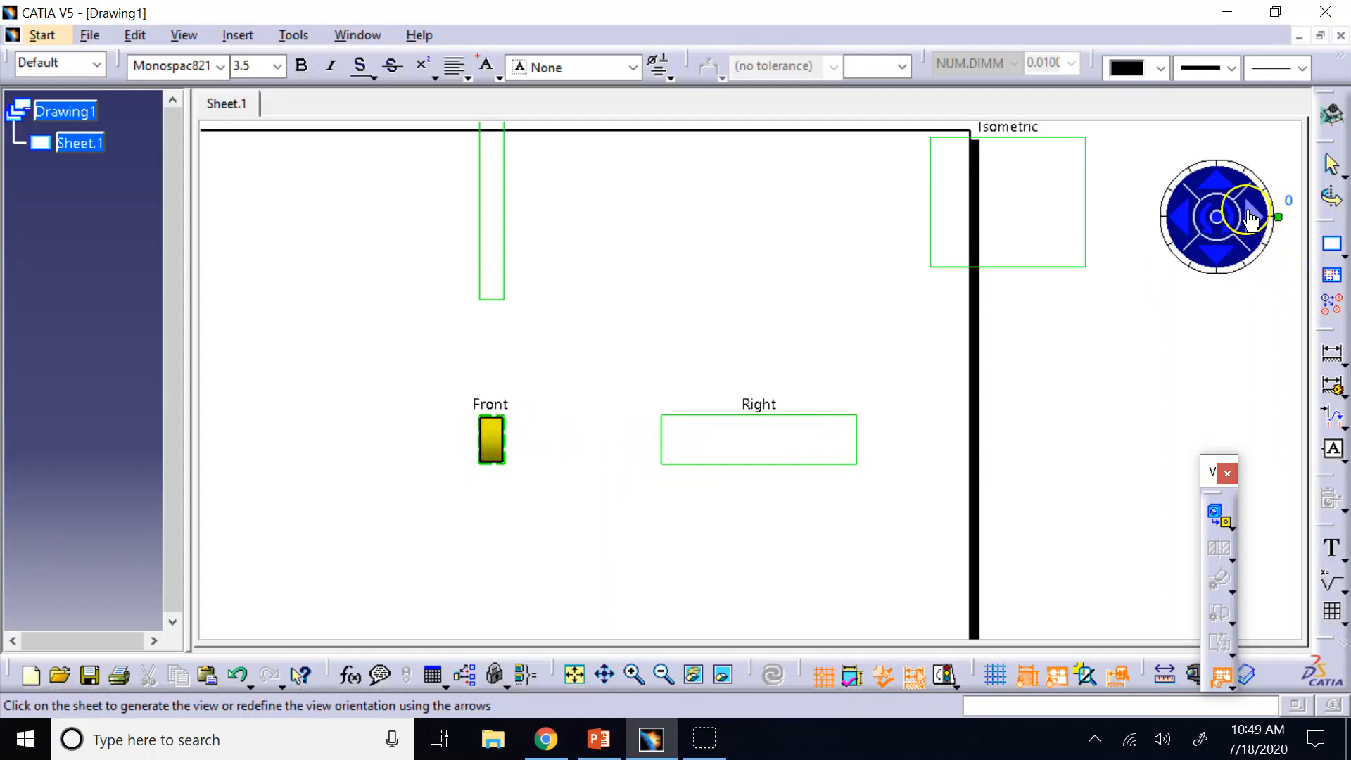
click(1262, 214)
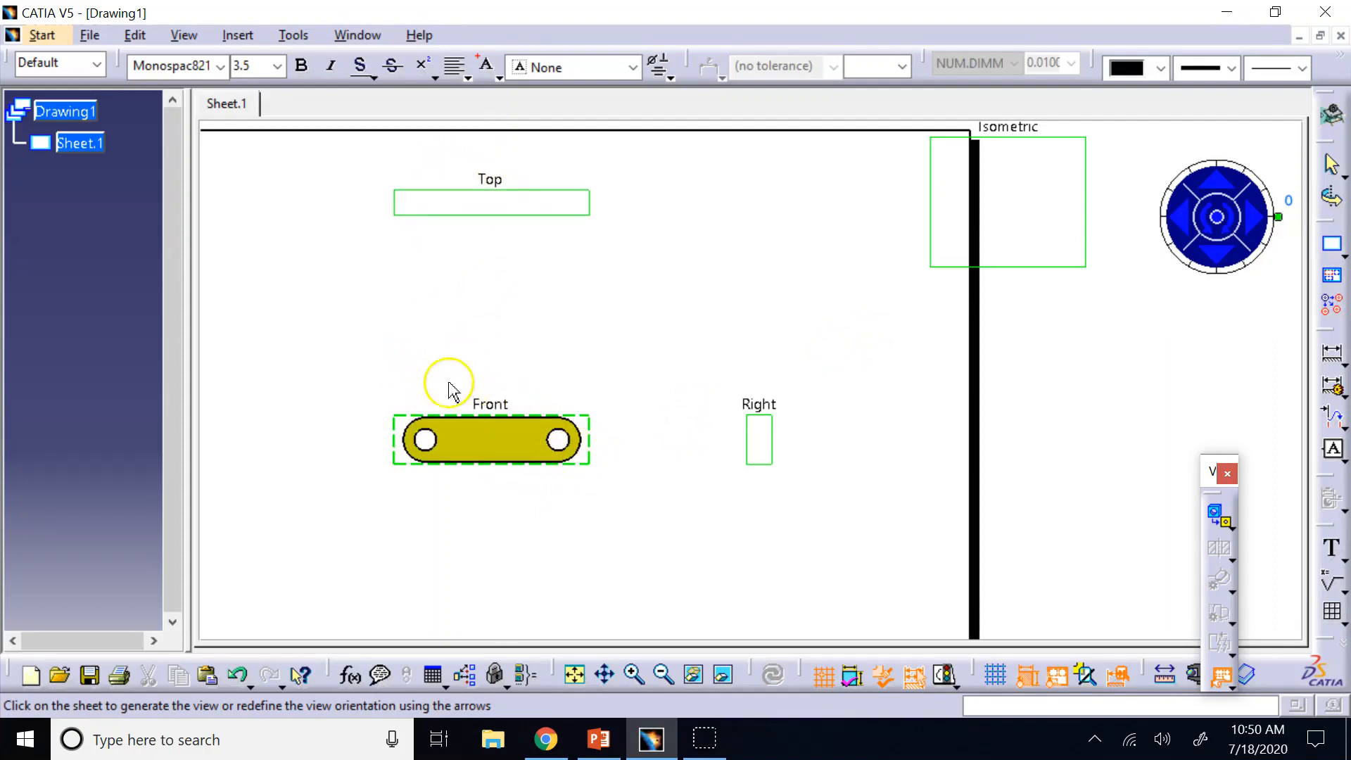
Step: Rotate the front view clockwise to 270 degrees and back to 0 with the orientation compass
drag(1278, 217, 1235, 222)
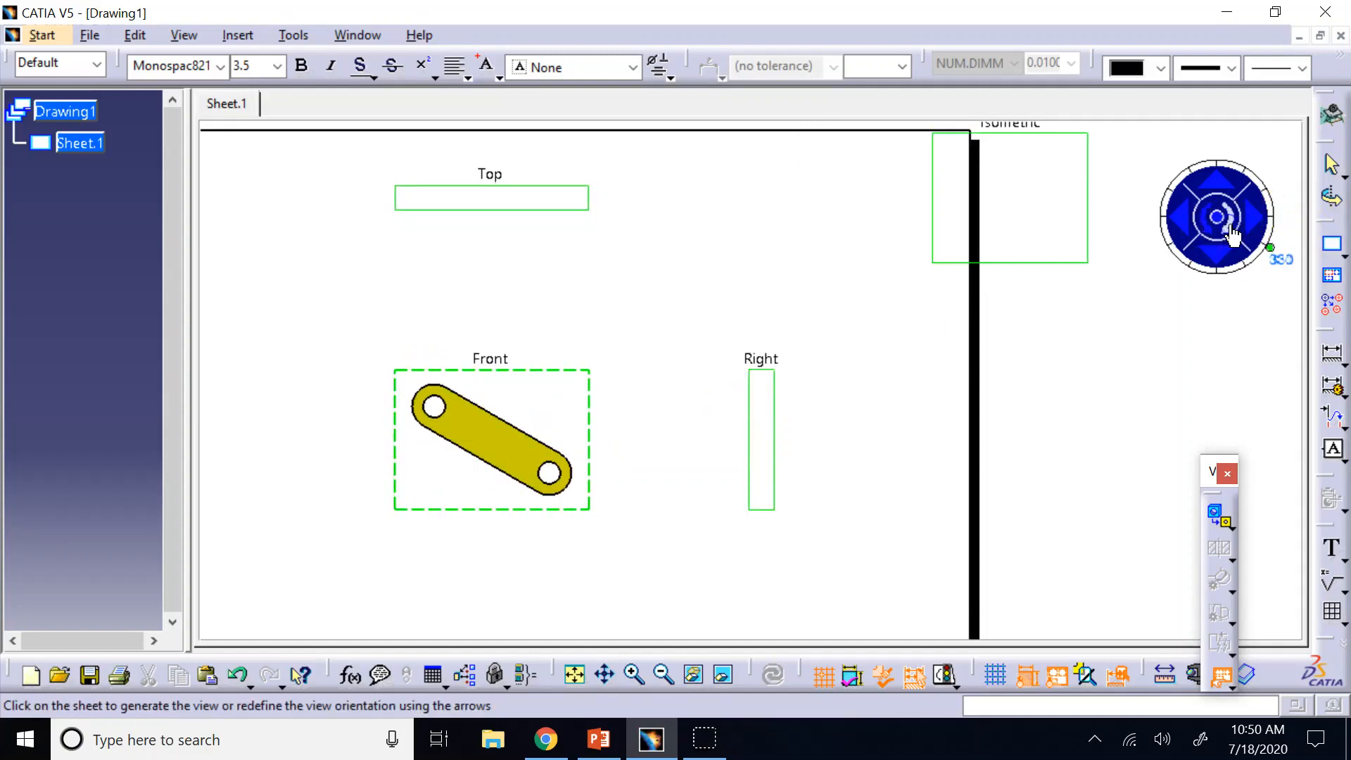
click(1234, 228)
click(1236, 231)
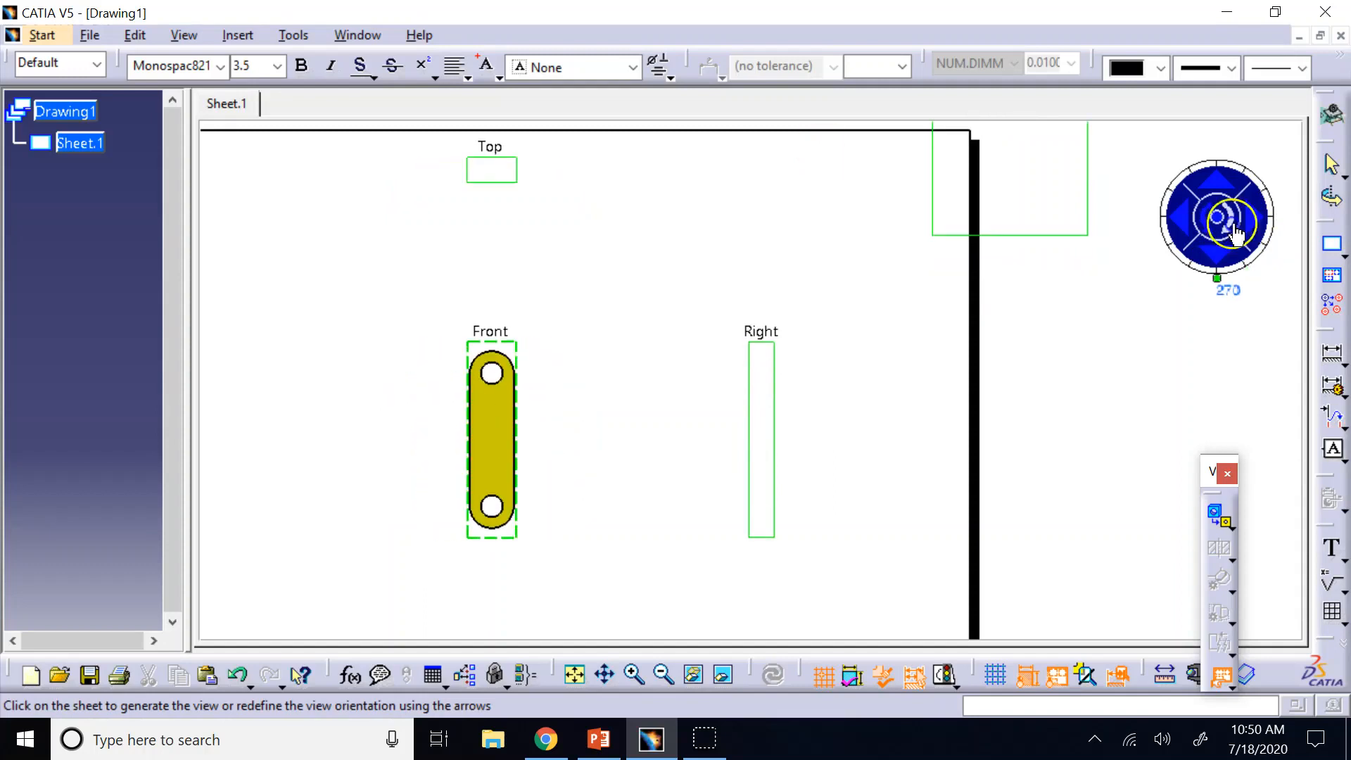
click(1211, 228)
click(1211, 228)
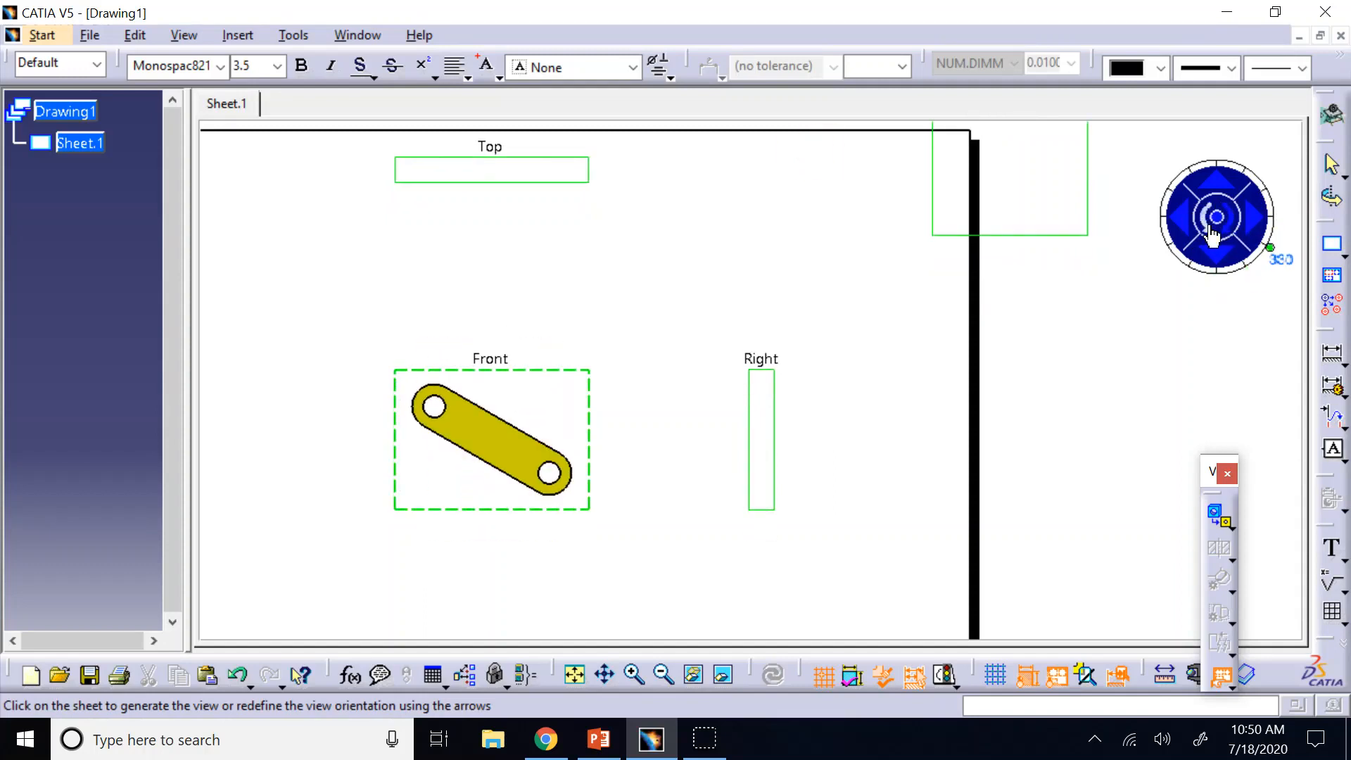
click(1209, 235)
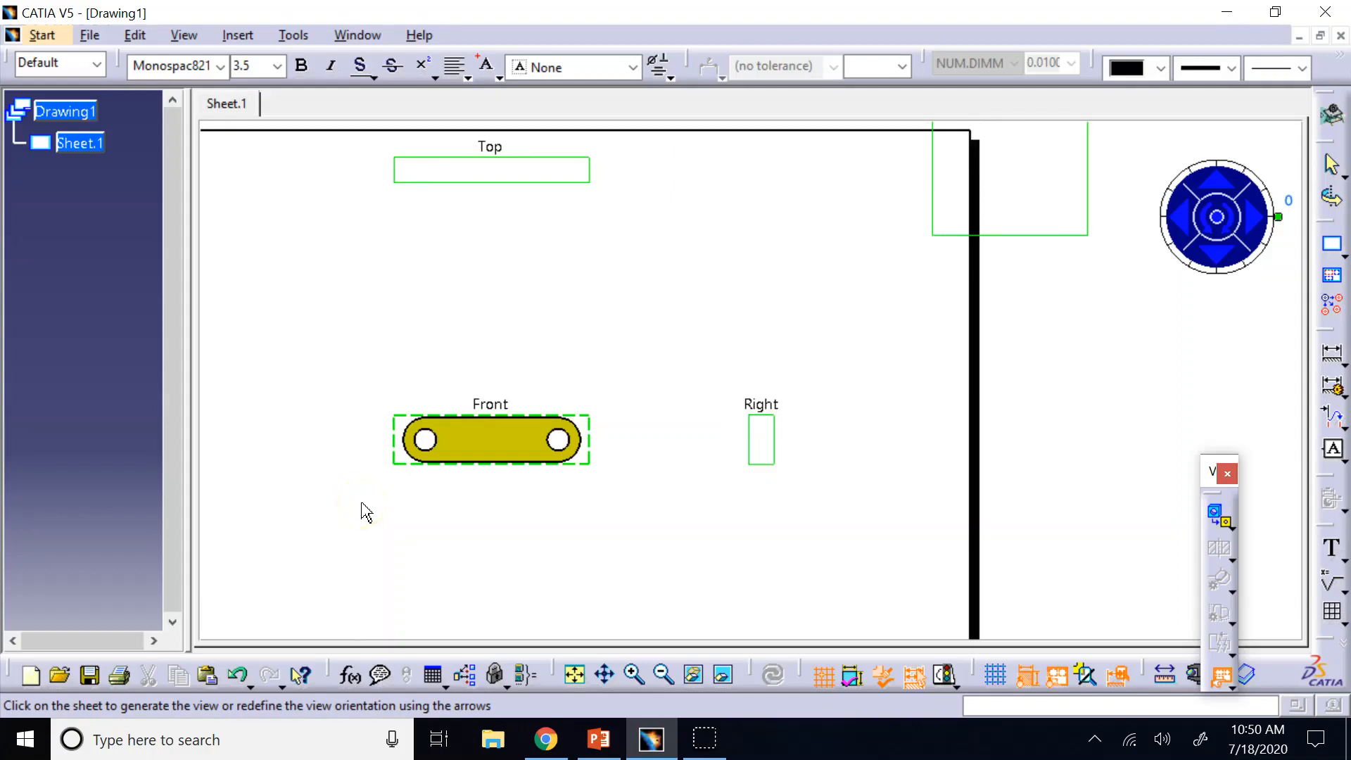
Step: Generate the front, top, right and isometric views of the link on the sheet
click(364, 510)
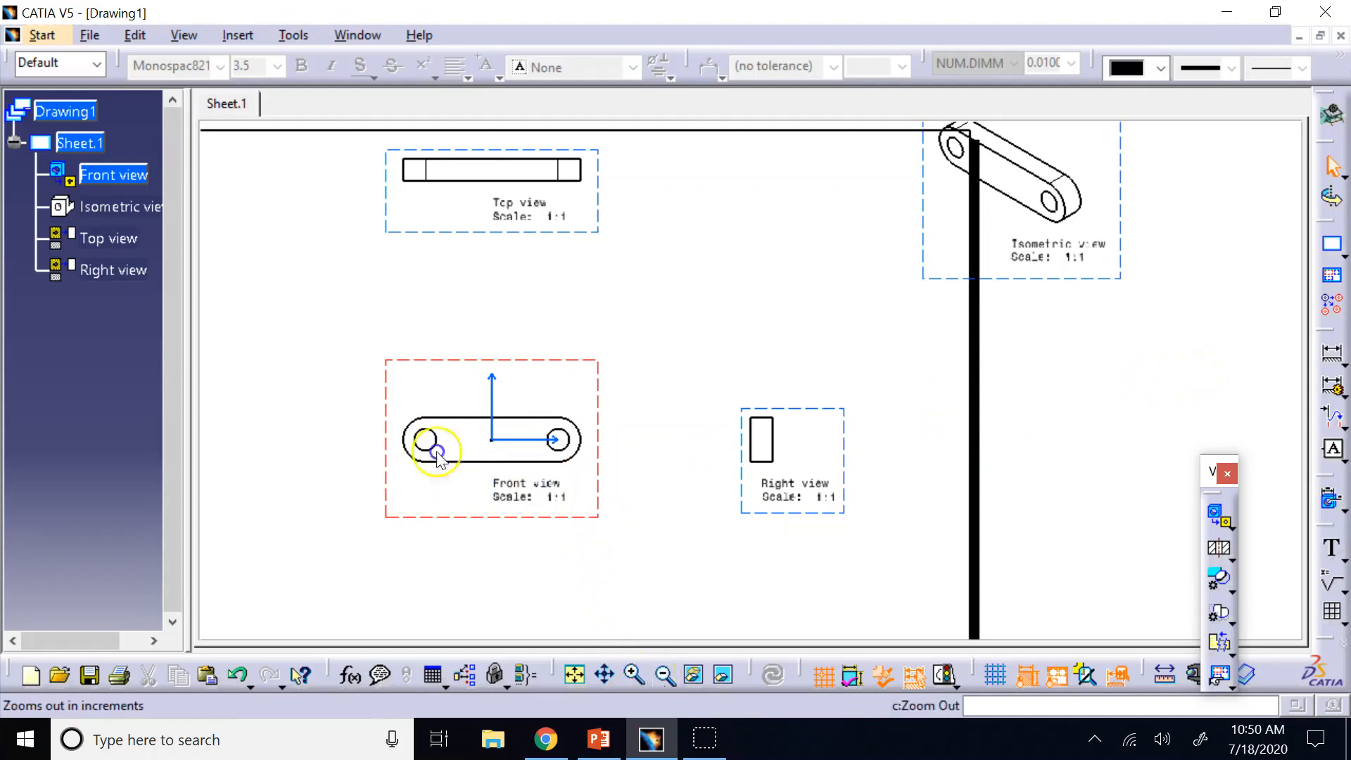
click(663, 674)
click(663, 674)
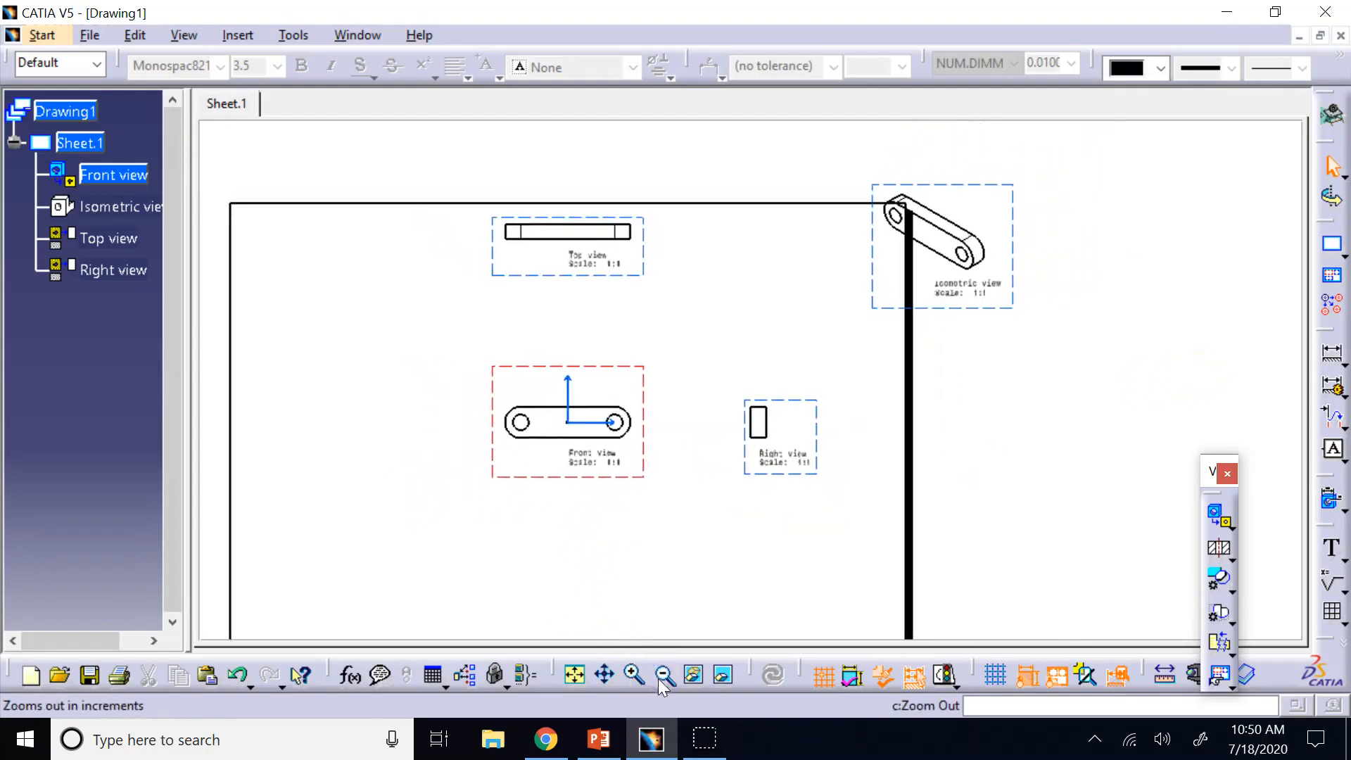
click(604, 674)
drag(688, 532, 784, 492)
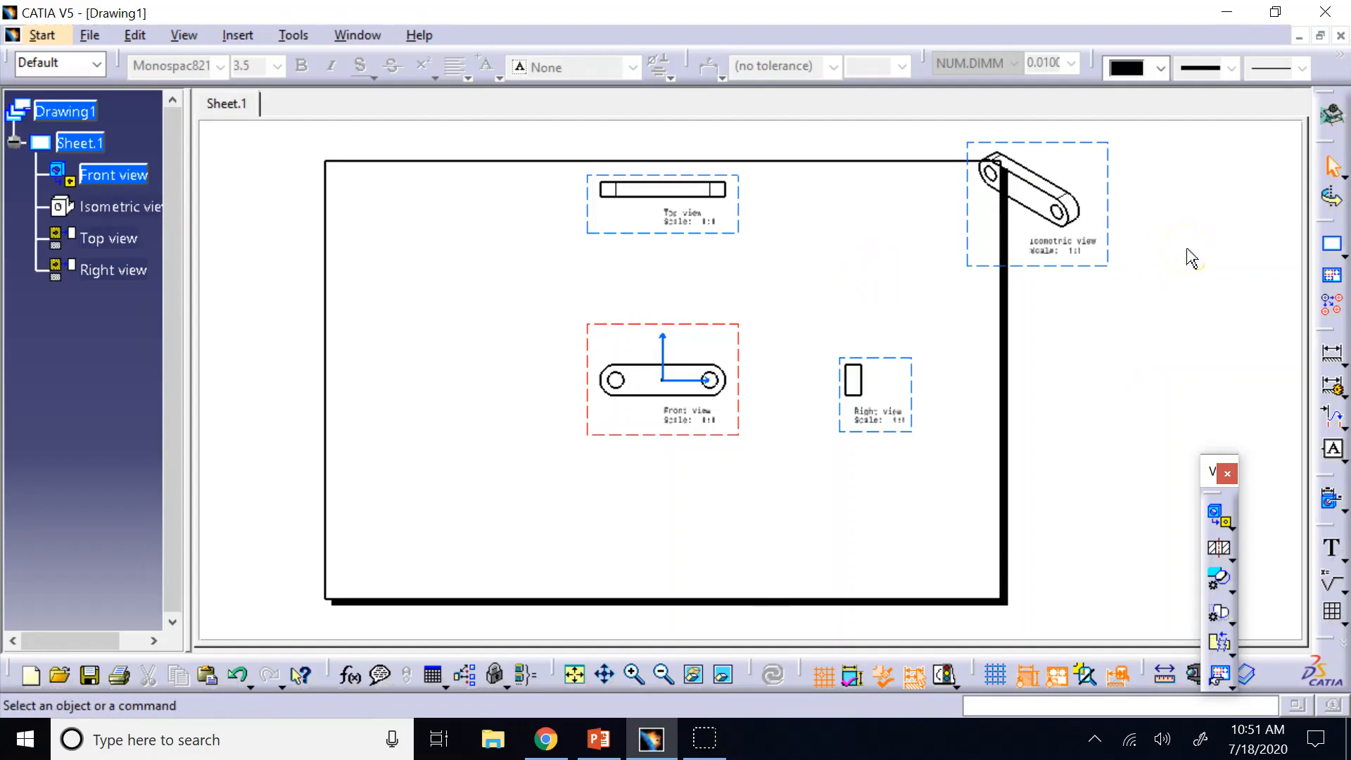
Step: Move the front view and its attached views slightly right and down on the sheet
click(642, 437)
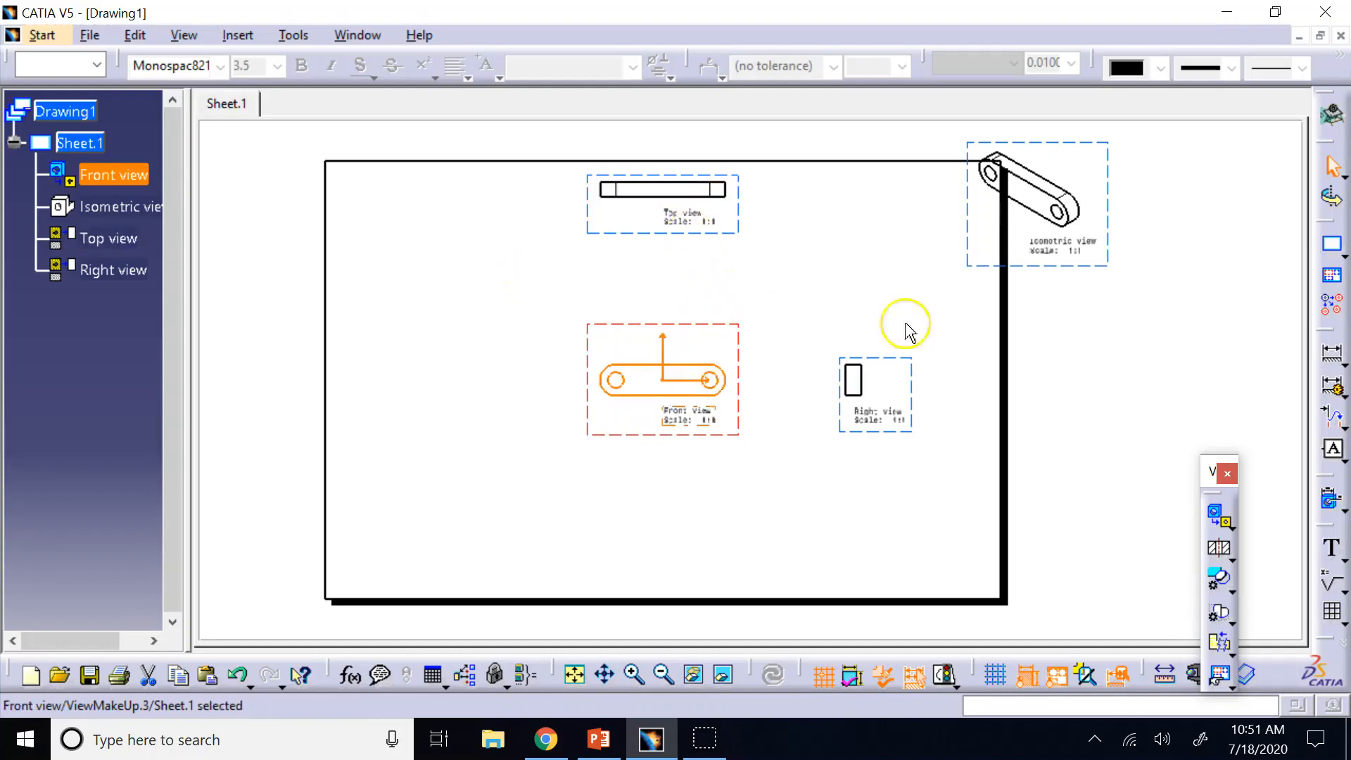
click(1034, 350)
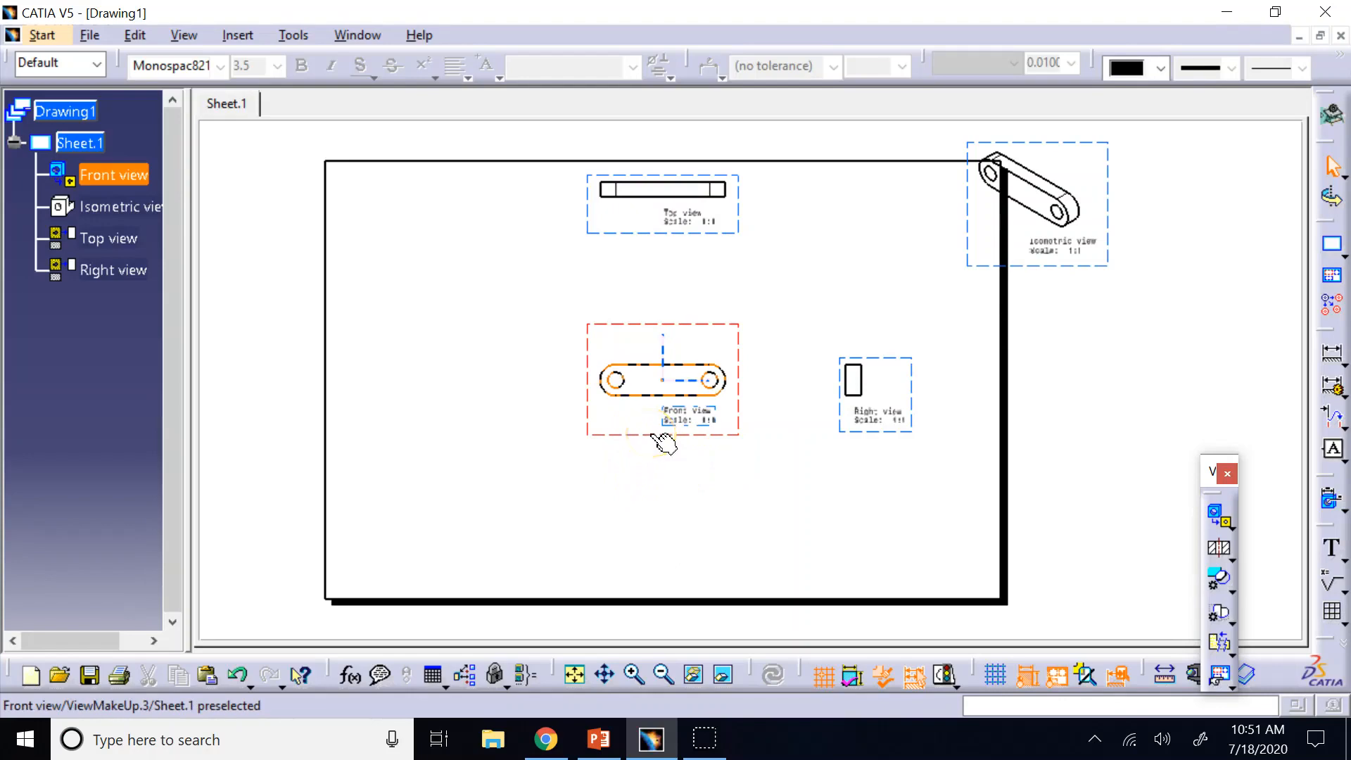
drag(641, 441, 700, 451)
click(1335, 449)
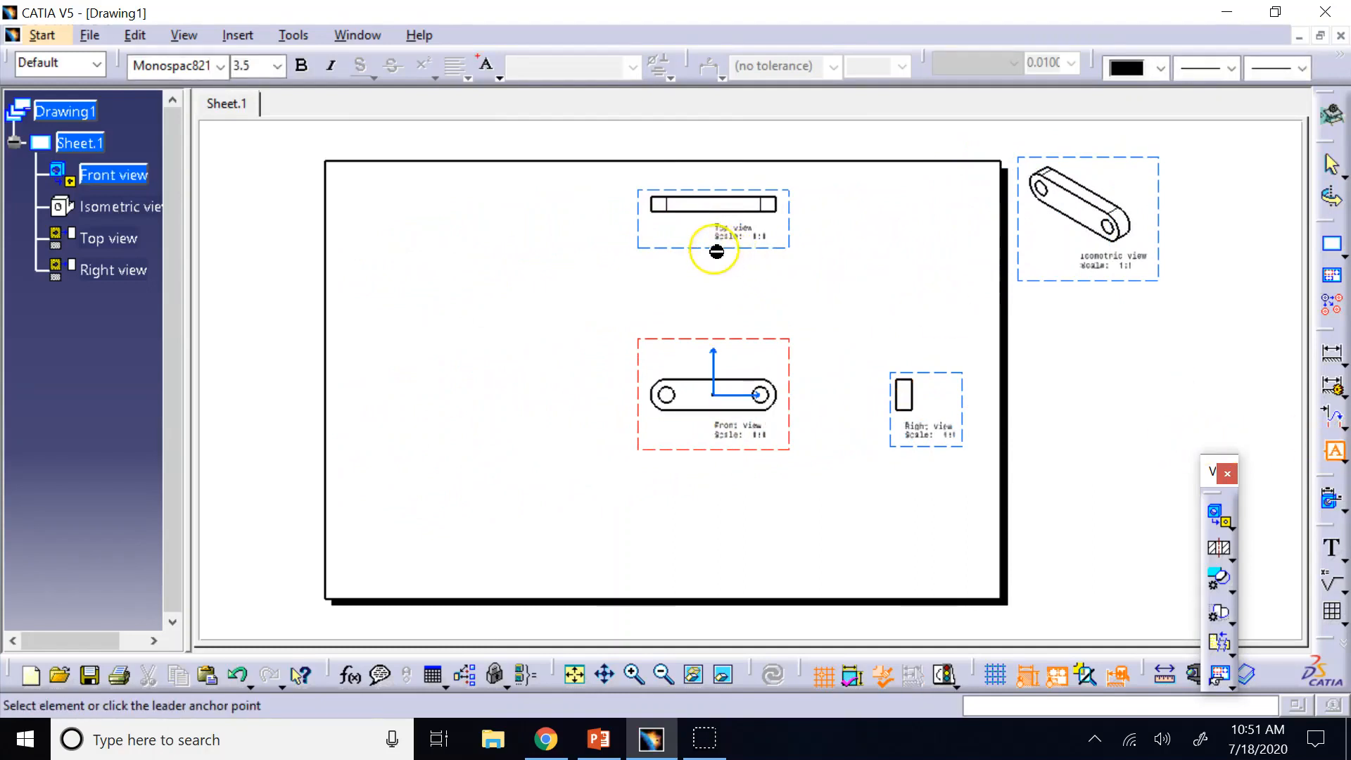
click(1183, 330)
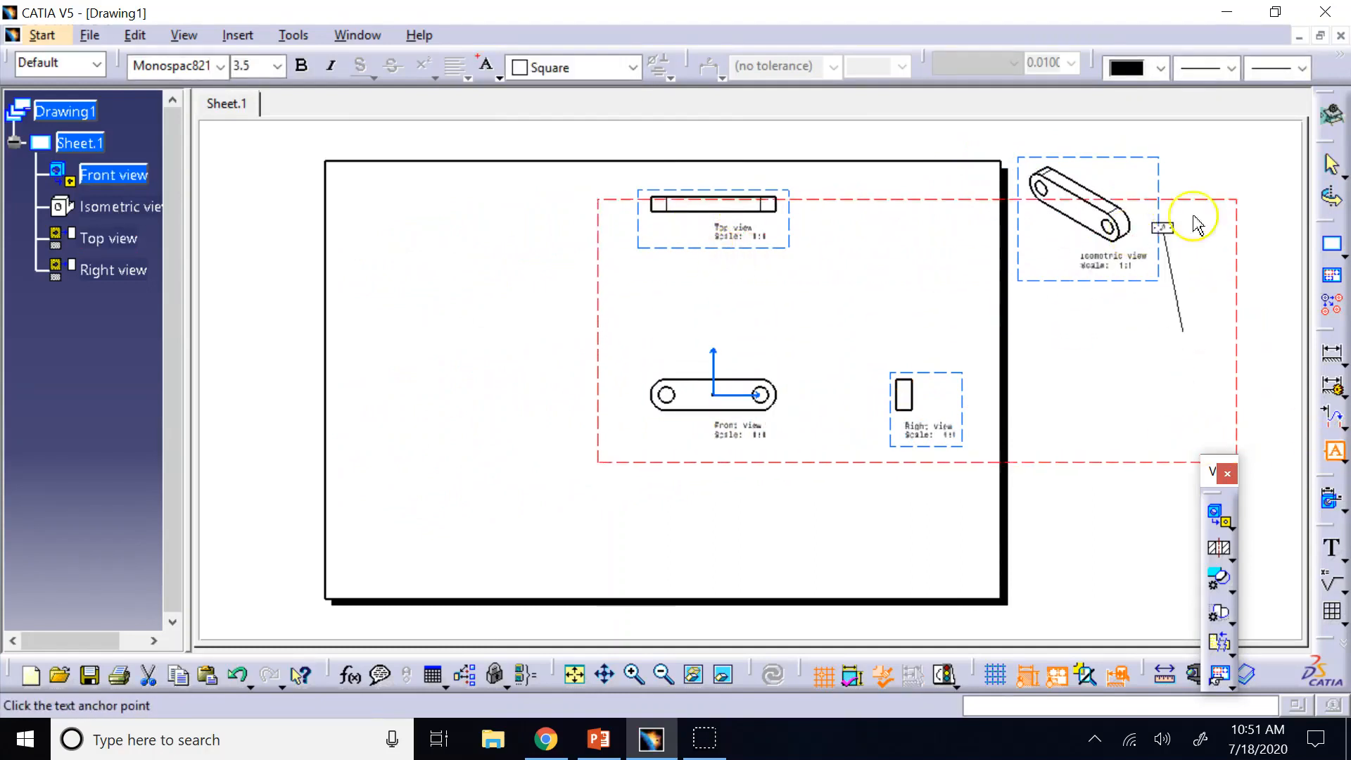
key(Escape)
key(Escape)
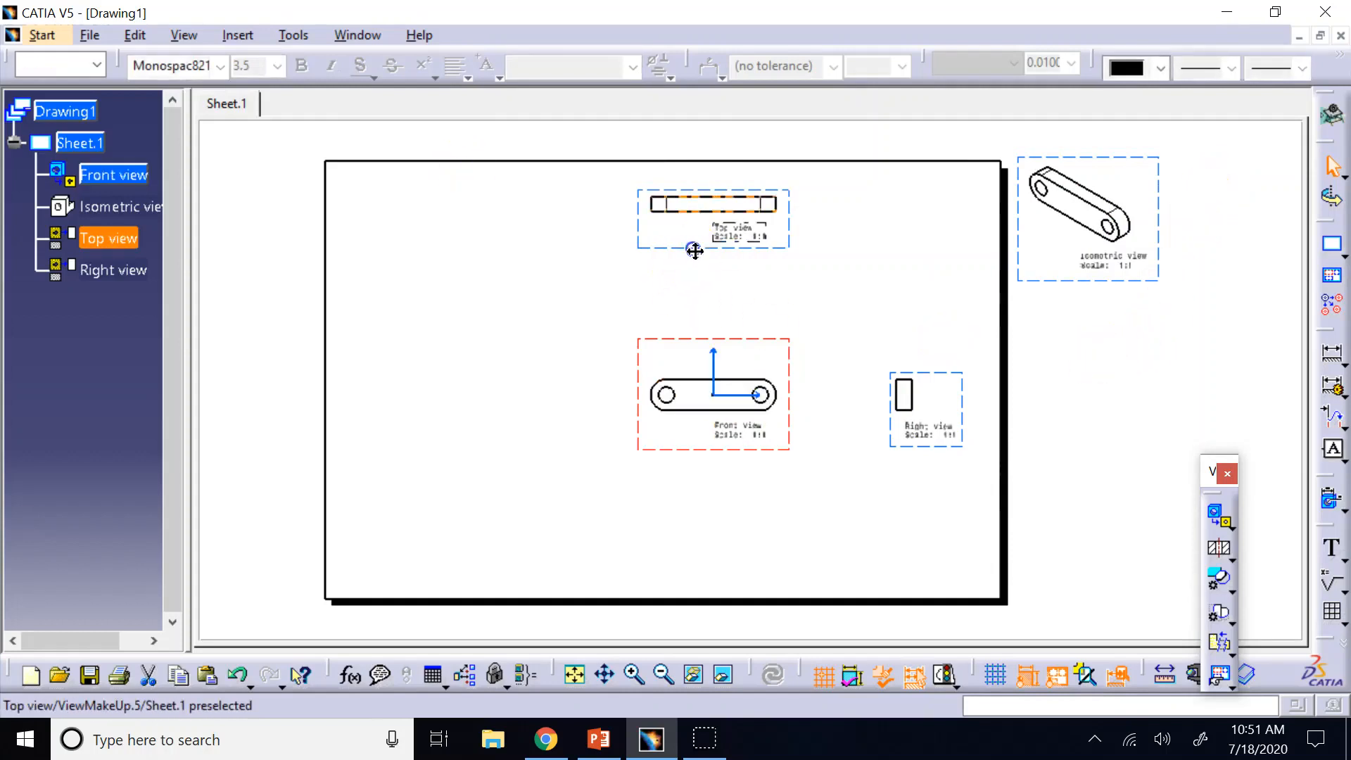
Step: Shift the top view slightly down and the right view away from the front view, and try repositioning the isometric view
drag(694, 247, 727, 251)
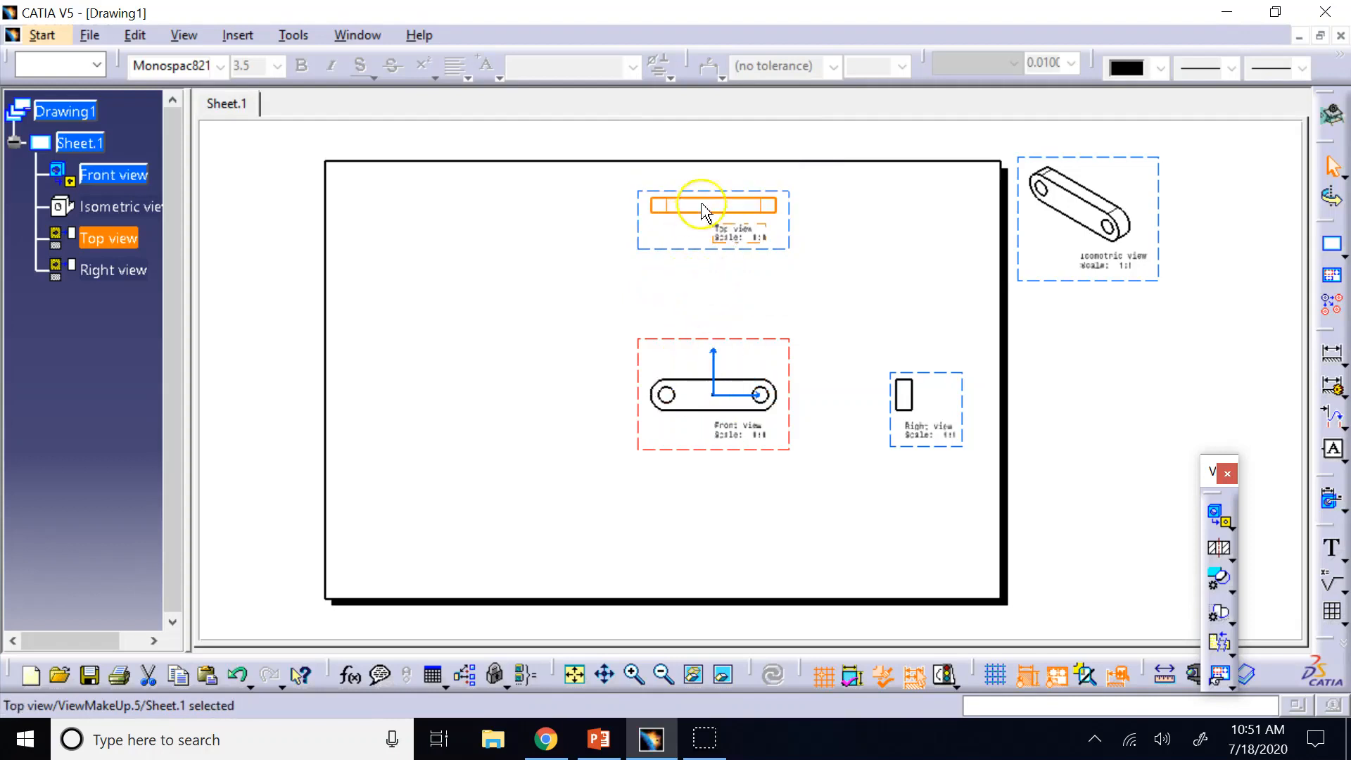
click(1051, 356)
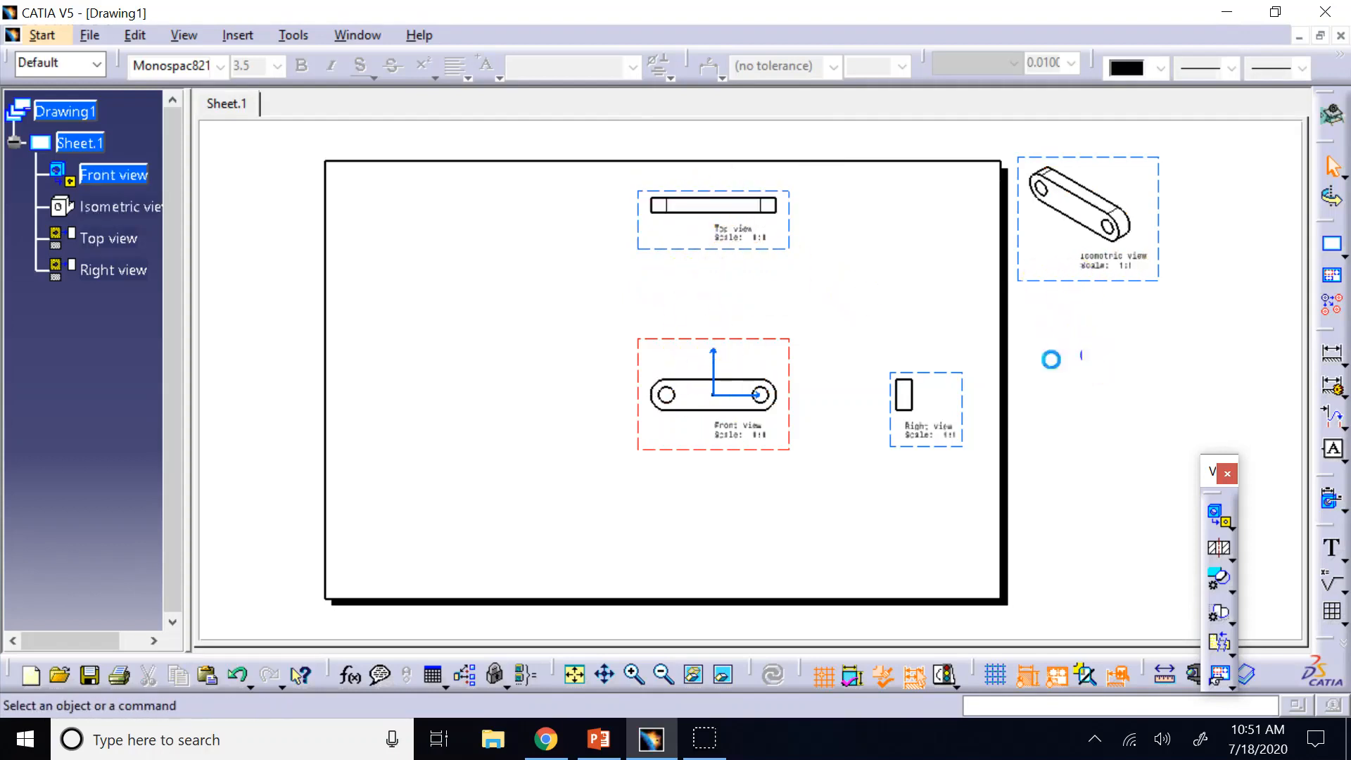
click(938, 449)
drag(938, 449, 969, 388)
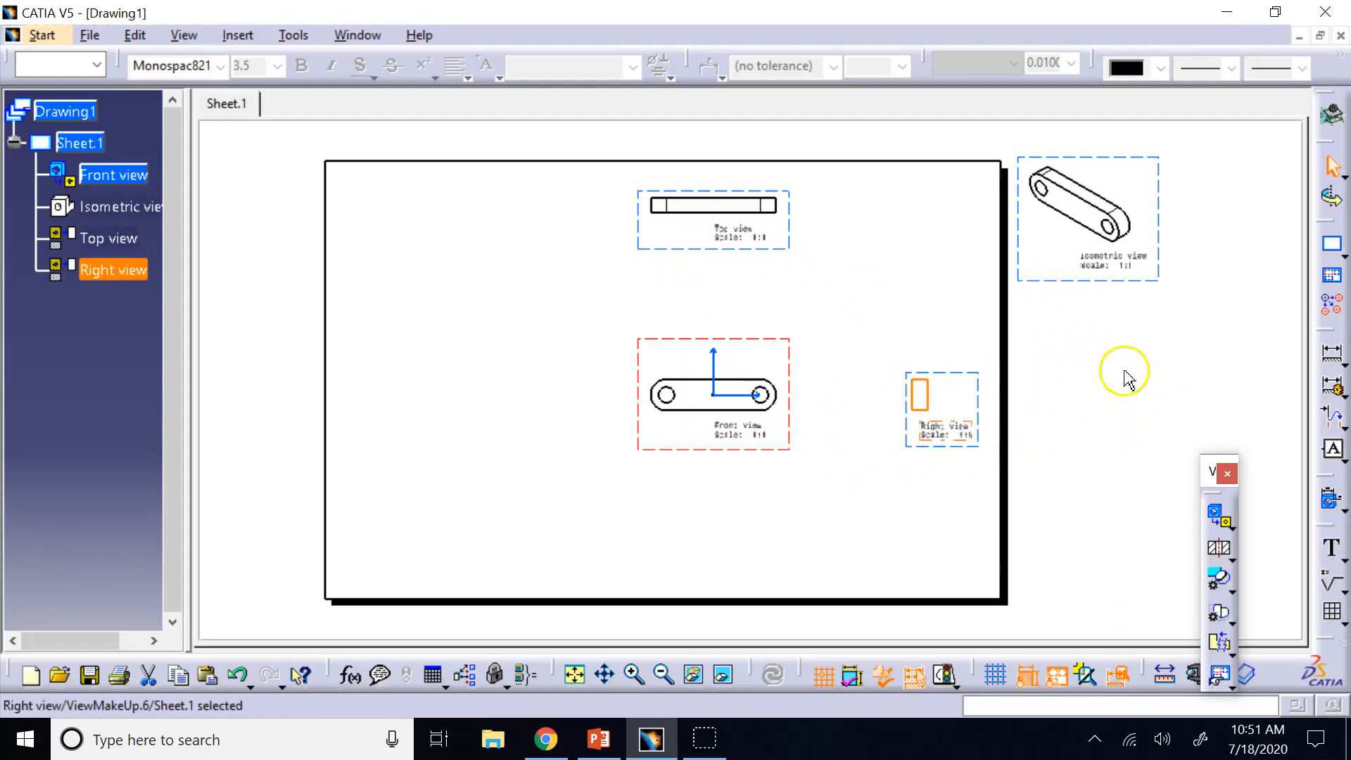
click(1126, 375)
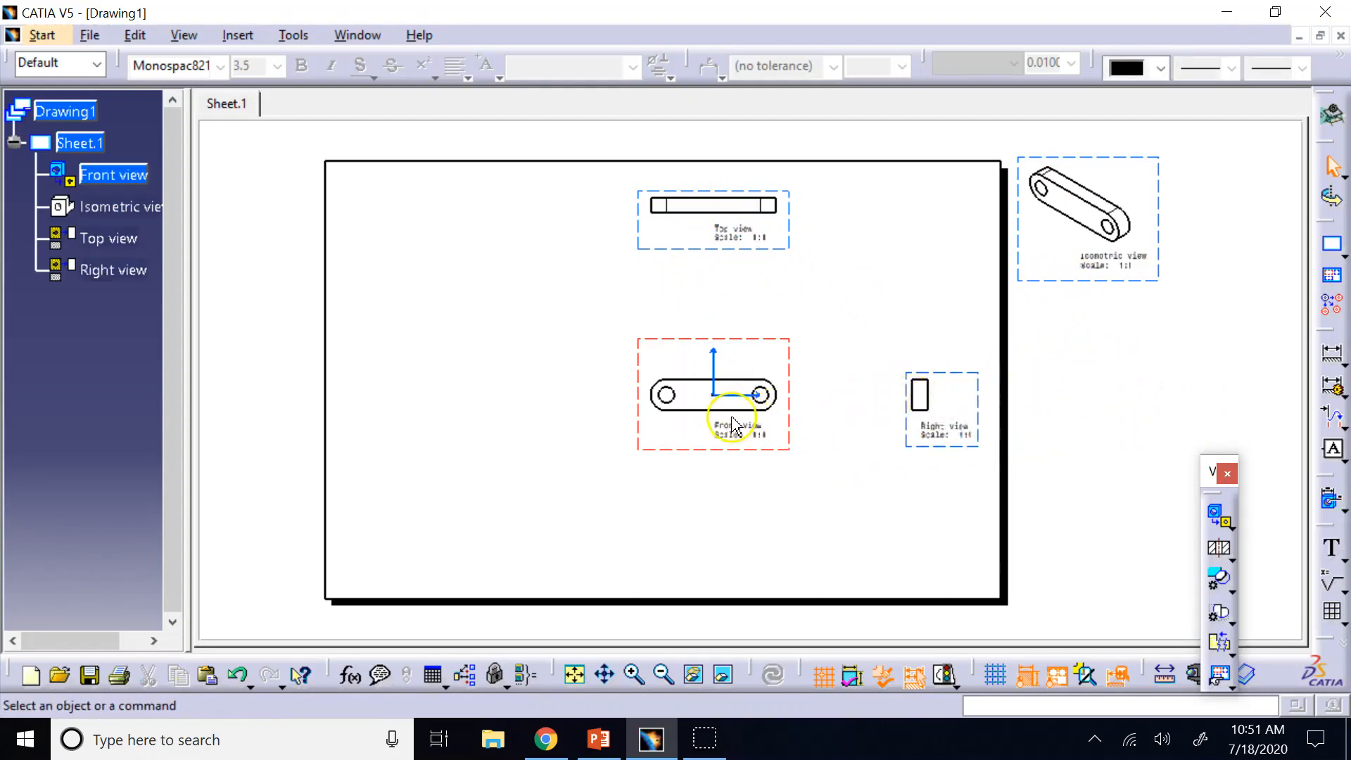
drag(1041, 282, 1007, 220)
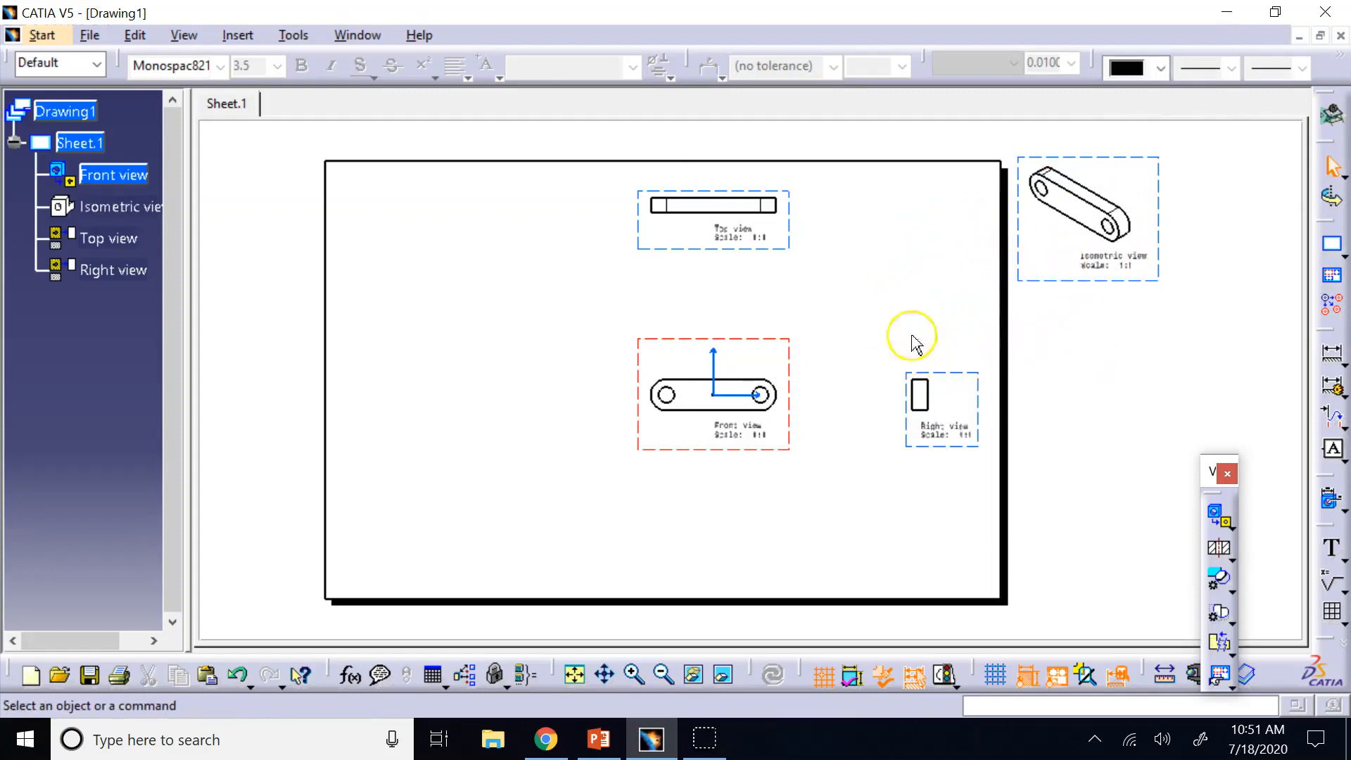
Step: Move the front view with its attached views to the sheet's left side so all four views lie inside the border
drag(774, 345, 486, 365)
drag(482, 361, 479, 359)
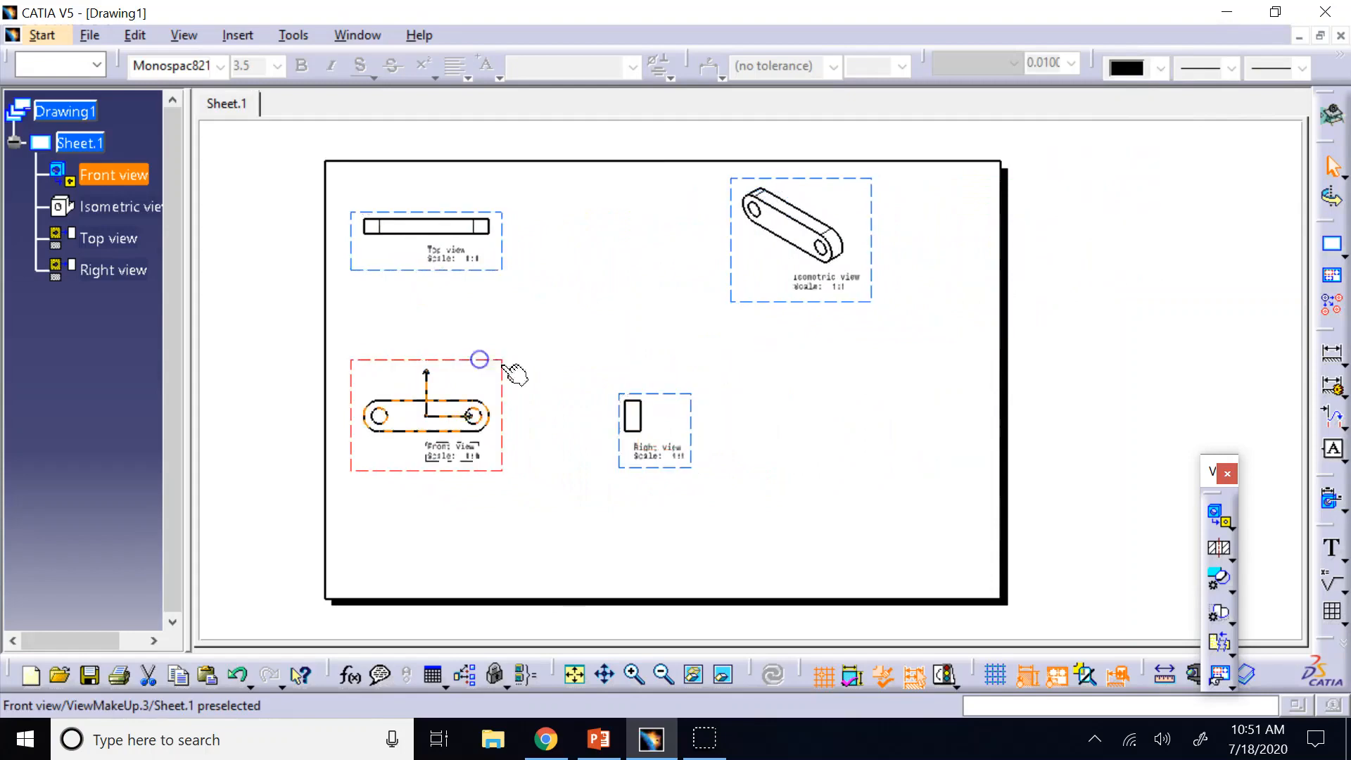
click(1197, 314)
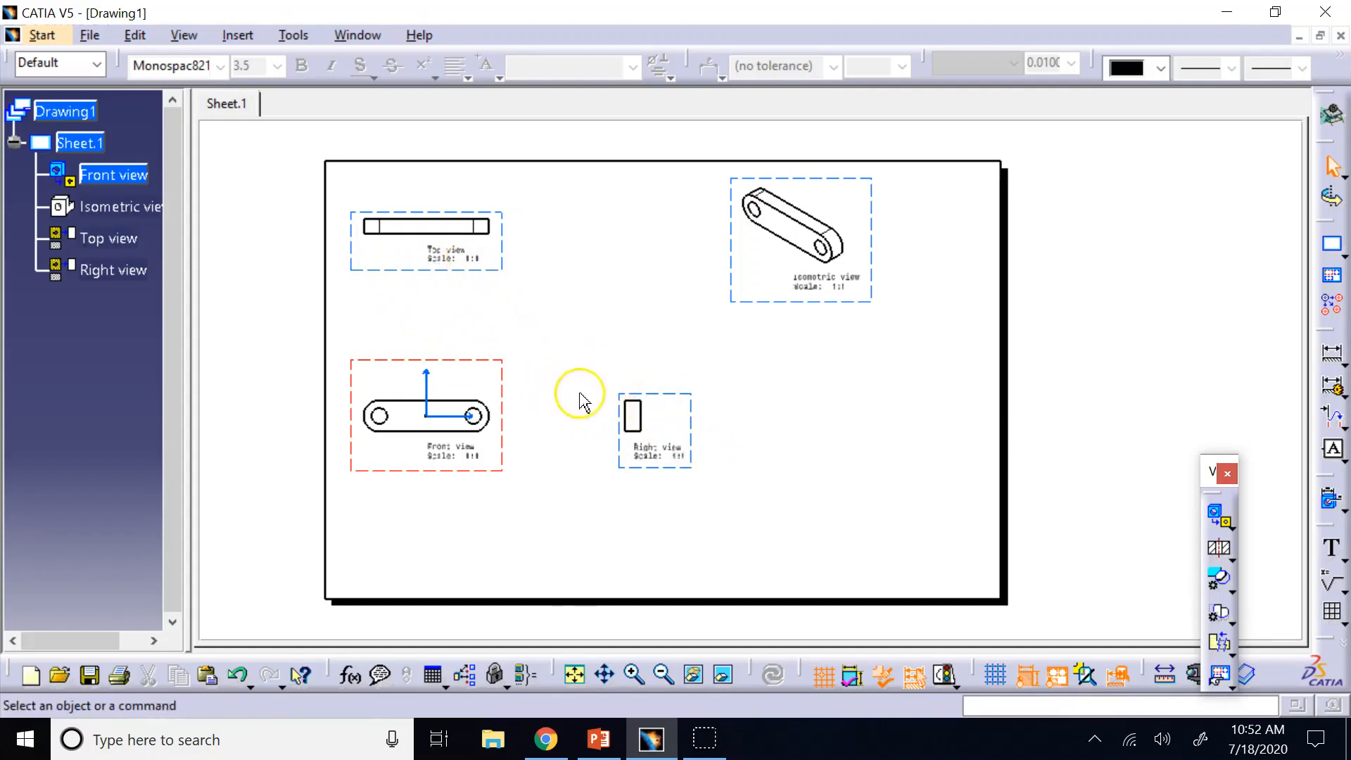
Step: Bring the right and top views closer to the front view, and shift the isometric view left and slightly down
drag(631, 447, 577, 432)
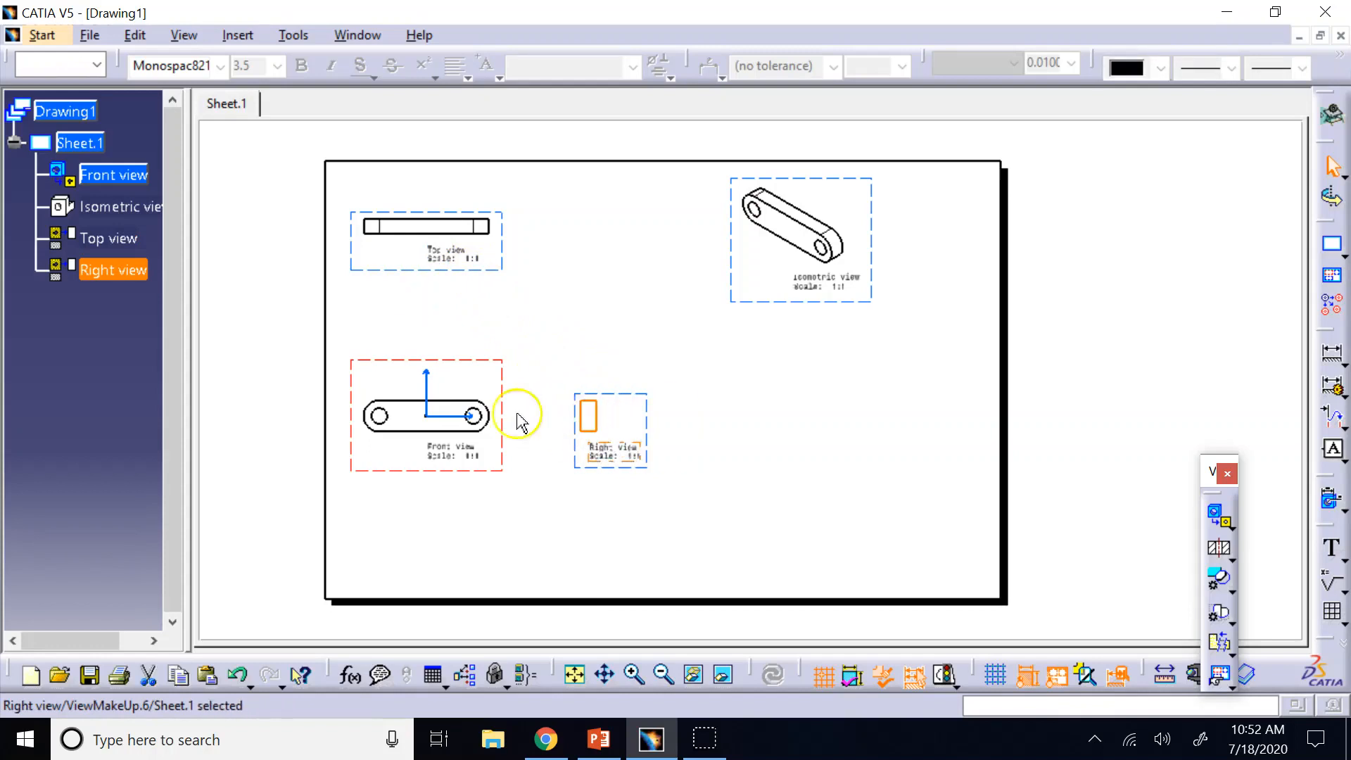
drag(425, 265, 426, 294)
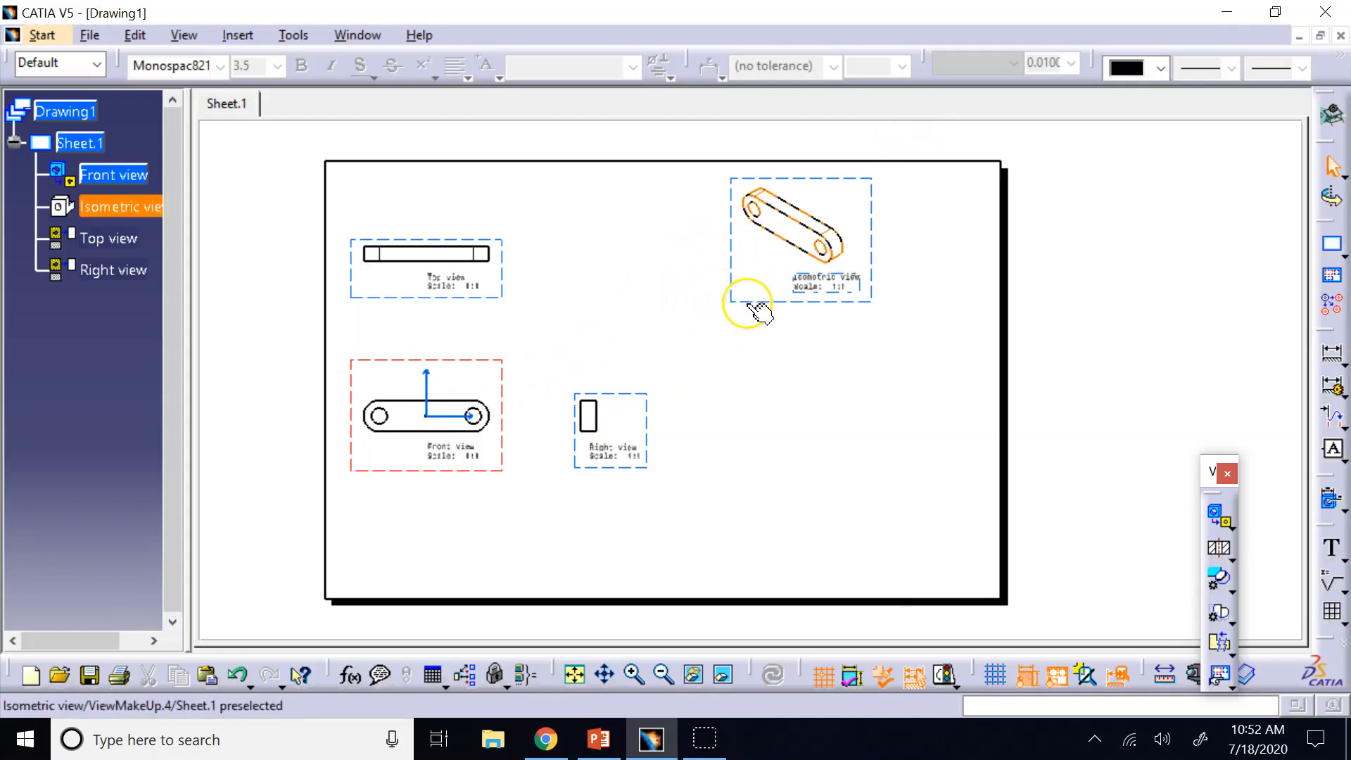
click(448, 424)
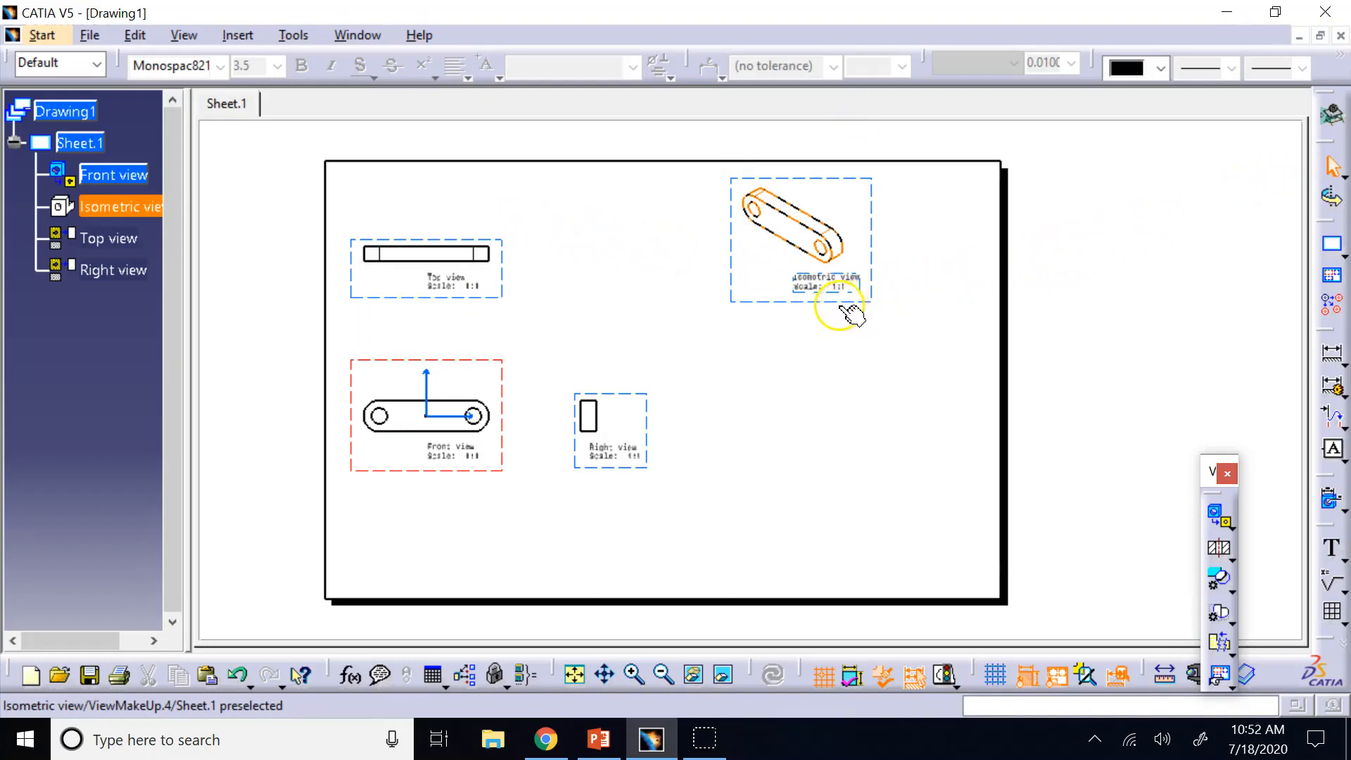
drag(857, 312, 798, 293)
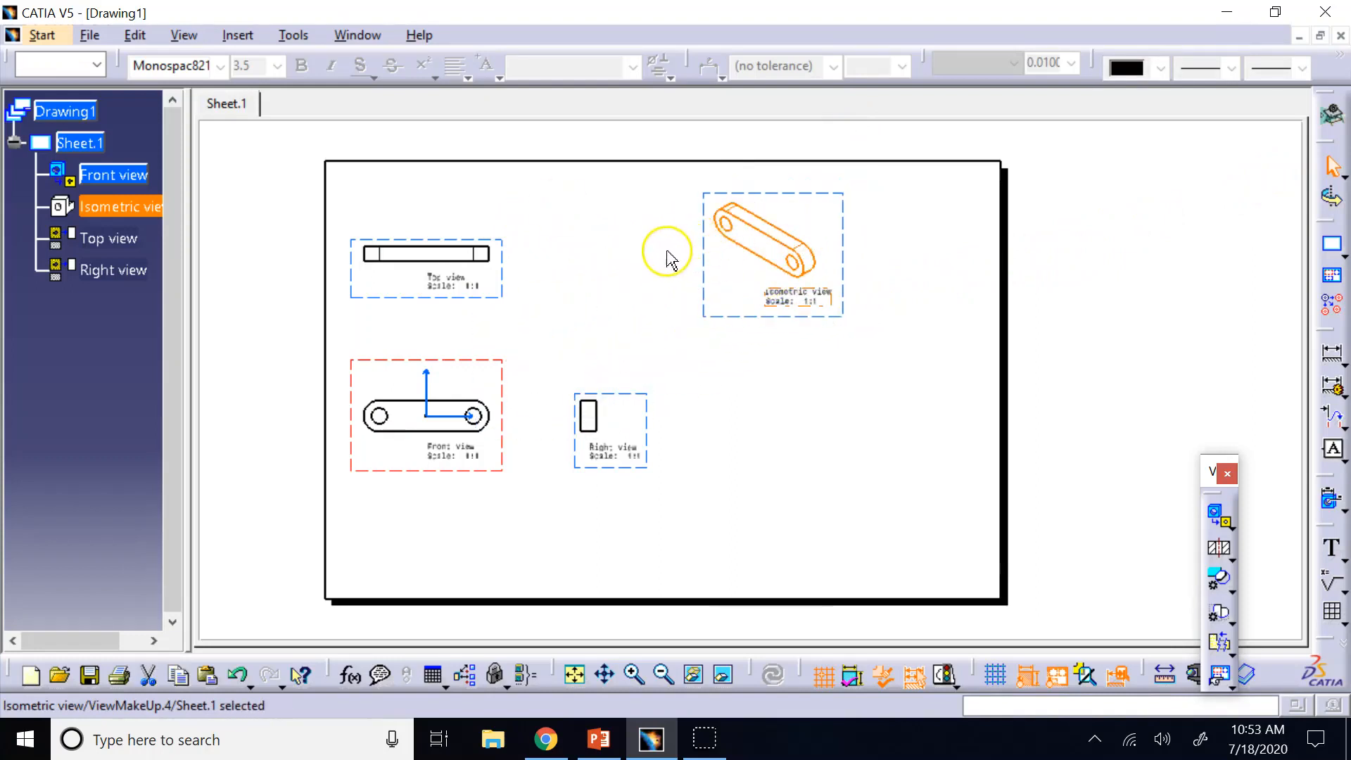
click(1209, 178)
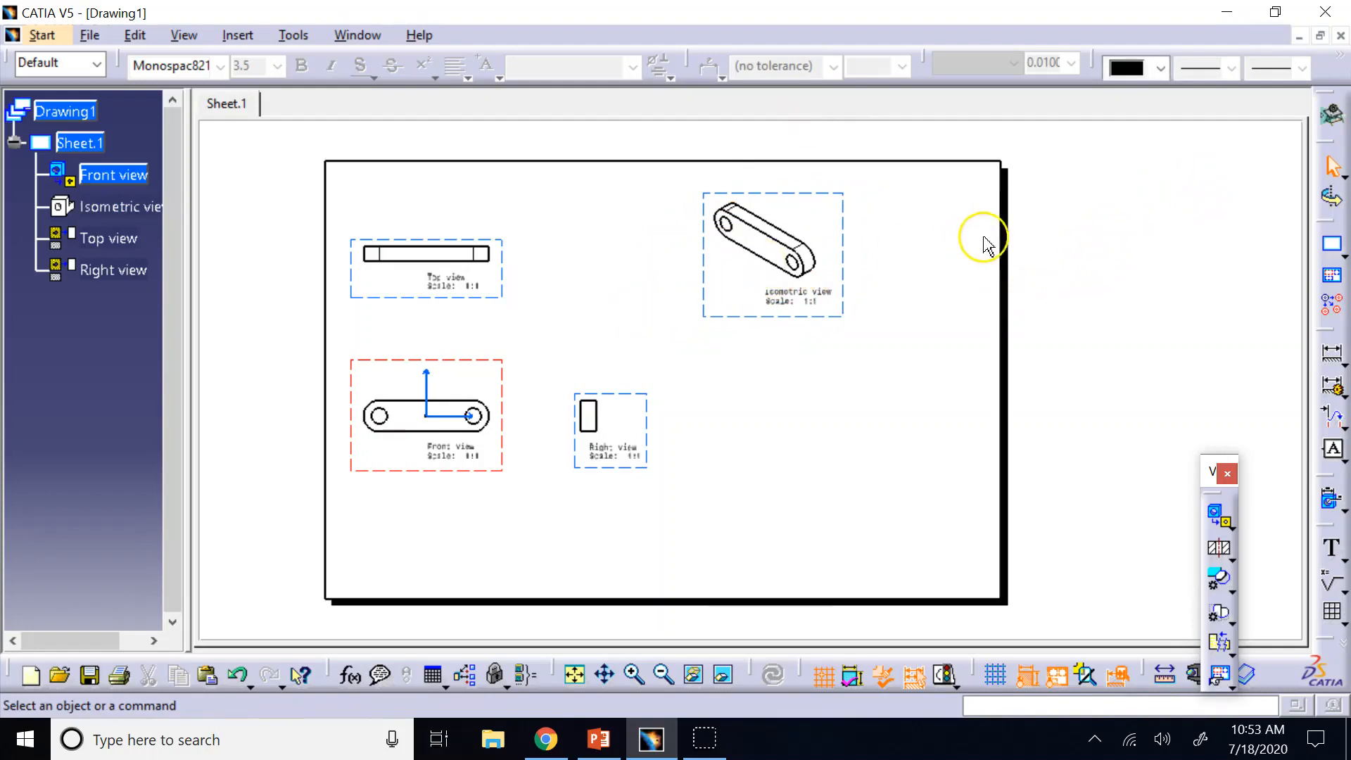
Step: Position the isometric view independently of its reference view and move it left to sit above the right view
right_click(727, 328)
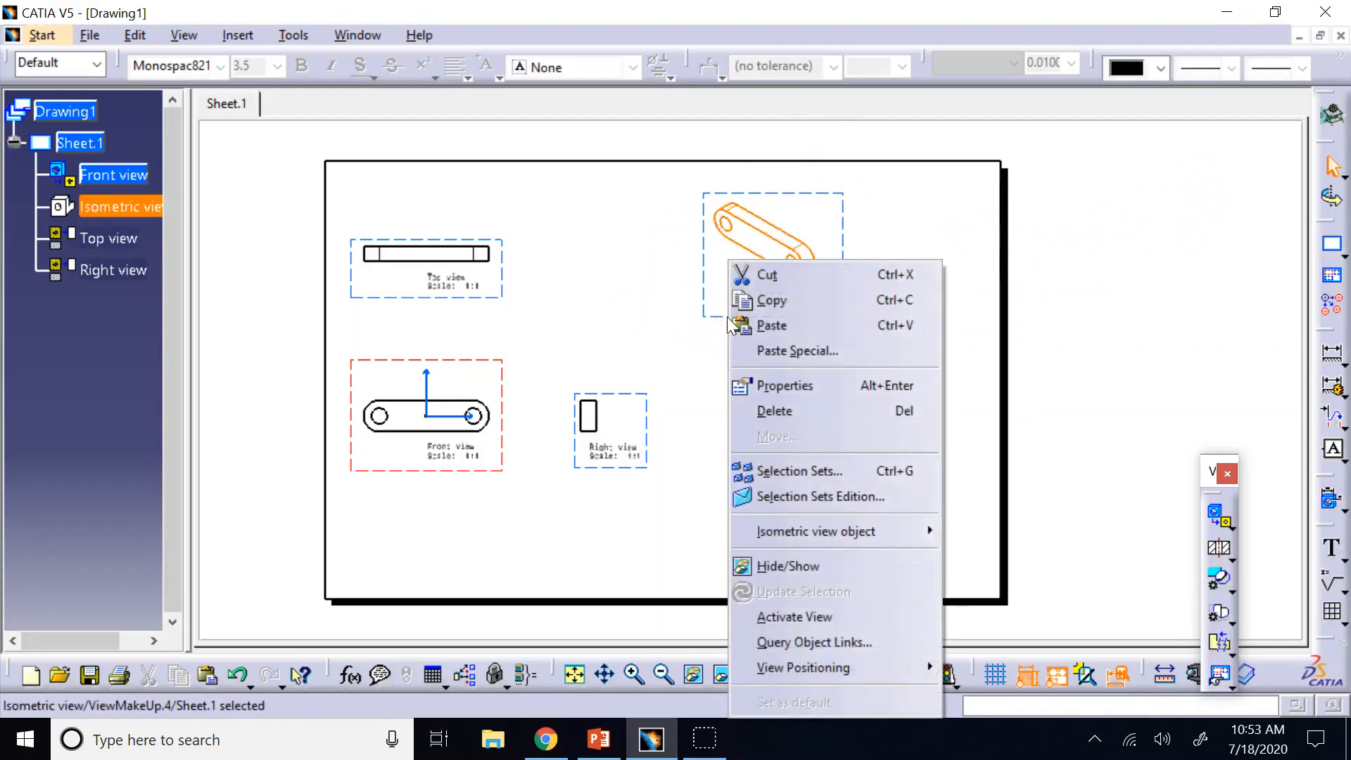
mouse_move(890, 670)
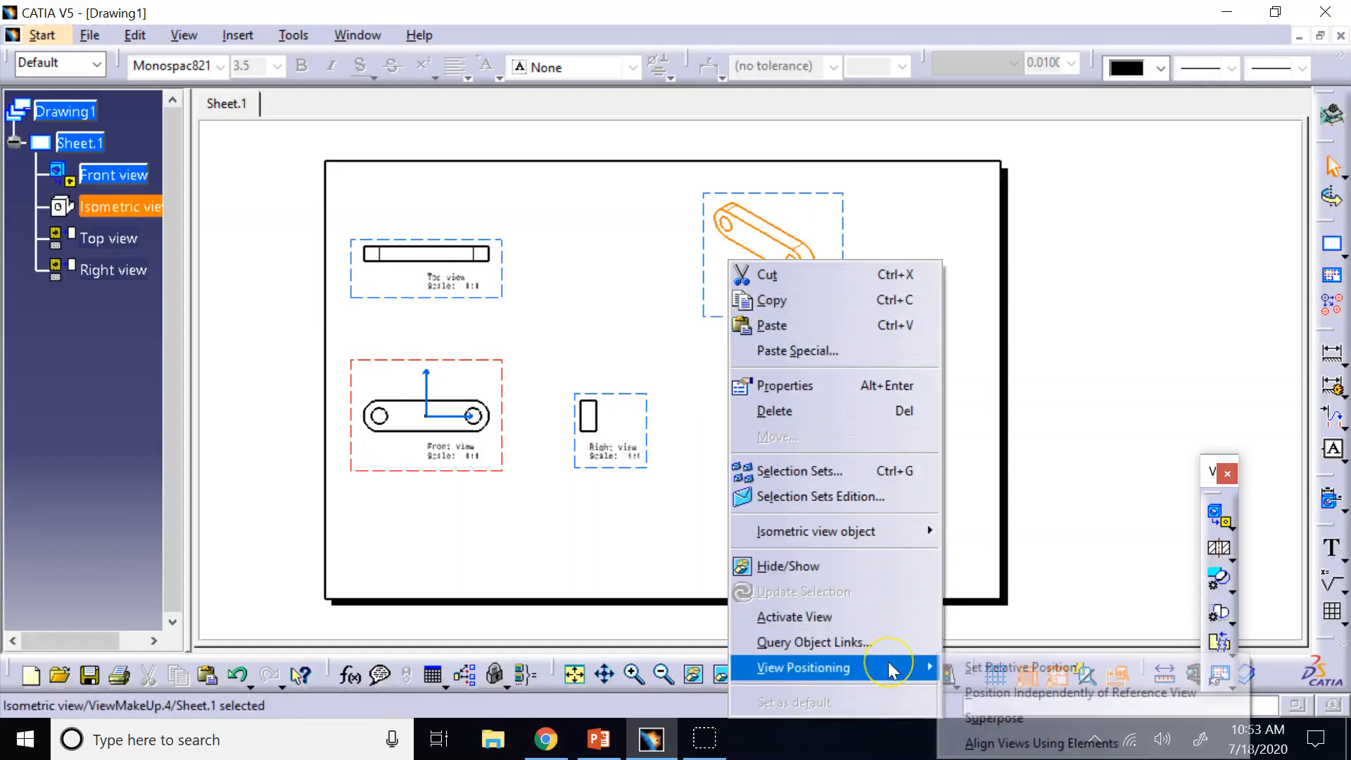
click(1011, 692)
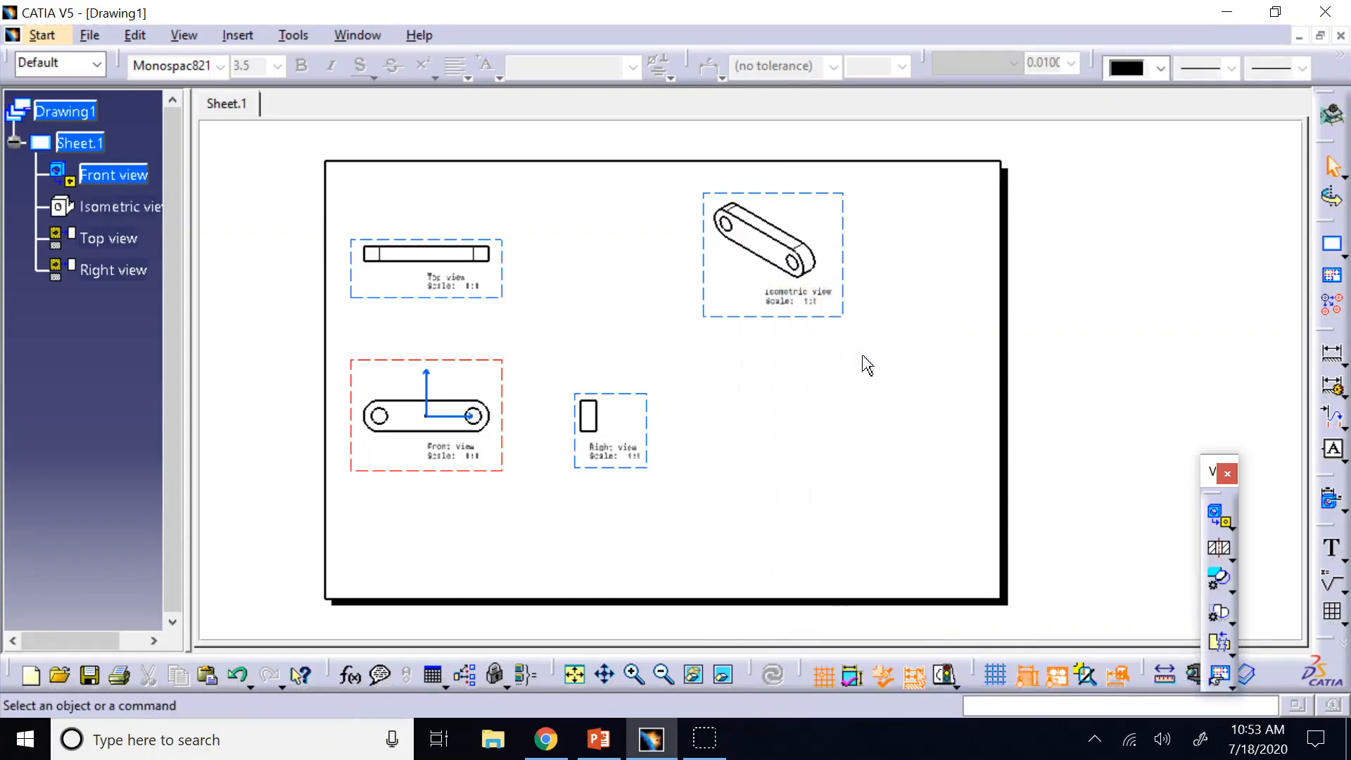
drag(773, 312, 715, 326)
click(474, 285)
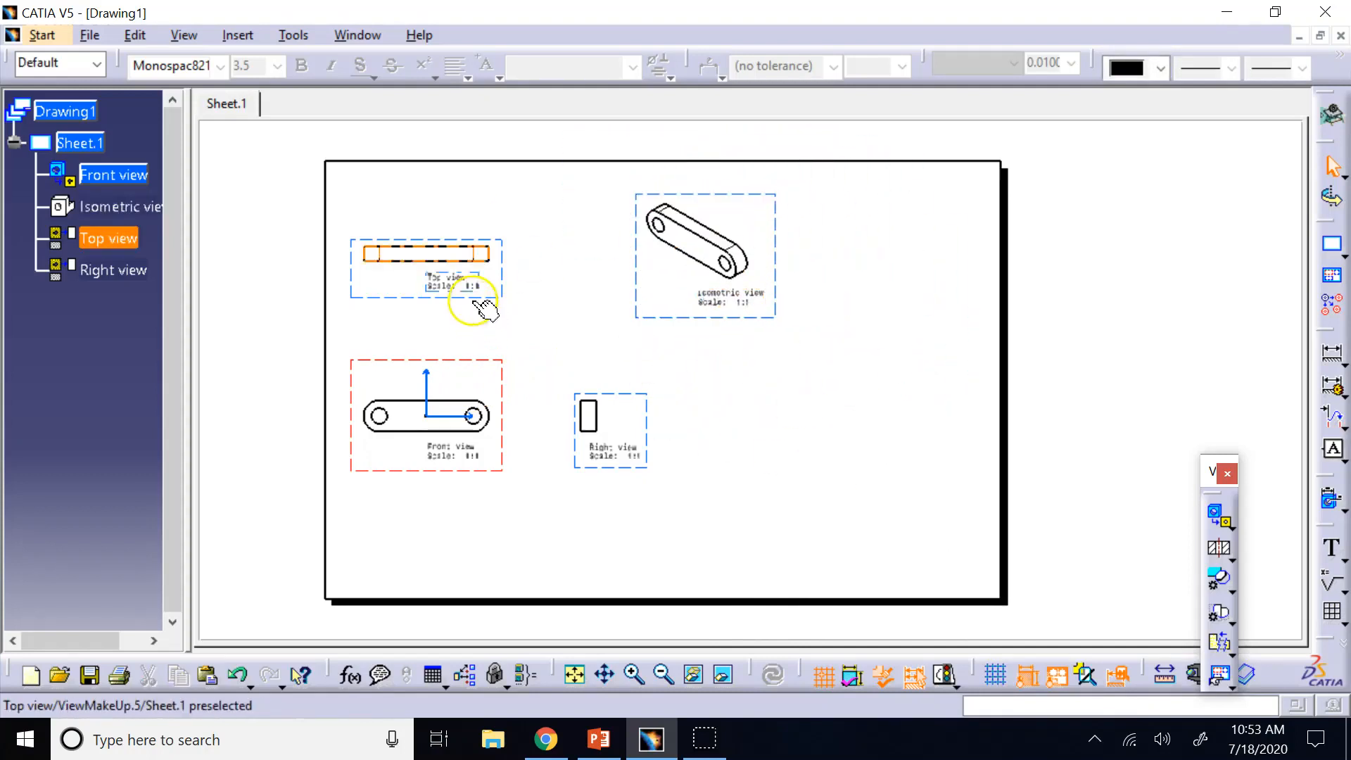
click(626, 394)
click(763, 368)
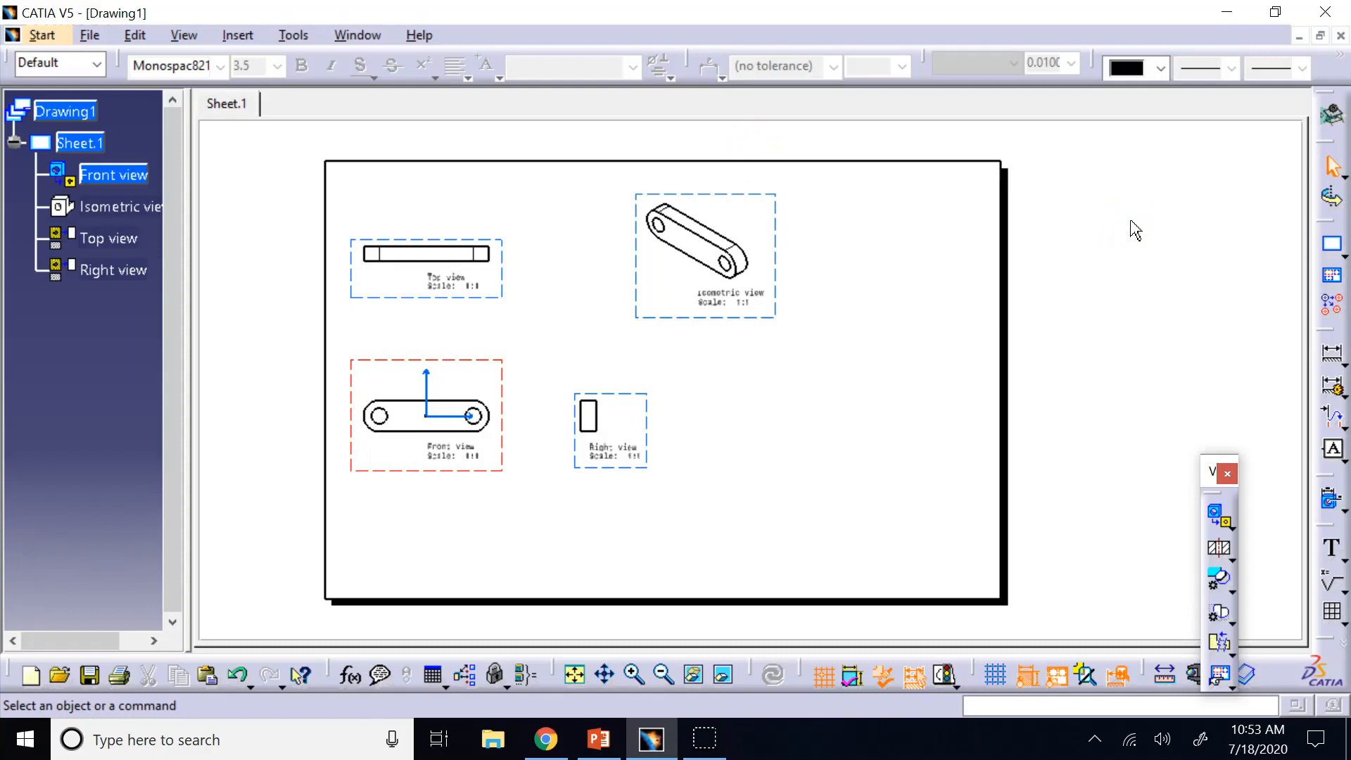
Step: Switch to the Lecture11_Drafting Workbench 1 presentation in PowerPoint and display slide 10, Title Block
click(599, 739)
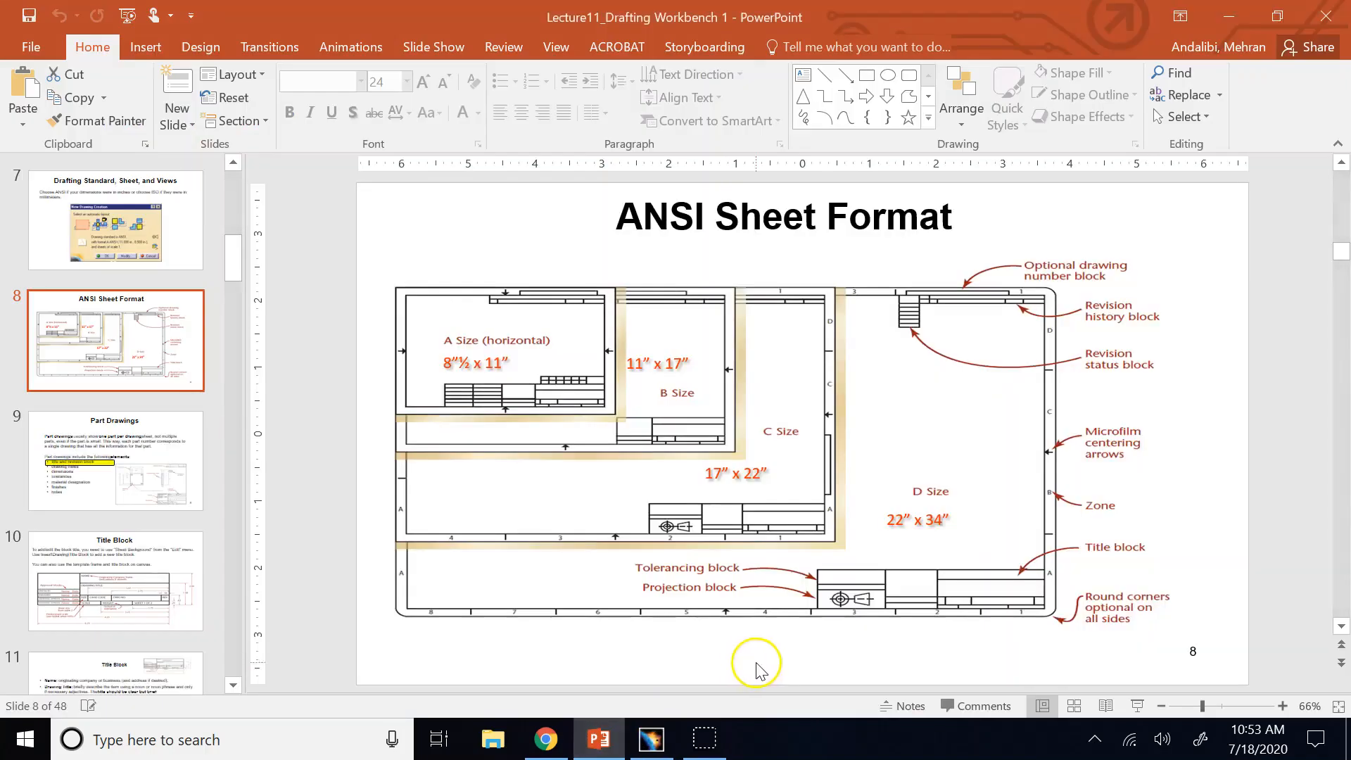
click(151, 598)
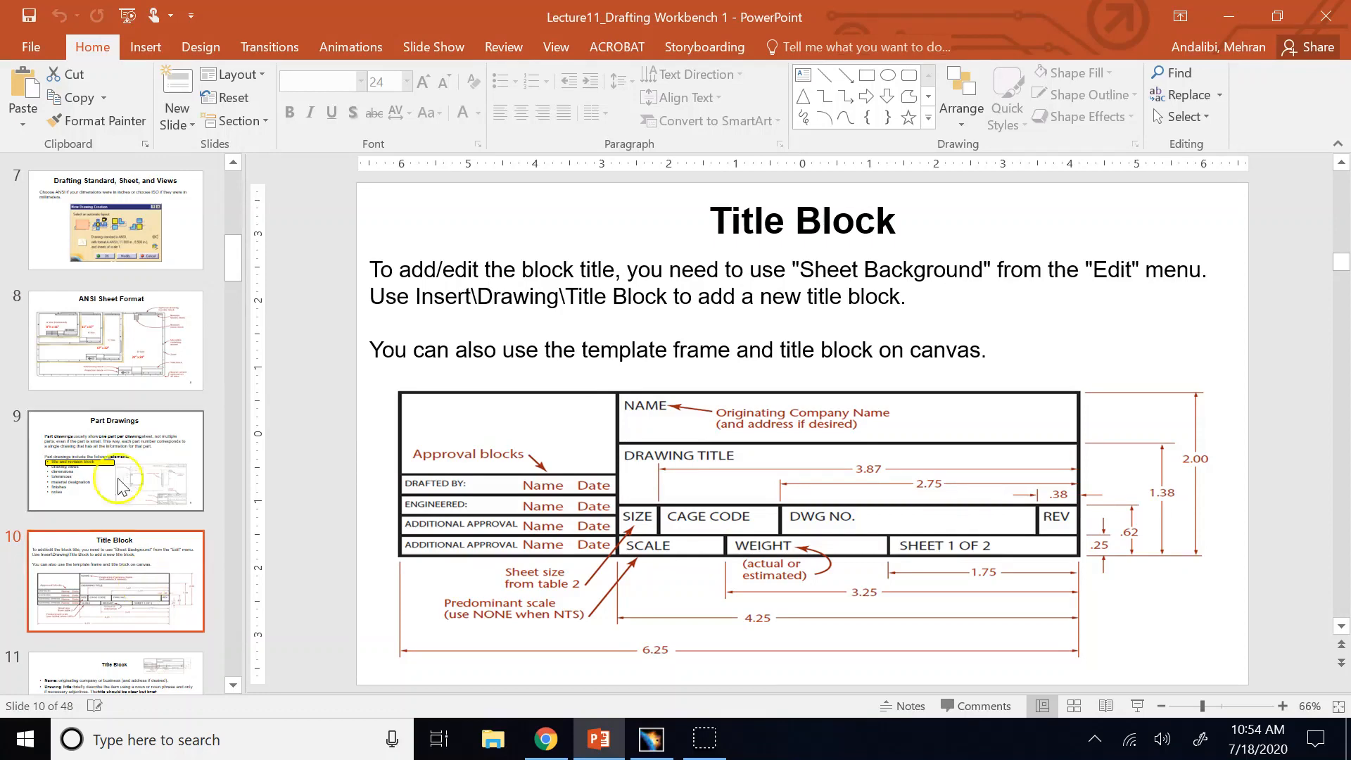
Step: Display slide 8, ANSI Sheet Format, and switch back to the Drawing1 window in CATIA
click(116, 341)
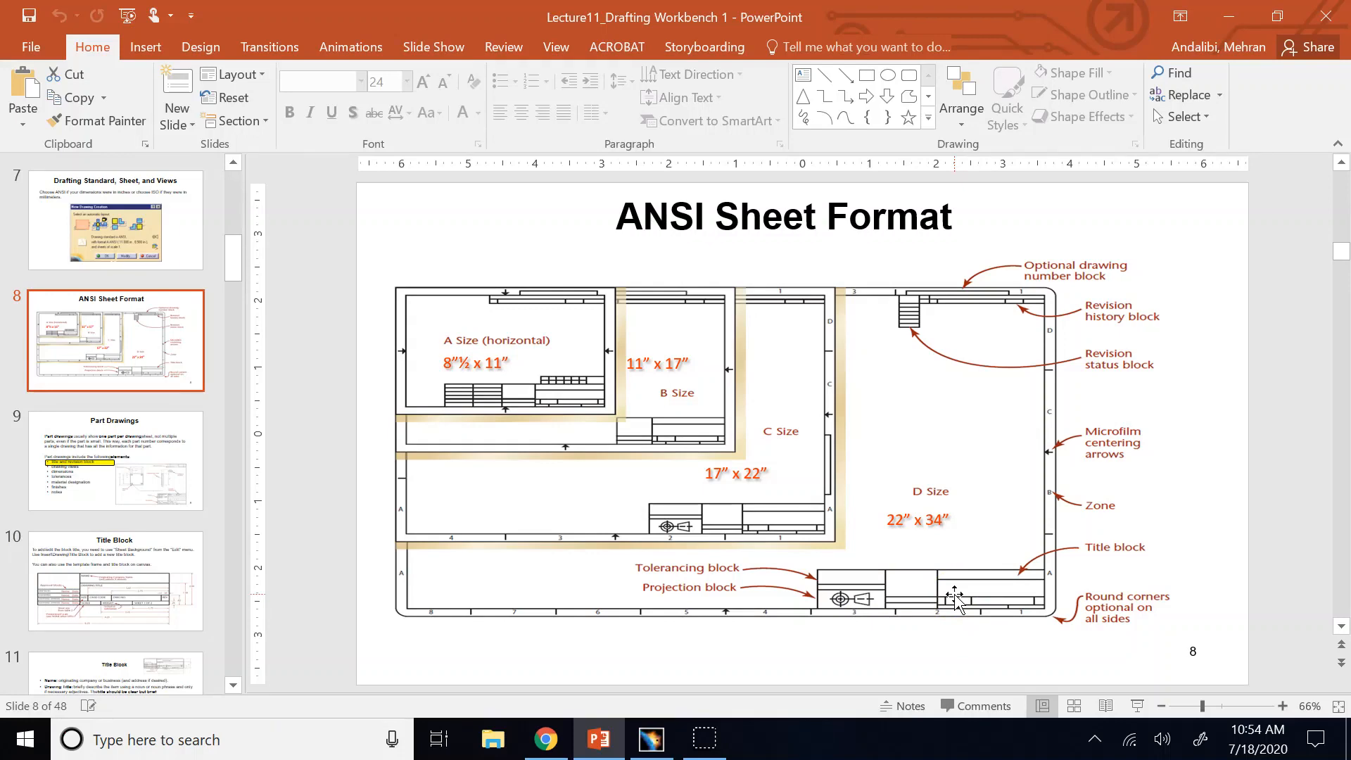
click(652, 739)
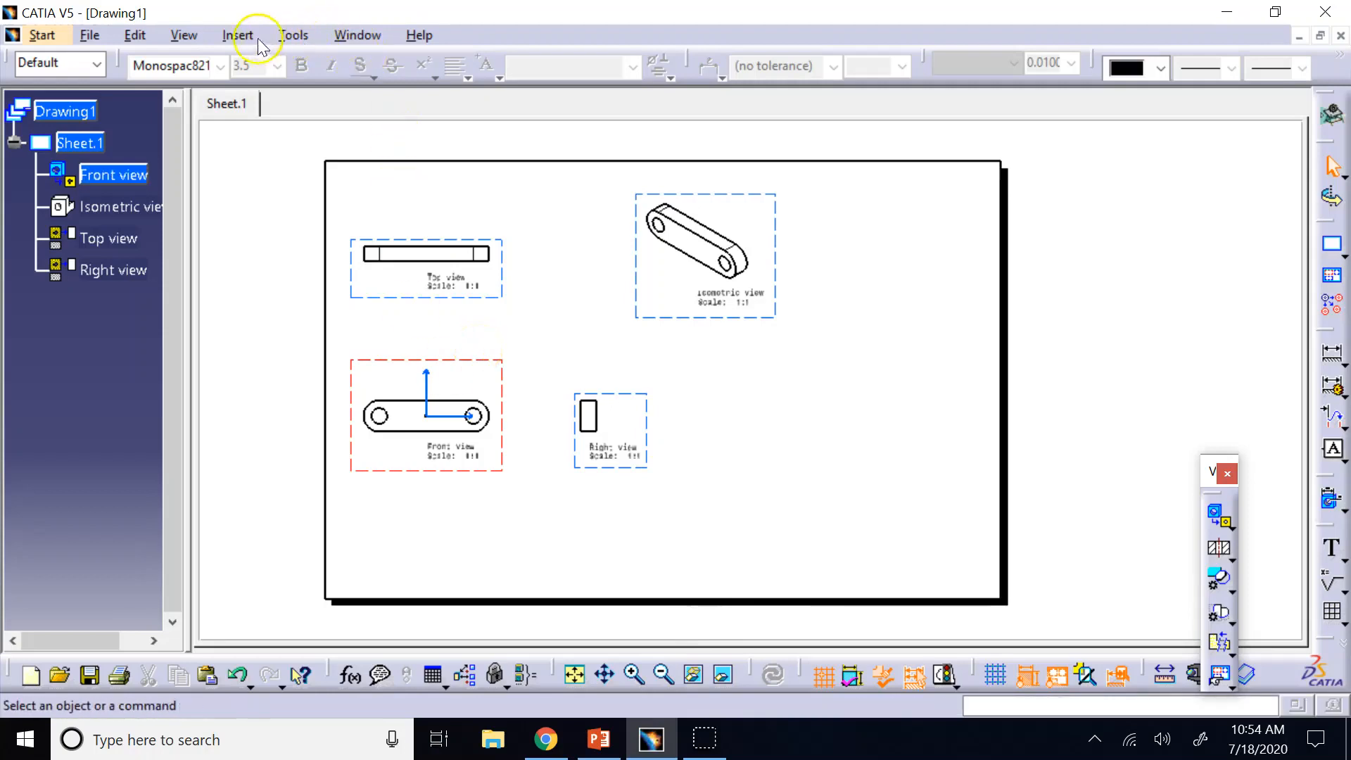
click(236, 35)
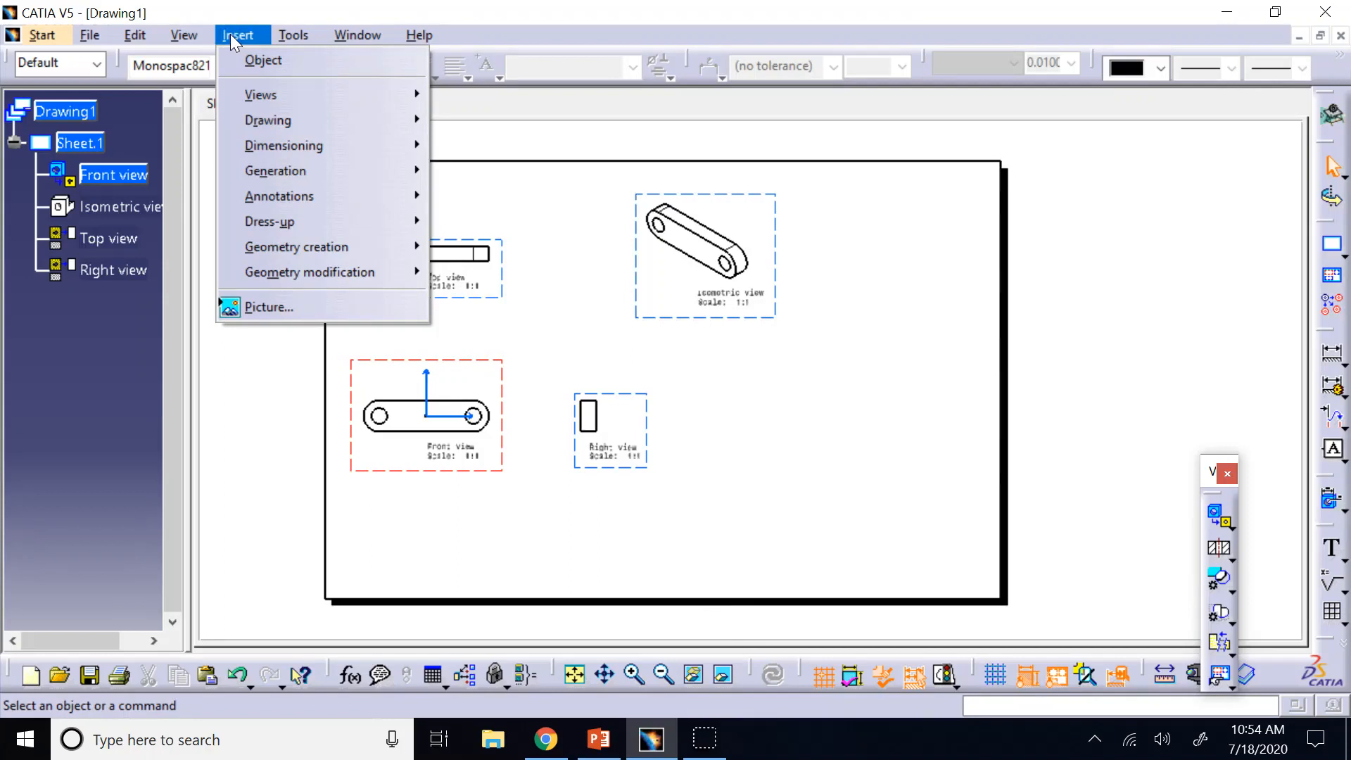
click(278, 94)
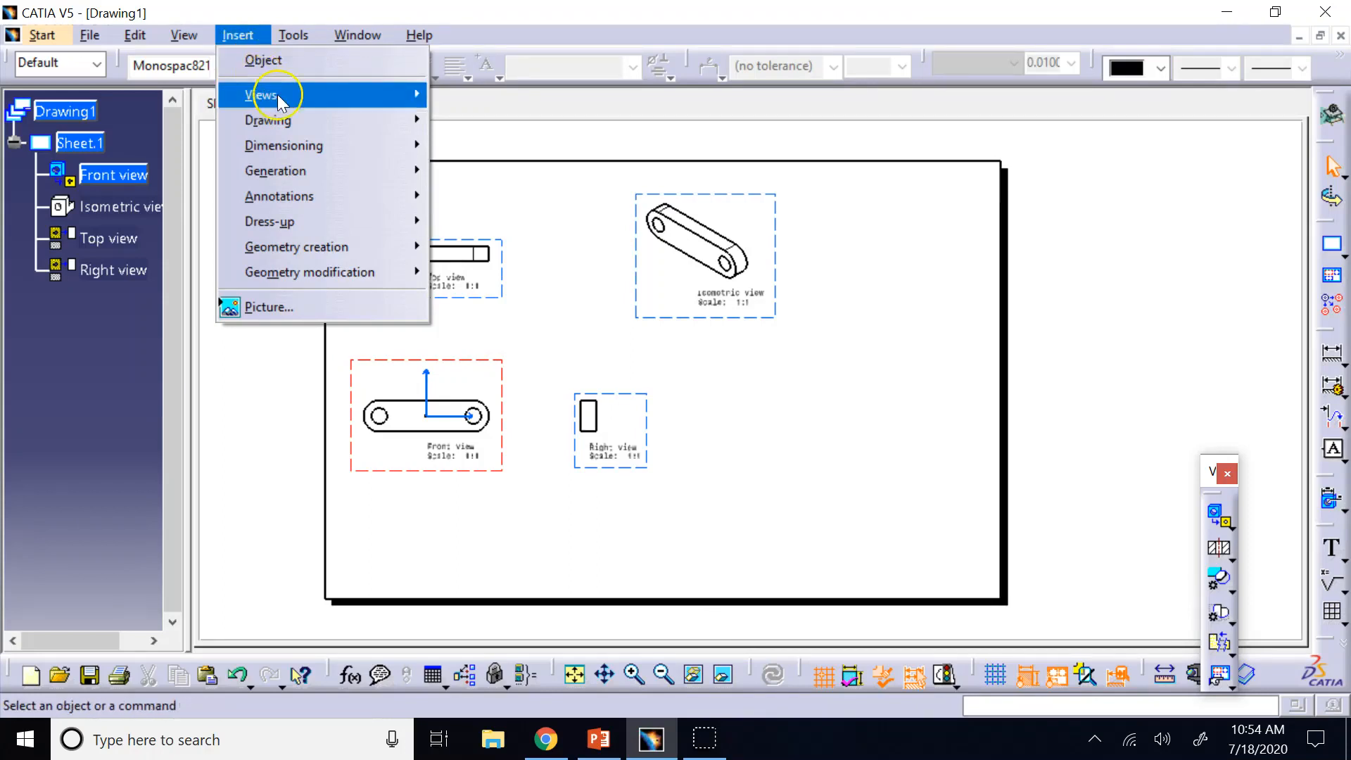
click(290, 120)
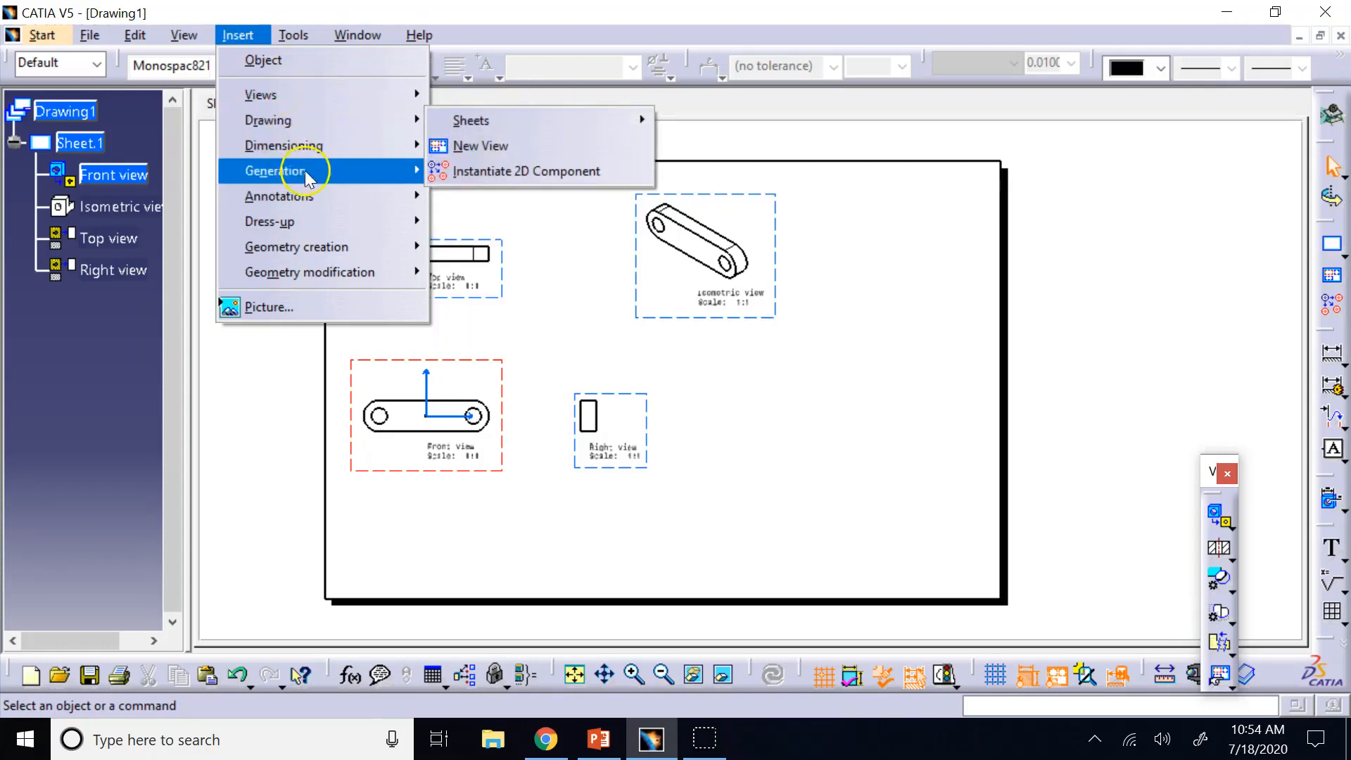
click(303, 196)
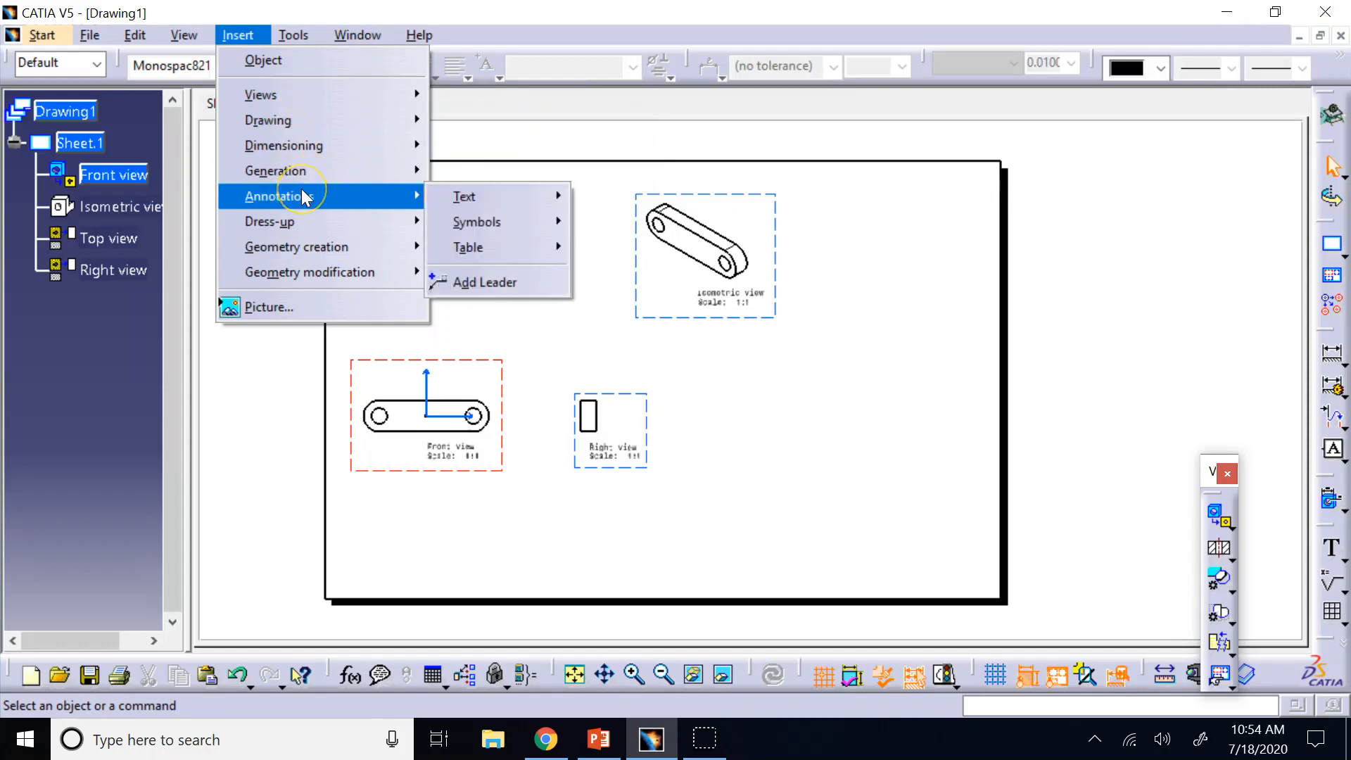
click(323, 148)
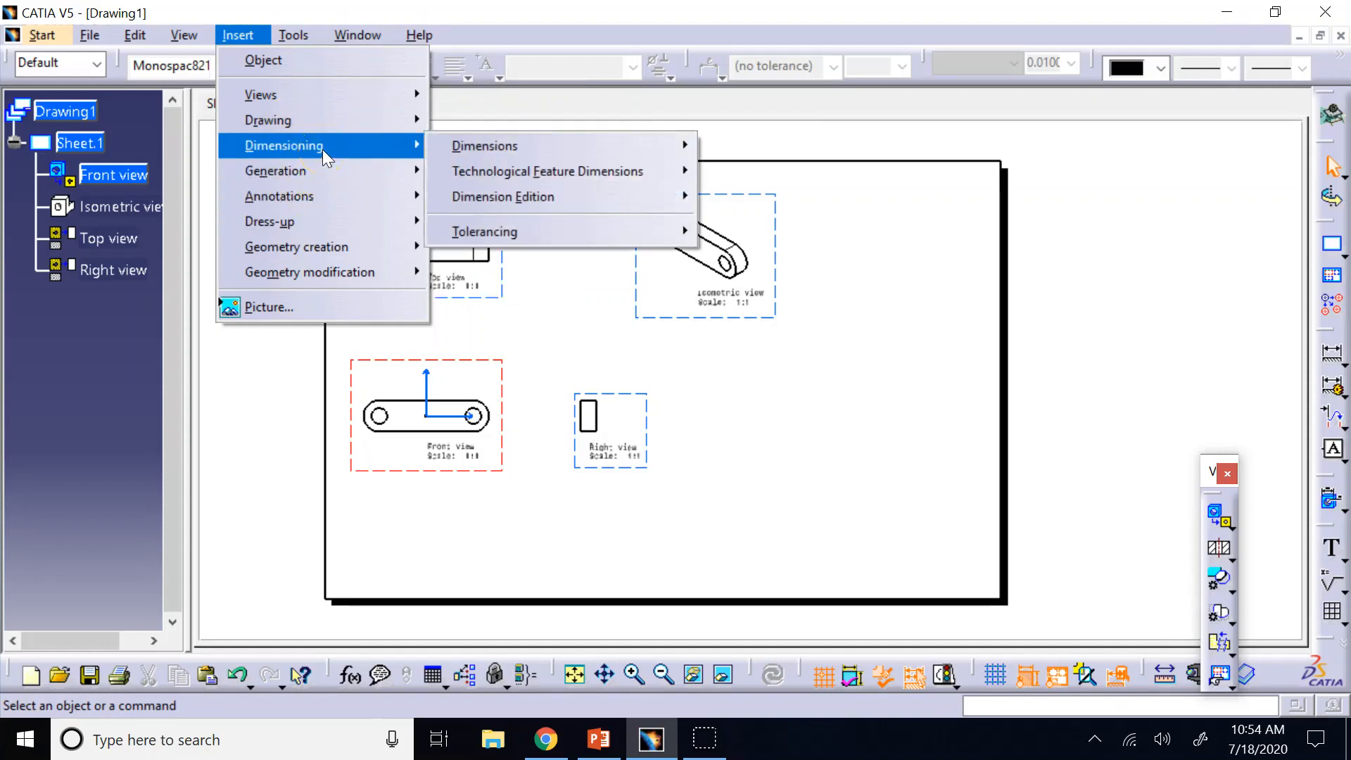
click(293, 34)
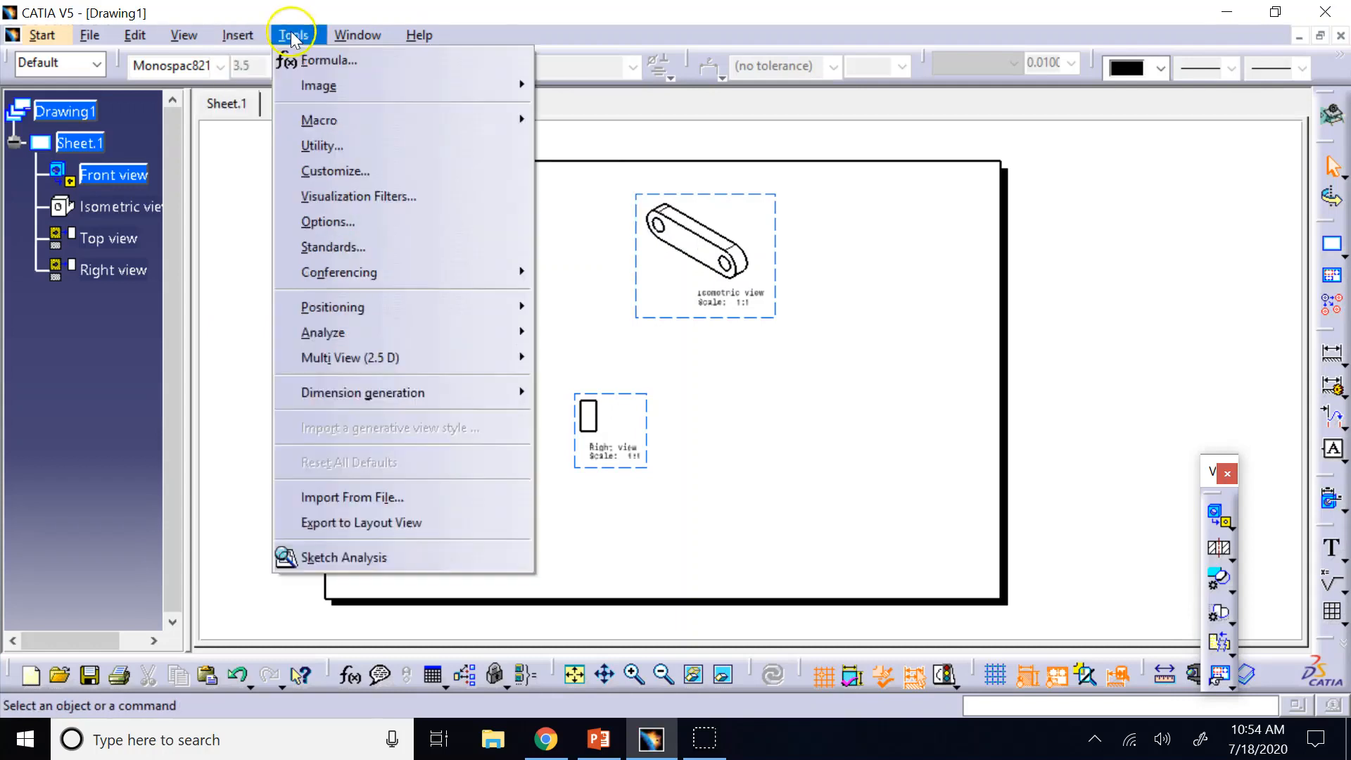
click(185, 34)
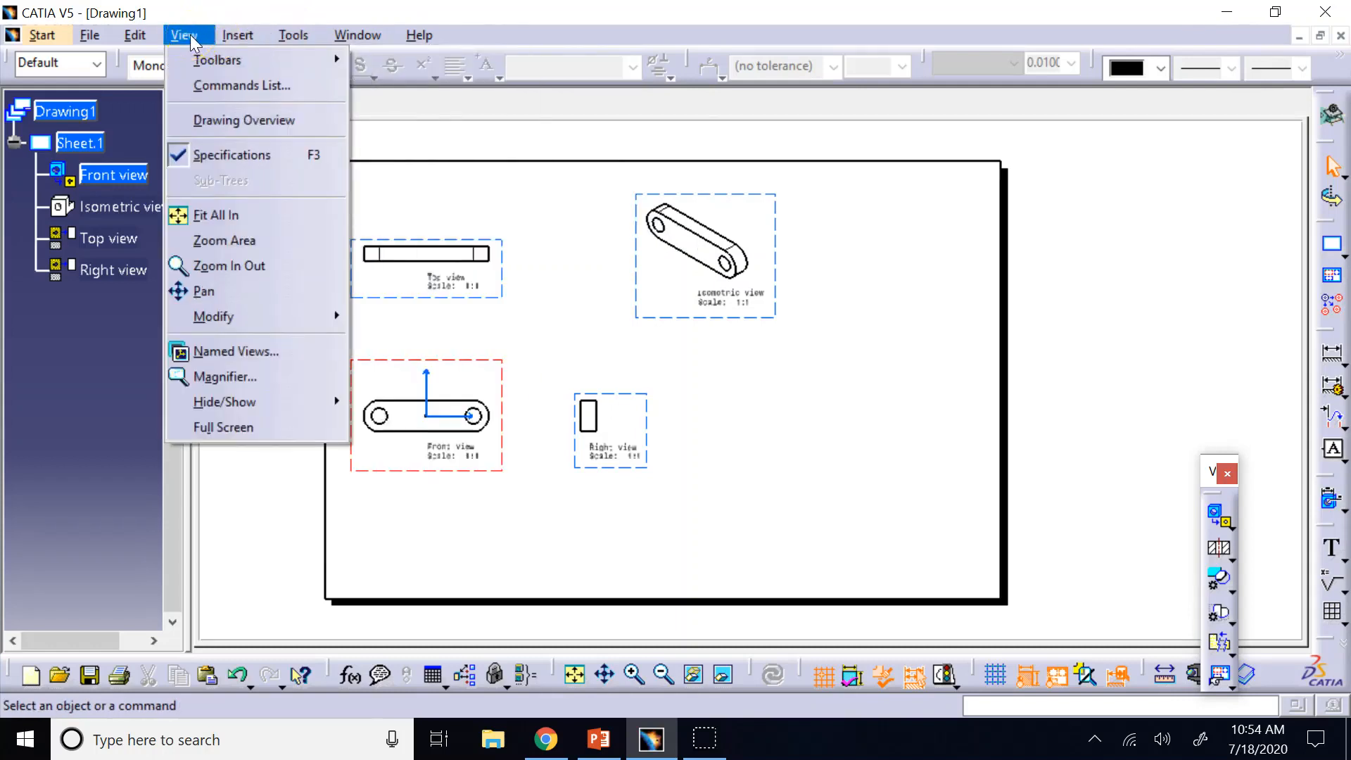
click(281, 43)
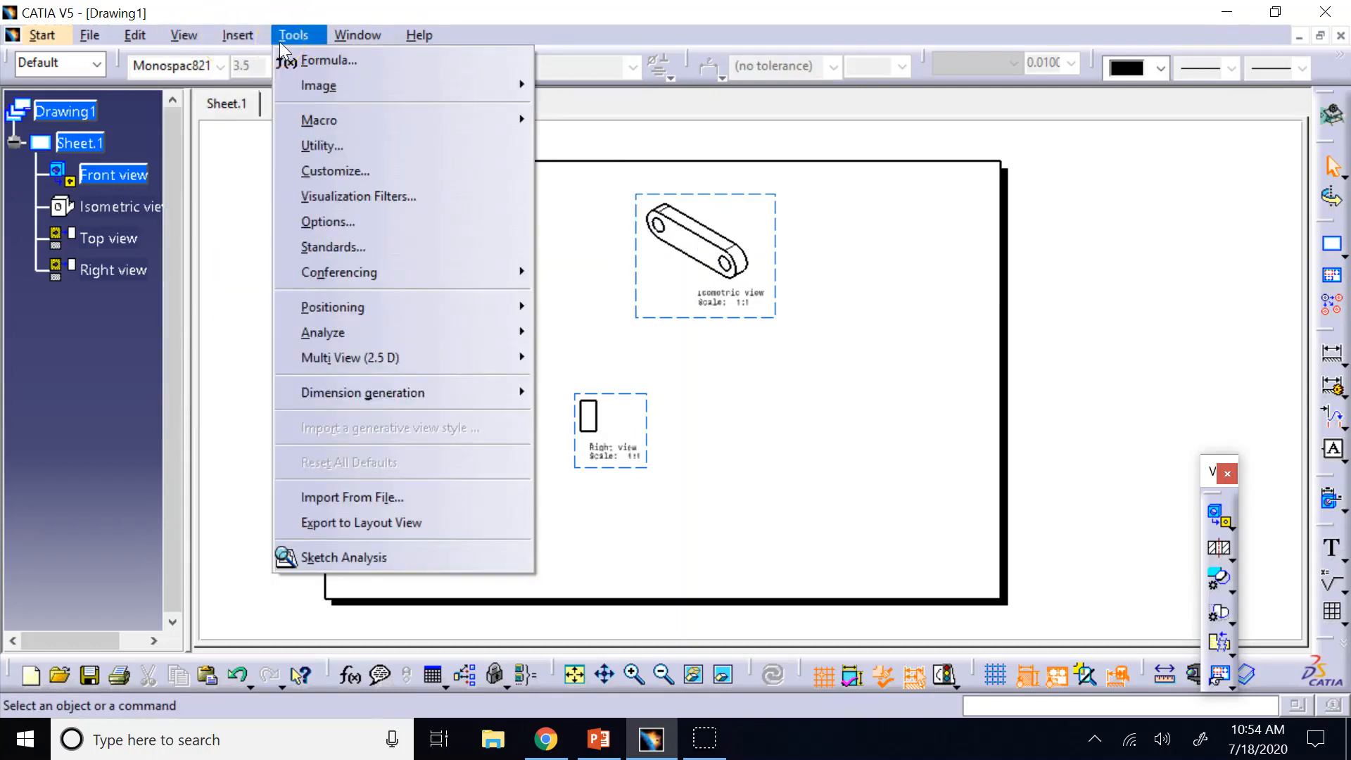
click(255, 39)
click(181, 34)
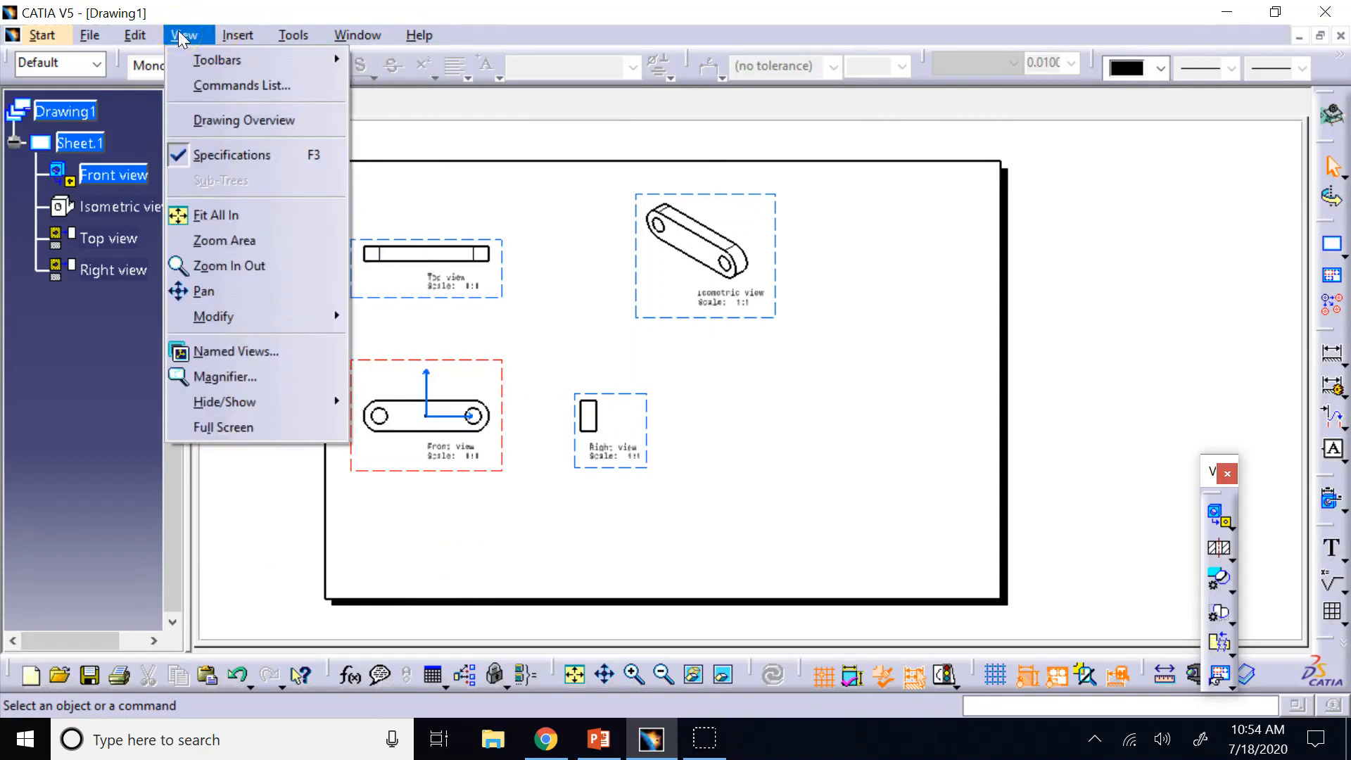
click(246, 41)
click(271, 93)
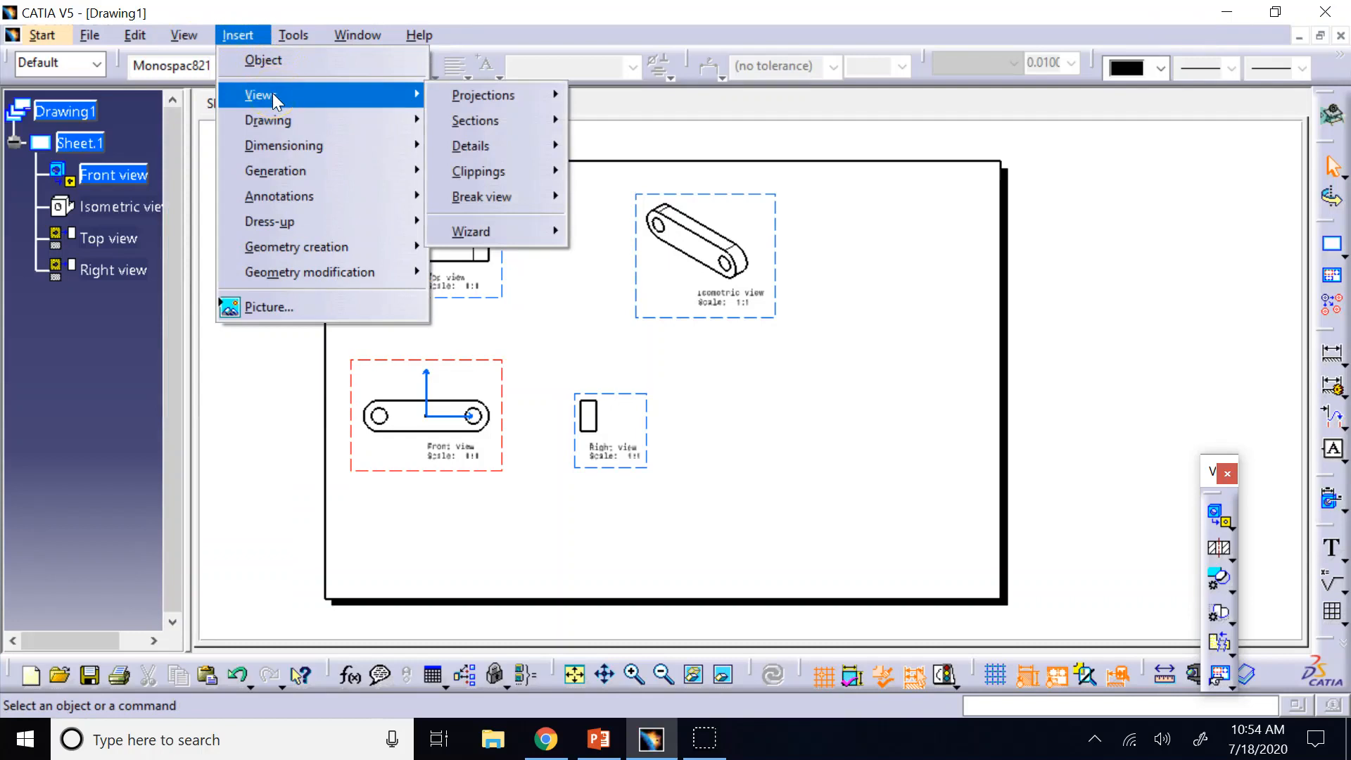
click(280, 120)
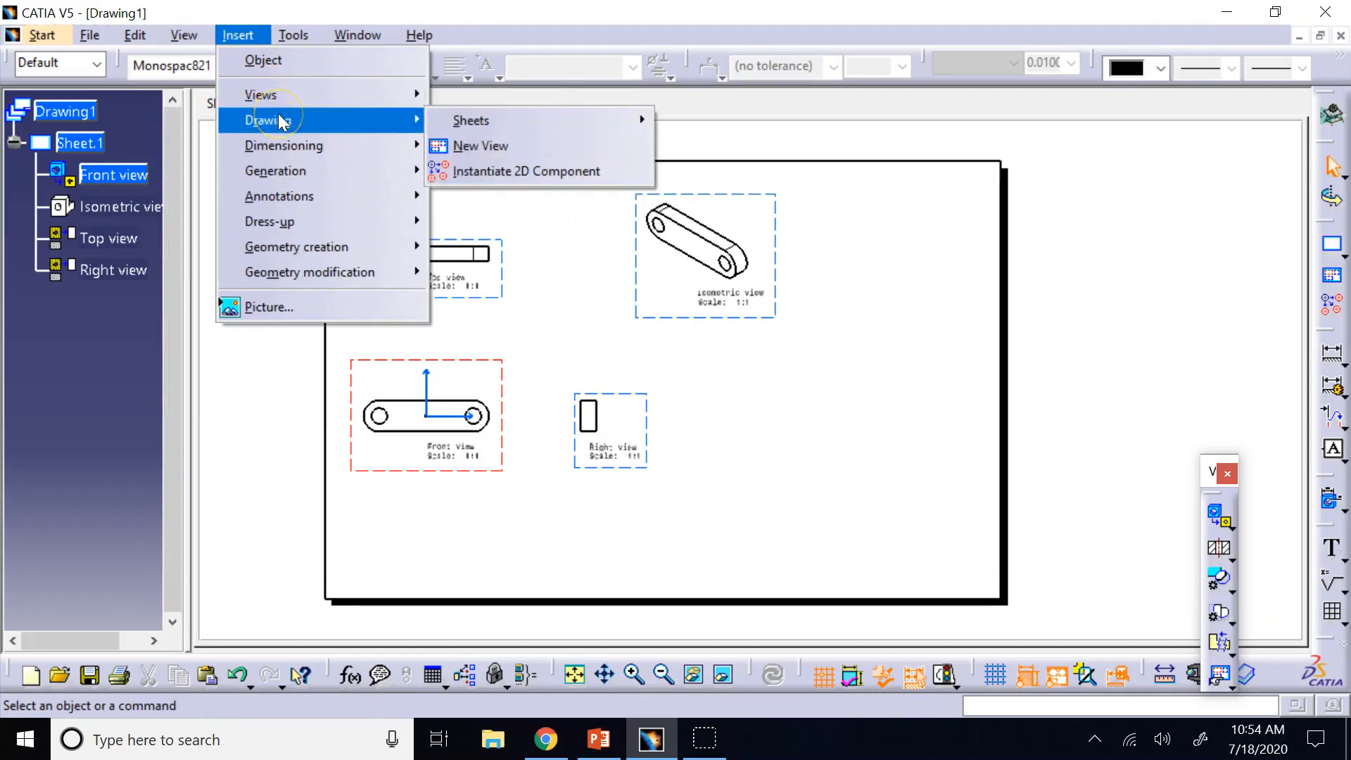
click(489, 120)
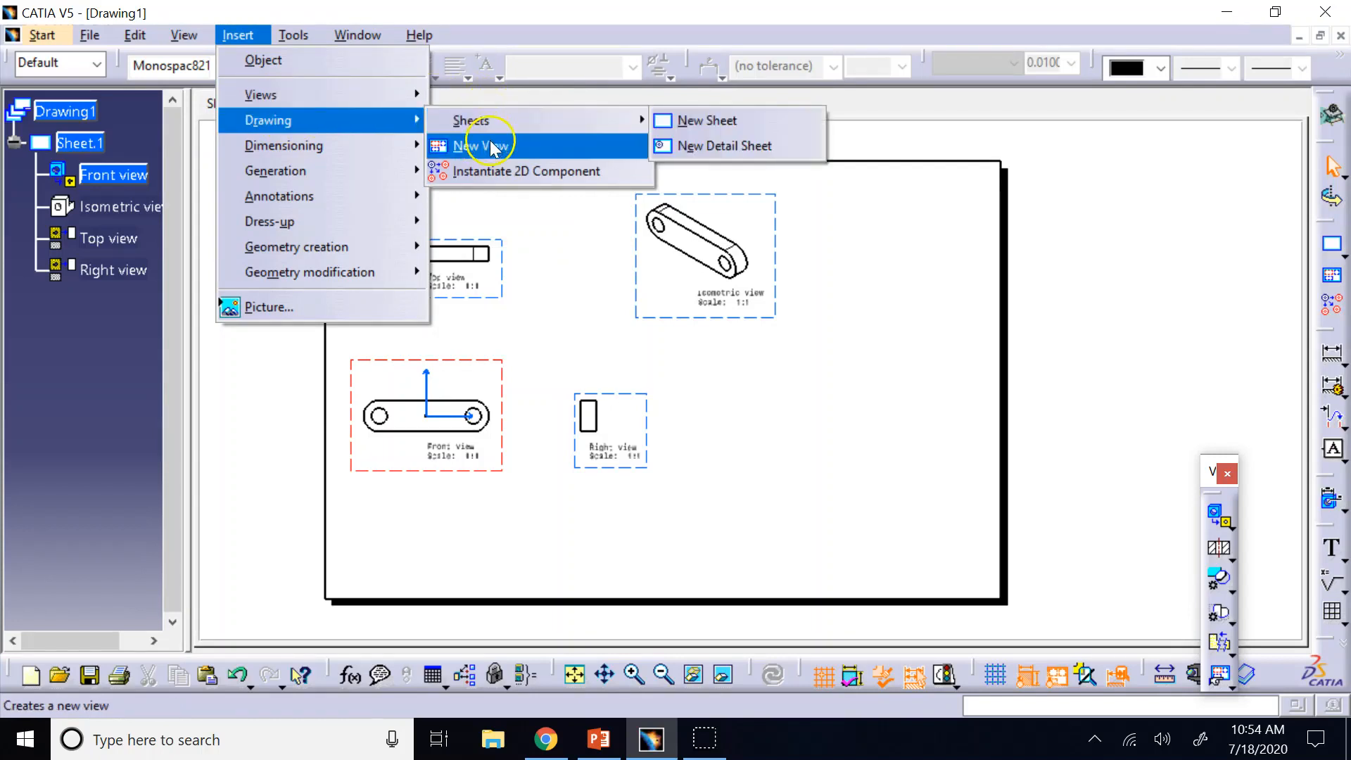
click(344, 148)
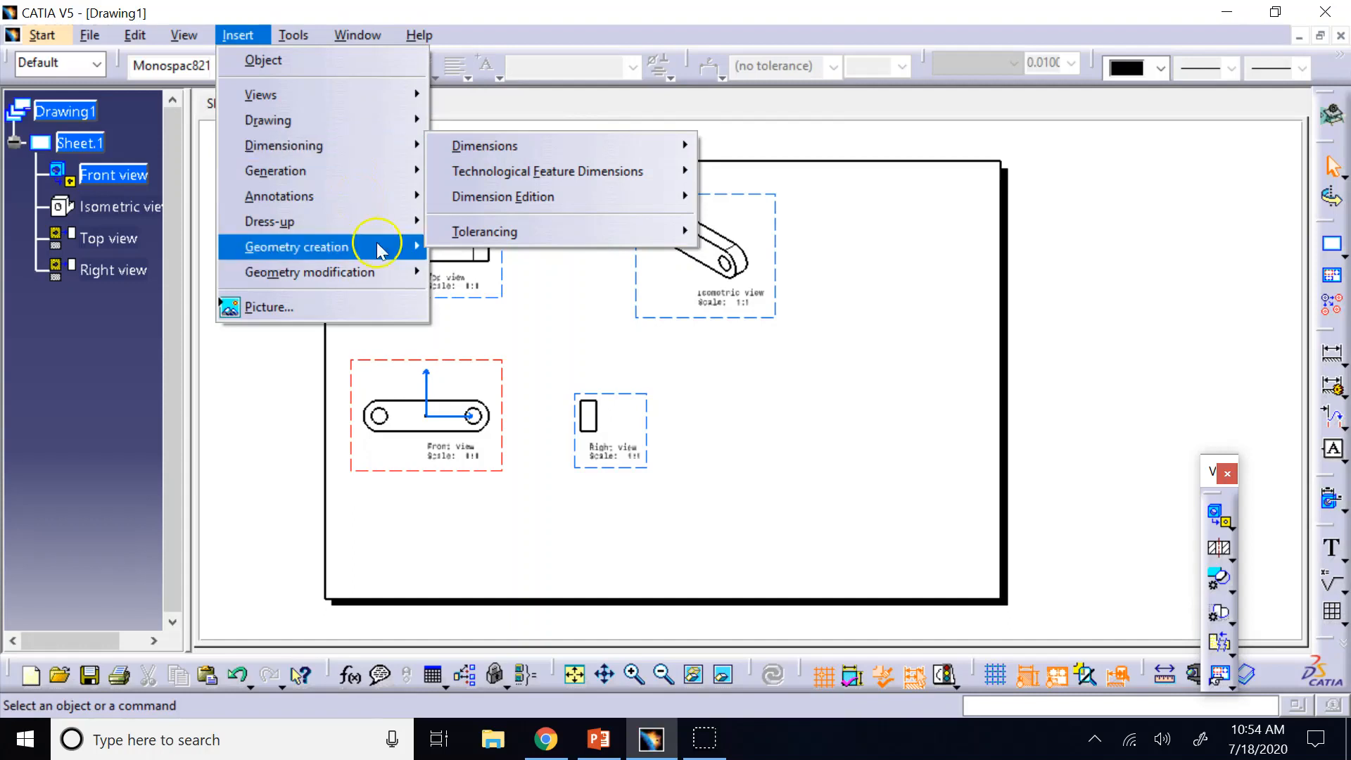
click(378, 273)
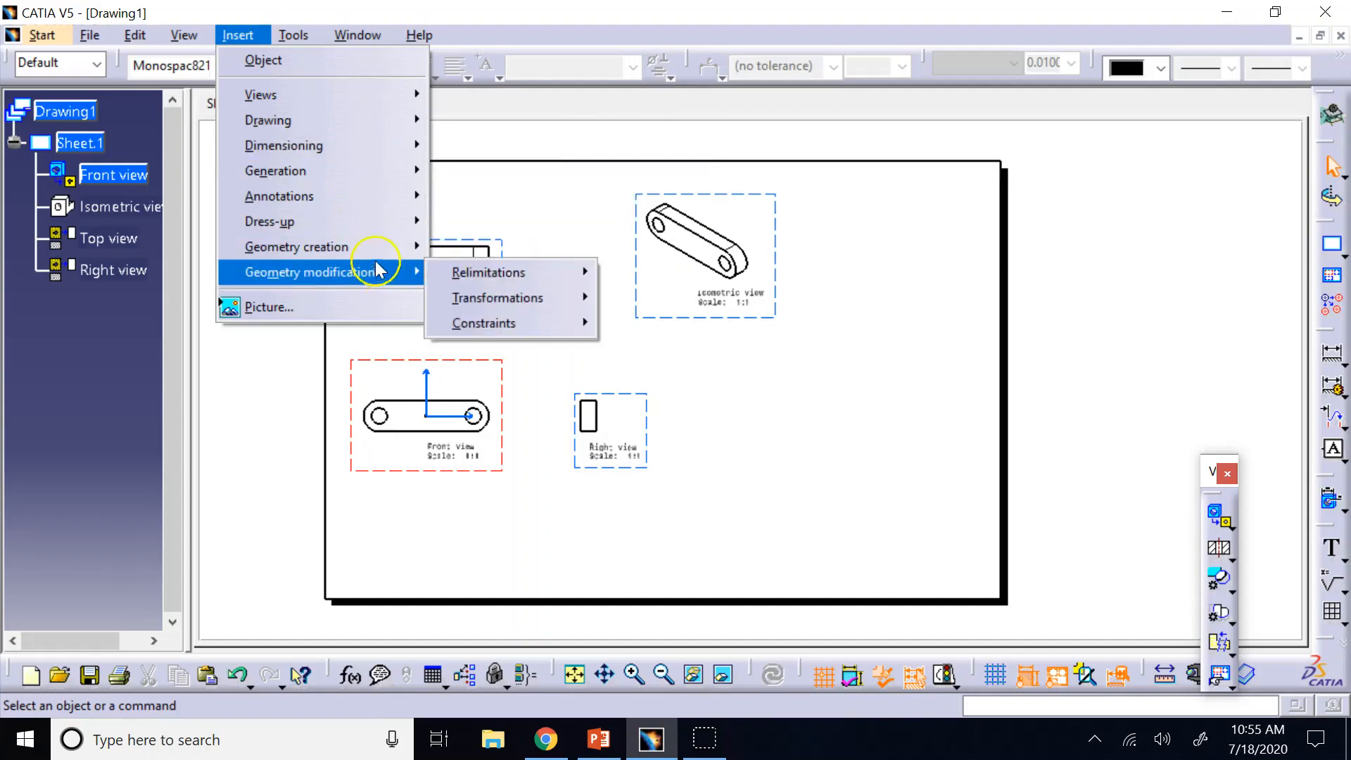
click(373, 249)
click(350, 230)
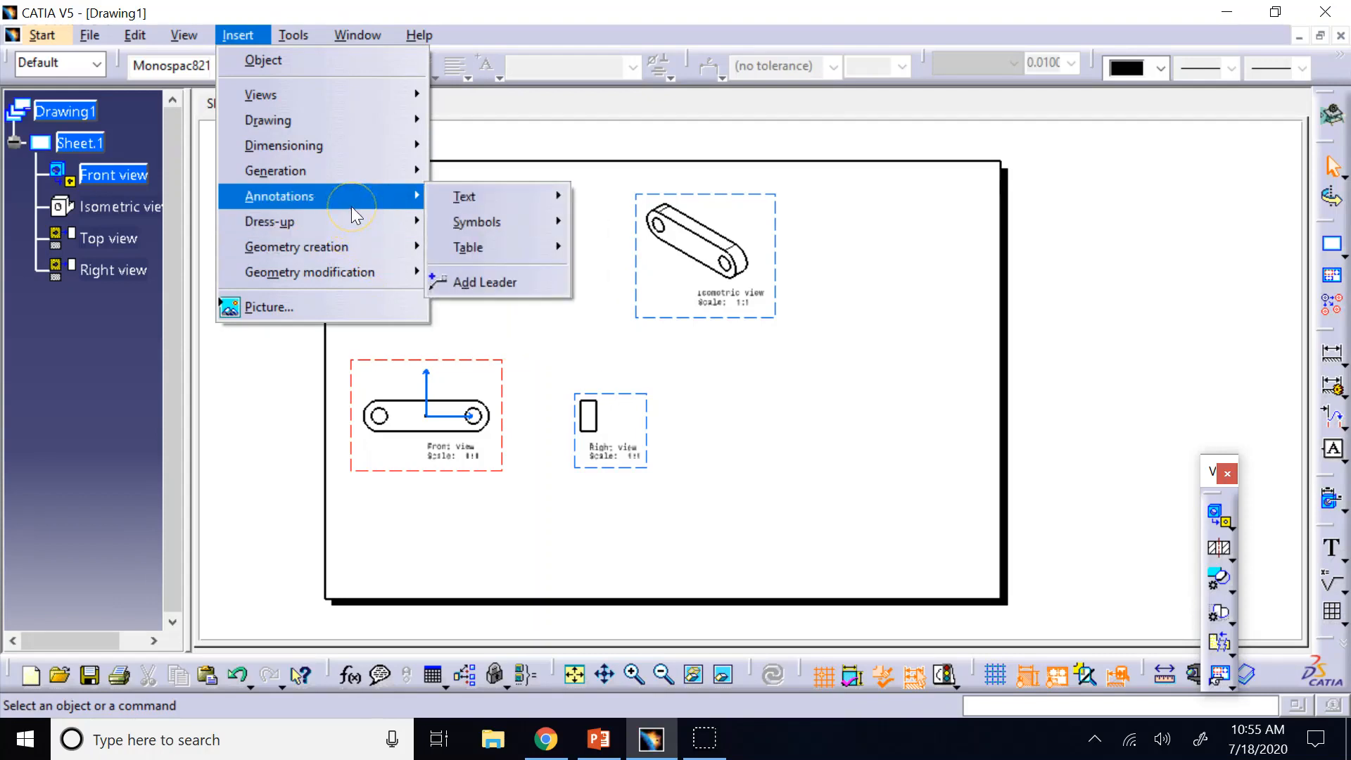
click(348, 166)
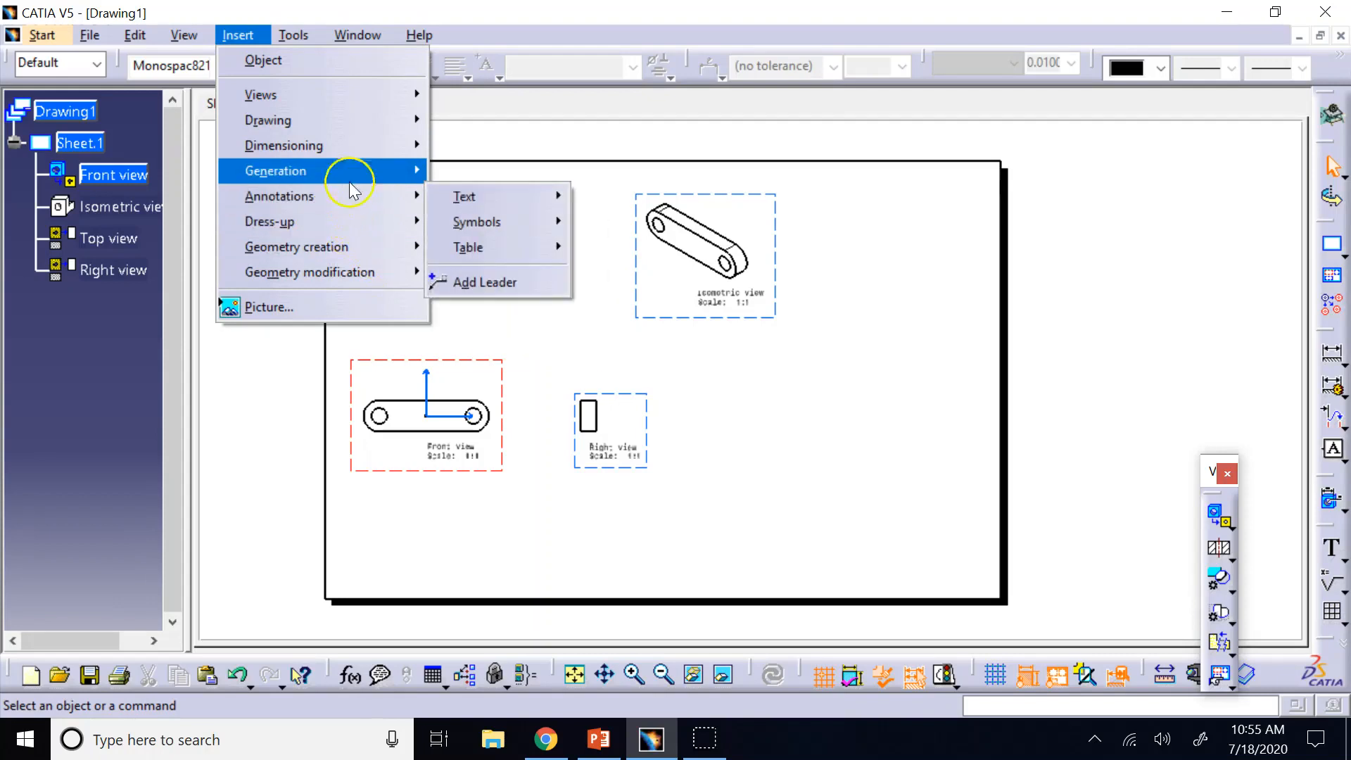
click(345, 146)
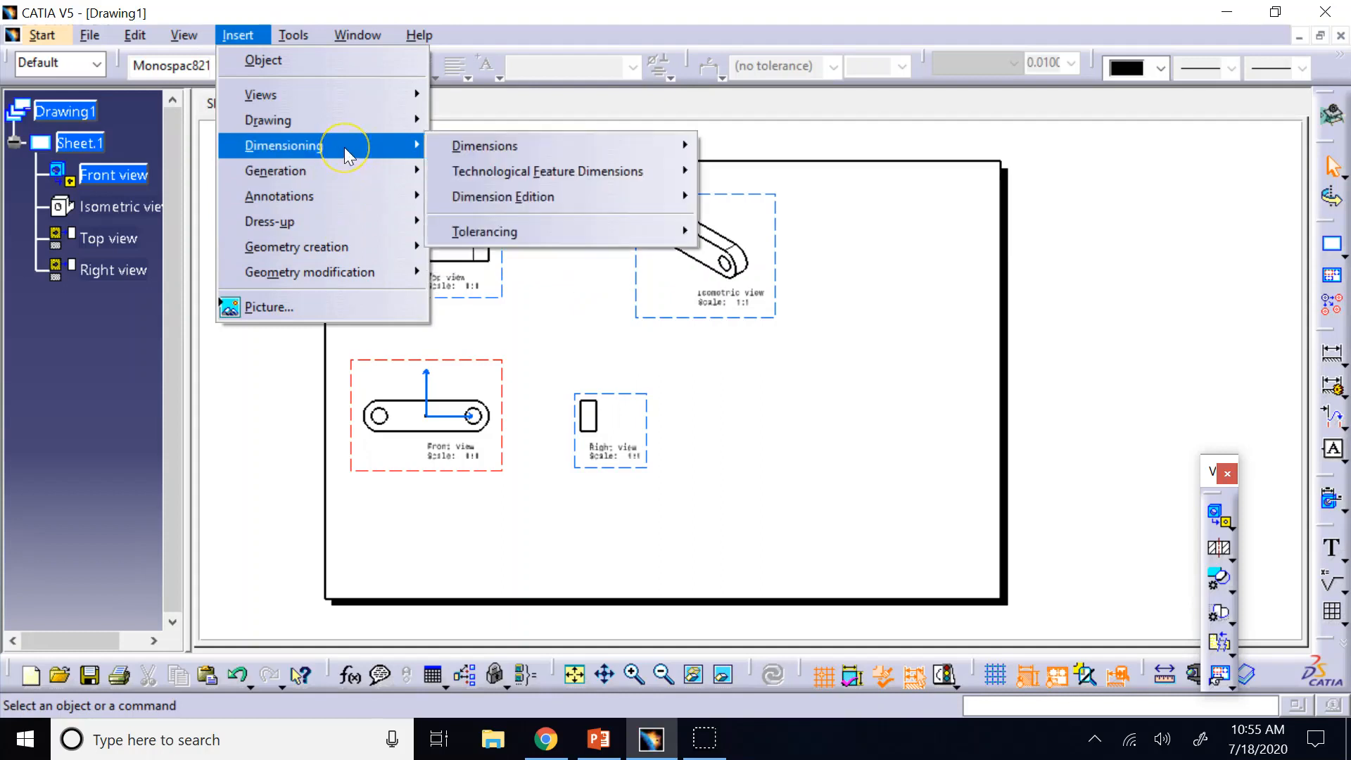
click(484, 144)
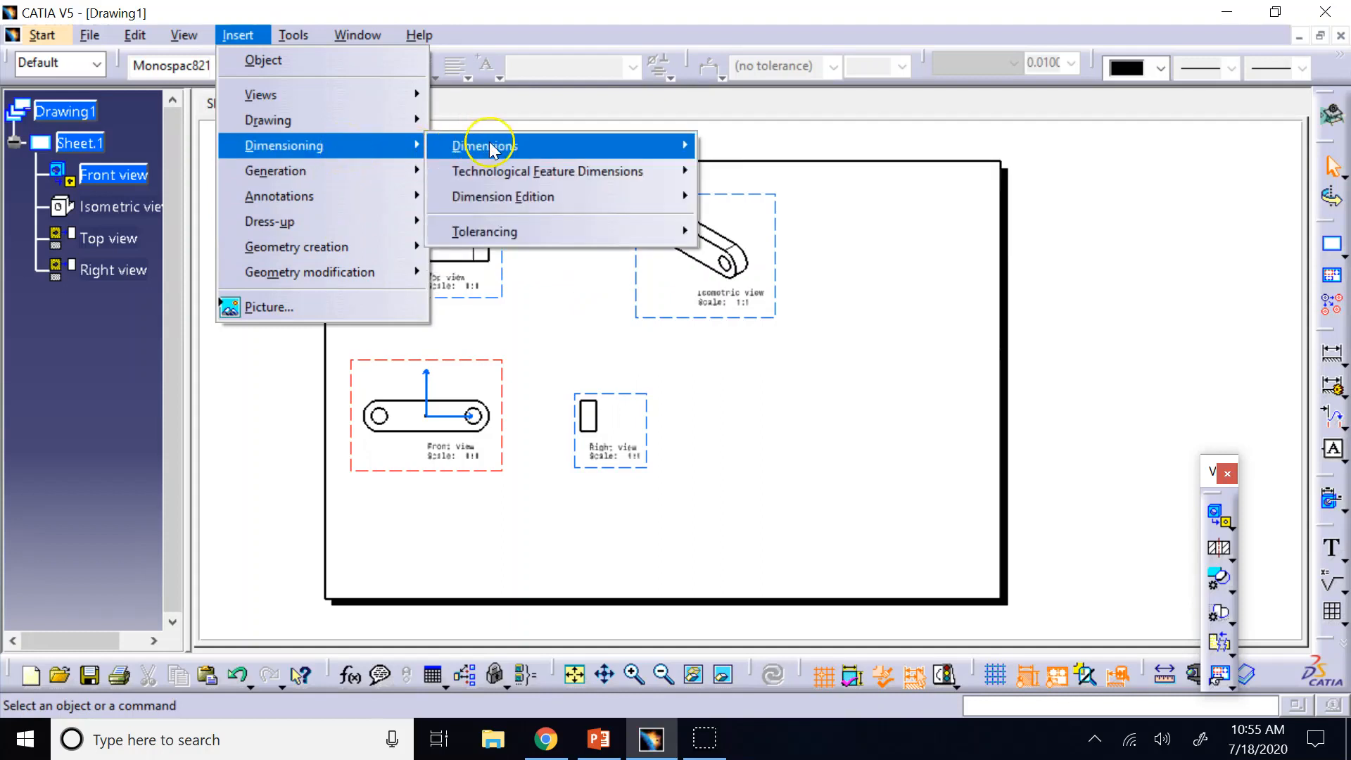
click(513, 172)
click(525, 197)
click(284, 123)
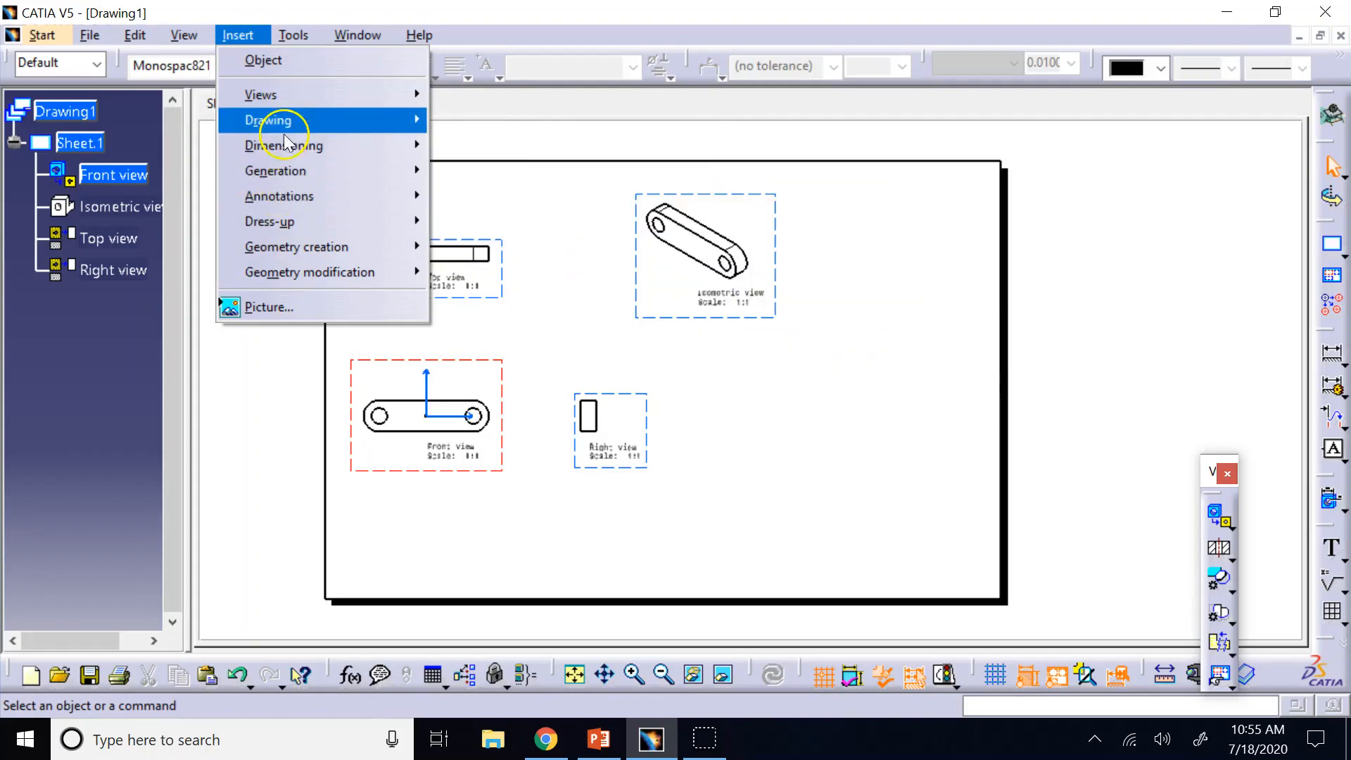
click(305, 101)
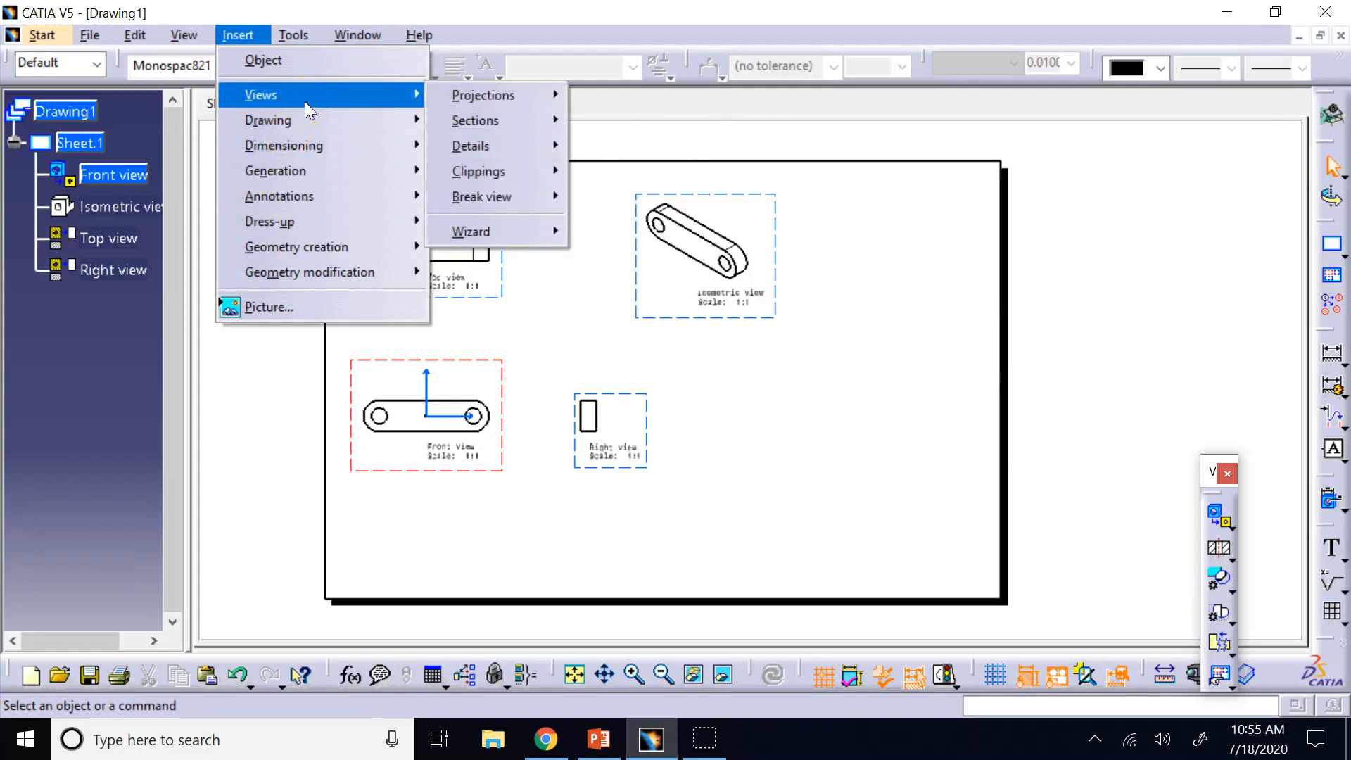
click(322, 37)
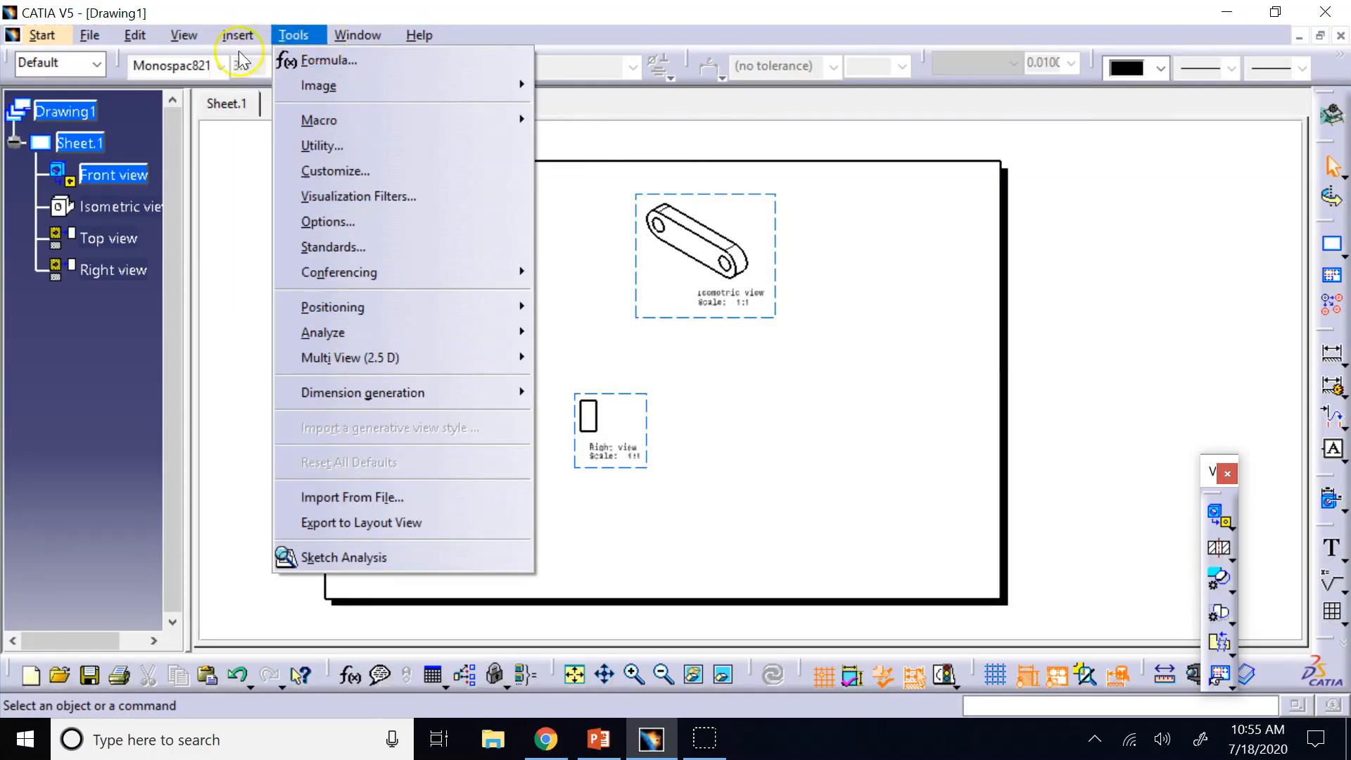
Step: Switch the drawing from the working views to Sheet Background editing
click(133, 36)
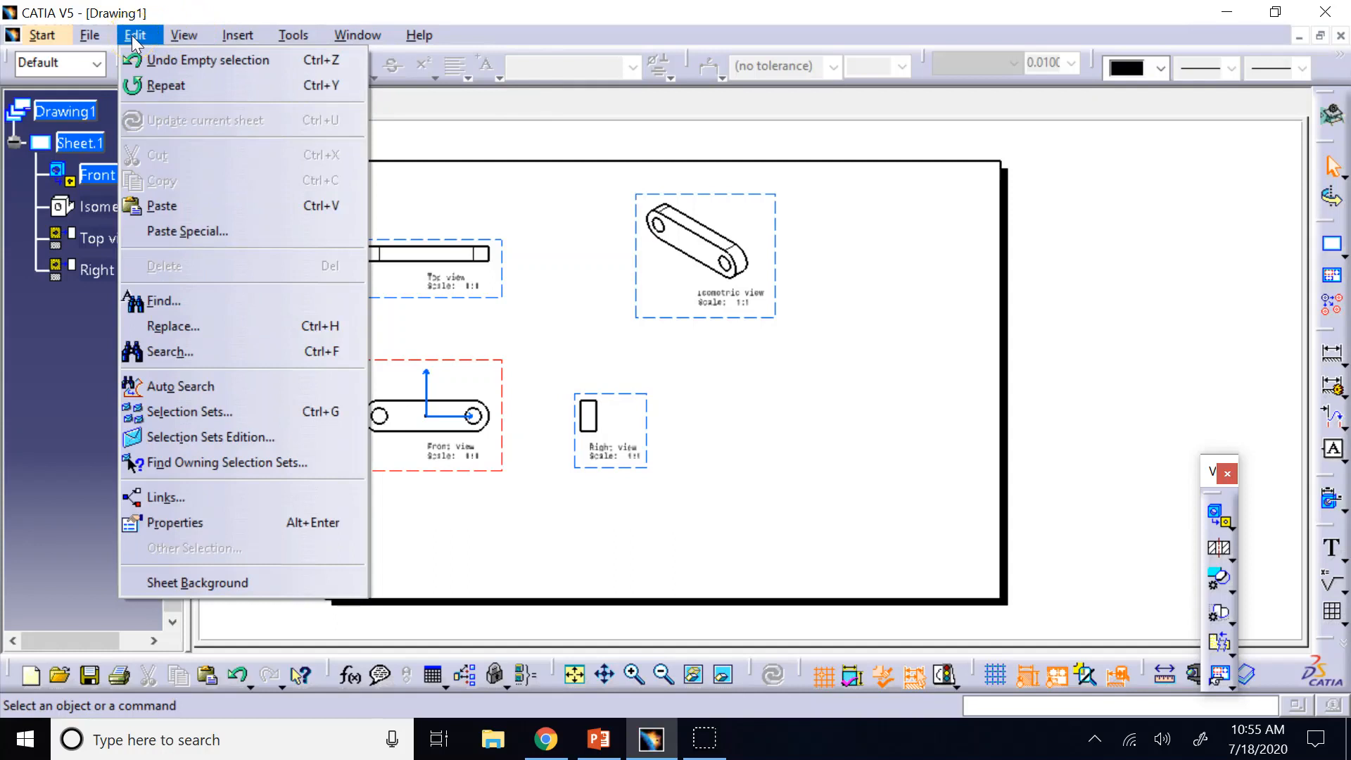
click(186, 36)
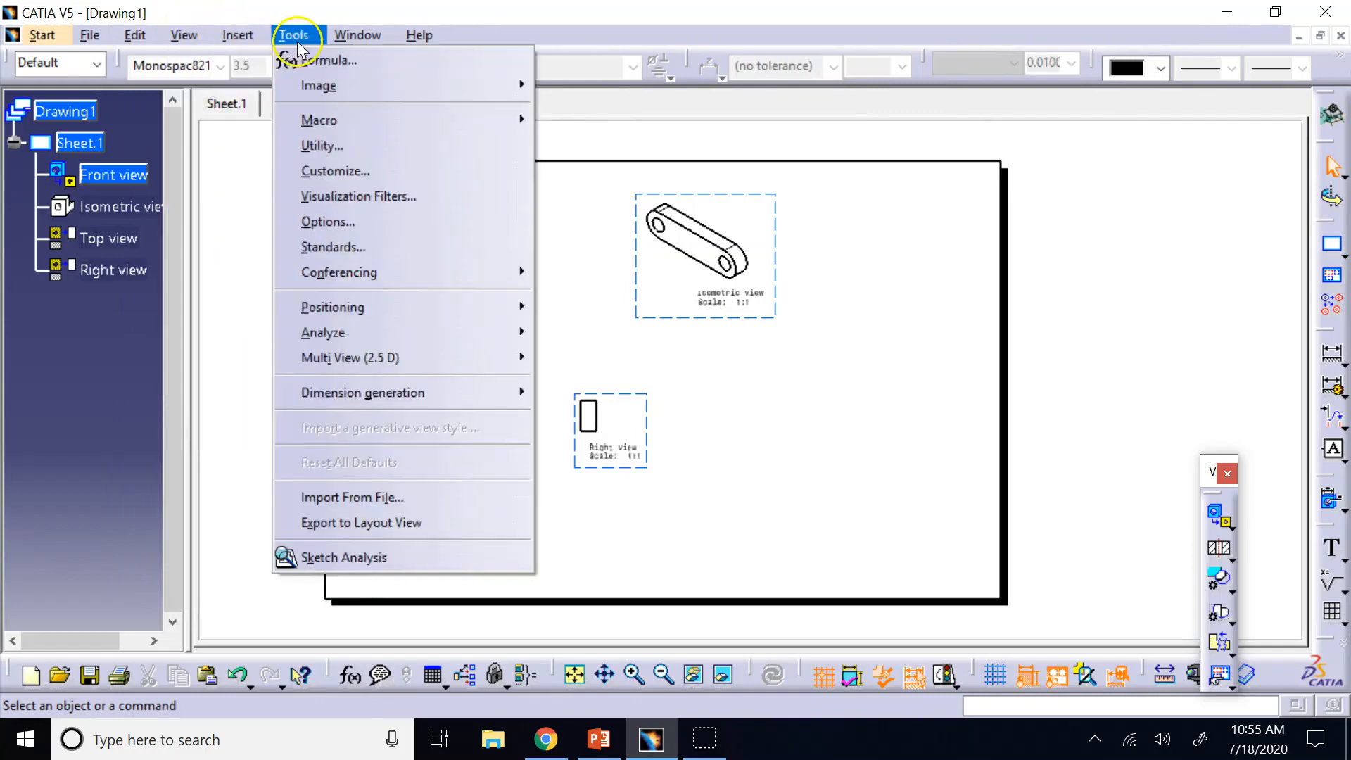
click(155, 47)
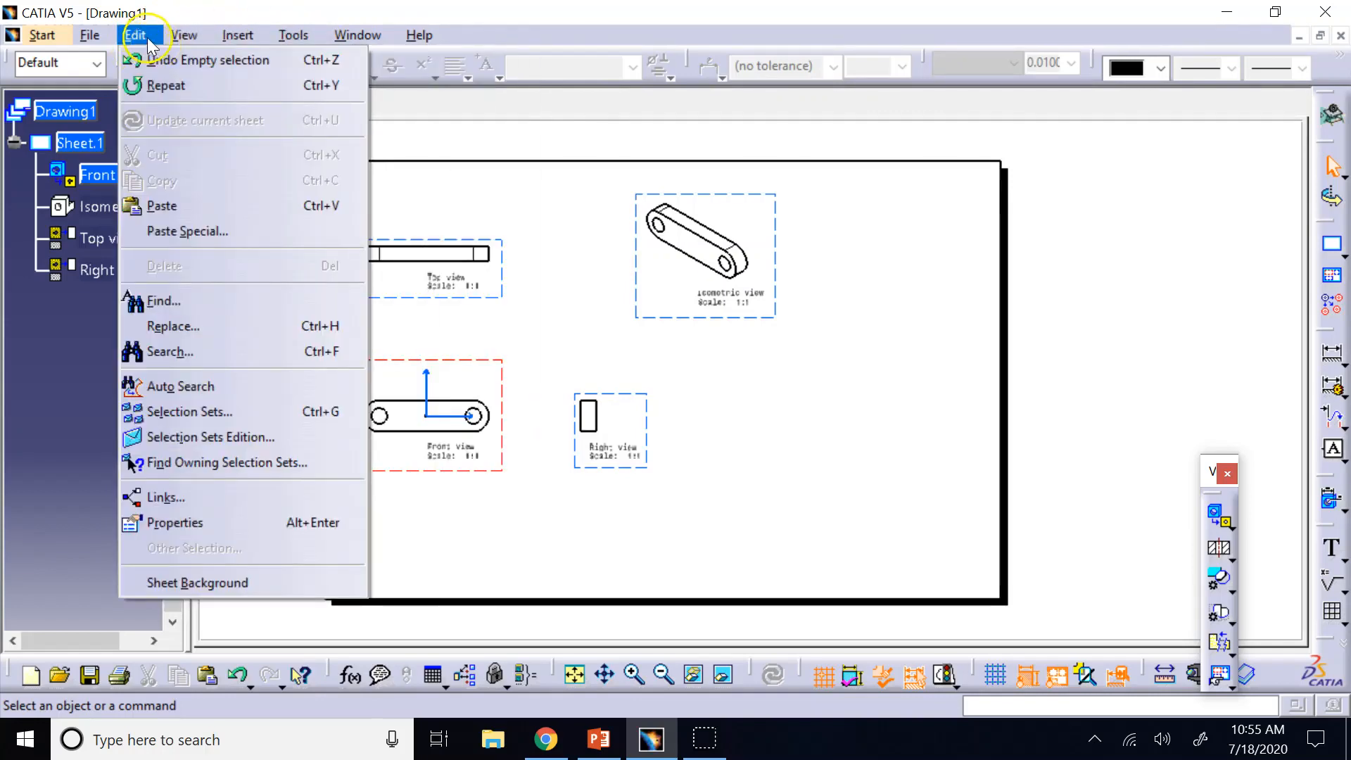
click(180, 584)
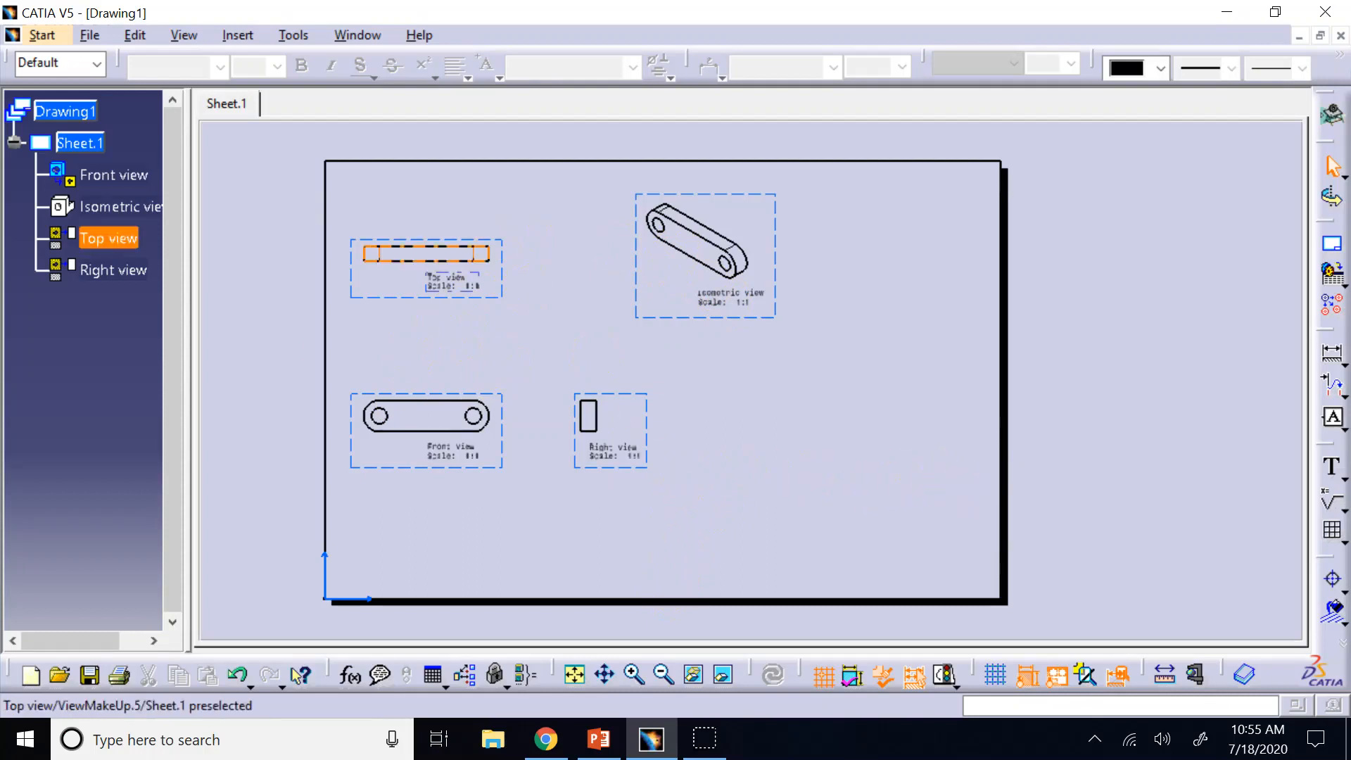
Step: Switch to the input_link.CATPart window and try zooming both the specification tree and the model
click(357, 35)
click(409, 171)
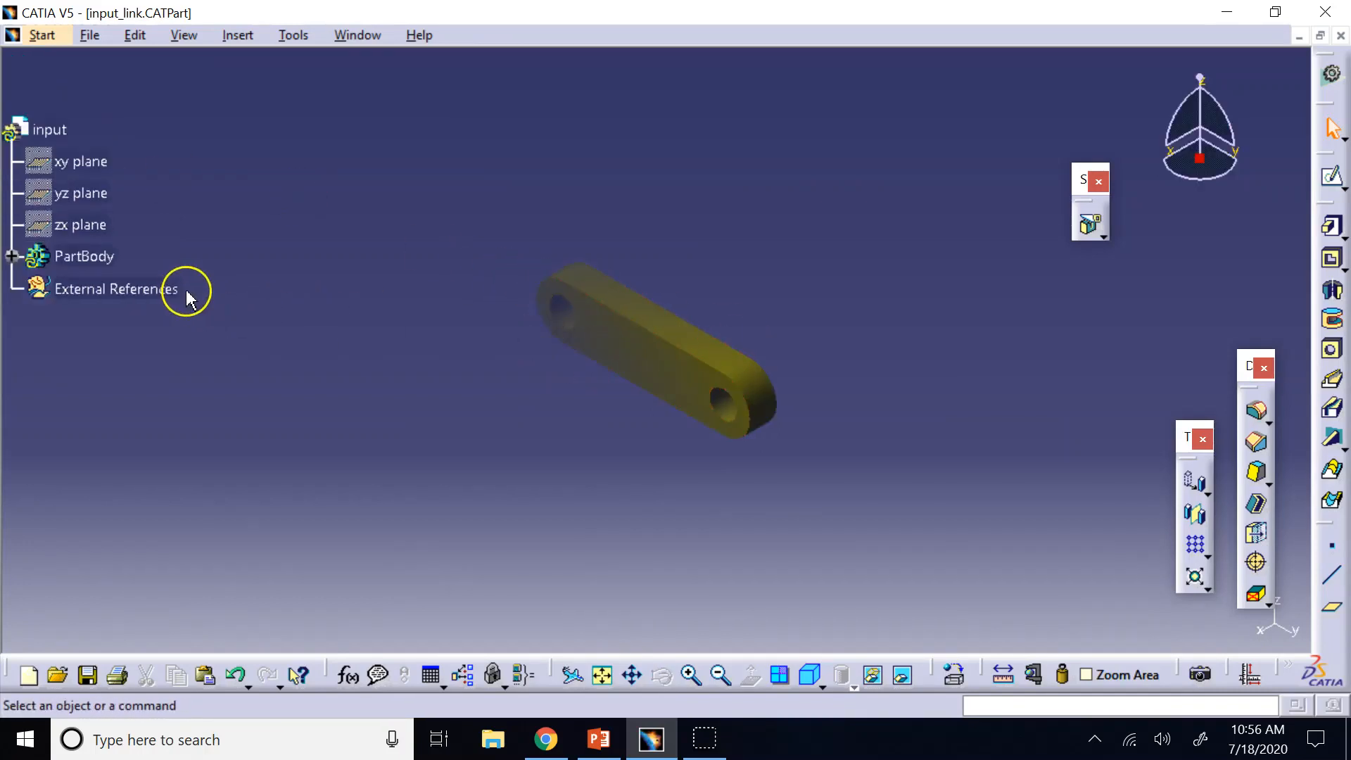
click(691, 676)
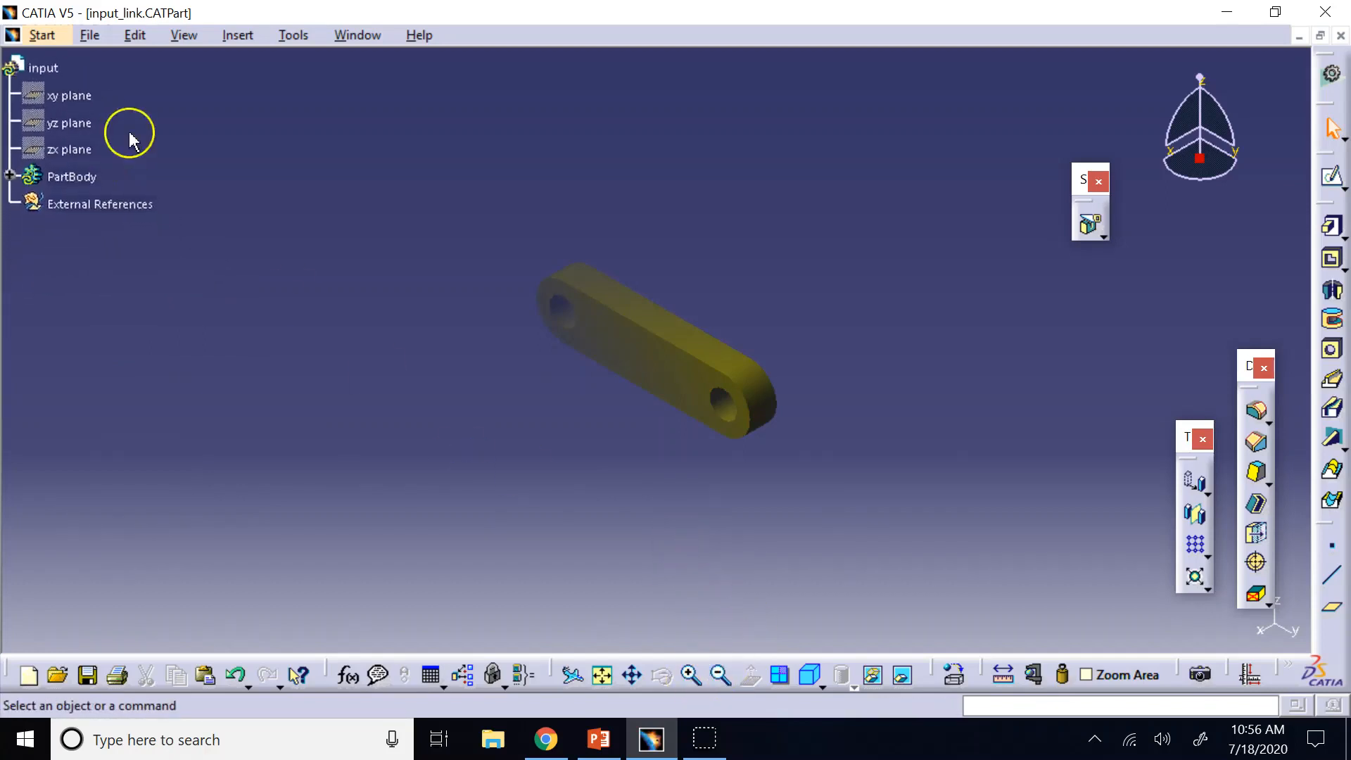
click(691, 676)
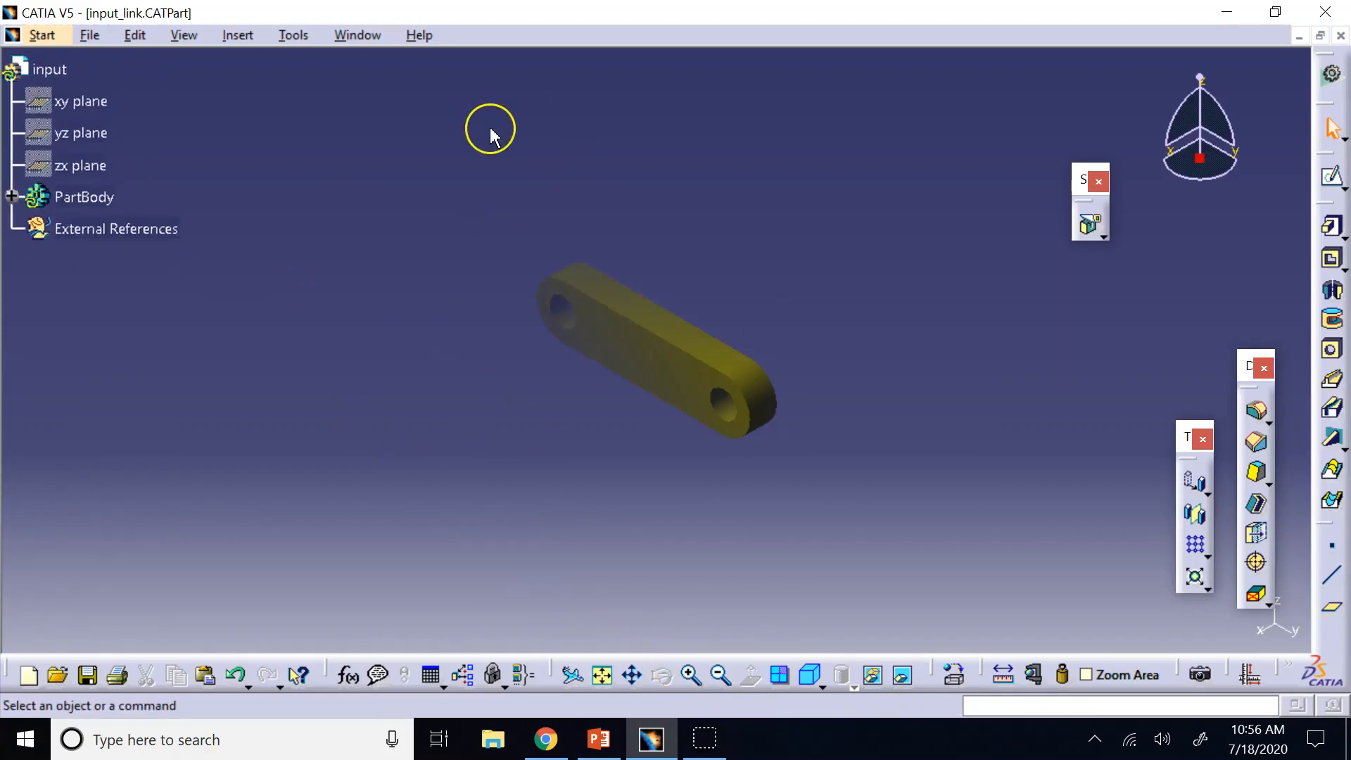
click(13, 74)
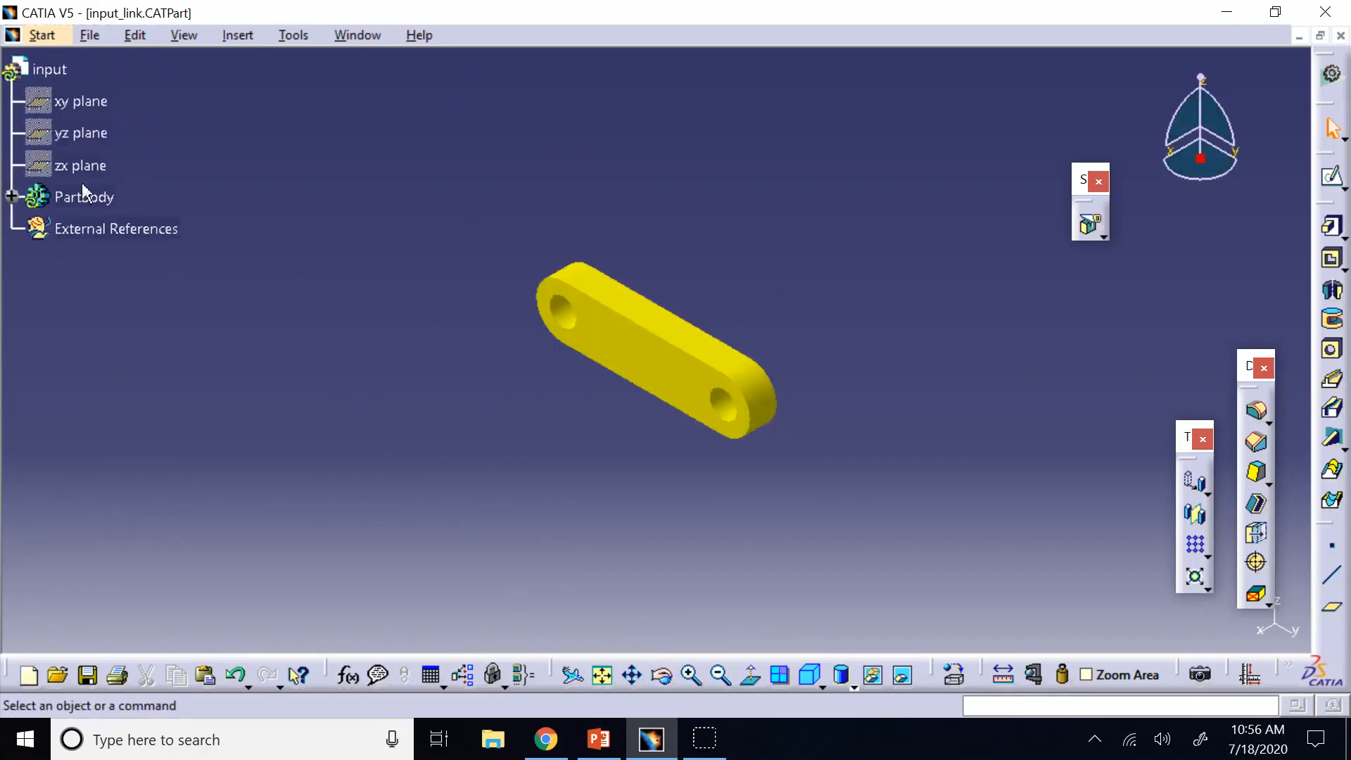
click(689, 672)
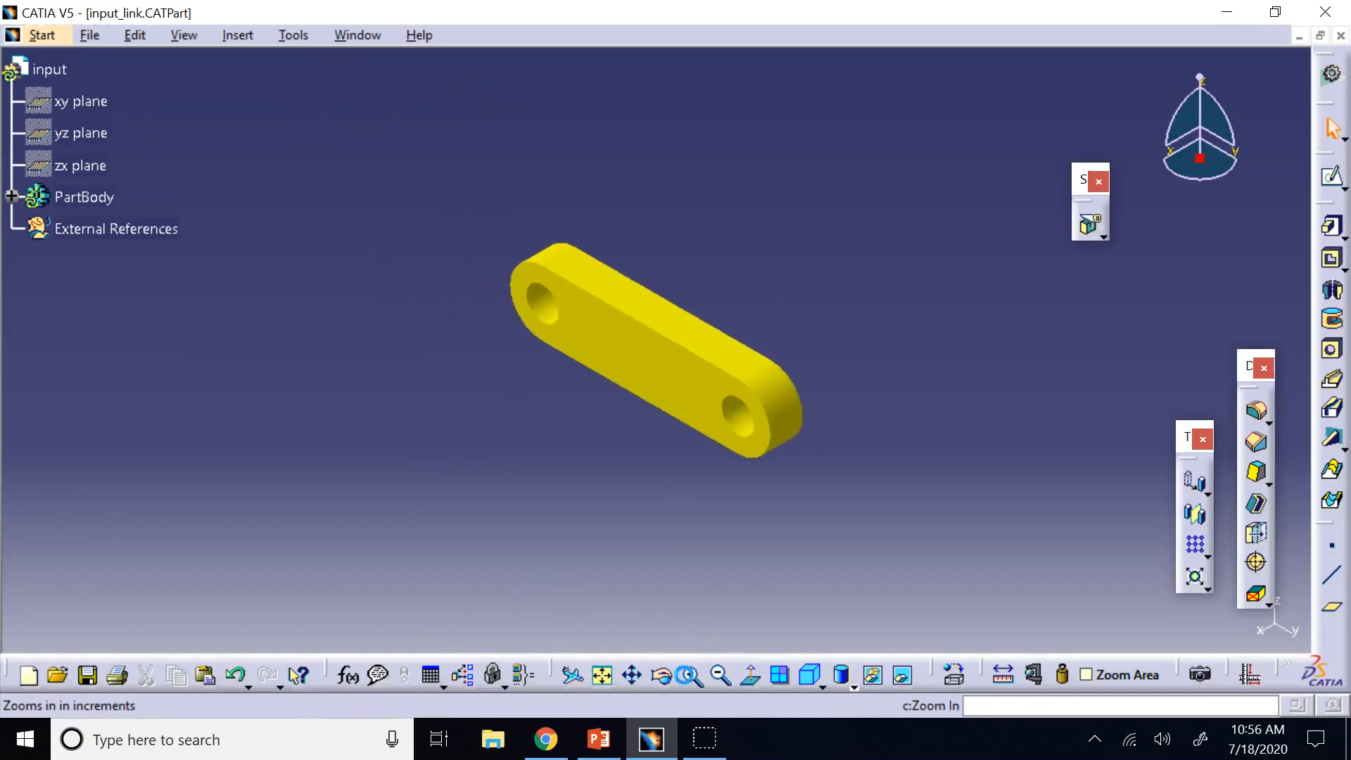
click(719, 674)
Step: Switch from the input_link part back to the Drawing1 window
click(358, 35)
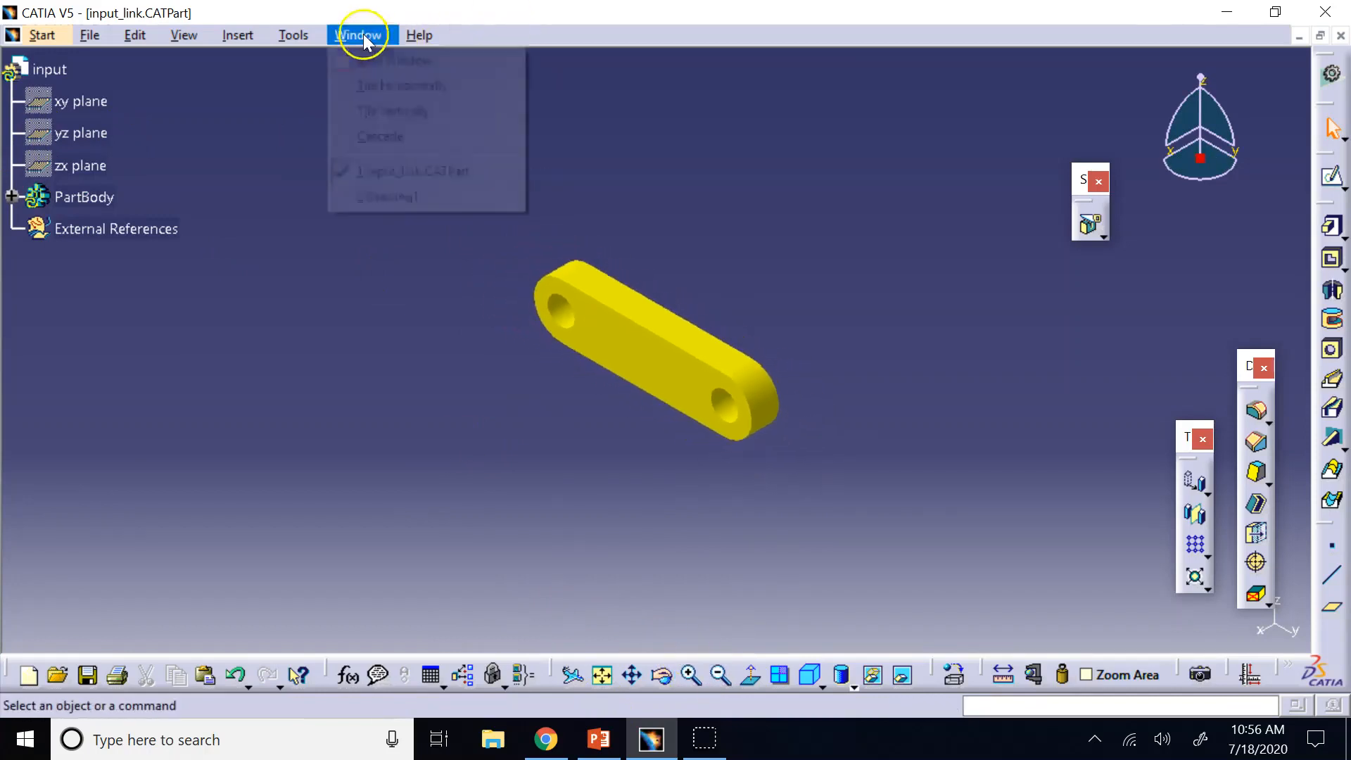
click(391, 190)
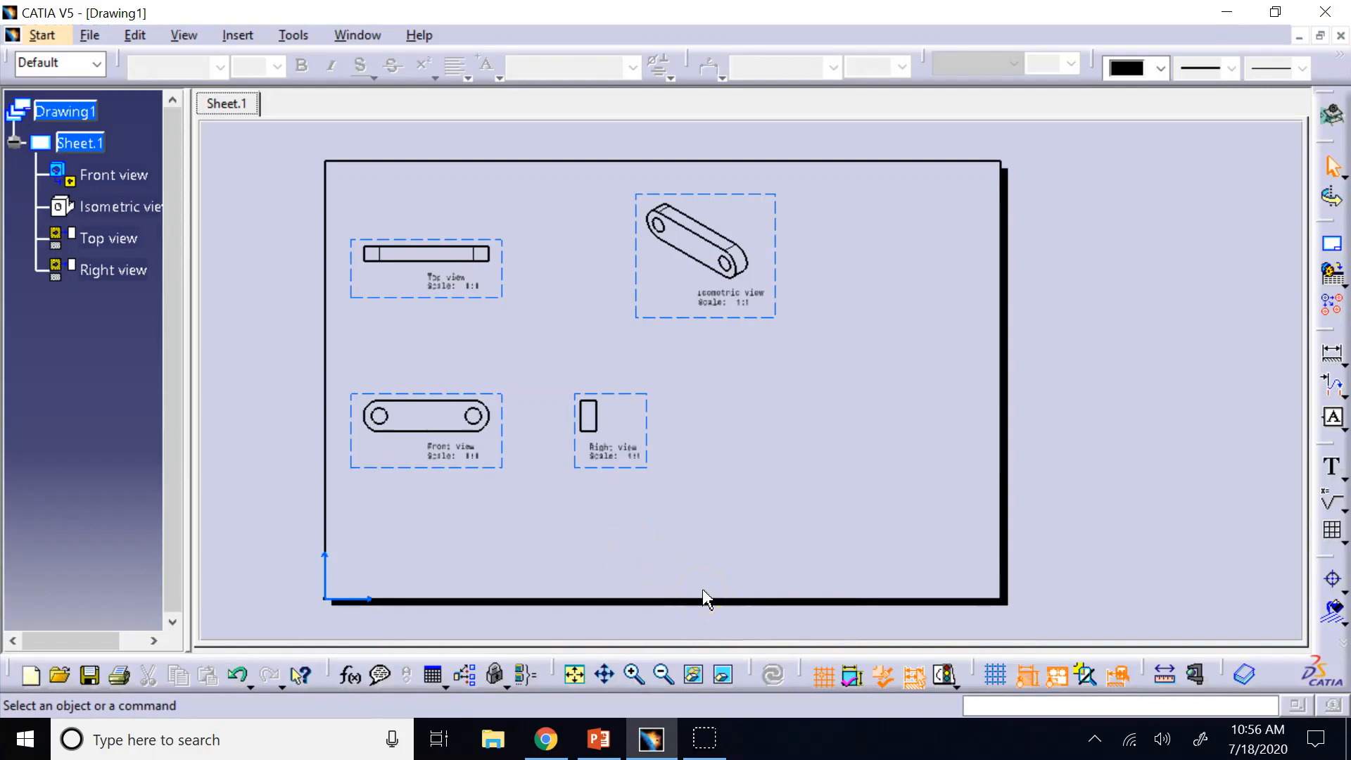
click(797, 479)
Step: Open the Manage Frame And Title Block dialog and move it to the middle of the sheet
click(138, 35)
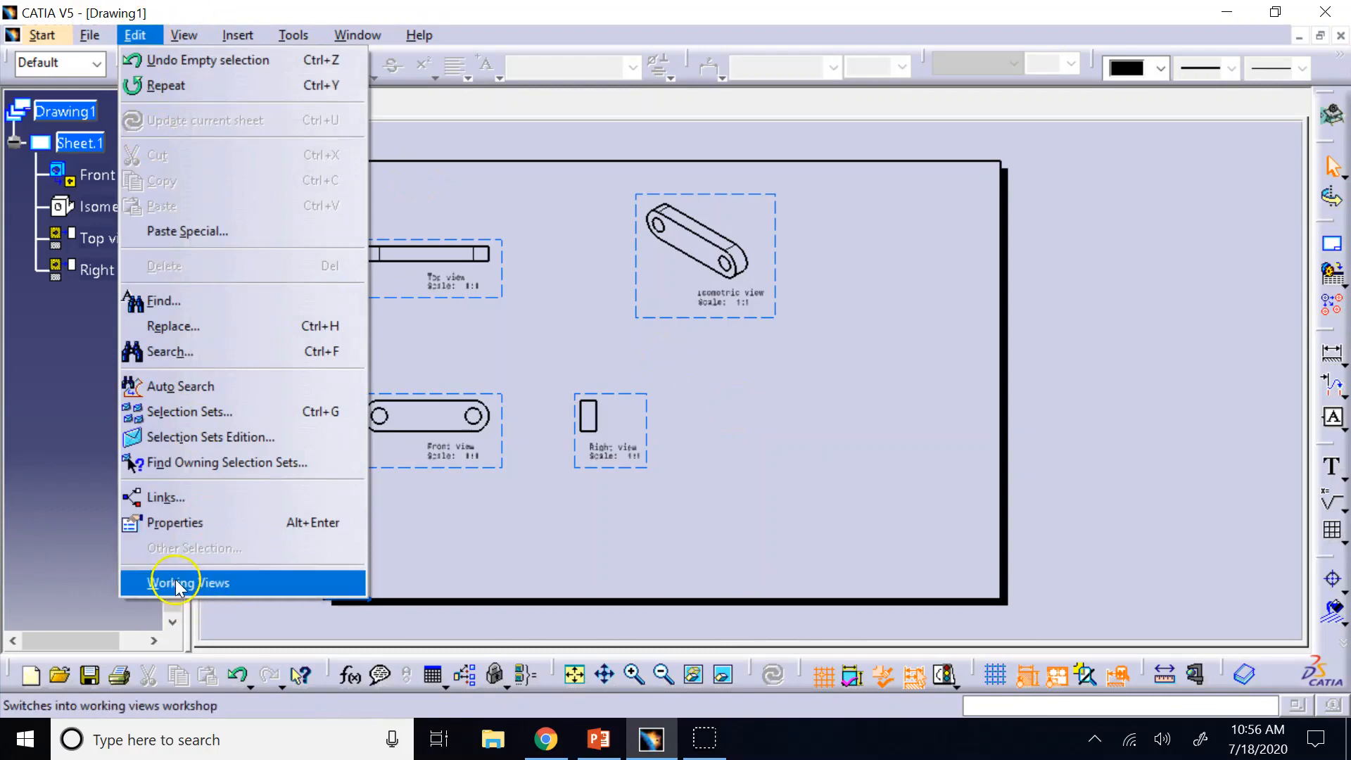
mouse_move(233, 40)
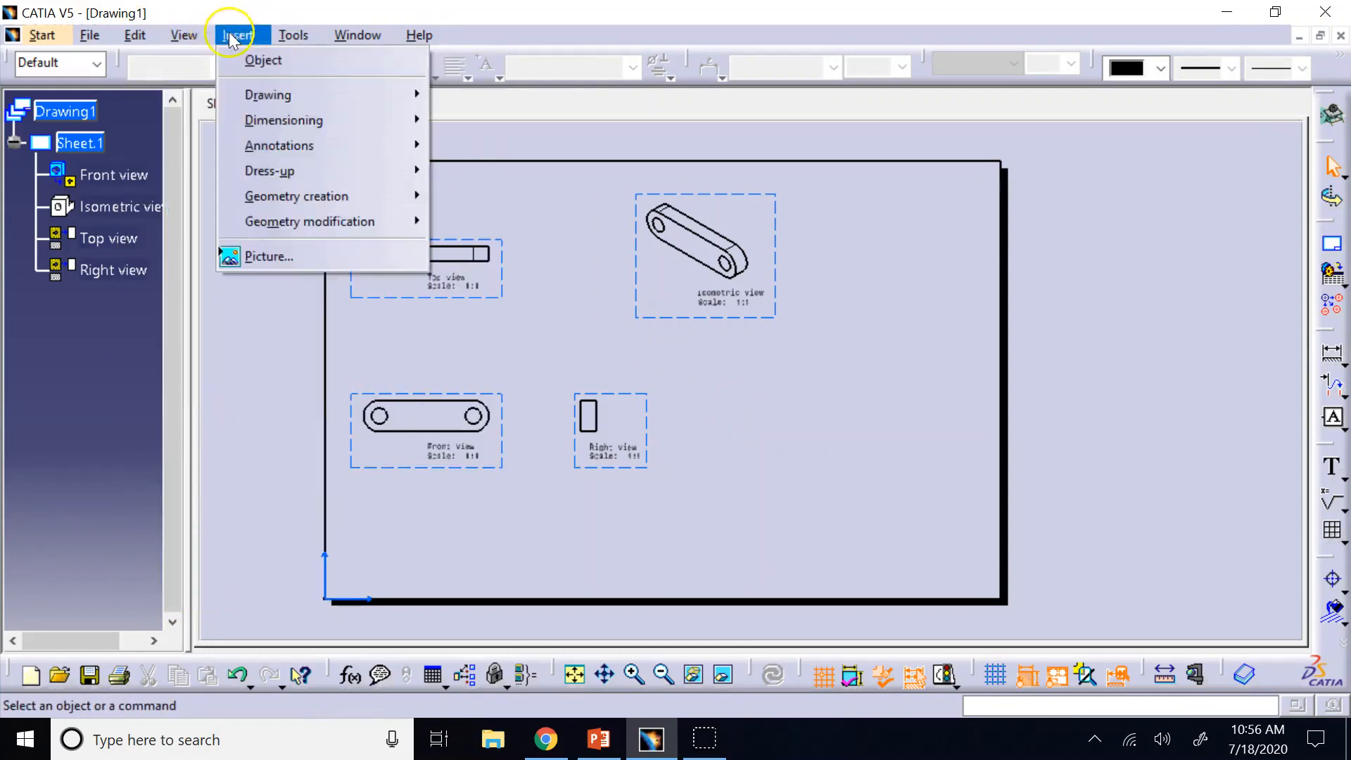
mouse_move(293, 42)
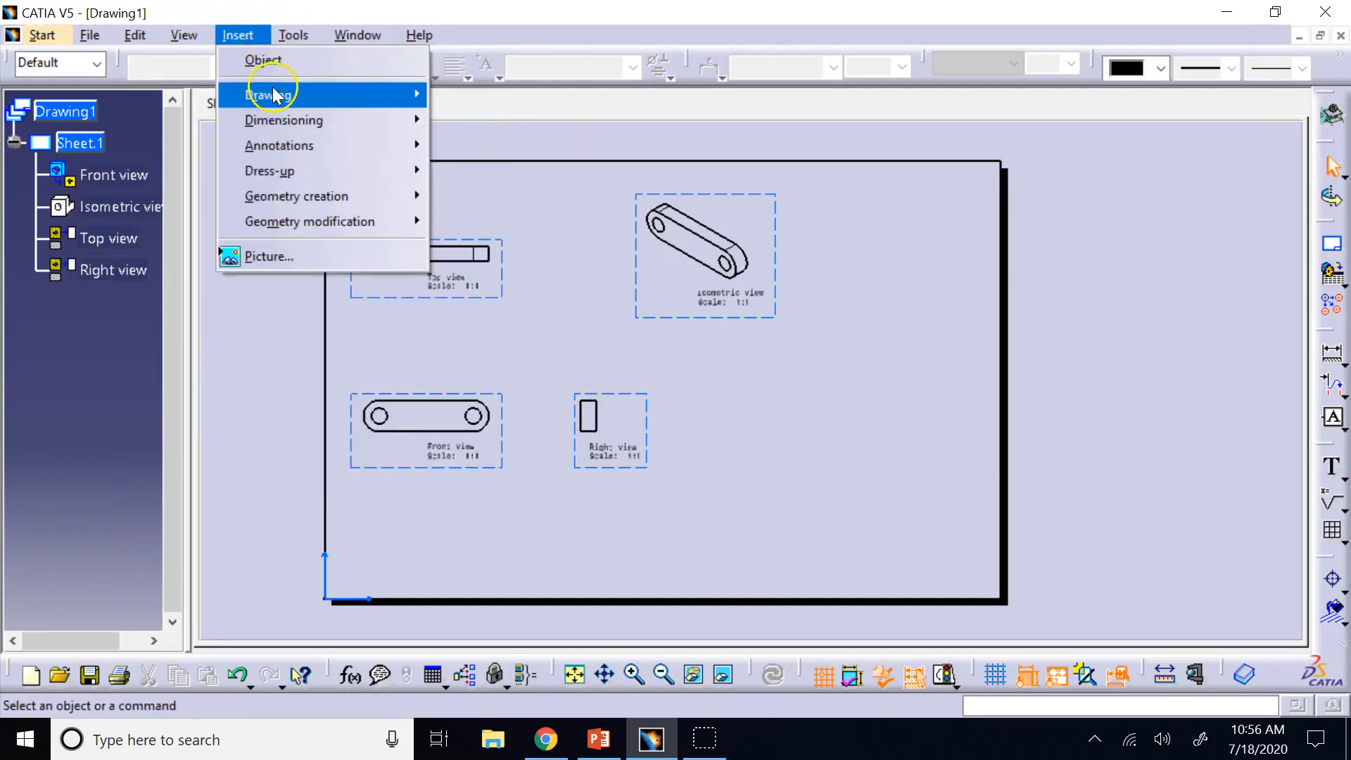
mouse_move(273, 88)
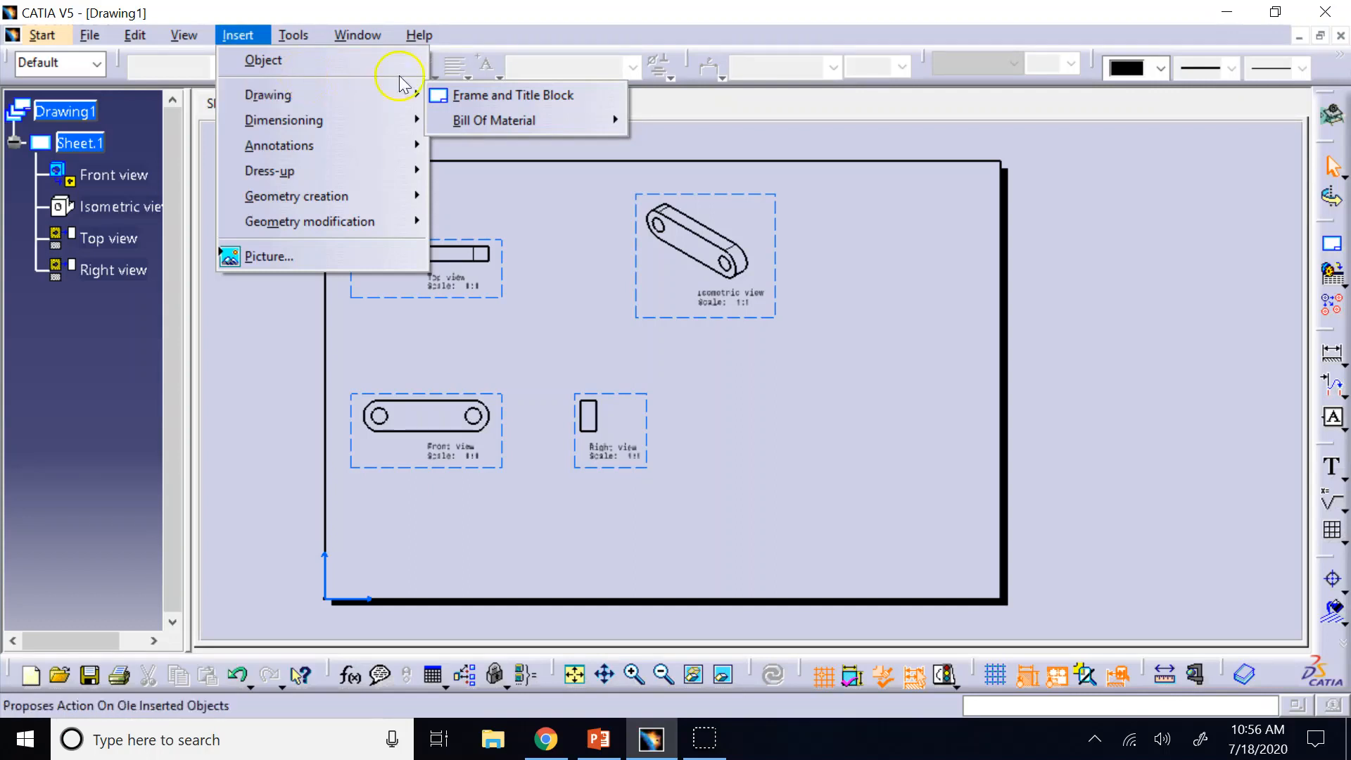
click(497, 96)
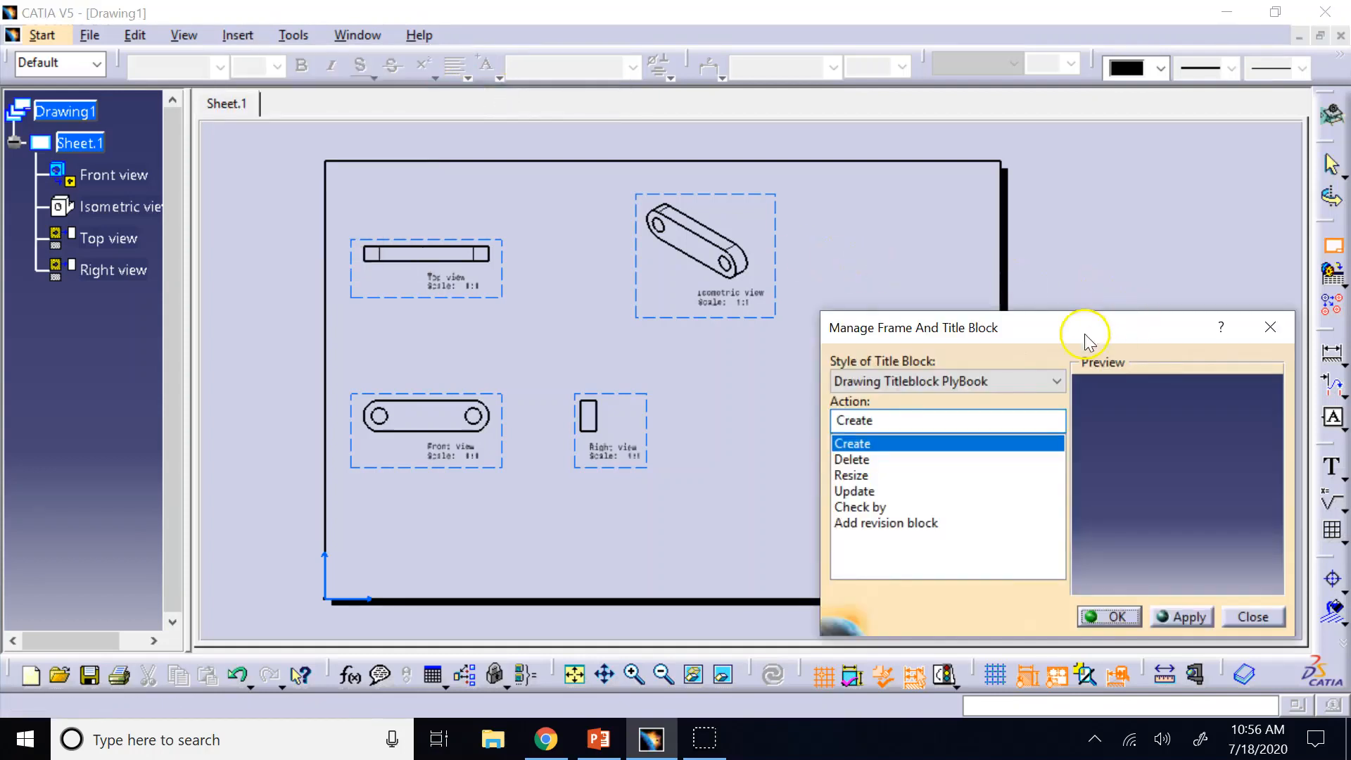
drag(1061, 329, 836, 183)
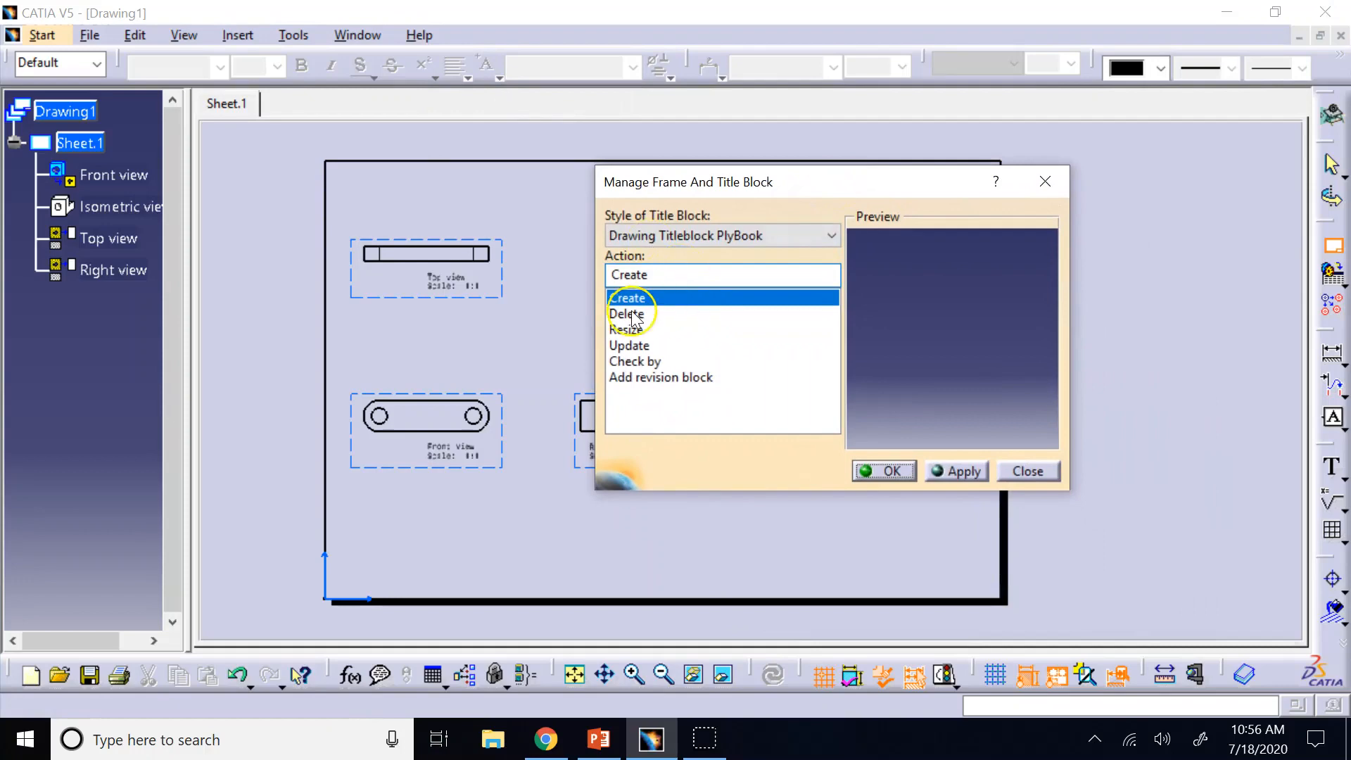
Step: Preview the title block styles Drawing Titleblock Sample 1, Sample 2, Sample Enovia 1 and PlyBook
click(680, 238)
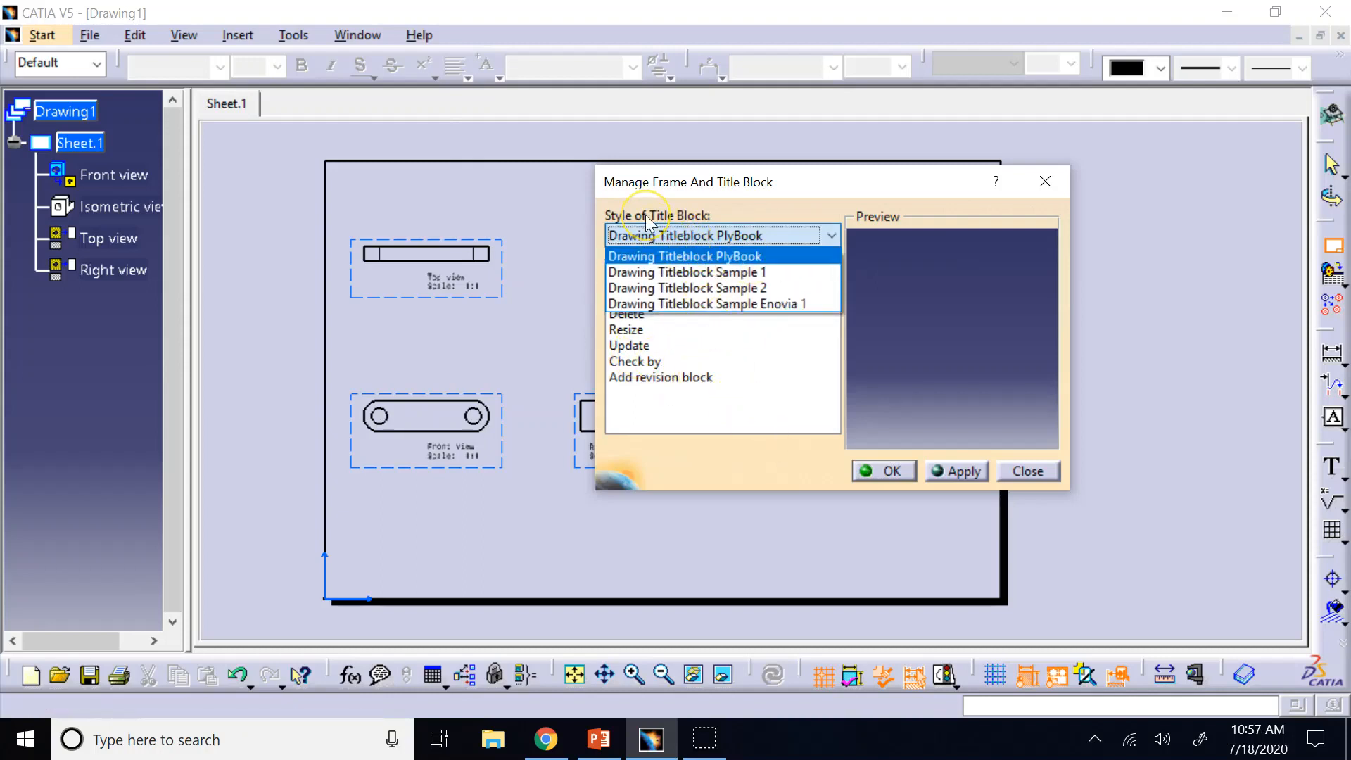
click(686, 272)
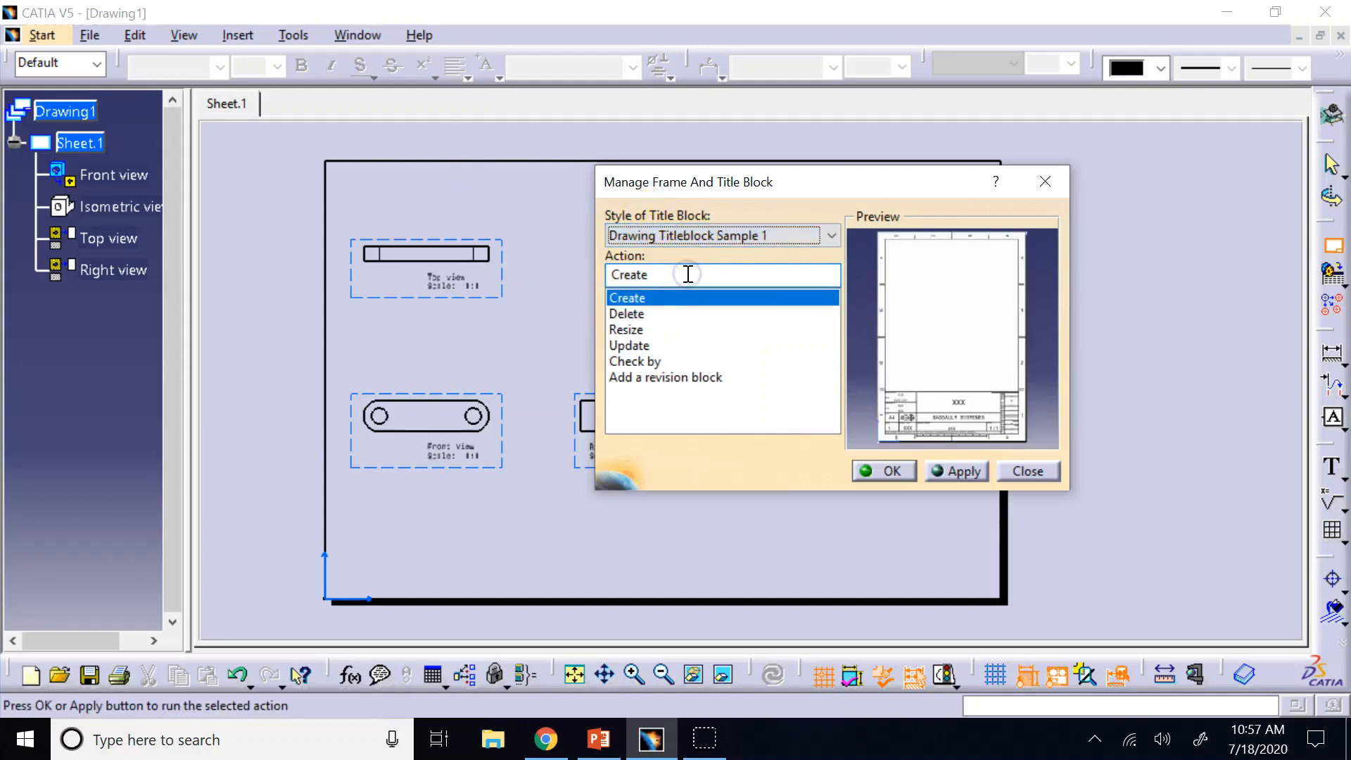
click(680, 235)
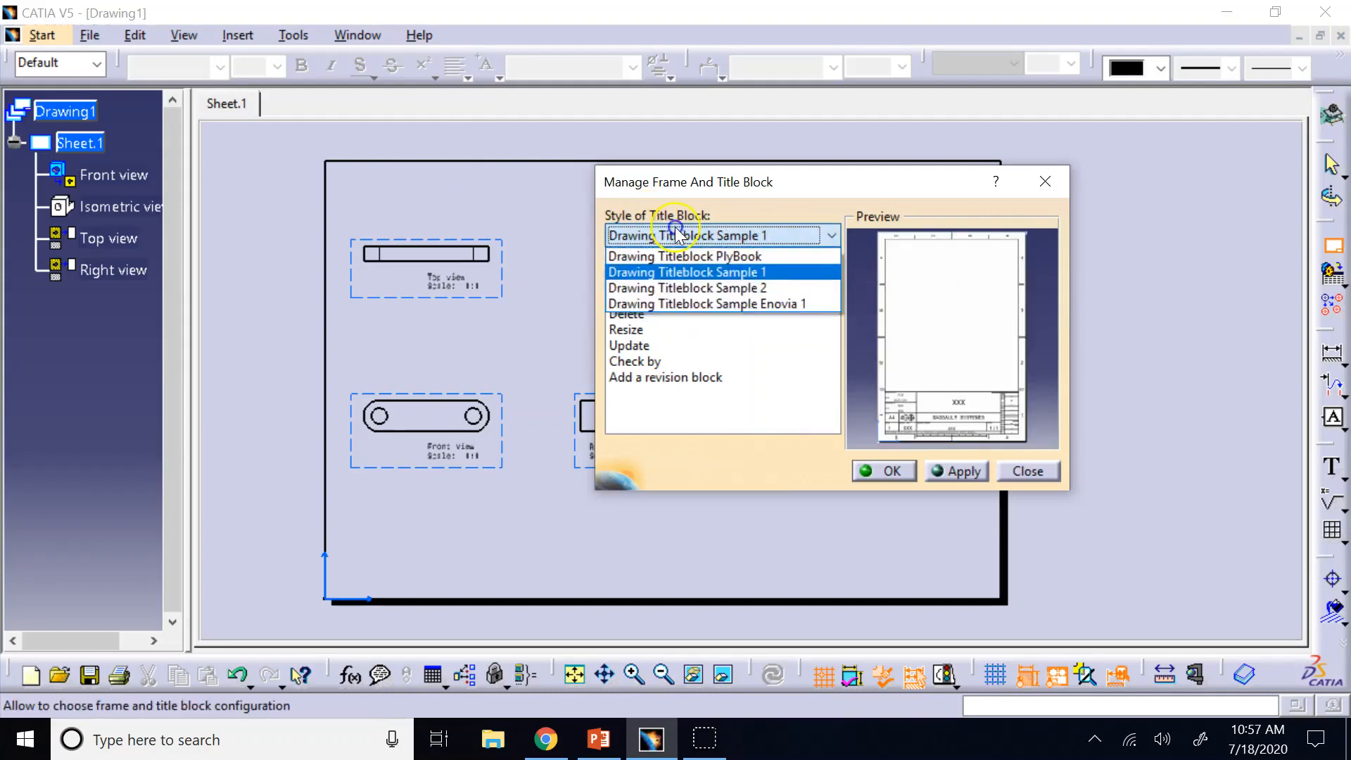
click(703, 288)
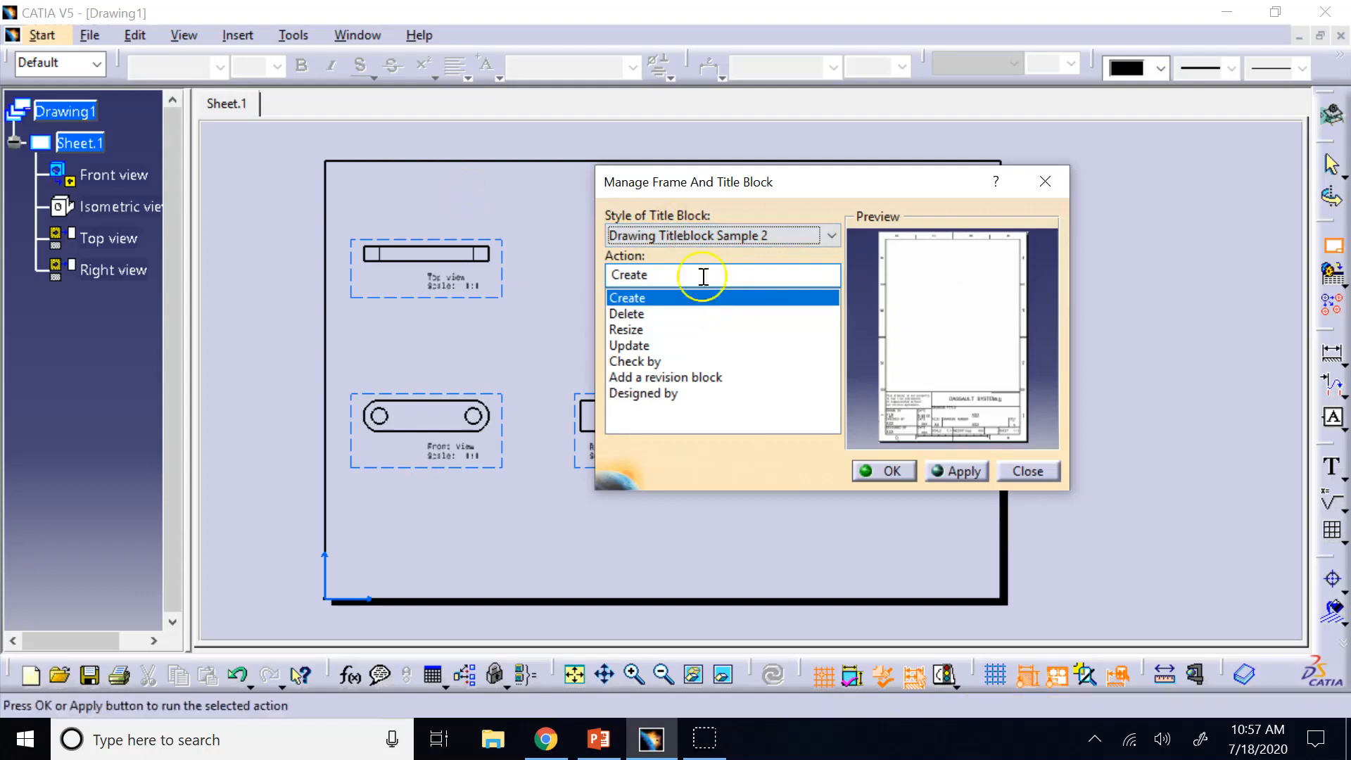
click(727, 238)
click(714, 302)
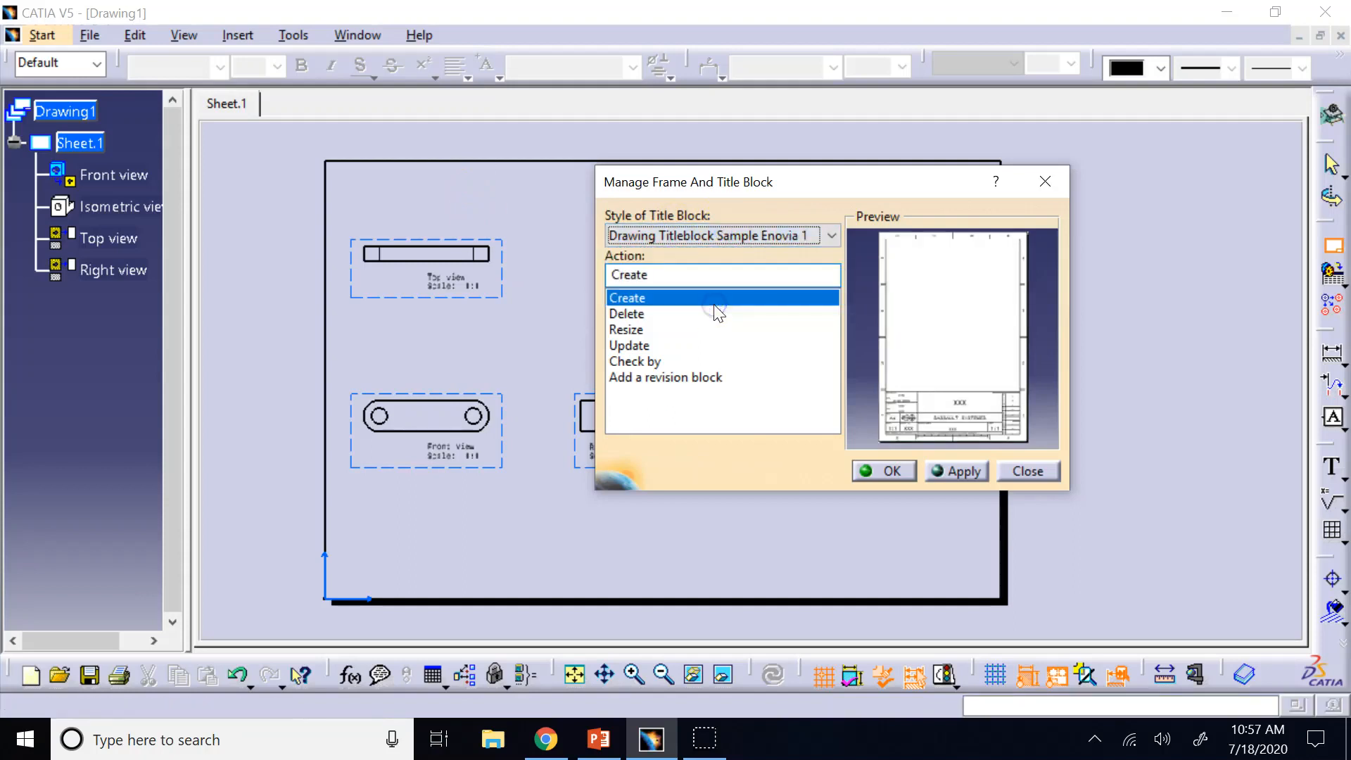
click(691, 235)
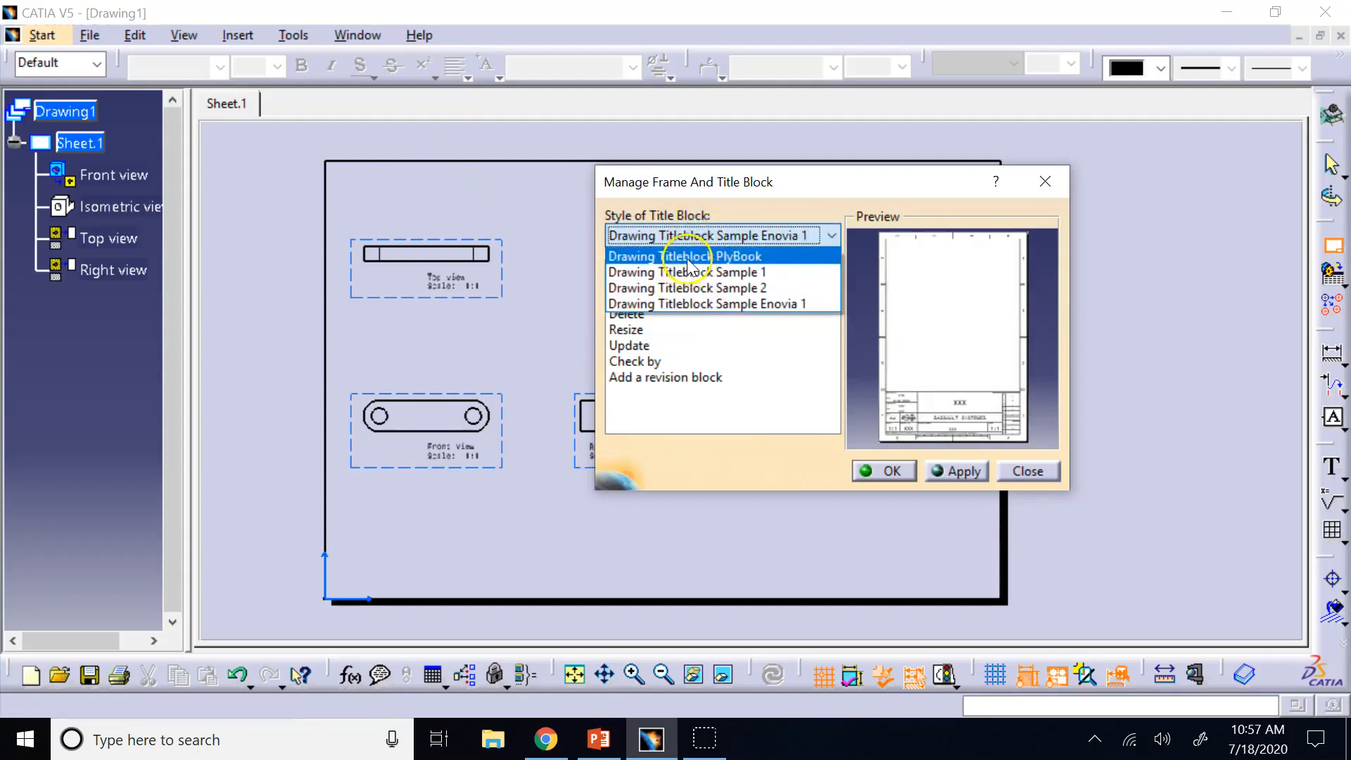
click(688, 257)
Step: Create the sheet's frame and title block using the Drawing Titleblock Sample 1 style
click(693, 235)
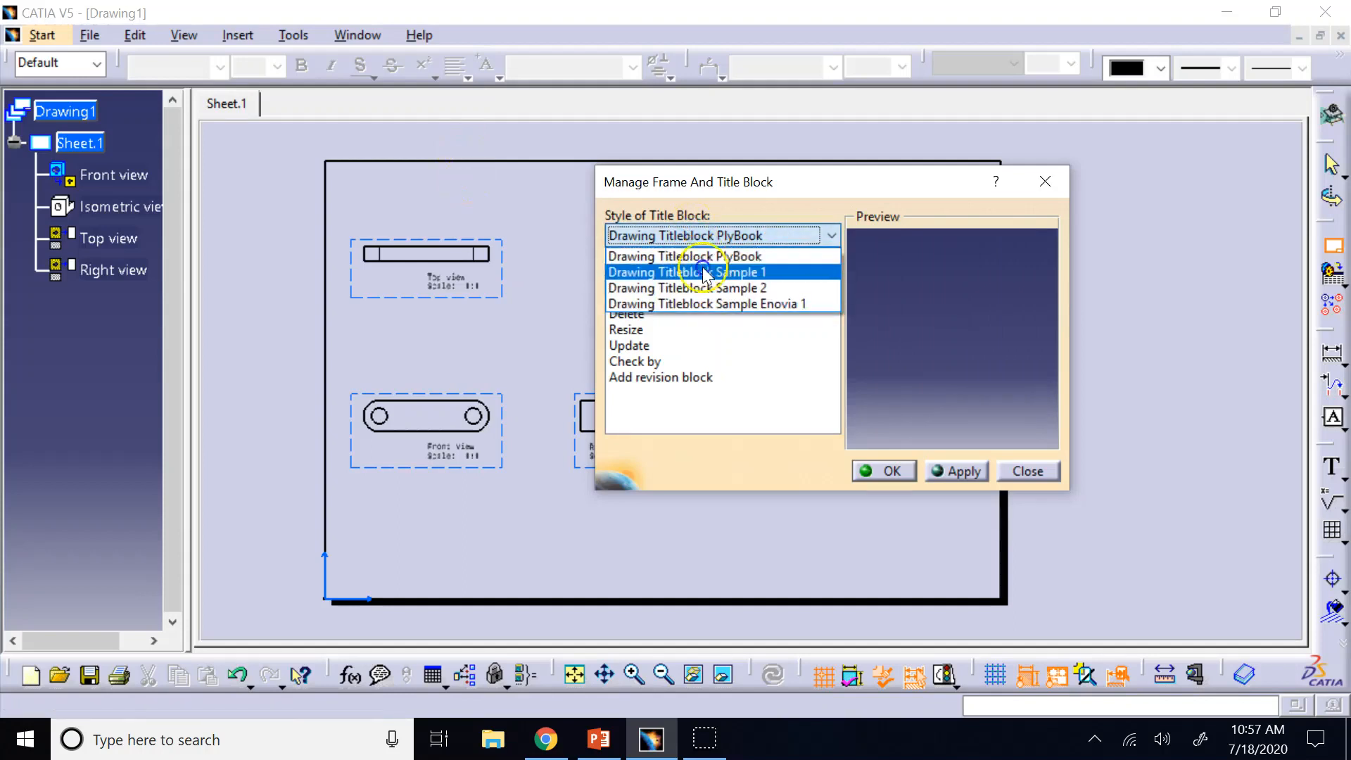
click(704, 270)
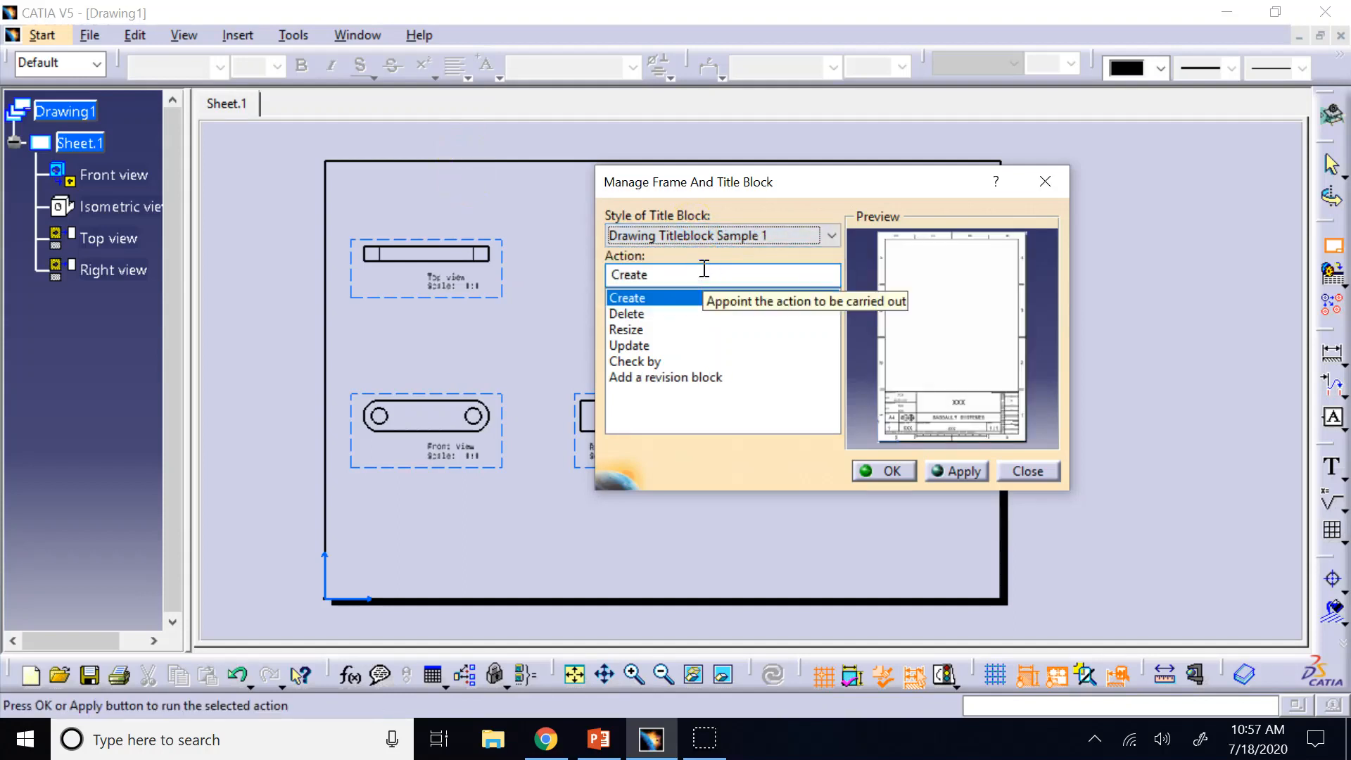
click(946, 469)
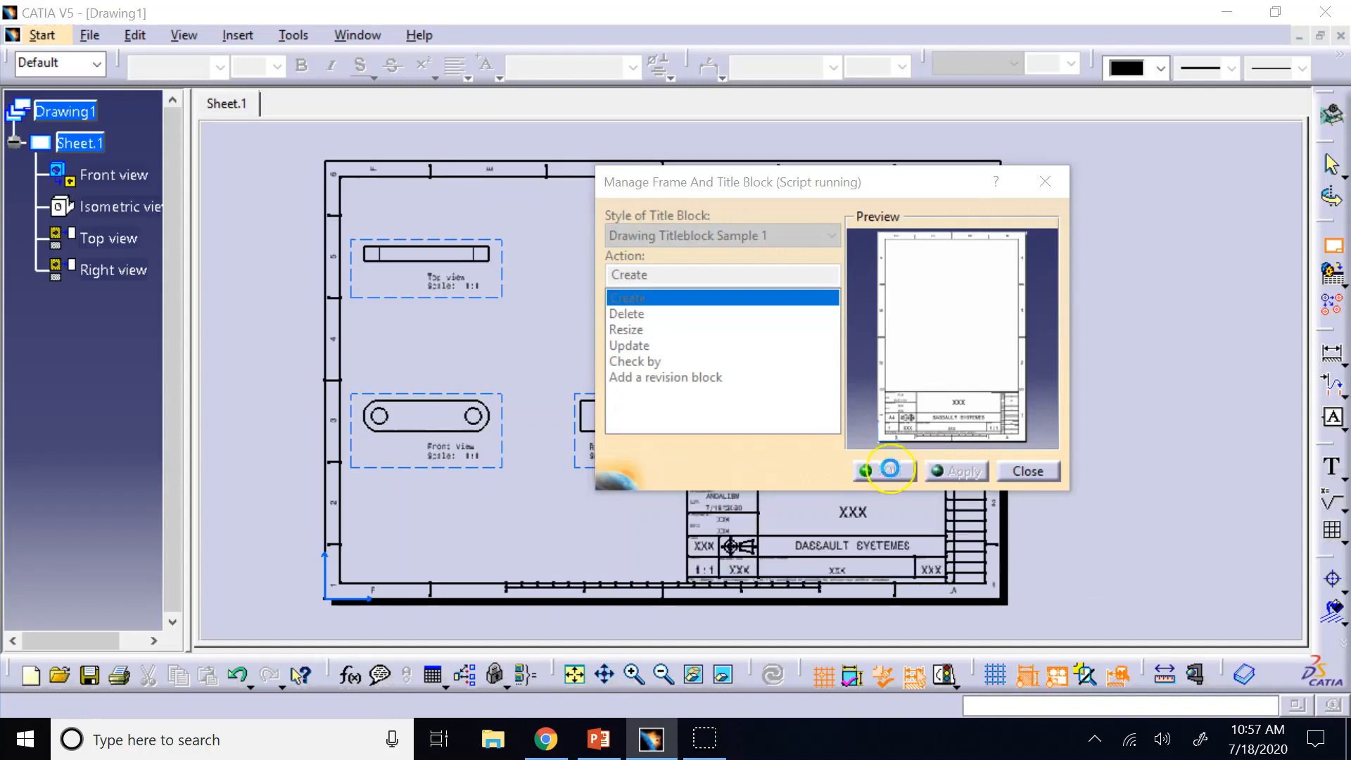
click(880, 469)
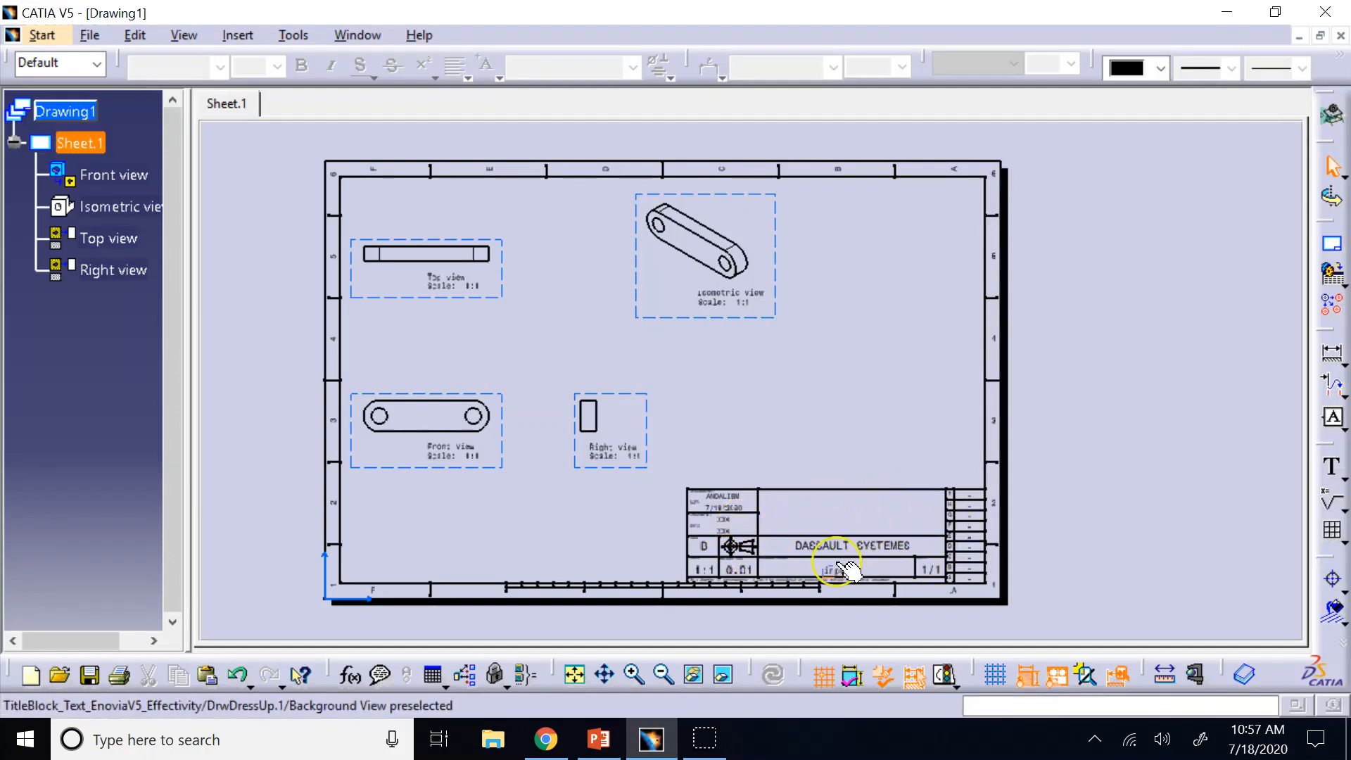
Step: Replace the company name DASSAULT SYSTEMES in the title block with ERAU
click(634, 675)
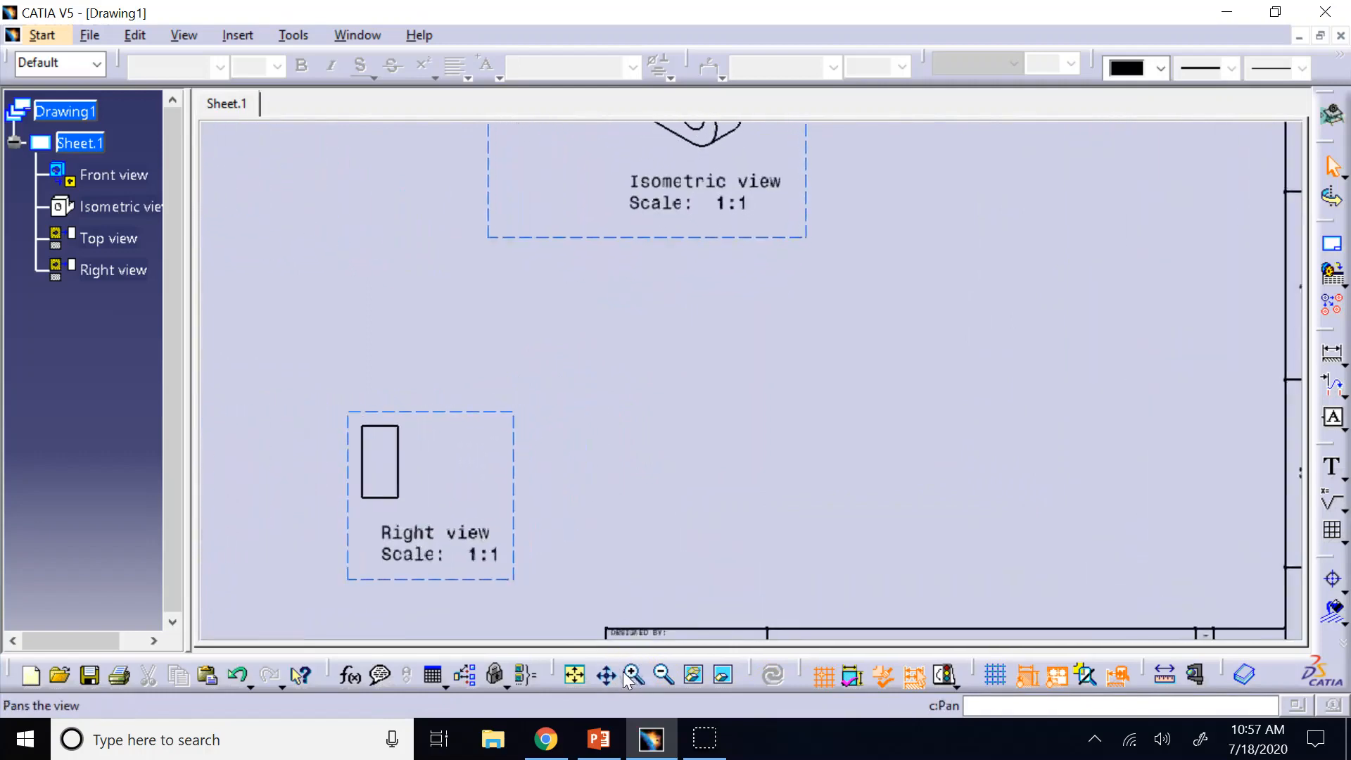
click(604, 674)
drag(780, 591, 525, 250)
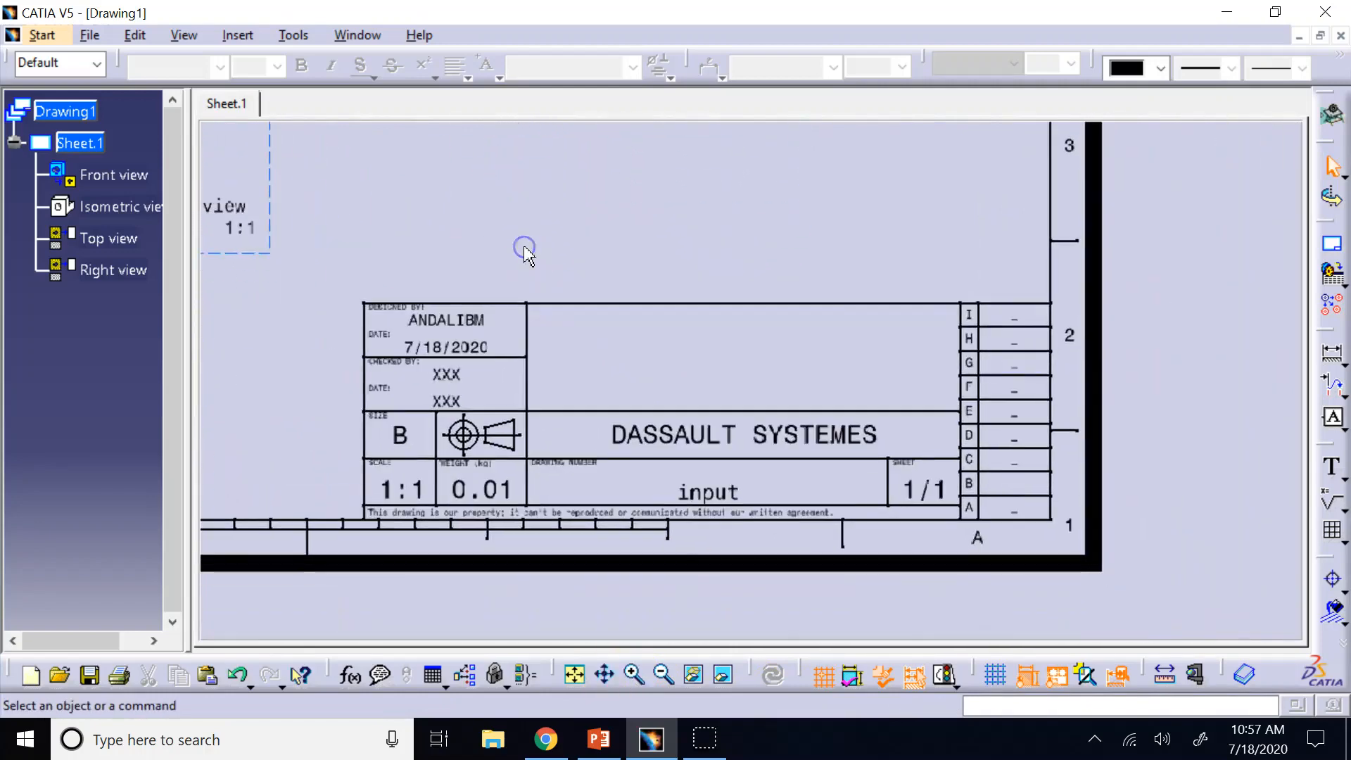
double_click(723, 439)
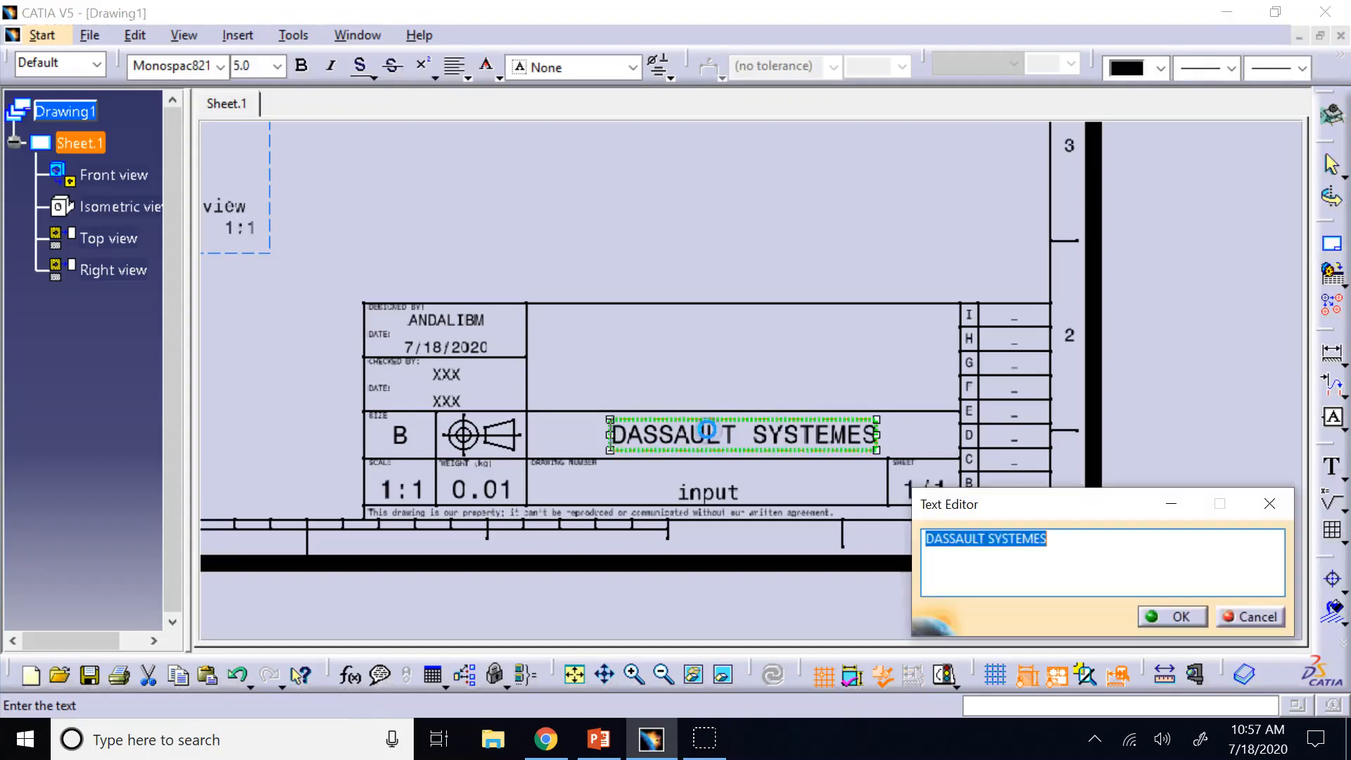
text(ERAU)
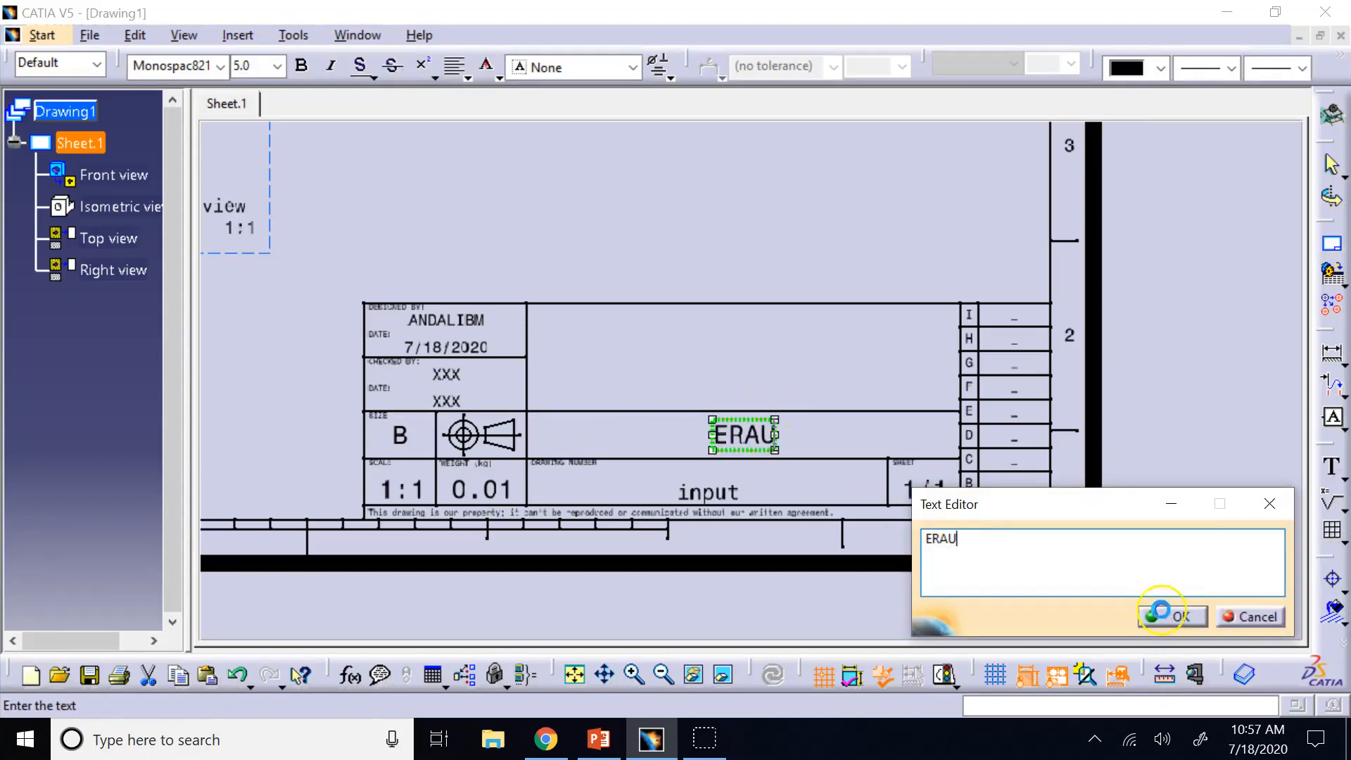
click(1164, 617)
click(1237, 391)
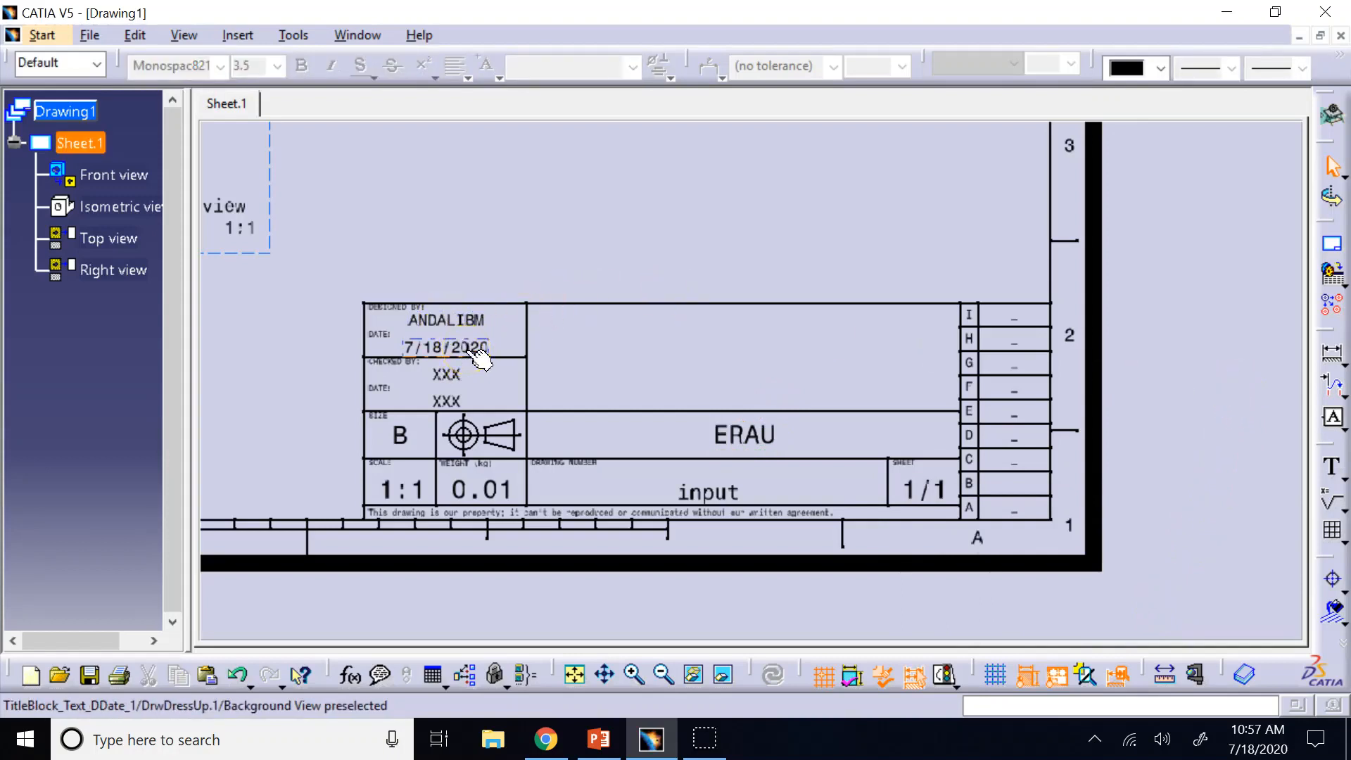
Step: Set the date under Checked By in the title block to 7/18/20
click(457, 377)
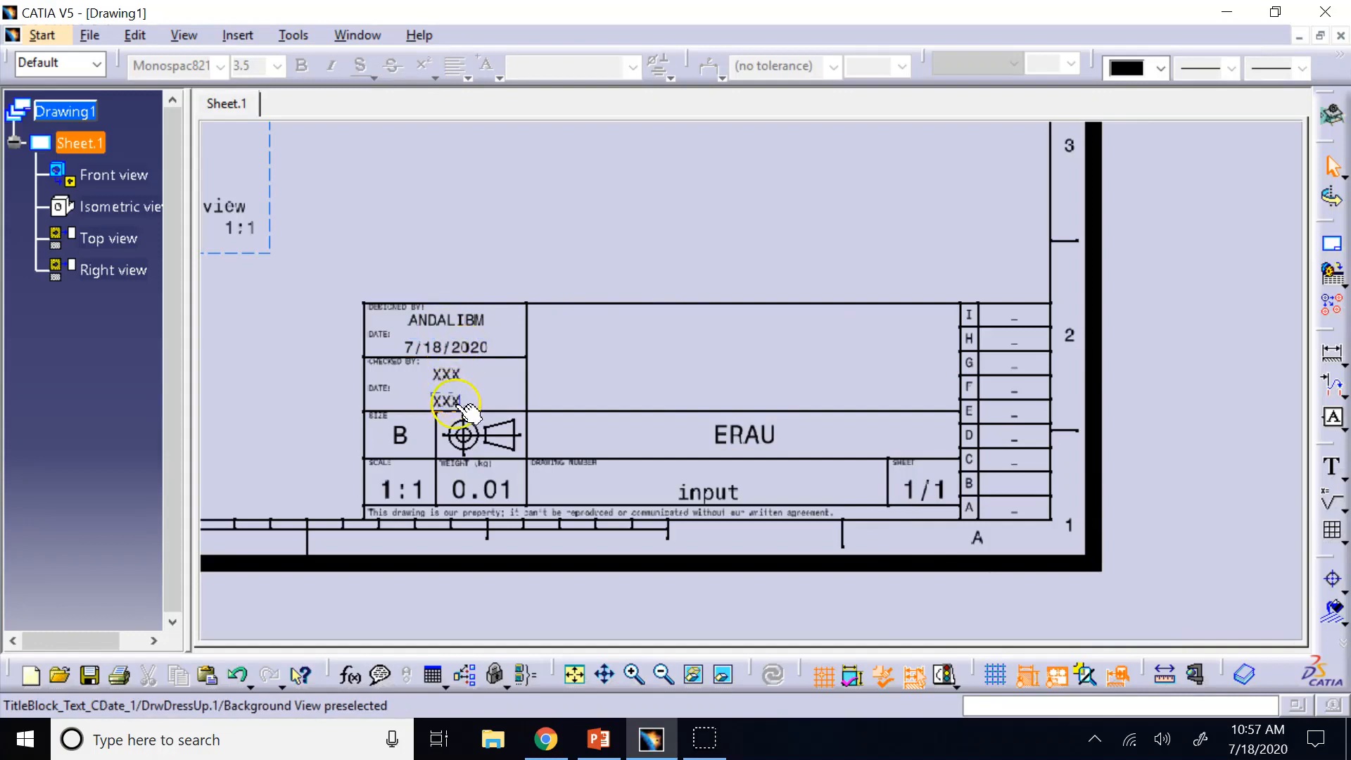
click(452, 401)
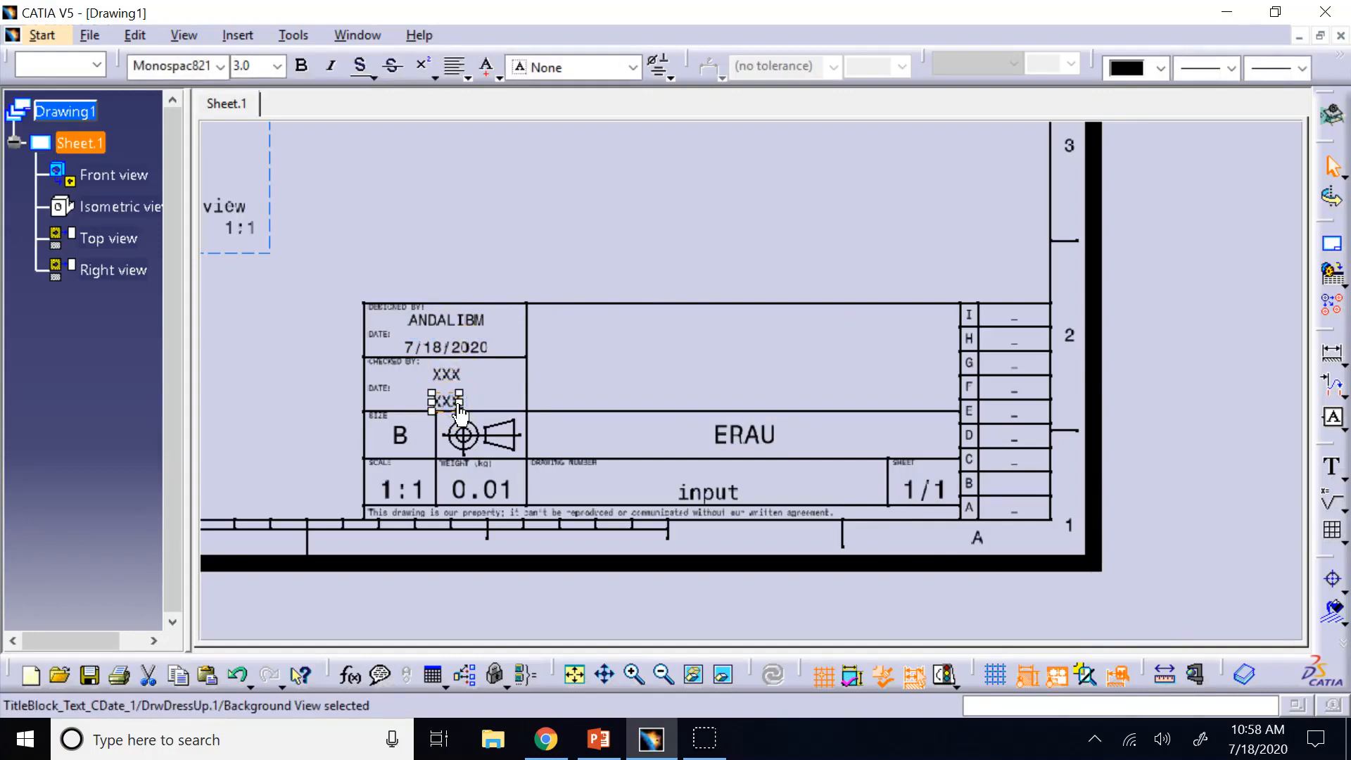
double_click(445, 401)
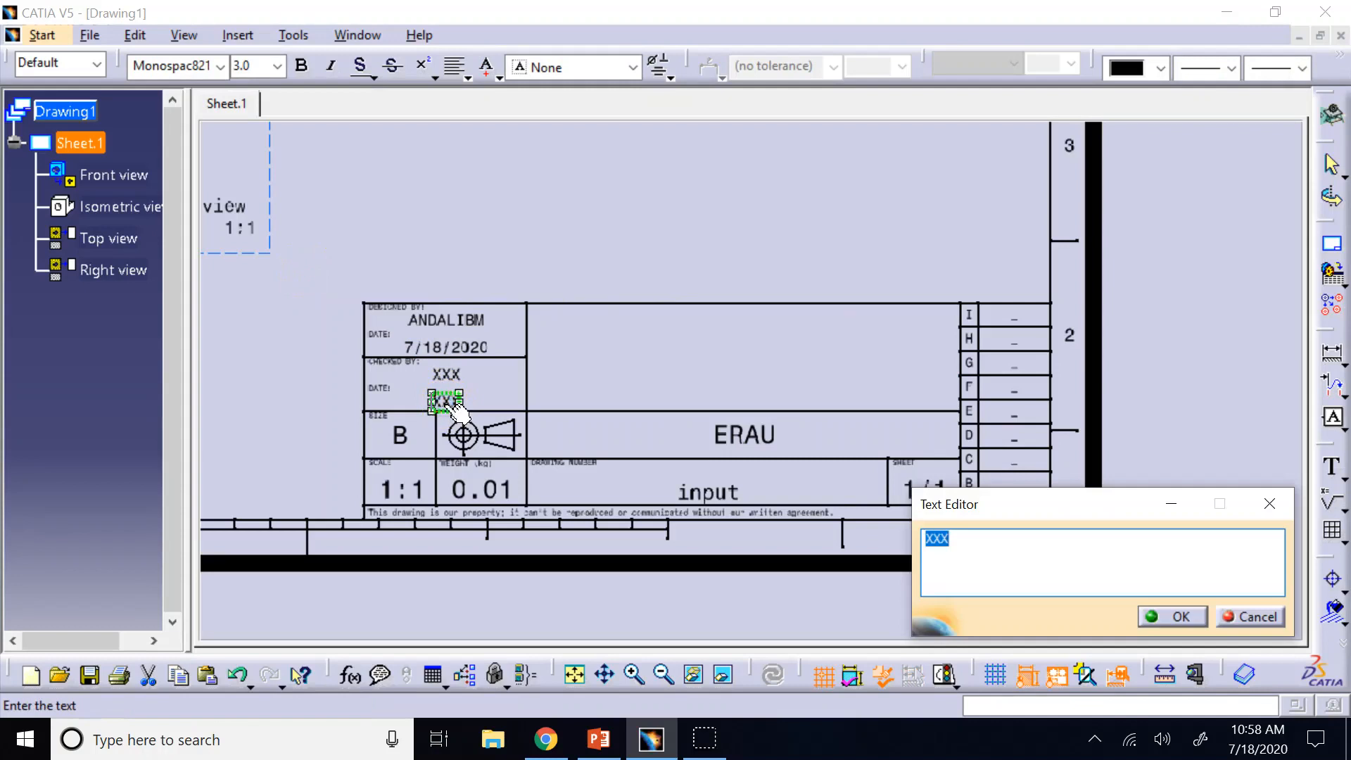
text(7/18)
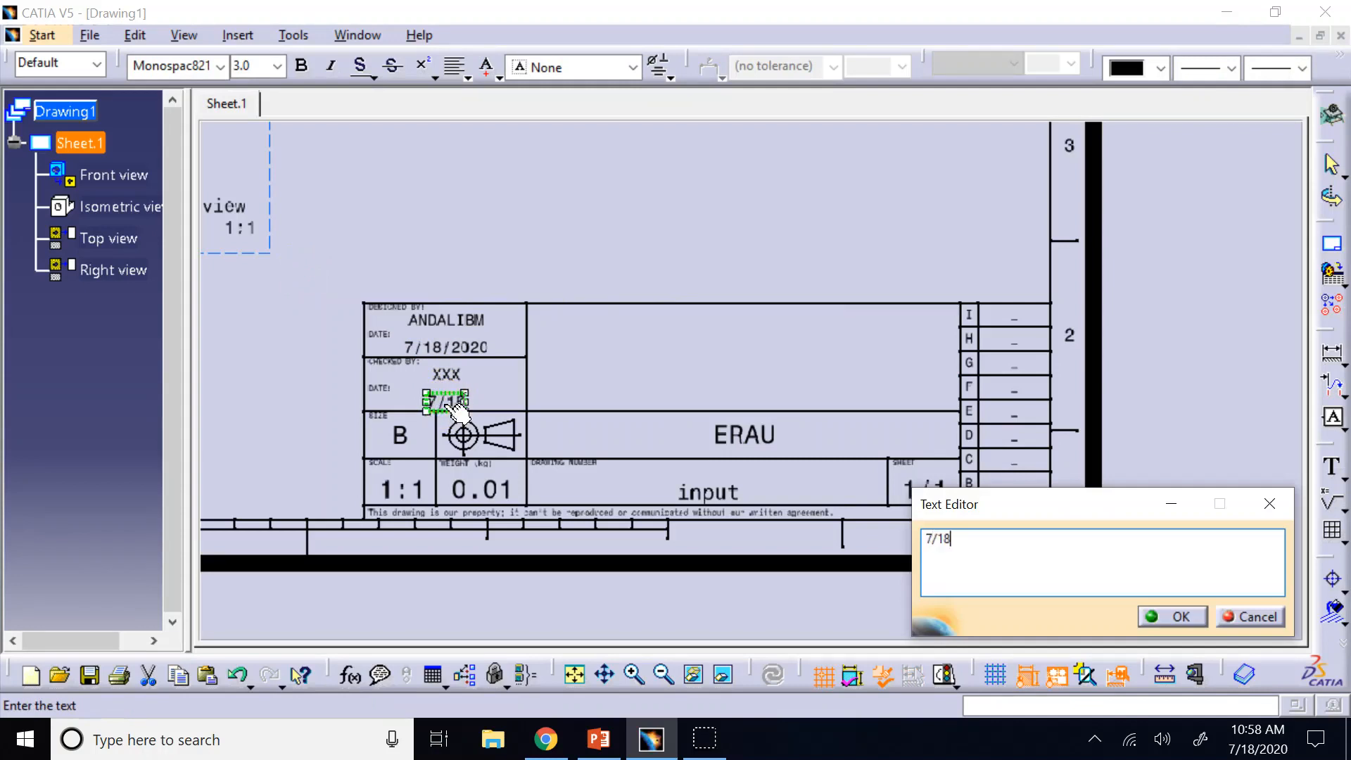
text(/20)
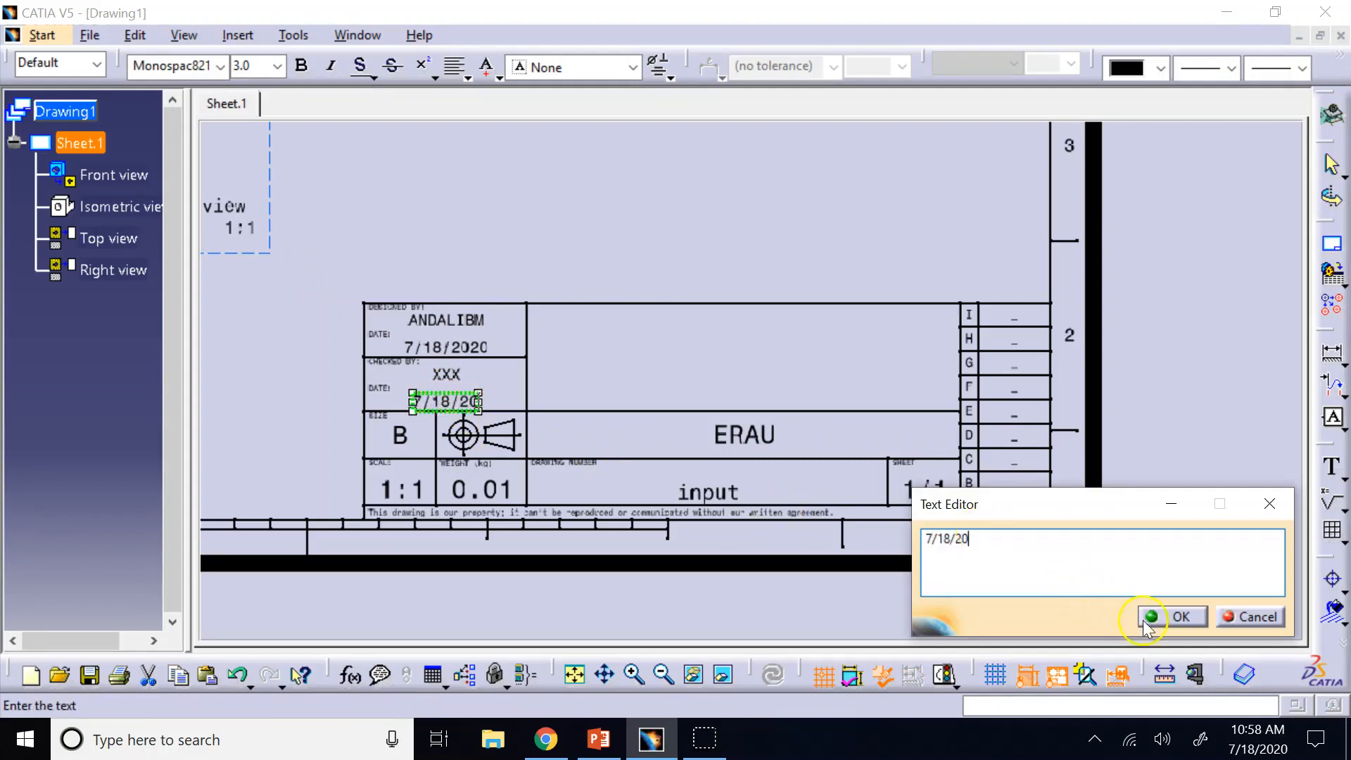
click(1146, 625)
click(631, 252)
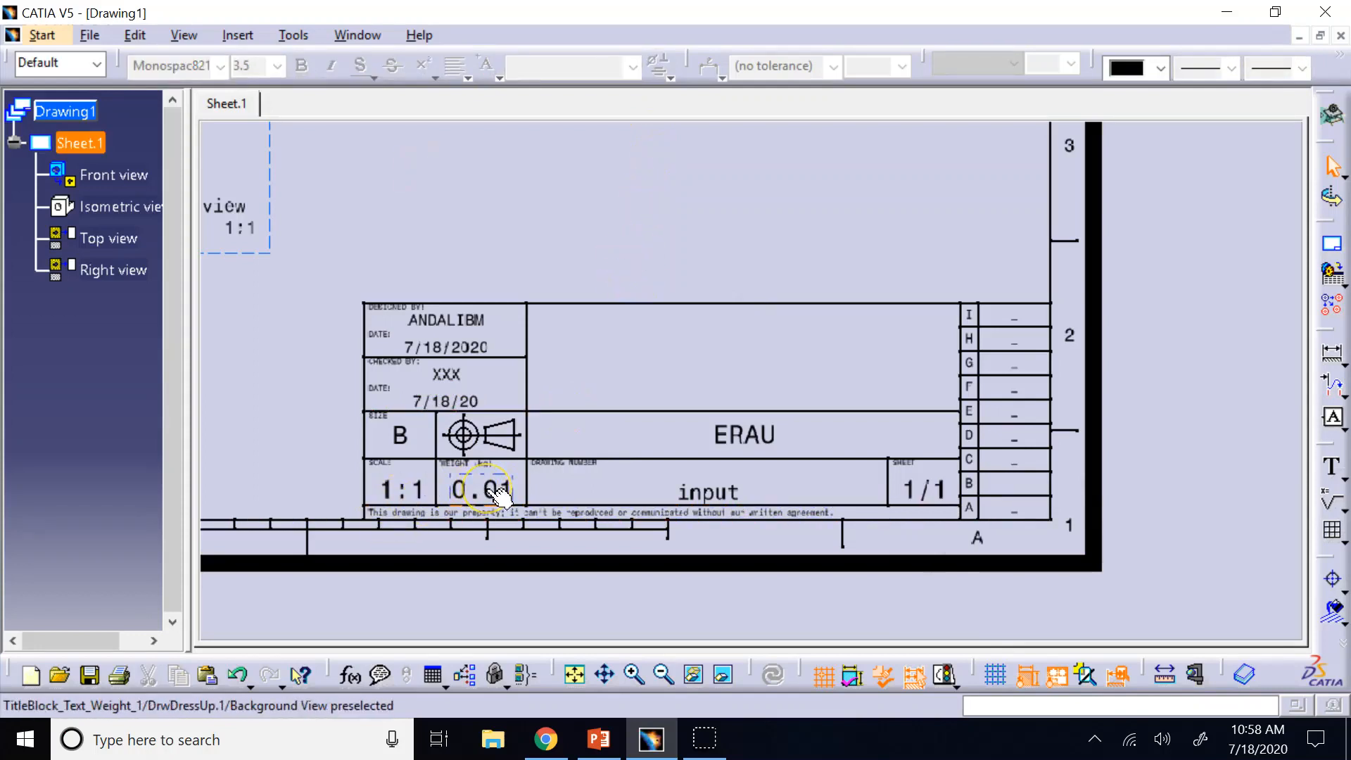
Step: Set the weight value in the title block to 2
double_click(498, 493)
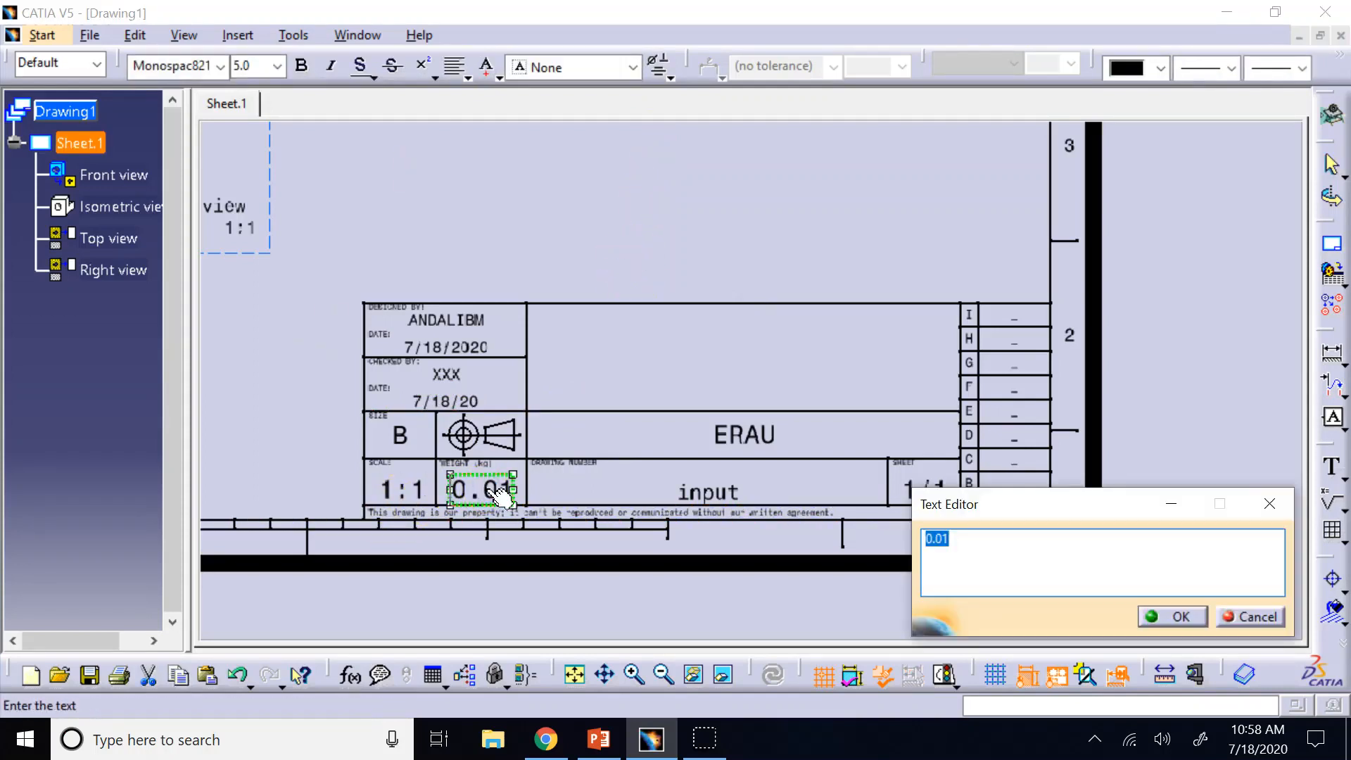
text(2)
click(1172, 616)
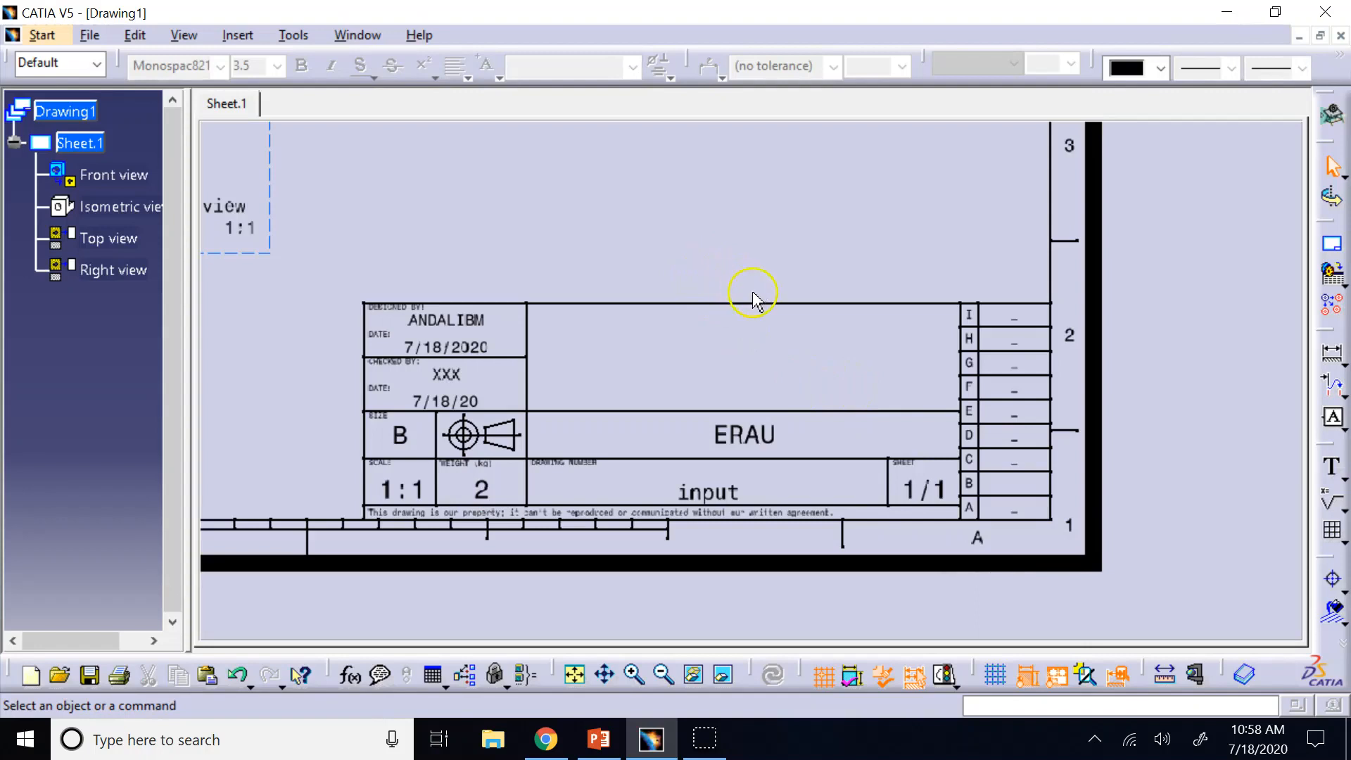
mouse_move(753, 299)
mouse_down()
mouse_move(760, 275)
mouse_move(763, 291)
mouse_up()
click(723, 208)
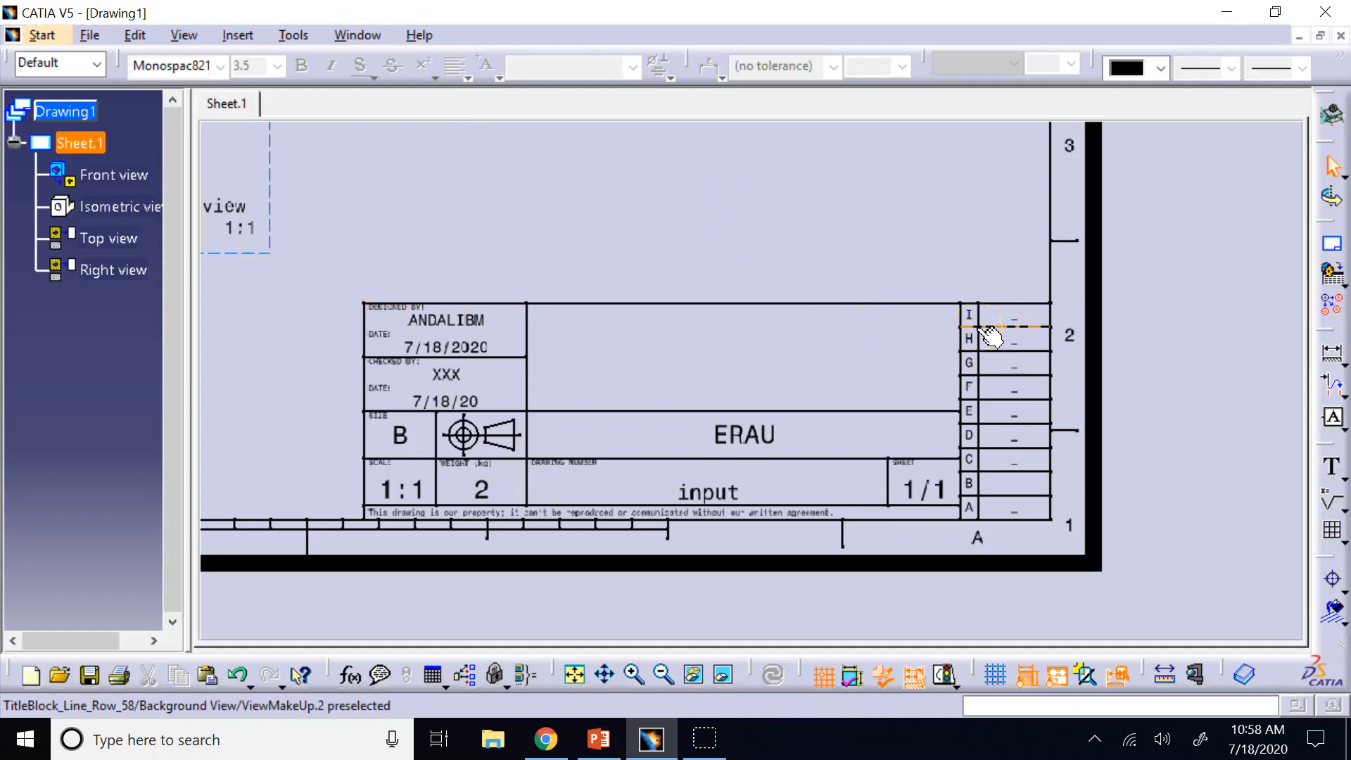
Step: Delete the two uppermost row lines in the title block's revision table and the date dash beside the letter I
click(988, 326)
click(989, 326)
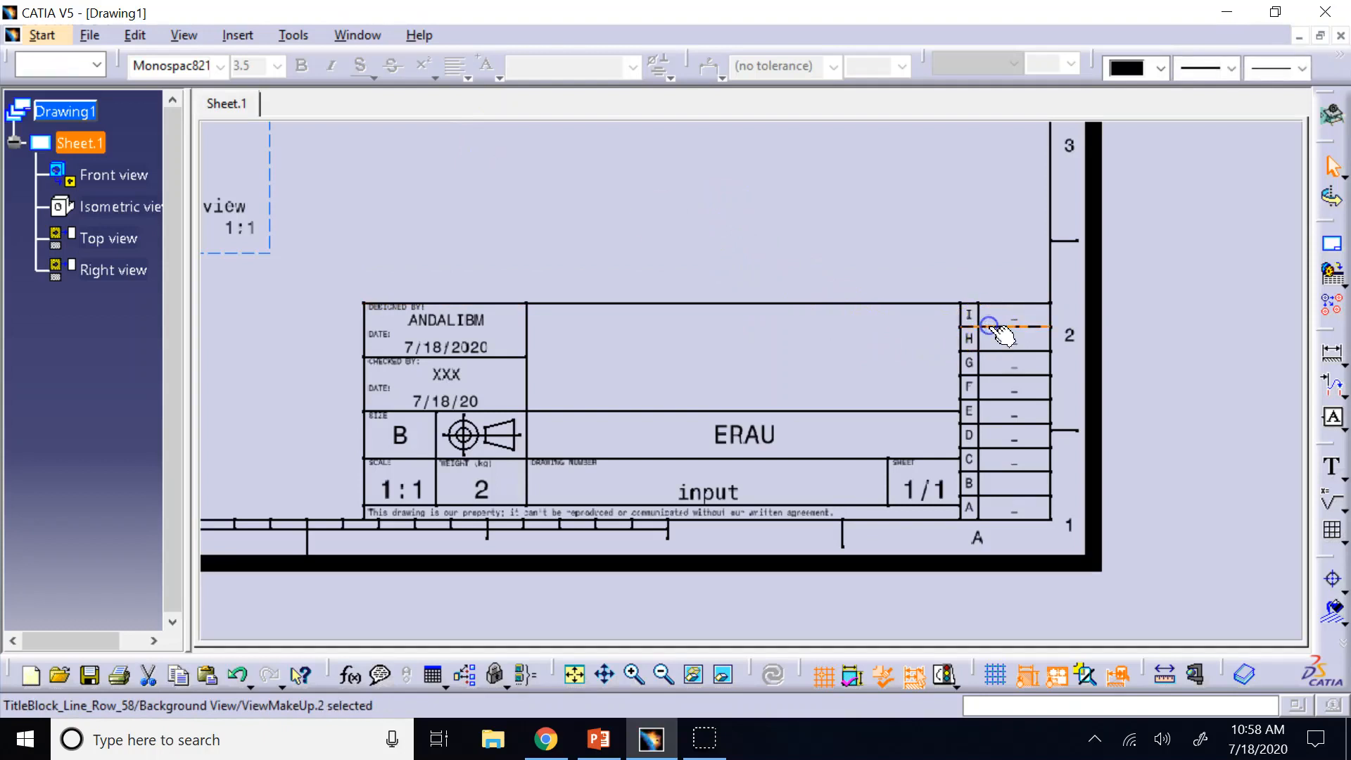
key(Delete)
click(1000, 351)
key(Delete)
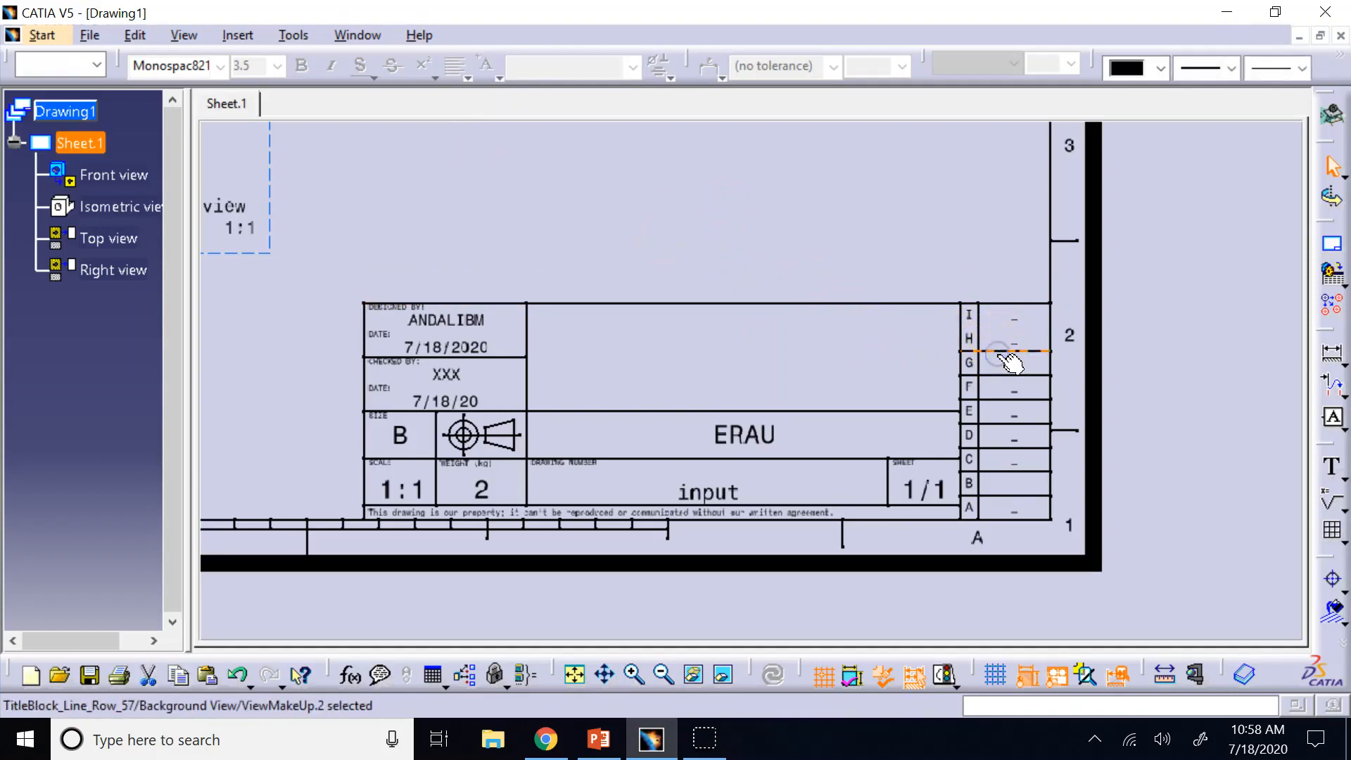
click(1015, 318)
key(Delete)
Step: Delete the revision table's two vertical column lines and the row letters I and H
click(965, 317)
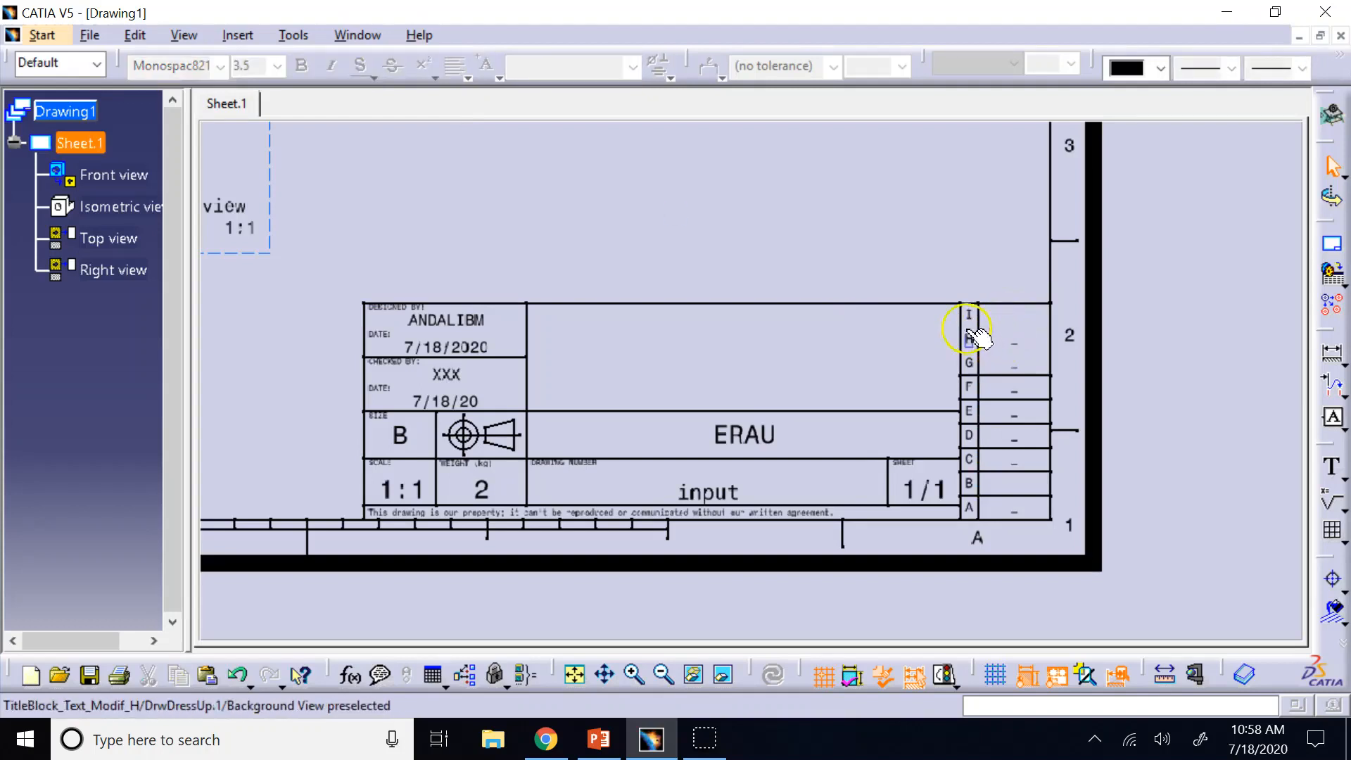
click(965, 335)
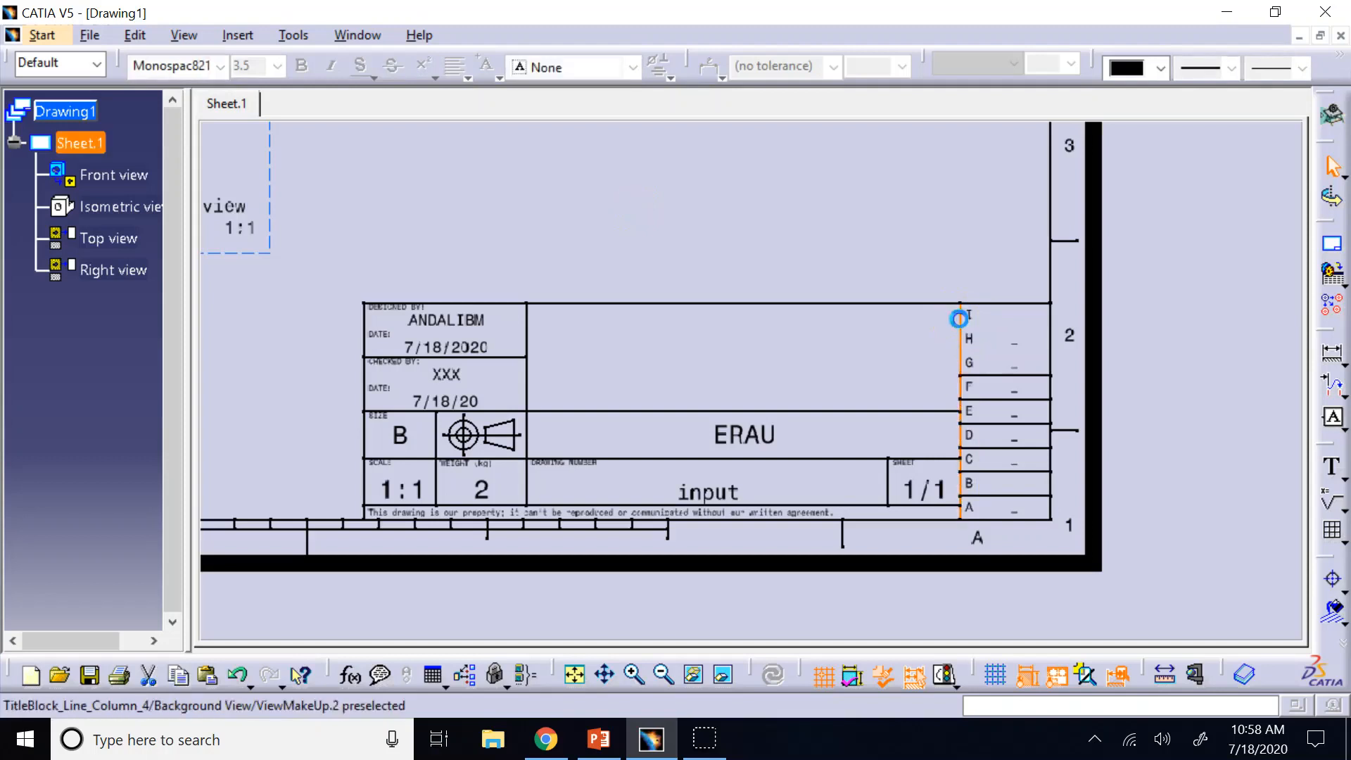
click(974, 335)
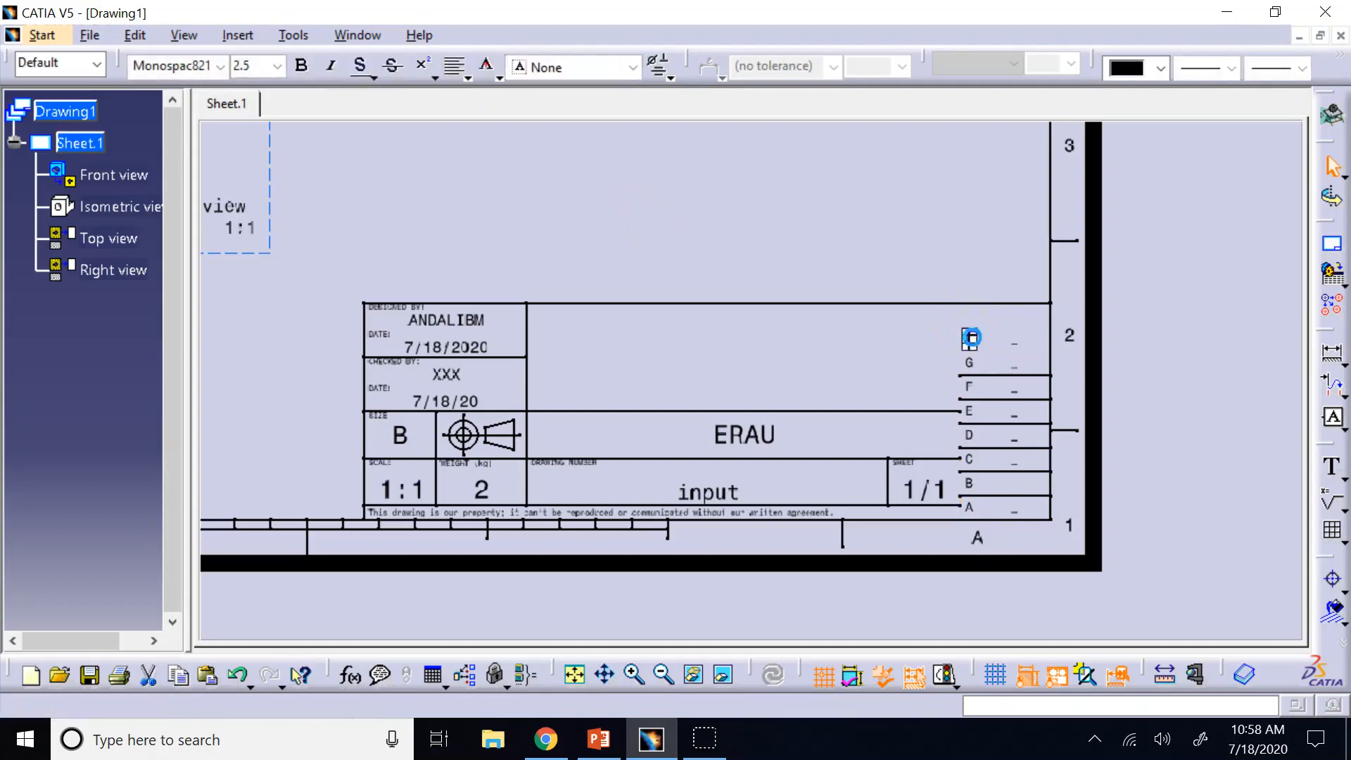
key(Delete)
Step: Delete the remaining horizontal row lines of the revision table, from below the letter G down to above the letter A
click(985, 375)
key(Delete)
click(992, 397)
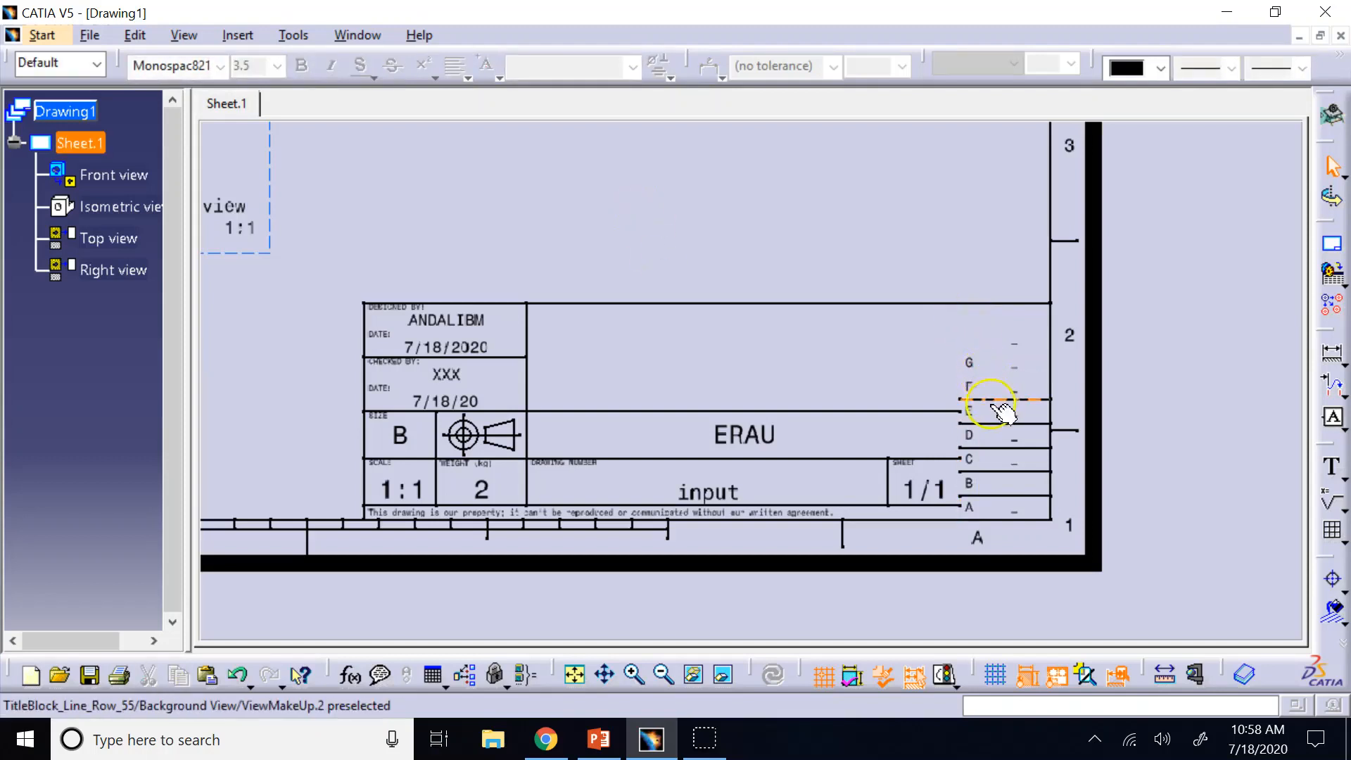
key(Delete)
click(994, 422)
key(Delete)
click(1003, 448)
key(Delete)
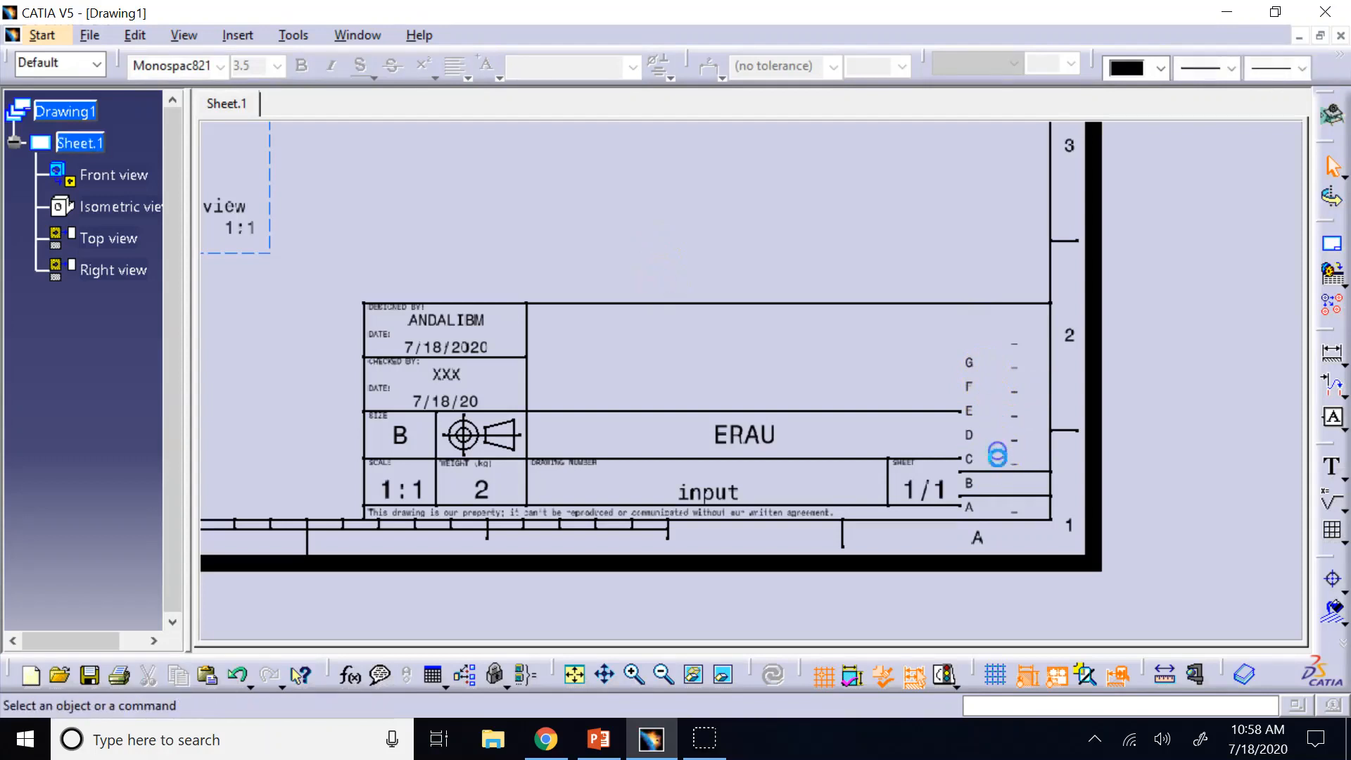
click(996, 470)
key(Delete)
click(1003, 495)
key(Delete)
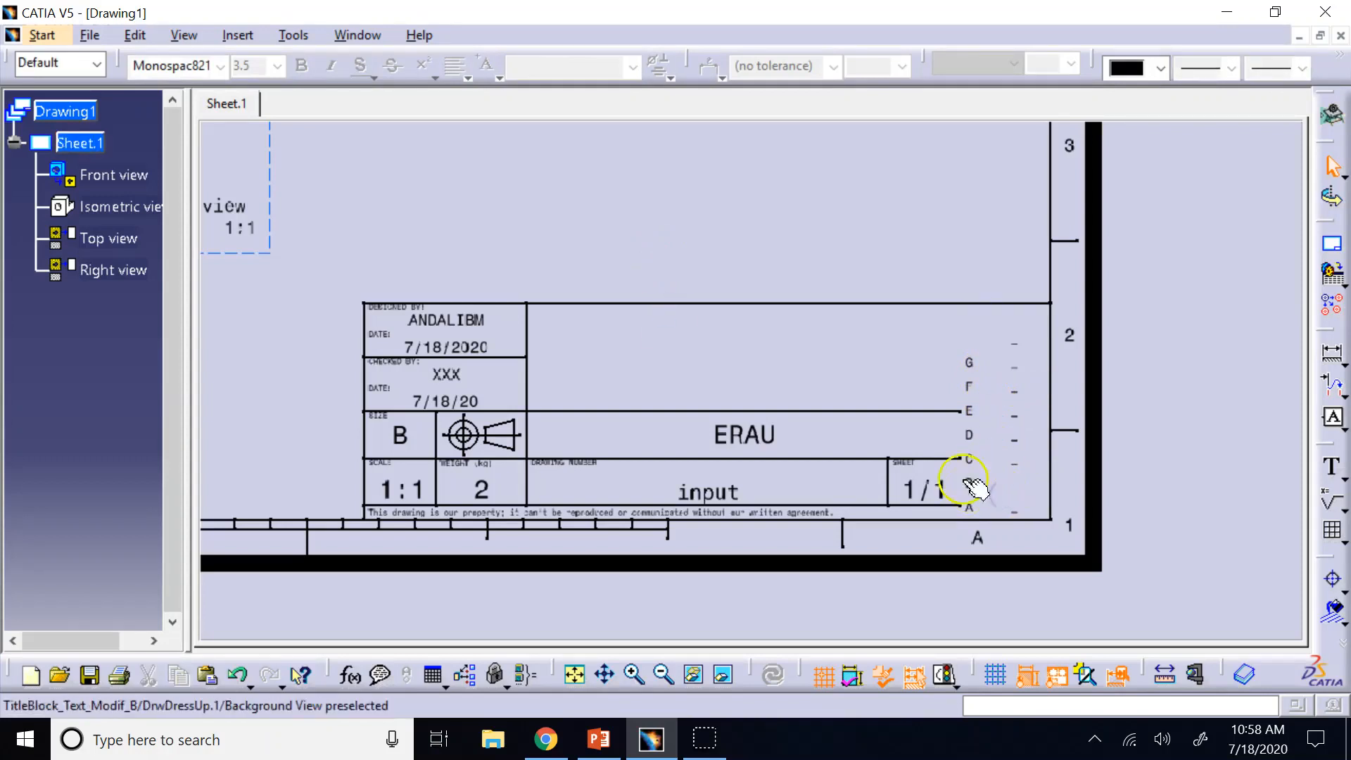
Step: Delete the remaining revision row letters C, D, E, F, G, B and A from the title block
click(970, 459)
key(Delete)
click(970, 435)
key(Delete)
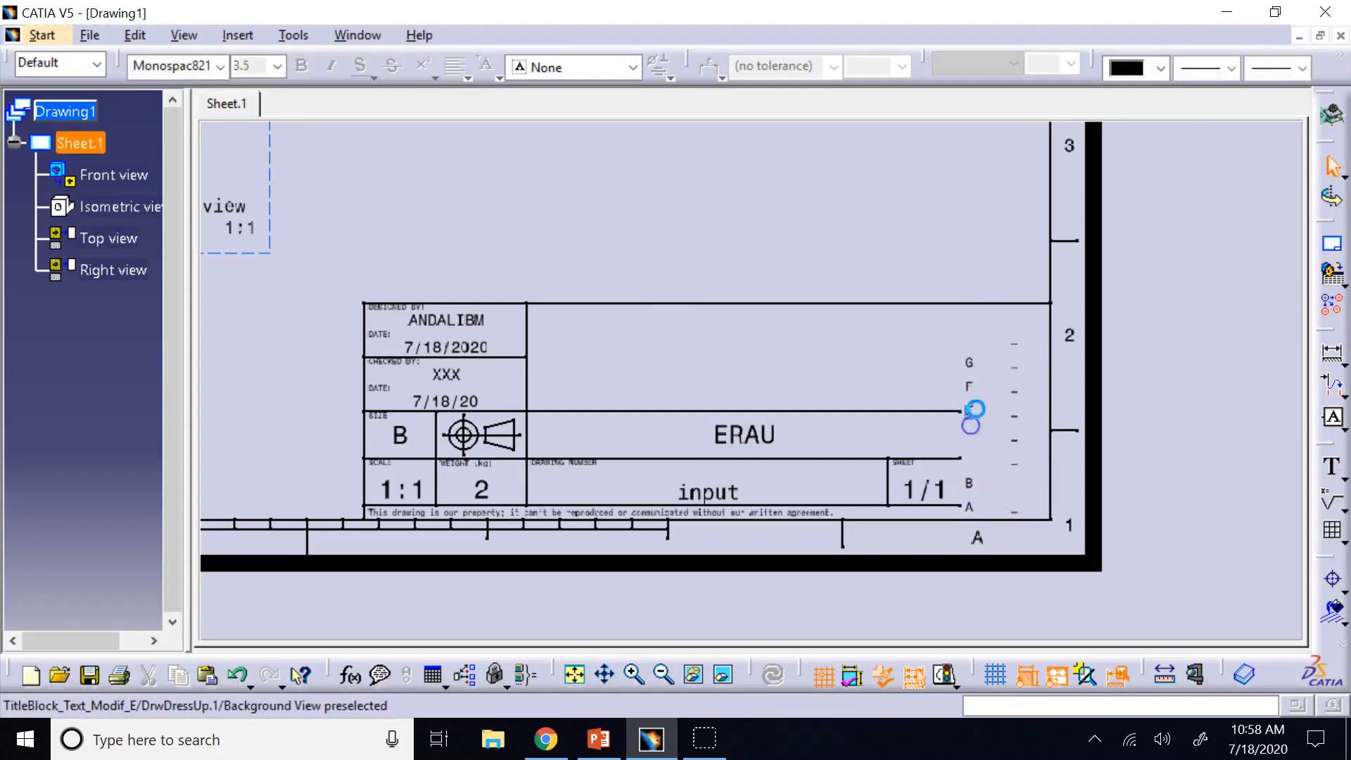
click(970, 410)
key(Delete)
click(970, 385)
key(Delete)
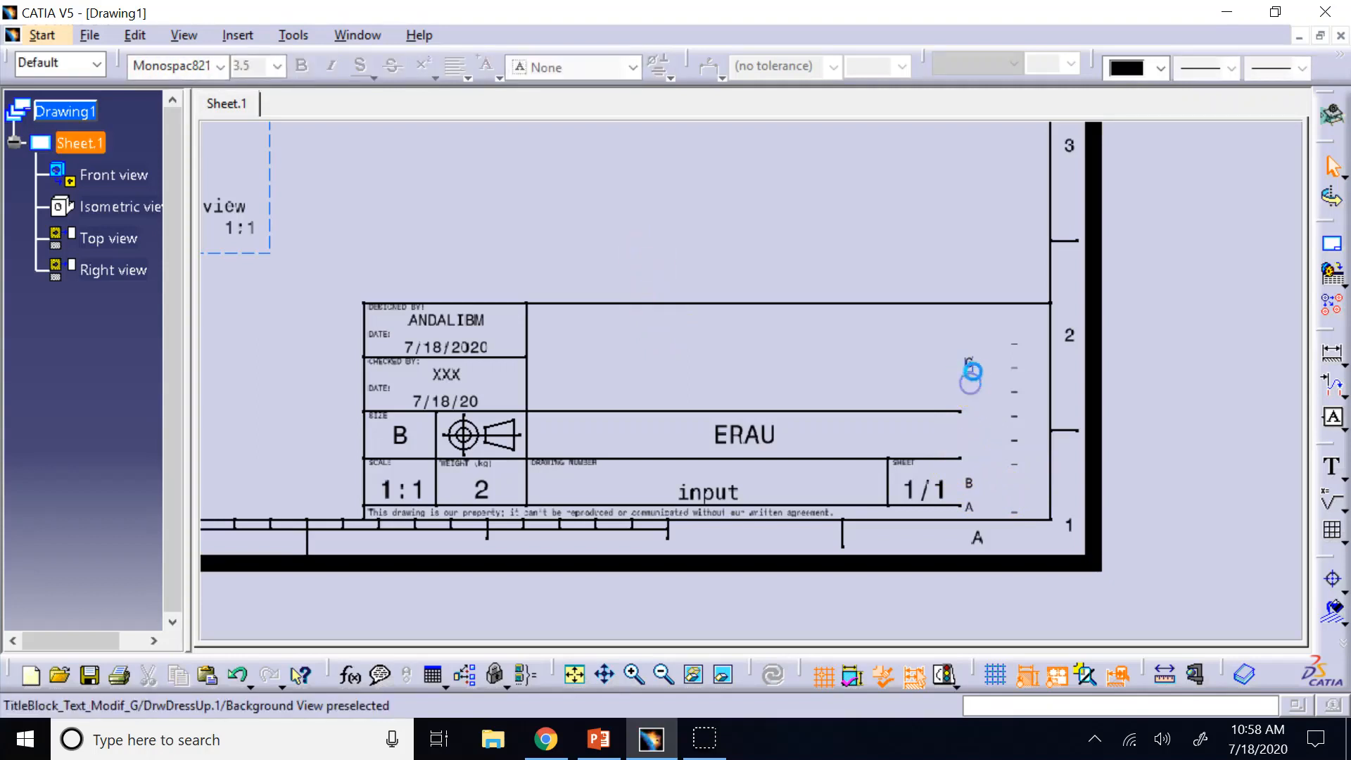
click(969, 362)
key(Delete)
click(970, 484)
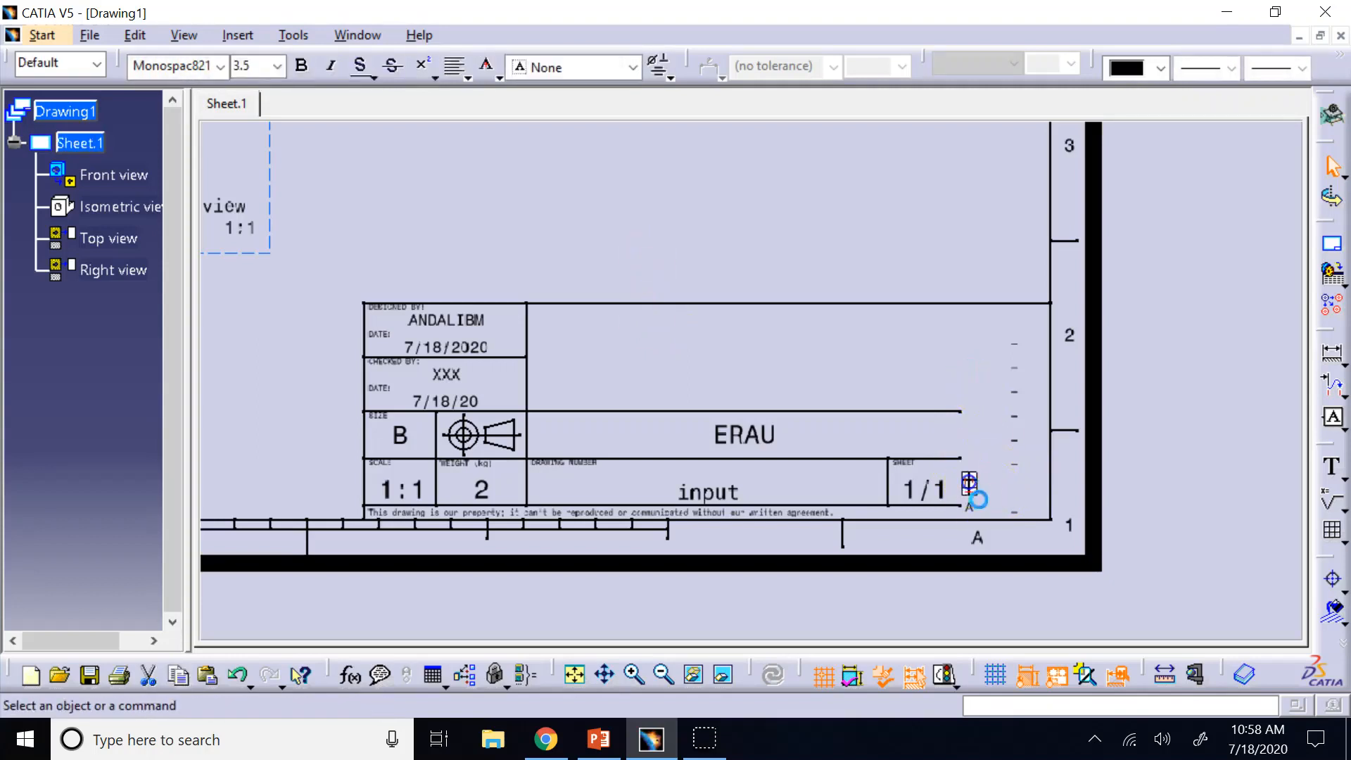
key(Delete)
click(971, 507)
key(Delete)
Step: Delete all the remaining date dashes of the former revision table in the title block
click(1014, 506)
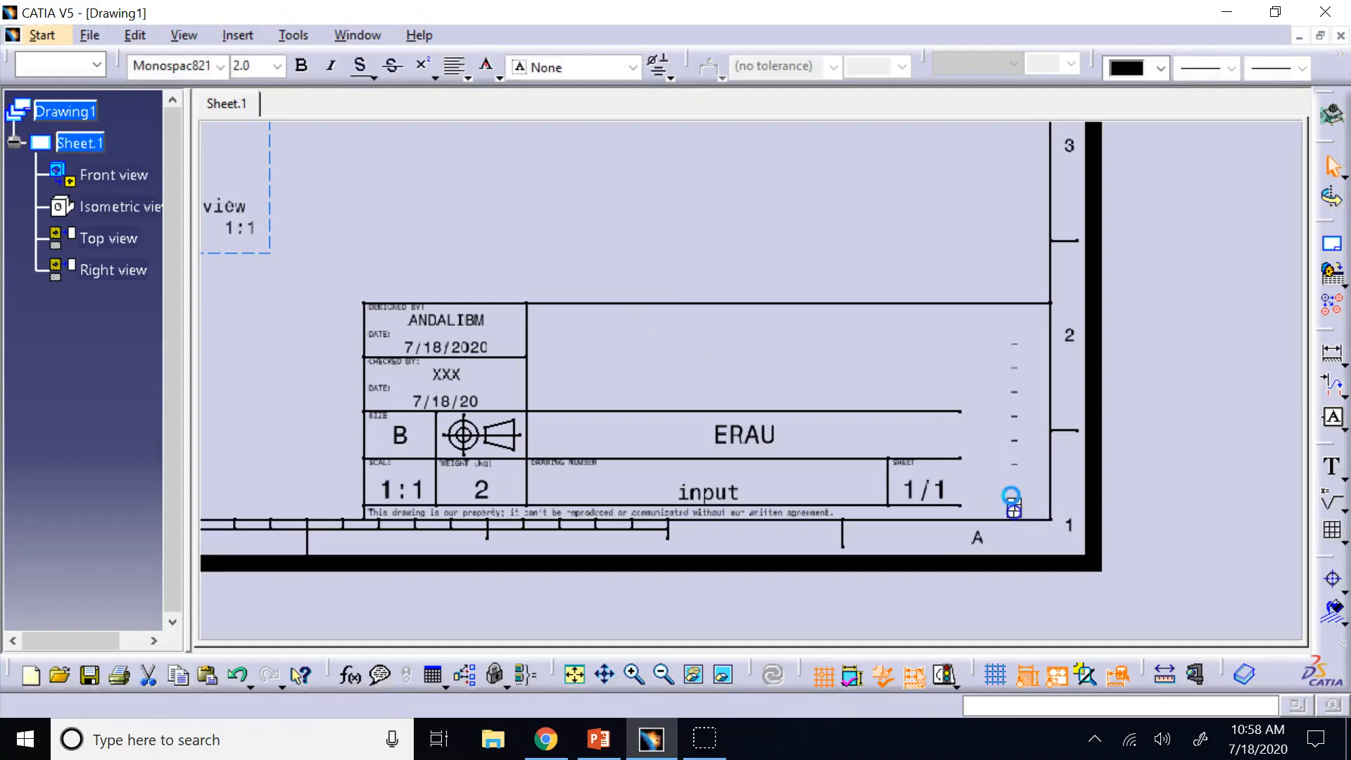
key(Delete)
click(1015, 462)
key(Delete)
click(1014, 440)
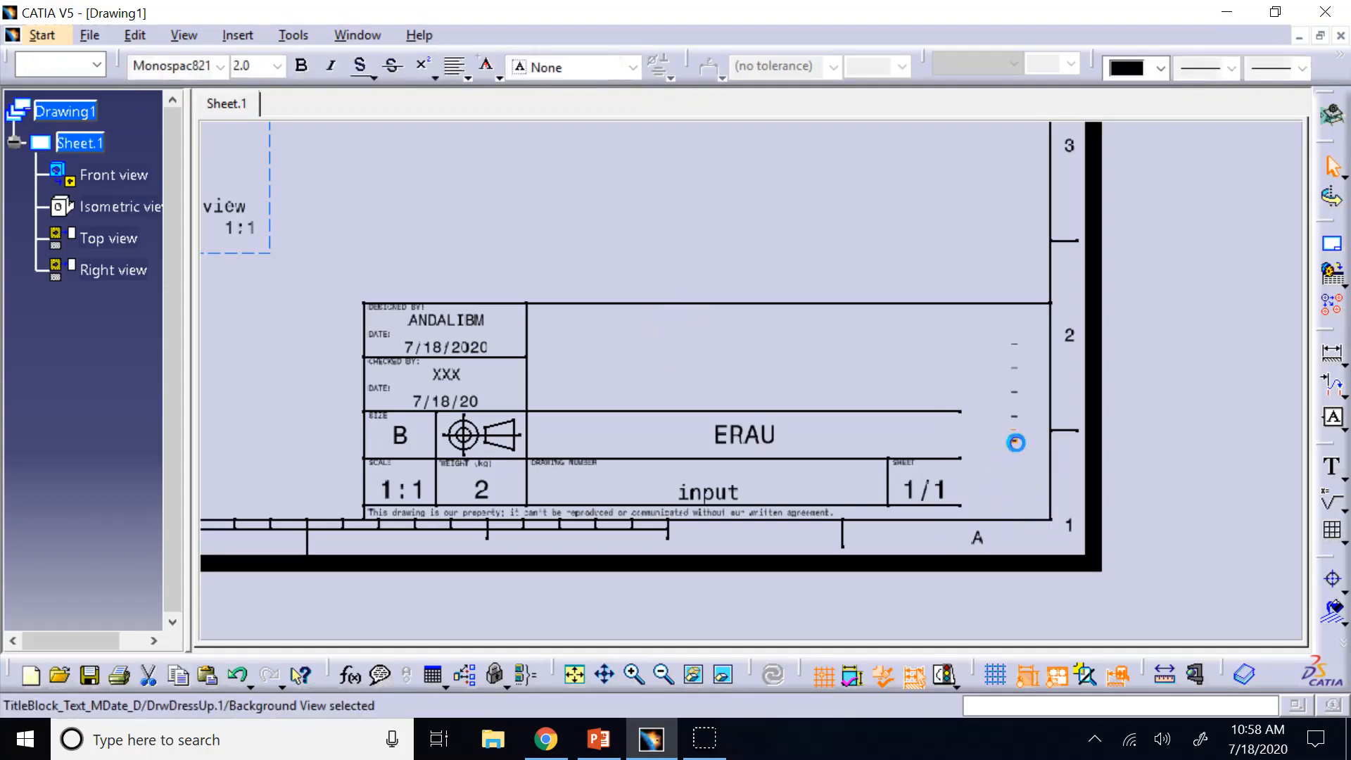
key(Delete)
click(1014, 416)
key(Delete)
click(1014, 392)
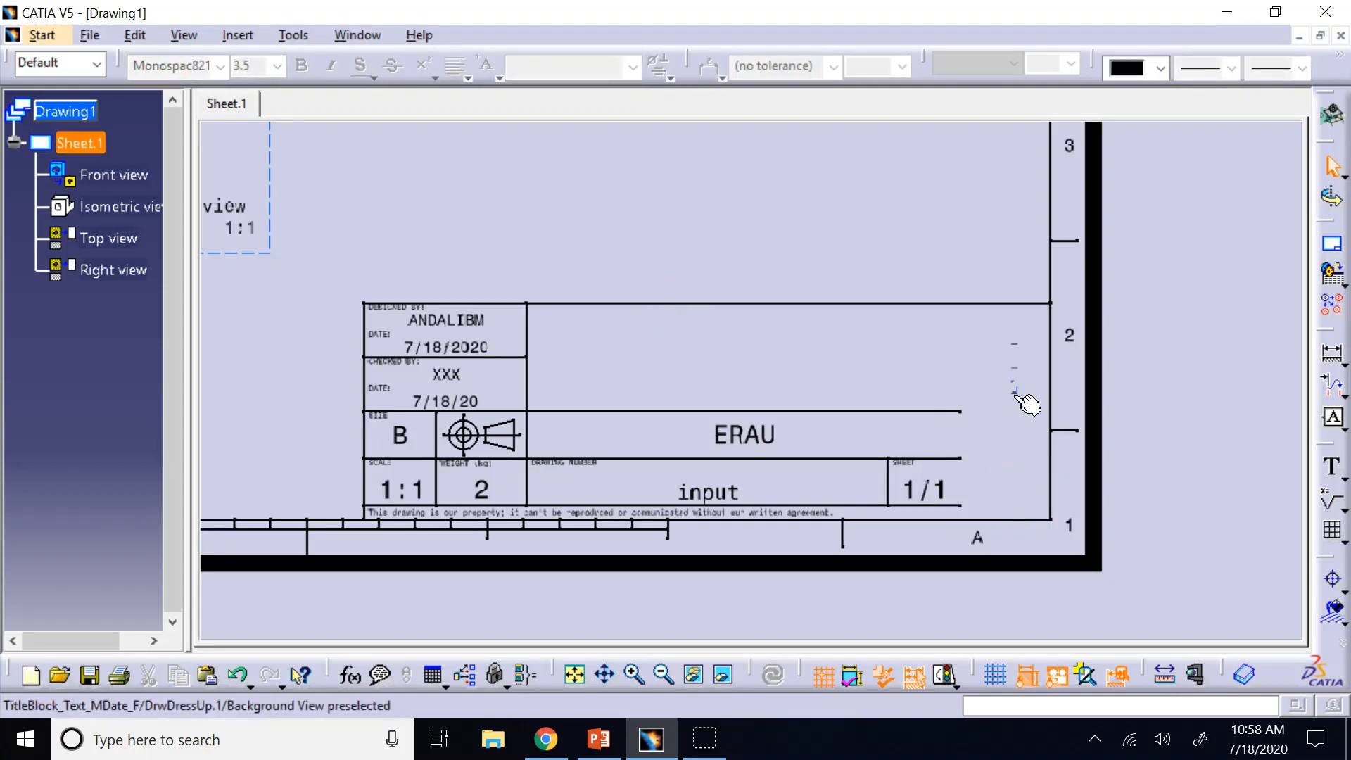
key(Delete)
click(1014, 368)
key(Delete)
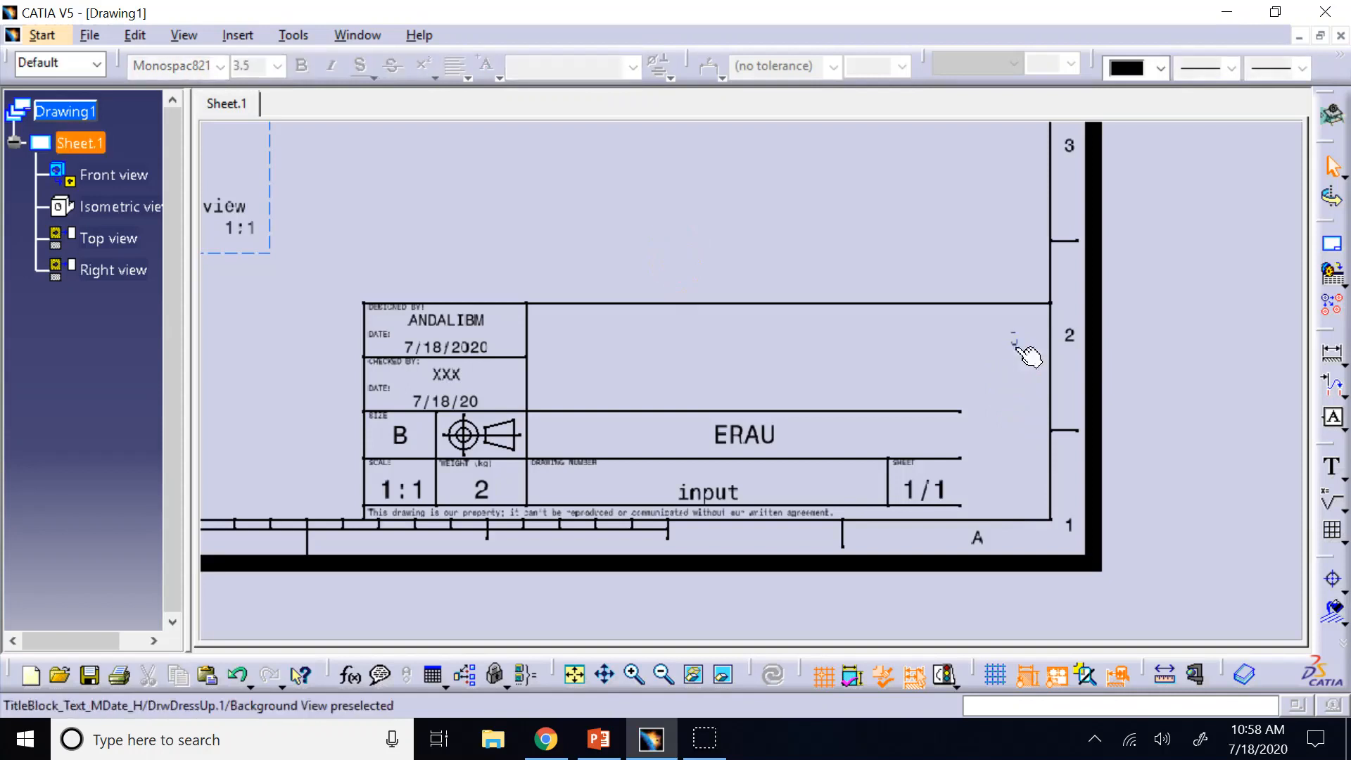
click(1015, 343)
key(Delete)
Step: Try to stretch the ends of the title block's three short horizontal lines to the right frame border
drag(962, 412, 1050, 413)
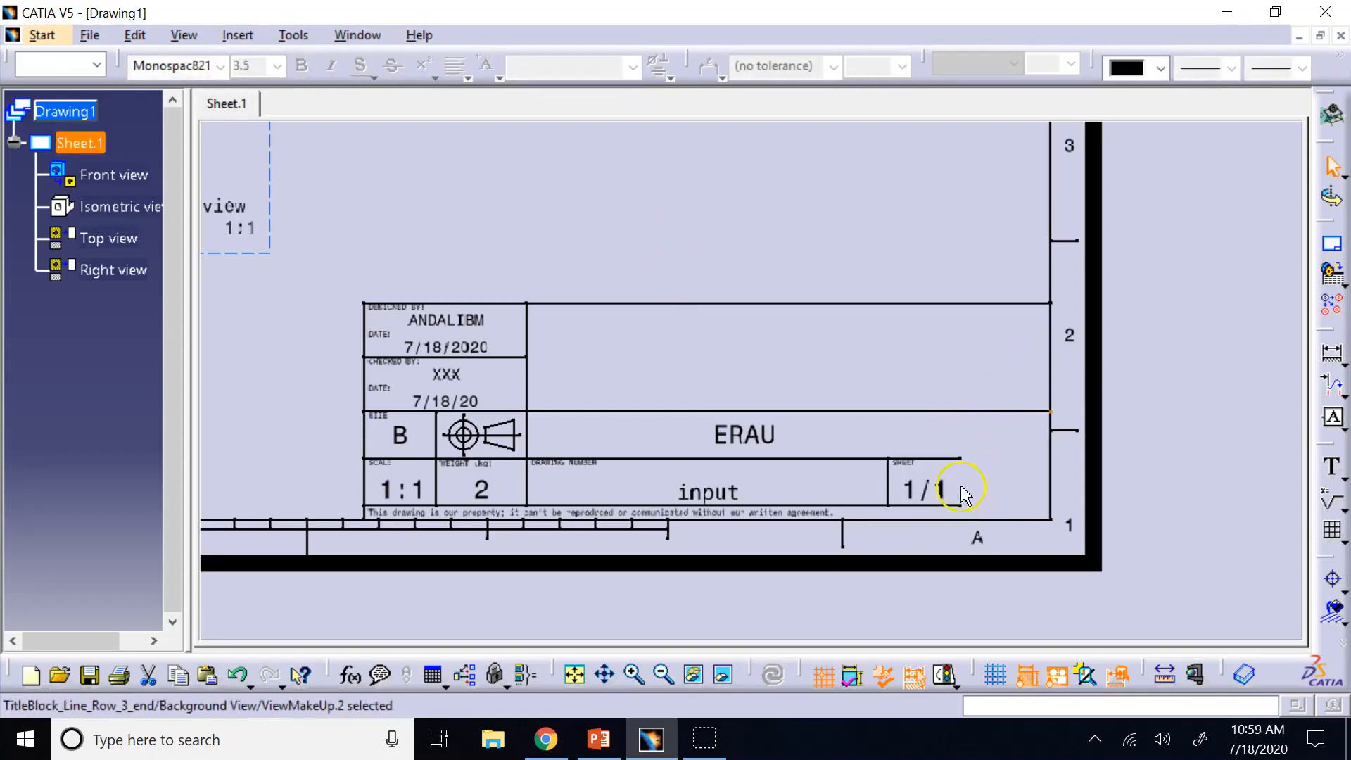
drag(961, 459, 1020, 462)
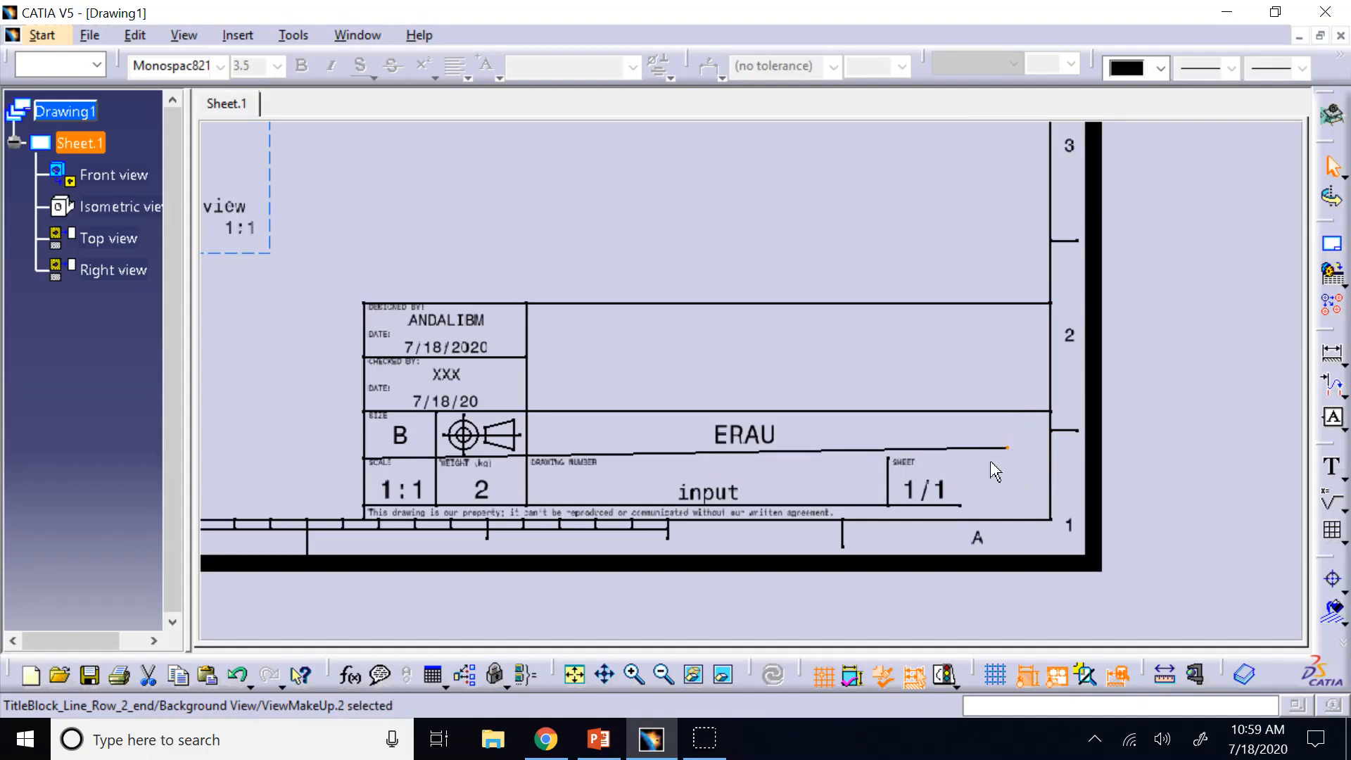
key(ctrl+z)
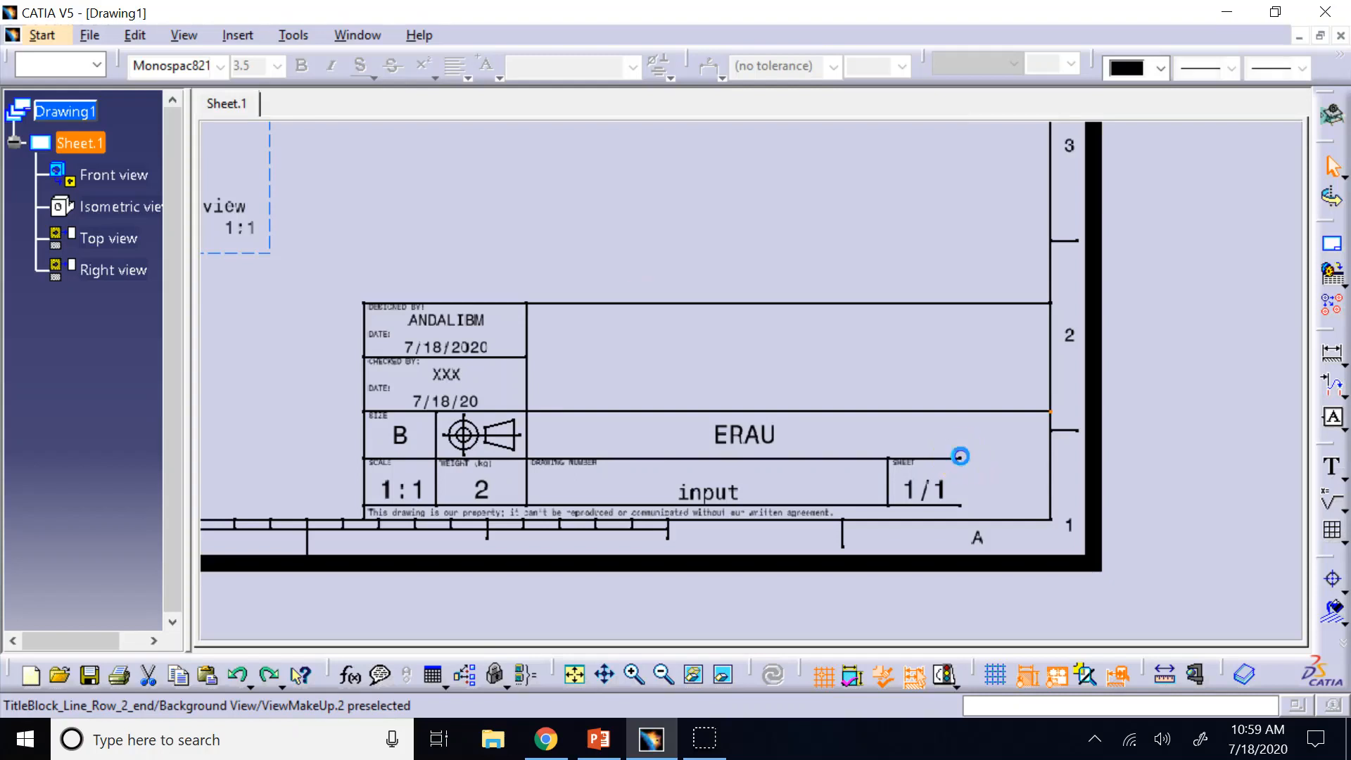
drag(960, 456, 1048, 457)
drag(962, 505, 1050, 484)
click(941, 451)
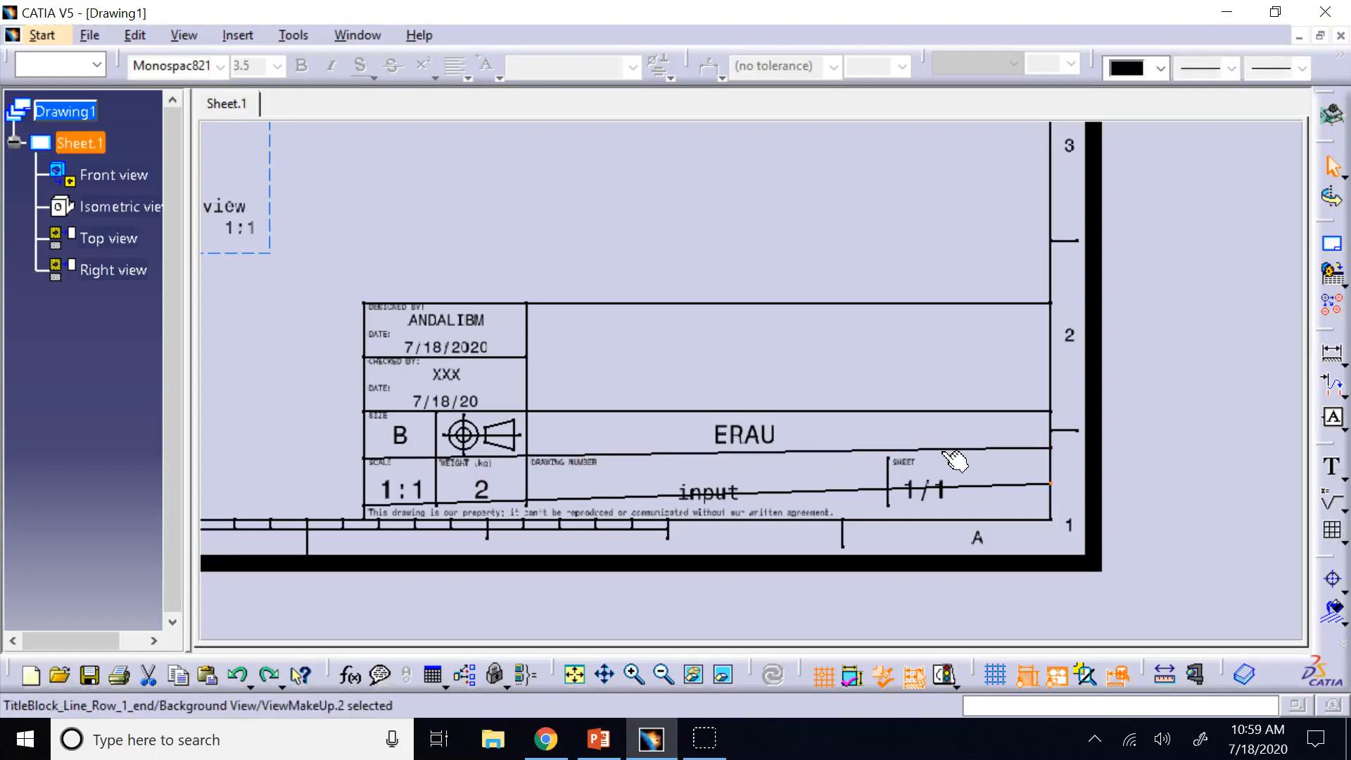
Step: Undo the stretching of the title block's horizontal lines
key(ctrl+z)
key(ctrl+z)
key(ctrl+z)
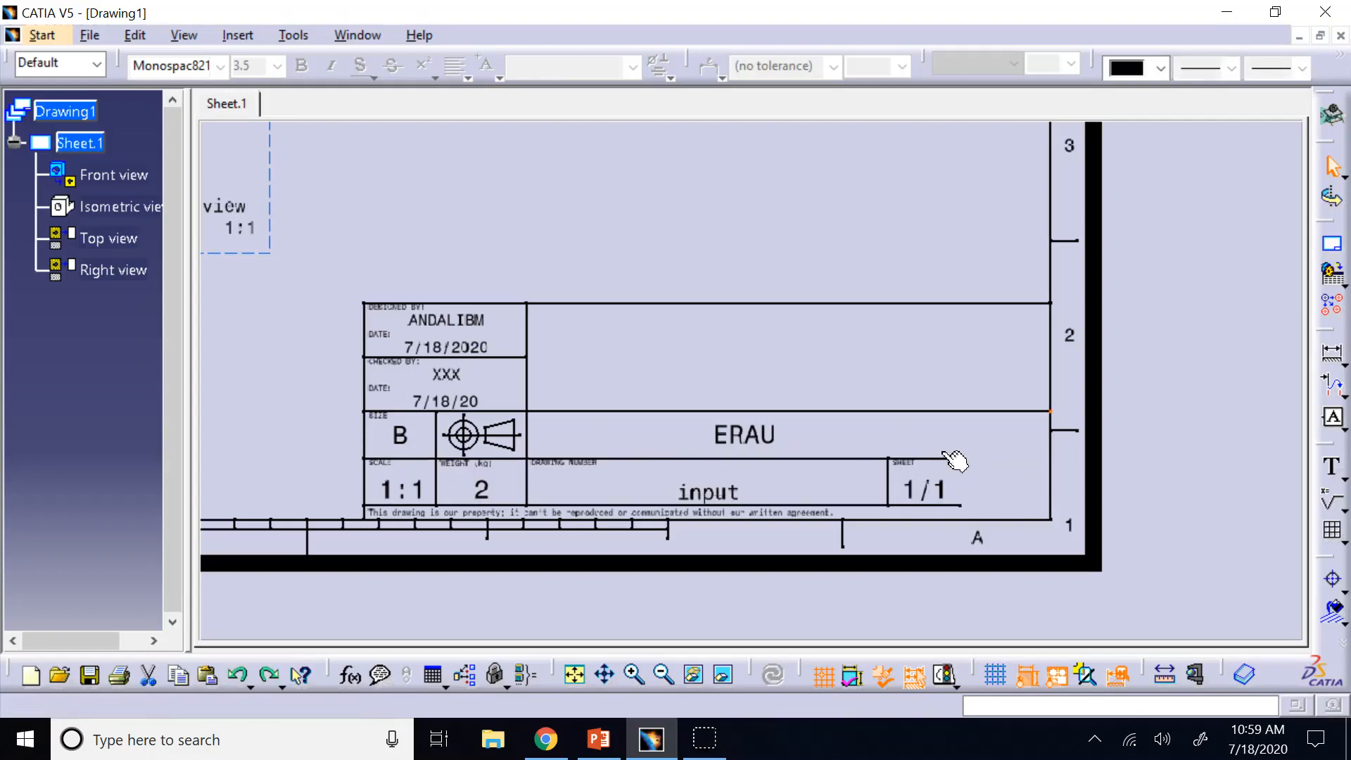
click(1208, 394)
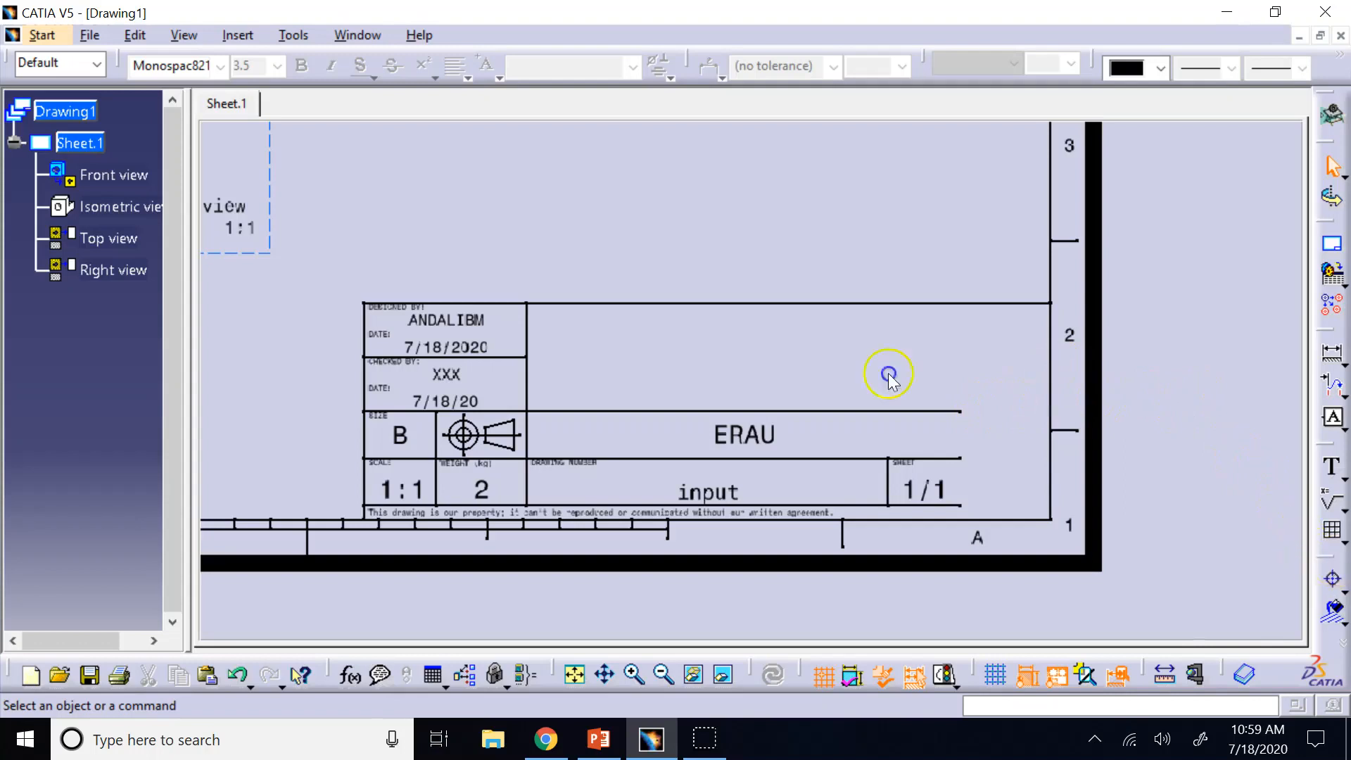
Step: Replace the horizontal line above the ERAU row with a 190 mm line from the title block's left edge to the right frame border
drag(1325, 557, 1216, 210)
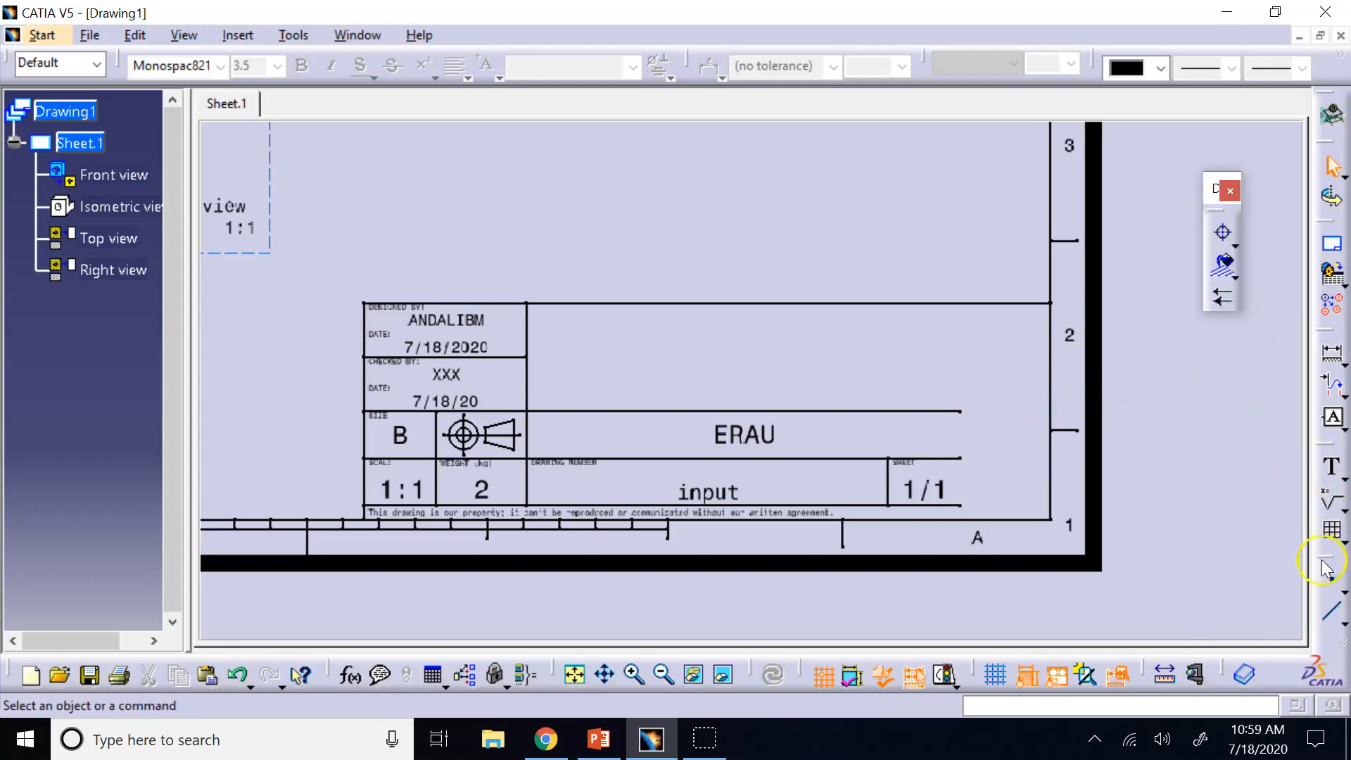
drag(1326, 567, 1209, 381)
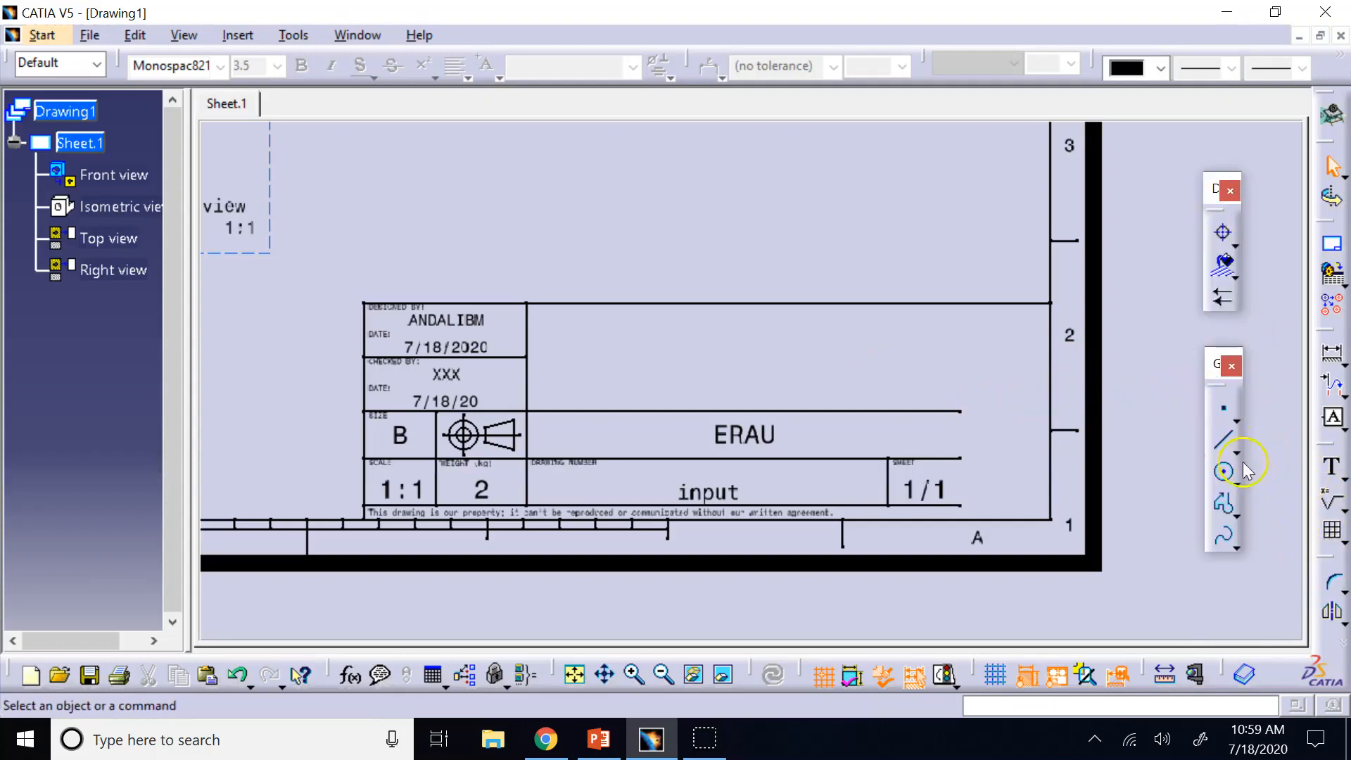
click(915, 411)
click(1221, 449)
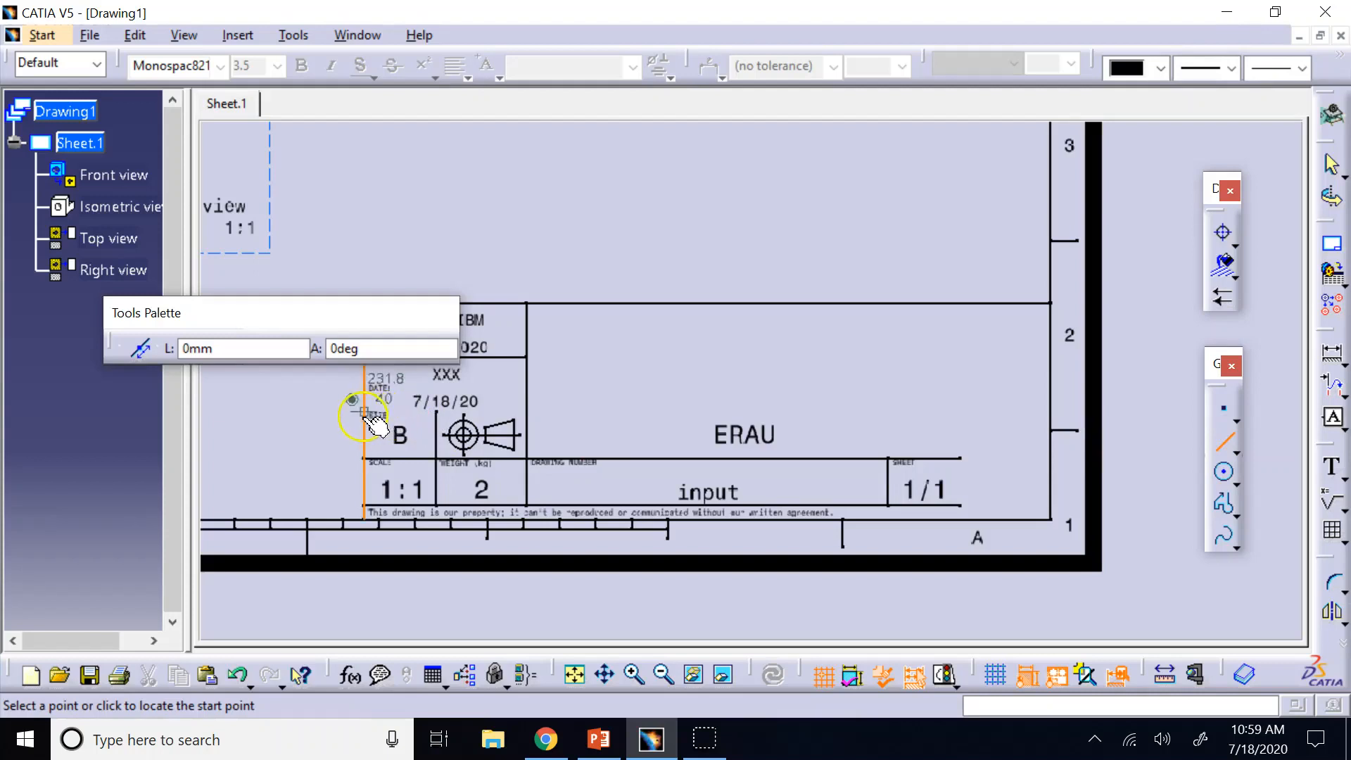
click(362, 417)
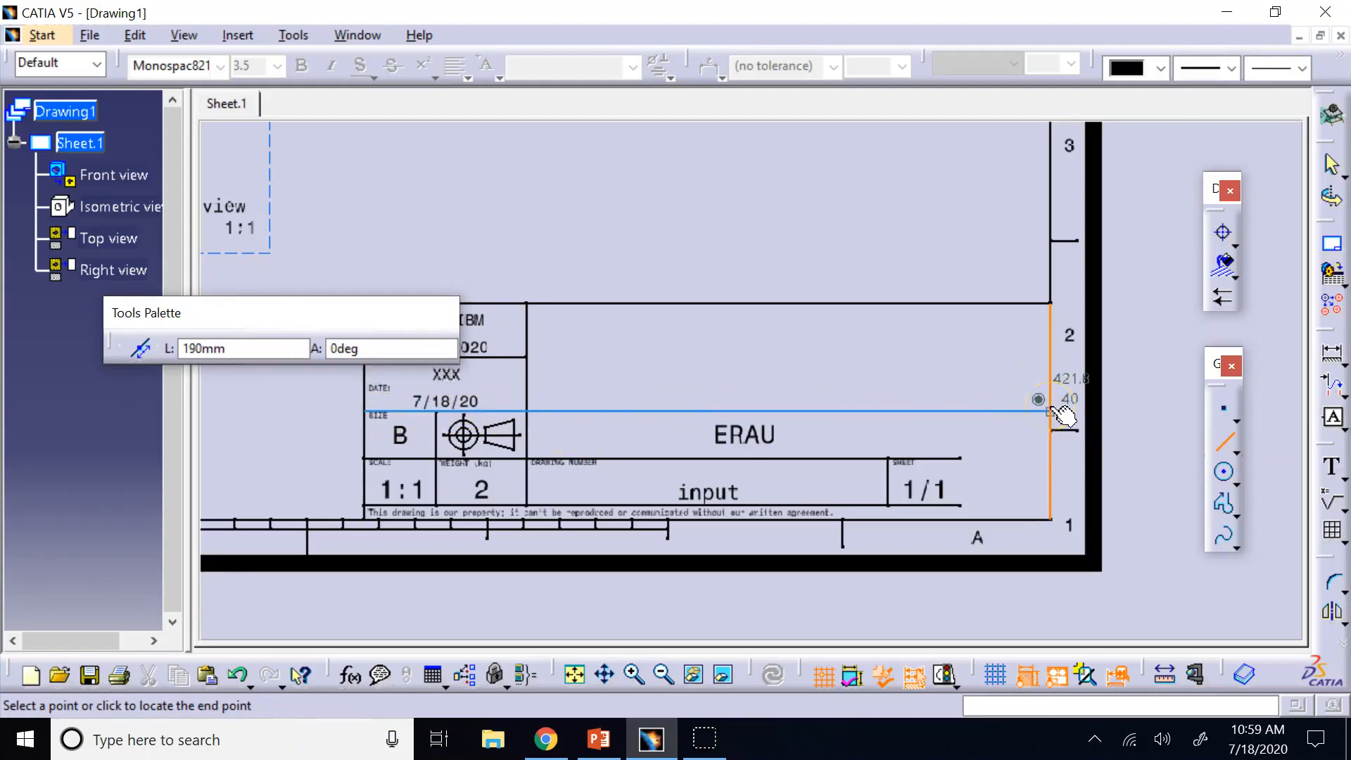
click(1059, 414)
click(1225, 441)
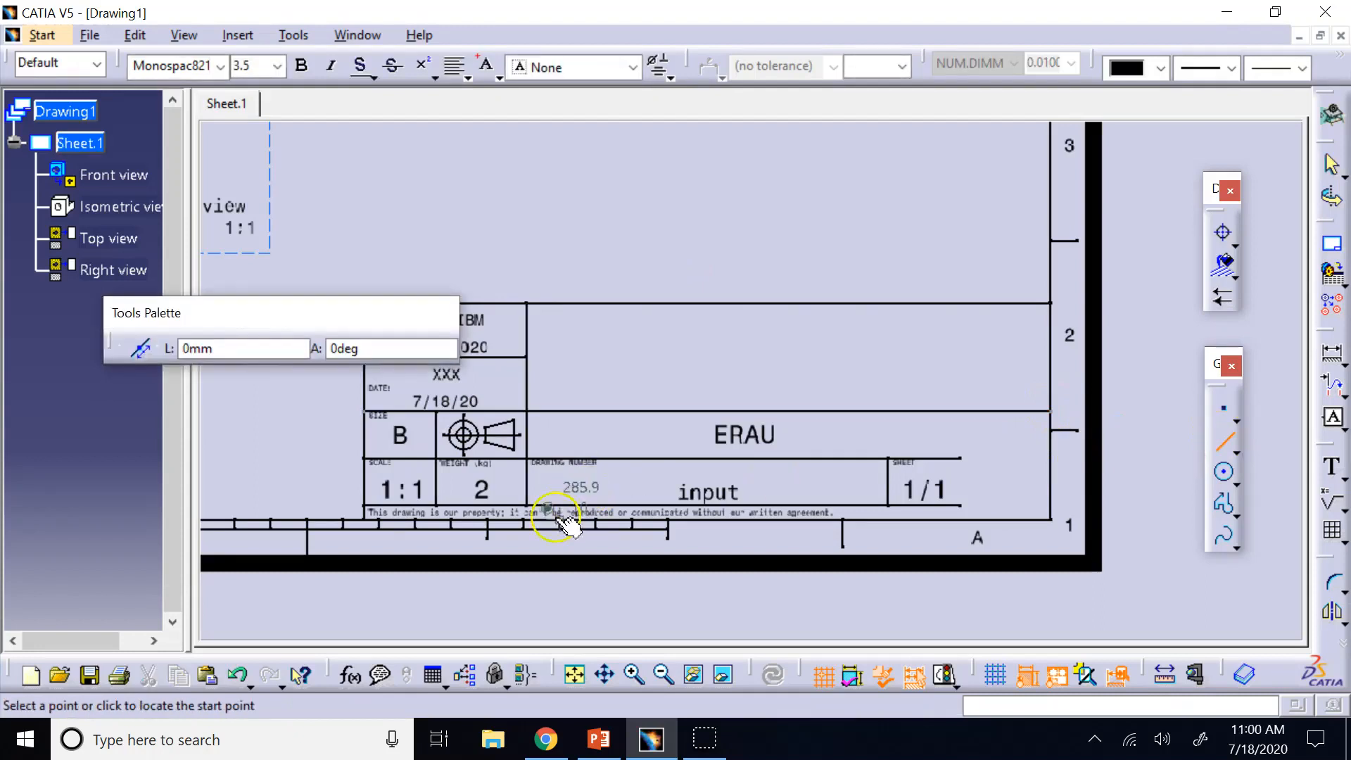
key(Escape)
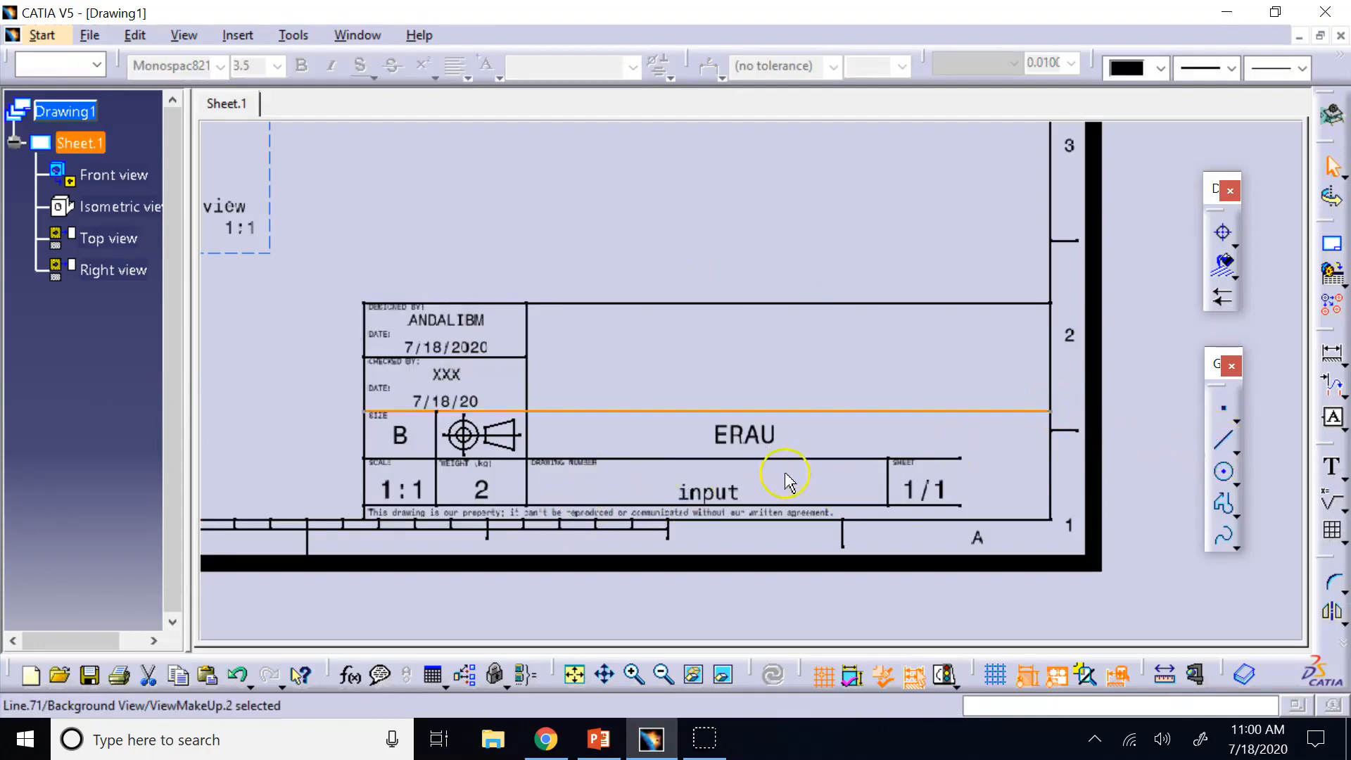
Step: Delete the horizontal line below the ERAU row and, with grid snapping off, redraw it between the right frame border and the title block's left edge
click(785, 458)
key(Delete)
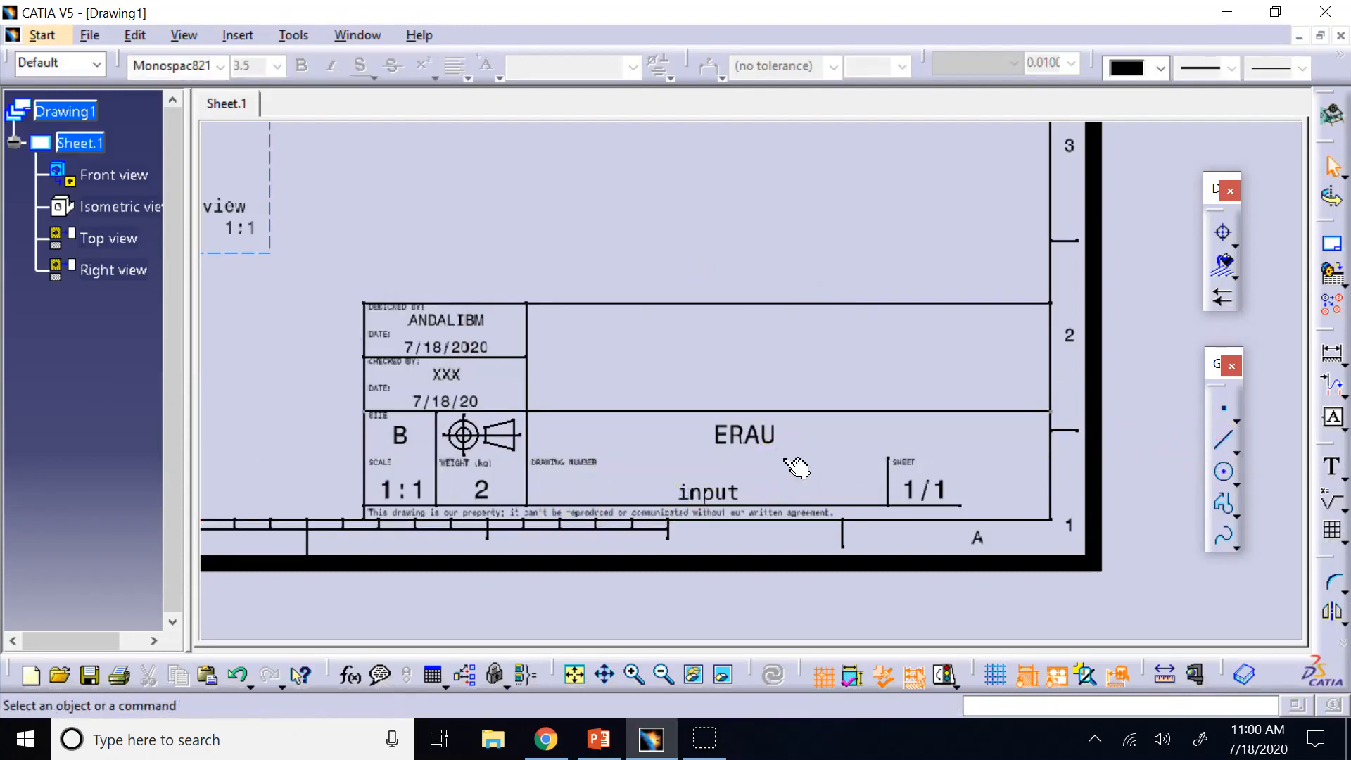
click(1225, 441)
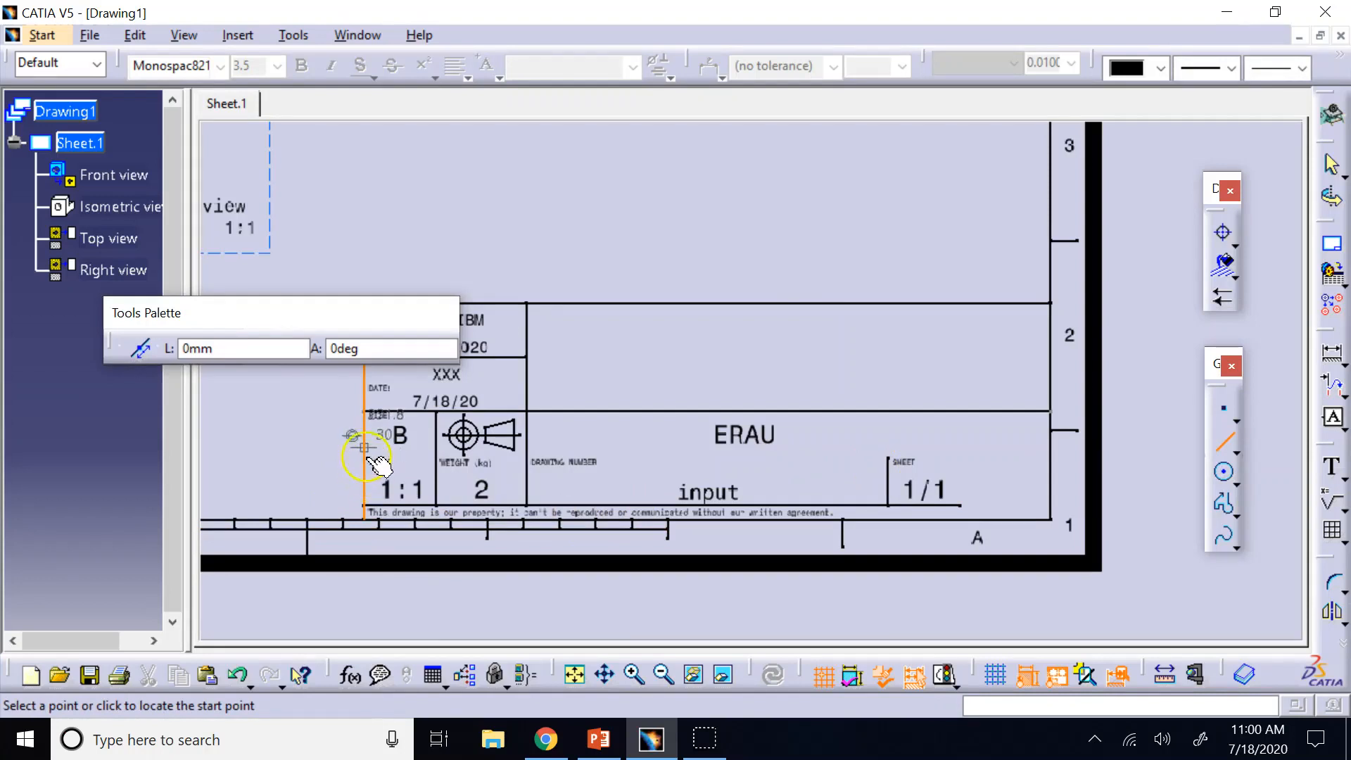
click(822, 674)
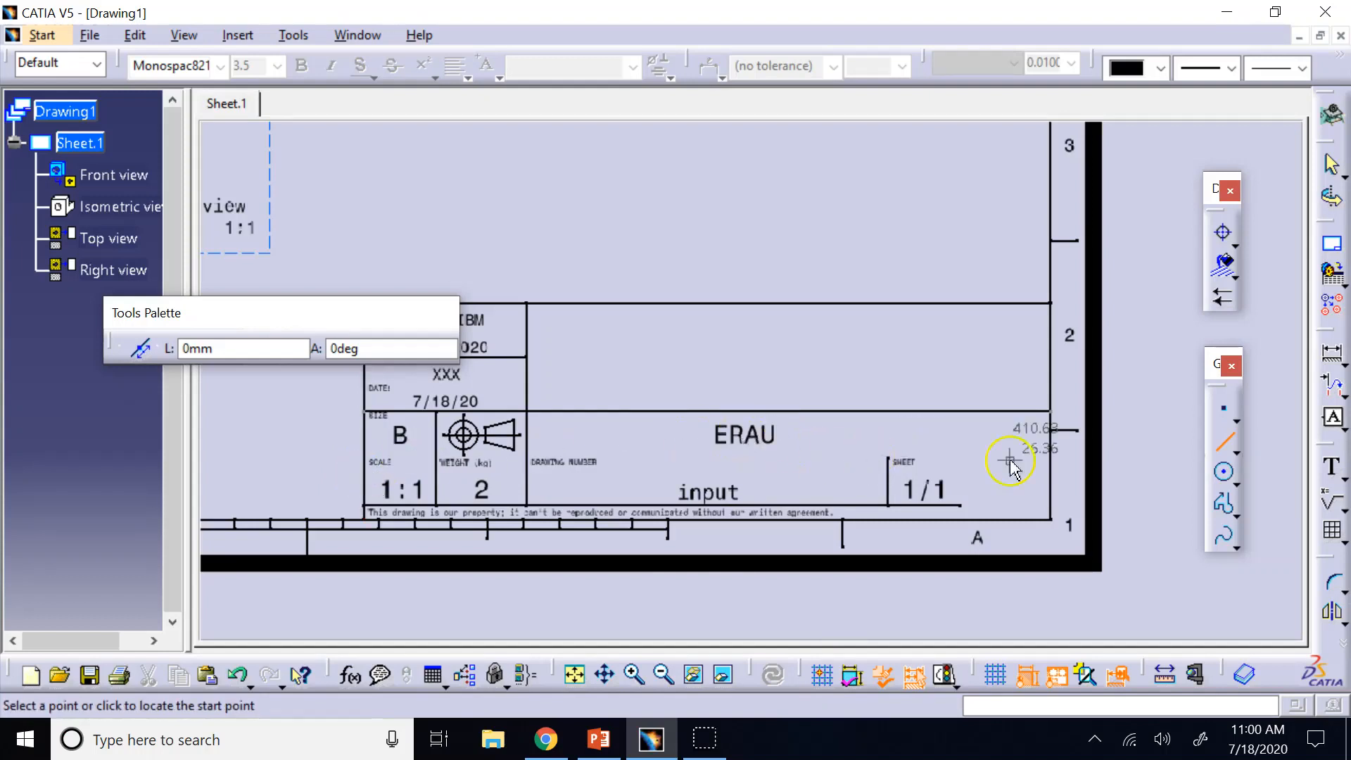
click(1049, 459)
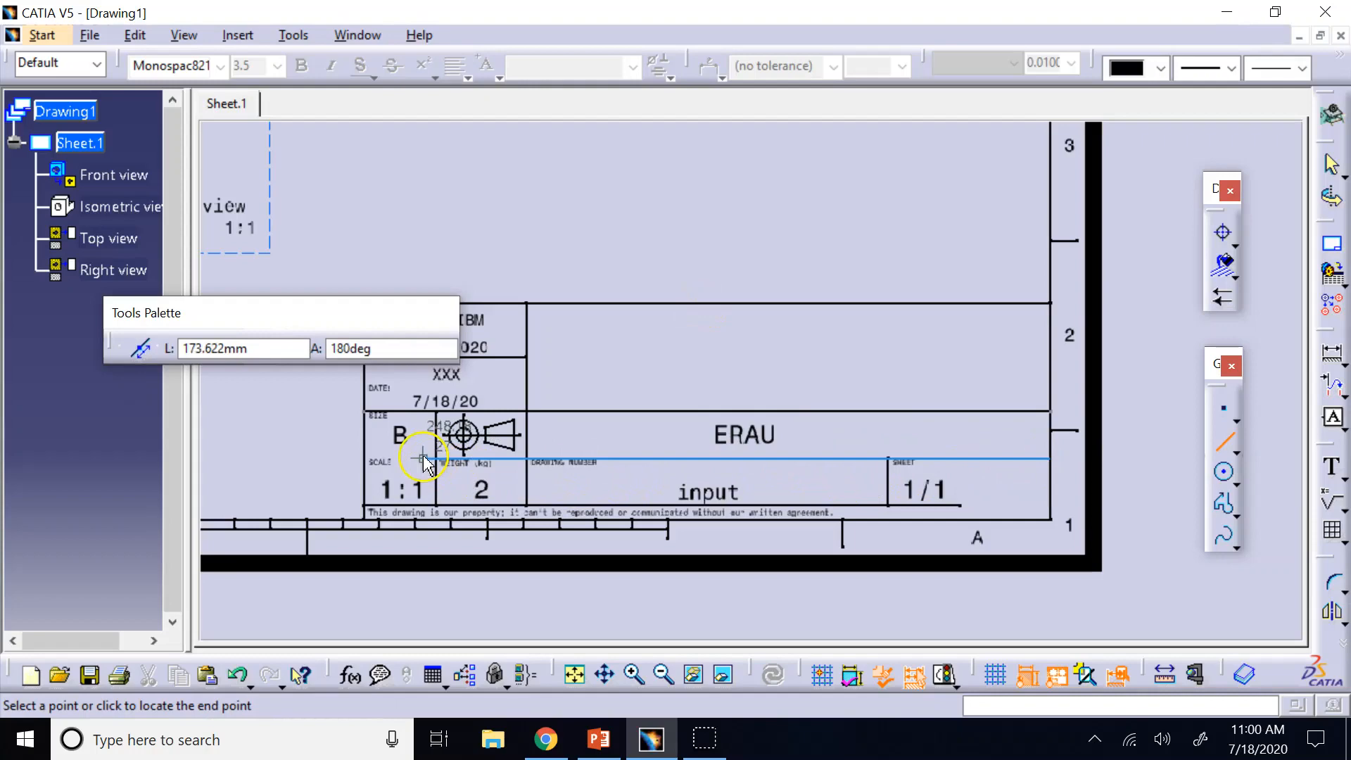
click(366, 458)
click(776, 213)
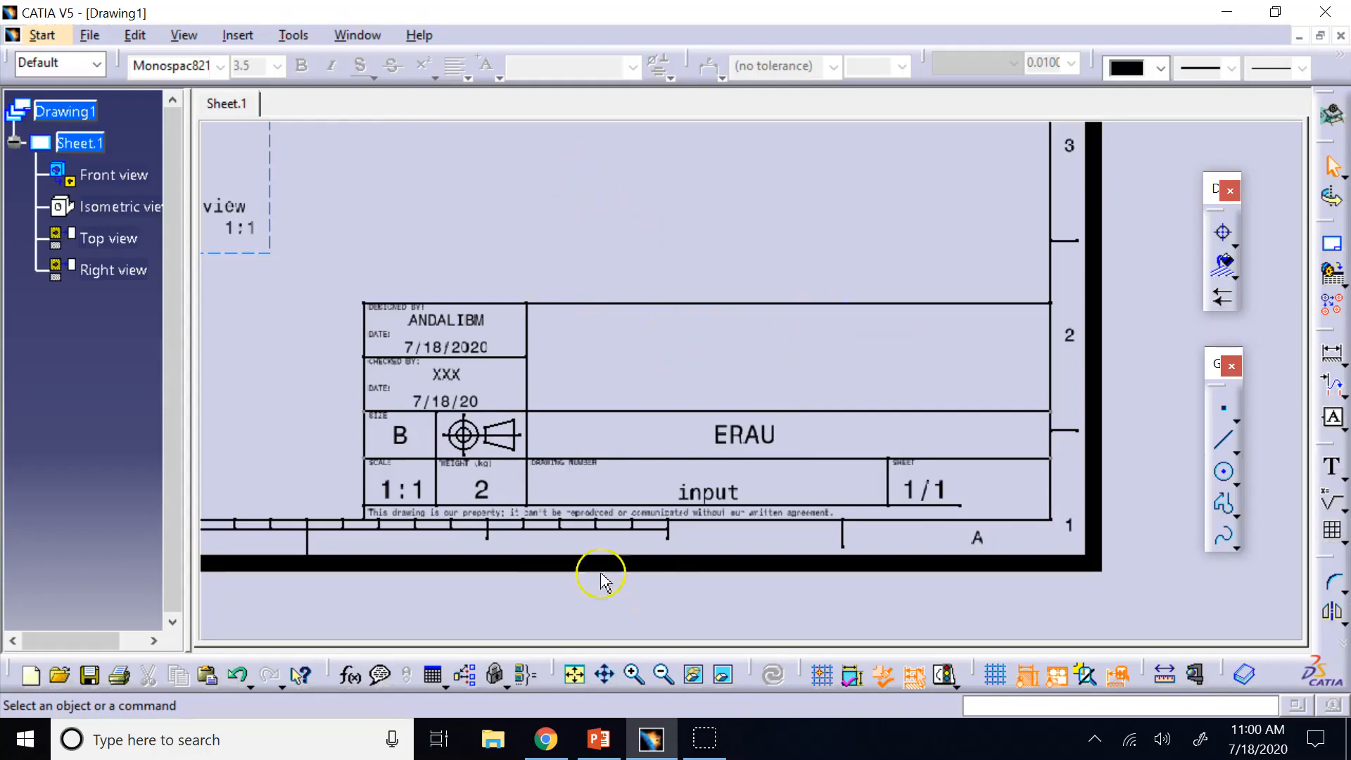
Step: Fit the whole sheet in view and return from the sheet background to the working views
click(574, 674)
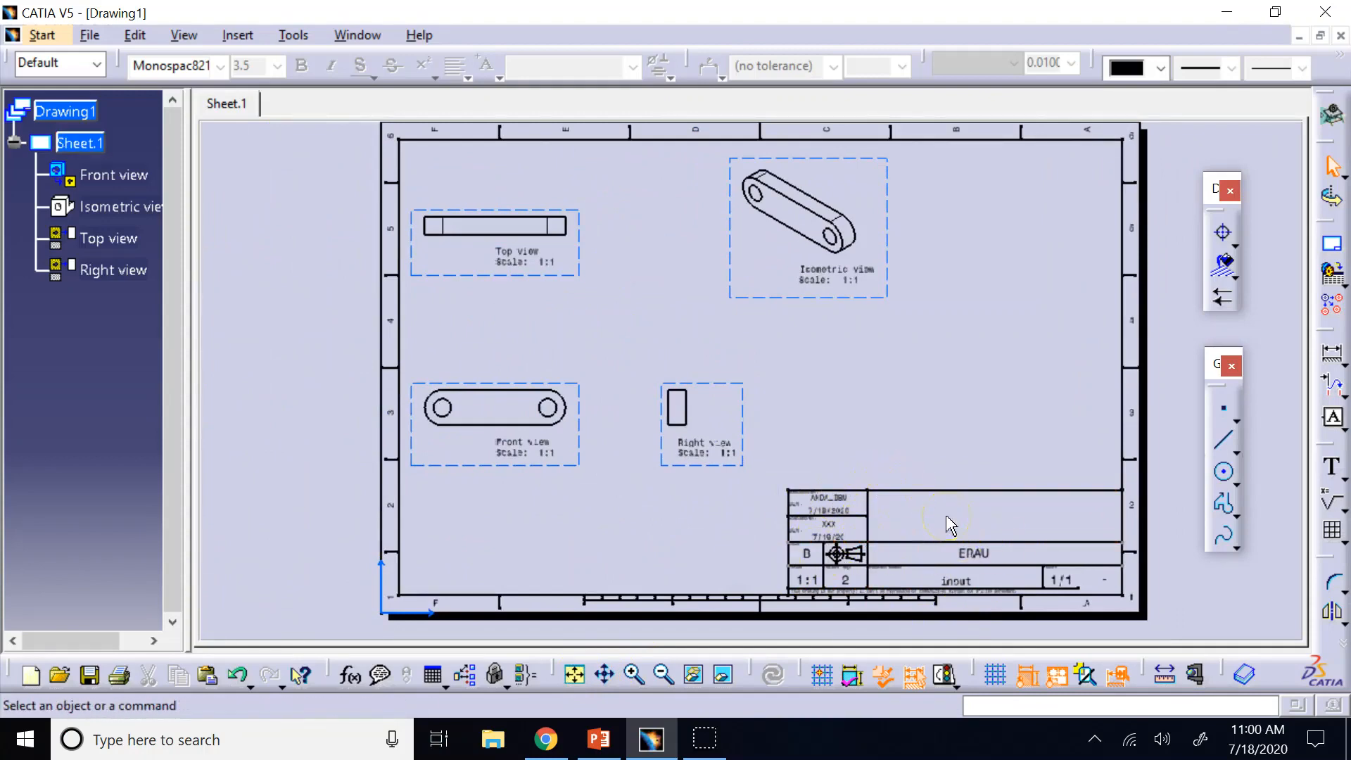
click(135, 35)
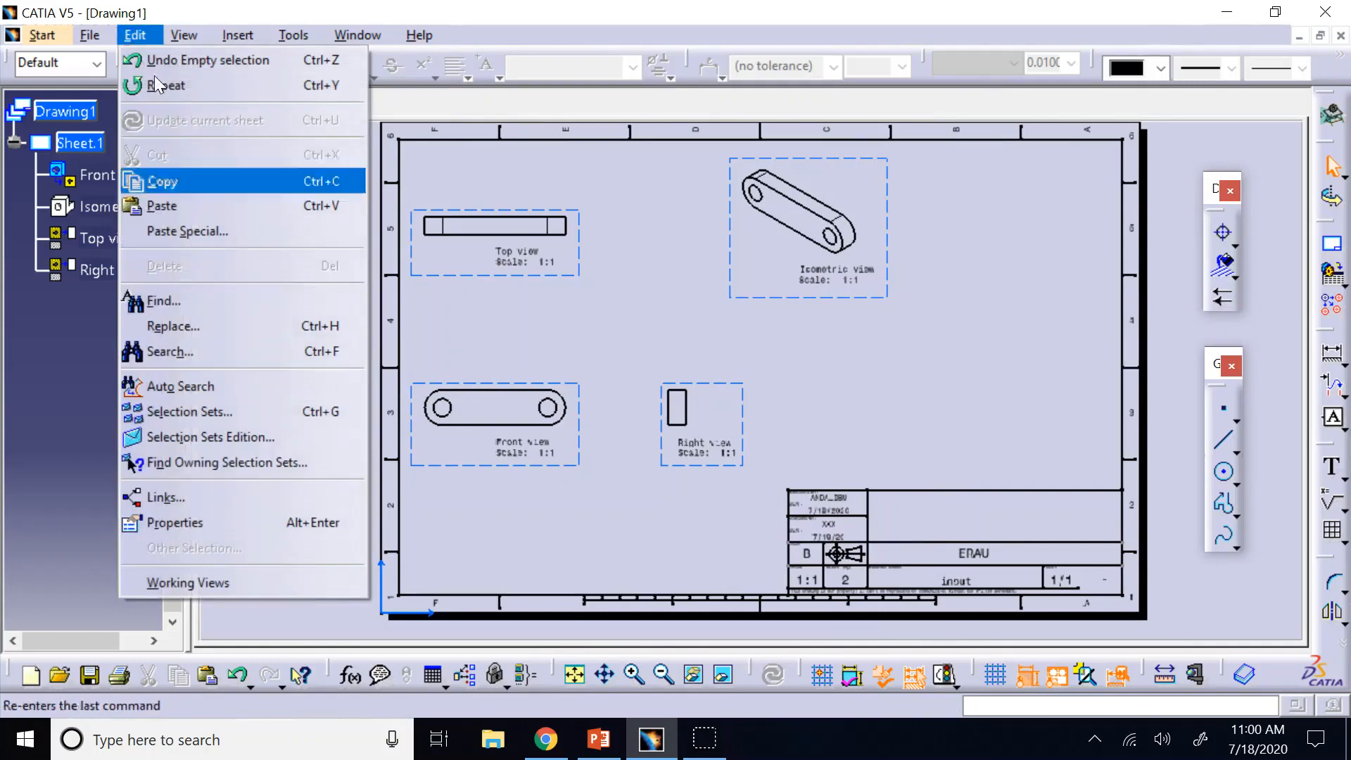
click(182, 591)
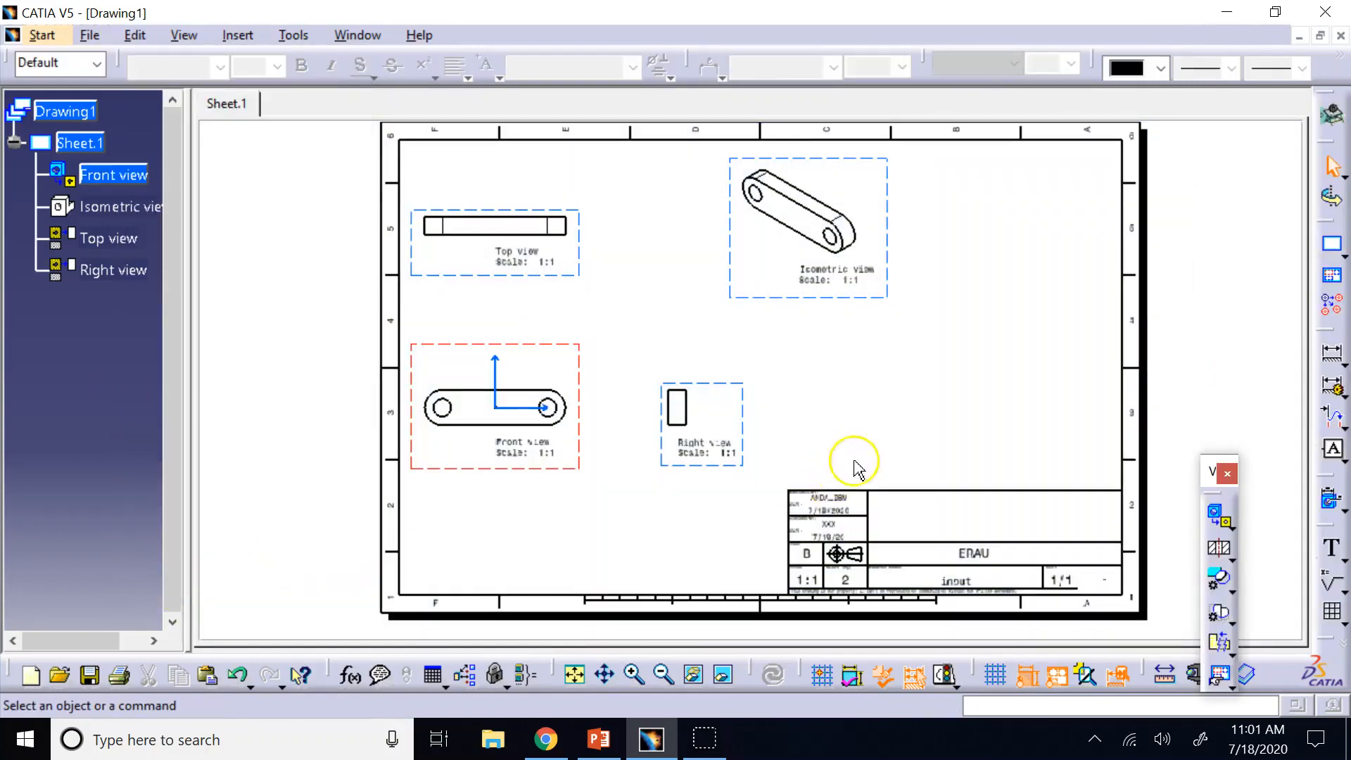
Step: Move the front view together with its aligned top and right views slightly upward on the sheet
drag(450, 343, 452, 333)
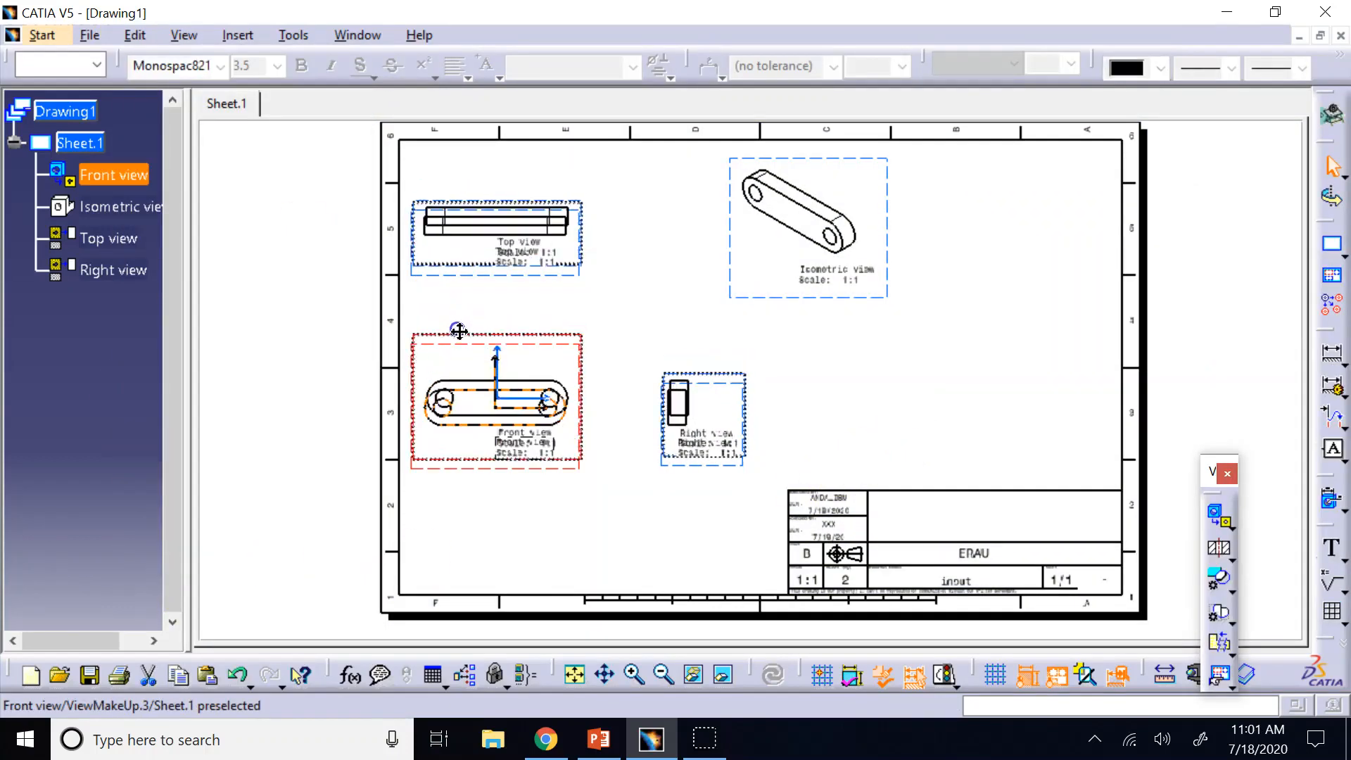
click(819, 408)
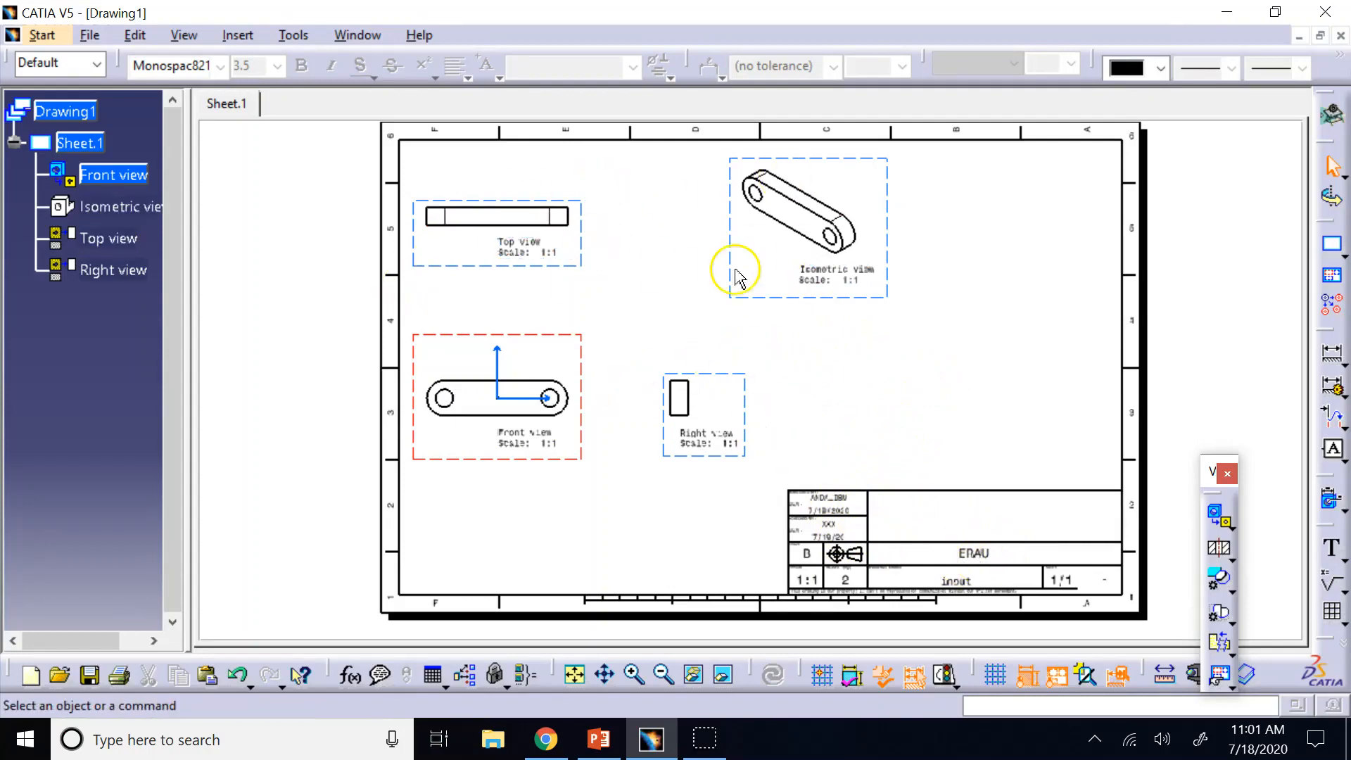
click(135, 35)
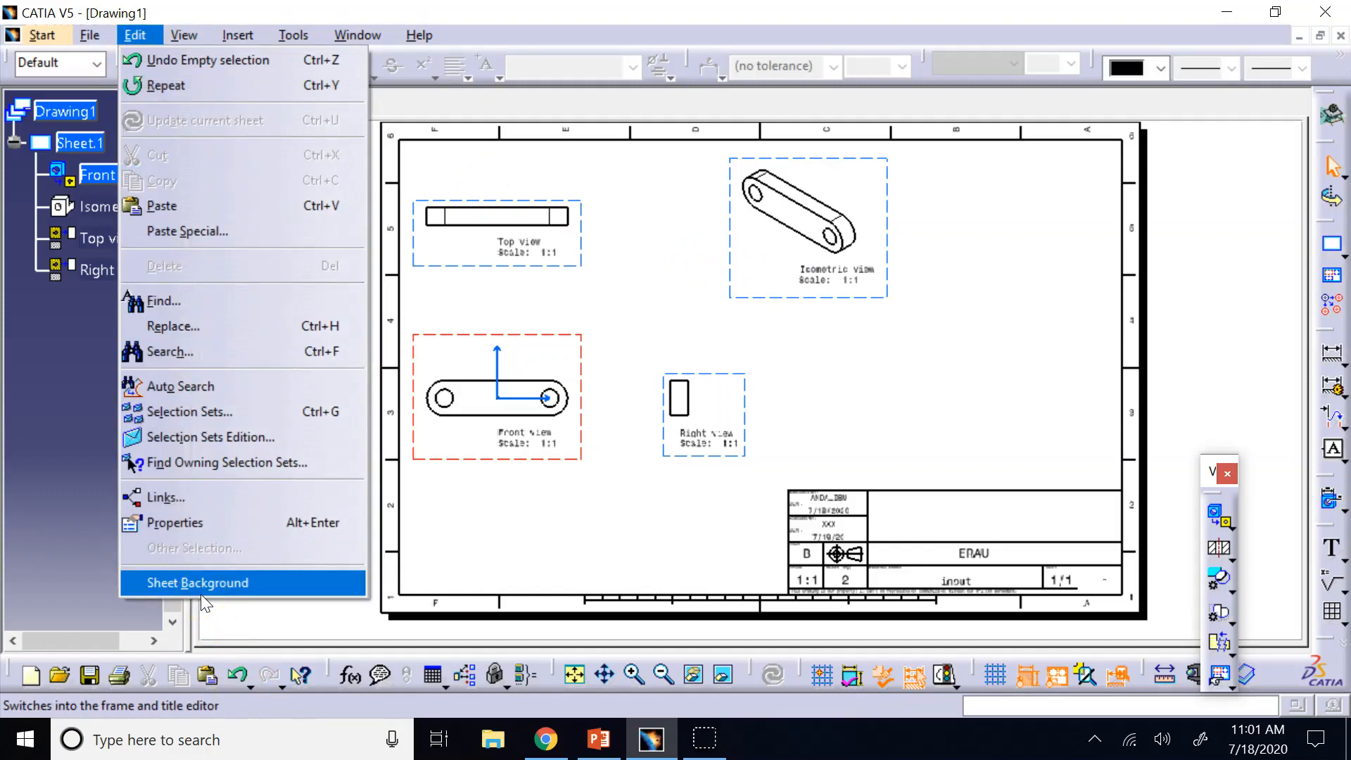
click(910, 317)
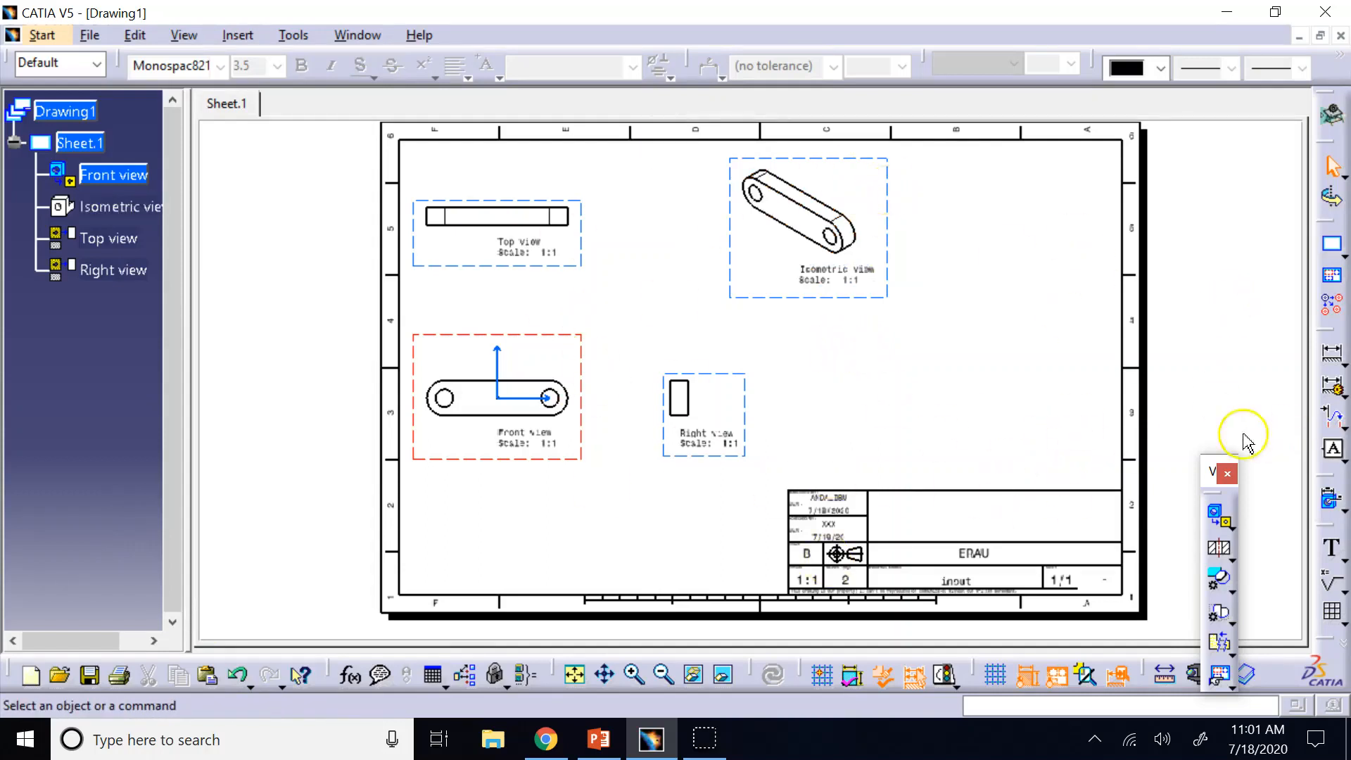
click(1001, 363)
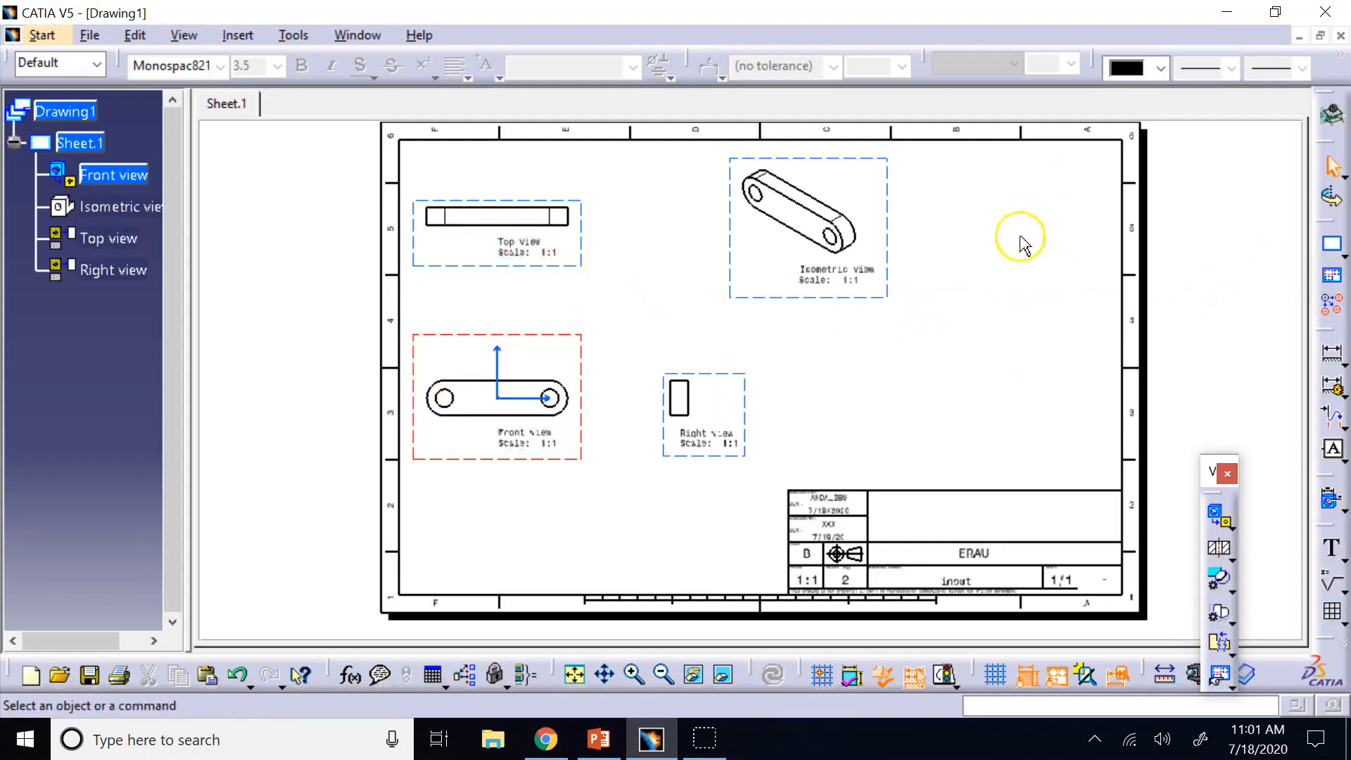
Step: Set the front view's scale to 1:2 in its properties and apply it, keeping the view in sight
right_click(482, 461)
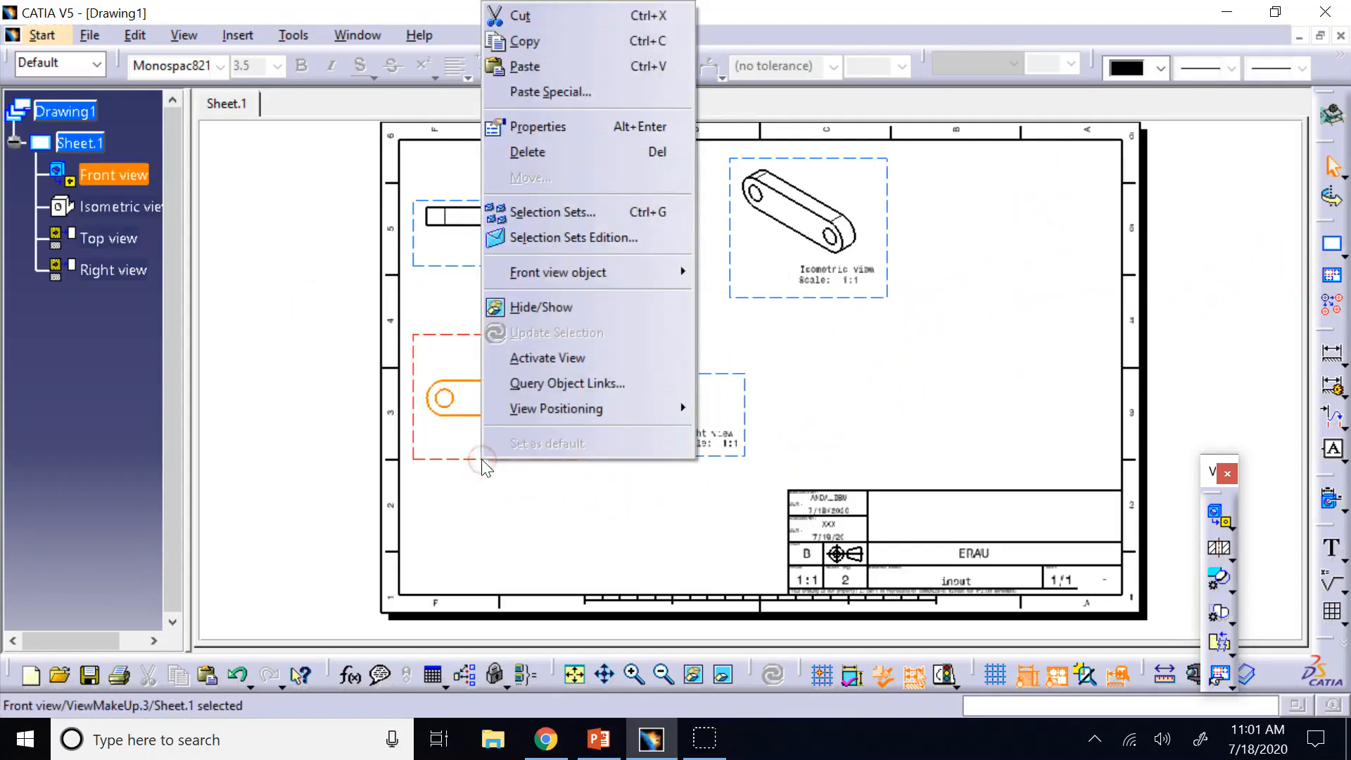
click(553, 126)
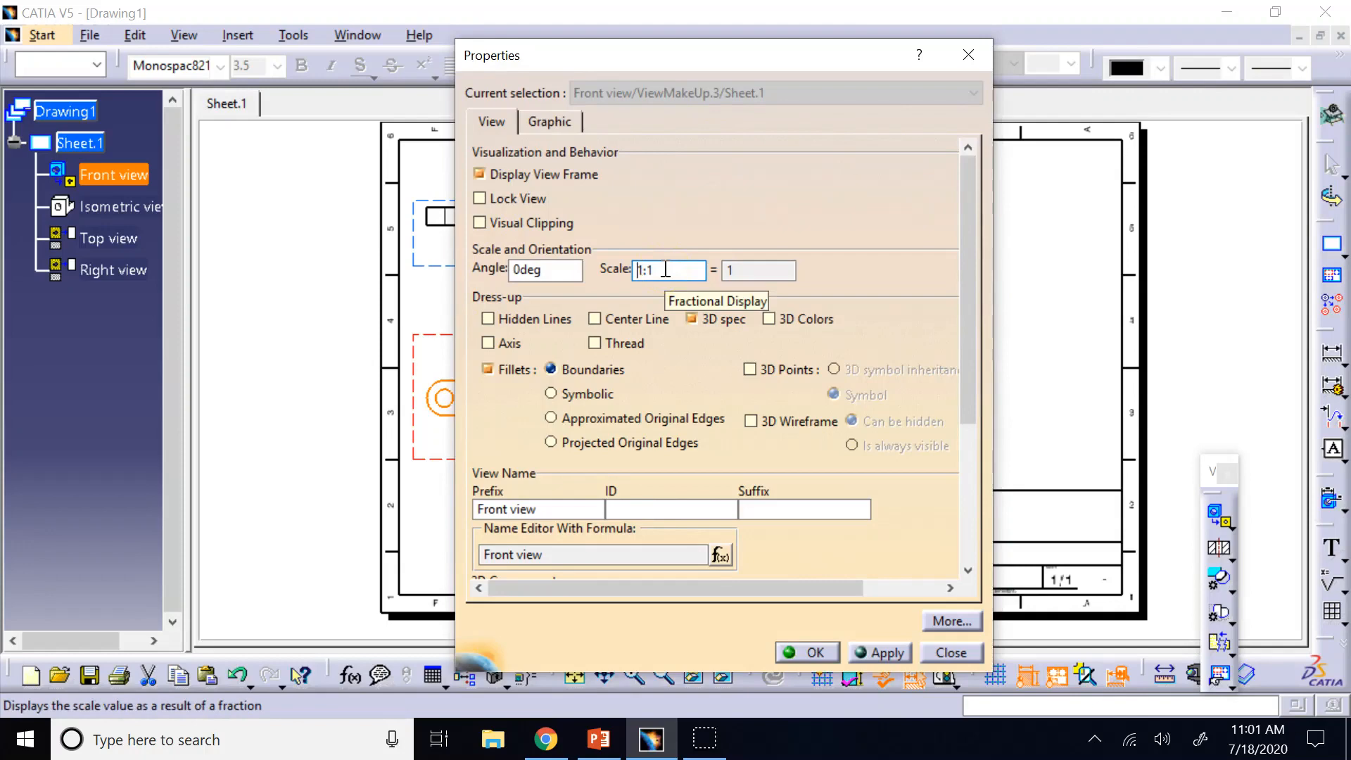
click(664, 269)
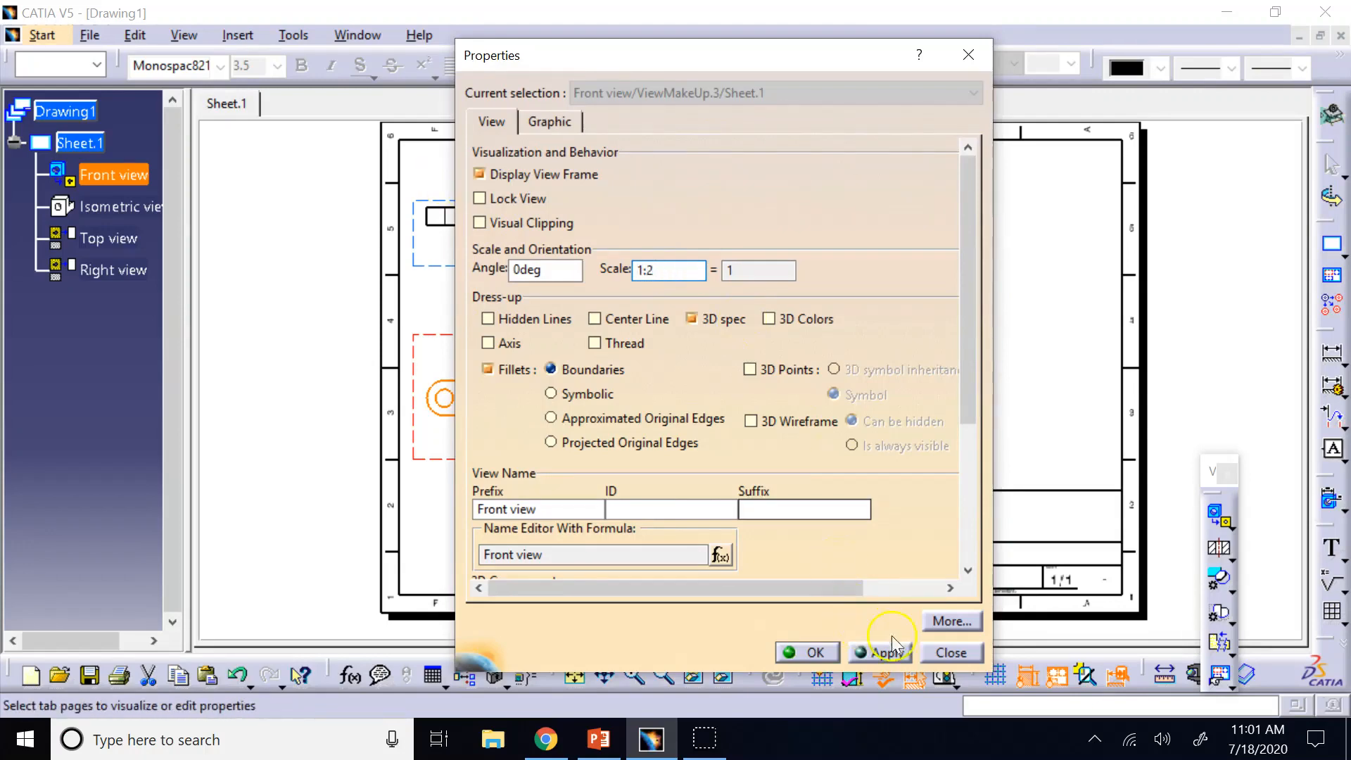
click(880, 653)
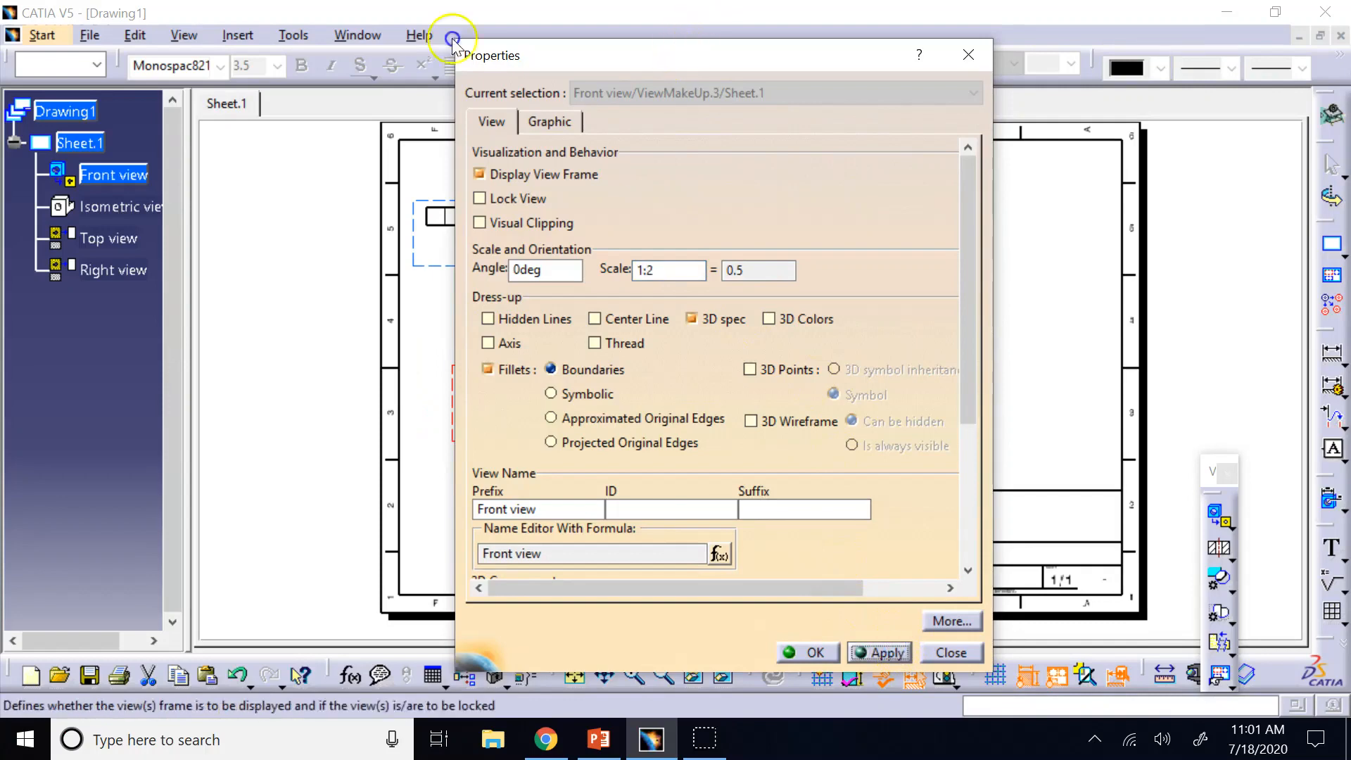
drag(688, 35, 1185, 212)
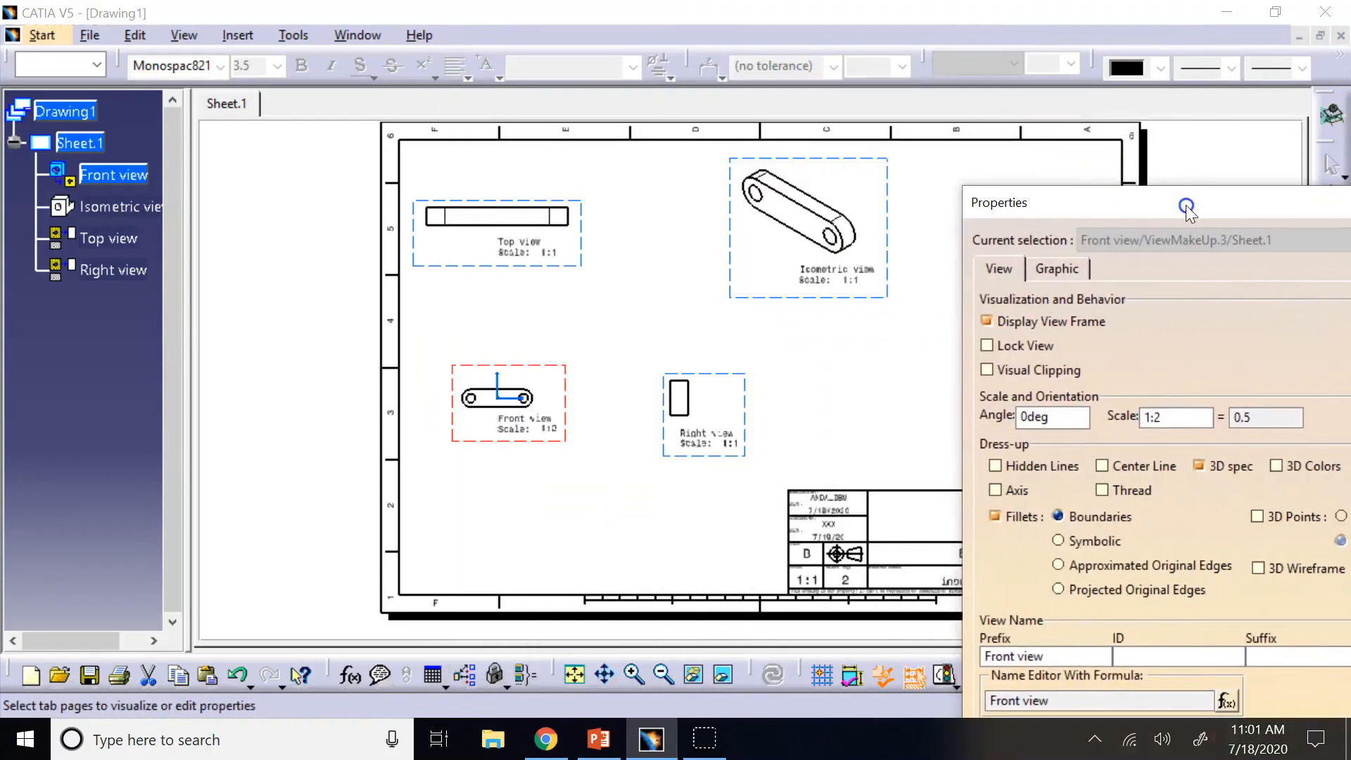
Step: Change the front view's scale to 2:1 and apply it
drag(1187, 208, 1017, 161)
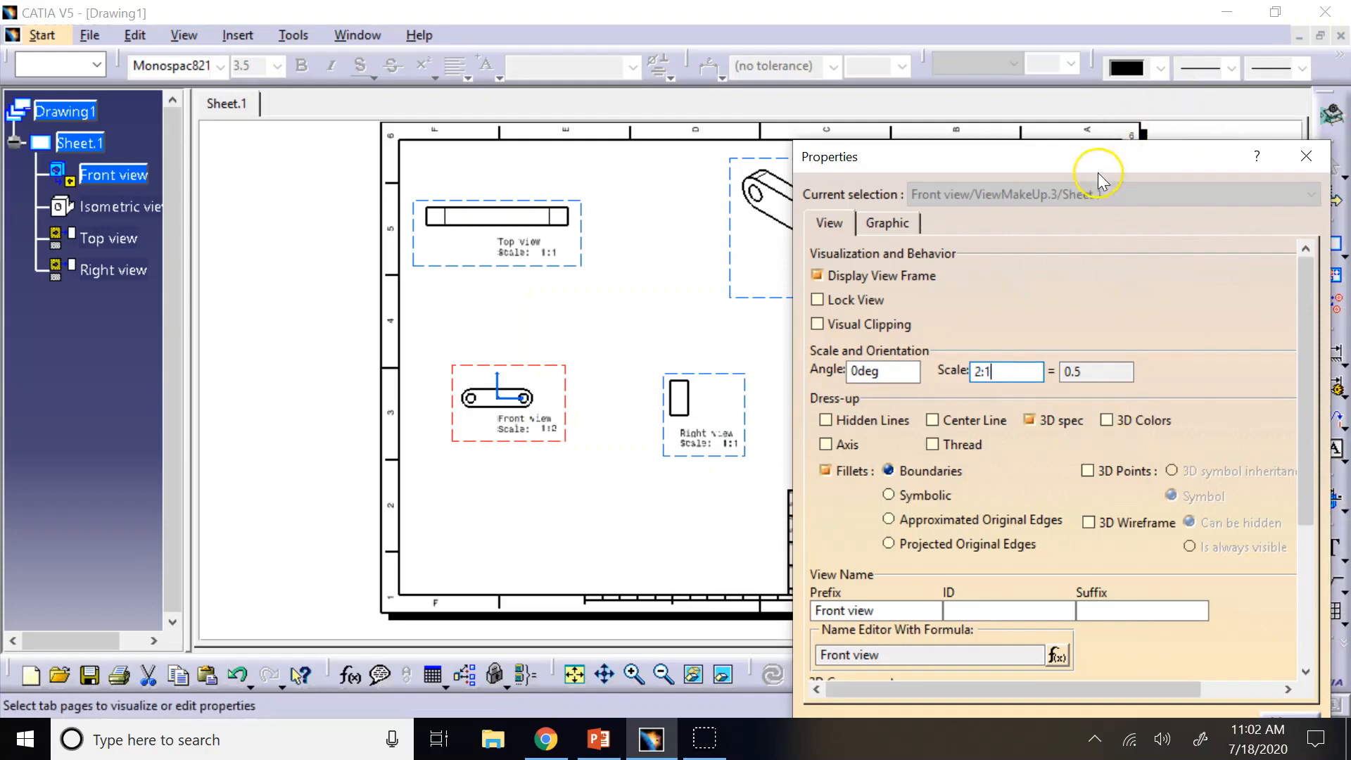
drag(1089, 164, 1046, 24)
click(1178, 615)
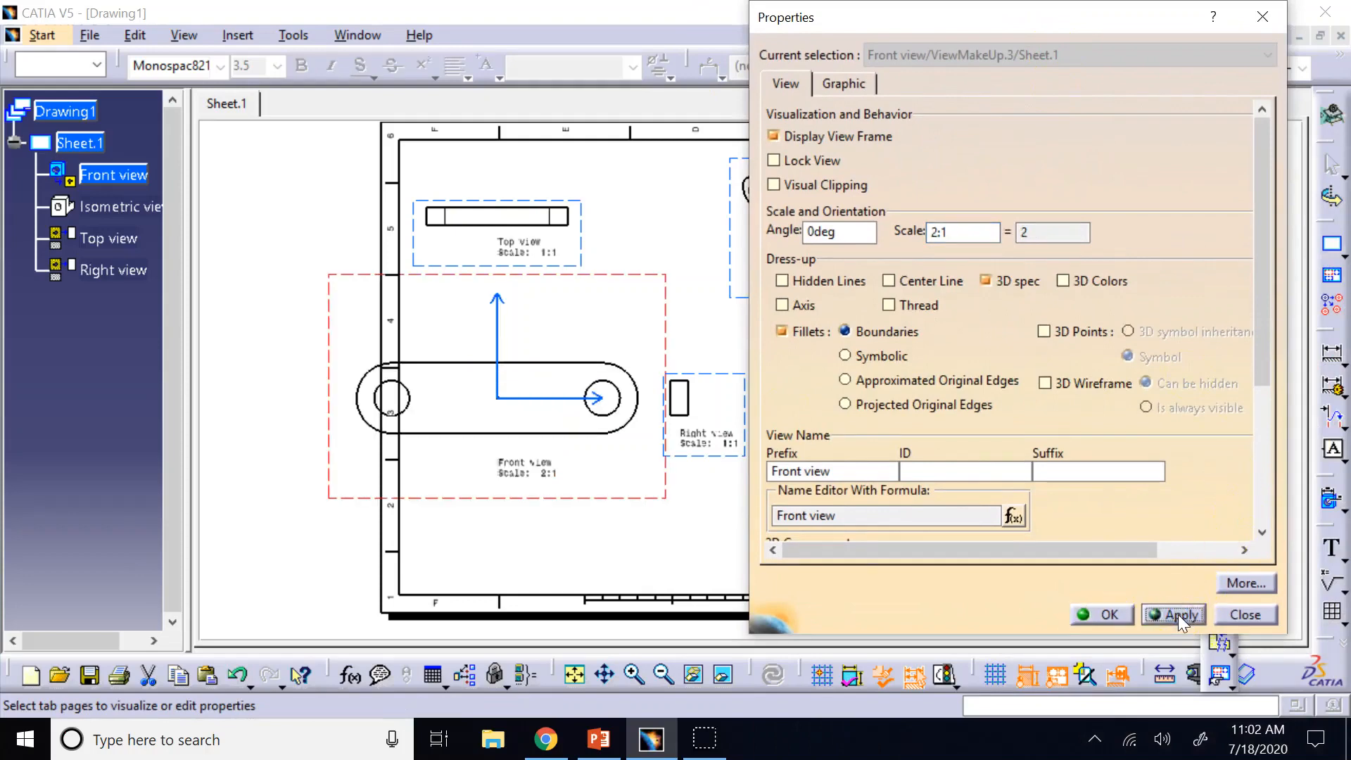
Step: Set the front view's scale to 3:2 and move the view with its aligned views inside the sheet frame
double_click(938, 232)
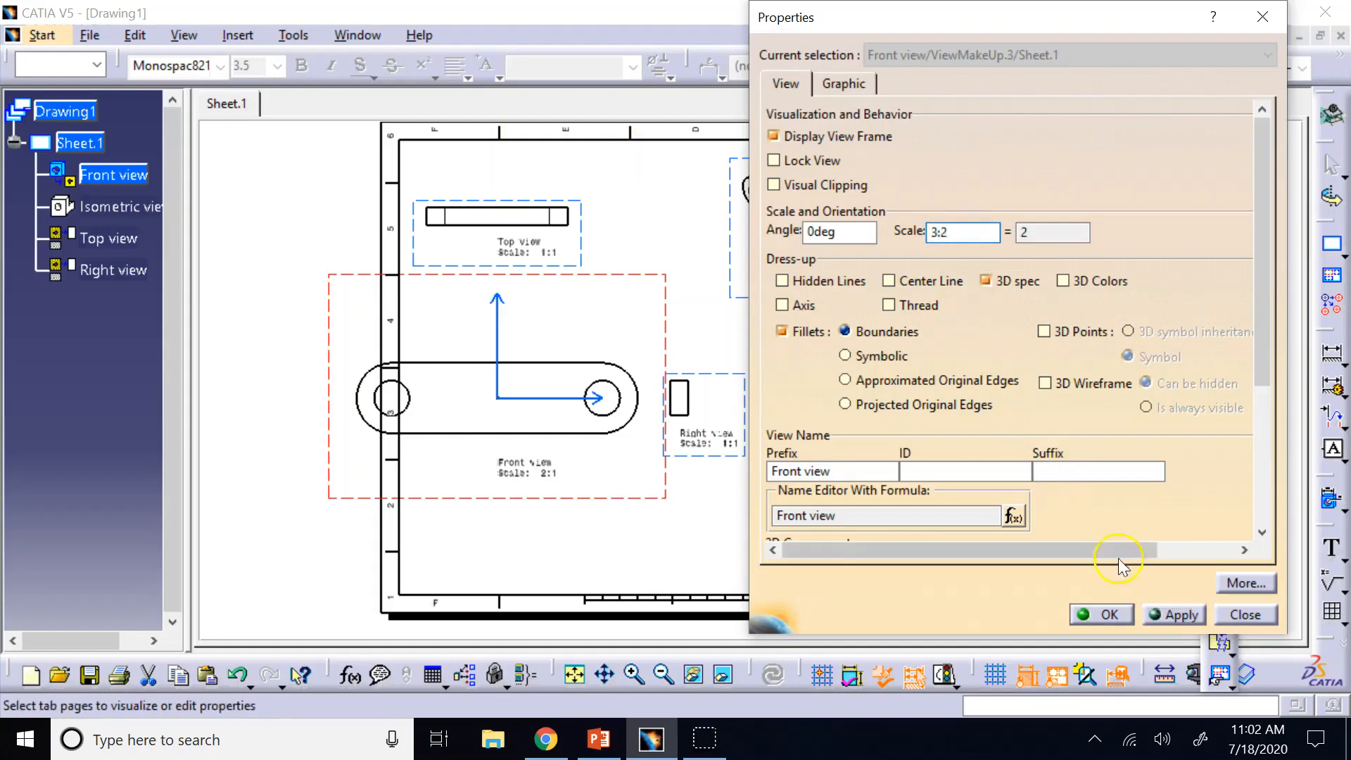
click(1155, 612)
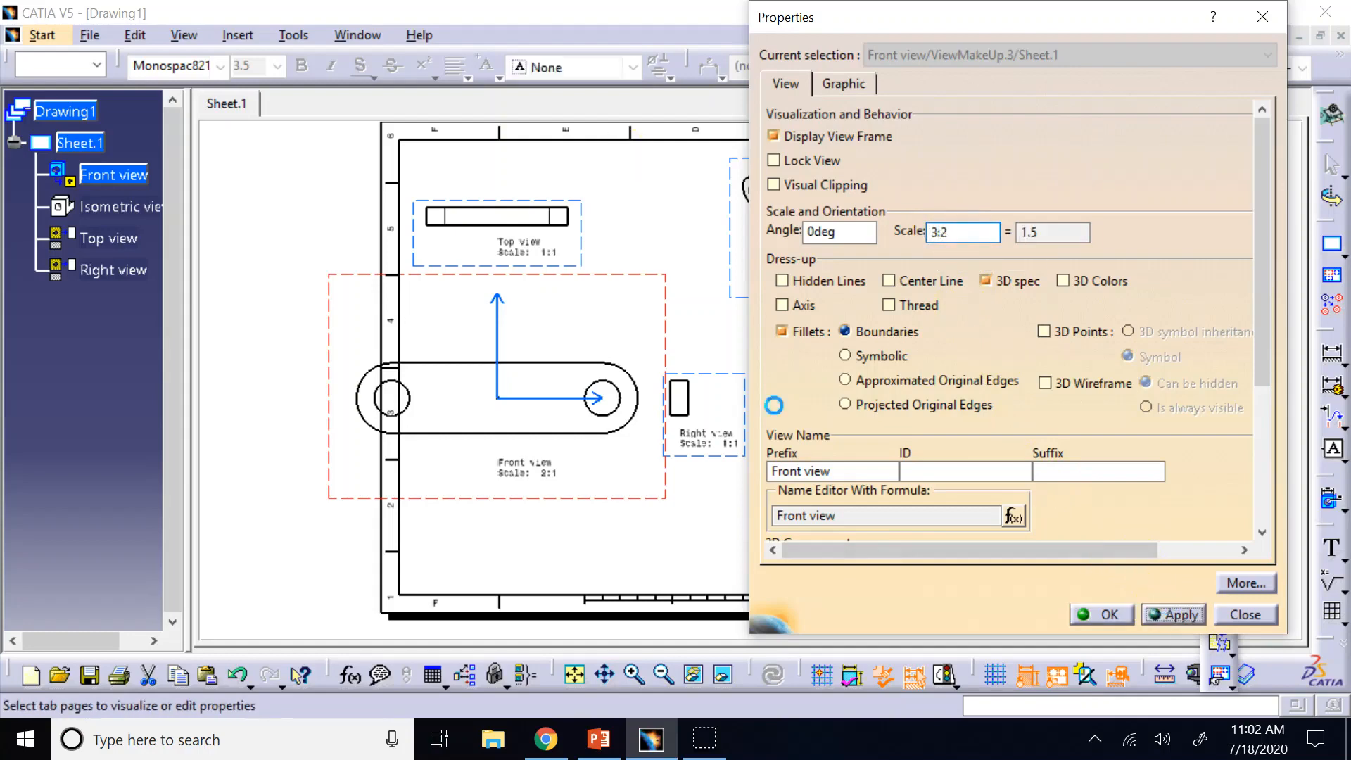
click(1107, 616)
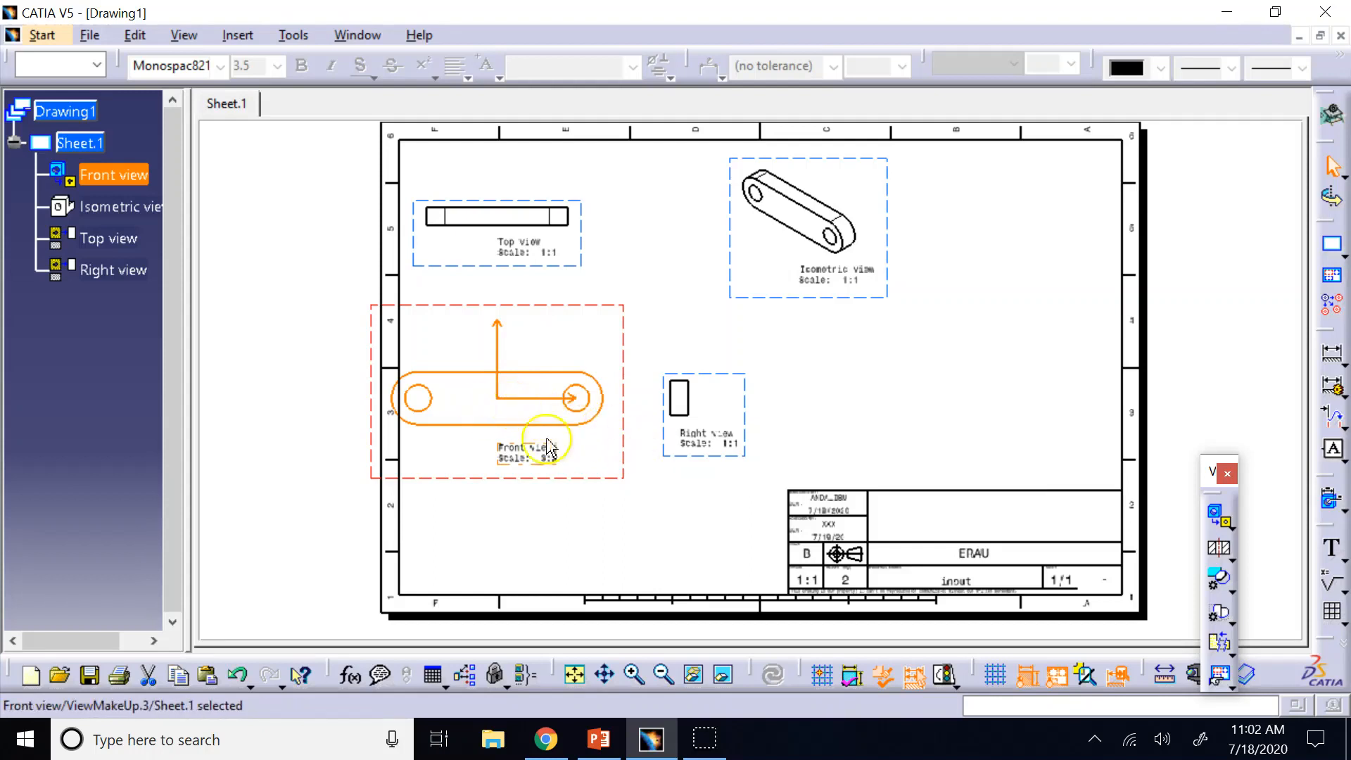
drag(567, 476, 628, 474)
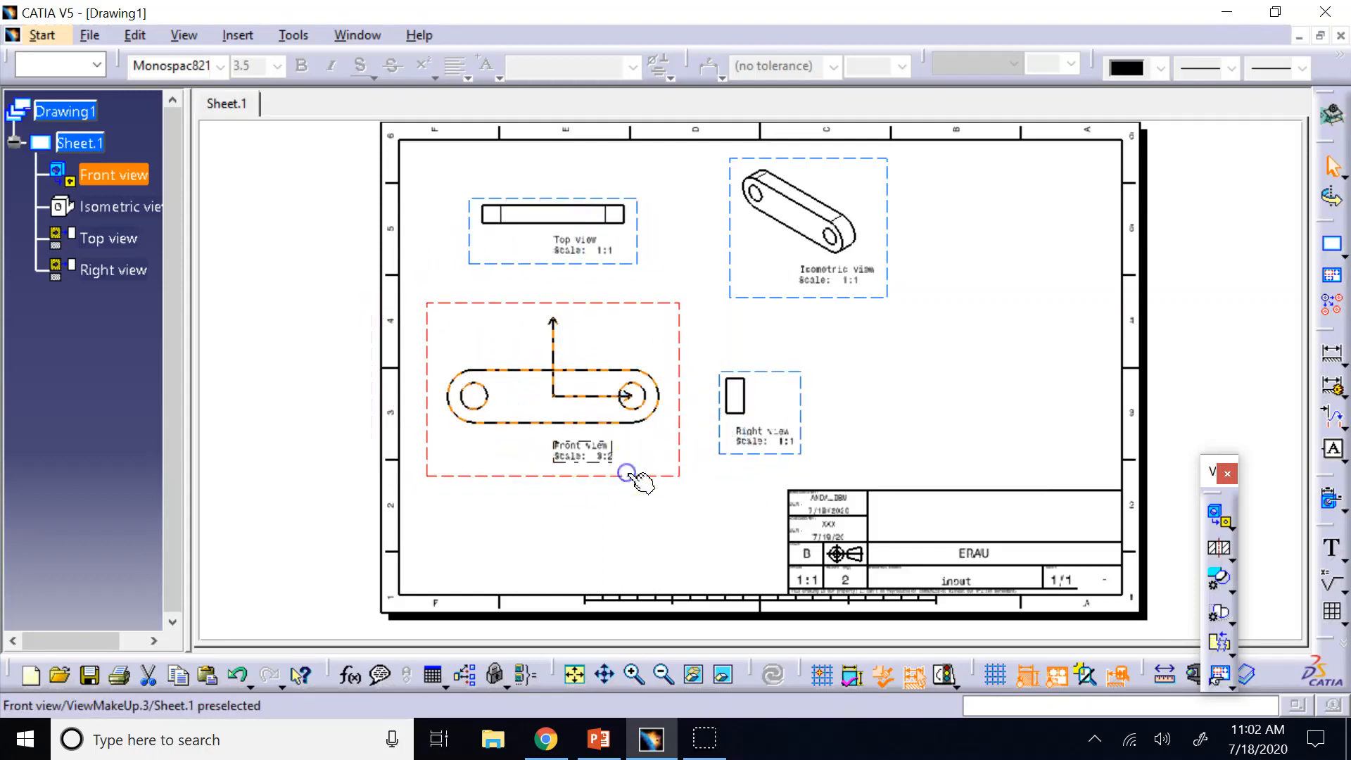
click(908, 406)
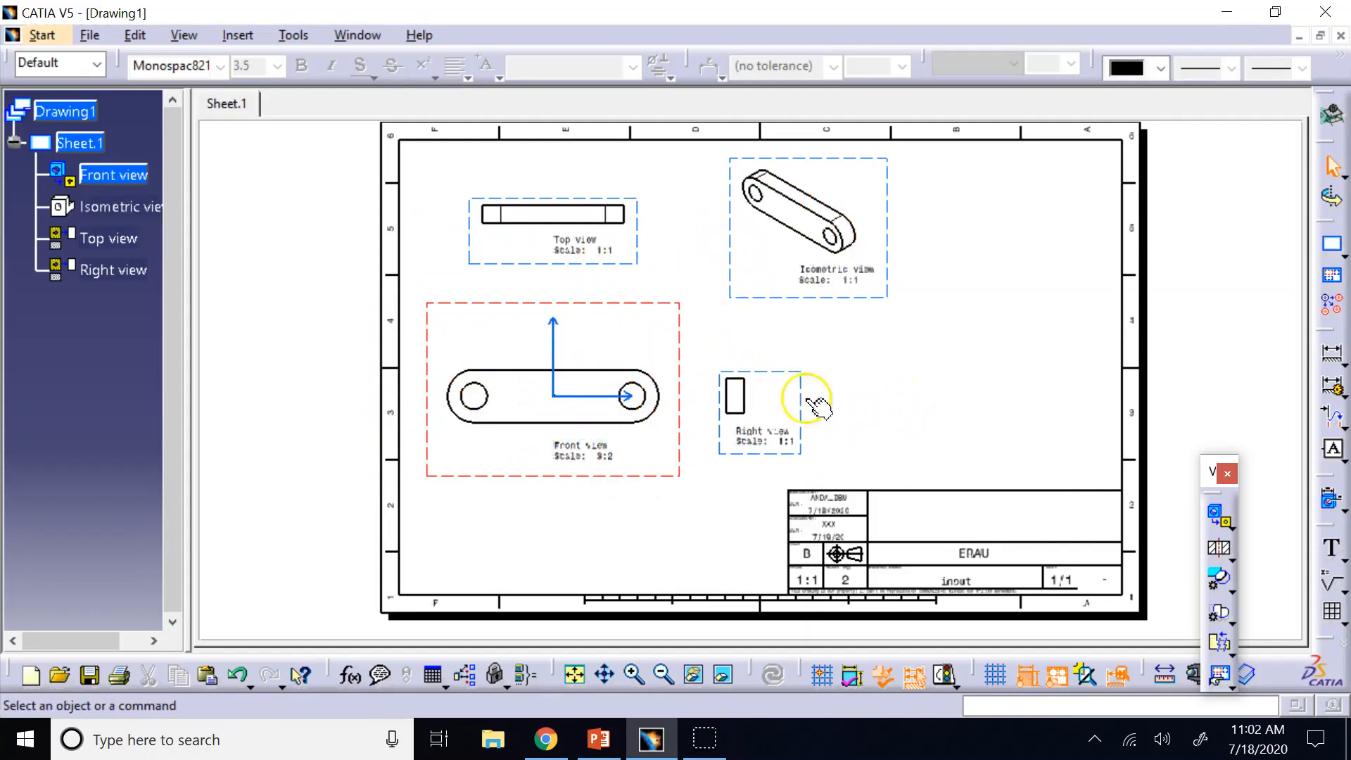
Step: Undo the front view's last move and its scale changes
key(ctrl+z)
key(ctrl+z)
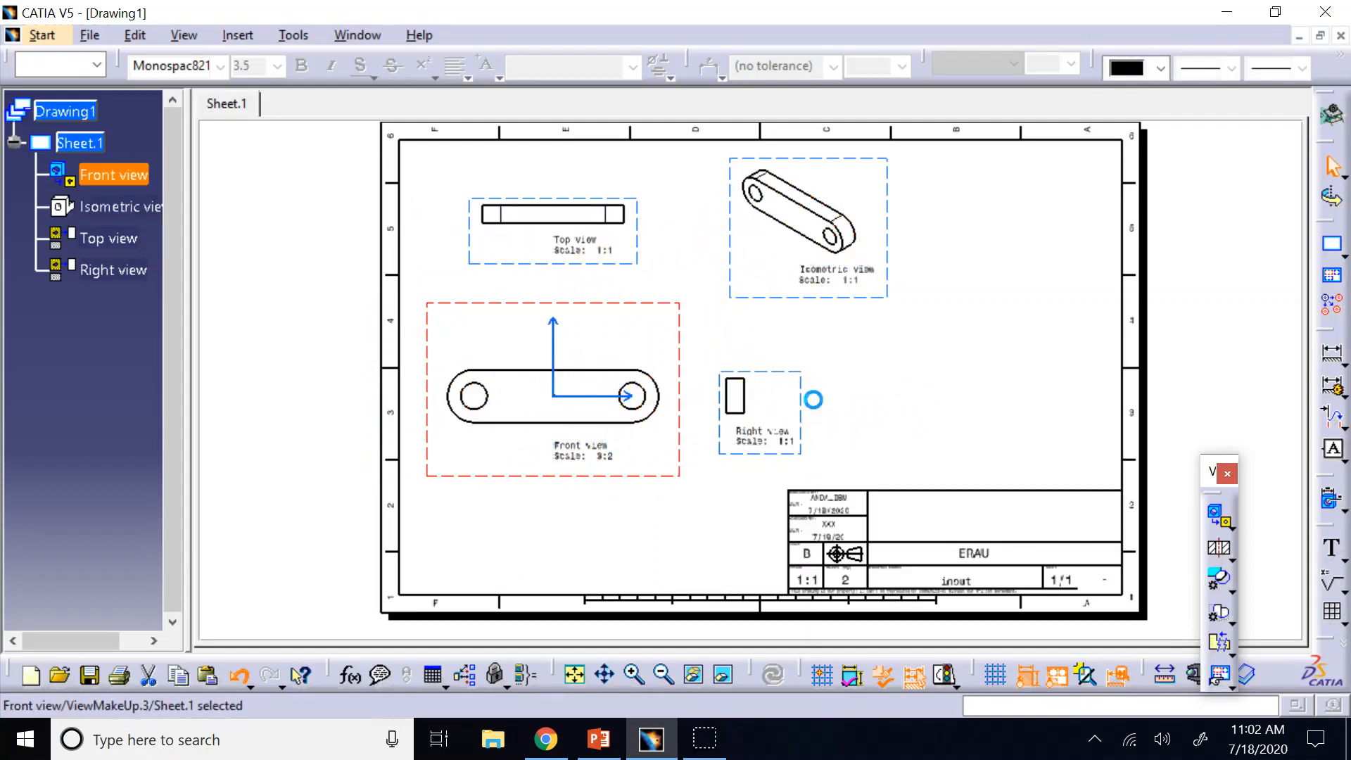
click(906, 405)
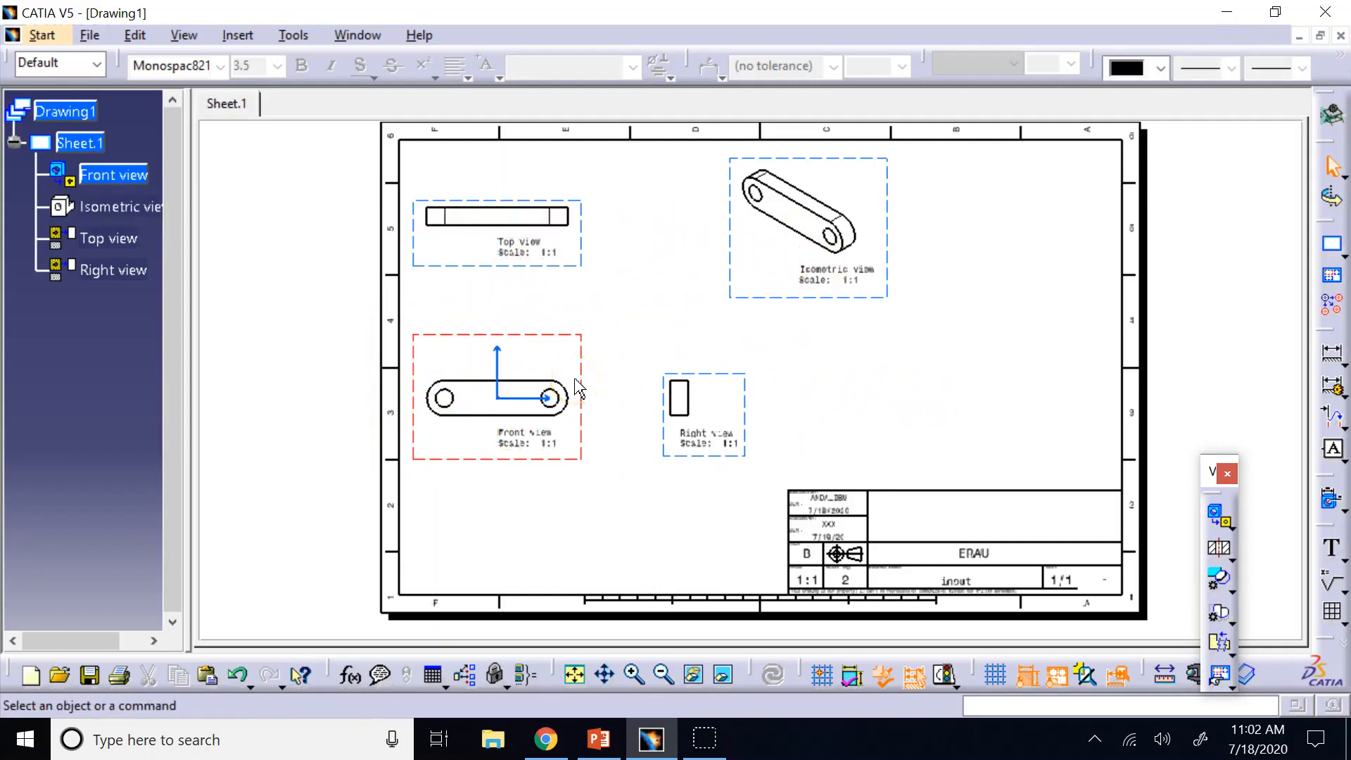
Step: Open the top view's properties, close them, and try selecting the top and front views together in the tree
click(537, 257)
right_click(538, 258)
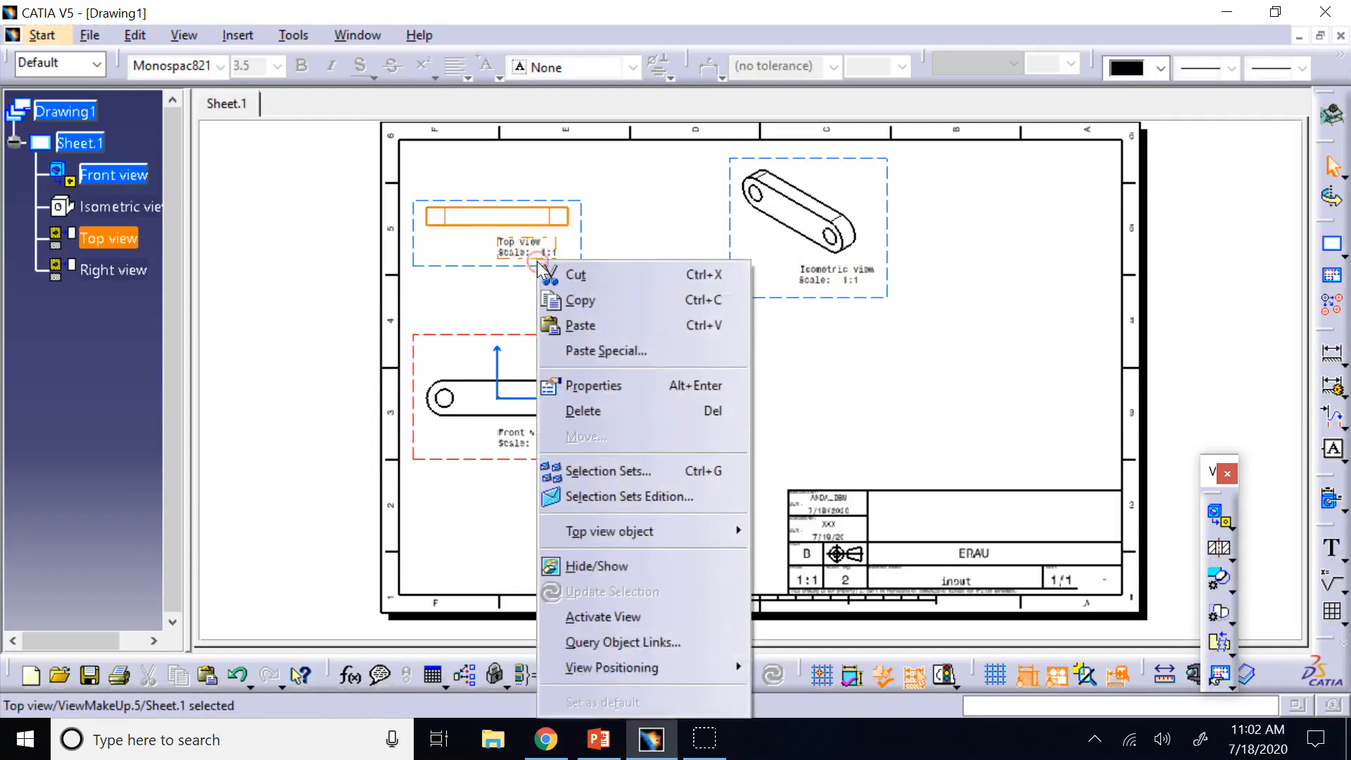
click(637, 384)
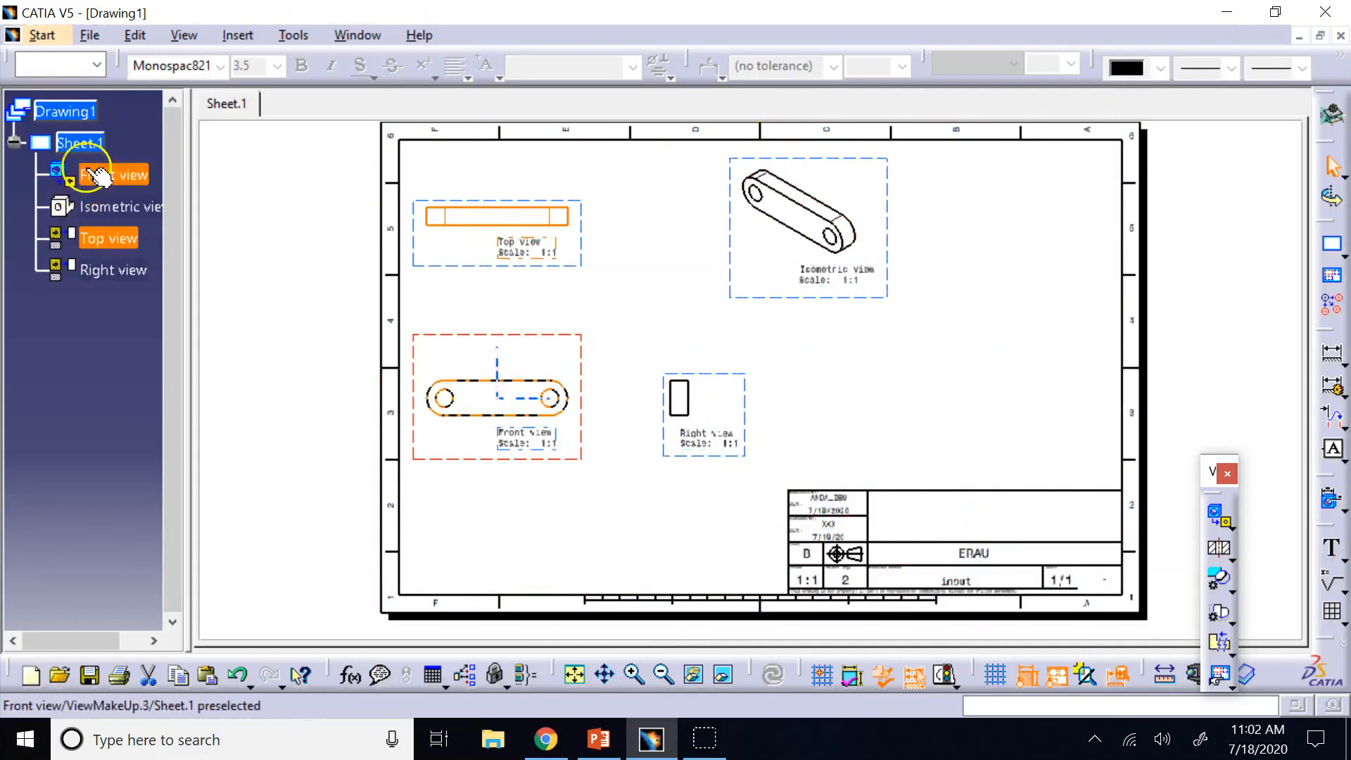
click(95, 242)
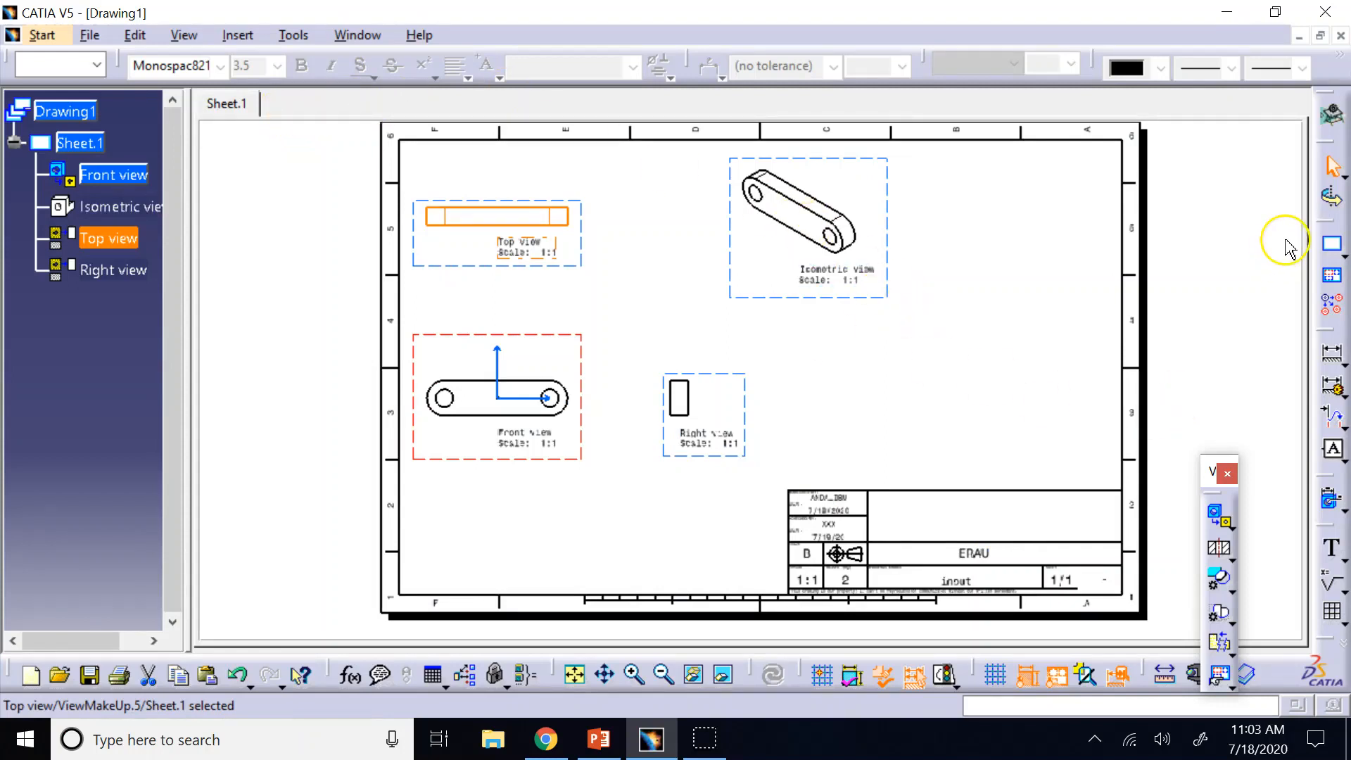
Step: Undock the Drawing tools and add a new sheet to the drawing
drag(1264, 190, 1217, 194)
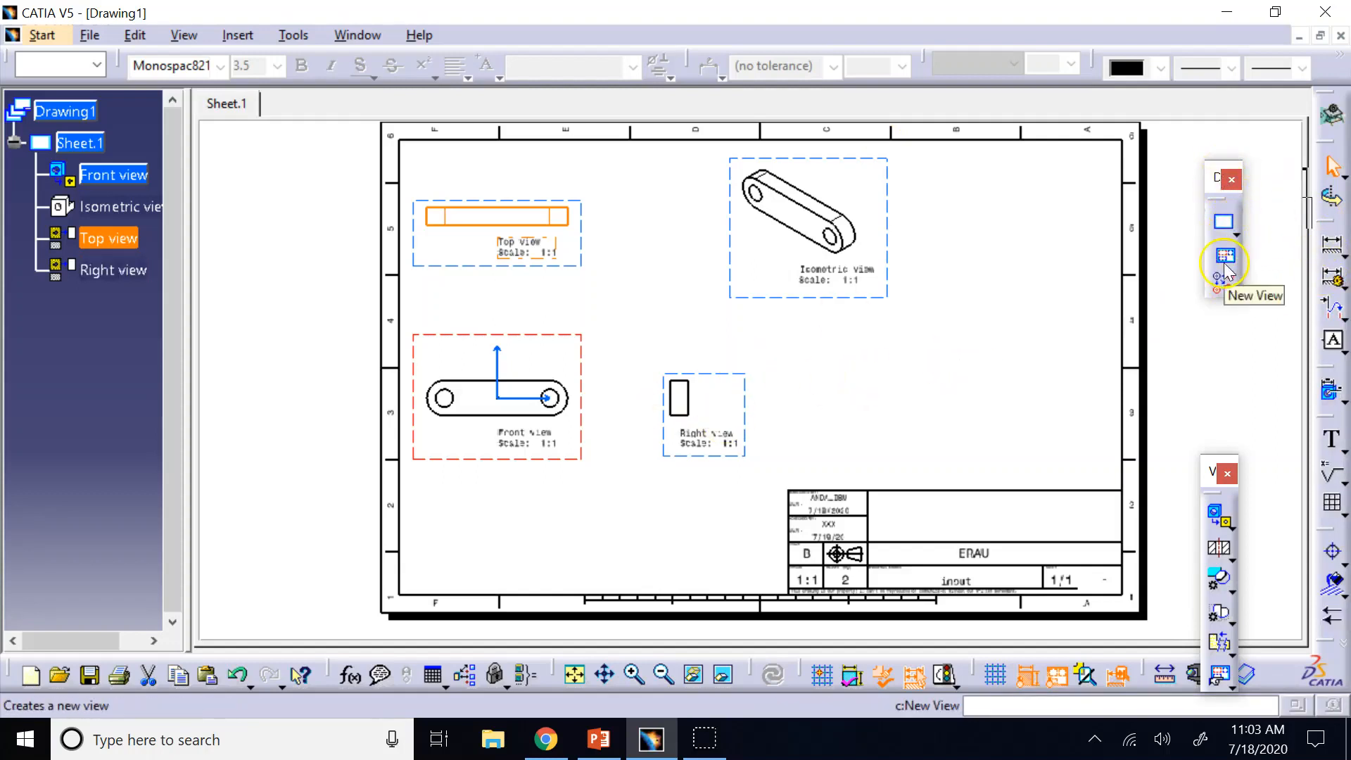
click(1225, 225)
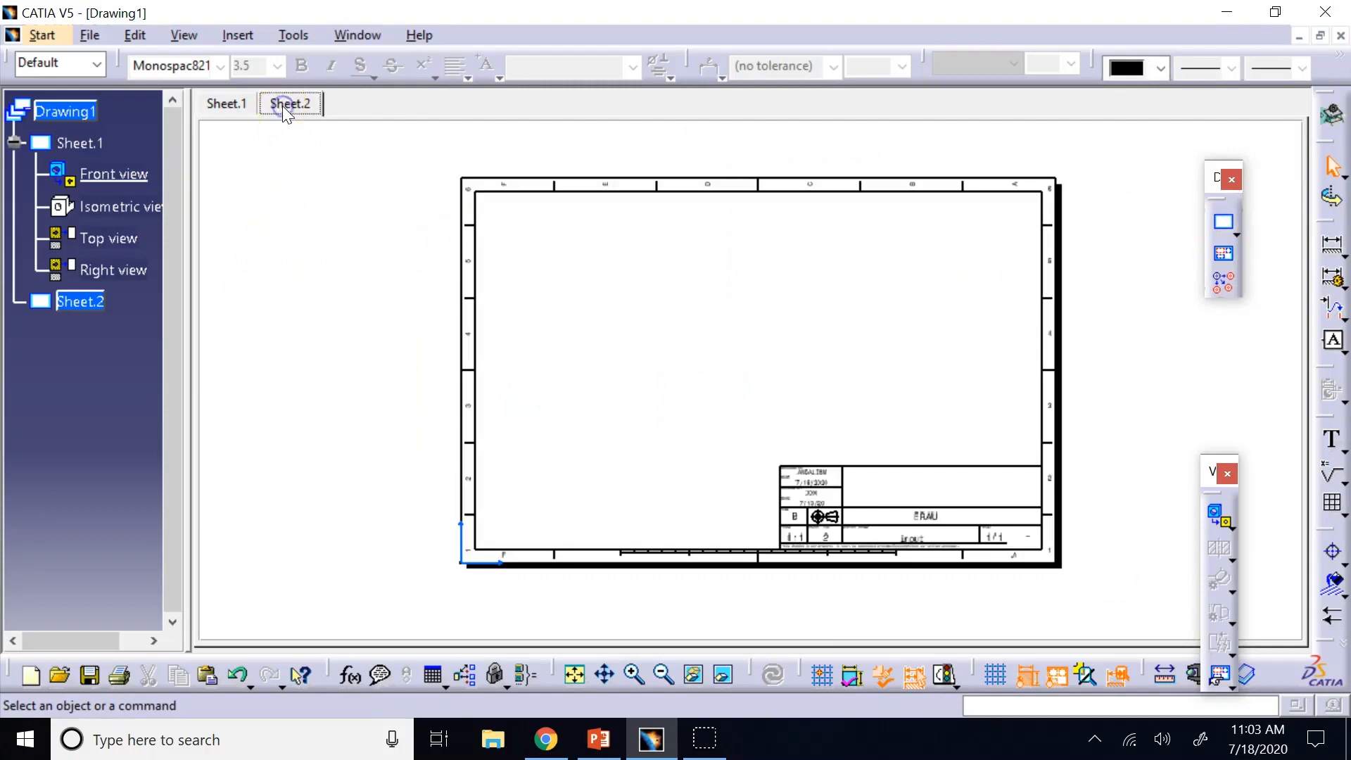
Step: Switch between Sheet.1 and Sheet.2 to compare their contents
click(226, 103)
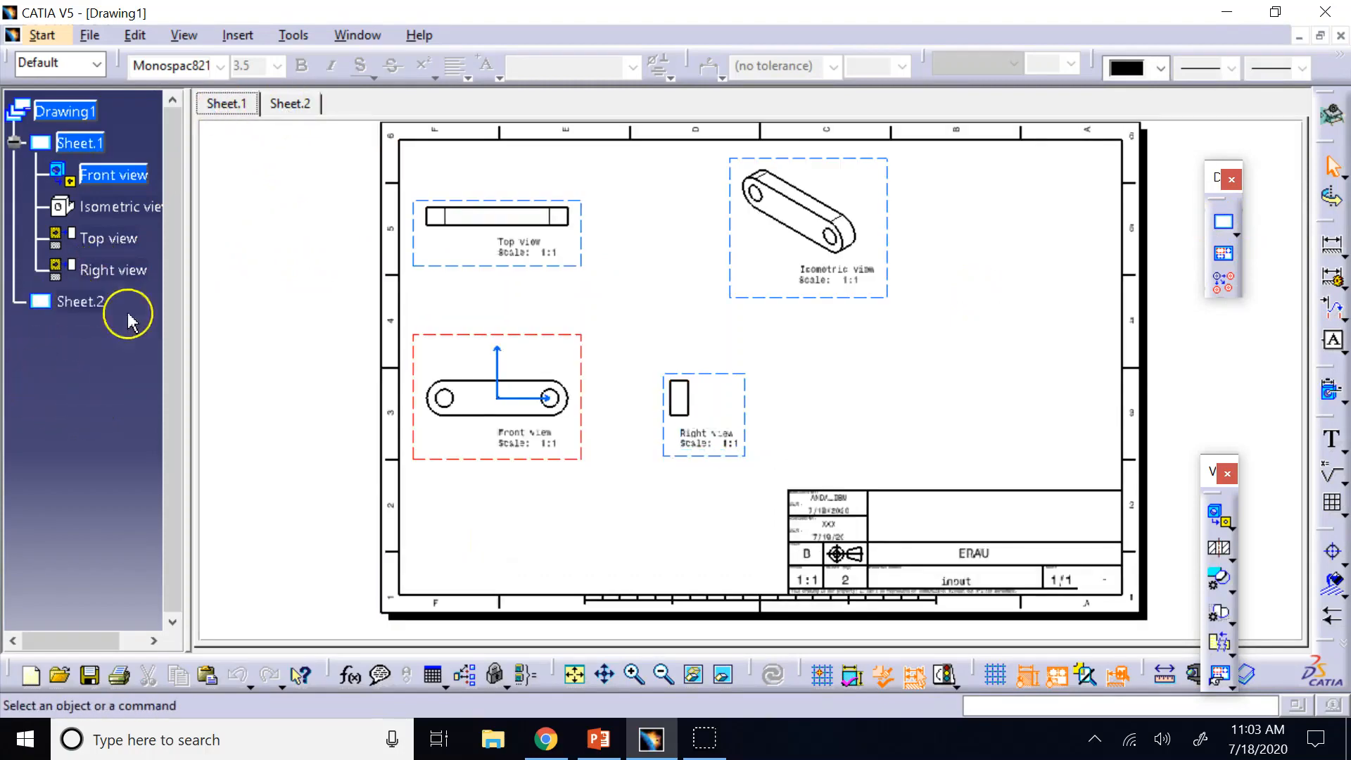
click(295, 104)
click(232, 104)
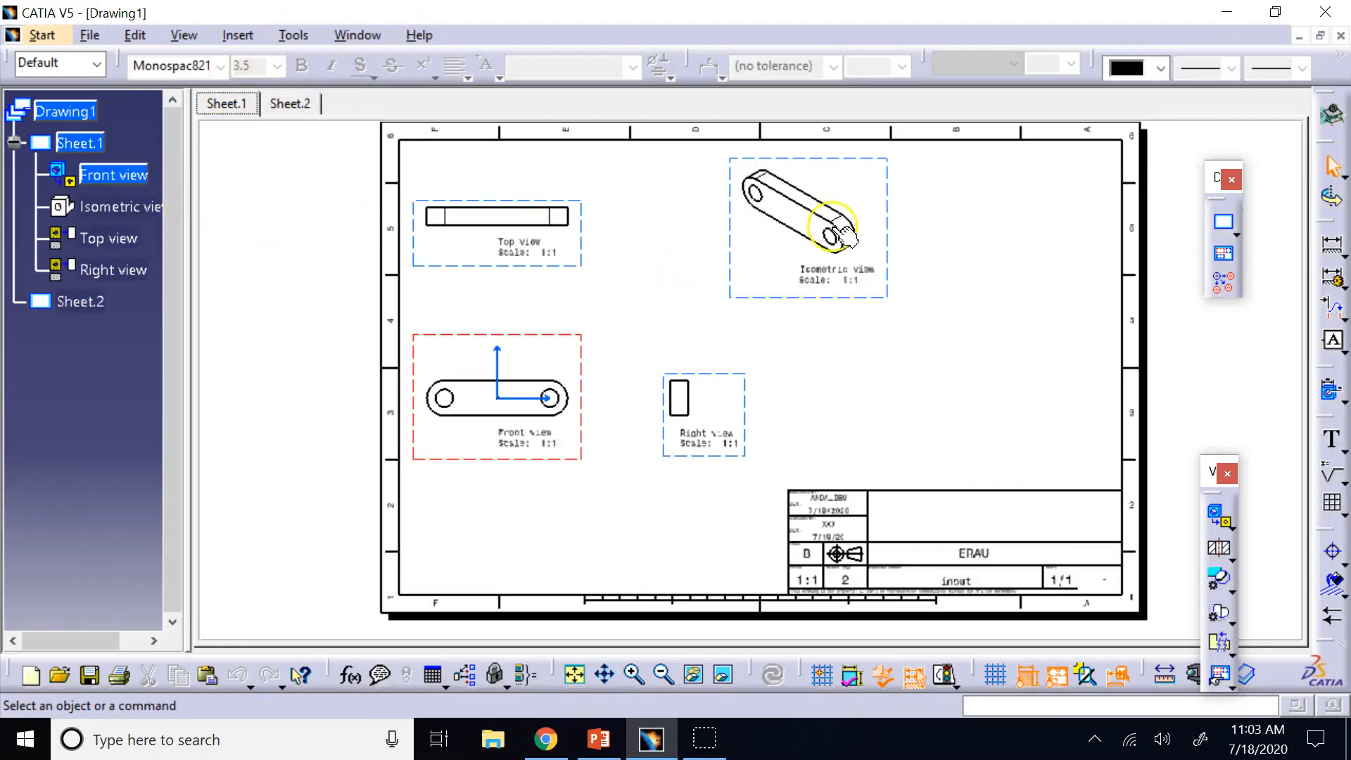
click(290, 104)
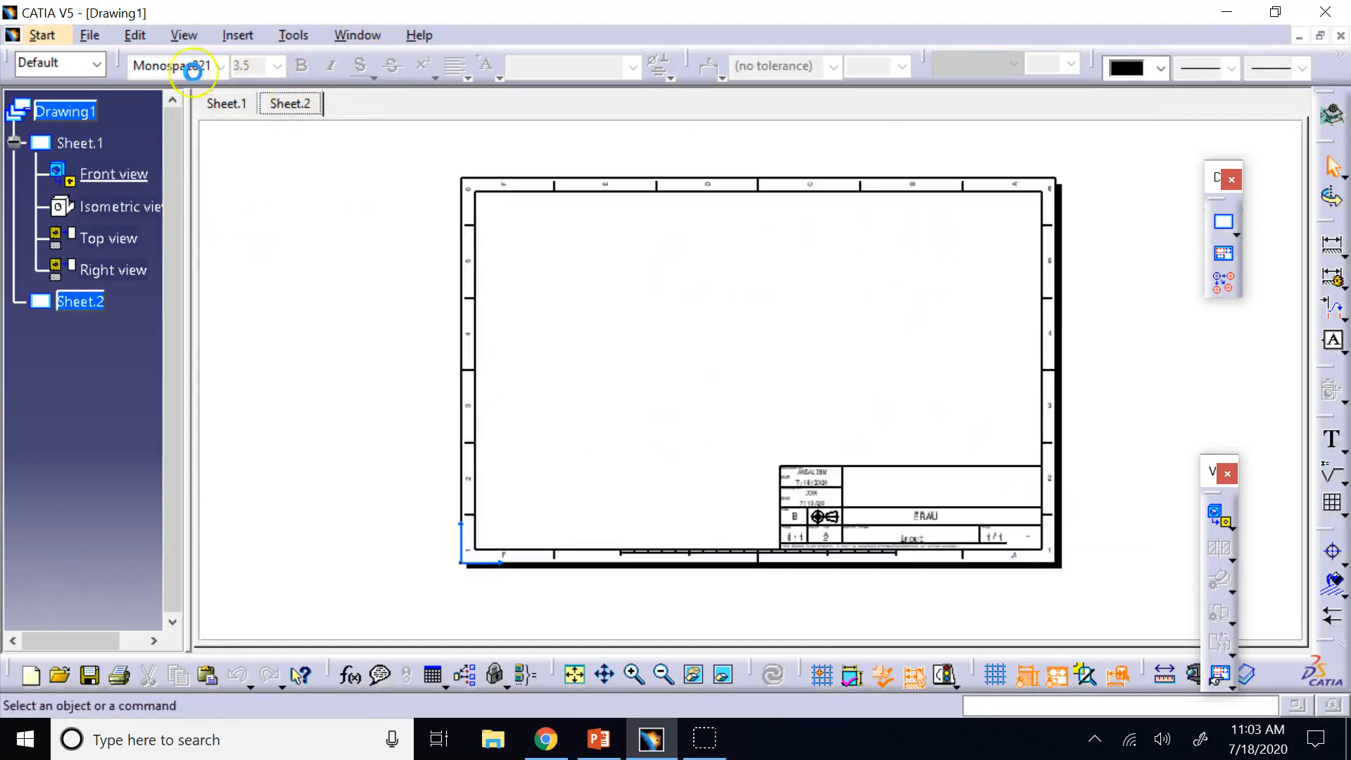
Step: Cut the isometric view from Sheet.1
click(218, 103)
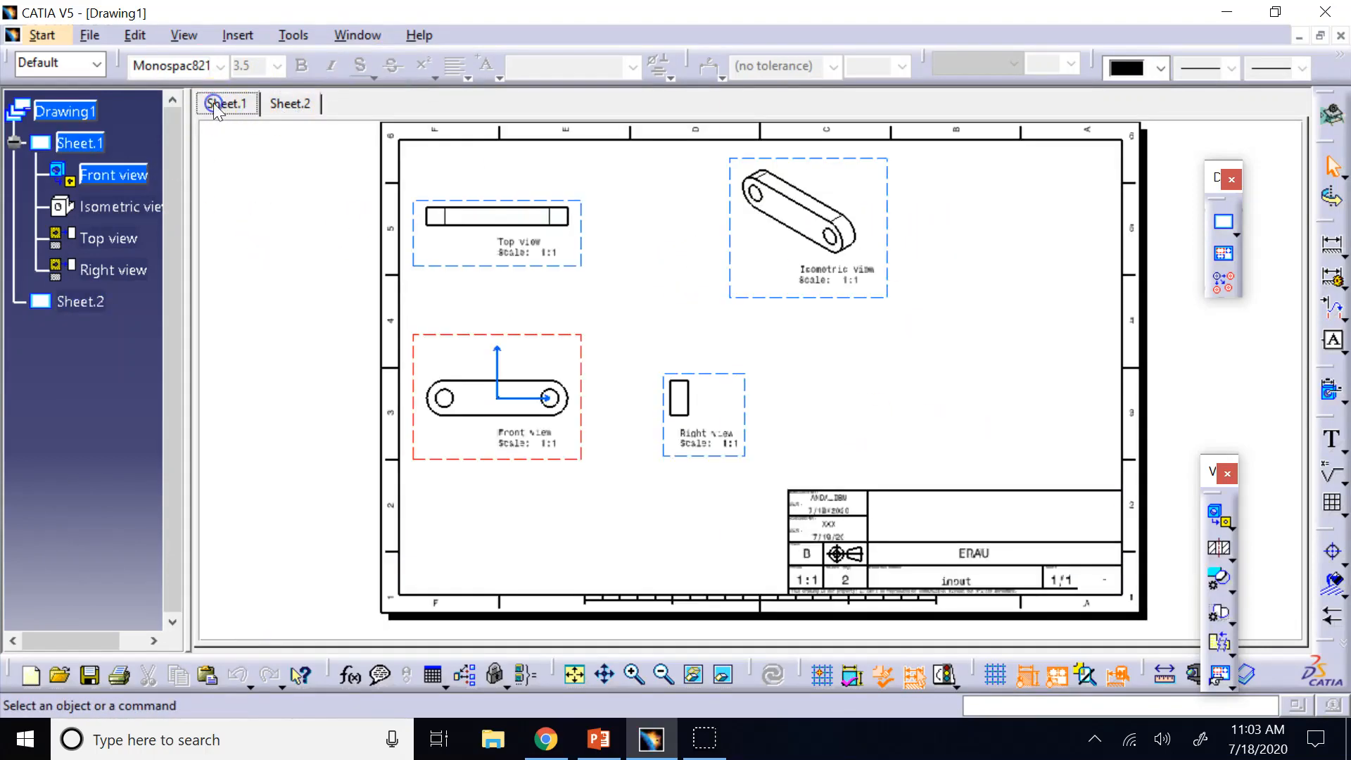
right_click(831, 301)
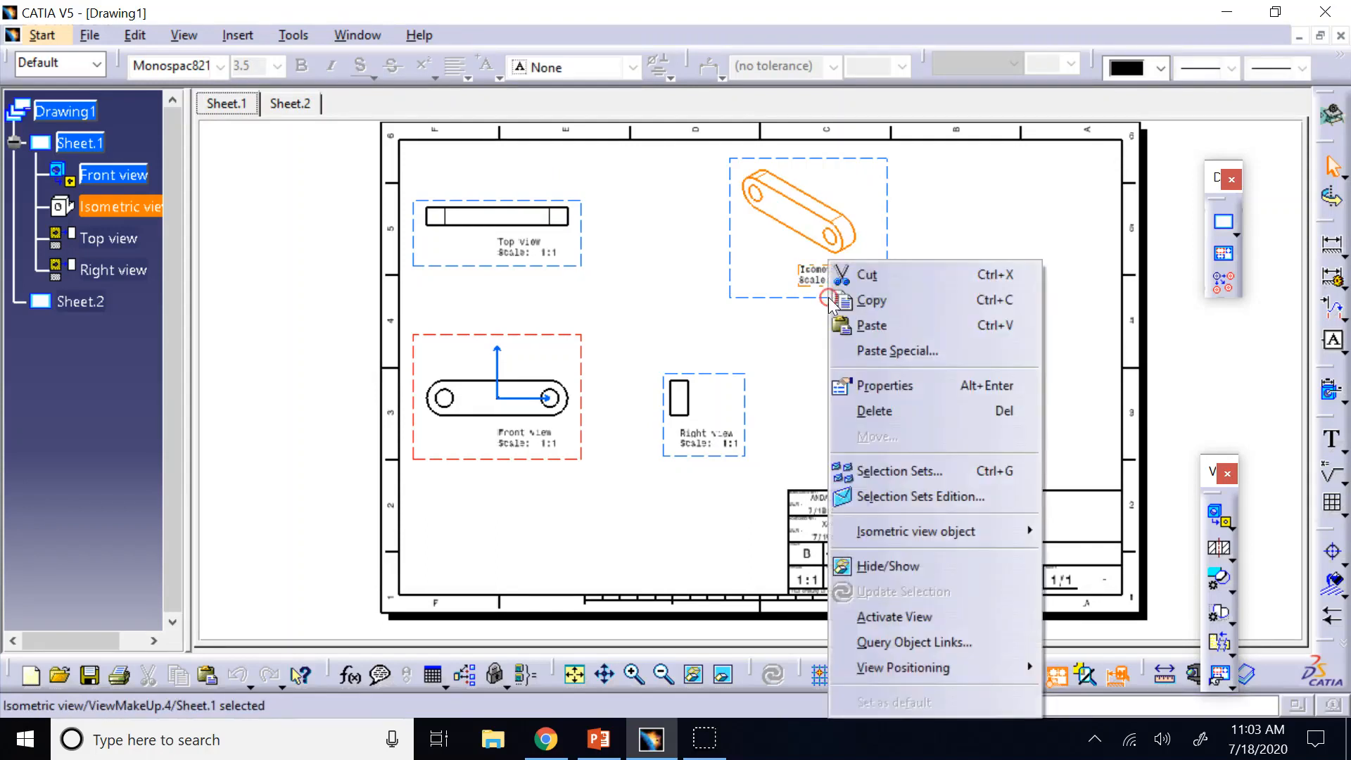
click(873, 275)
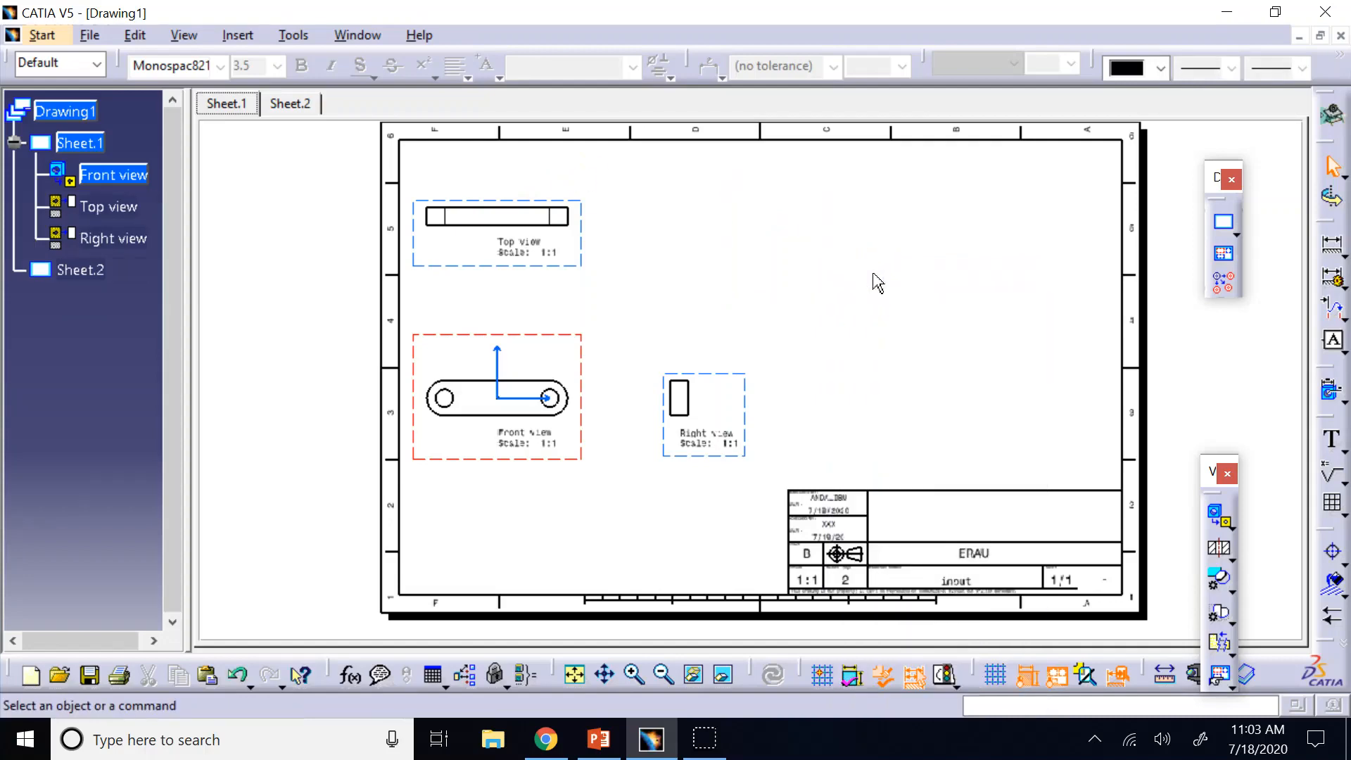
Step: Paste the cut isometric view onto Sheet.2
click(291, 104)
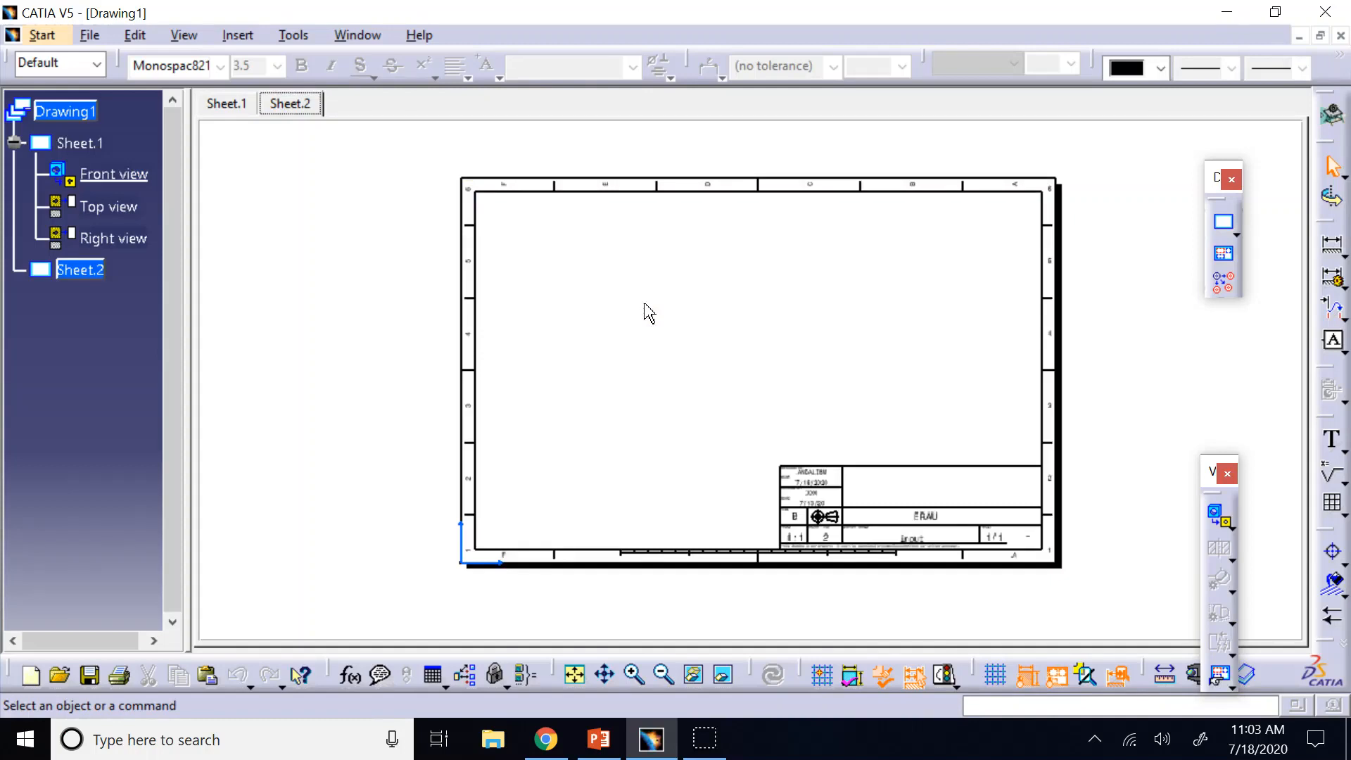
click(226, 104)
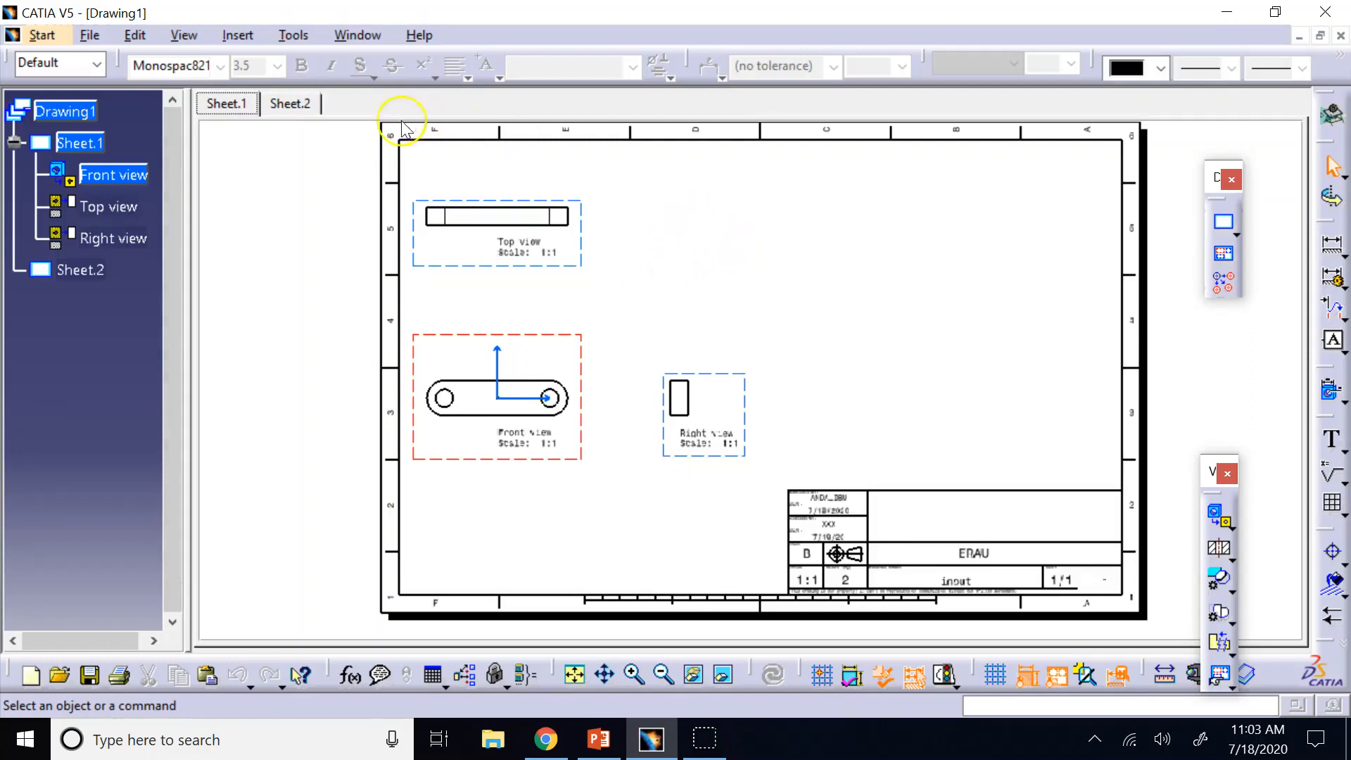
click(295, 103)
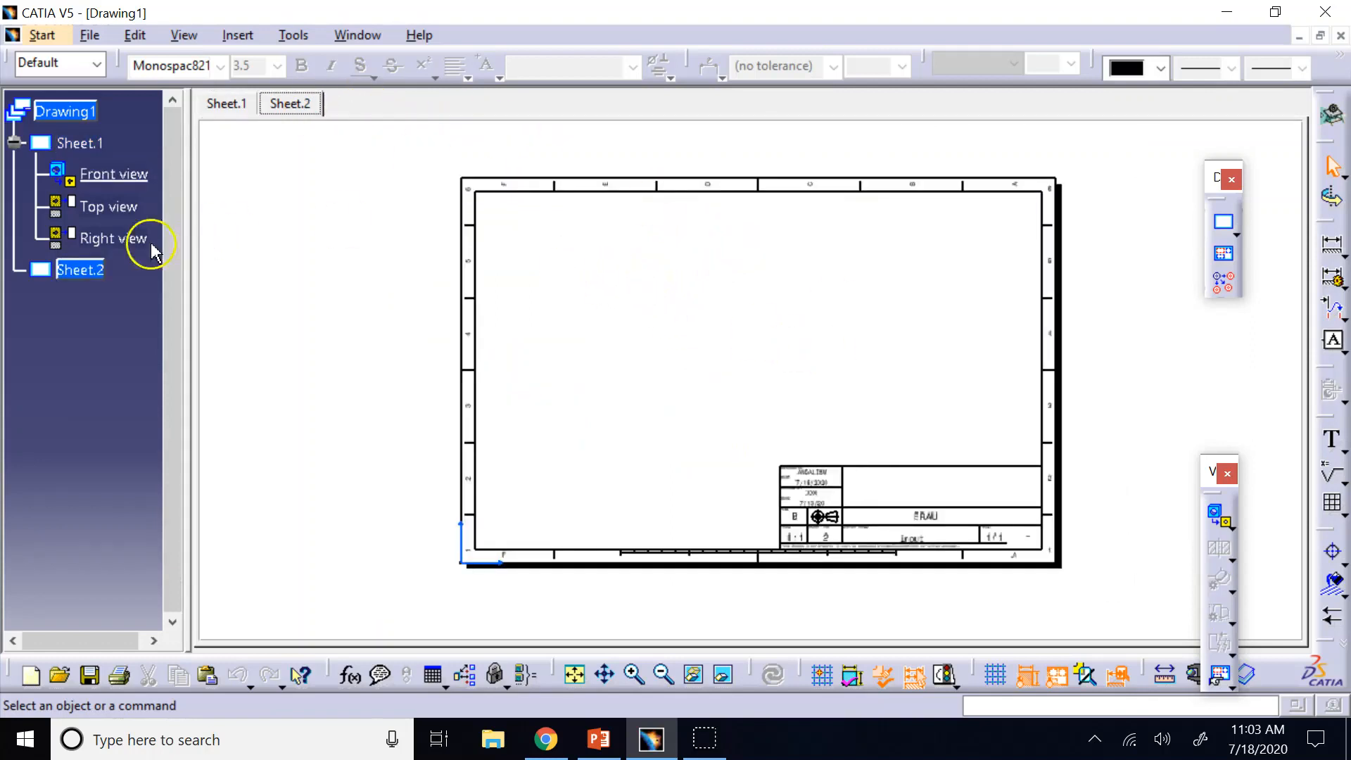
right_click(77, 271)
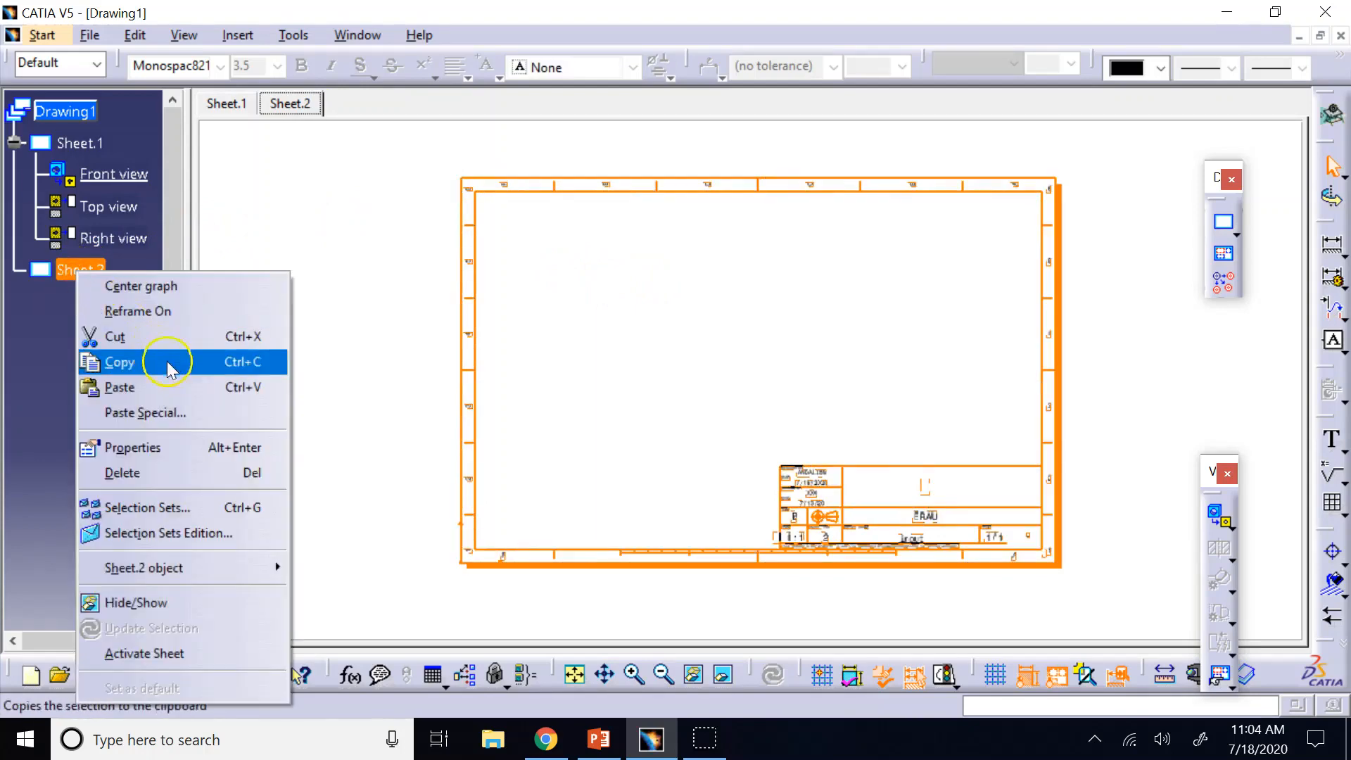
click(151, 386)
click(678, 400)
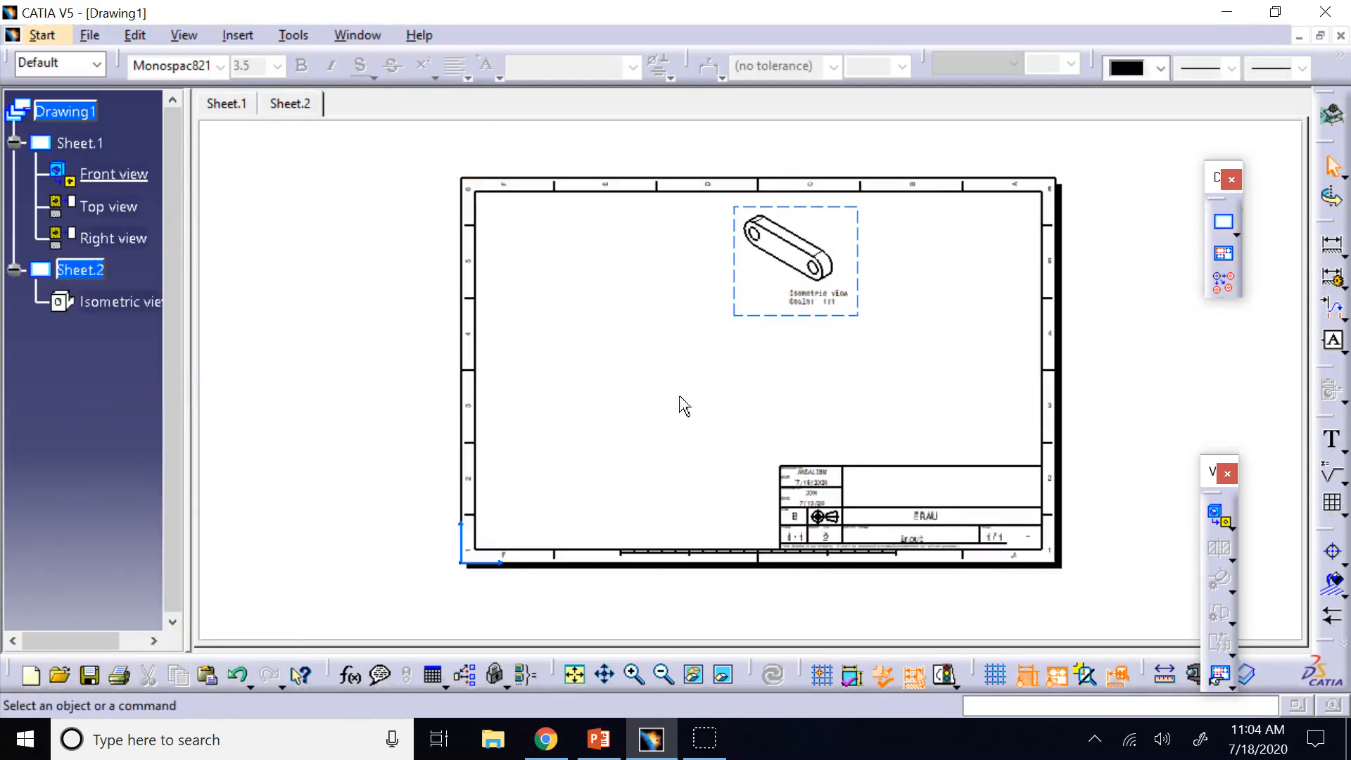
click(228, 104)
click(289, 104)
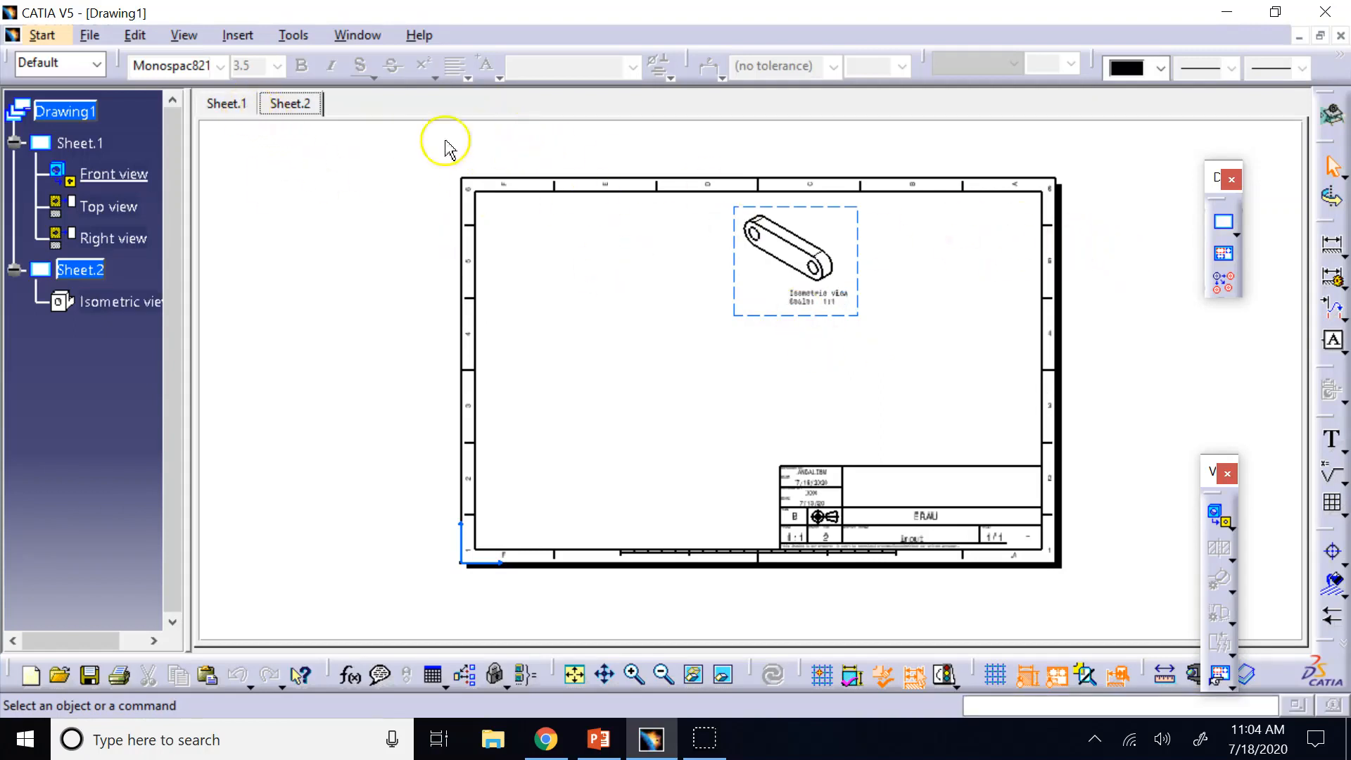
click(226, 105)
click(274, 148)
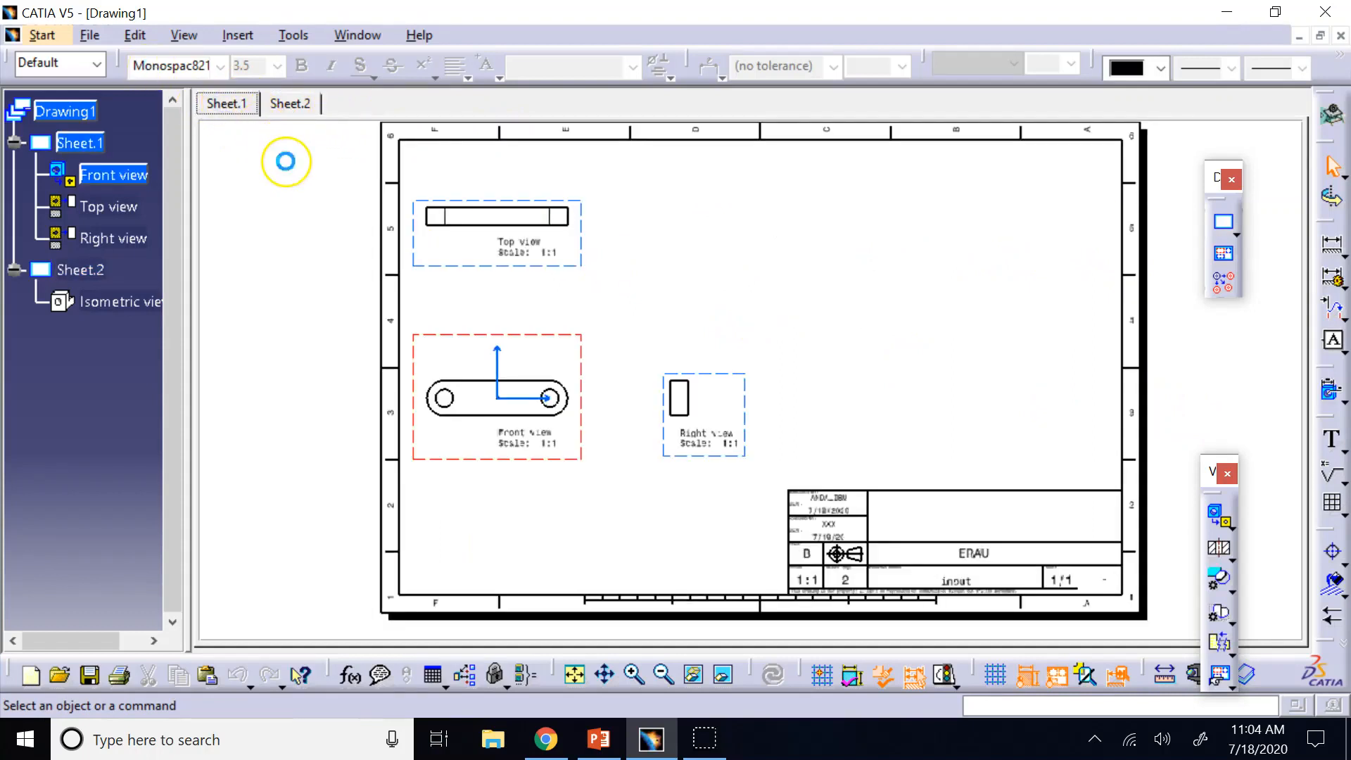
click(290, 103)
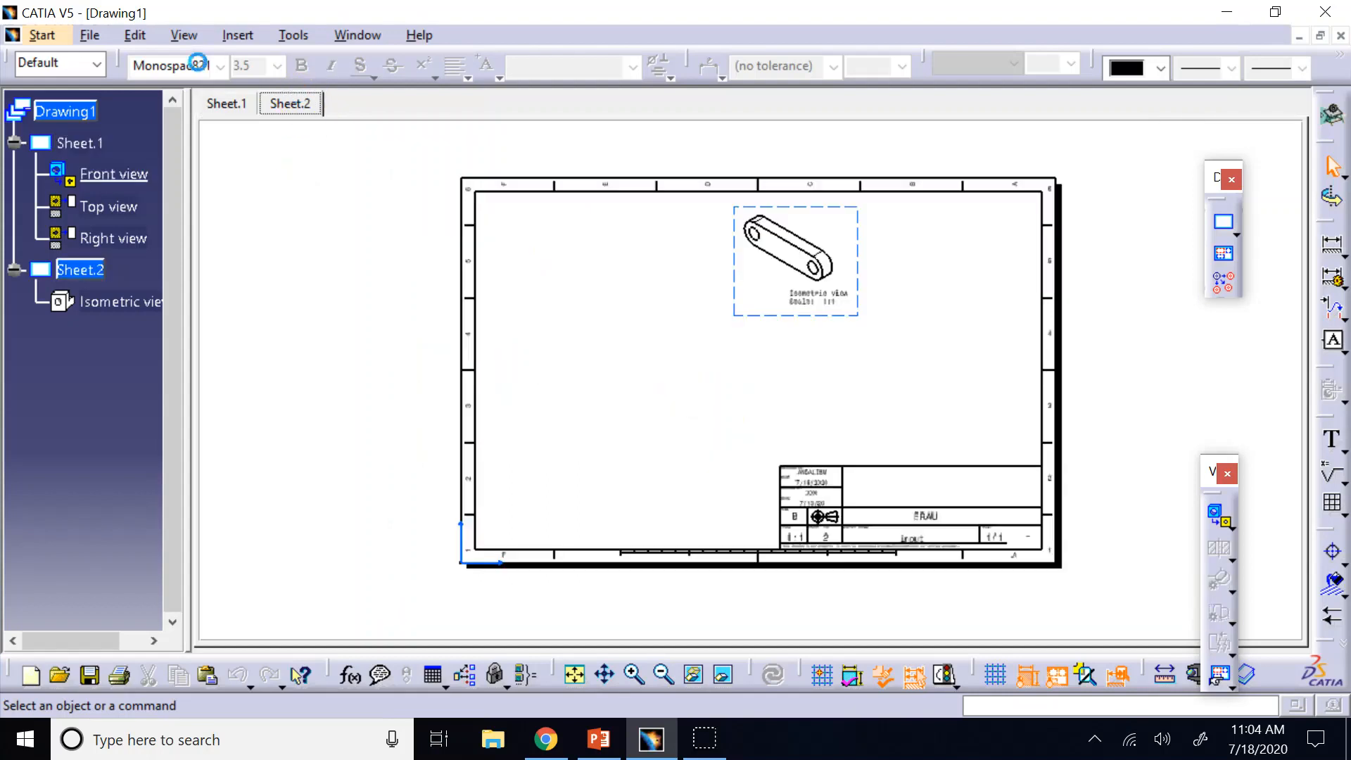
Step: Cut the isometric view from Sheet.2 and paste it back onto Sheet.1
right_click(815, 327)
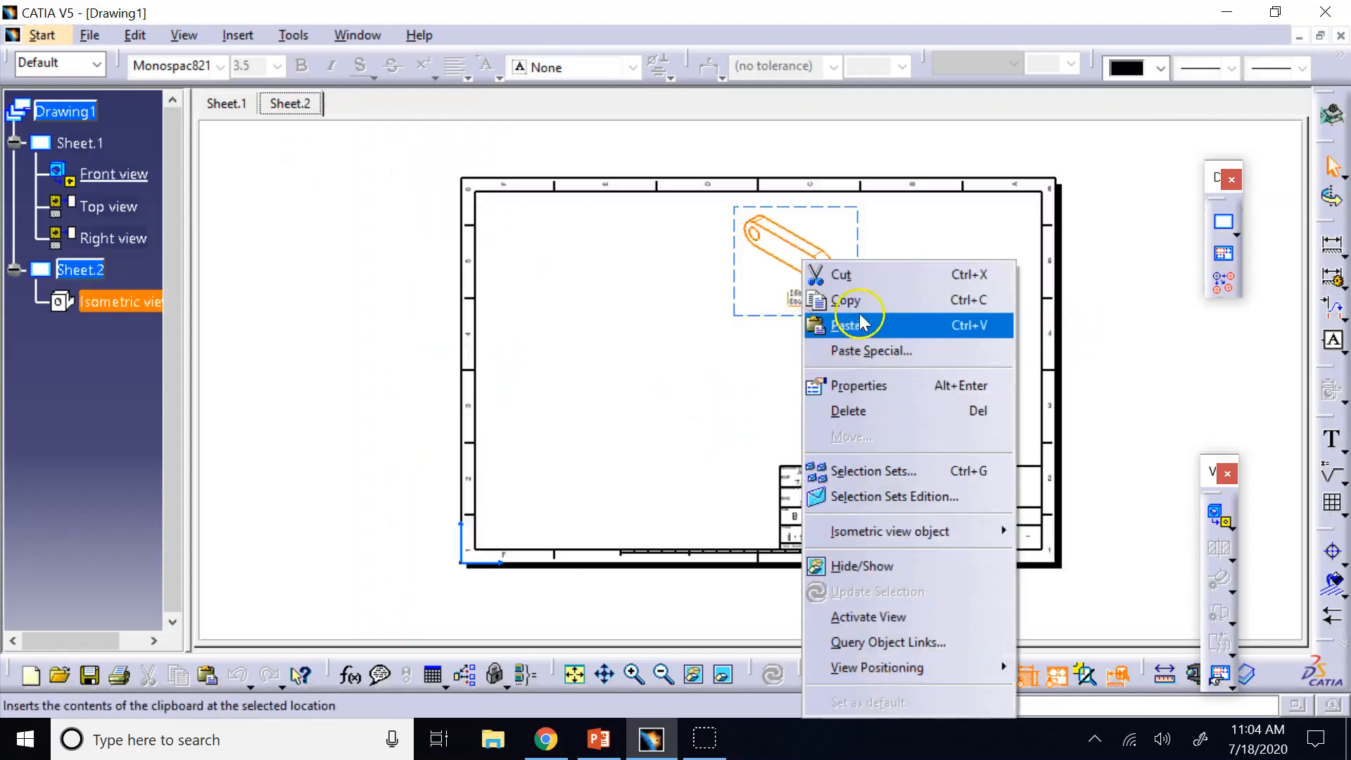
click(816, 272)
double_click(81, 143)
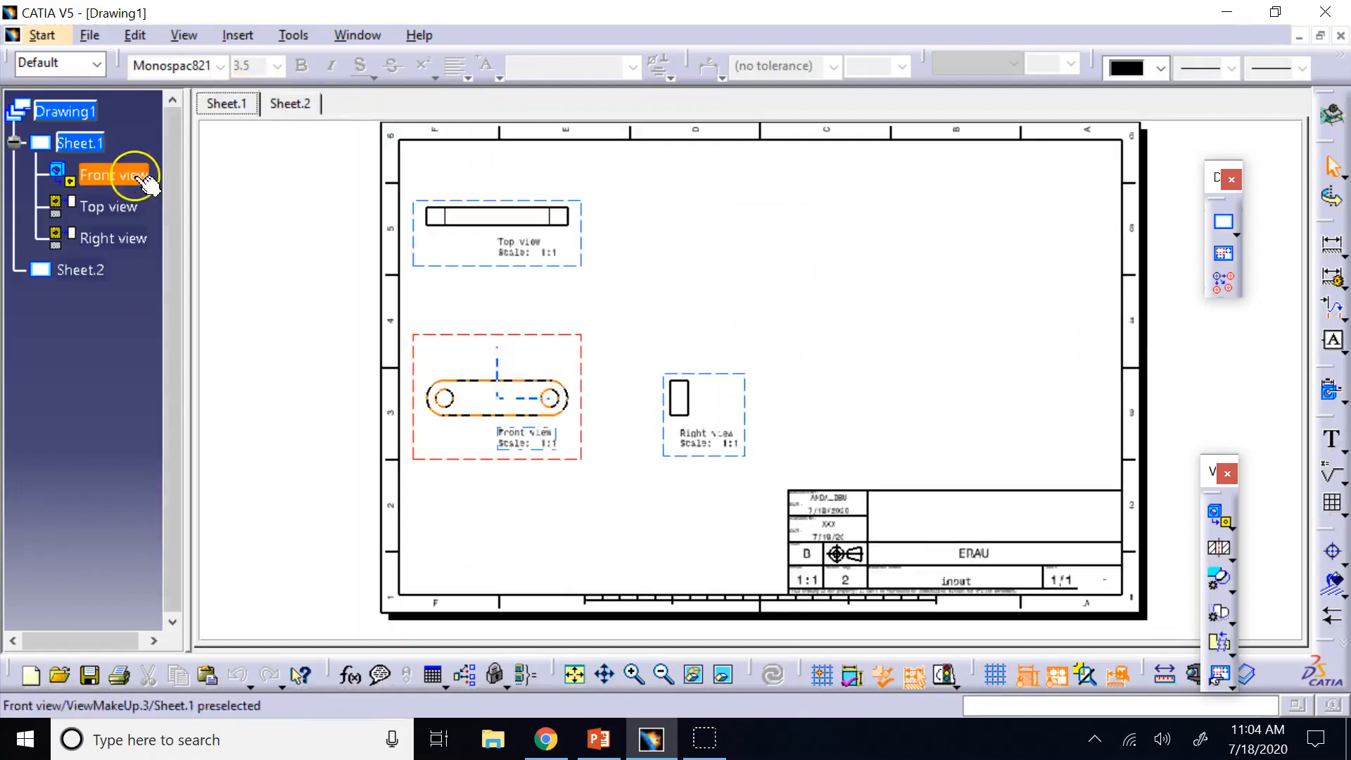
right_click(94, 143)
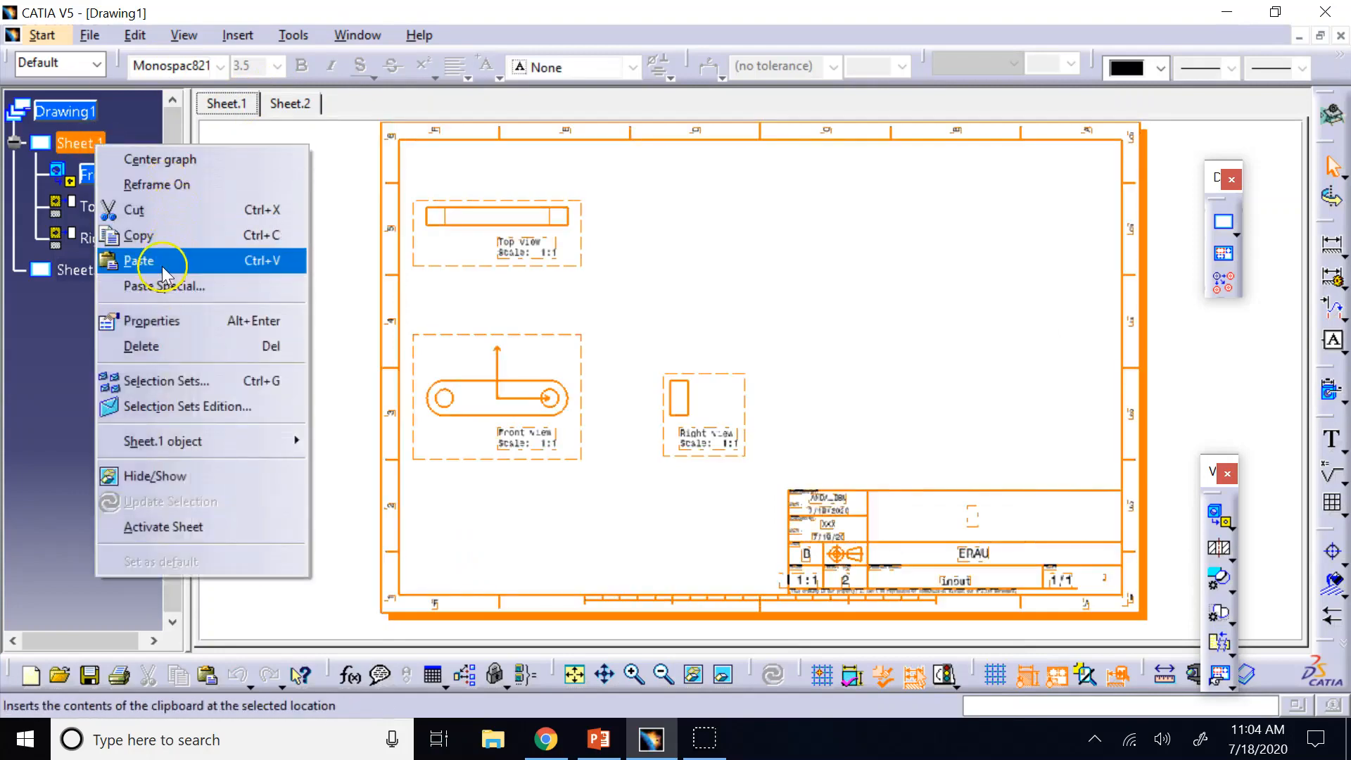
click(140, 261)
click(972, 362)
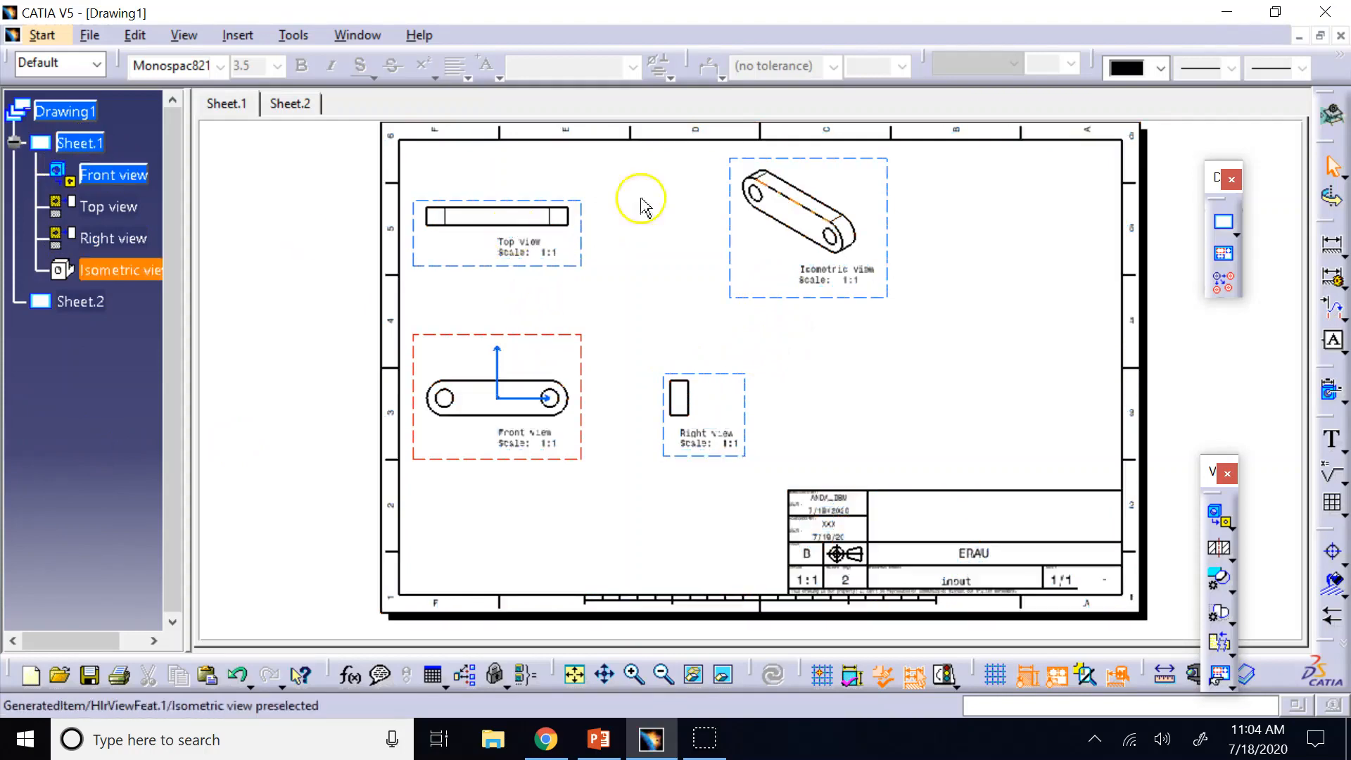
Step: Set the scale of Sheet.1 to 3:2 in the sheet's properties
right_click(85, 143)
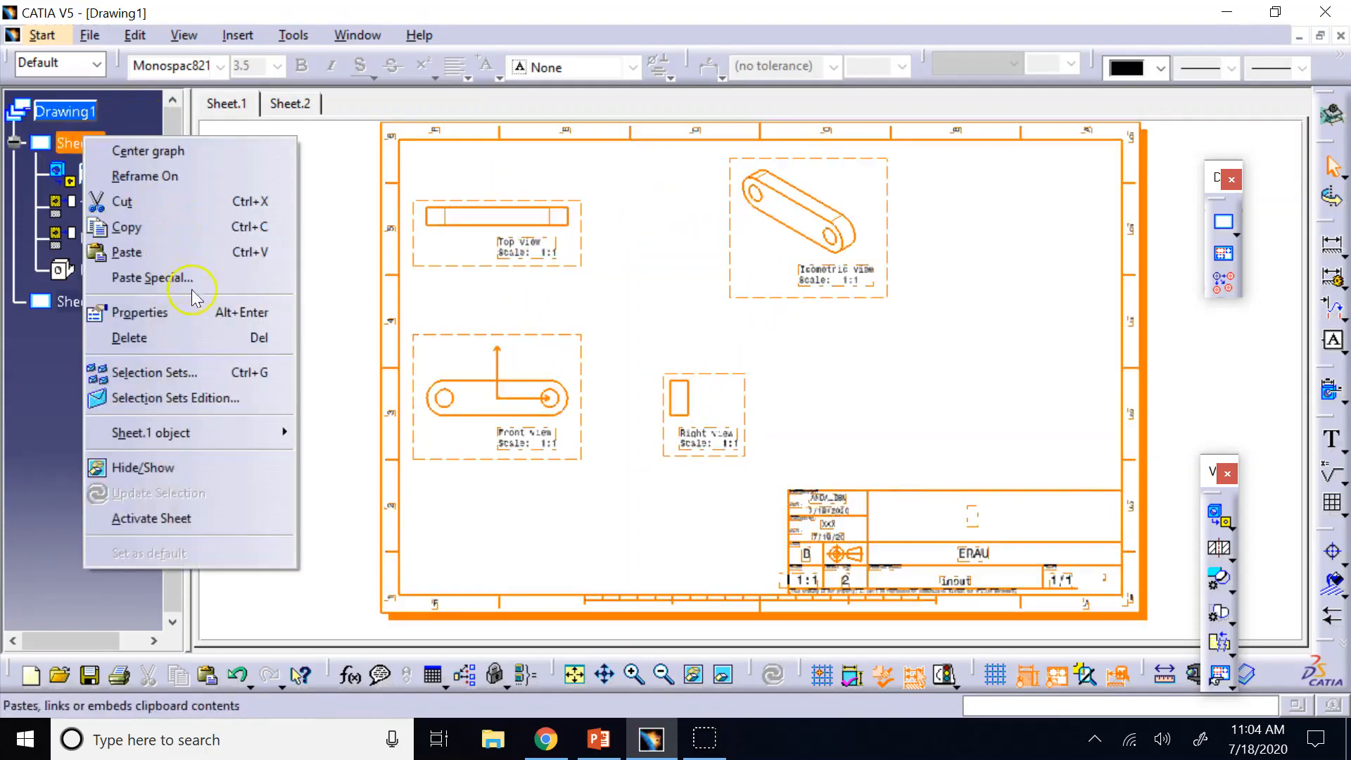
click(180, 312)
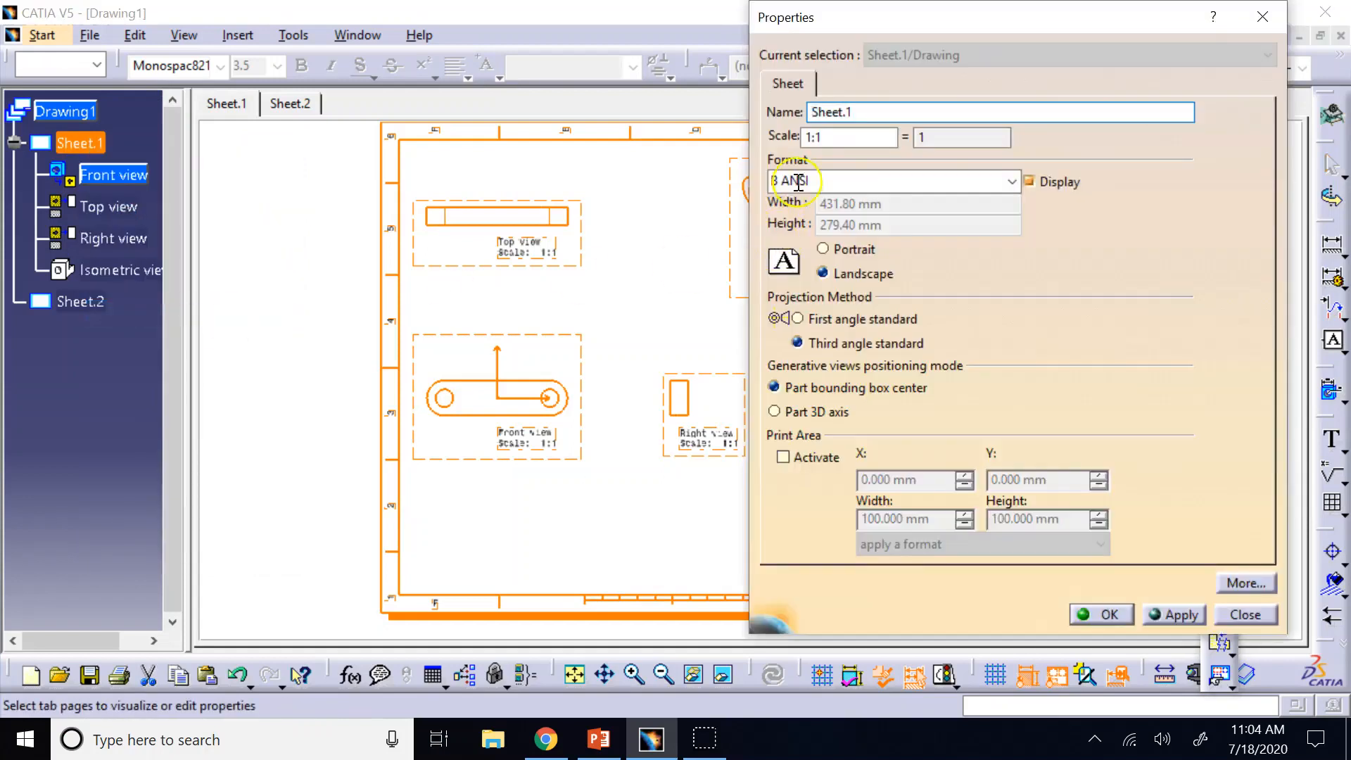
click(831, 138)
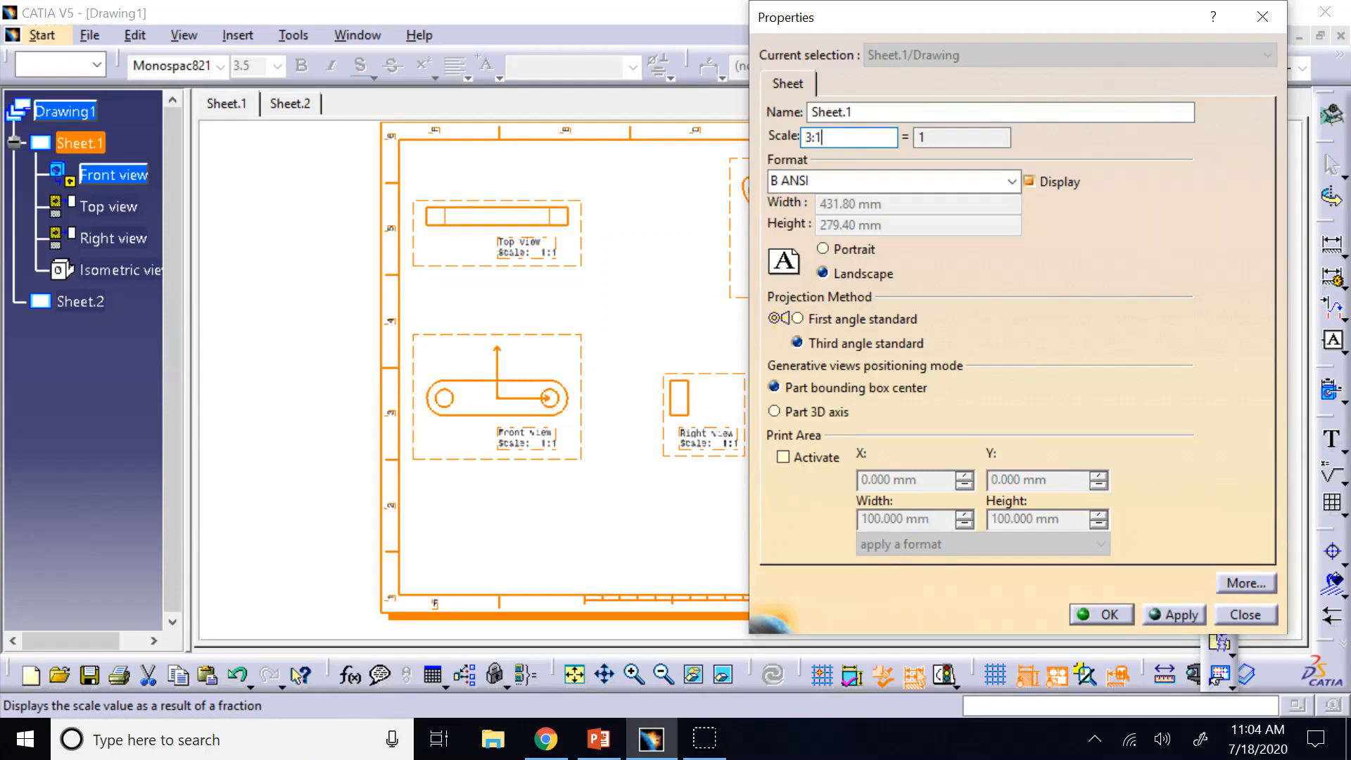
click(1092, 615)
click(521, 556)
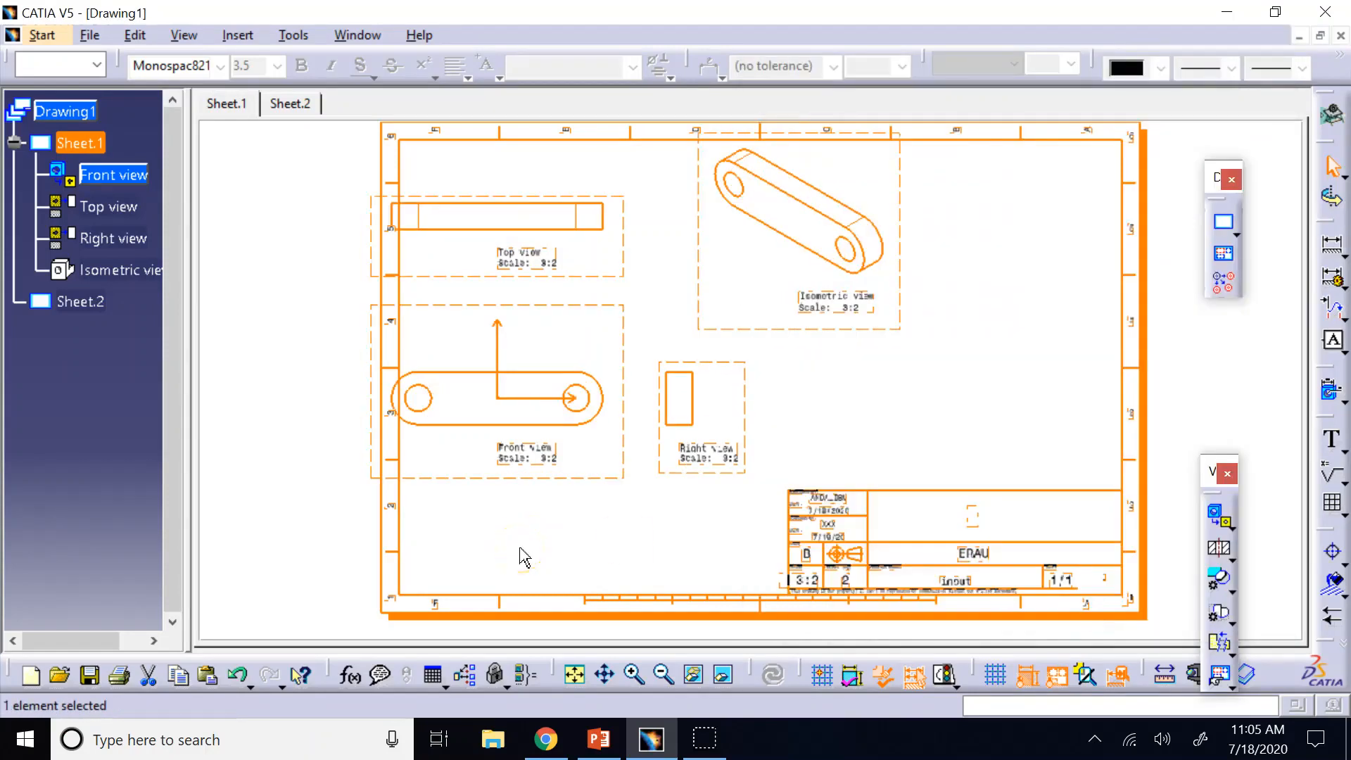
Step: Reposition the front view with its aligned projections and the isometric view so that all fit inside the Sheet.1 border
drag(593, 484, 647, 489)
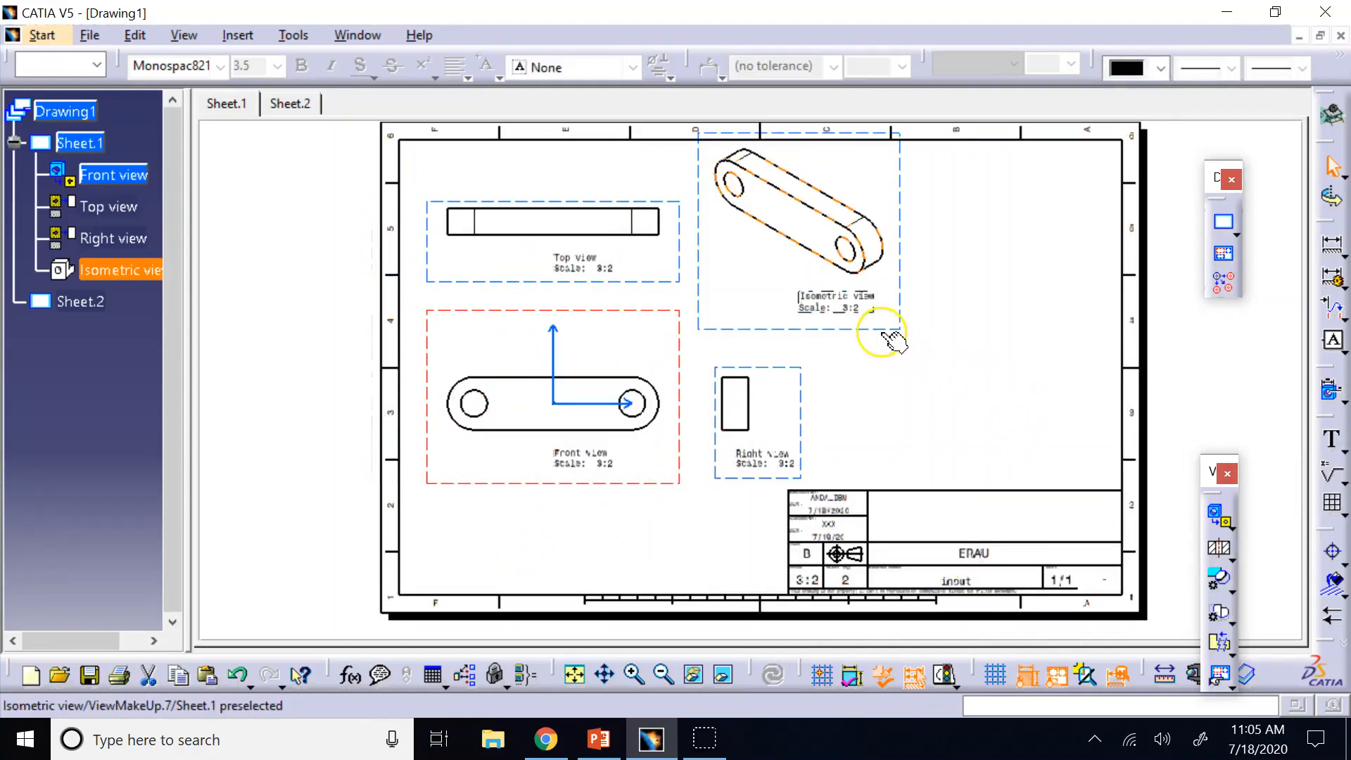
drag(893, 338, 973, 350)
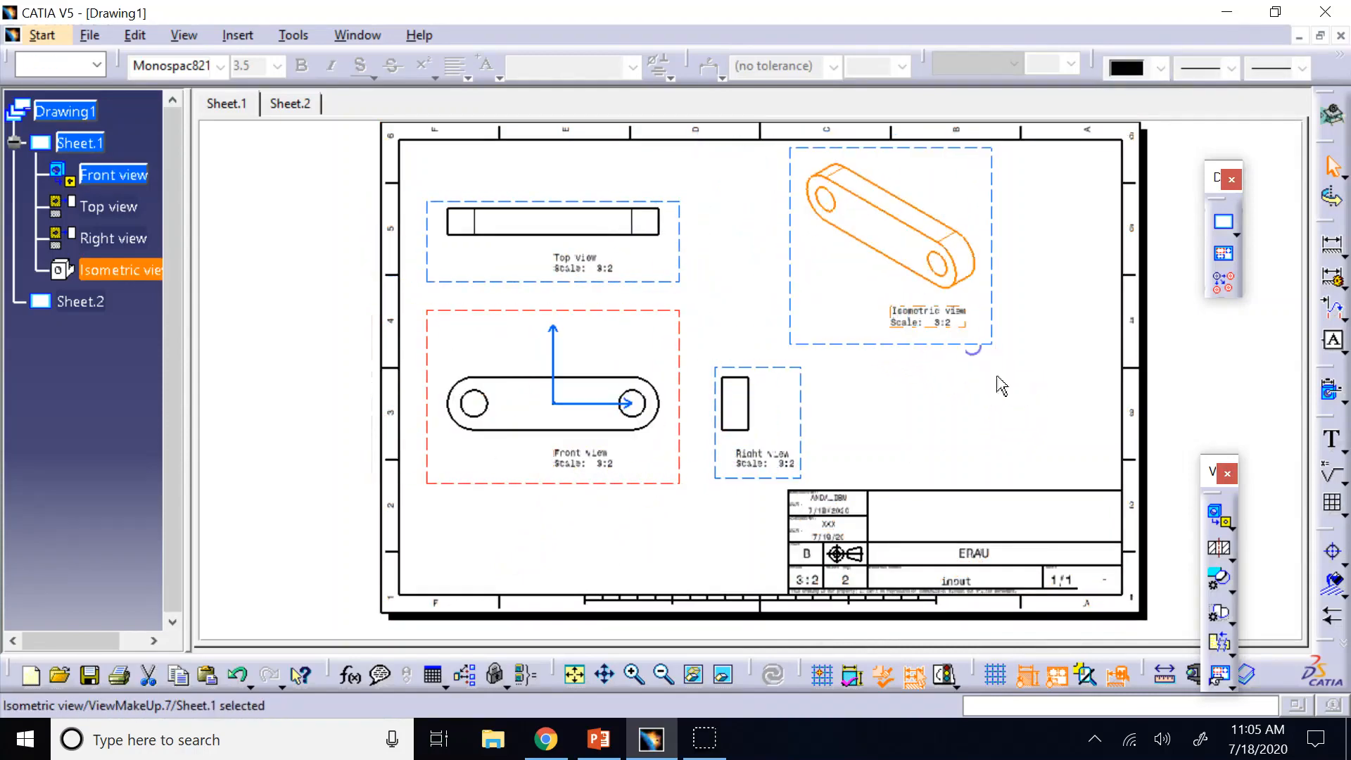
click(1050, 413)
click(290, 103)
click(693, 321)
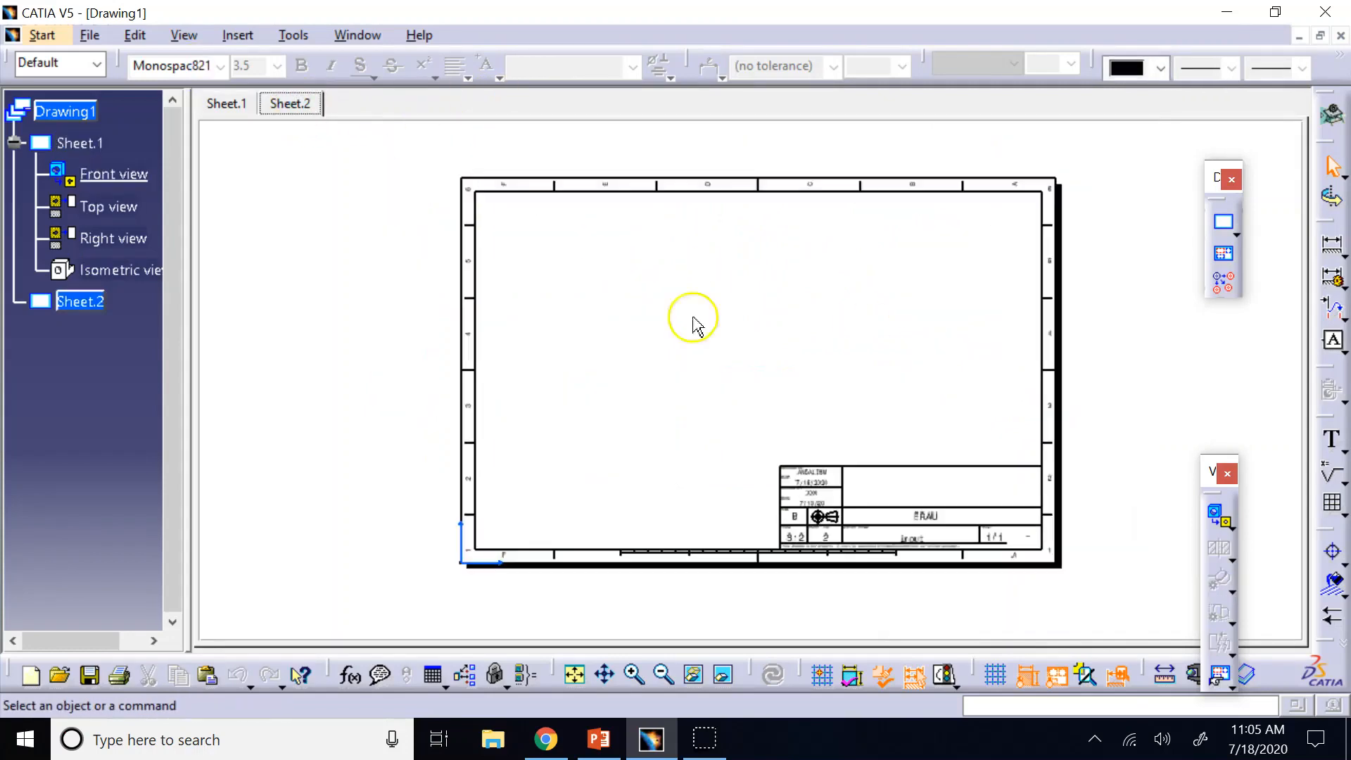
click(223, 103)
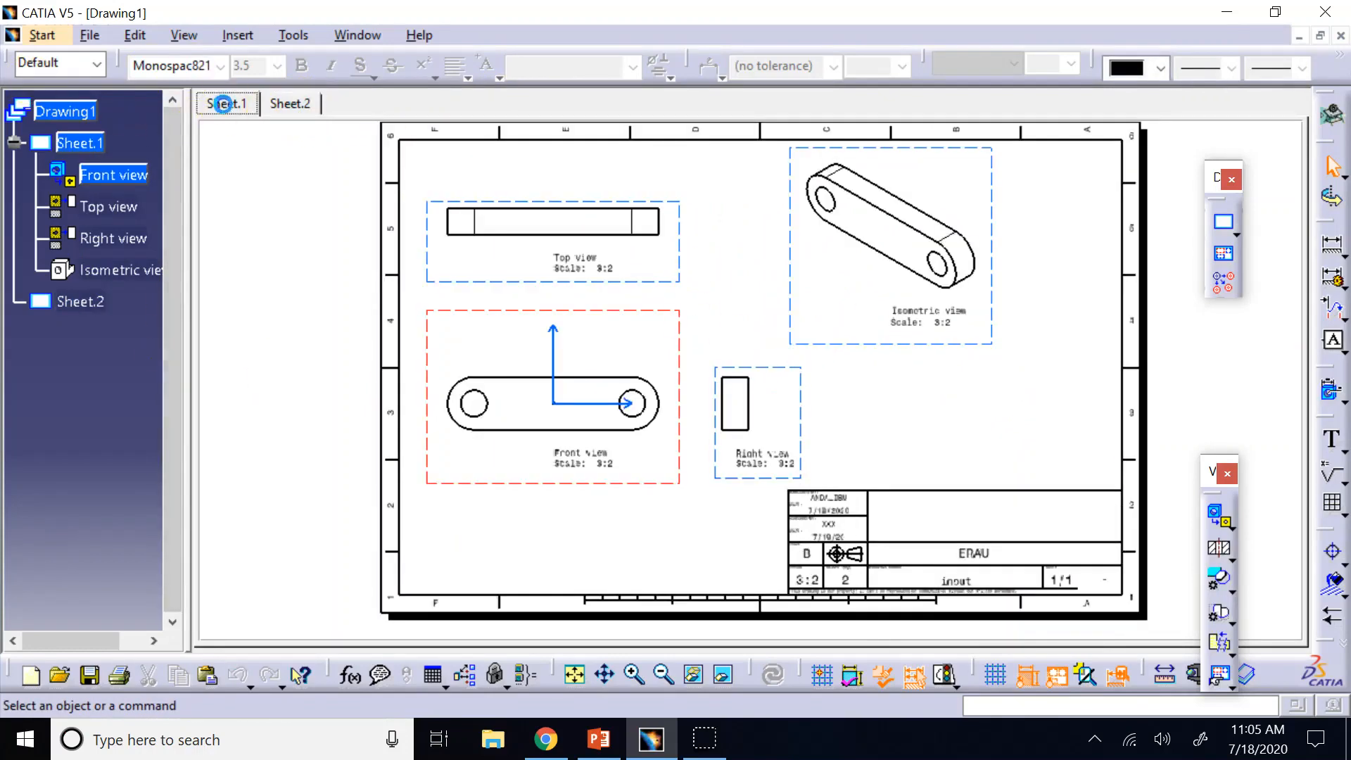
click(836, 385)
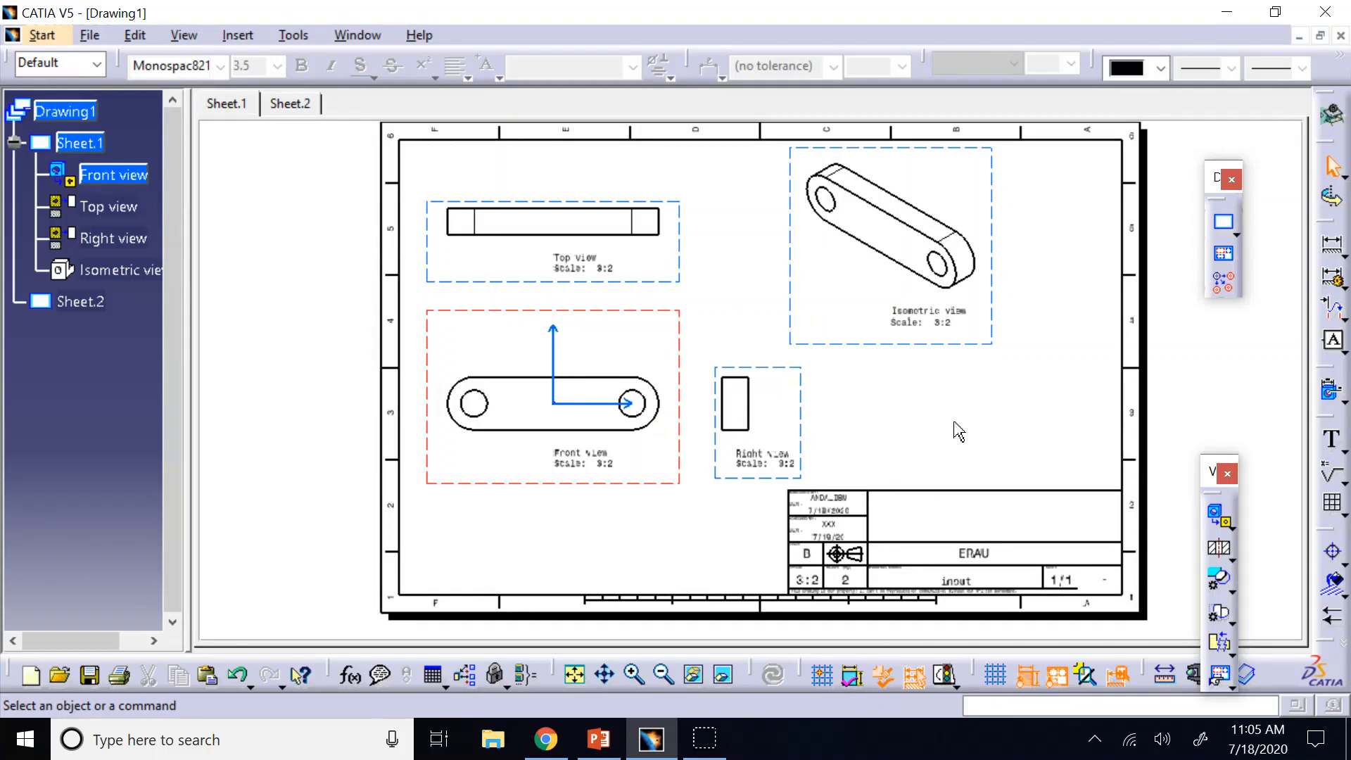
click(946, 422)
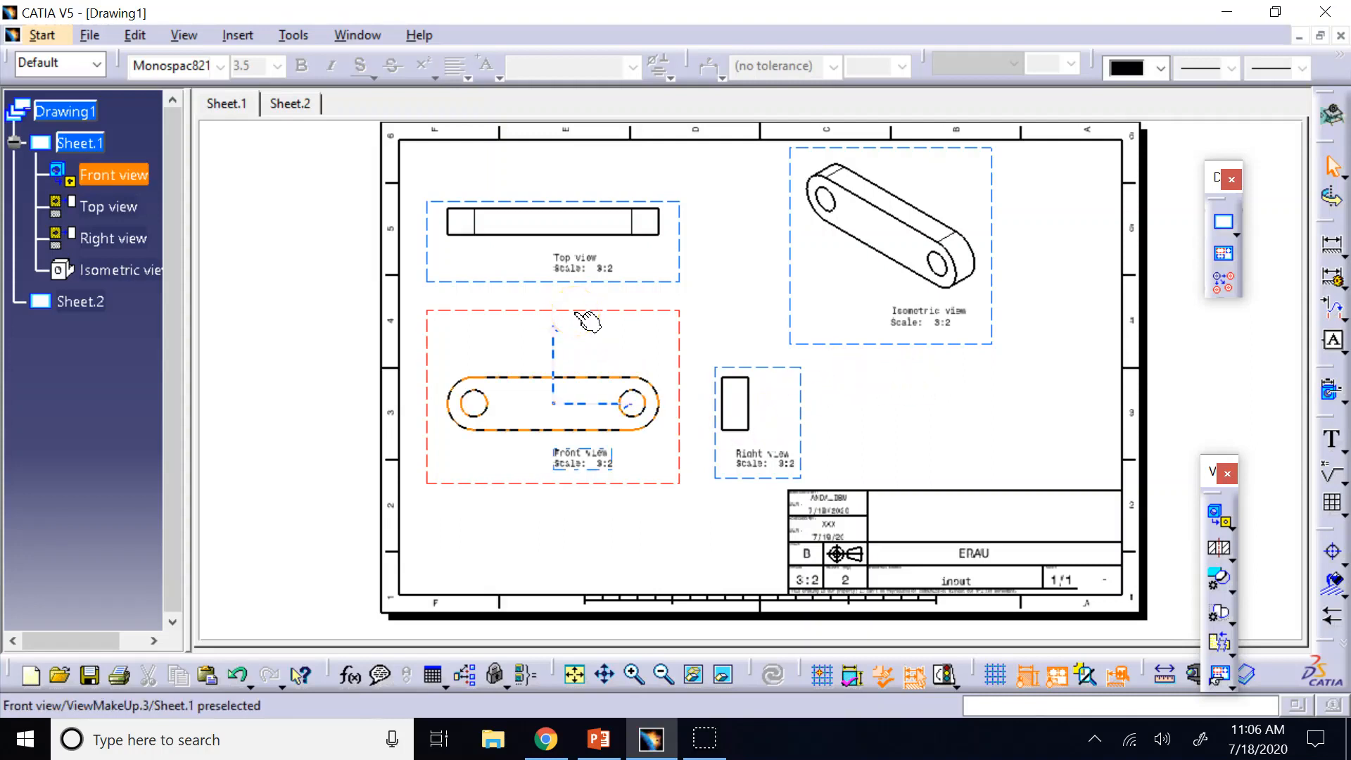
Step: Enable center lines, axes and hidden lines in the front view's properties
right_click(584, 317)
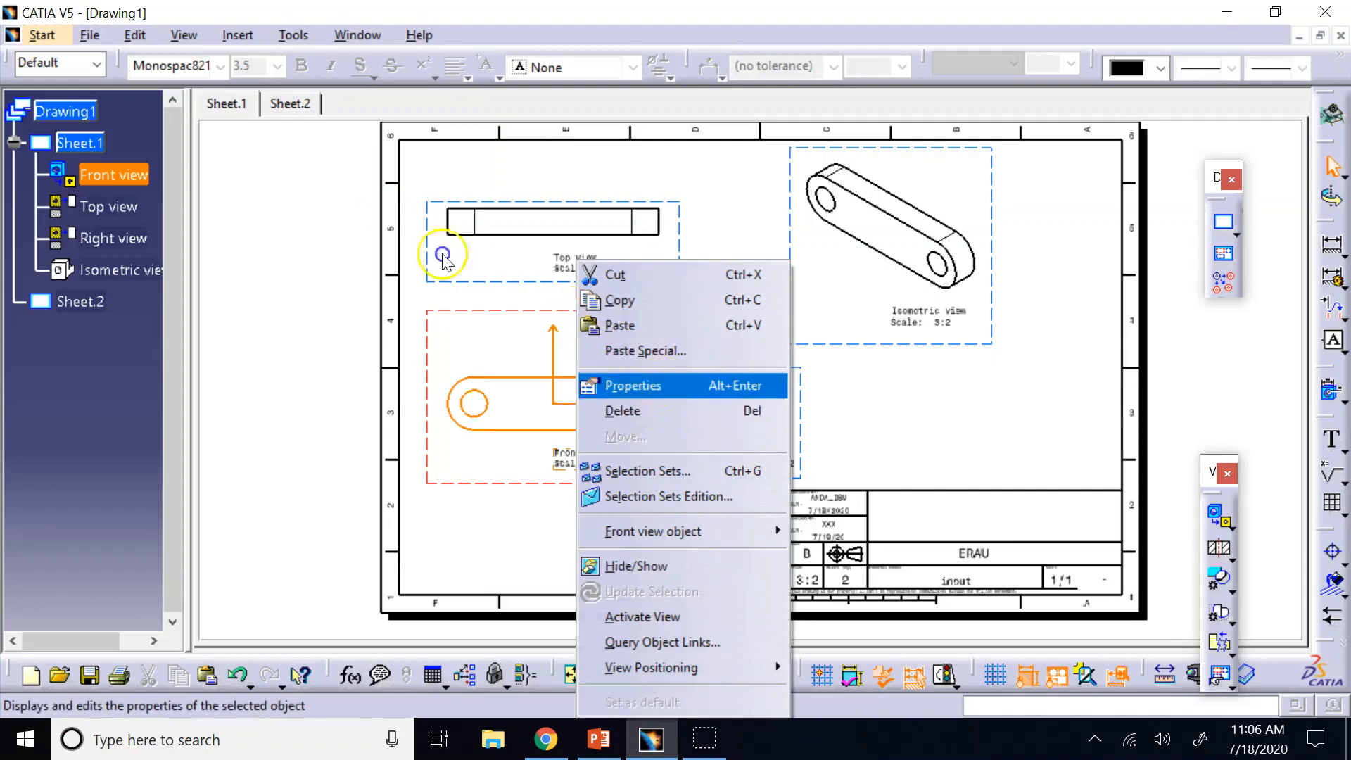
click(665, 382)
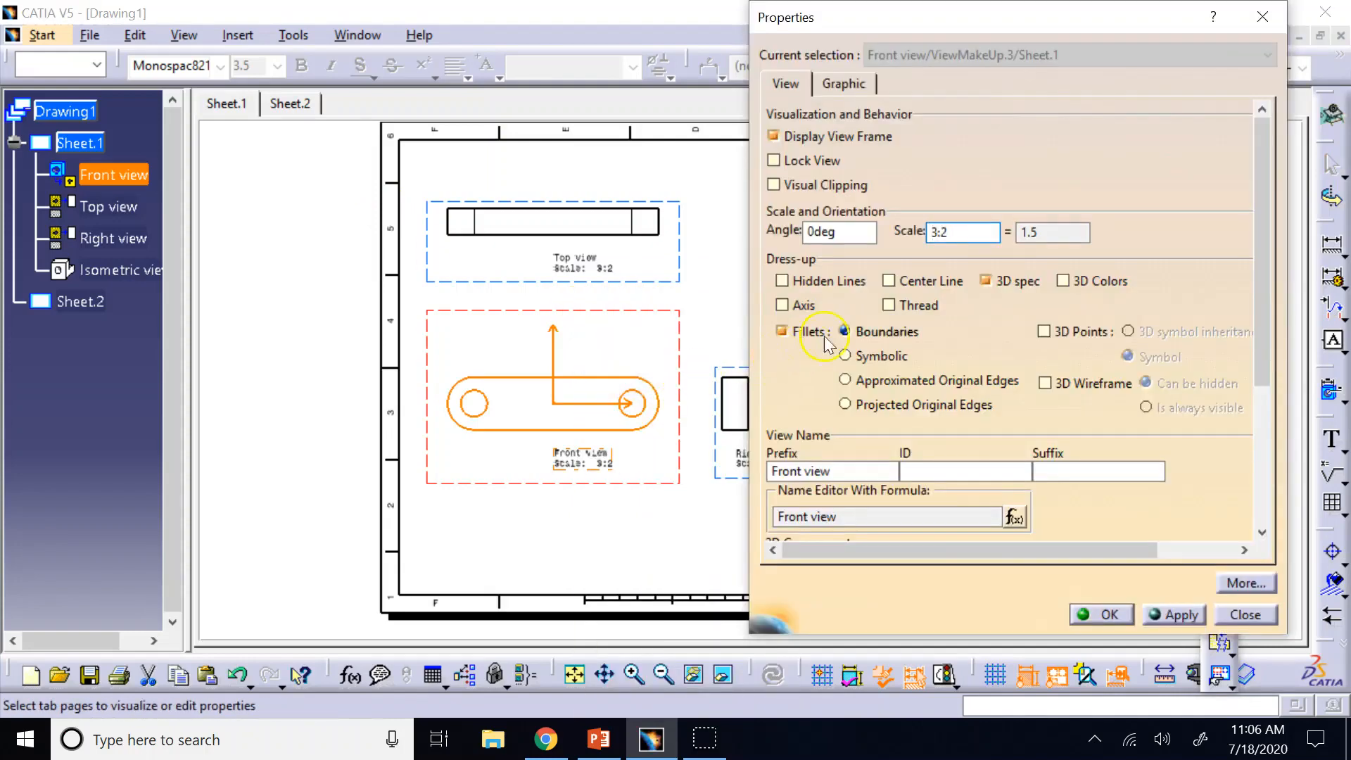
click(888, 280)
click(784, 308)
click(785, 280)
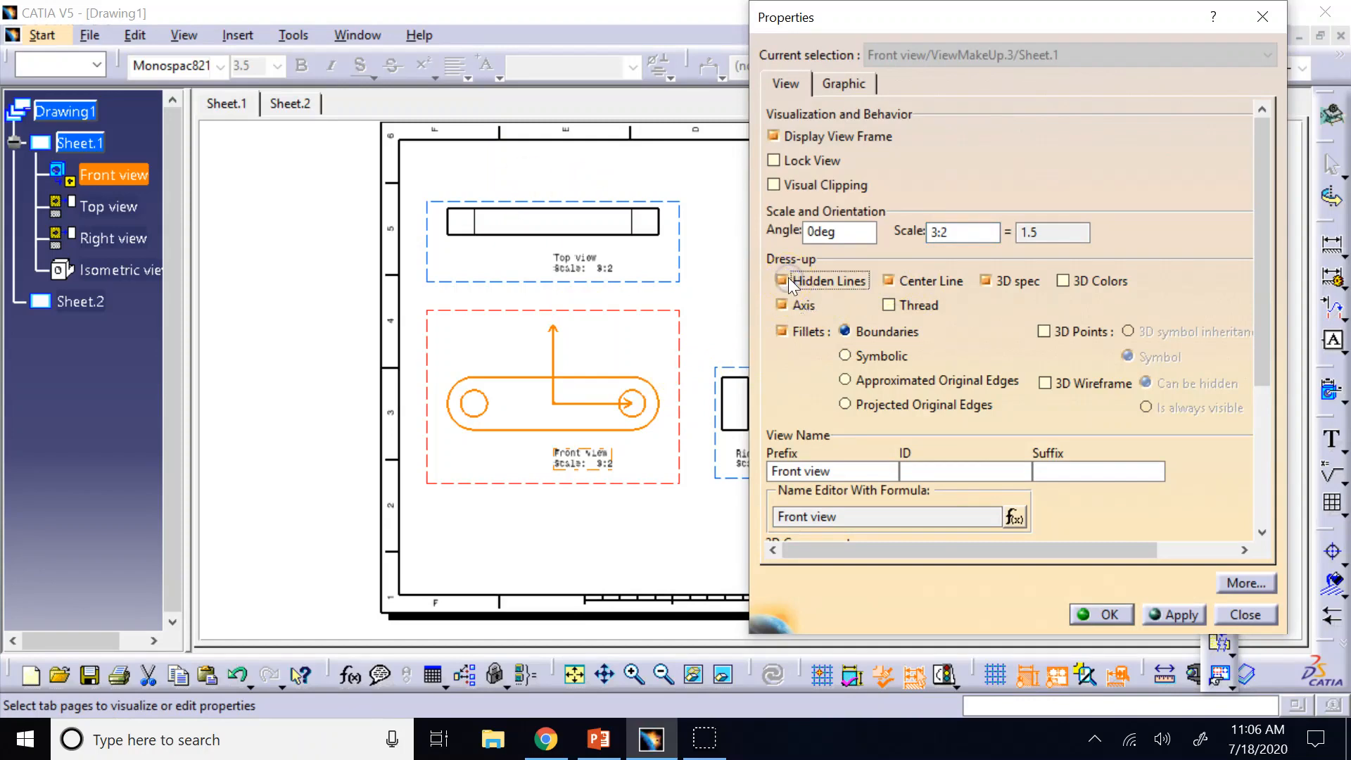
click(1073, 654)
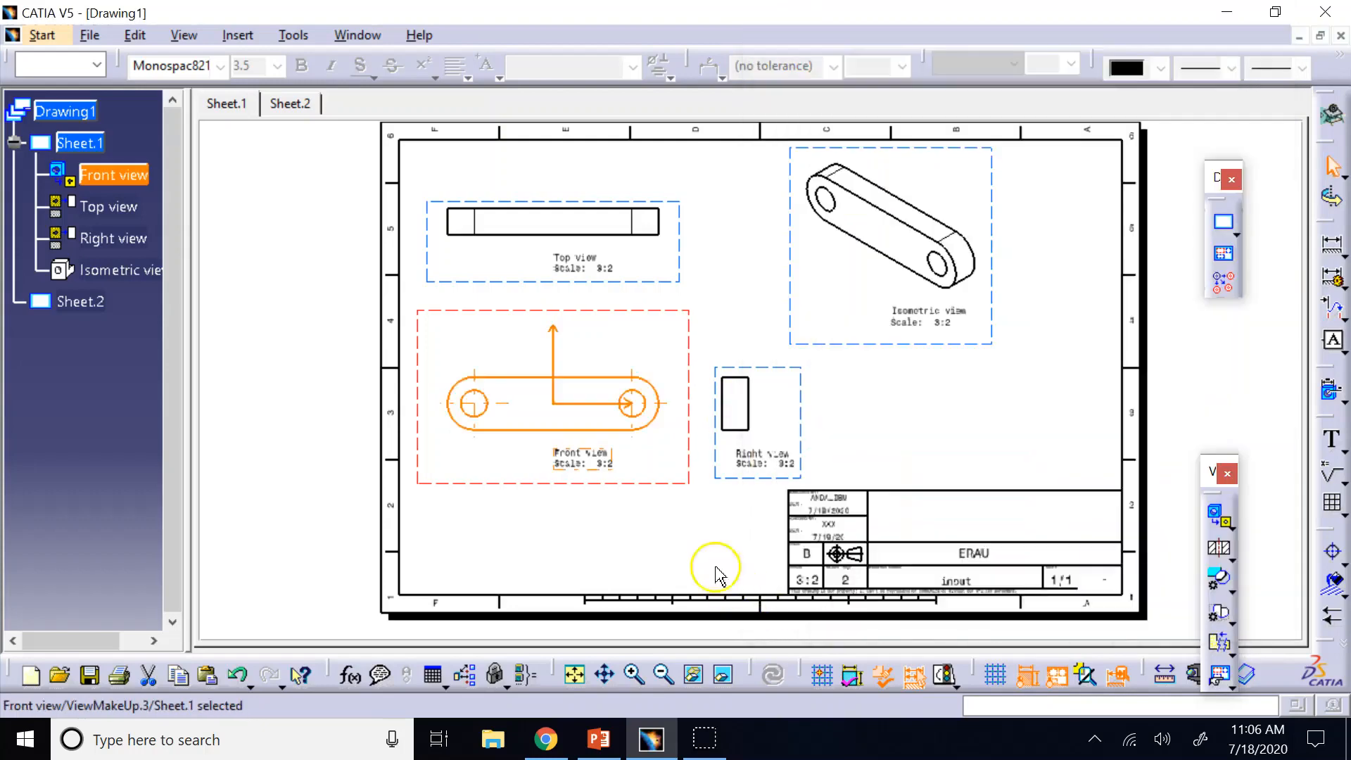
click(693, 551)
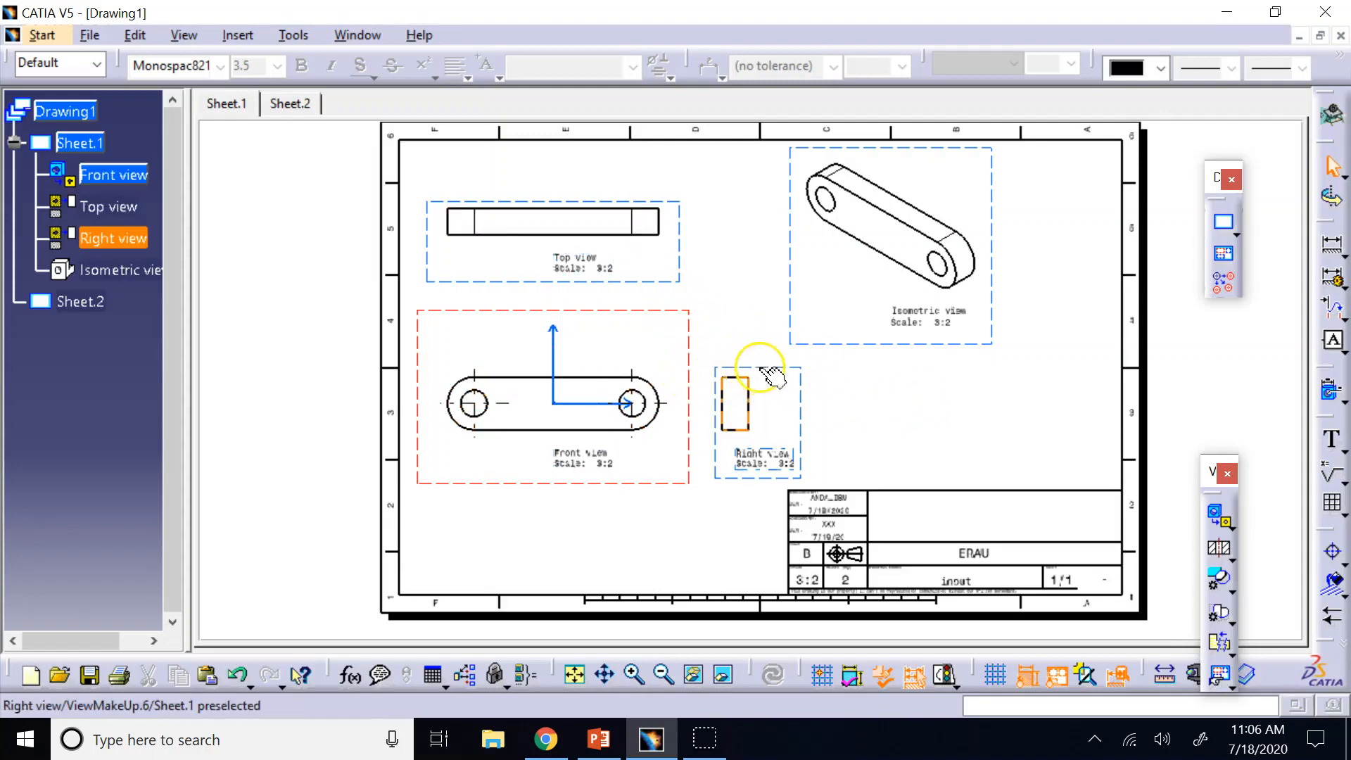
Step: Enable hidden lines, axes and center lines in the right view's properties
right_click(762, 369)
click(841, 383)
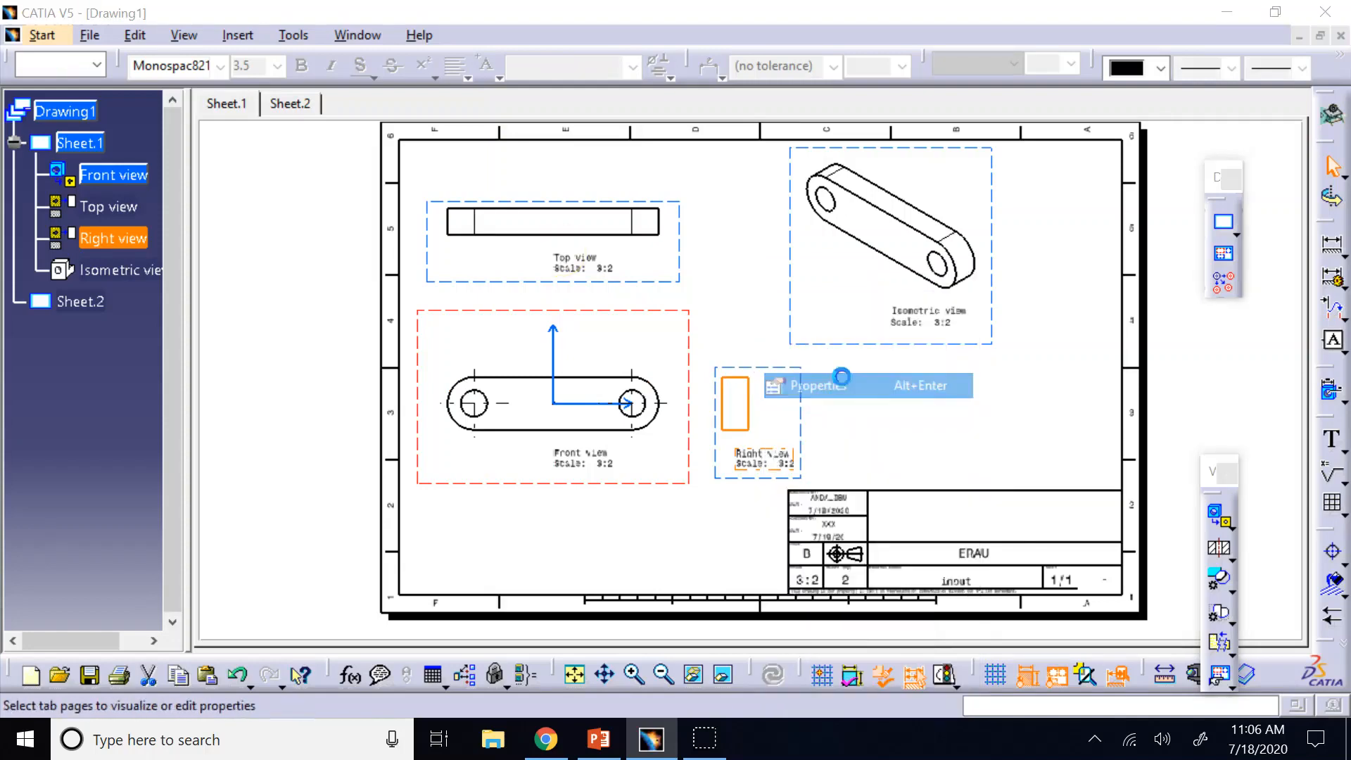
click(791, 280)
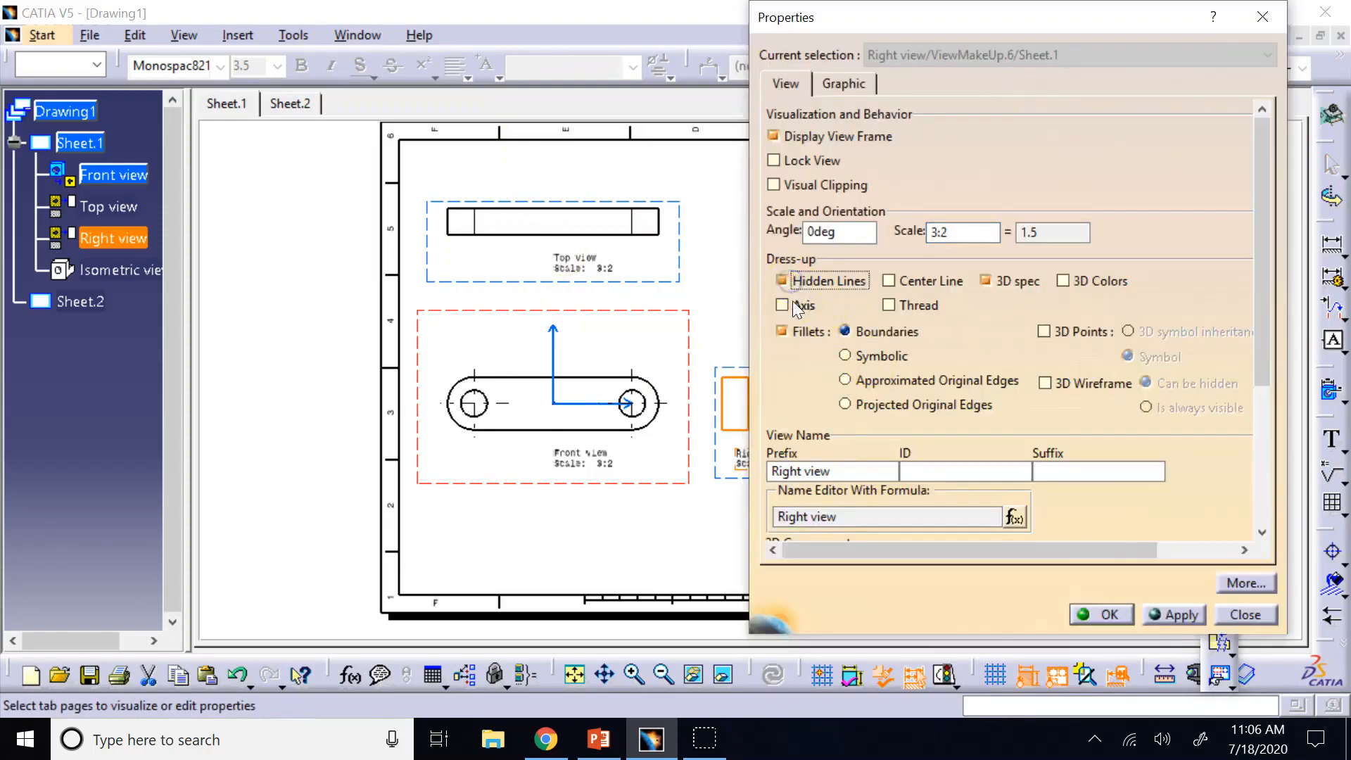
click(792, 304)
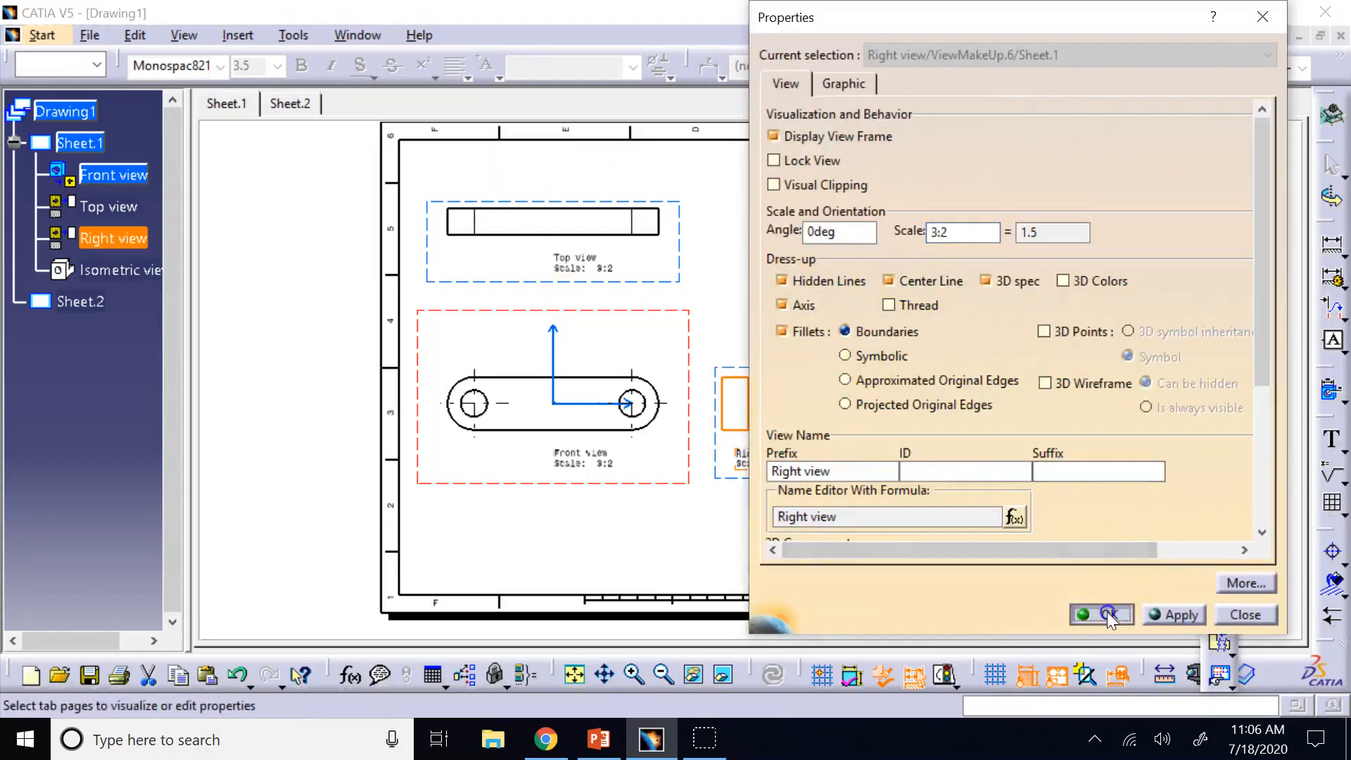
click(1107, 613)
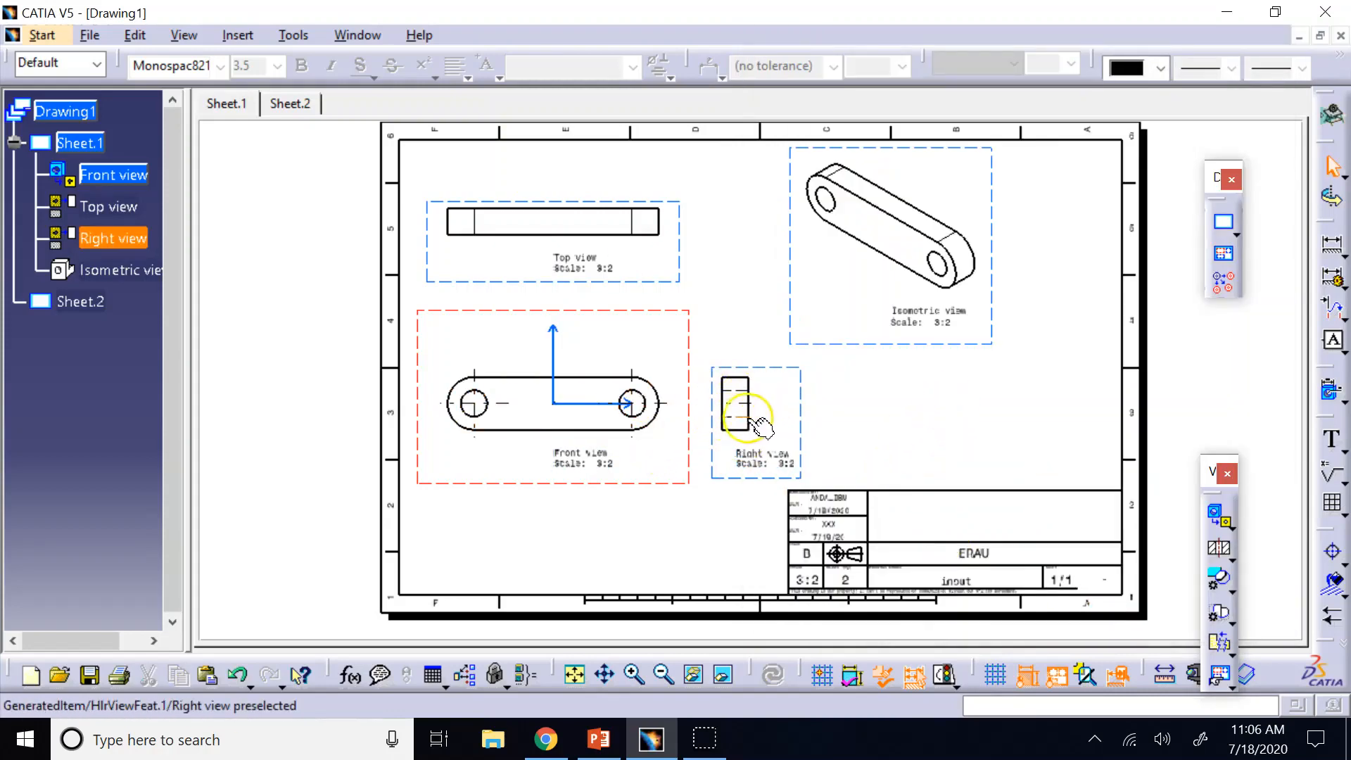
Step: Enable hidden lines, axes and center lines in the top view's properties
right_click(644, 286)
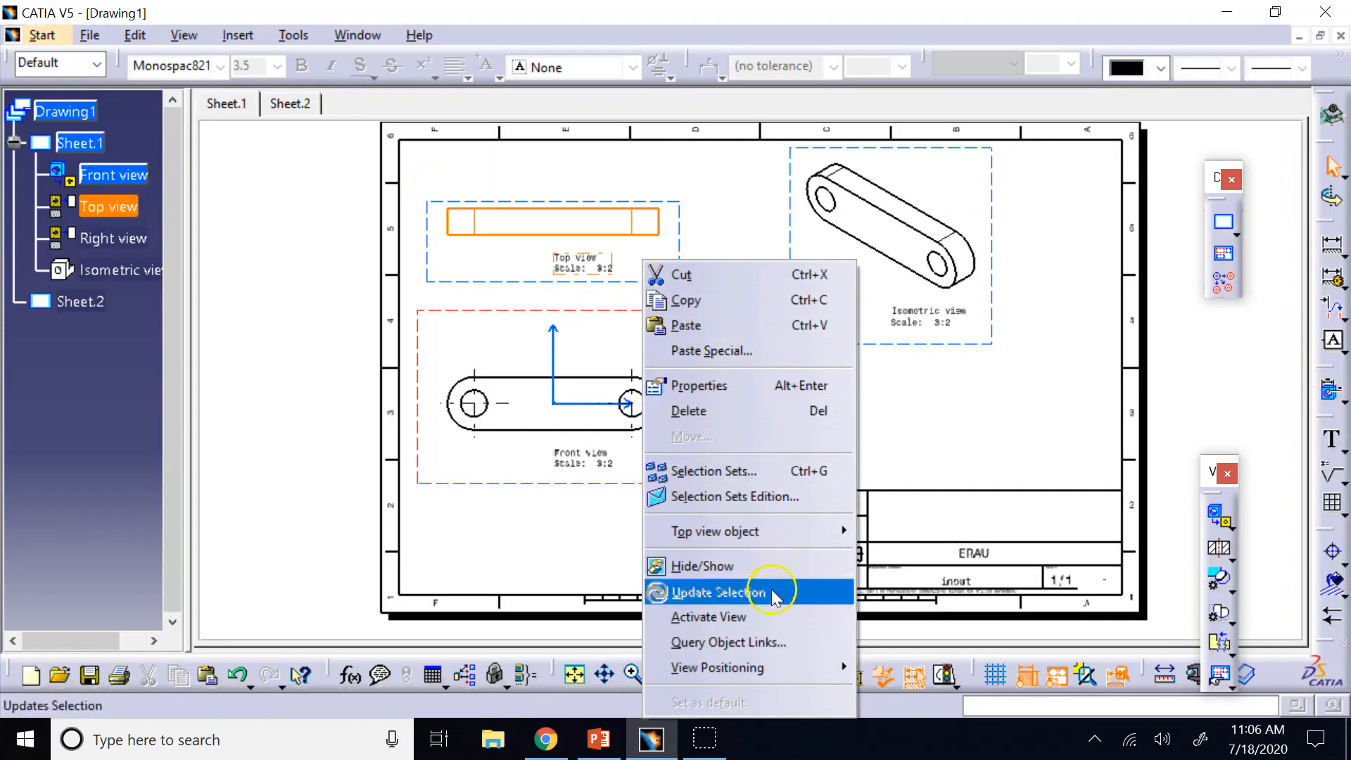
click(732, 400)
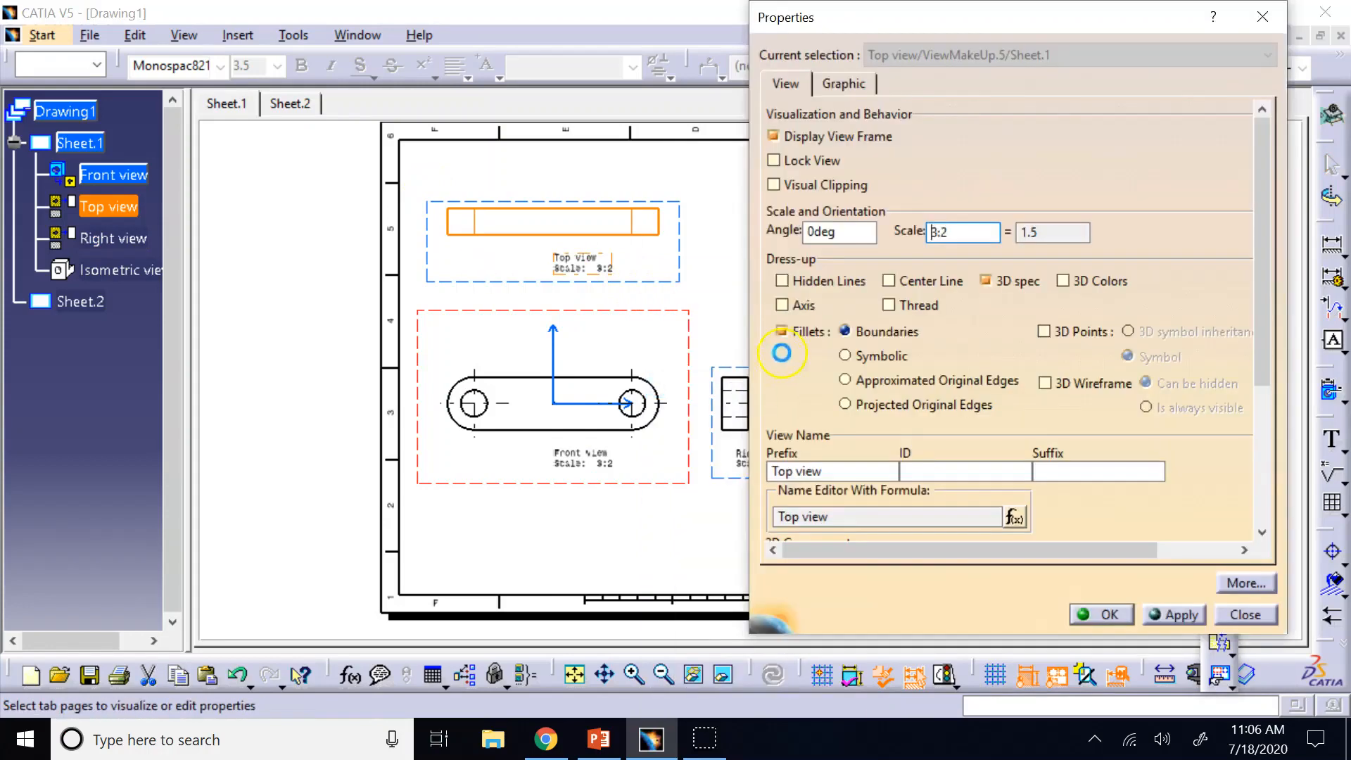
click(827, 285)
click(889, 281)
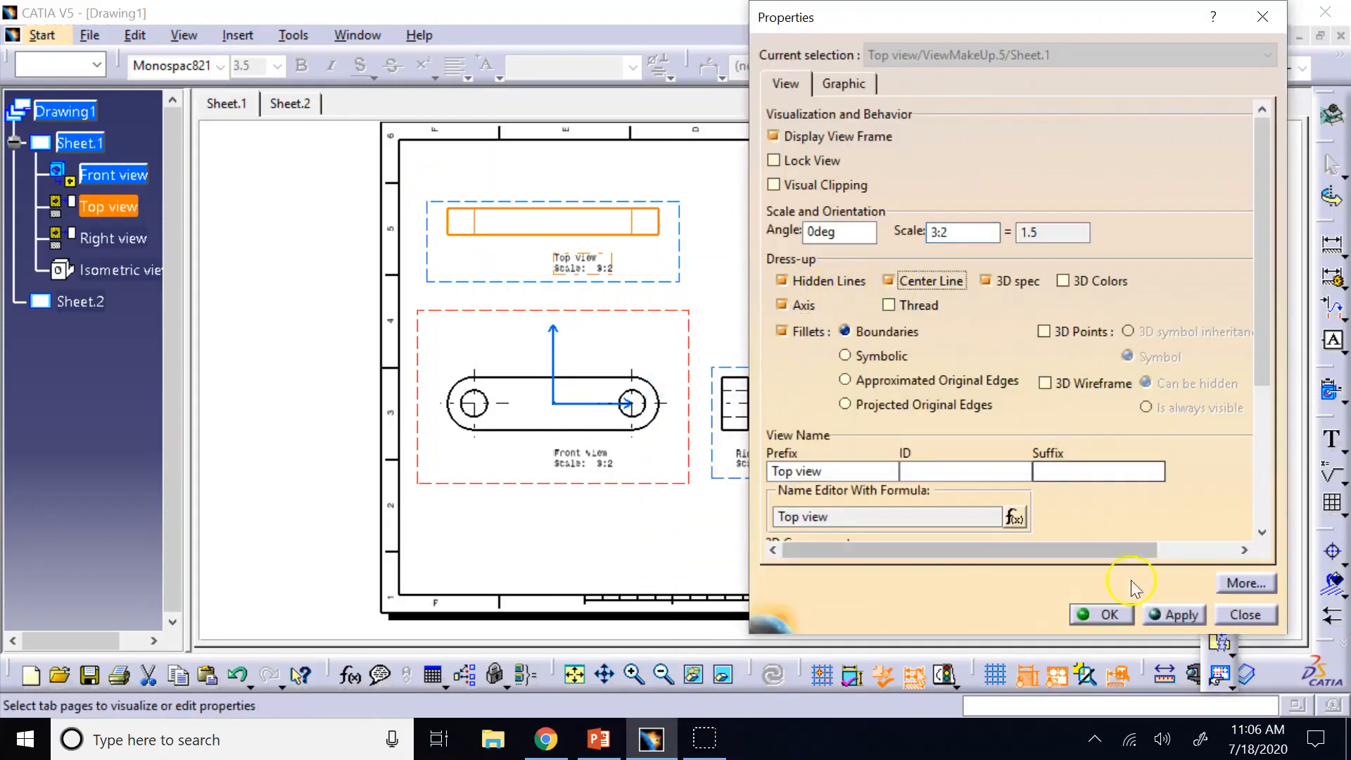
click(1105, 614)
click(825, 357)
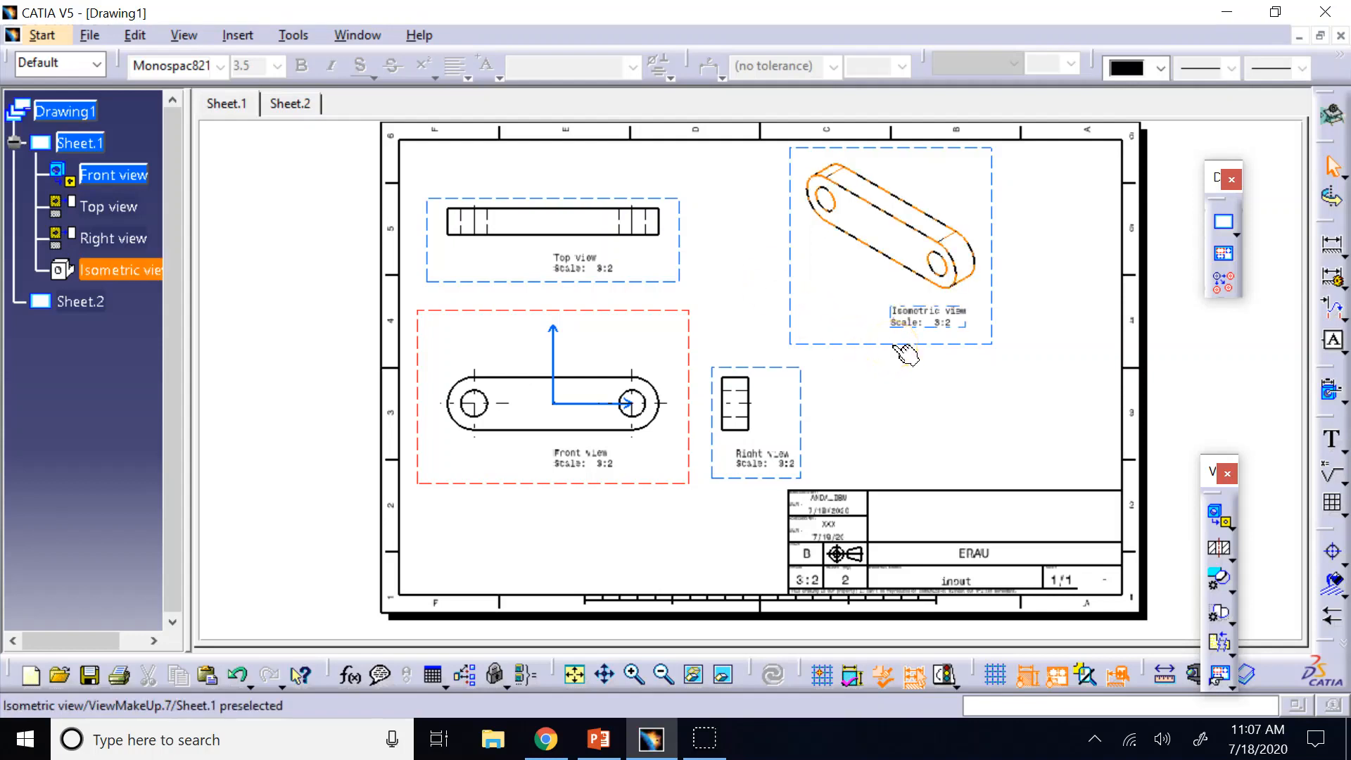
Step: Switch to the PowerPoint drafting lecture and display the Part Drawings slide with its list of drawing elements
click(599, 739)
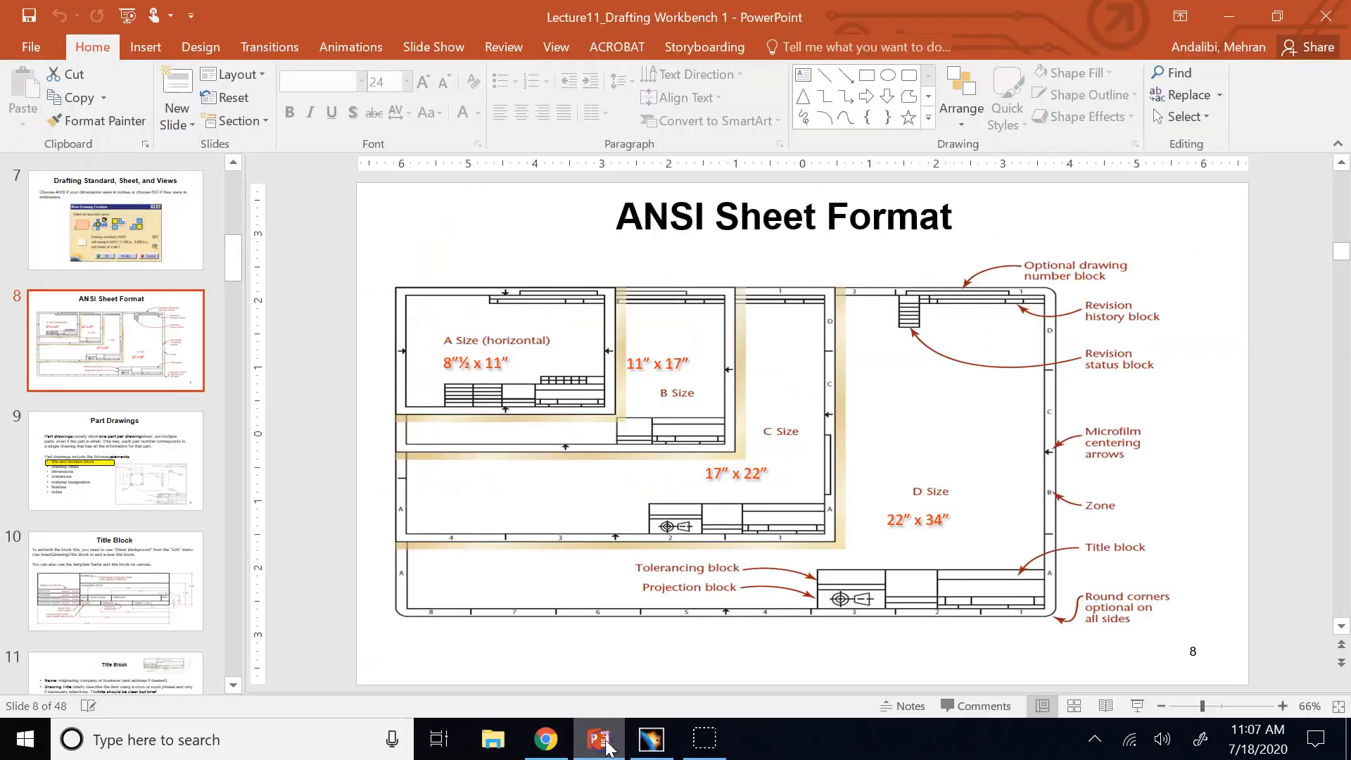
click(122, 487)
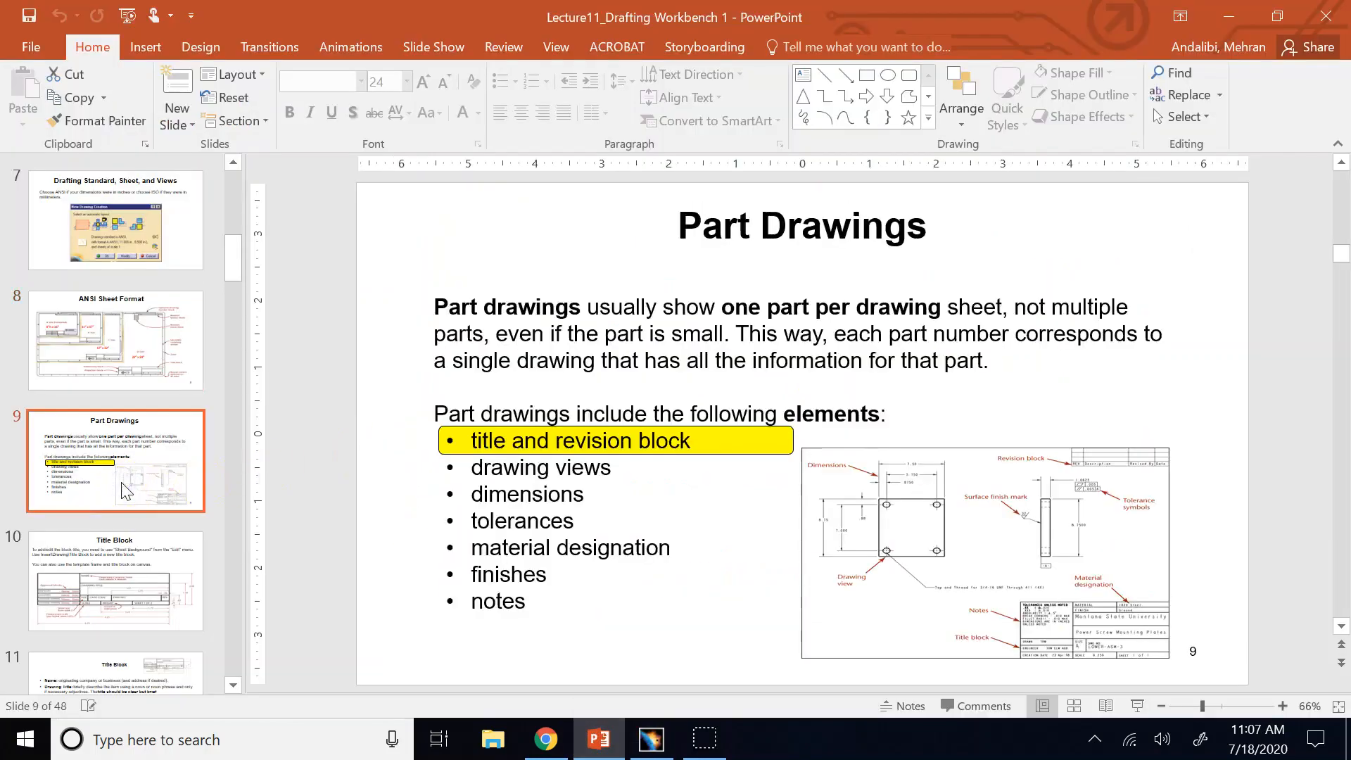
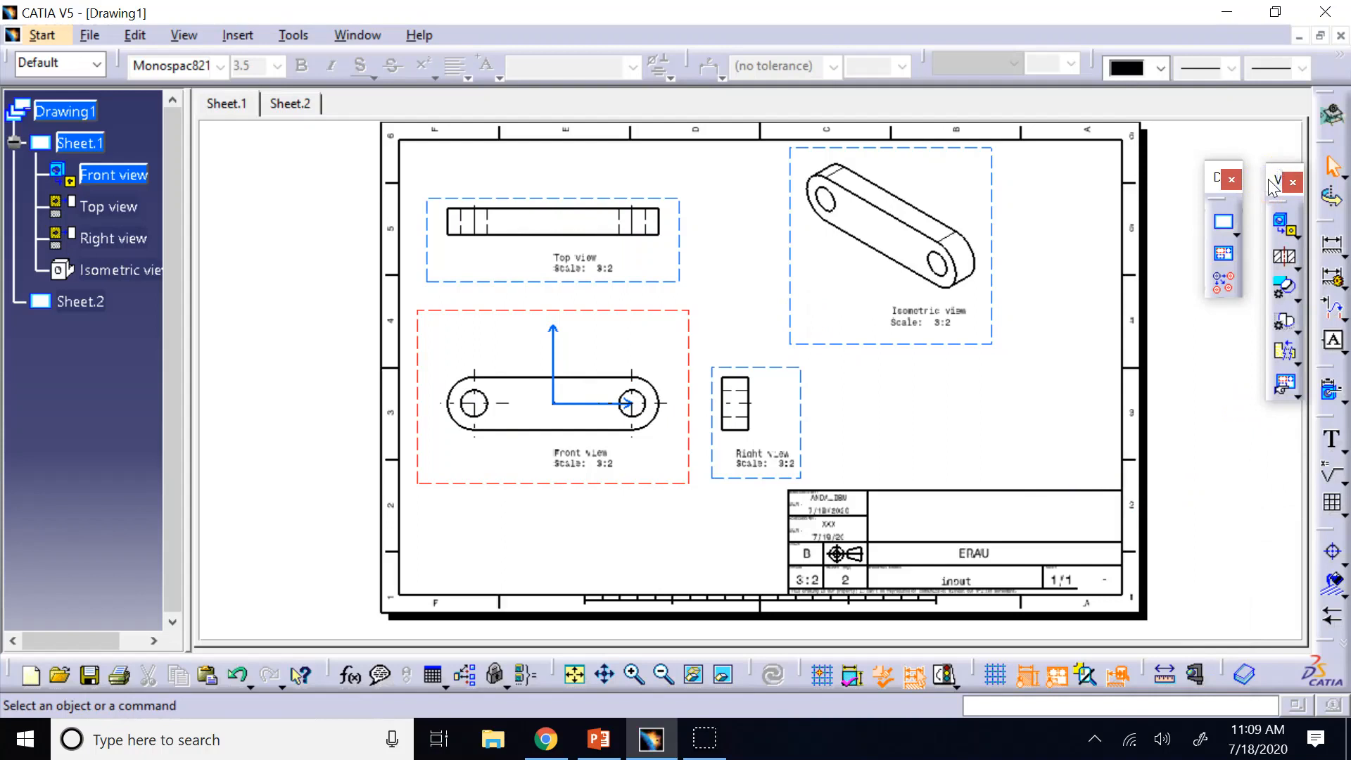
Step: Undock the geometry creation tools and a second set of geometry tools, placing both beside the sheet
drag(1326, 644, 1236, 415)
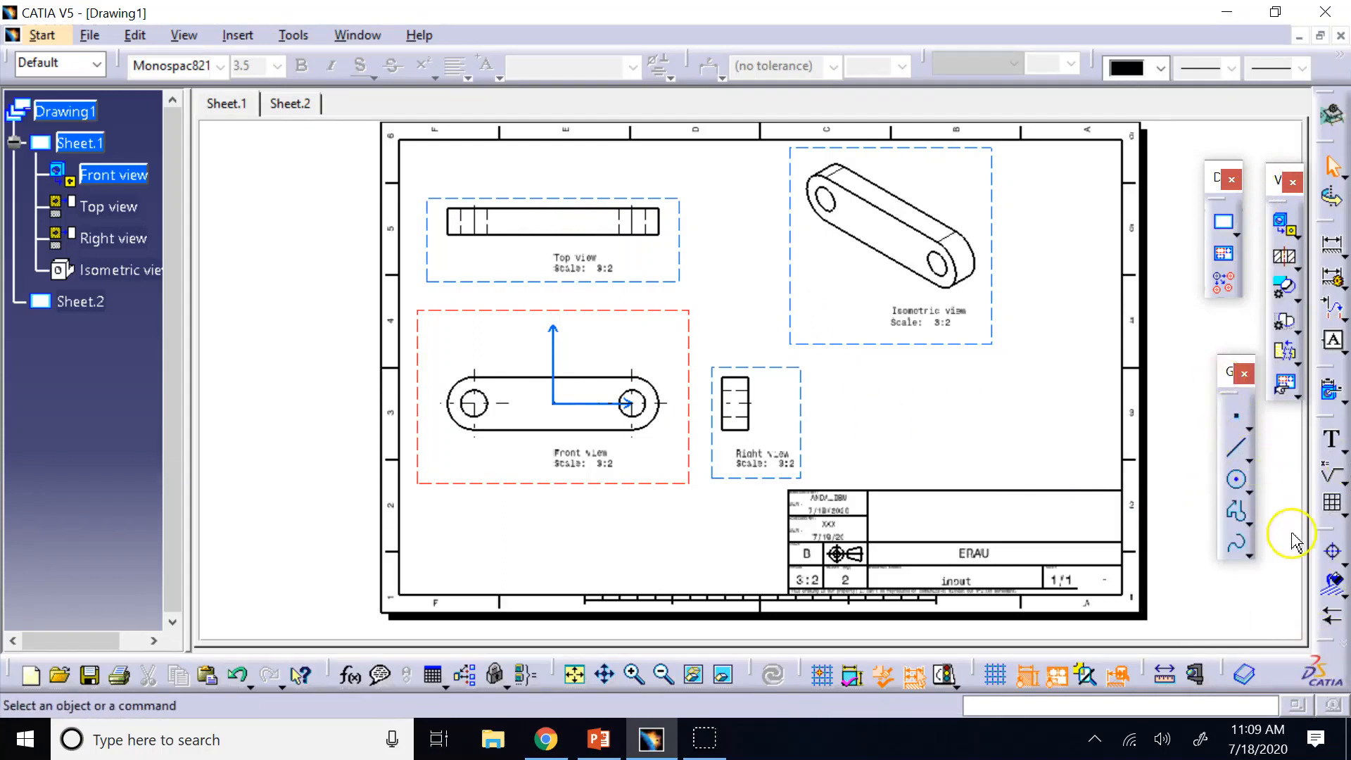
drag(1326, 641, 1270, 436)
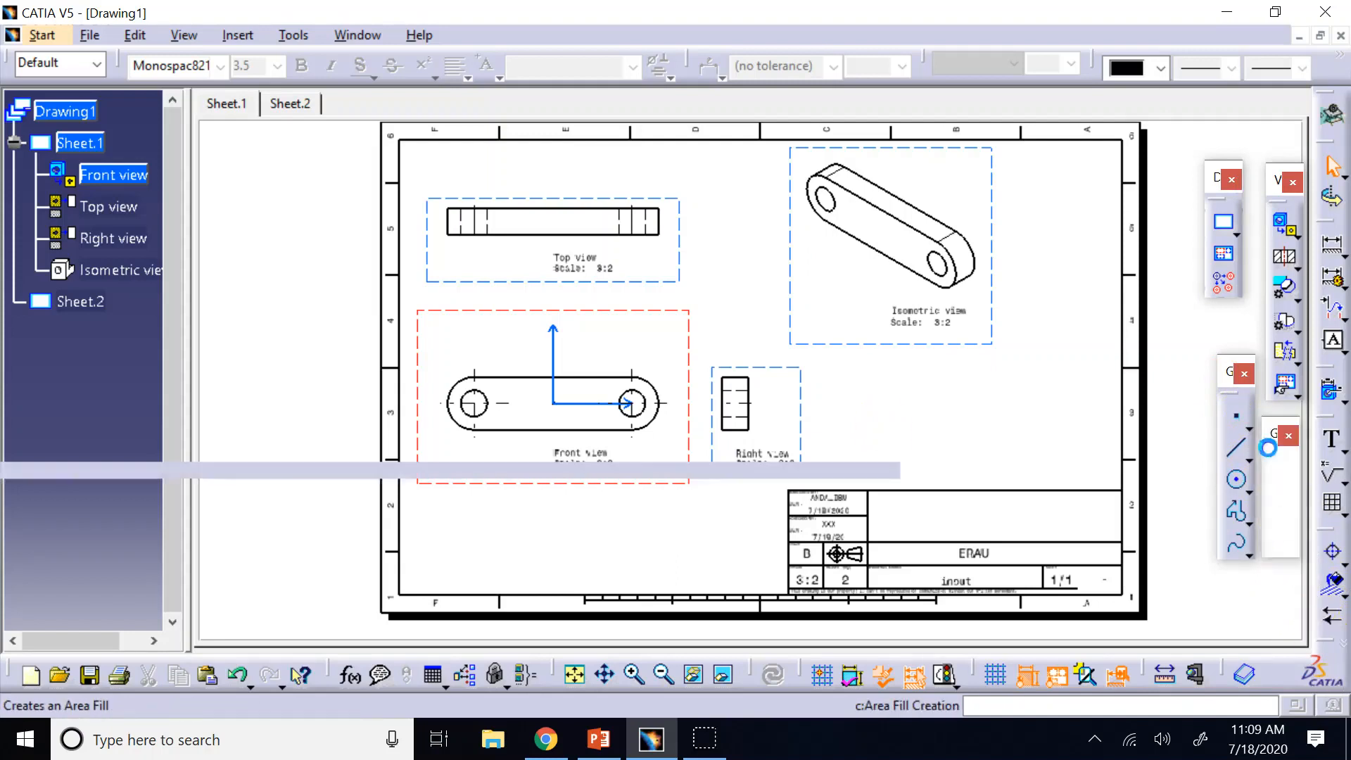
Step: Undock the dress-up tools and place them beside the sheet
drag(1326, 529, 1189, 399)
drag(1326, 579, 1073, 490)
click(1090, 471)
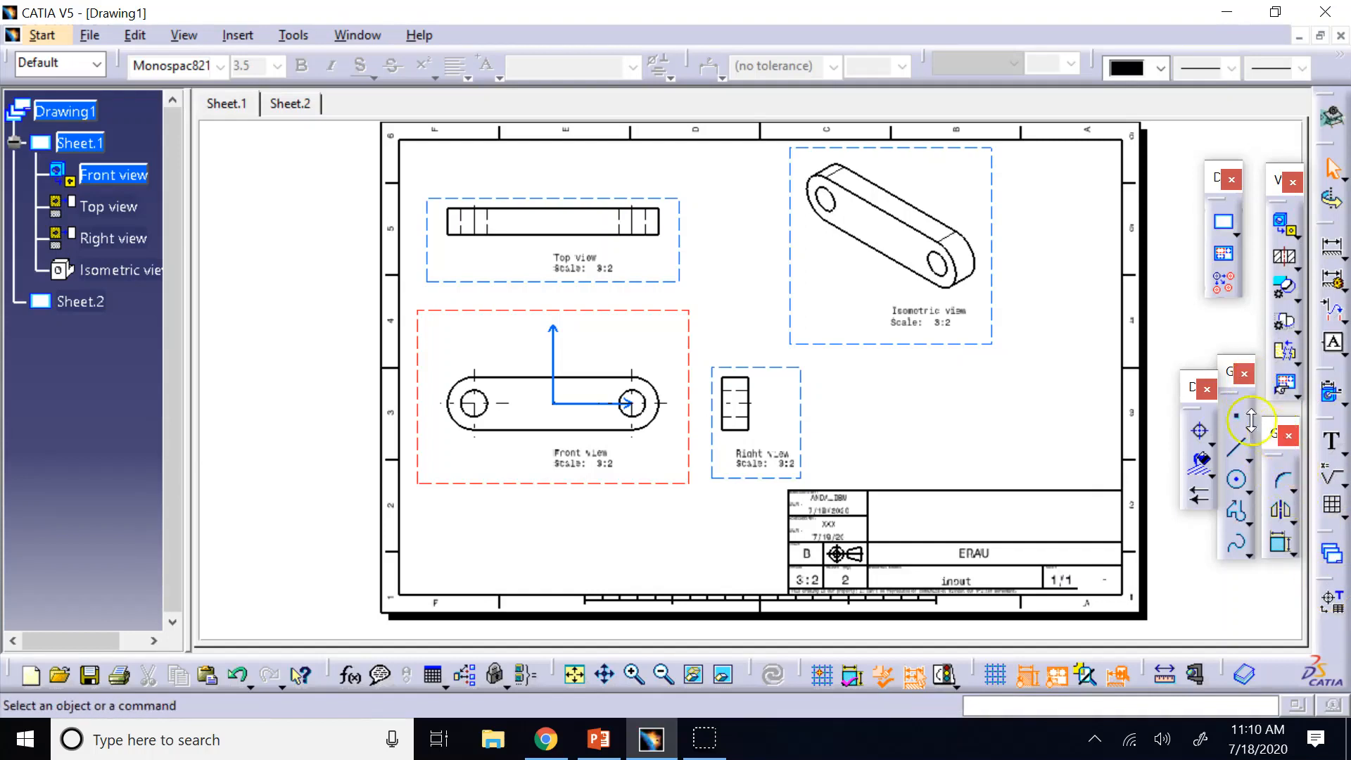
Step: Dock both sets of geometry tools again and move the dress-up tools into the freed space beside the sheet
click(1228, 378)
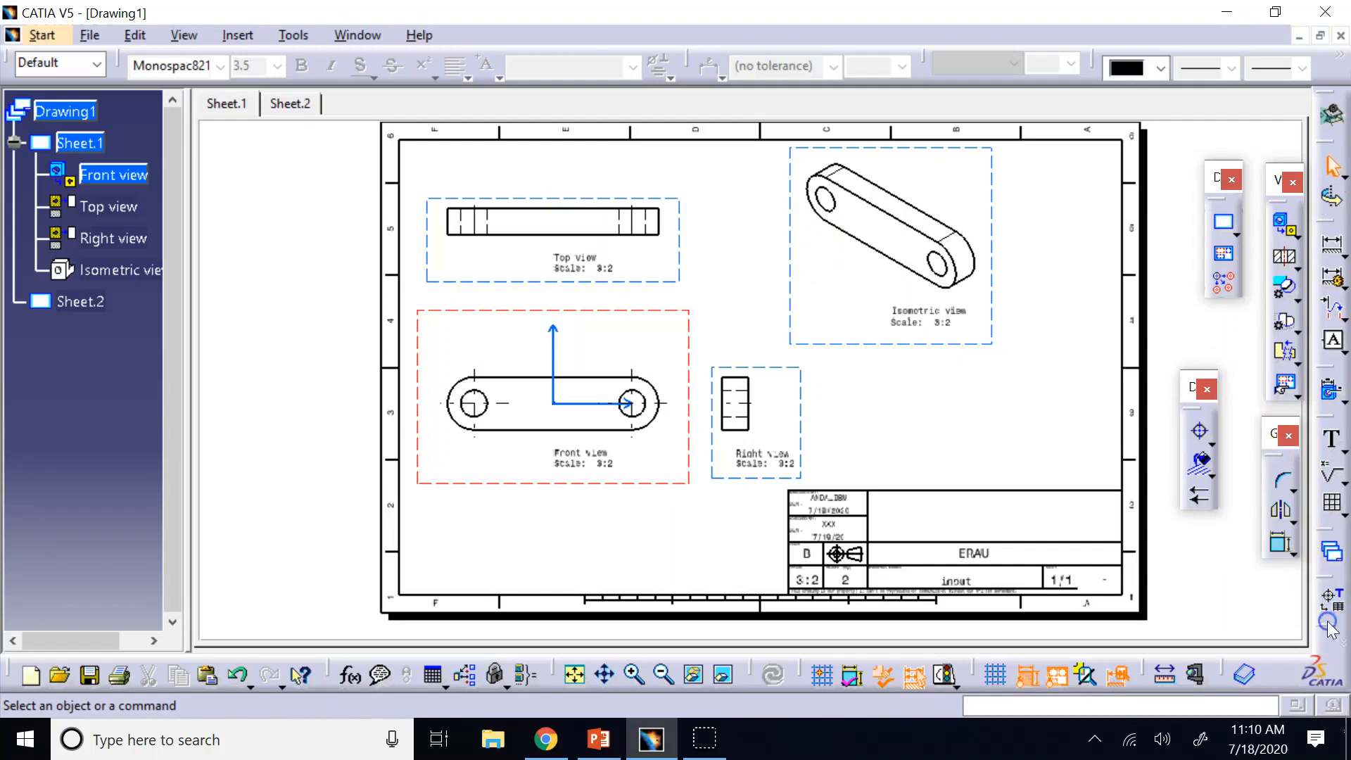
drag(1264, 438, 1333, 593)
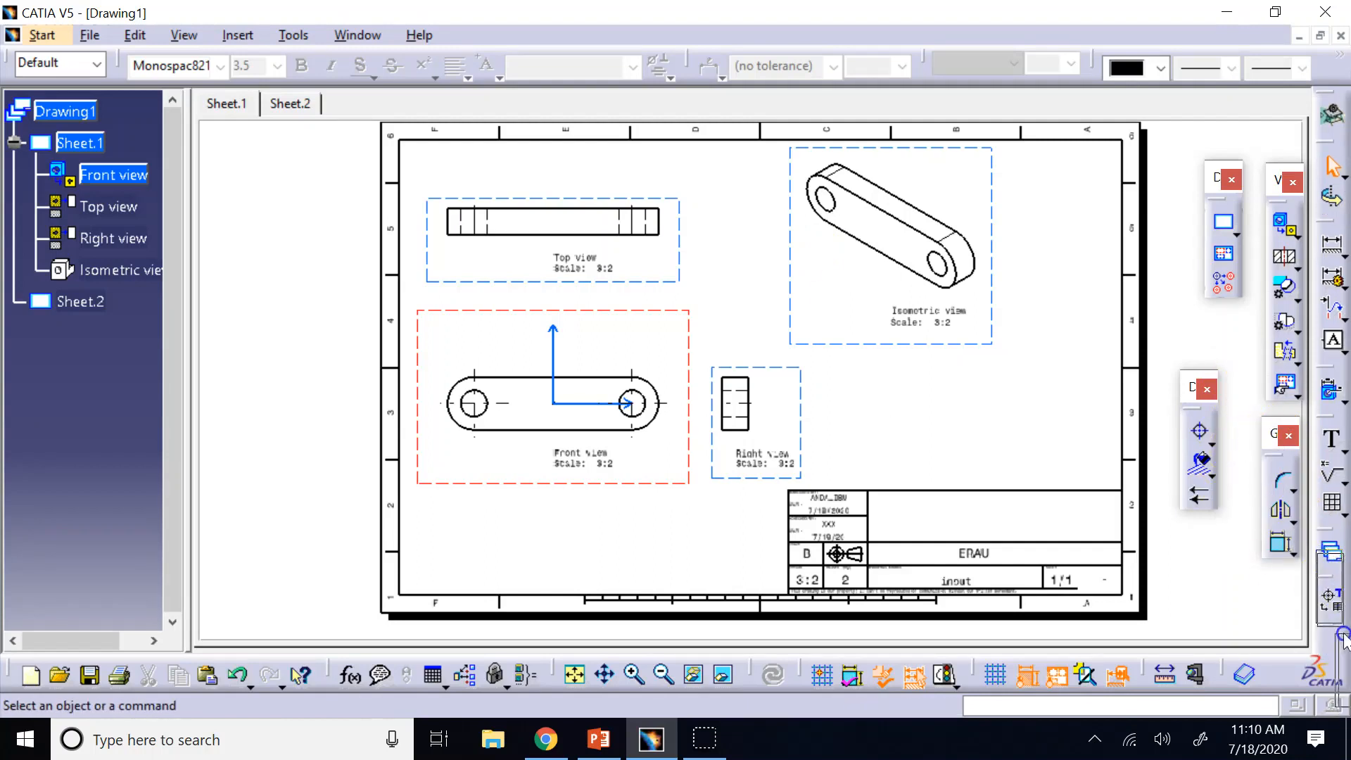
drag(1346, 639, 1344, 636)
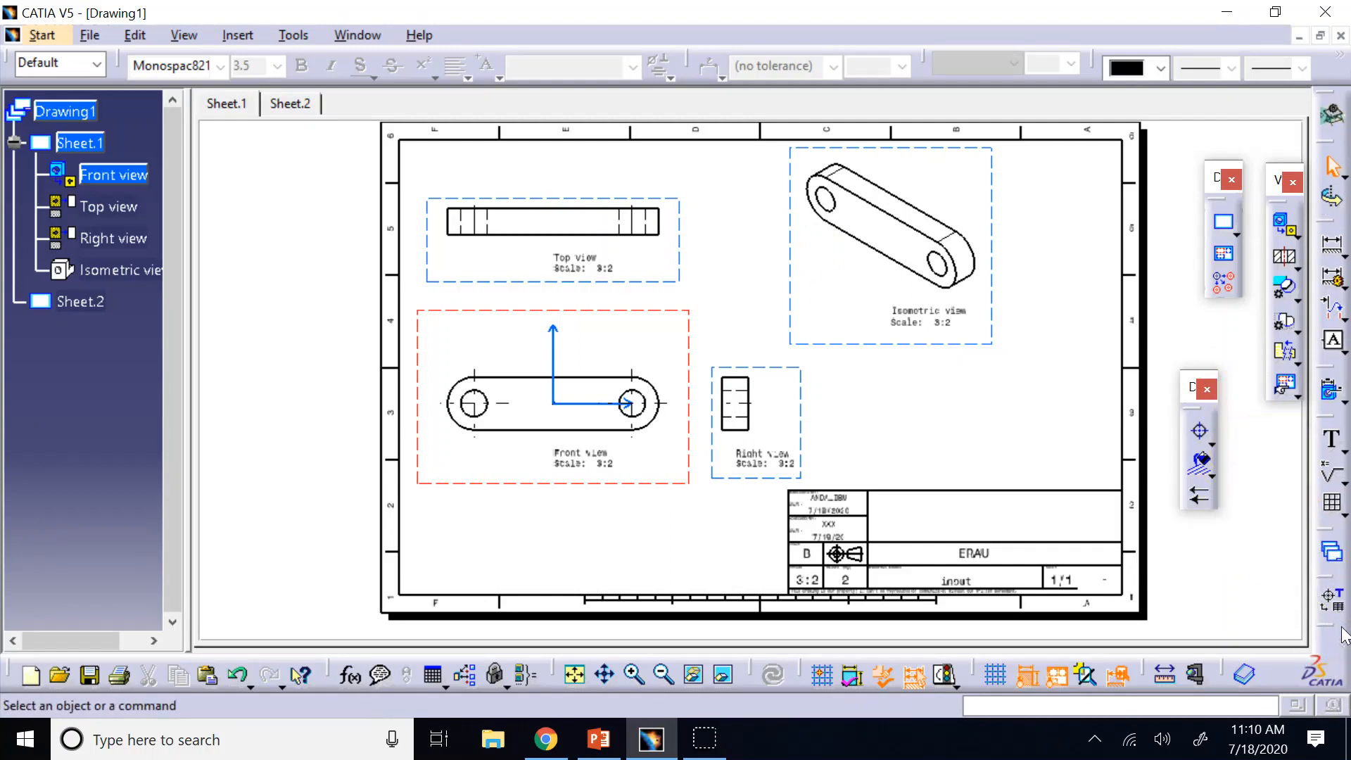
drag(1195, 417, 1230, 372)
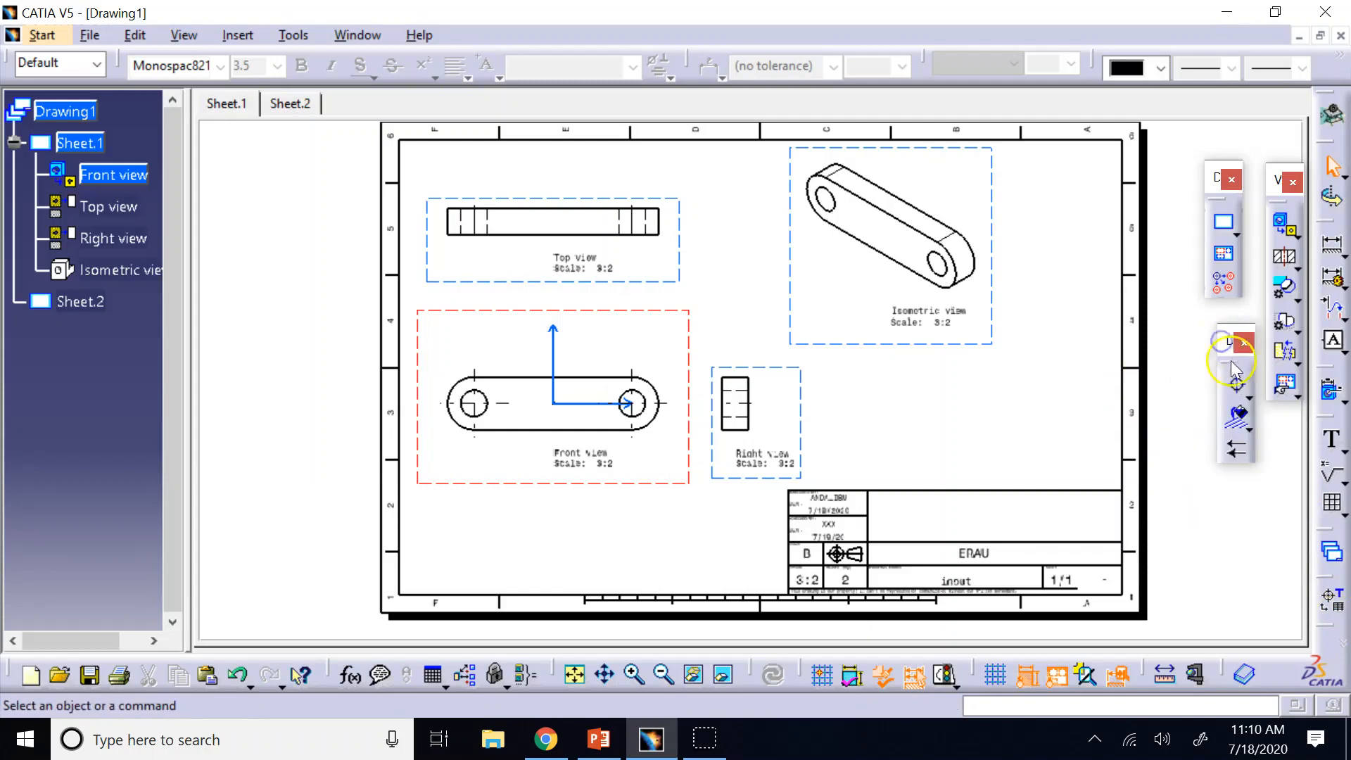
Step: Delete the center lines of the front view's left hole and recreate them with the Center Line command
click(1243, 402)
click(509, 407)
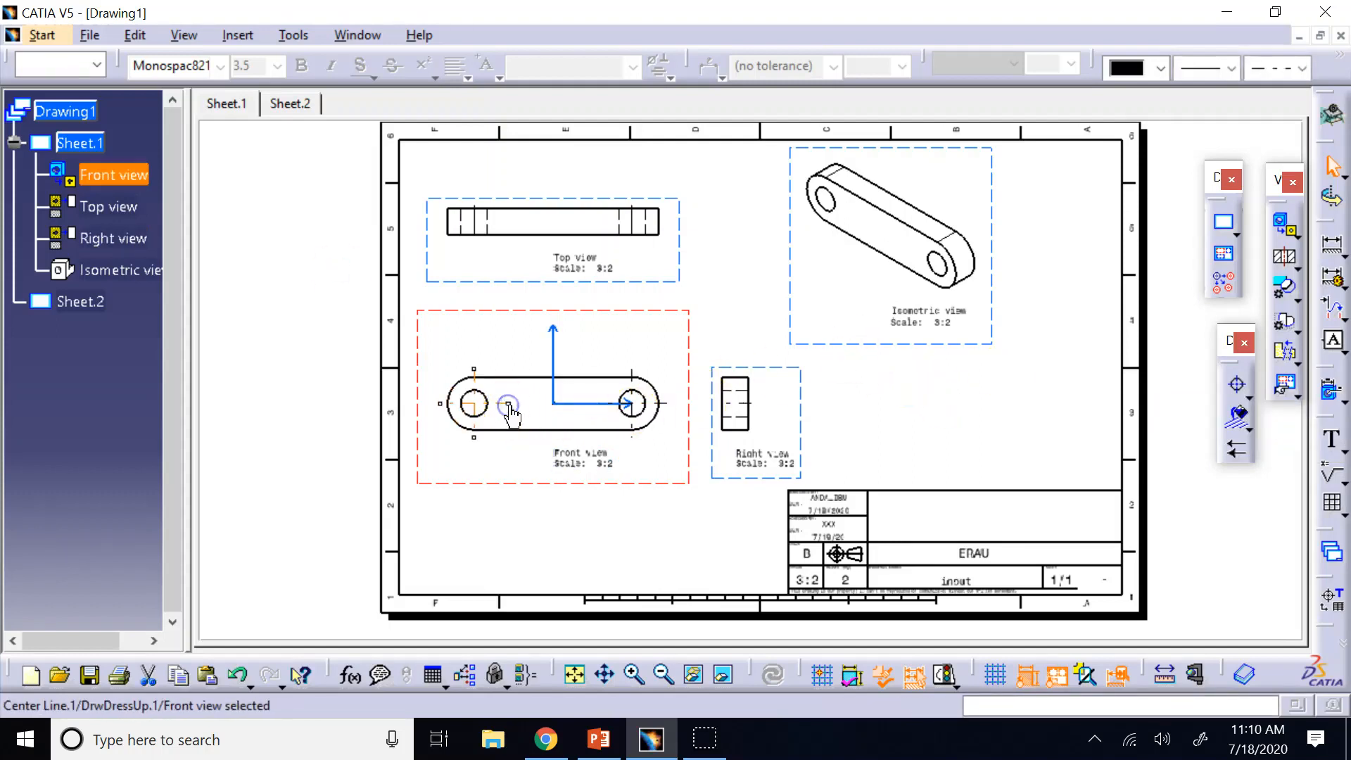
key(Delete)
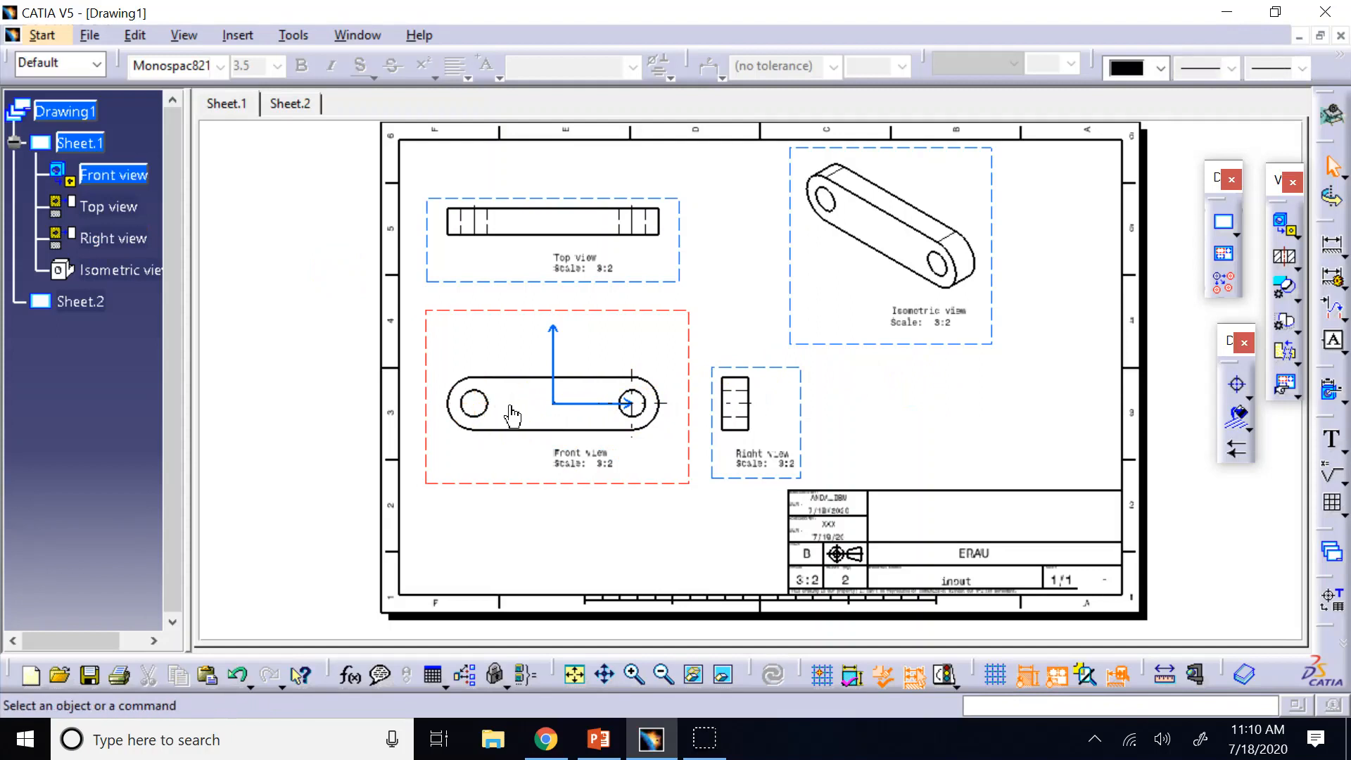
click(1236, 386)
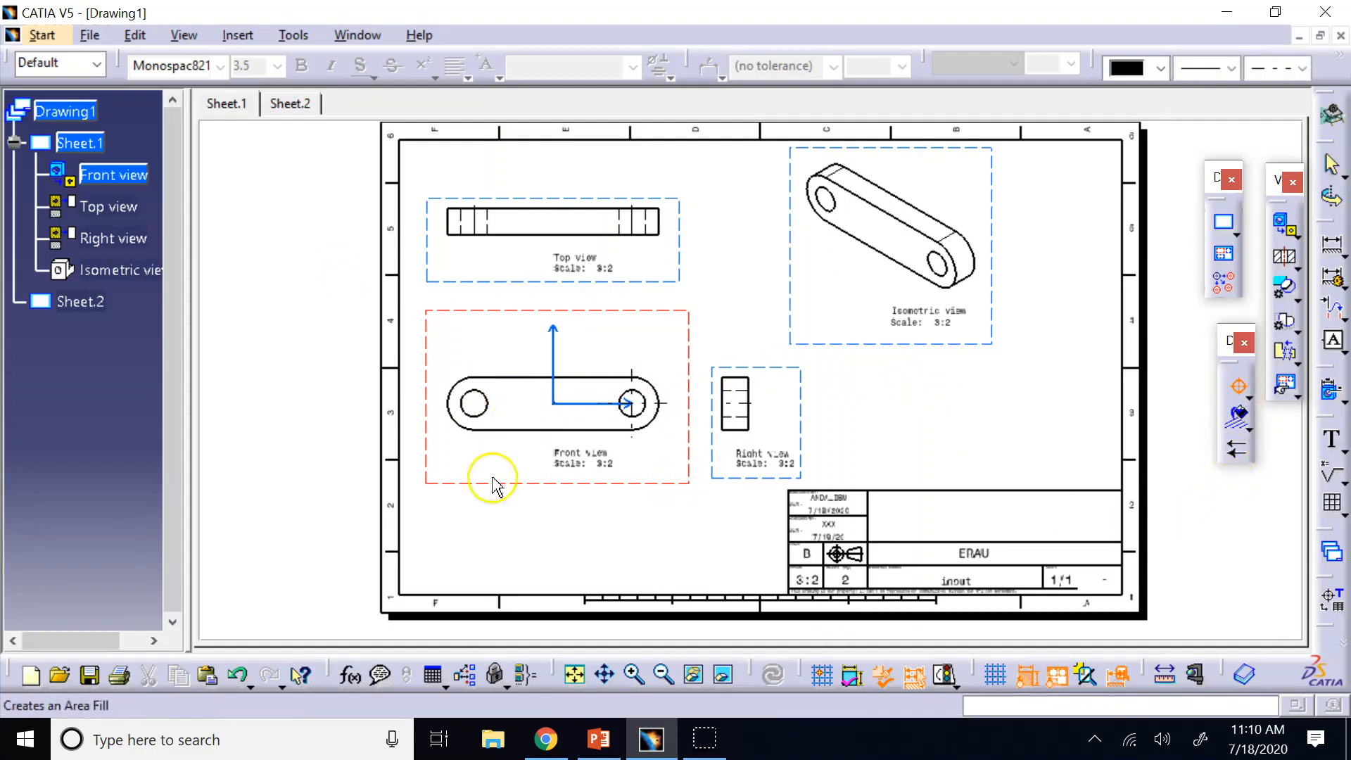
click(486, 412)
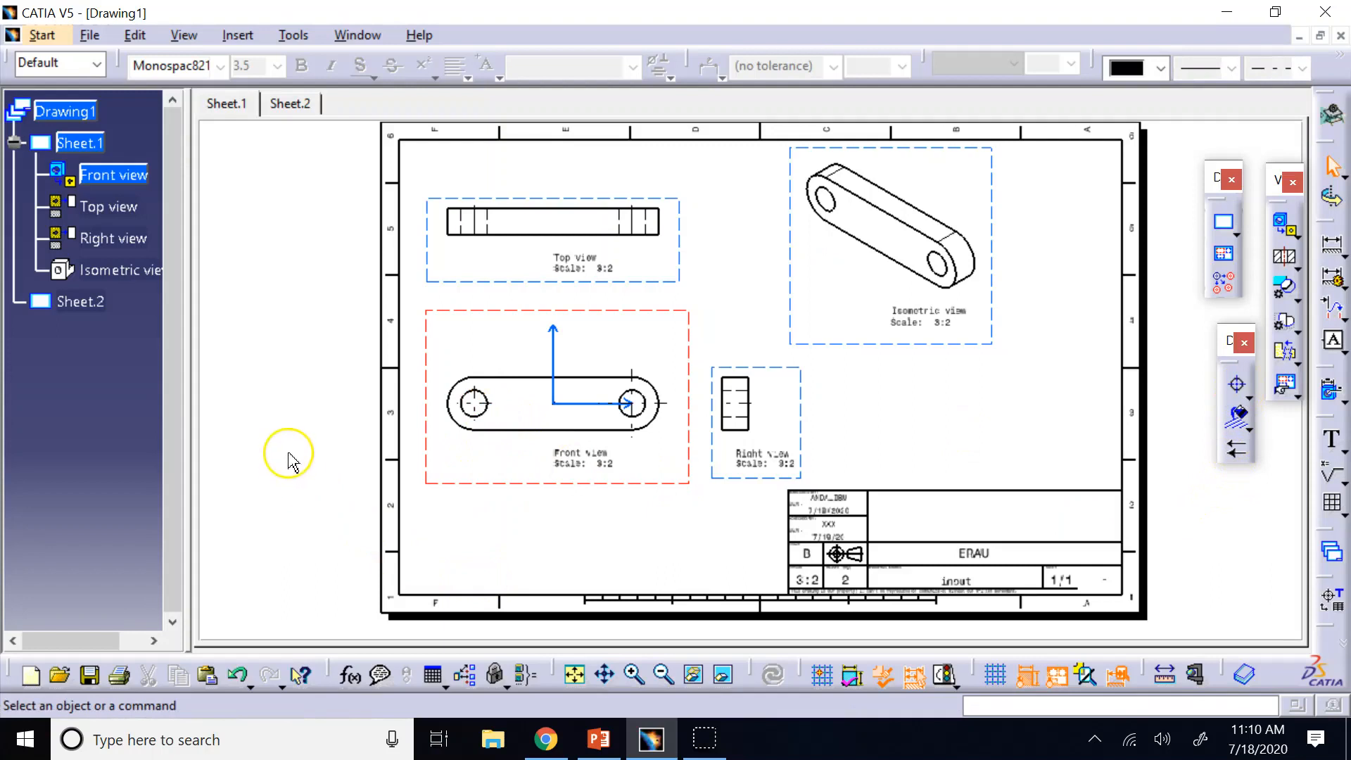
Step: Delete the center lines of the front view's right hole and recreate them with the Center Line command
click(637, 384)
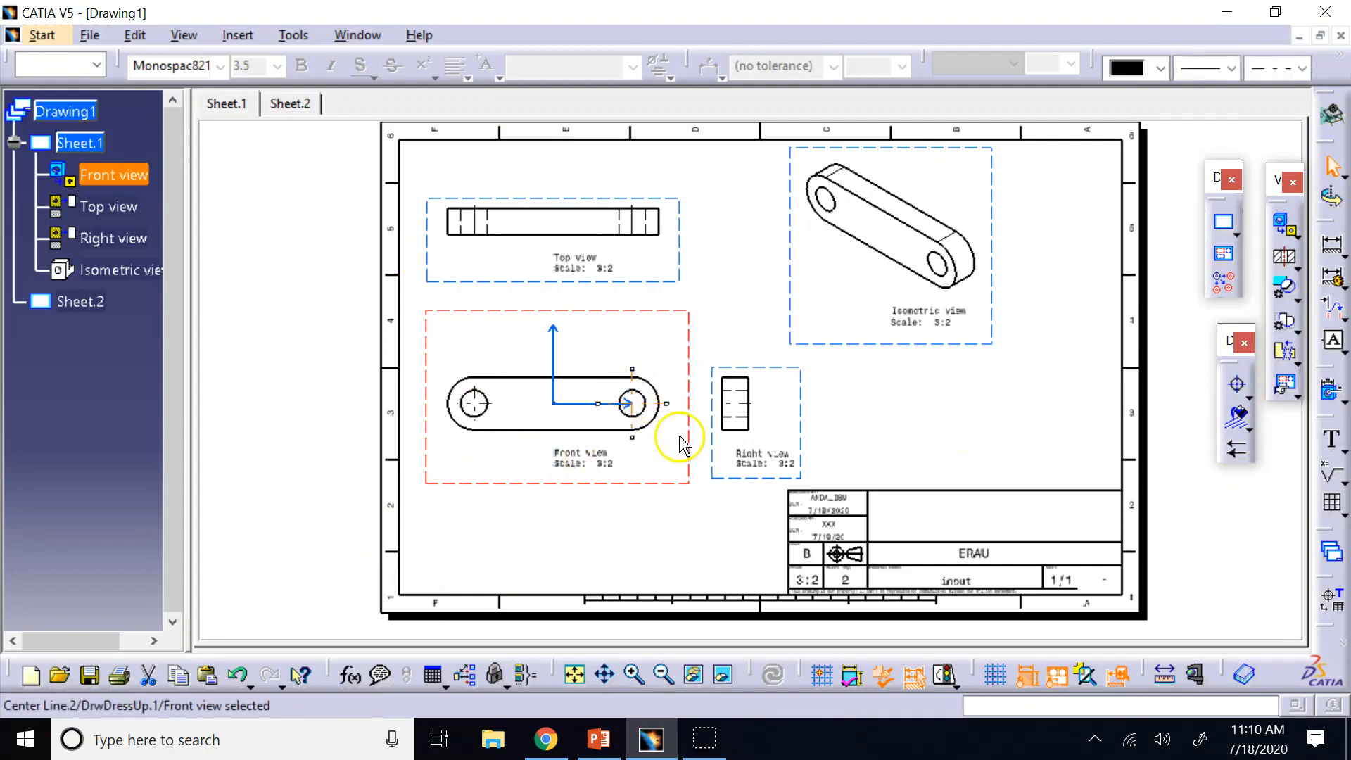
key(Delete)
click(1237, 384)
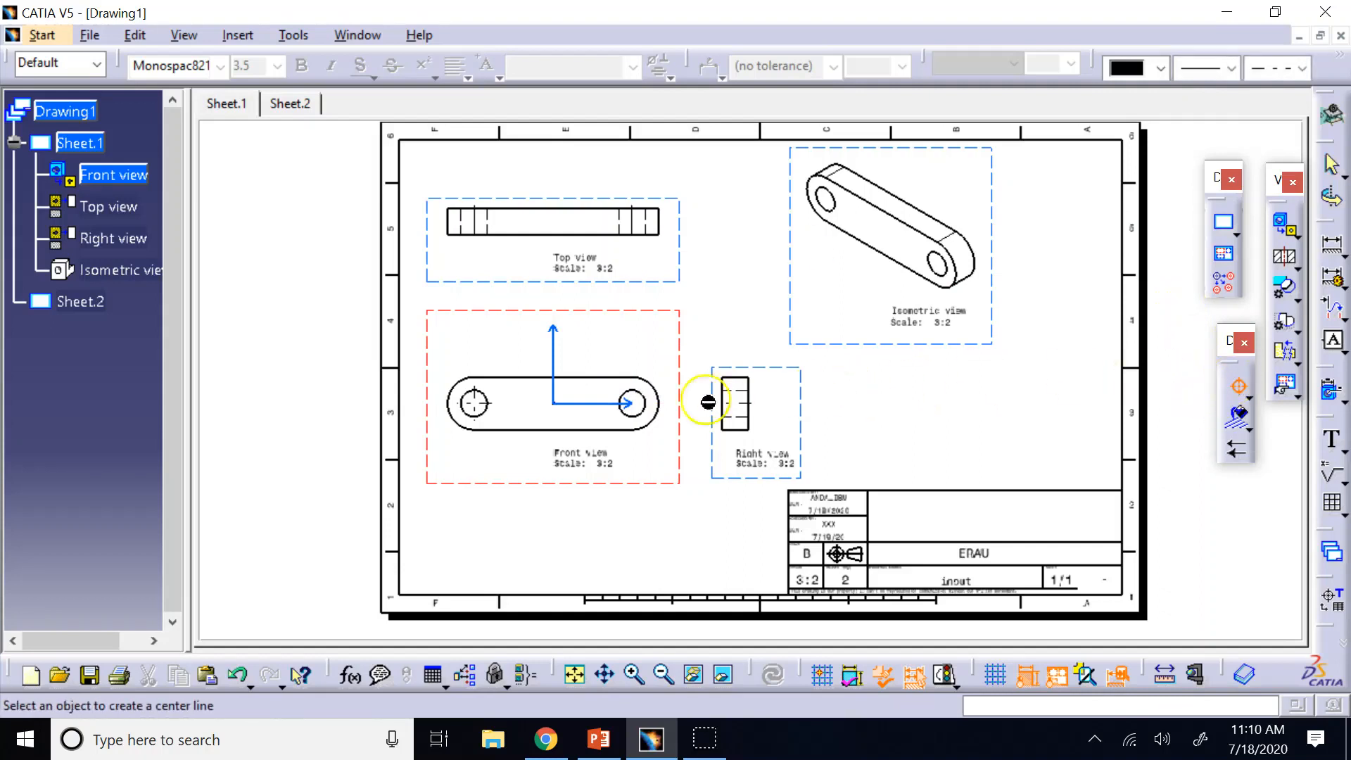
click(643, 413)
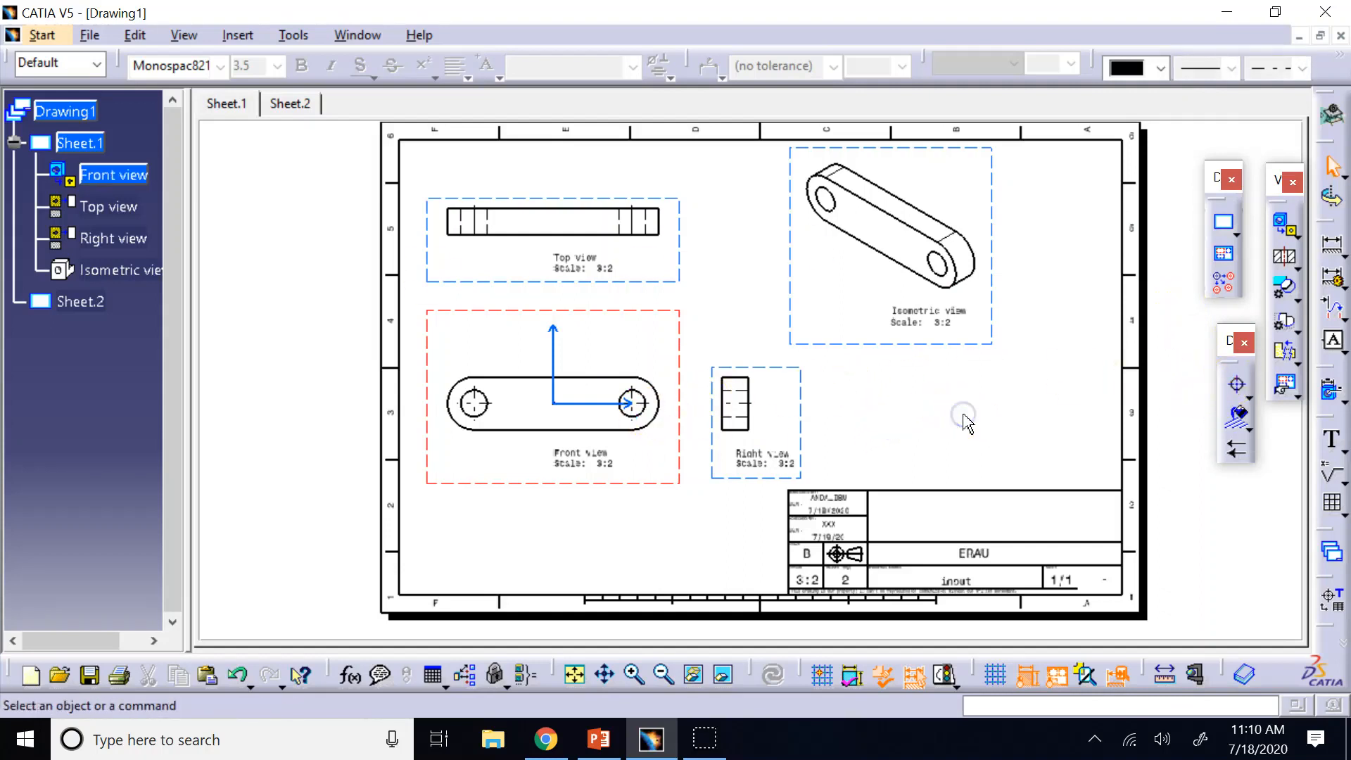
Step: Try to create an axis line between the two short end edges of the top view
click(1250, 397)
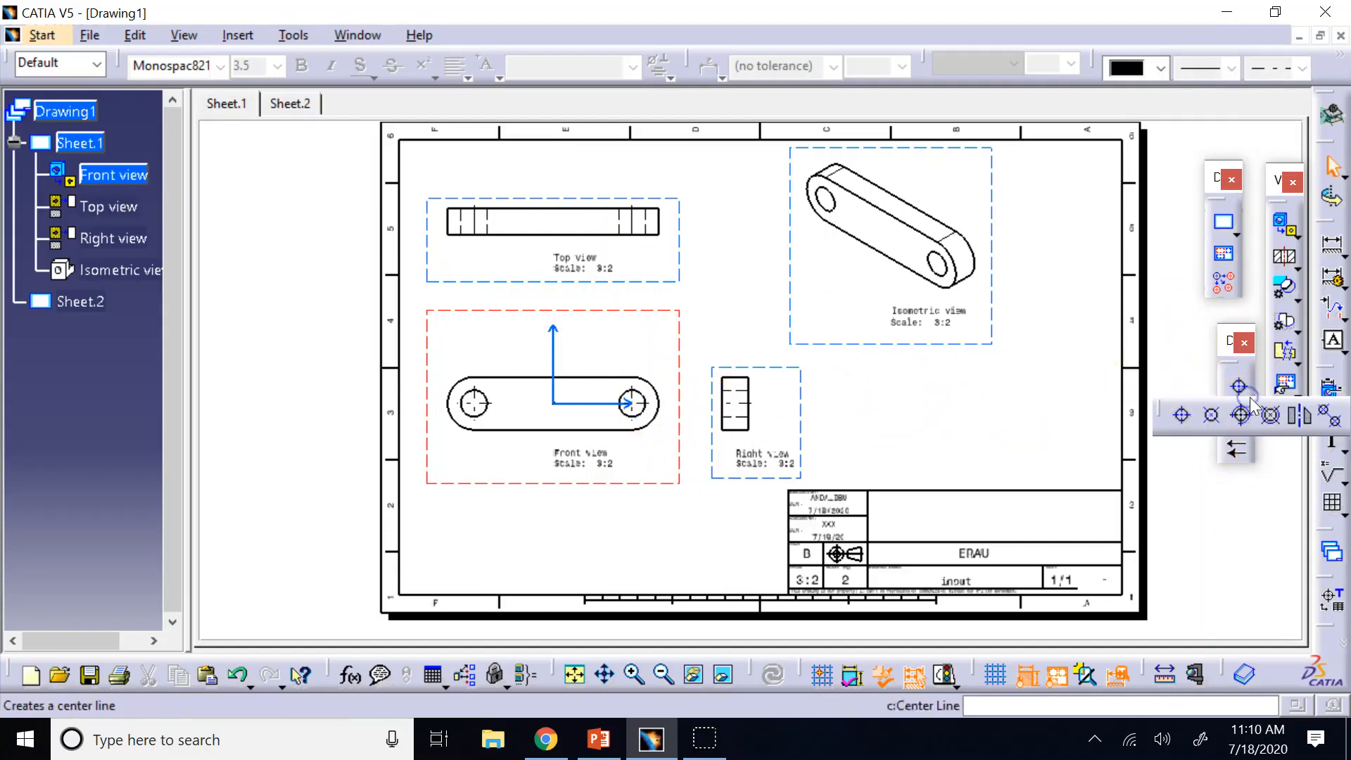
click(1294, 421)
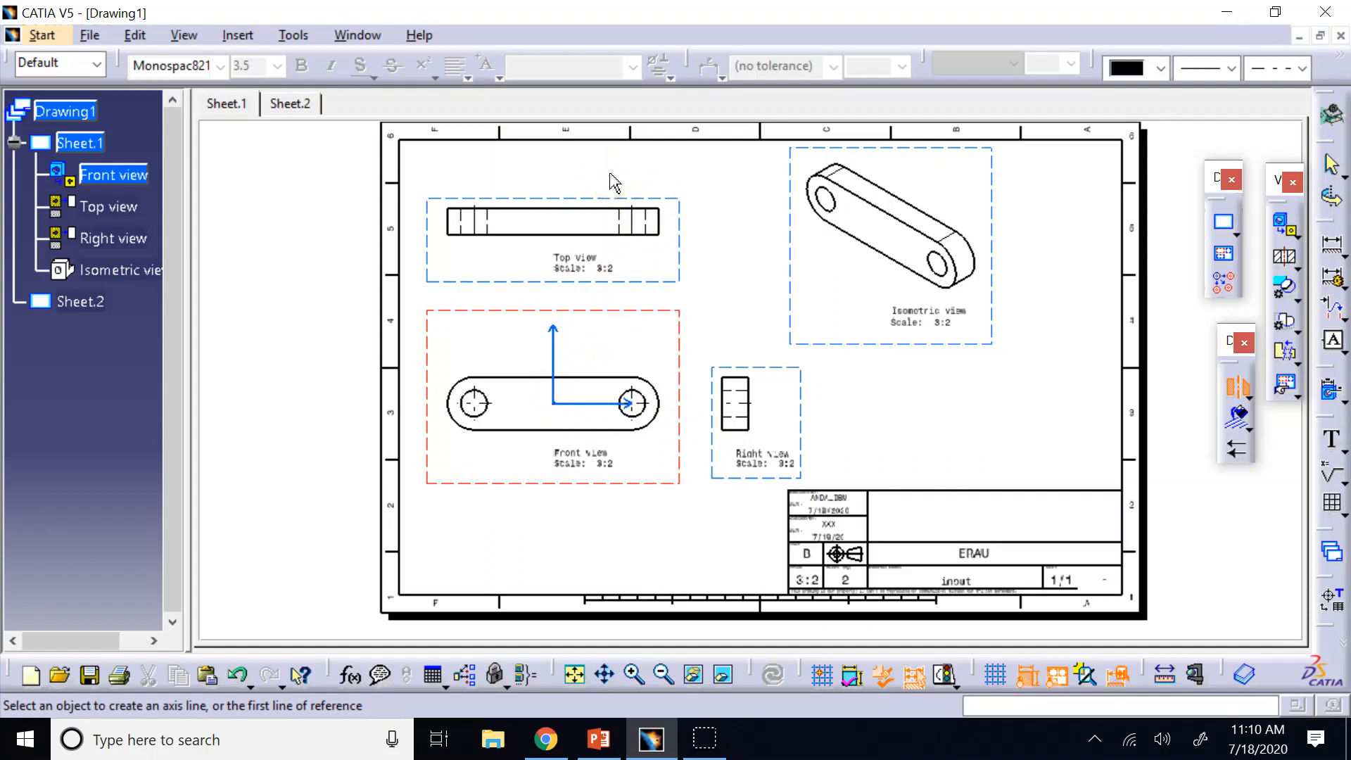
click(660, 220)
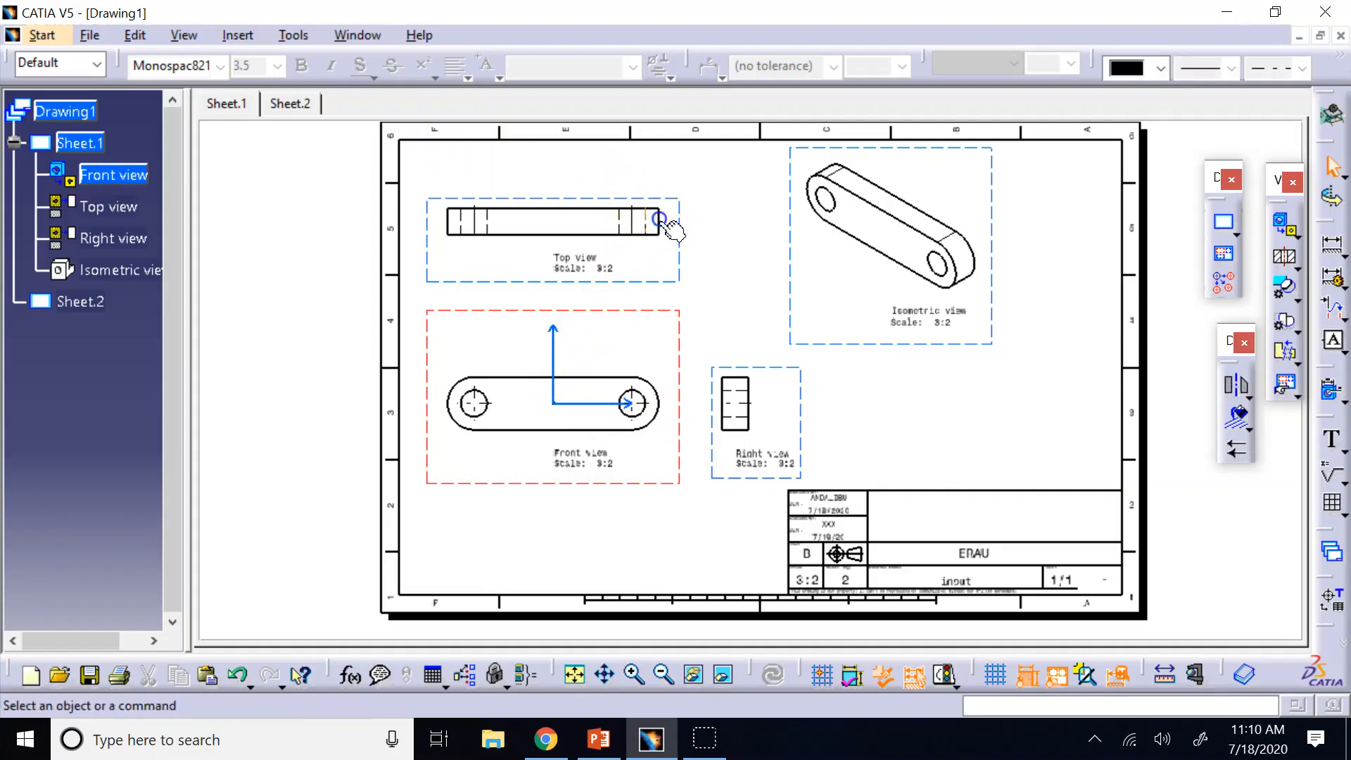
click(448, 219)
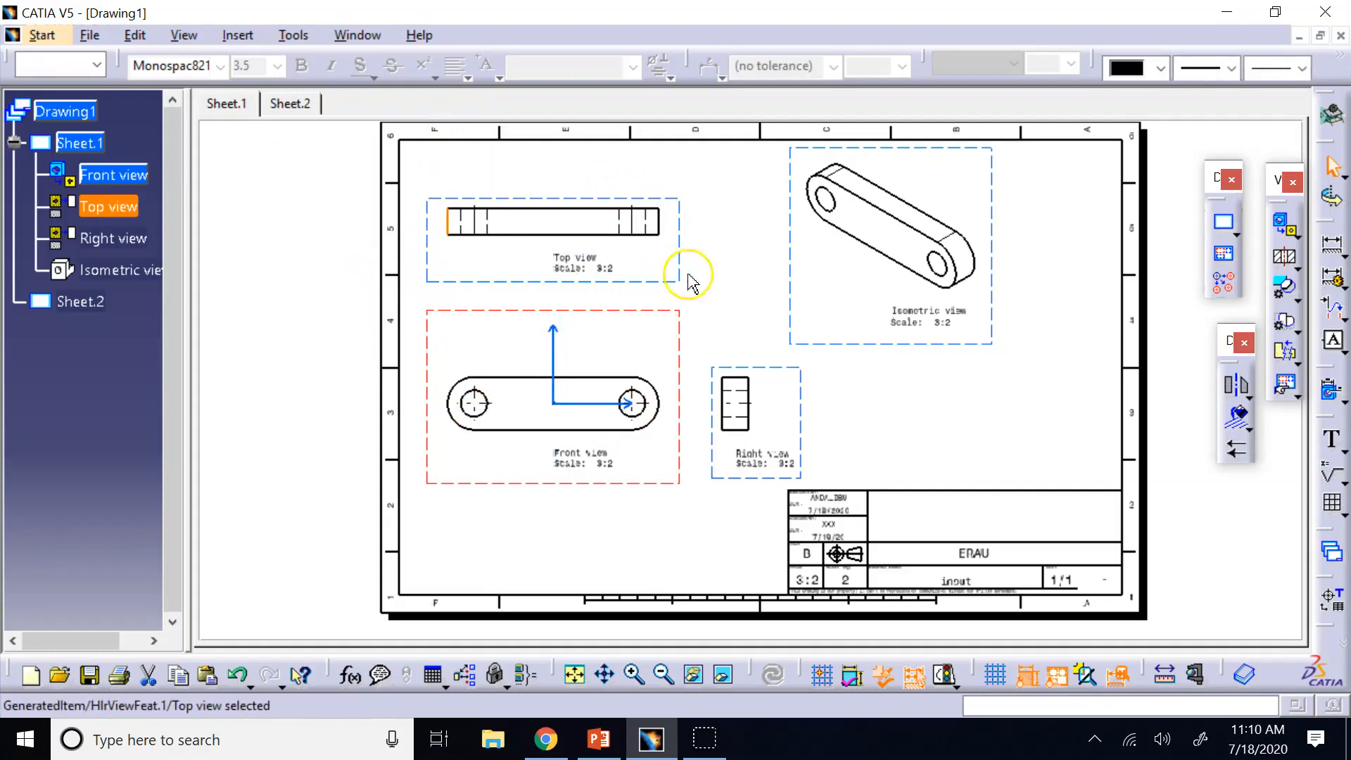
click(737, 282)
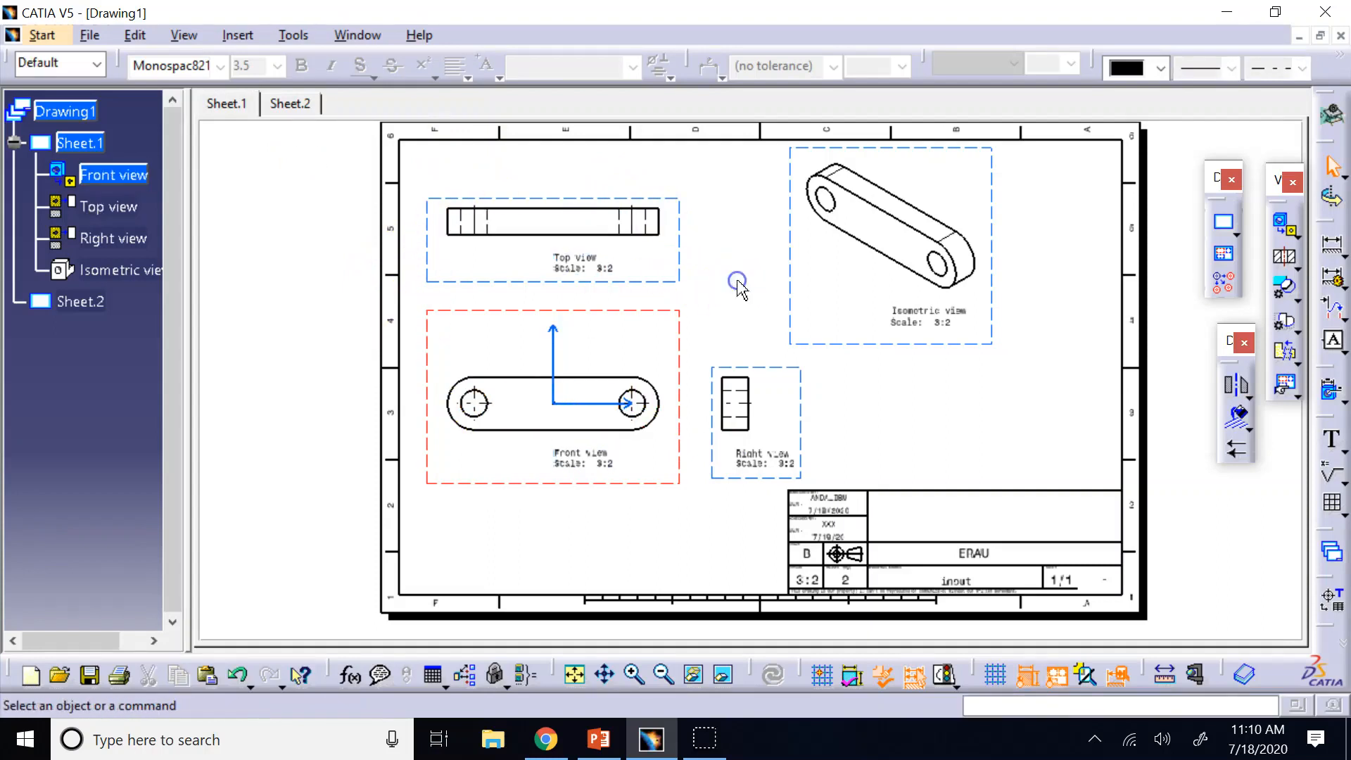
Step: Create a horizontal axis line midway between the upper and lower straight edges of the link in the front view
click(1236, 385)
click(591, 378)
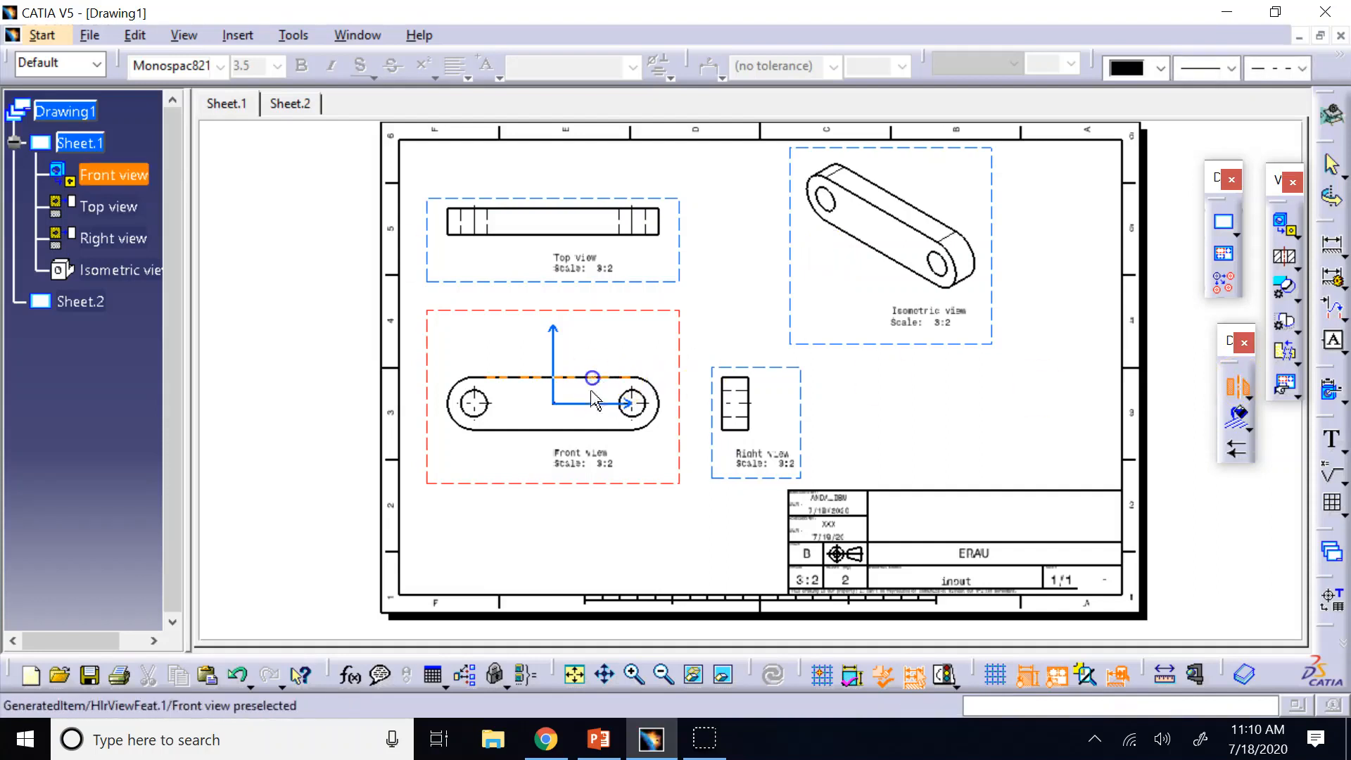
click(583, 430)
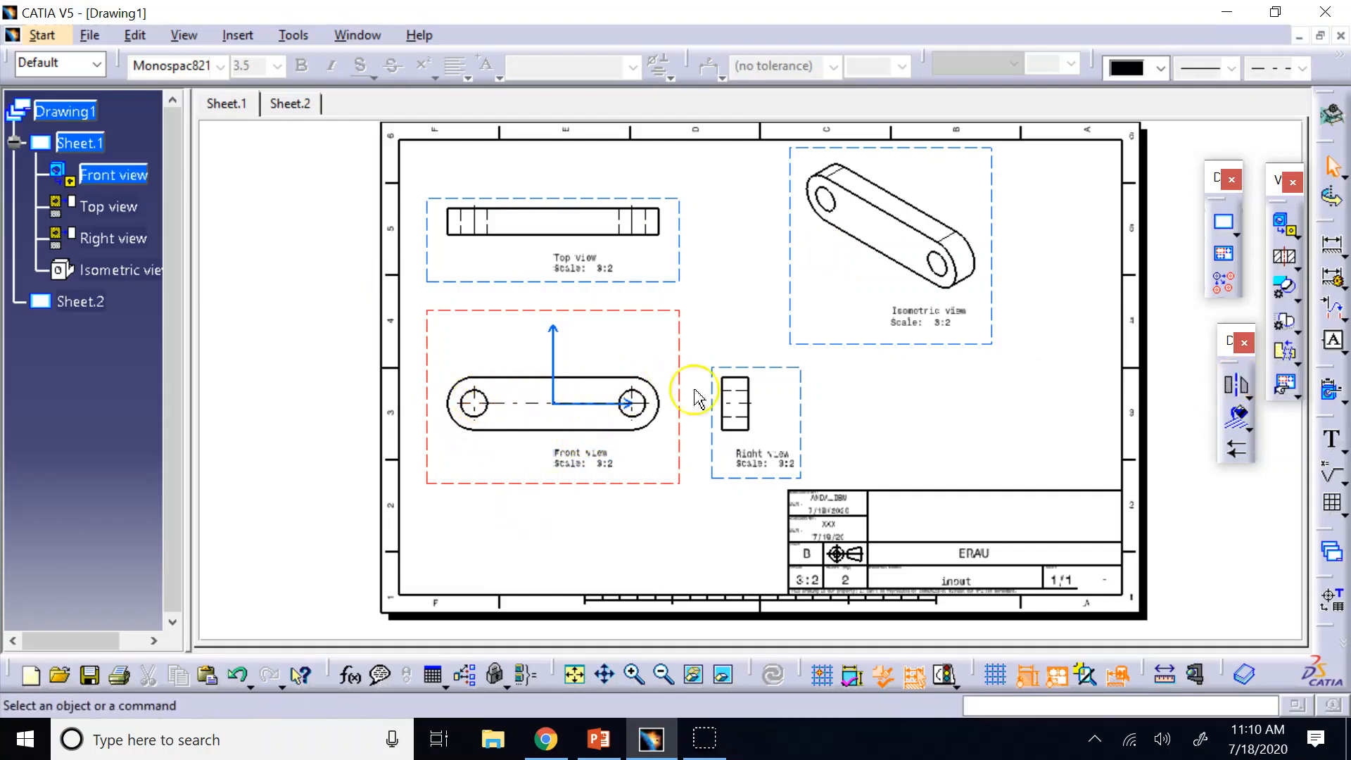
Step: Create an axis line through both hole circles in the front view
click(1233, 398)
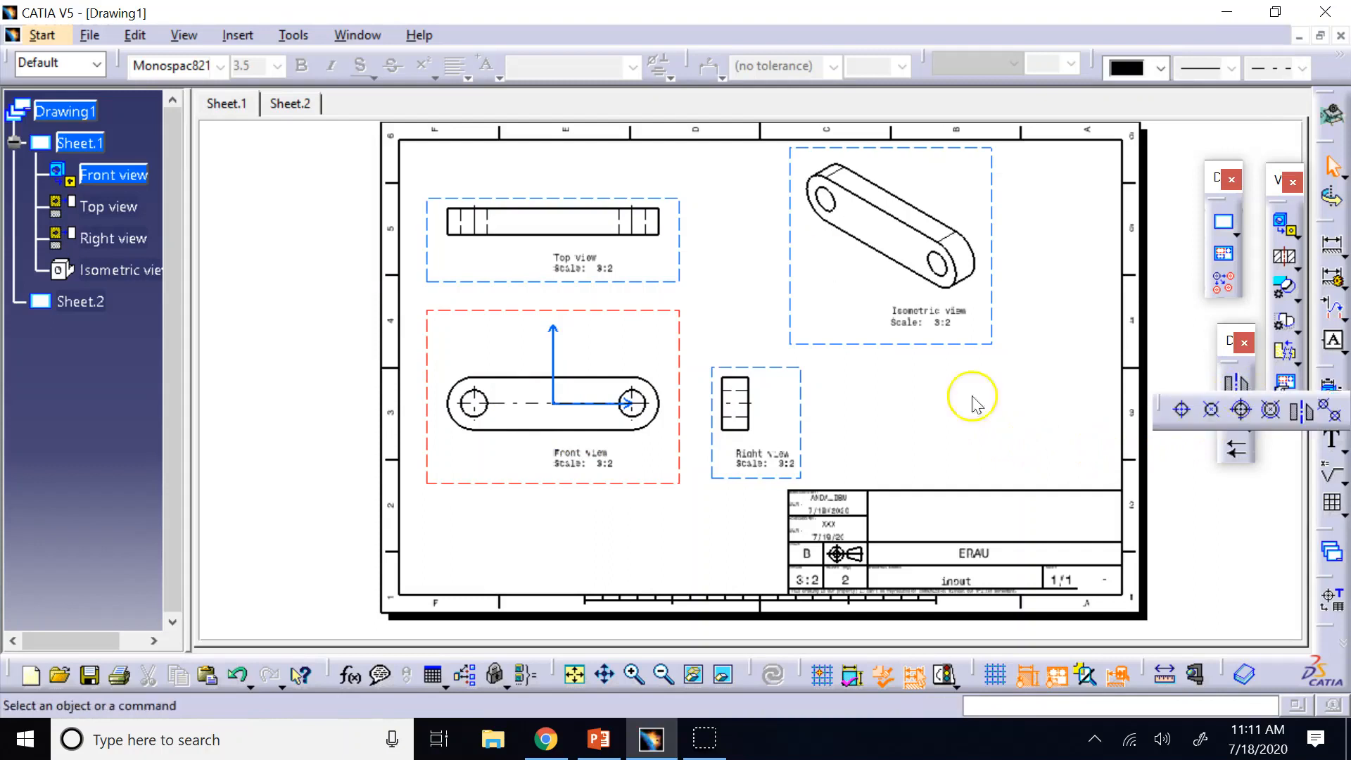
click(1302, 415)
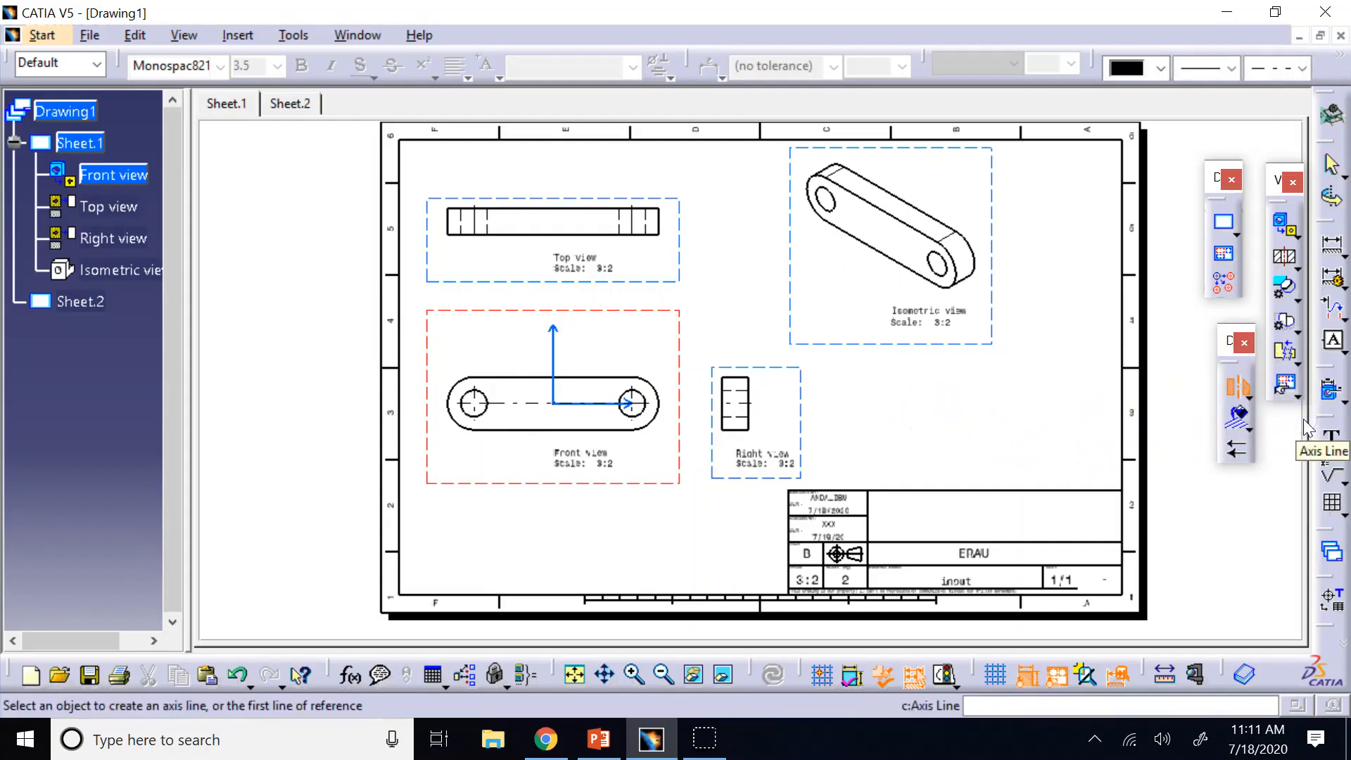
click(480, 404)
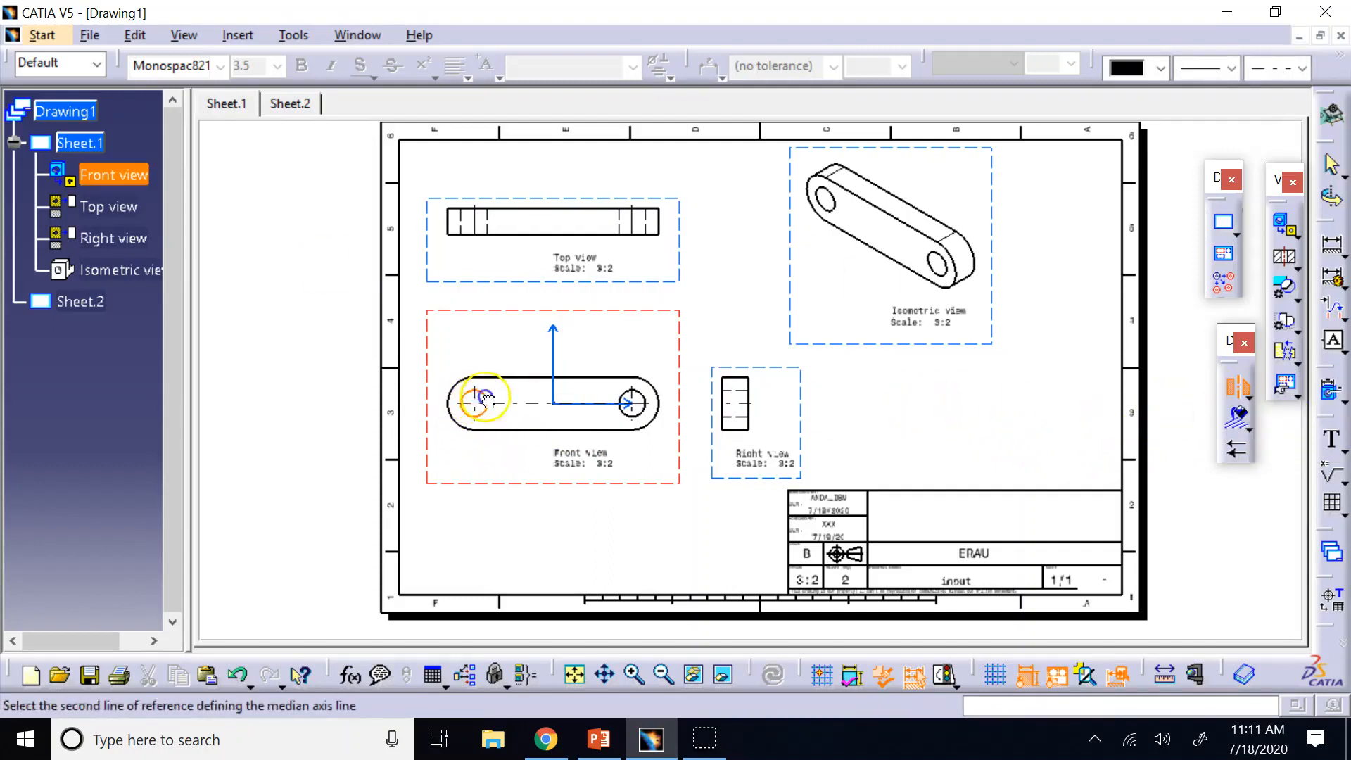
click(632, 403)
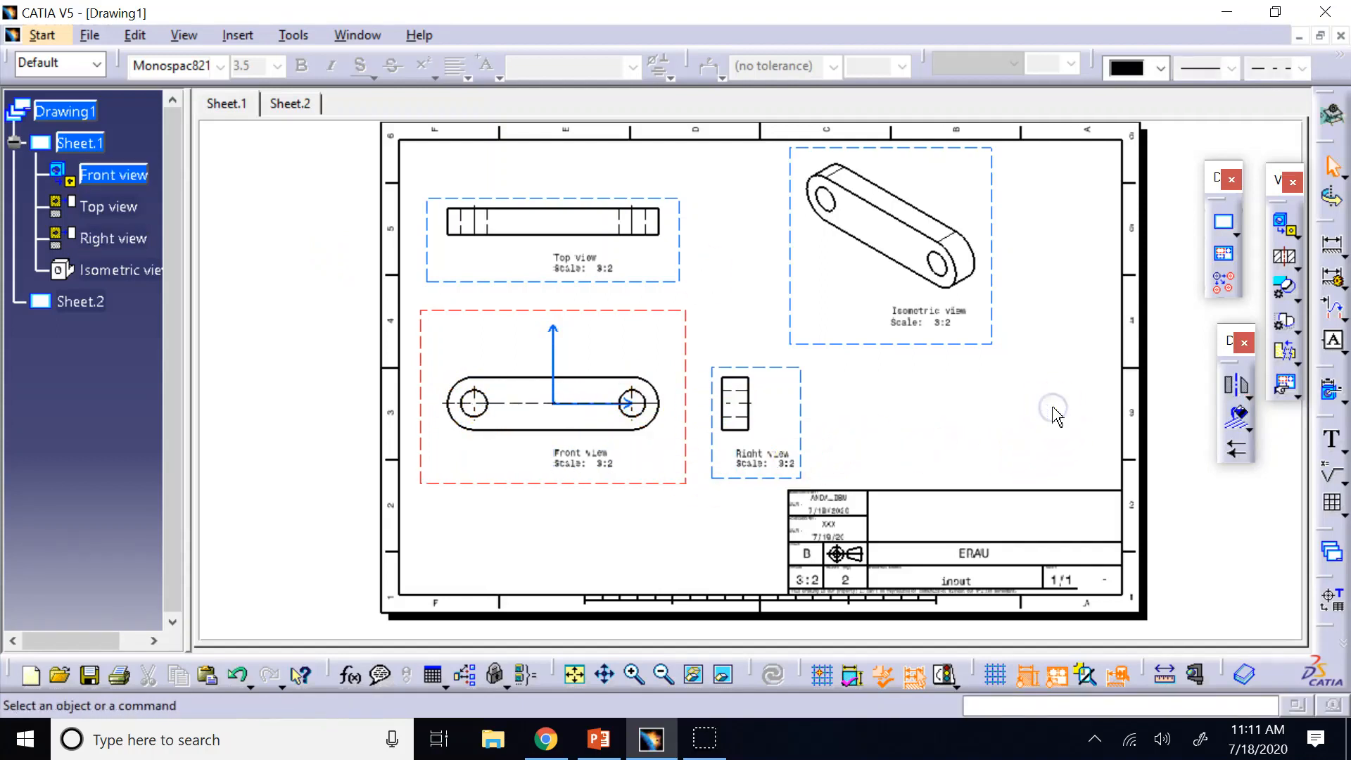
Step: Create an axis line across the whole link in the front view from its right and left rounded ends
click(1236, 386)
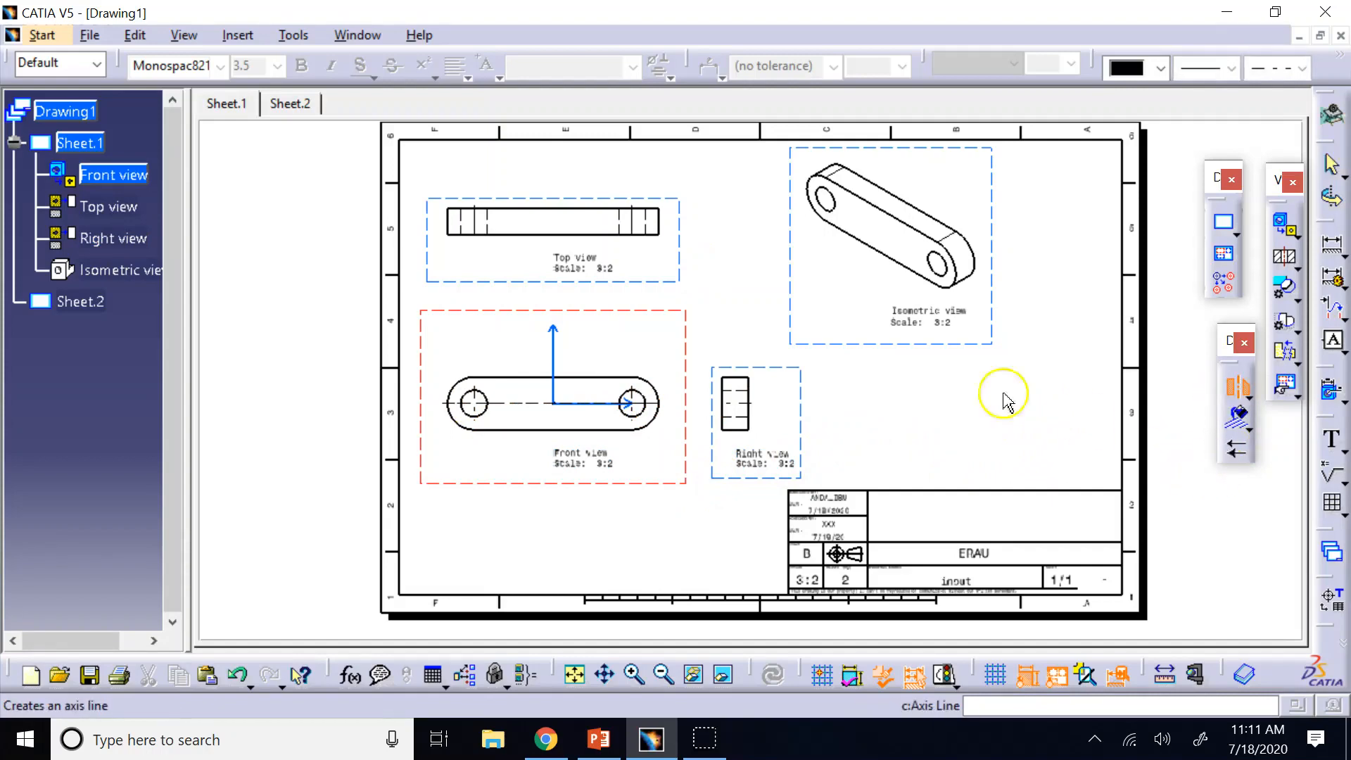
click(672, 411)
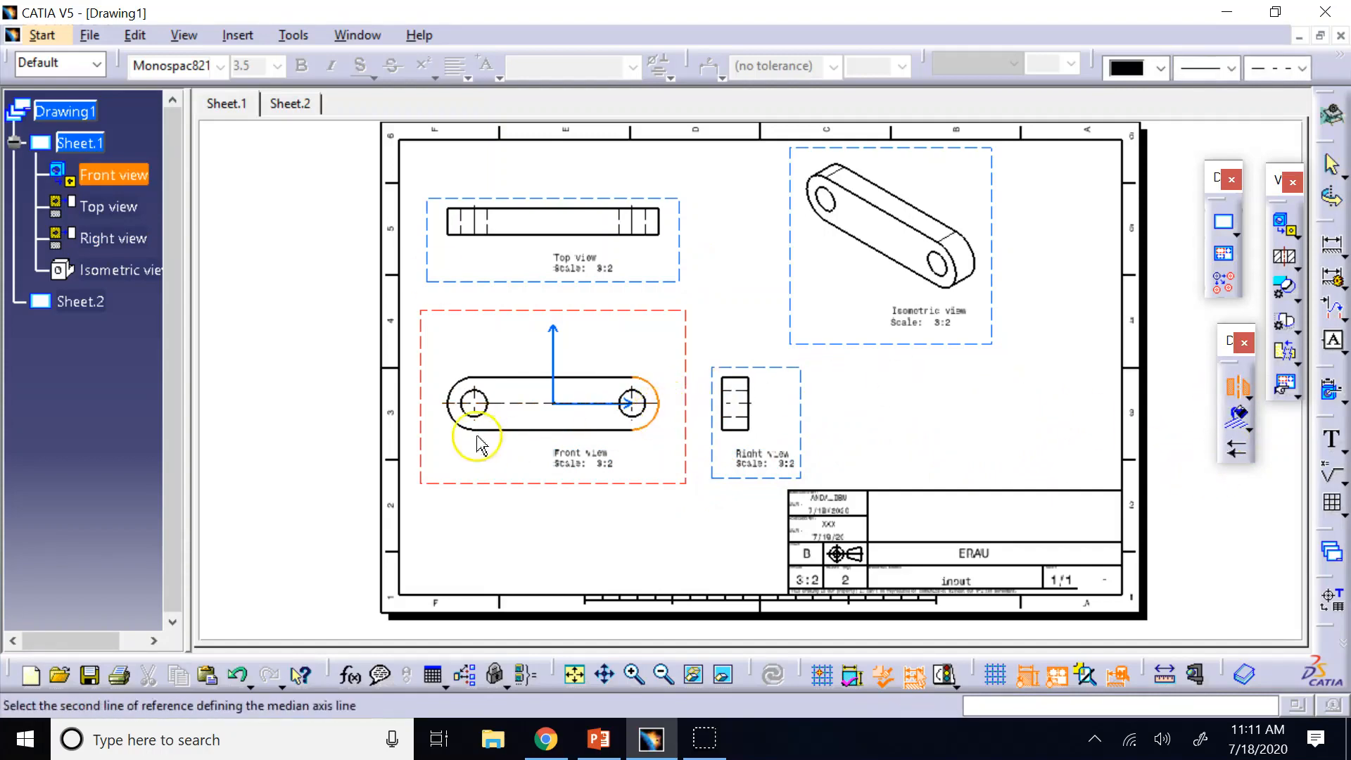
click(447, 420)
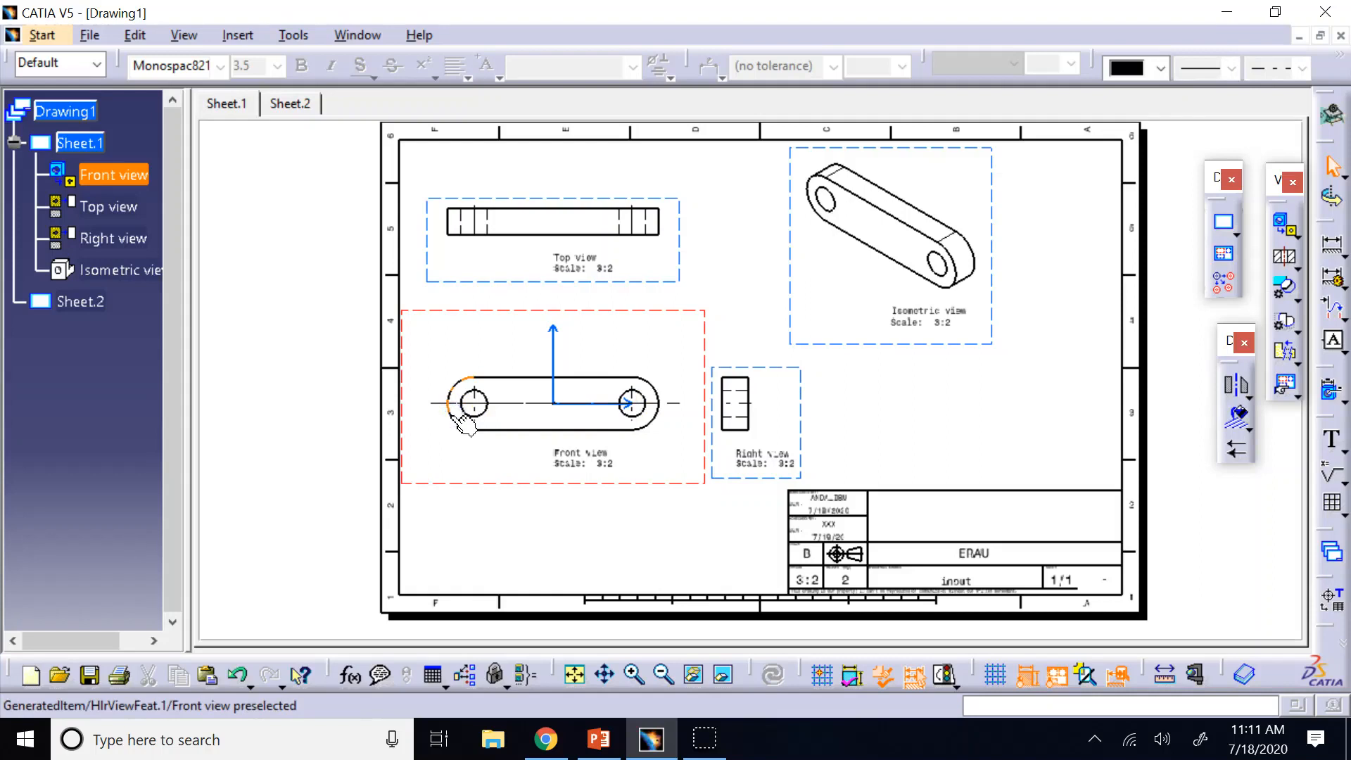
click(517, 423)
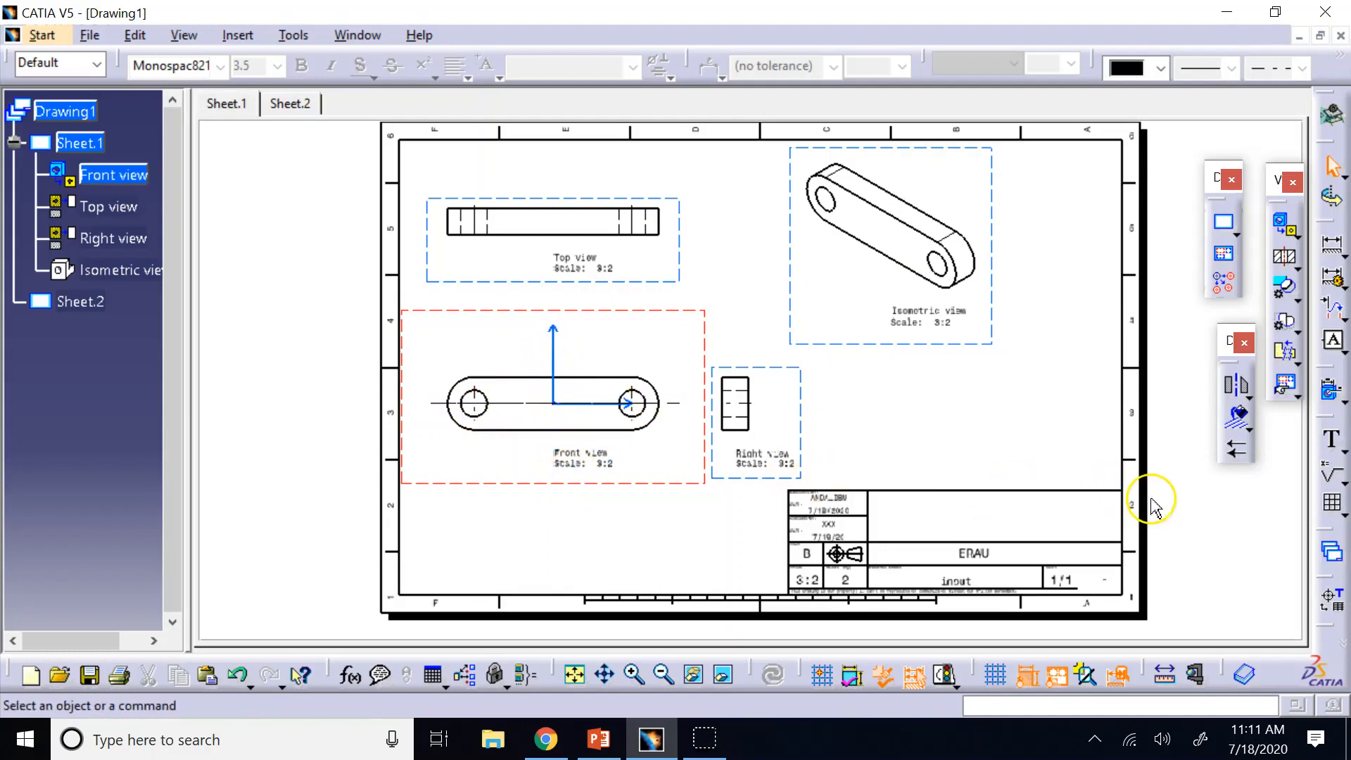
Step: Undock the geometry creation tools beside the sheet and view the available line types, including Bi-Tangent Line
drag(1325, 625, 1176, 433)
click(1204, 509)
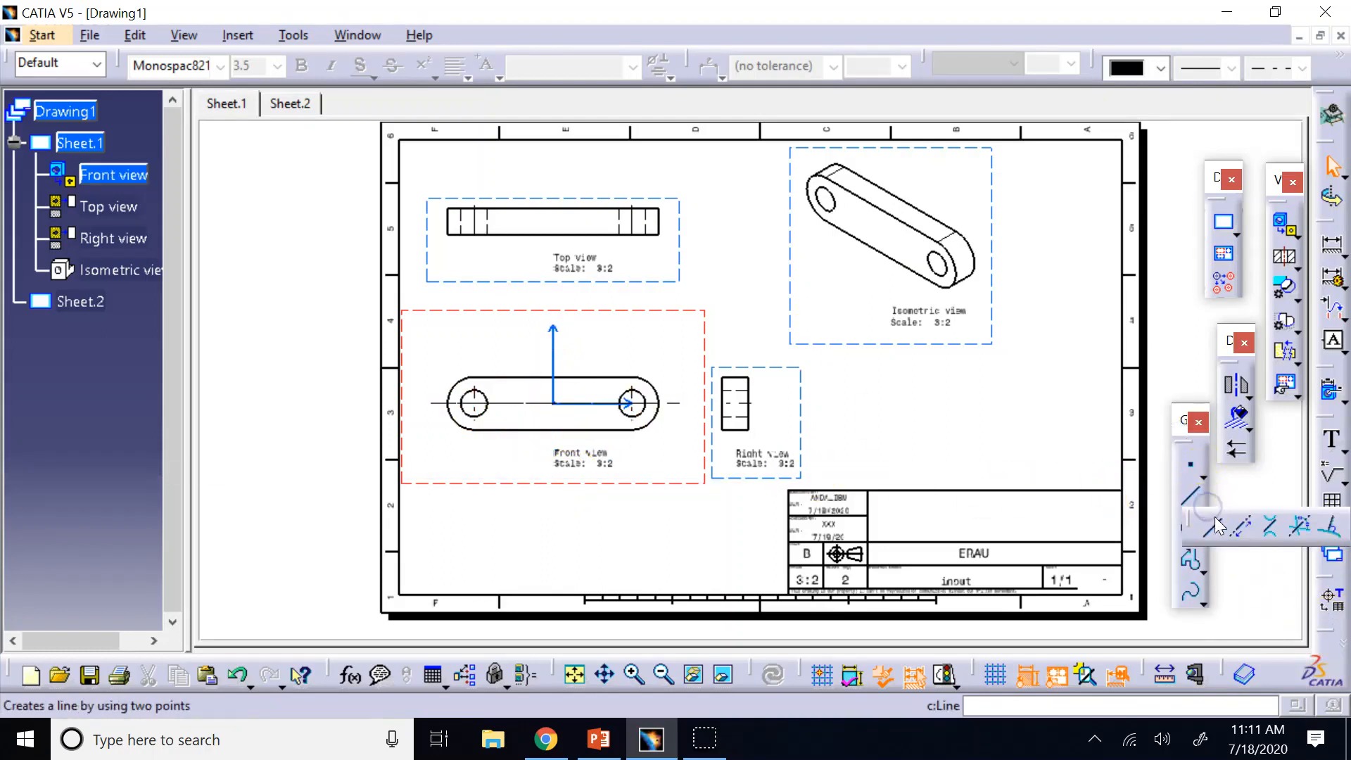
click(1273, 525)
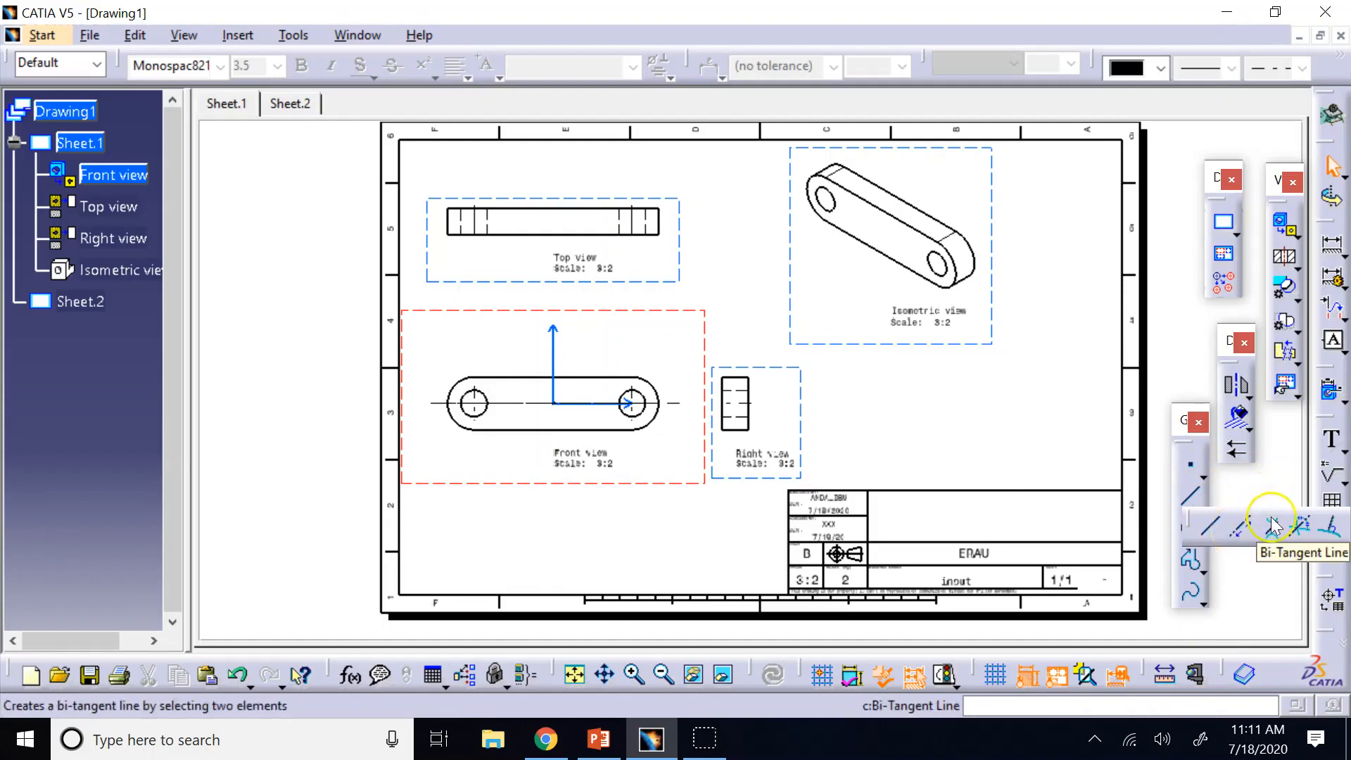
click(1252, 483)
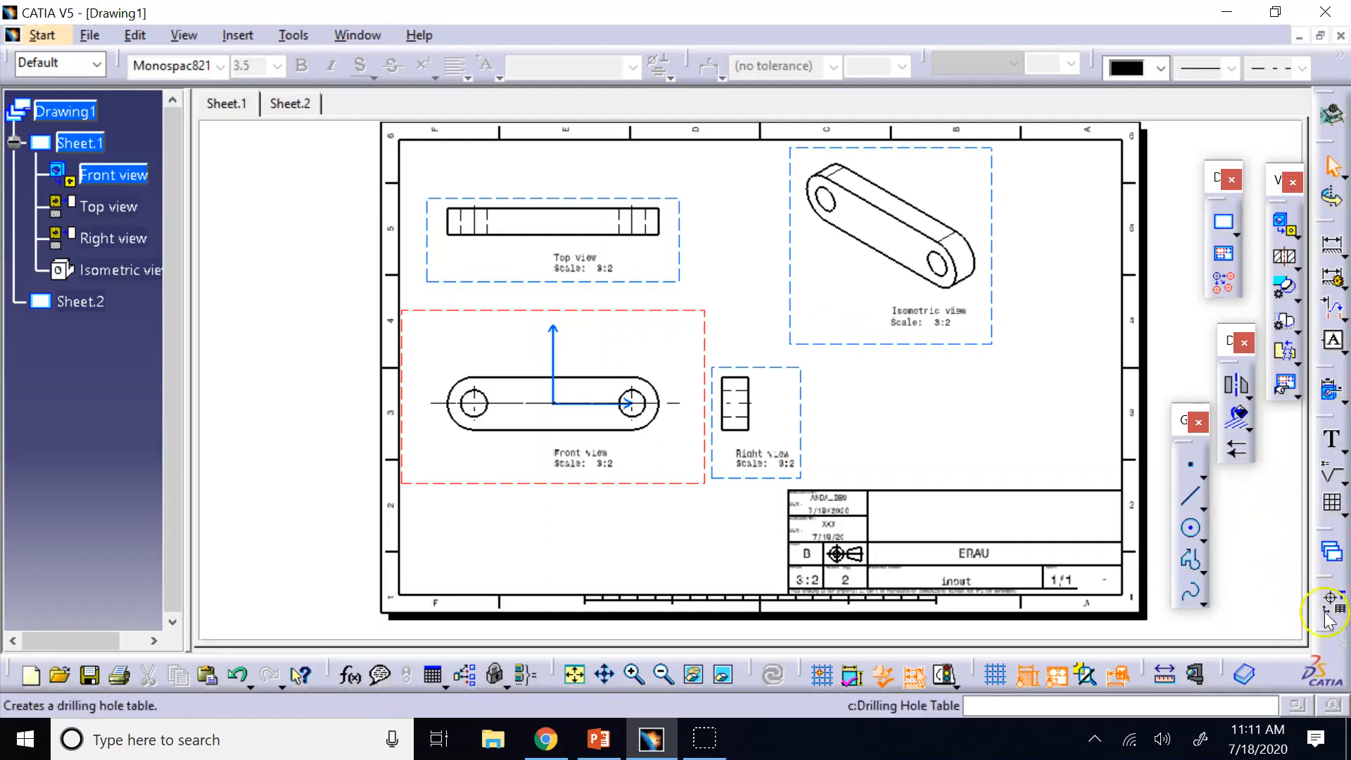
Step: Undock the geometry modification tools beside the sheet, then view the Mirror-type commands and the line types
drag(1325, 631, 1245, 513)
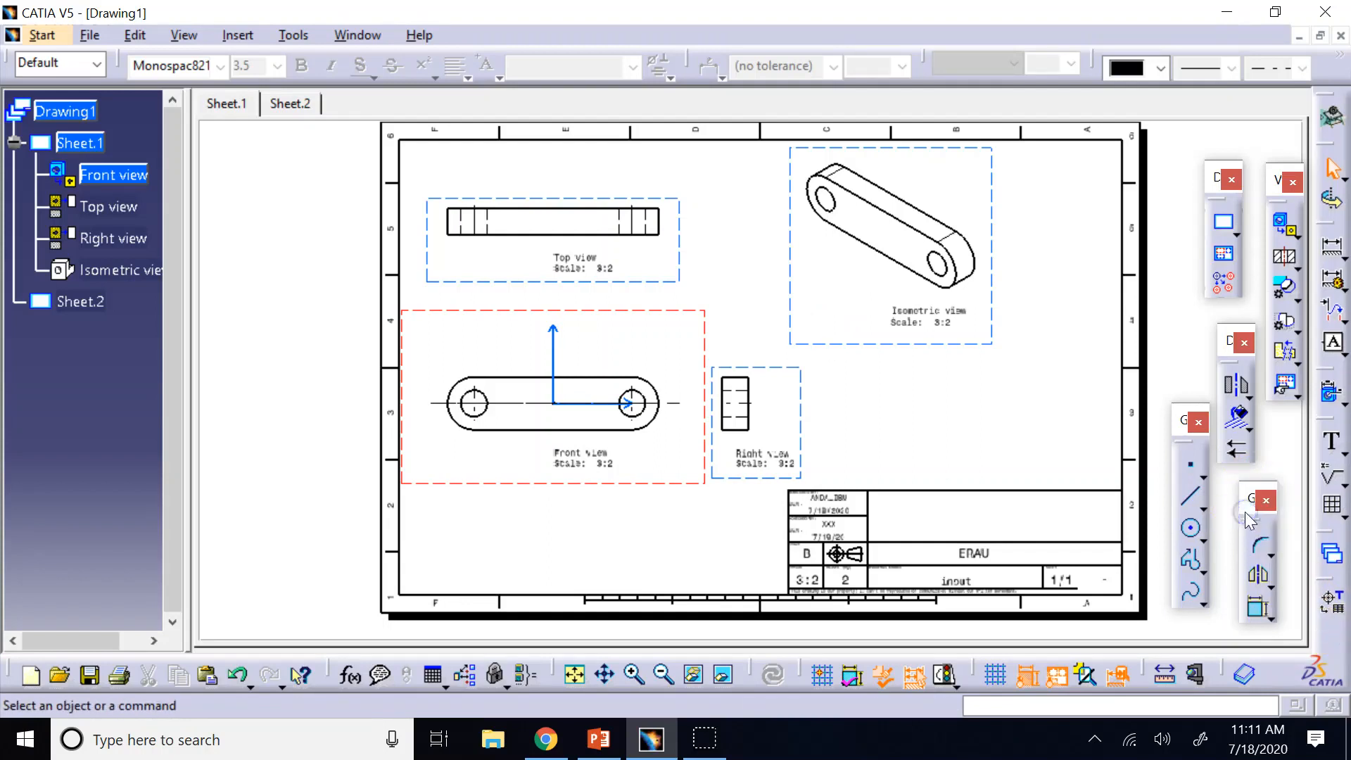
click(1271, 586)
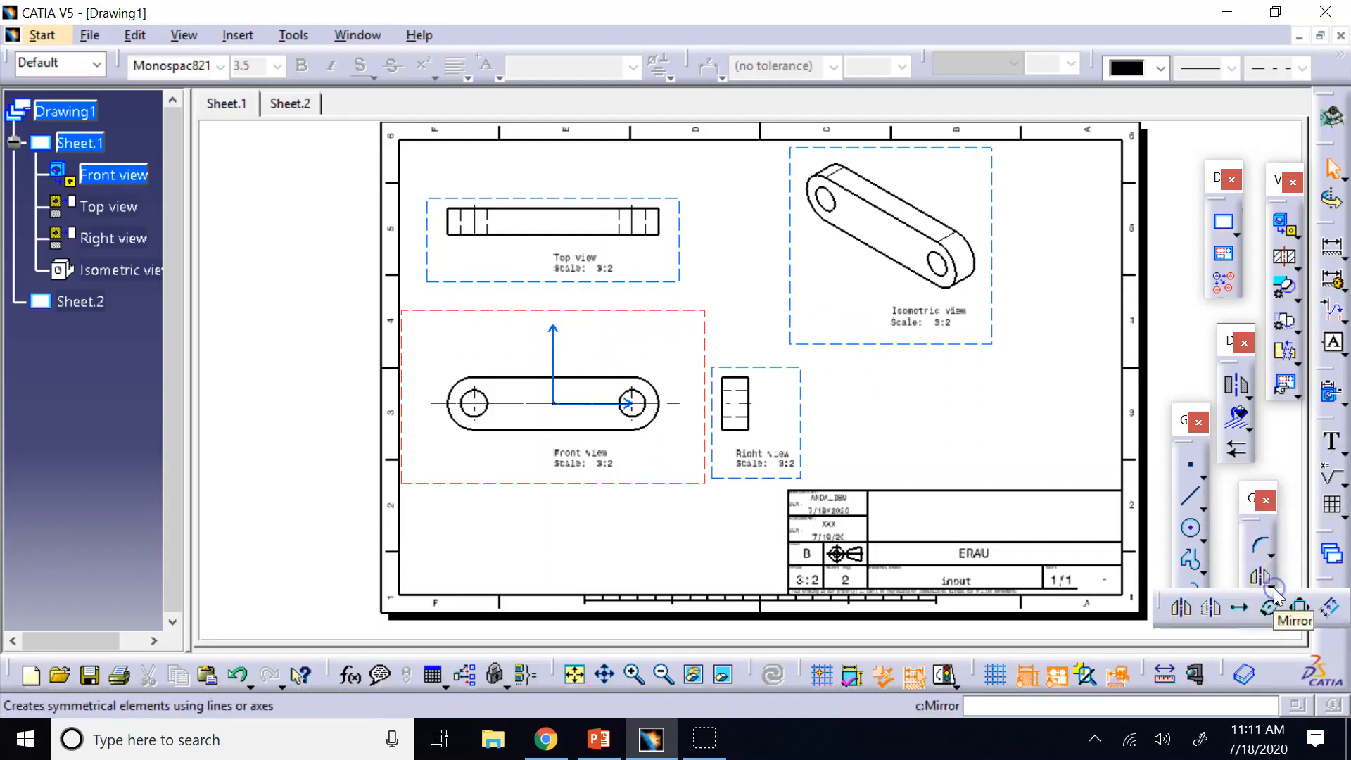
click(1274, 435)
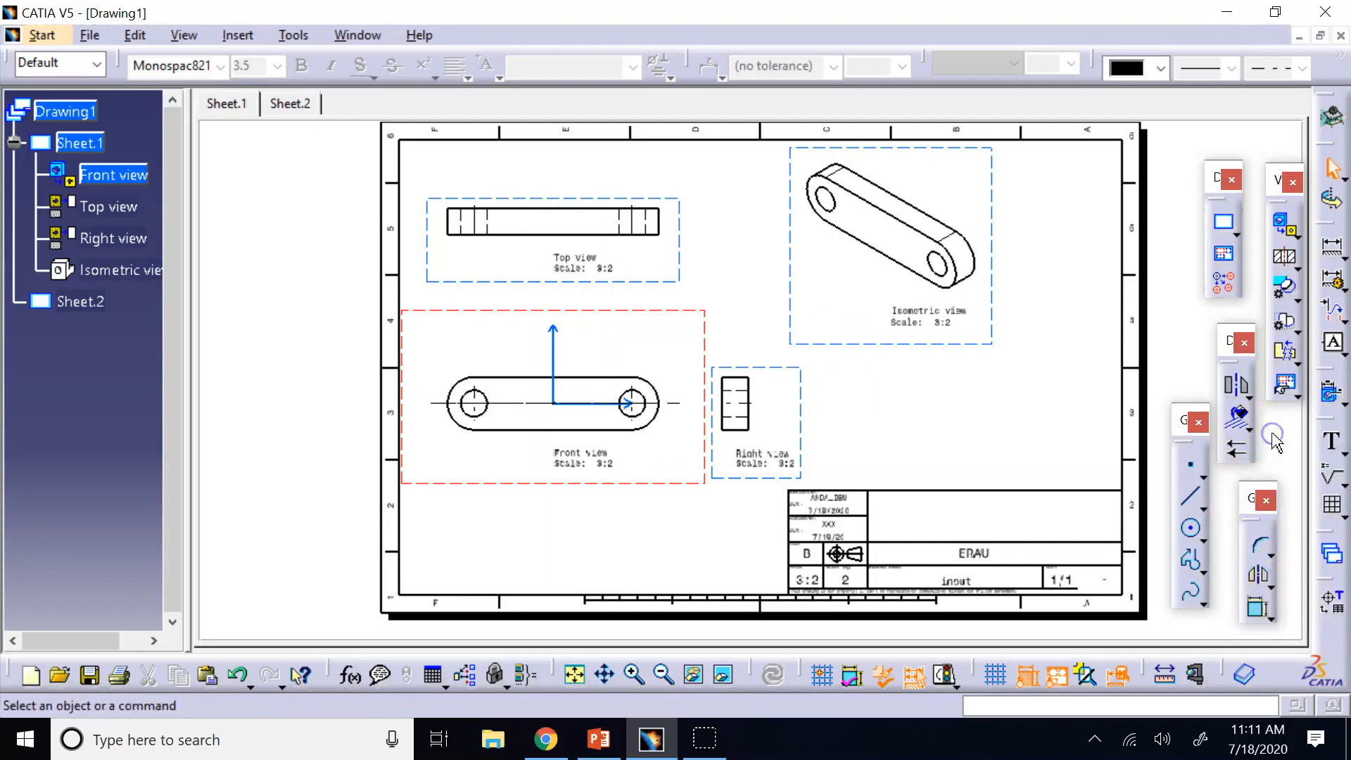
click(1205, 505)
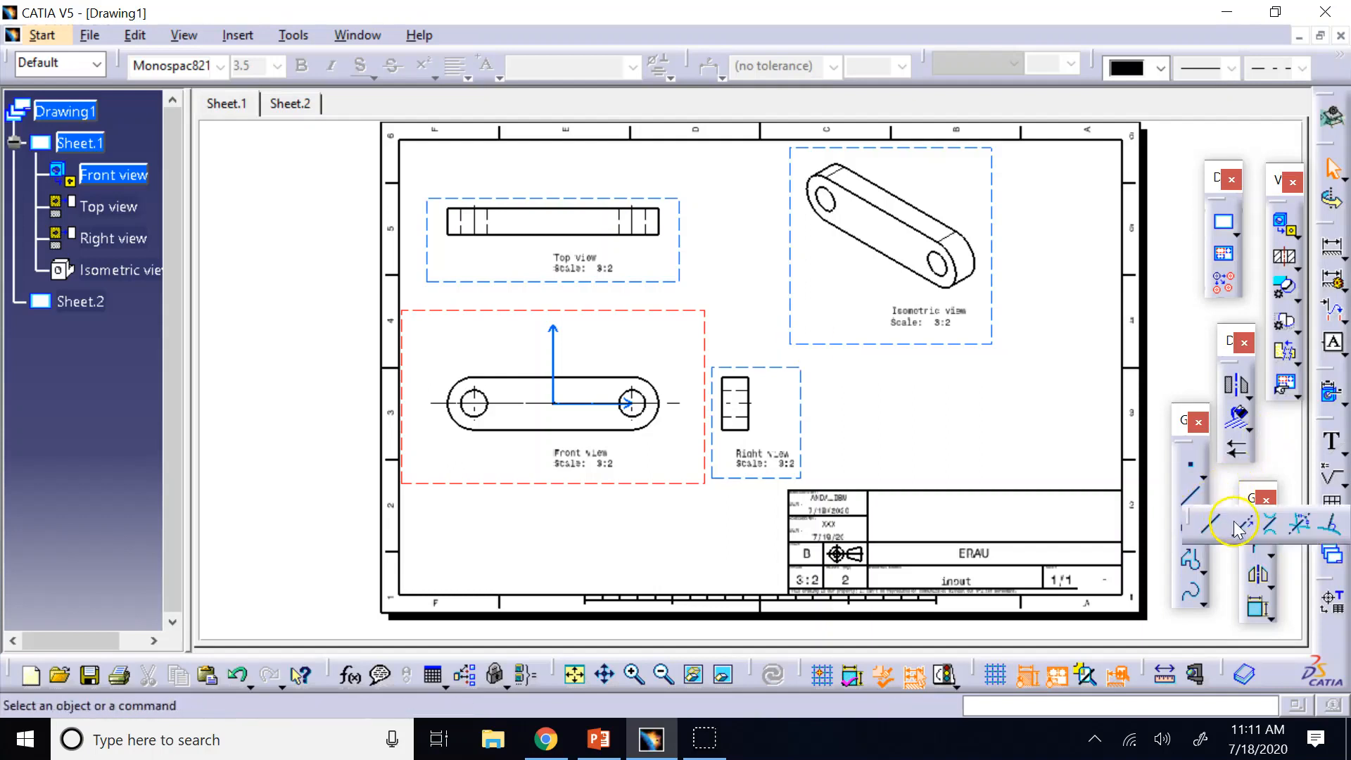
click(1152, 332)
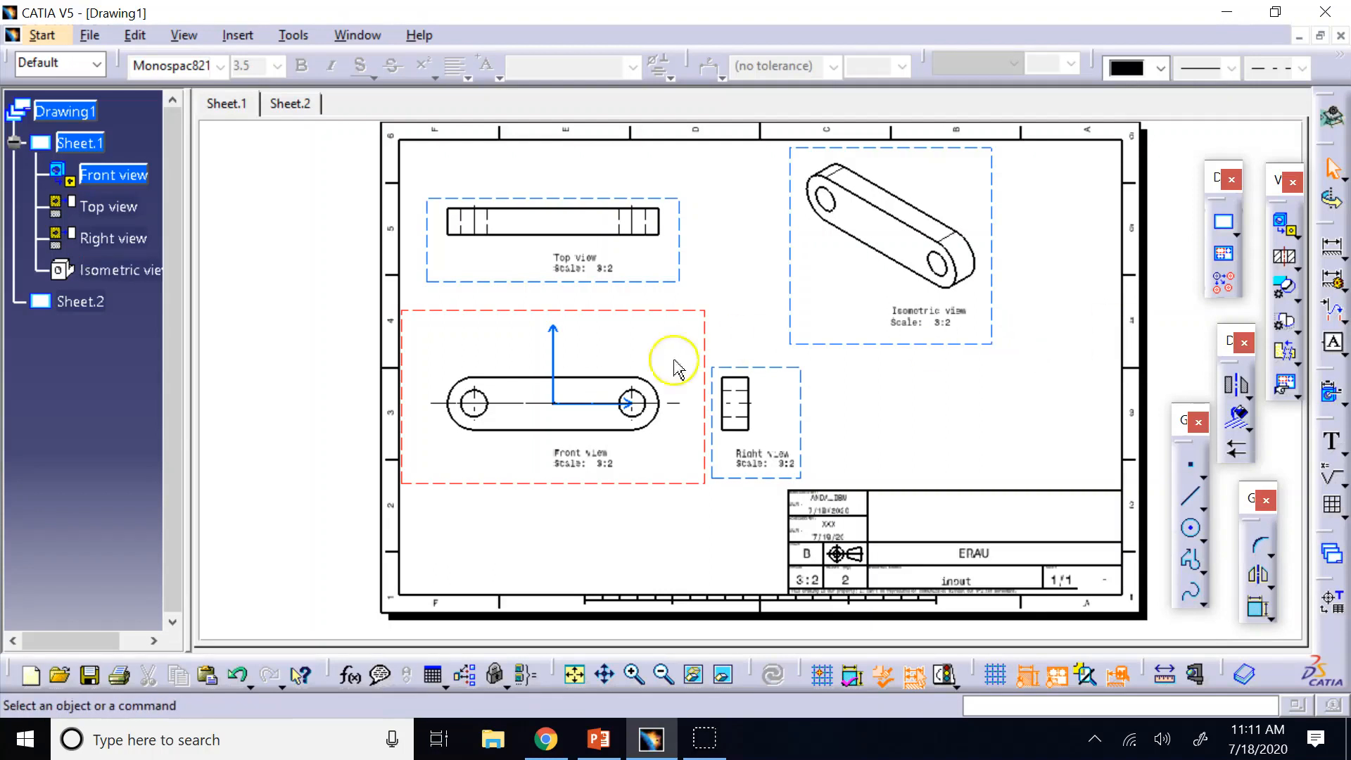
Step: Sketch a vertical line about 40 mm long through the middle of the front view
click(1200, 496)
click(553, 353)
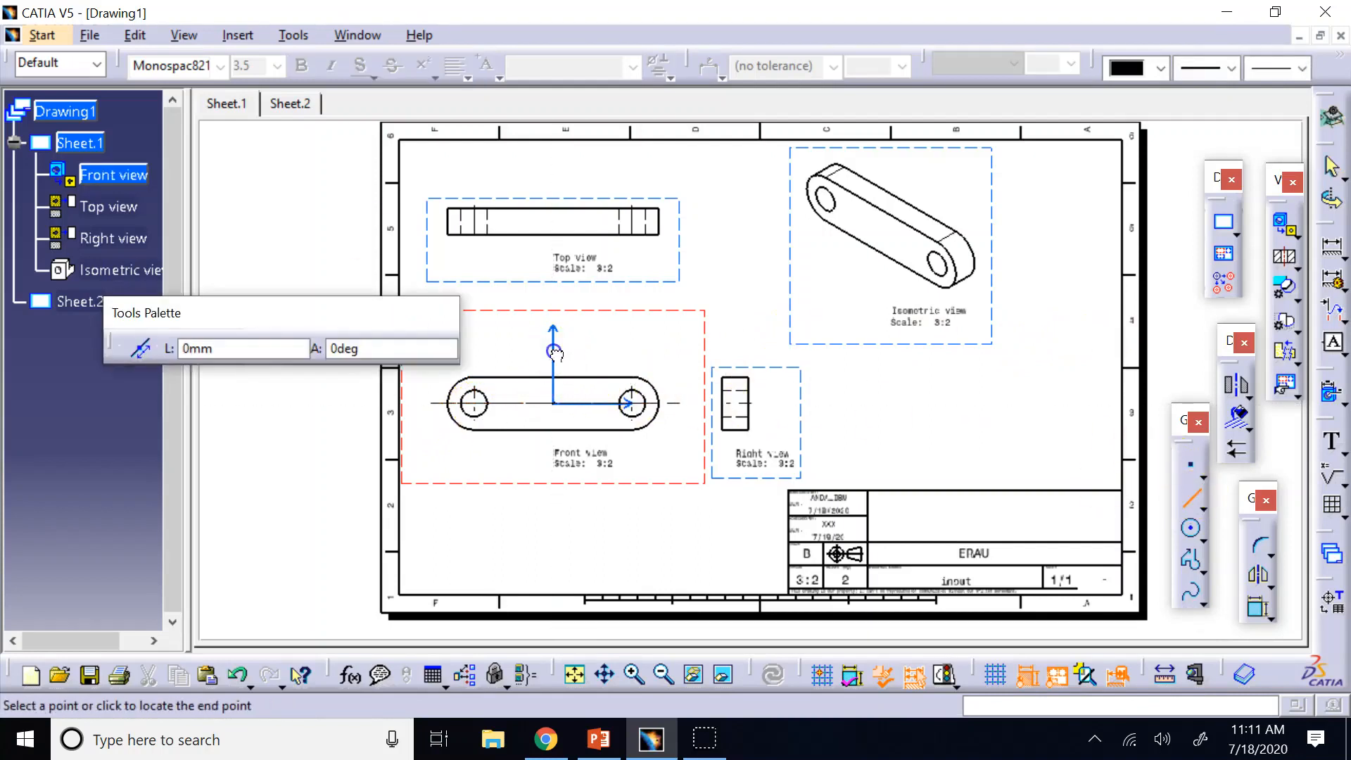
click(553, 456)
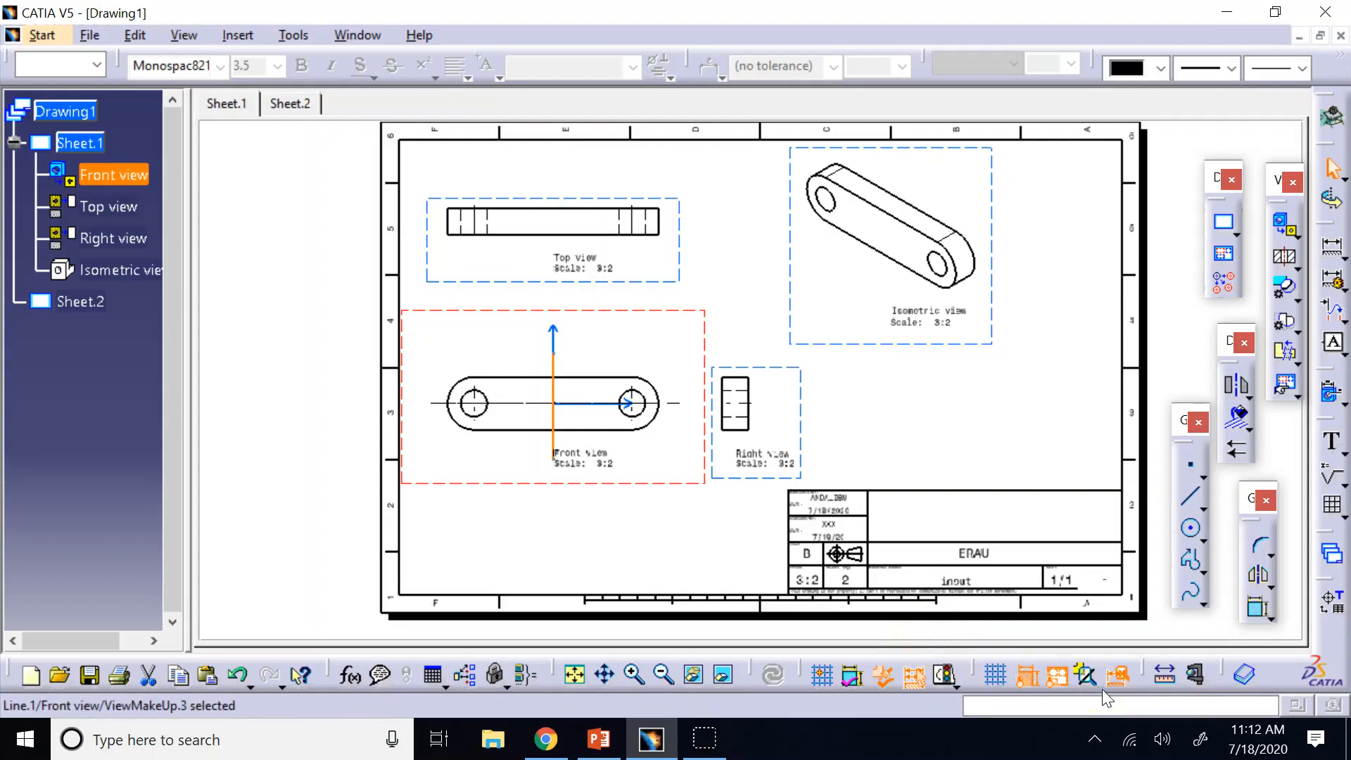
Step: Convert the vertical line through the front view into a construction element
click(609, 345)
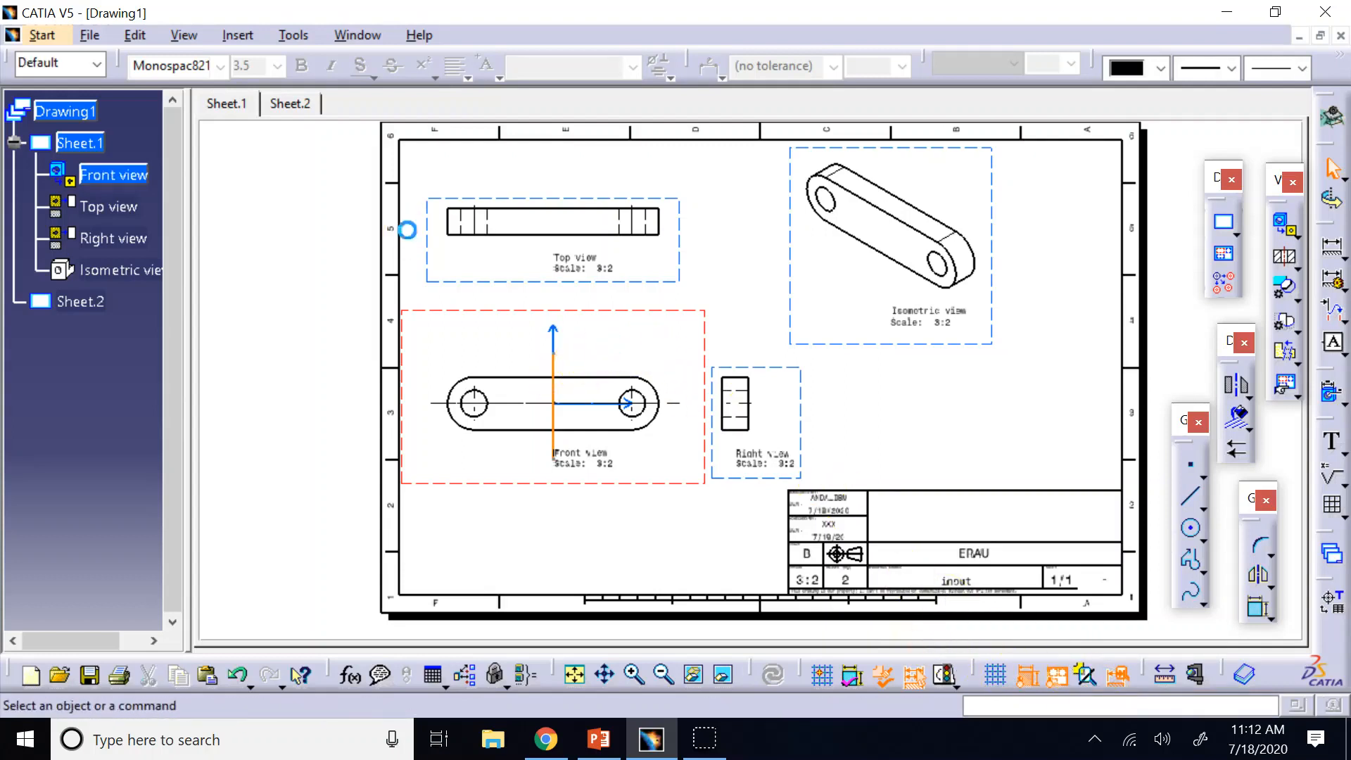
double_click(555, 450)
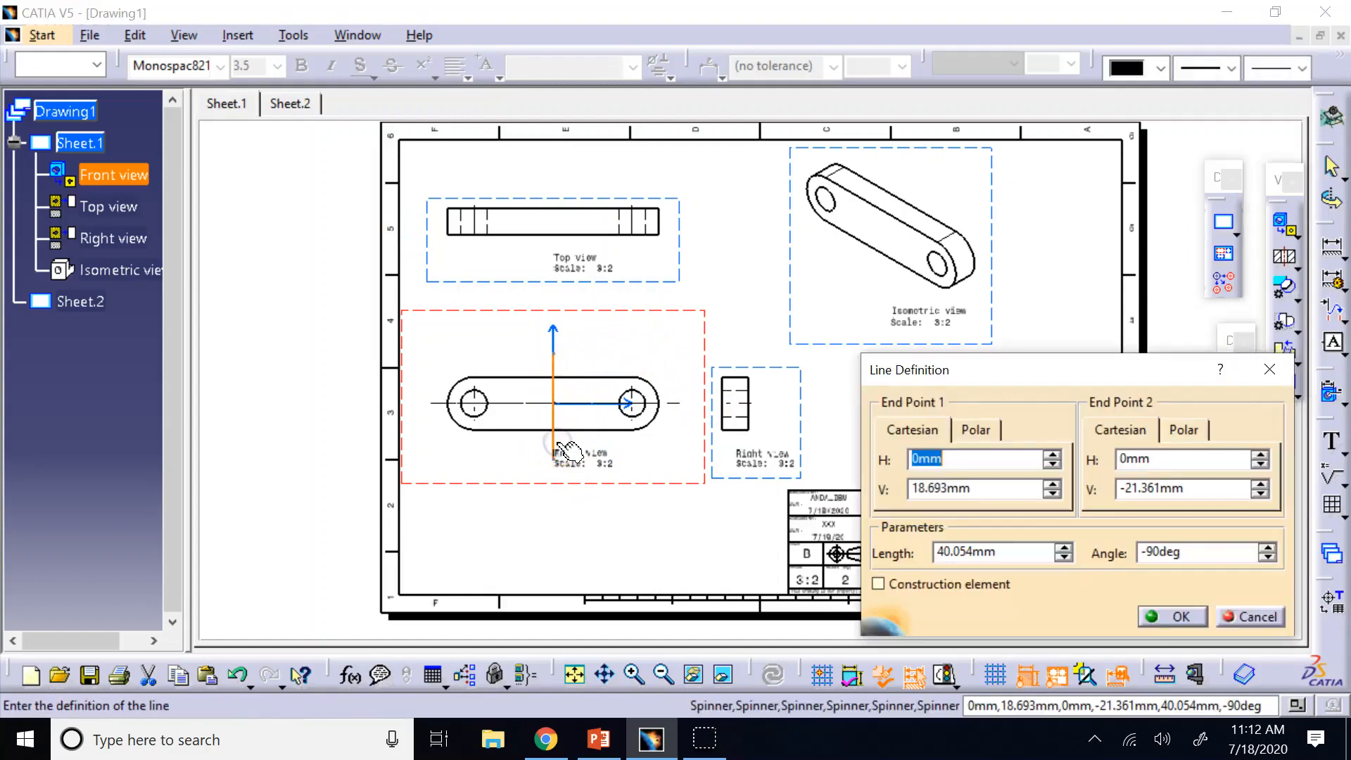
click(878, 584)
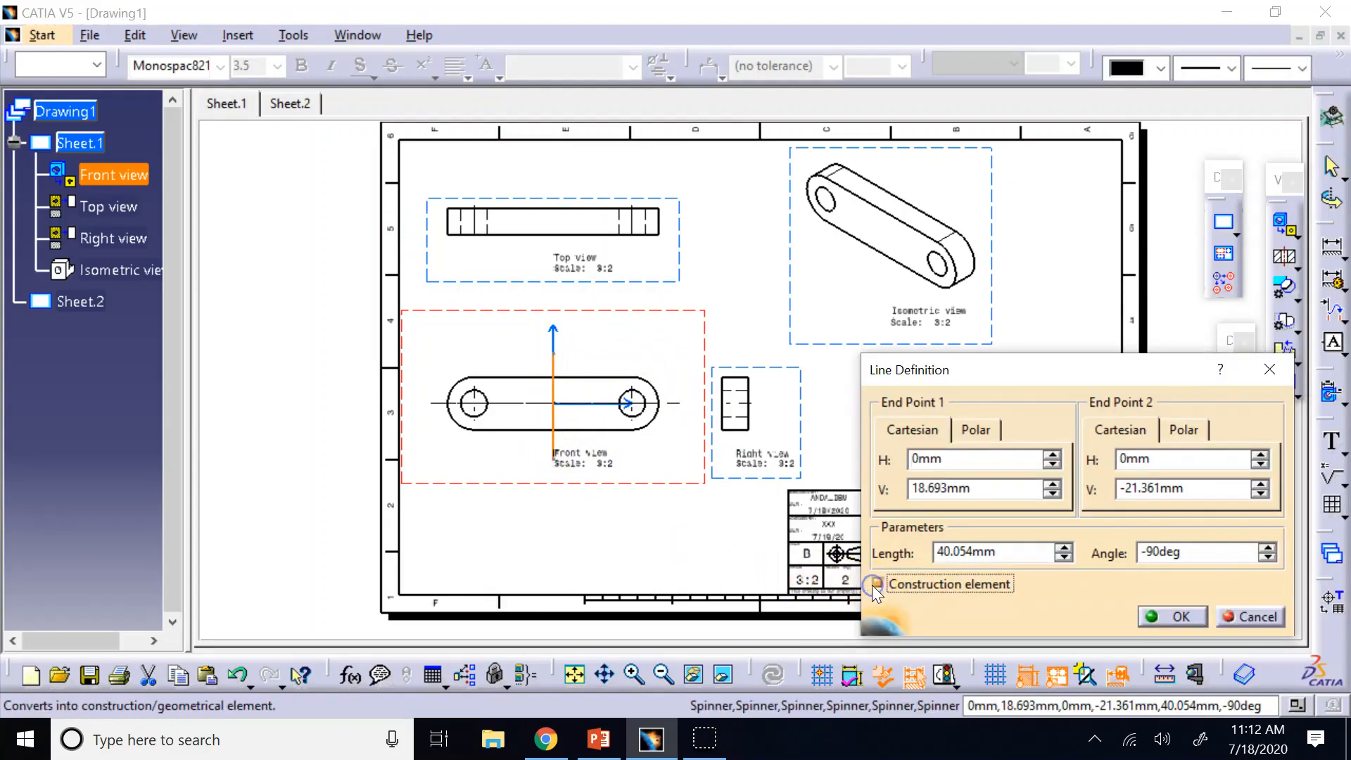
click(1178, 618)
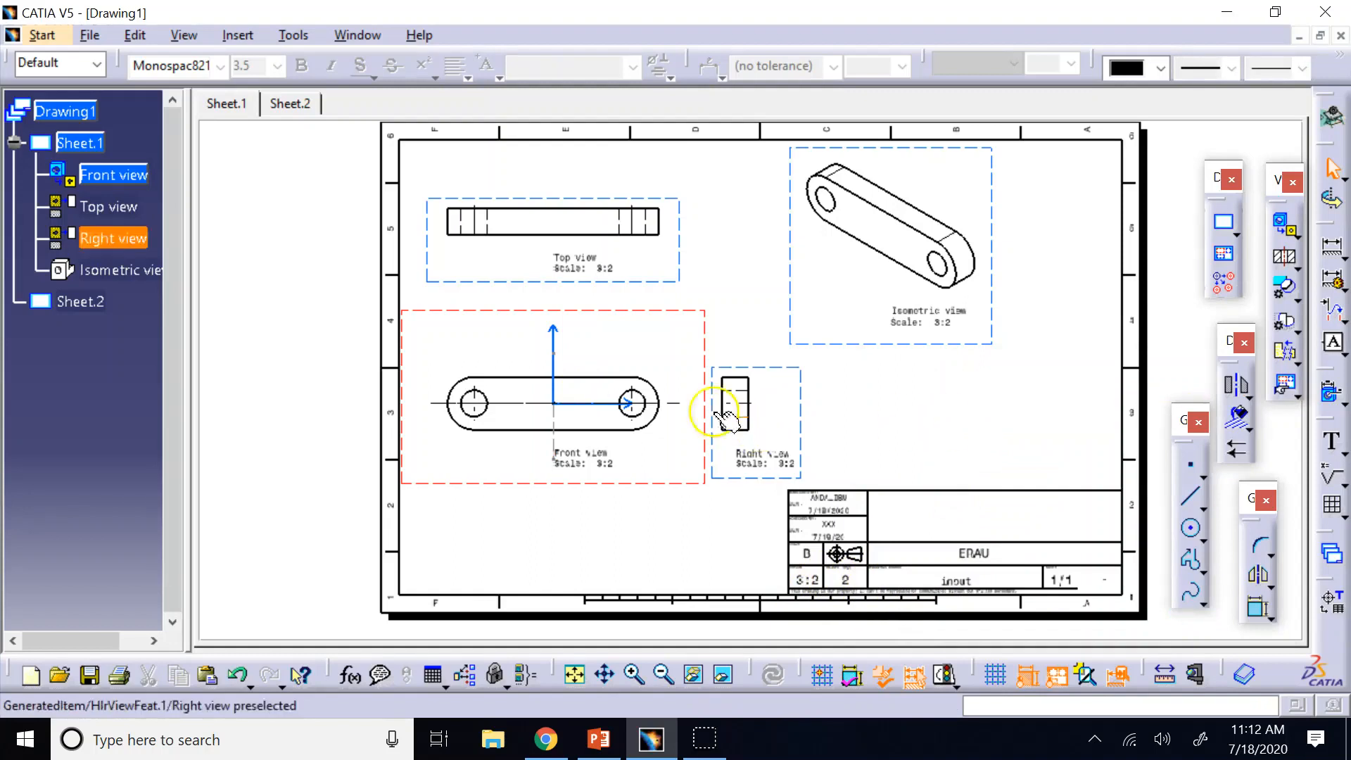
Step: Delete the vertical construction line from the front view
click(559, 431)
click(558, 431)
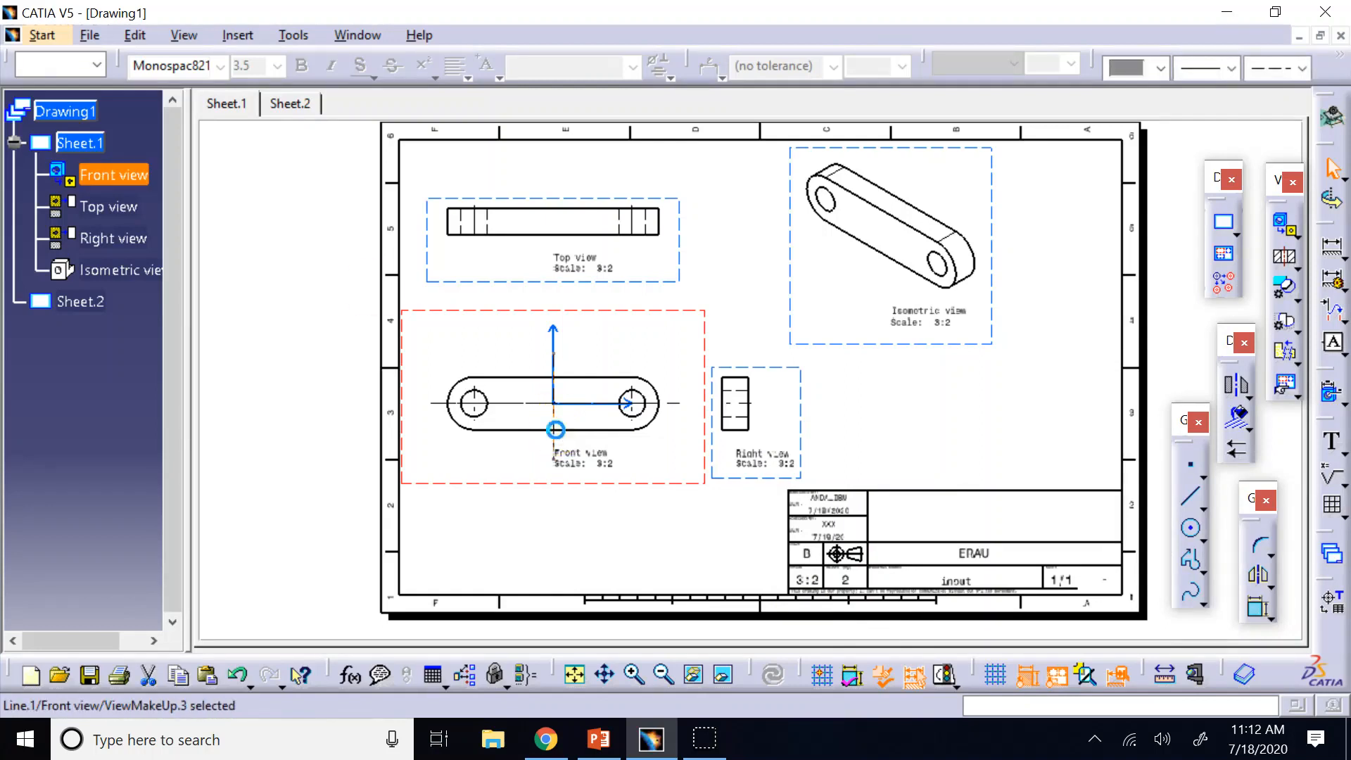
key(Delete)
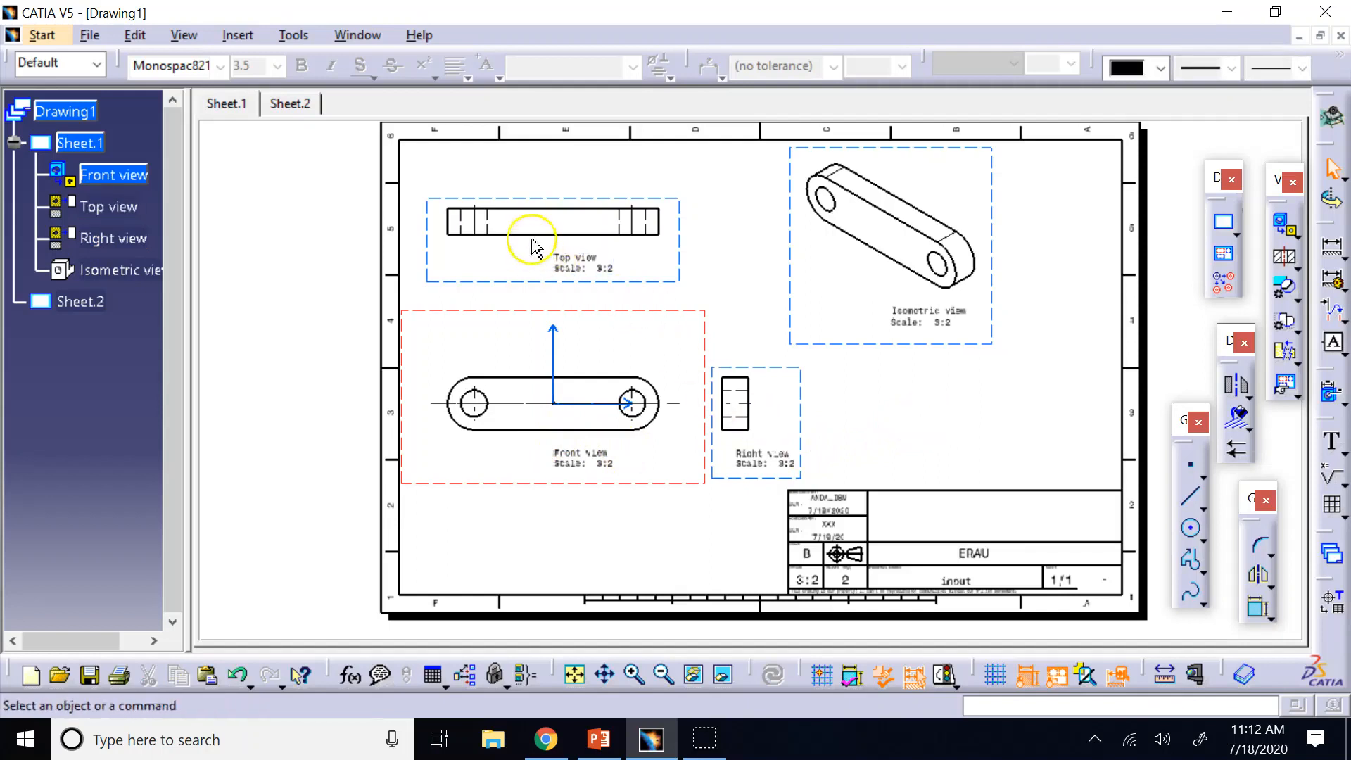
Step: Try to create an axis line in the top view from its end edges while the front view is active
middle_click(988, 412)
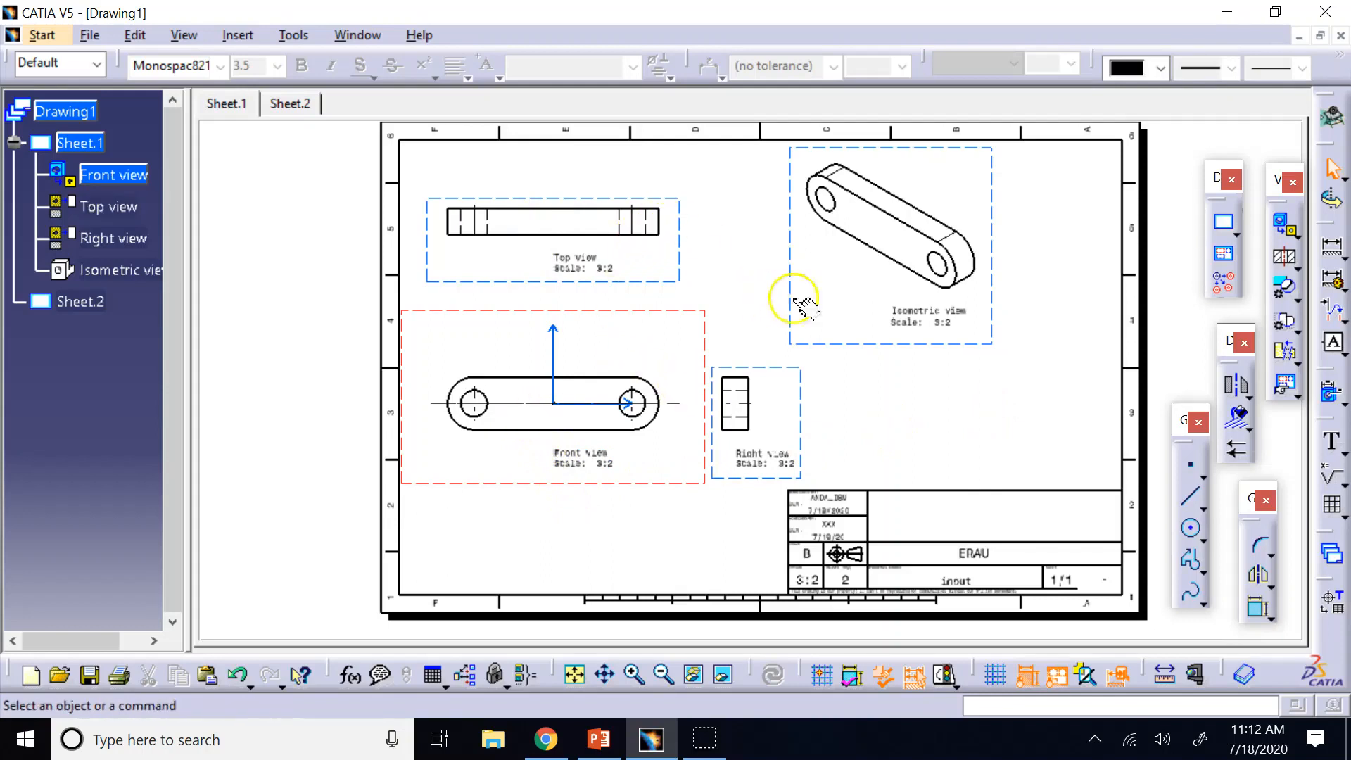
click(1239, 400)
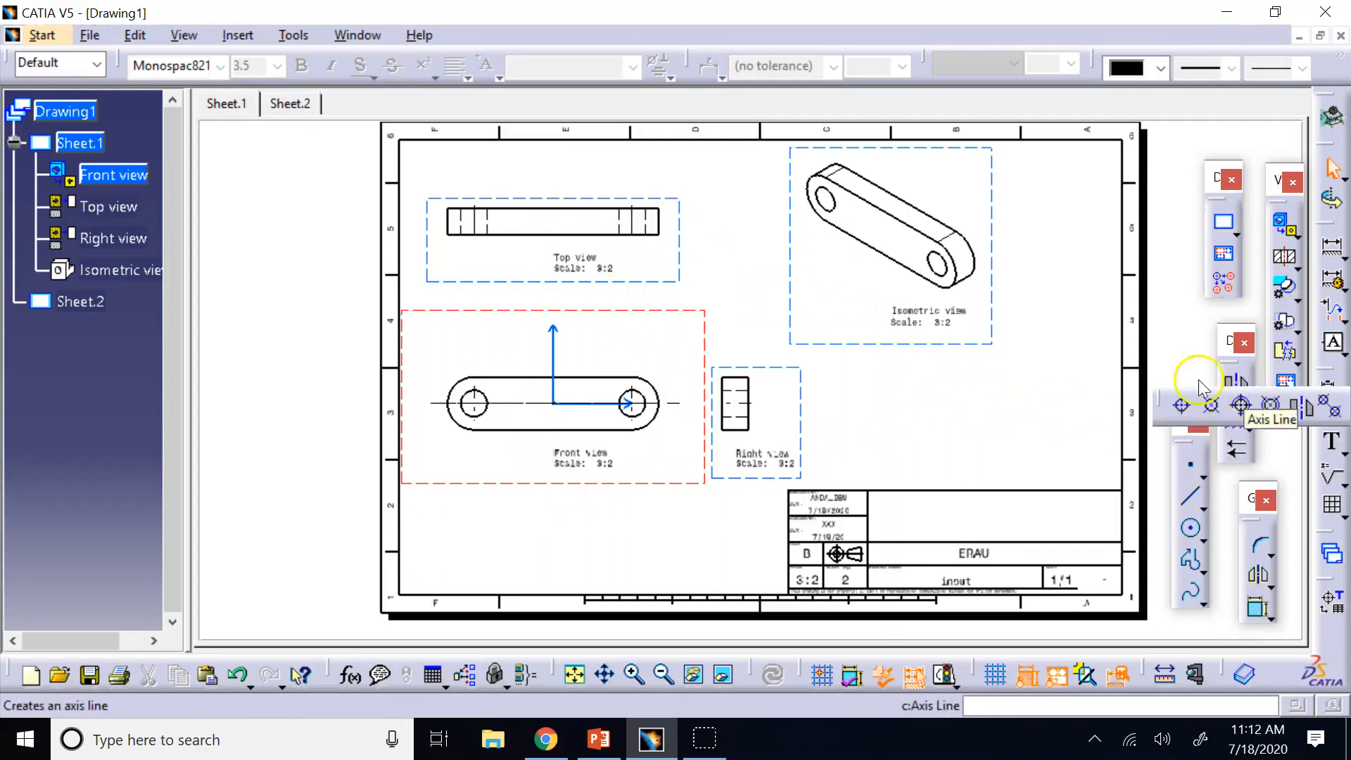
click(1231, 389)
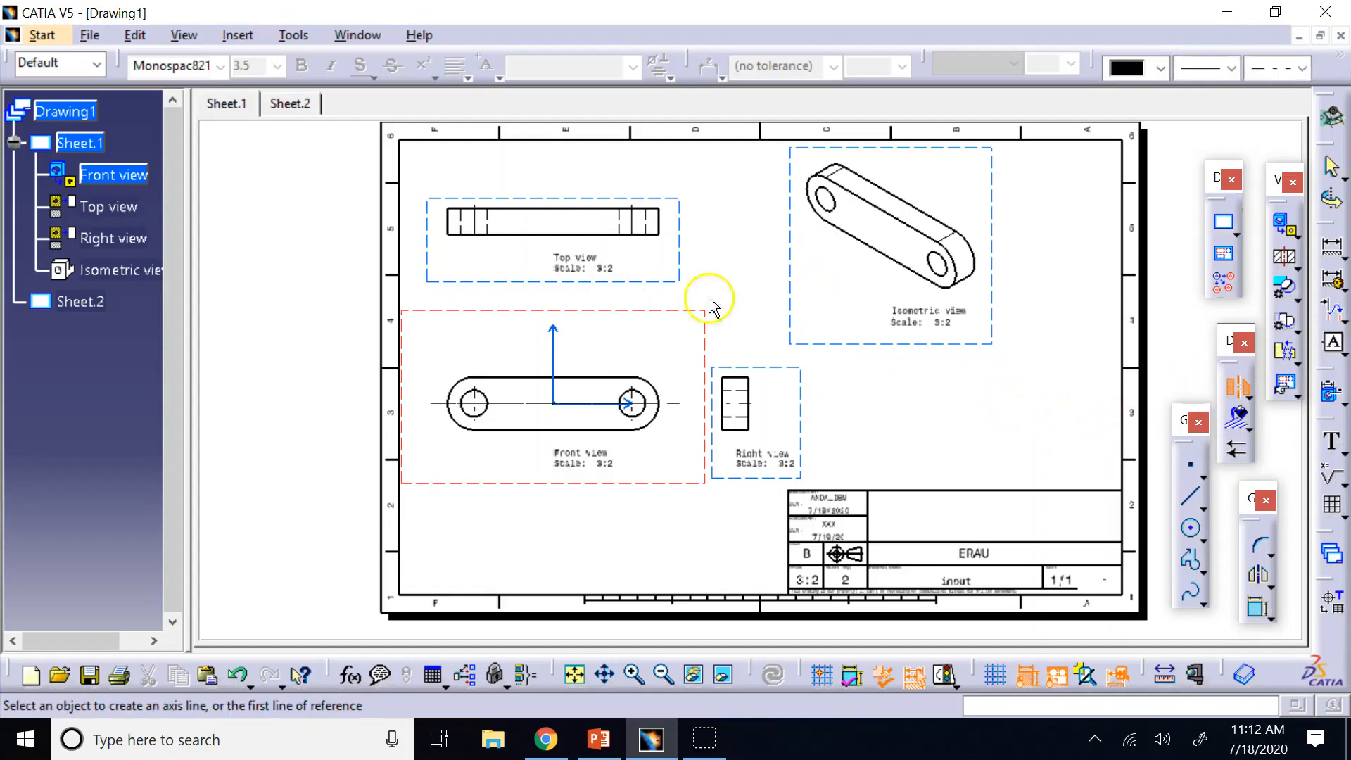
click(665, 225)
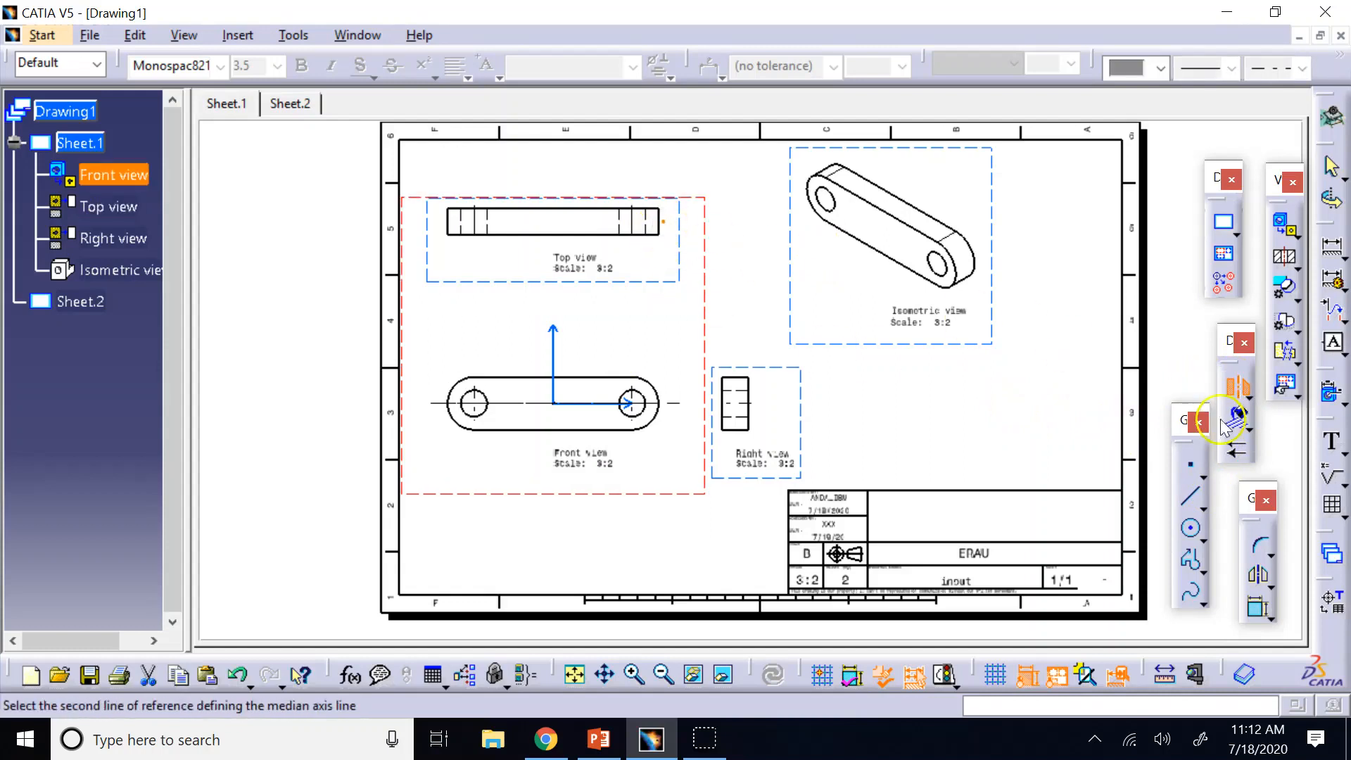
click(1230, 384)
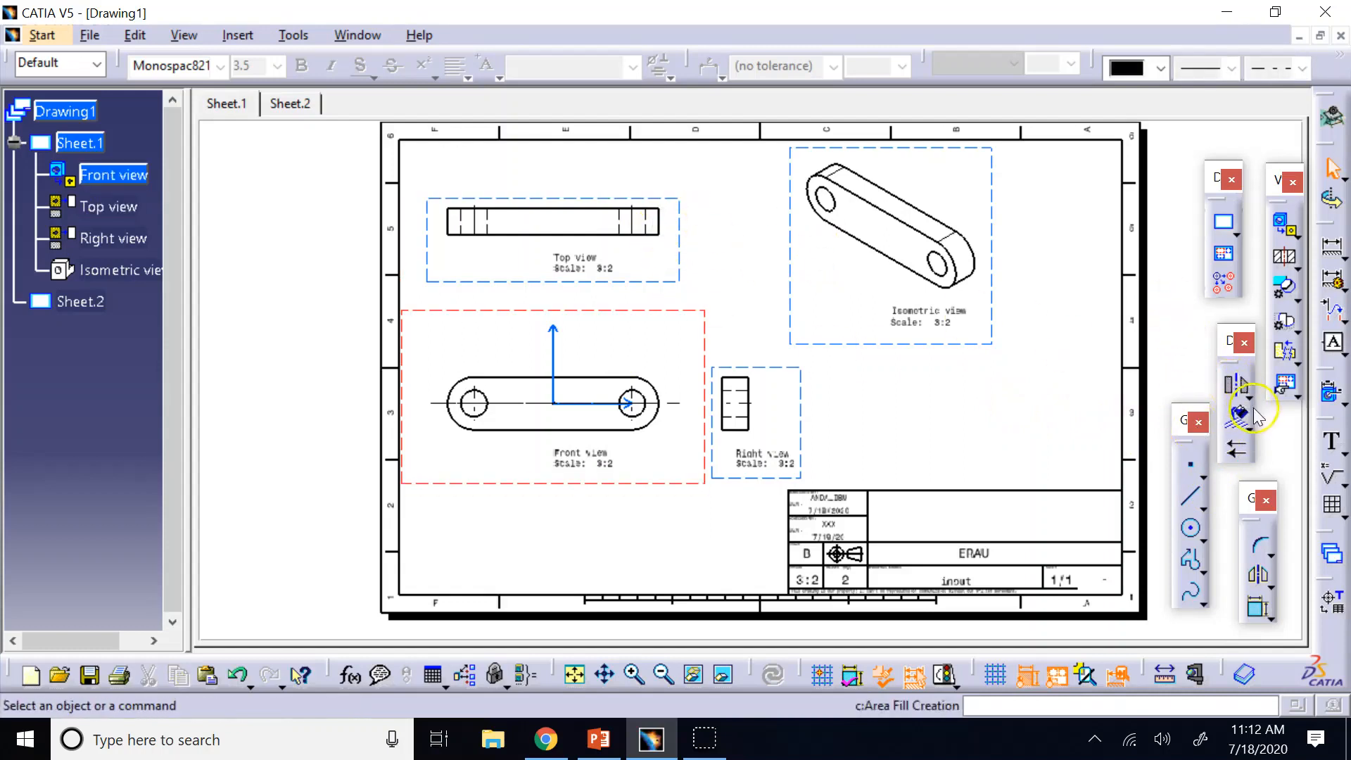
click(1243, 385)
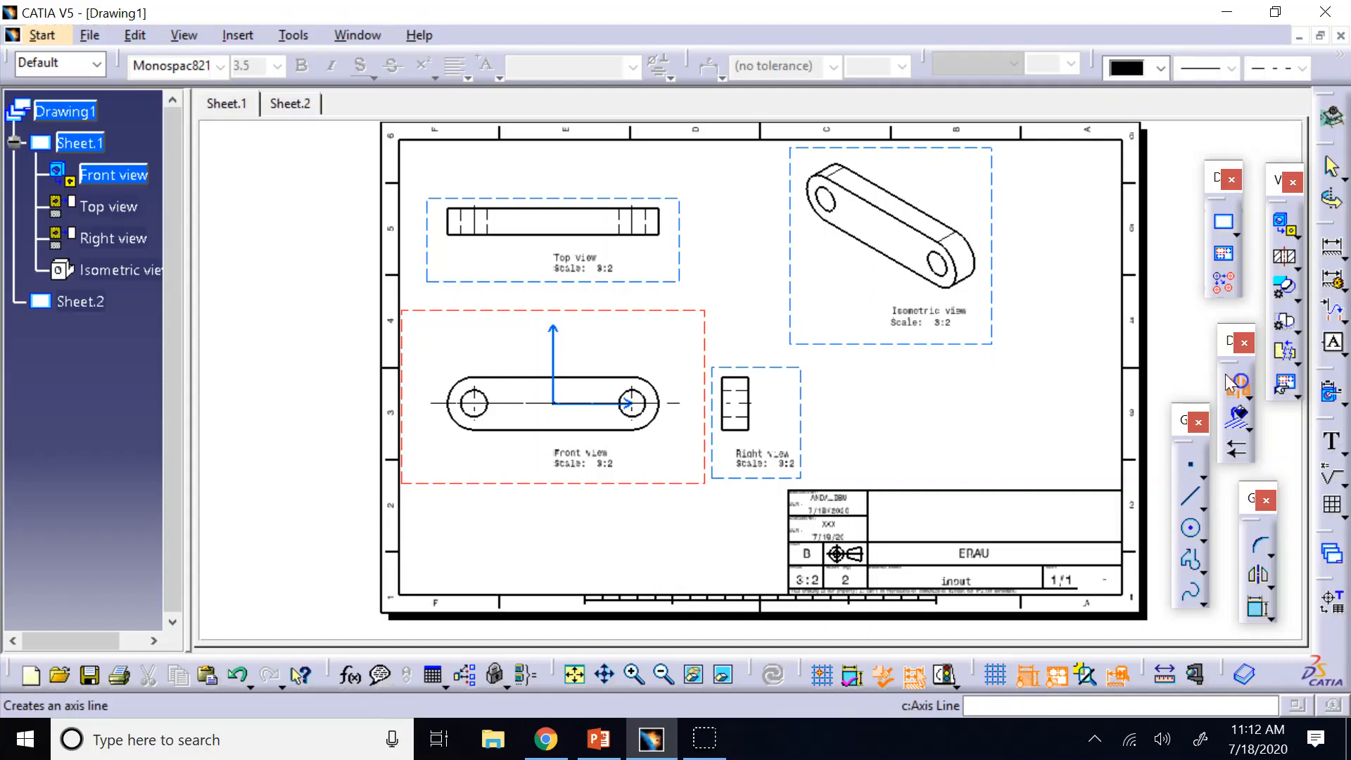
click(659, 219)
click(453, 217)
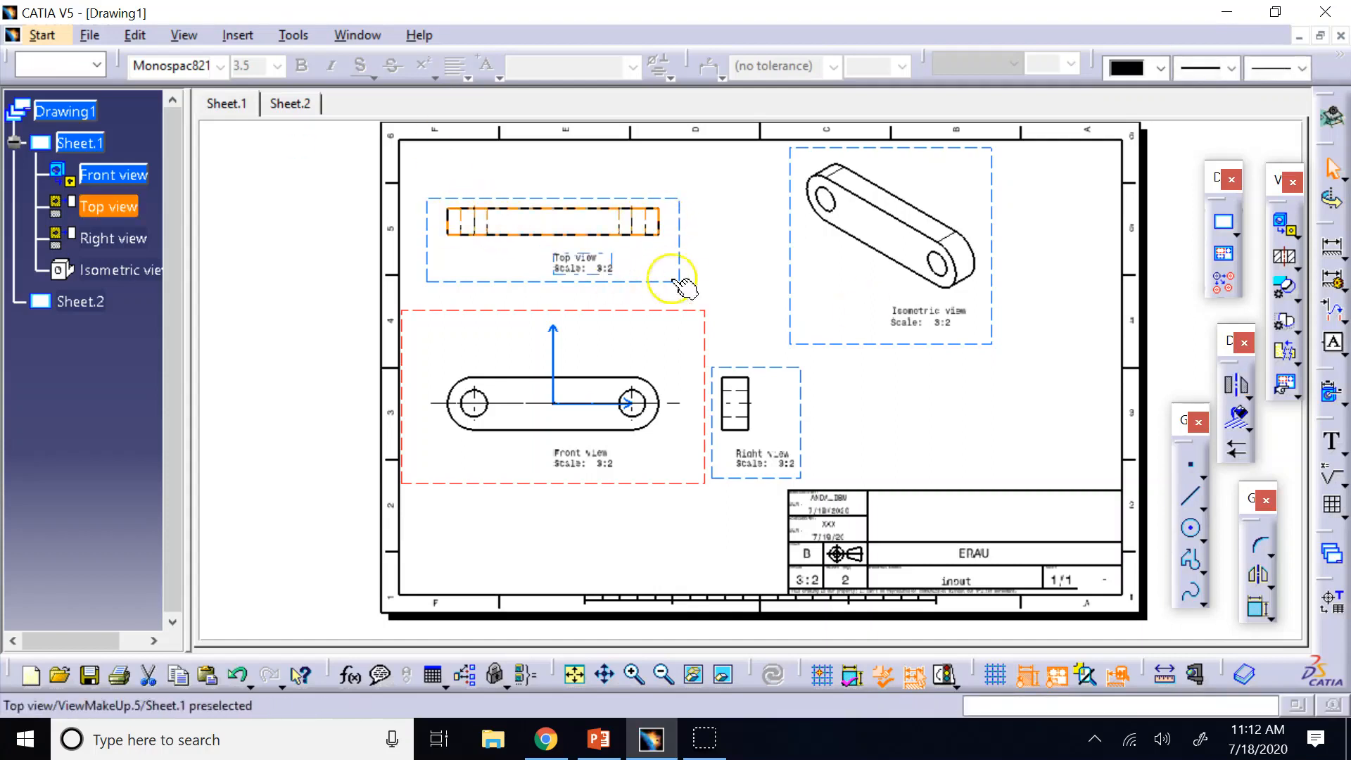
click(715, 244)
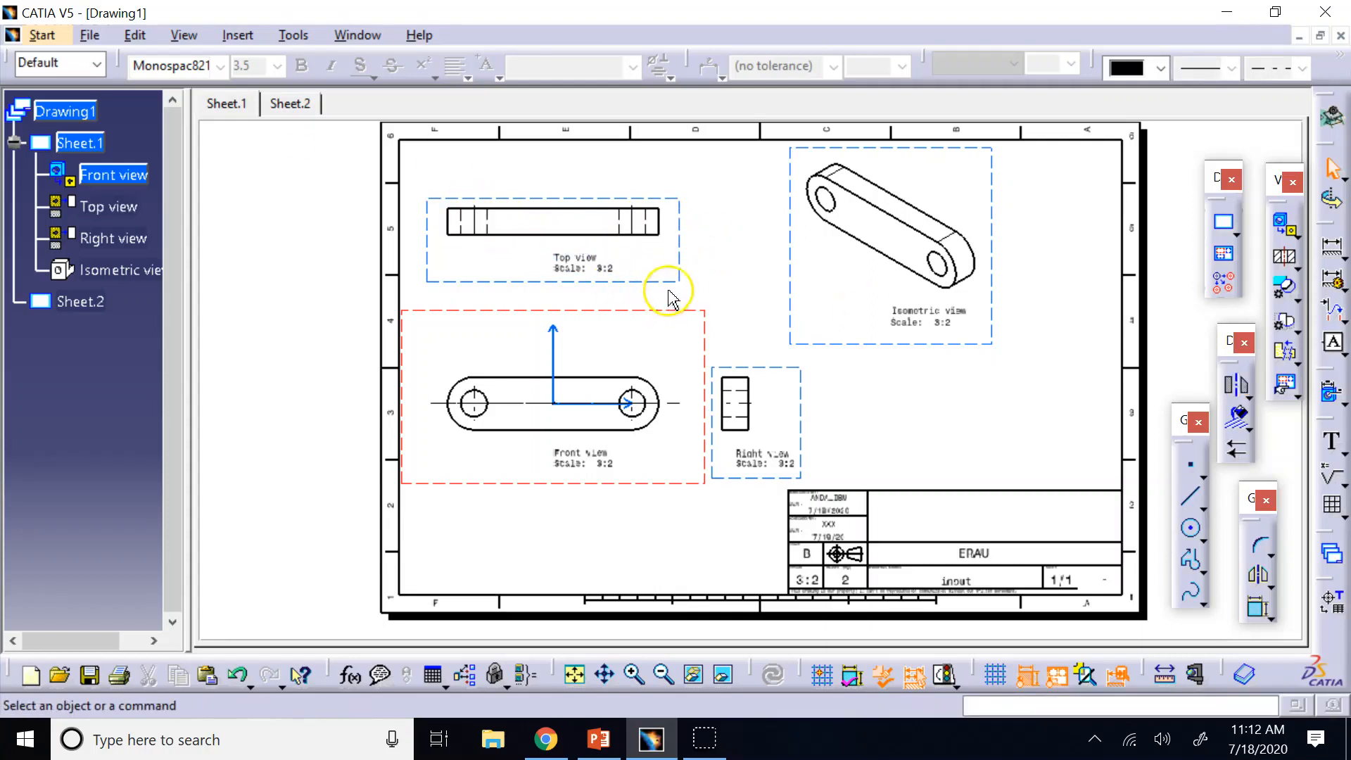
click(948, 414)
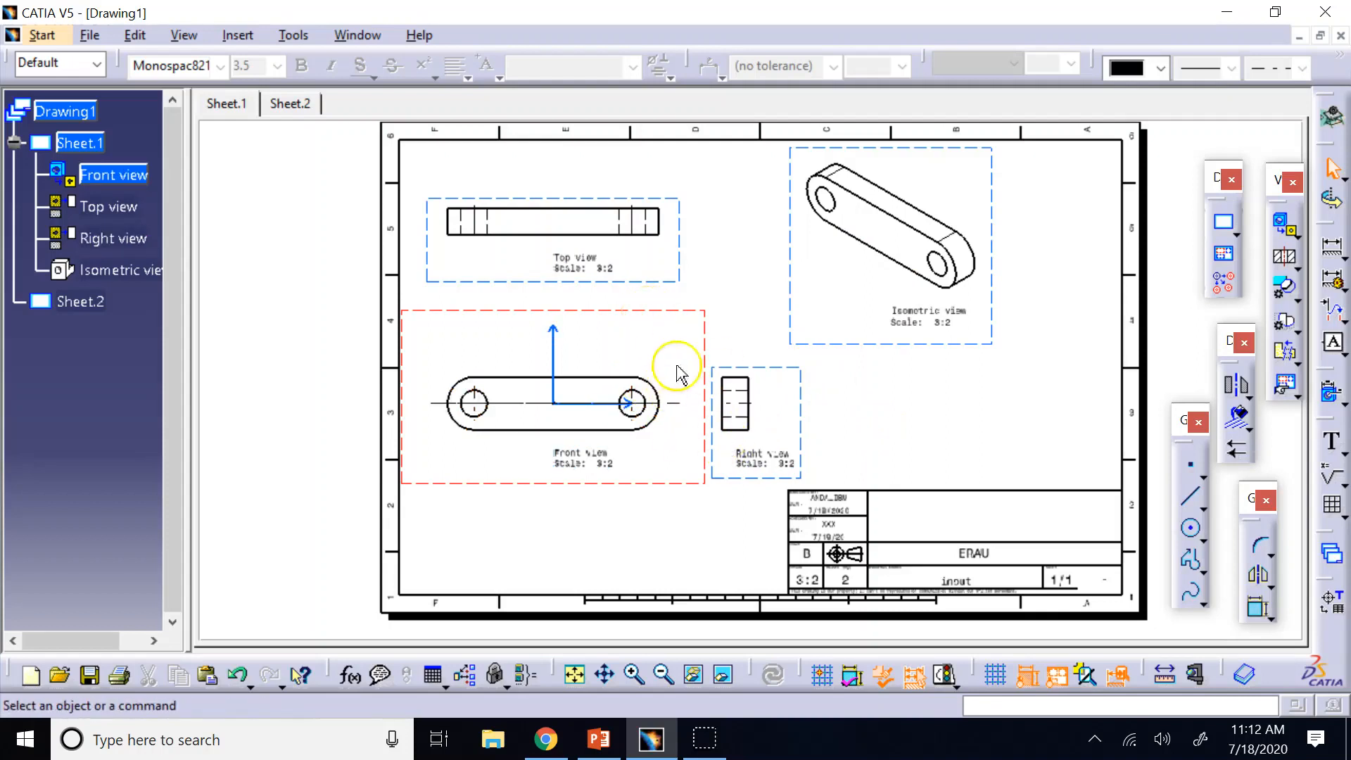
click(540, 418)
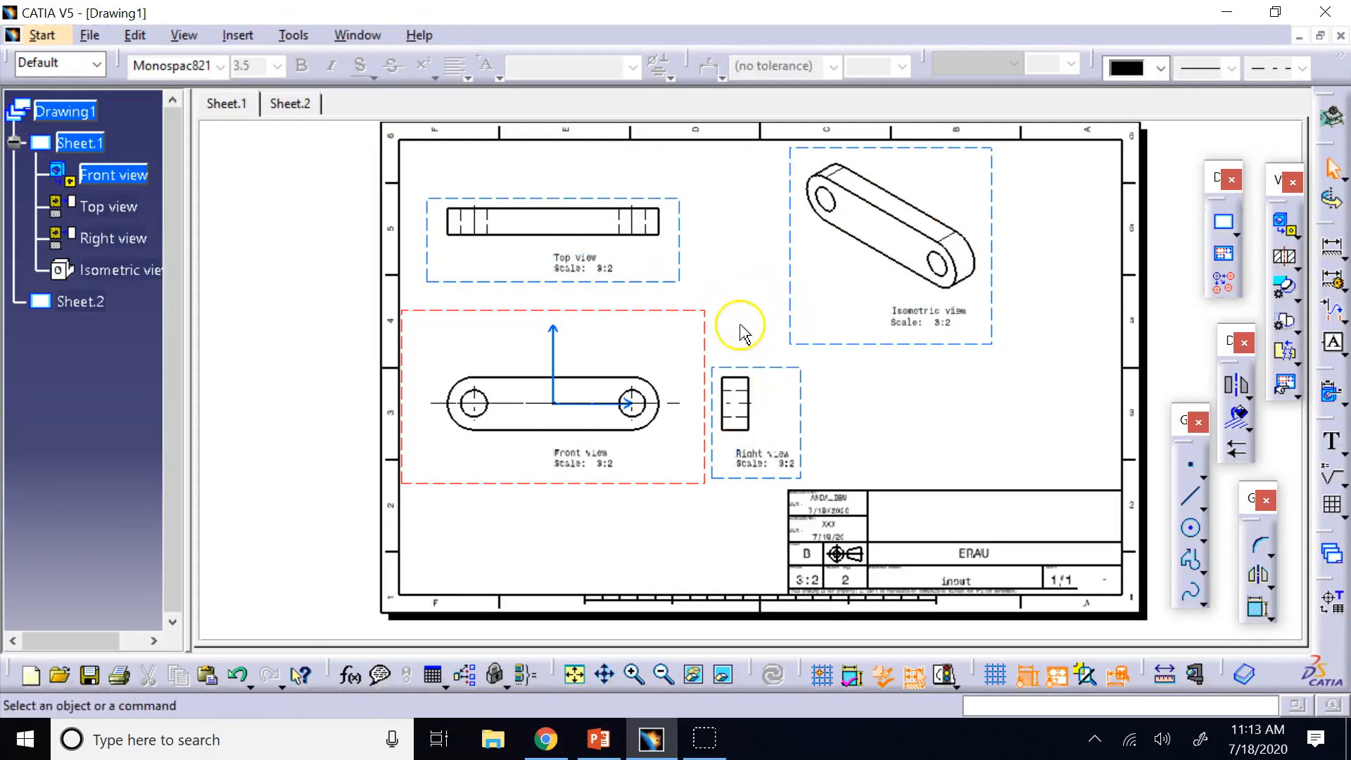
click(559, 366)
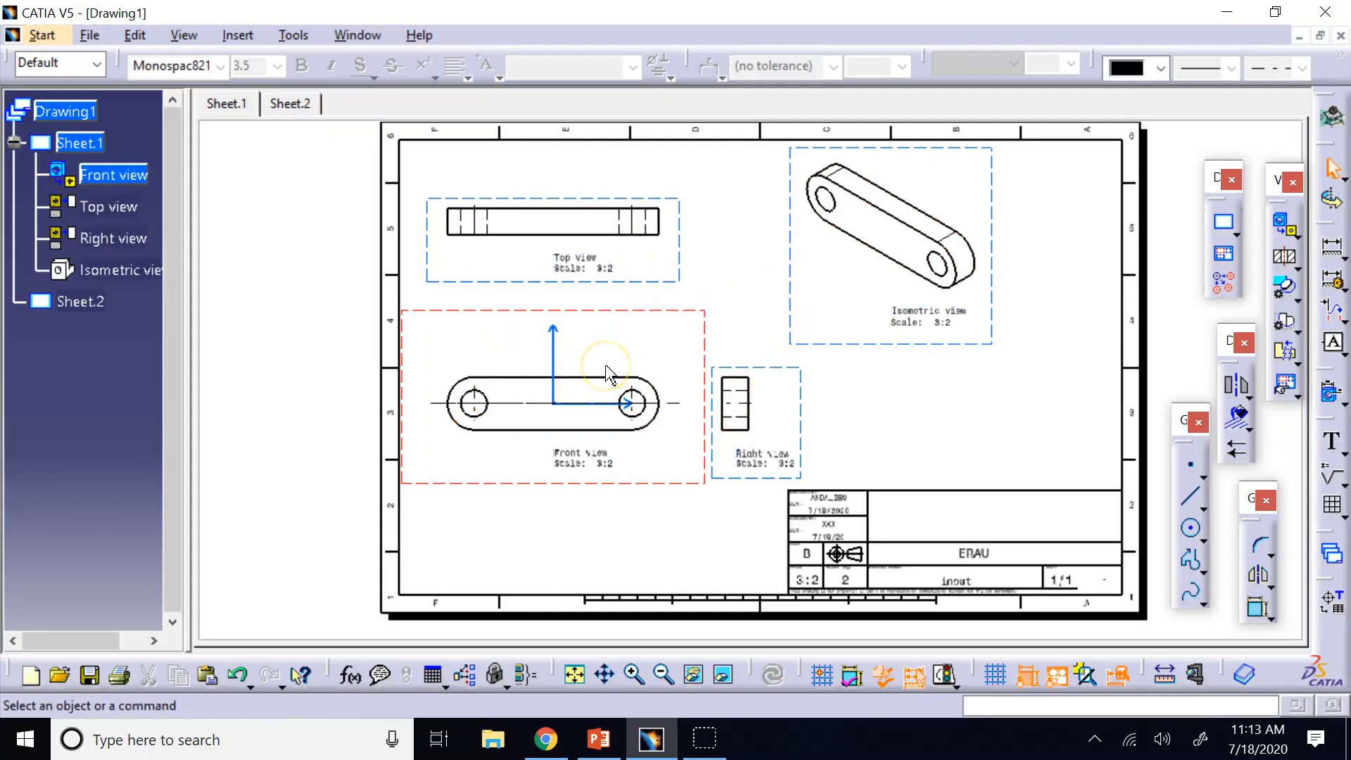
click(919, 396)
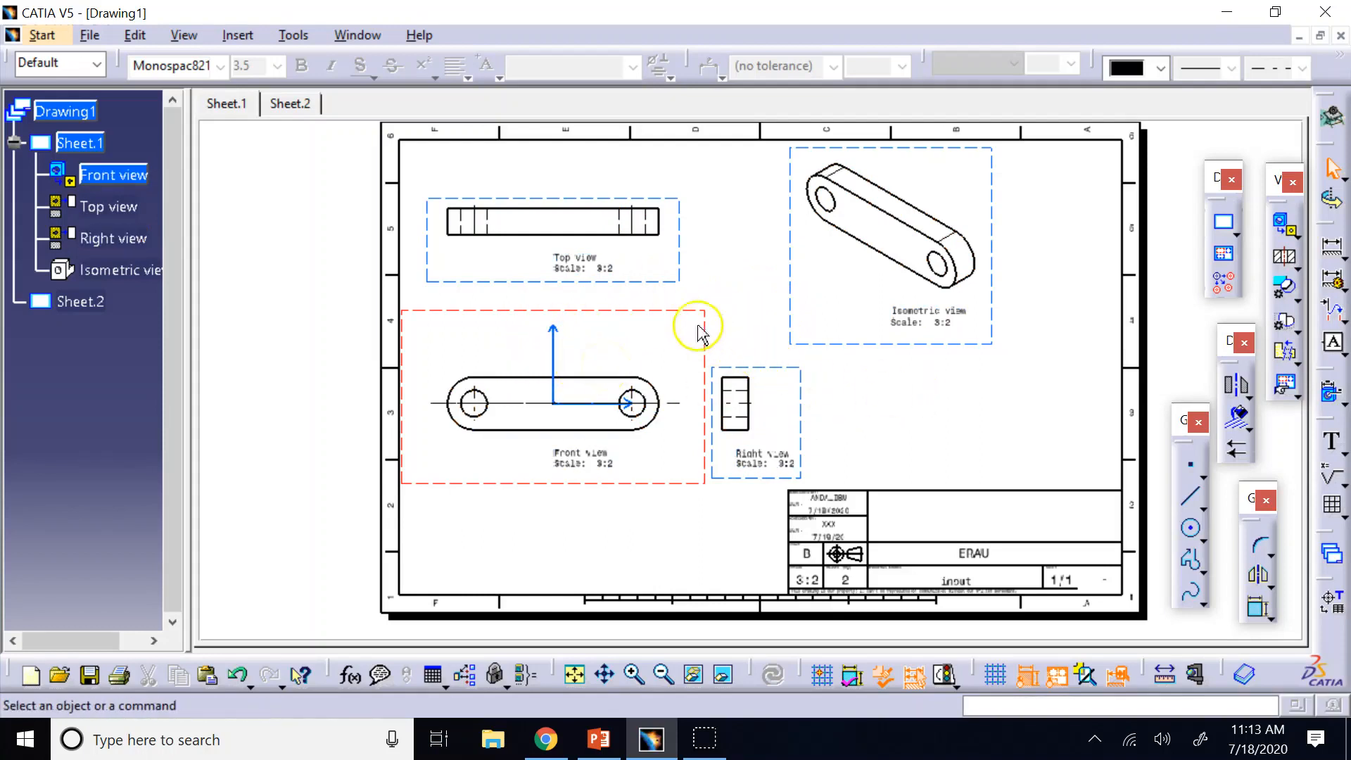
Step: Activate the top, right and isometric views in turn, and finish with the top view active
double_click(672, 285)
click(1037, 437)
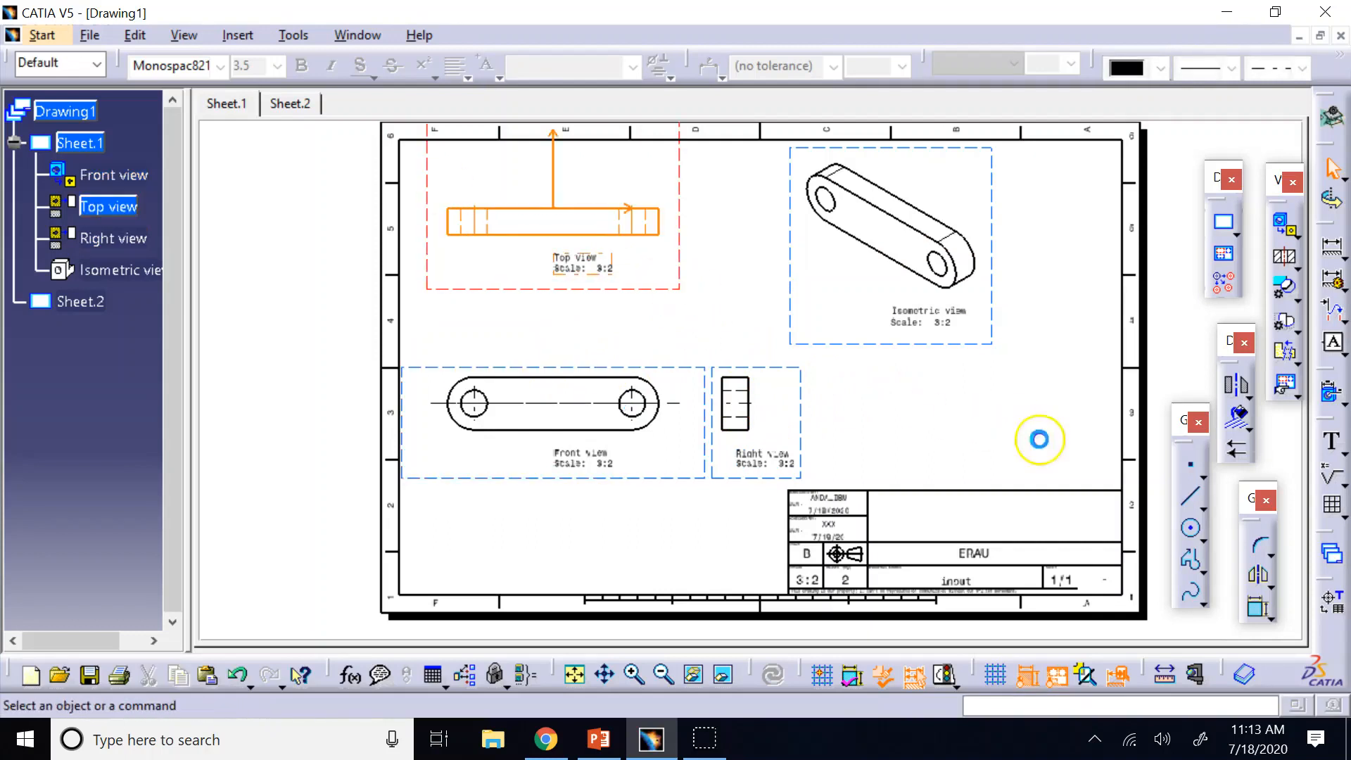
double_click(760, 366)
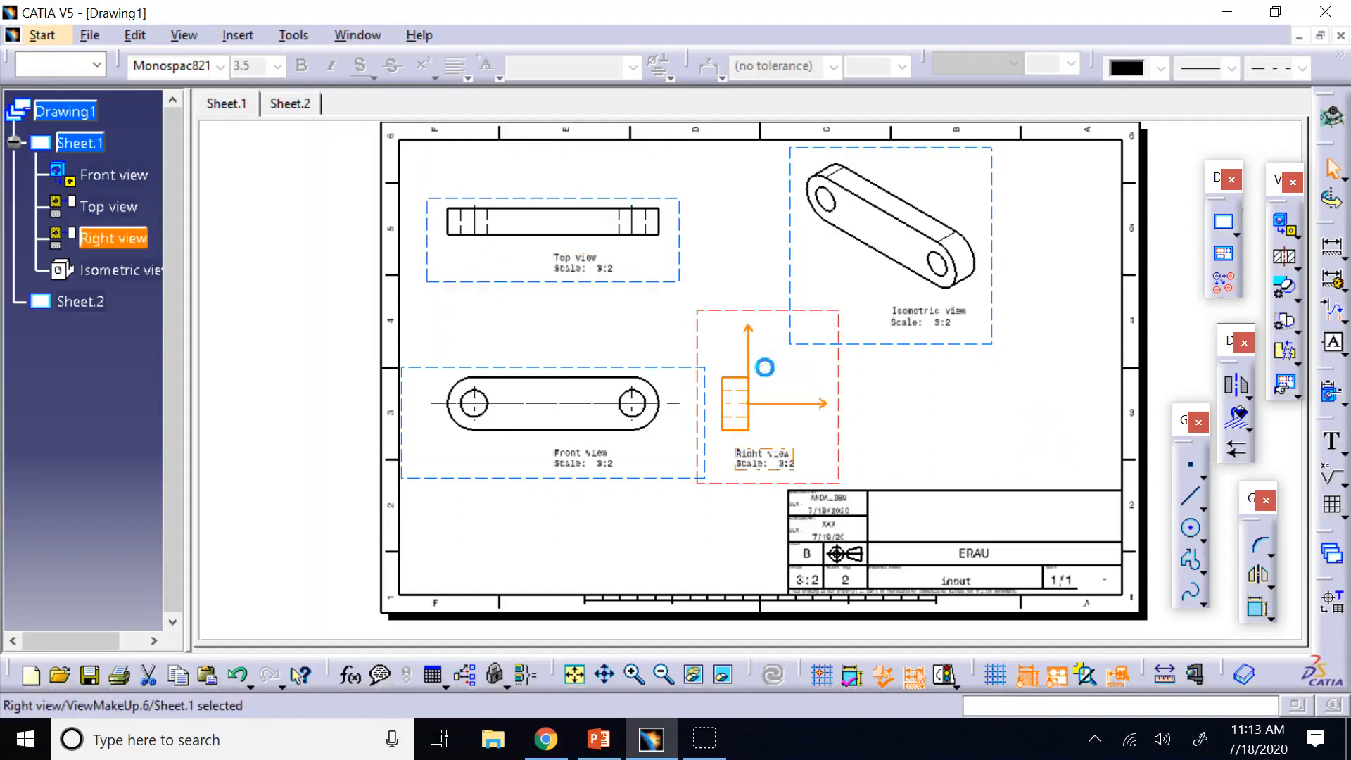
double_click(913, 347)
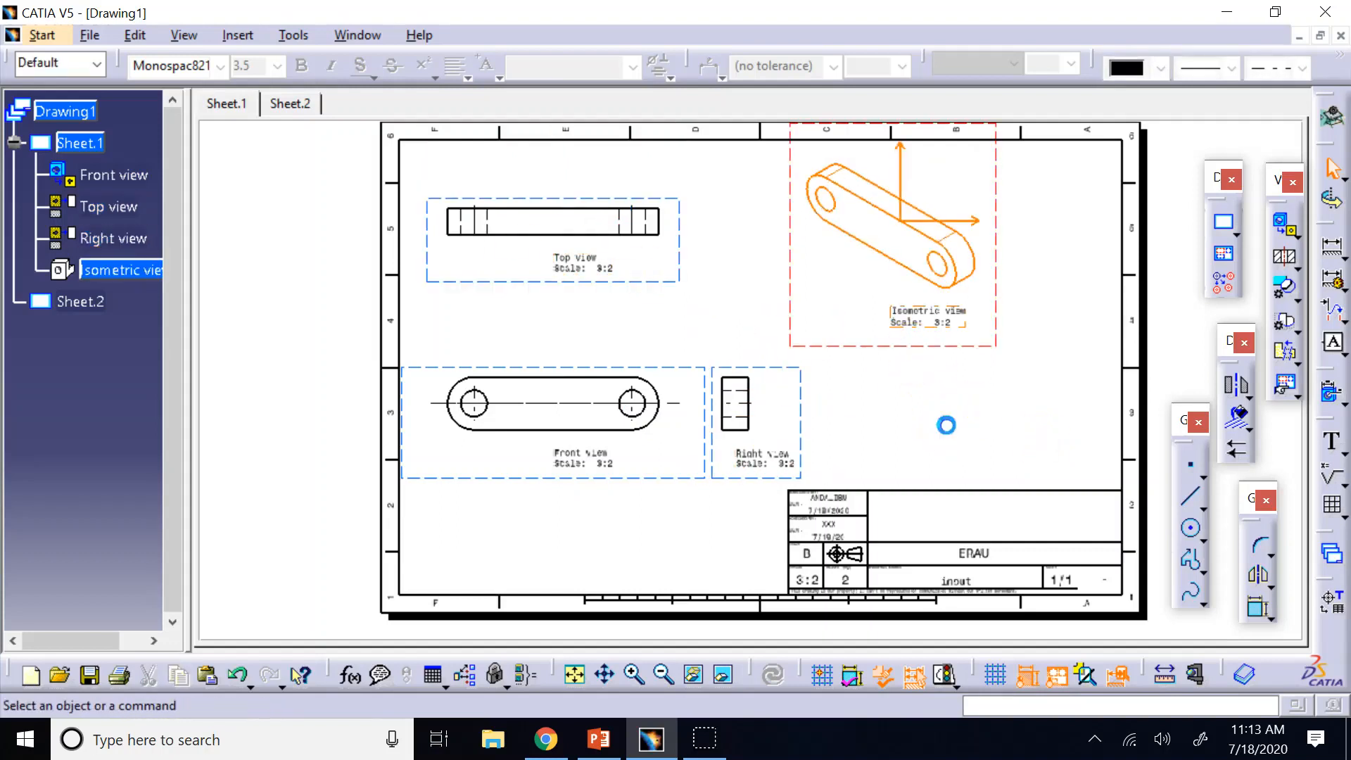
double_click(642, 282)
click(851, 421)
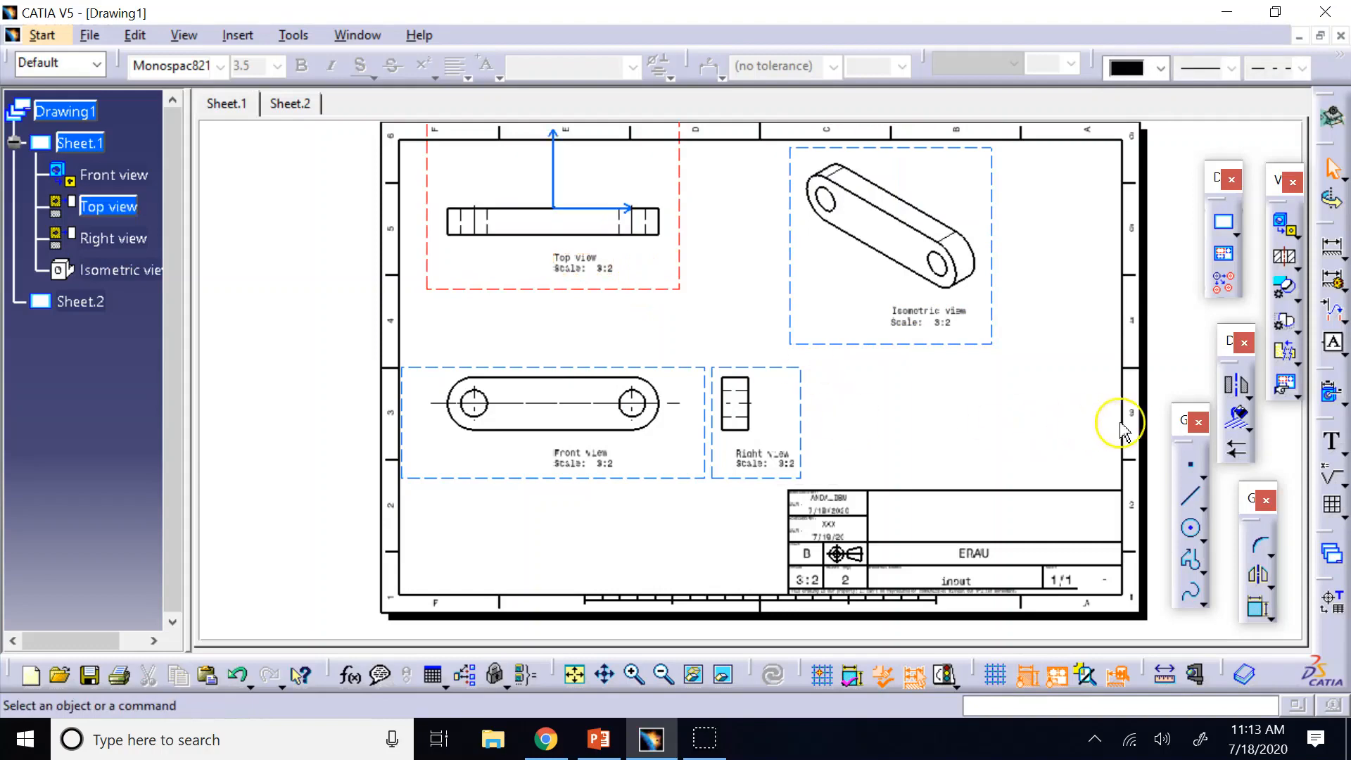
Step: Try to create a median axis line between the right and left end edges of the active top view
click(1235, 384)
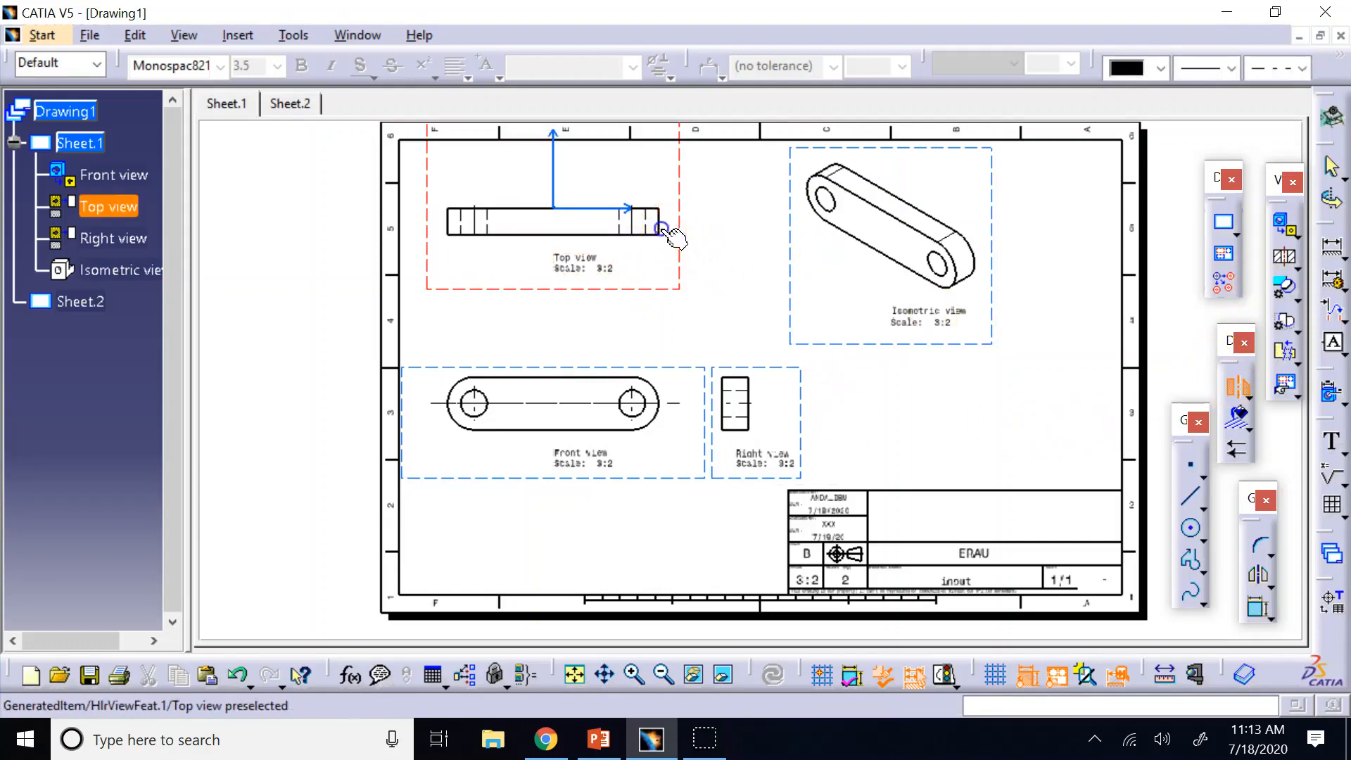
click(448, 223)
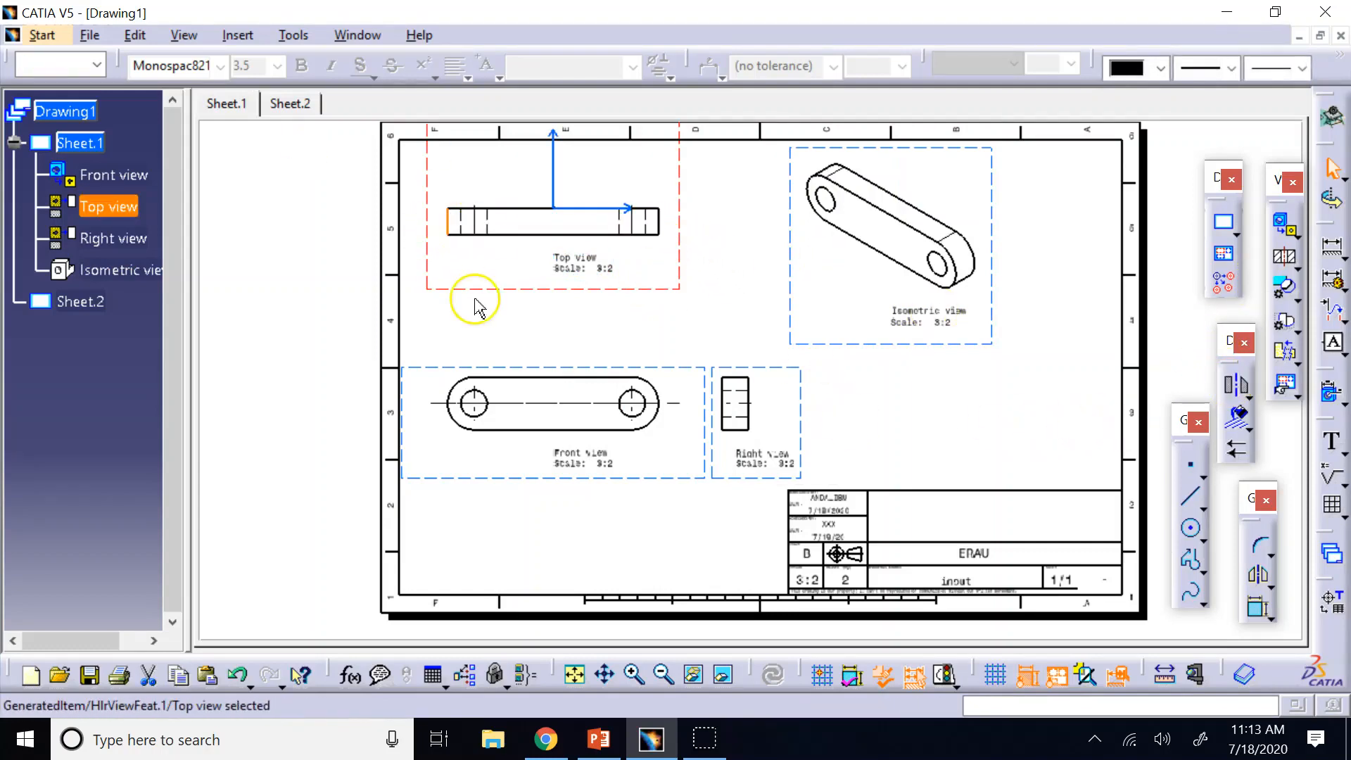
click(754, 328)
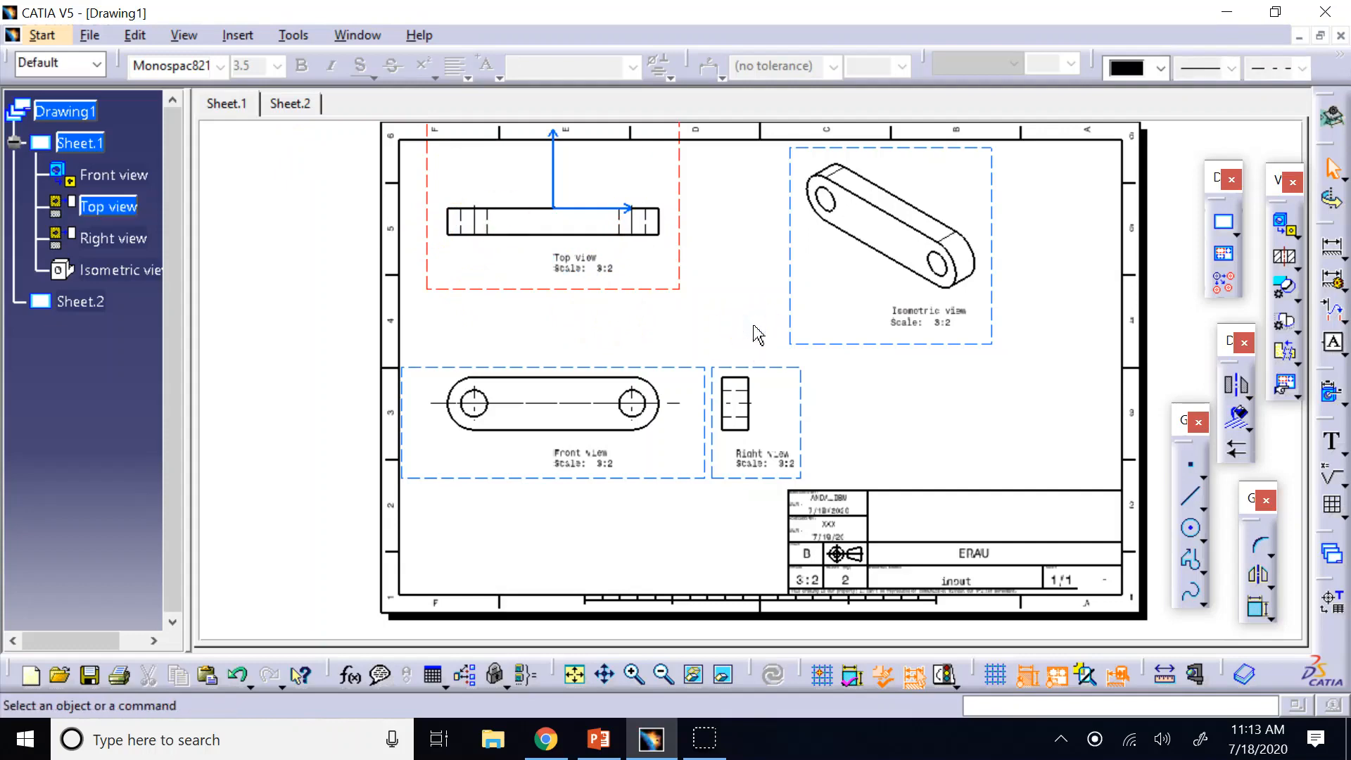
click(662, 674)
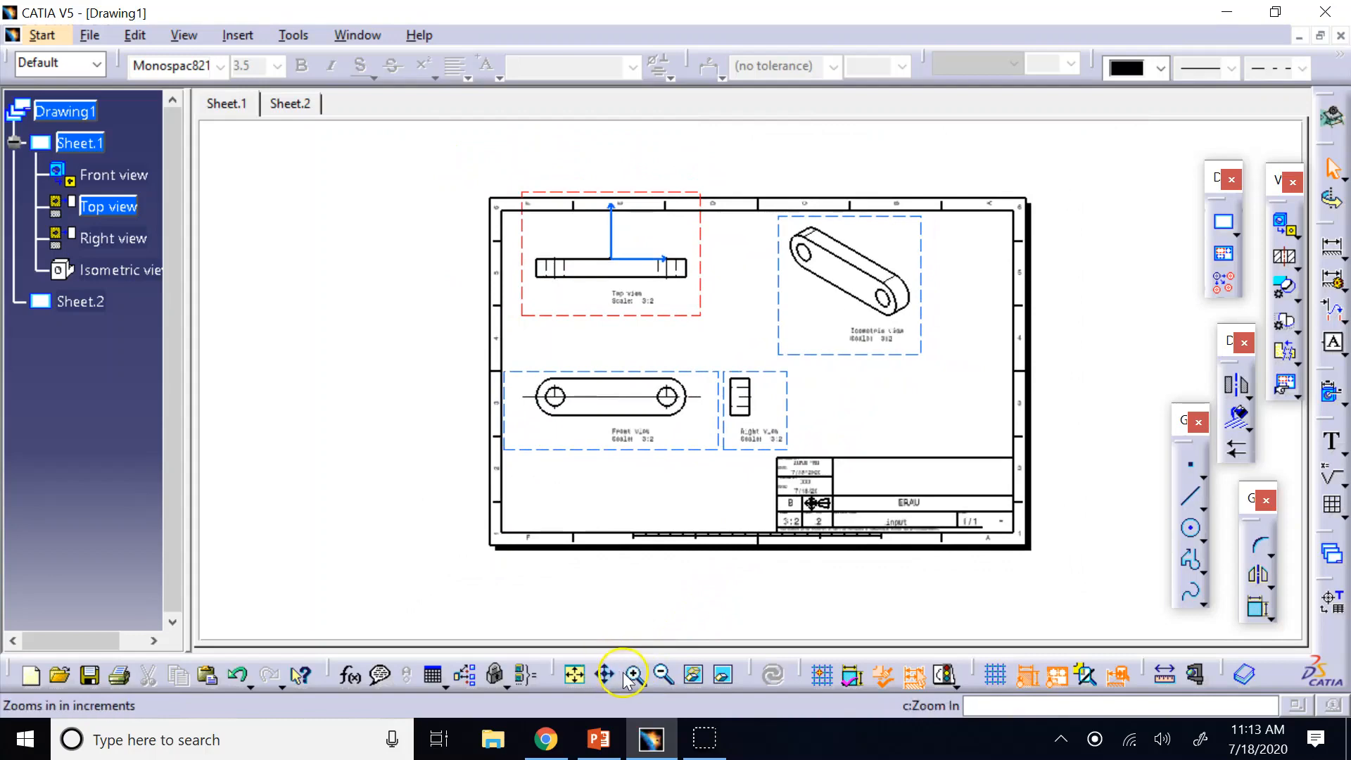
click(634, 673)
click(606, 674)
drag(401, 219, 418, 347)
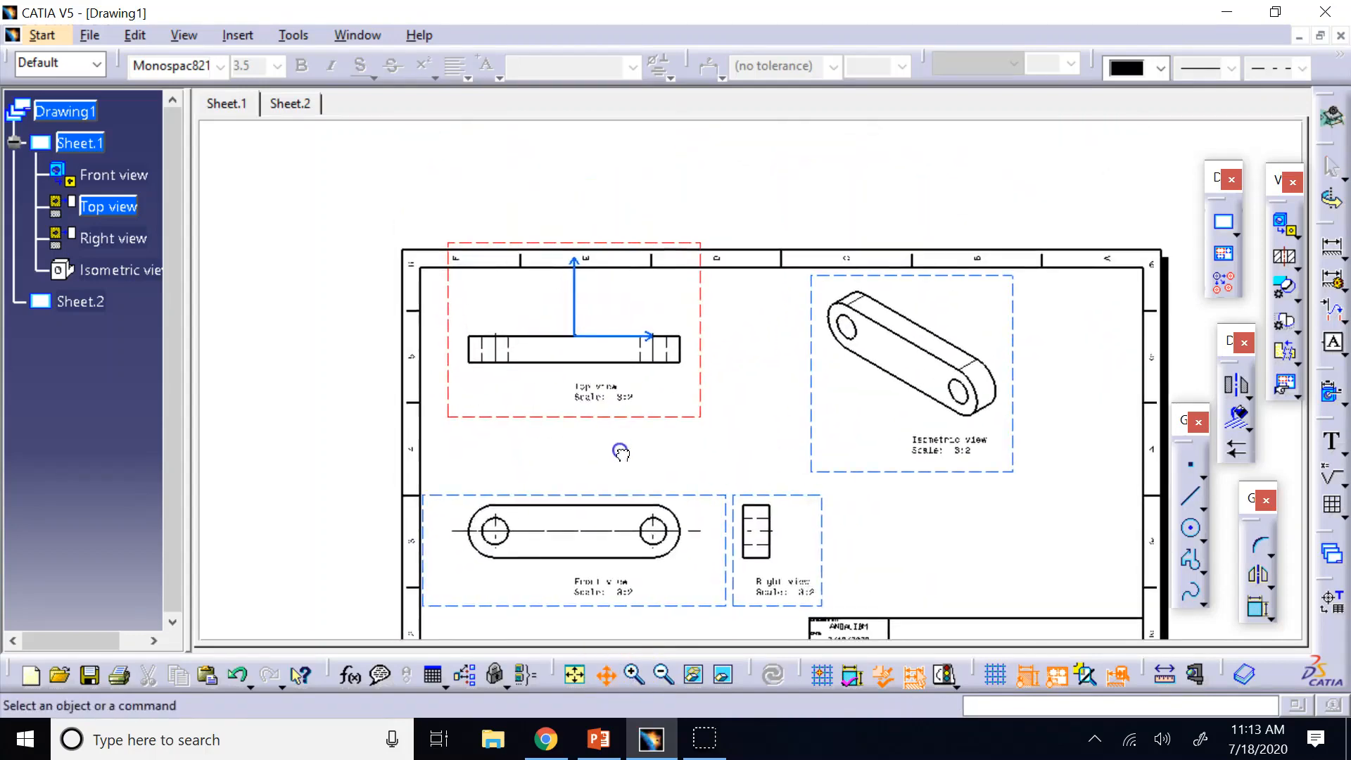
click(634, 674)
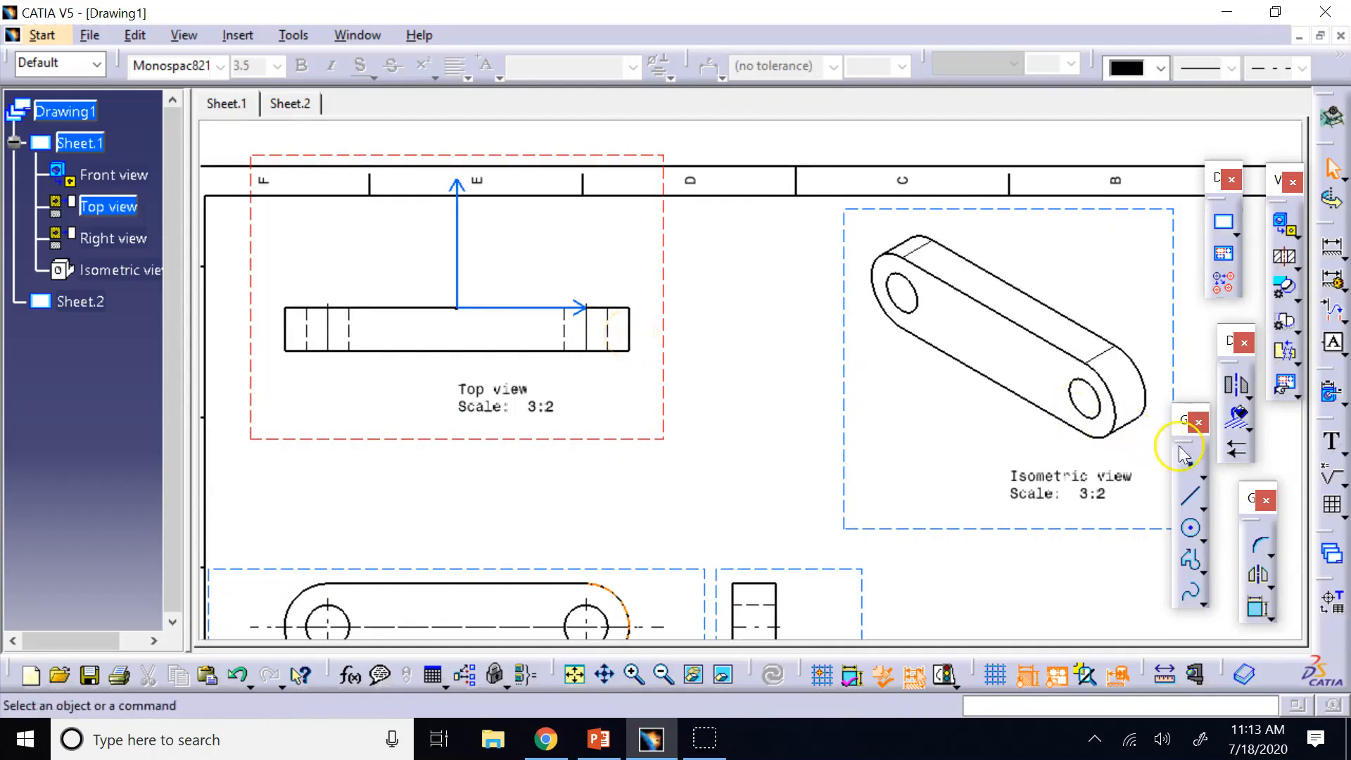
click(1238, 386)
click(631, 328)
click(285, 328)
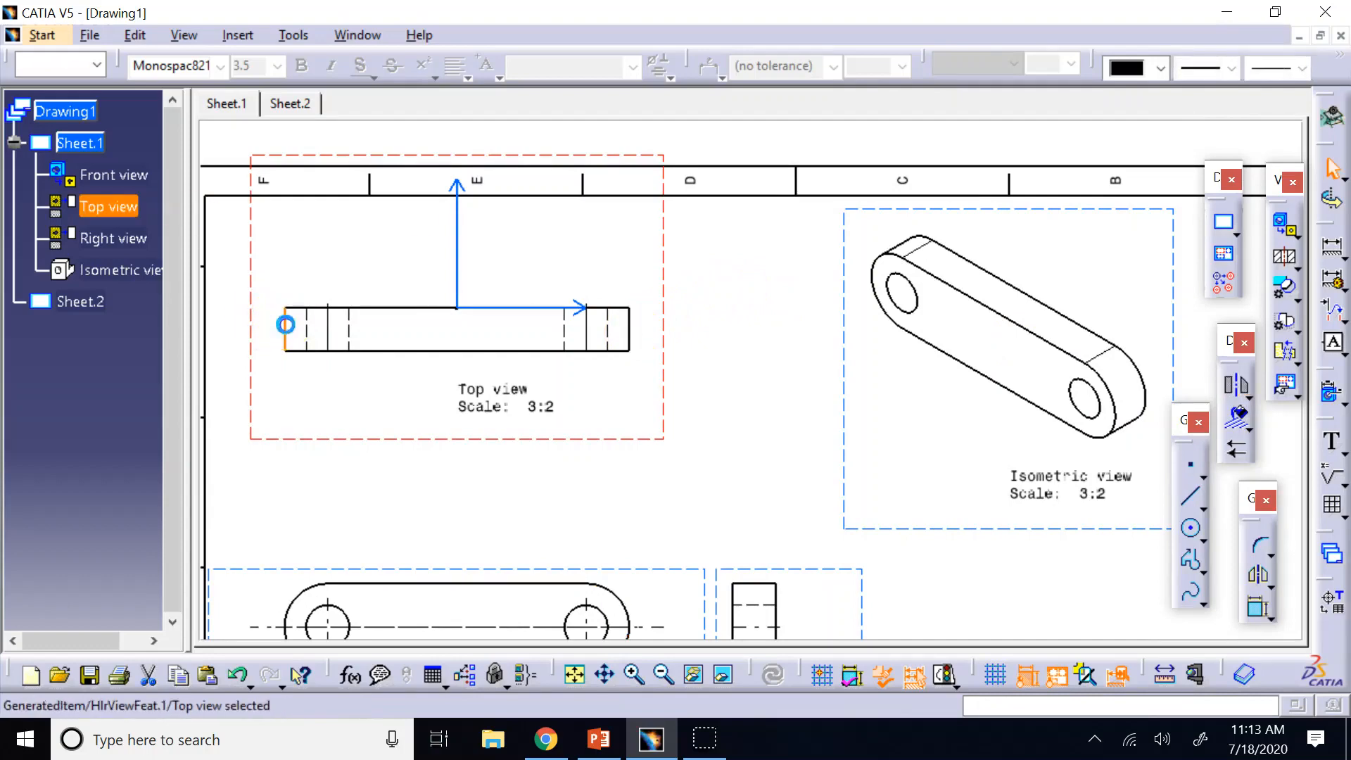
click(1063, 614)
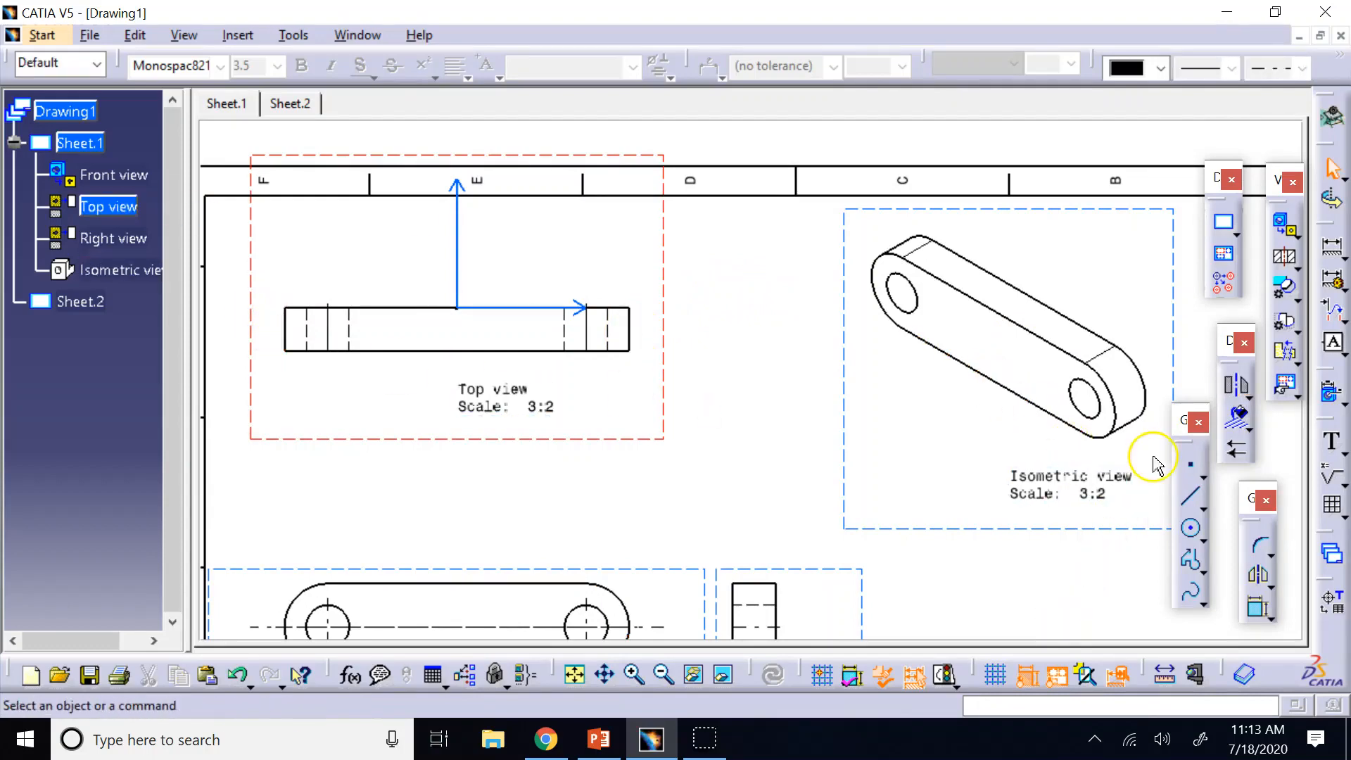
Step: Create a median axis line in the top view using the right and left holes' axis lines as references
click(1237, 384)
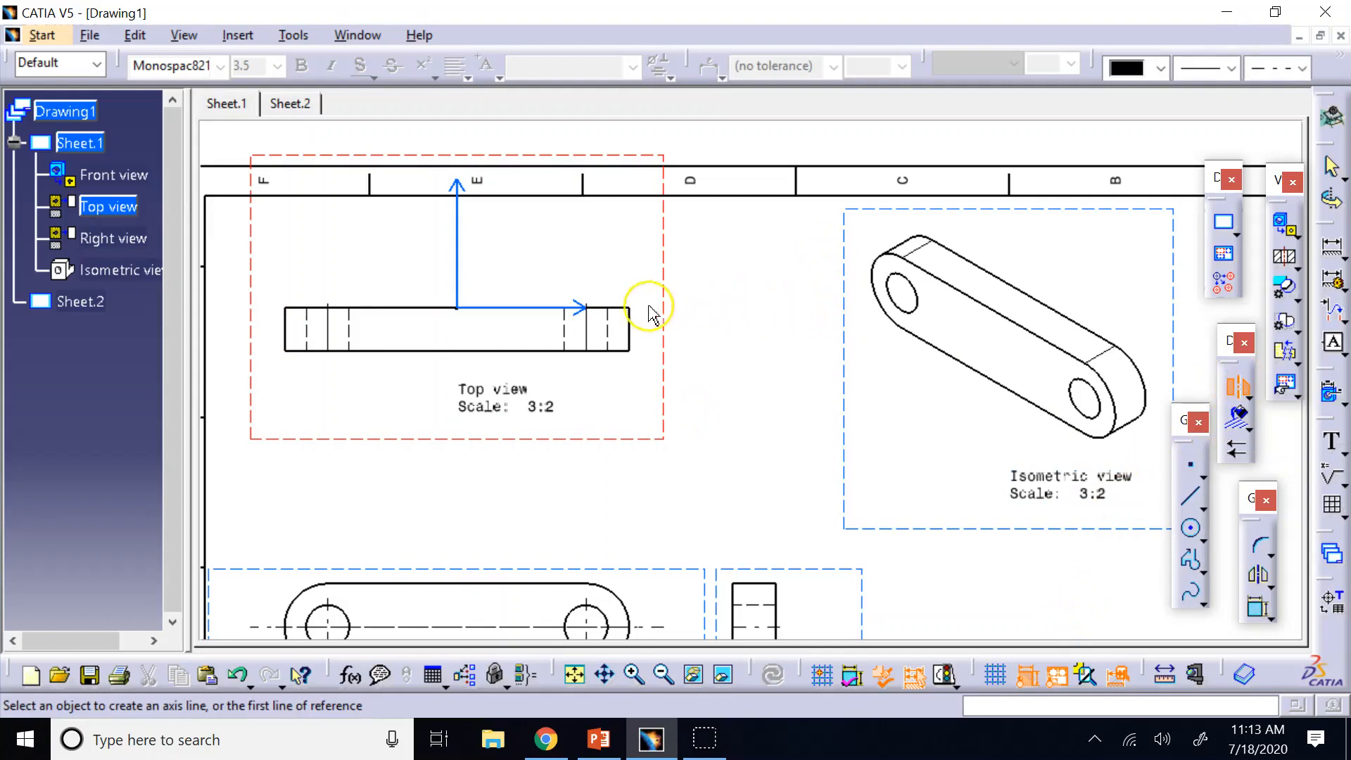
click(590, 330)
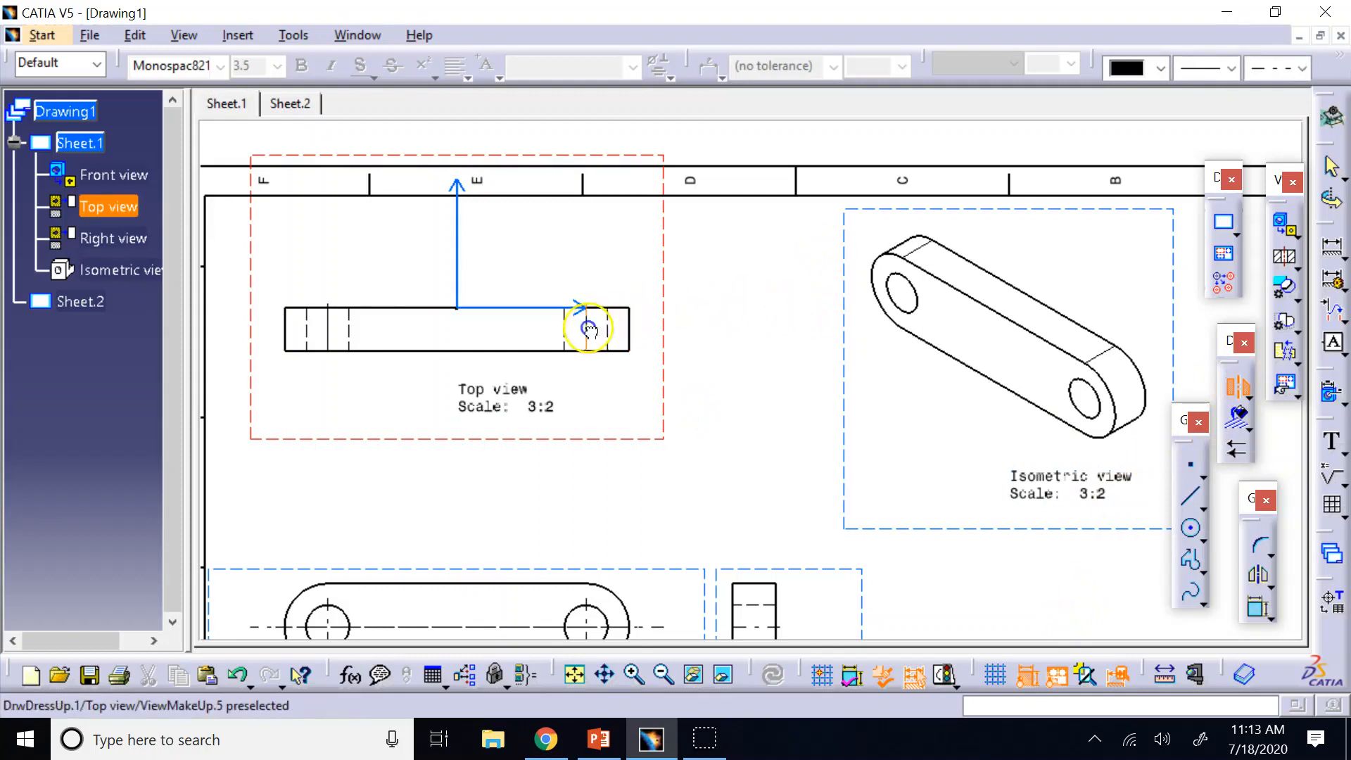
click(329, 328)
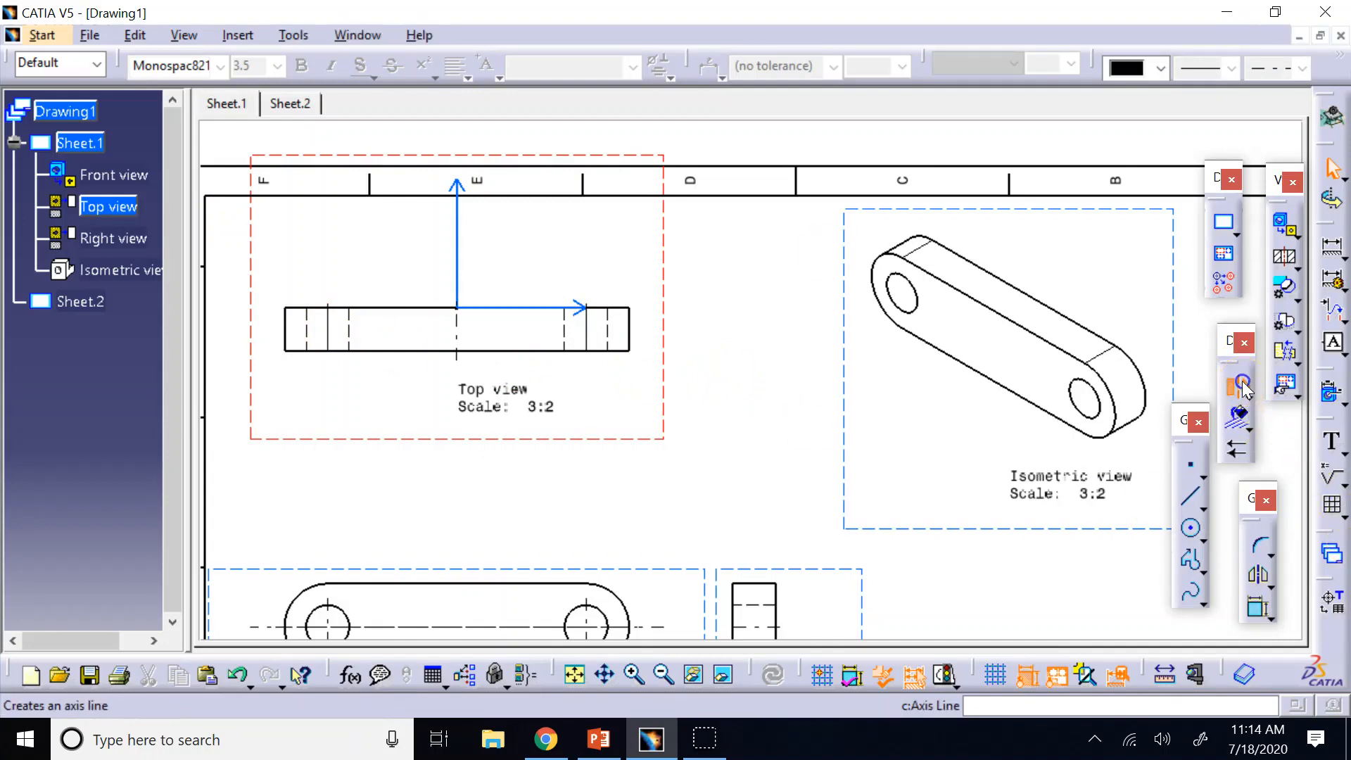
Step: Create a vertical median axis line in the front view using the two holes' vertical center lines as references
click(1242, 386)
click(588, 623)
click(329, 623)
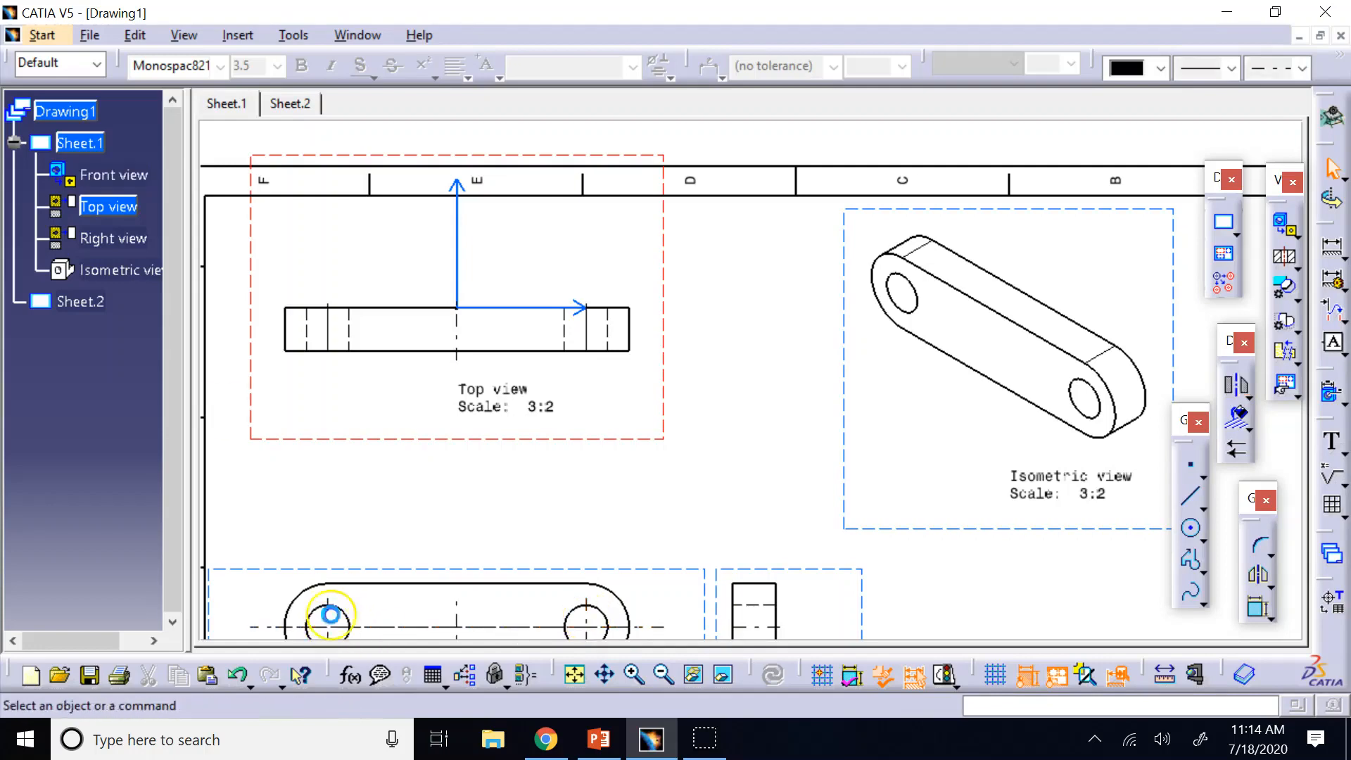
Step: Try to create a horizontal axis line in the top view from the right half of its long upper and lower edges
click(664, 674)
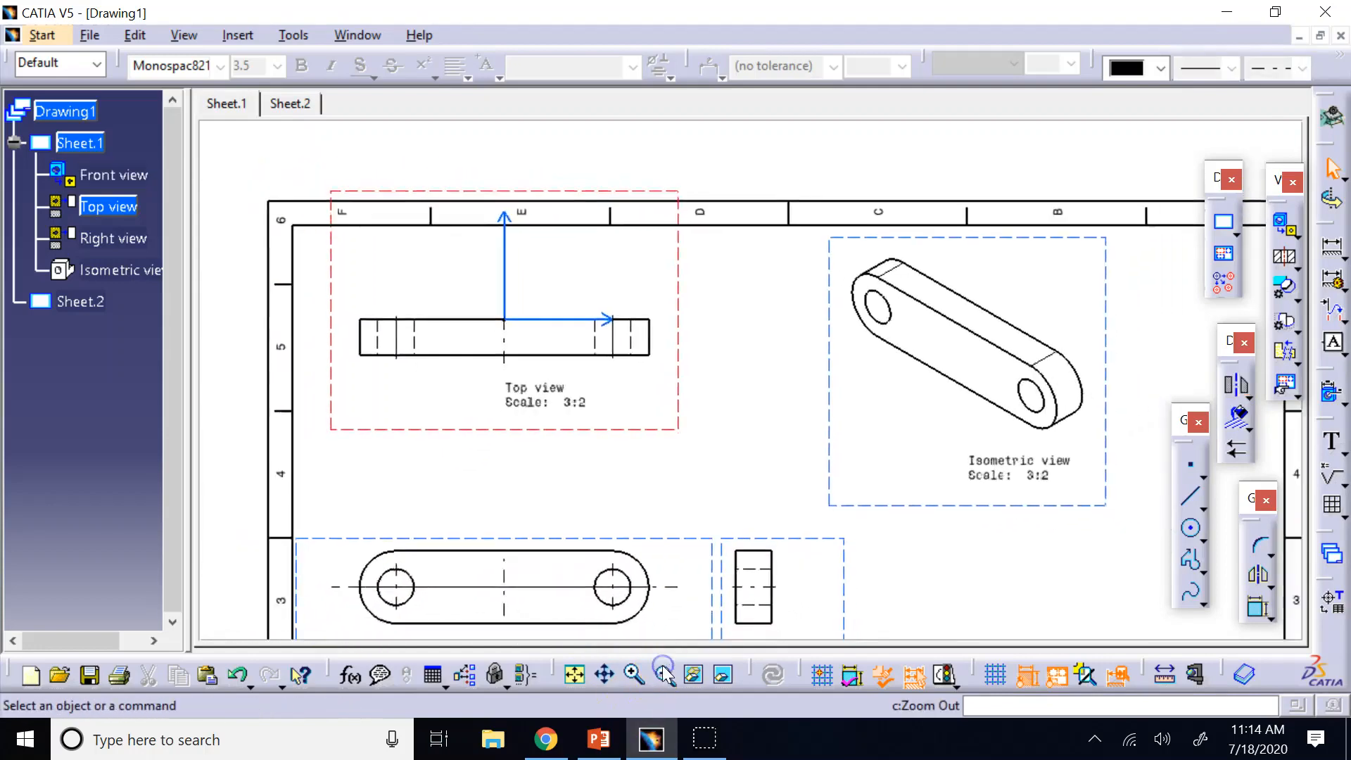
click(664, 674)
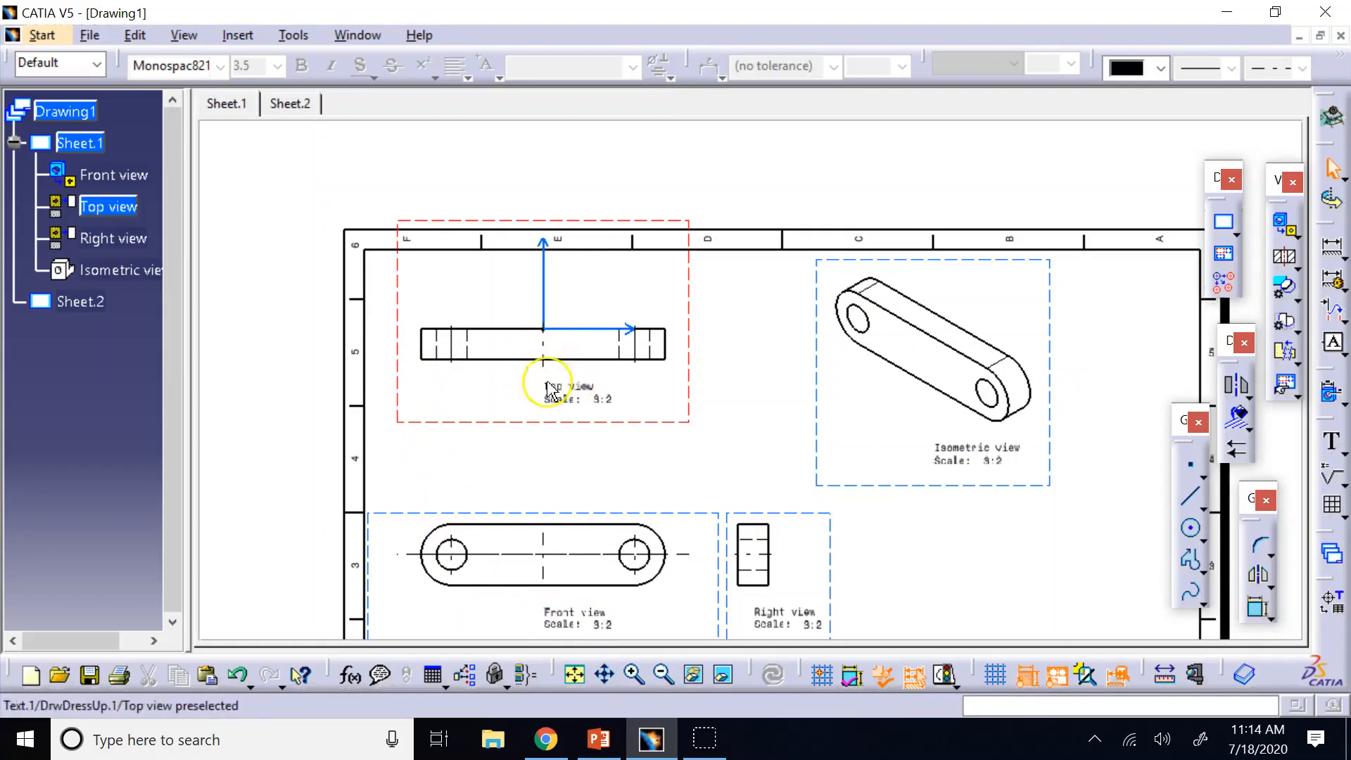
click(1236, 387)
click(572, 329)
click(581, 362)
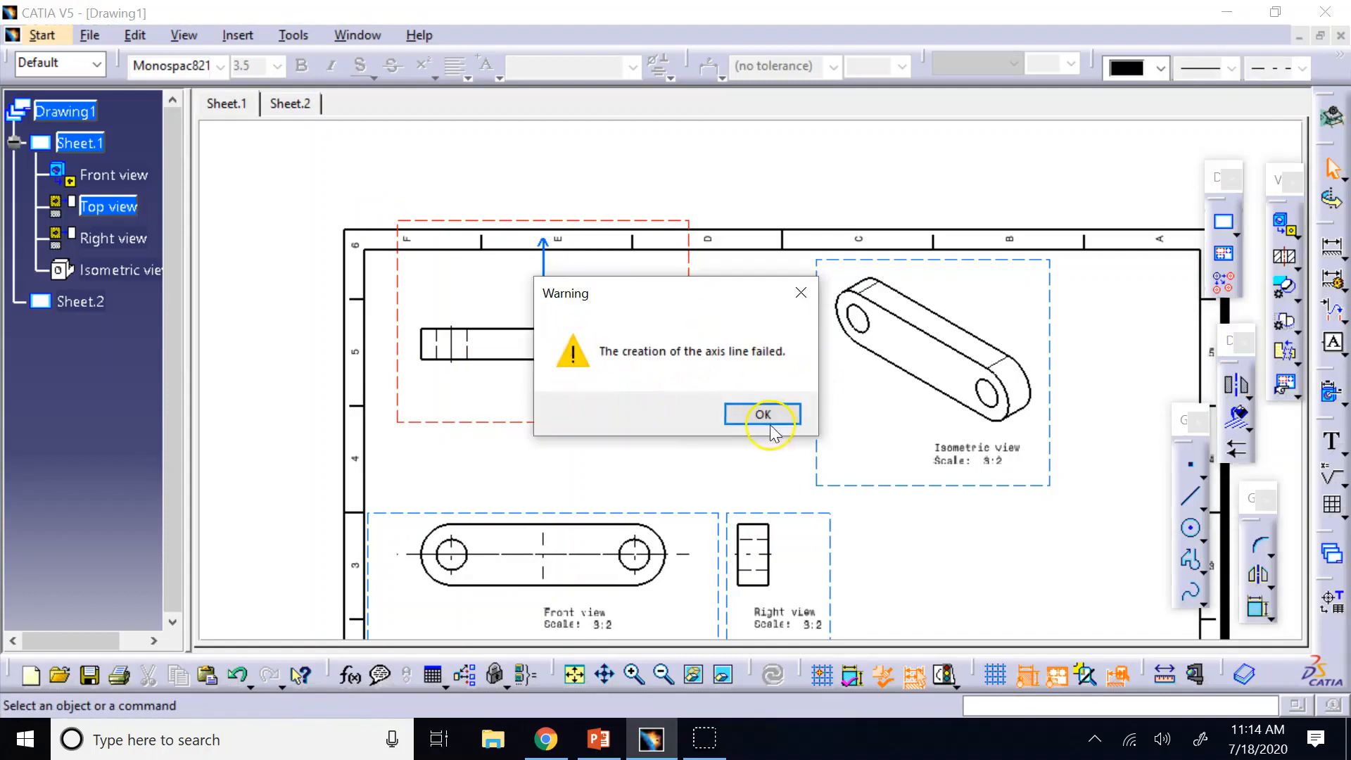
click(764, 415)
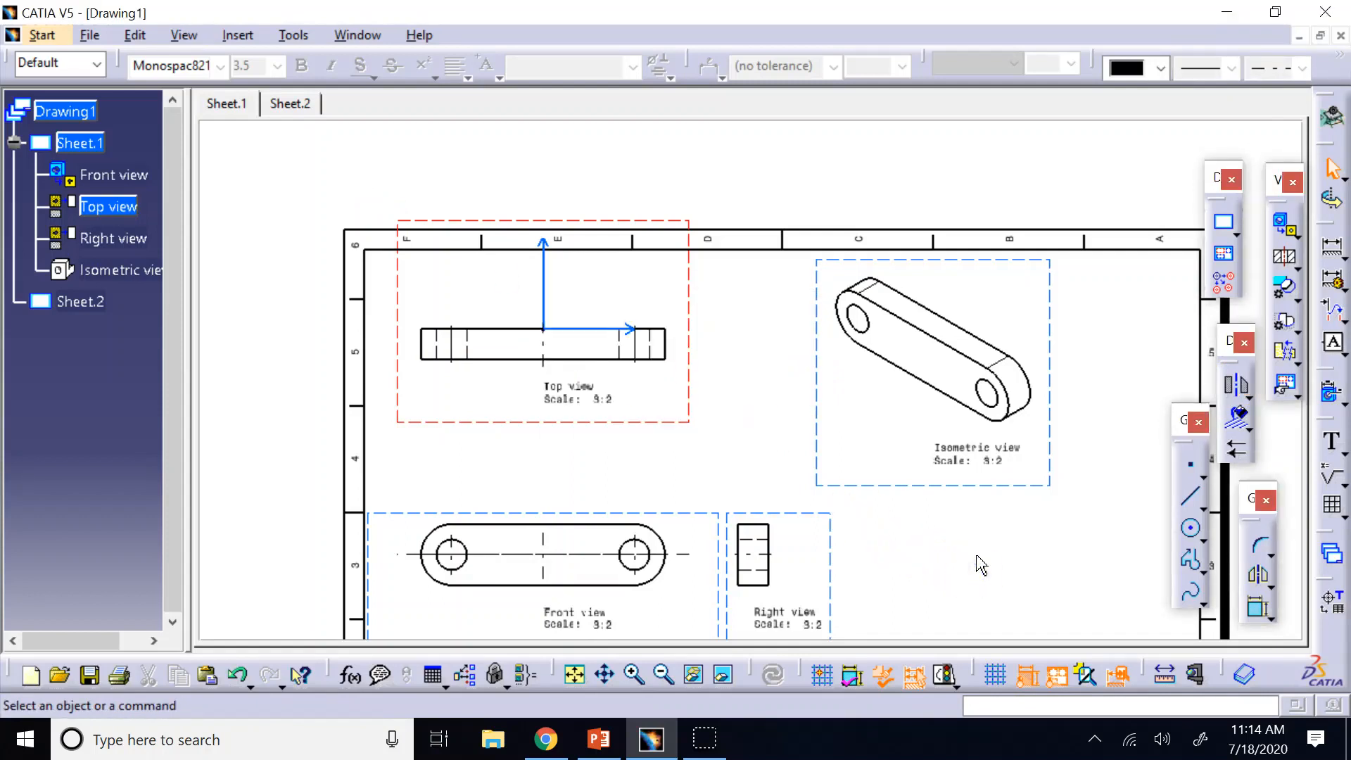
Step: Create a horizontal median axis line in the top view from the left half of its long upper and lower edges
click(1236, 385)
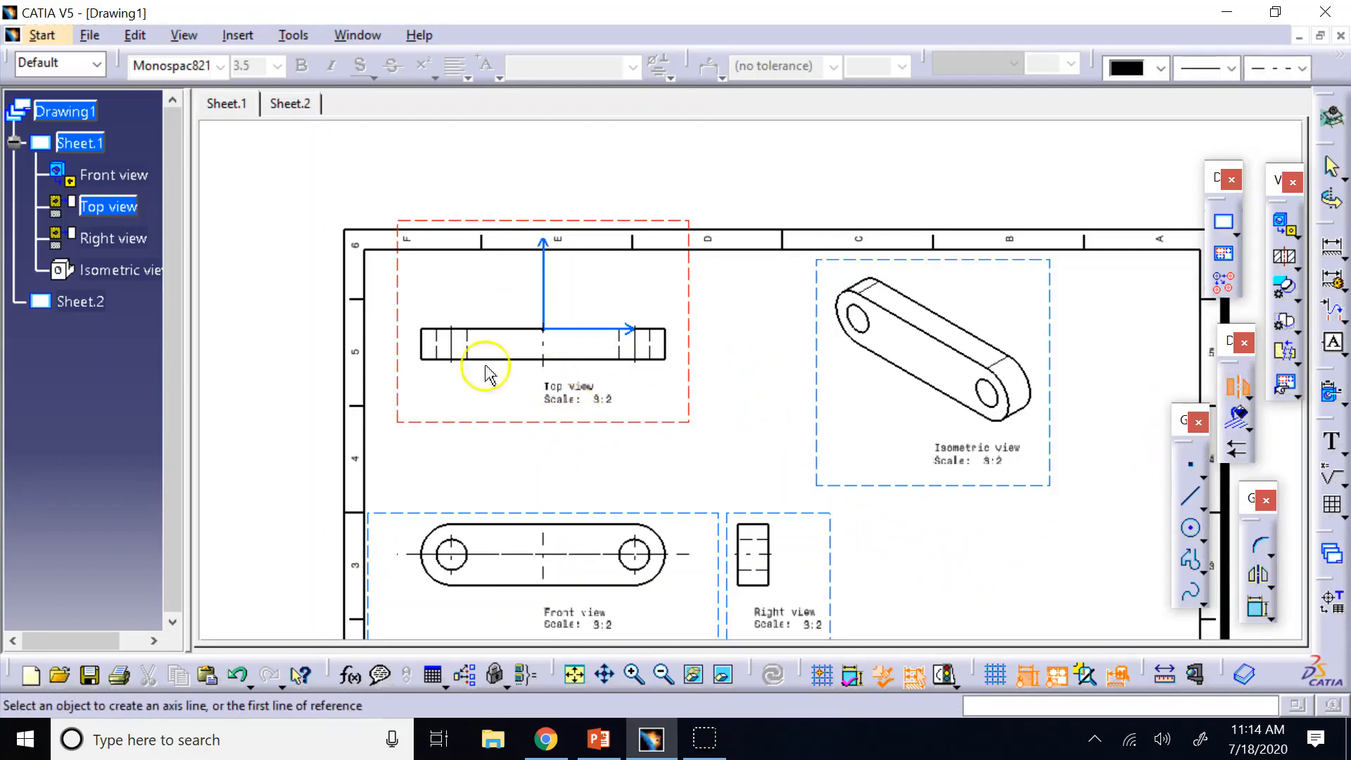
click(486, 329)
click(496, 360)
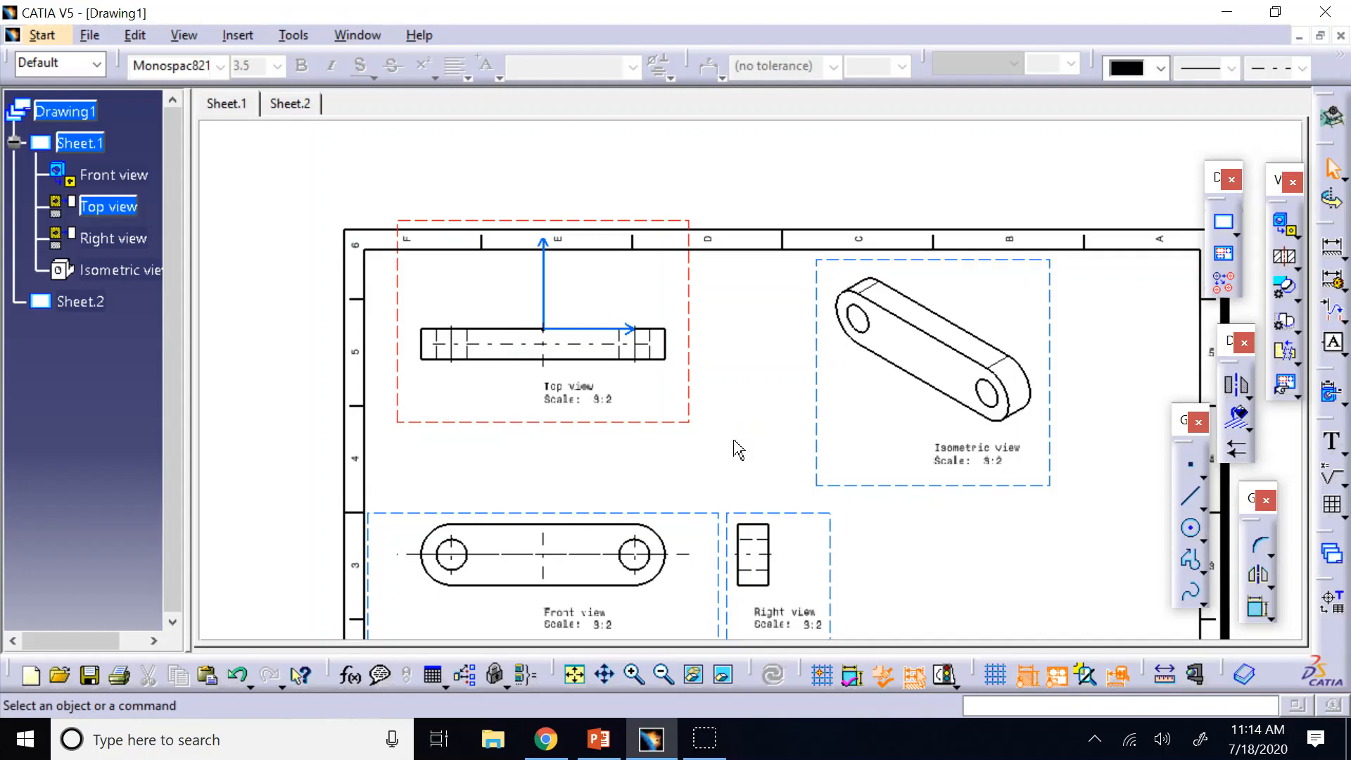
Step: Activate the right view for adding axis lines
click(1237, 387)
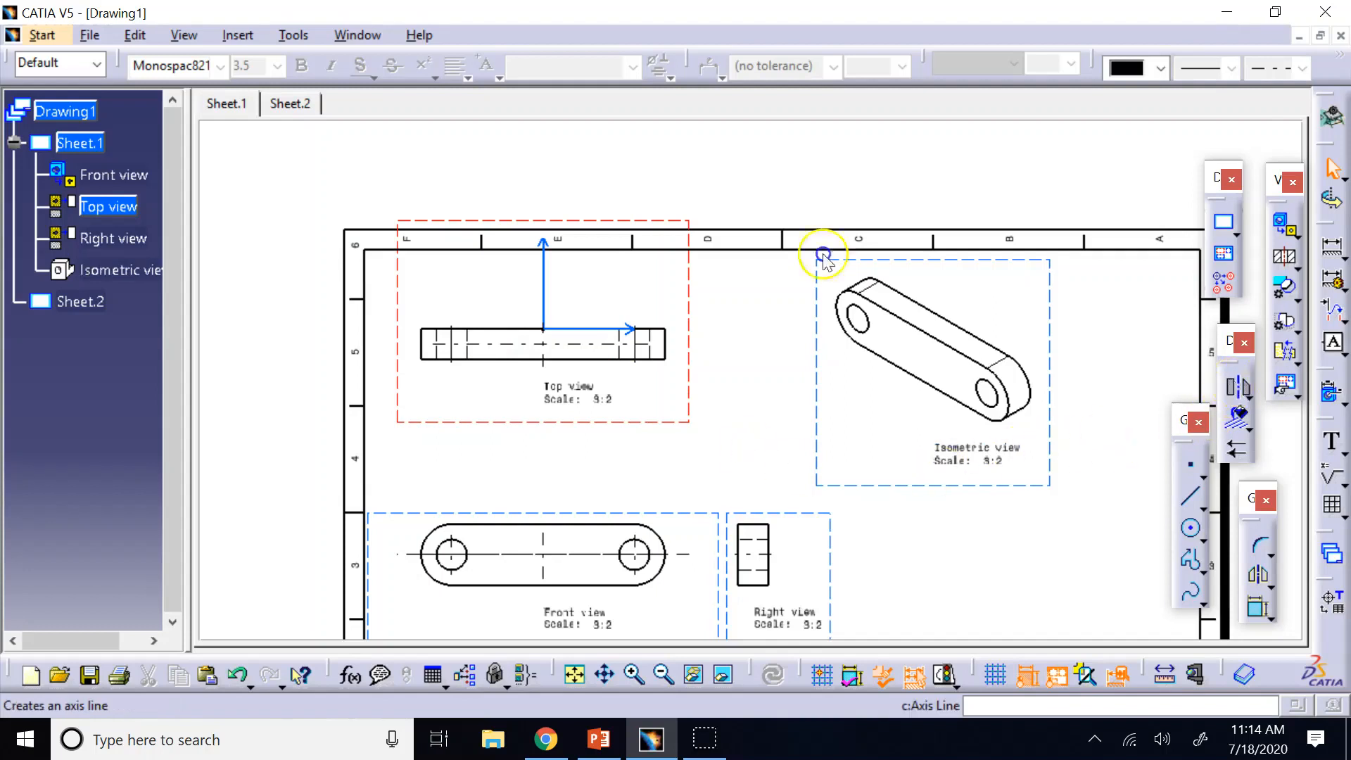
click(1228, 391)
double_click(828, 553)
click(973, 554)
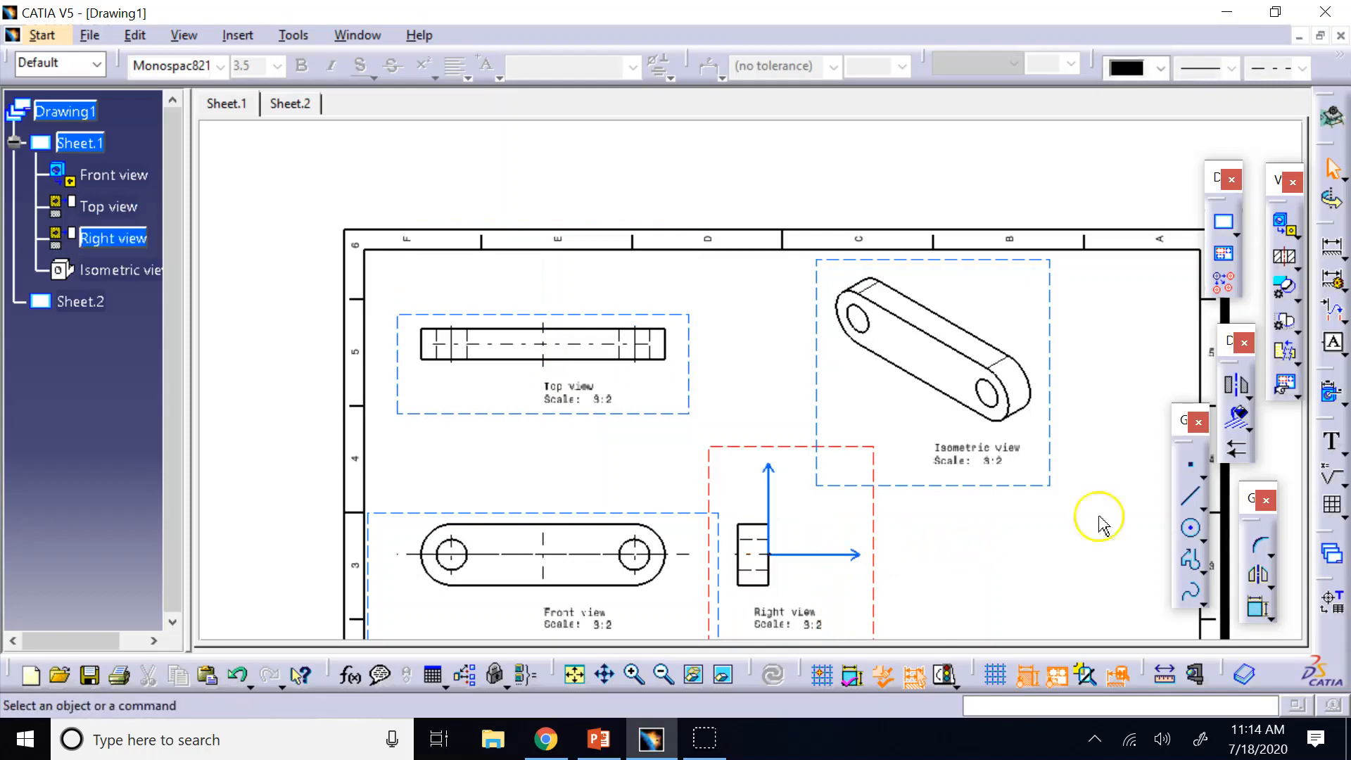
Step: Try to create a median axis line between the left and right vertical edges of the active right view
click(1240, 387)
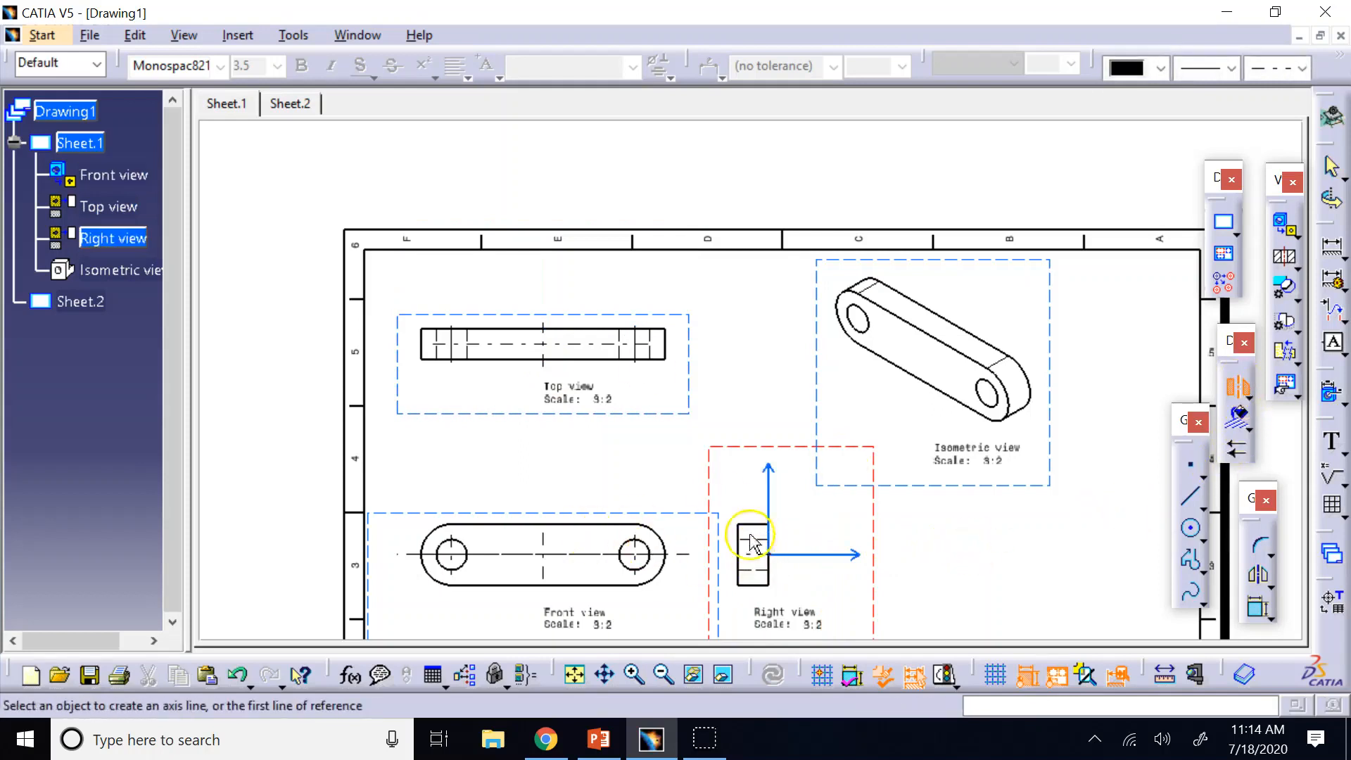
click(738, 581)
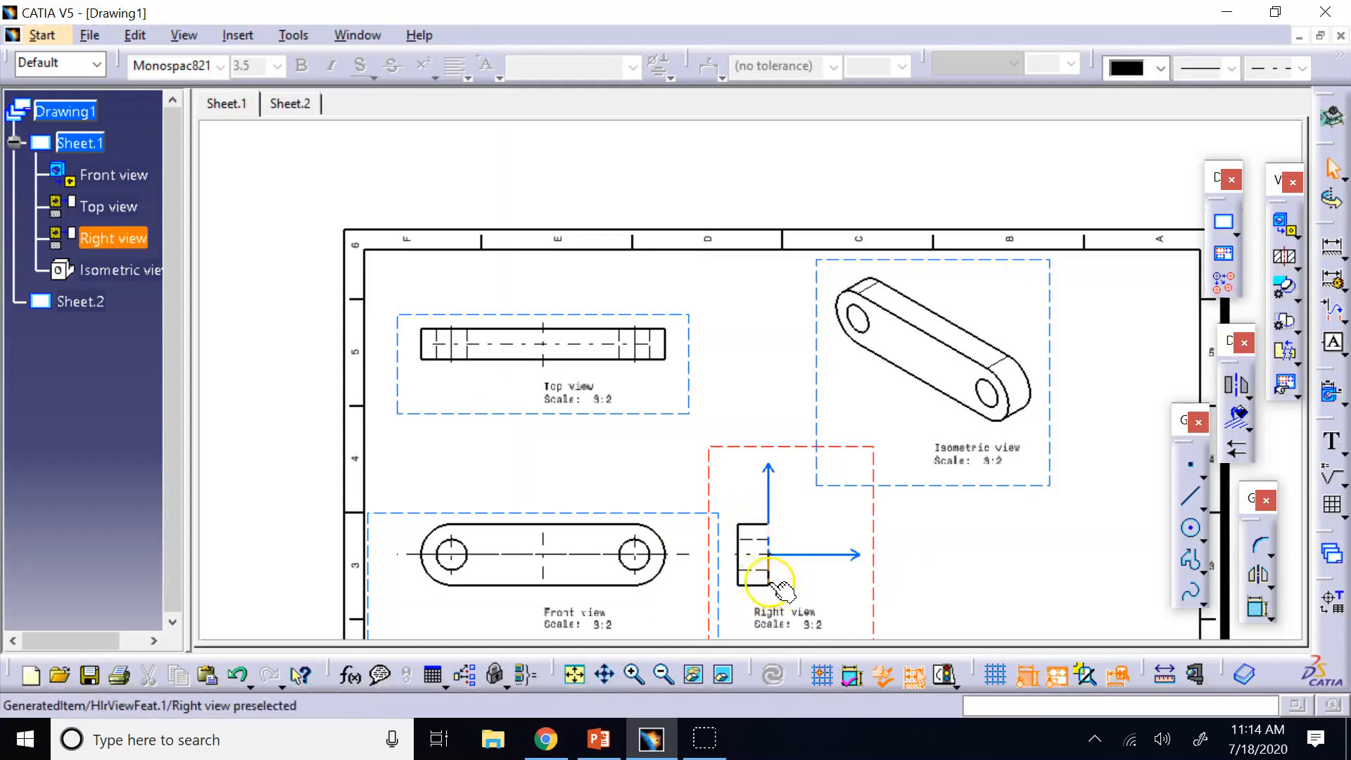
click(767, 576)
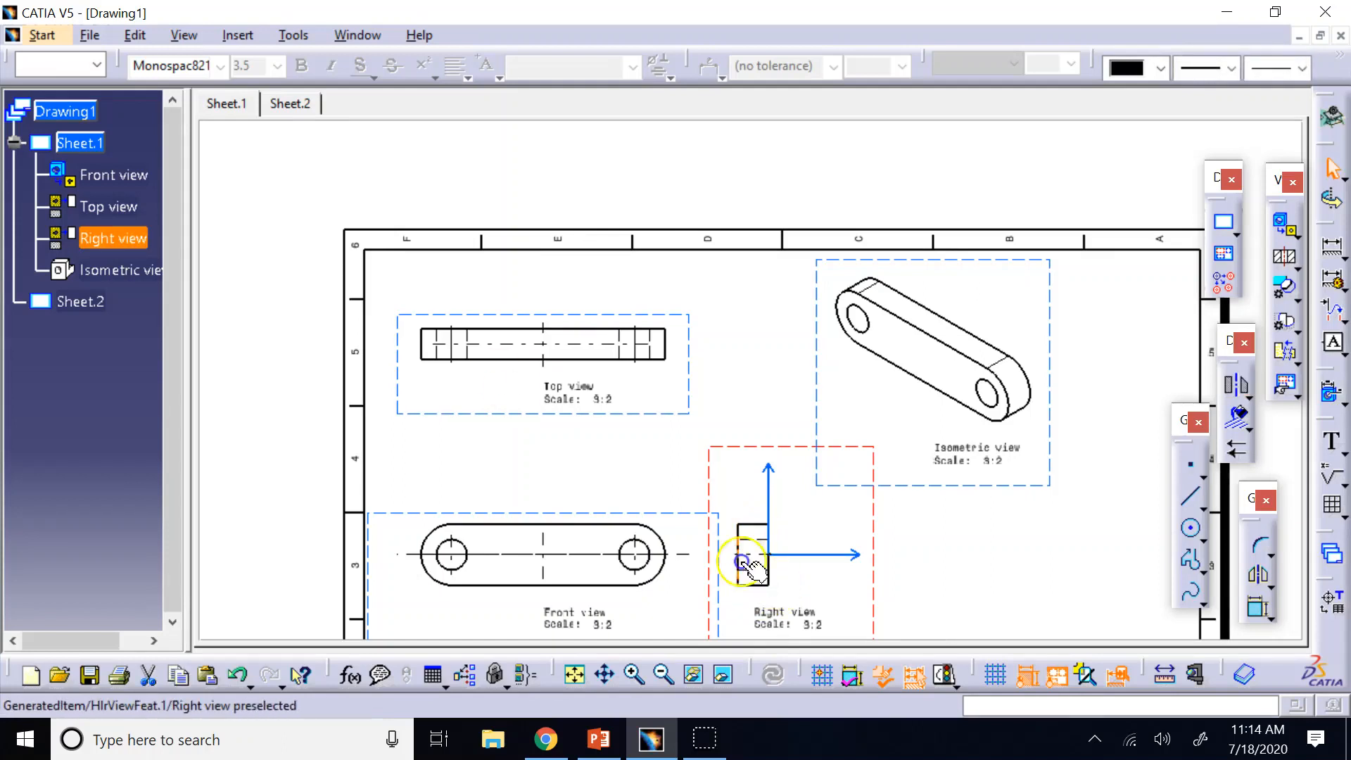
click(986, 583)
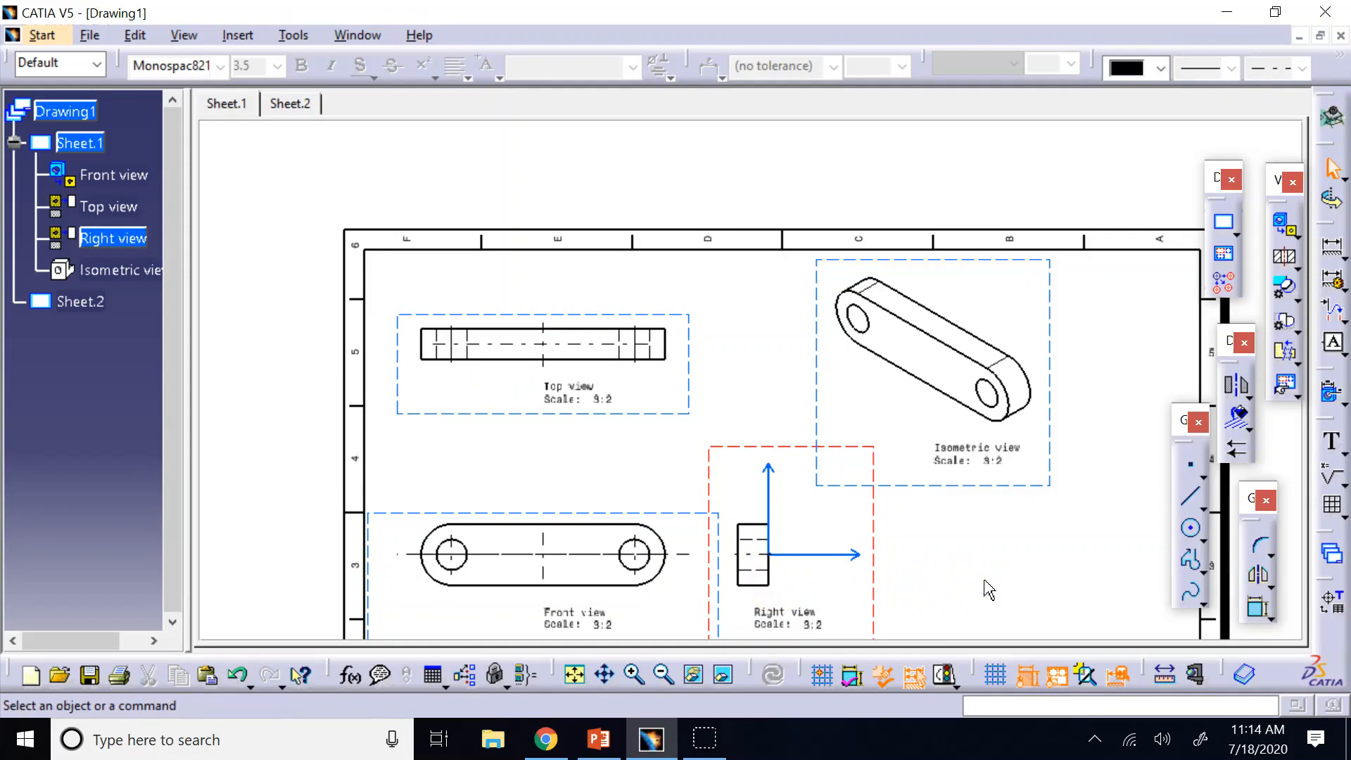
Step: Retry the right view's axis line at closer range, using its left and right vertical edges as references
click(660, 674)
click(633, 674)
click(633, 675)
click(604, 674)
drag(871, 582, 743, 416)
click(1225, 389)
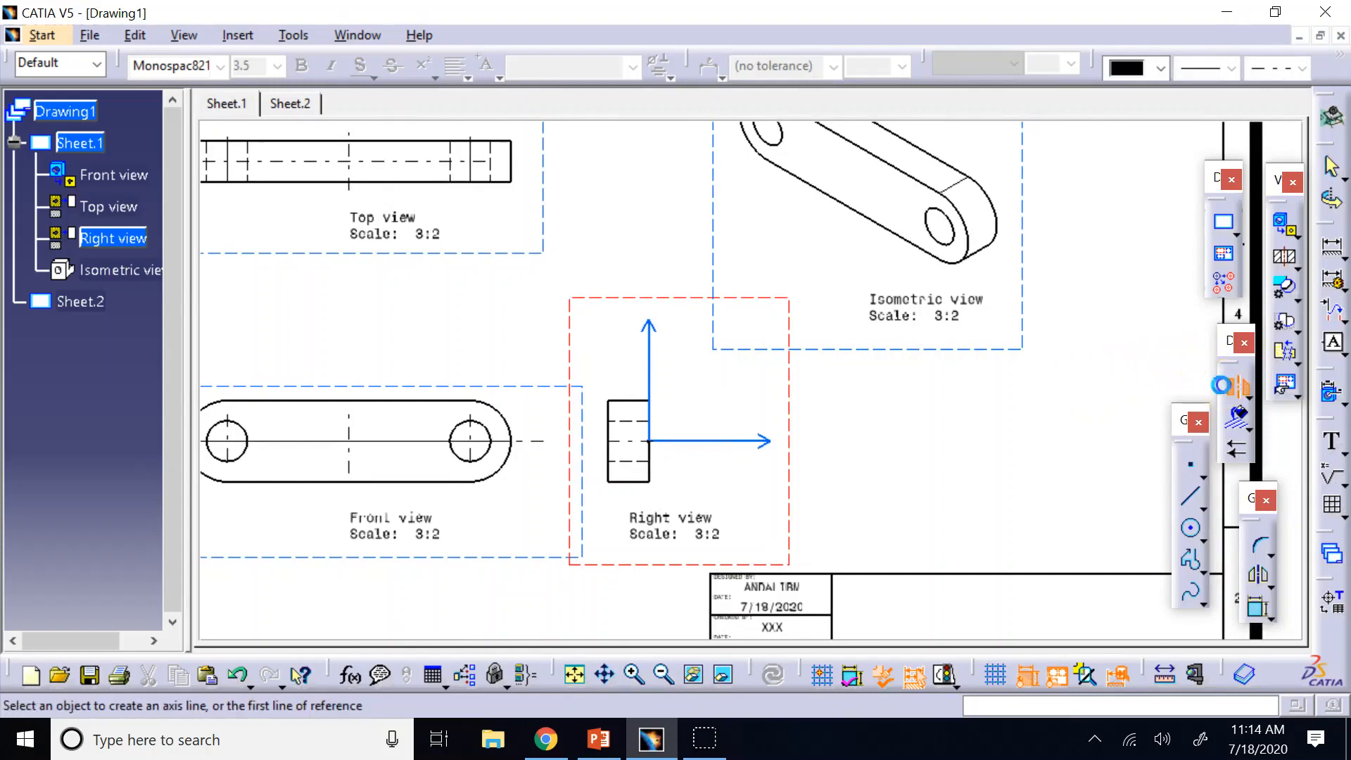
click(608, 413)
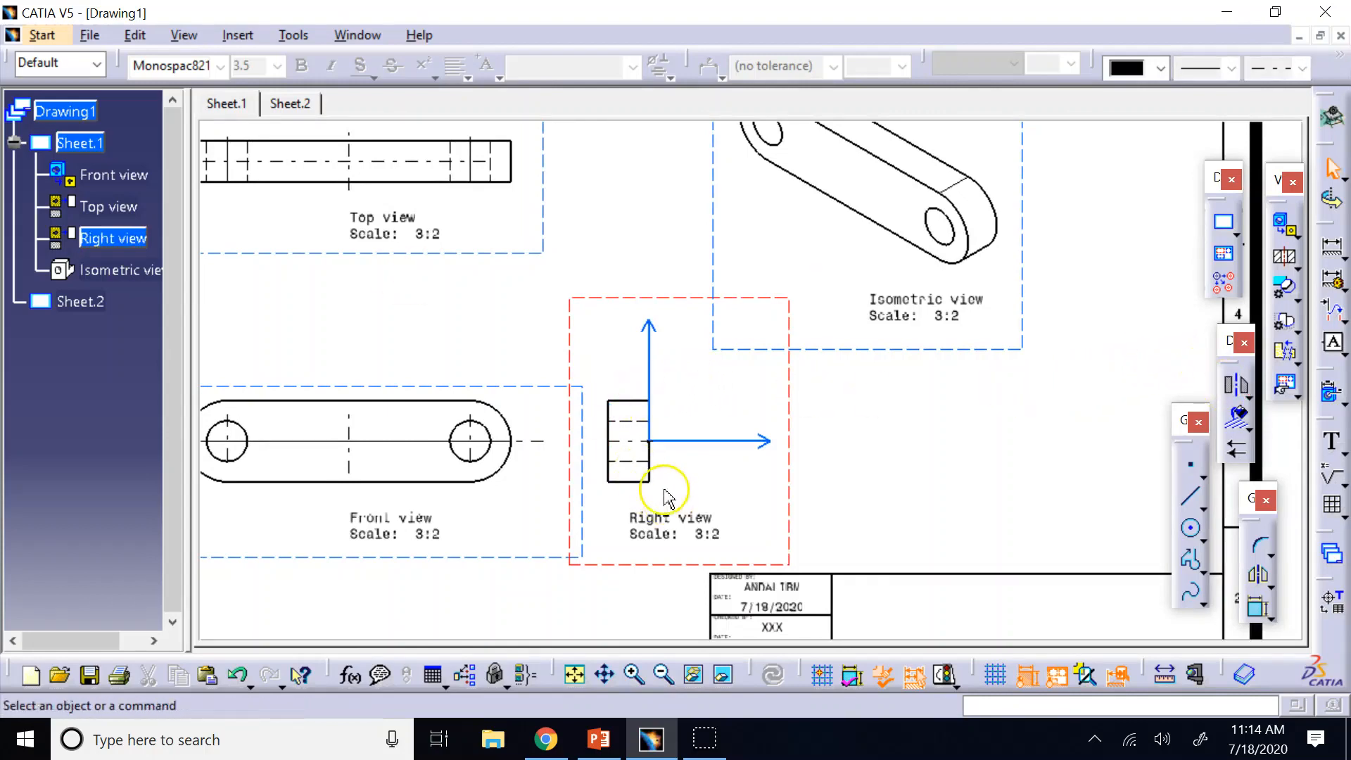
click(1236, 385)
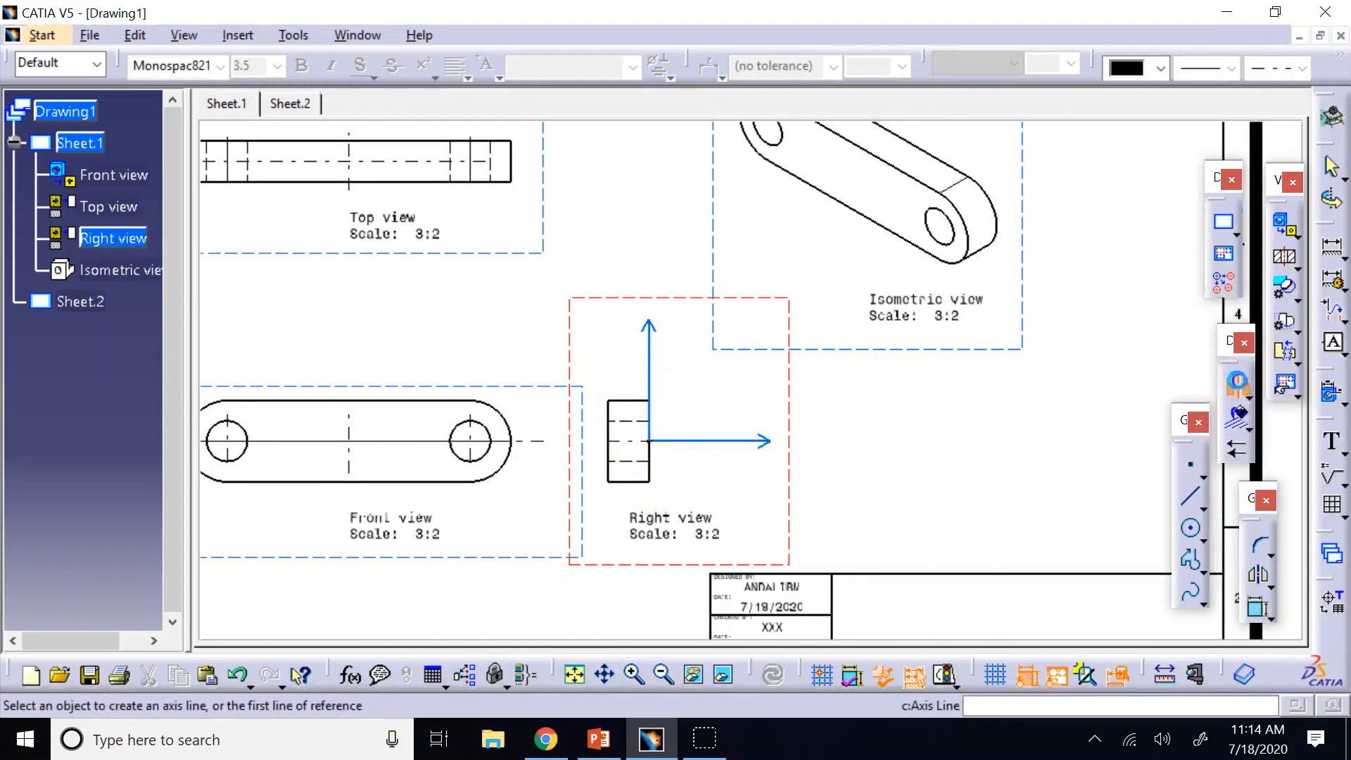
click(650, 476)
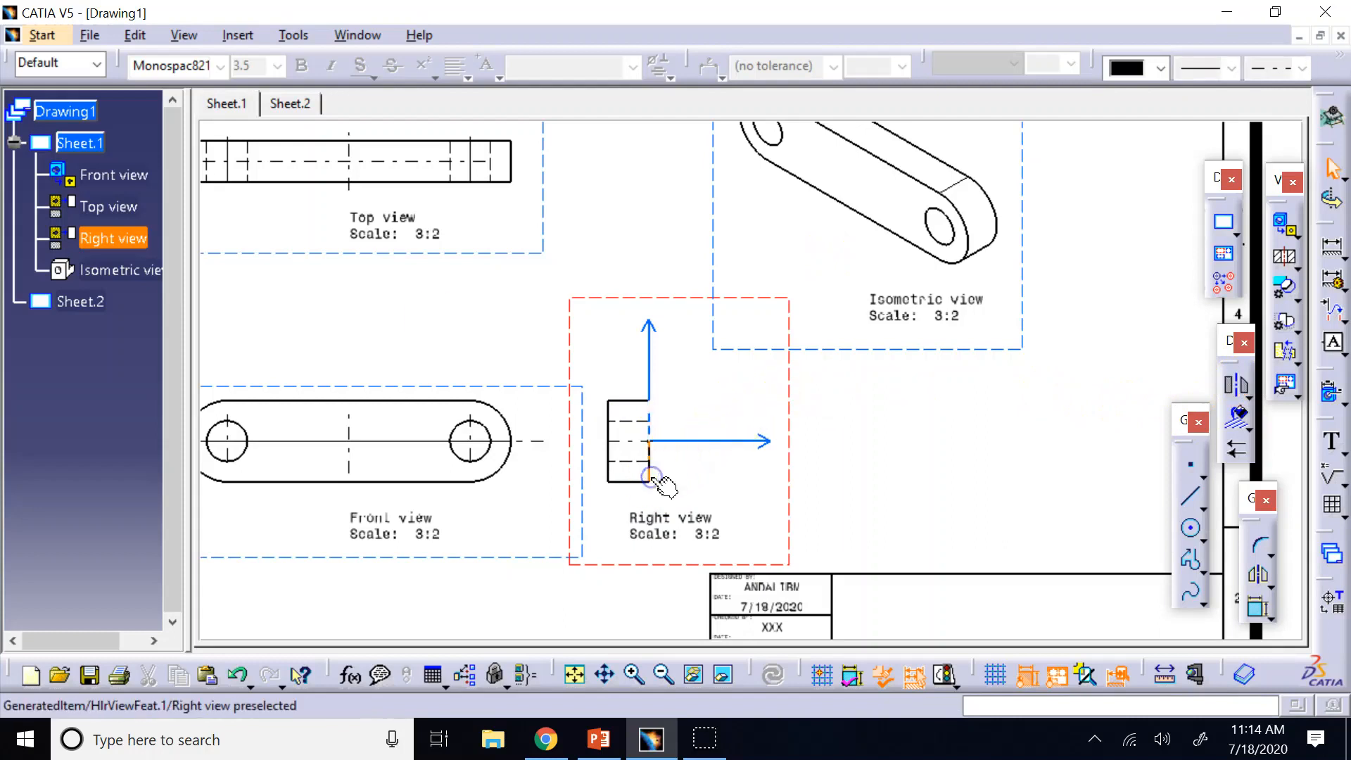
click(652, 478)
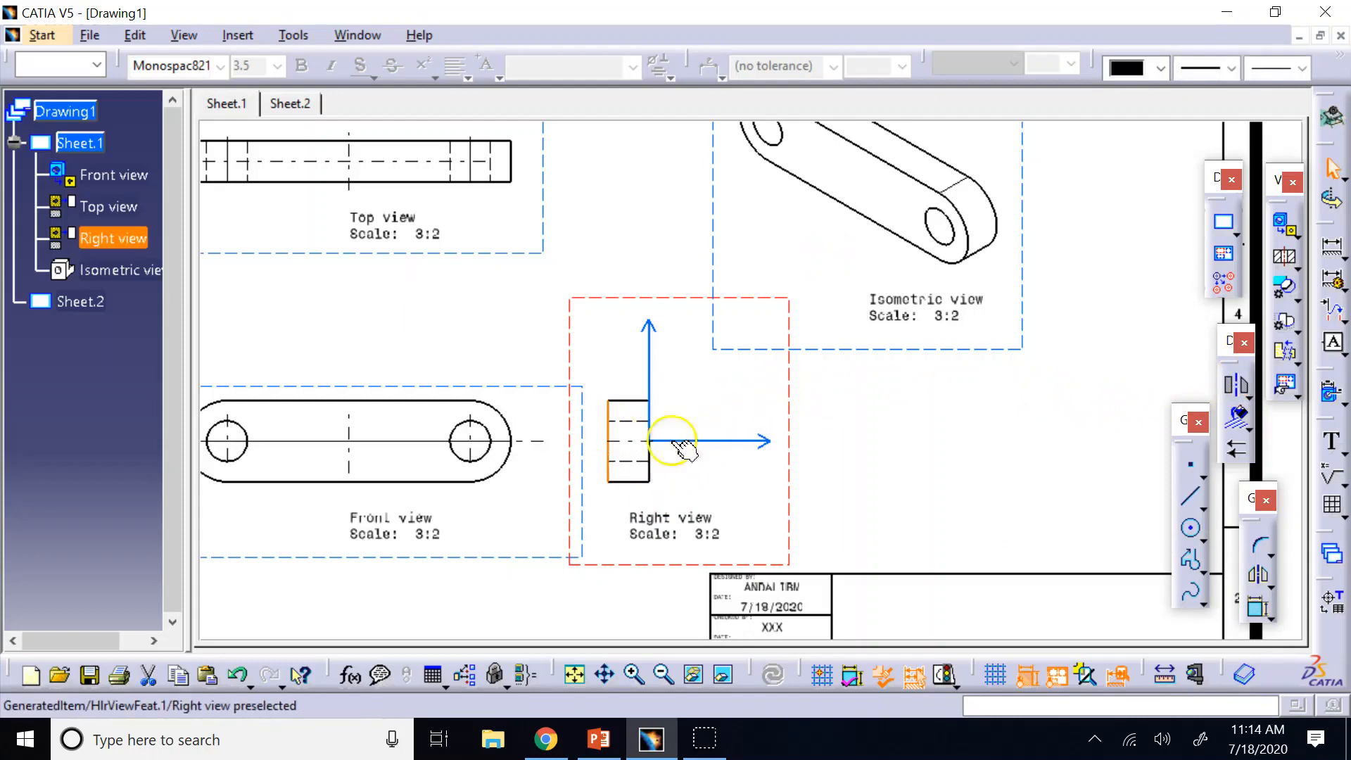
click(1237, 384)
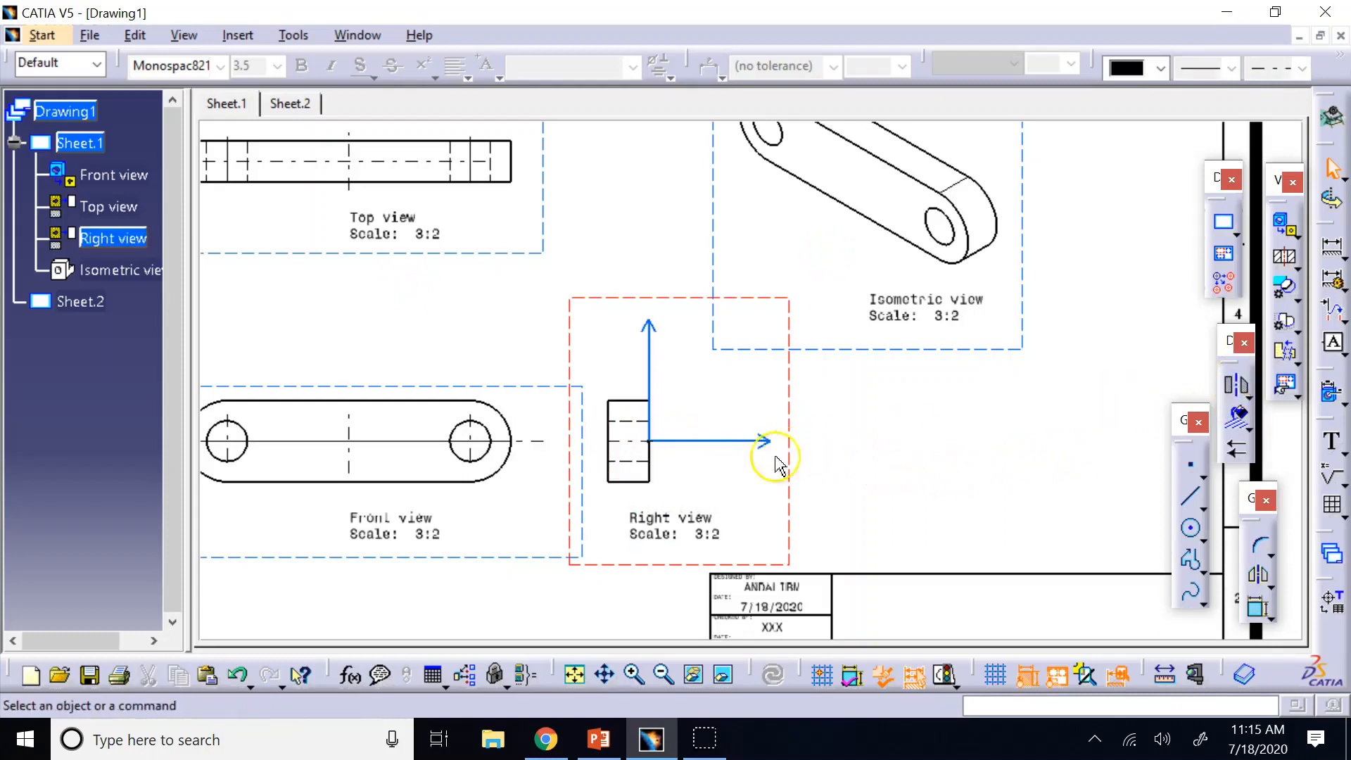
click(650, 469)
click(859, 461)
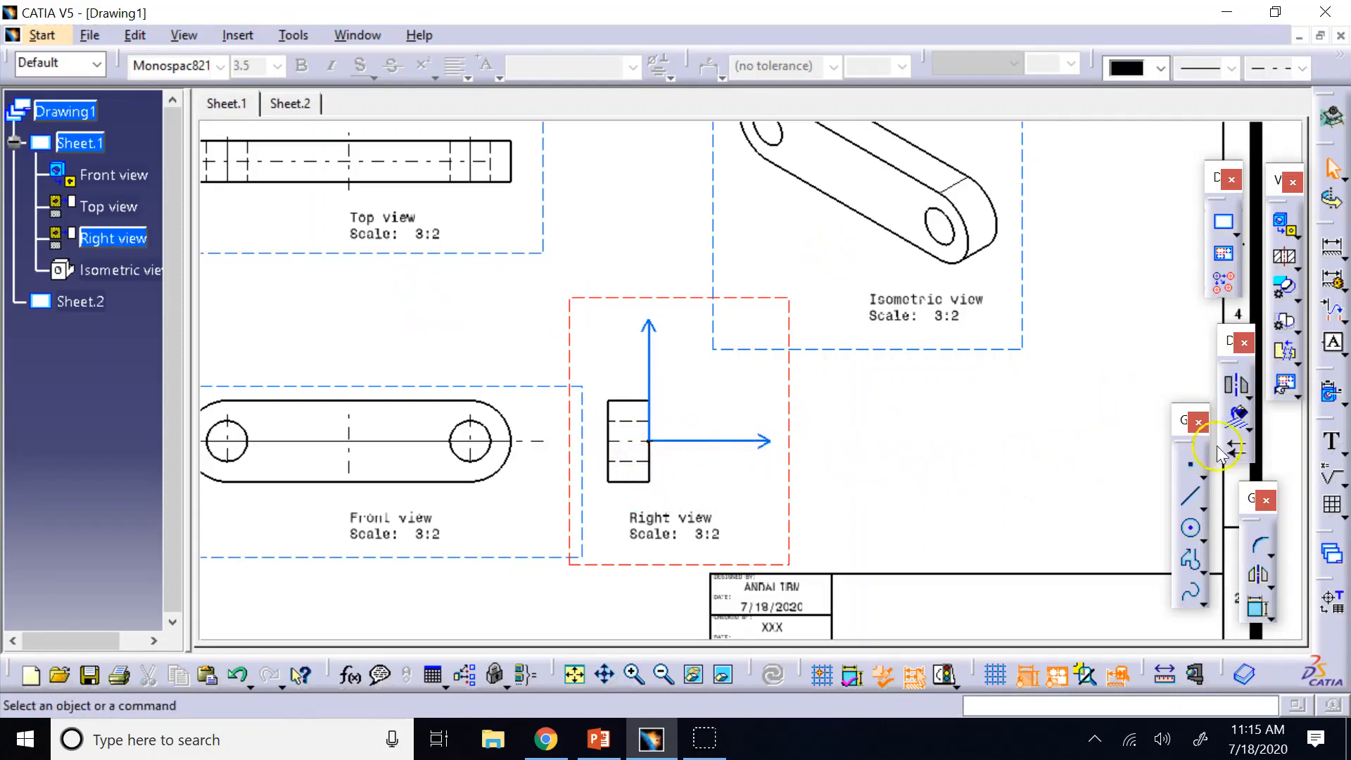
Step: Select both vertical edges of the right view together and try to create an axis line from that selection
click(609, 471)
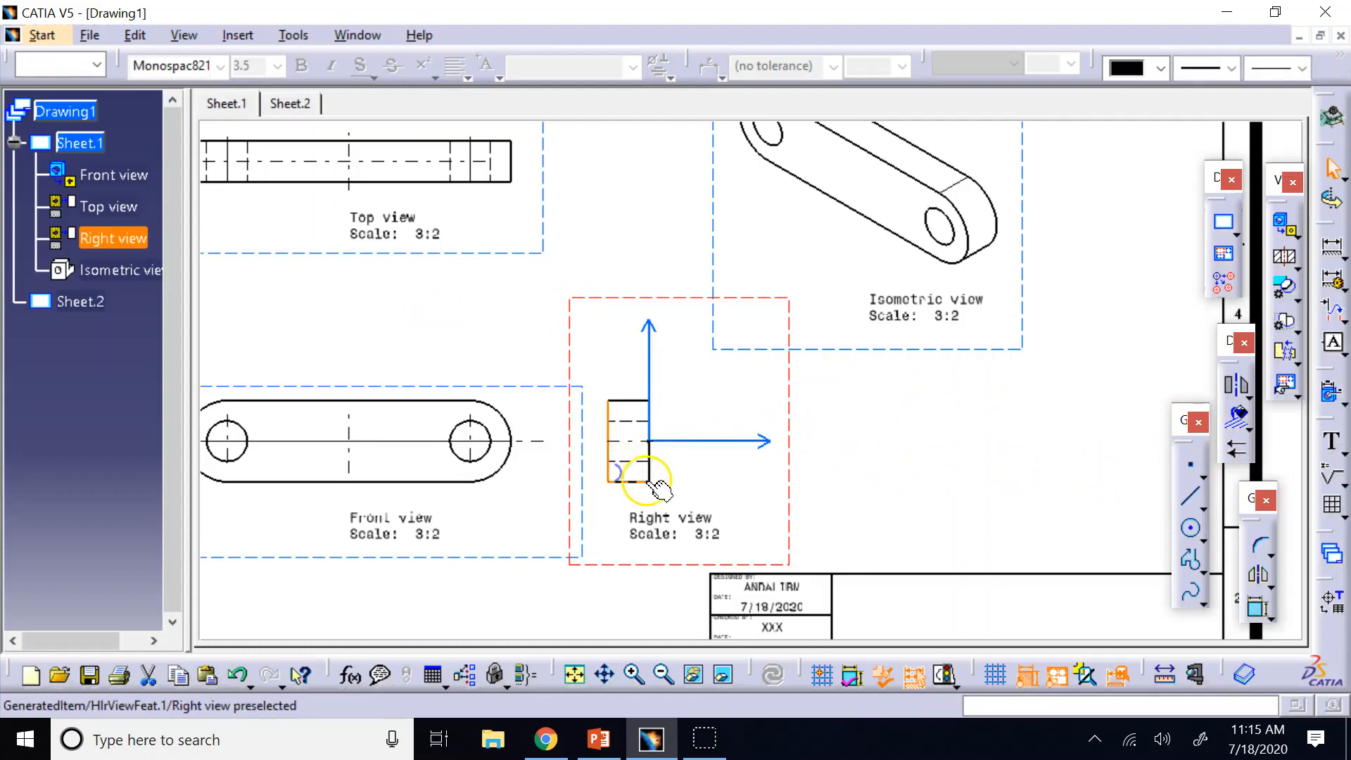
ctrl+click(648, 470)
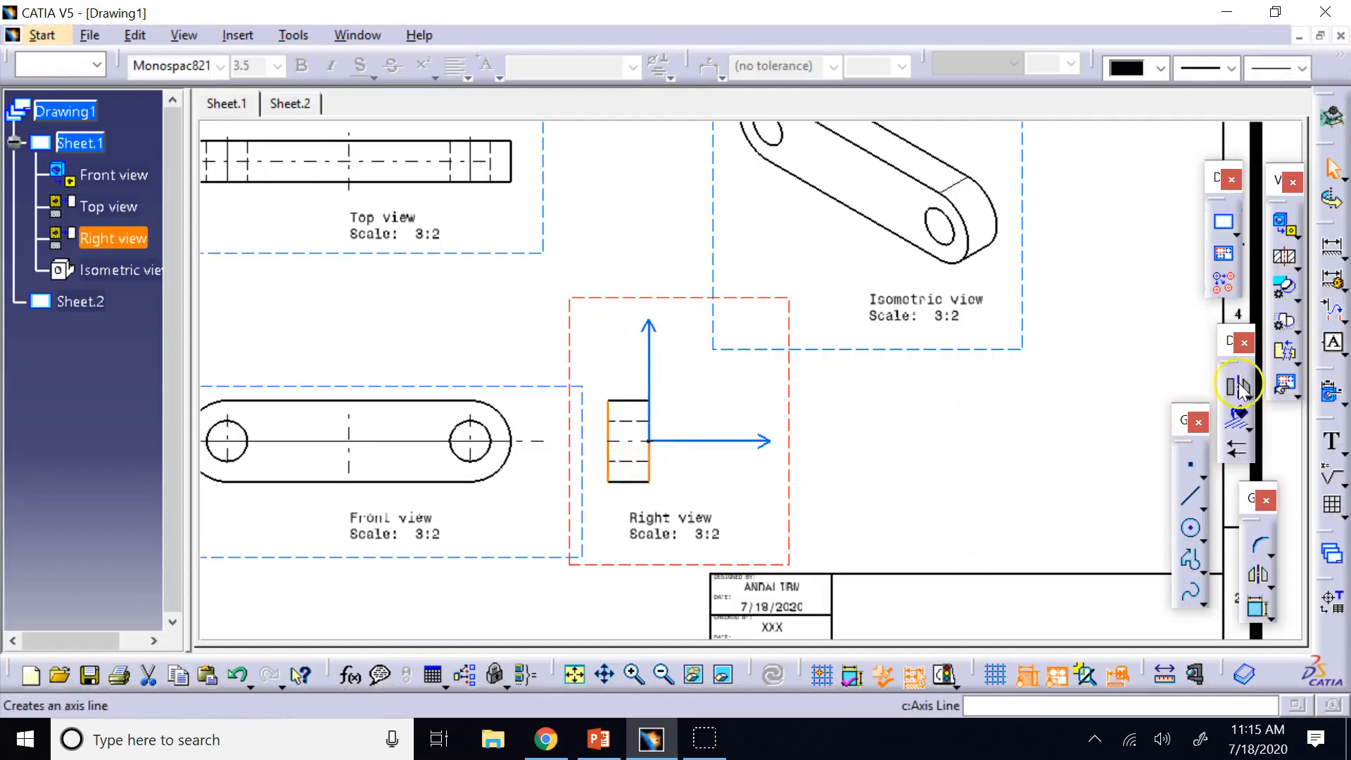
click(1237, 385)
click(928, 463)
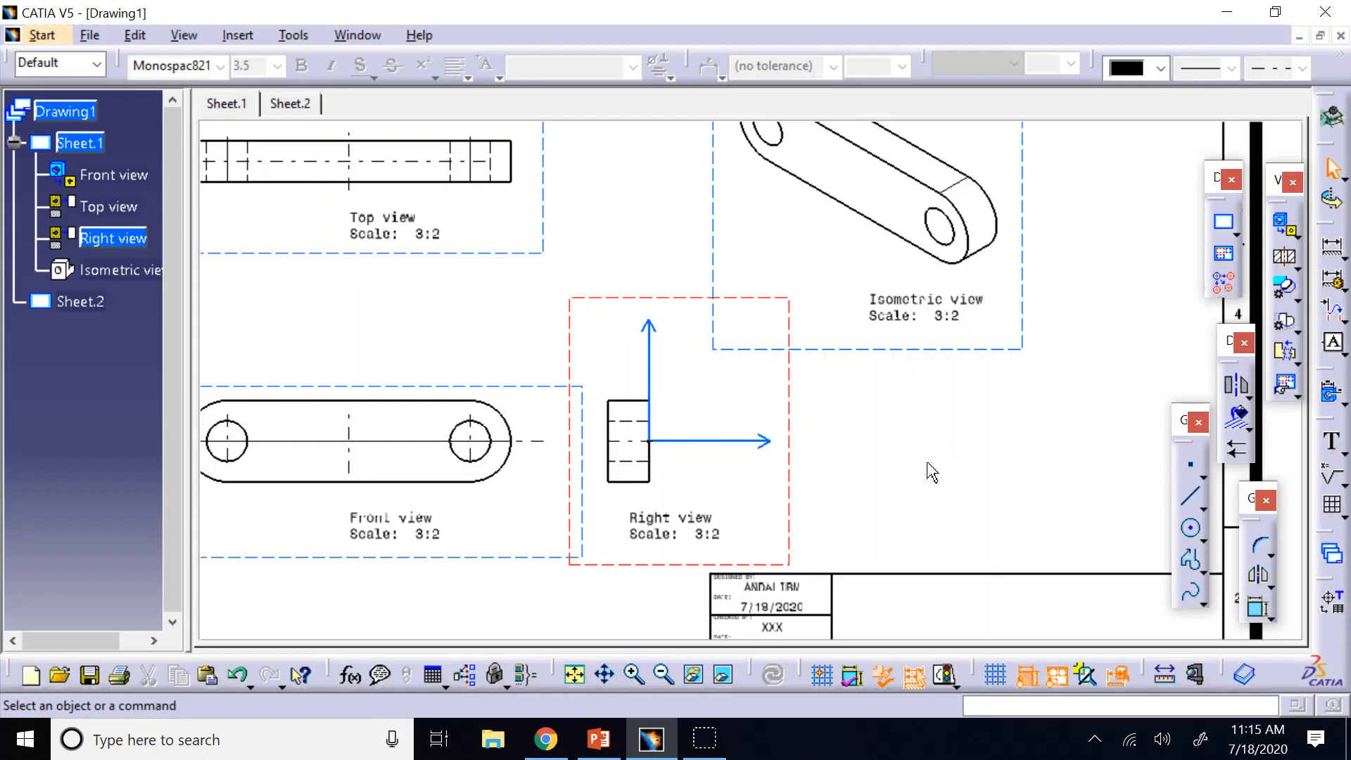
Step: Try once more to create an axis line from the right view's vertical edges, and clear the selection
click(1237, 384)
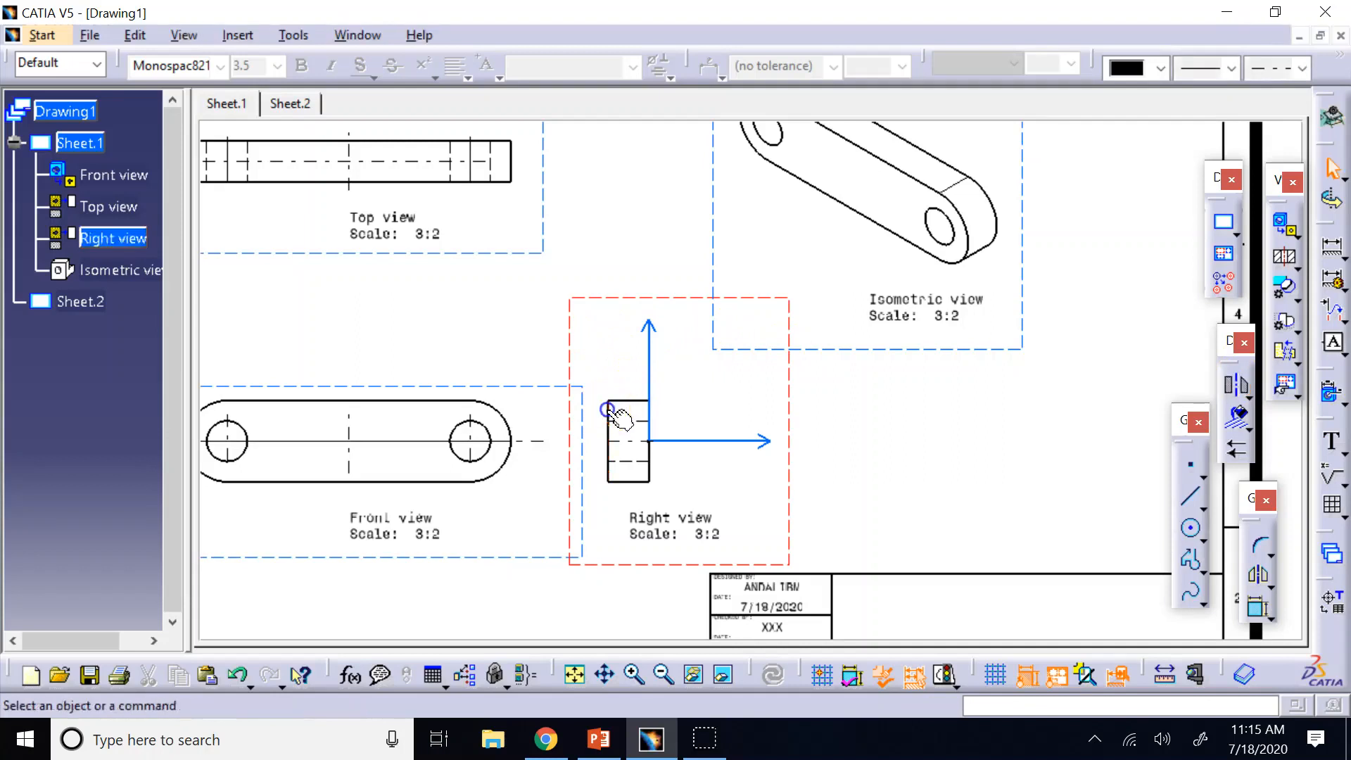
click(651, 468)
click(874, 468)
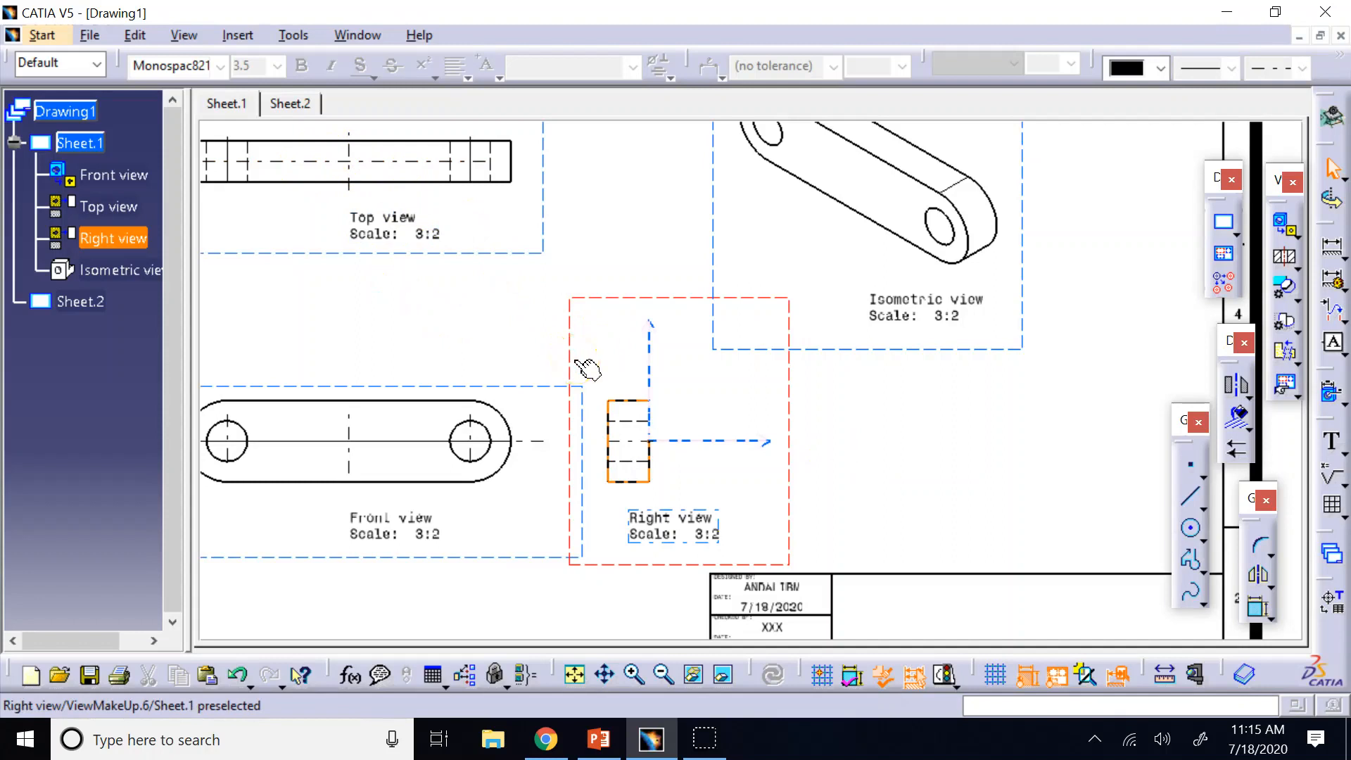
click(898, 454)
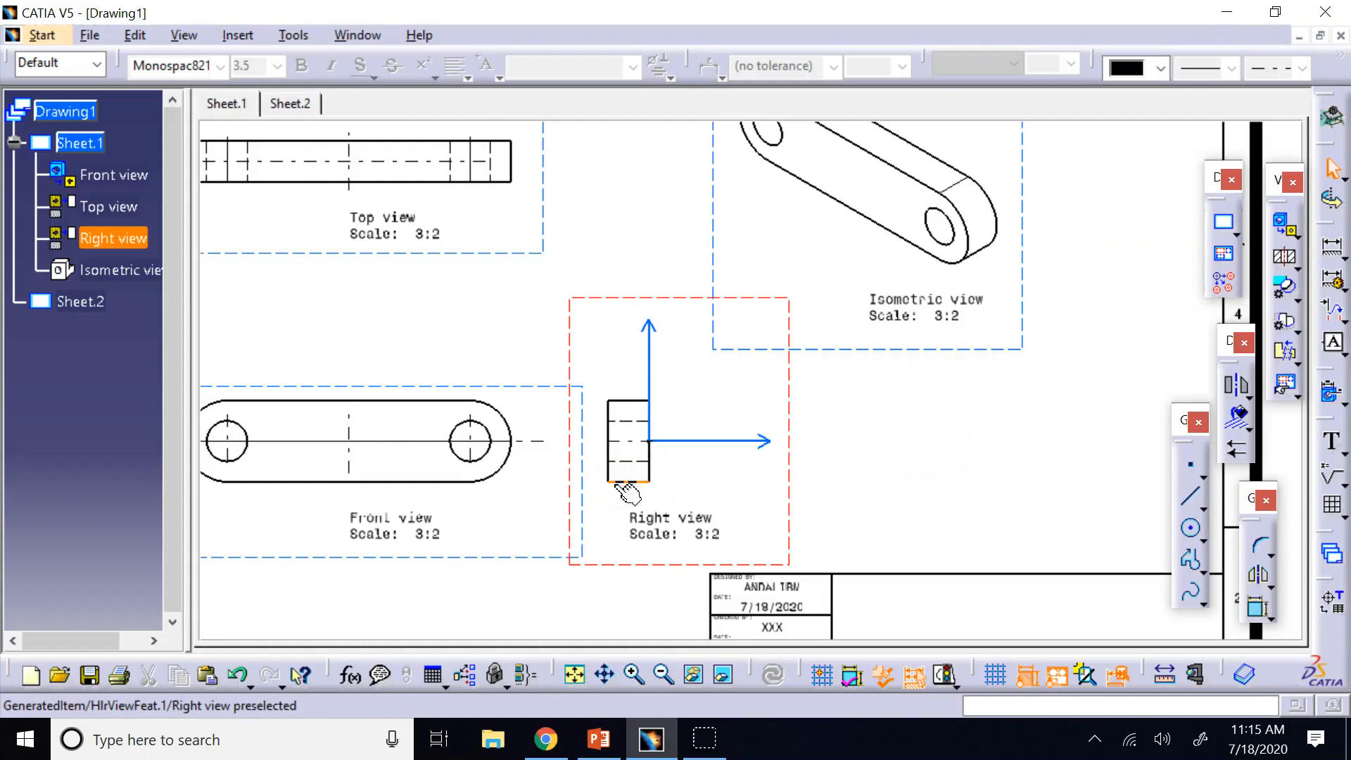
Step: Delete the horizontal and vertical median axis lines from the top view
click(357, 160)
key(Delete)
click(350, 169)
key(Delete)
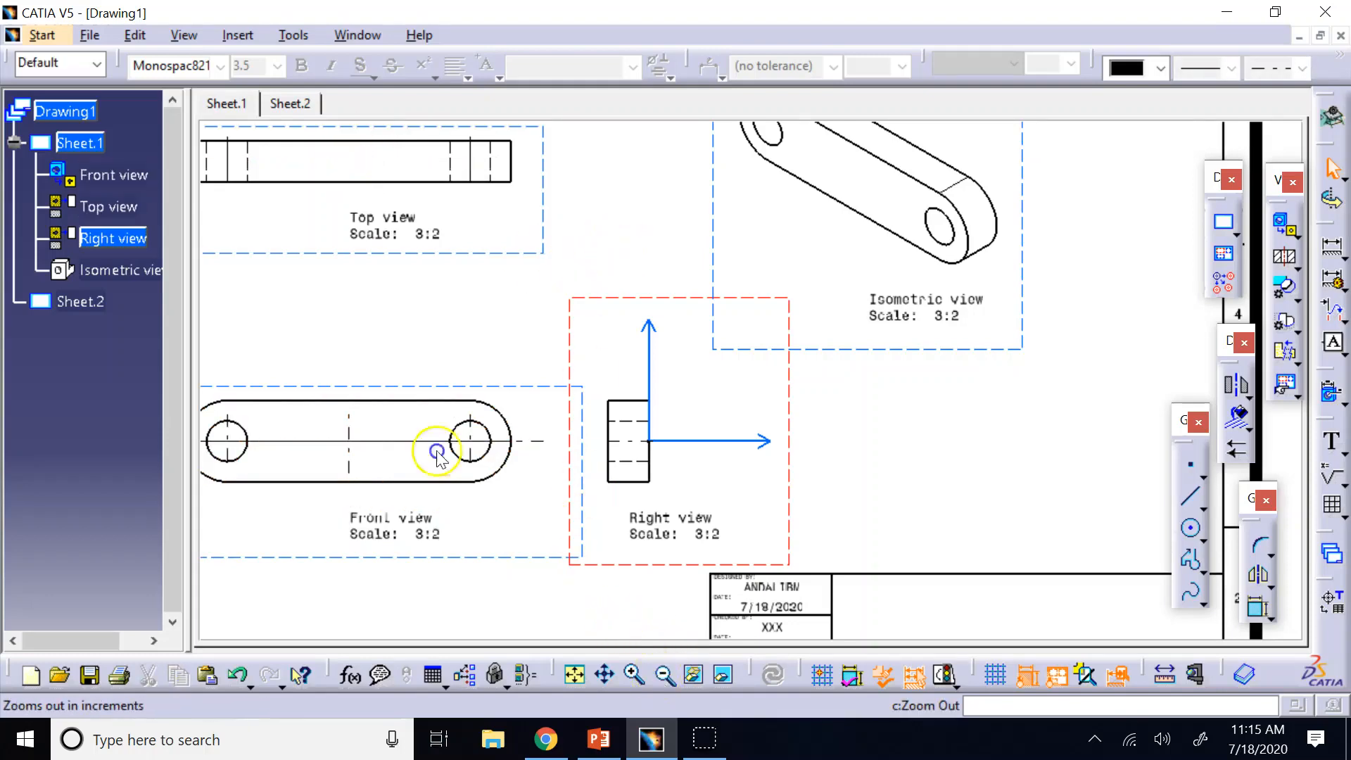
Step: Delete the name and scale labels of the right view and the isometric view
click(662, 674)
click(435, 569)
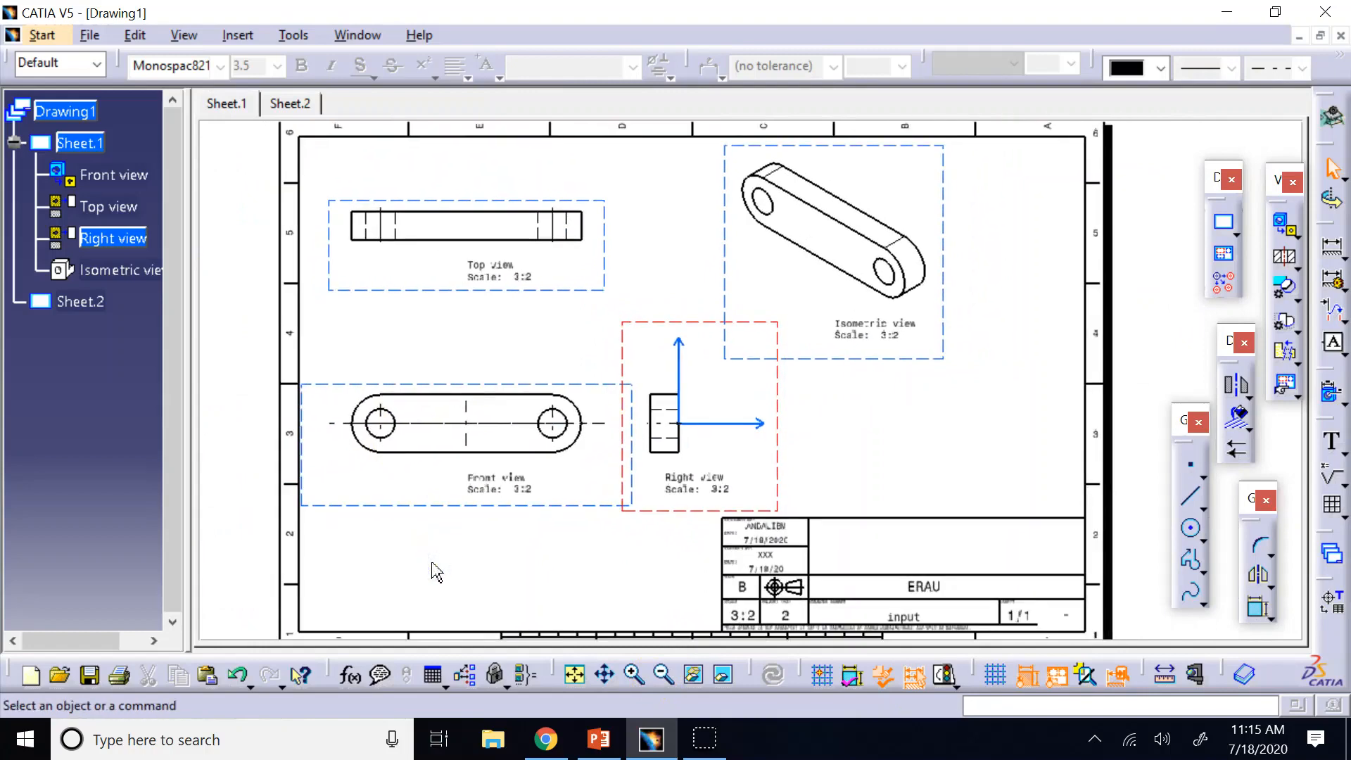
click(927, 458)
click(698, 496)
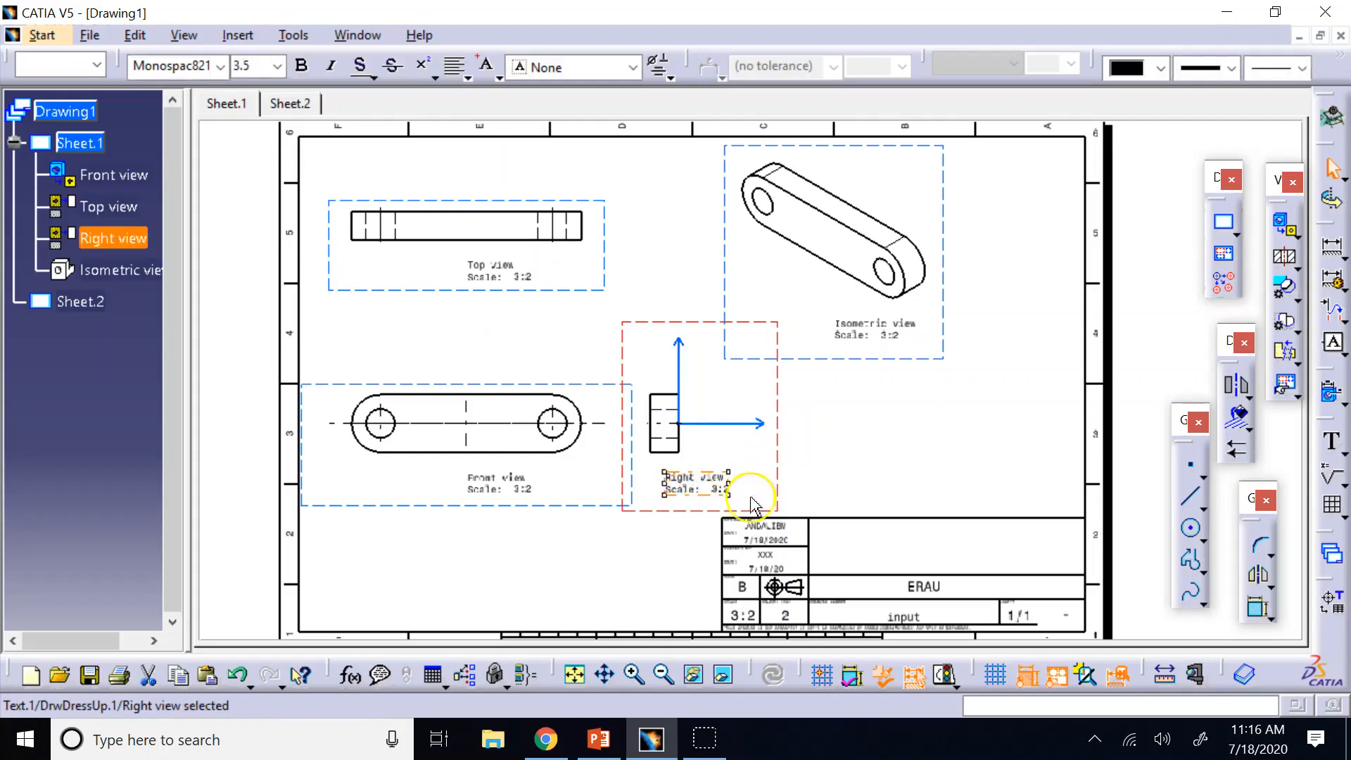
click(502, 278)
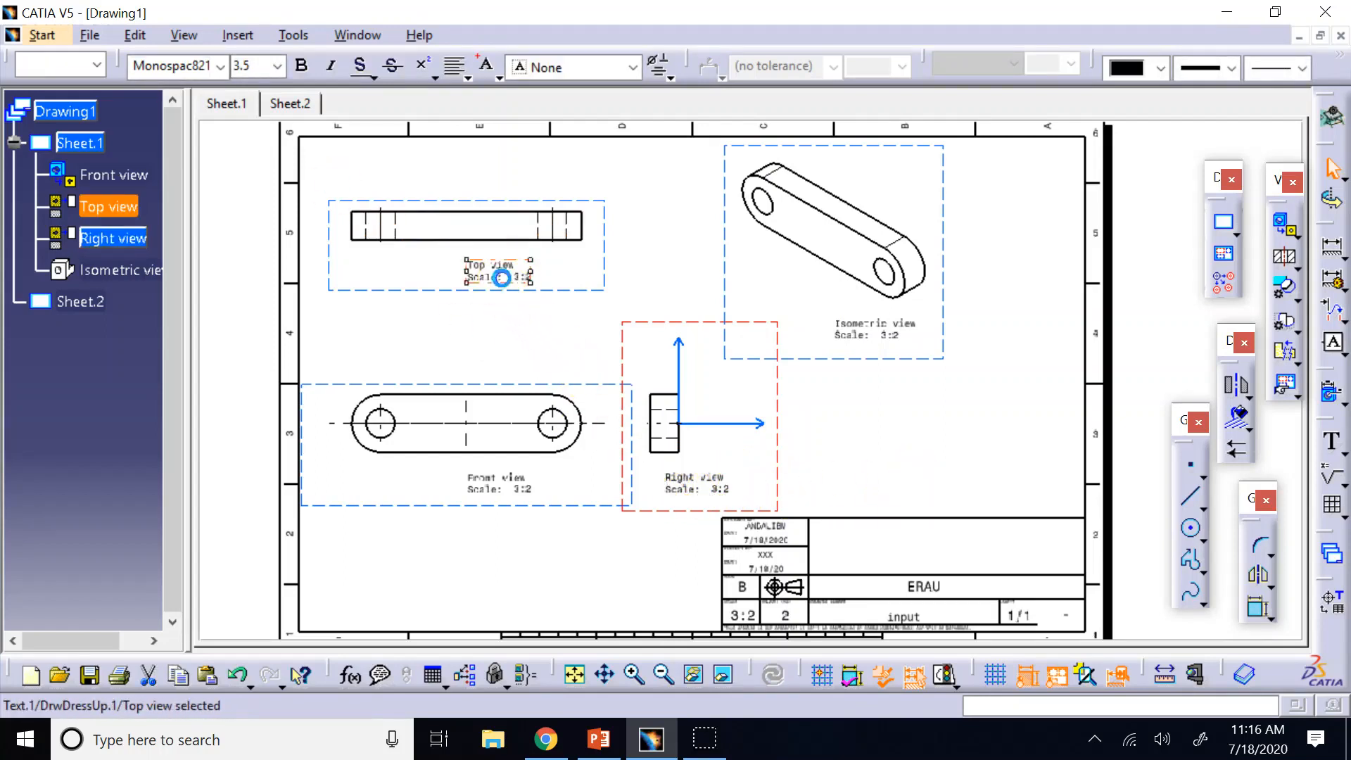
click(712, 497)
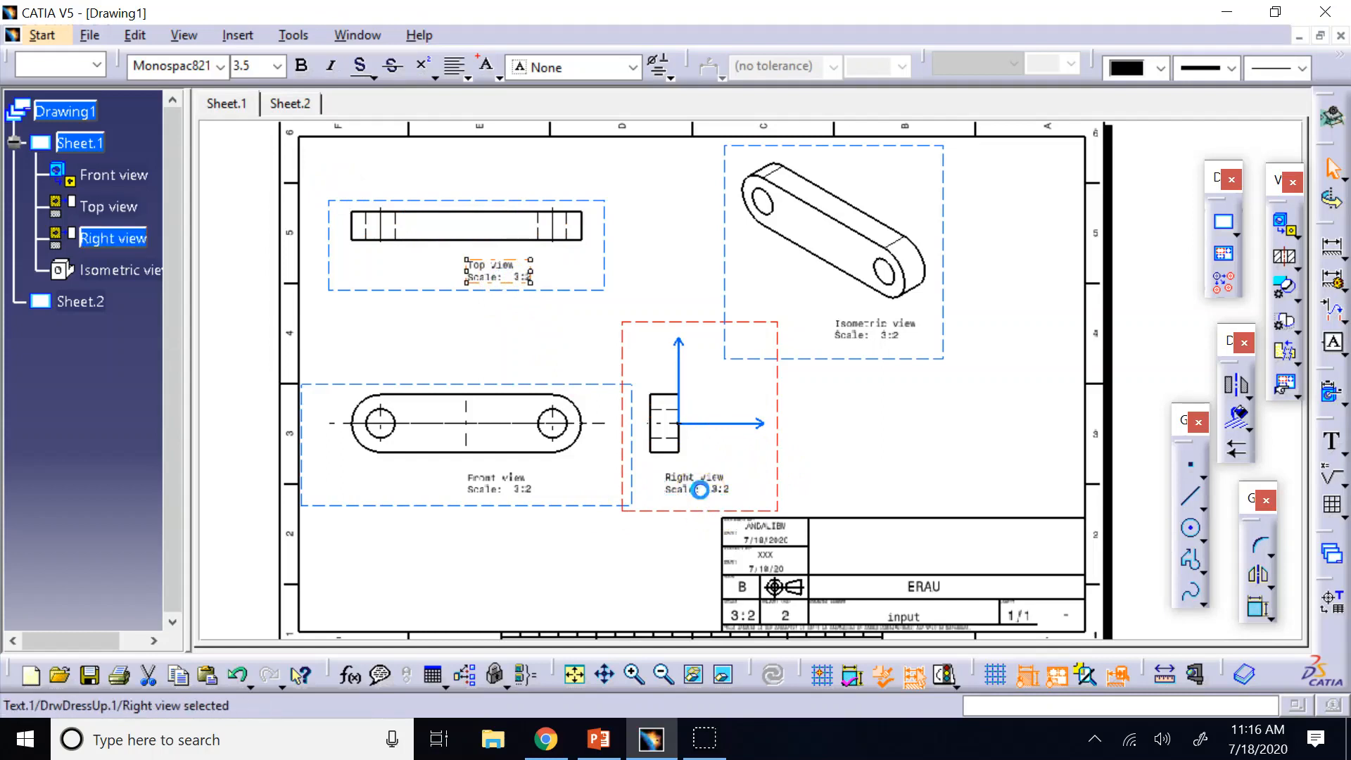
click(706, 480)
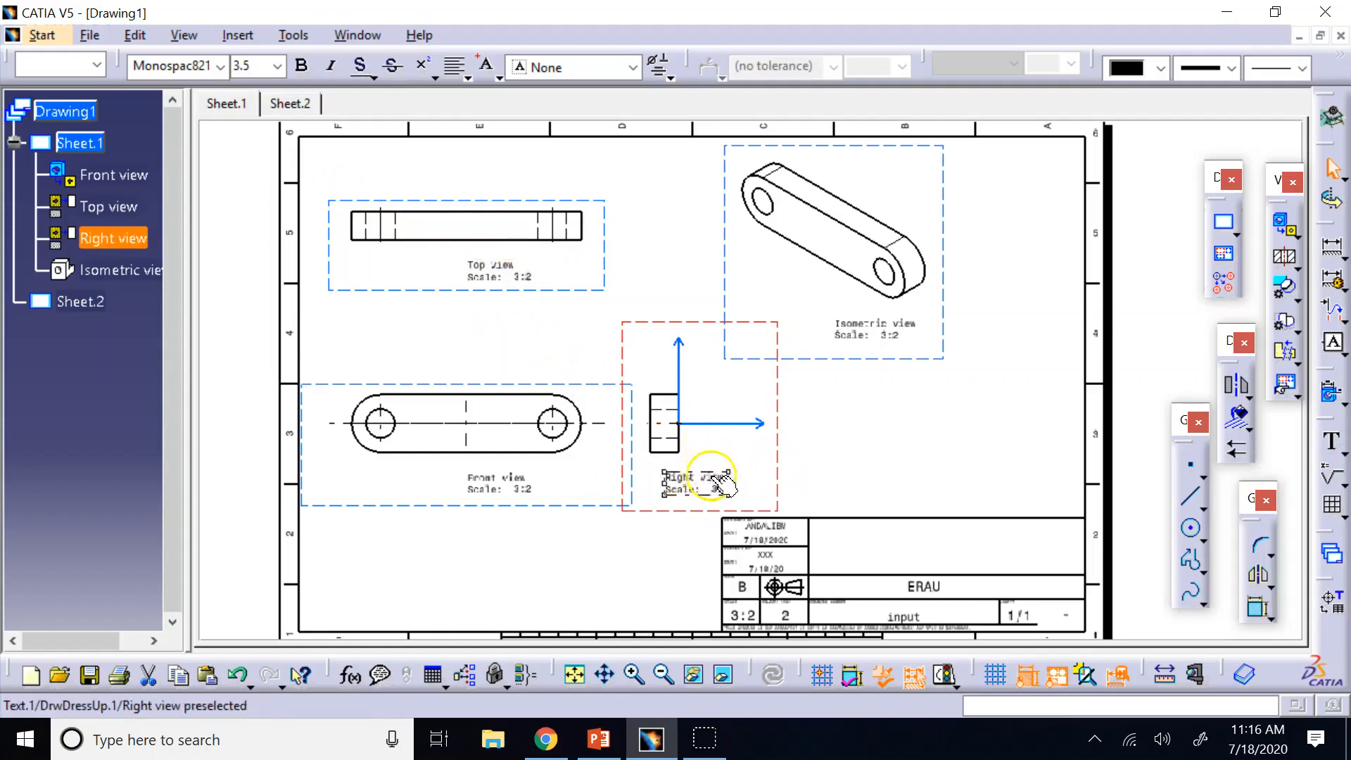
drag(712, 480, 818, 466)
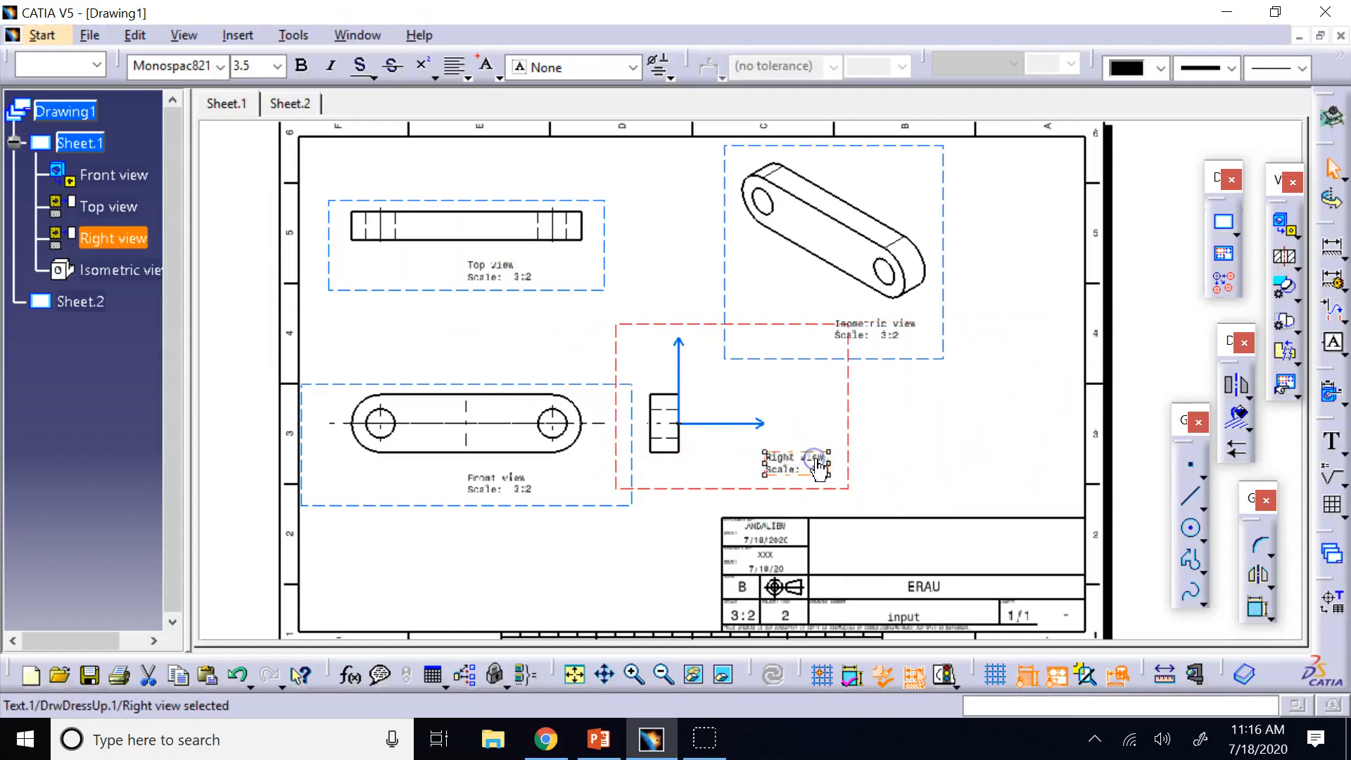
key(Delete)
click(857, 357)
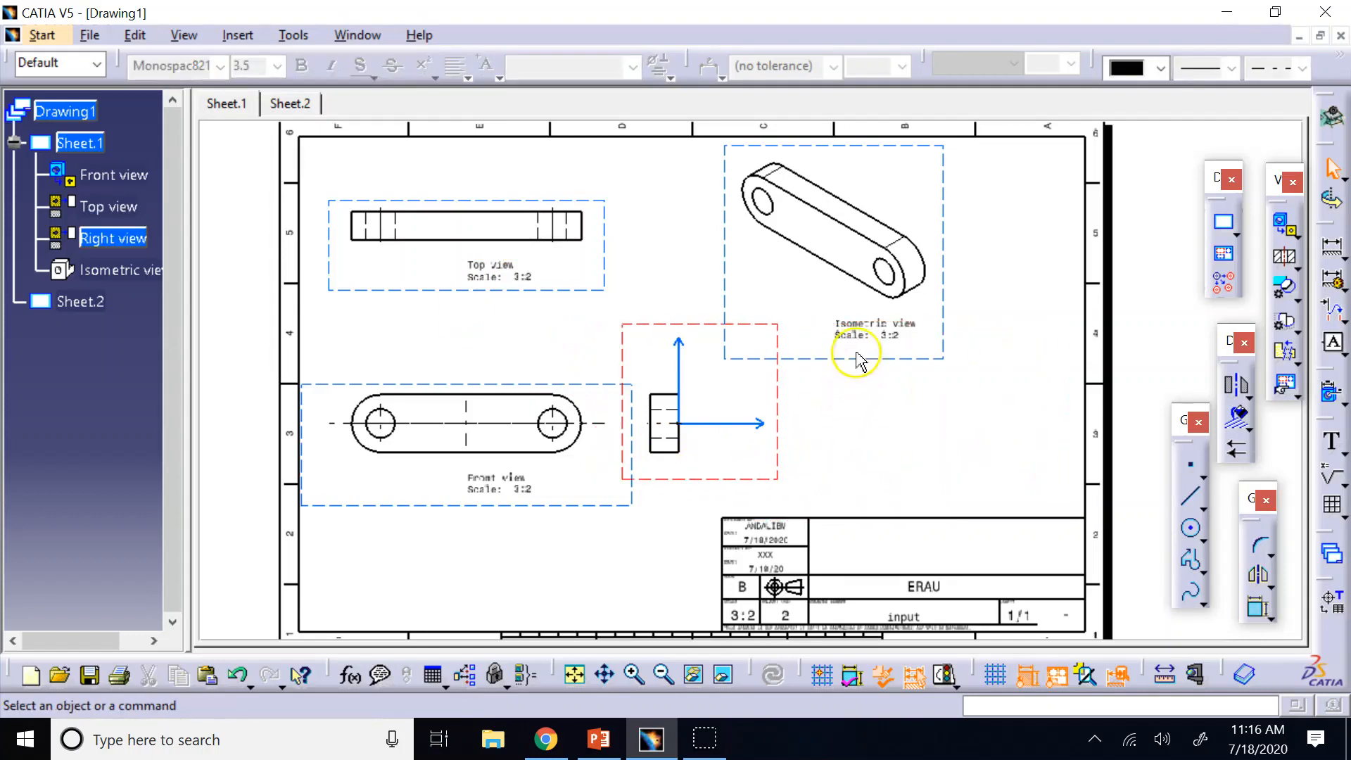
click(864, 341)
key(Delete)
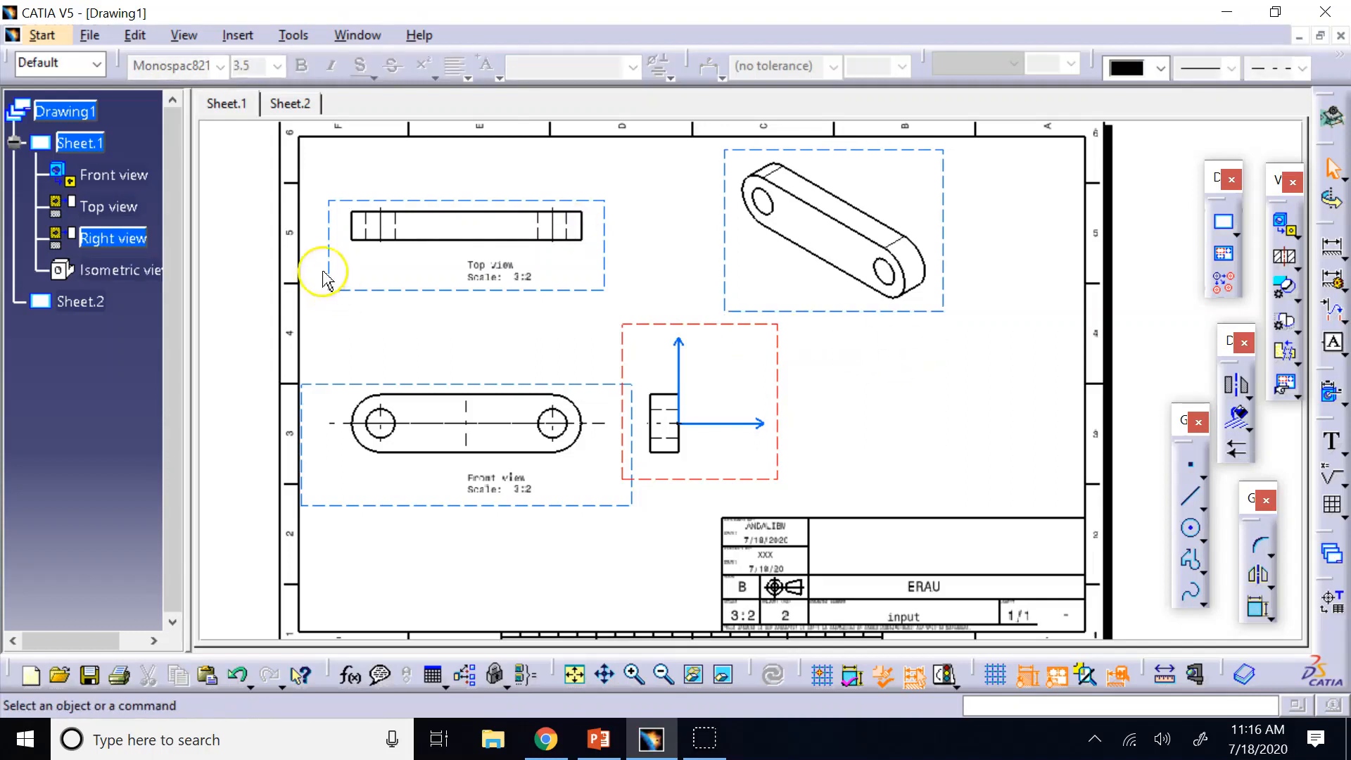
Step: Delete the name and scale labels of the top view and the front view on Sheet.1
click(501, 265)
key(Delete)
click(518, 480)
key(Delete)
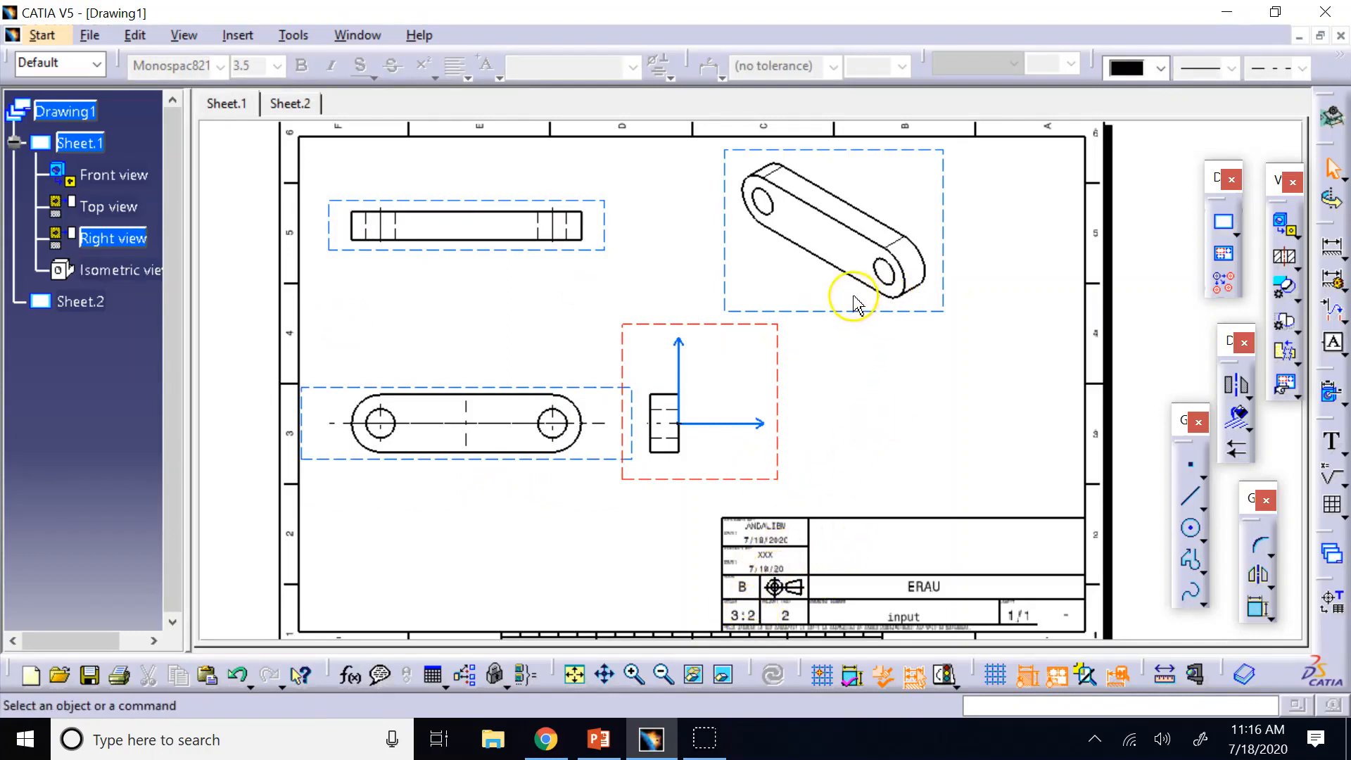
Step: Move the right view slightly farther from the front view, and make the isometric view the active view
drag(695, 478, 723, 484)
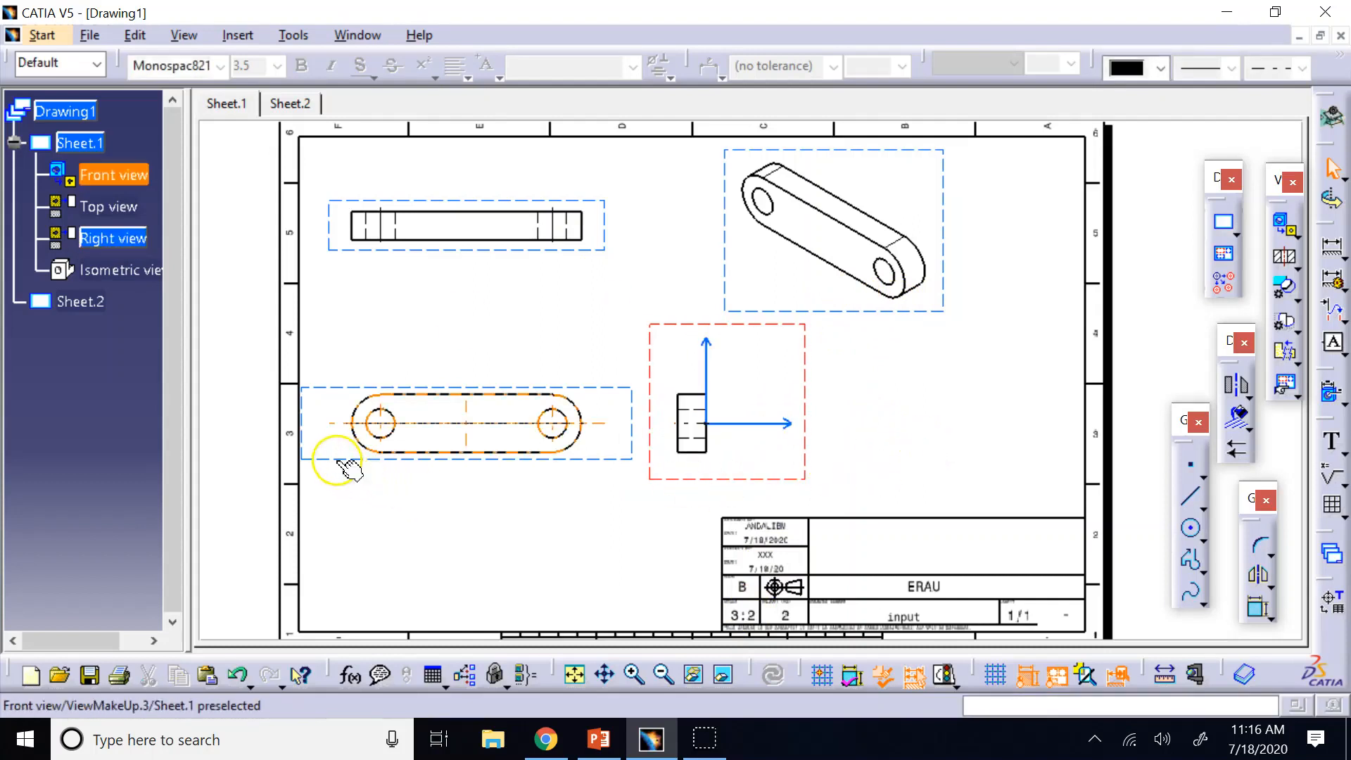
double_click(892, 311)
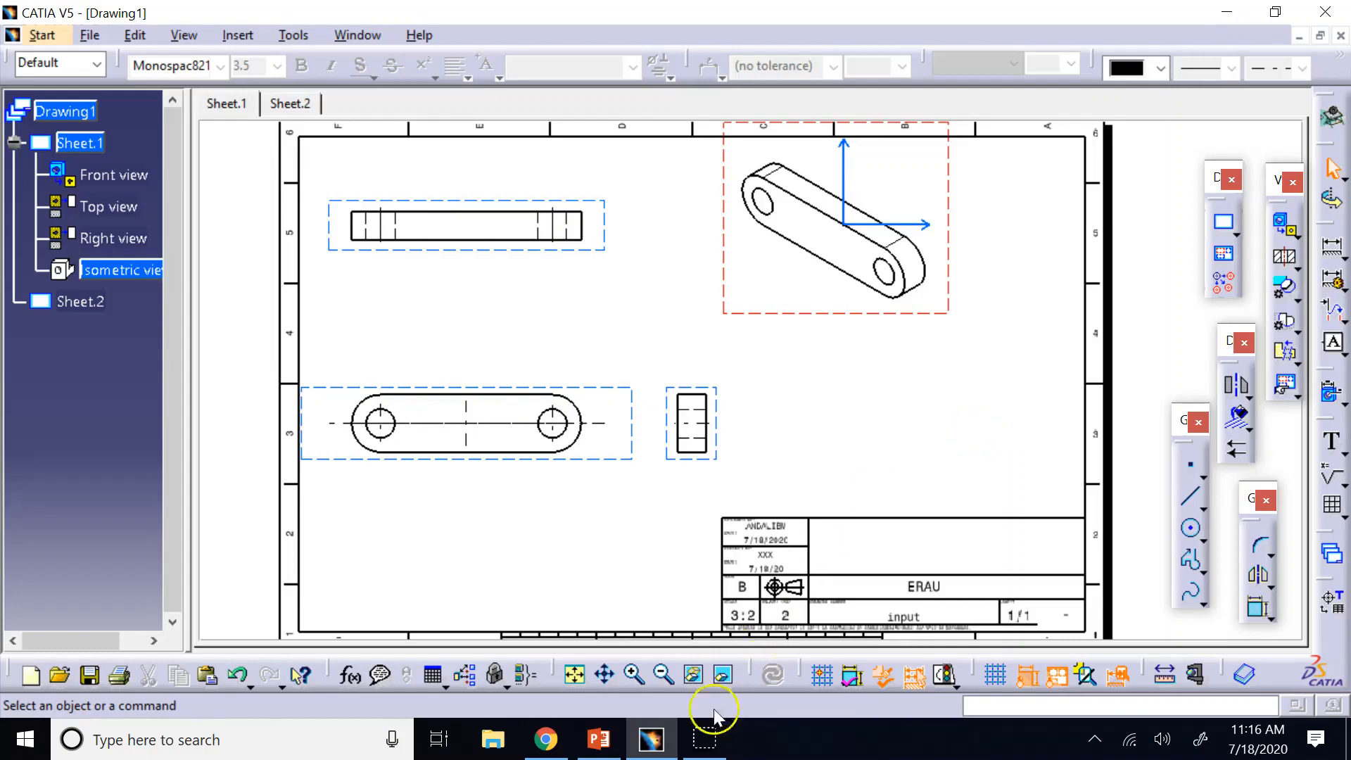
Step: Switch to PowerPoint and go through the drafting slides up to the one on adding a new sheet and view
click(604, 750)
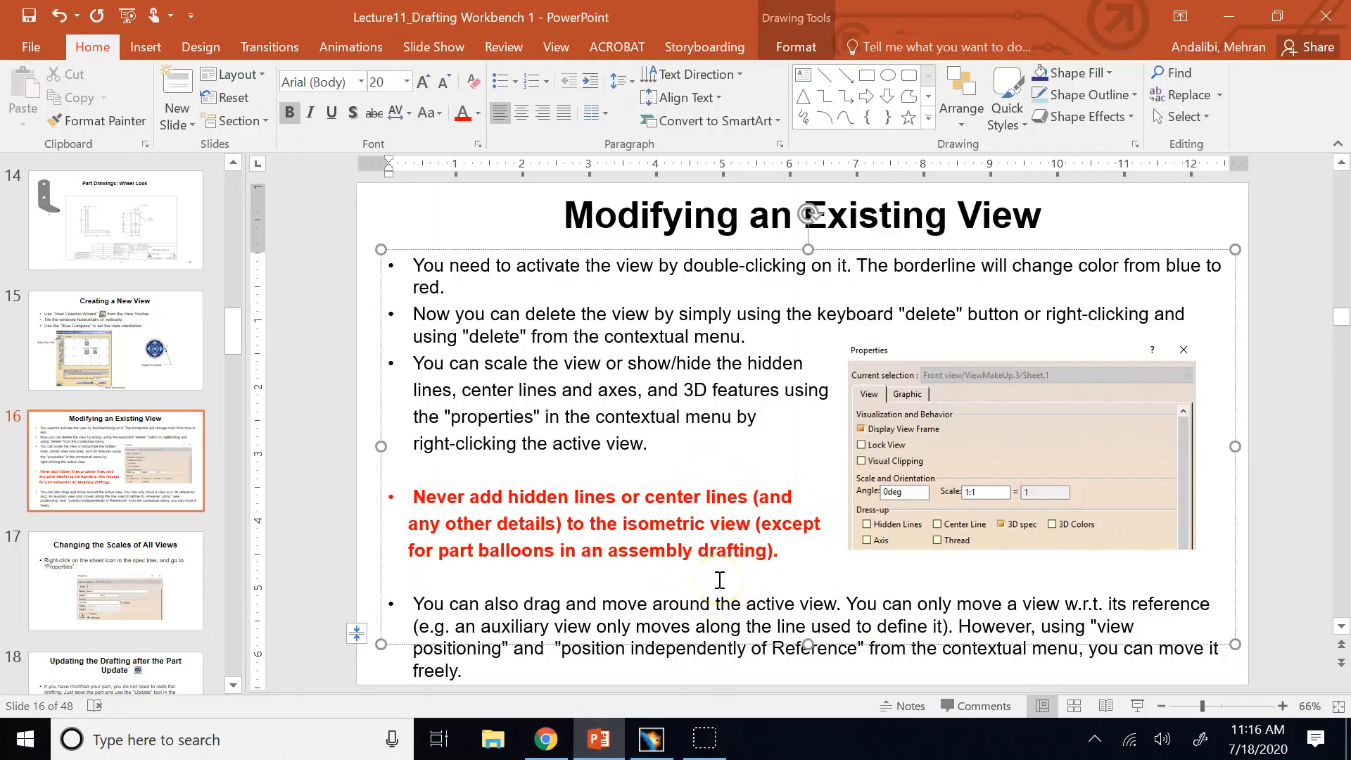
click(102, 369)
click(83, 606)
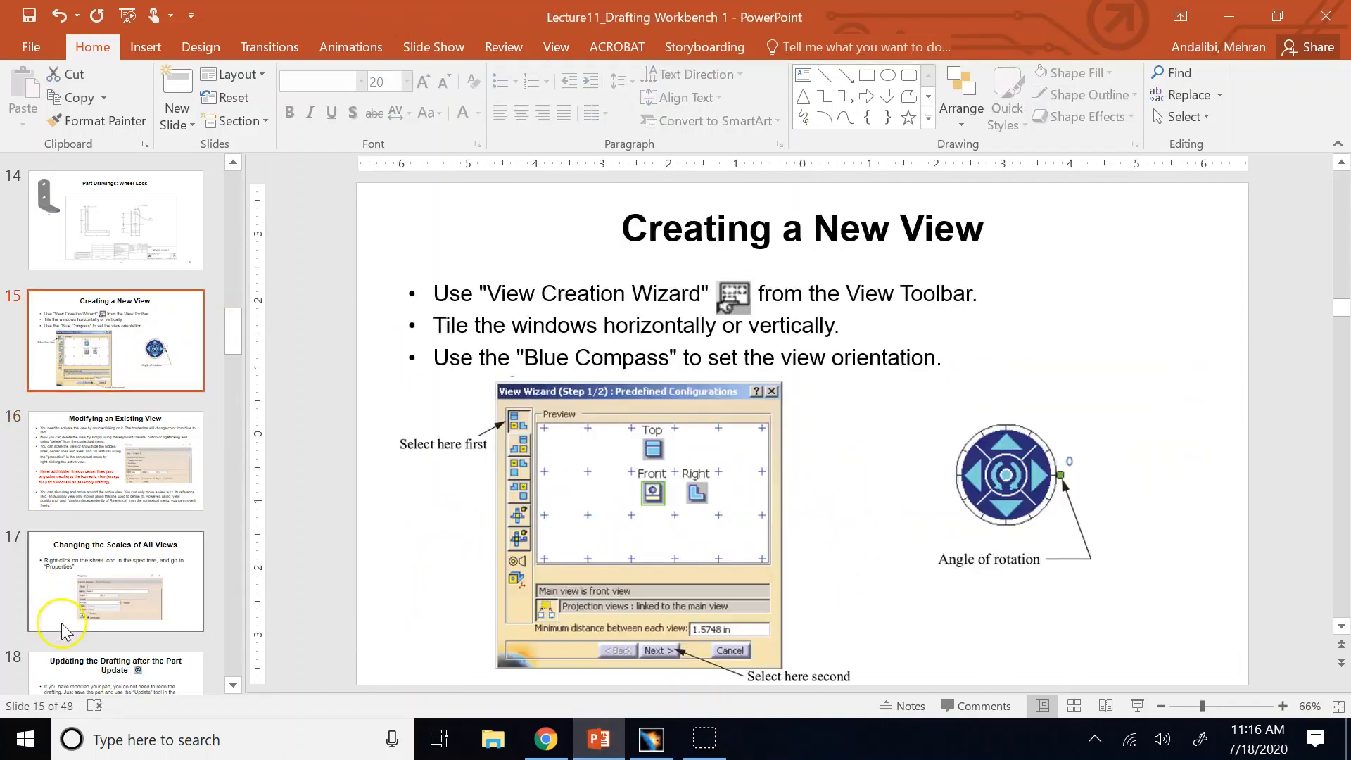
click(99, 674)
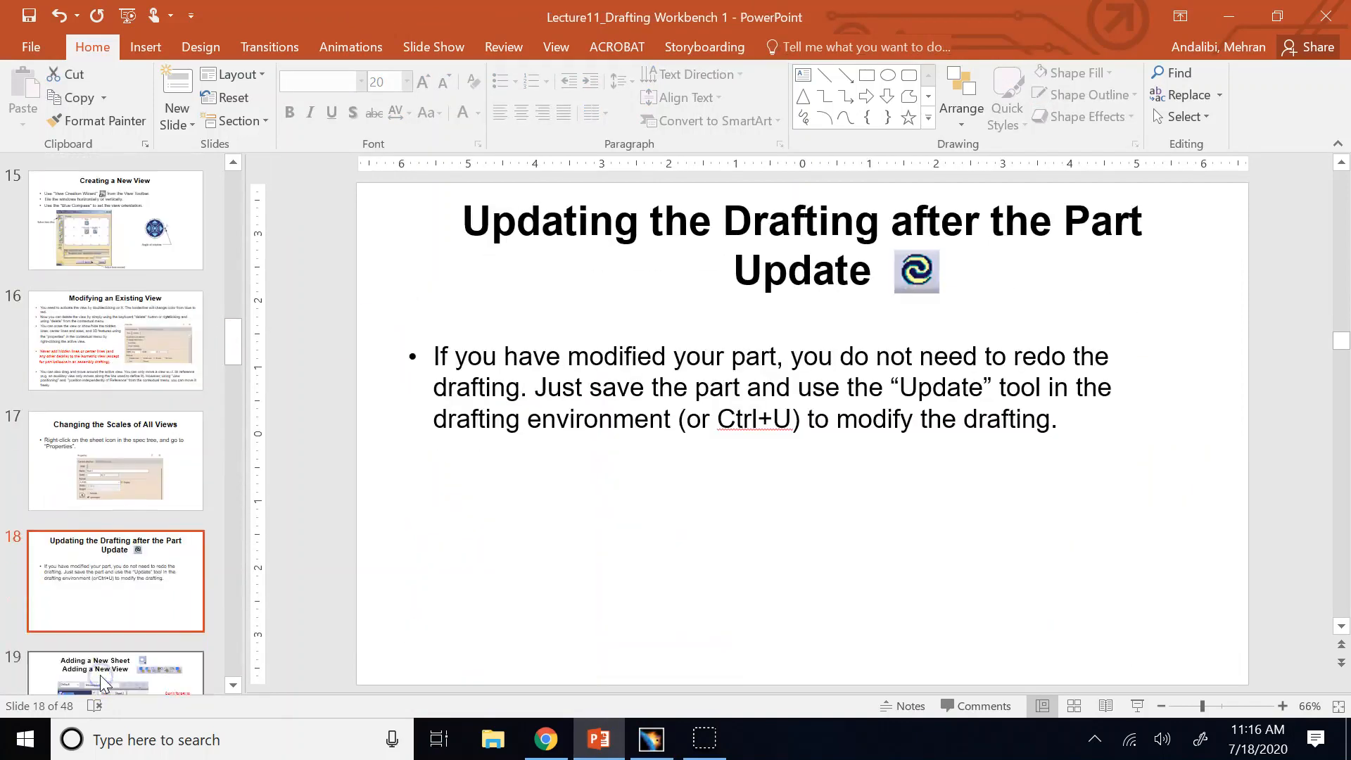
click(100, 675)
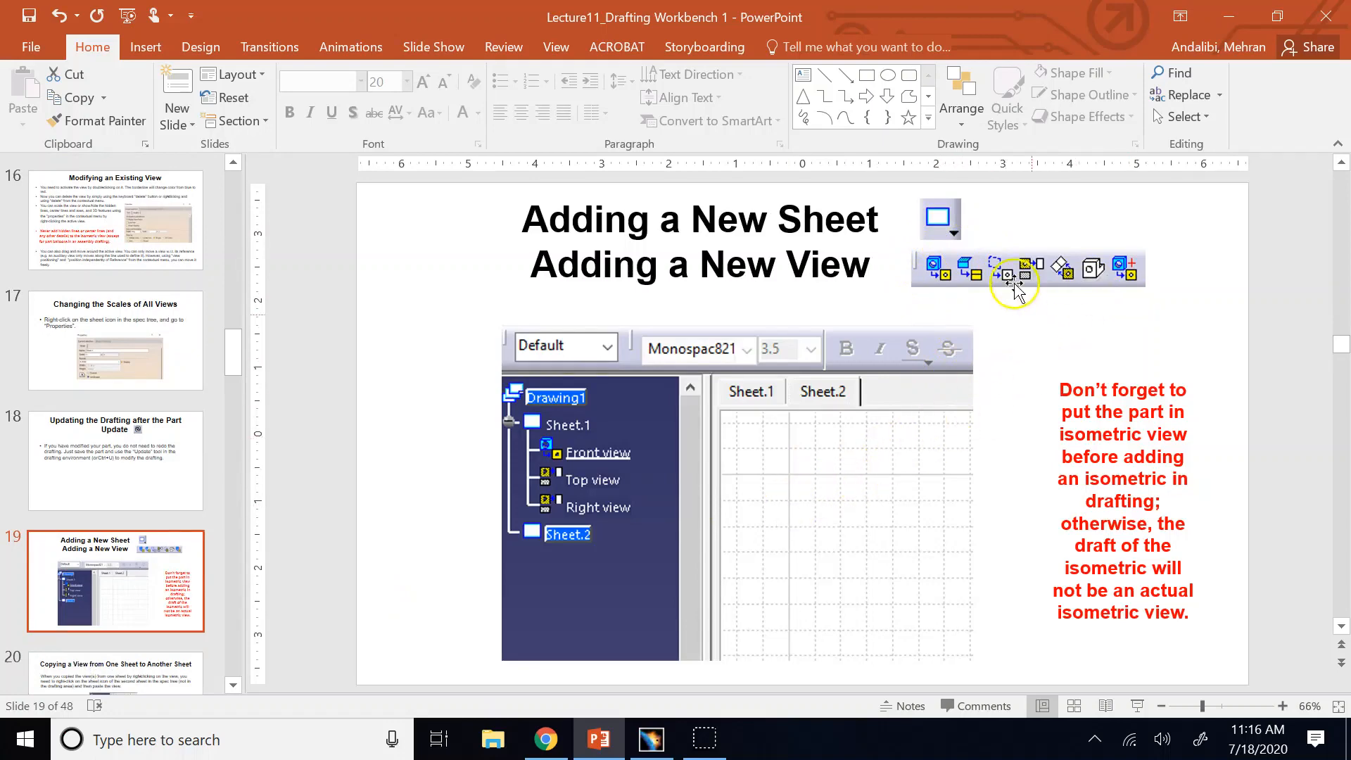
Step: Switch back to CATIA and compare the views on Sheet.1 with Sheet.2, finishing on Sheet.2
click(651, 739)
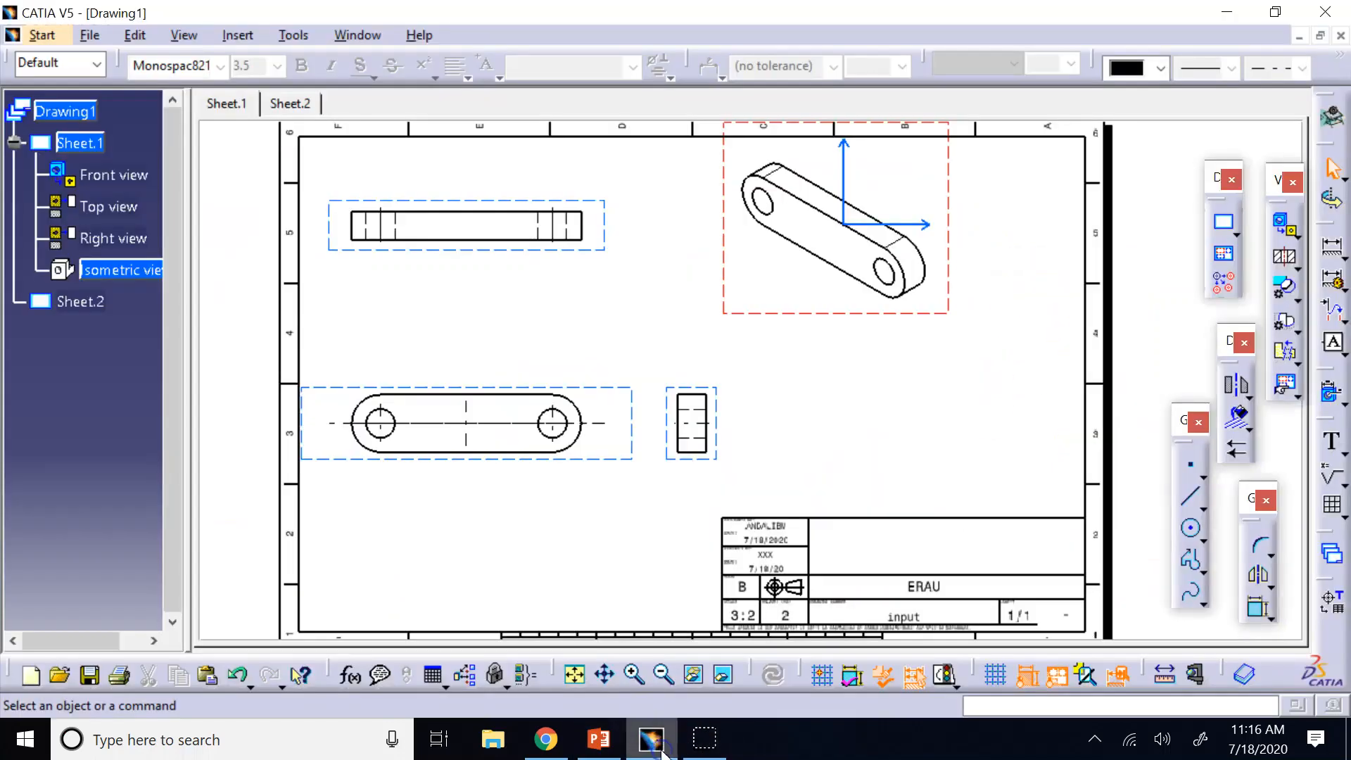
click(290, 103)
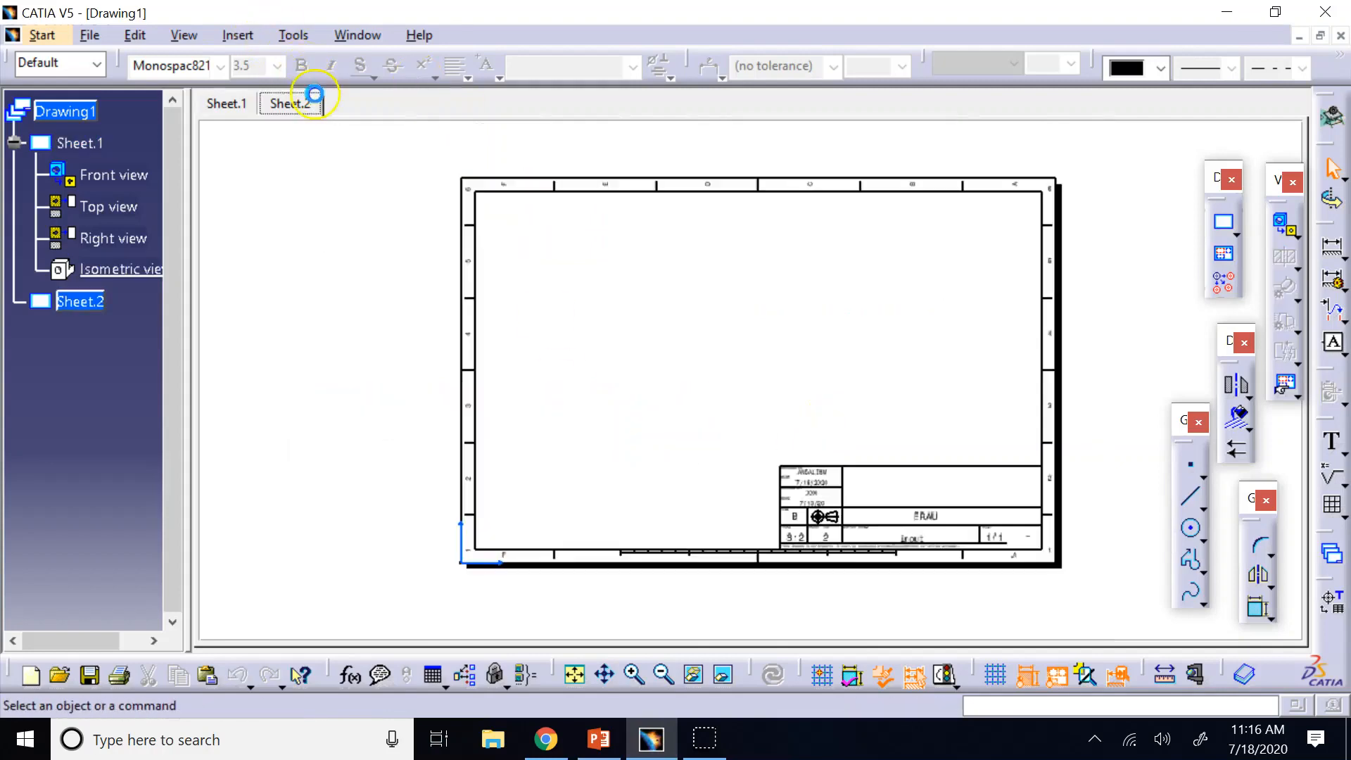
click(679, 314)
click(226, 103)
click(291, 104)
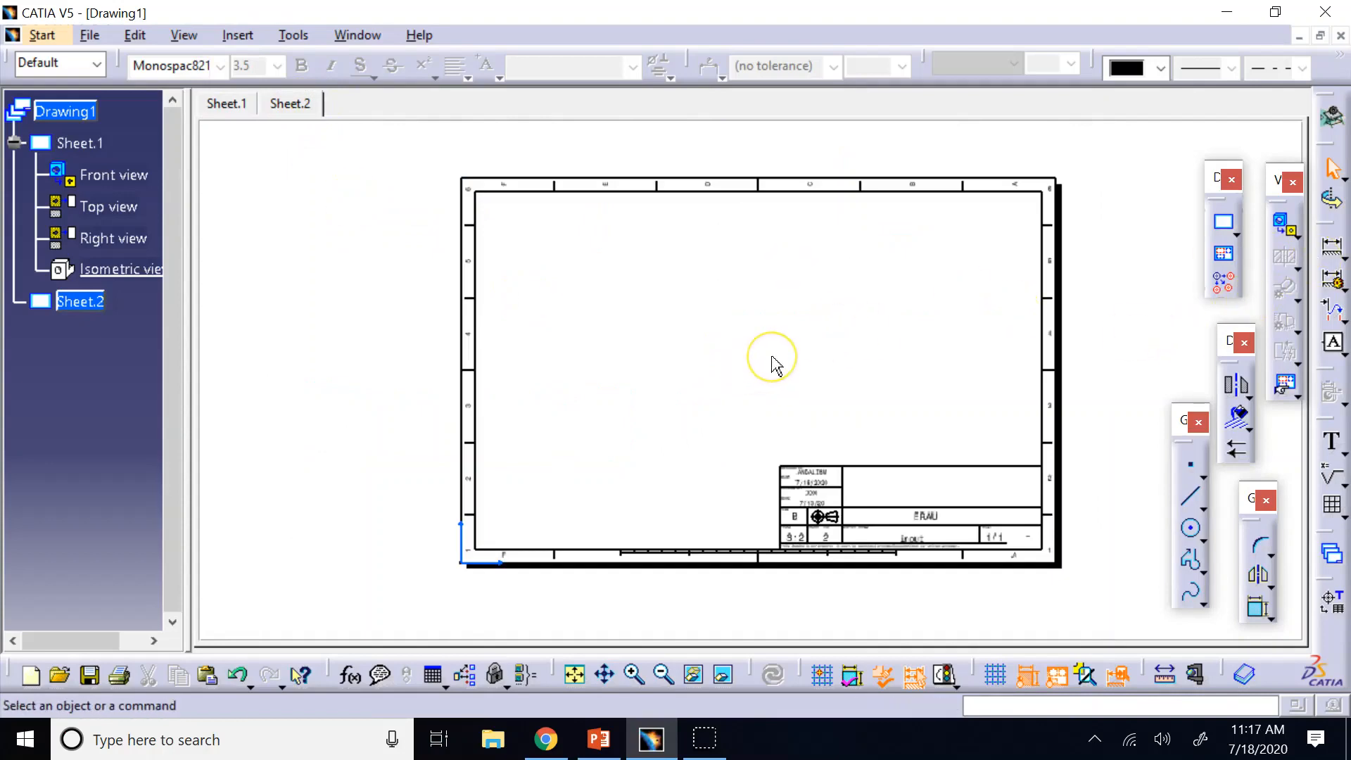
click(226, 104)
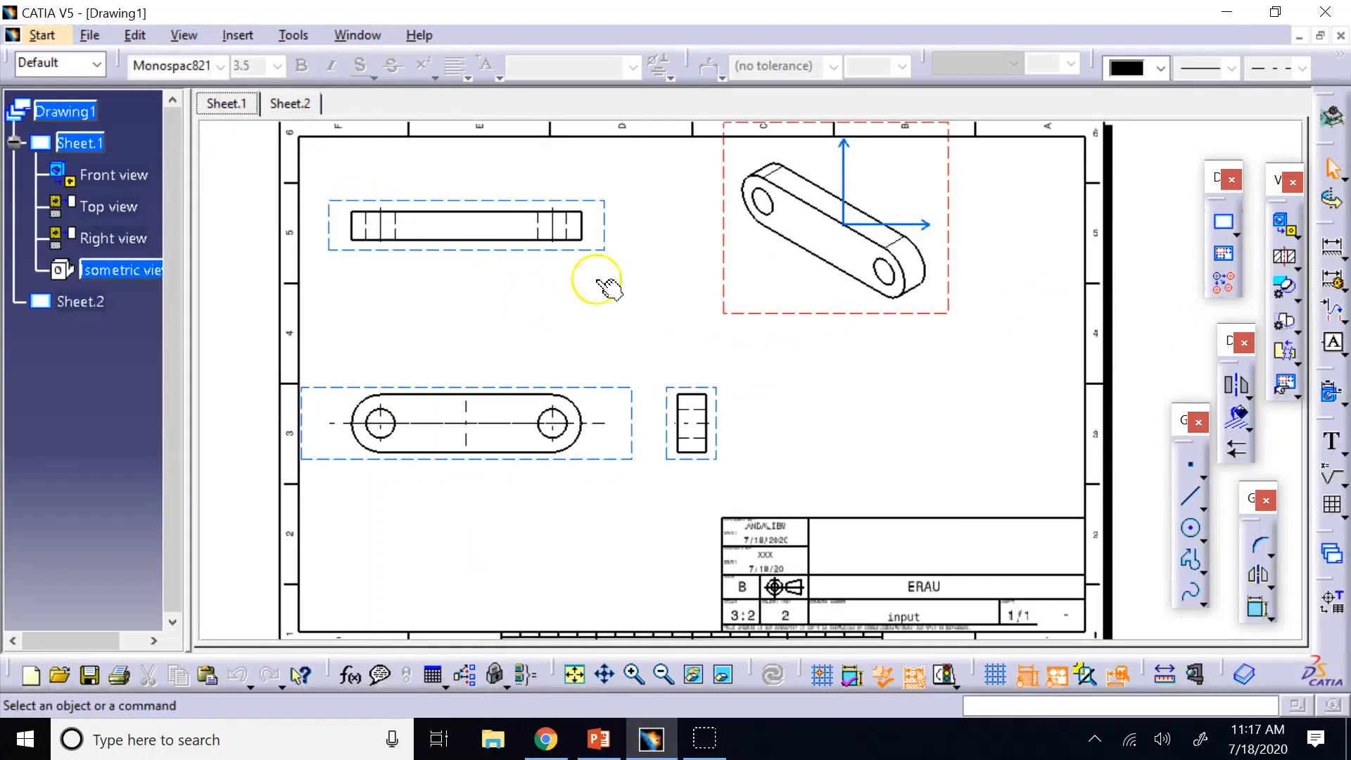
click(297, 107)
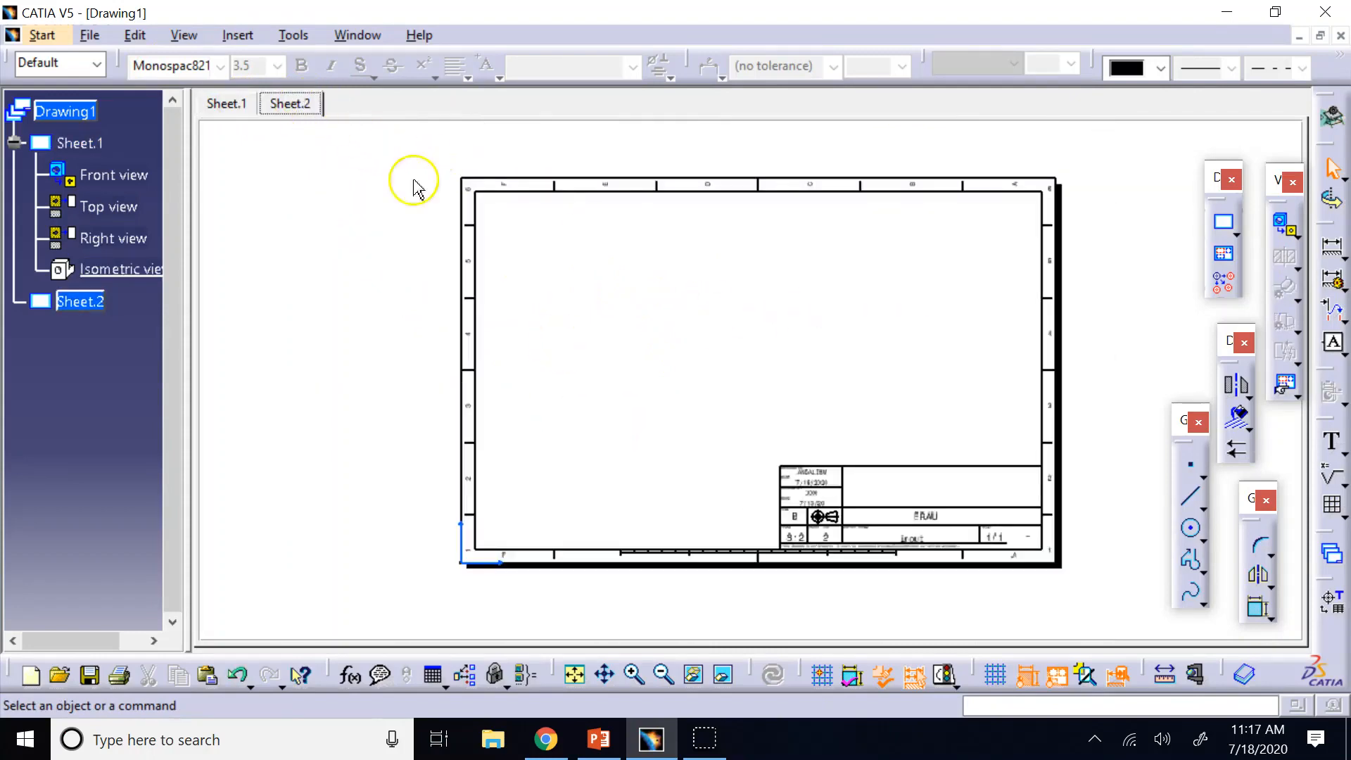
click(226, 104)
click(290, 104)
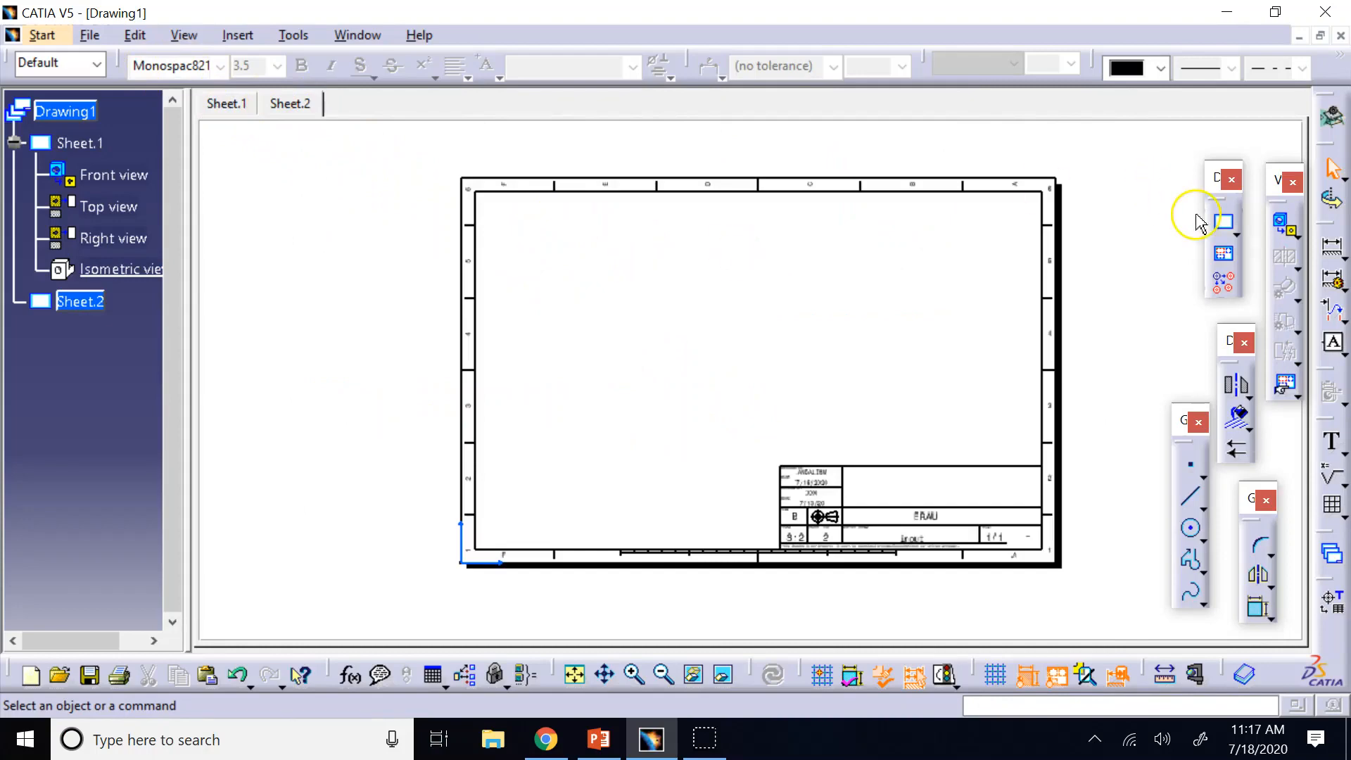
click(205, 105)
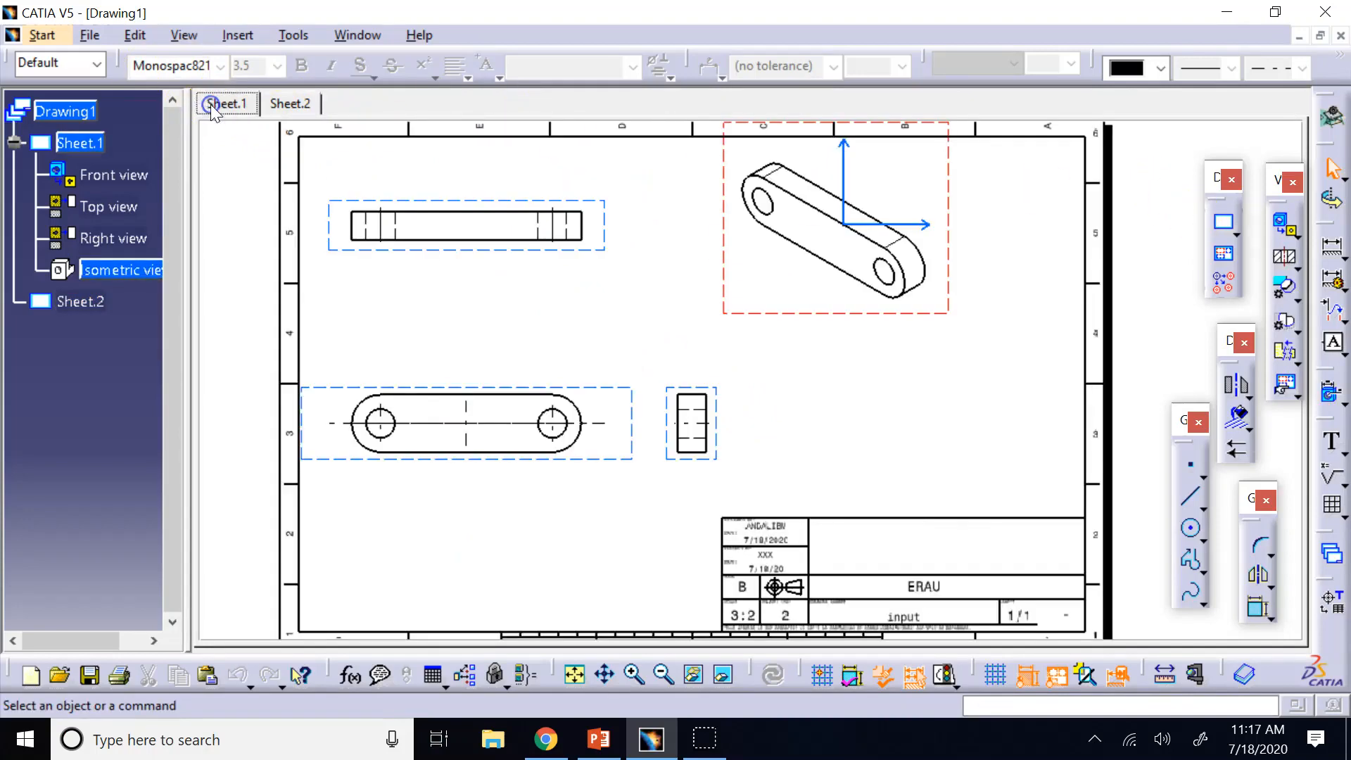
click(299, 105)
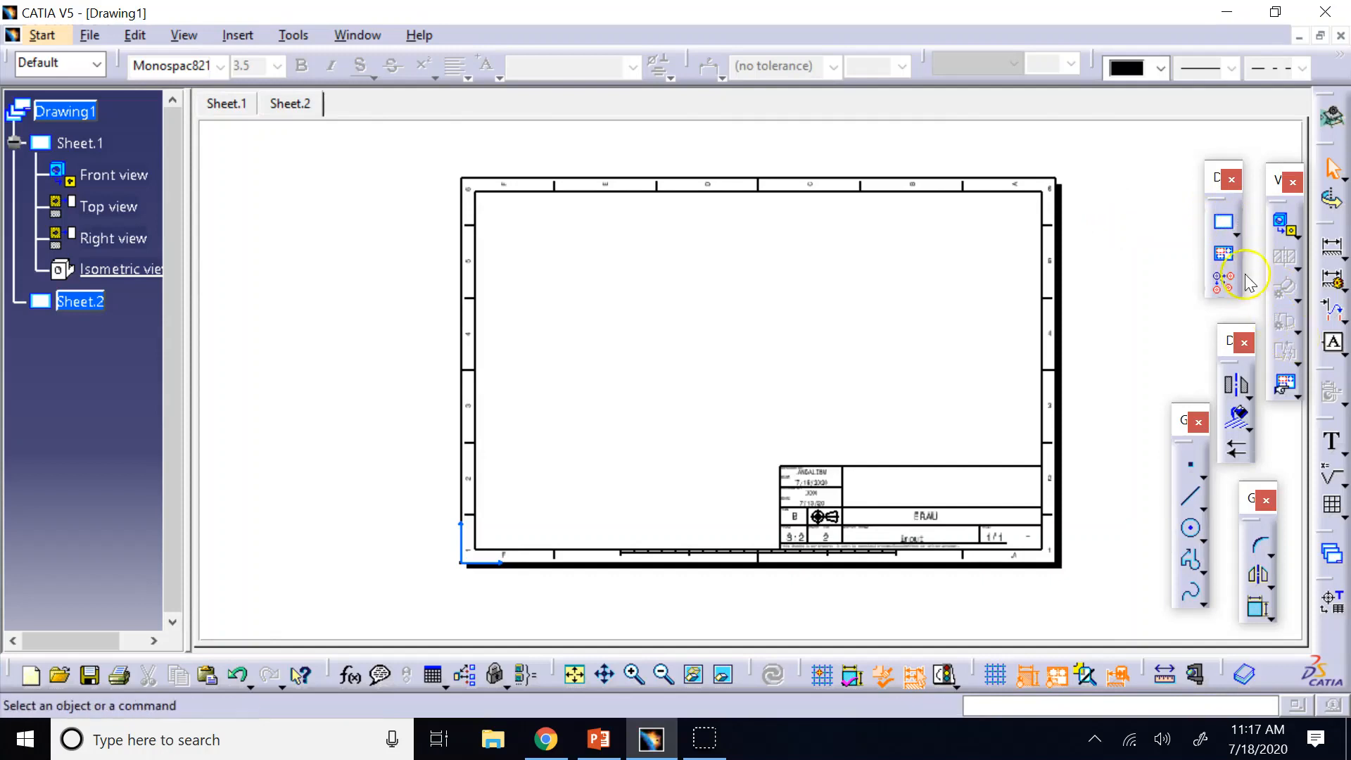
click(1237, 236)
click(1267, 253)
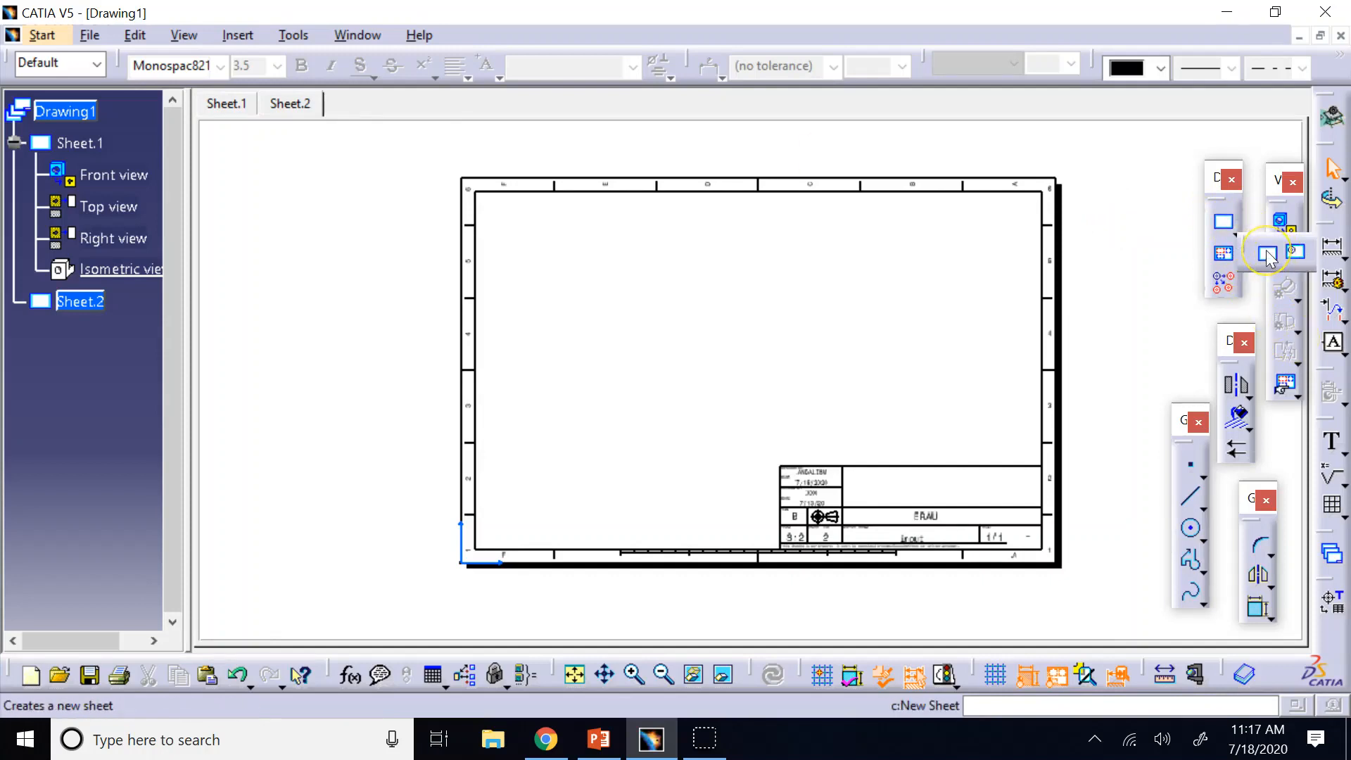
click(1227, 260)
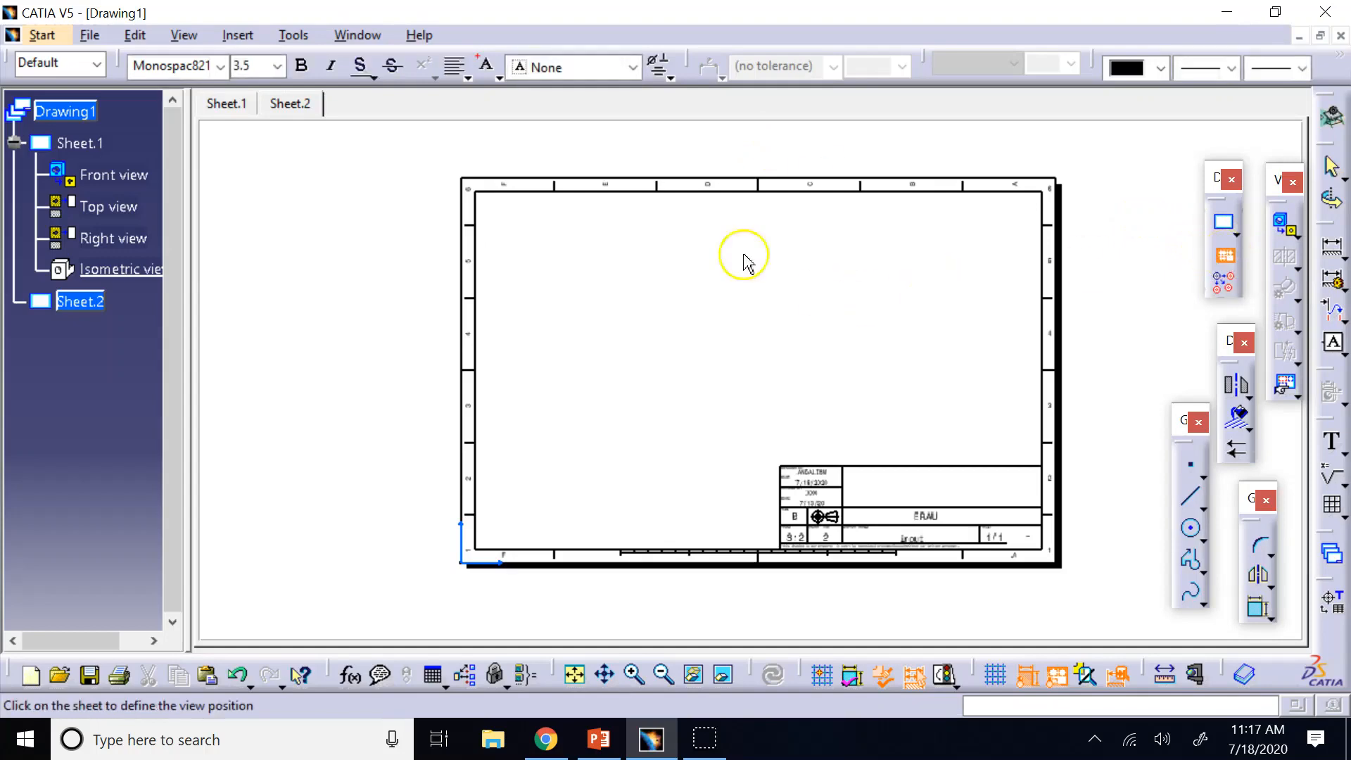
click(358, 35)
click(425, 171)
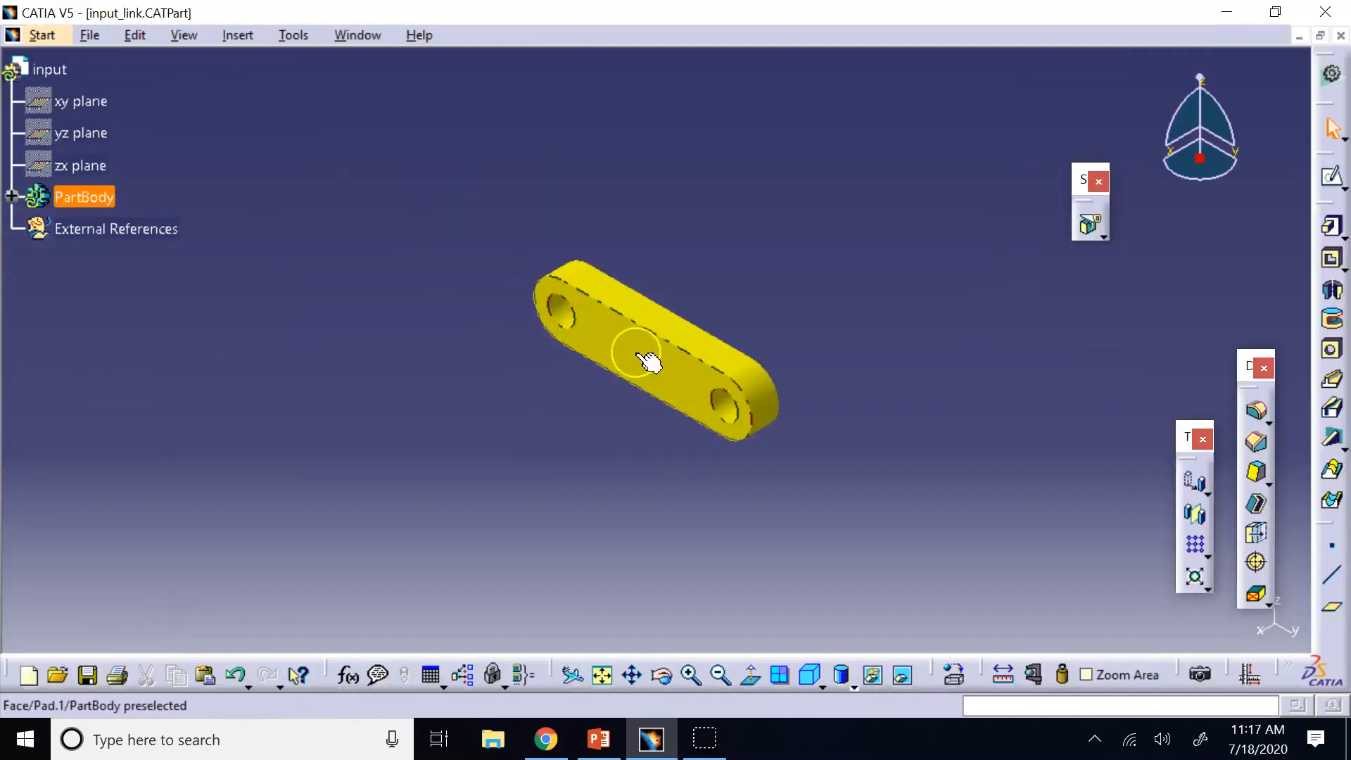
click(769, 377)
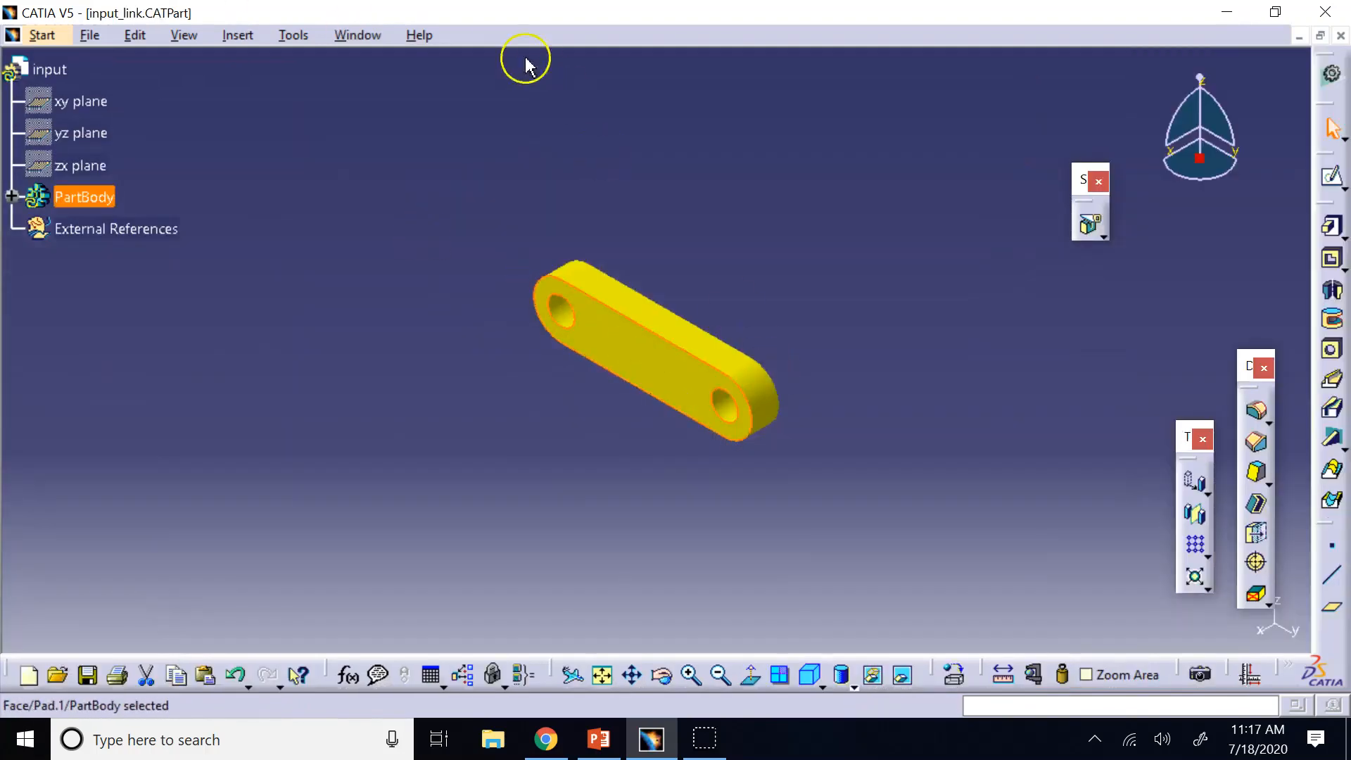
click(358, 35)
click(397, 196)
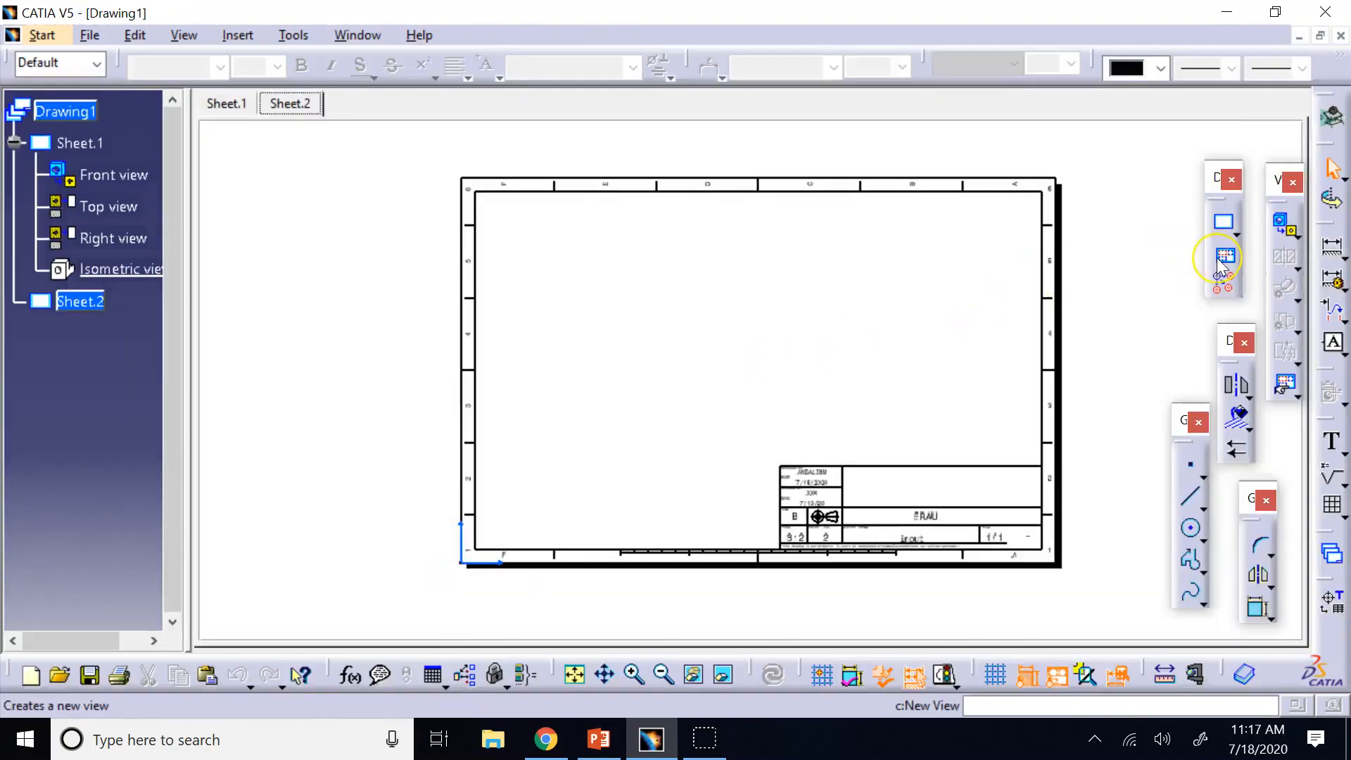
Step: Create an isometric view on Sheet.2 from the input_link part, placed near the middle of the sheet
click(1290, 232)
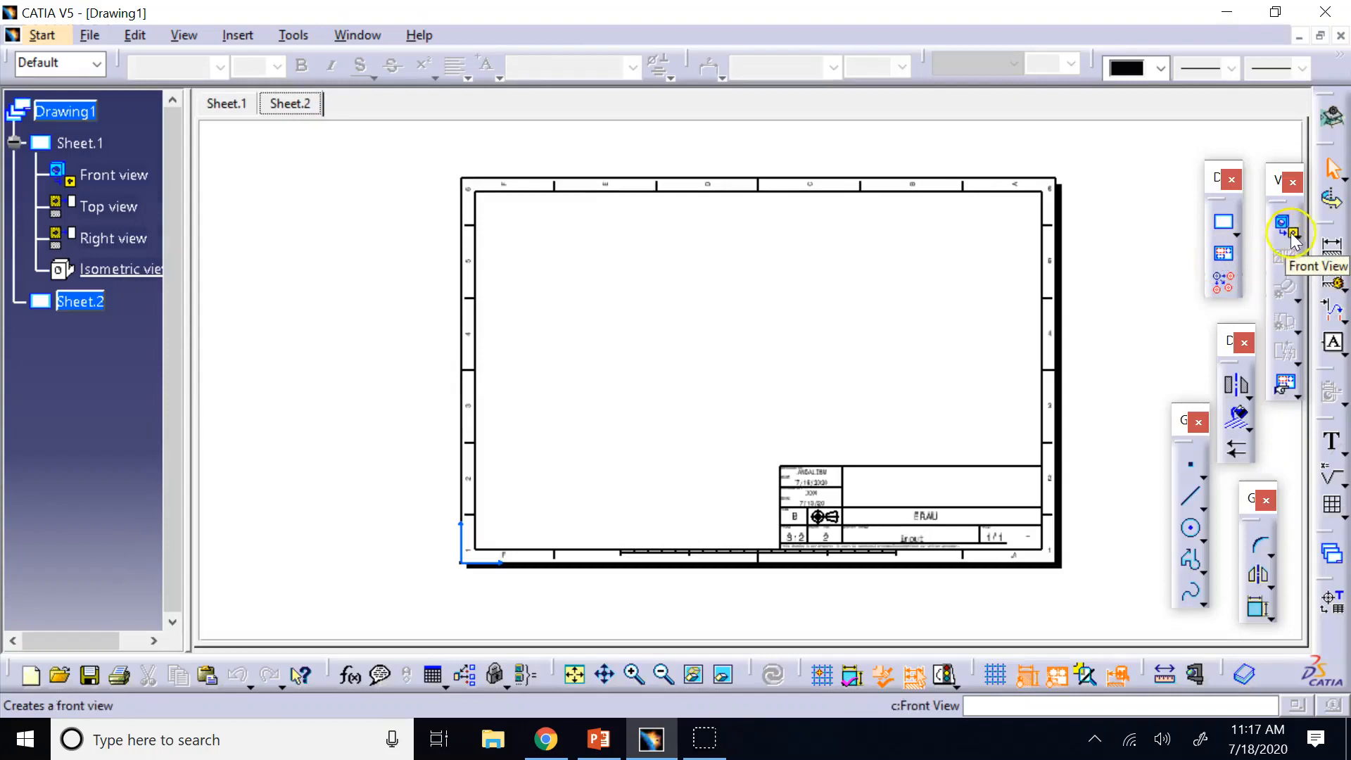
click(1299, 234)
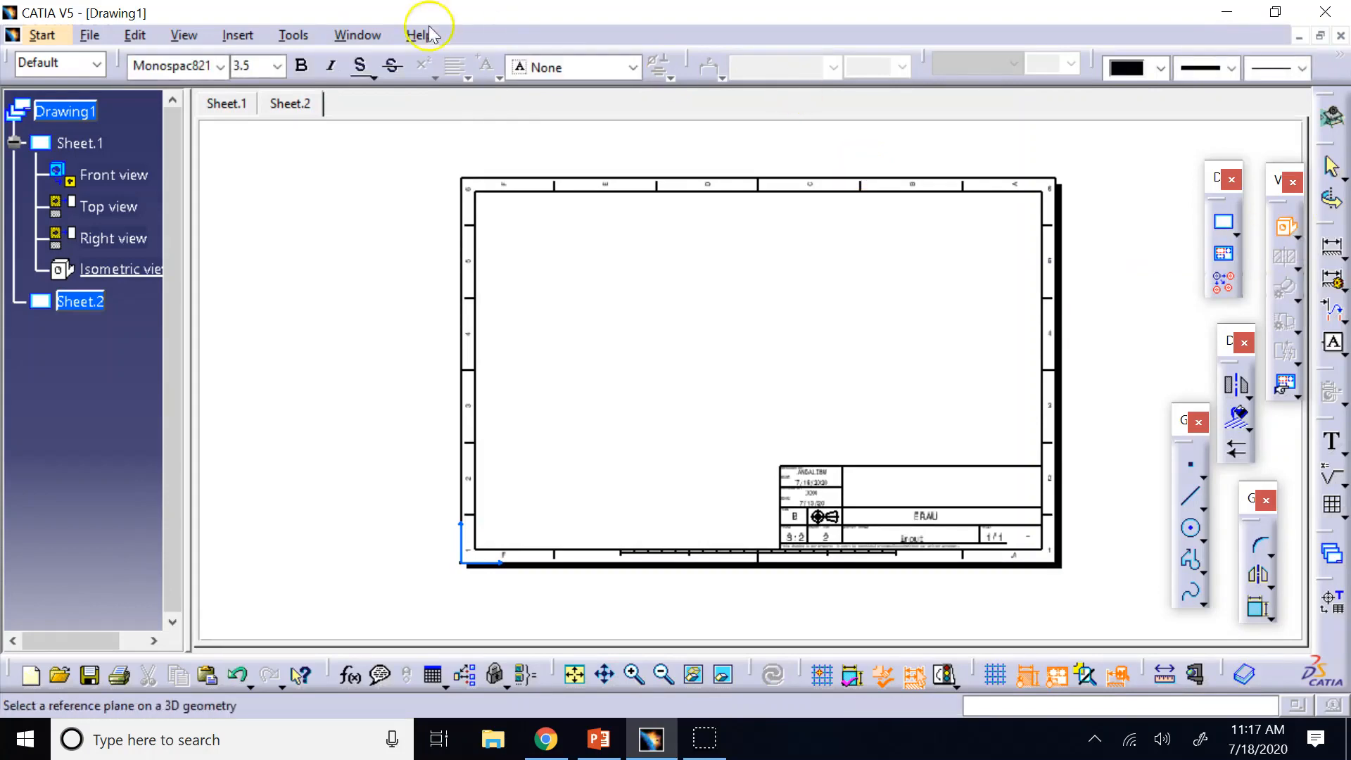
click(347, 33)
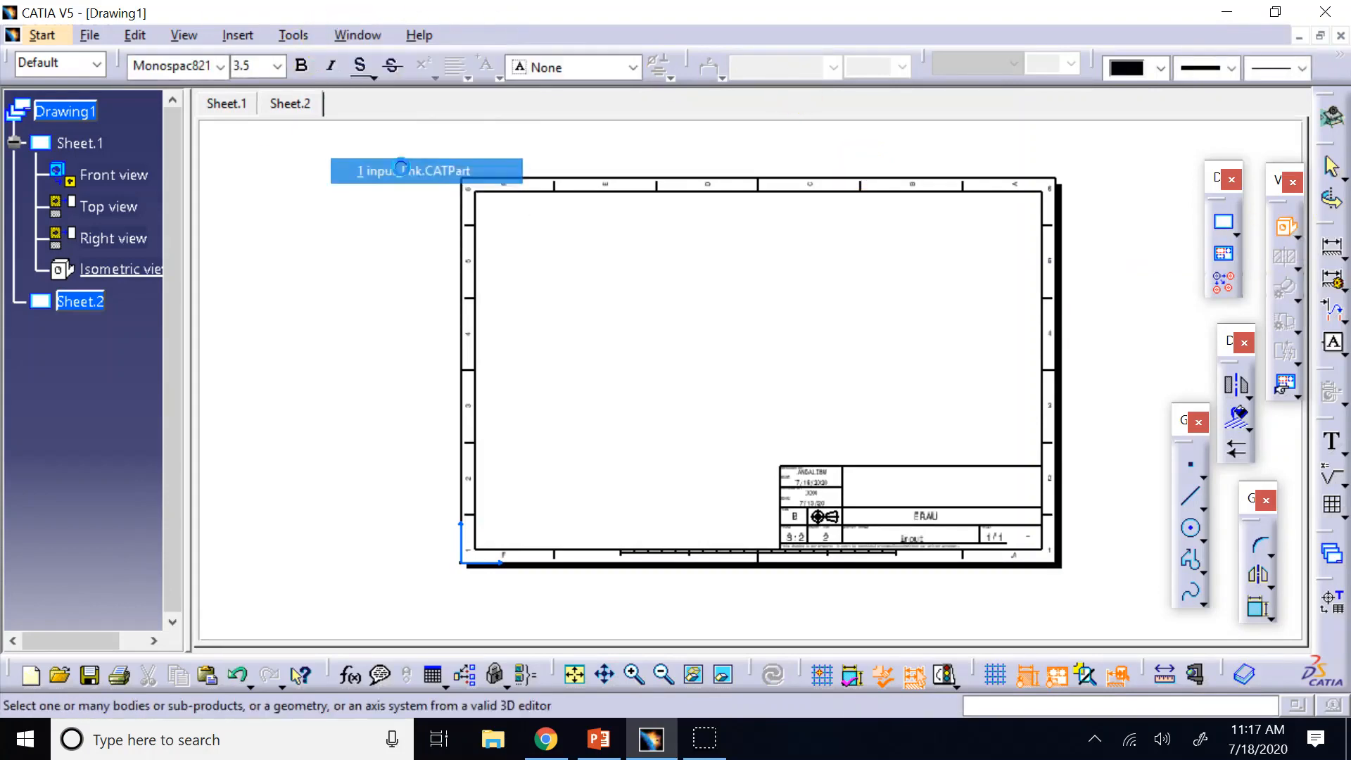
click(408, 171)
click(613, 341)
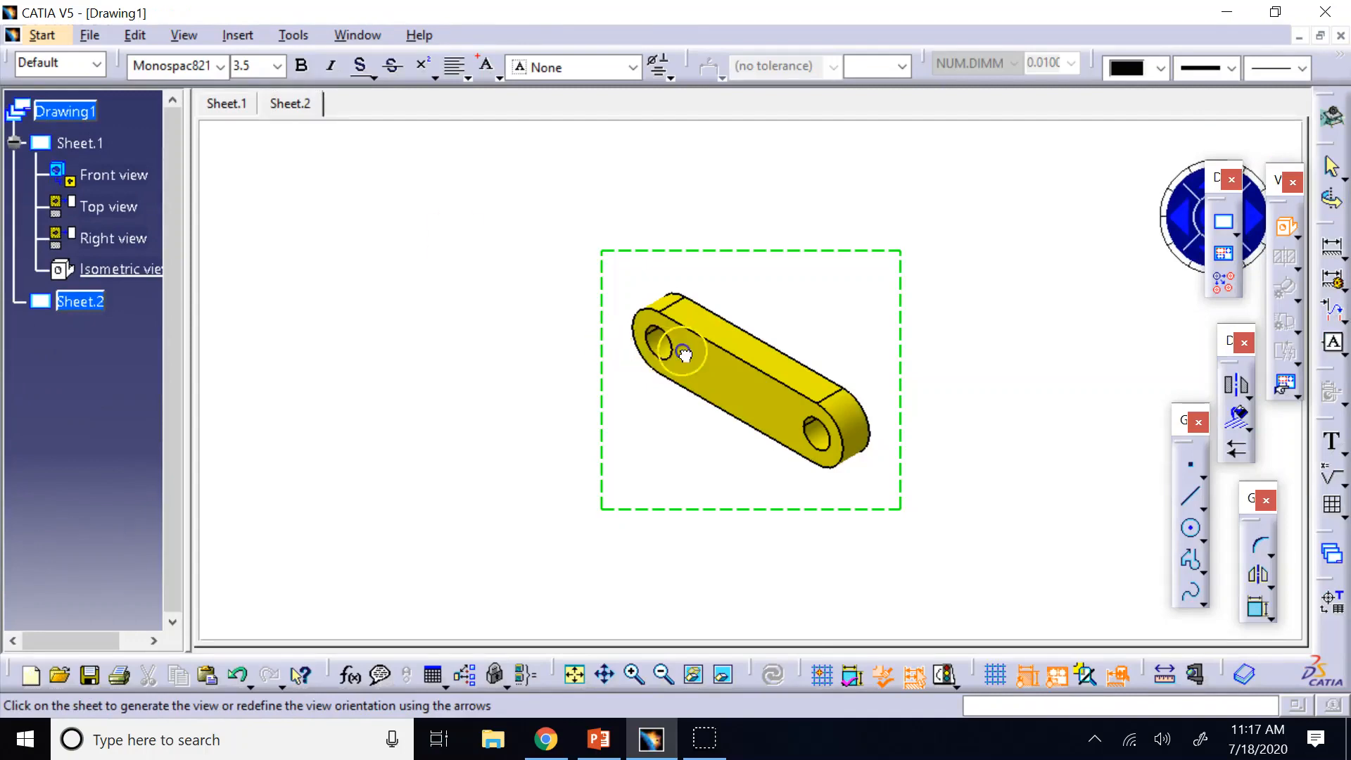
click(684, 354)
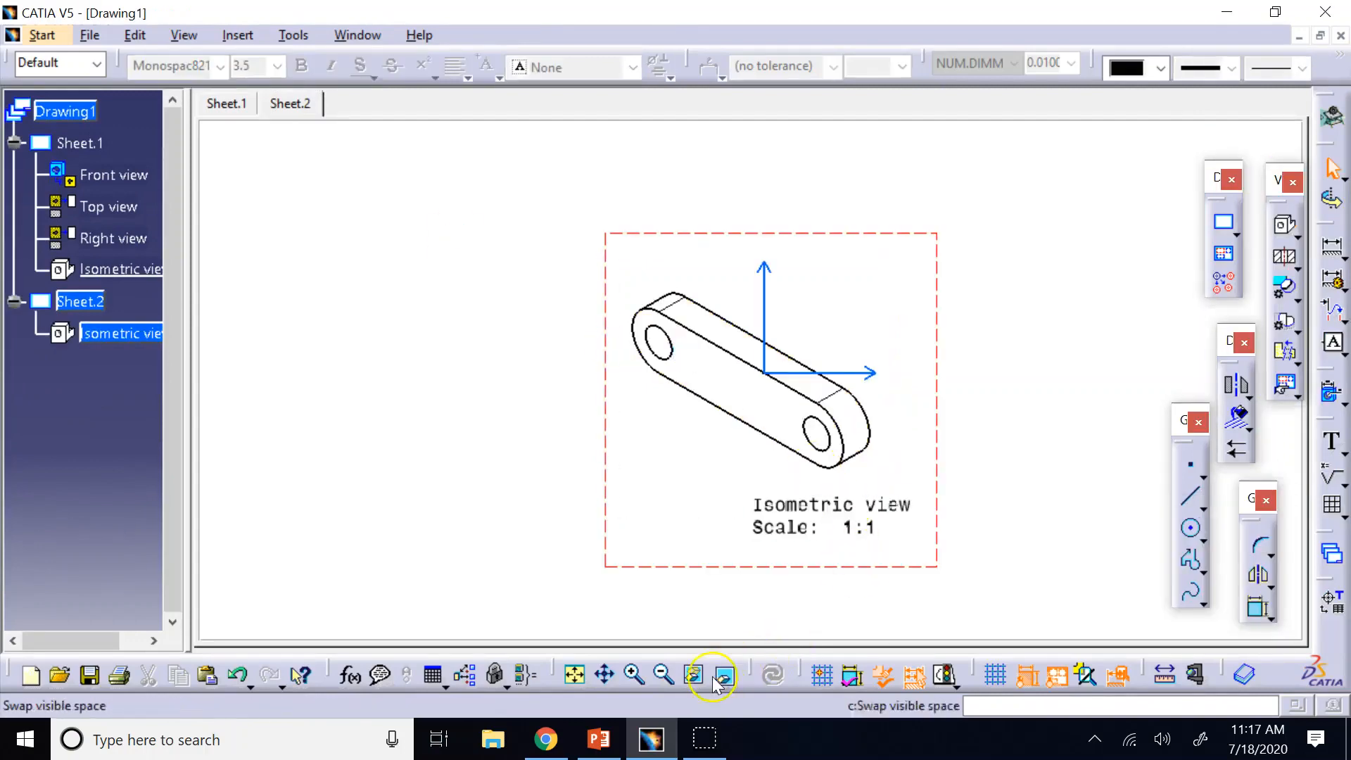
click(663, 674)
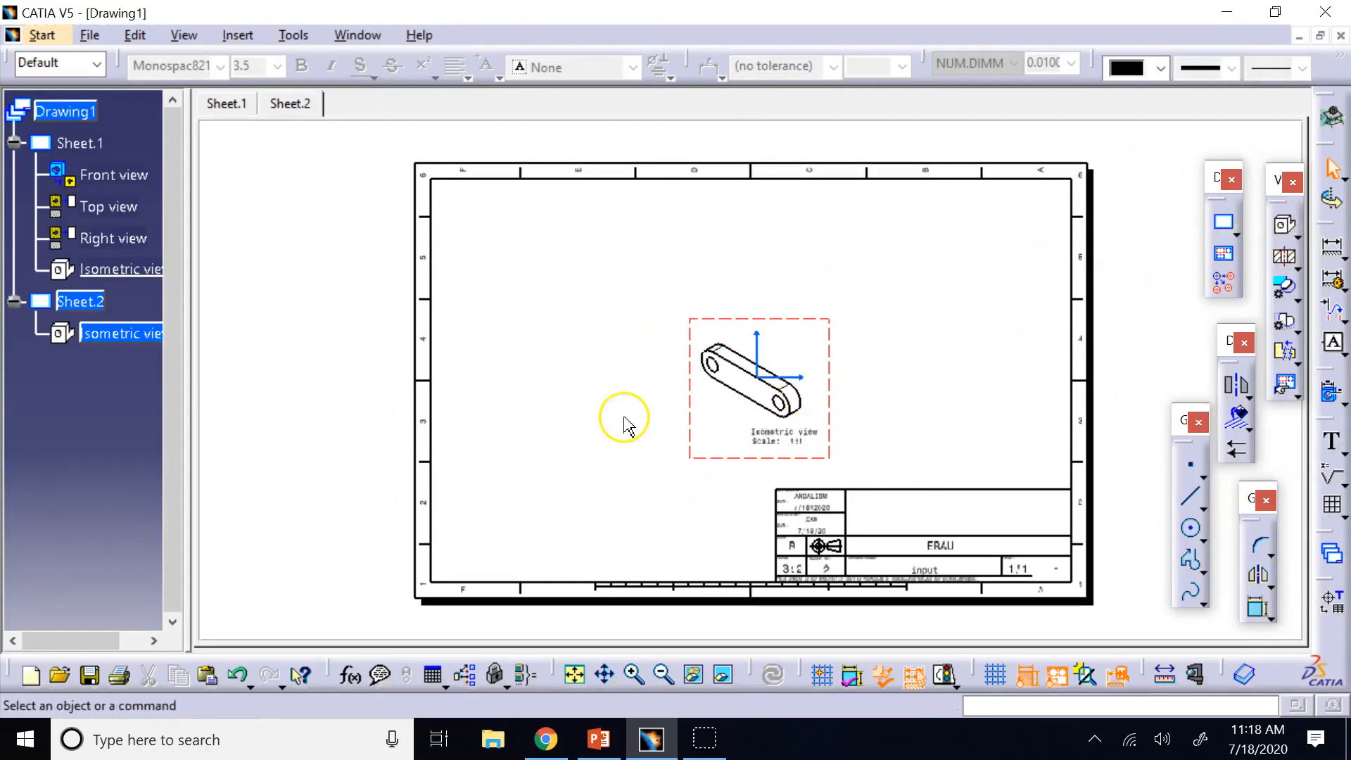
Step: Return to Sheet.1 and review its four views against the isometric view on Sheet.2
click(226, 104)
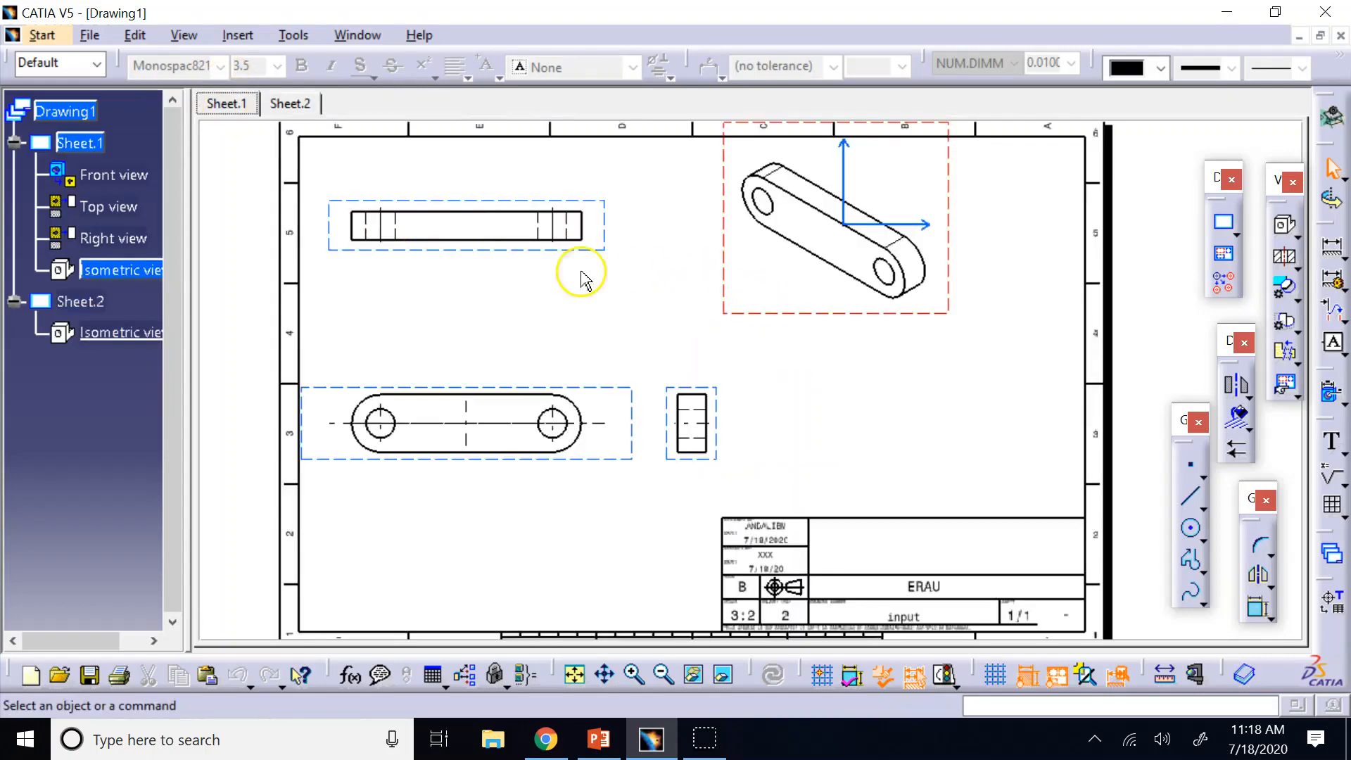
click(295, 103)
click(223, 104)
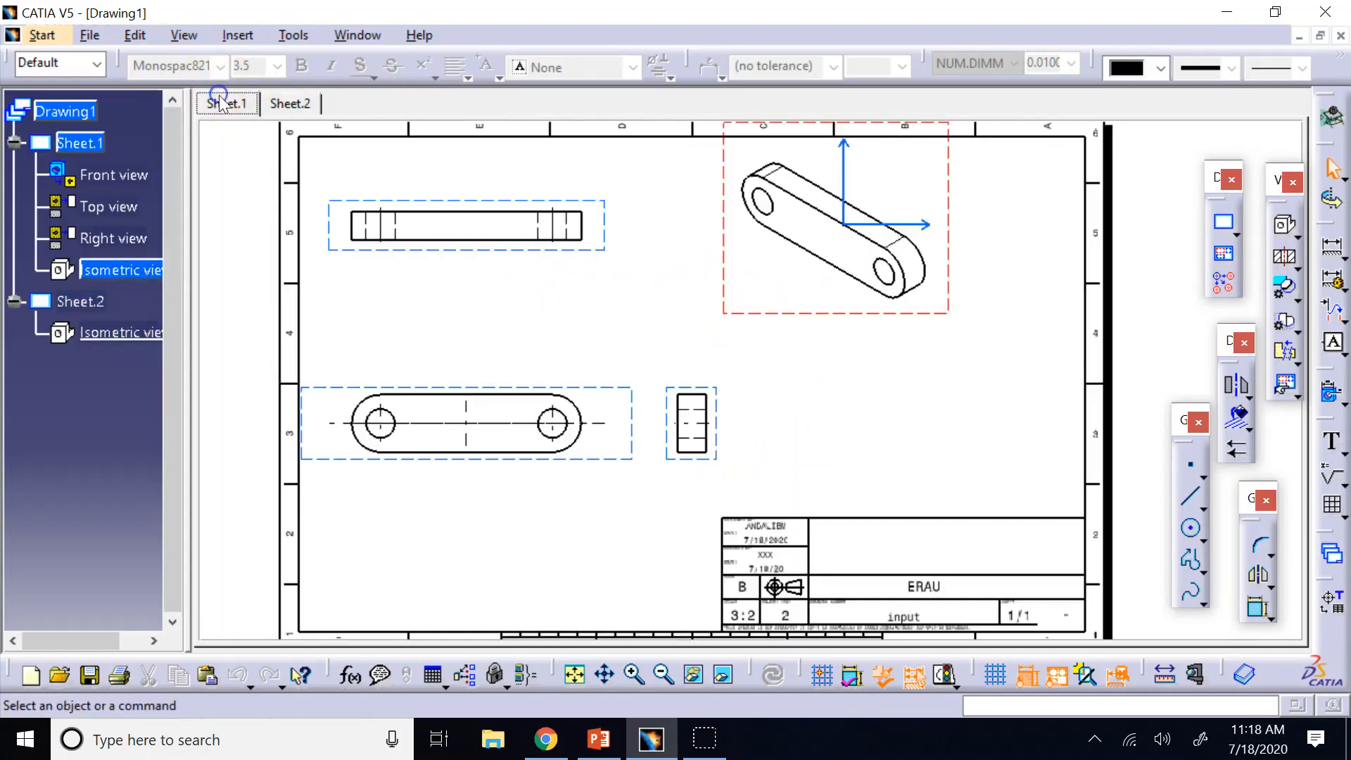
click(926, 411)
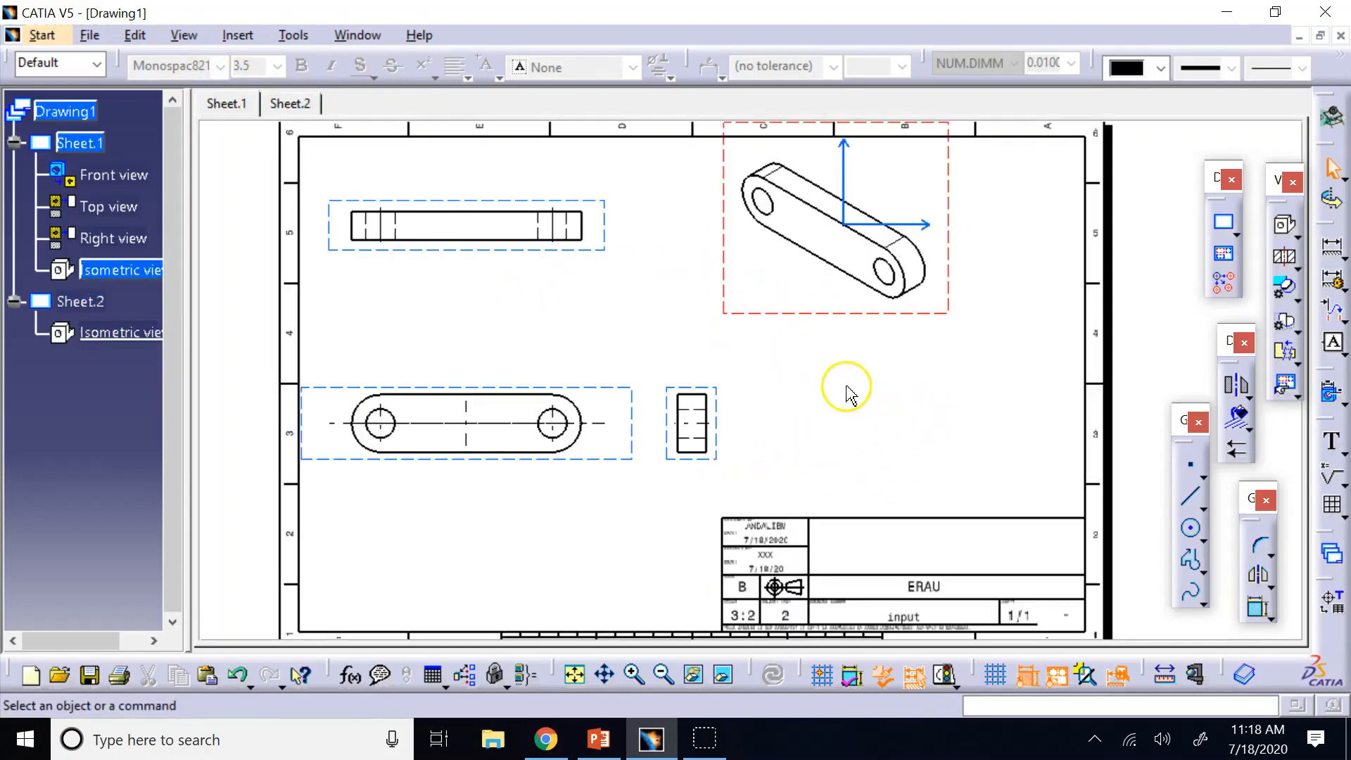
Step: Bring up the input_link.CATPart window and reposition the small floating toolbar just above the dress-up feature tools
click(362, 35)
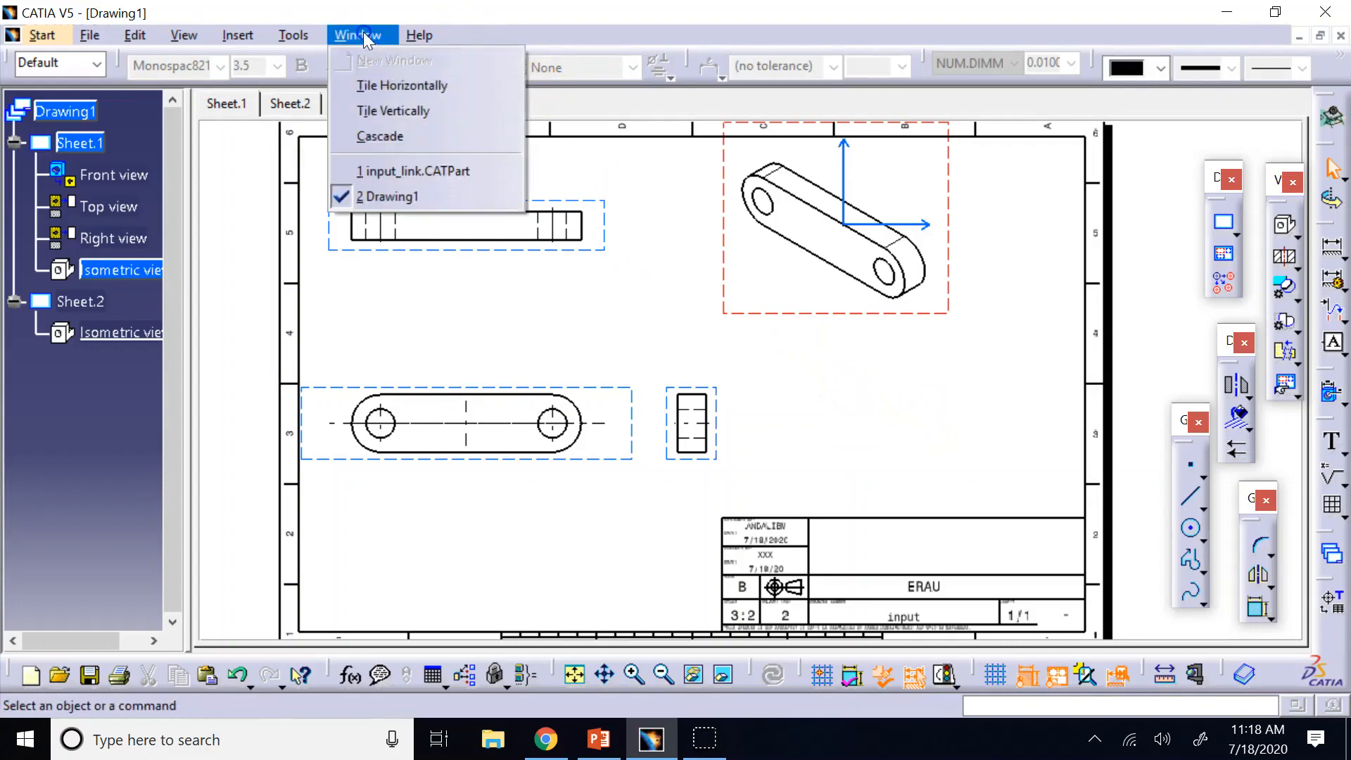
click(414, 171)
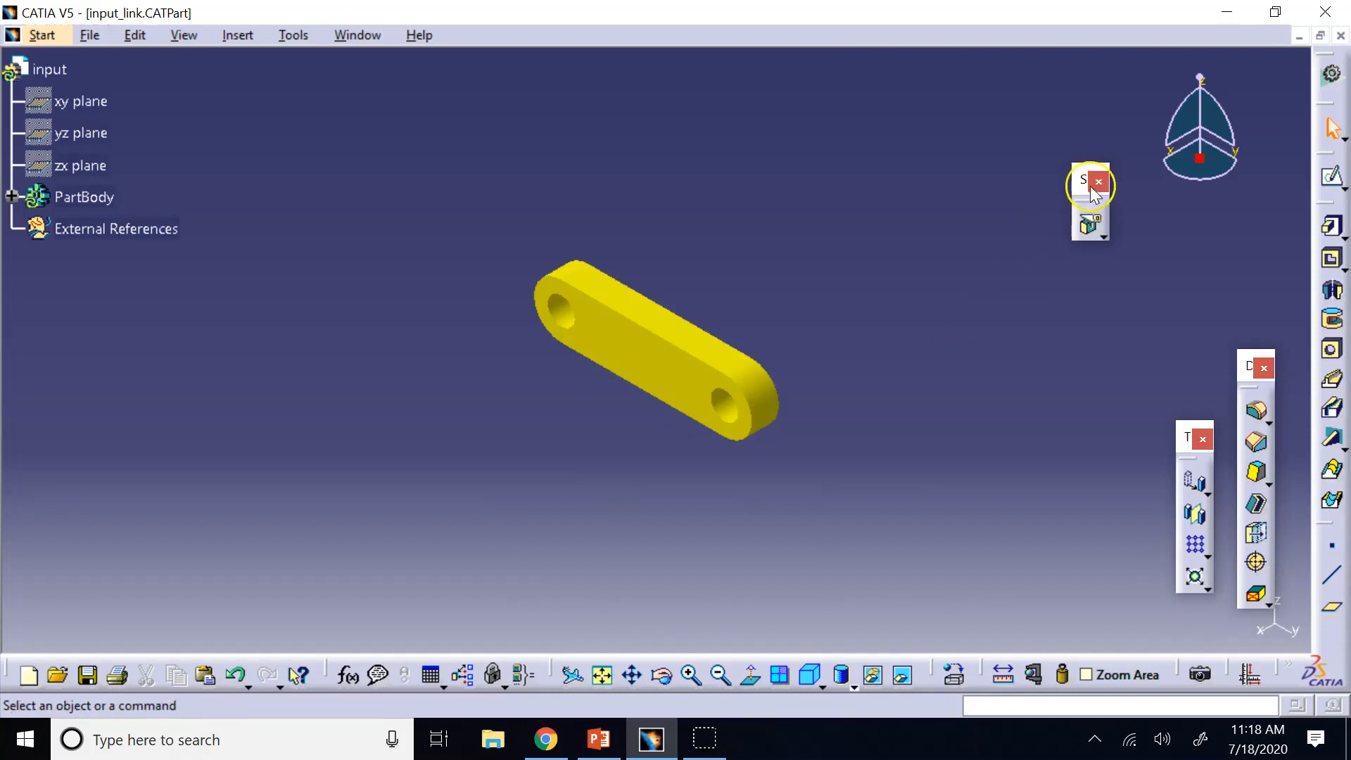
drag(1079, 178, 1247, 266)
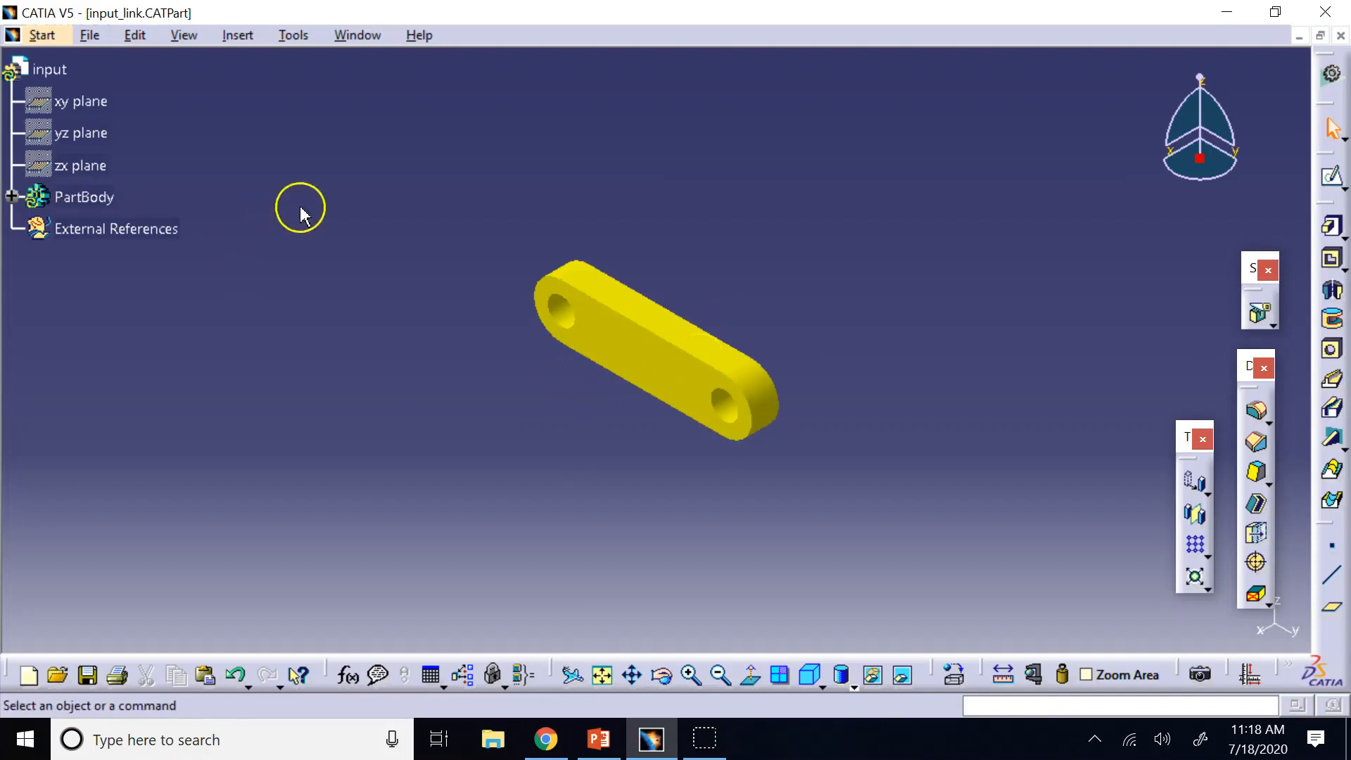
Step: Expand PartBody to reveal its pad and sketch, and delete External References from the part's tree
click(12, 196)
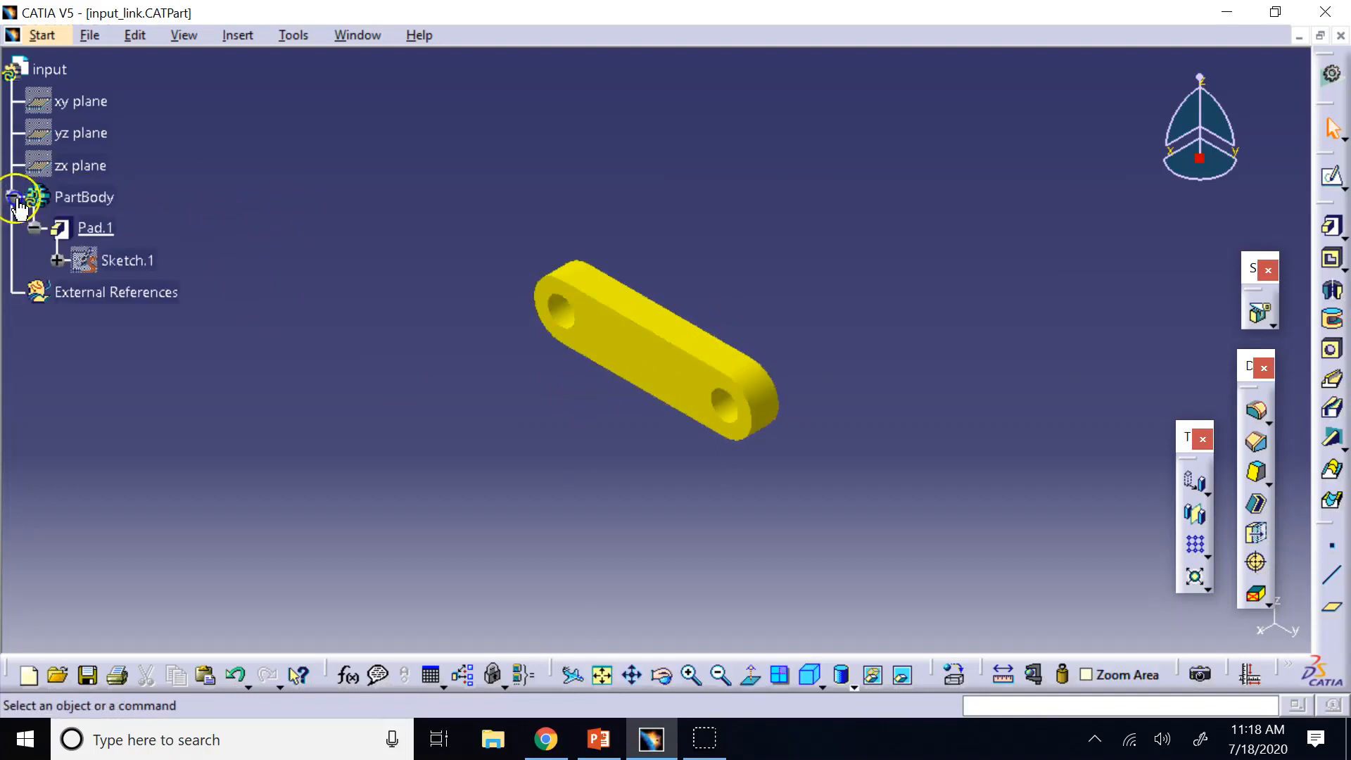
right_click(131, 292)
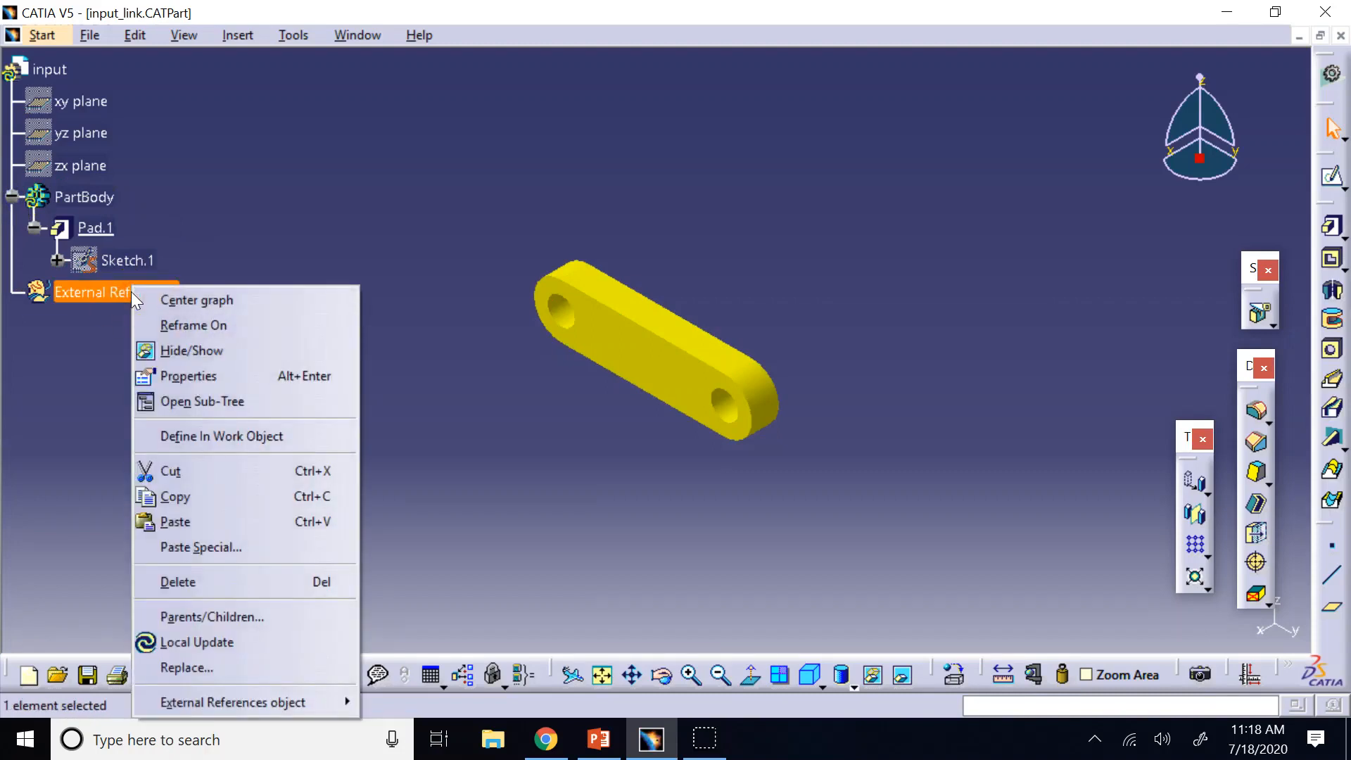
click(173, 581)
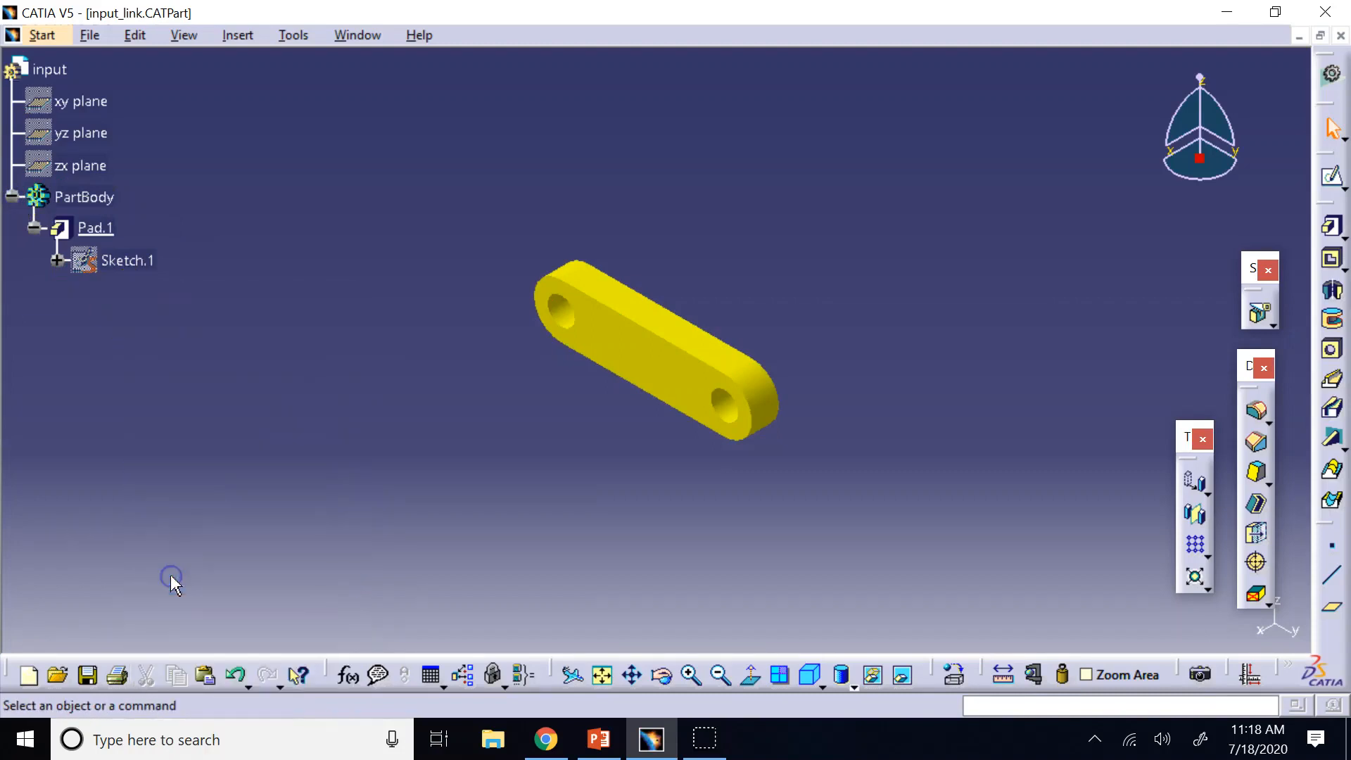
Step: Open Sketch.1 of the link, dimension the length of the slot profile's lower straight edge, and set it to 100 mm
double_click(137, 260)
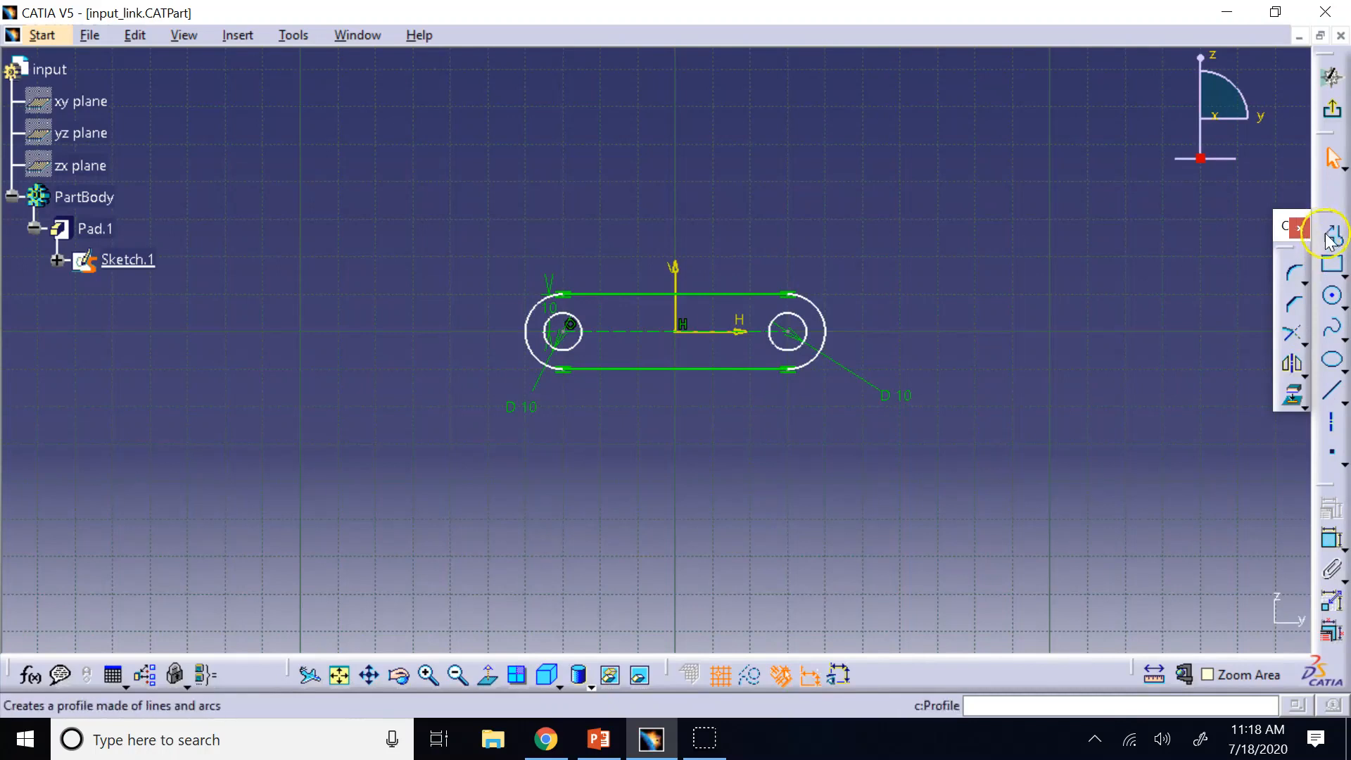
click(1327, 538)
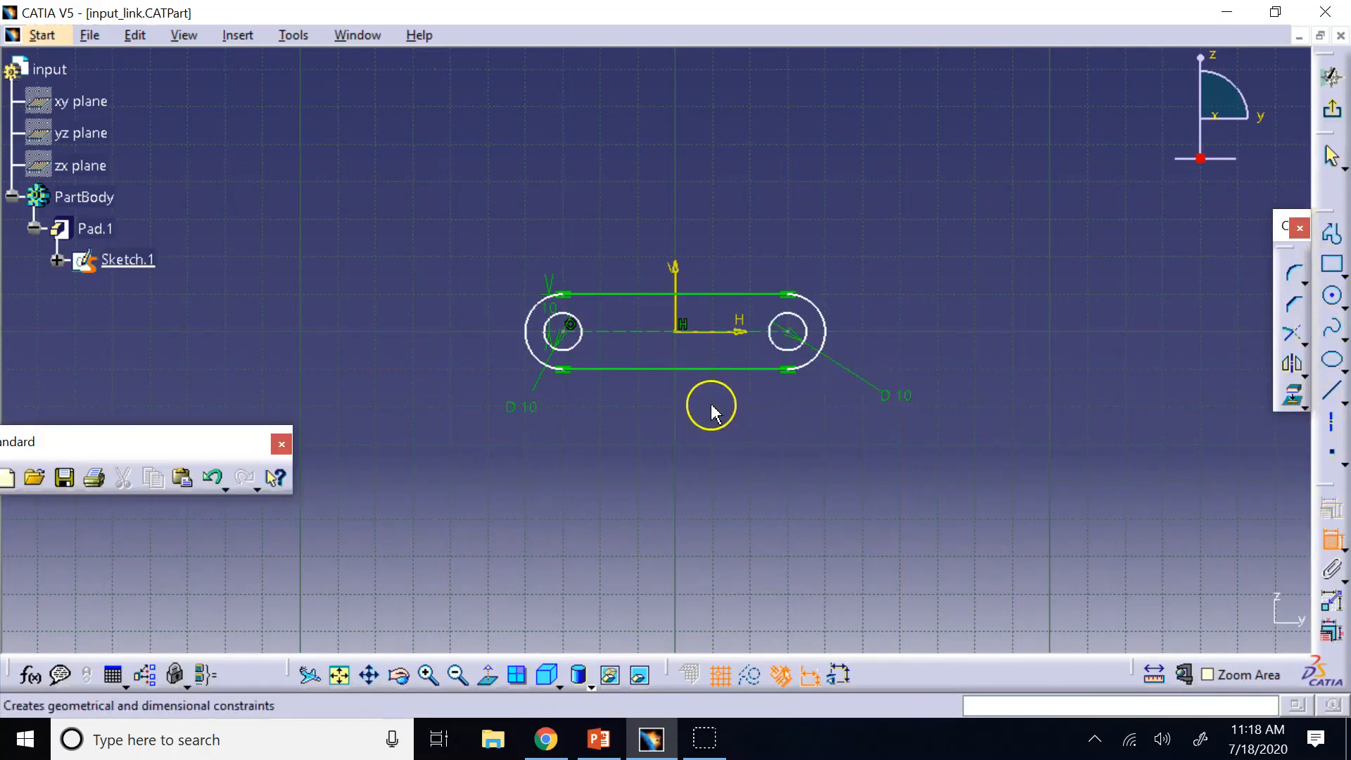
click(677, 371)
click(648, 535)
double_click(646, 534)
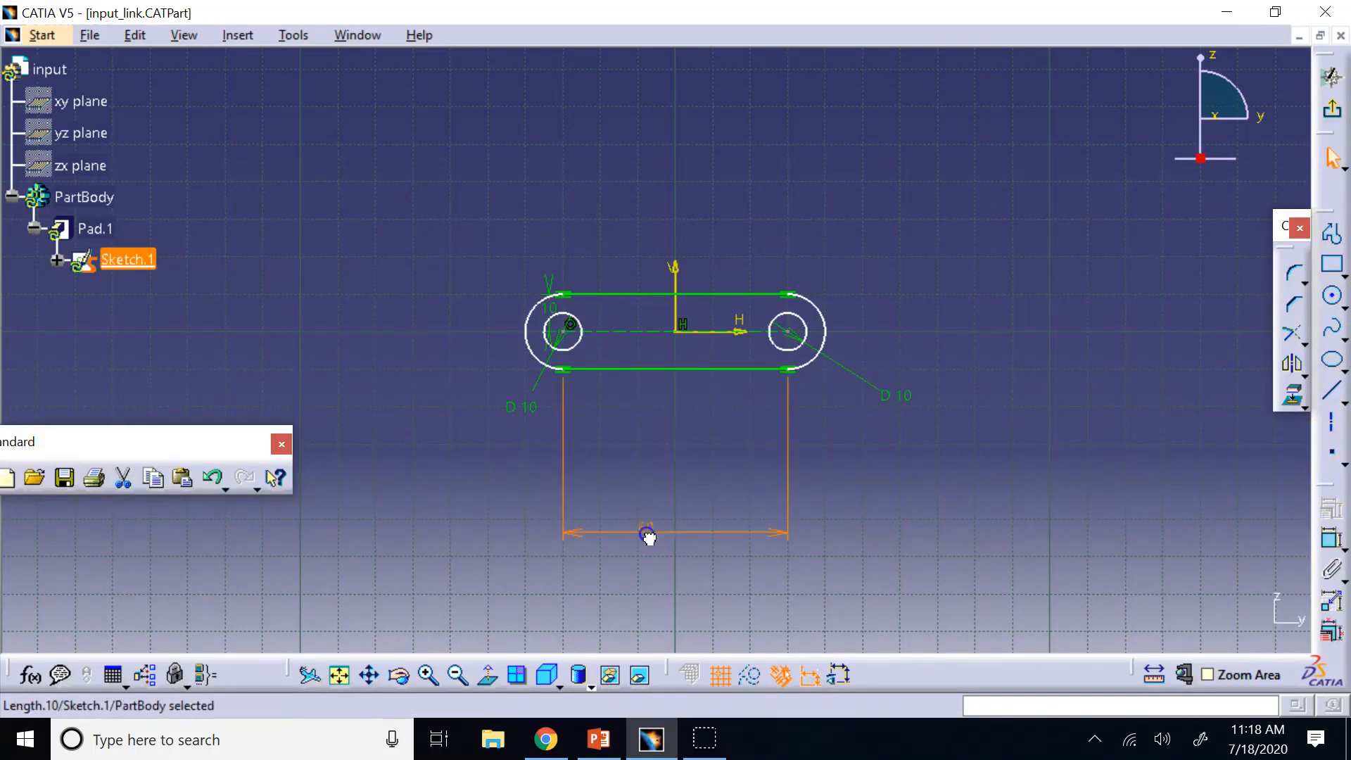
text(100)
key(Return)
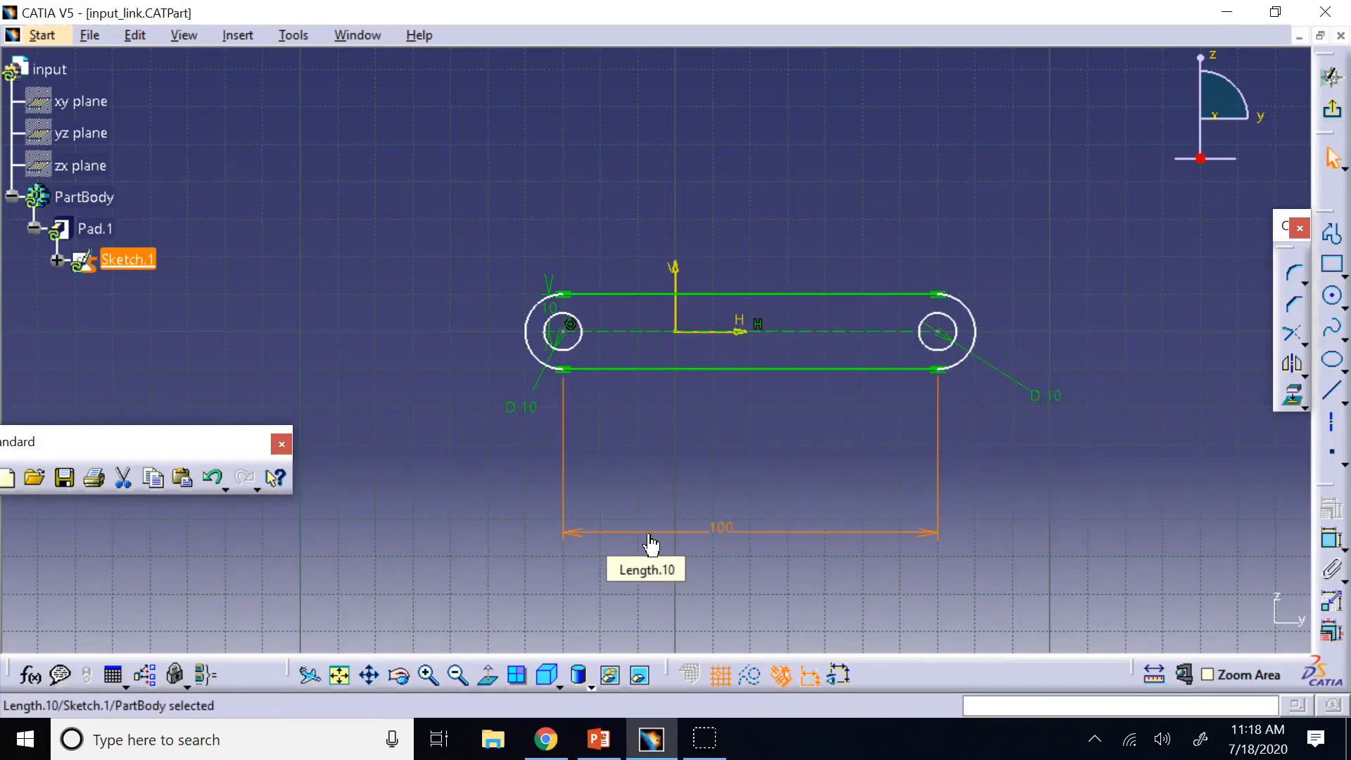
click(648, 528)
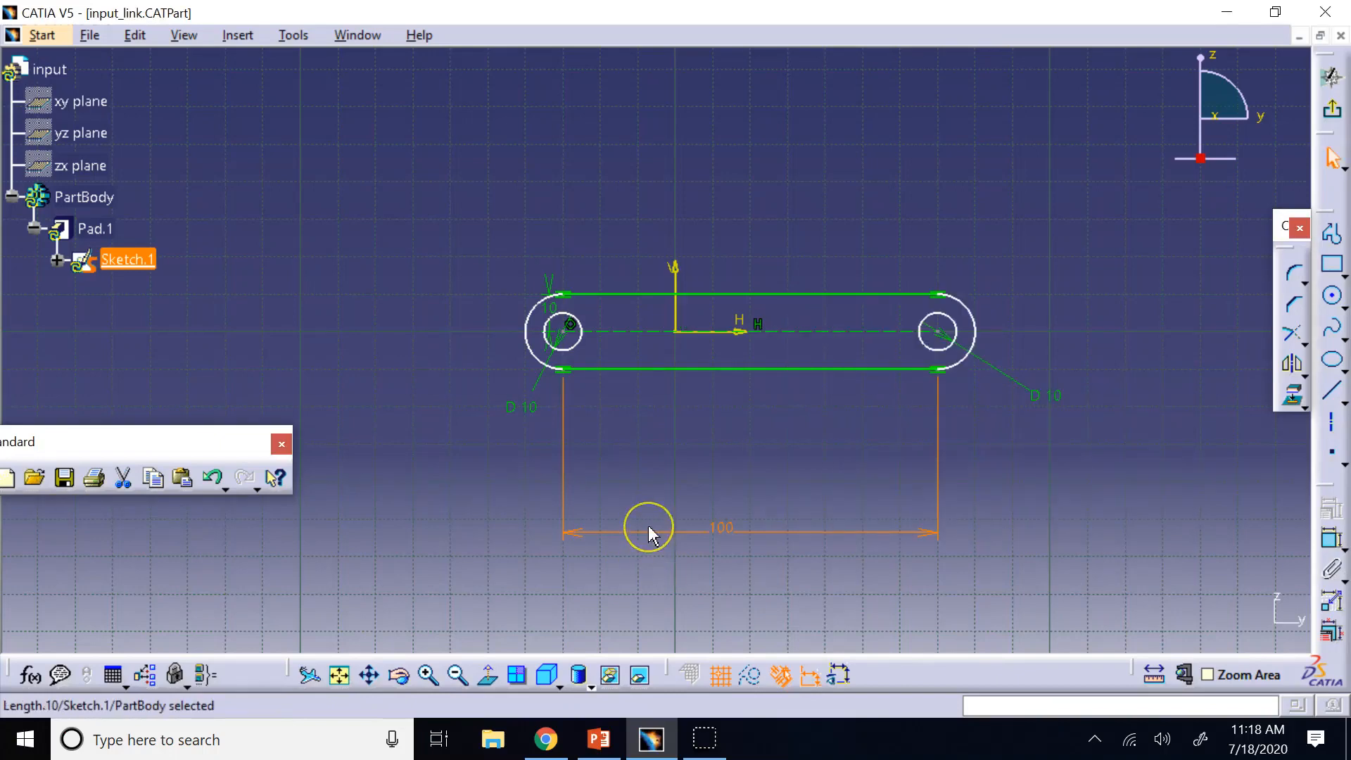
Step: Set the left hole's diameter to 8 mm and the offset from the centreline to the upper edge to 12 mm, and exit the sketch
double_click(533, 408)
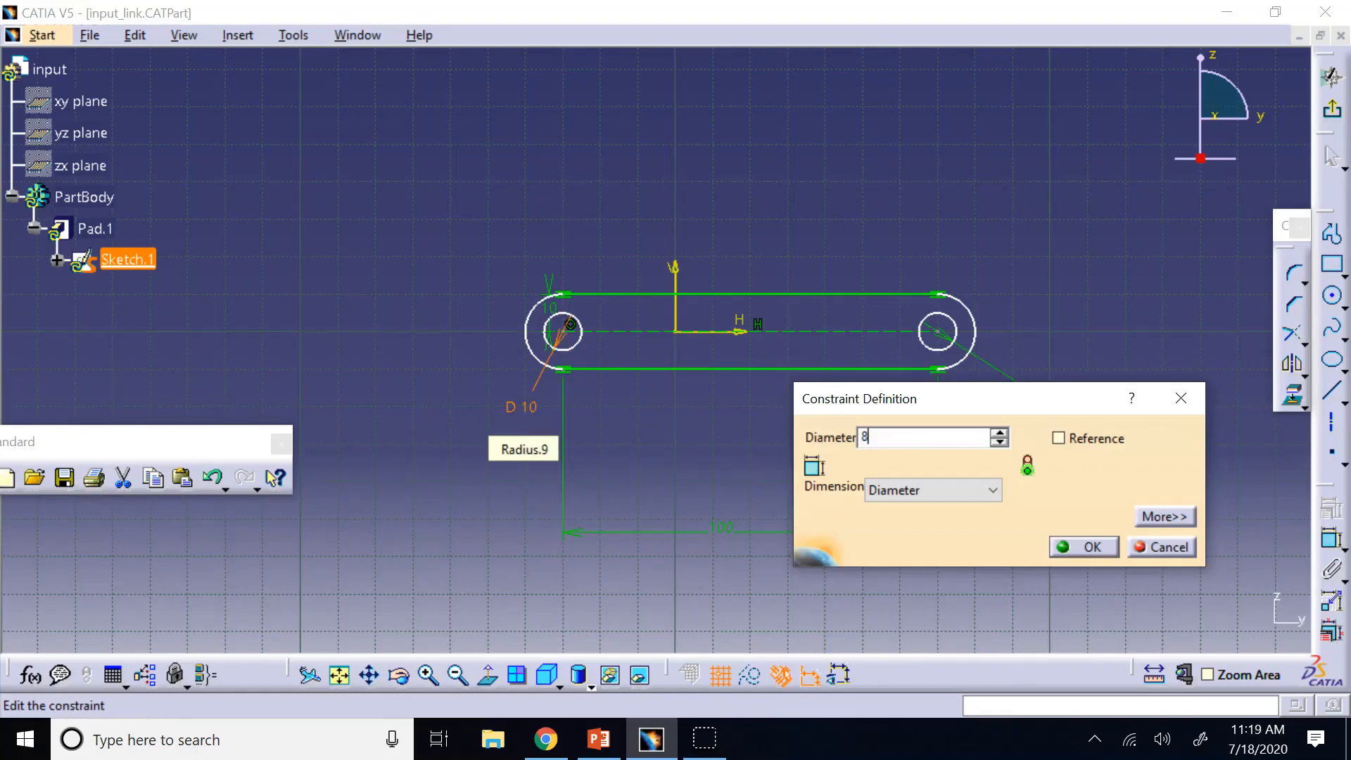
key(Return)
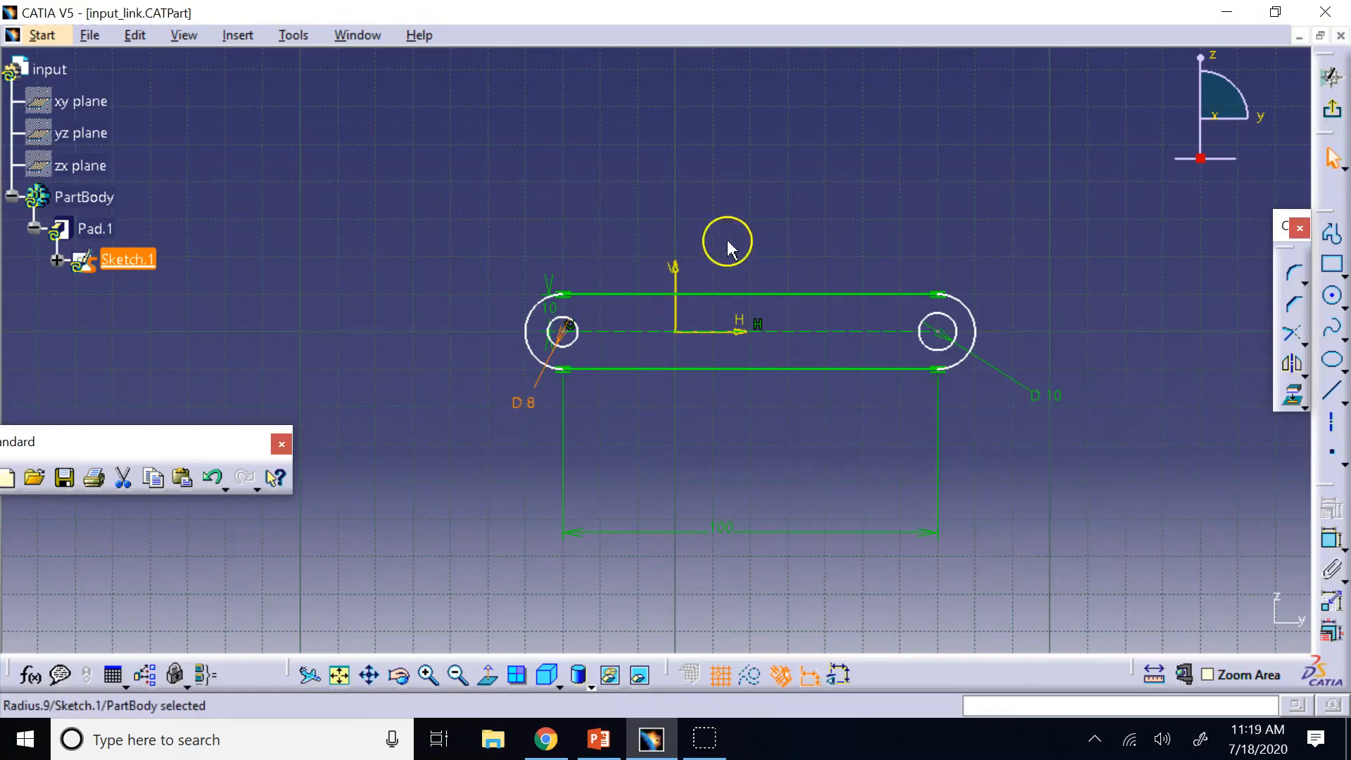
click(786, 204)
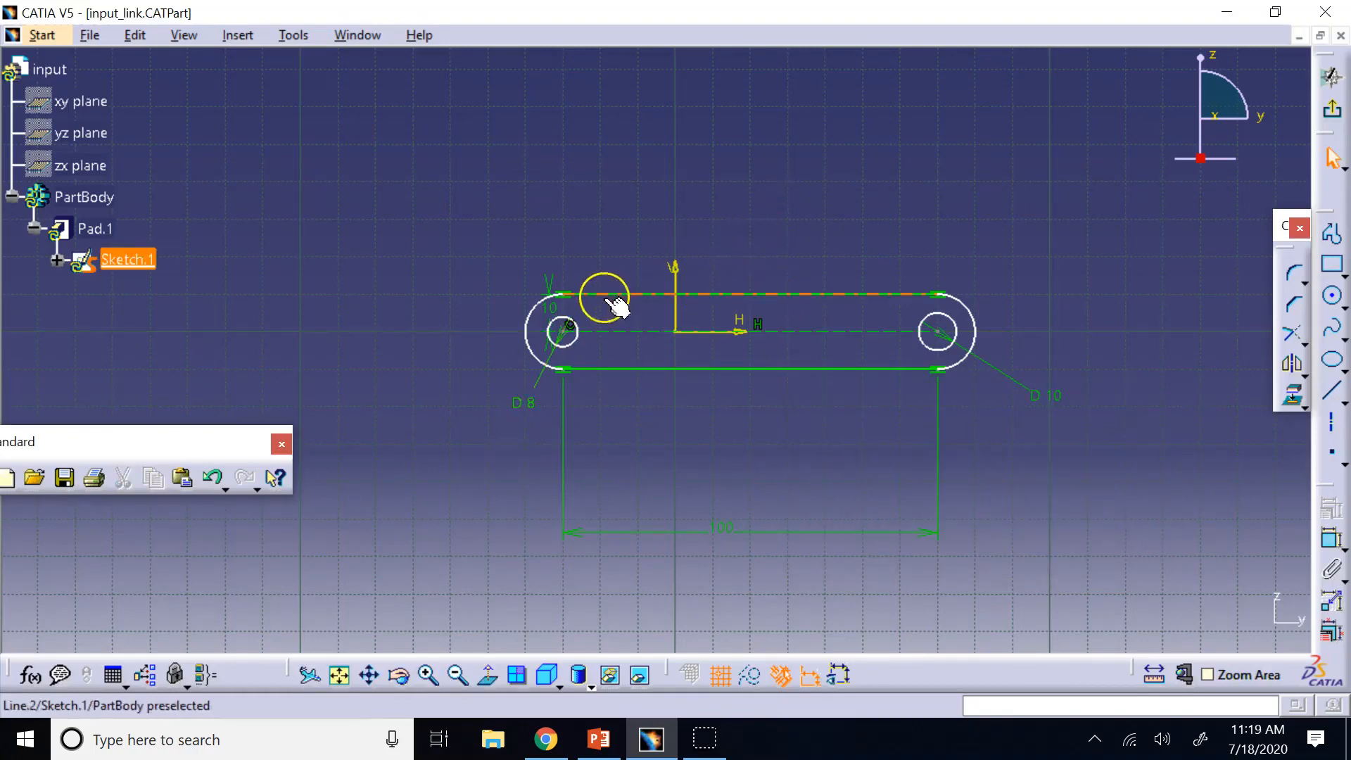
double_click(550, 311)
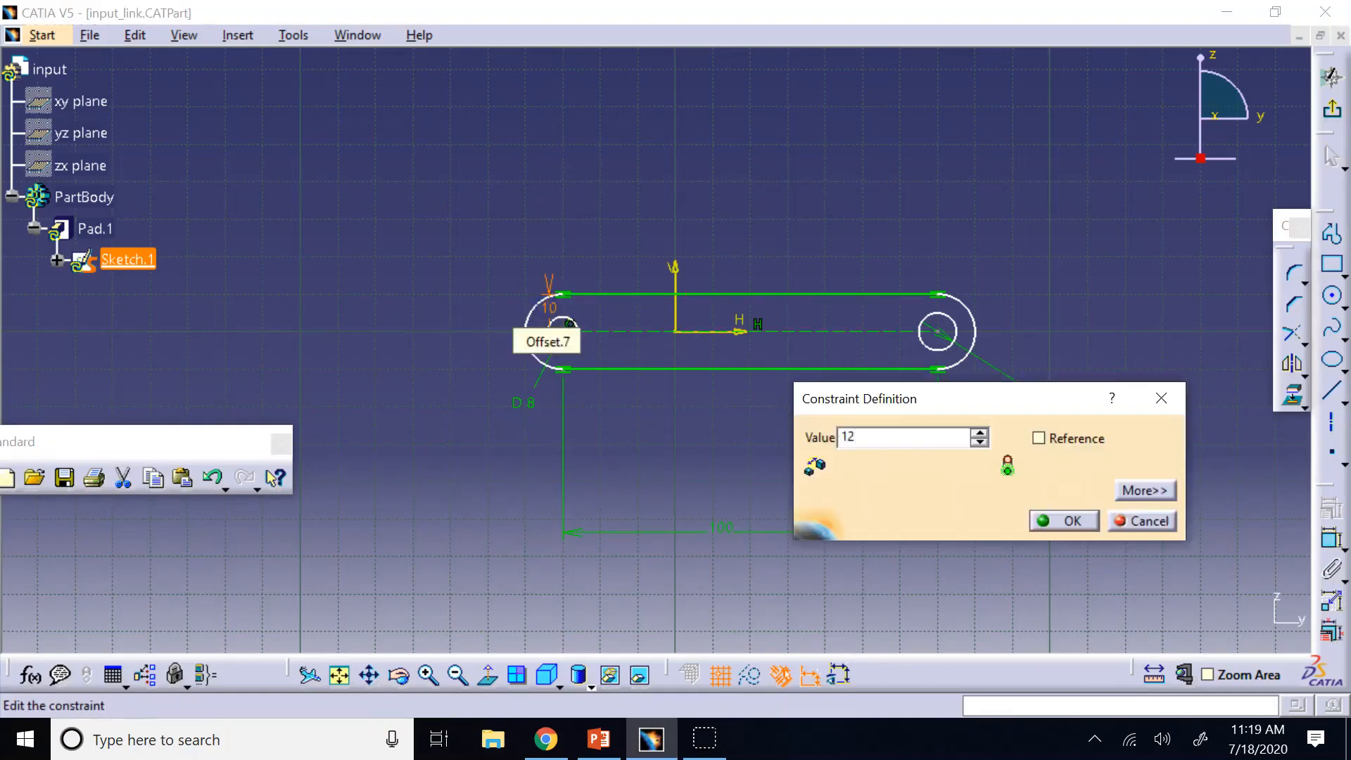
text(12)
key(Return)
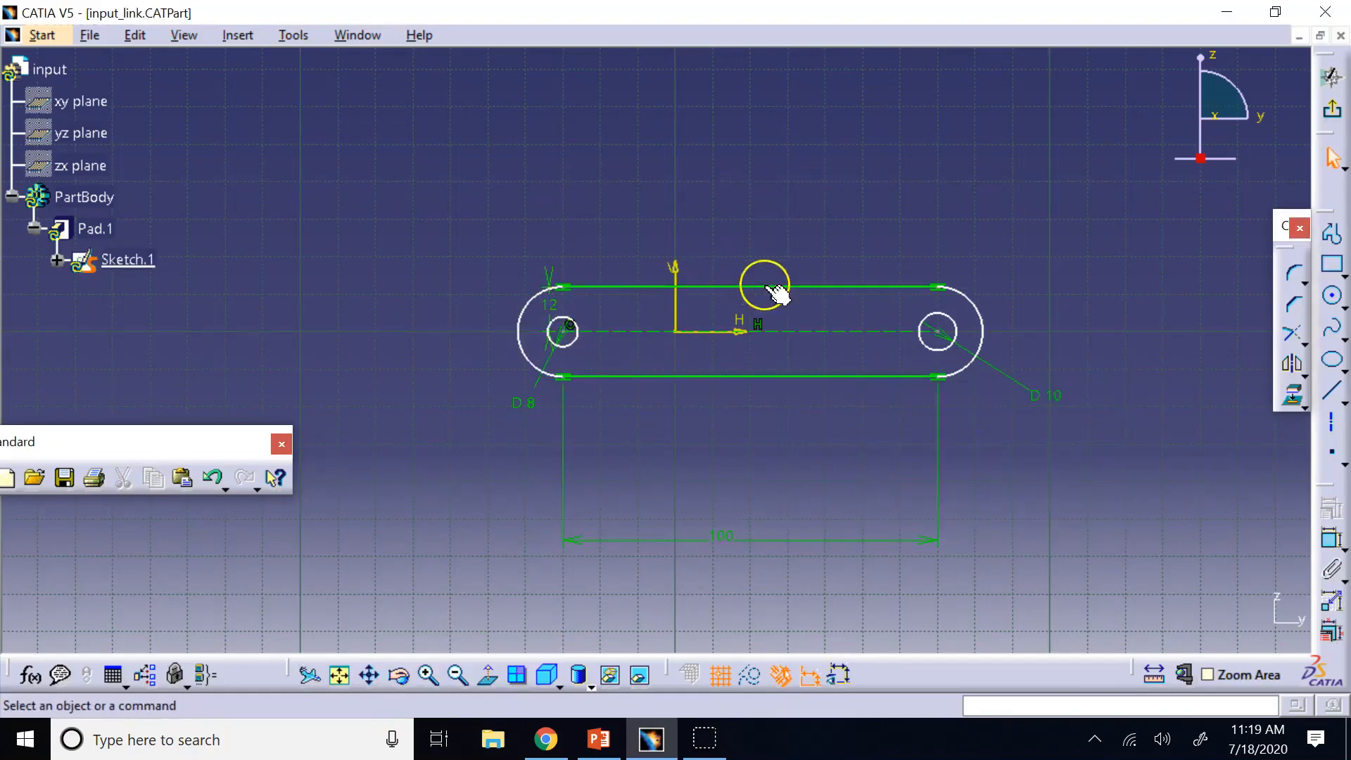
click(1331, 76)
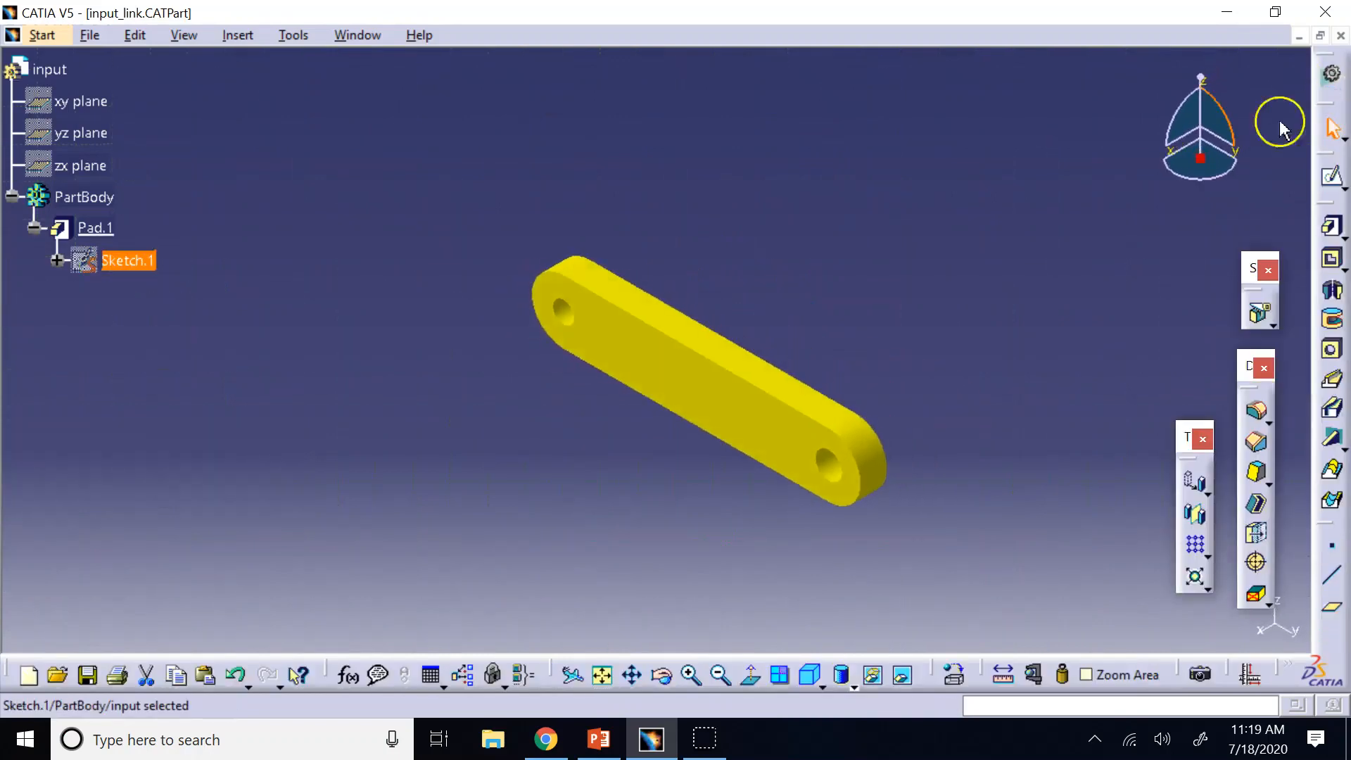
Step: Save the input_link part and update the views on Sheet.1 of Drawing1 to match it
click(100, 37)
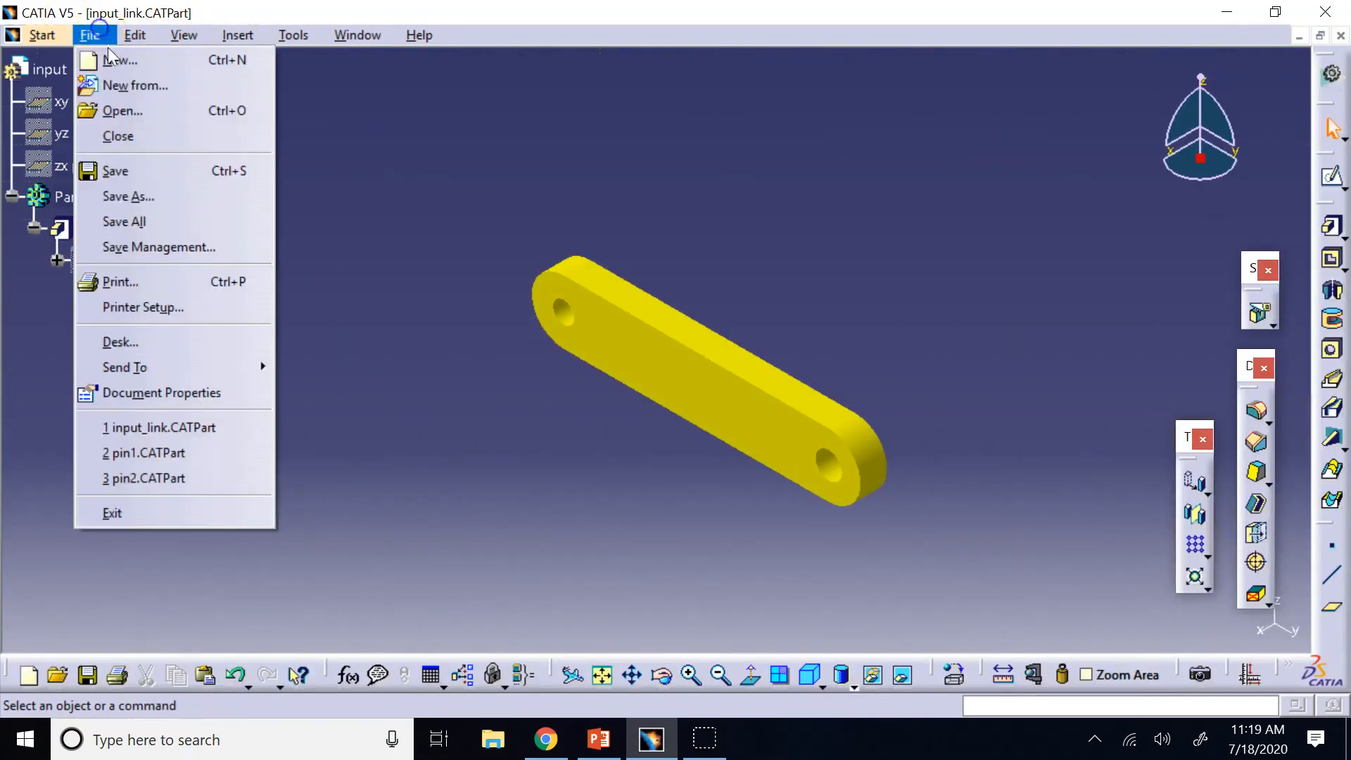
click(166, 172)
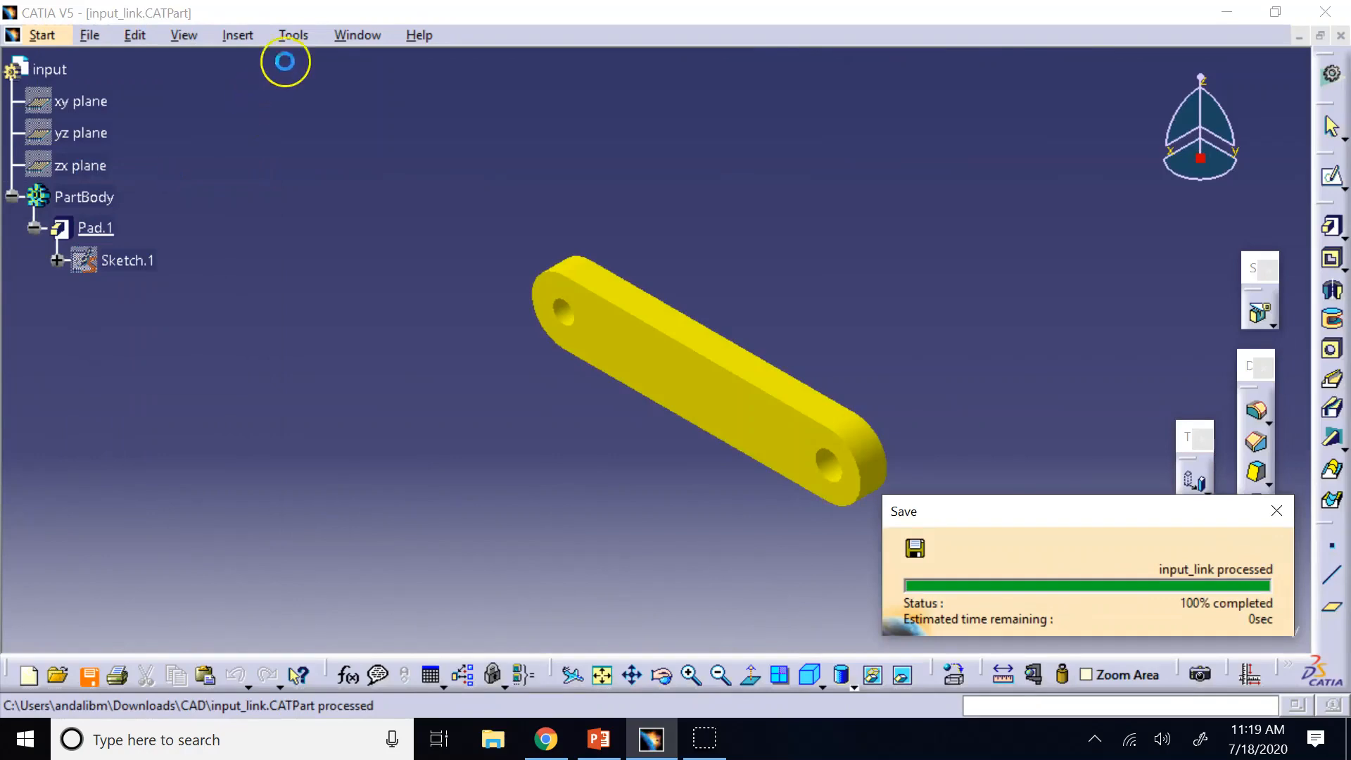
click(288, 35)
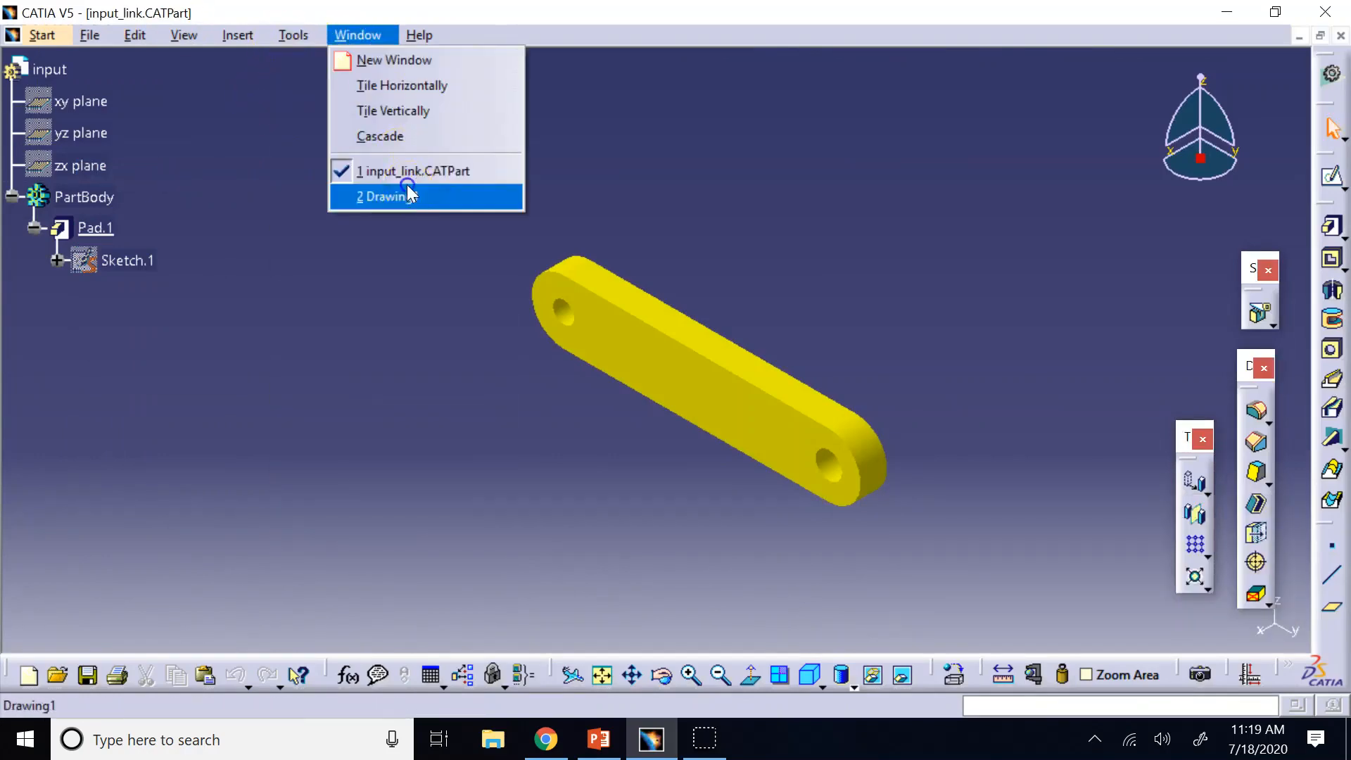
click(409, 194)
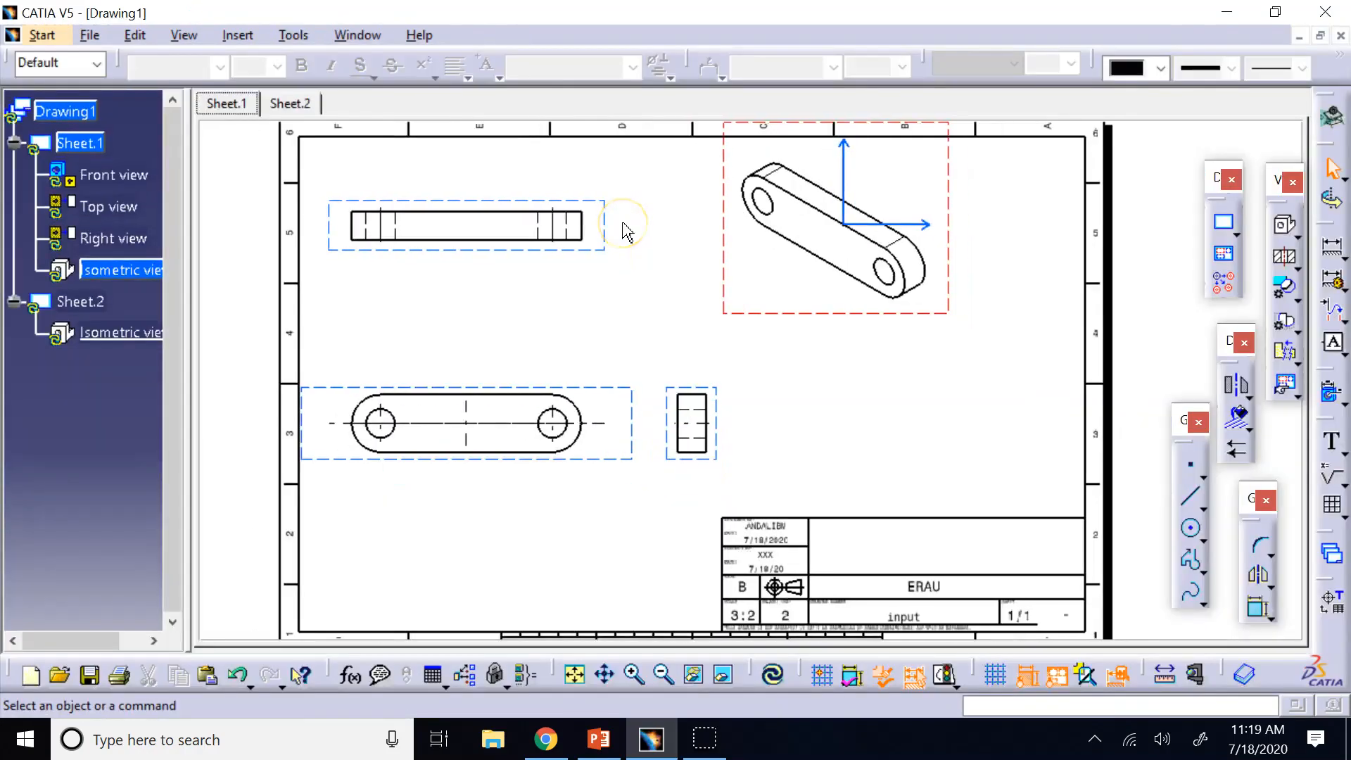
click(775, 676)
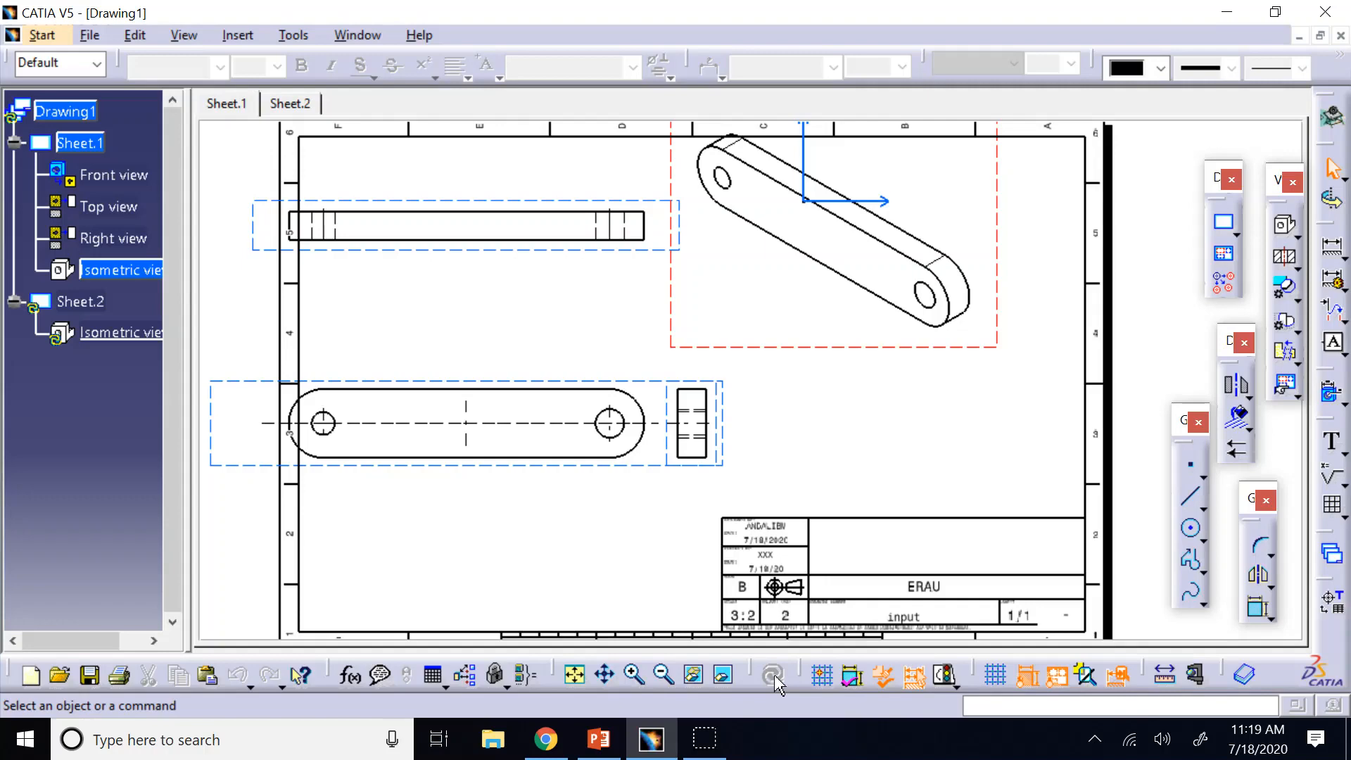
Step: Return to the input_link part, set the straight edge's length in Sketch.1 to 60 mm, and exit the sketch
click(357, 35)
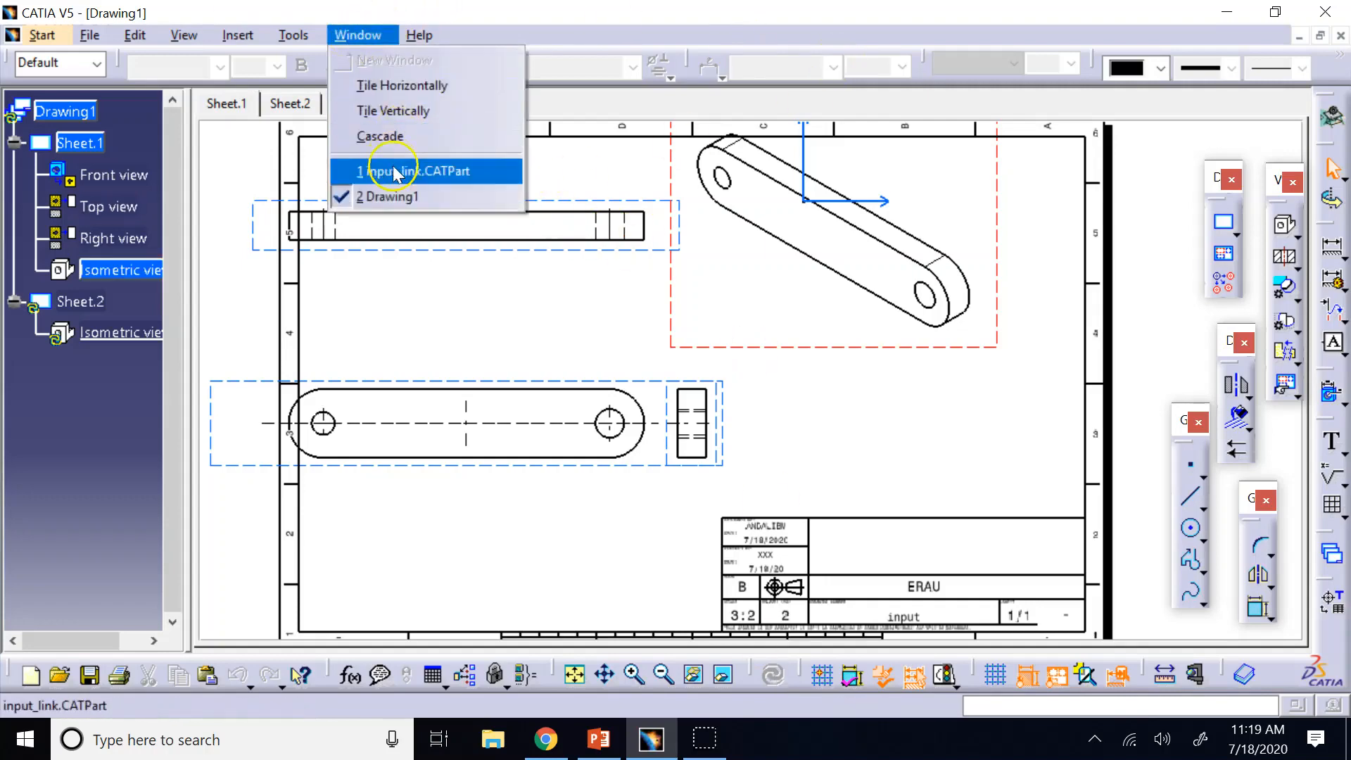
click(392, 170)
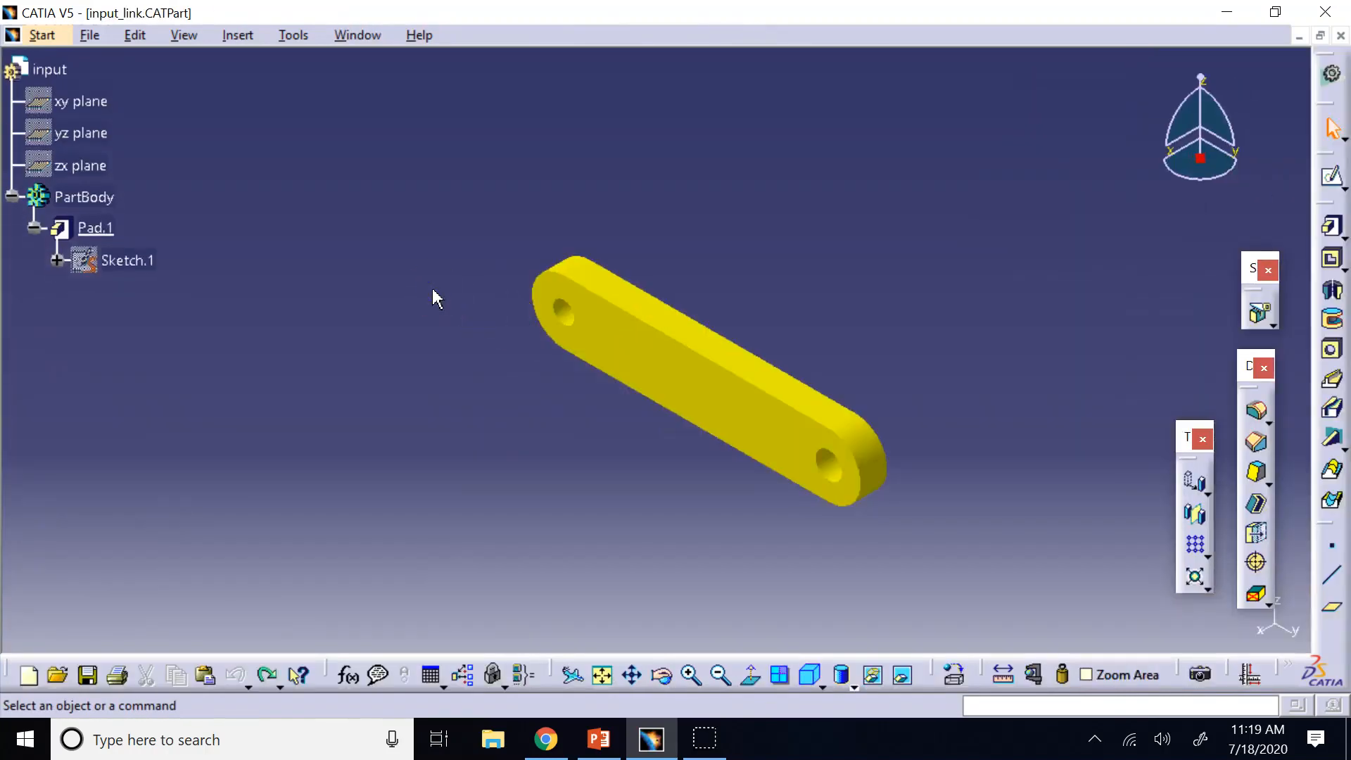
double_click(127, 261)
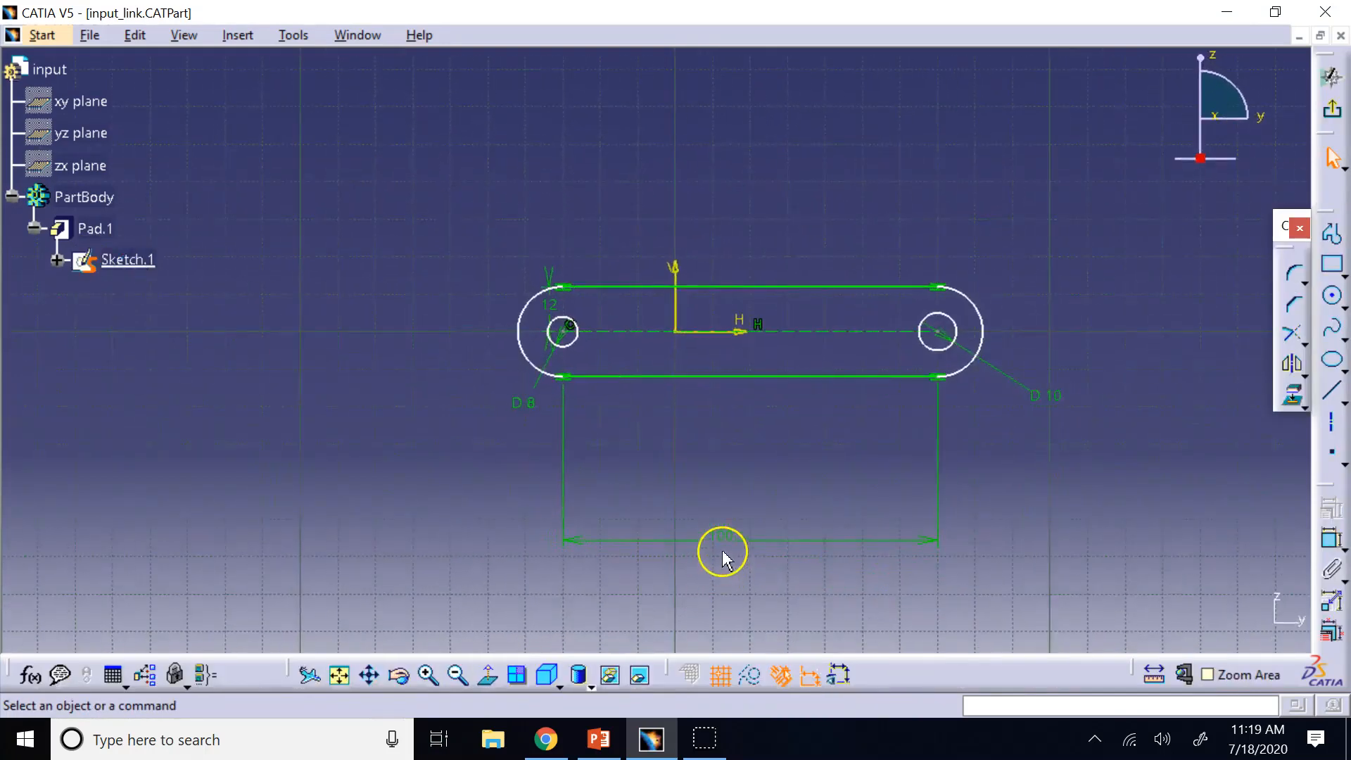
double_click(722, 542)
text(60)
key(Return)
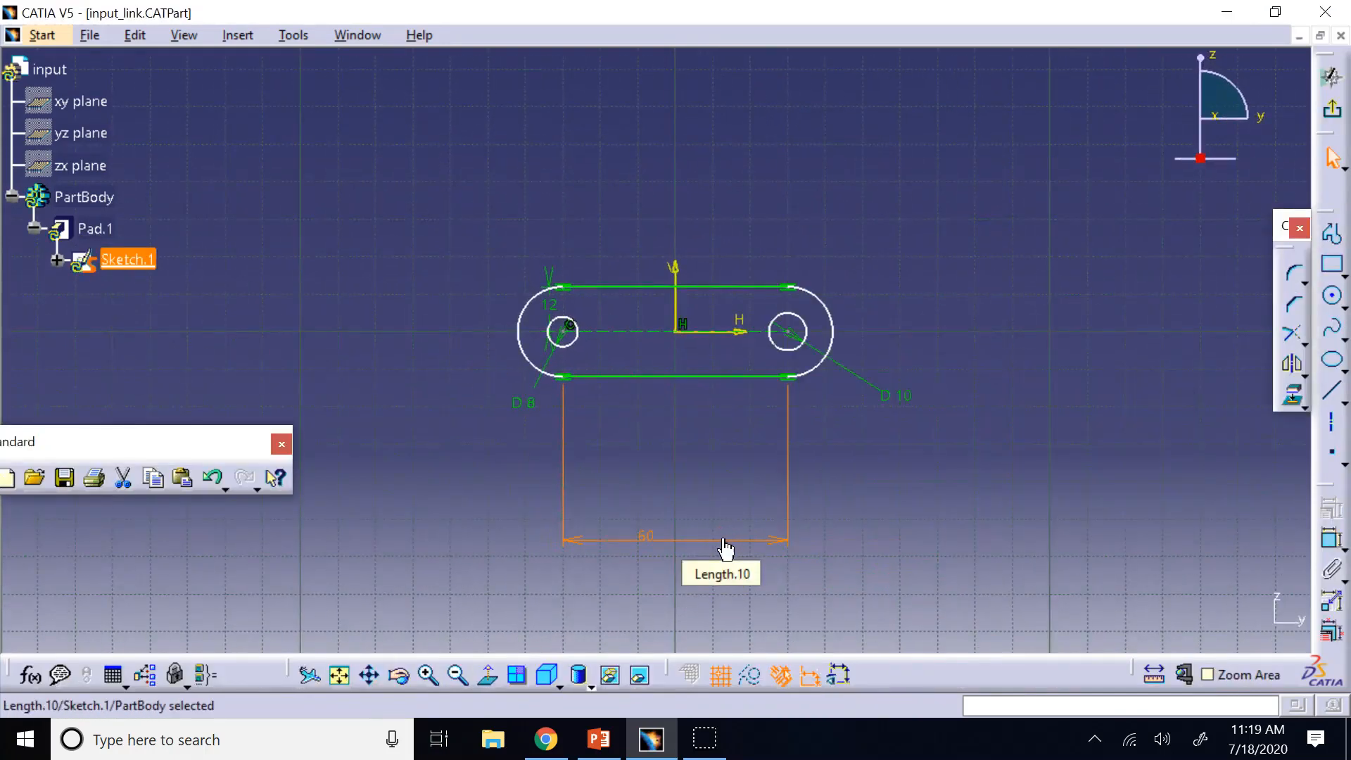
click(1337, 120)
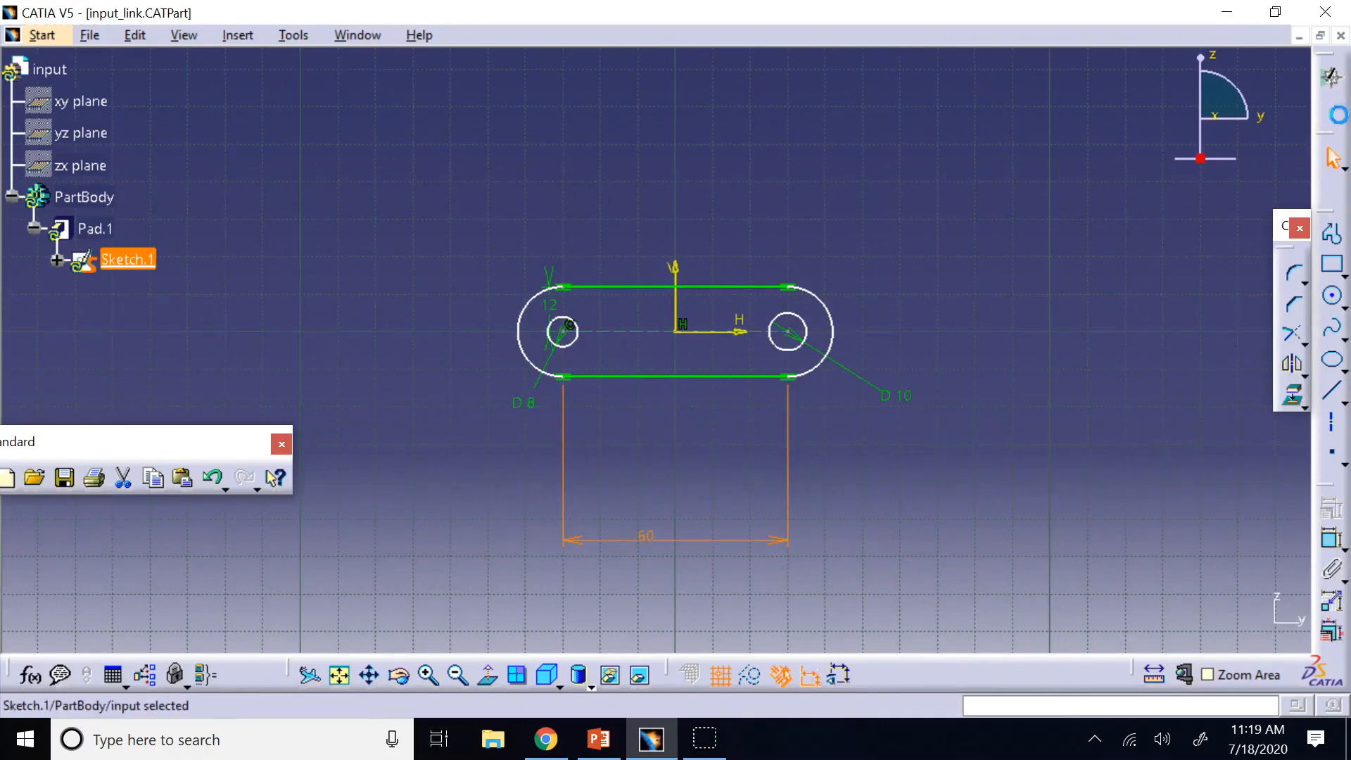
Step: Save the shortened input_link part and update Sheet.1 of Drawing1 with the new length
click(86, 37)
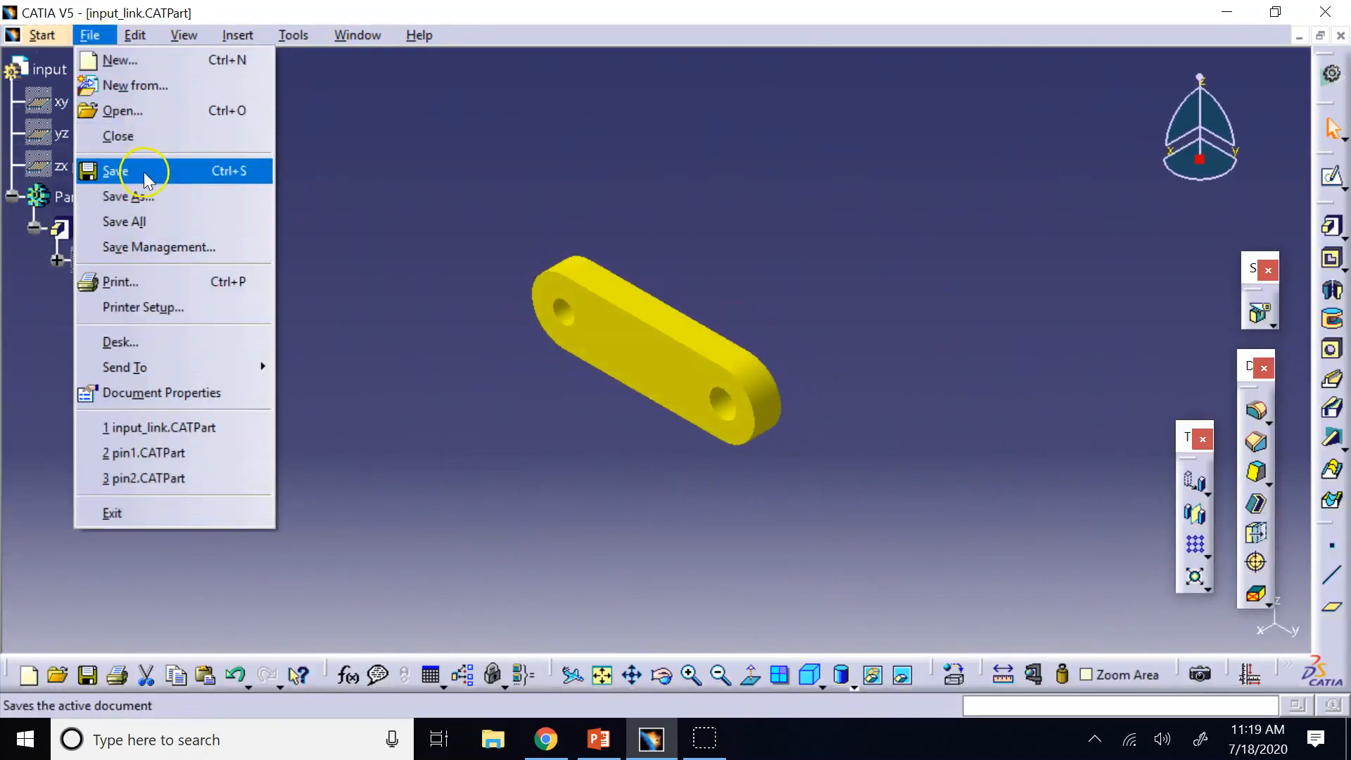
click(116, 170)
click(357, 35)
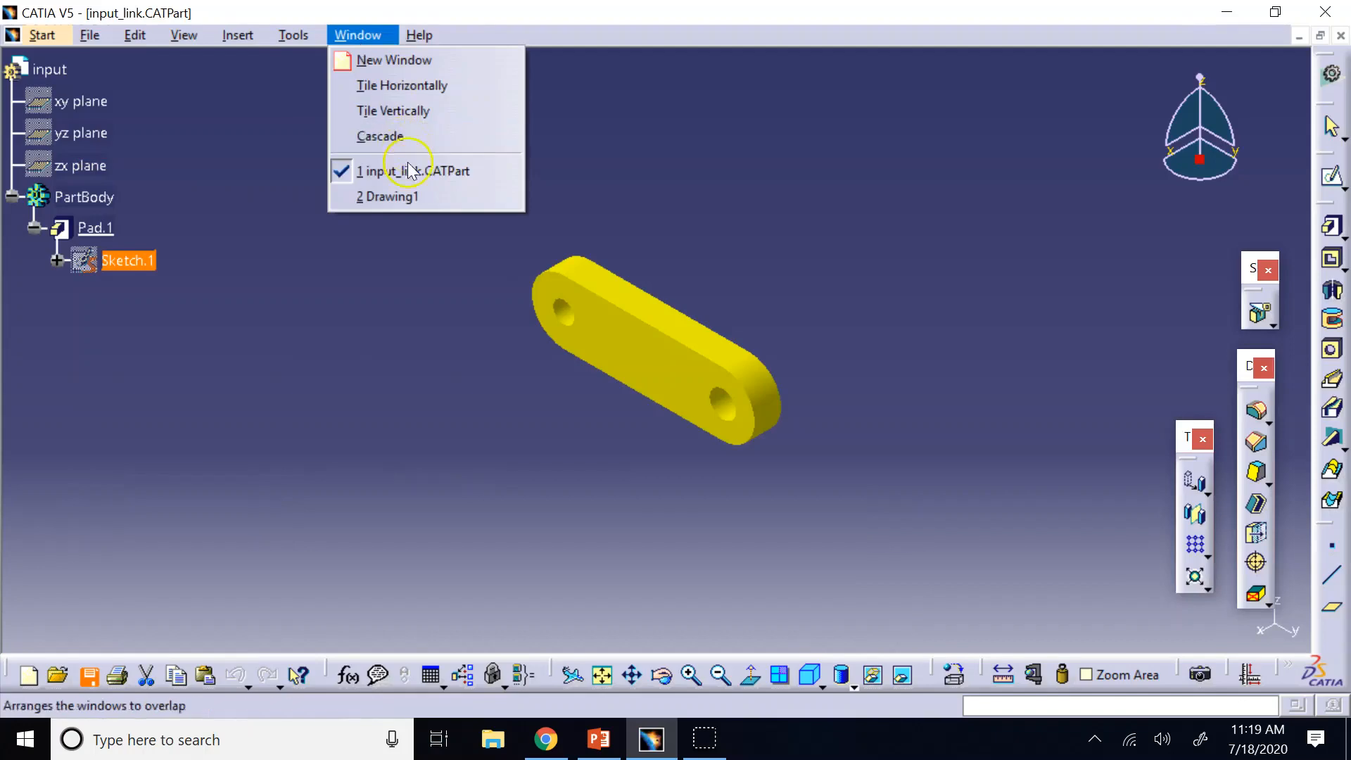
click(408, 194)
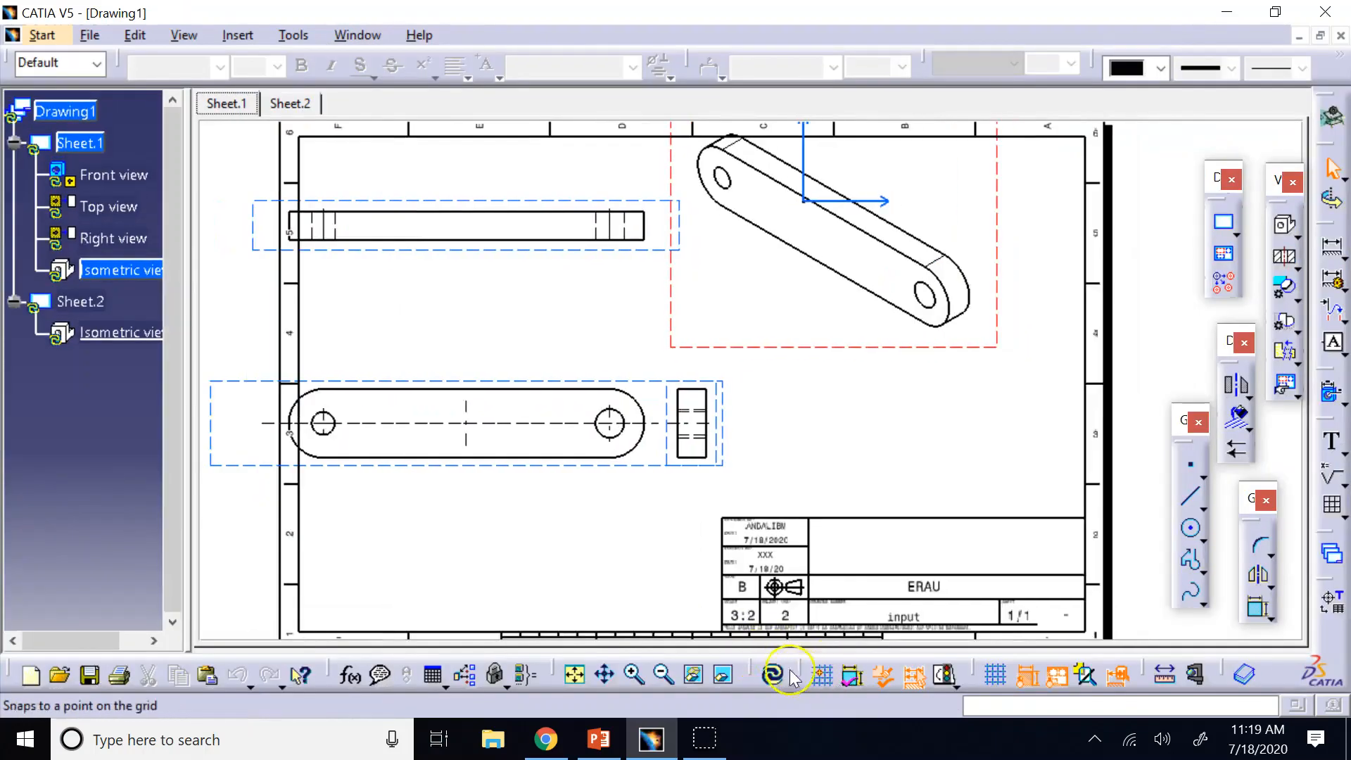
click(772, 674)
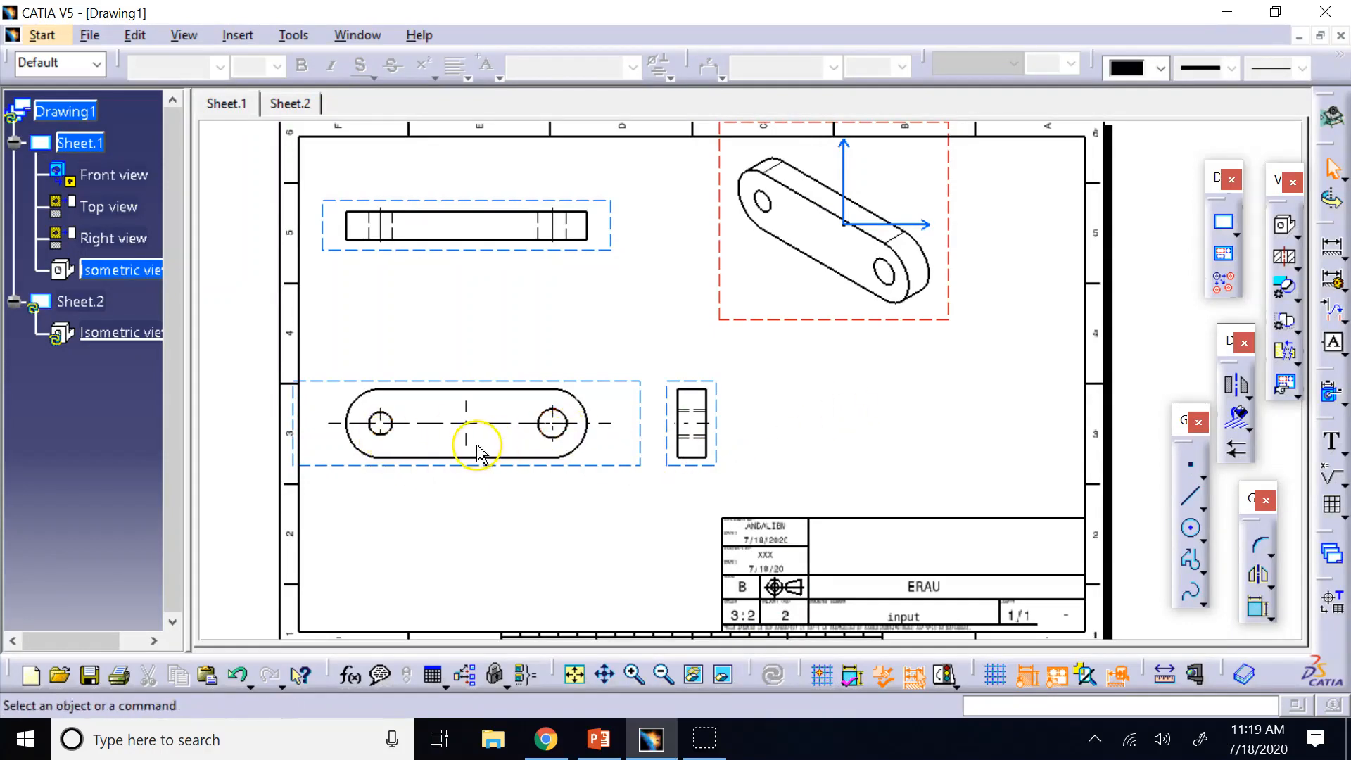
Step: Return to the input_link part, set the right hole's diameter in Sketch.1 to 8 mm, and exit the sketch
click(357, 35)
click(422, 170)
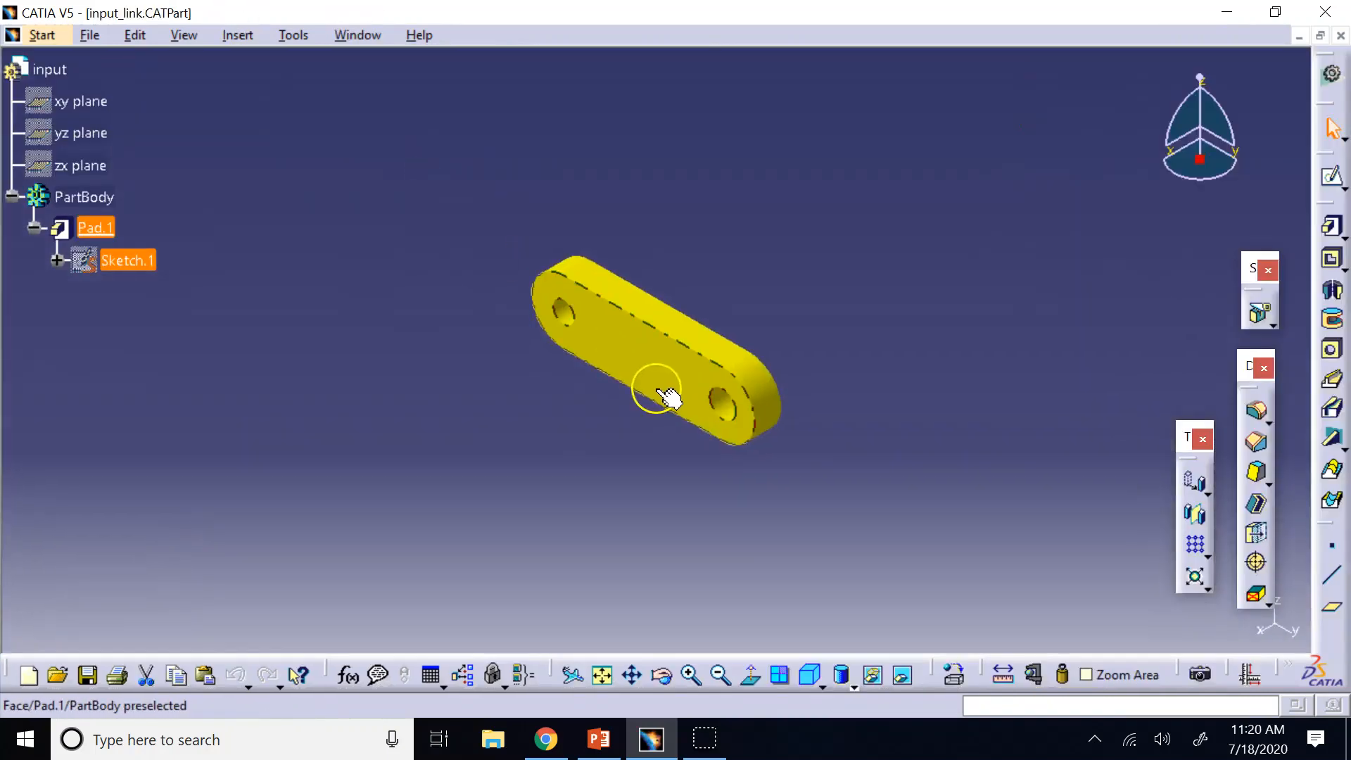
double_click(135, 262)
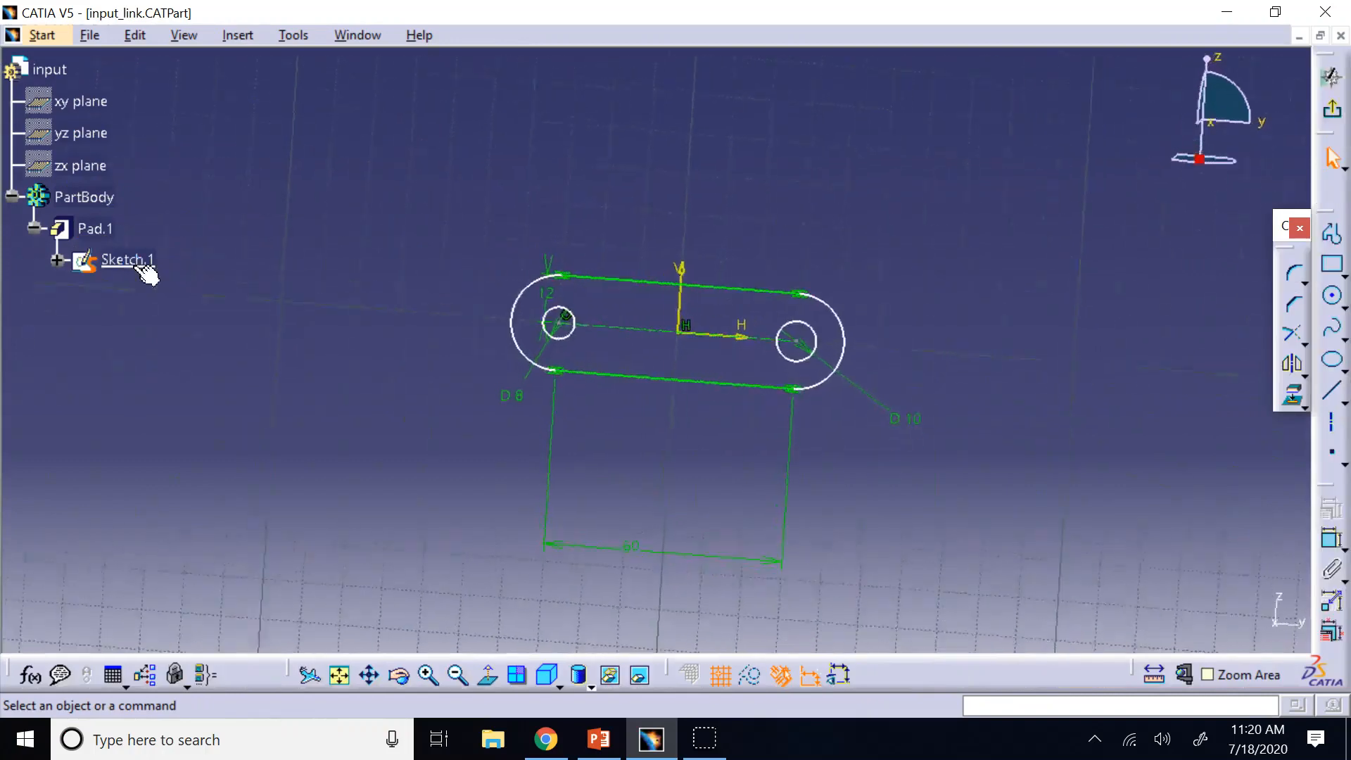
double_click(904, 397)
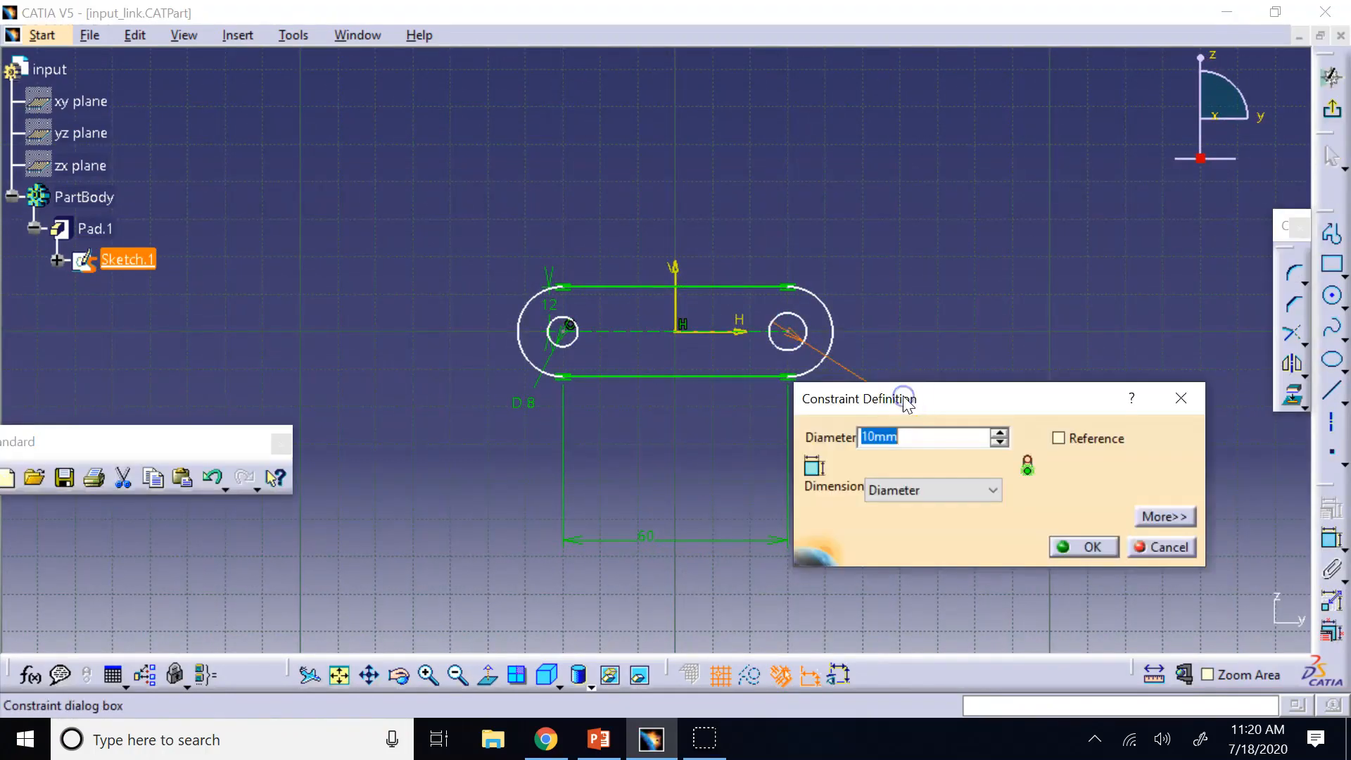
text(8)
key(Return)
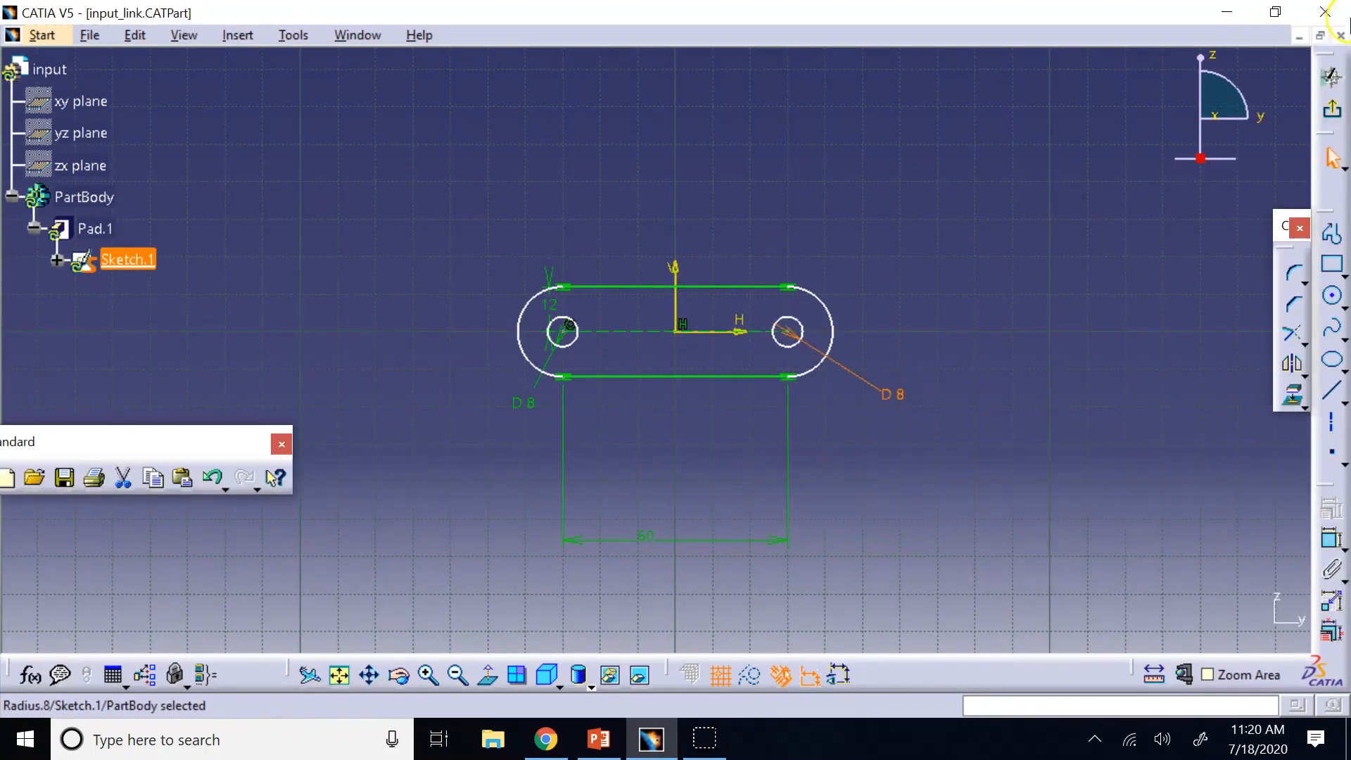
click(1332, 76)
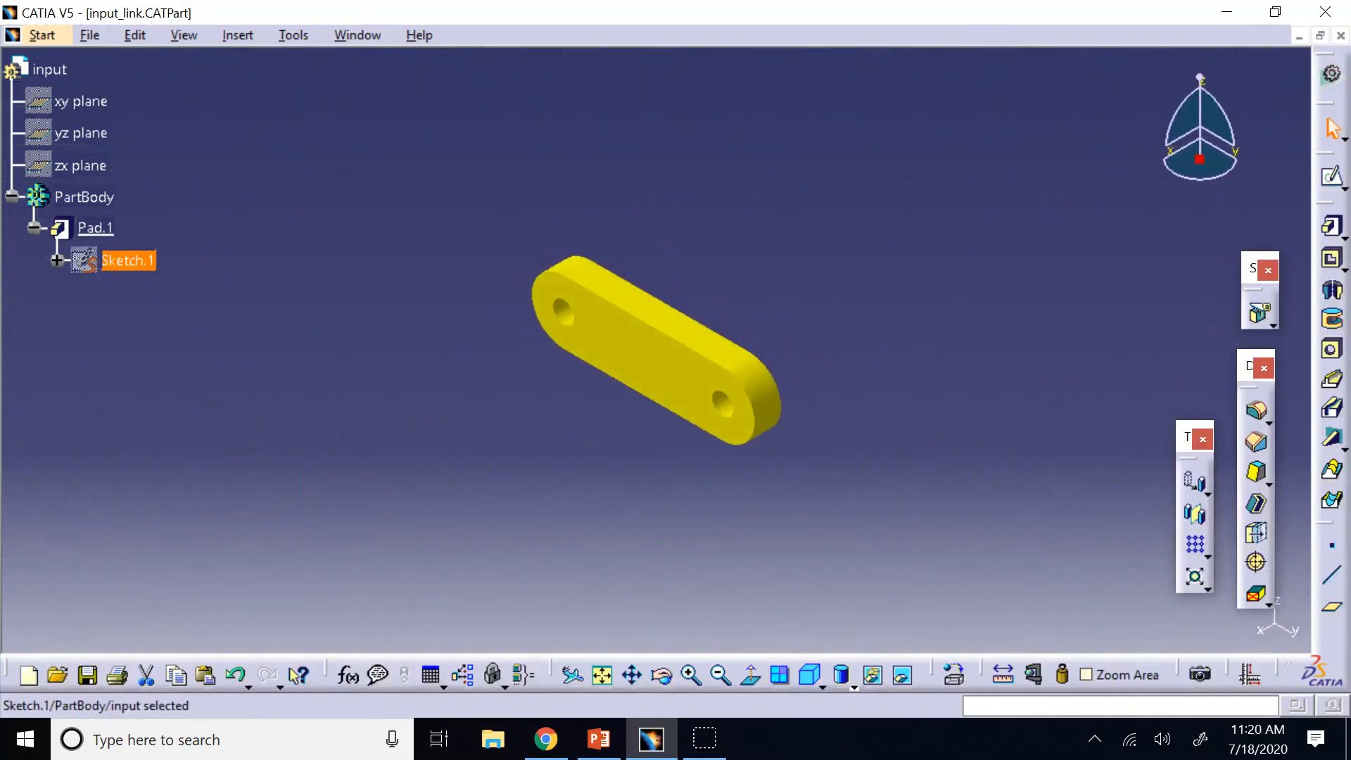
Step: Save the input_link part with its changed right hole and update the drawing views in Drawing1
click(40, 35)
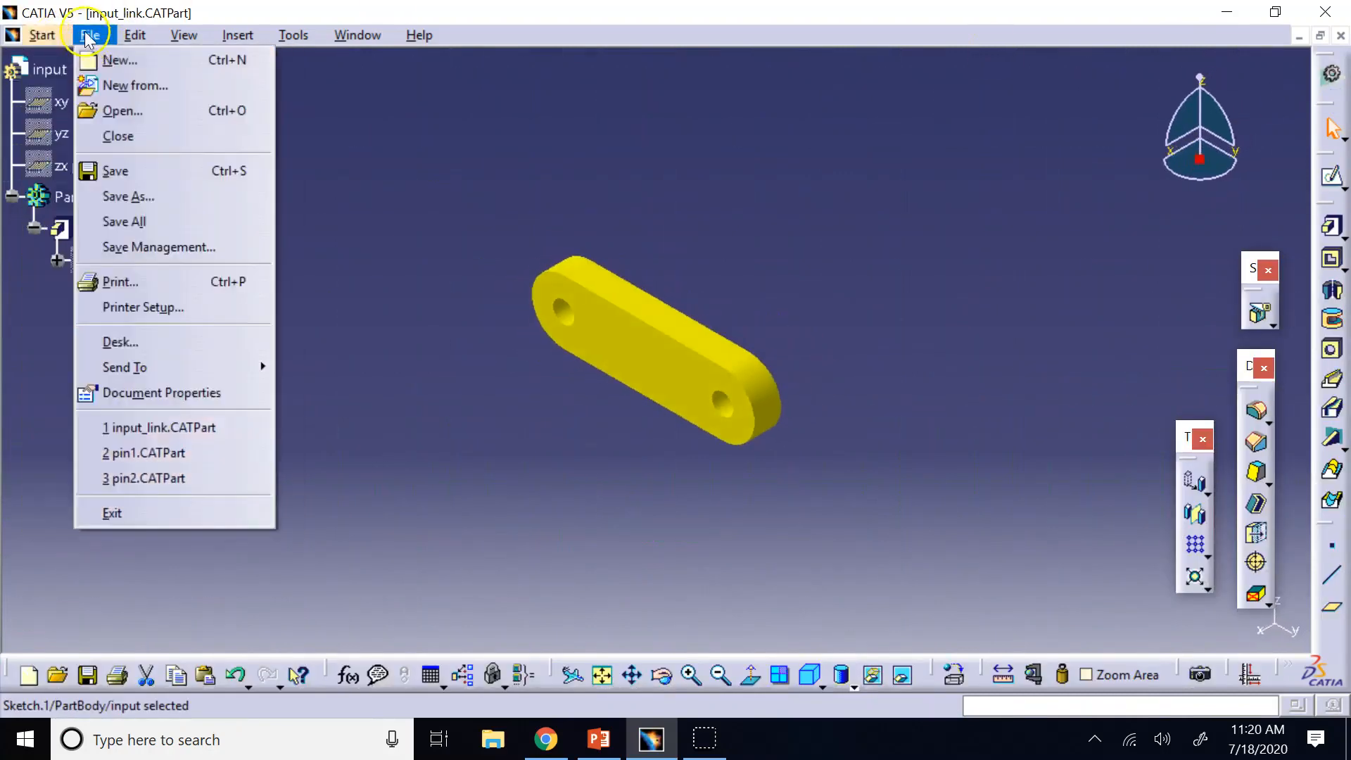
mouse_move(89, 35)
click(109, 169)
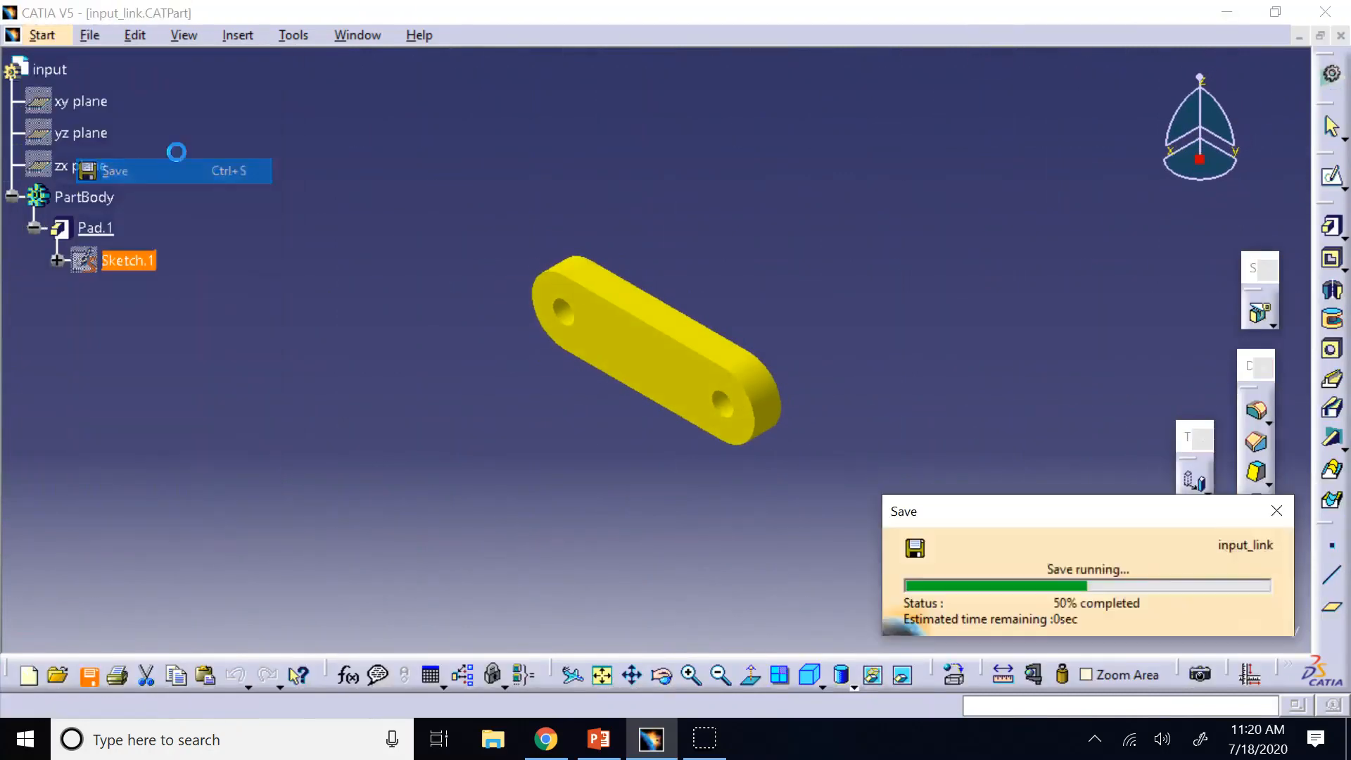
click(364, 34)
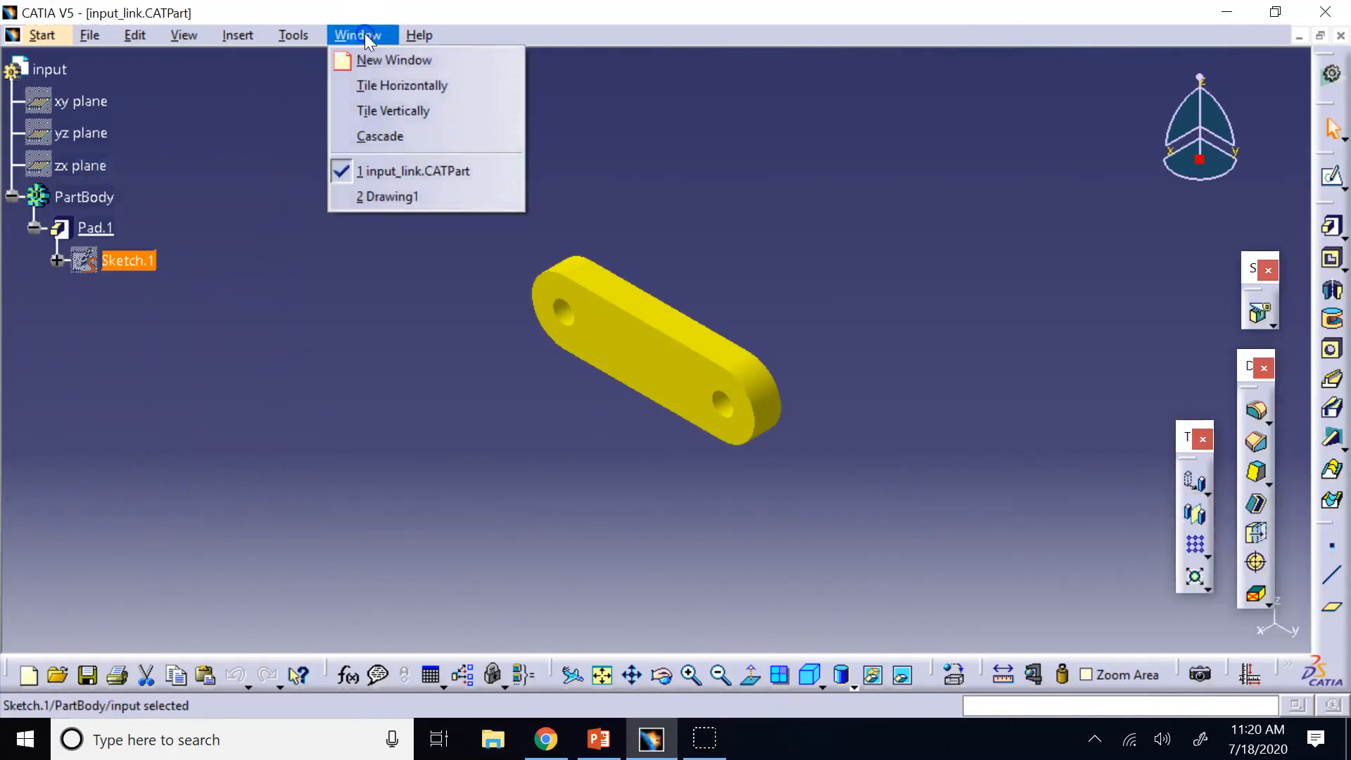
click(398, 196)
click(774, 675)
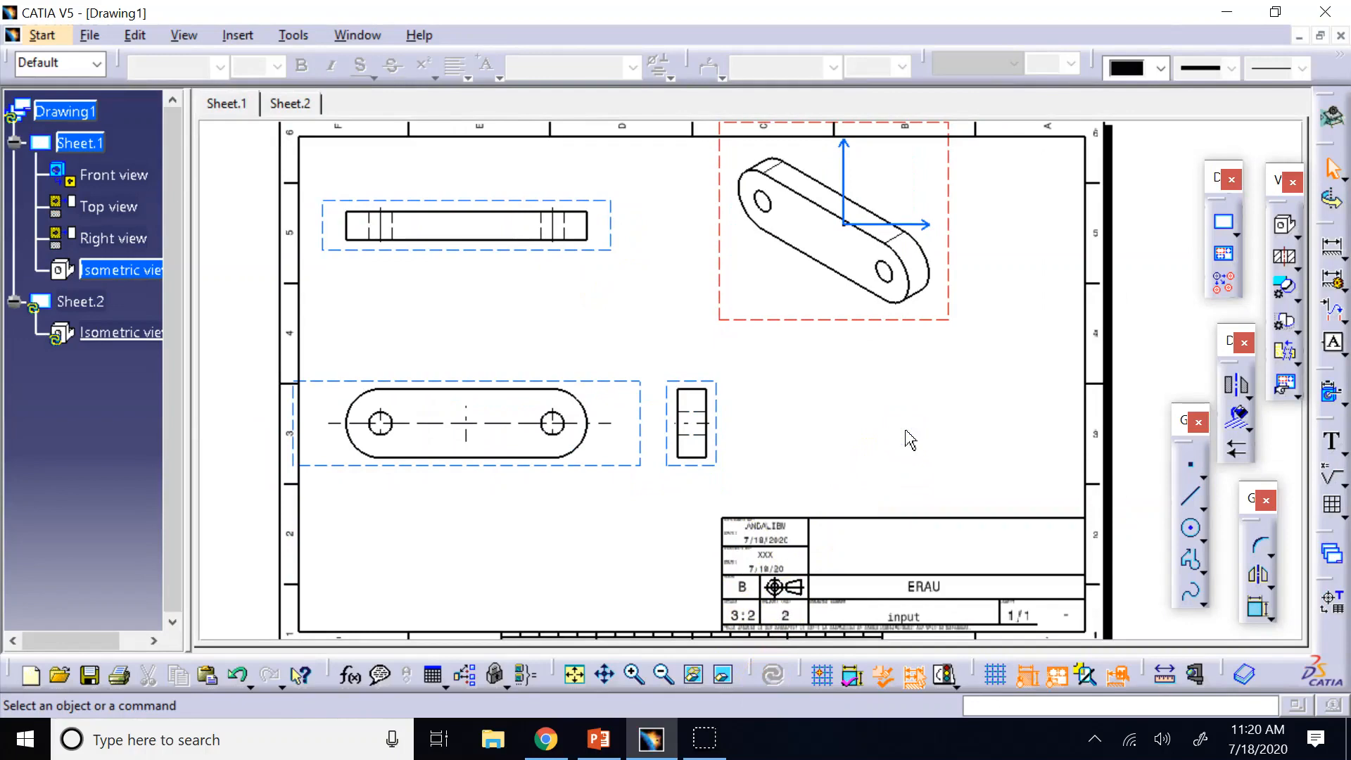
Step: Switch to the PowerPoint lecture and review the slide on updating the drafting after a part update
click(599, 738)
scroll(767, 501, up, 1)
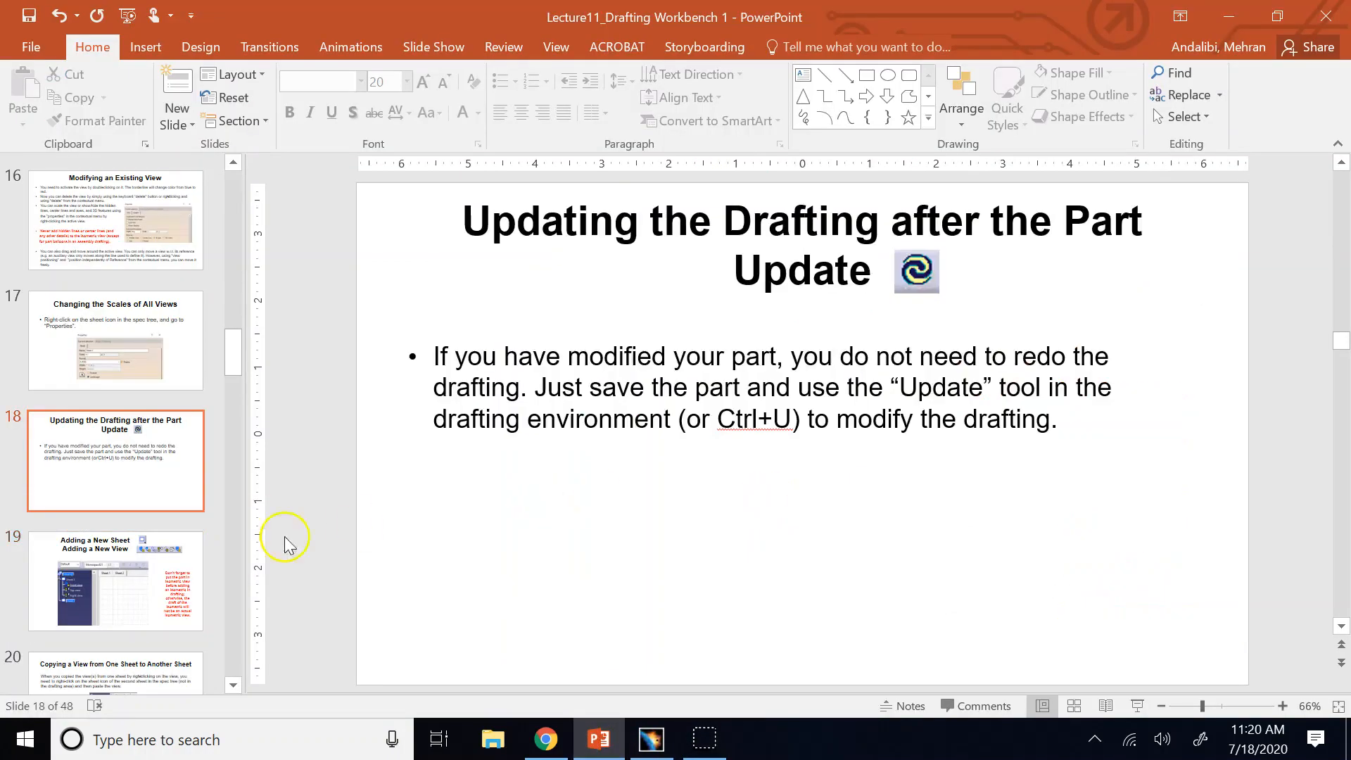
Step: Review the lecture slides from adding a new sheet and copying views through centerlines to the Dimensions slide
click(174, 570)
click(116, 679)
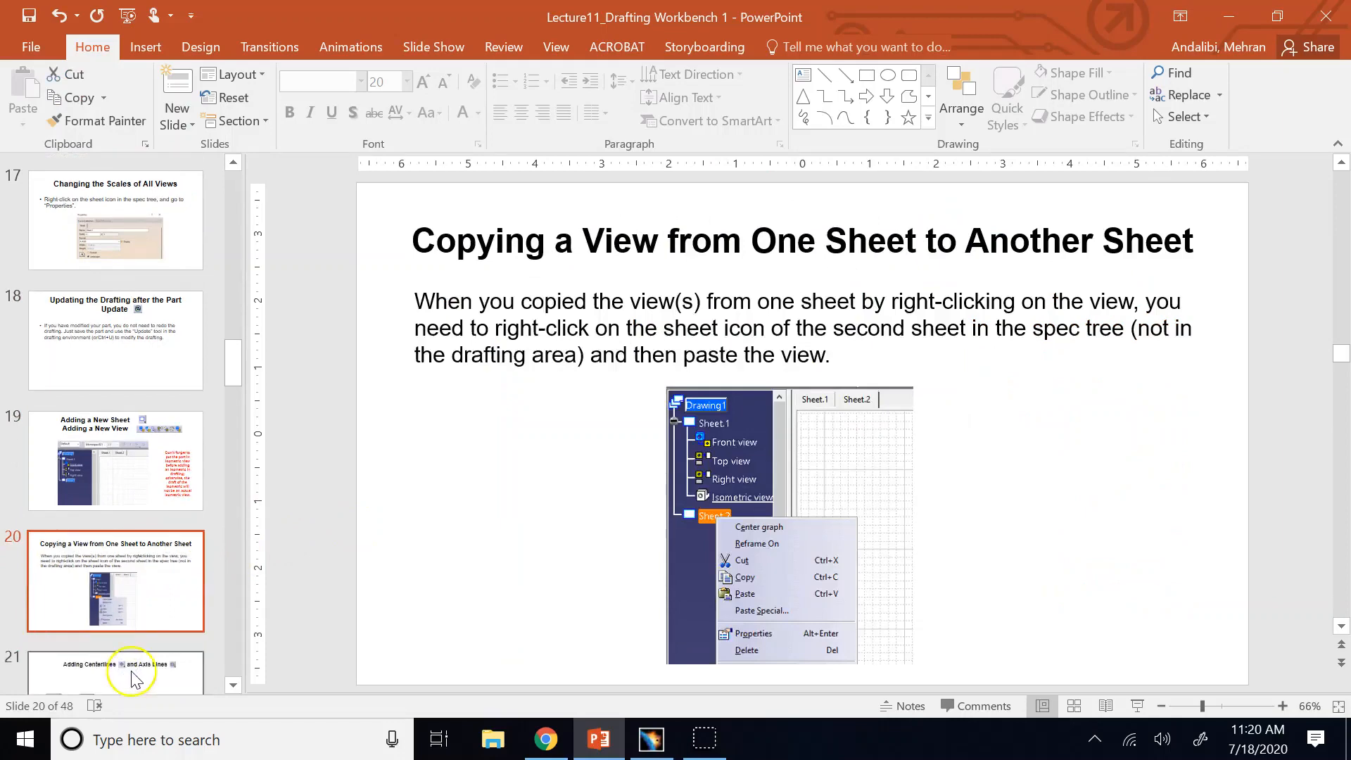
click(127, 674)
click(110, 662)
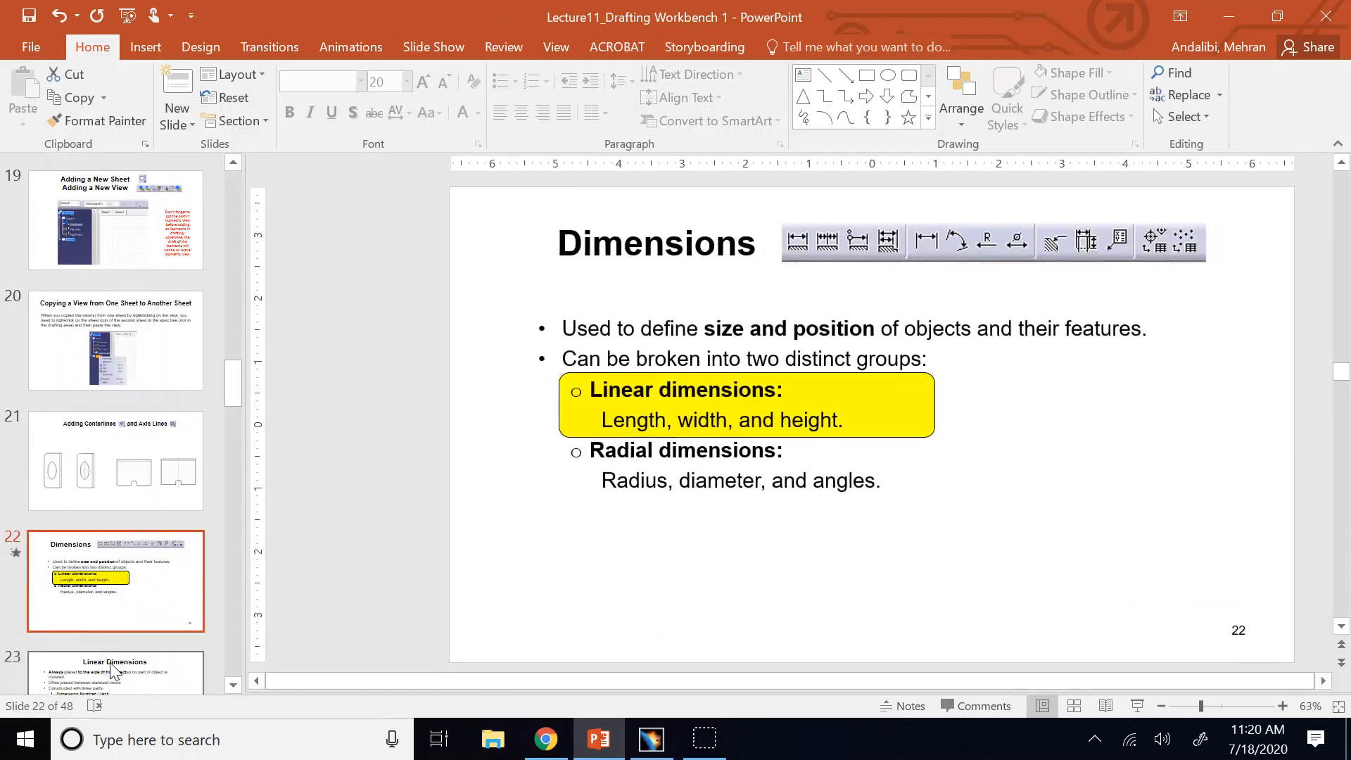
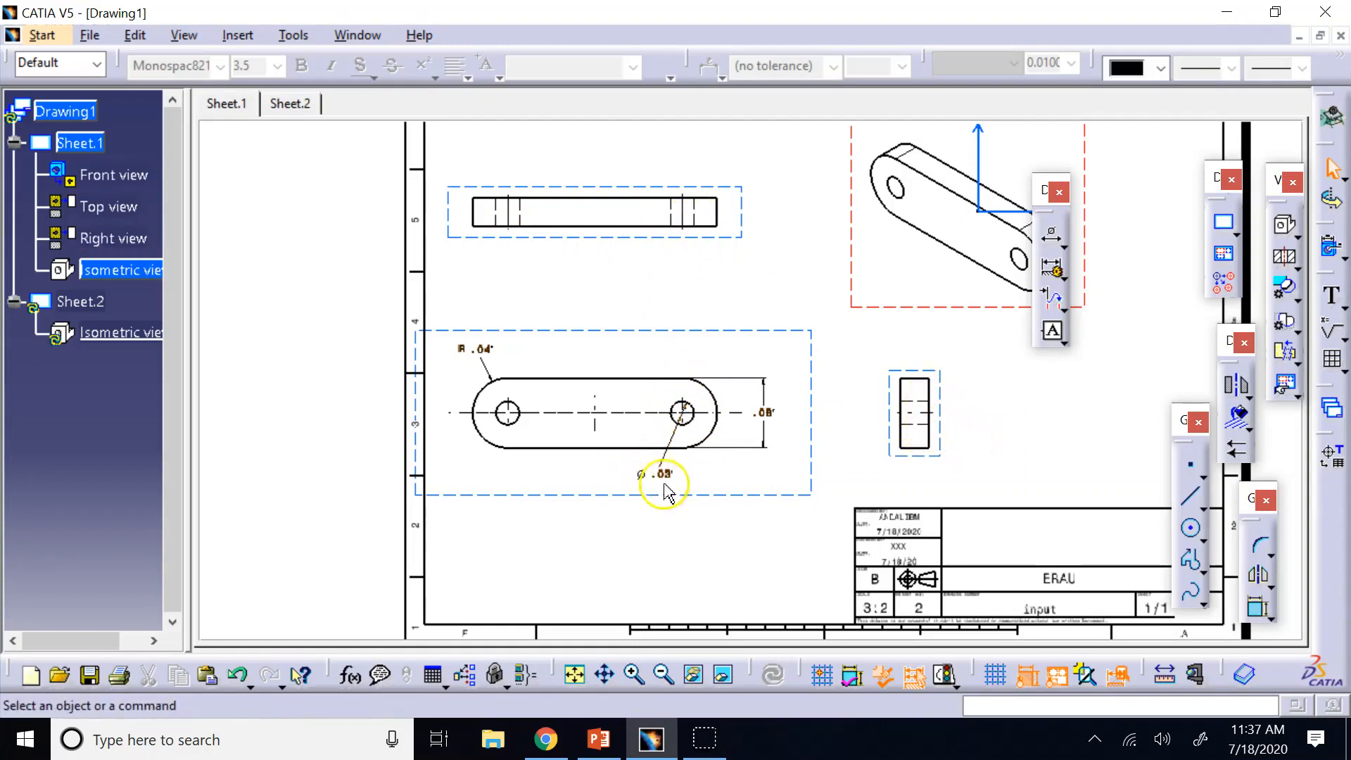
Step: Move the right hole's diameter dimension farther below the part in the front view
mouse_move(655, 473)
mouse_down()
mouse_move(651, 517)
mouse_move(657, 497)
mouse_up()
click(652, 576)
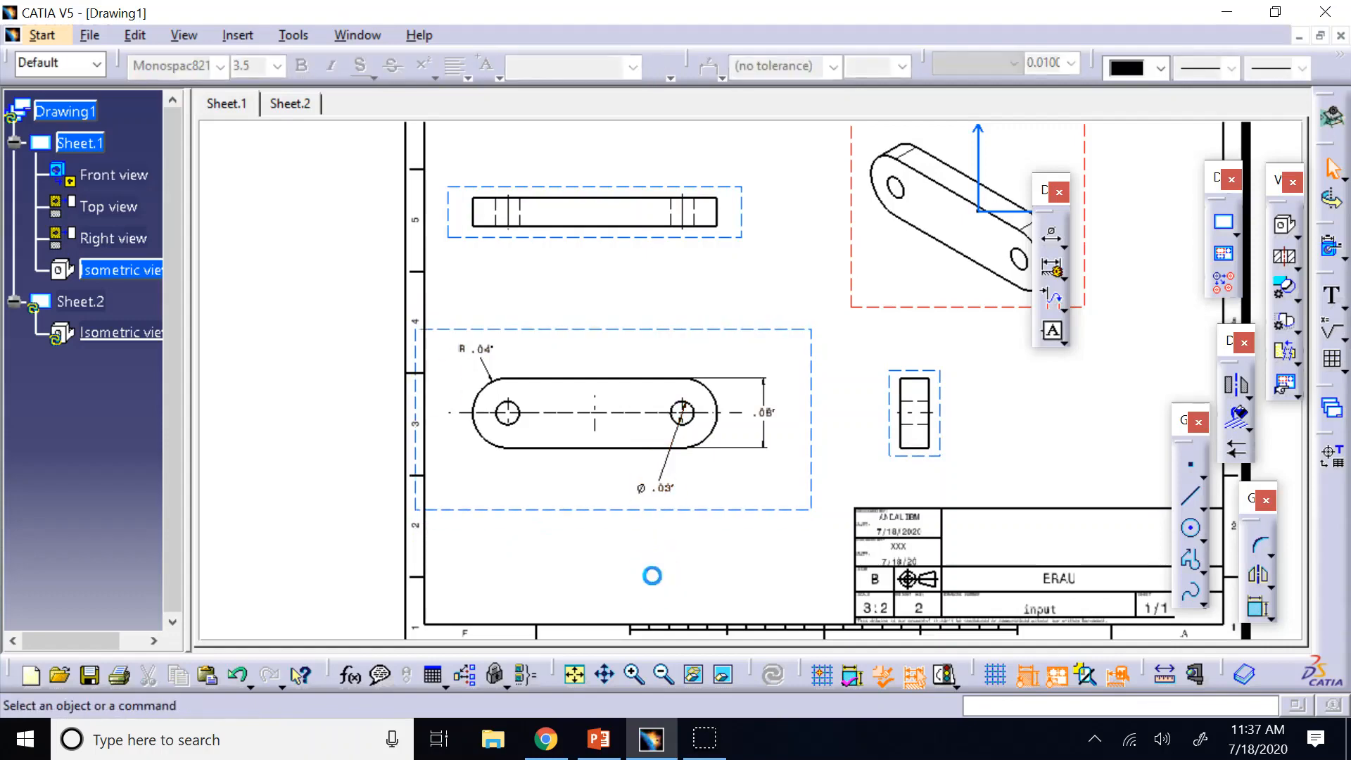
Step: Switch to the PowerPoint lecture and review the stacked, chain and radial dimension slides
click(583, 739)
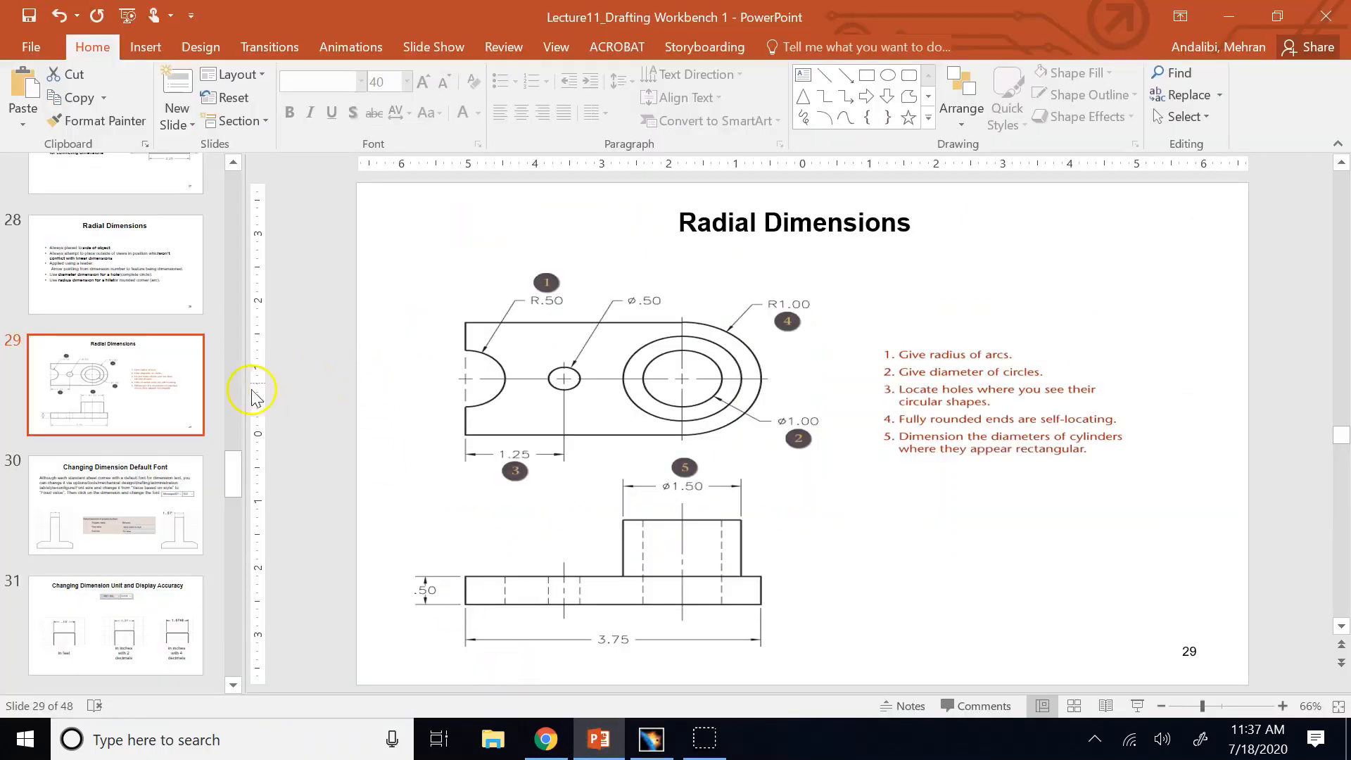
scroll(255, 386, up, 3)
click(77, 344)
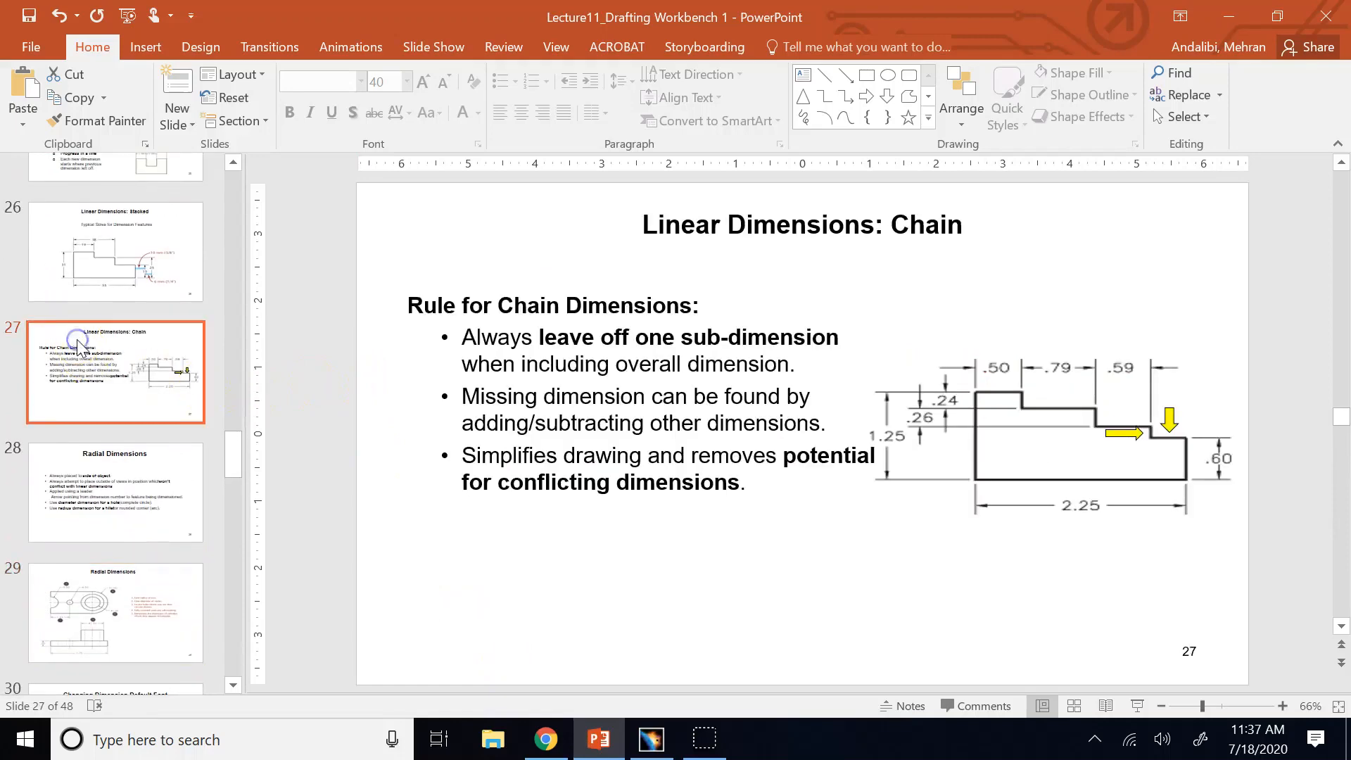
click(115, 465)
click(112, 246)
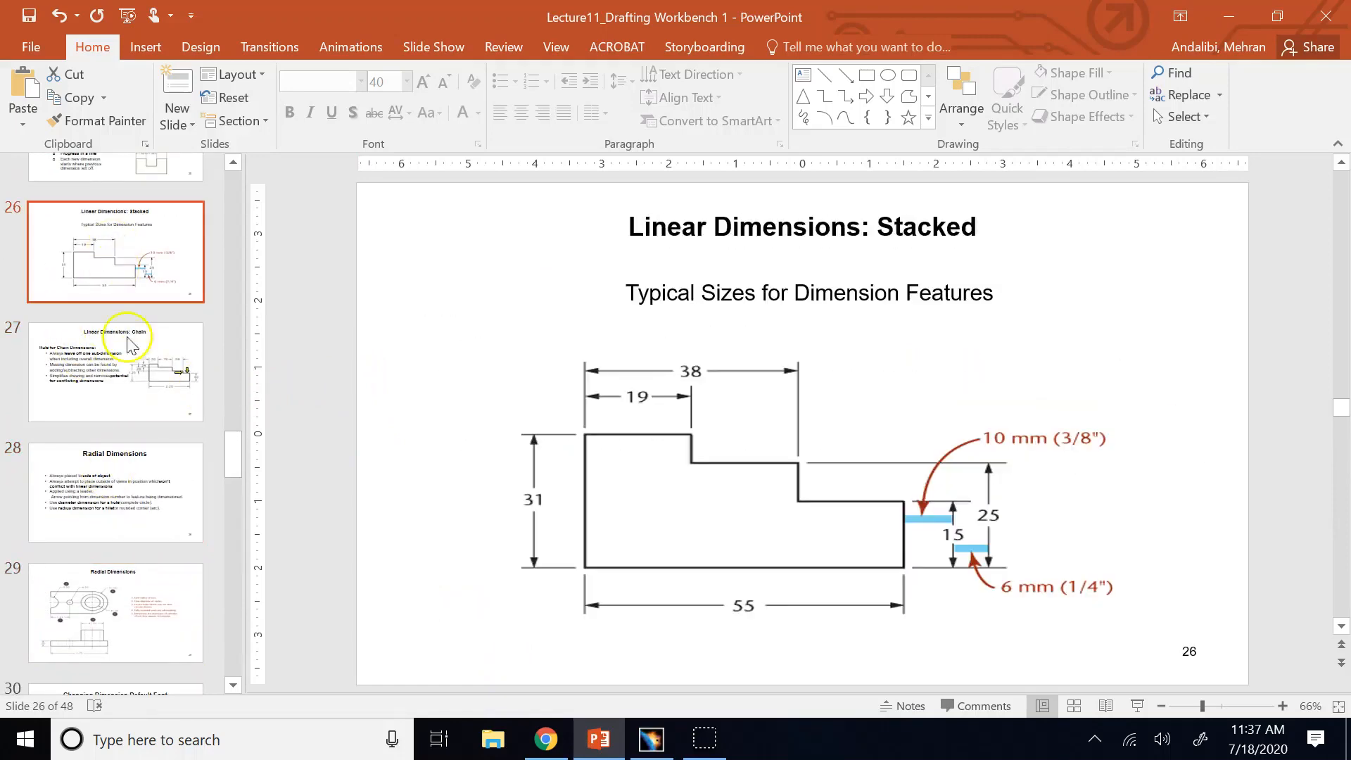
click(128, 501)
click(124, 636)
scroll(124, 620, down, 10)
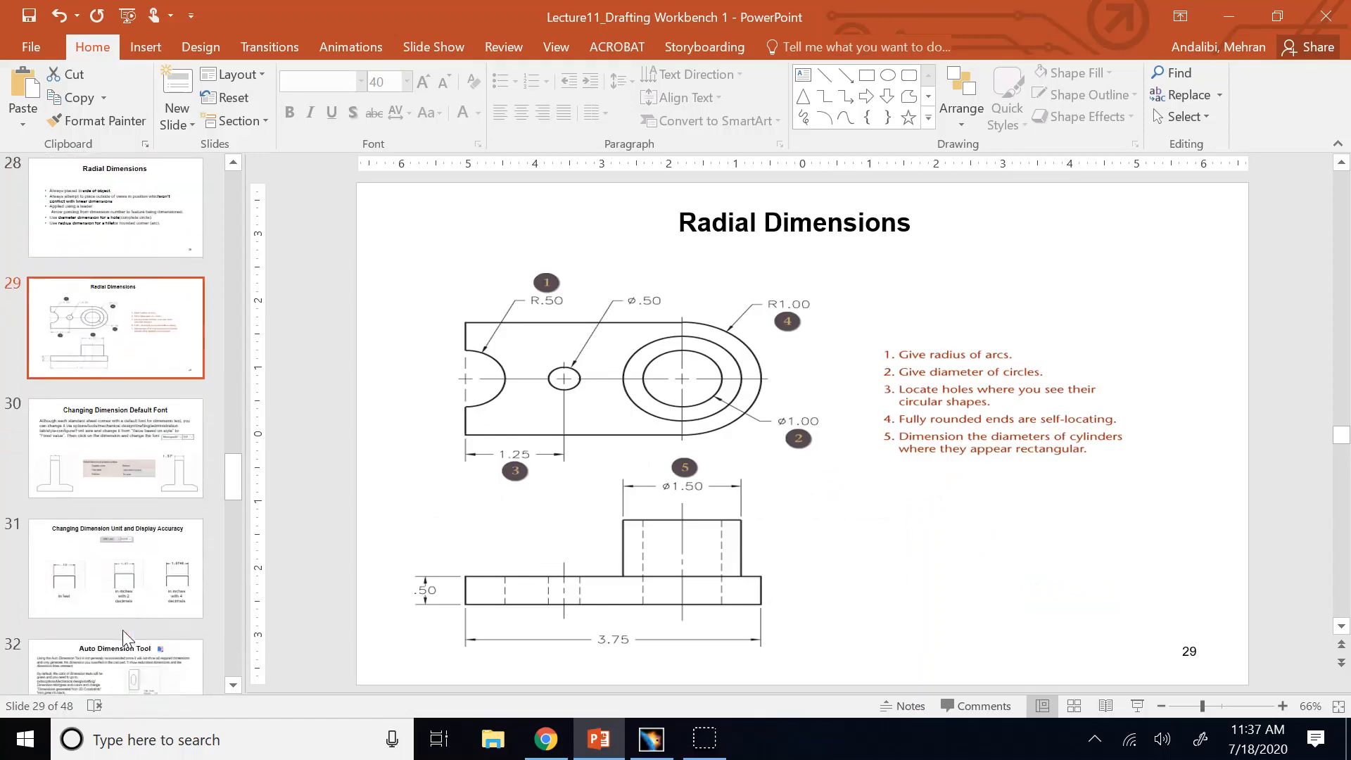
Step: Read the Good Dimensioning Practices slide and highlight its rule on dimensioning curved surfaces to center lines
click(157, 384)
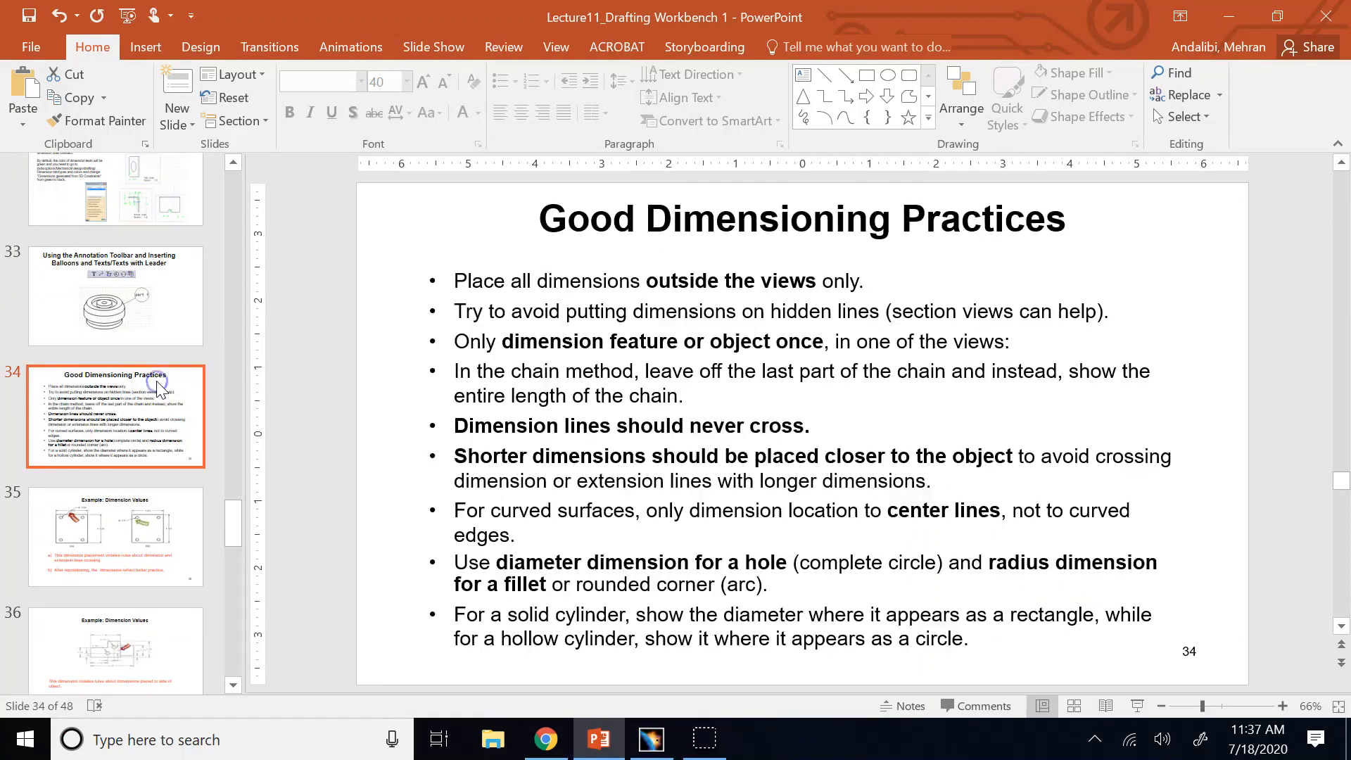
click(811, 422)
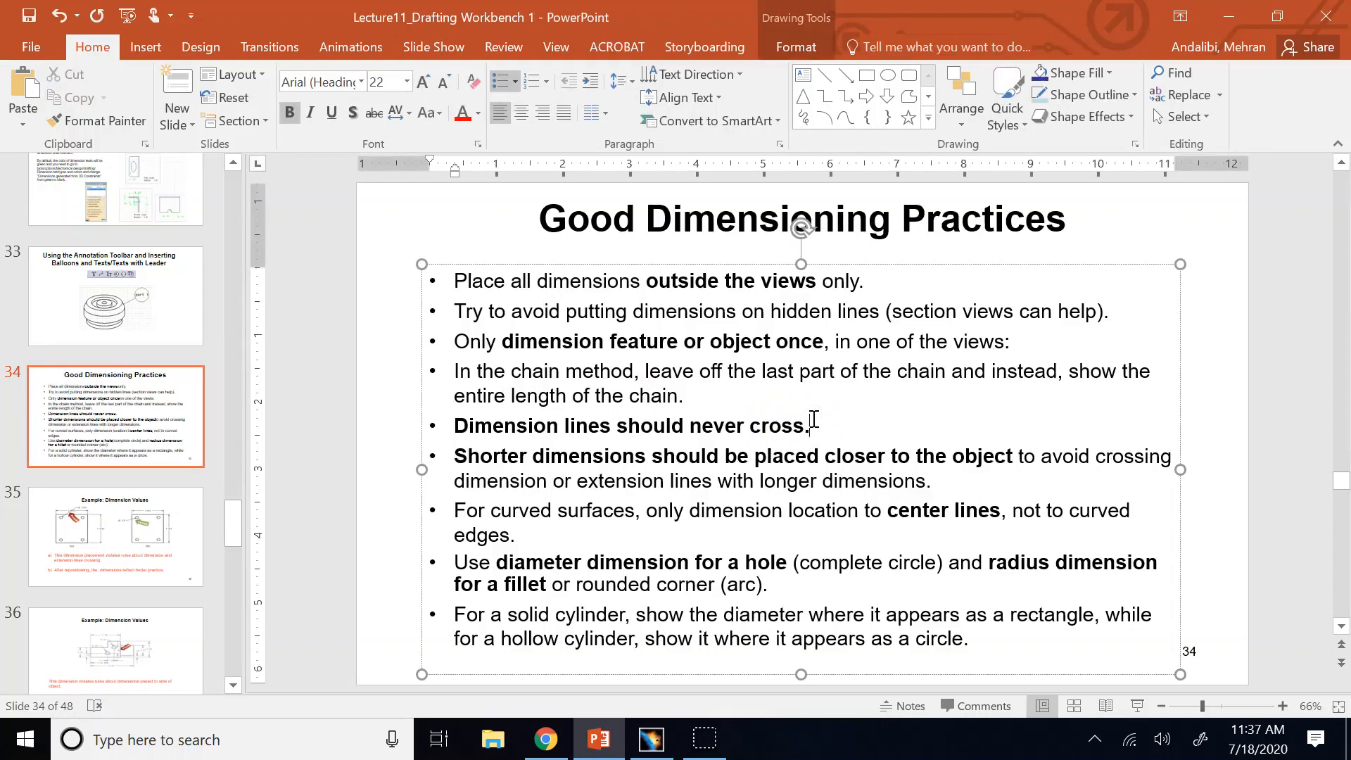
click(758, 389)
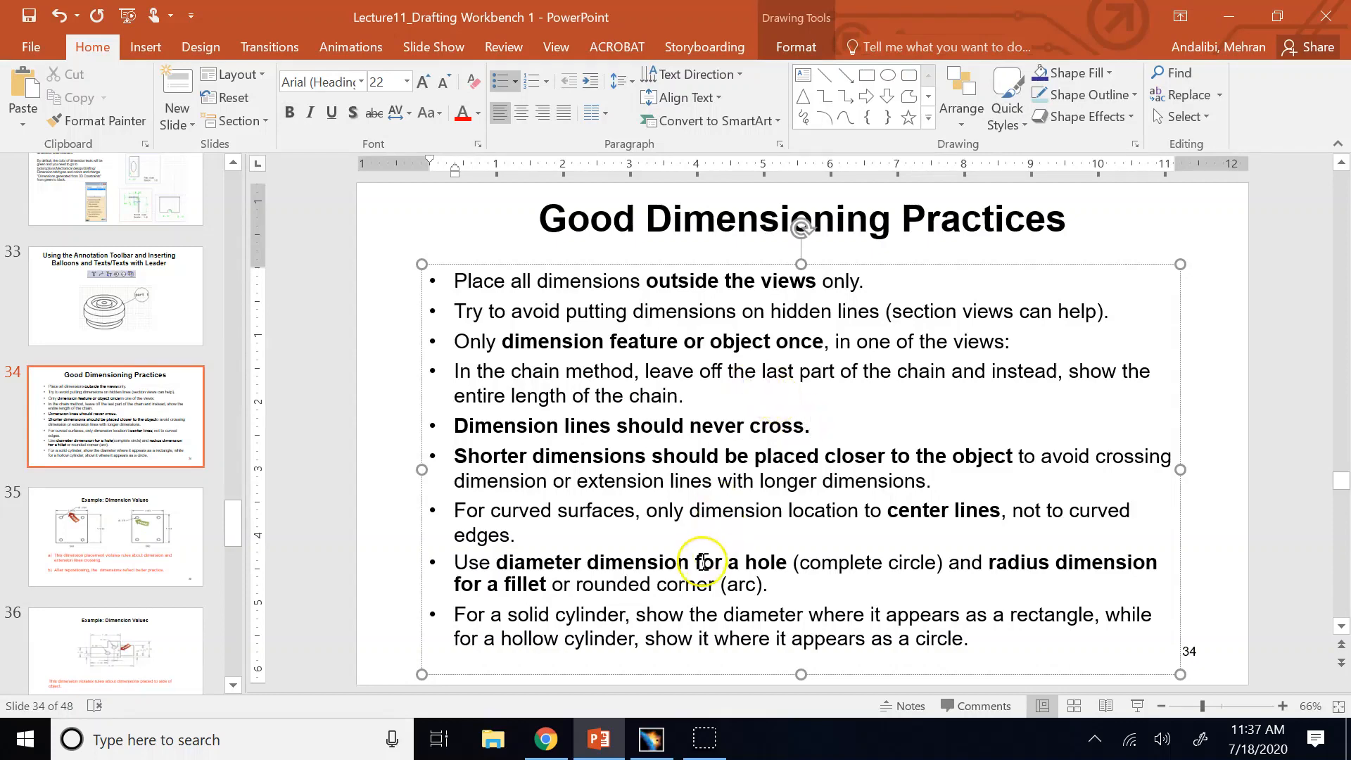
drag(519, 536, 462, 513)
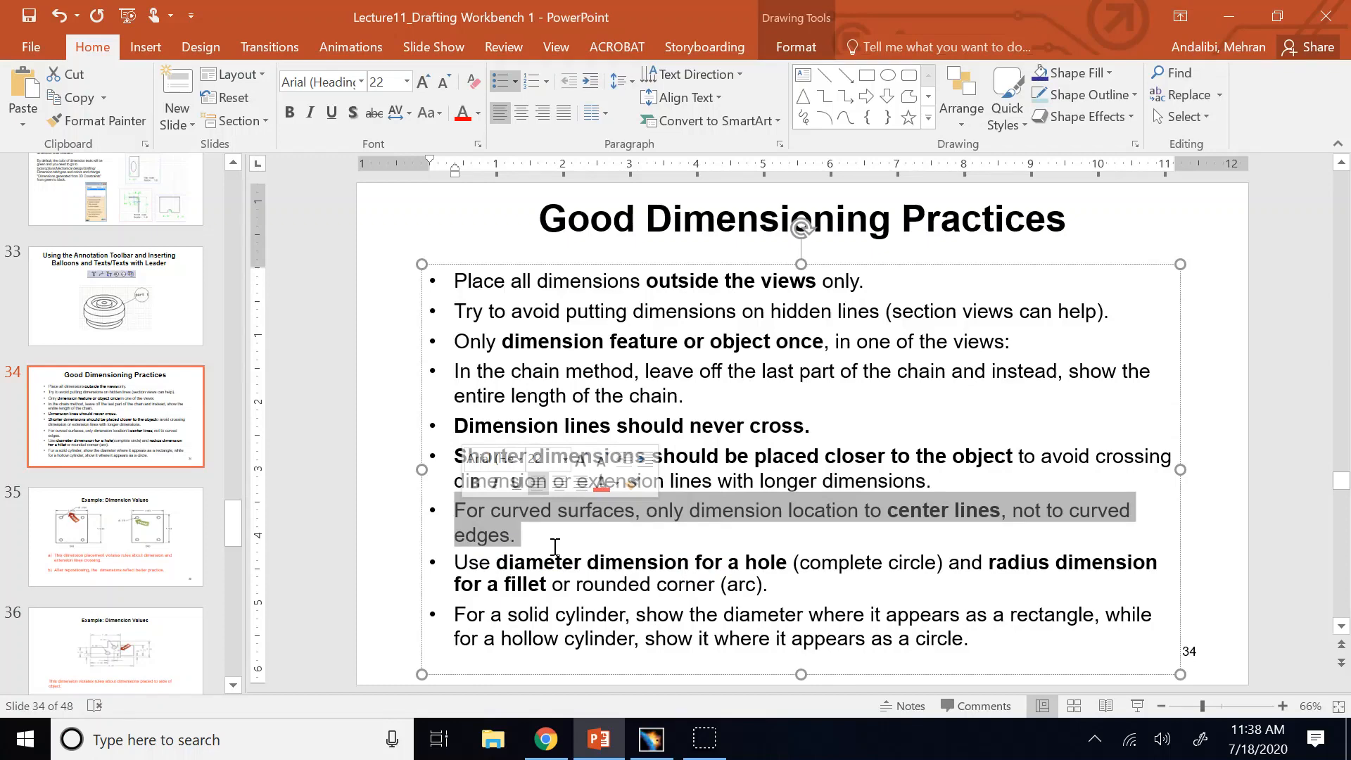
Step: Switch back to Drawing1 in CATIA and examine the front view's holes and centerlines up close
click(651, 739)
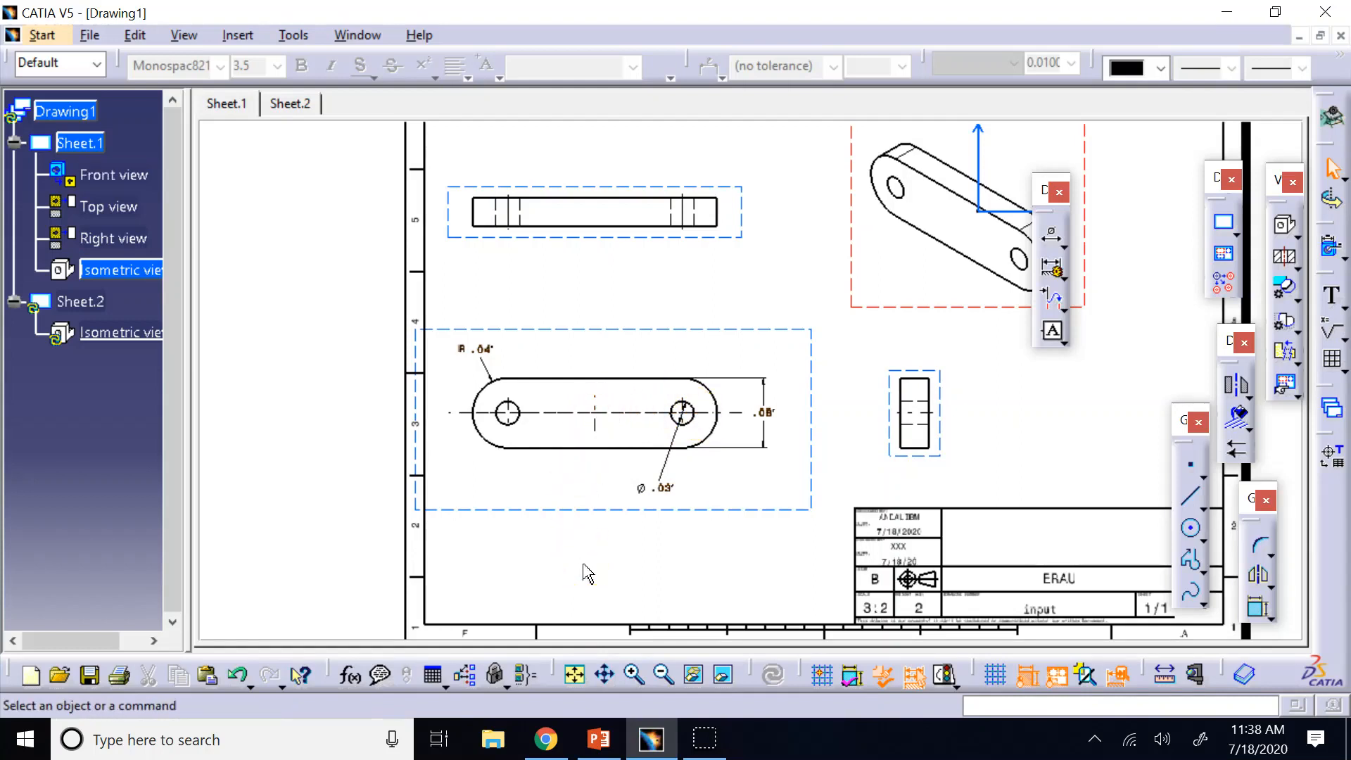
click(637, 677)
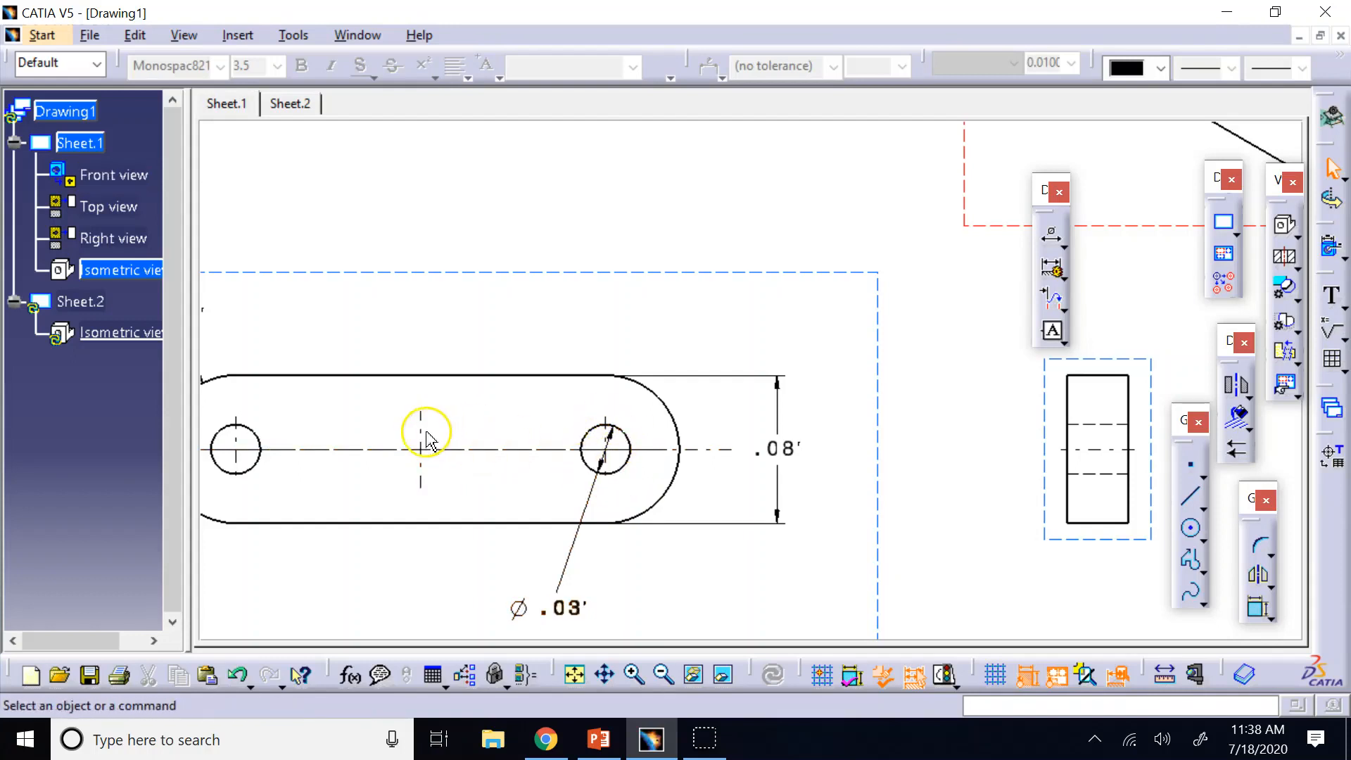
Step: Dimension the horizontal distance between the right hole's circle and the part's vertical centerline, placing it above the part in the front view
click(1062, 243)
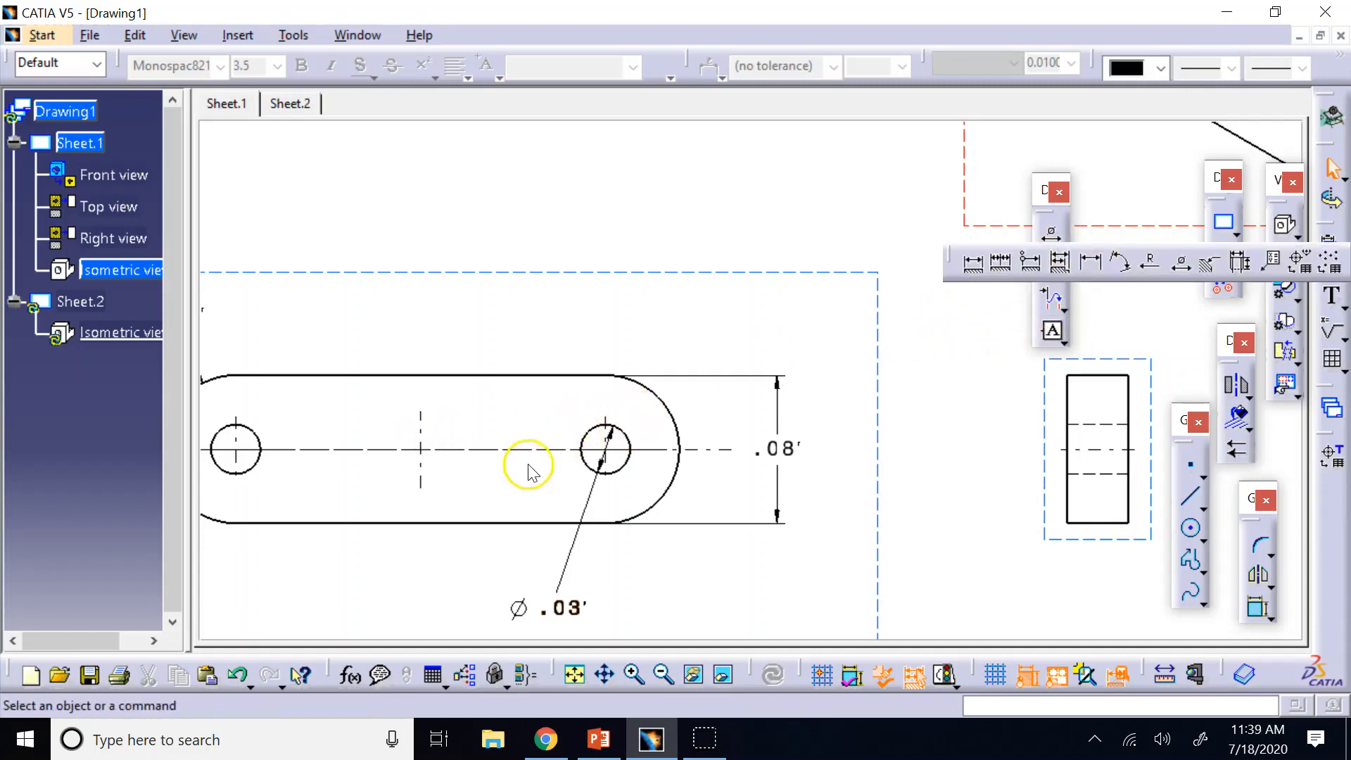
click(973, 275)
click(598, 438)
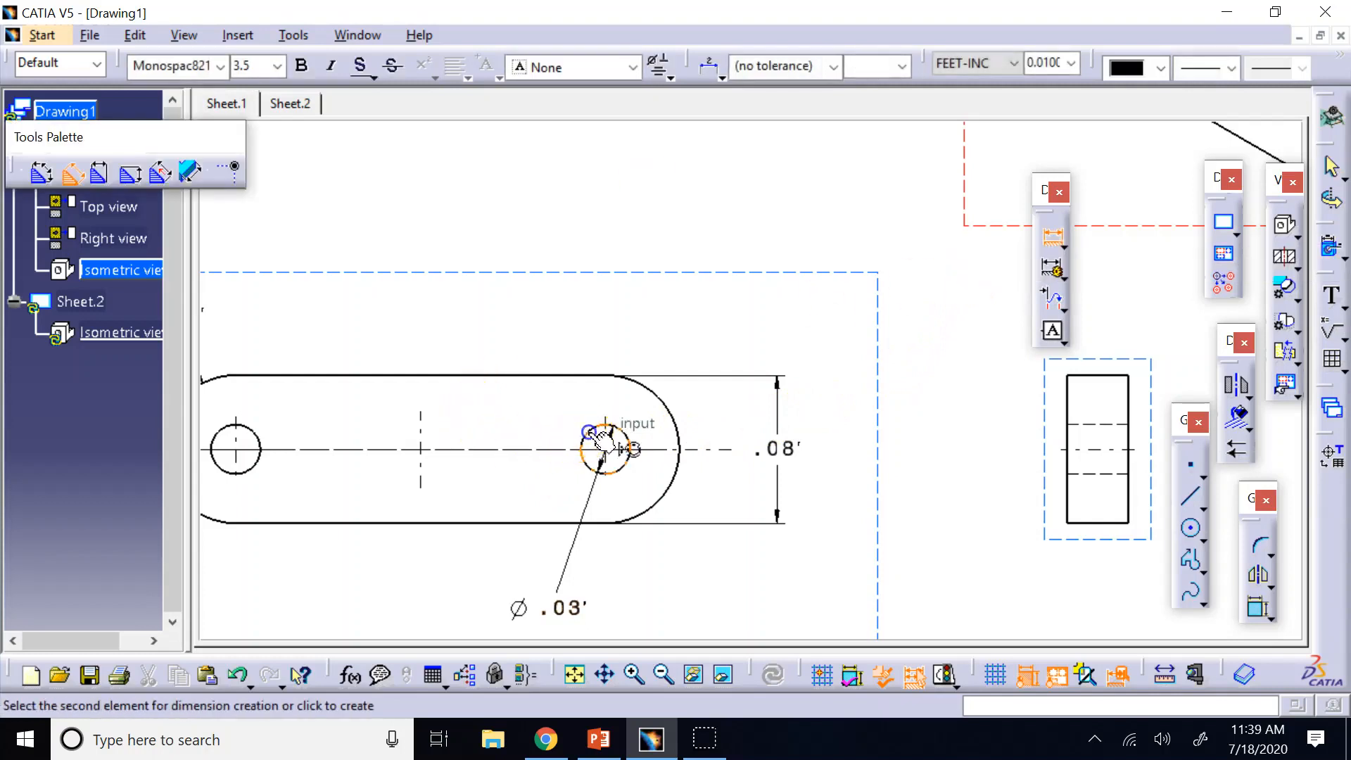
click(454, 417)
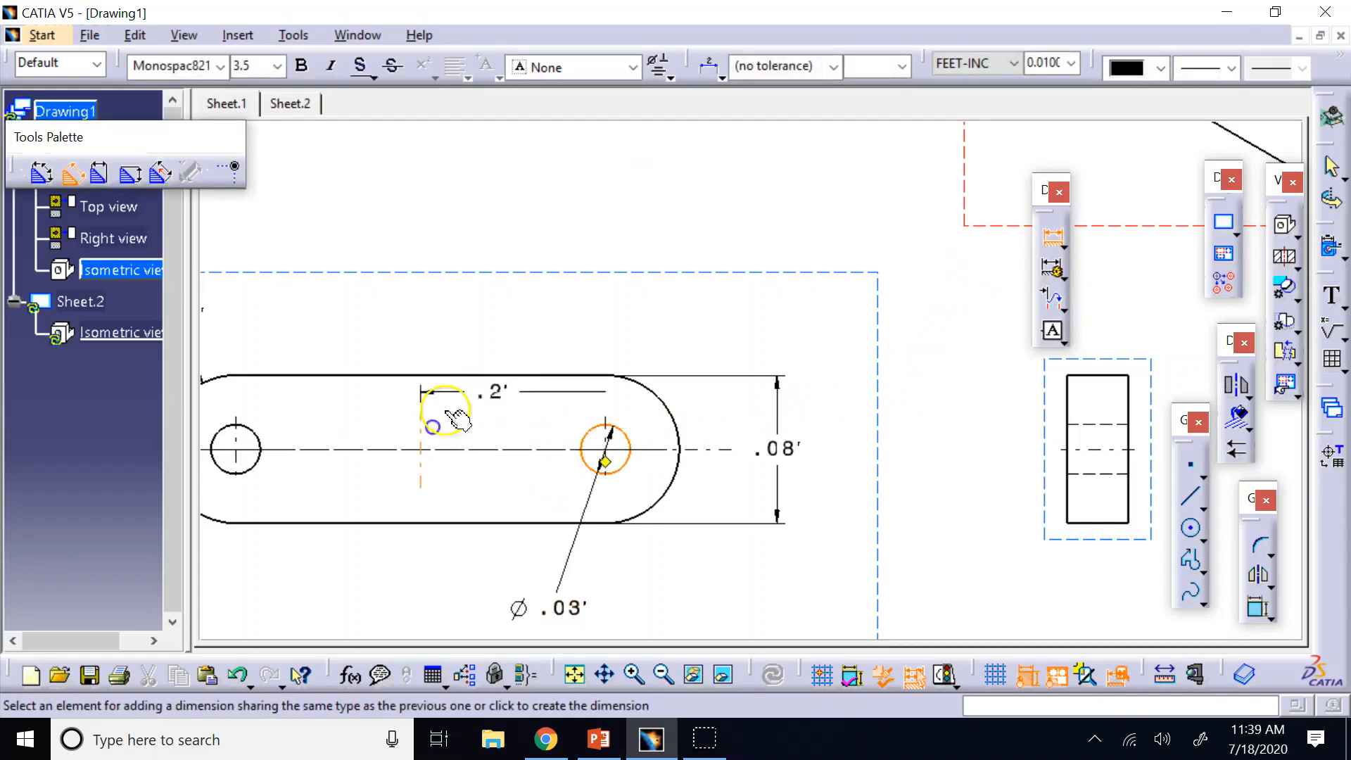
click(465, 320)
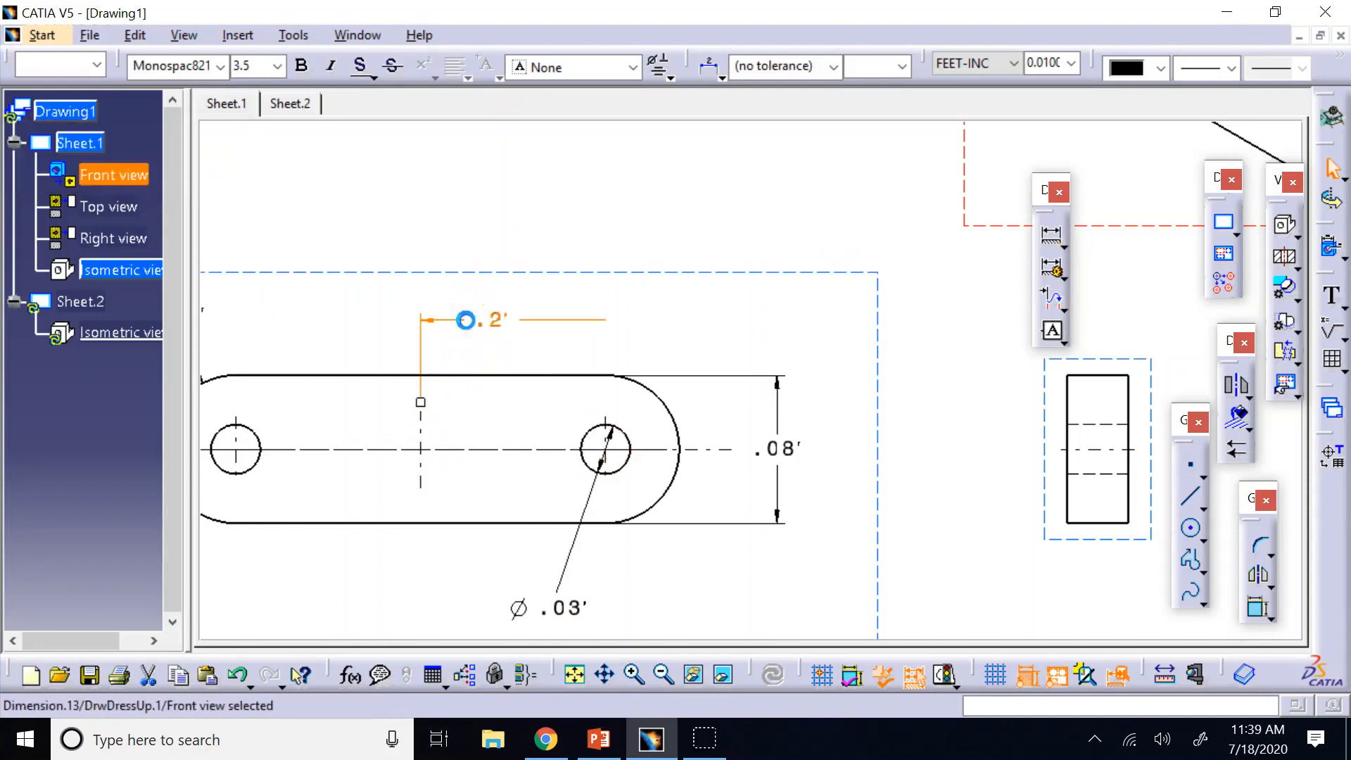
click(498, 205)
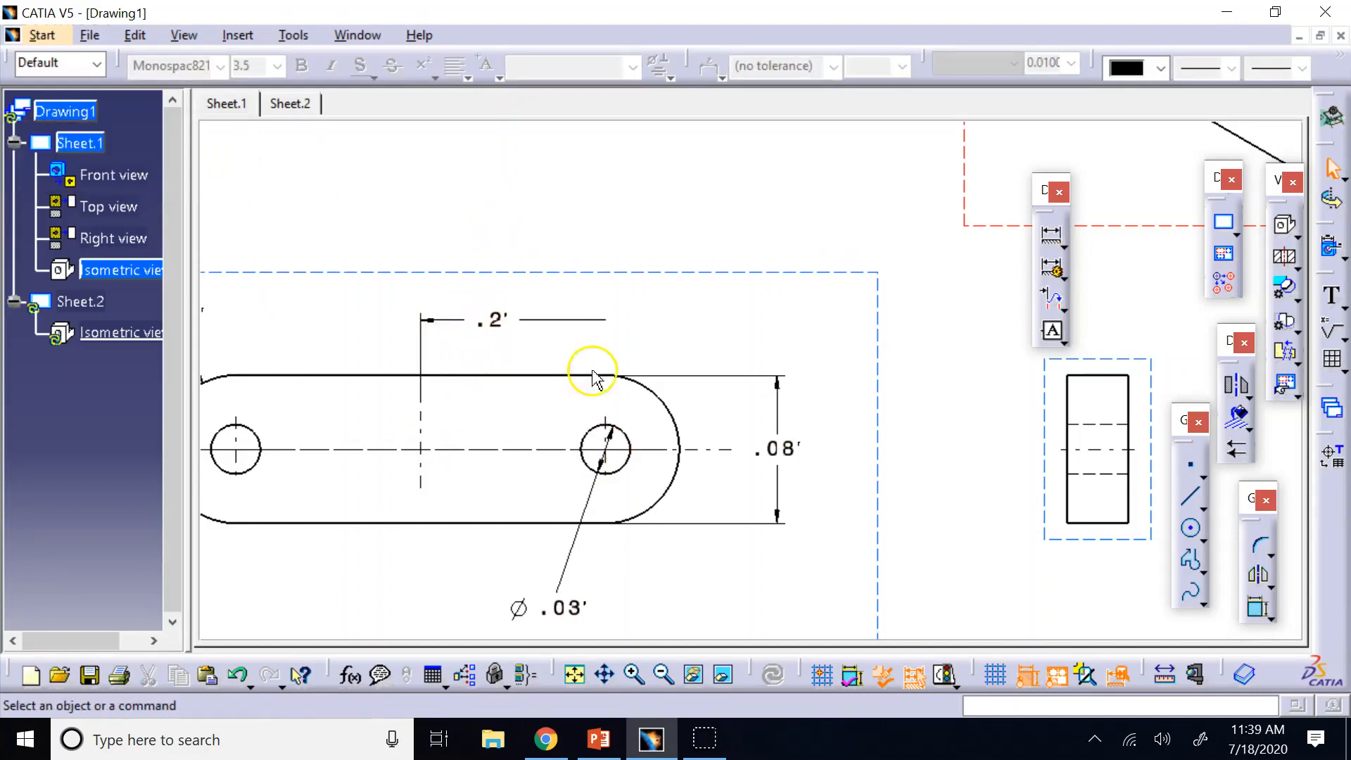
Step: Delete the horizontal dimension between the right hole and the part's vertical centerline
click(629, 441)
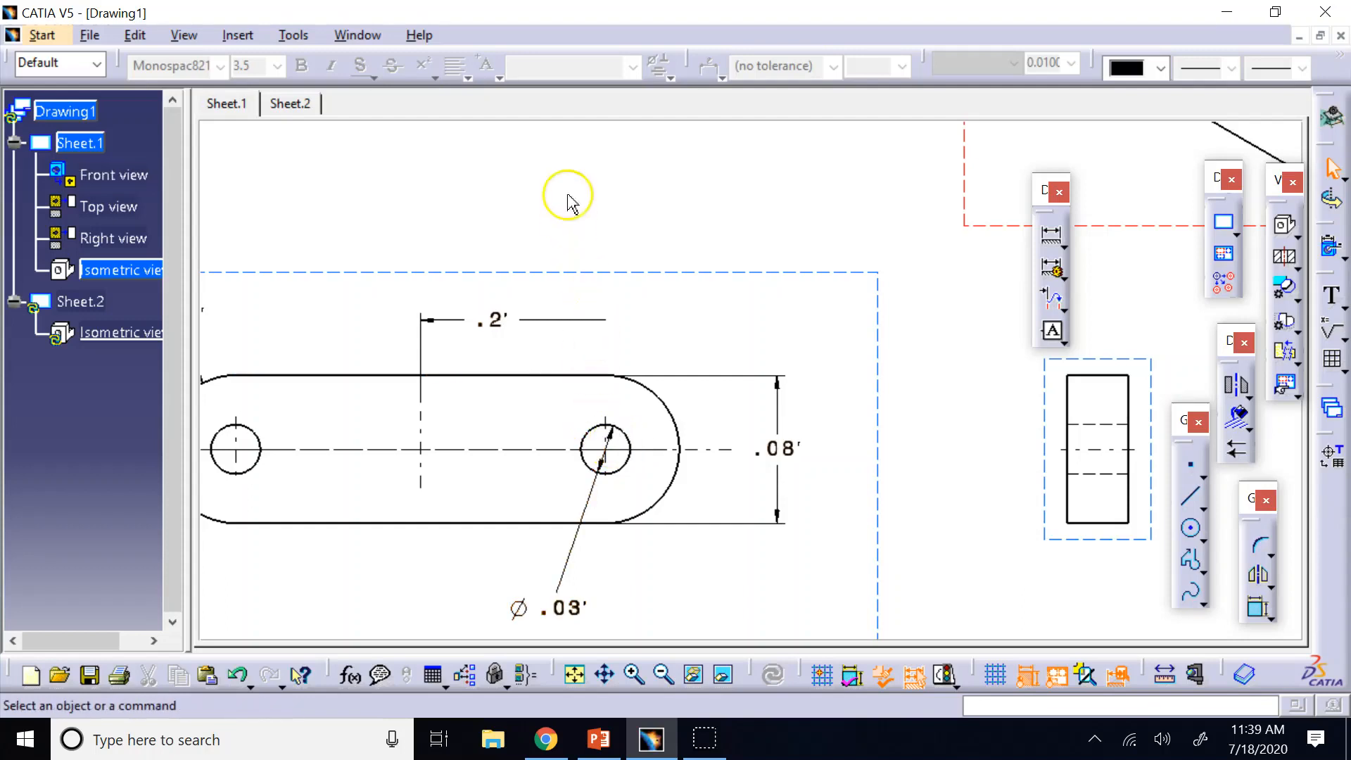
click(493, 321)
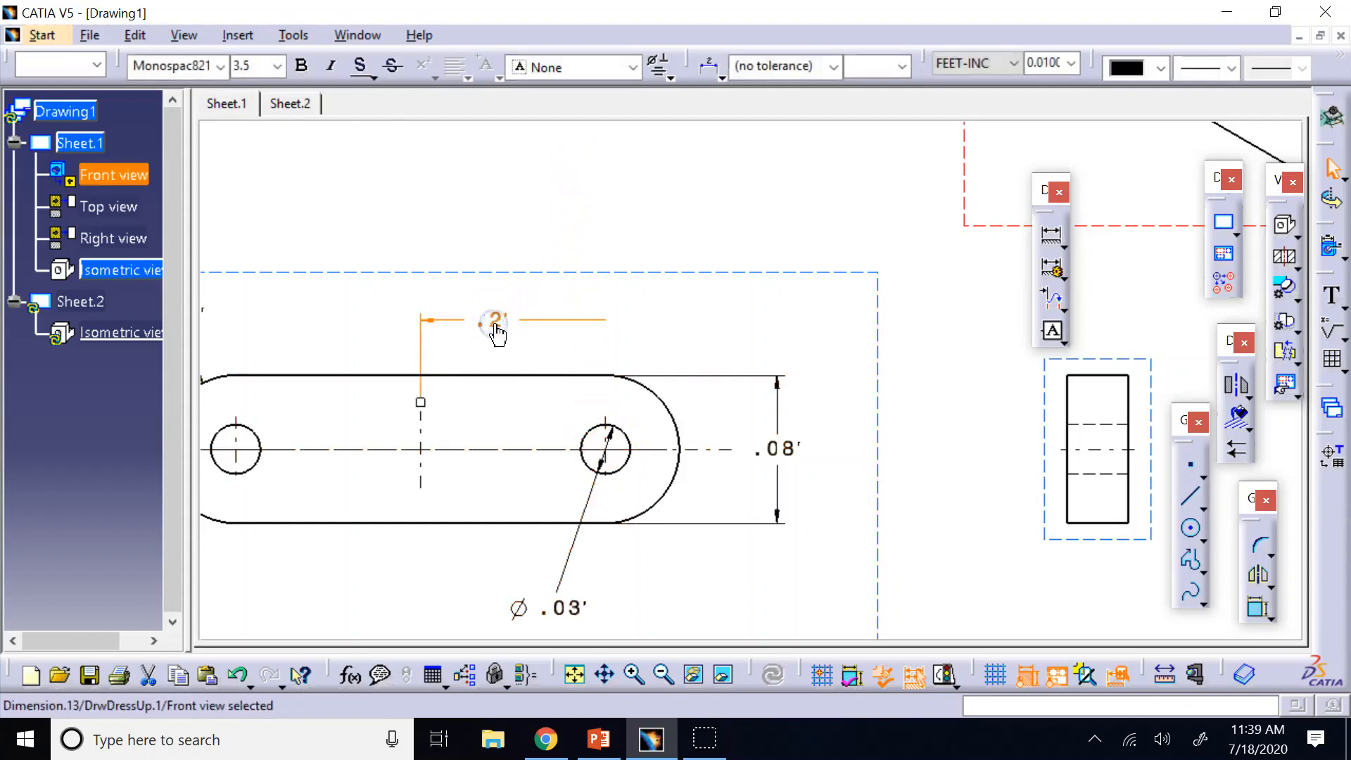
key(Delete)
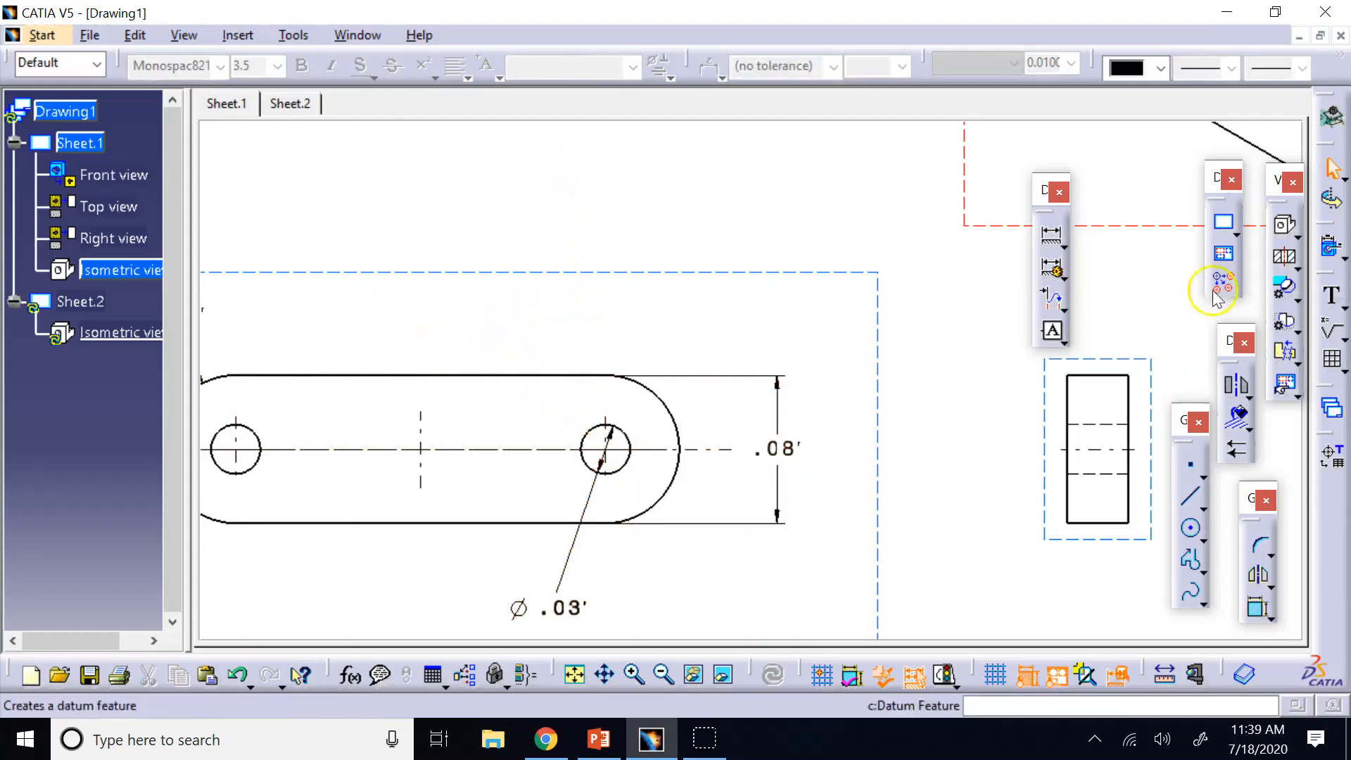
Step: Add a horizontal dimension between the right hole's center line and the part's vertical centerline, placed above the part in the front view
click(1052, 236)
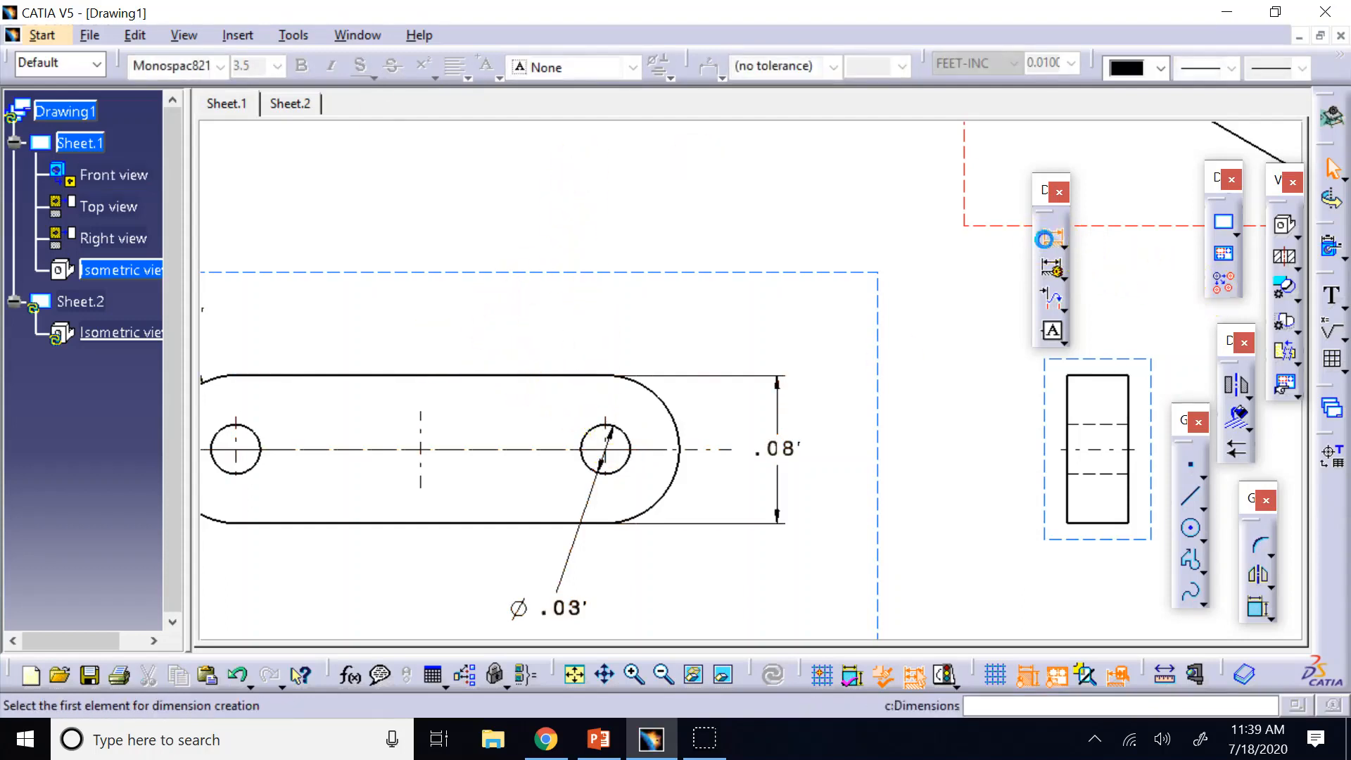
click(606, 423)
click(420, 422)
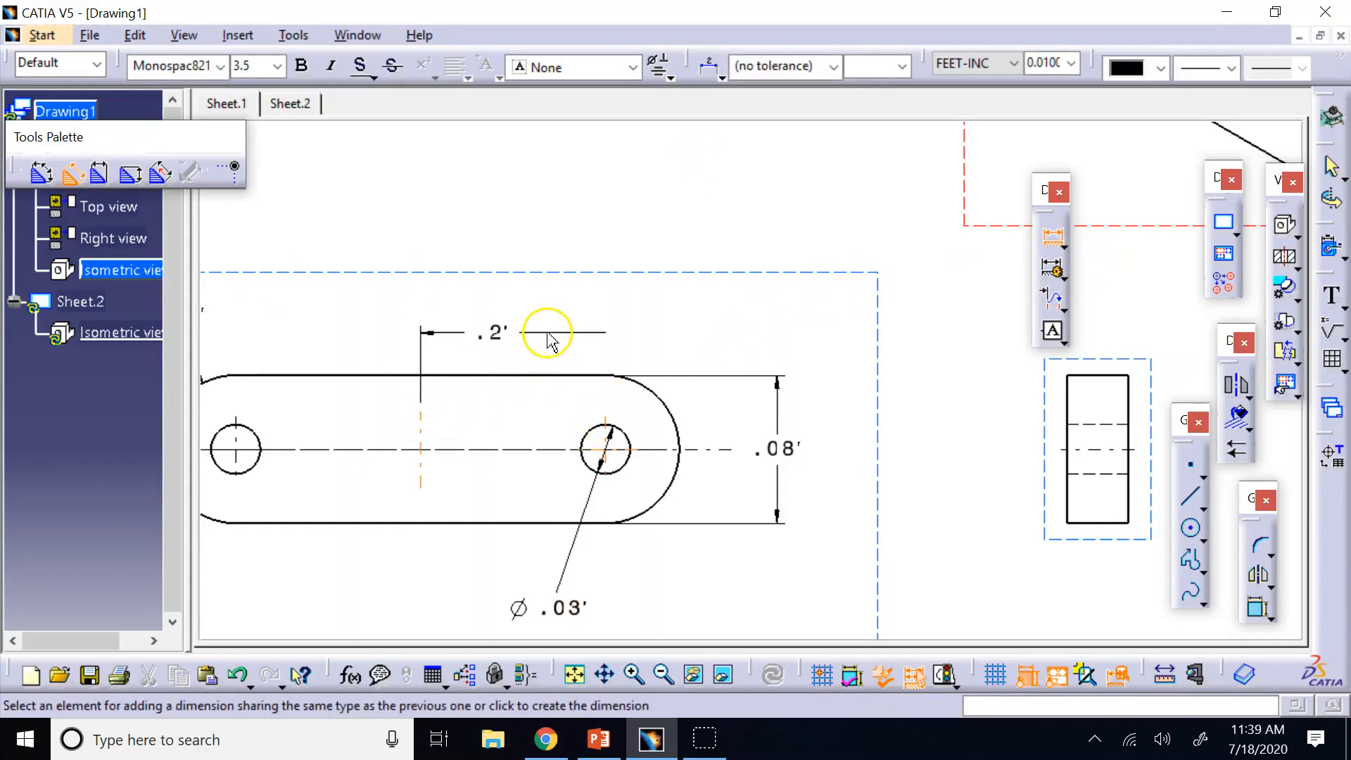
click(542, 337)
click(664, 677)
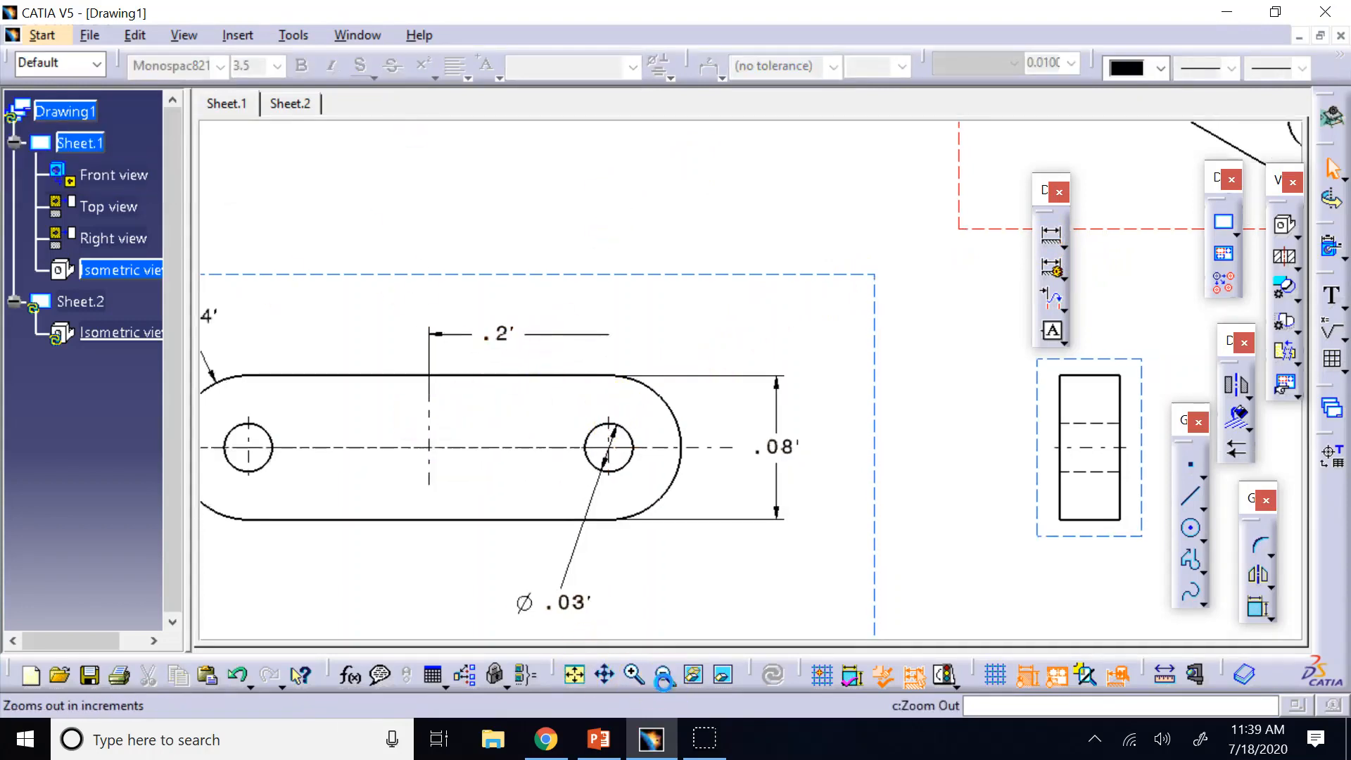
click(665, 679)
click(664, 677)
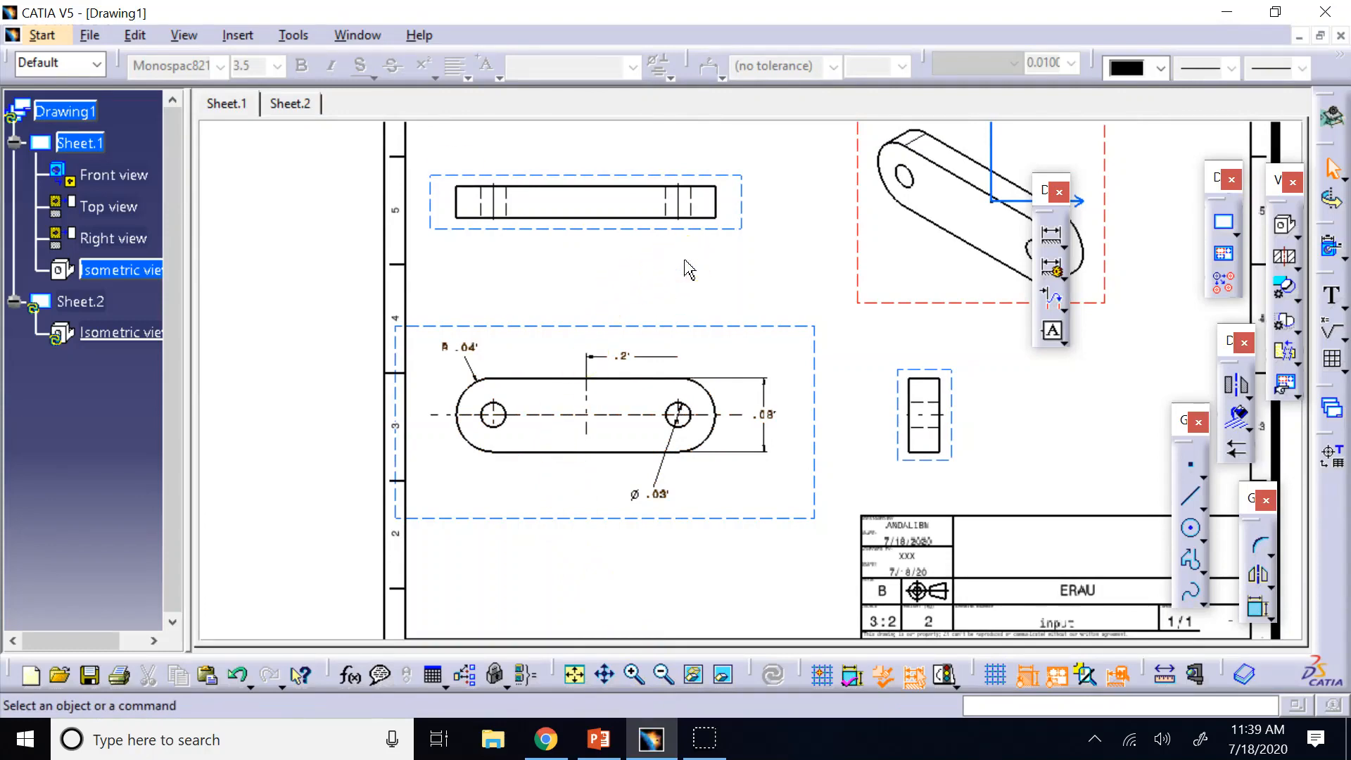
Step: Switch to the PowerPoint lecture and review the slides on annotations, radial dimensions, default dimension font, and dimension unit and display accuracy
click(598, 739)
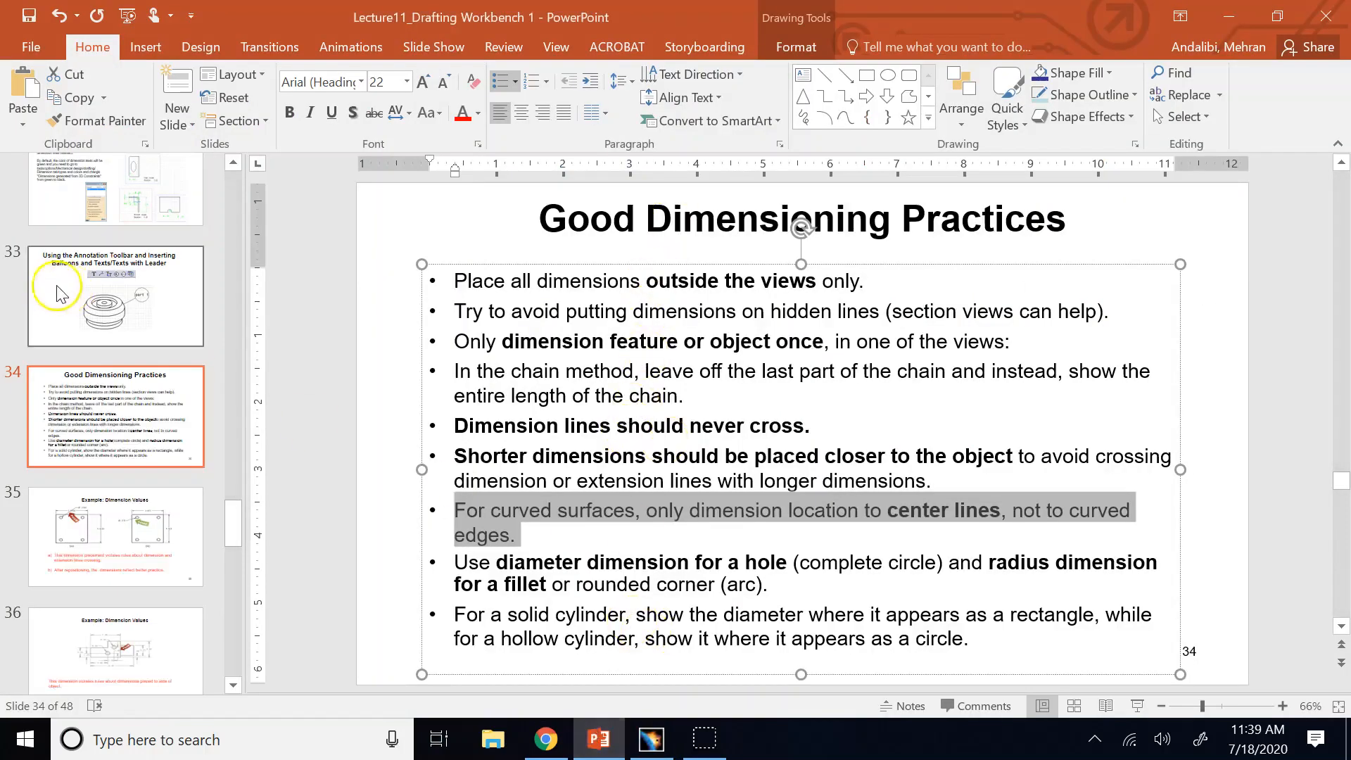
click(113, 306)
scroll(146, 324, up, 5)
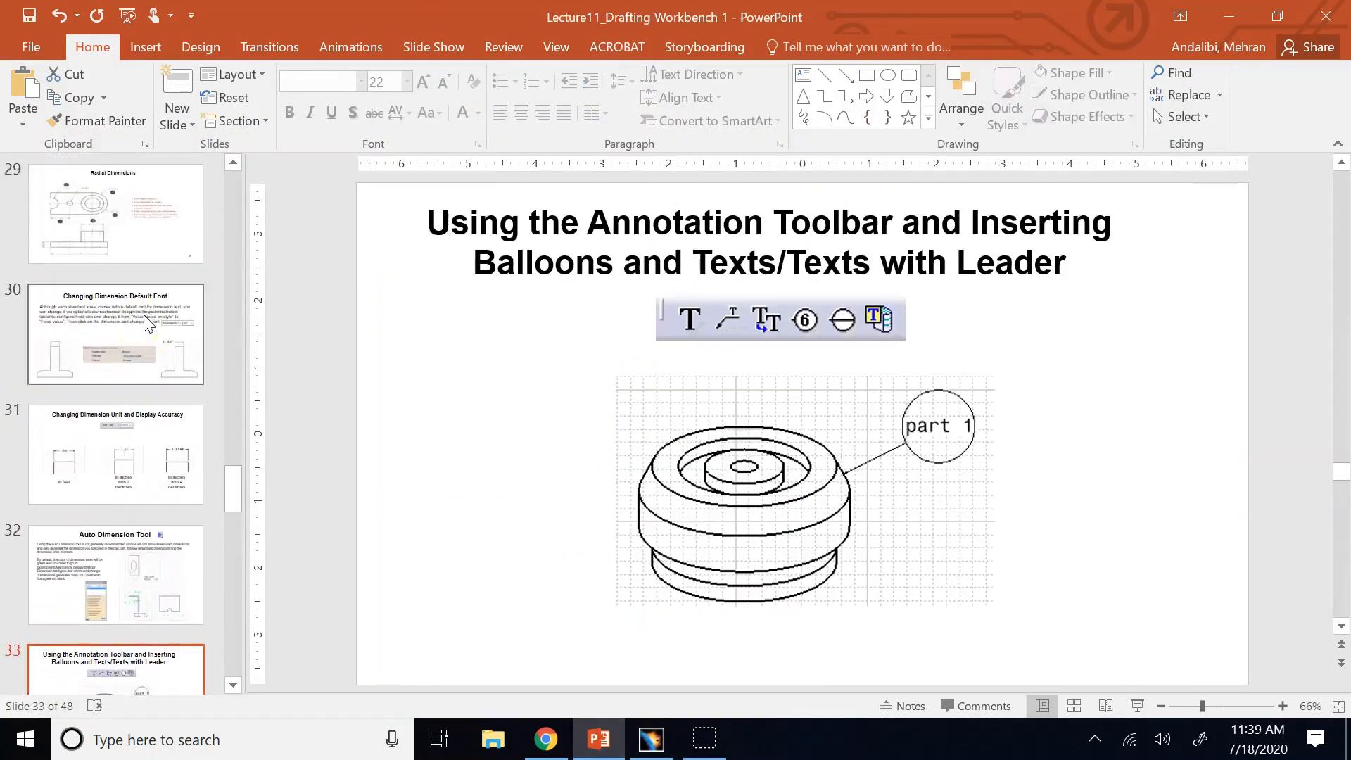
click(146, 324)
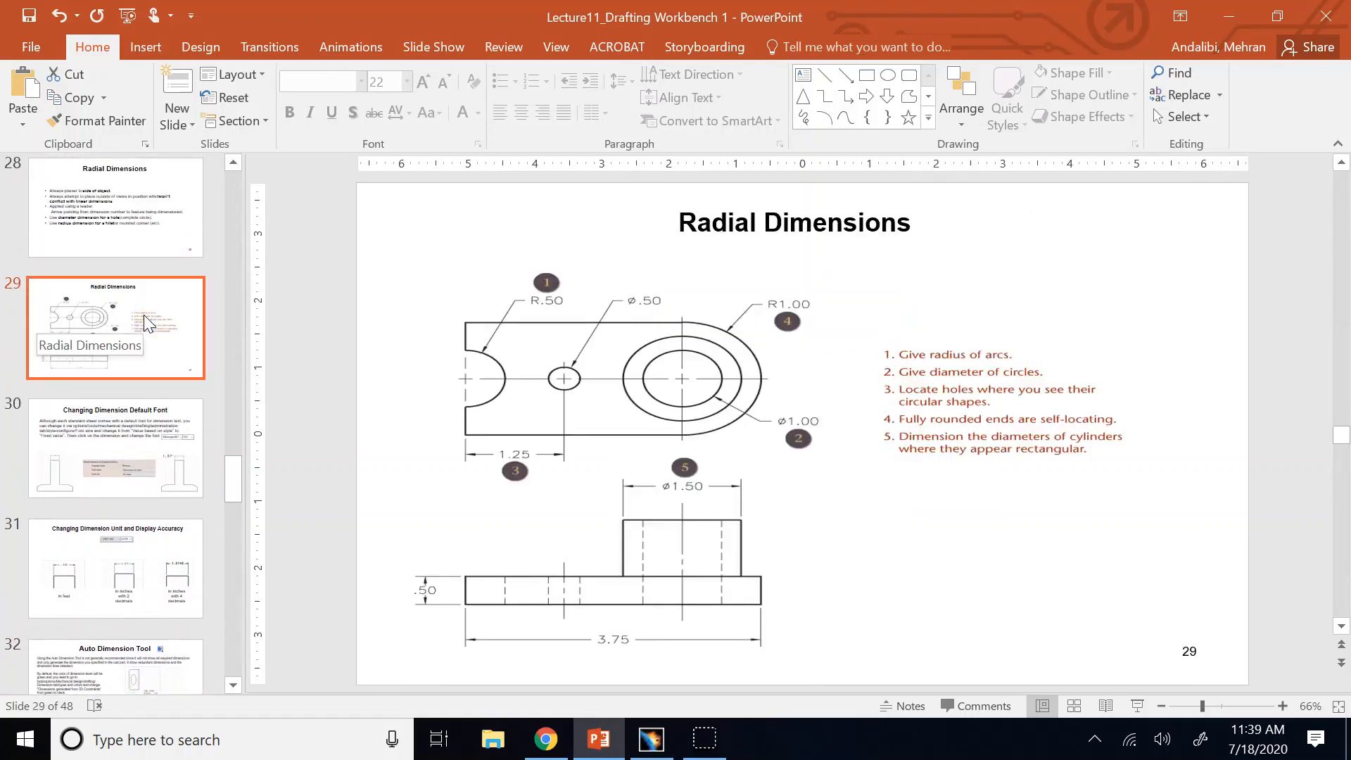
click(129, 435)
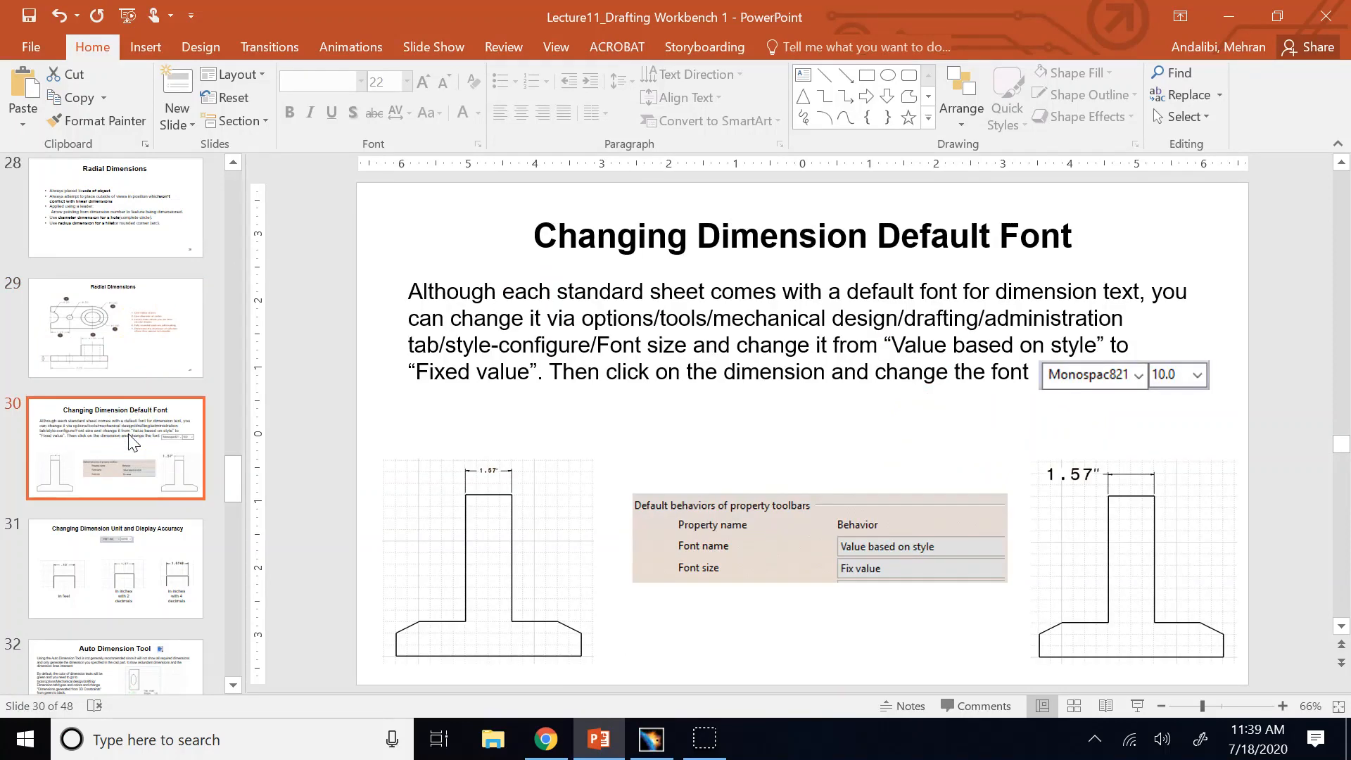
click(101, 582)
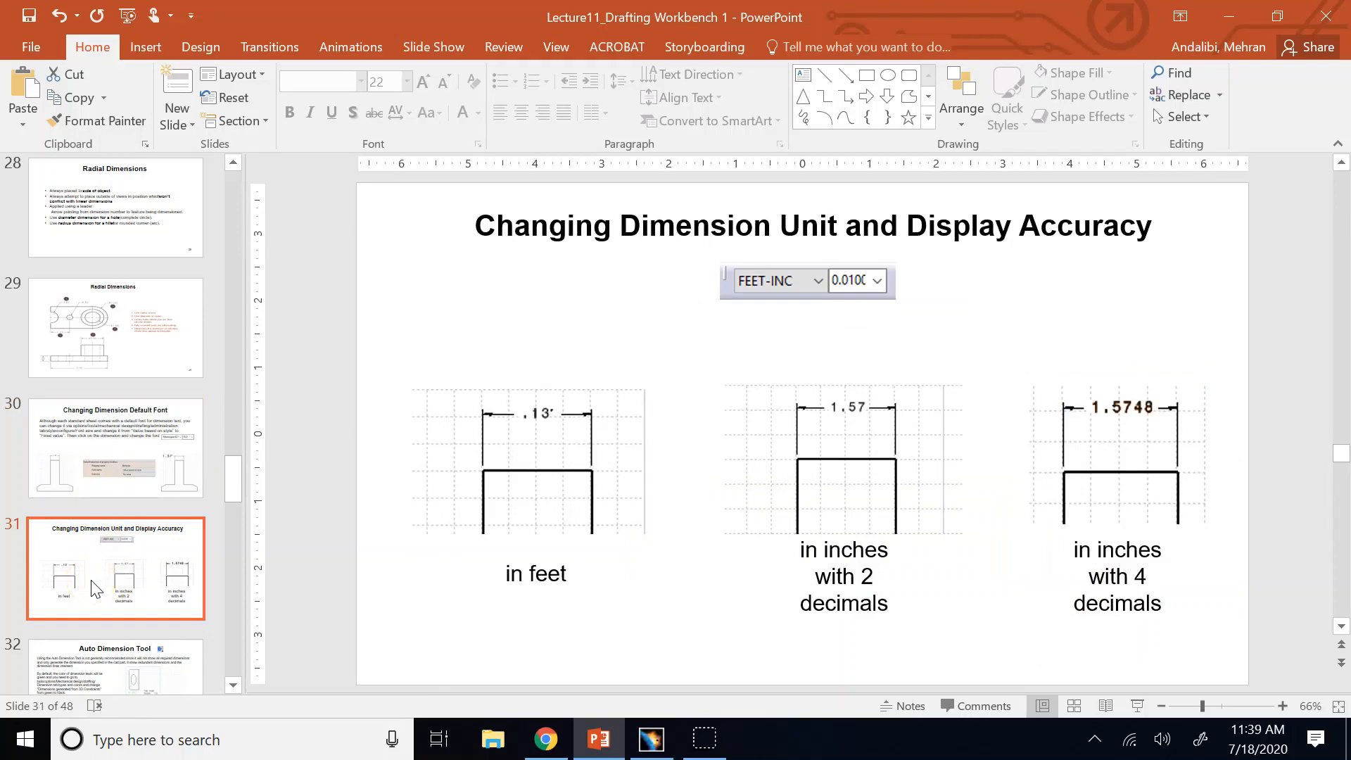
Step: Switch to the CATIA drawing, detach the numerical display settings, and set the front view's overall height dimension to inches (in)
click(652, 739)
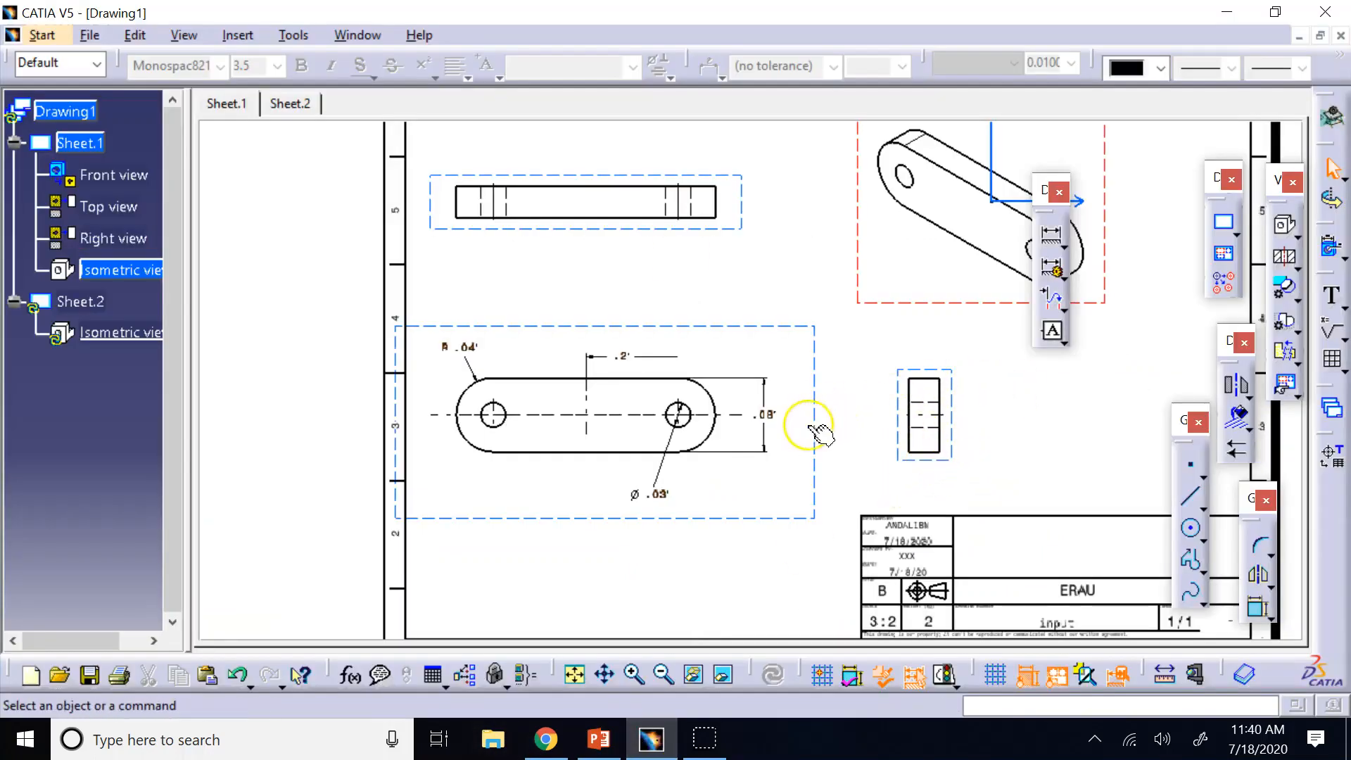
click(770, 430)
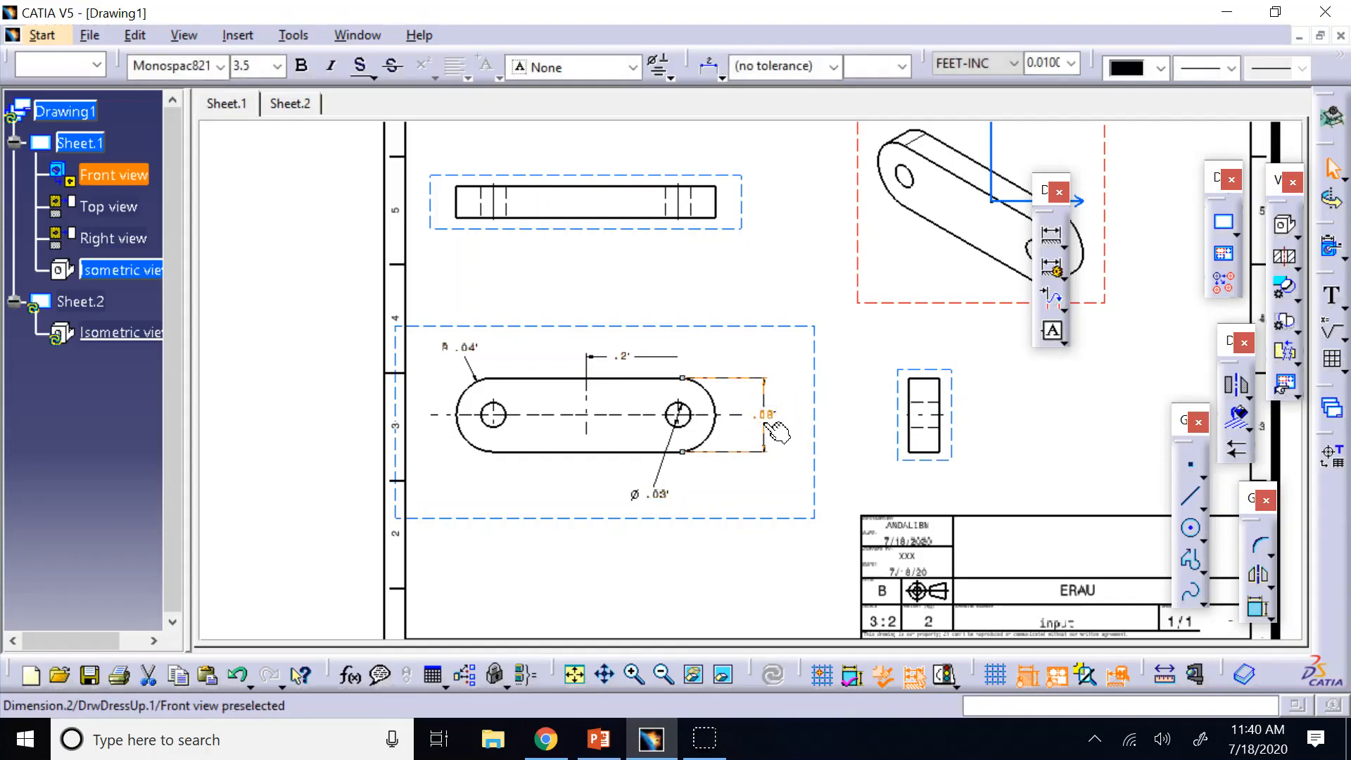
click(635, 674)
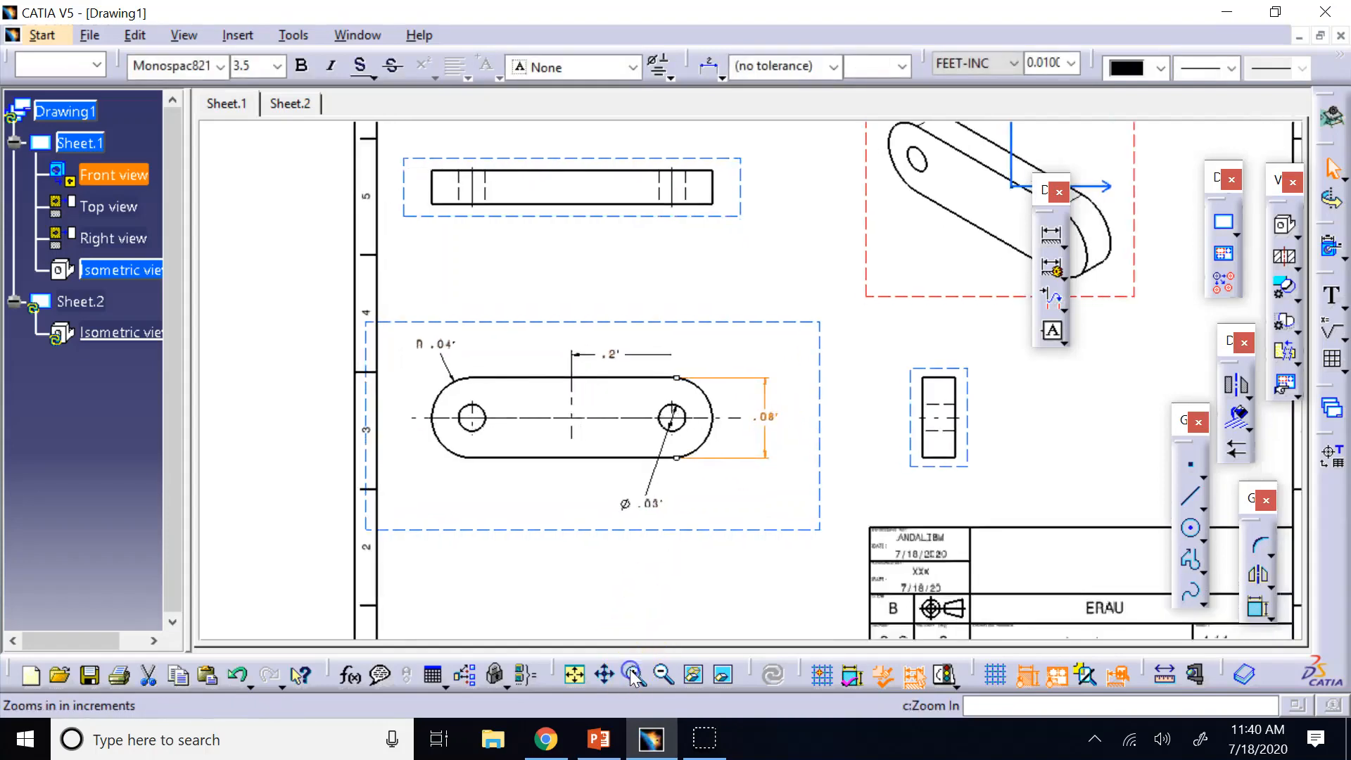
click(634, 674)
click(949, 395)
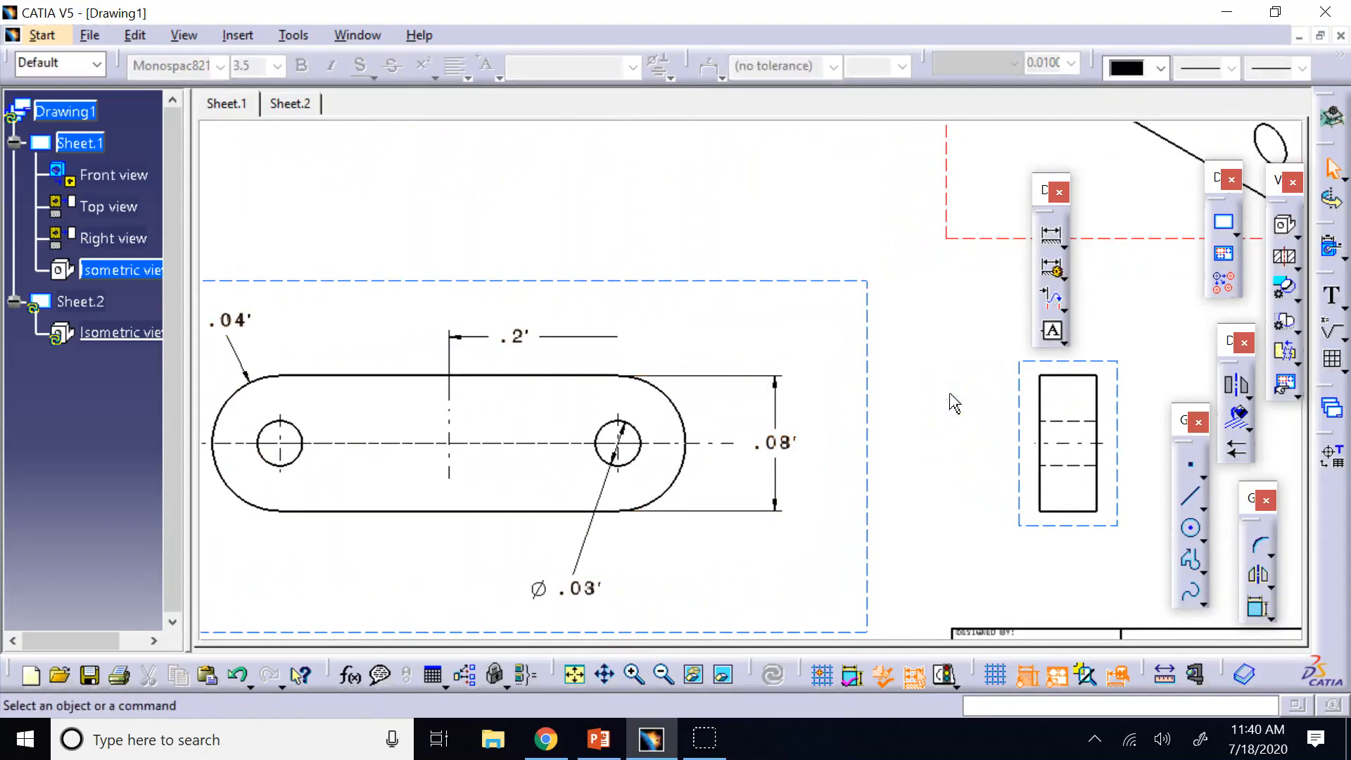
click(786, 451)
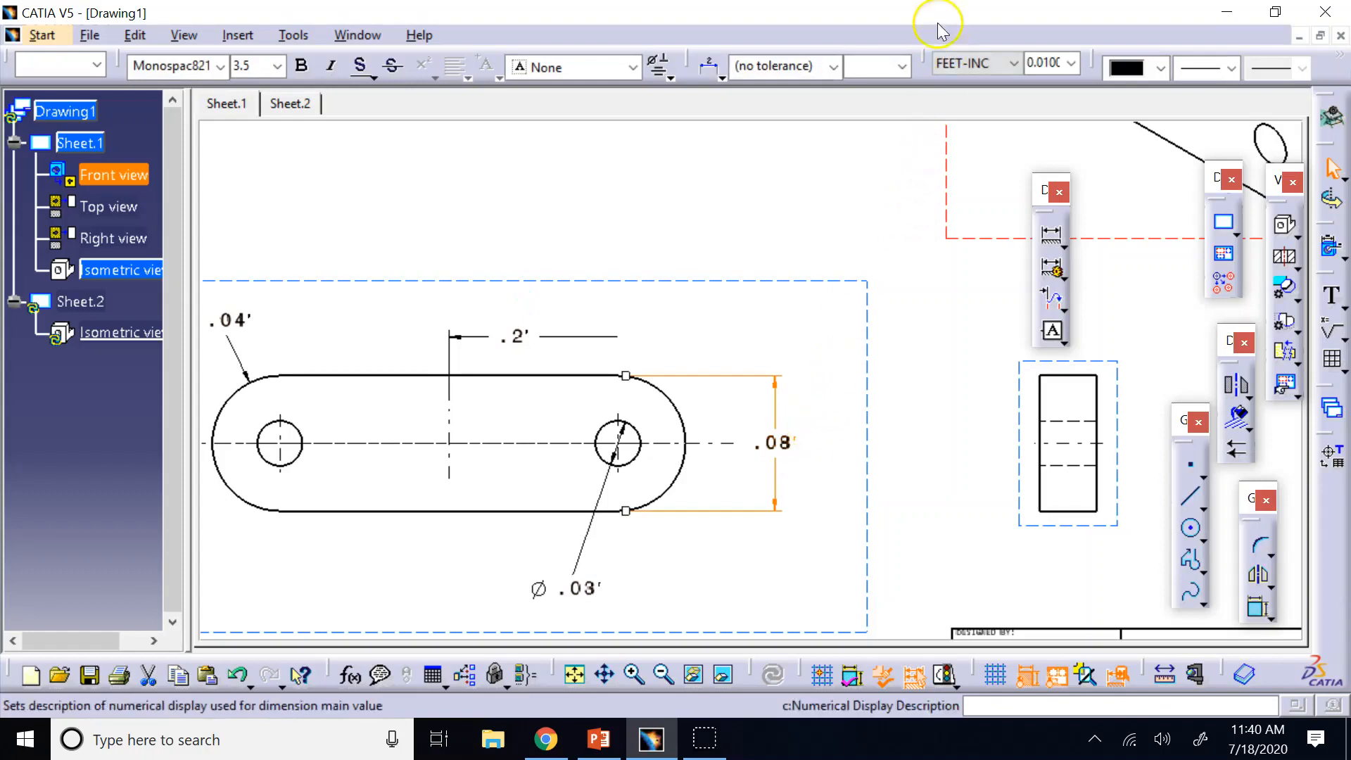
drag(923, 64, 654, 156)
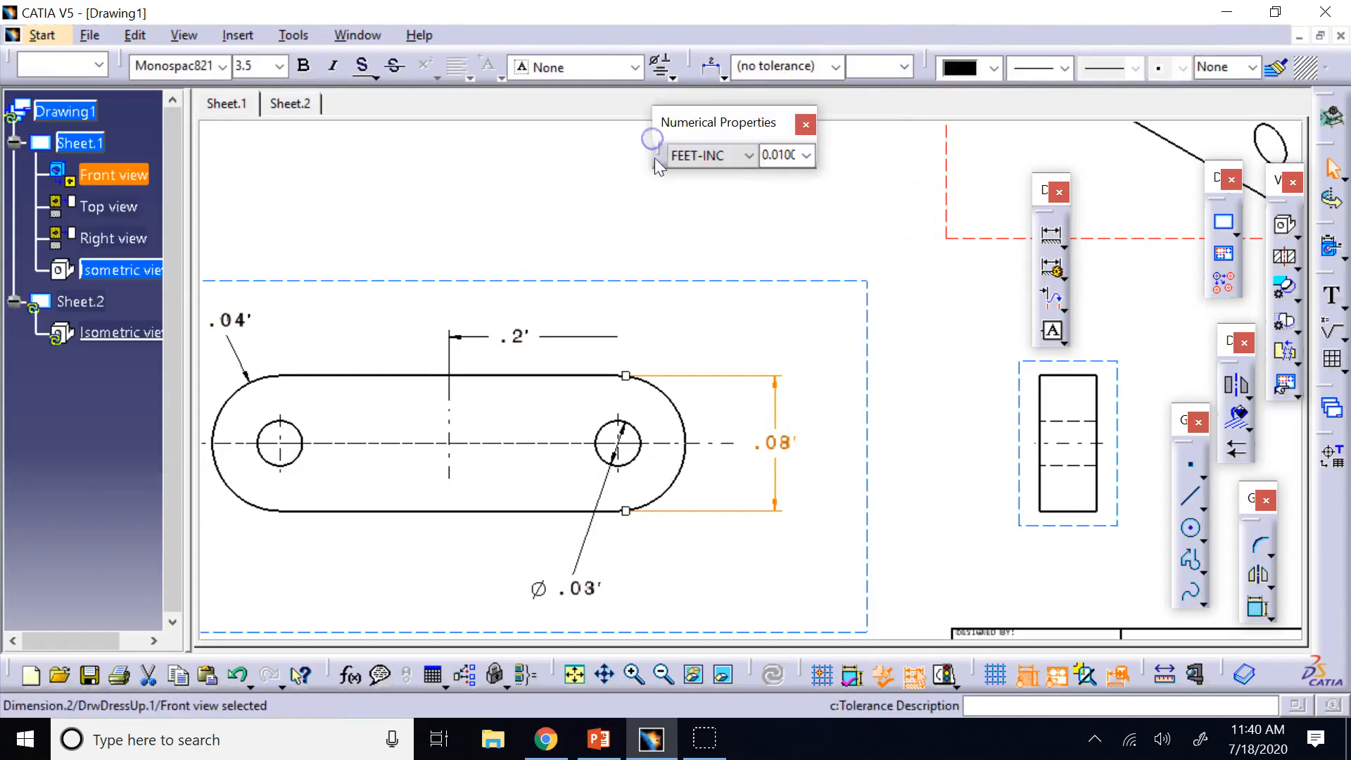
click(745, 153)
click(704, 383)
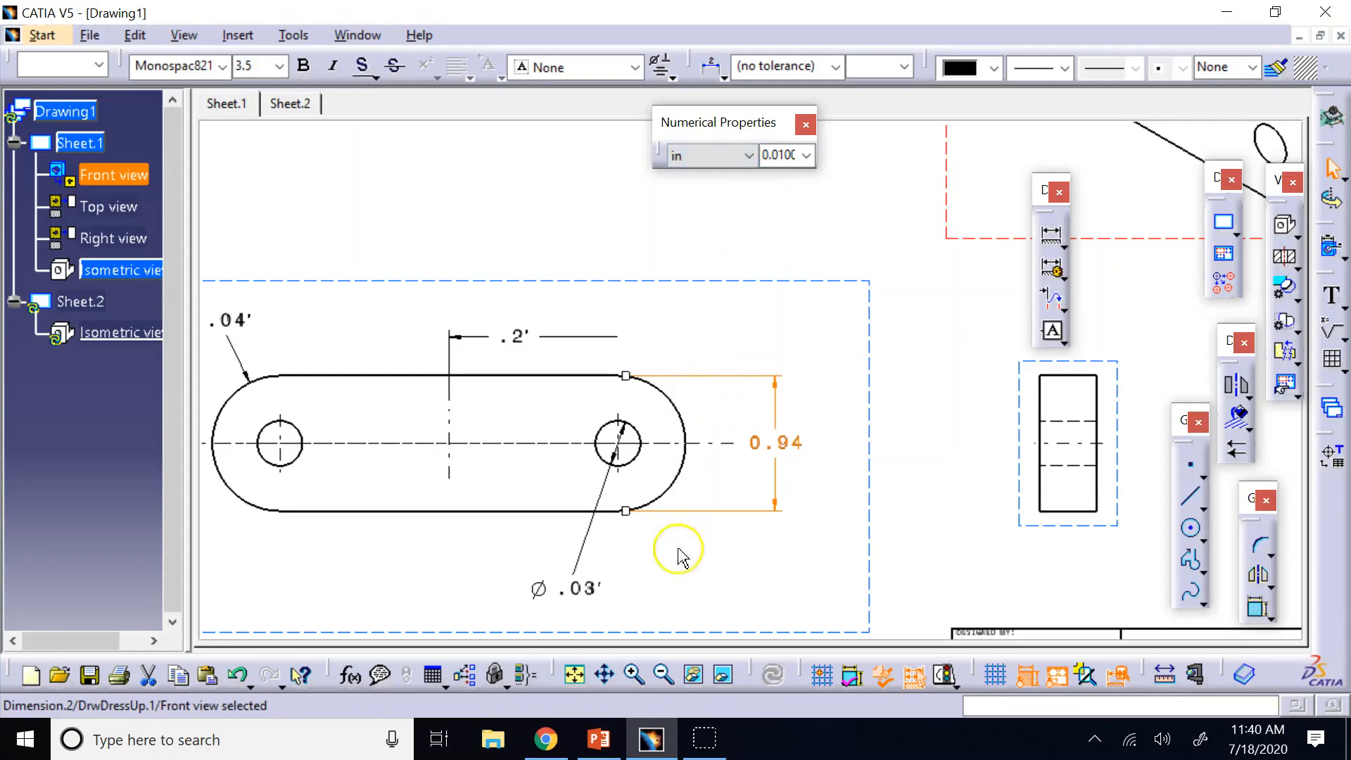
Step: Set the front view's hole diameter, horizontal distance and end radius dimensions to display in inches (in)
click(579, 589)
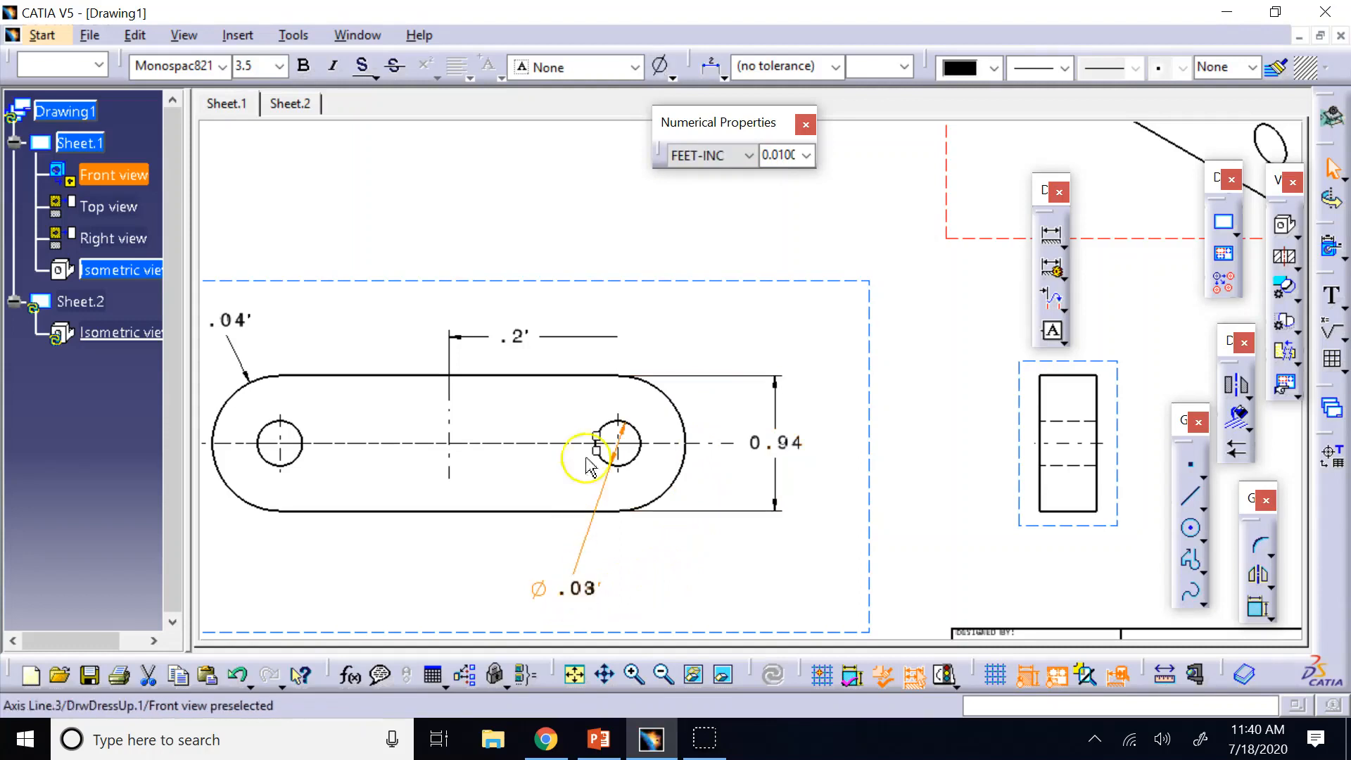
ctrl+click(533, 343)
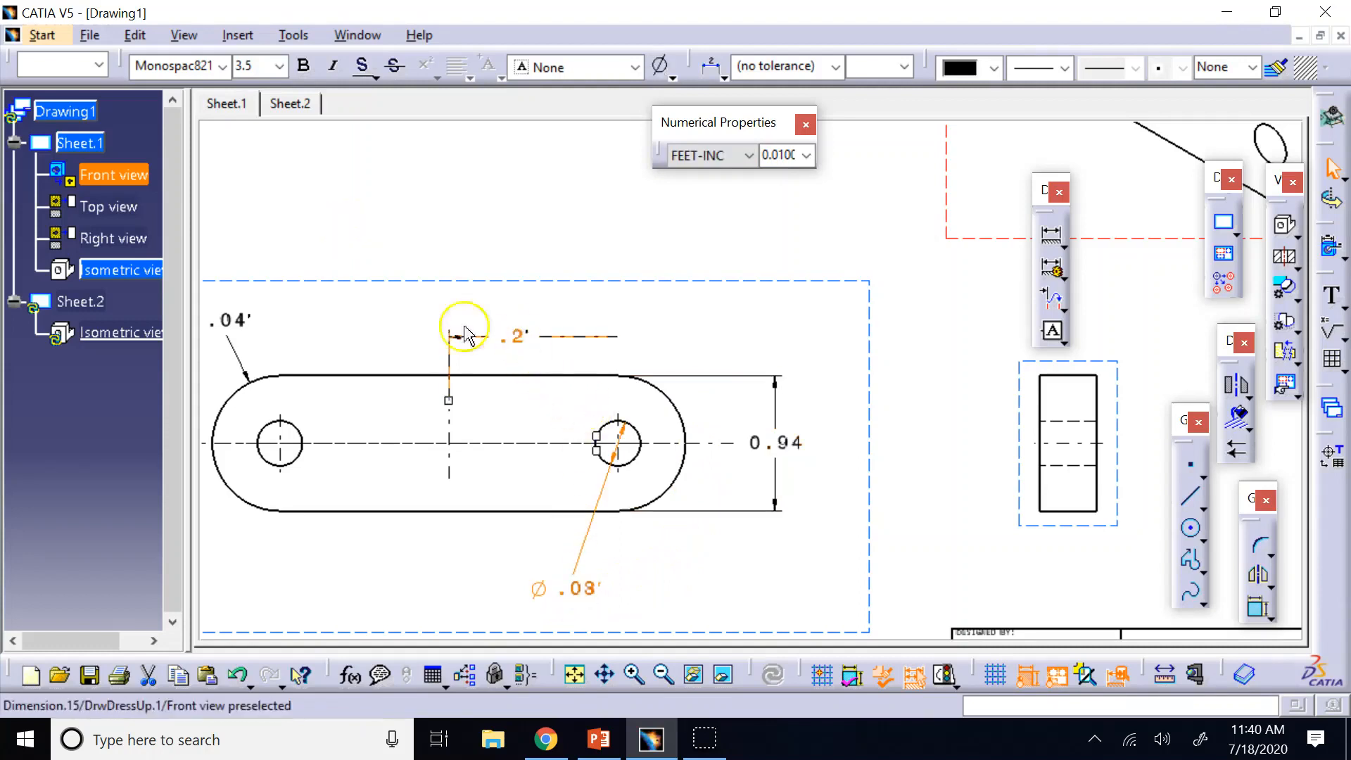
click(746, 155)
click(719, 383)
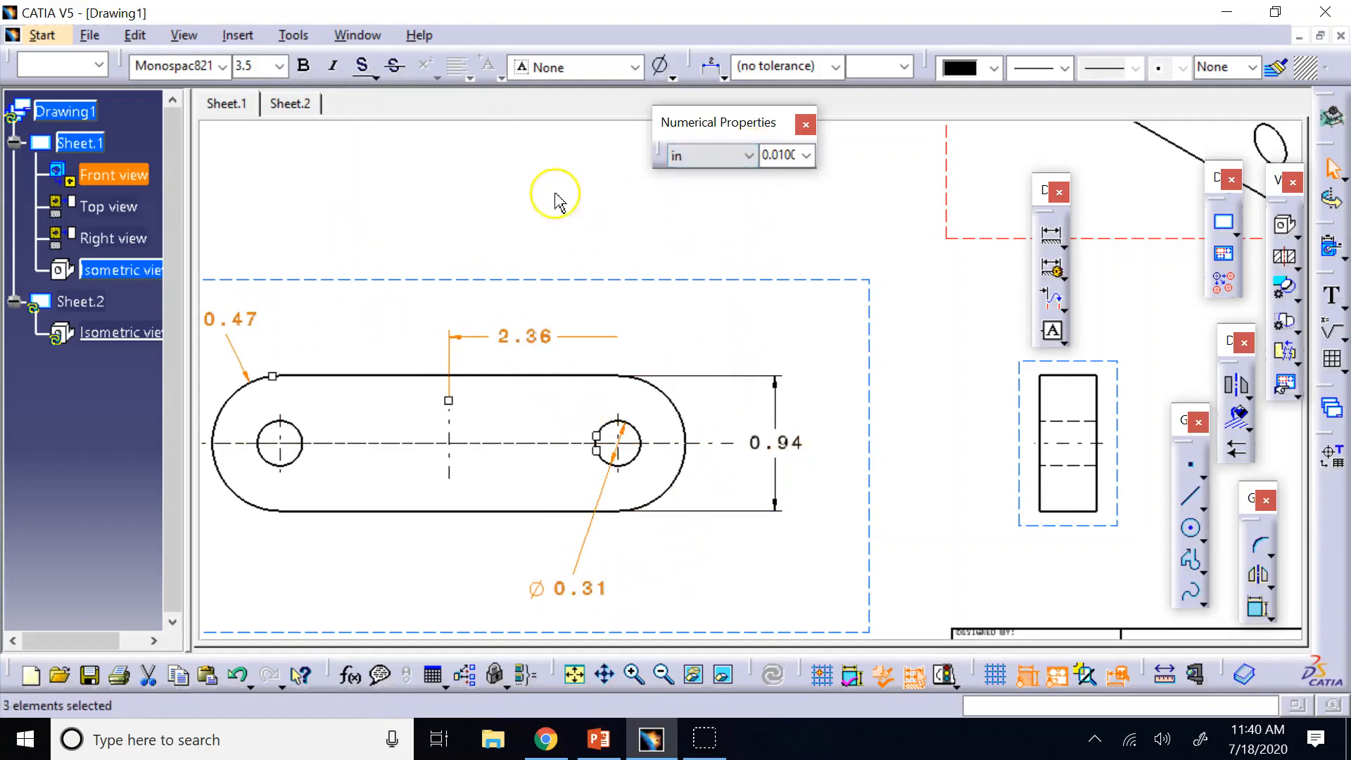
click(556, 195)
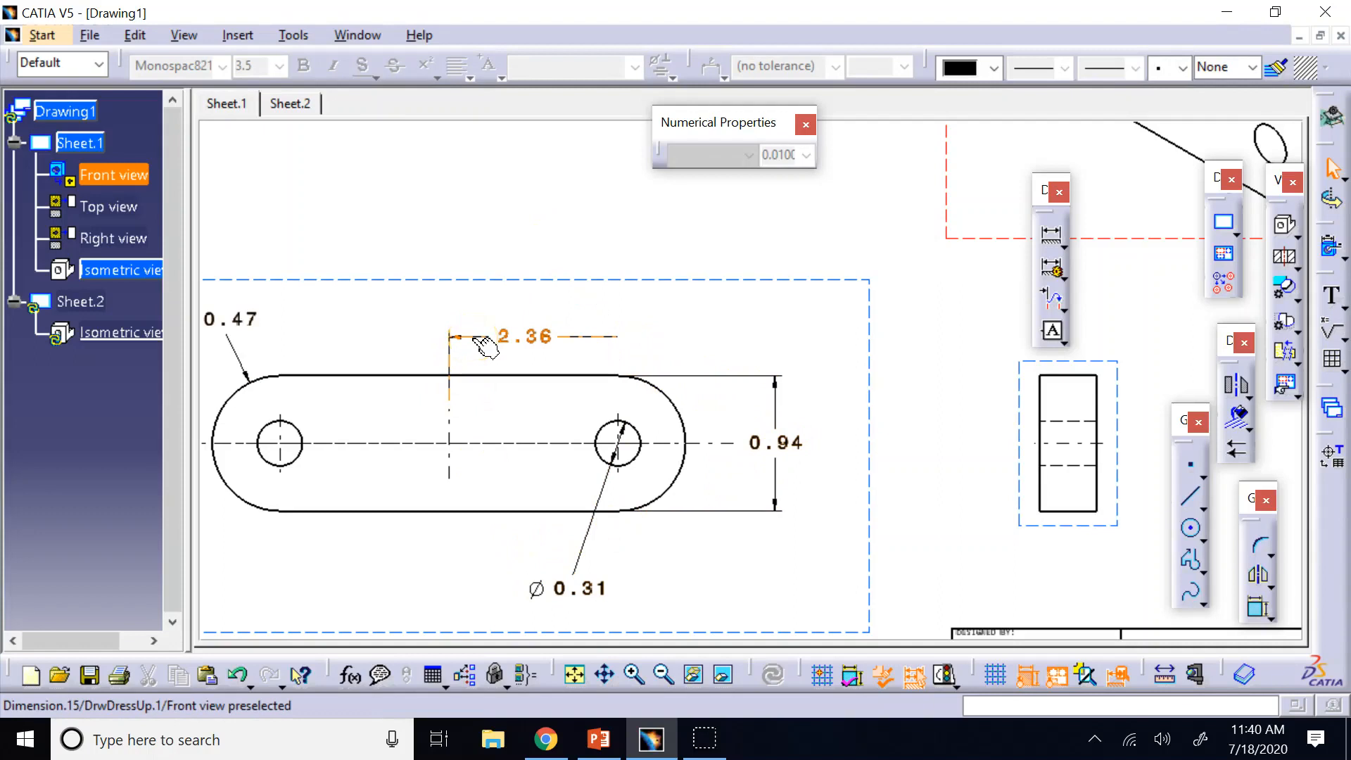
Step: Set all four front view dimensions (height, hole diameter, horizontal distance and end radius) to display in mm
click(780, 443)
ctrl+click(563, 587)
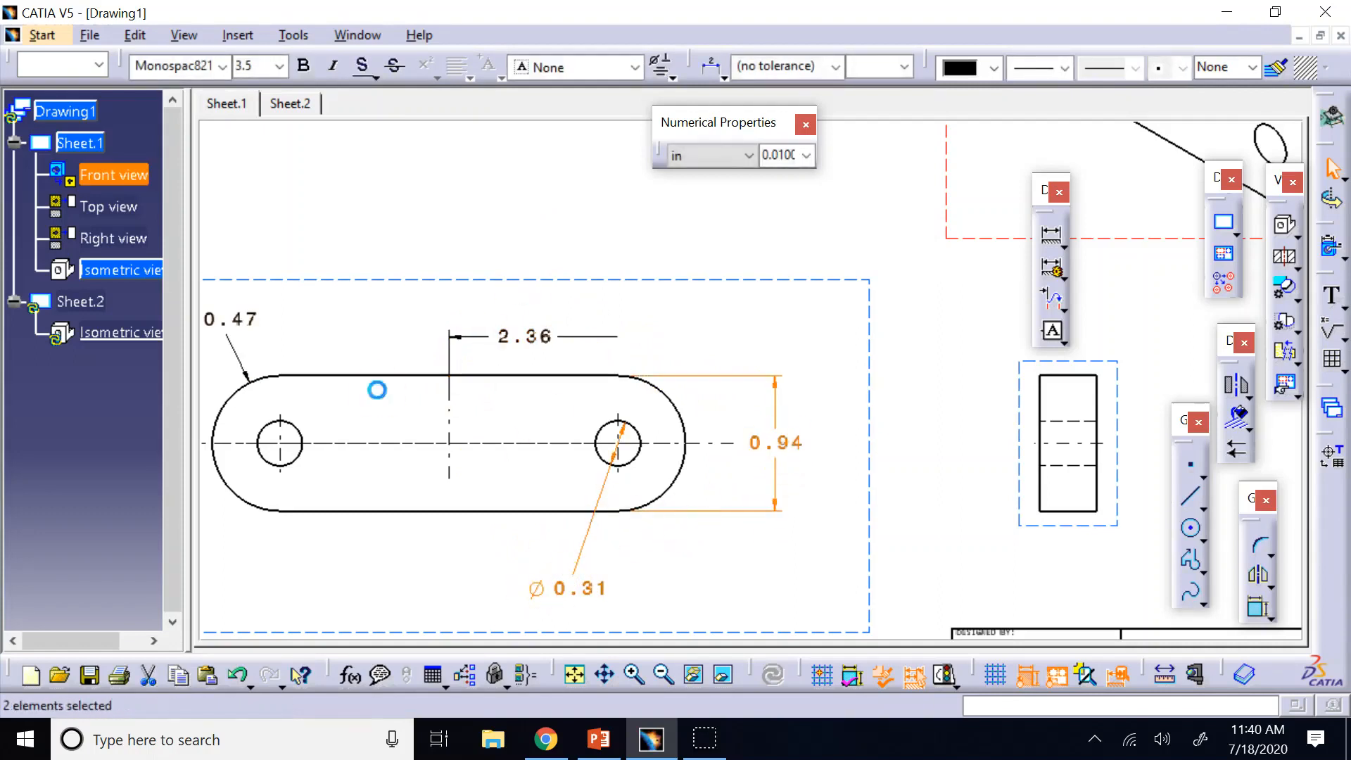
ctrl+click(531, 337)
ctrl+click(238, 320)
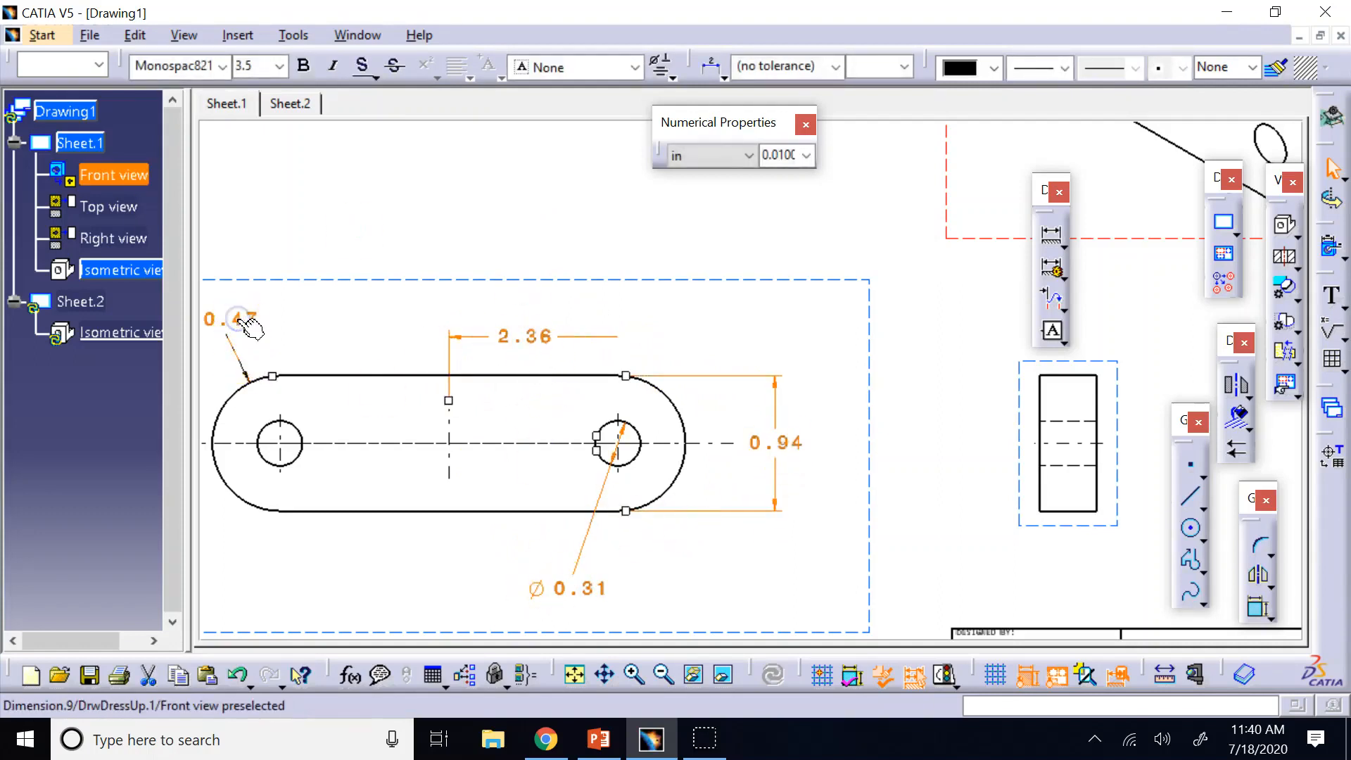
click(746, 155)
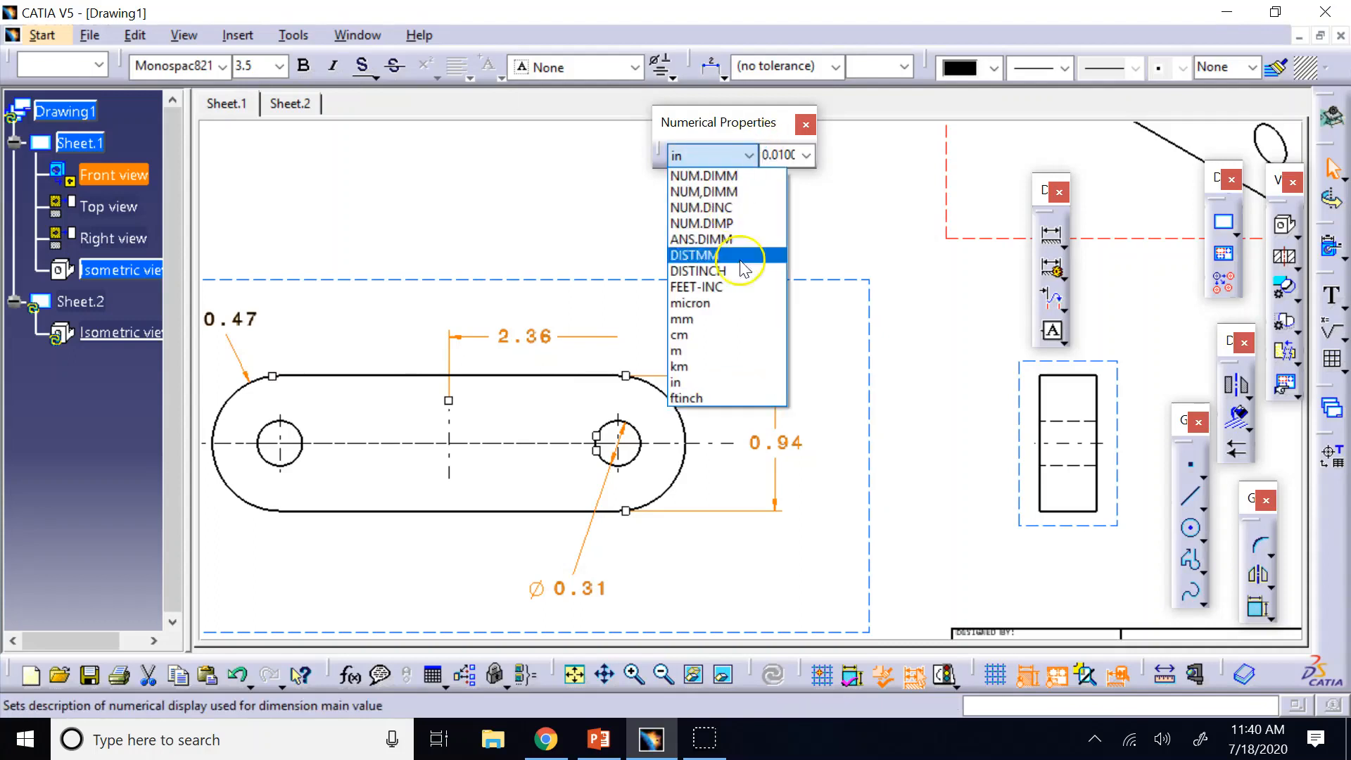
click(725, 320)
click(549, 166)
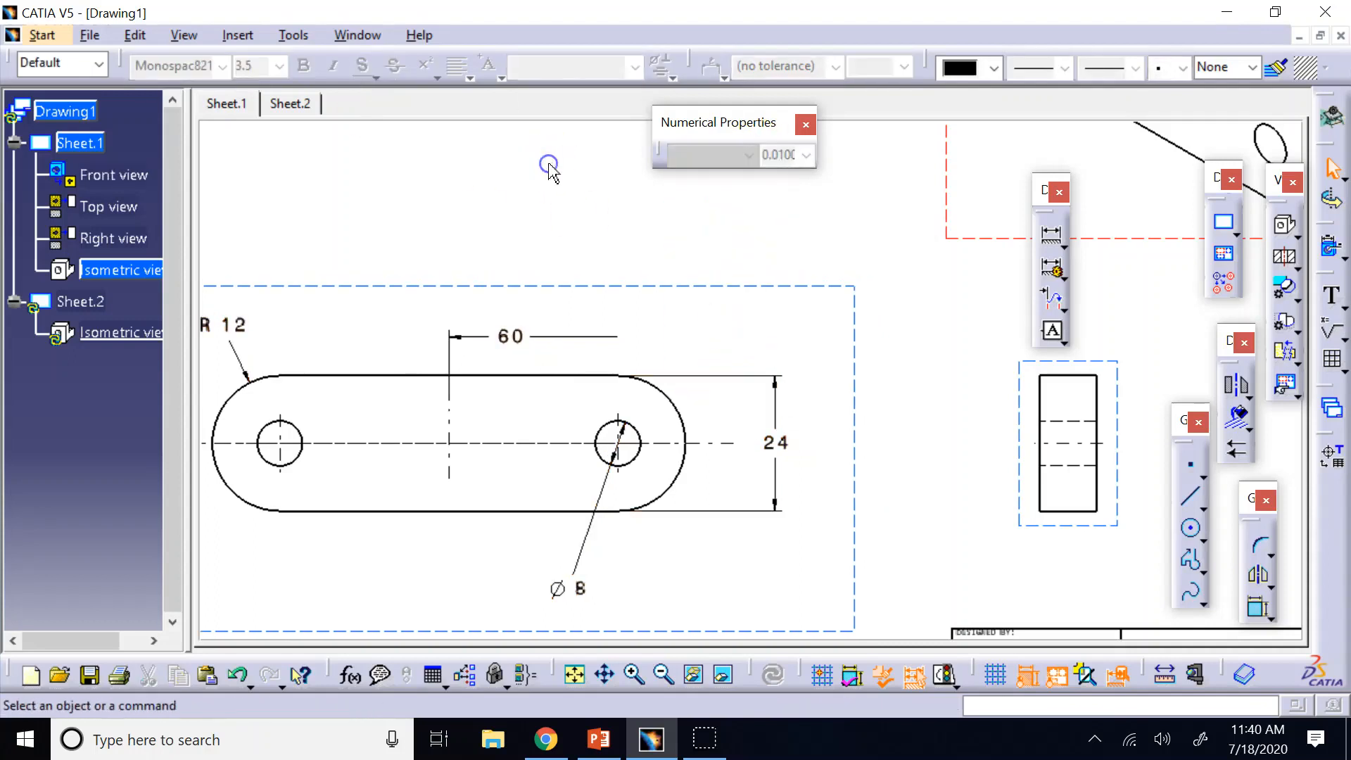
click(664, 674)
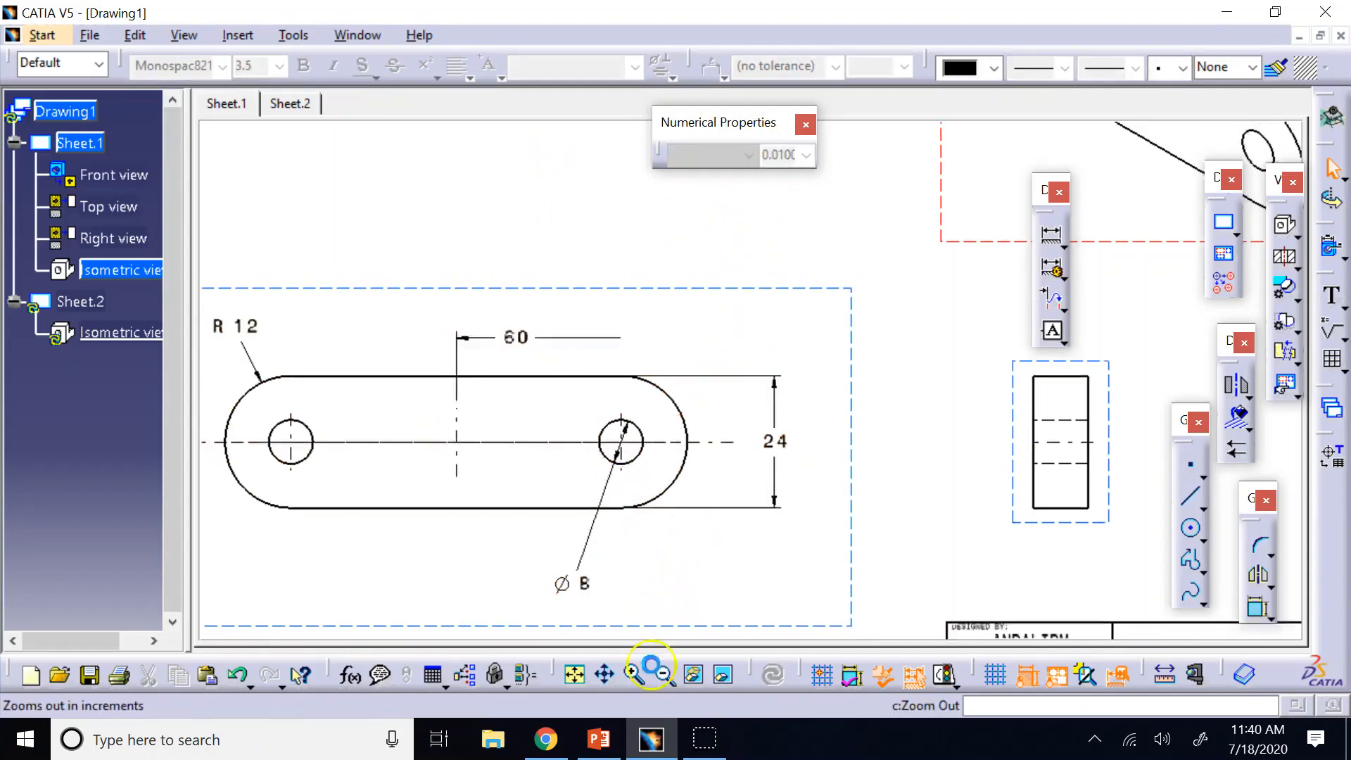
click(560, 264)
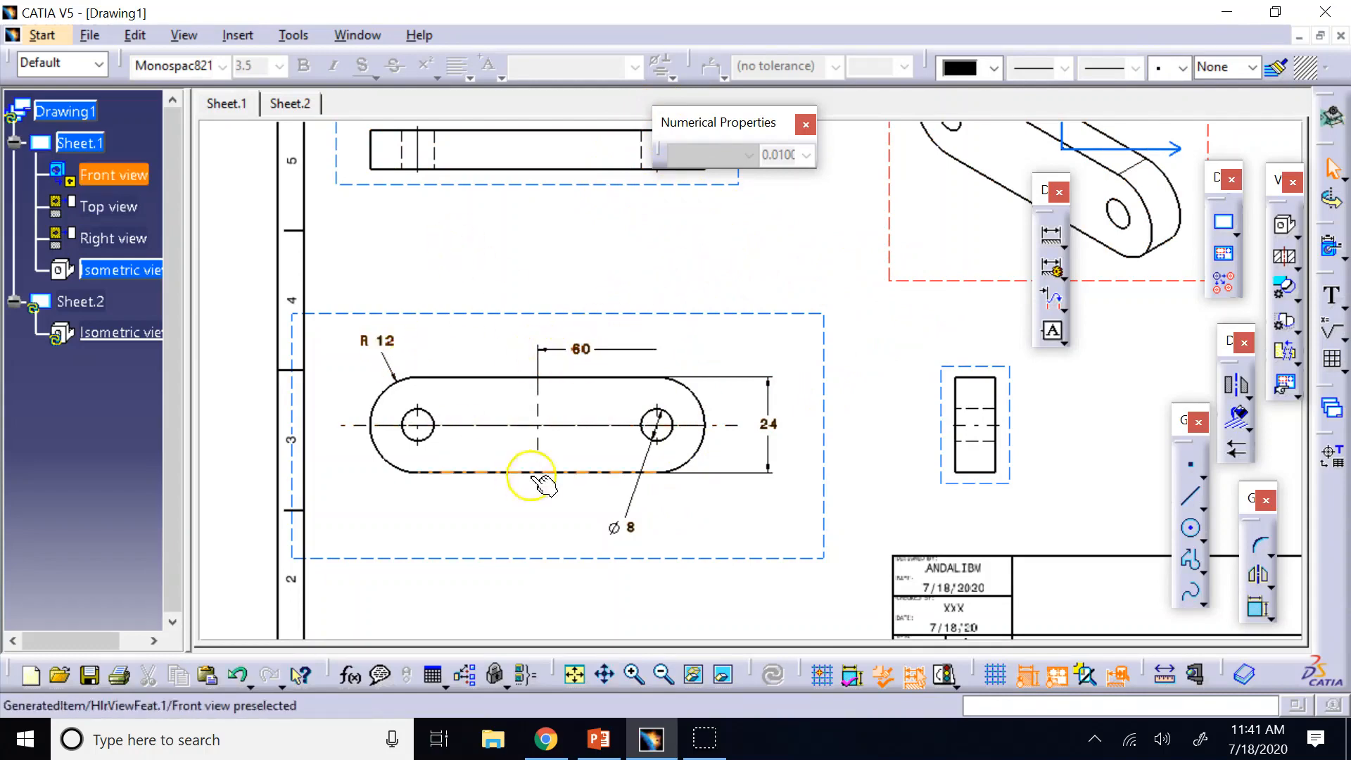
Step: Open the input_link.CATPart model to check the pad's length in its definition, cancel without changes, and return to Drawing1
click(345, 35)
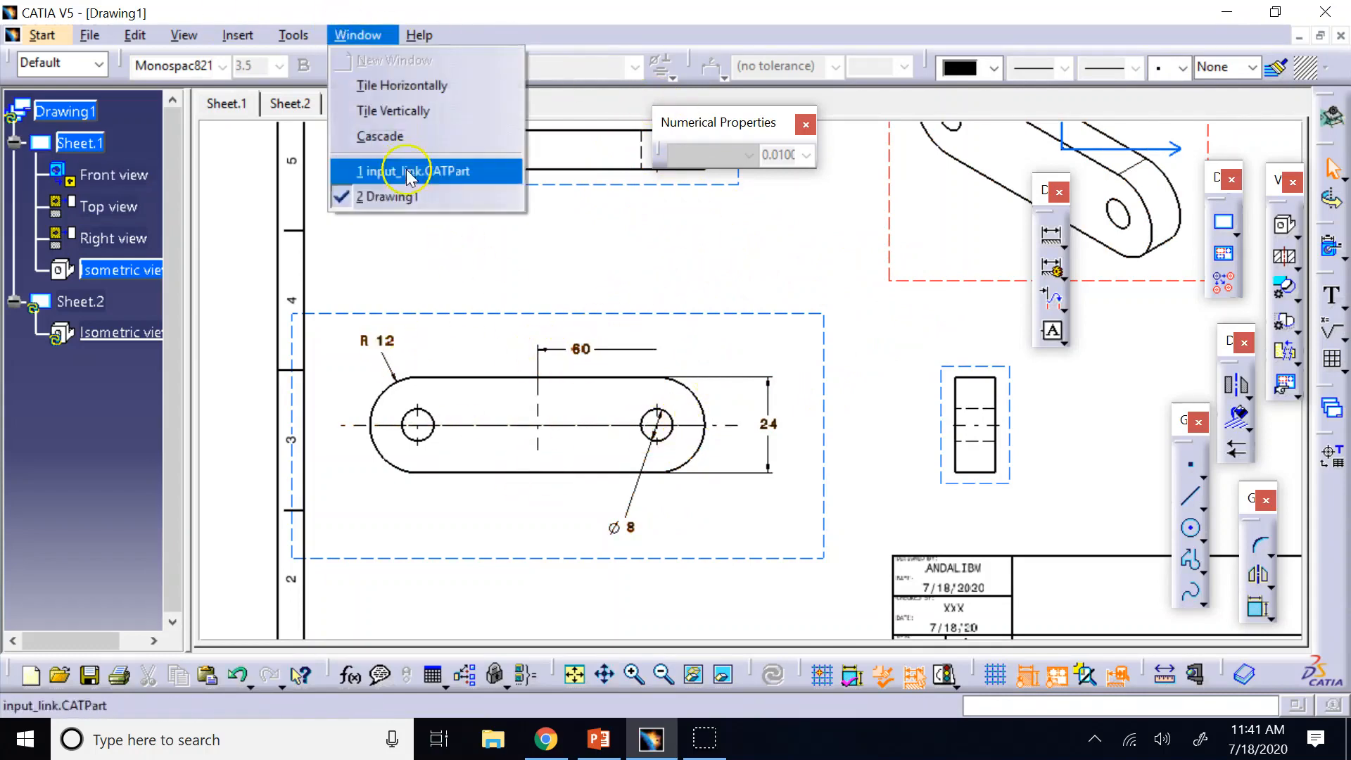
click(397, 170)
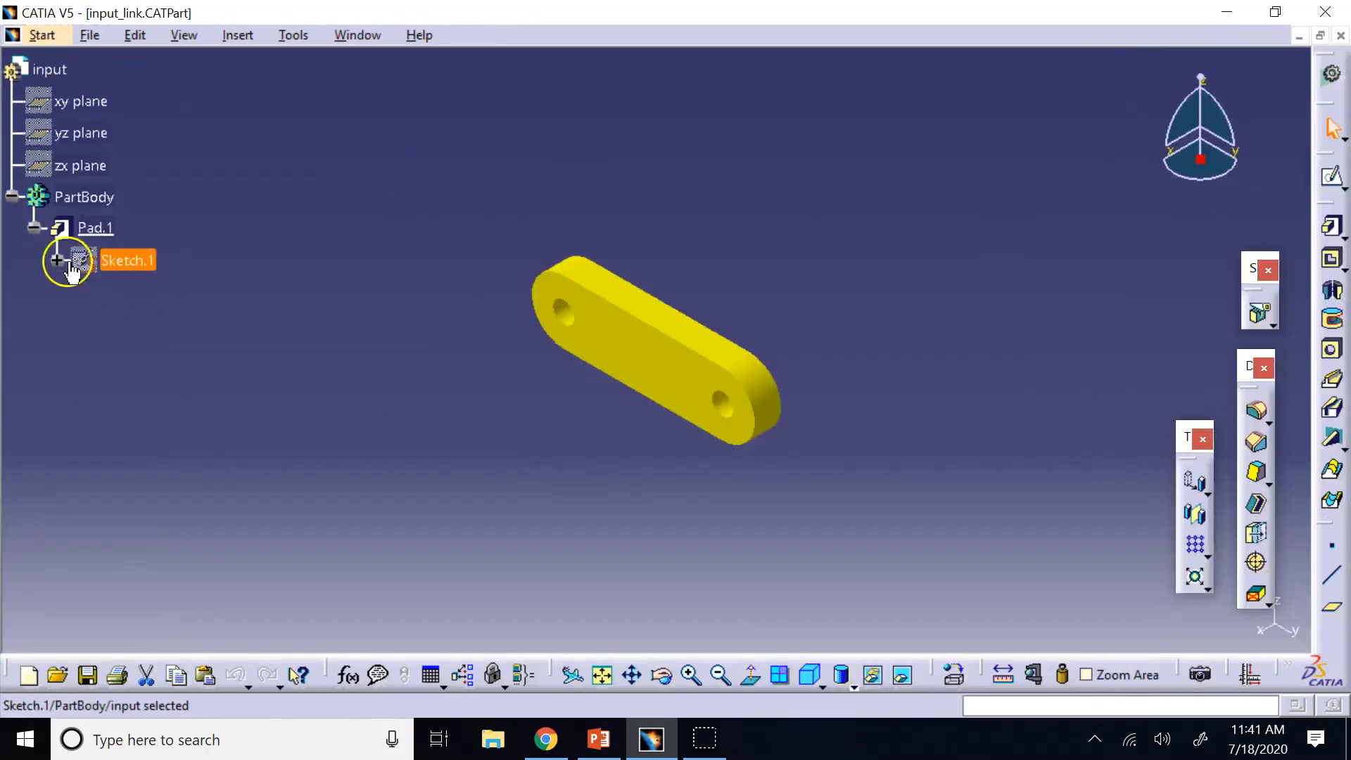
double_click(87, 227)
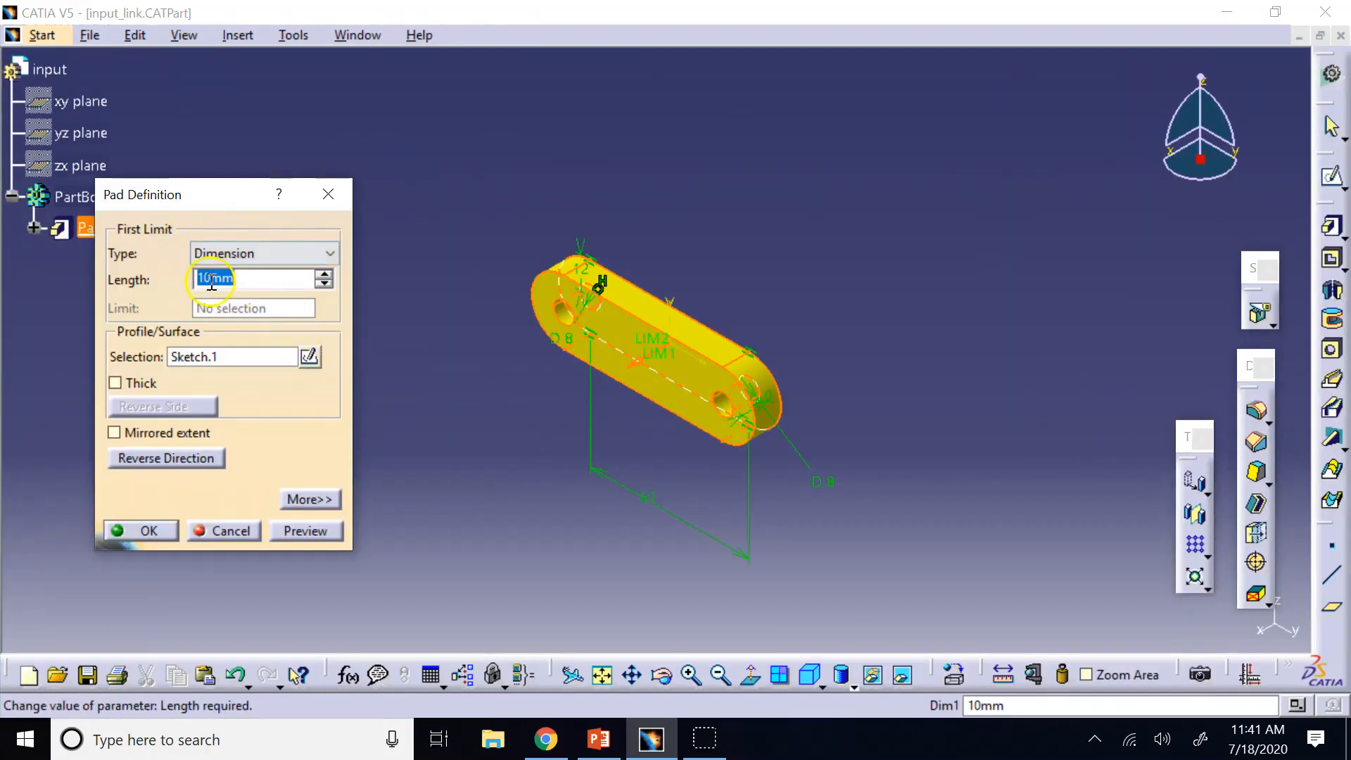
click(250, 530)
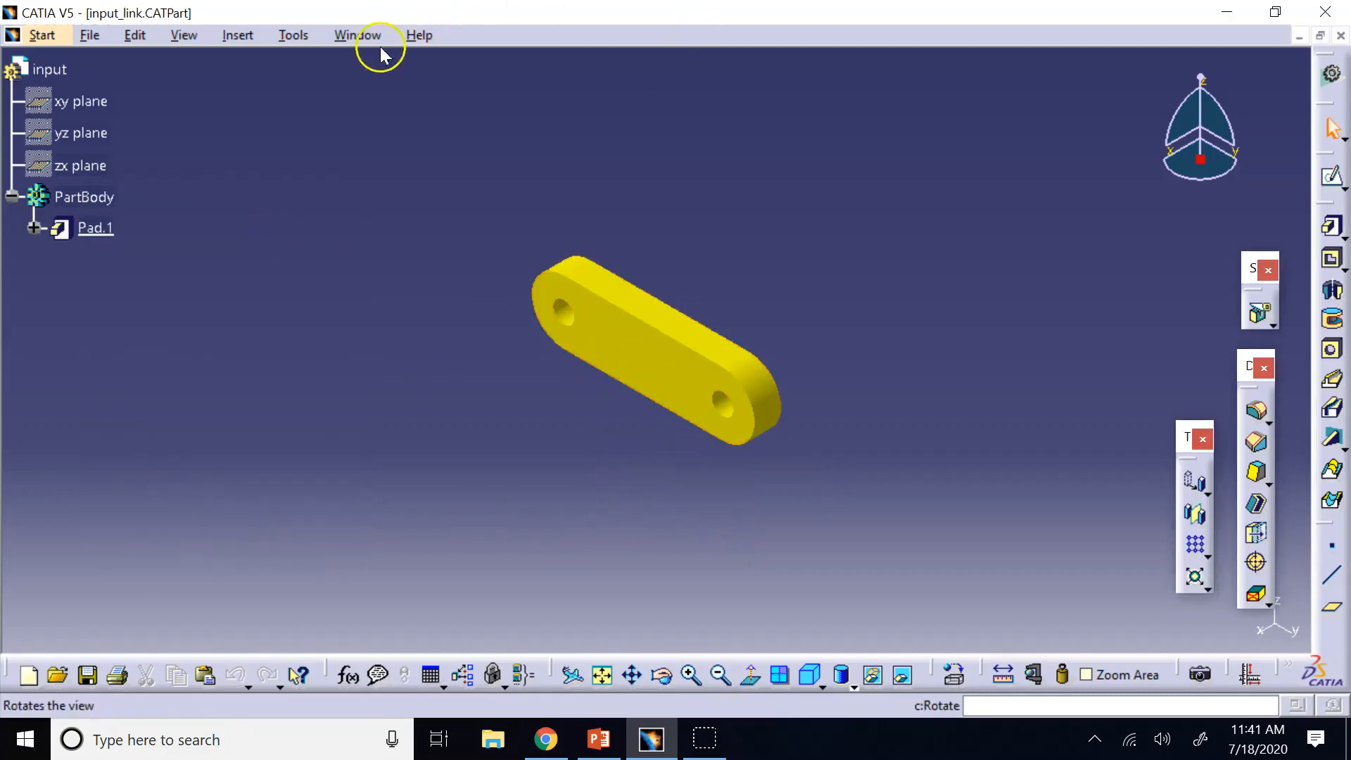
click(361, 36)
click(421, 201)
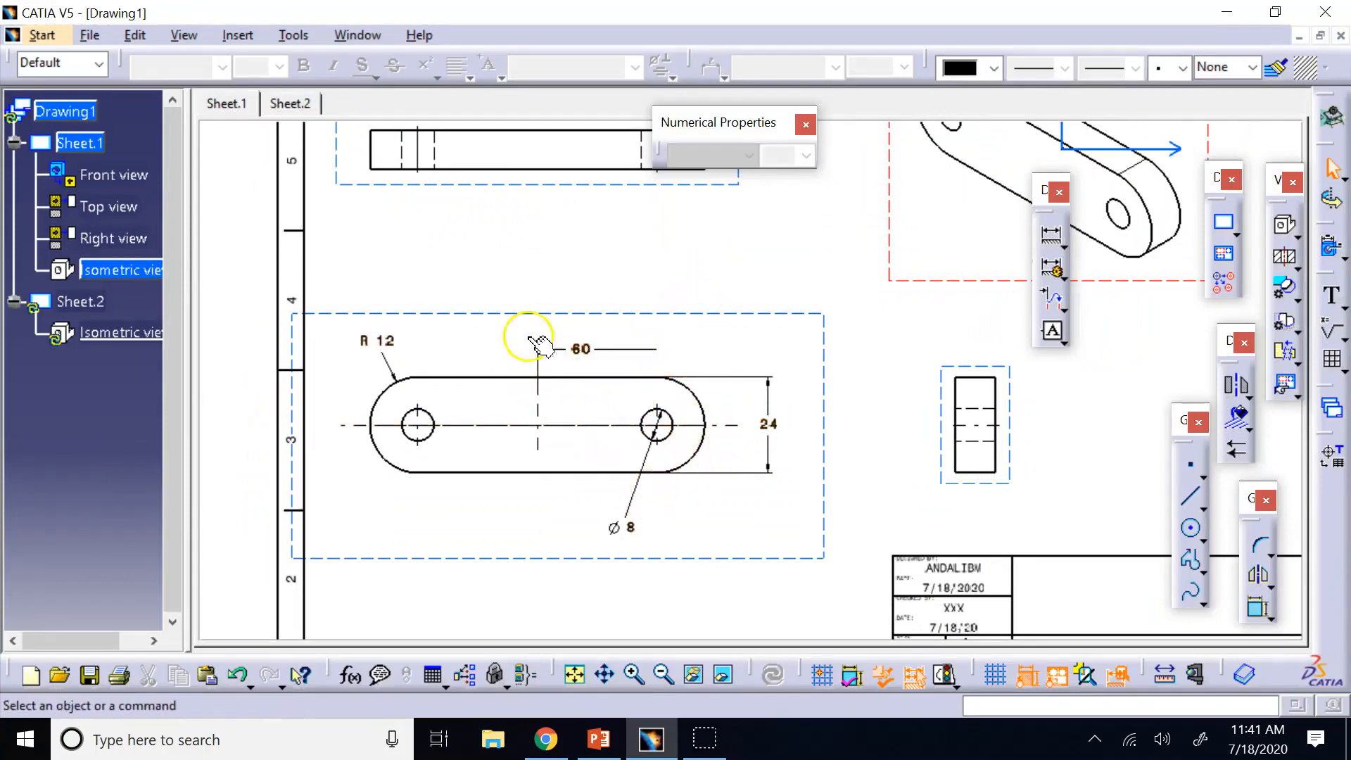
Step: Change the display unit of the front view's overall height dimension to inches (in)
click(530, 267)
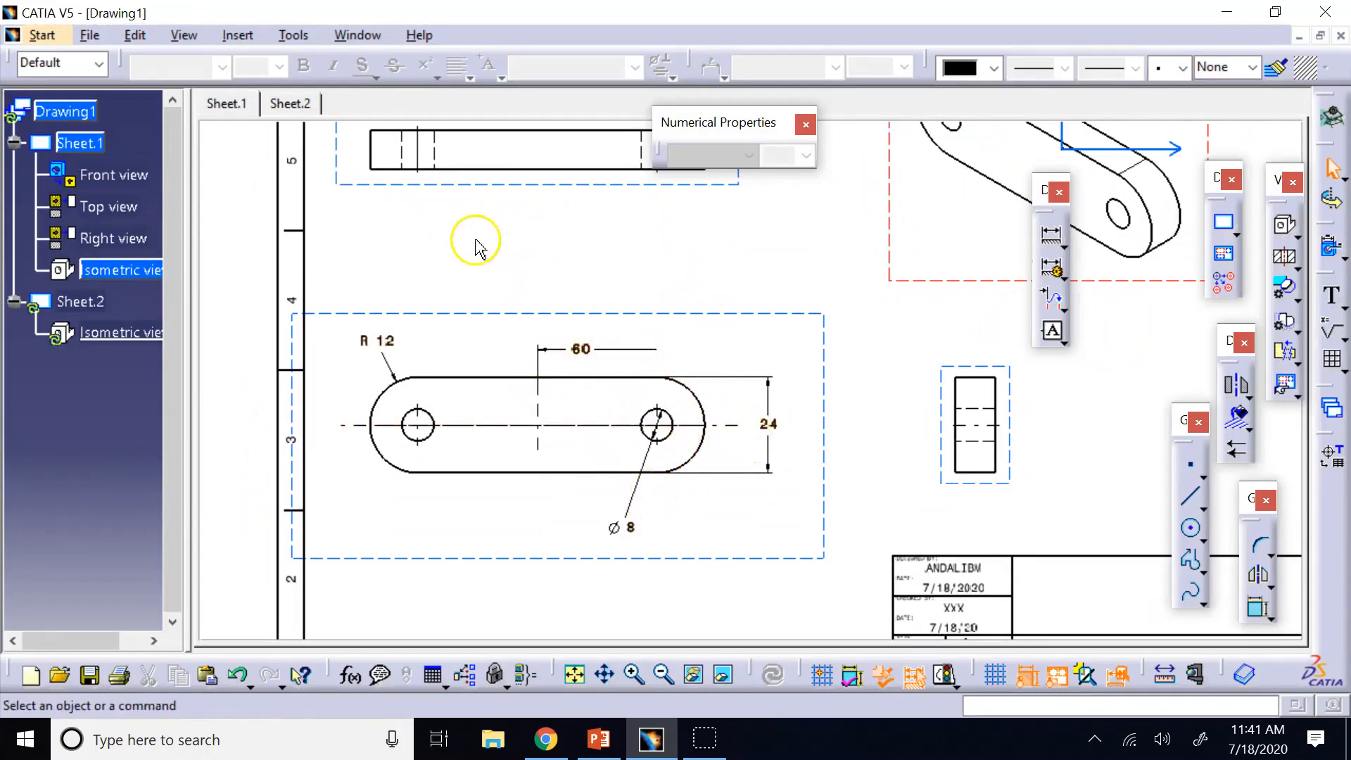
click(498, 264)
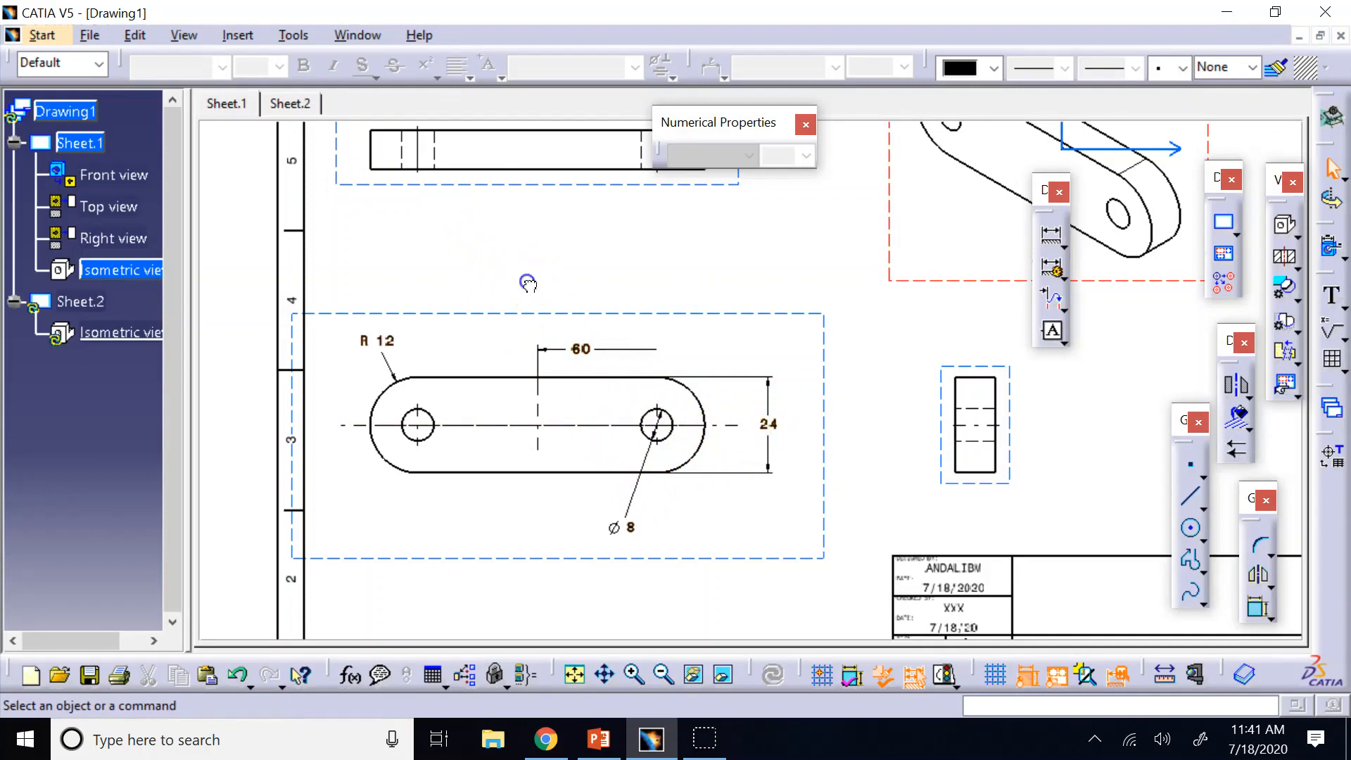
click(770, 426)
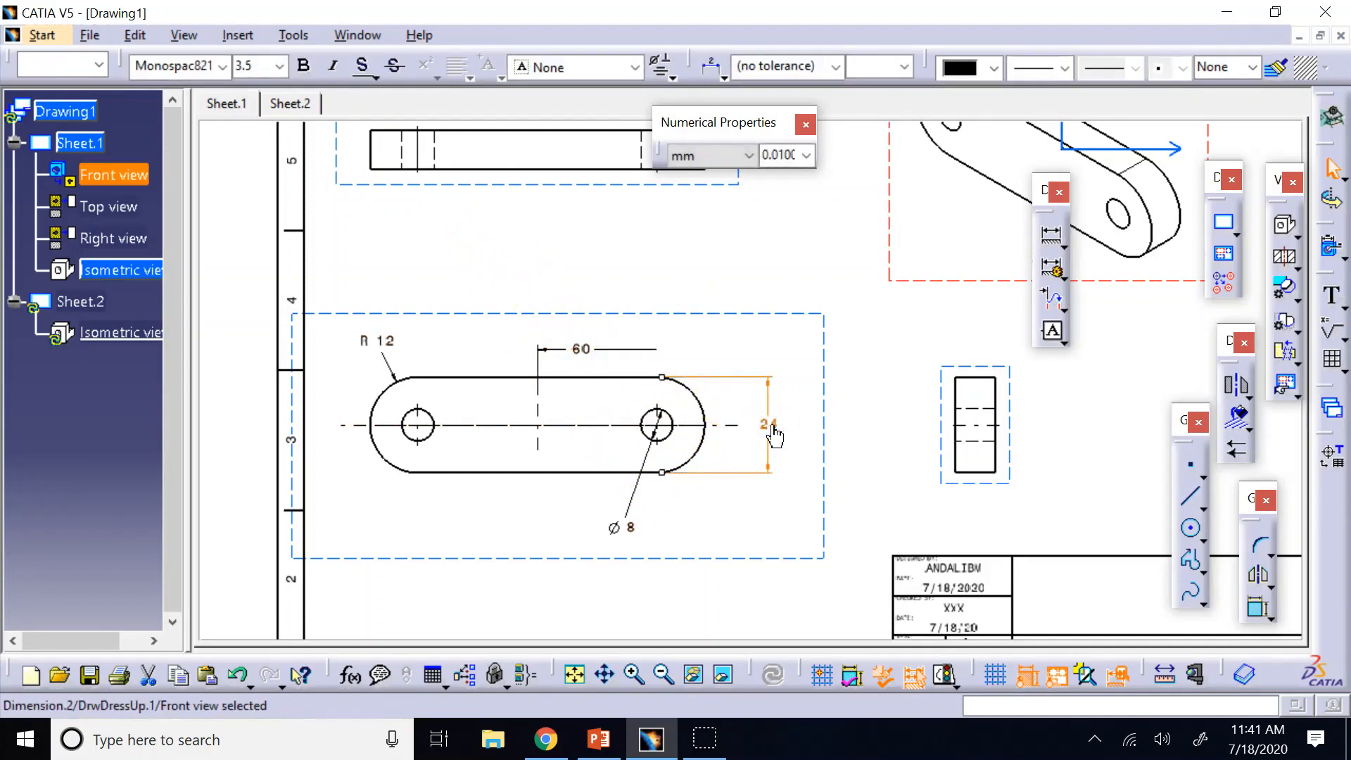
click(748, 156)
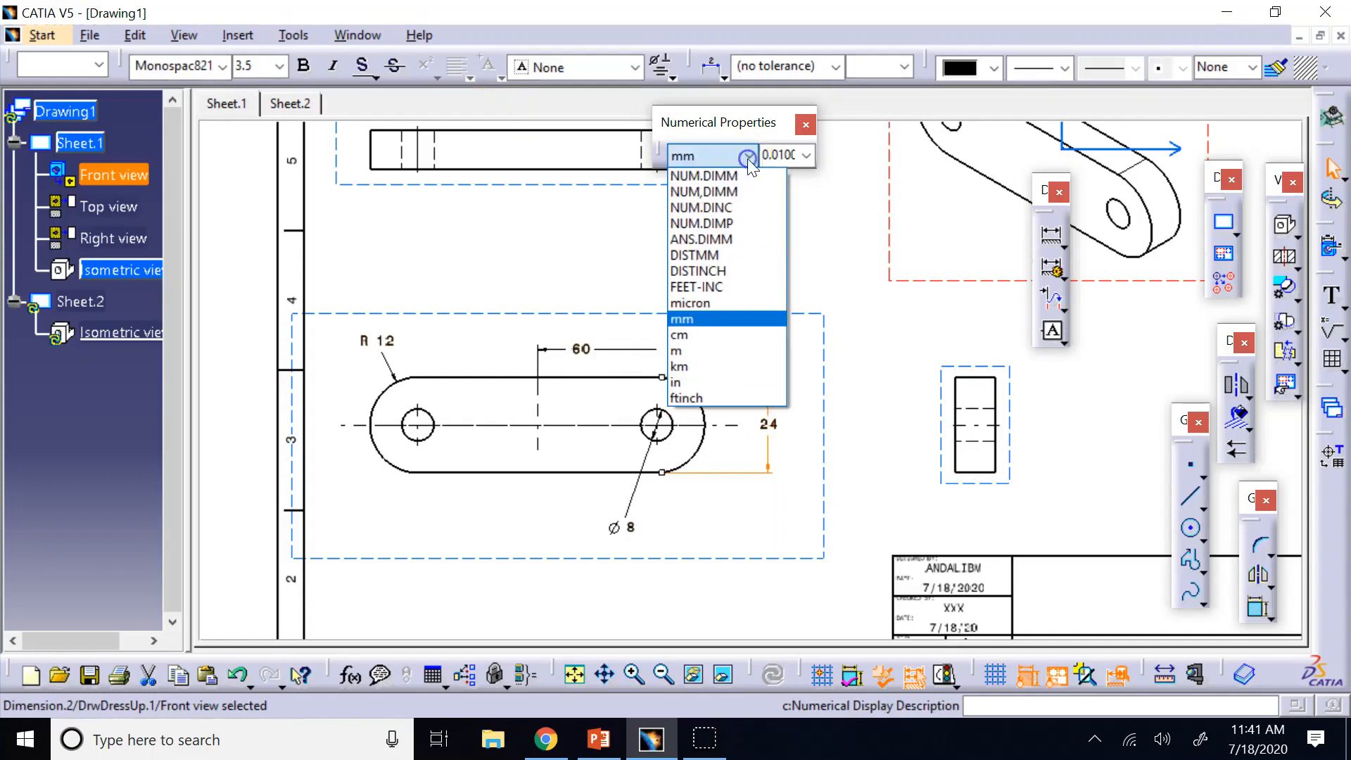
click(711, 383)
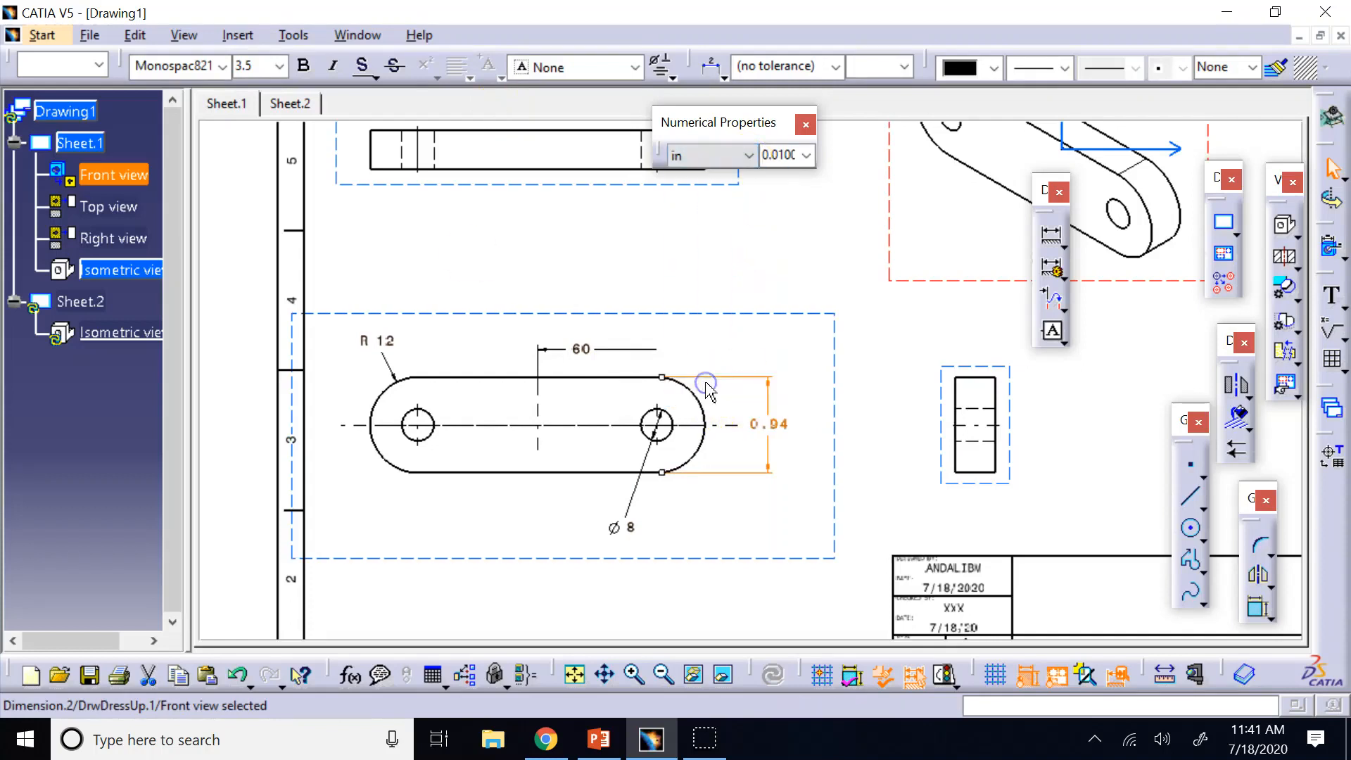
click(817, 473)
Step: Set the display precision of the front view's overall height dimension to 0.00100
click(779, 425)
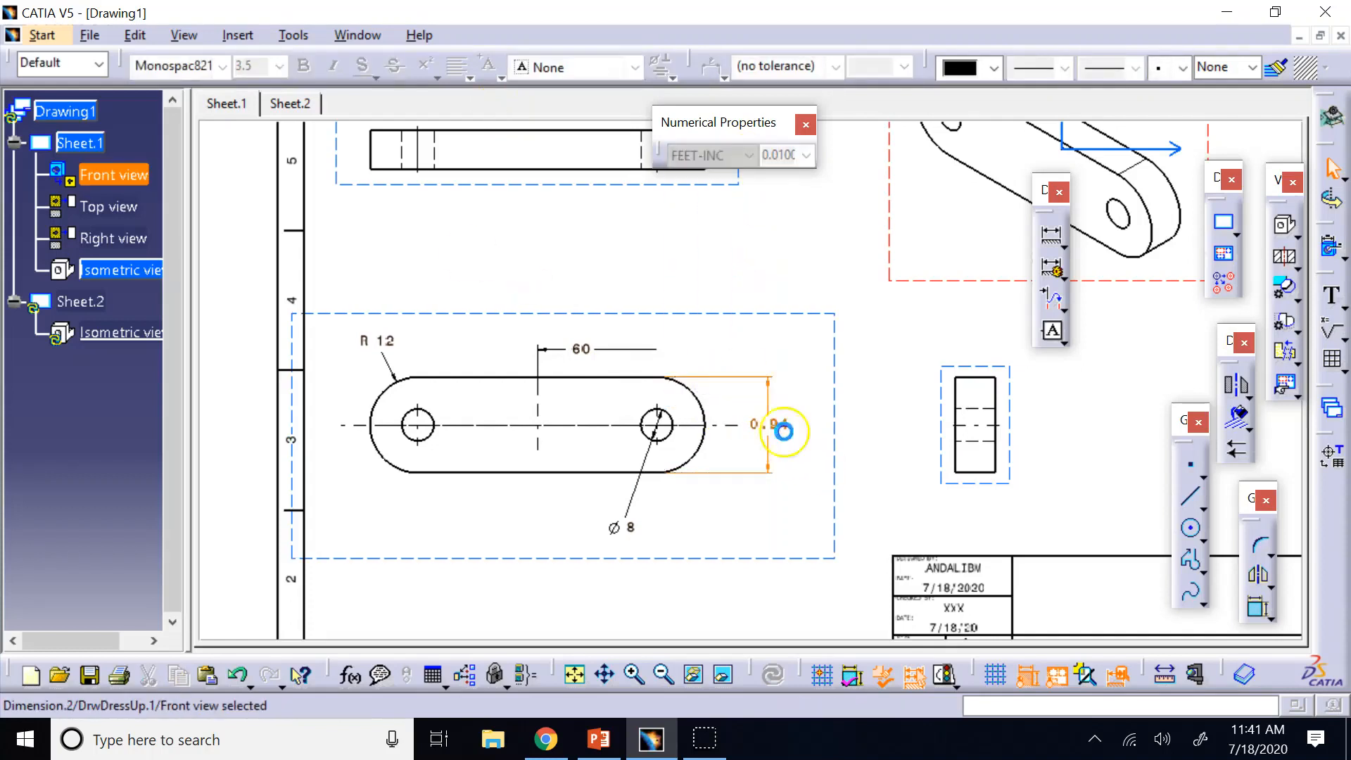
click(633, 674)
click(633, 674)
click(633, 674)
click(885, 206)
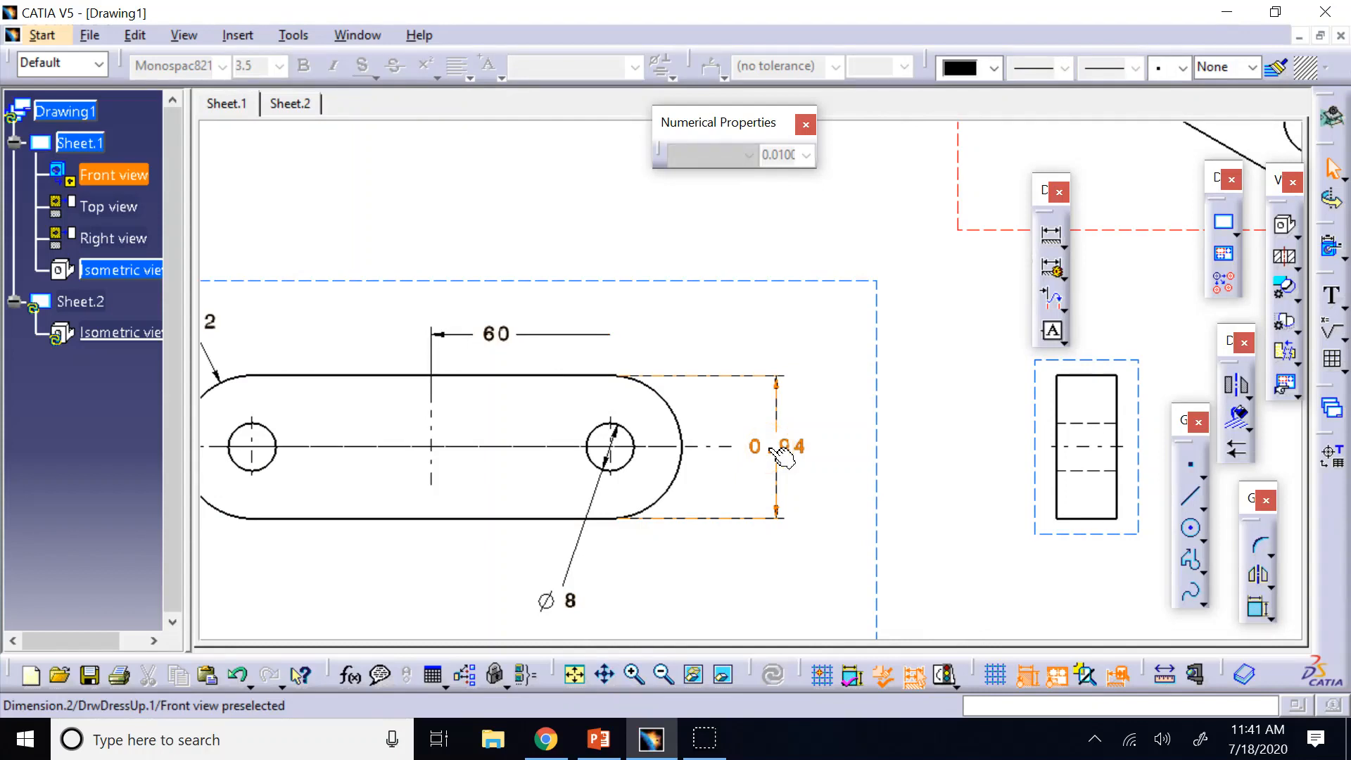
click(816, 459)
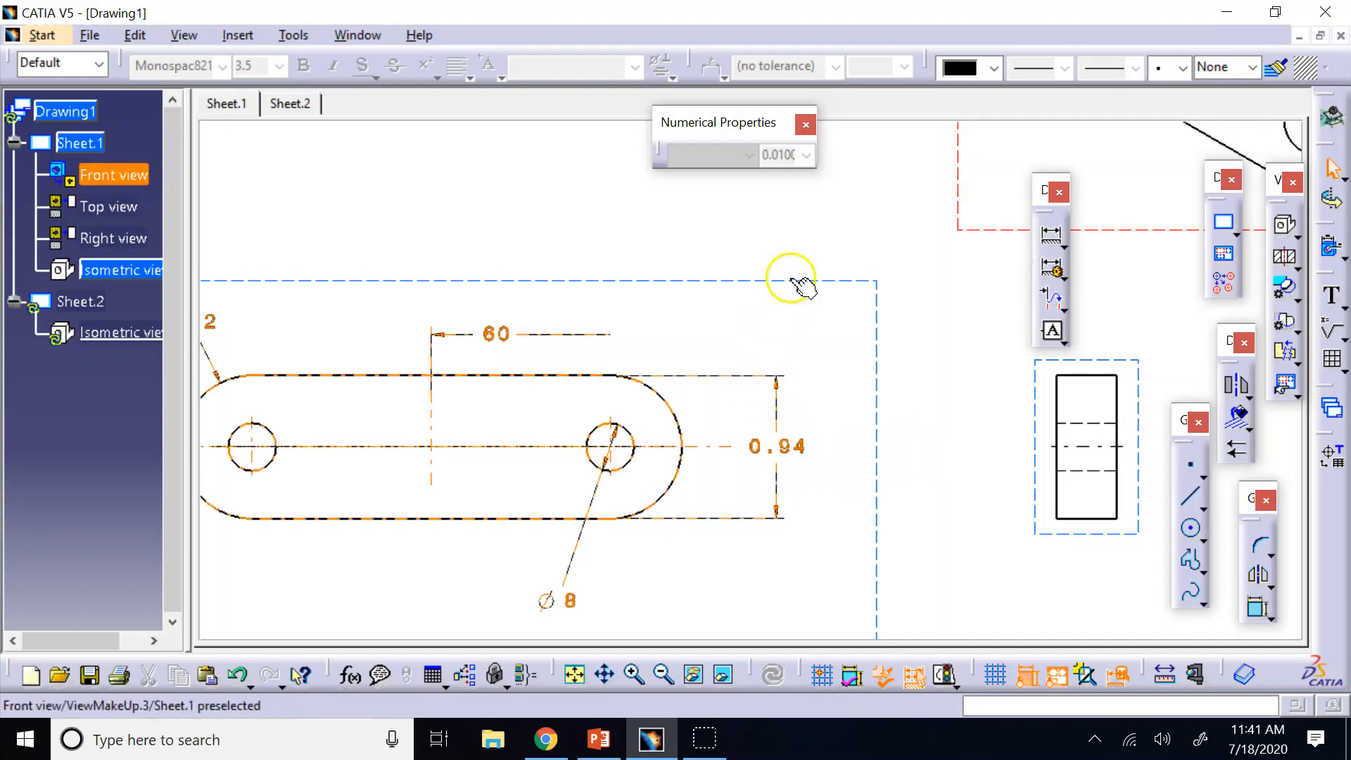
click(776, 451)
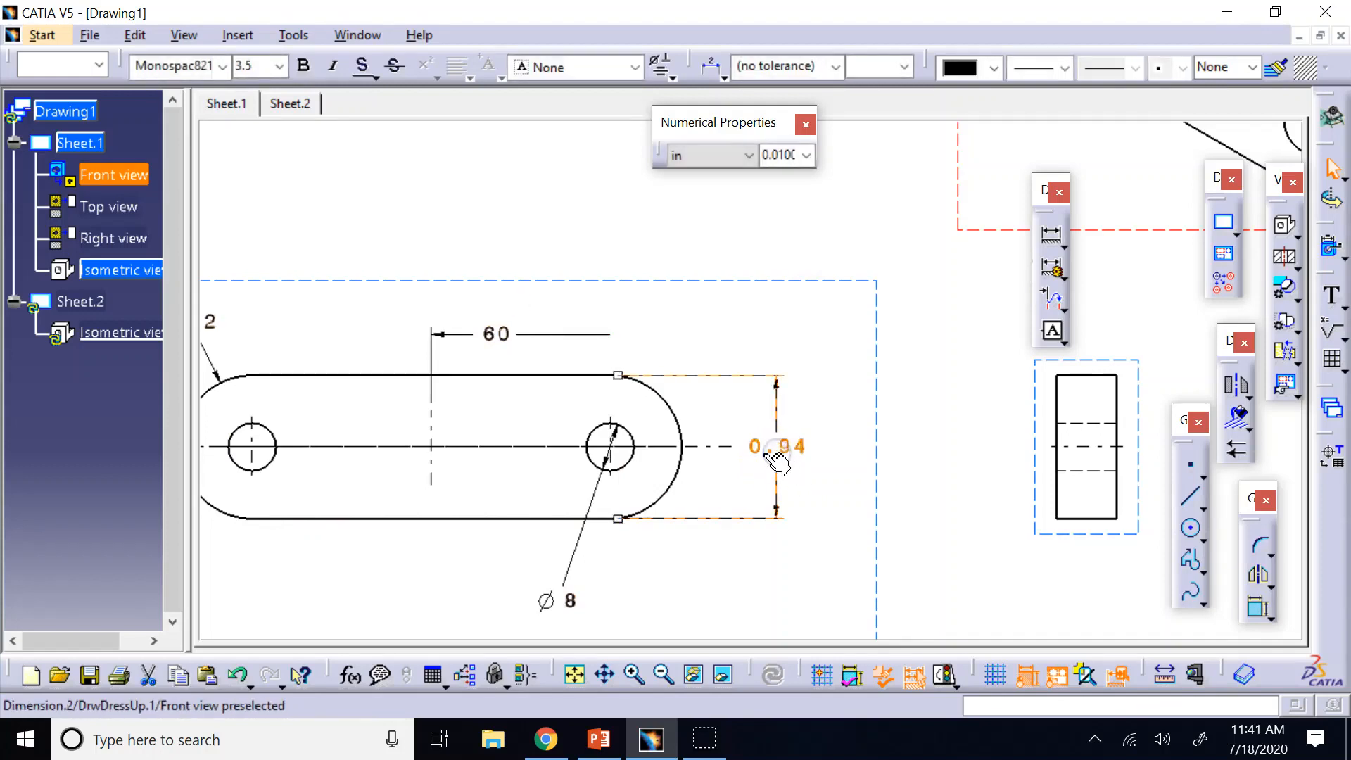
click(800, 225)
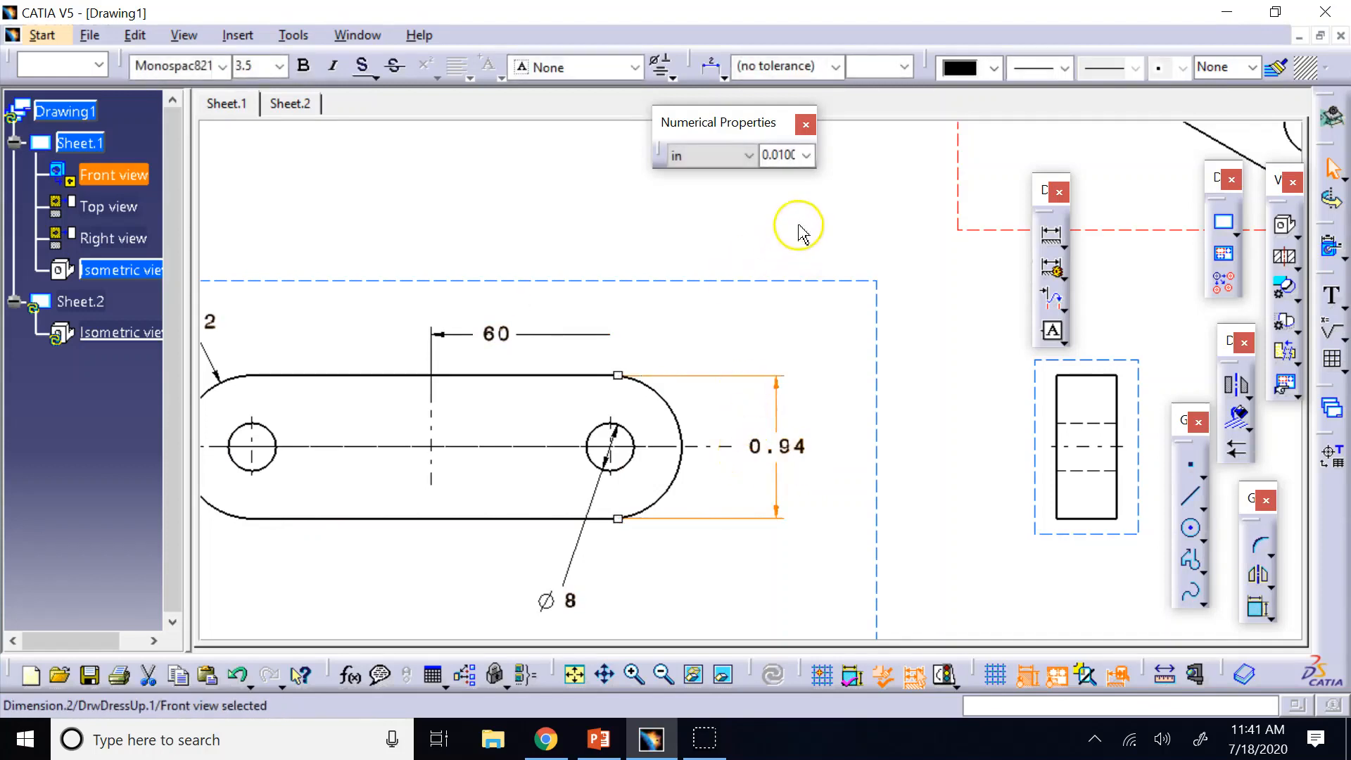
click(807, 156)
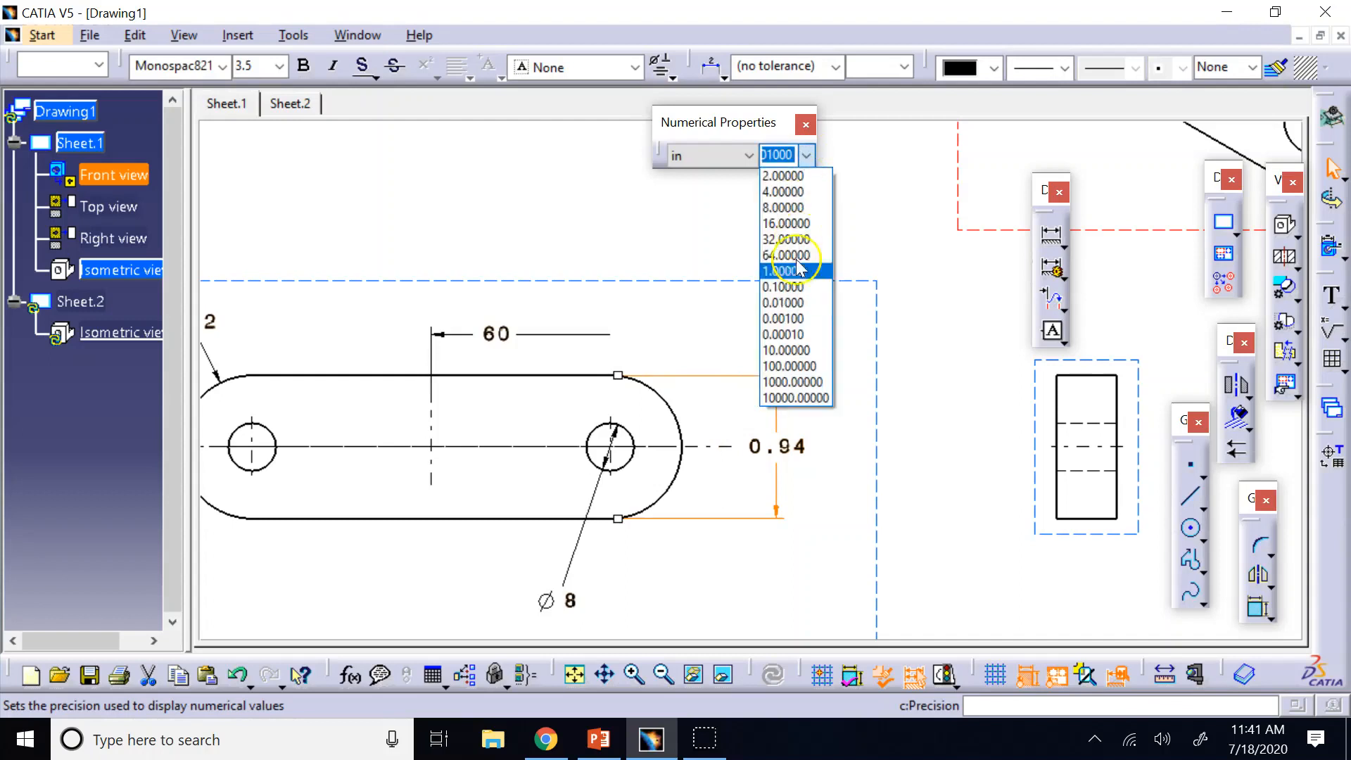
click(795, 318)
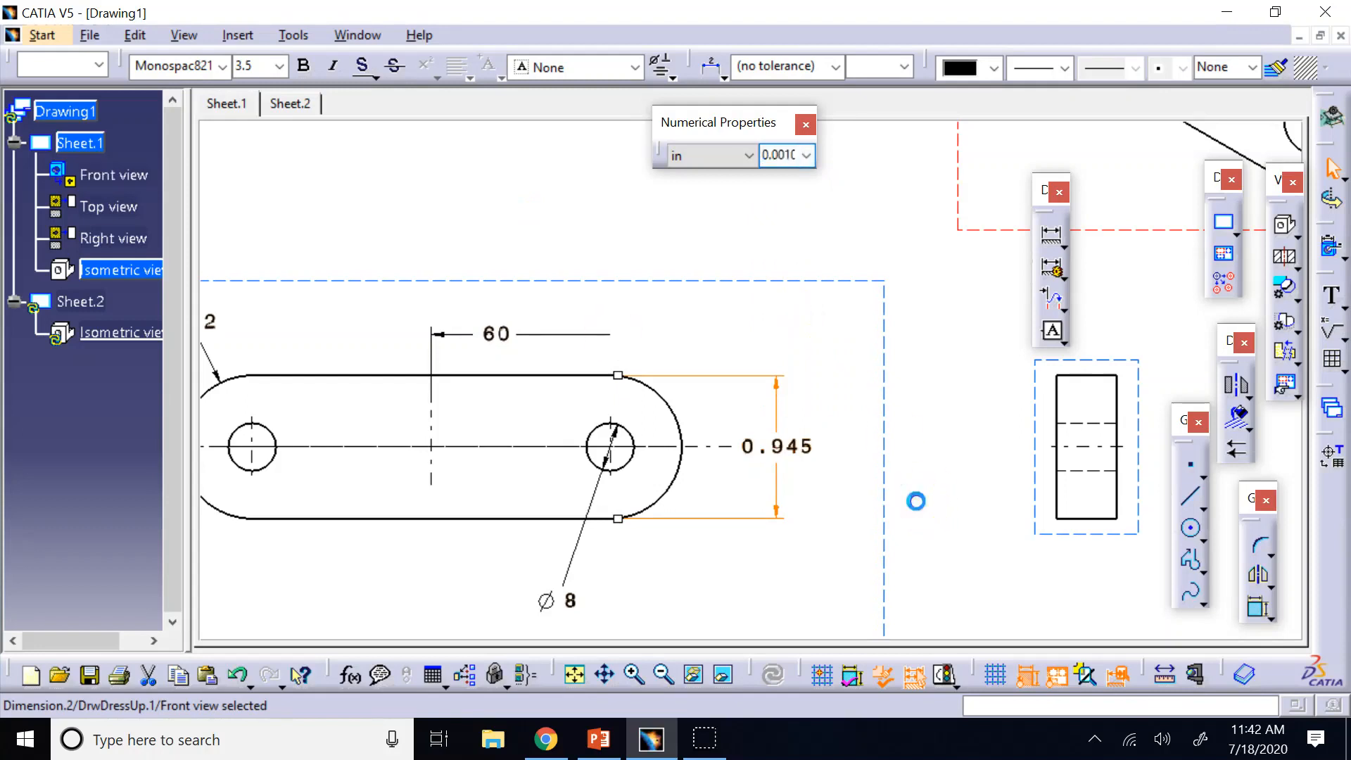
click(917, 504)
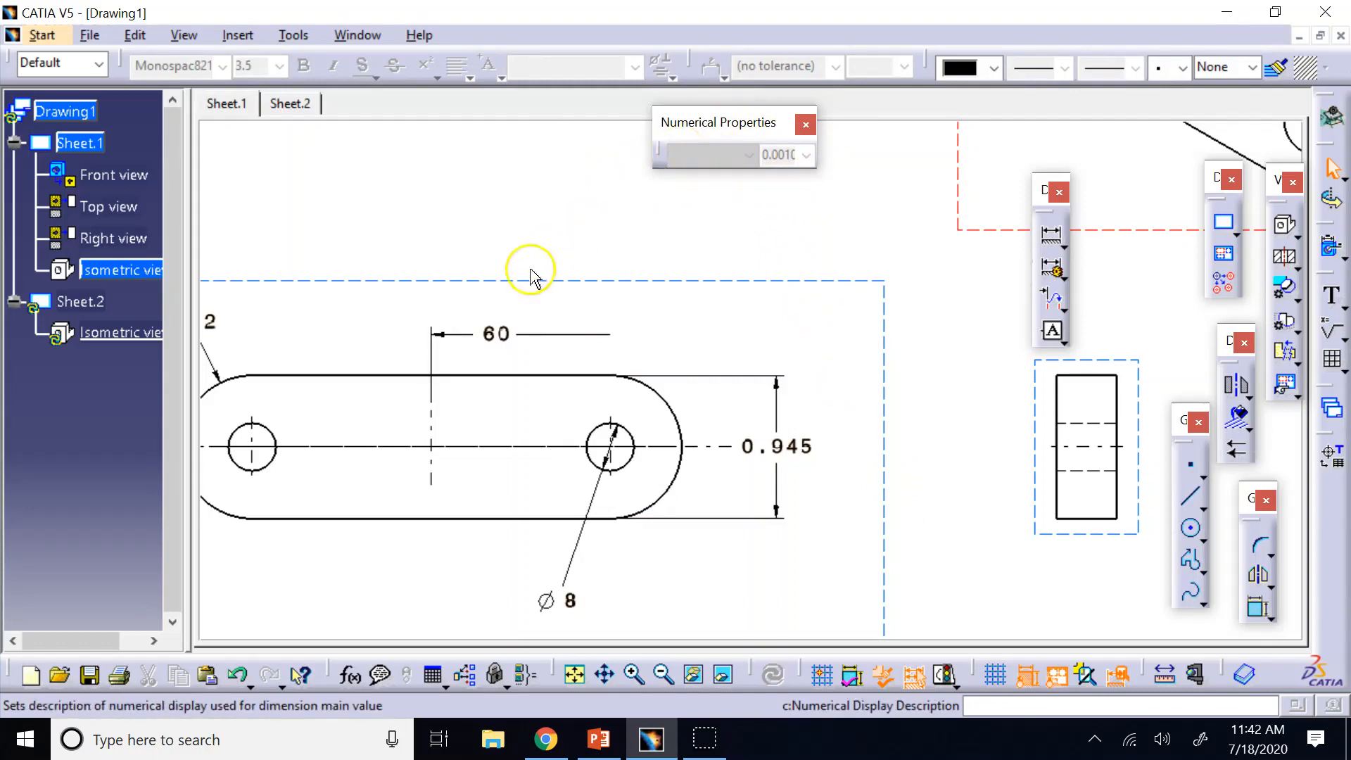
Step: Set the front view's overall height dimension to display in mm, and dock the Numerical Properties toolbar with the other toolbars
click(809, 459)
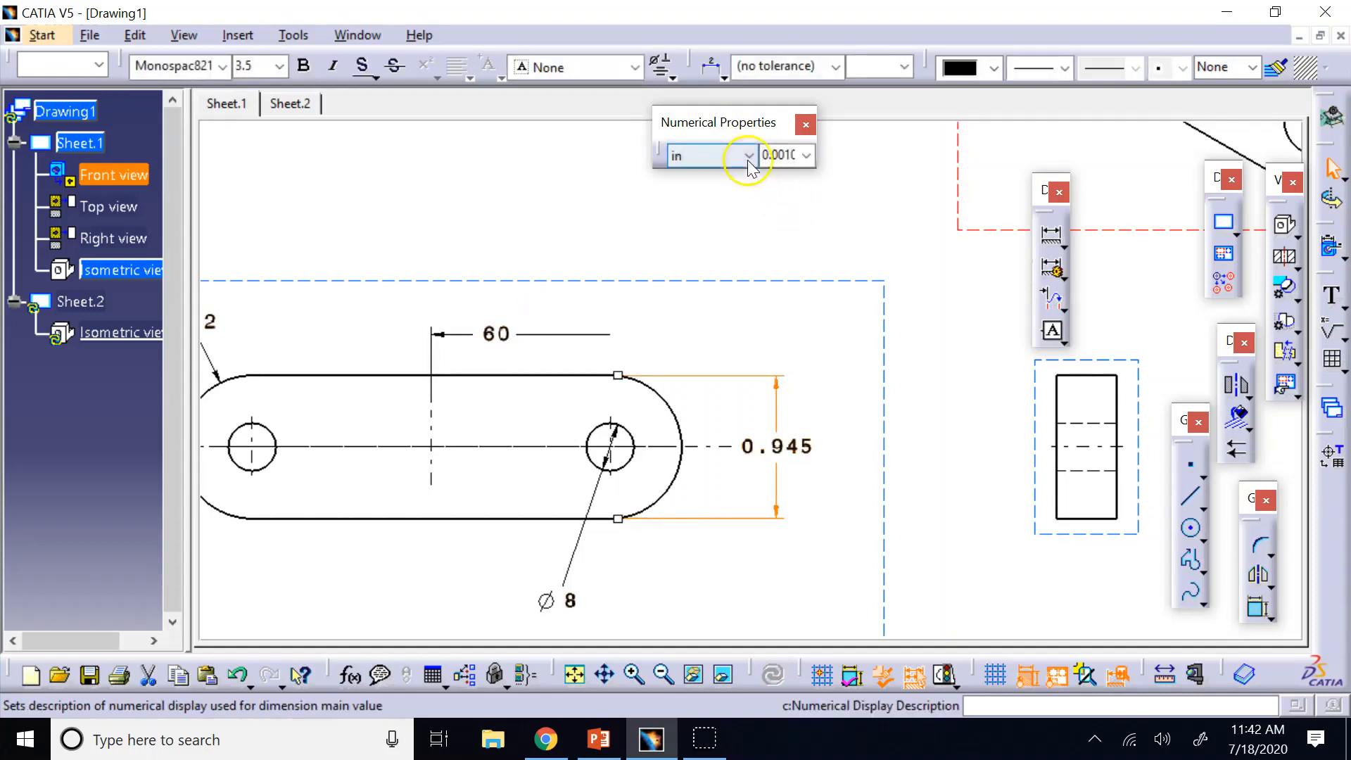
click(748, 156)
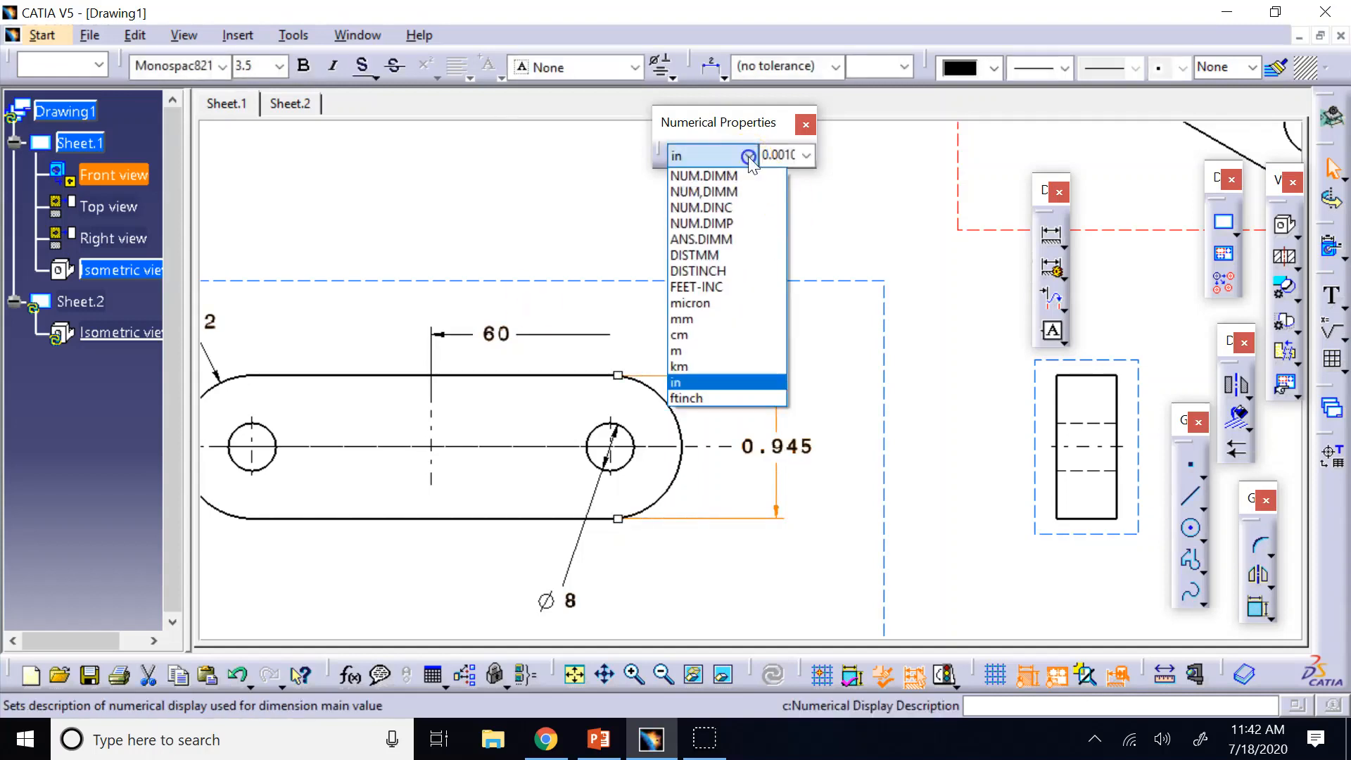
click(700, 335)
click(714, 222)
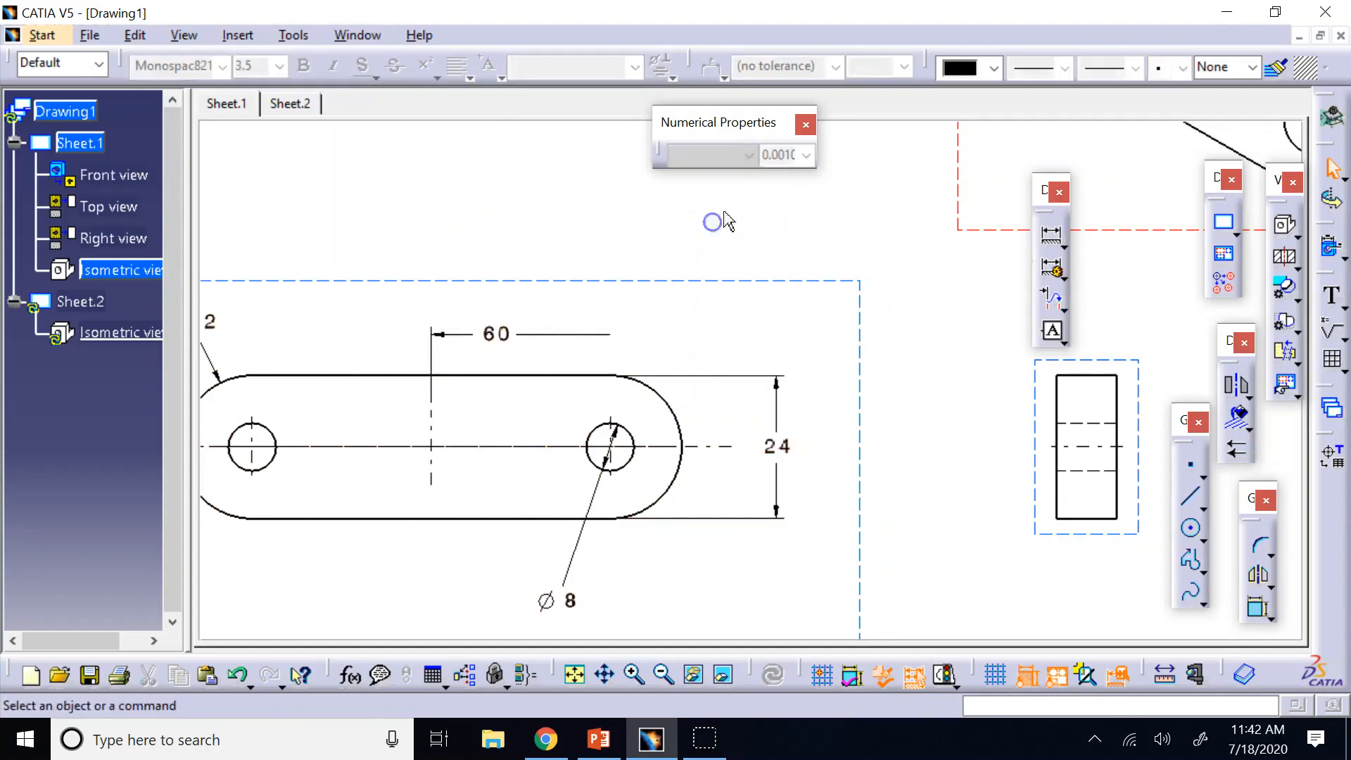
drag(753, 125, 781, 57)
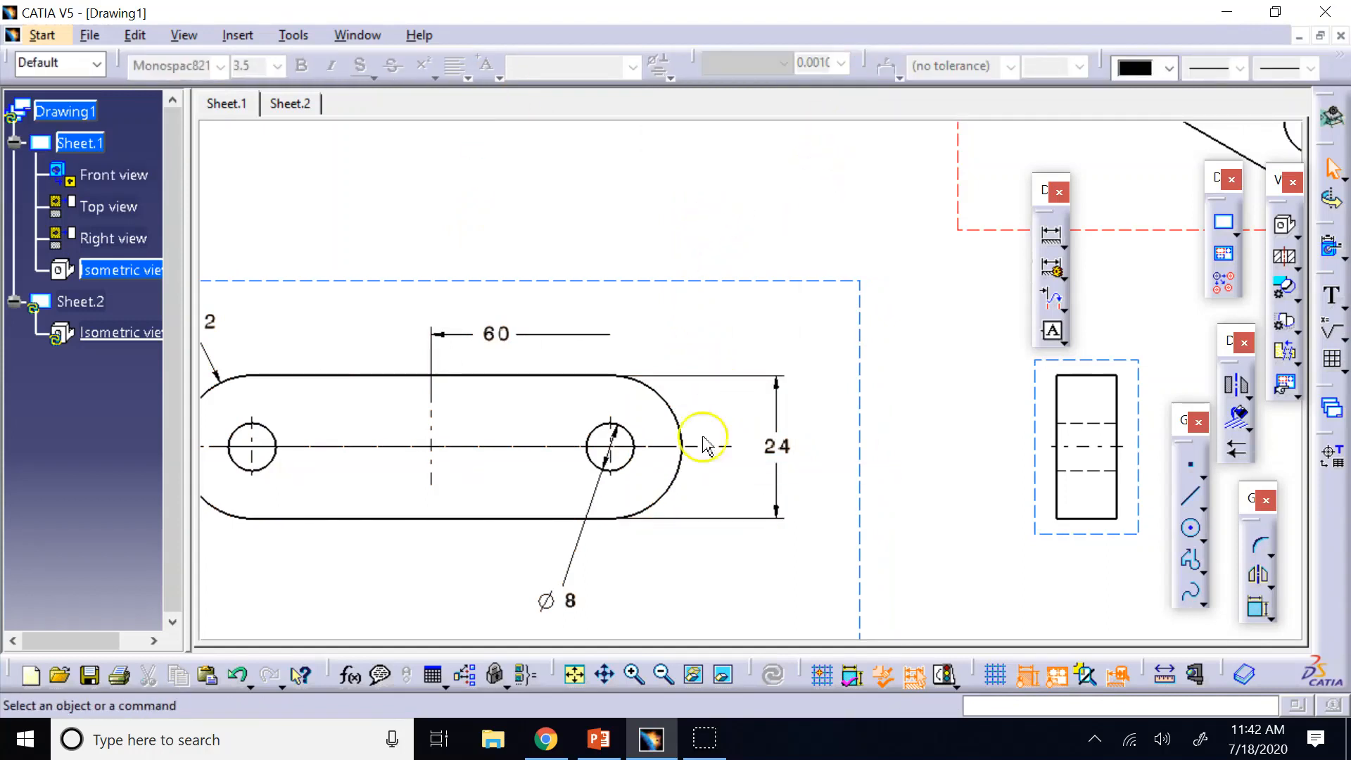
click(575, 674)
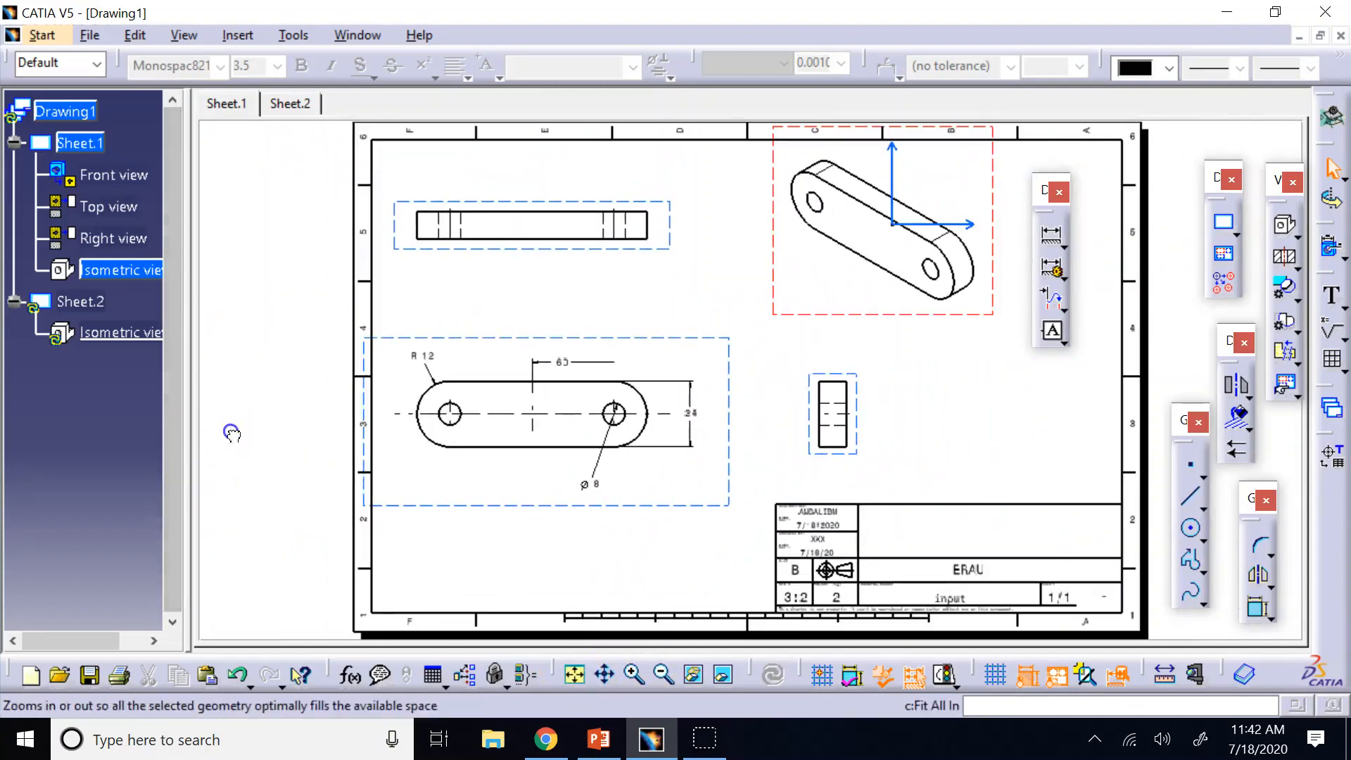
Step: Set the font size of the front view's end radius dimension to 7.0 mm
click(691, 413)
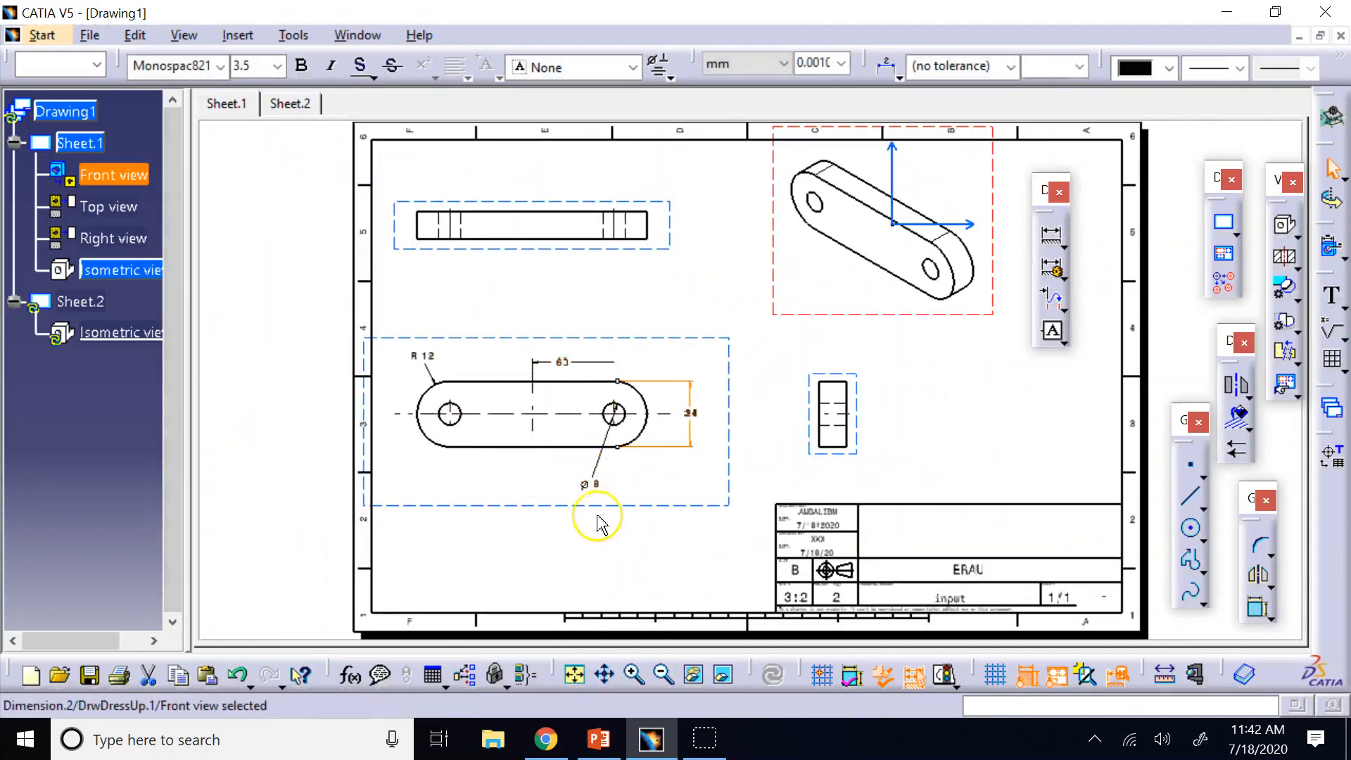
click(591, 486)
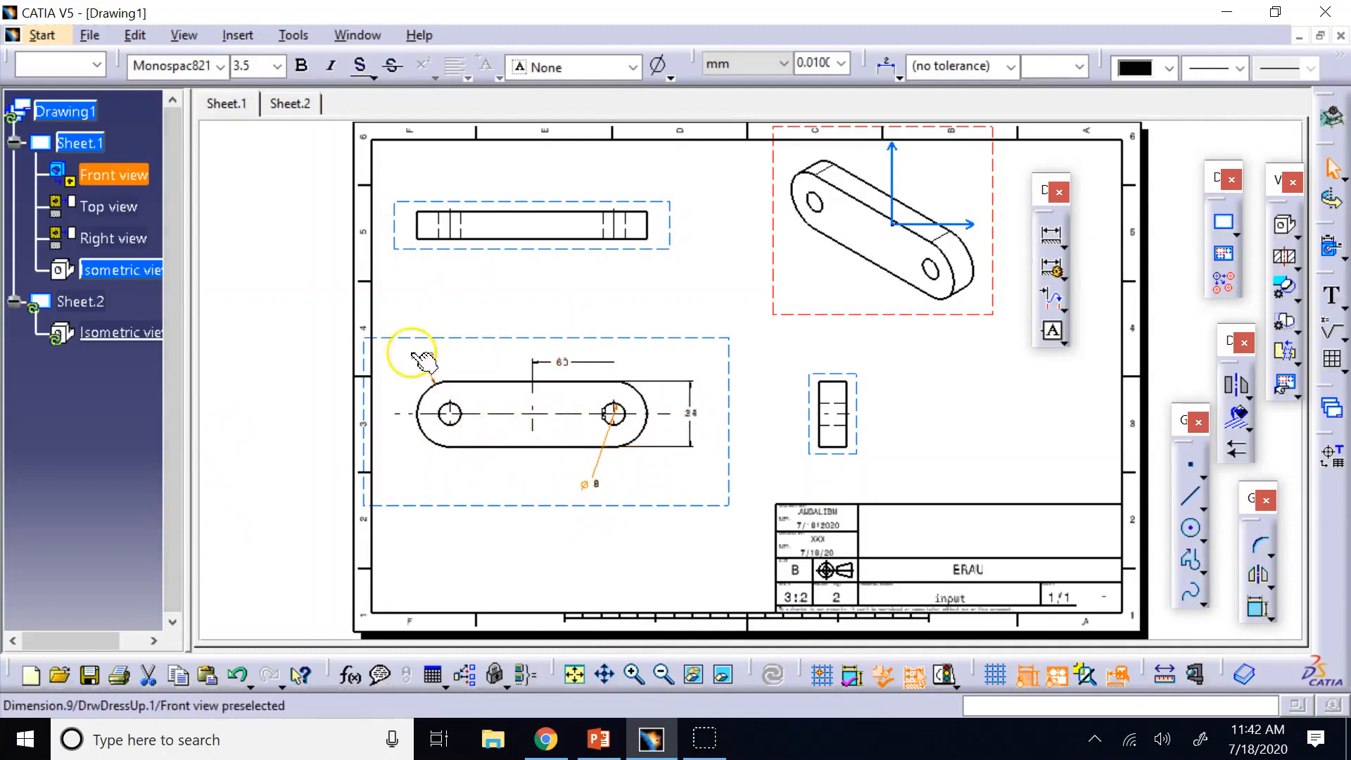
click(875, 490)
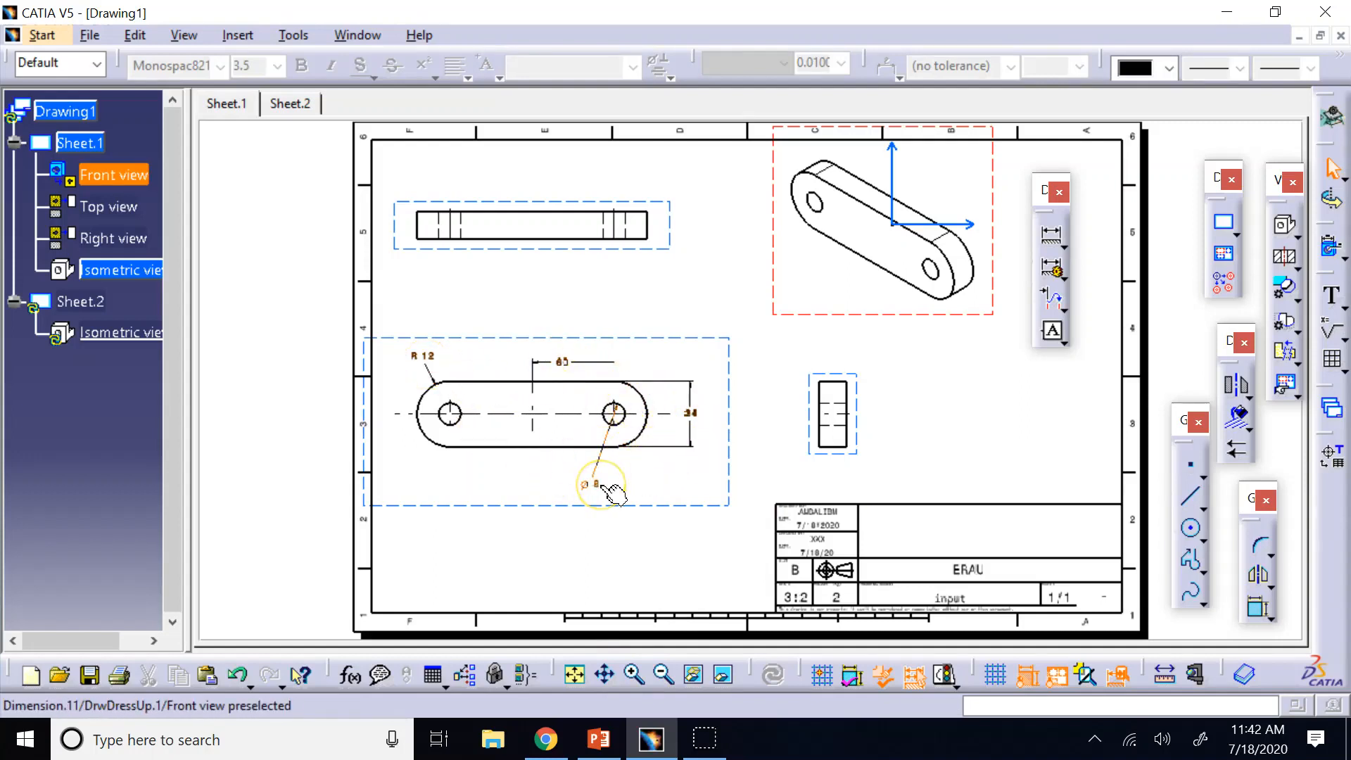
click(426, 358)
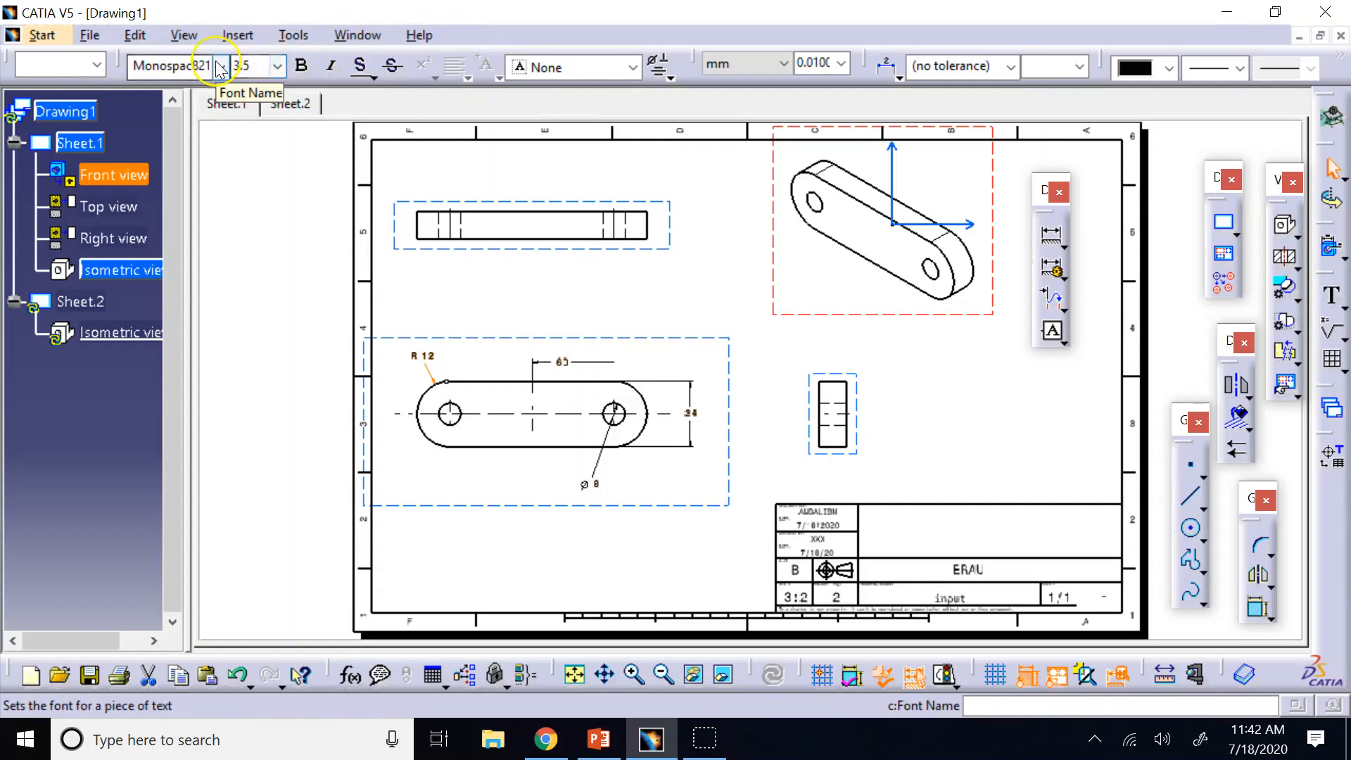
click(277, 68)
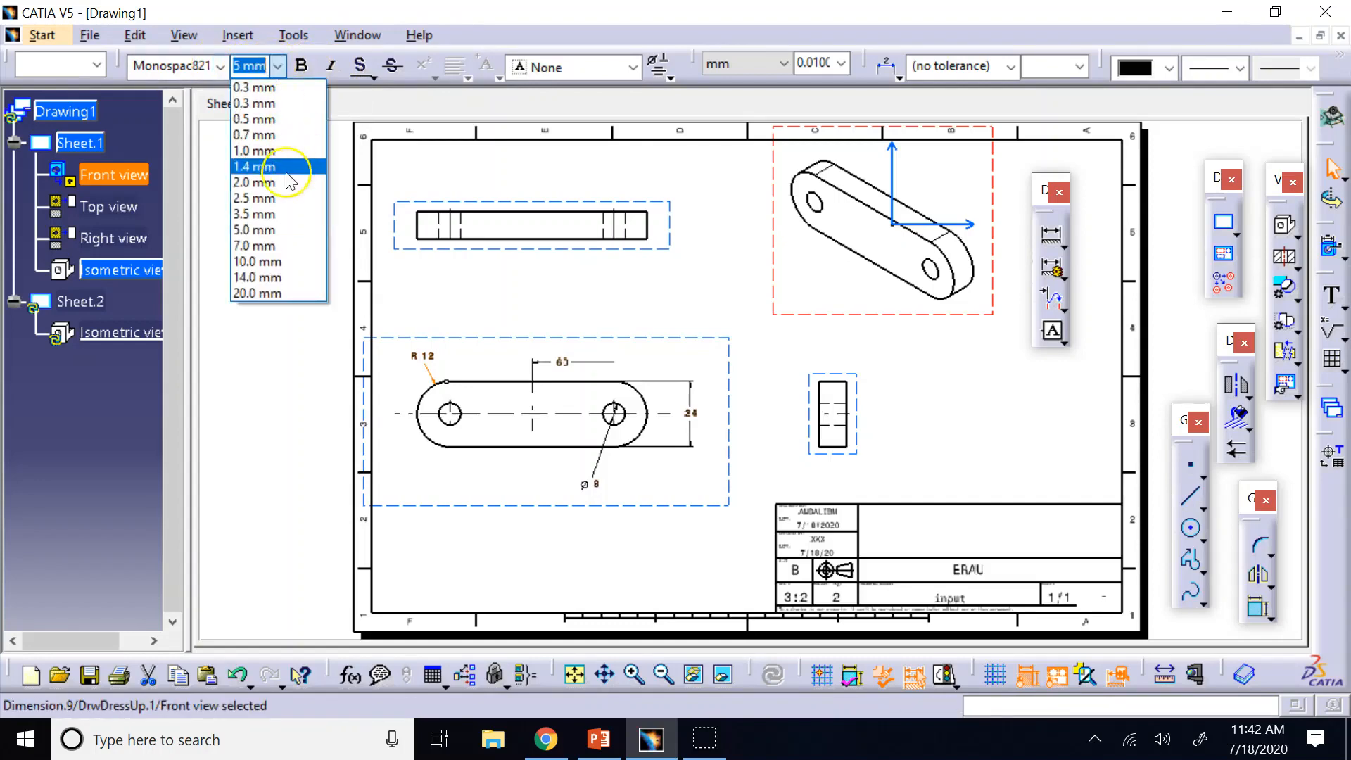
click(264, 245)
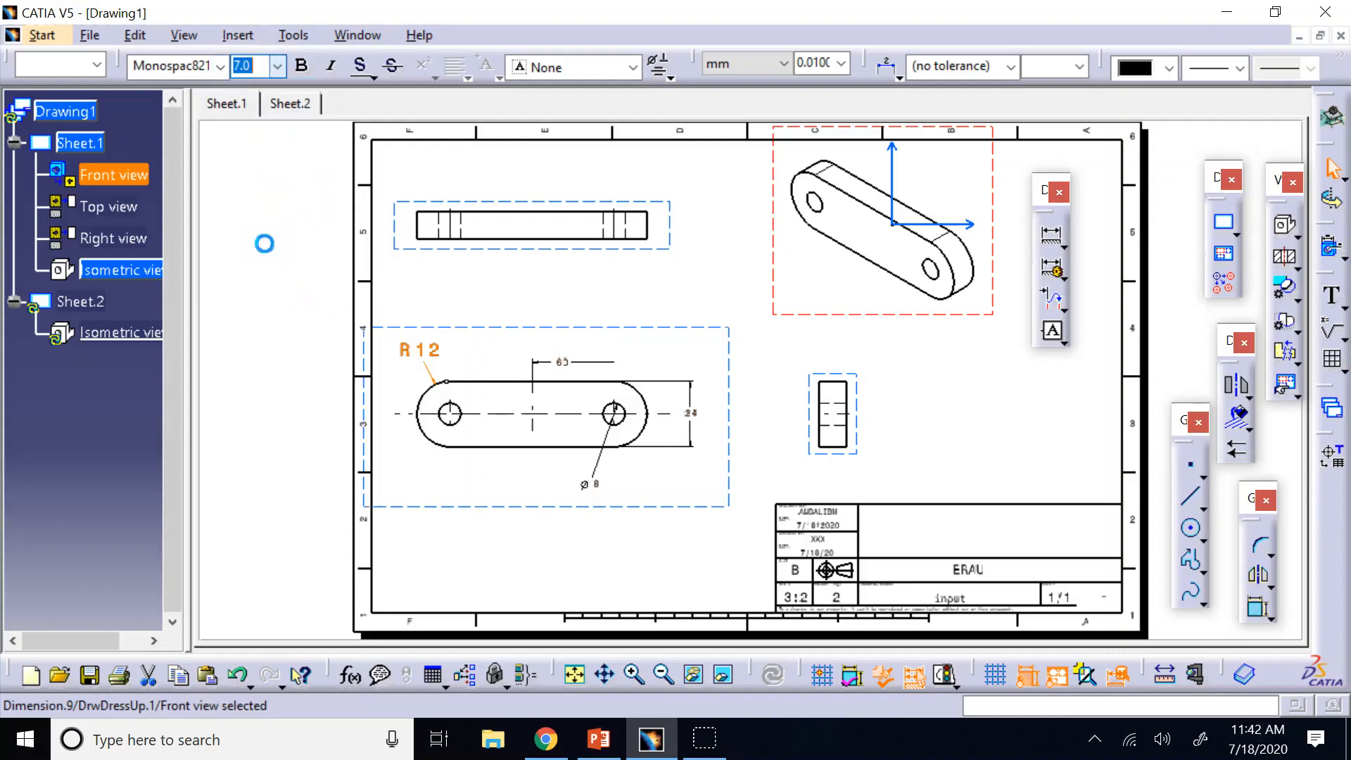
click(466, 555)
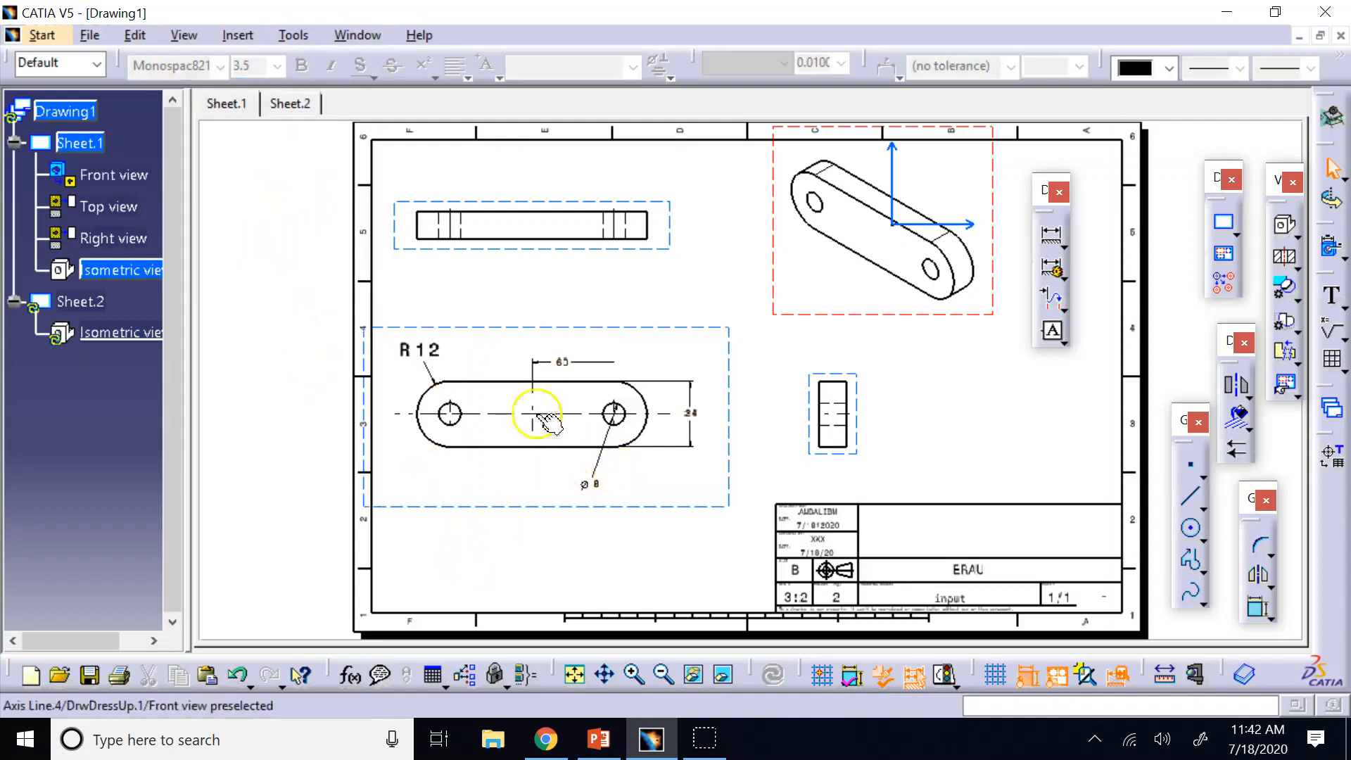
Step: Set the font size of the front view's horizontal distance dimension to 7.0 mm
click(562, 362)
click(277, 66)
click(277, 67)
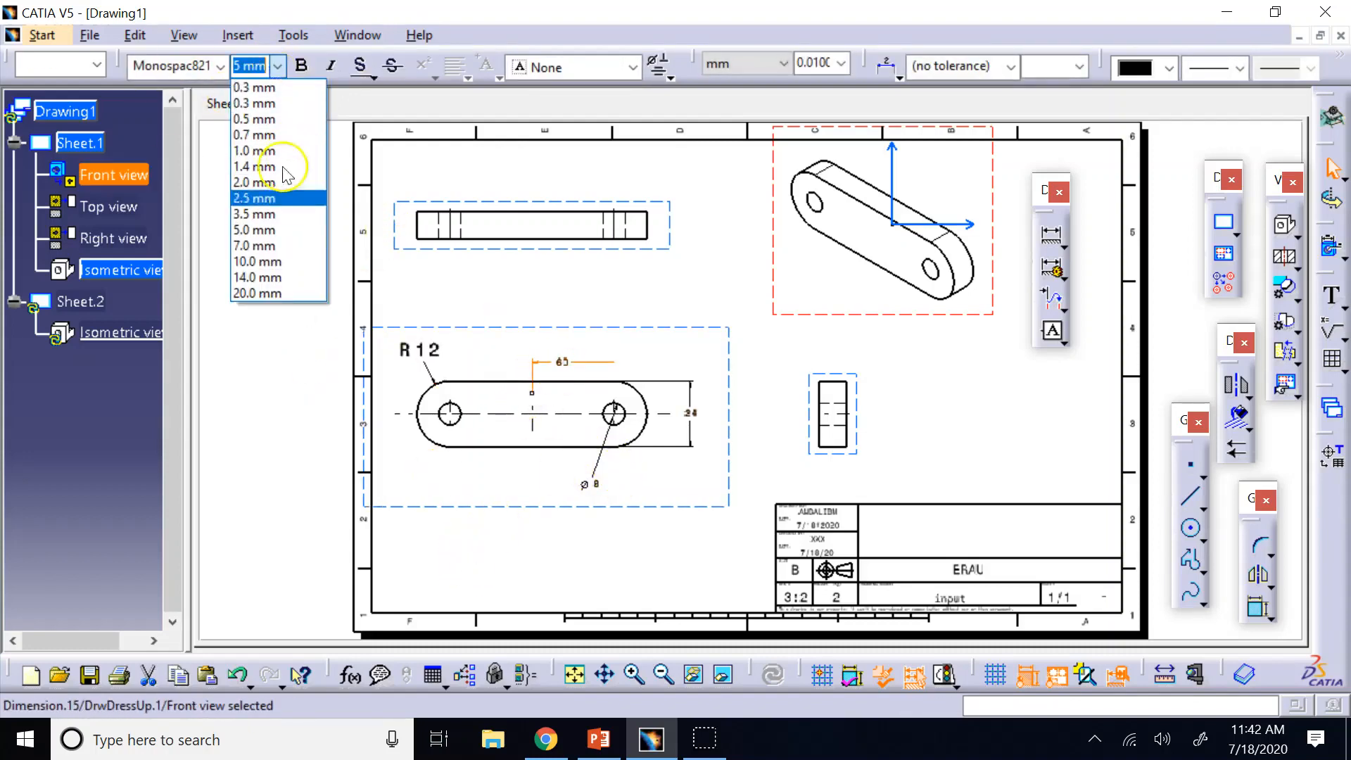
click(262, 215)
click(445, 513)
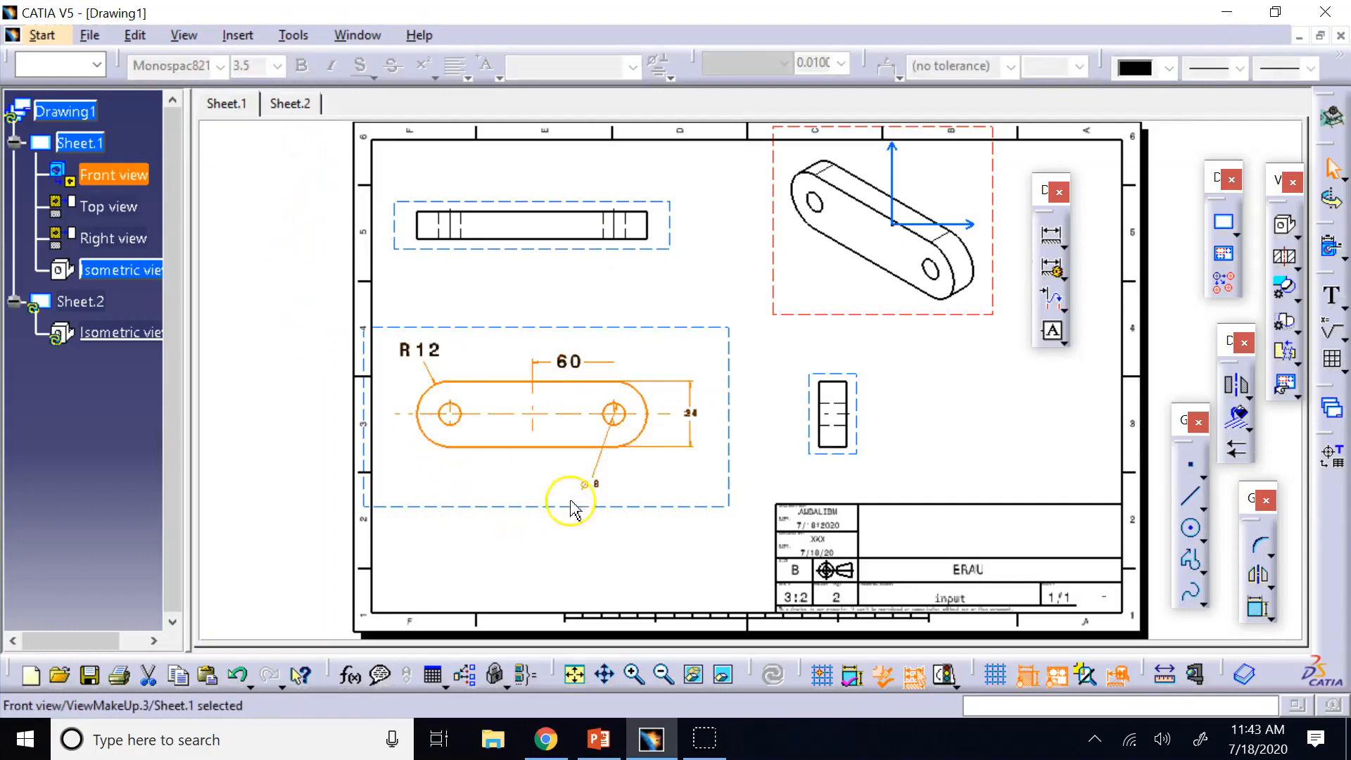
Step: Try a 7.0 mm font size on the front view's hole diameter dimension alone and undo it
click(588, 484)
click(279, 68)
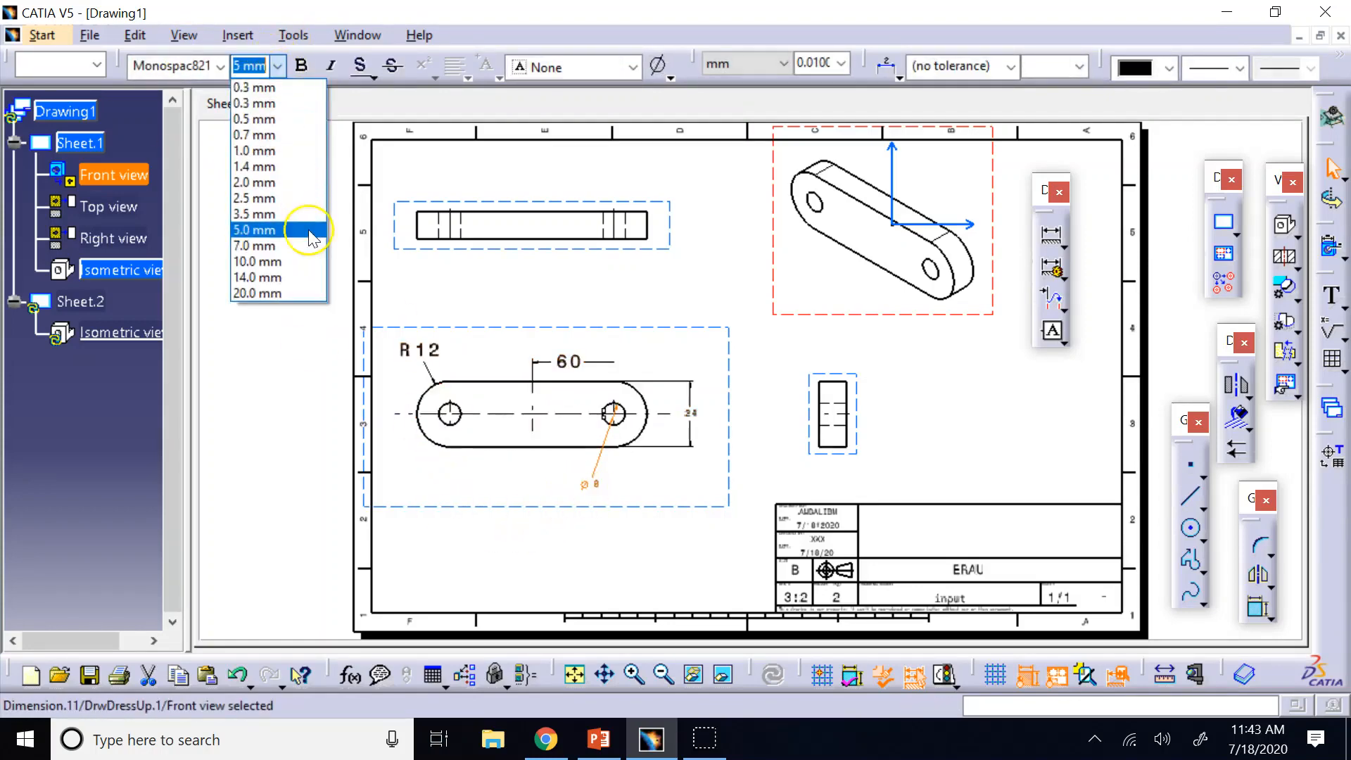
click(304, 239)
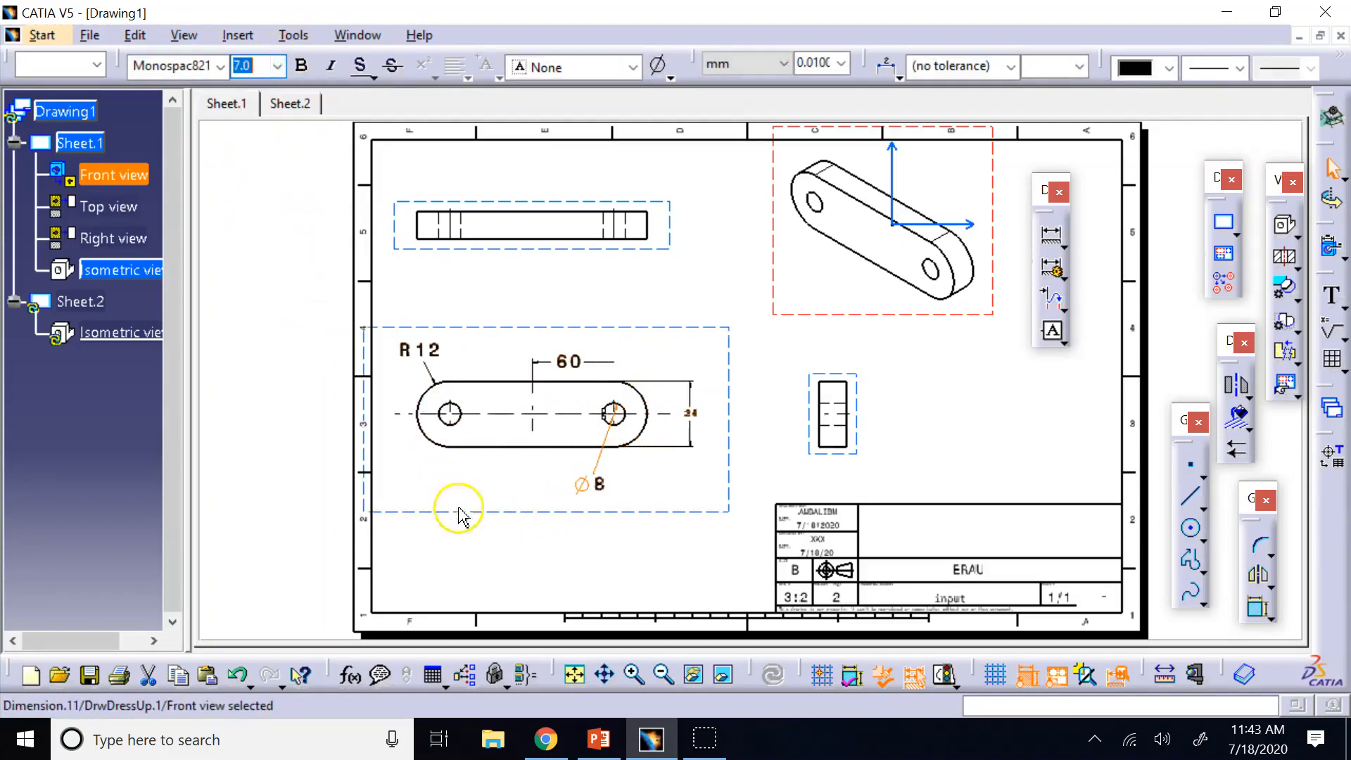
click(581, 489)
key(ctrl+z)
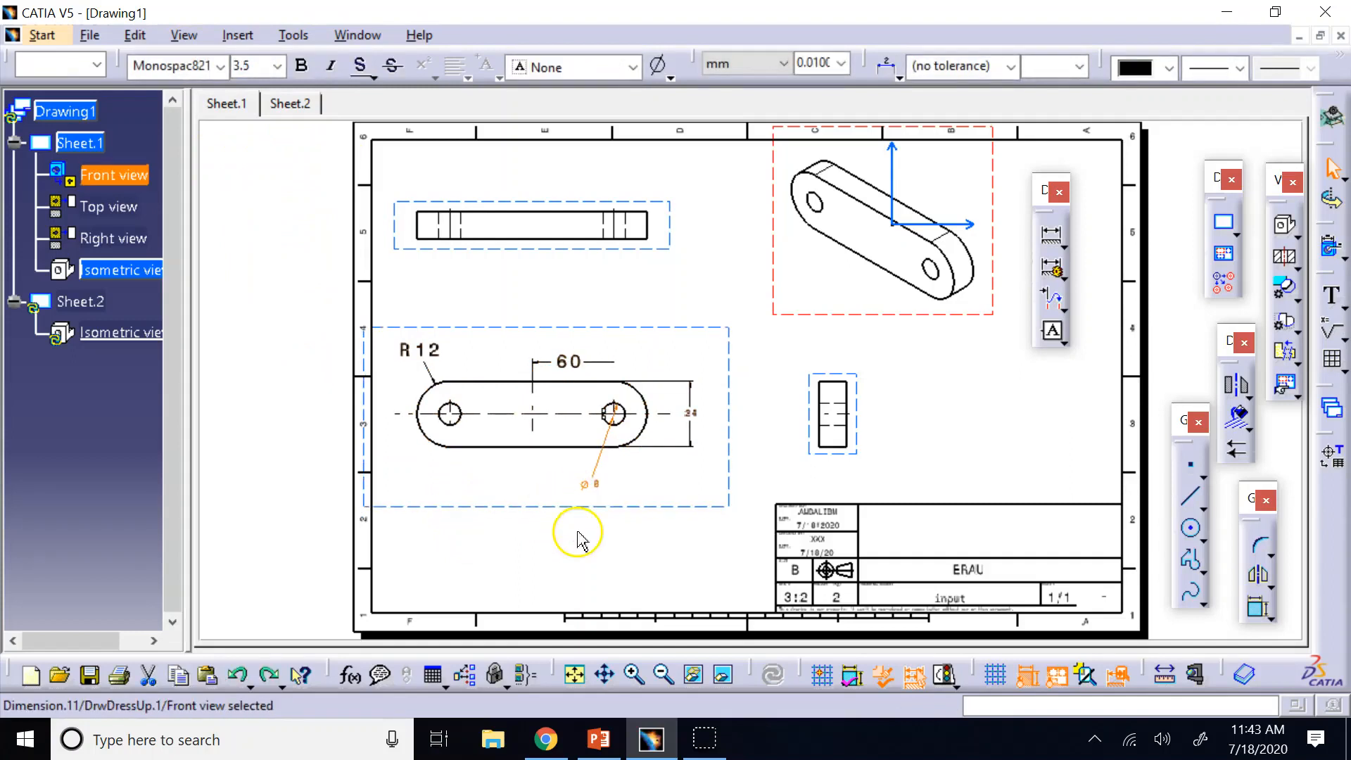
click(579, 542)
Step: Set the font size of the front view's hole diameter and overall height dimensions together to 7.0 mm
click(601, 484)
ctrl+click(712, 422)
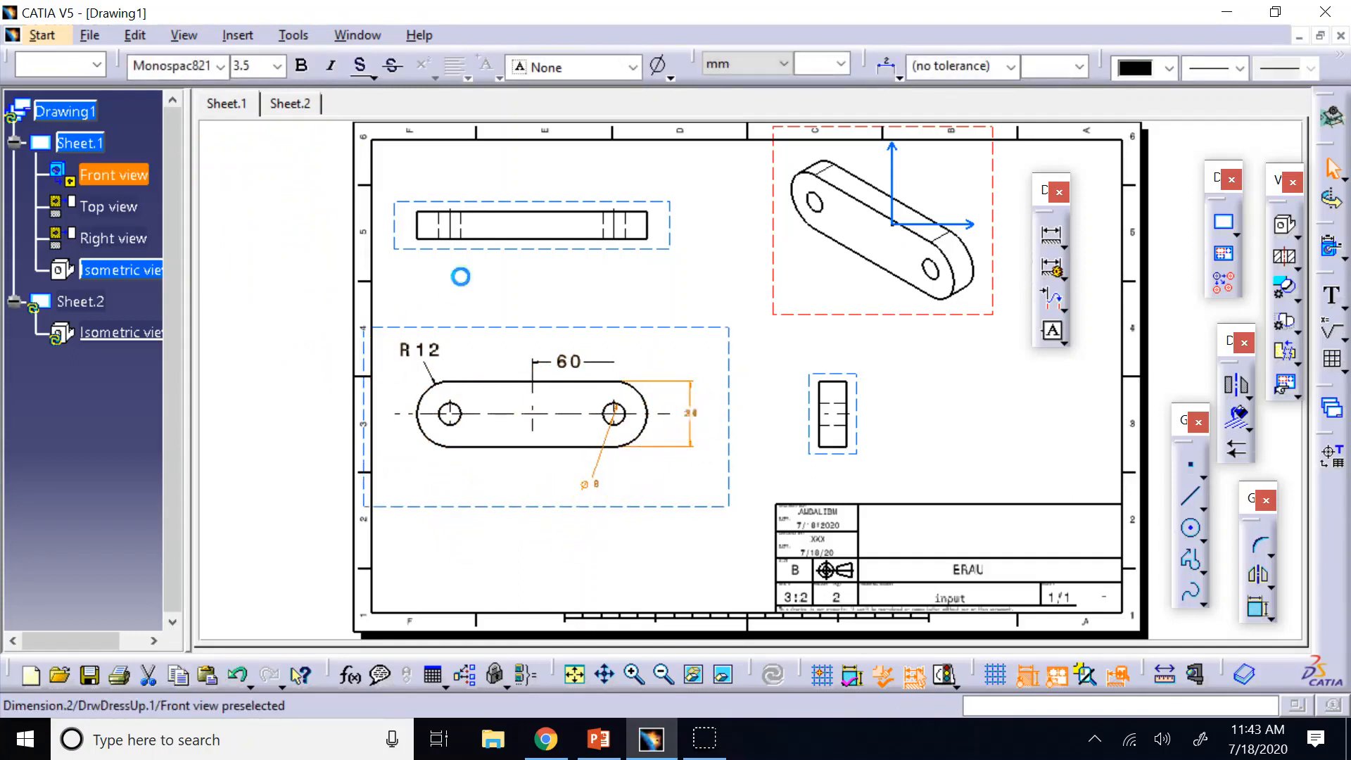
click(279, 66)
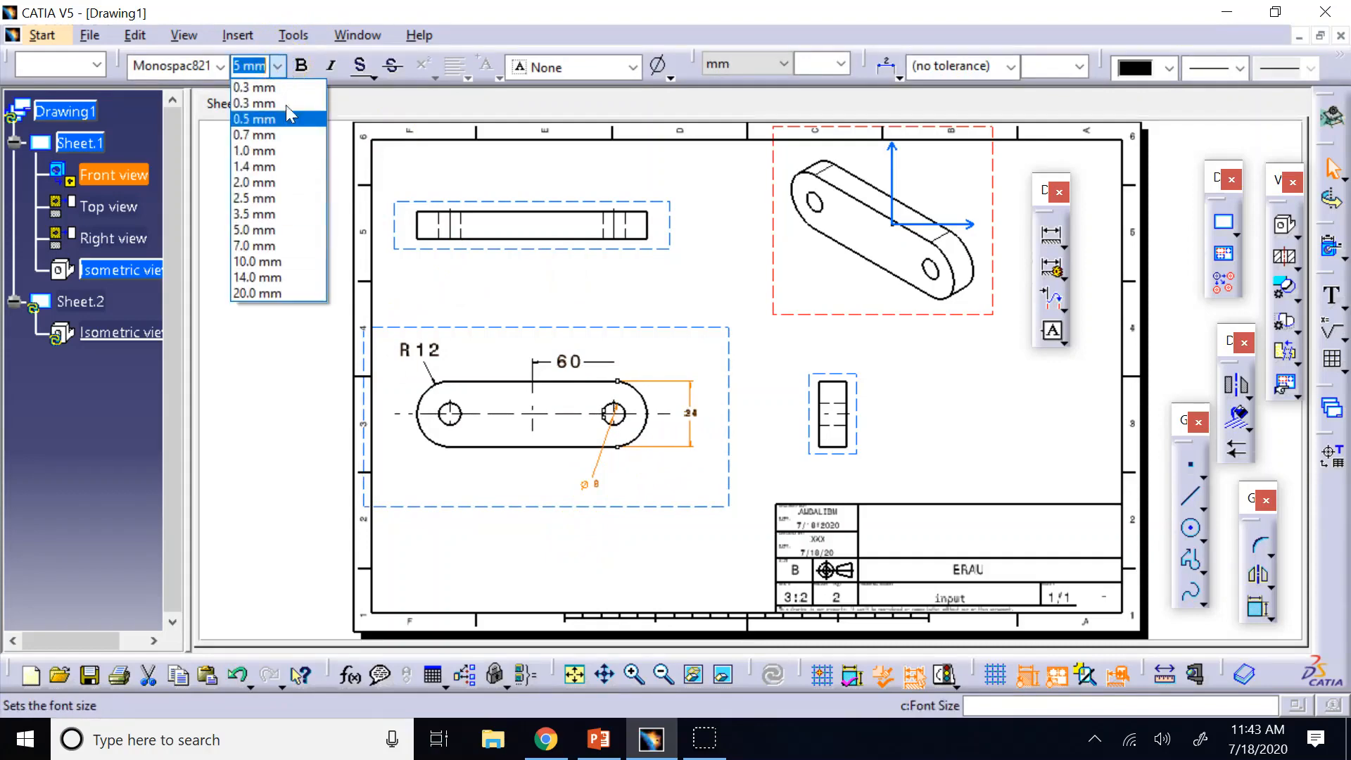
click(248, 245)
click(576, 529)
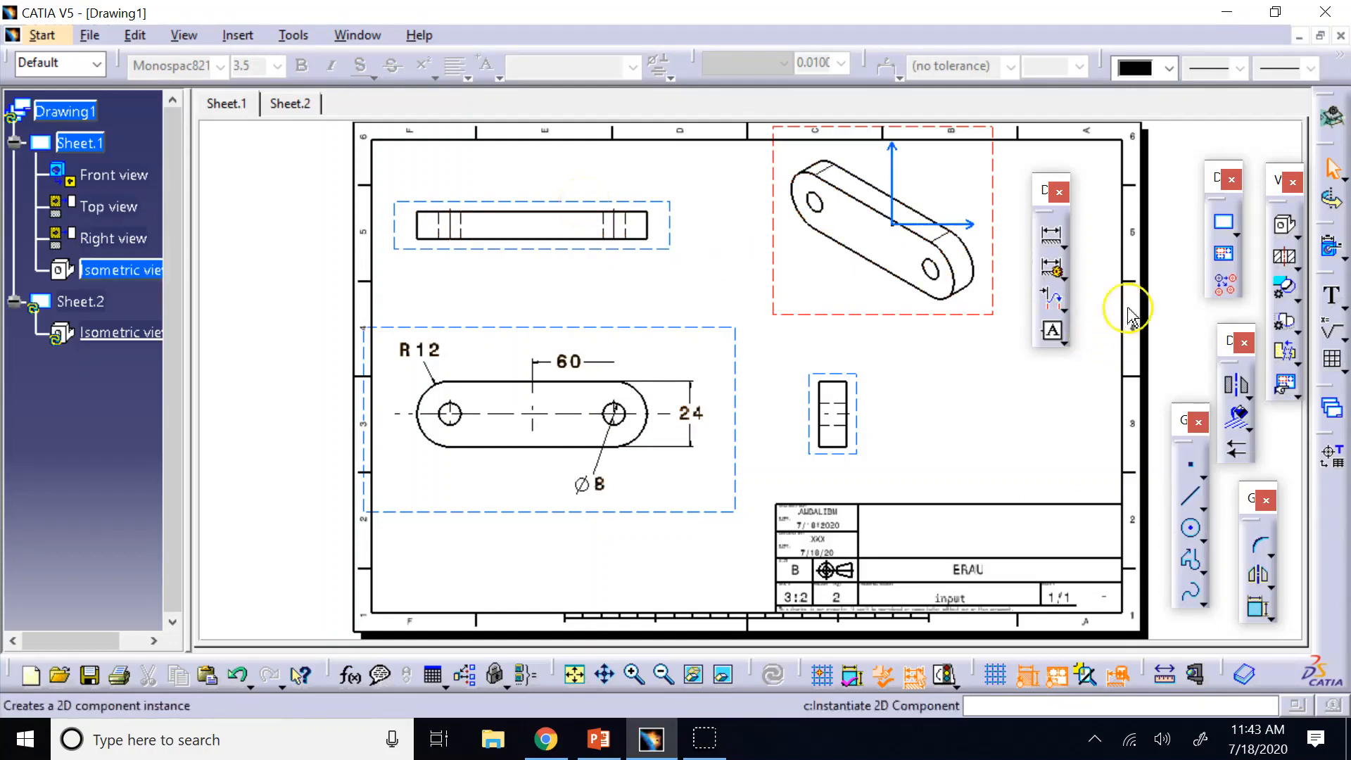
Step: Dimension the link's thickness in the top view between its two long edges, placing the dimension beyond the view's right end
click(1054, 238)
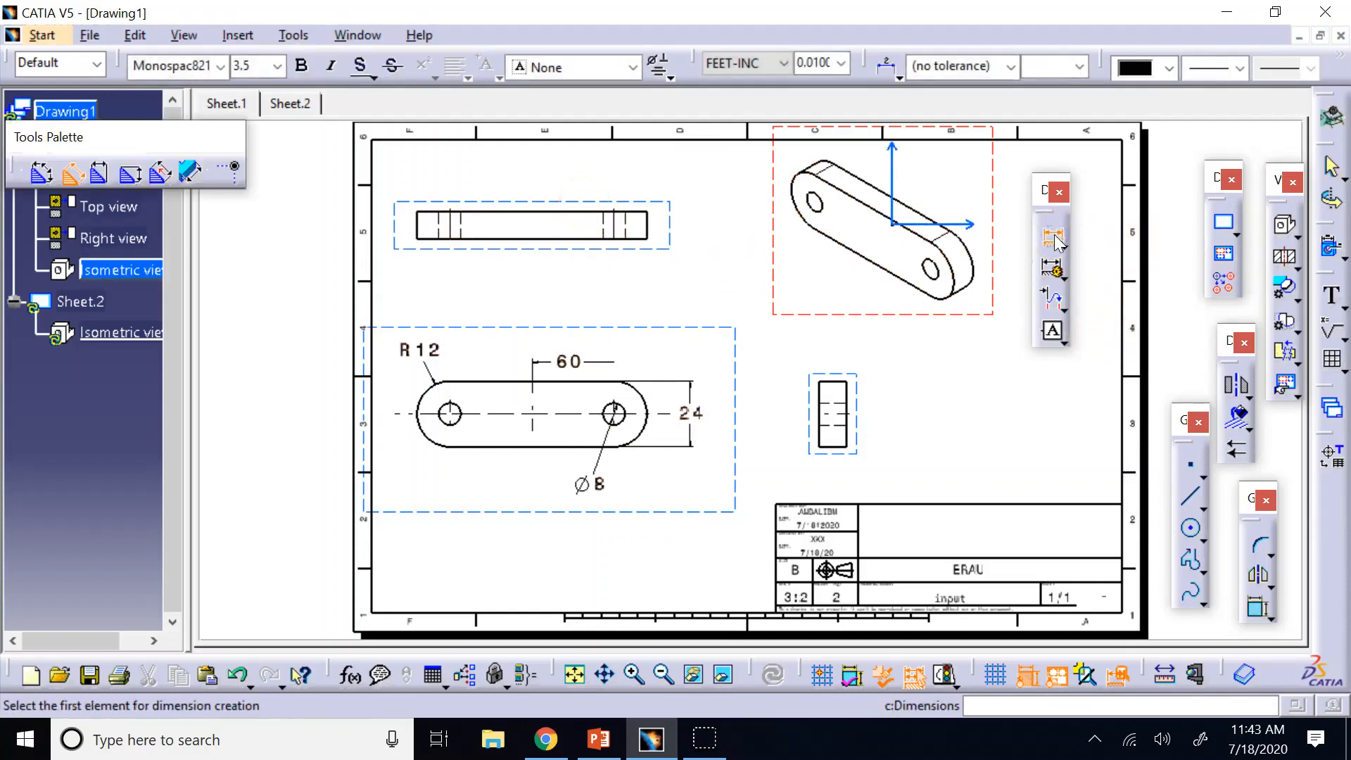
click(572, 214)
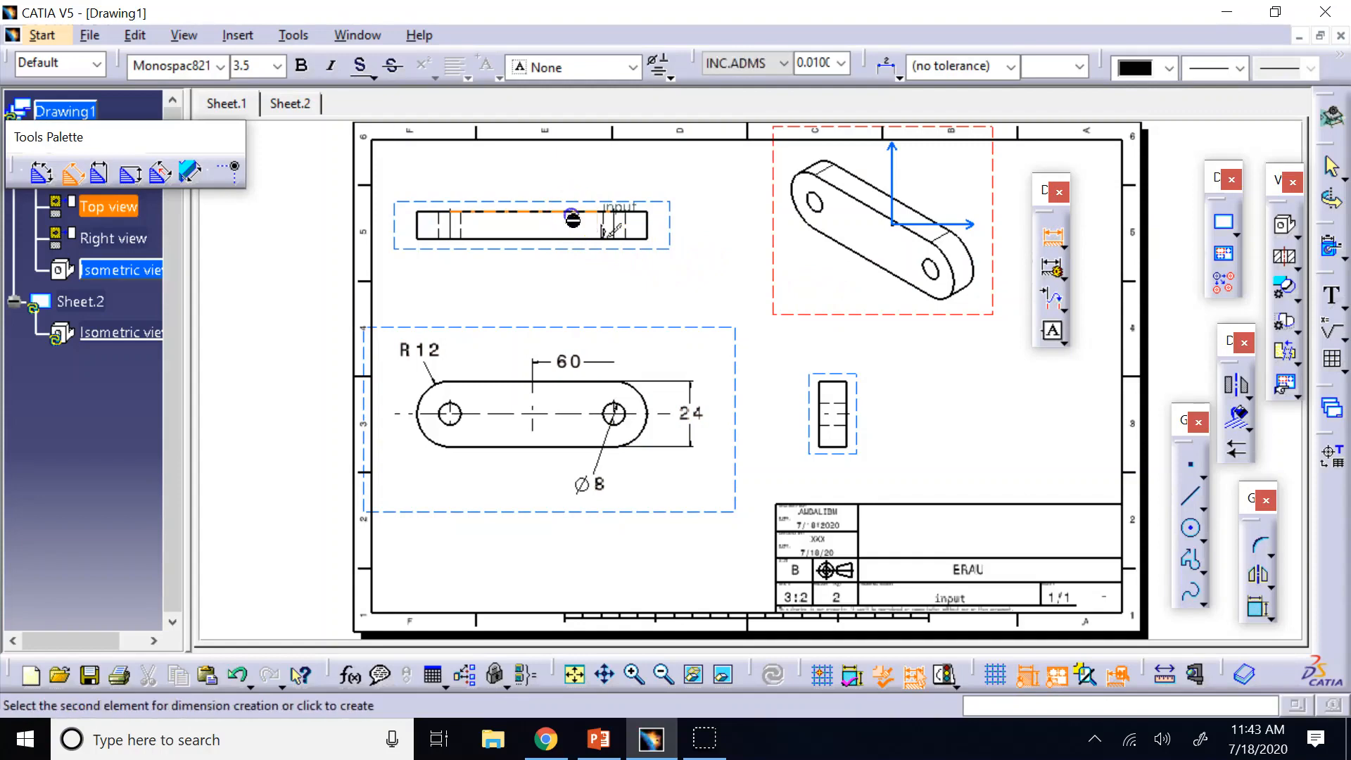
click(572, 239)
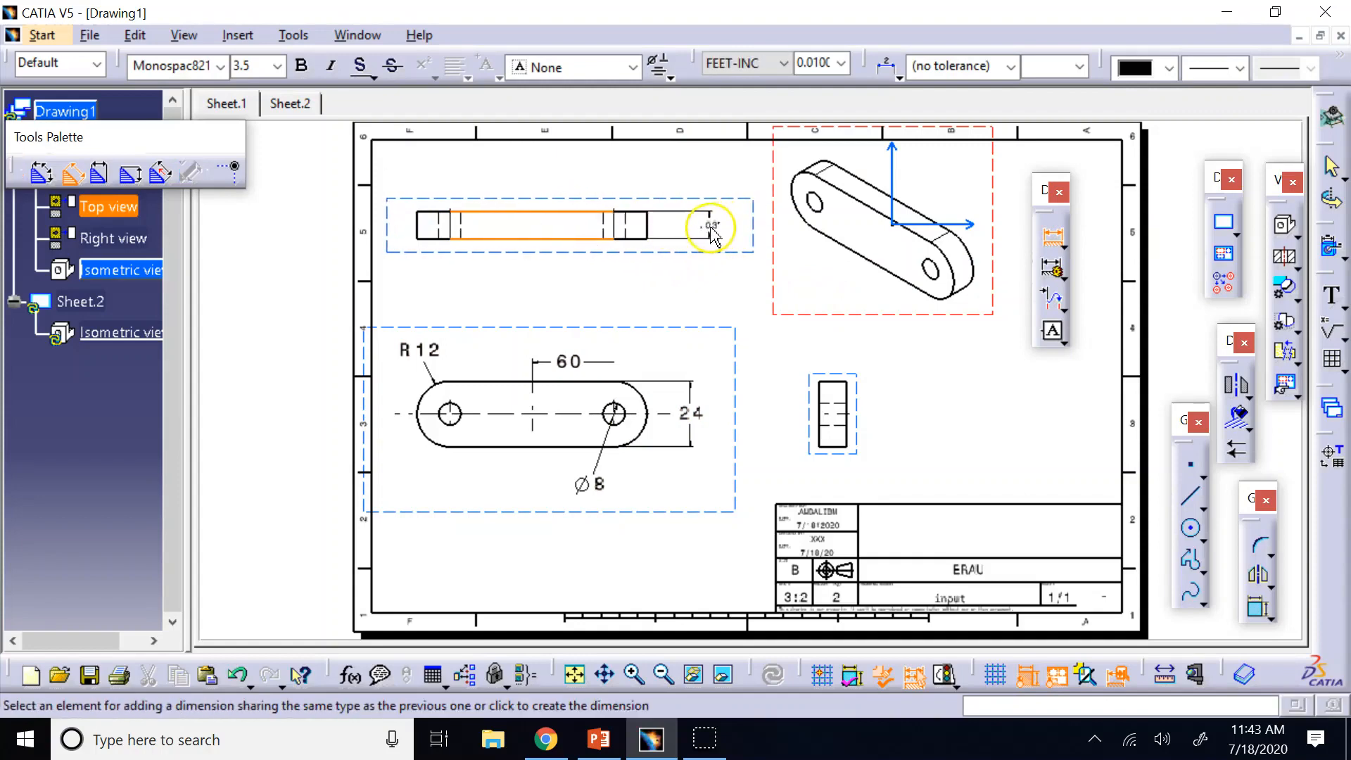
click(712, 234)
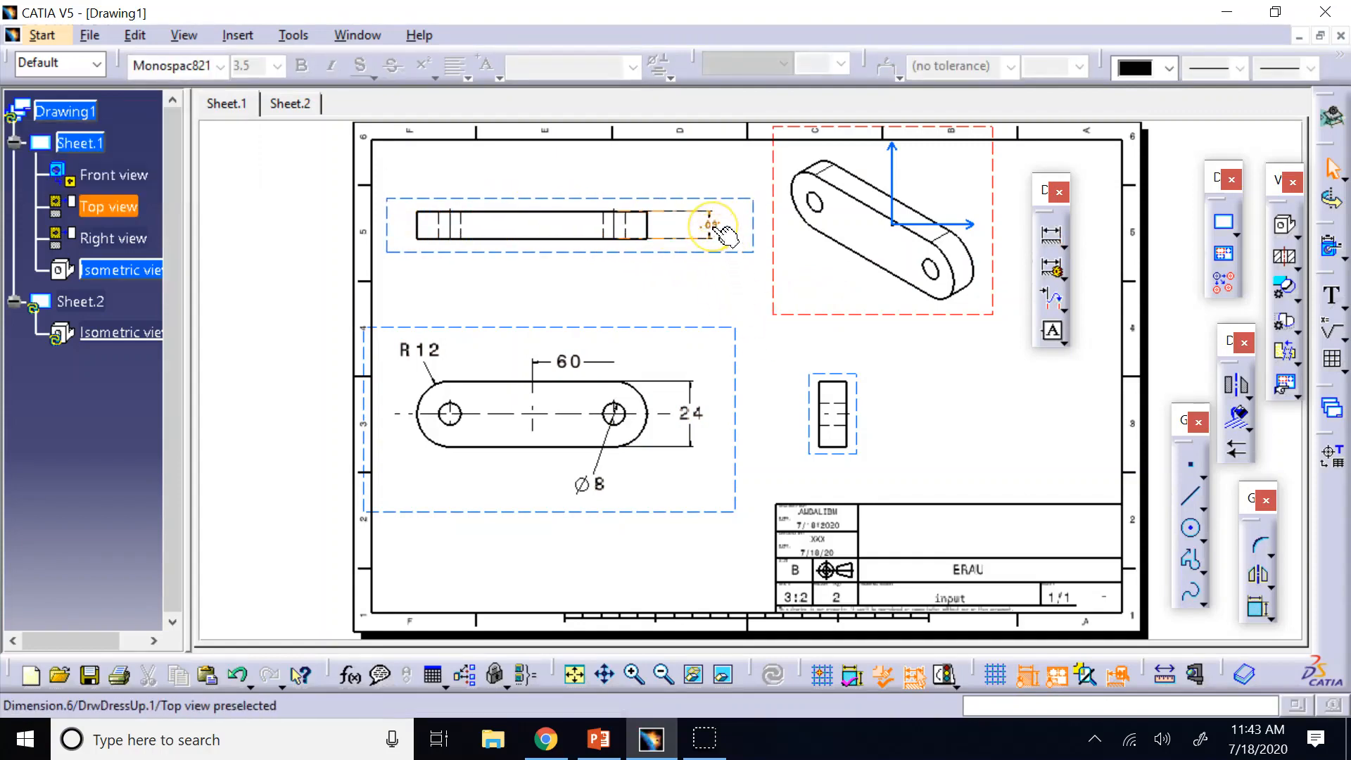
click(608, 290)
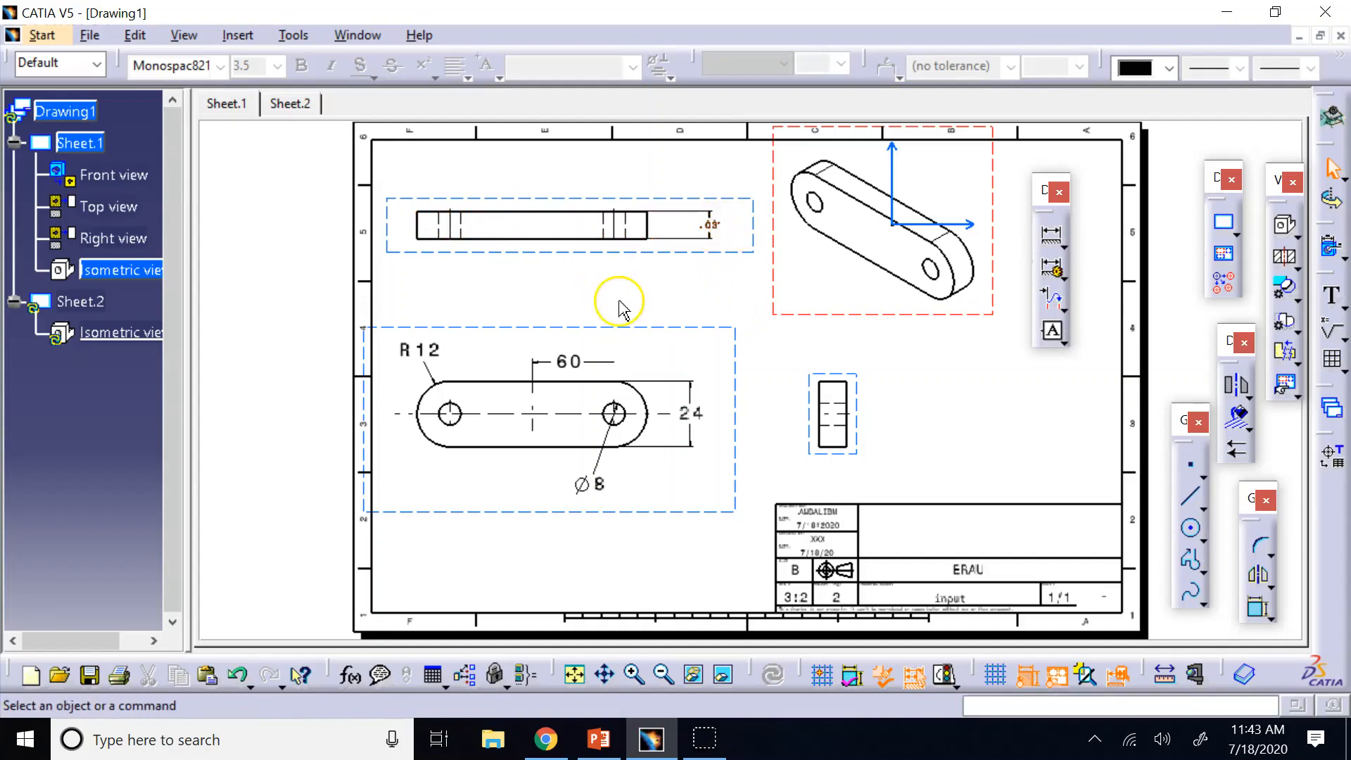
click(558, 362)
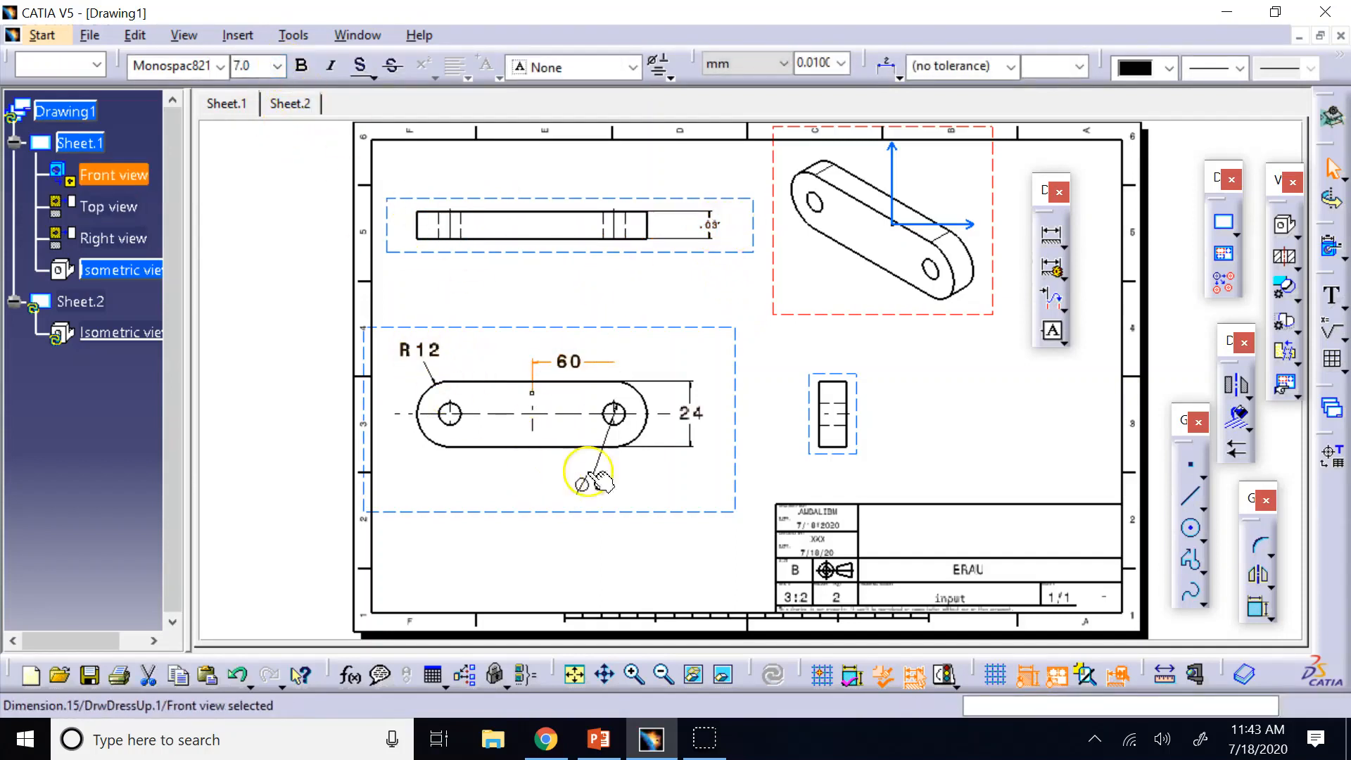
click(597, 300)
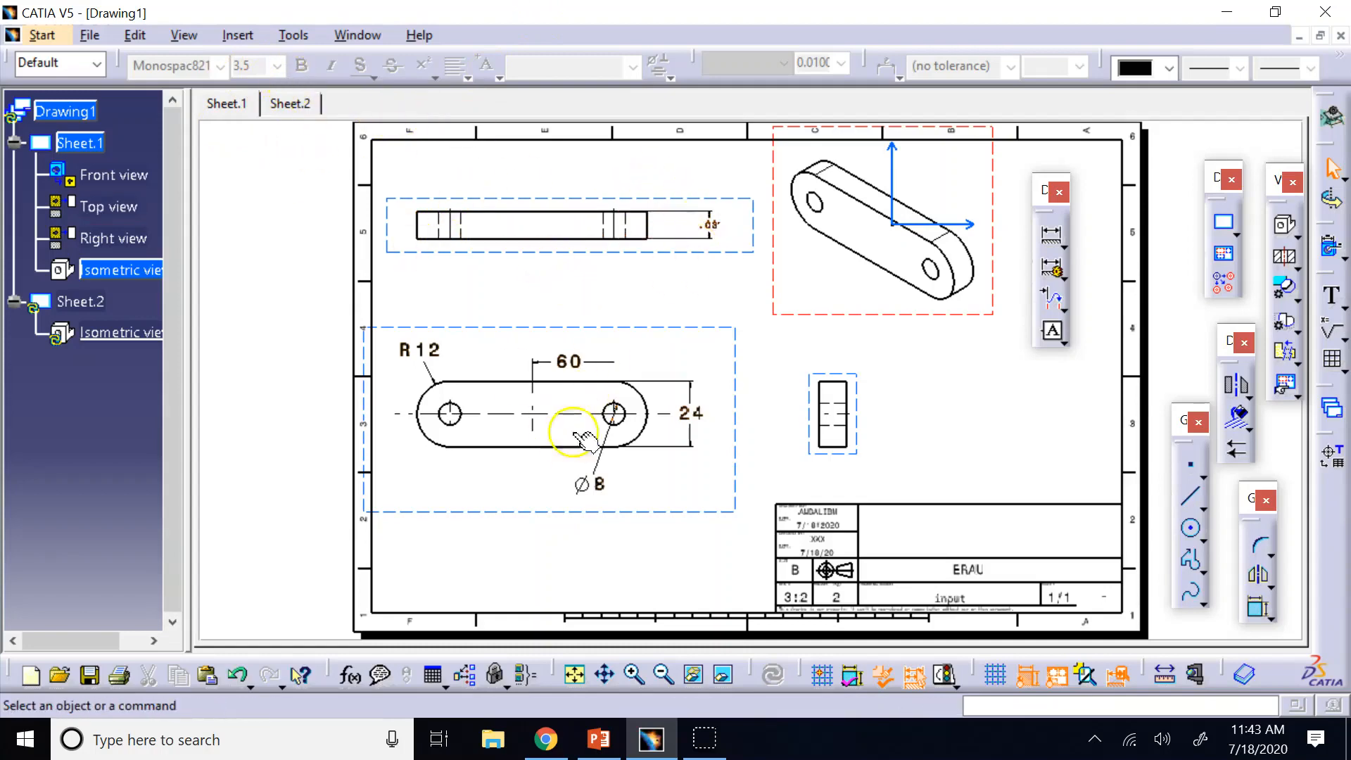
Step: Switch to the Lecture11_Drafting Workbench 1 presentation in PowerPoint, show slide 30 and look through the remaining slides to the end
click(591, 738)
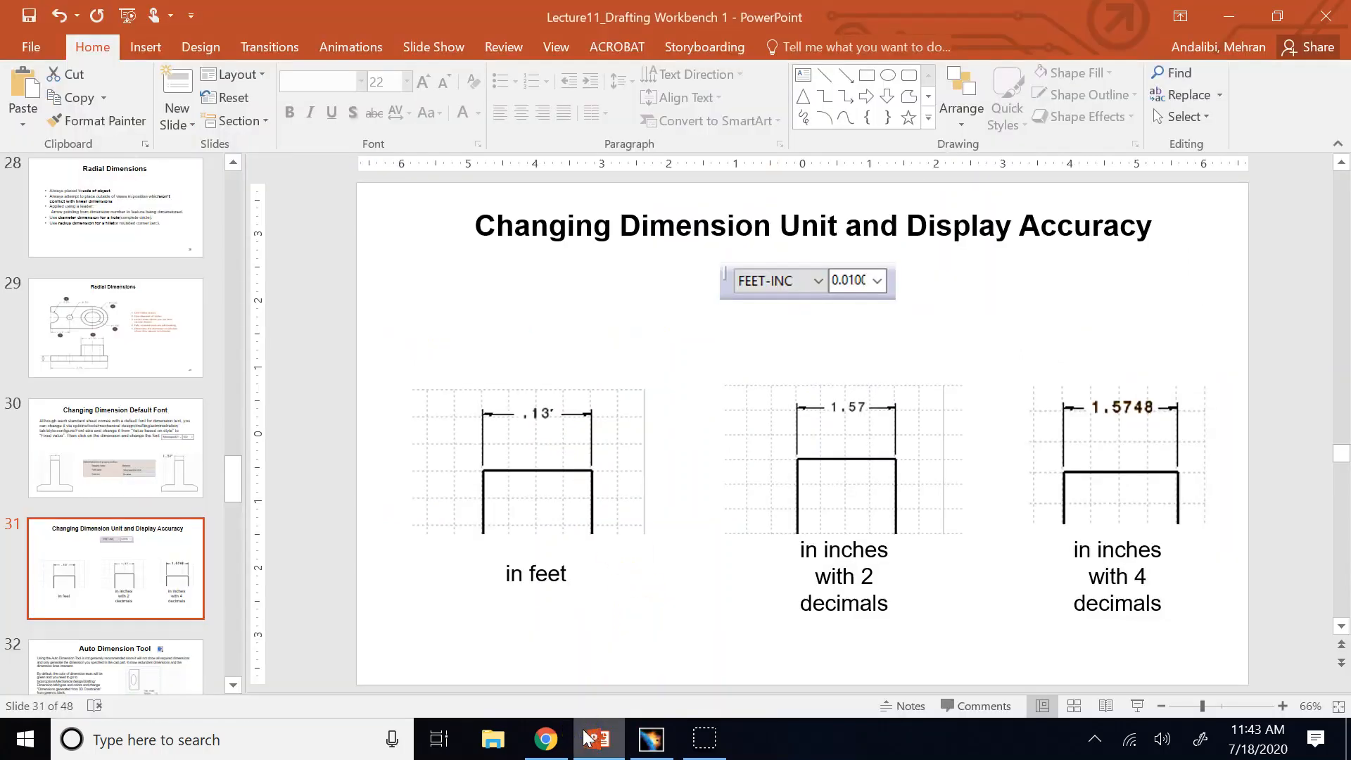
click(152, 451)
scroll(169, 464, down, 3)
scroll(175, 476, down, 5)
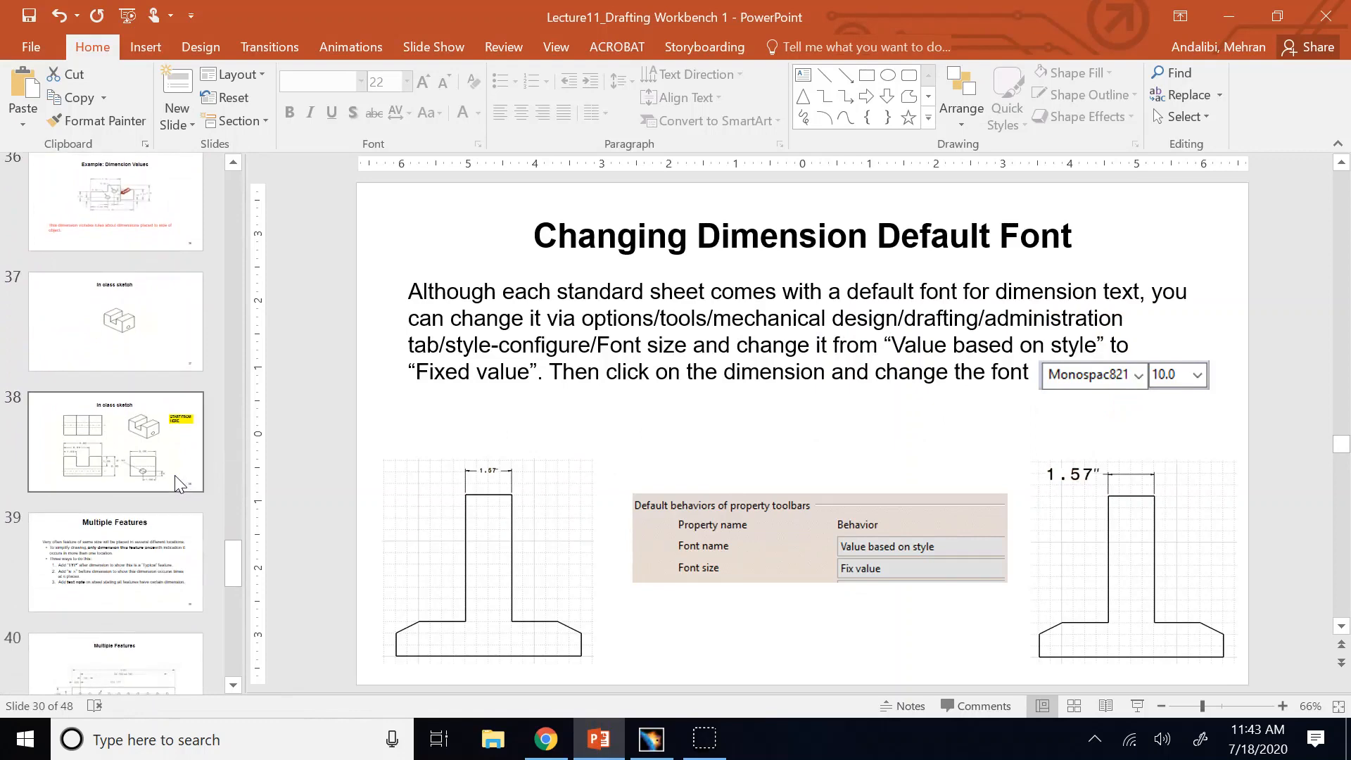
scroll(174, 475, down, 5)
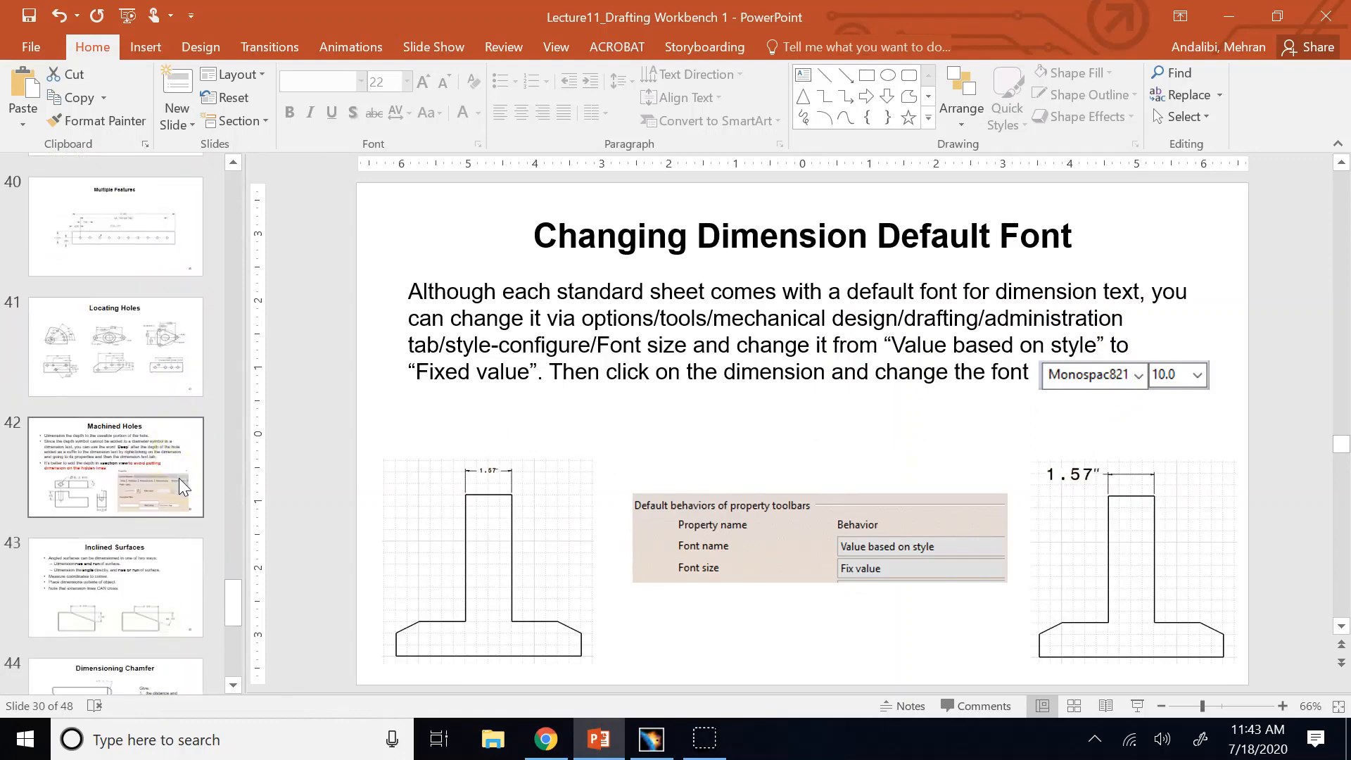
scroll(179, 479, down, 4)
scroll(182, 486, down, 2)
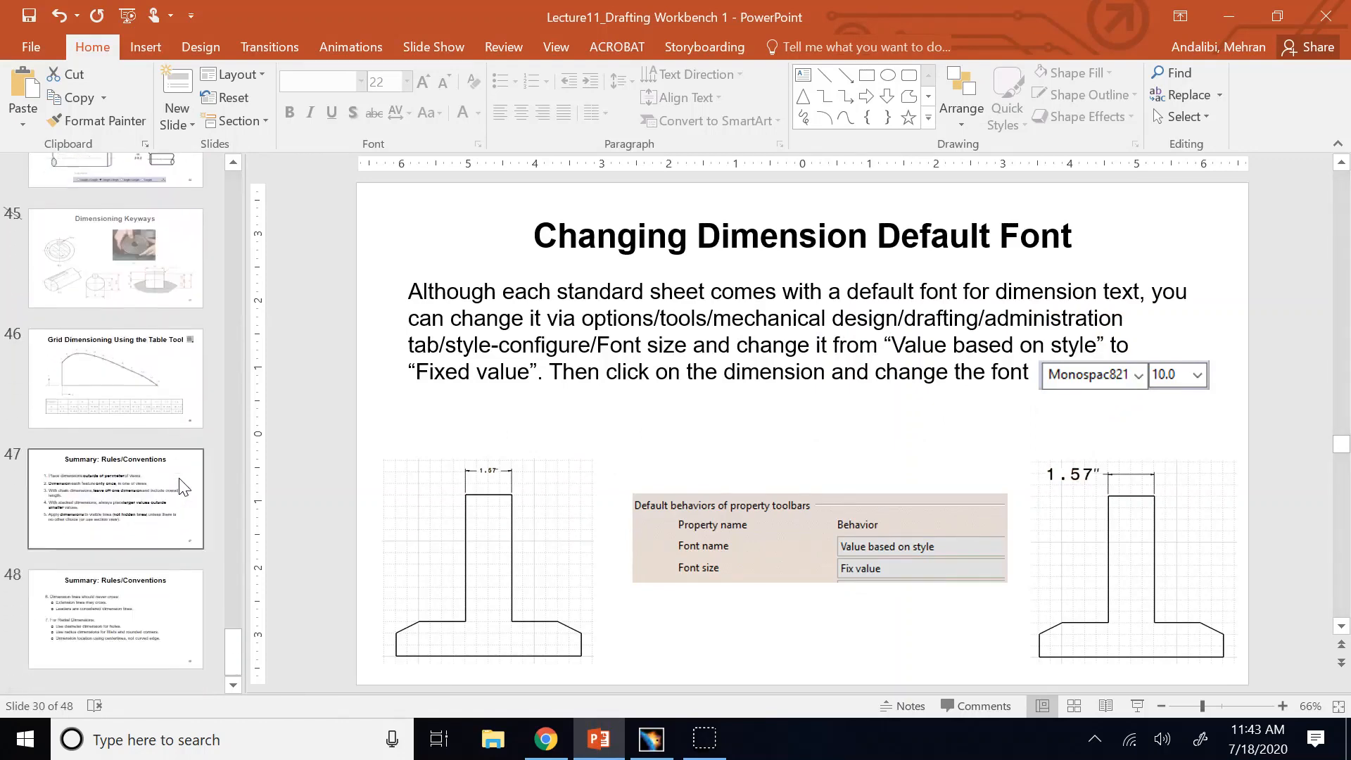
Step: Return to slide 30 and examine its instructions on changing the dimension default font and the property toolbars' default behaviors
scroll(181, 485, up, 10)
scroll(181, 486, up, 7)
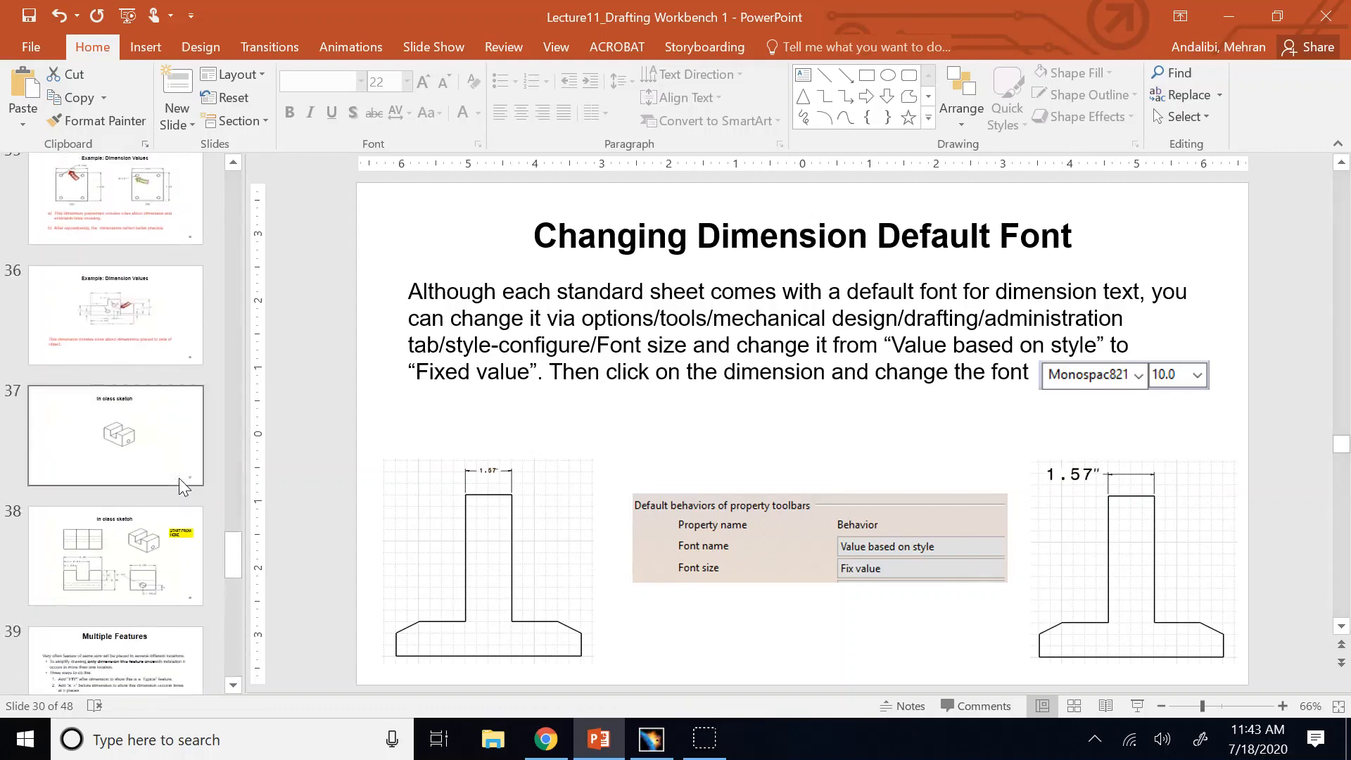
scroll(182, 486, up, 5)
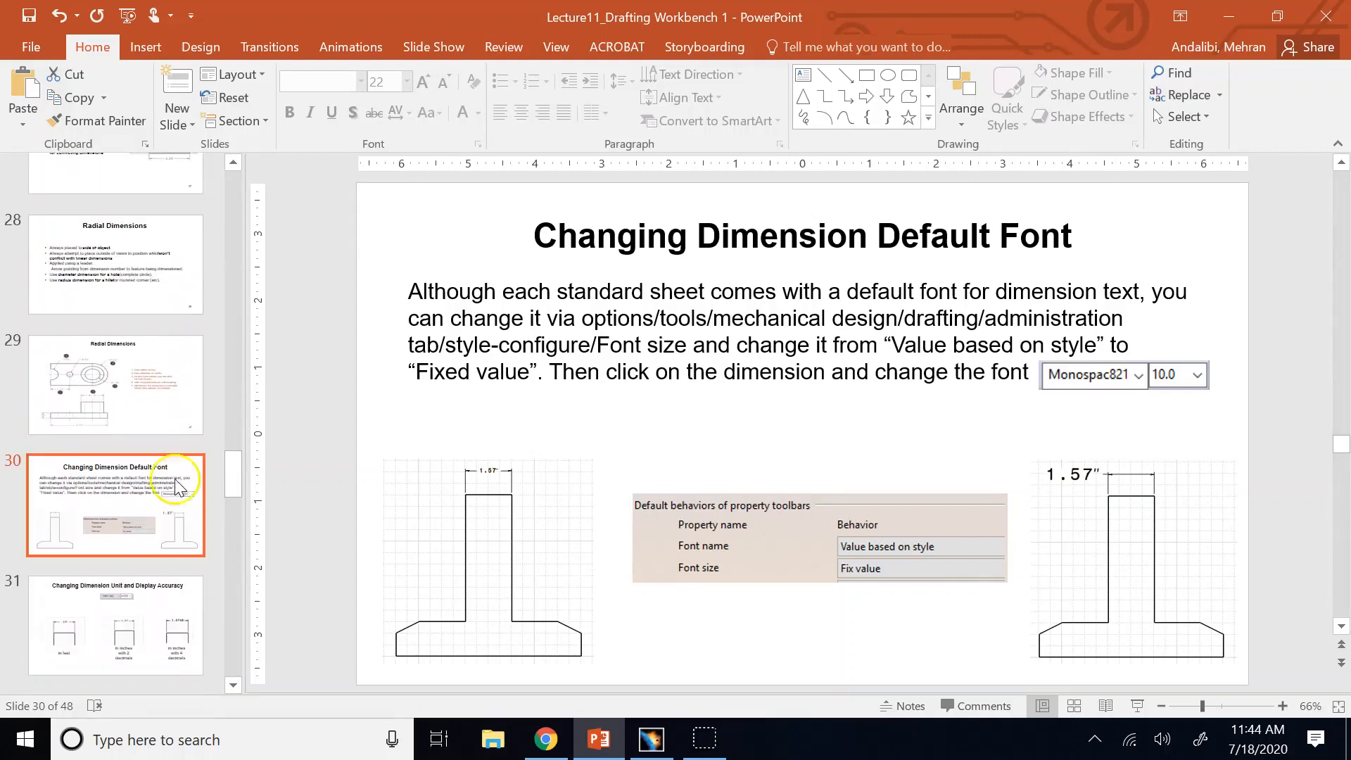
click(125, 497)
click(959, 286)
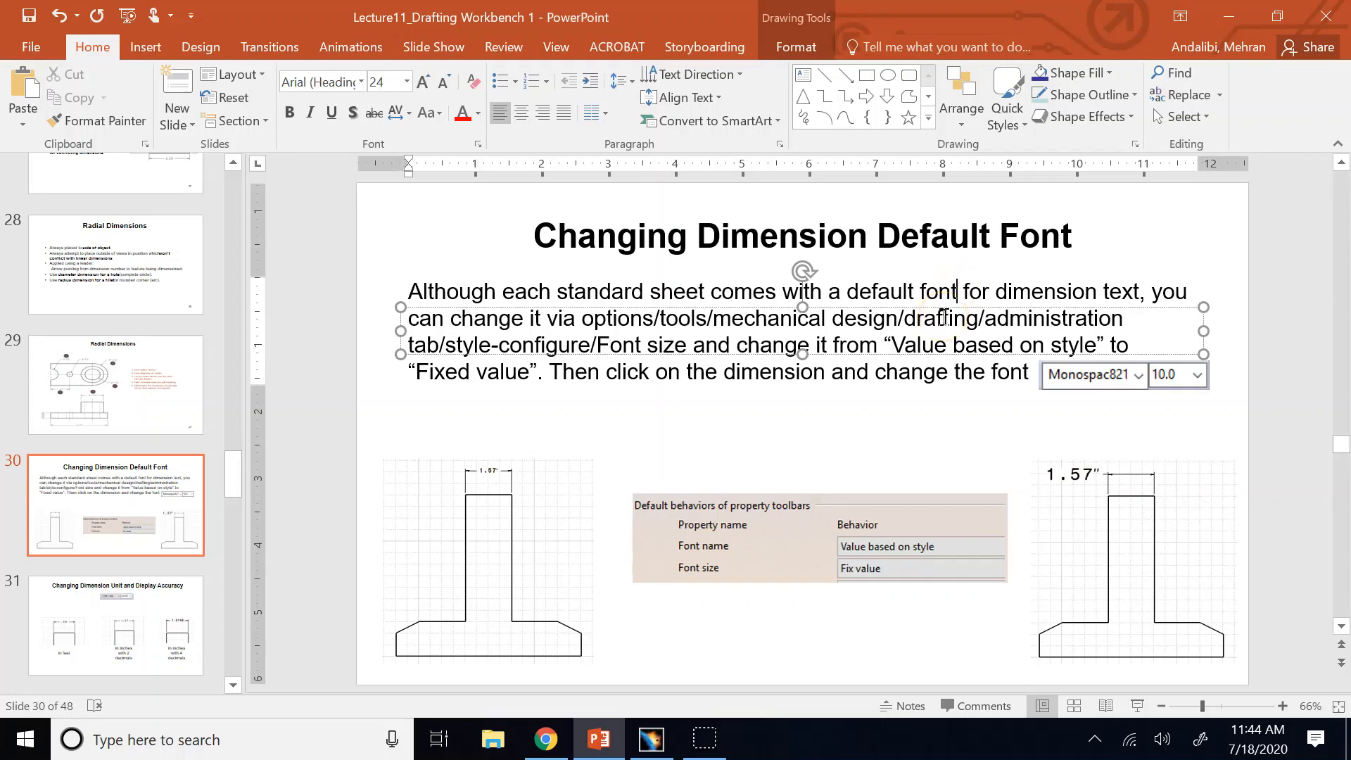
click(859, 537)
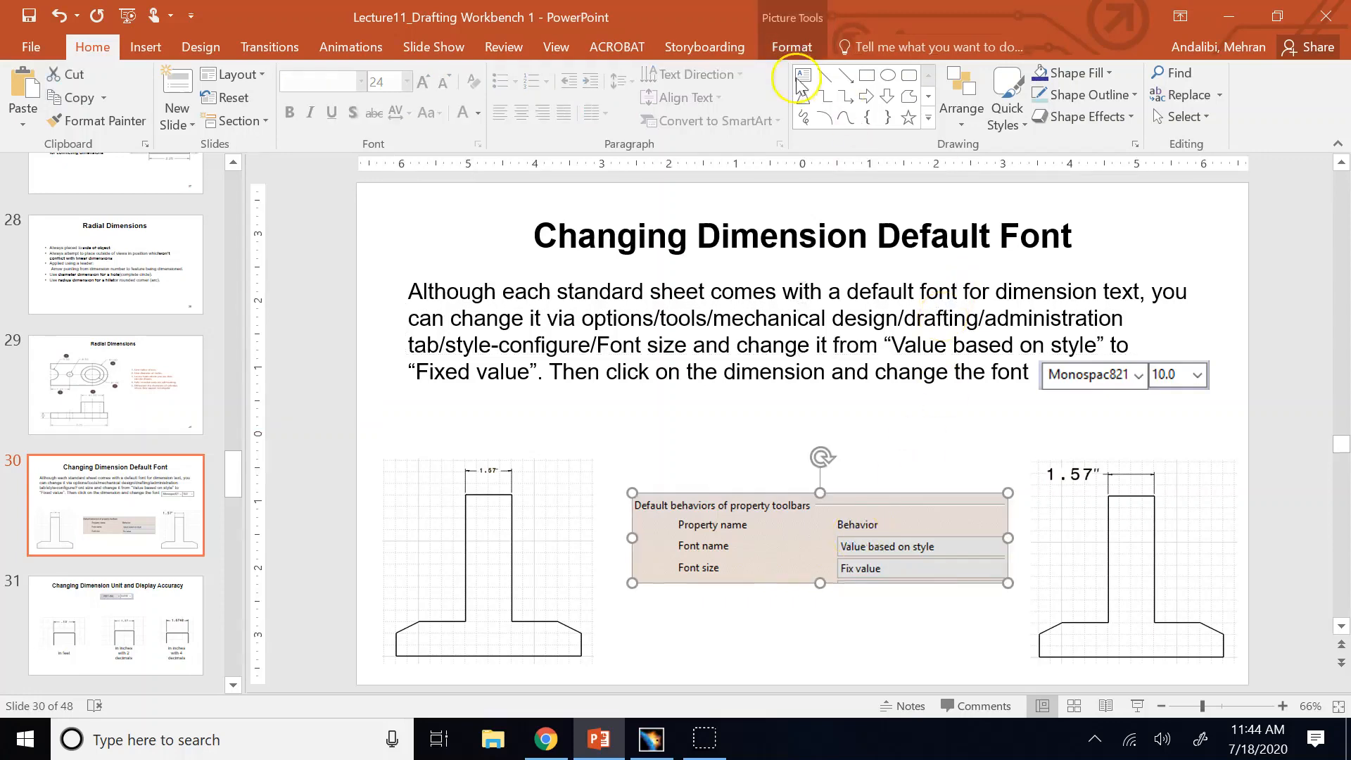
Step: Give the property toolbars' default behaviors picture on slide 30 a black border and save the presentation
click(797, 33)
click(855, 73)
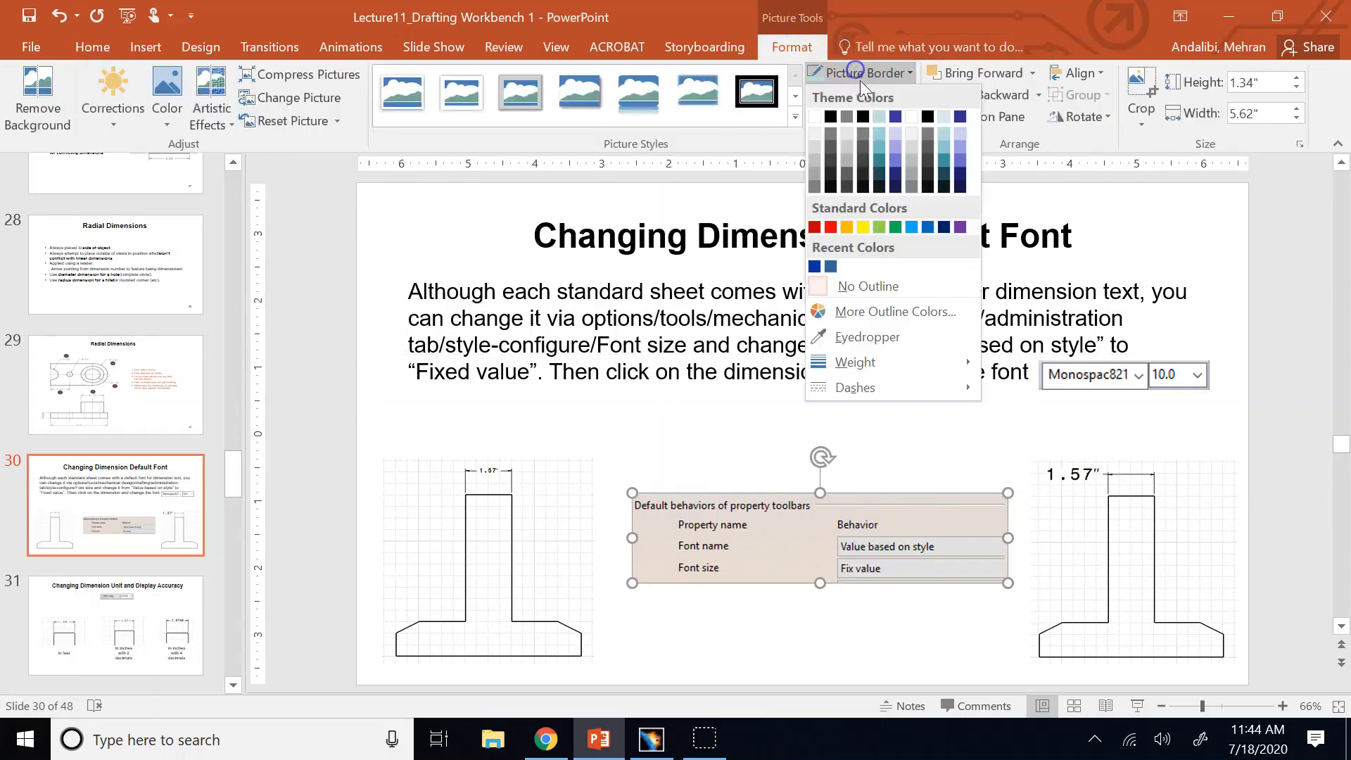
click(832, 117)
click(778, 408)
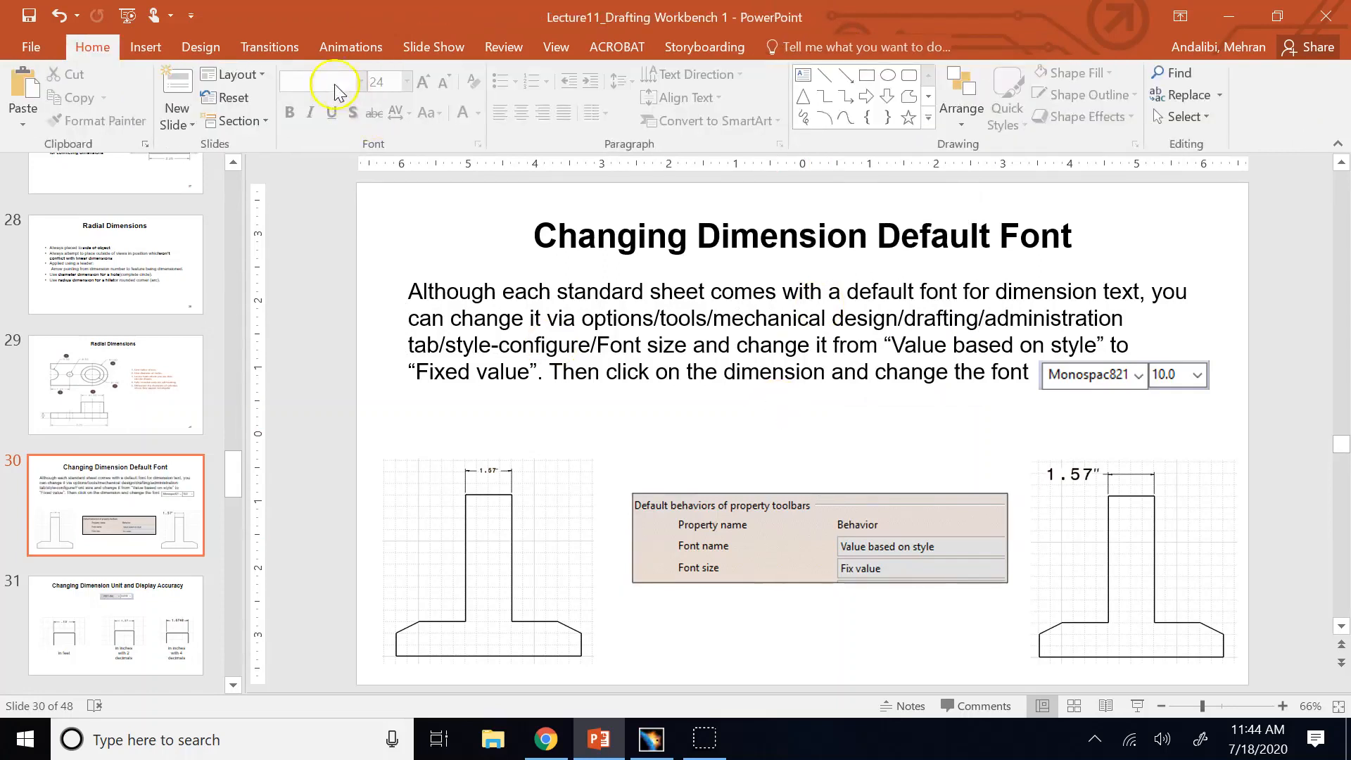
click(33, 15)
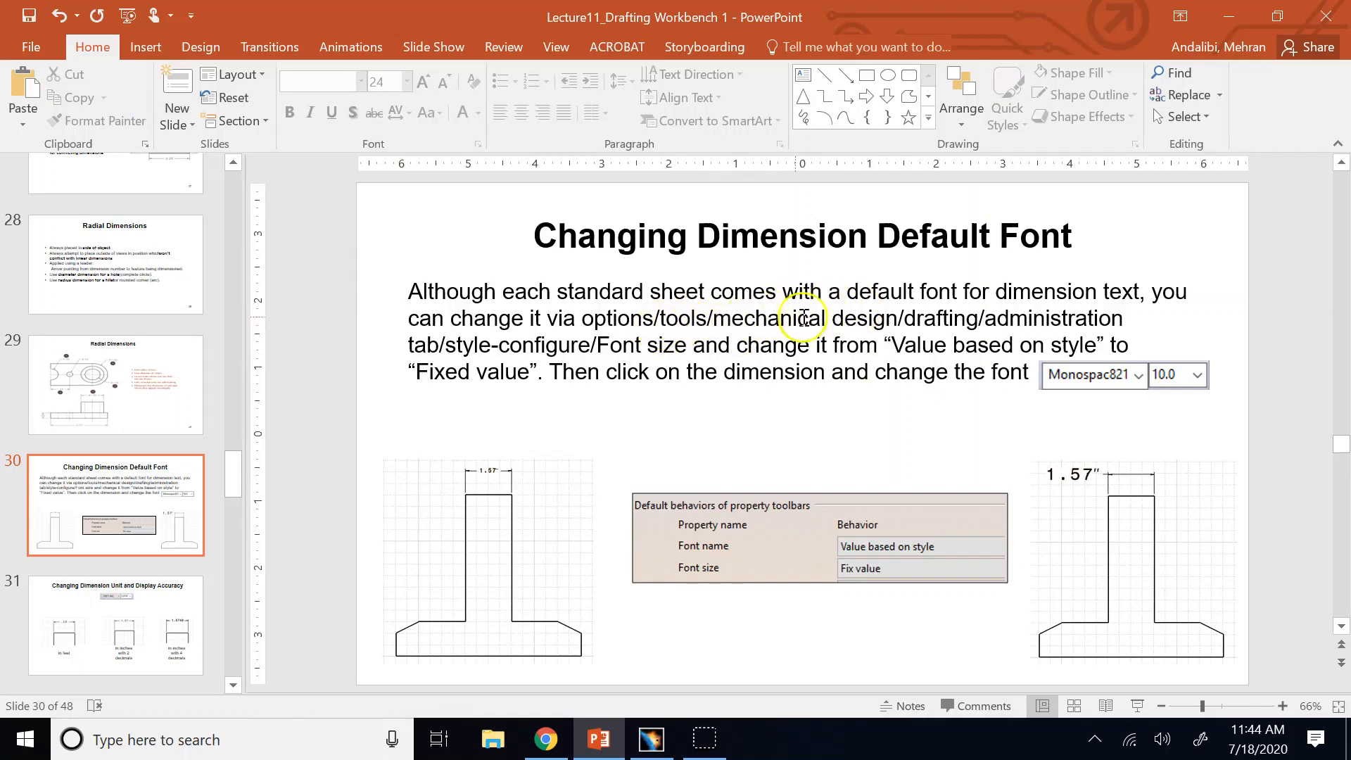
Step: Review the options path in slide 30's text, switch to CATIA V5 and delete the top view's thickness dimension
click(876, 319)
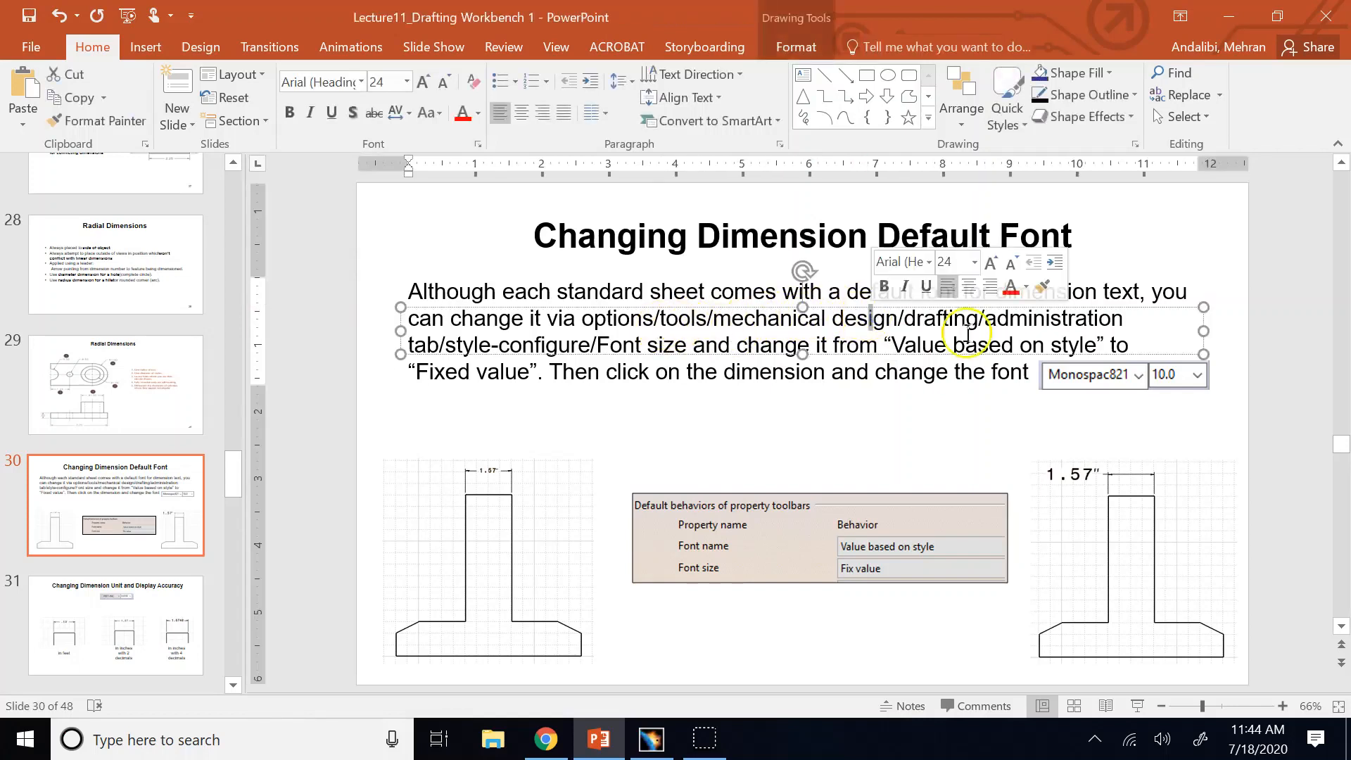
click(1033, 320)
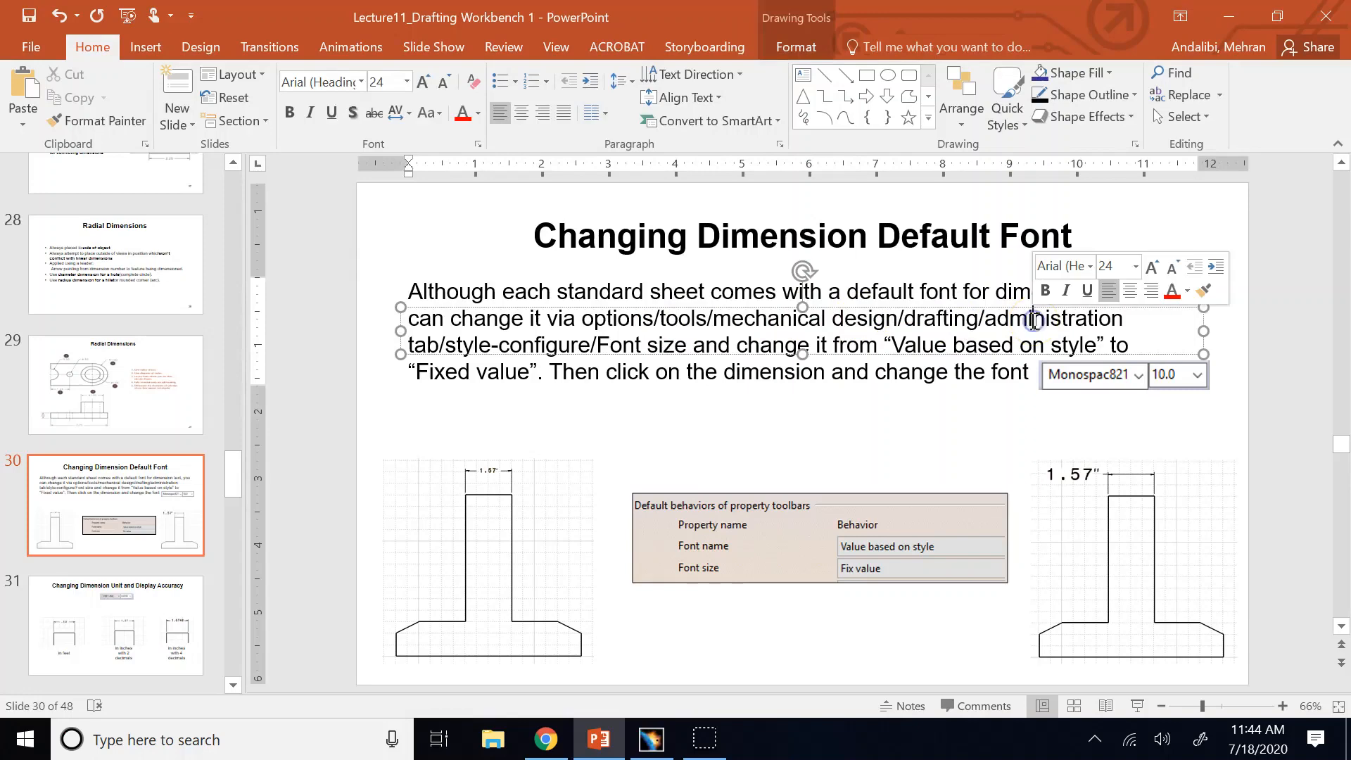
click(651, 739)
click(294, 35)
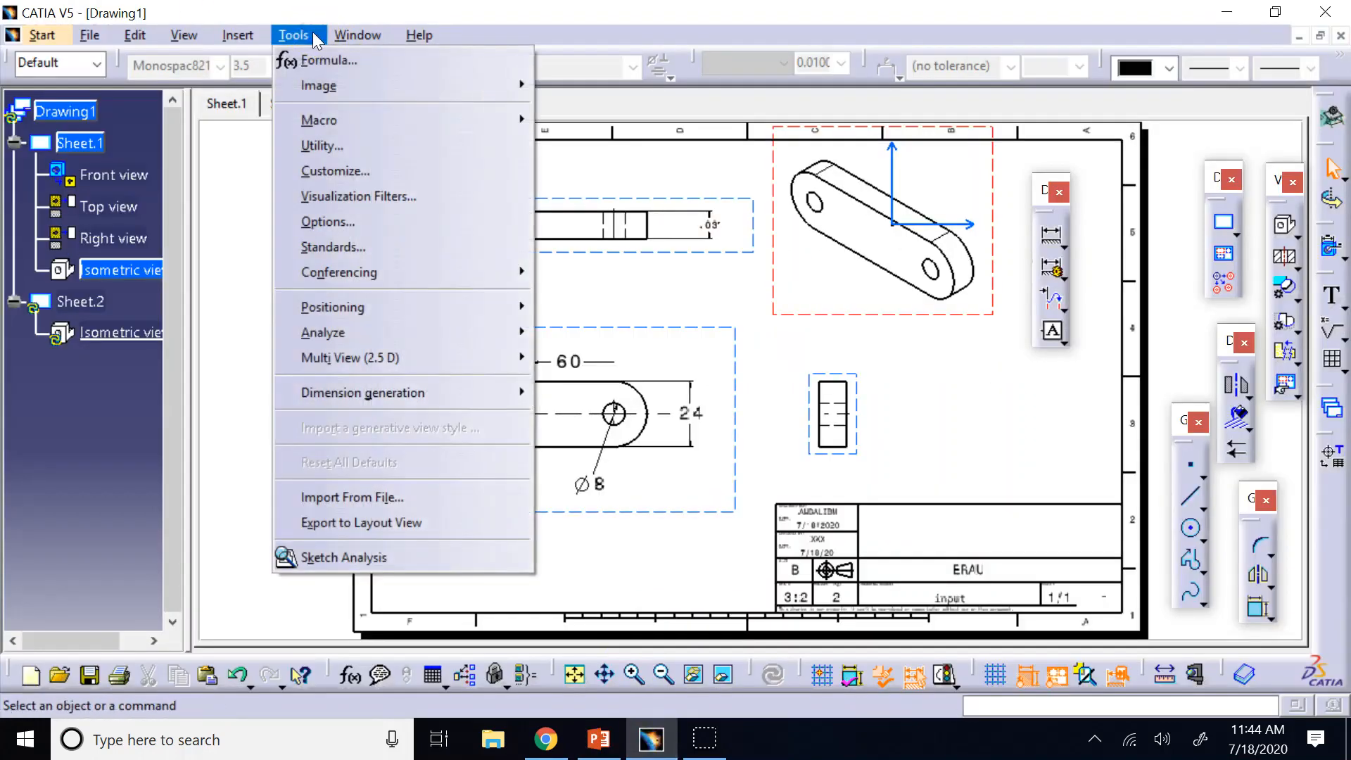
click(696, 246)
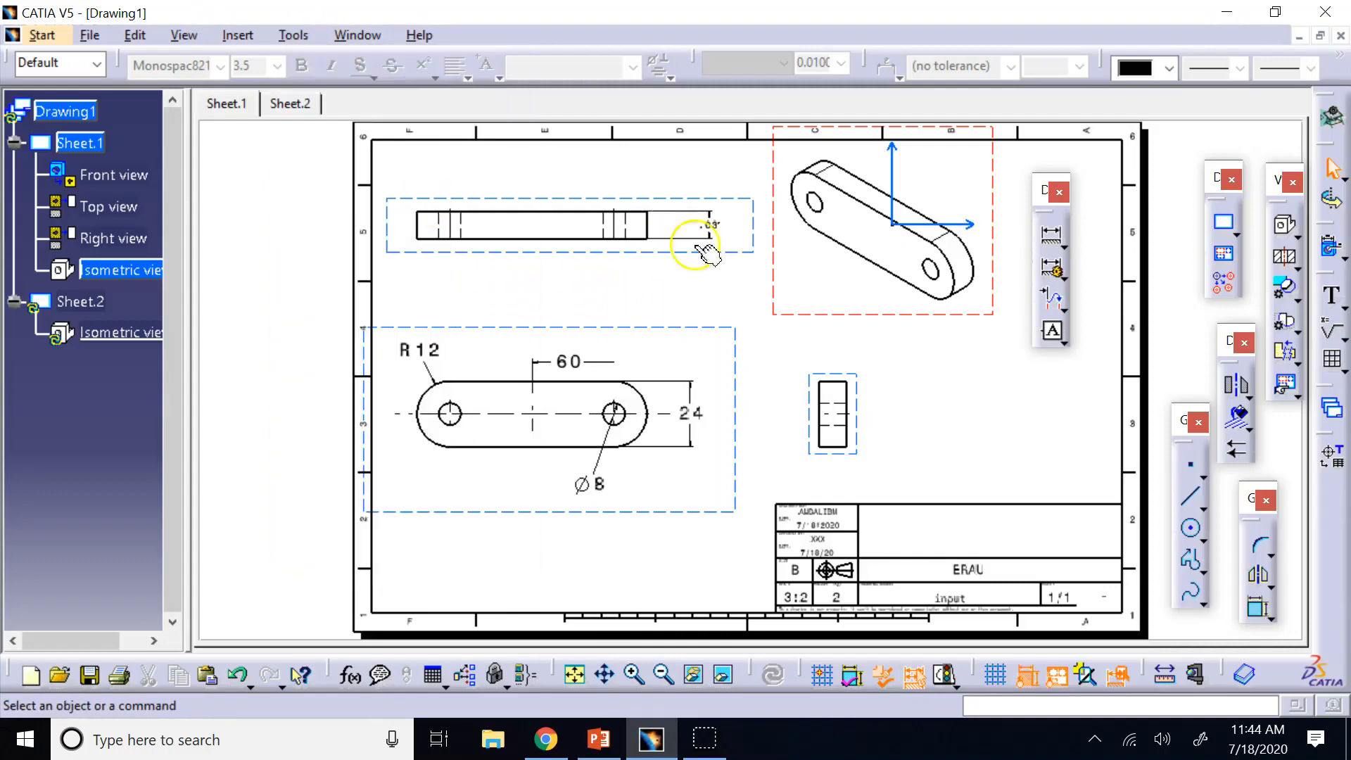
click(710, 226)
key(Delete)
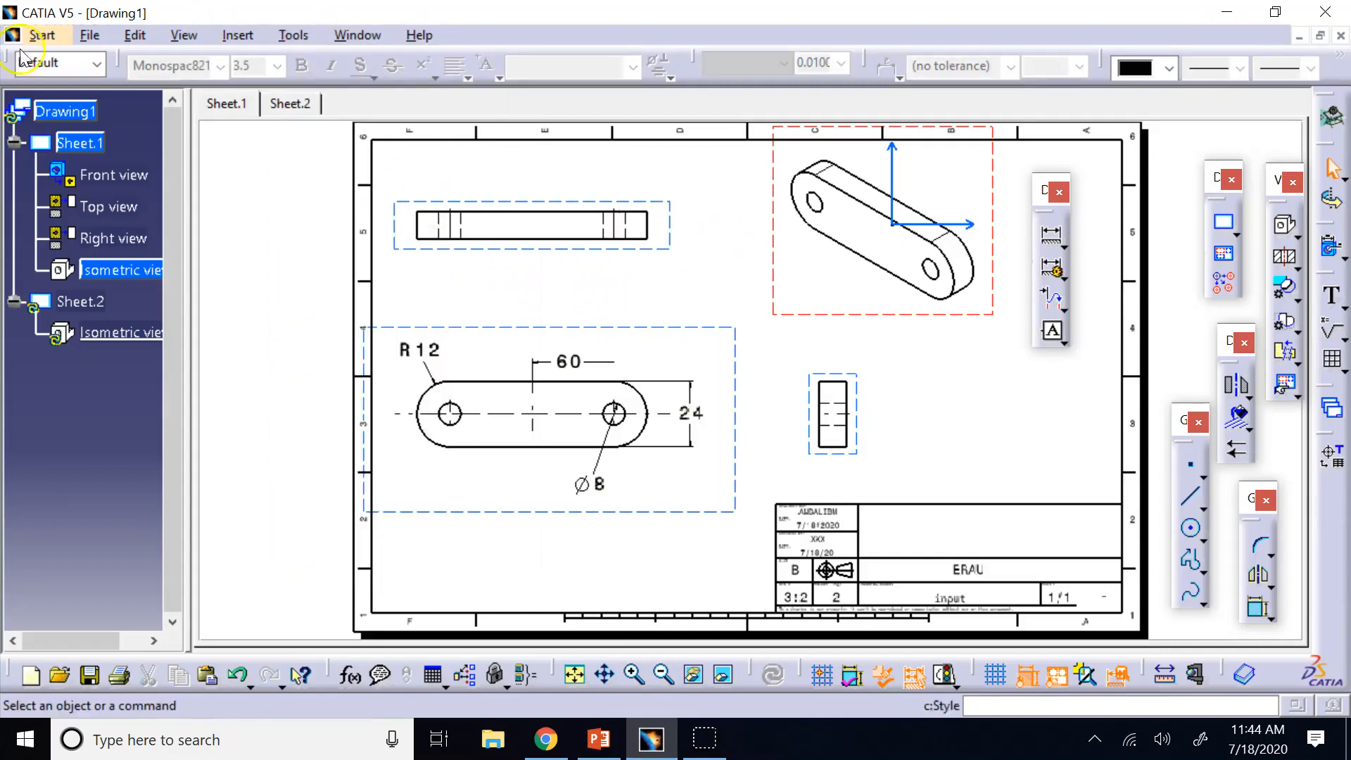
Step: Open the program options and show the Administration settings for Drafting under Mechanical Design
click(309, 44)
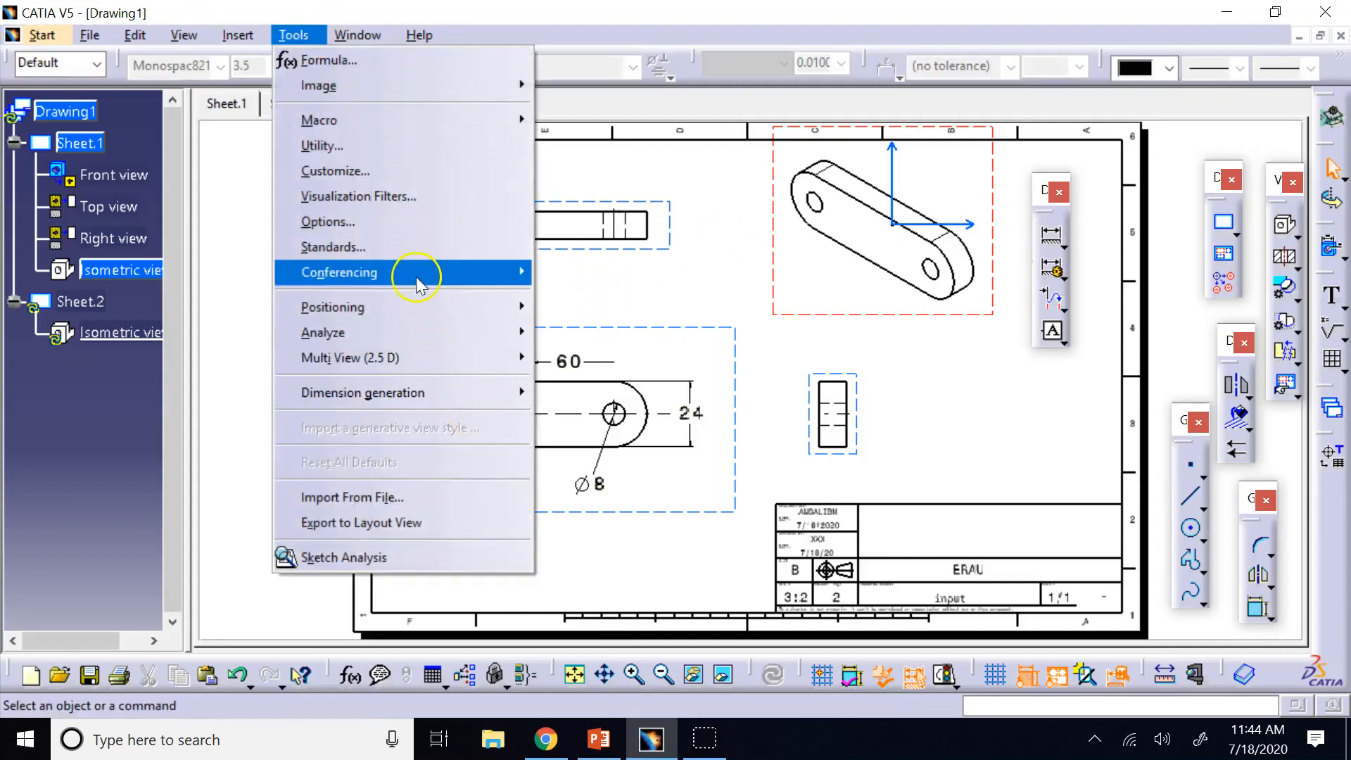
click(390, 223)
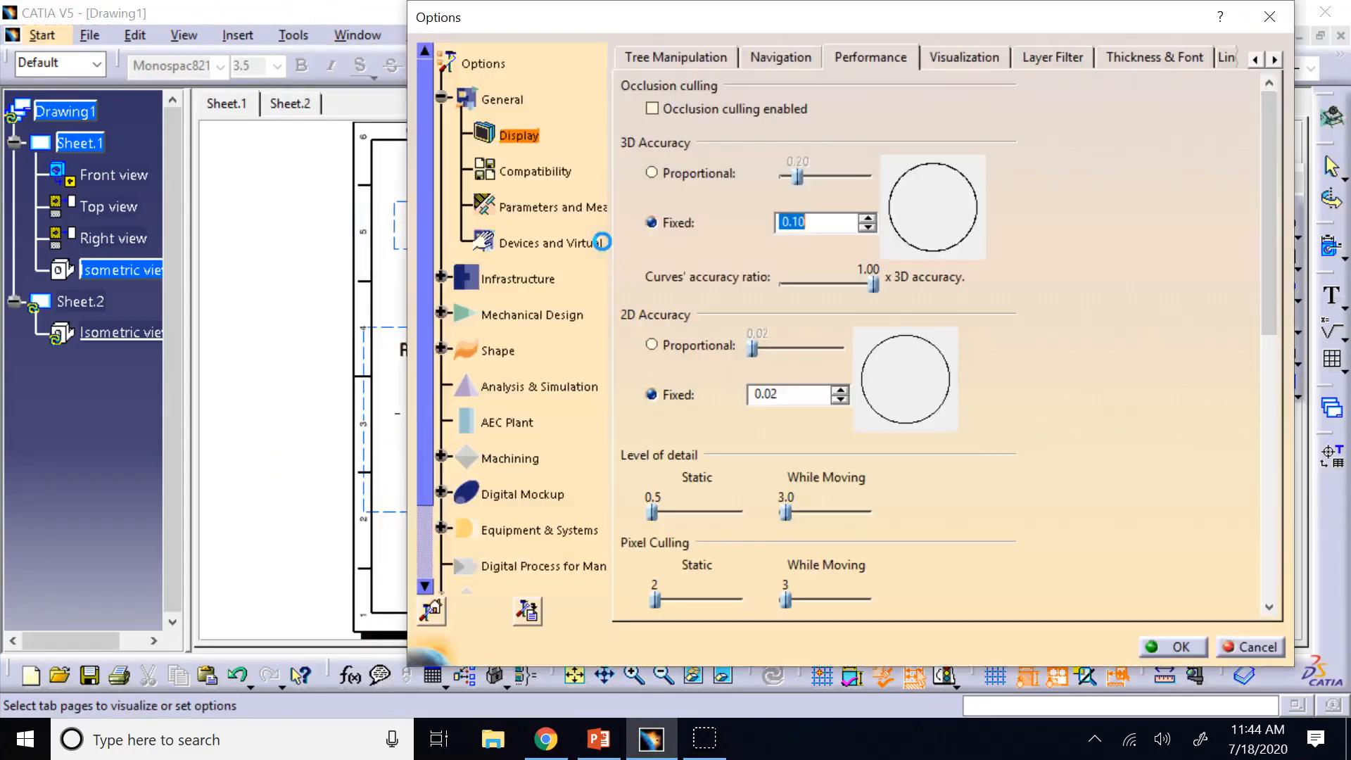
click(540, 313)
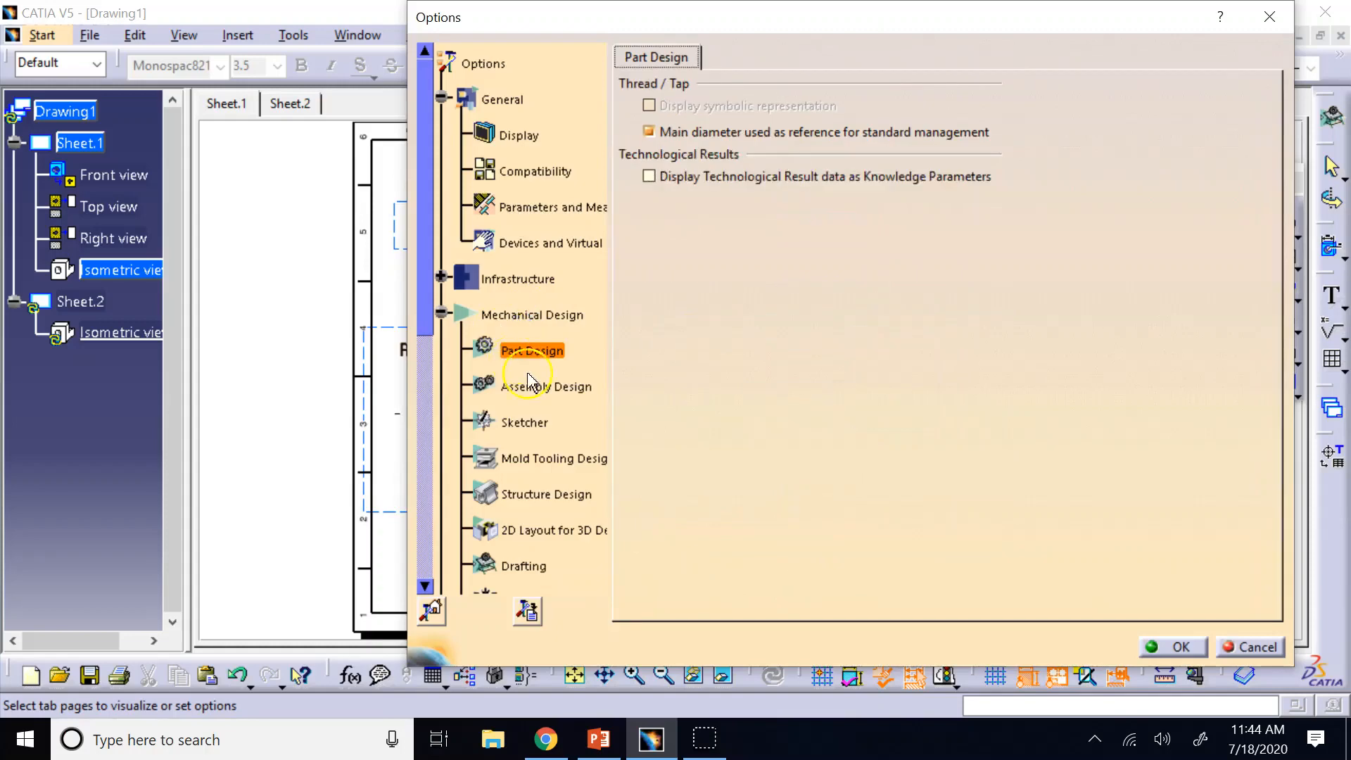
click(523, 566)
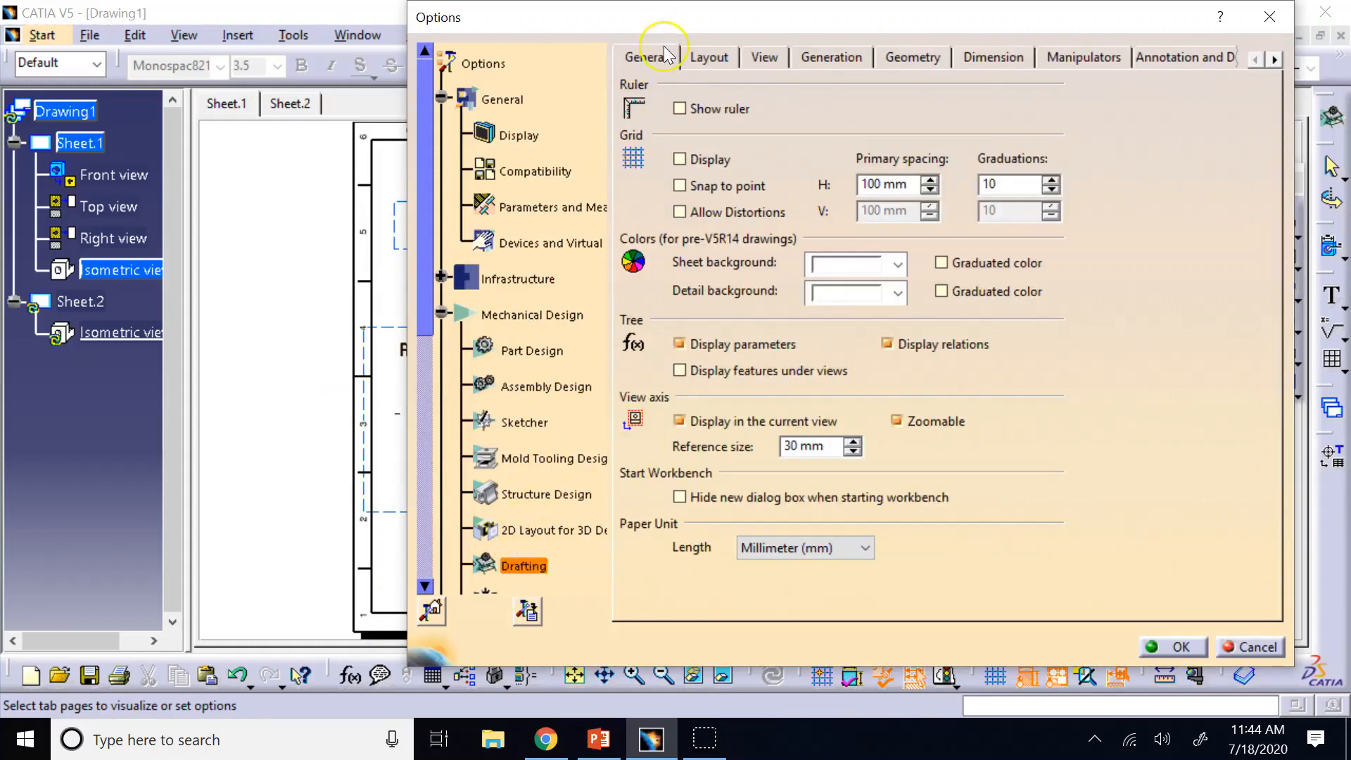
click(1275, 60)
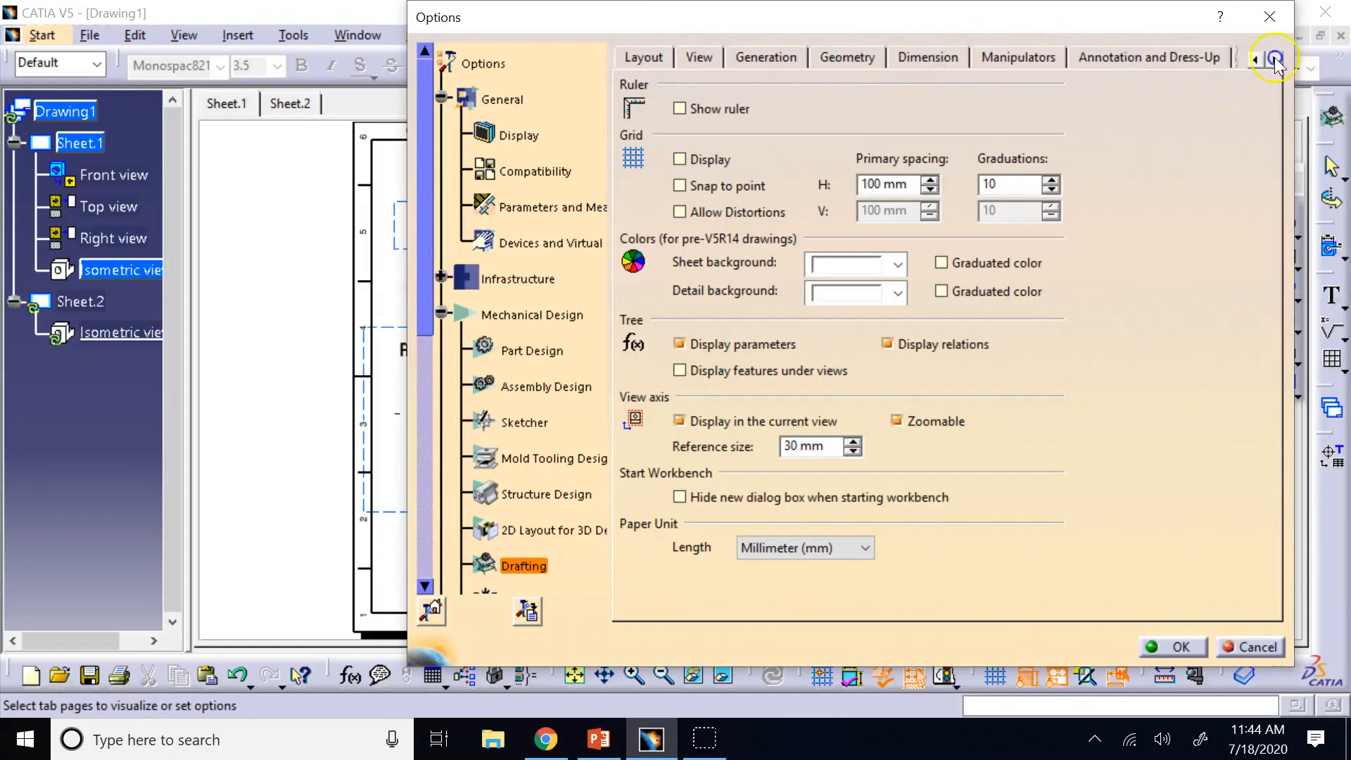
click(1275, 60)
click(1275, 60)
click(1193, 56)
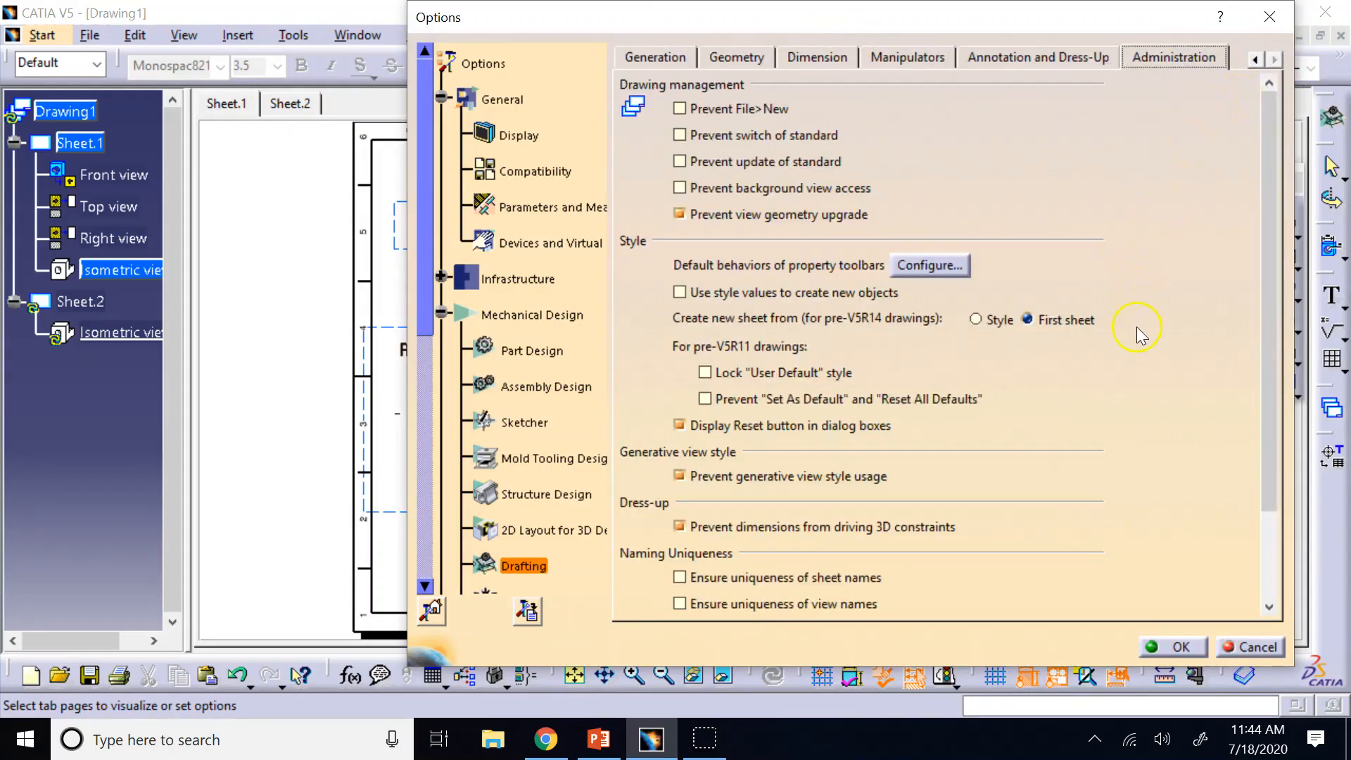
Step: Configure the default behaviors of property toolbars so that Font size uses Fix value, and accept the options
drag(1269, 227, 1269, 162)
click(959, 263)
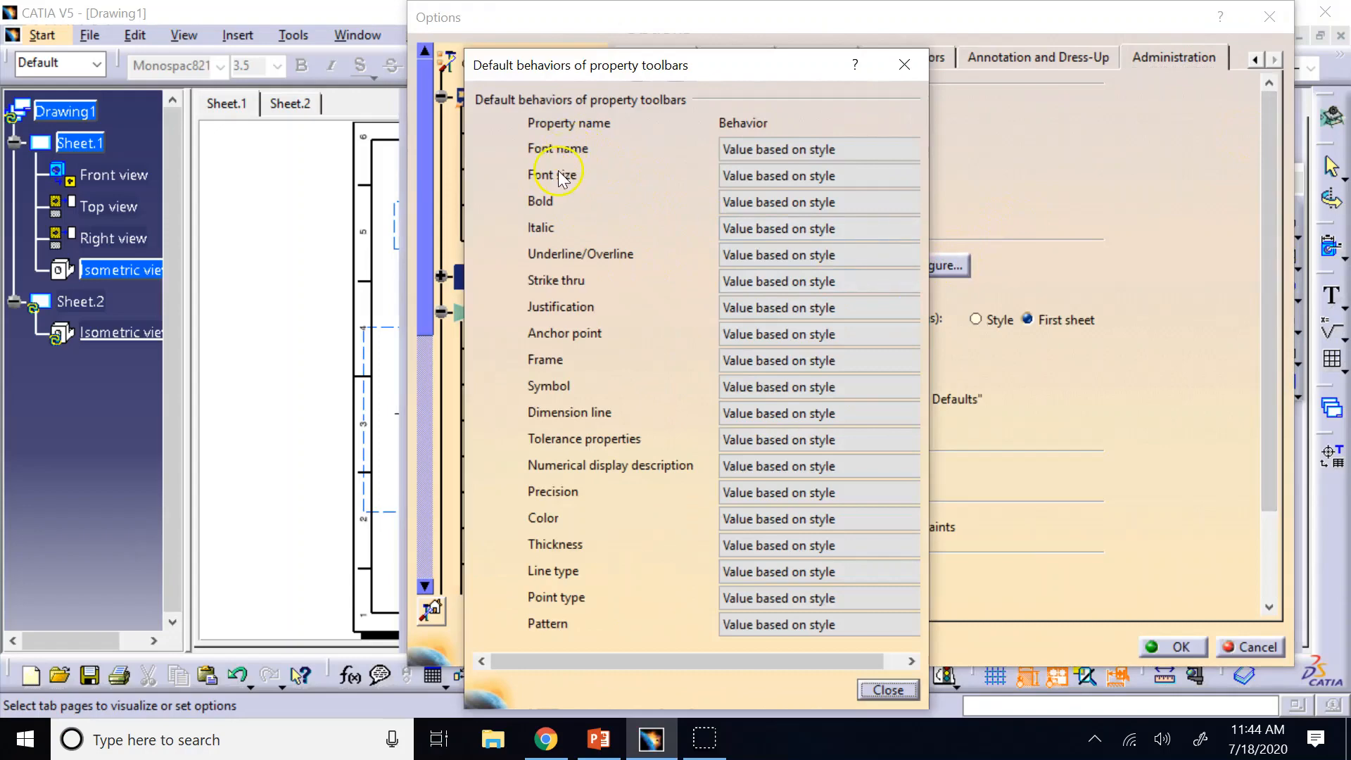
click(843, 183)
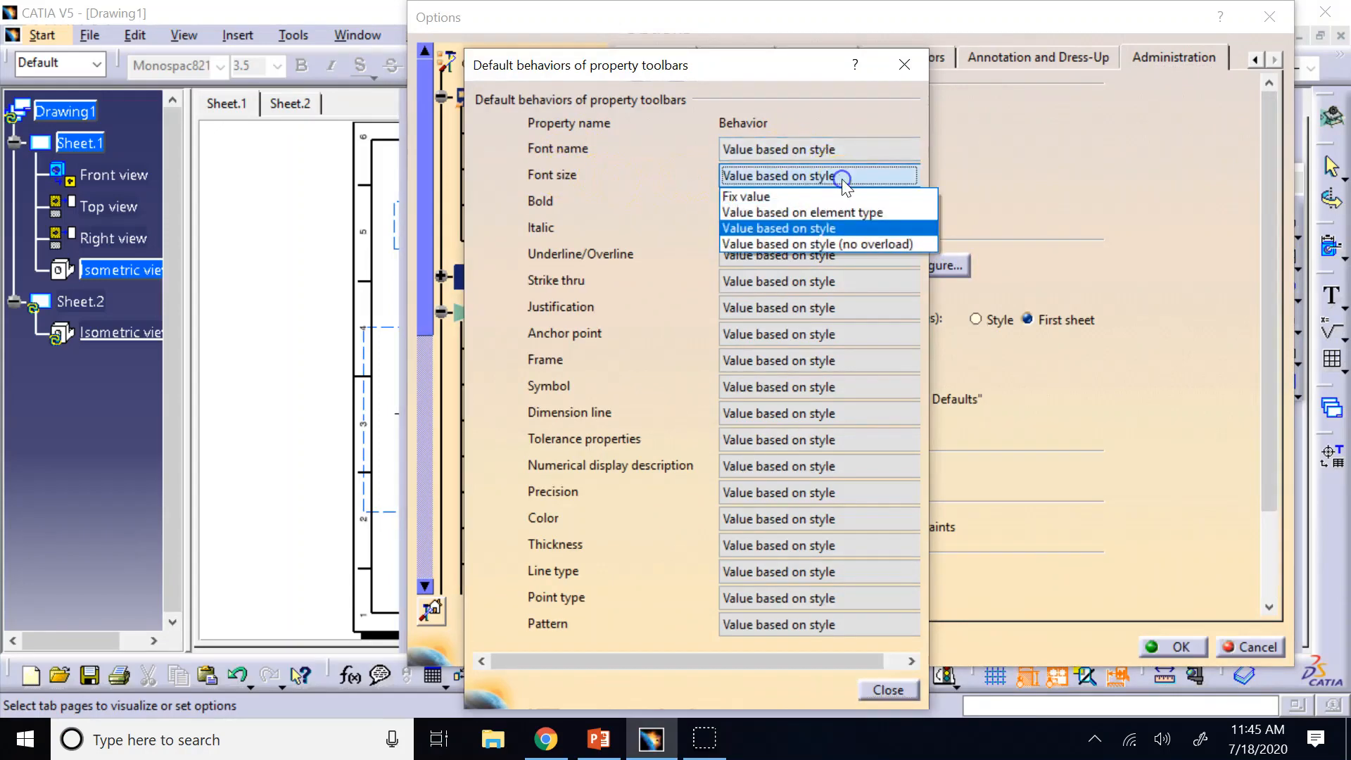
click(801, 197)
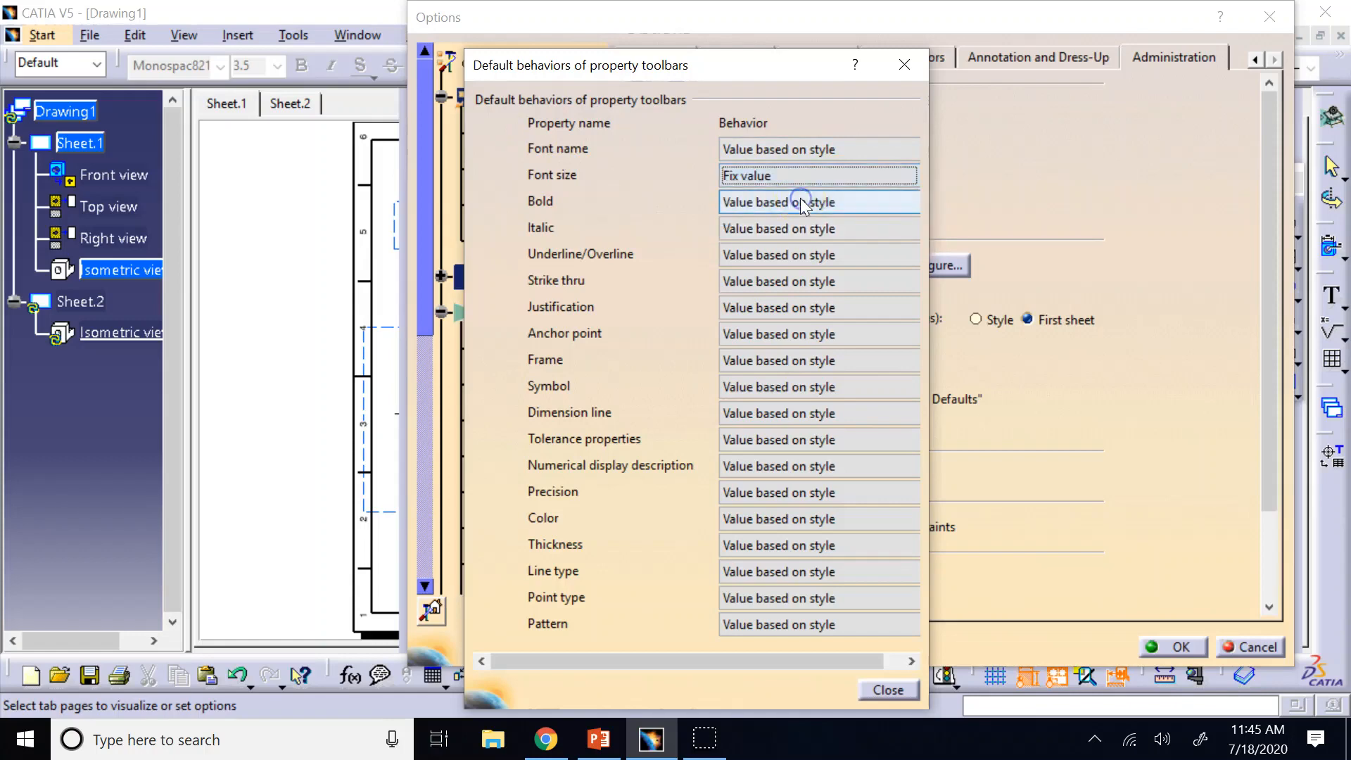
click(886, 690)
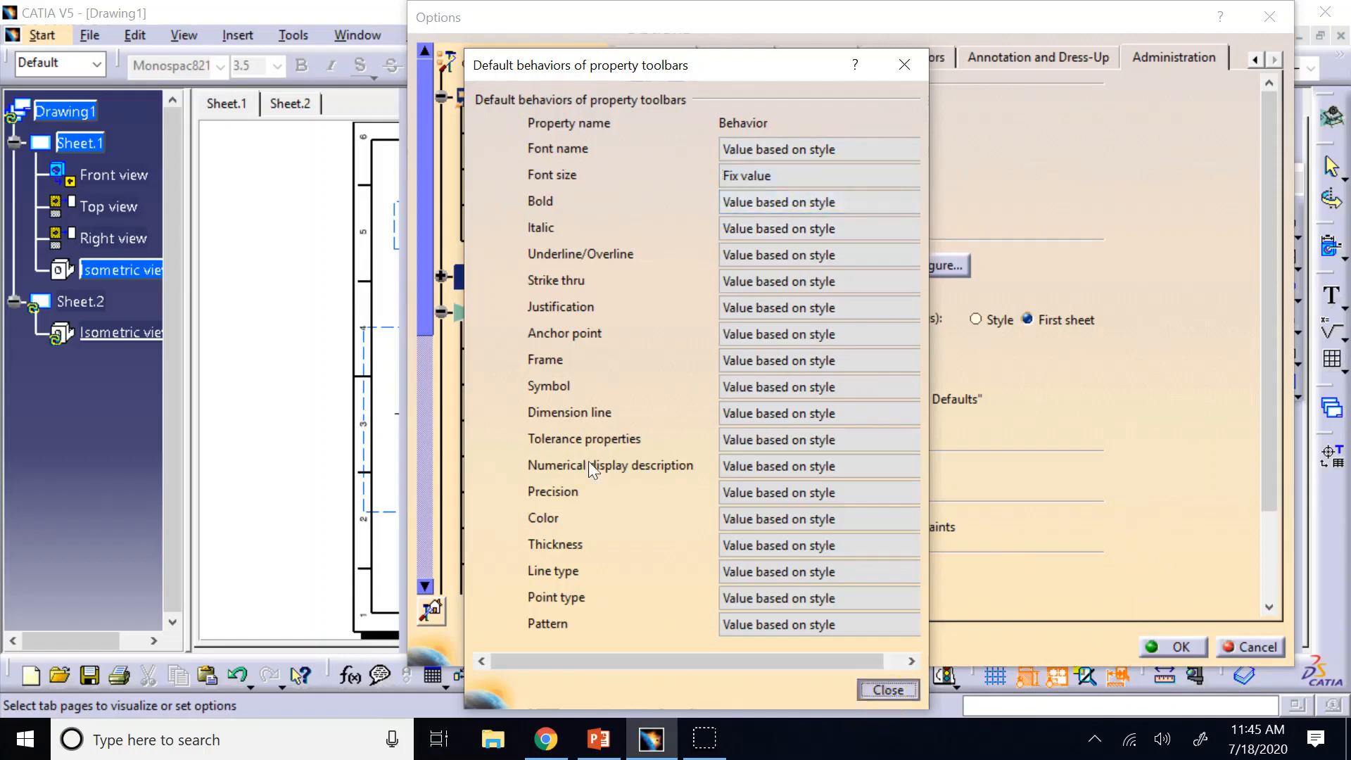
click(1174, 647)
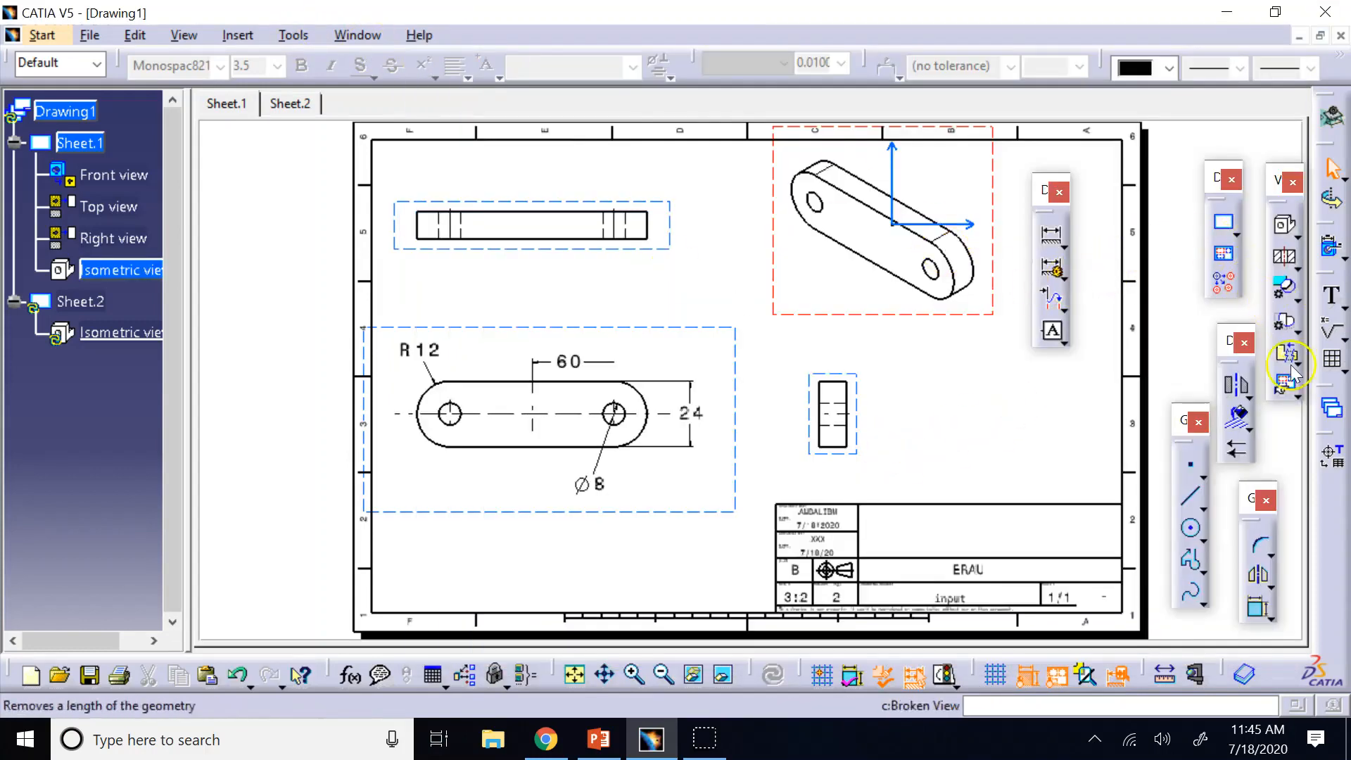
Step: Dimension the link's thickness between the top view's long edges, with font size 7.0 set during placement beyond the view's right end
click(1046, 244)
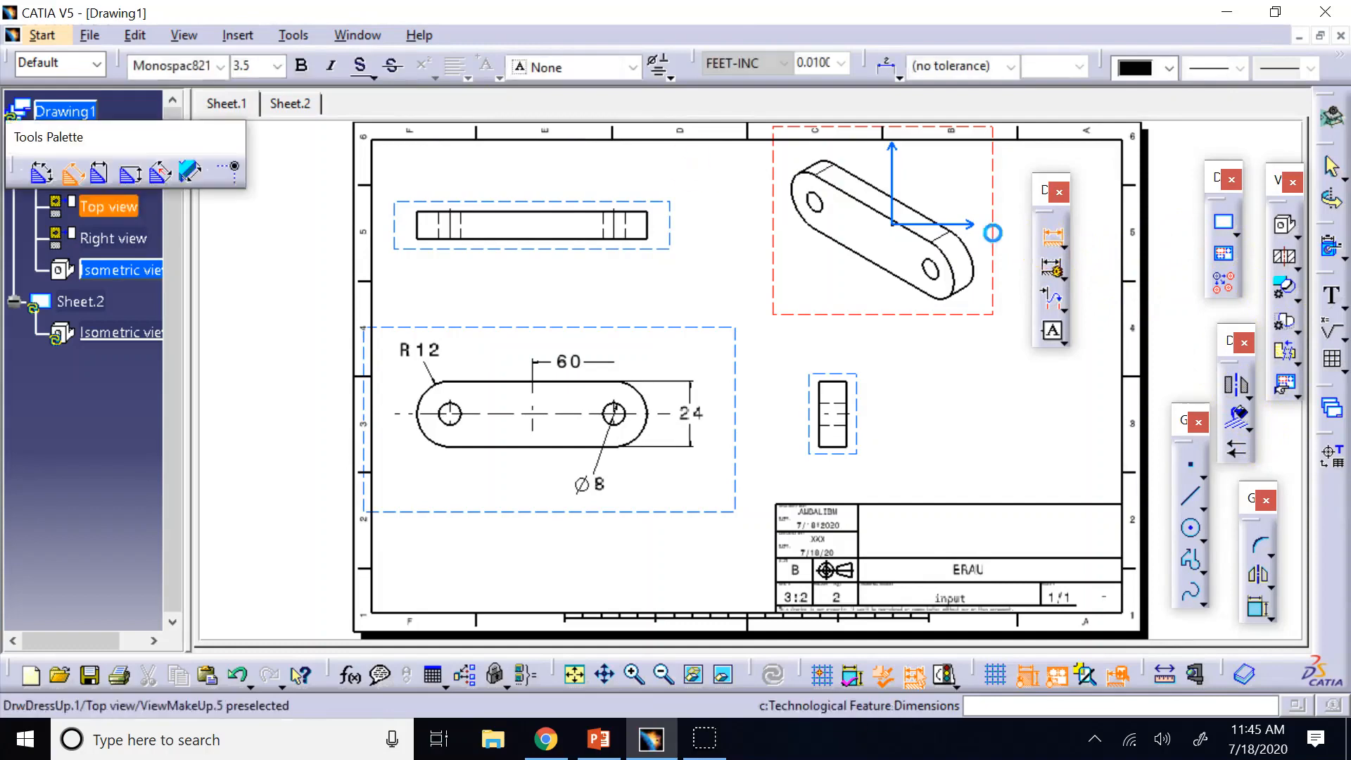
click(542, 211)
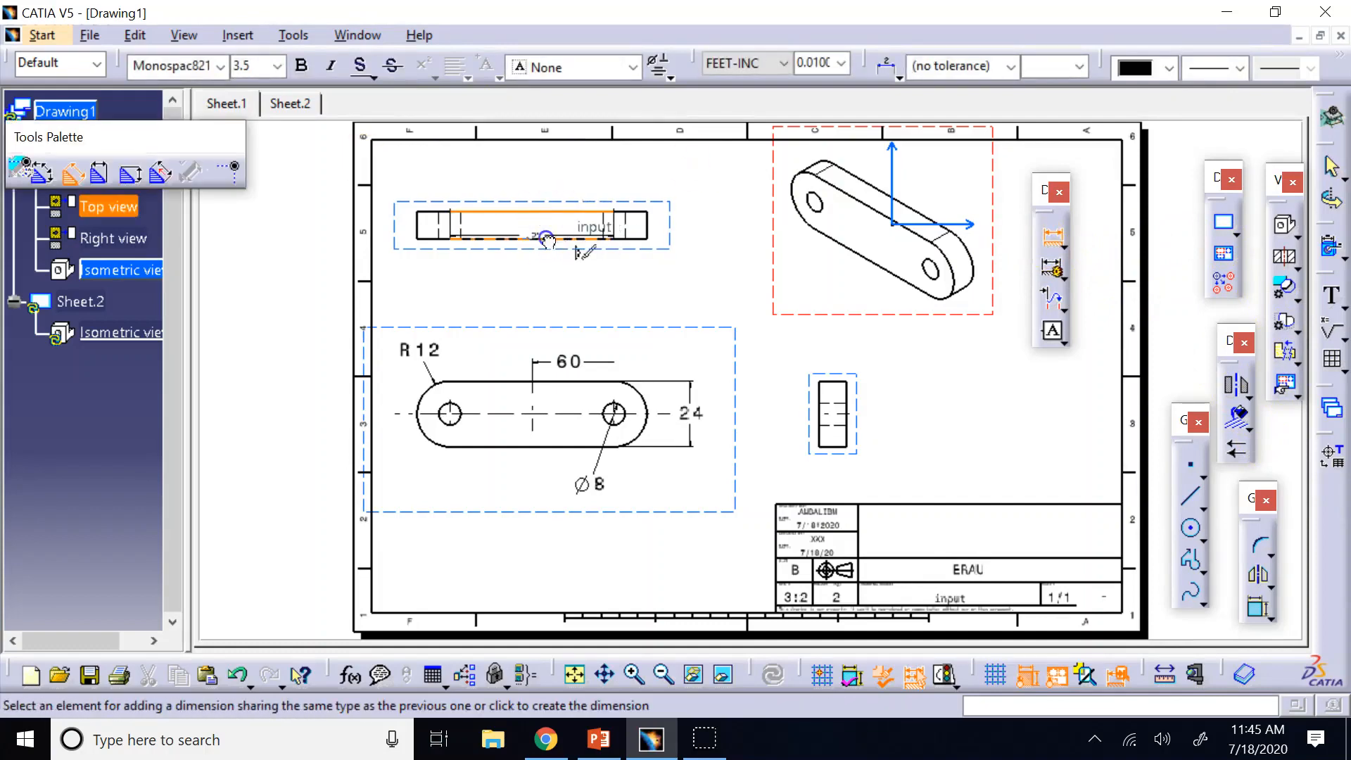
click(697, 239)
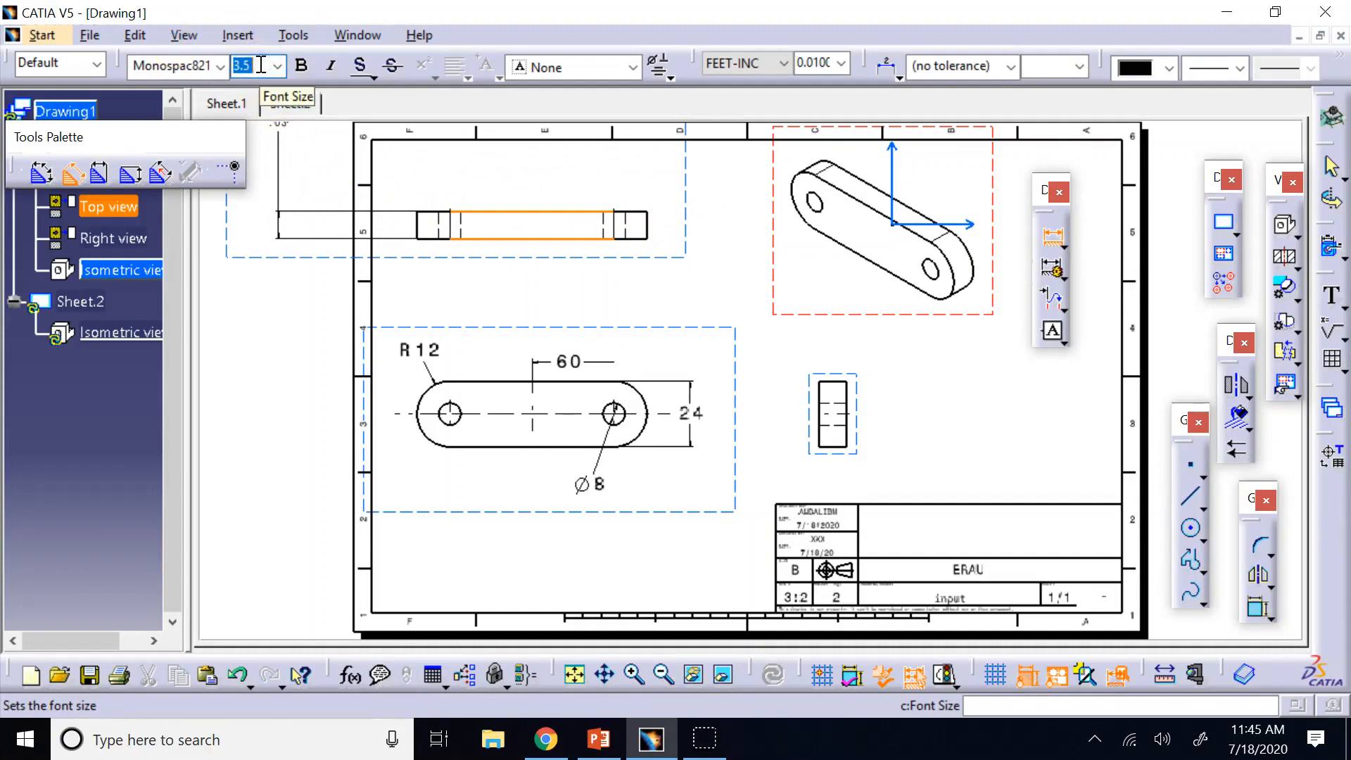
text(7)
key(Return)
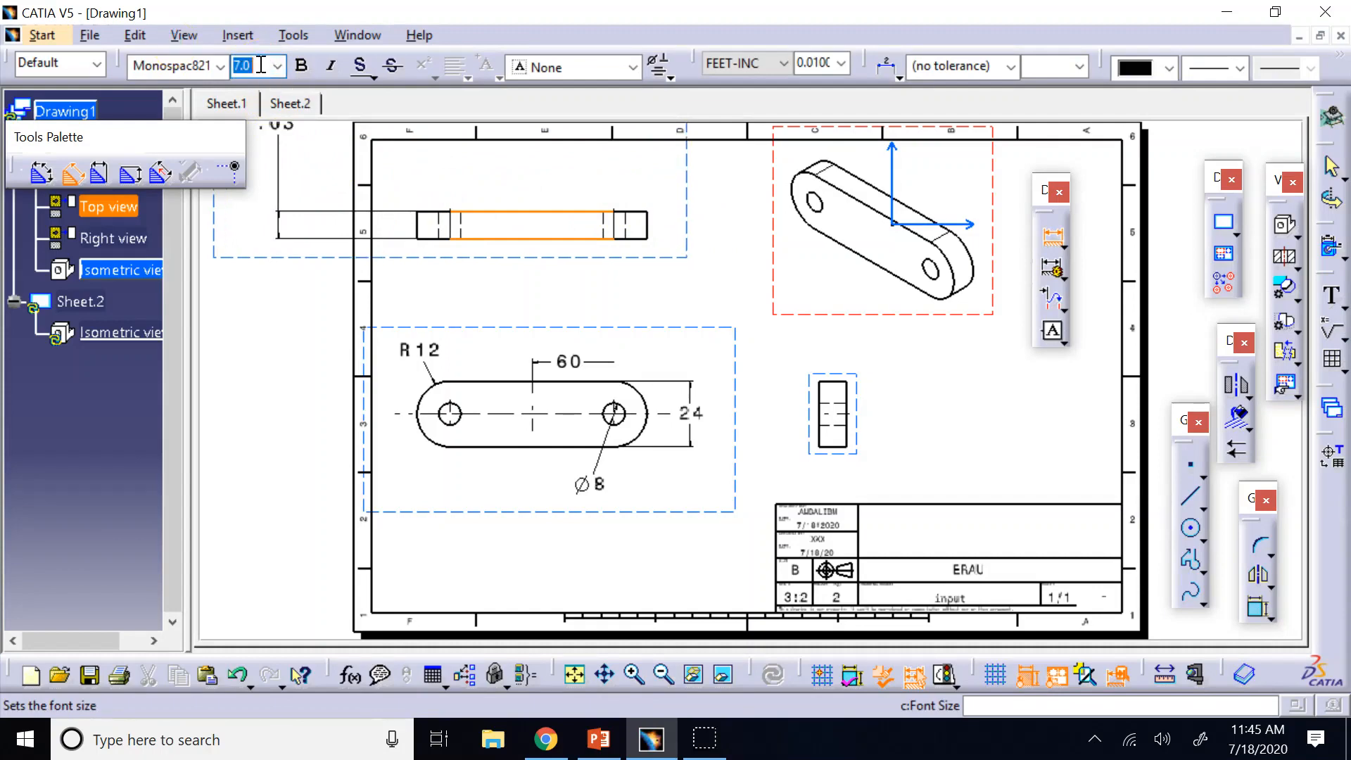
click(694, 205)
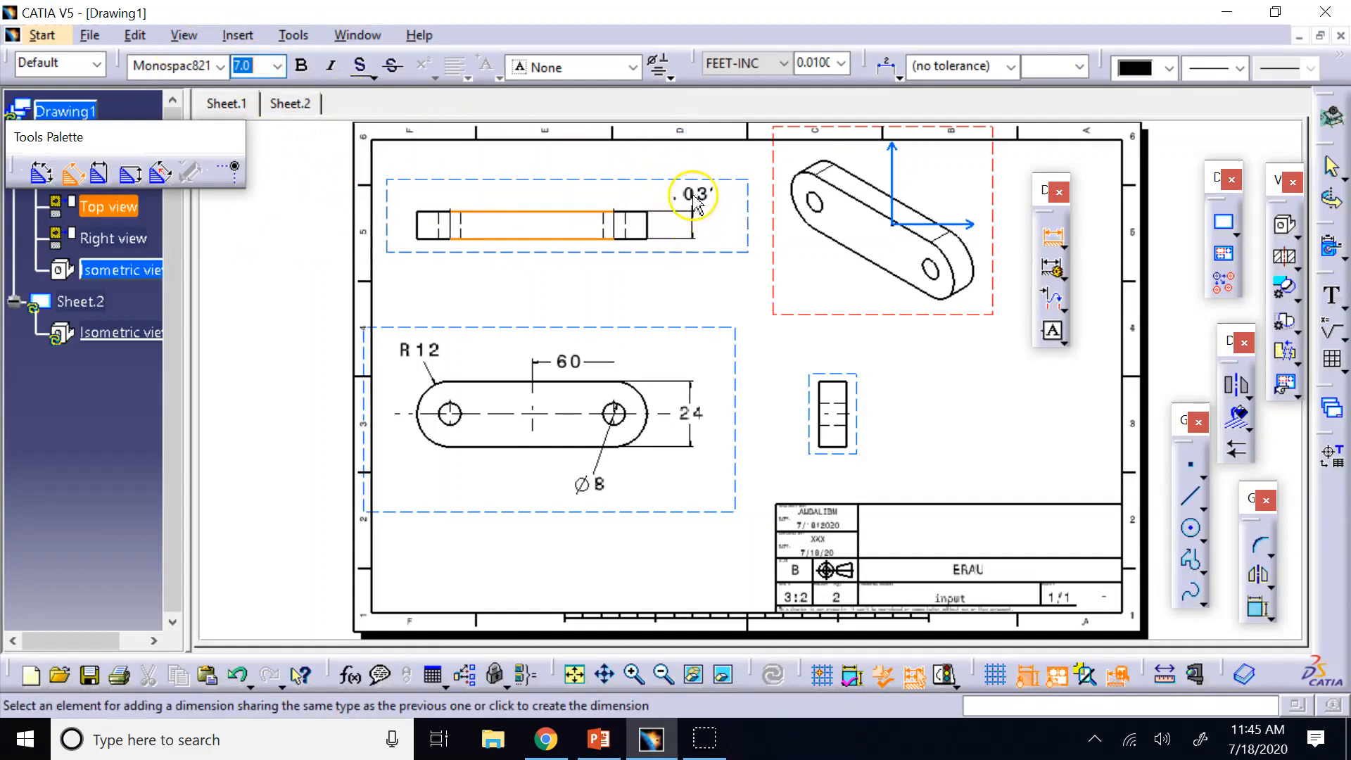
key(Escape)
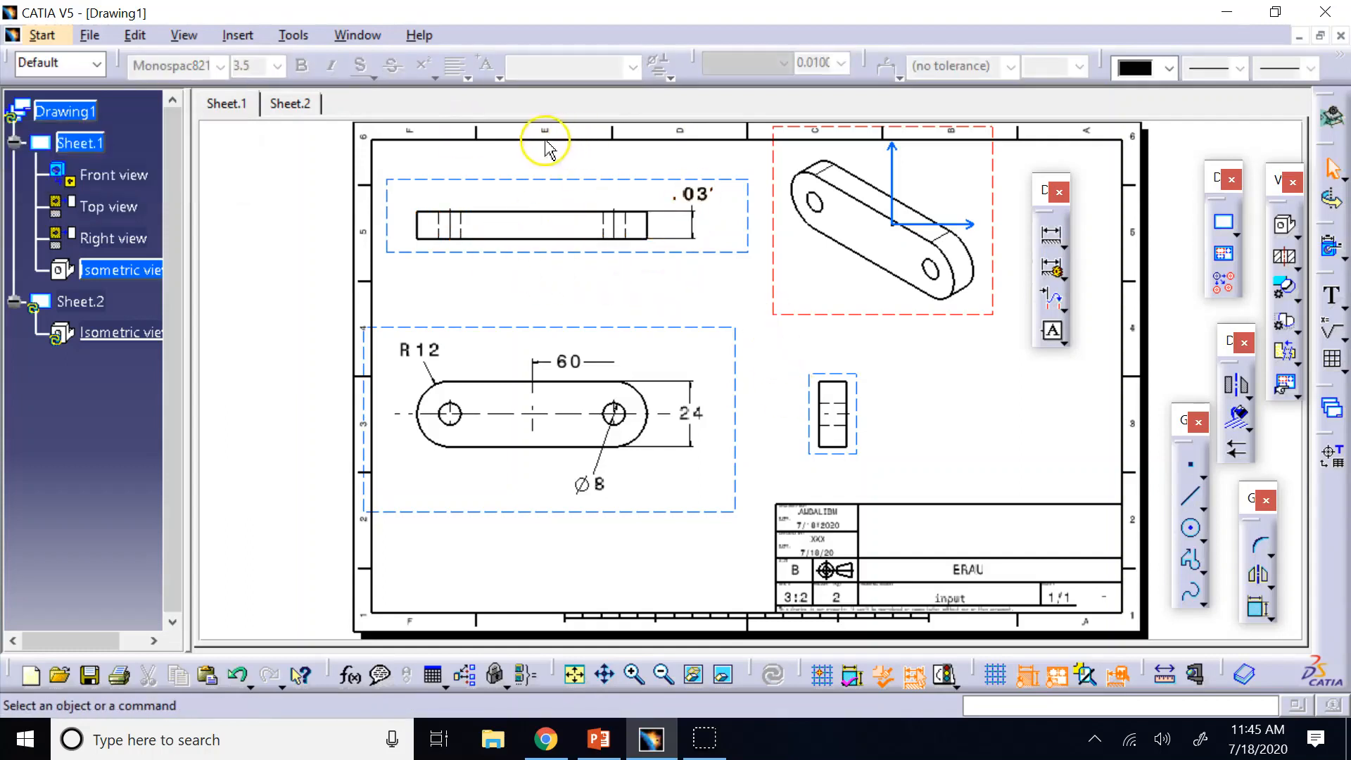
Step: Replace the top view's thickness dimension with a new one, setting font size 7.0 before picking the long edges and placing it beyond the right end
click(698, 196)
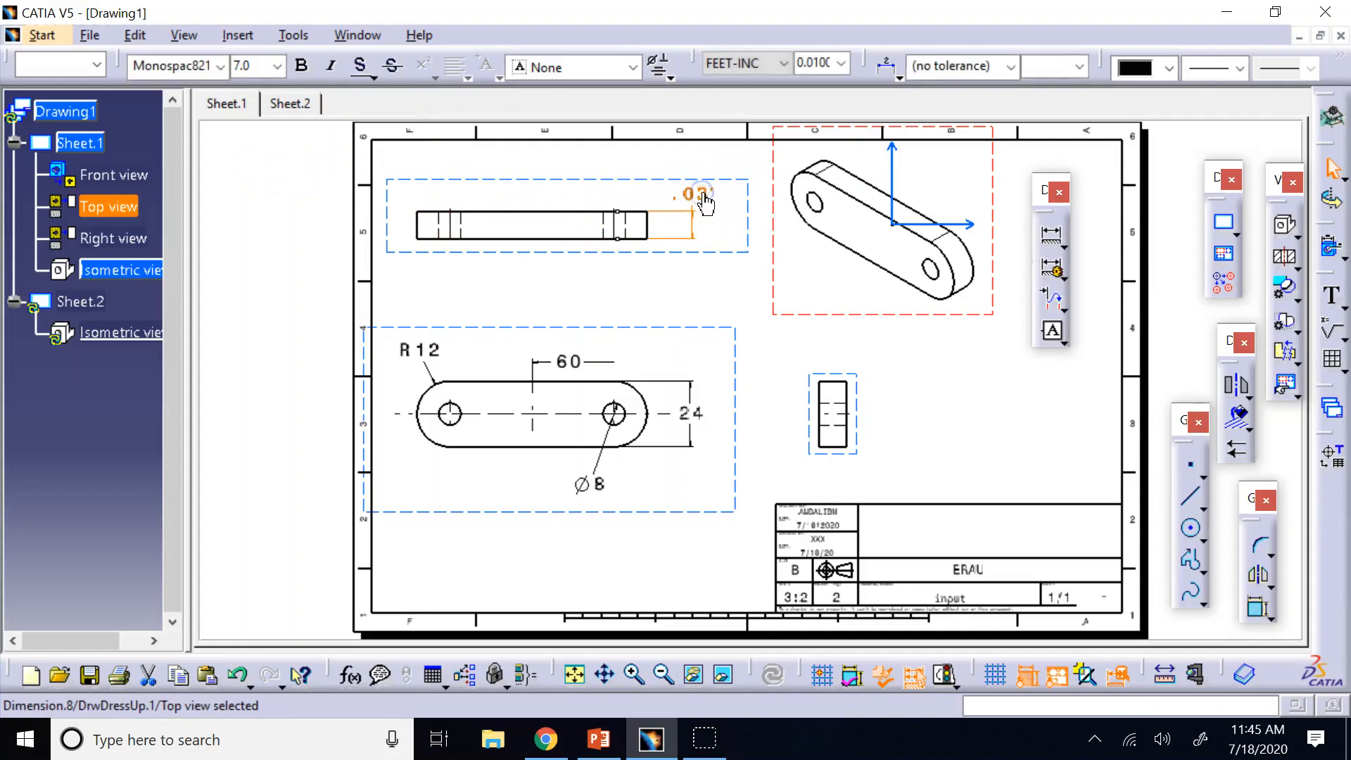
key(Delete)
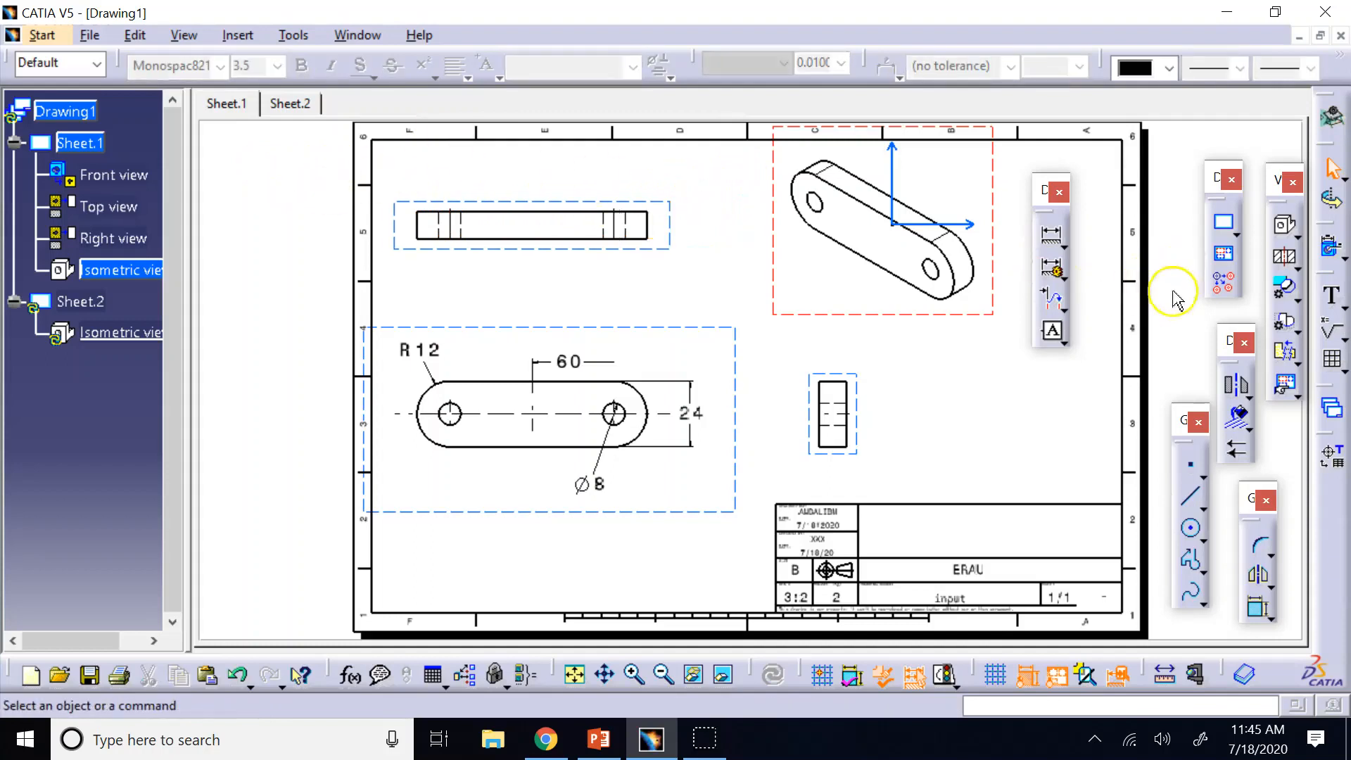
click(1053, 242)
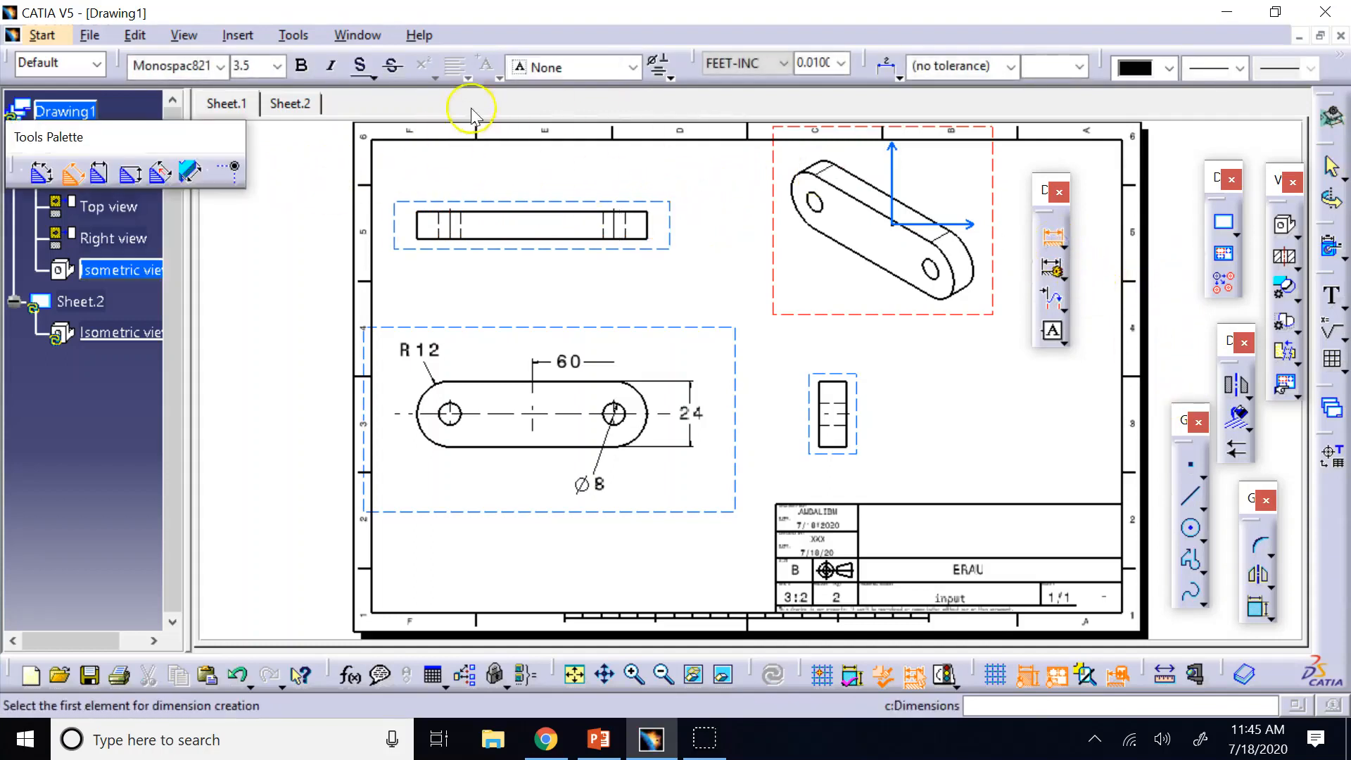
click(253, 65)
text(7)
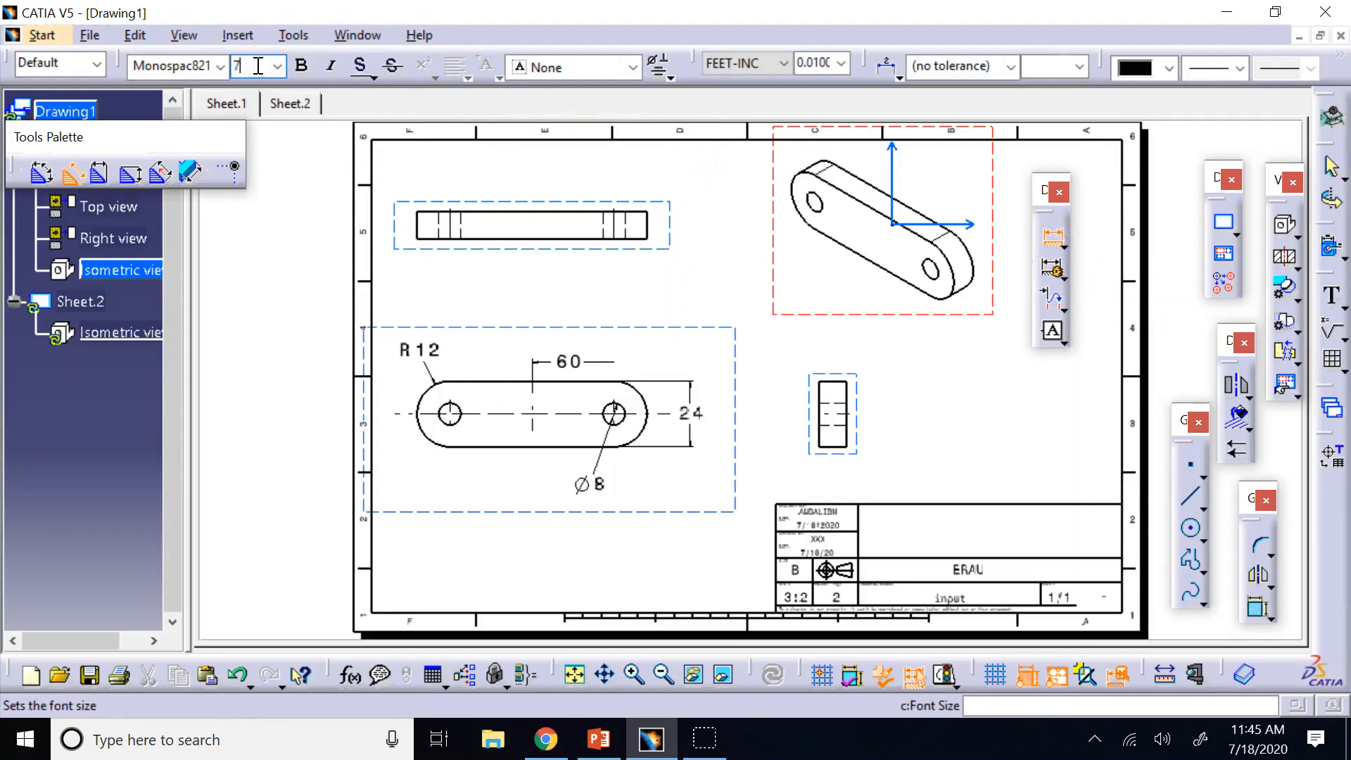
click(576, 212)
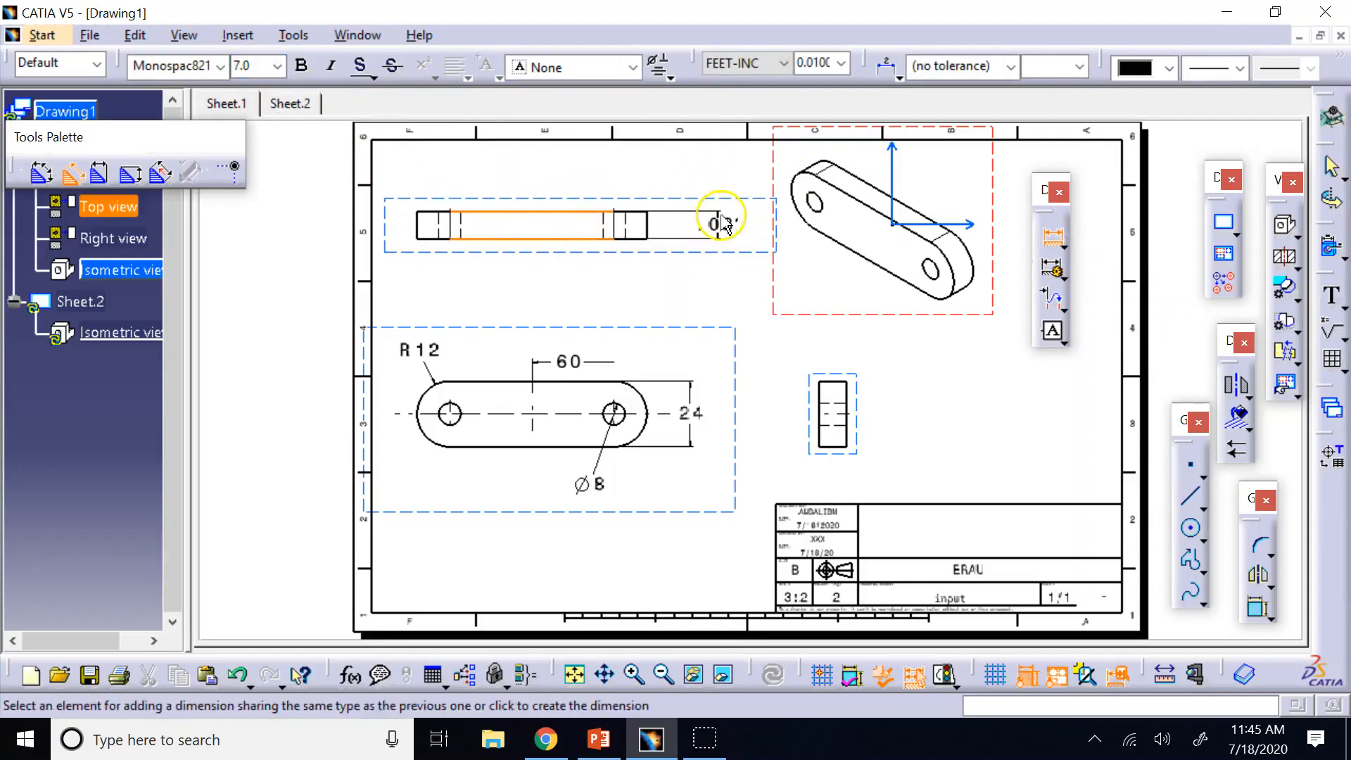
click(717, 219)
click(715, 293)
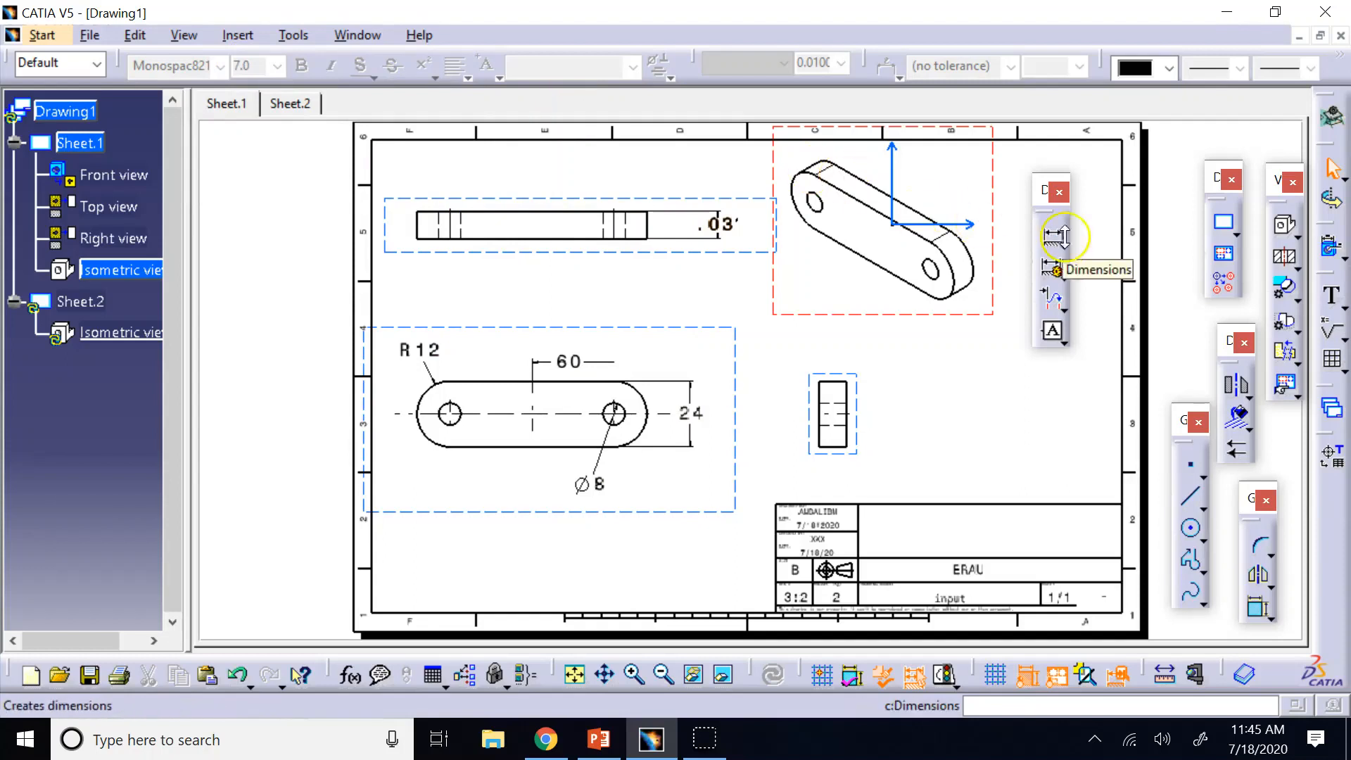
Step: Dimension the link's overall length in the top view between its two end edges, placing it above the view, and select that dimension
click(1051, 234)
click(451, 228)
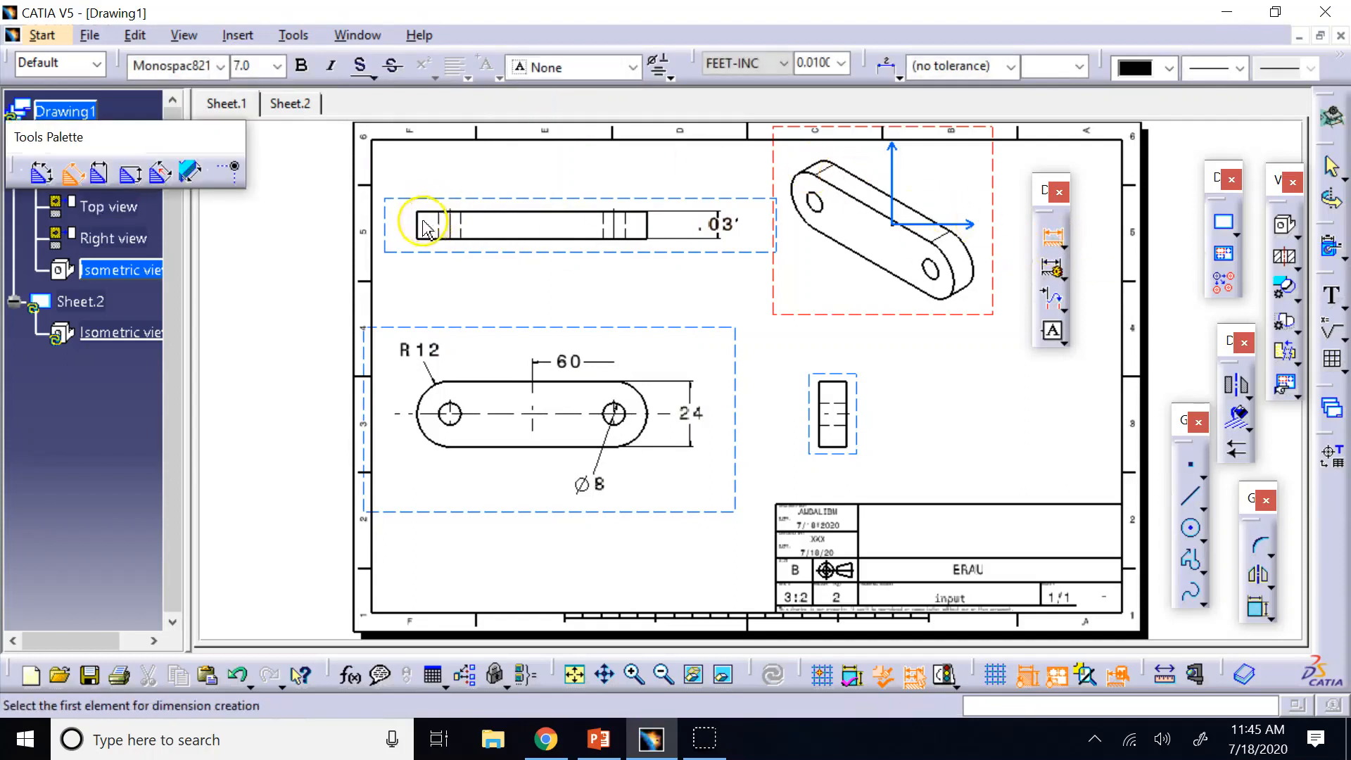
click(425, 229)
click(644, 221)
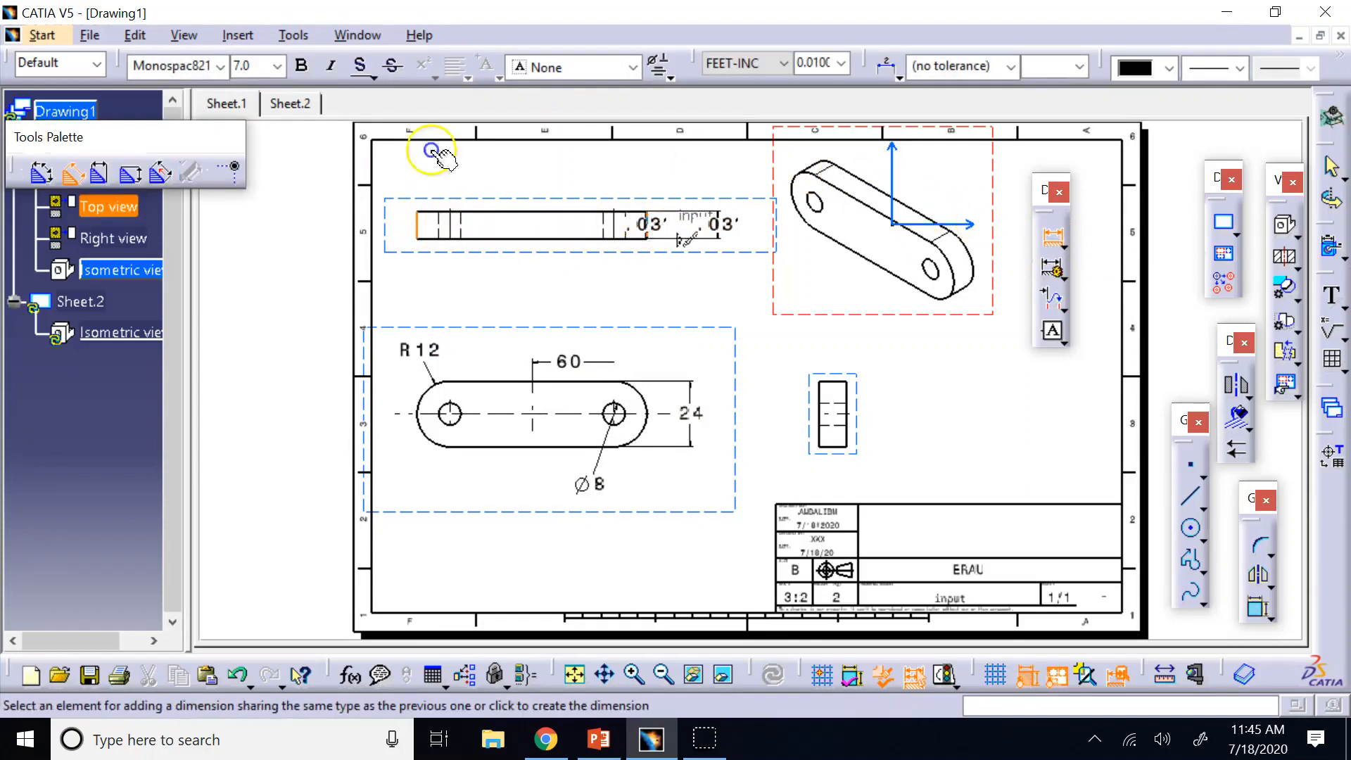
click(534, 171)
click(564, 301)
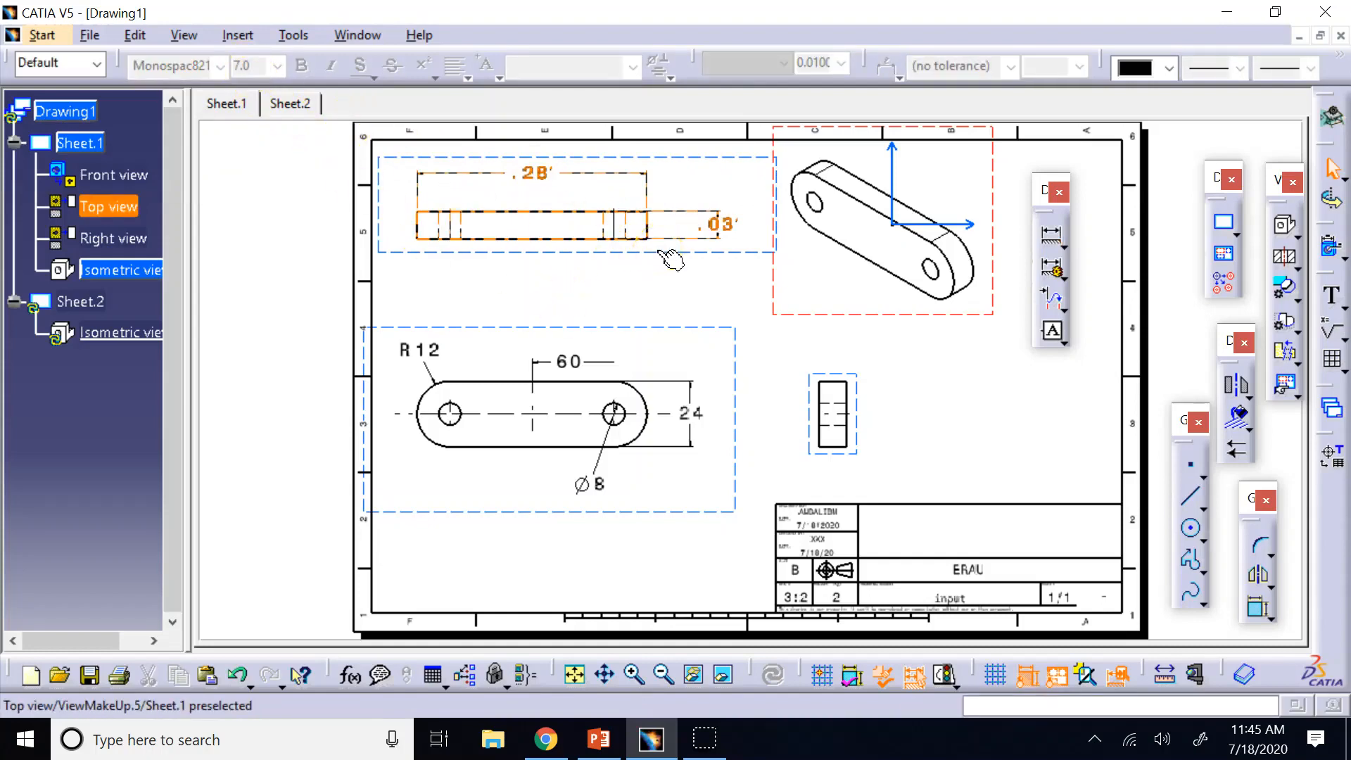
click(524, 176)
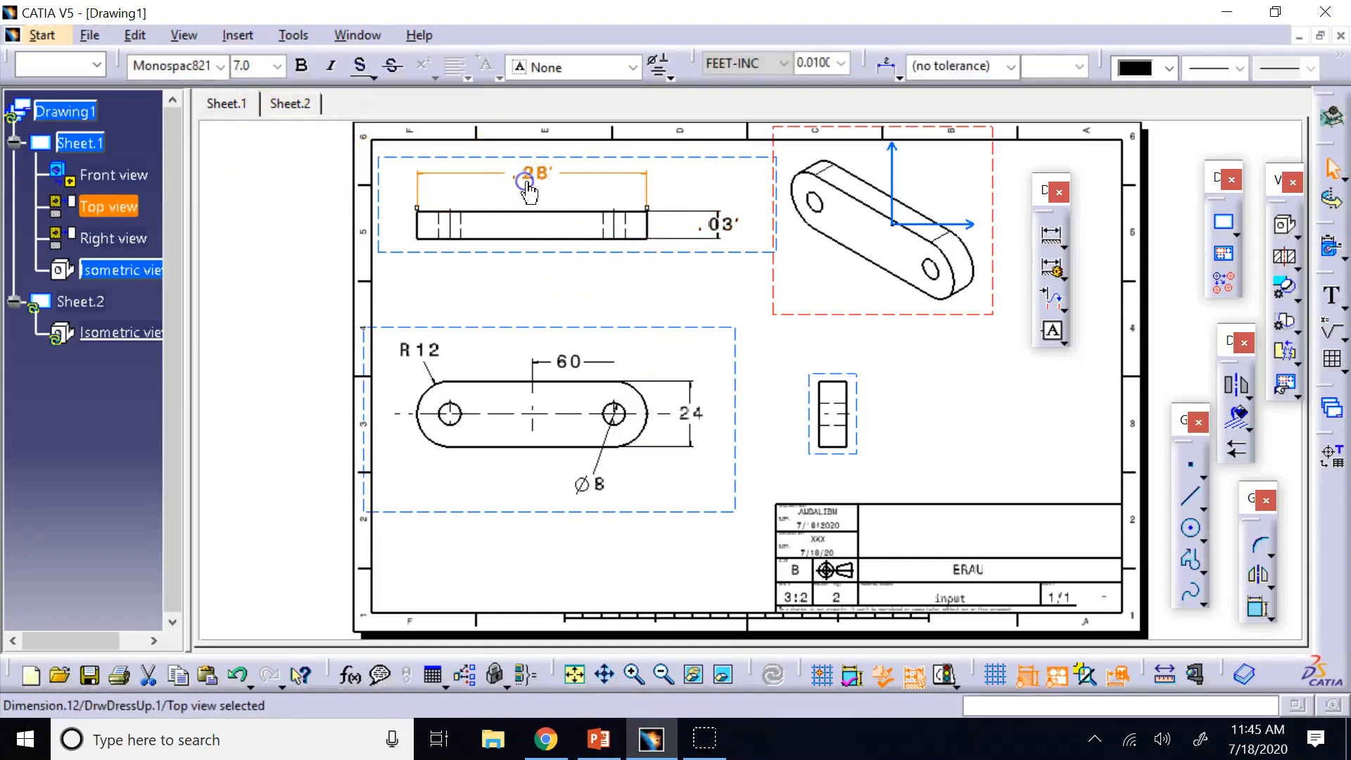
Step: Delete the top view's overall length dimension, and move the thickness dimension closer to the link's right end with its unit set to mm
key(Delete)
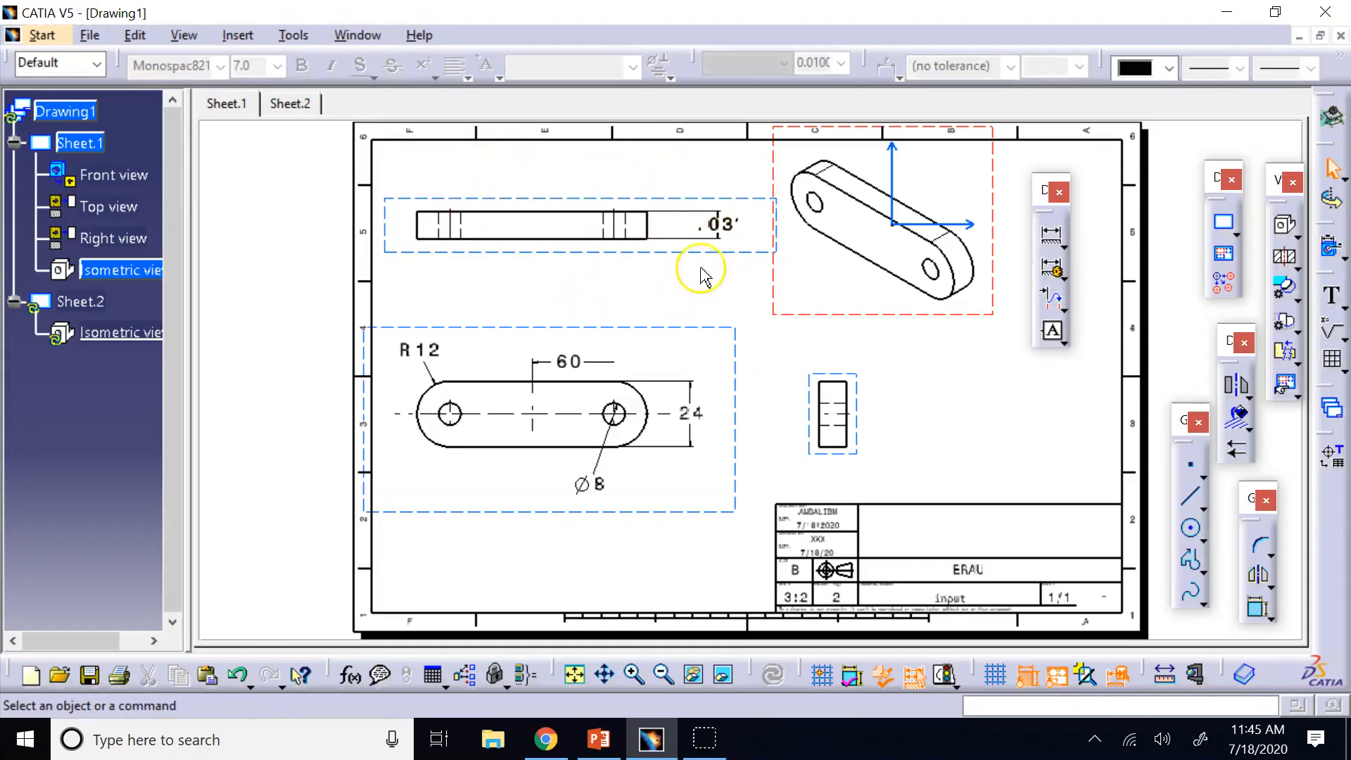
drag(732, 239, 672, 266)
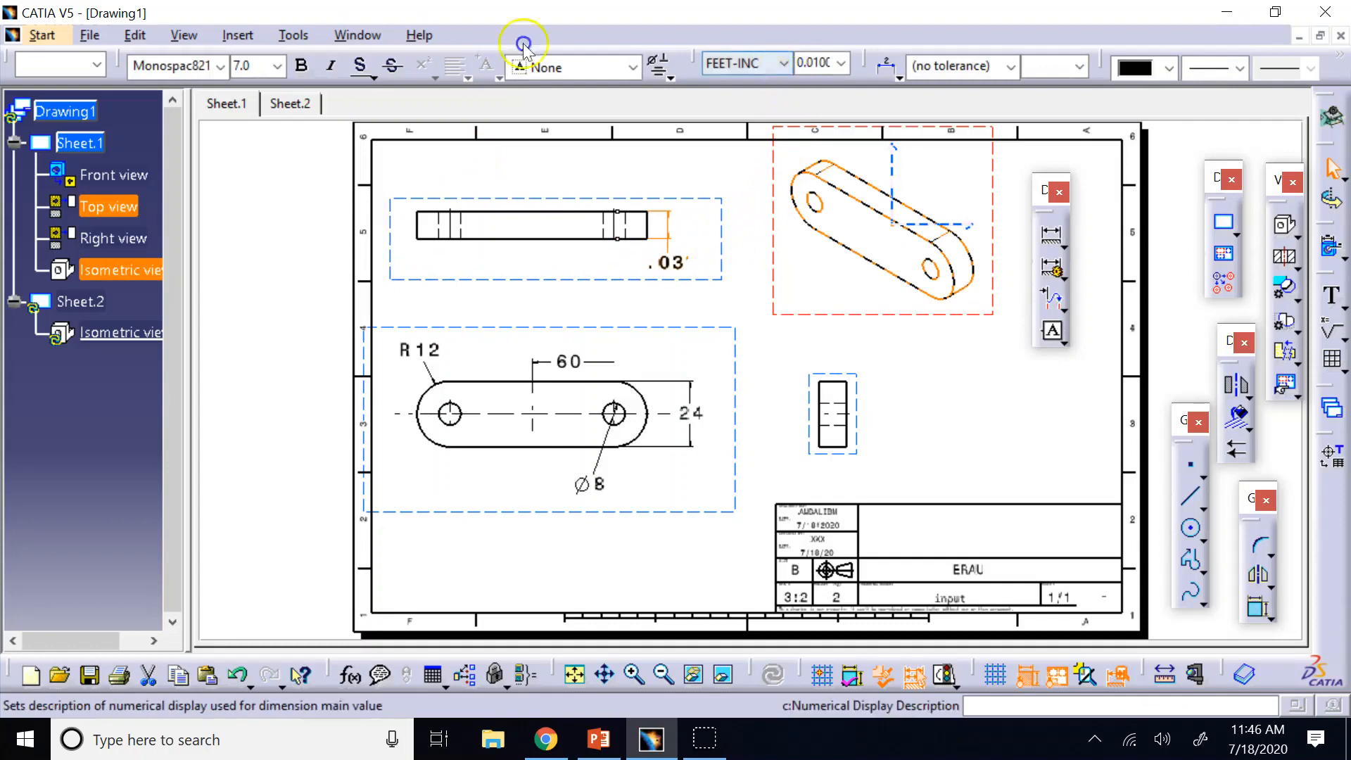
click(783, 63)
click(770, 227)
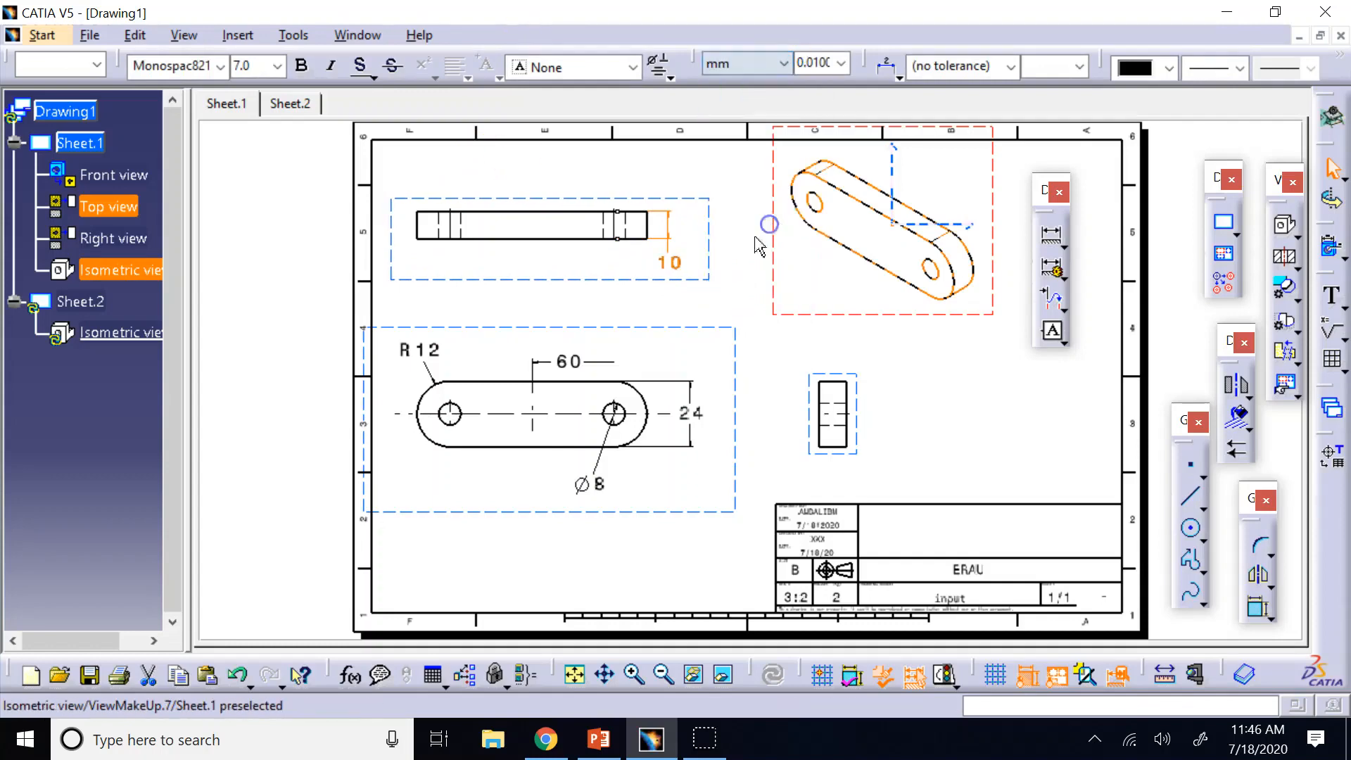
click(725, 263)
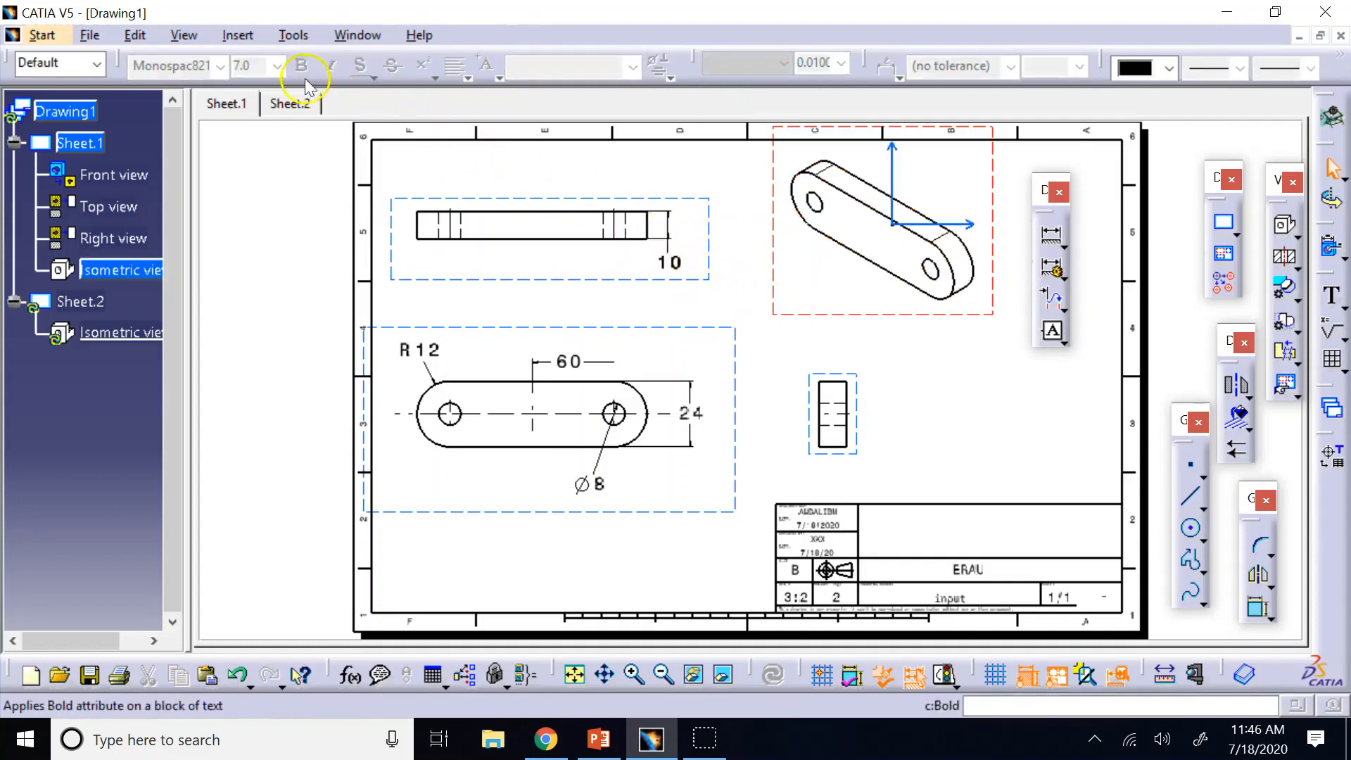
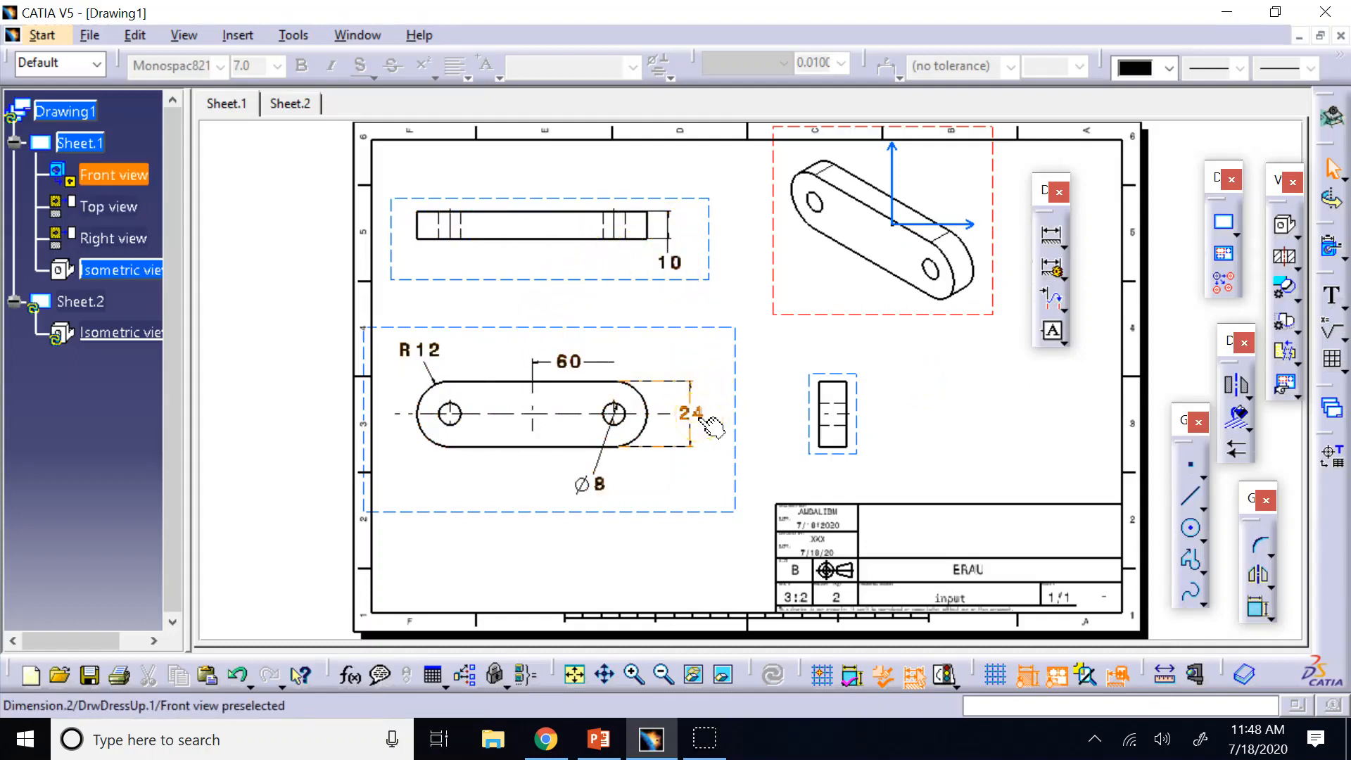
Step: Delete the front view's overall height dimension and the one-sided hole spacing dimension that ends at the central axis line
click(974, 414)
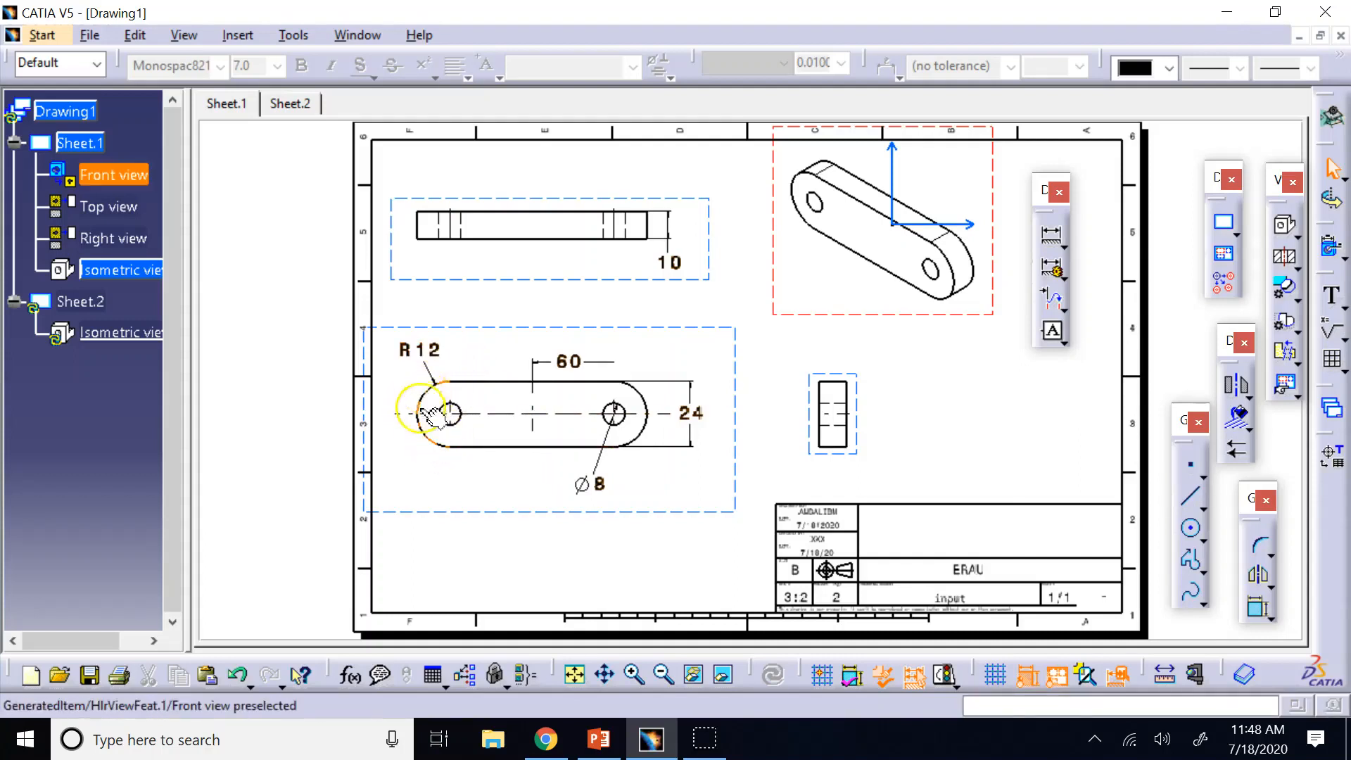
click(420, 355)
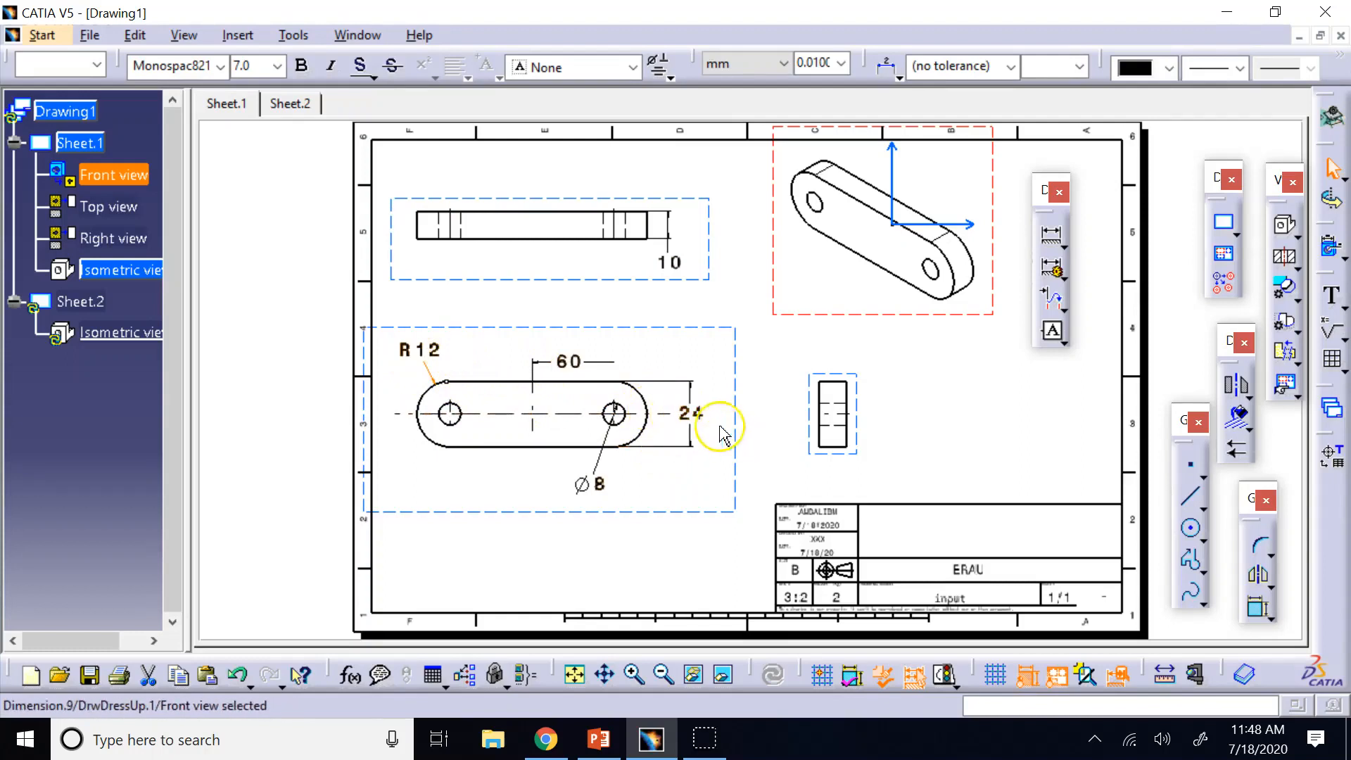
click(697, 419)
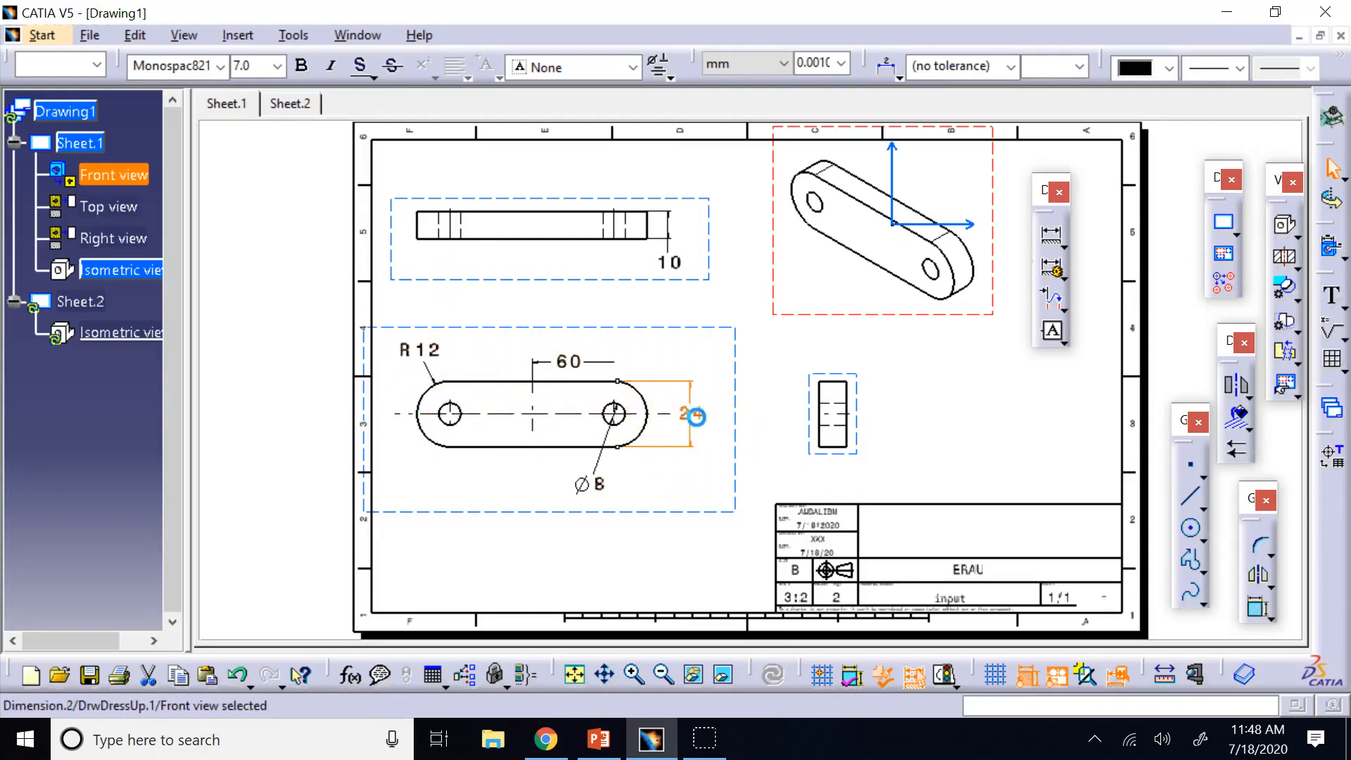
key(Delete)
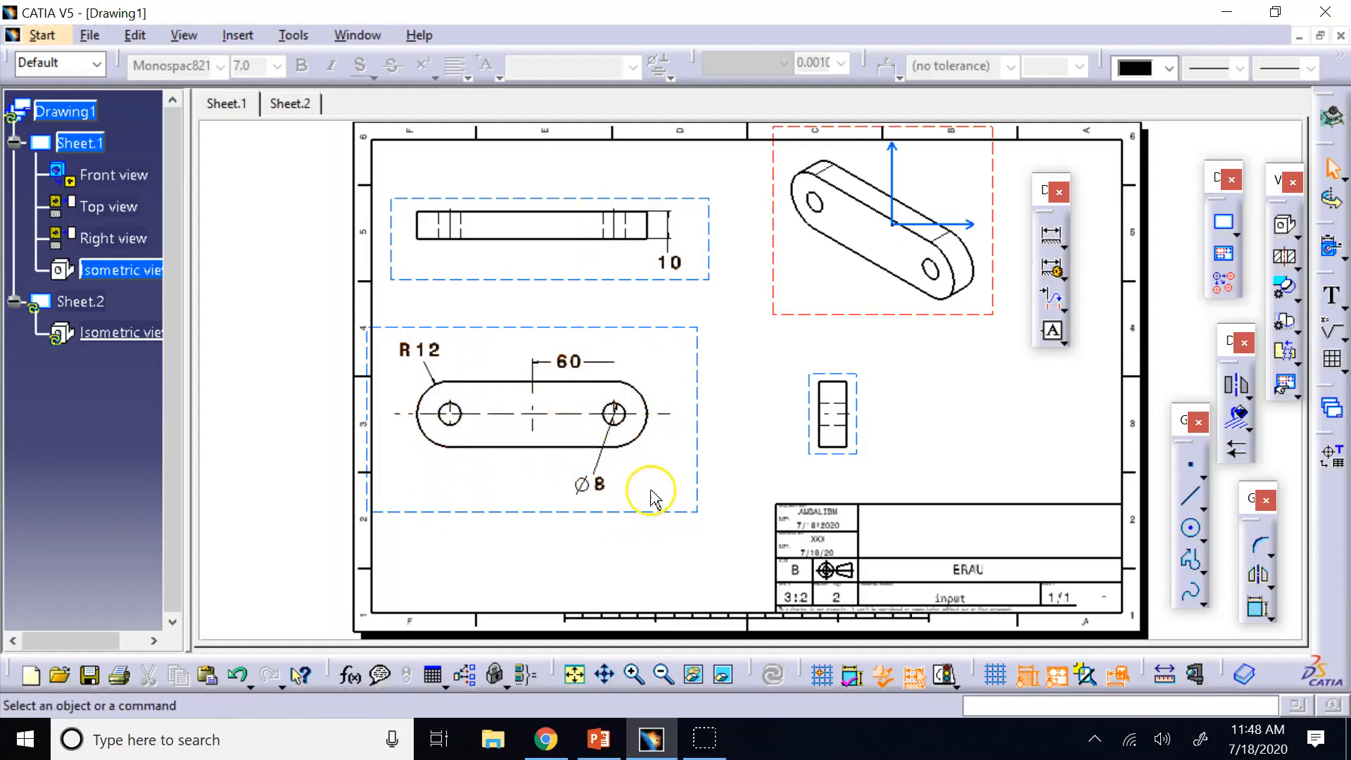
click(573, 363)
key(Delete)
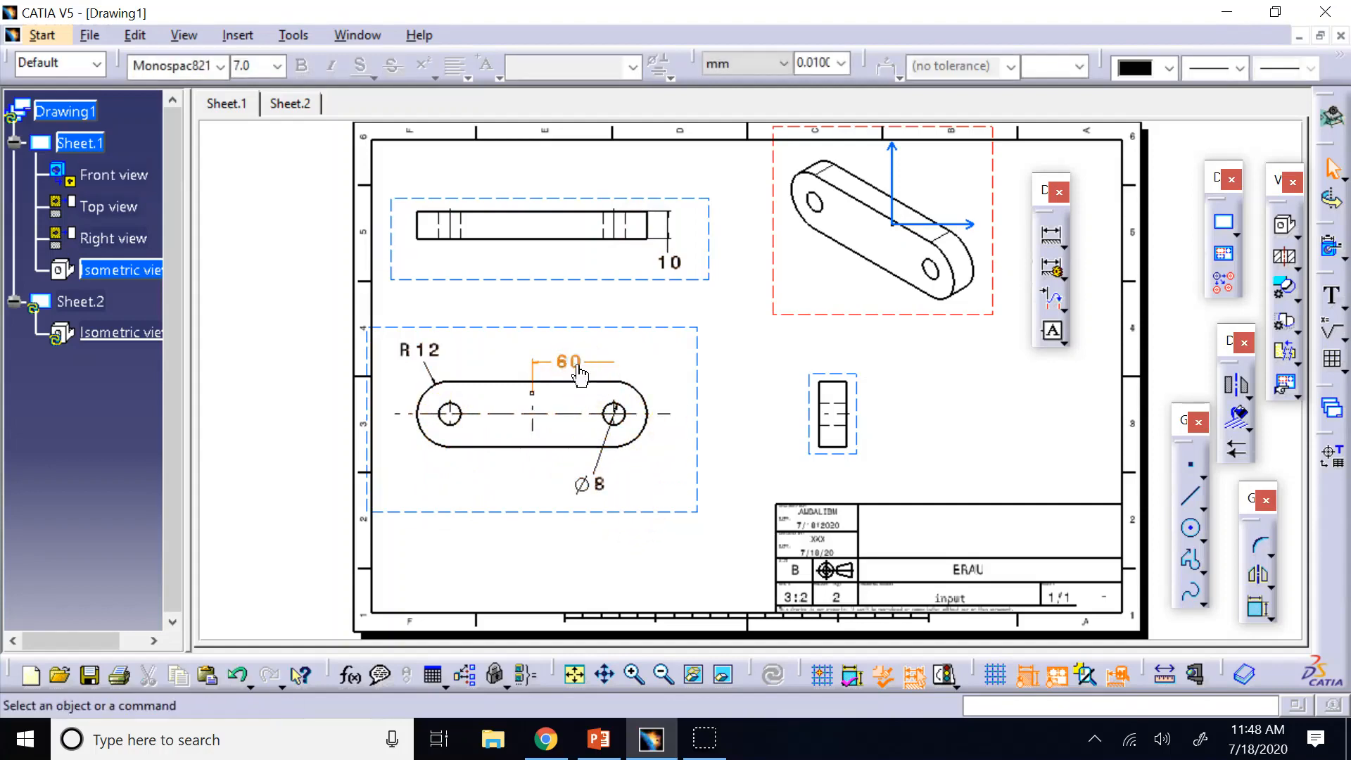
Step: Dimension the centre distance between the front view's two end arcs, placing it above the link, and set its unit to mm
click(1053, 235)
click(433, 407)
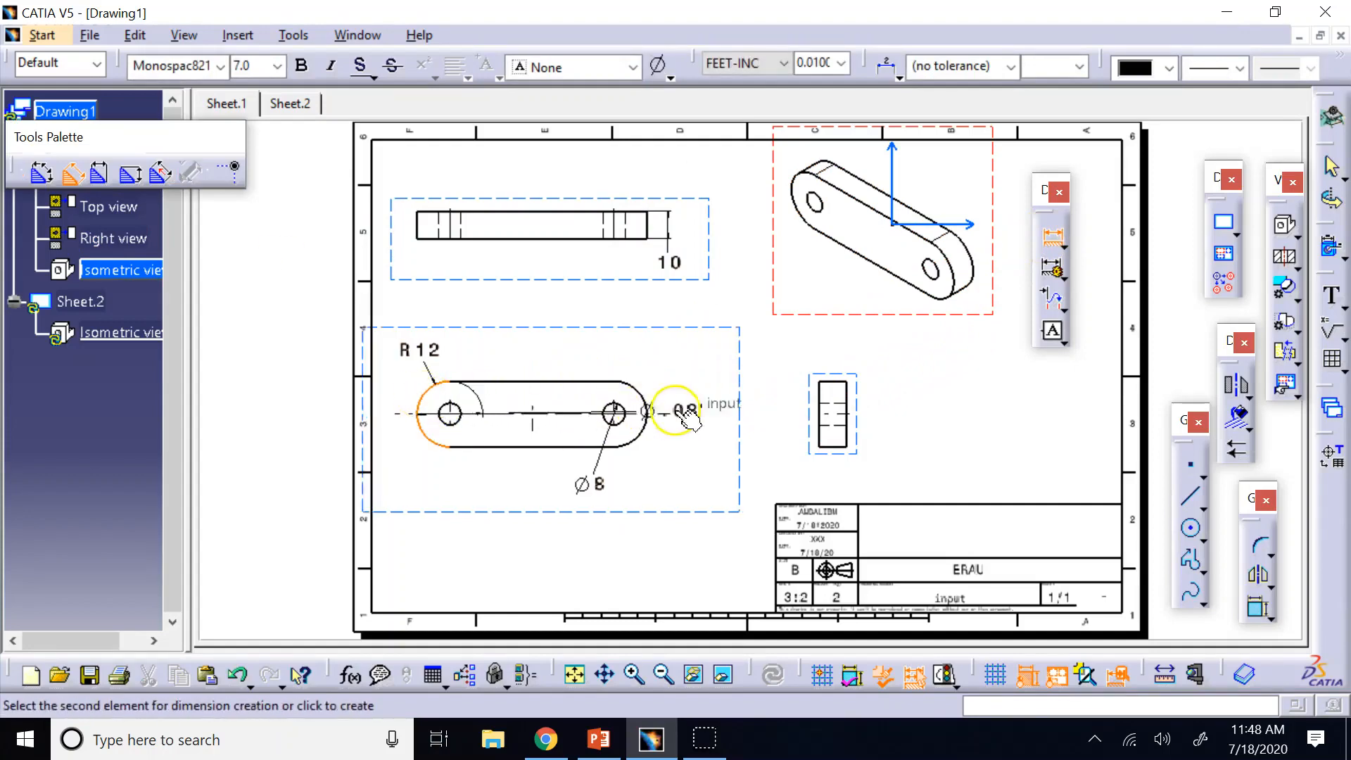
click(618, 449)
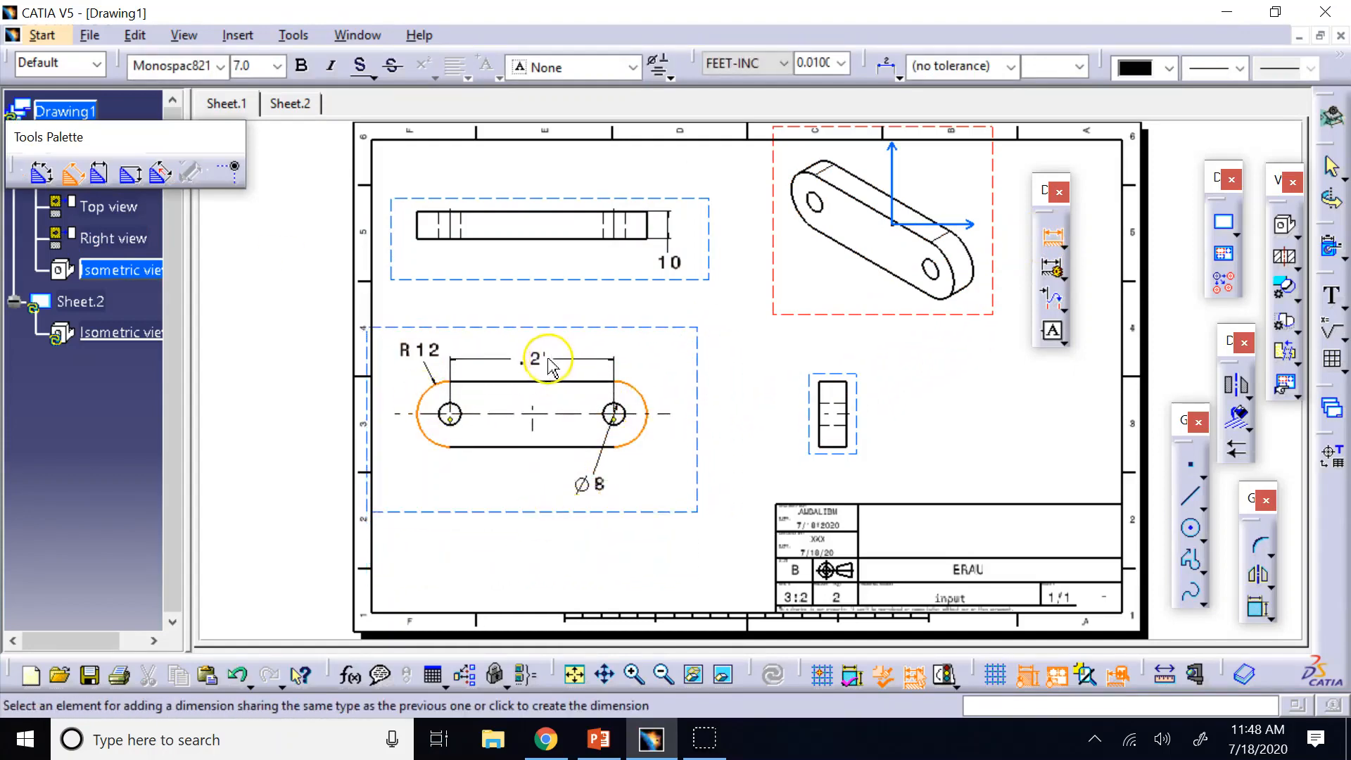
click(551, 359)
click(784, 66)
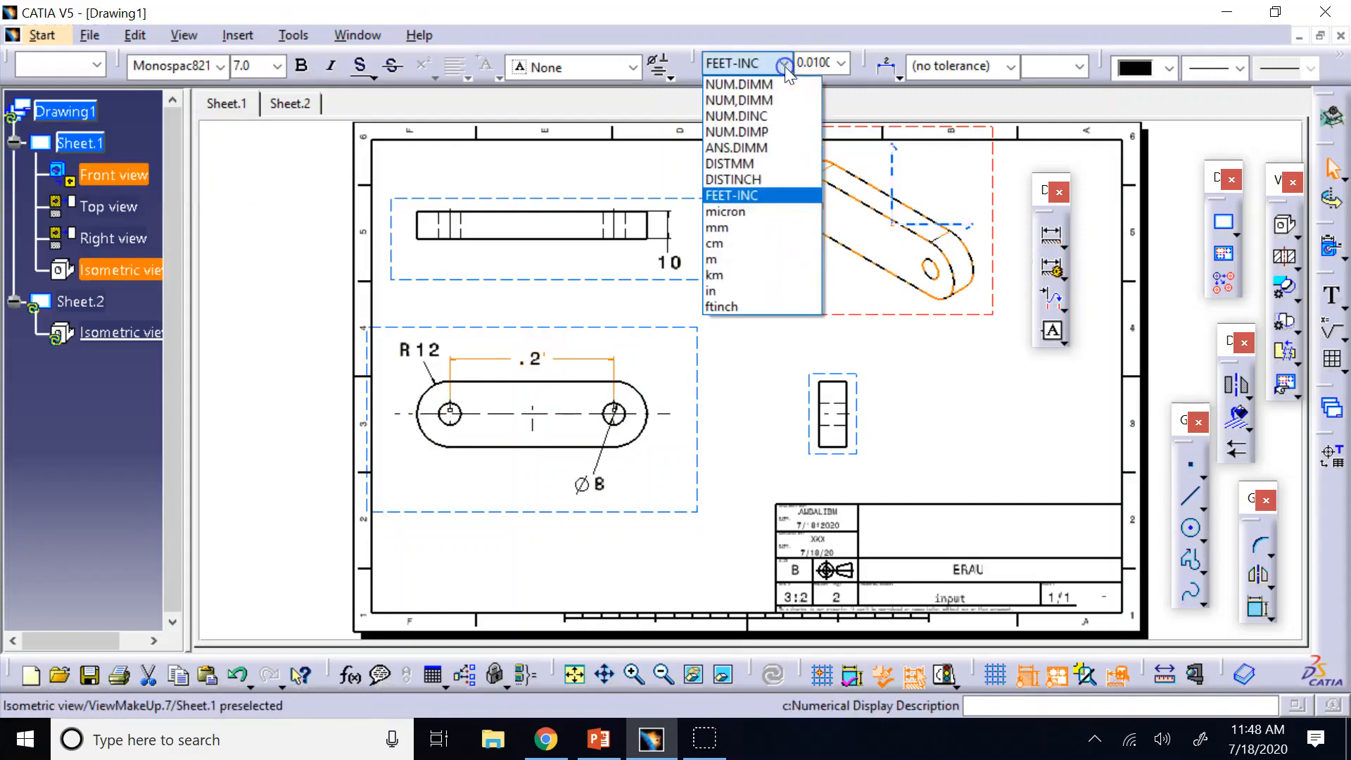
click(753, 224)
click(483, 561)
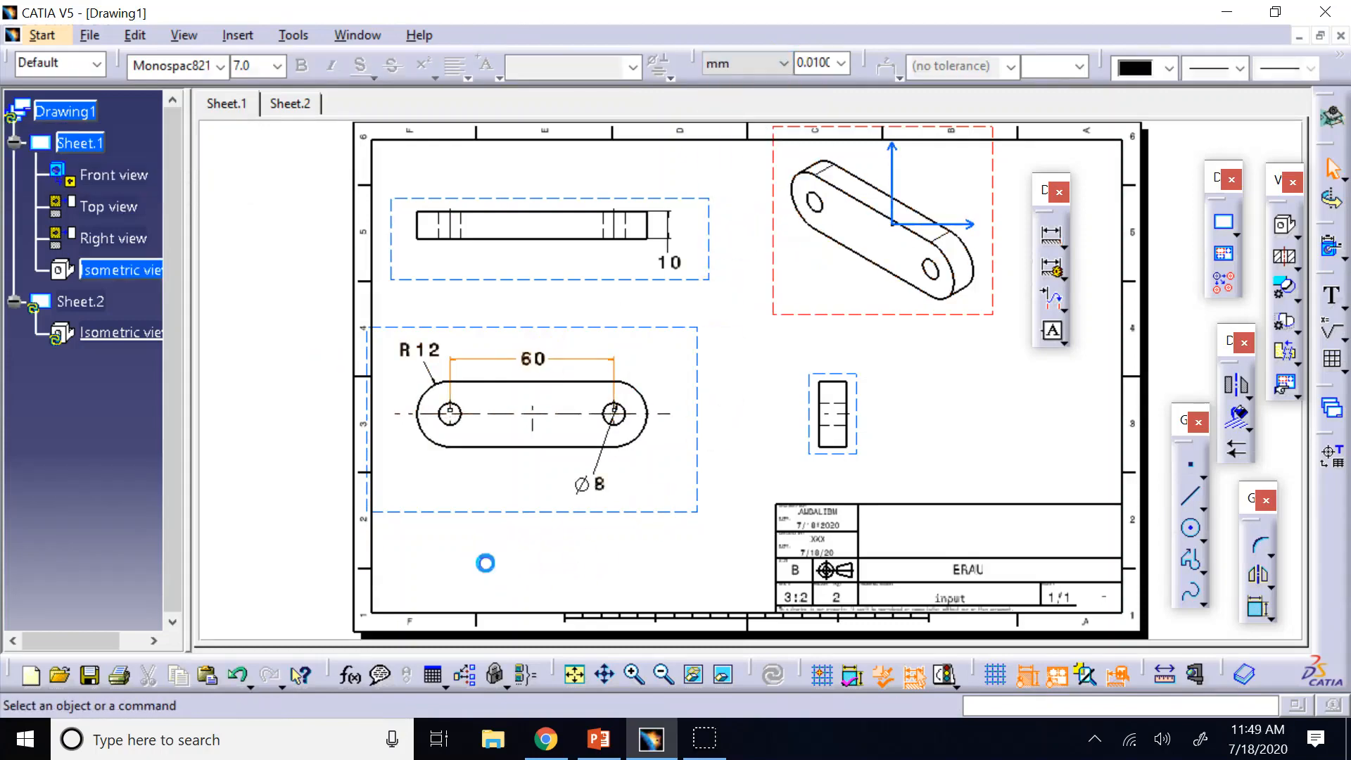
Step: Move the front view's arc radius dimension slightly further left of the link and a little lower
click(284, 233)
drag(426, 356, 415, 360)
click(443, 518)
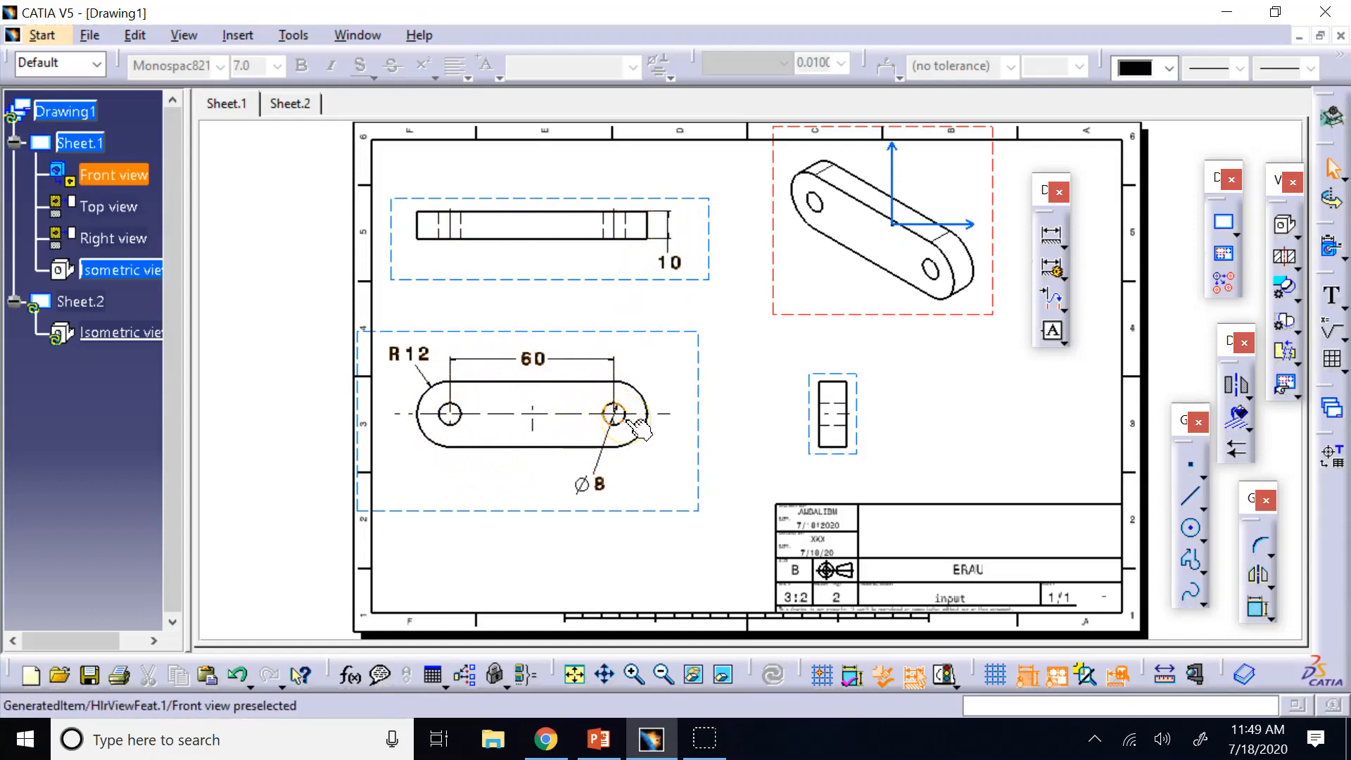
Step: Add a one-sided dimension from the right hole to the front view's central vertical axis line, placed inside the outline, with its unit set to mm
click(634, 674)
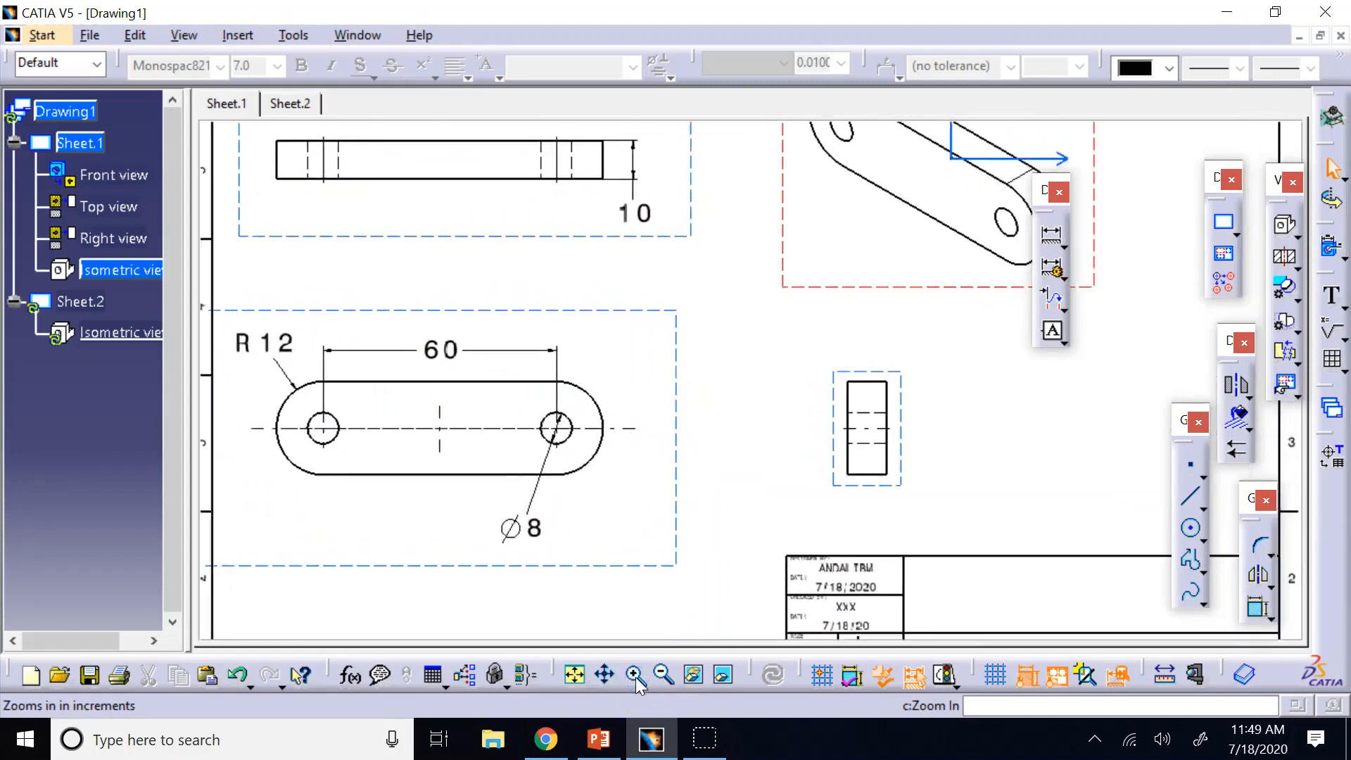
click(604, 675)
drag(413, 566, 657, 499)
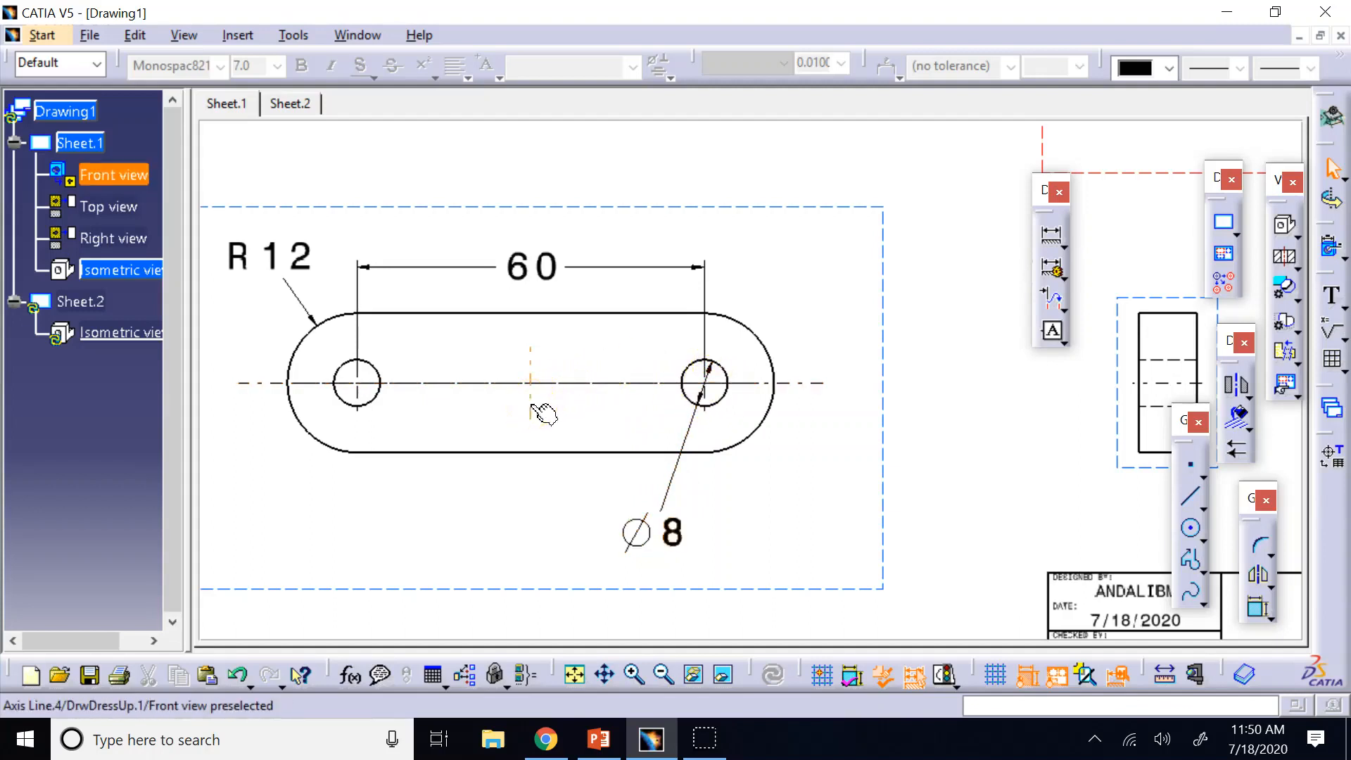
click(1052, 234)
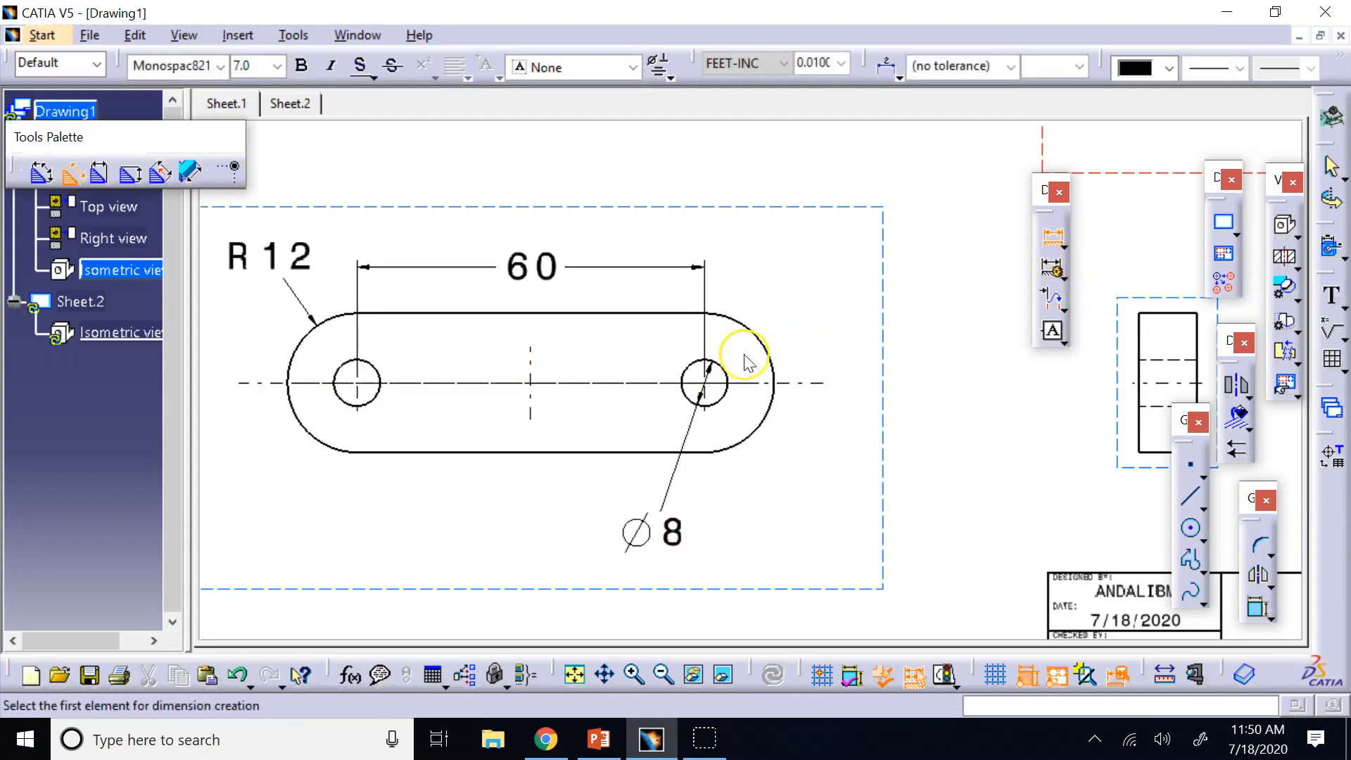
click(704, 371)
click(530, 374)
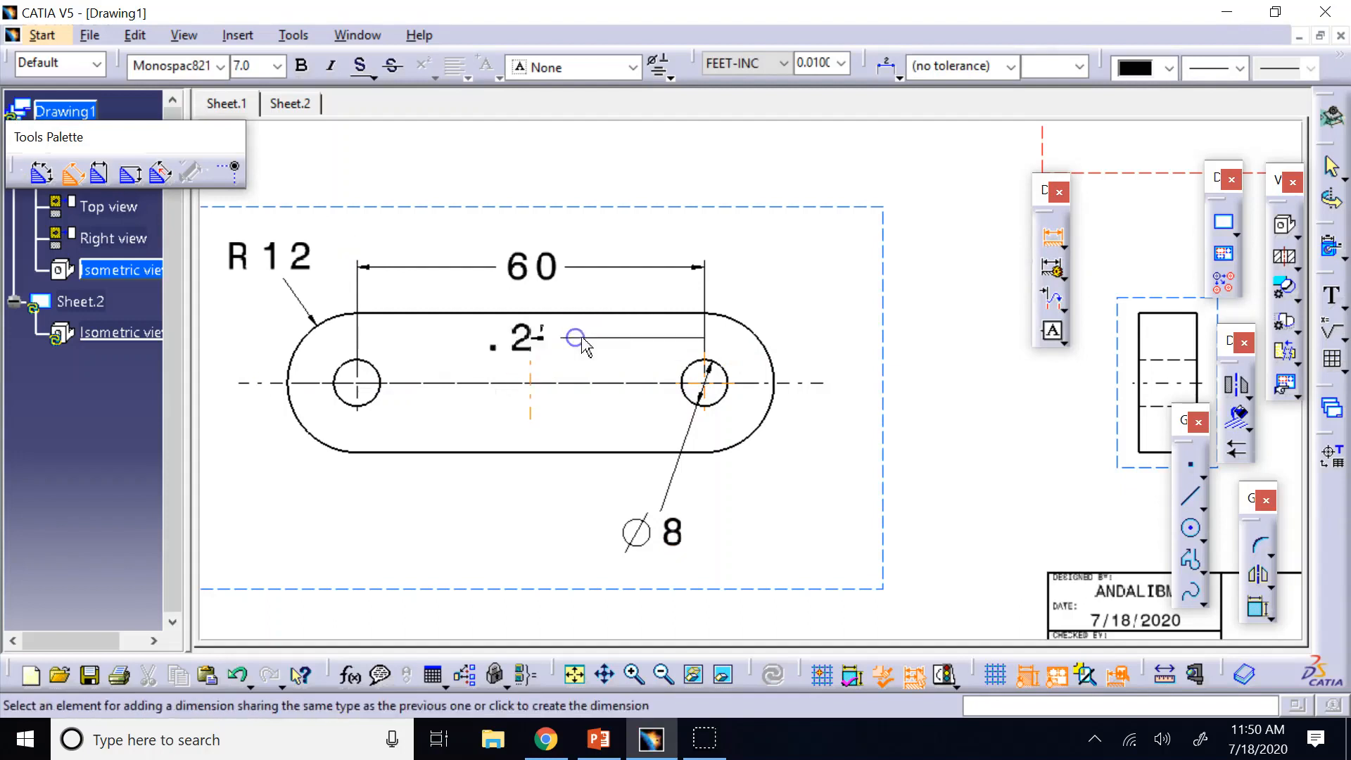
click(591, 343)
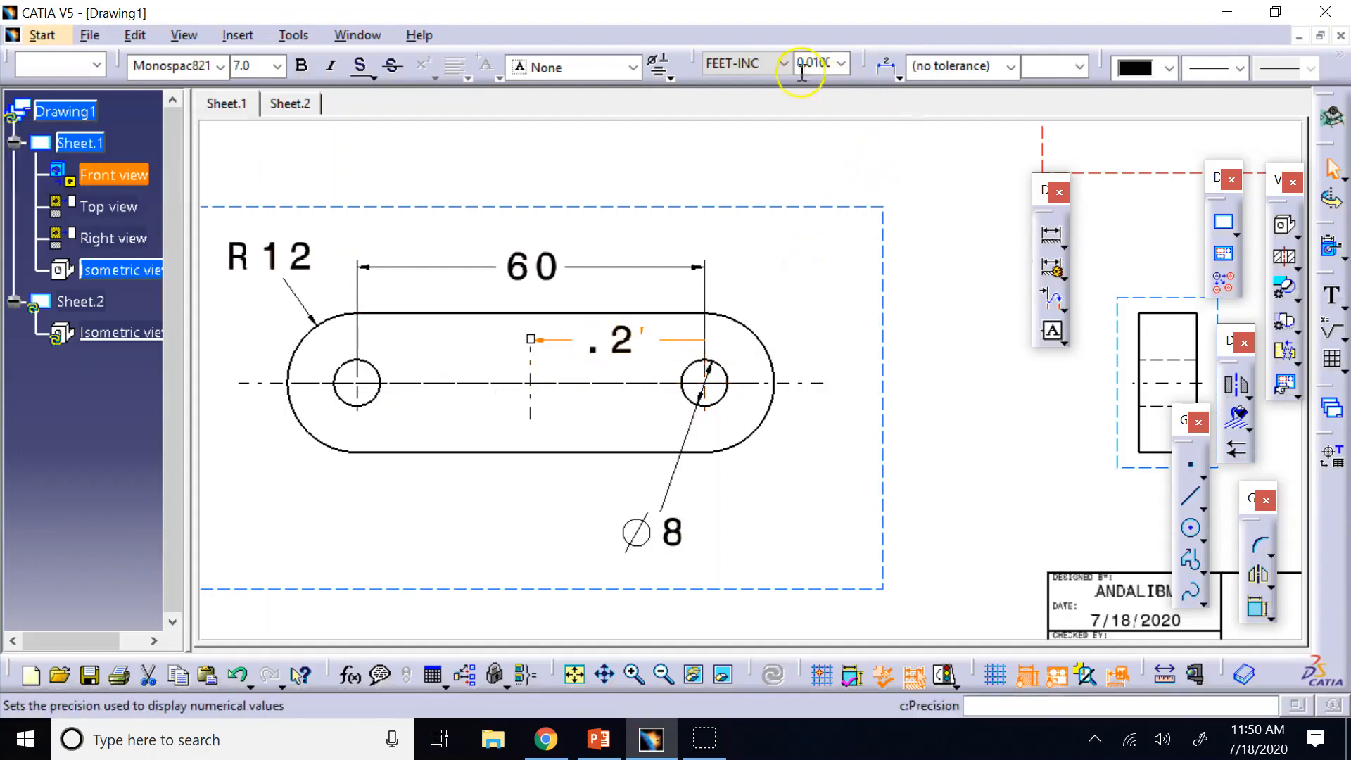
click(782, 63)
click(725, 227)
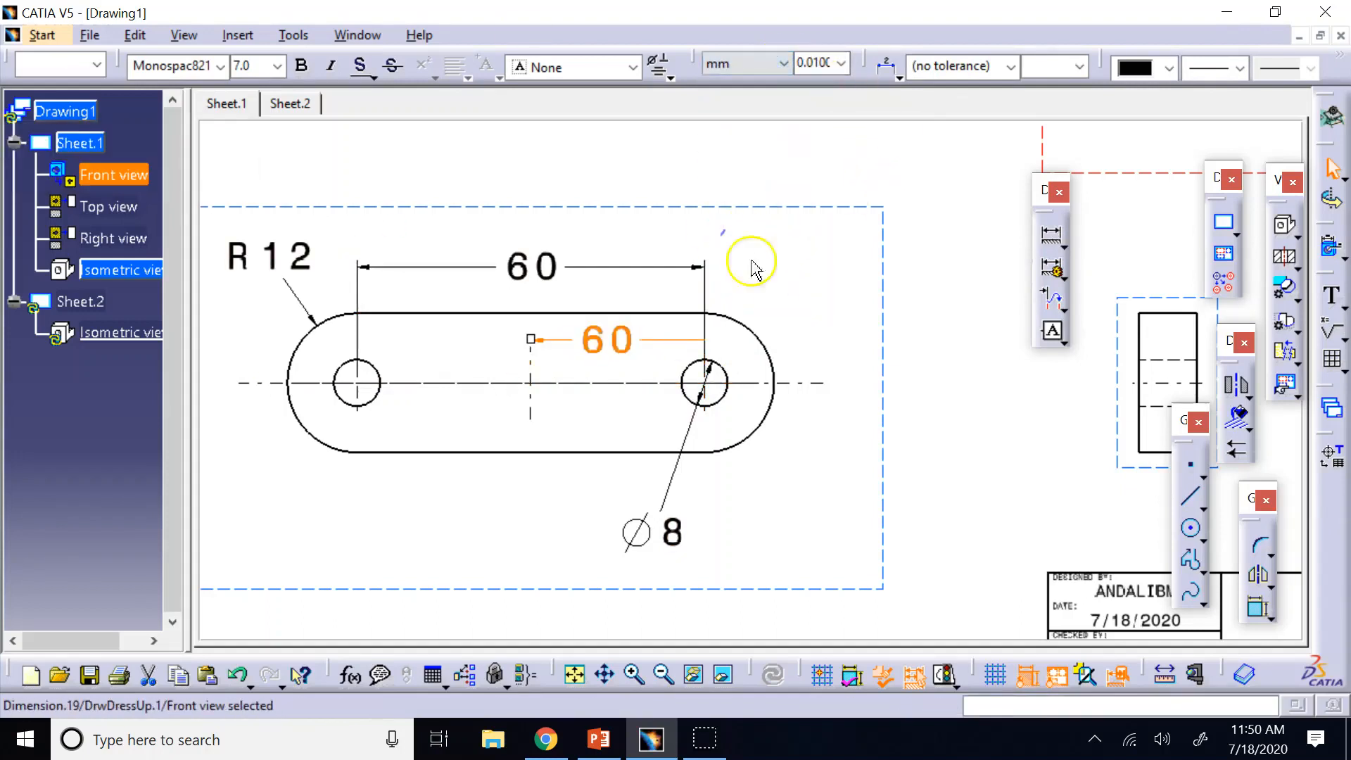
Step: Examine the value and dimension text properties of the one-sided dimension inside the link, and close them without changes
right_click(604, 356)
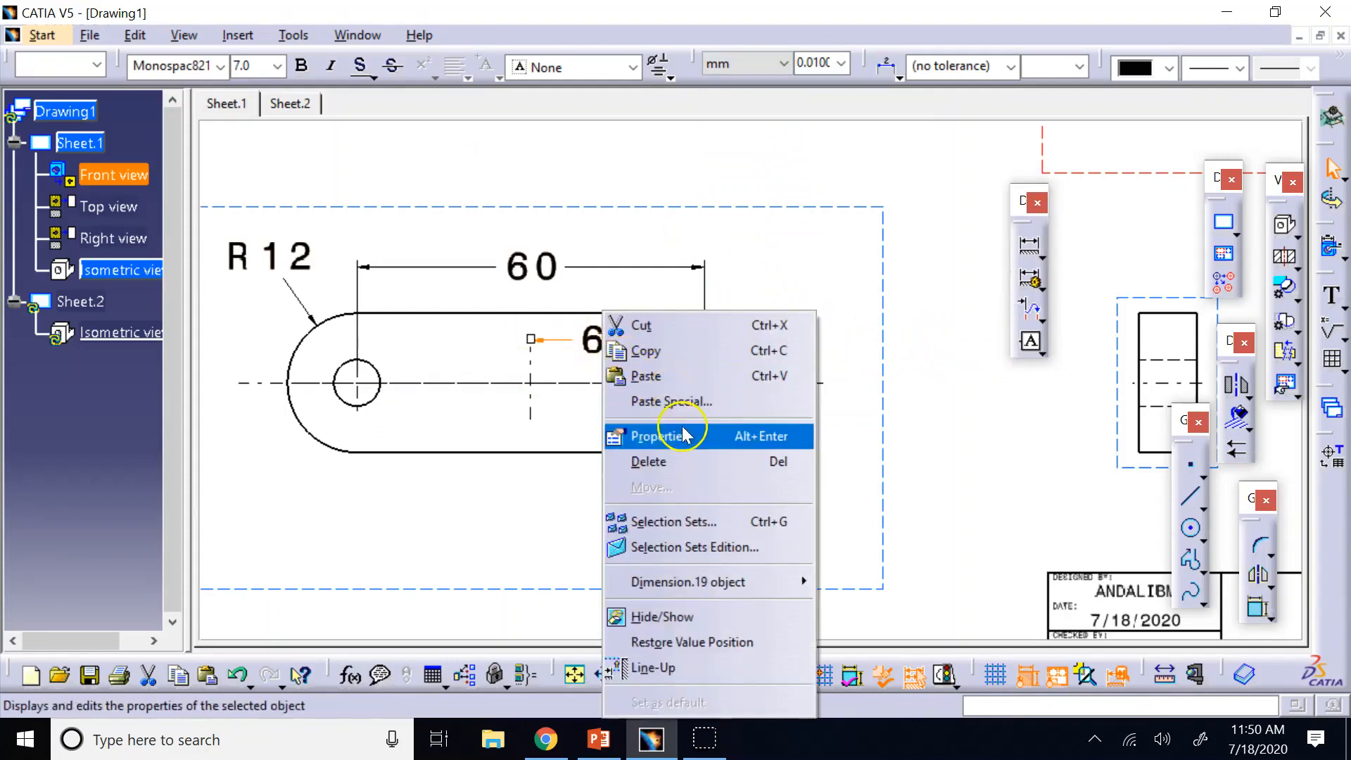
click(619, 436)
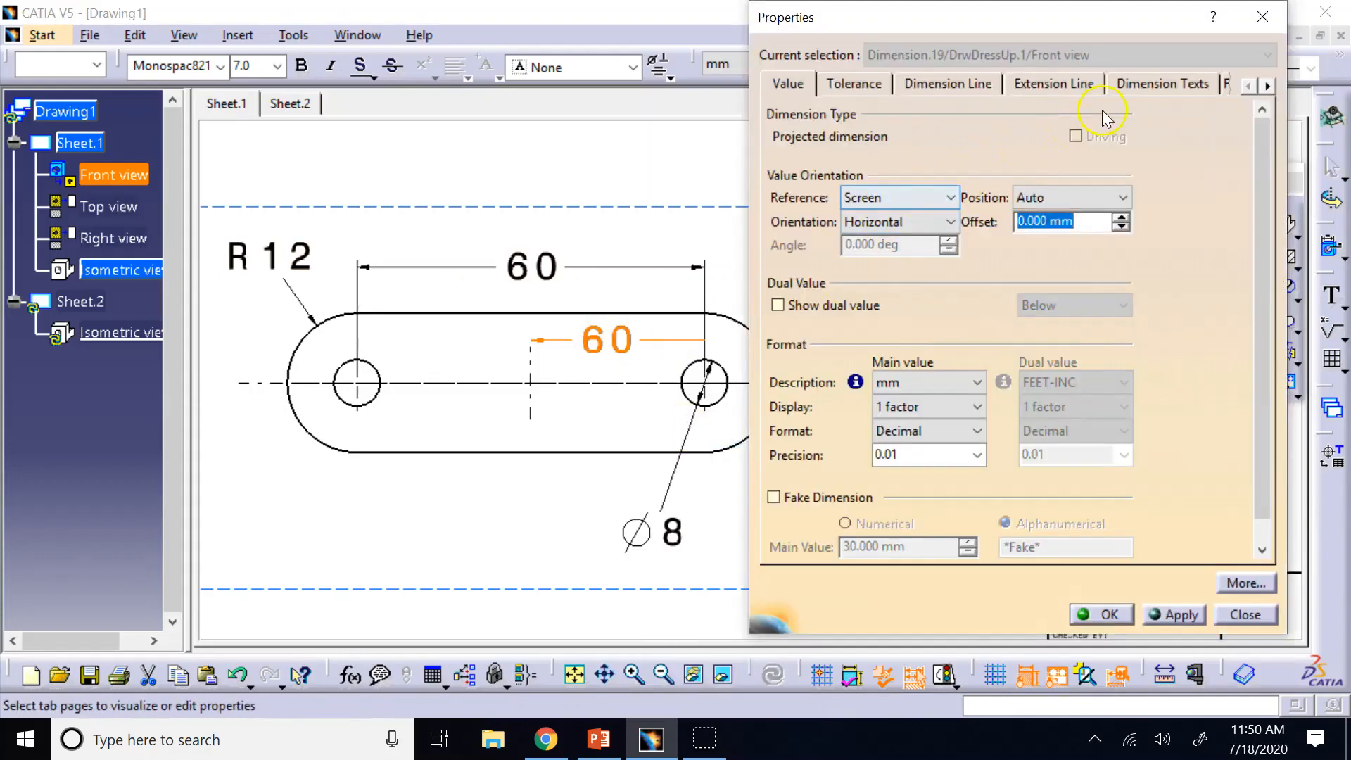
click(1151, 84)
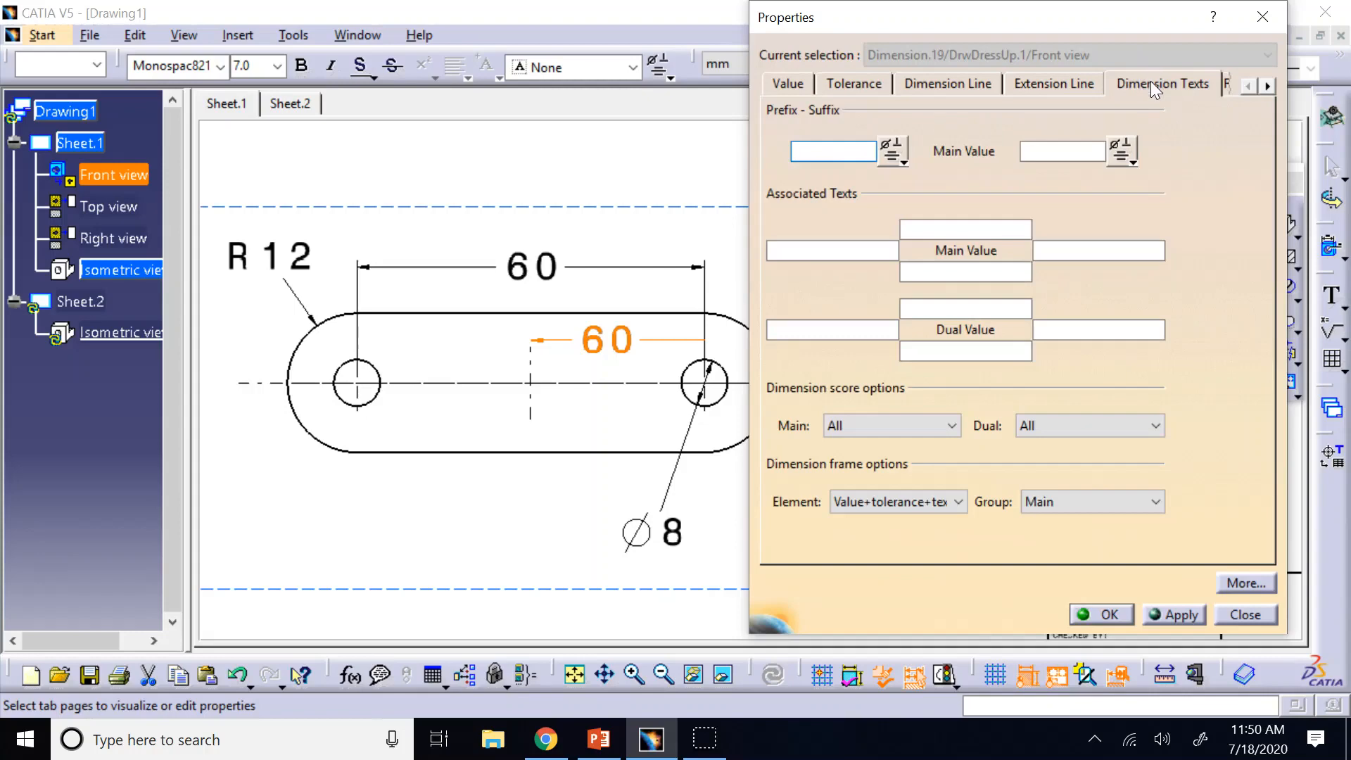
click(1239, 616)
click(760, 134)
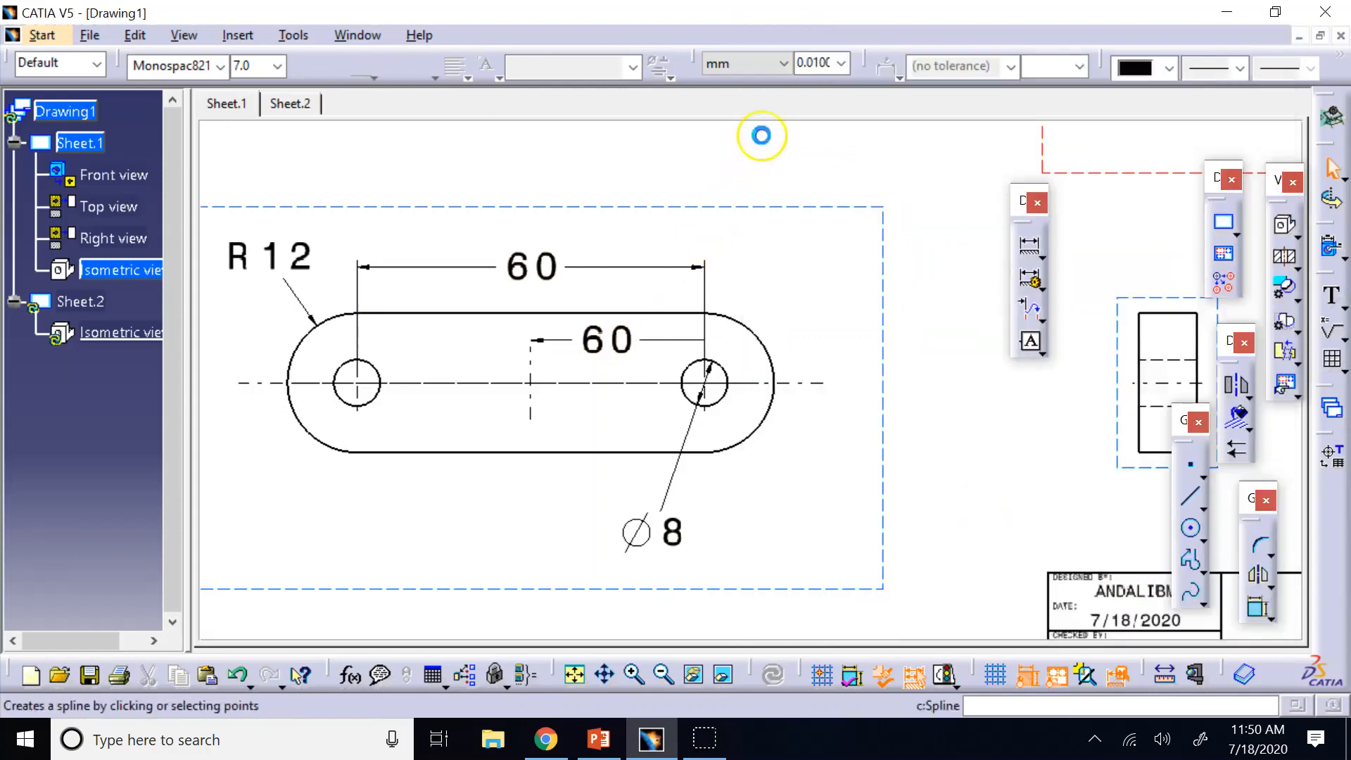
Step: Delete the one-sided dimension inside the front view's outline, and leave the central vertical axis line in place
click(605, 345)
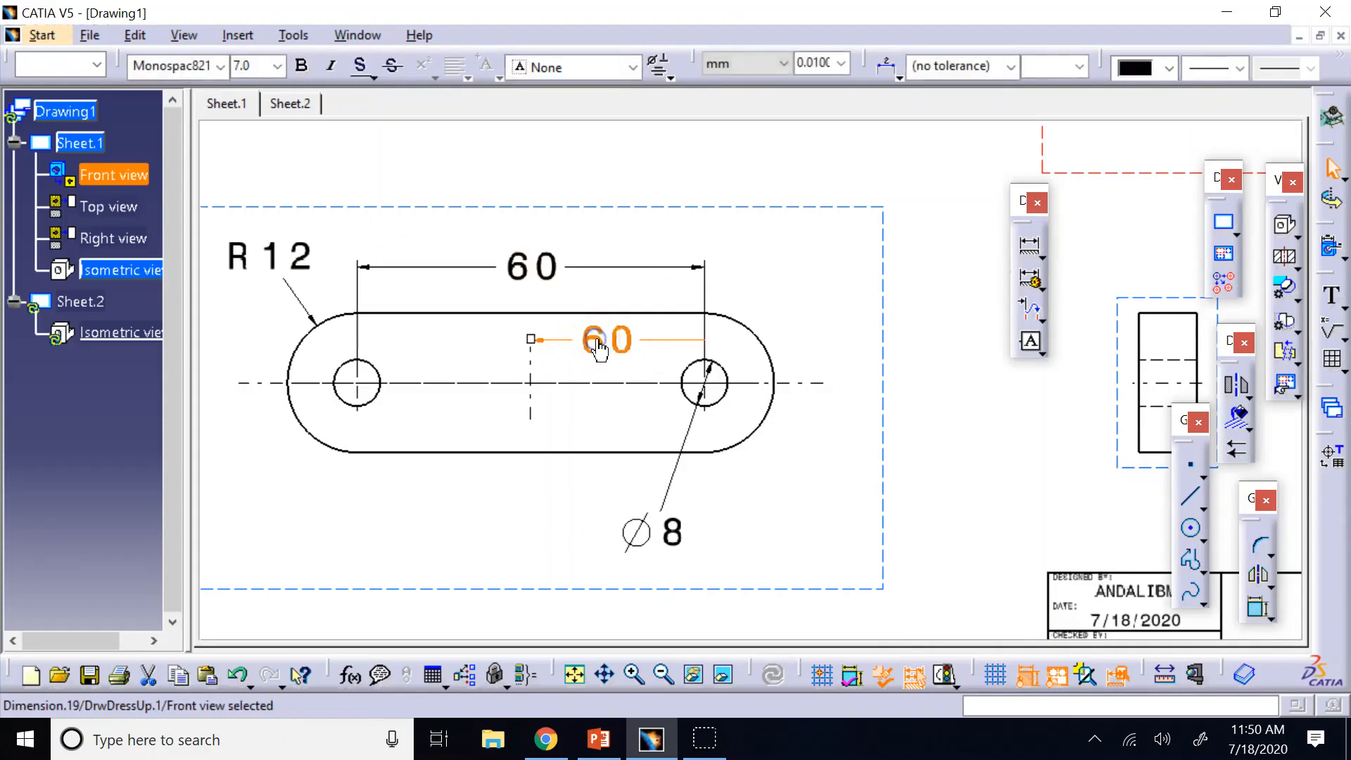
key(Delete)
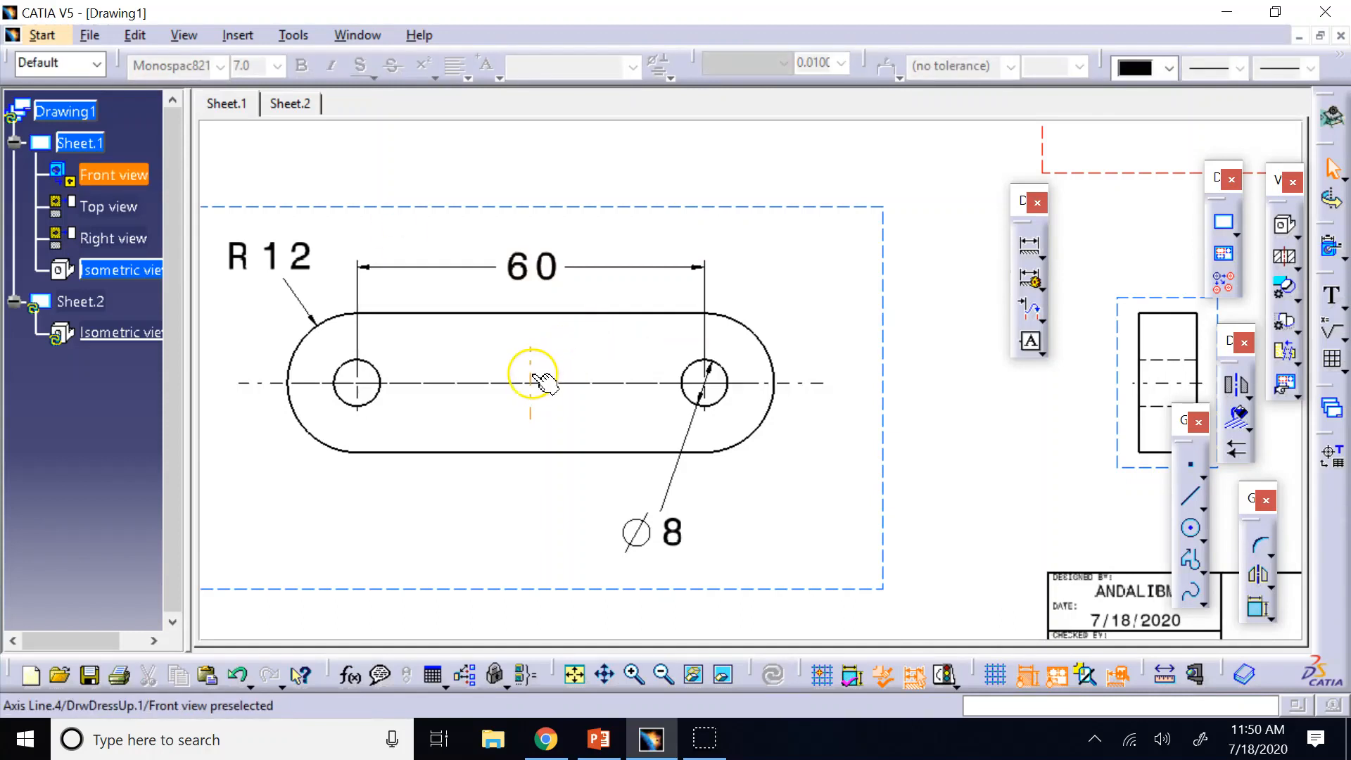
click(545, 384)
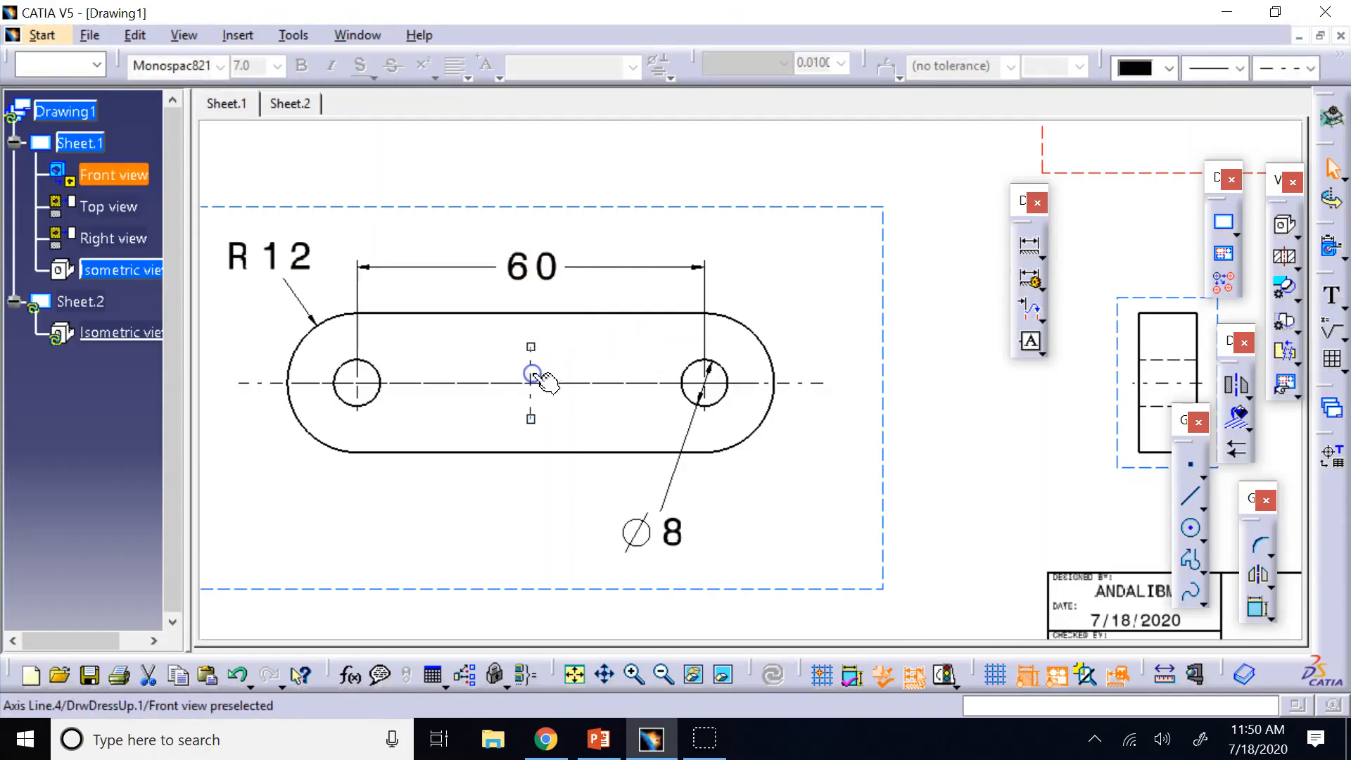
click(633, 187)
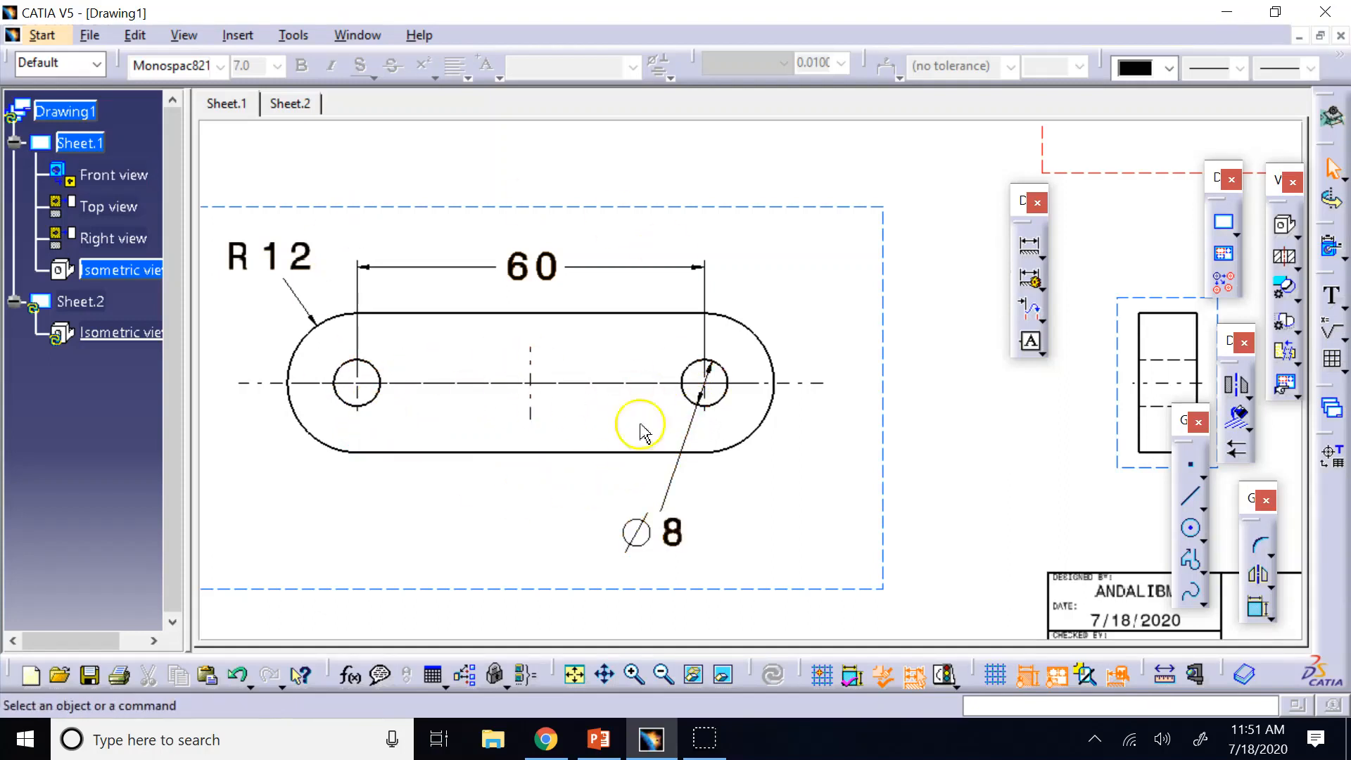
Step: Switch to the PowerPoint lecture and review the two Multiple Features slides, 39 and 40, on dimensioning repeated features
click(598, 739)
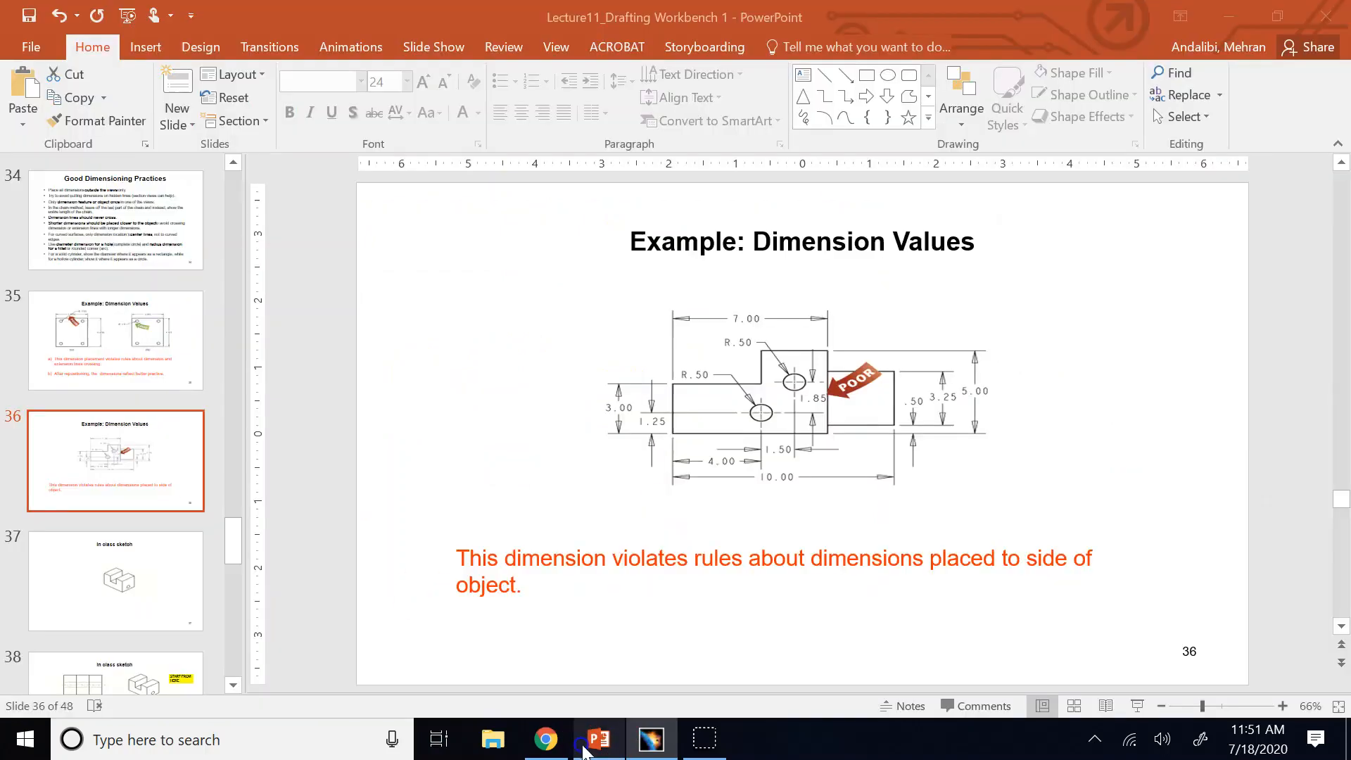
scroll(204, 584, down, 2)
scroll(204, 585, down, 8)
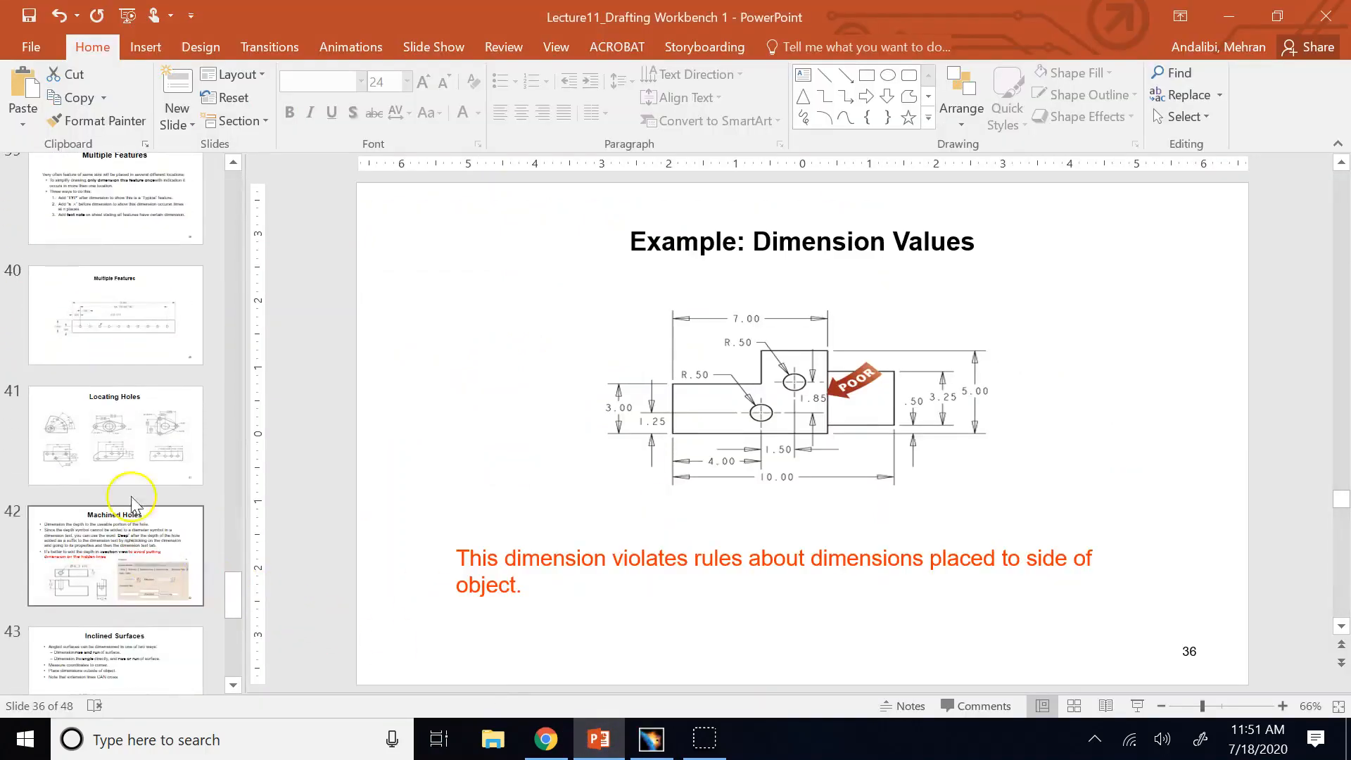
click(190, 197)
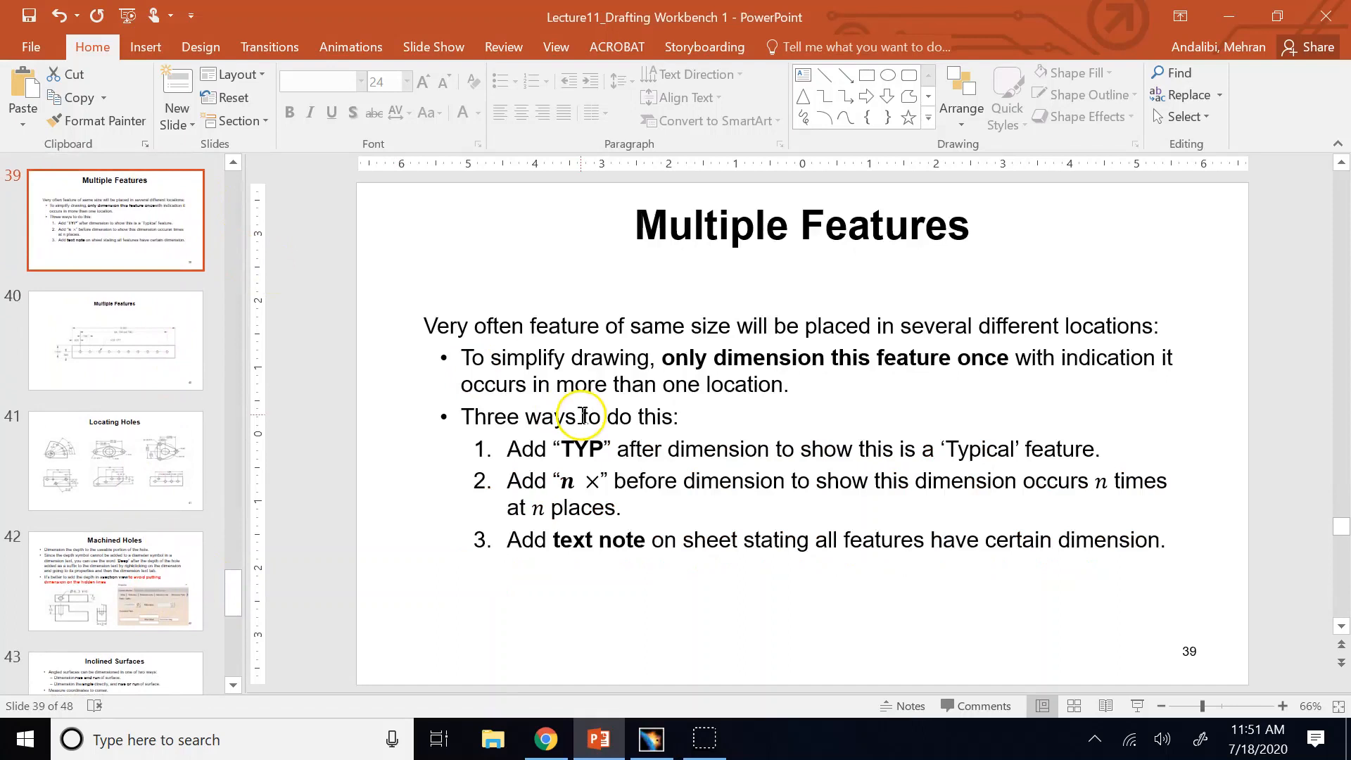
click(130, 359)
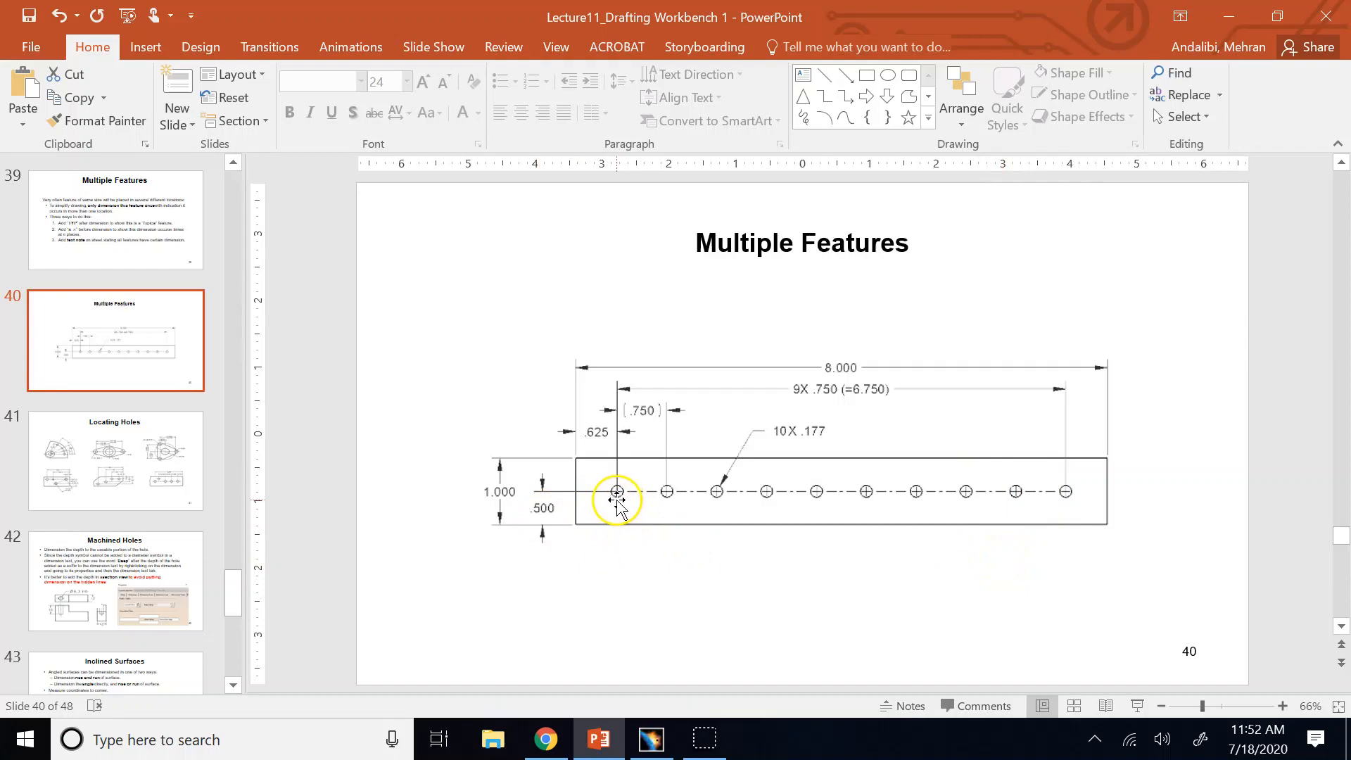
click(136, 425)
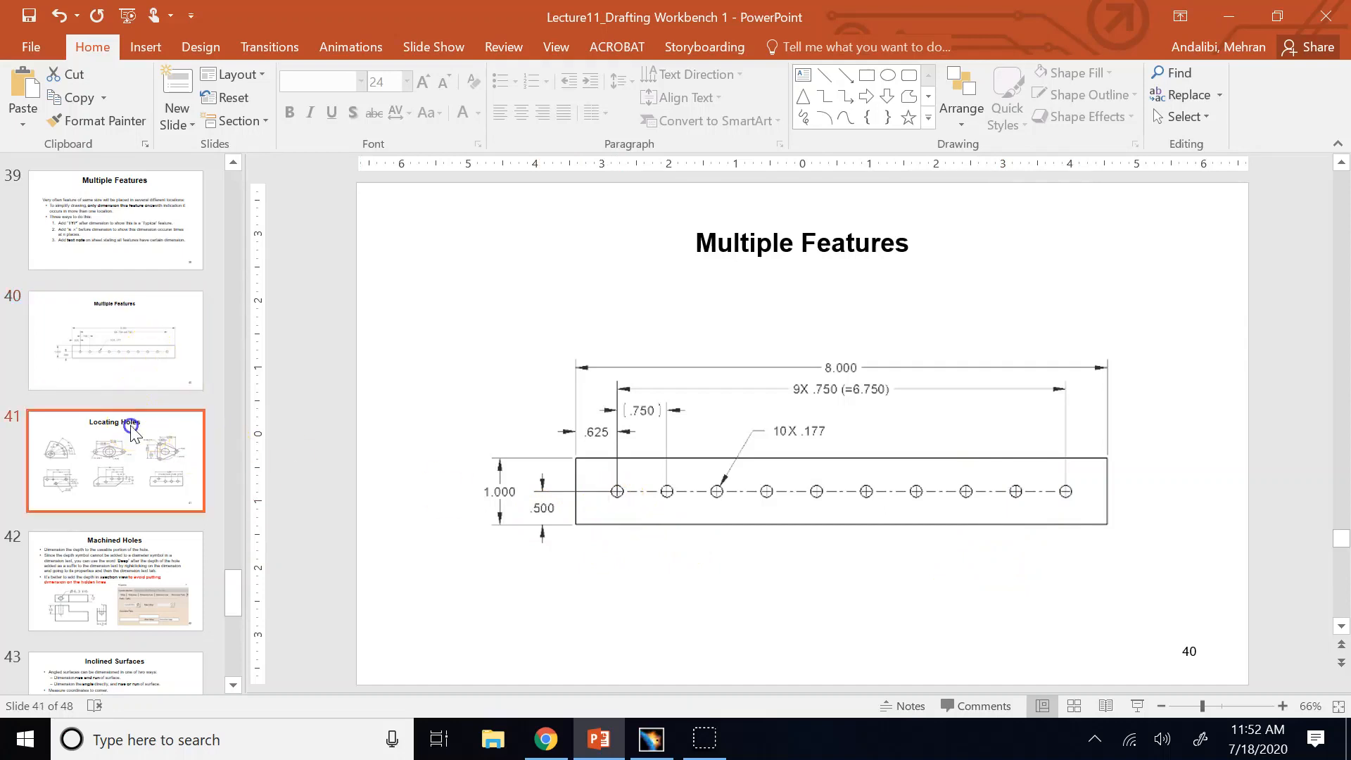
click(116, 343)
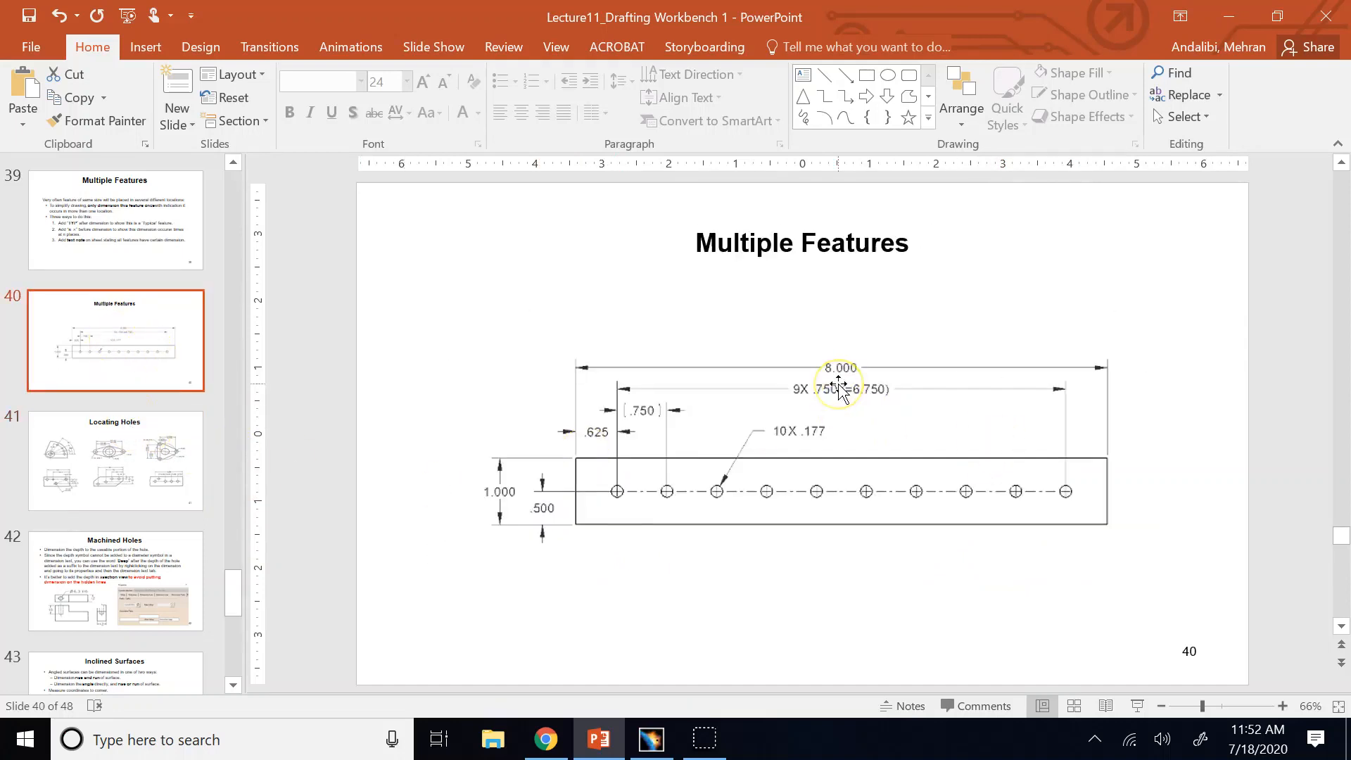
Step: Return to slide 39 and review the TYP and n × ways of marking a repeated feature's dimension
click(133, 208)
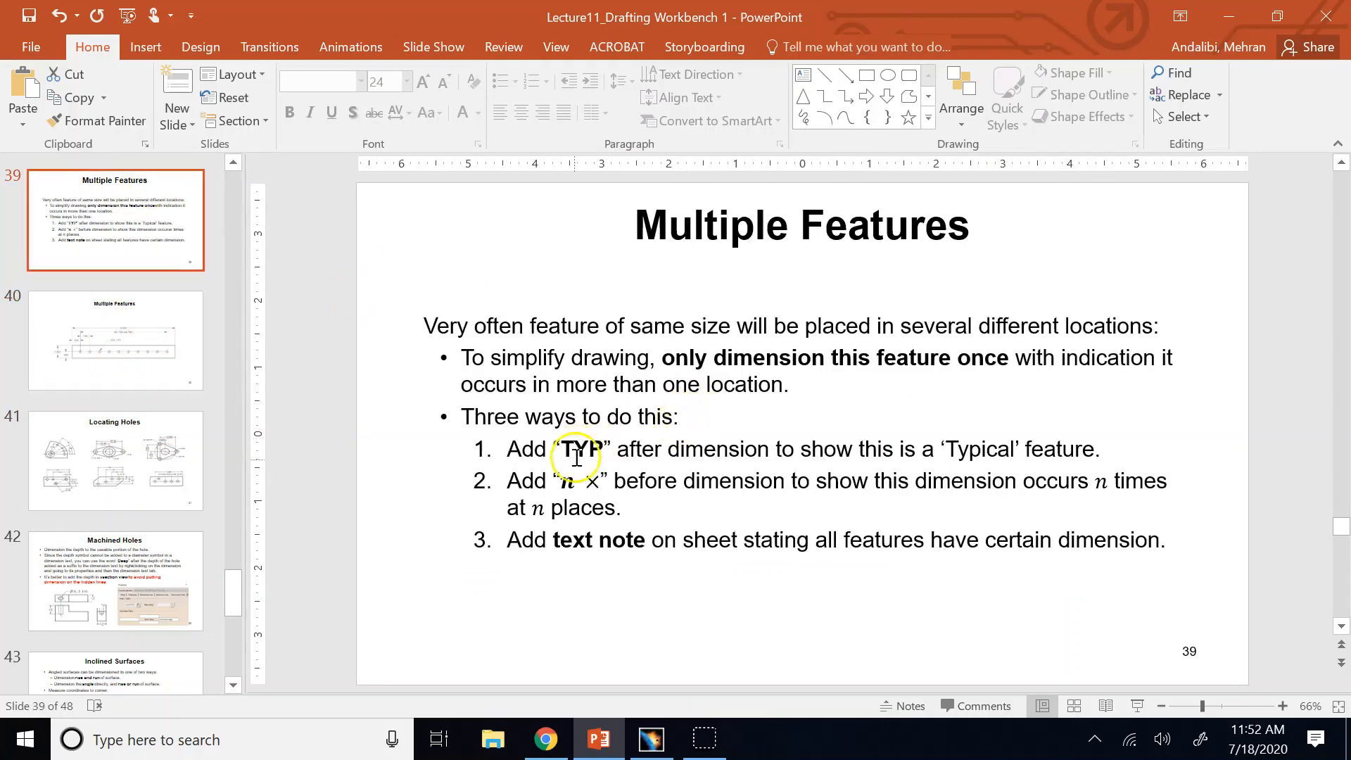
click(562, 488)
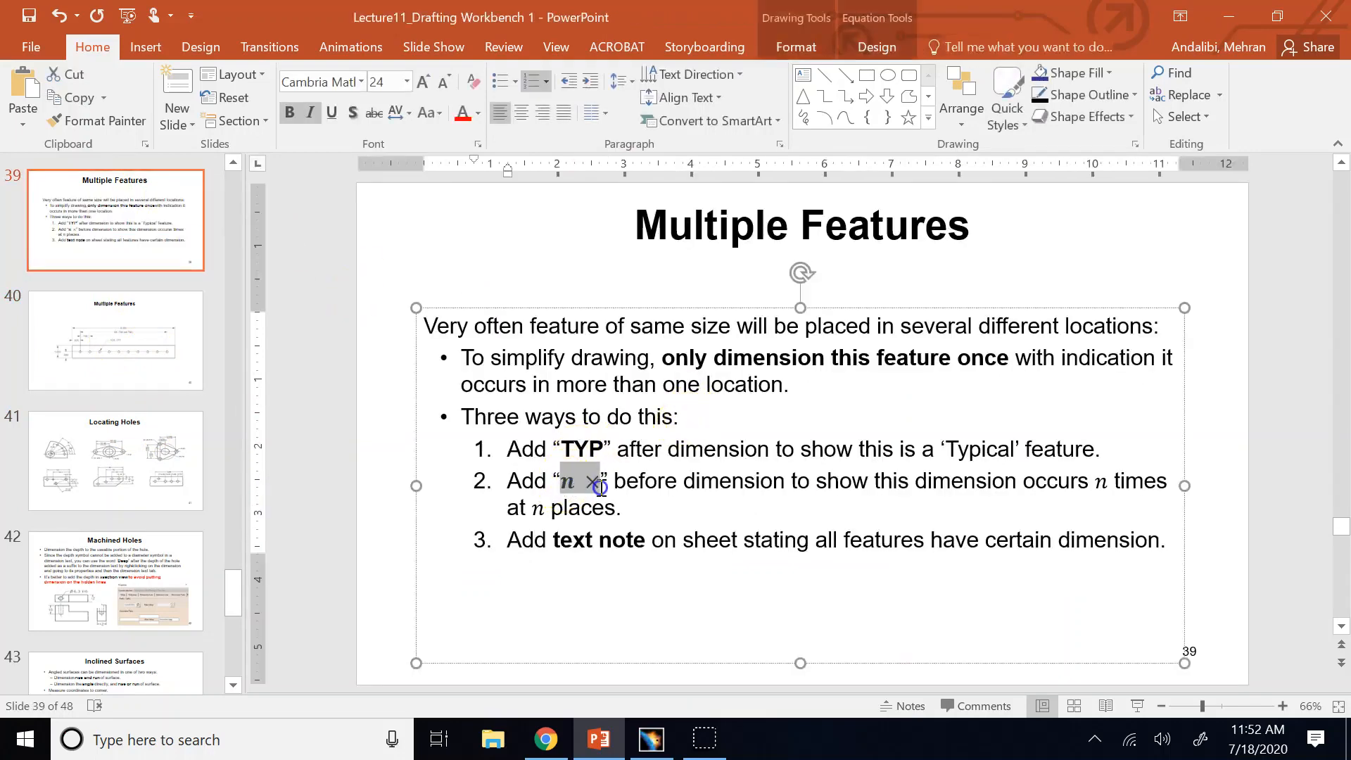
click(612, 509)
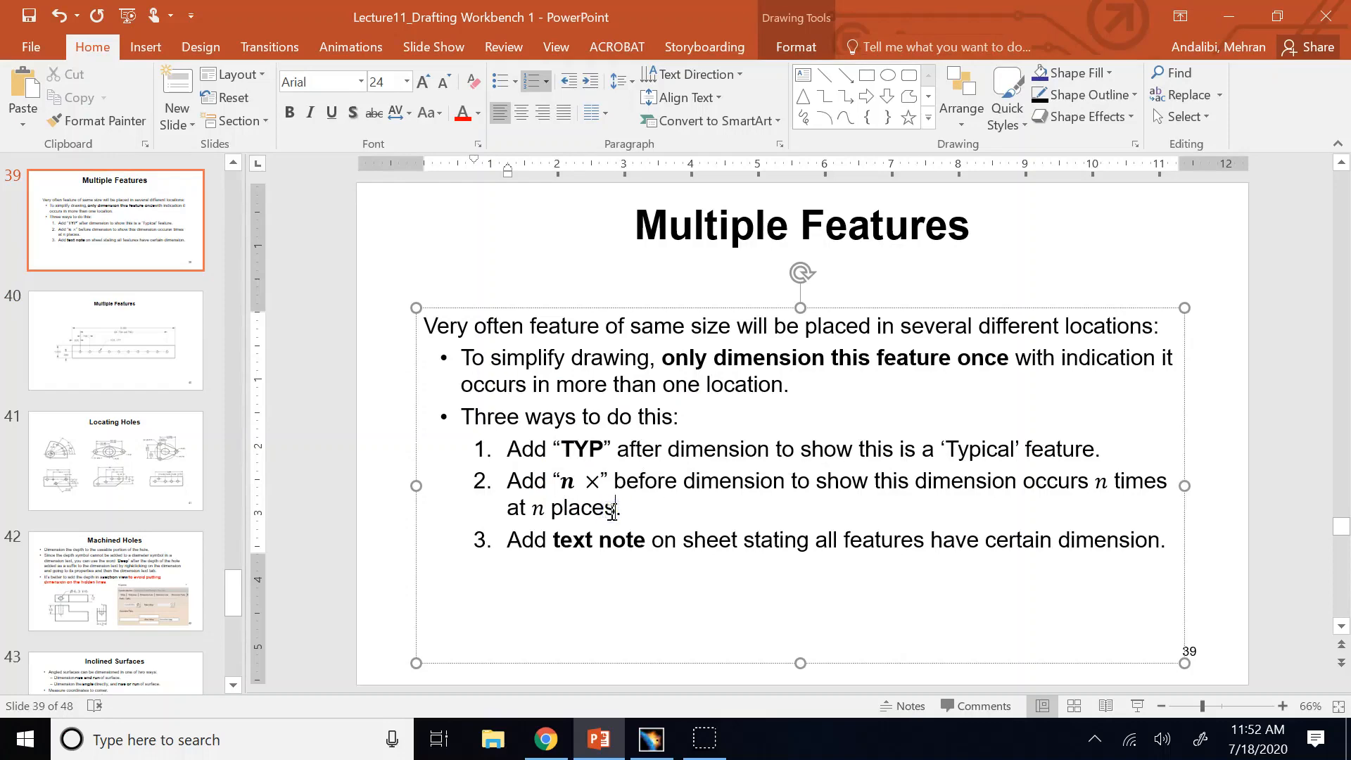
drag(562, 447, 569, 440)
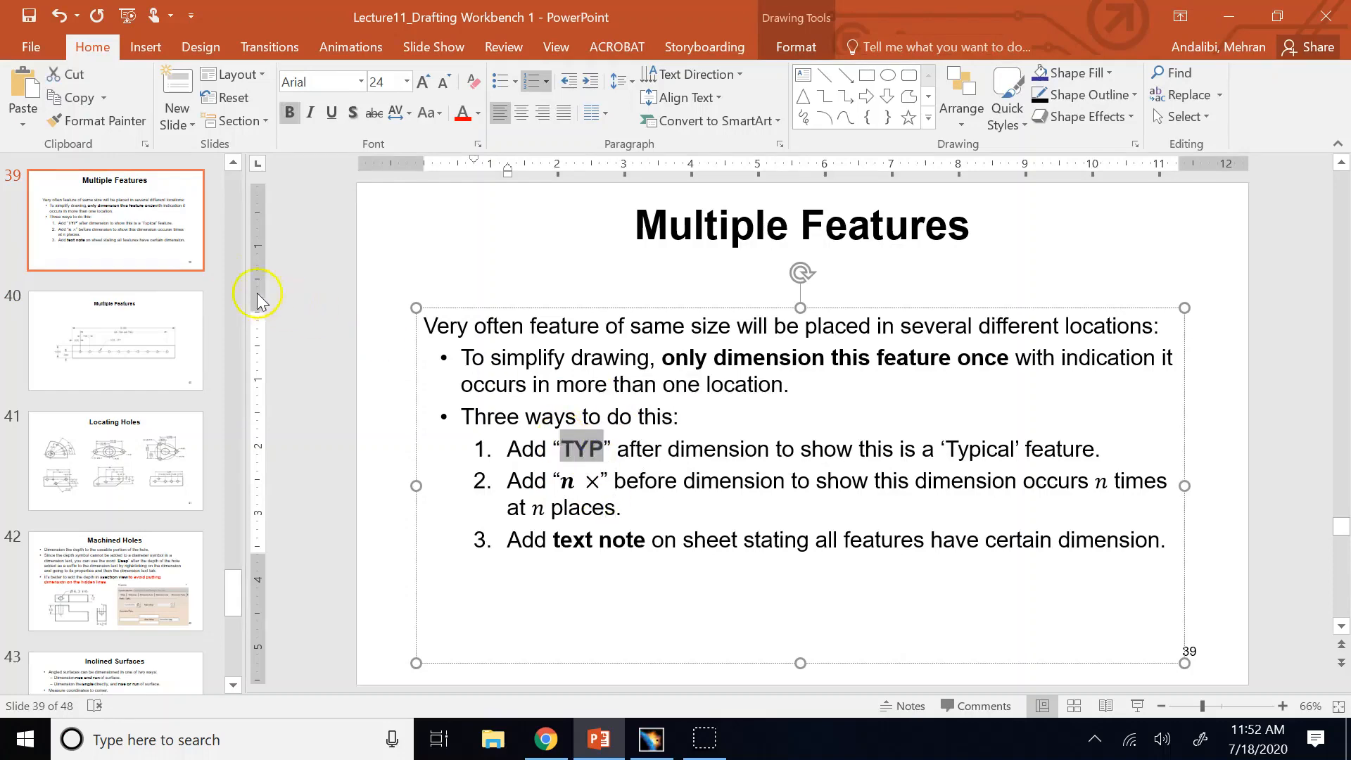
scroll(165, 309, up, 3)
scroll(165, 317, up, 3)
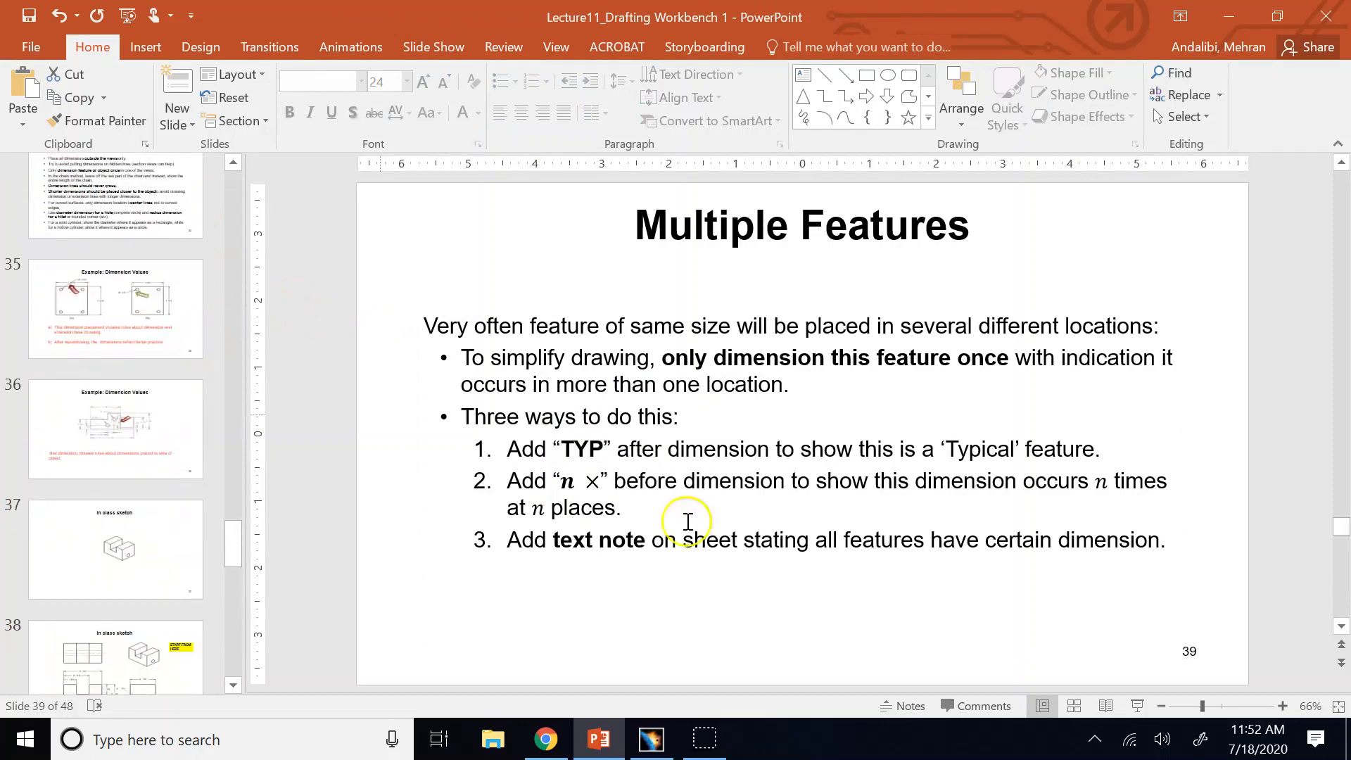
Step: Switch to CATIA and add the text 2x before the value of the front view's hole diameter dimension
click(651, 739)
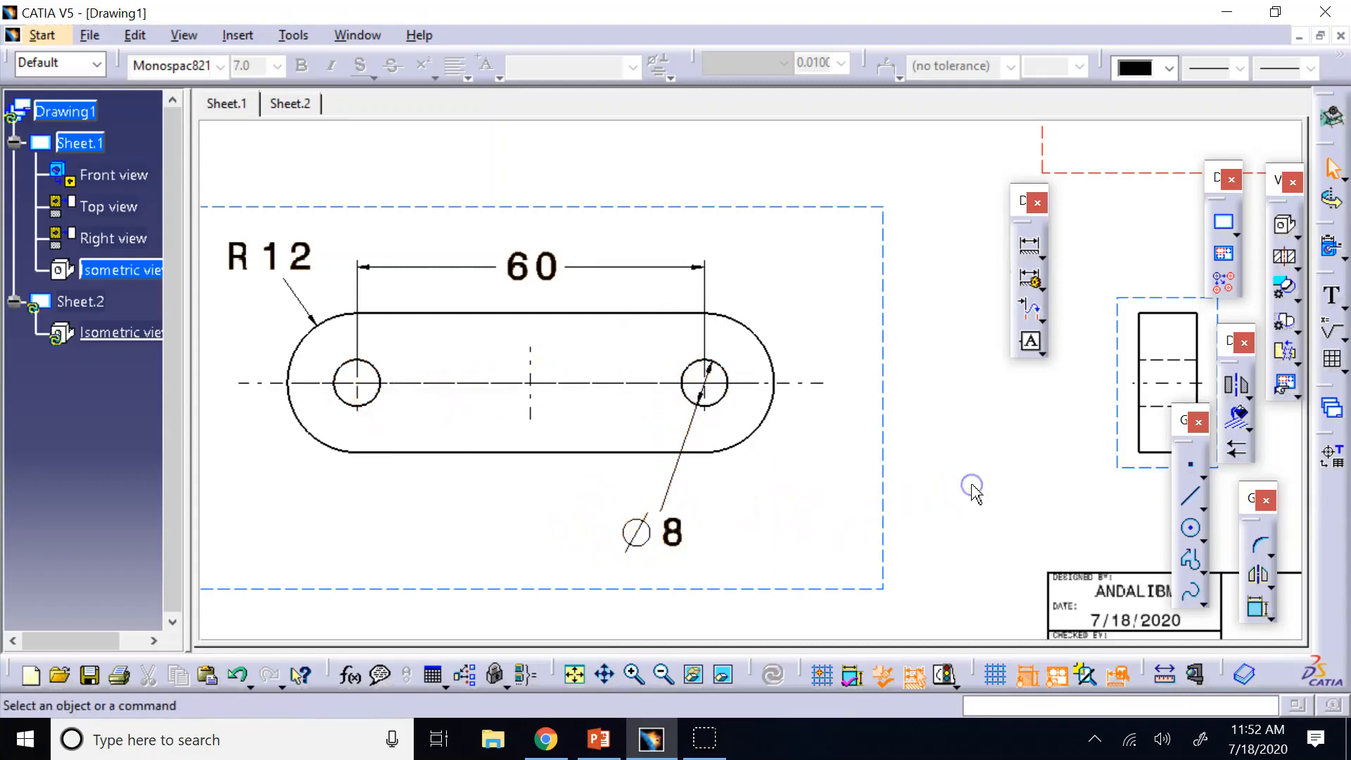
right_click(676, 549)
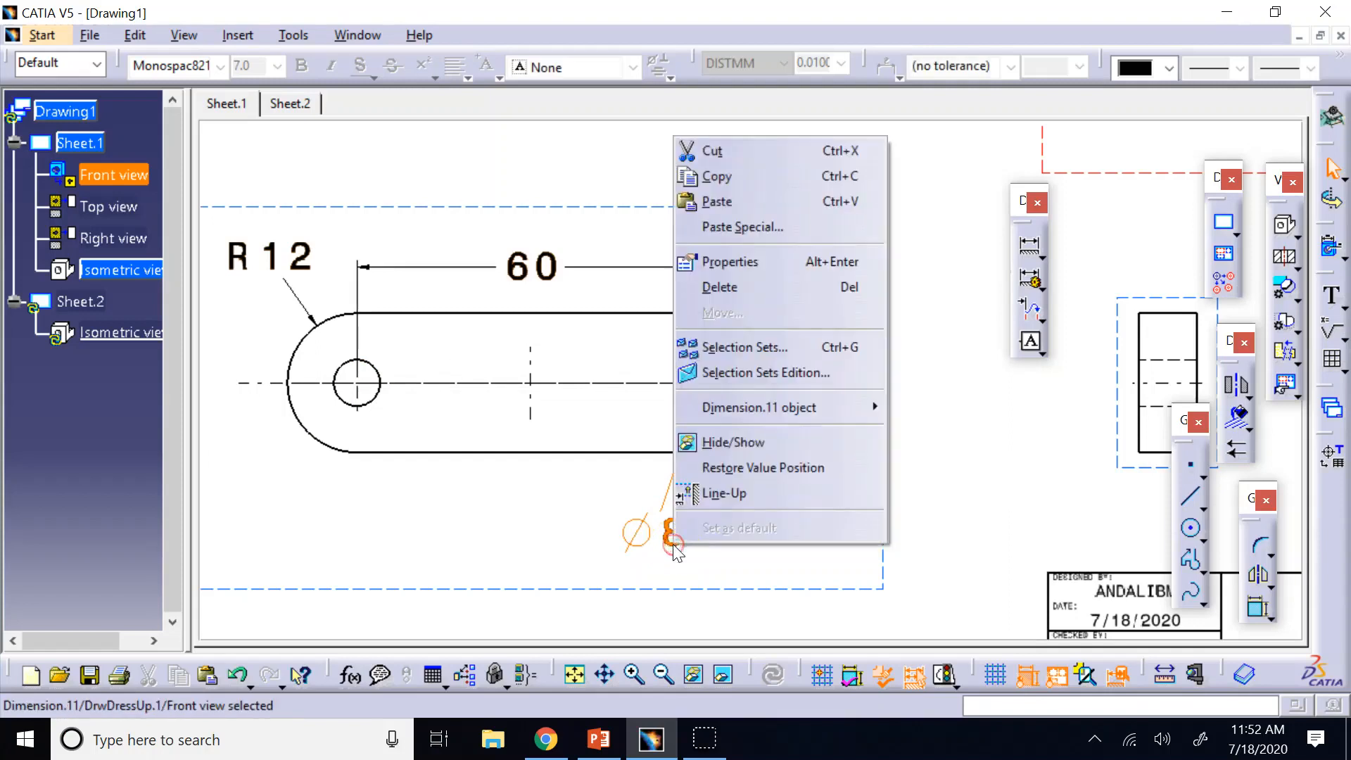
click(734, 271)
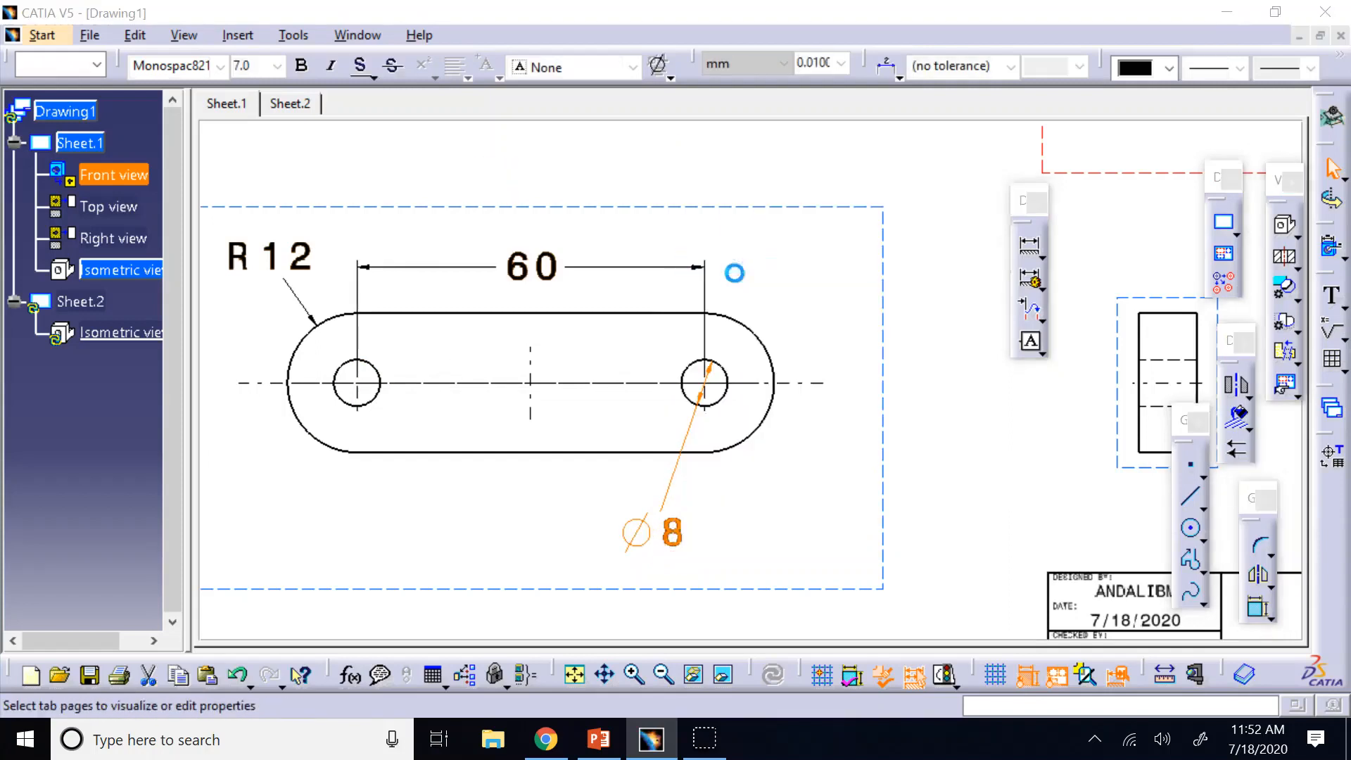
click(1166, 88)
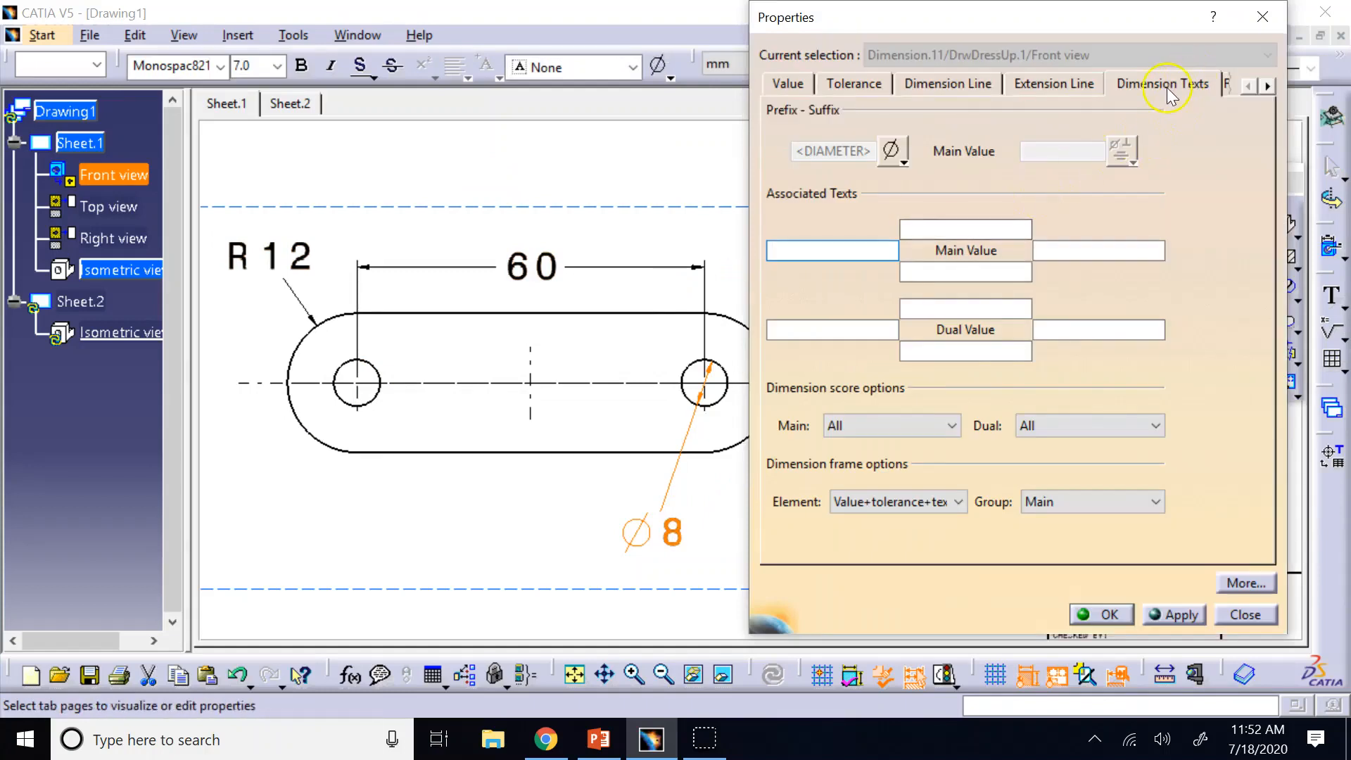
click(1076, 87)
click(824, 89)
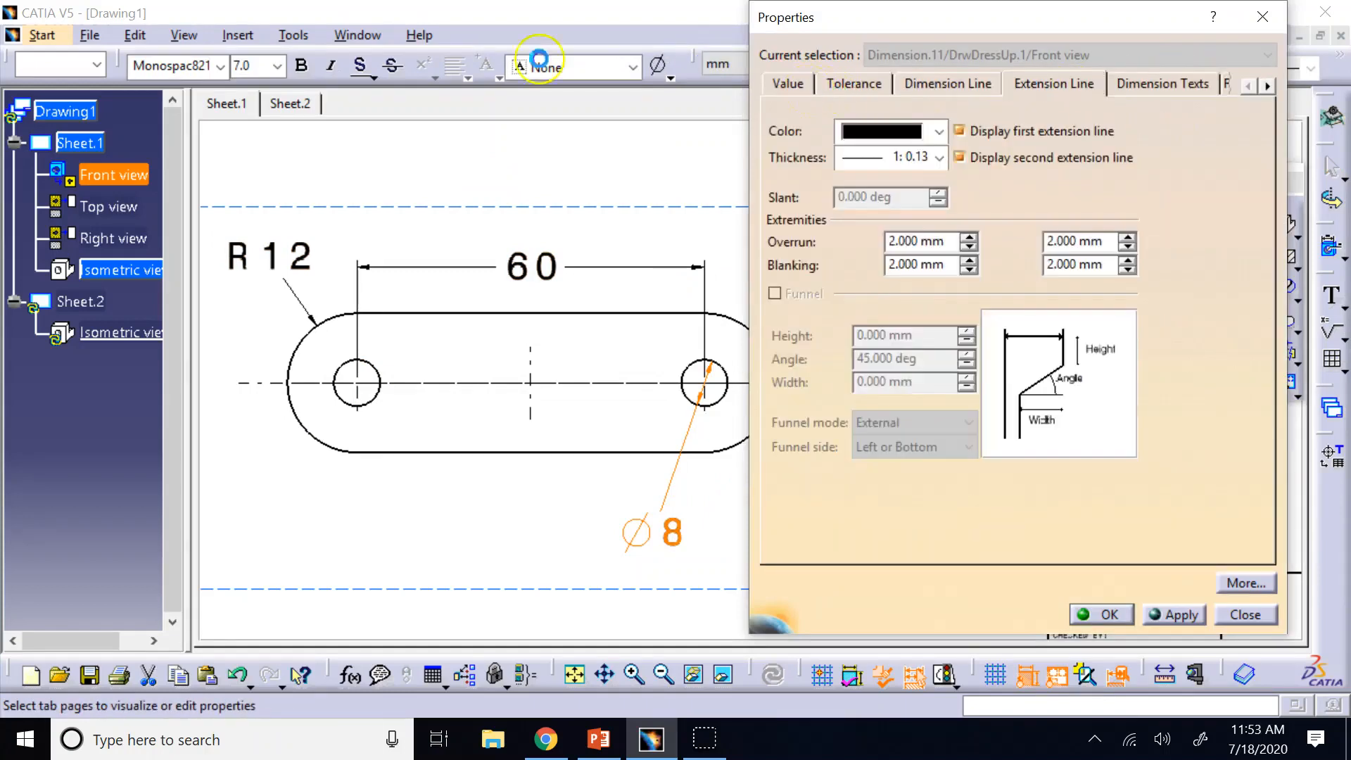
click(1147, 85)
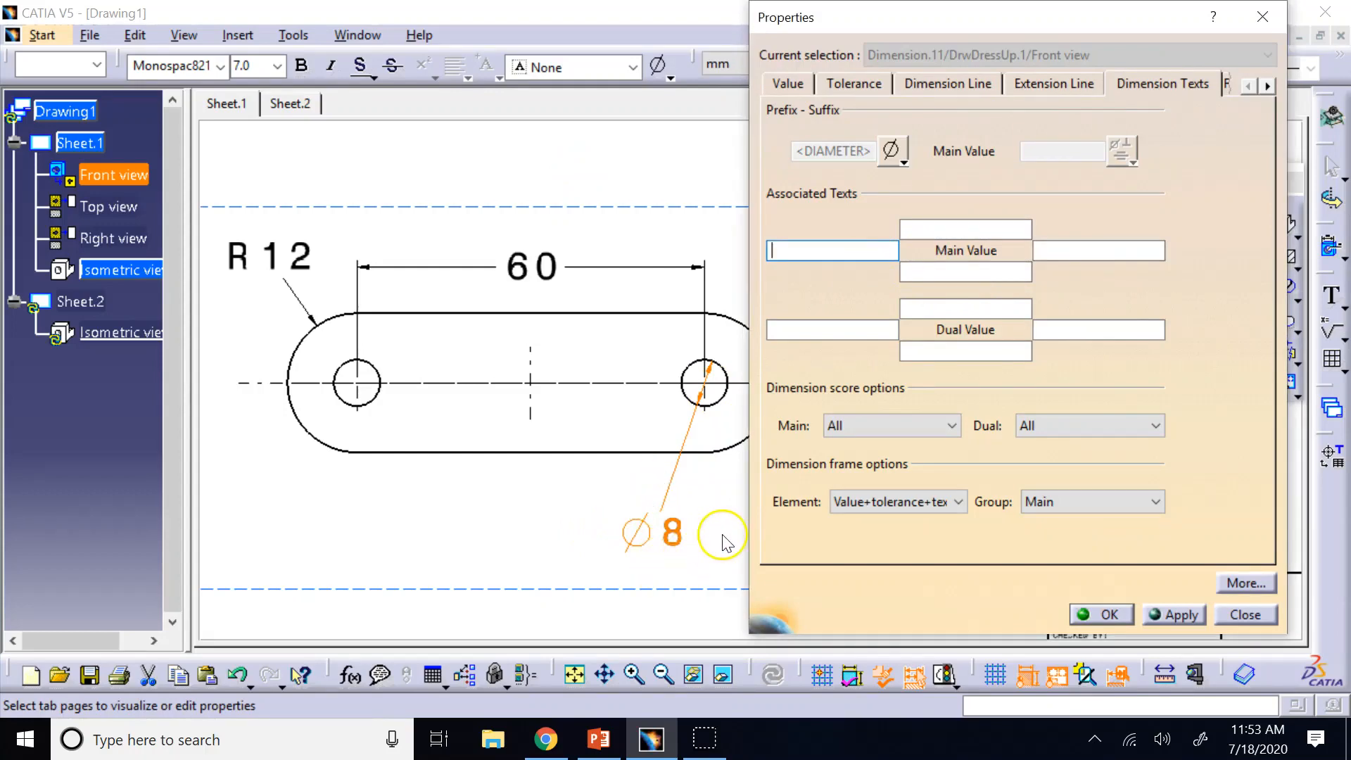
text(2x)
click(1174, 615)
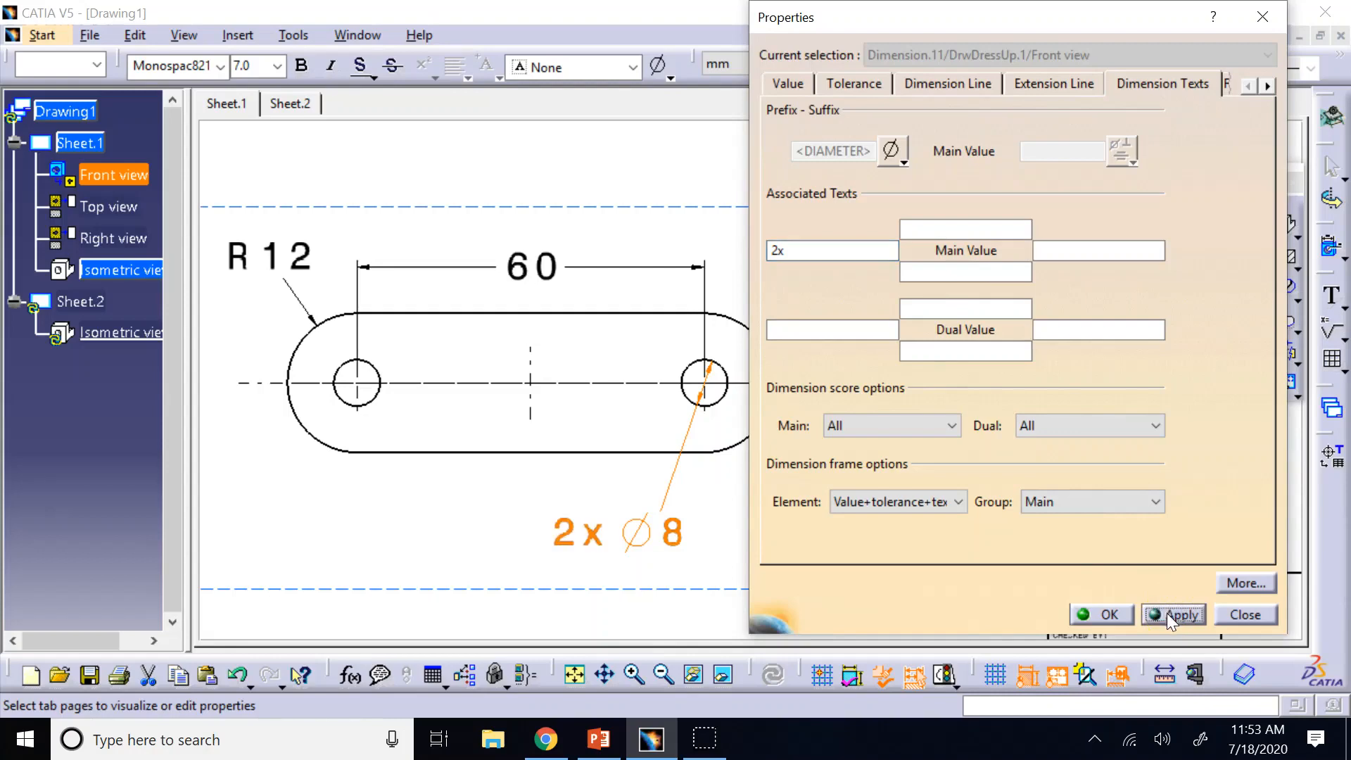
click(1102, 614)
click(736, 564)
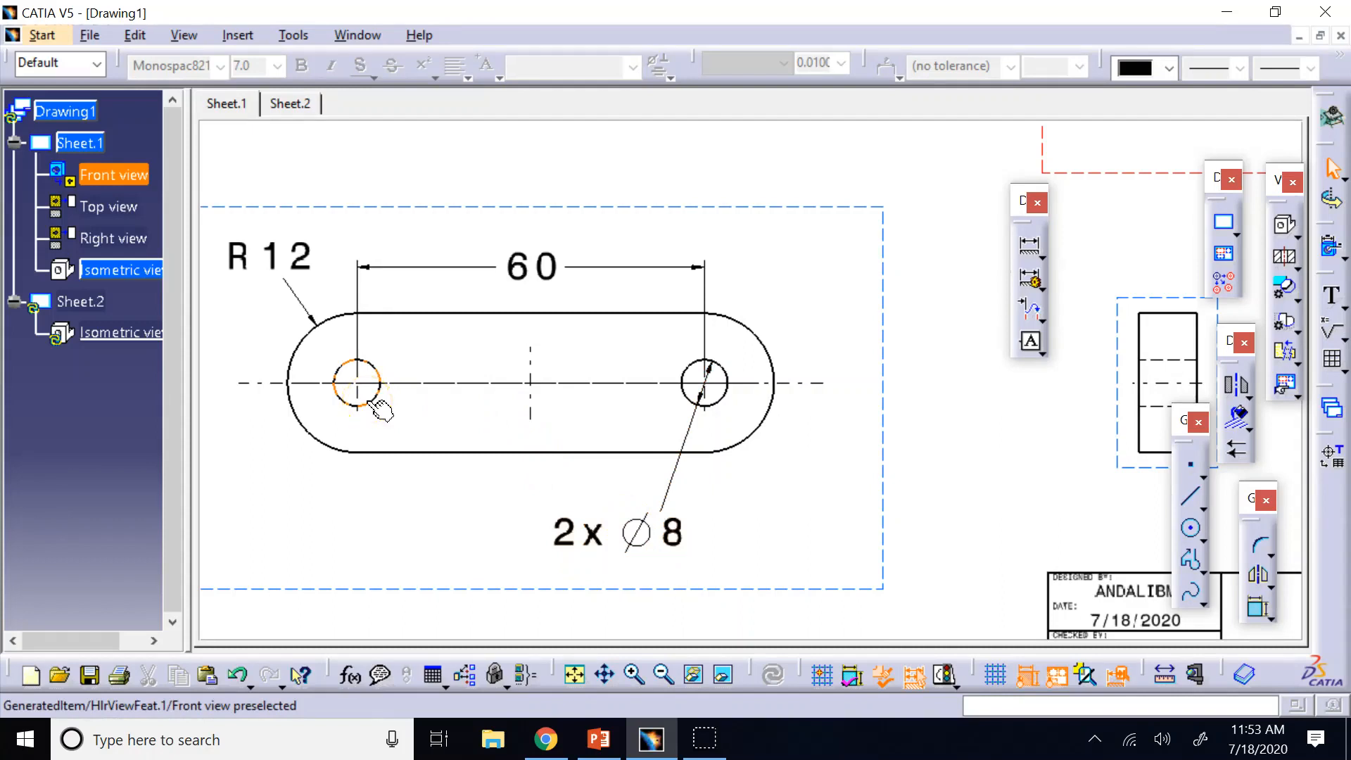
Step: Remove the 2x prefix from the hole diameter dimension and add the text TYP after its main value
right_click(644, 535)
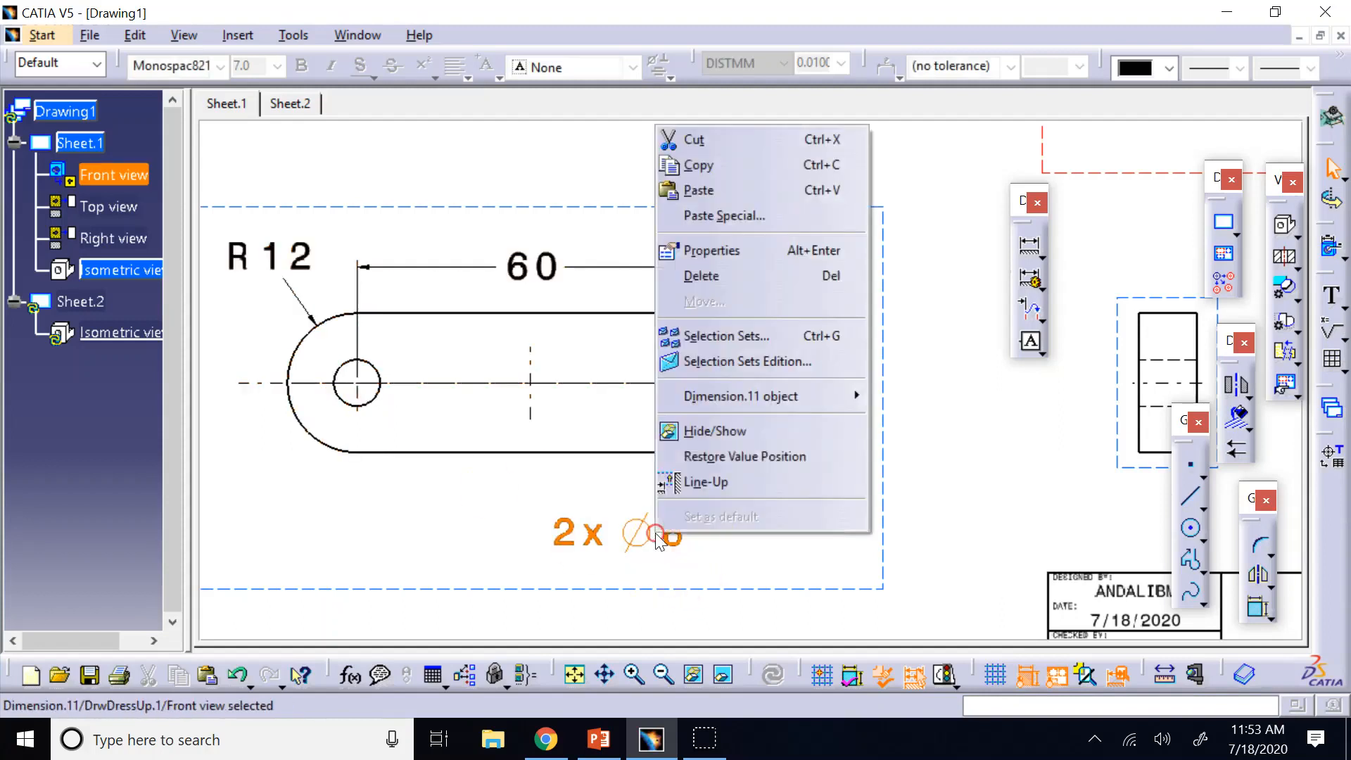
click(758, 252)
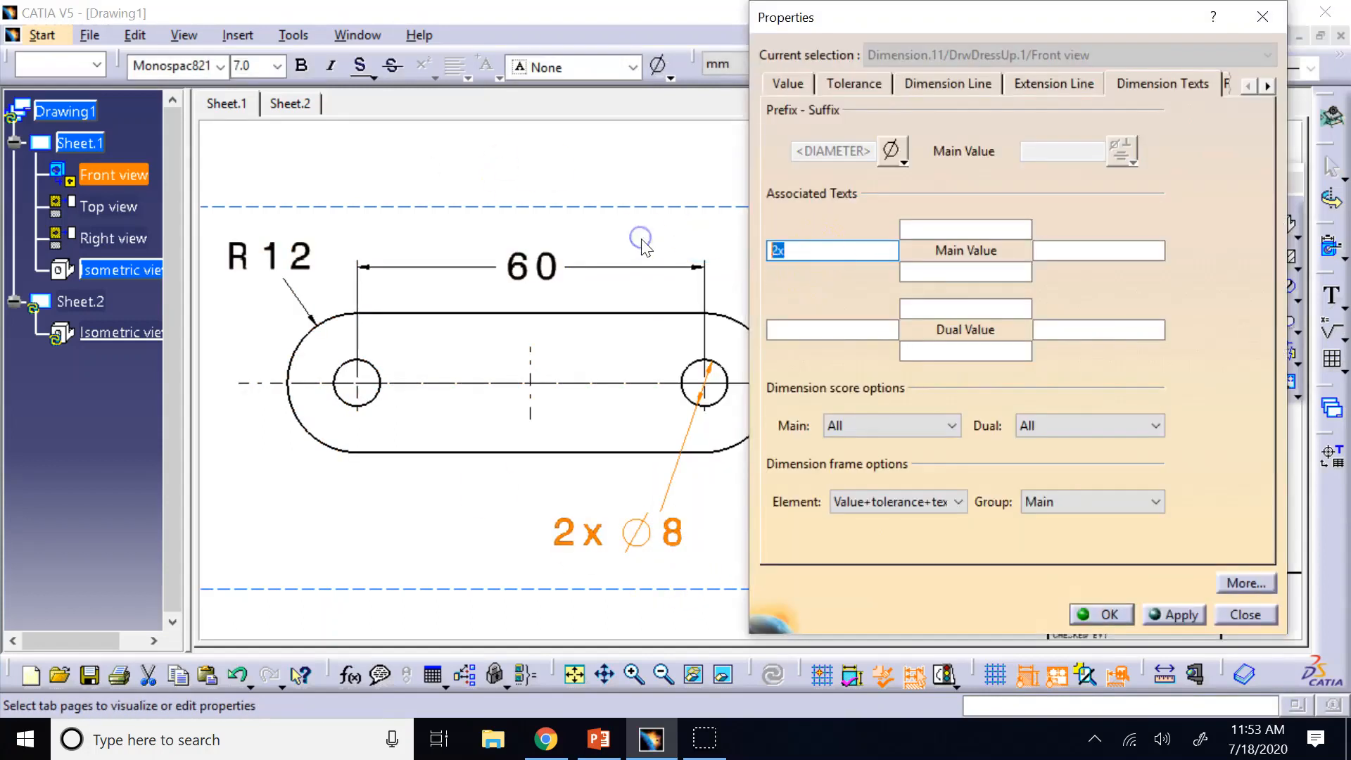
key(ctrl+x)
click(1112, 253)
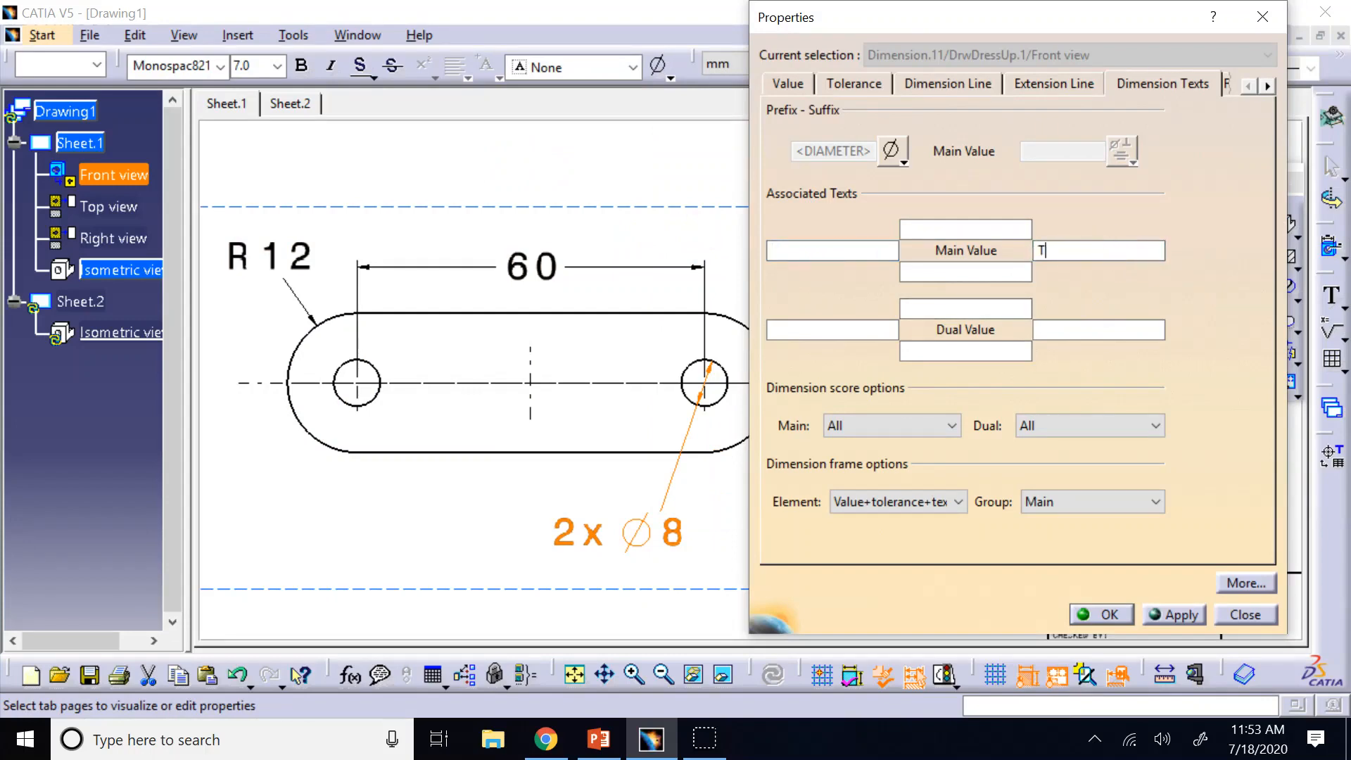
click(1174, 610)
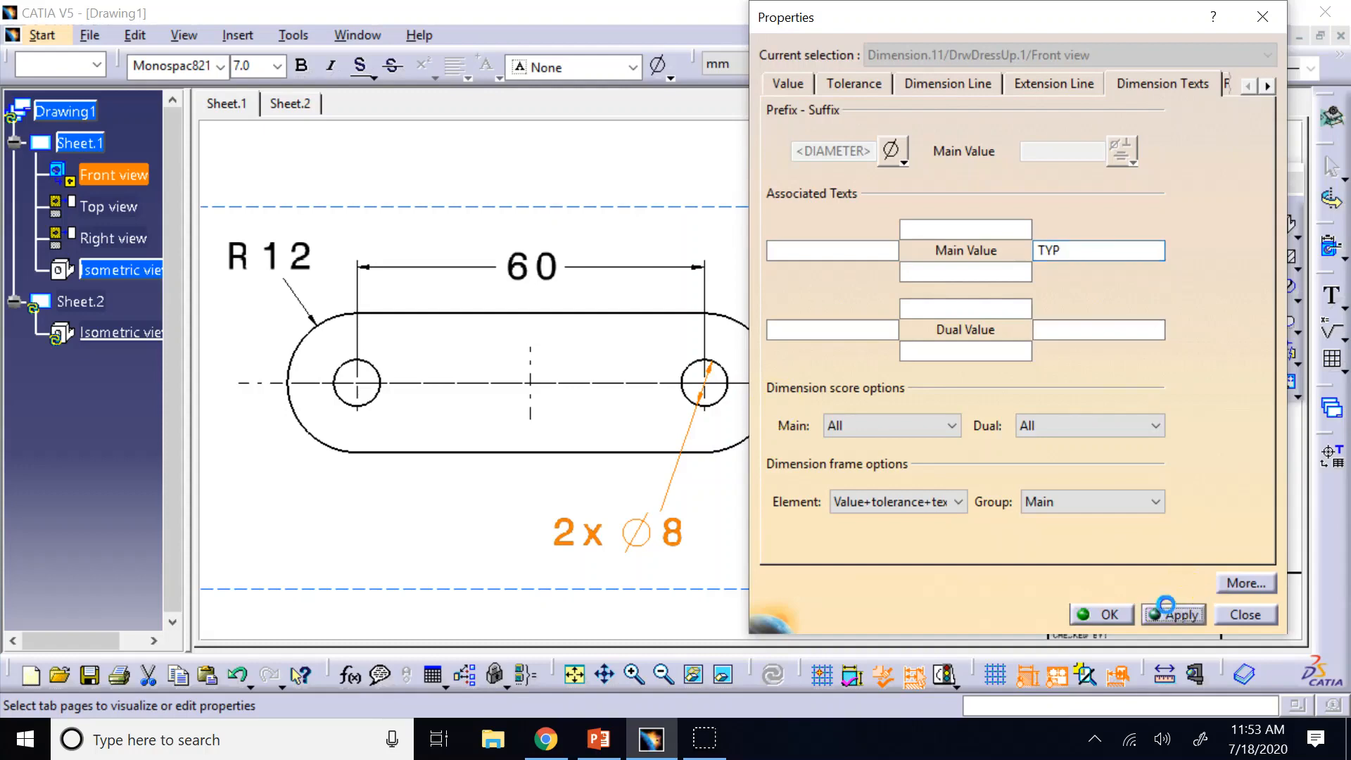
click(1101, 614)
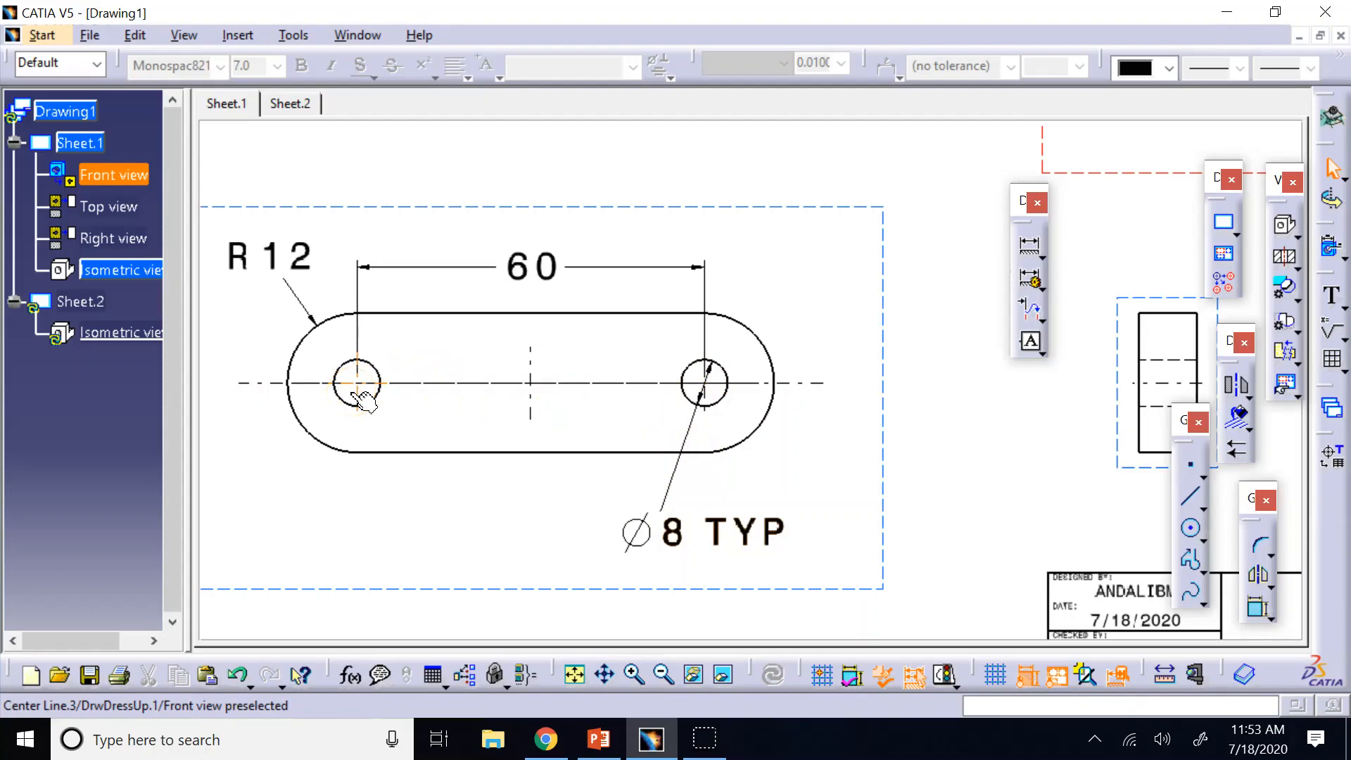
Step: Switch to the PowerPoint lecture and compare the TYP and n × methods on slide 39 with the drawings on slides 38 and 40
click(599, 739)
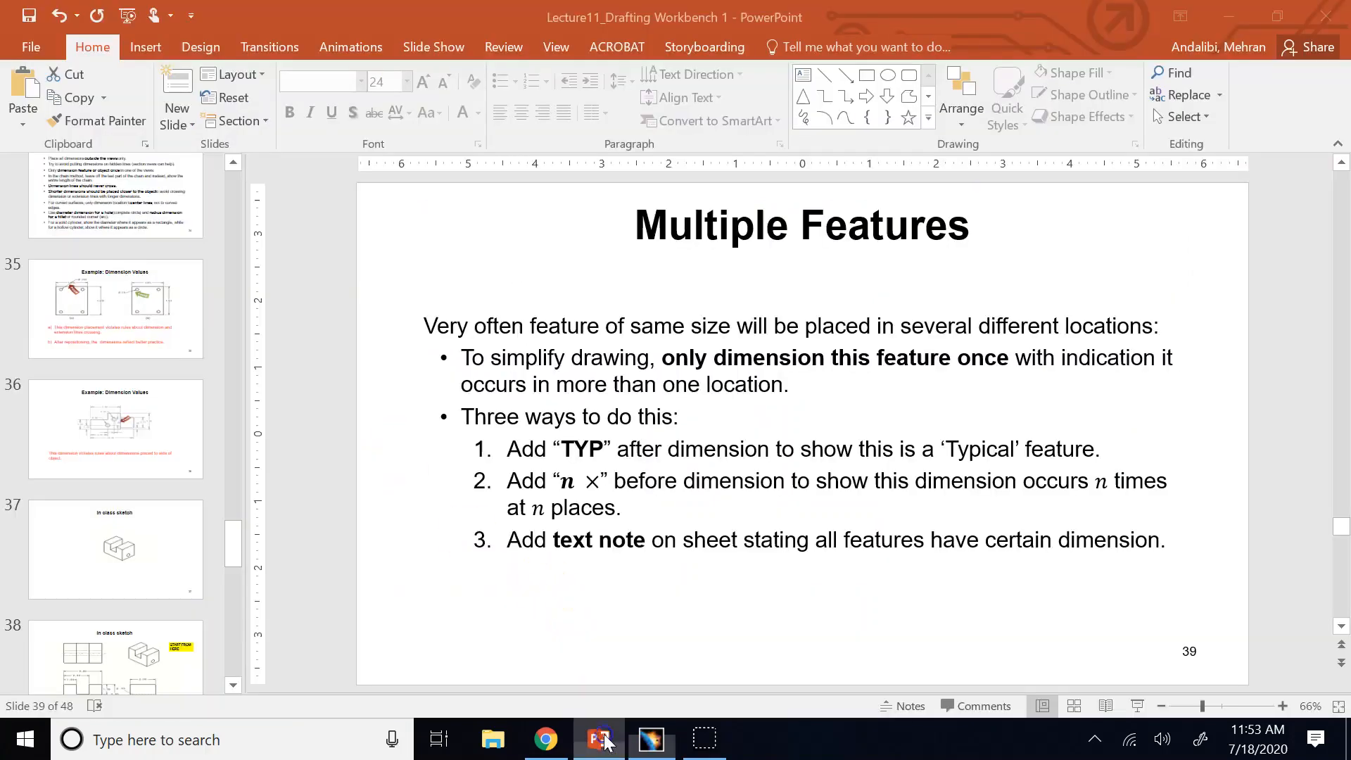
click(568, 481)
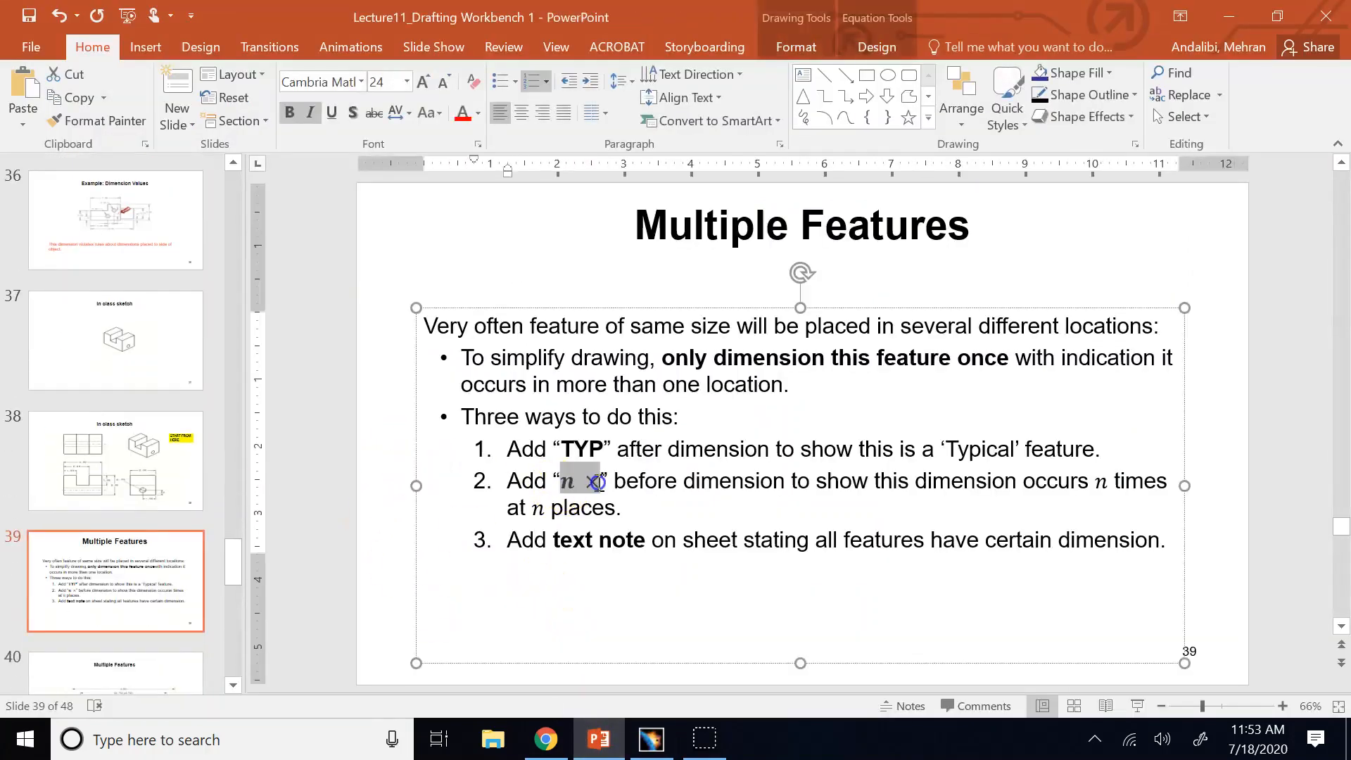
drag(561, 449, 593, 448)
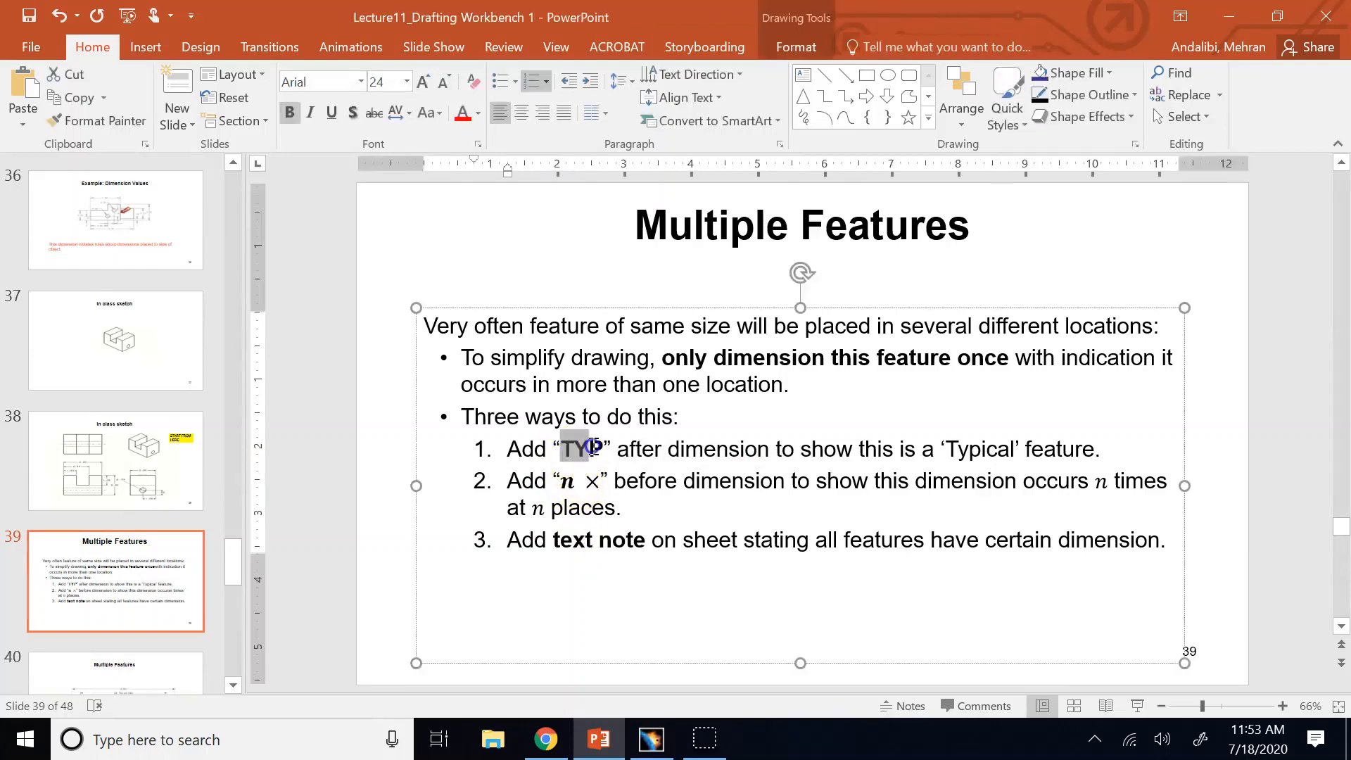
click(184, 461)
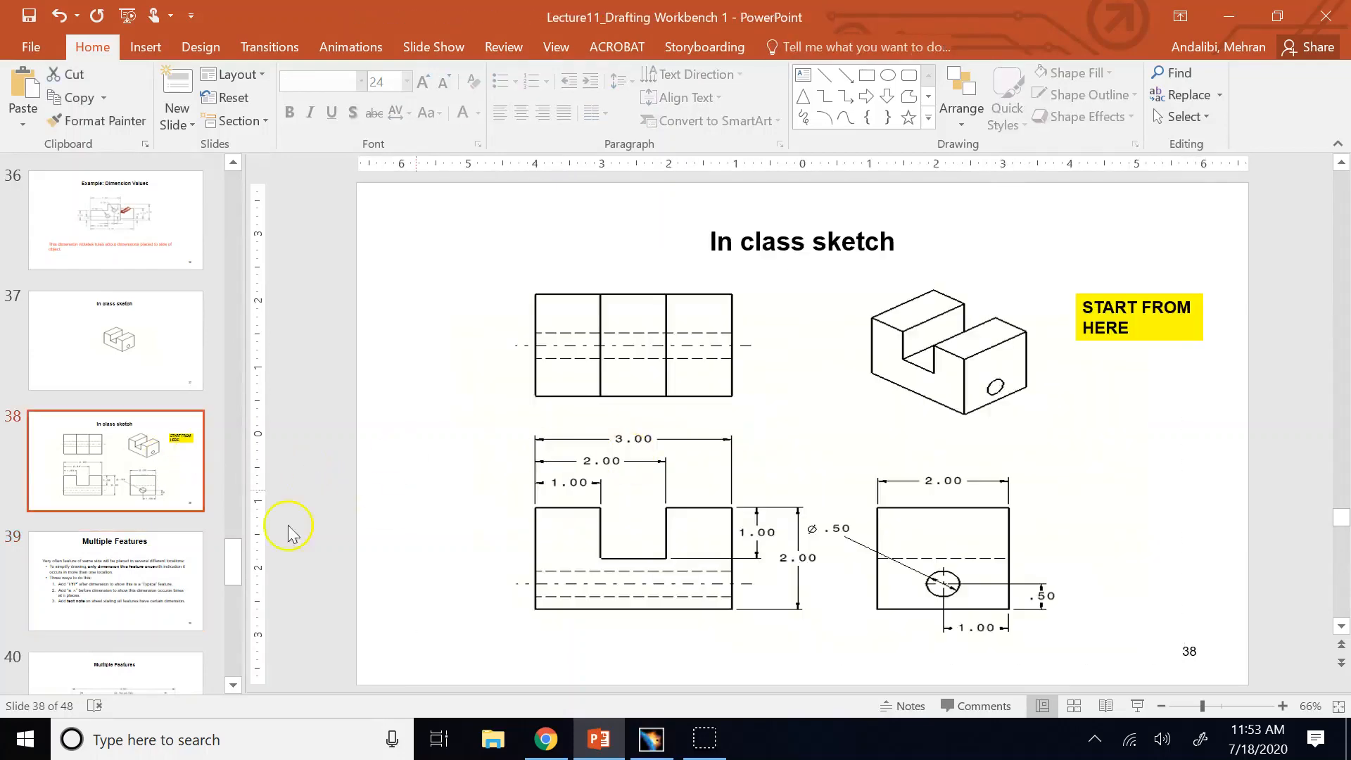
click(128, 662)
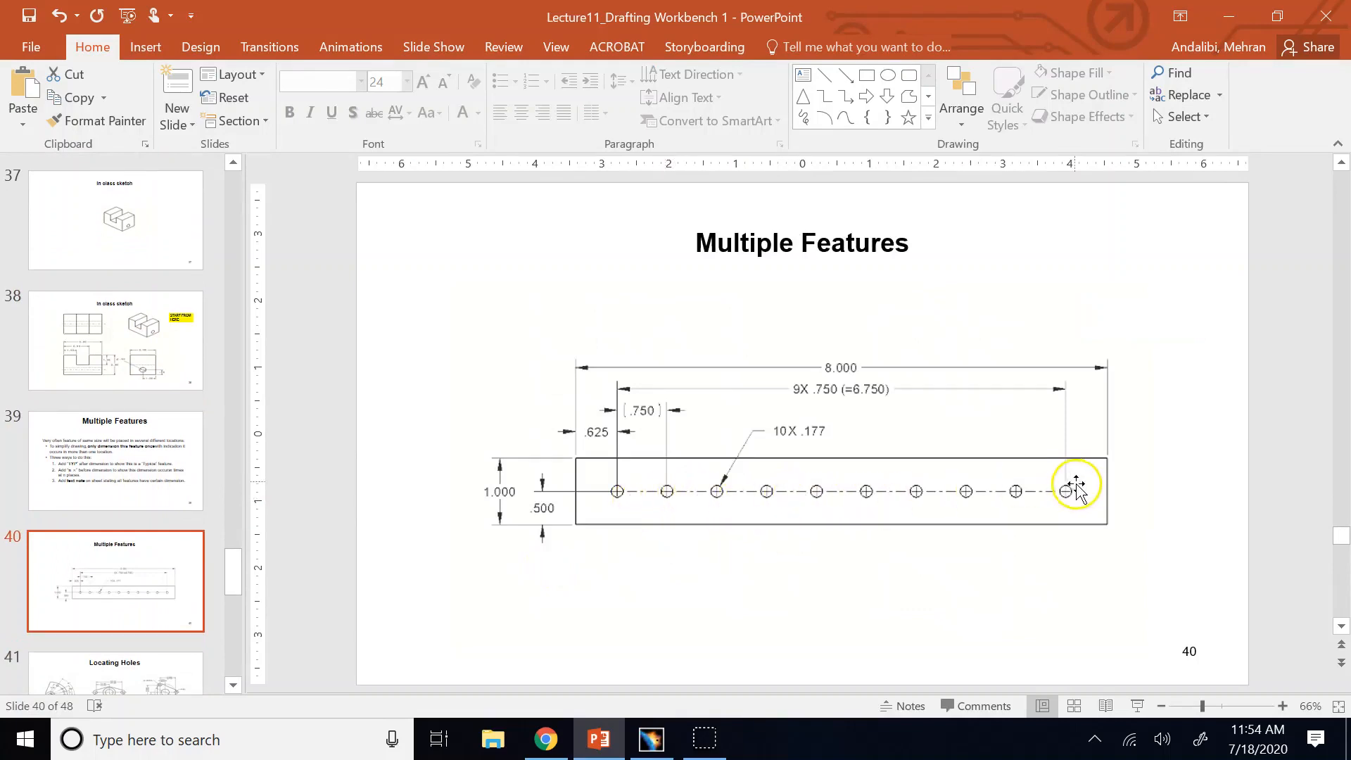
click(136, 372)
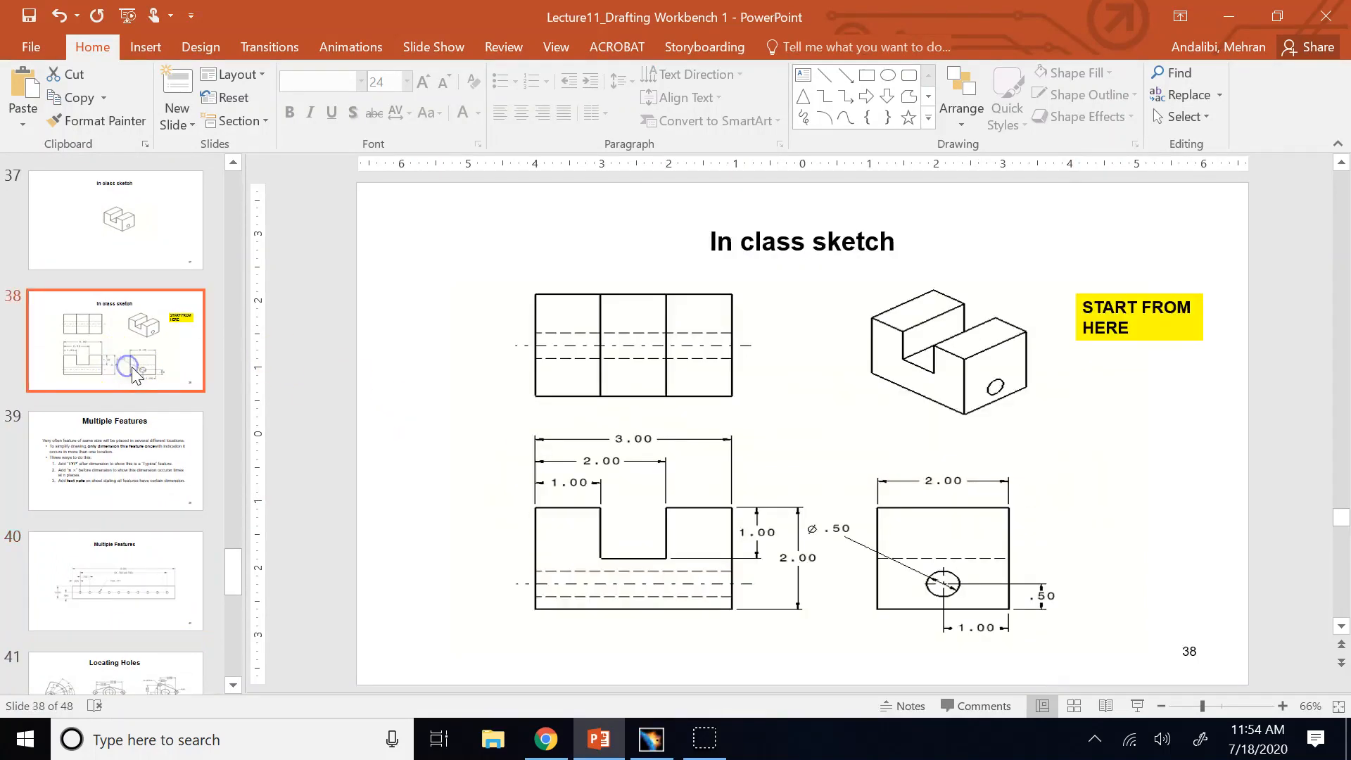
click(149, 457)
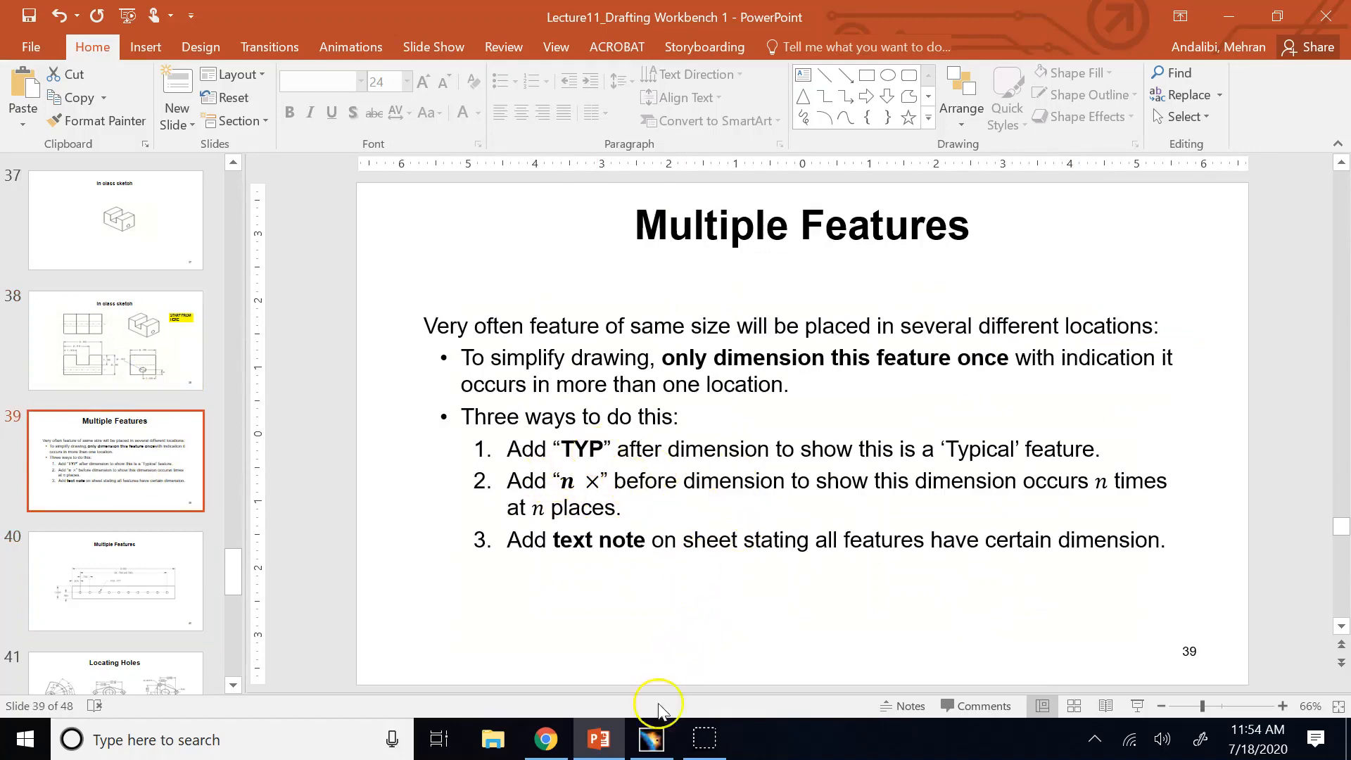
Step: Switch to CATIA, put 2x before the hole diameter value in the front view, and remove the TYP text after it
click(651, 738)
right_click(707, 533)
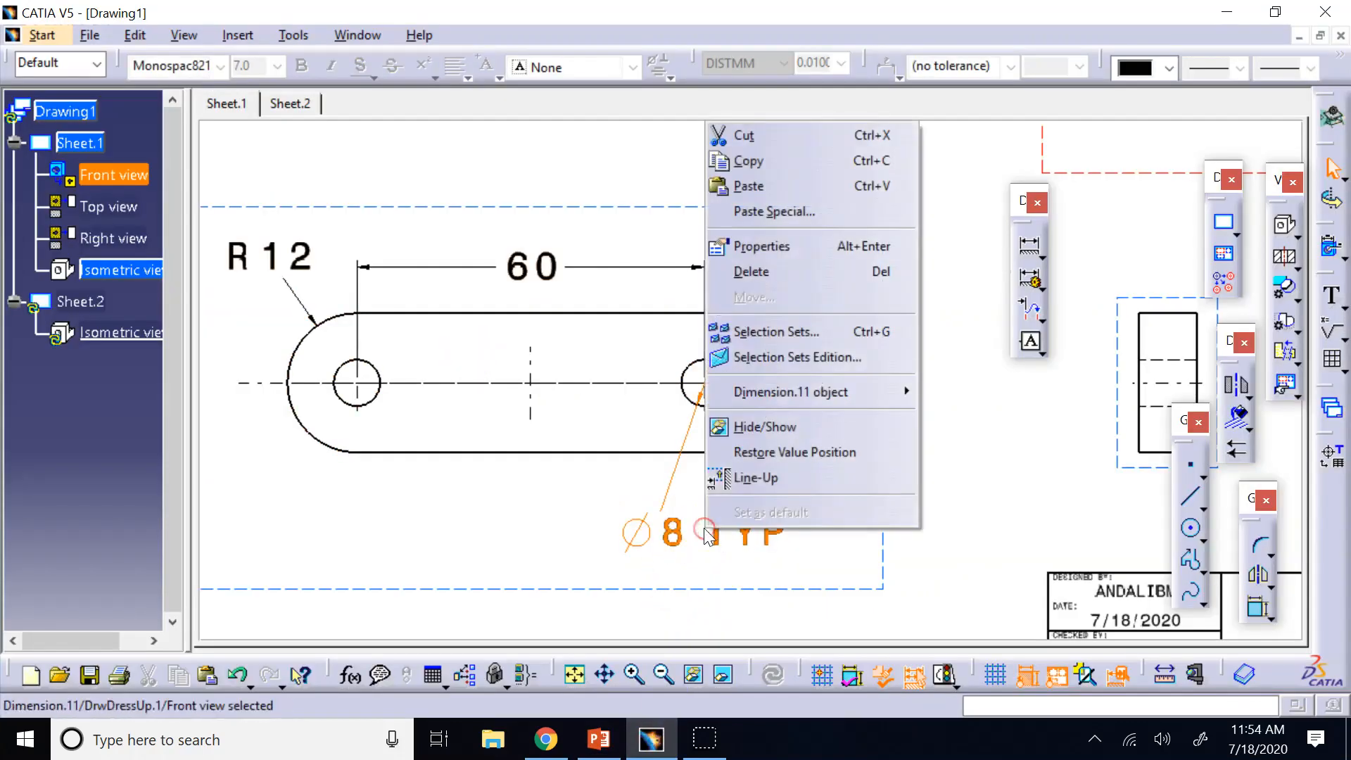
click(799, 245)
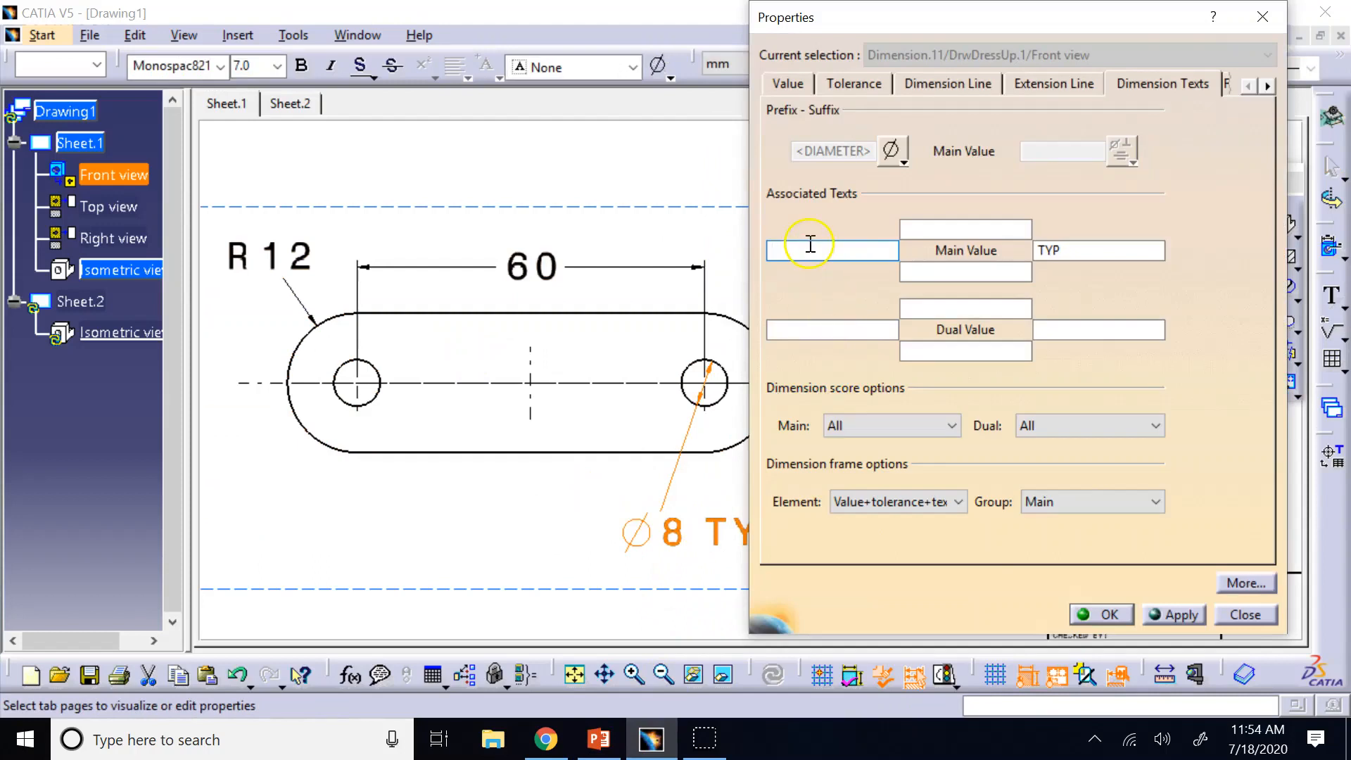
double_click(1048, 250)
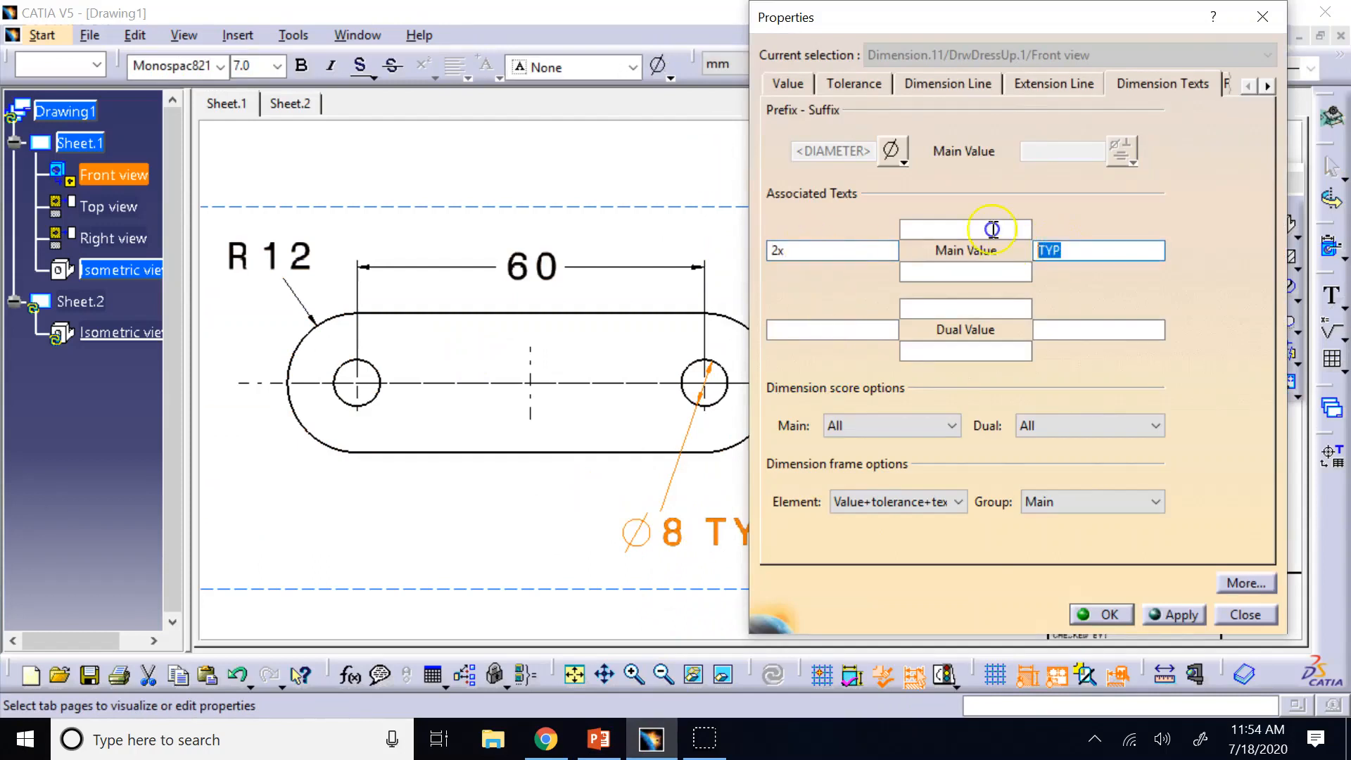
key(BackSpace)
click(1166, 611)
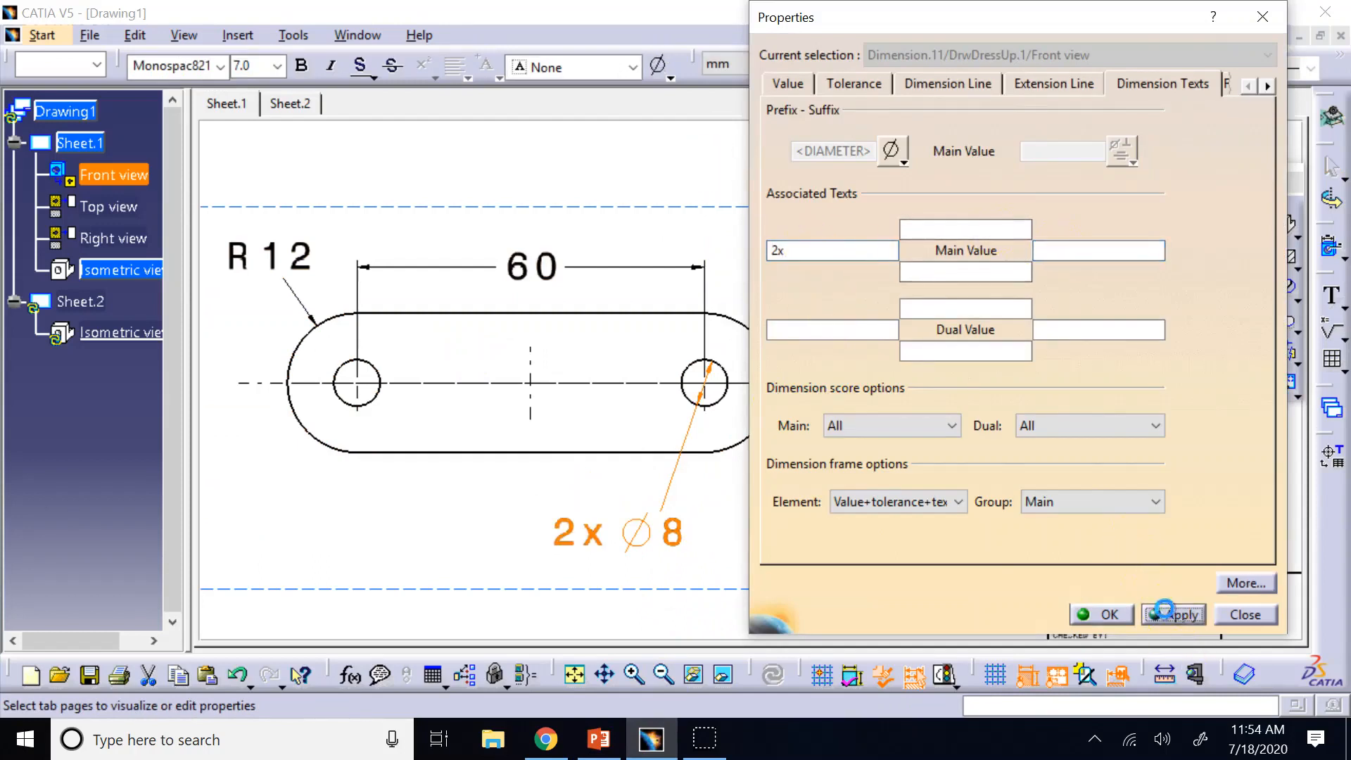
Step: Move the 2x text from before the hole diameter's main value to after it, and apply the change
click(1030, 226)
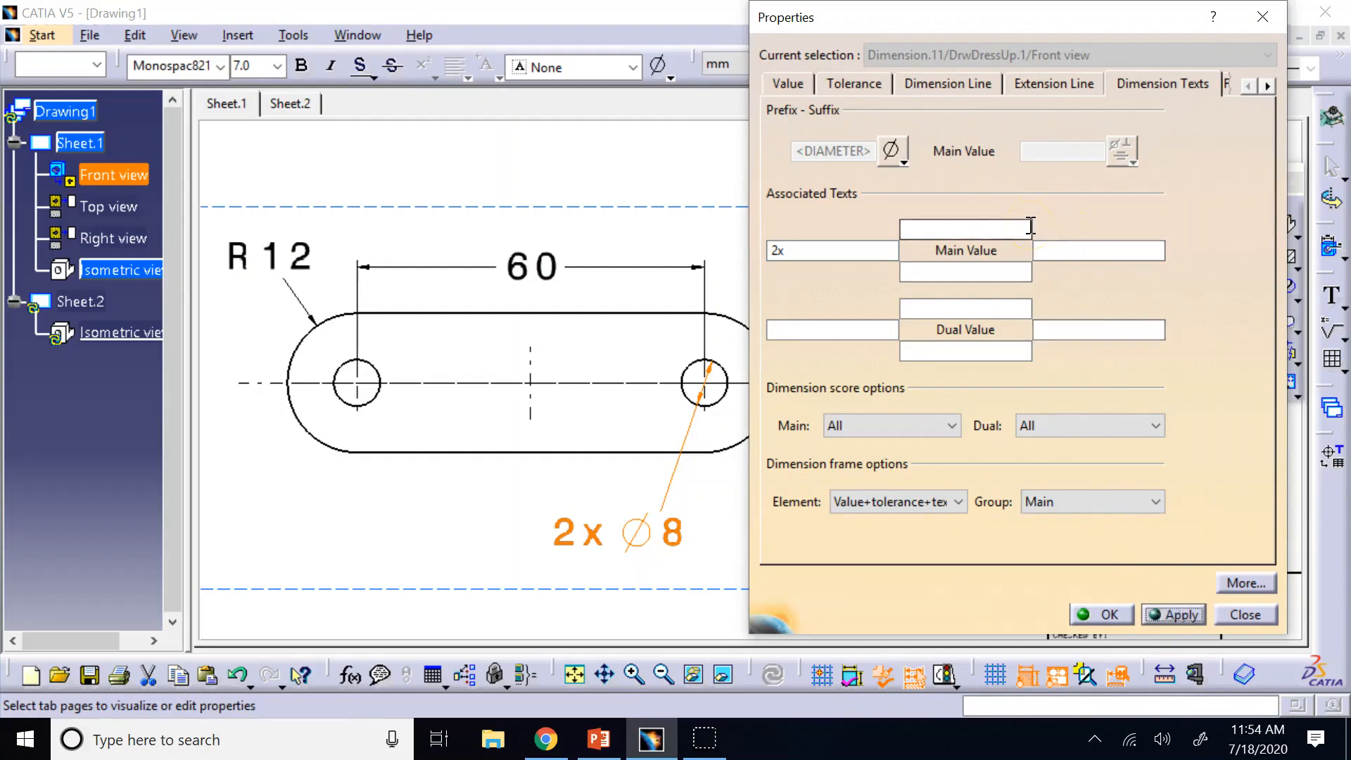
drag(835, 250, 1163, 262)
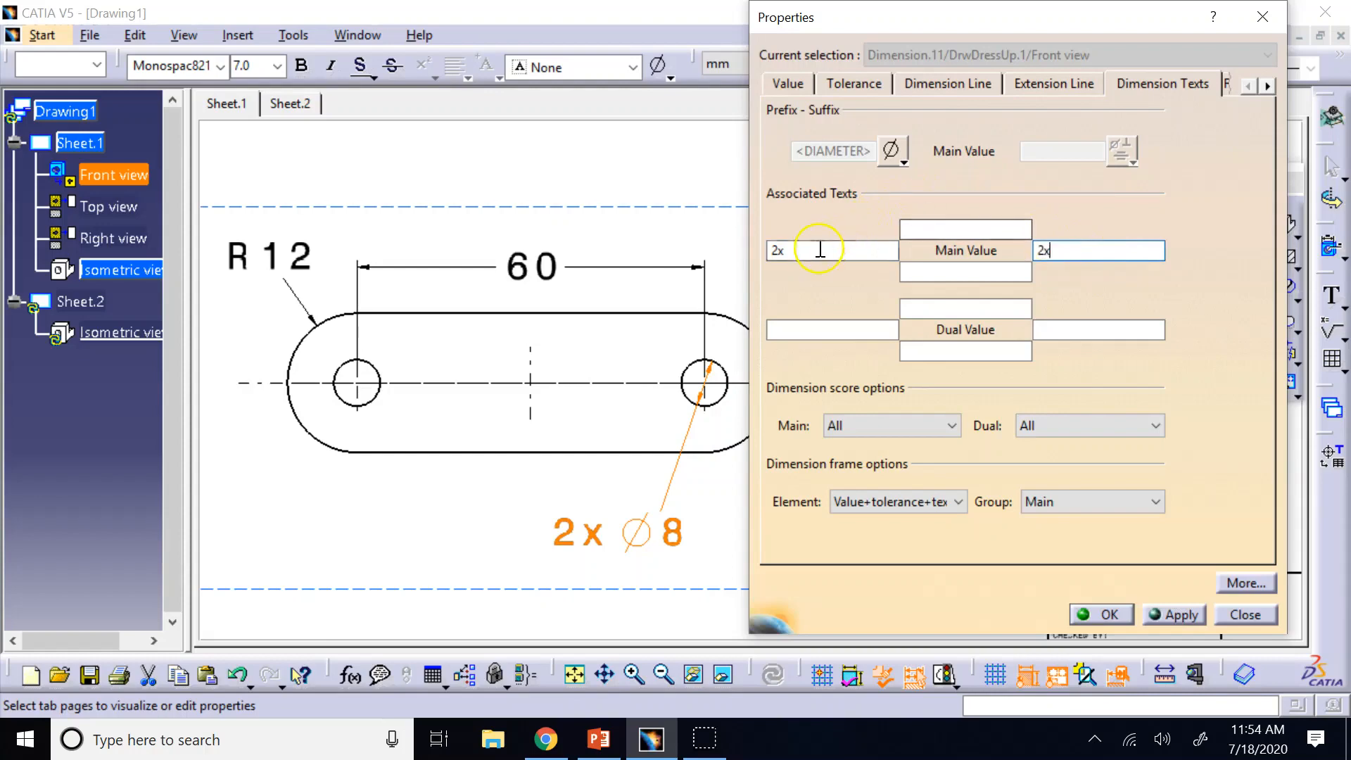
drag(821, 250, 647, 250)
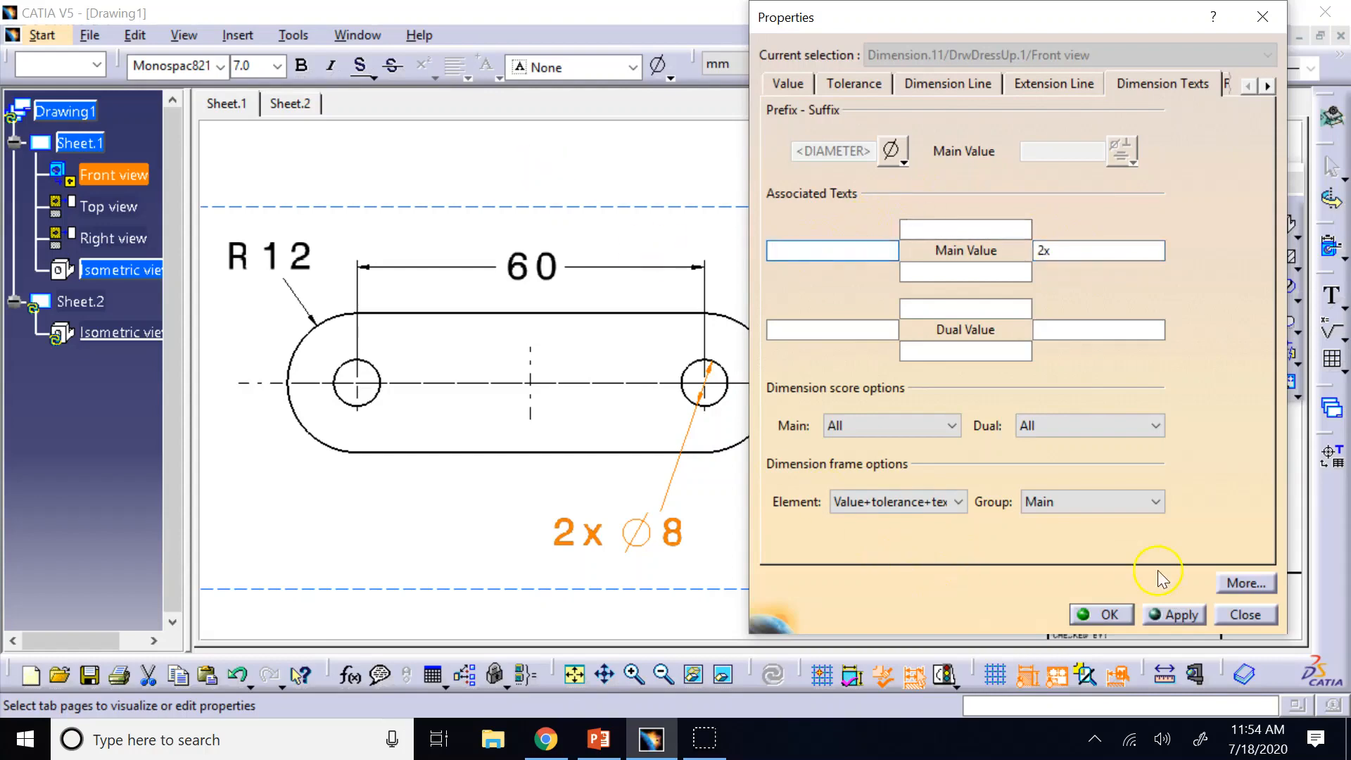
click(1152, 628)
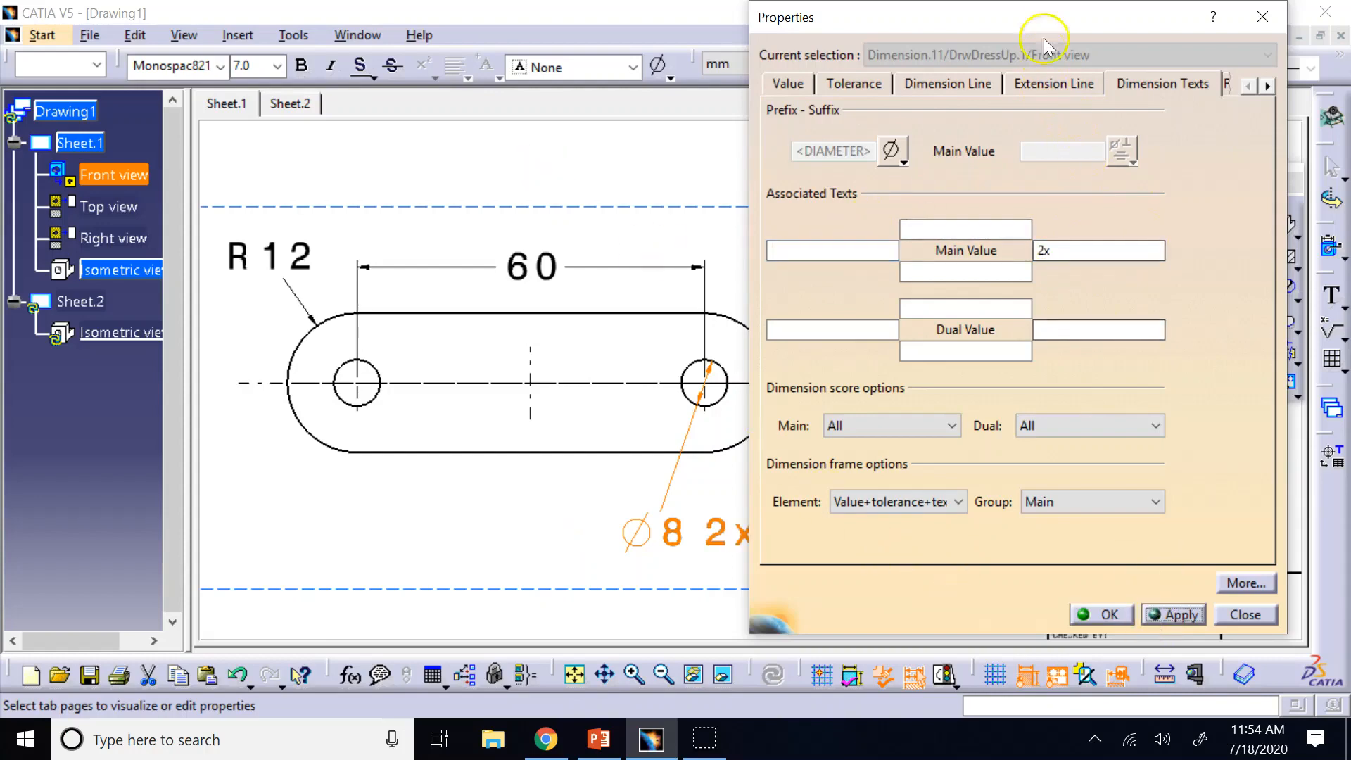
Step: Move the 2x text from after the hole diameter's main value to before it and confirm the change
drag(933, 8, 1209, 17)
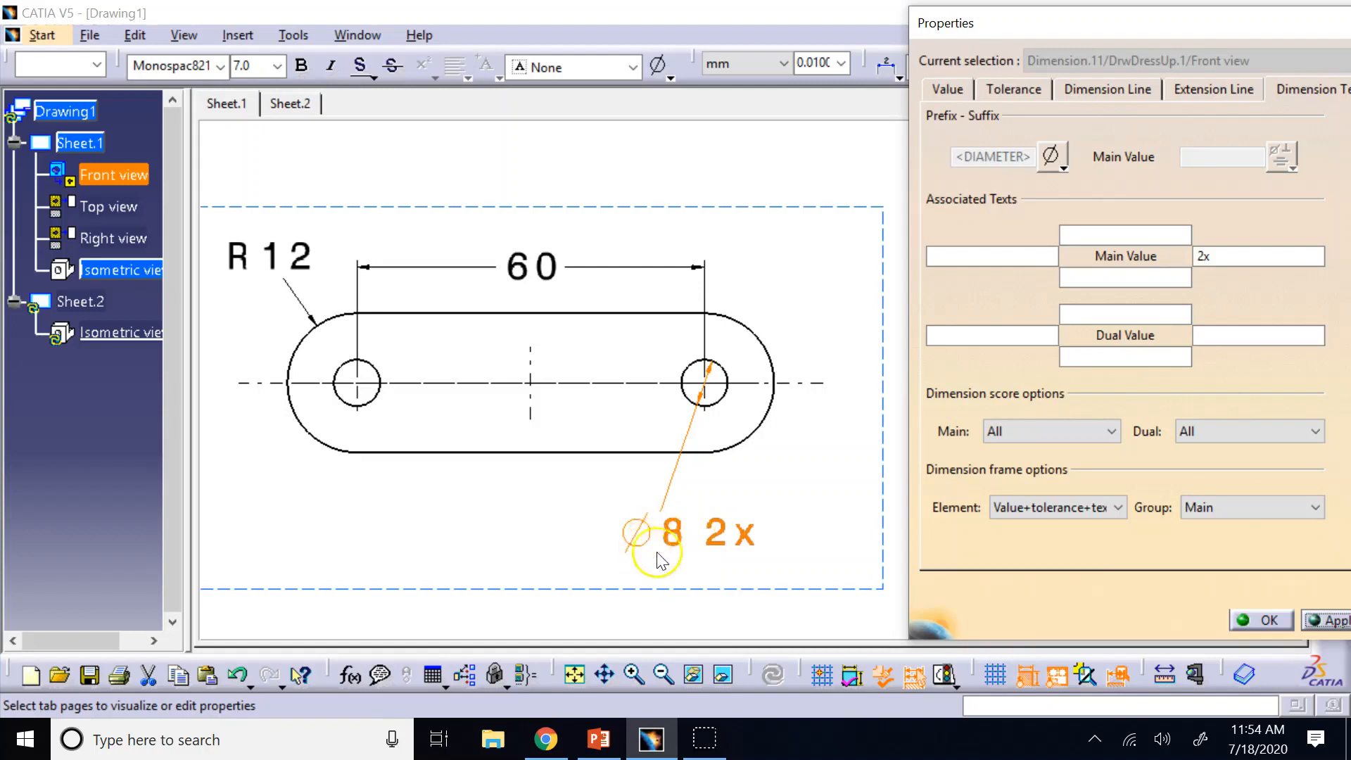
drag(1204, 256, 1116, 264)
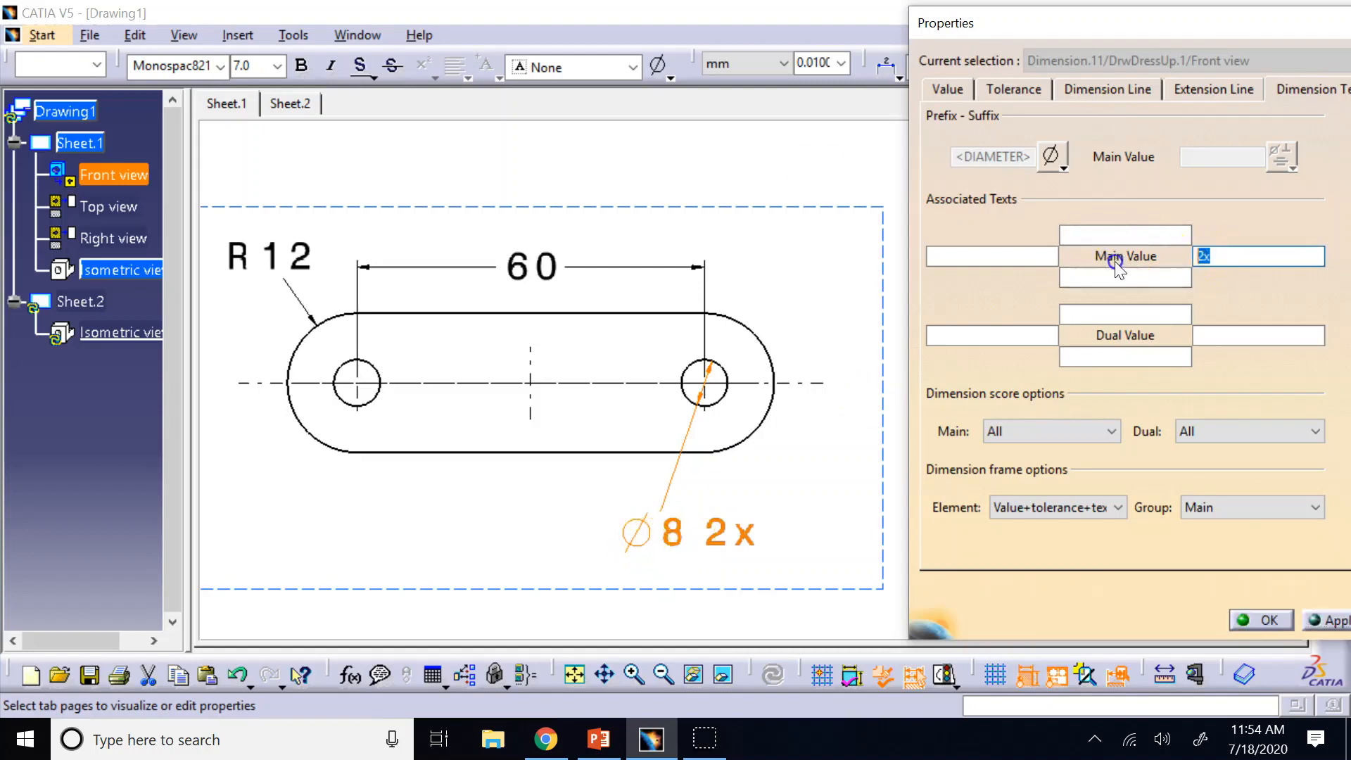
click(989, 260)
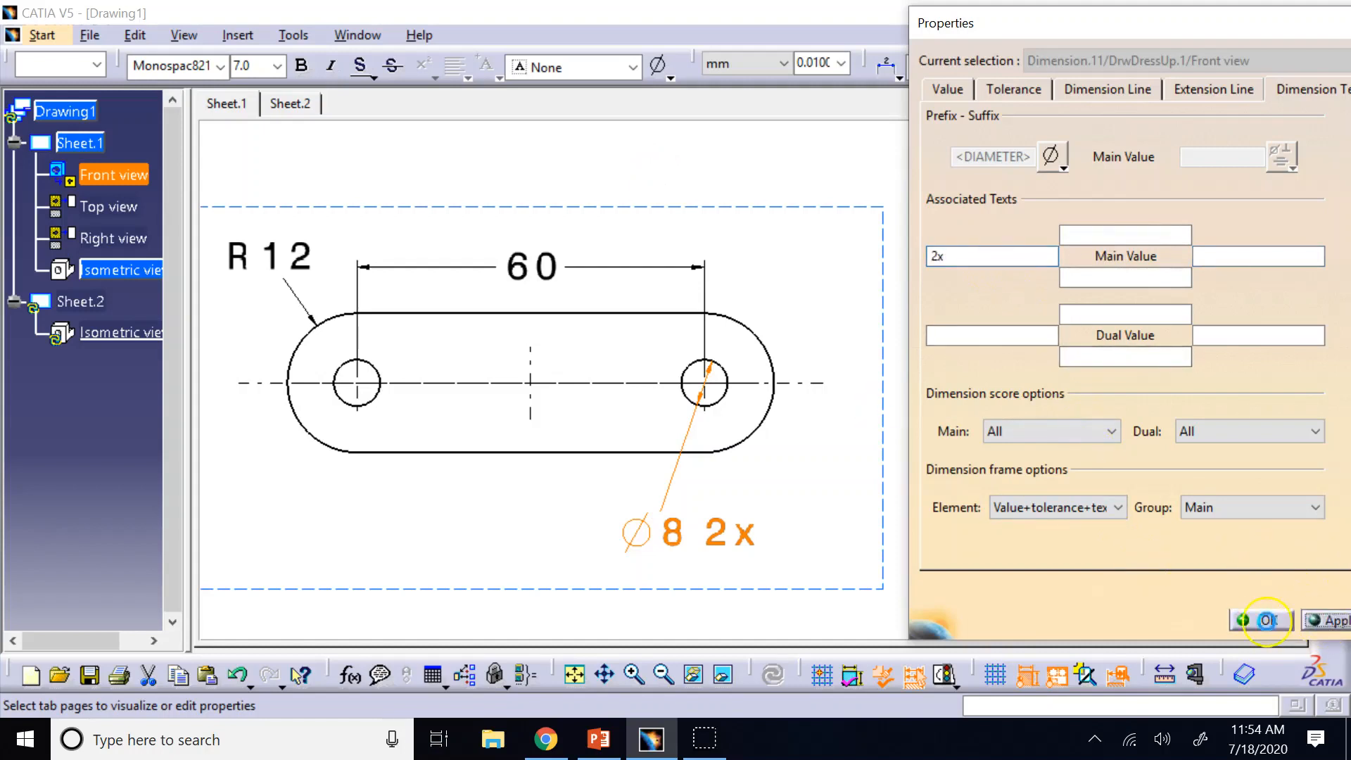
click(1265, 622)
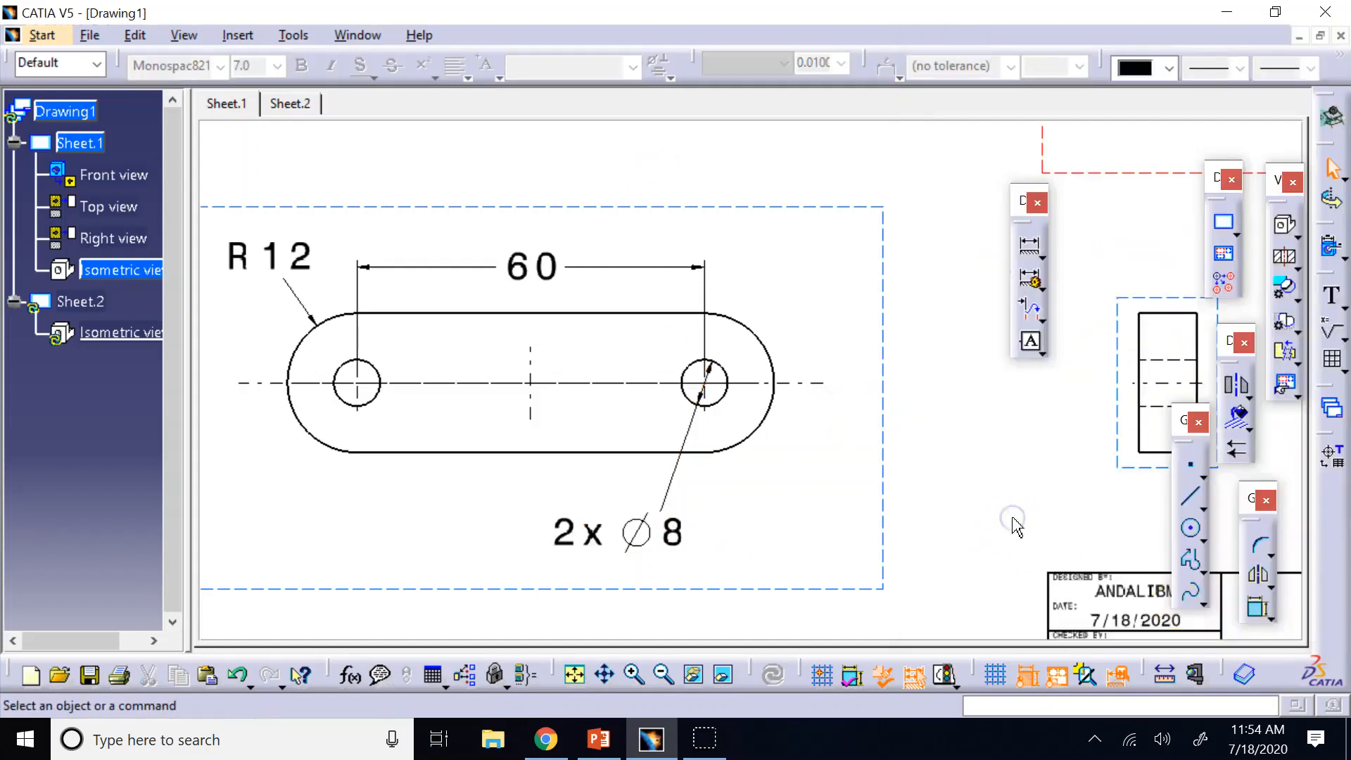
click(663, 674)
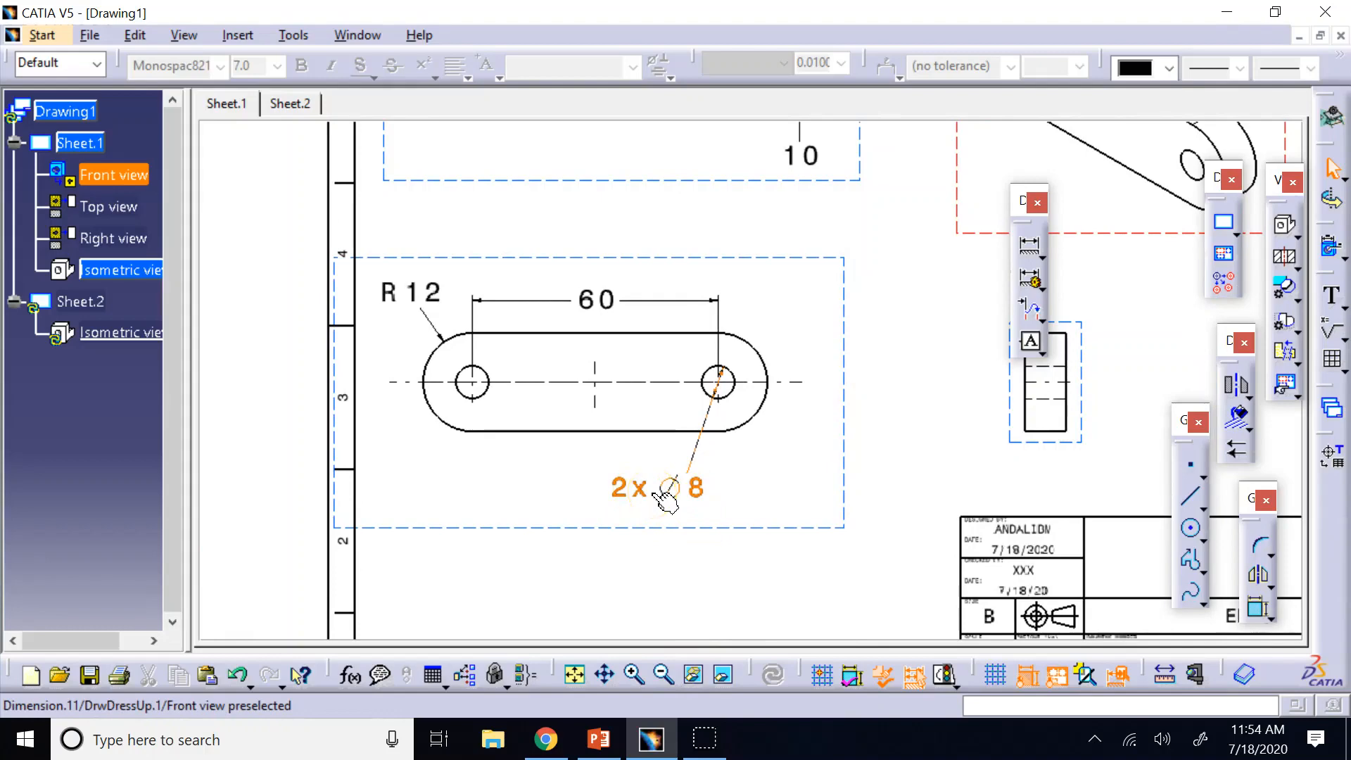
click(661, 674)
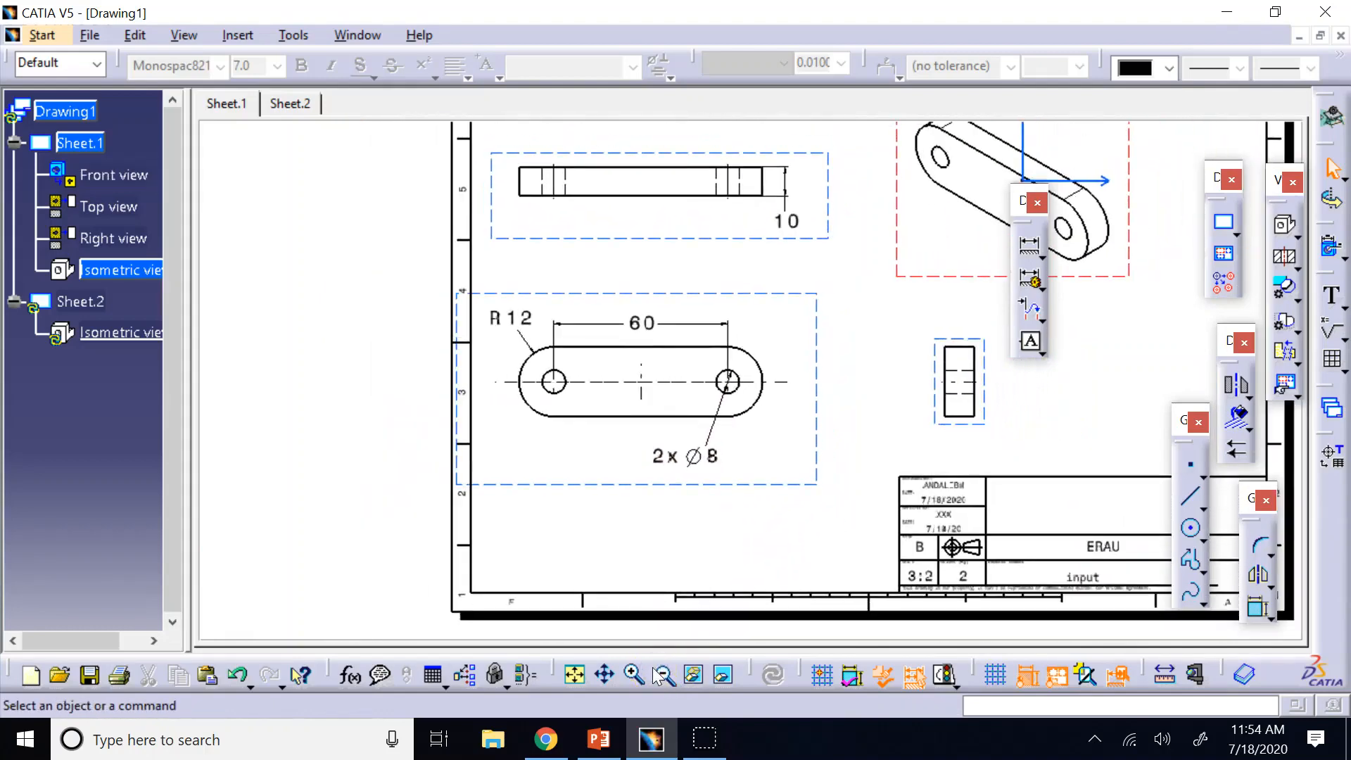
Step: Switch to the PowerPoint lecture and review the multiple-features slides 39 and 40 and the dimension-placement example on slide 36
click(599, 736)
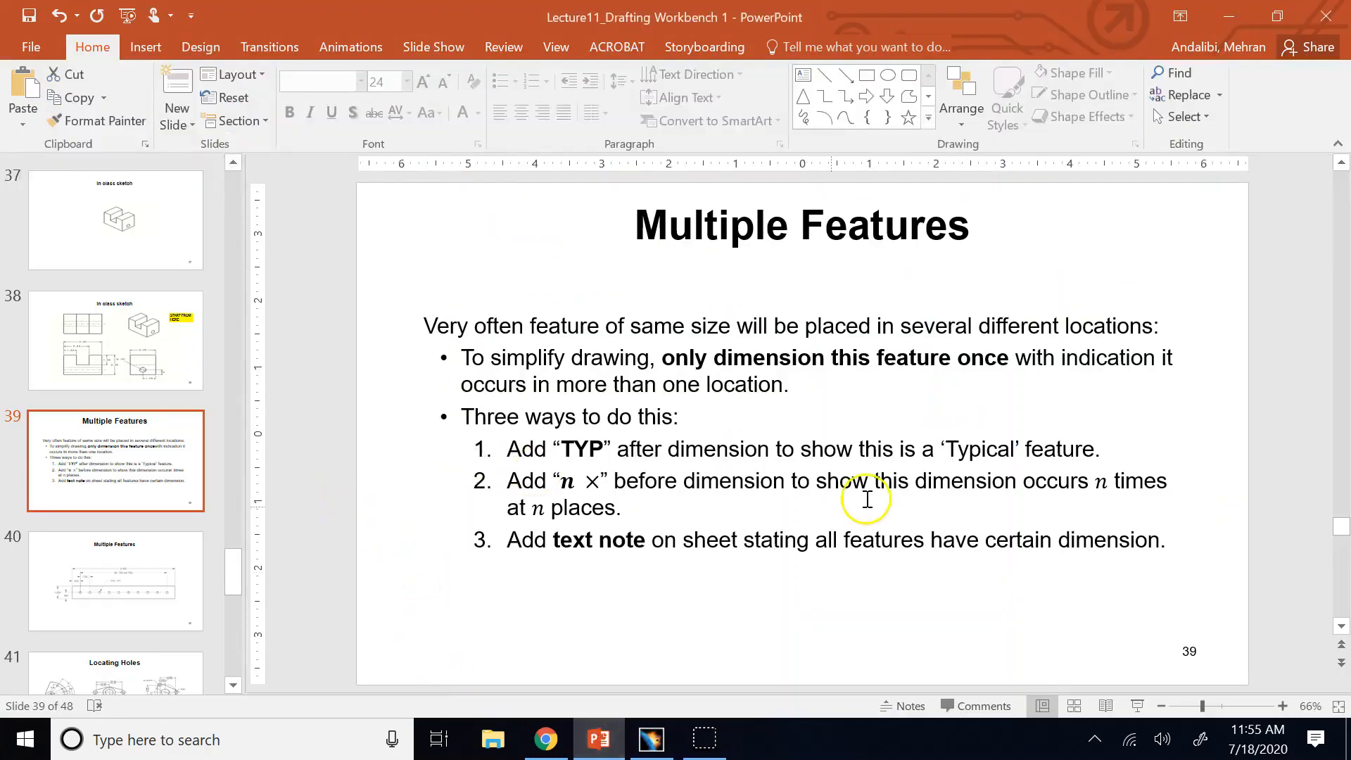
click(154, 546)
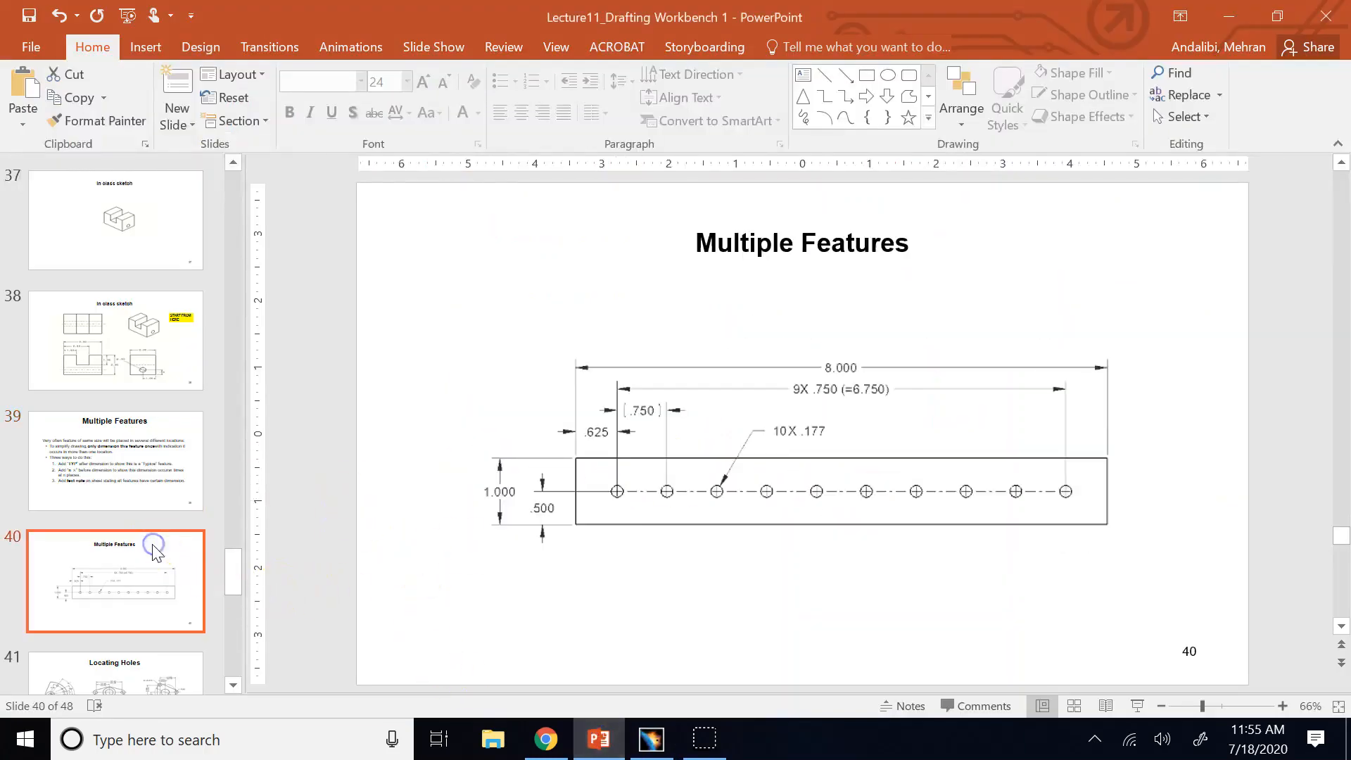
click(131, 431)
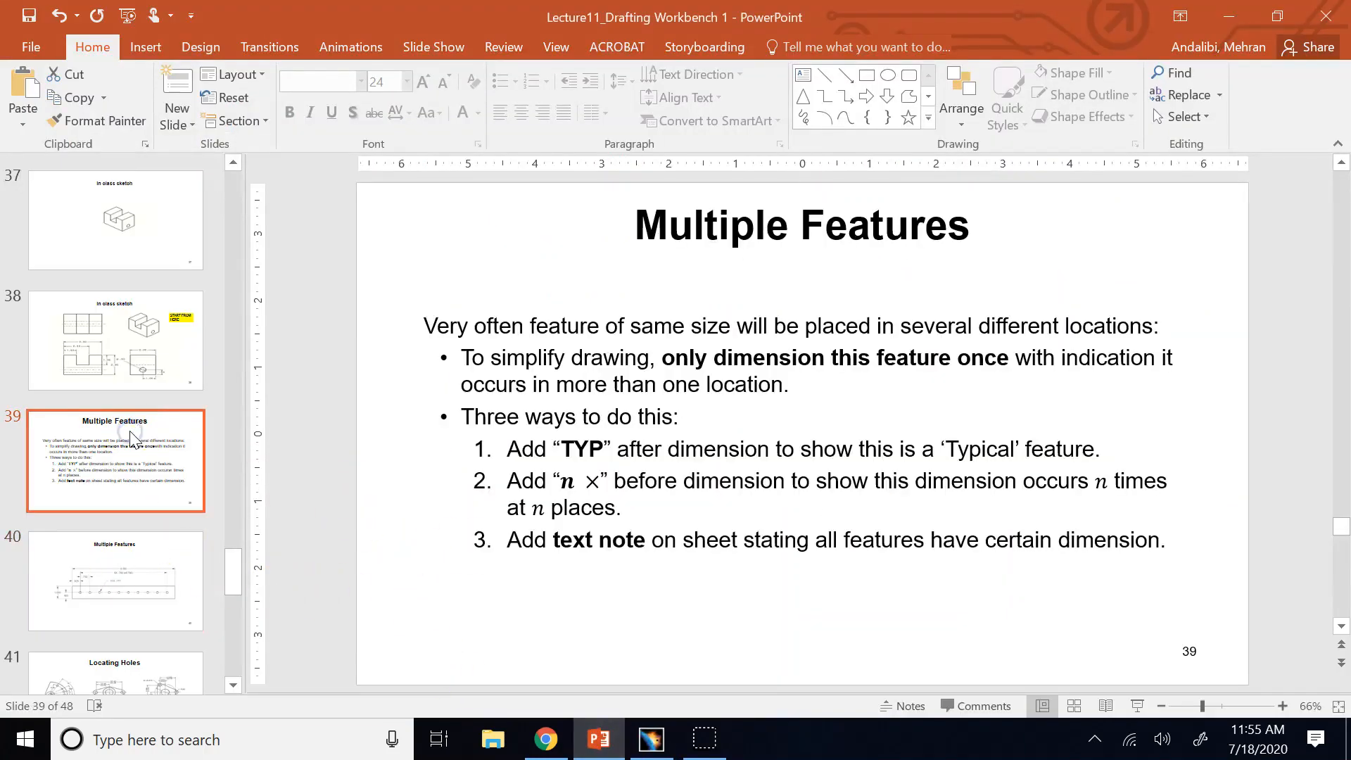
scroll(166, 347, up, 3)
click(155, 314)
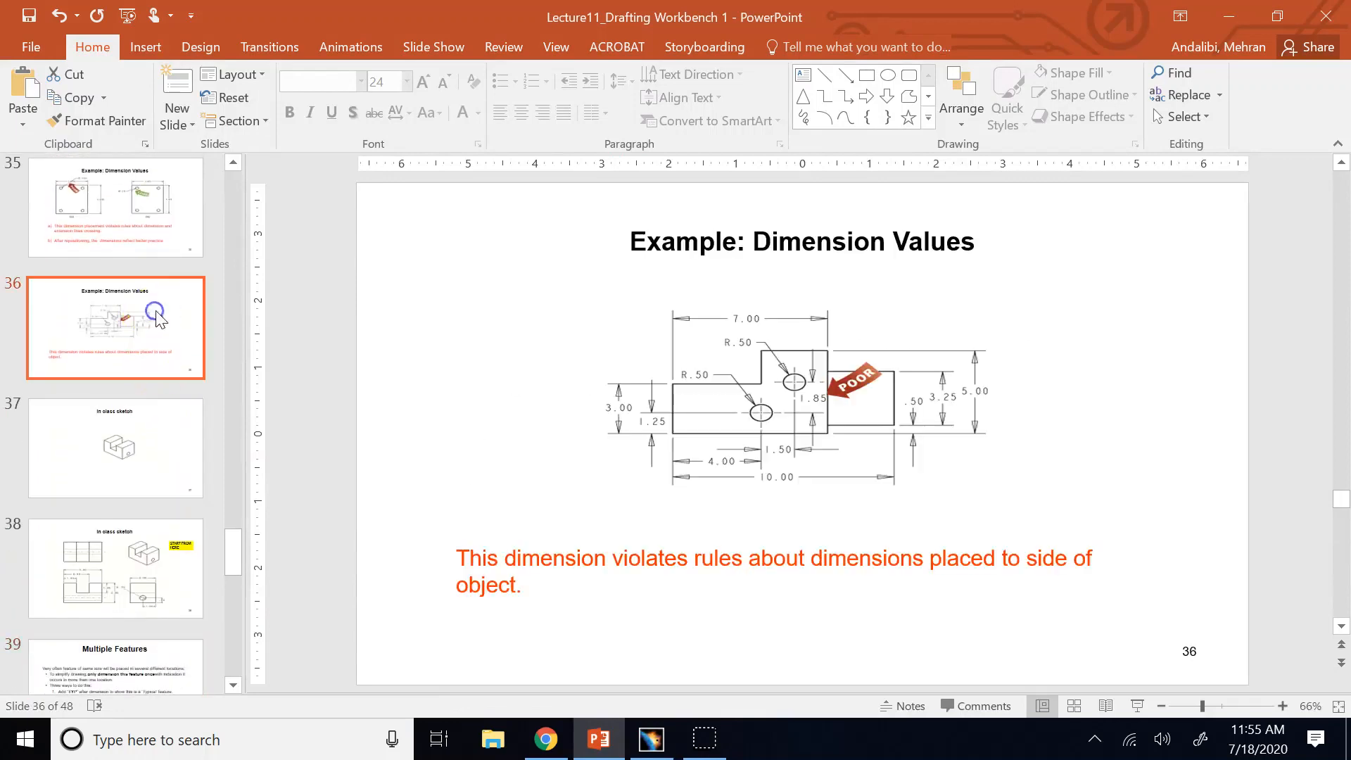
Step: Switch to CATIA, show the whole of Sheet.1, and move the floating dimensioning toolbar clear of the isometric view
click(652, 739)
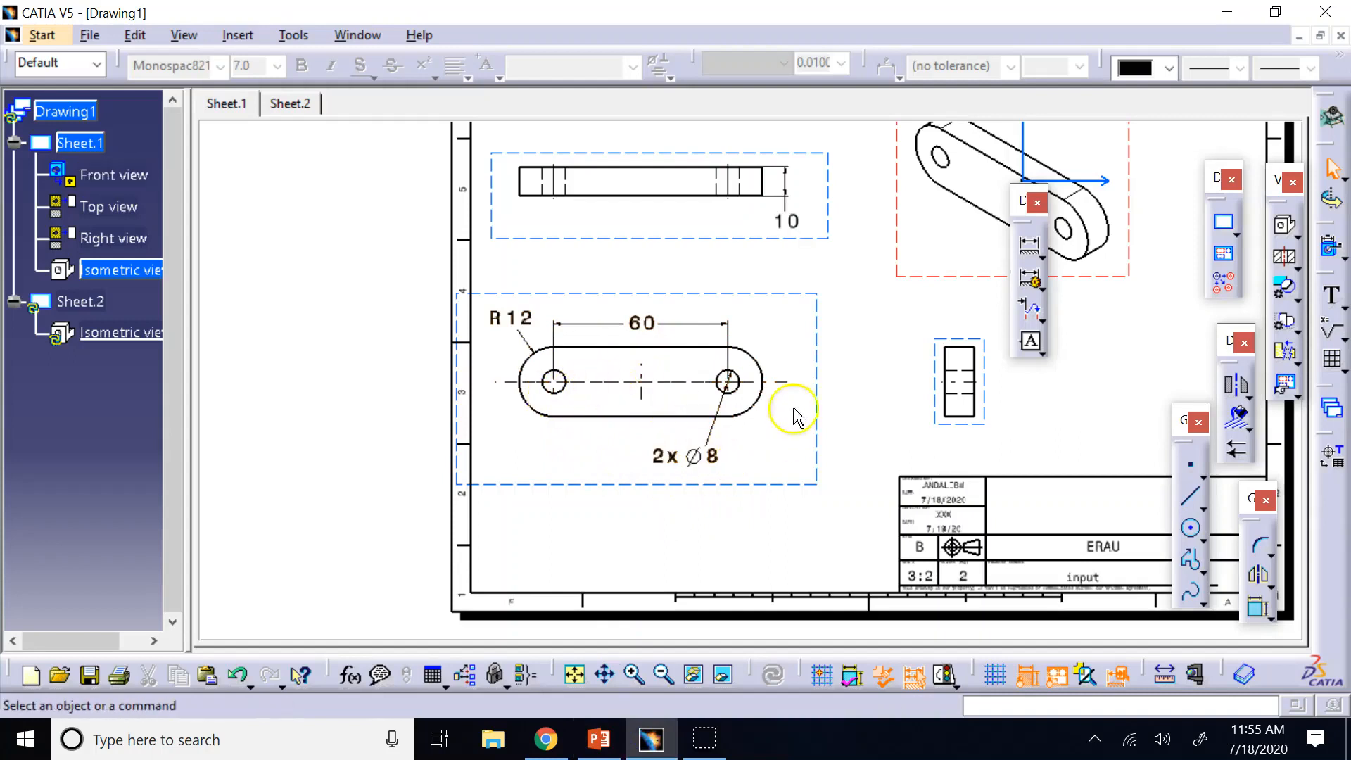
scroll(915, 369, up, 1)
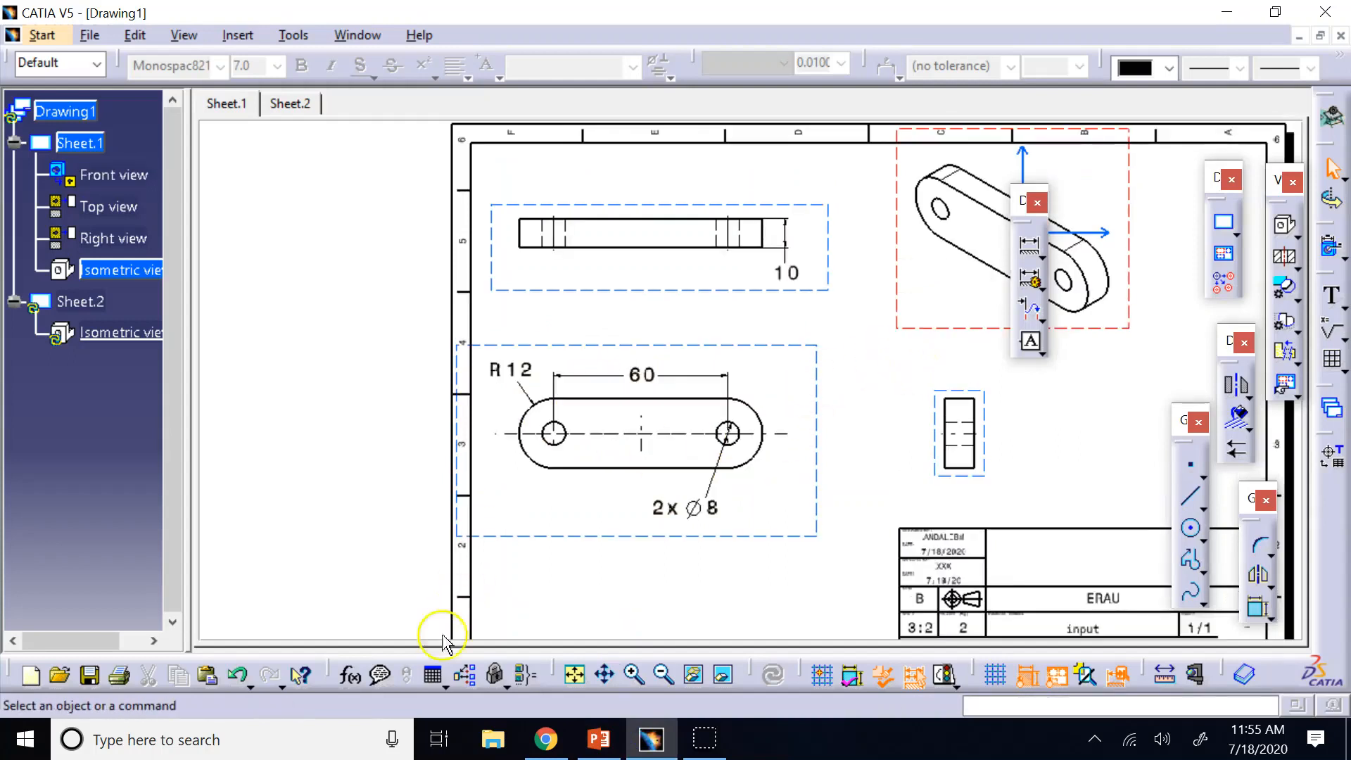
click(655, 675)
click(655, 676)
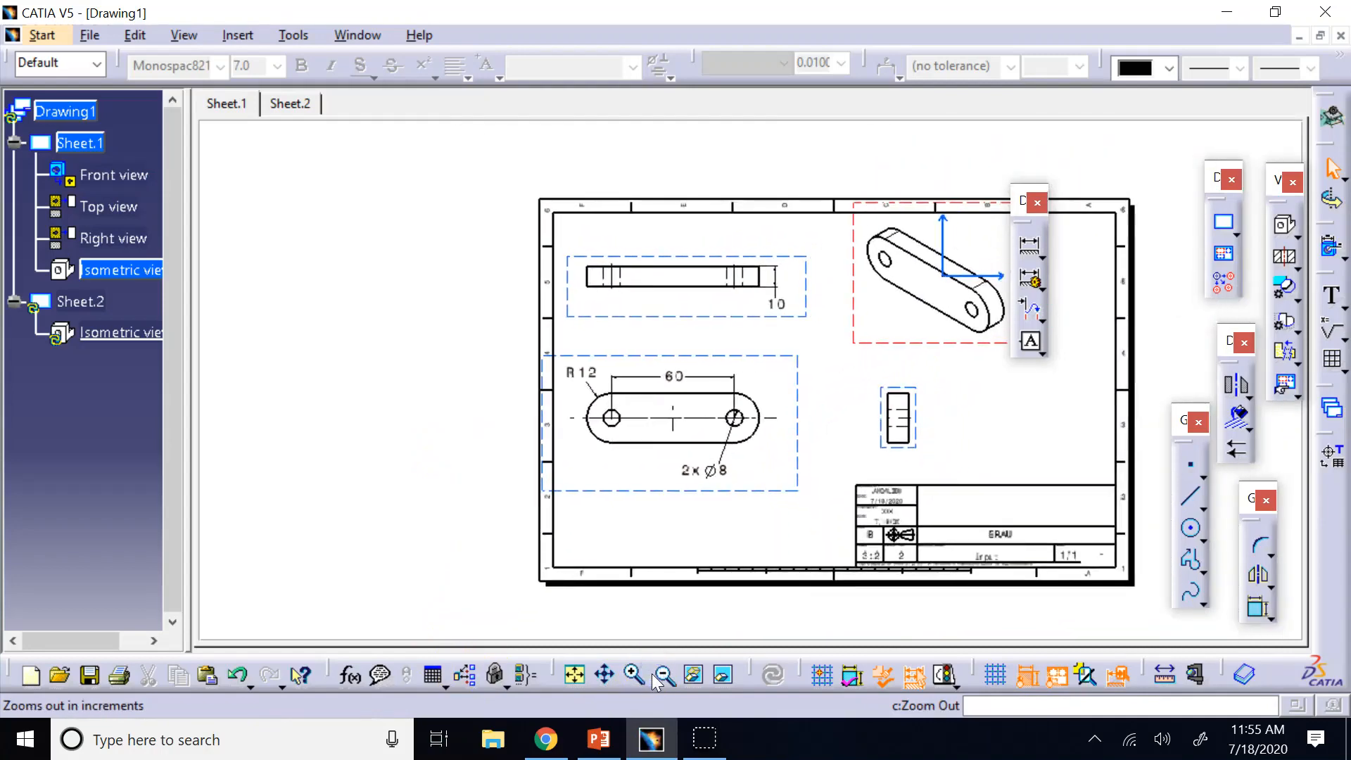
drag(1024, 204, 1178, 145)
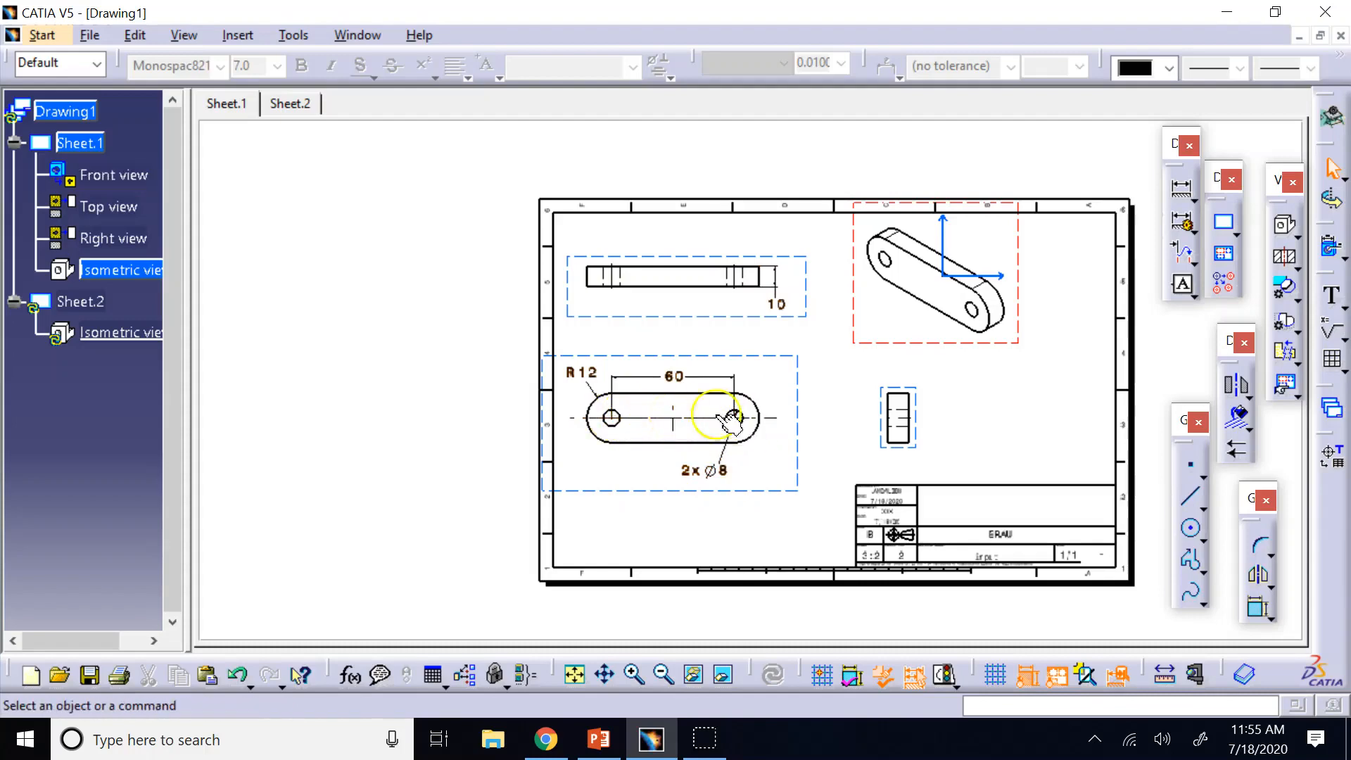
click(918, 292)
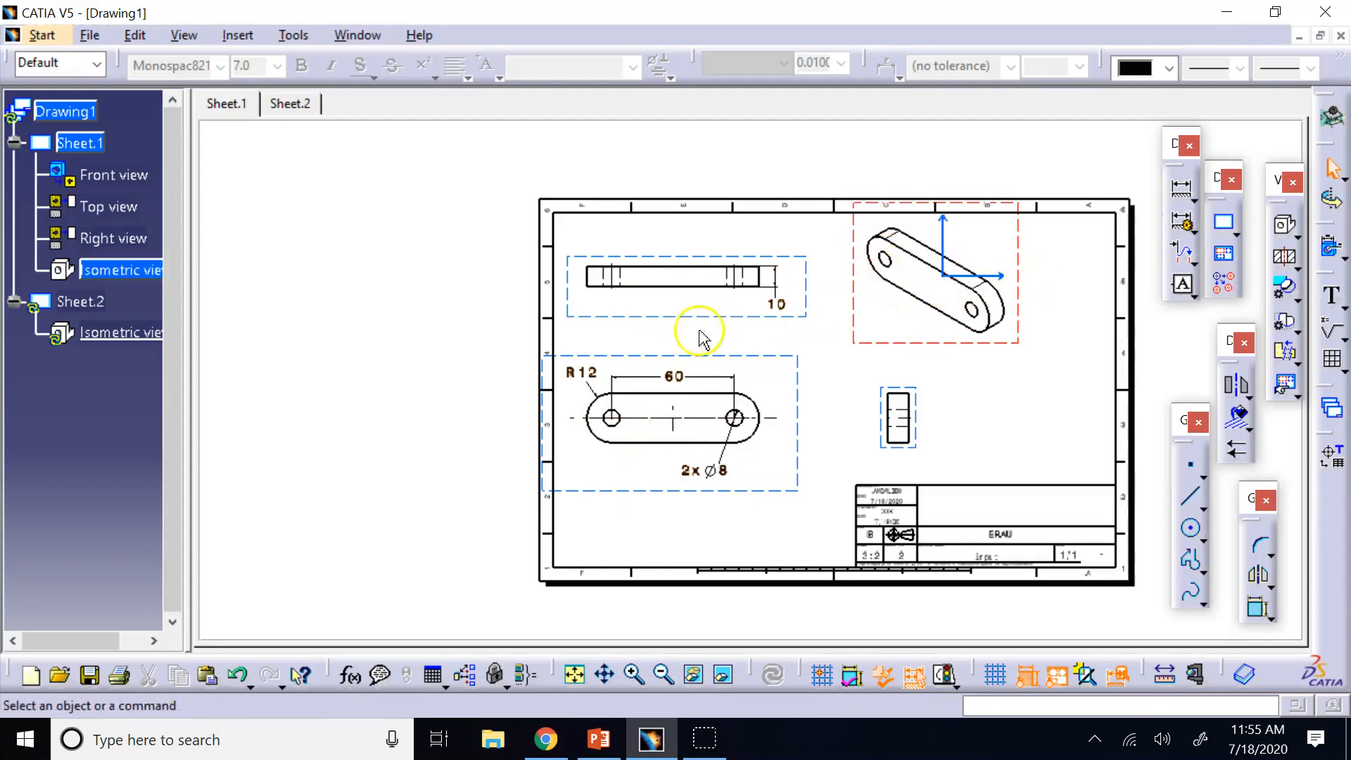
Step: Add the text 2x before the main value of the R 12 radius dimension in the front view
right_click(582, 372)
click(627, 450)
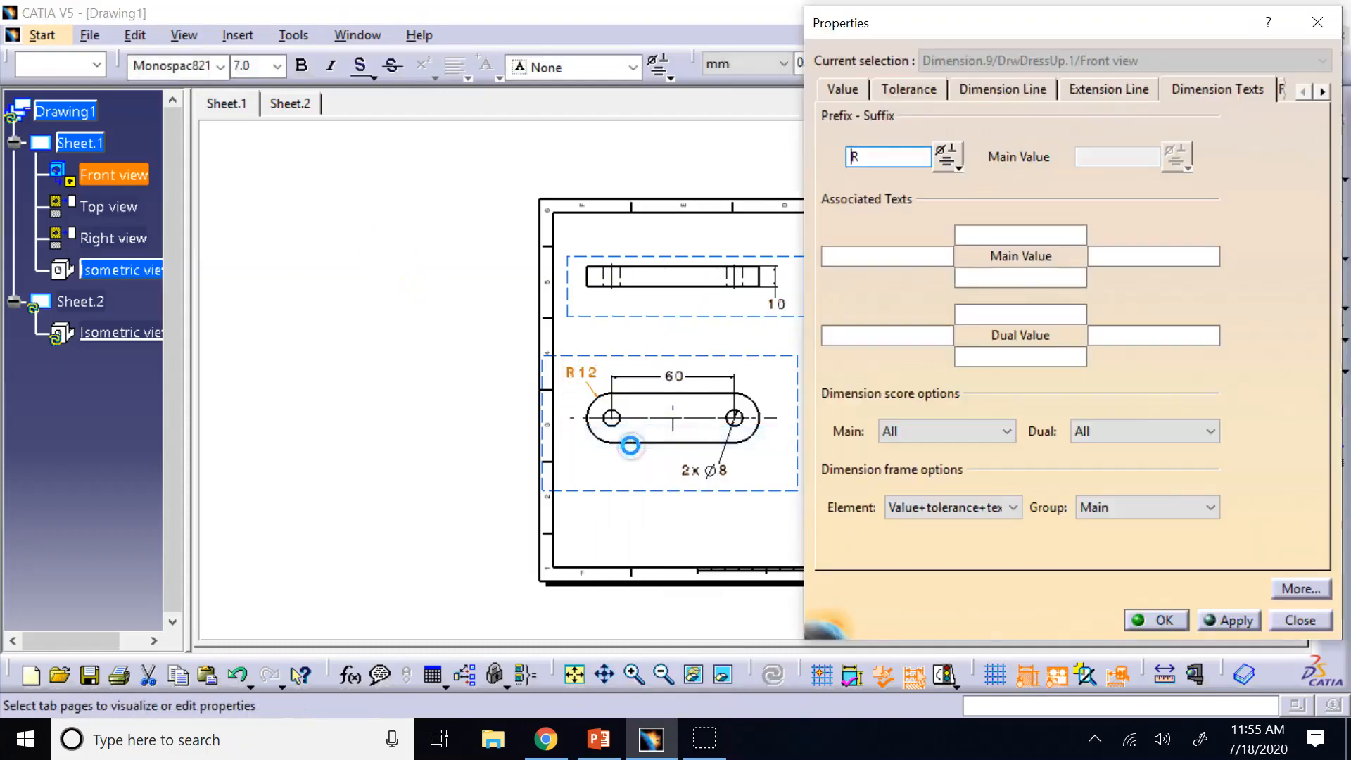
click(911, 255)
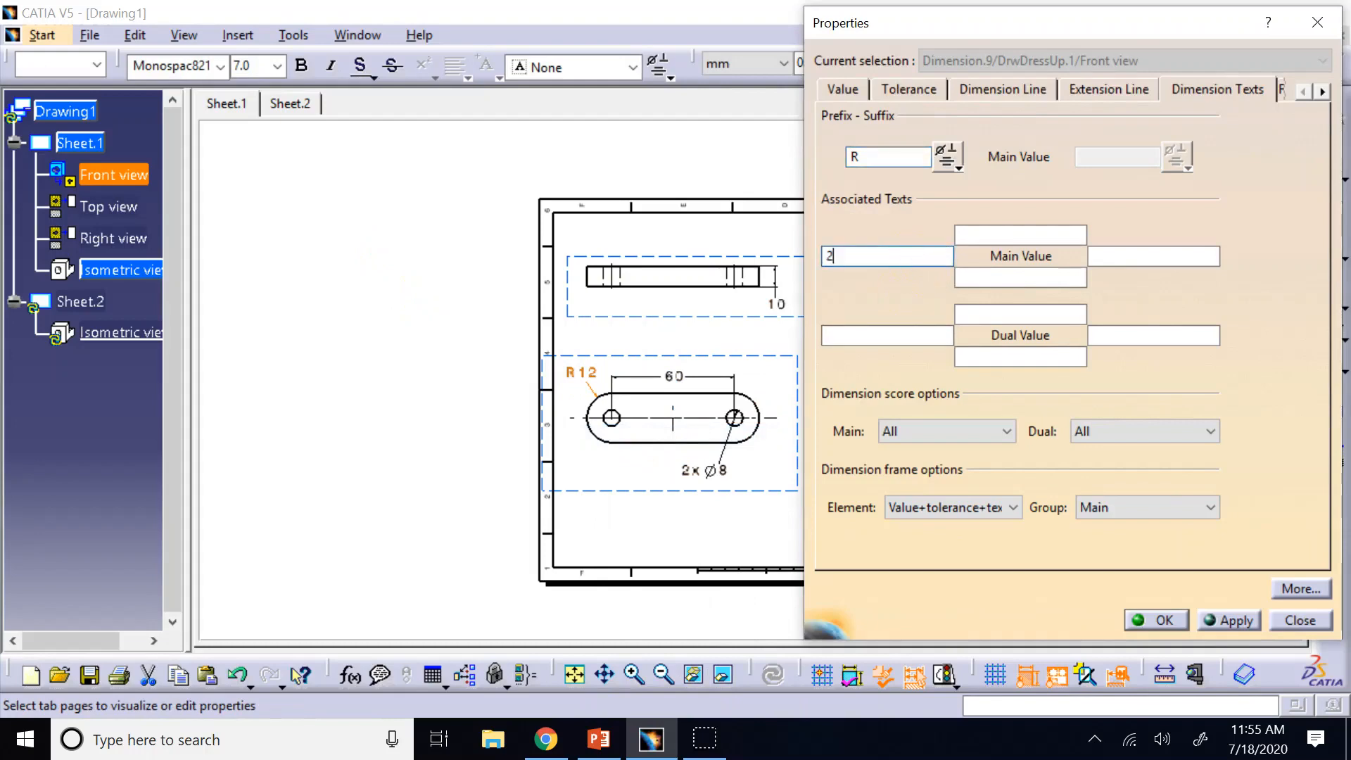
click(1157, 620)
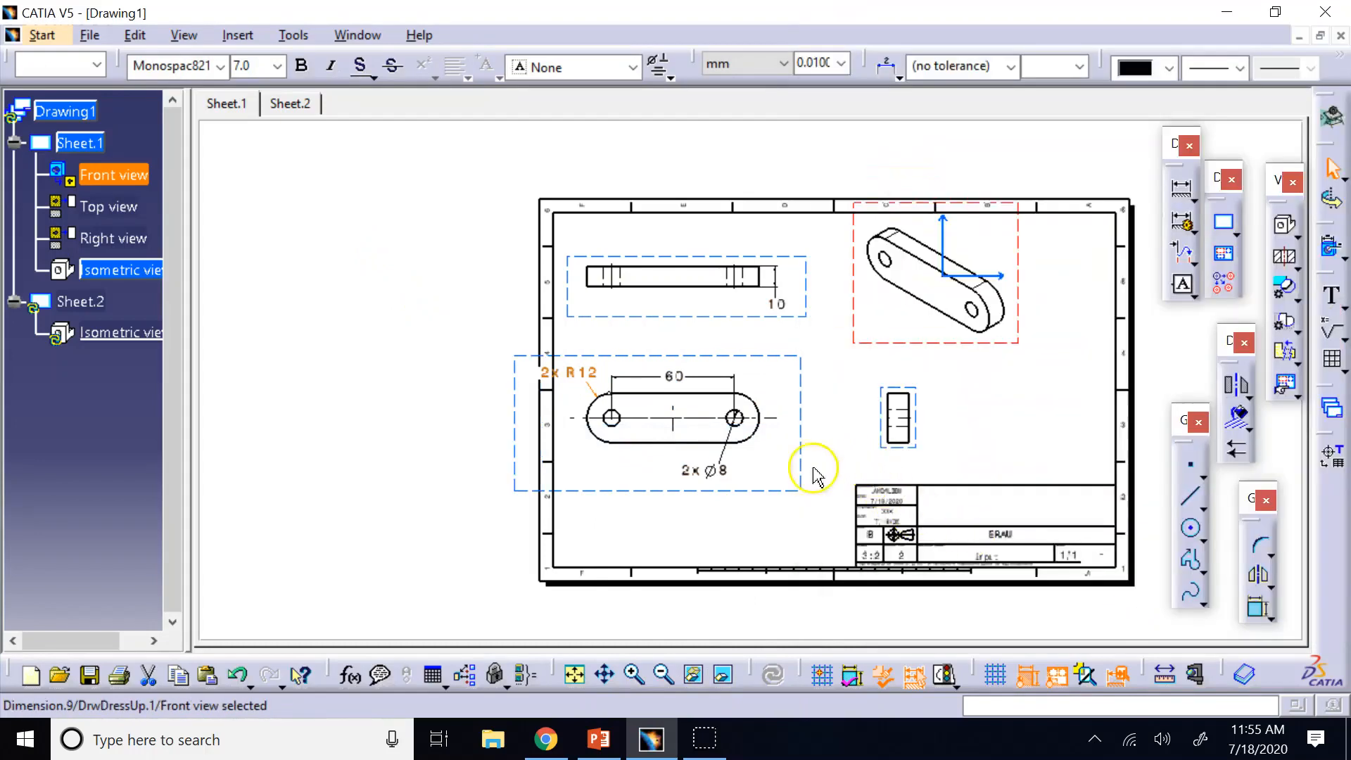
Step: Shift the 2x R 12 dimension inside the sheet border and bring the 60 mm hole-spacing dimension slightly closer to the link
drag(582, 374, 597, 367)
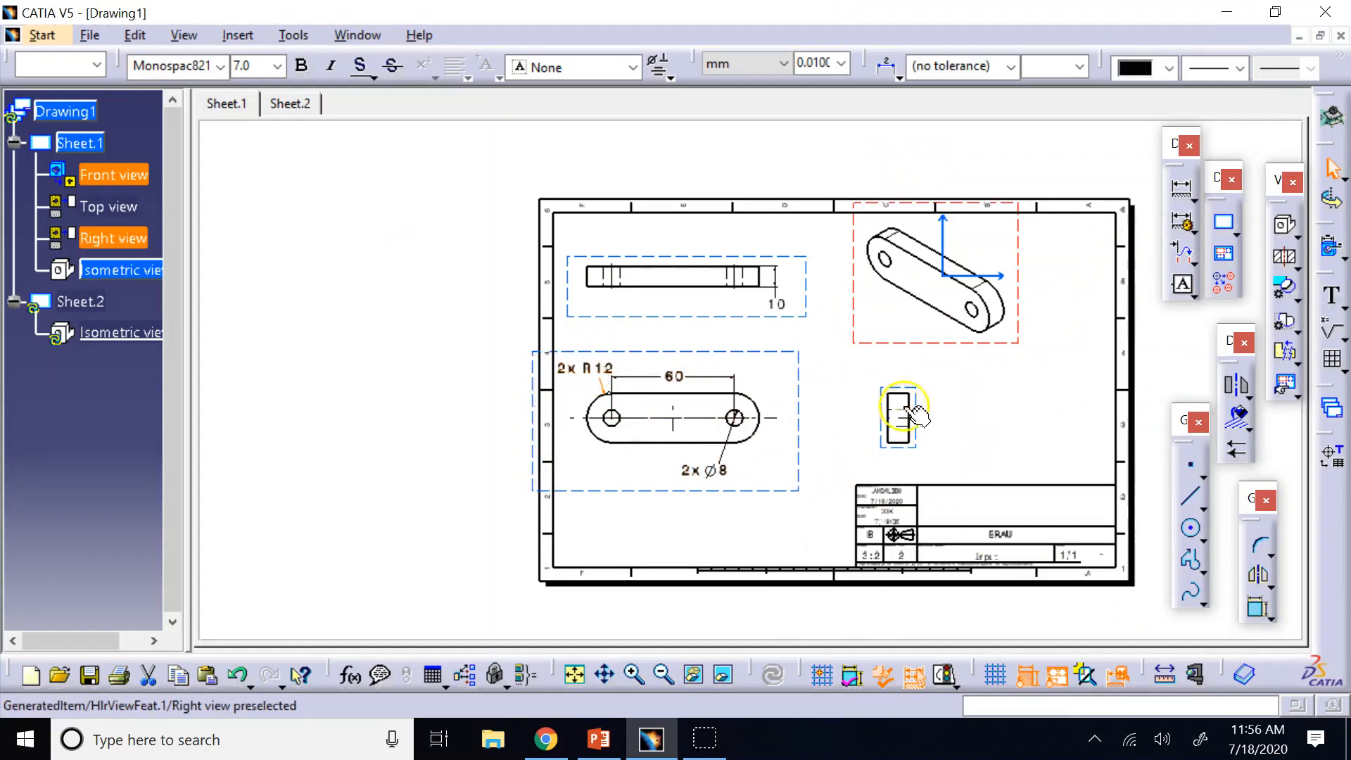
click(985, 396)
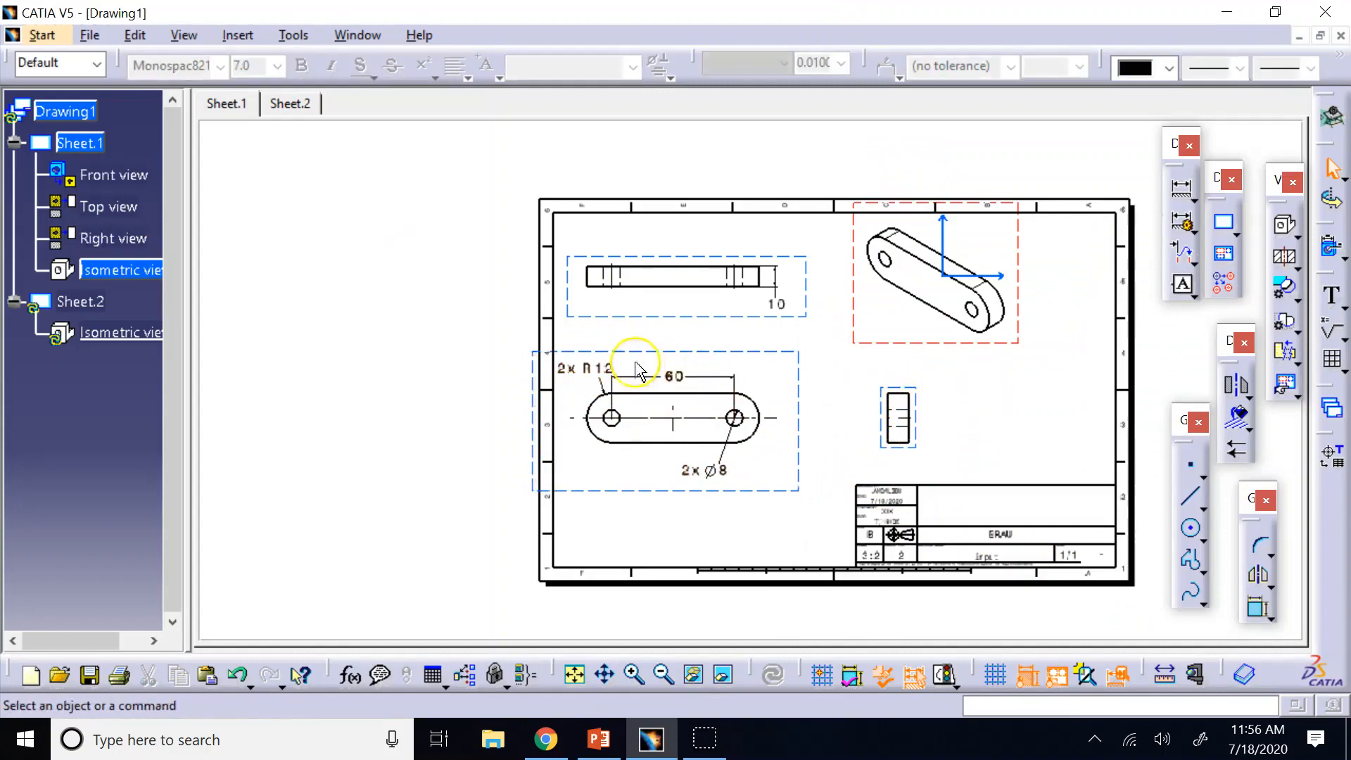
click(696, 379)
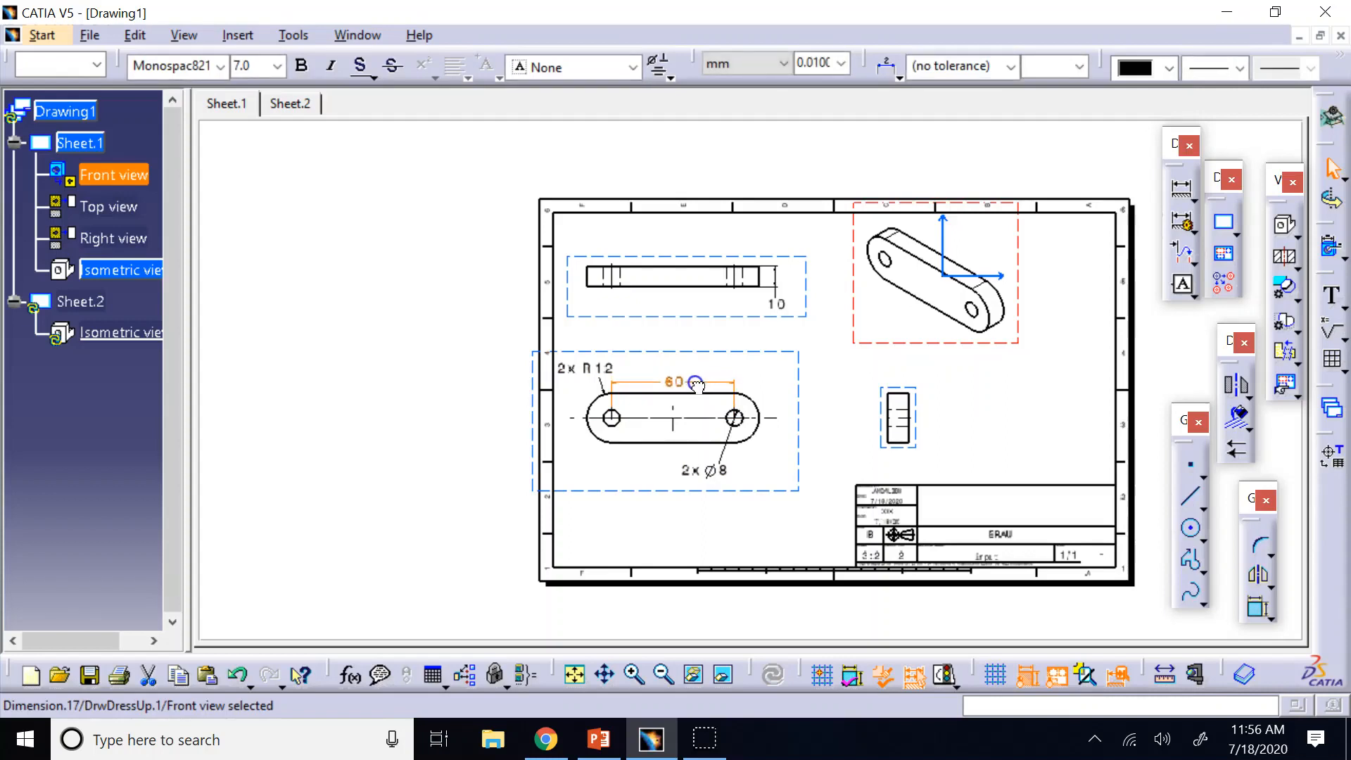
click(961, 391)
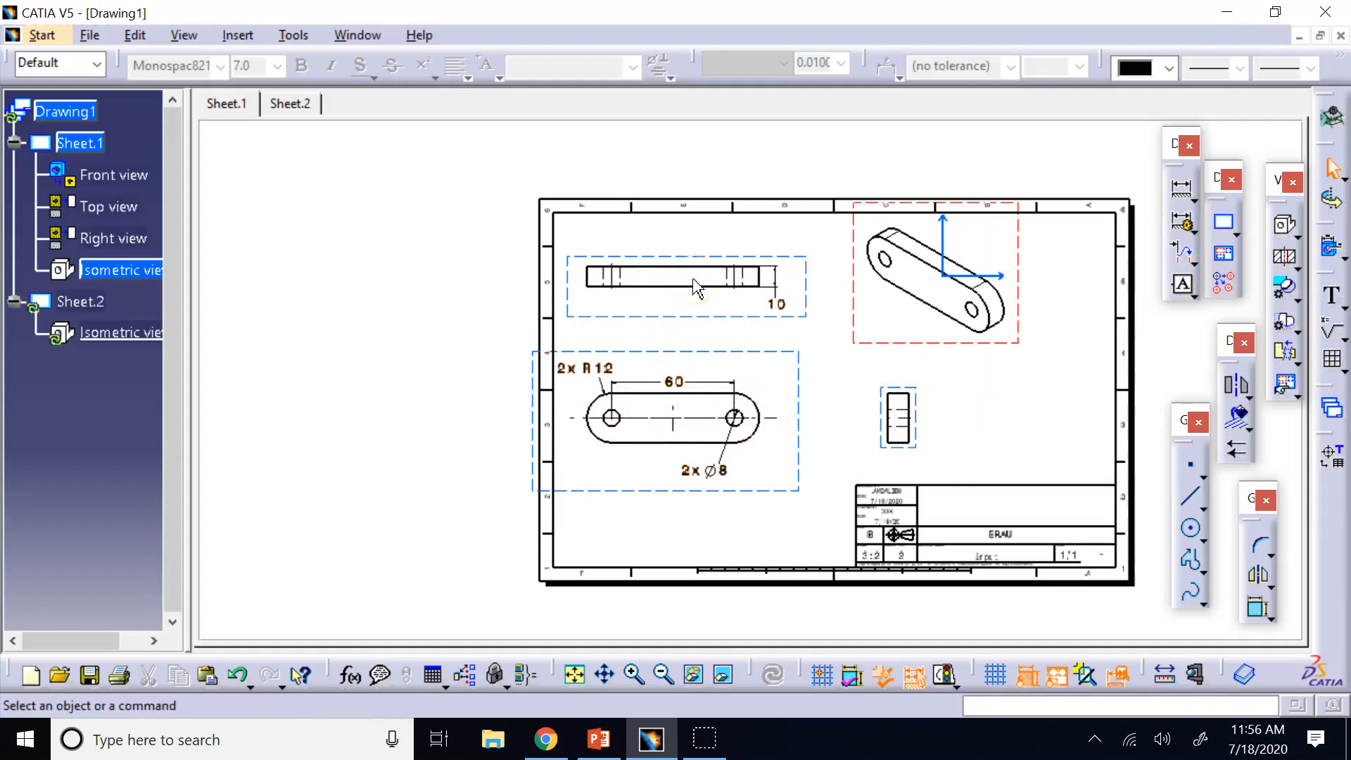
Step: Delete the right view and the isometric view from Sheet.1, keeping only the front and top views
click(914, 449)
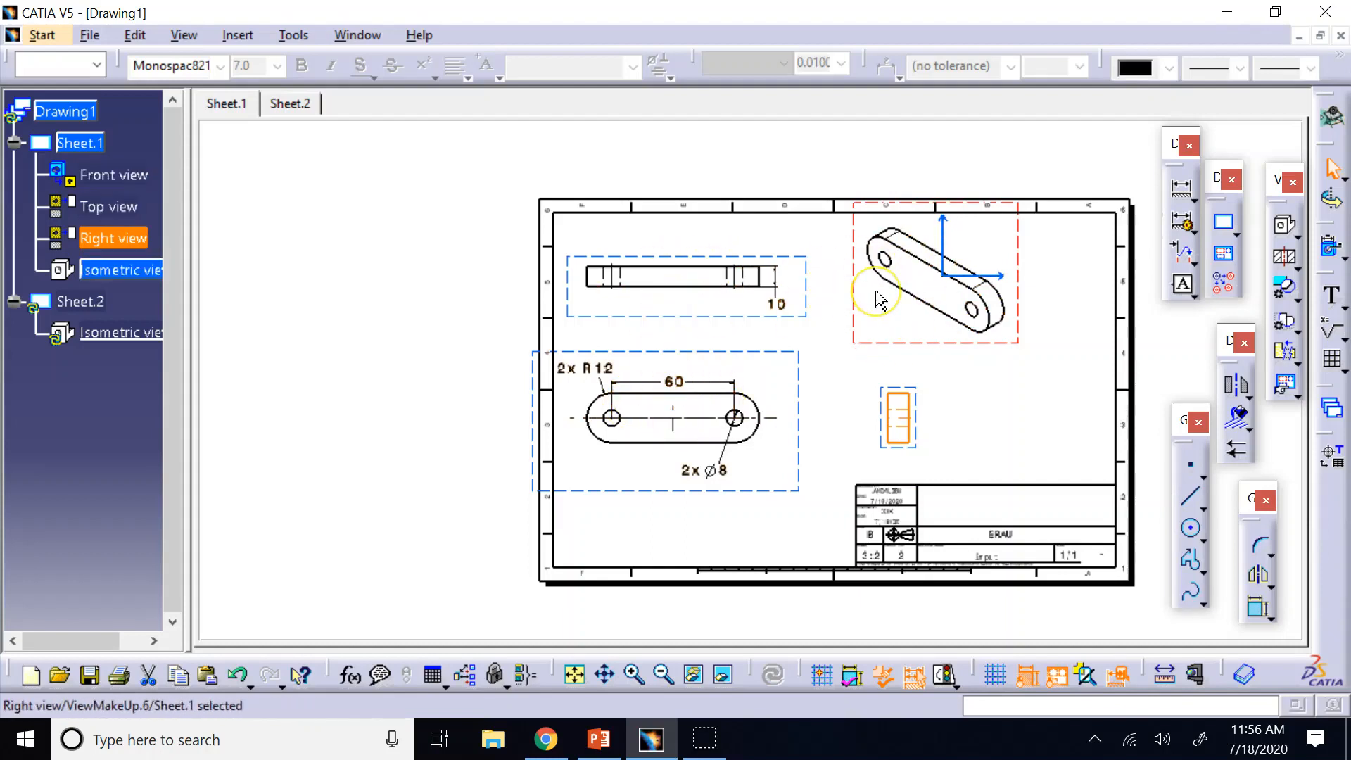
click(919, 444)
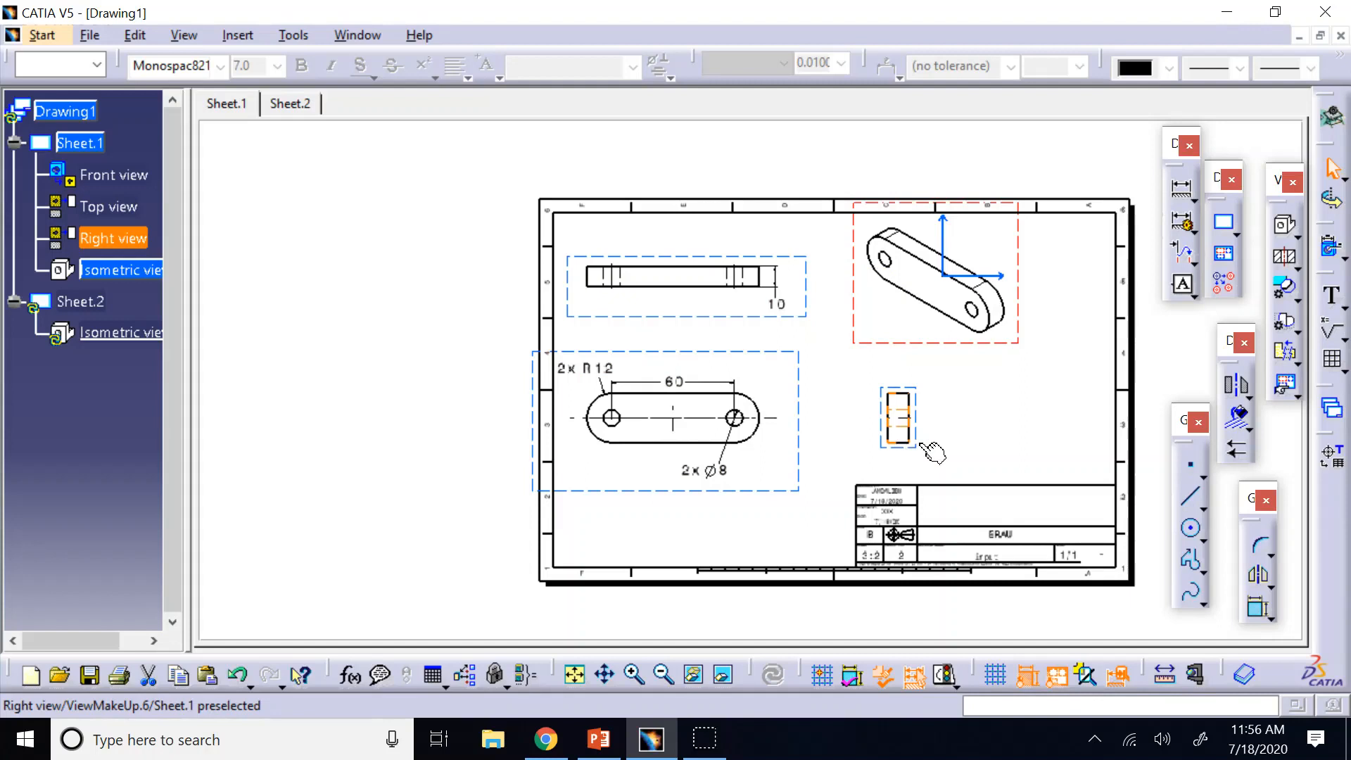
key(Delete)
click(935, 344)
key(Delete)
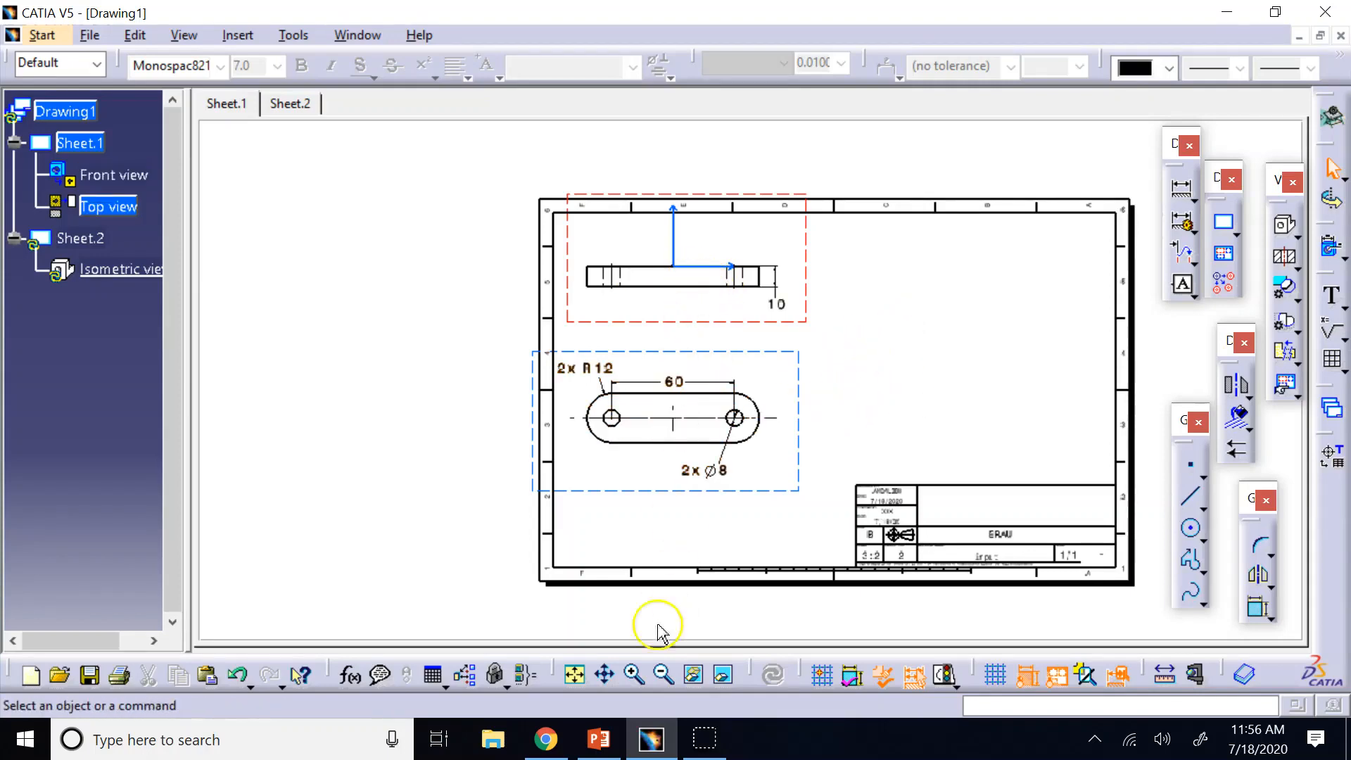
Step: Switch to the PowerPoint lecture and examine the Wheel Lock part drawing on slide 14
click(599, 739)
scroll(163, 360, up, 12)
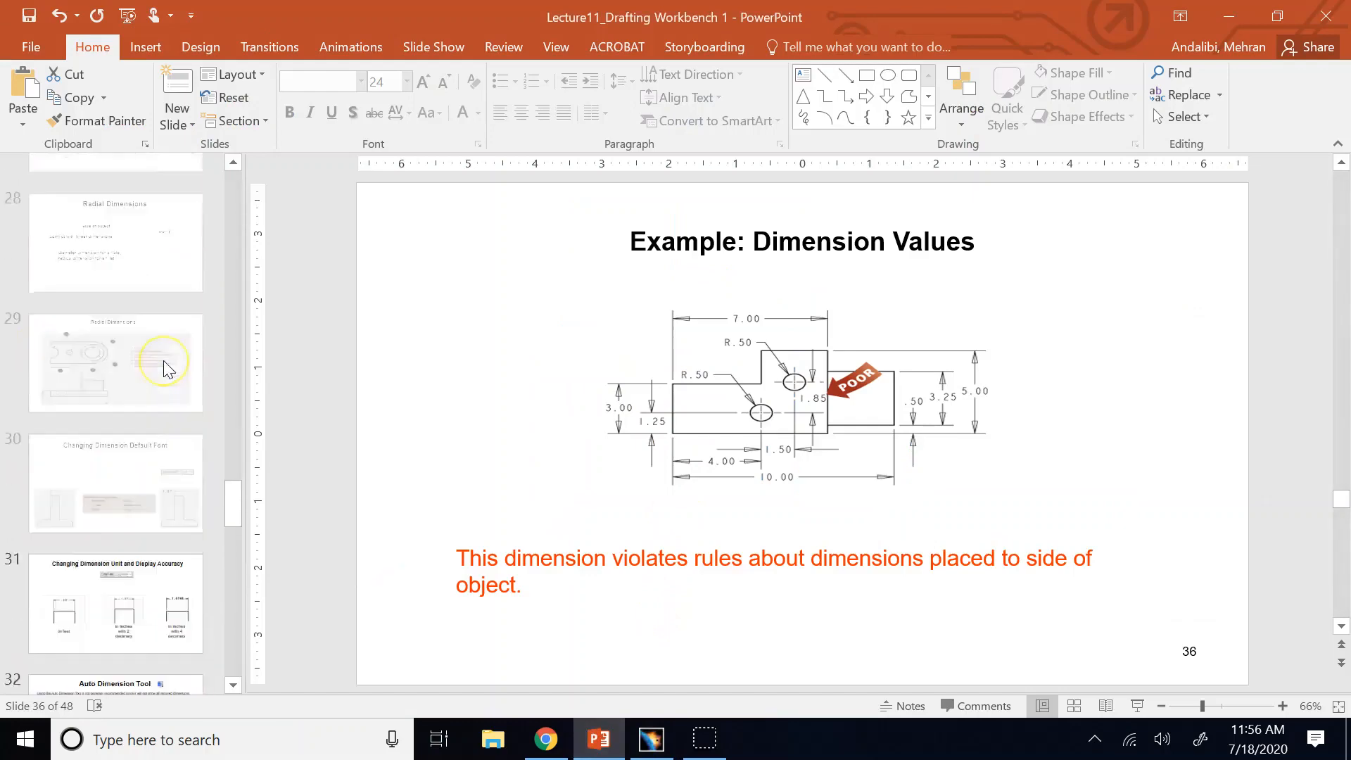
scroll(164, 362, up, 6)
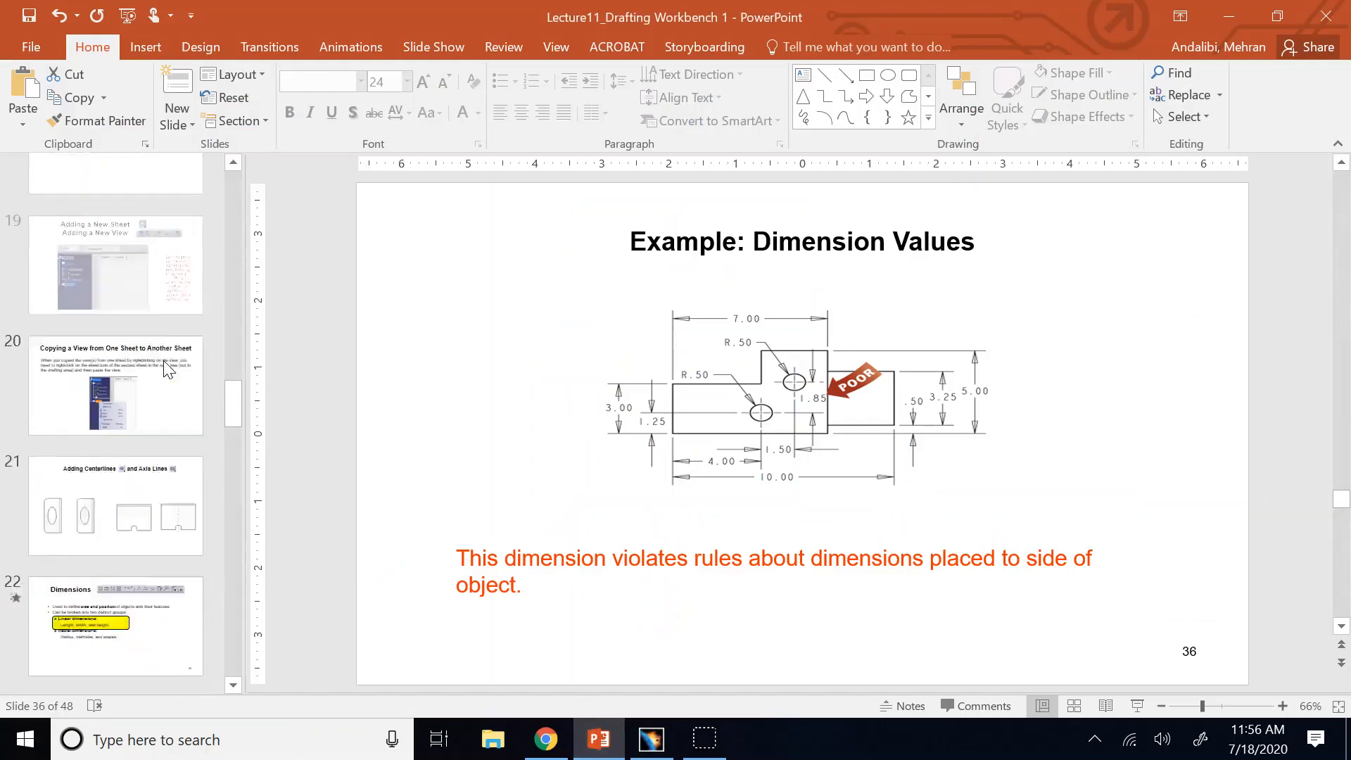
scroll(166, 368, up, 1)
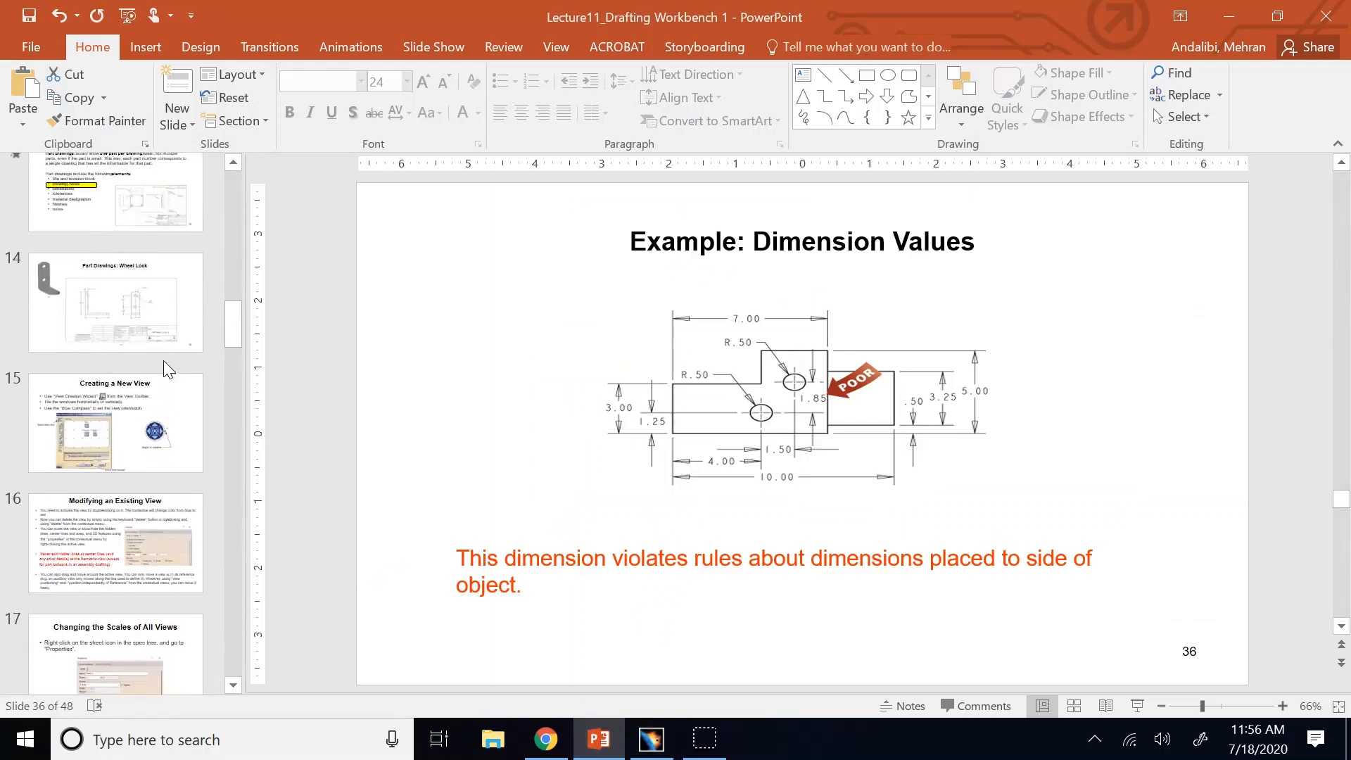
click(145, 301)
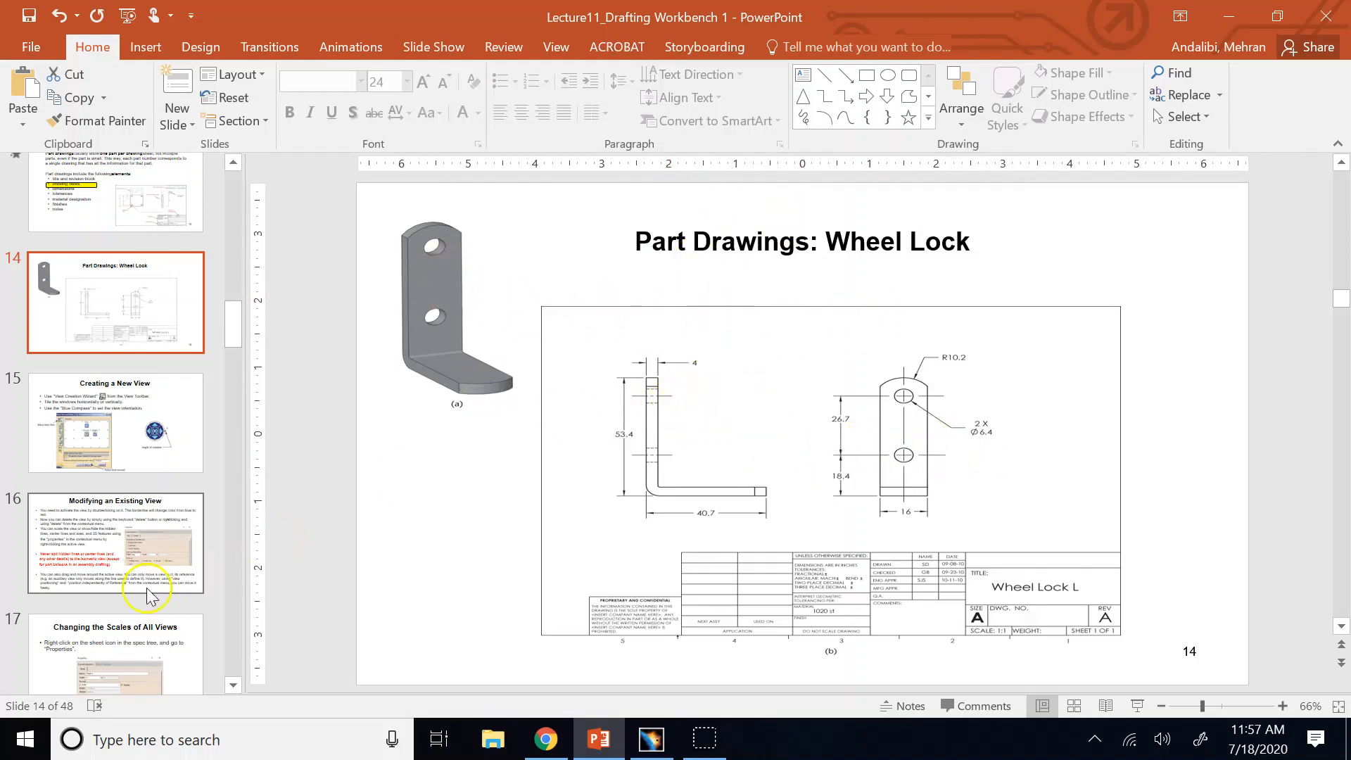
Step: Look through the scale, linear dimension and Auto Dimension Tool slides 17, 25 and 32, and switch back to CATIA
click(69, 659)
scroll(120, 619, down, 10)
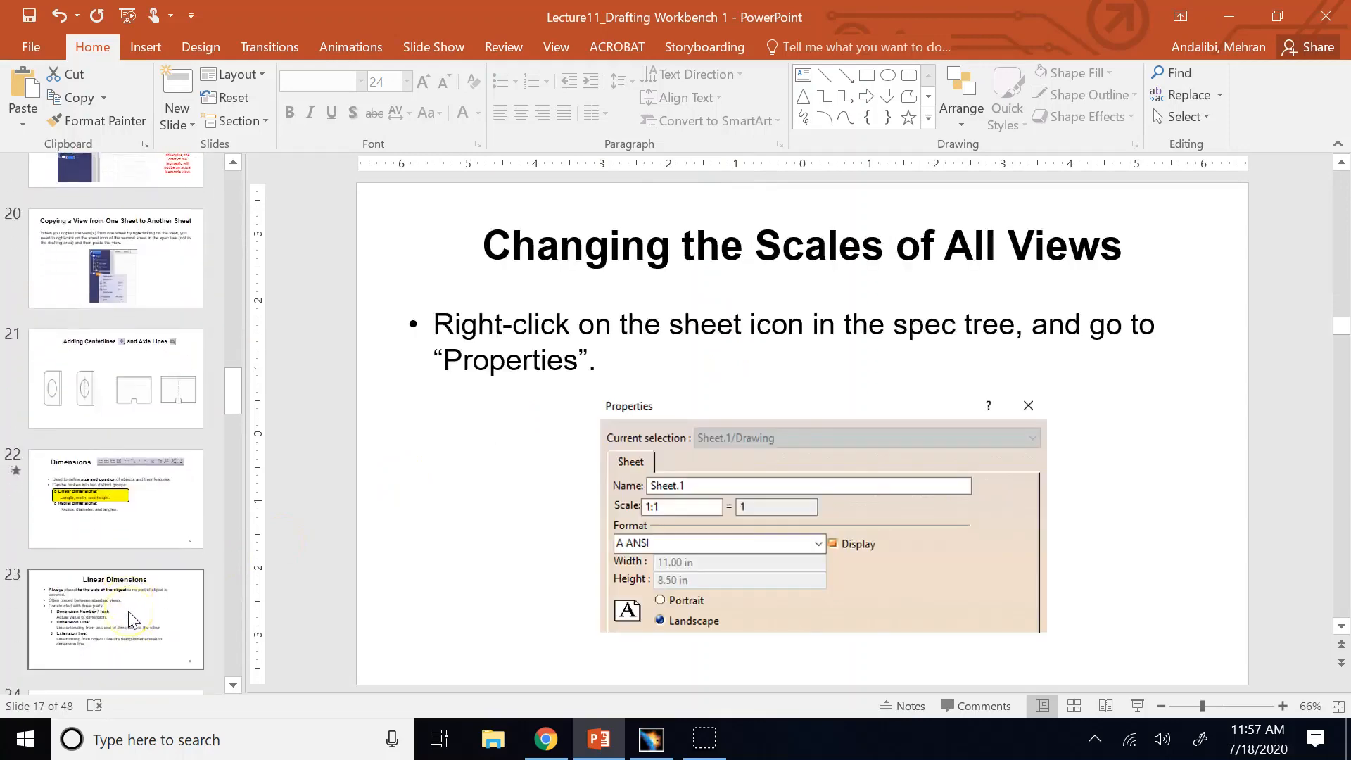
click(130, 618)
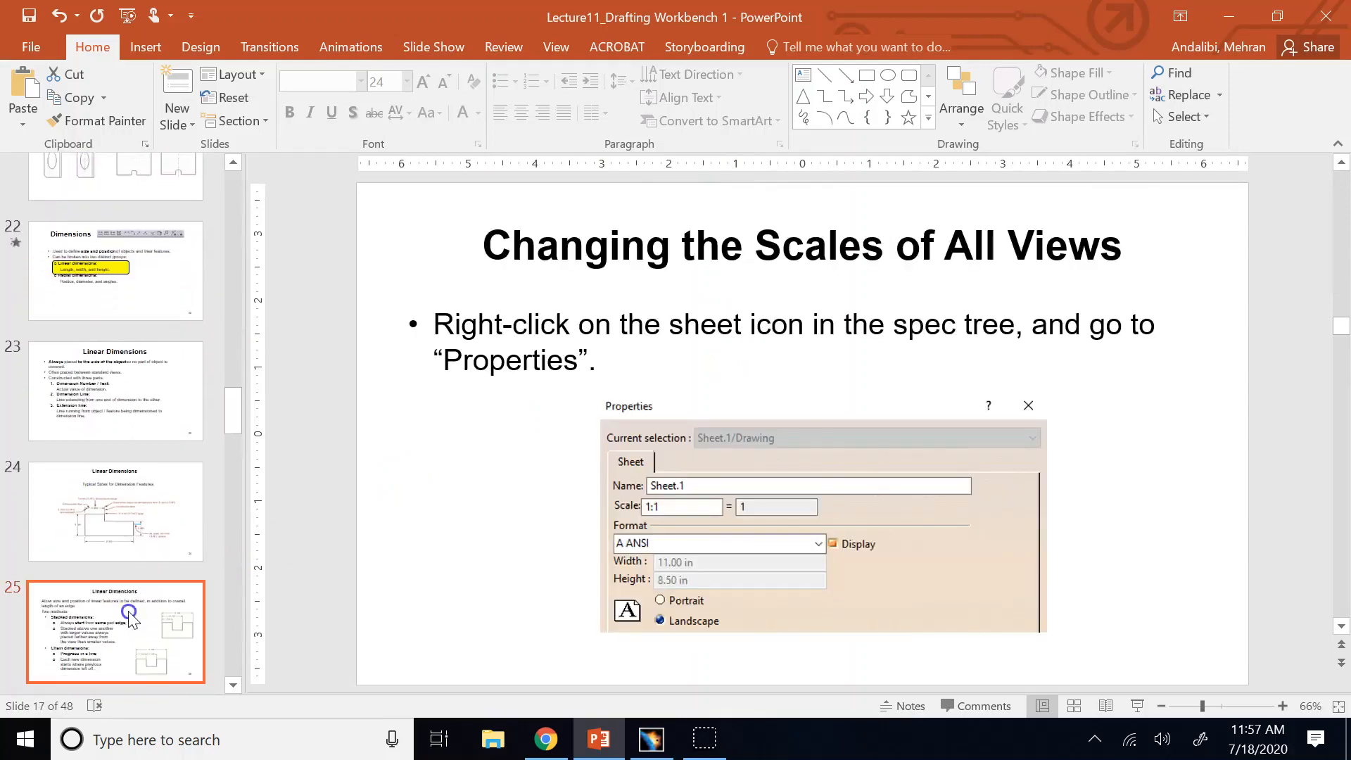
scroll(128, 613, down, 6)
scroll(128, 610, down, 3)
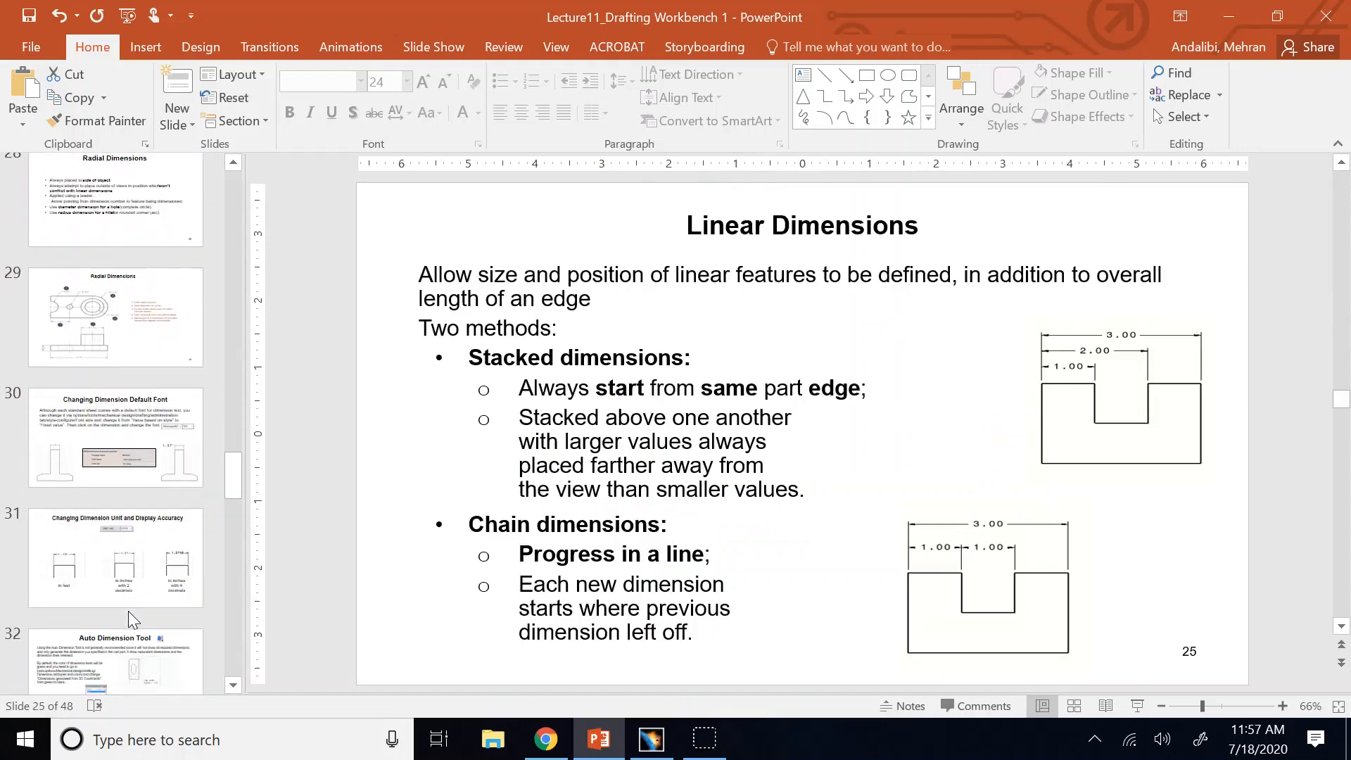
scroll(128, 611, down, 2)
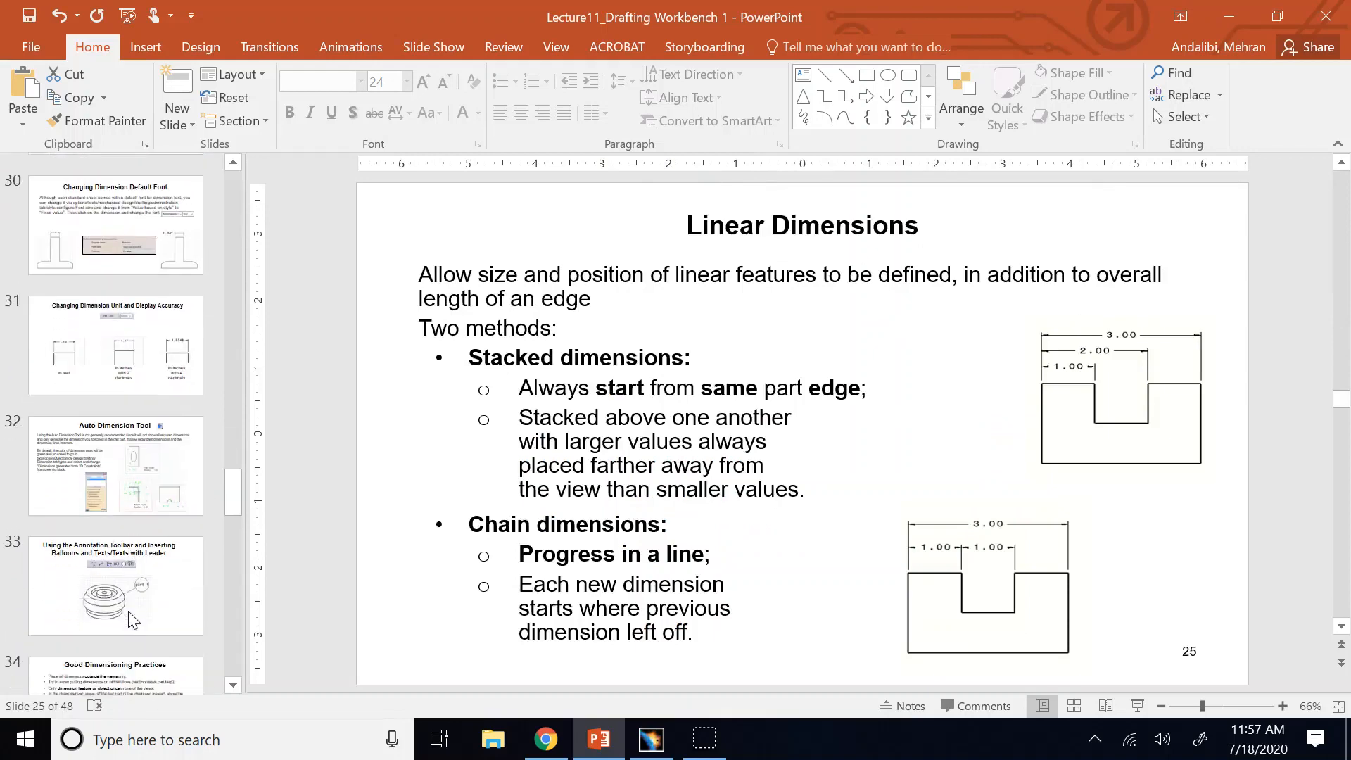
click(134, 455)
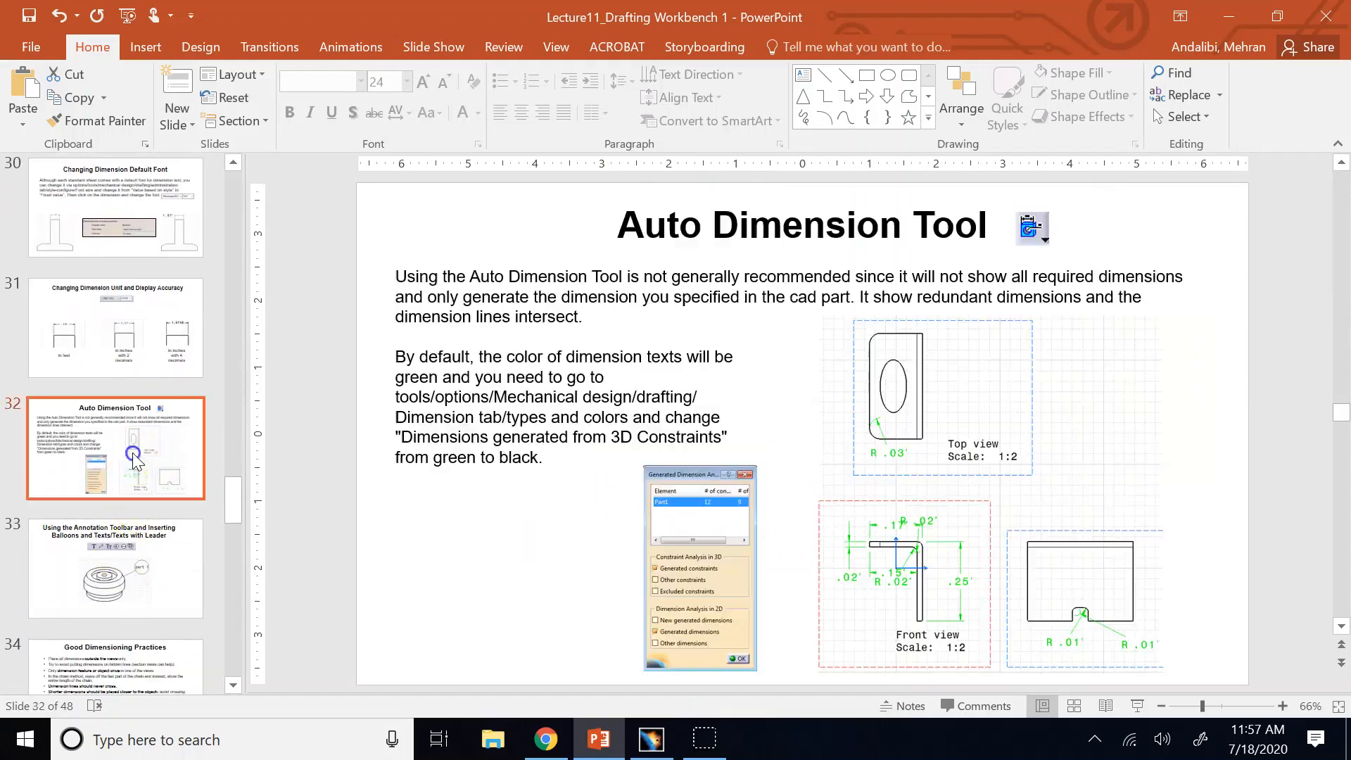
click(652, 738)
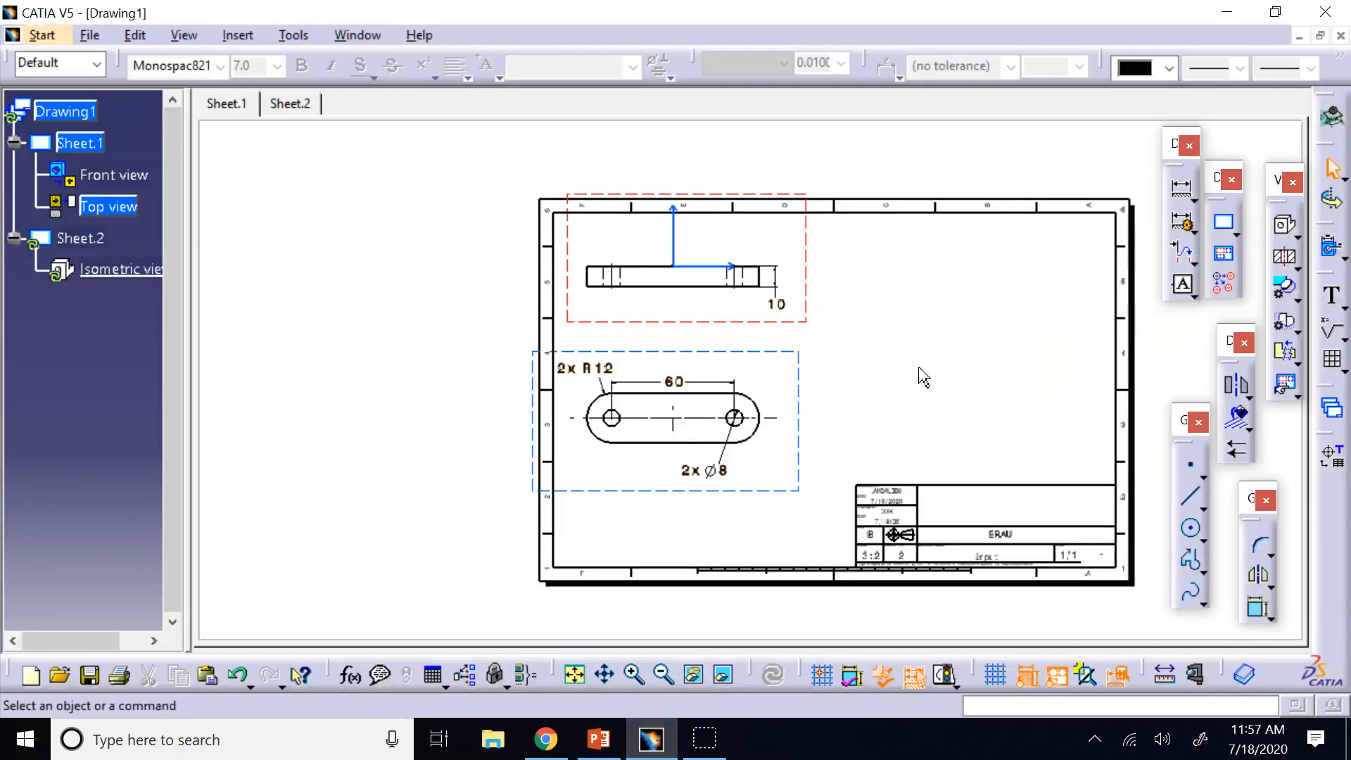
Step: Undo the deletion of the right view and the isometric view on Sheet.1
key(ctrl+z)
key(ctrl+z)
key(ctrl+z)
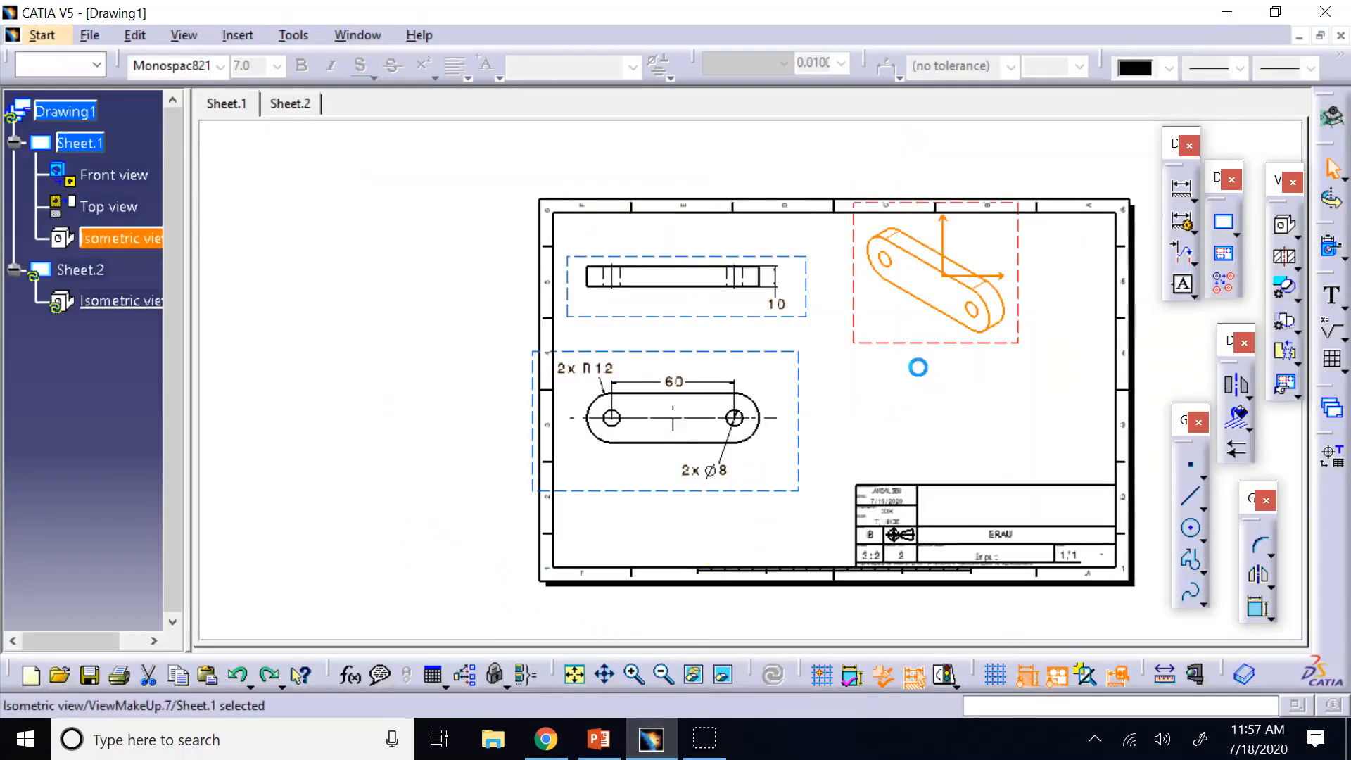
click(969, 384)
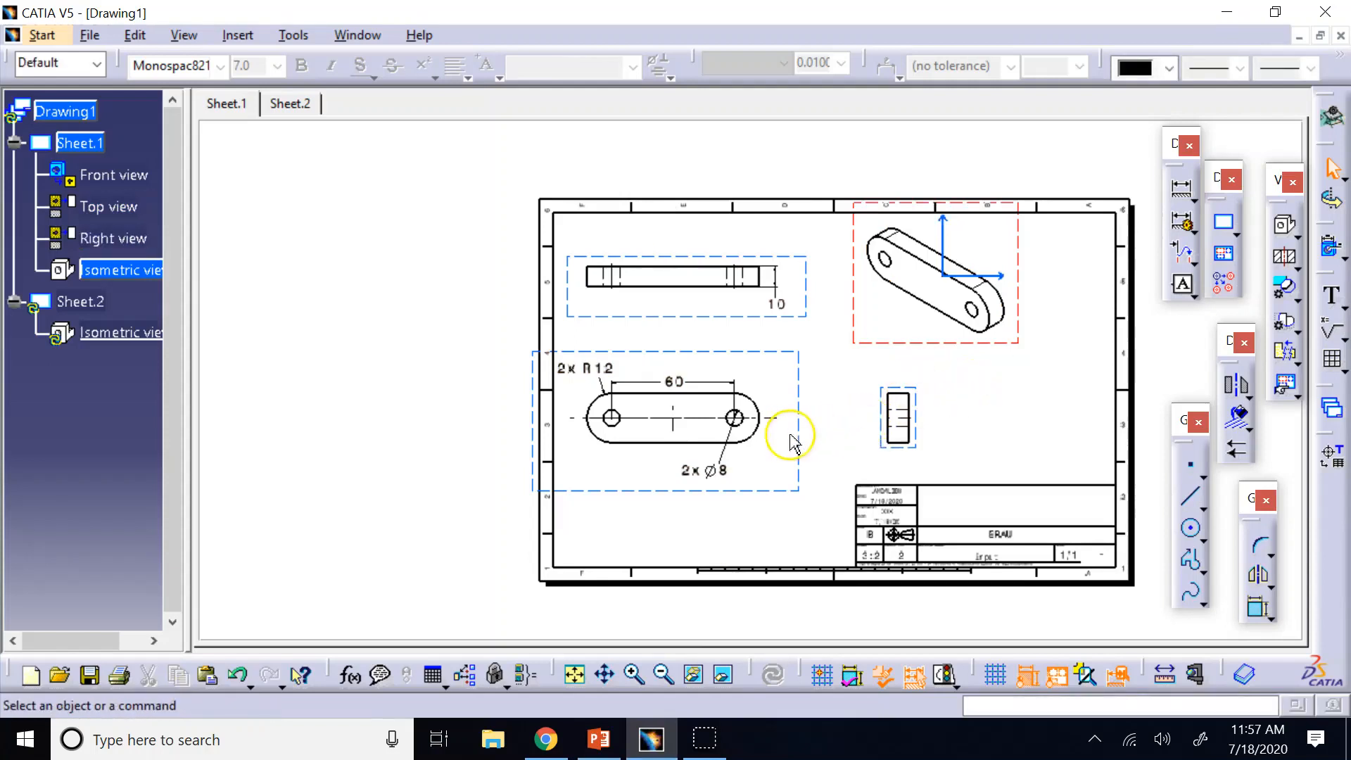
Step: Shift the front view with its aligned views slightly right, inside the sheet border, and move the isometric view slightly right
drag(800, 431, 819, 432)
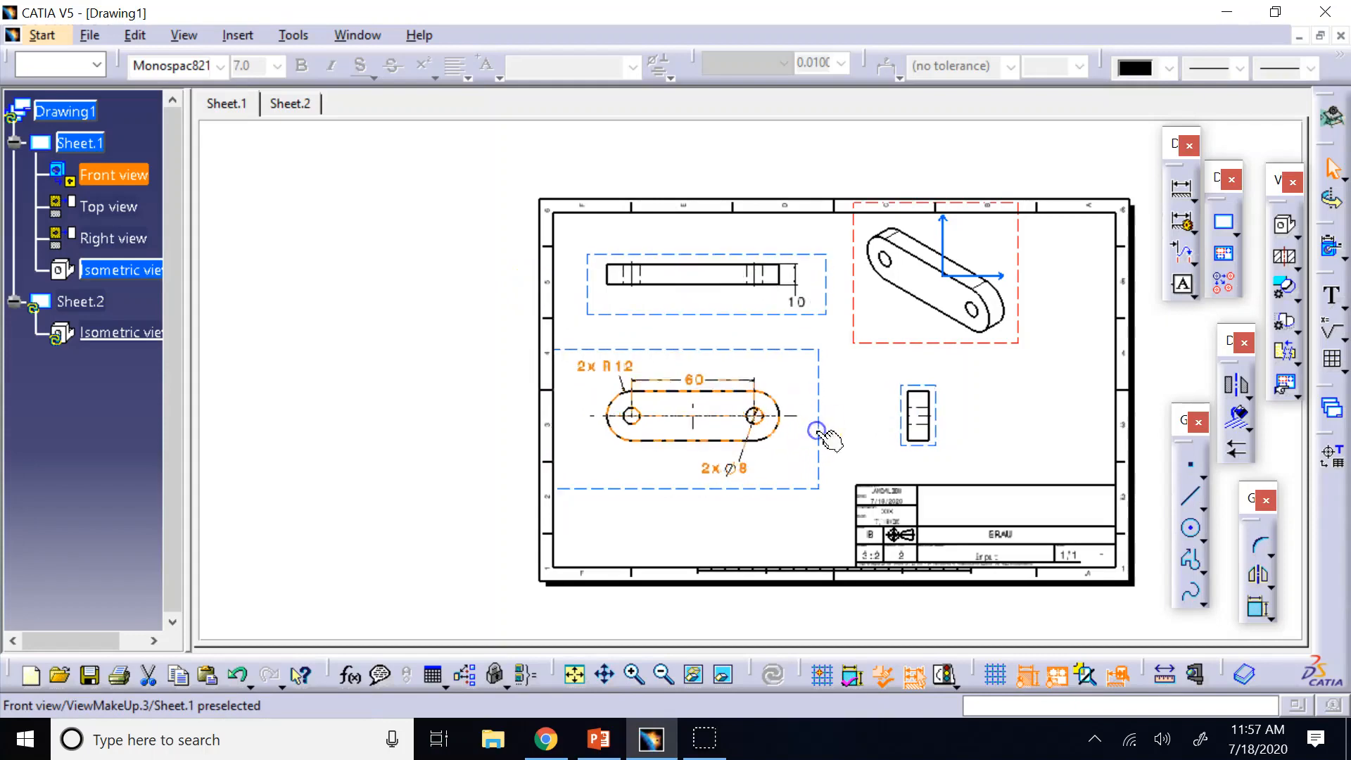
click(1080, 423)
click(989, 345)
drag(998, 354, 1031, 357)
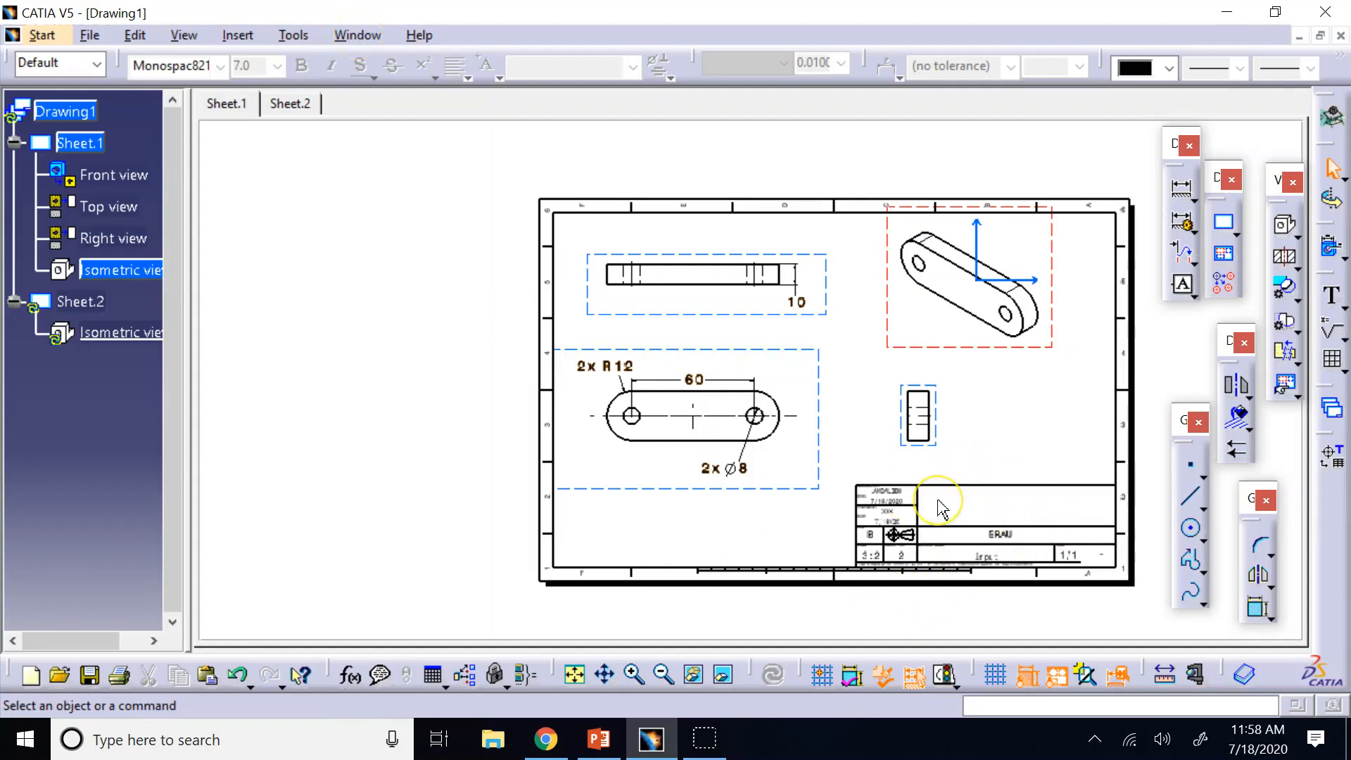
Step: Switch to the PowerPoint lecture and examine the Title Block requirements on slides 10 and 11
click(598, 739)
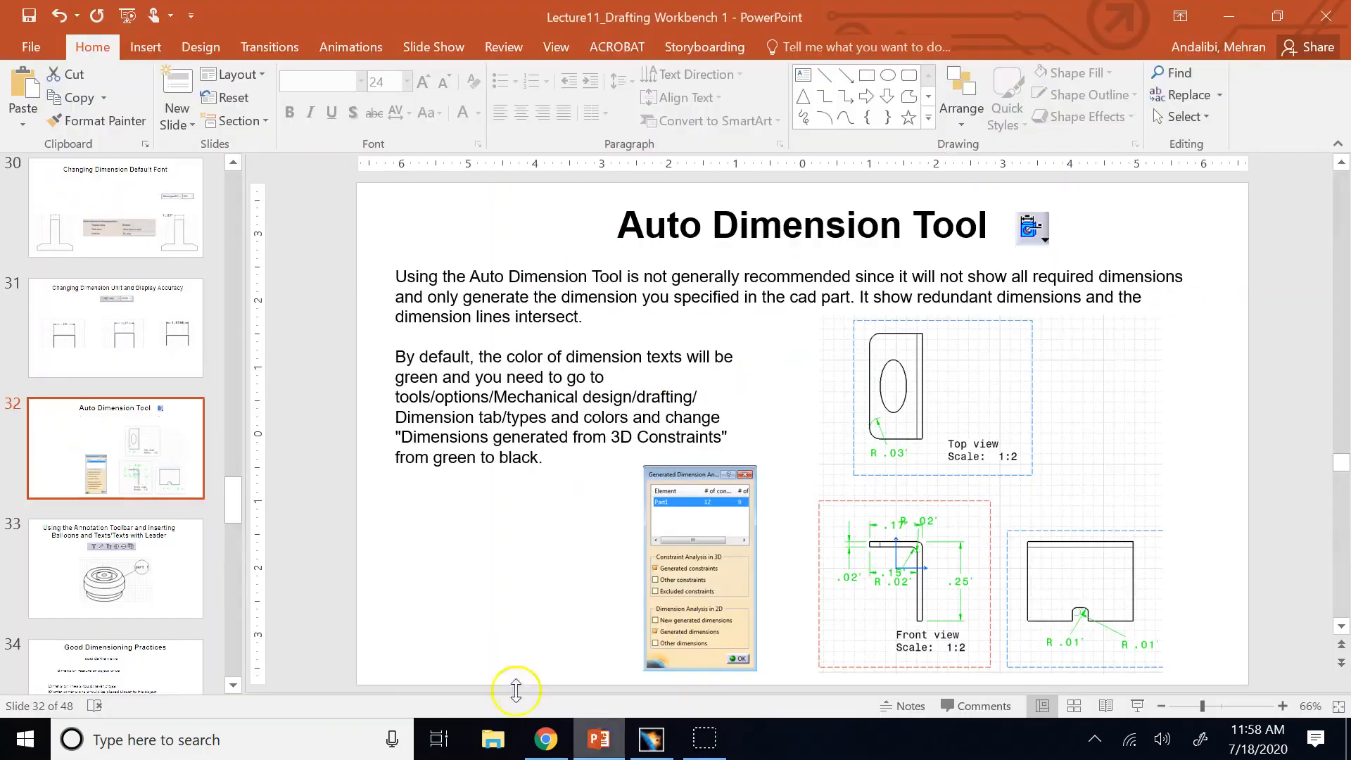
scroll(302, 534, up, 16)
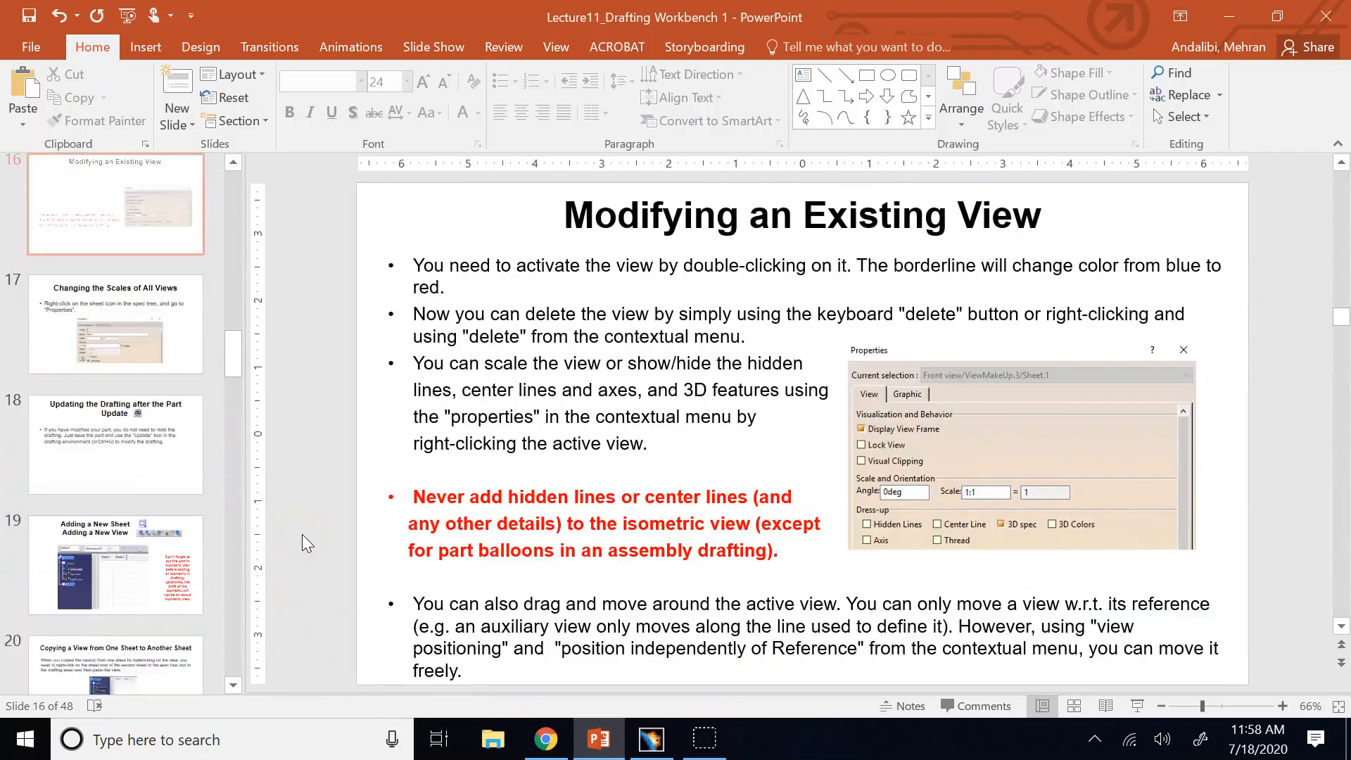
scroll(302, 534, up, 1)
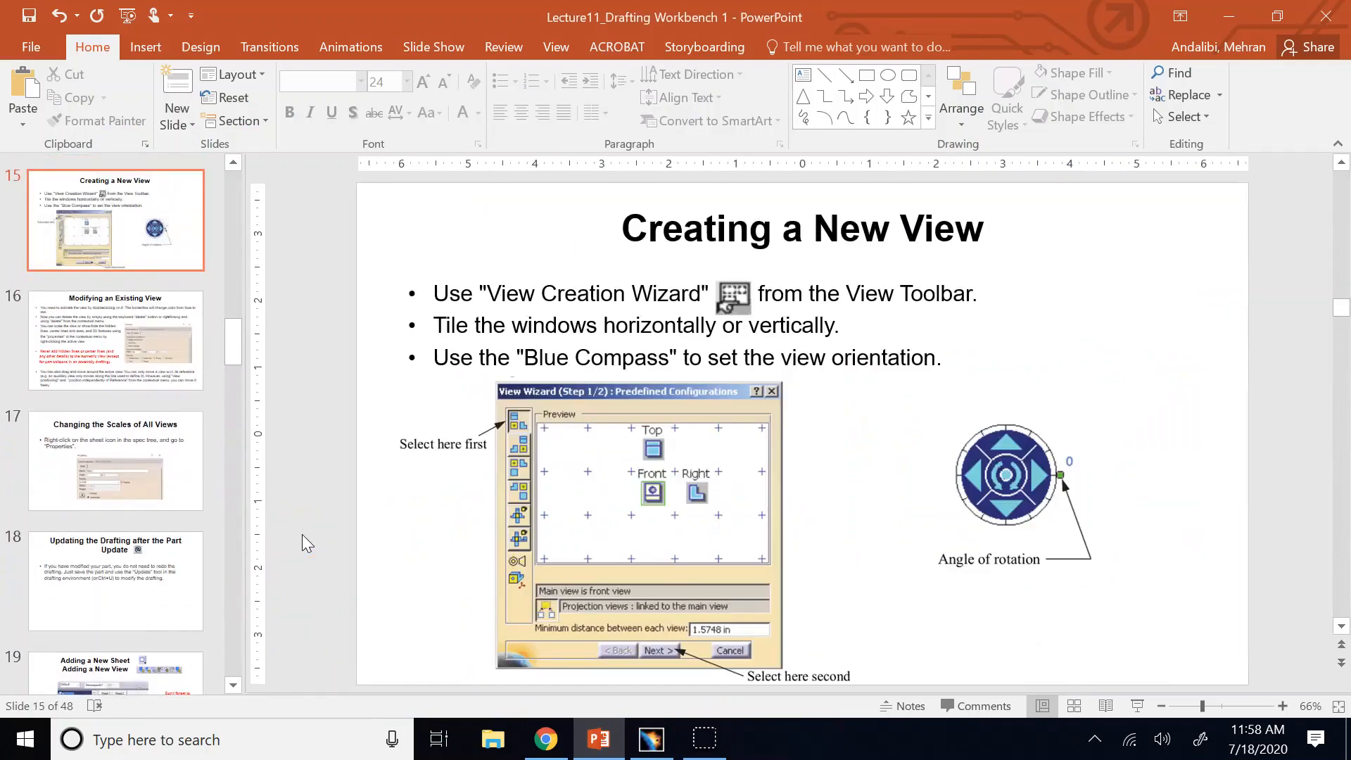
scroll(275, 594, down, 1)
scroll(118, 628, down, 4)
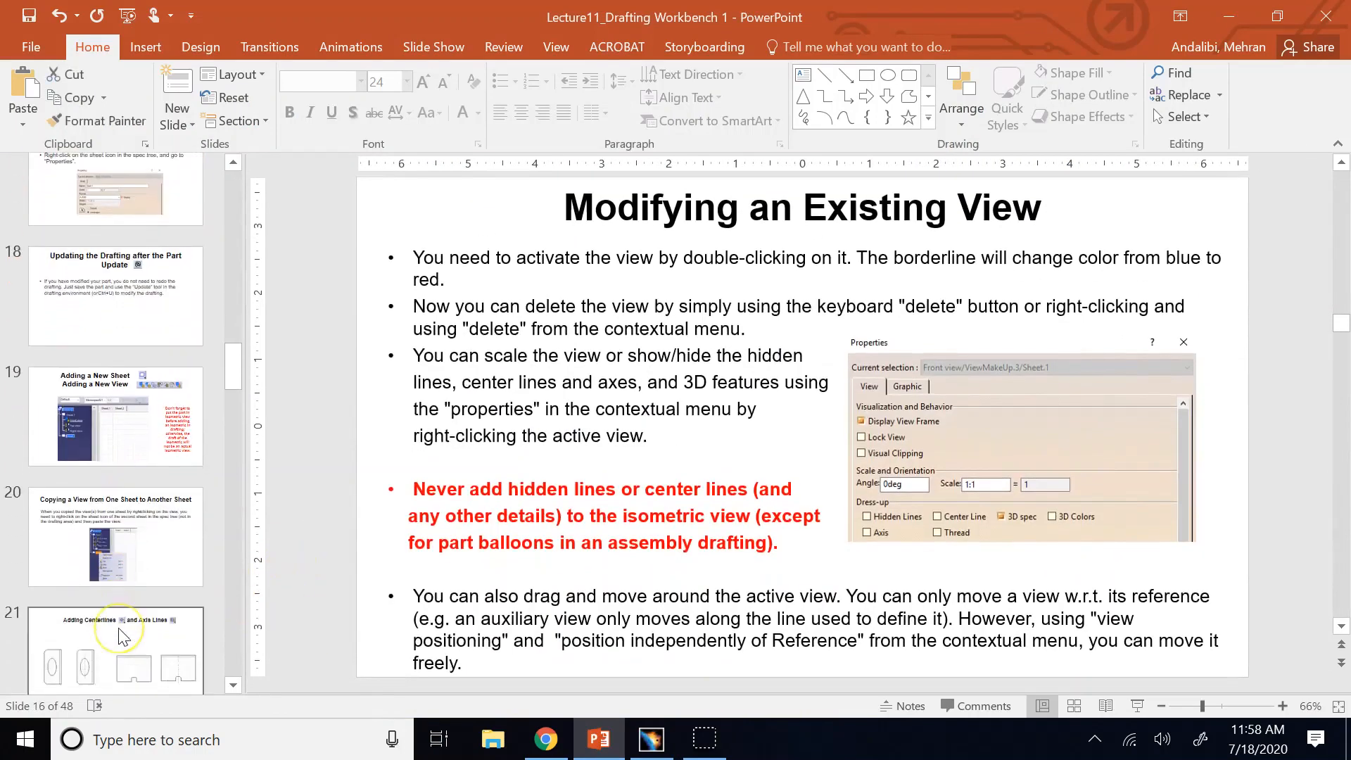
scroll(118, 628, up, 16)
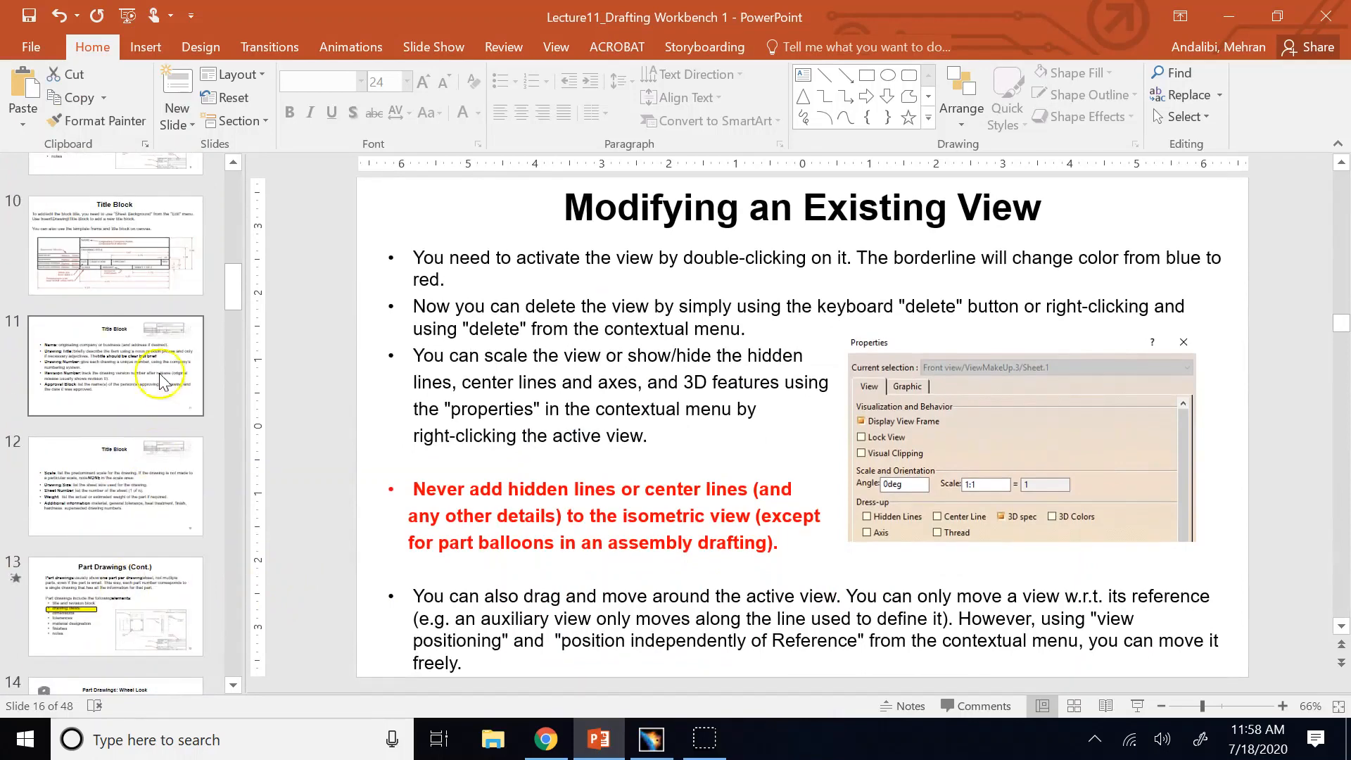
scroll(154, 367, up, 1)
click(116, 348)
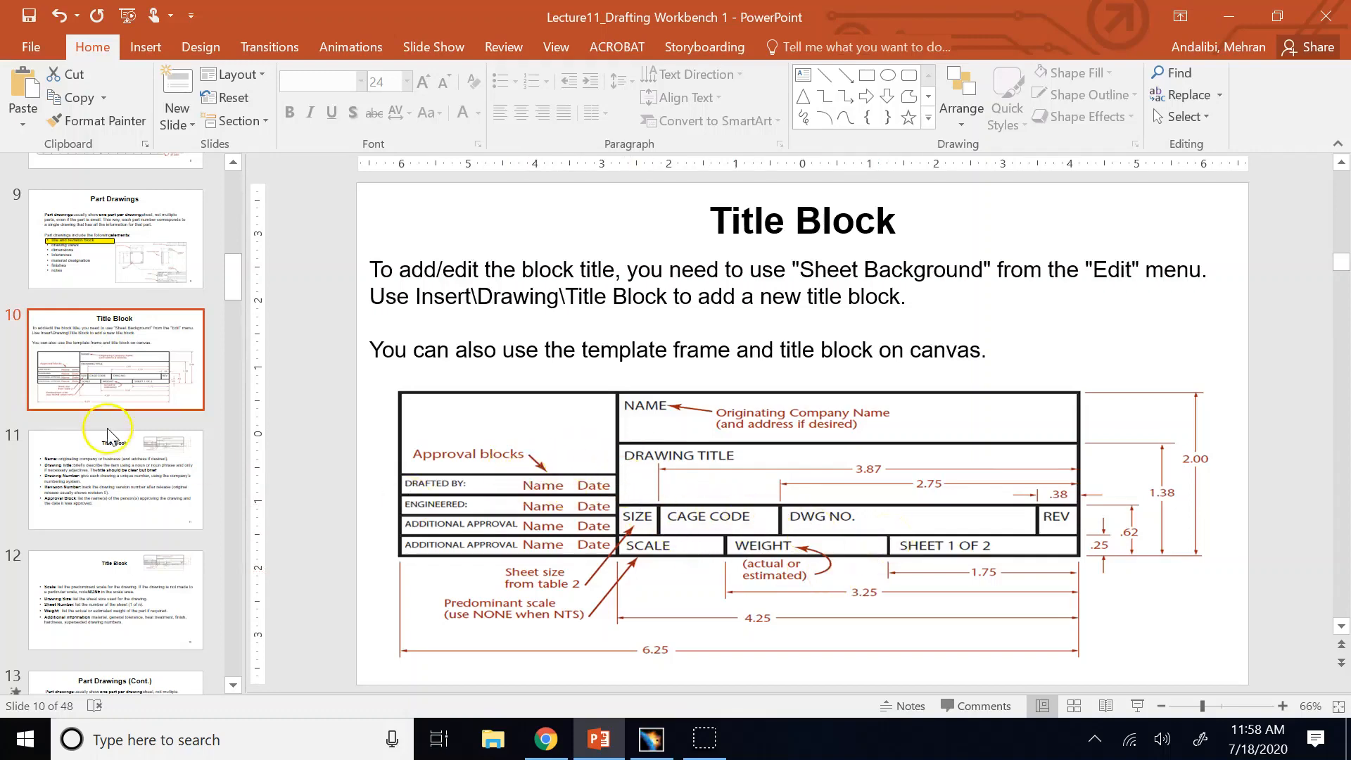
click(116, 461)
drag(436, 320, 497, 327)
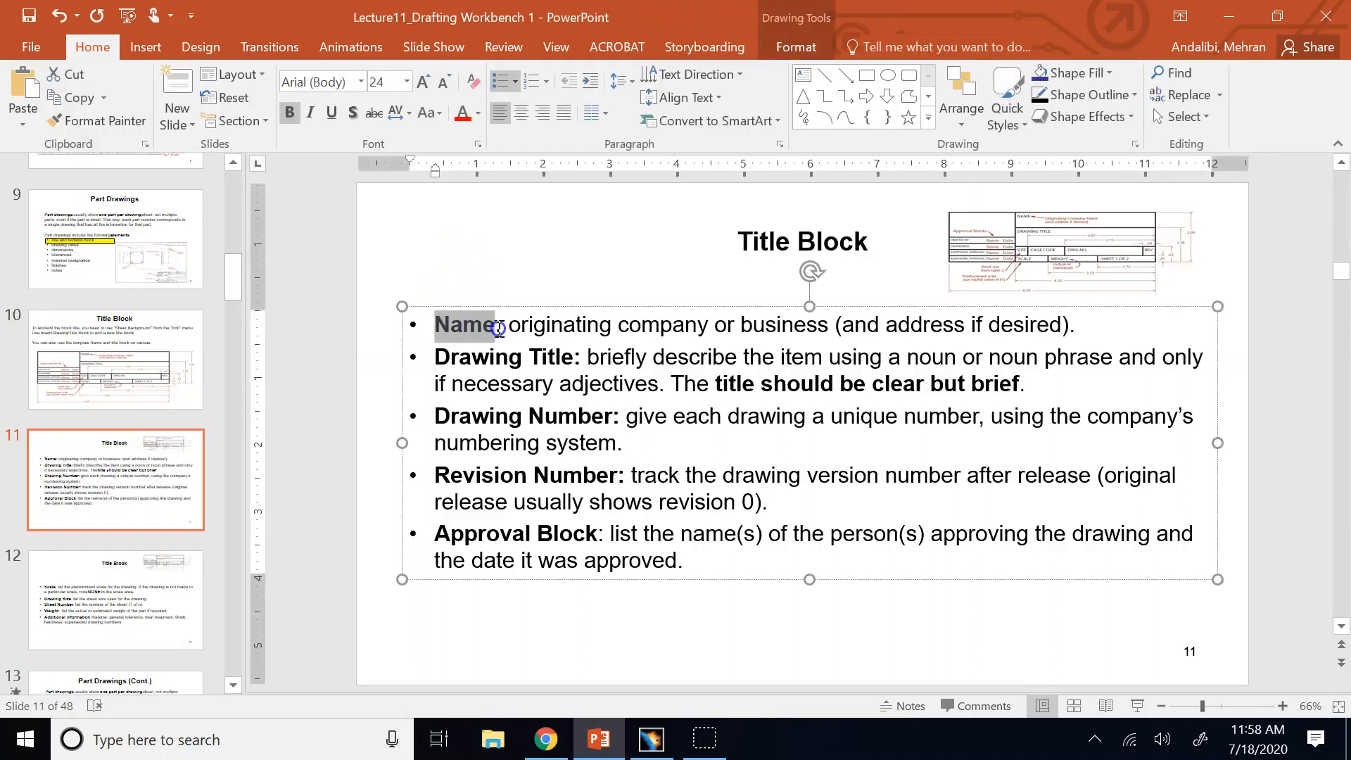
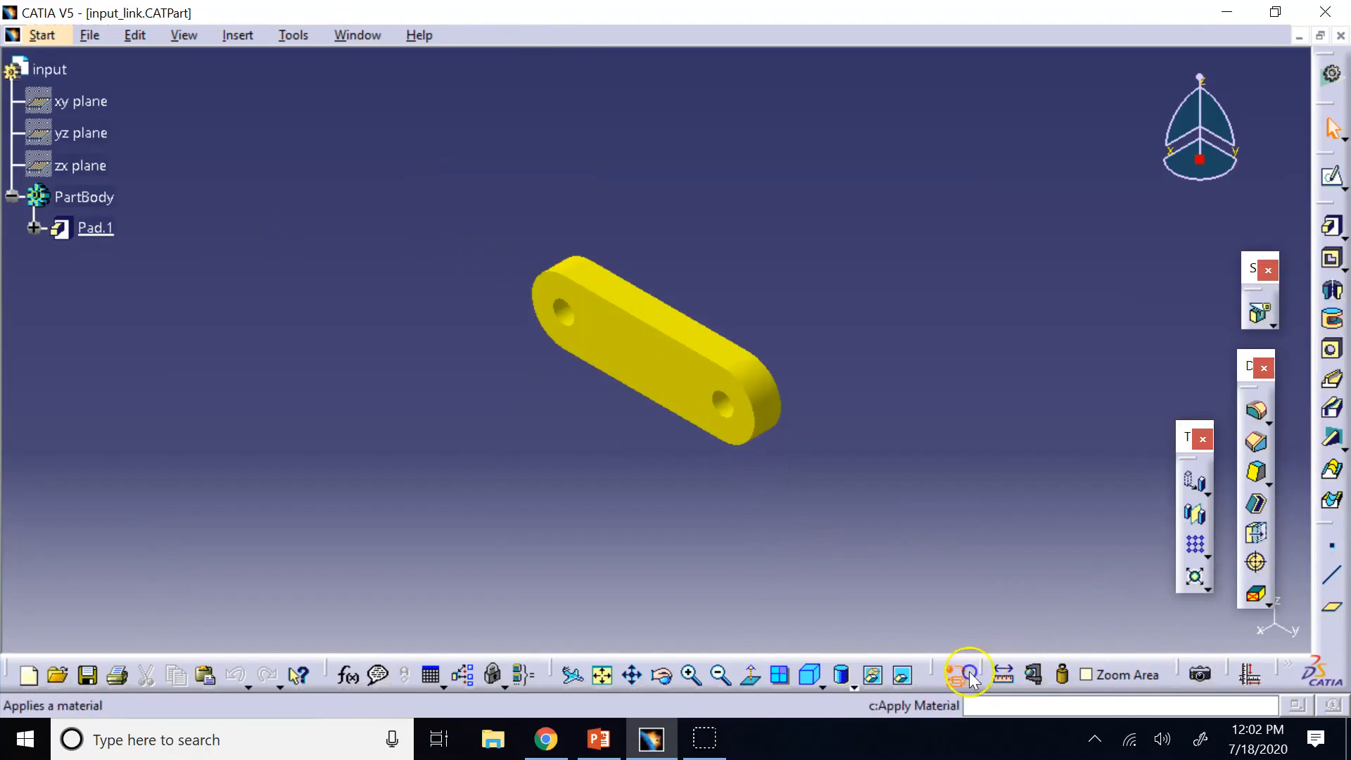
Step: Apply the Aluminium material from the metal library to the input link's PartBody
click(999, 670)
click(688, 220)
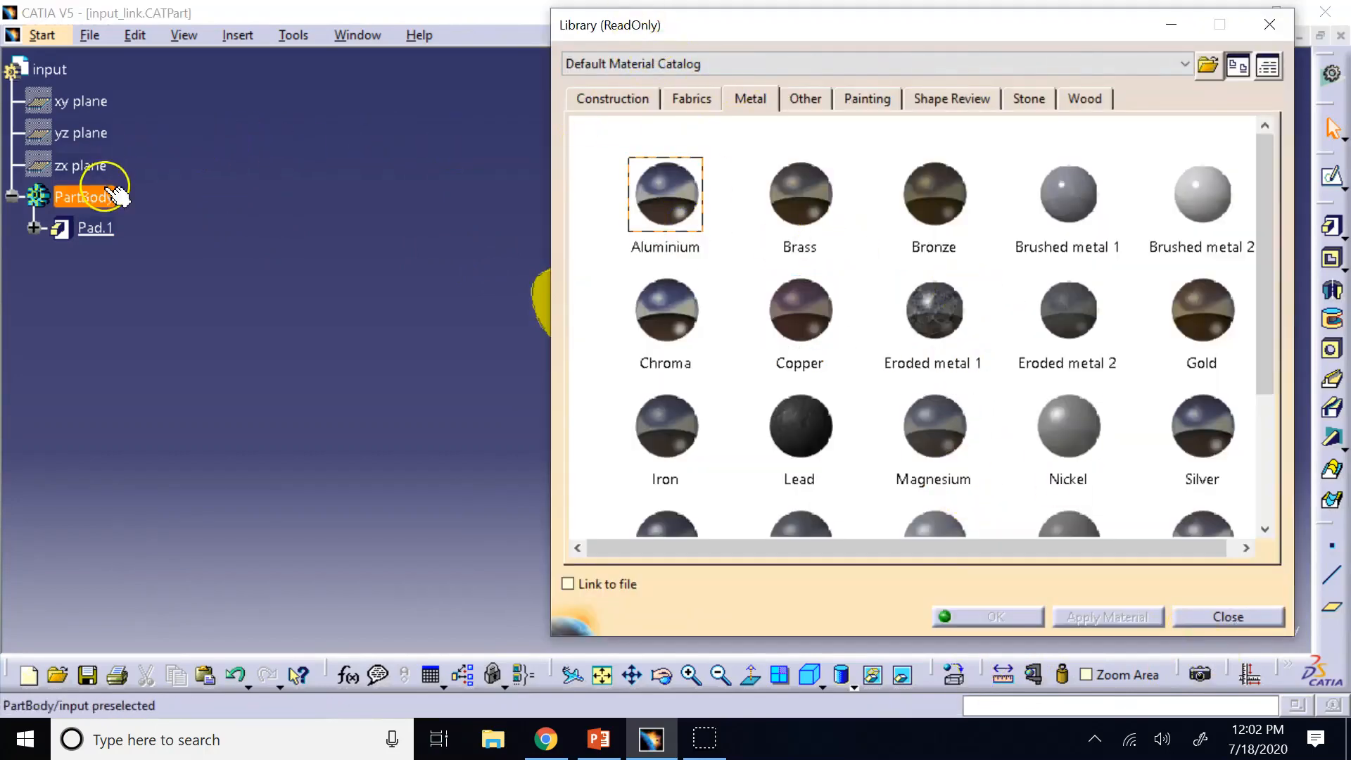
click(86, 198)
click(1107, 617)
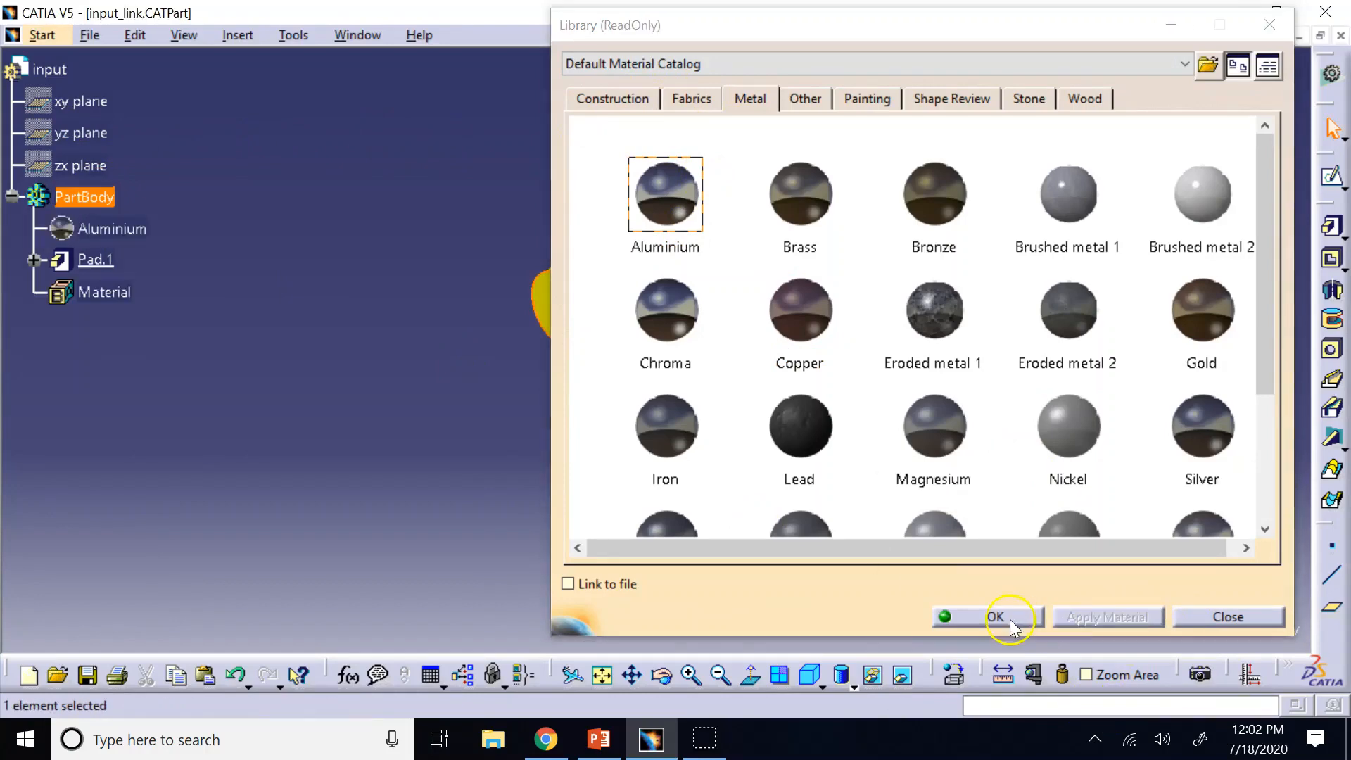
click(999, 617)
click(359, 461)
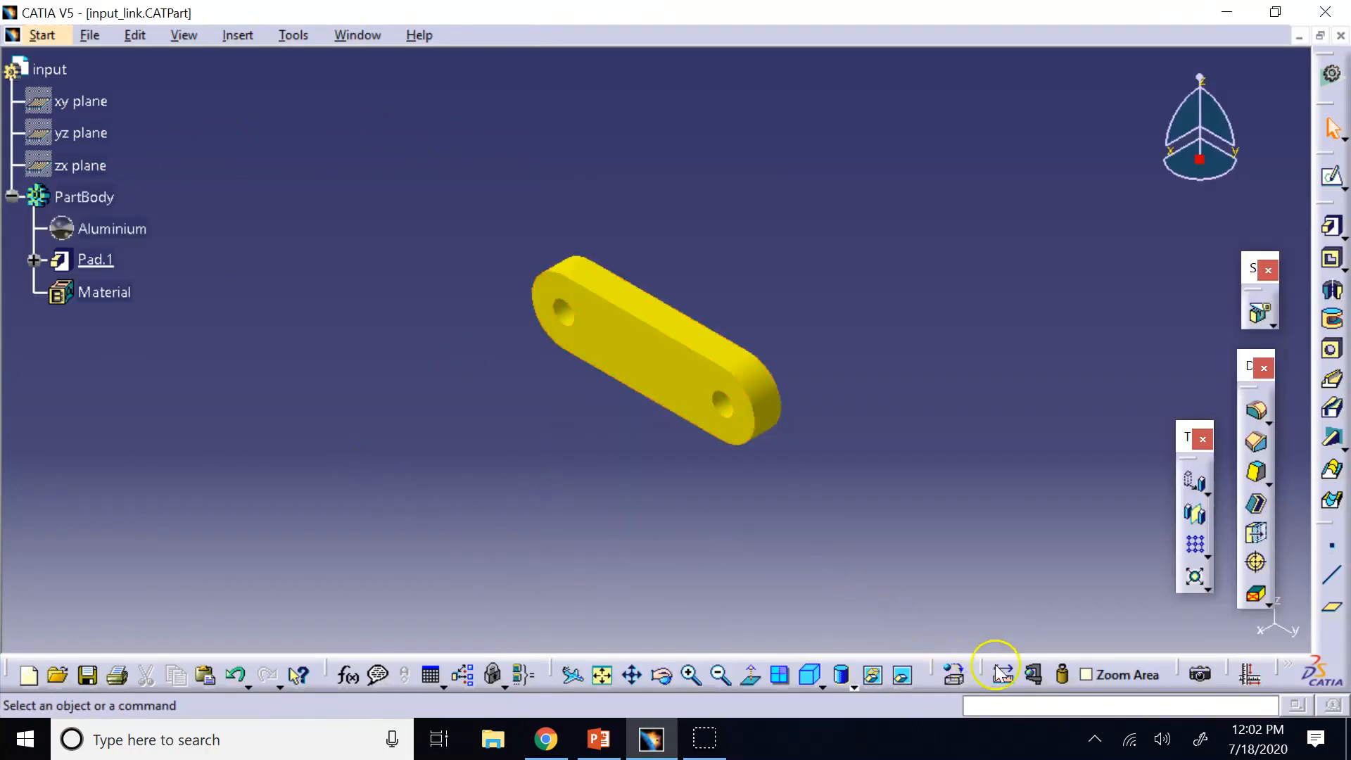
Step: Measure the inertia of the PartBody to read its mass
click(1062, 675)
click(107, 199)
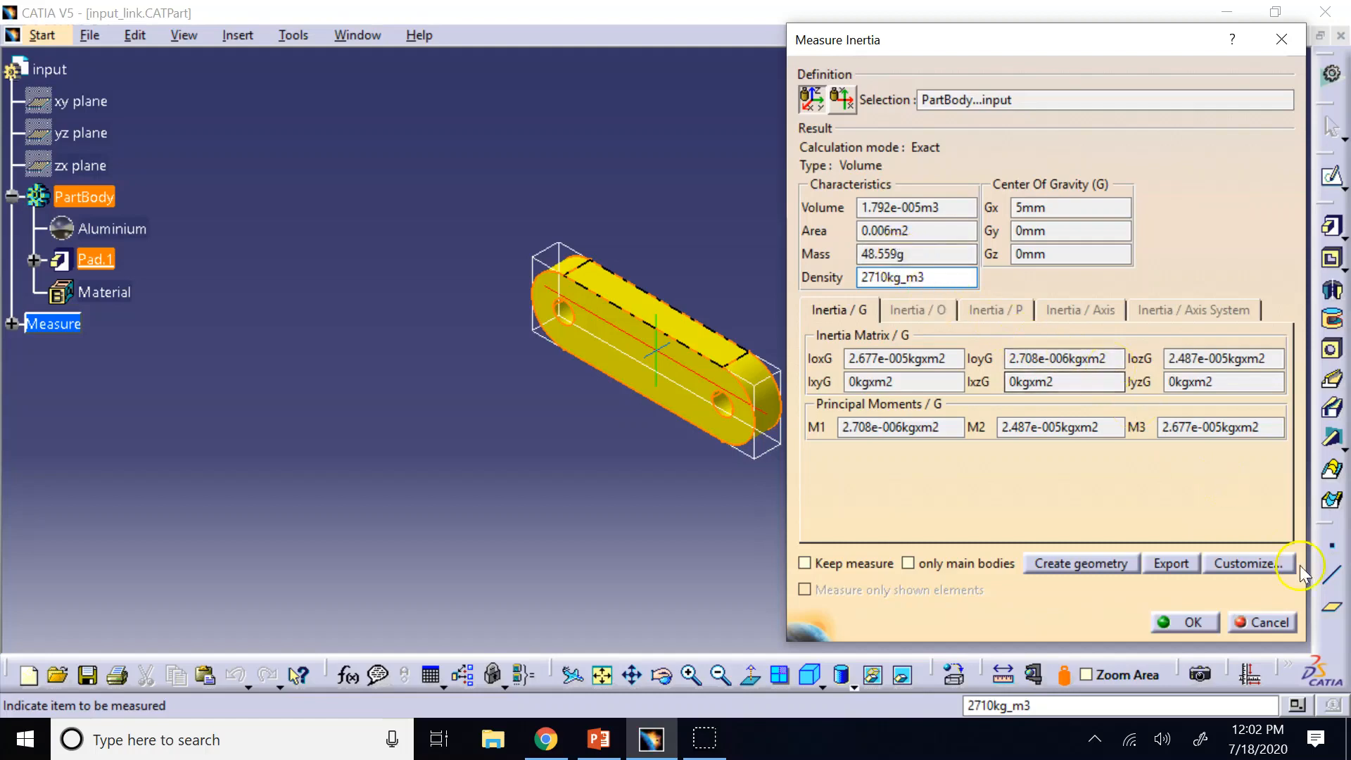
click(1266, 622)
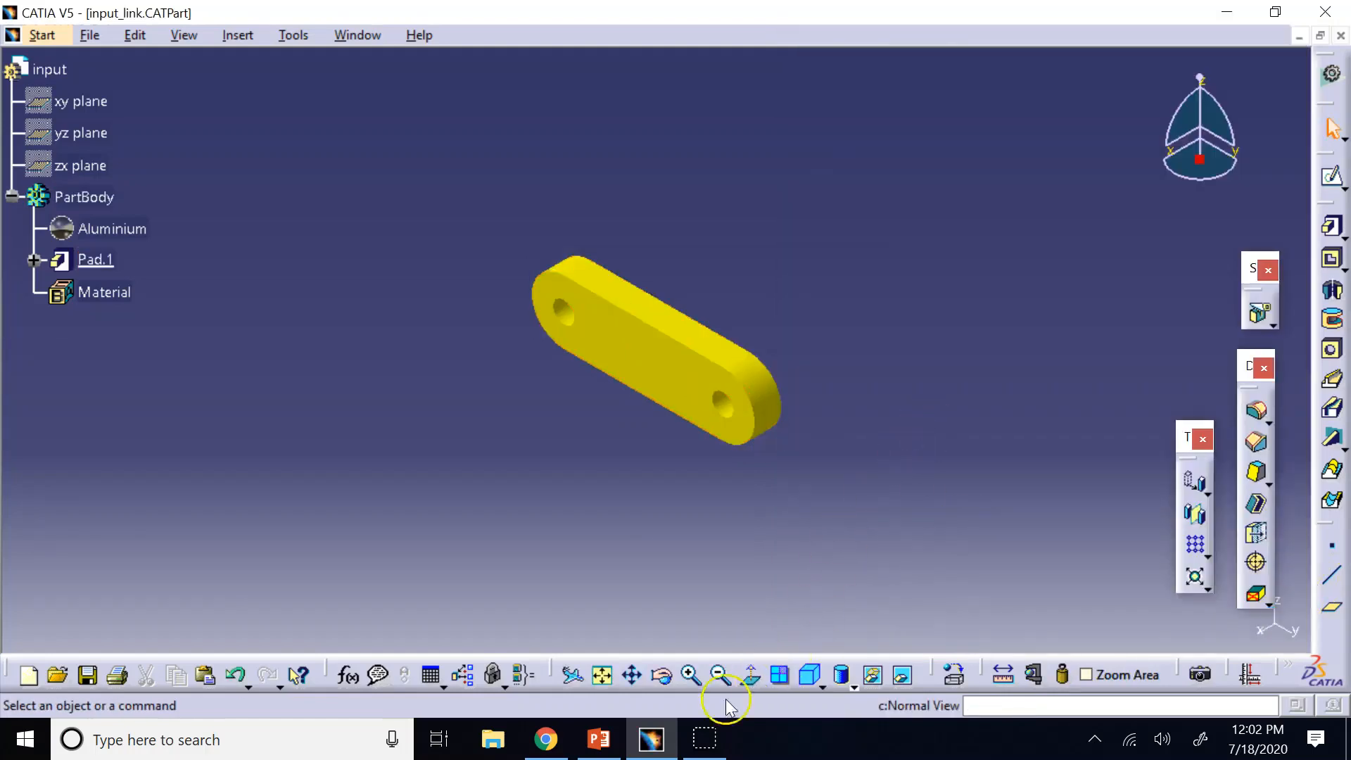
Step: Return to Drawing1 and open the Sheet Background of Sheet.1 for editing, with the title block in close view
click(652, 739)
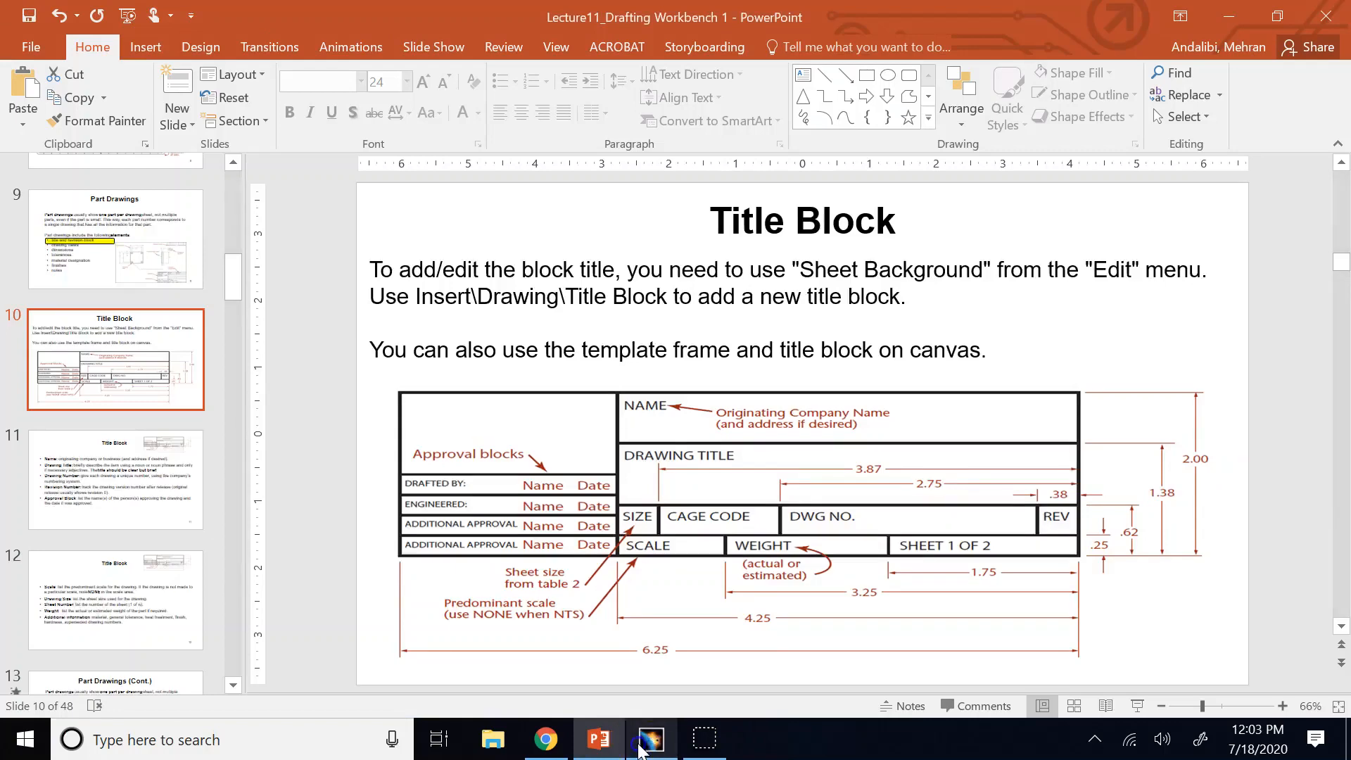
click(642, 745)
click(358, 35)
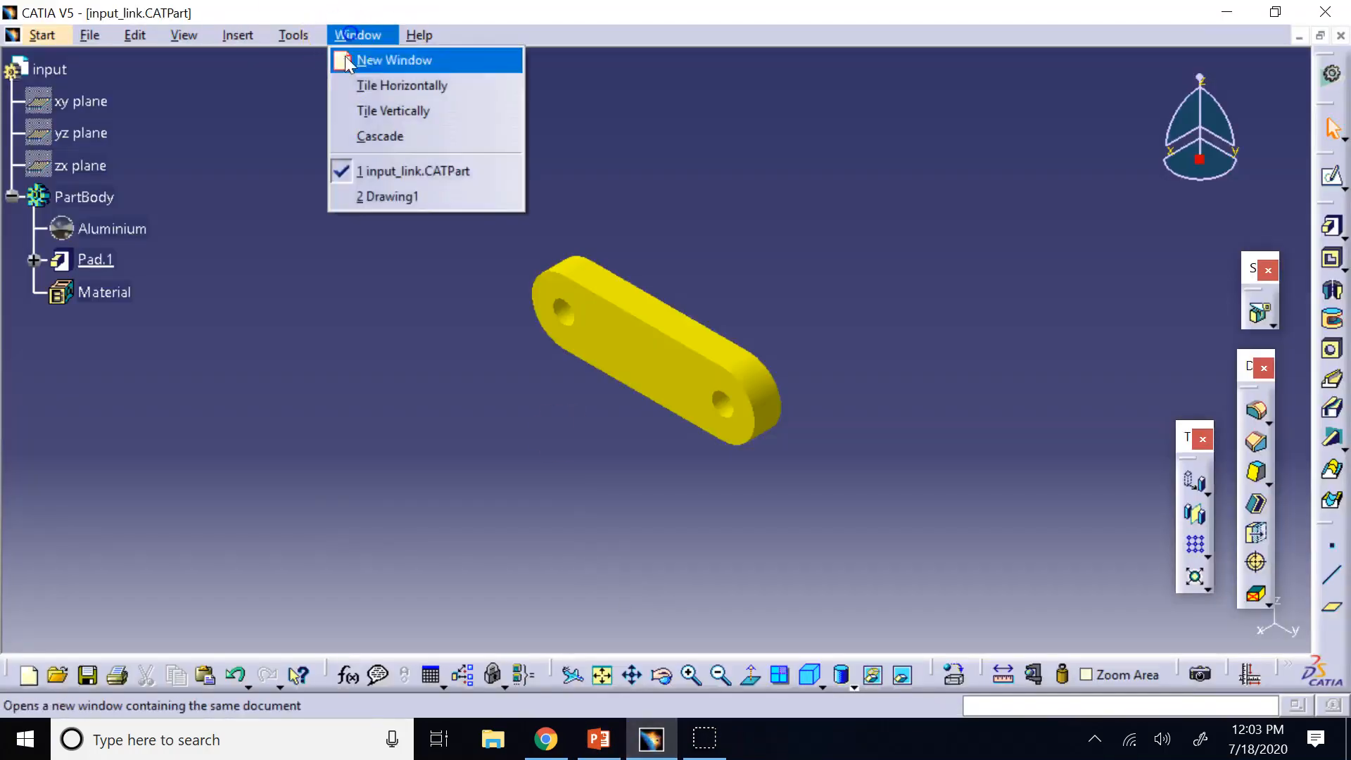
click(398, 202)
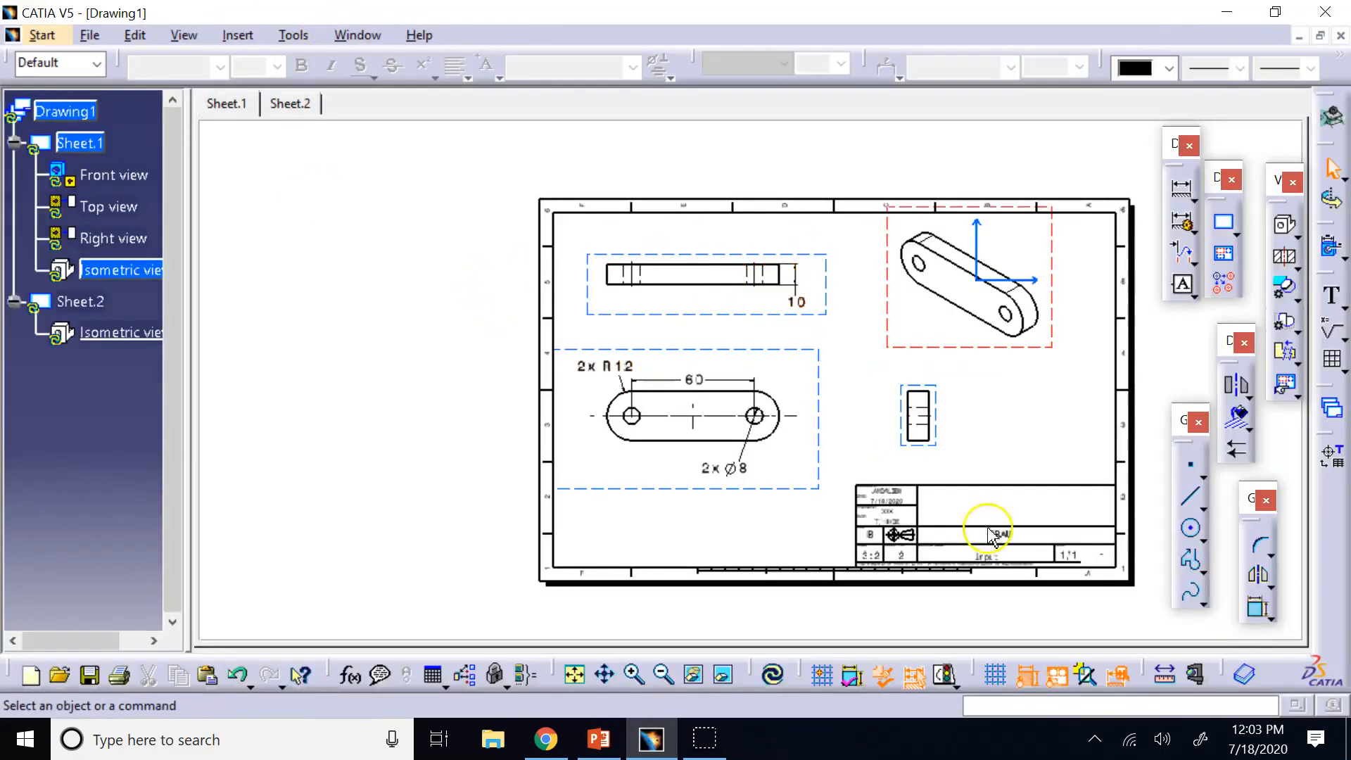
click(574, 674)
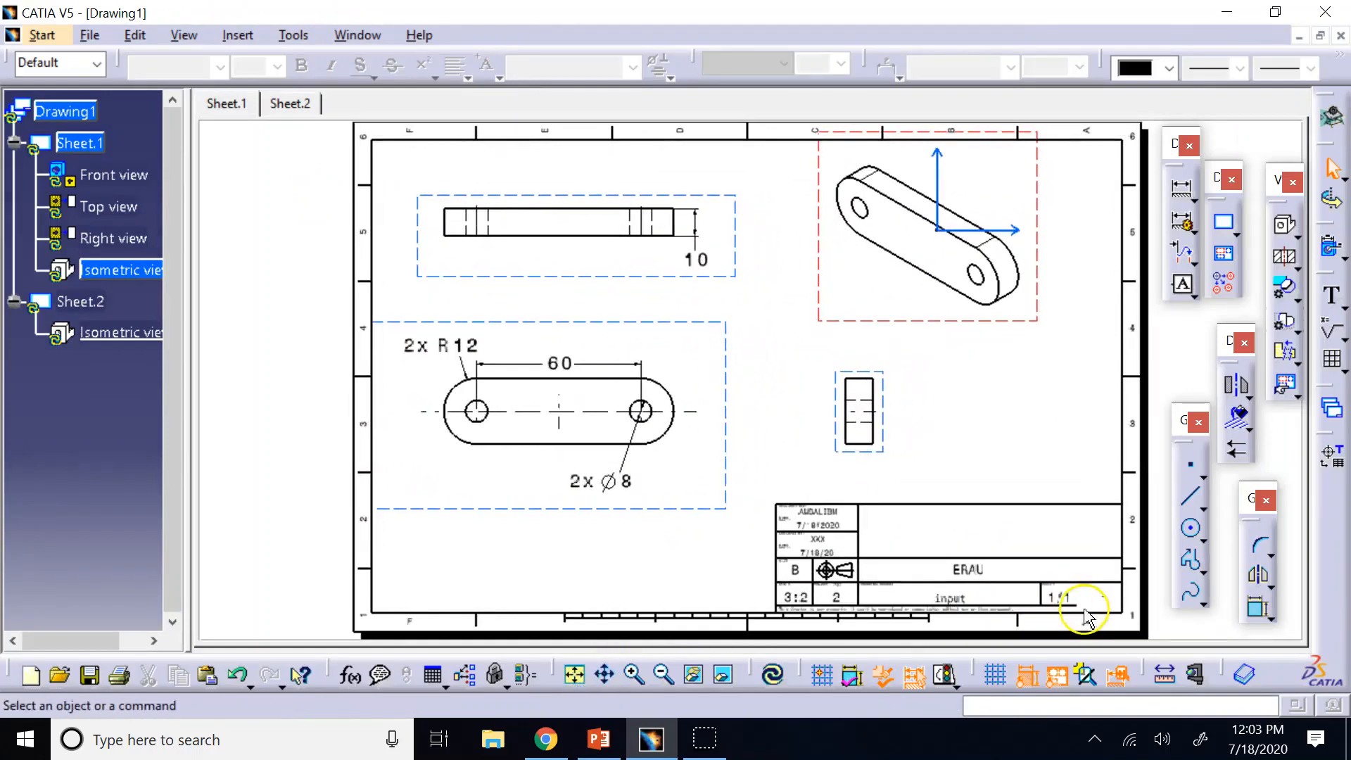
click(135, 35)
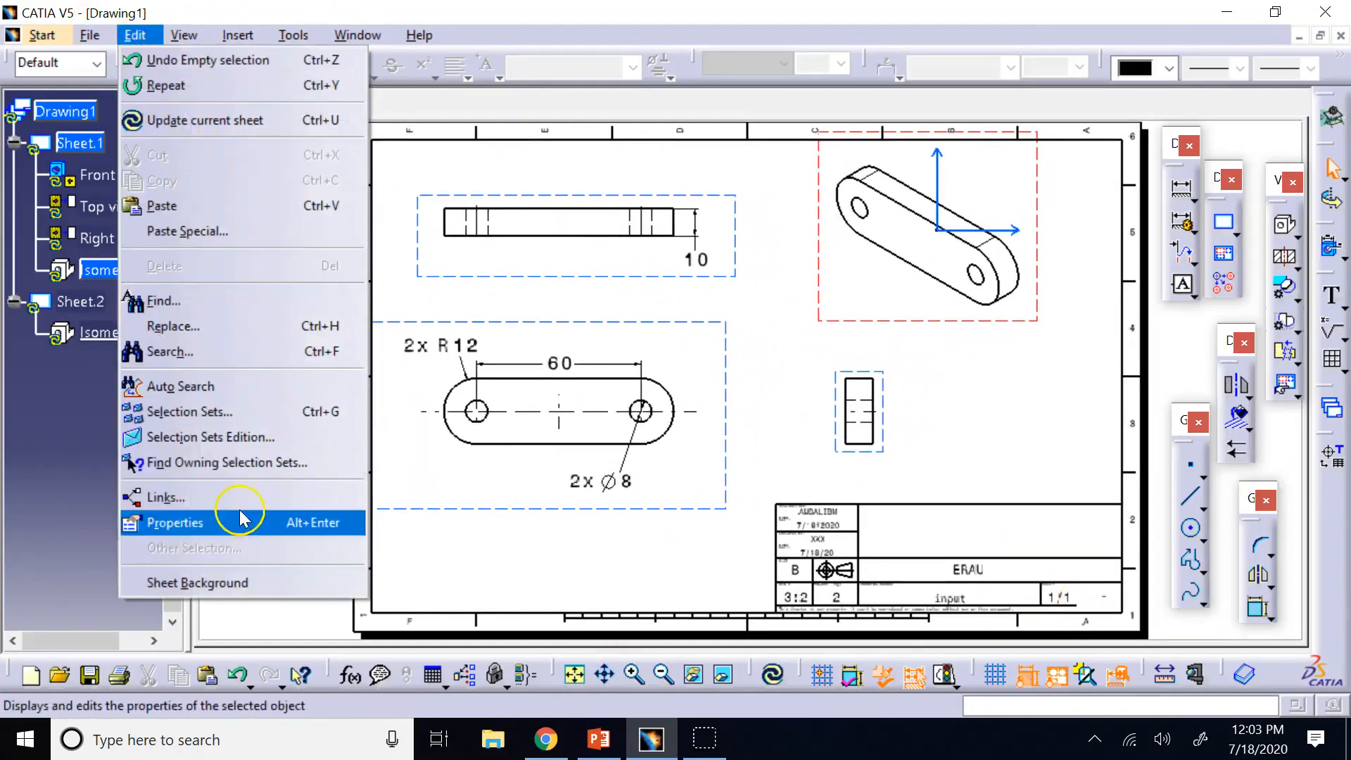
click(211, 582)
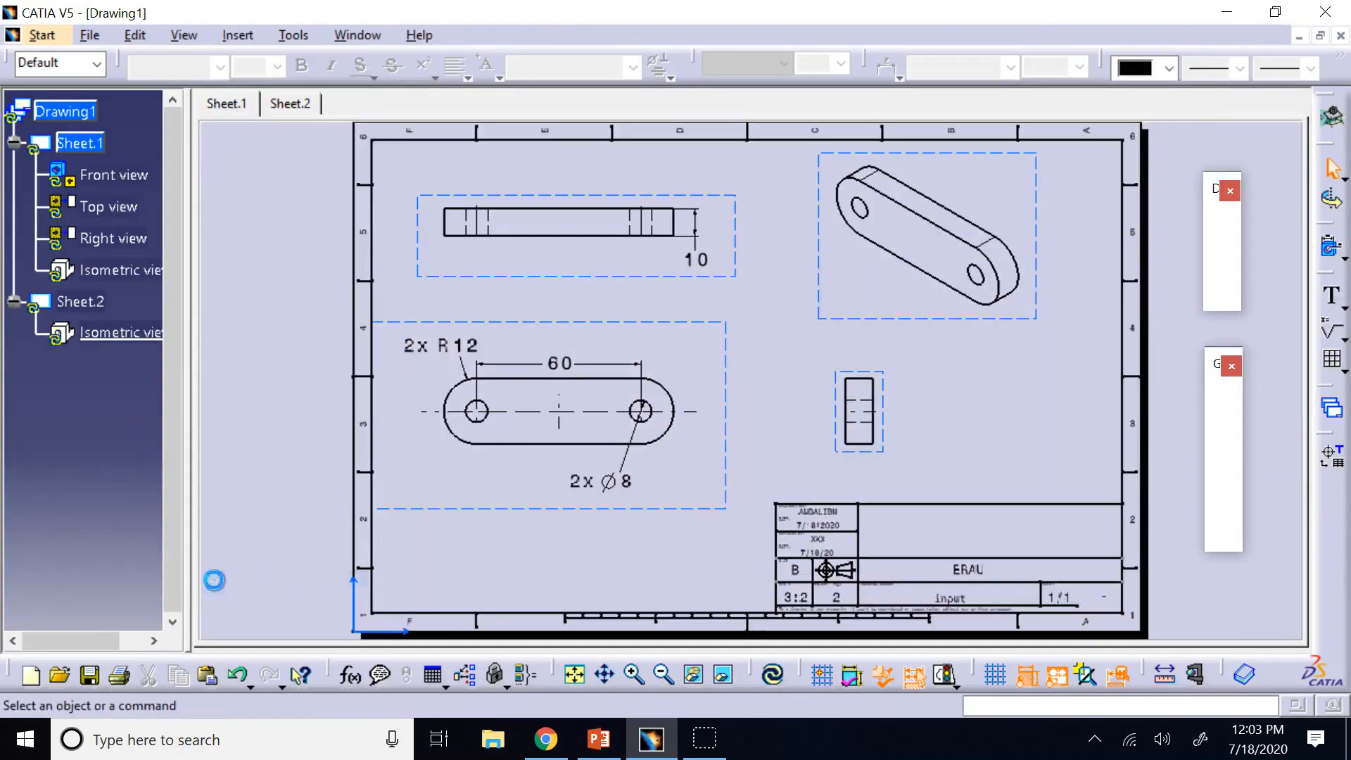
click(635, 674)
click(636, 674)
click(636, 675)
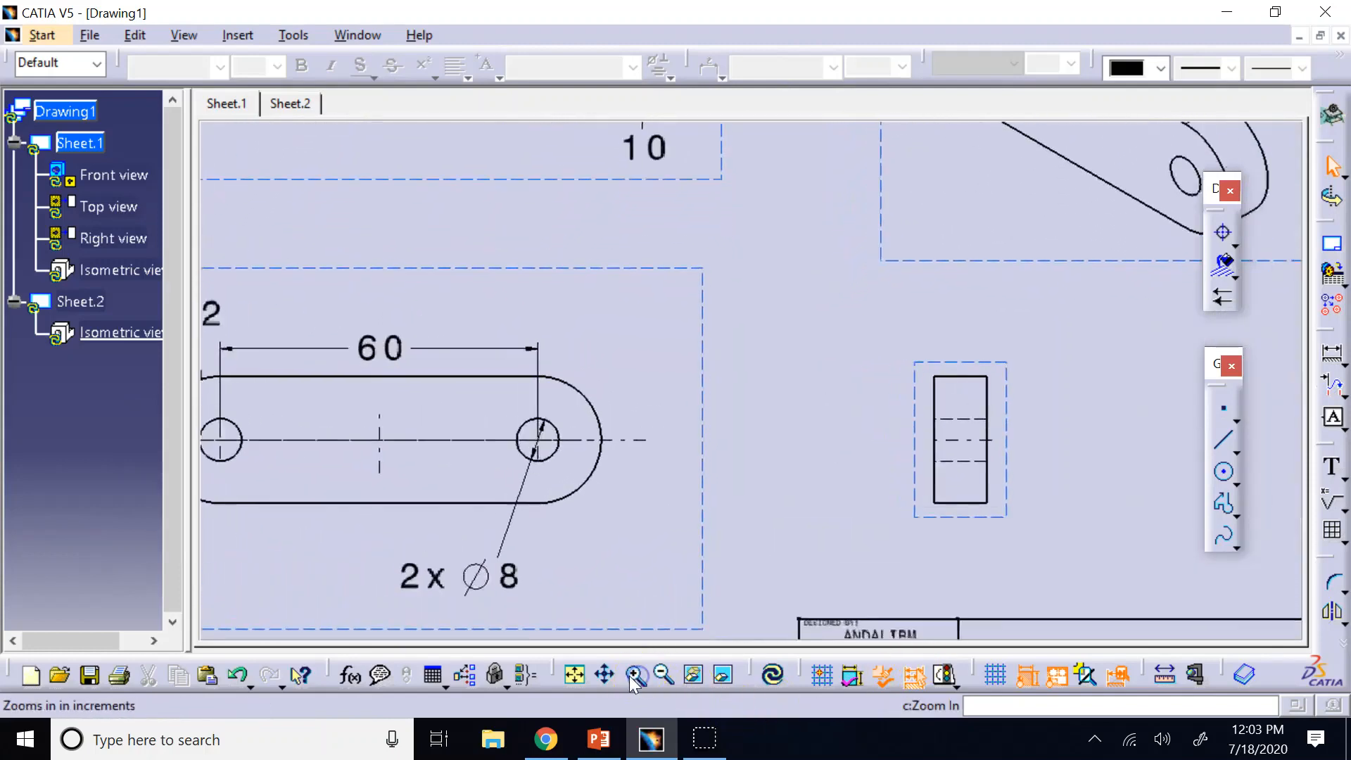
click(604, 675)
drag(866, 605, 330, 241)
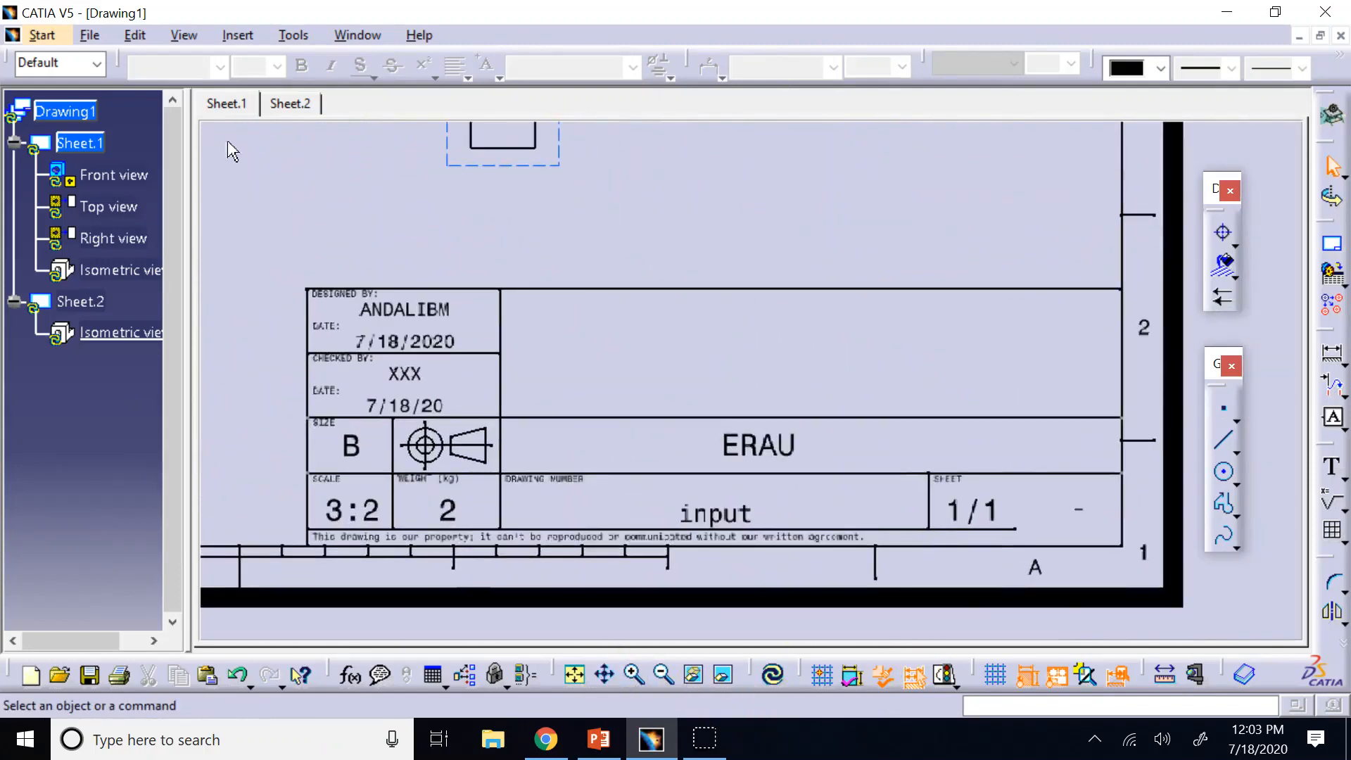
Step: Duplicate the ERAU company text and place one of the two texts in the large empty title block cell above it
click(783, 458)
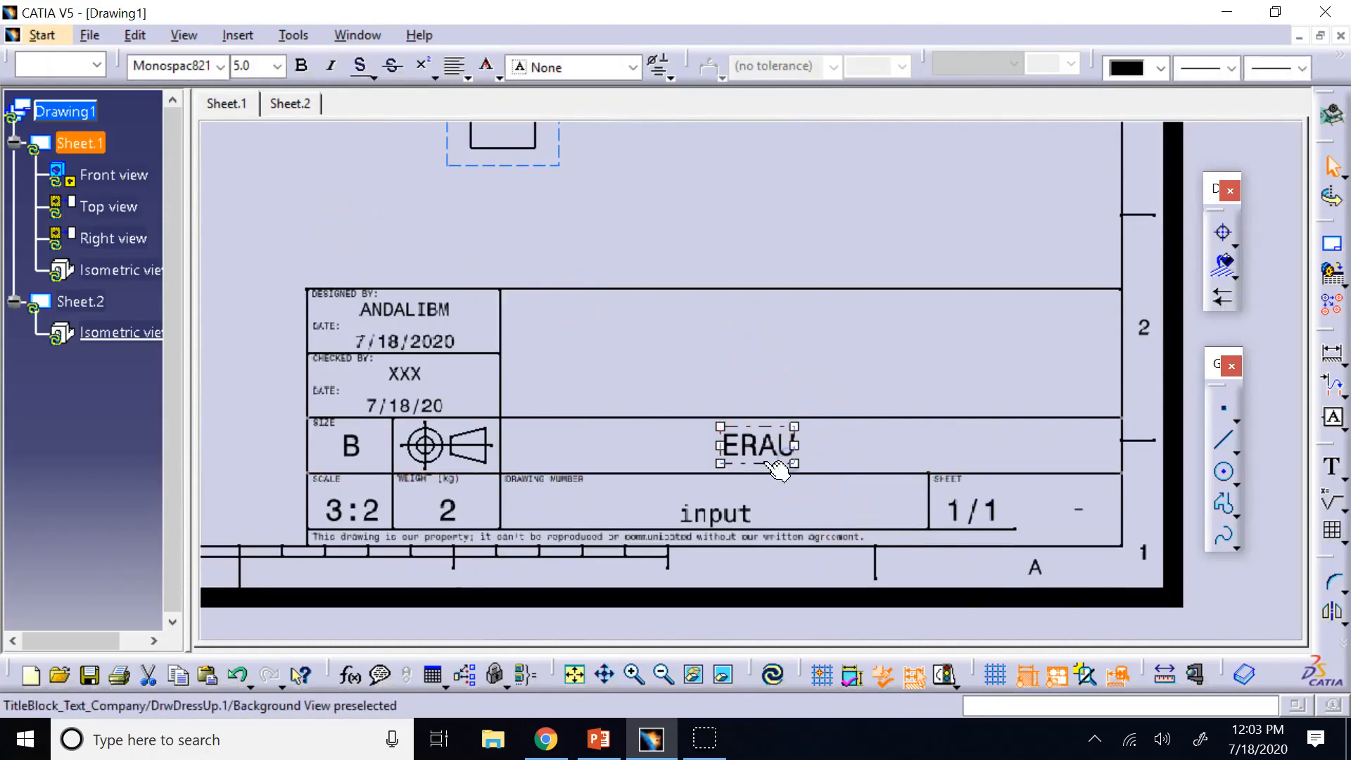
click(764, 462)
drag(766, 464, 592, 330)
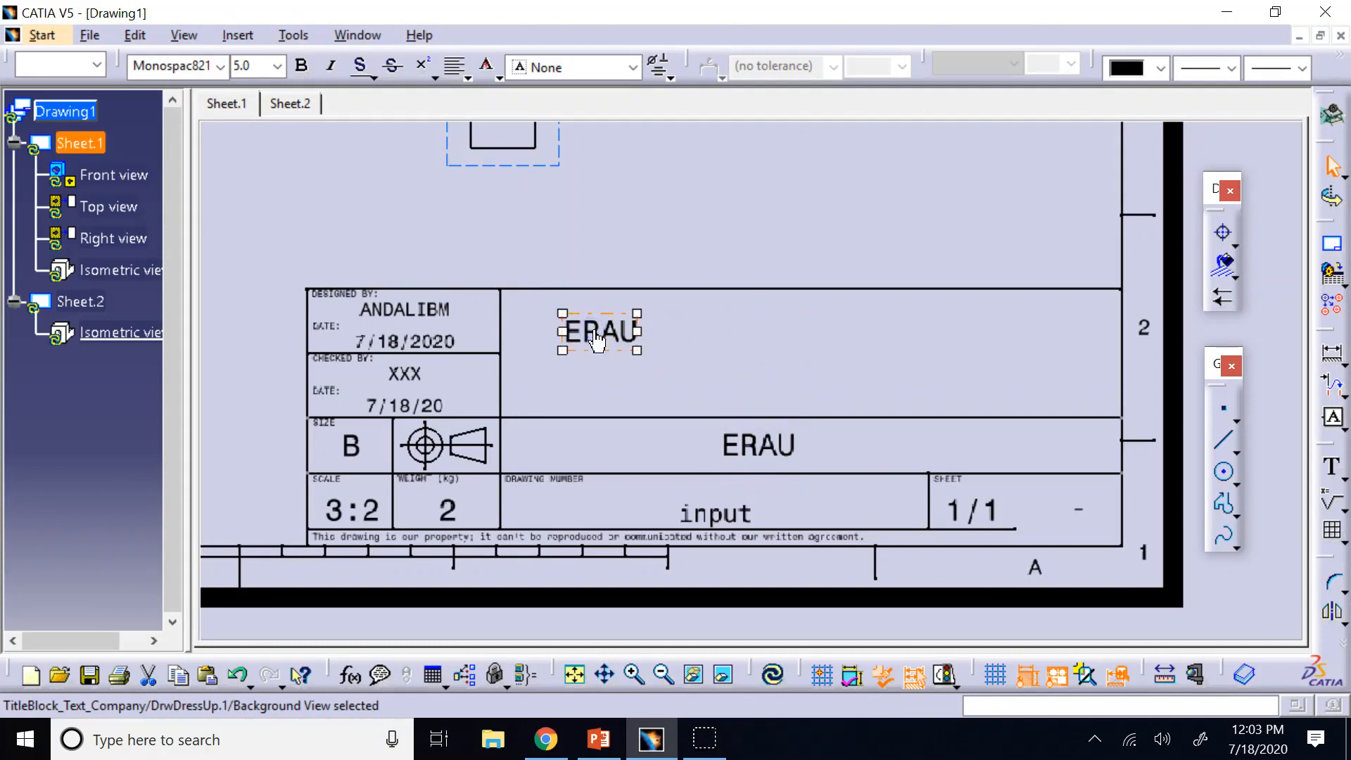
click(606, 314)
click(588, 305)
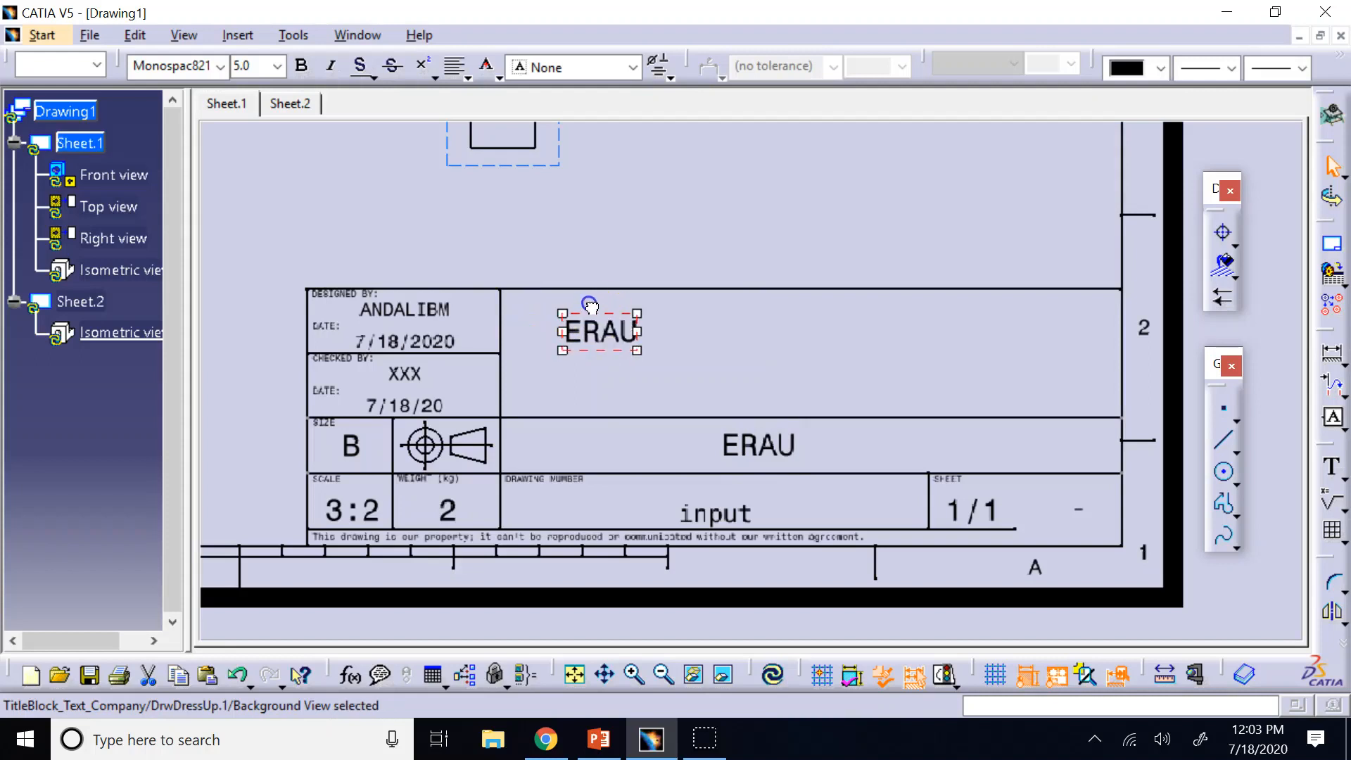
click(880, 326)
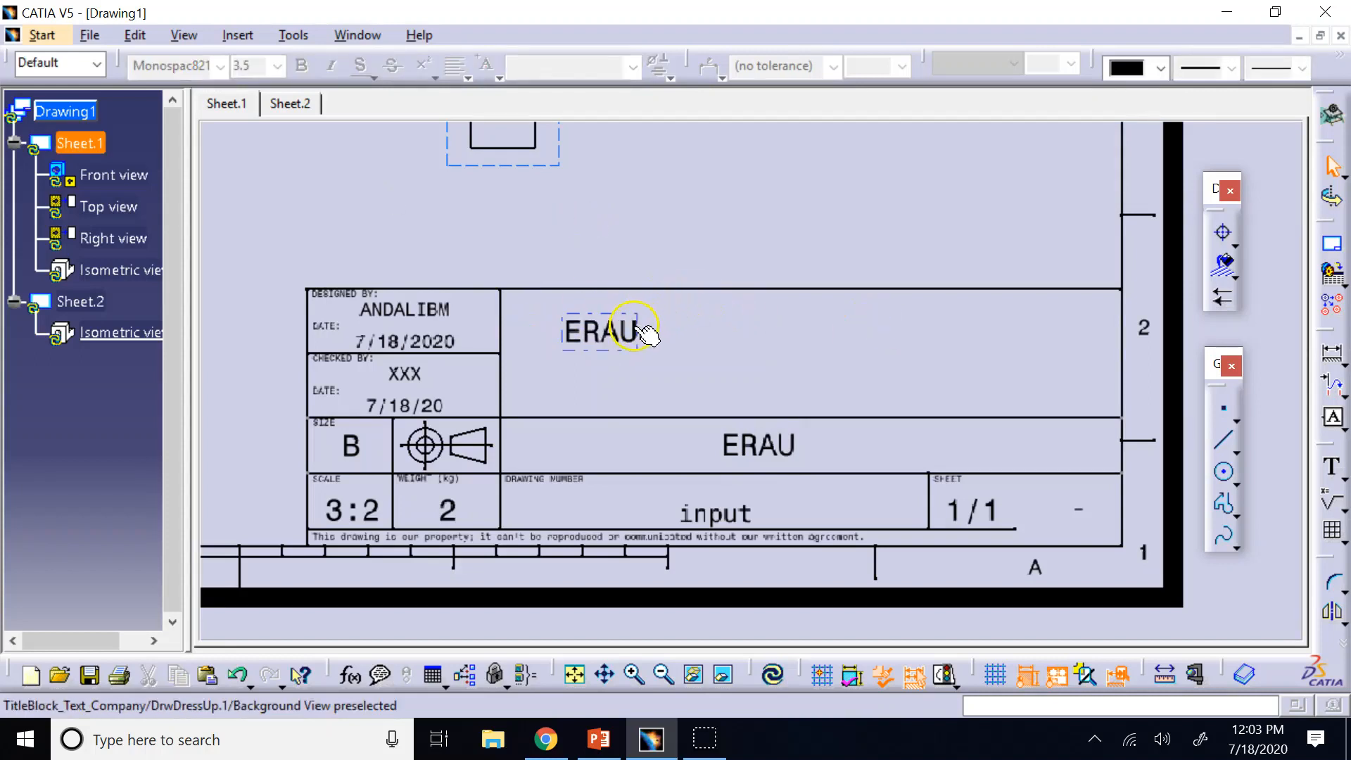
Step: Change the ERAU text in the row above the drawing number to Sample 1
double_click(760, 461)
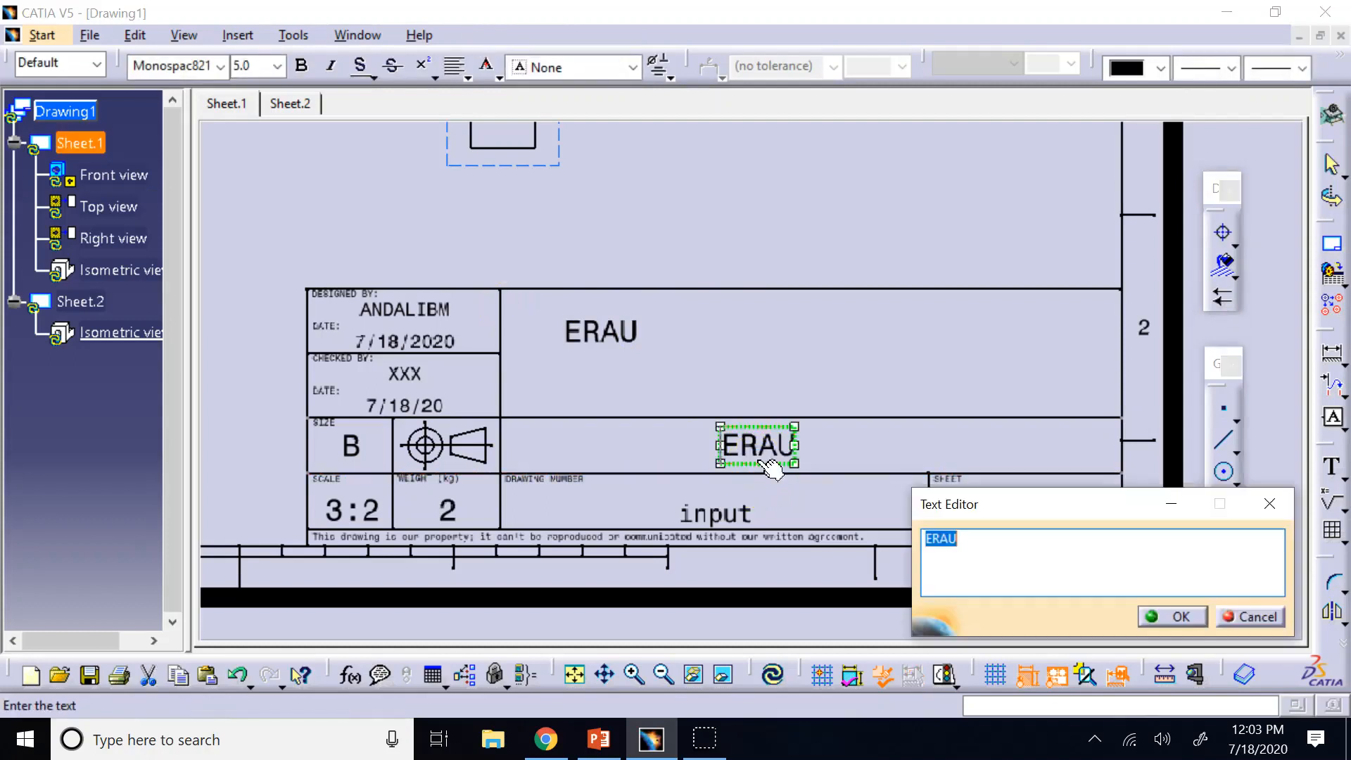
text(Sample 1)
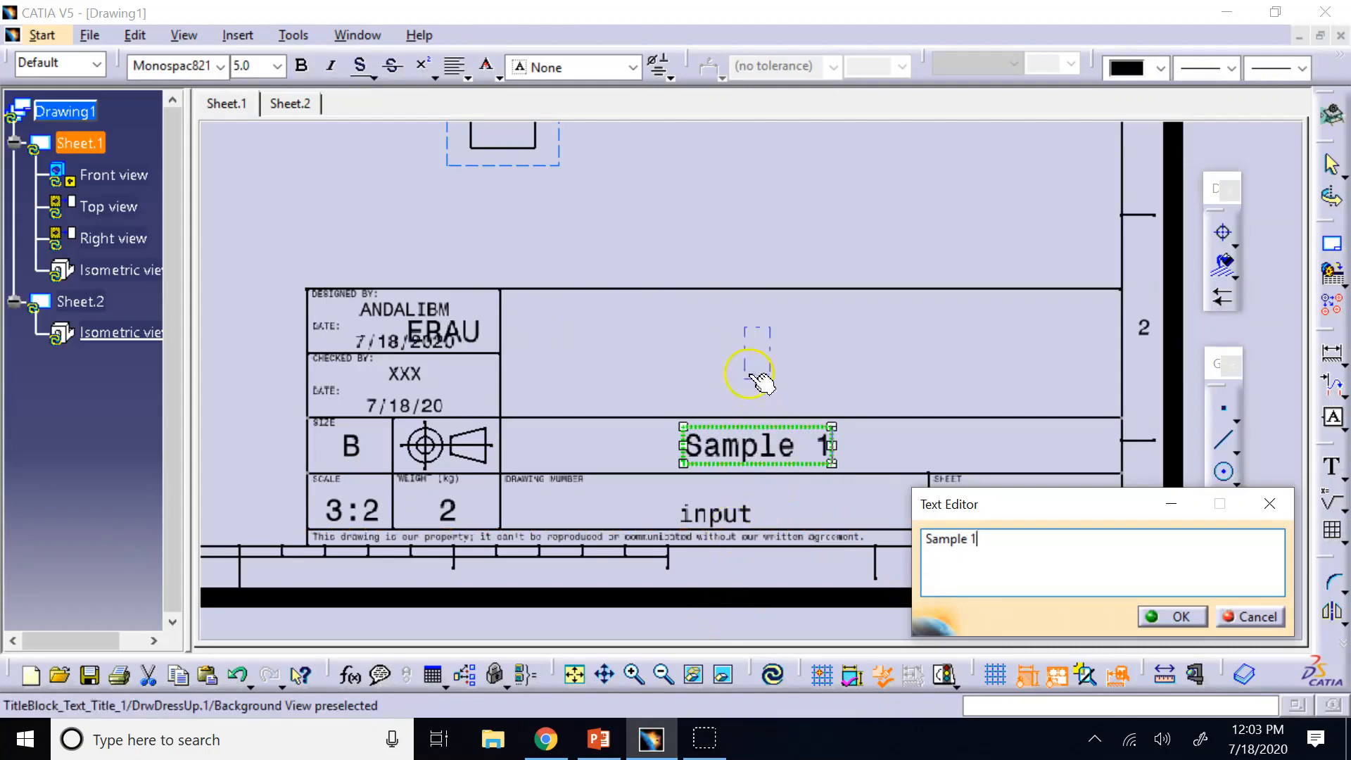
click(669, 341)
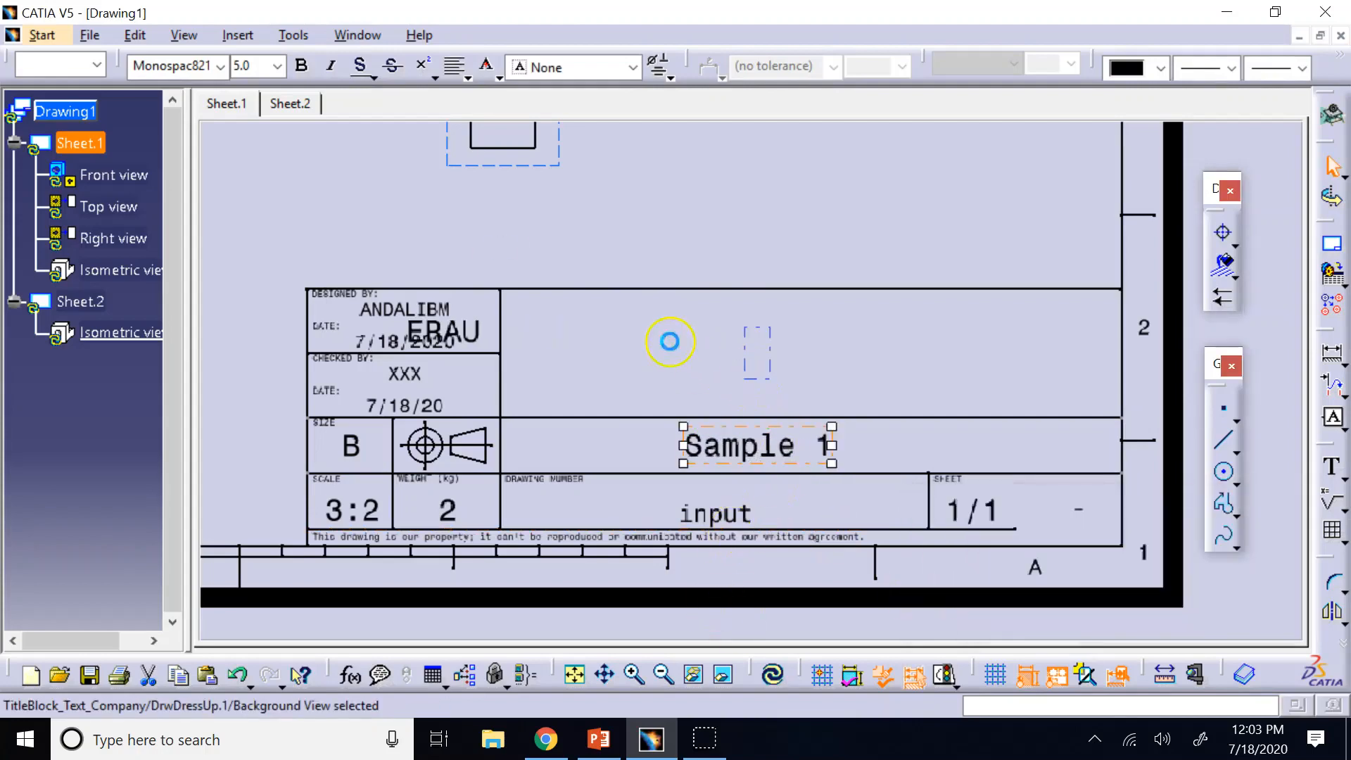
Step: Move the ERAU text back into the large upper cell and extend the line below the sheet number to the title block's right edge
click(454, 330)
drag(453, 331, 640, 303)
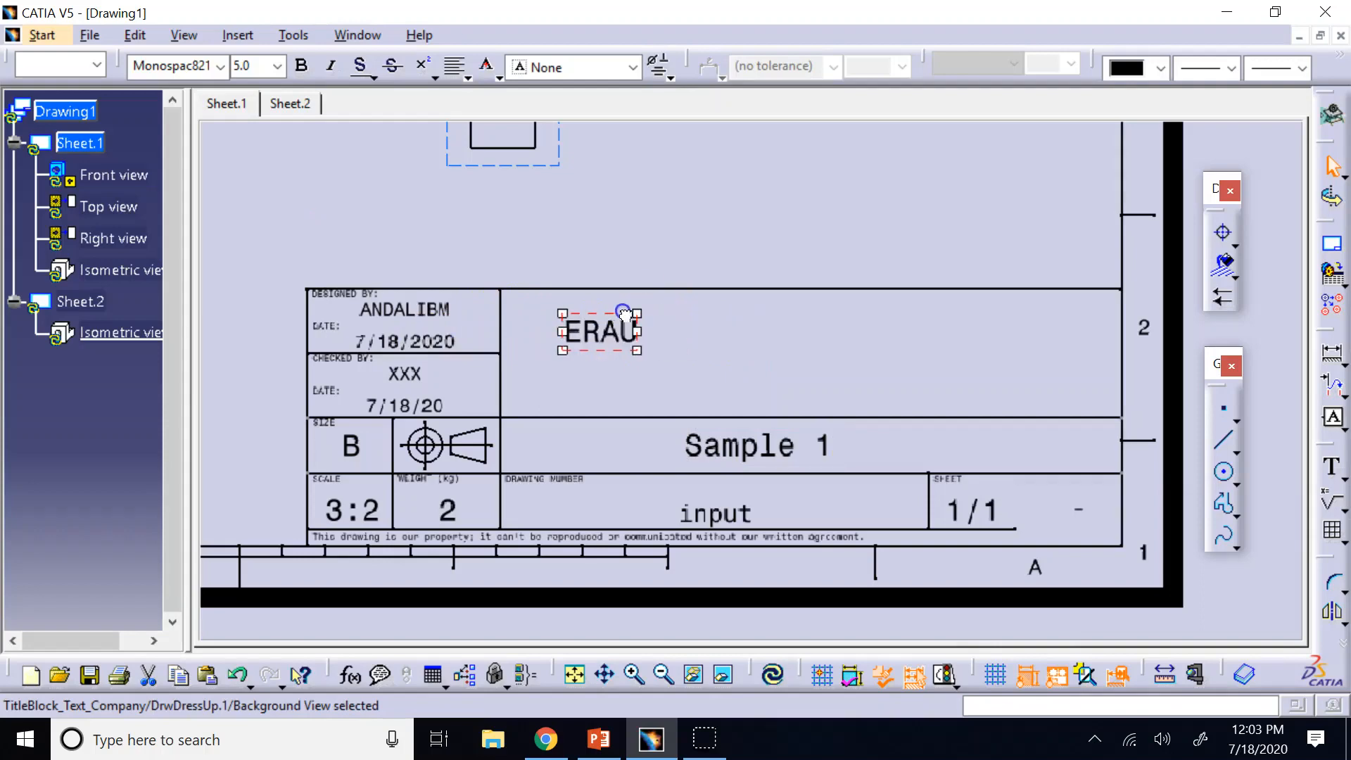
click(851, 177)
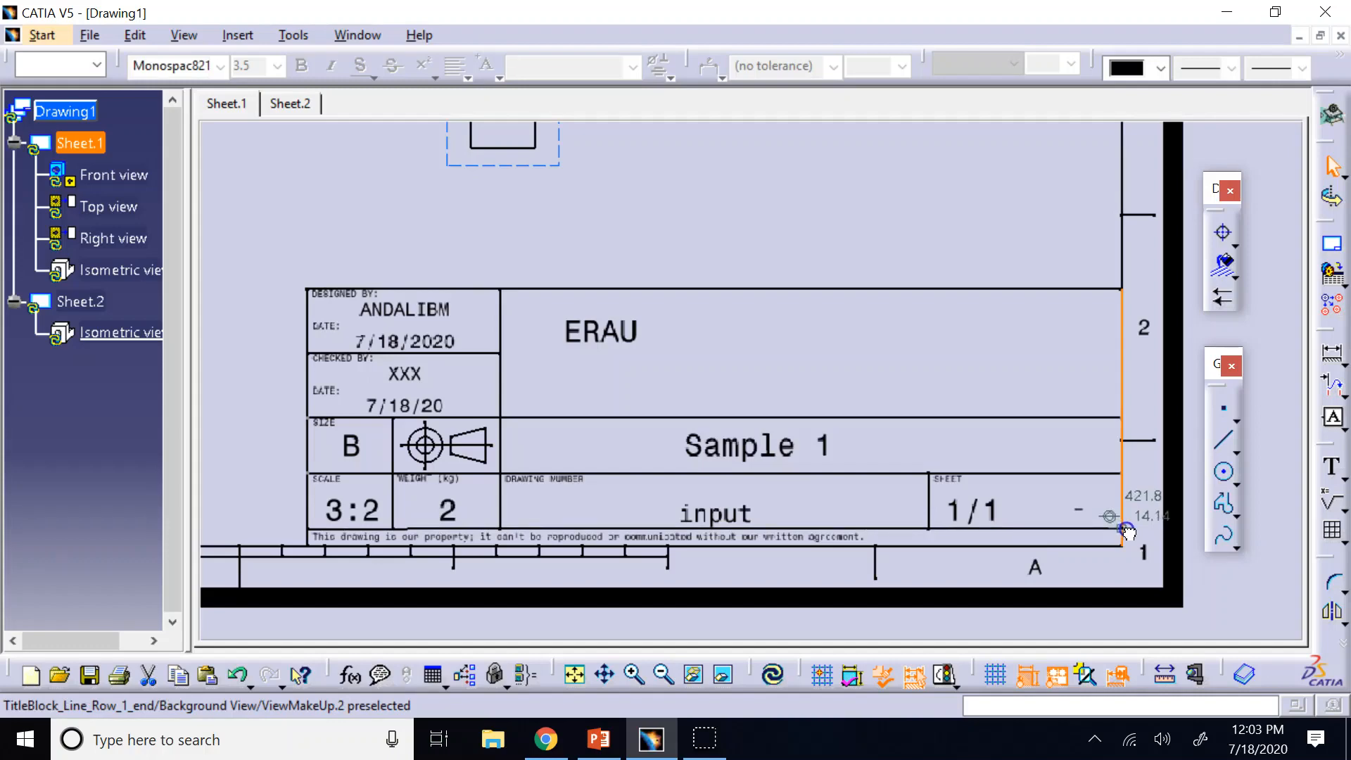
click(1124, 532)
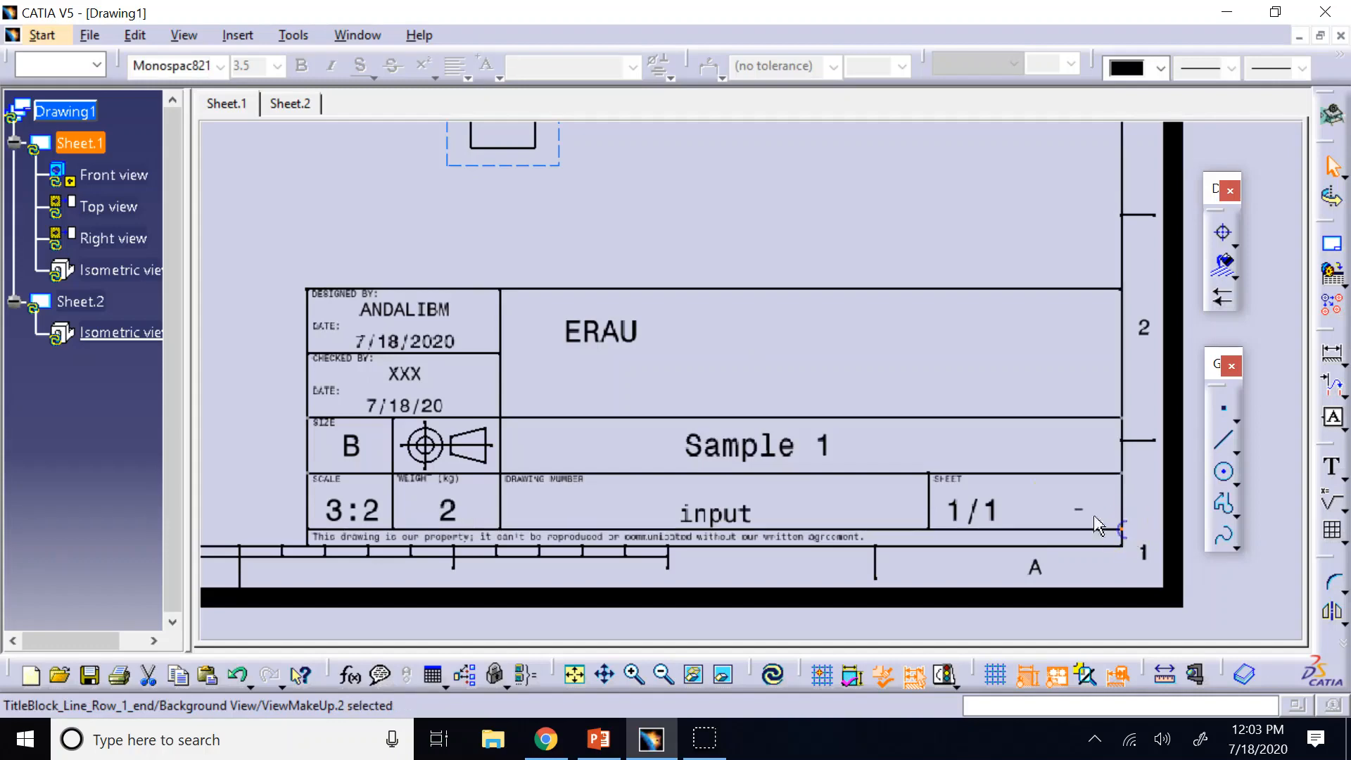
Step: Stretch the weight value's text frame into the scale cell and move the scale value over into the weight cell
click(940, 190)
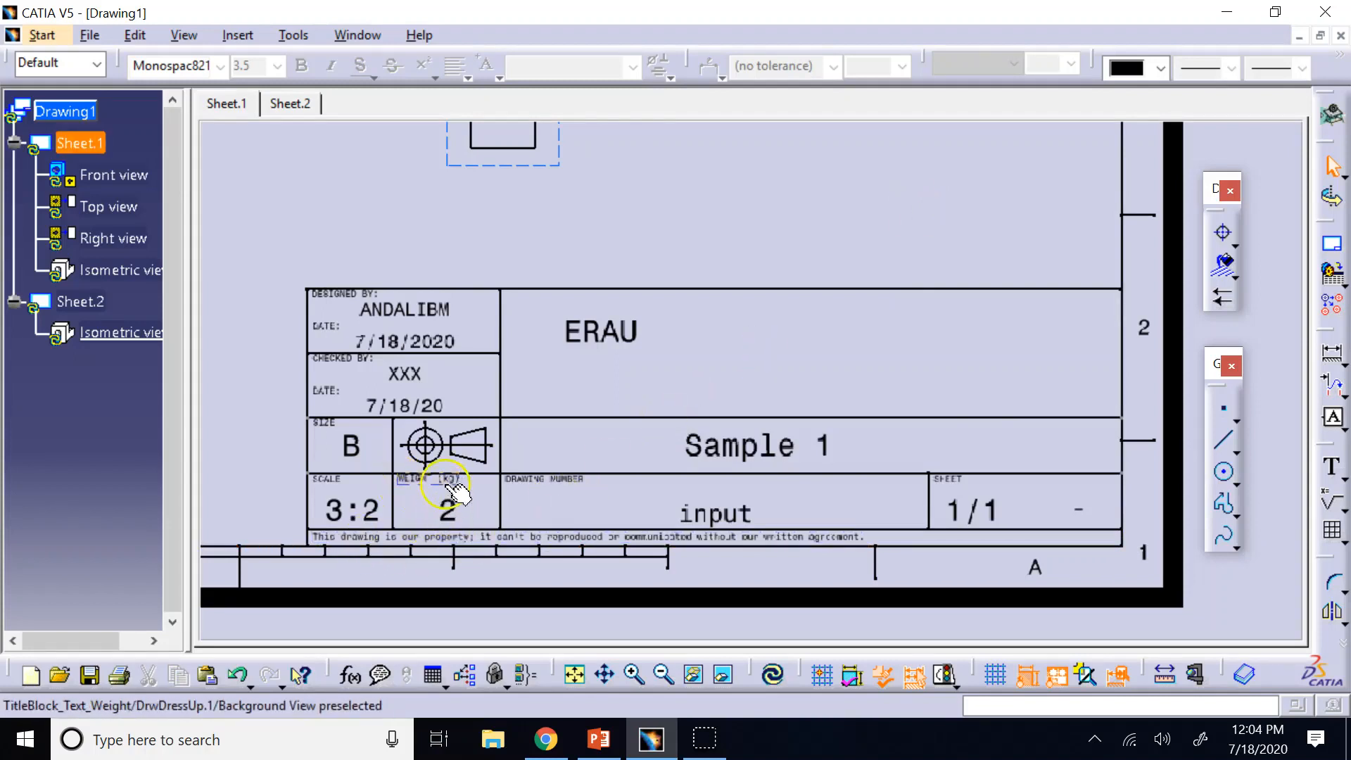
click(450, 508)
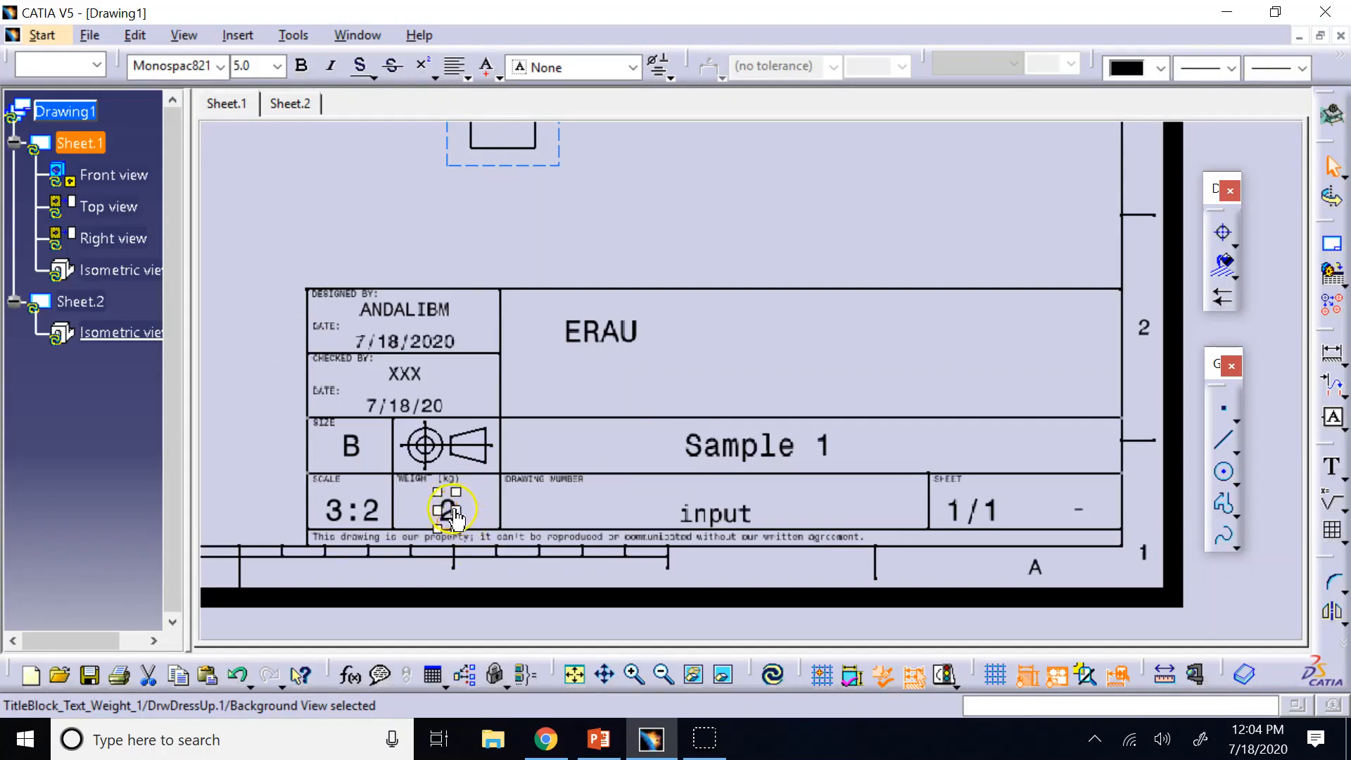
click(705, 386)
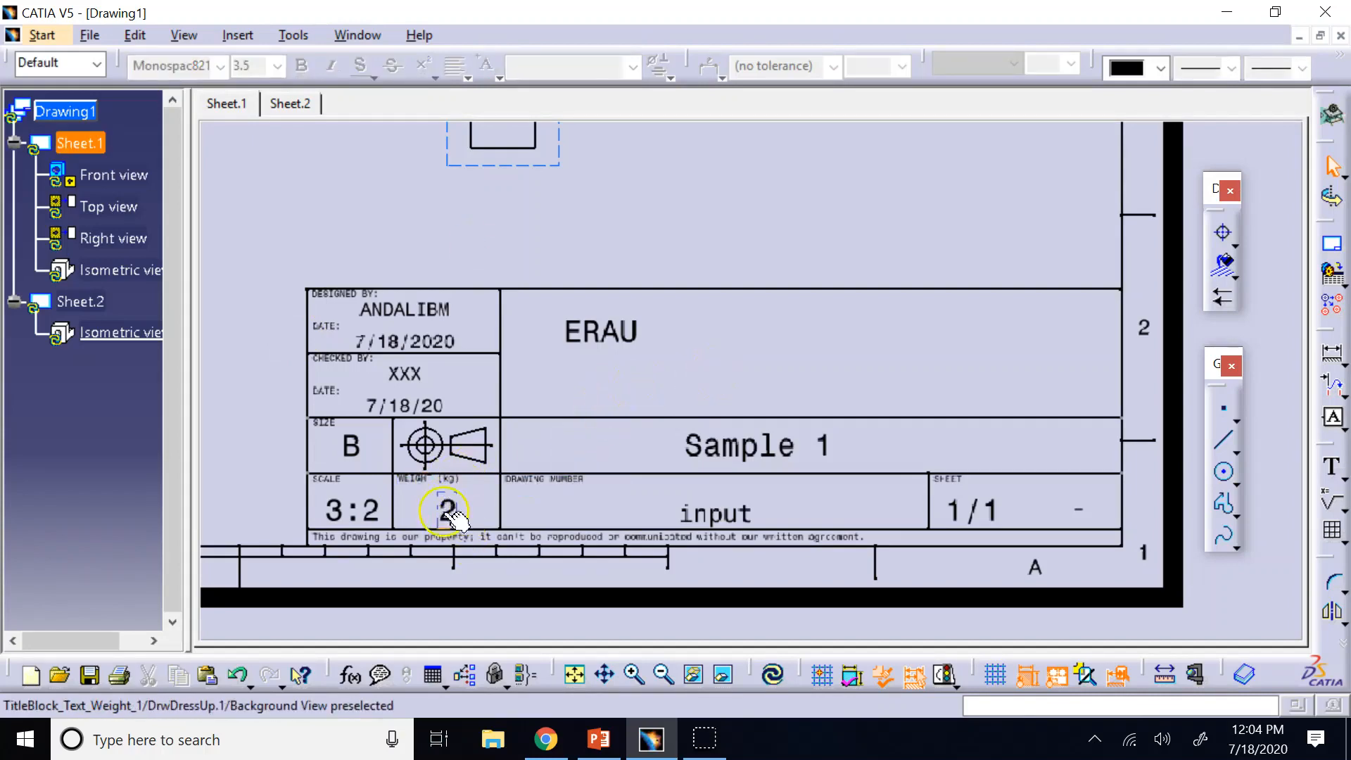
click(451, 509)
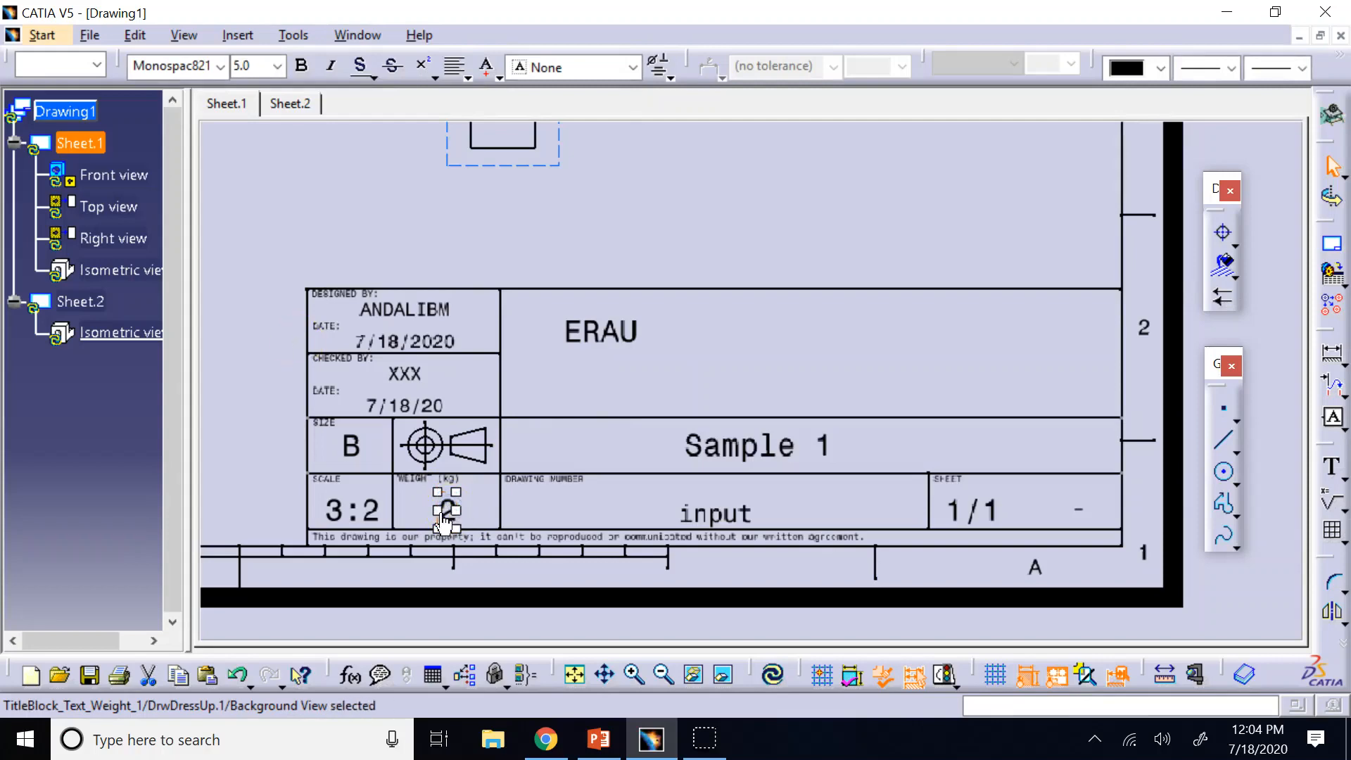
drag(437, 511, 343, 511)
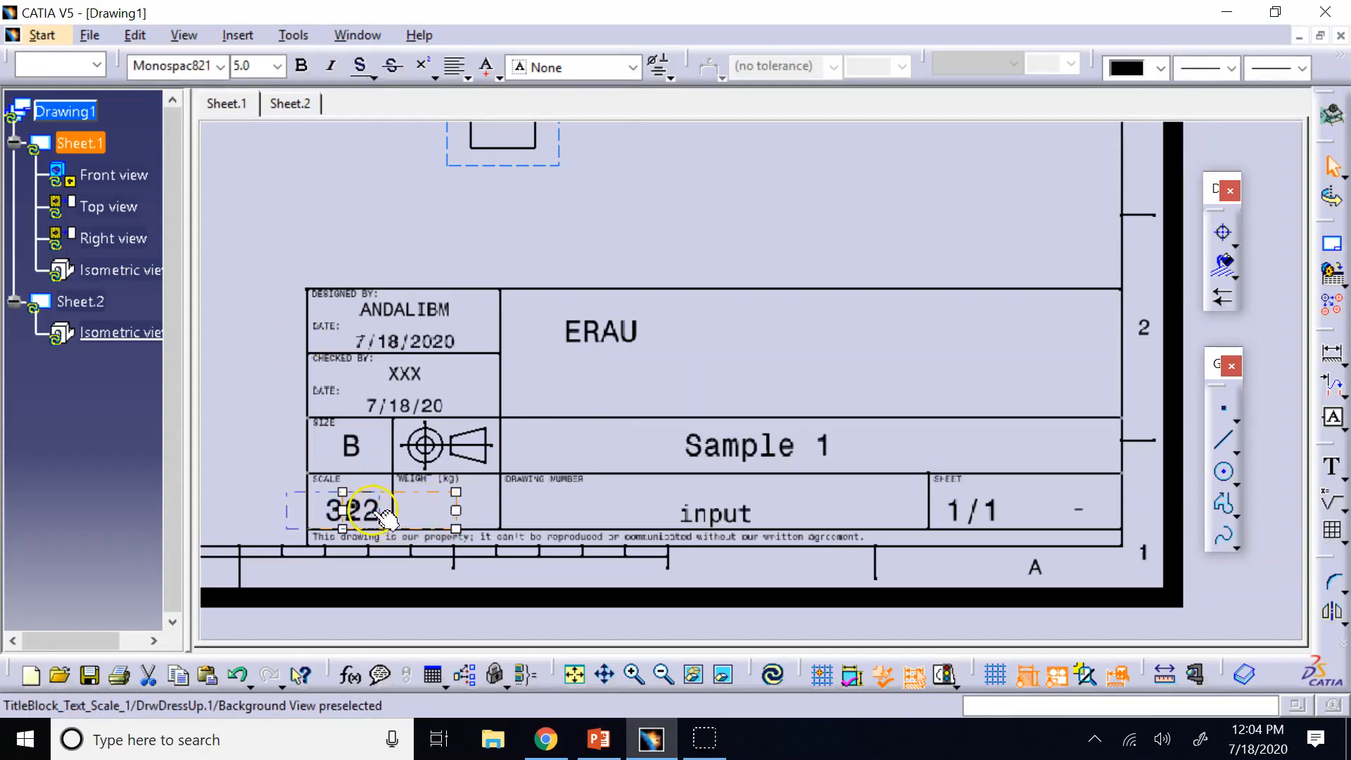
click(336, 504)
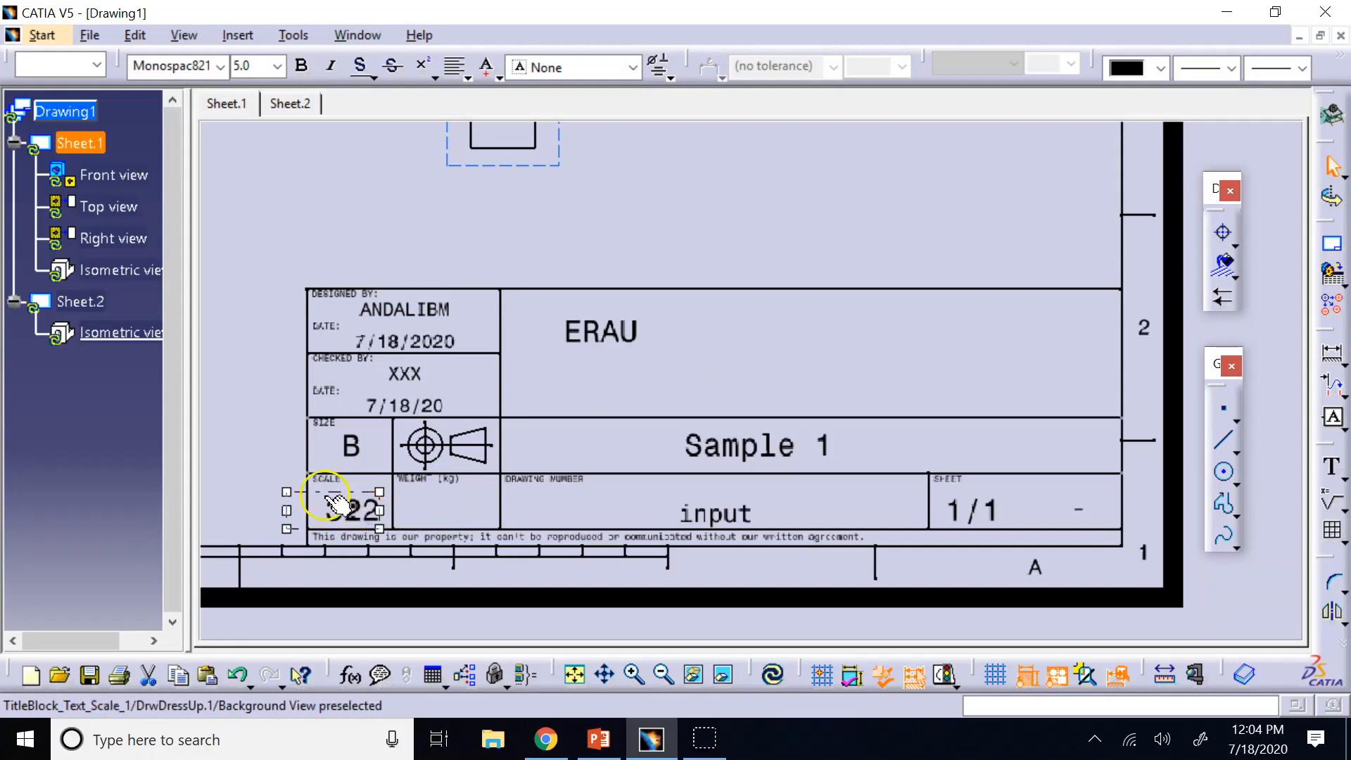
drag(337, 504, 432, 520)
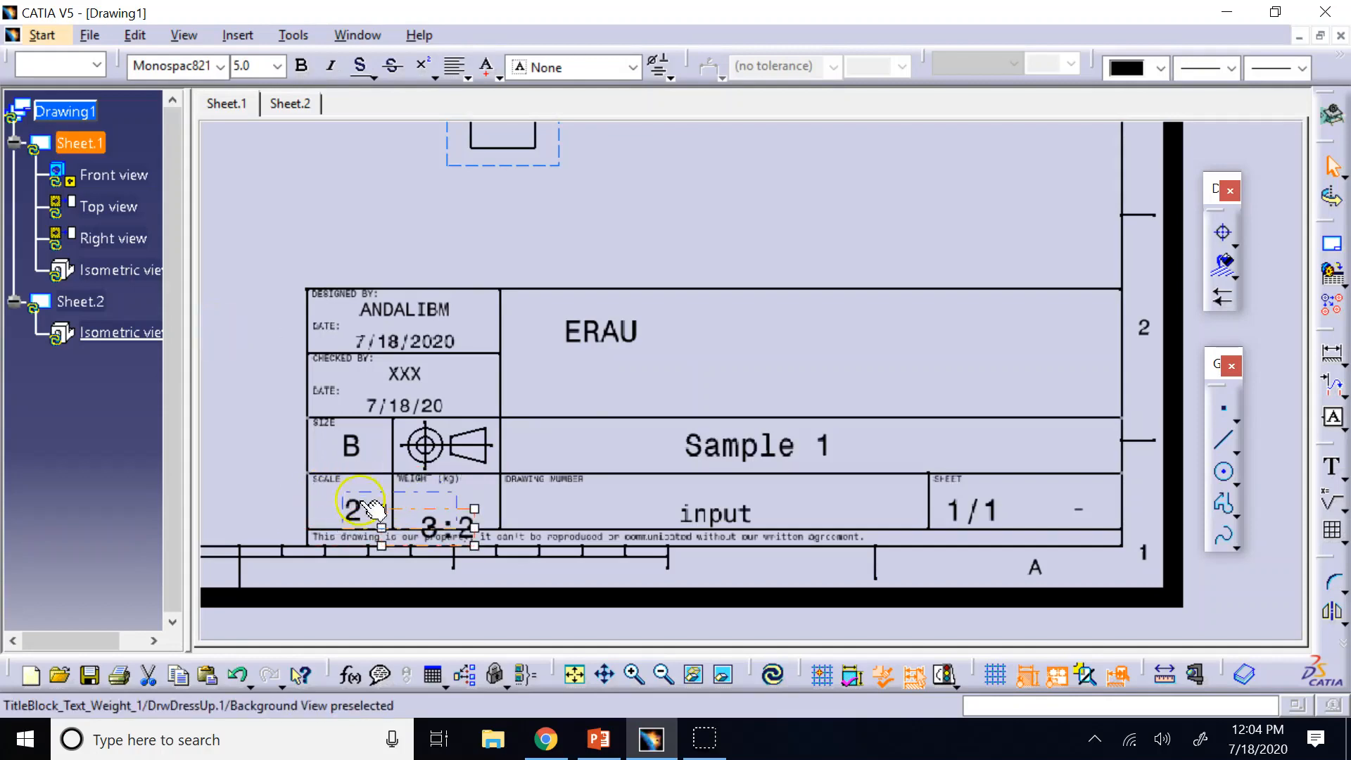
Step: Change the title block's weight value to 0.045
double_click(366, 508)
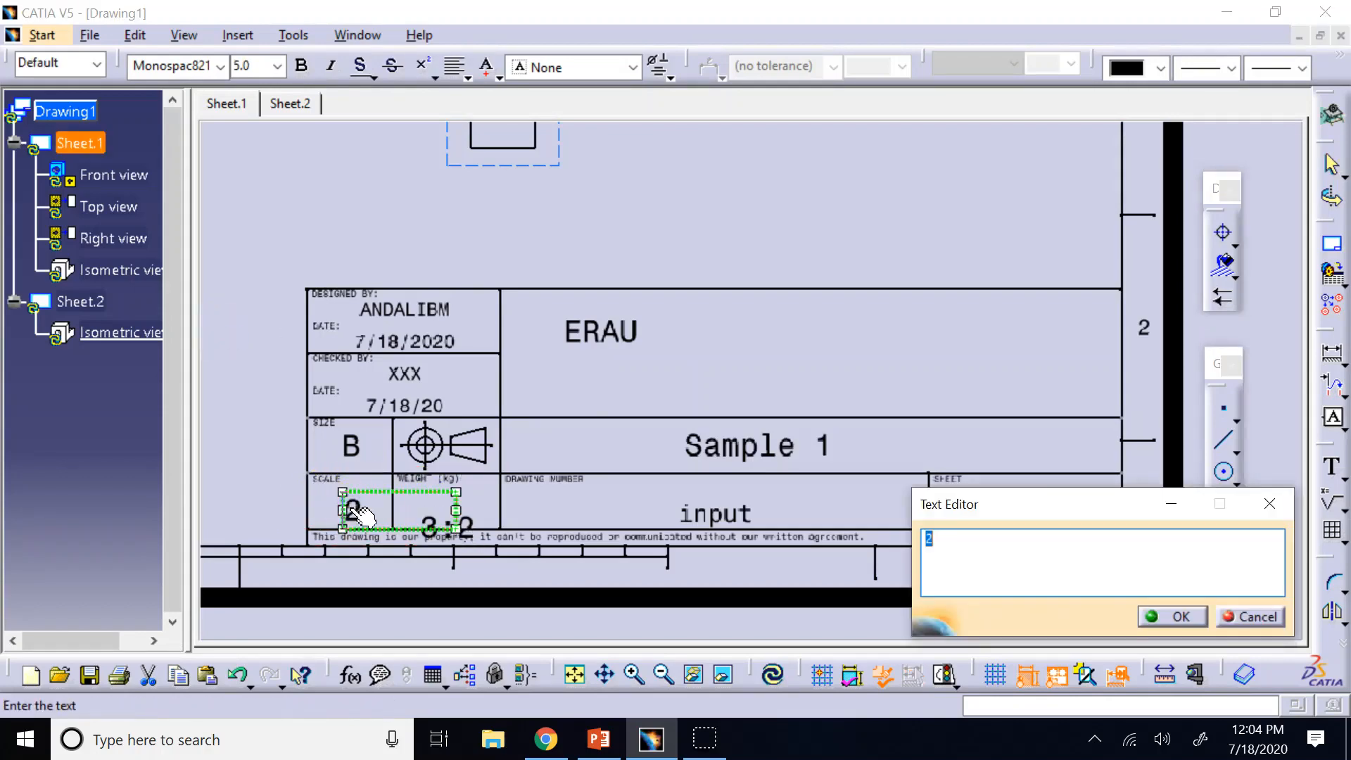
text(0)
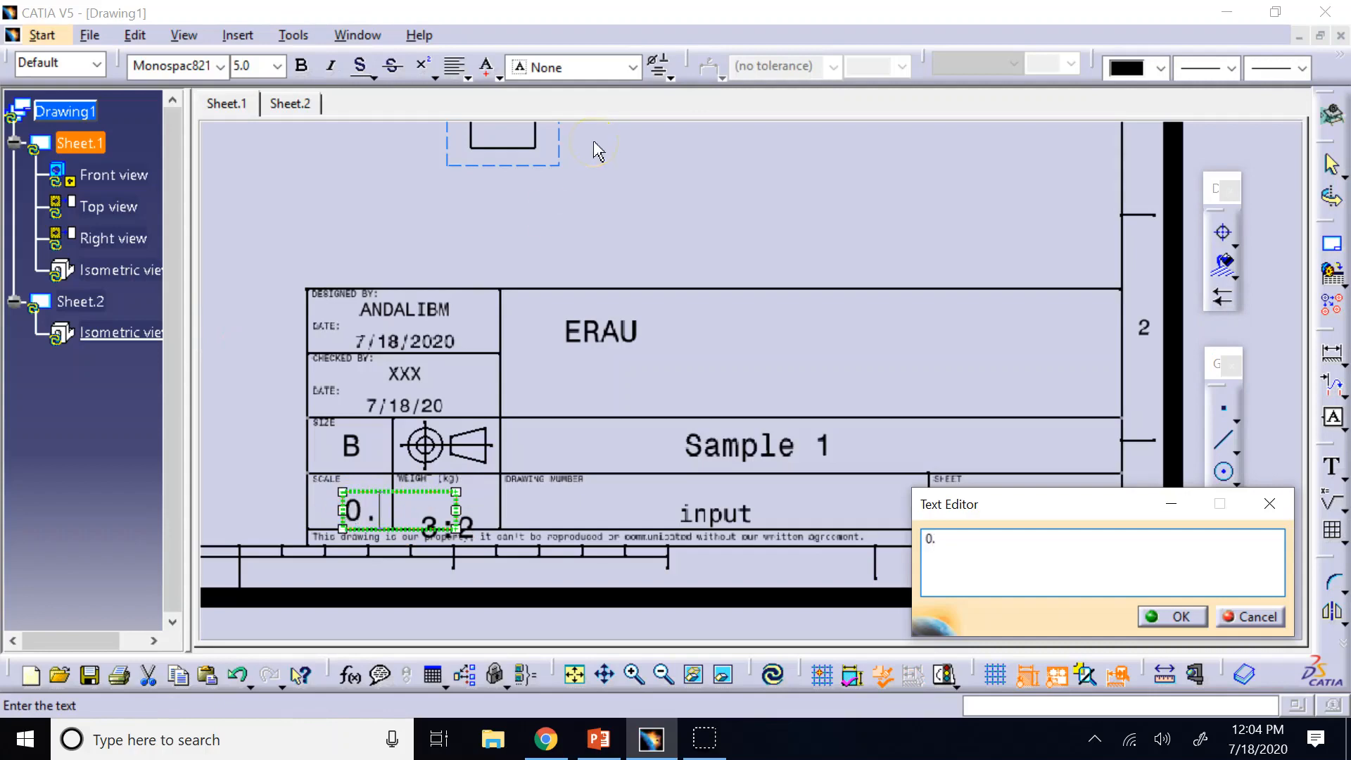
text(.045)
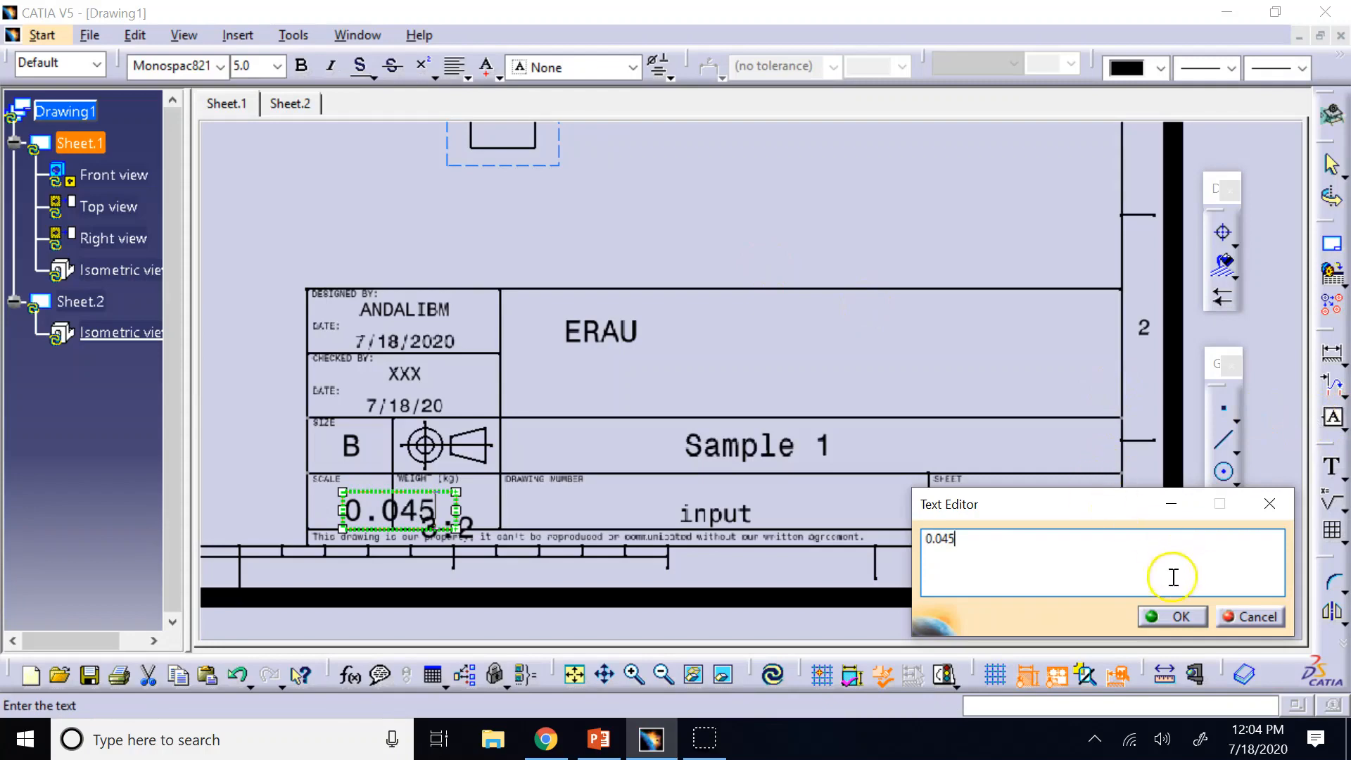
click(1173, 619)
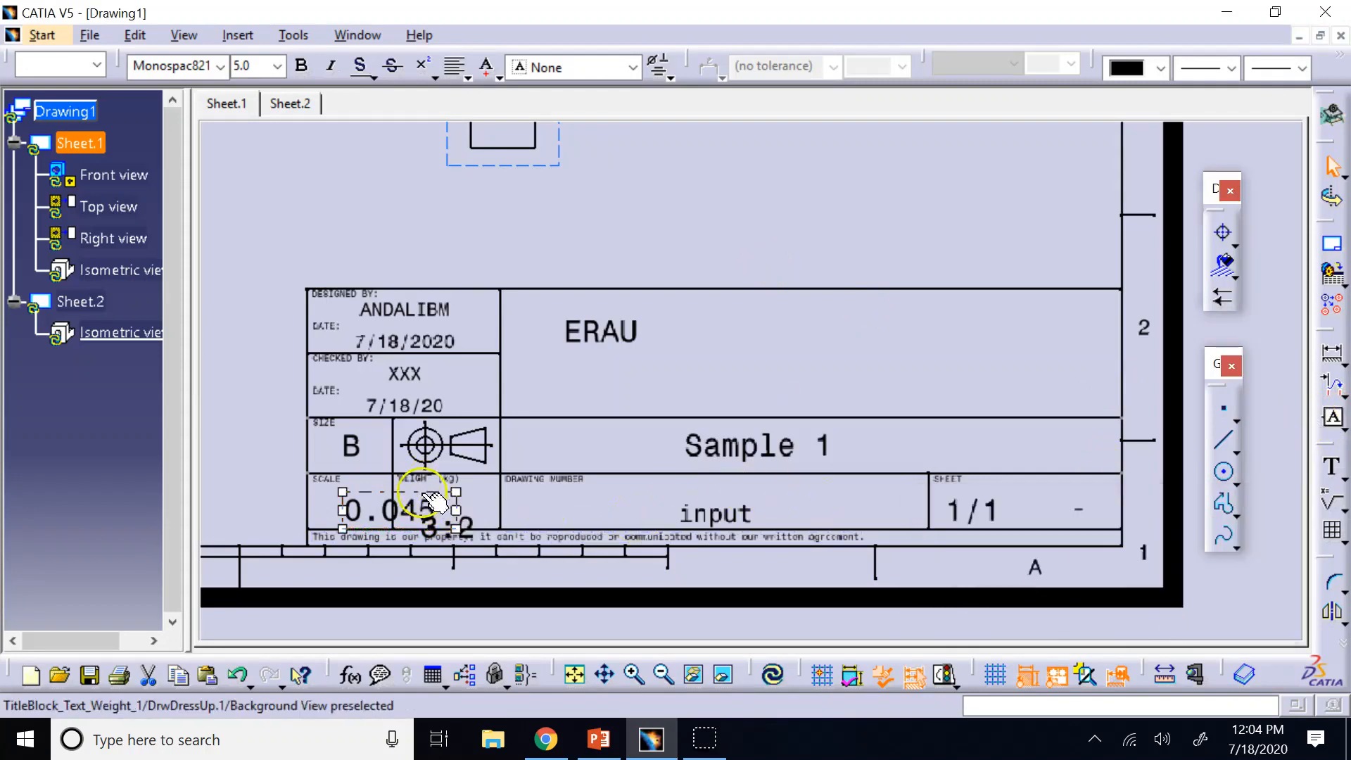
Step: Move the weight value into the drawing number cell and the scale value back toward the scale cell
mouse_move(440, 501)
mouse_down()
mouse_move(506, 486)
mouse_move(475, 494)
mouse_move(513, 450)
mouse_move(602, 452)
mouse_up()
click(461, 507)
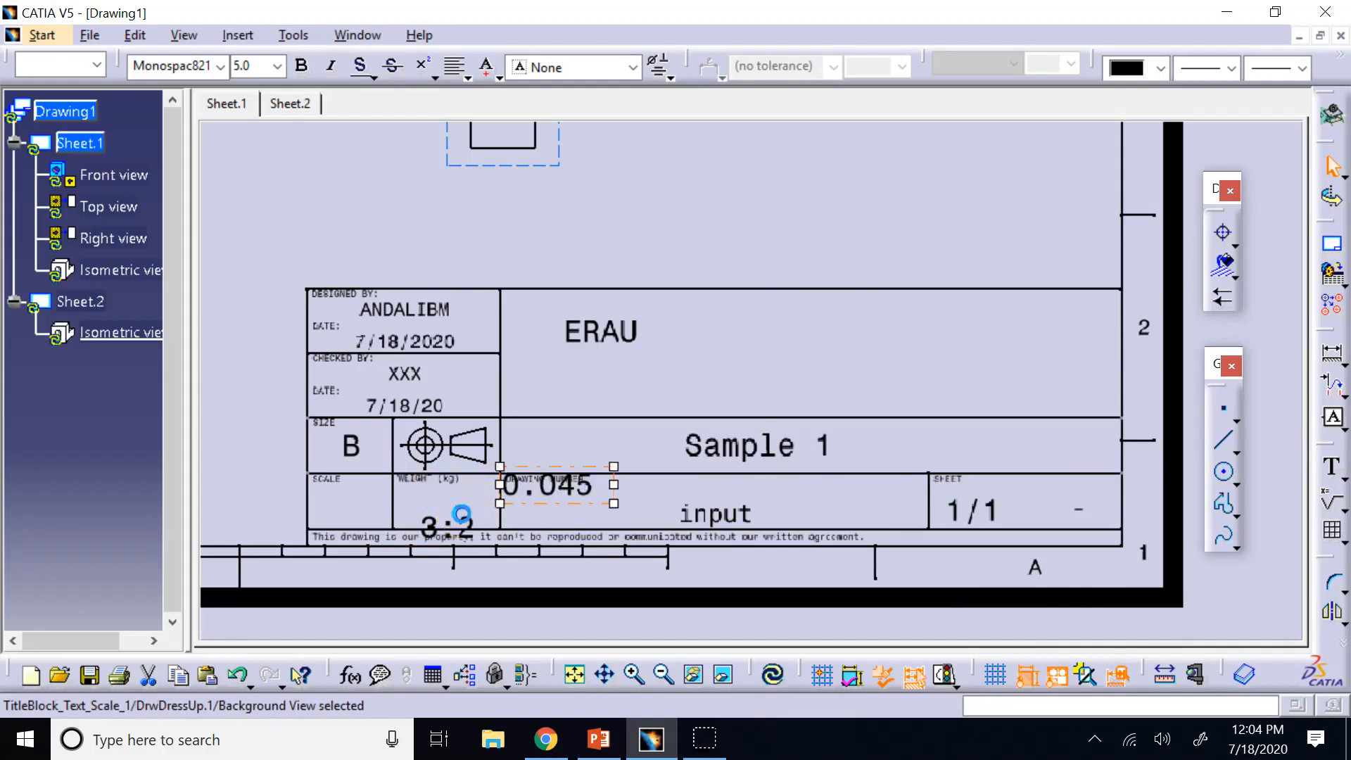
drag(465, 510, 381, 504)
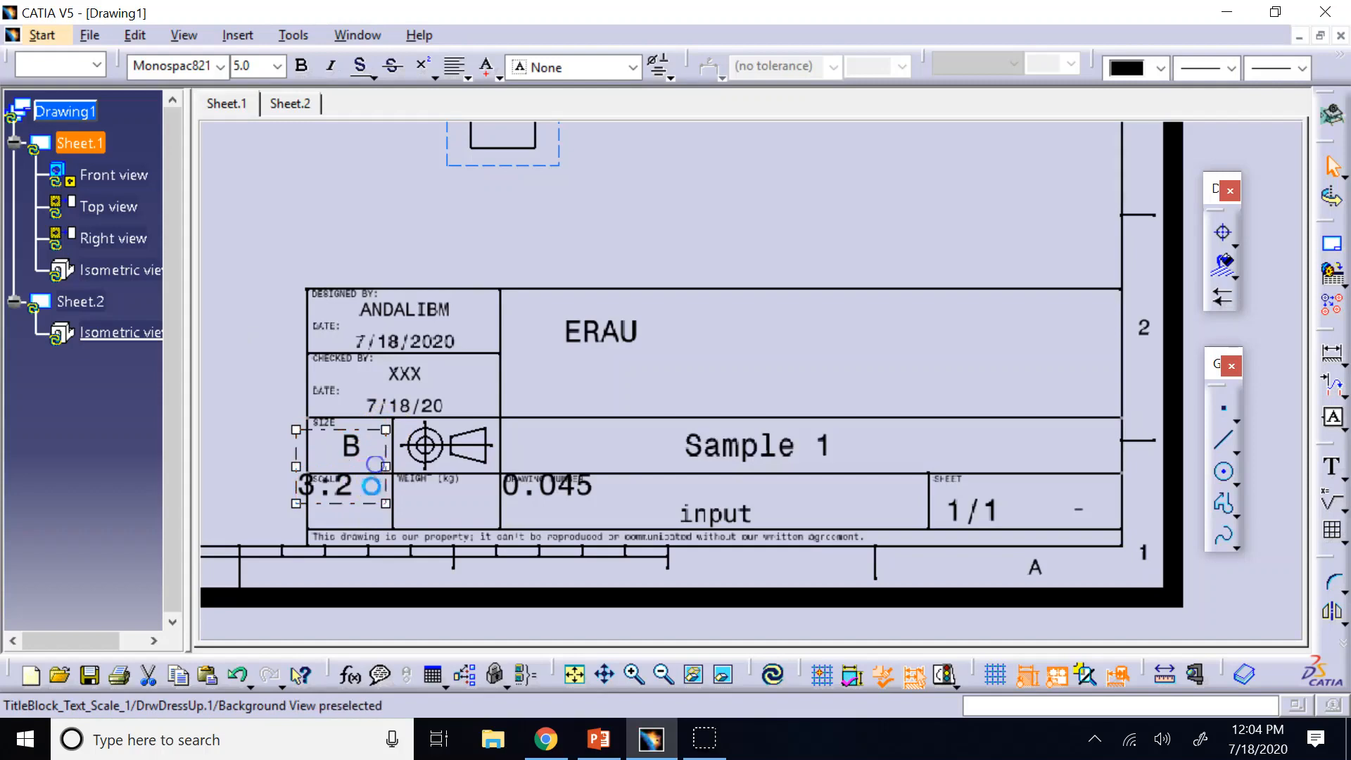
click(370, 517)
drag(368, 516, 374, 508)
click(357, 492)
Step: Edit the scale text so it reads 3:2 without the leading space
double_click(357, 492)
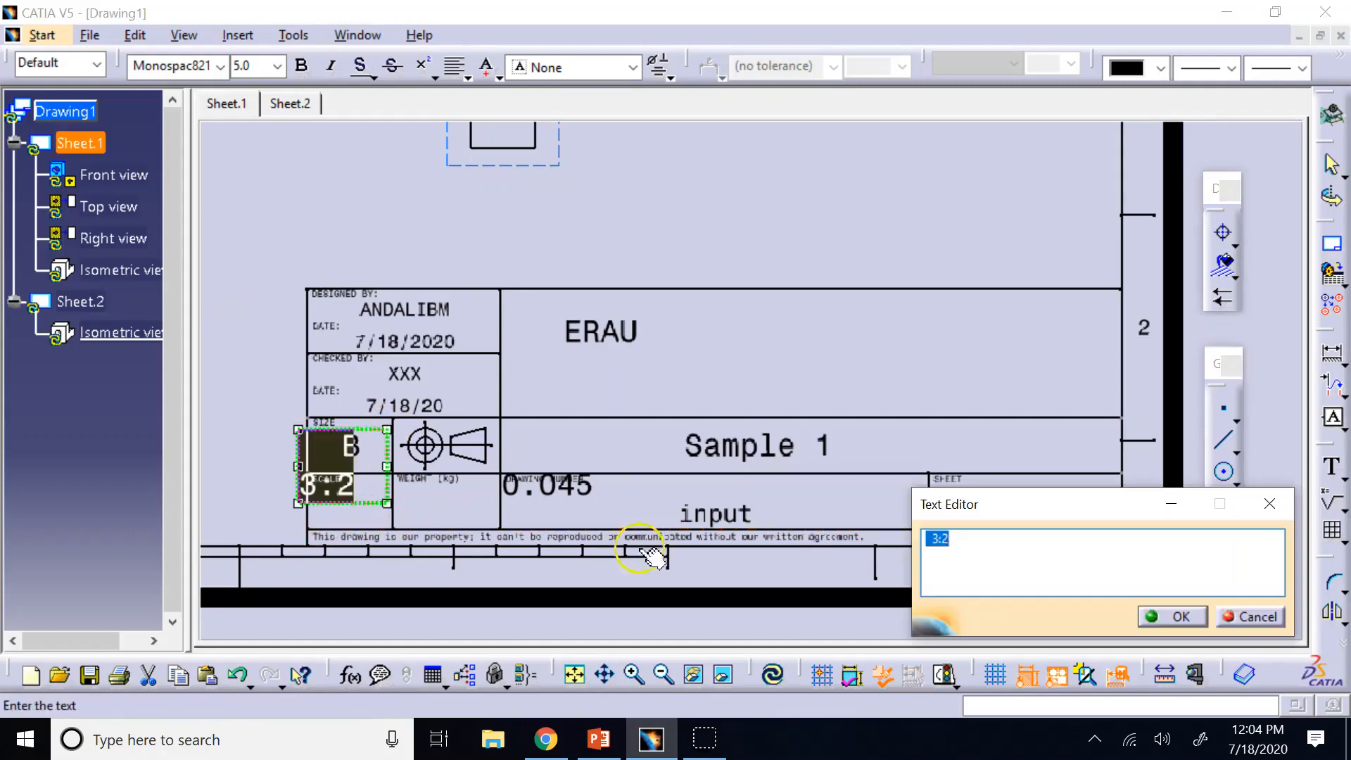
double_click(934, 542)
key(BackSpace)
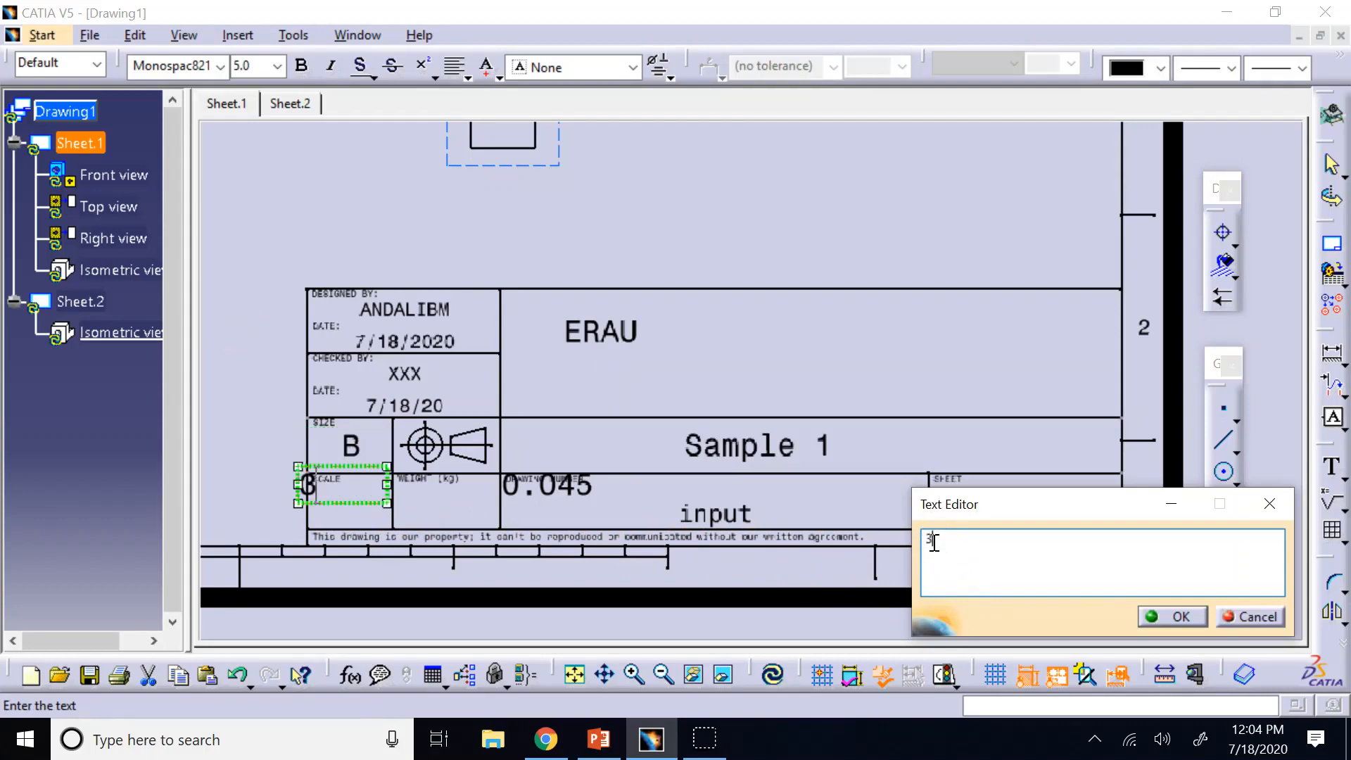
click(1181, 617)
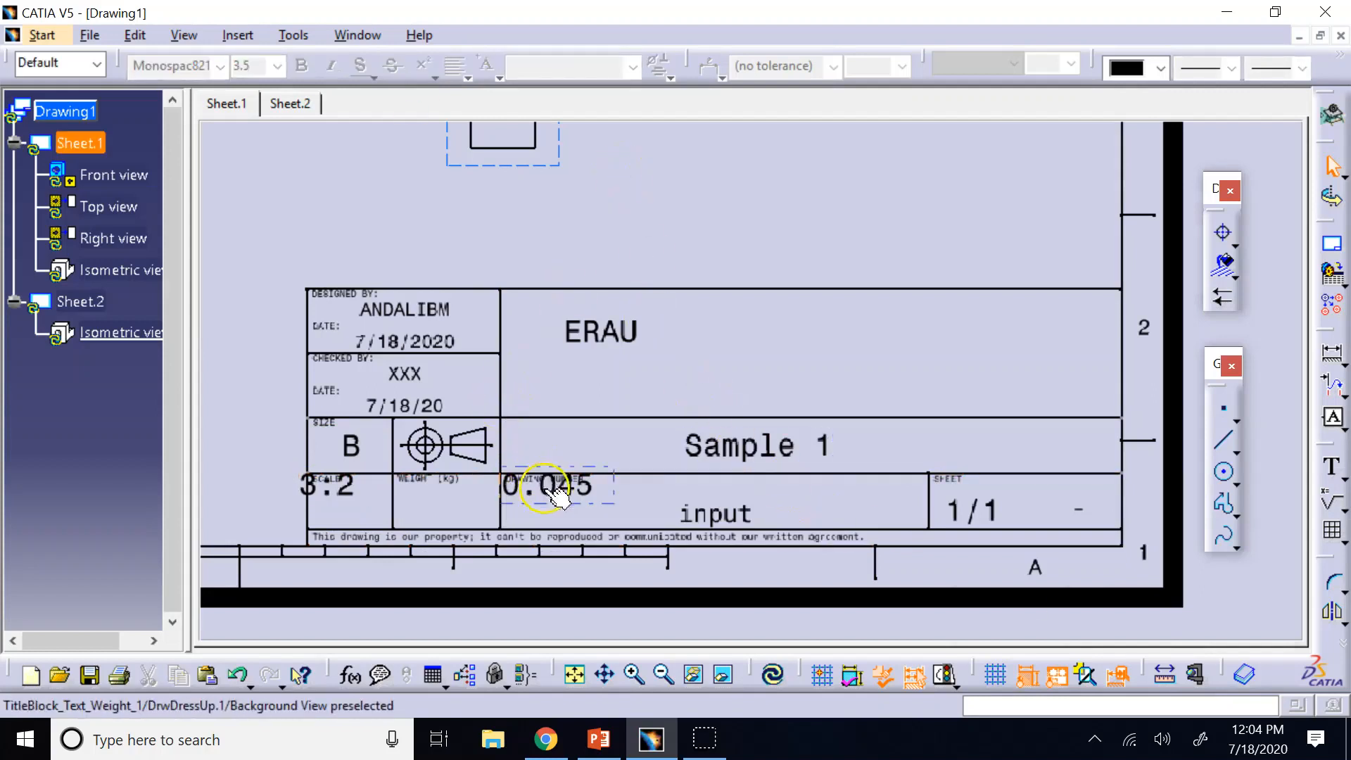
Step: Reposition and resize the weight value's text frame at the weight cell, and lower the scale value within its cell
click(549, 498)
drag(511, 520, 444, 519)
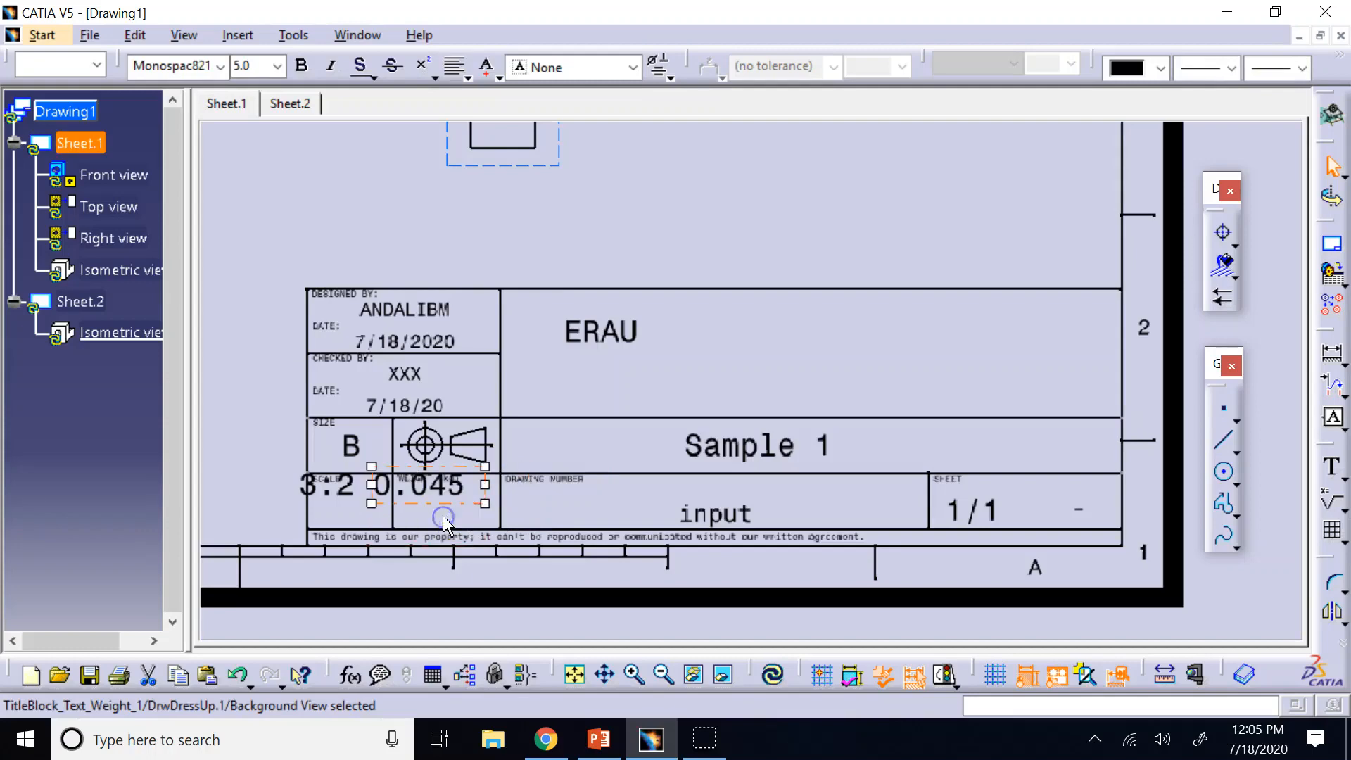
click(678, 224)
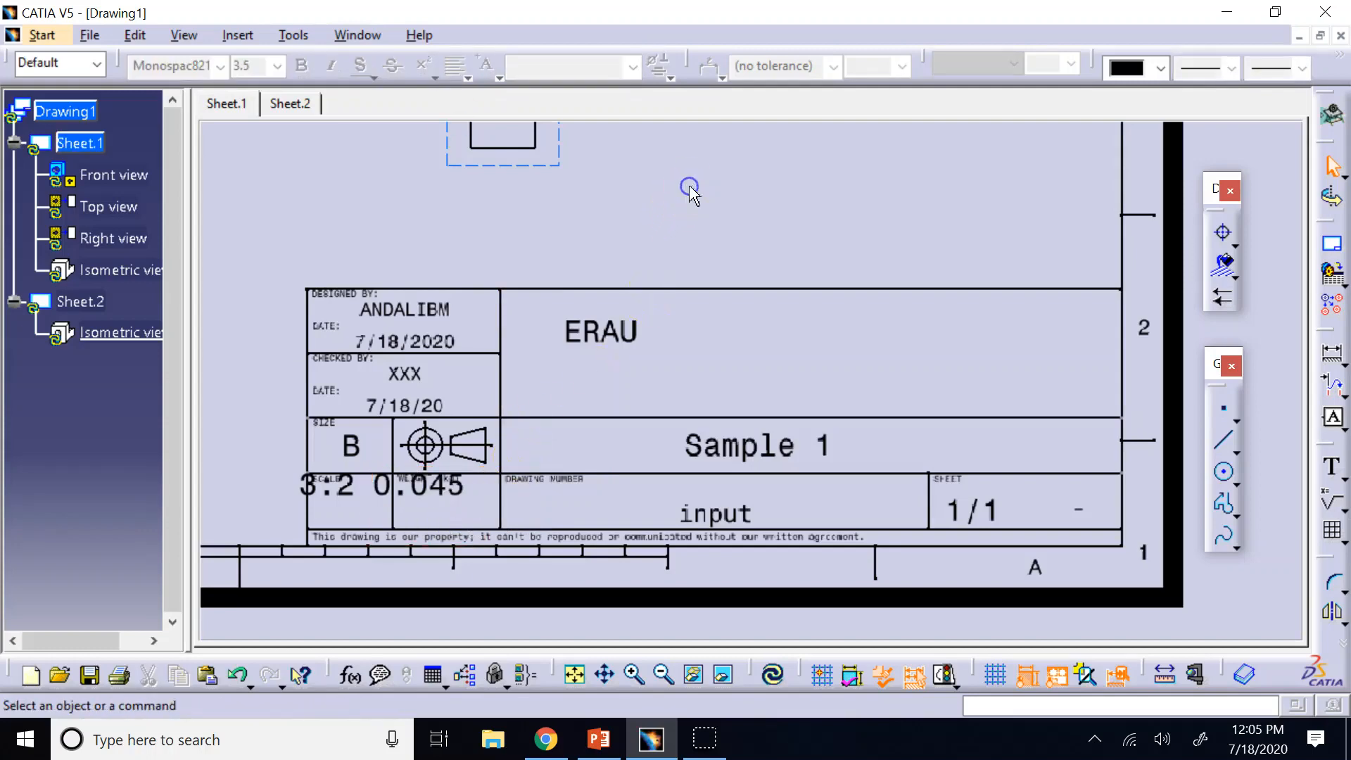
click(440, 512)
drag(439, 512, 453, 522)
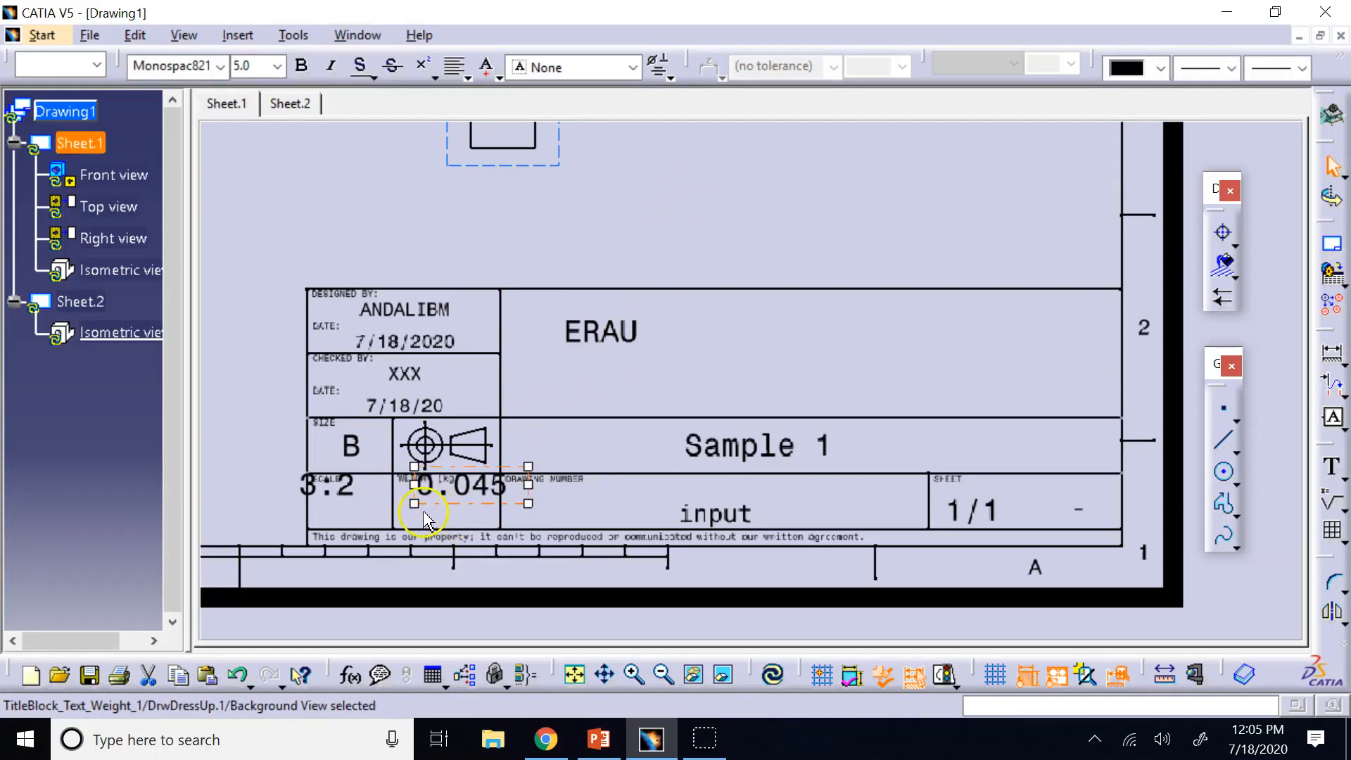
mouse_move(414, 504)
mouse_down()
mouse_move(404, 519)
mouse_move(425, 521)
mouse_up()
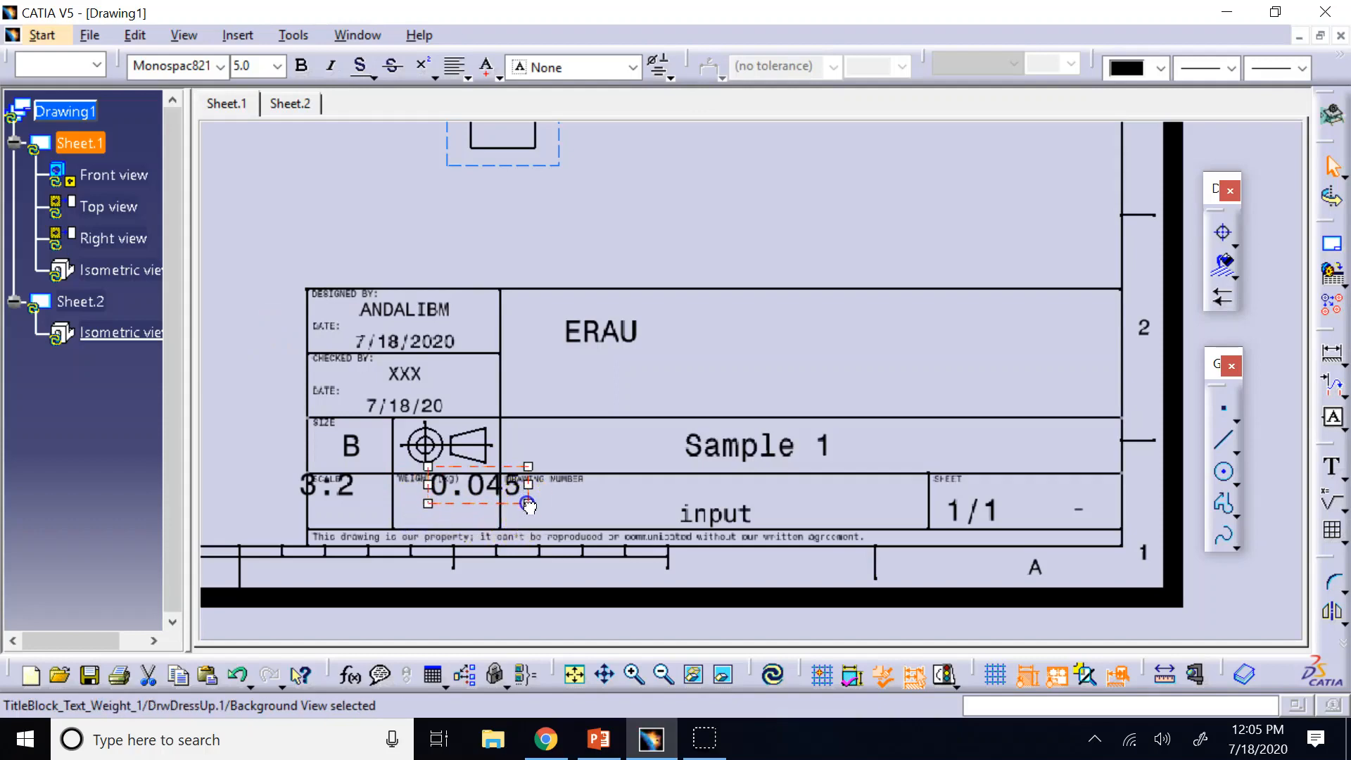
drag(527, 511, 521, 529)
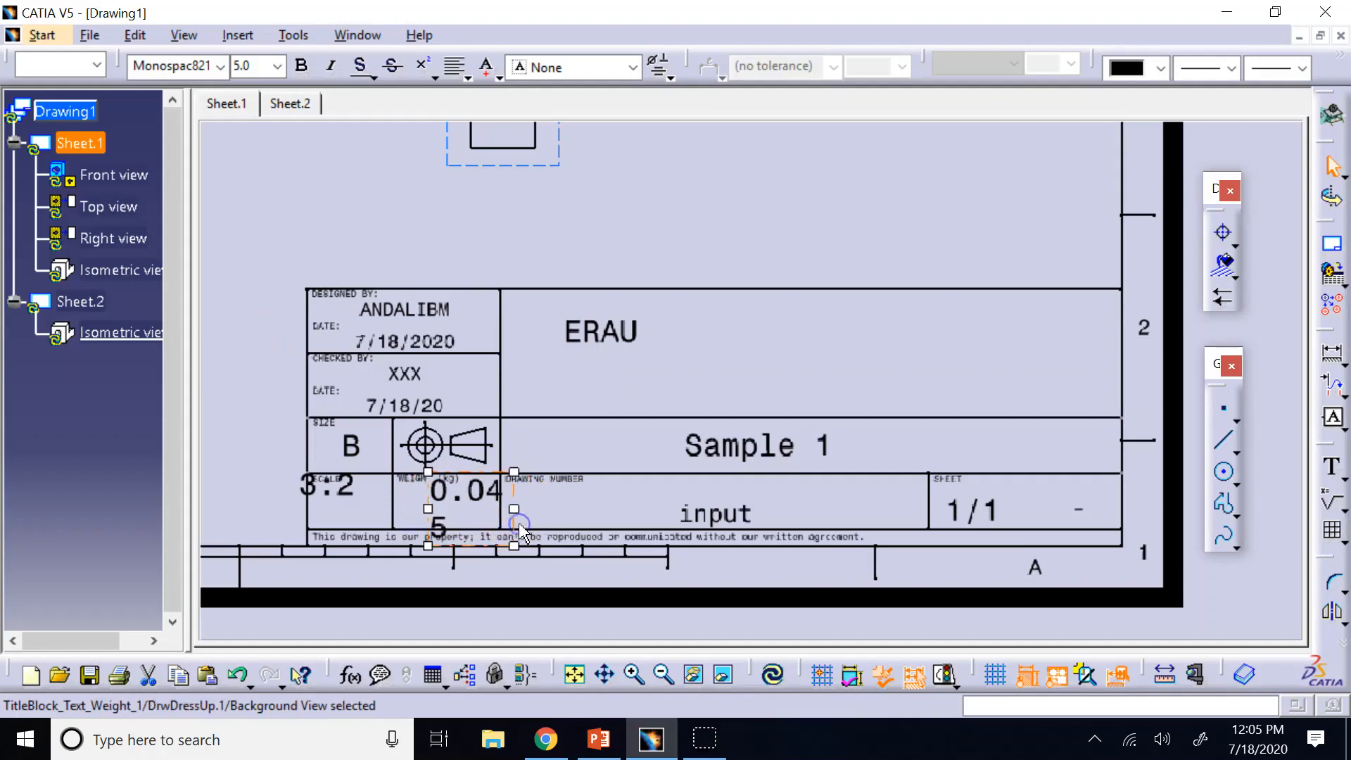
drag(428, 508, 407, 508)
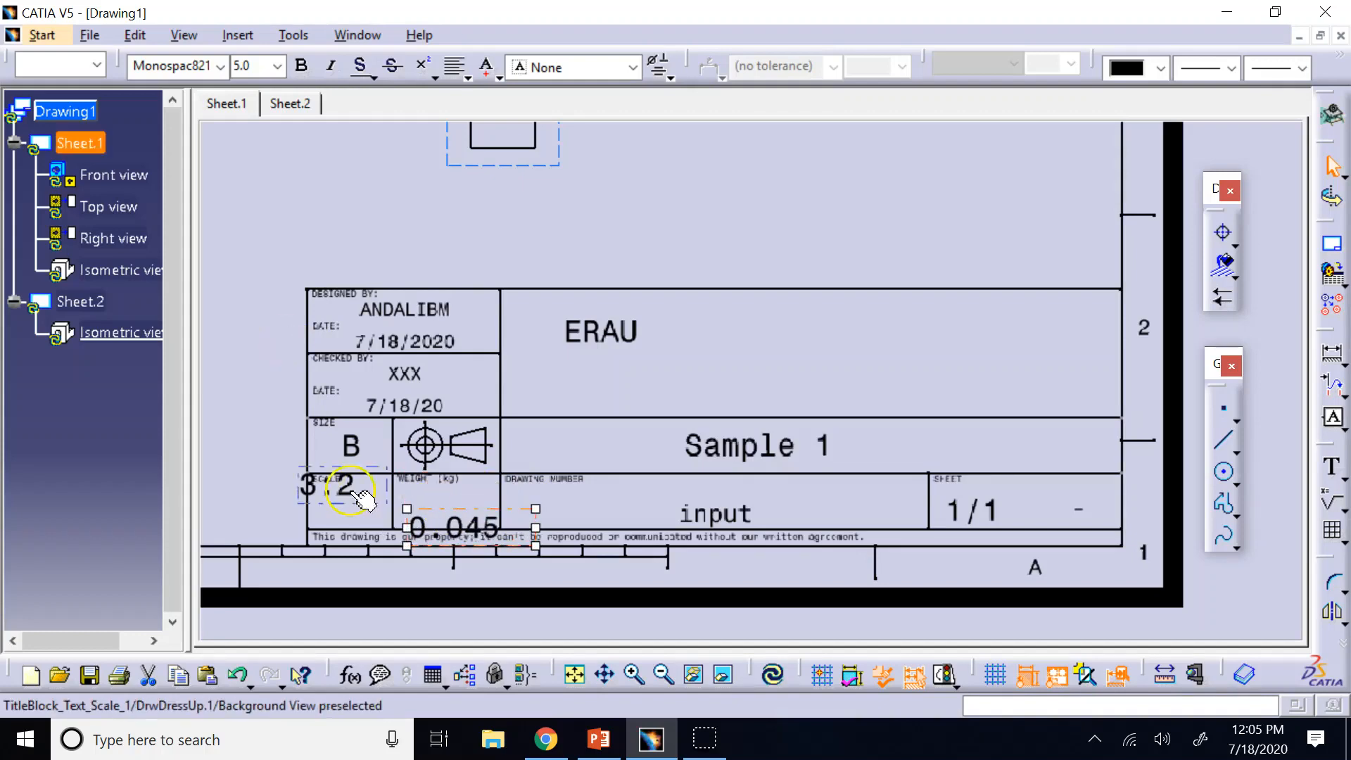
click(360, 496)
drag(361, 499, 386, 542)
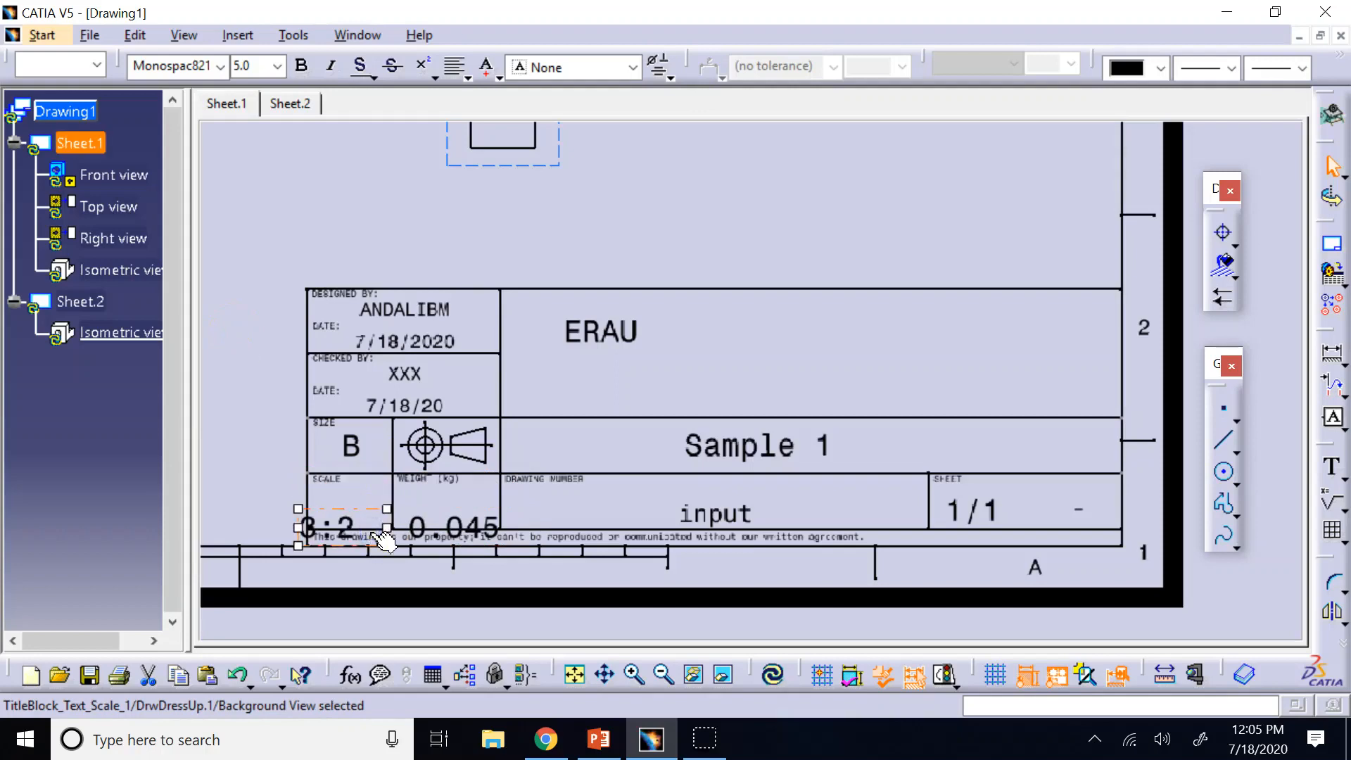
Step: Delete the scale and weight values from the title block
key(Delete)
click(446, 509)
key(Delete)
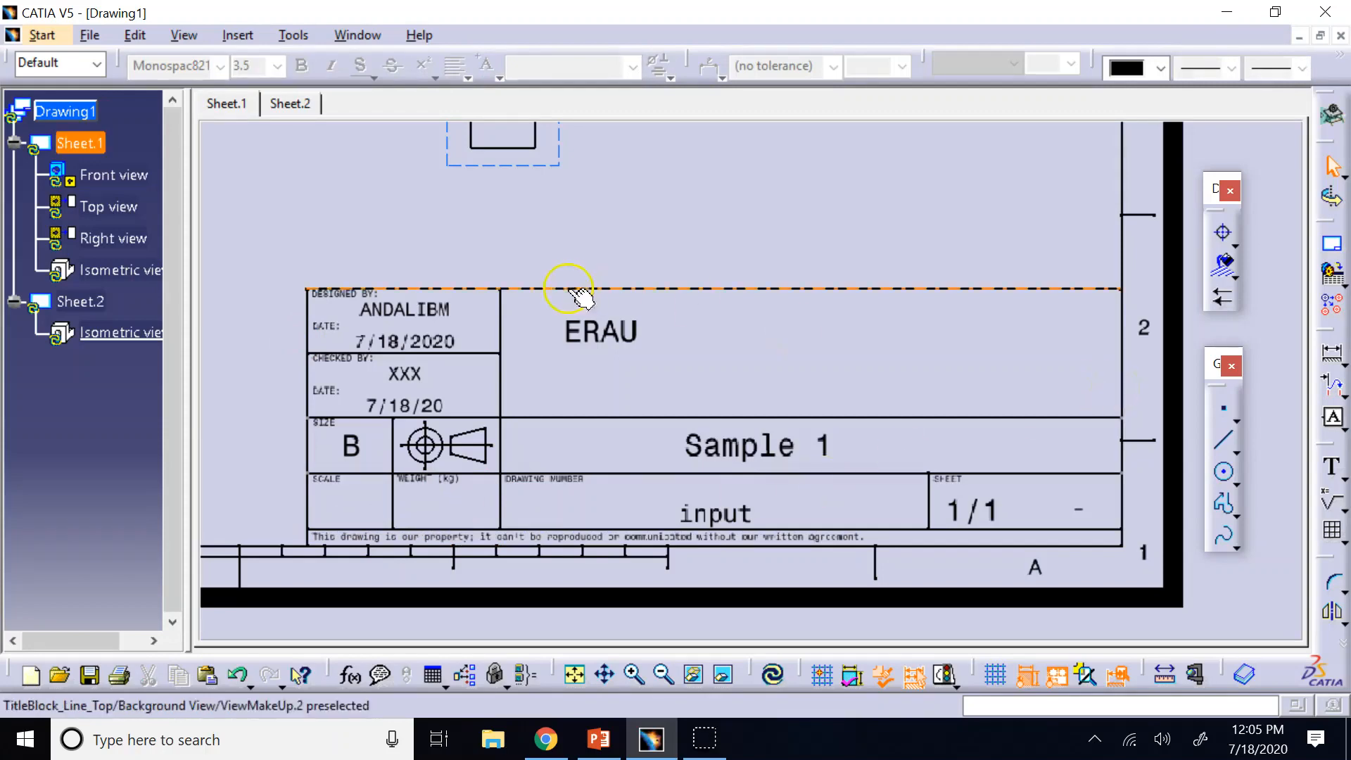
Step: Delete the "CHECKED BY" label, the checker entry, and the date label and date below it
click(368, 365)
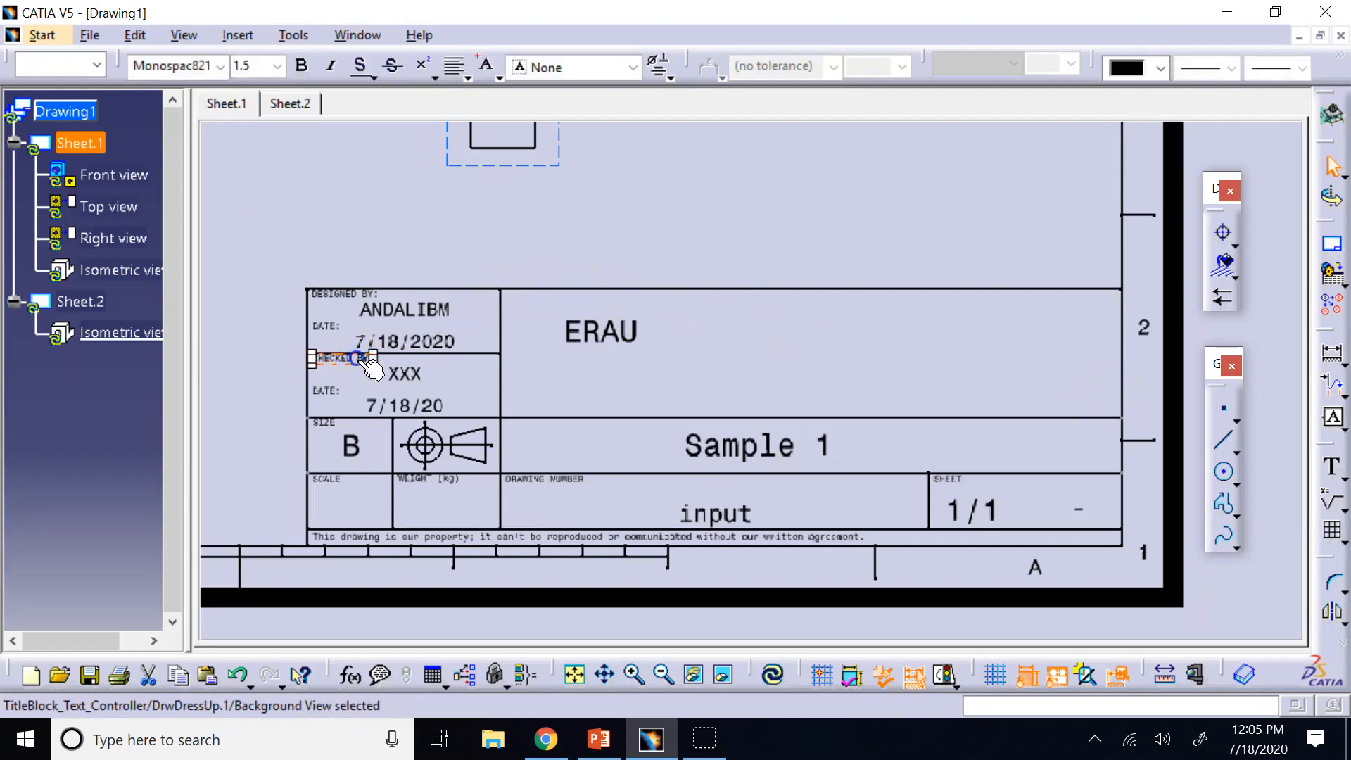
key(Delete)
click(419, 382)
key(Delete)
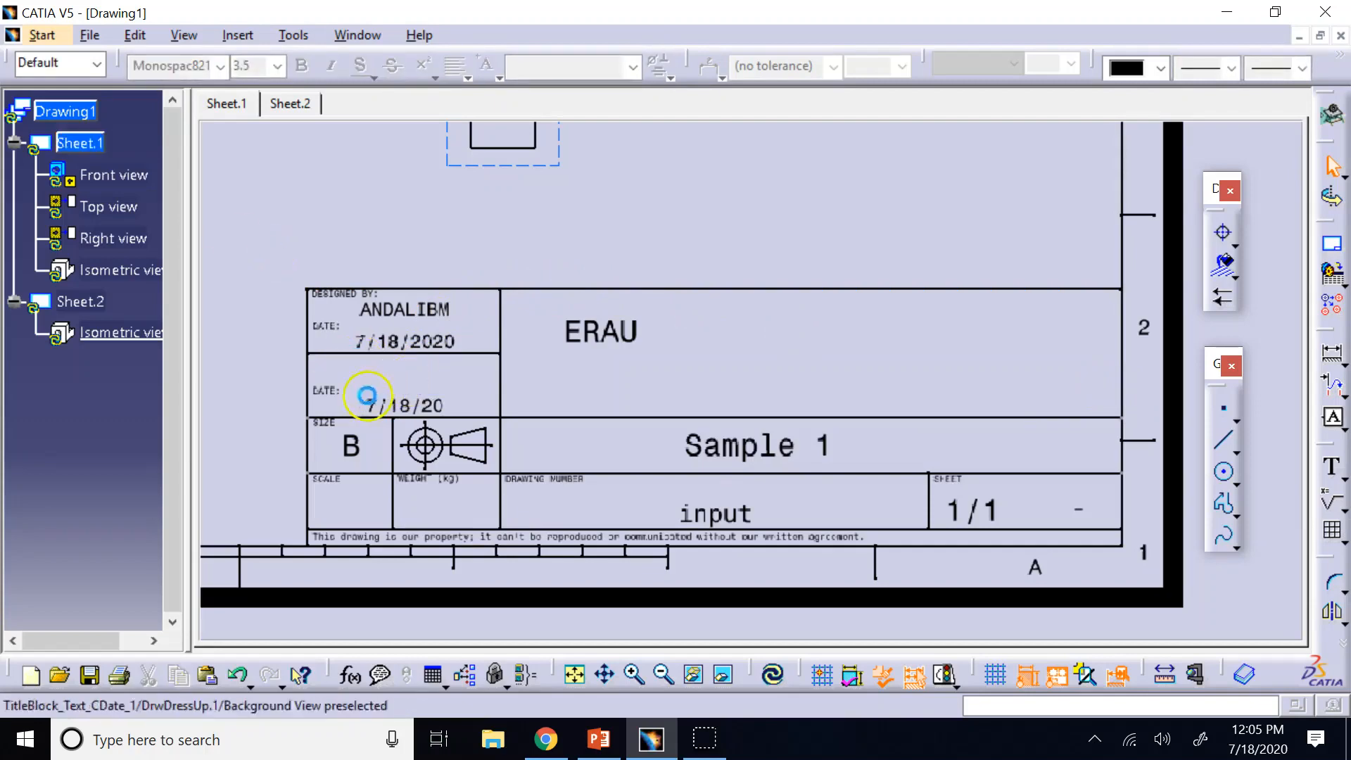
click(419, 411)
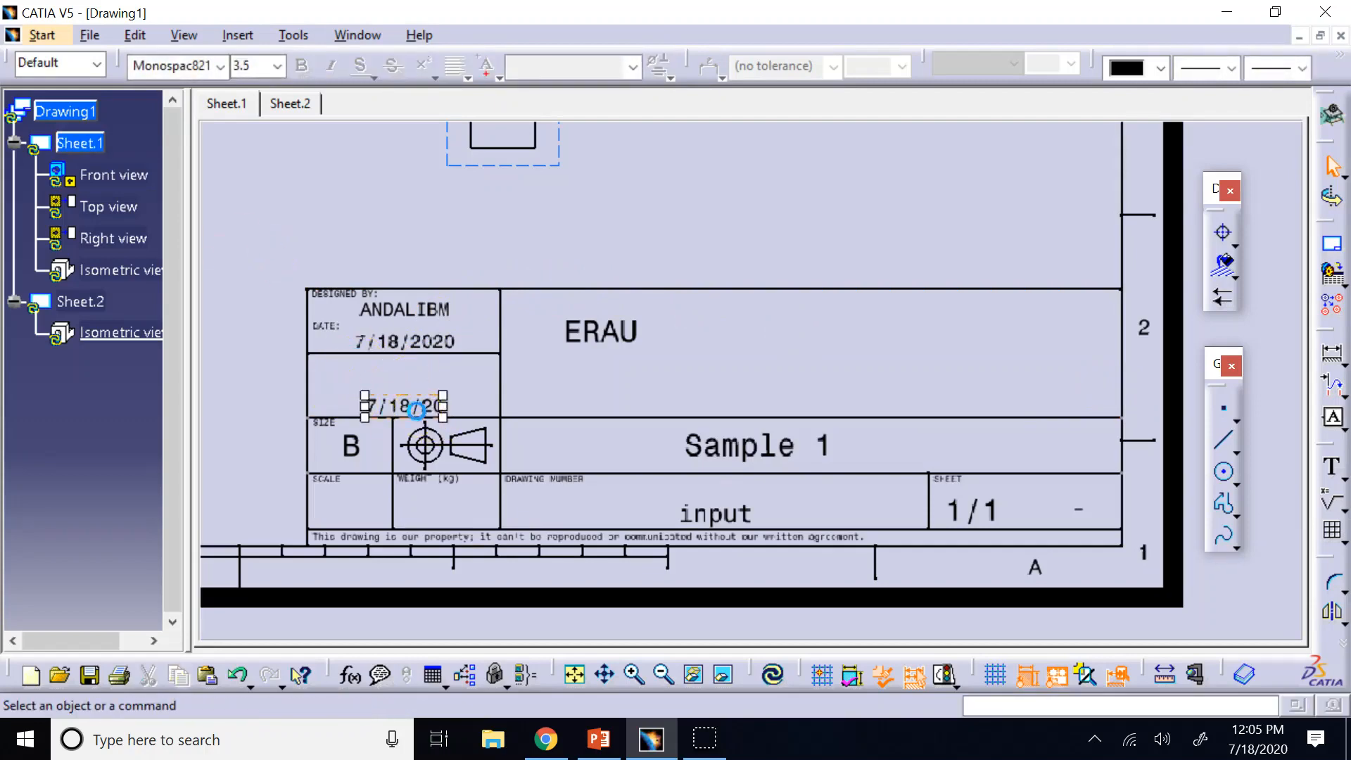
key(Delete)
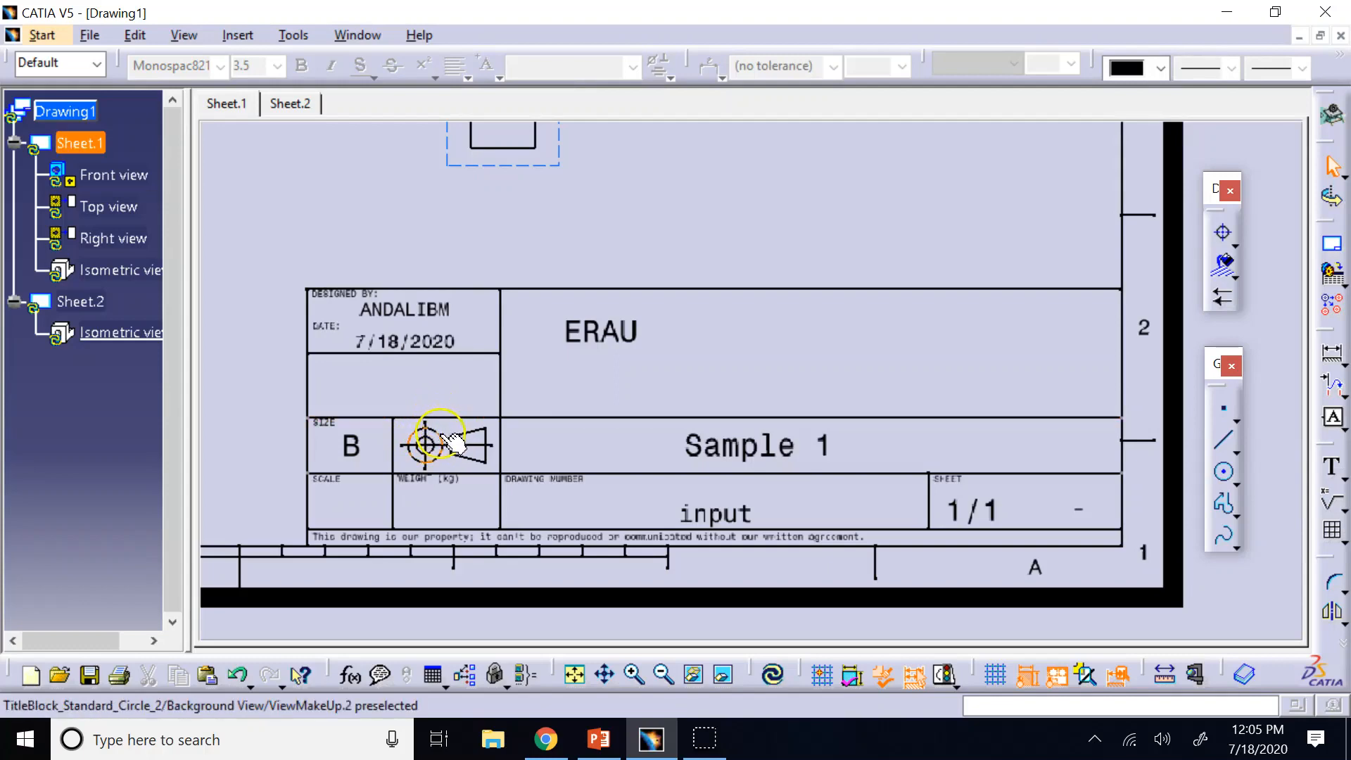
Step: Move the complete projection symbol, including its circles, cone outline and axis lines, into the empty cell directly above it
drag(441, 434, 446, 388)
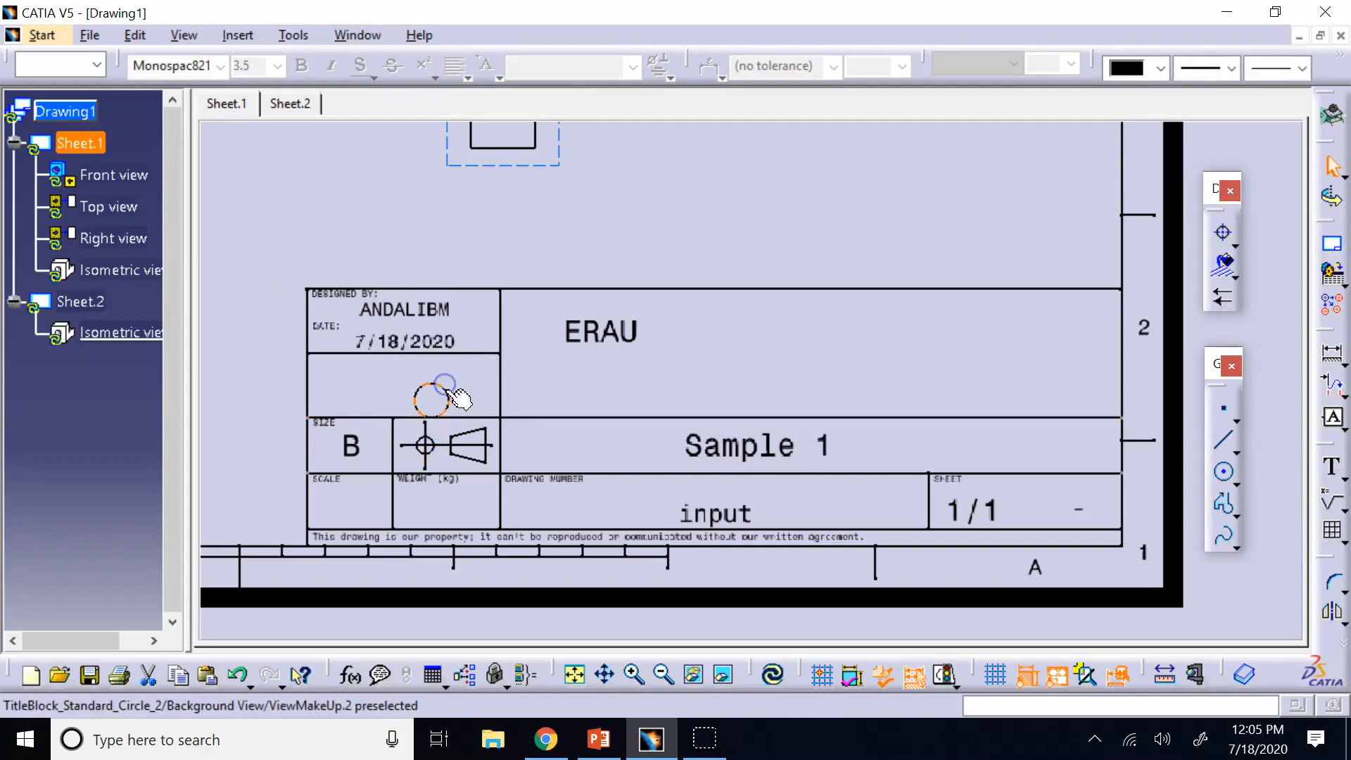
key(ctrl+z)
click(438, 435)
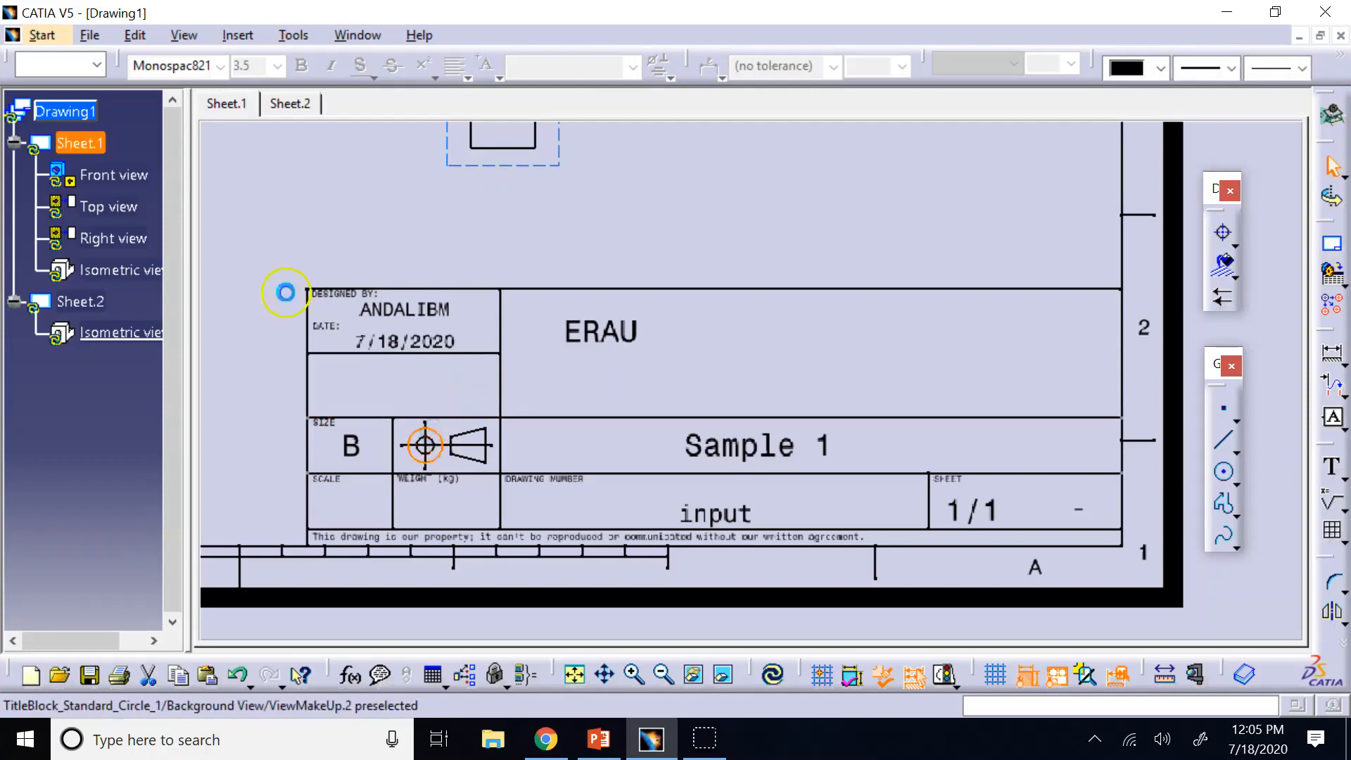
ctrl+click(448, 444)
ctrl+click(468, 445)
ctrl+click(473, 435)
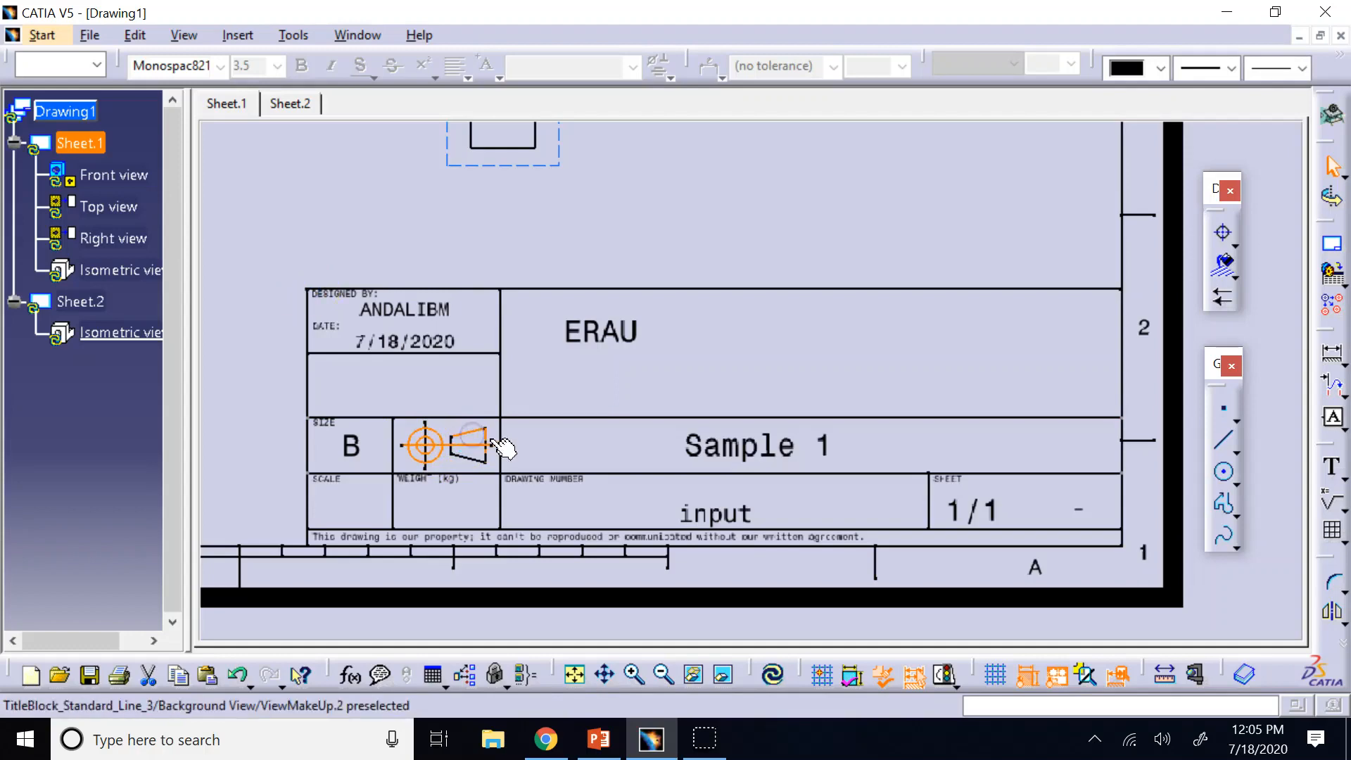
ctrl+click(470, 459)
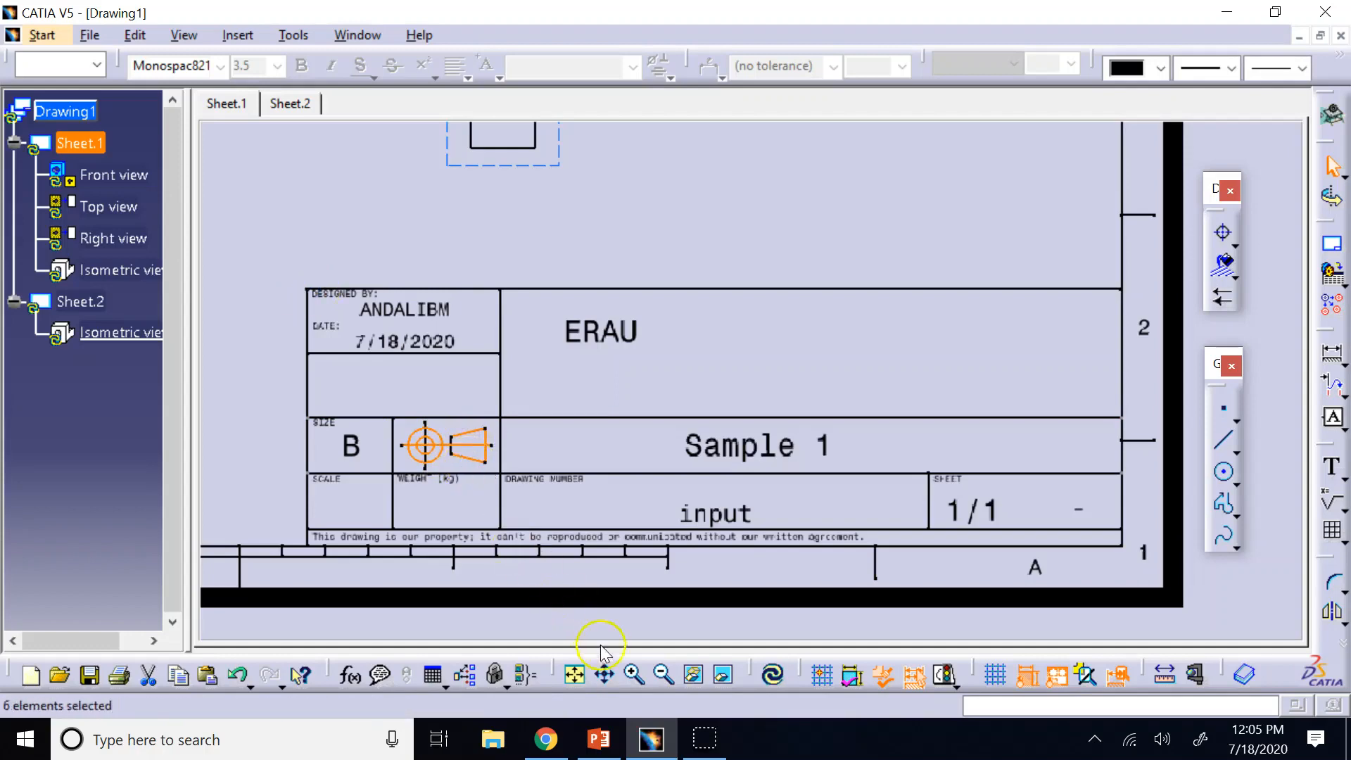
click(634, 675)
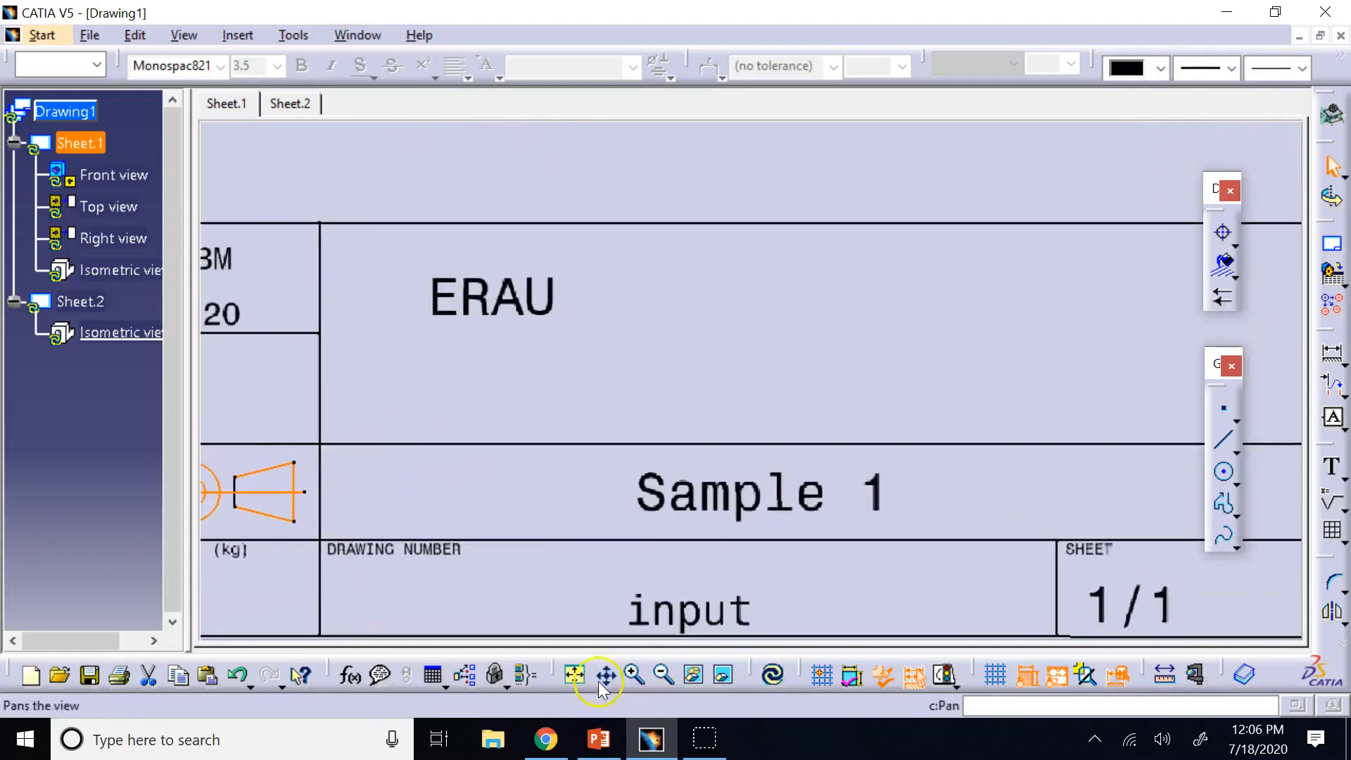
click(602, 674)
drag(416, 535, 723, 469)
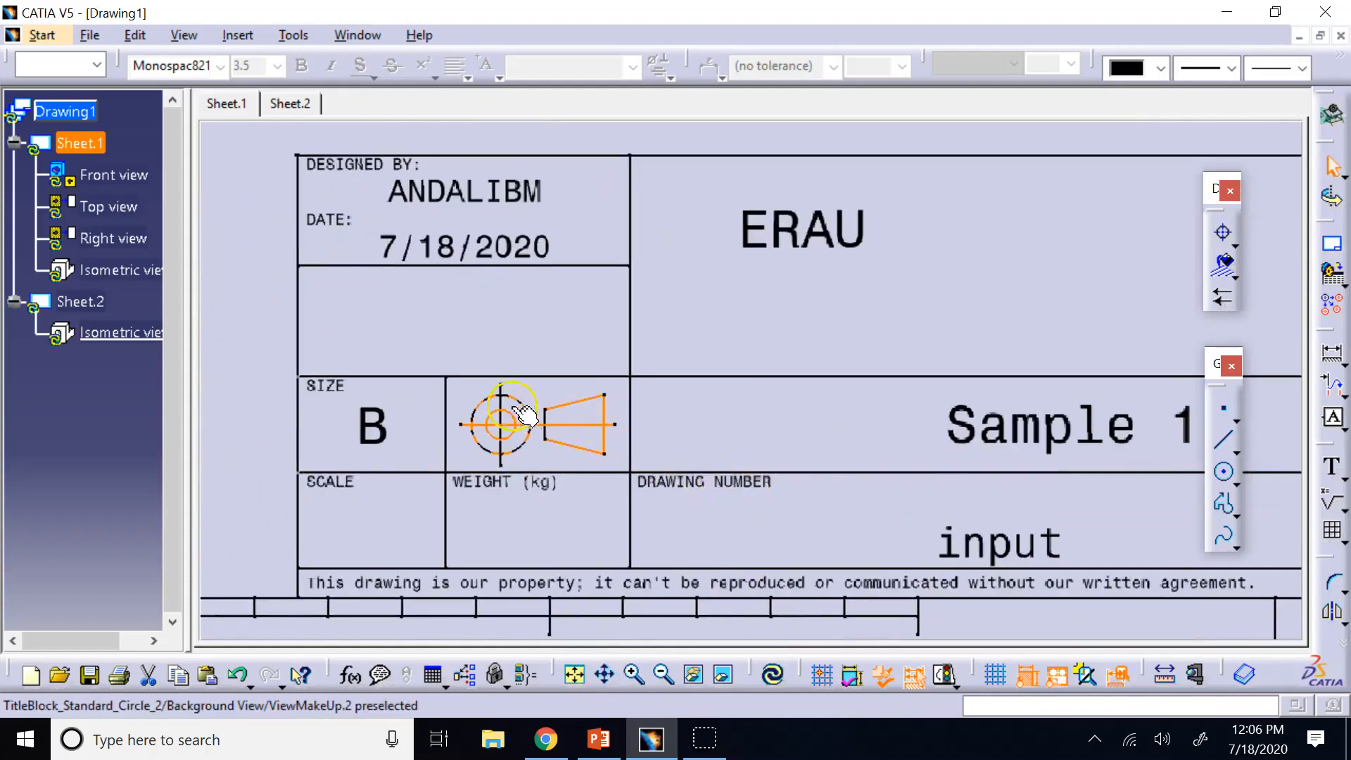
ctrl+click(502, 421)
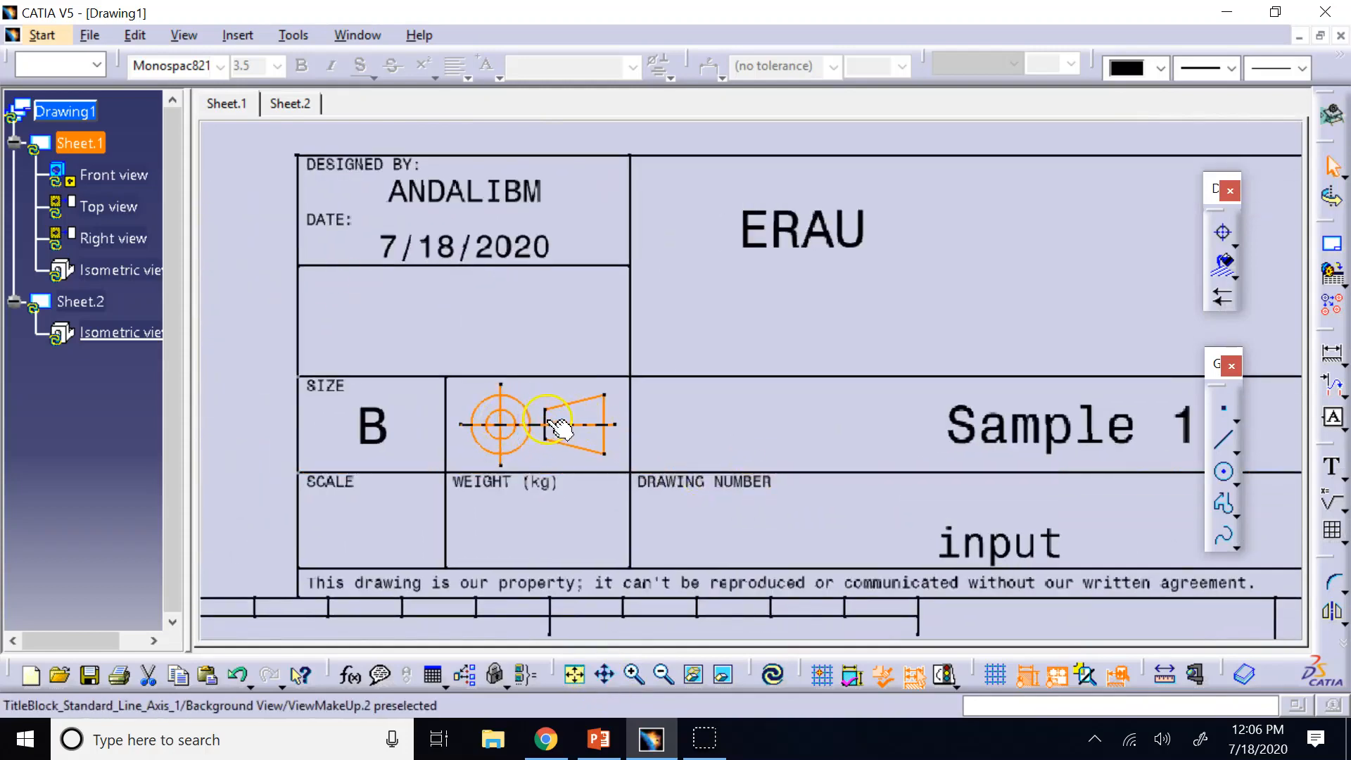
drag(579, 414, 566, 311)
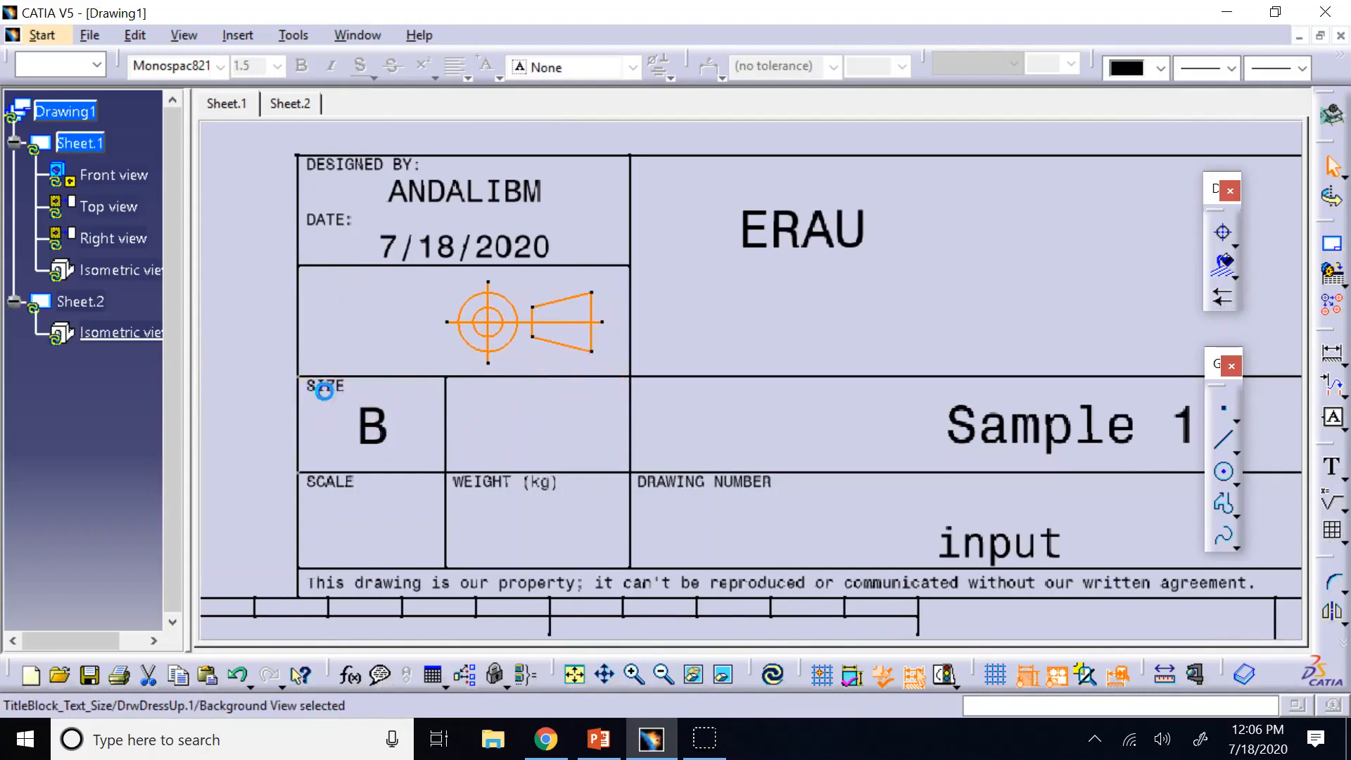
Step: Delete the "SIZE" label and move the size letter B up into the cell beside the projection symbol
drag(314, 387, 347, 295)
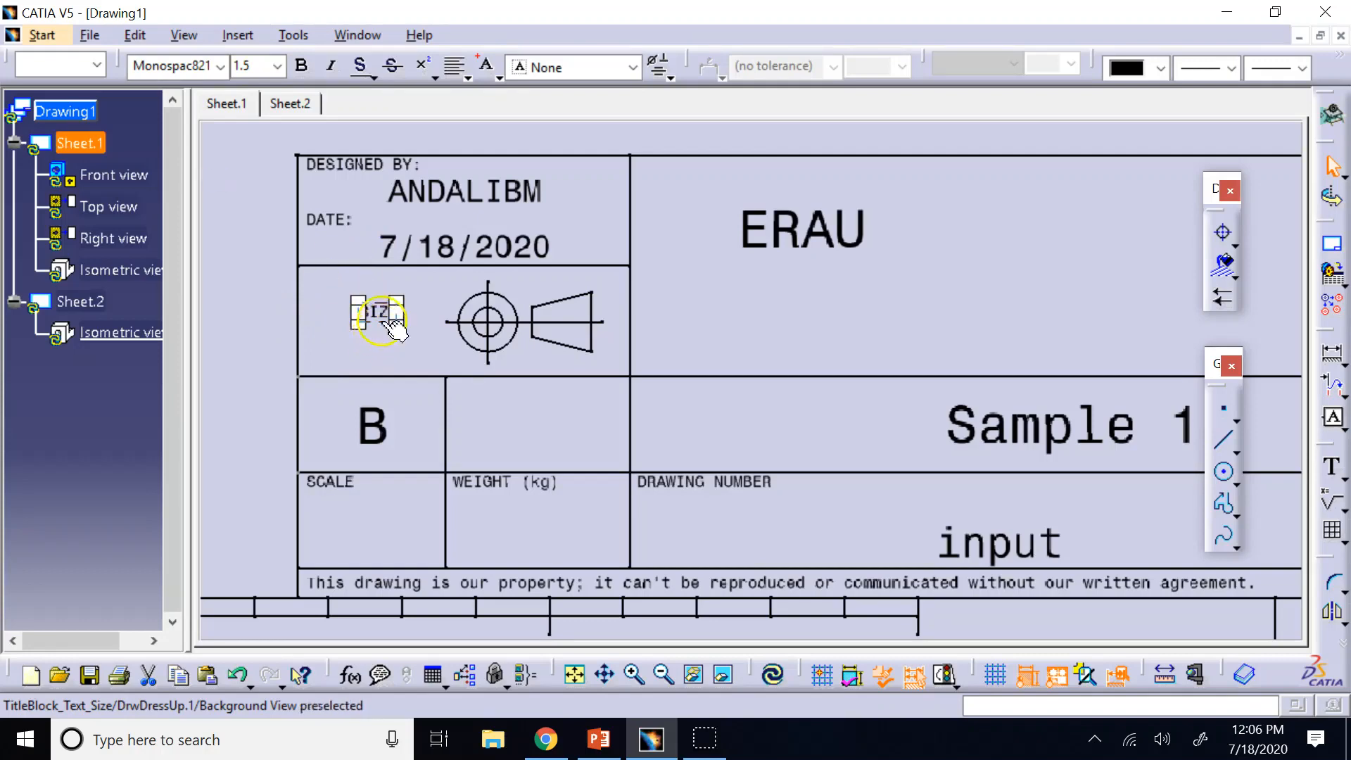
click(383, 319)
key(Delete)
drag(387, 423, 374, 344)
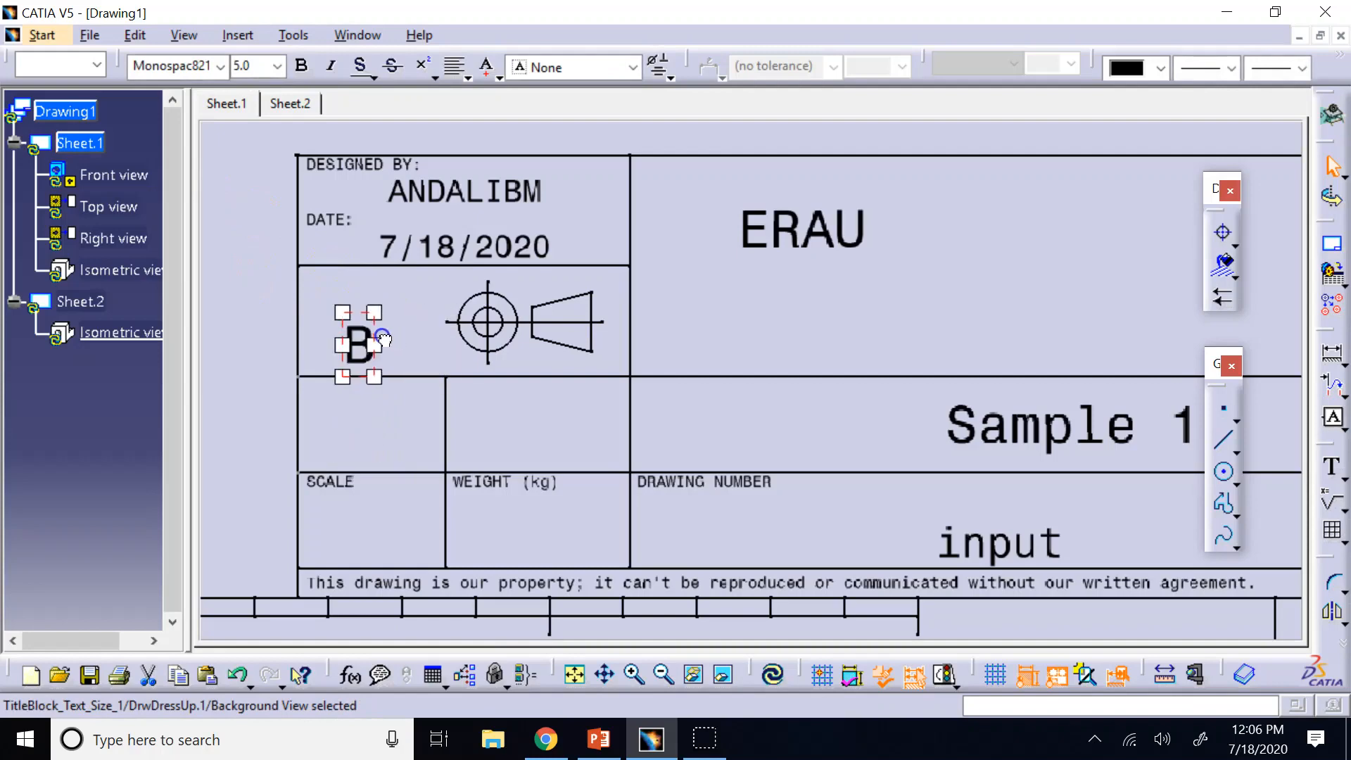
click(483, 436)
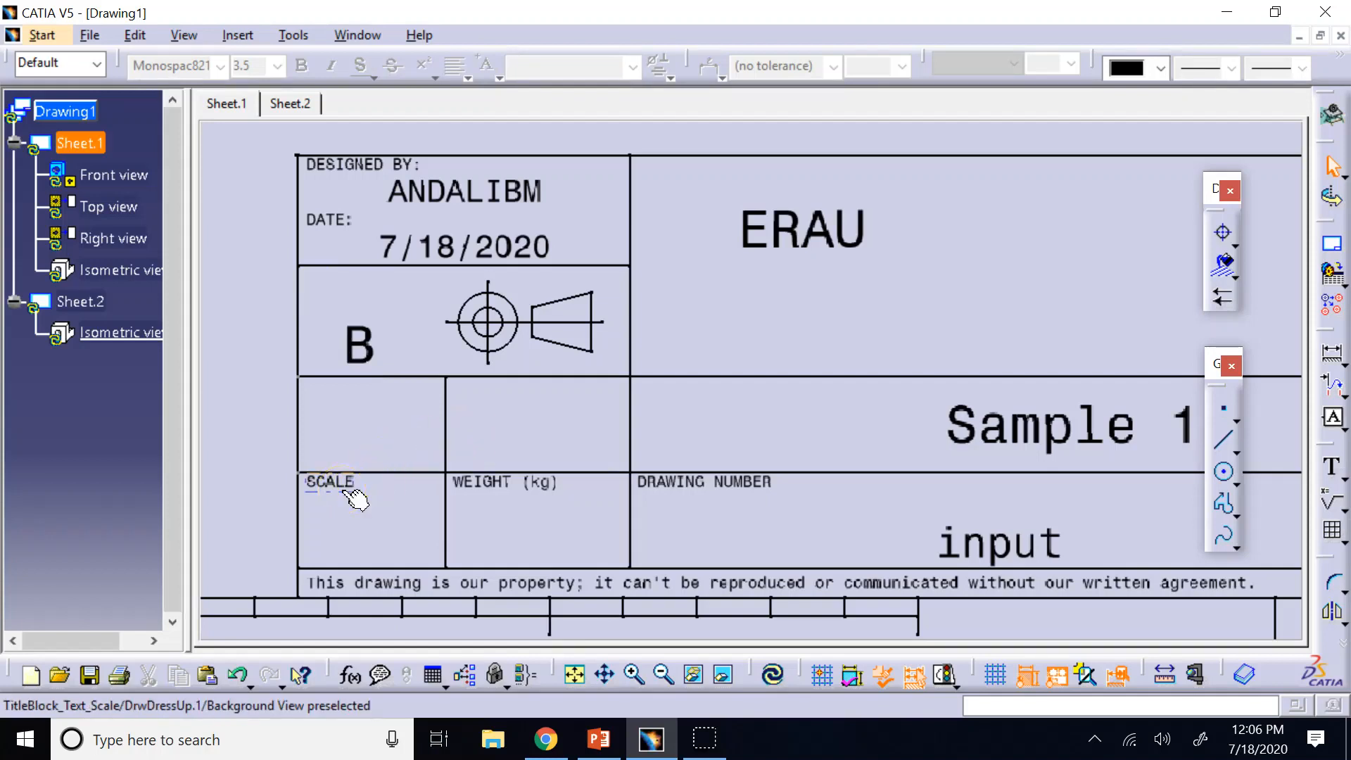
Step: Delete the "SCALE" label from the title block
click(351, 485)
drag(352, 487, 380, 413)
click(375, 423)
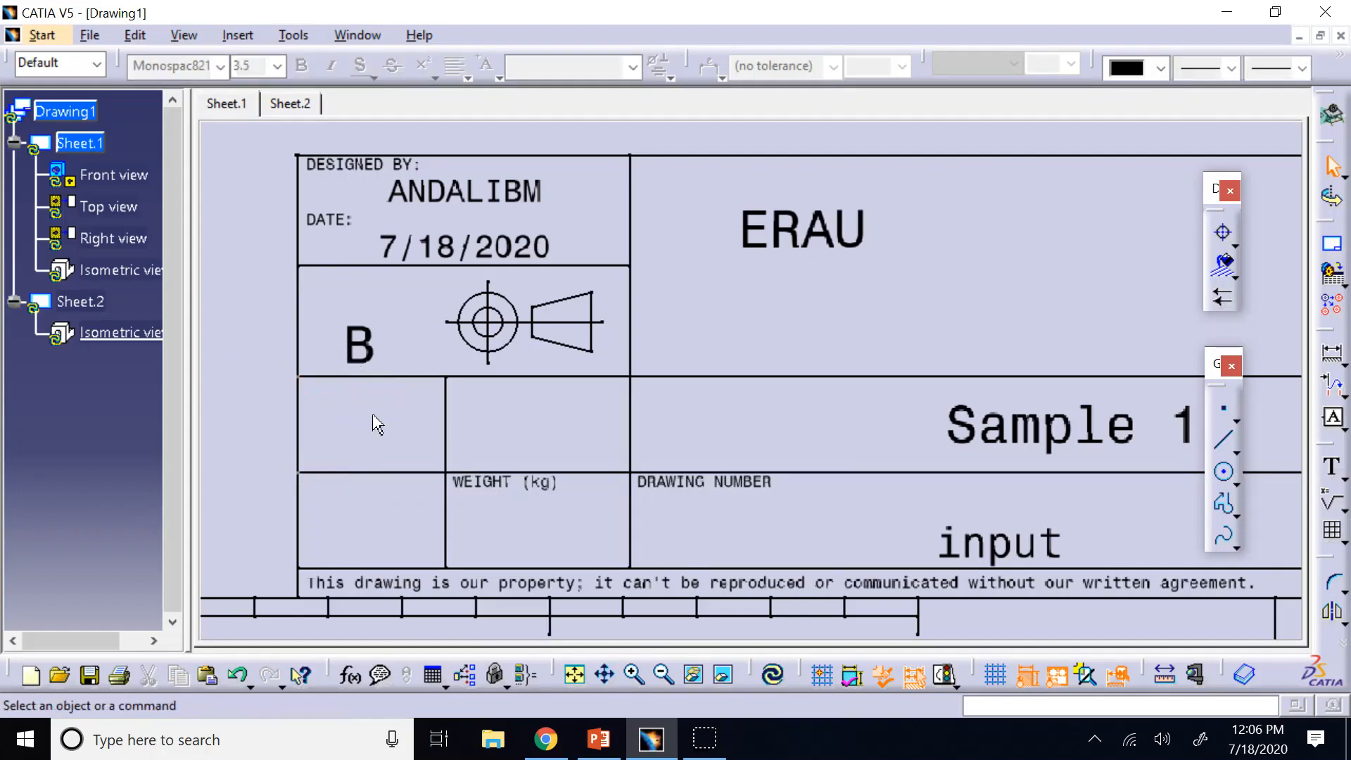
Step: Move the "WEIGHT (kg)" label up into the cell above it and delete the size letter B
drag(479, 483, 501, 429)
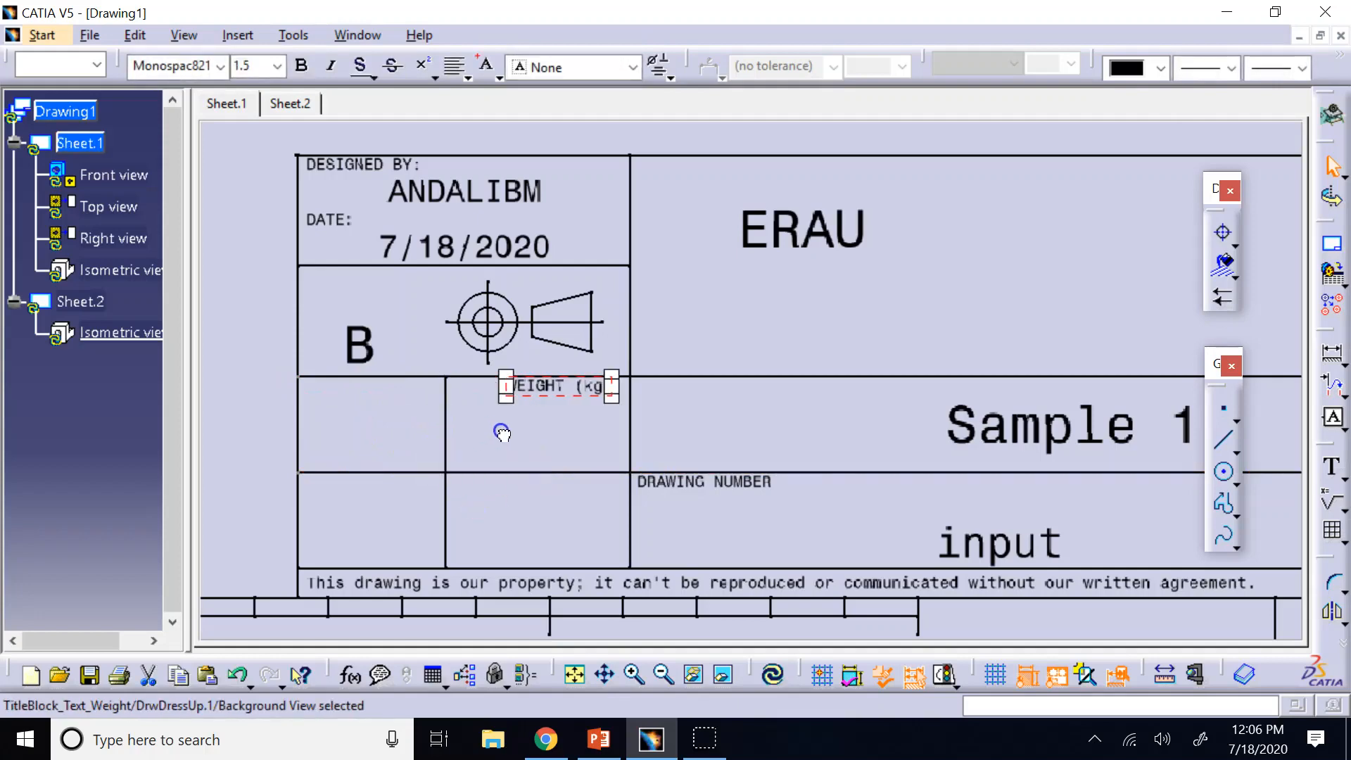
click(487, 445)
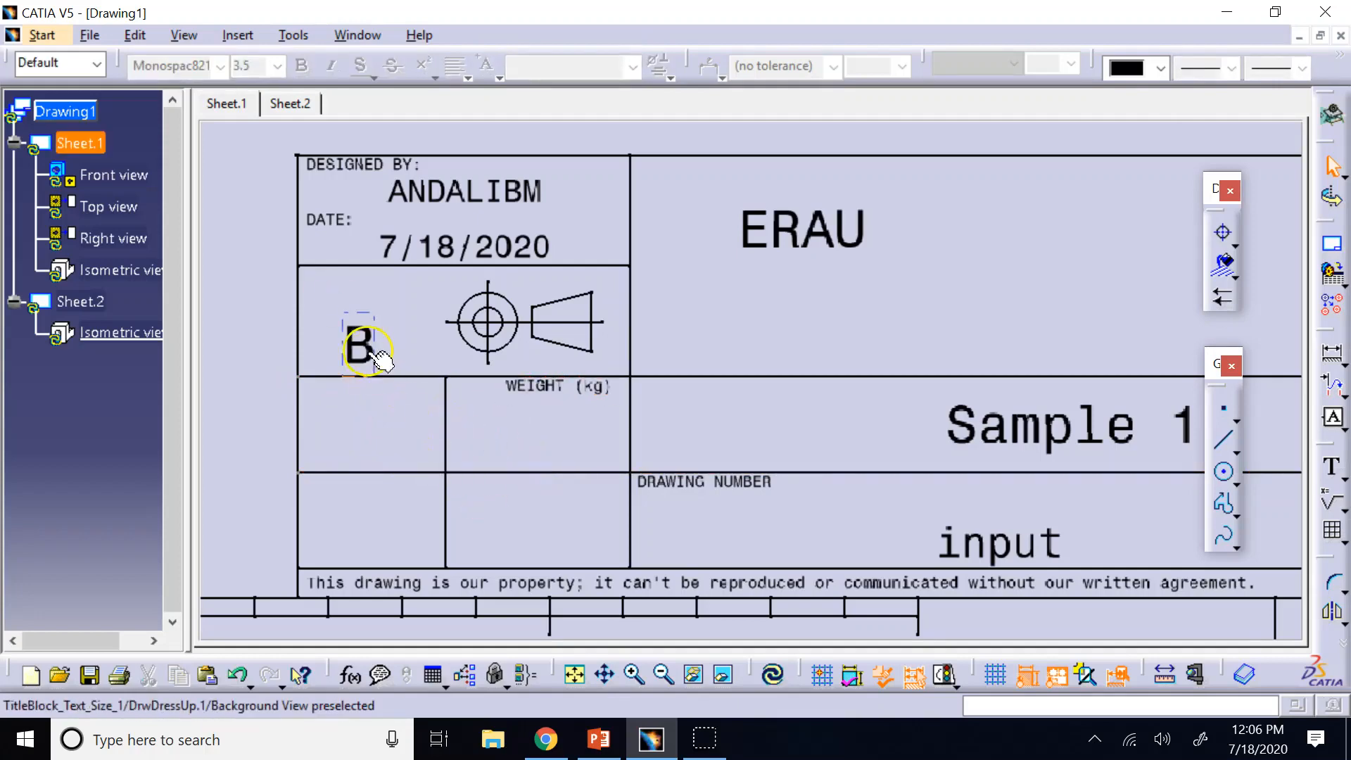
click(384, 350)
key(Delete)
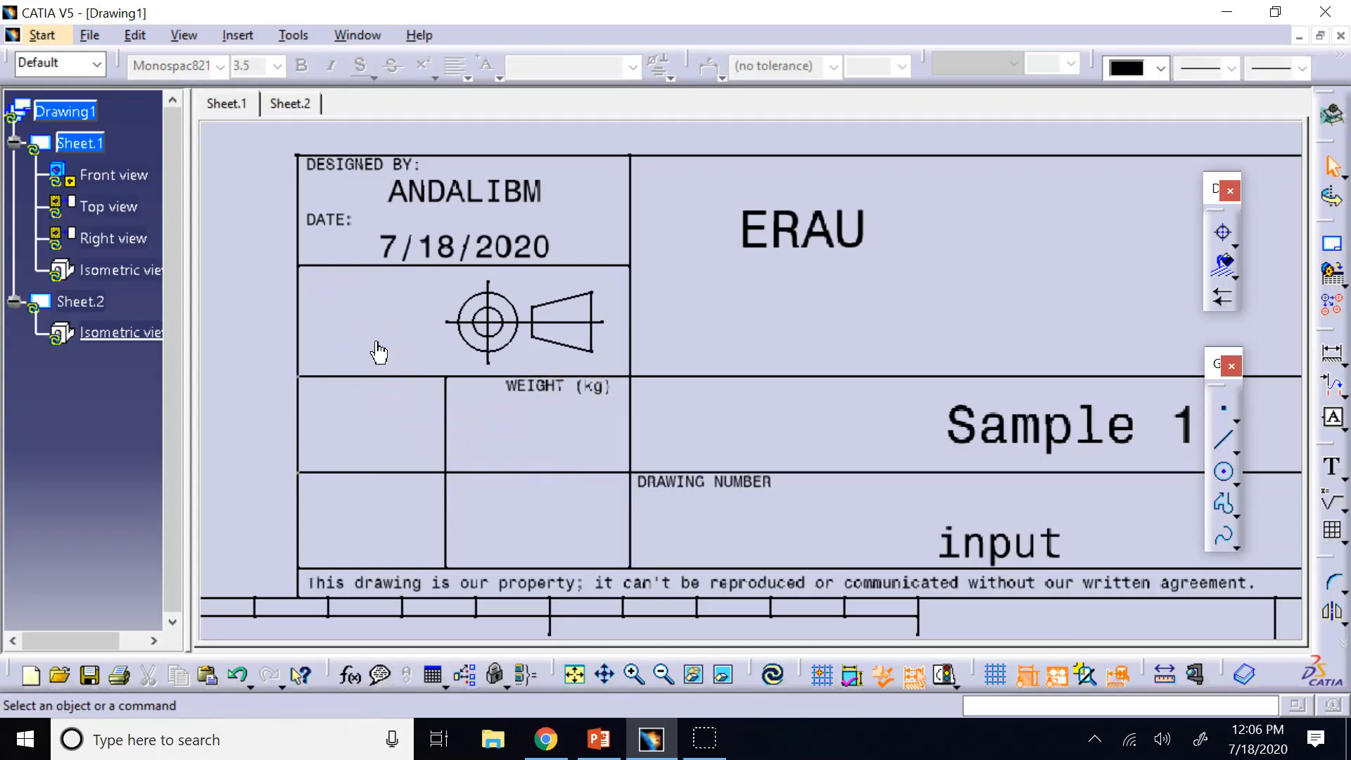
Step: Shift the whole projection symbol left to centre it in its cell
drag(394, 296, 603, 362)
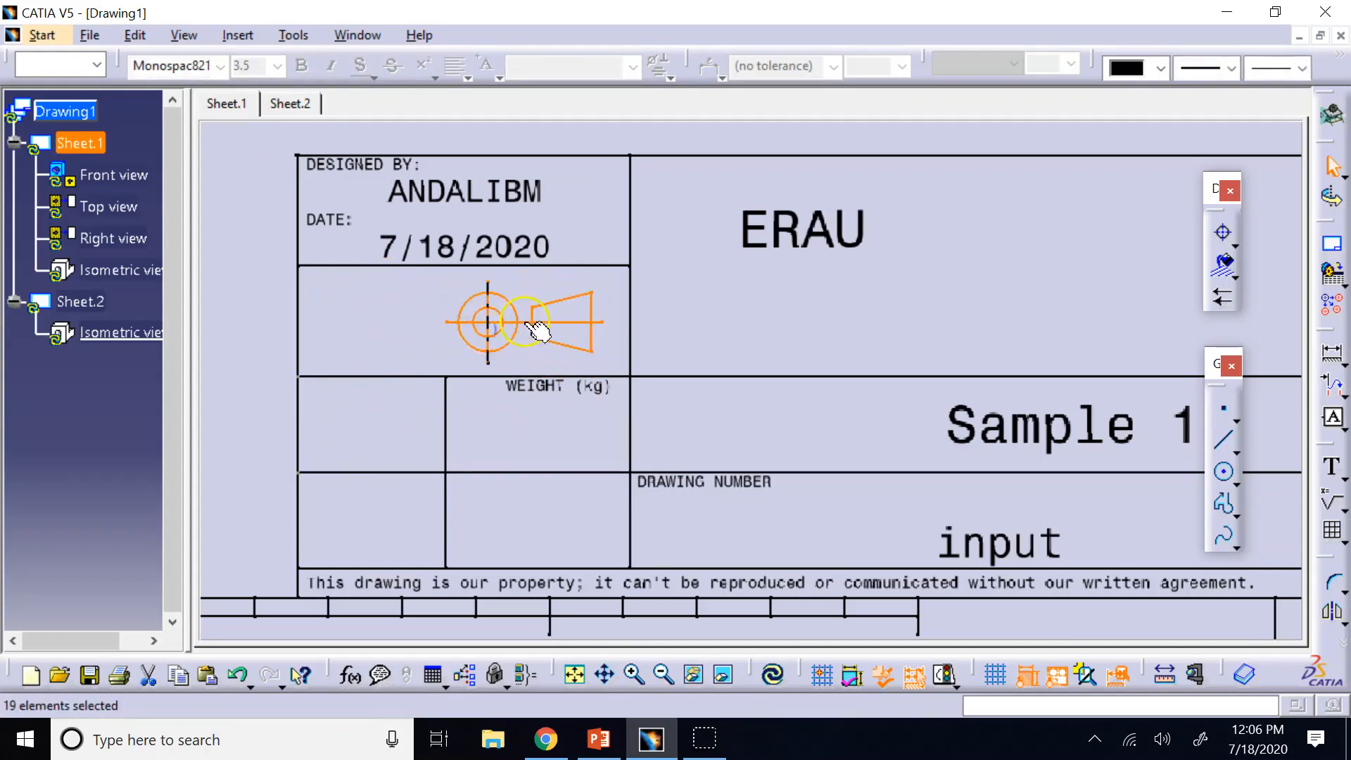
drag(533, 326, 458, 323)
click(591, 316)
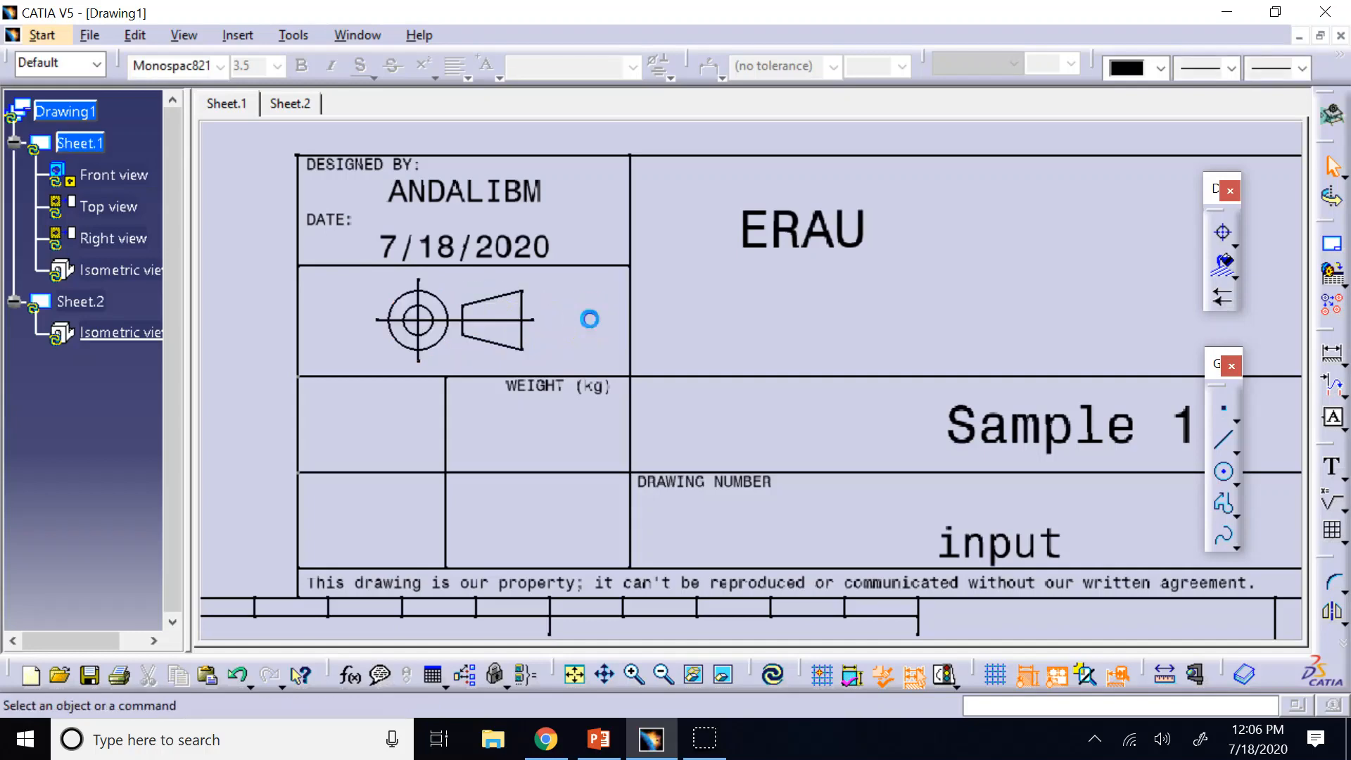
Step: Delete the "WEIGHT (kg)" label below the projection symbol
click(552, 394)
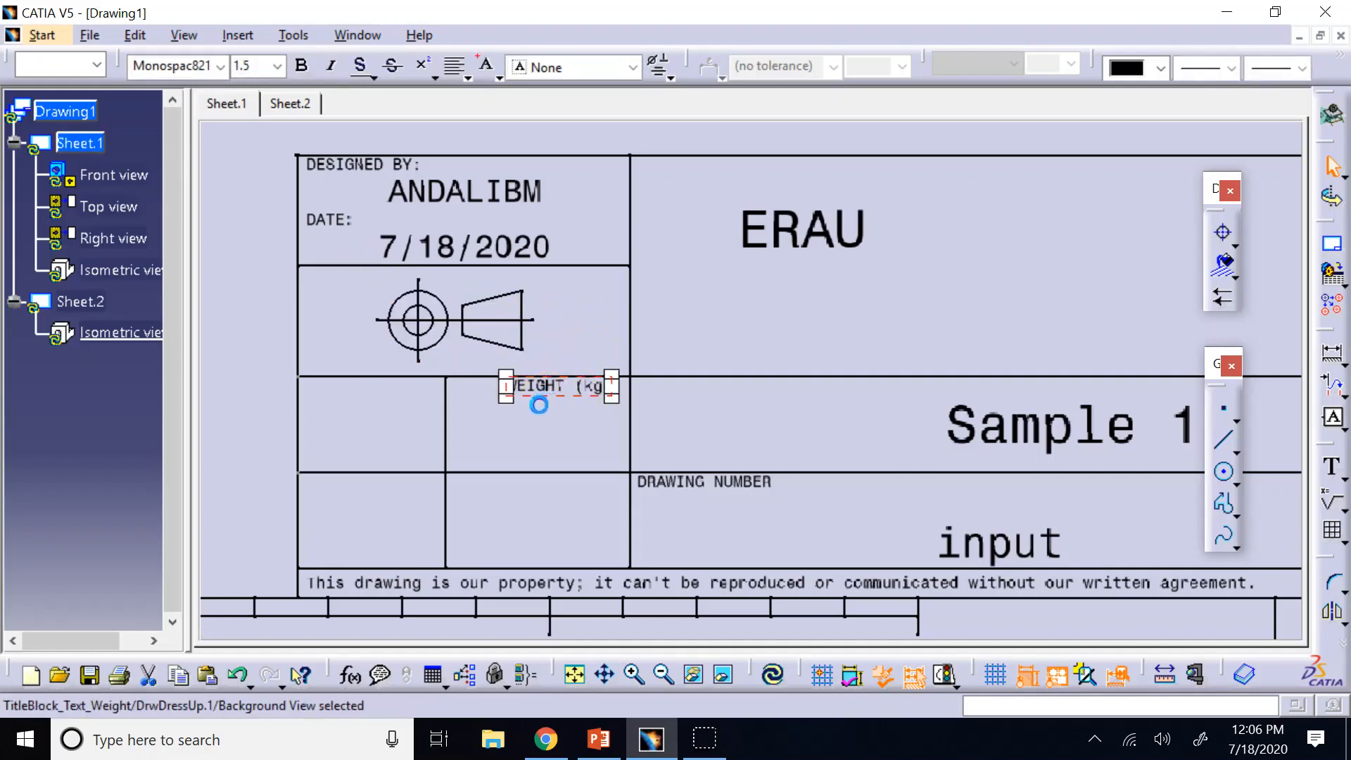
mouse_move(533, 426)
mouse_down()
mouse_move(521, 440)
mouse_move(511, 422)
mouse_up()
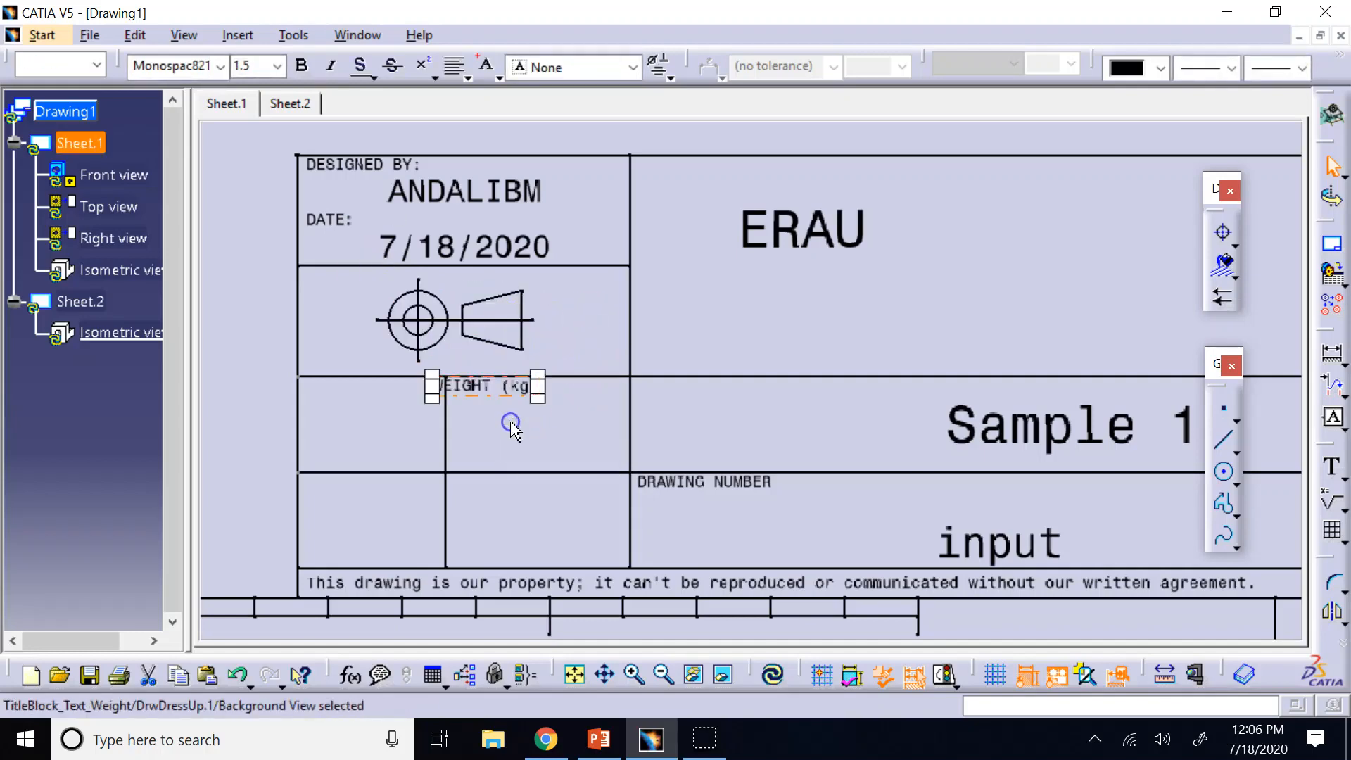
key(Delete)
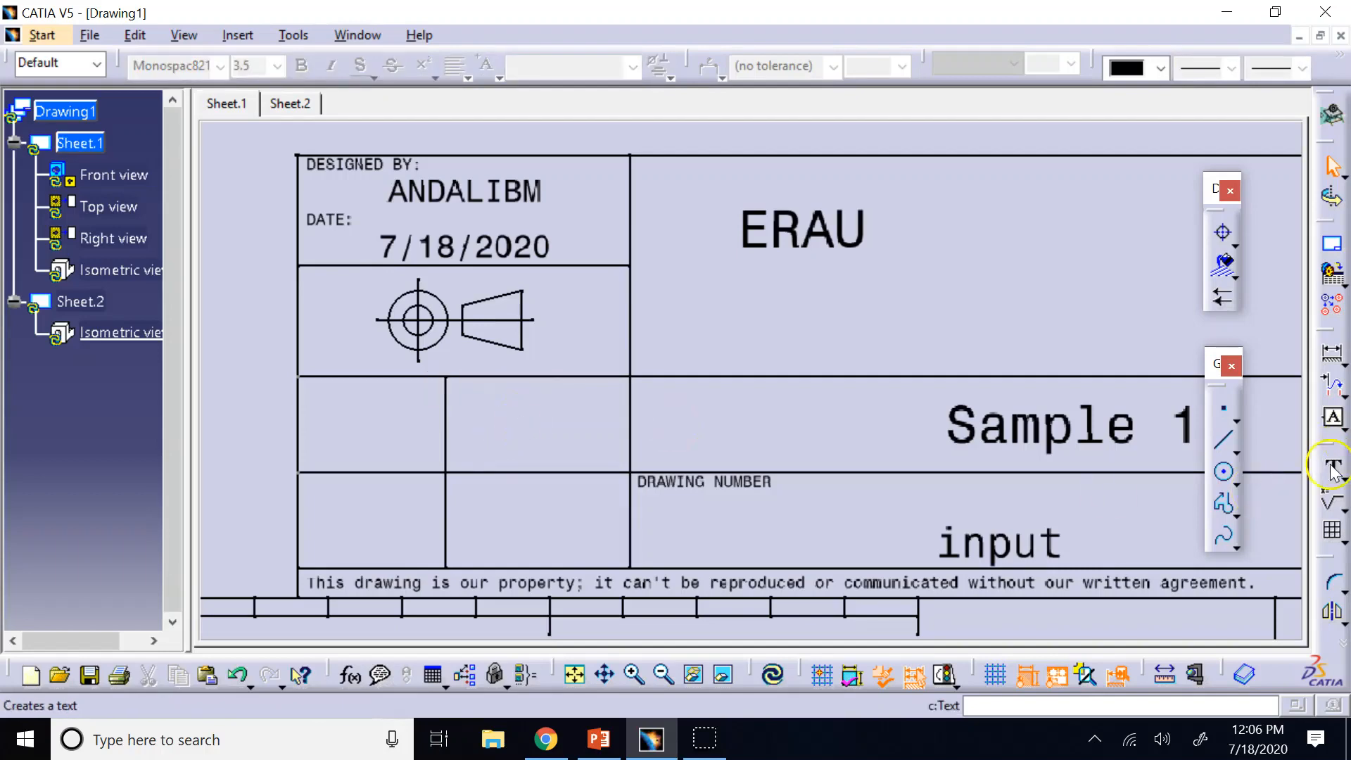
Step: Add a "Mass" text in the left cell of the row below the projection symbol
drag(1325, 451, 1040, 266)
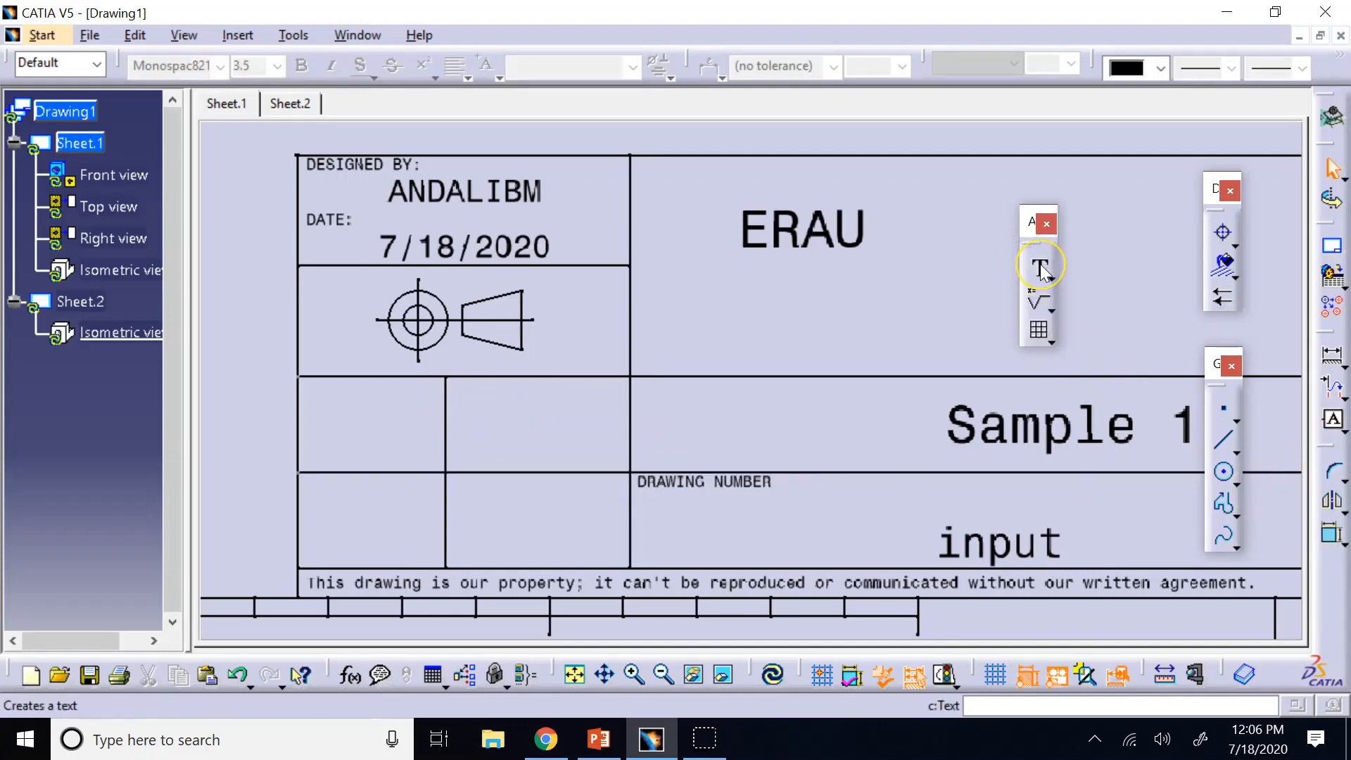
click(1040, 268)
click(342, 421)
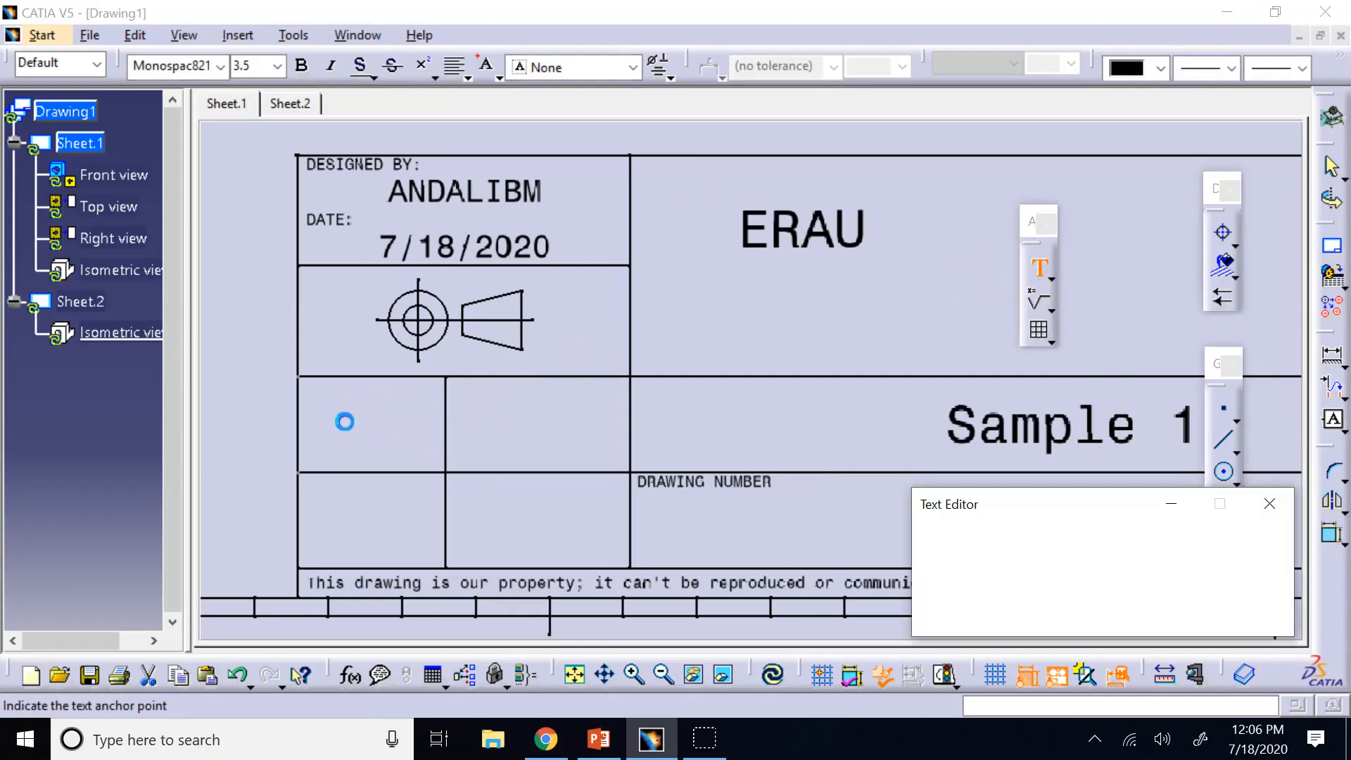
drag(359, 449, 360, 416)
click(974, 553)
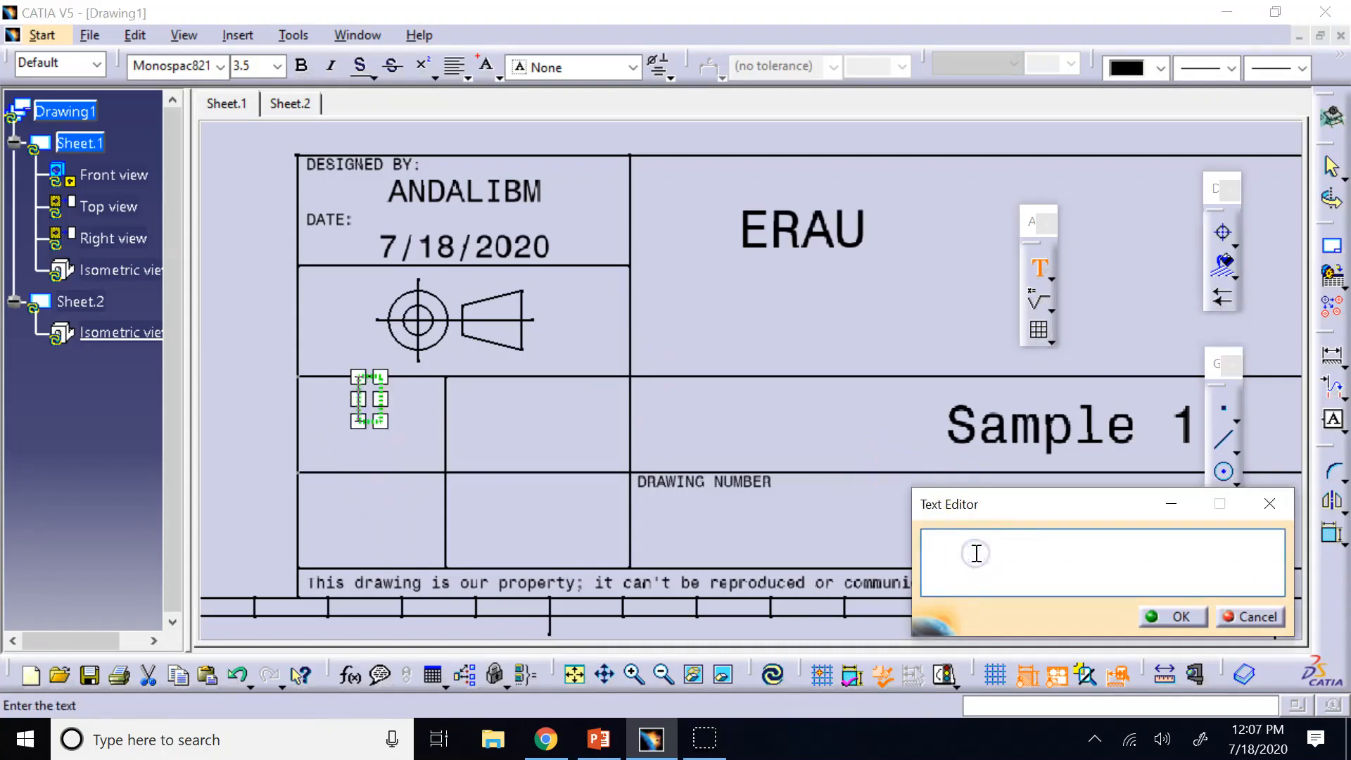
text(Mass)
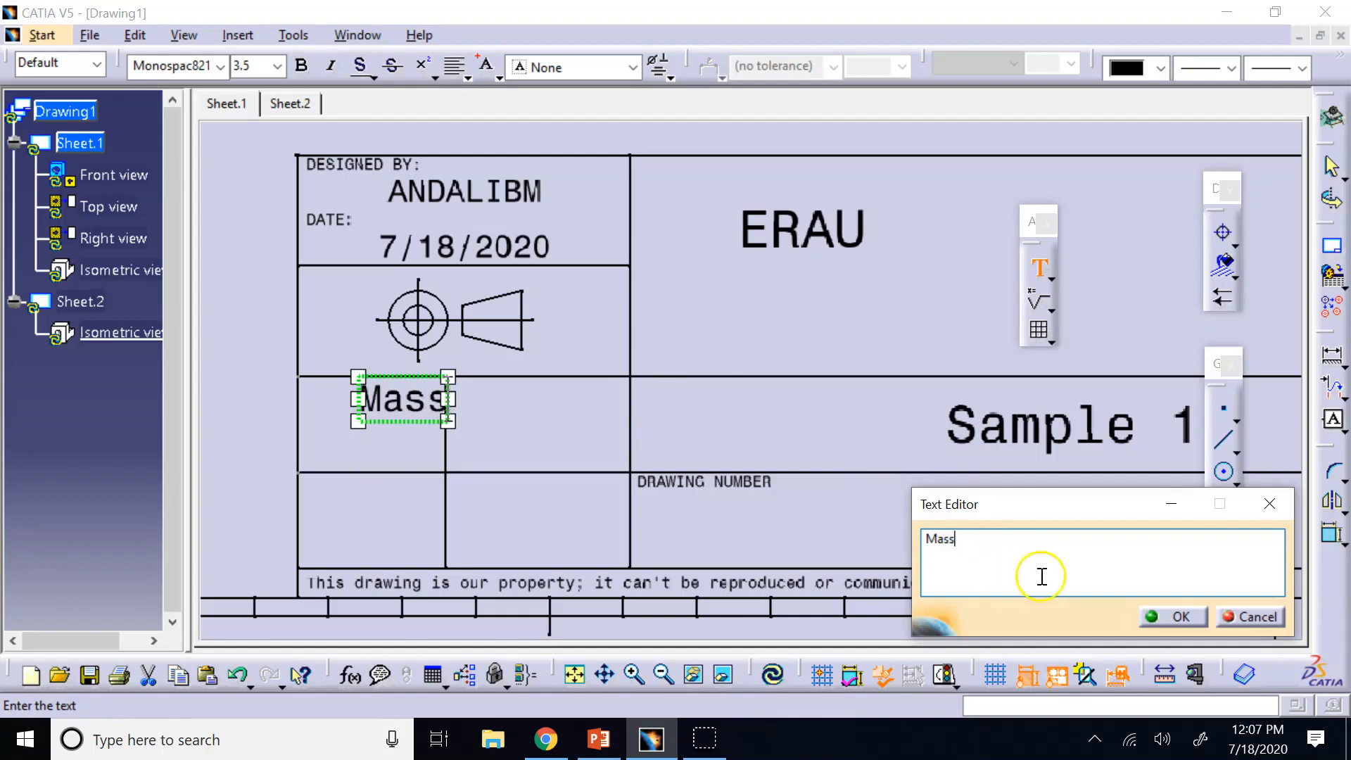
drag(1015, 569, 866, 522)
click(853, 520)
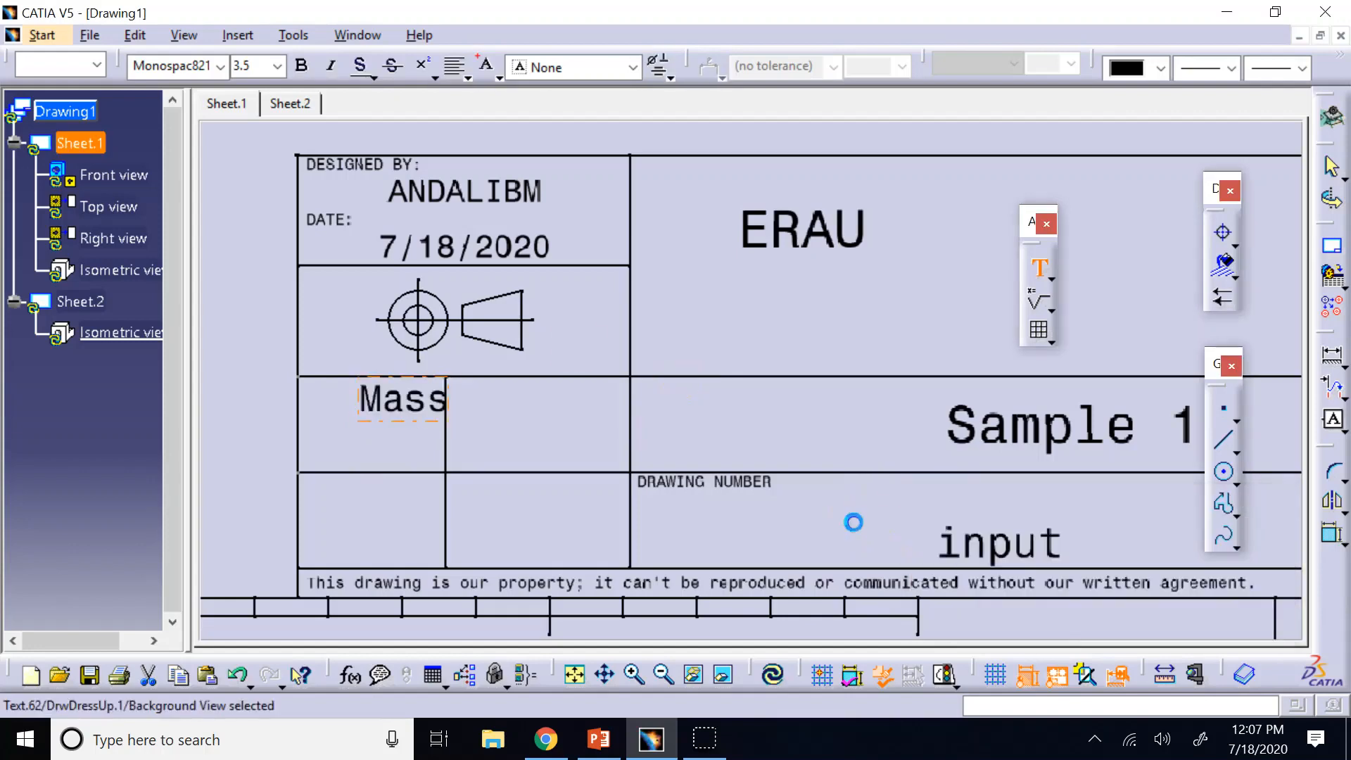
Step: Set the "Mass" text's font size to 2.5 mm and move it into the neighbouring cell on its right
double_click(394, 399)
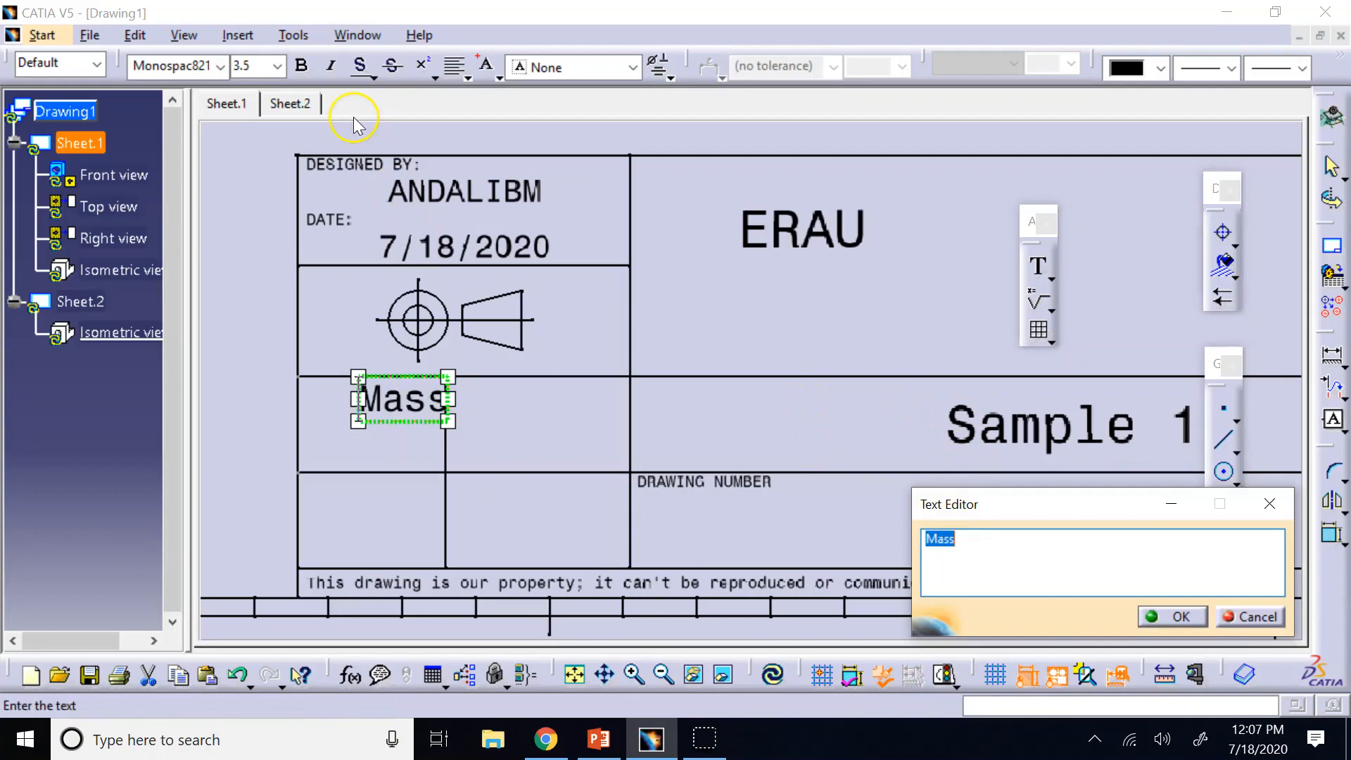
click(277, 66)
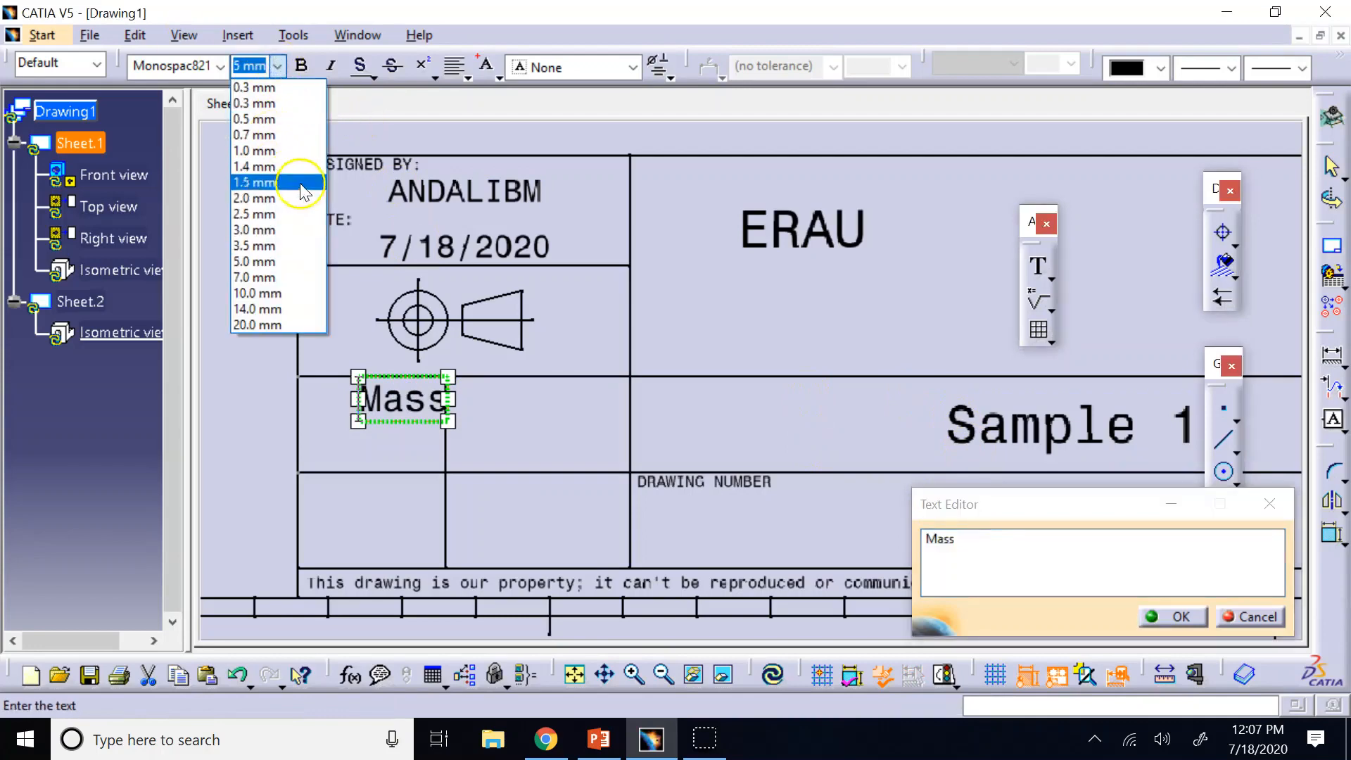
click(285, 213)
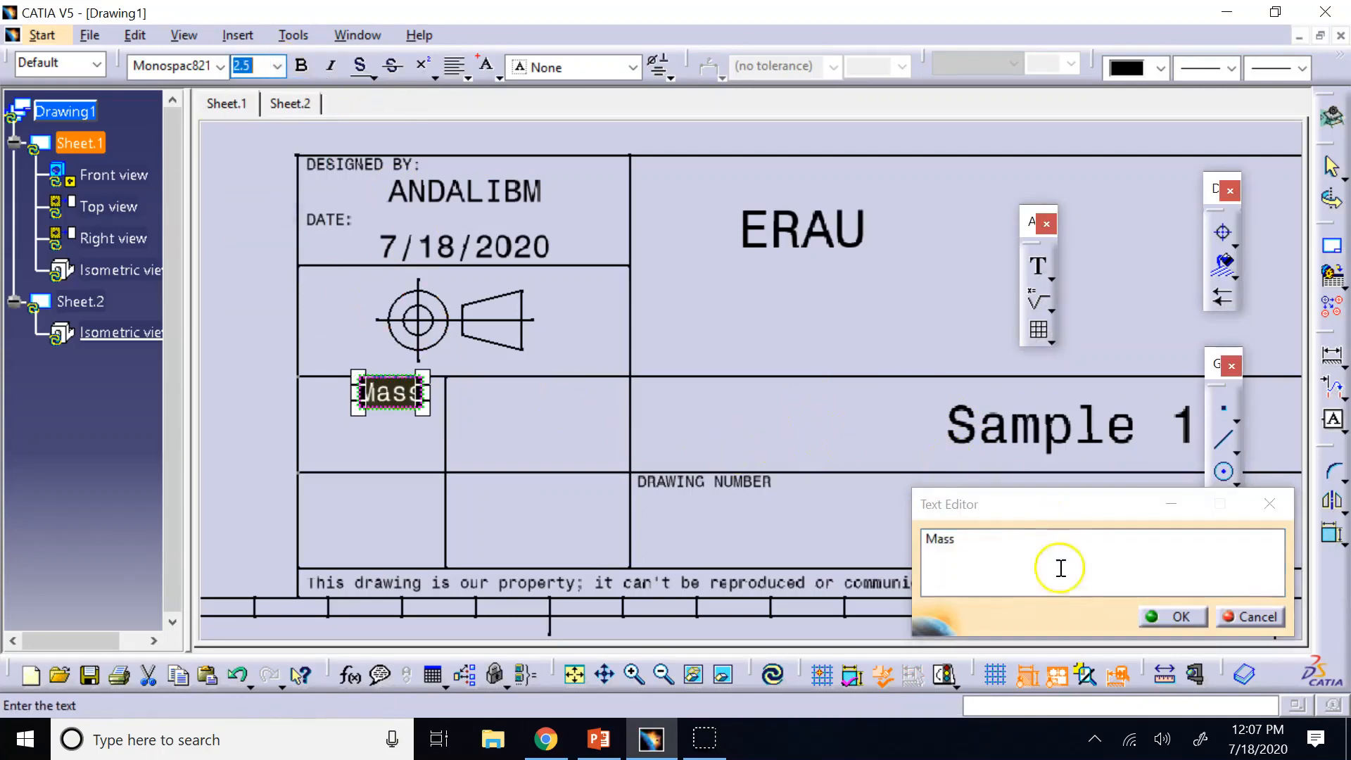
click(781, 404)
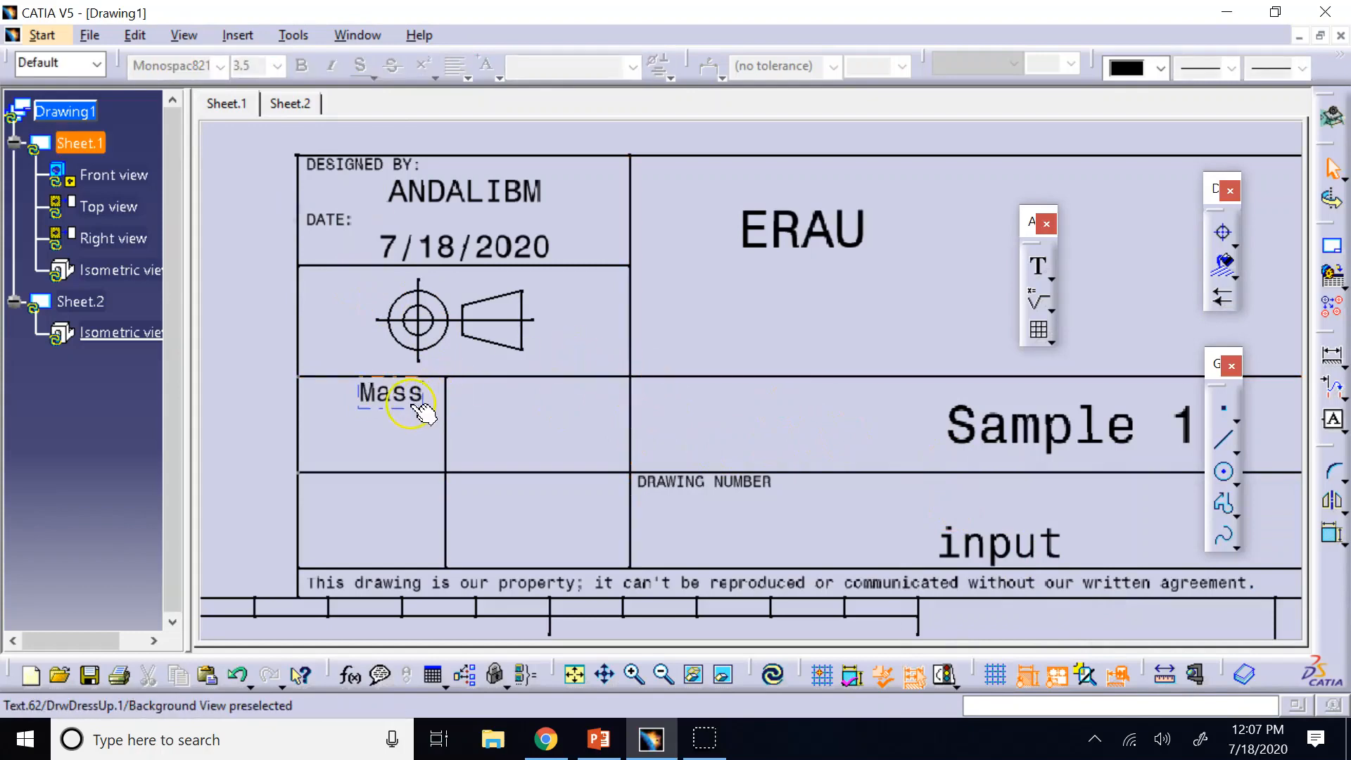
drag(422, 413, 525, 402)
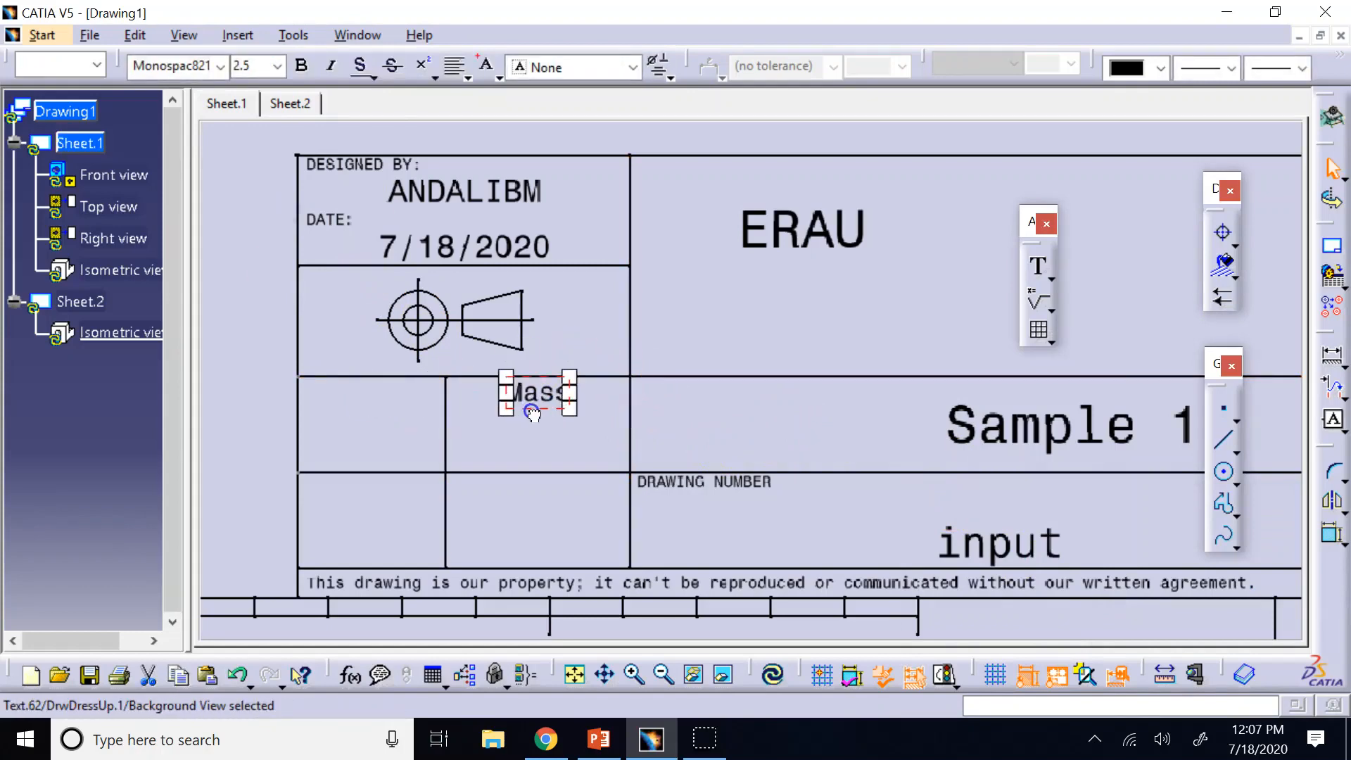
click(561, 442)
Step: Duplicate the "Mass" text and place the copy in the cell directly below the original
click(552, 398)
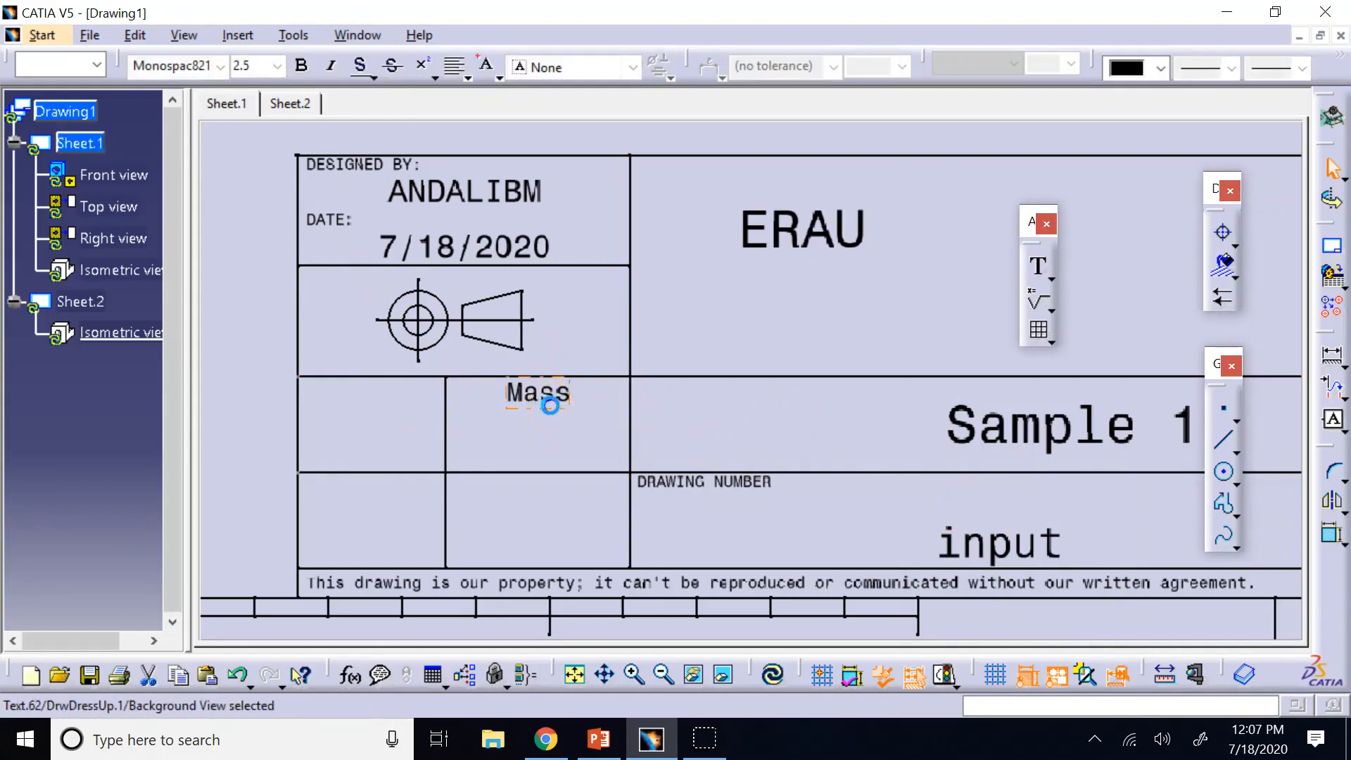
key(Down)
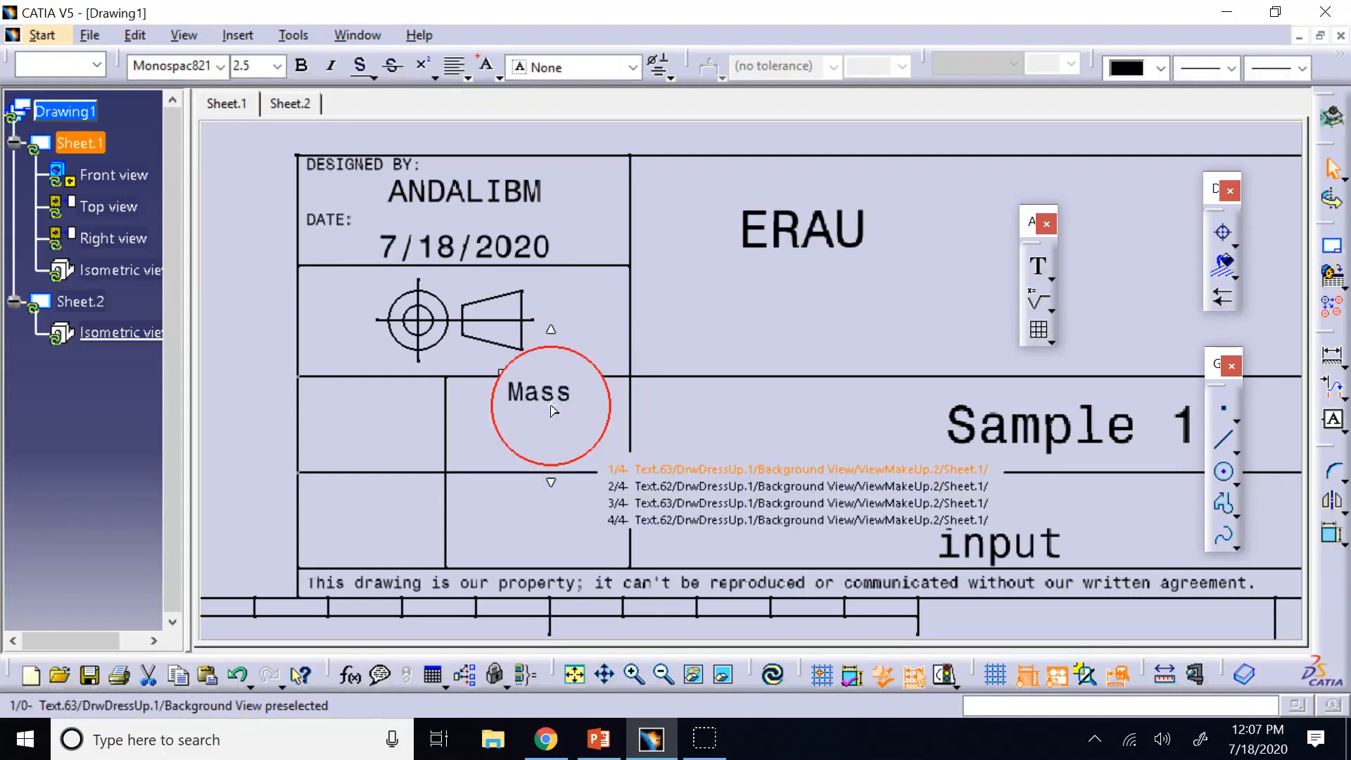
click(763, 276)
click(566, 397)
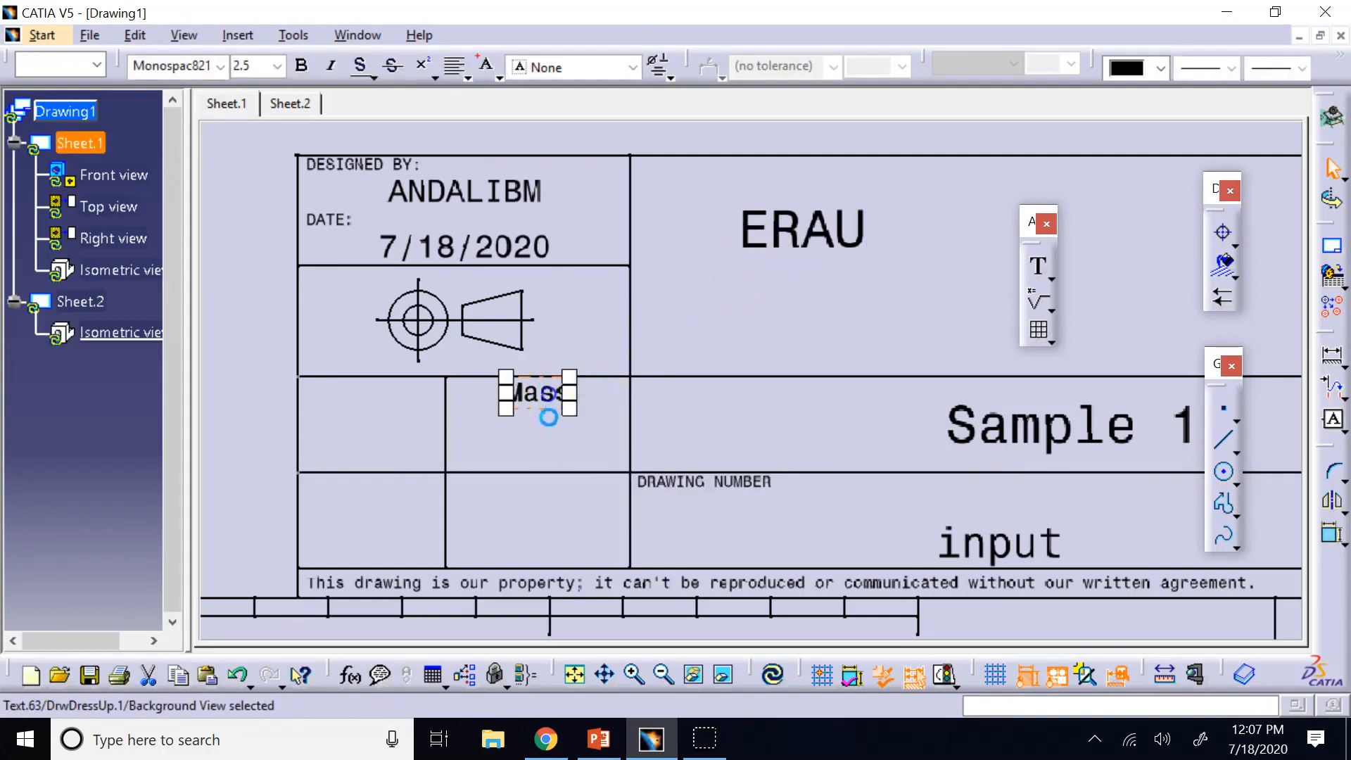
drag(546, 408, 546, 470)
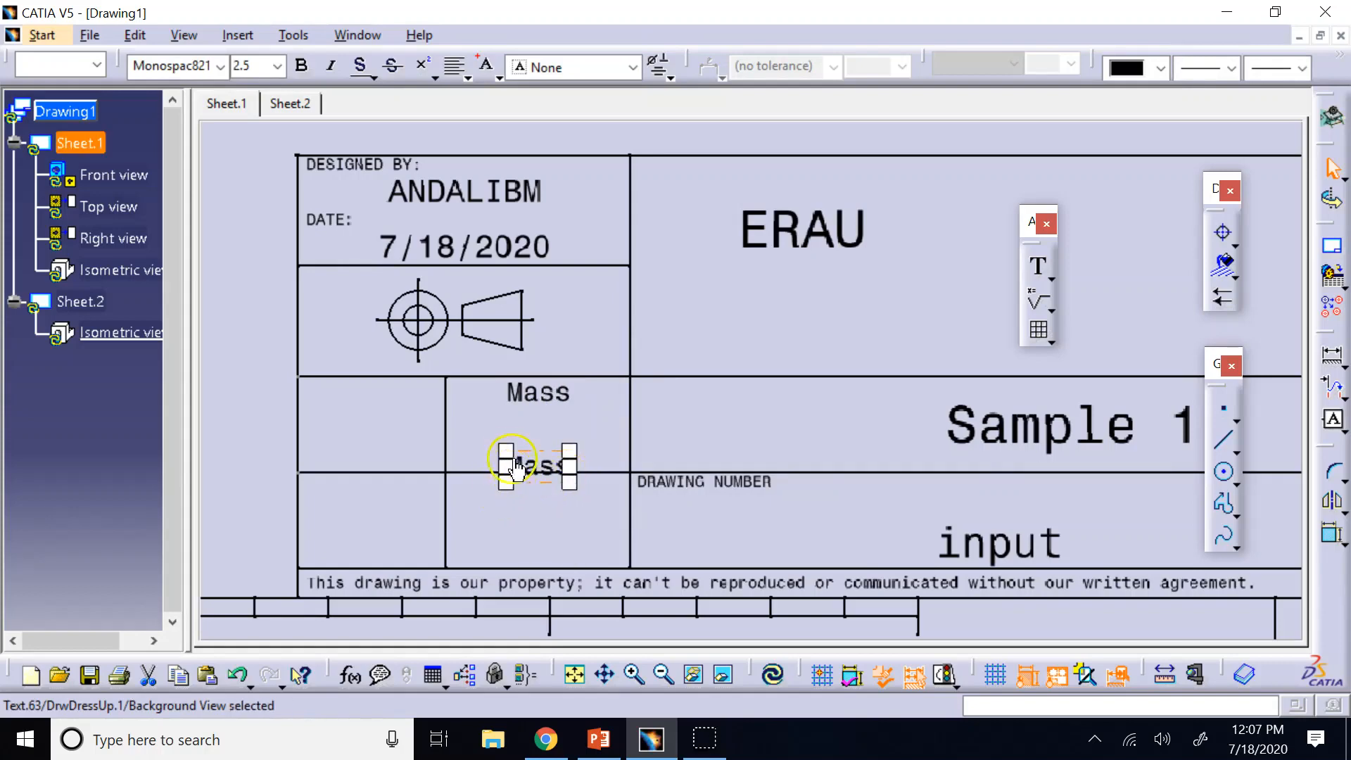
drag(506, 484, 556, 513)
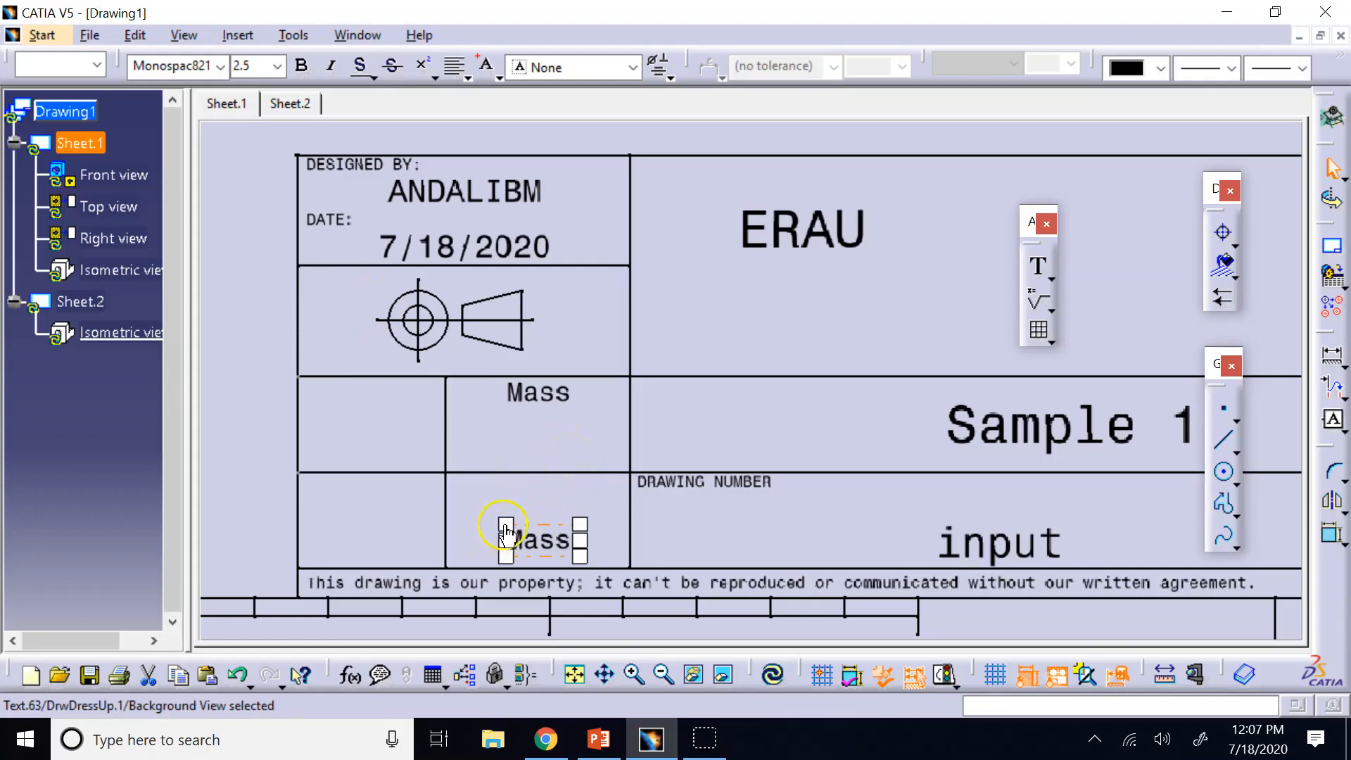
Step: Move the lower "Mass" copy up to the dividing line between the two rows, aligned beneath the original
drag(468, 487, 456, 484)
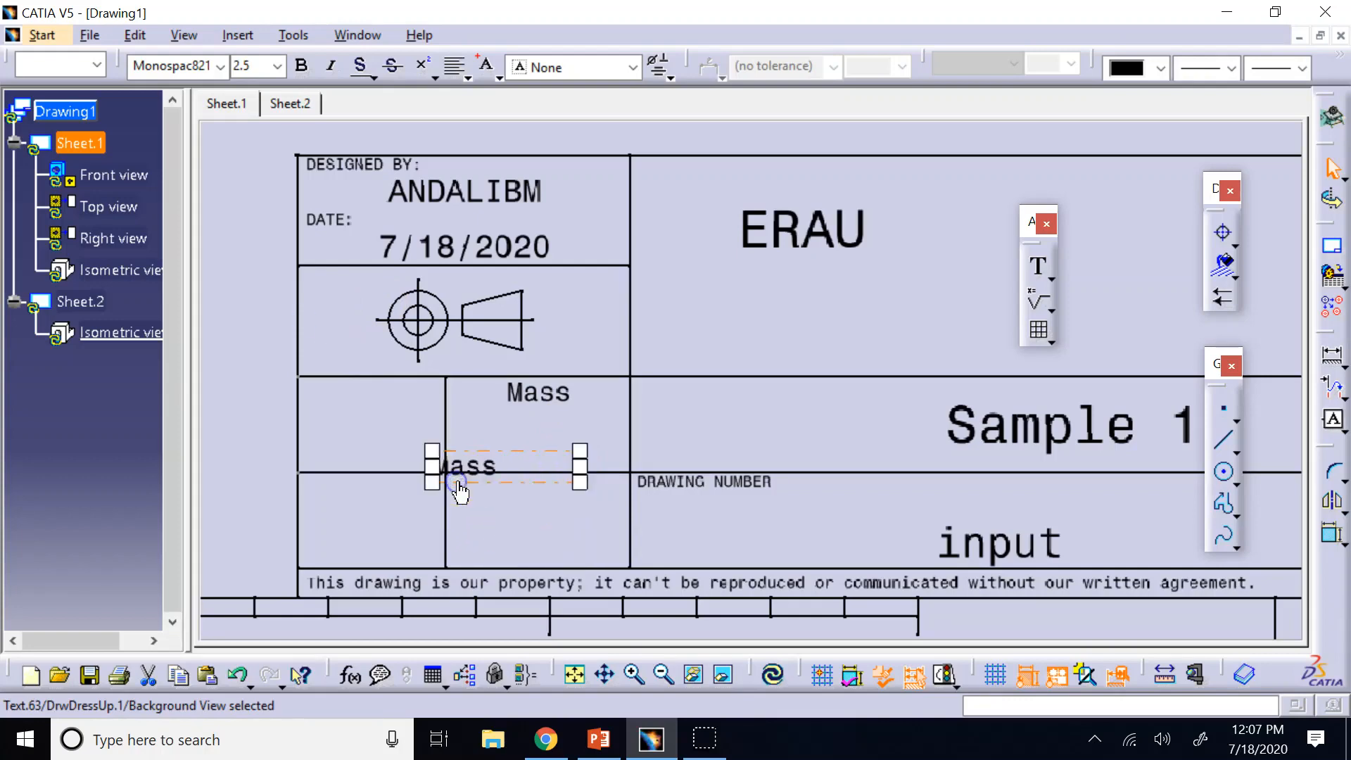
drag(589, 483, 610, 527)
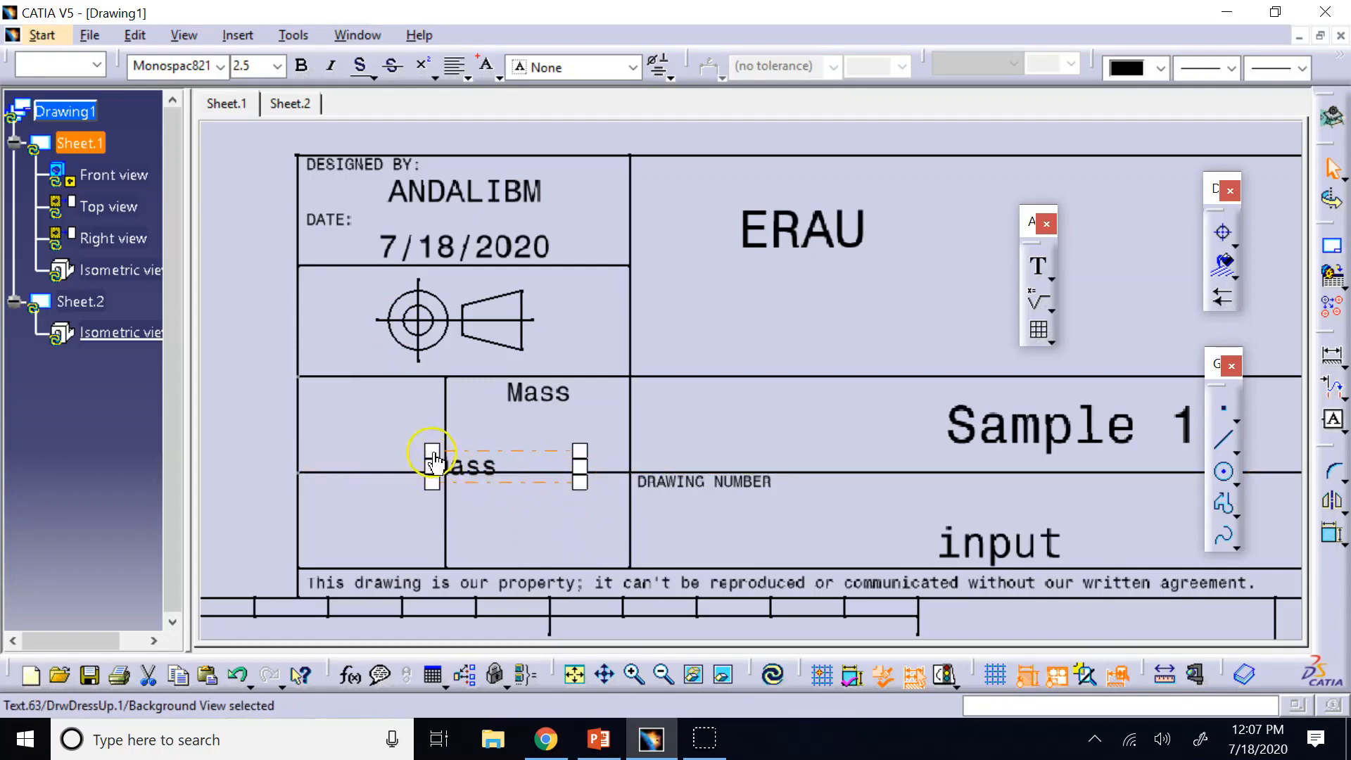
drag(444, 463, 491, 483)
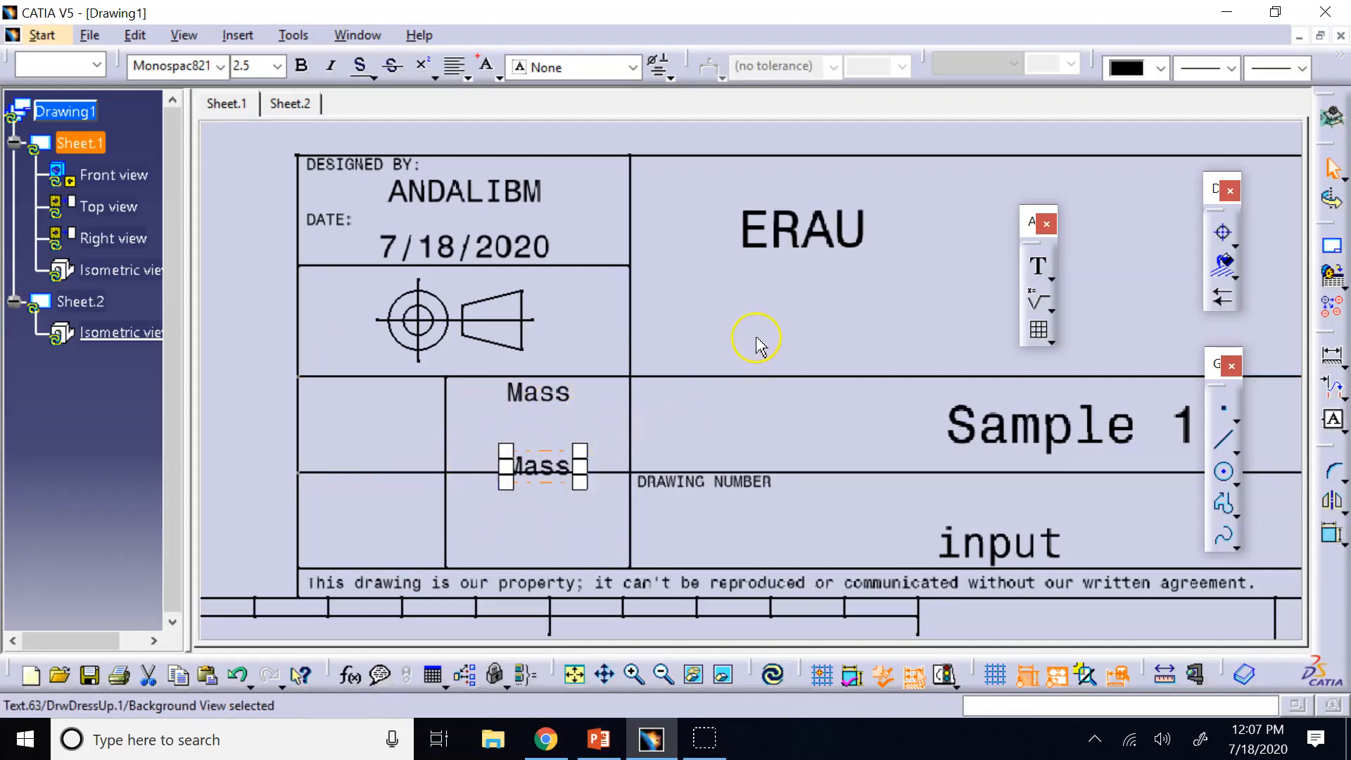
click(396, 435)
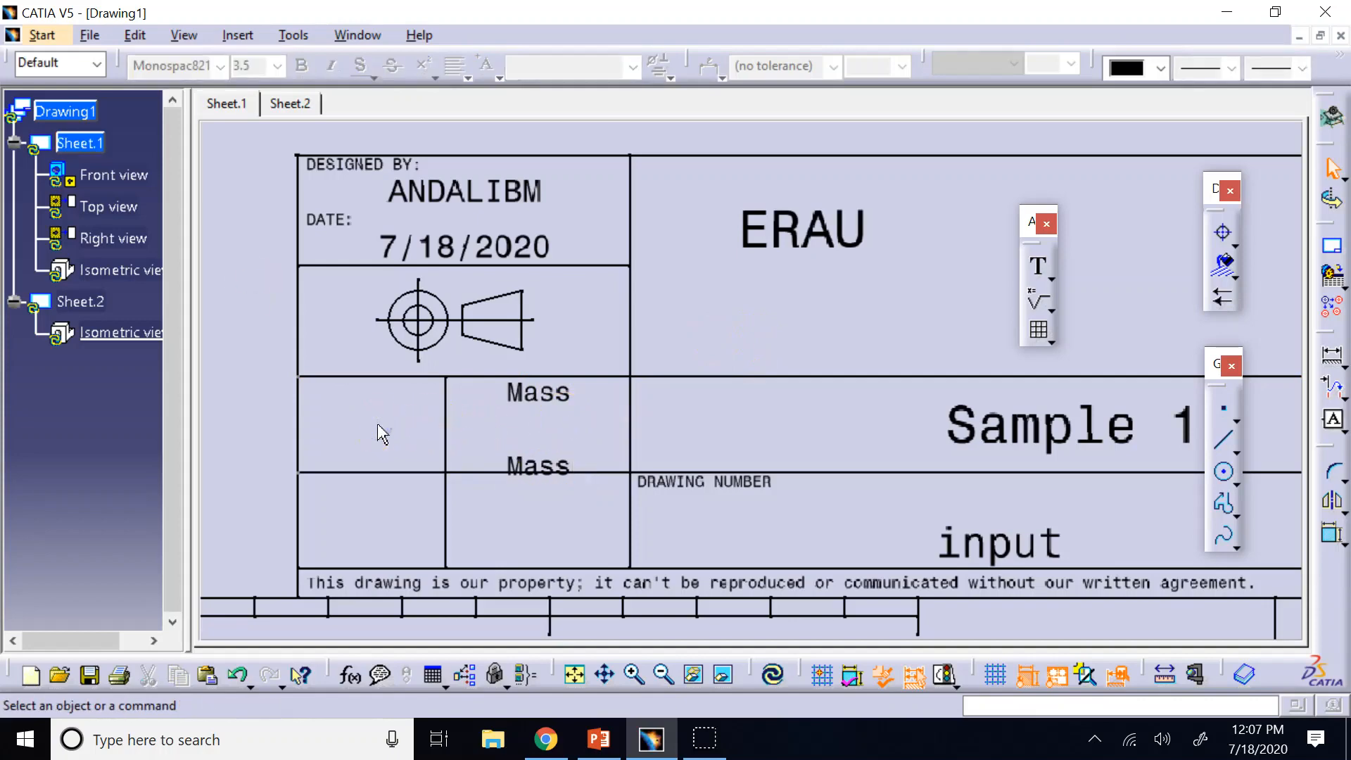
Step: Duplicate the upper "Mass" text twice and place the copies in the left column, level with the two existing texts
click(536, 406)
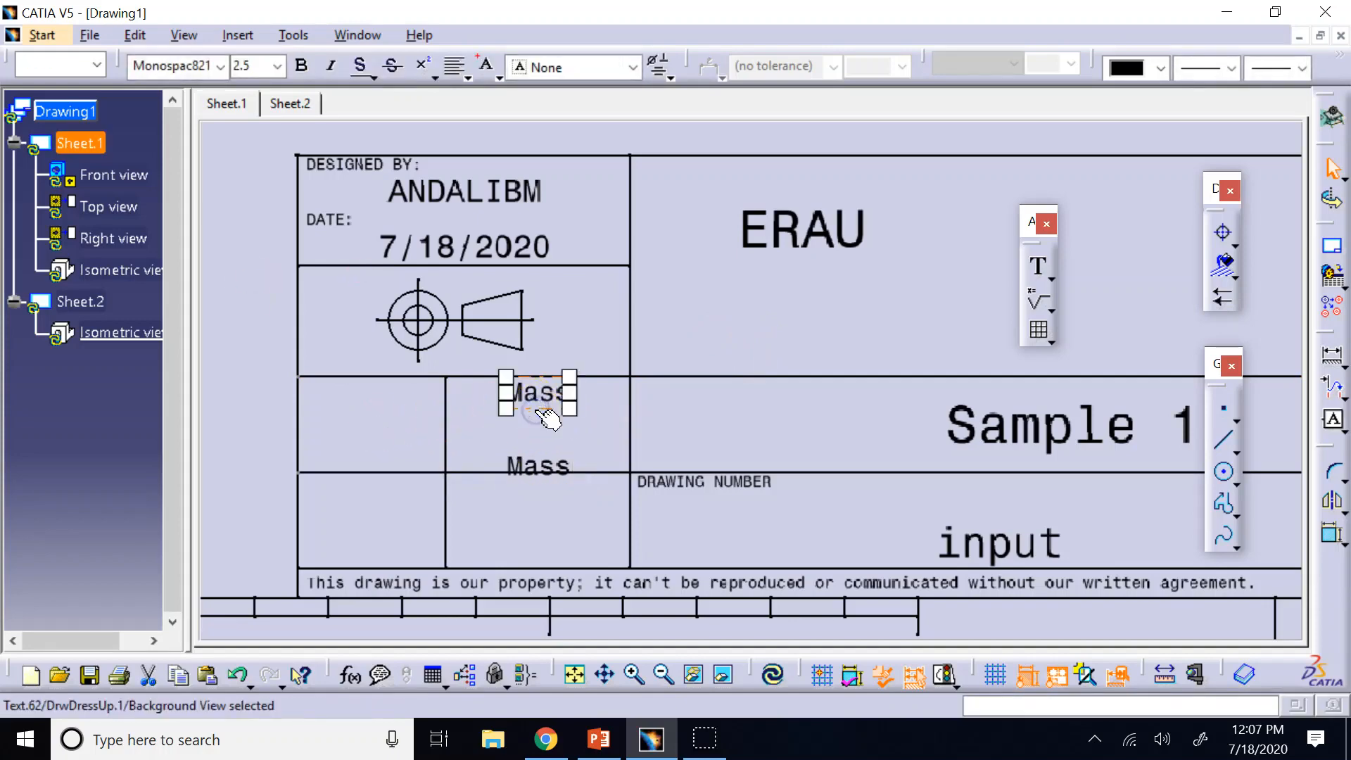
drag(535, 408, 394, 407)
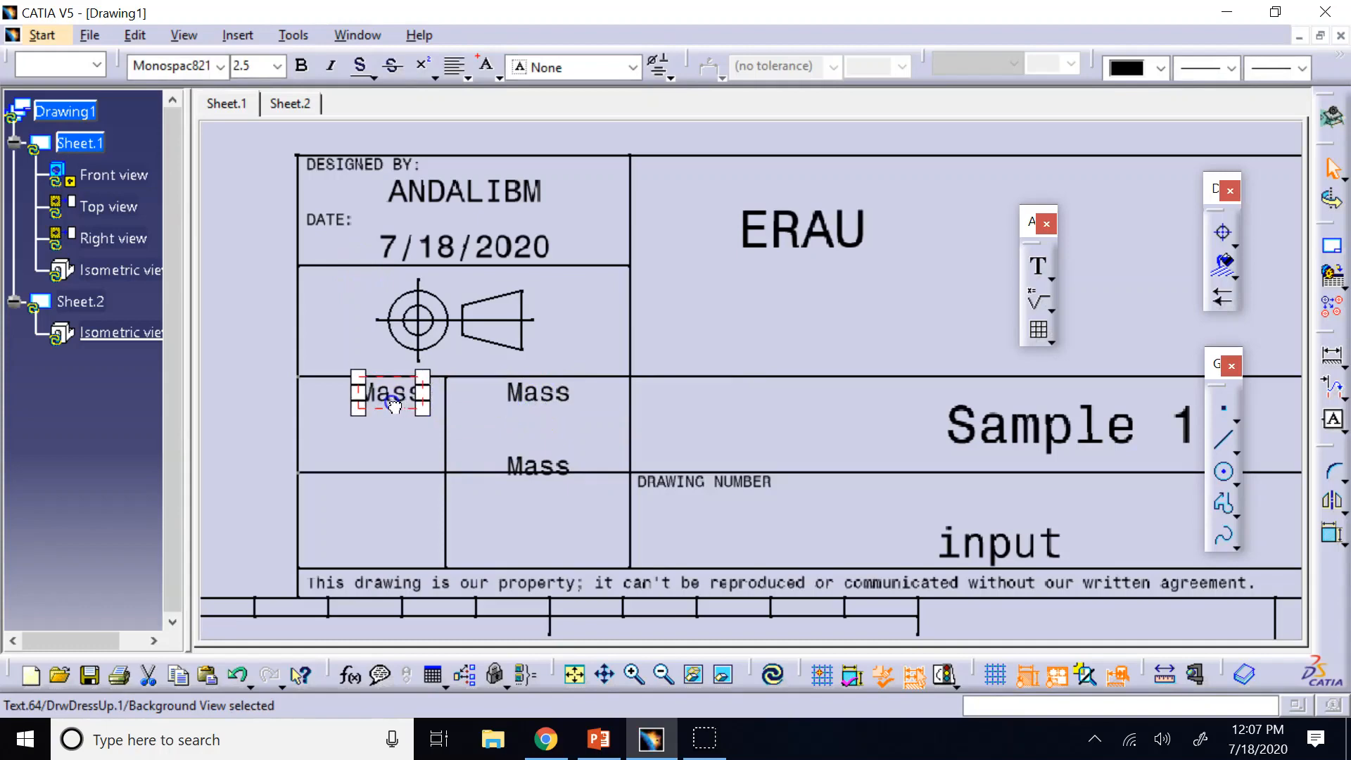
key(ctrl+c)
key(ctrl+v)
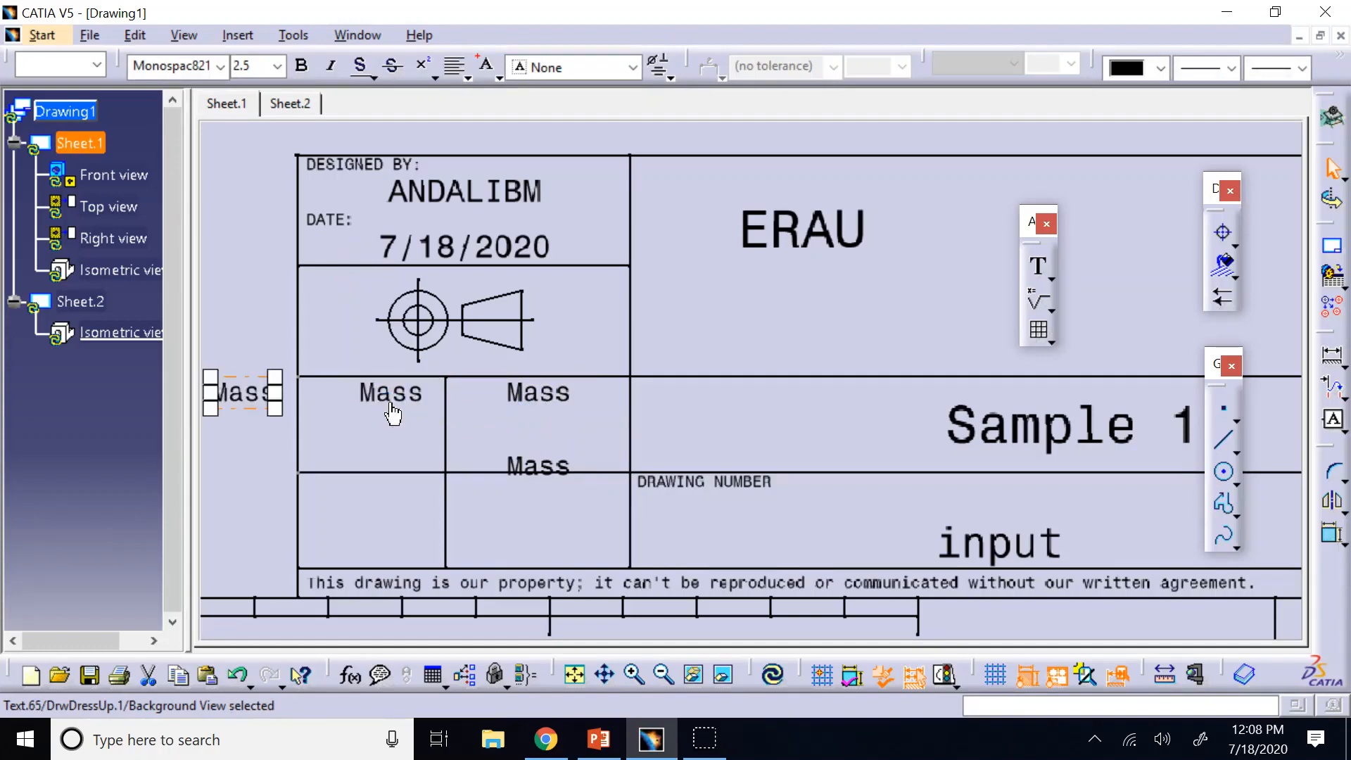
drag(242, 389, 387, 456)
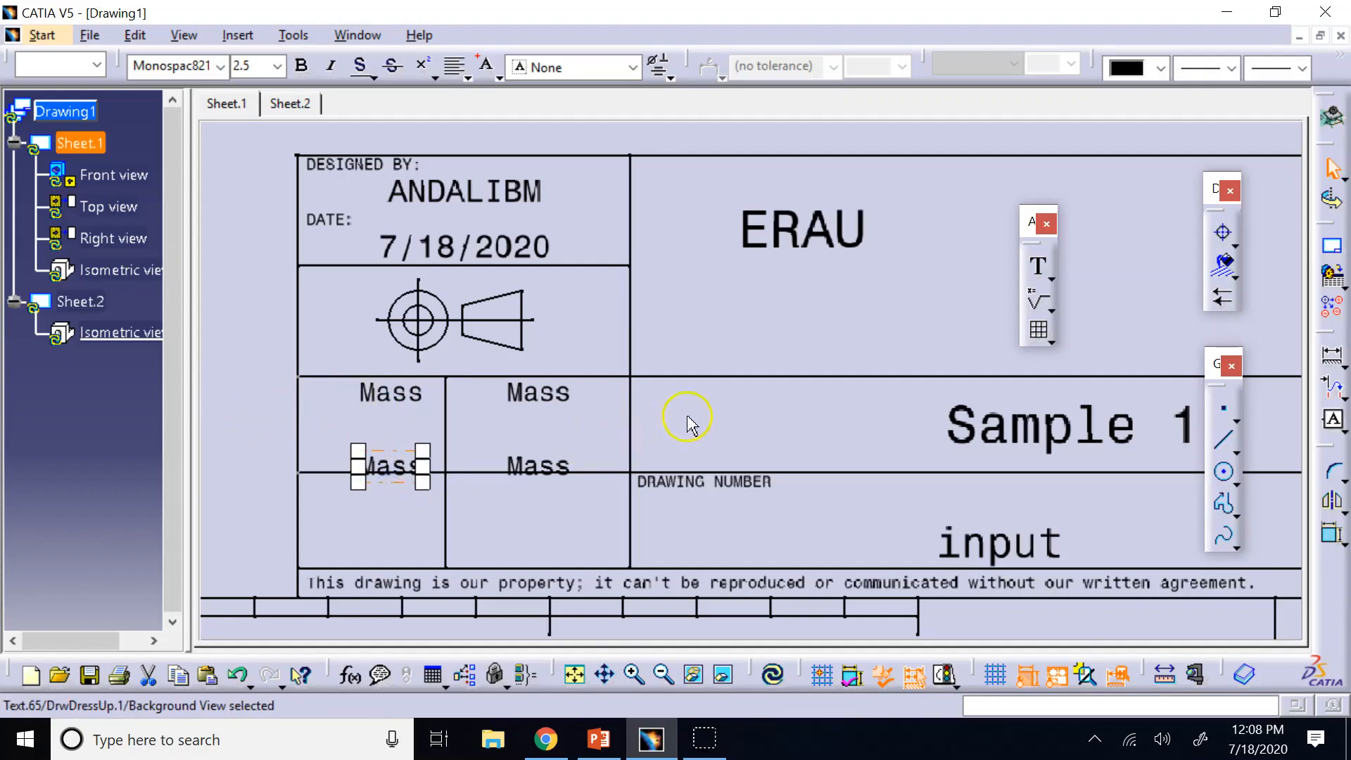
Step: Change the lower "Mass" text in the right column to "Material"
click(804, 407)
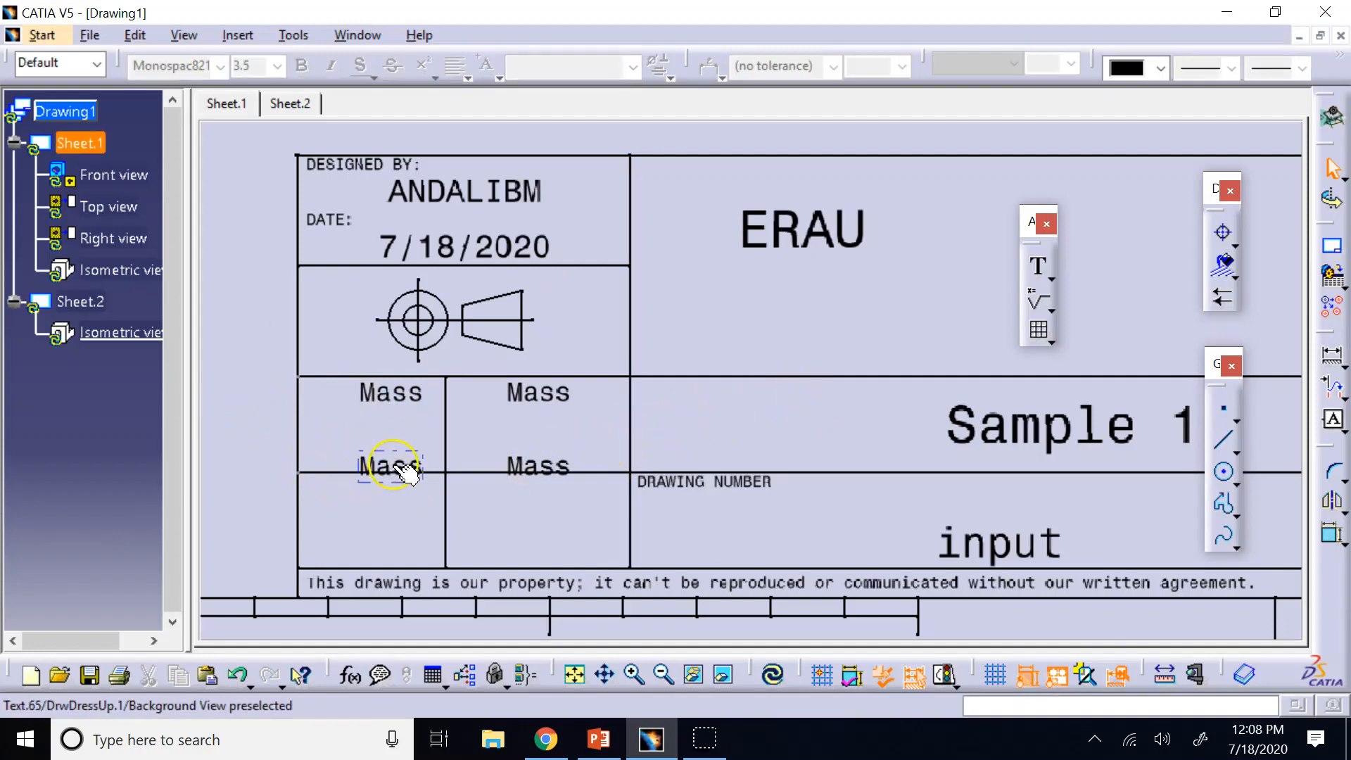
click(529, 464)
double_click(529, 463)
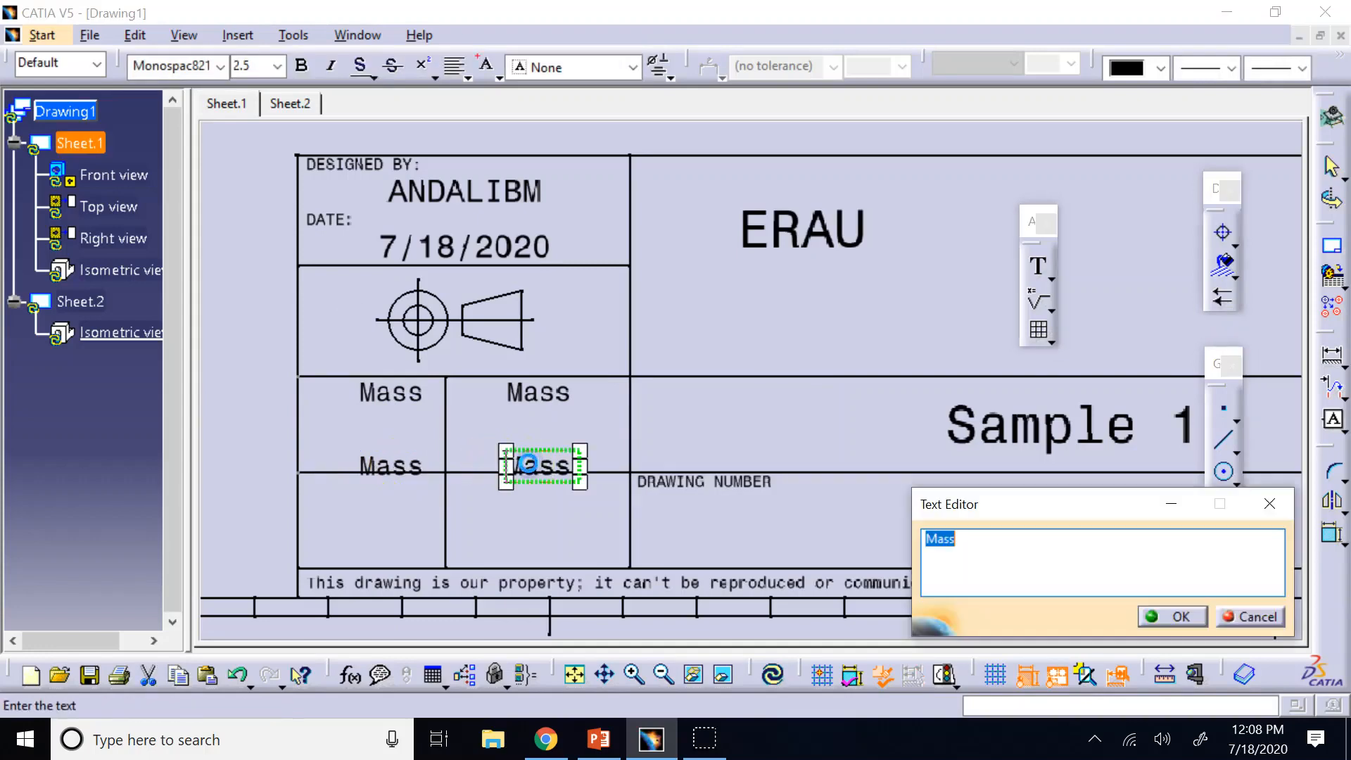
key(End)
key(BackSpace)
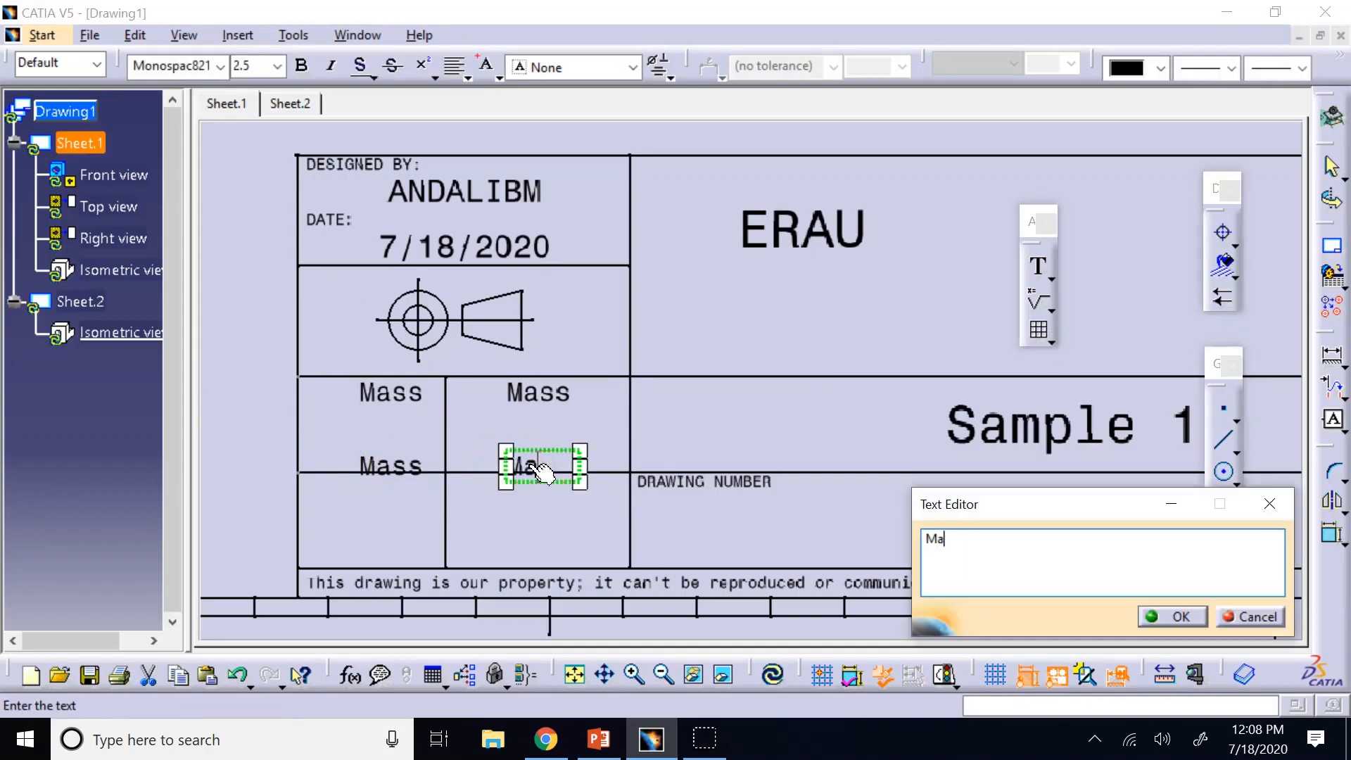
text(ri)
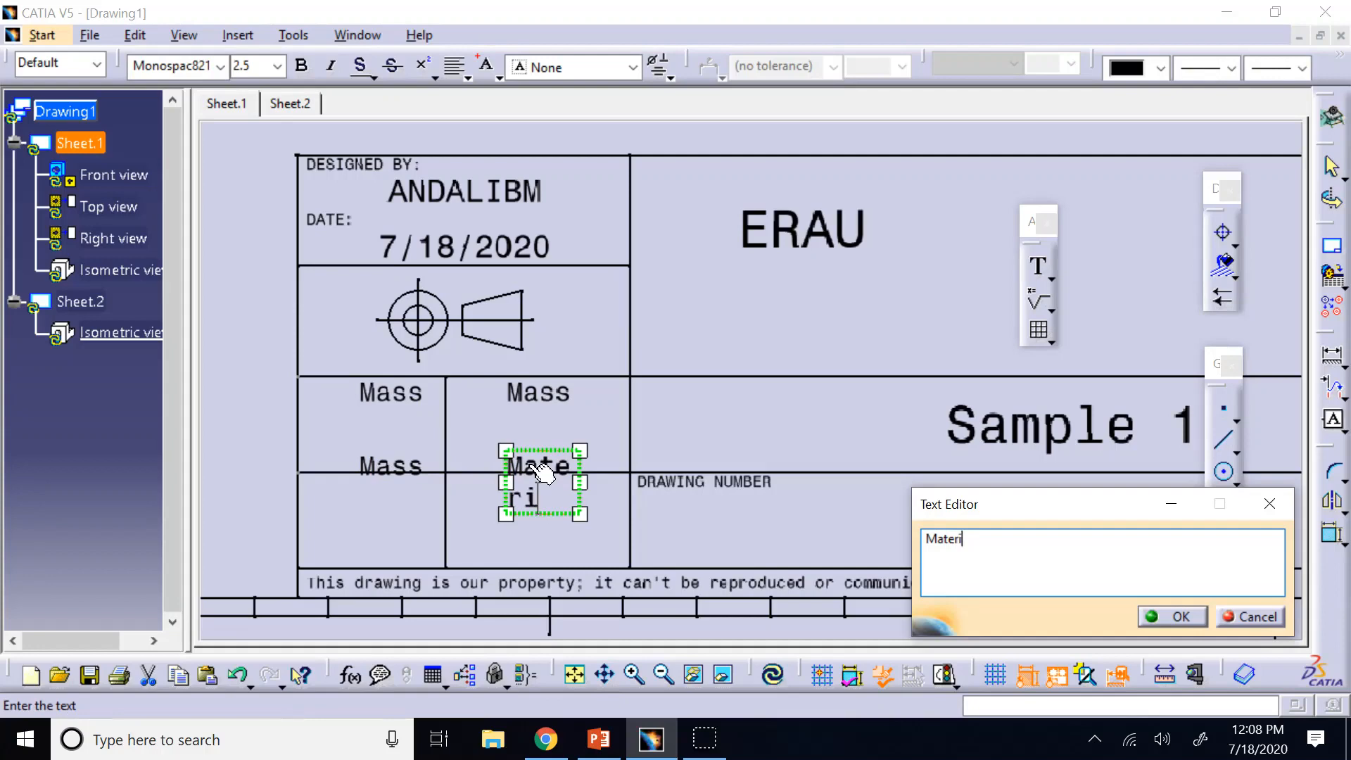
text(al)
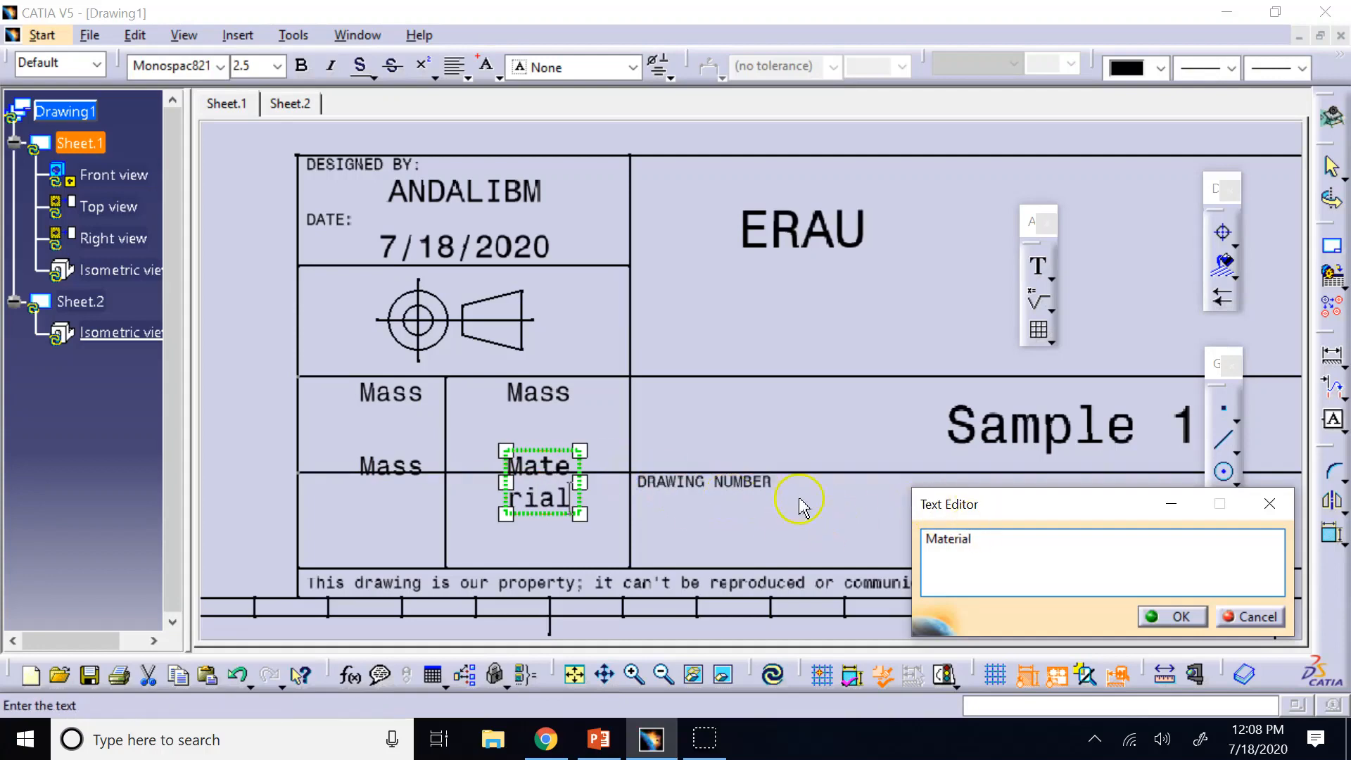
click(1175, 616)
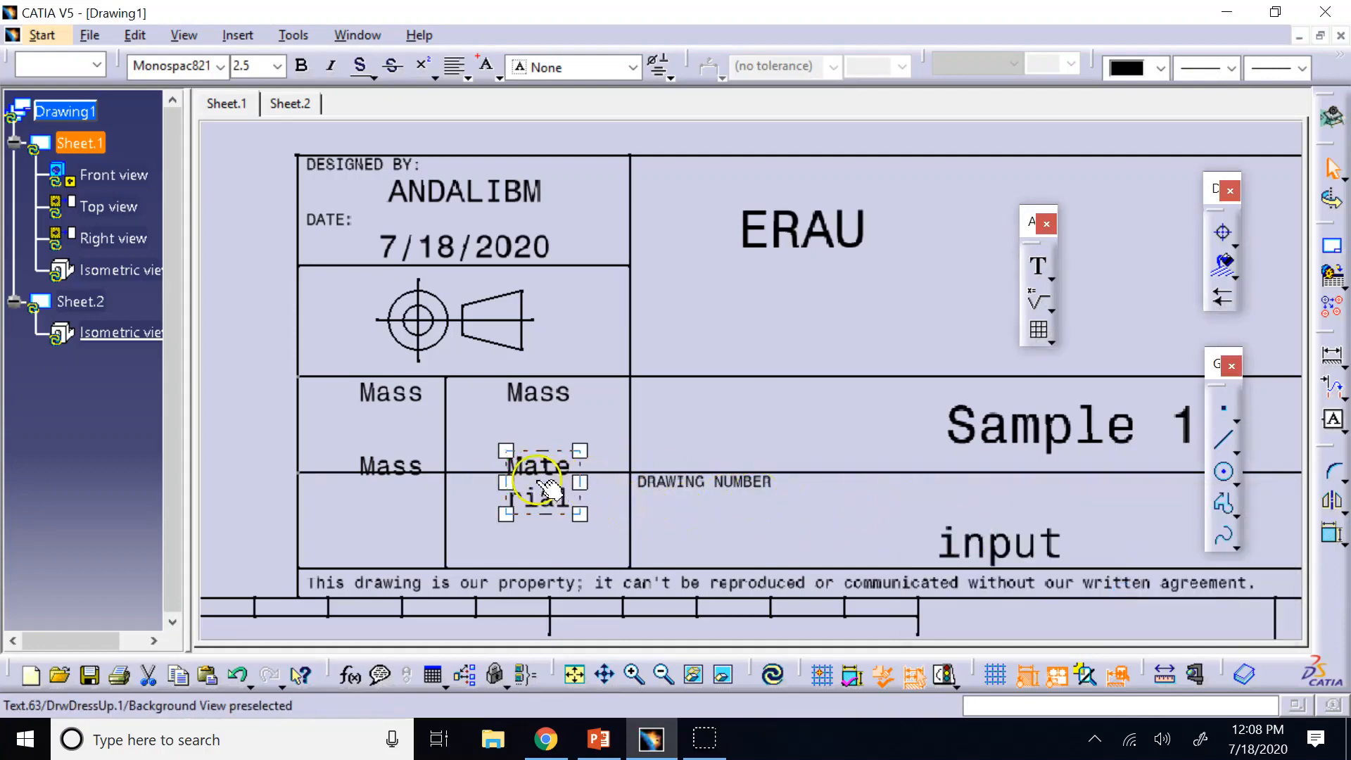
Step: Widen the "Material" text frame to fit one line and add leading spaces to centre the word in its cell
drag(473, 482, 461, 483)
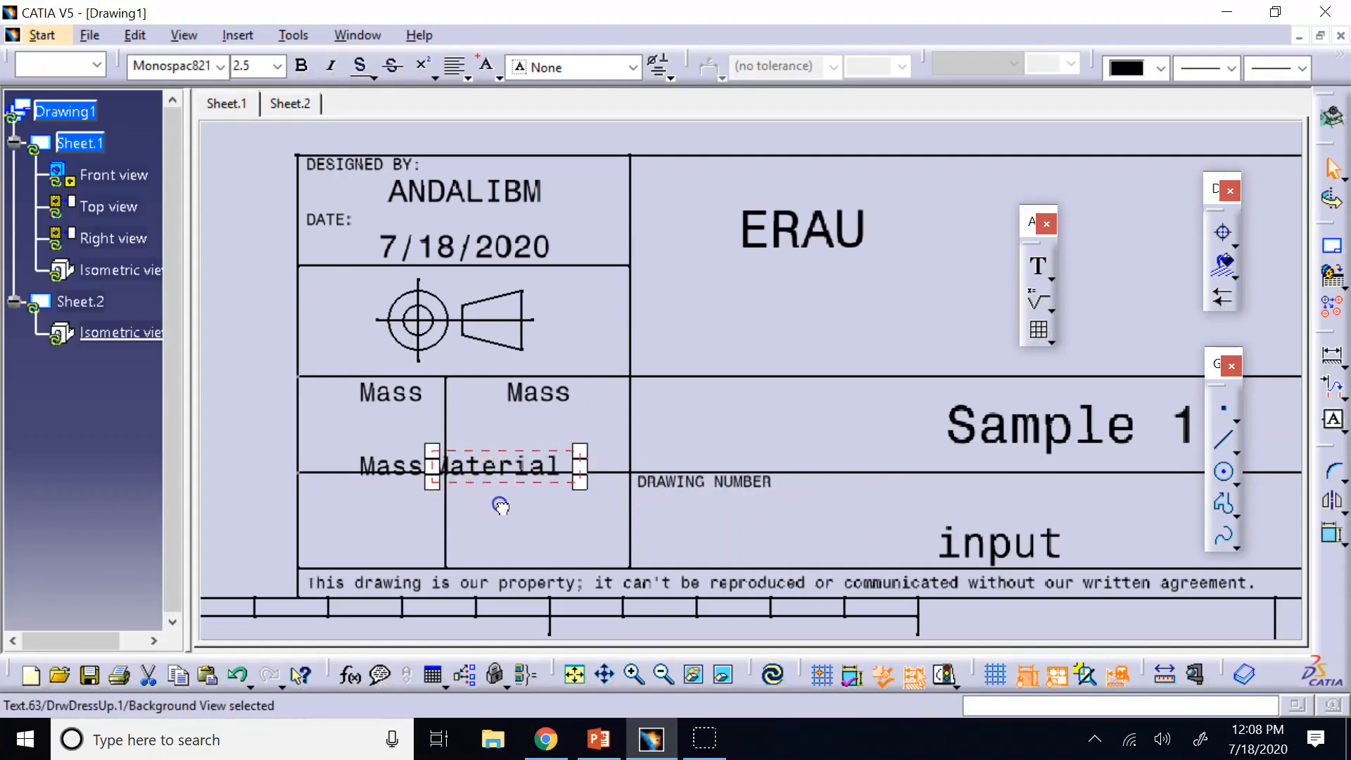
click(589, 467)
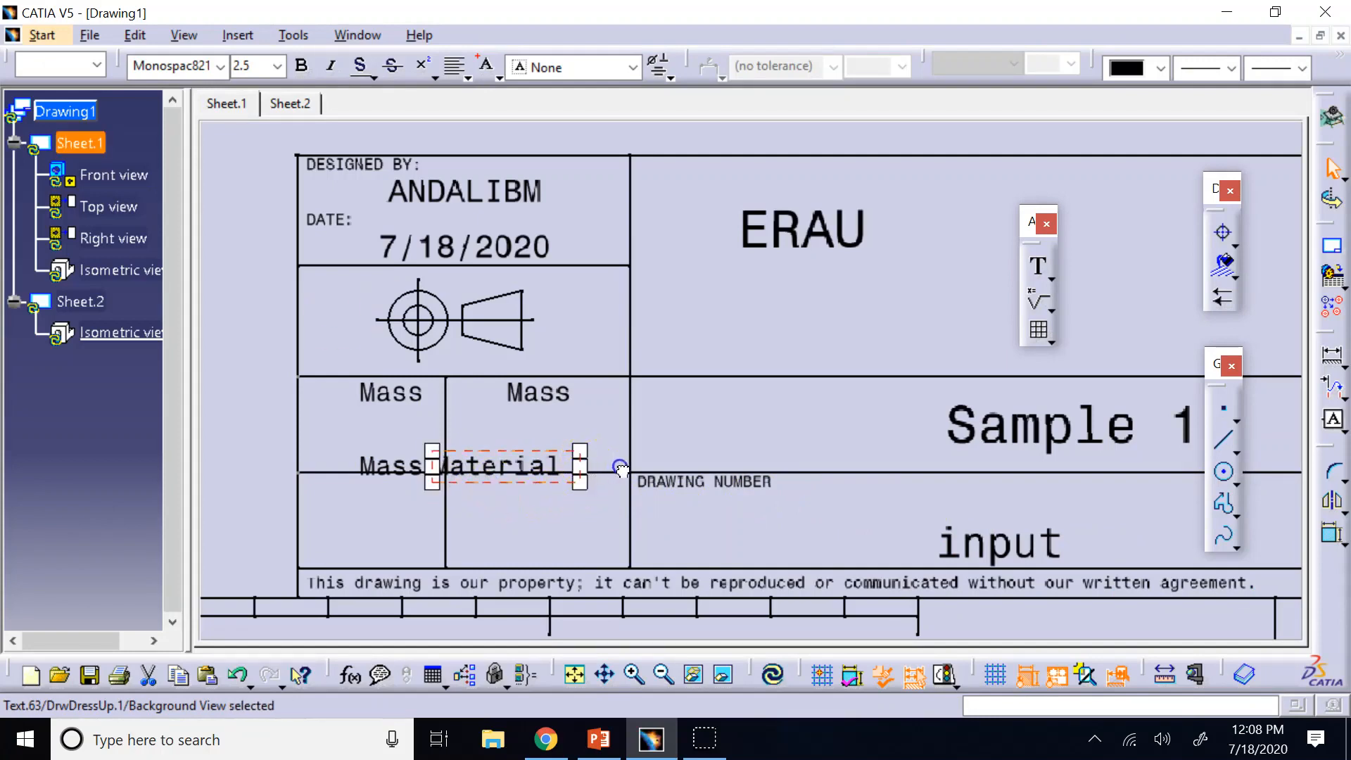
drag(638, 468, 653, 467)
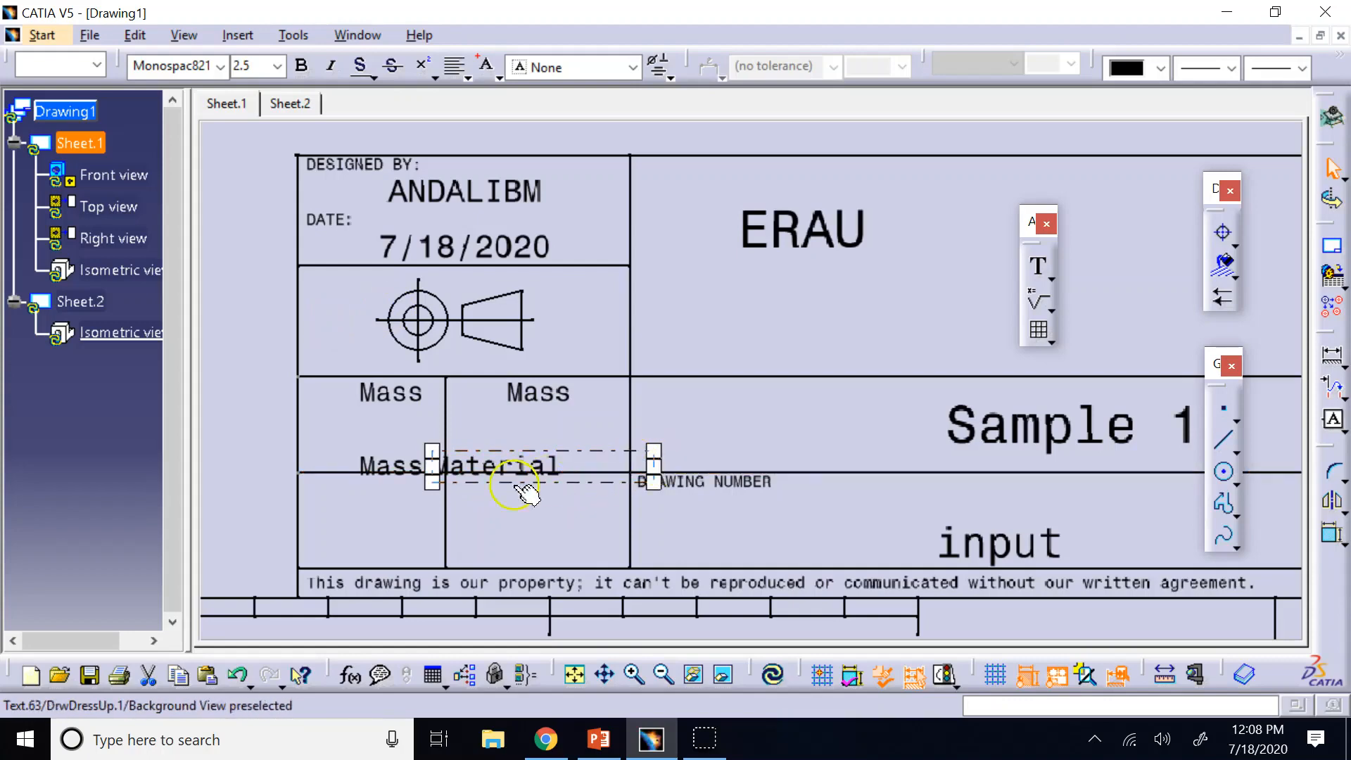
double_click(473, 463)
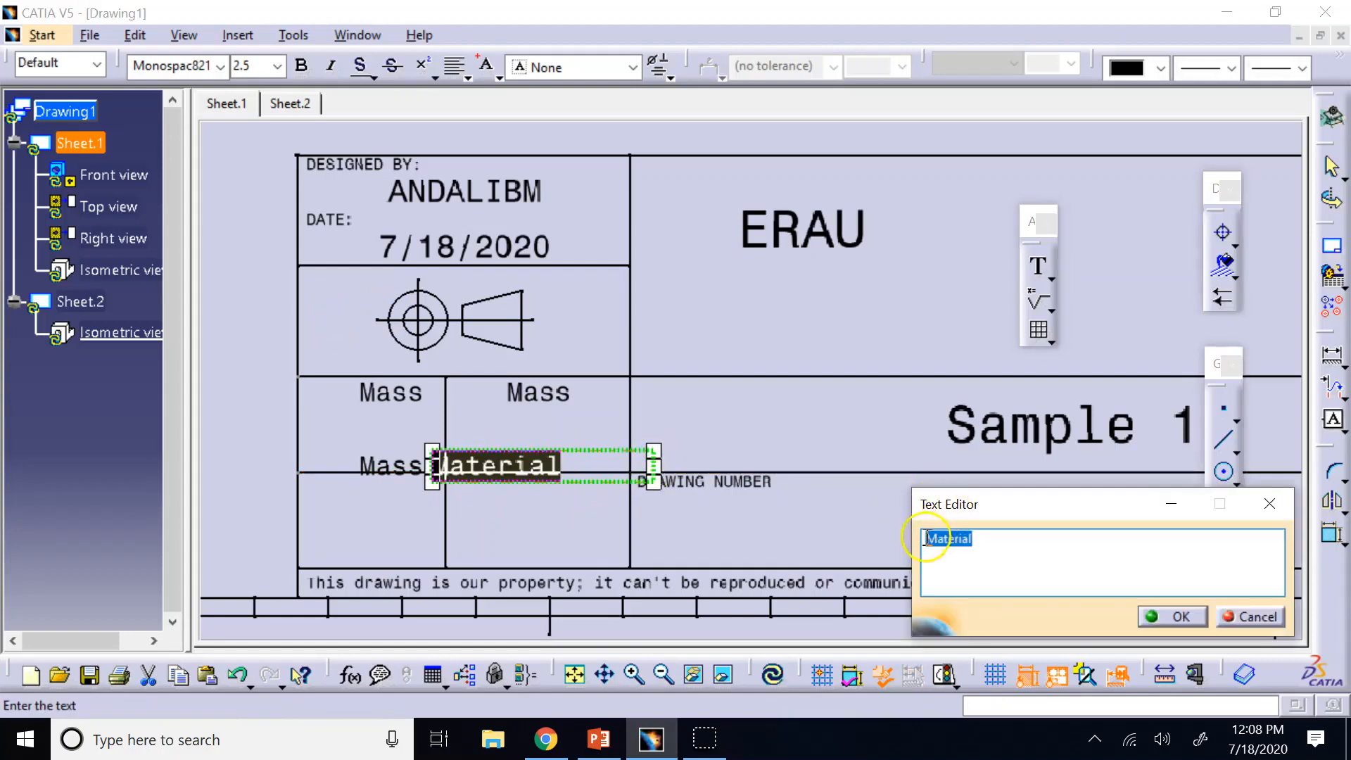
click(925, 538)
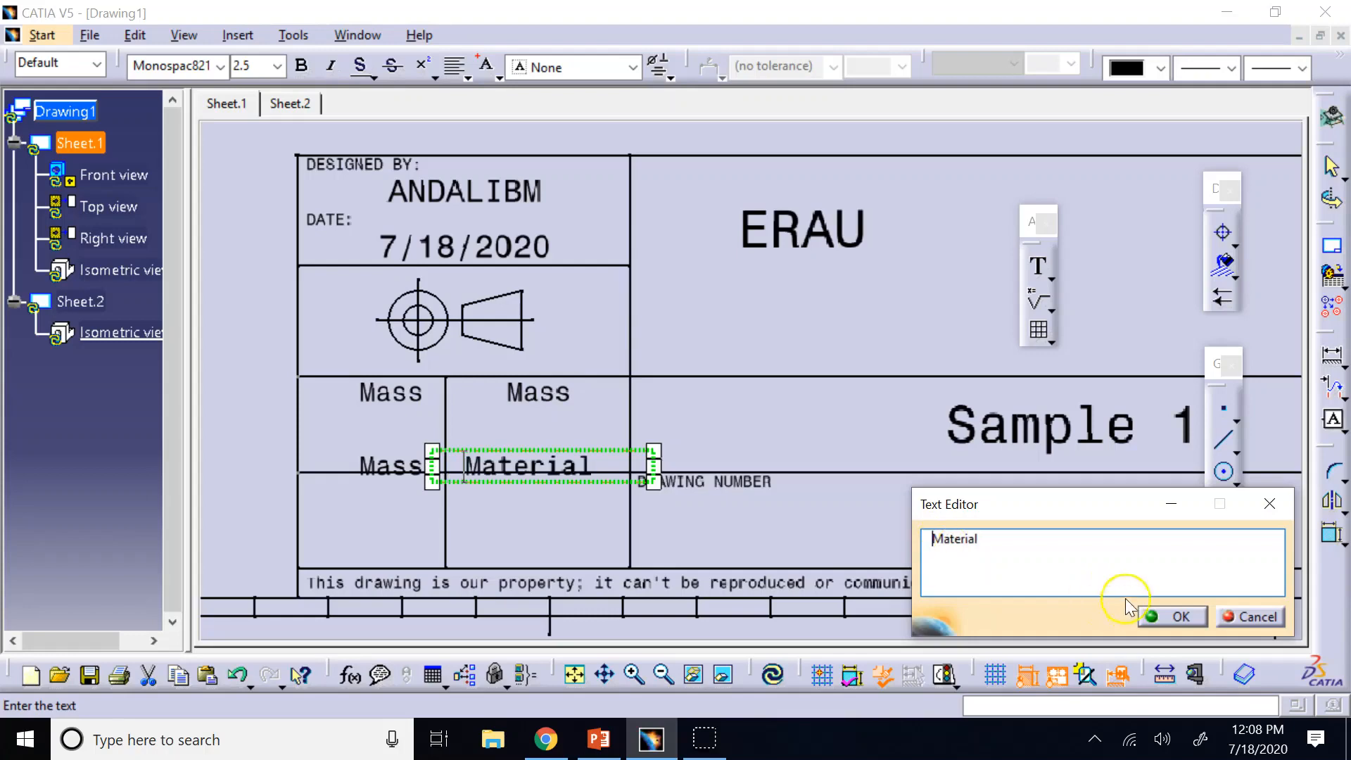
click(1177, 617)
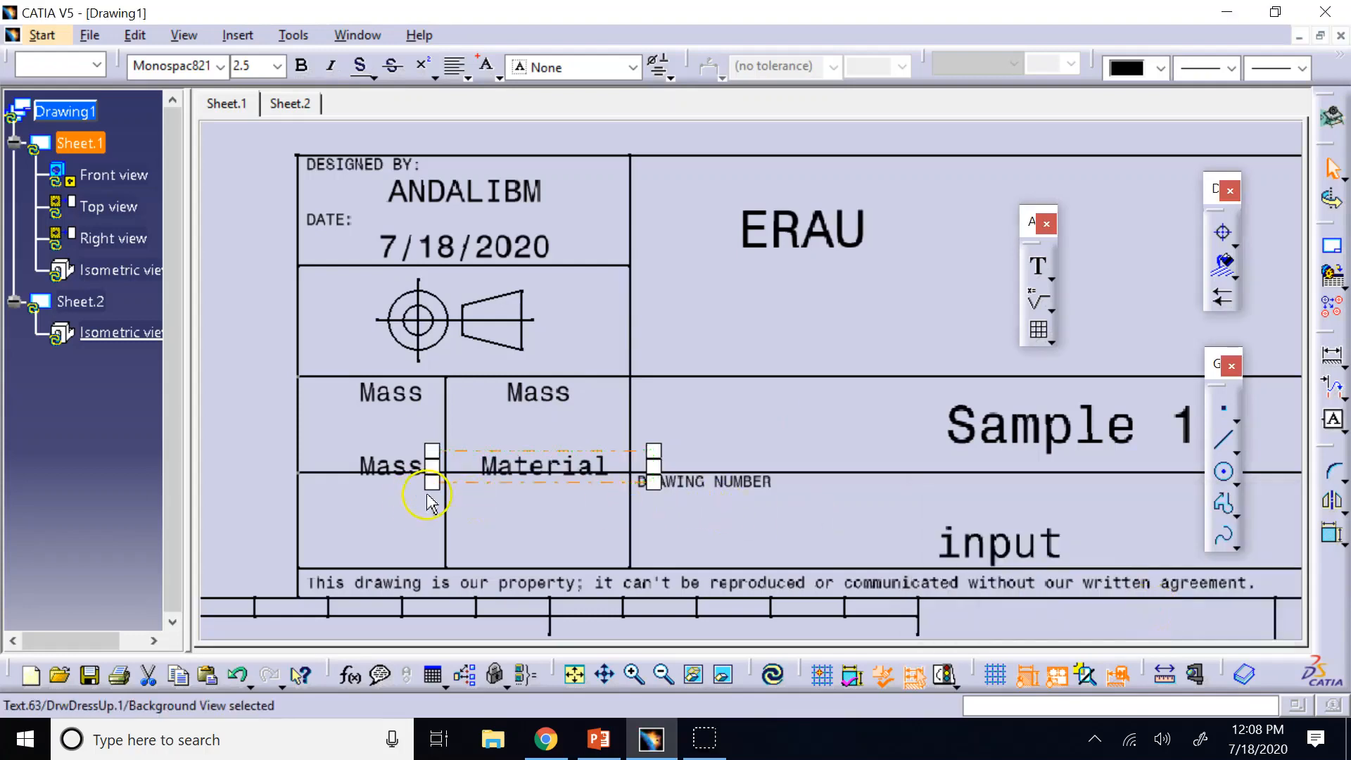
drag(432, 490, 435, 500)
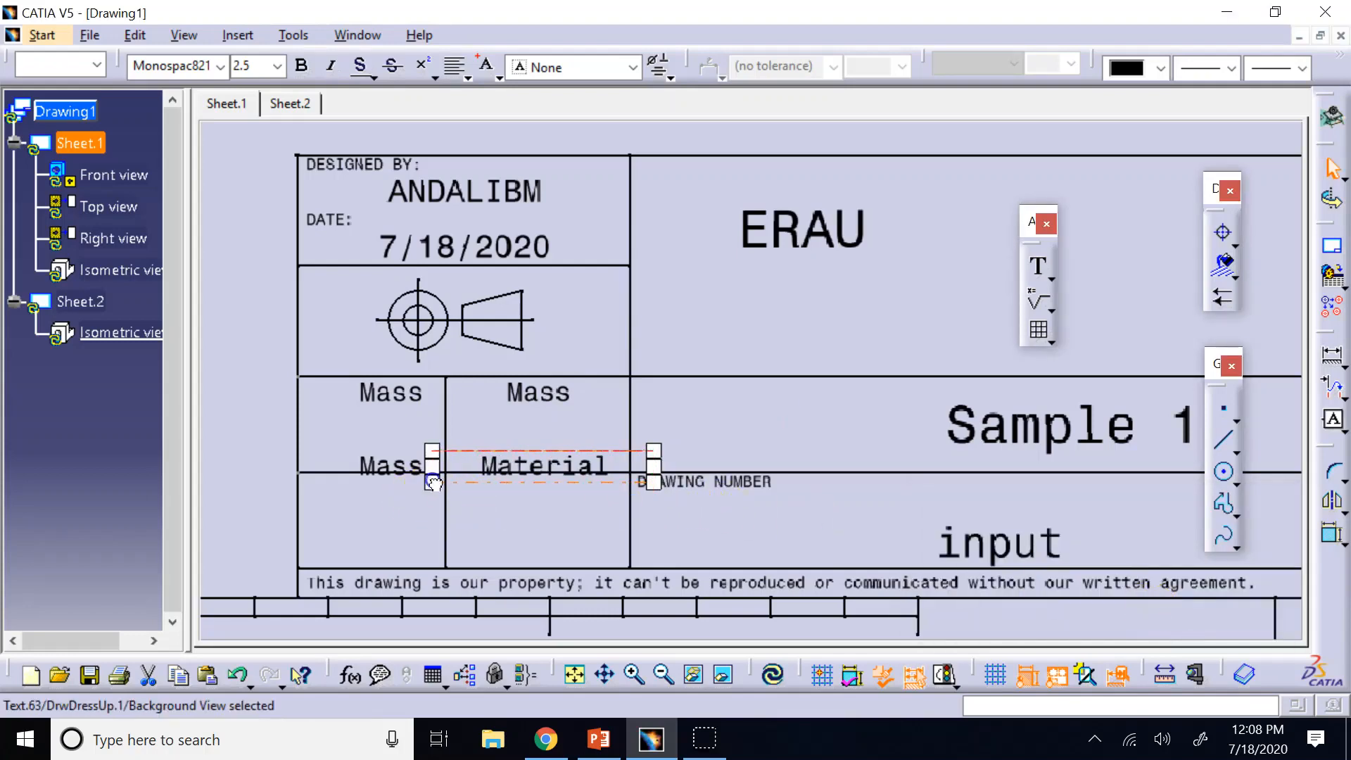
click(829, 399)
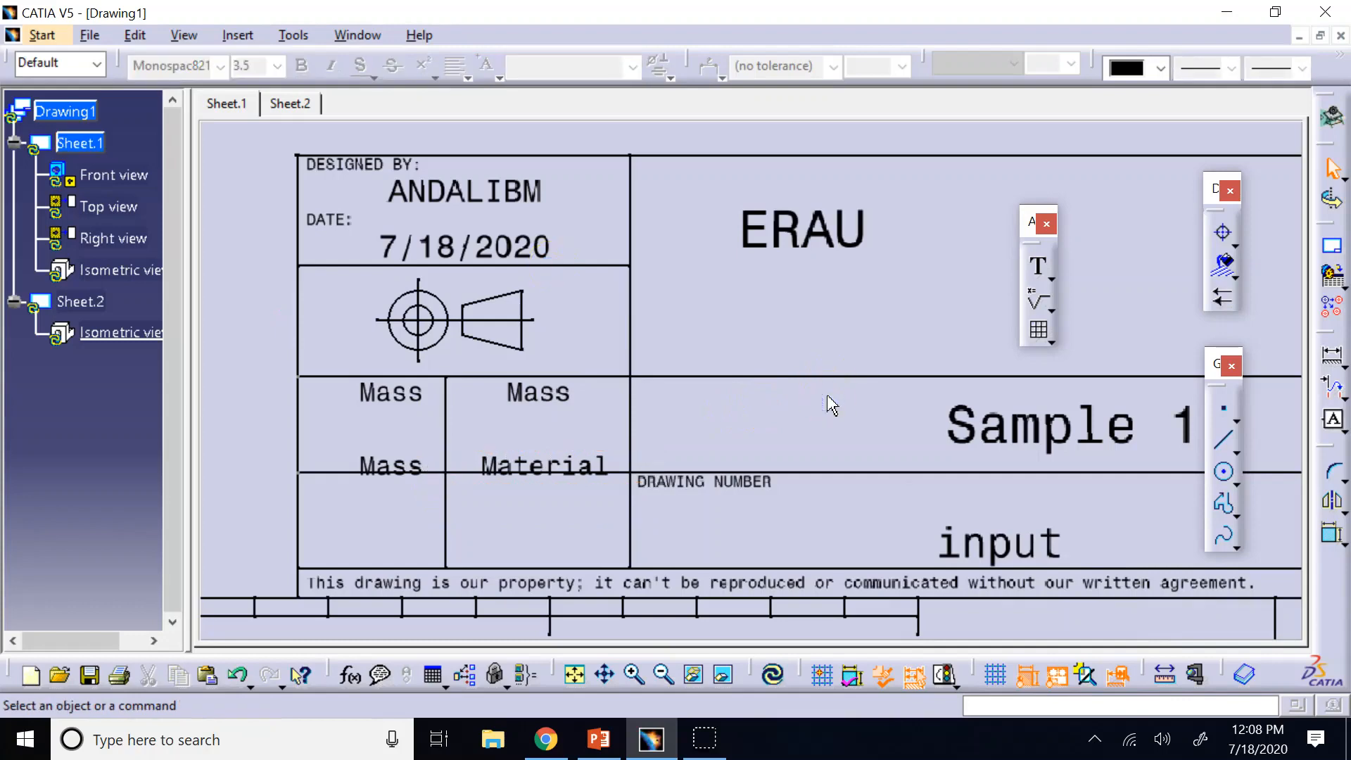
Step: Change the upper "Mass" texts to "scale" in the left column and "size" in the right column
double_click(384, 392)
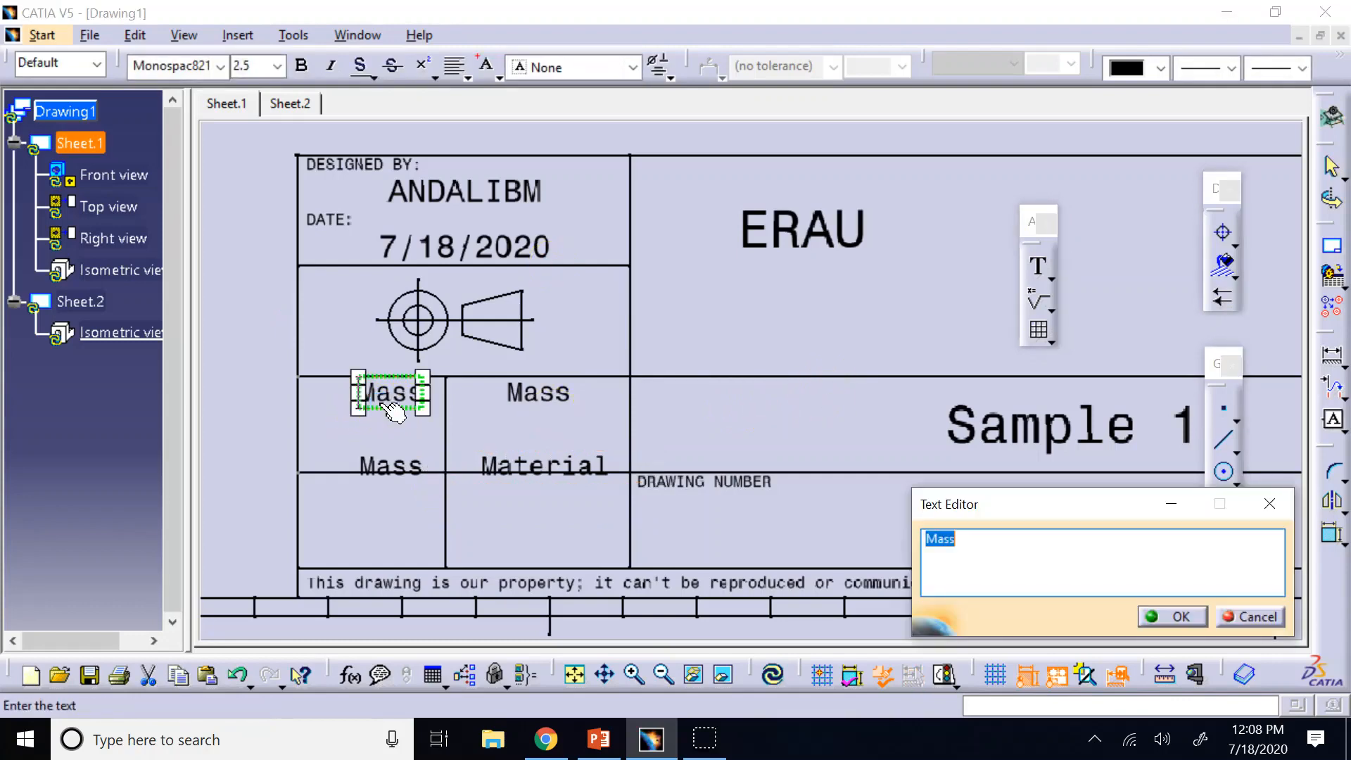
text(scale)
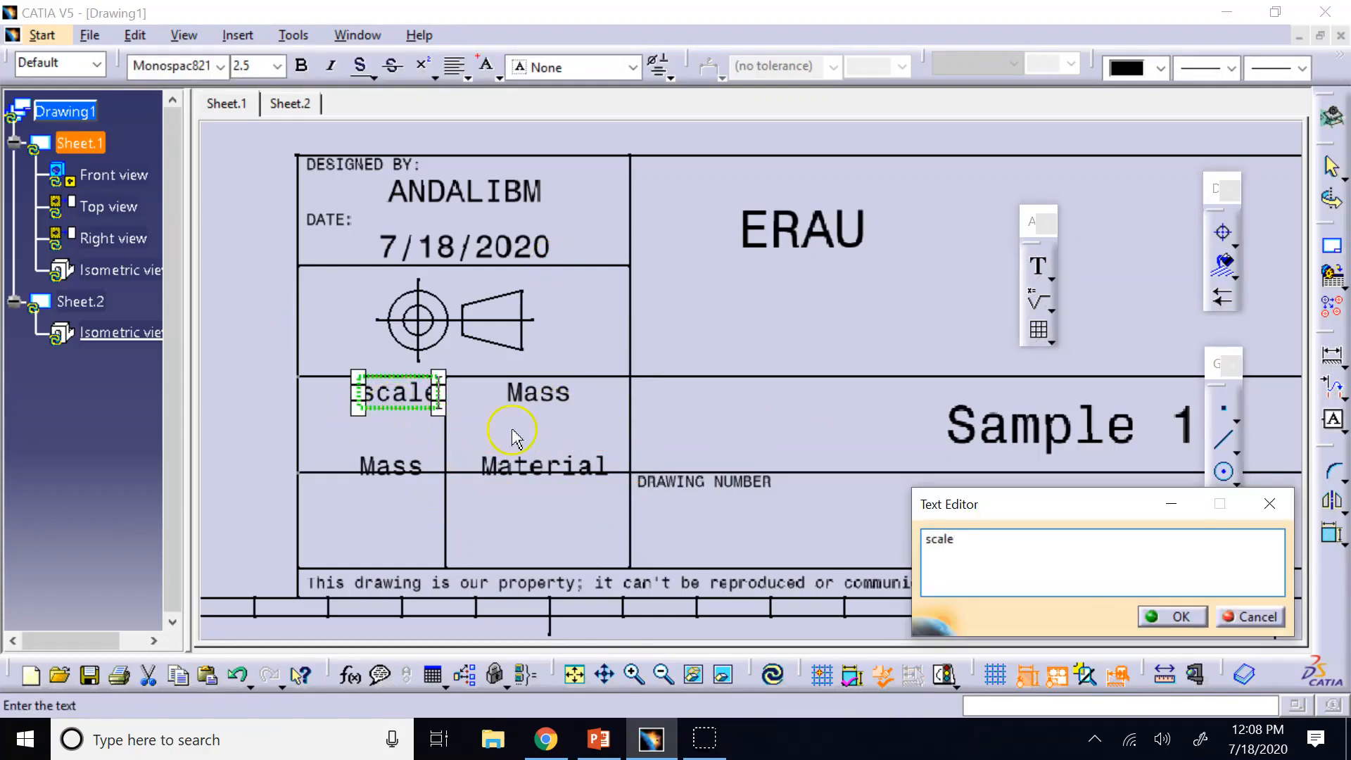
click(522, 428)
double_click(547, 394)
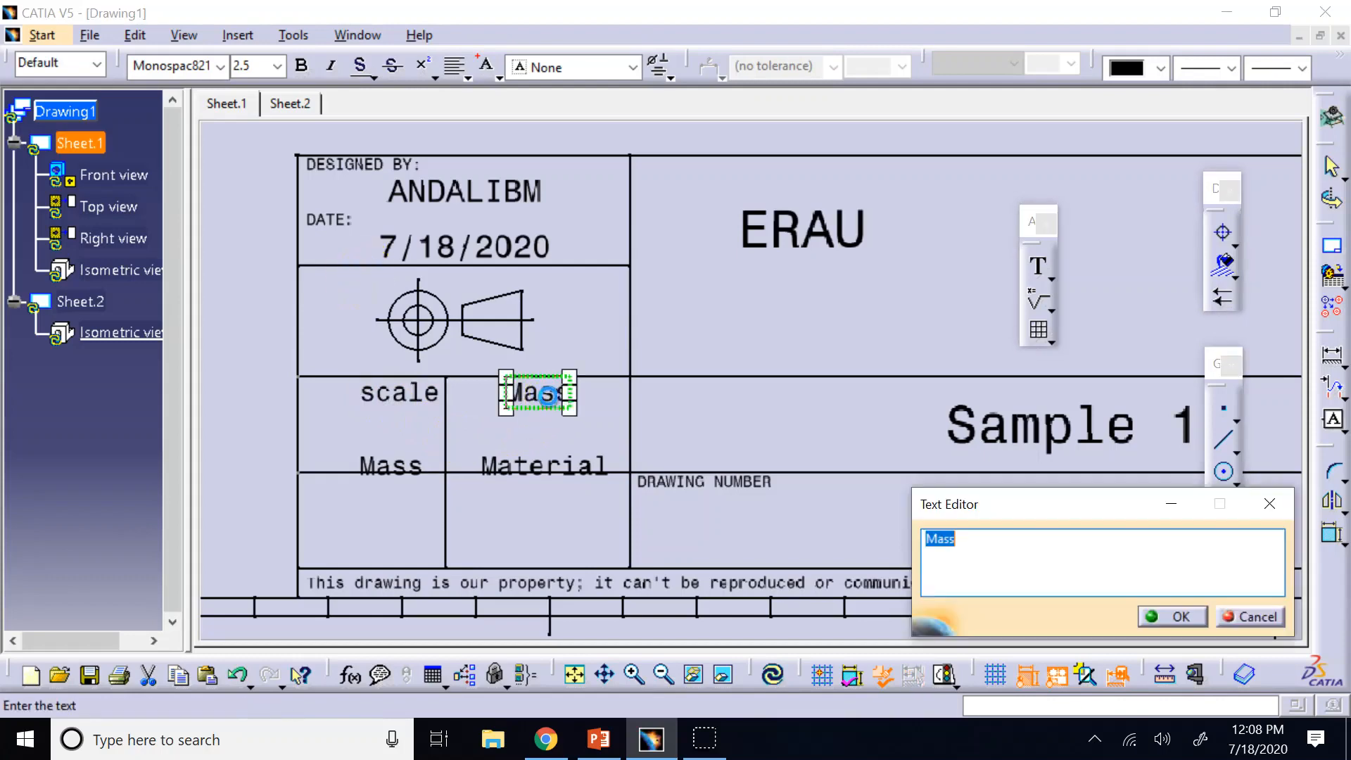
text(size)
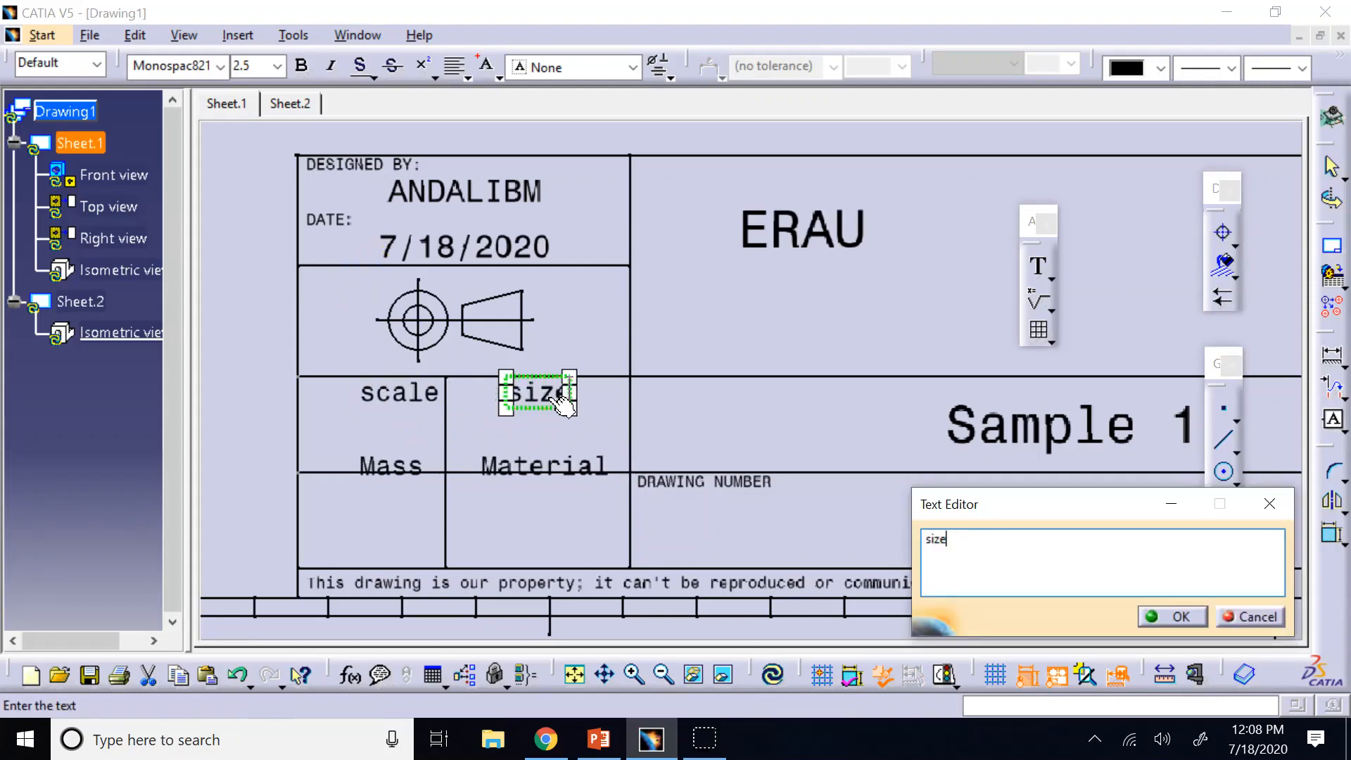
click(781, 402)
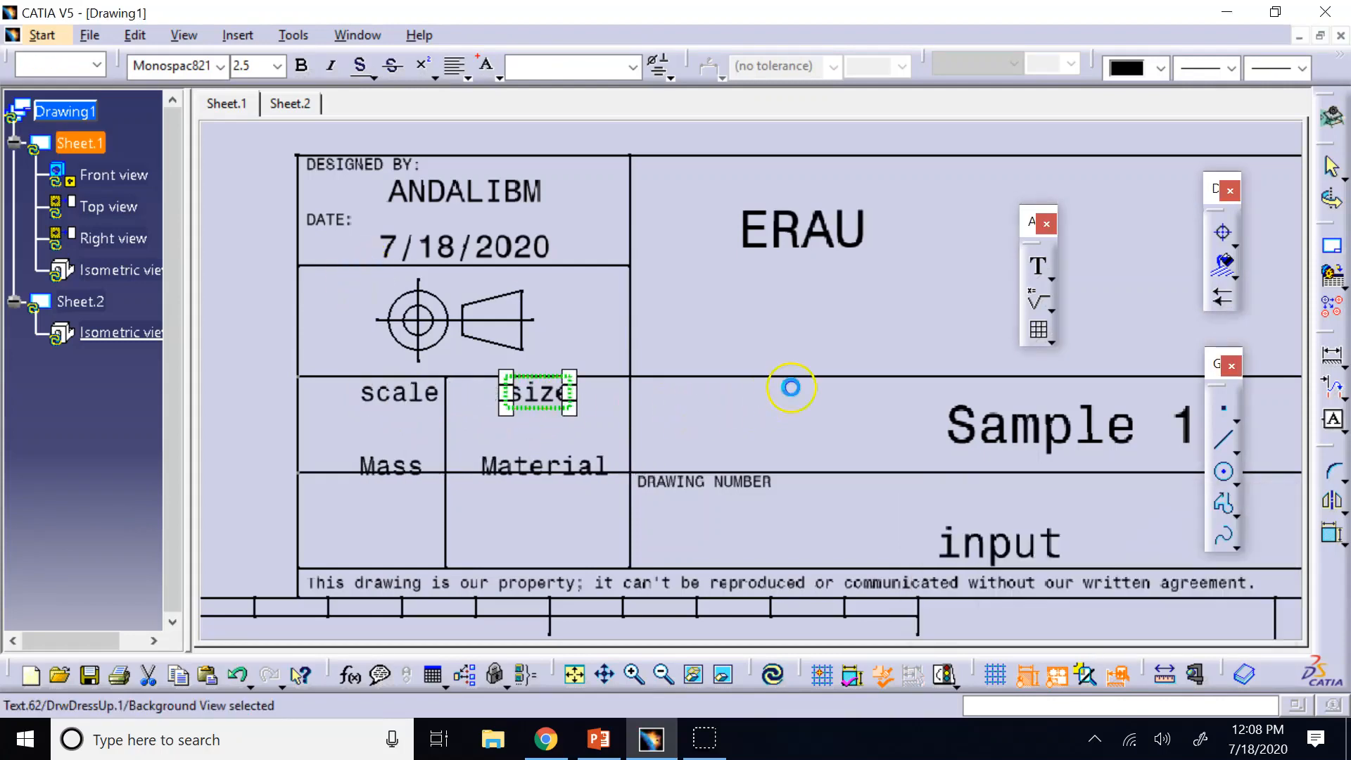
click(738, 325)
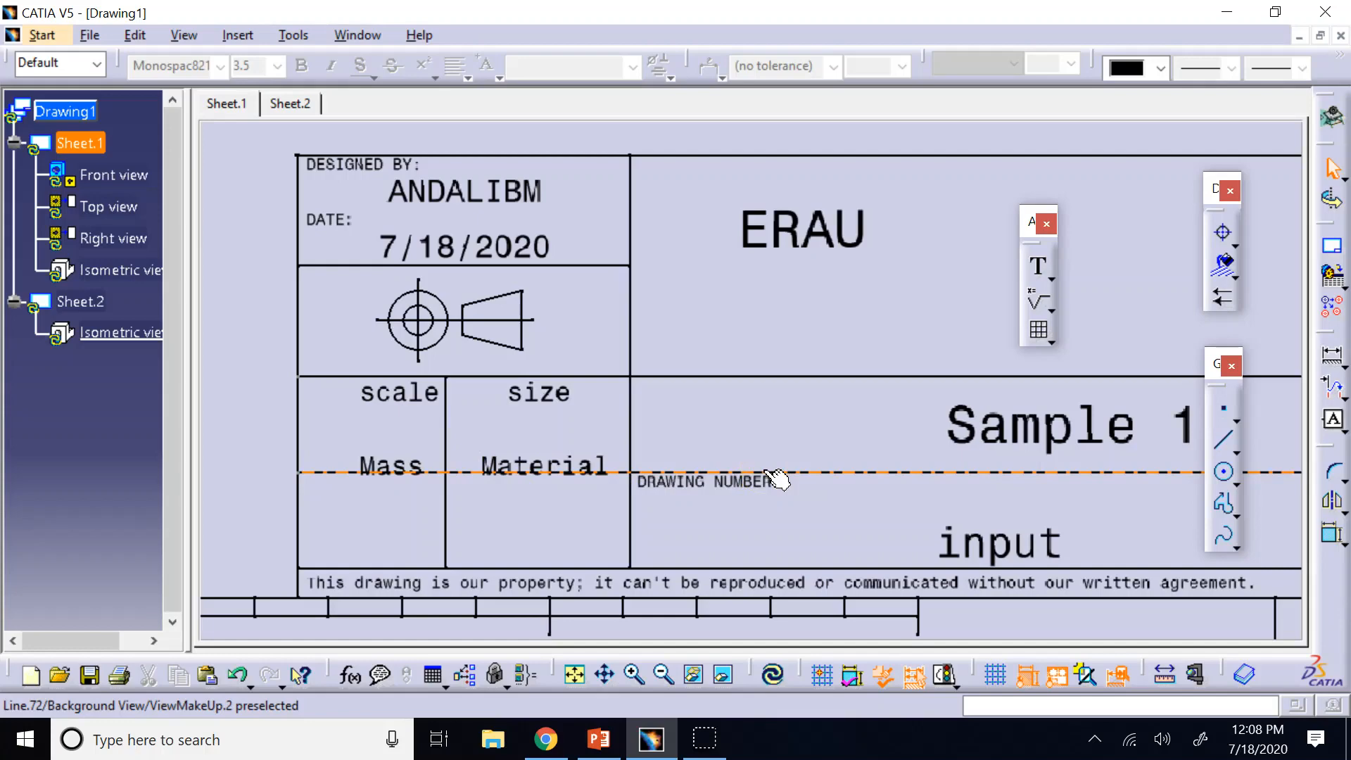
Step: Raise the horizontal lines above the "Mass" row and above the "scale" row so they clear the labels
click(858, 505)
drag(874, 470, 884, 444)
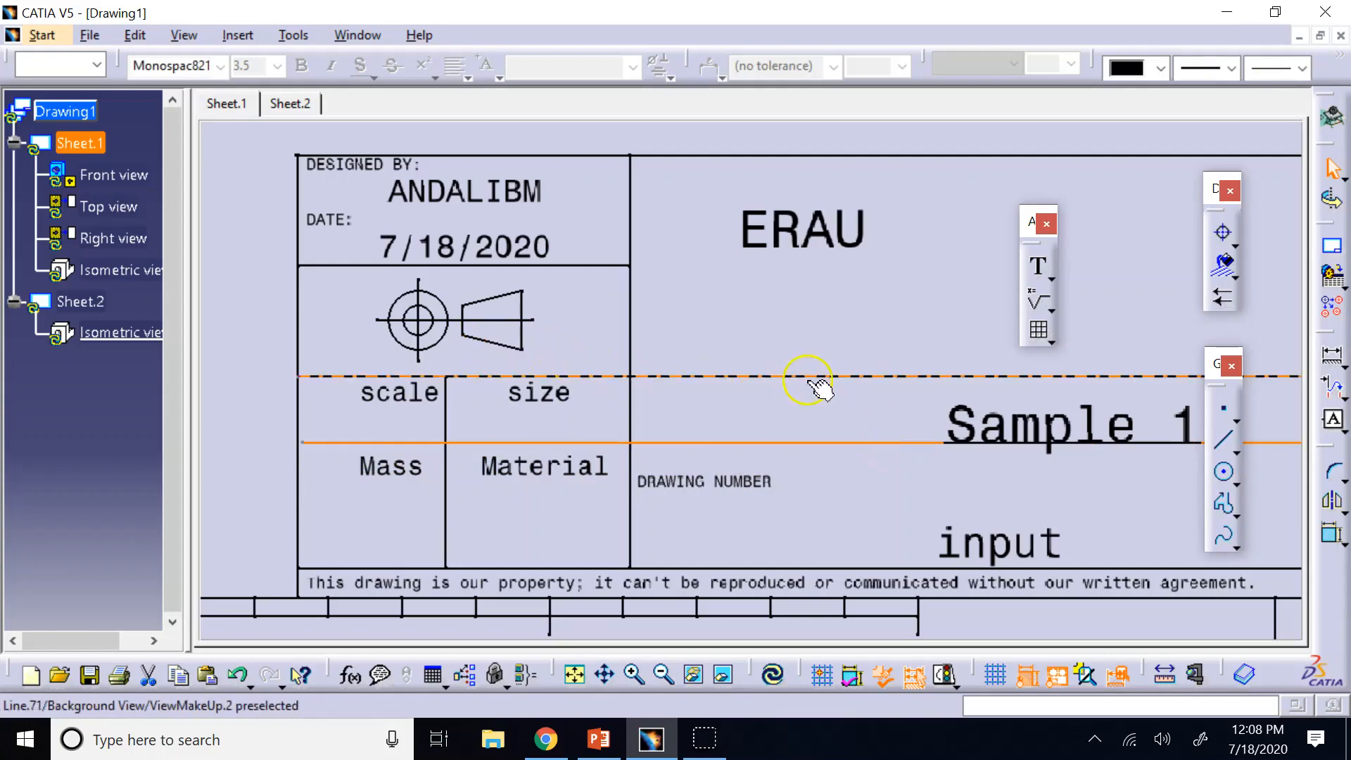
drag(804, 378, 806, 366)
Step: Shift the "Sample 1" text up and to the left, and delete the "ERAU" company text
click(950, 387)
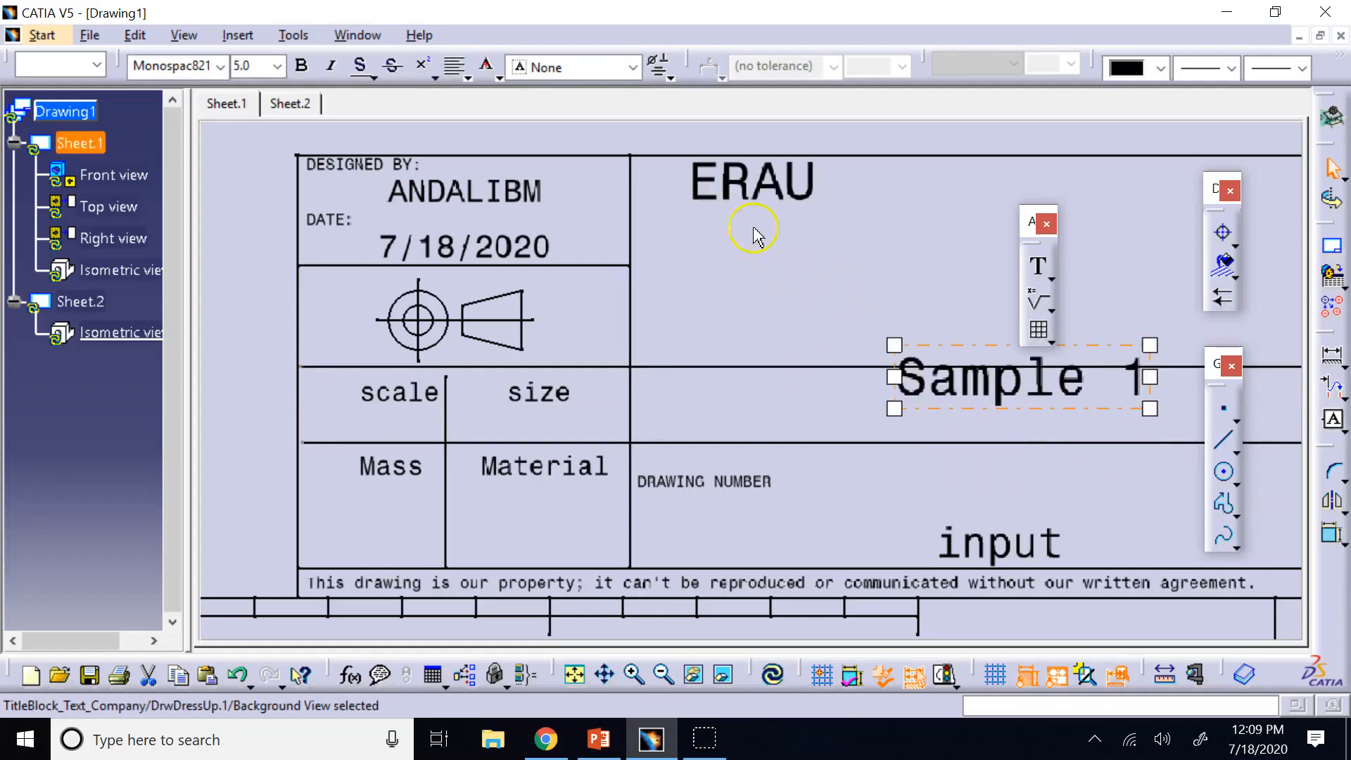
click(772, 212)
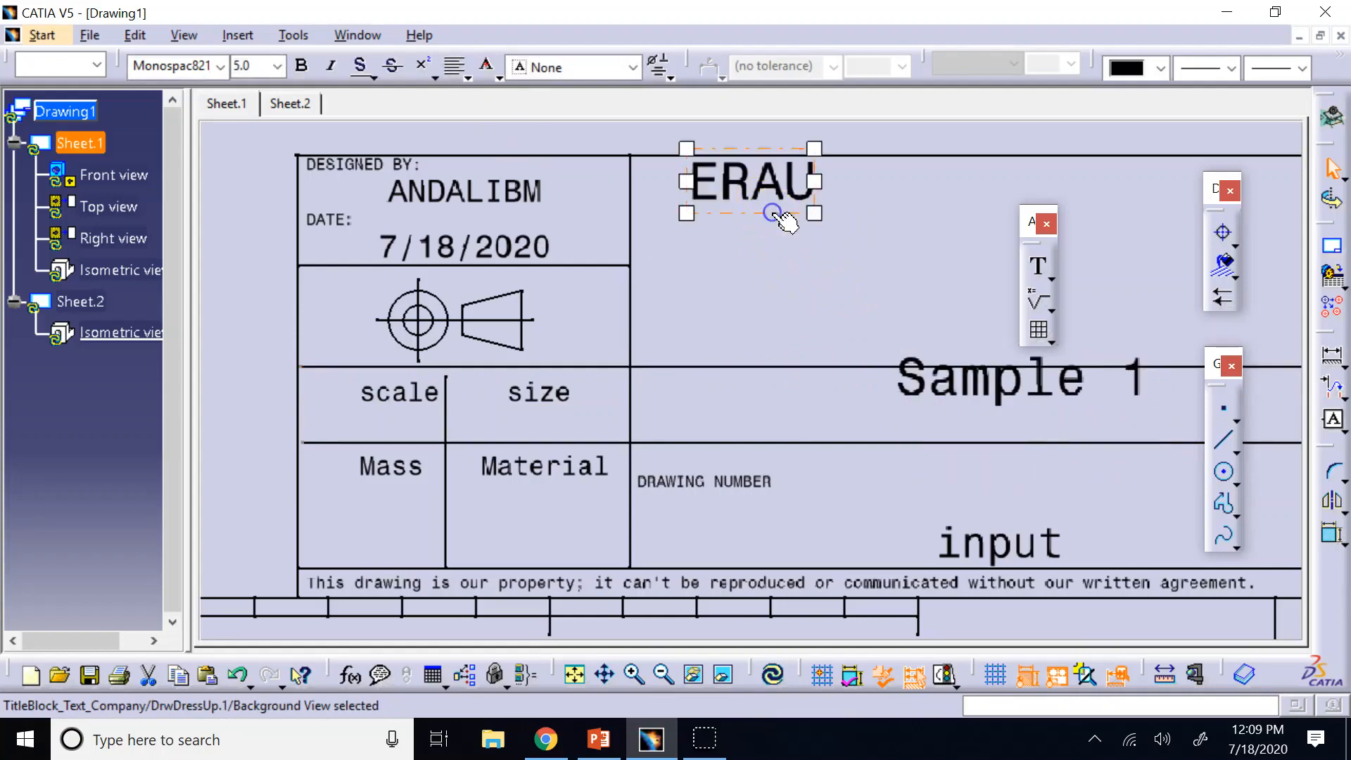
key(Delete)
Step: Try to move the "Sample 1" text down between the two raised horizontal lines
click(979, 401)
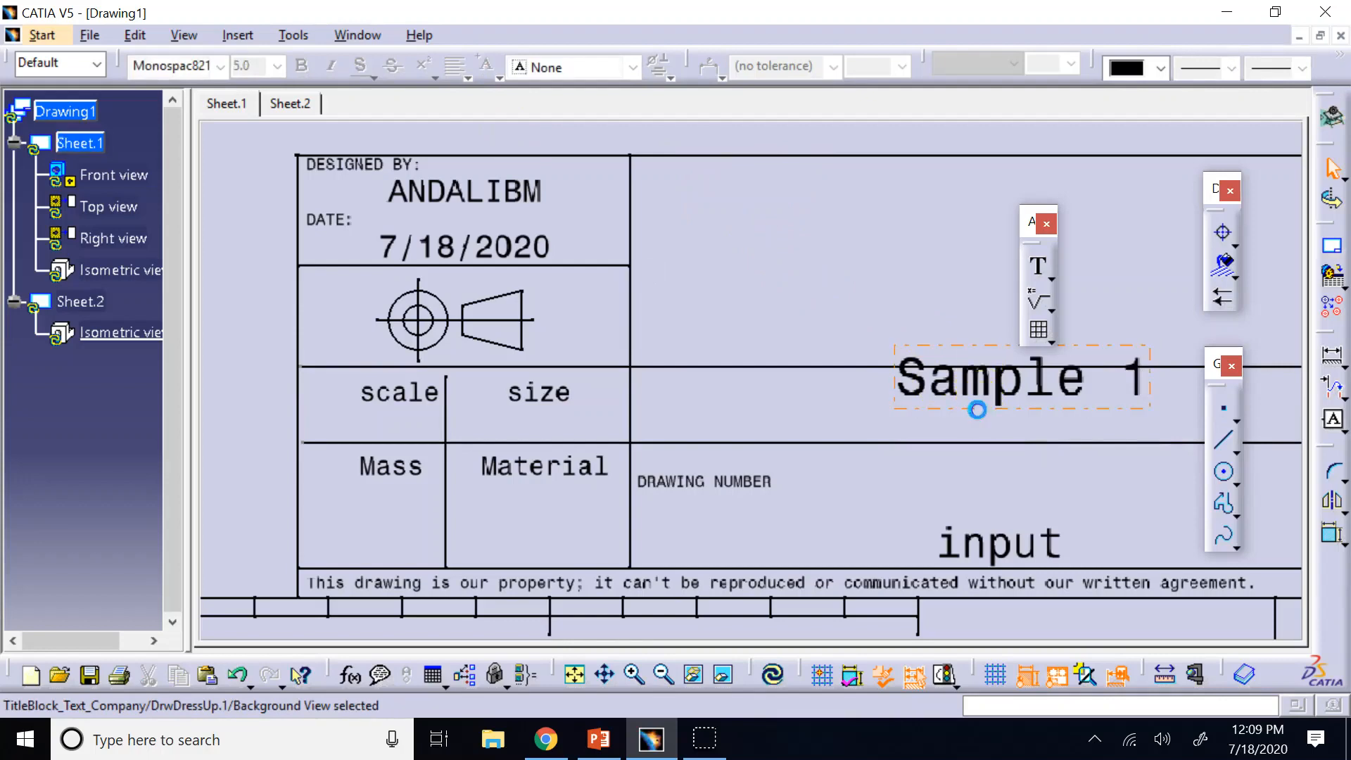
mouse_move(978, 433)
mouse_down()
mouse_move(979, 506)
mouse_move(980, 437)
mouse_up()
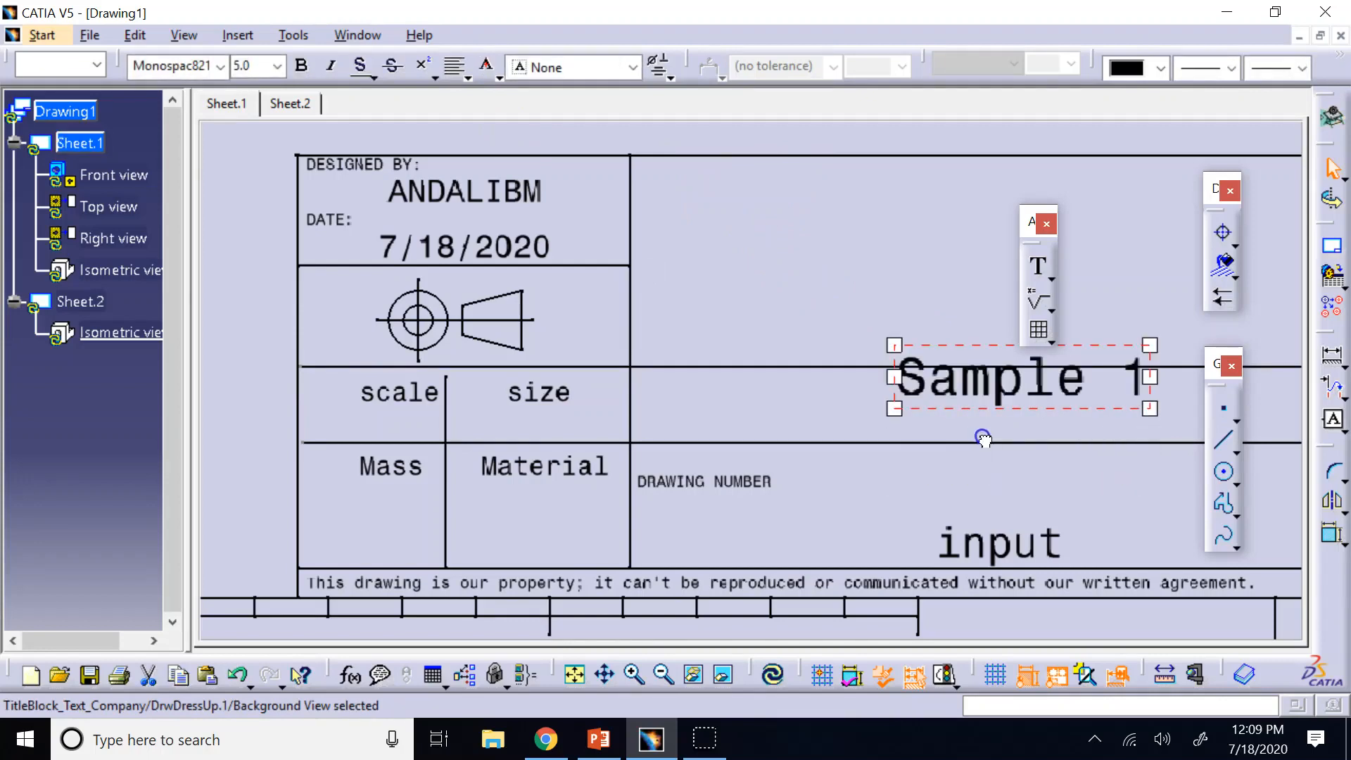
click(804, 308)
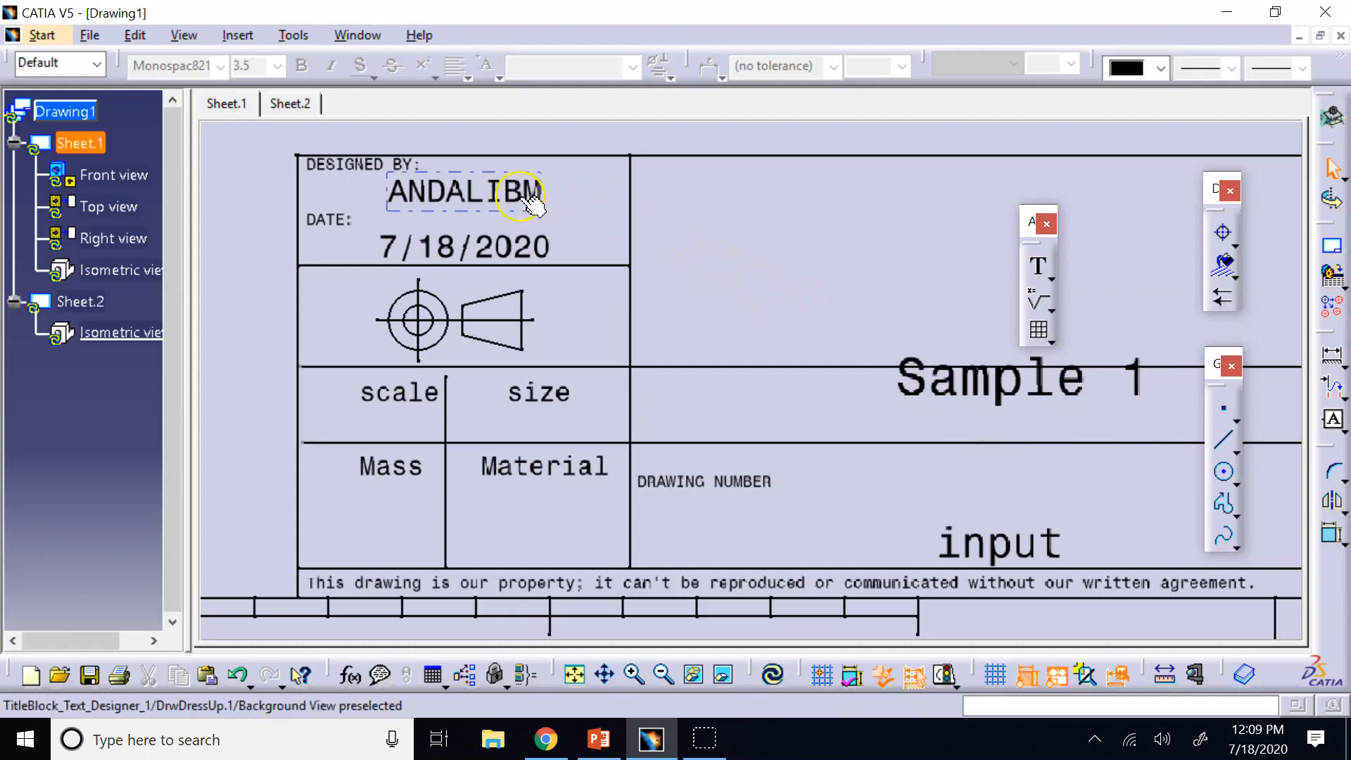
click(743, 239)
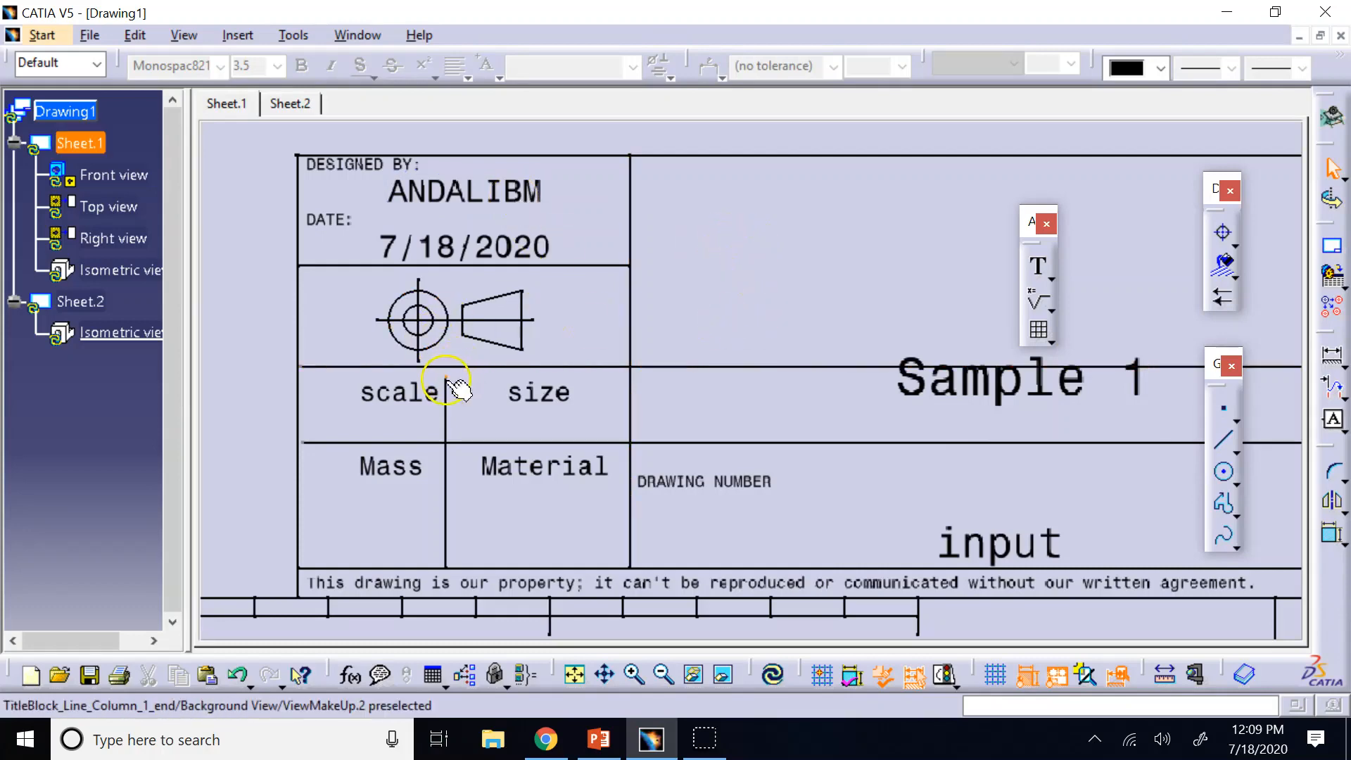
Step: Extend the vertical divider between "scale" and "size" up to the horizontal line above it
click(448, 369)
drag(448, 371, 446, 371)
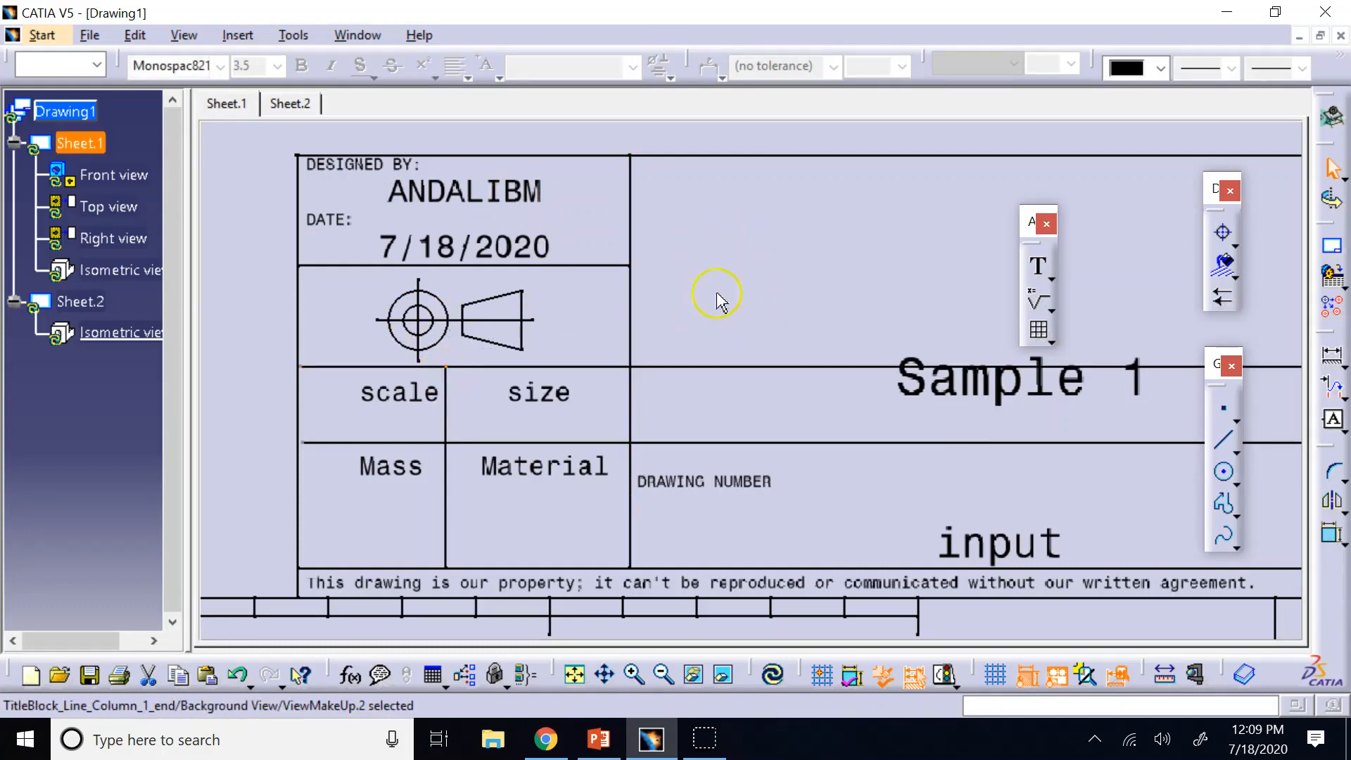
click(790, 261)
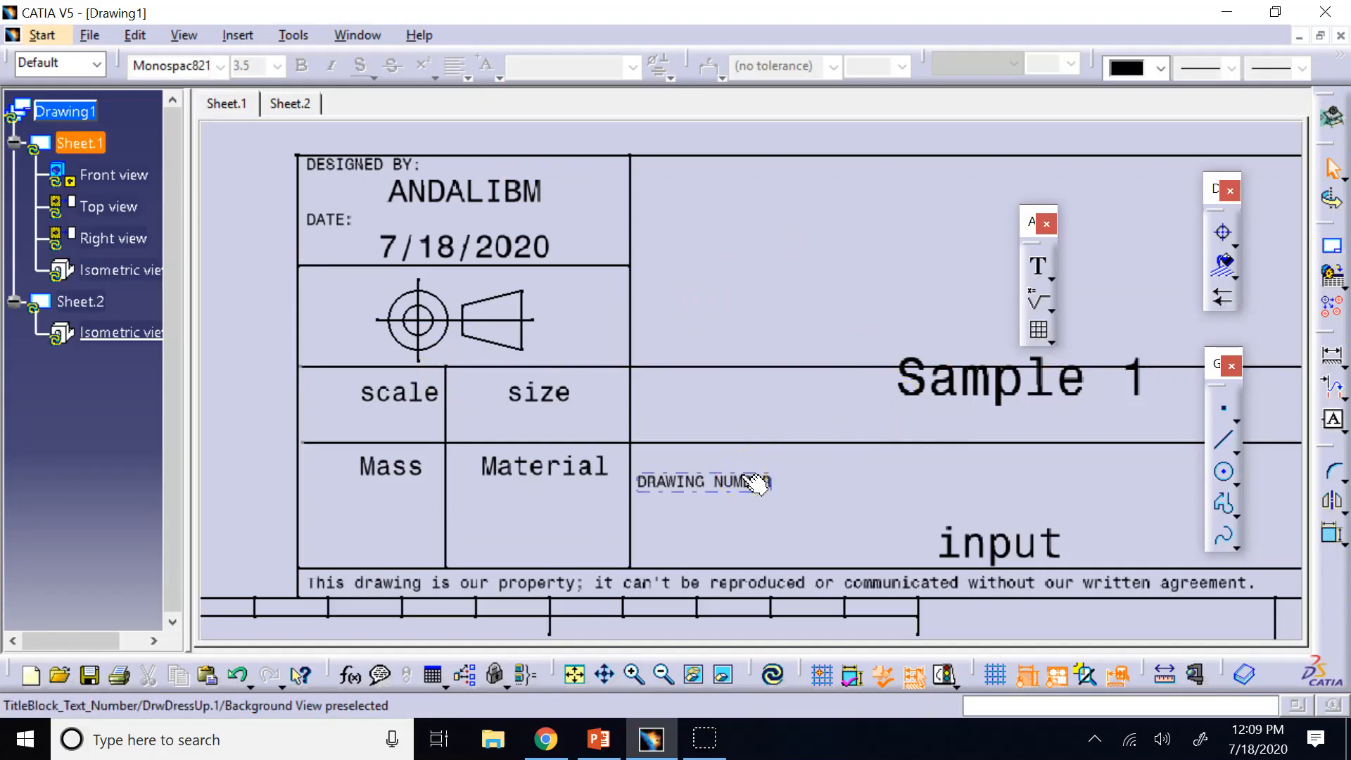
Step: Move the "DRAWING NUMBER" text up into the row beside "size"
click(735, 480)
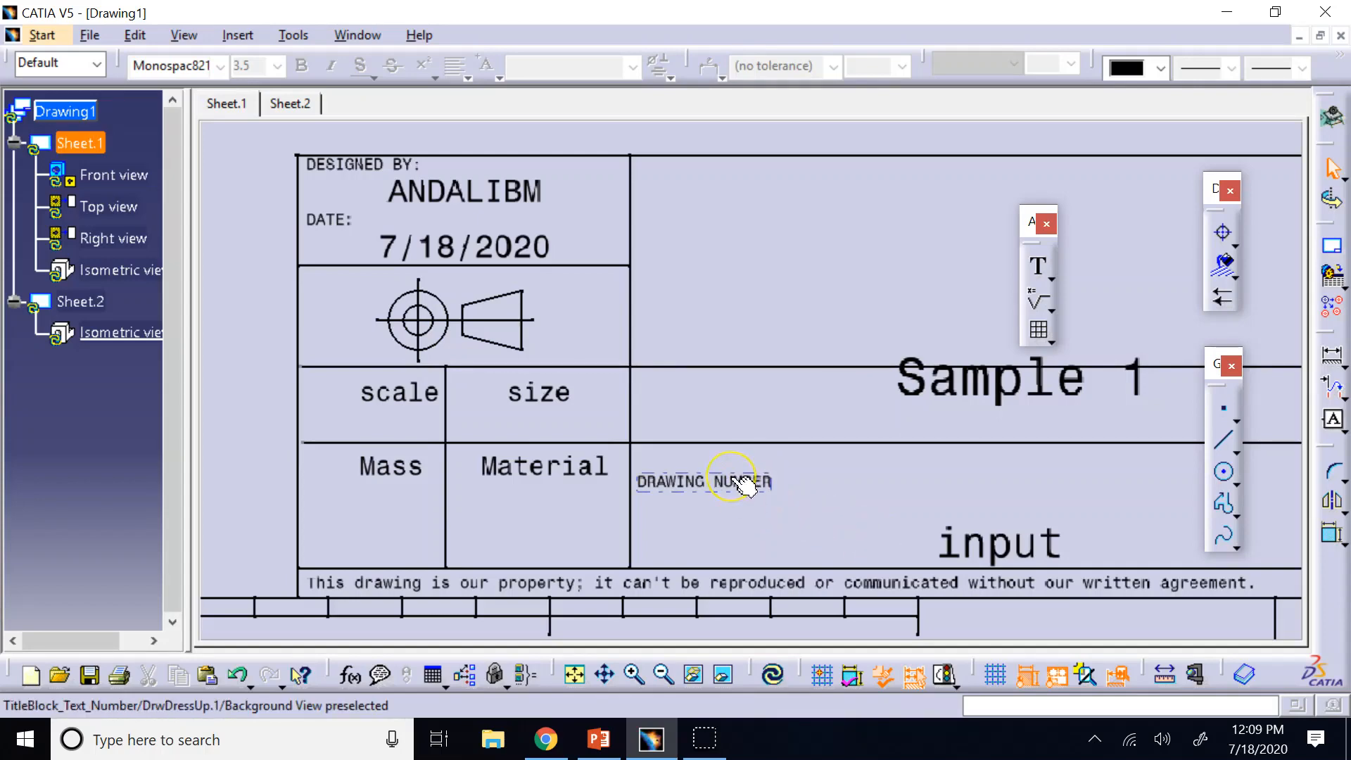
drag(744, 485, 739, 417)
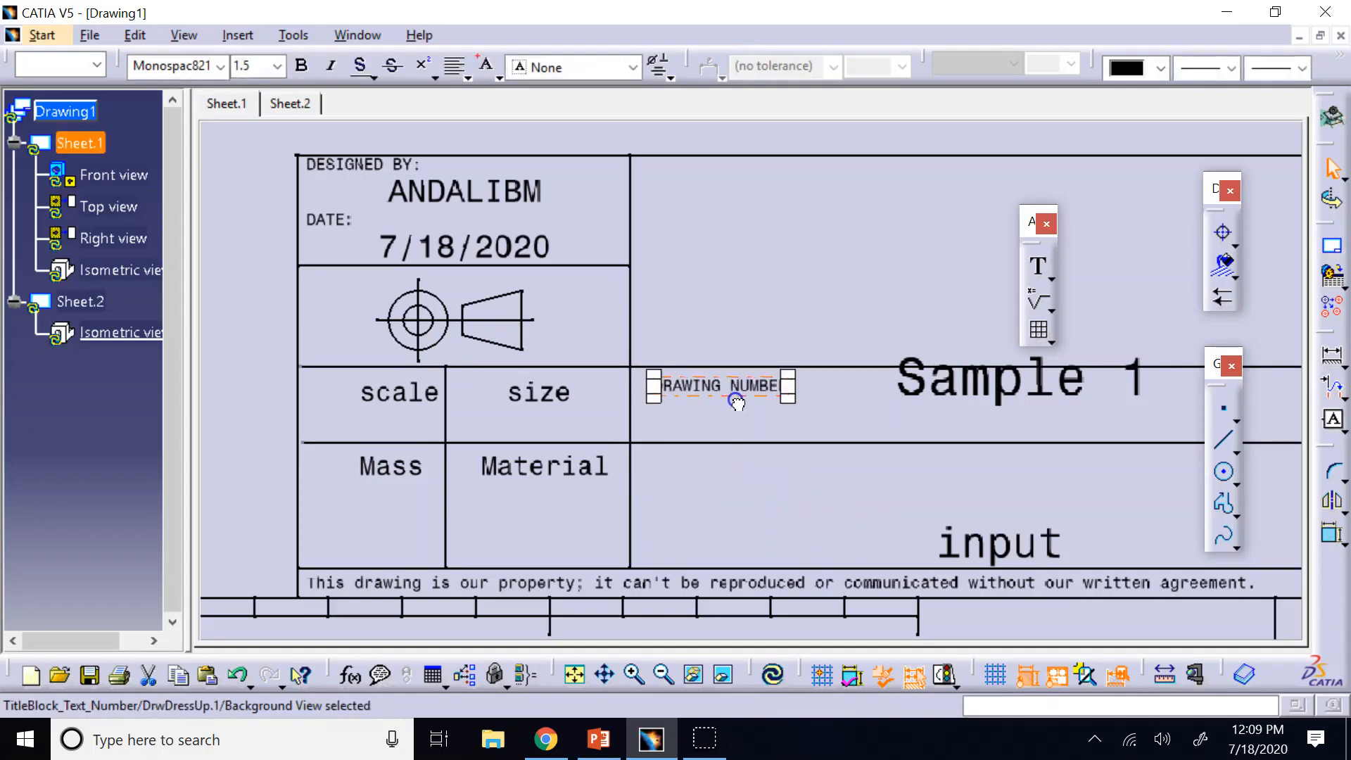
click(606, 316)
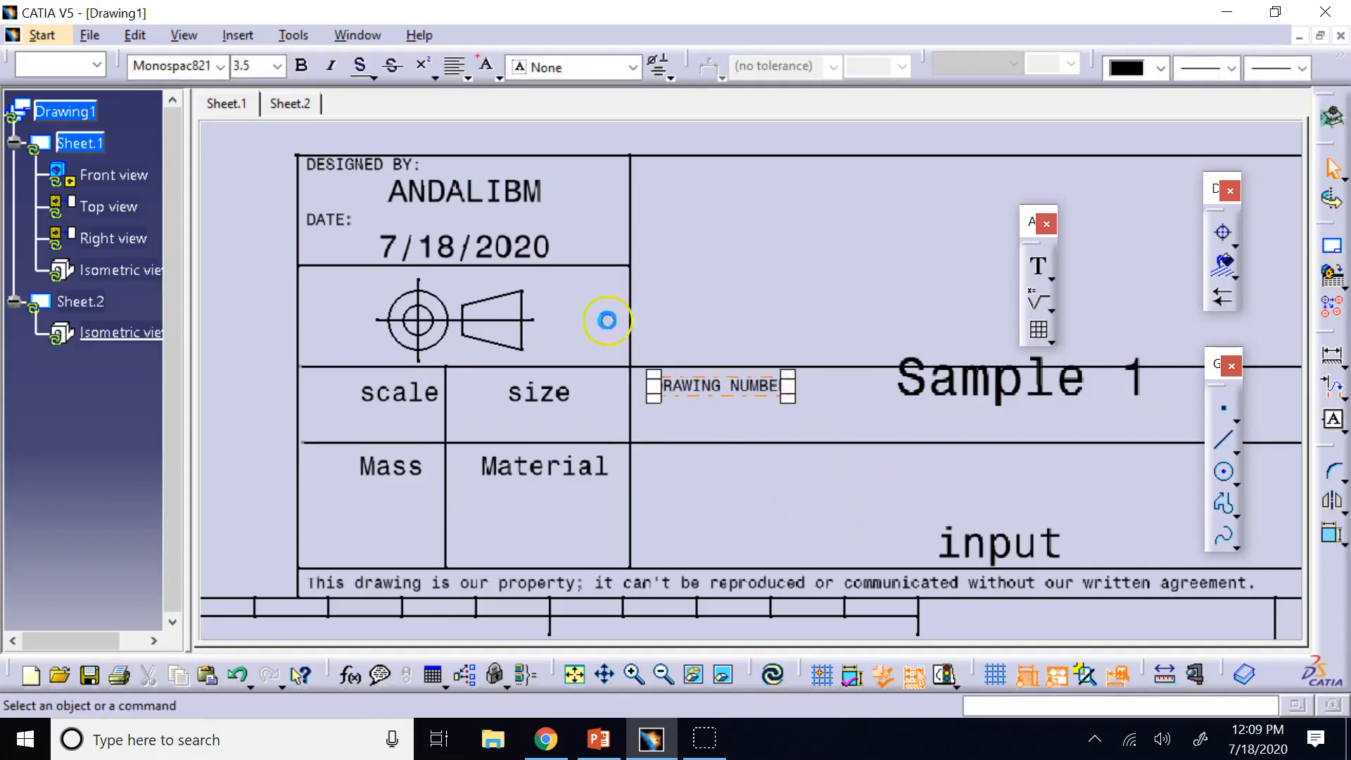
Step: Extend the vertical line beside the SHEET cell up to the horizontal line above that cell
click(665, 674)
click(665, 674)
click(1008, 499)
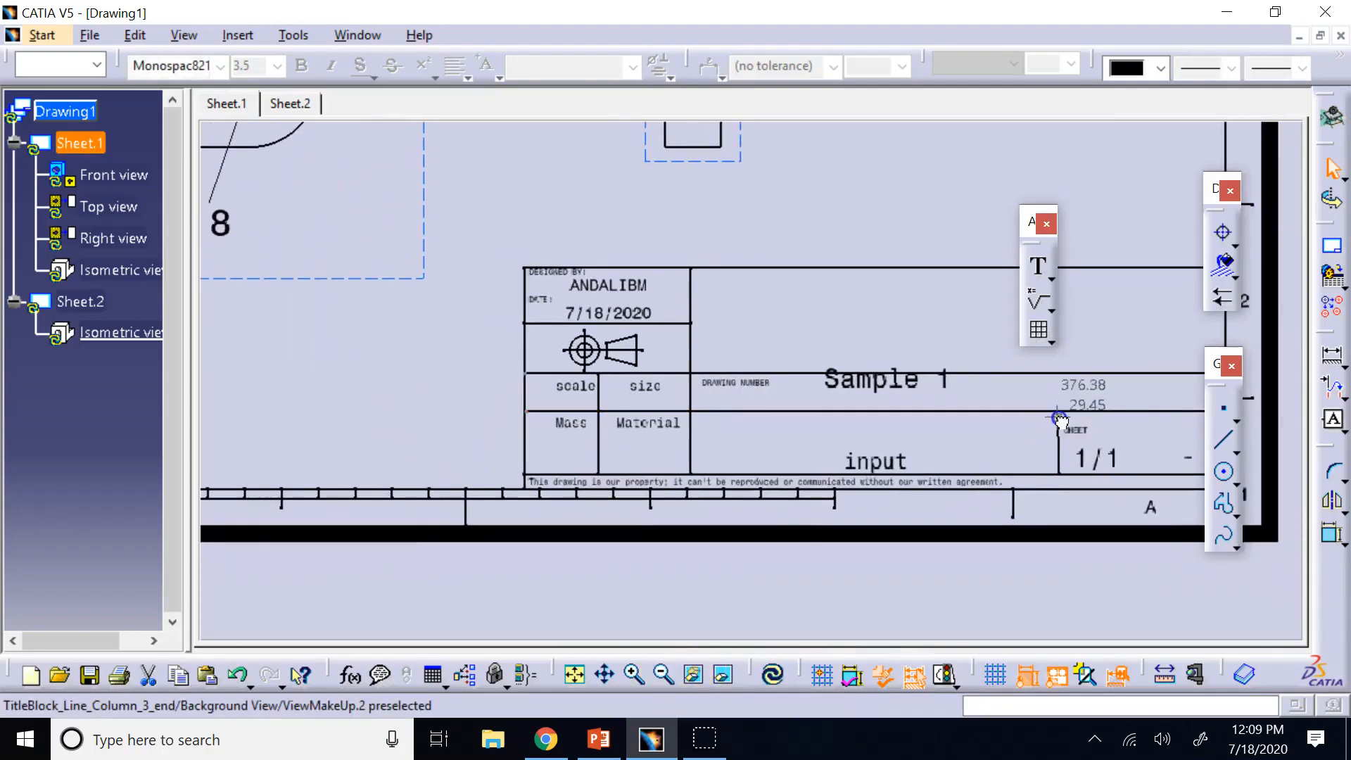
click(821, 302)
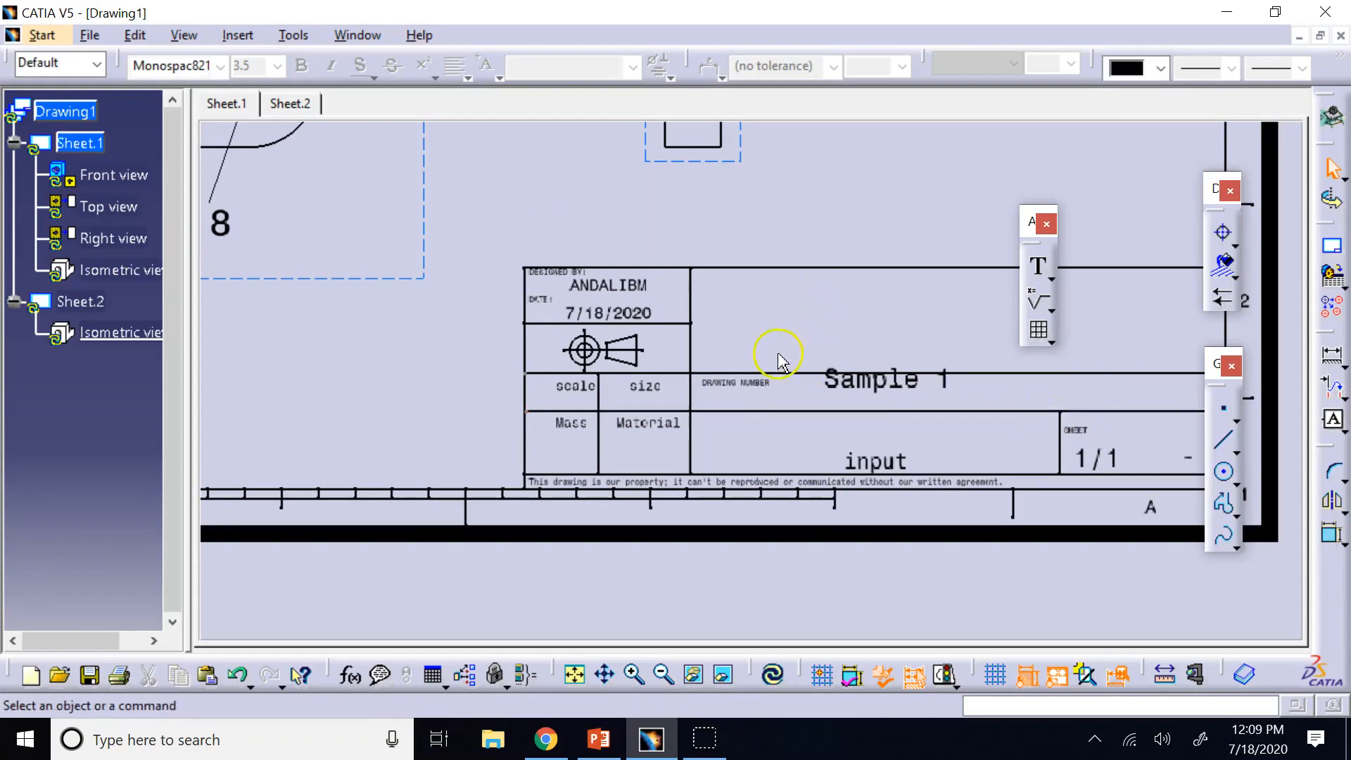
Step: Duplicate the "DRAWING NUMBER" text twice, placing one copy in the row above and one in the row containing "input"
click(735, 391)
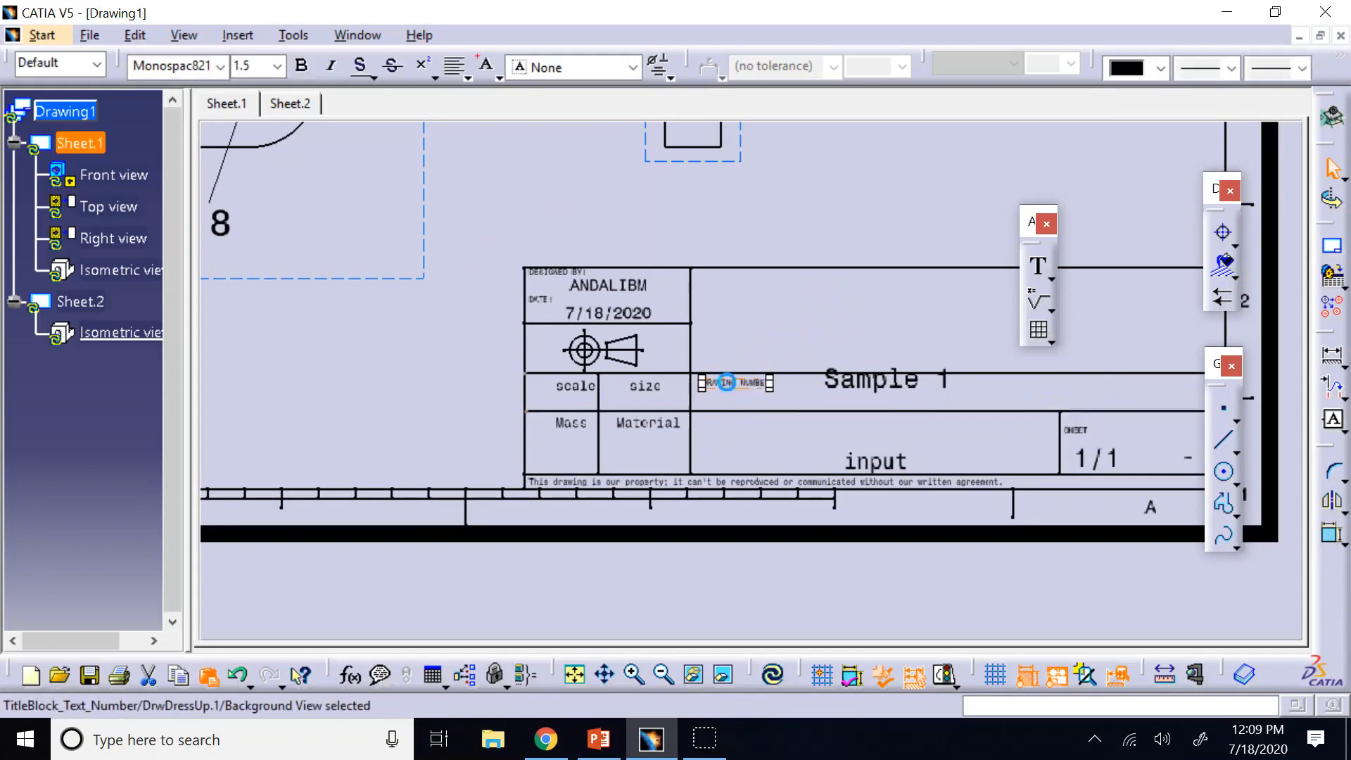
mouse_move(739, 384)
mouse_down()
mouse_move(751, 281)
mouse_move(748, 305)
mouse_move(770, 314)
mouse_up()
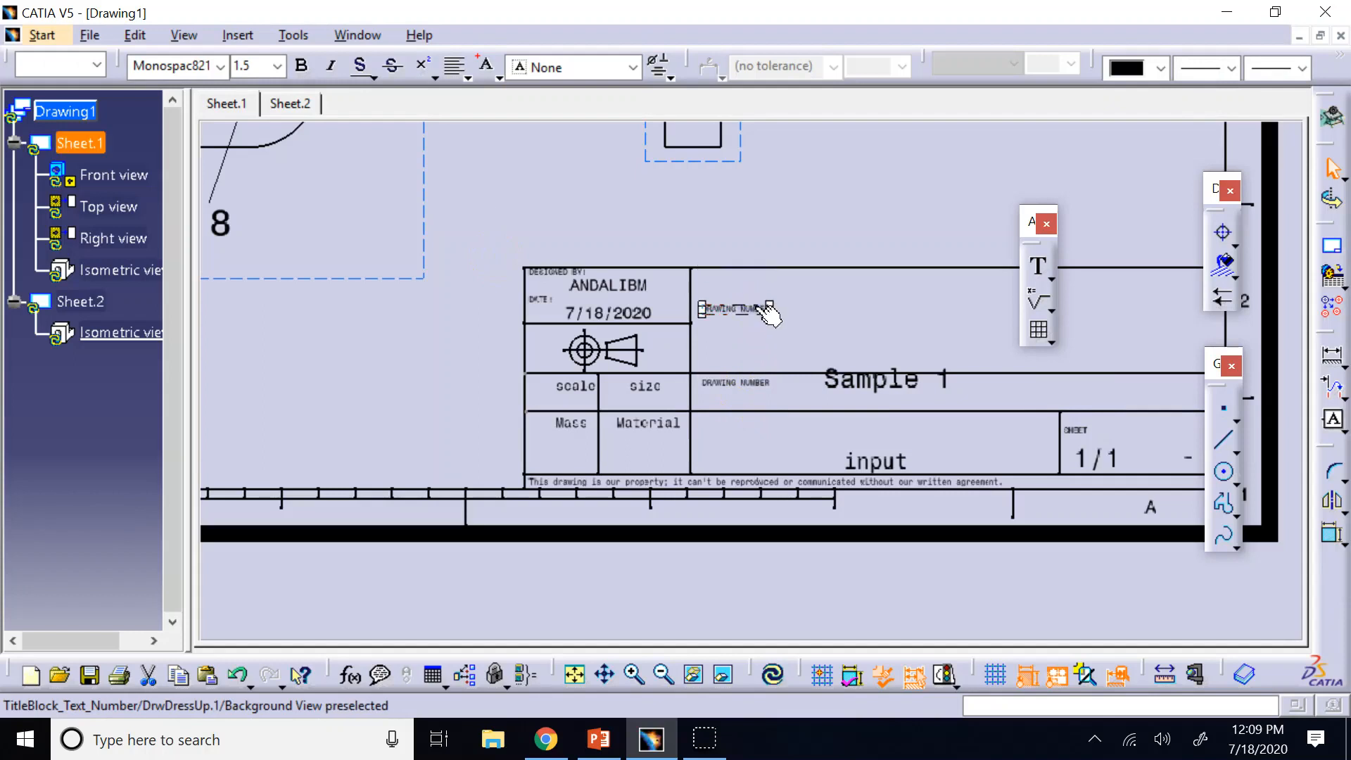
click(757, 308)
key(ctrl+c)
key(ctrl+v)
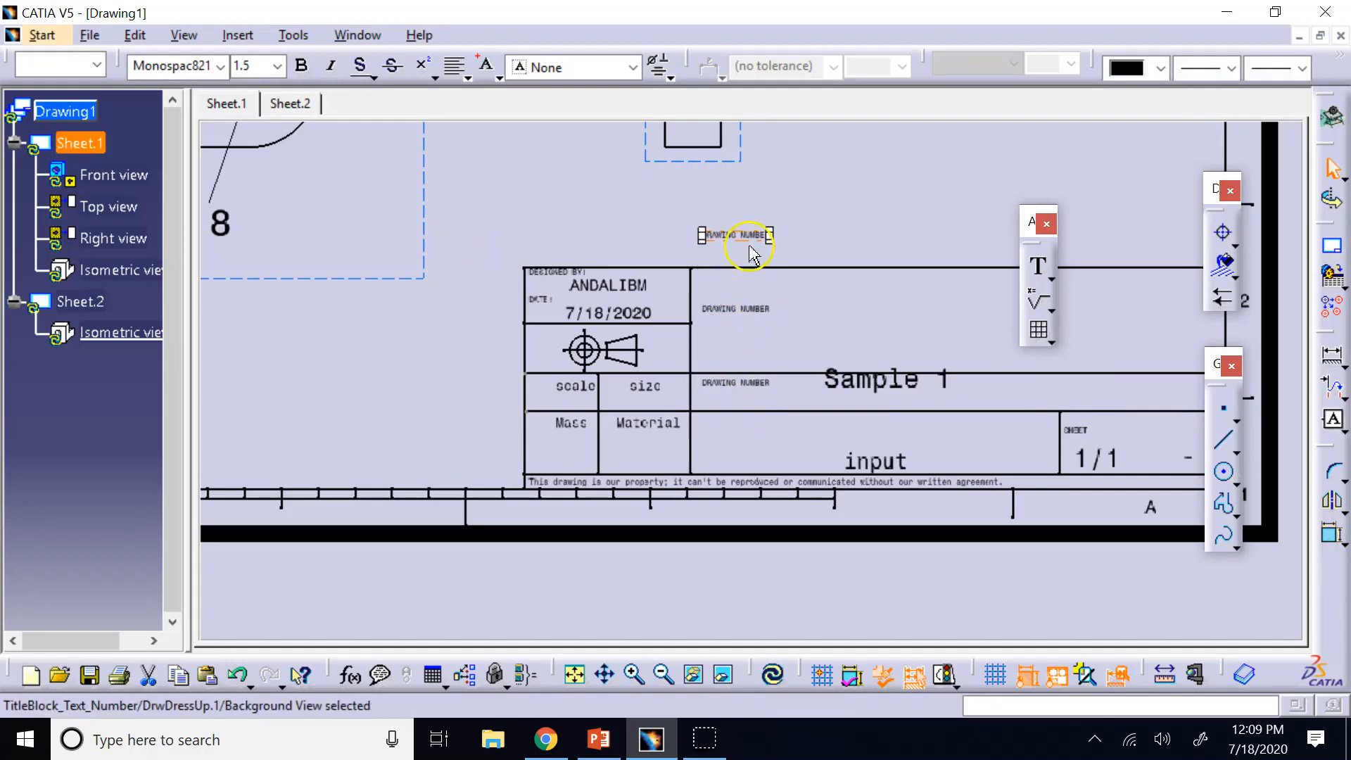
click(751, 422)
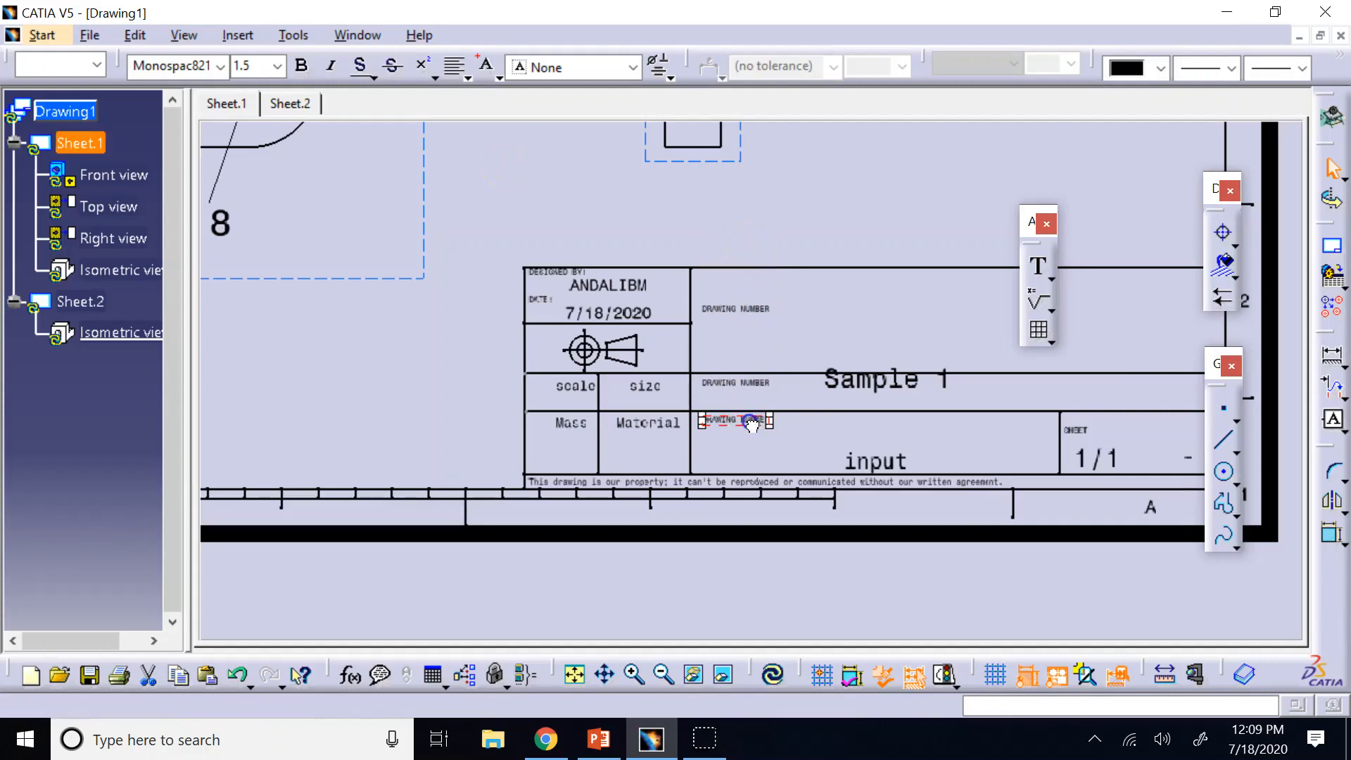
click(844, 269)
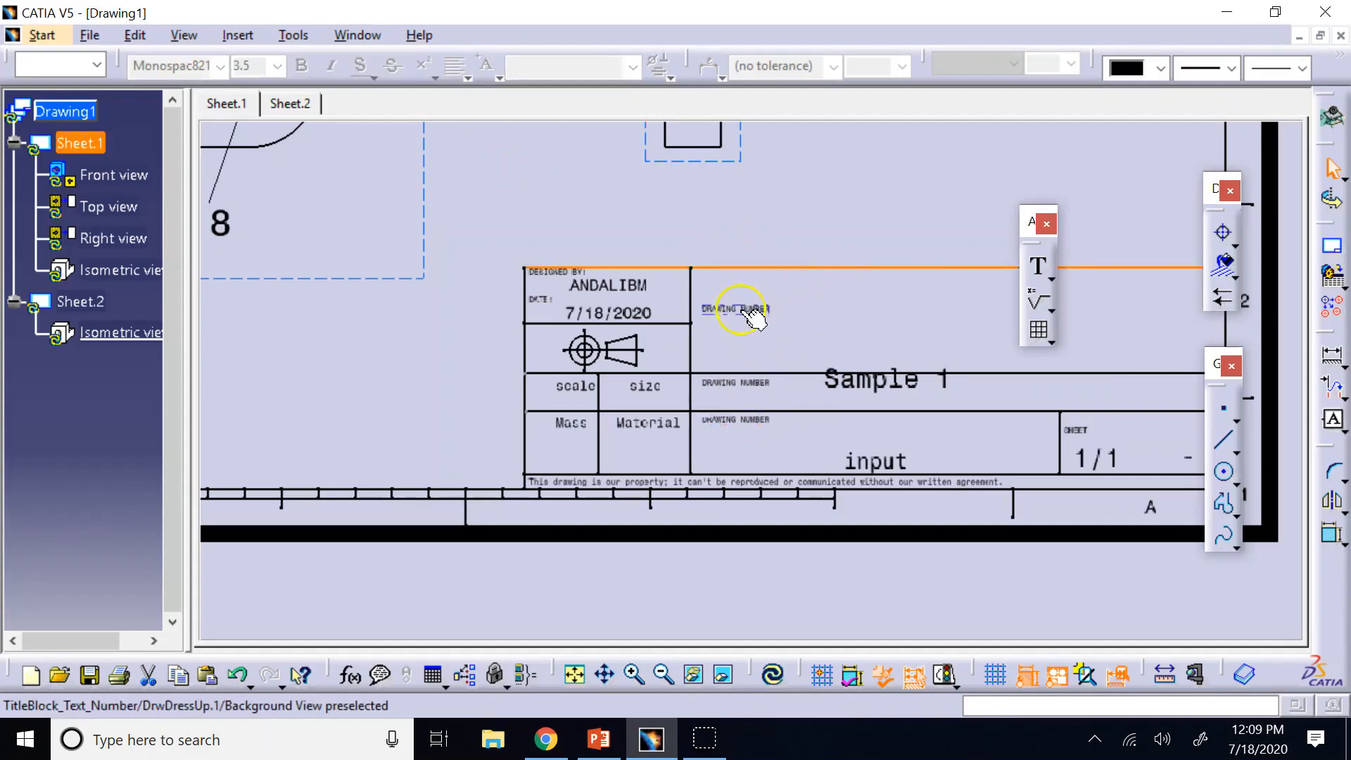
Step: Change the uppermost "DRAWING NUMBER" text to "company"
double_click(739, 310)
text(co)
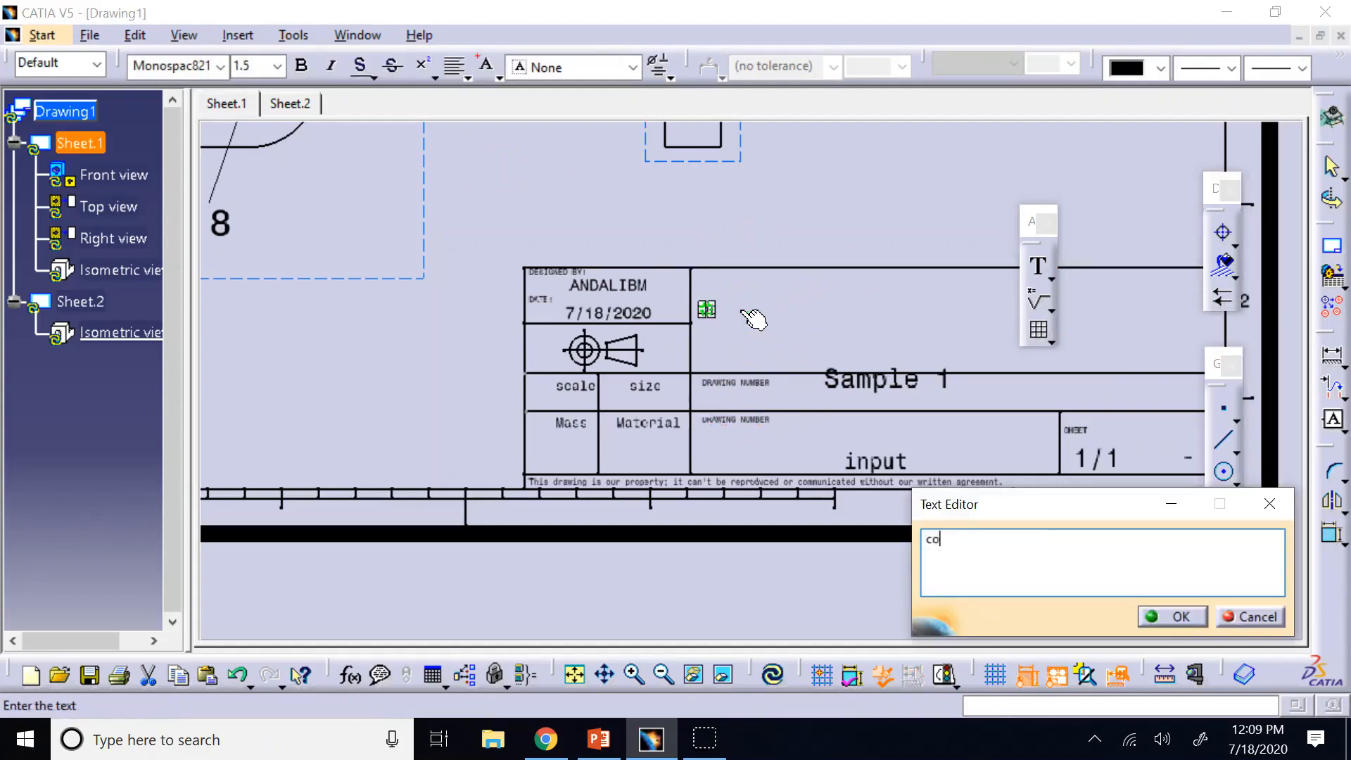
text(mpany)
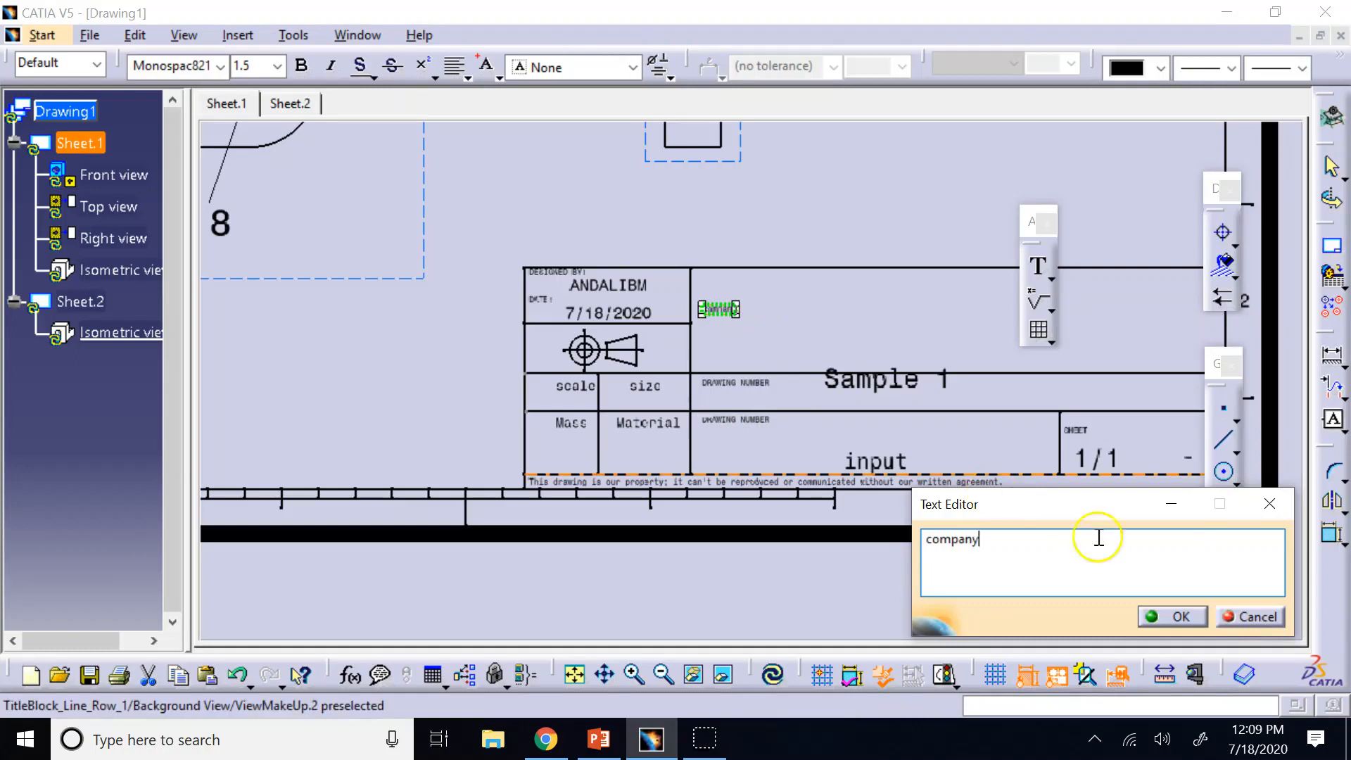
click(1154, 624)
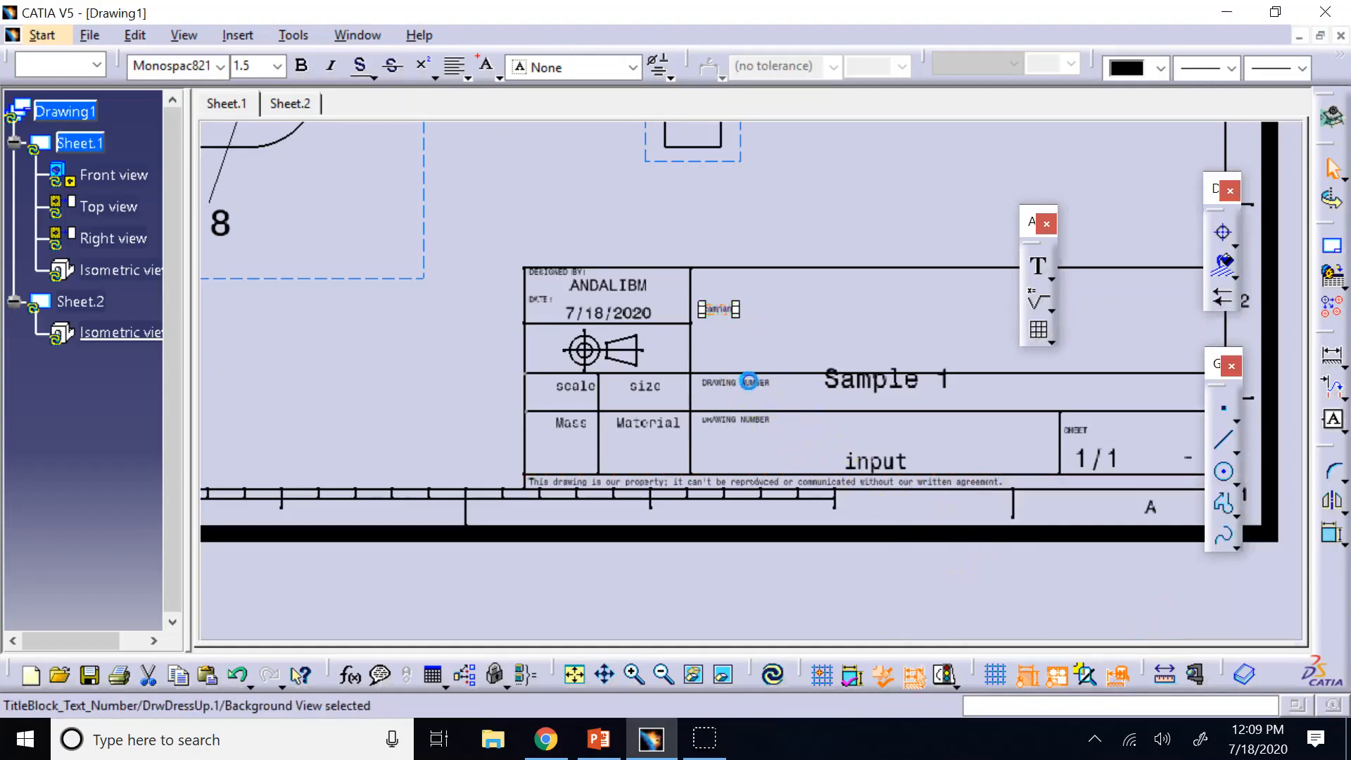
Step: Change the middle "DRAWING NUMBER" text to "DRAWING TITLE" and rewrite the label above it as "COMPANY"
double_click(748, 381)
click(1045, 533)
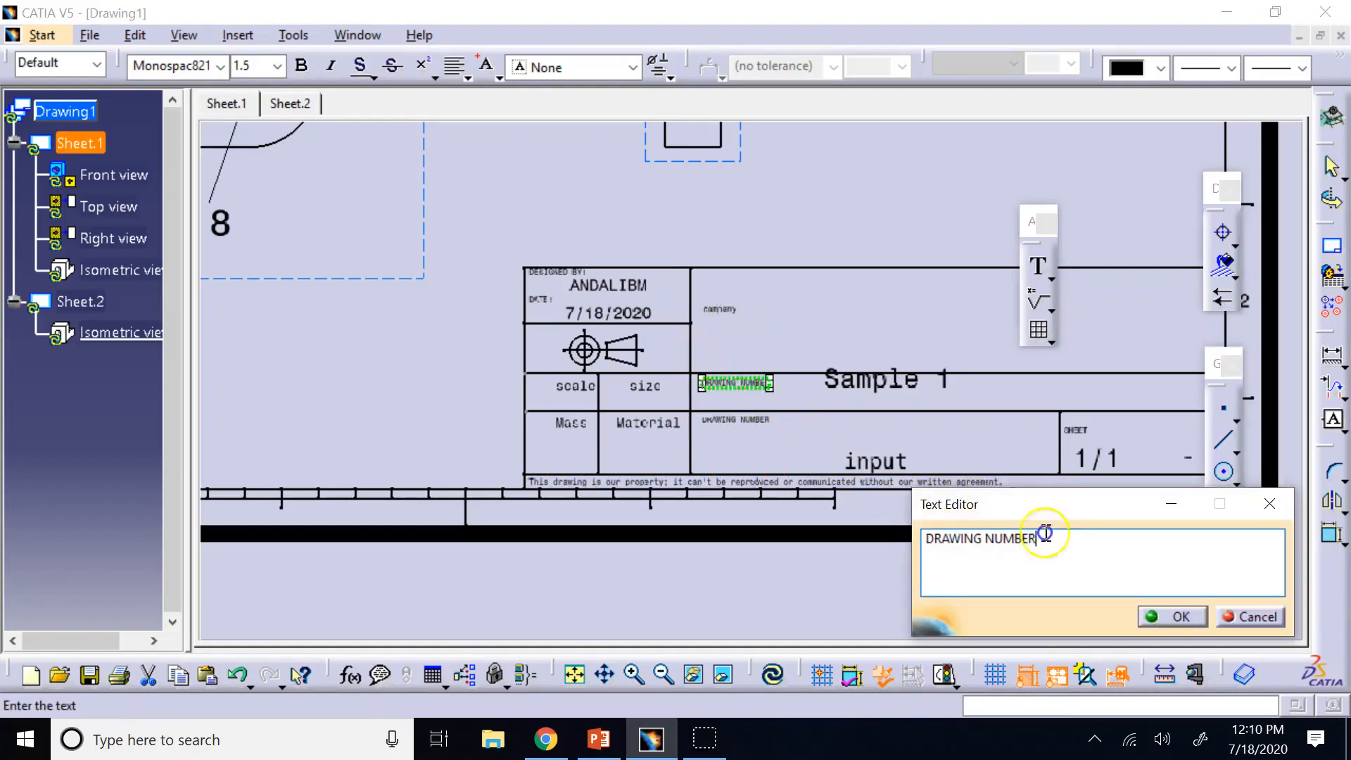
key(BackSpace)
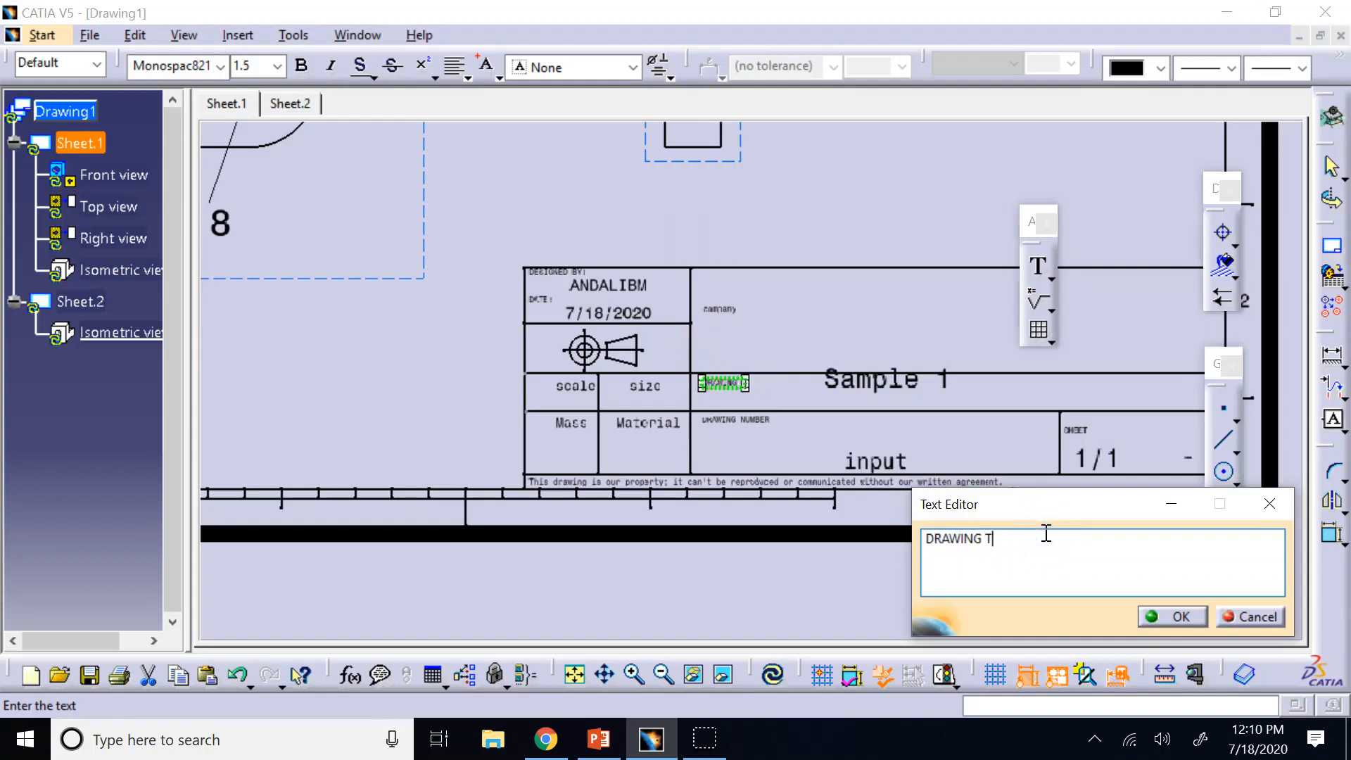
click(1160, 619)
double_click(725, 307)
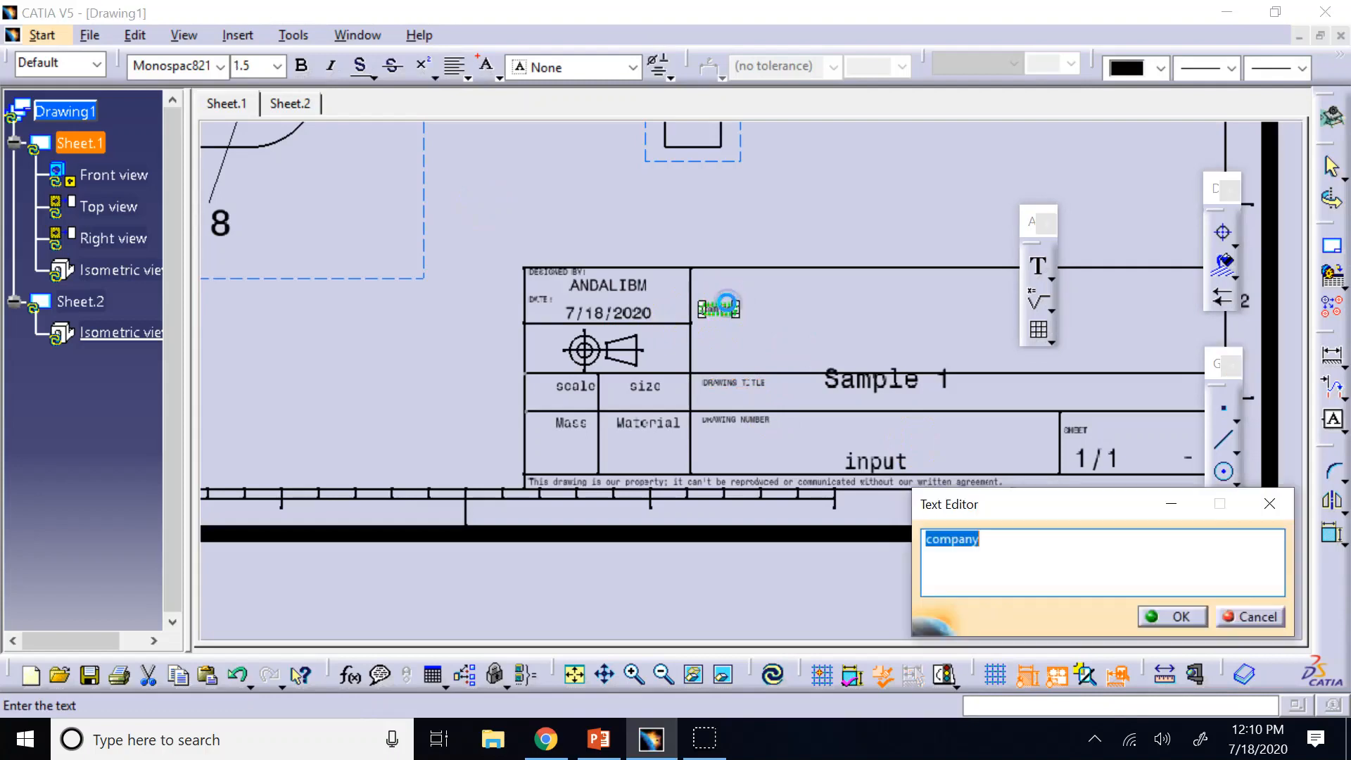
text(coMPANY)
key(Return)
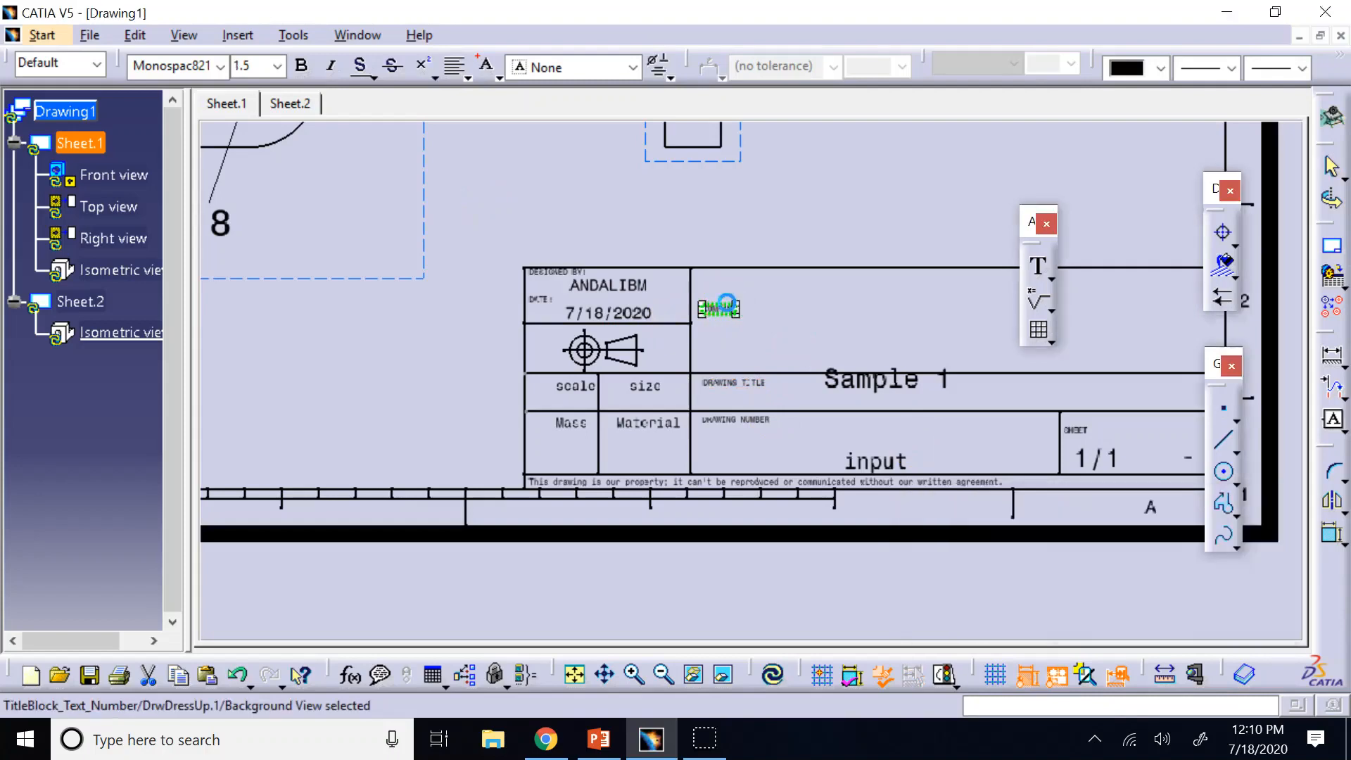
Step: Change the remaining "DRAWING NUMBER" text to "NOTES:"
scroll(736, 310, up, 1)
double_click(744, 486)
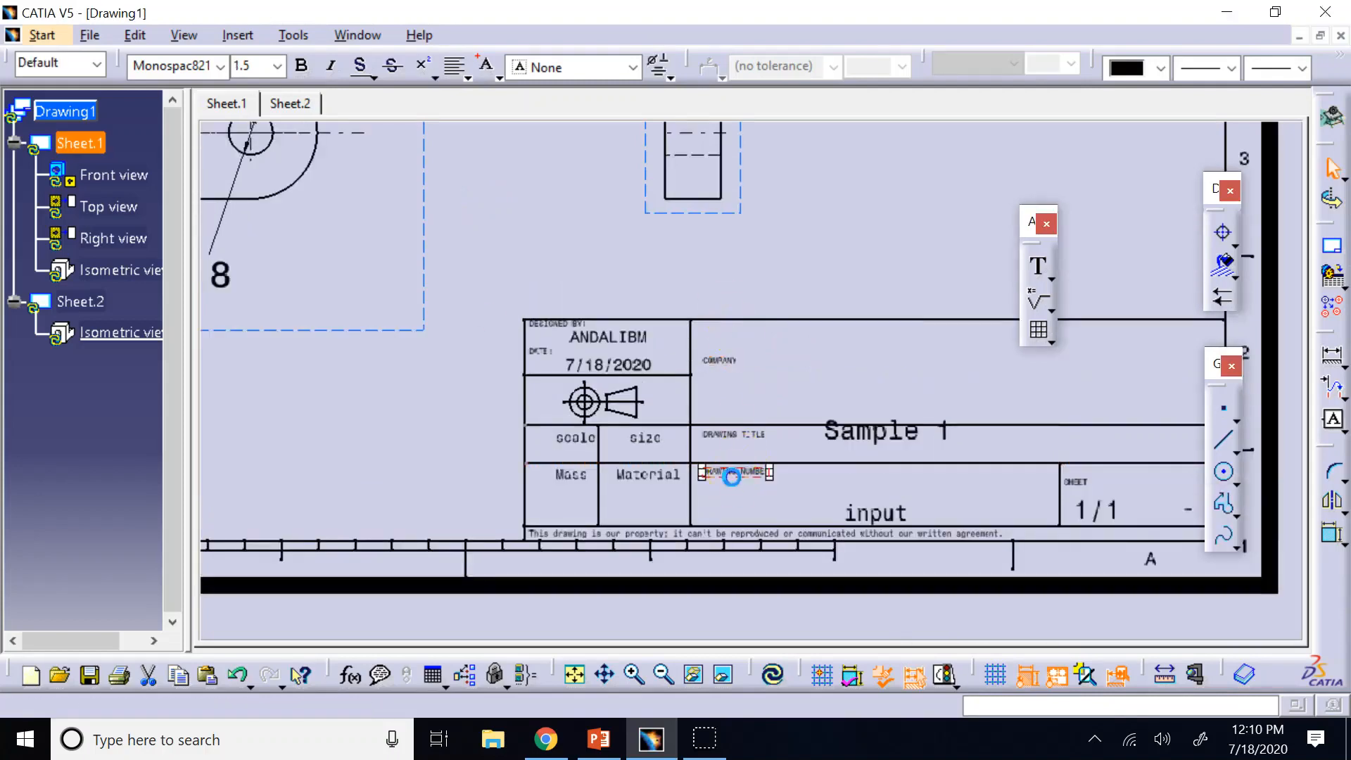
text(NOTES:)
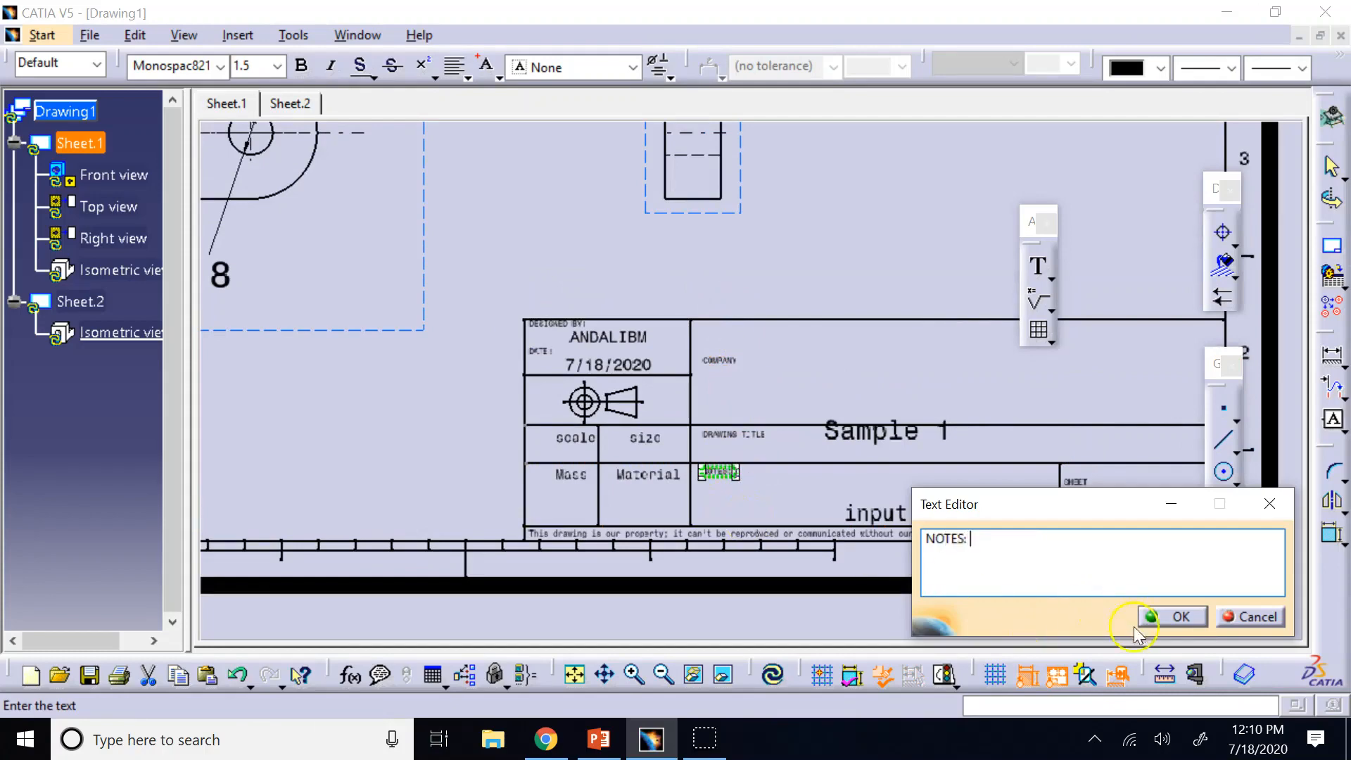
click(1158, 618)
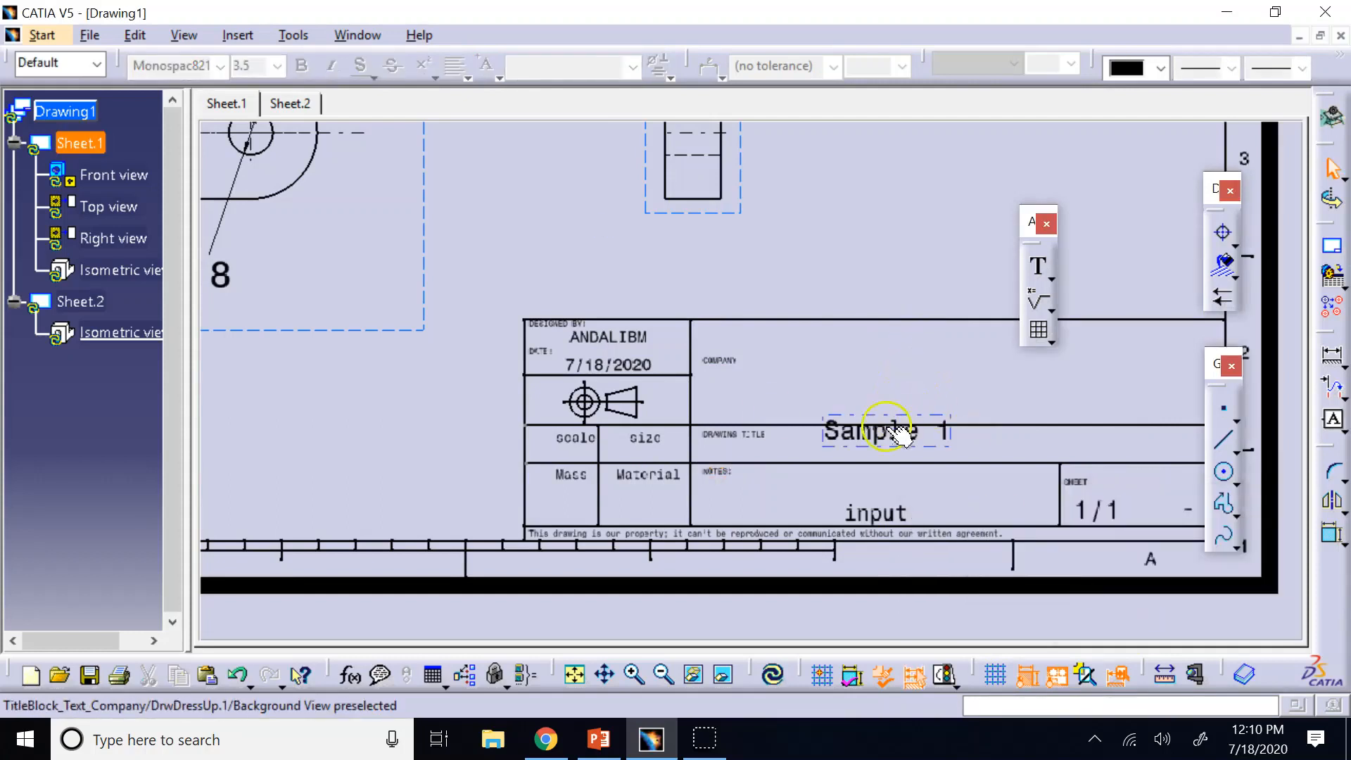
Step: Move the "Sample 1" text up beside the COMPANY label and change it to "ERAU"
drag(900, 434, 888, 376)
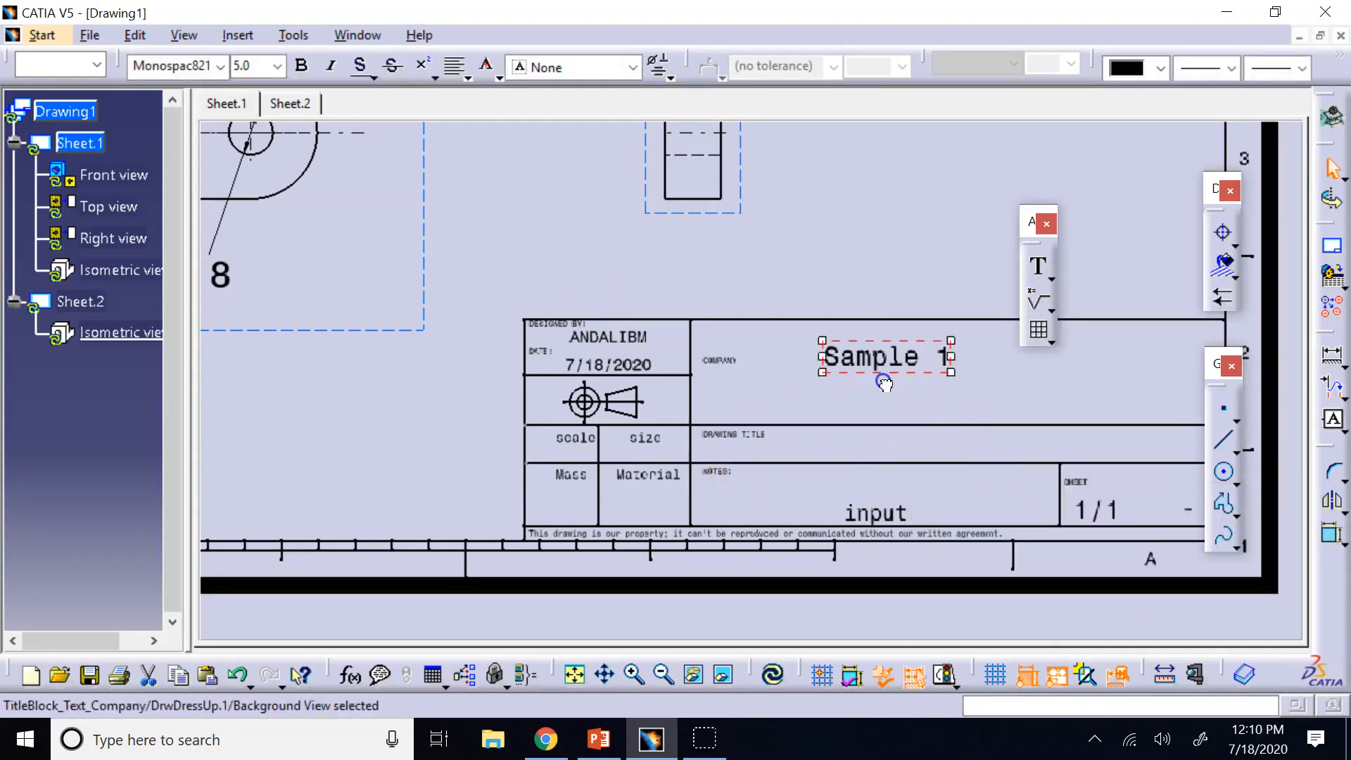
double_click(885, 380)
text(E)
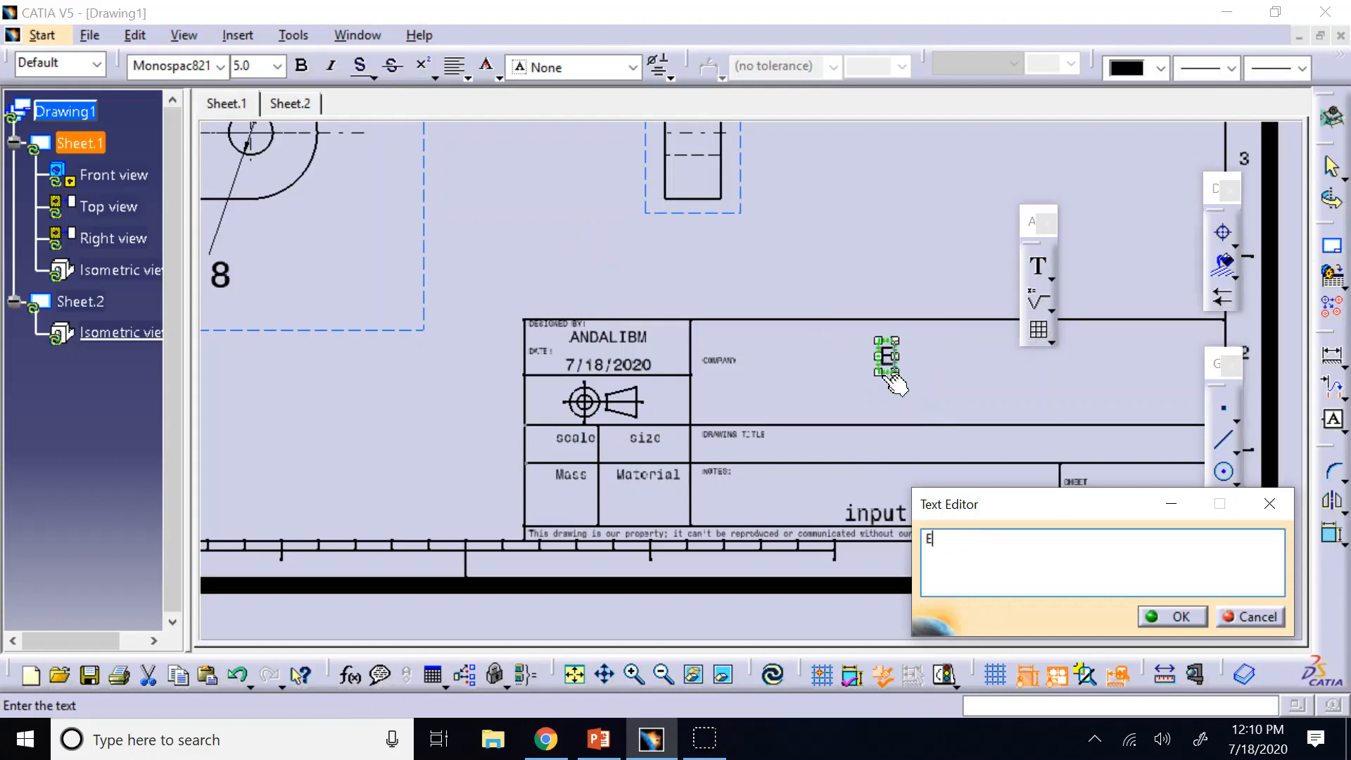
text(RAU)
Step: Place a copy of the "ERAU" text beside the DRAWING TITLE label
click(896, 383)
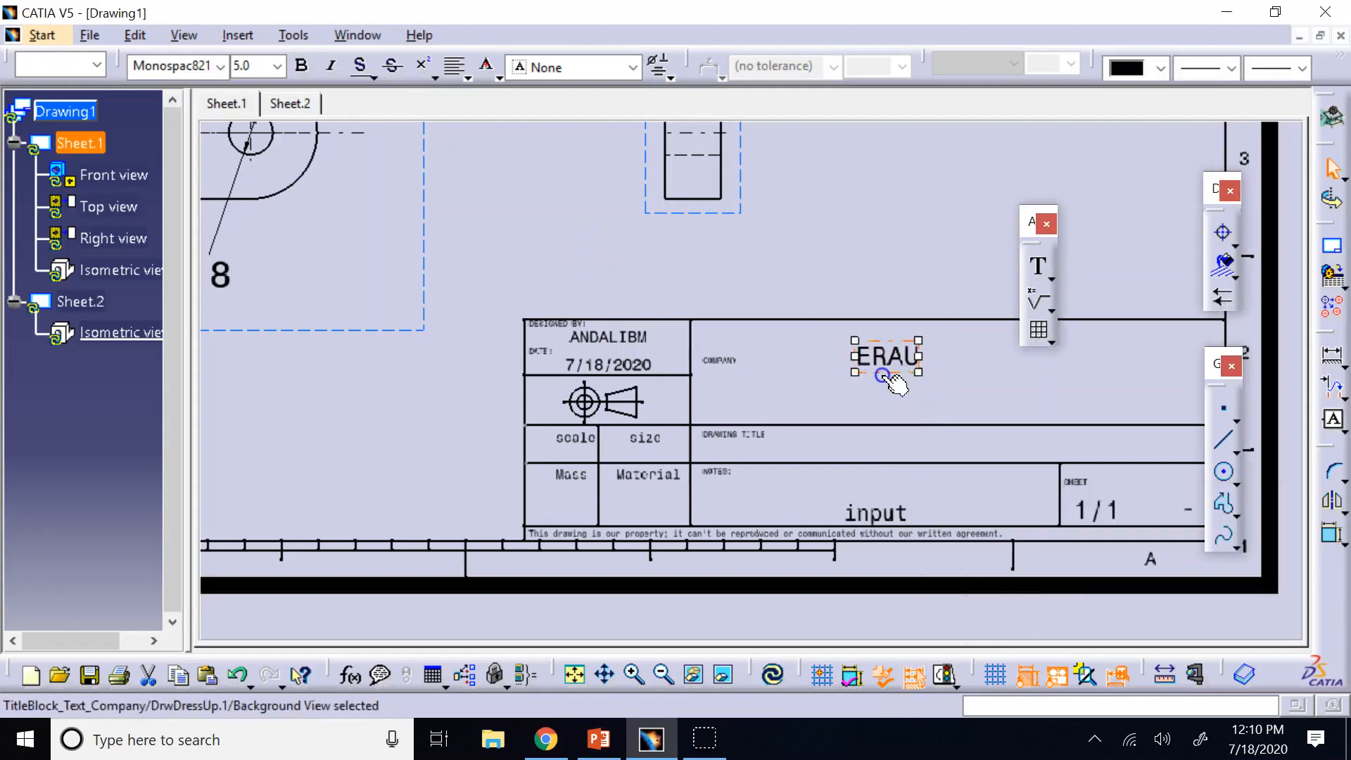
drag(891, 377, 897, 434)
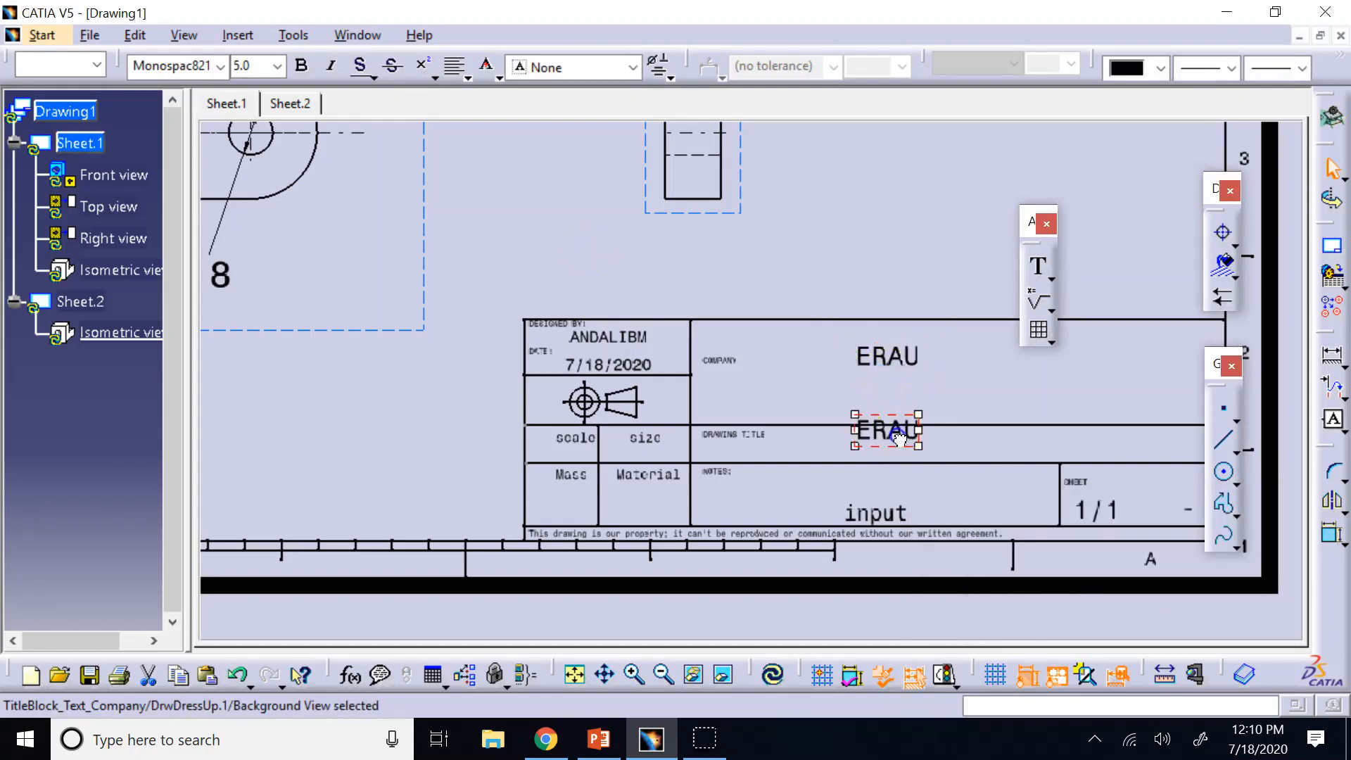
click(781, 396)
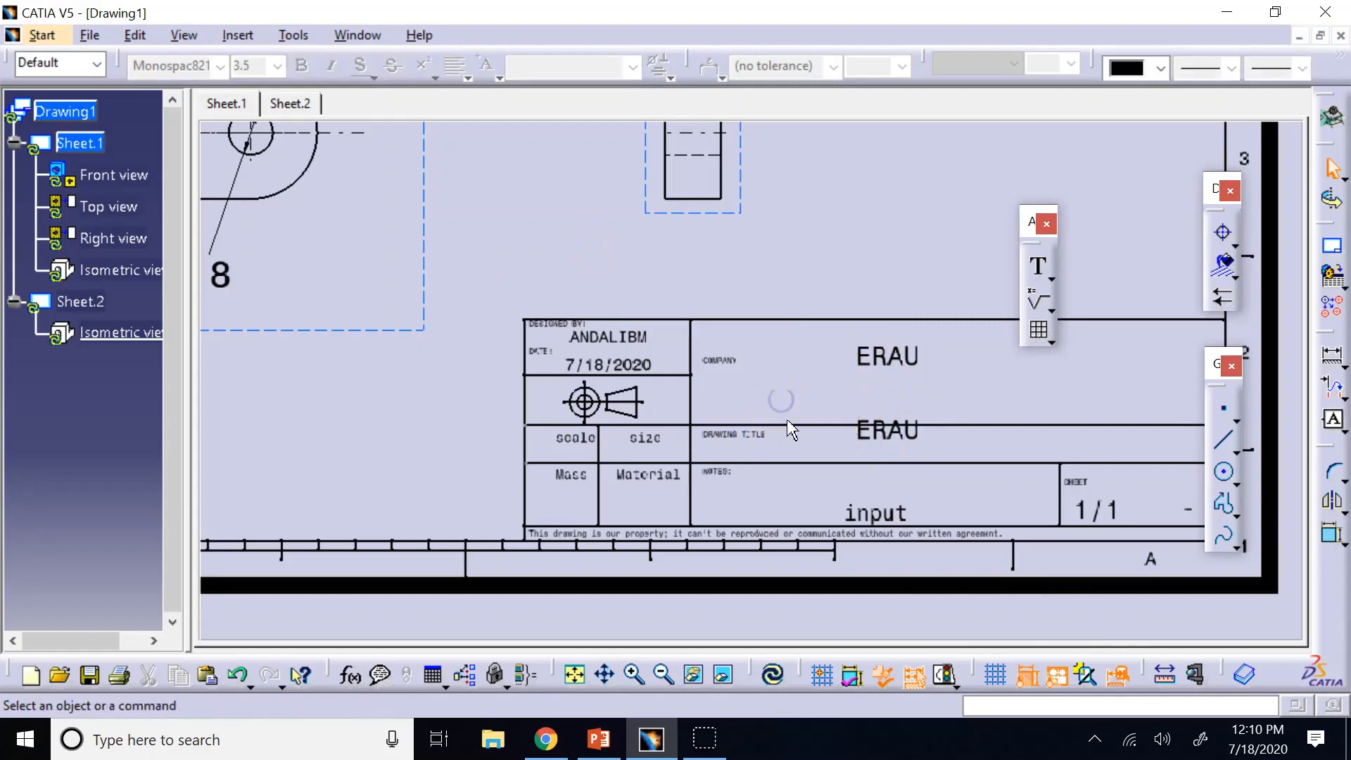
Step: Shorten the horizontal line above "scale" and "size" to end at the column's border, and align its other end with the outer frame
click(799, 435)
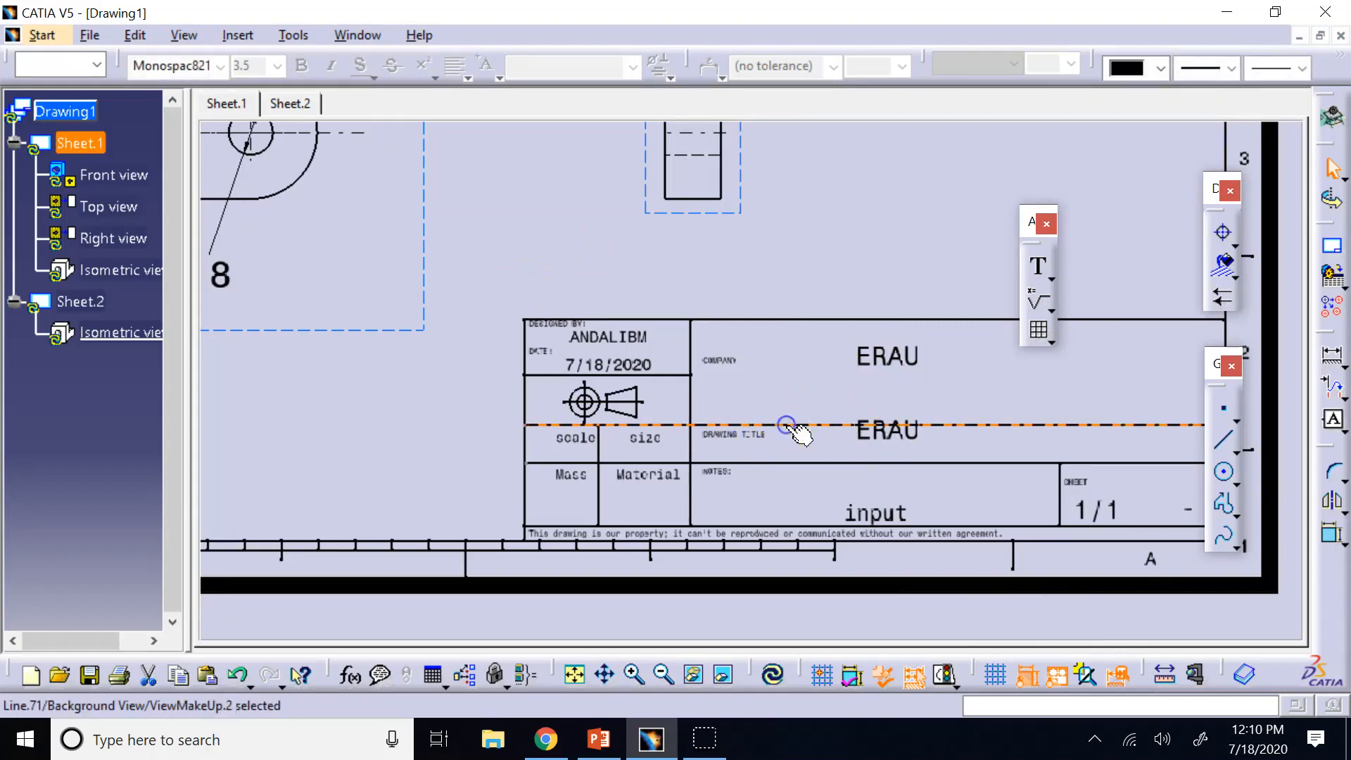
drag(1212, 371, 1284, 431)
drag(1030, 223, 1076, 206)
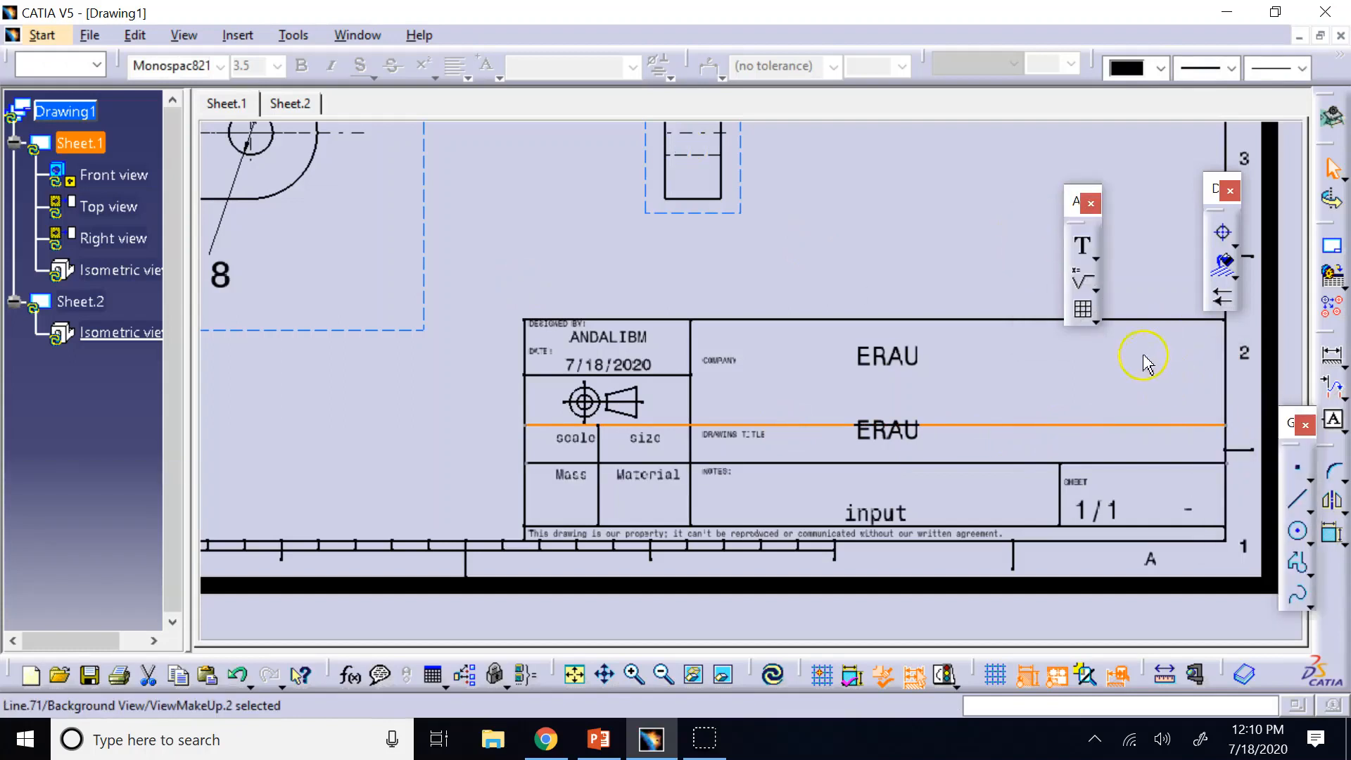
drag(1235, 433, 692, 425)
click(523, 269)
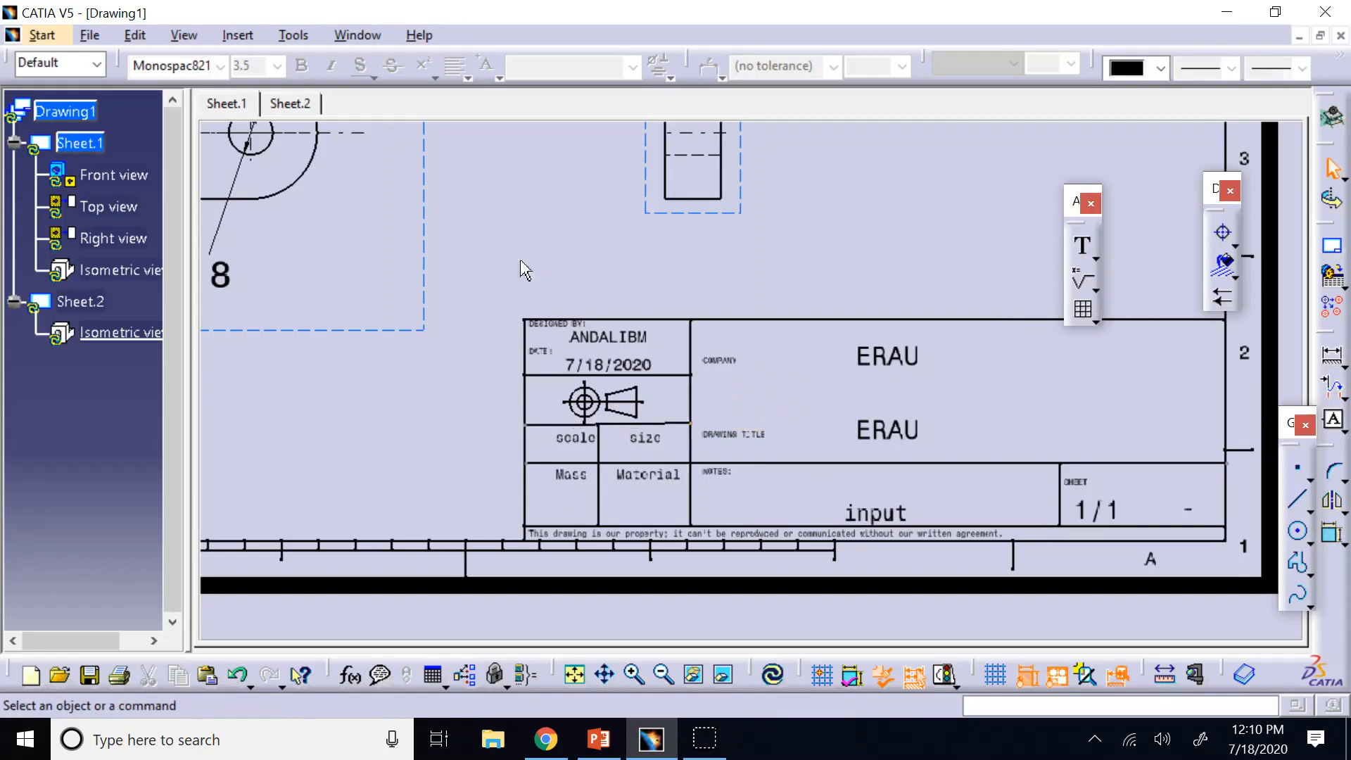
click(524, 428)
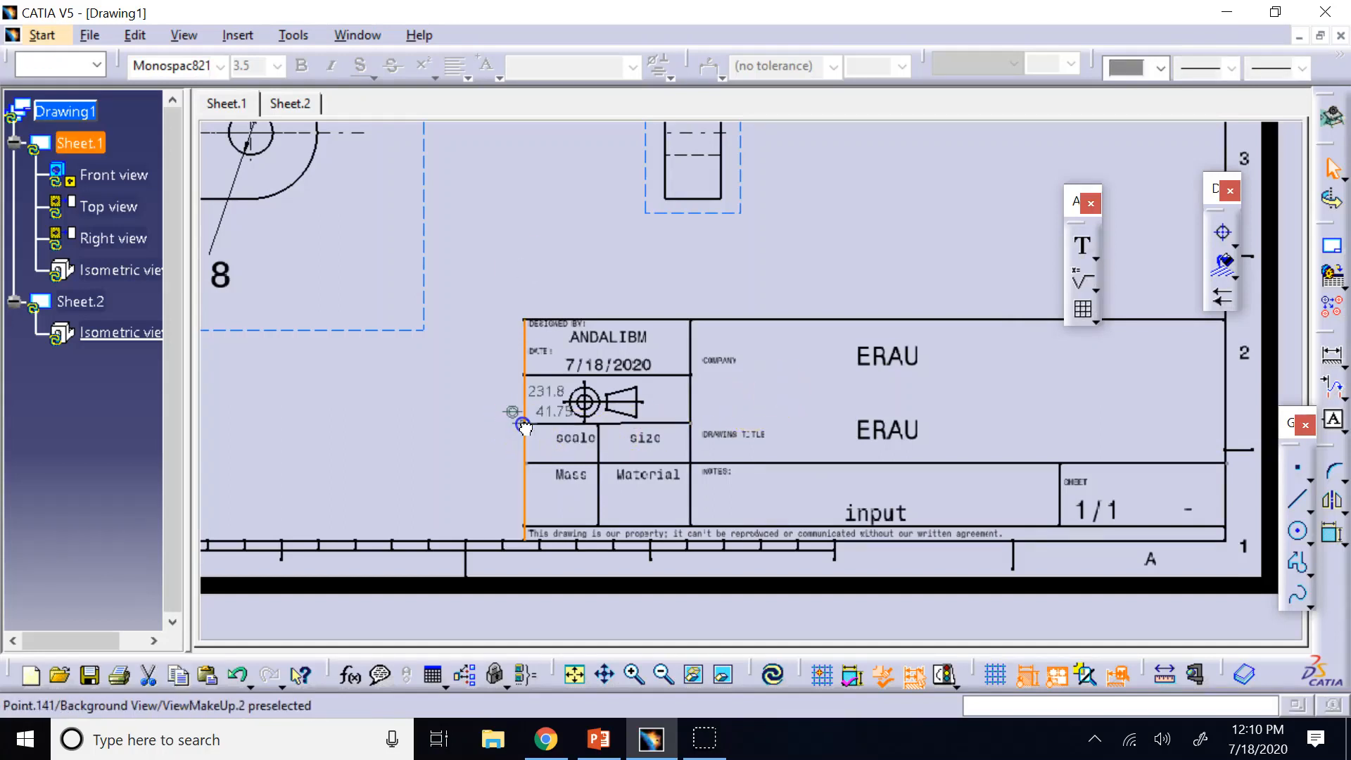
click(827, 358)
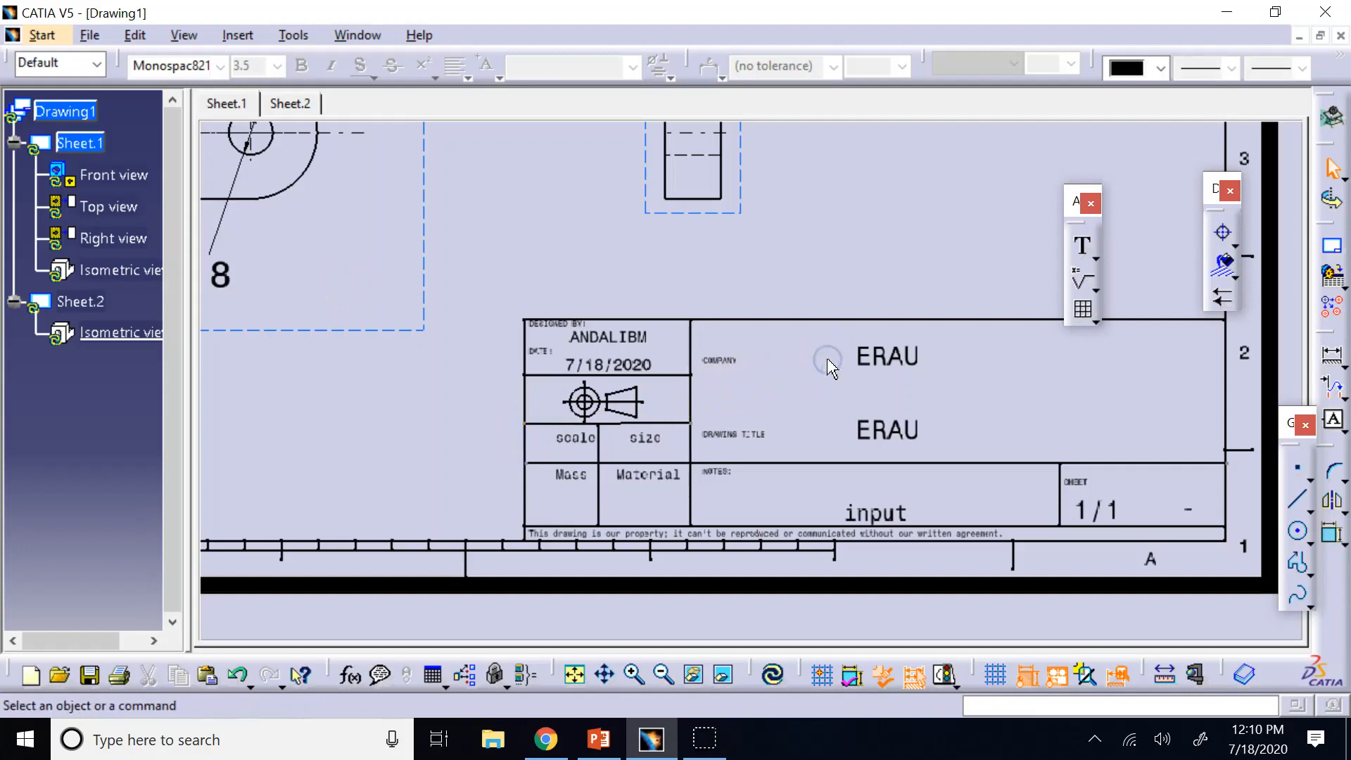
Step: Draw a horizontal line about 145 mm long beneath the COMPANY row, from the column border to the outer frame
click(1297, 499)
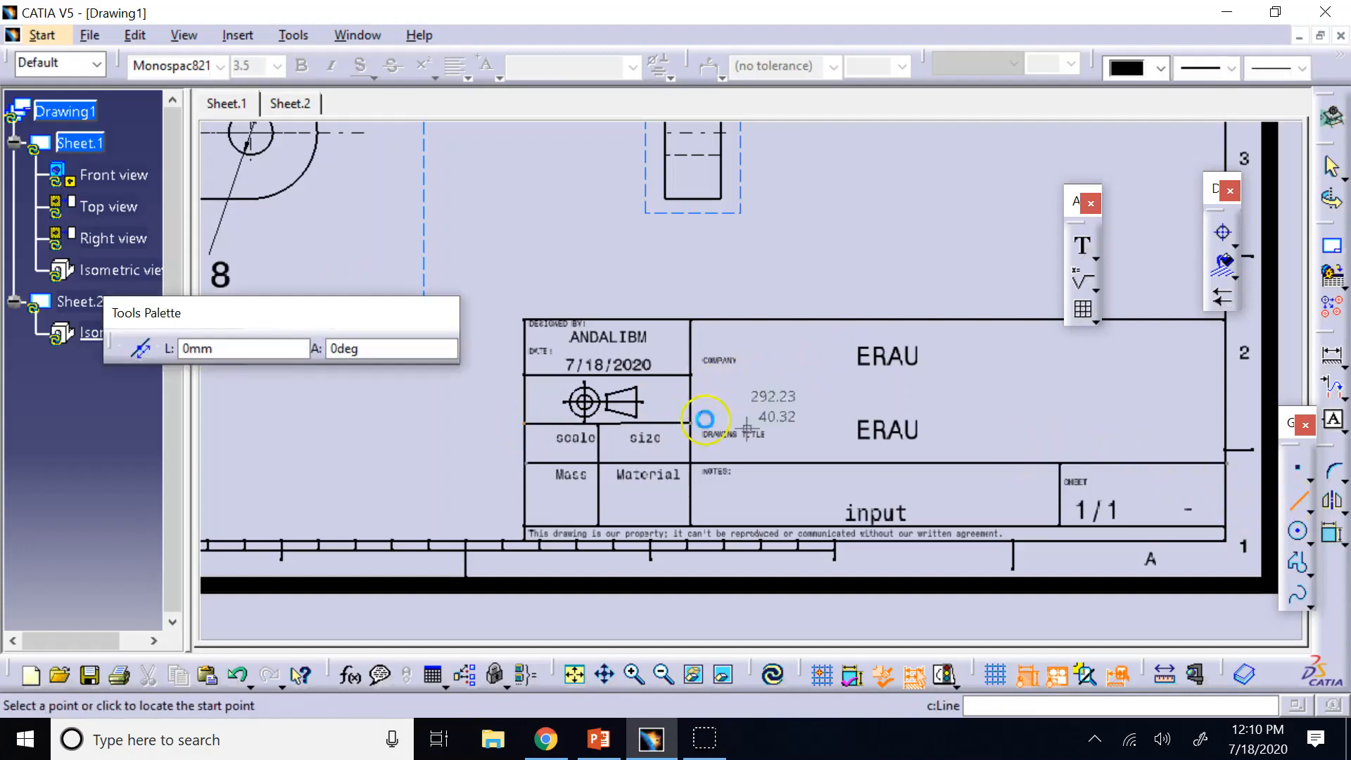
click(693, 377)
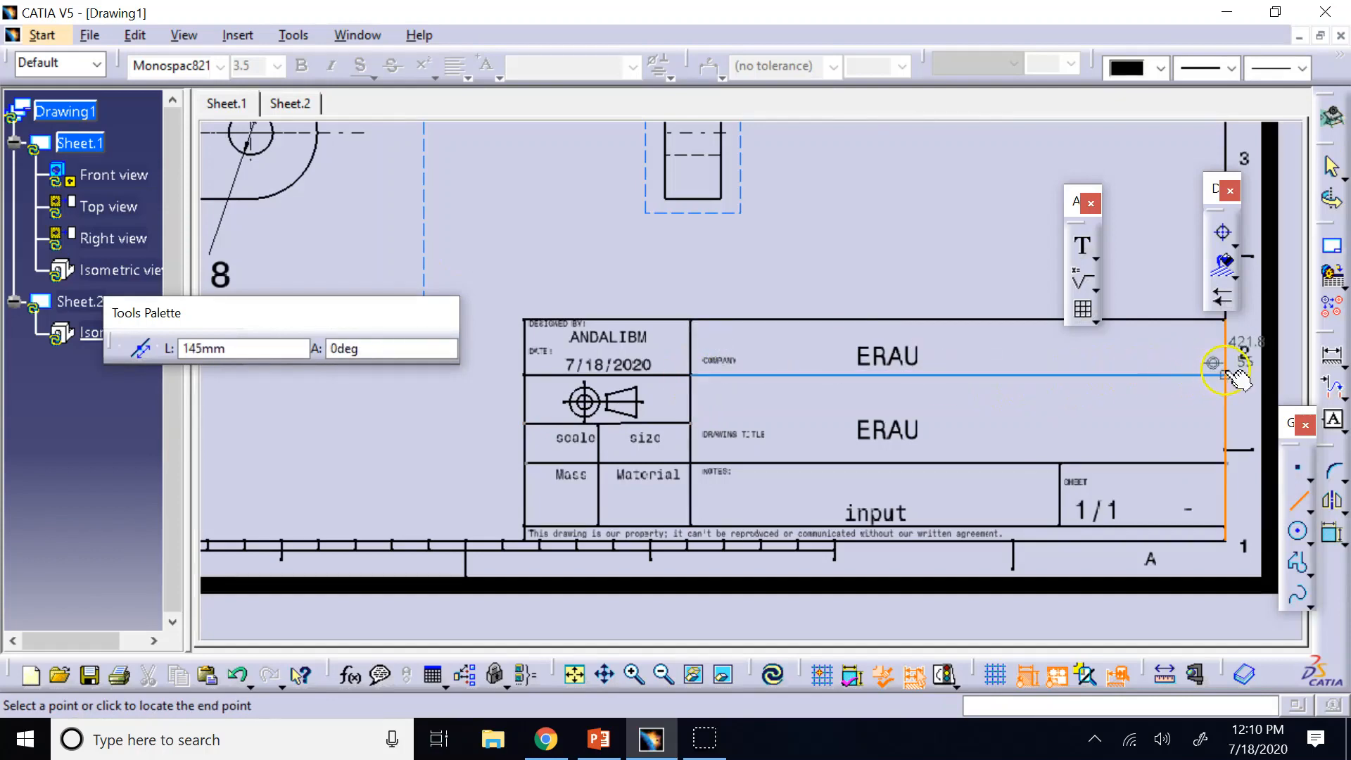
click(1180, 371)
click(866, 228)
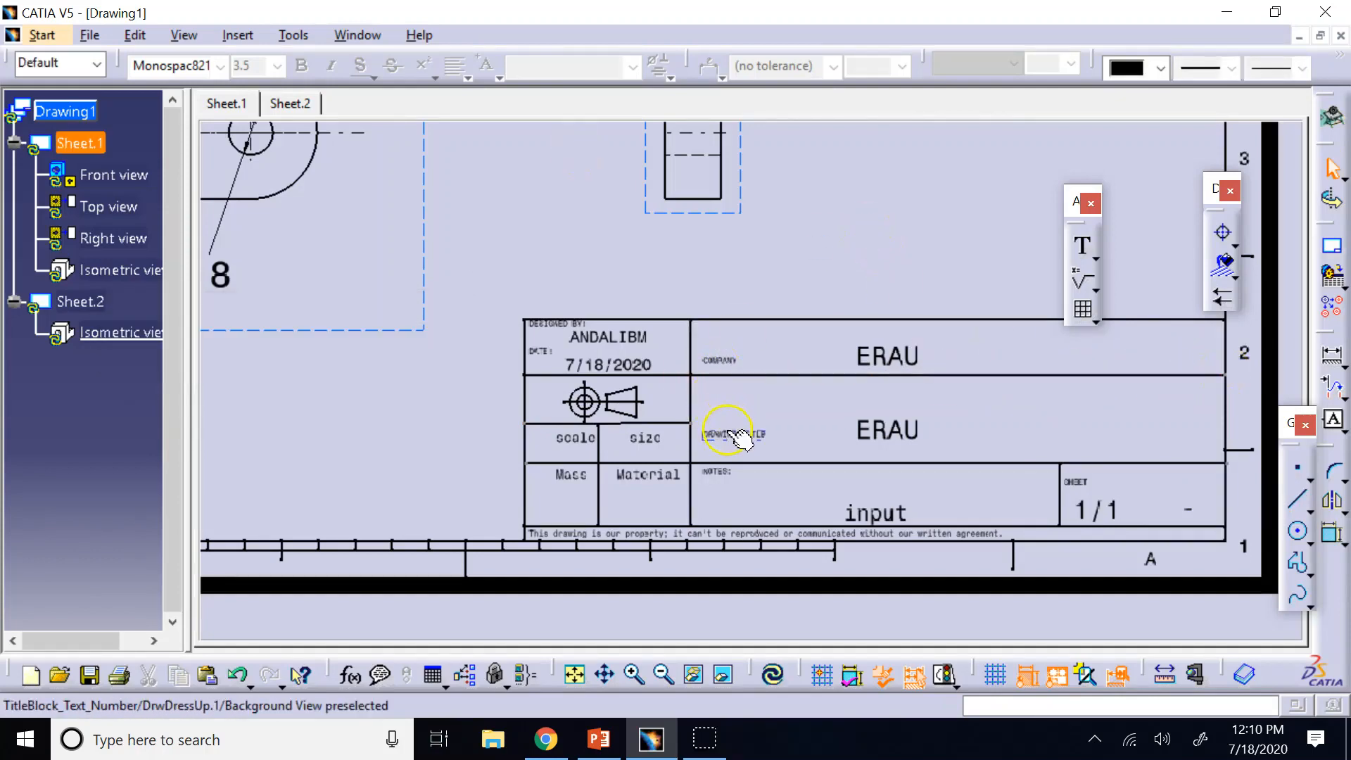
Step: Move the DRAWING TITLE label up to the top of its row and set the COMPANY label back beside the "ERAU" text
drag(736, 436, 732, 399)
click(725, 250)
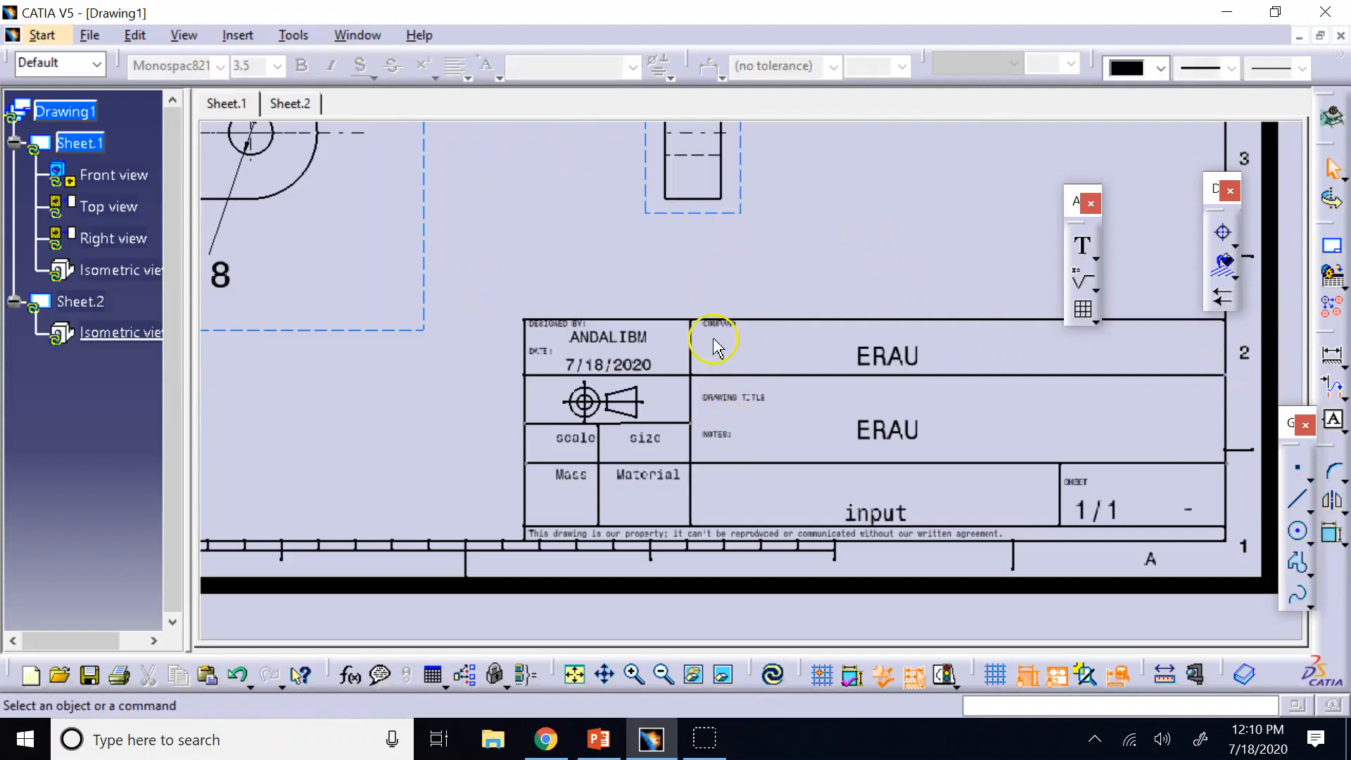
click(716, 326)
drag(714, 344, 710, 353)
click(756, 266)
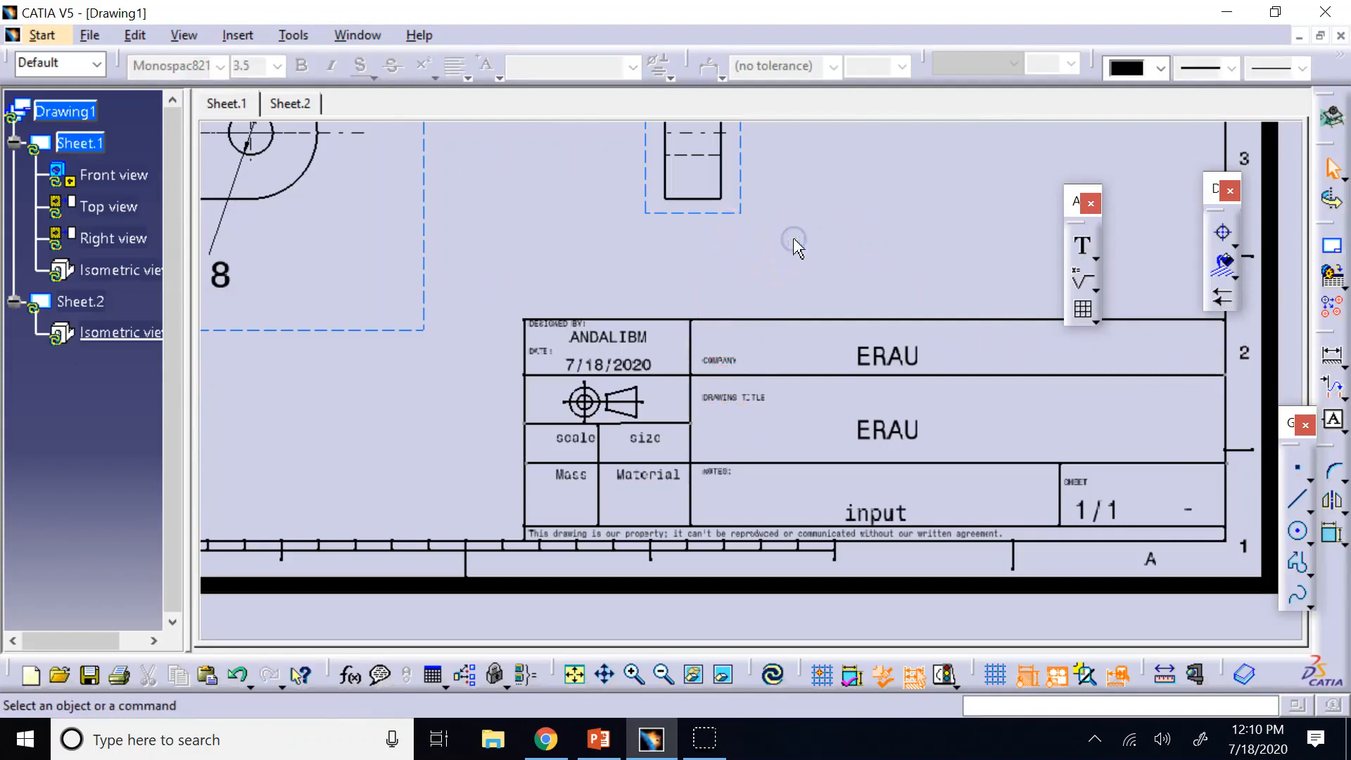
Step: Delete the small NOTES label in the row beneath the drawing title
click(716, 472)
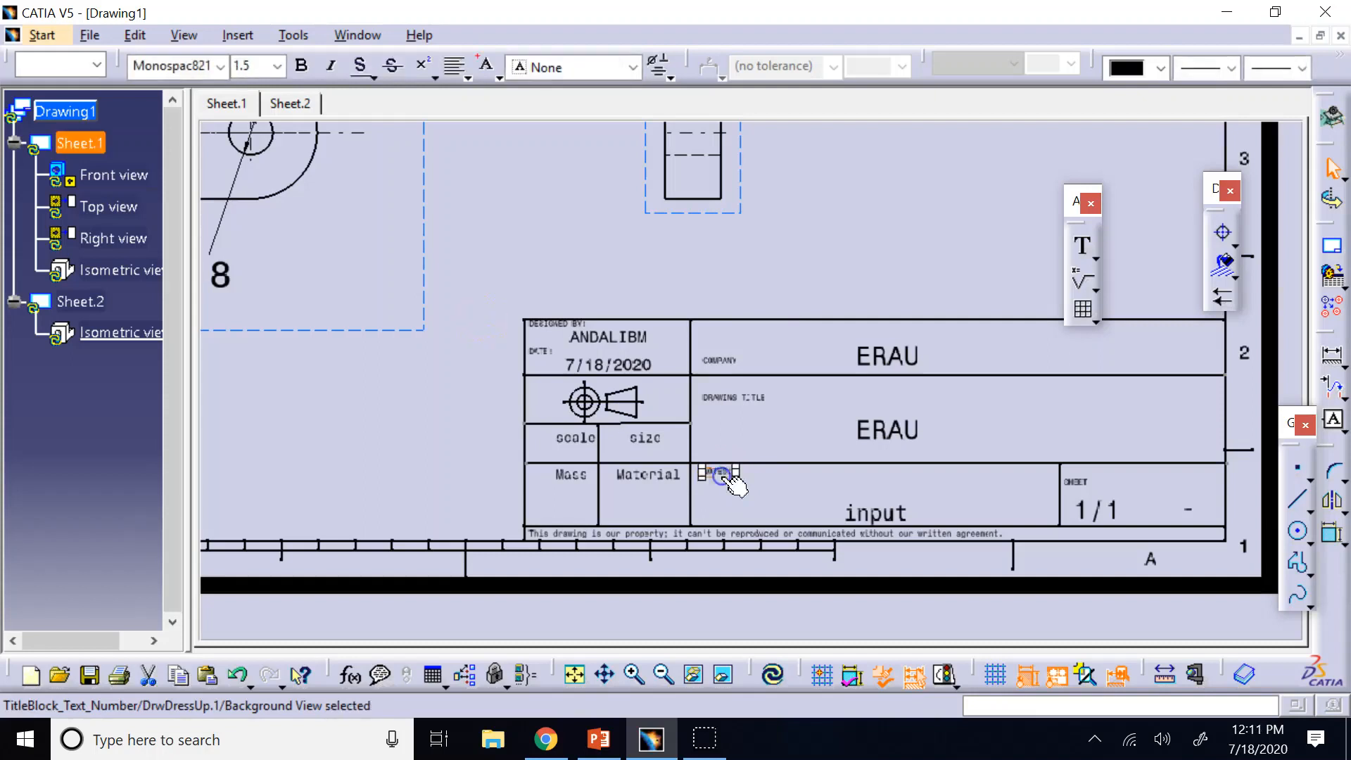
Step: Try to move the COMPANY label higher within its row
click(718, 360)
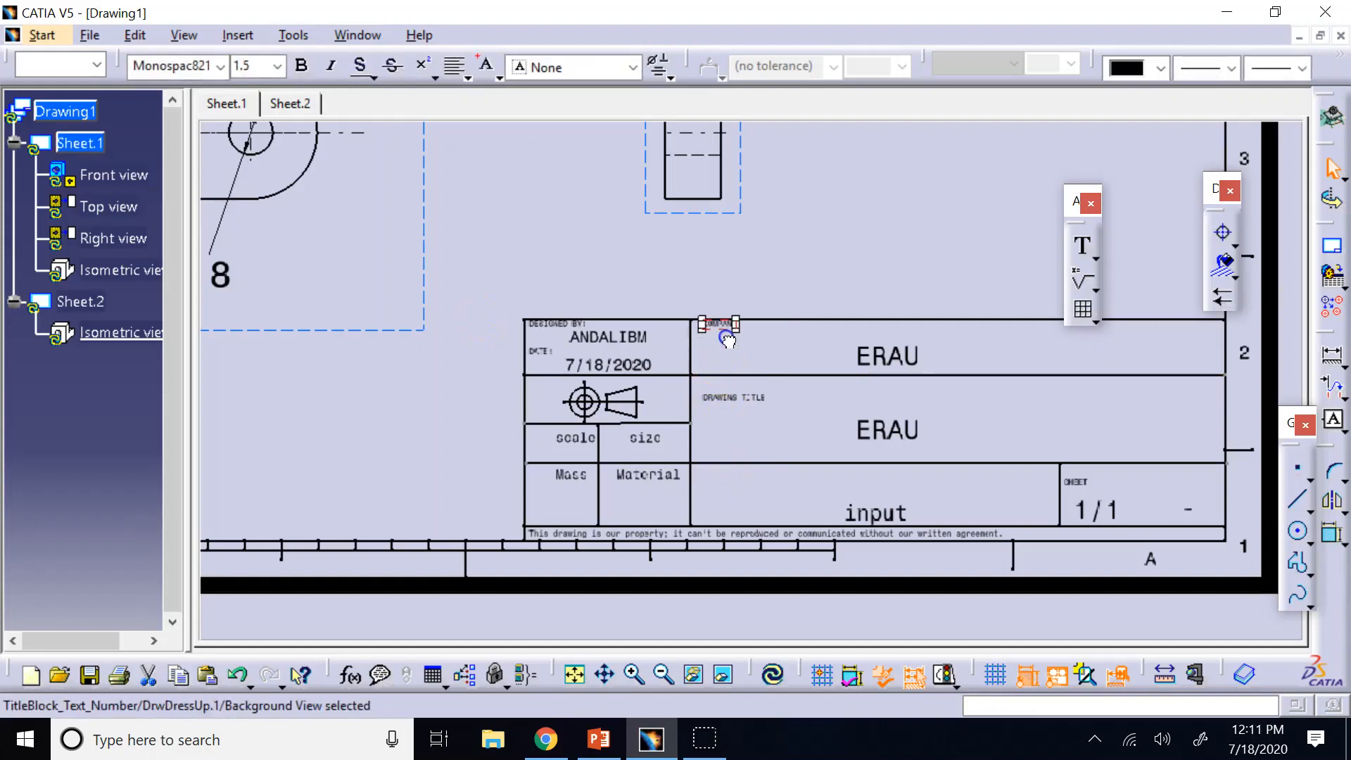
click(781, 281)
click(733, 361)
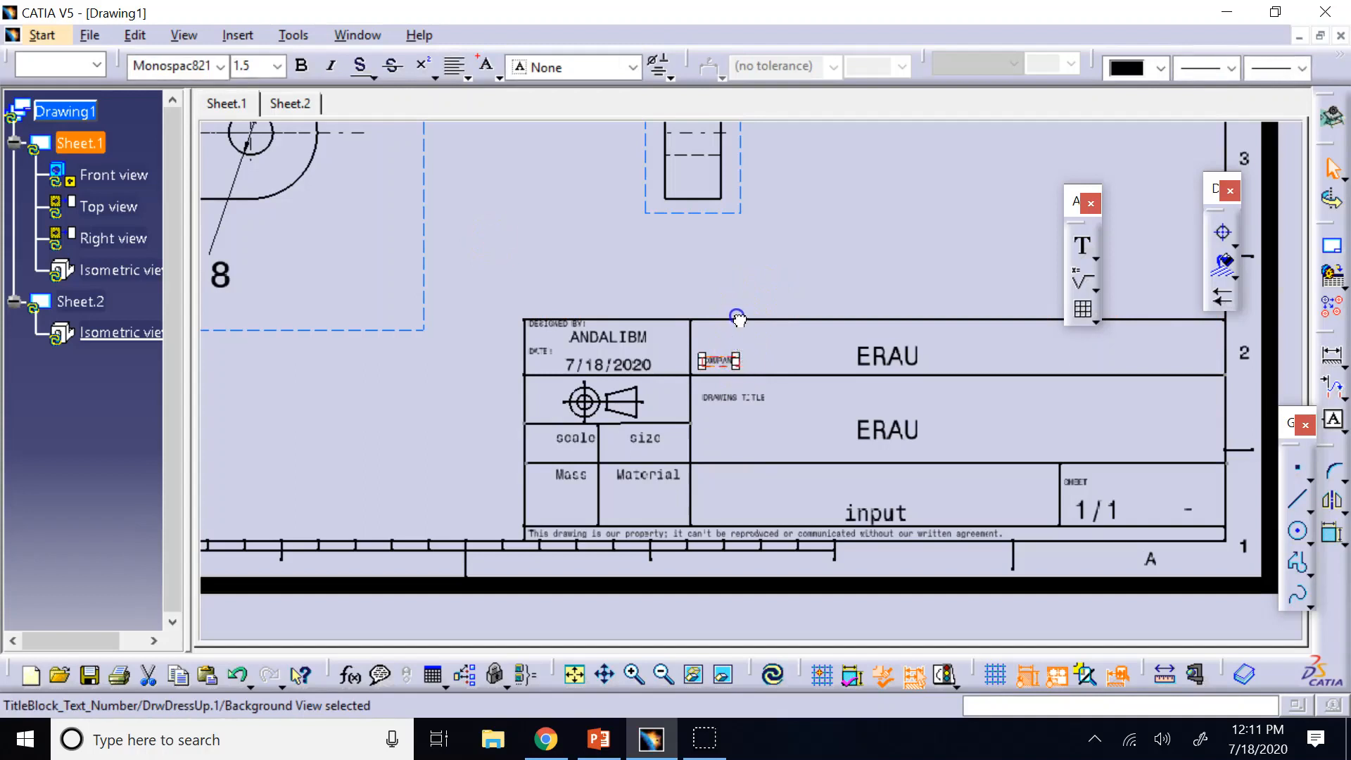
click(518, 223)
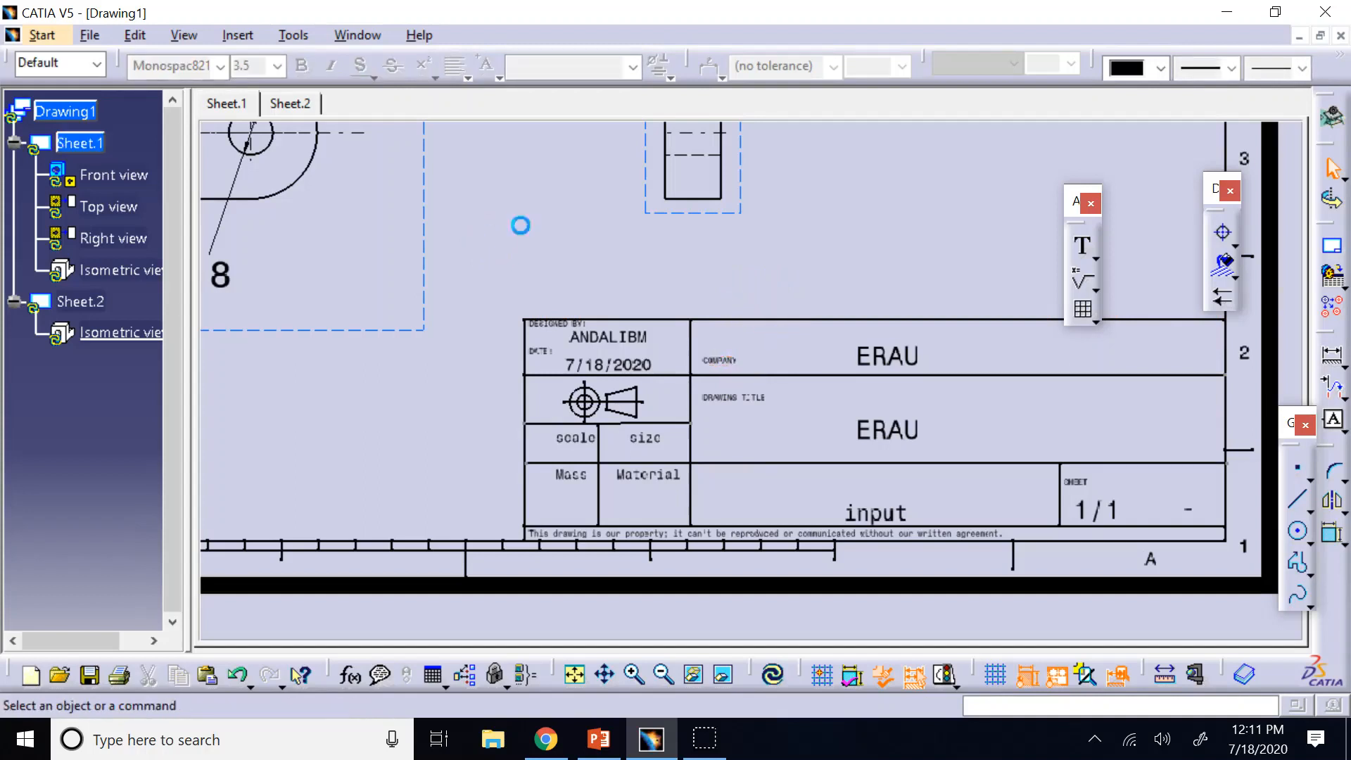
click(725, 365)
mouse_move(727, 371)
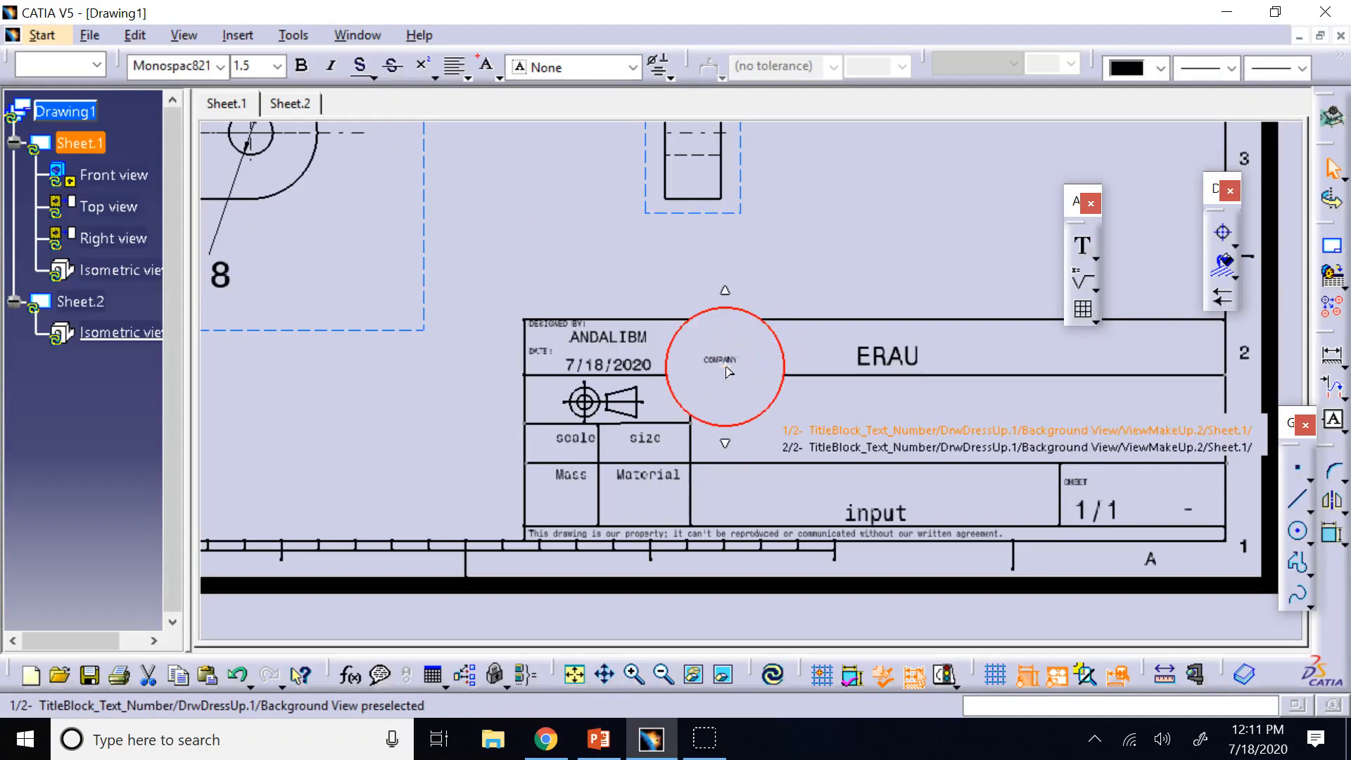
mouse_move(727, 367)
mouse_down()
mouse_move(728, 334)
mouse_move(725, 356)
mouse_up()
click(817, 249)
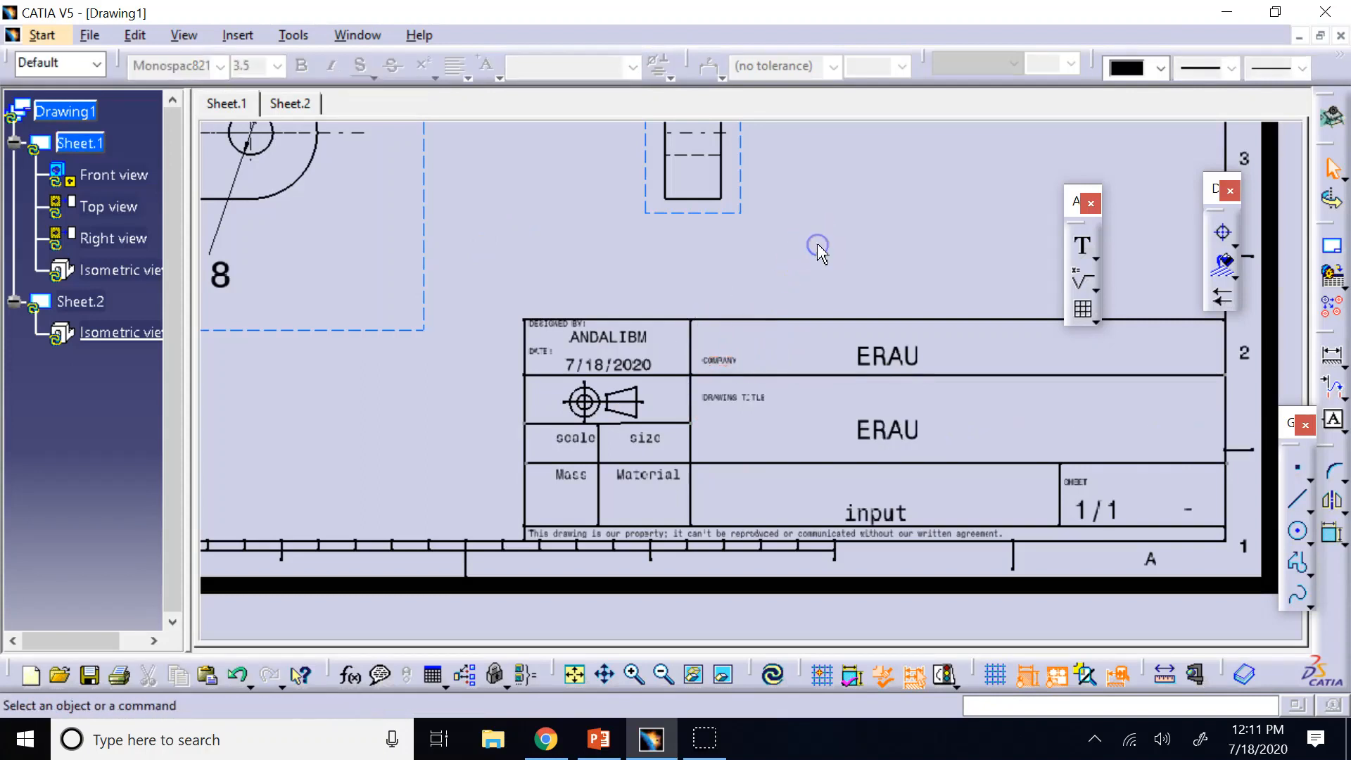
Step: Change the "ERAU" text in the DRAWING TITLE row to "Sample 1"
double_click(889, 443)
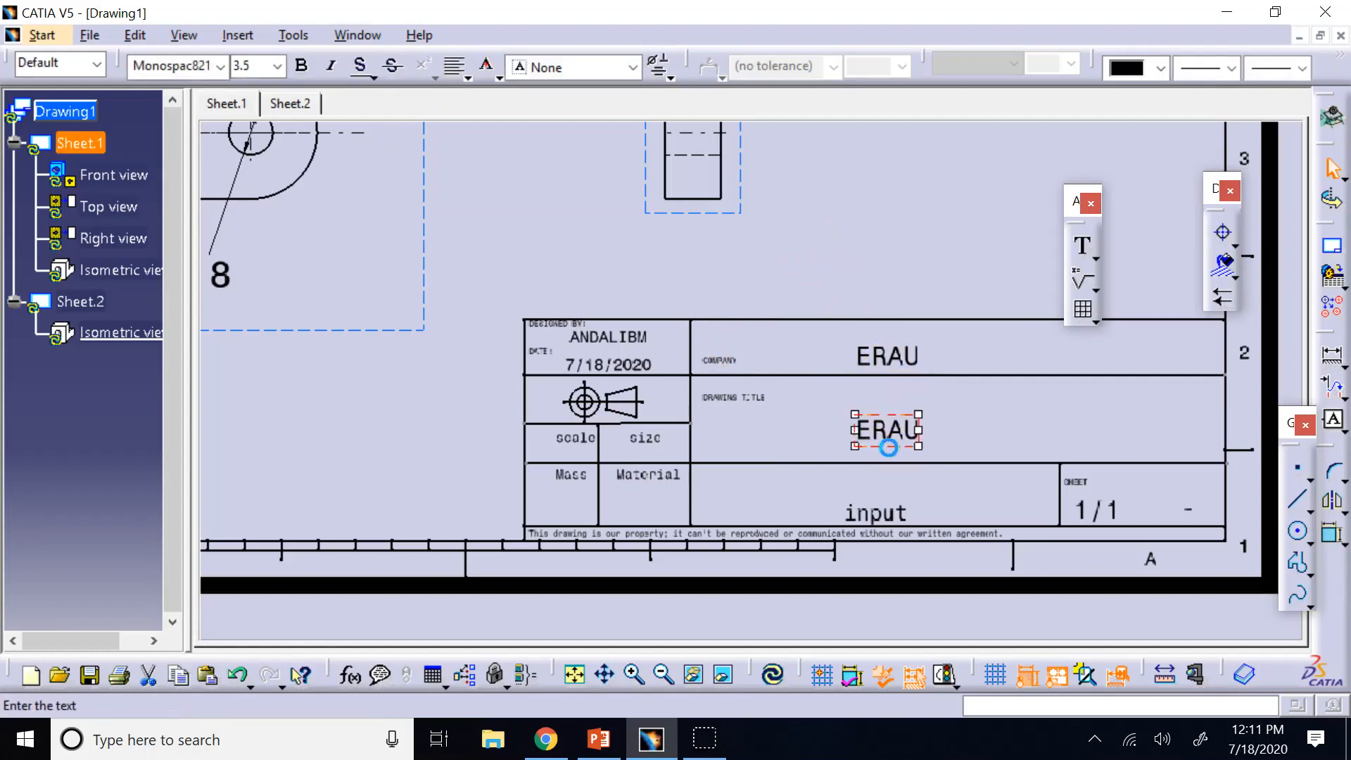
text(Sam)
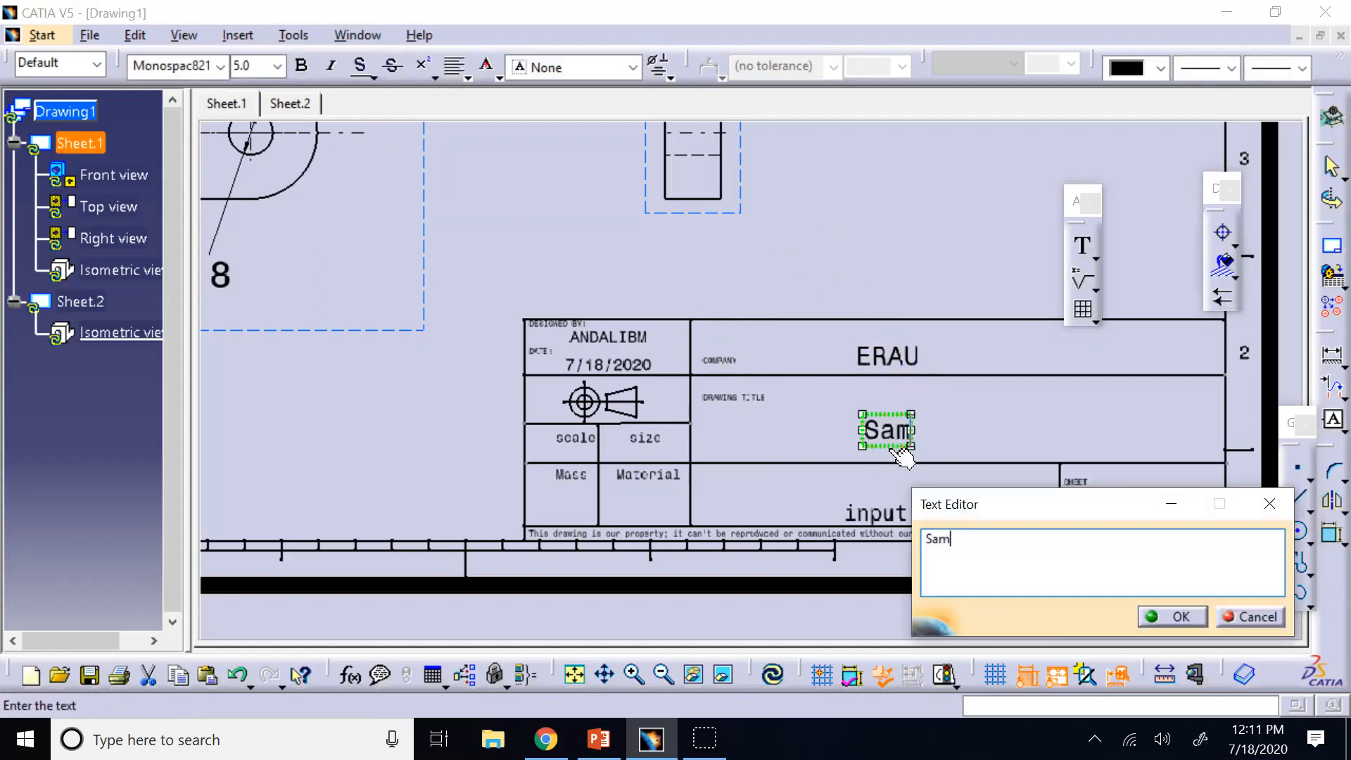
text(ple 1)
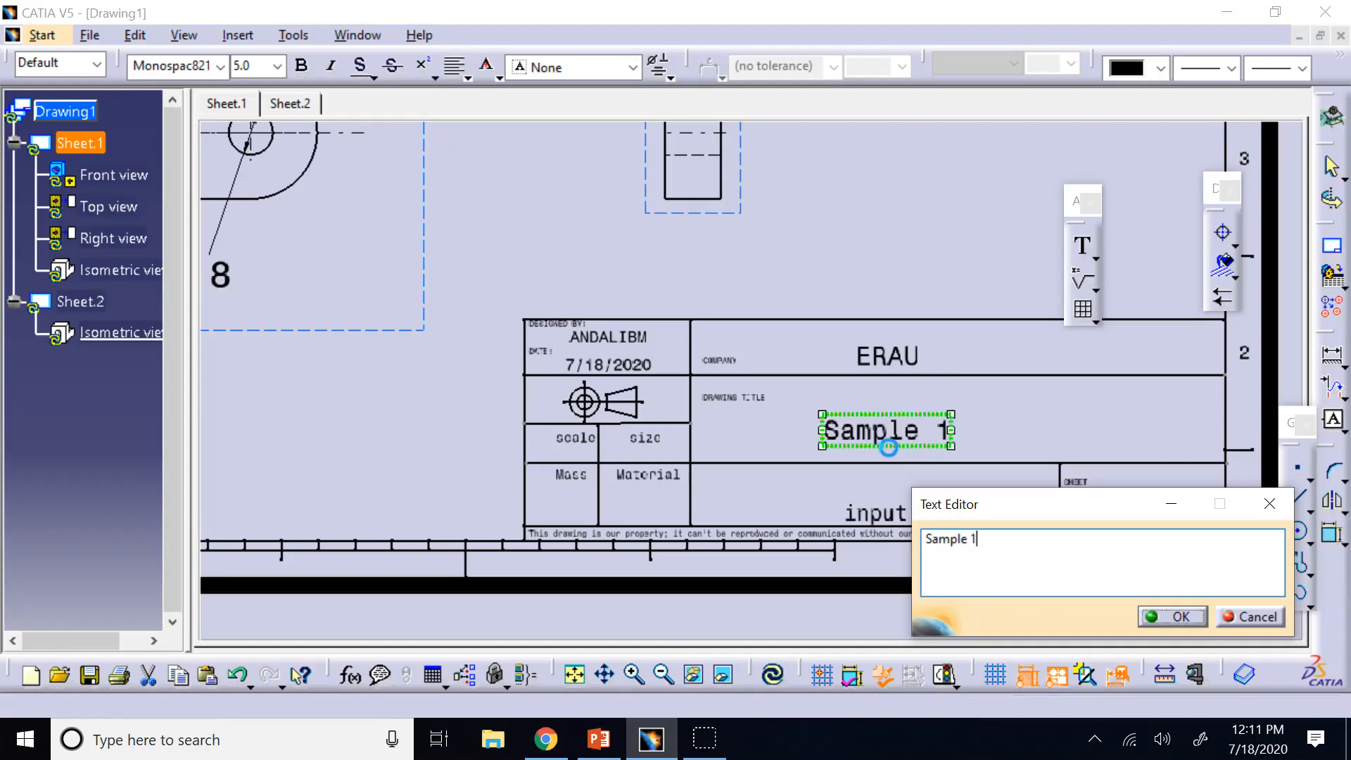
click(903, 457)
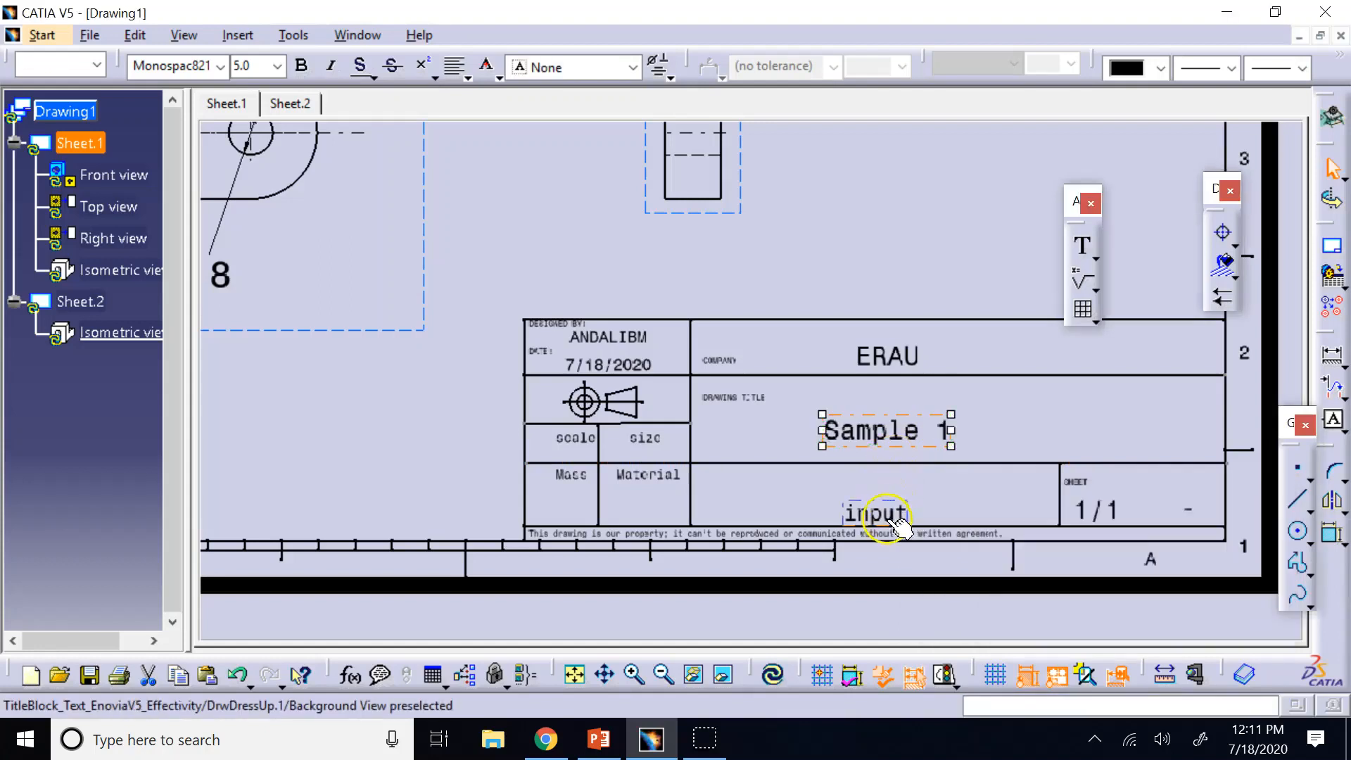
Step: Move the "input" text beside the column border and change it to "NOTES: all dimensions are in mm and tolerances are ... unless otherwise specified."
click(880, 512)
drag(880, 512, 753, 491)
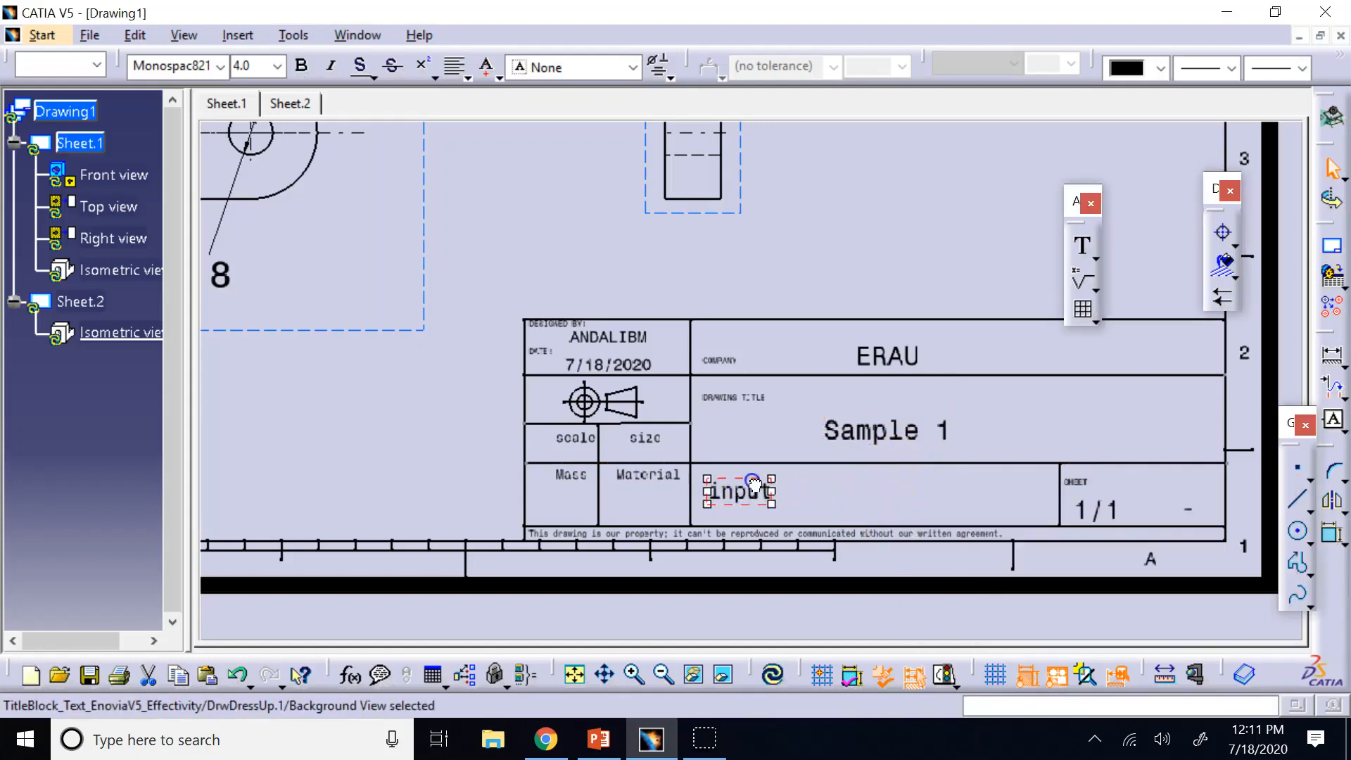
double_click(752, 491)
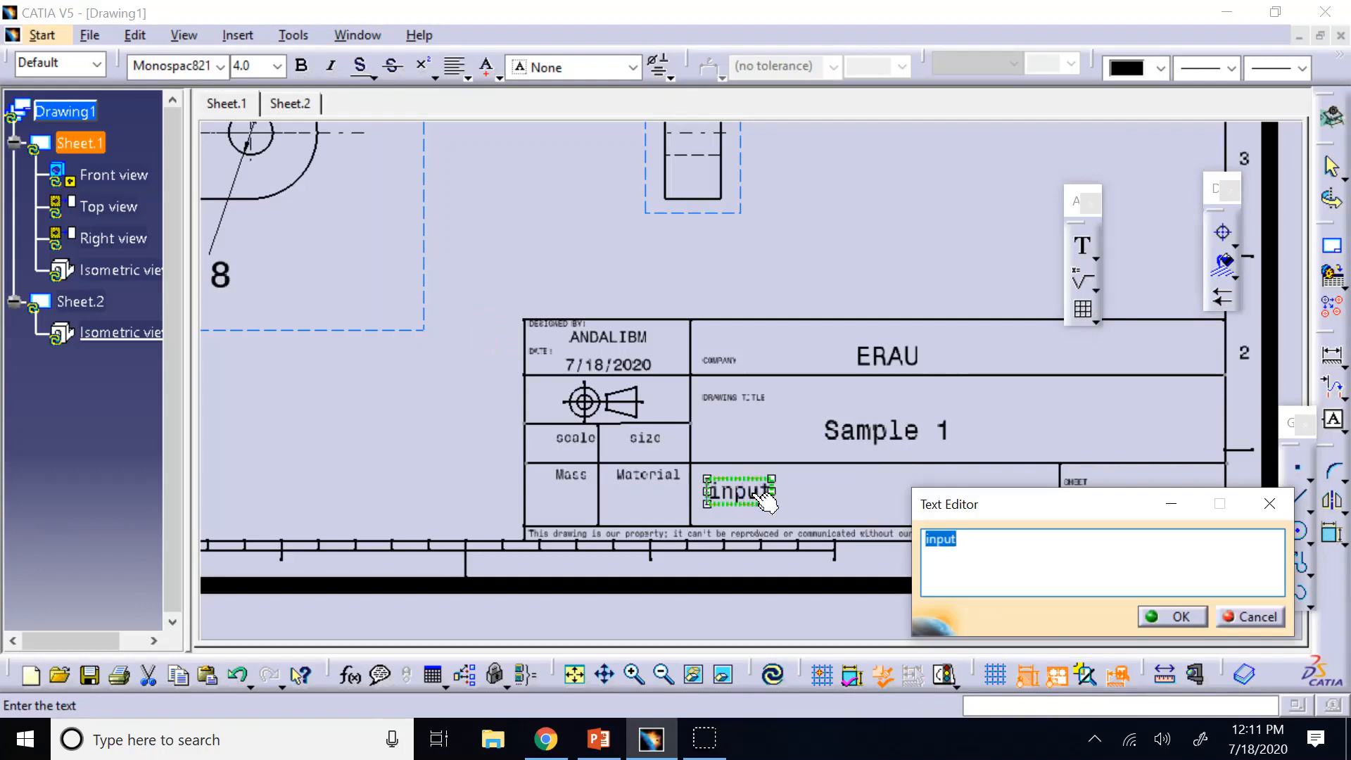
text(NOTES: )
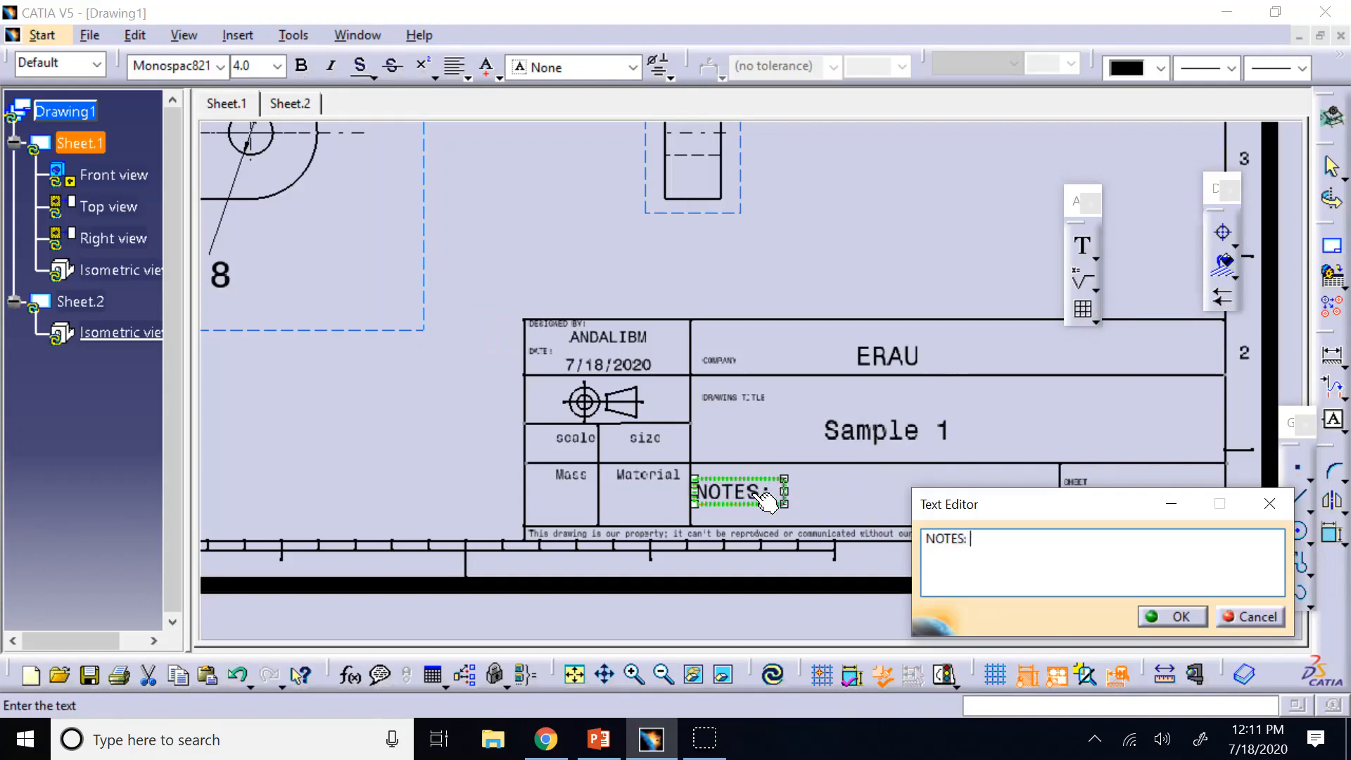
text(all id)
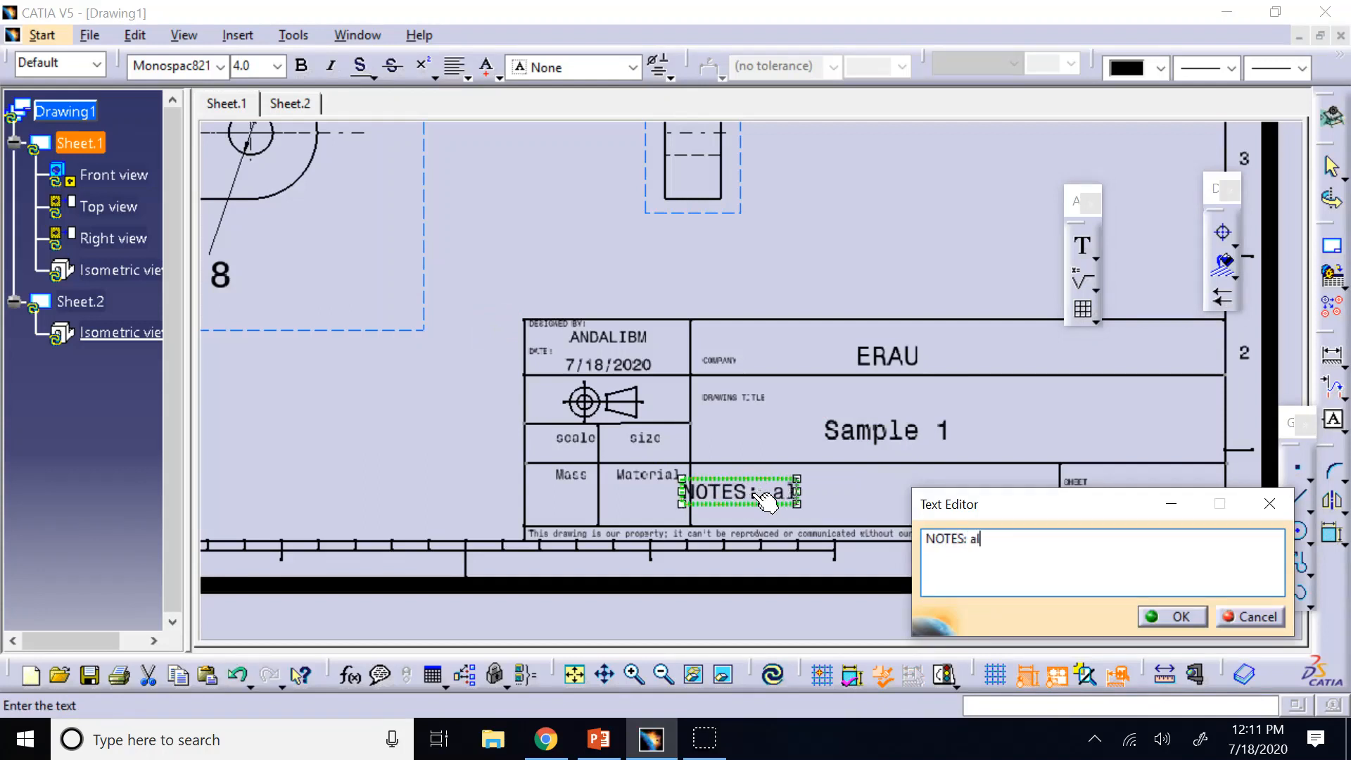
key(BackSpace)
key(BackSpace)
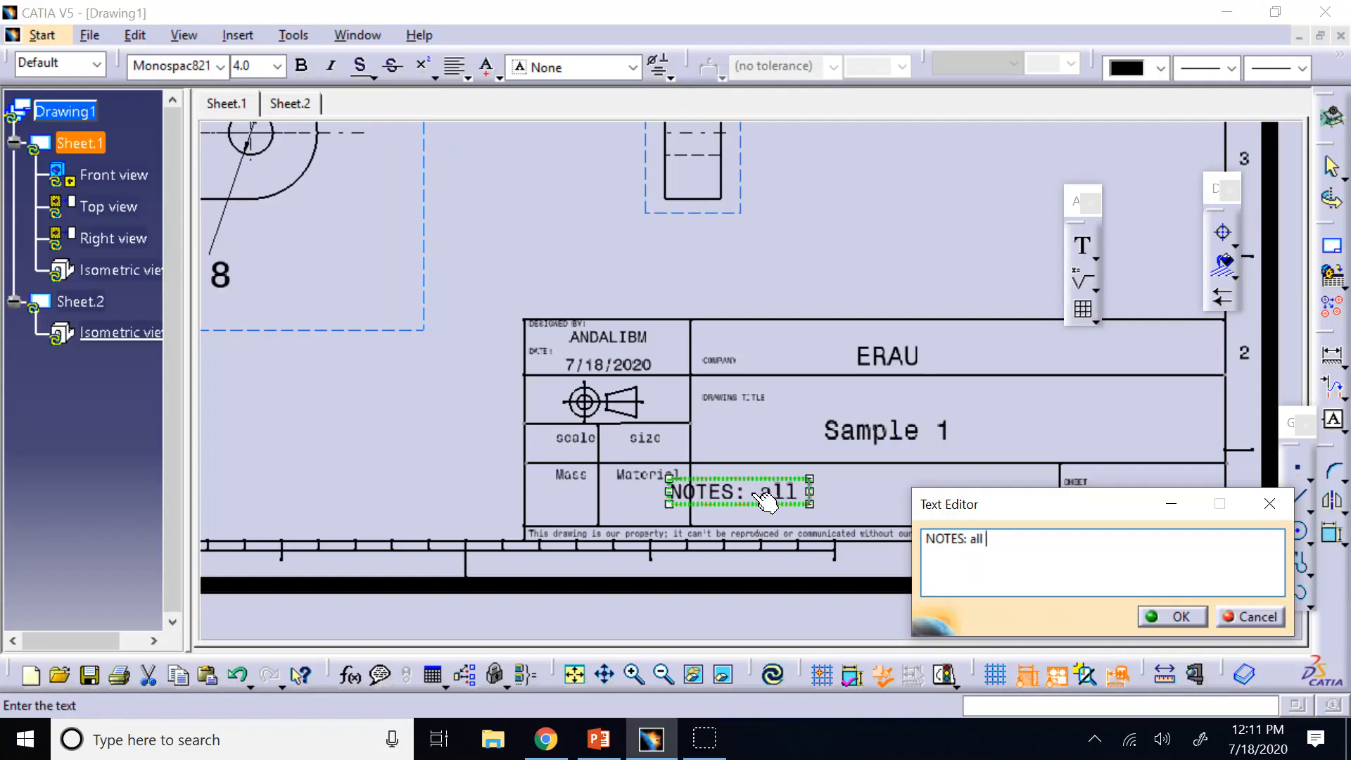
text(dimension)
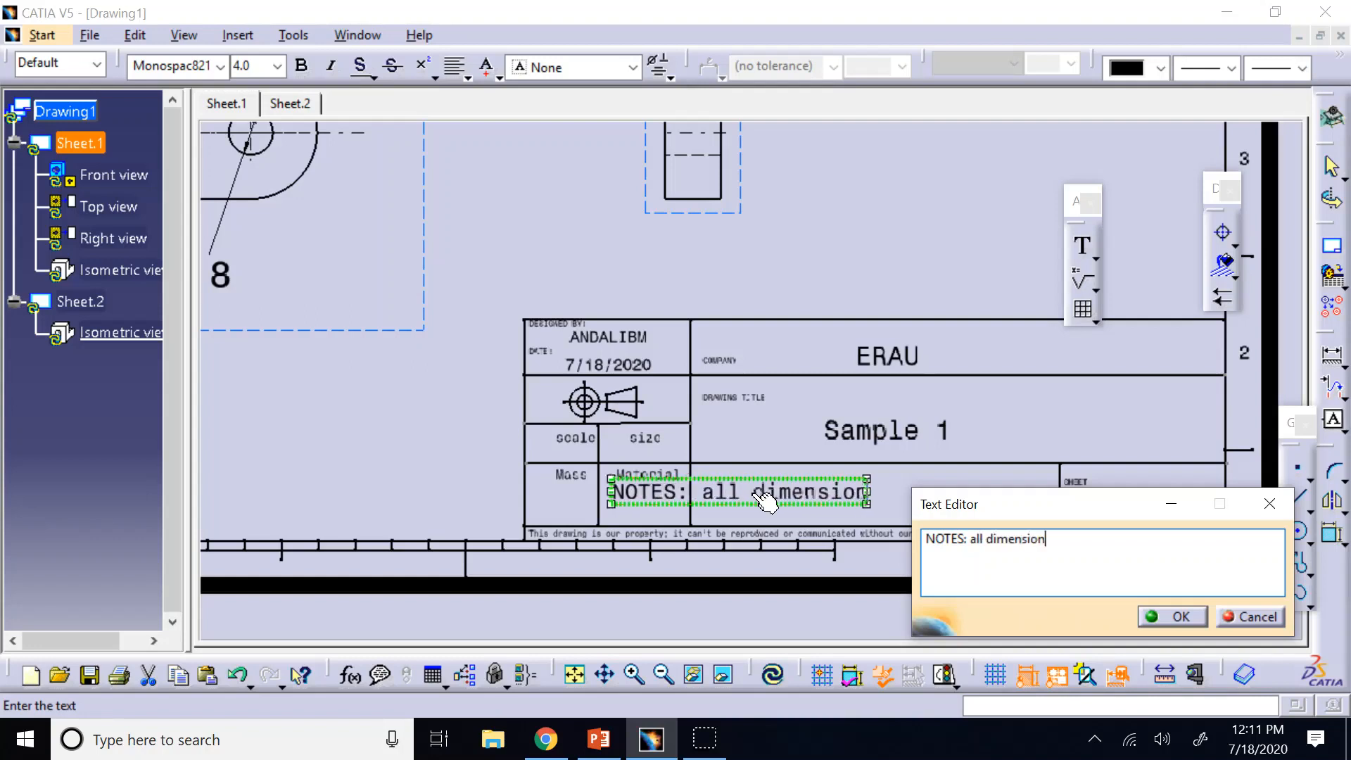
text(s are in m)
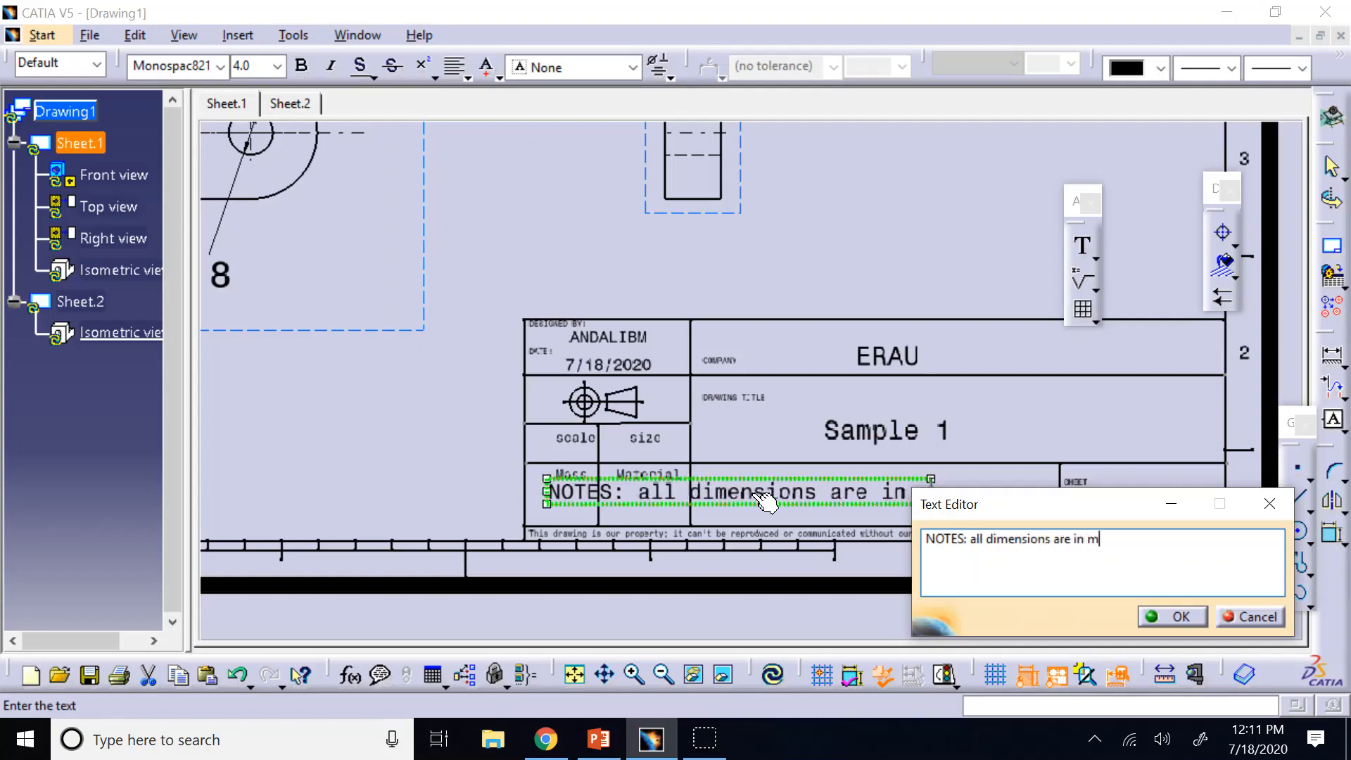
text(m and t)
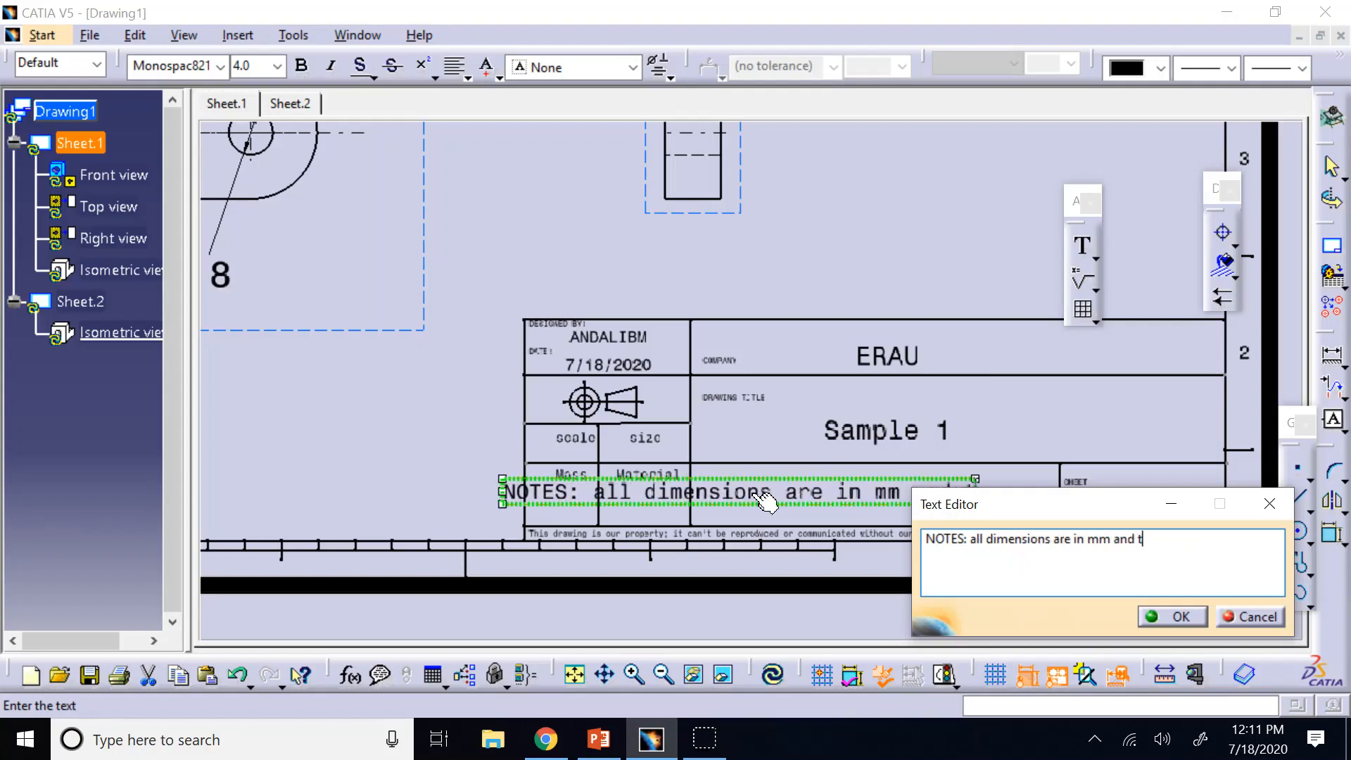
text(olerances are)
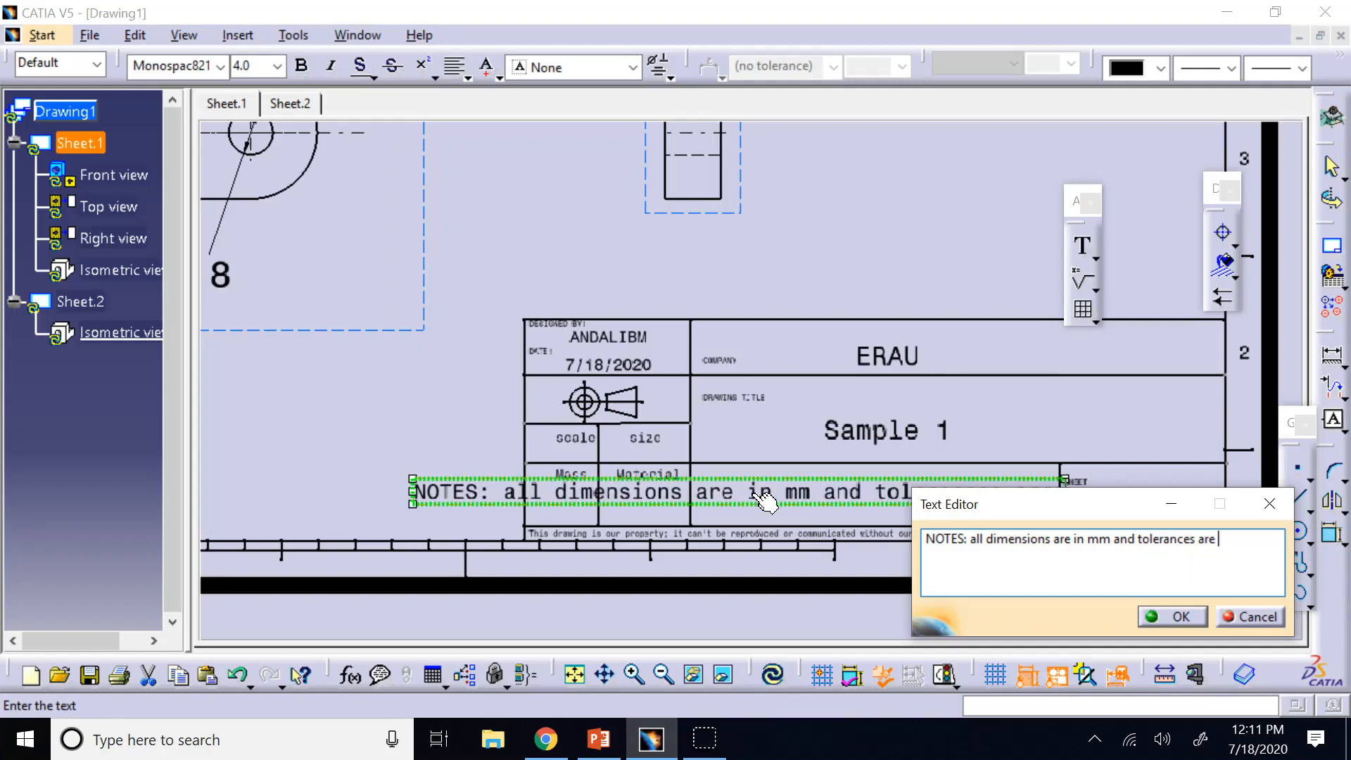
text( ...)
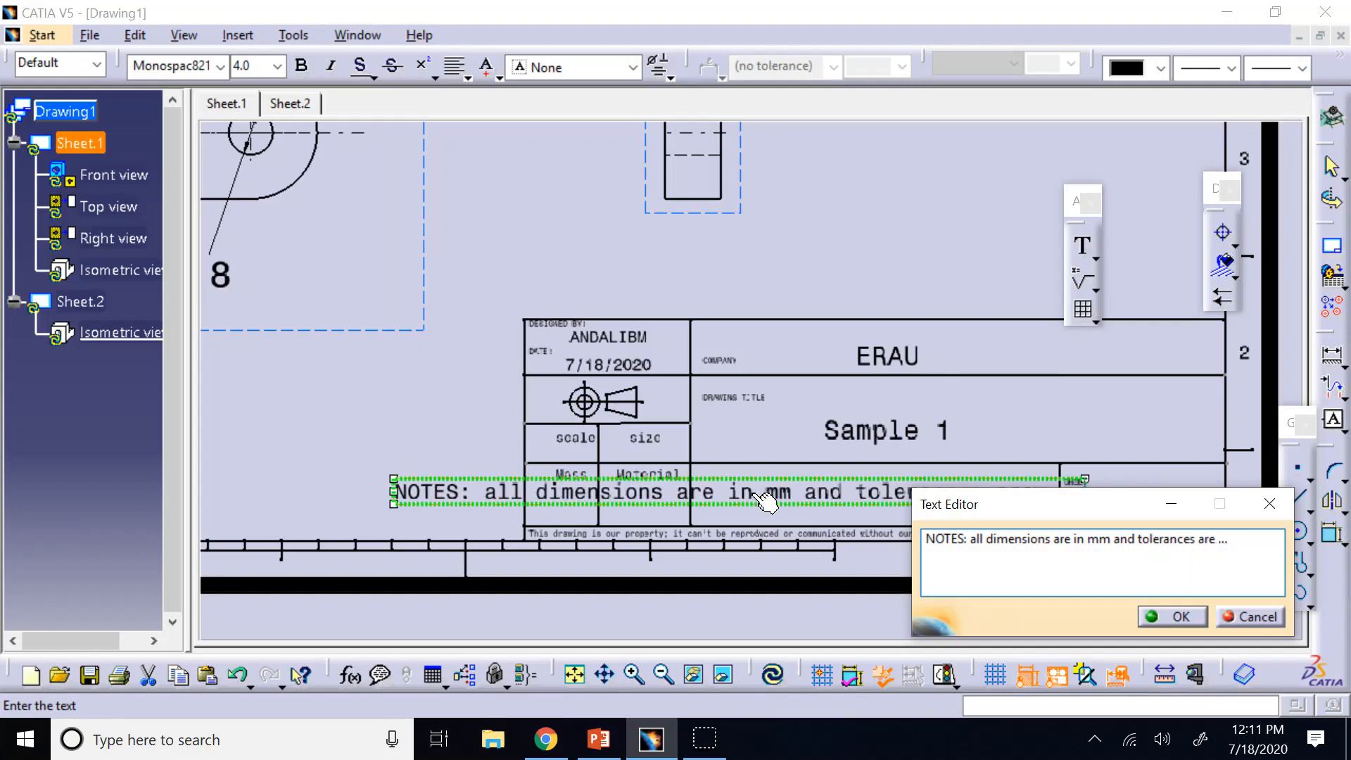
text( unl)
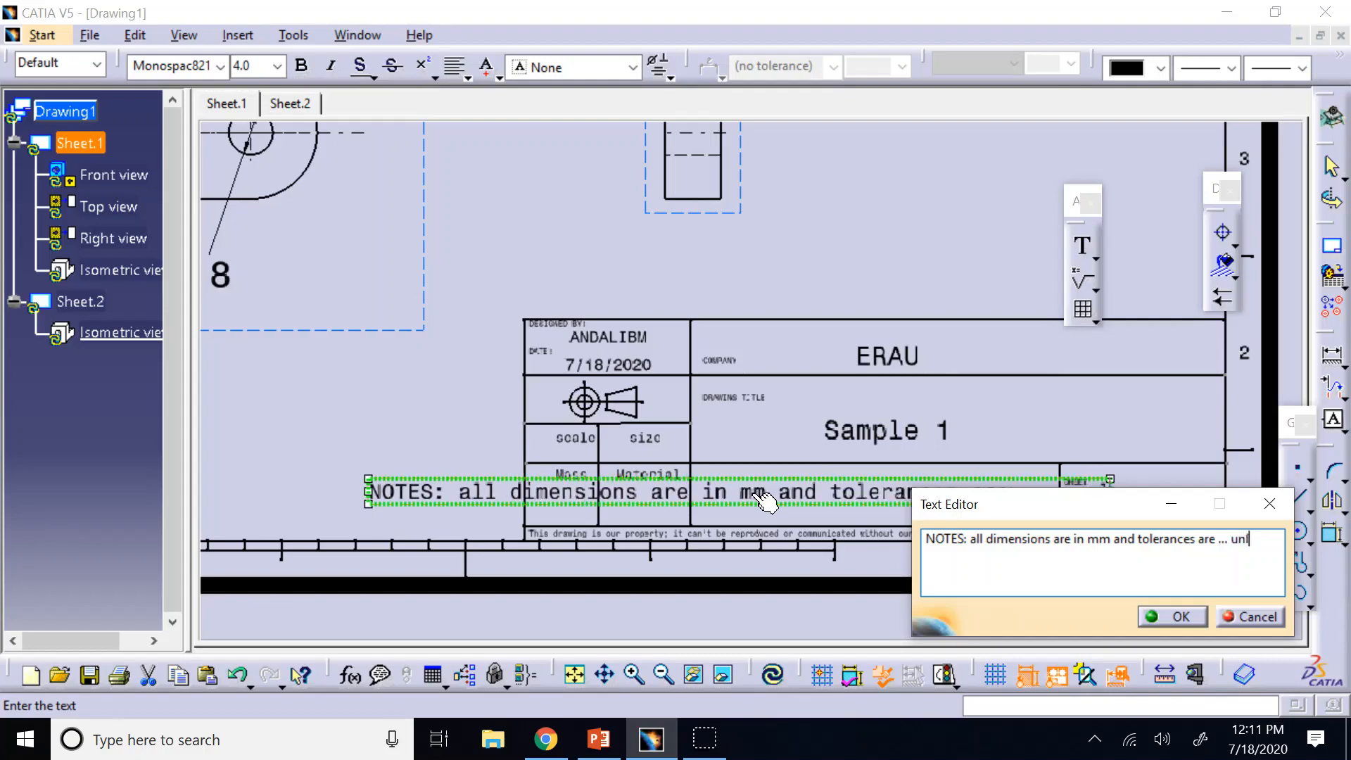
text(ess other)
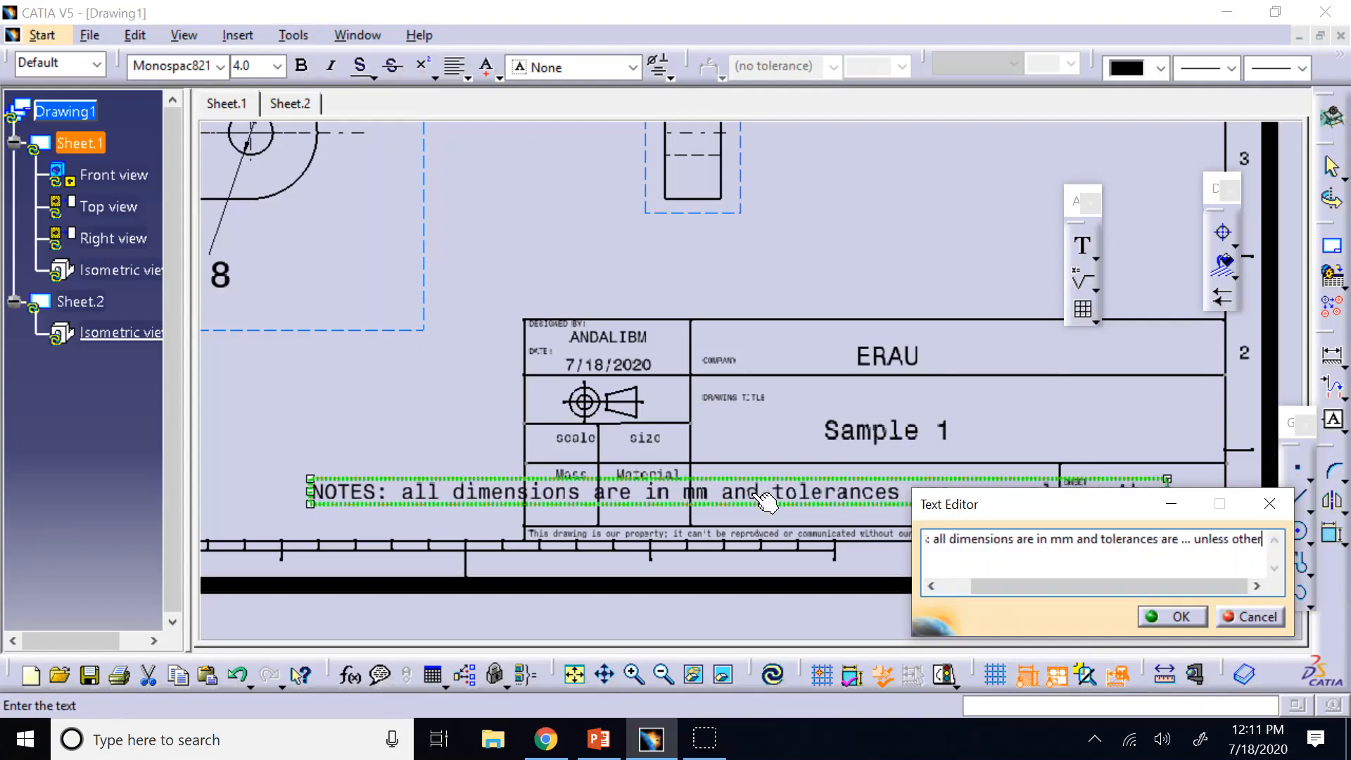
text(swise spe)
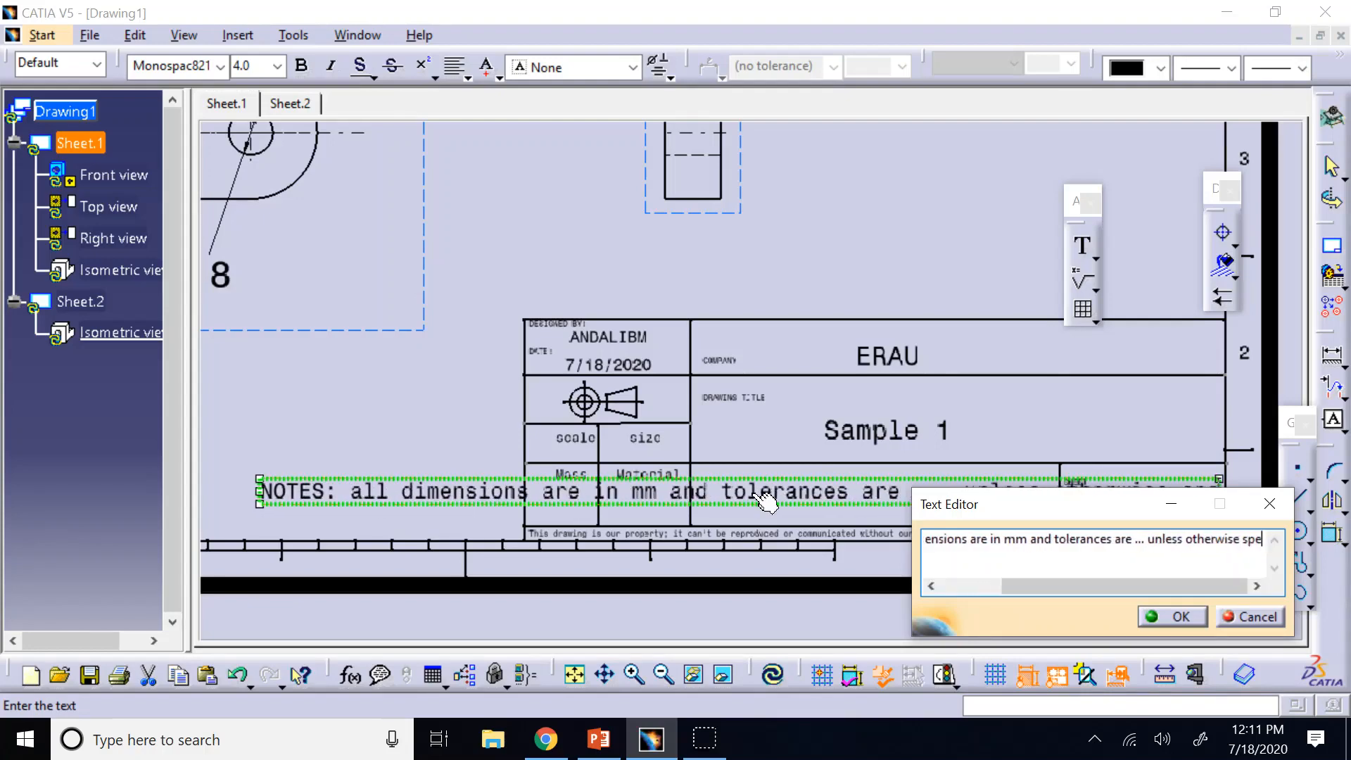
text(cified.)
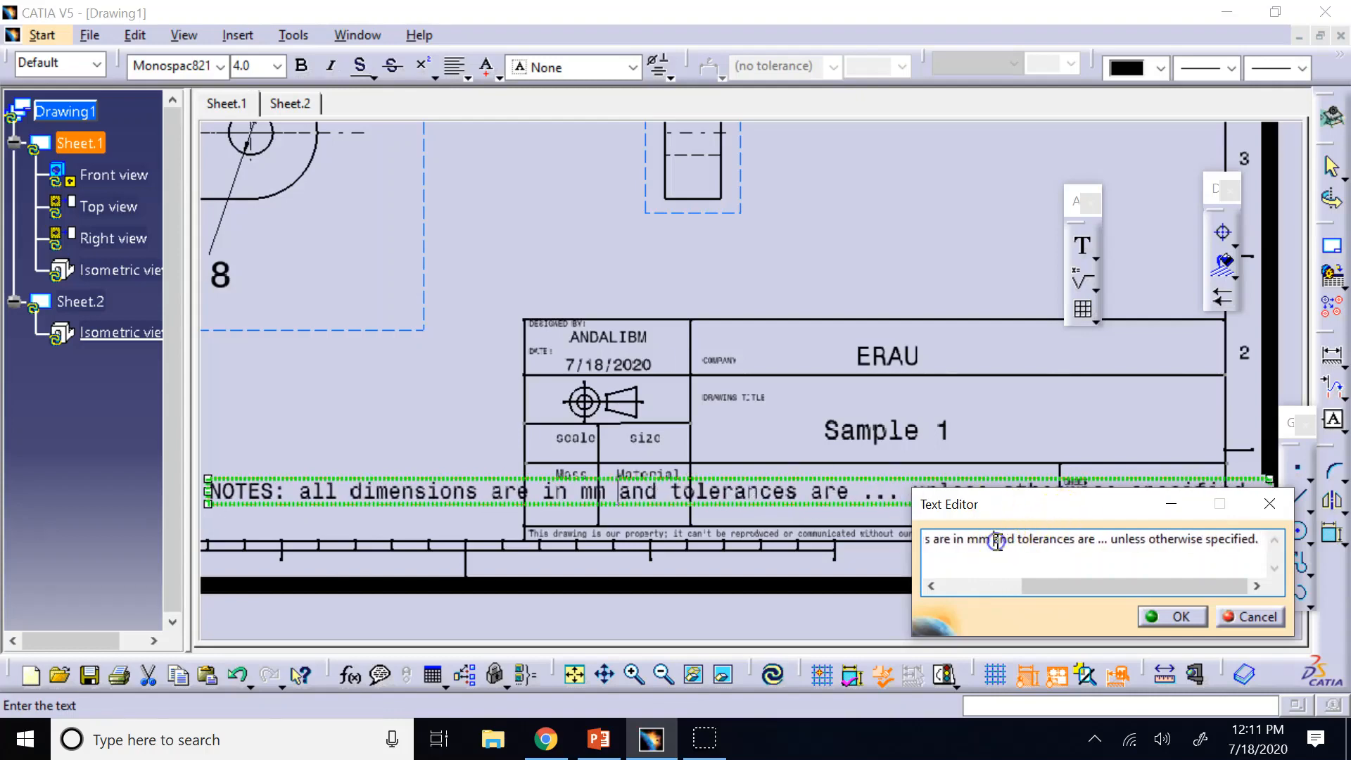
key(Return)
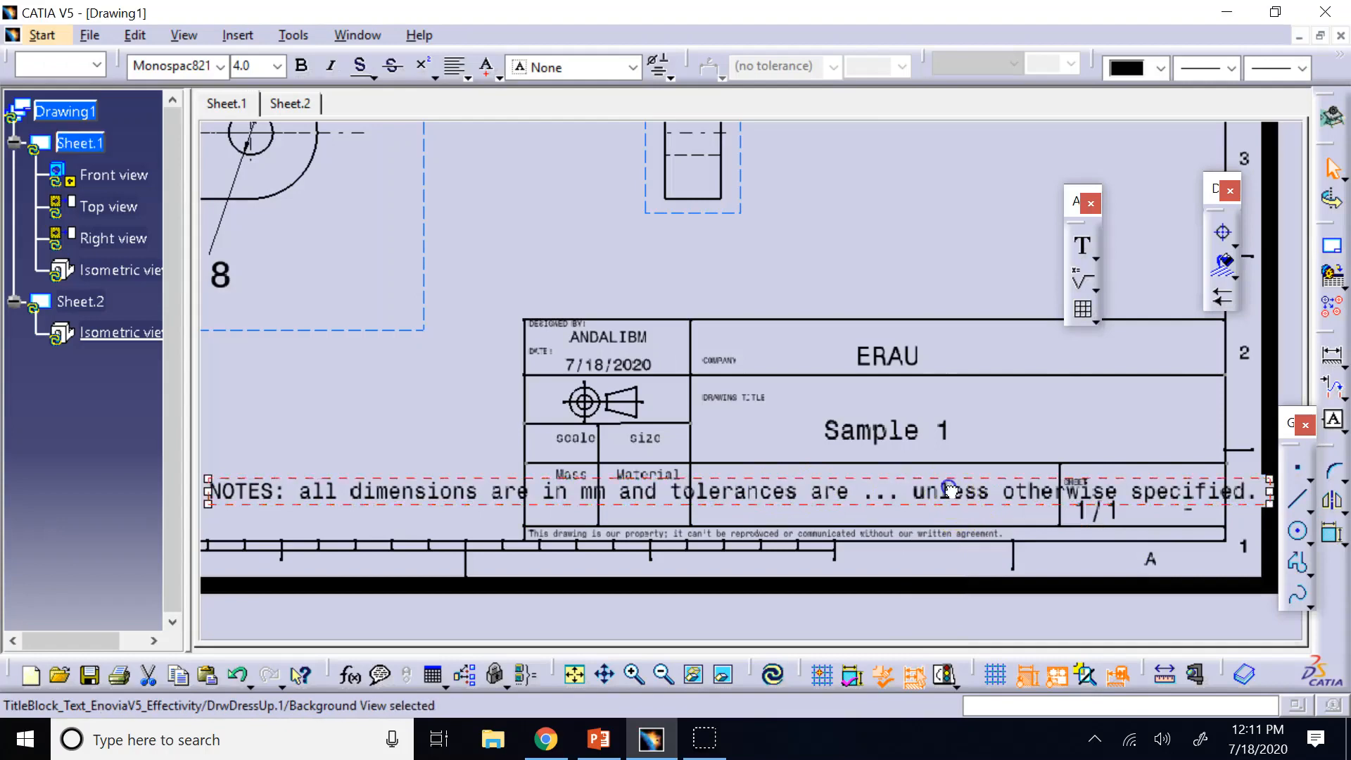
Step: Try to break the note onto a second line before "and tolerances"
double_click(958, 493)
click(1114, 539)
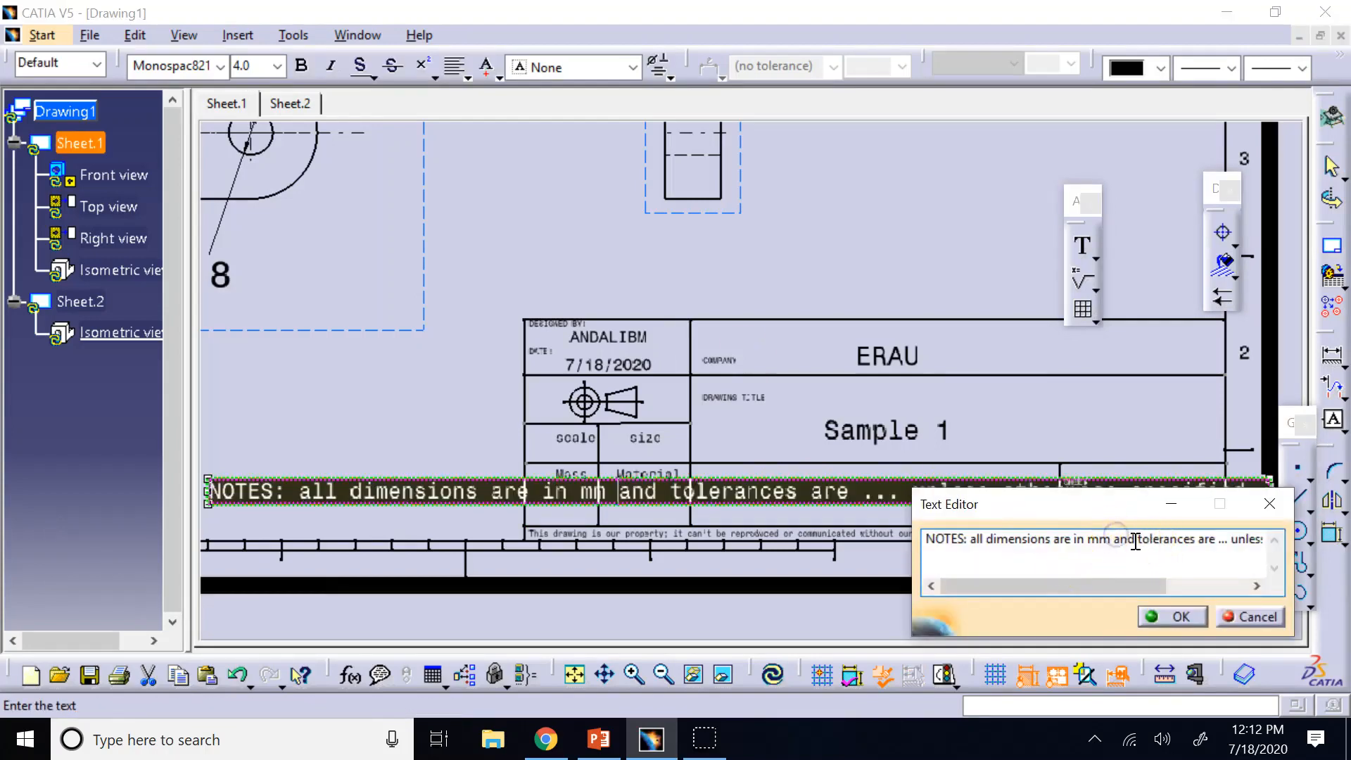
key(Return)
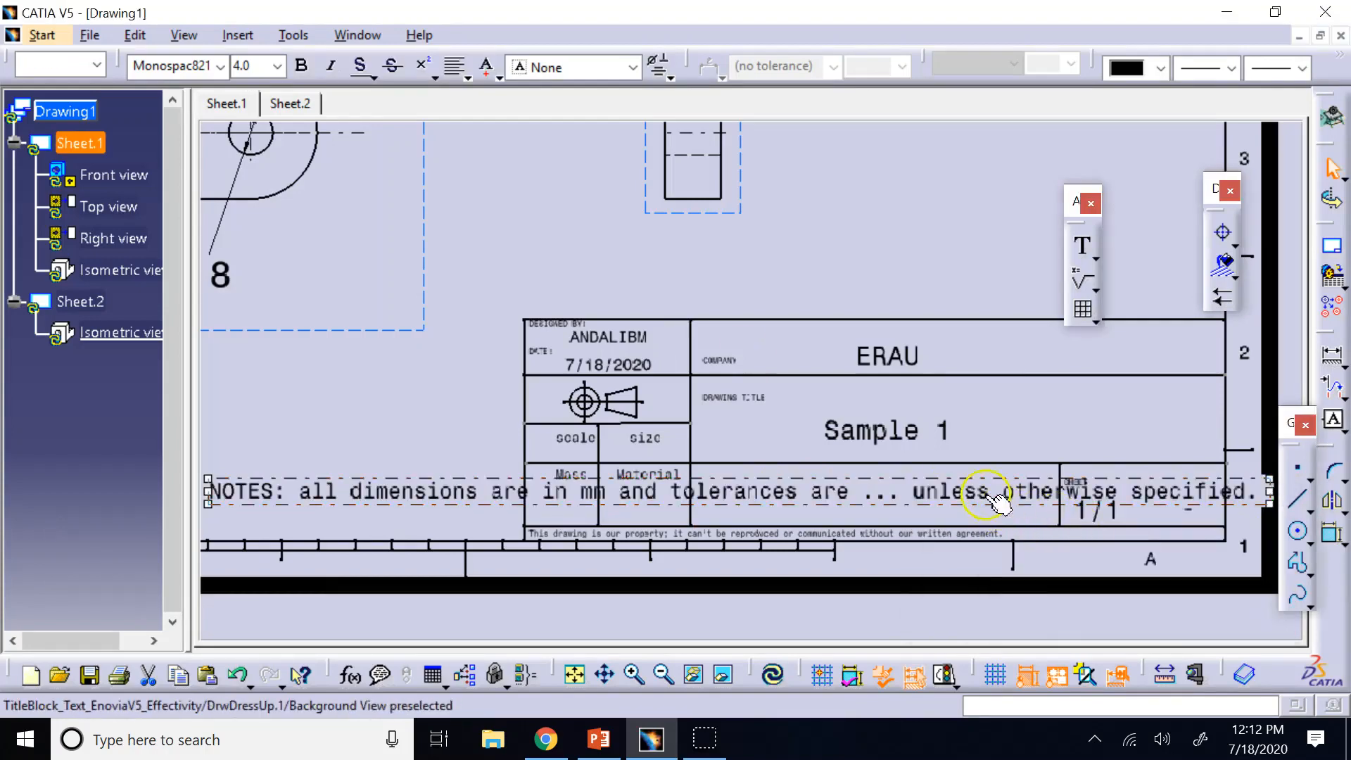
Step: Remove "and tolerances are ... unless otherwise specified." from the note, leaving "NOTES: all dimensions are in mm"
double_click(986, 494)
click(1115, 555)
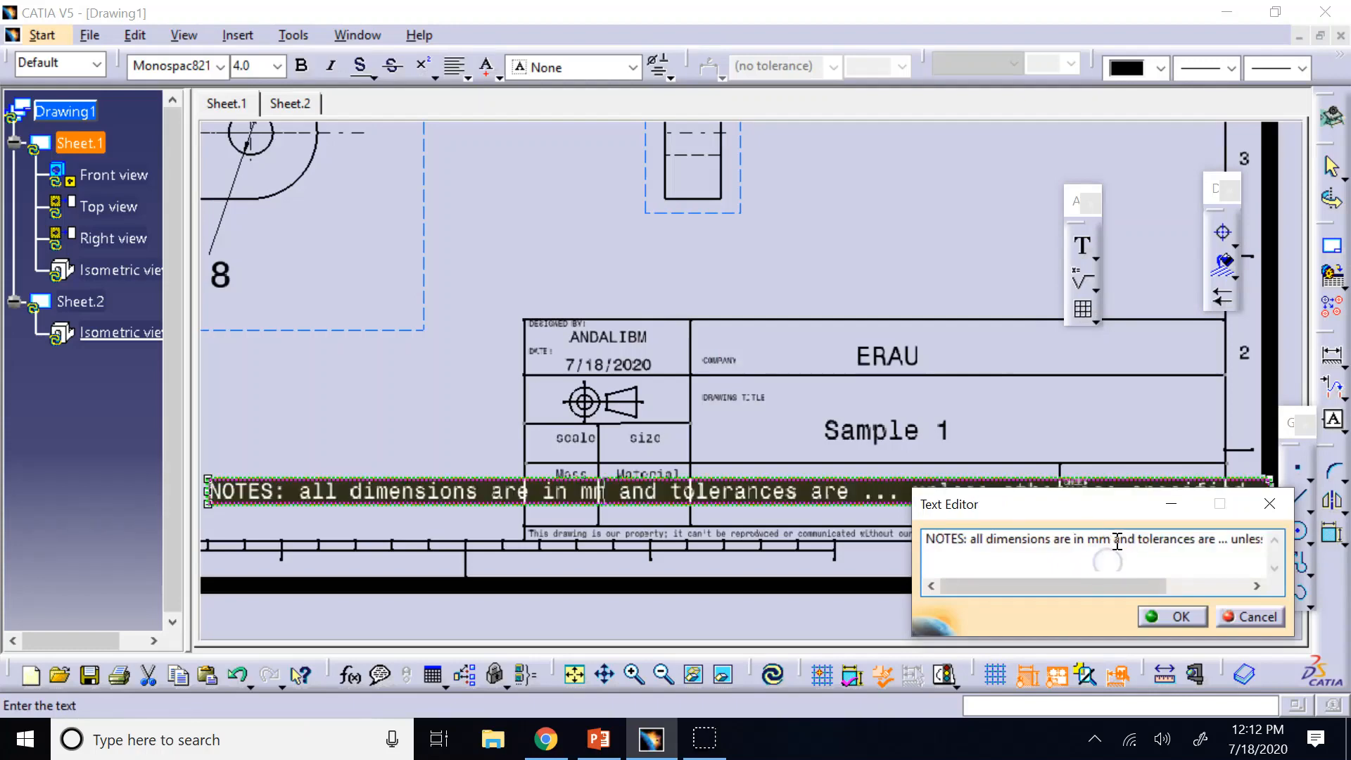
key(shift+End)
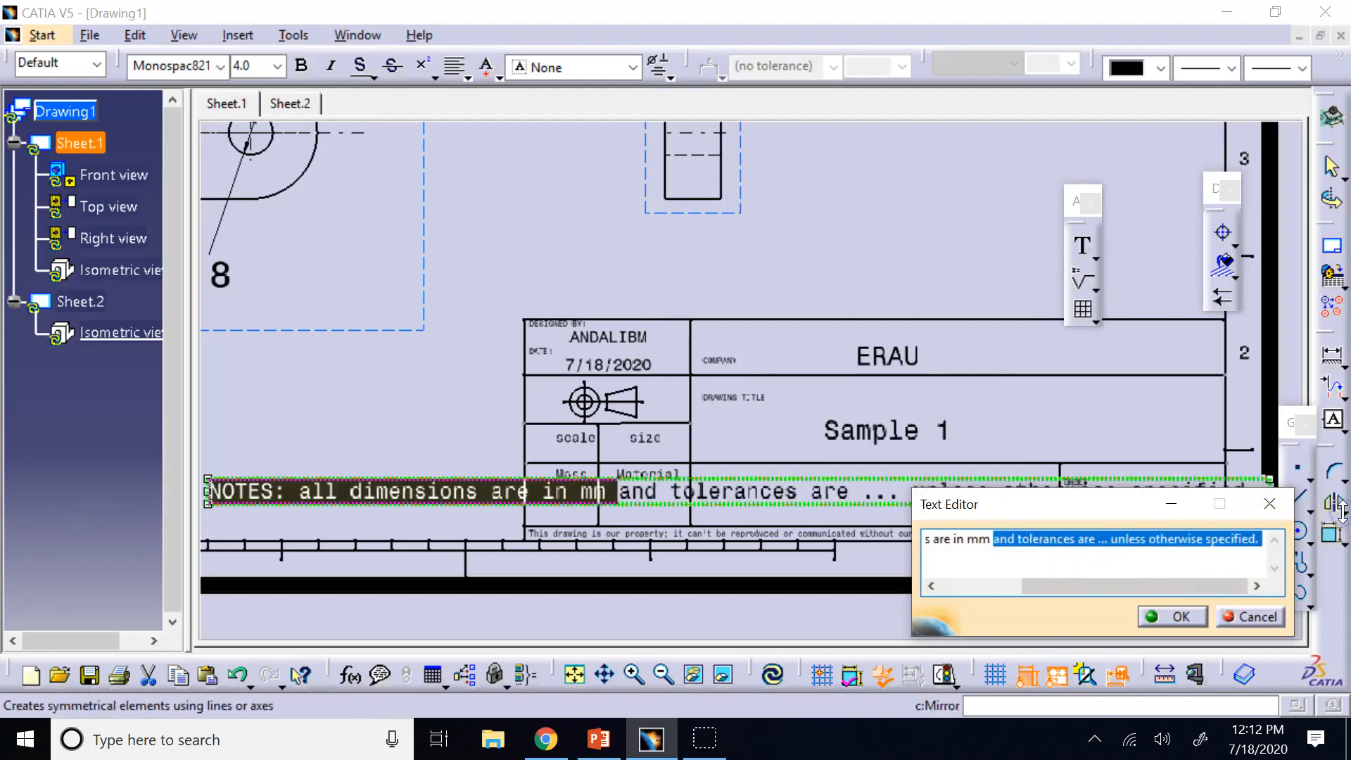
key(Delete)
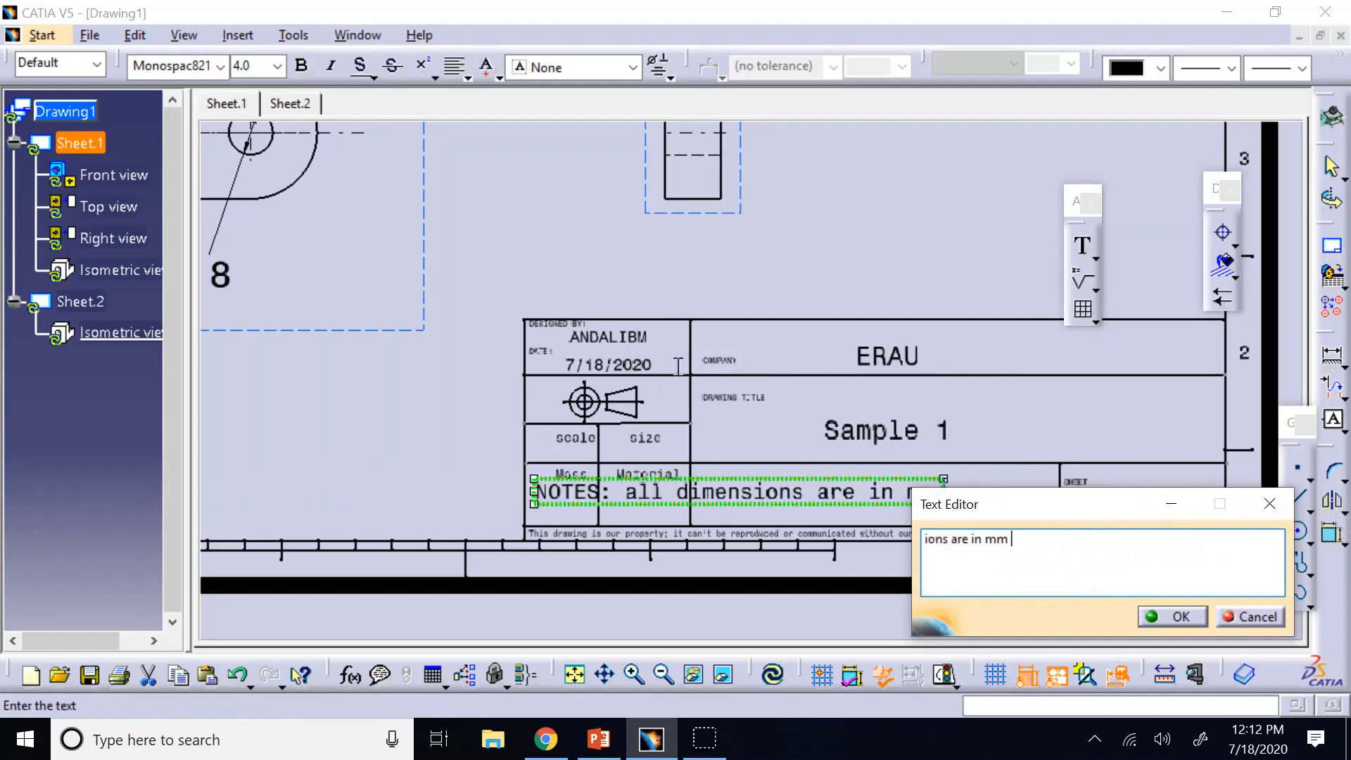
key(Return)
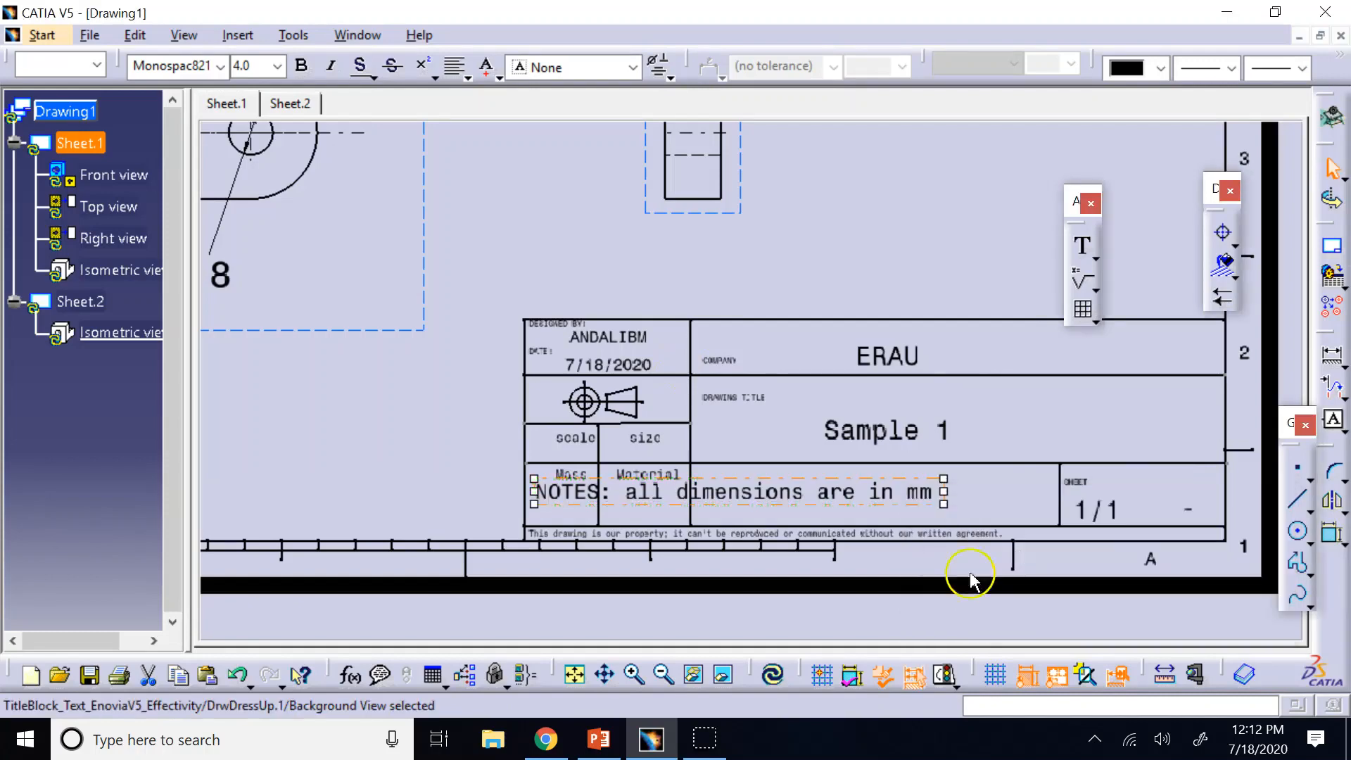
double_click(913, 492)
click(1112, 543)
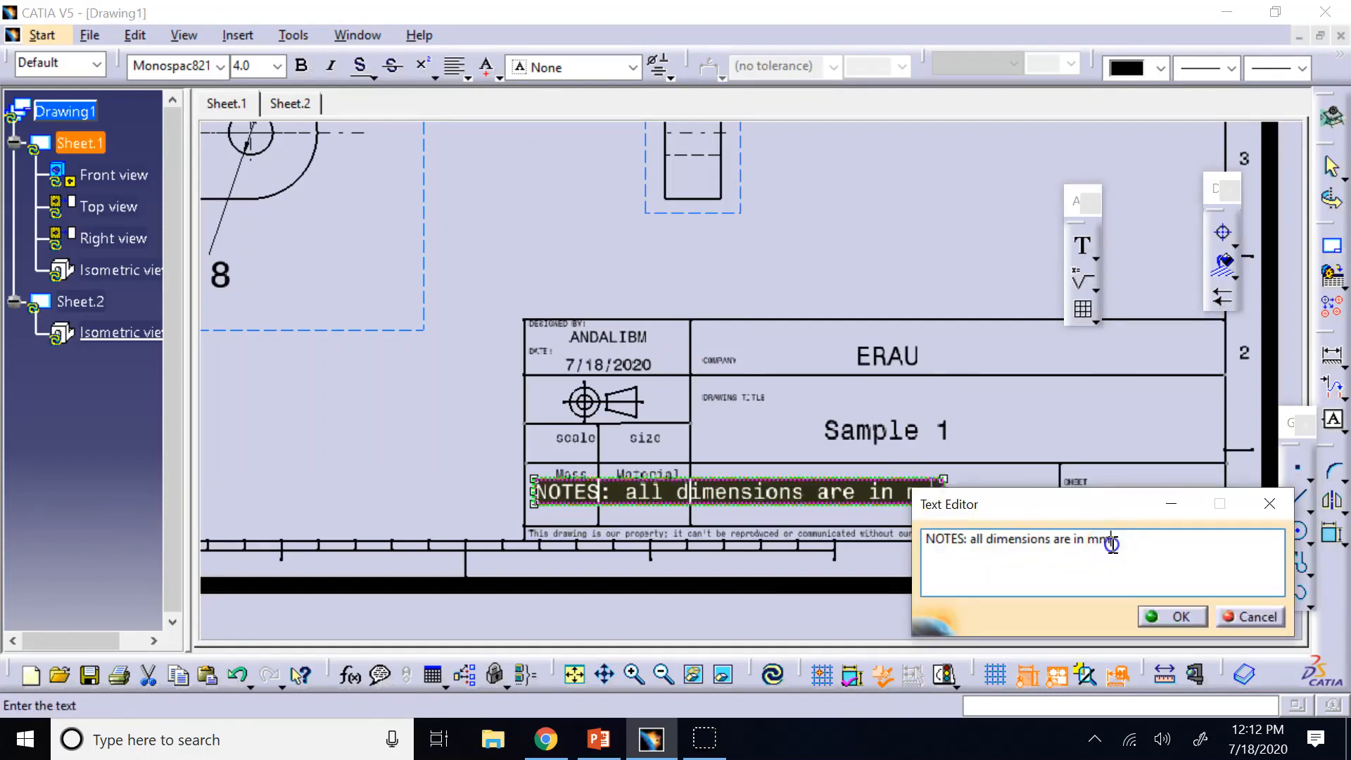
click(1235, 616)
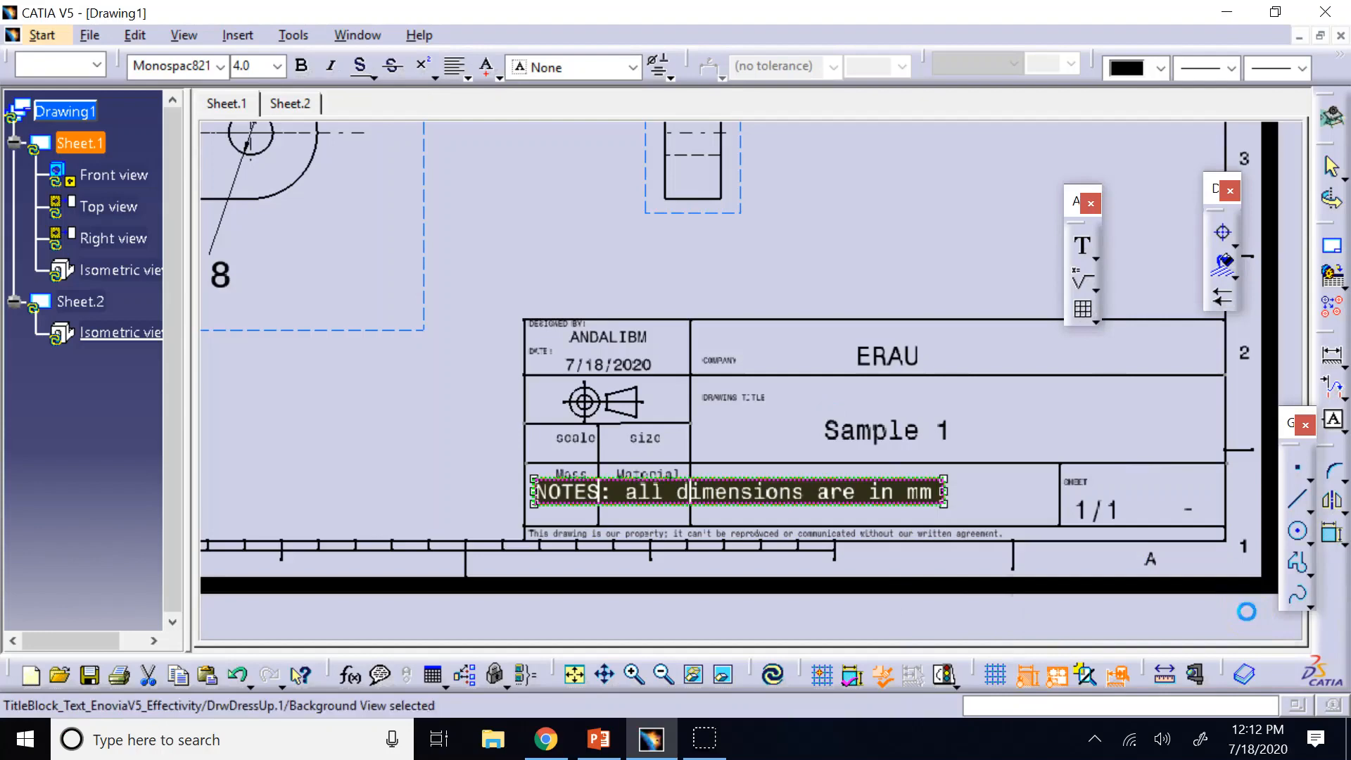
Step: Set the text height of the note "NOTES: all dimensions are in mm" to 2.5 mm
click(794, 265)
double_click(858, 488)
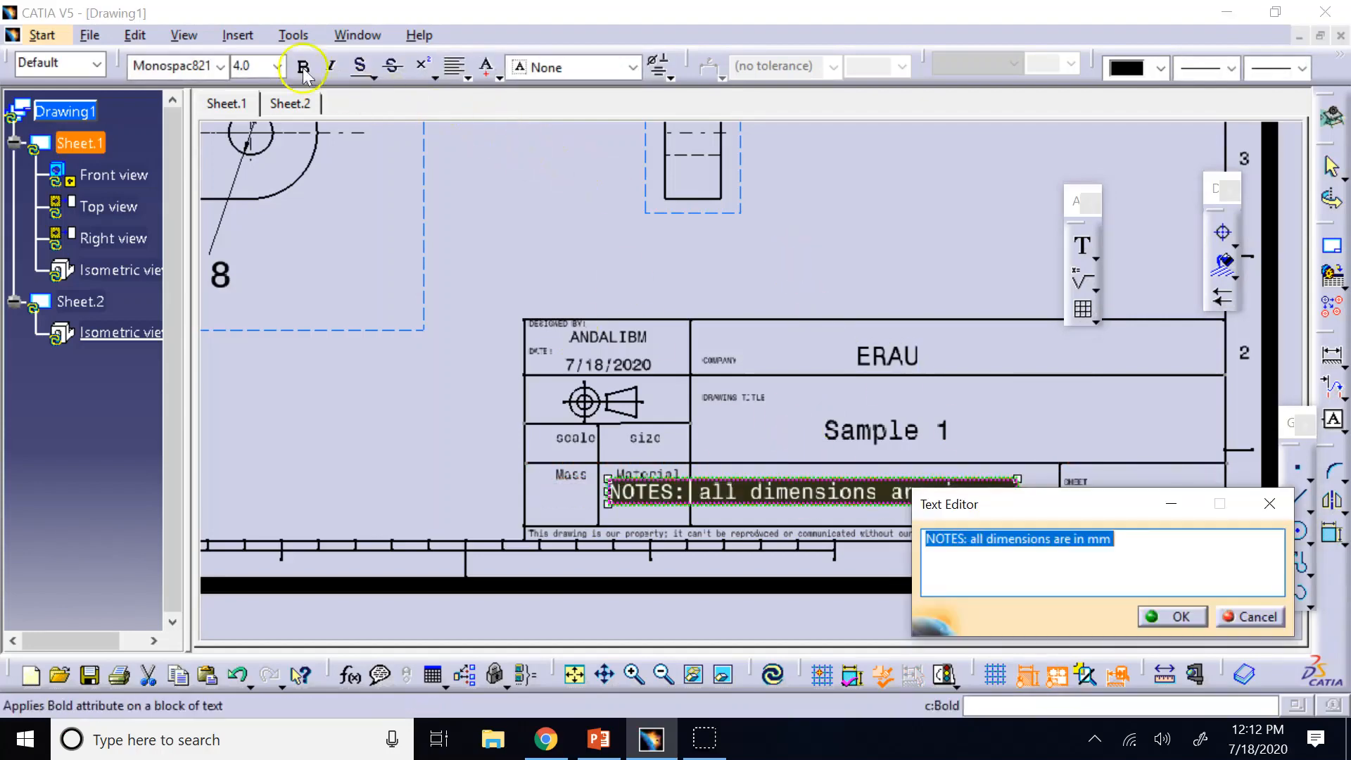
click(252, 66)
click(254, 199)
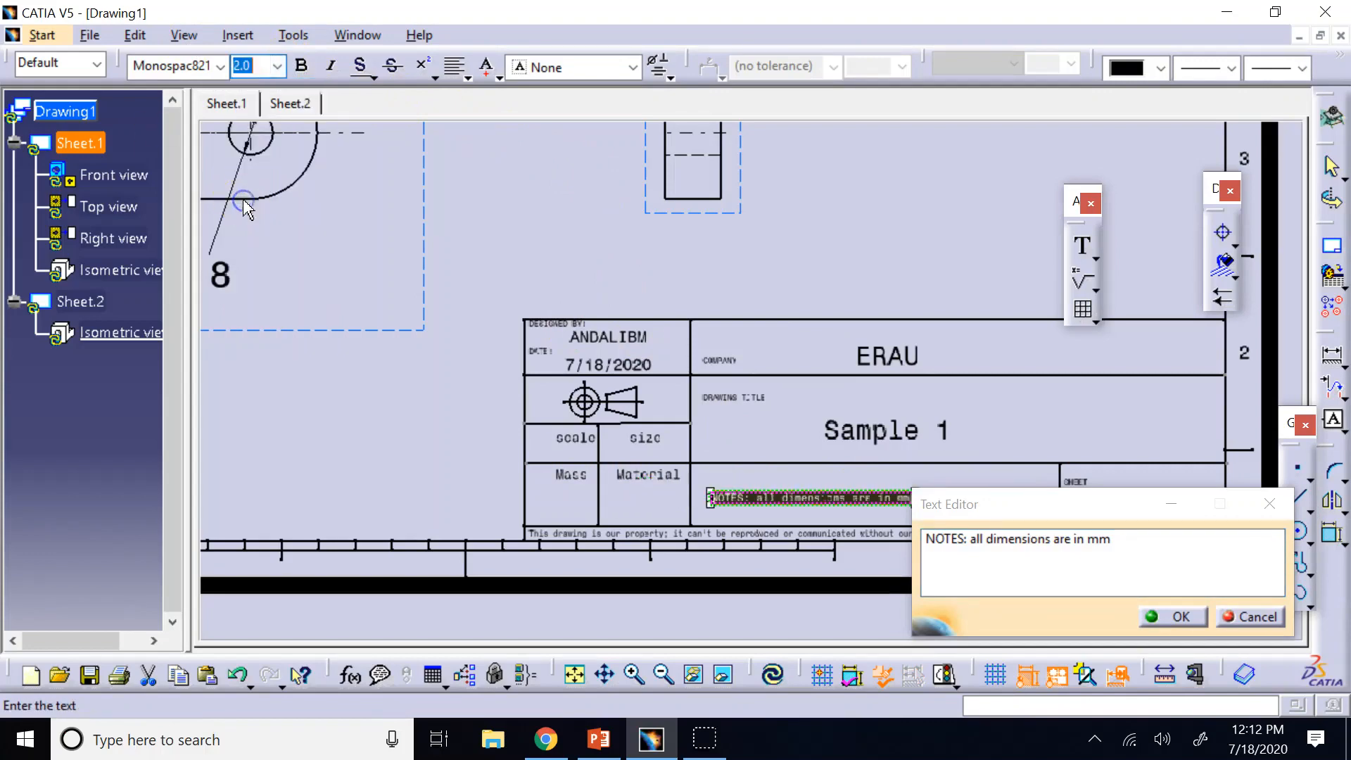
click(274, 68)
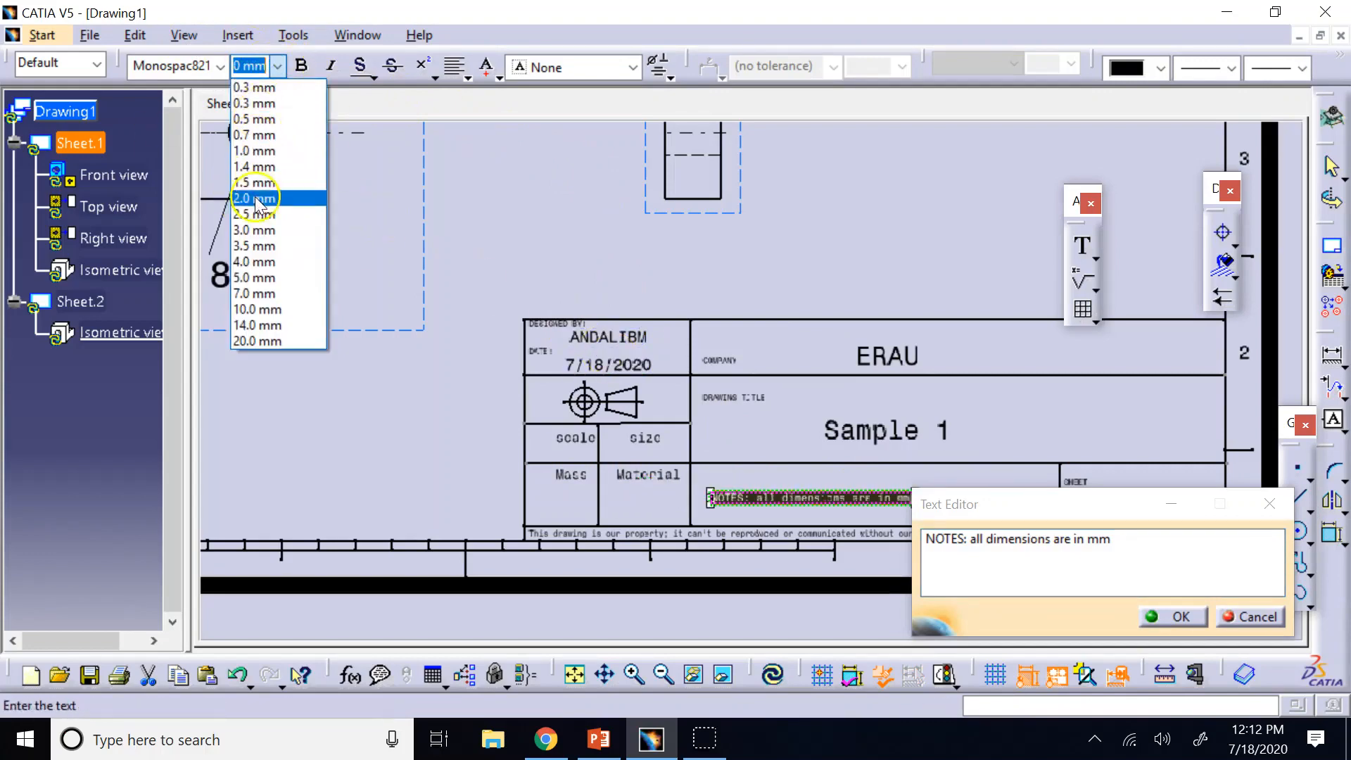
click(266, 210)
click(1169, 615)
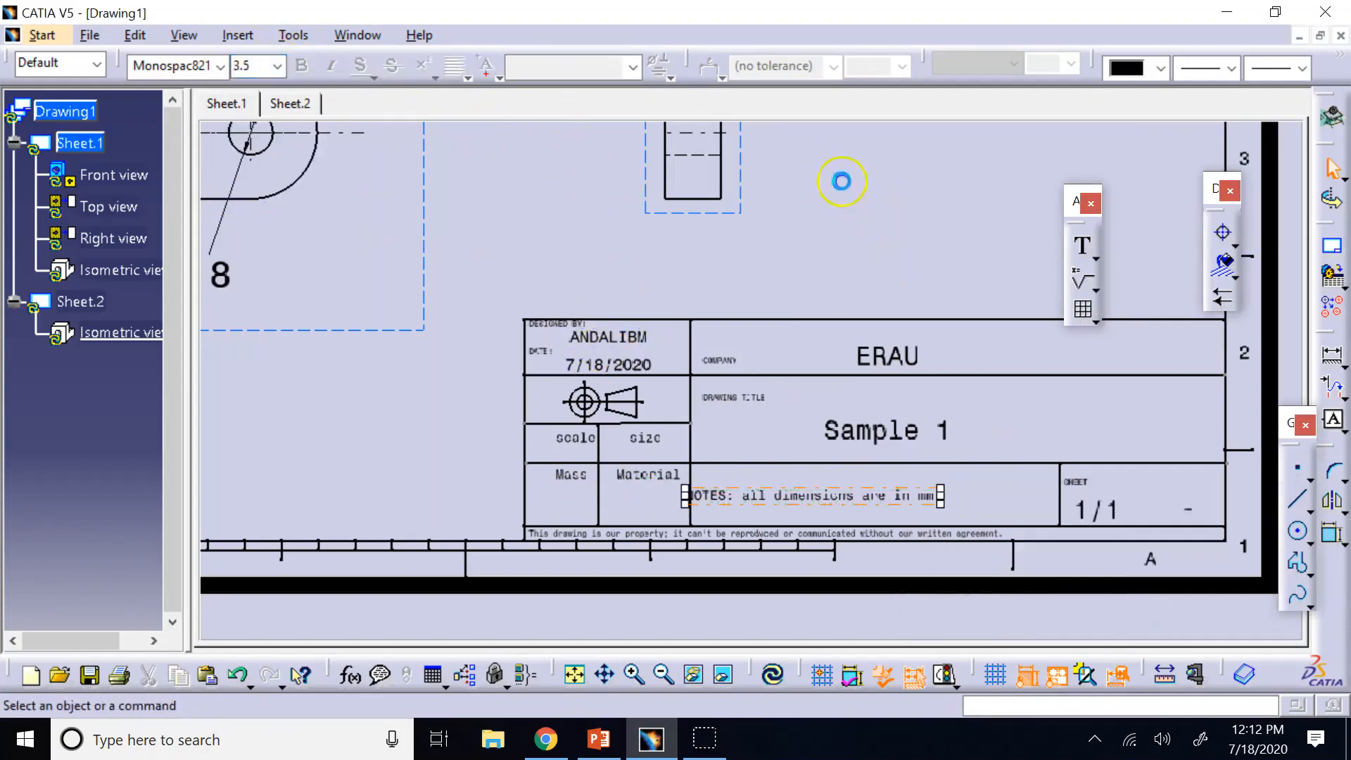
Step: Move the dimensions note clear of the column border and up onto the row line beneath "Sample 1"
click(828, 502)
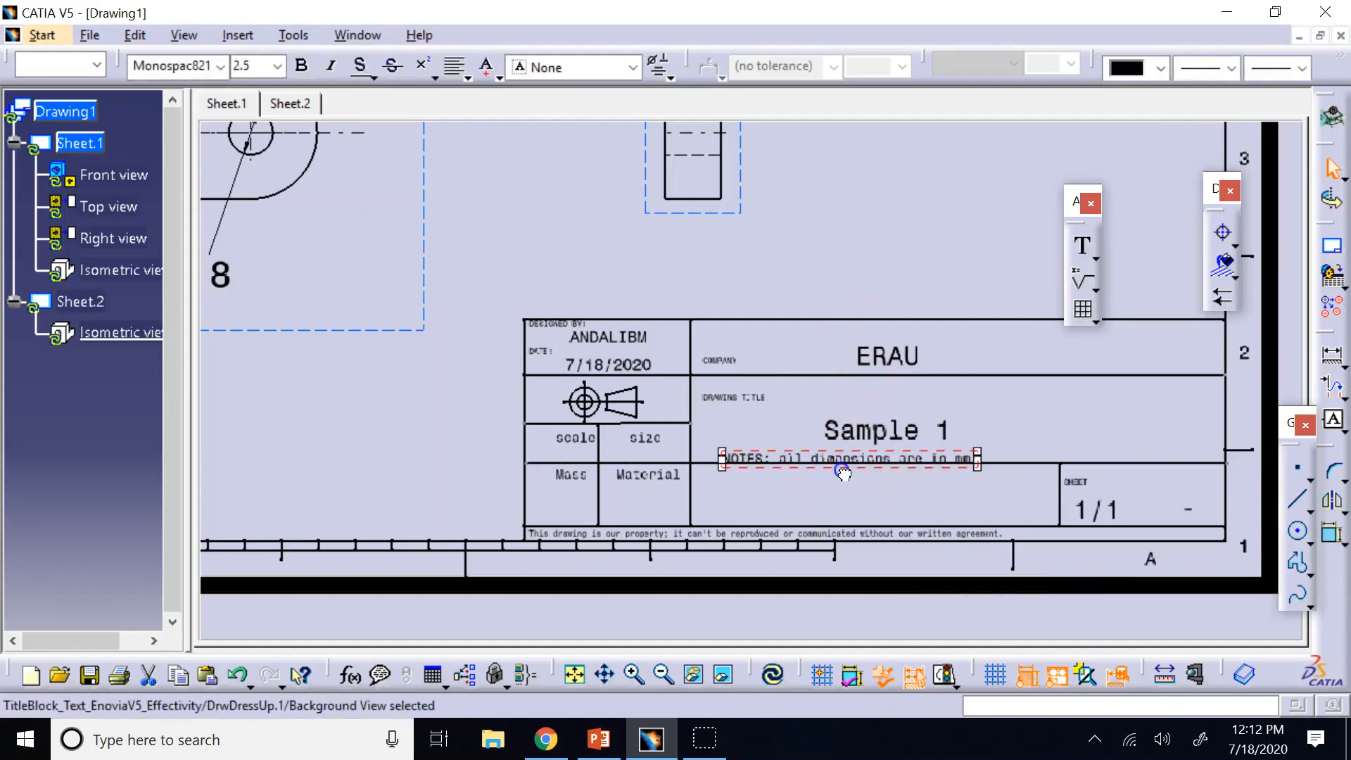
click(795, 227)
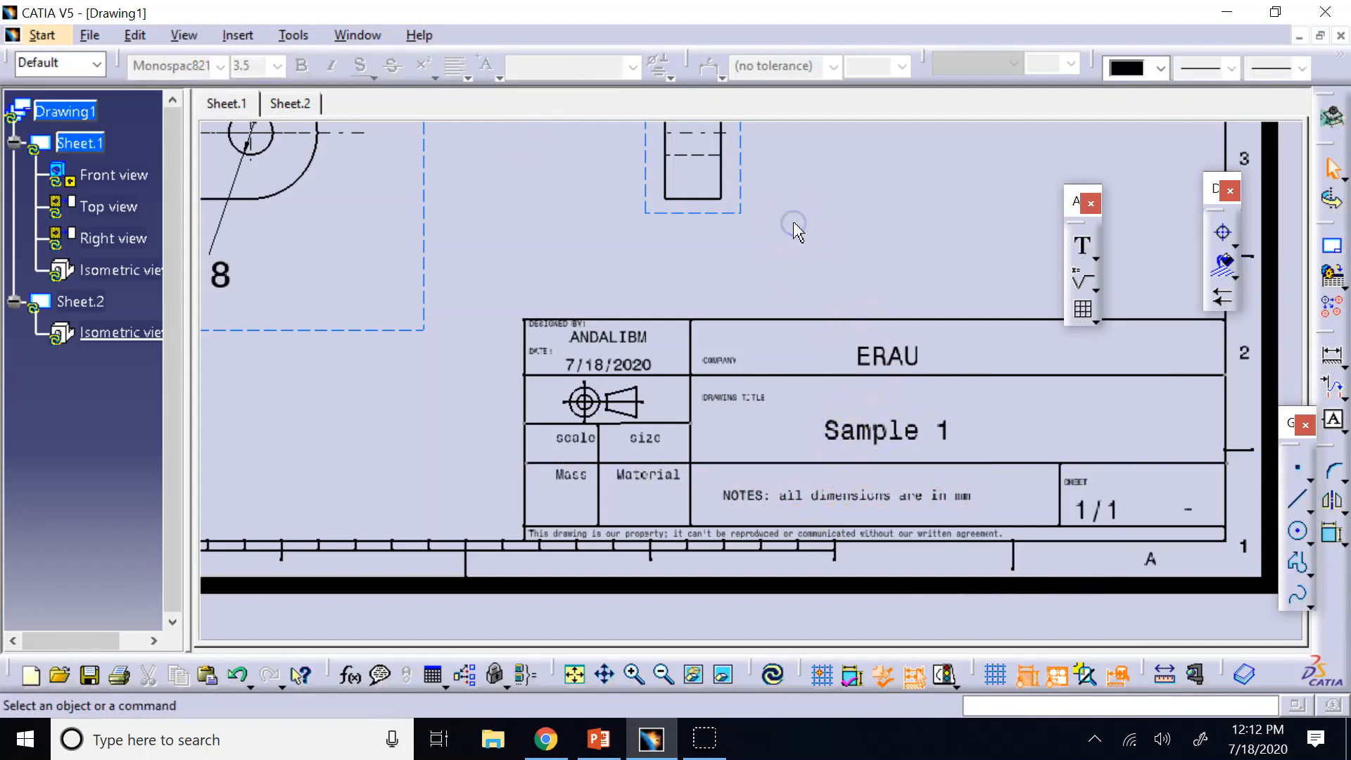
click(634, 674)
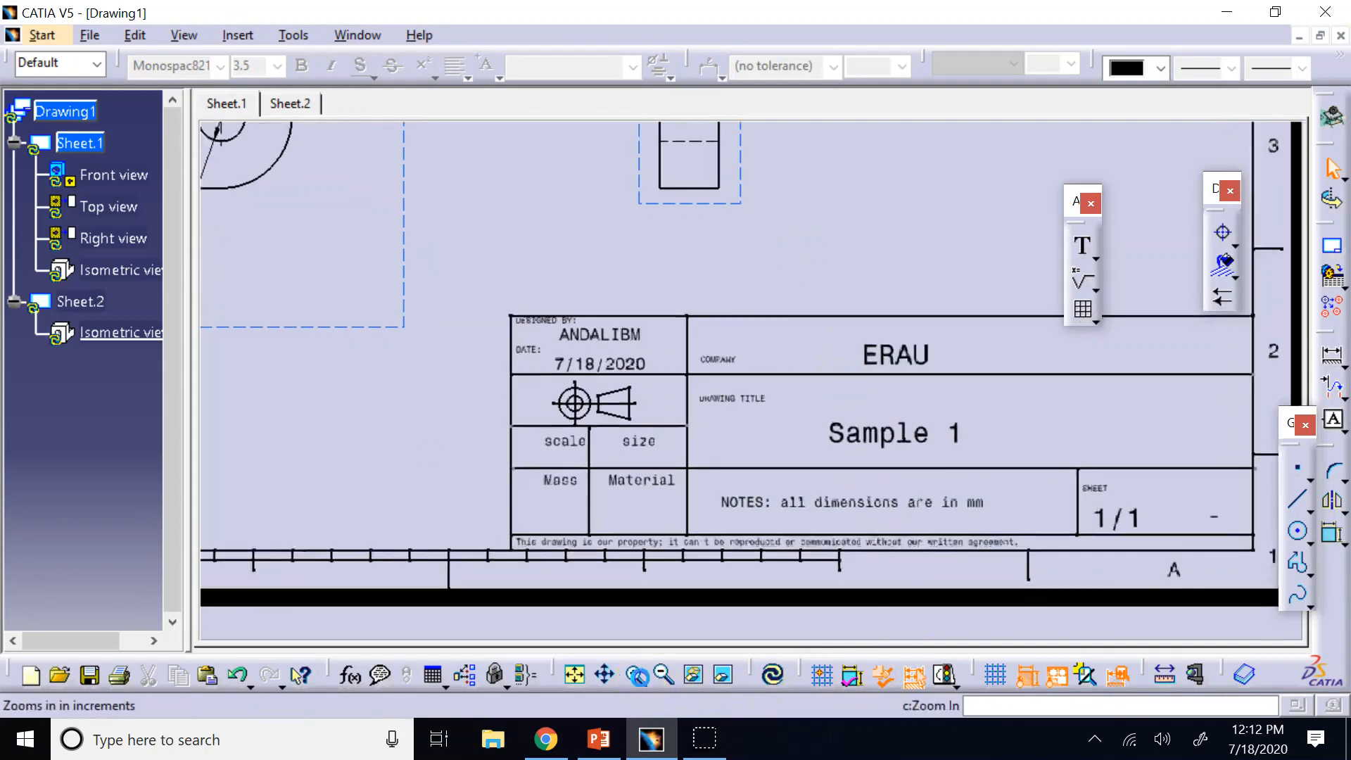
click(604, 676)
drag(854, 551, 708, 402)
click(721, 419)
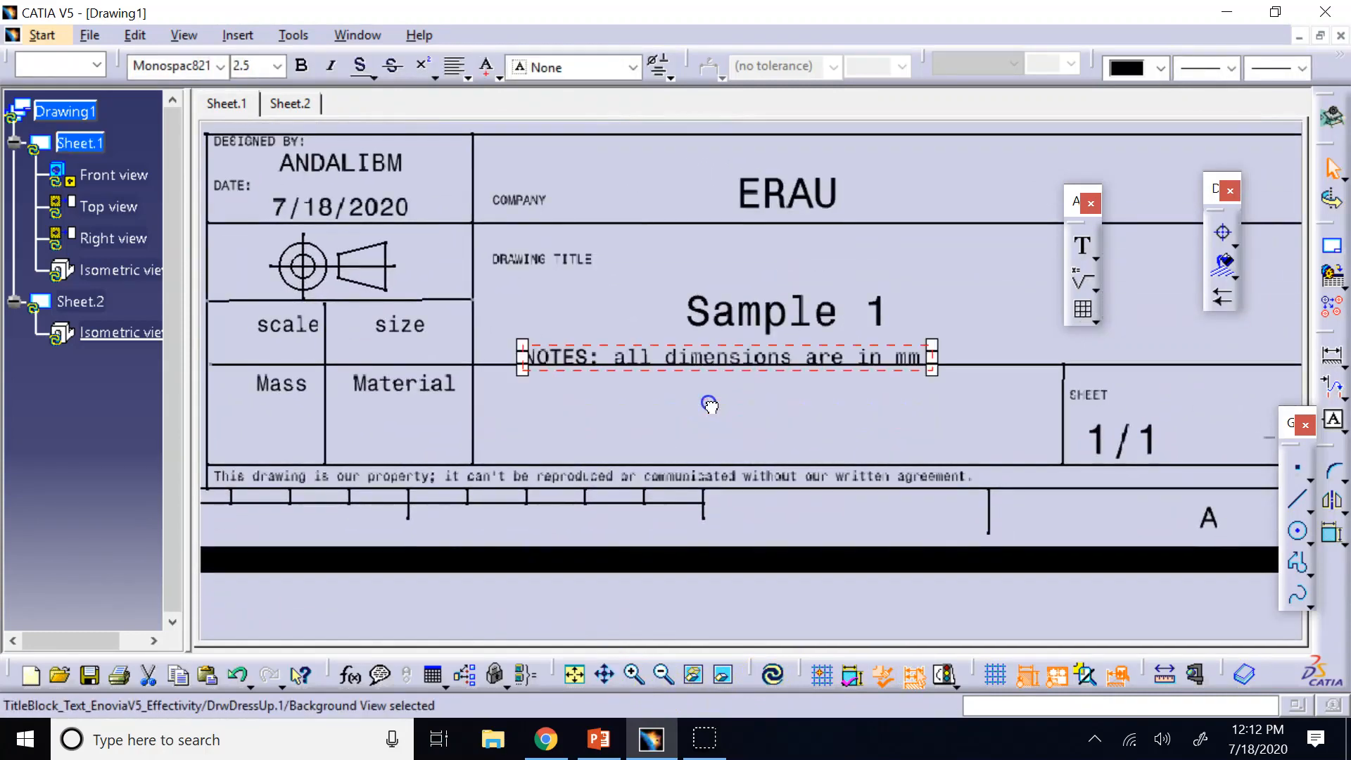
click(519, 382)
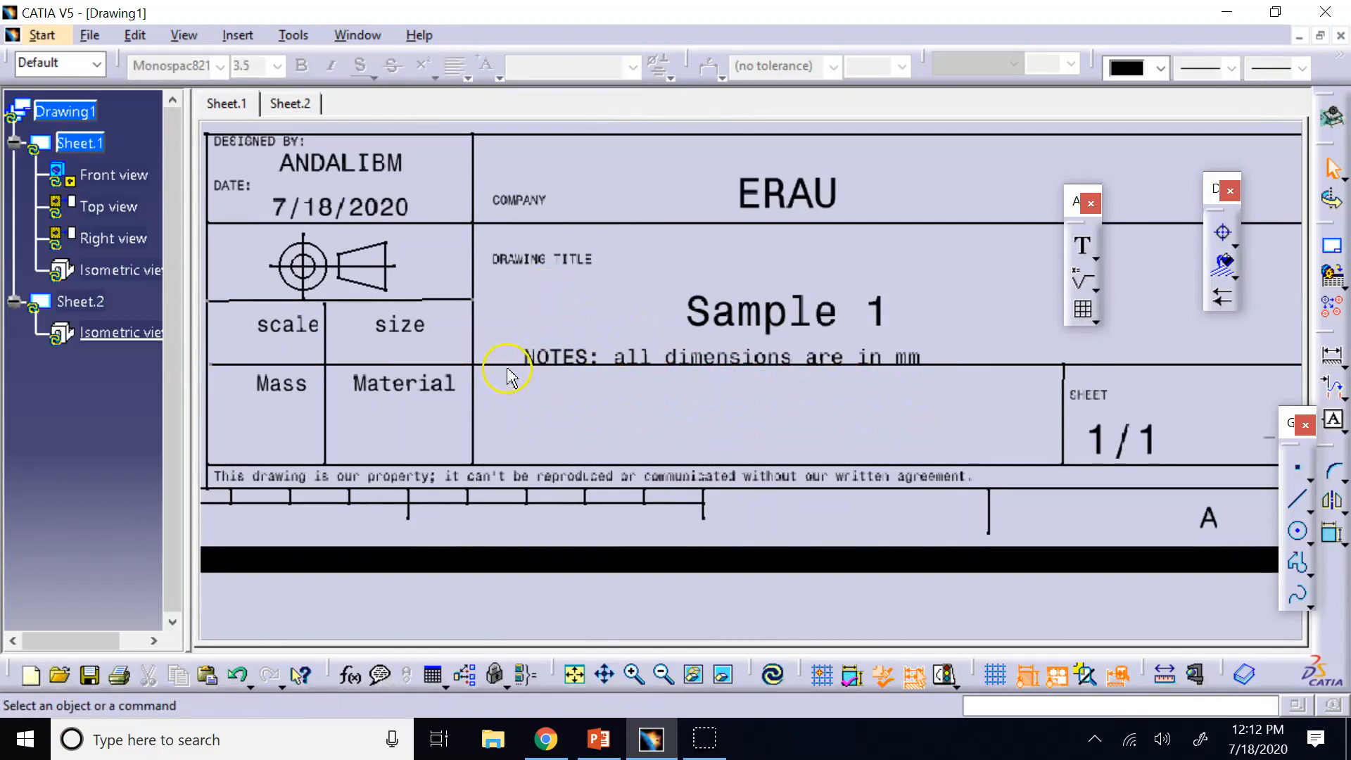
Step: Shorten the horizontal row line running through the note so it ends at the column border beside "Material"
click(507, 365)
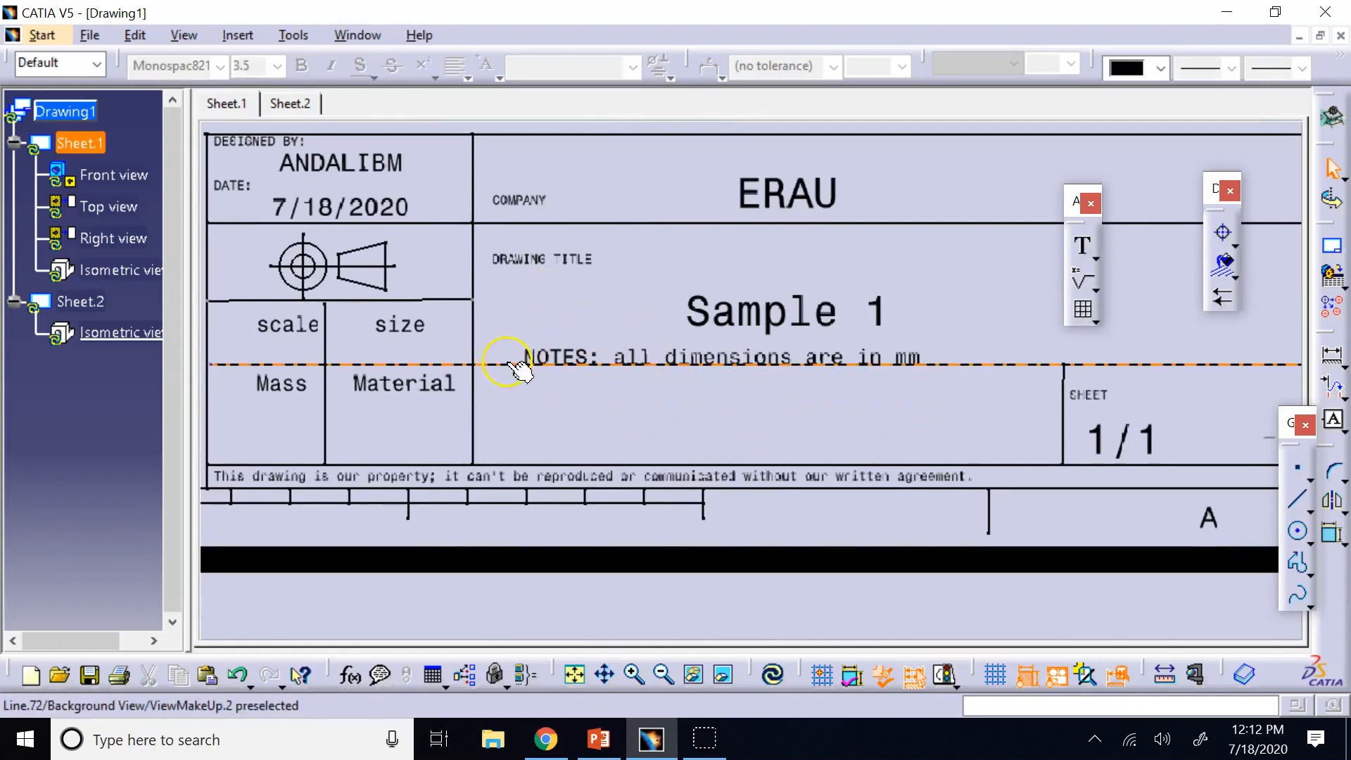
click(607, 675)
drag(910, 429, 796, 425)
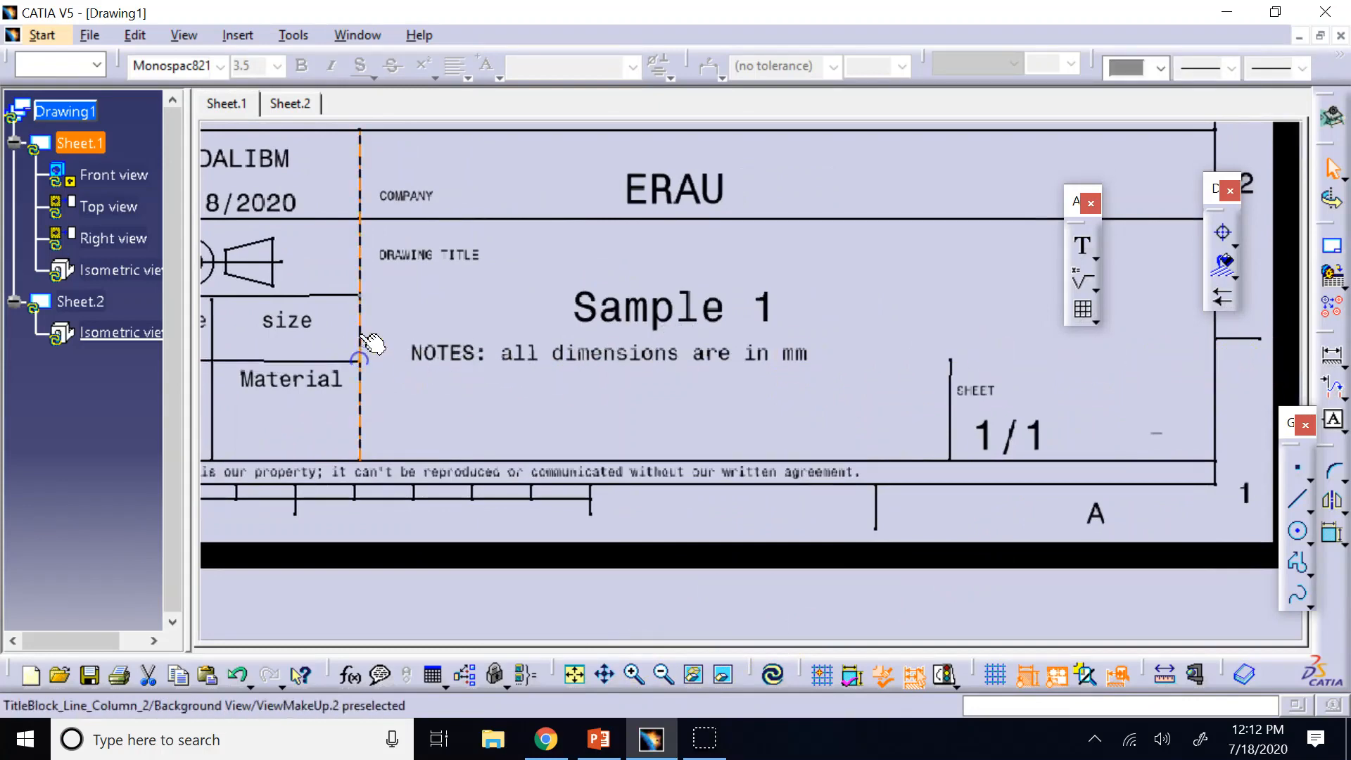
click(364, 302)
drag(361, 296, 362, 298)
click(437, 321)
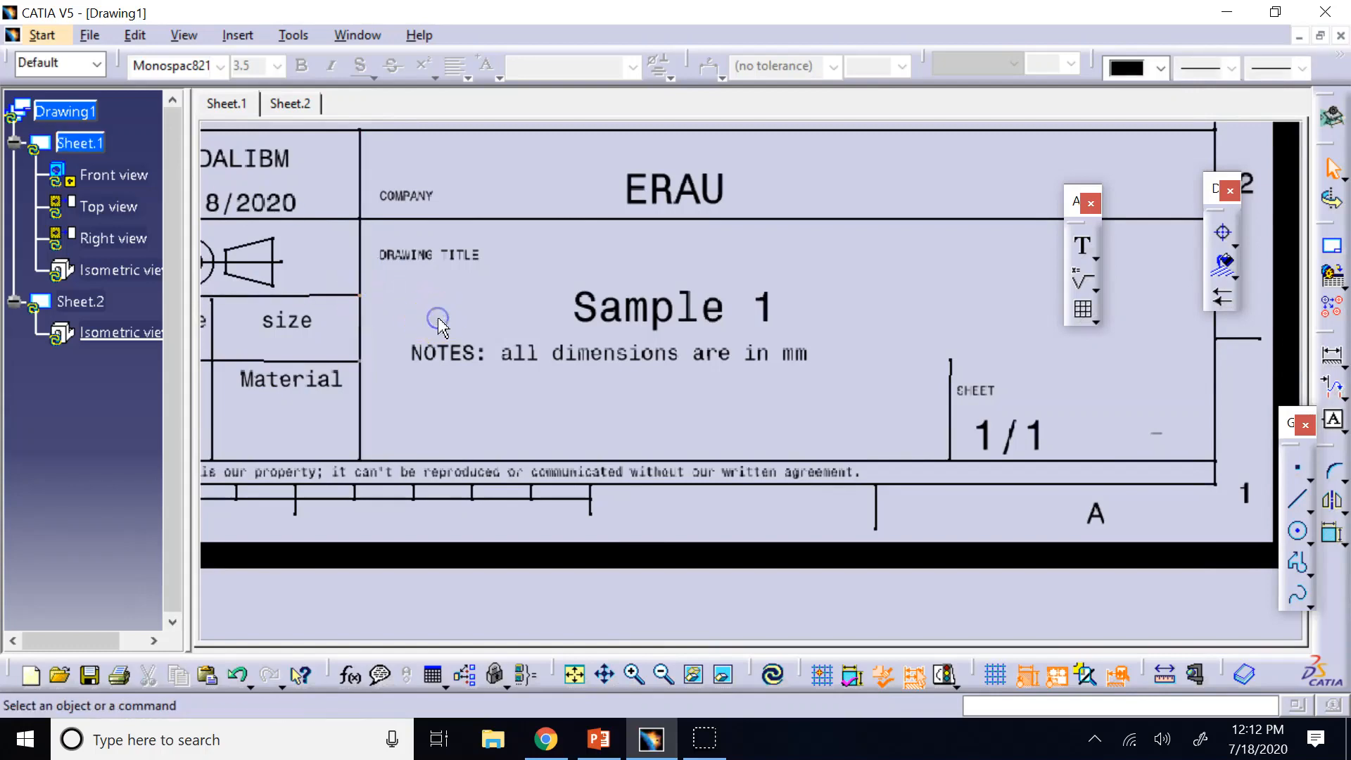
Step: Move the "Sample 1" text up beside the DRAWING TITLE label, just below the company row
click(619, 310)
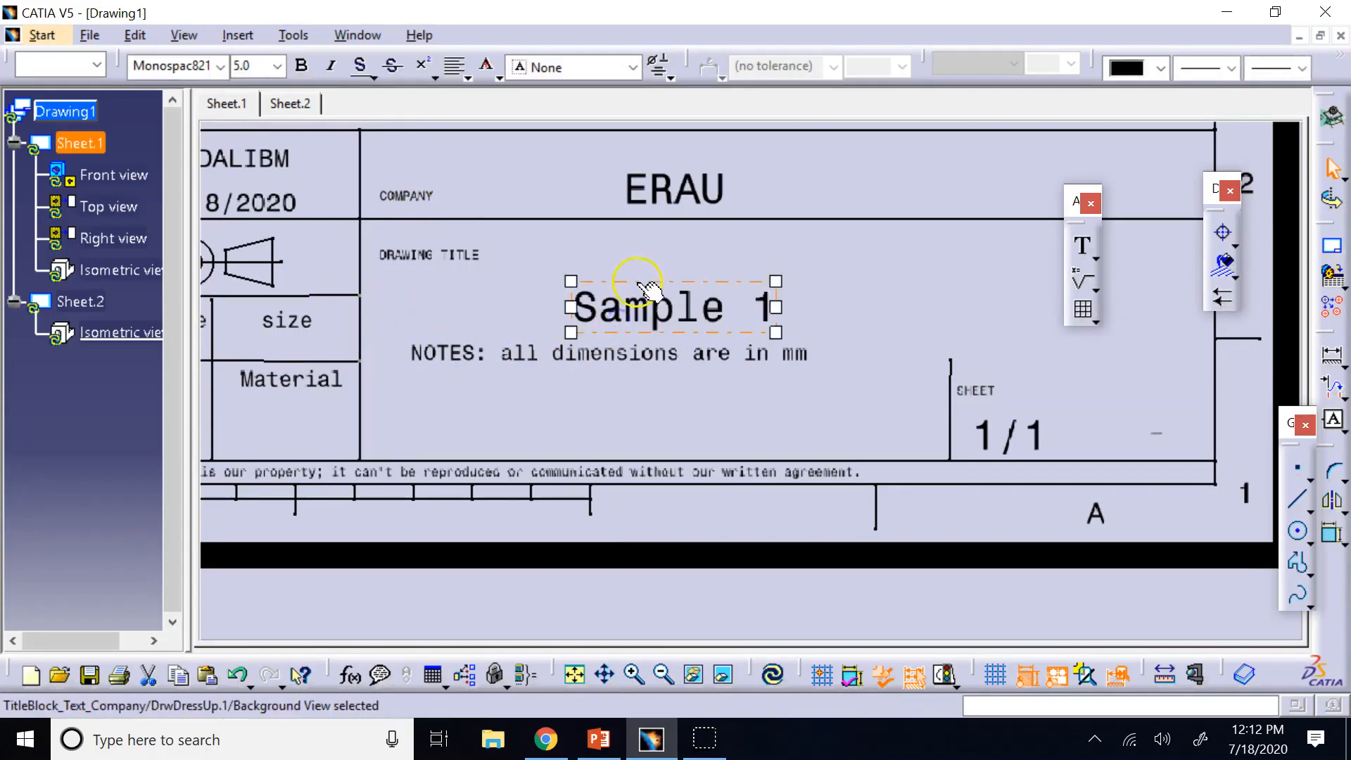
drag(648, 271, 644, 248)
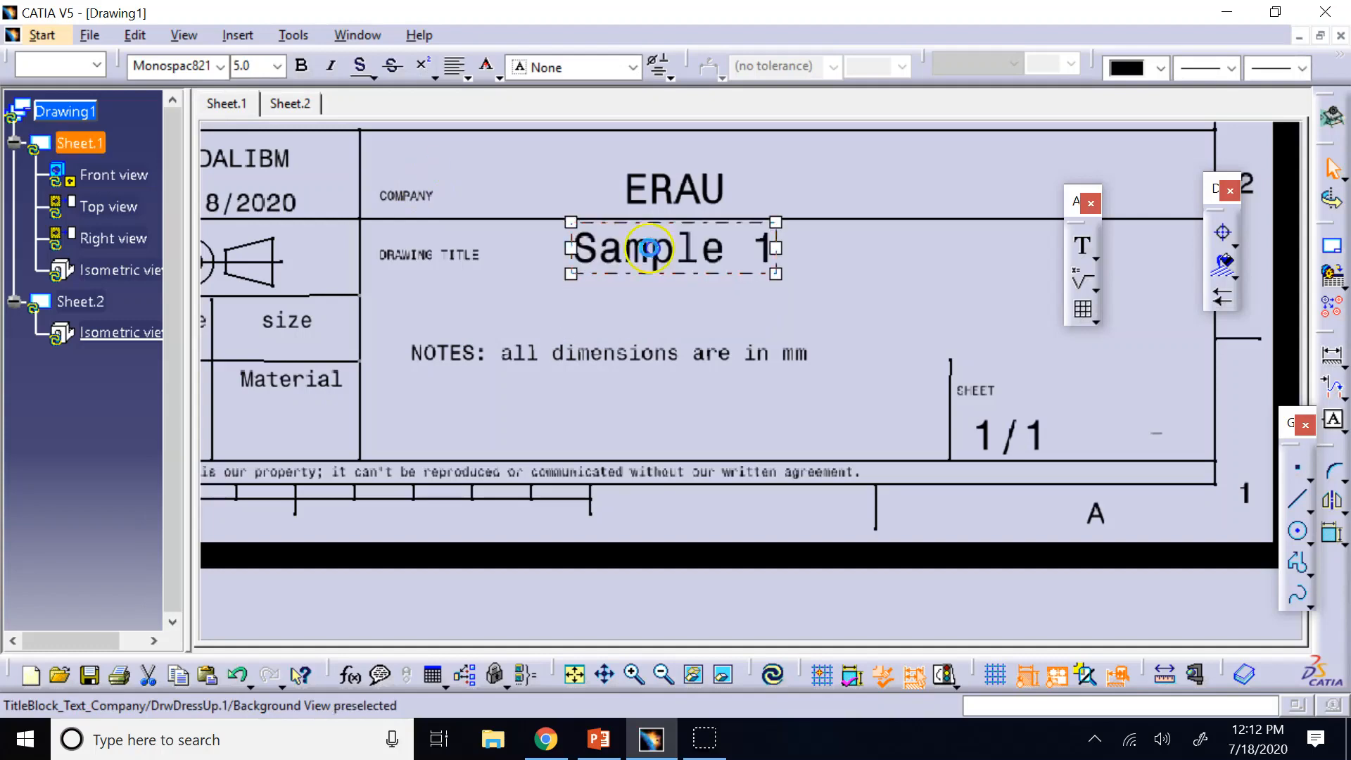
click(495, 185)
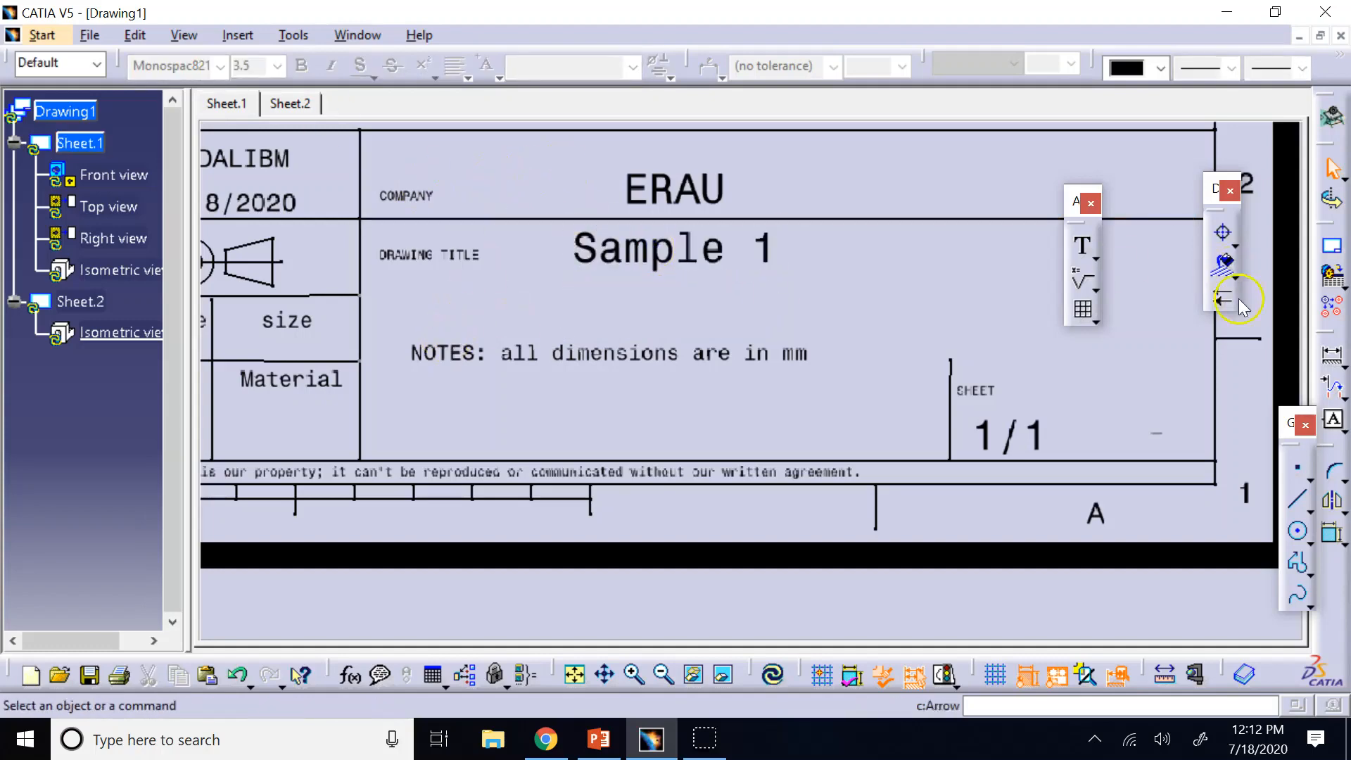
Step: Draw a horizontal line about 144 mm long between "Sample 1" and the note, and extend the SHEET cell's vertical divider up to it
click(1297, 500)
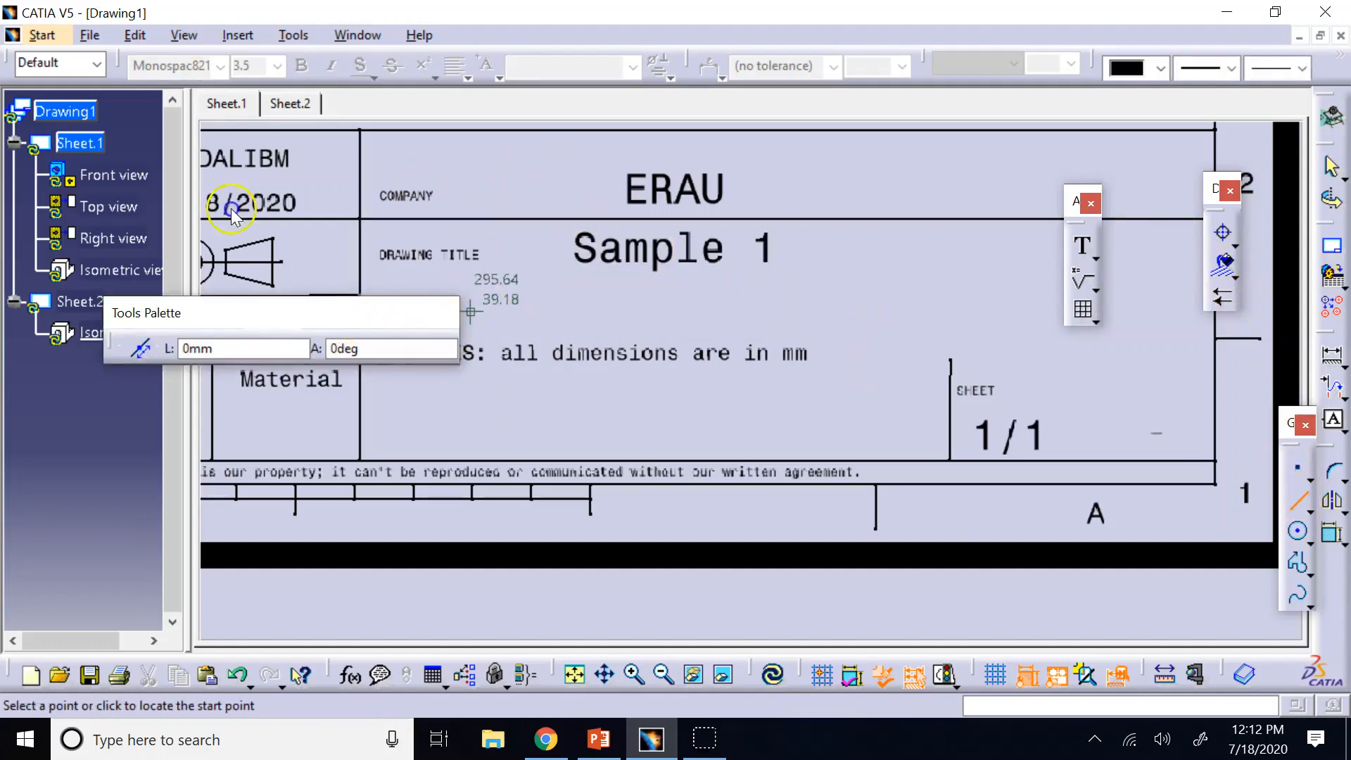
drag(282, 313, 319, 545)
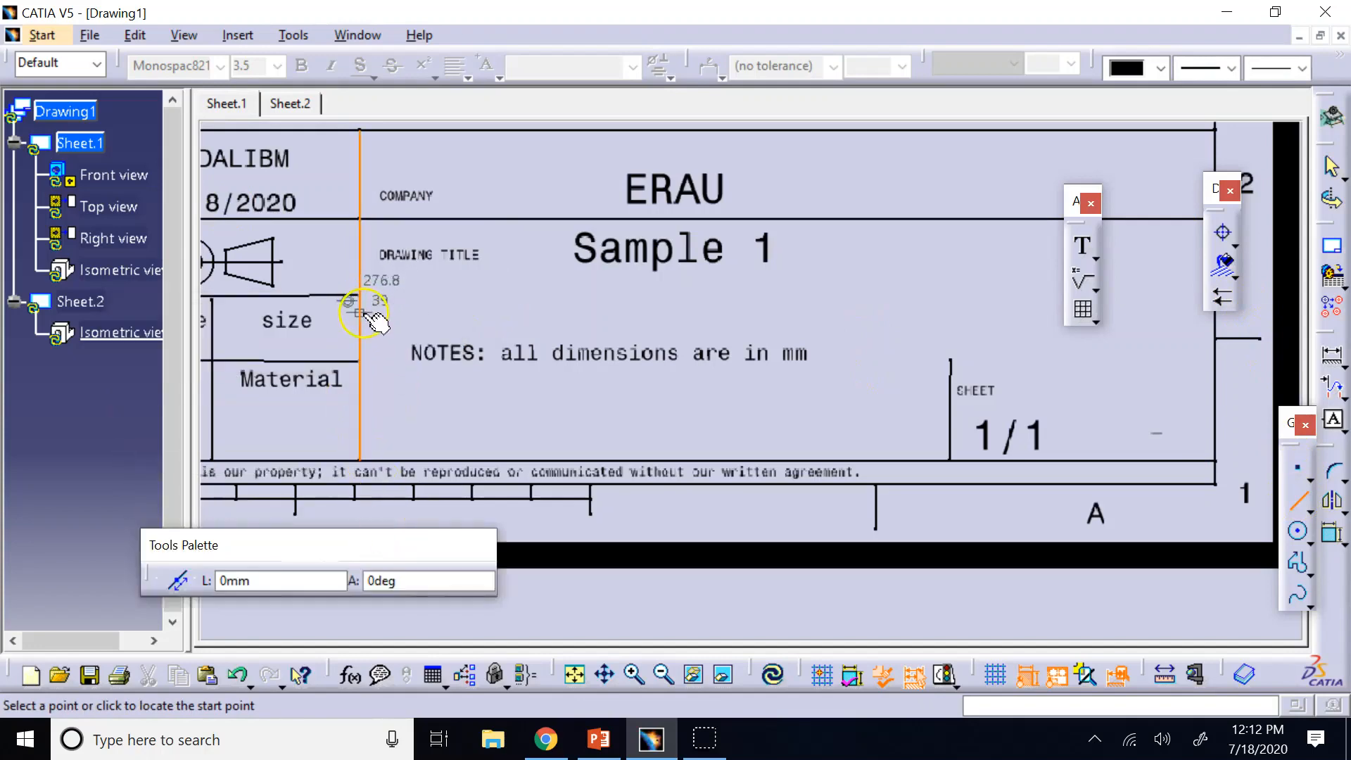
click(360, 317)
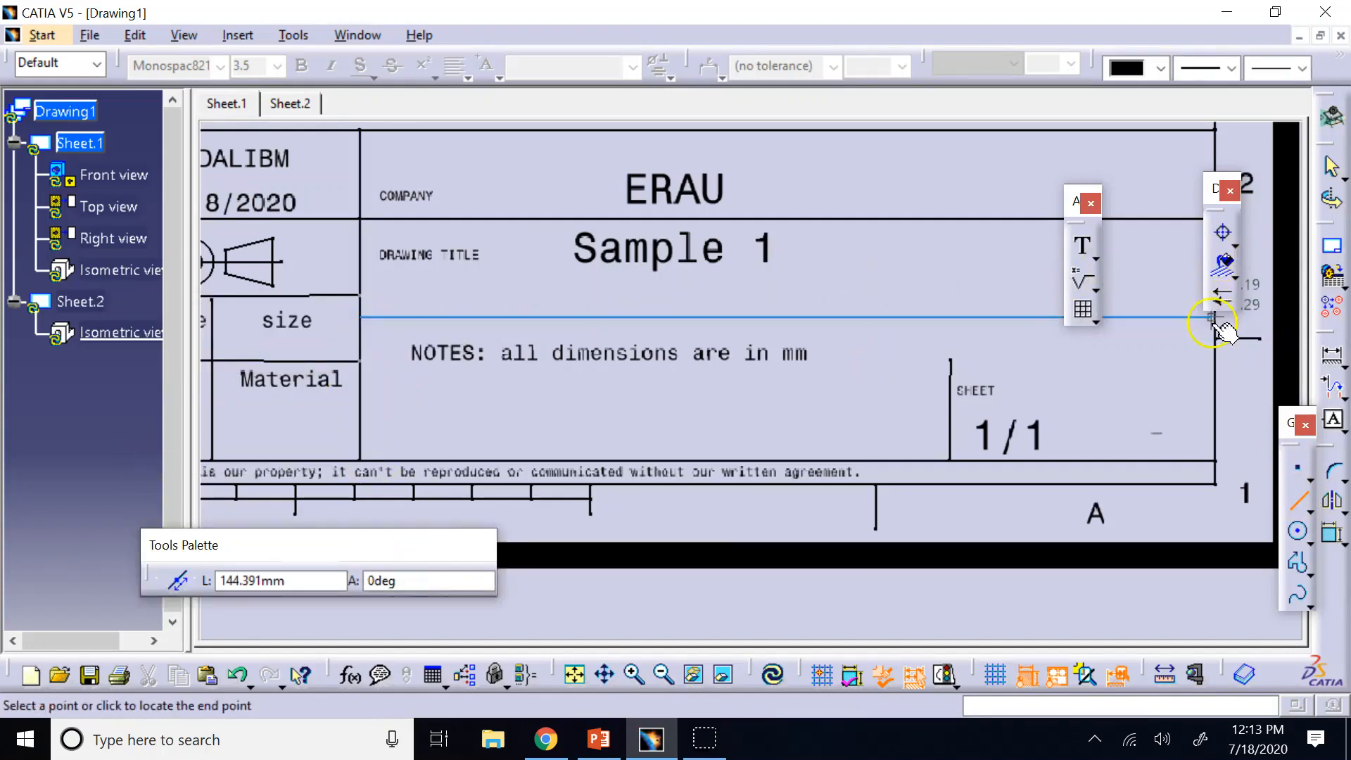
click(1212, 318)
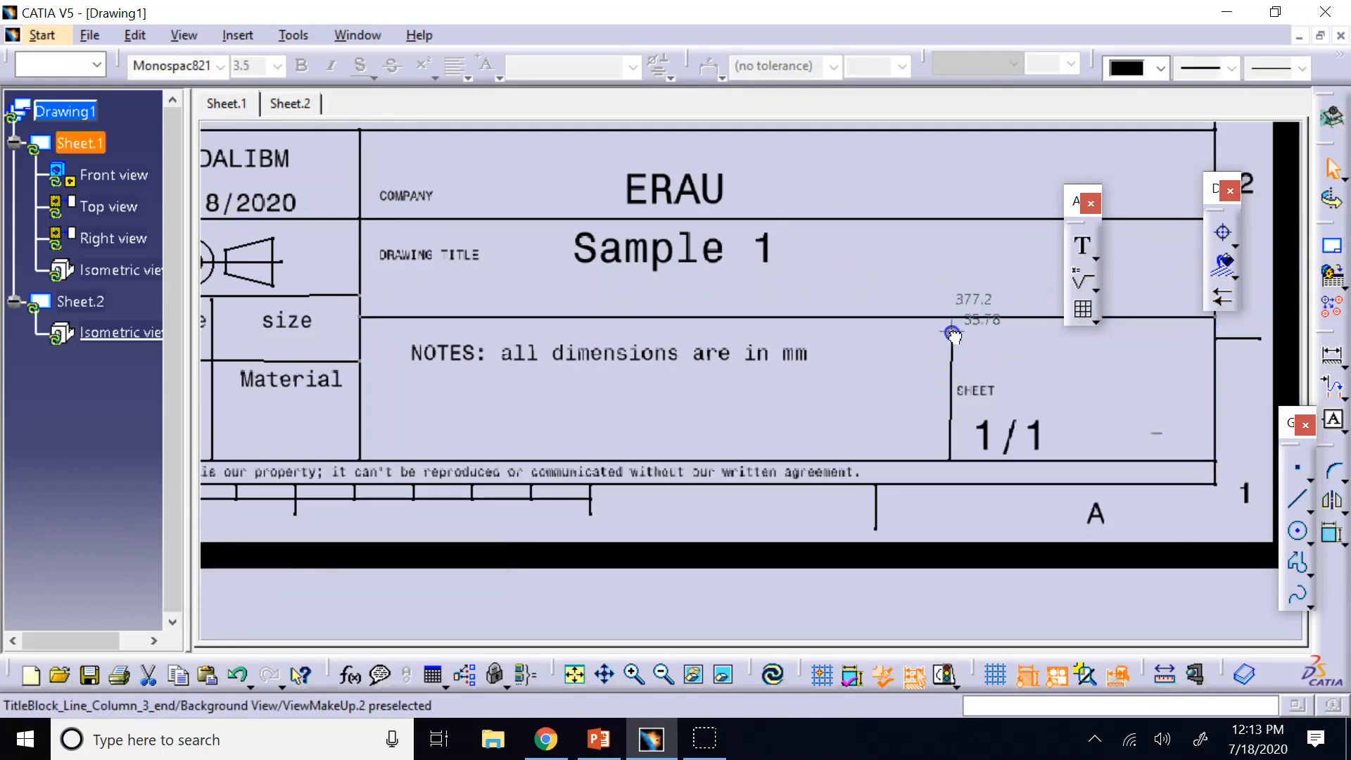
drag(948, 323, 950, 323)
Step: Copy the dimensions note directly below itself and change the copy to "and tolerances are ... unless otherwise specified"
click(635, 362)
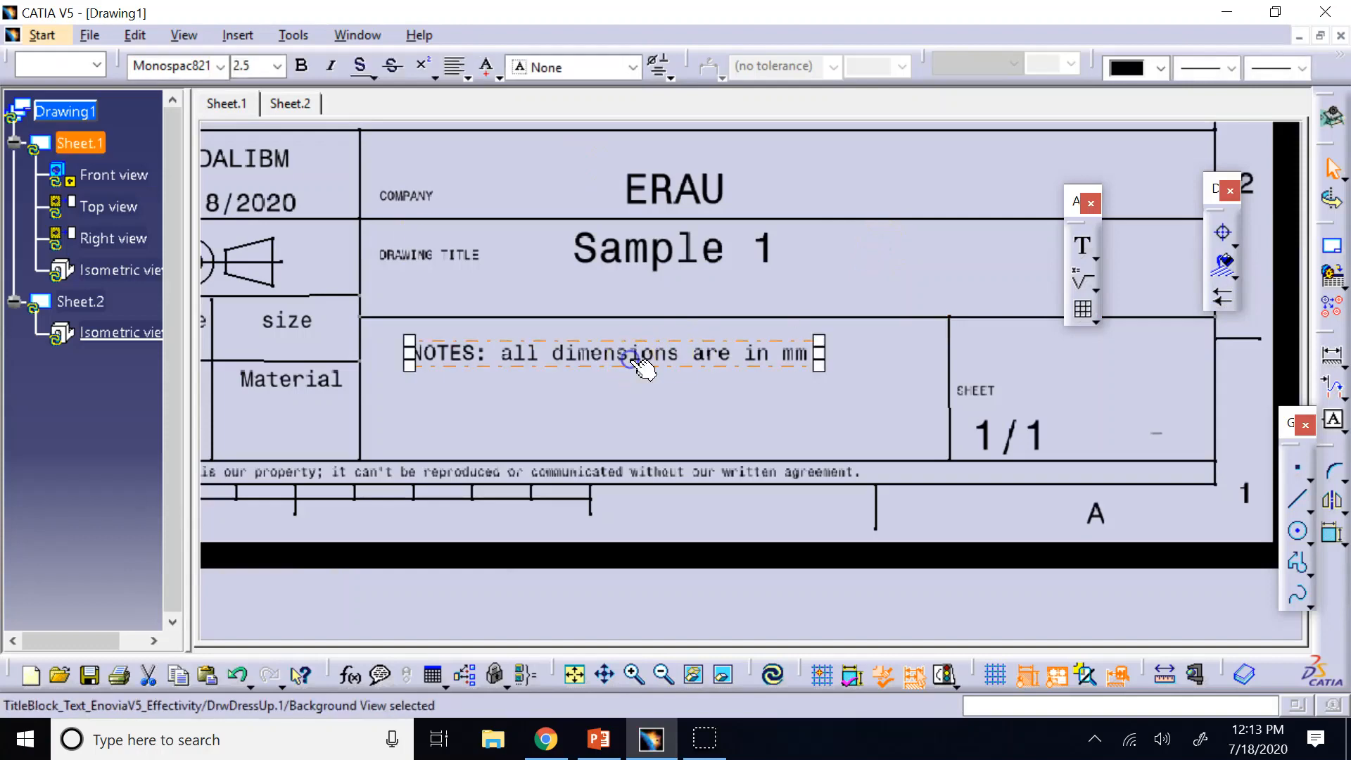
ctrl+drag(641, 366, 628, 413)
double_click(604, 412)
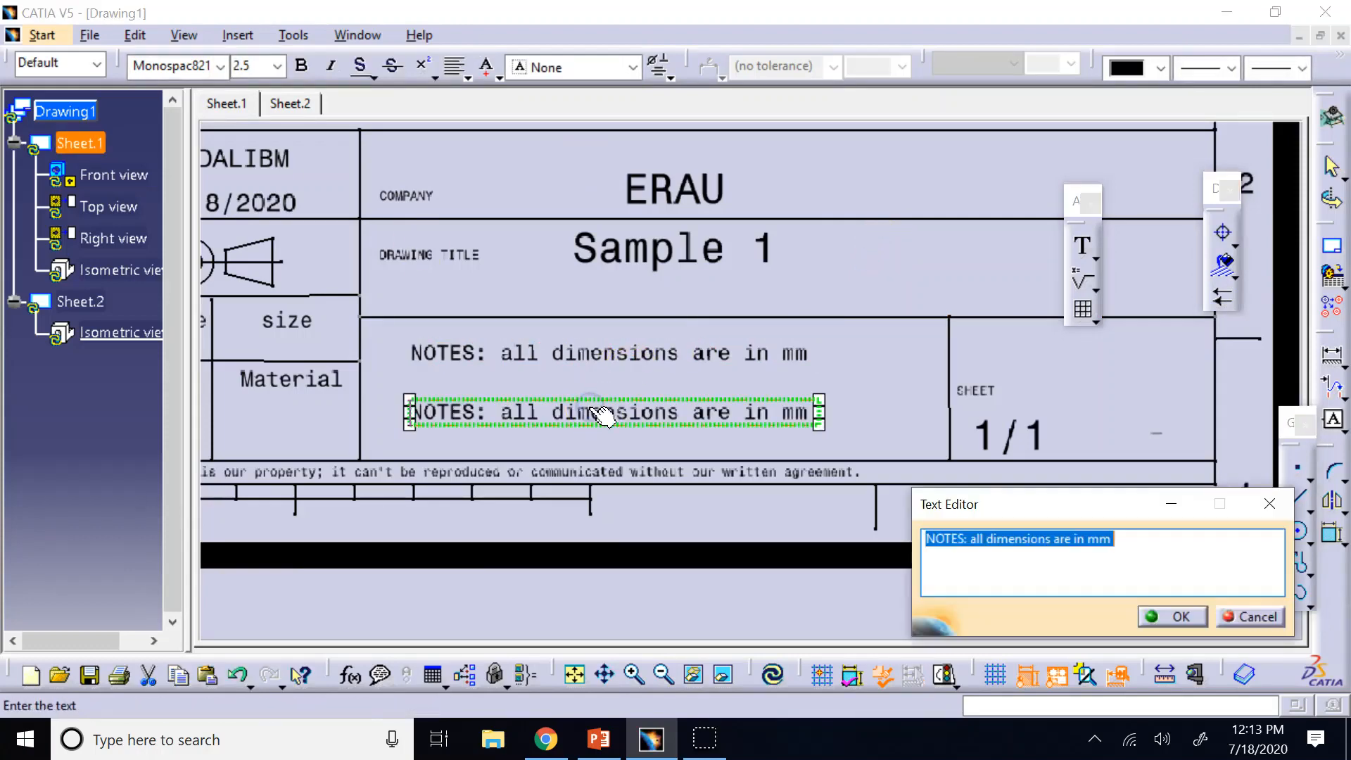
text(and )
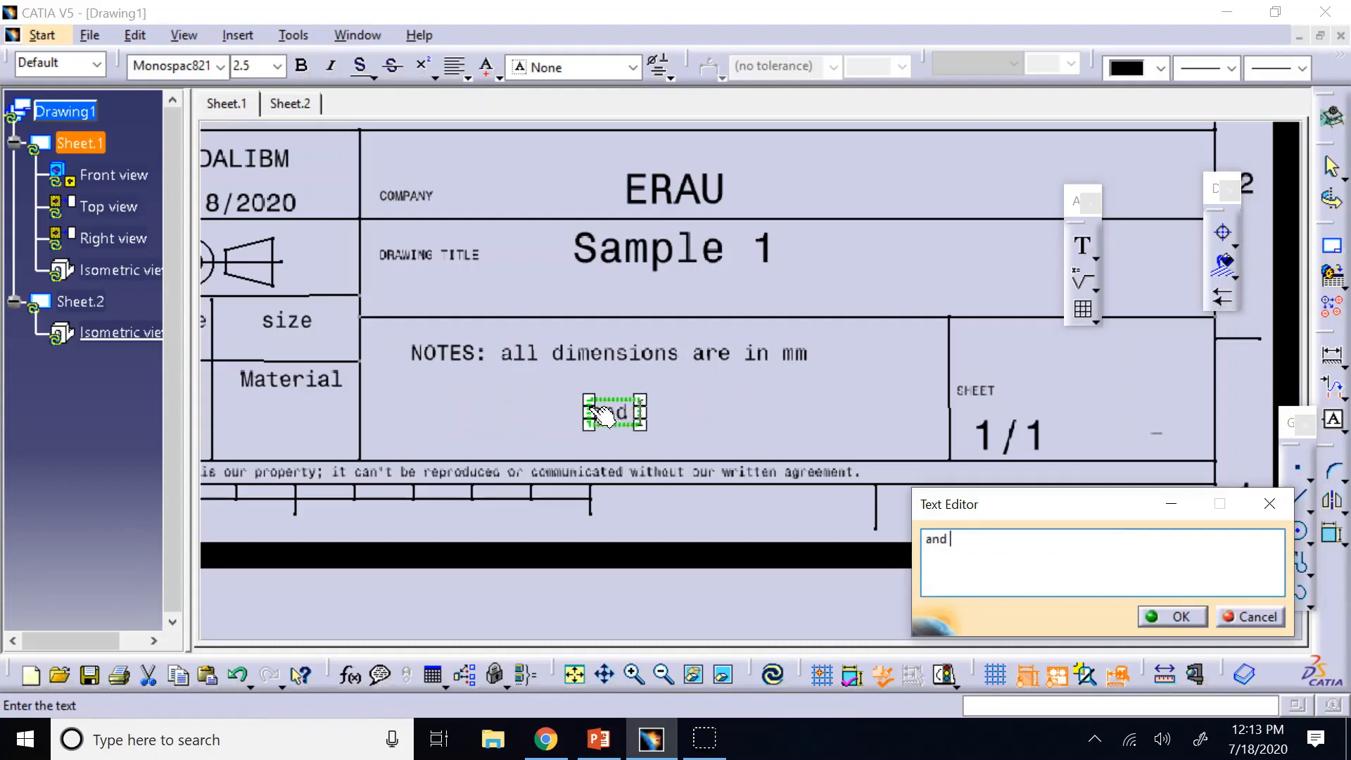
text(to)
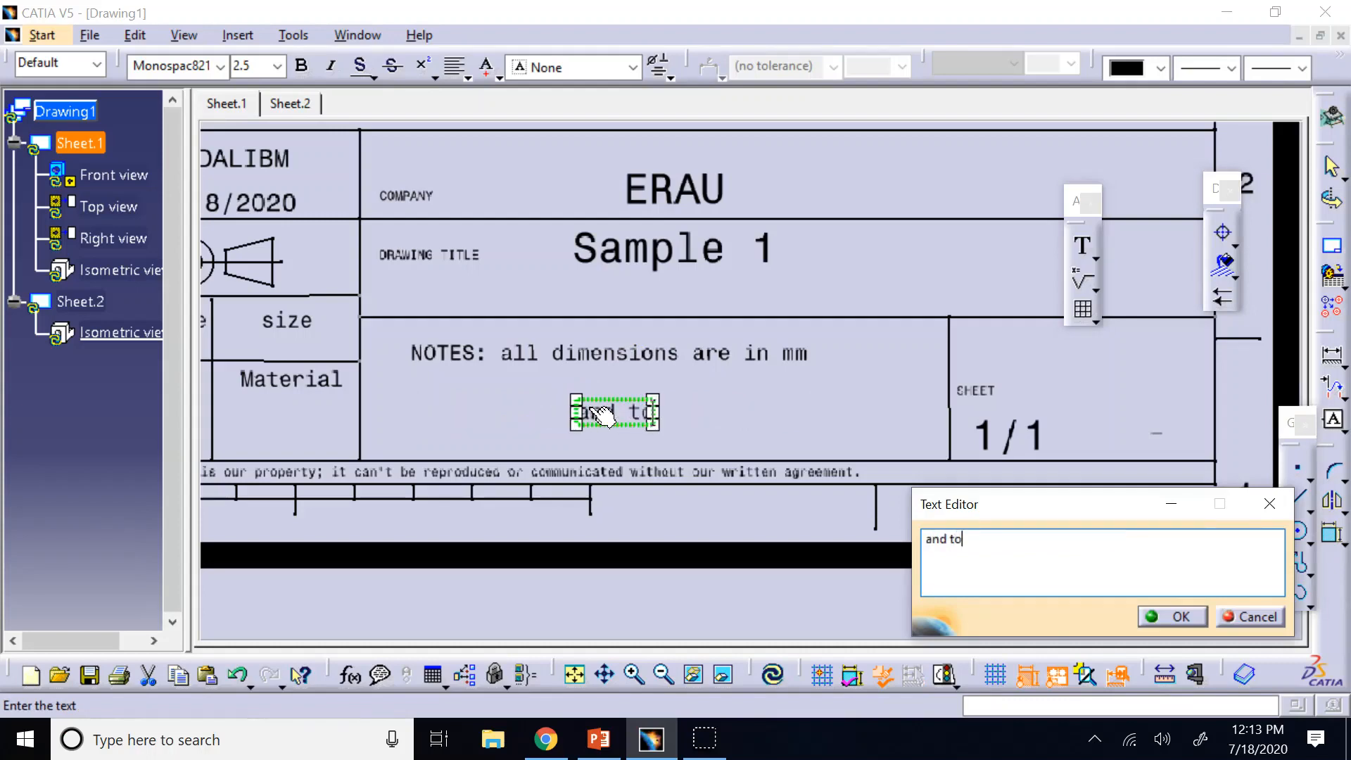
text(lerance)
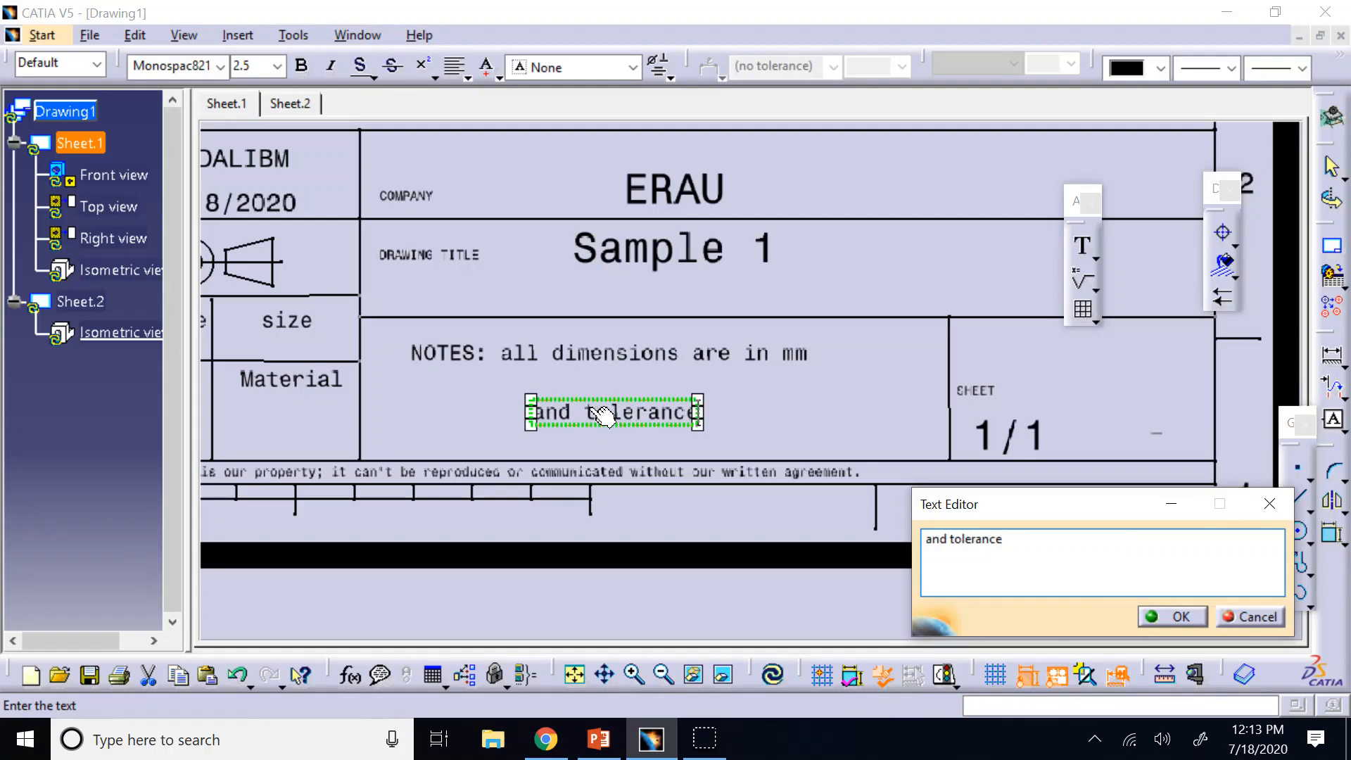
text(s are ..)
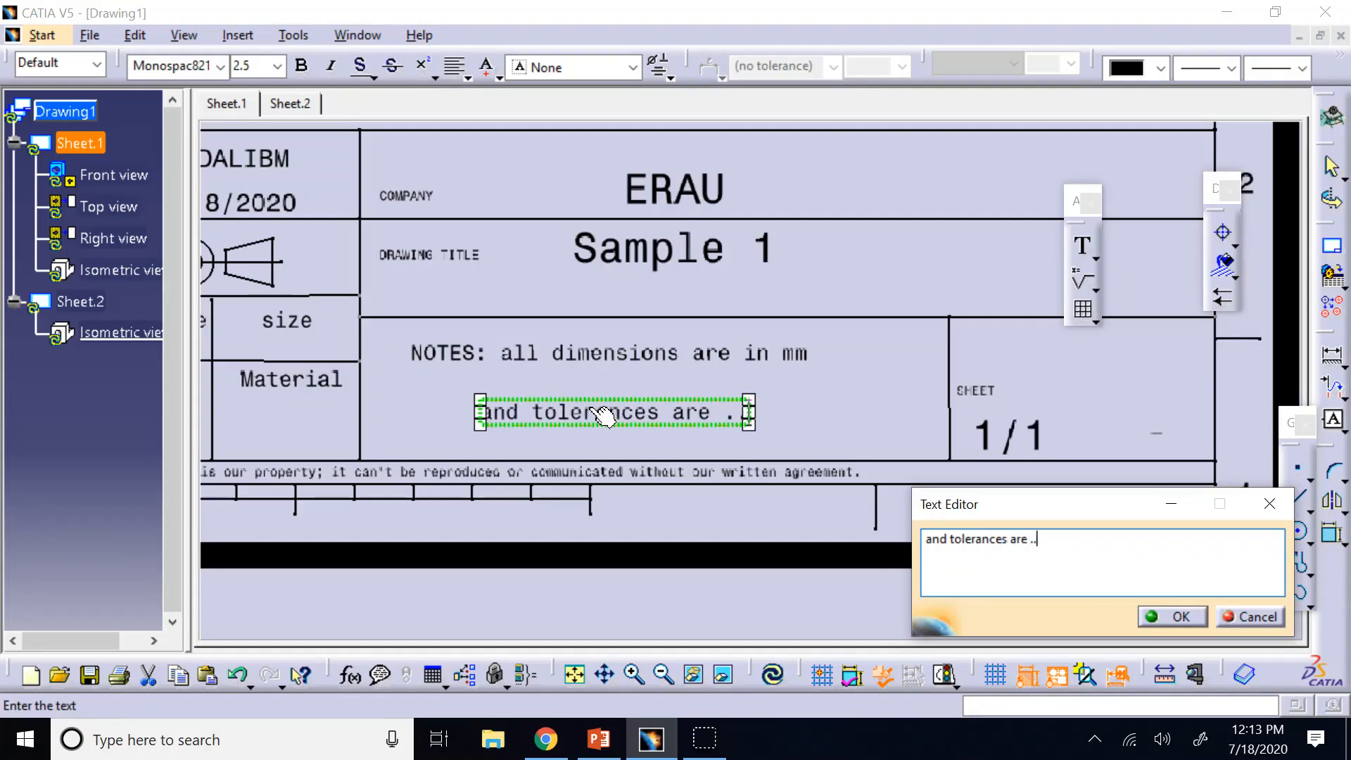
text(. unless )
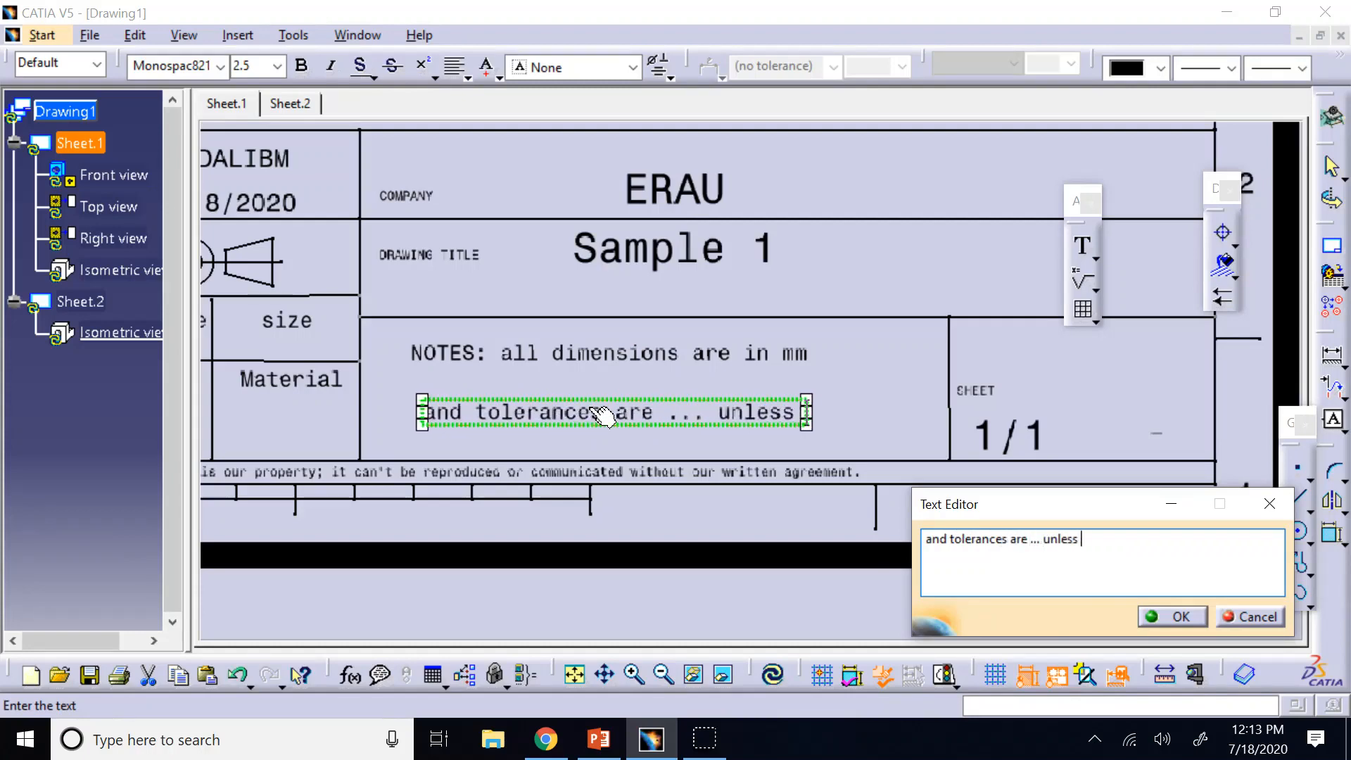
text(otherwise)
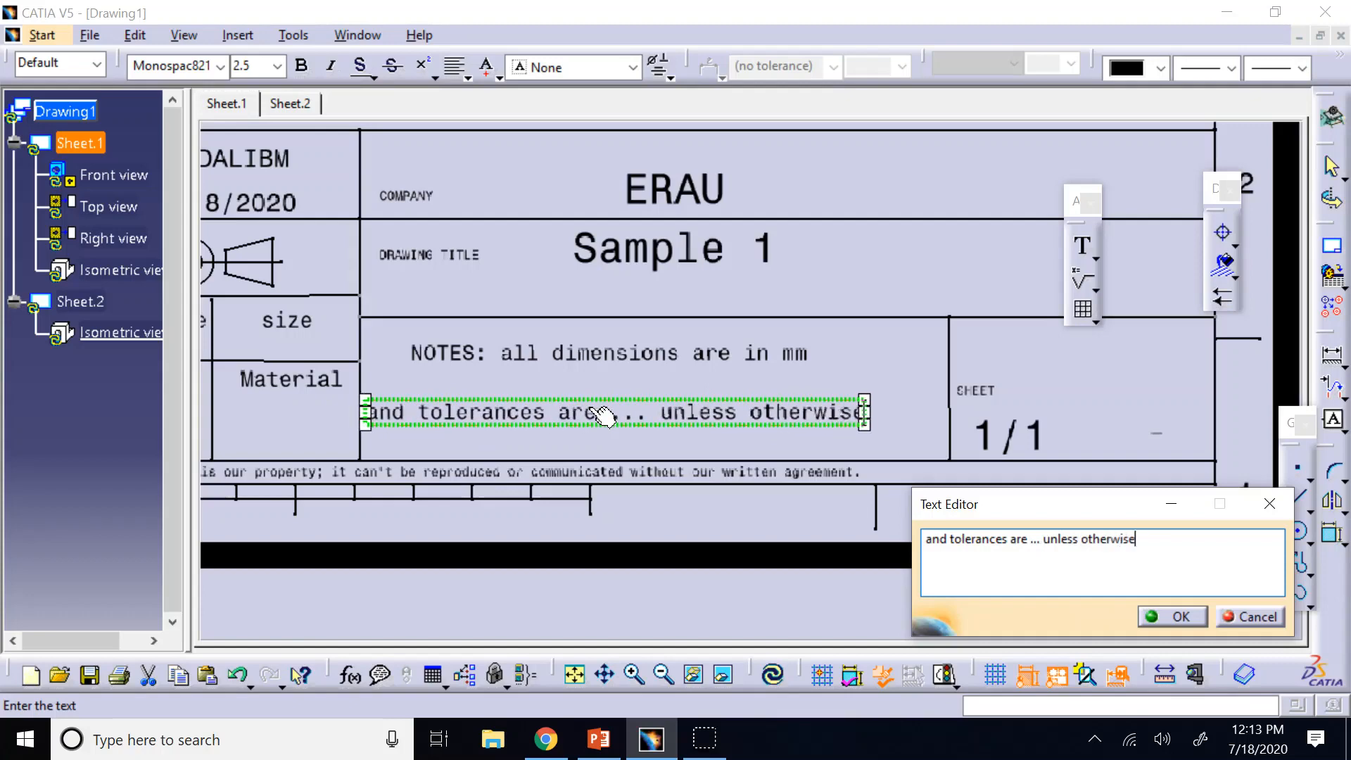
text( ps)
key(BackSpace)
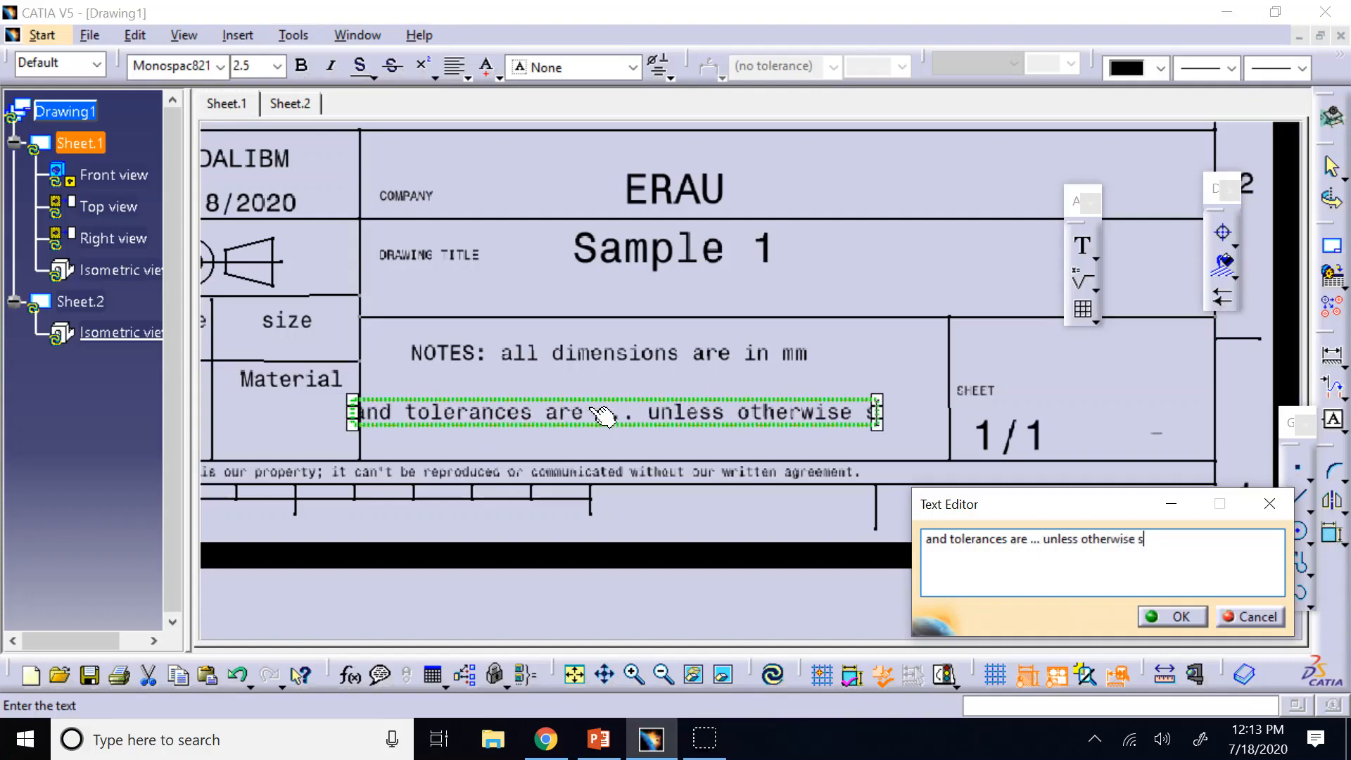
text(pecified)
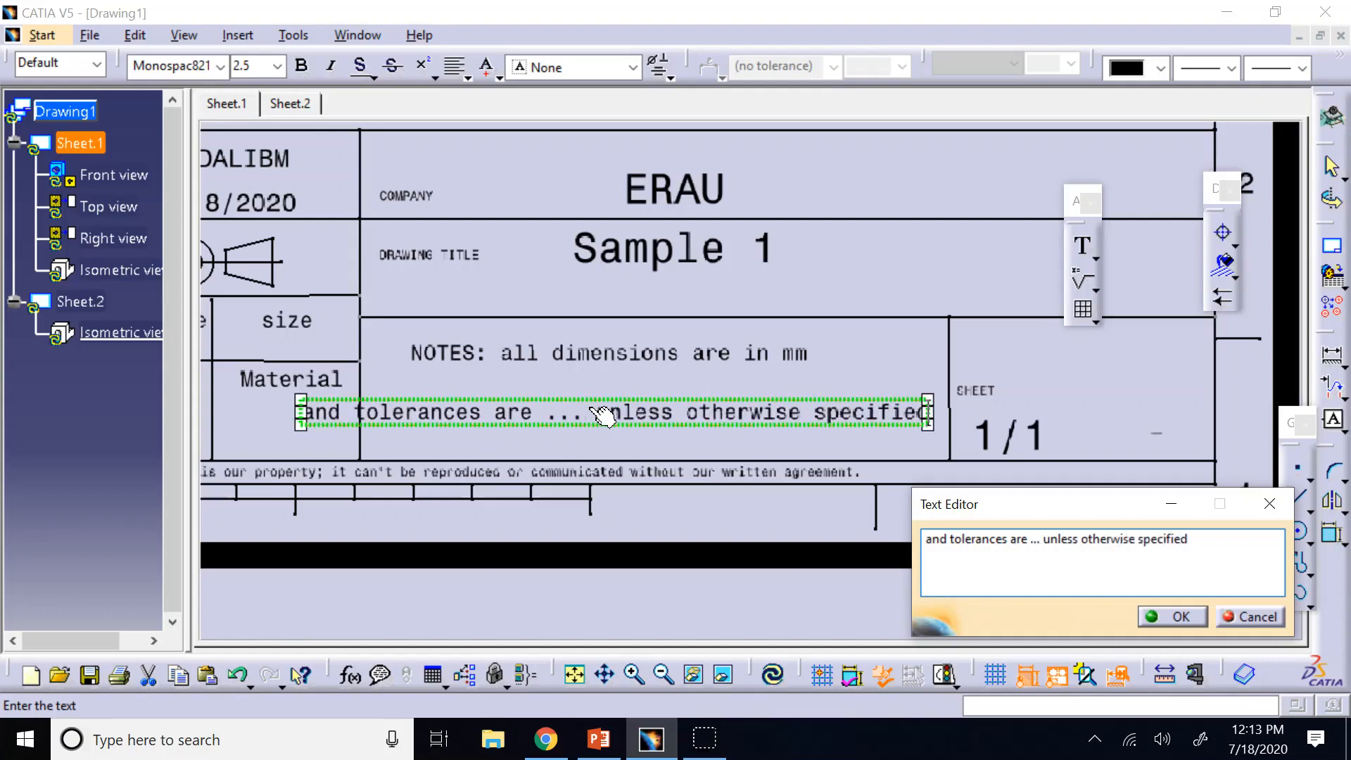
Step: Set the text height of the tolerances note to 2.0 mm so it fits within its cell
drag(1212, 546, 718, 518)
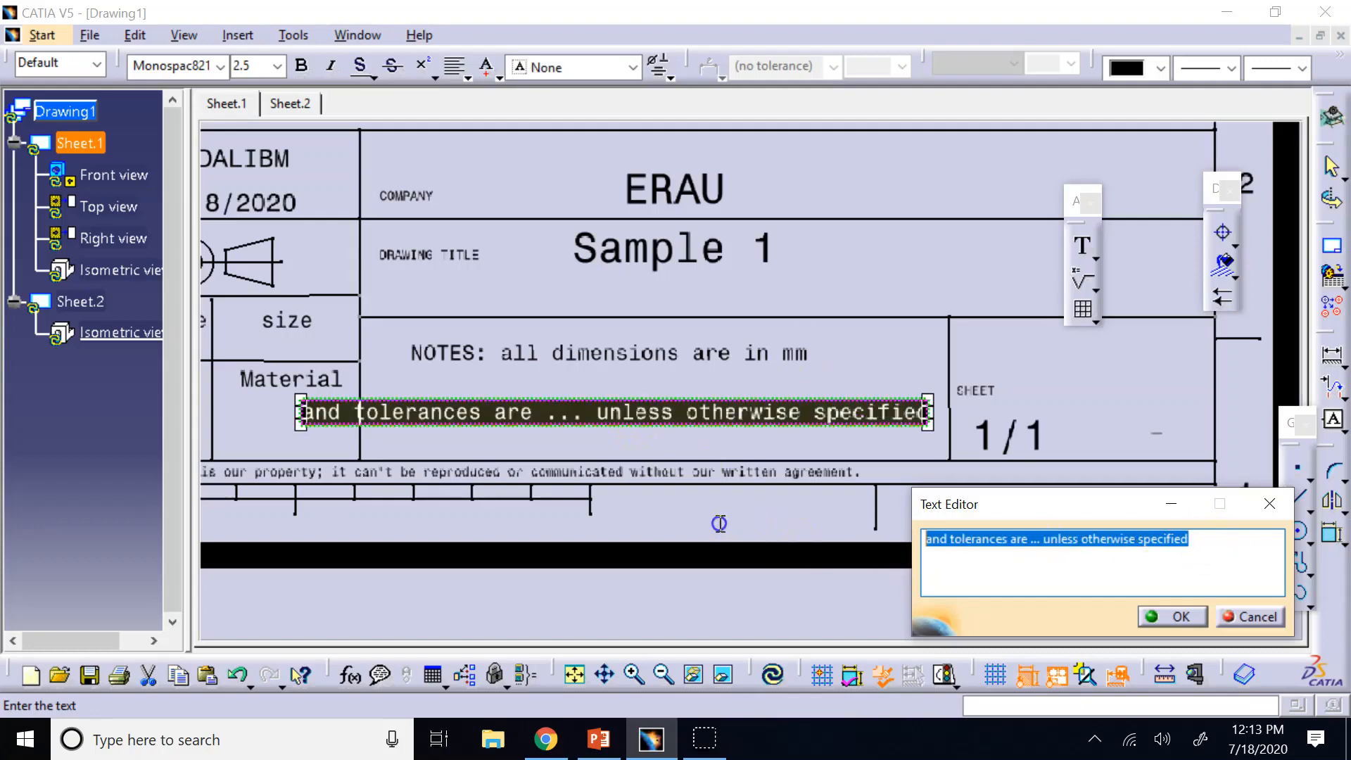
click(278, 69)
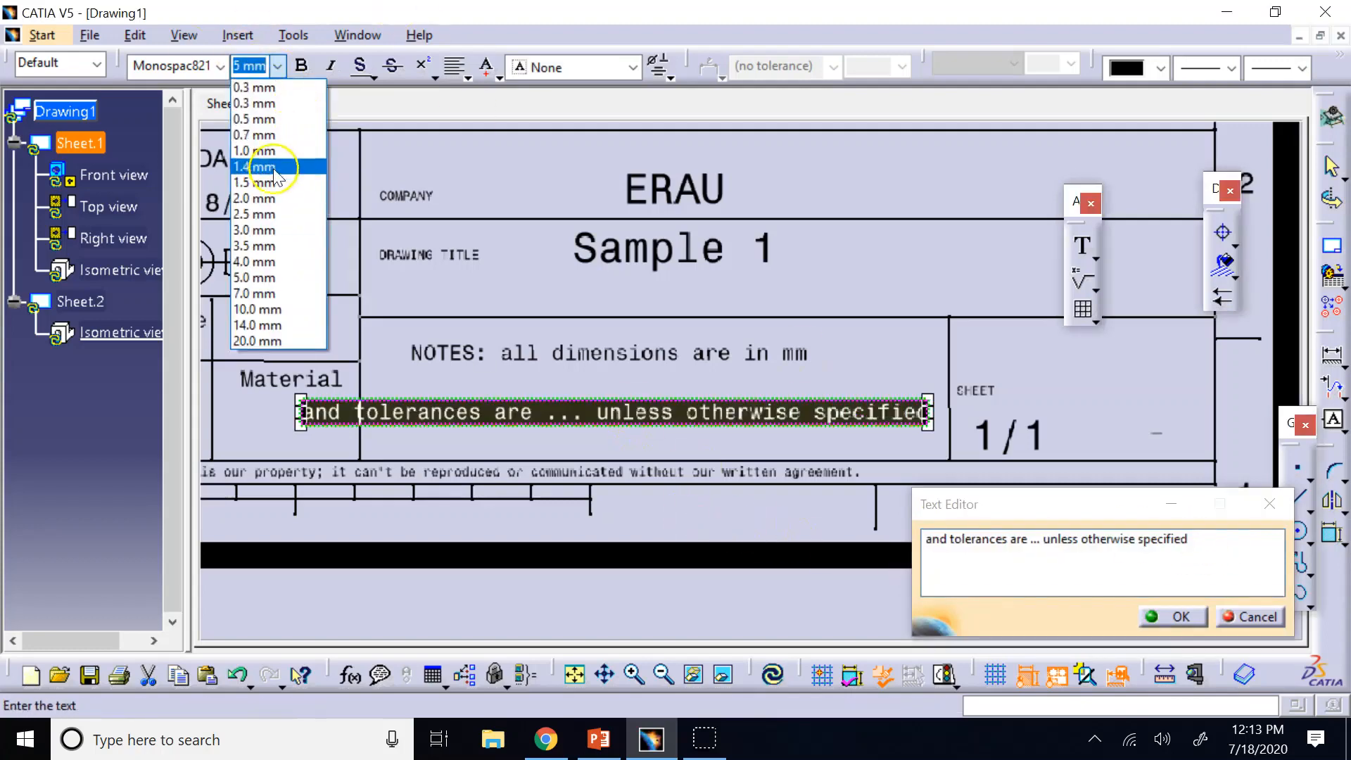
click(273, 197)
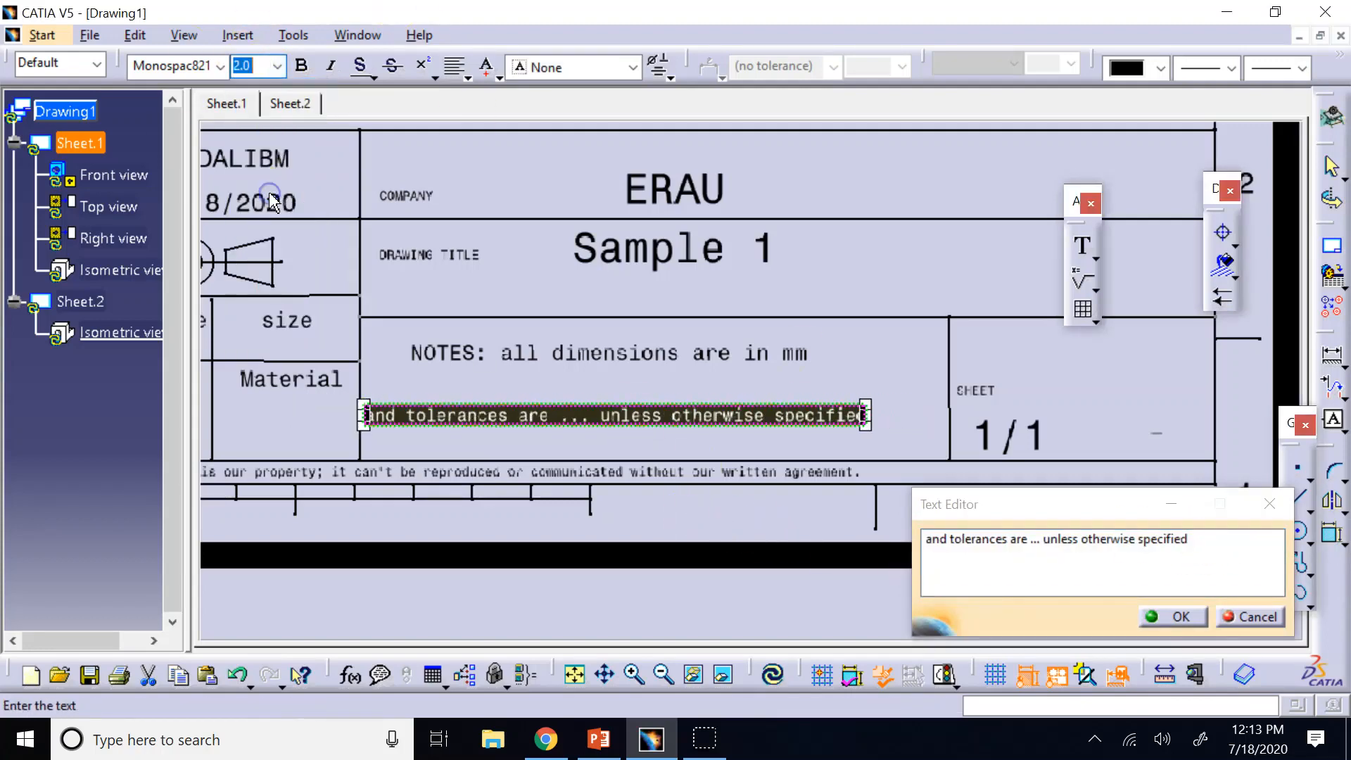
click(1170, 617)
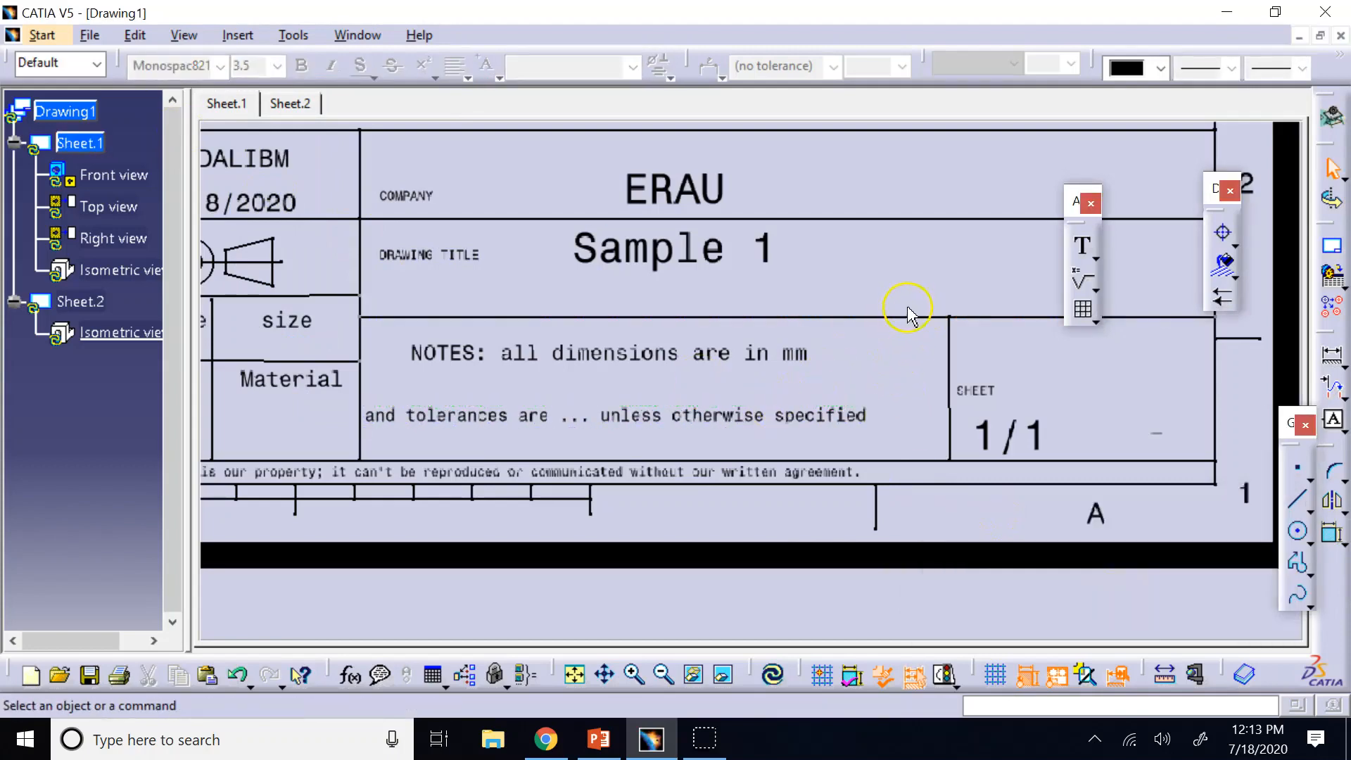
Step: Change the size label in the title block to "size: B"
click(663, 675)
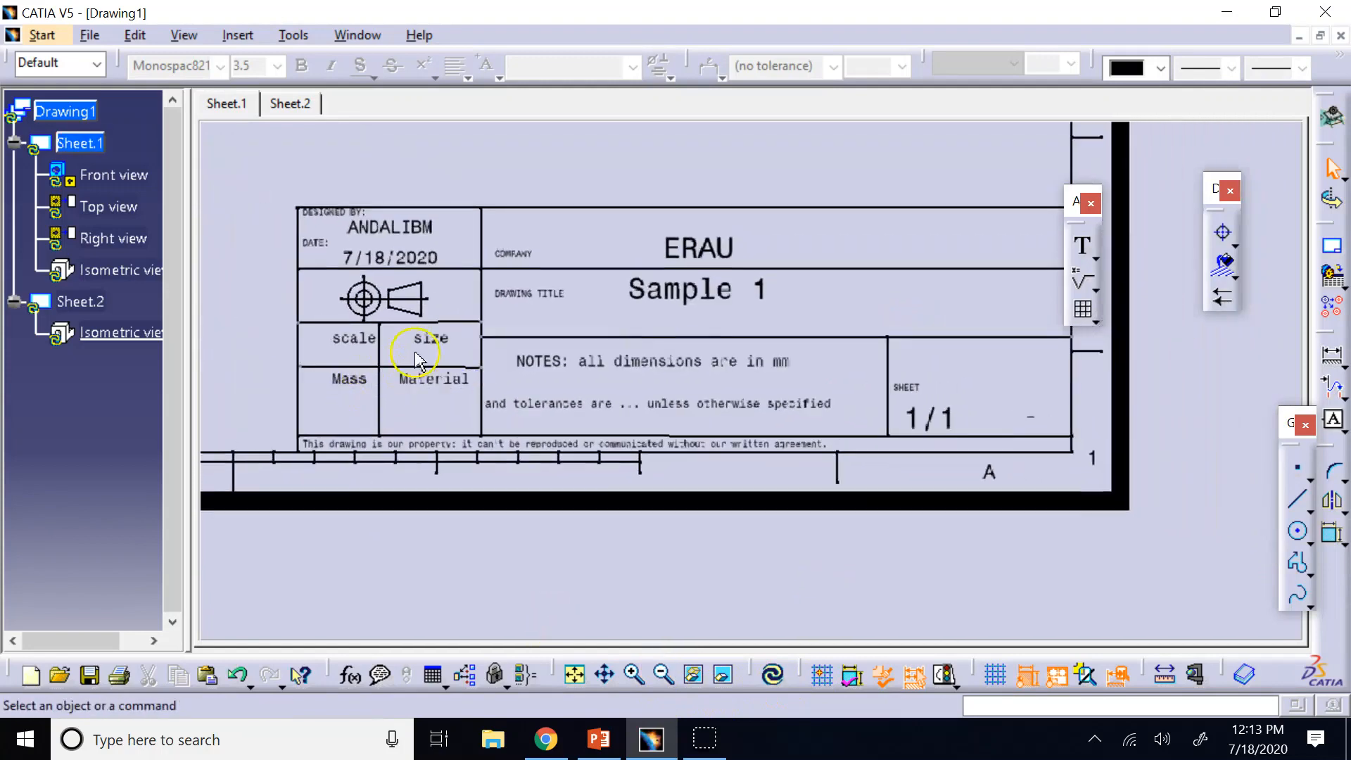
click(427, 345)
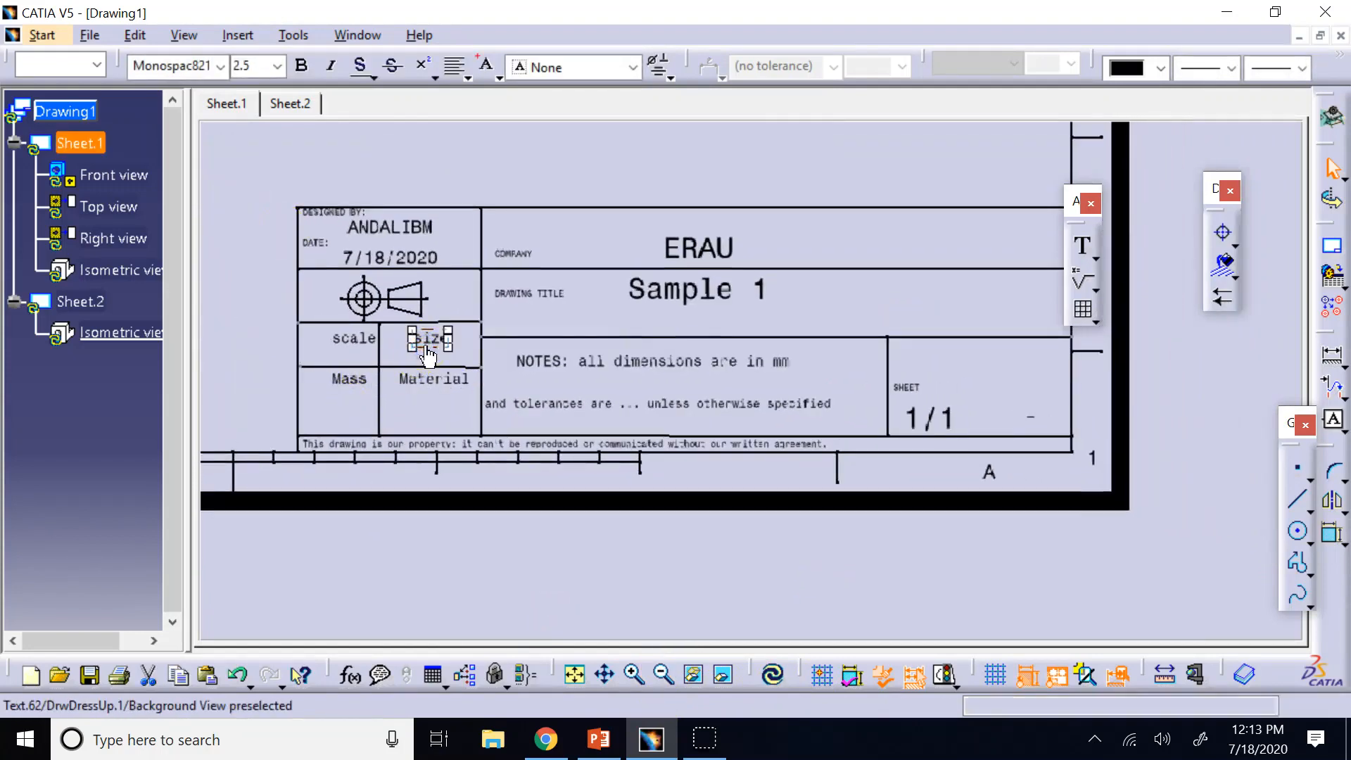
double_click(427, 350)
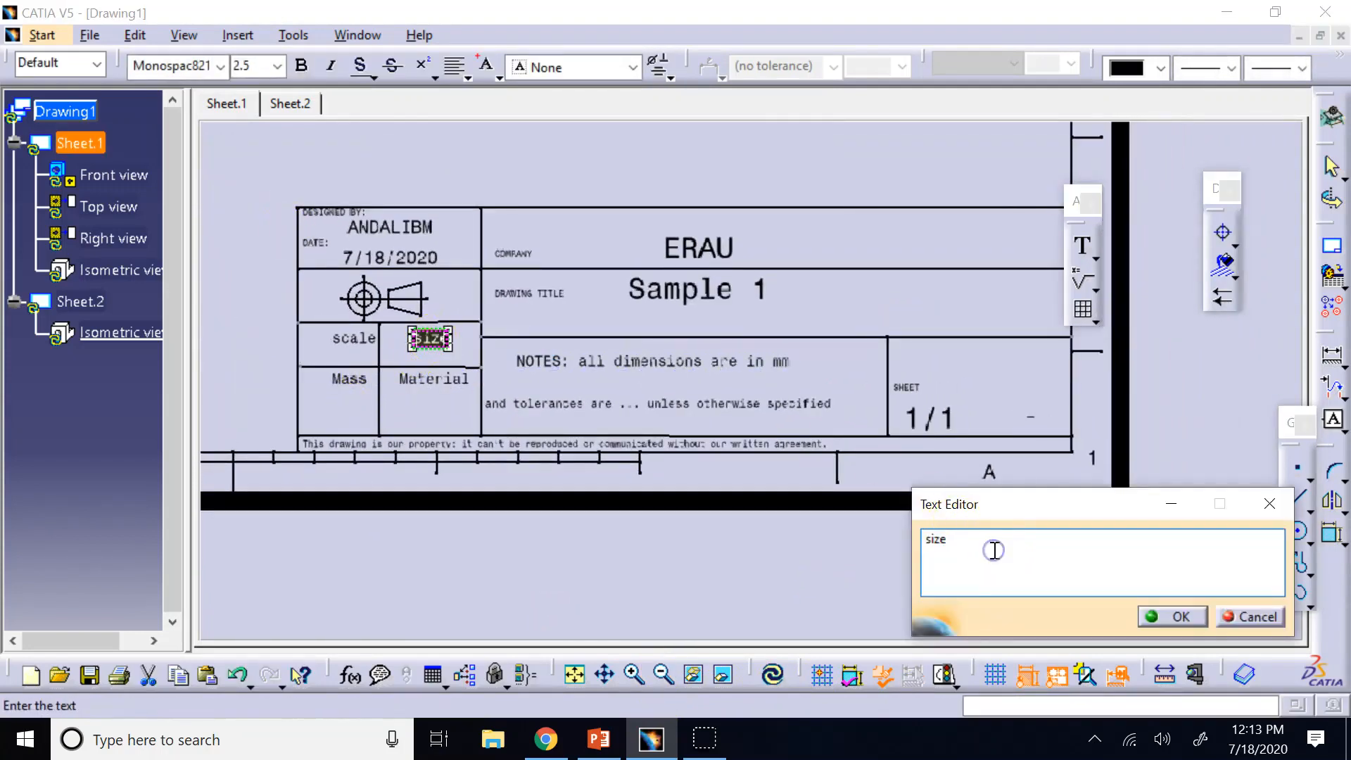
text(: B)
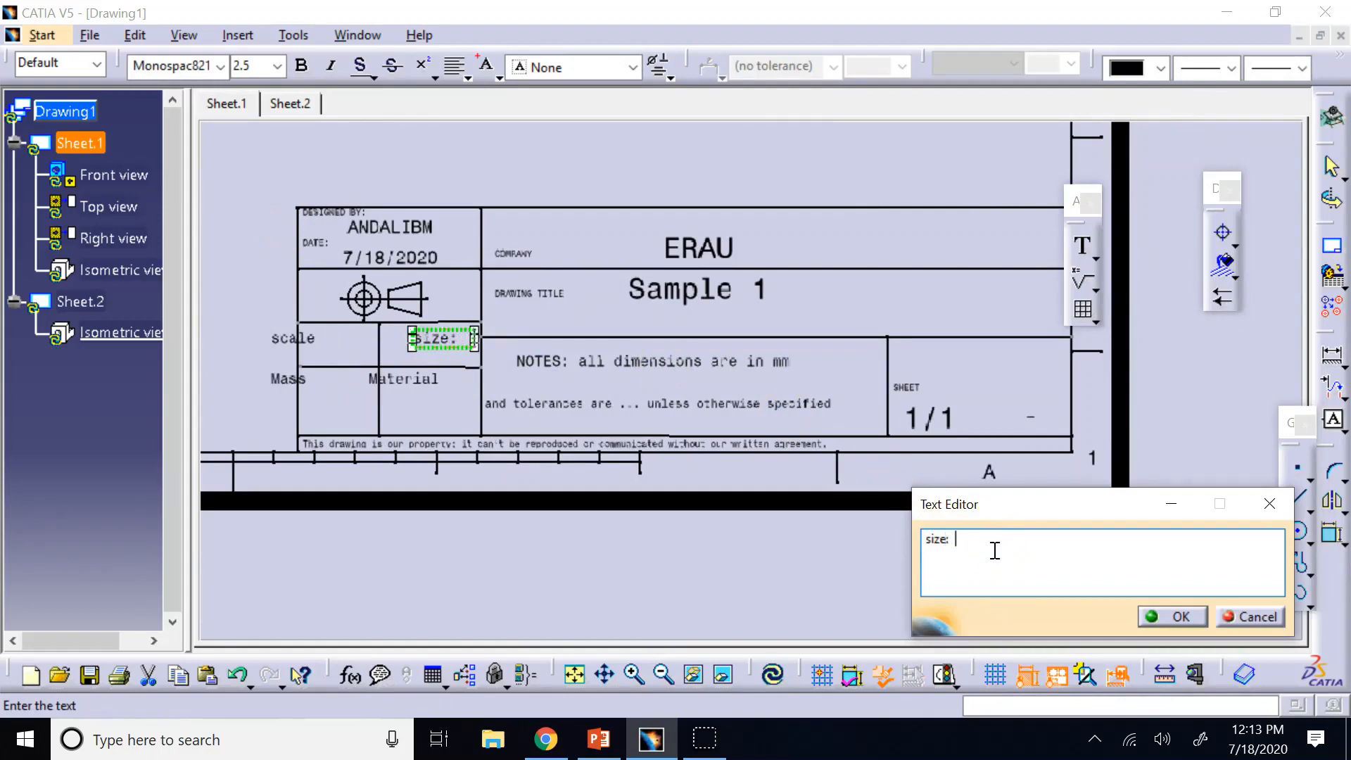
click(1190, 617)
Step: Move the displaced scale, Mass and Material labels back into their title block cells
click(217, 368)
click(261, 336)
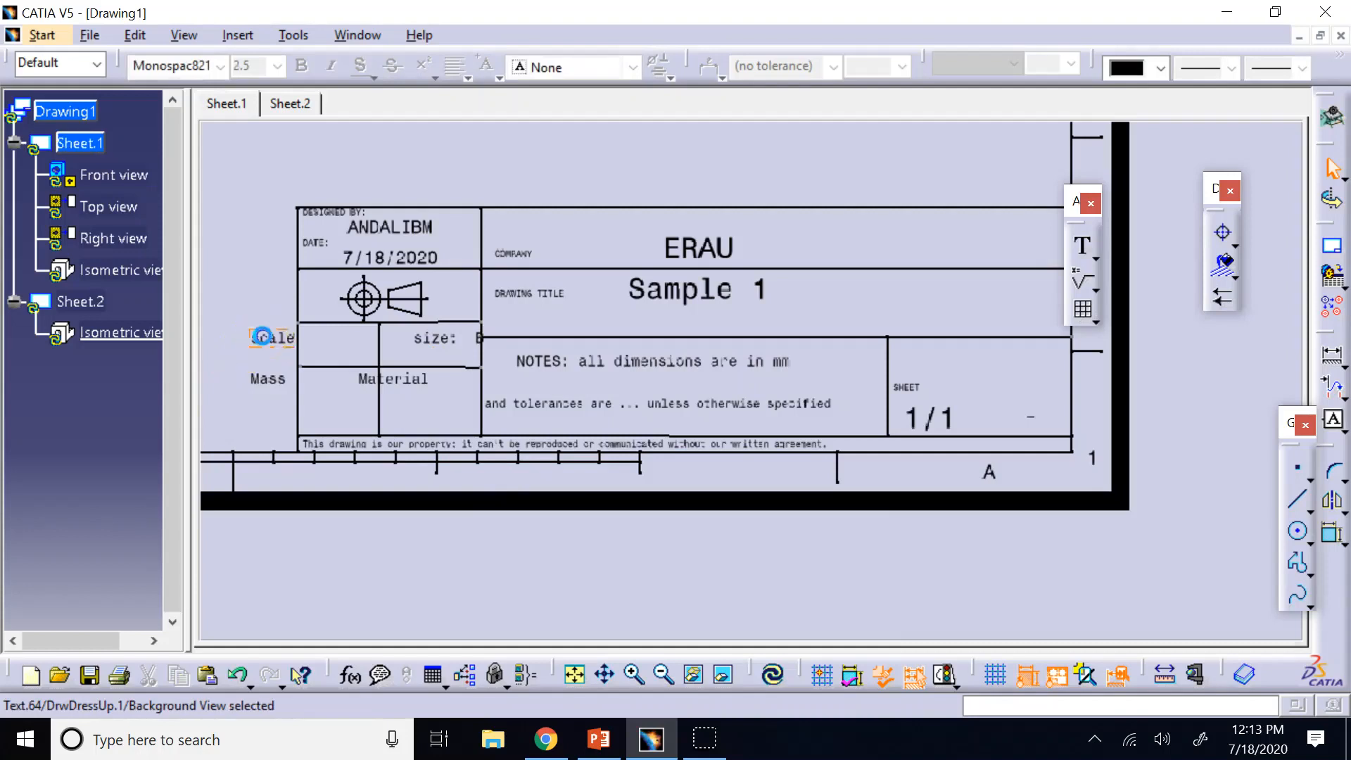
drag(262, 337, 328, 349)
click(436, 435)
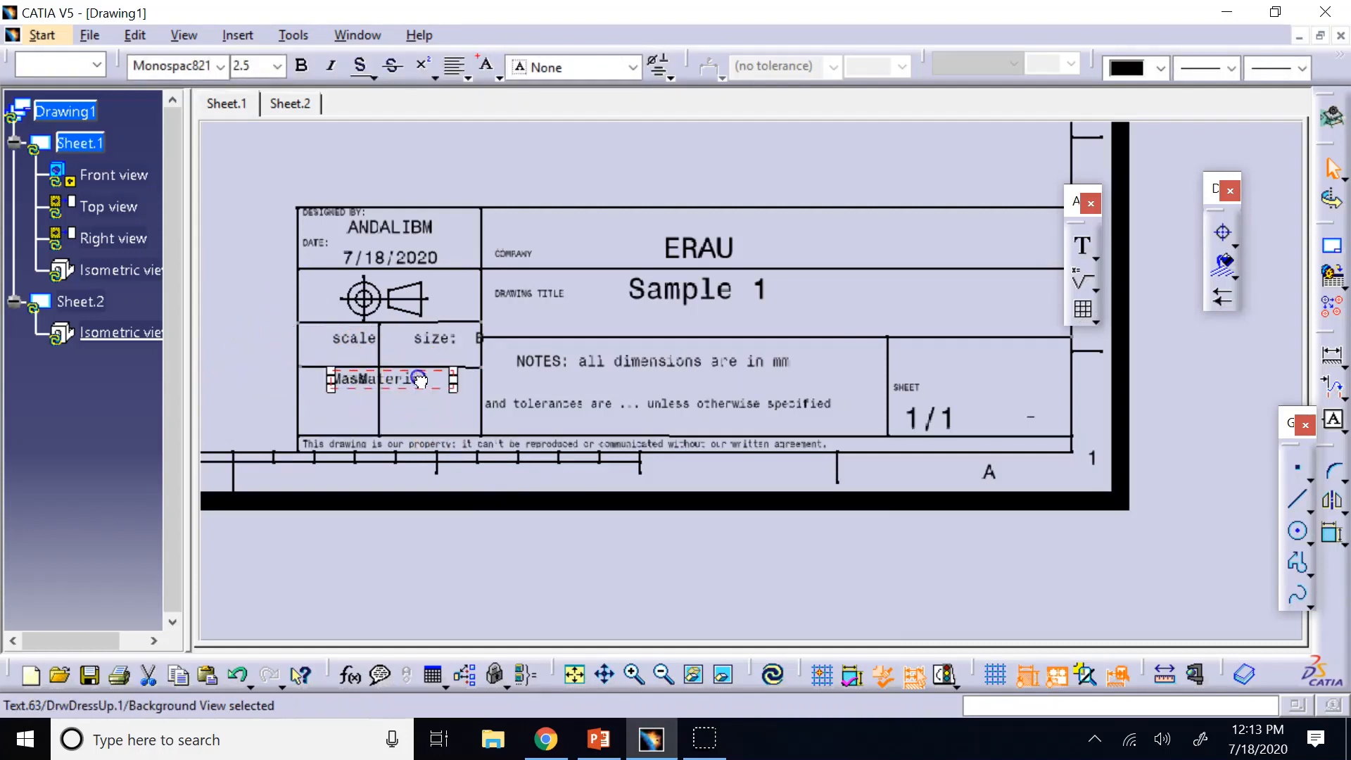
drag(421, 384, 456, 380)
click(362, 423)
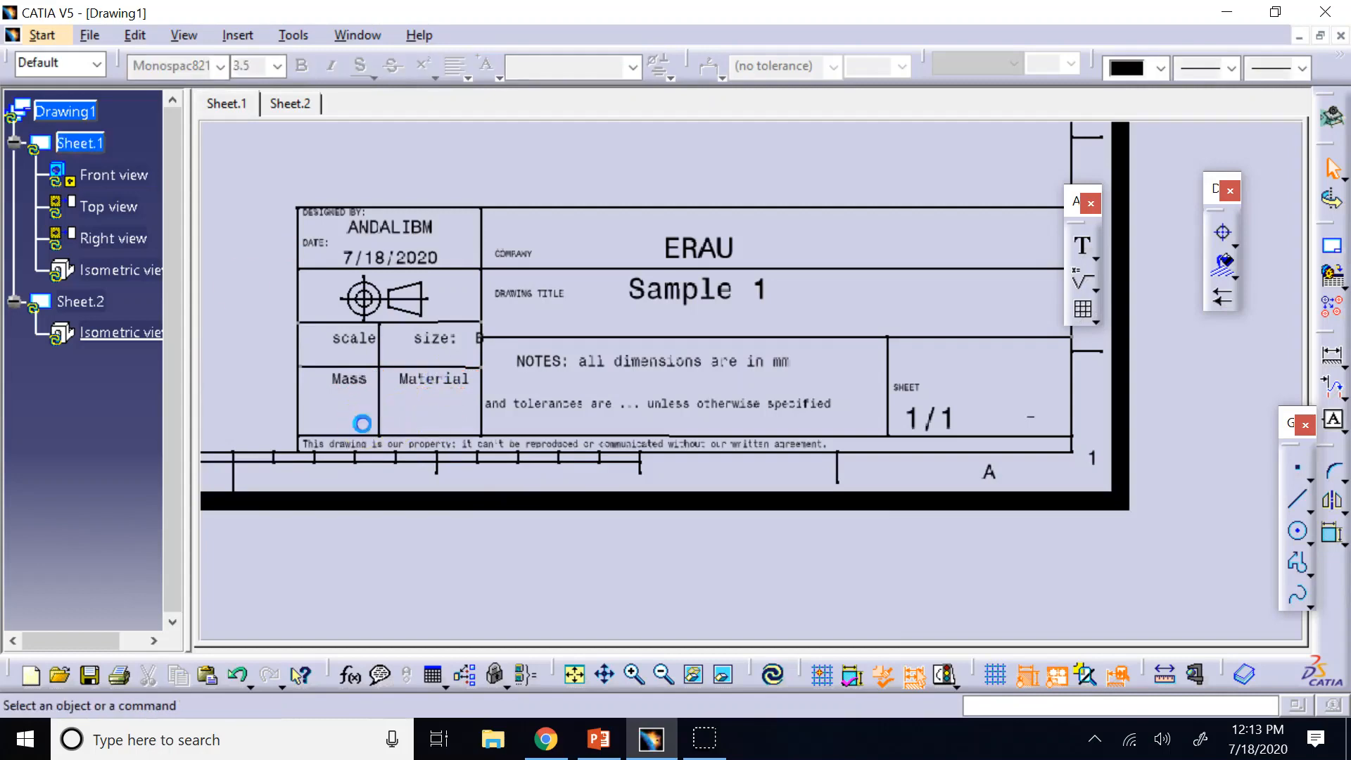
Step: Try to place a copy of the scale label within its cell, undoing the accidental shift of the title block's left border
click(349, 341)
key(ctrl+v)
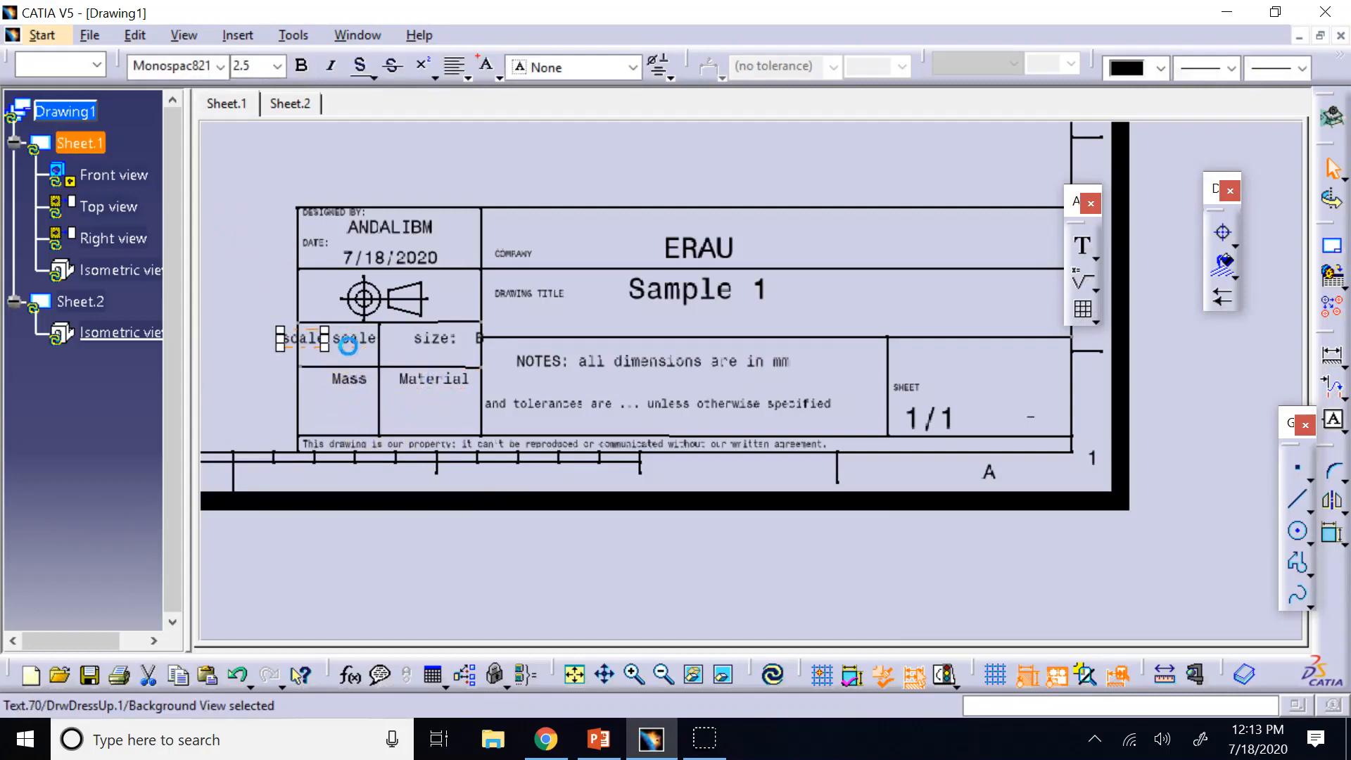
mouse_move(299, 349)
mouse_down()
mouse_move(330, 360)
mouse_move(315, 354)
mouse_up()
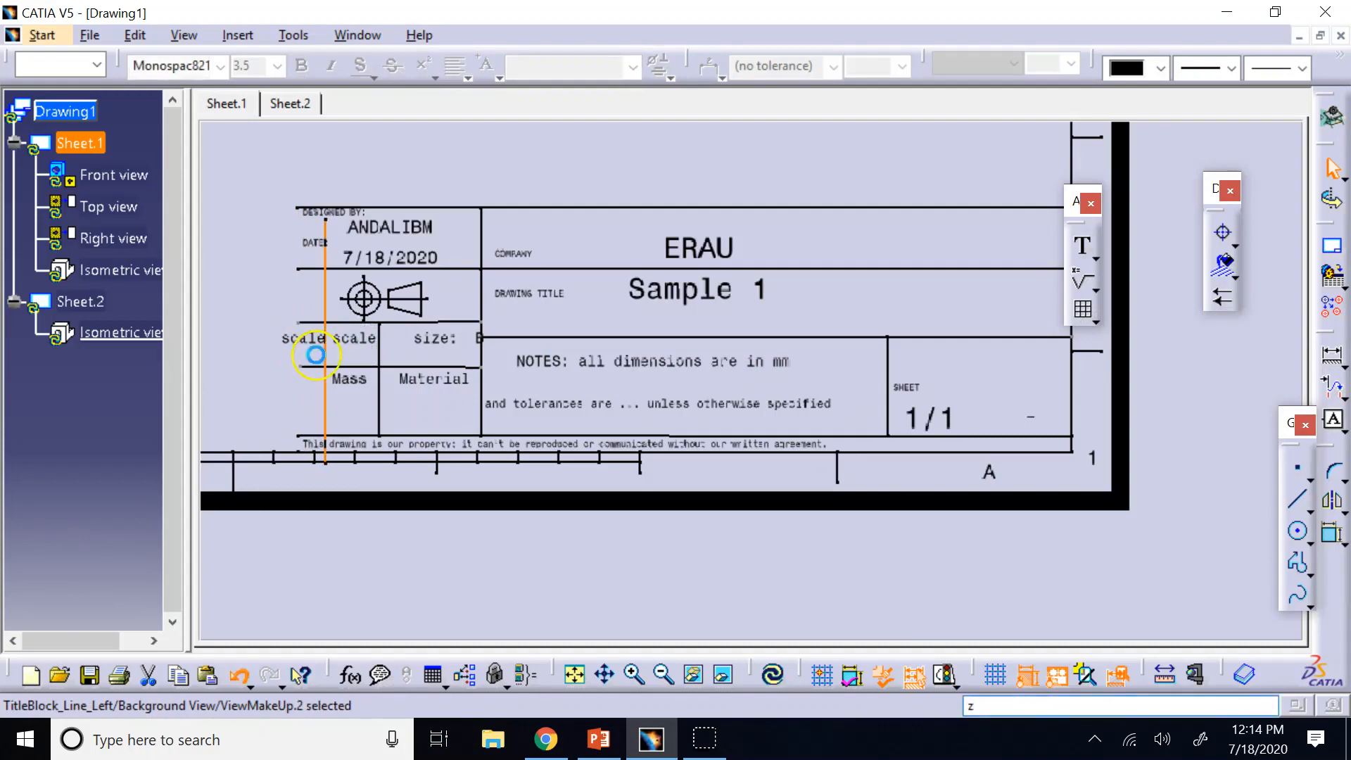
key(ctrl+z)
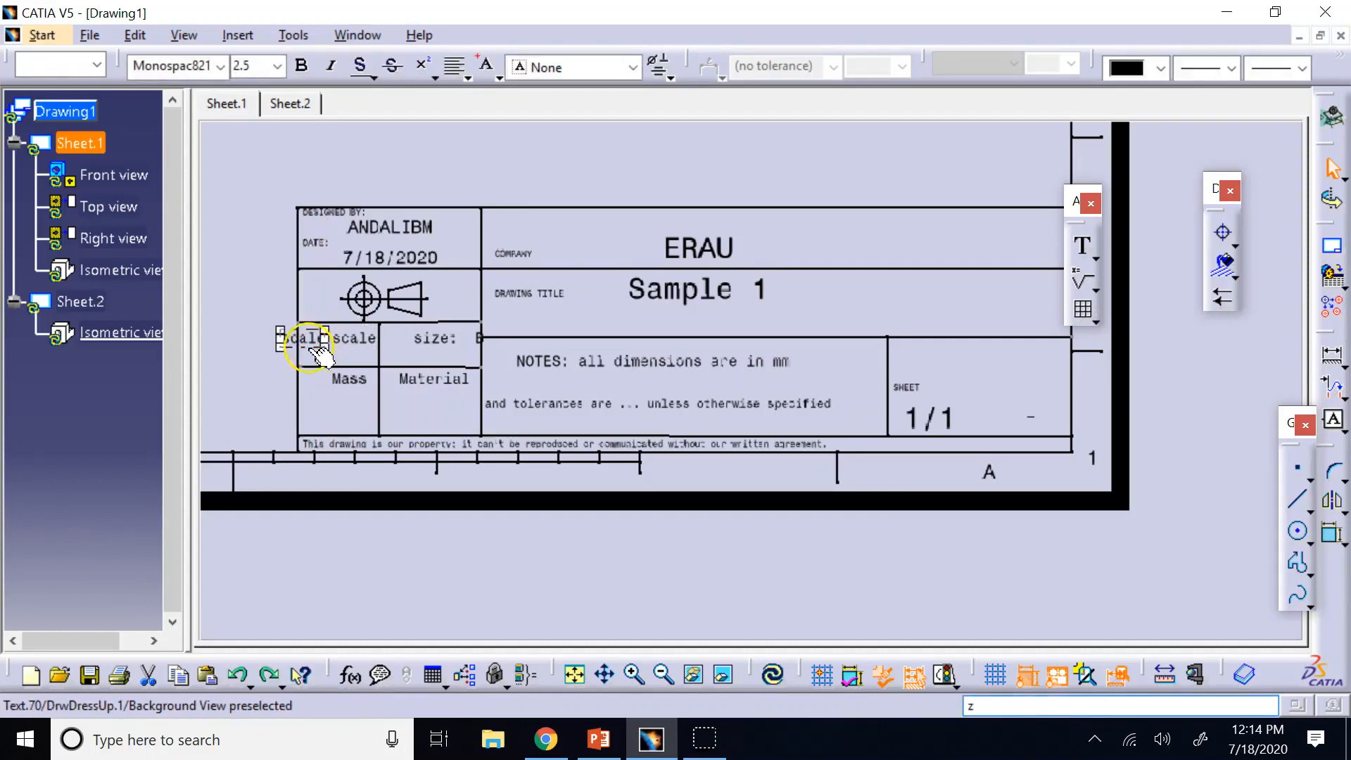
drag(315, 353, 355, 356)
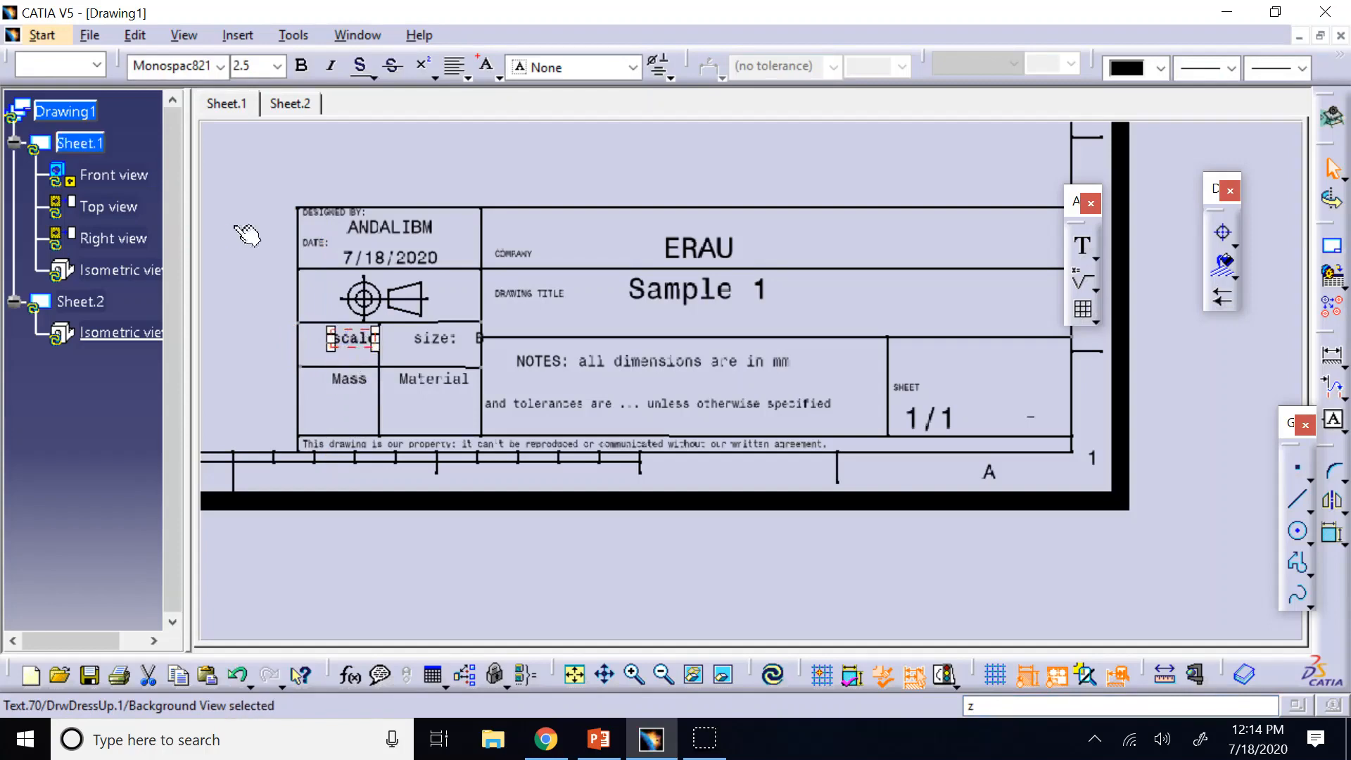
click(432, 365)
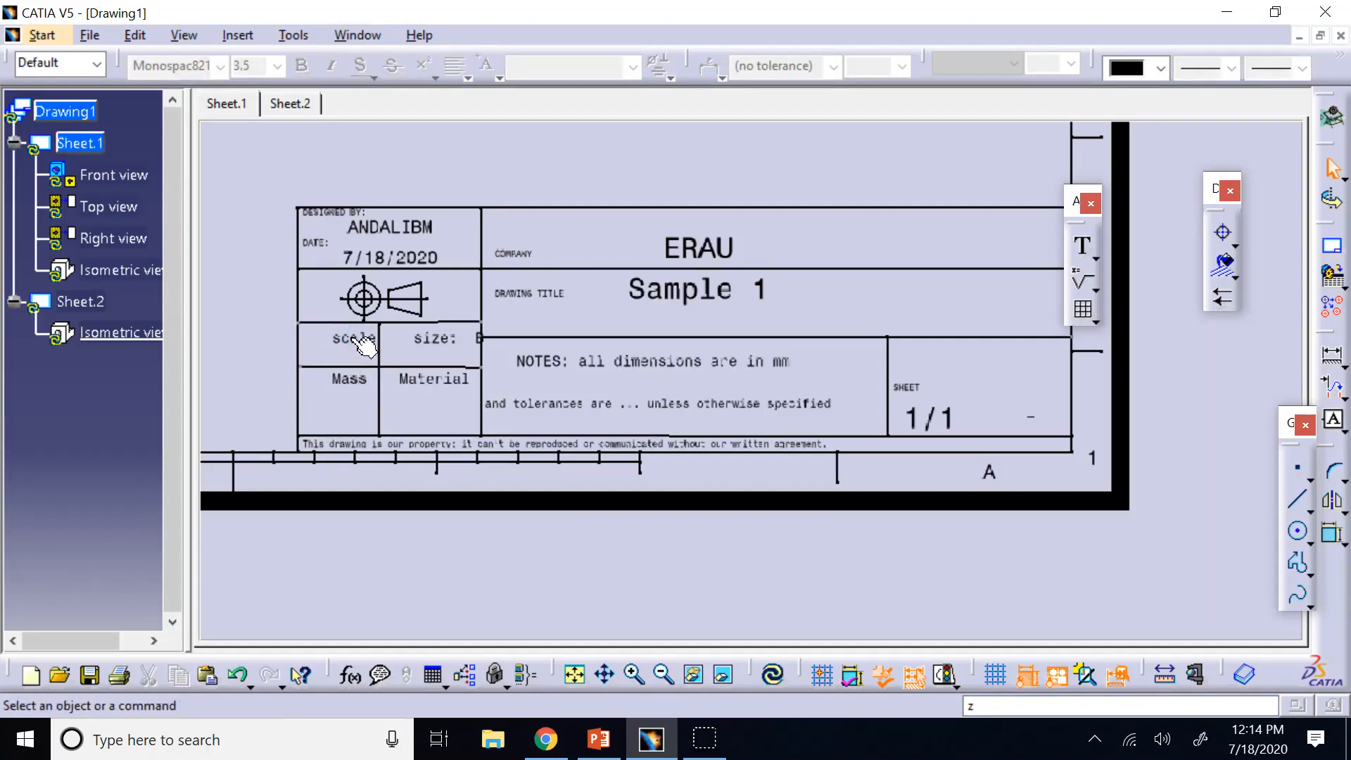
Step: Shorten the size text in its cell to just "B"
click(433, 339)
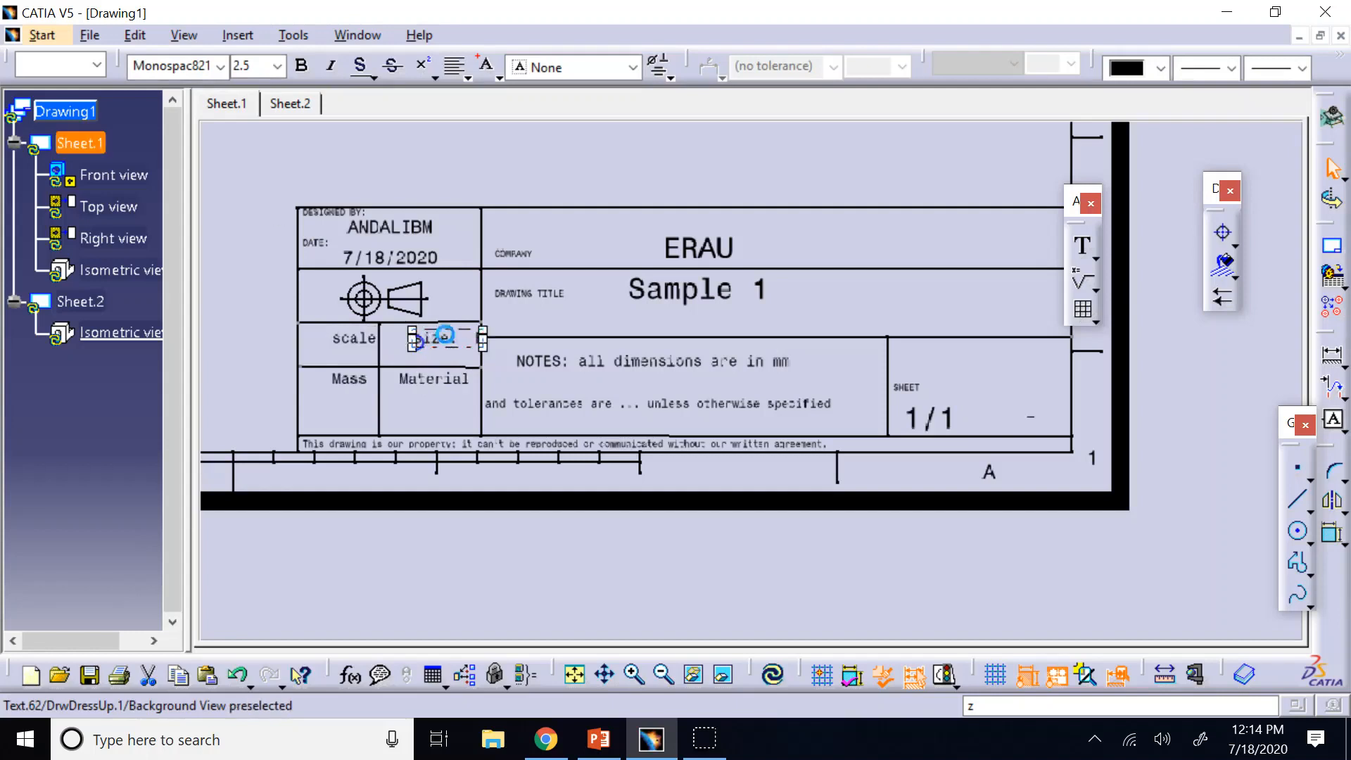
click(556, 312)
click(476, 338)
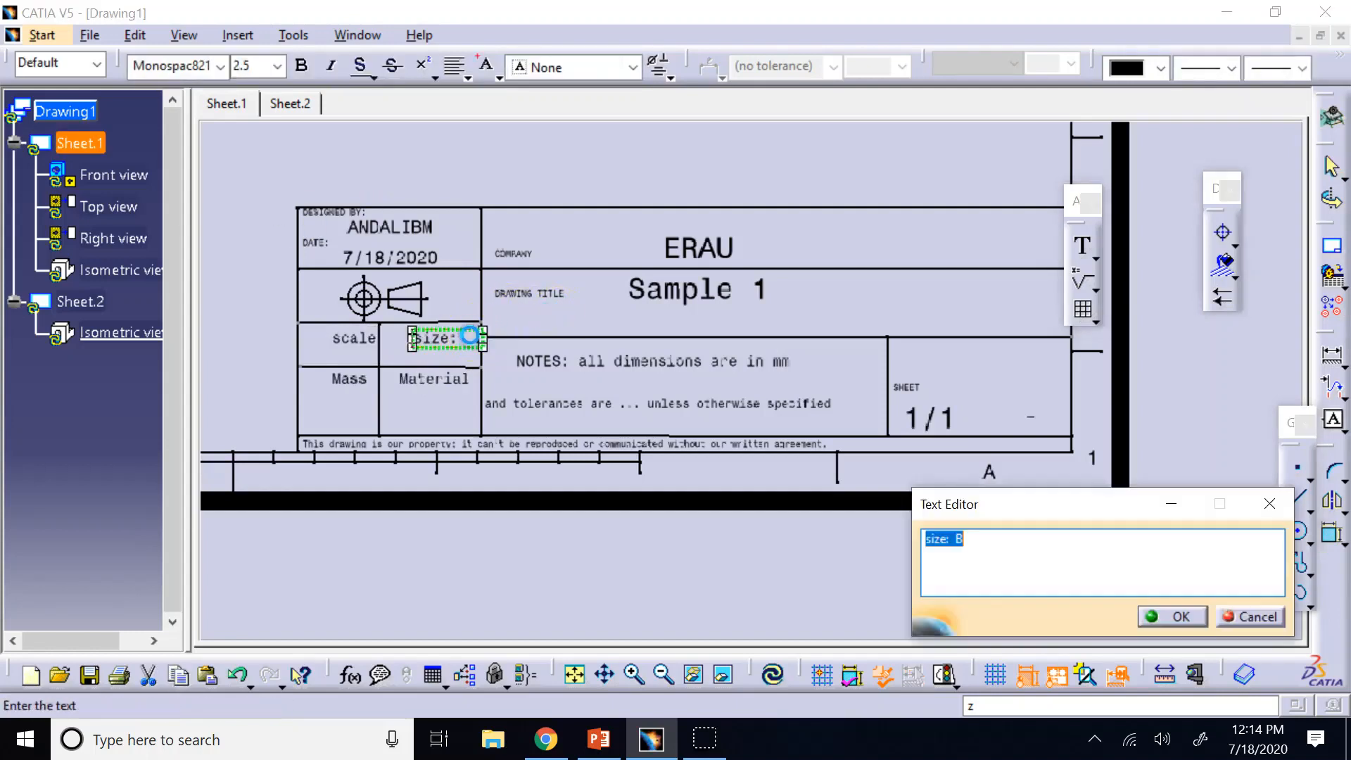
click(952, 536)
key(BackSpace)
key(BackSpace)
key(BackSpace)
key(BackSpace)
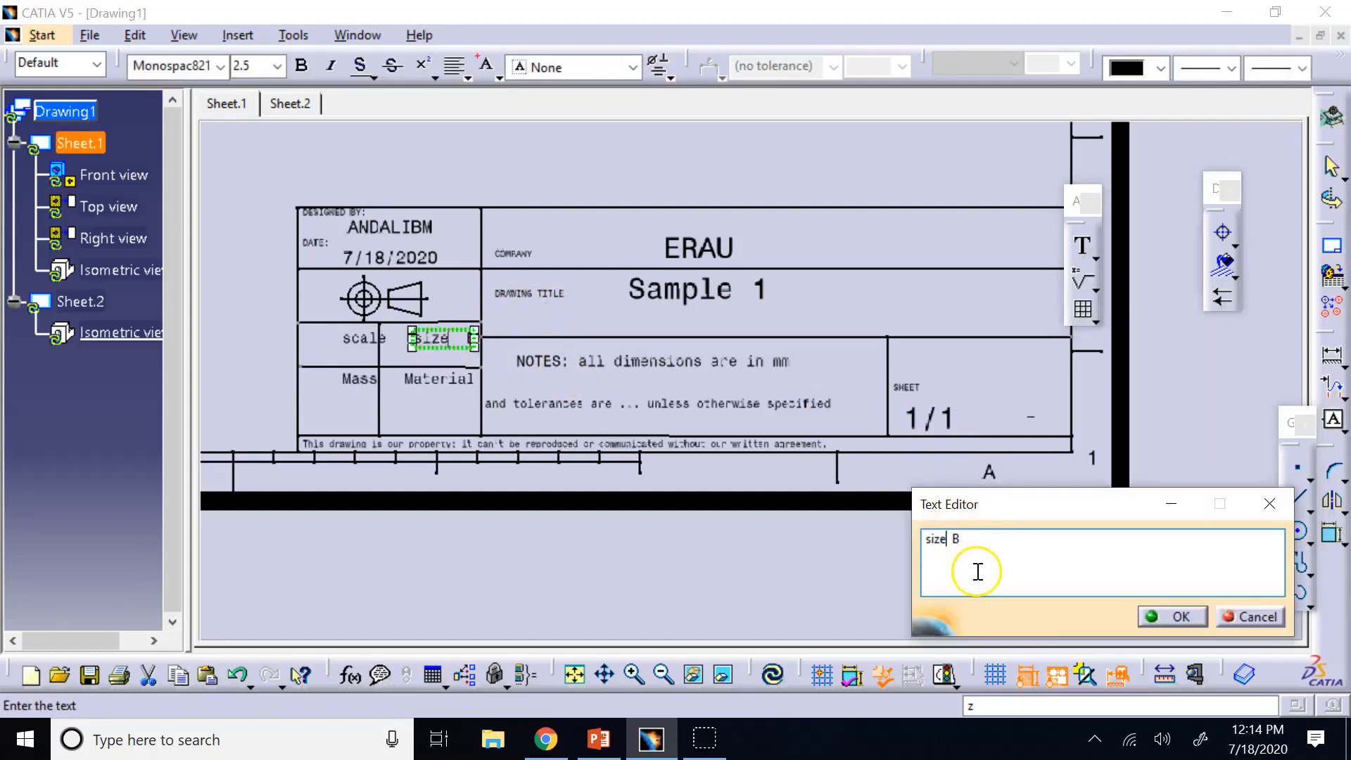
click(1180, 618)
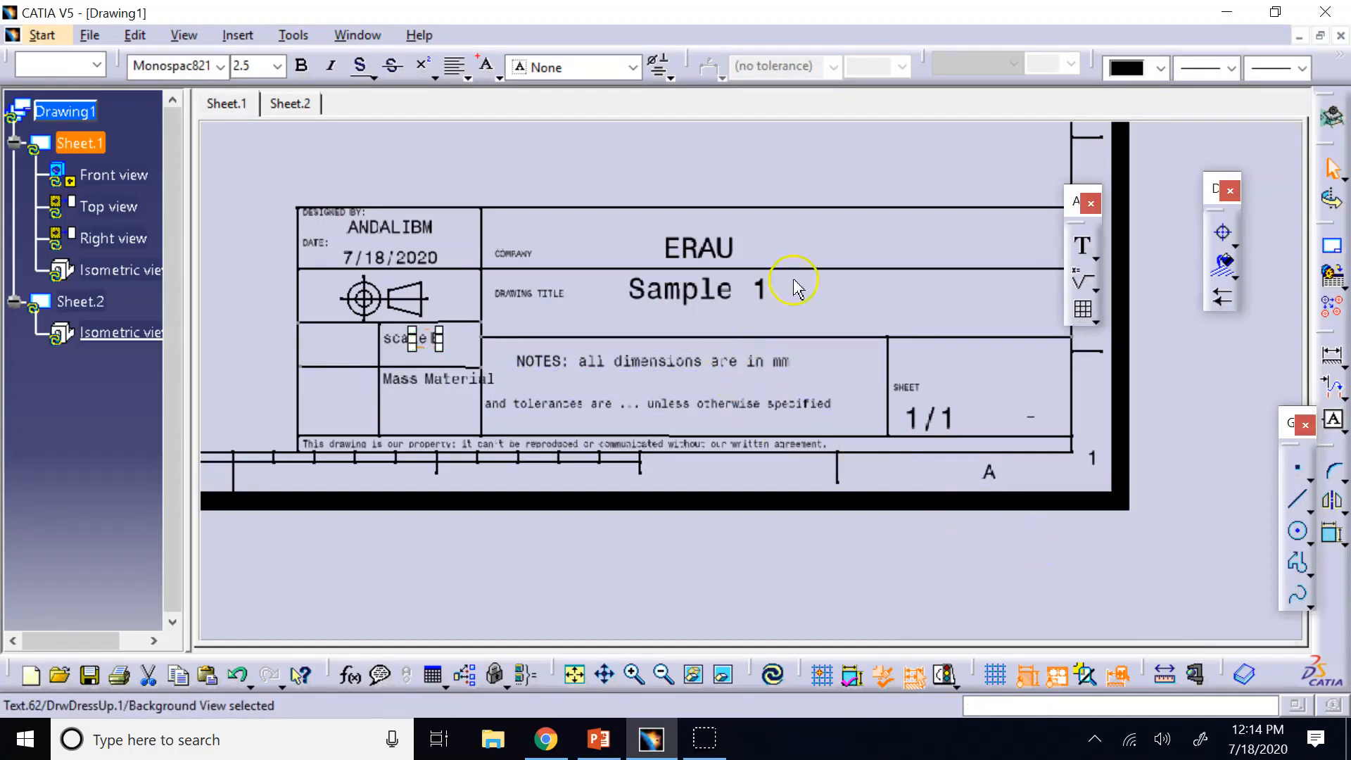
Step: Replace the scale label's text with the value "3:2"
click(356, 337)
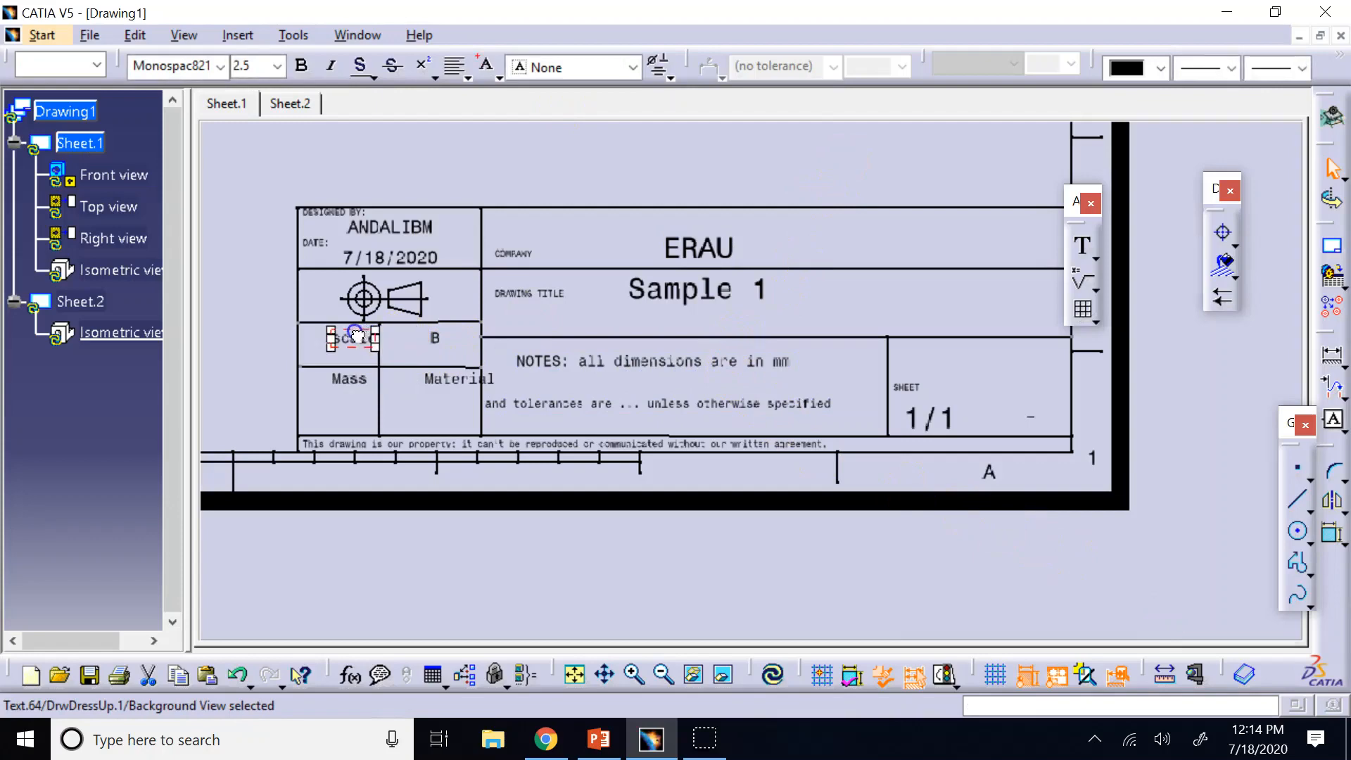
double_click(353, 341)
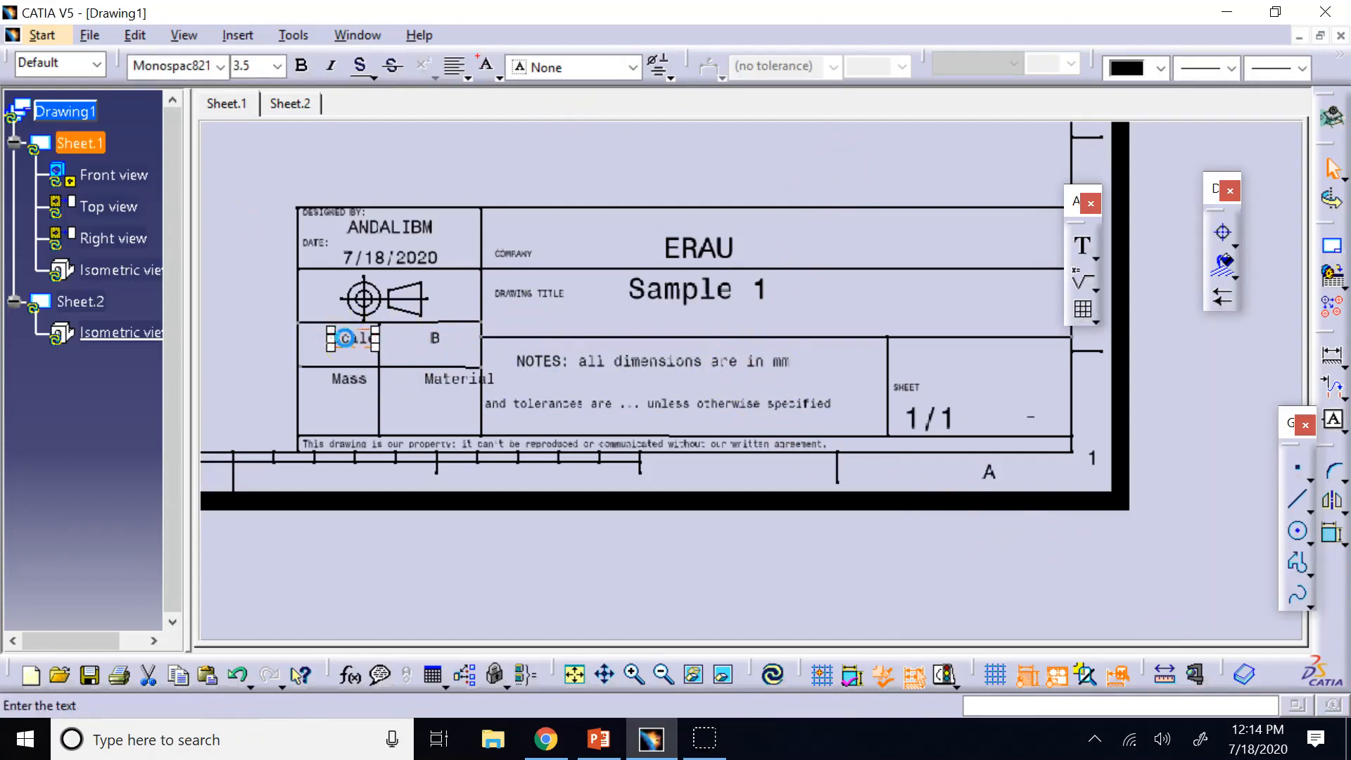
text(B)
click(359, 345)
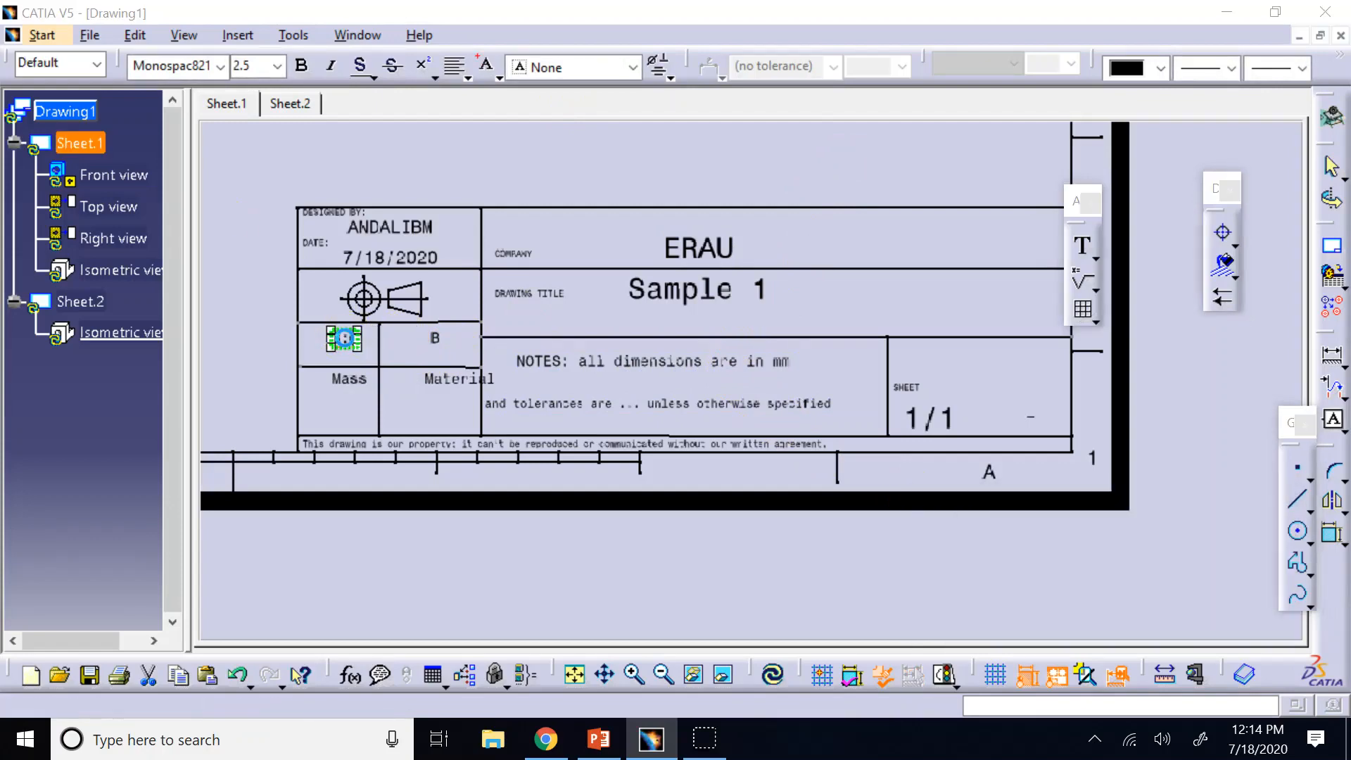
double_click(357, 344)
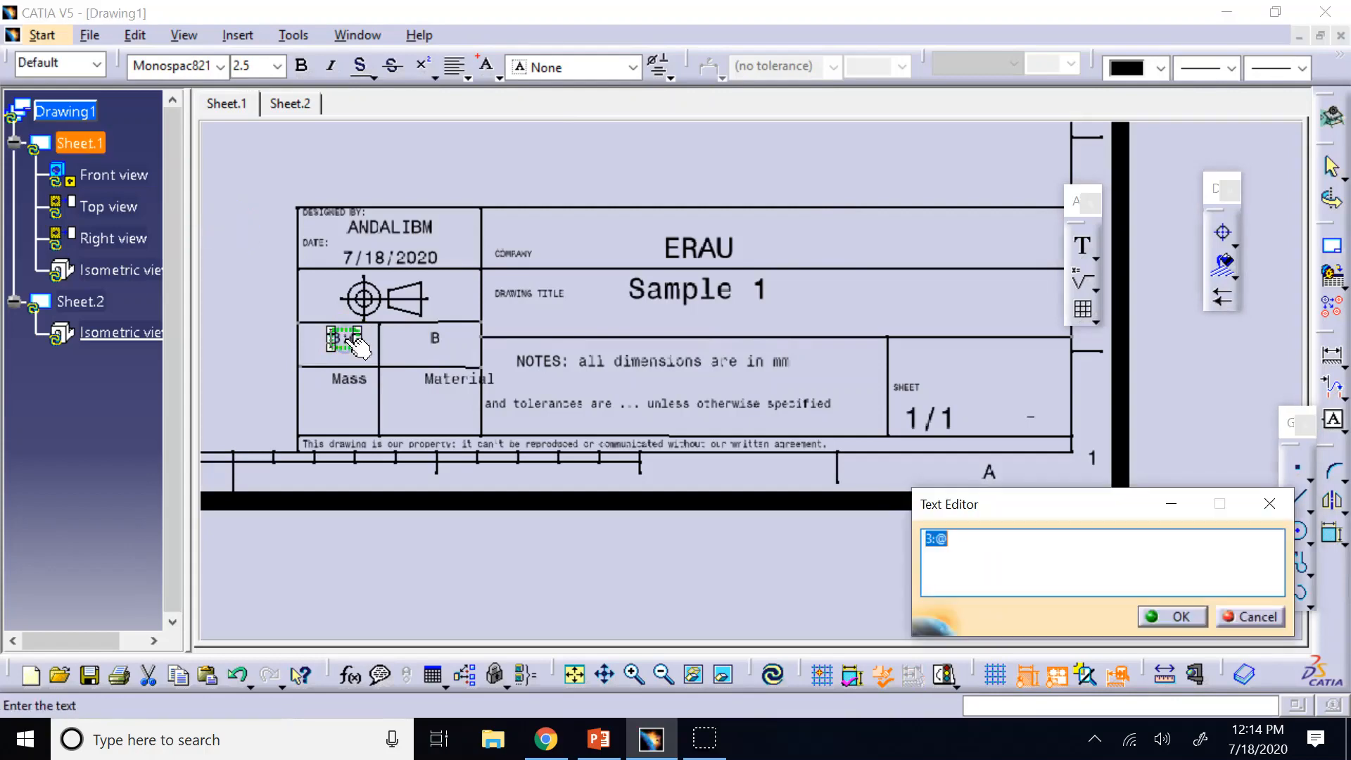
click(358, 344)
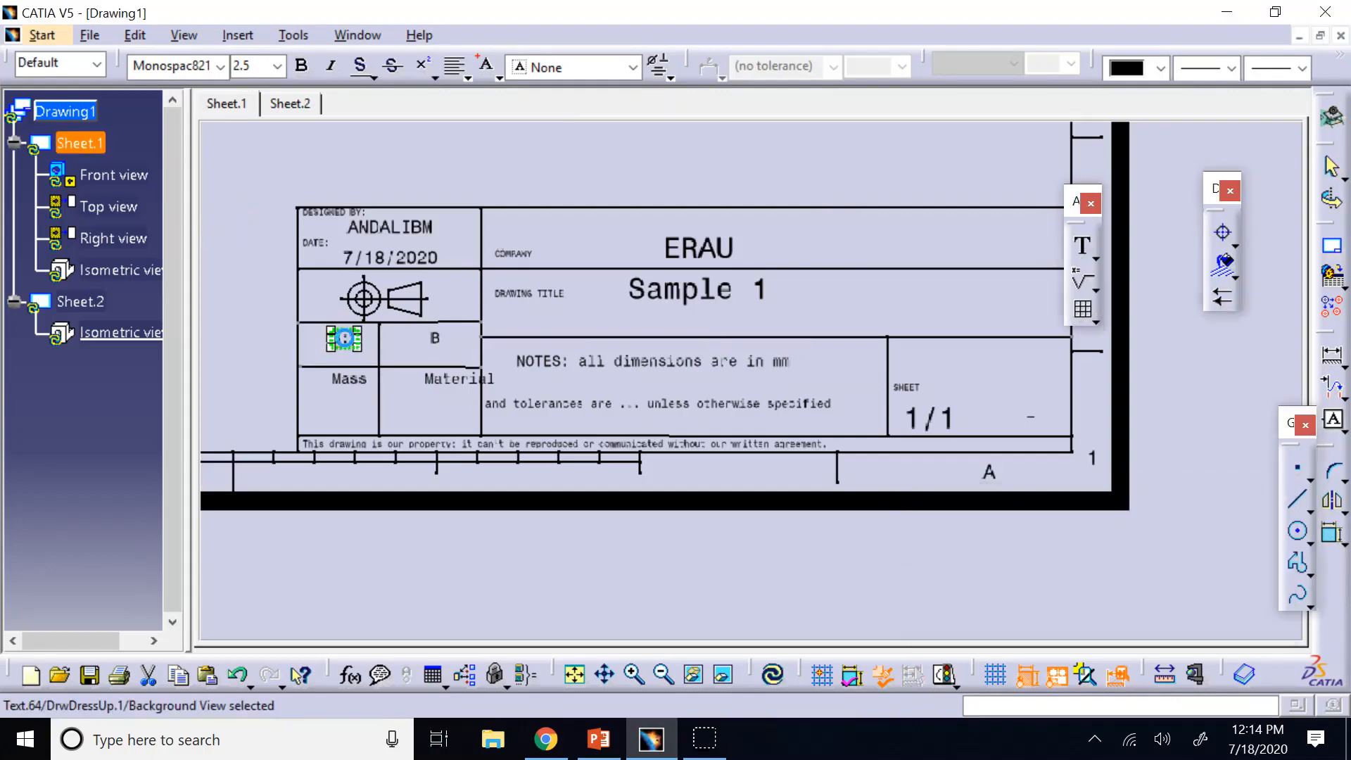
click(420, 407)
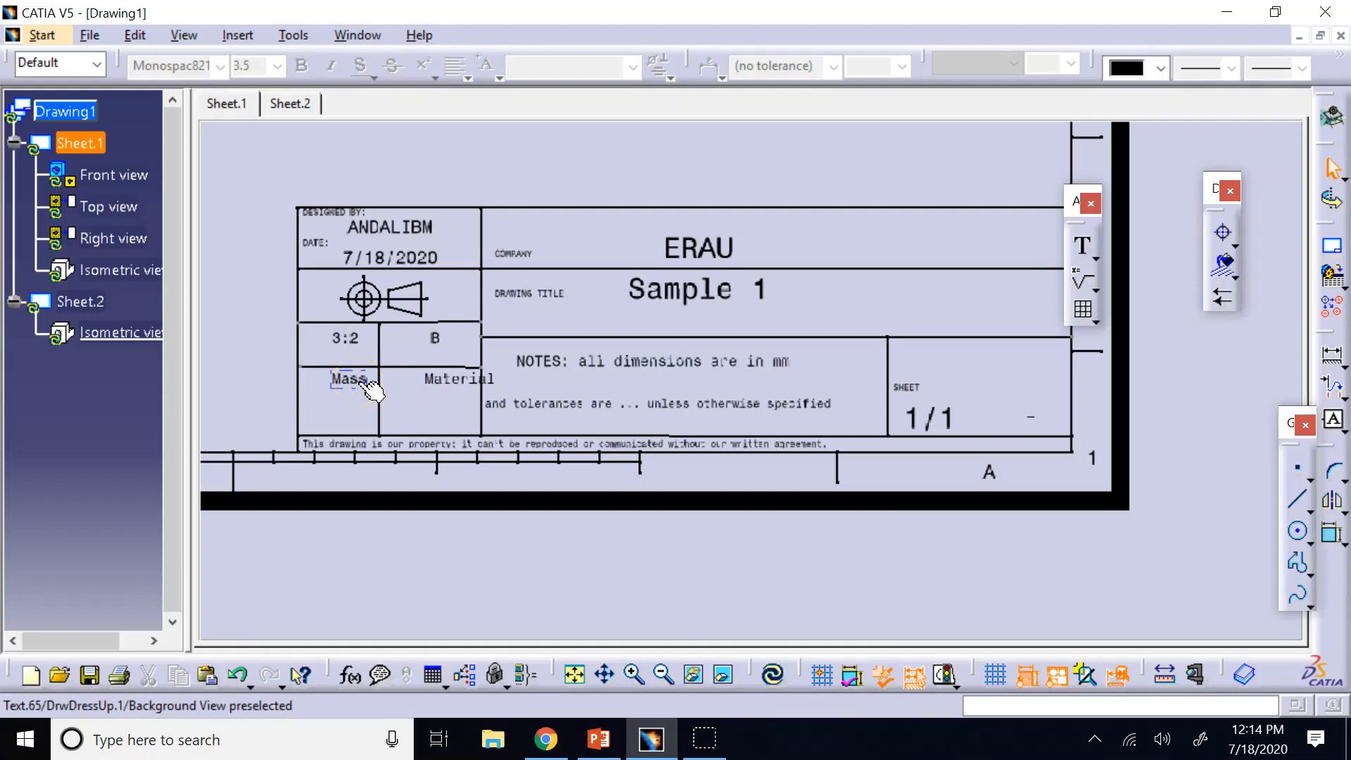
Step: Copy the Mass label directly below itself and change the copy to "0.045 kg"
click(361, 382)
key(ctrl+c)
key(ctrl+v)
drag(356, 380, 352, 406)
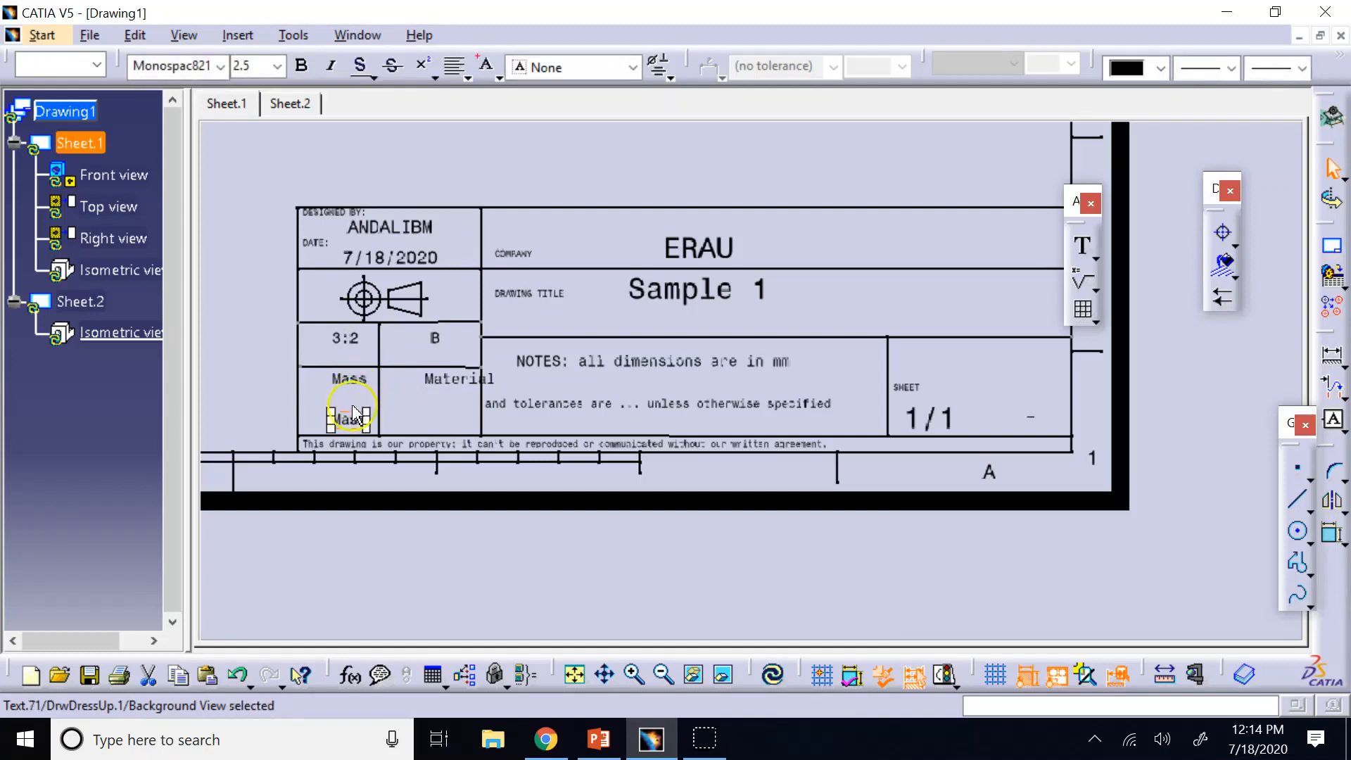
double_click(345, 421)
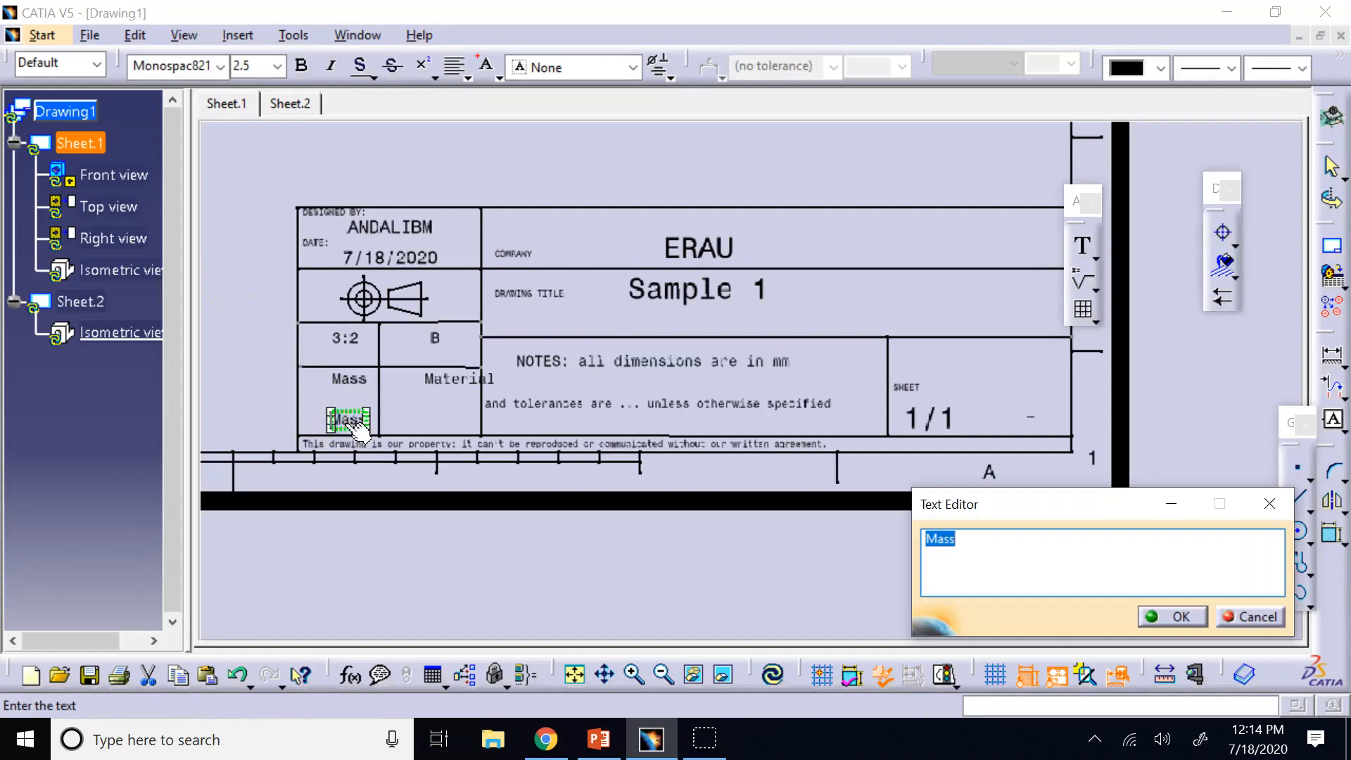
text(0.045 k)
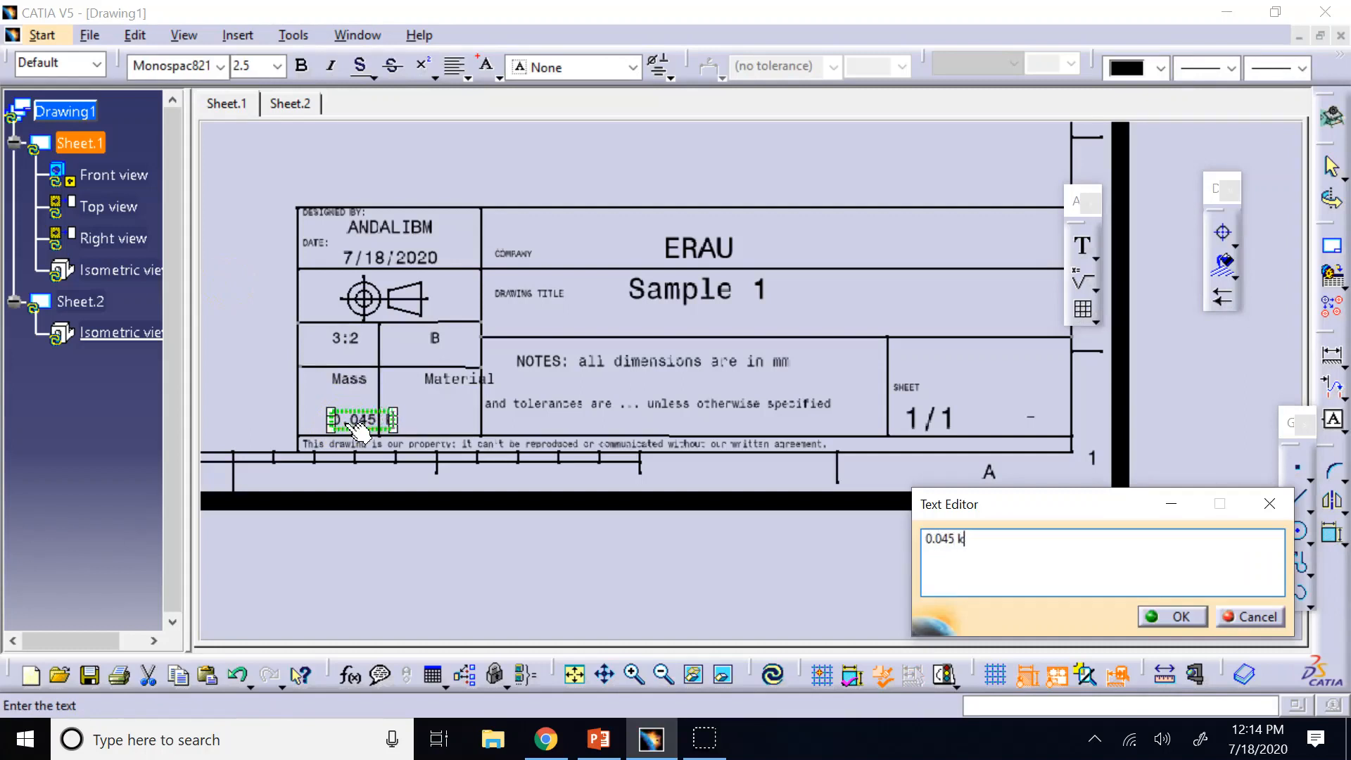
text(g)
click(359, 430)
Step: Set the text height of the "0.045 kg" value to 2.0 mm
double_click(359, 429)
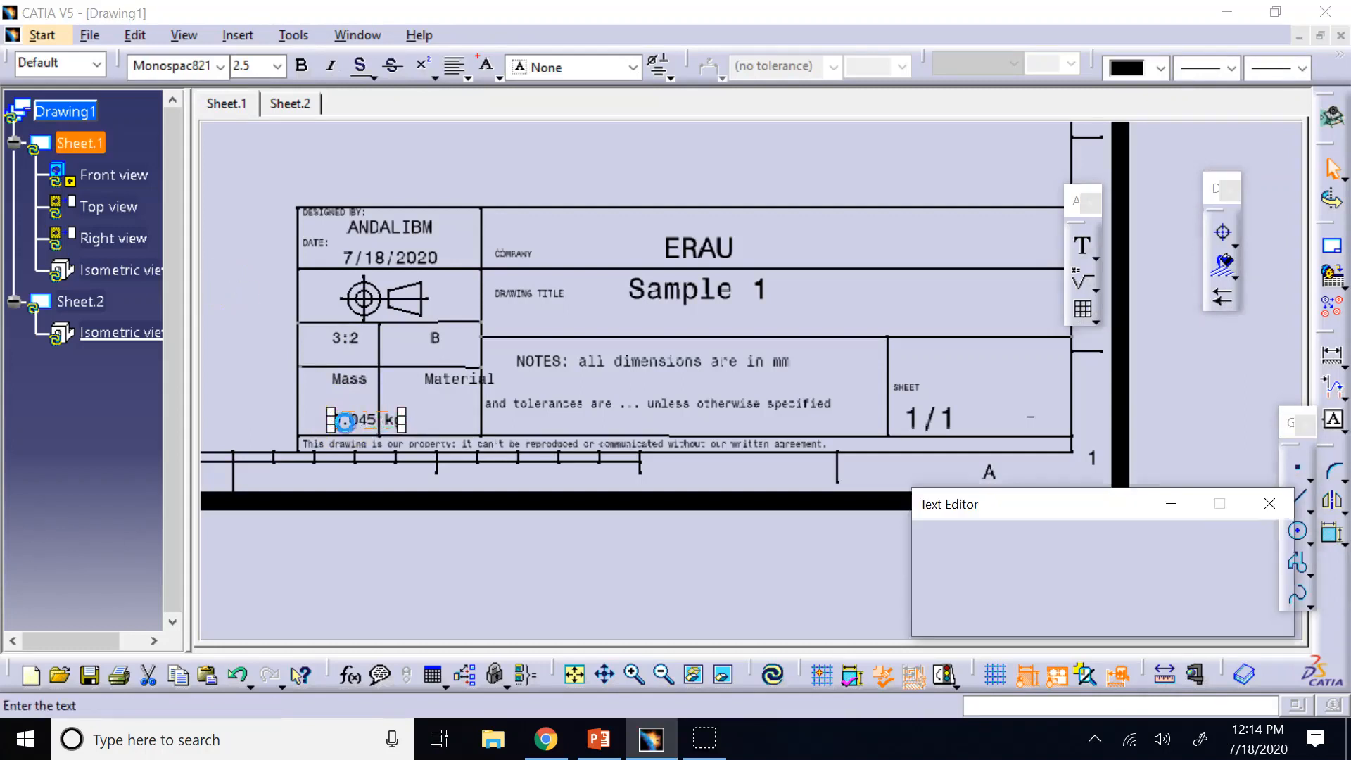
click(279, 68)
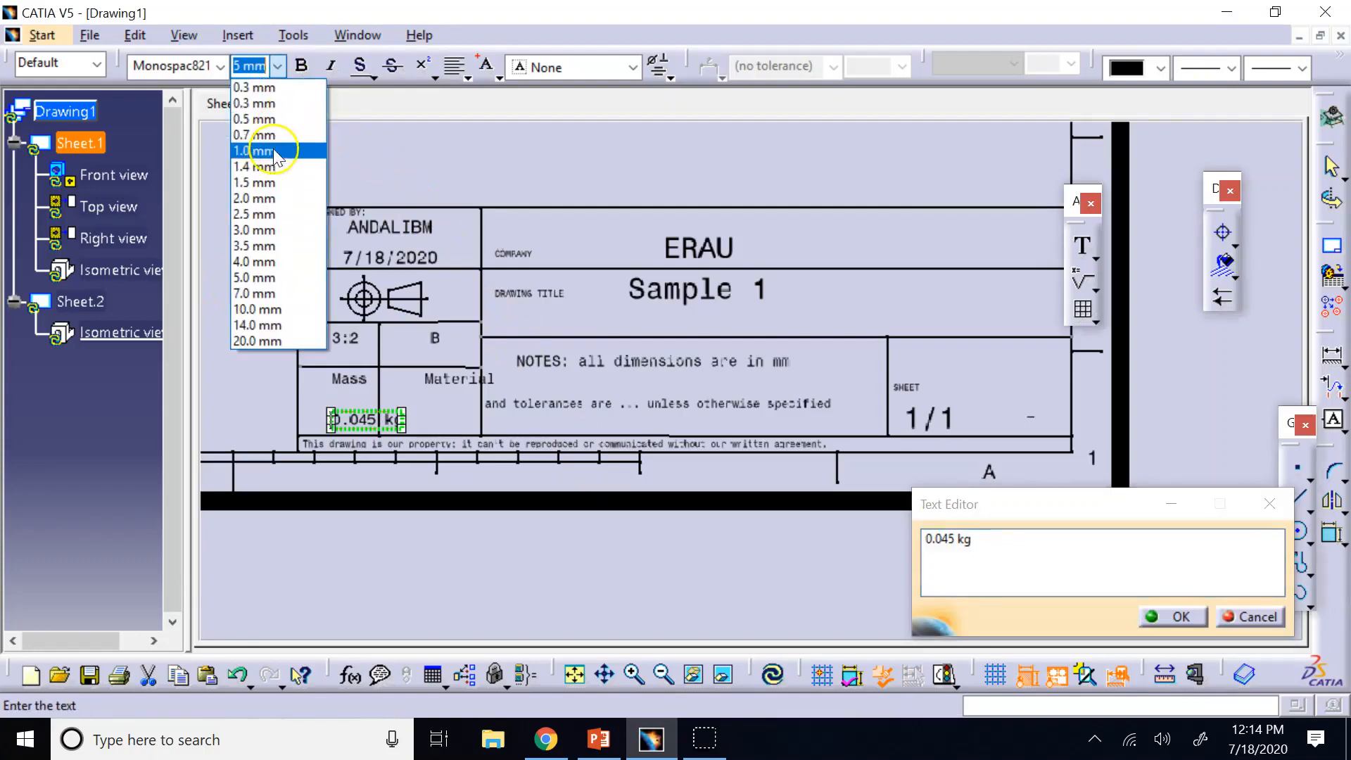
click(276, 194)
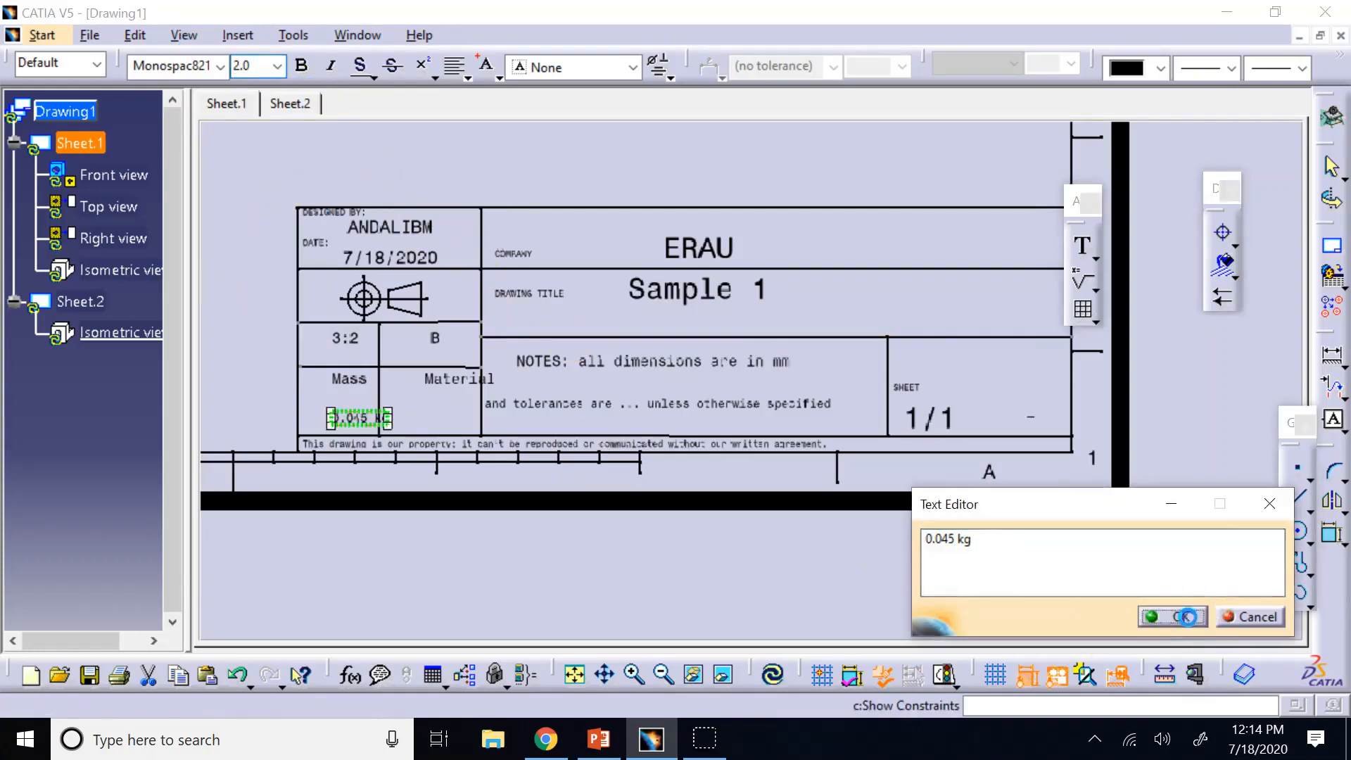
click(1167, 621)
click(421, 380)
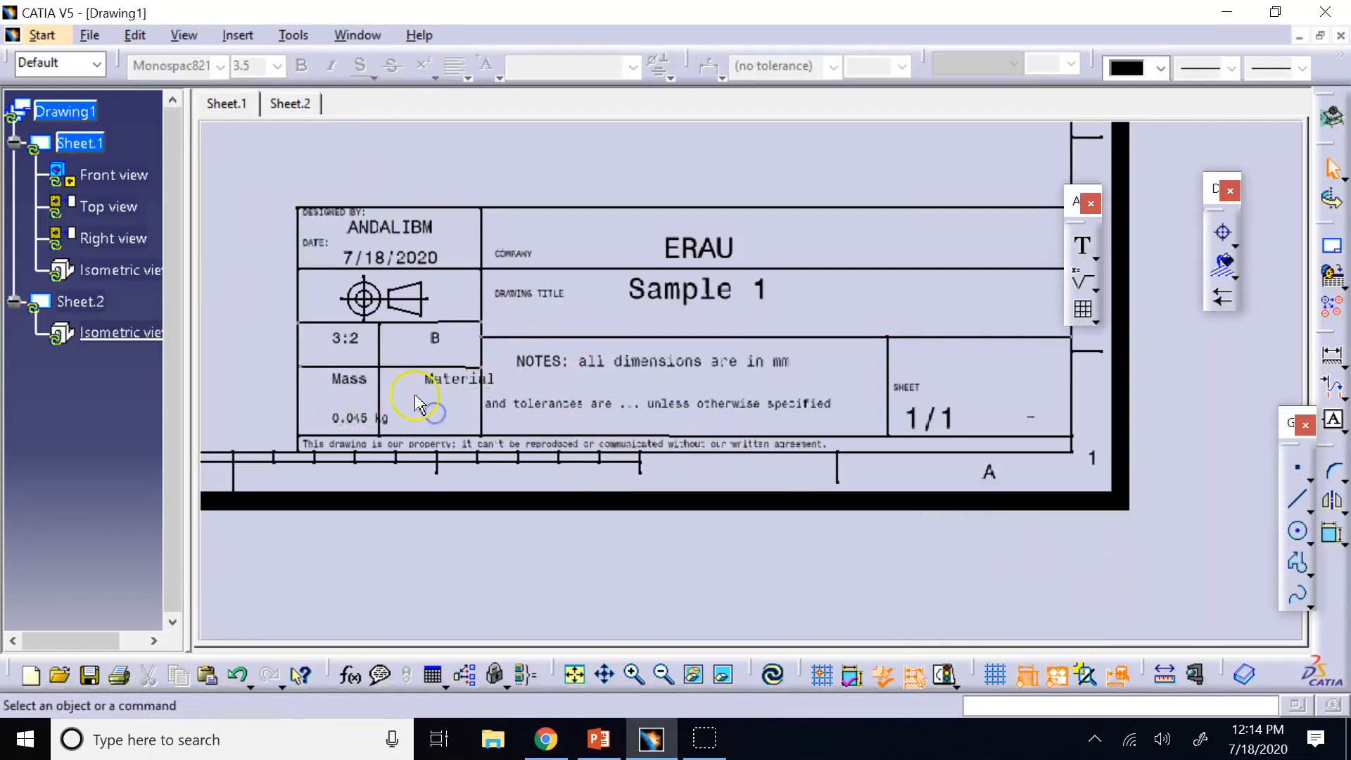
Step: Try to reposition the "0.045 kg" value and the Material label between the two lower cells, and undo both moves
click(342, 417)
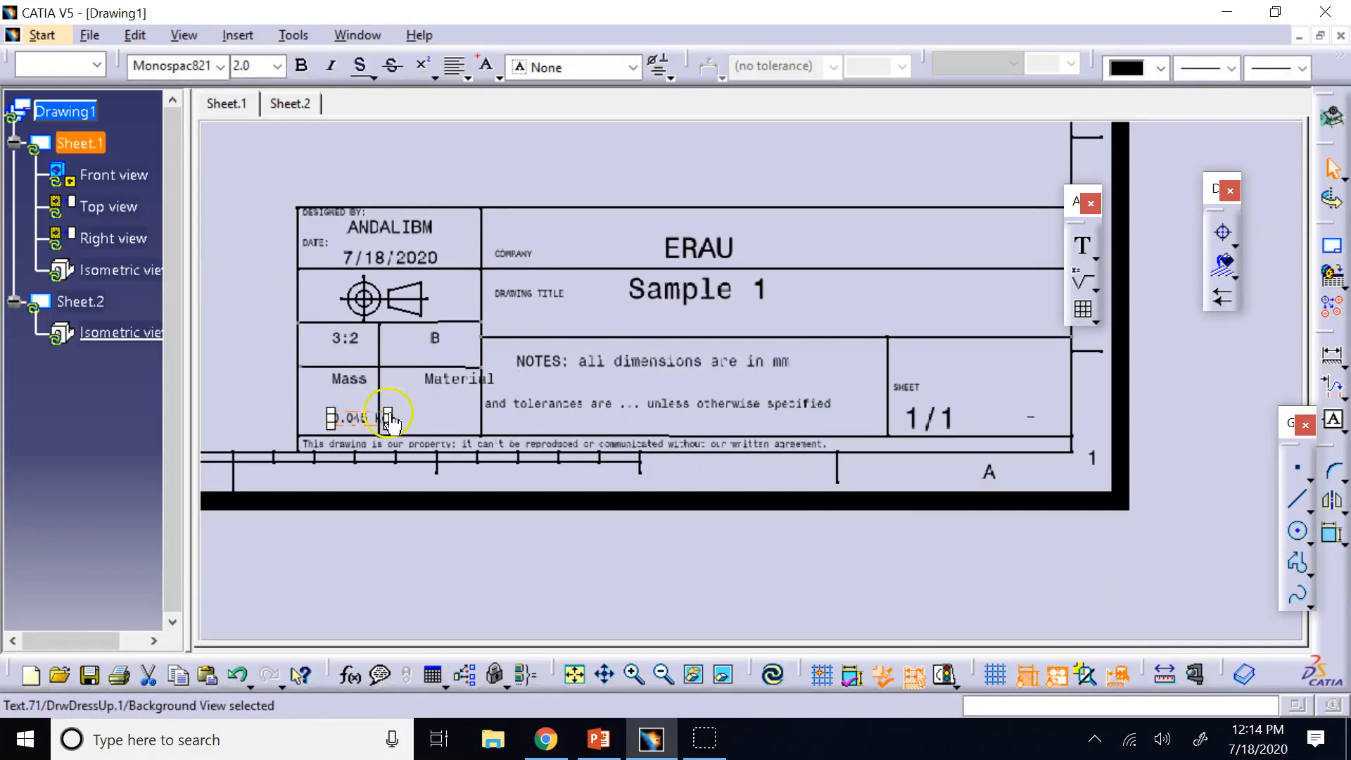
drag(357, 415, 439, 415)
drag(371, 387, 319, 406)
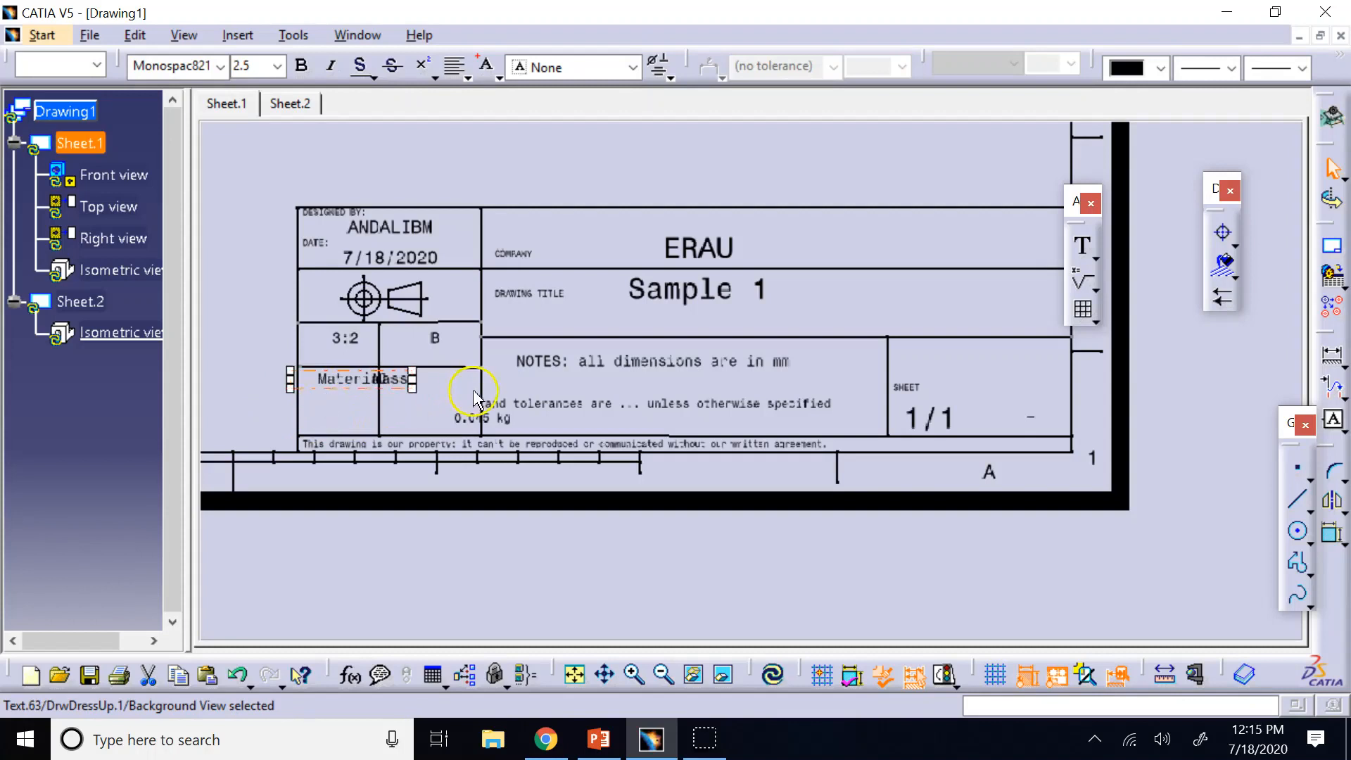
key(ctrl+z)
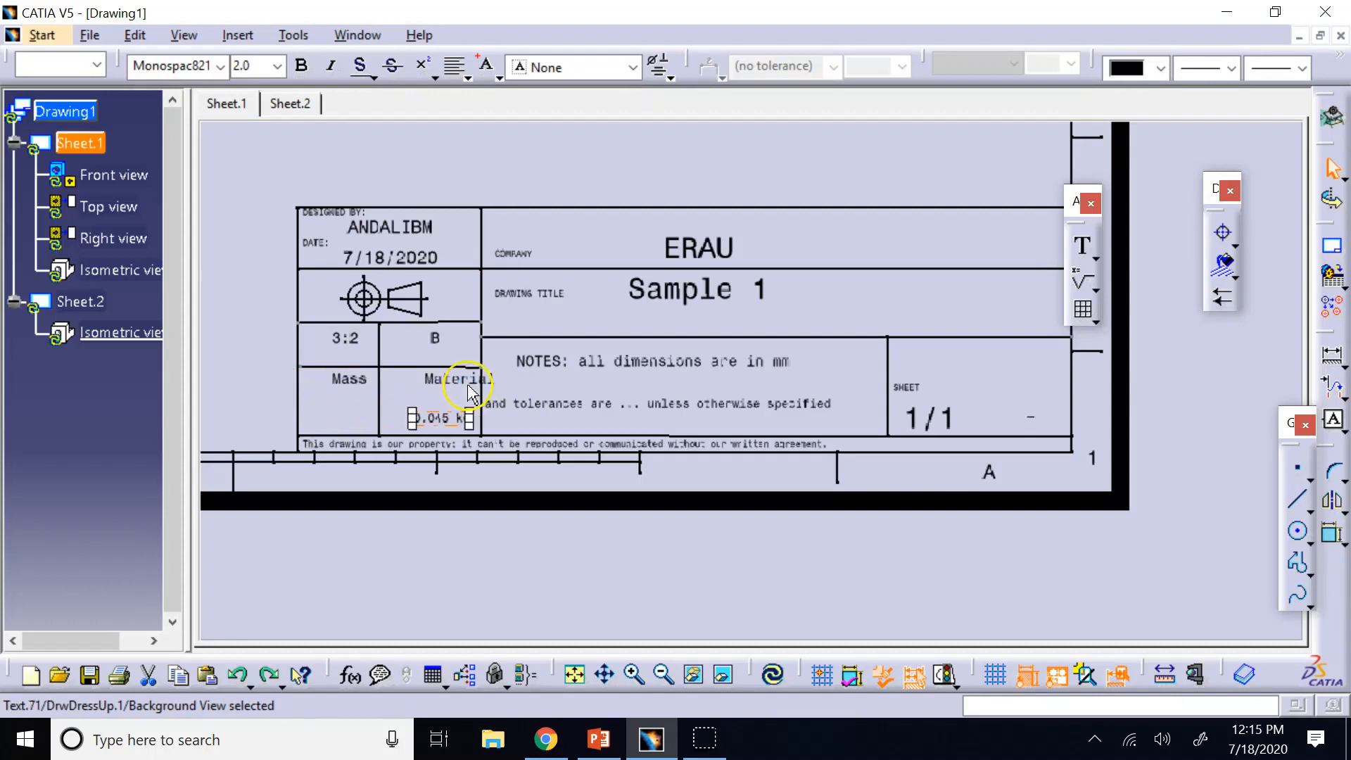
drag(467, 384, 363, 417)
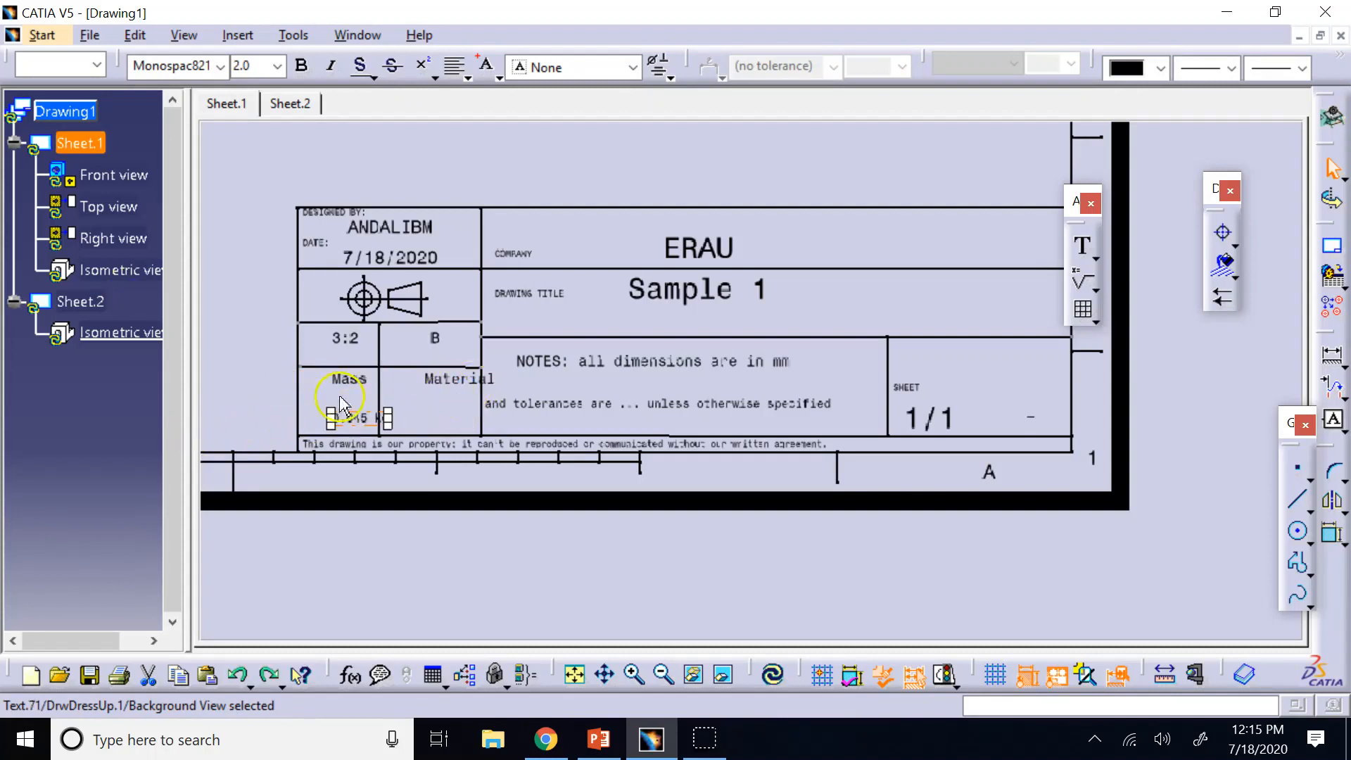
Step: Shift the vertical divider between the Mass and Material cells toward Material so the "0.045 kg" value fits in its cell
drag(380, 386, 396, 388)
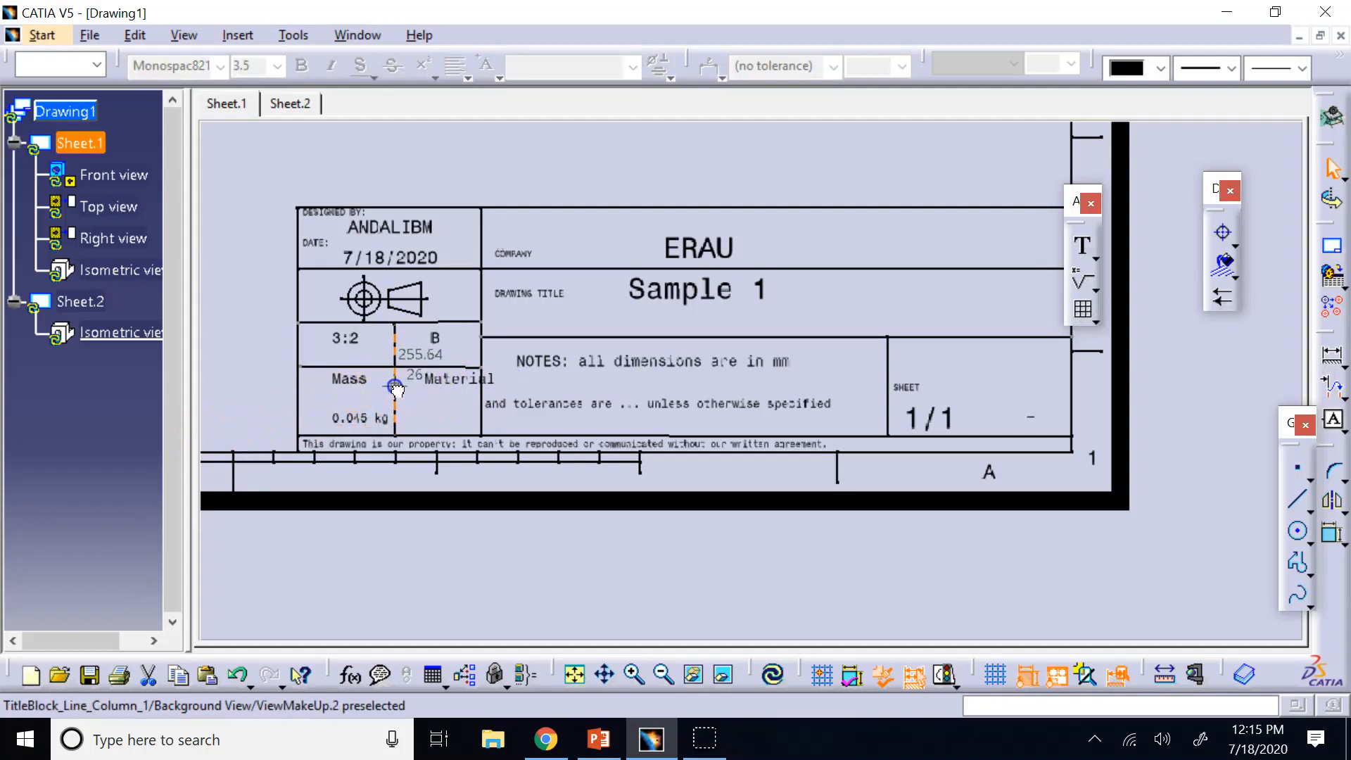
click(411, 567)
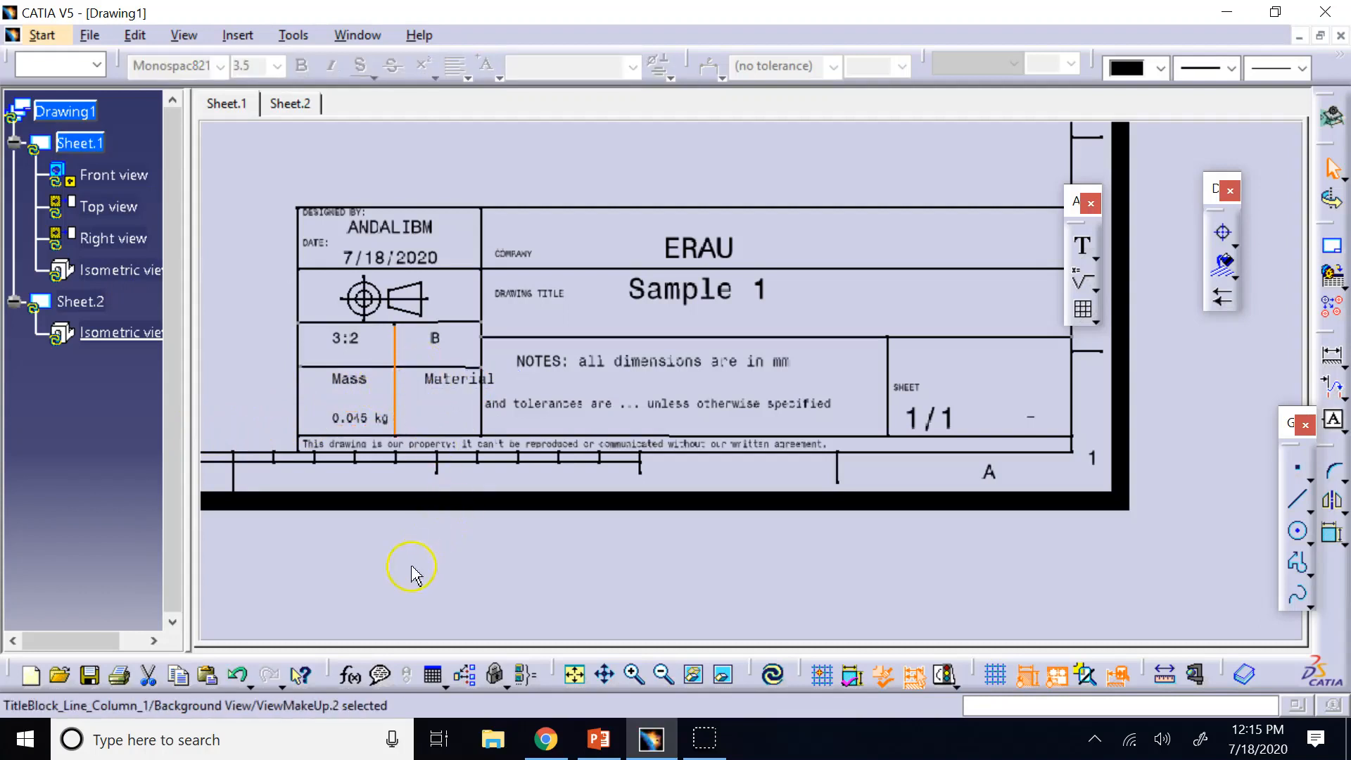
Step: Center the Material label in its narrowed title block cell and place a copy of it directly below
click(452, 380)
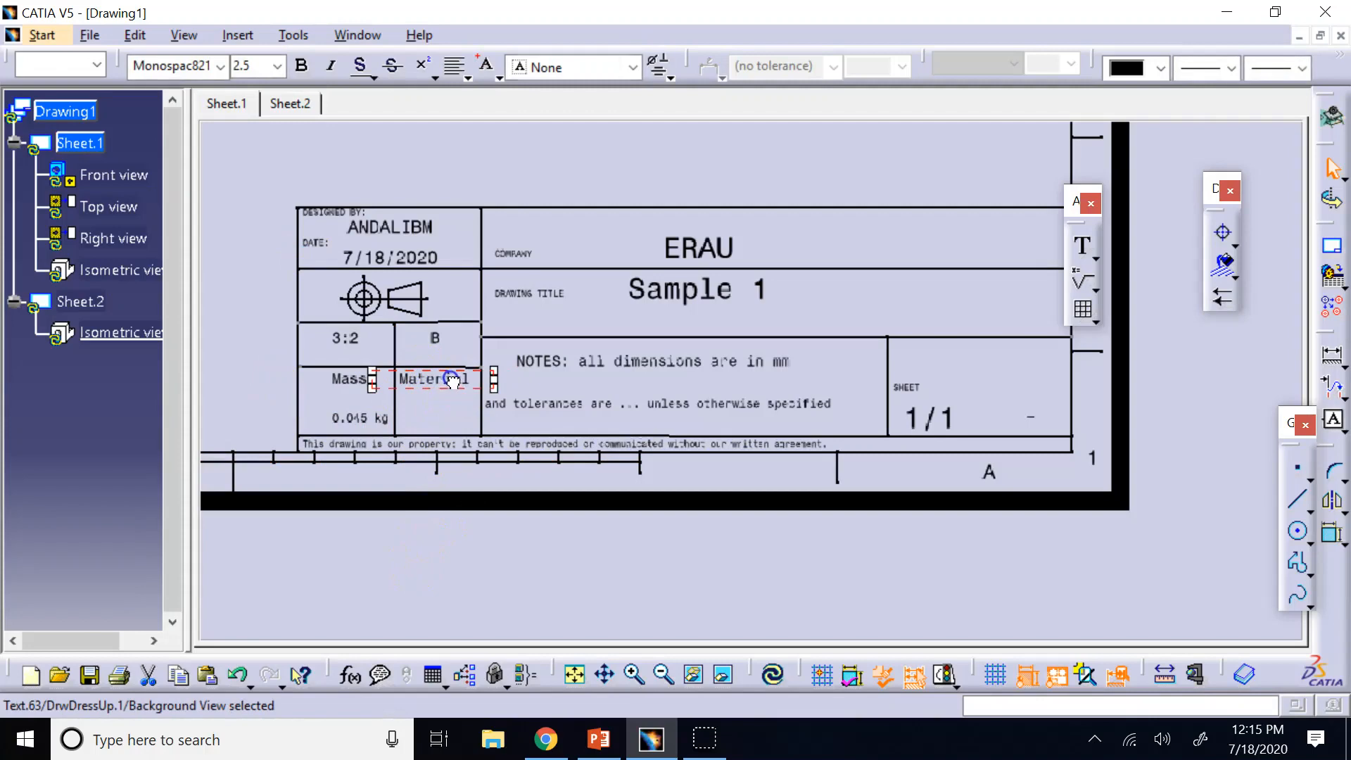
click(454, 405)
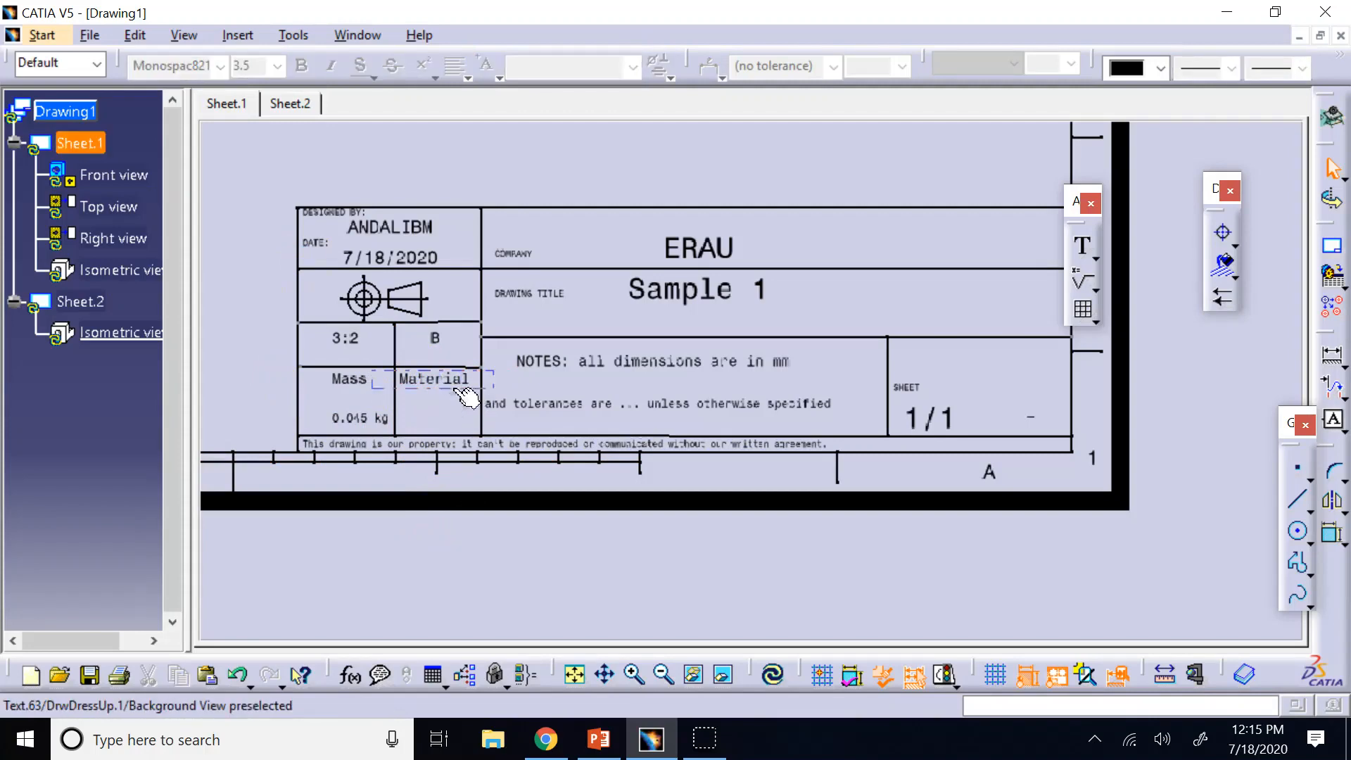
click(464, 397)
key(ctrl+c)
key(ctrl+v)
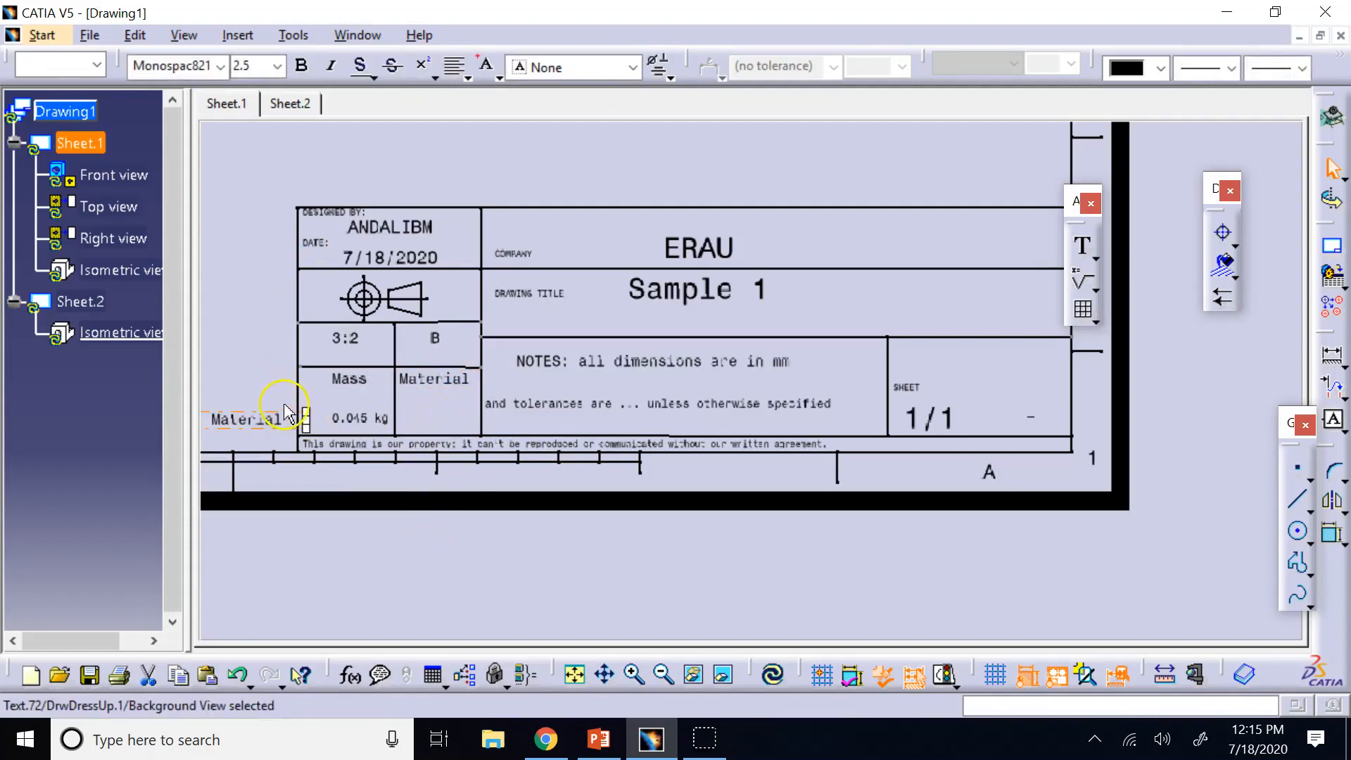
drag(288, 414, 468, 422)
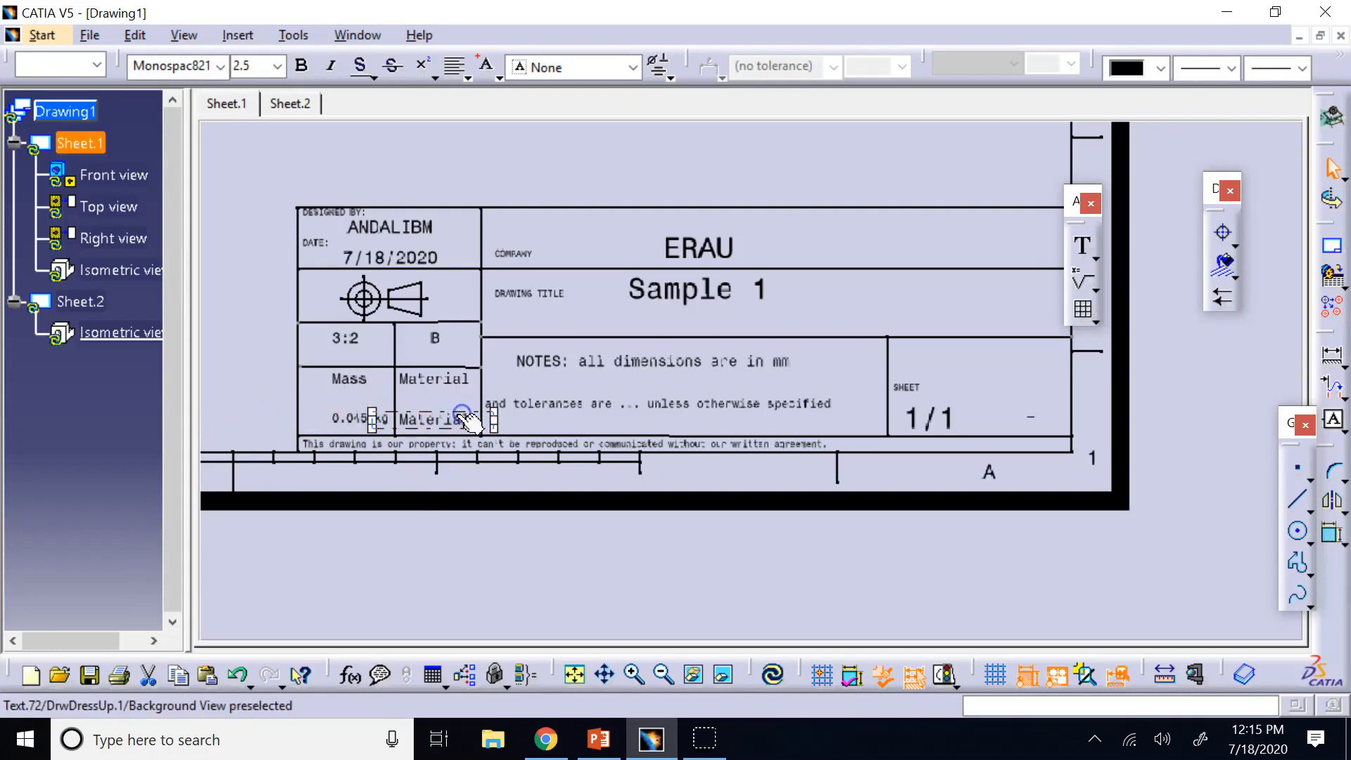
Step: Change the text of the lower Material copy to "Aluminum"
double_click(451, 418)
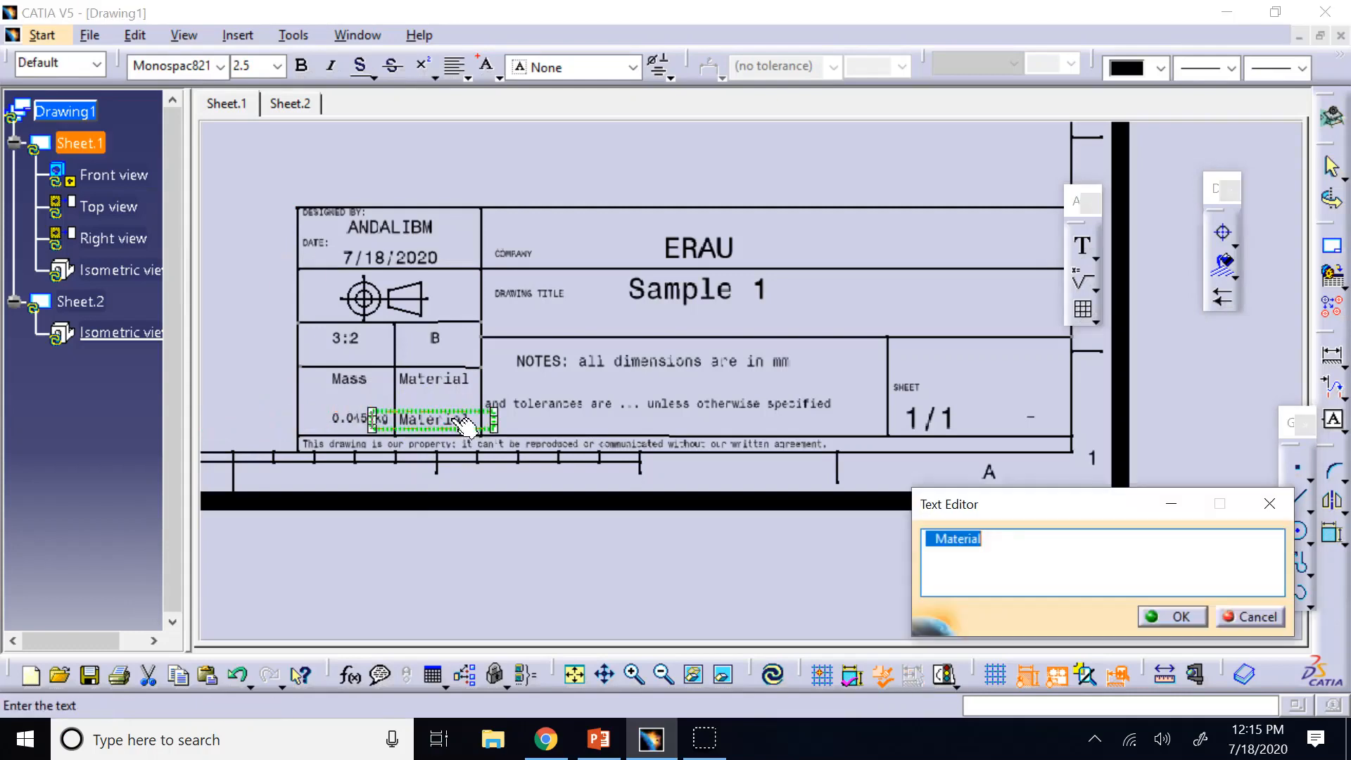
key(BackSpace)
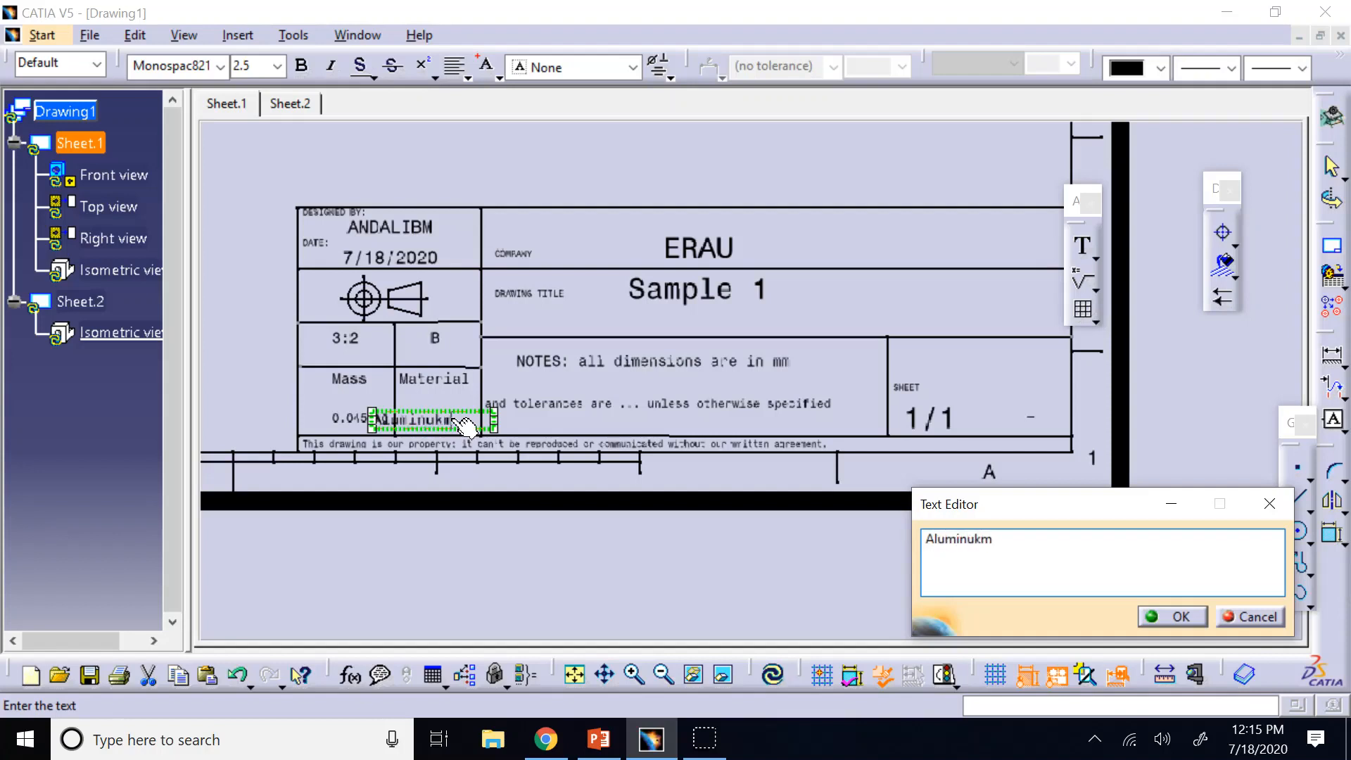
text(Aluminum)
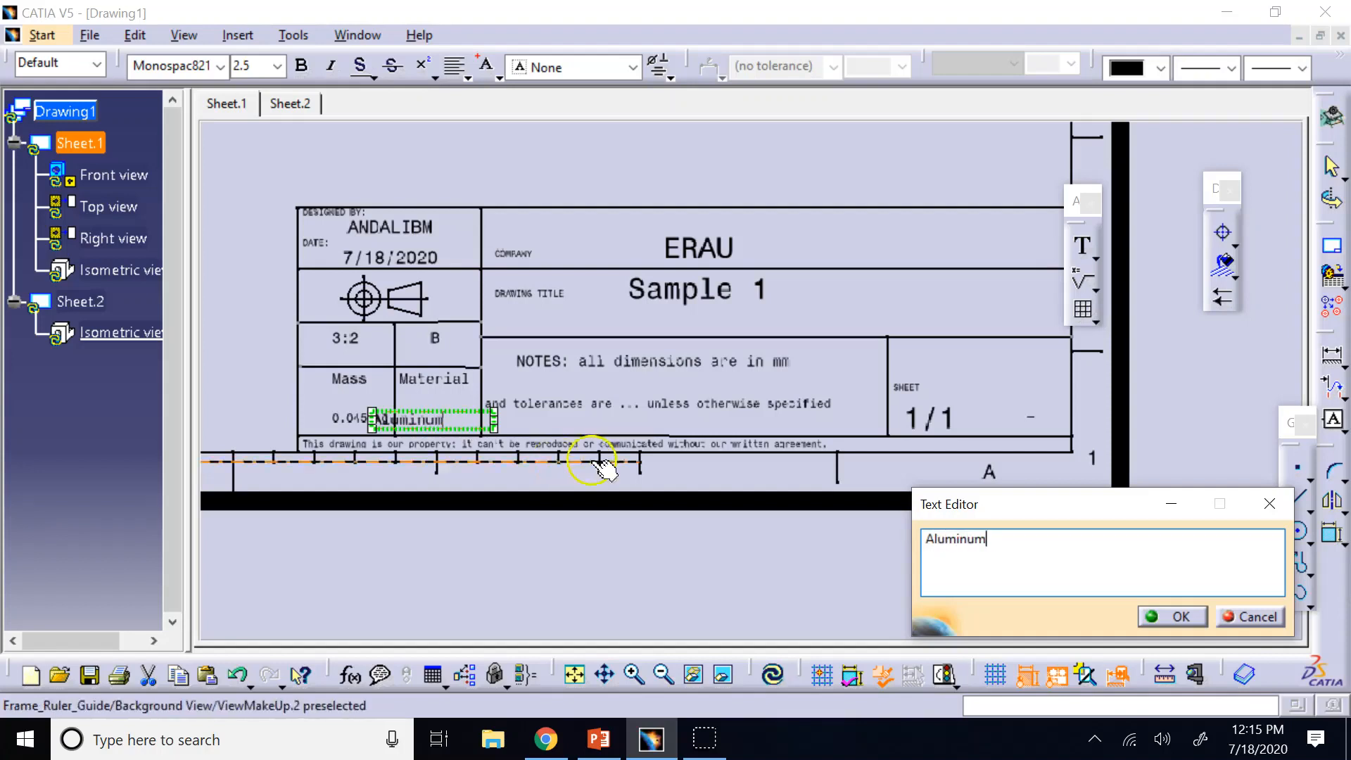
Step: Set the text height of "Aluminum" to 2.0 mm and move the text inside the Material cell
drag(989, 538, 801, 535)
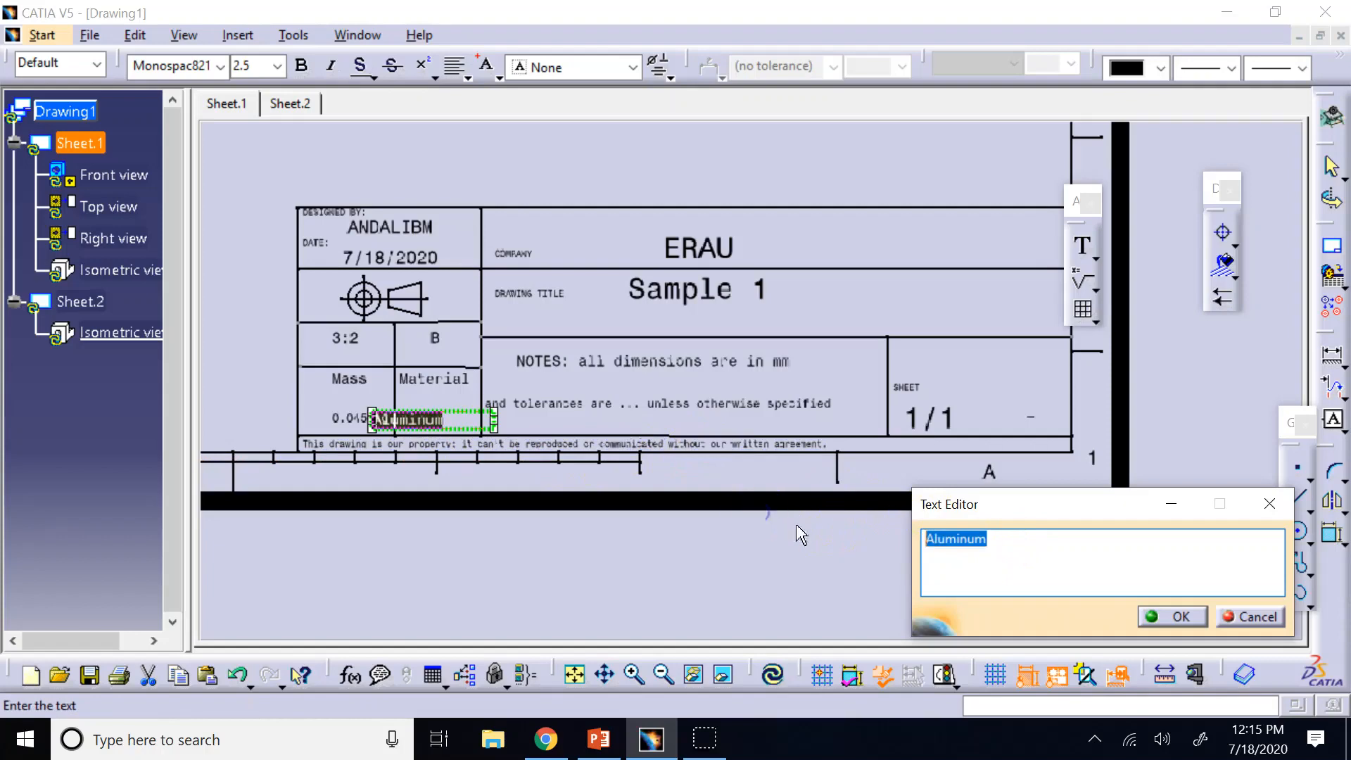
click(277, 65)
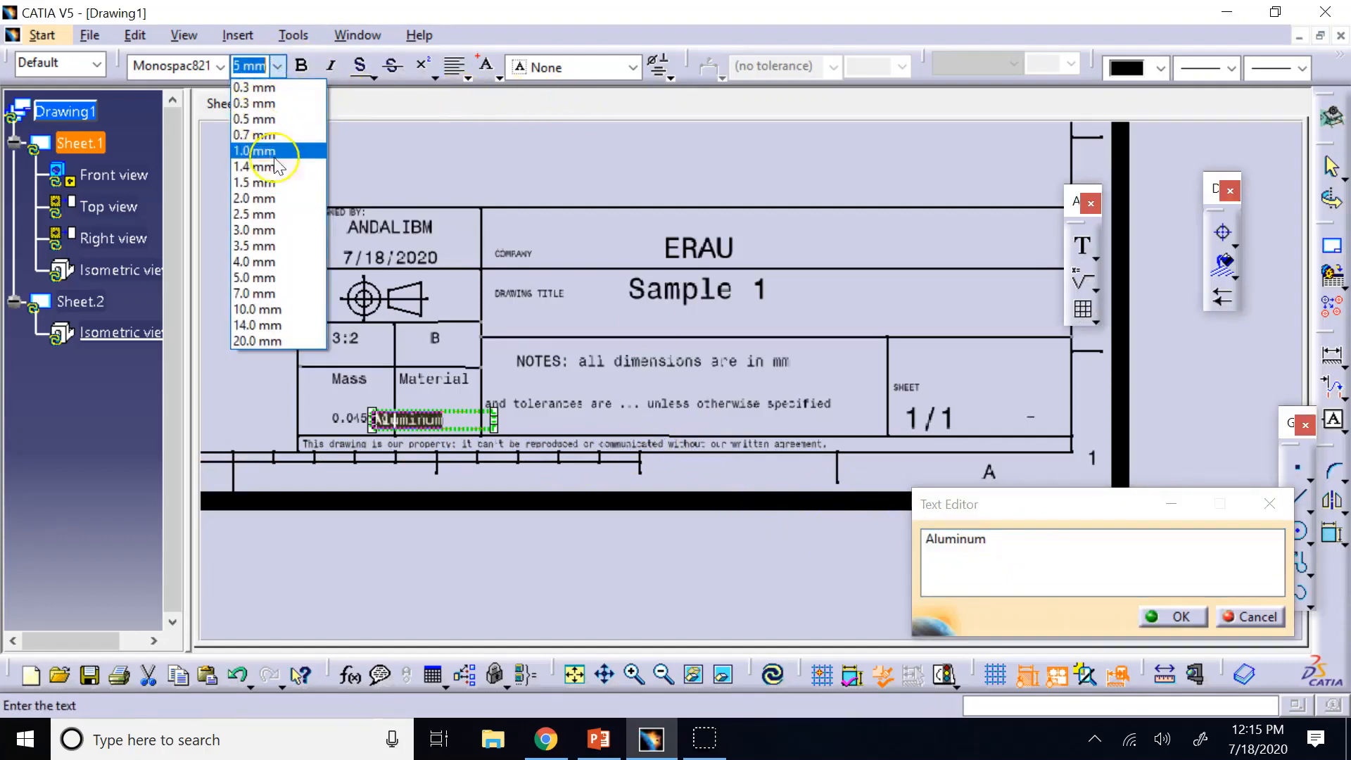
click(254, 197)
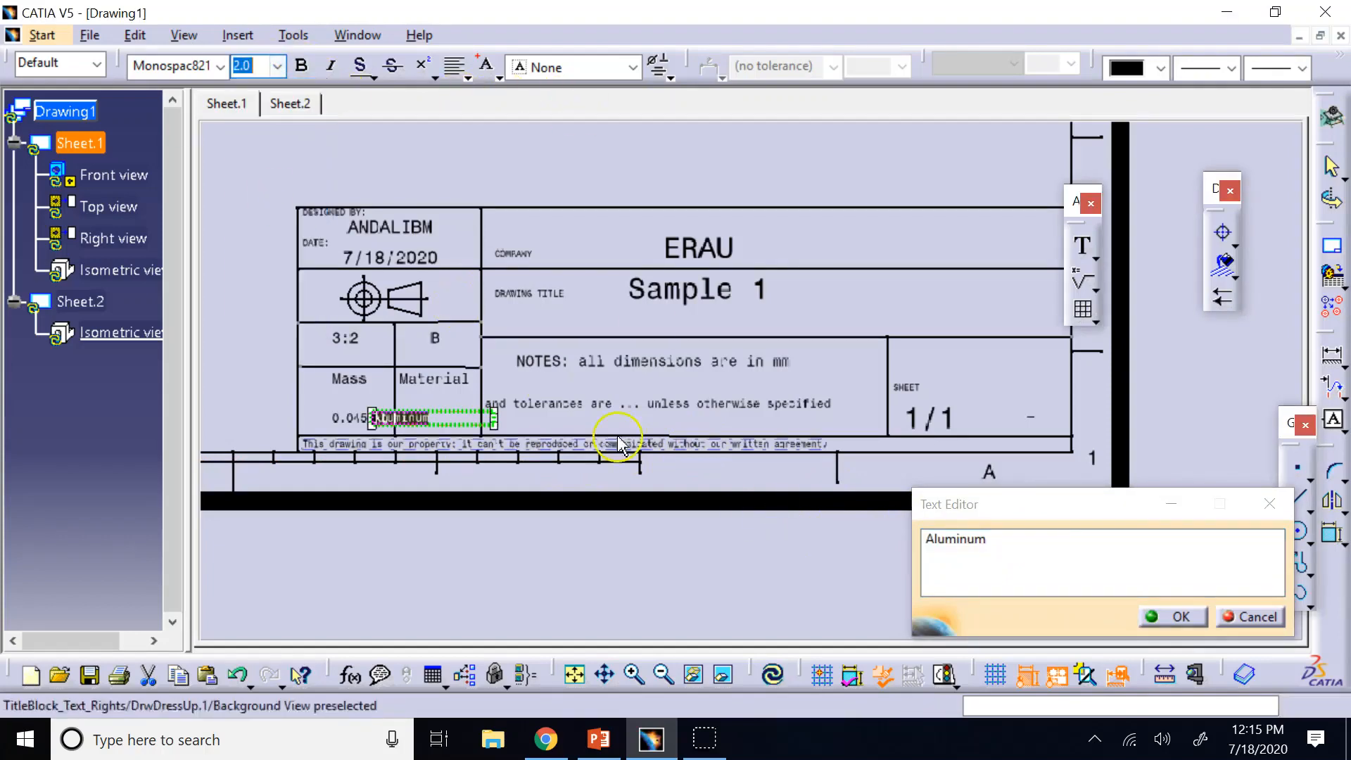
click(1172, 618)
click(516, 162)
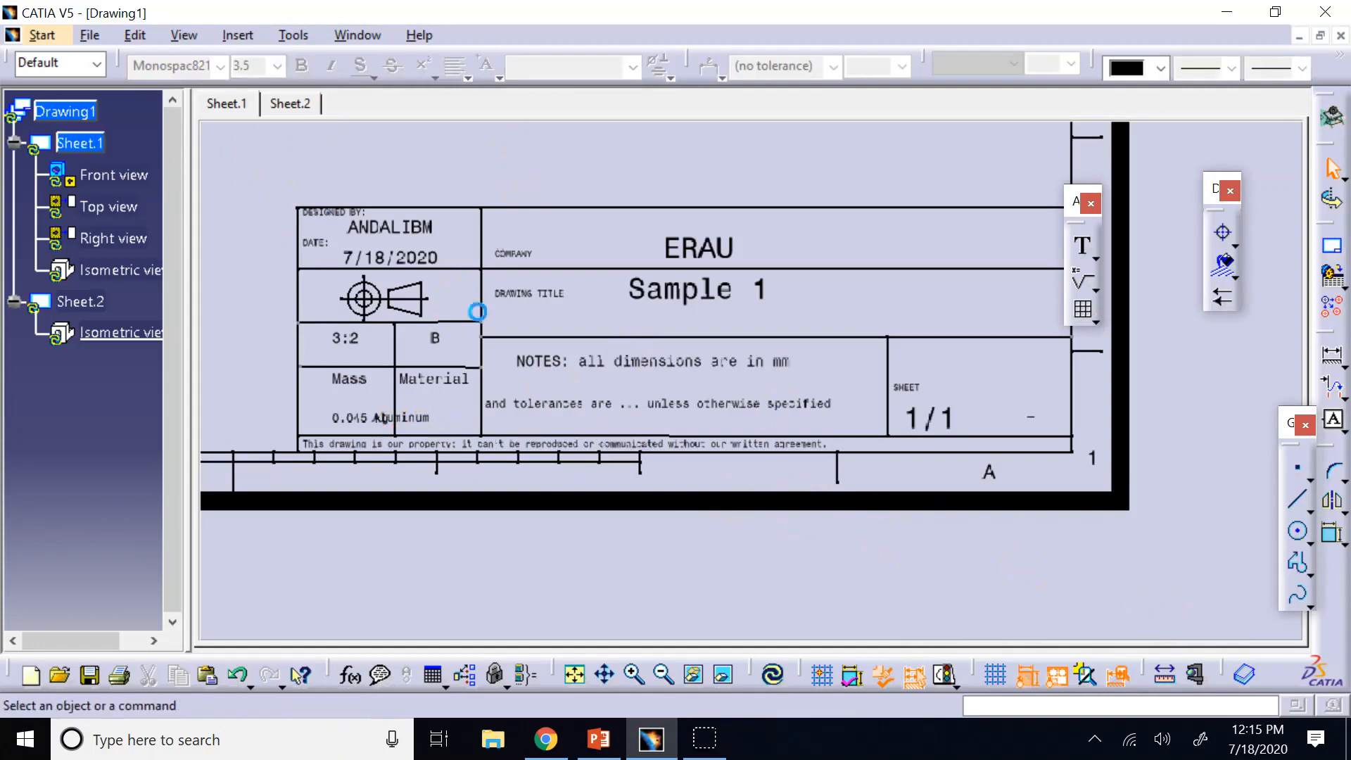
click(462, 422)
click(465, 563)
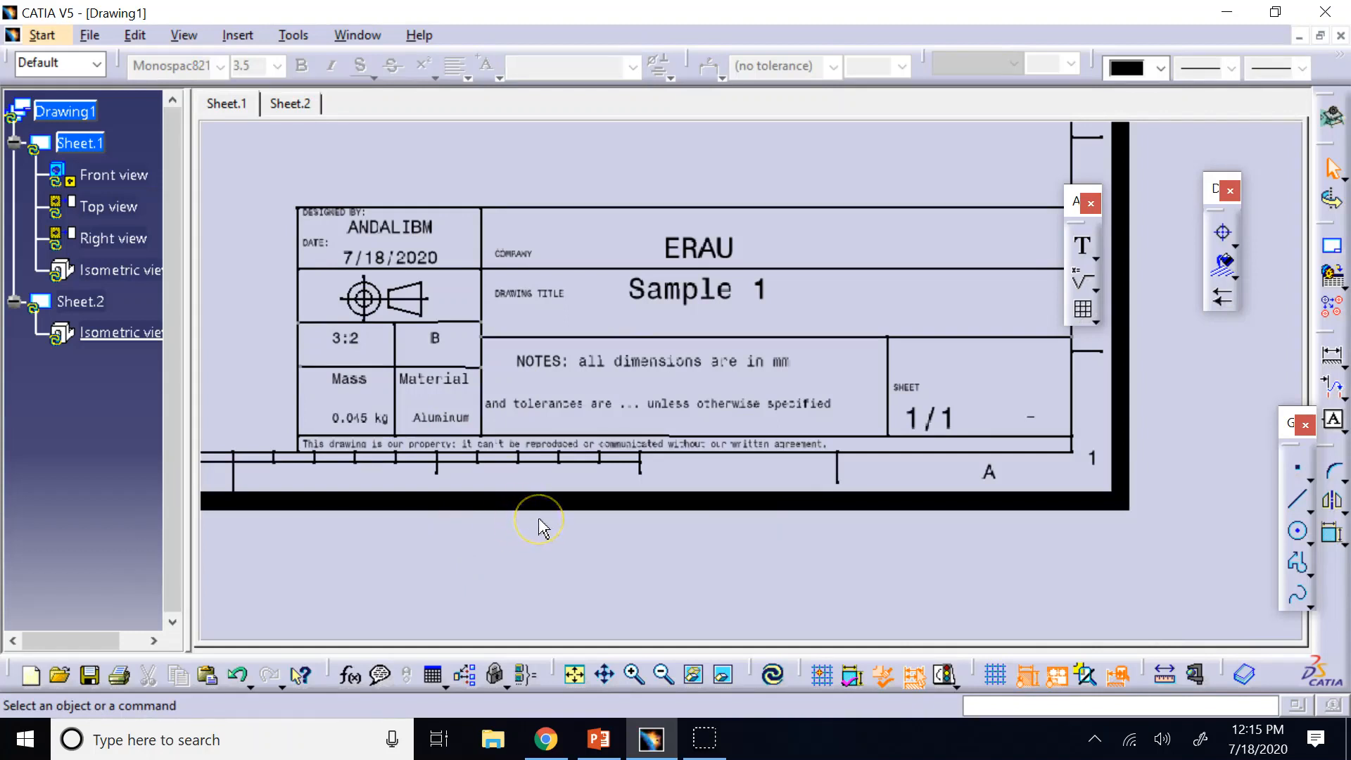
Step: Return from the sheet background to the working views and update Sheet.1
click(132, 35)
click(188, 582)
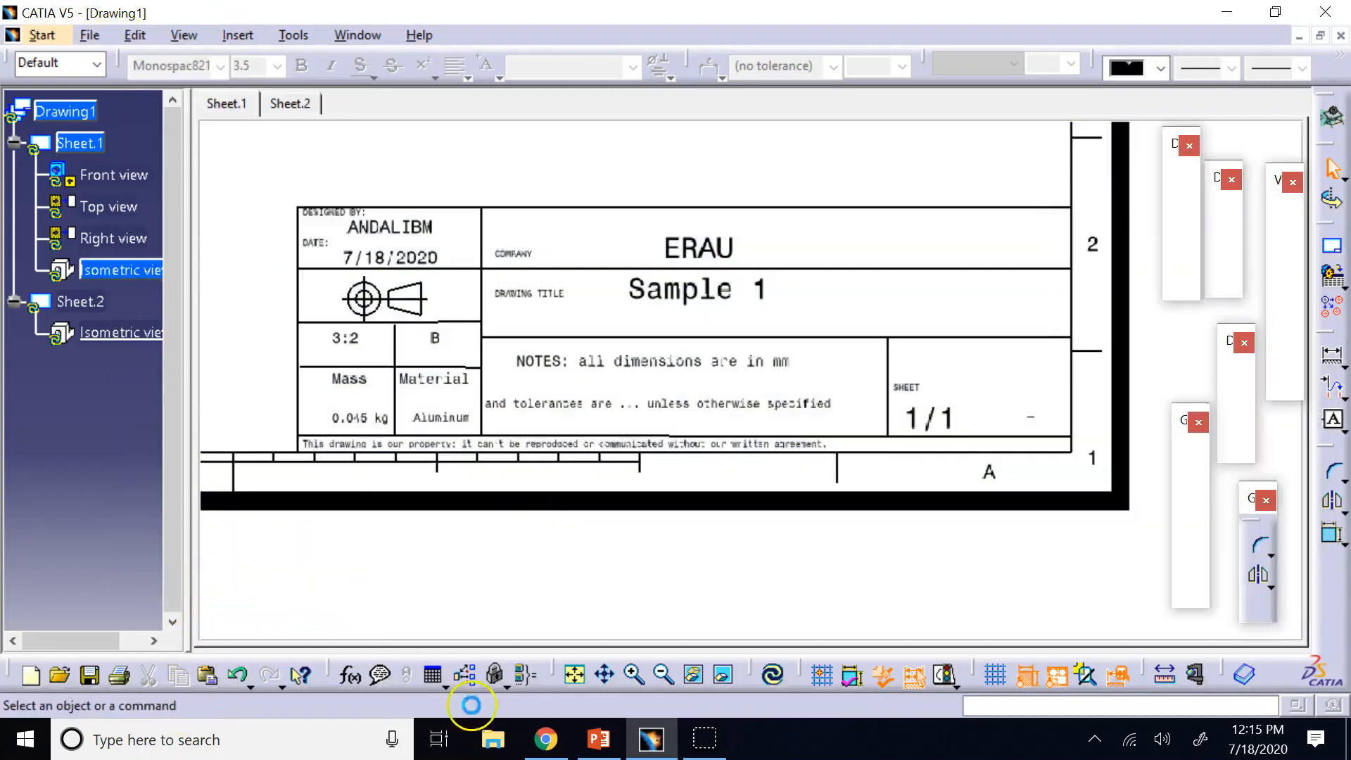
click(571, 676)
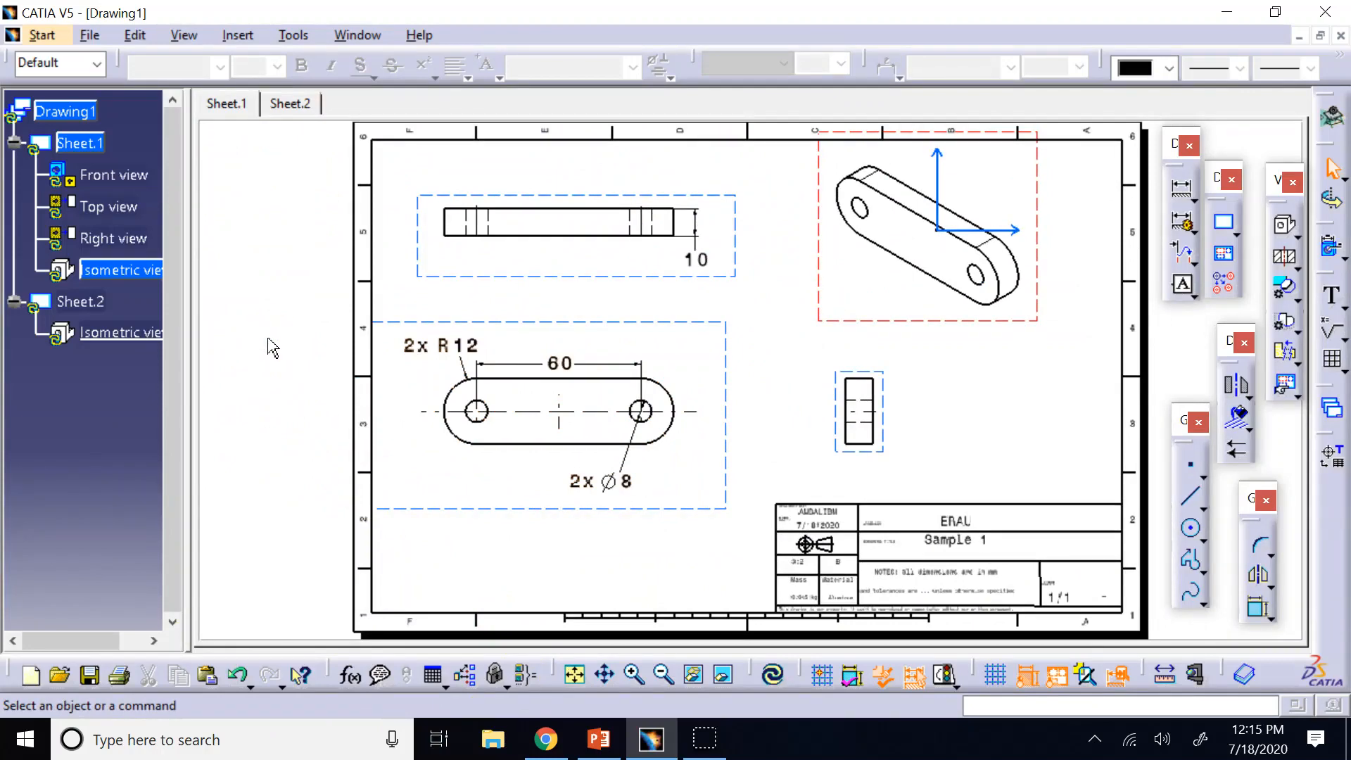
click(89, 35)
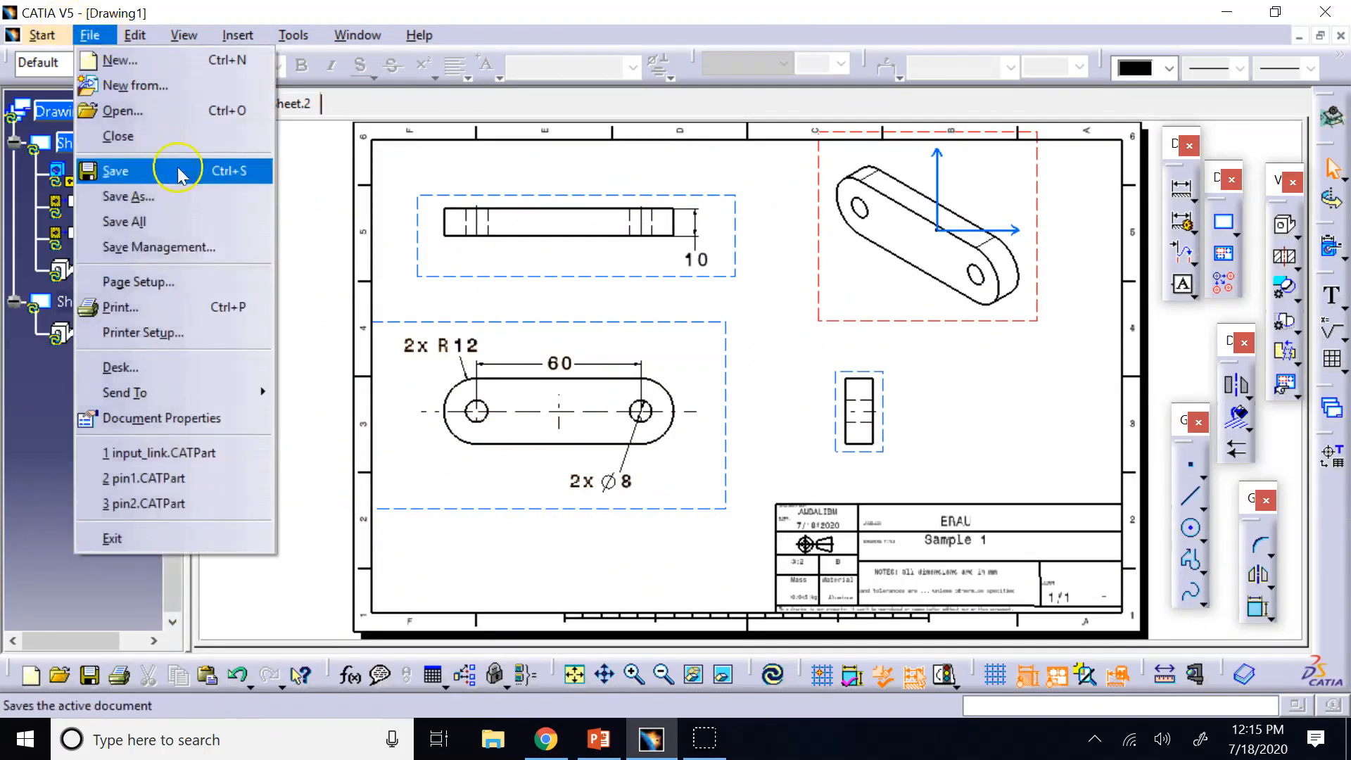
click(24, 459)
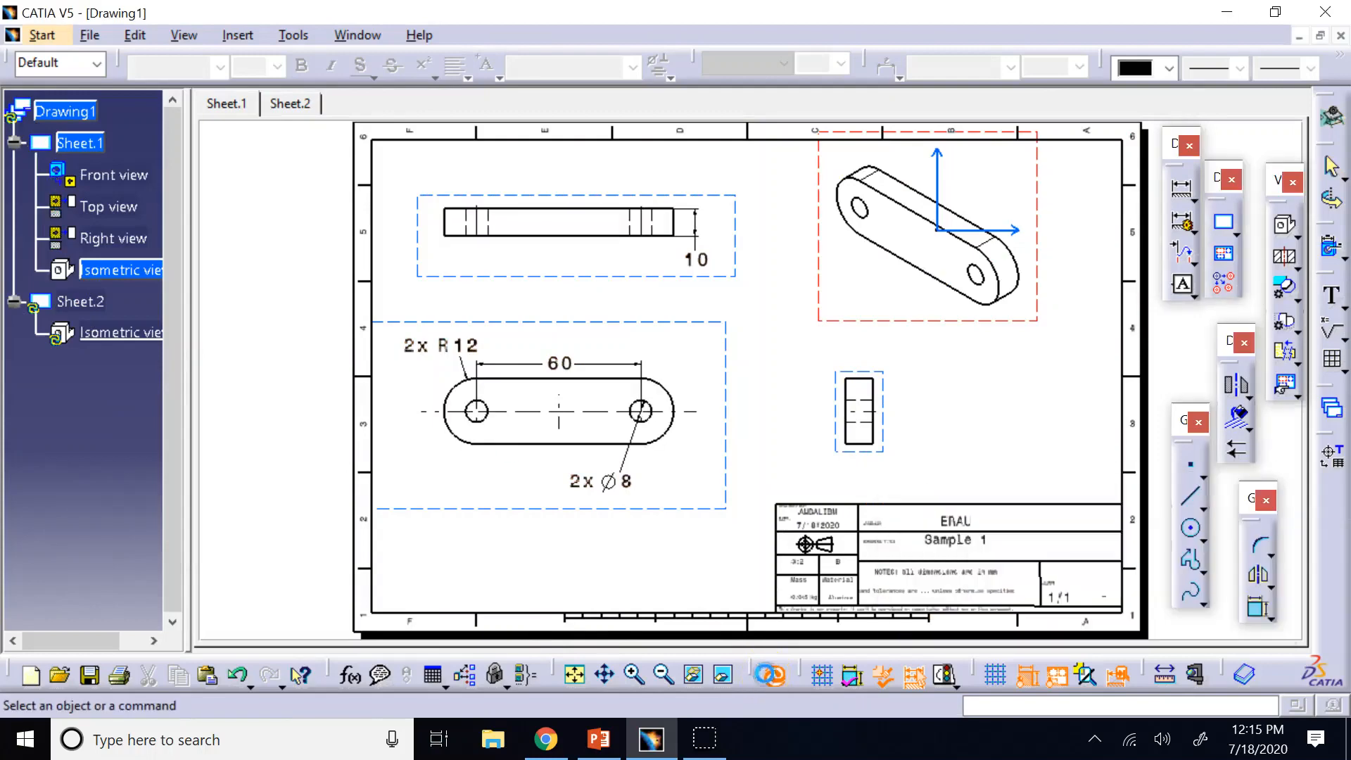
click(72, 146)
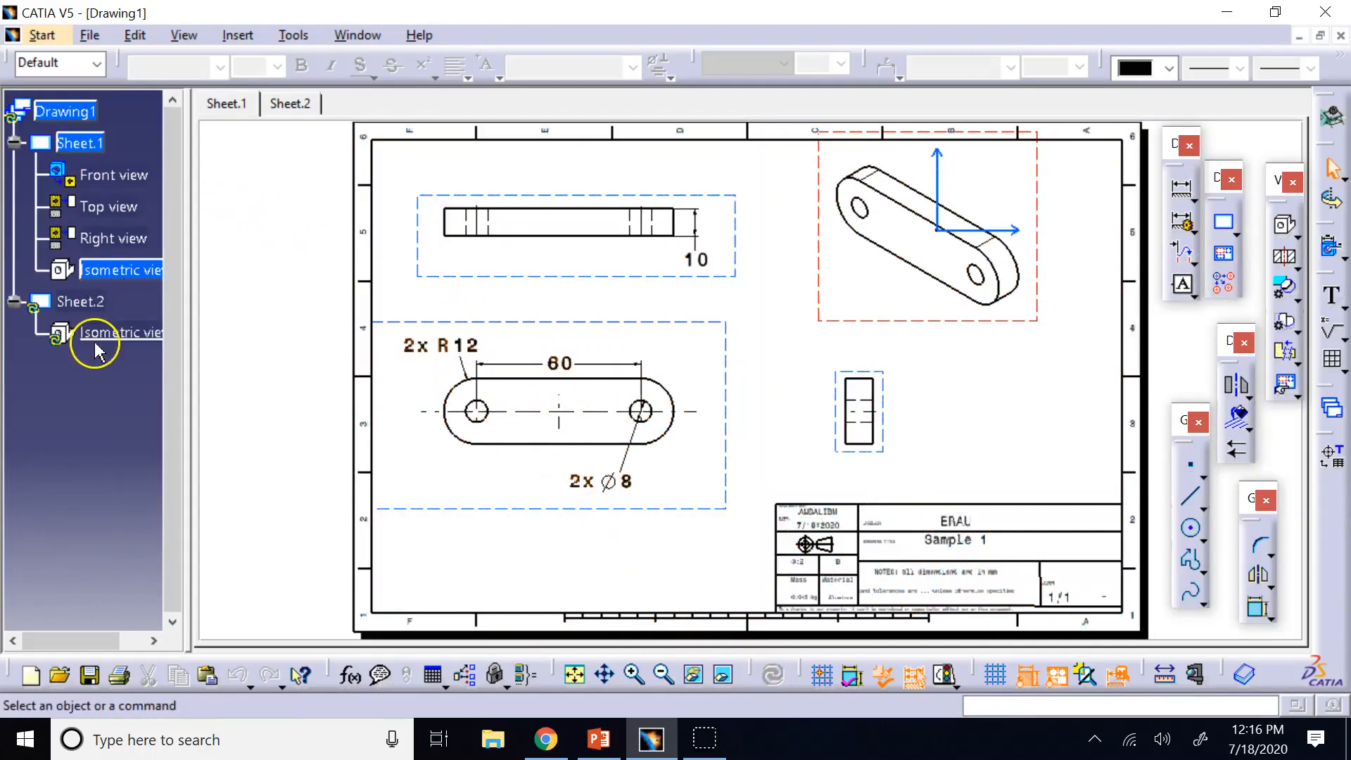
Step: Preview the print of the whole document with Rotation: 90 and Fit in page, and close the print setup without printing
click(88, 34)
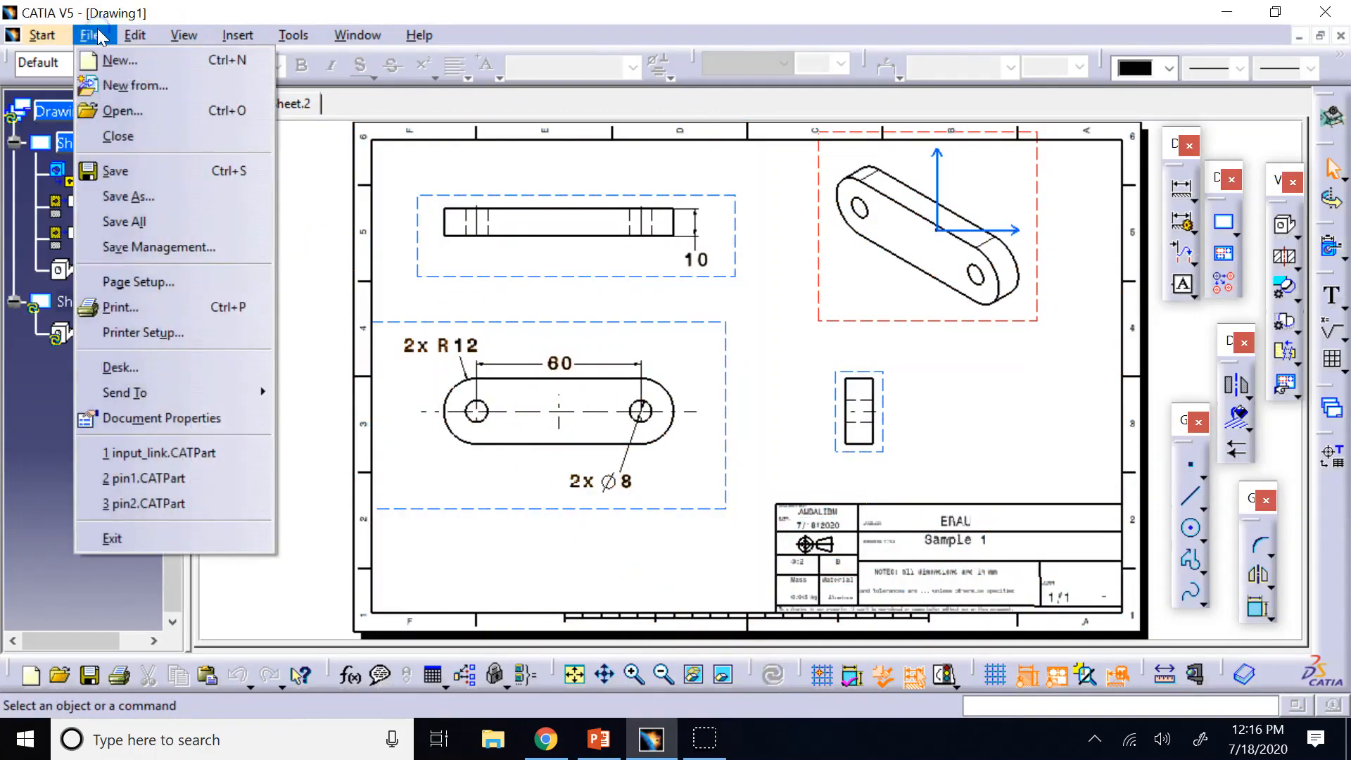
click(227, 306)
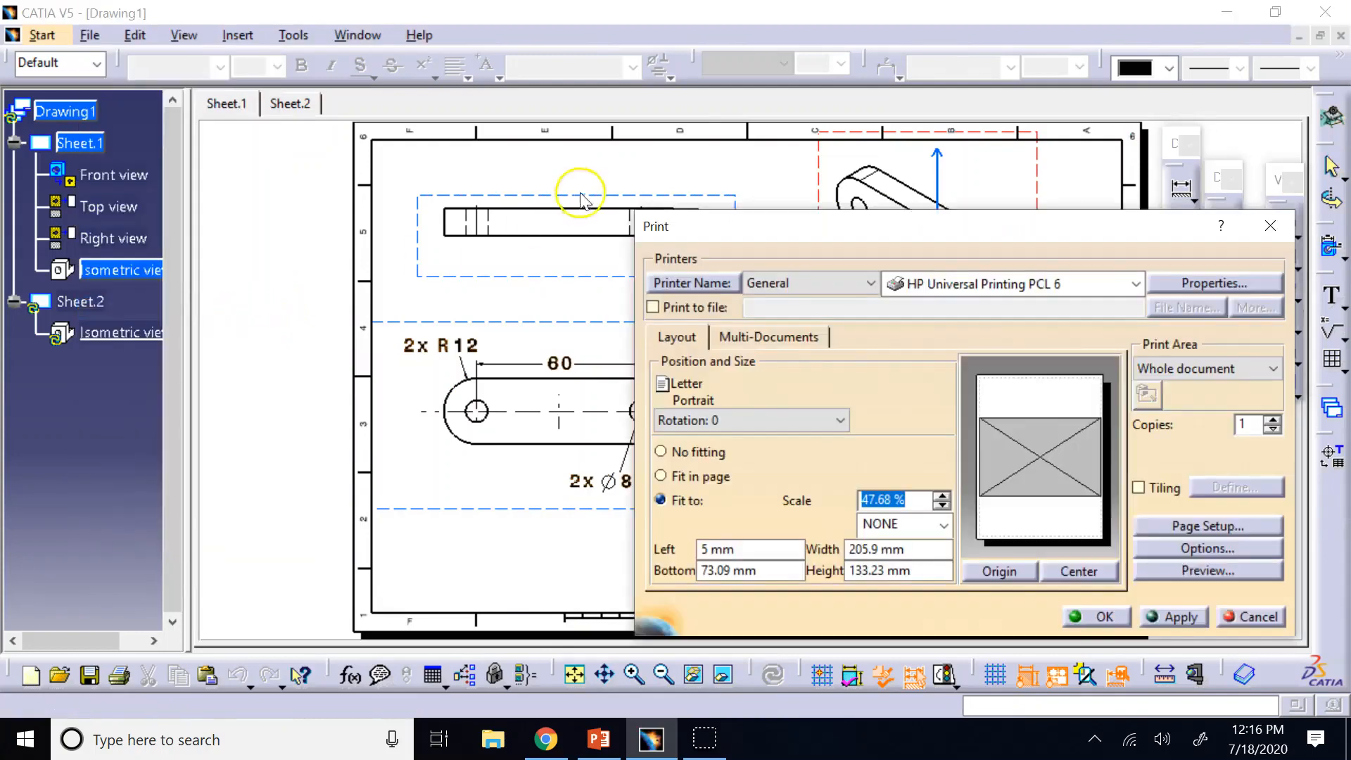
drag(821, 226, 530, 131)
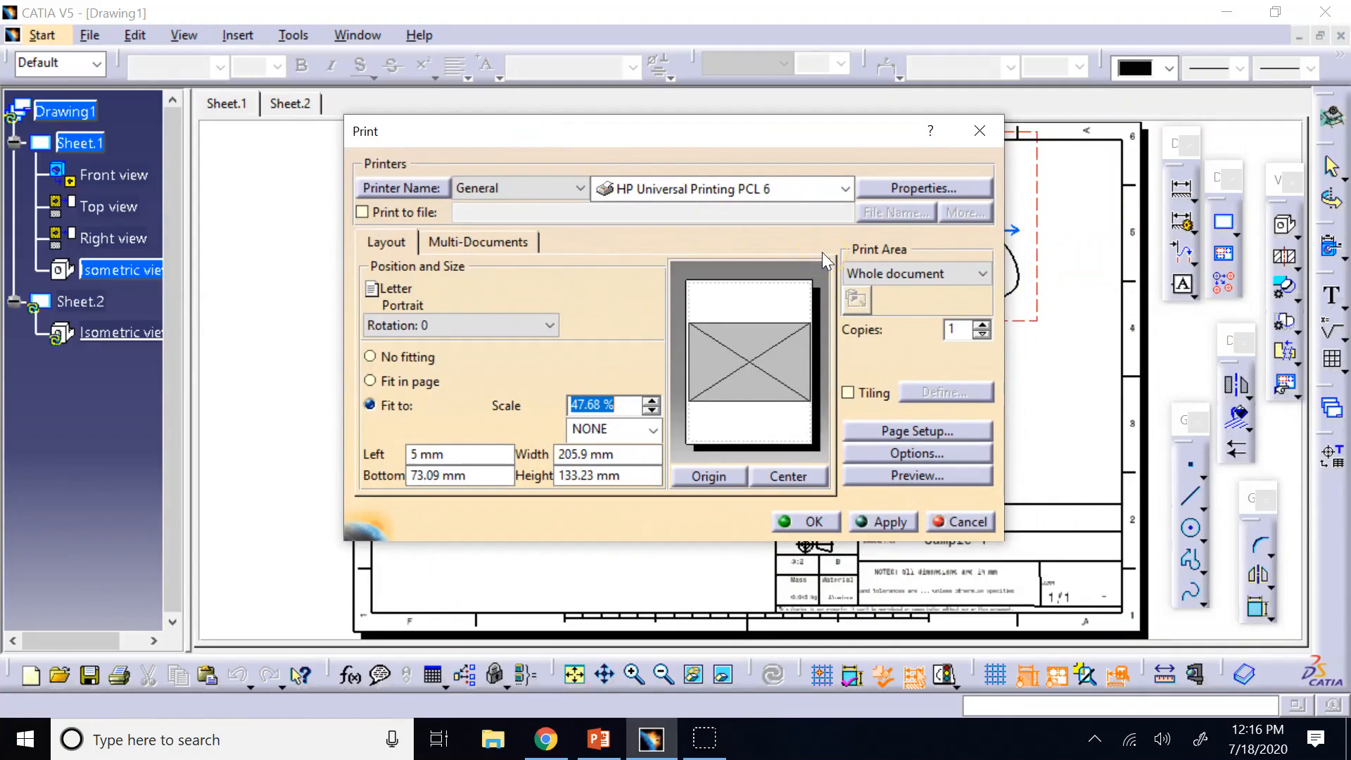
click(553, 325)
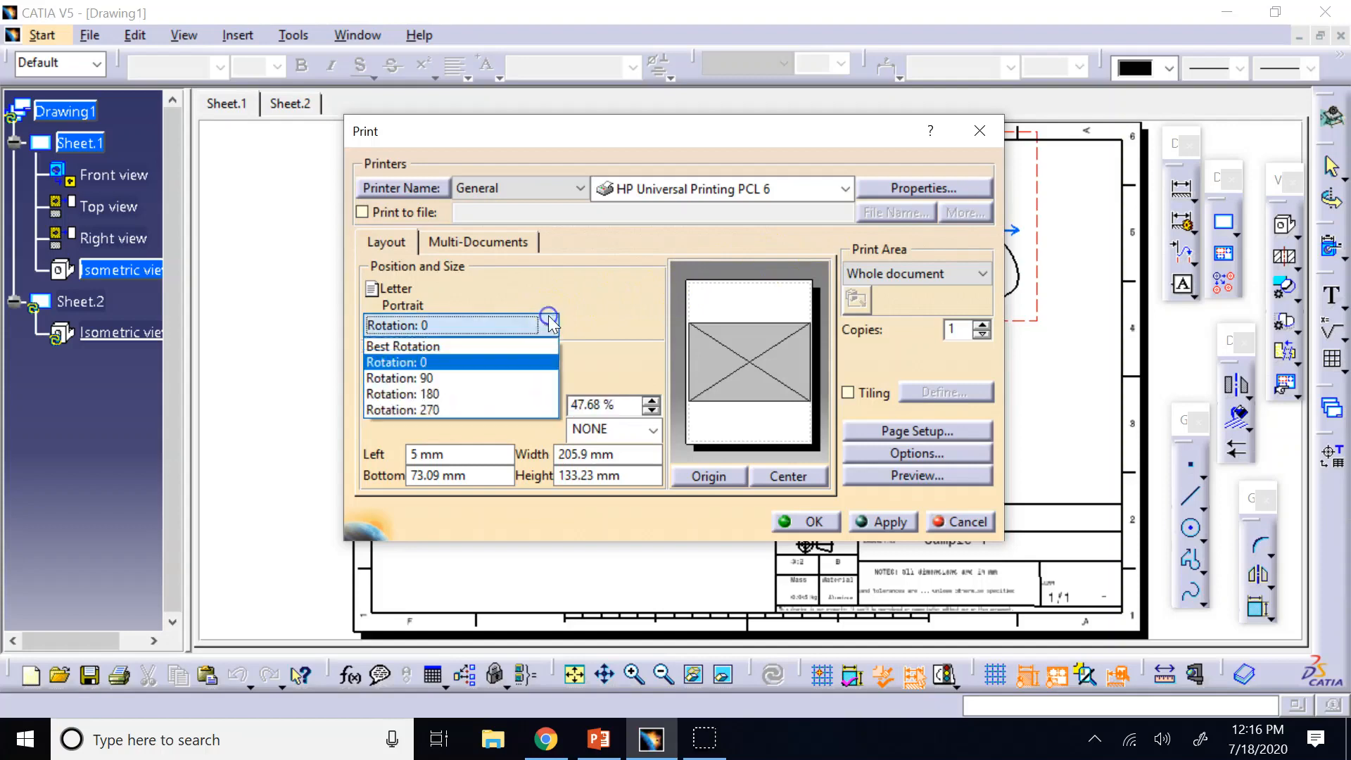
click(461, 380)
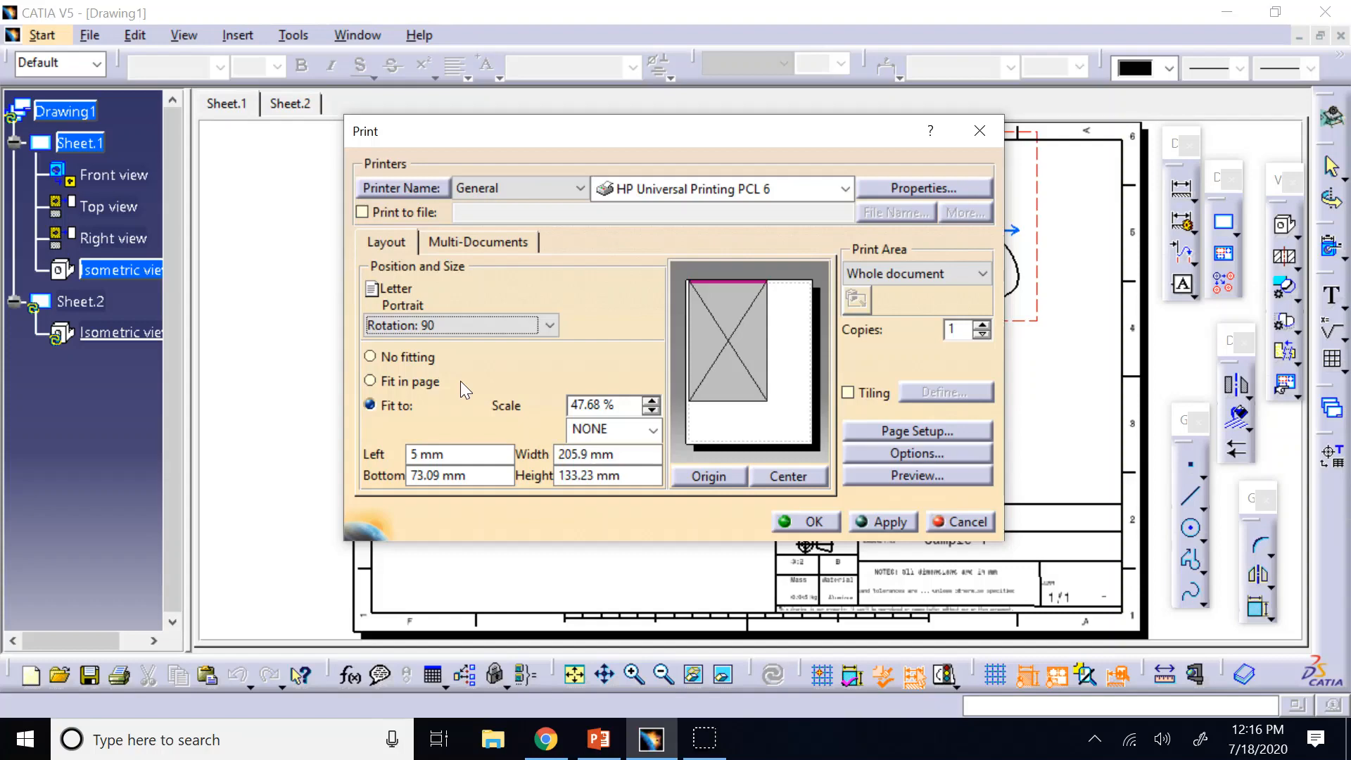
click(415, 383)
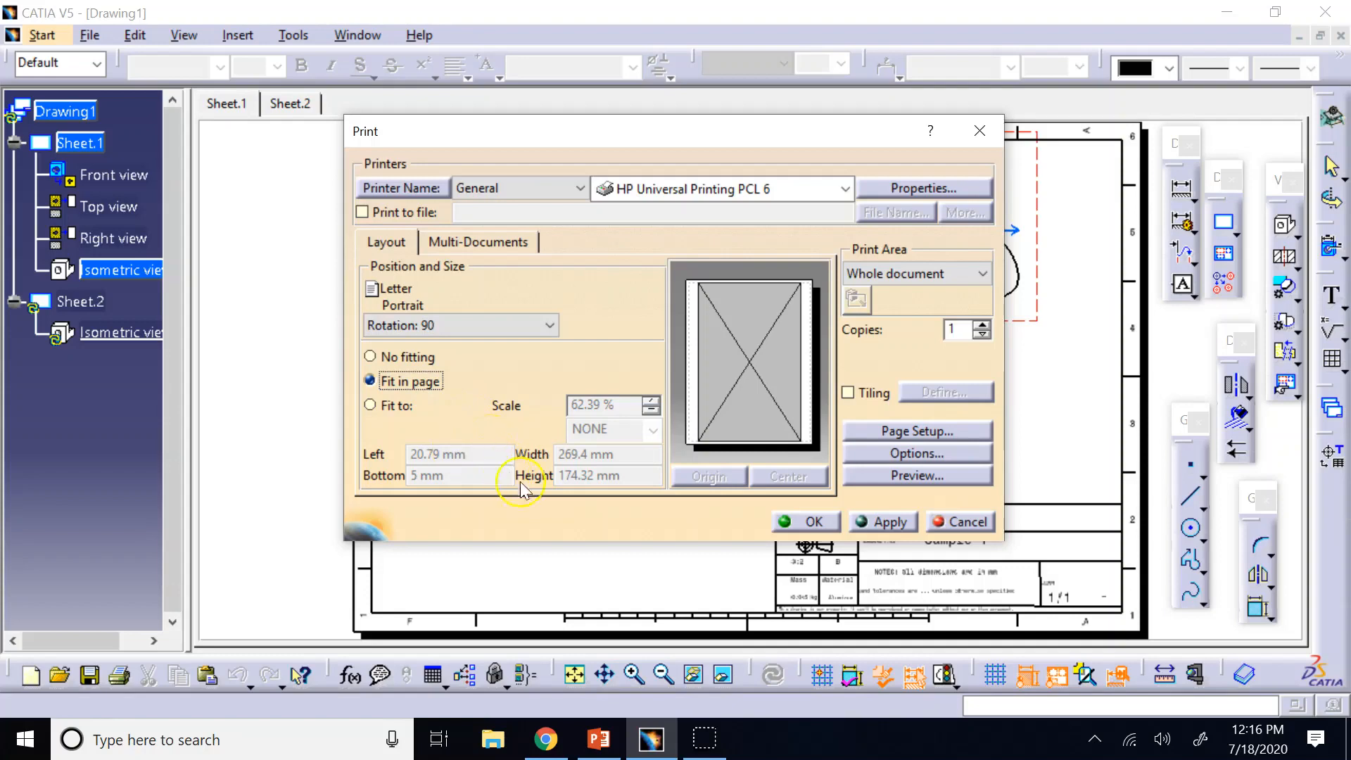
click(896, 477)
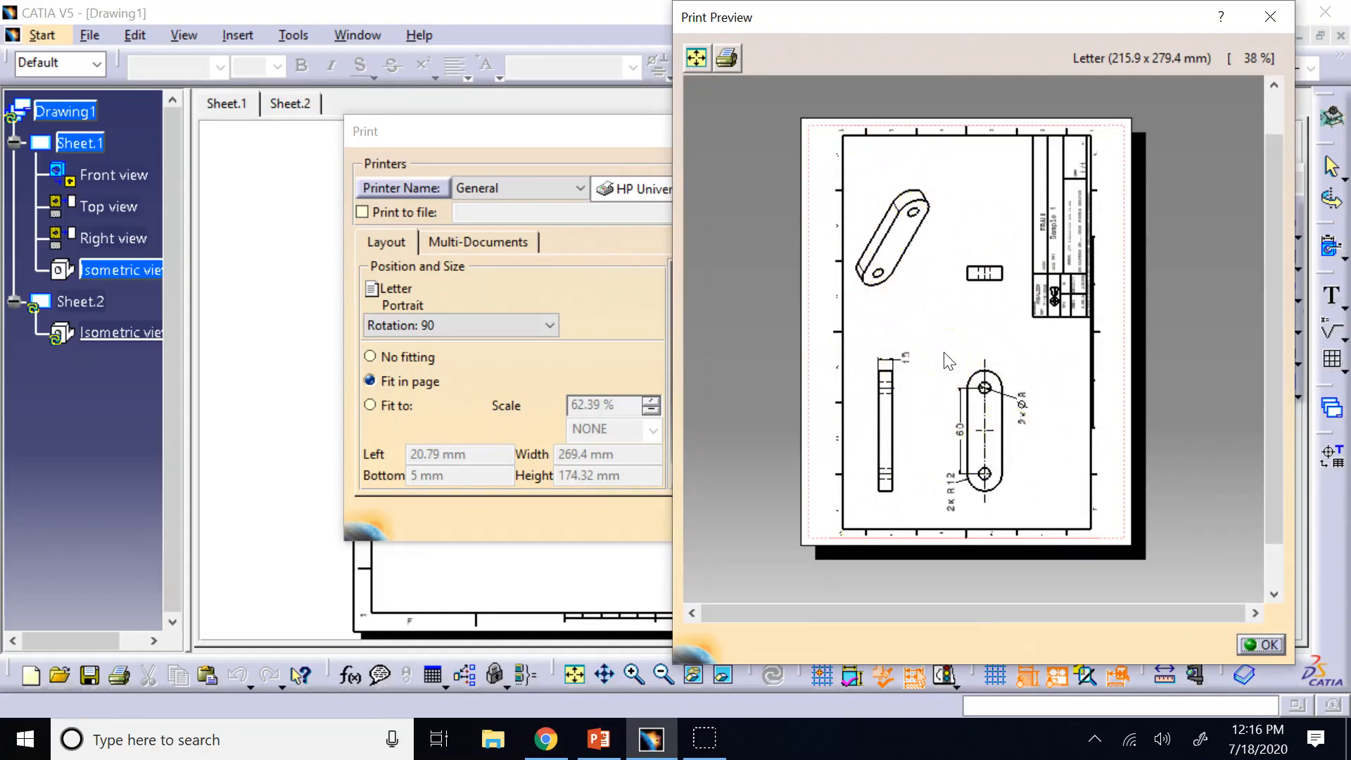
click(1248, 644)
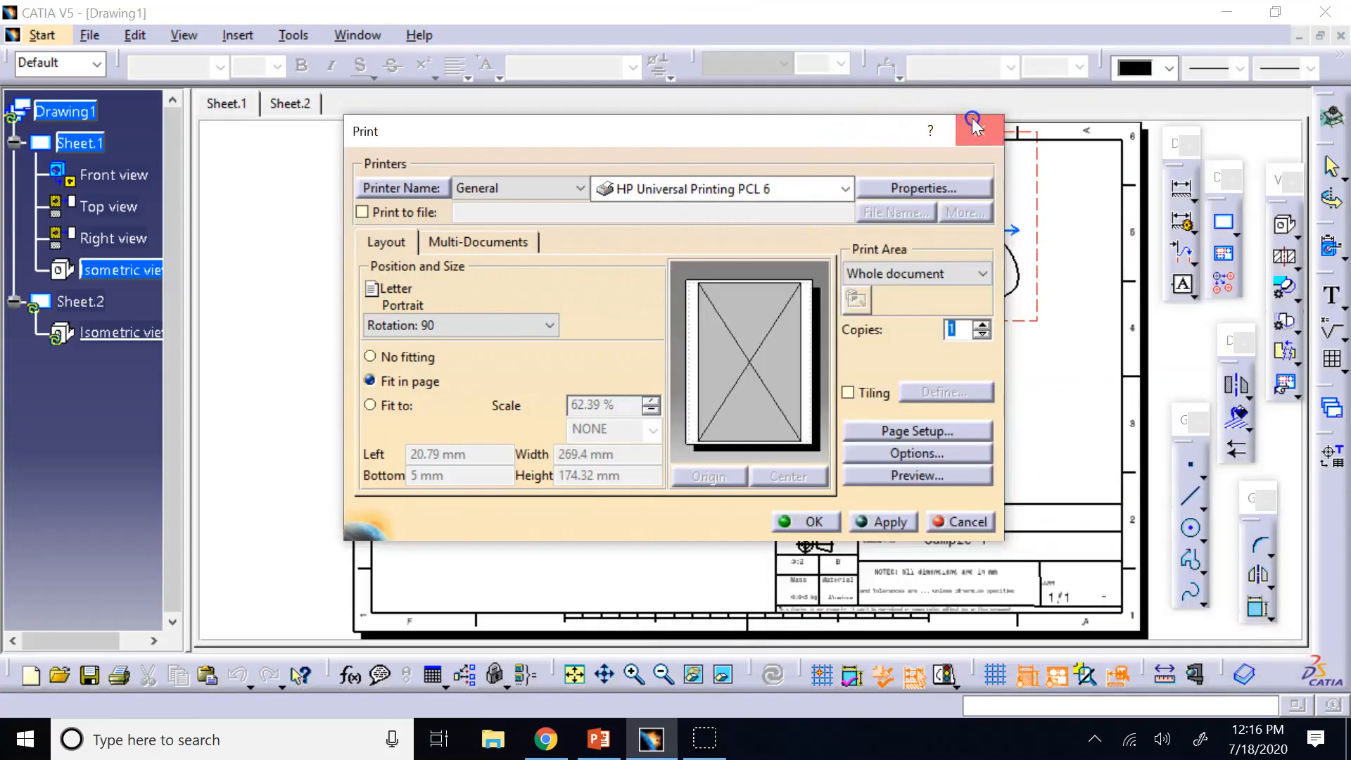
click(971, 126)
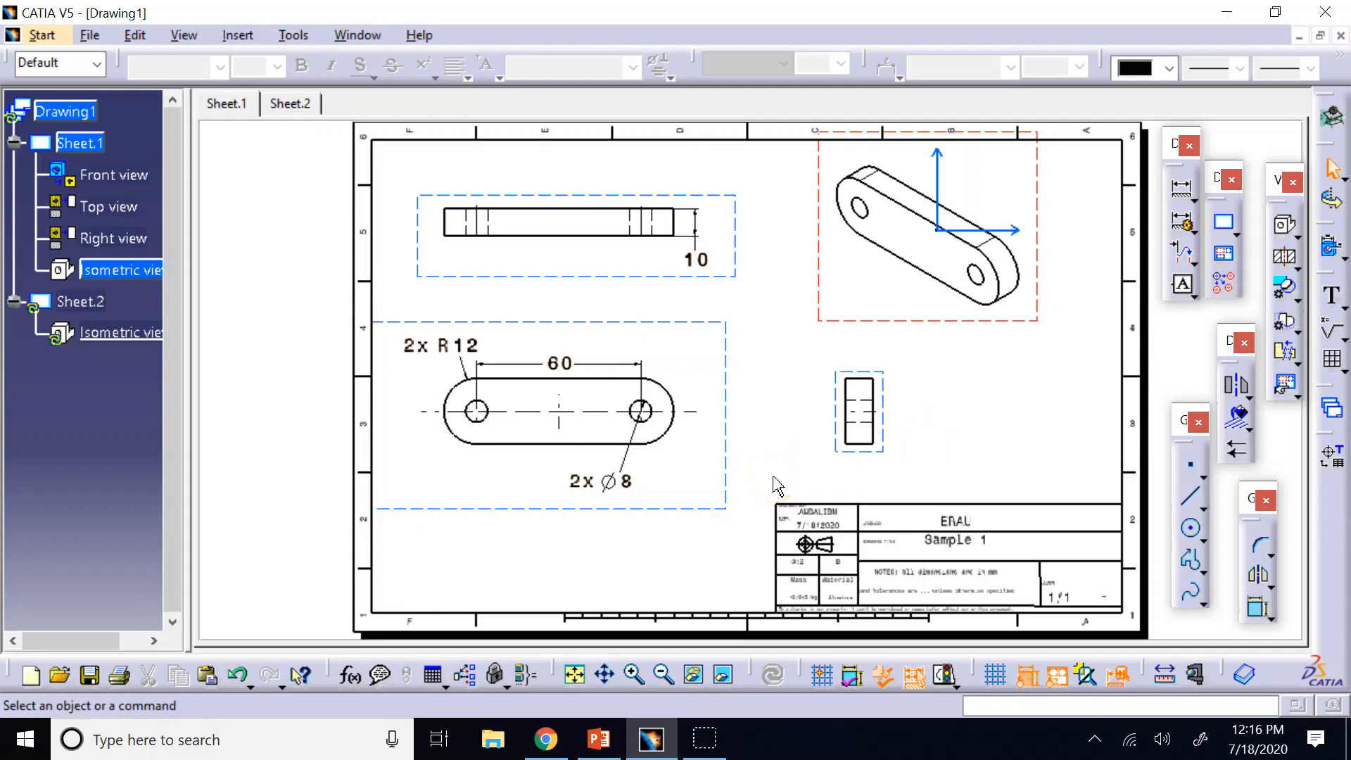
Step: Switch to PowerPoint and page through the drafting lecture slides from Title Block to the stacked and chain Linear Dimensions slide
click(598, 739)
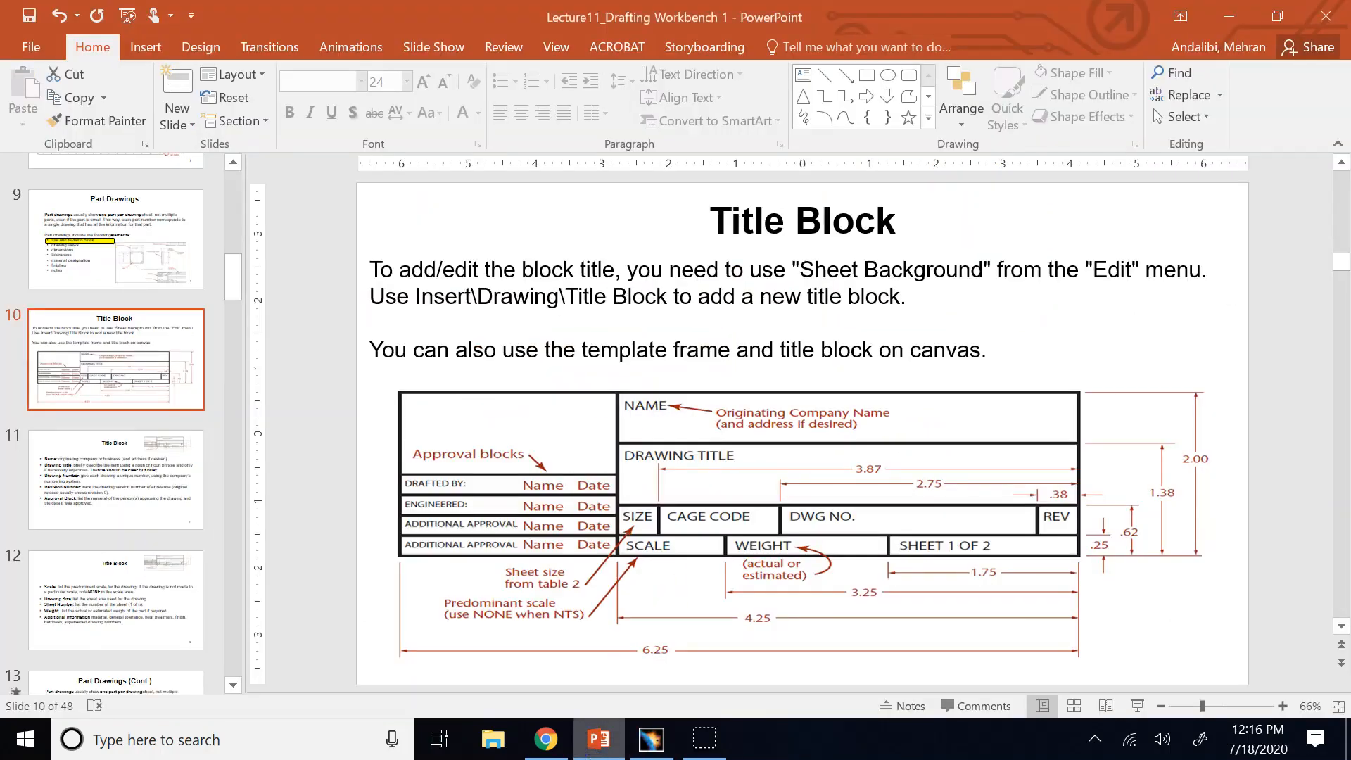
click(112, 454)
click(117, 616)
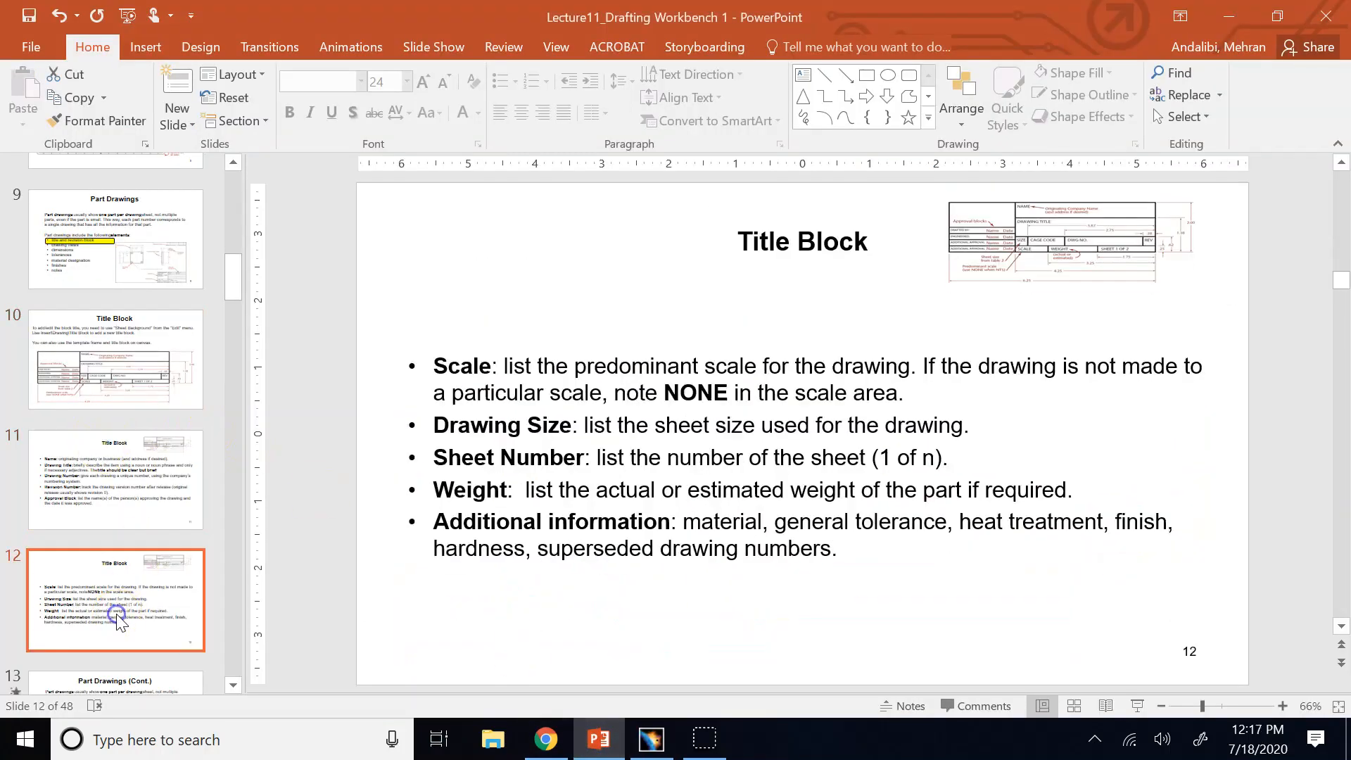
key(Down)
key(Down)
key(Down)
key(Down)
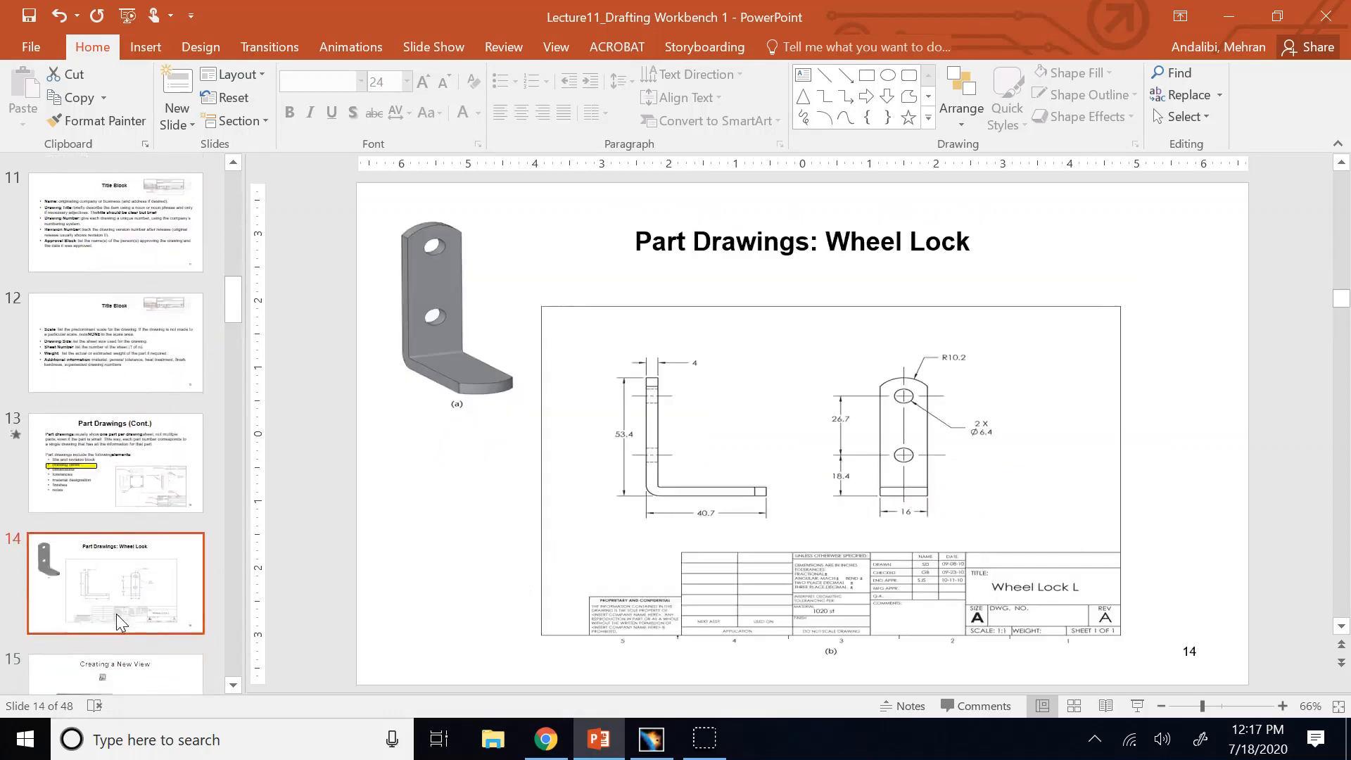
key(Down)
key(Down)
key(Down)
key(Down)
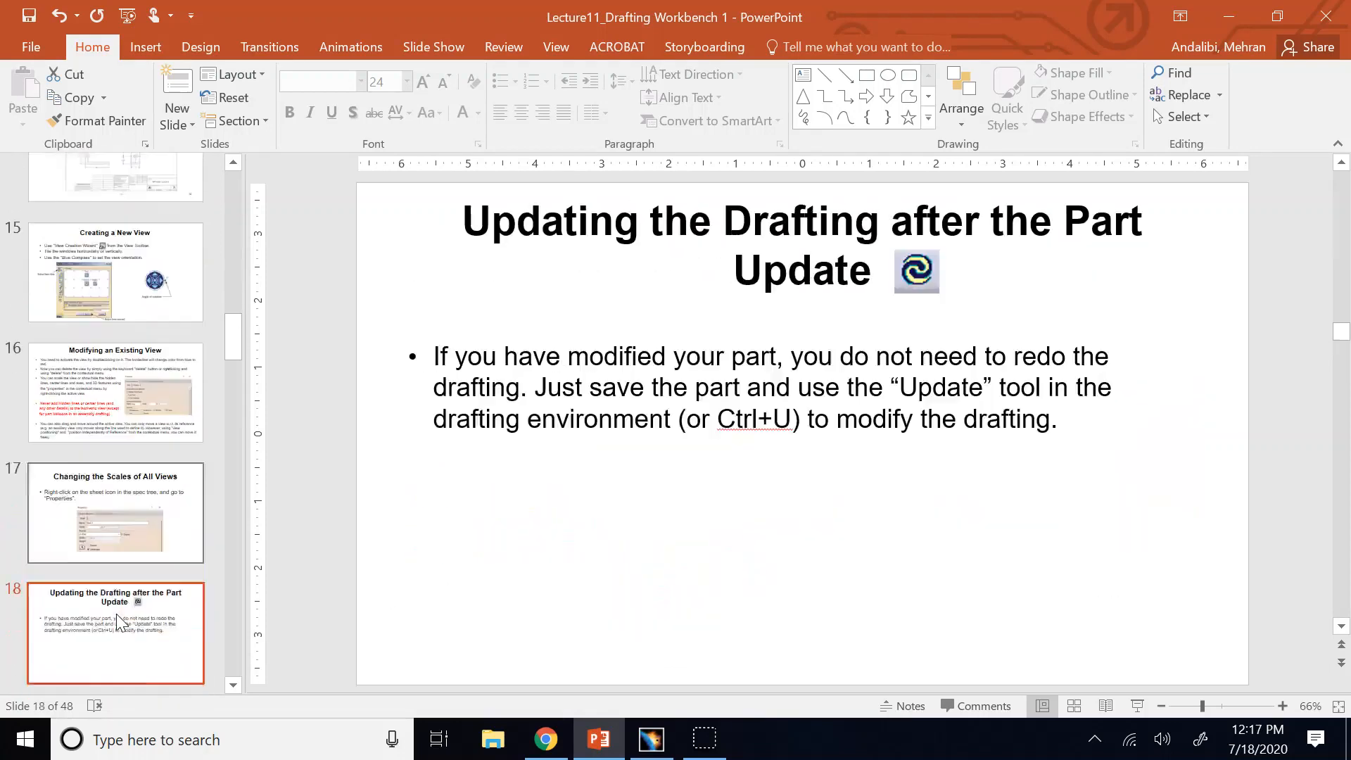
key(Down)
key(Down)
key(Down)
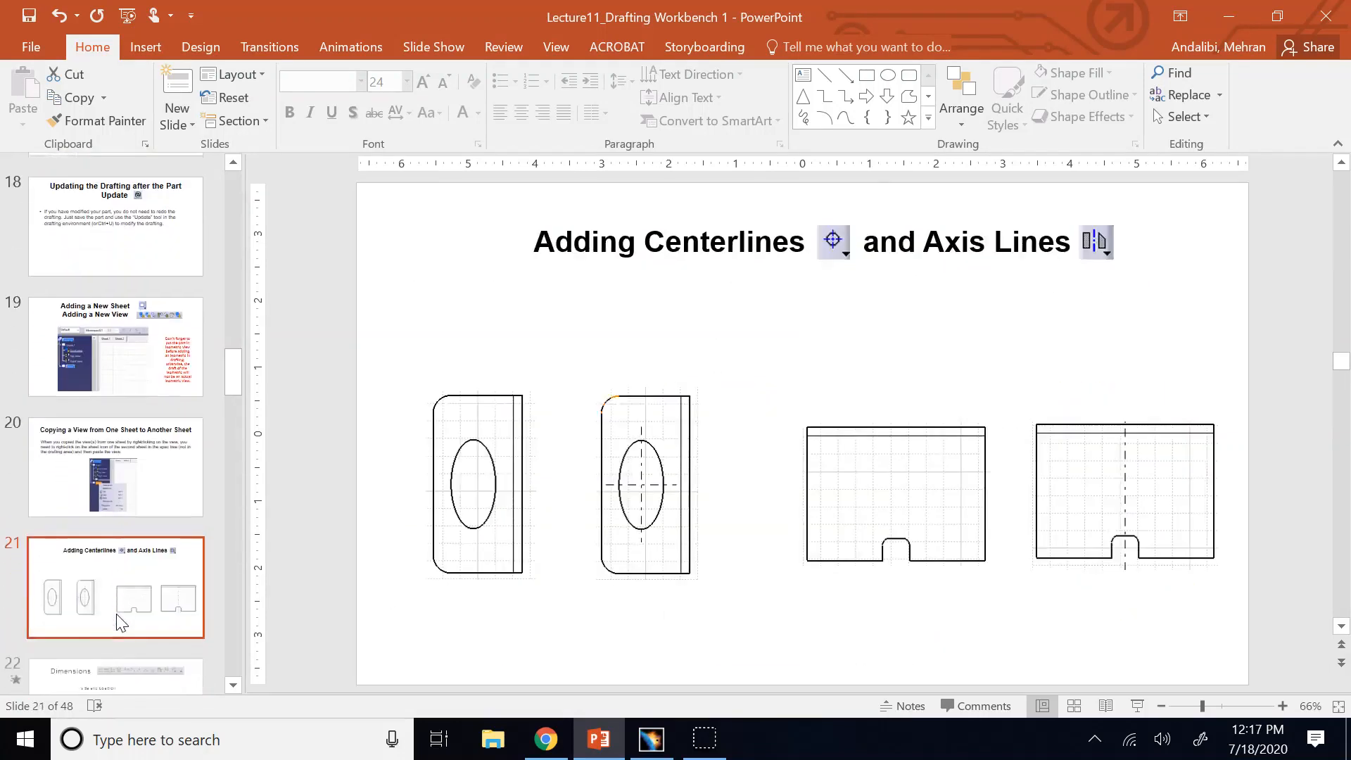
key(Down)
key(Down)
key(Down)
key(Down)
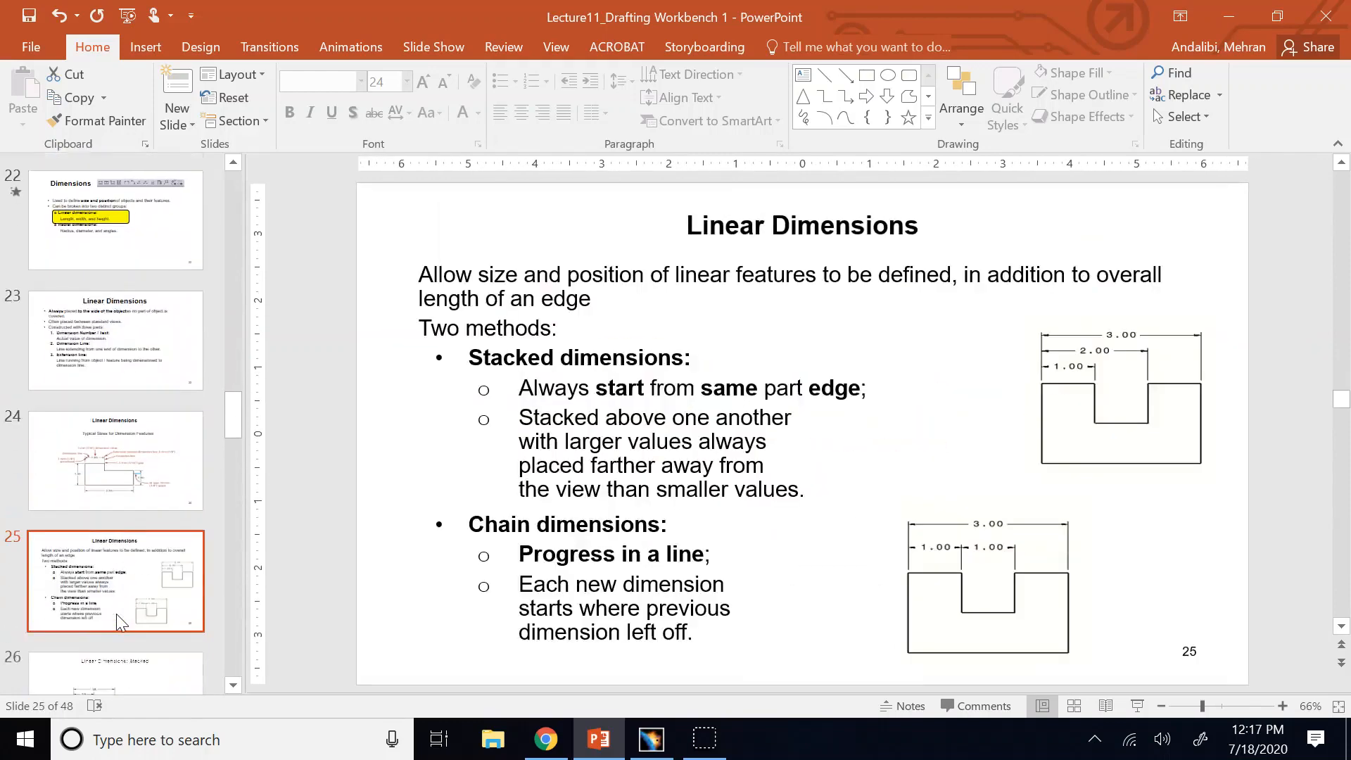
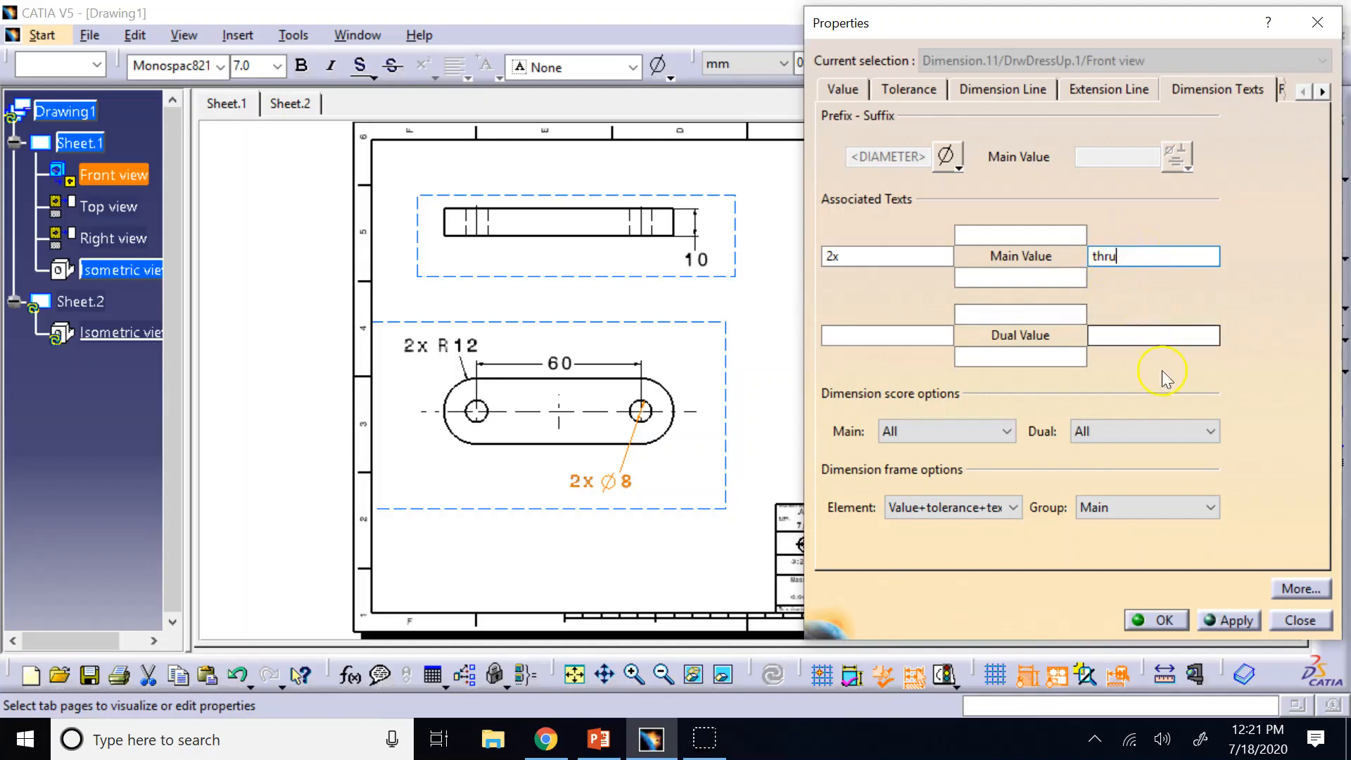
Step: Apply "thru" as the text after the main value of the 2x Ø8 hole dimension in the front view
click(1147, 621)
click(1069, 456)
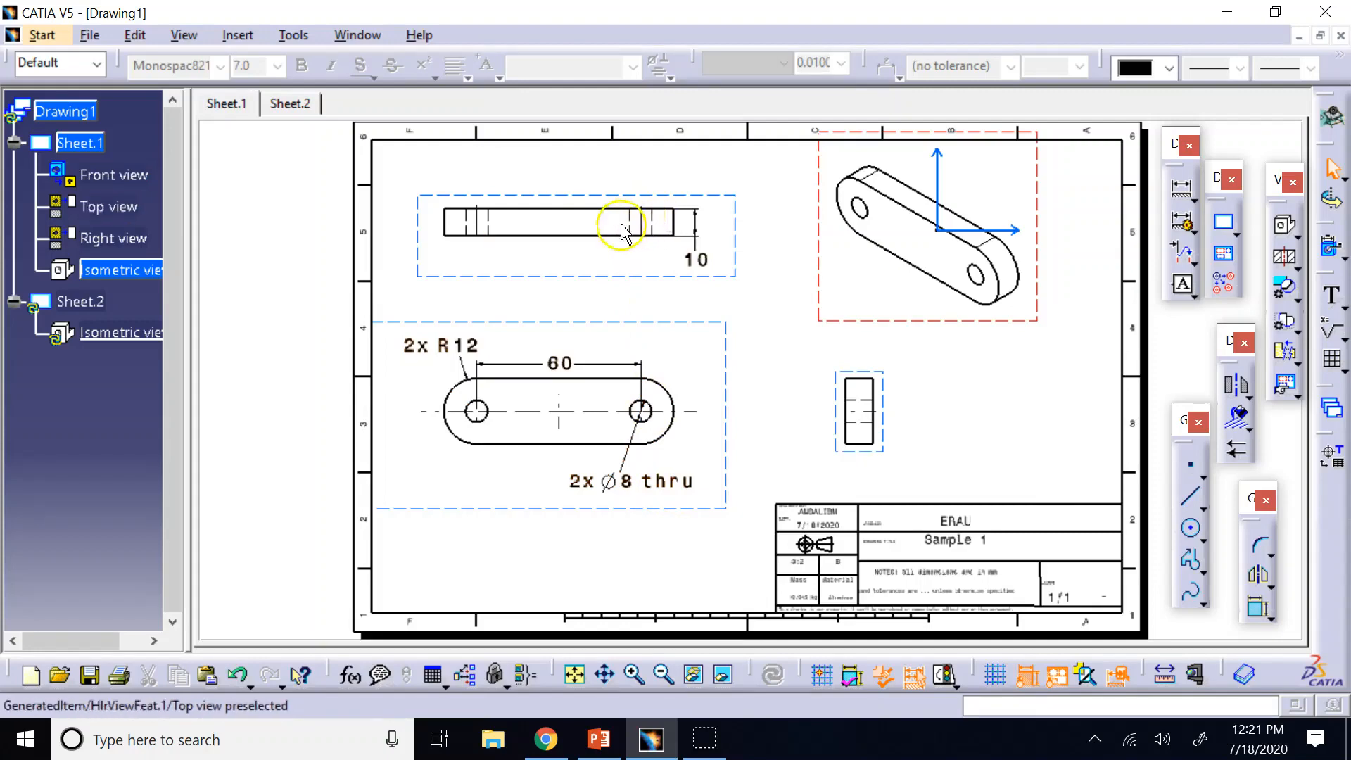
Step: Switch to the input_link.CATPart window and open Sketch.1 under Pad.1 for editing
click(366, 35)
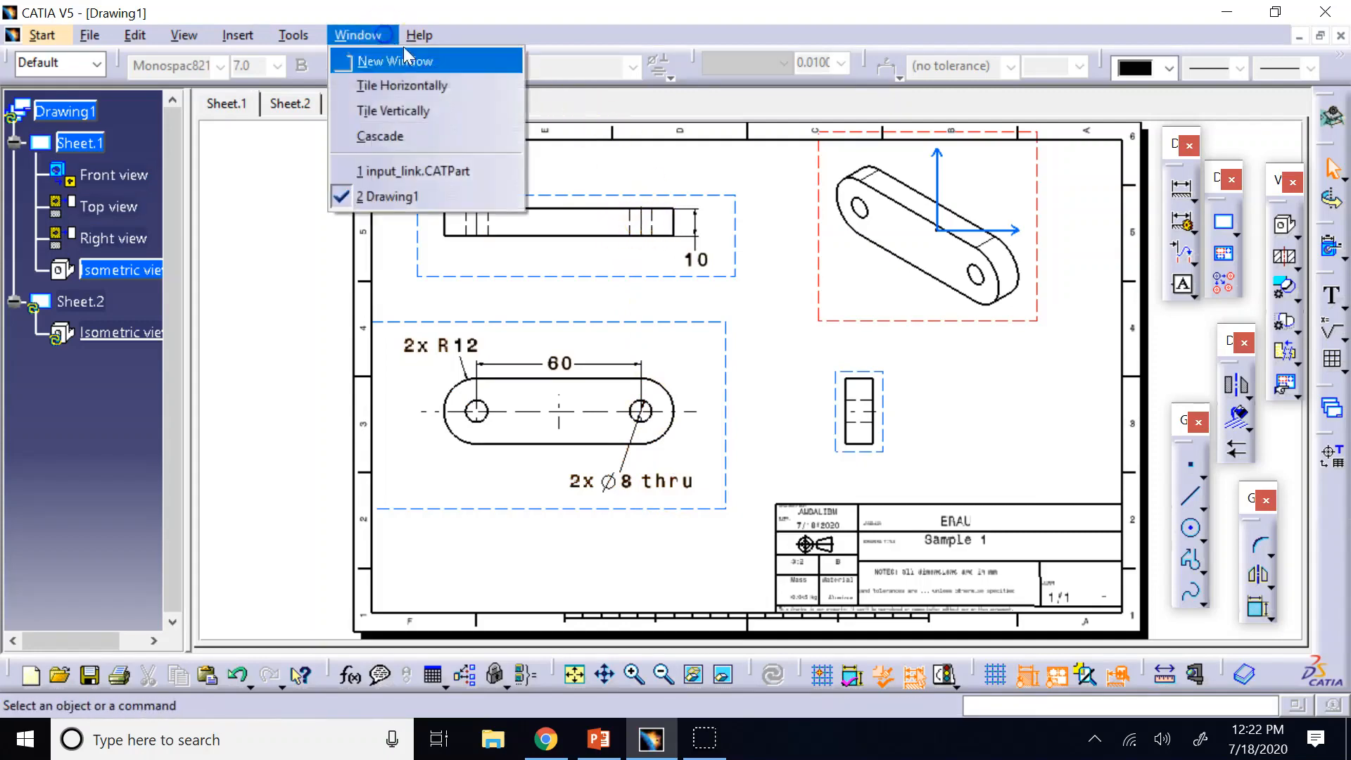
click(437, 171)
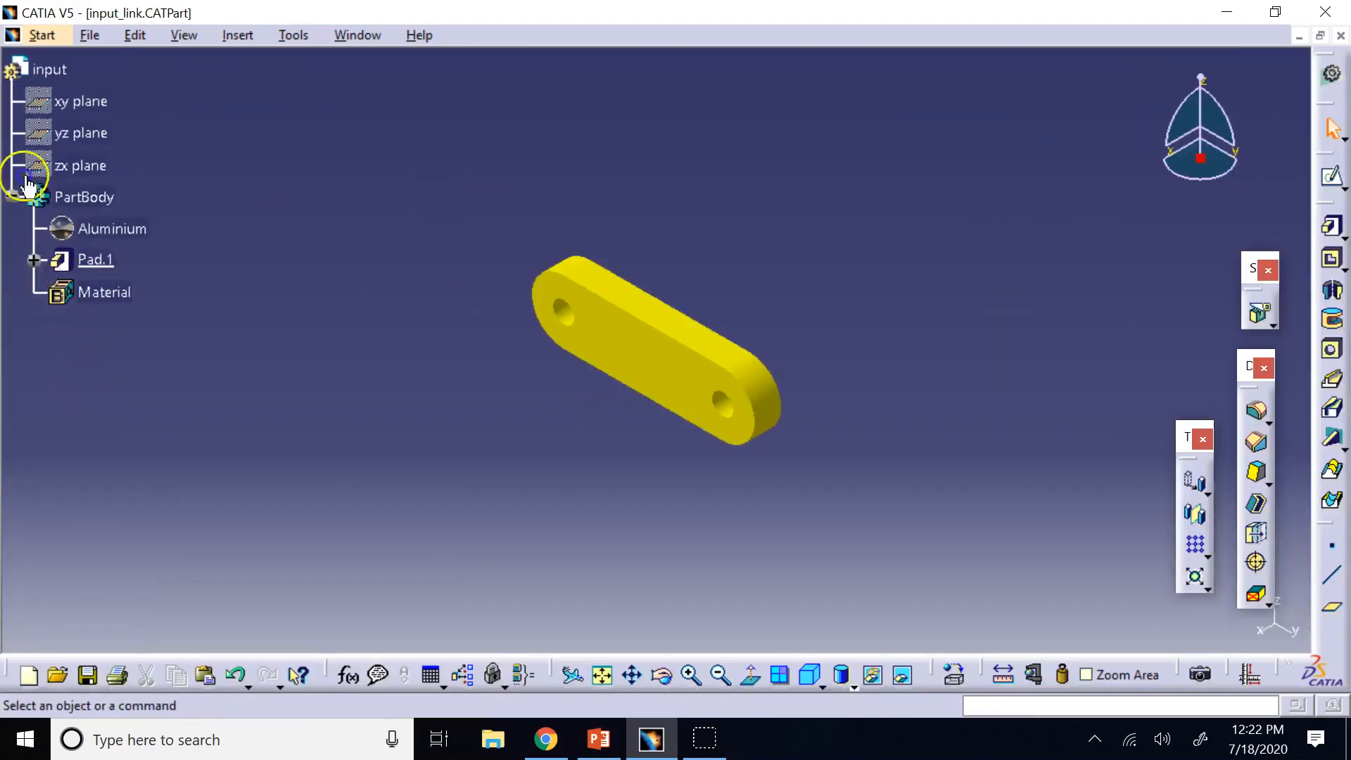
click(34, 260)
double_click(118, 291)
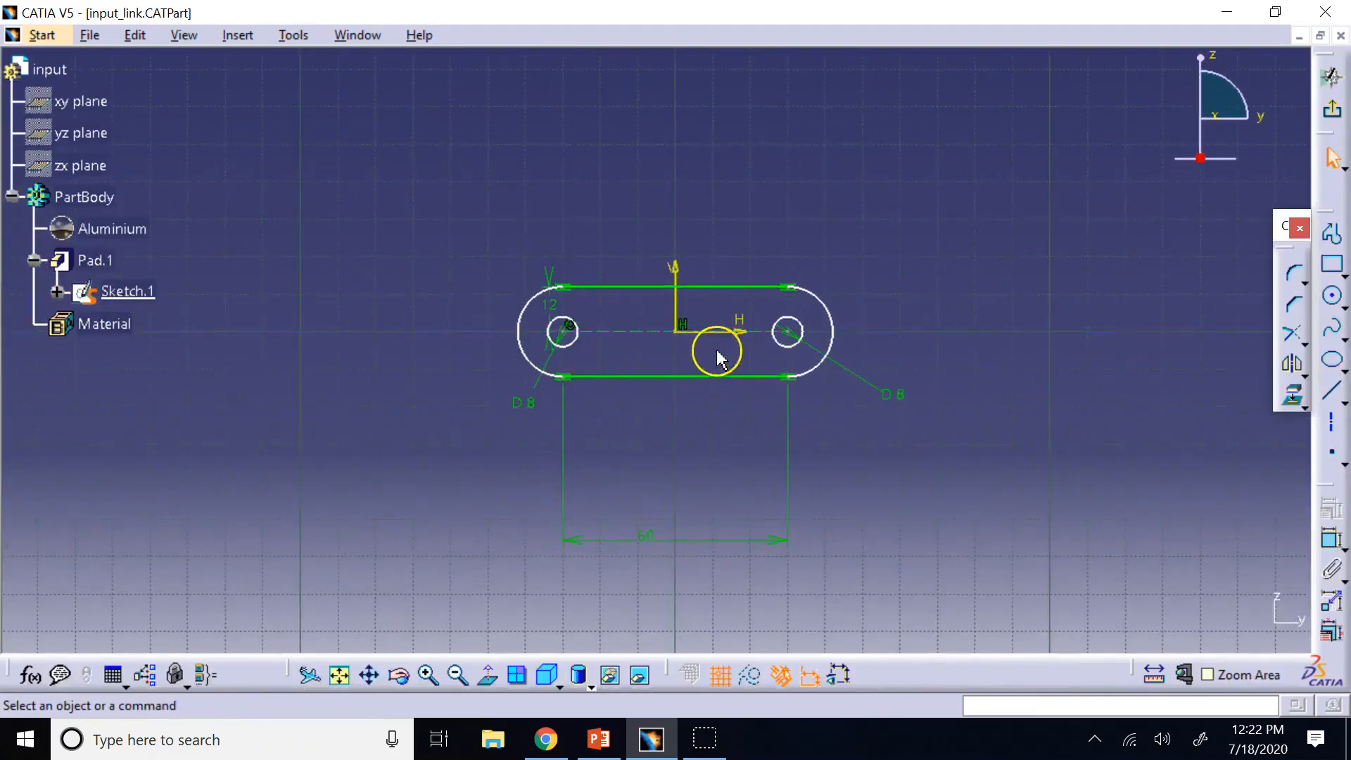
Step: Delete both 8 mm hole circles from the link's profile sketch and exit the sketch
click(575, 353)
key(Delete)
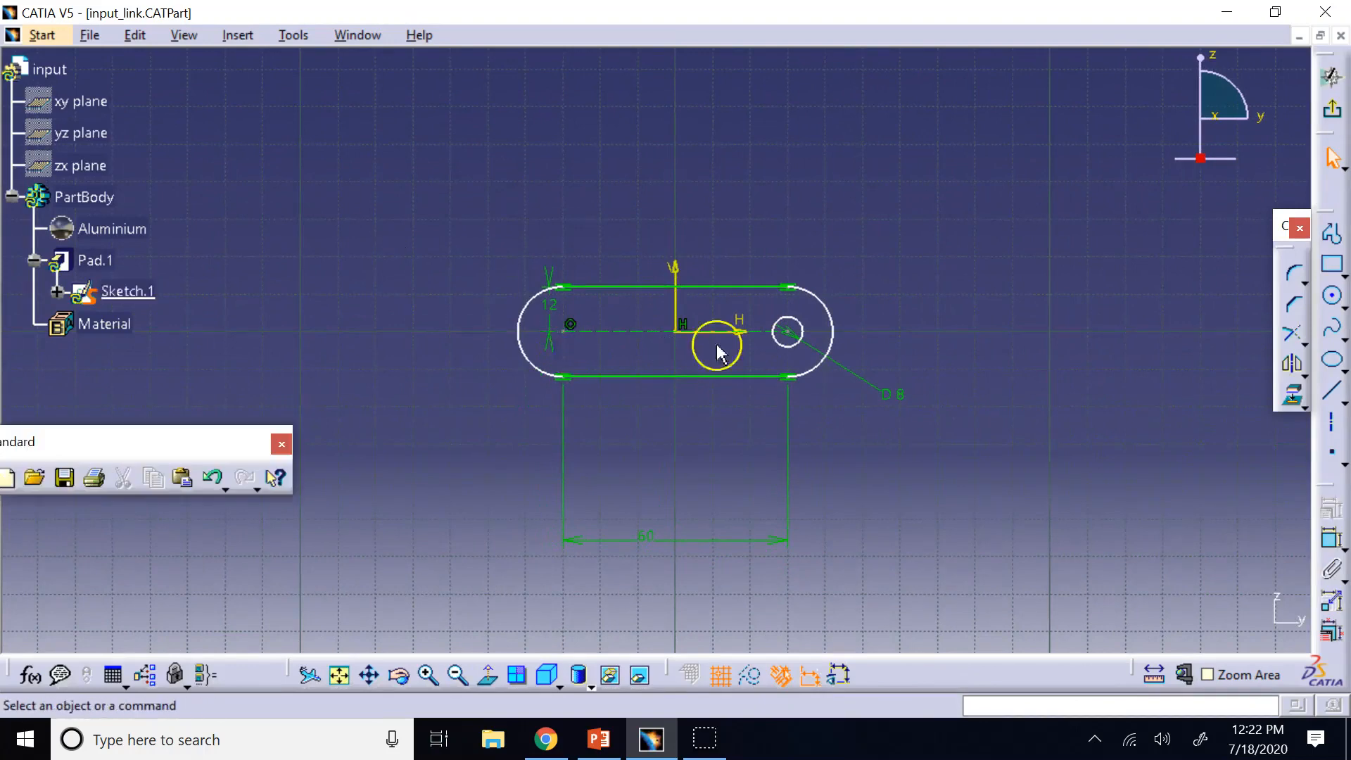
click(799, 341)
key(Delete)
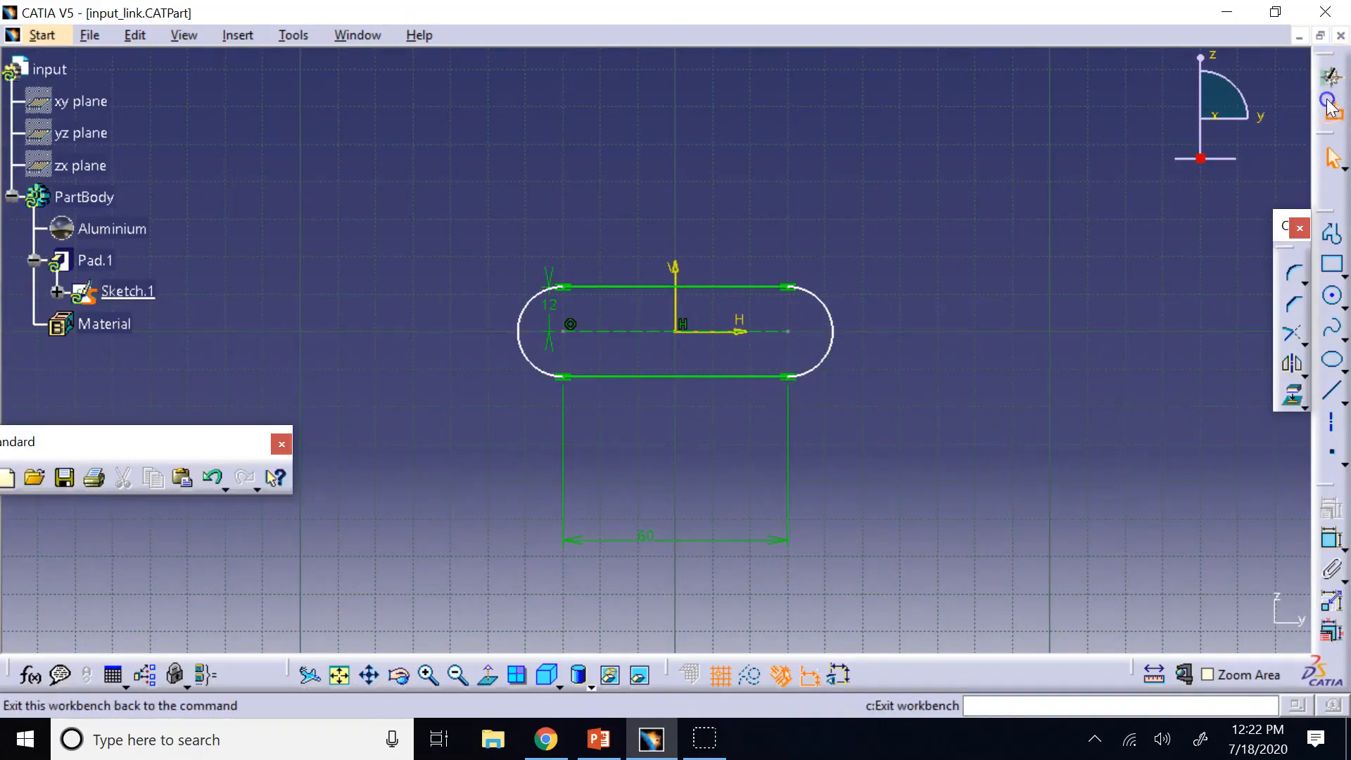
click(1334, 73)
Step: Sketch a circle about 20 mm in diameter on the link's front face, centred in its left rounded end, and exit the sketch
click(711, 399)
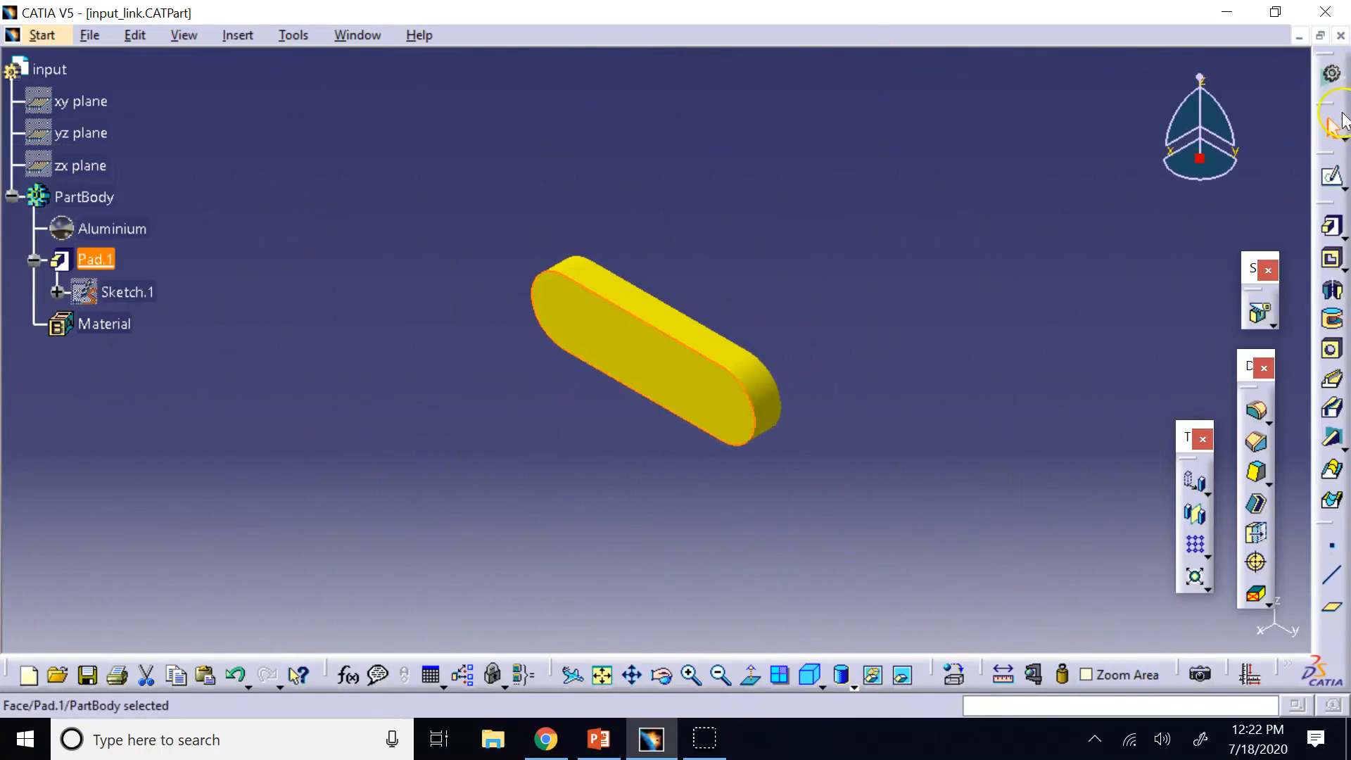
click(1332, 176)
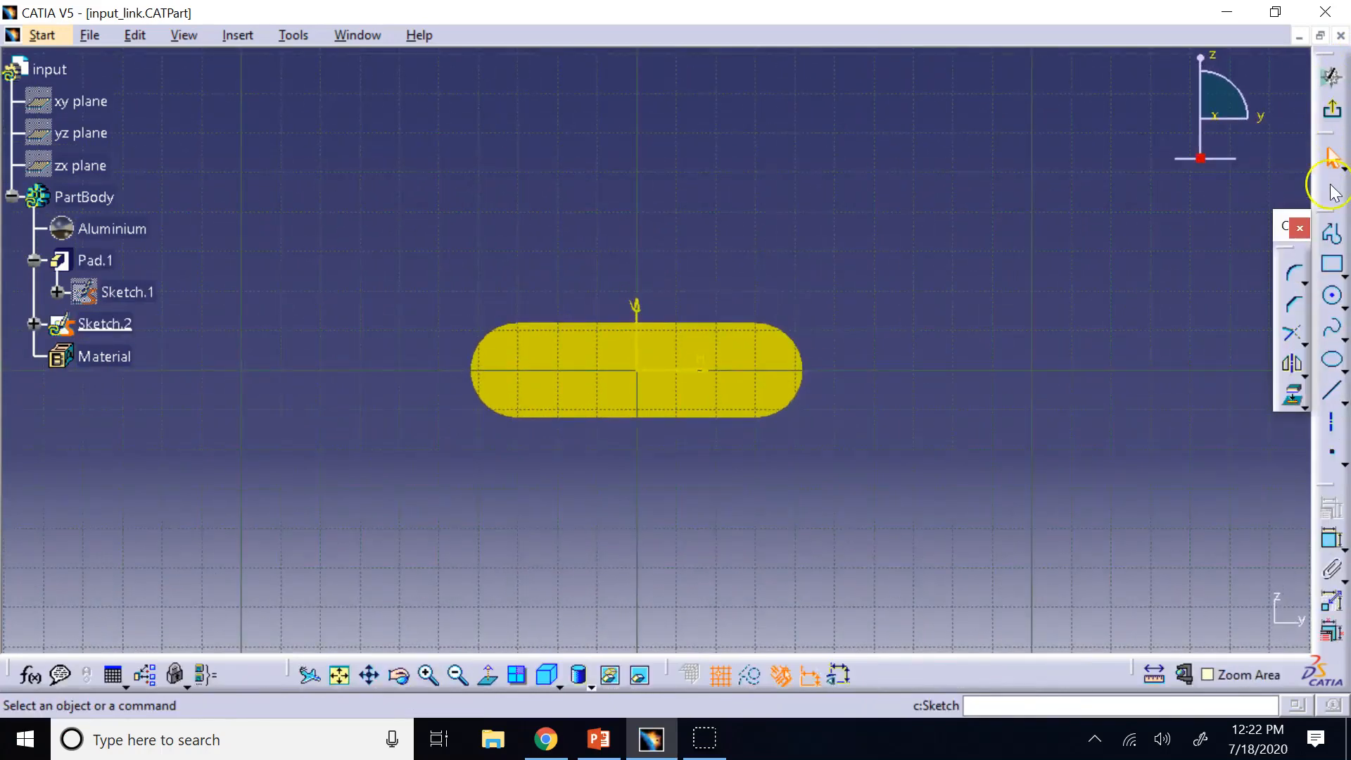
click(1335, 296)
click(518, 371)
click(542, 352)
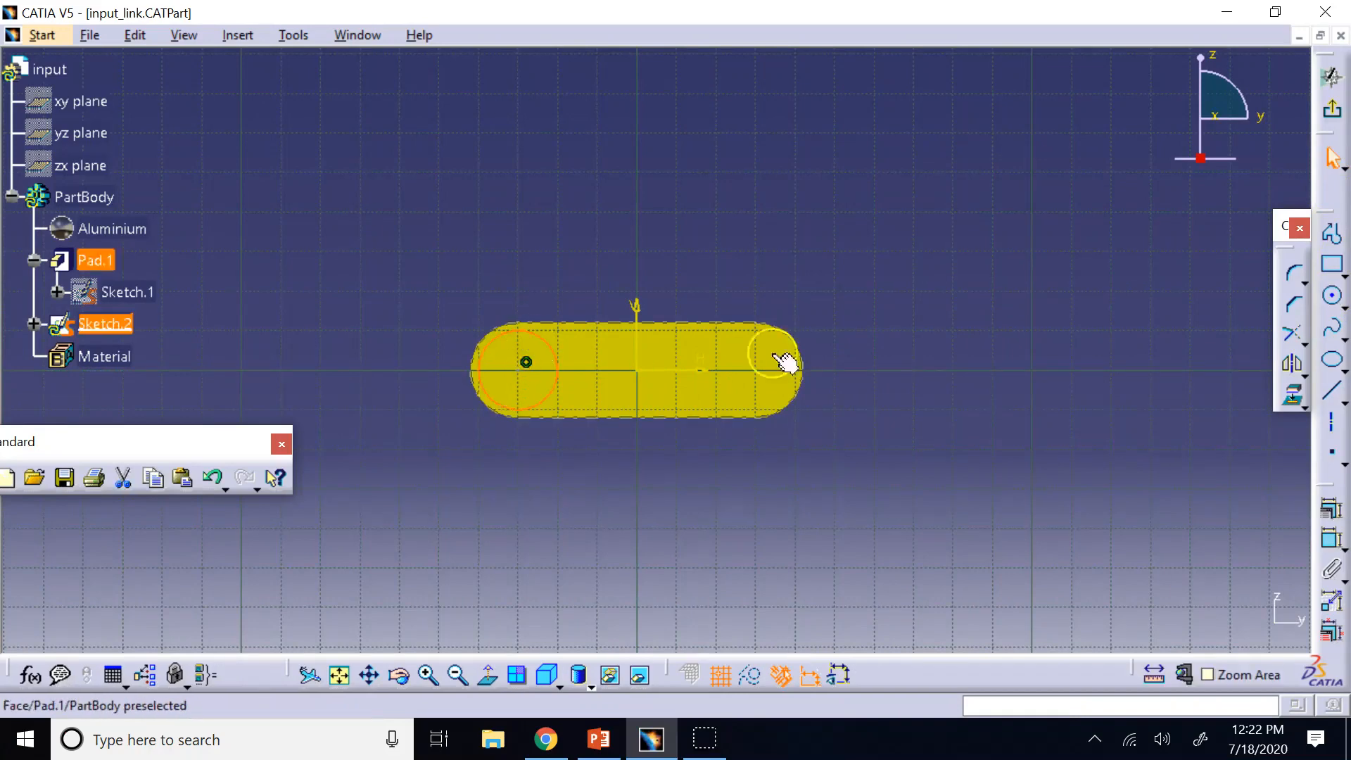
click(1319, 234)
click(1335, 74)
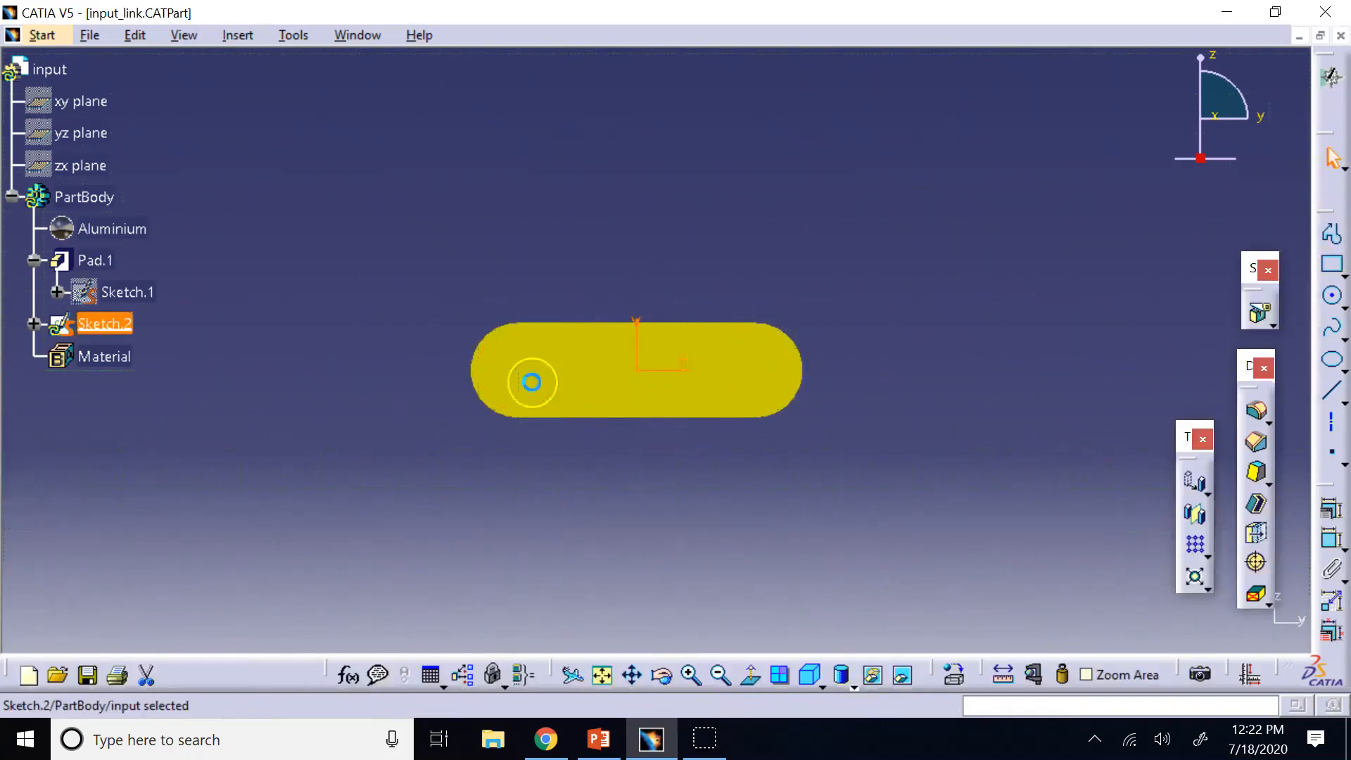
Step: Reopen Sketch.2 and constrain the left circle's diameter to 8 mm
double_click(105, 323)
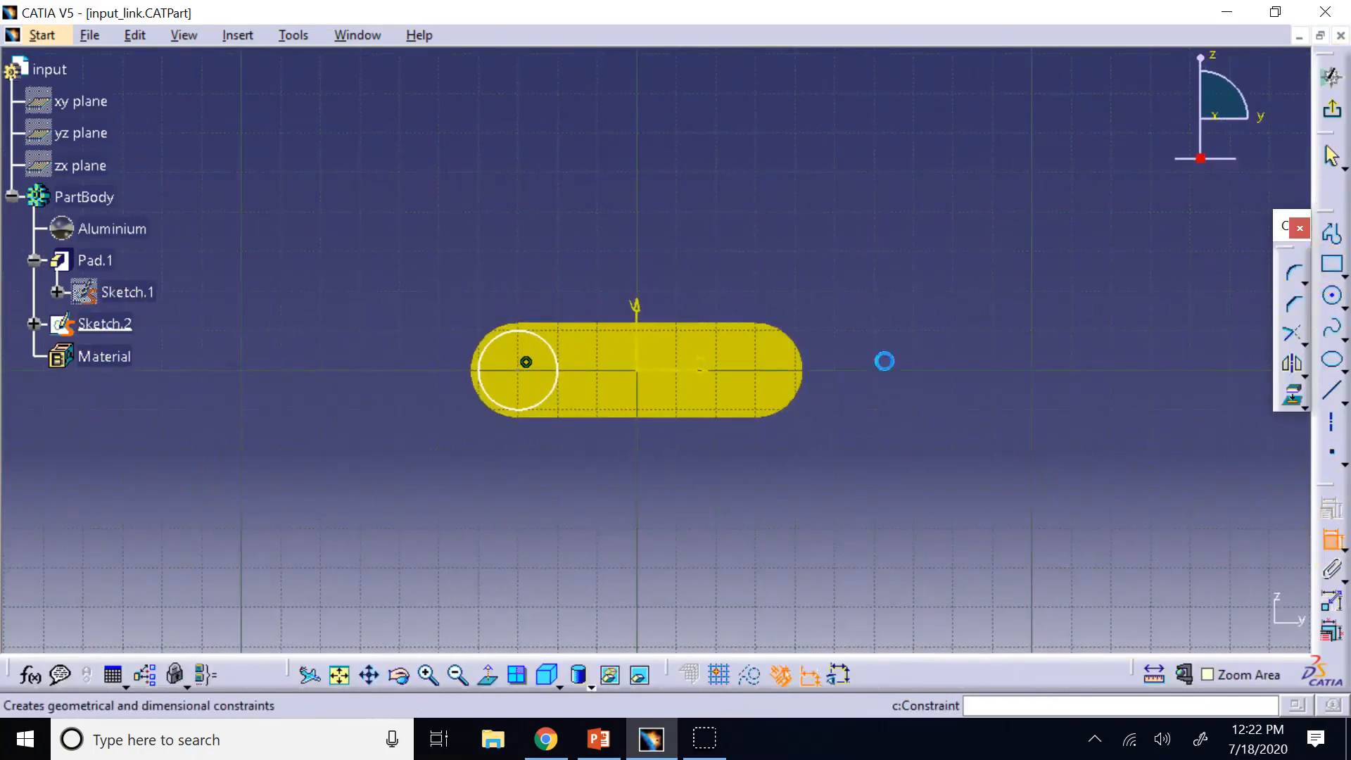
click(1332, 539)
click(553, 393)
click(538, 498)
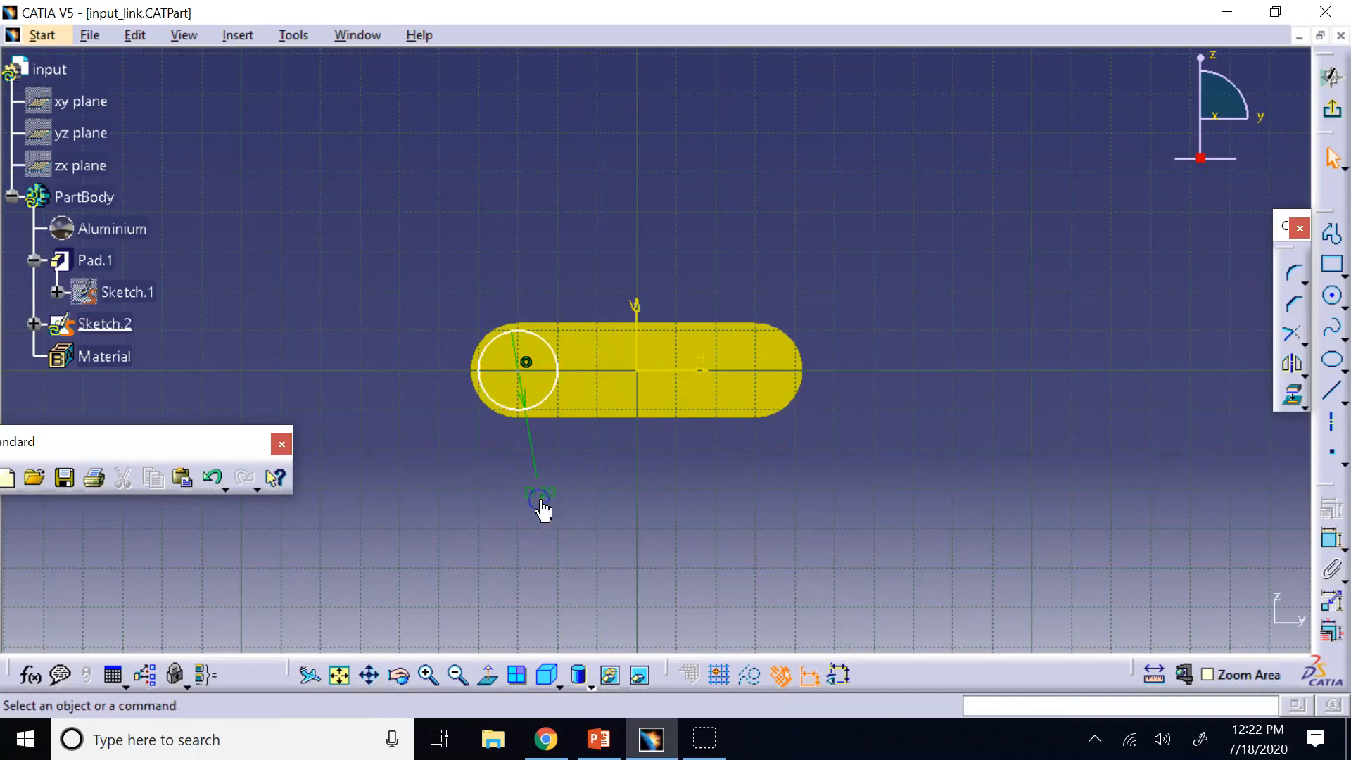
double_click(543, 505)
text(8)
key(Return)
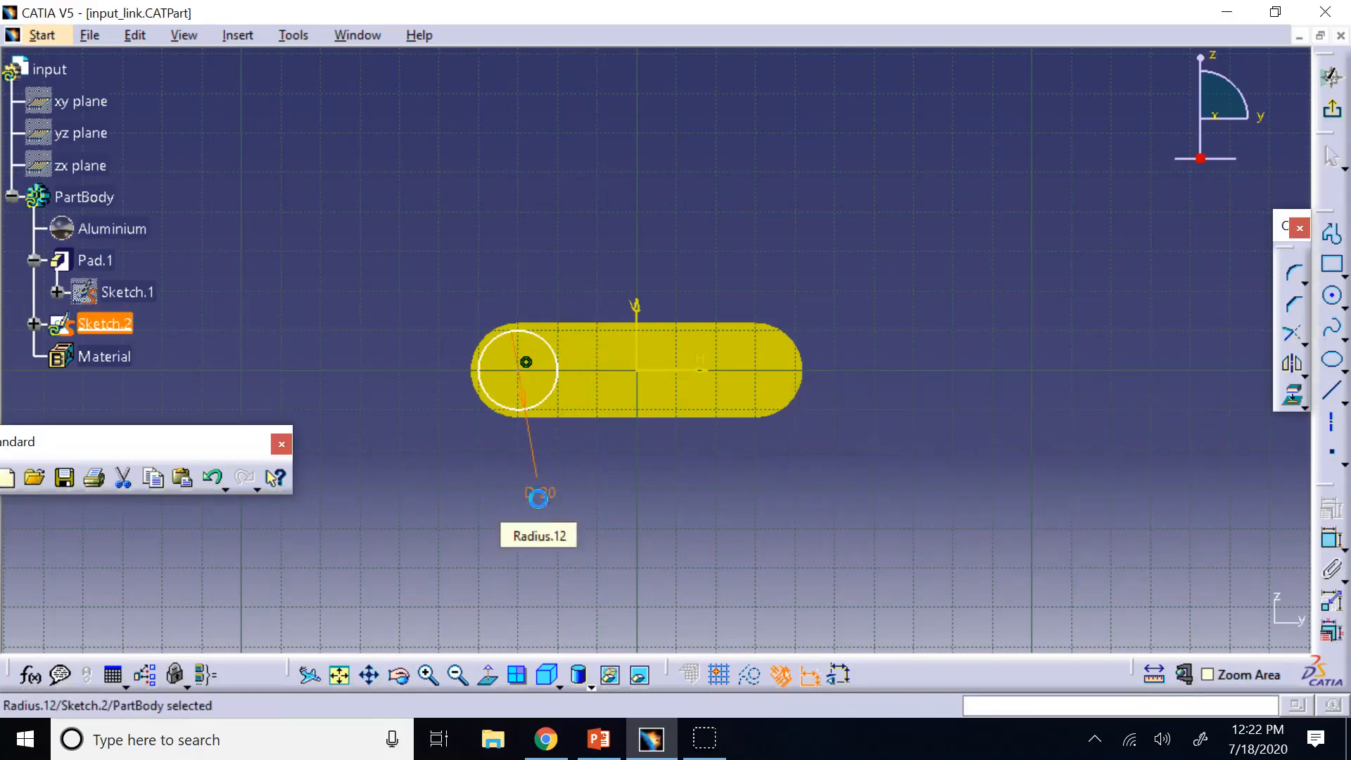
click(536, 523)
Step: Draw a second circle of about 6.5 mm radius in the link's right end and set its centre's H coordinate to 8 mm
click(1332, 296)
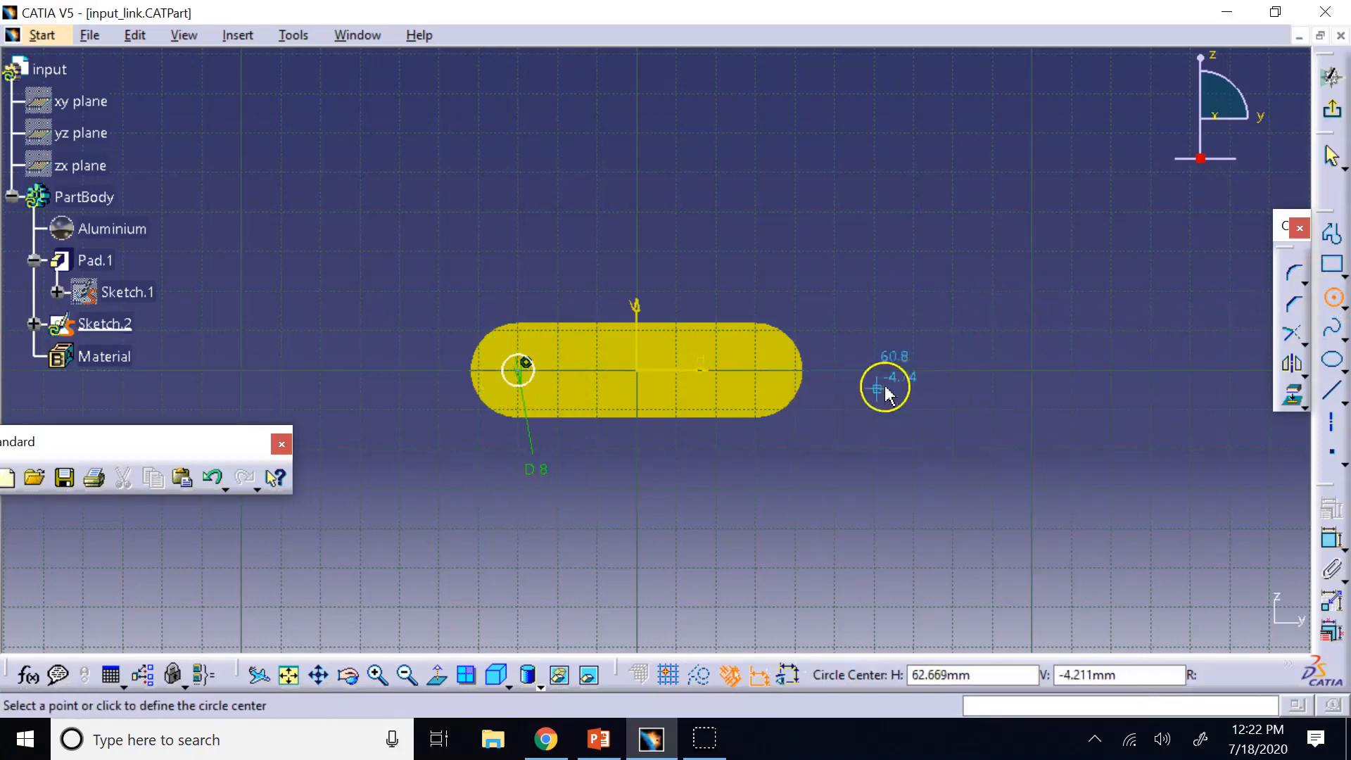
click(759, 370)
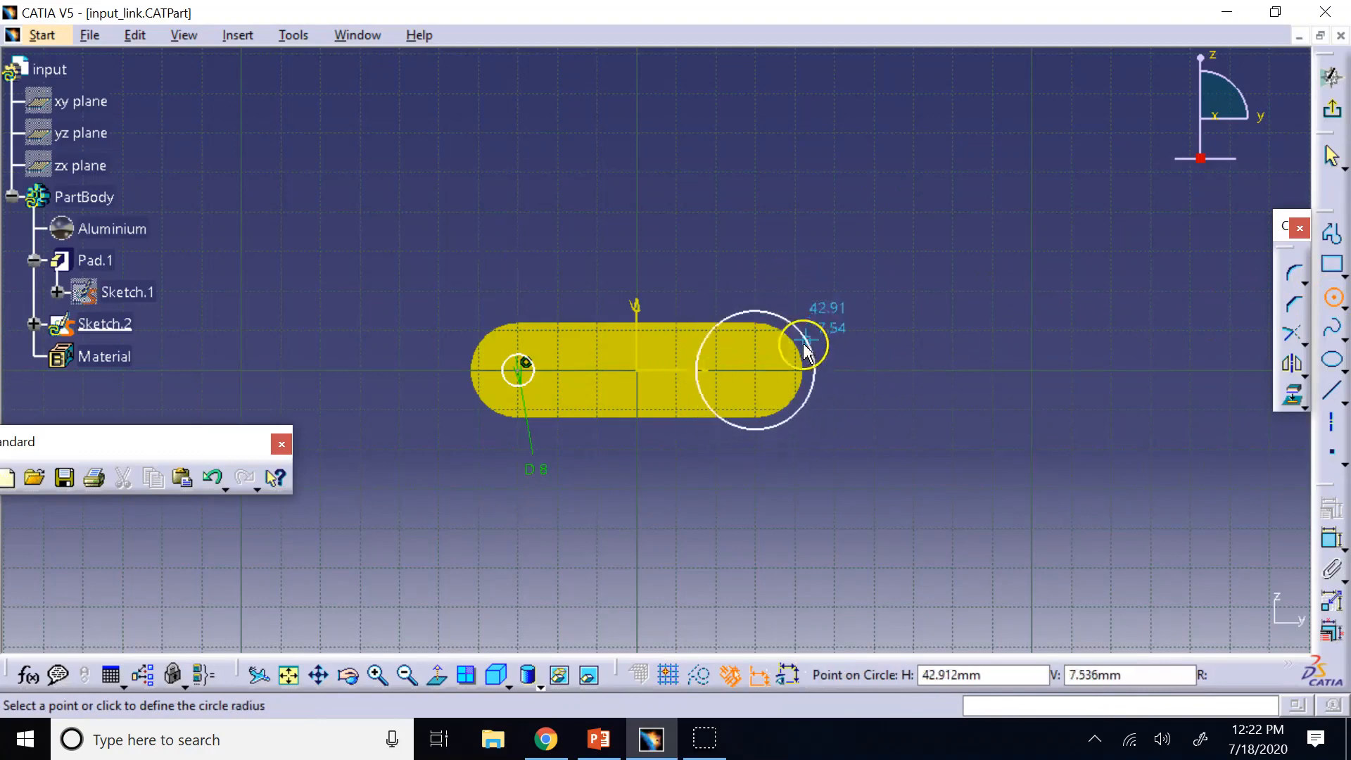
click(787, 367)
double_click(784, 362)
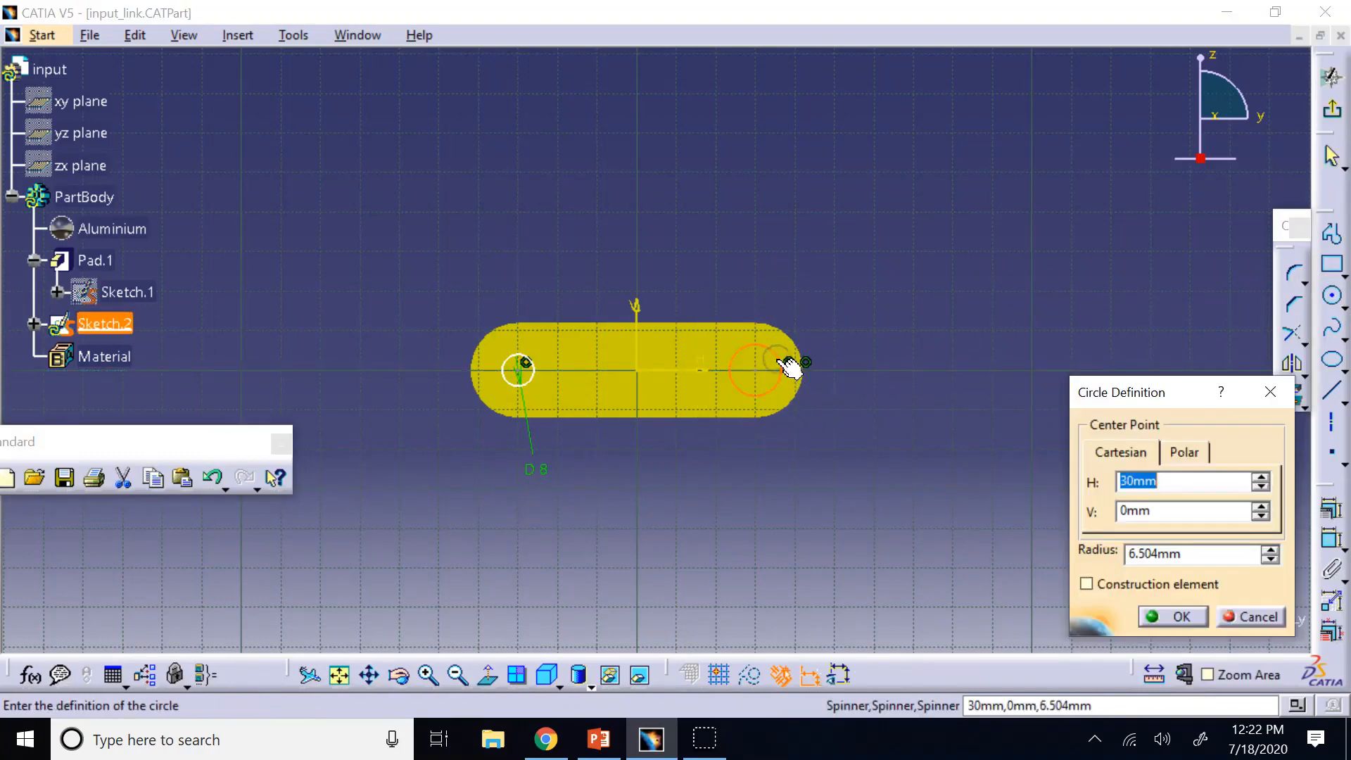
text(8)
key(Return)
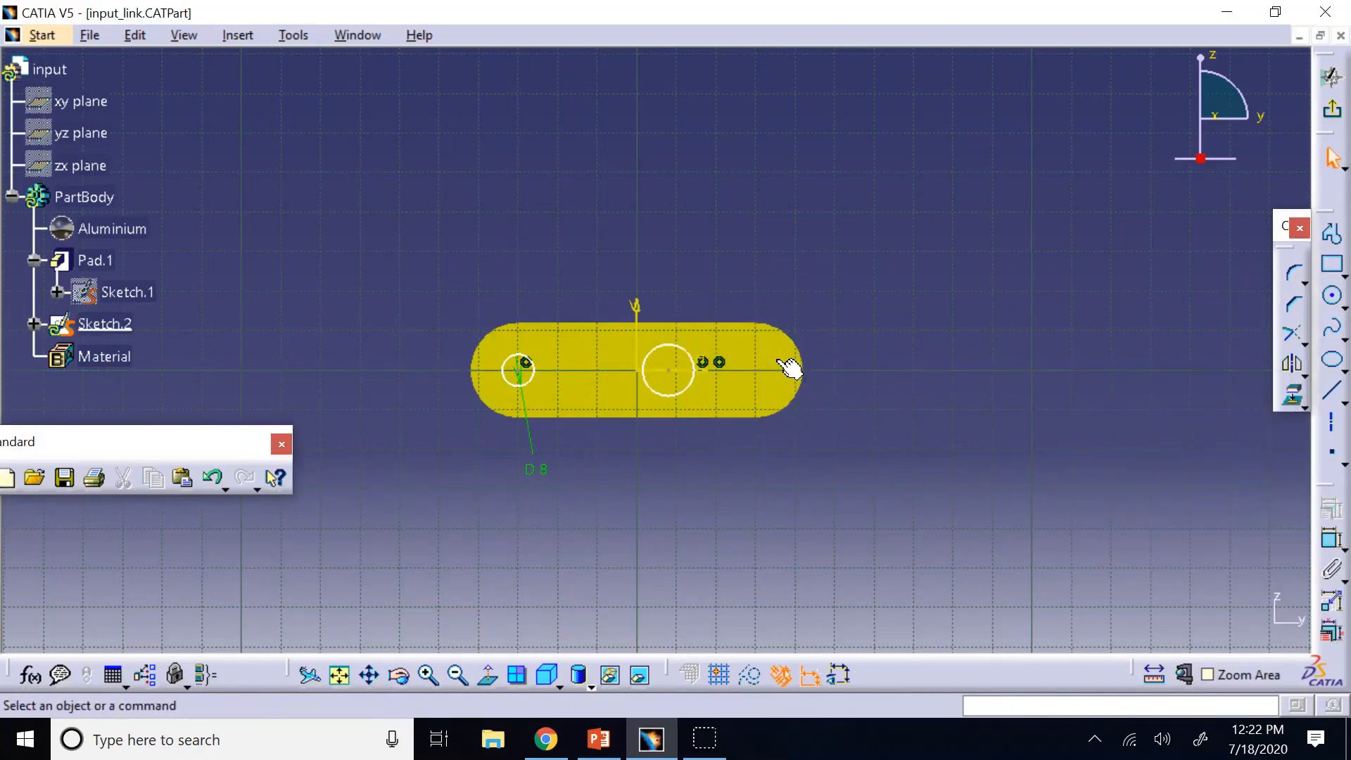
Step: Constrain the second circle's diameter to 8 mm
click(1330, 538)
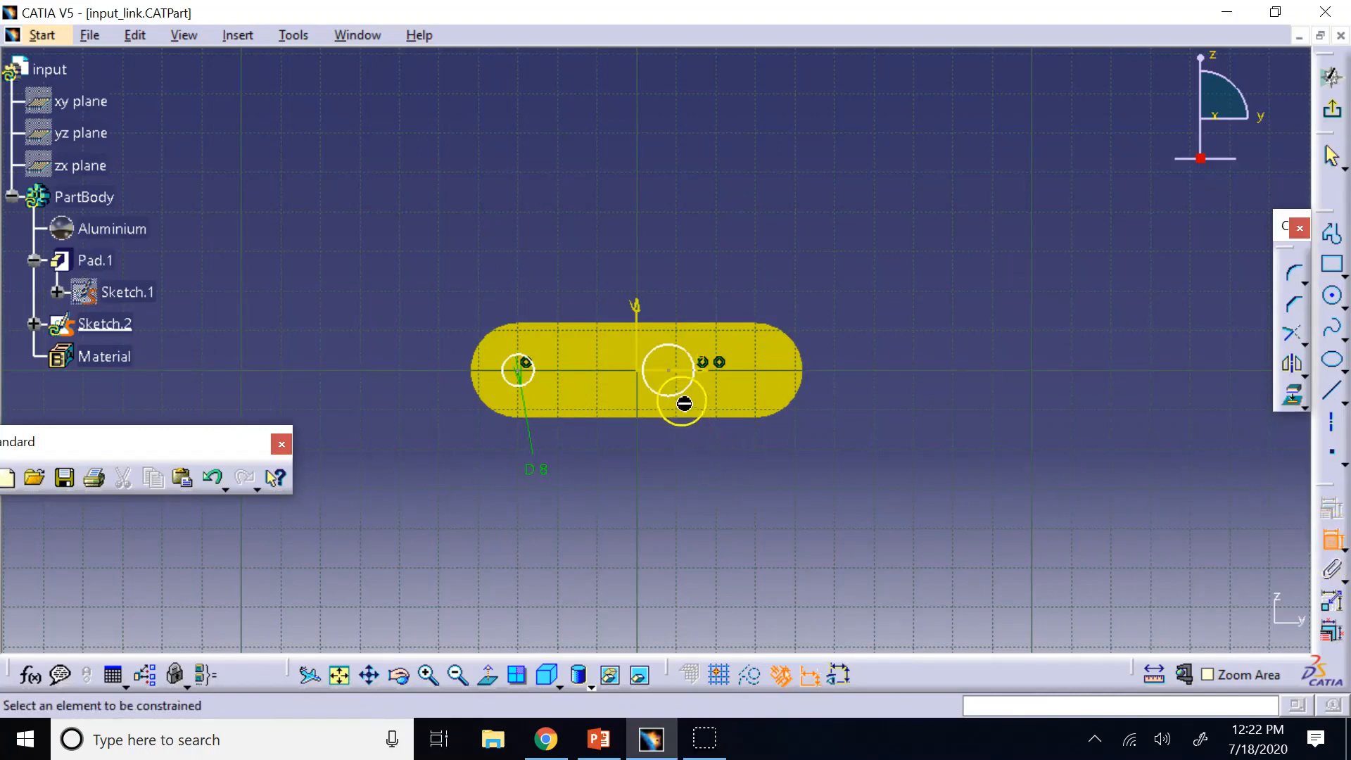
click(690, 406)
click(830, 489)
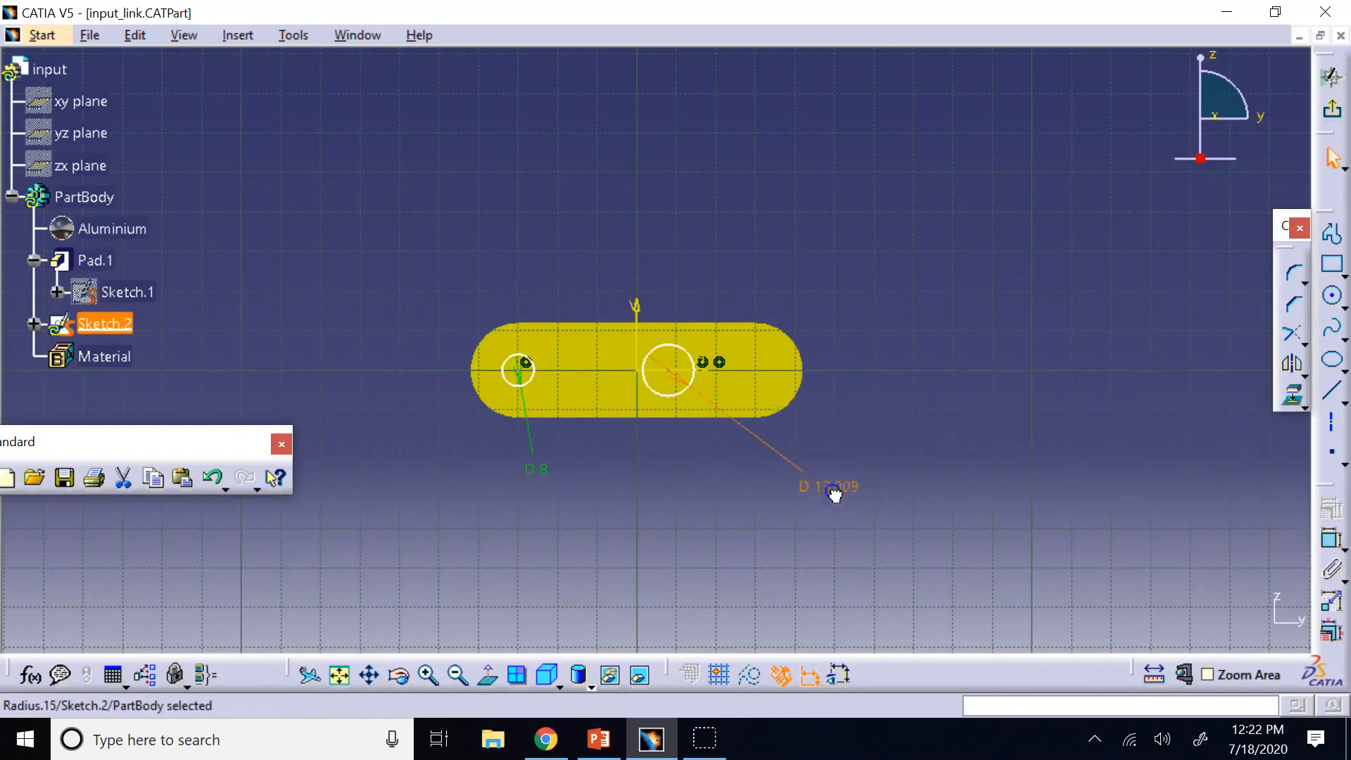
double_click(832, 490)
text(8)
key(Return)
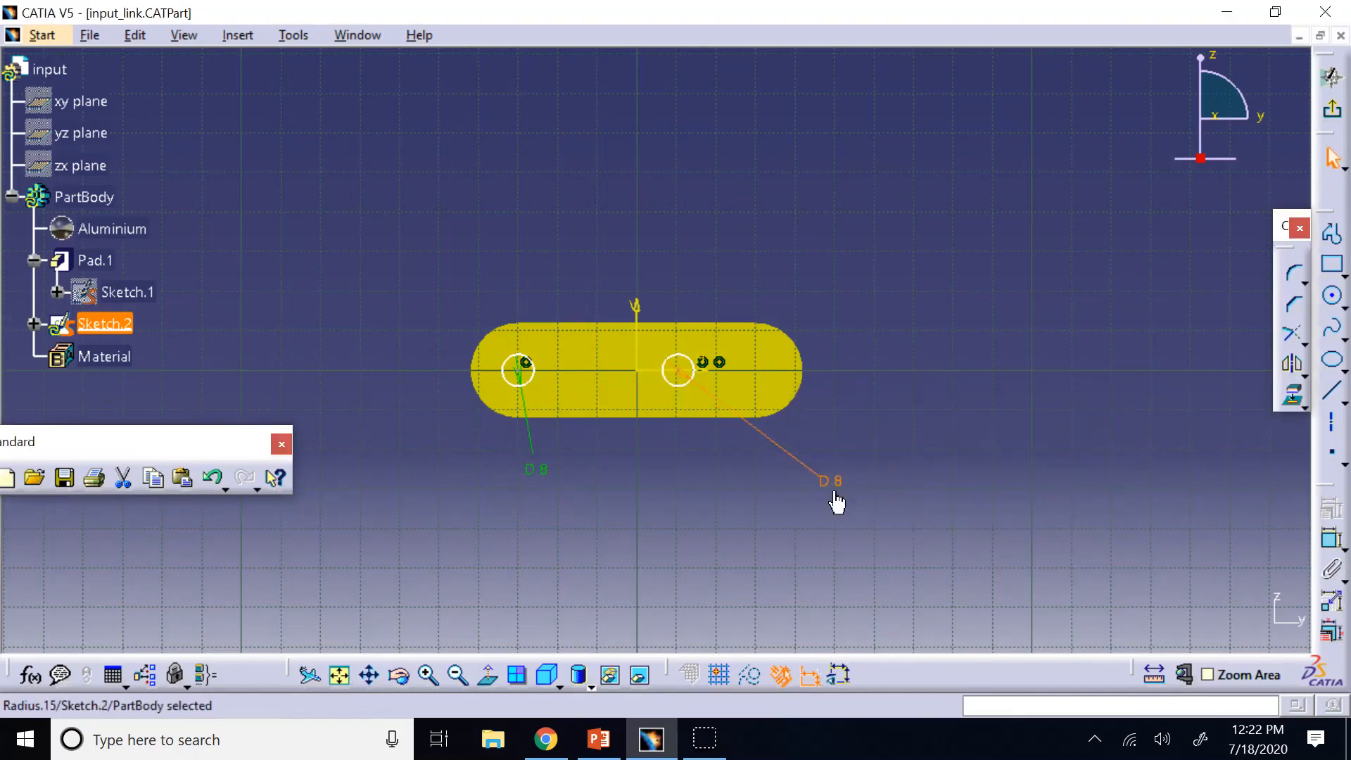
Step: Constrain the second circle's centre to 30 mm from the sketch's vertical axis
click(1331, 547)
click(690, 374)
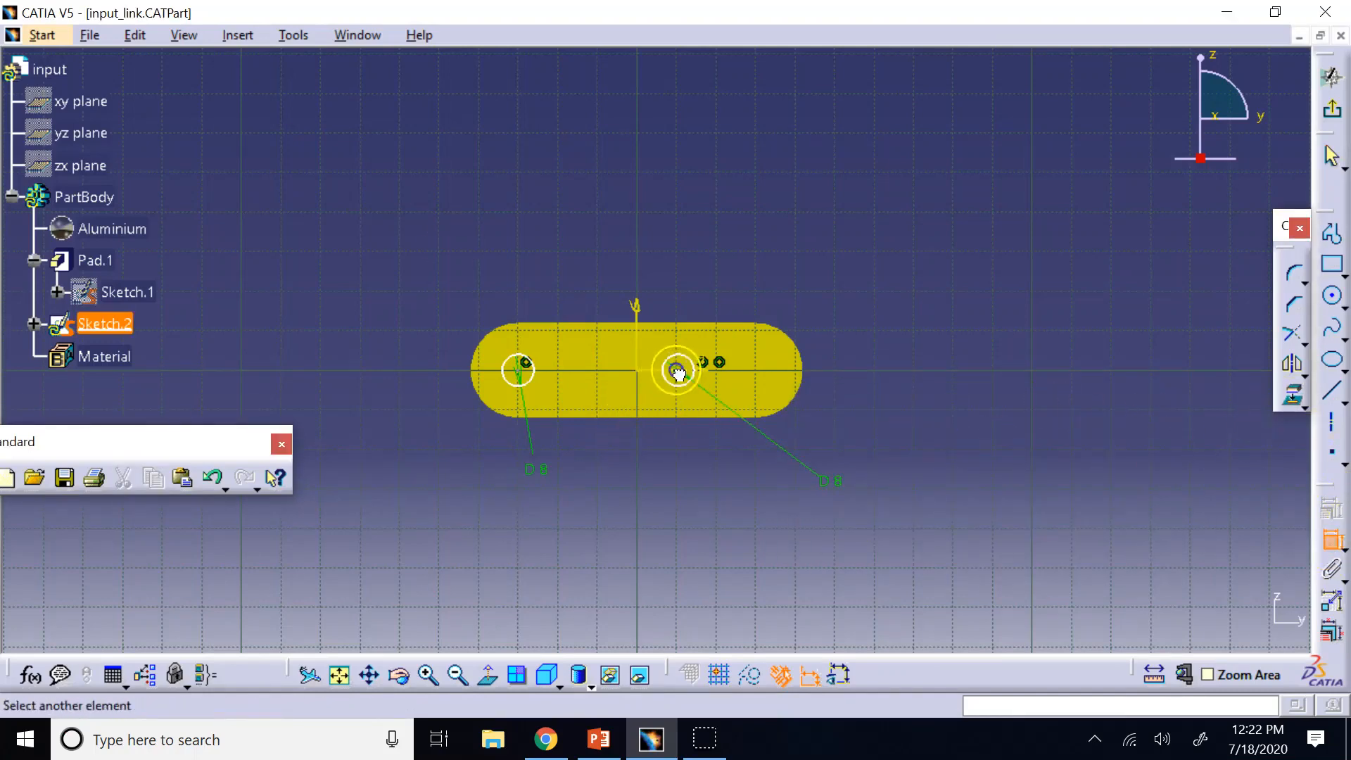
click(641, 362)
click(651, 247)
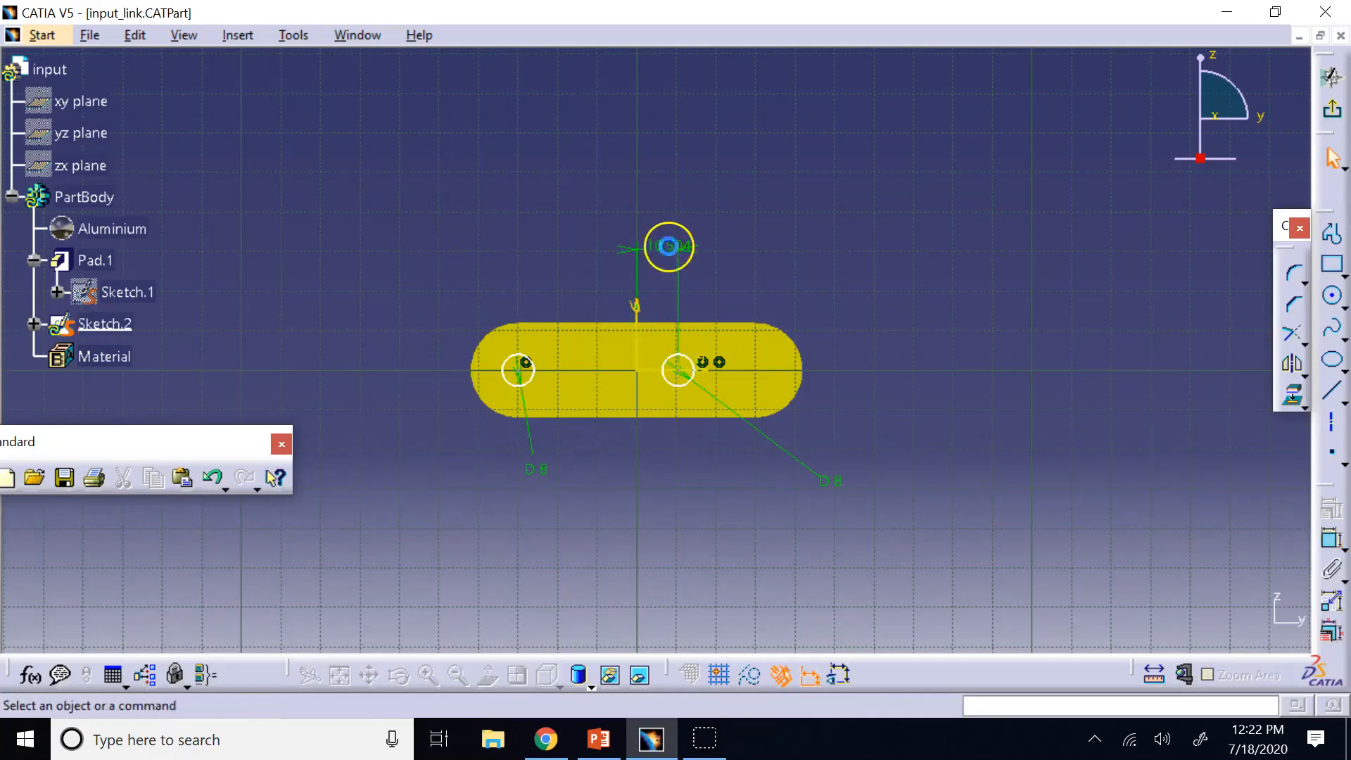
double_click(671, 247)
text(3)
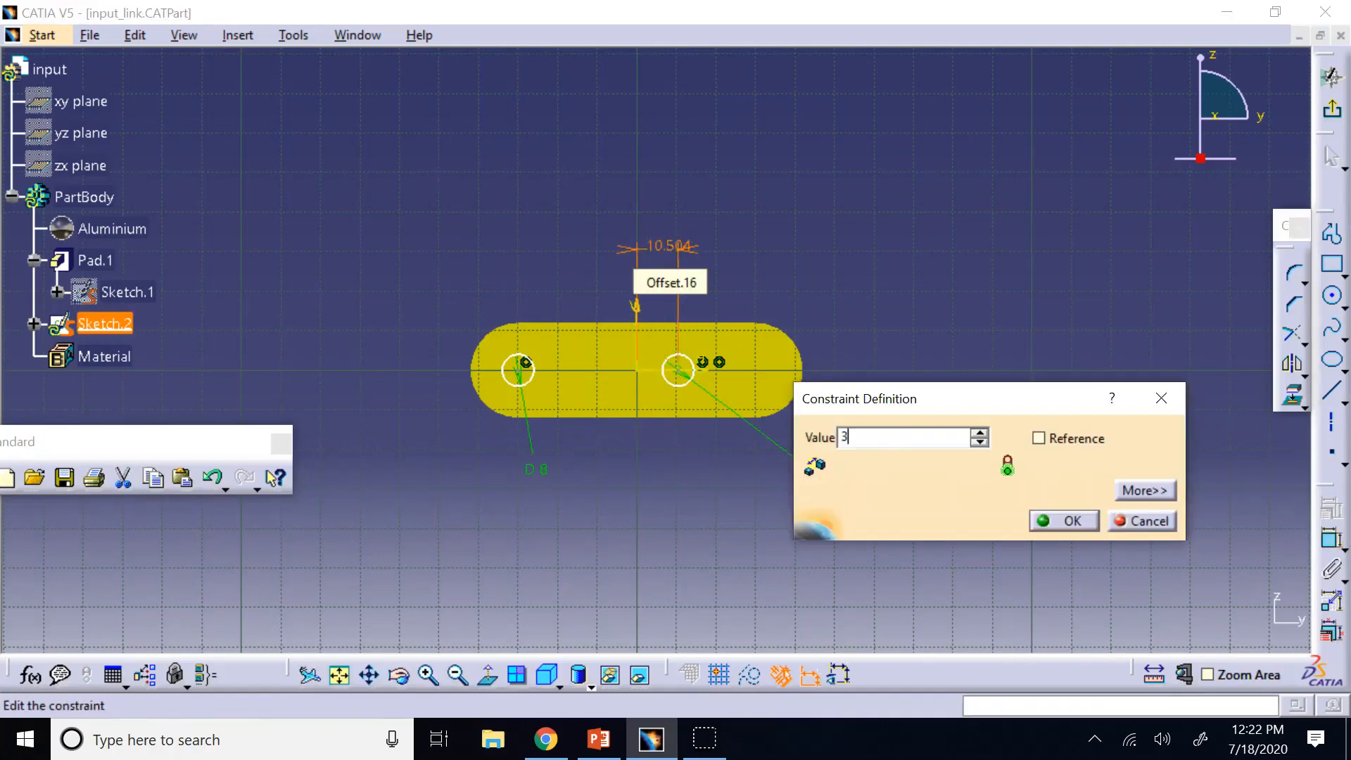
text(0)
key(Return)
Step: Constrain the left circle's edge to 30 mm from the vertical axis and exit the sketch
click(527, 362)
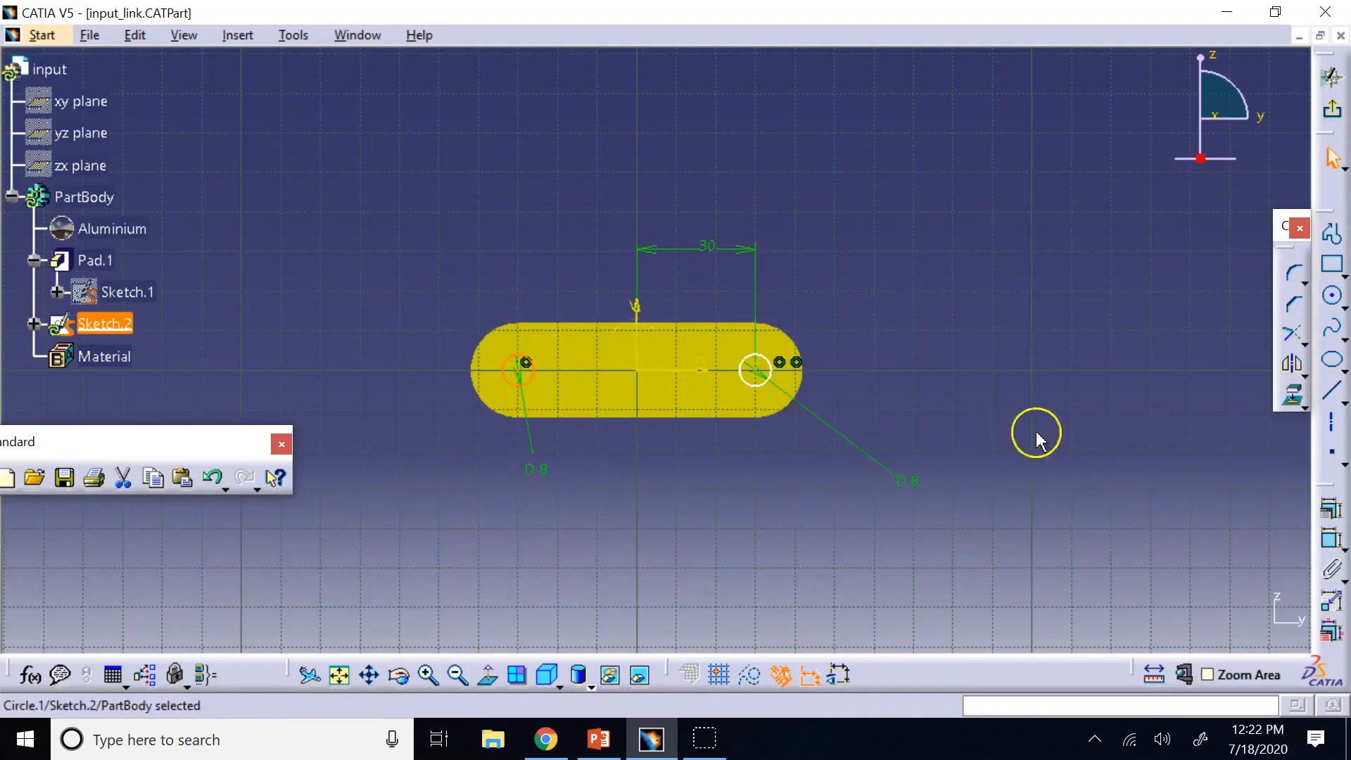
click(1332, 539)
click(646, 346)
click(566, 244)
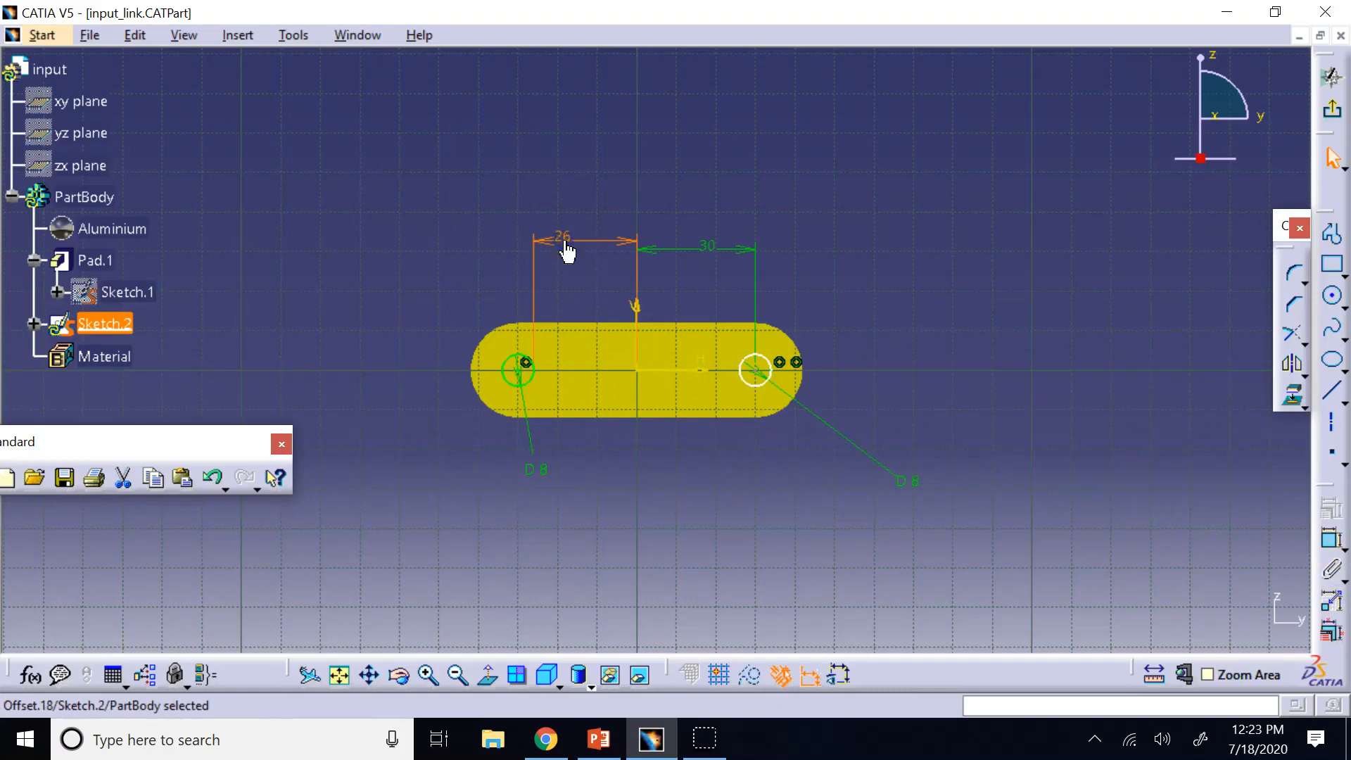
text(3)
double_click(562, 237)
text(30)
key(Return)
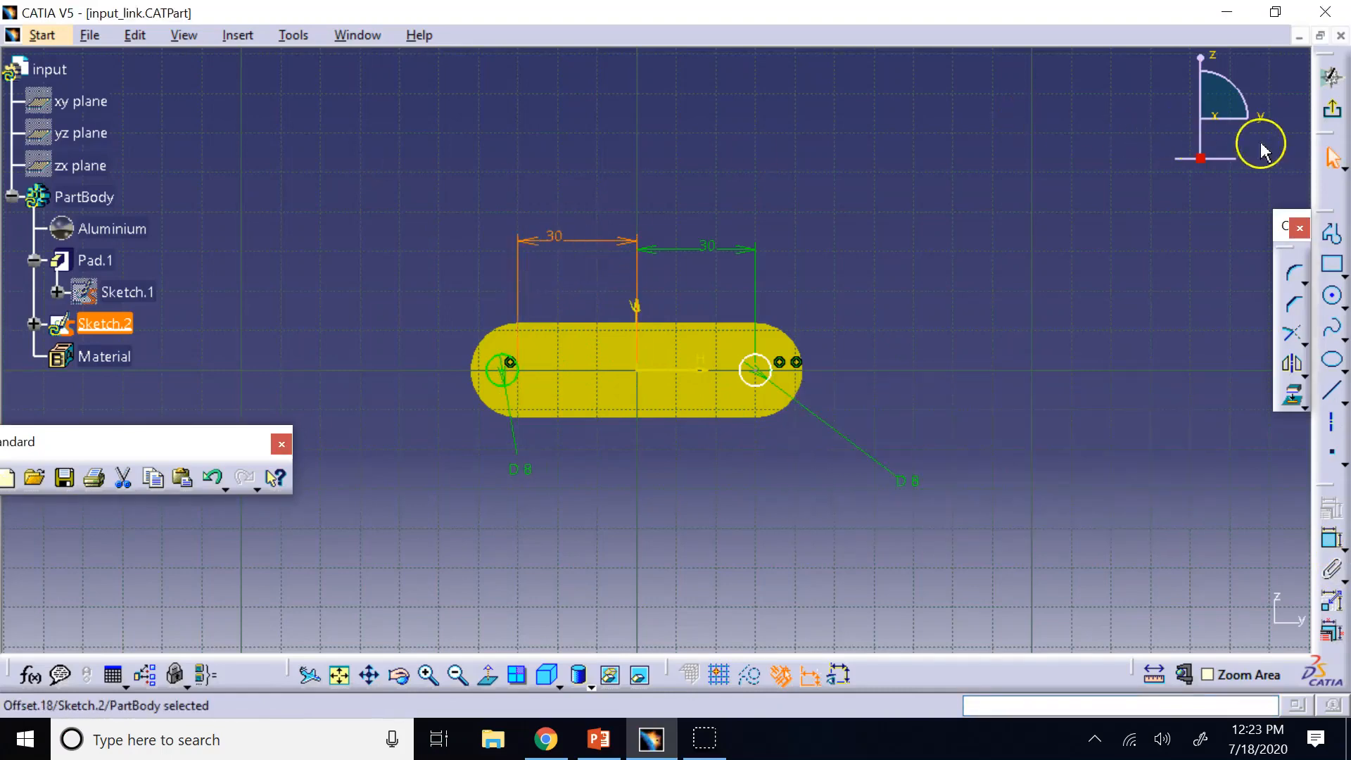
click(1331, 77)
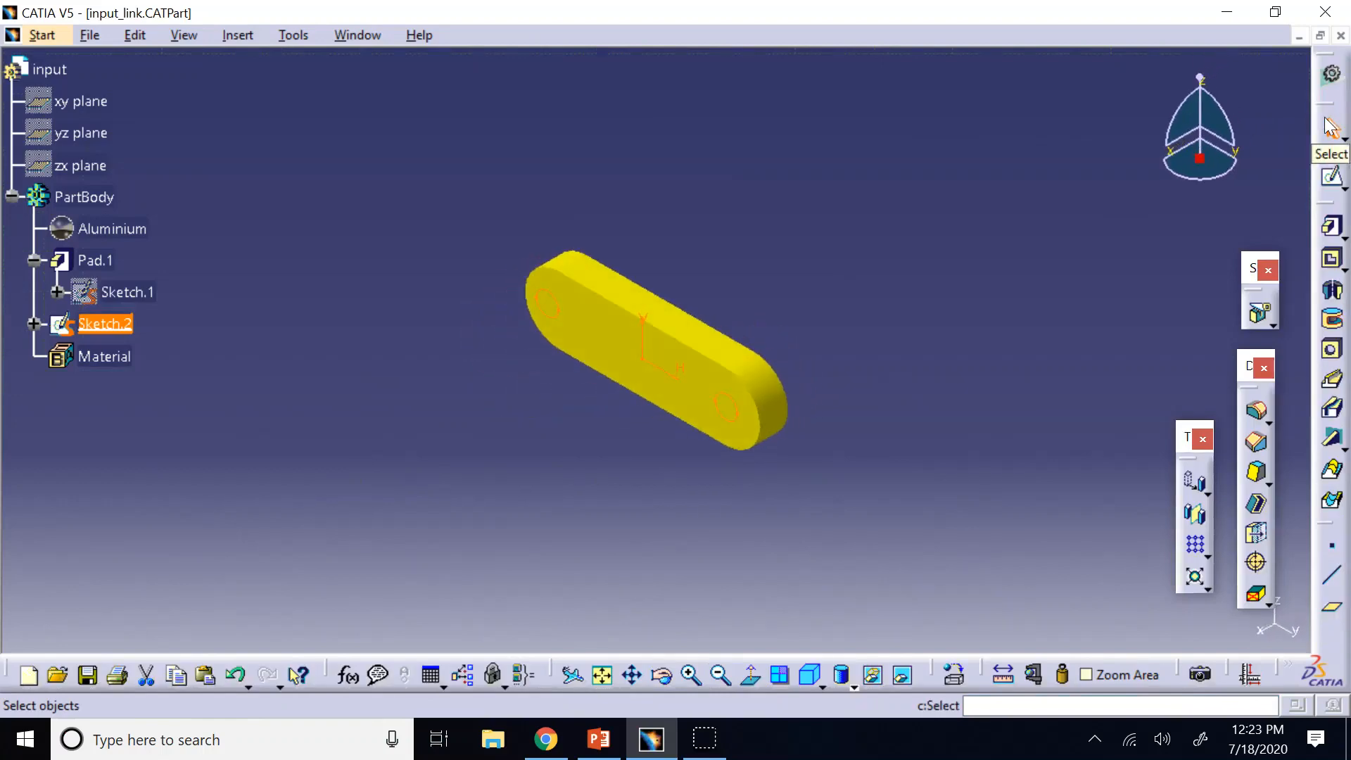
Step: Reopen Sketch.2 and delete the 30 mm offset between the left circle's edge and the vertical axis
double_click(109, 324)
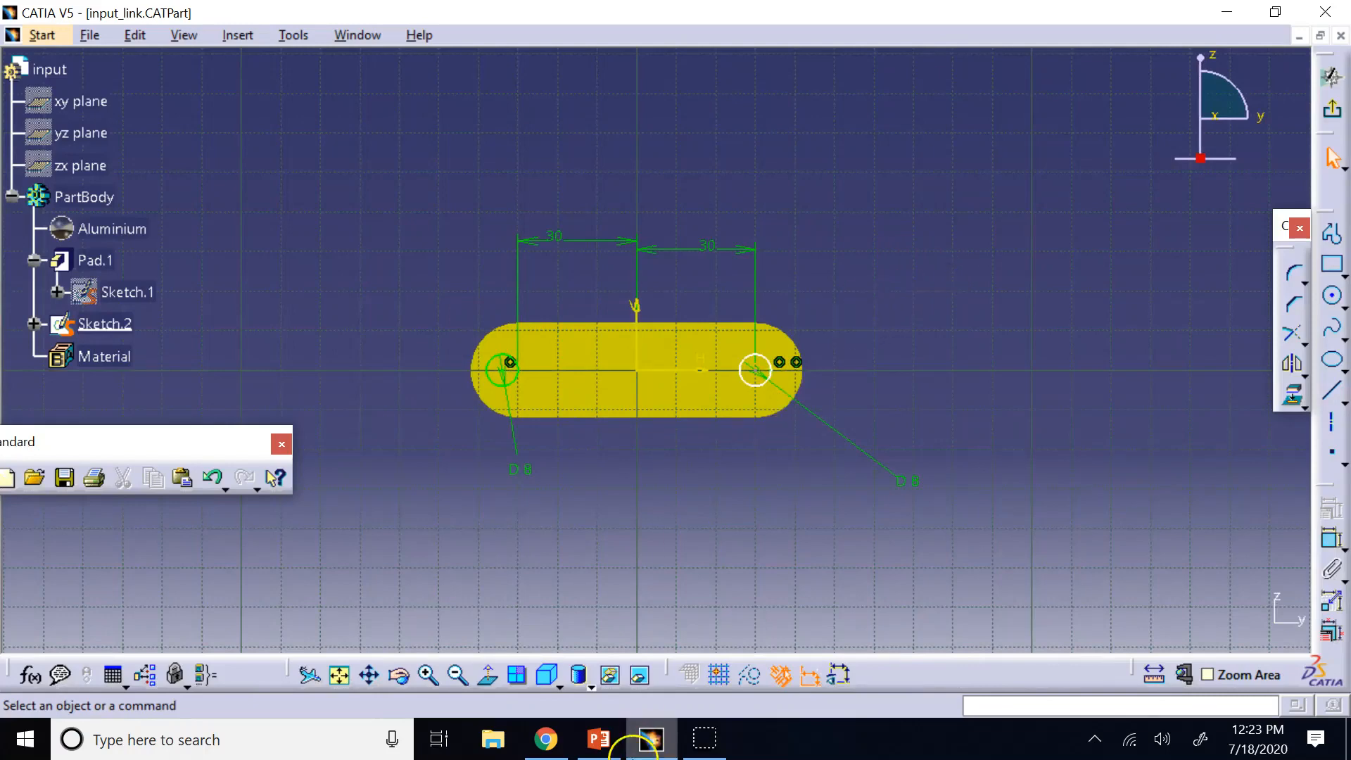
click(427, 677)
click(427, 680)
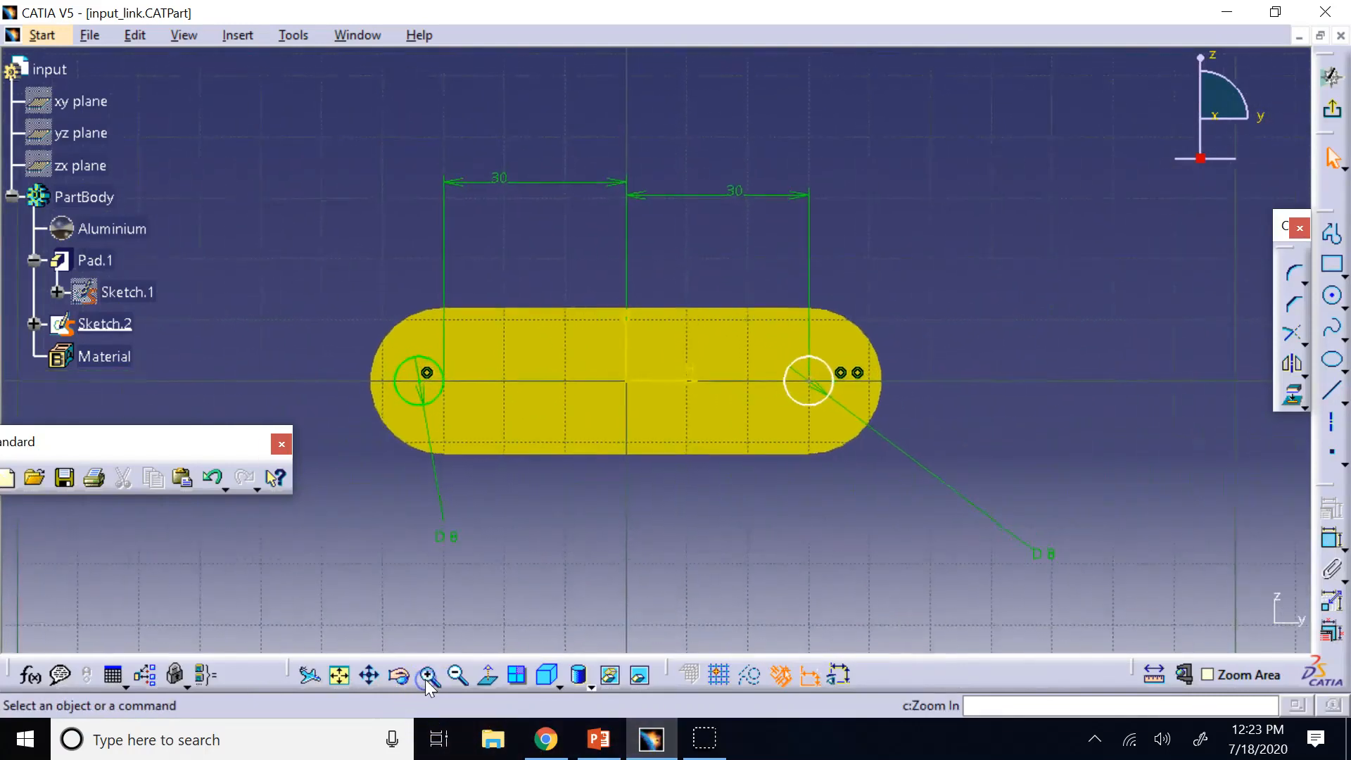
click(427, 680)
click(371, 678)
drag(475, 429, 633, 350)
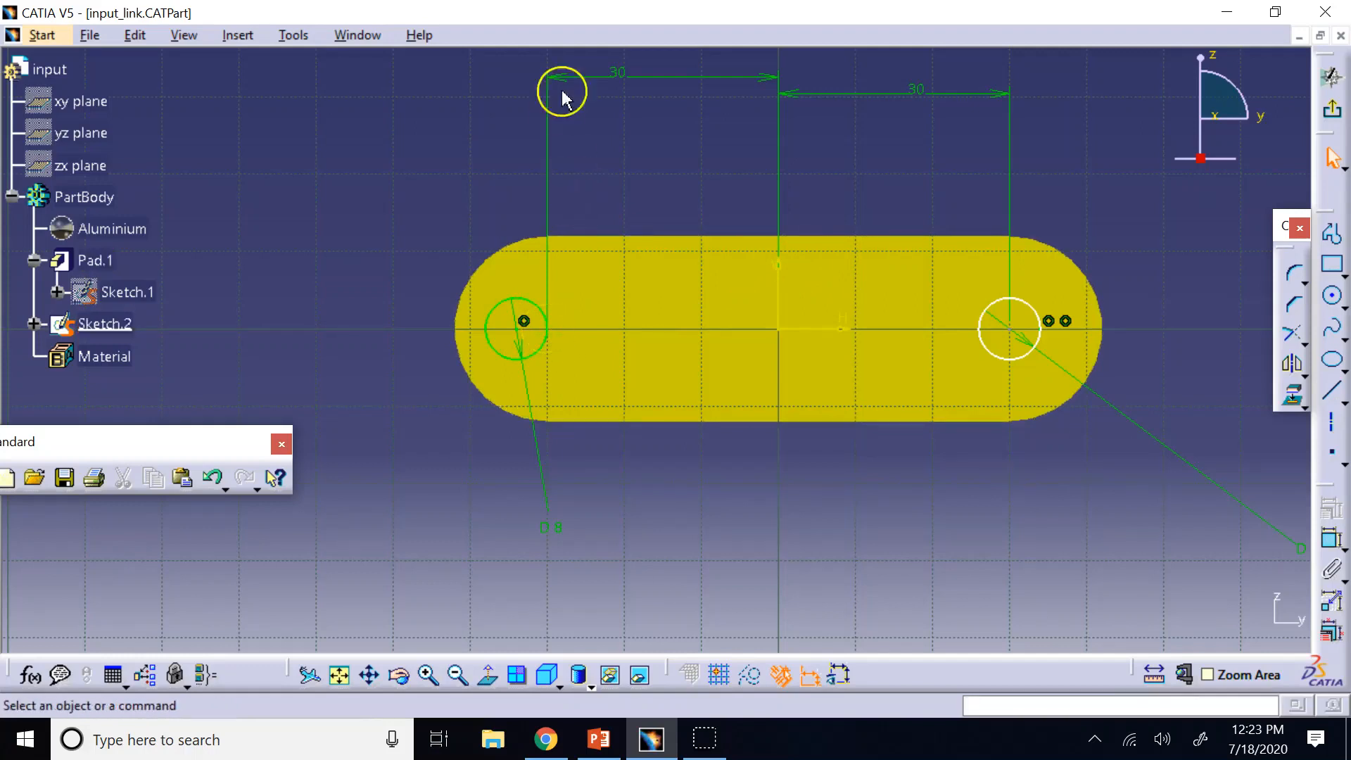
click(619, 79)
key(Delete)
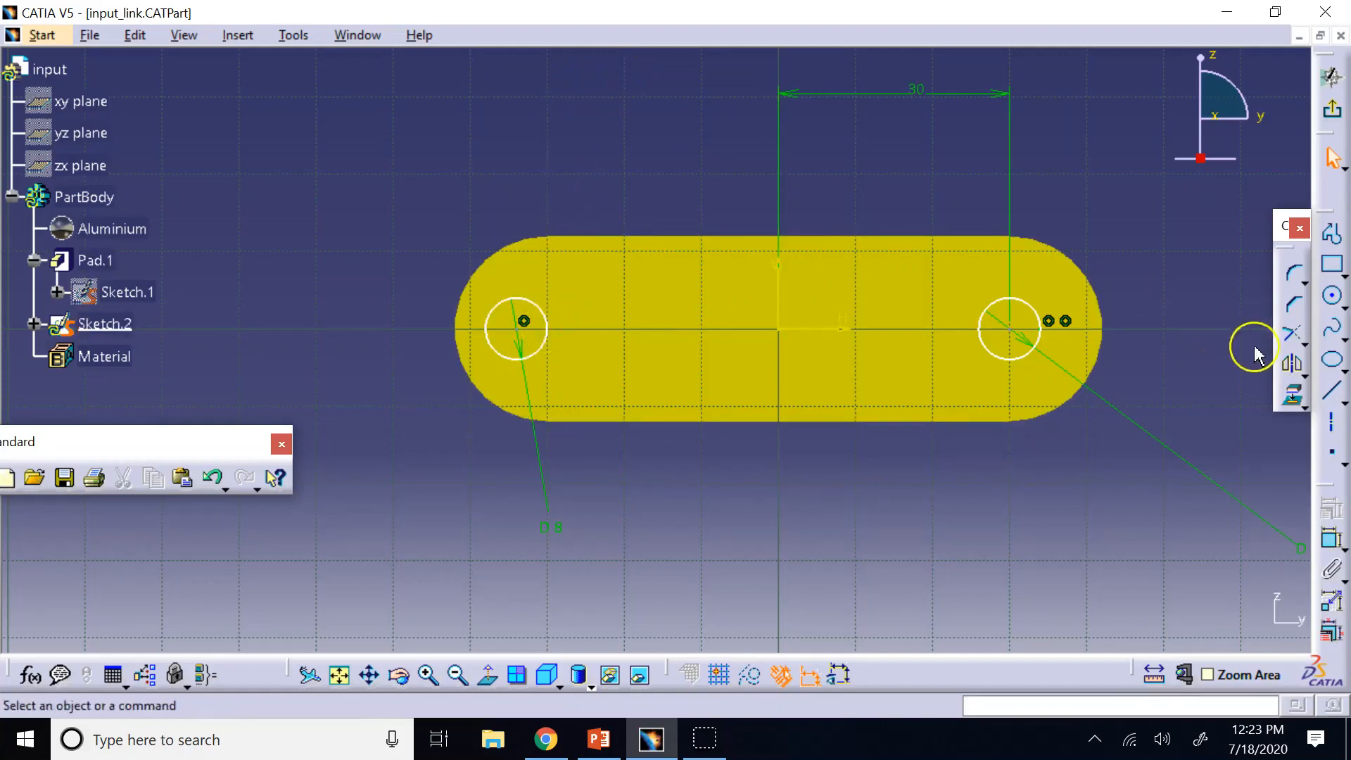
Step: Constrain the left circle's centre to 30 mm from the vertical axis and exit the sketch
click(1332, 546)
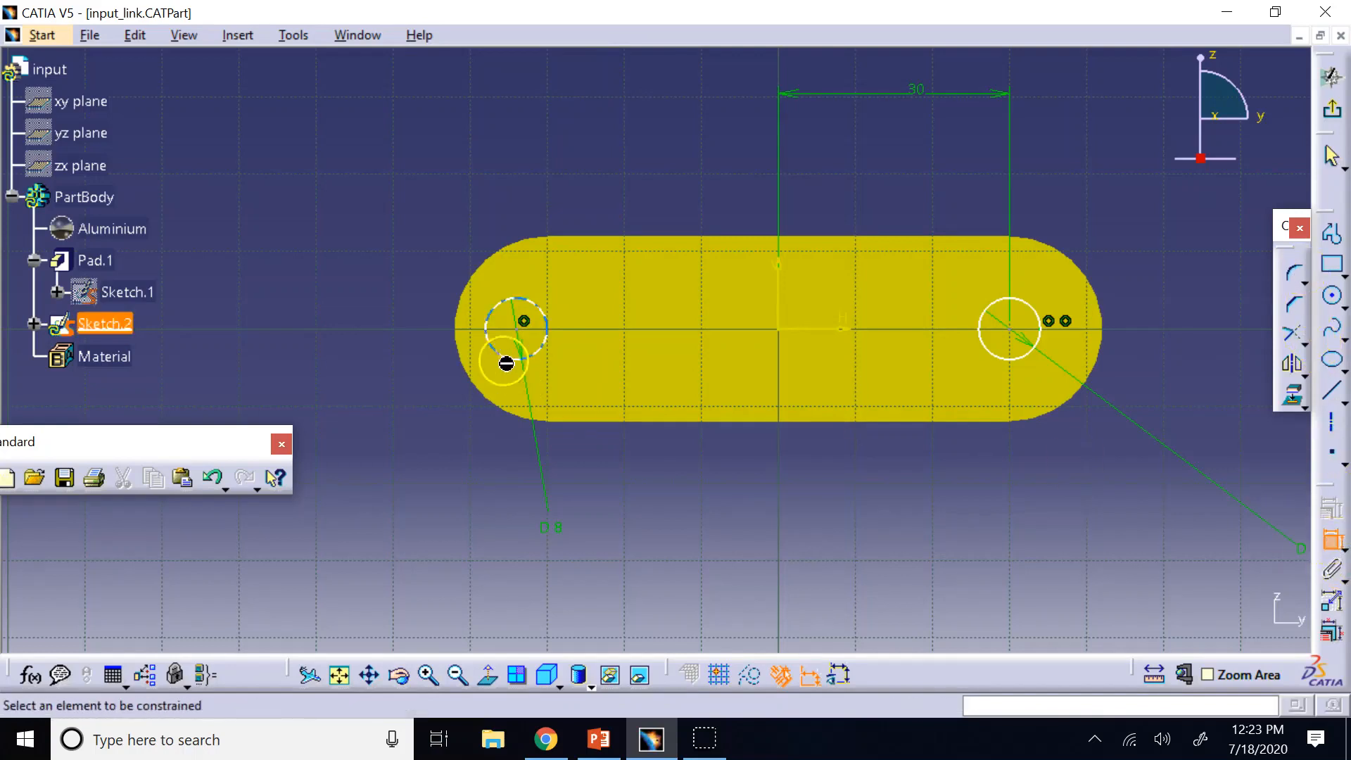
click(525, 331)
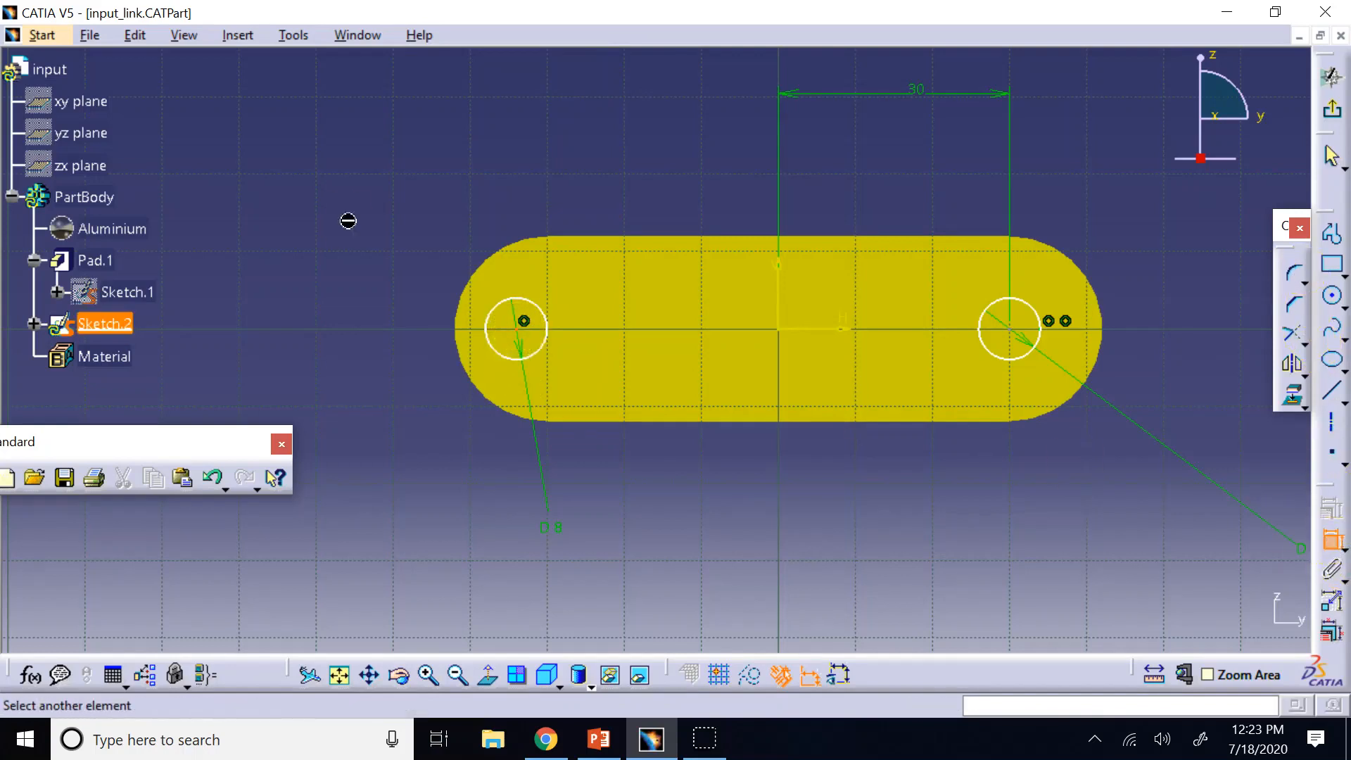
click(784, 287)
click(716, 161)
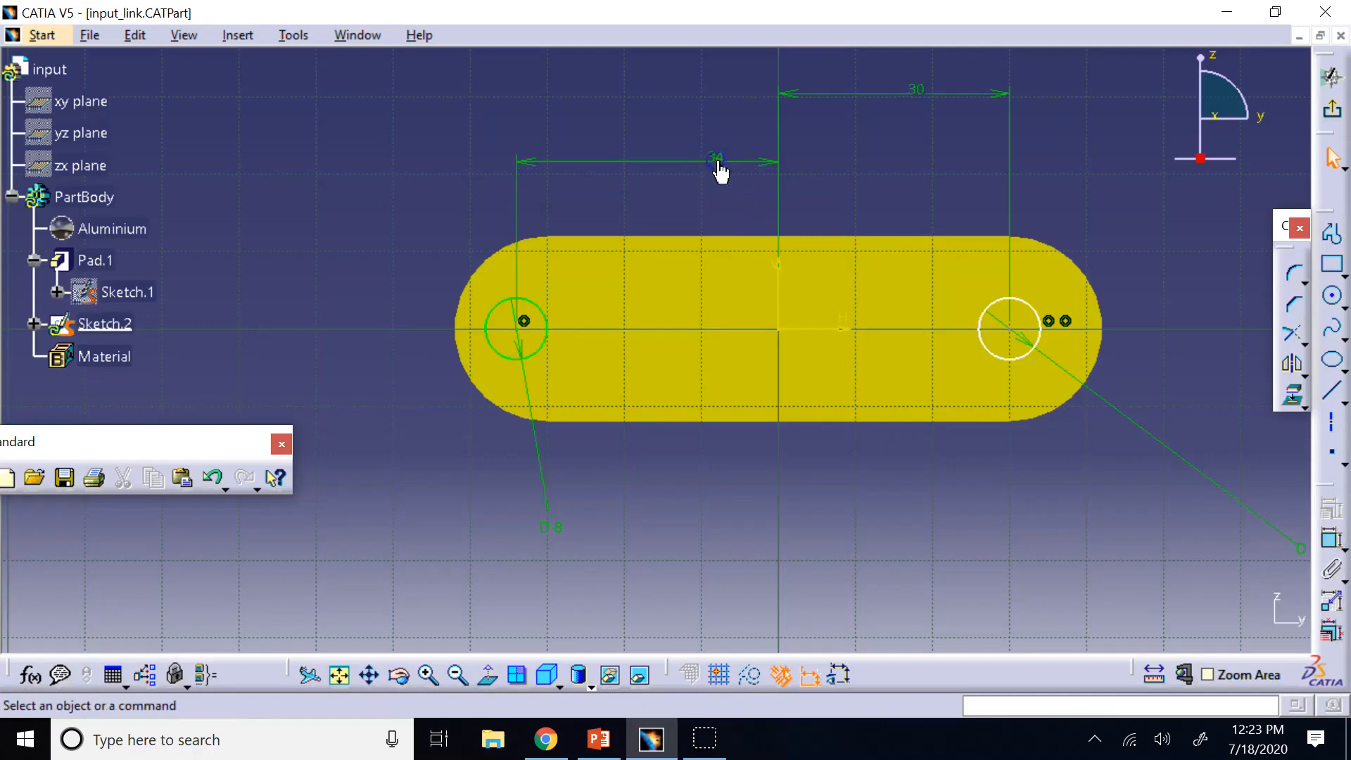
double_click(718, 163)
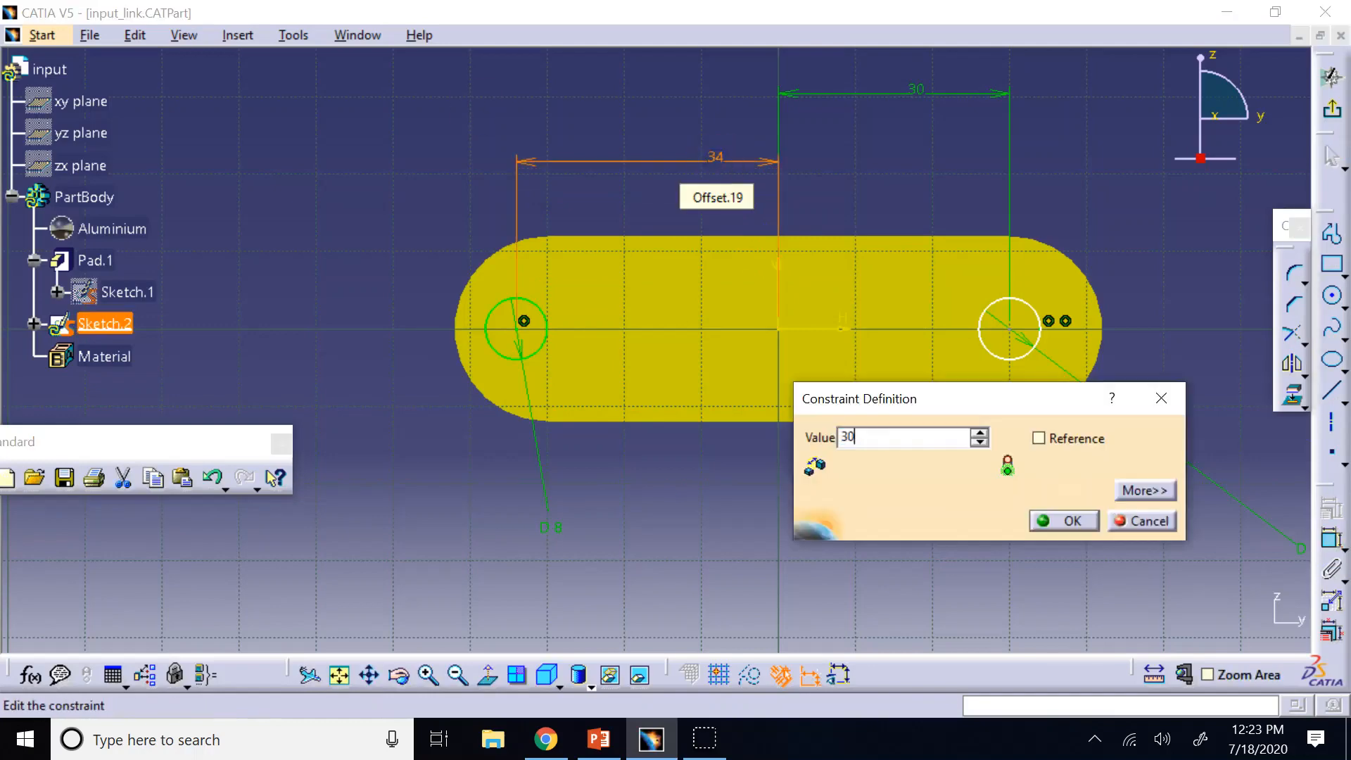
key(Return)
click(1332, 76)
Step: Cut the two circles of Sketch.2 as a pocket with the Up to last limit and a 5 mm offset
click(1329, 255)
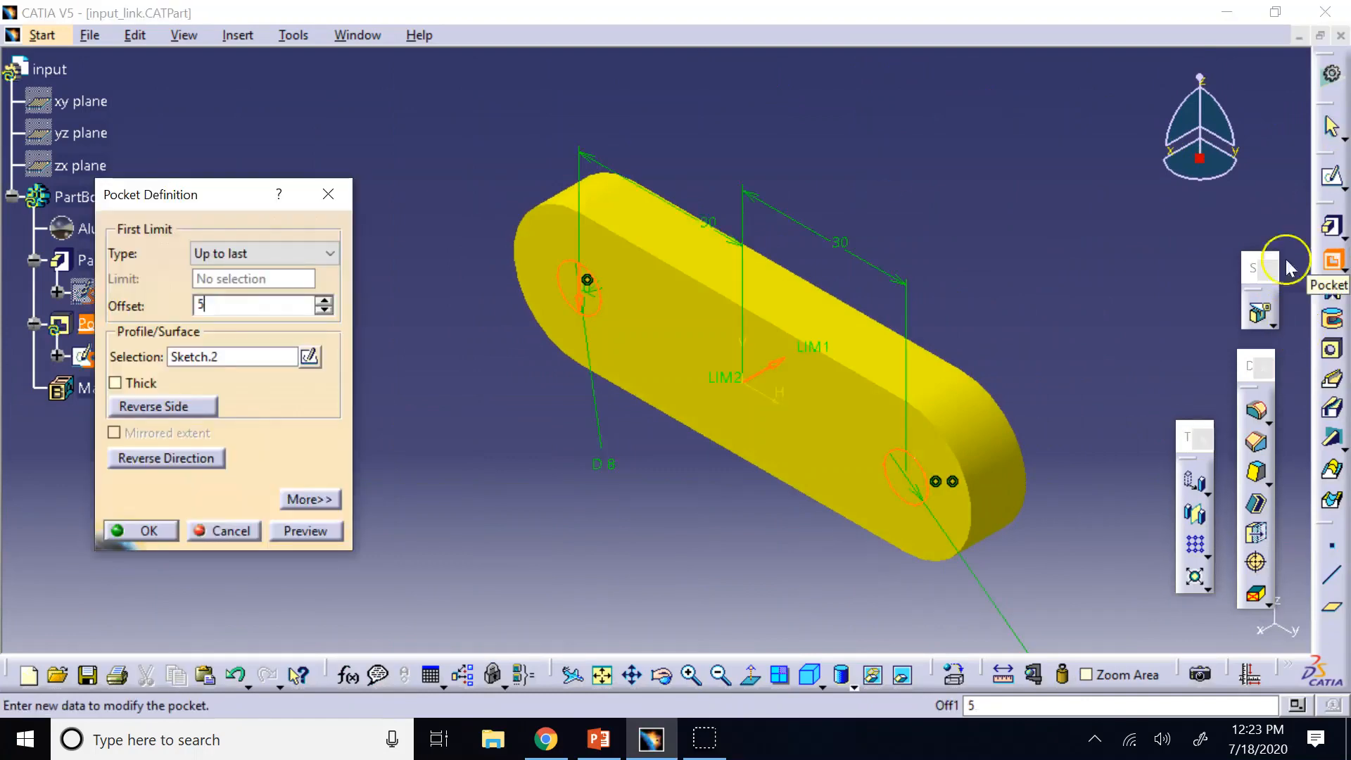
click(147, 532)
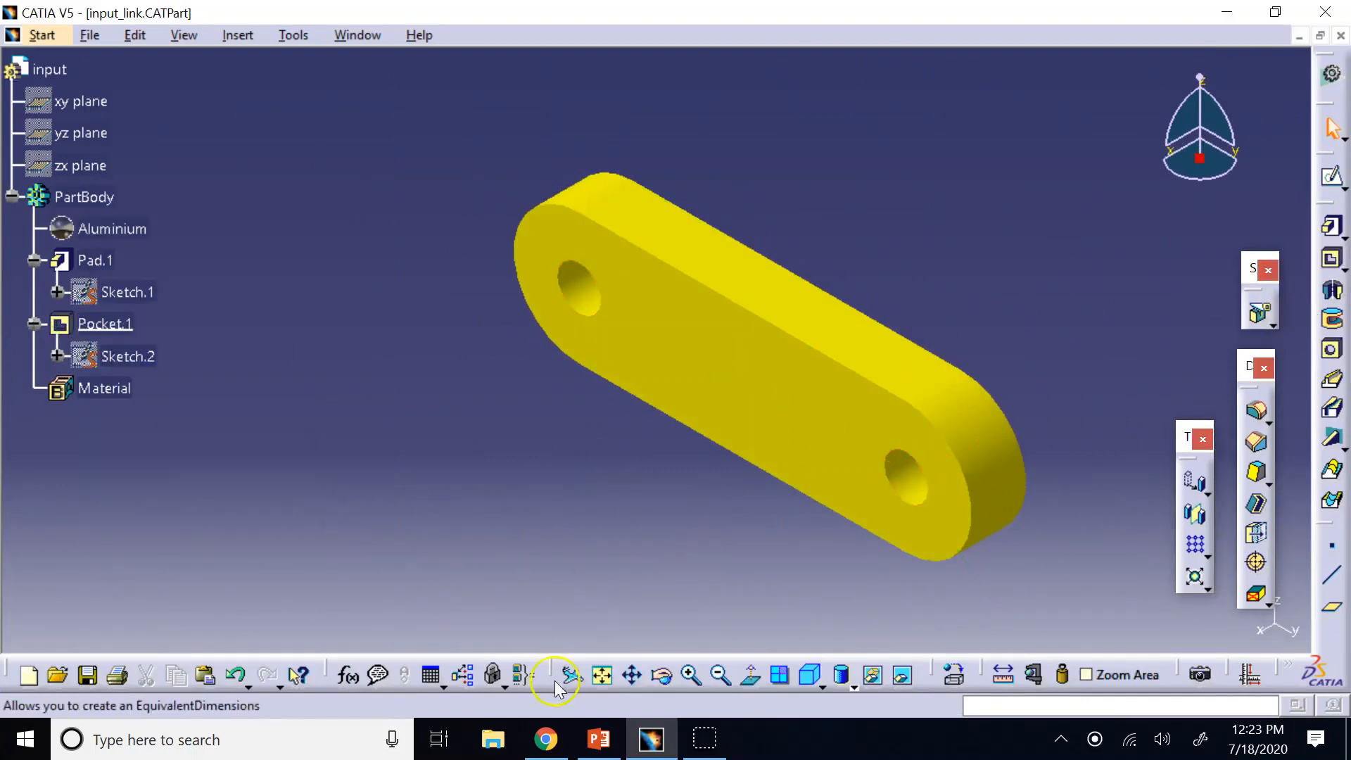
middle_drag(577, 475, 563, 440)
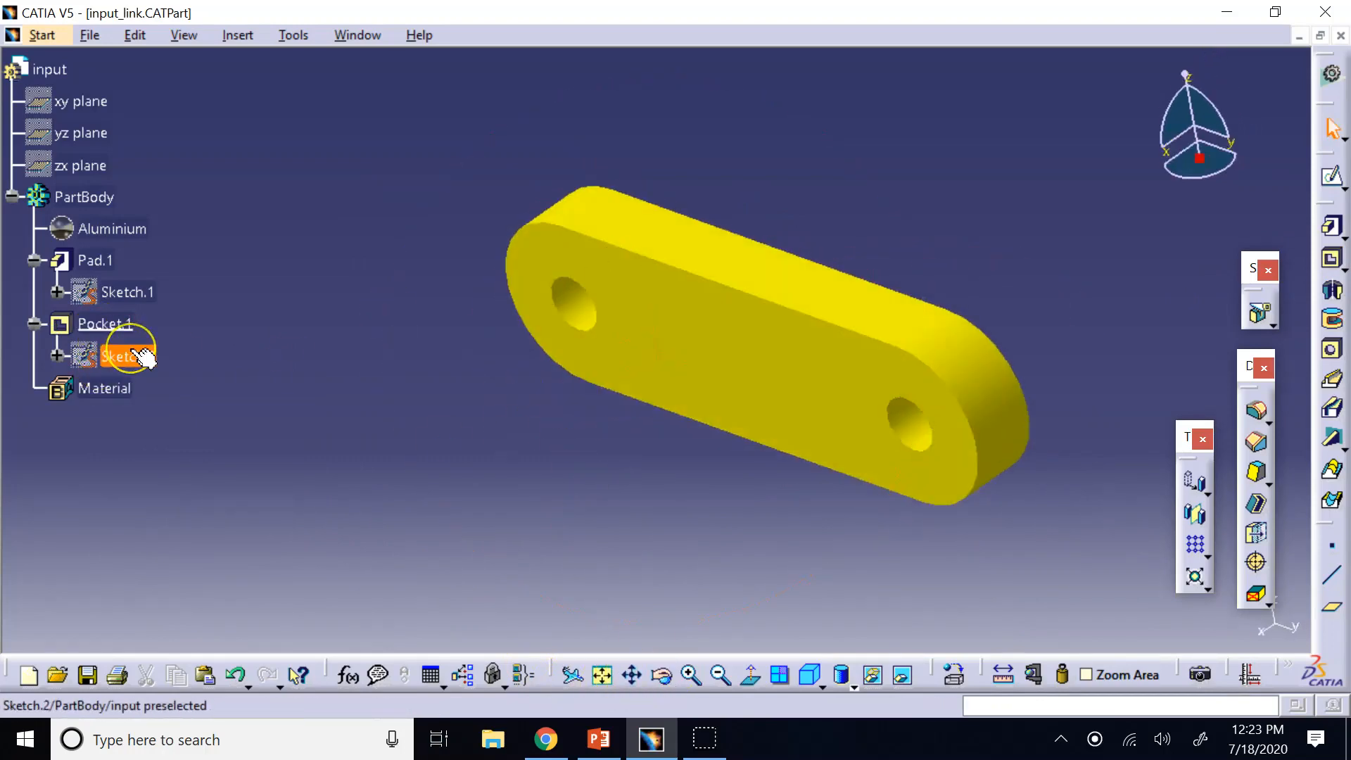
Step: Redefine Pocket.1 with a Dimension limit and a depth of 5 mm
double_click(90, 260)
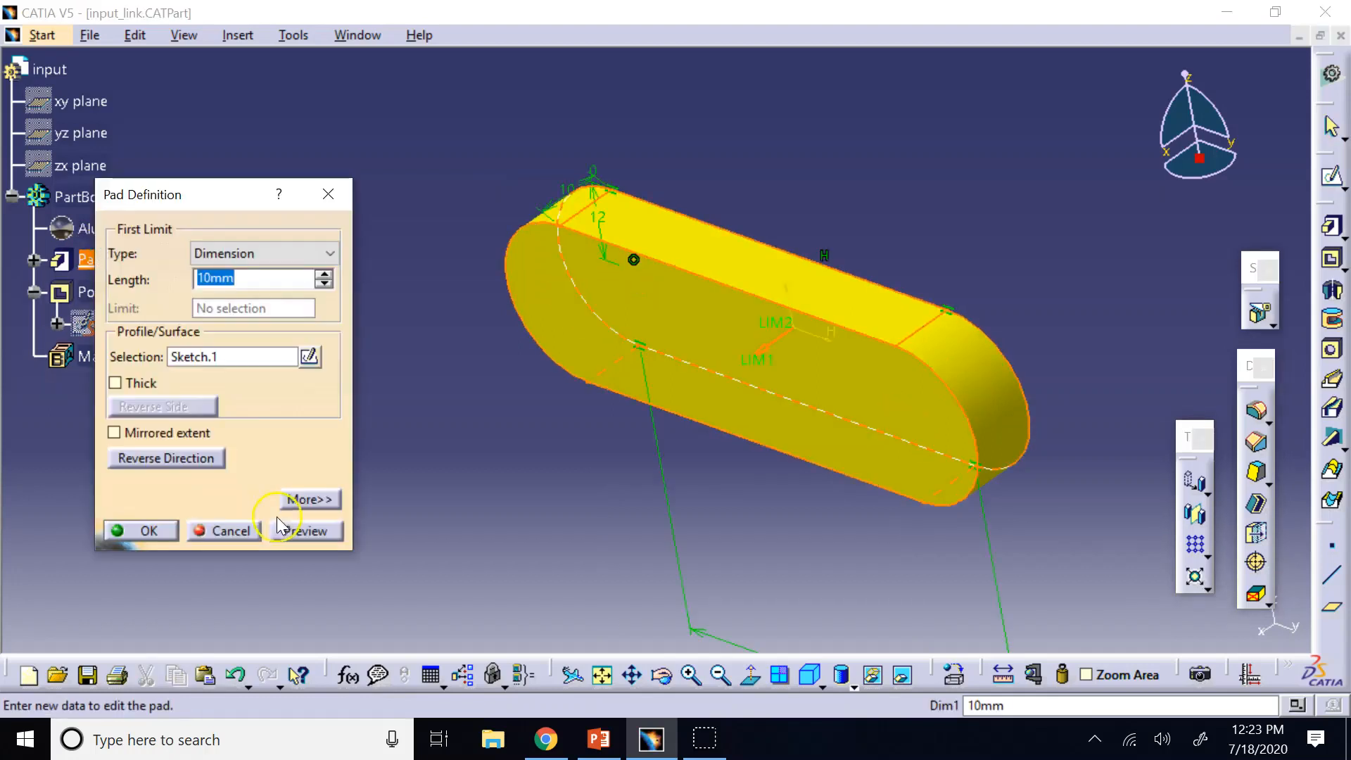
click(224, 531)
double_click(88, 291)
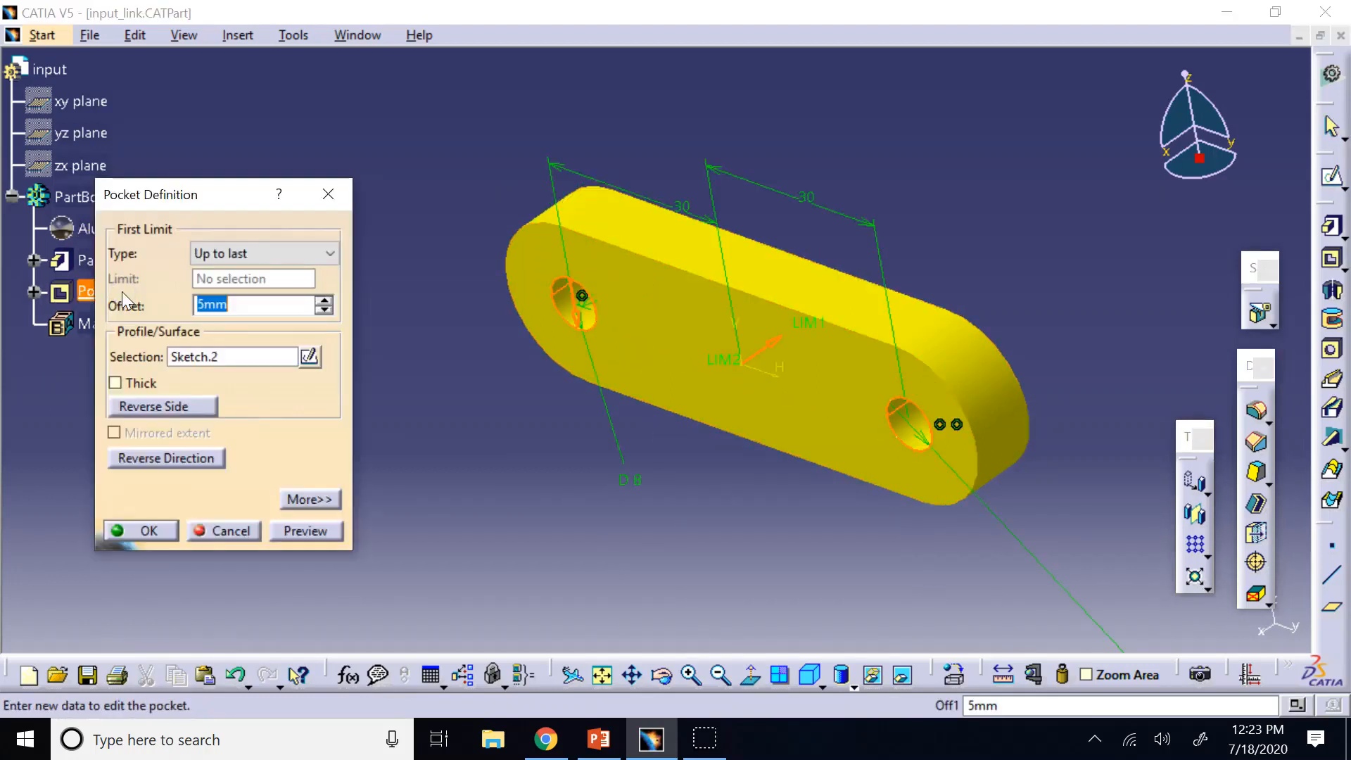
click(236, 253)
click(247, 272)
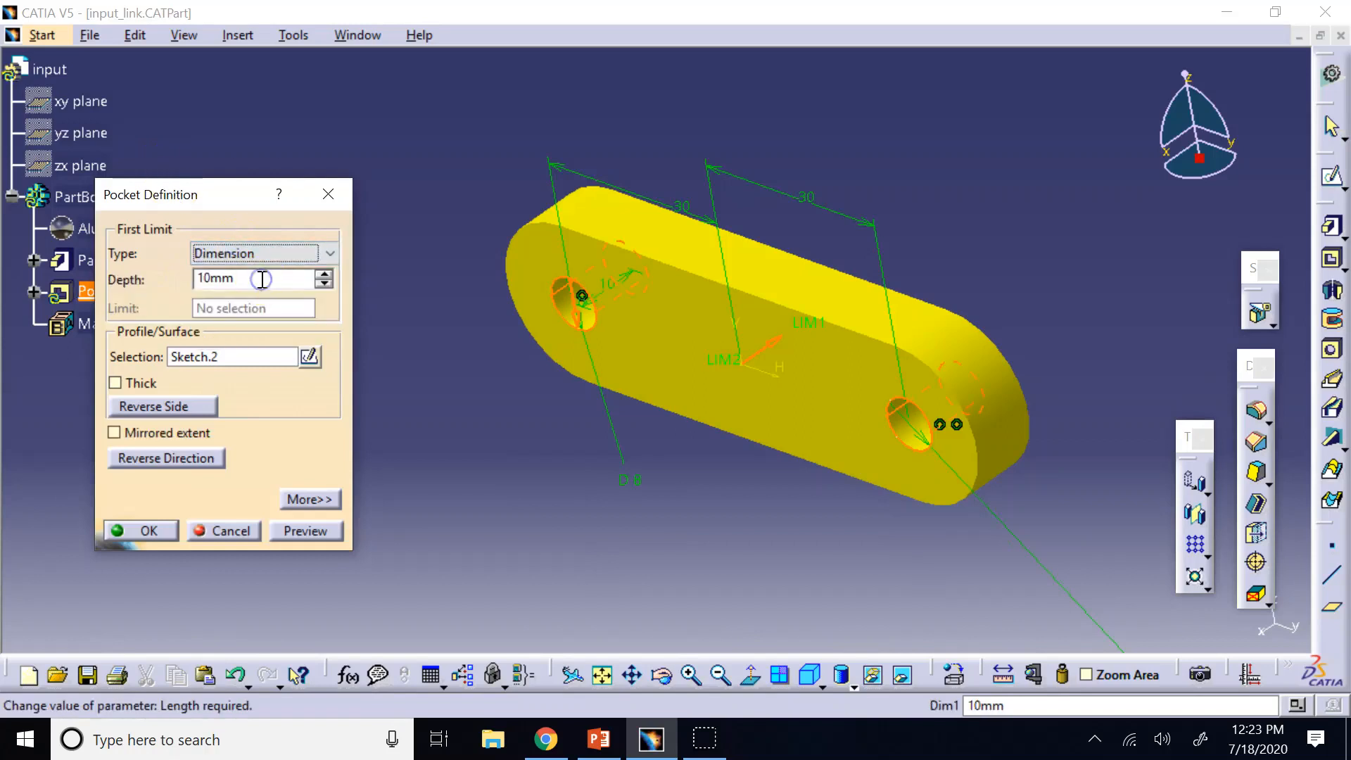
click(236, 278)
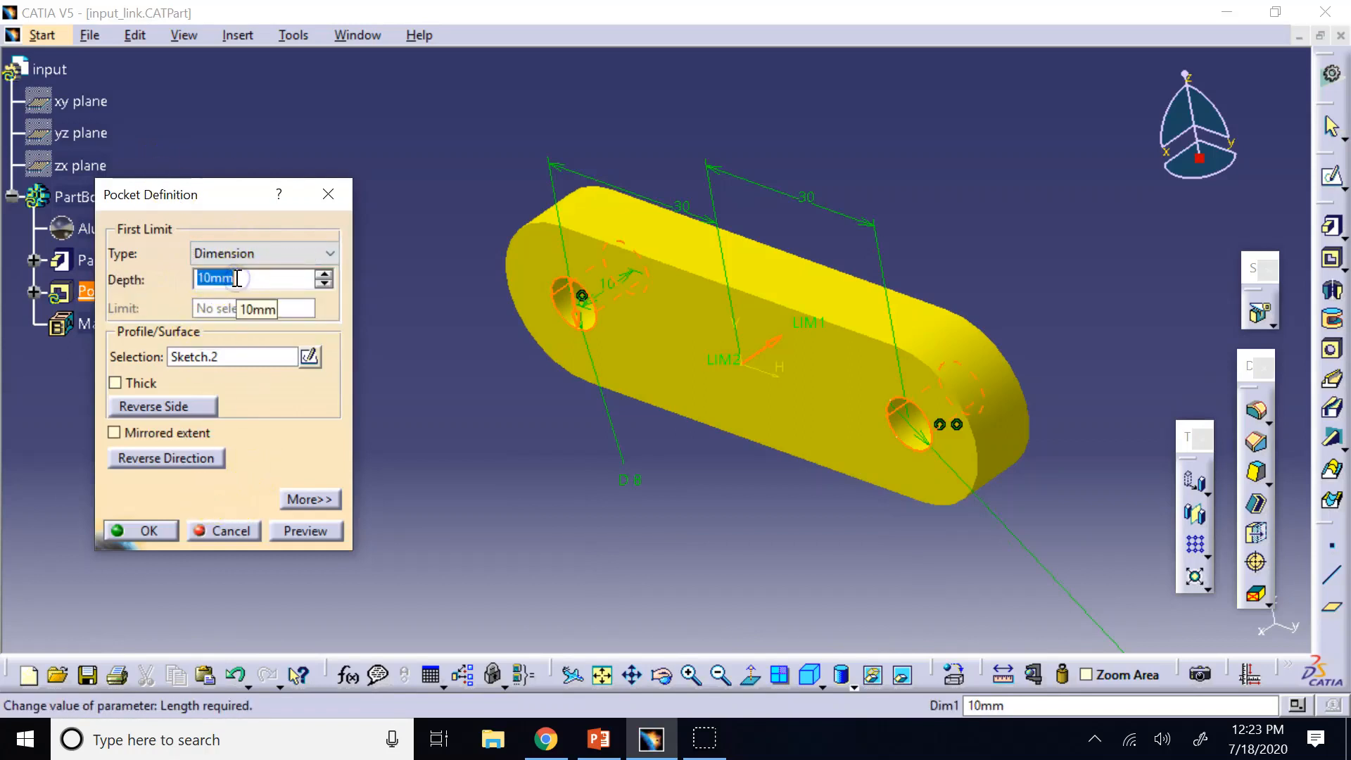
text(5)
click(147, 528)
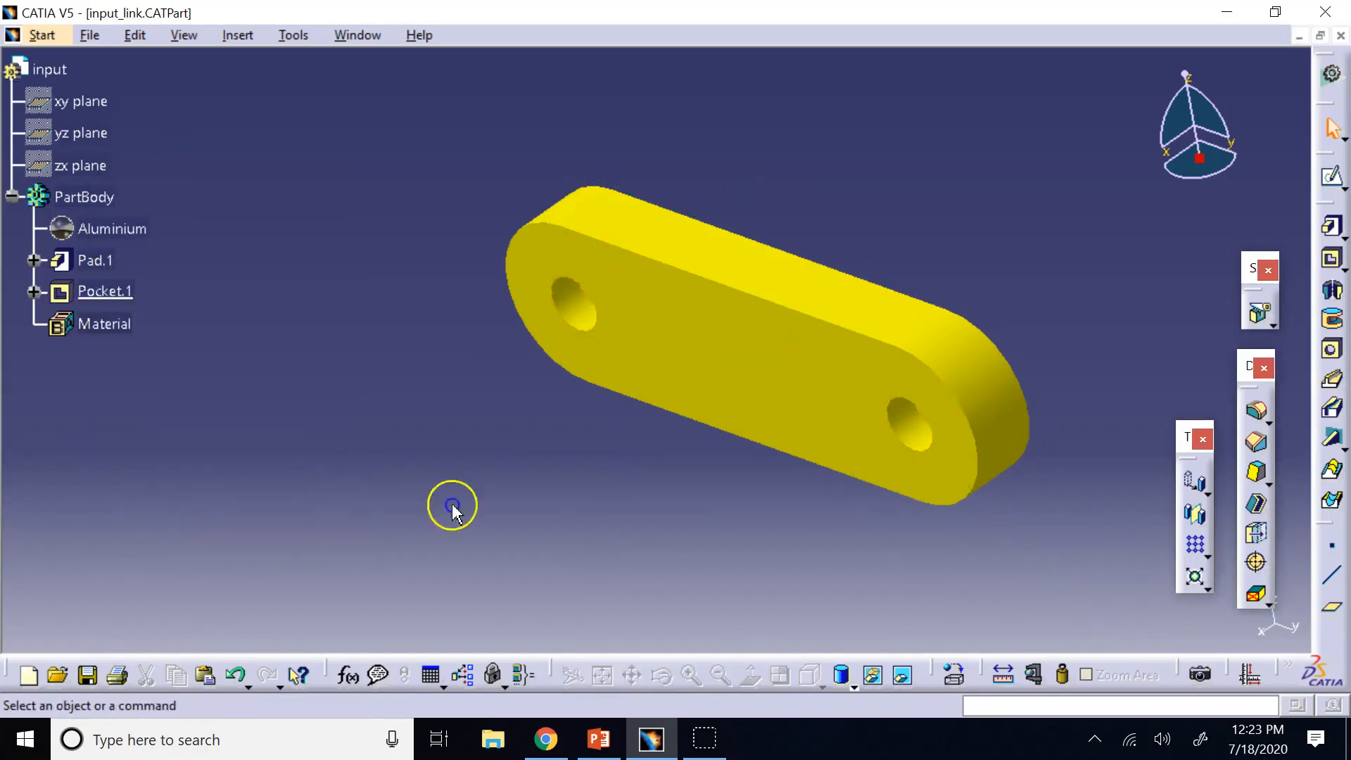
Step: Save the input_link part with the revised pocket
click(662, 677)
drag(573, 508, 529, 411)
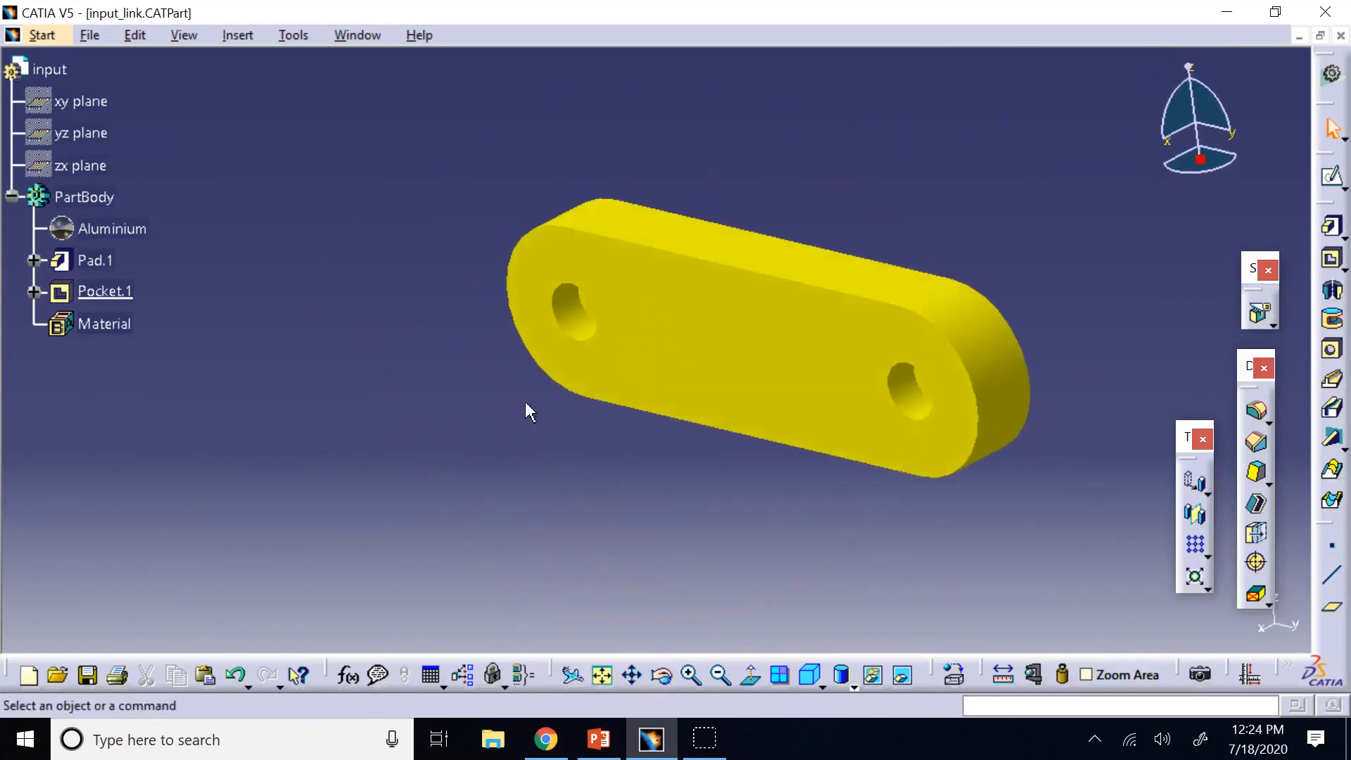
click(89, 35)
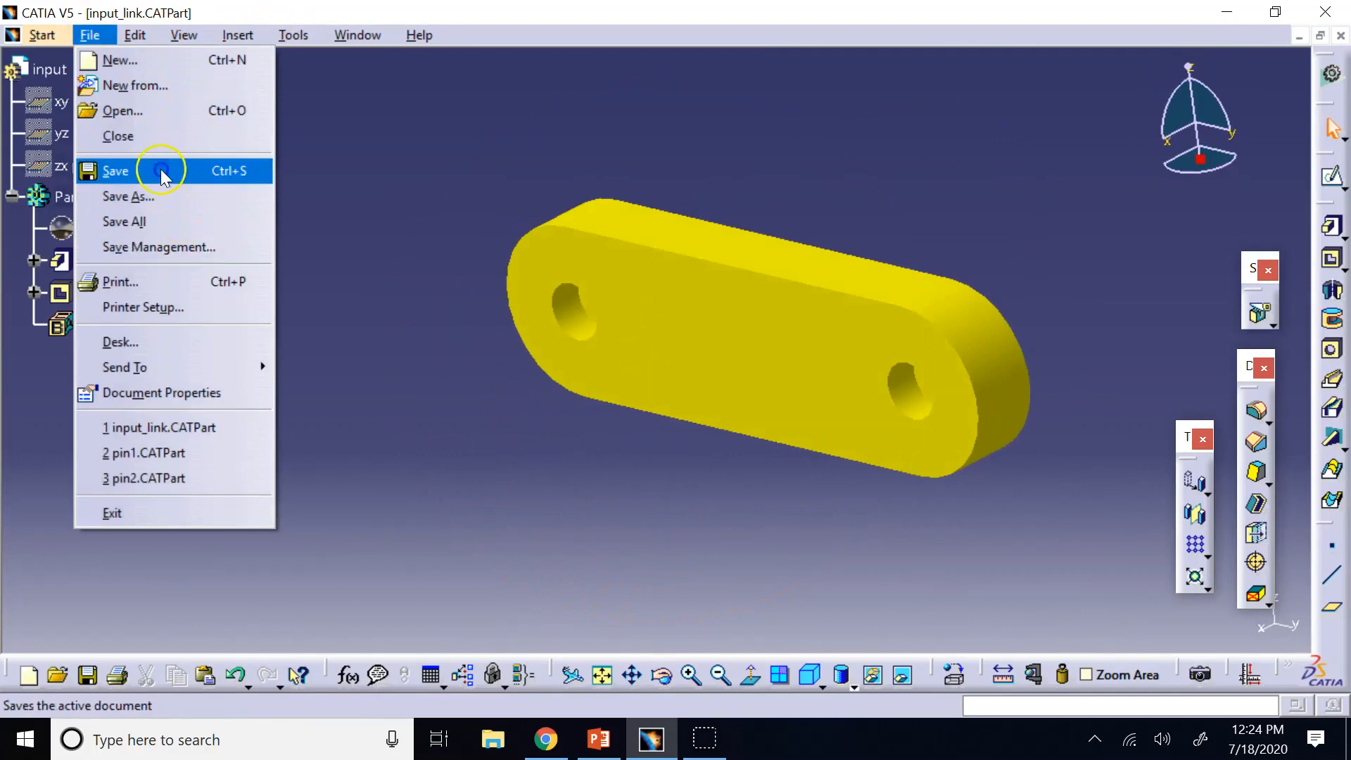
click(121, 169)
Step: Switch to Drawing1 and update its views to match the modified part
click(364, 37)
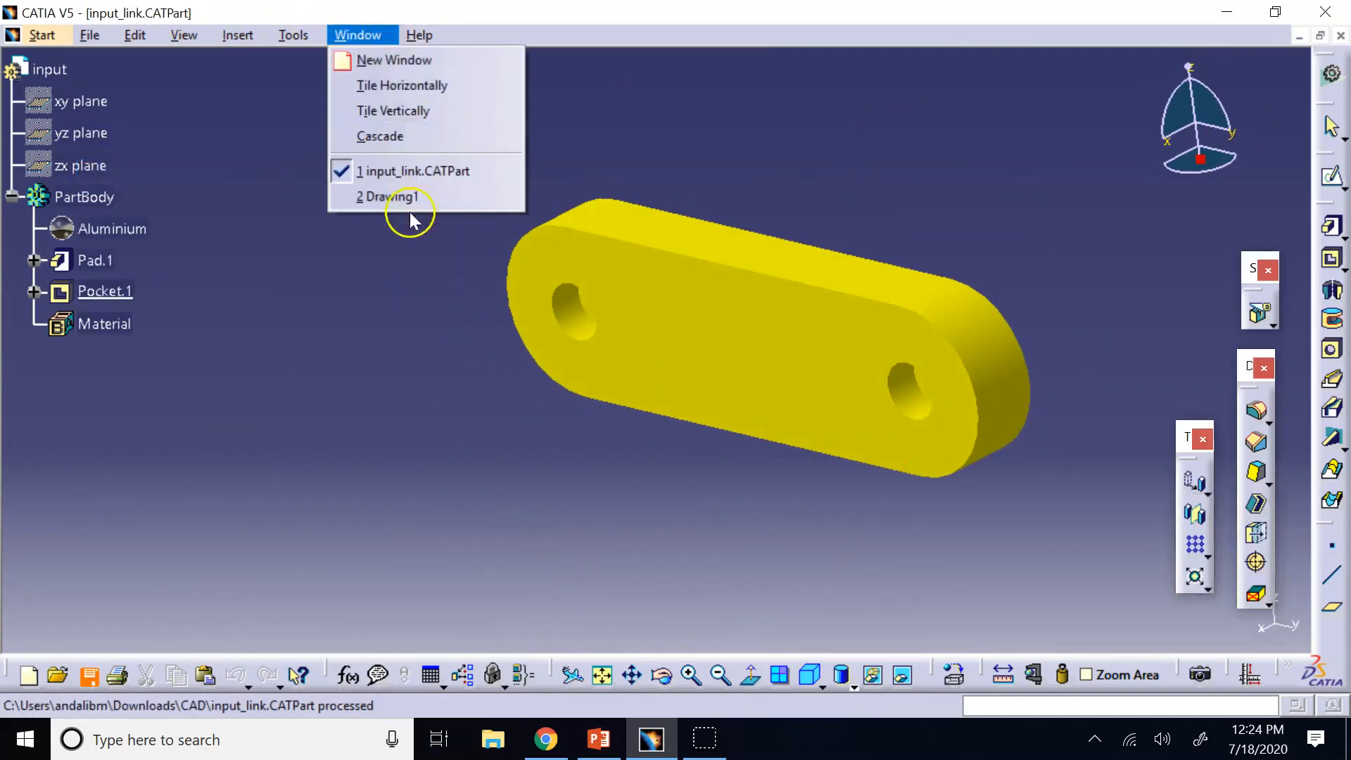
click(405, 212)
click(360, 35)
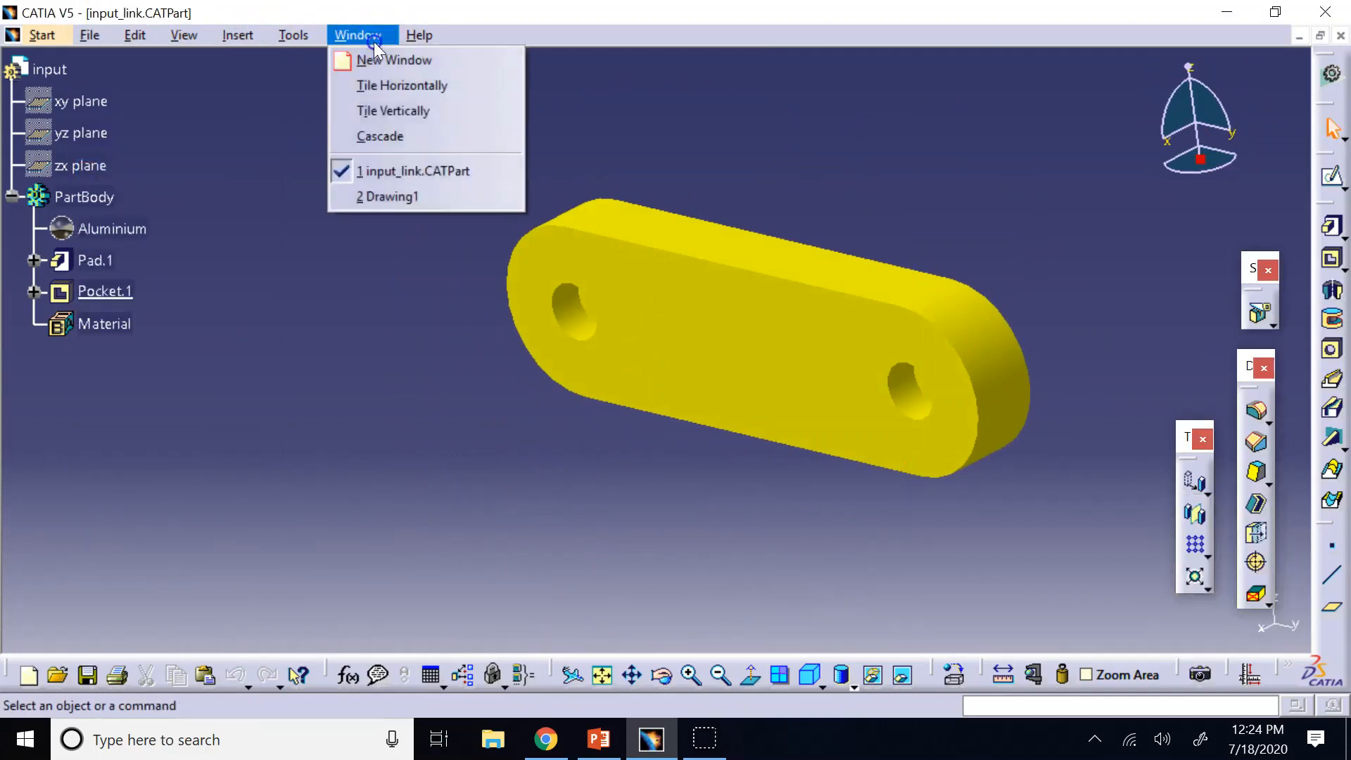
click(392, 199)
click(773, 674)
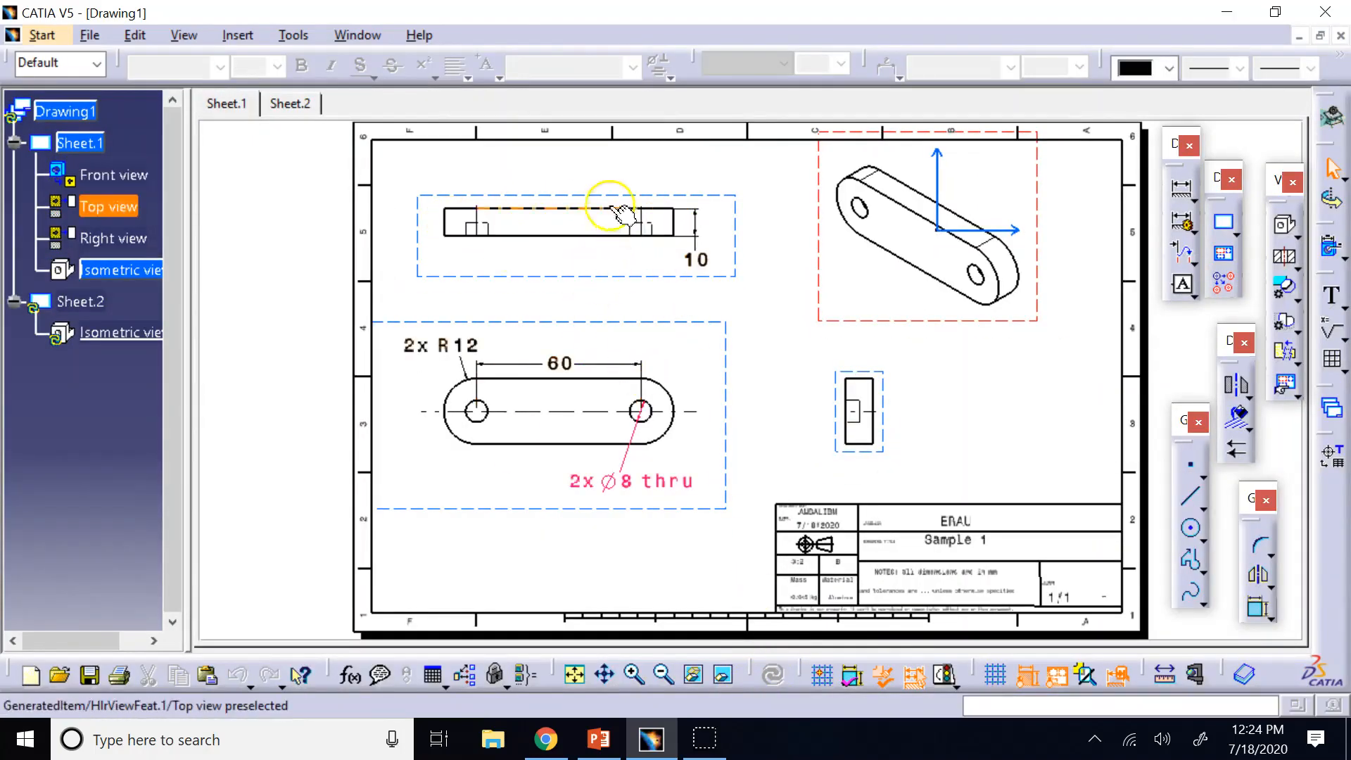
Step: Clear the "thru" suffix in the front view's 8 mm hole dimension properties and check the depth notation on the PowerPoint slide
right_click(679, 495)
click(725, 197)
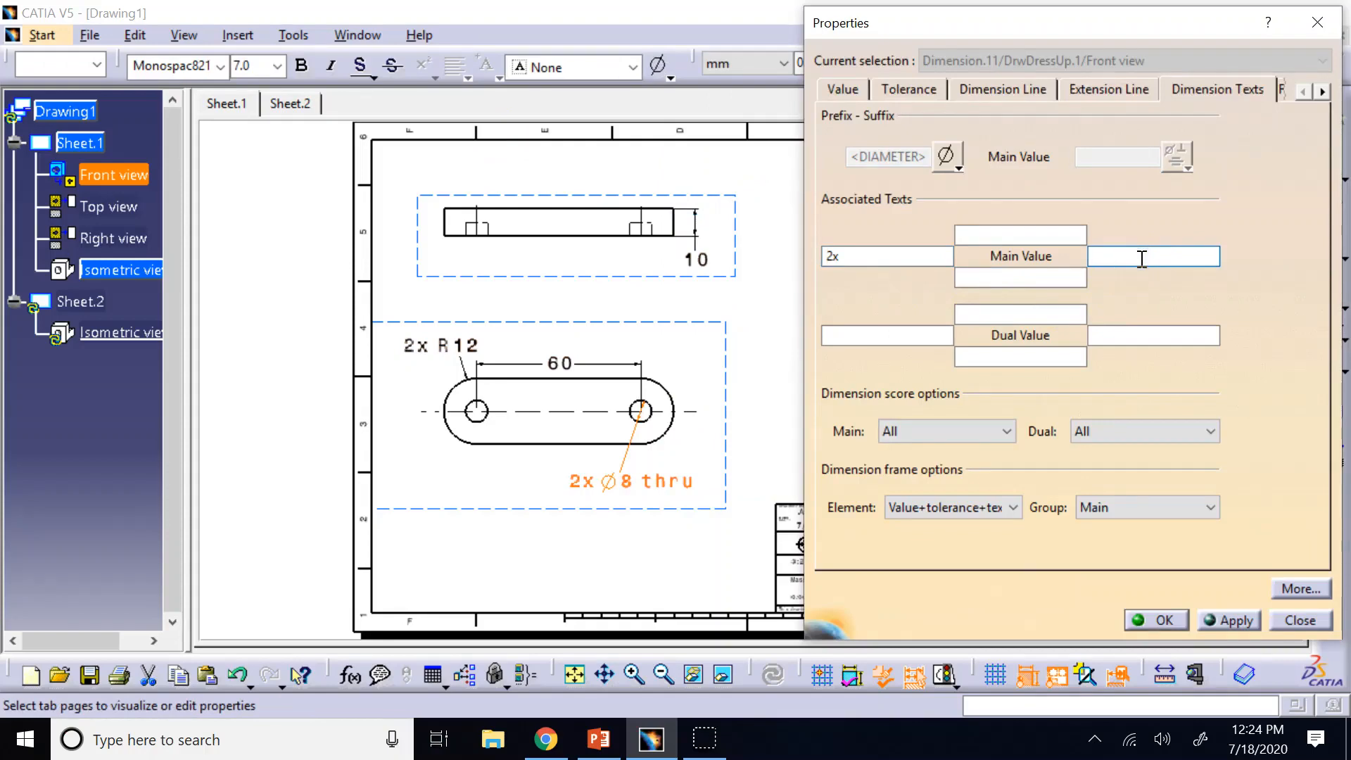
click(599, 739)
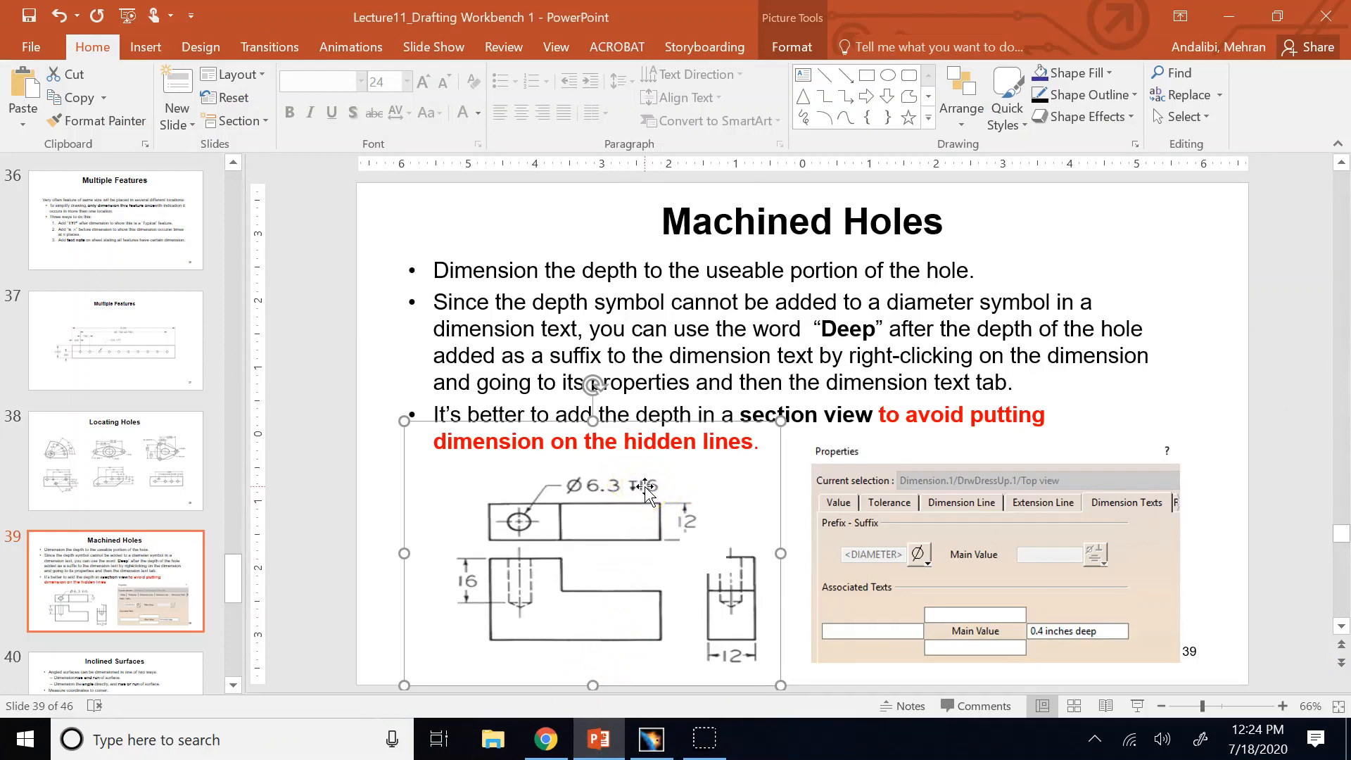
click(651, 739)
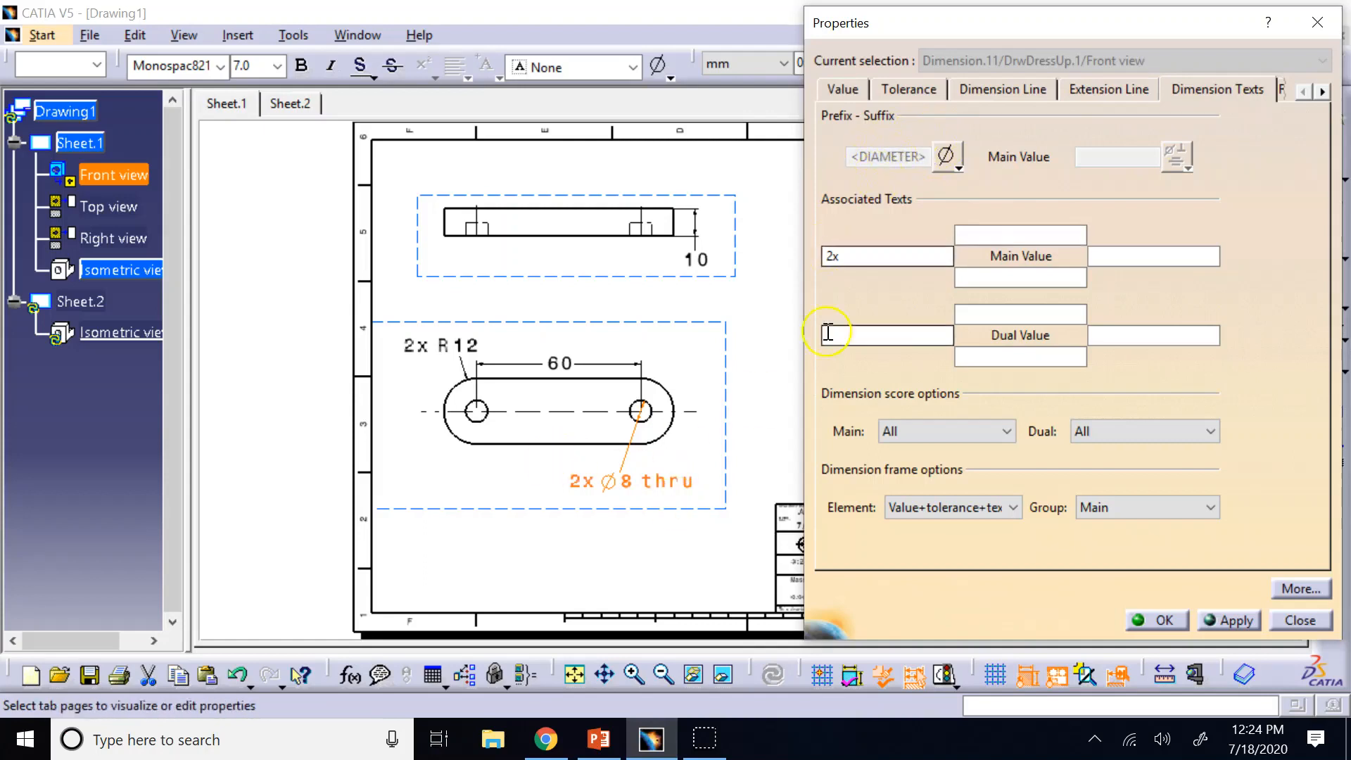
Step: Try the depth symbol as prefix of the hole dimension, apply it and compare with the PowerPoint slide's example
click(960, 165)
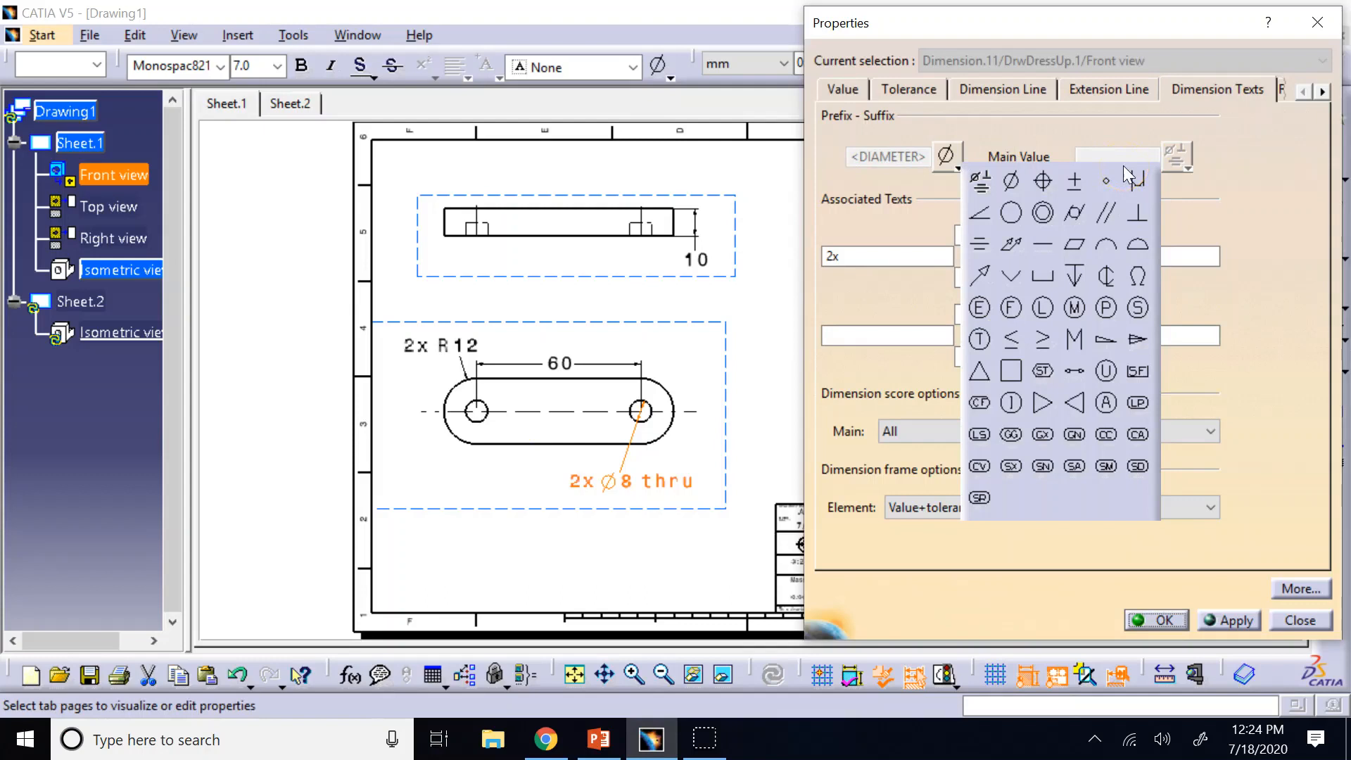
click(1078, 276)
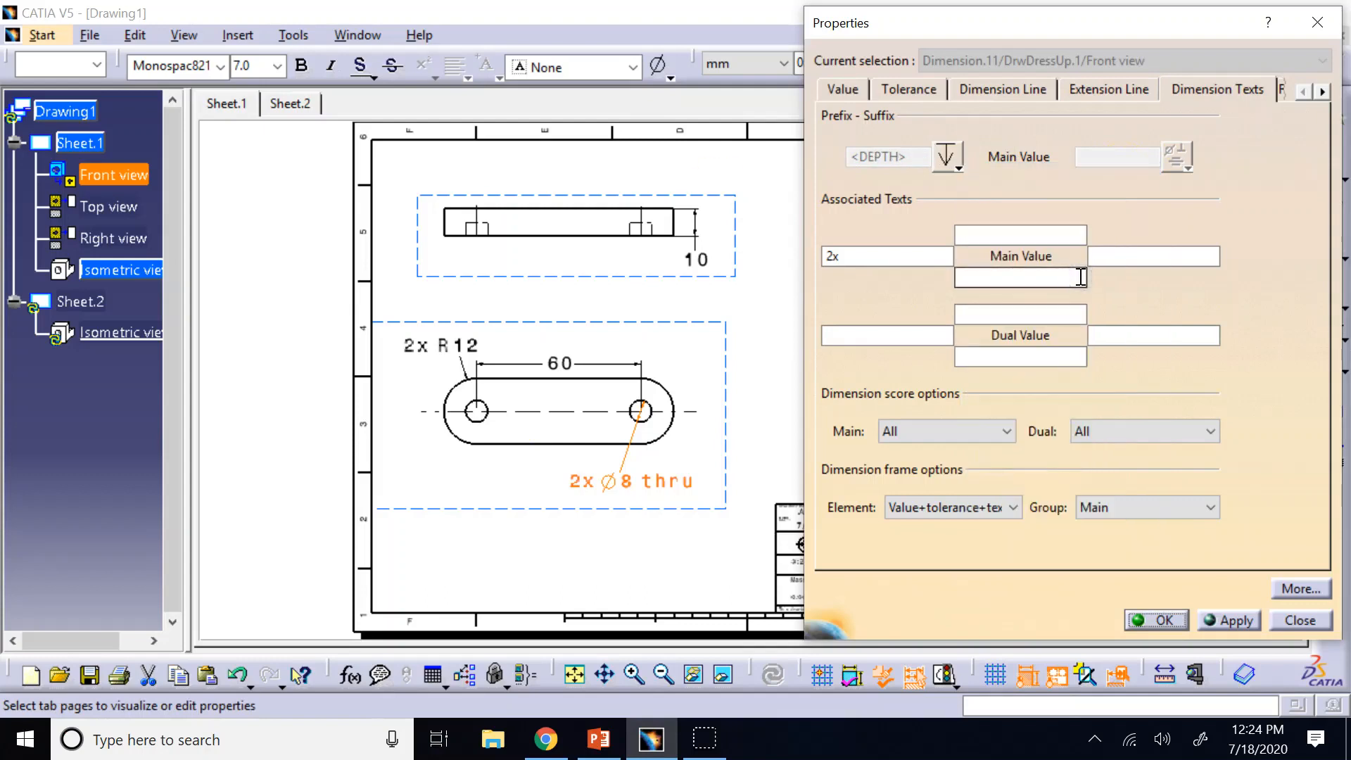
click(1216, 615)
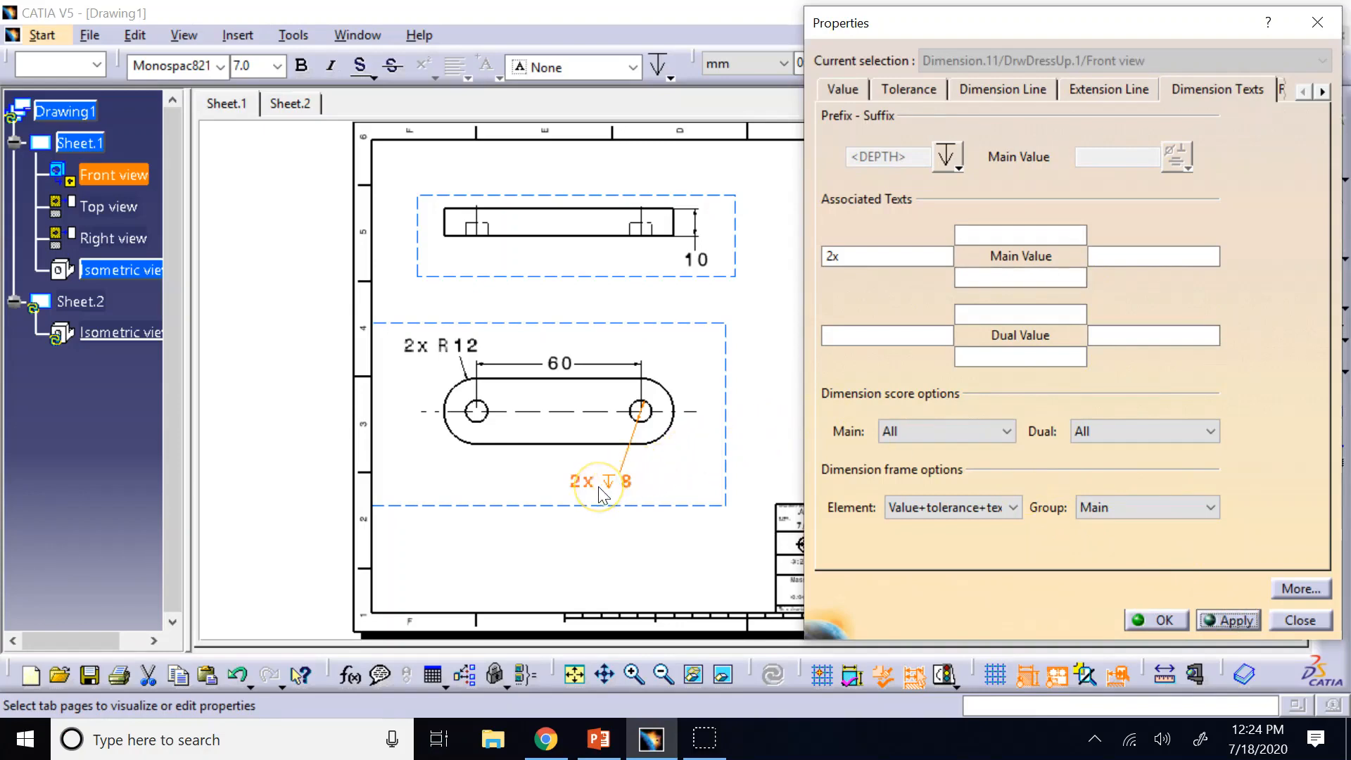
click(599, 739)
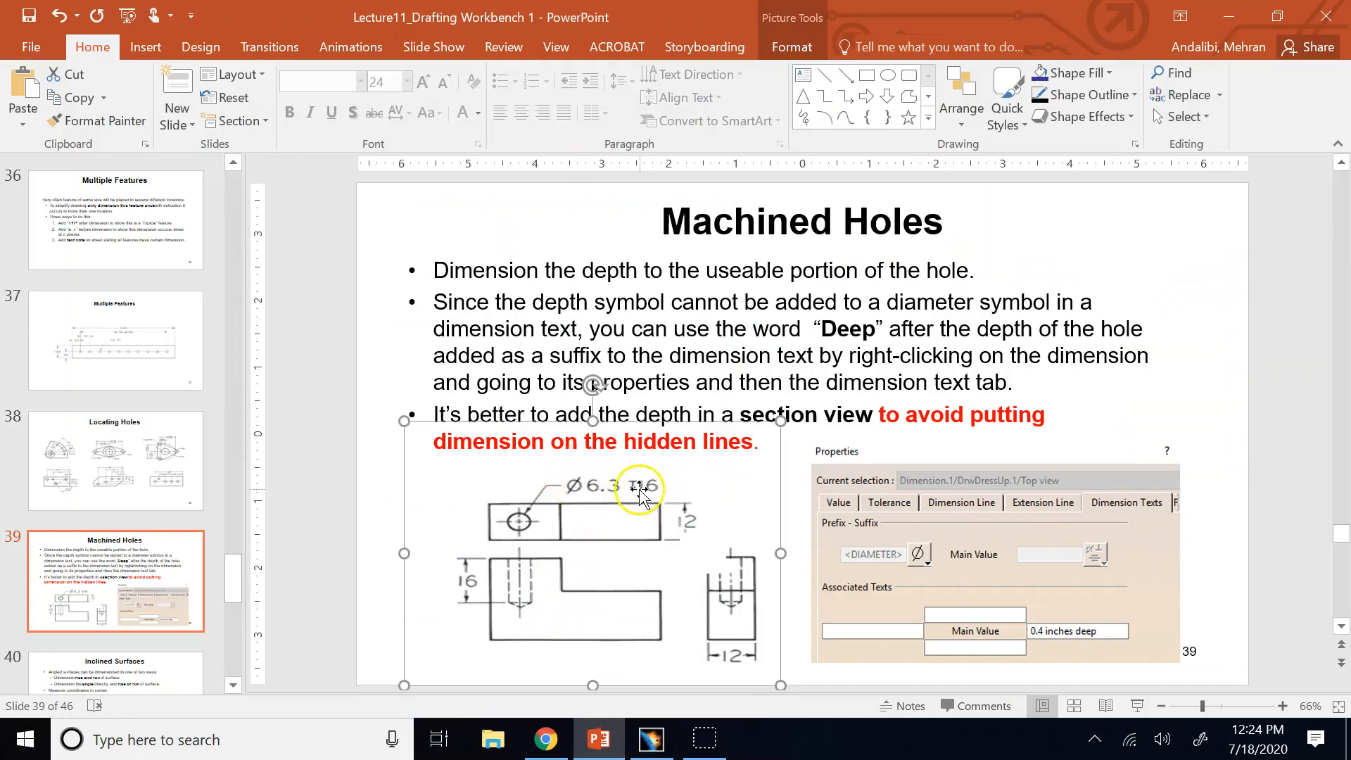
click(651, 739)
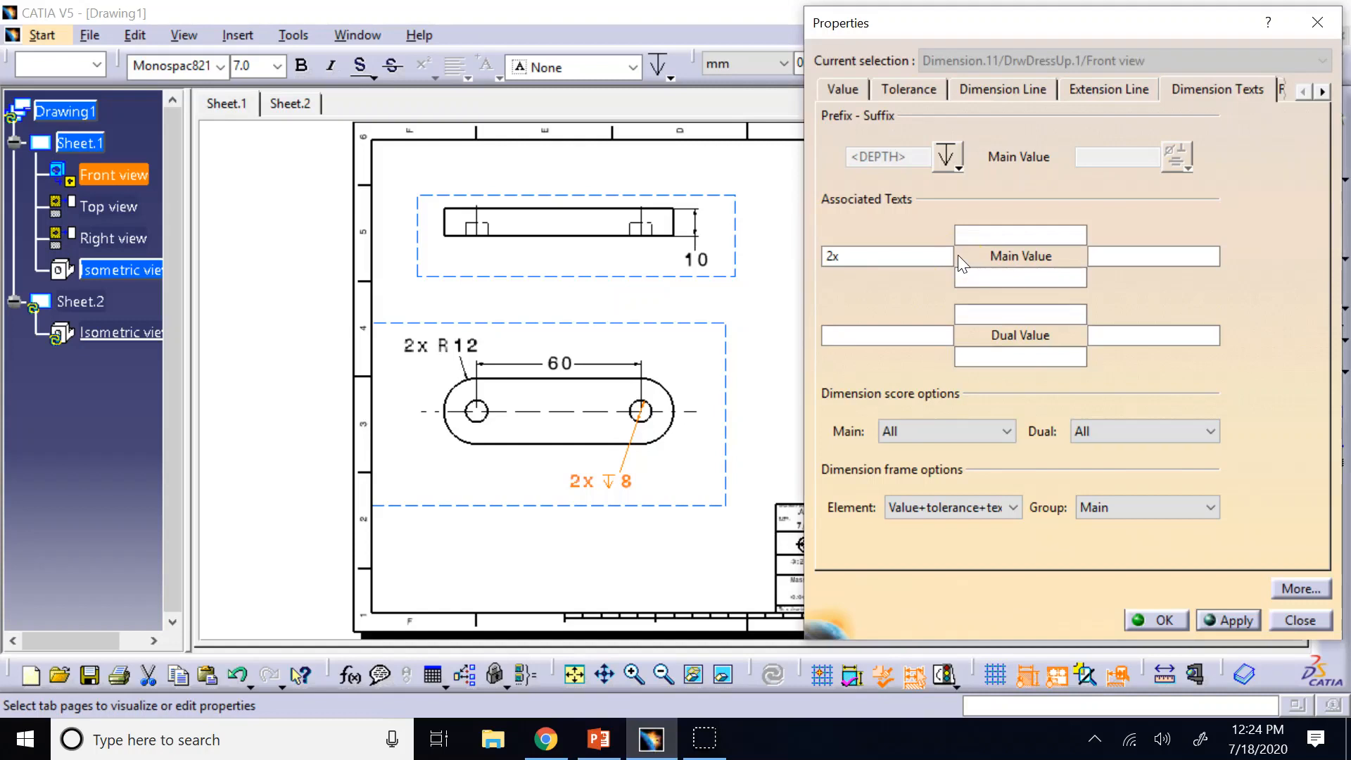
Step: Restore the diameter symbol as the hole dimension's prefix and apply it
click(960, 168)
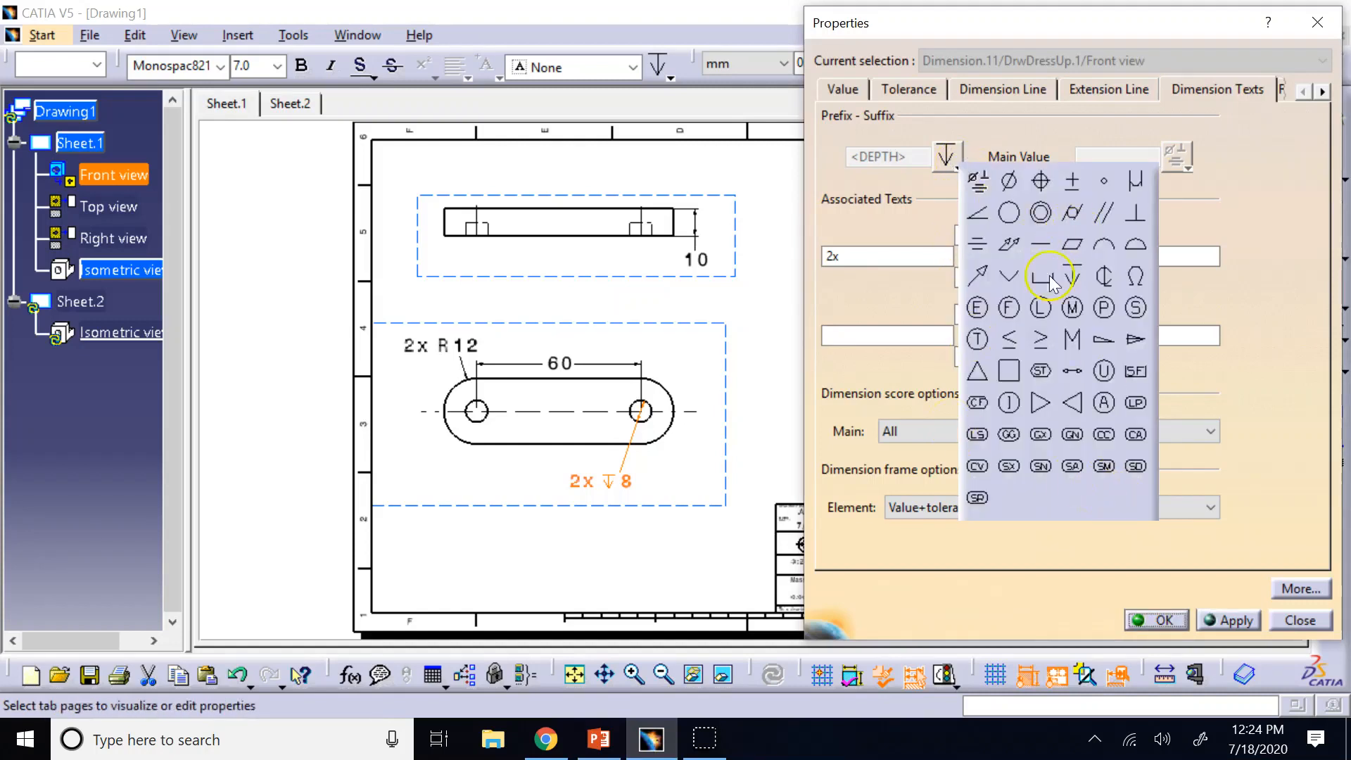
click(821, 139)
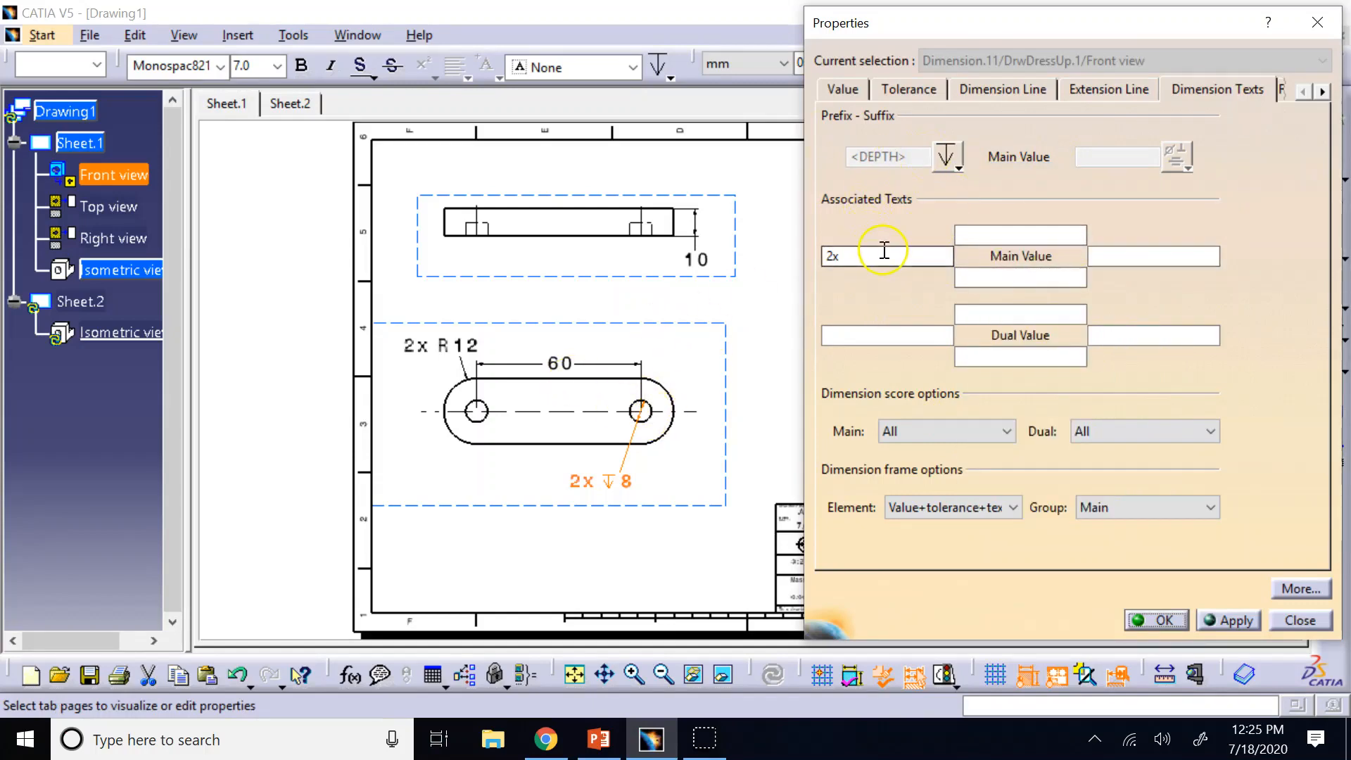
click(955, 168)
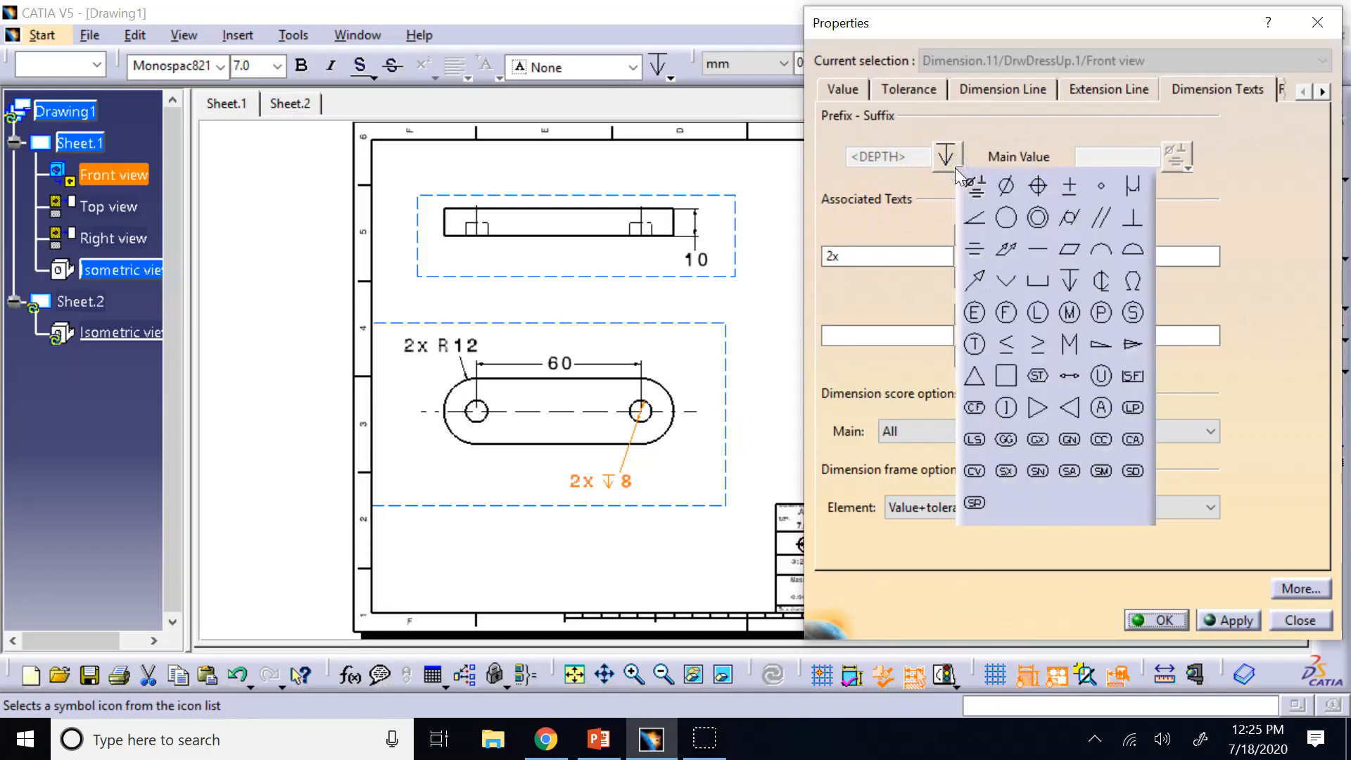
click(1004, 185)
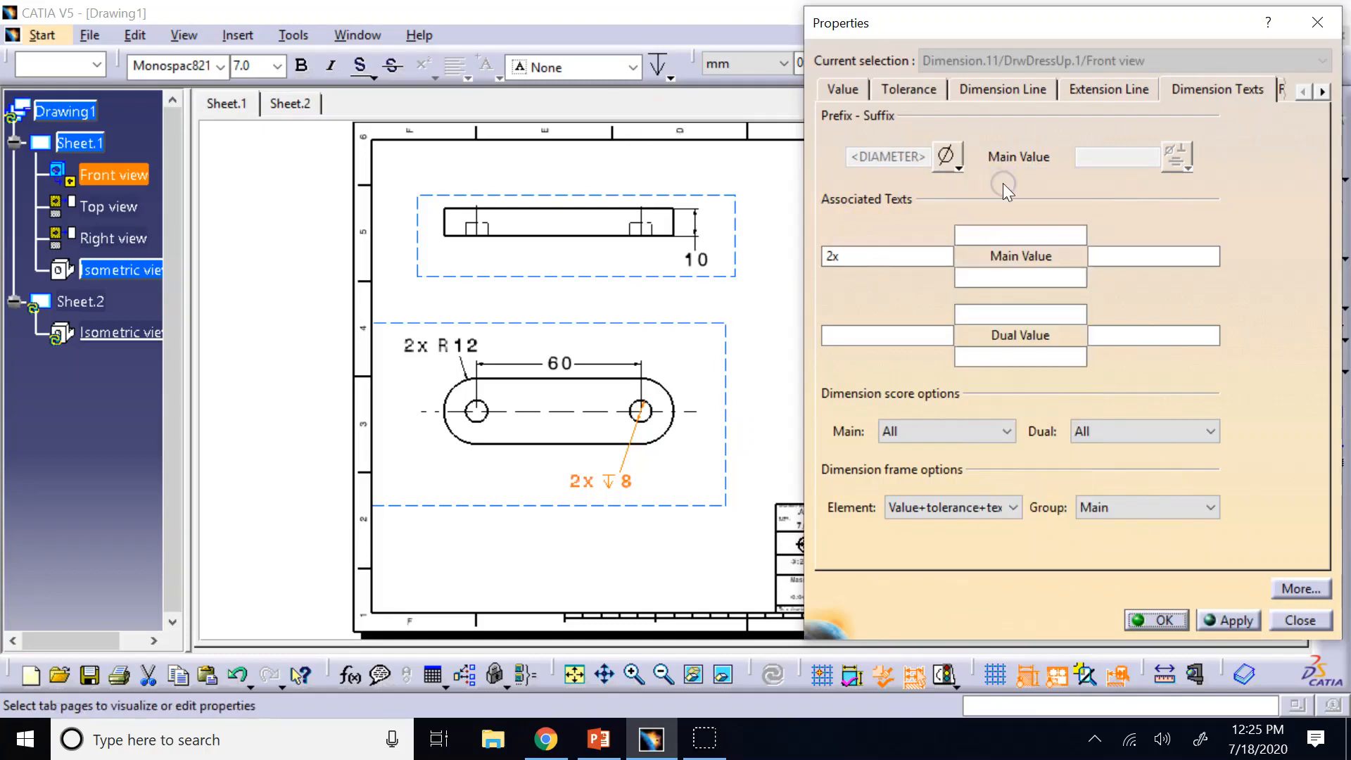
click(1236, 621)
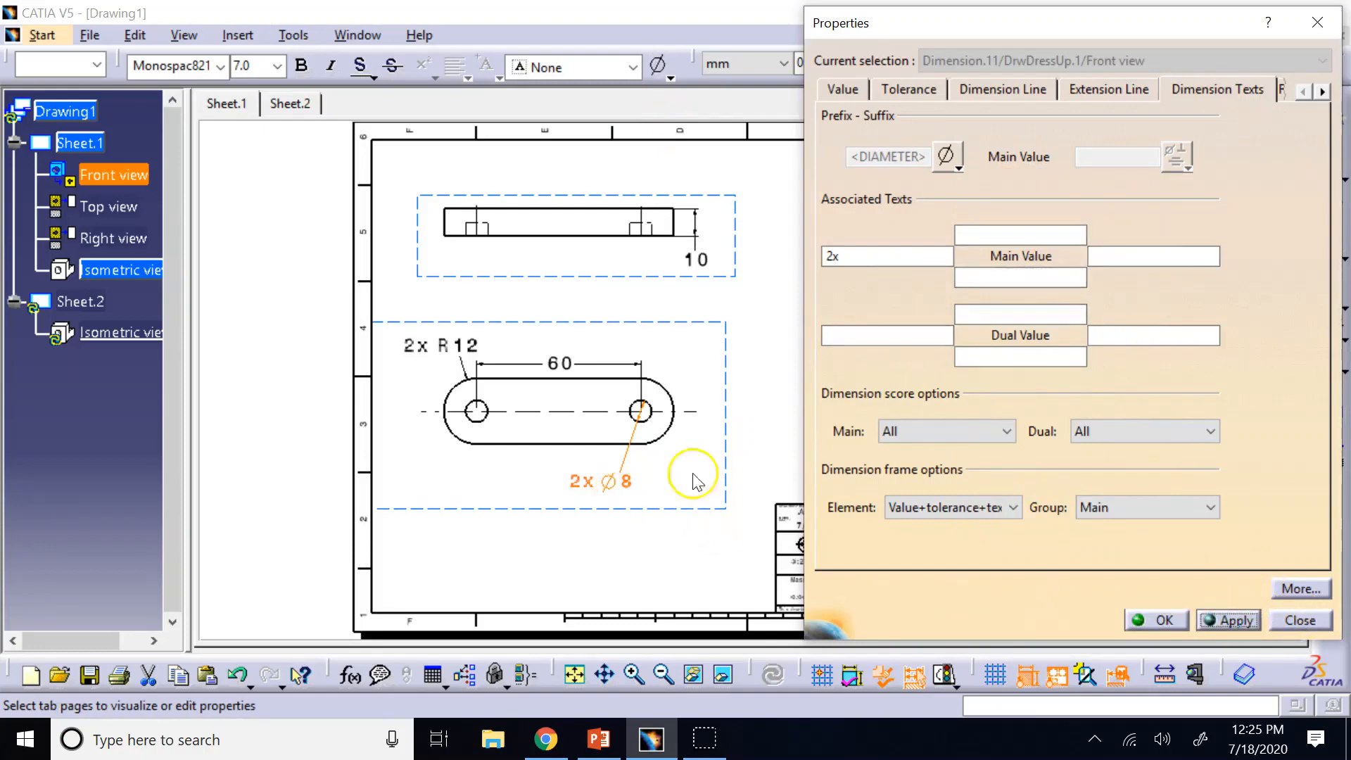
Step: Add ", 5 mm depth" as the text after the hole dimension's main value and apply it
click(1166, 253)
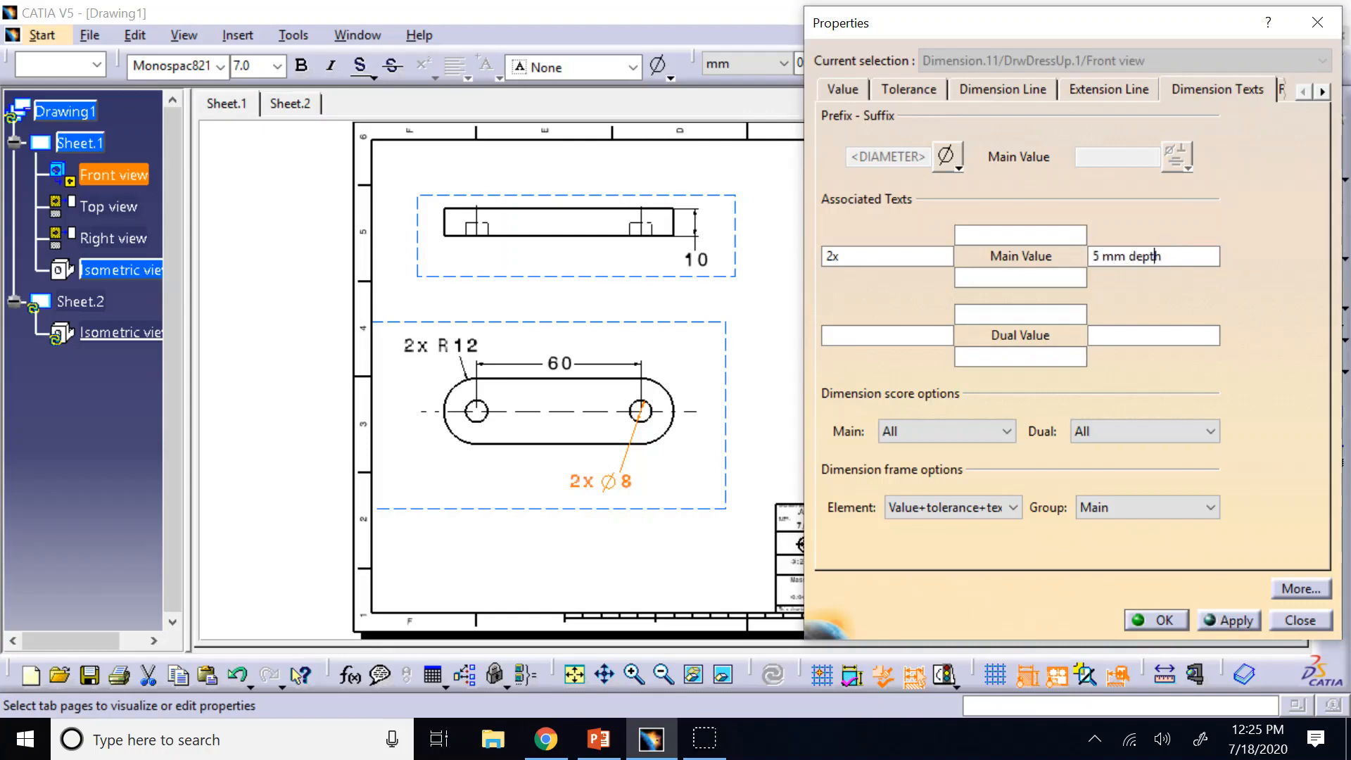
text(5 mm depth)
key(Home)
text(,)
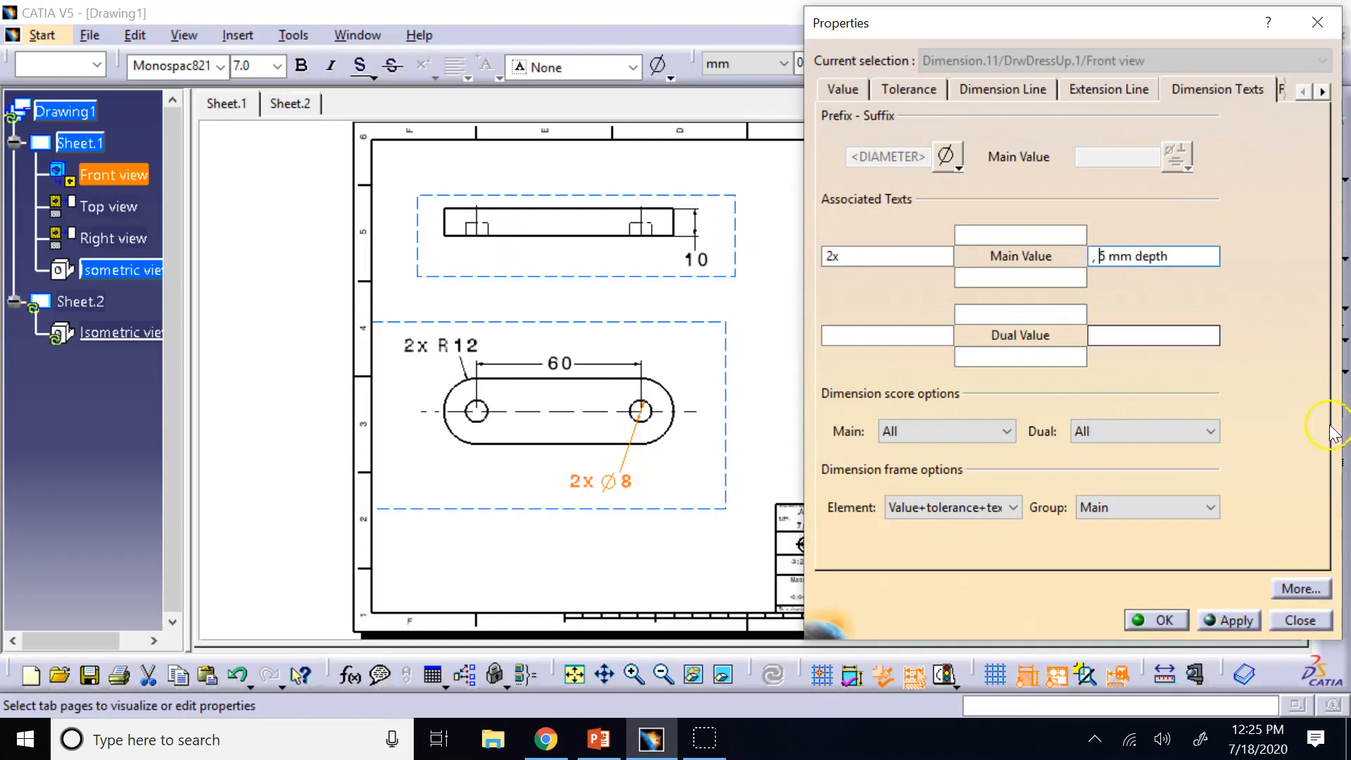
click(1231, 624)
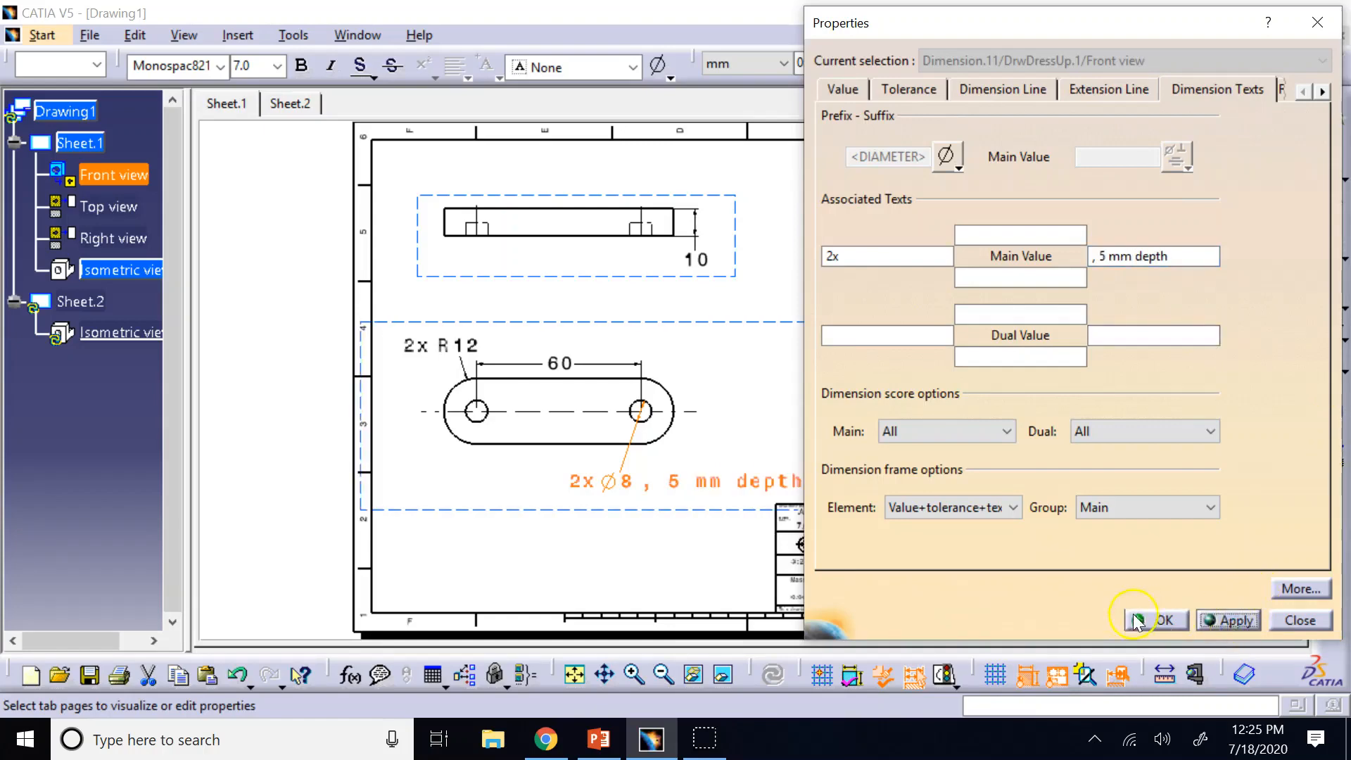
click(1158, 620)
Step: Change the wording of the hole dimension's suffix to ", 5 mm deep"
double_click(924, 456)
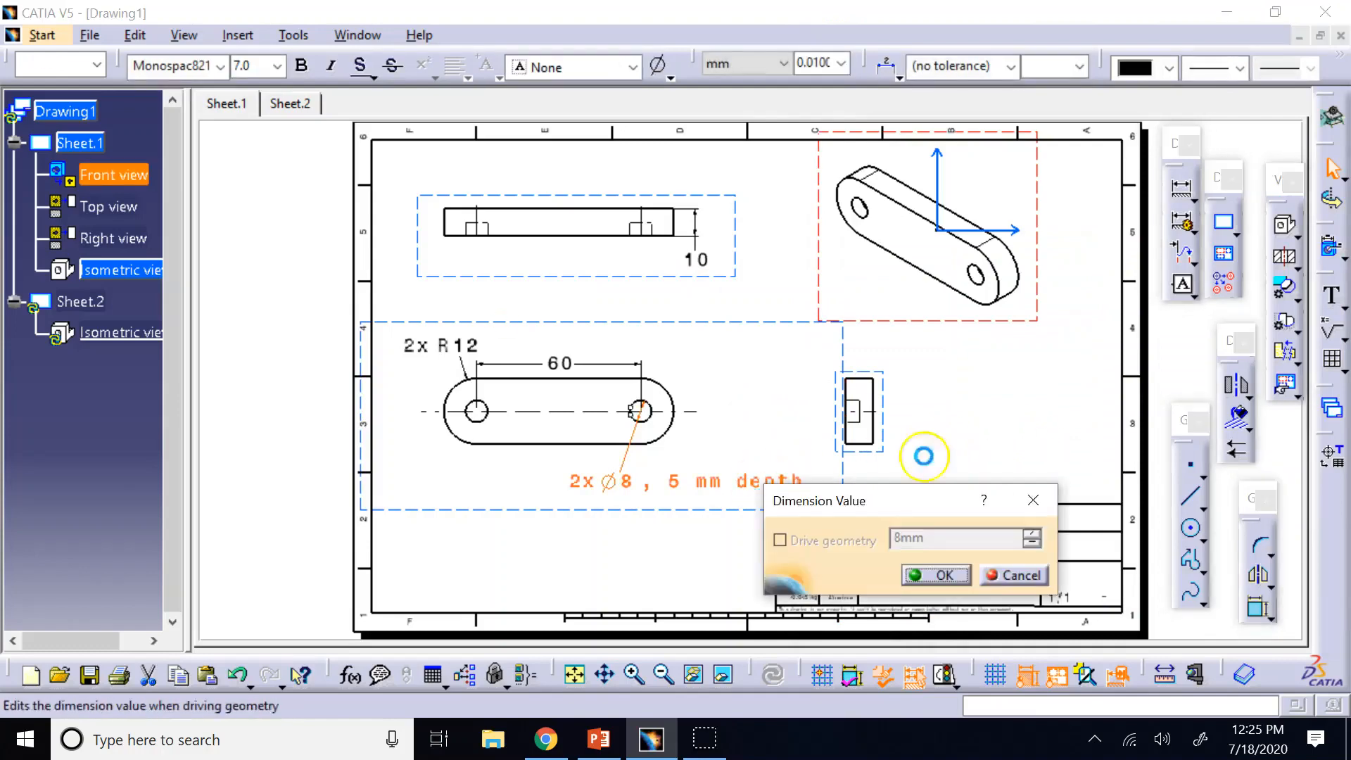
click(1014, 574)
right_click(720, 486)
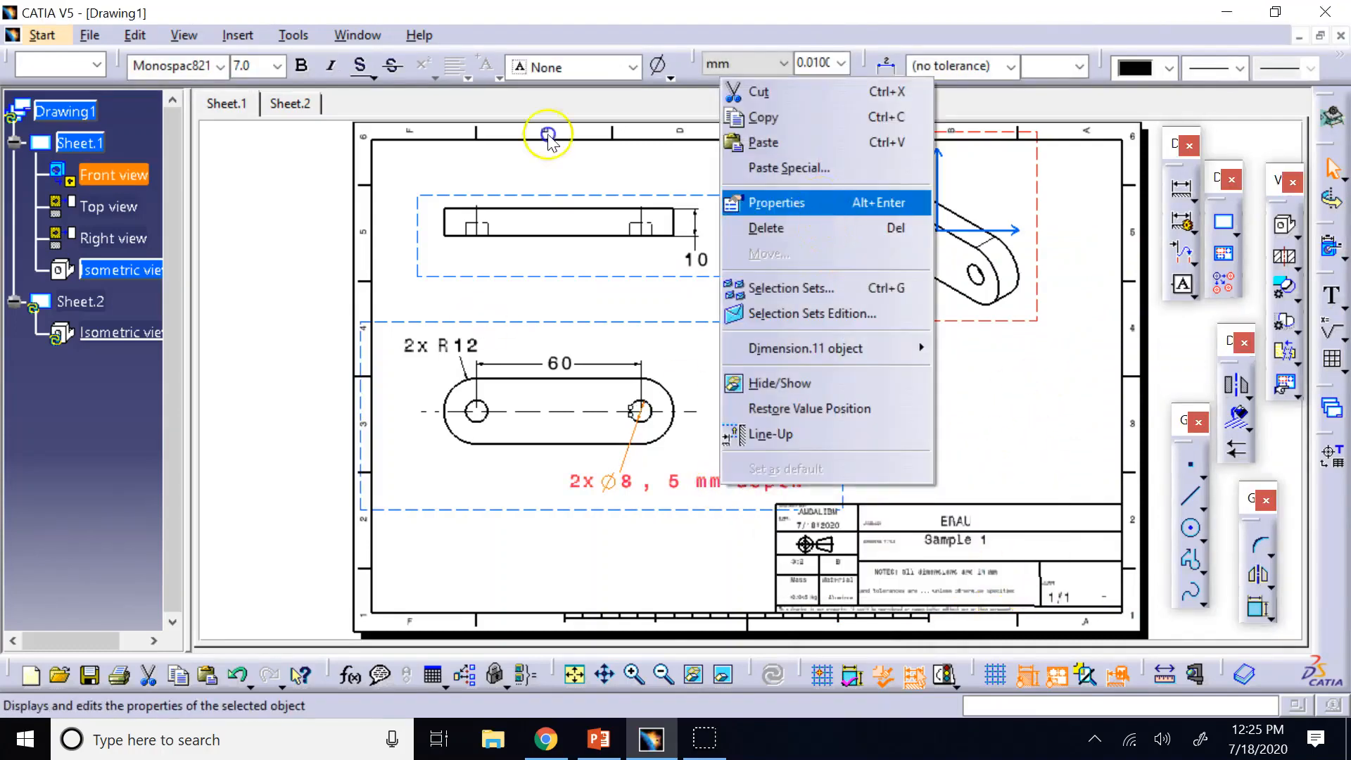
click(823, 204)
click(1189, 256)
key(BackSpace)
key(BackSpace)
key(BackSpace)
text(ep)
key(Return)
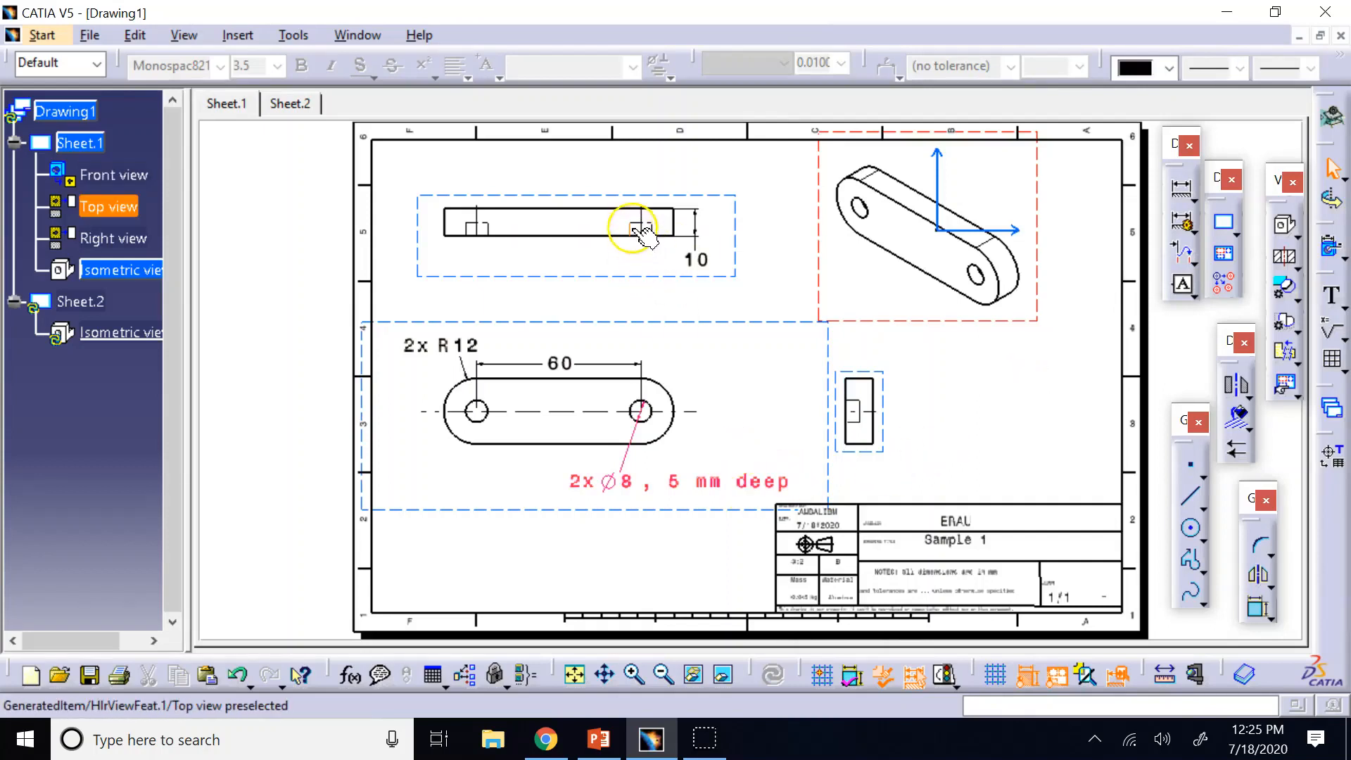
Step: Dimension the hole's depth in the top view, place it below the part and set its display unit to mm
click(1182, 188)
click(634, 235)
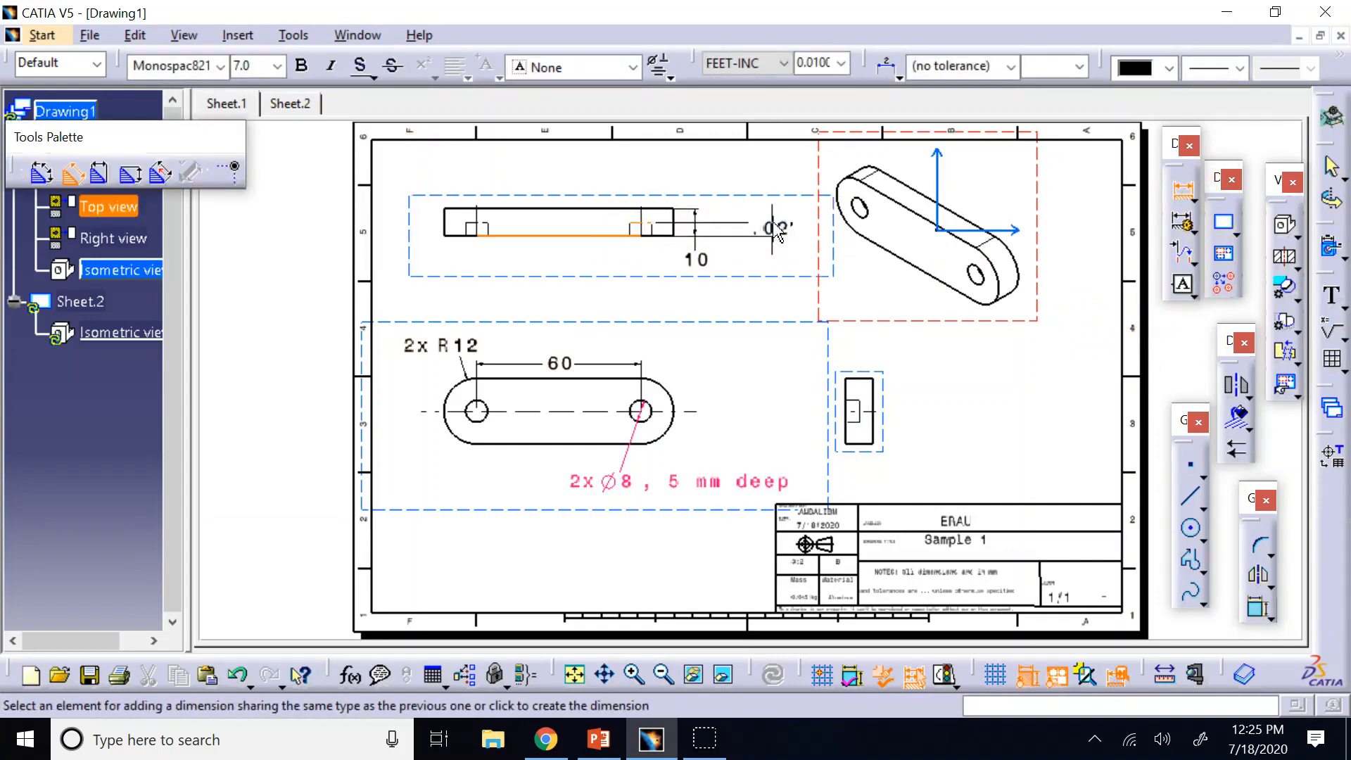
click(641, 245)
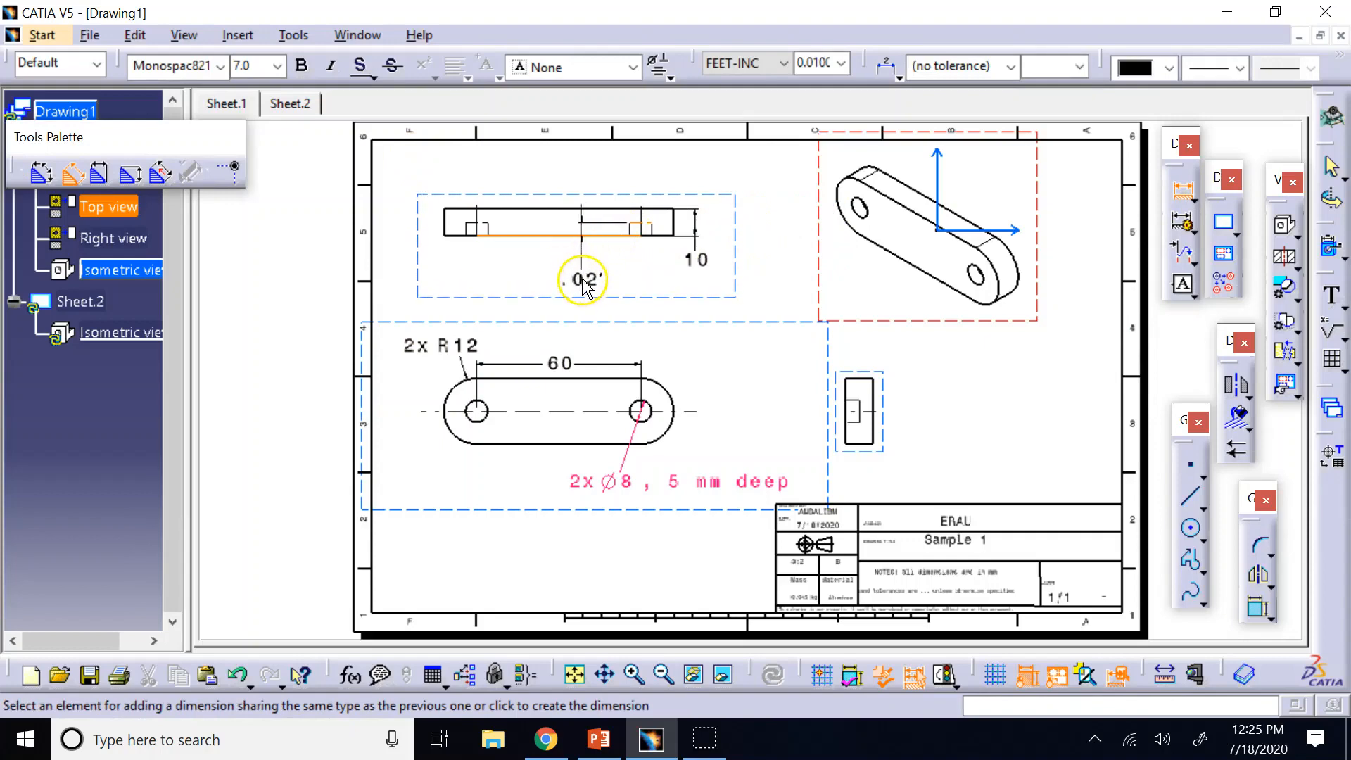
click(583, 281)
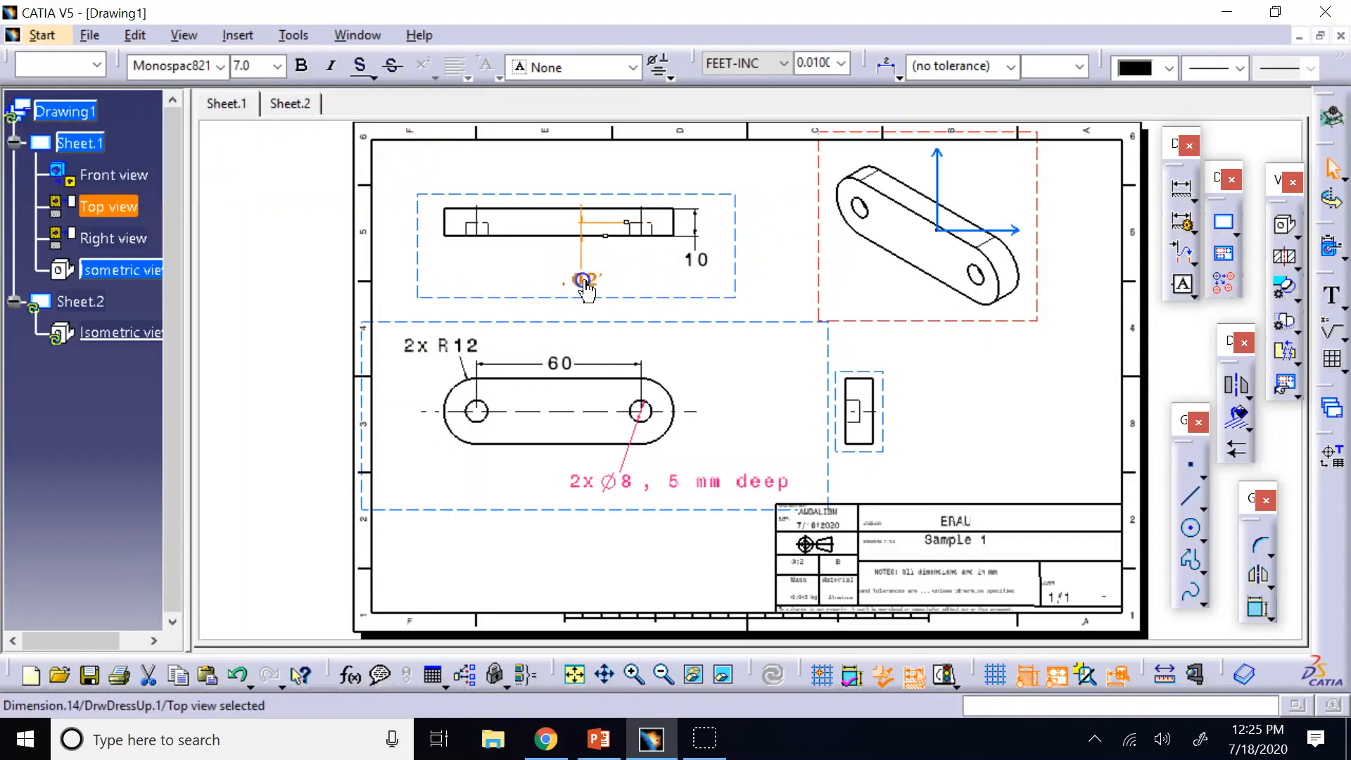
click(784, 63)
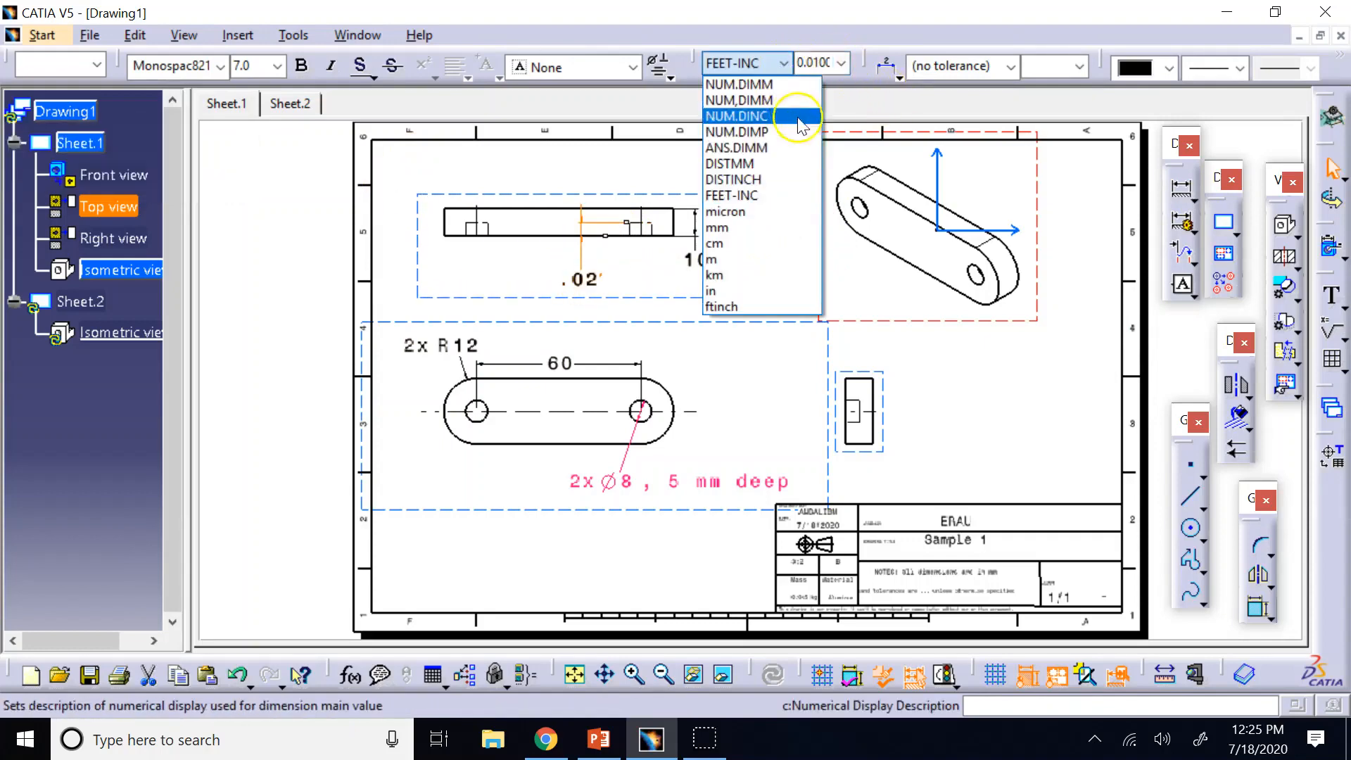
click(767, 225)
click(724, 392)
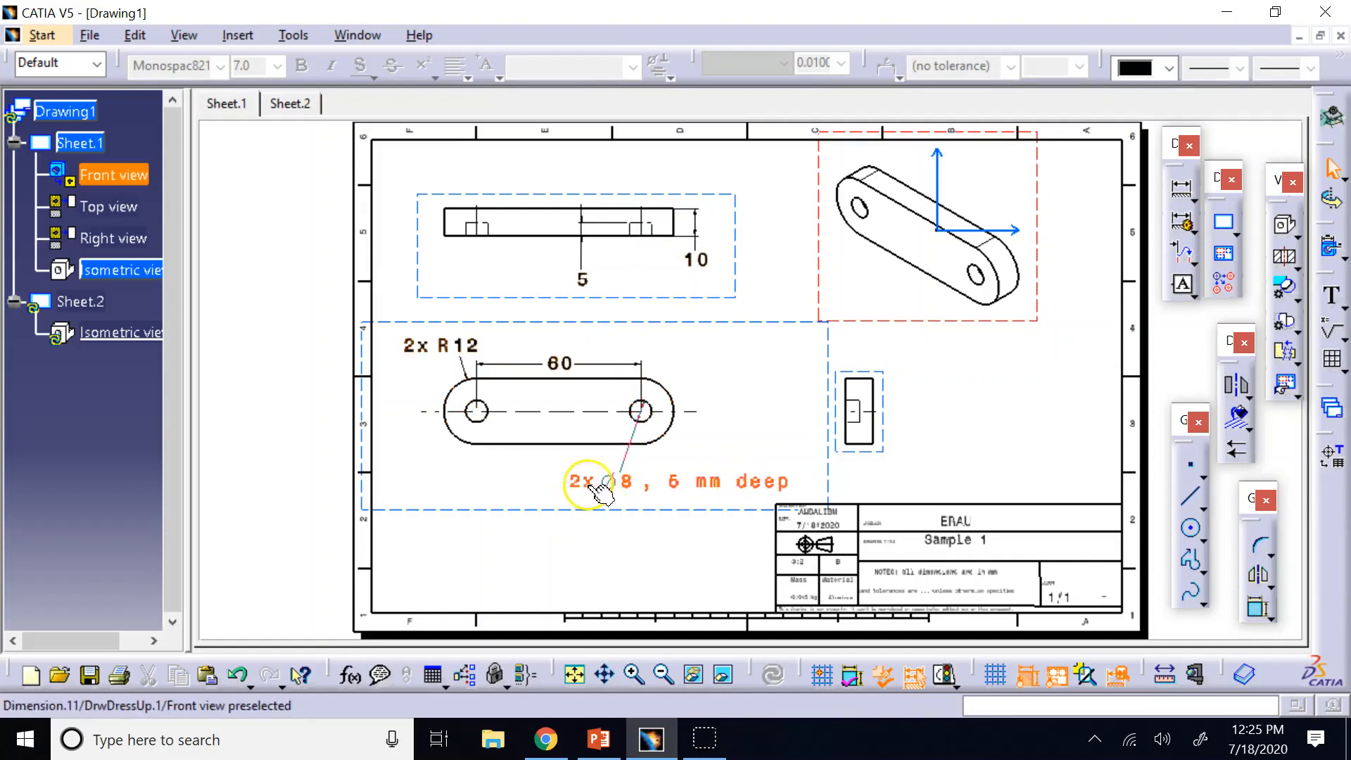
Step: Delete the hole depth dimension from the top view
click(595, 282)
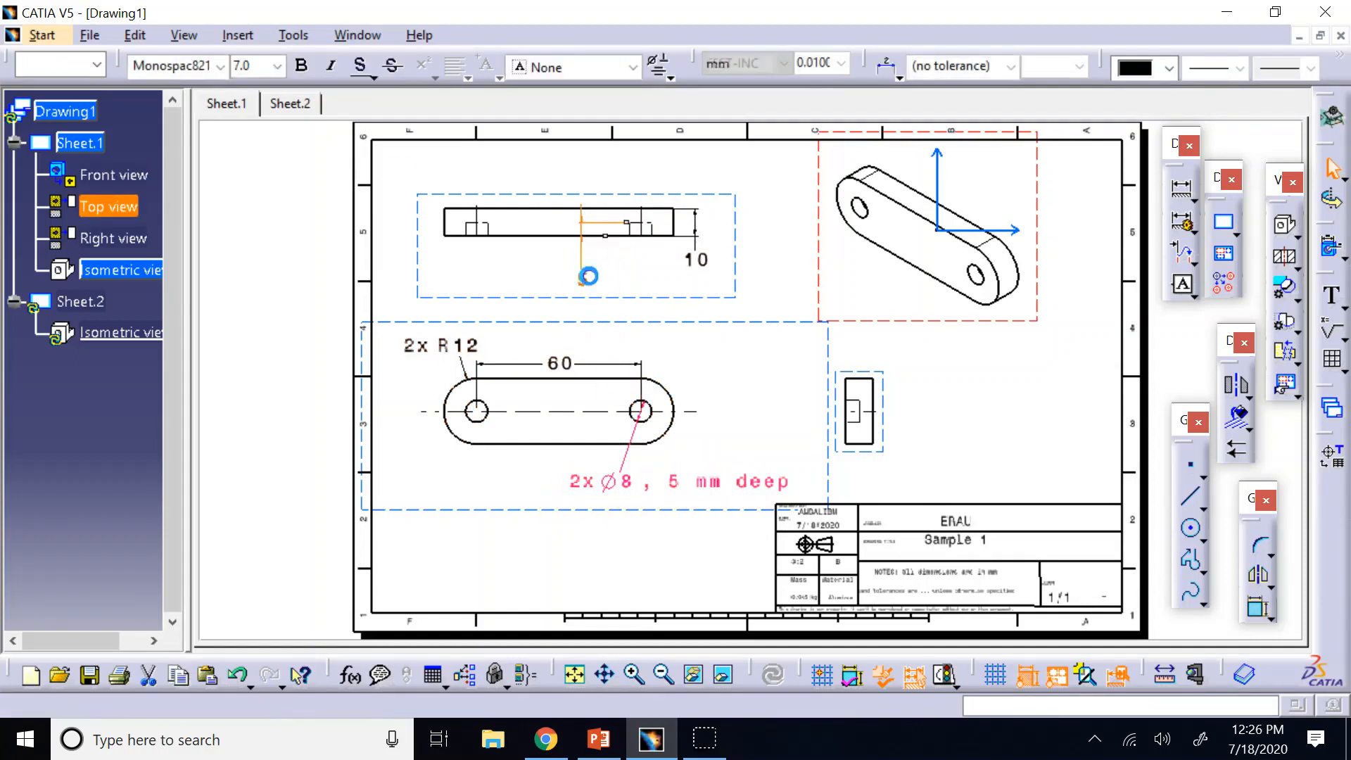
key(Delete)
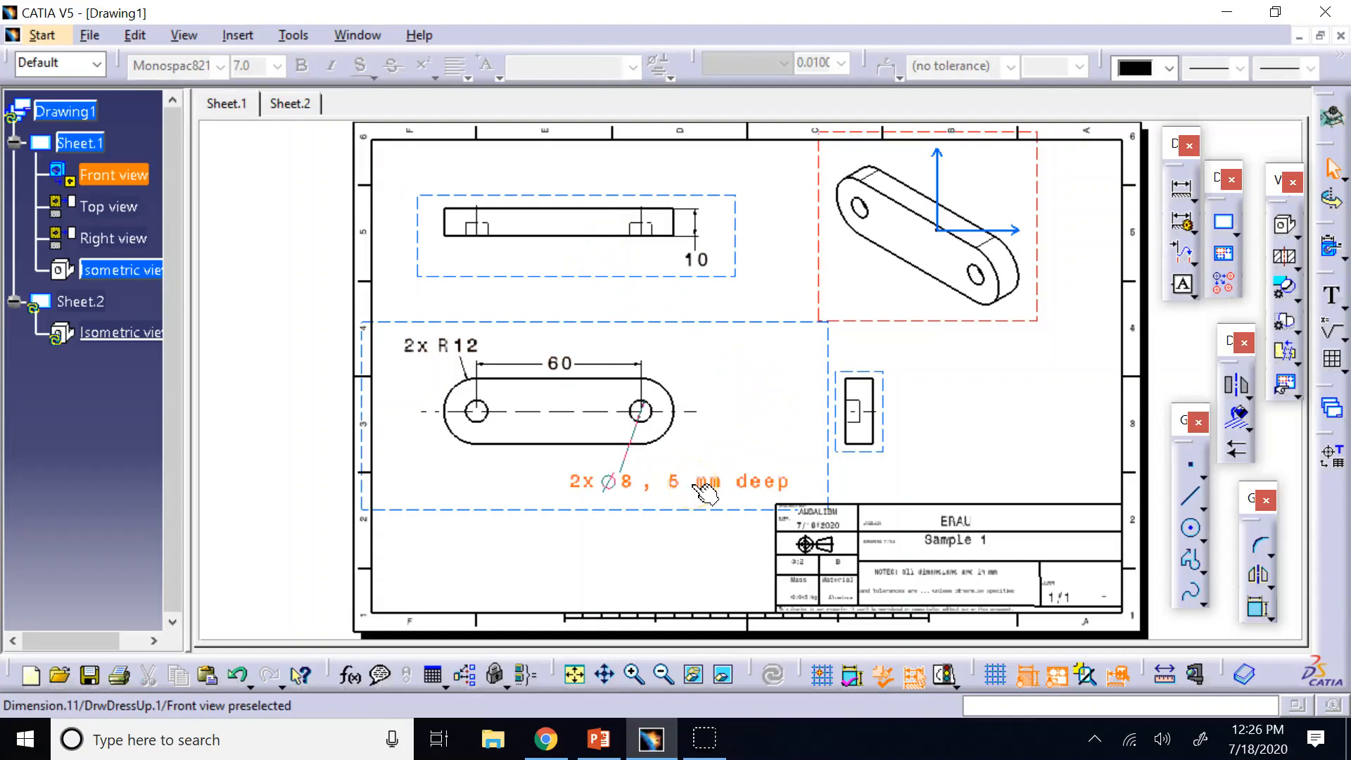
Step: Switch to the PowerPoint lecture to review the Machined Holes slide
click(598, 738)
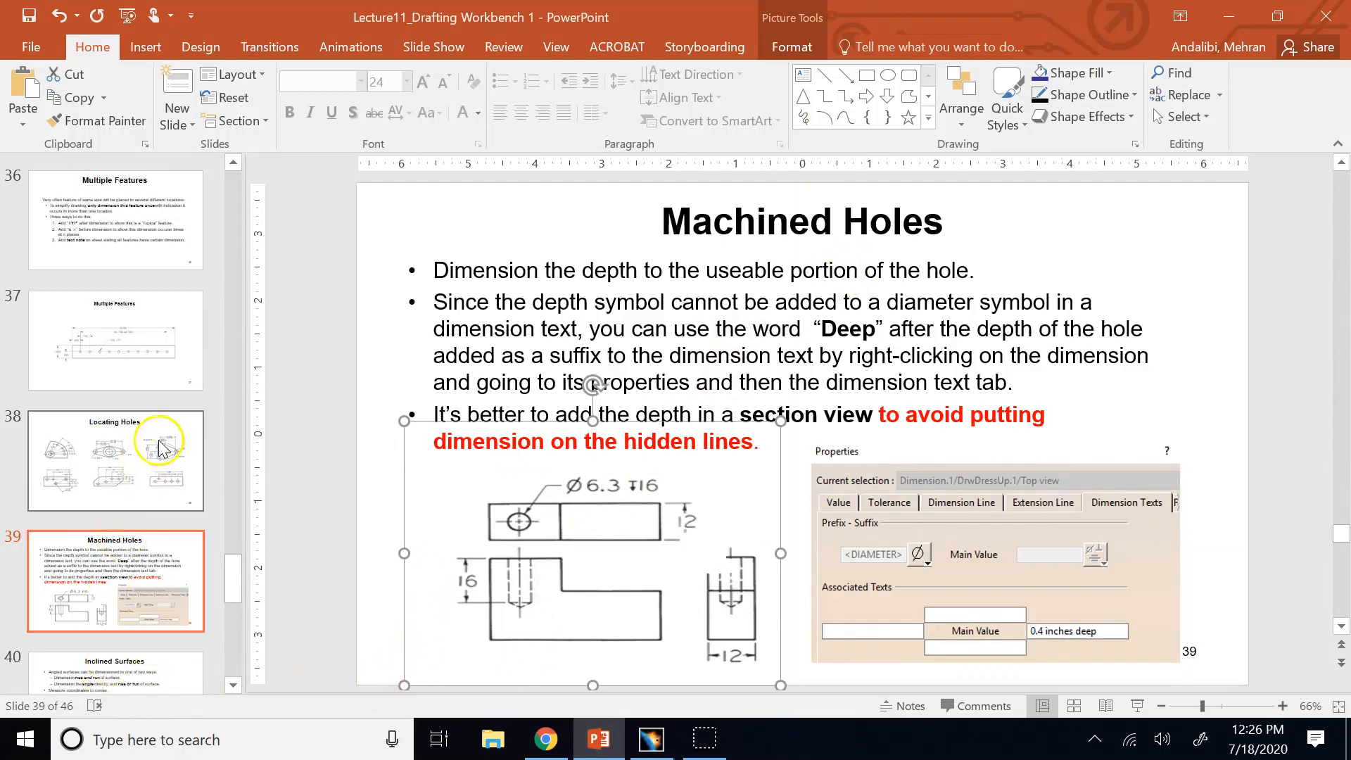
Step: Review the dimensioning slides around Locating Holes and Machined Holes in the drafting lecture deck
scroll(164, 436, down, 3)
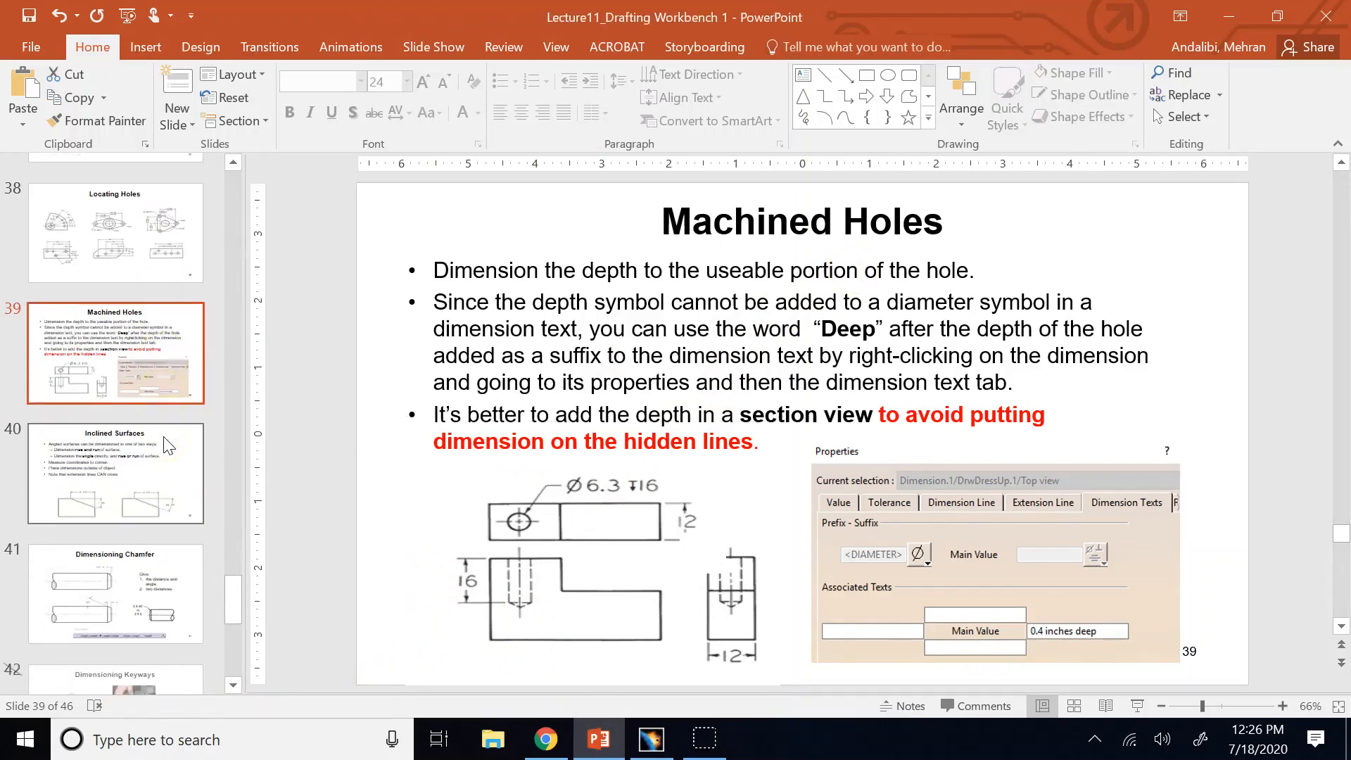
scroll(164, 437, down, 5)
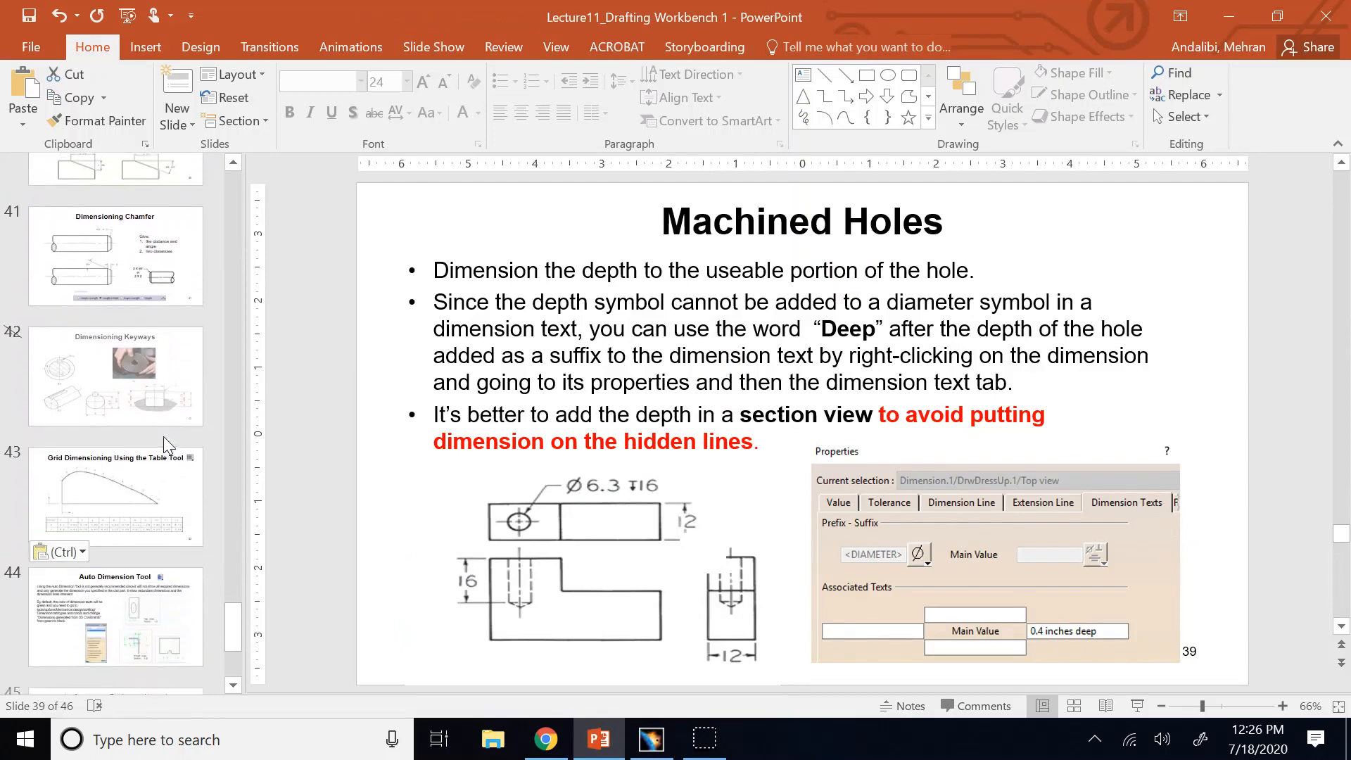
scroll(163, 436, down, 3)
scroll(163, 436, up, 7)
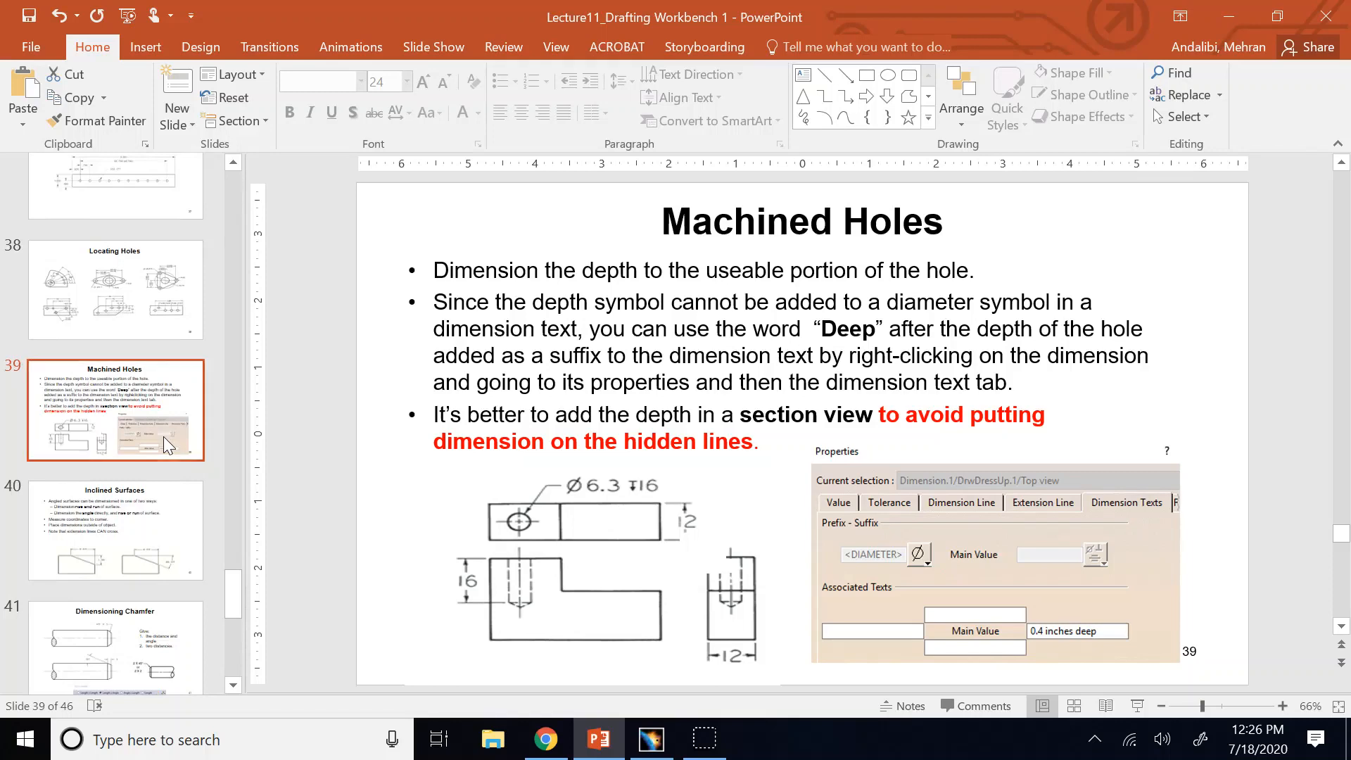
click(131, 316)
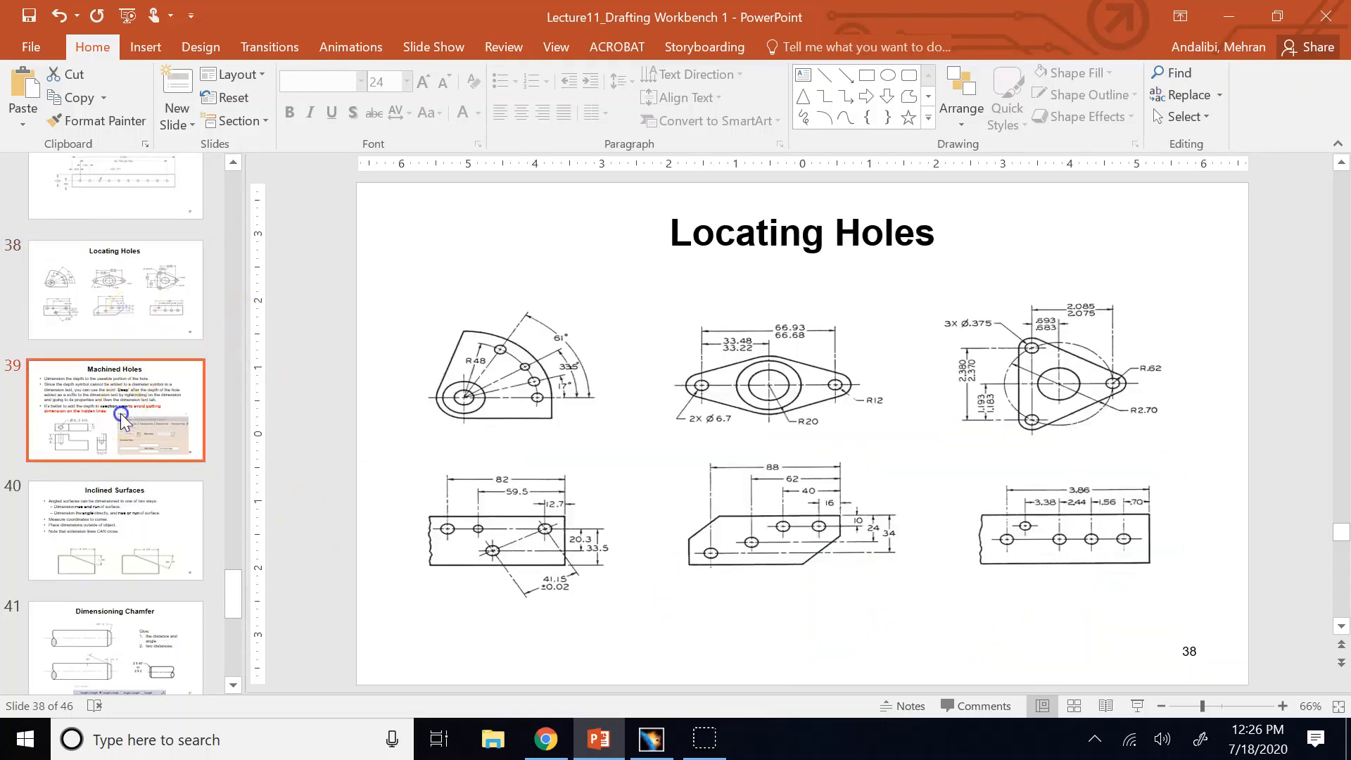
click(107, 417)
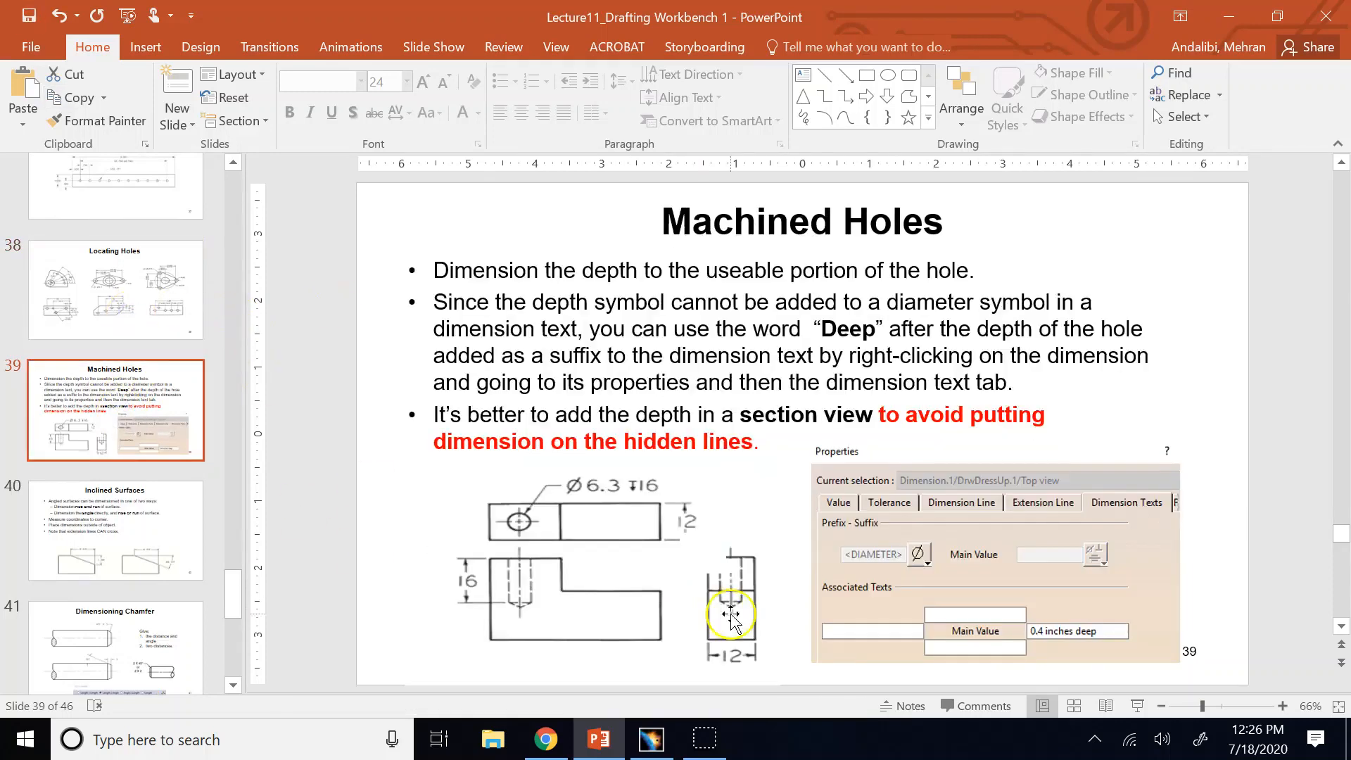
Step: Switch to CATIA, bring up the input_link.CATPart model, and double the length of Pad.1
click(643, 742)
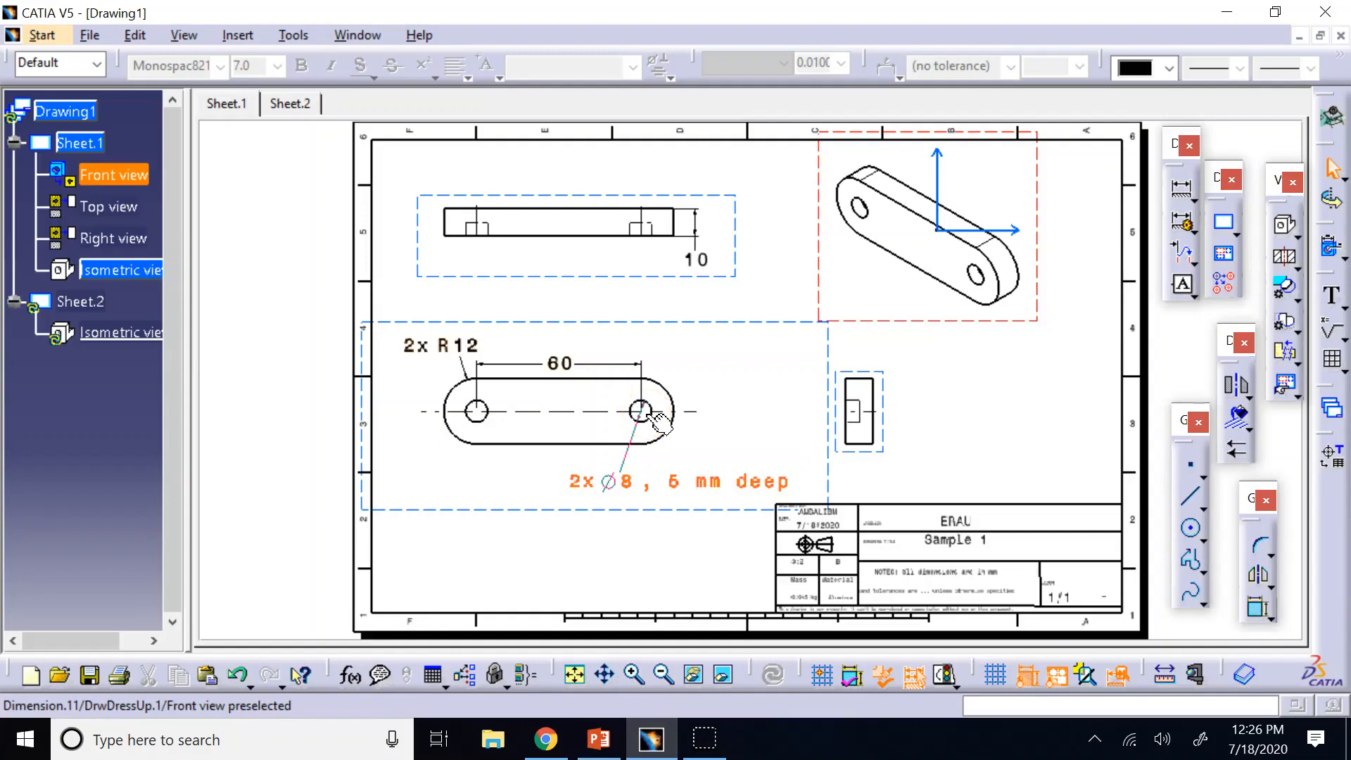
click(356, 38)
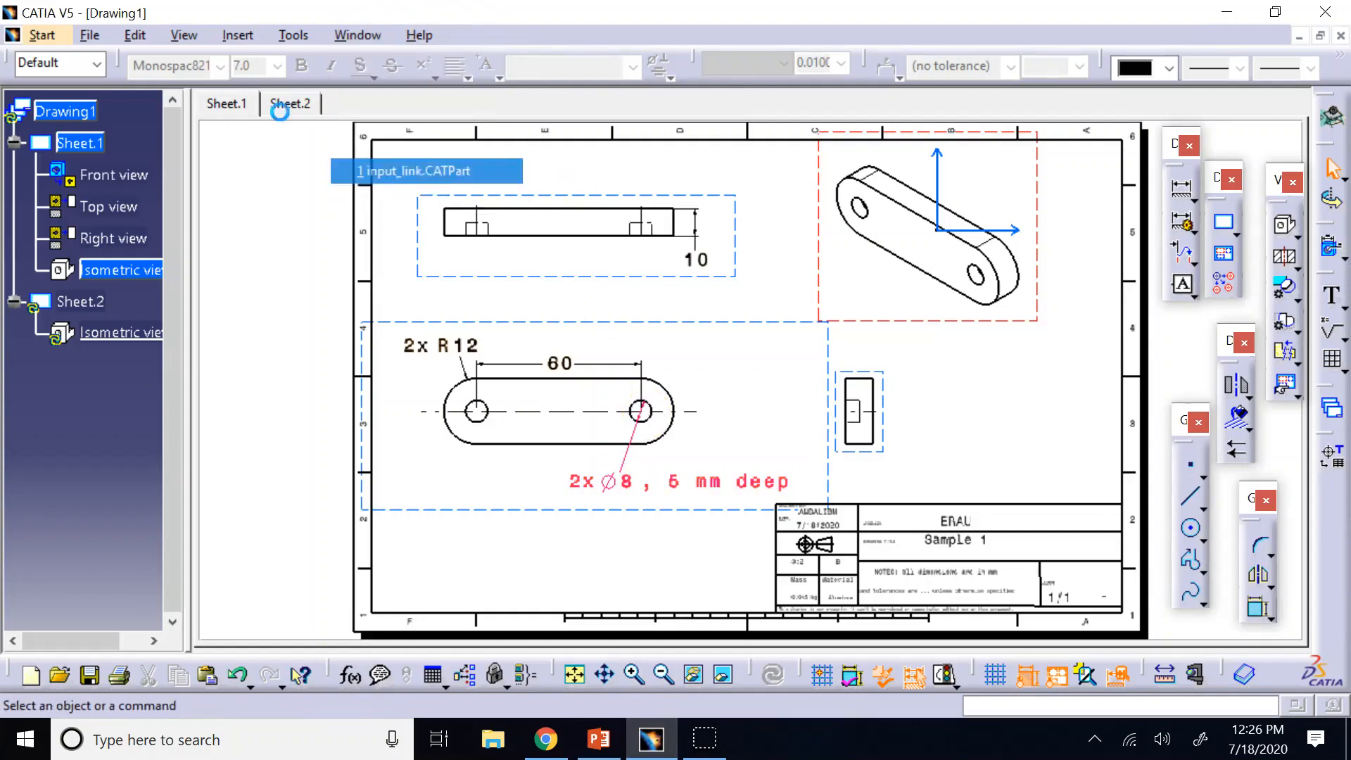
click(421, 171)
double_click(99, 262)
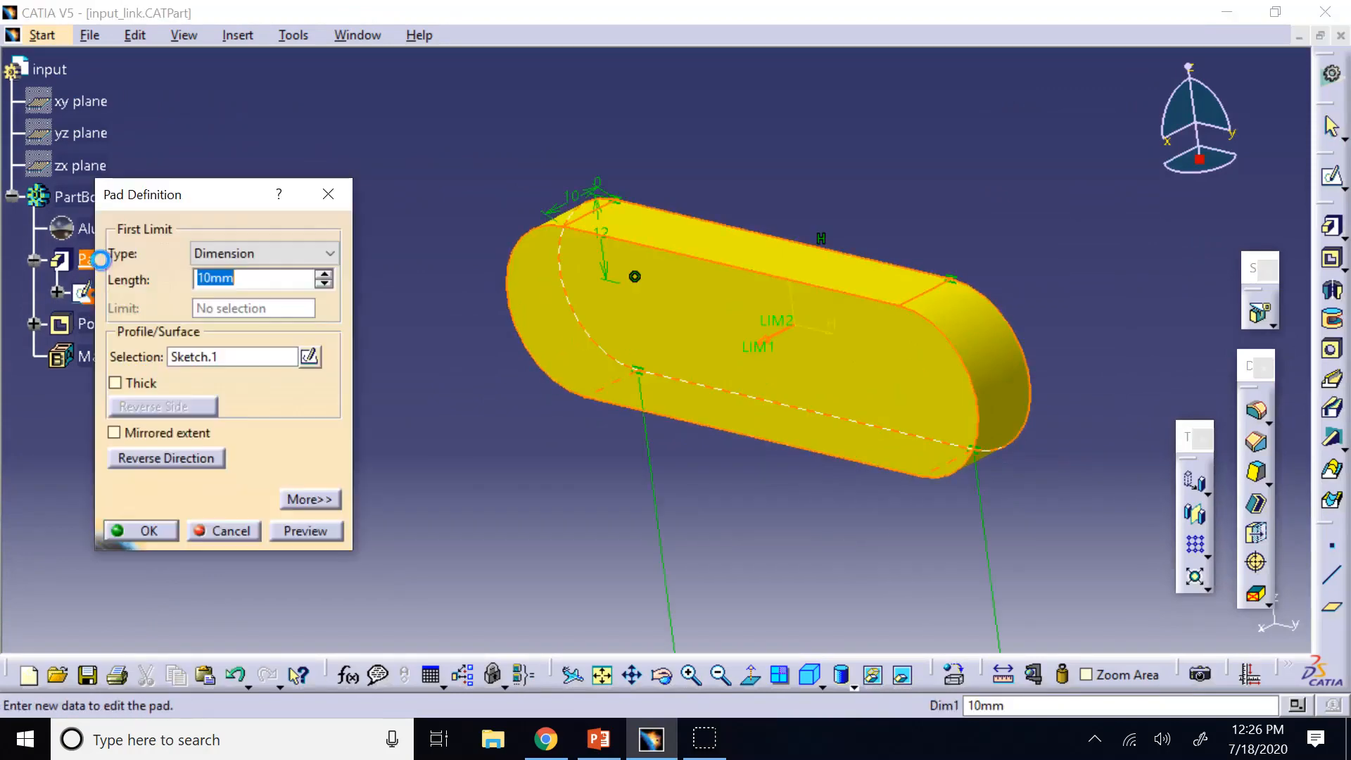
text(2)
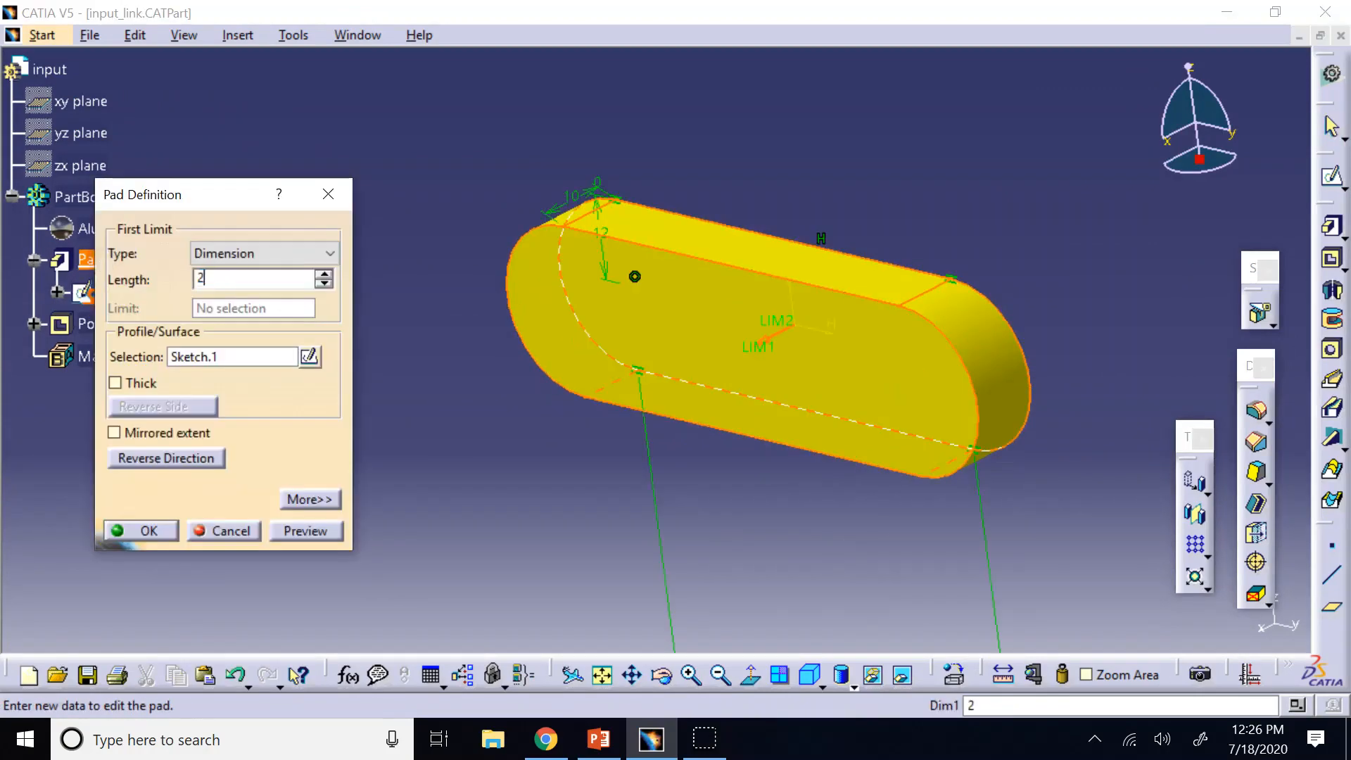
key(Return)
Step: Delete the pocket that cuts the two round holes in the link's front face
click(298, 133)
right_click(91, 325)
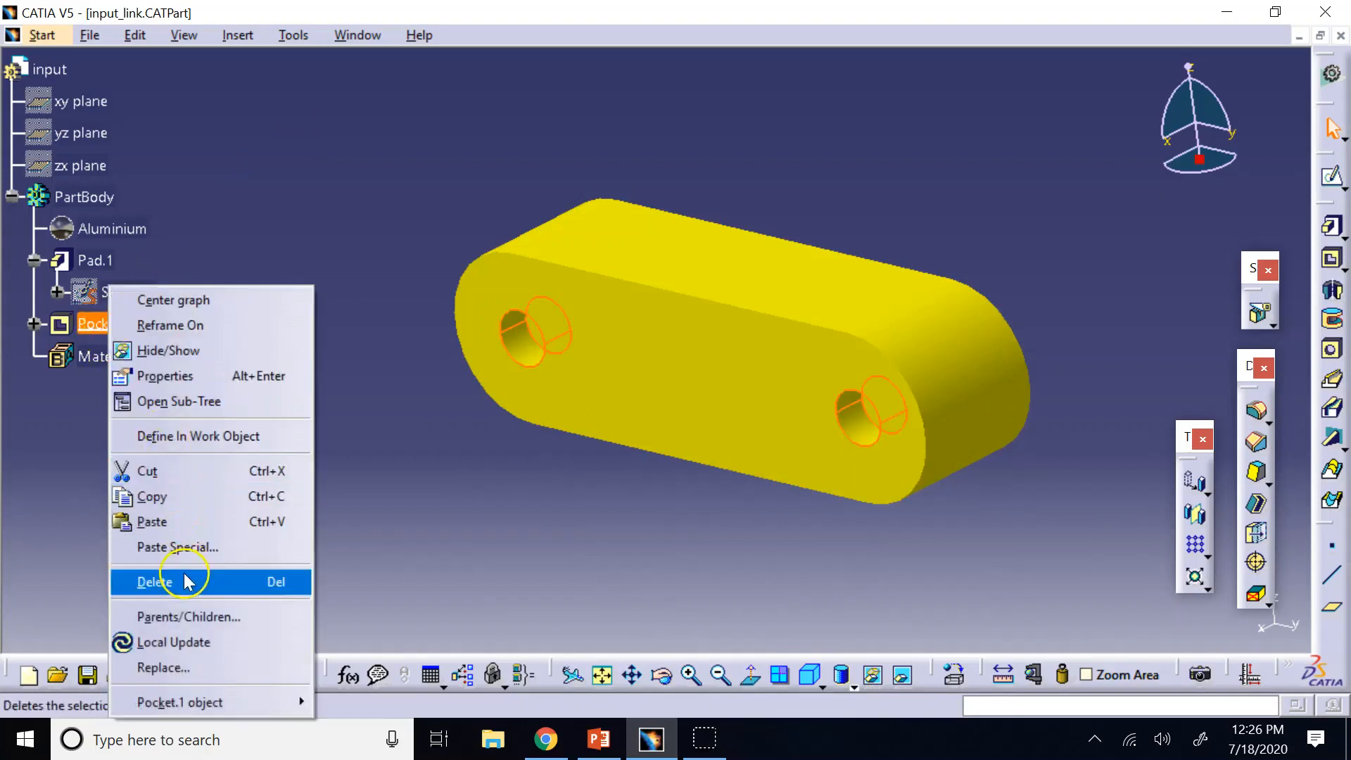
click(153, 580)
click(1013, 429)
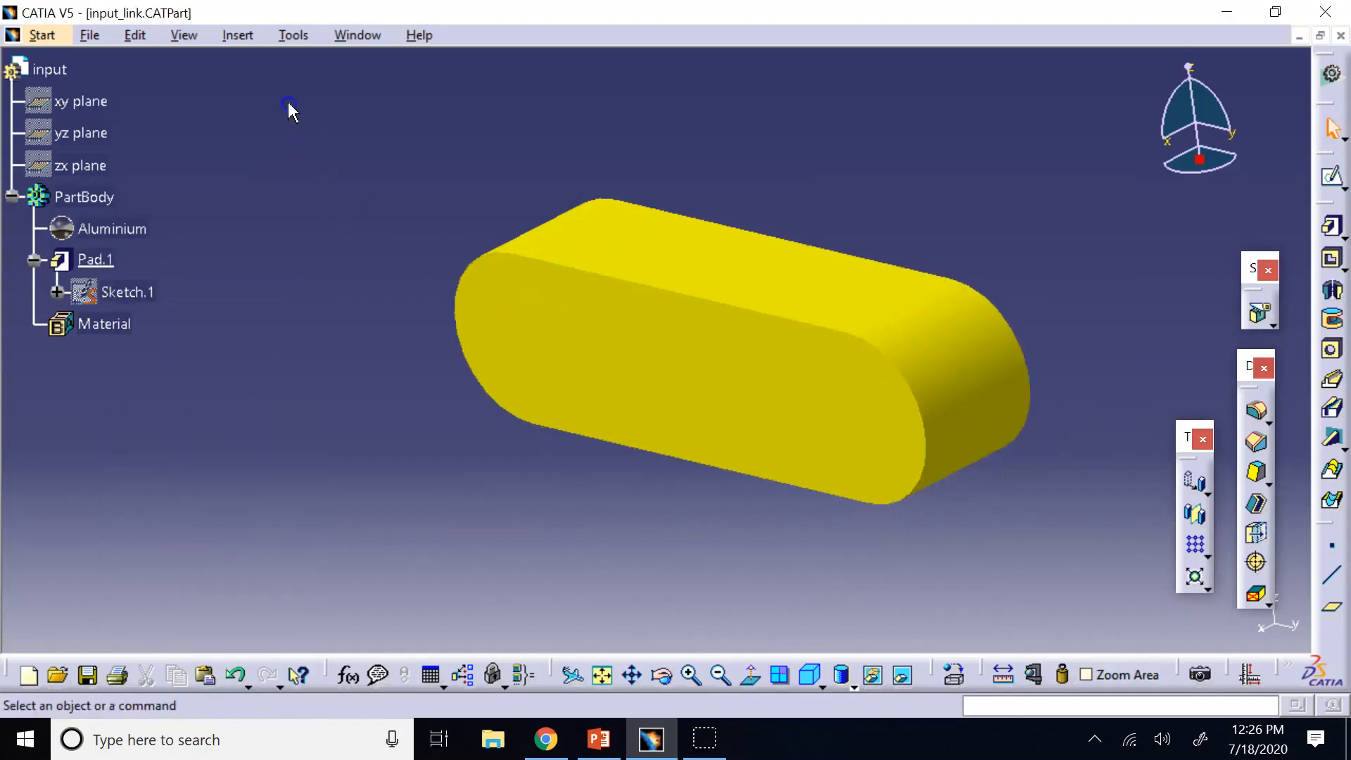
Step: Place a blind hole near one rounded end of the pad's front face with an 8 mm diameter, keeping the Simple type
click(1330, 351)
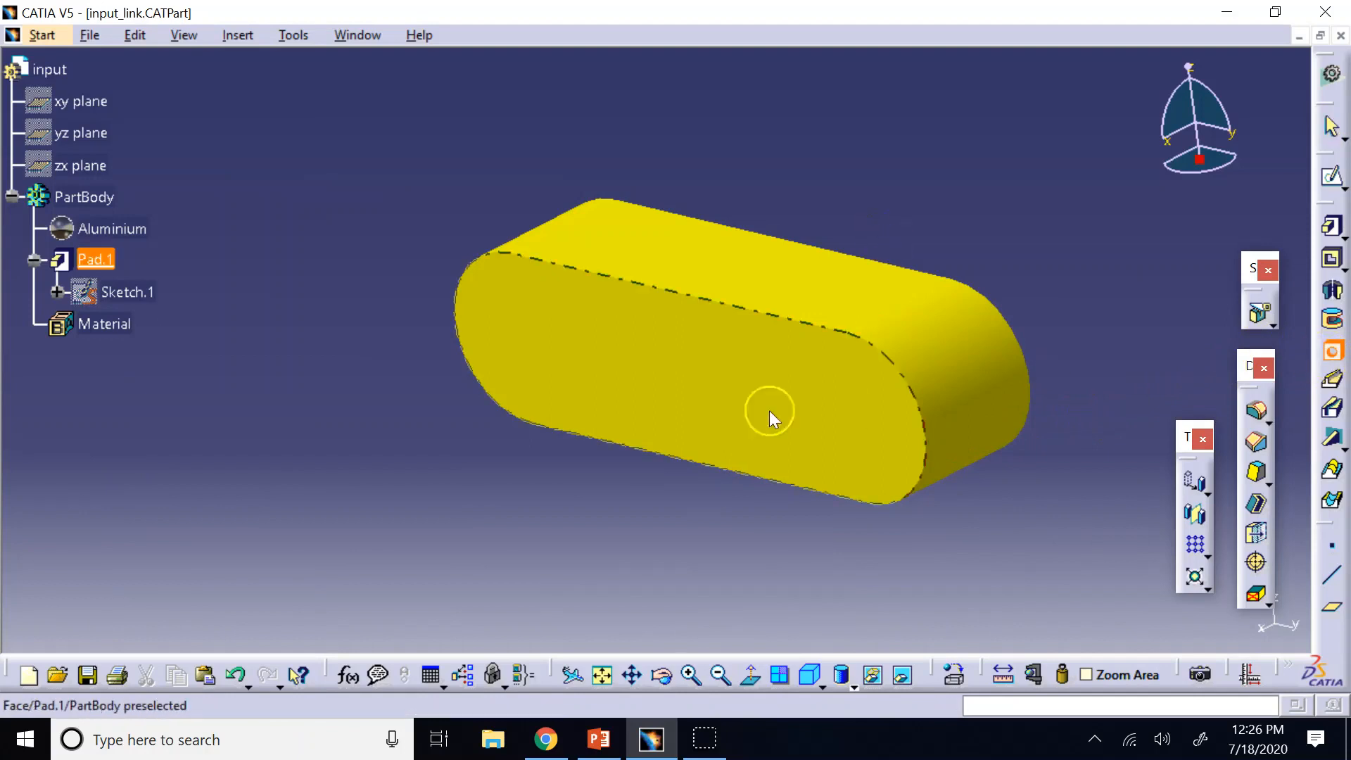
click(518, 325)
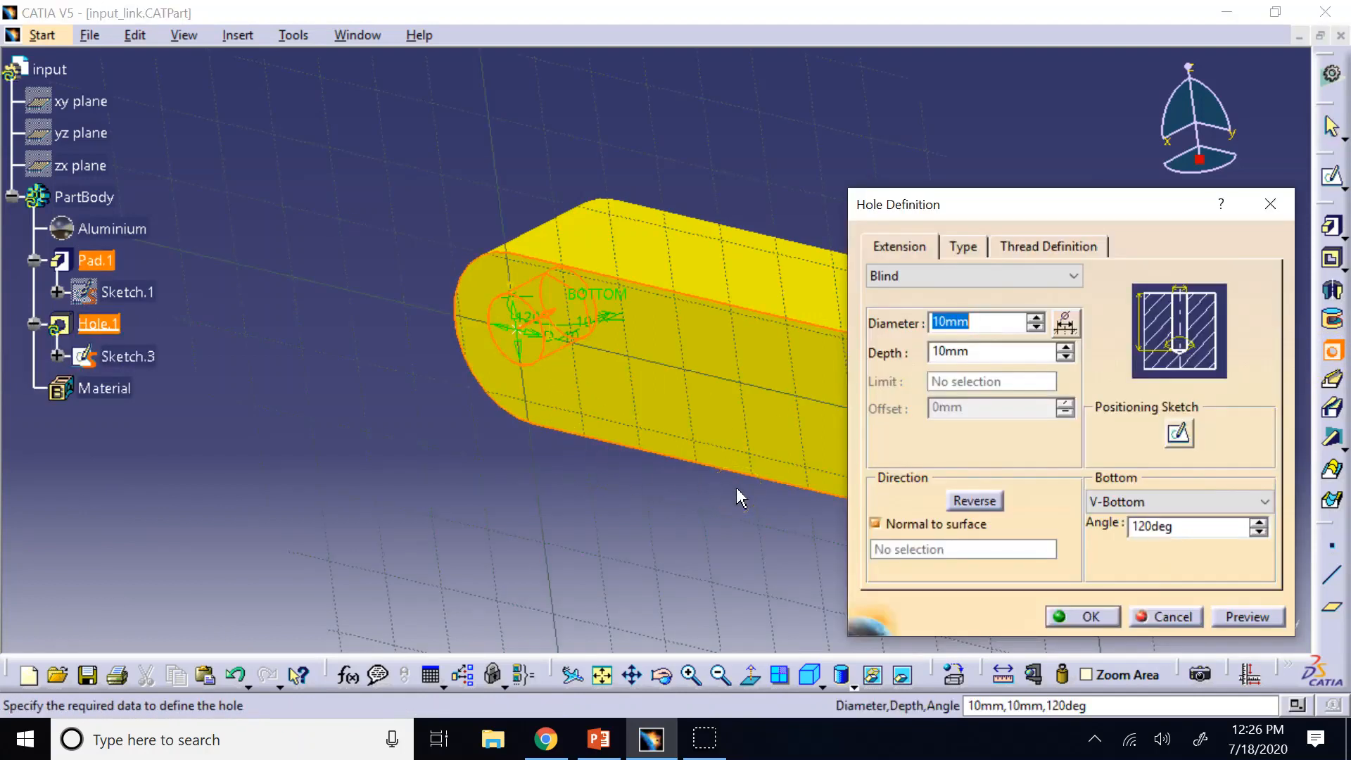
text(8)
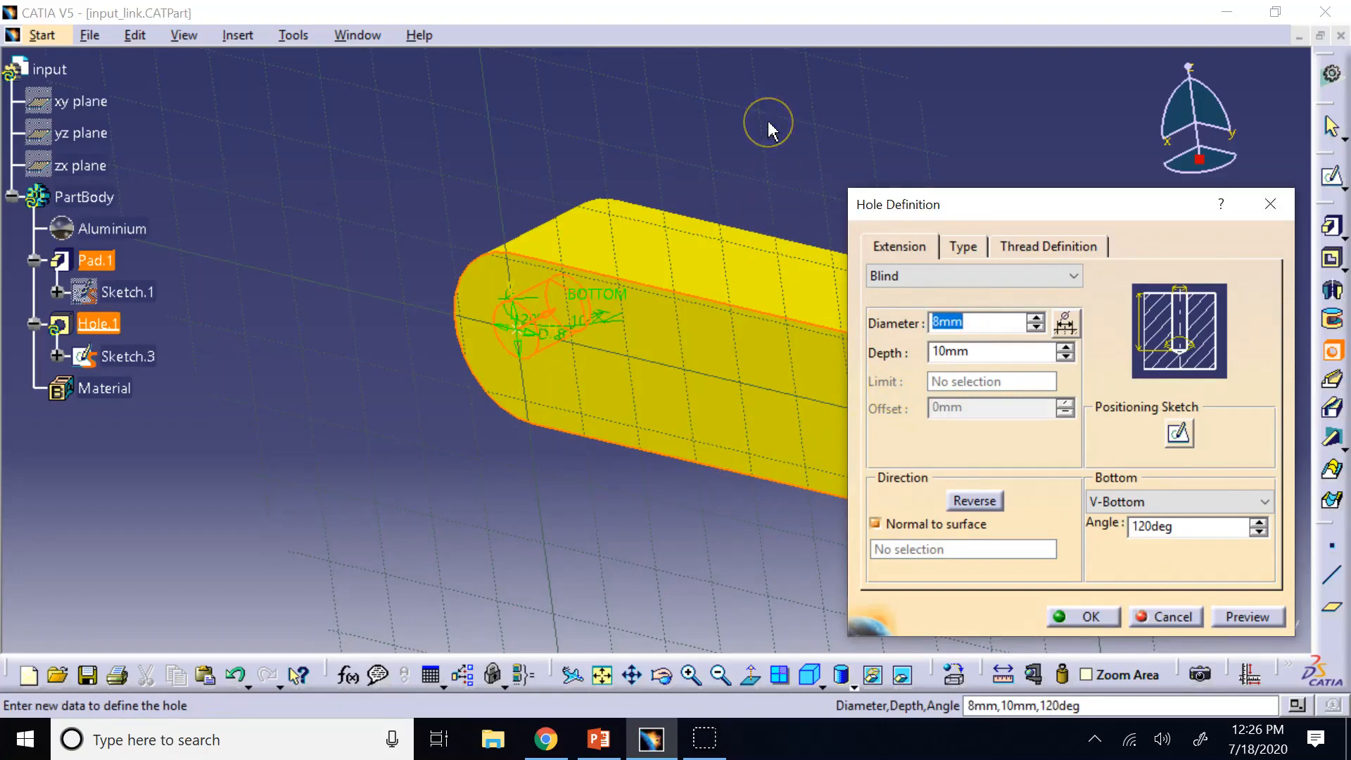
click(963, 248)
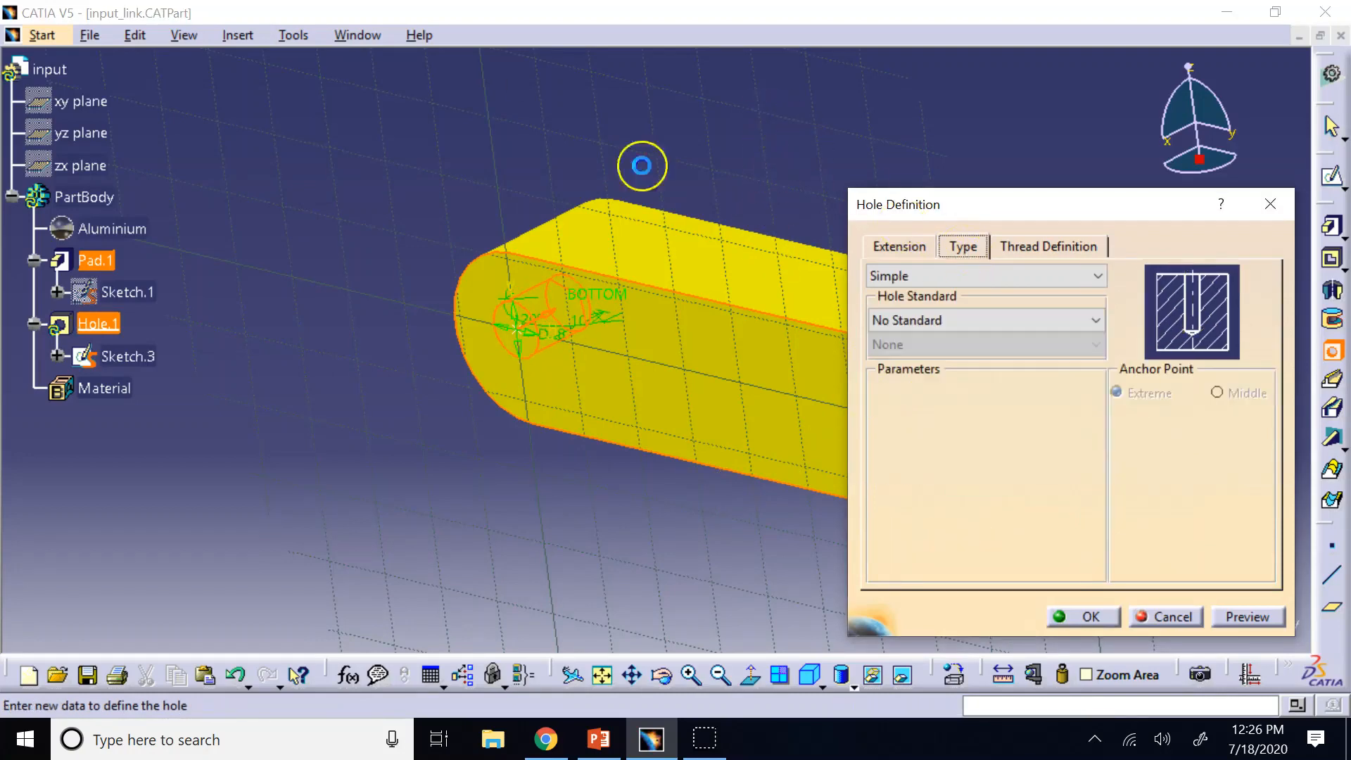
click(952, 274)
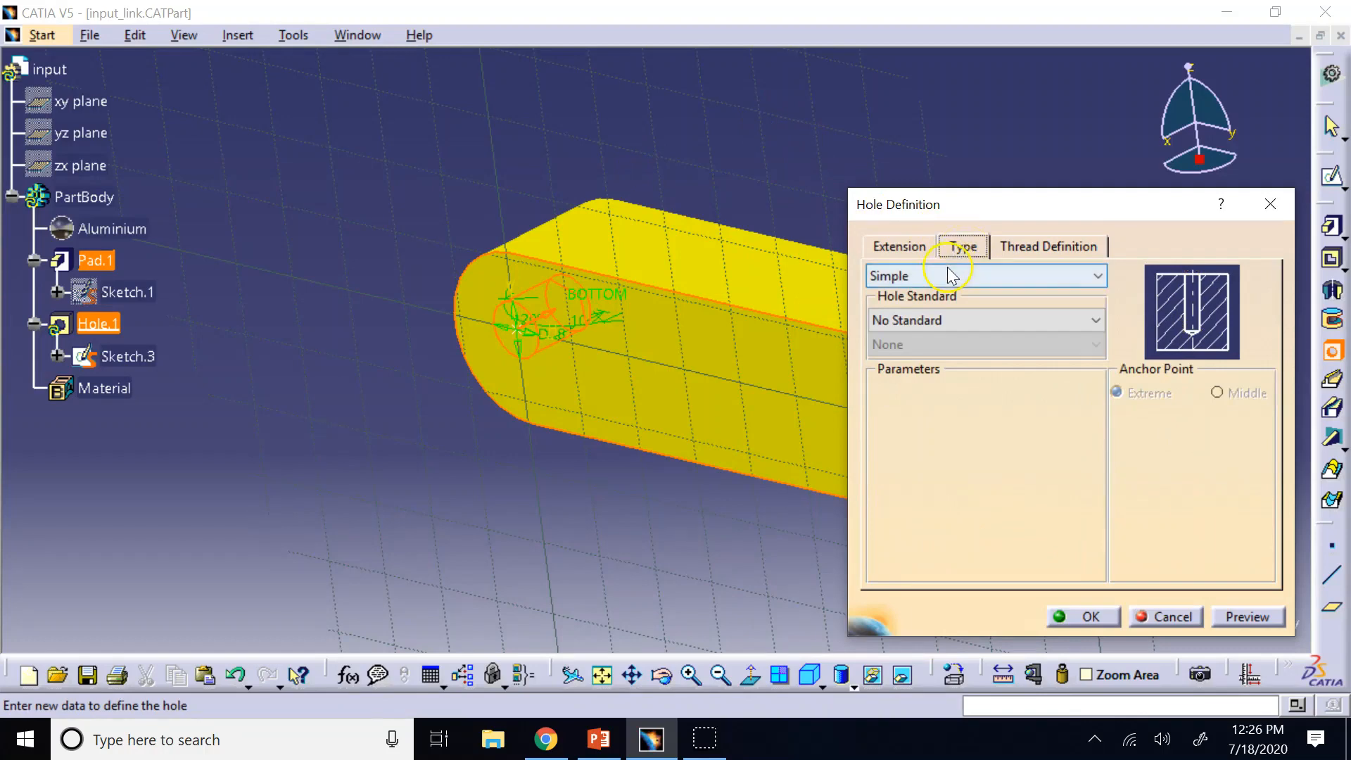
Step: Make the hole threaded and set its thread type to Metric Thin Pitch
click(1029, 243)
click(878, 277)
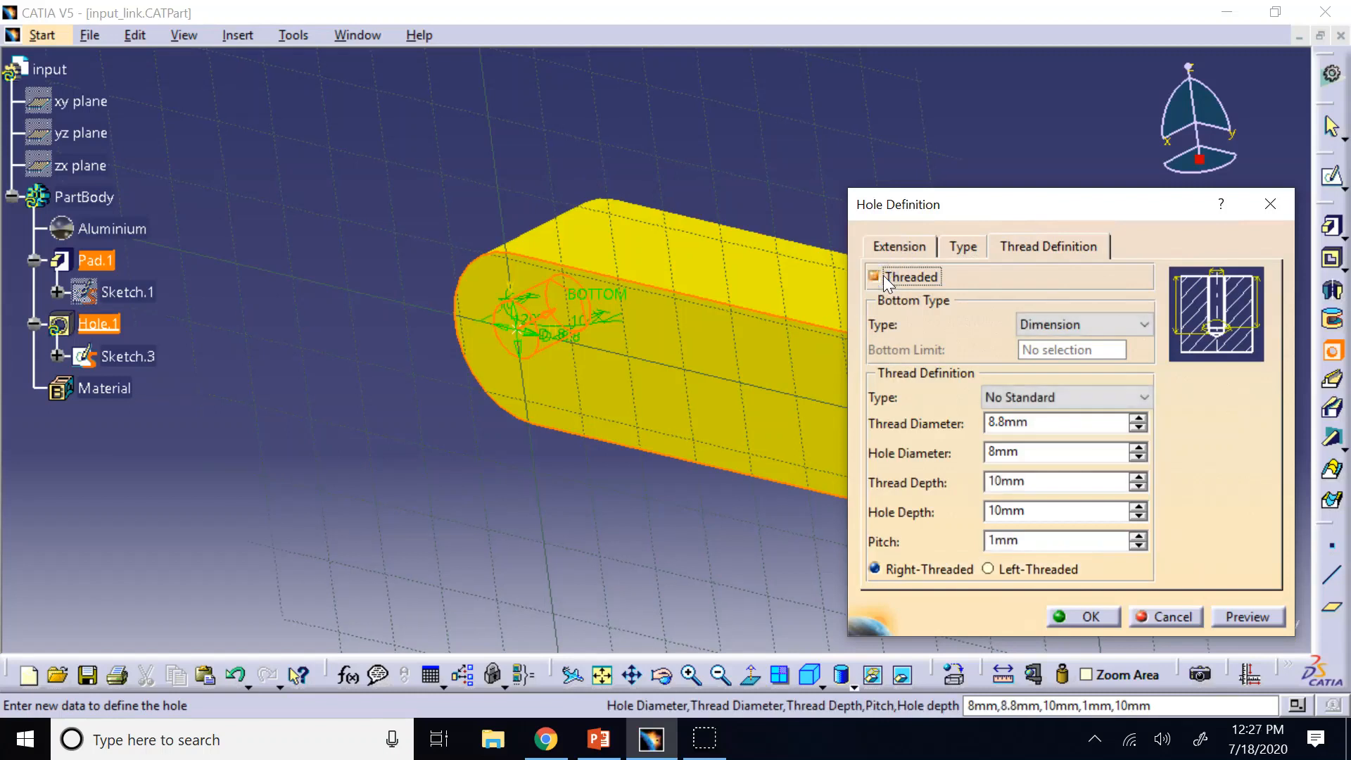
click(1058, 398)
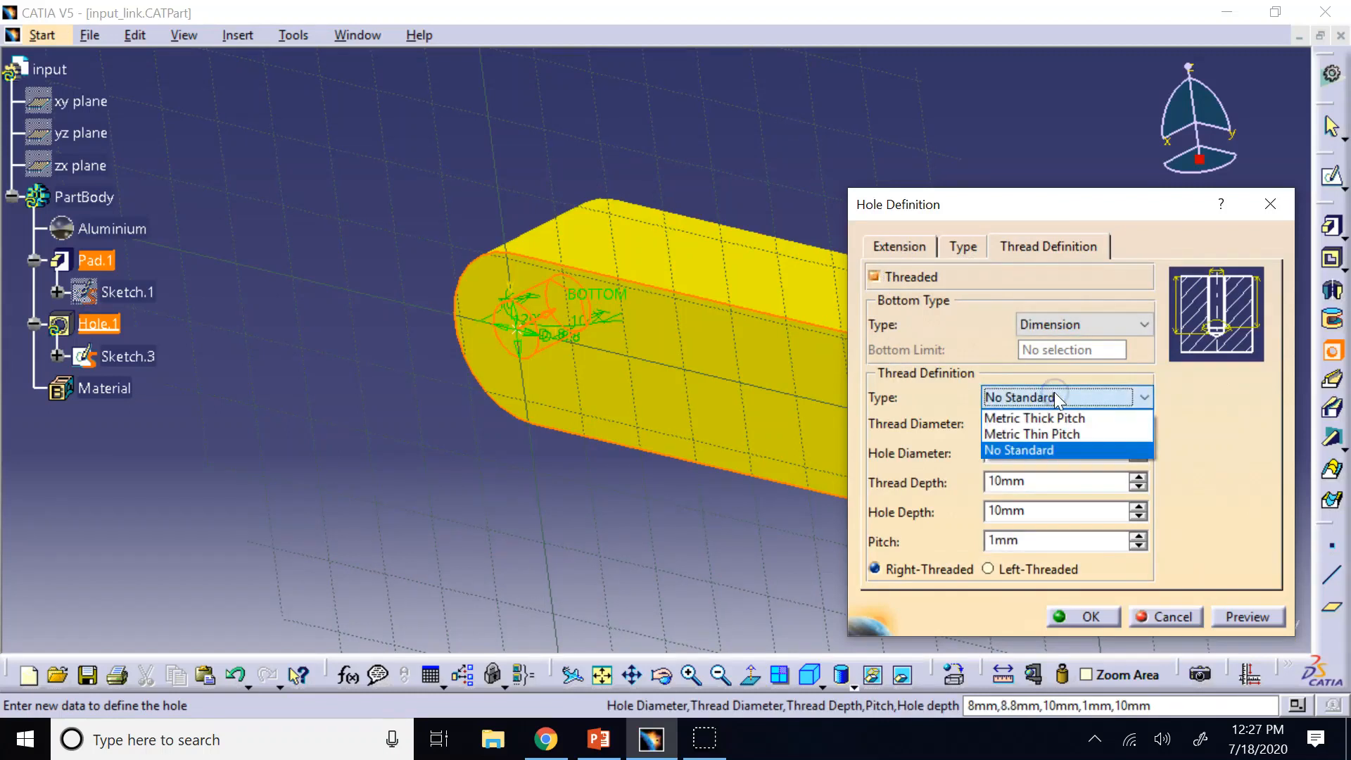
click(1077, 434)
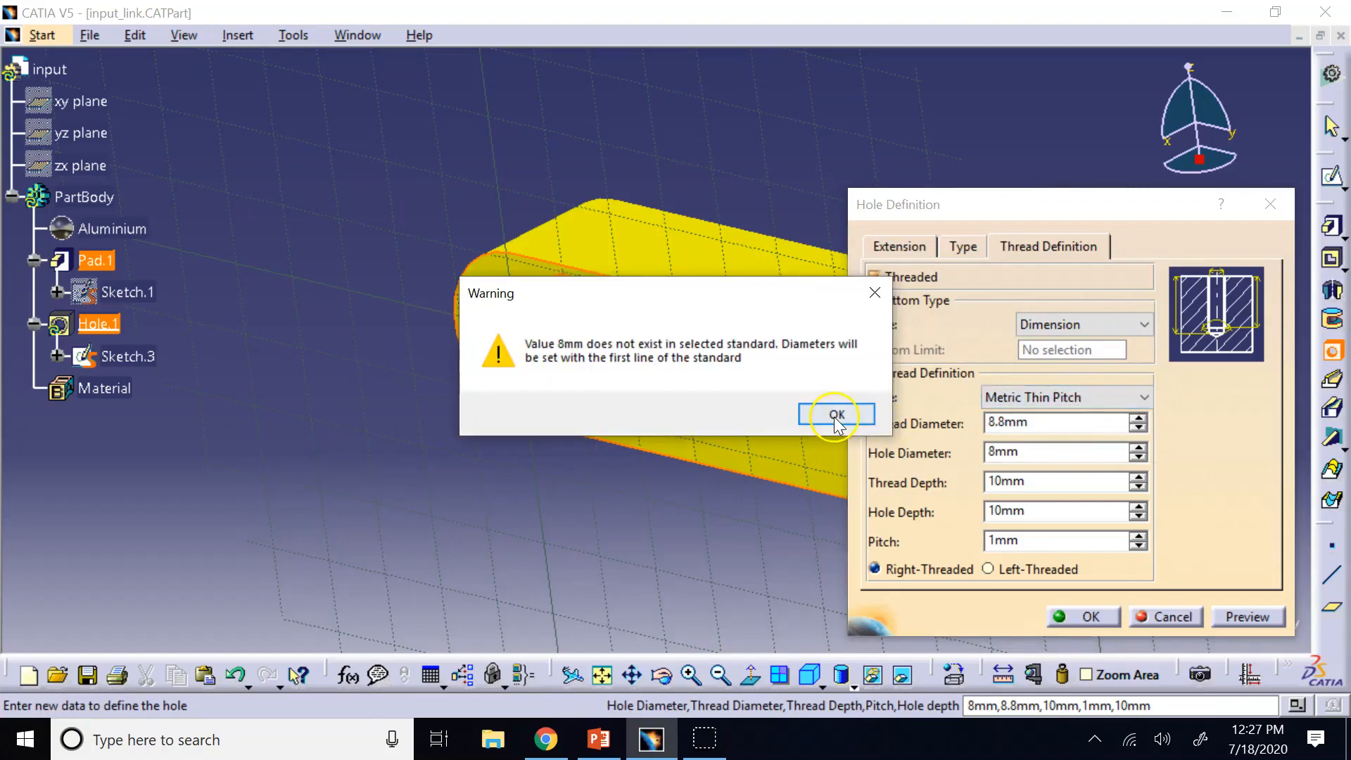
click(834, 416)
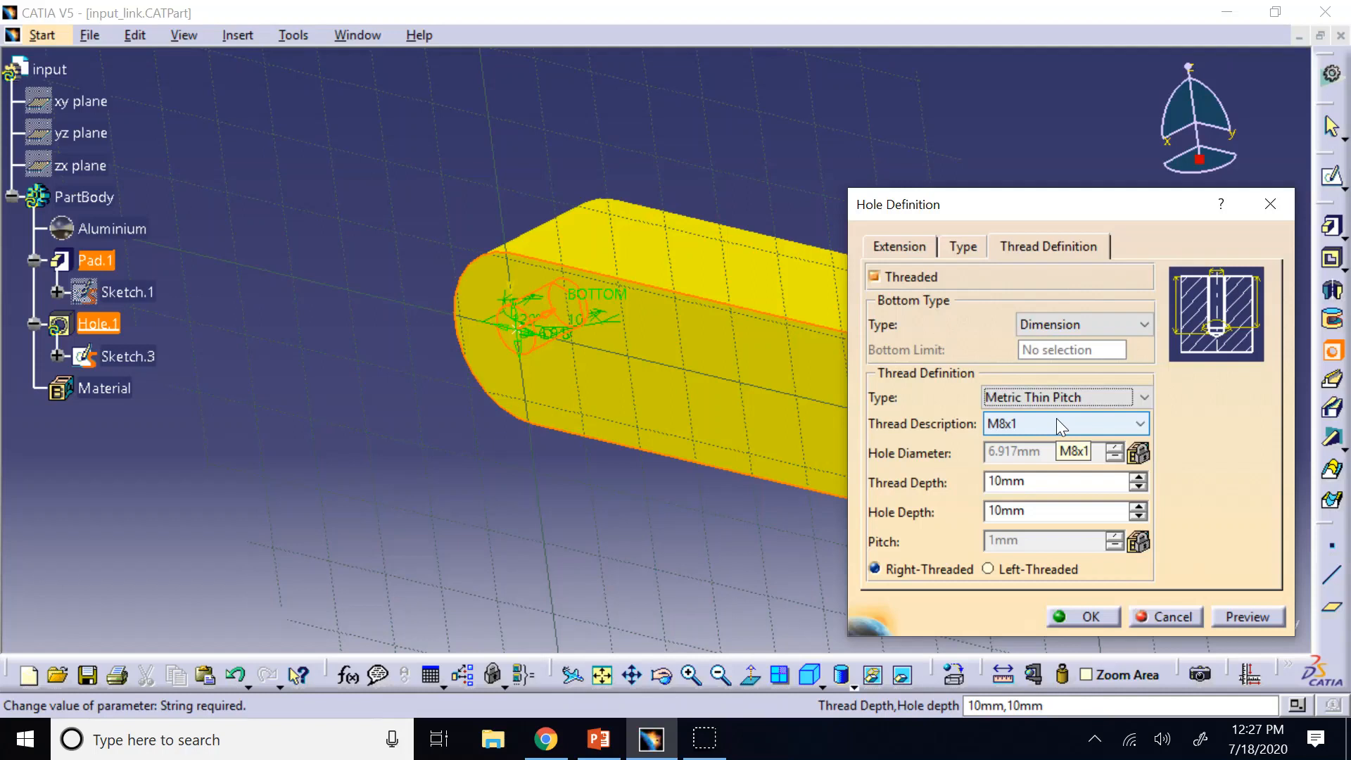
Step: Check the hole diameter tied to the M8x1 thread in the extension and thread definitions
click(894, 246)
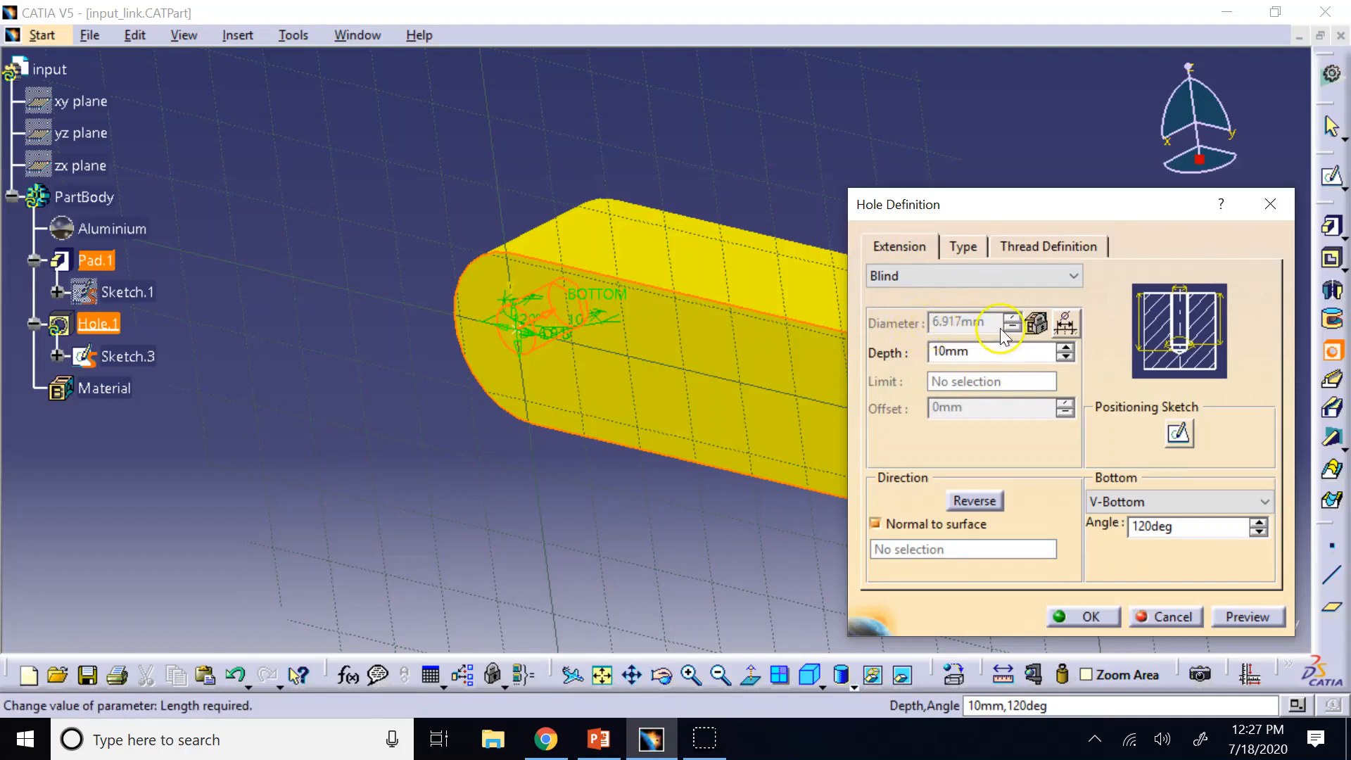
click(1024, 232)
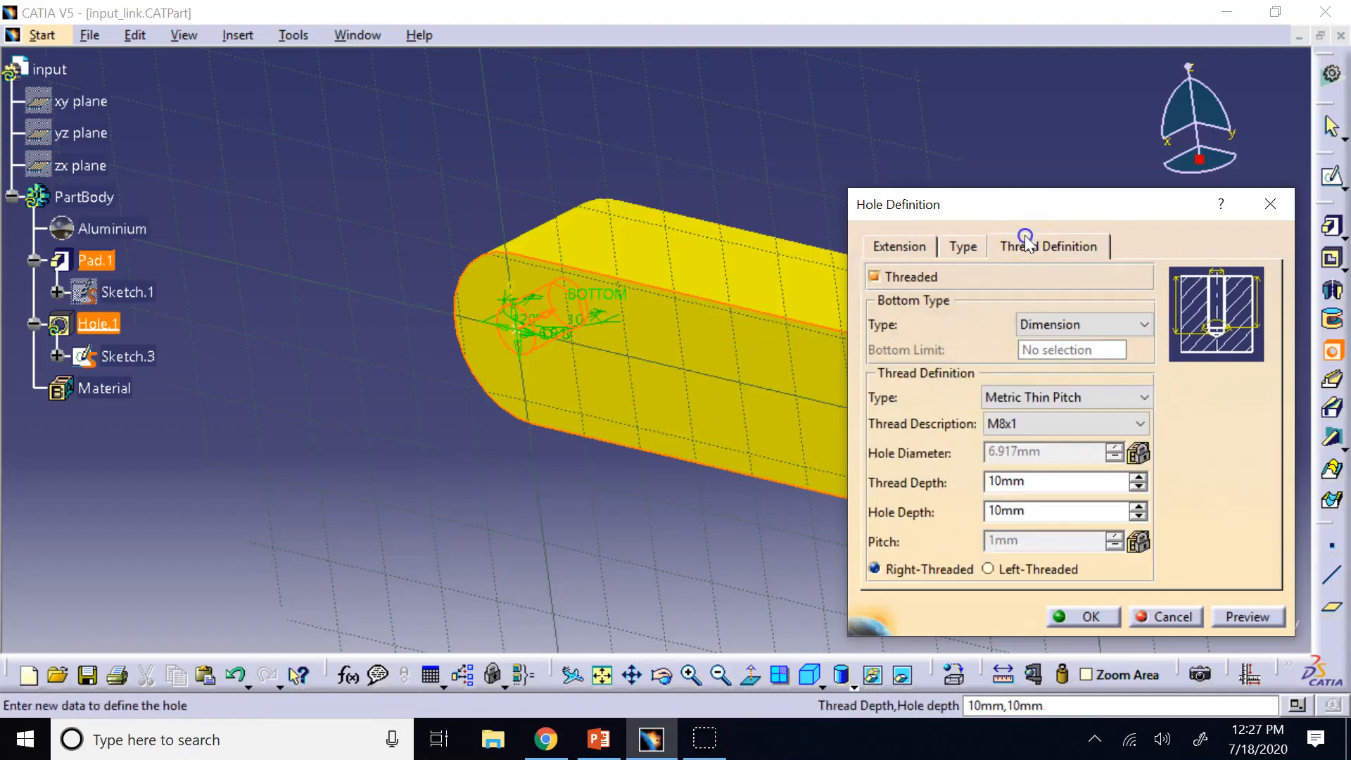
click(1032, 420)
click(1040, 419)
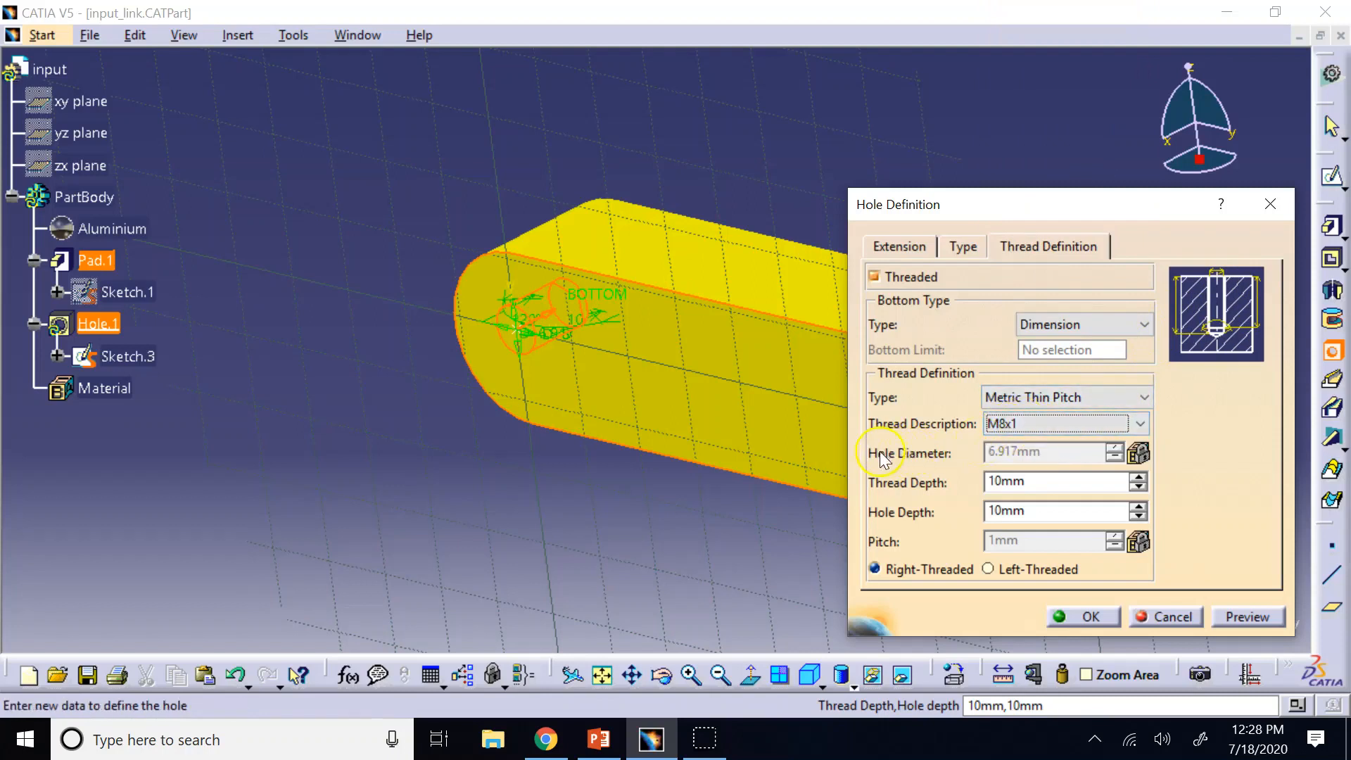
click(1018, 458)
Step: Switch to Chrome and open tap drill size chart metric.pdf from the Tutorials module of the EGR 200 course
click(546, 740)
click(384, 16)
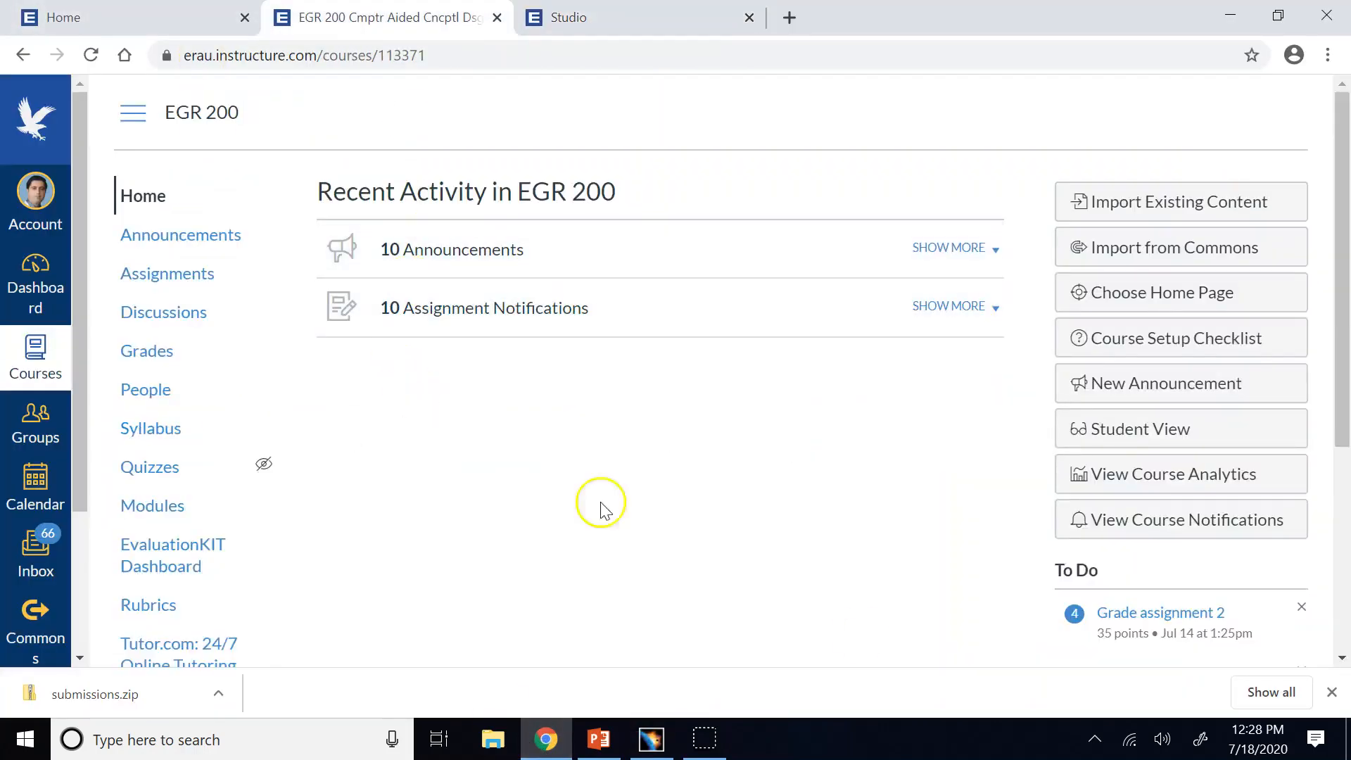
click(1332, 695)
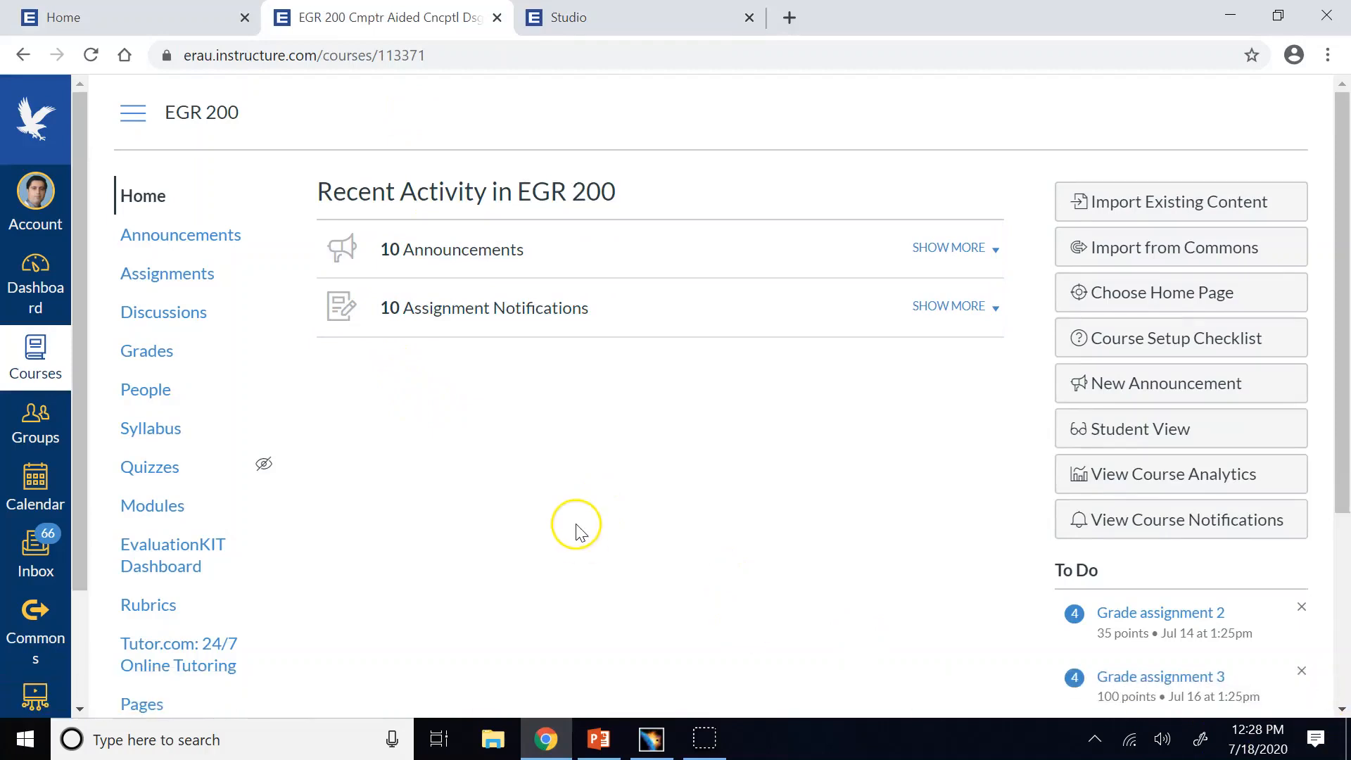
click(174, 501)
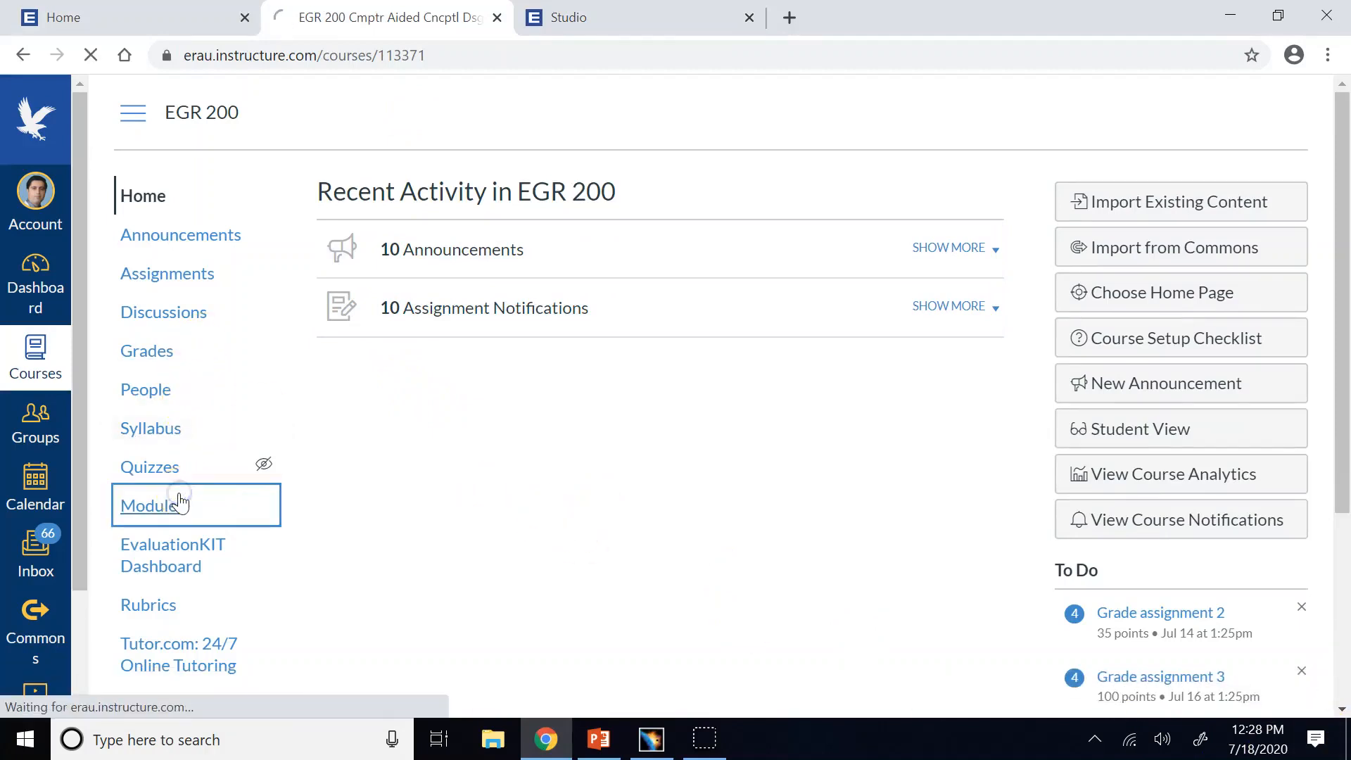
scroll(739, 377, down, 15)
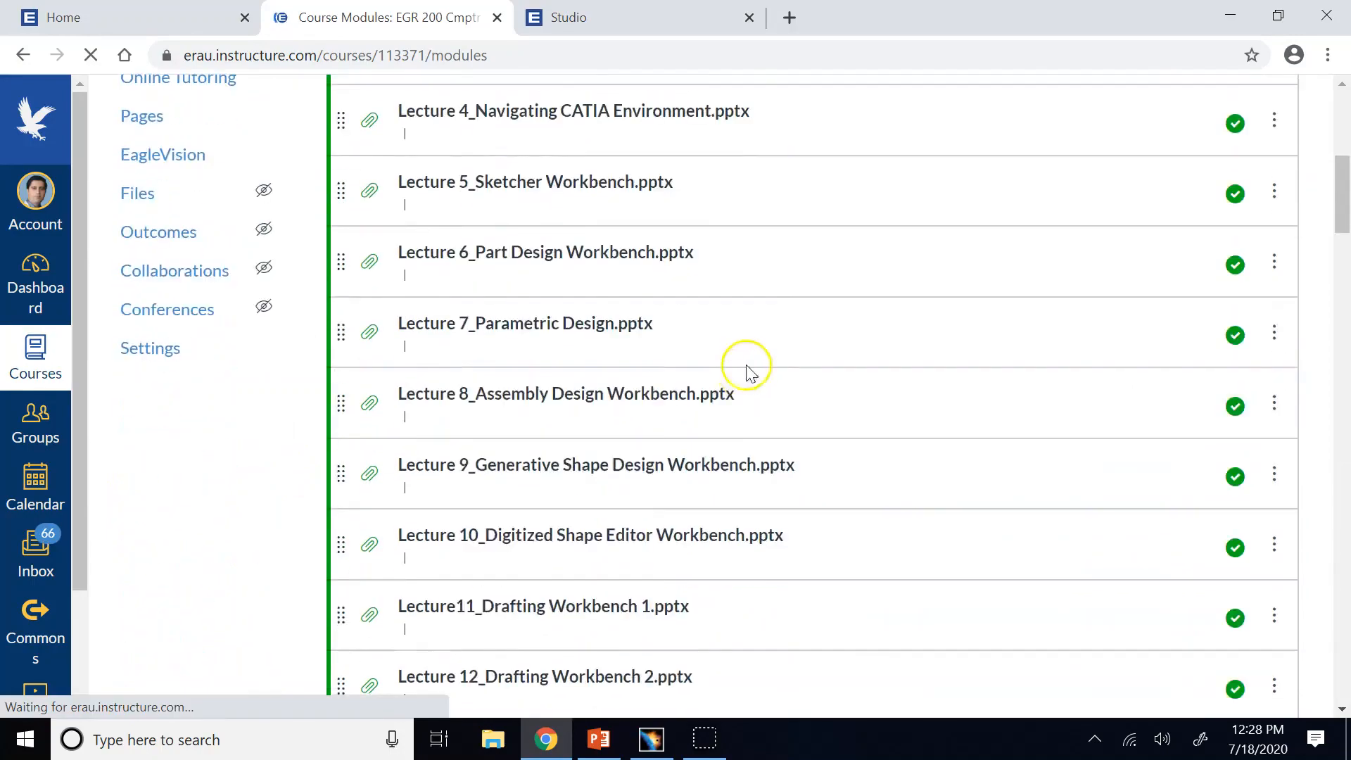
scroll(754, 363, down, 15)
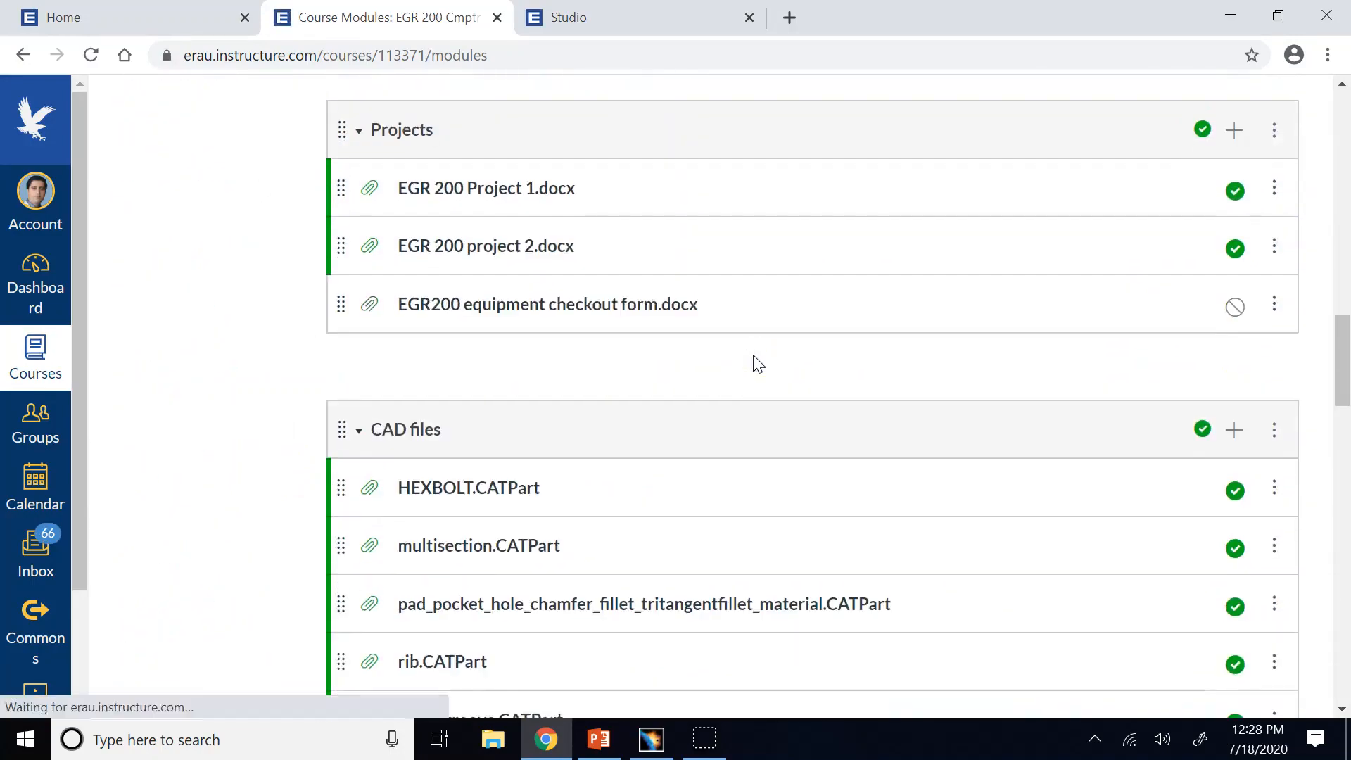
scroll(754, 363, down, 3)
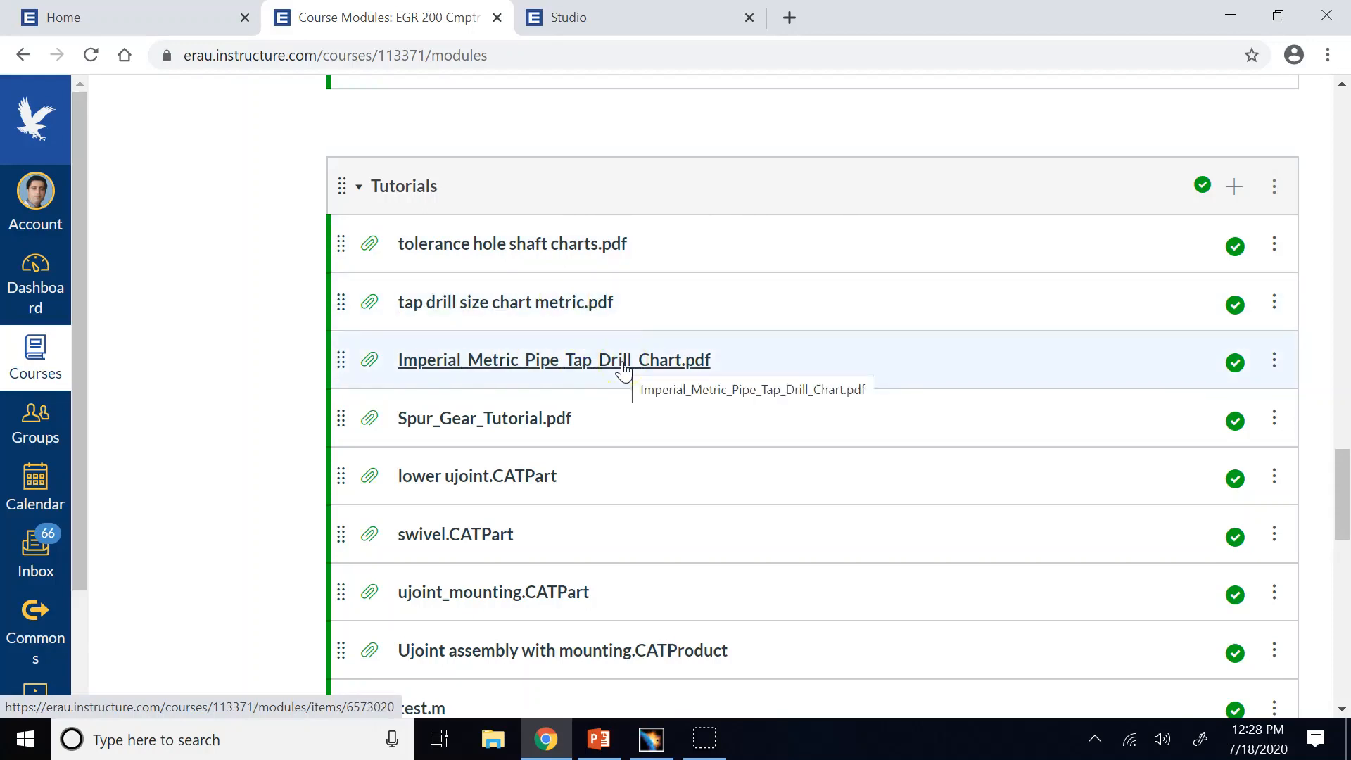
click(553, 303)
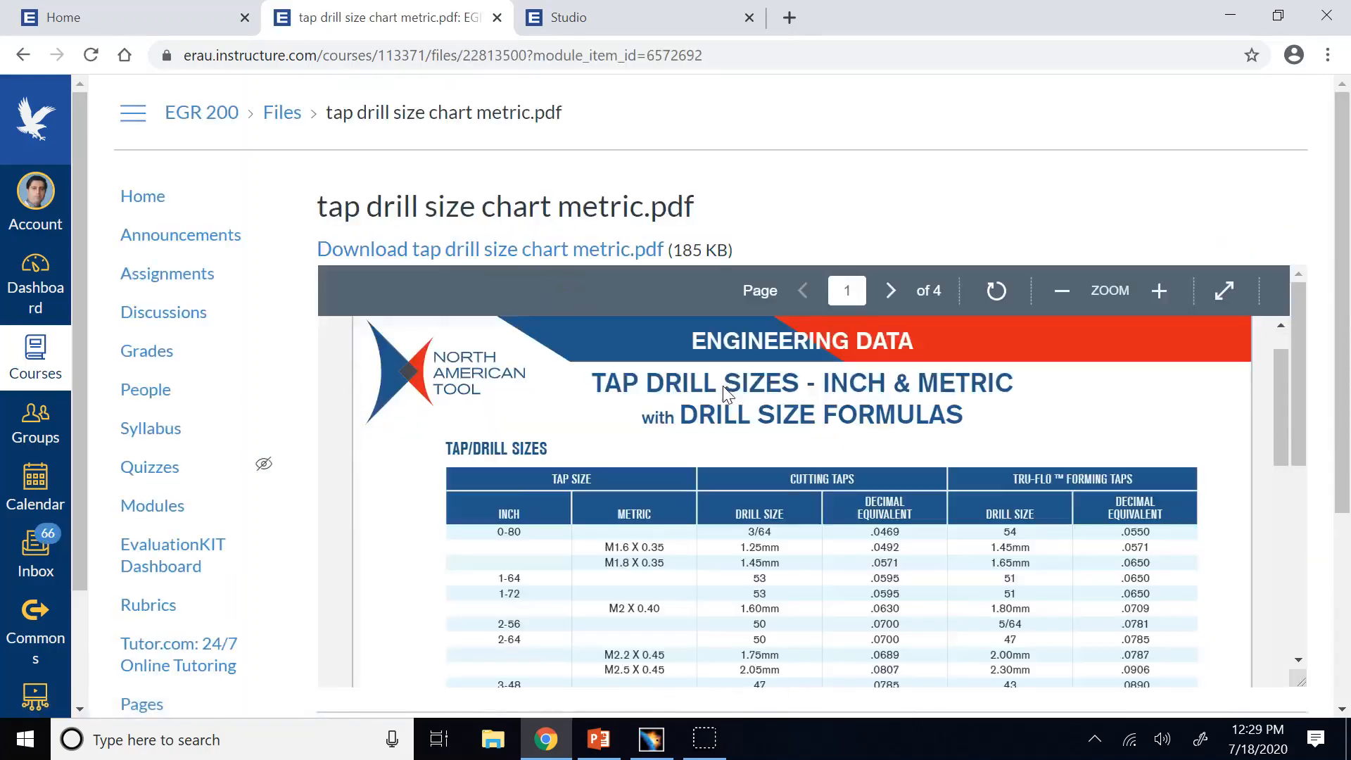
Step: Look up the cutting-tap drill size for M8 x 1.0 in the tap drill chart
scroll(725, 387, down, 1)
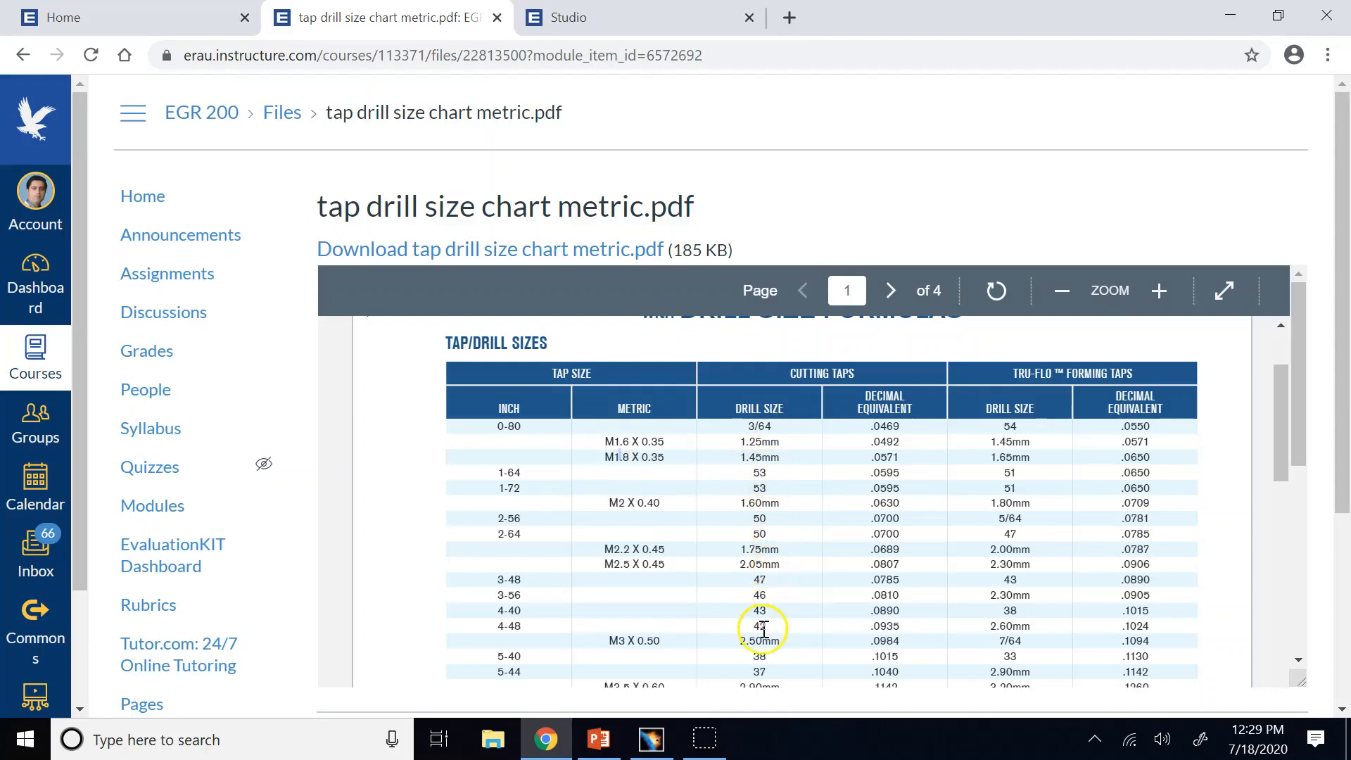
scroll(763, 629, down, 6)
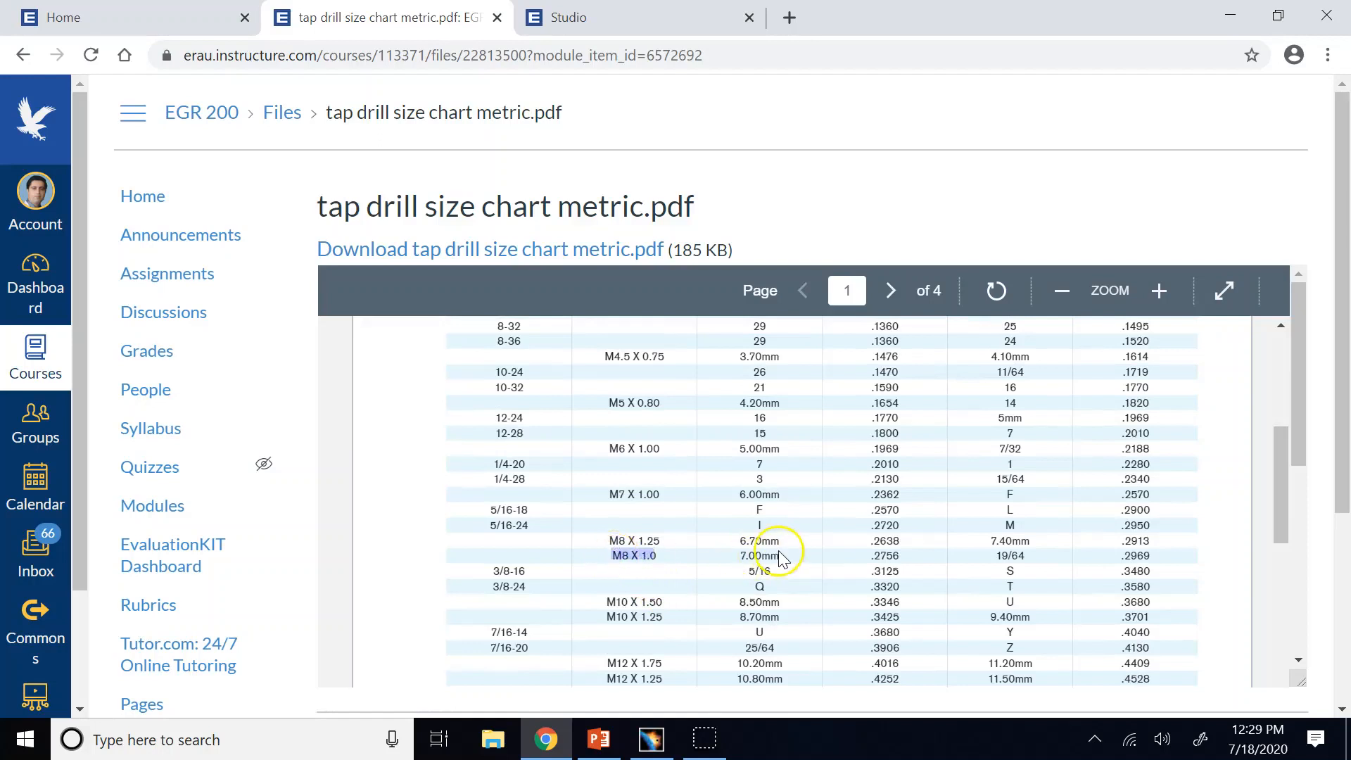
drag(779, 558, 750, 559)
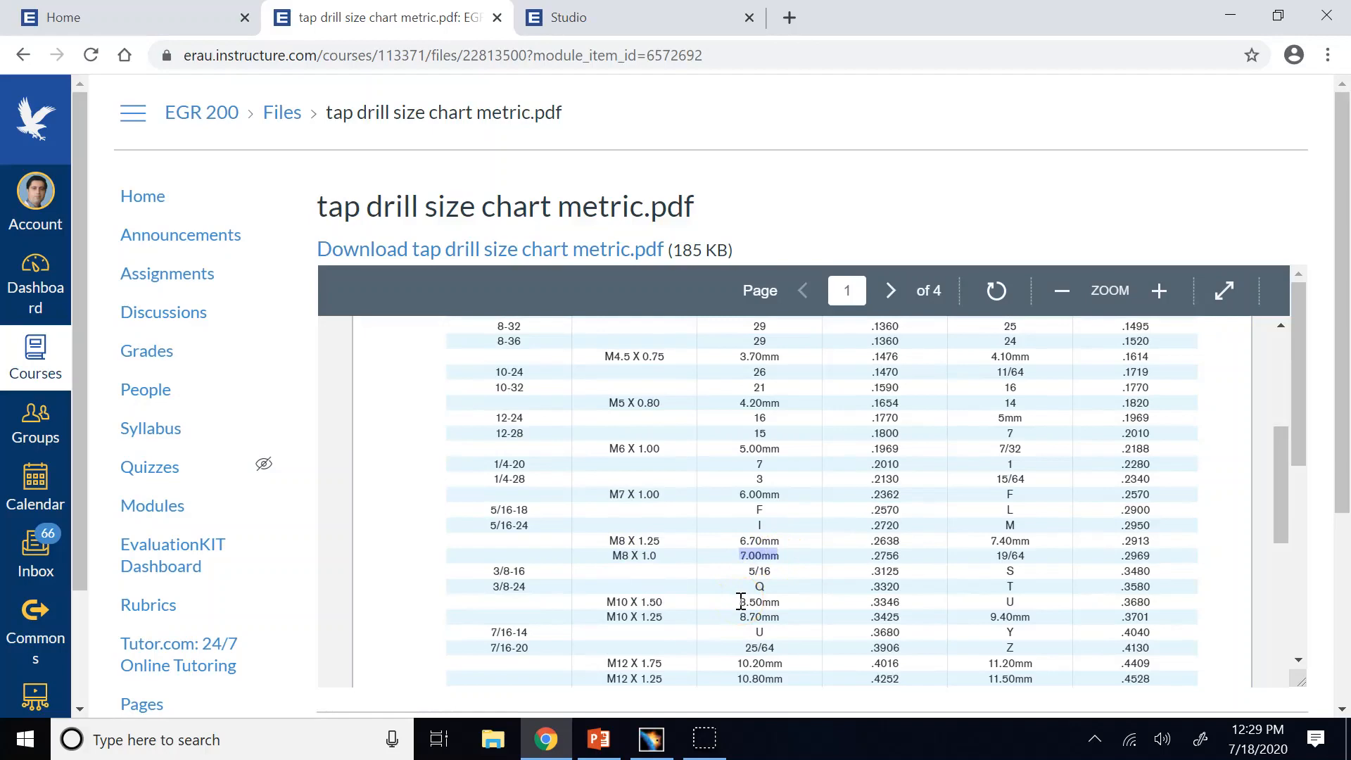
scroll(803, 619, up, 10)
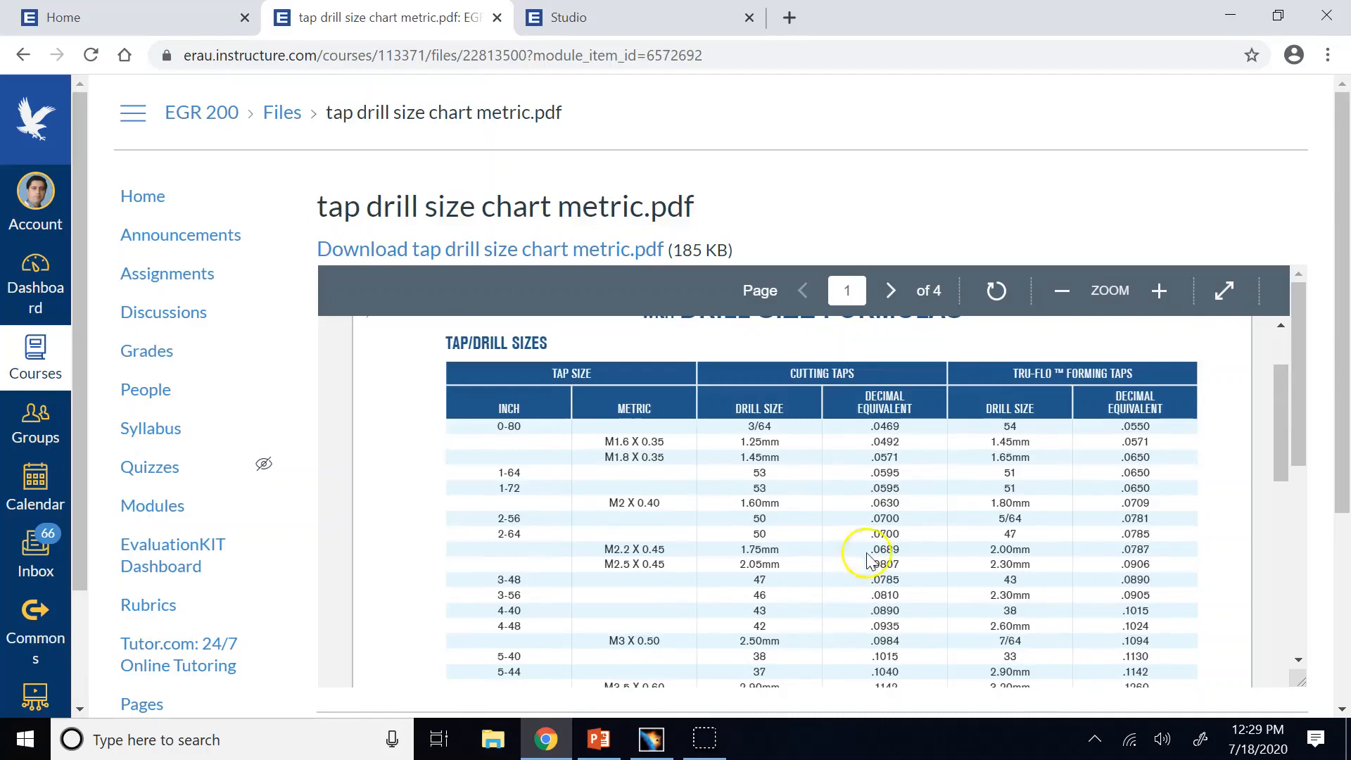
scroll(854, 441, down, 3)
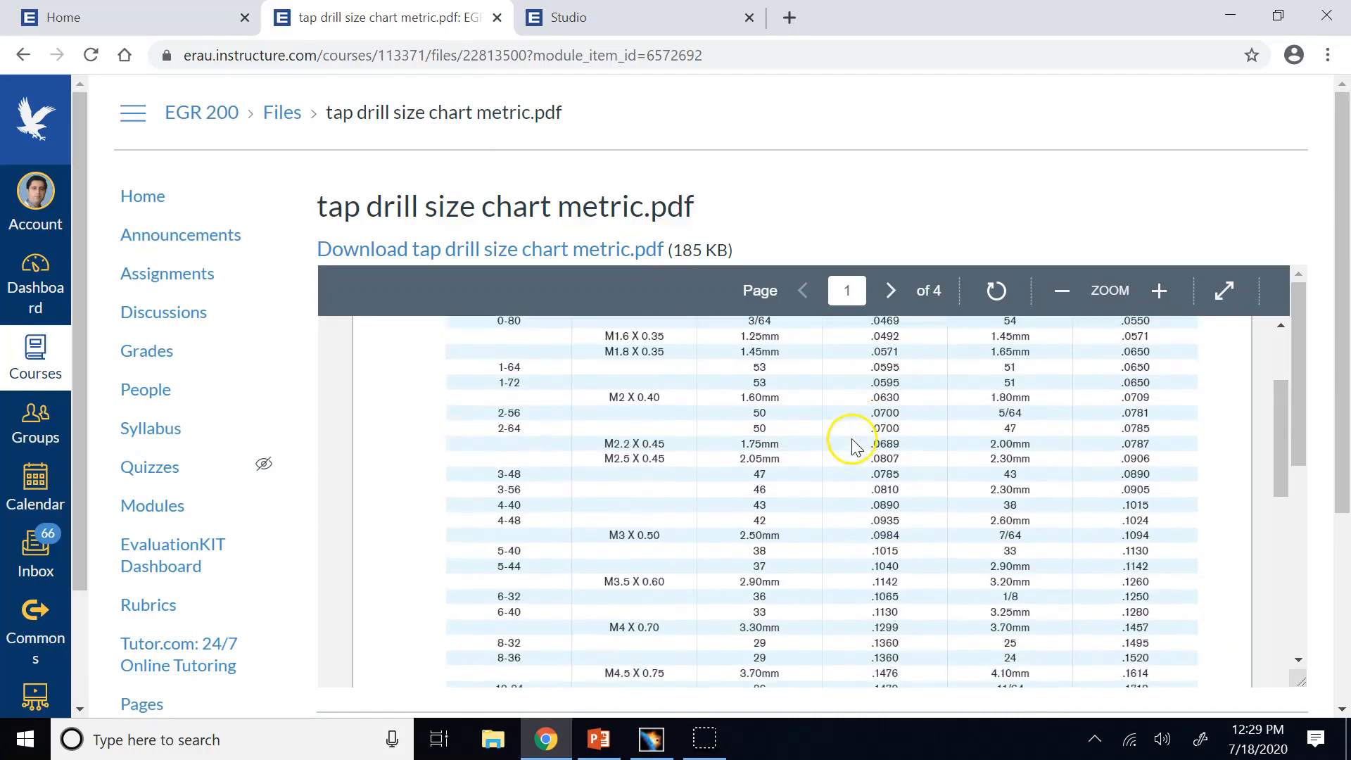
Step: Switch back to CATIA, check the M8x1 hole diameter, and open the hole's positioning sketch
click(651, 739)
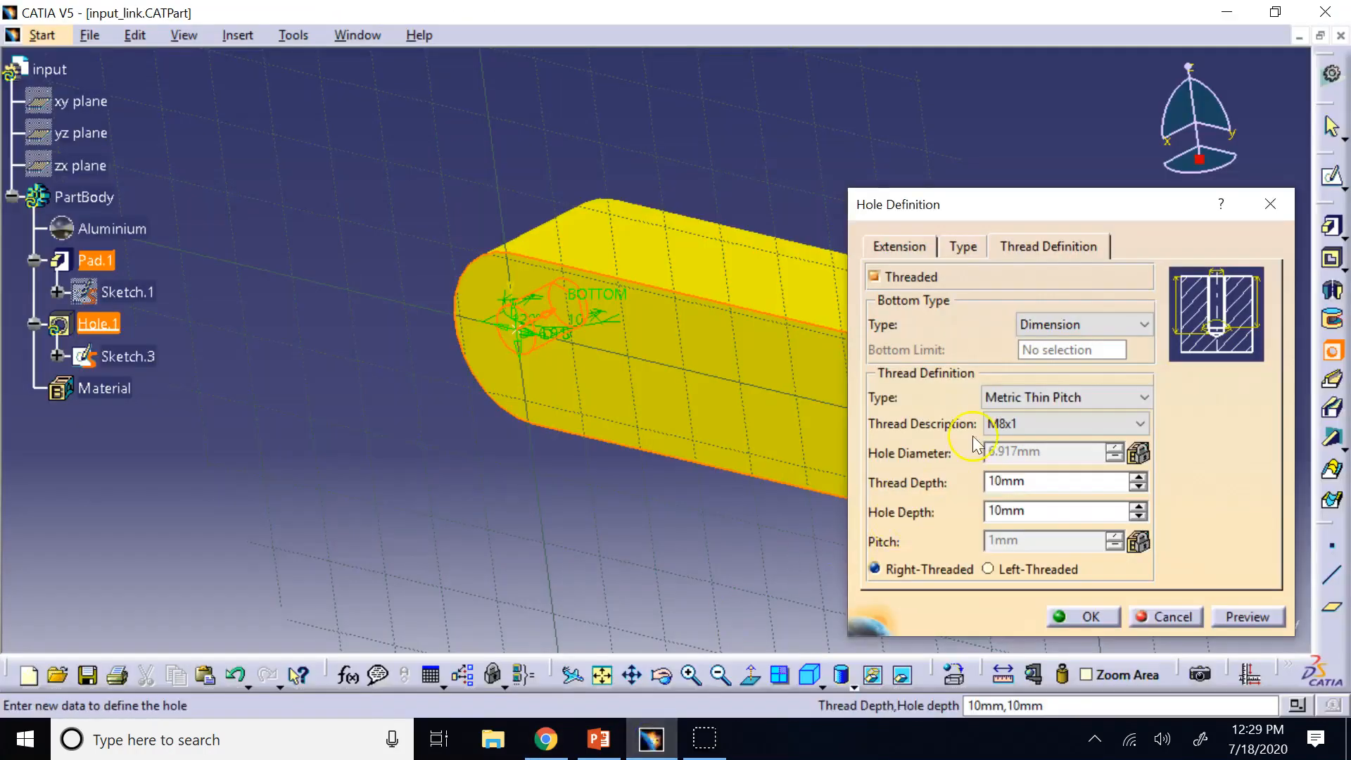
click(1045, 452)
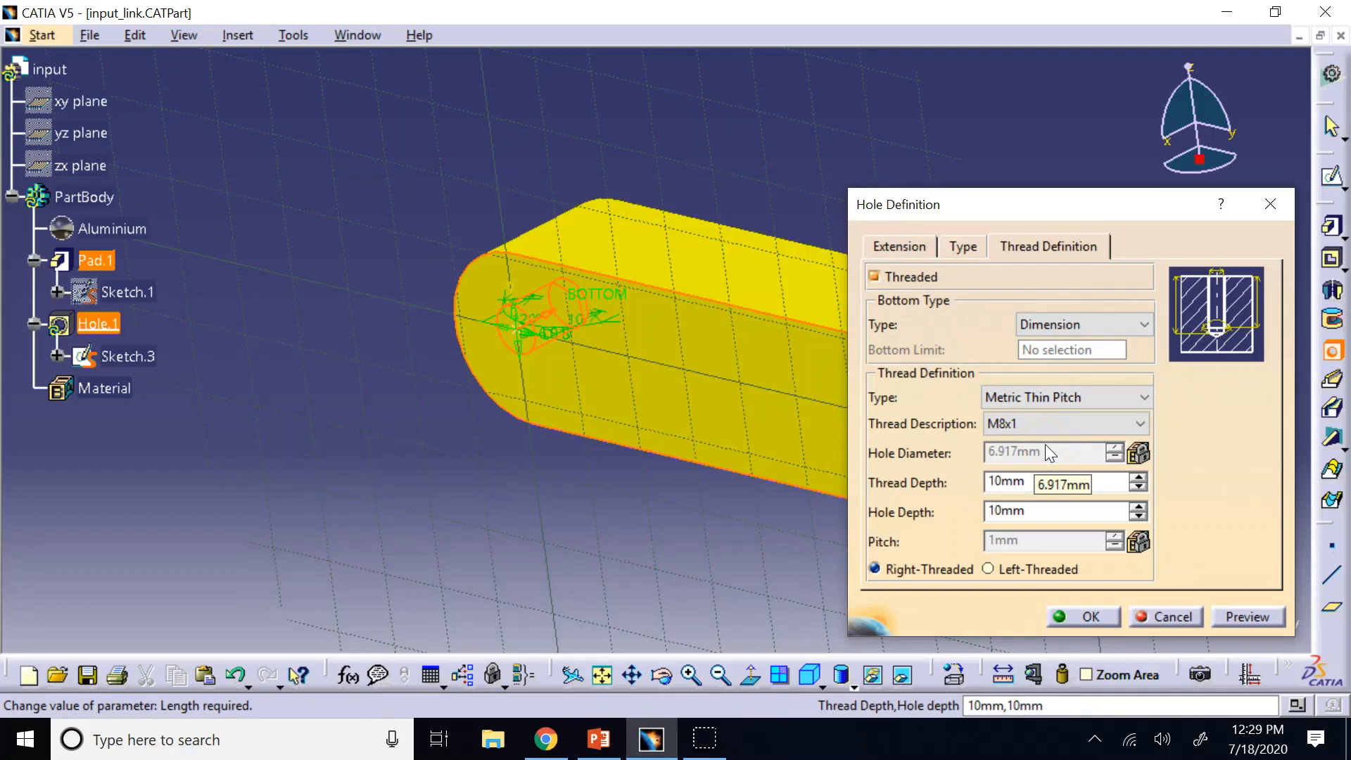
click(921, 247)
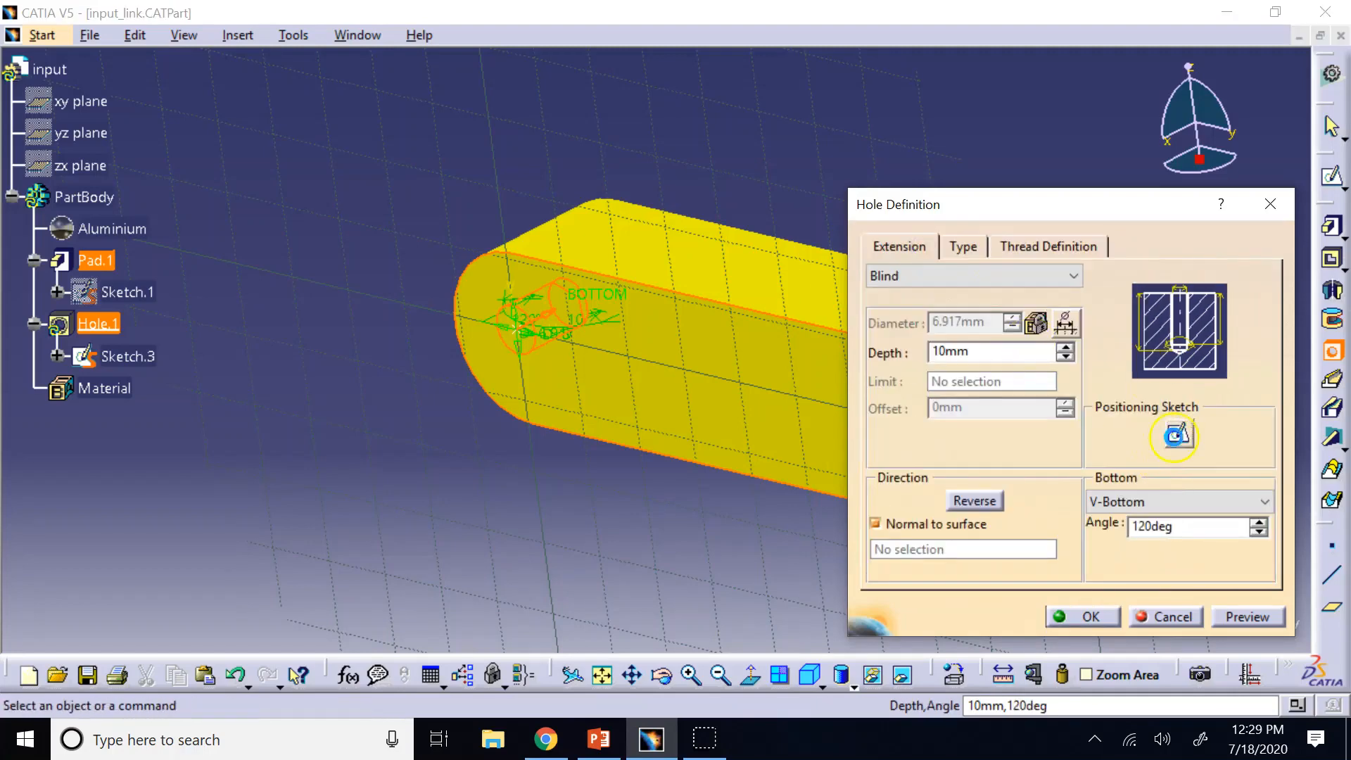
click(1178, 432)
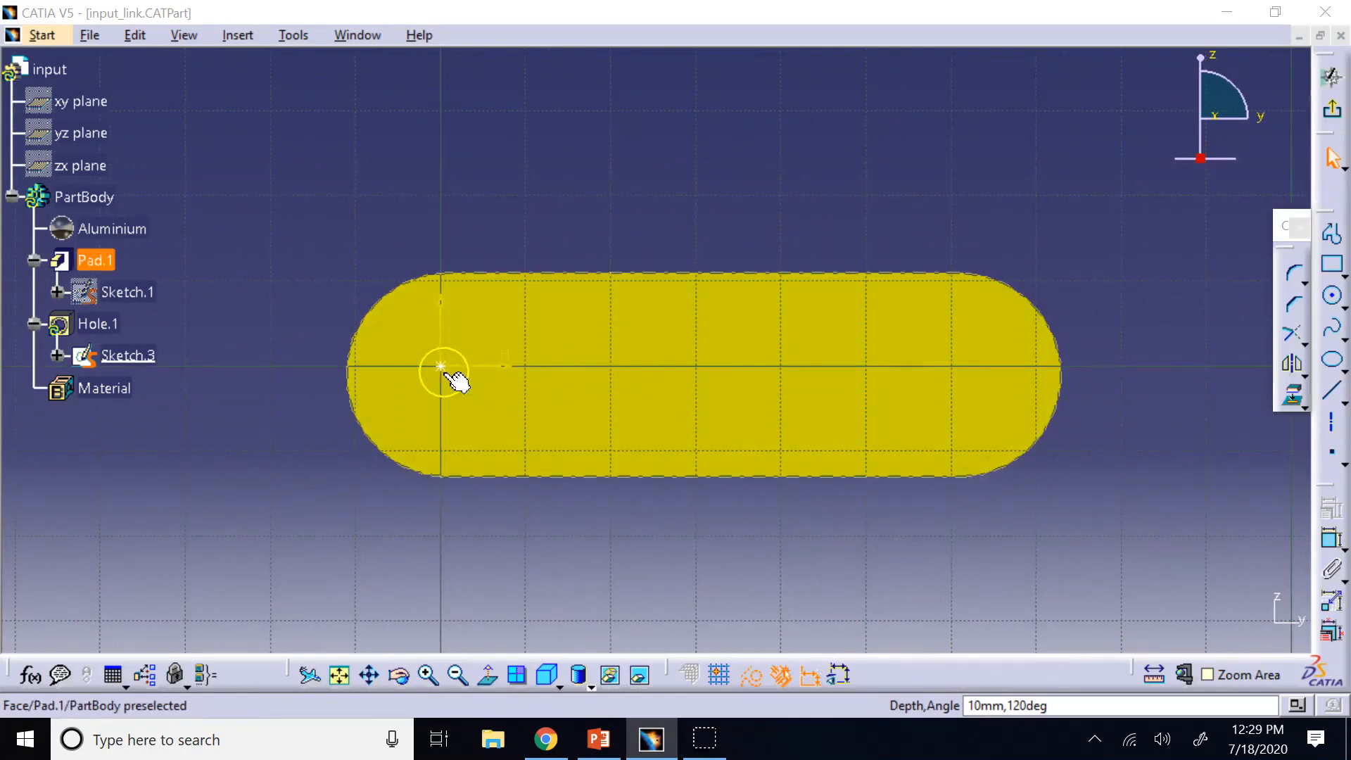
Step: Try positioning the hole's center point 12 mm from the link's upper edge and delete that offset constraint
click(443, 370)
click(1332, 542)
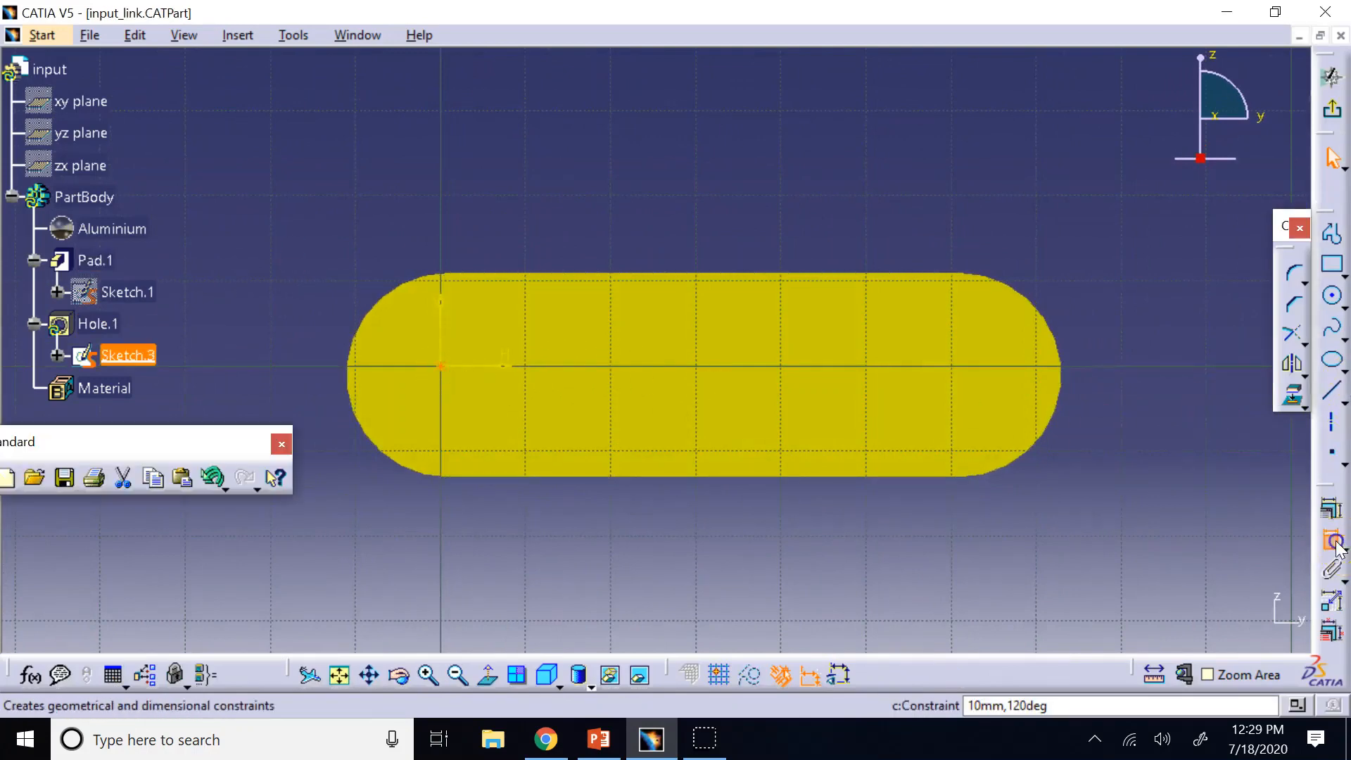
click(622, 280)
click(312, 302)
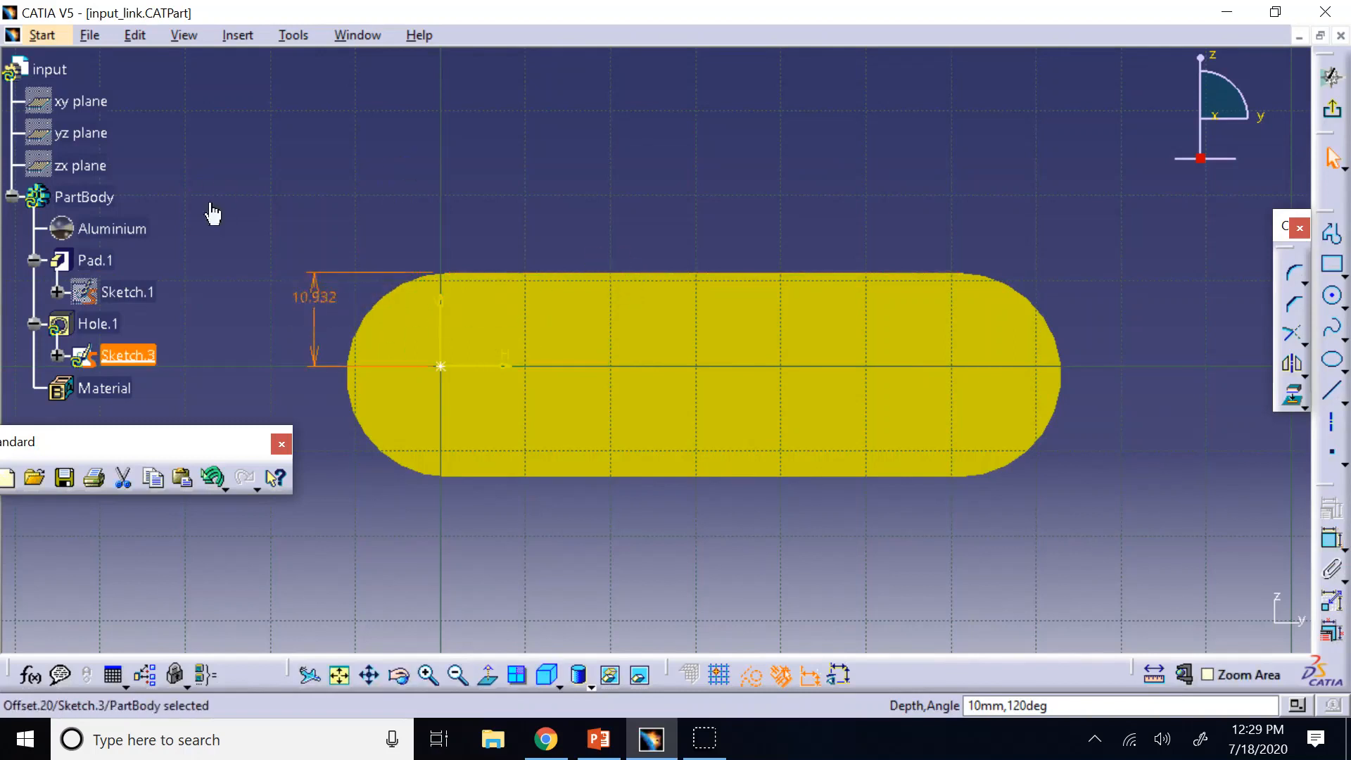
double_click(312, 299)
text(12mm)
key(Return)
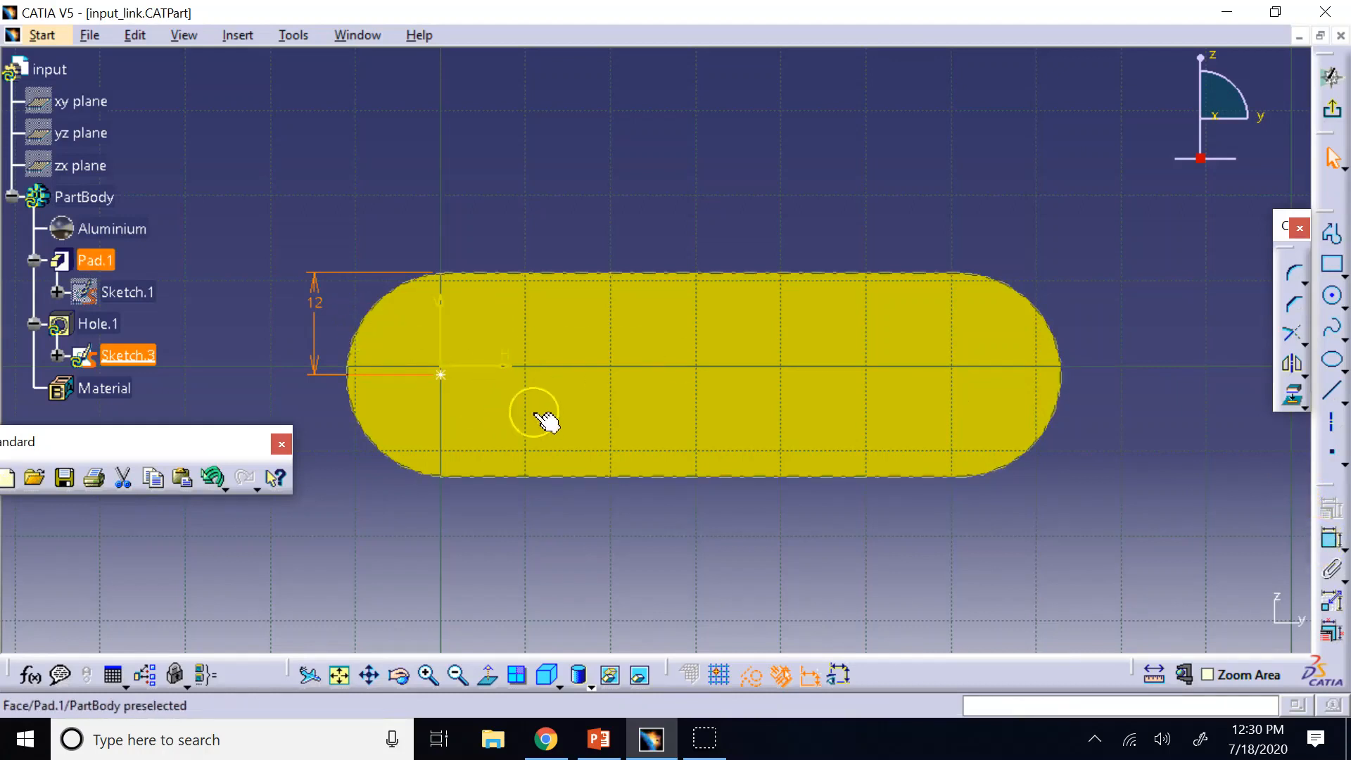
key(Delete)
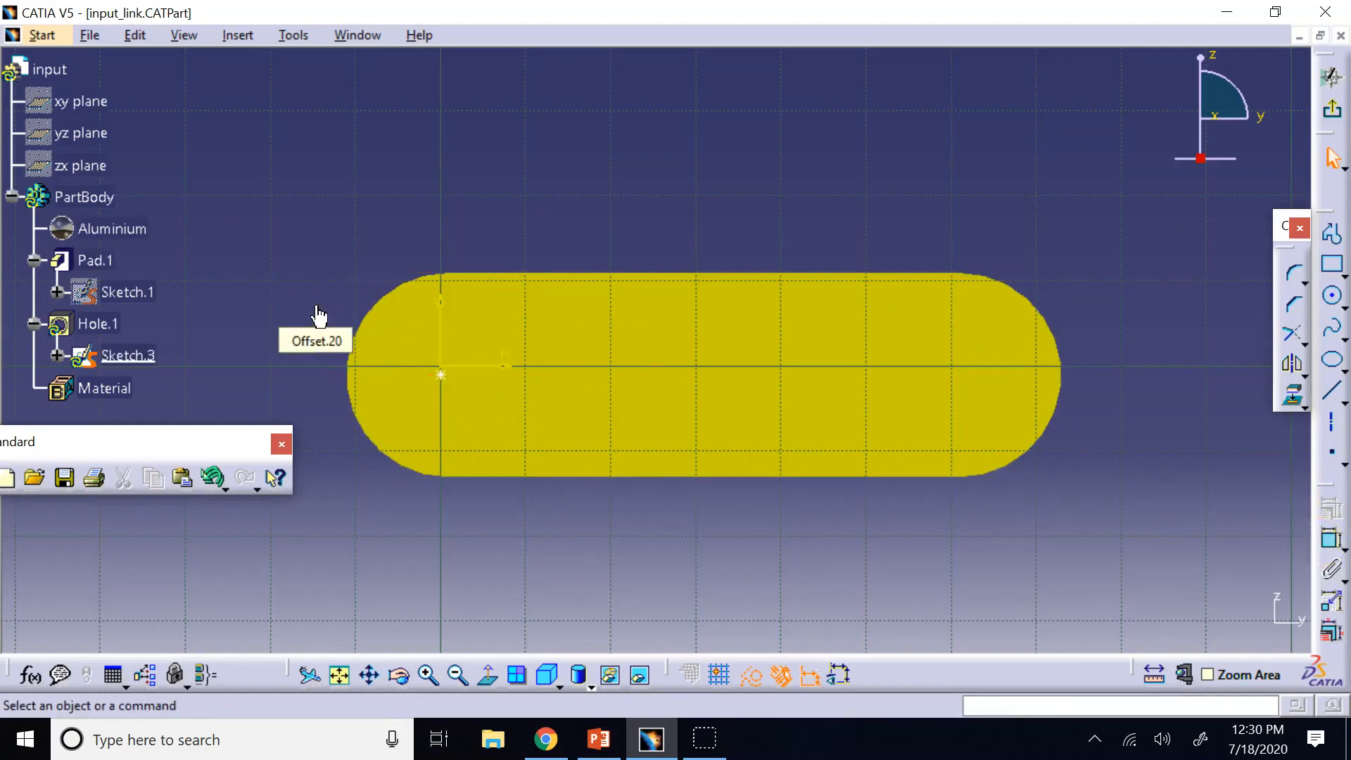
Step: Make the hole's center point concentric with the link's rounded end next to it and finish the threaded hole
click(439, 380)
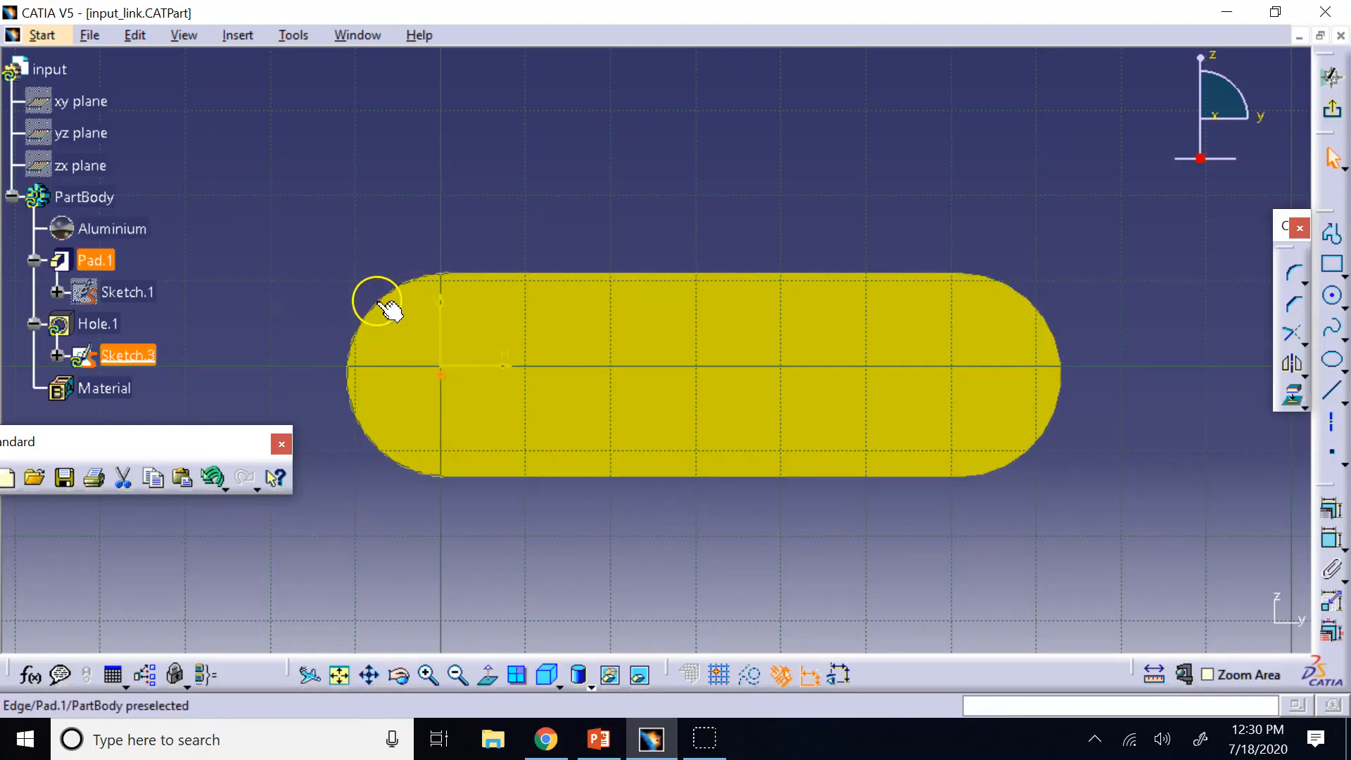
ctrl+click(405, 290)
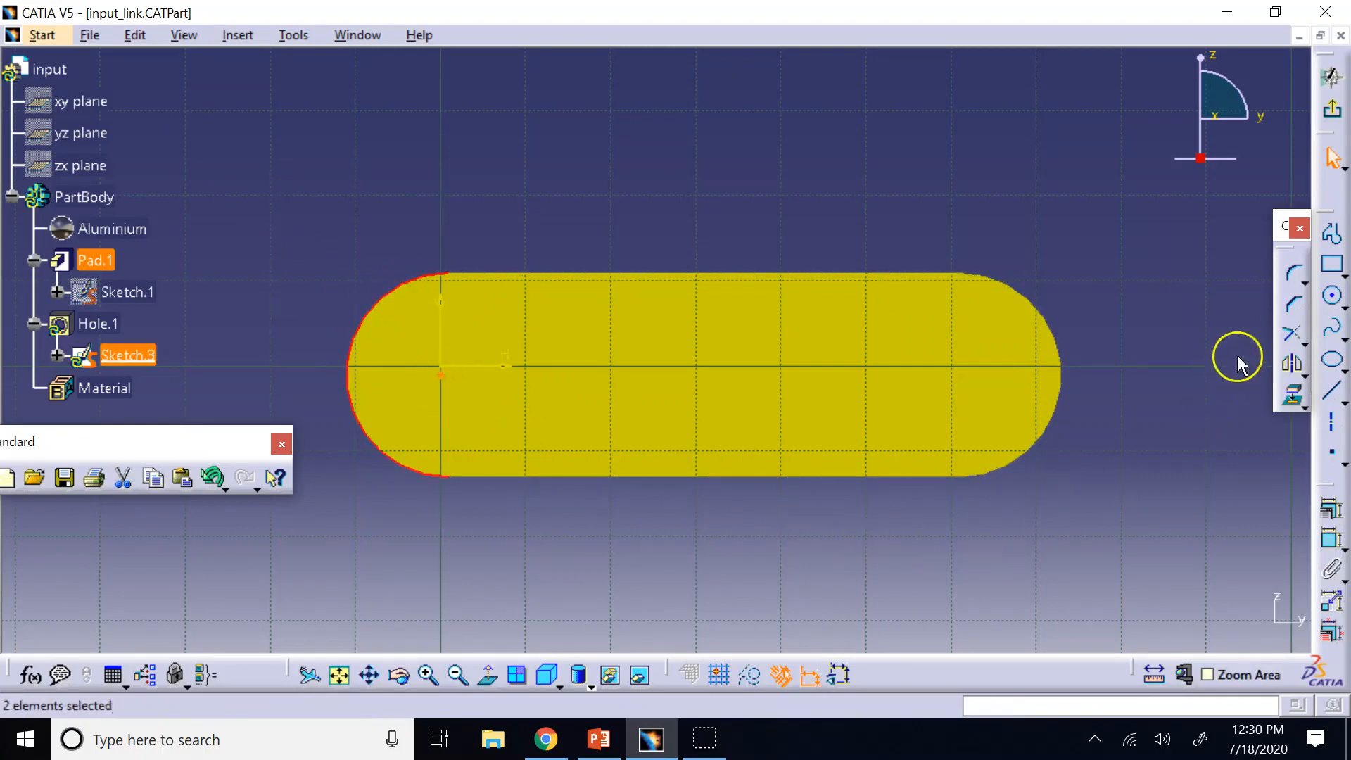
click(1328, 519)
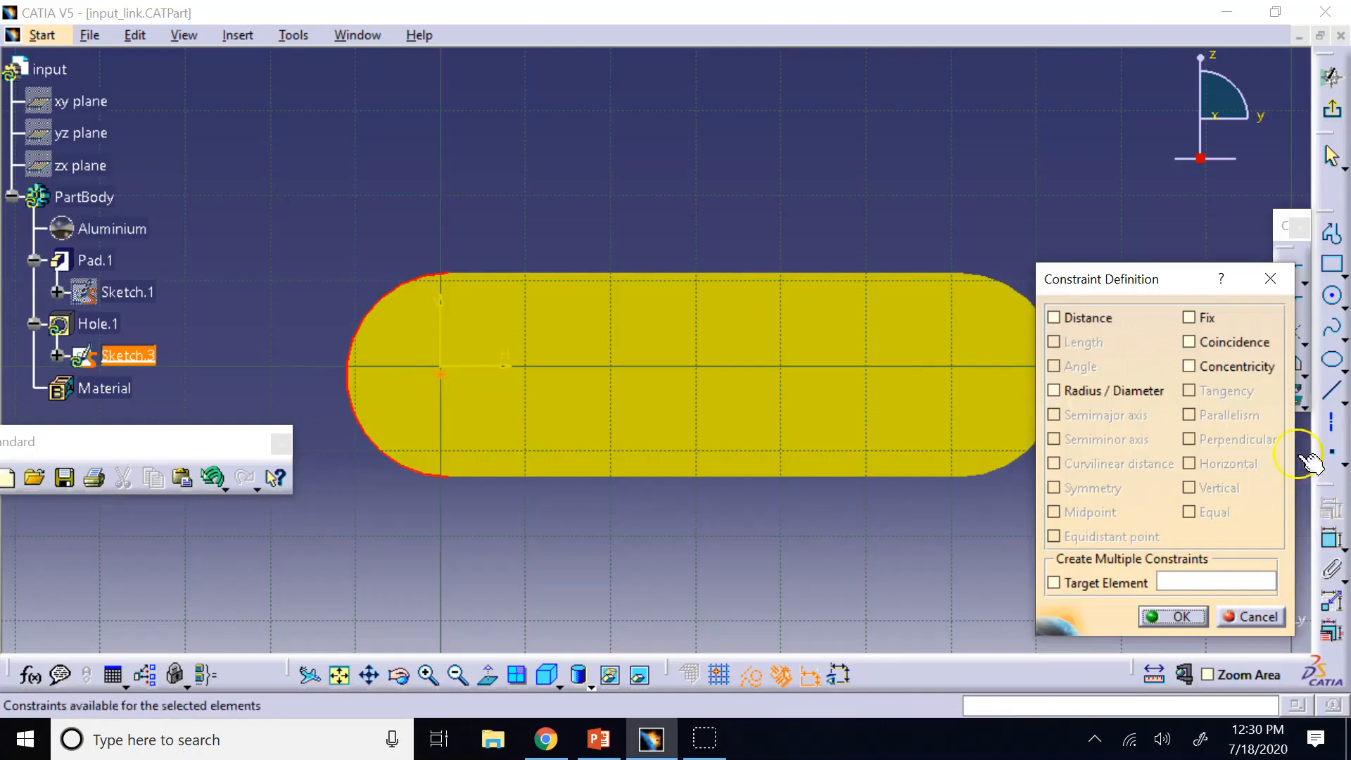
click(1222, 367)
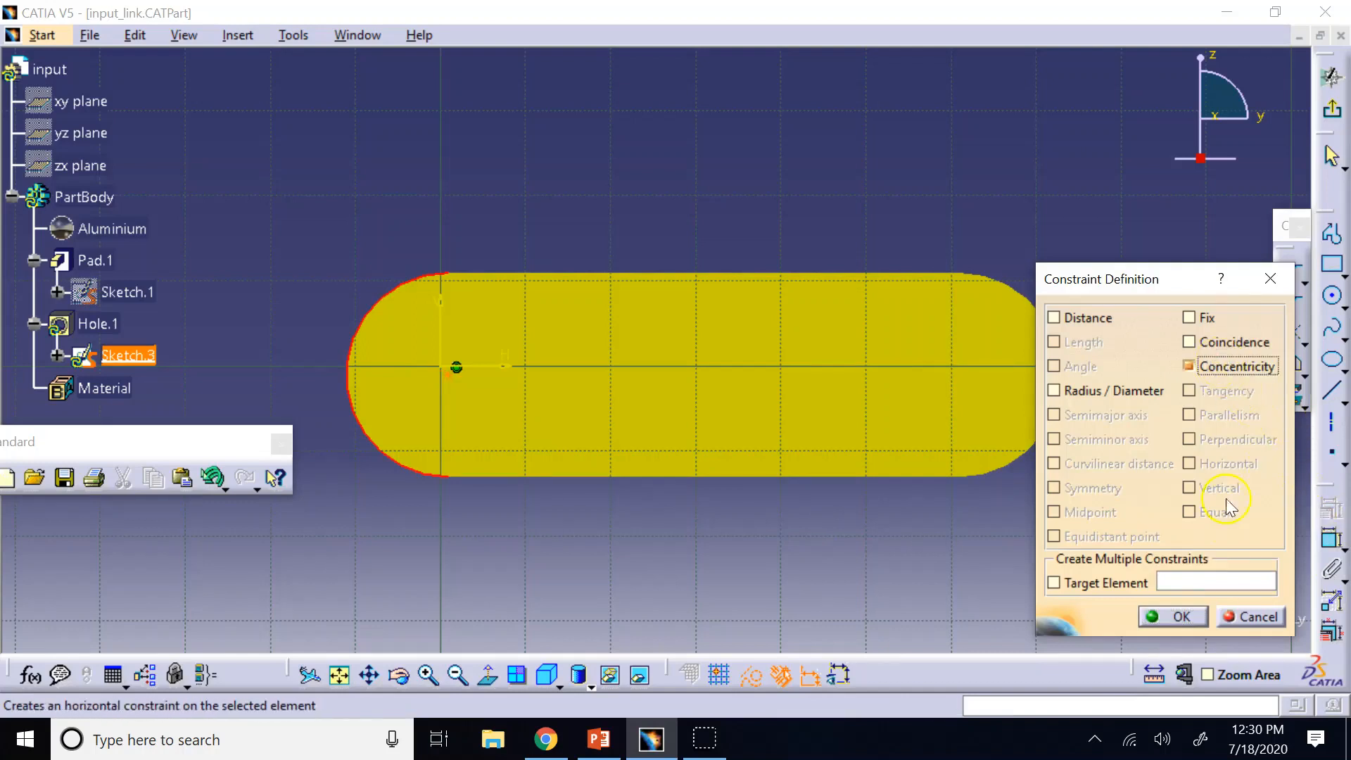
click(1177, 617)
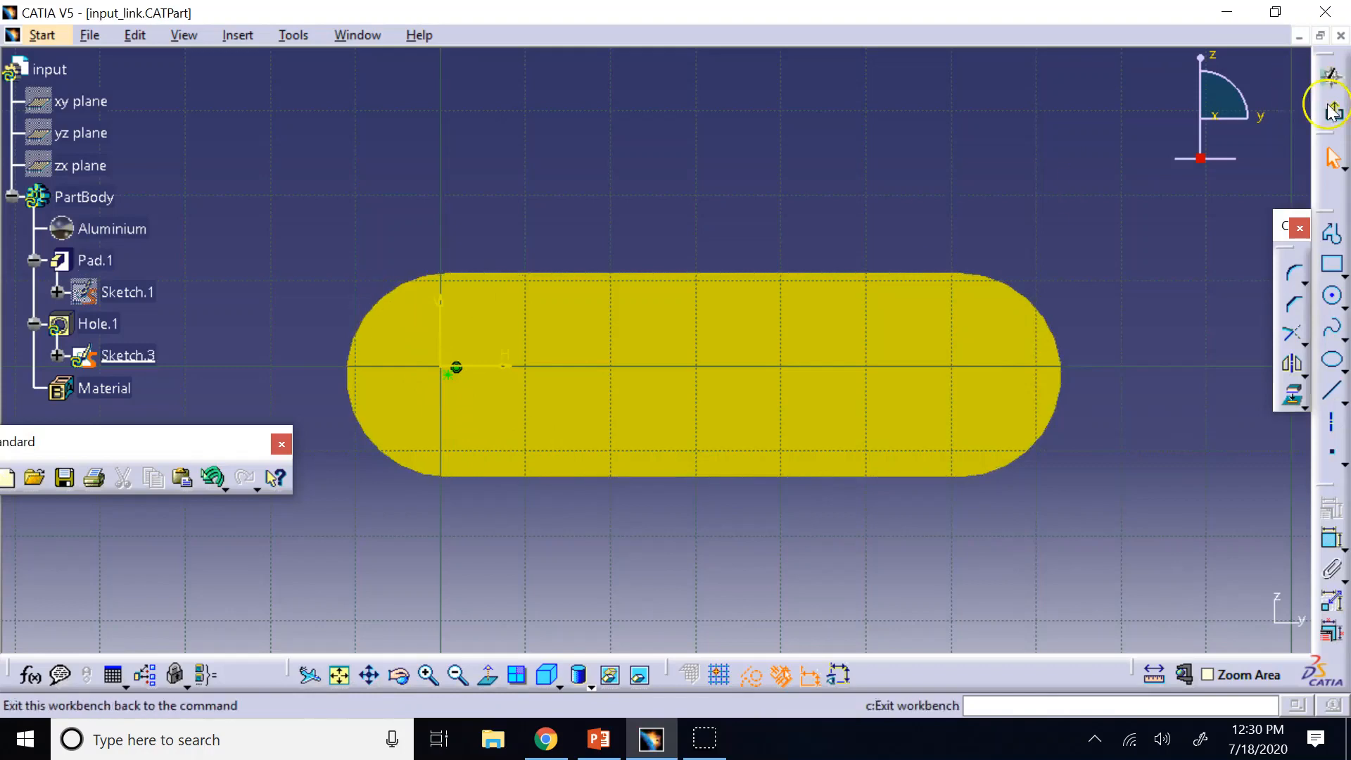
click(1332, 76)
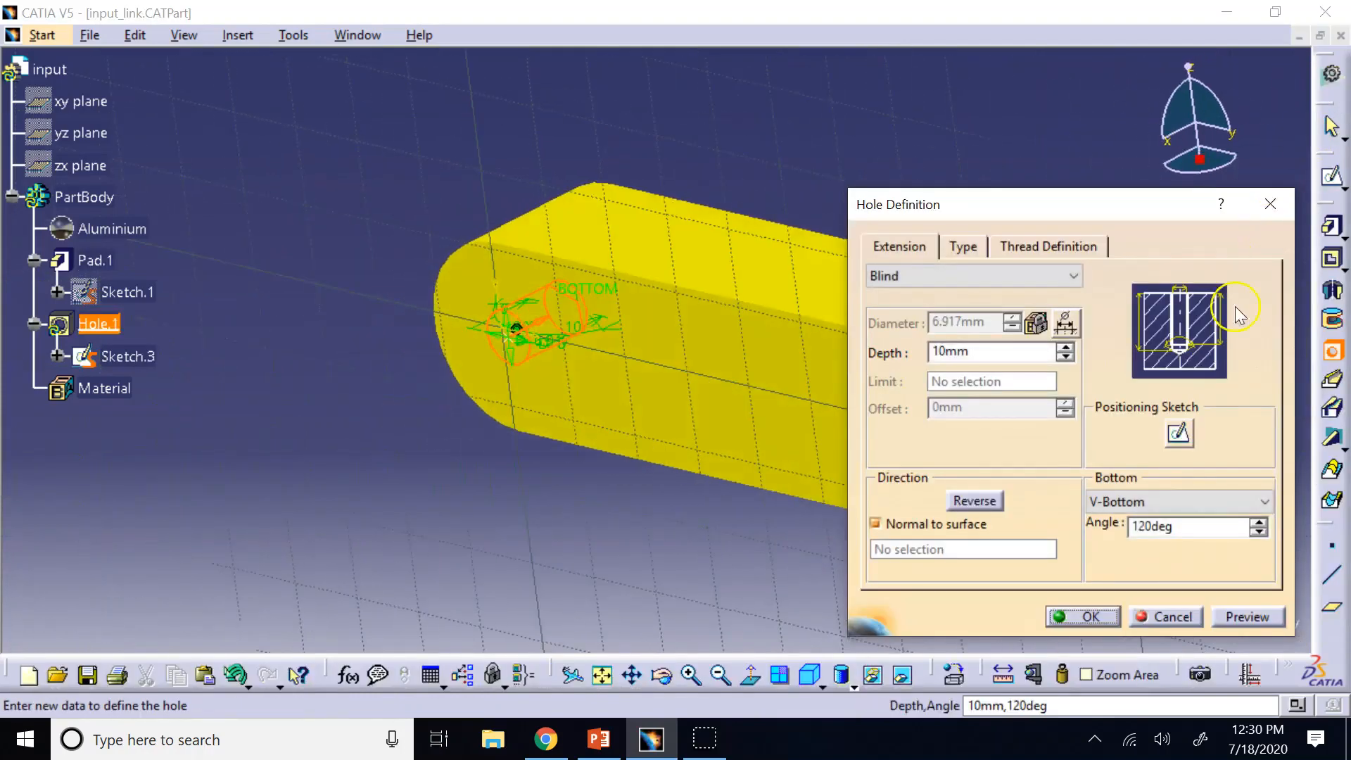
click(1092, 617)
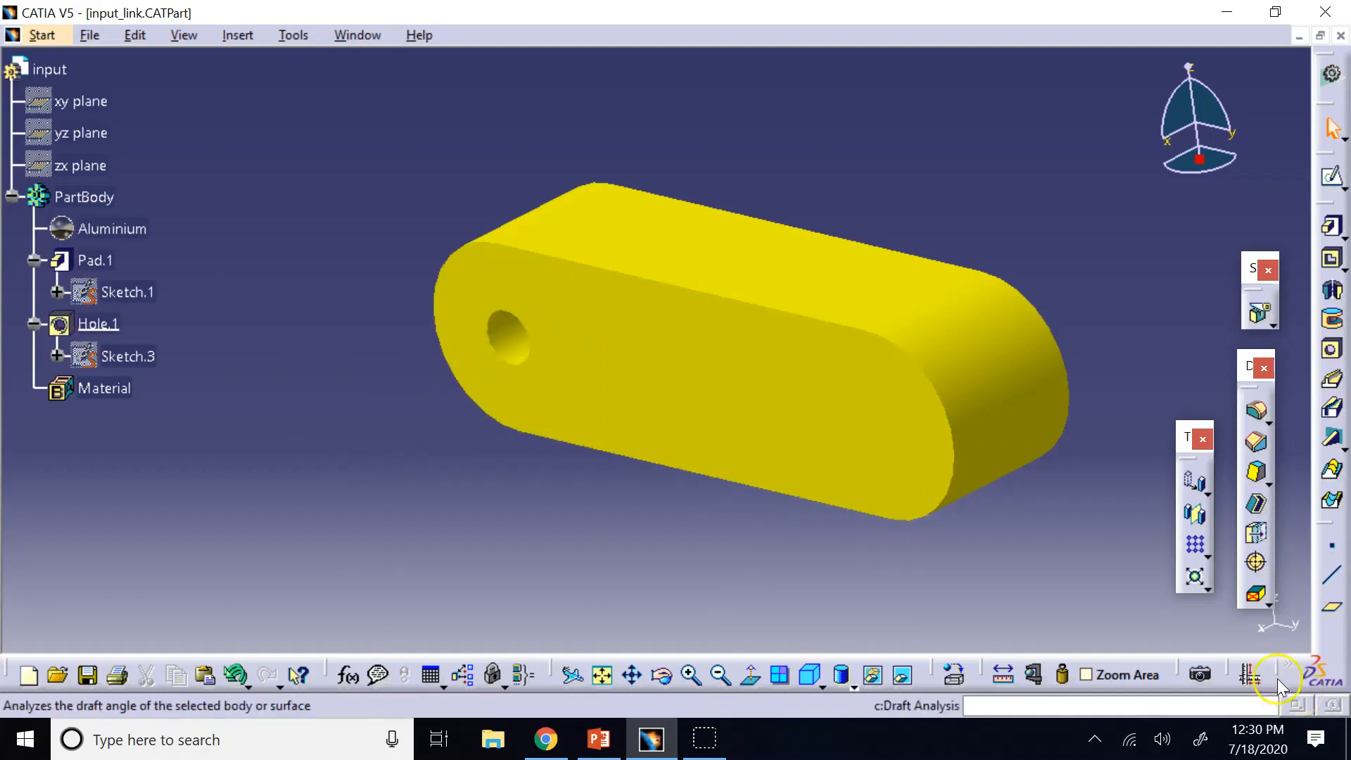
Step: Run a Thread/Tap Analysis on the link to examine the tapped hole
drag(1273, 674, 838, 623)
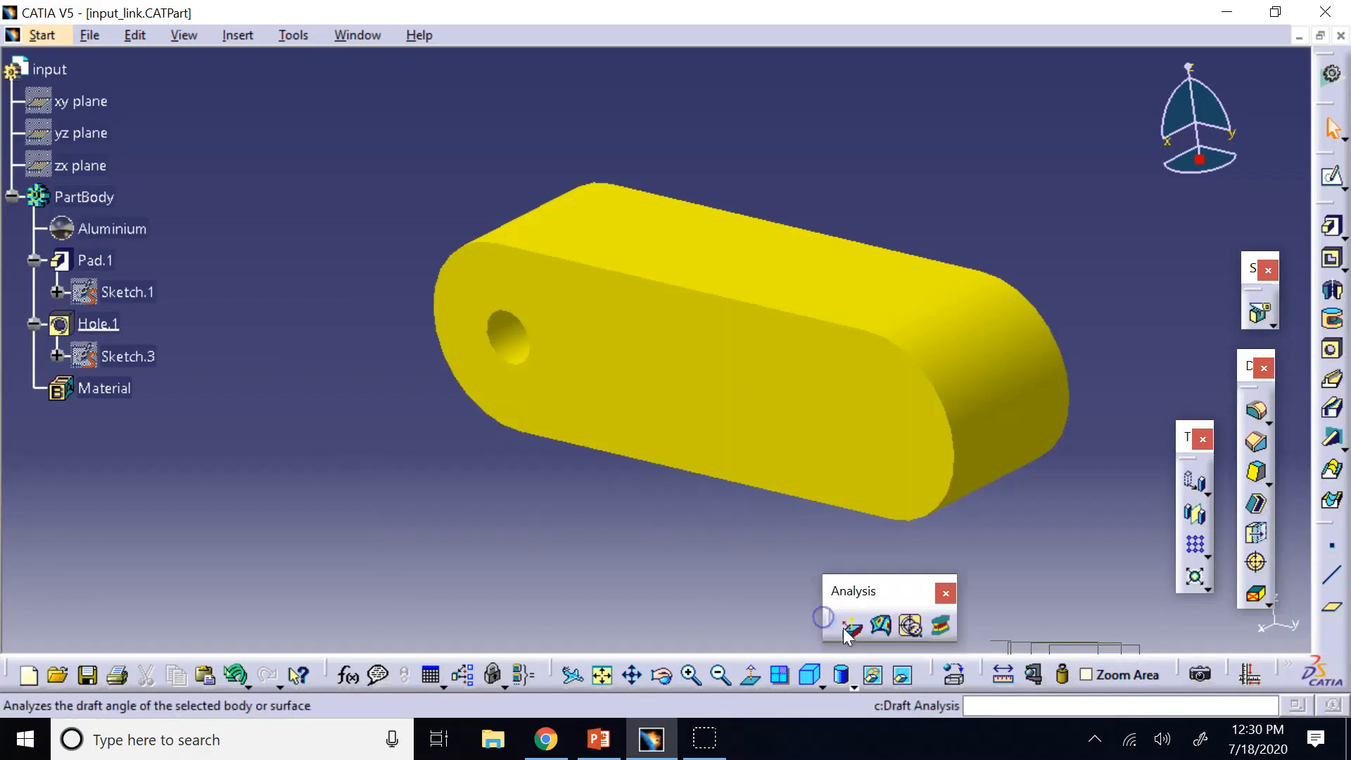
click(917, 628)
click(1180, 616)
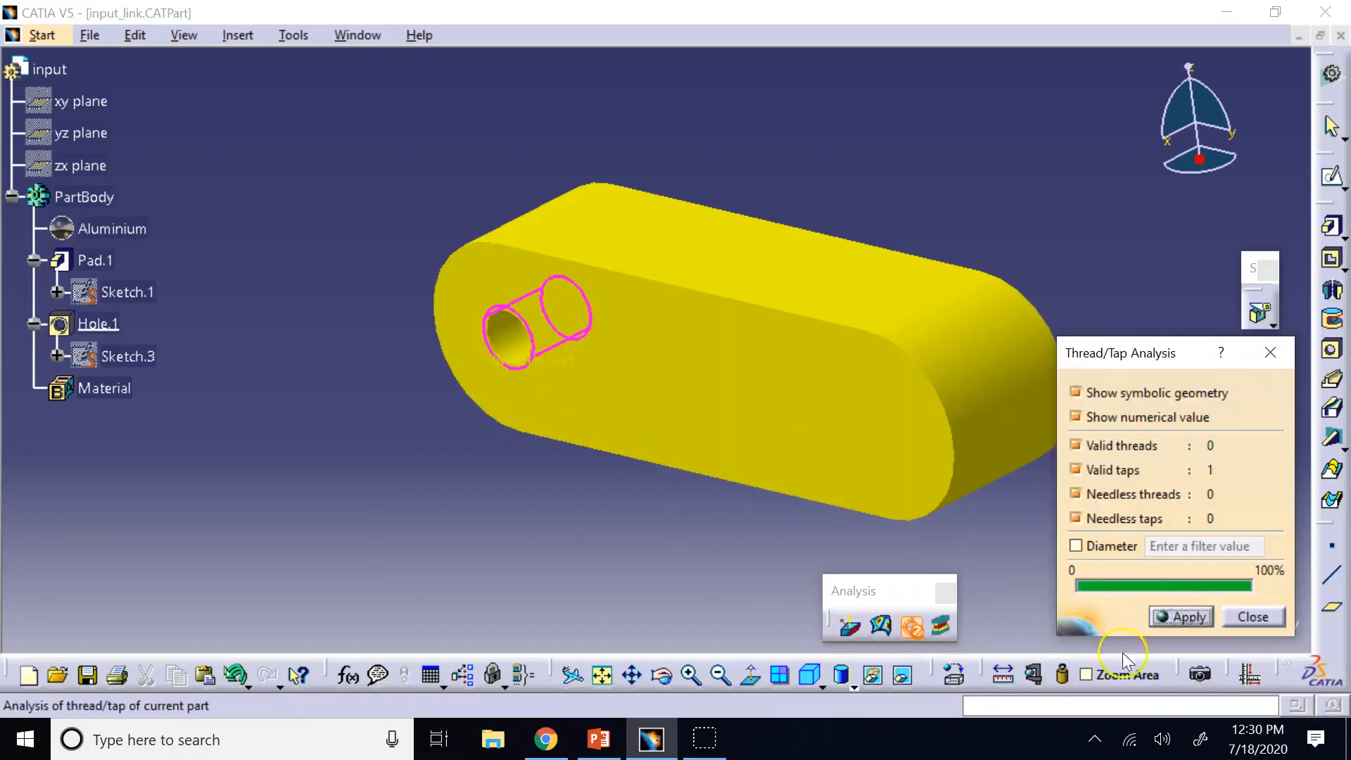
click(1256, 618)
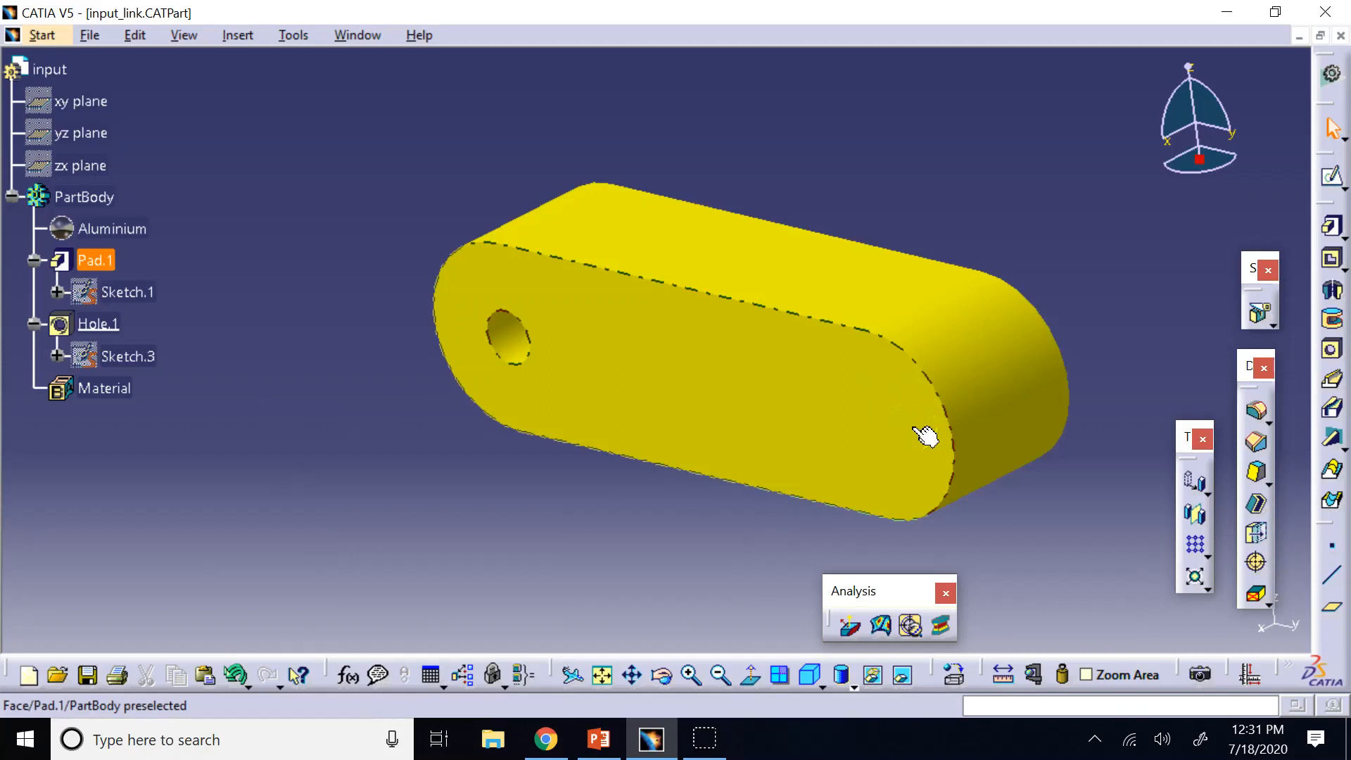
Step: Create a rectangular pattern of Hole.1 with 2 instances at 60 mm spacing along the link's lower straight edge
click(1195, 544)
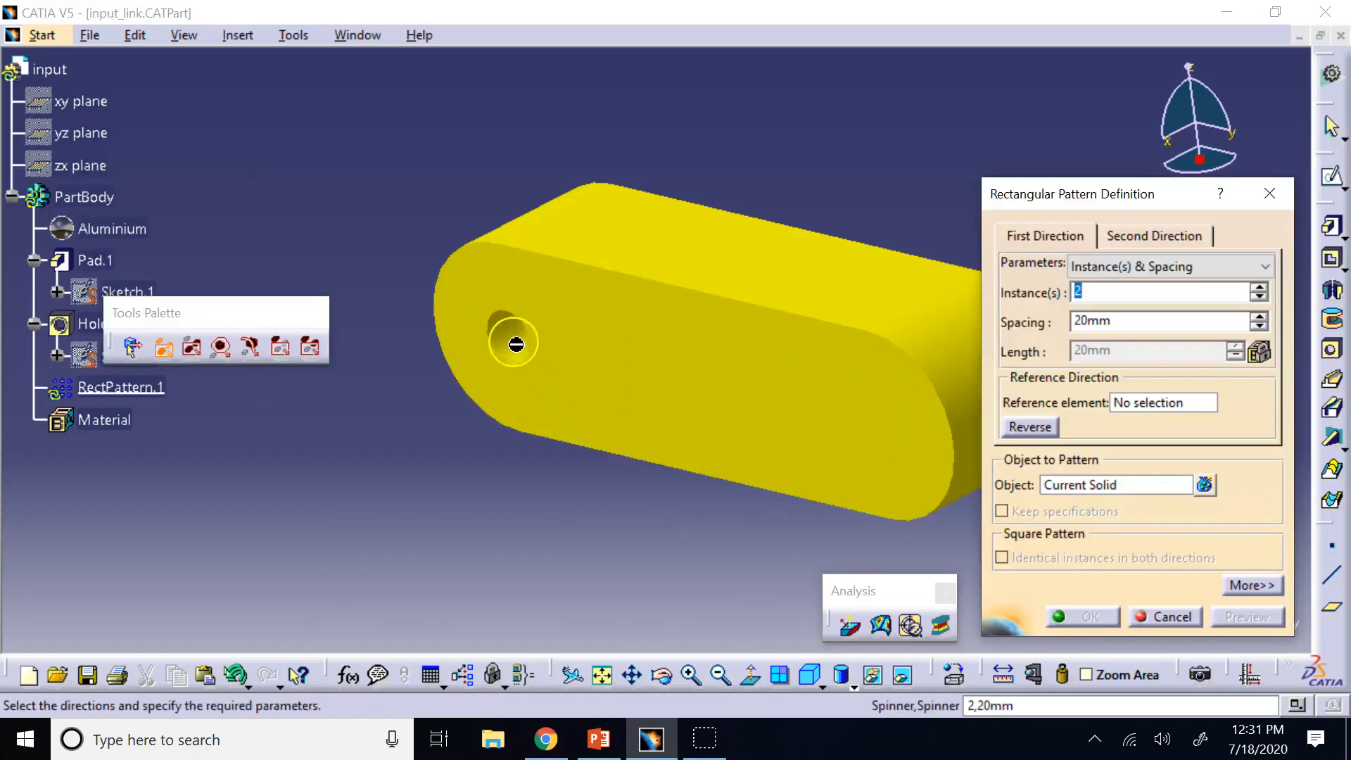
drag(173, 311, 248, 257)
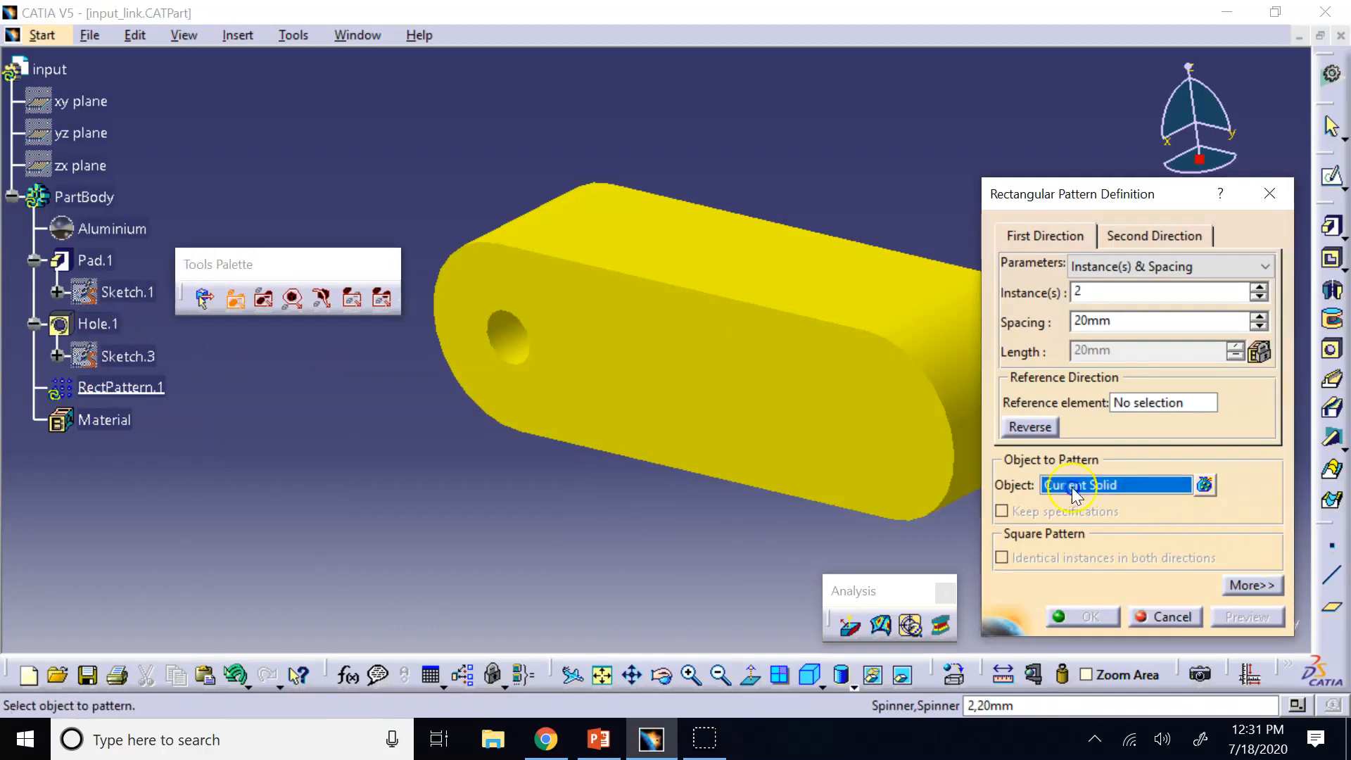
click(98, 324)
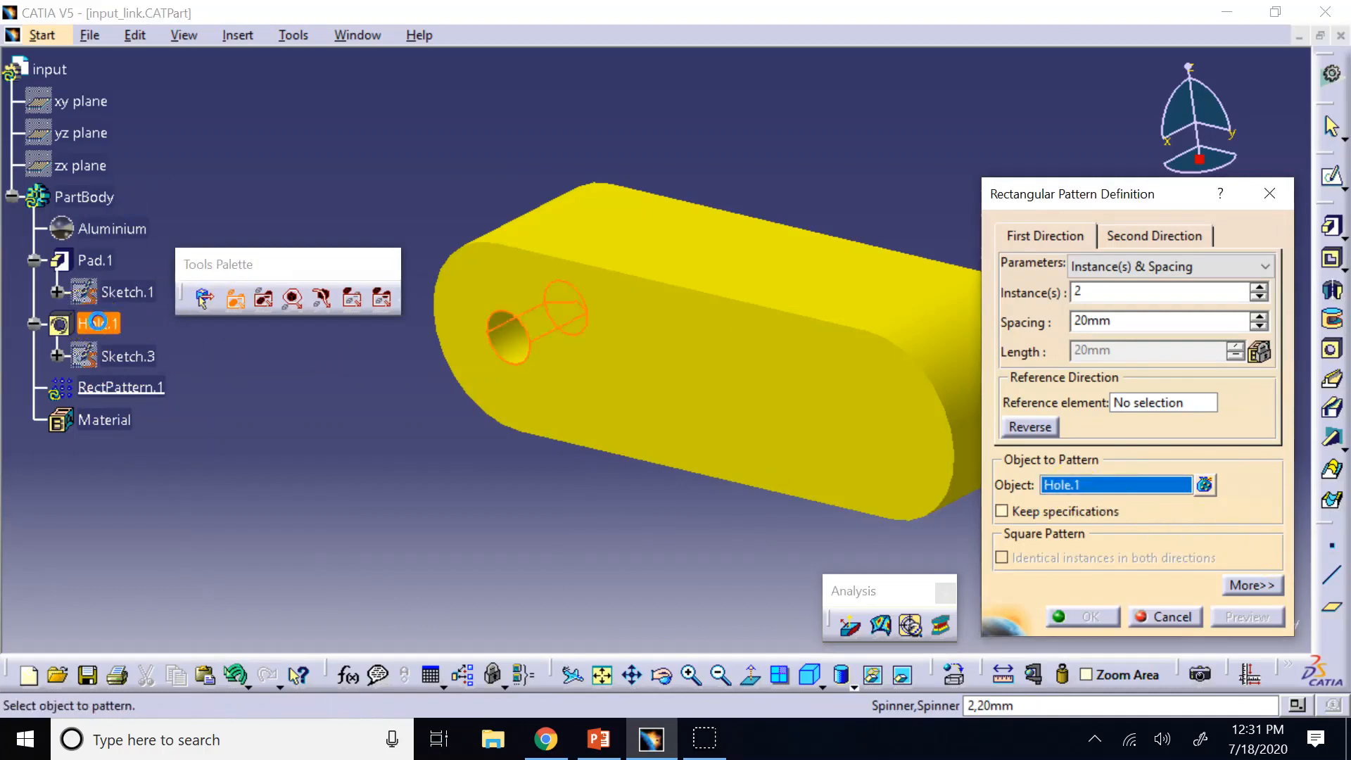
click(1141, 403)
click(786, 497)
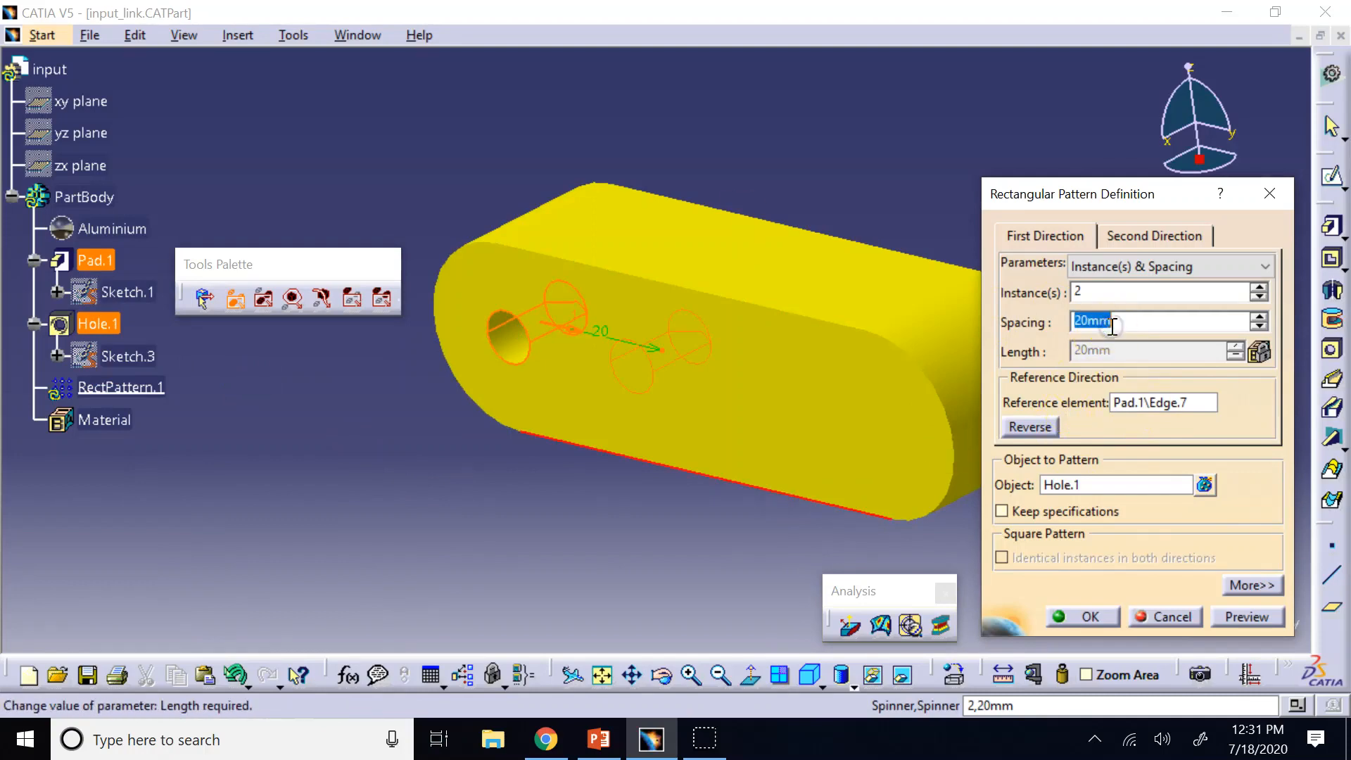
text(60)
key(Return)
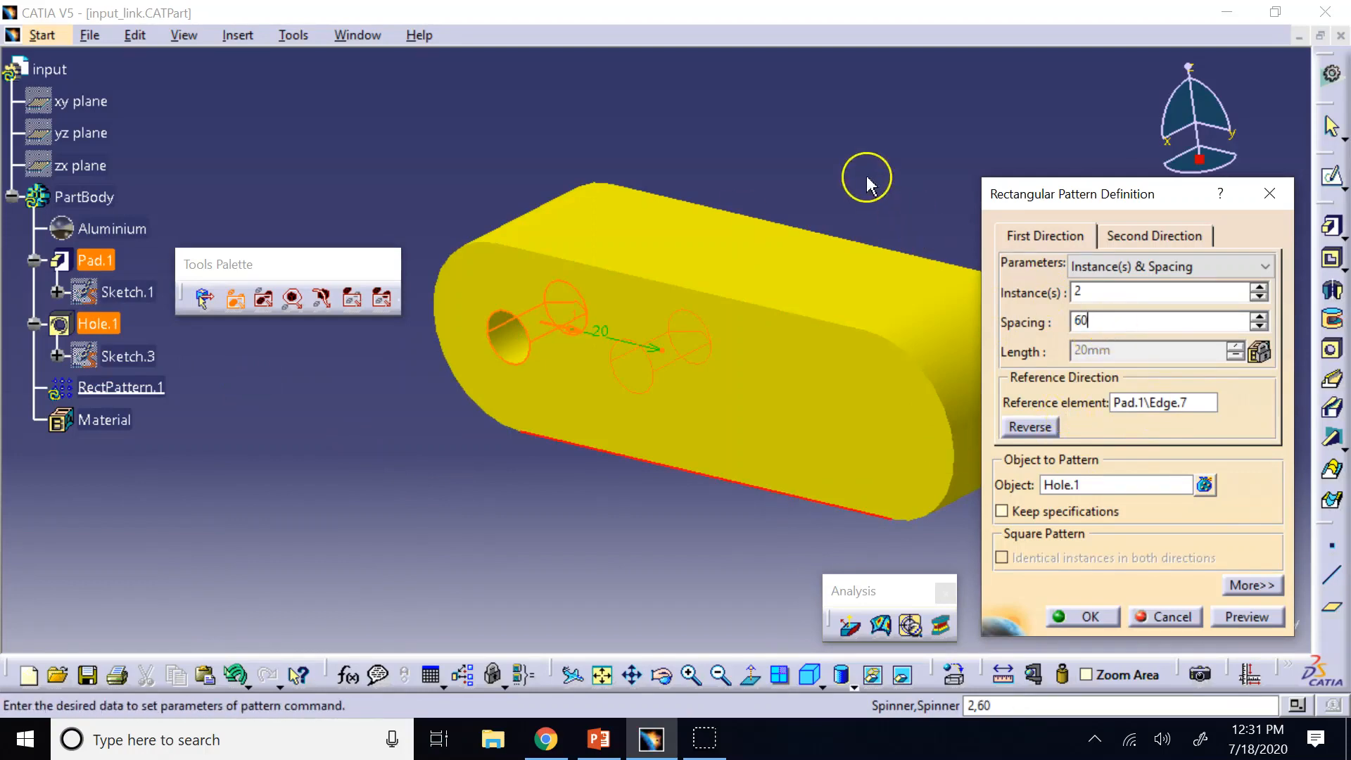
click(821, 684)
click(845, 521)
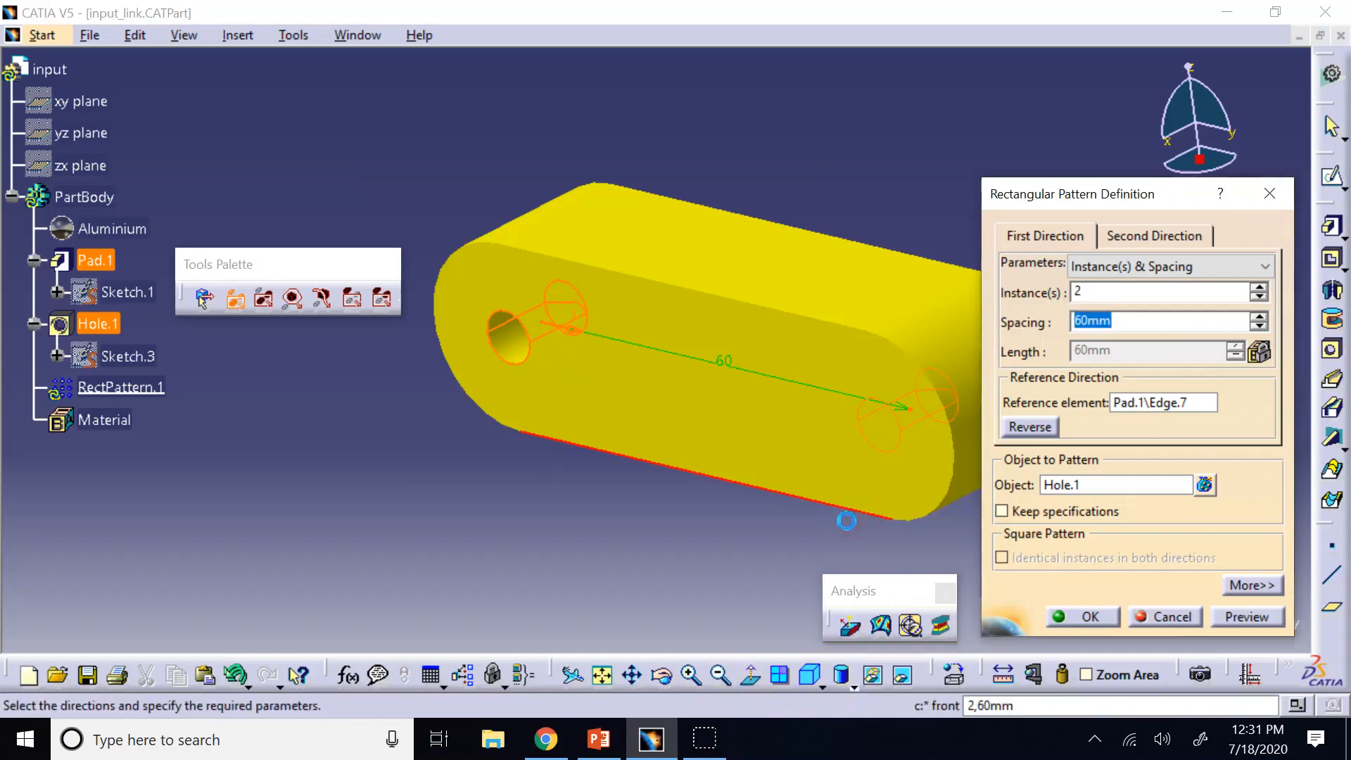
drag(1074, 214, 646, 193)
click(665, 594)
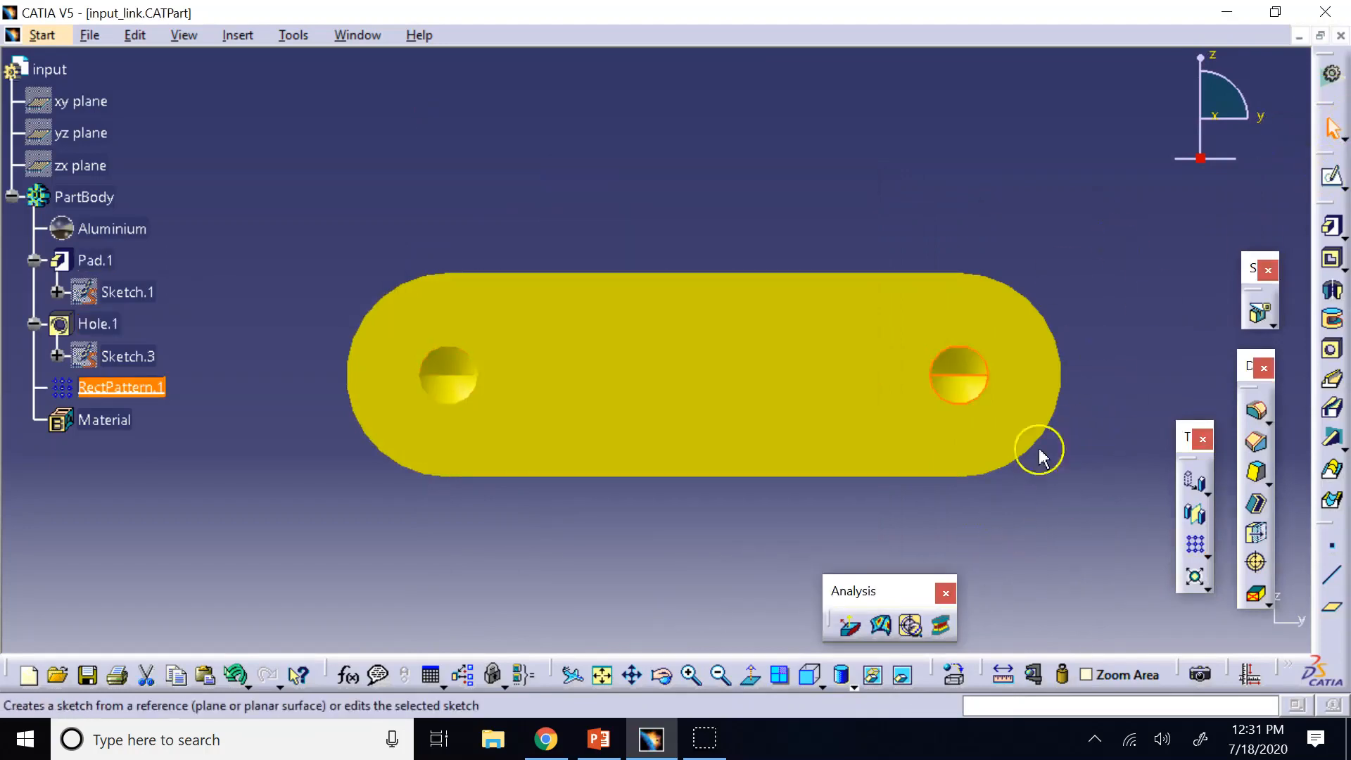
Step: Save the input_link part with its patterned holes, shown in isometric view
click(818, 681)
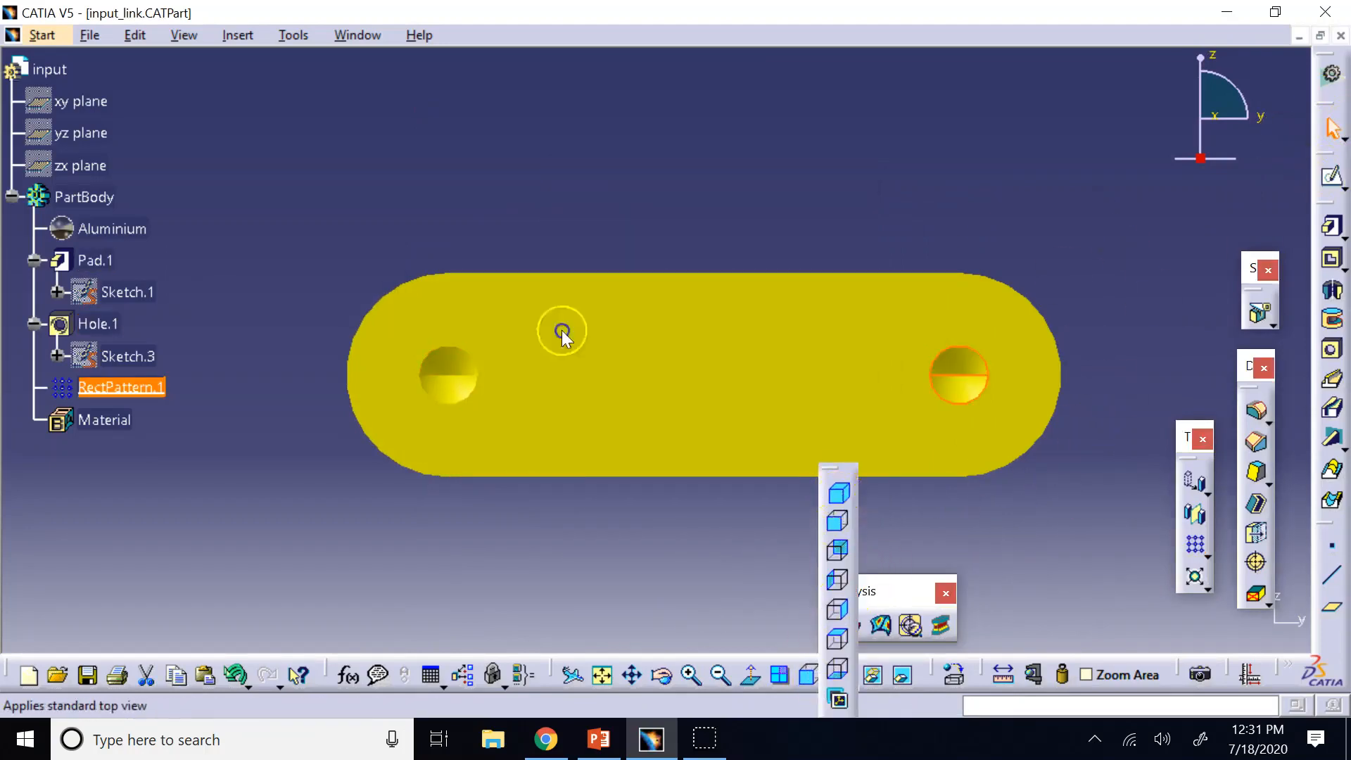
click(841, 496)
click(986, 256)
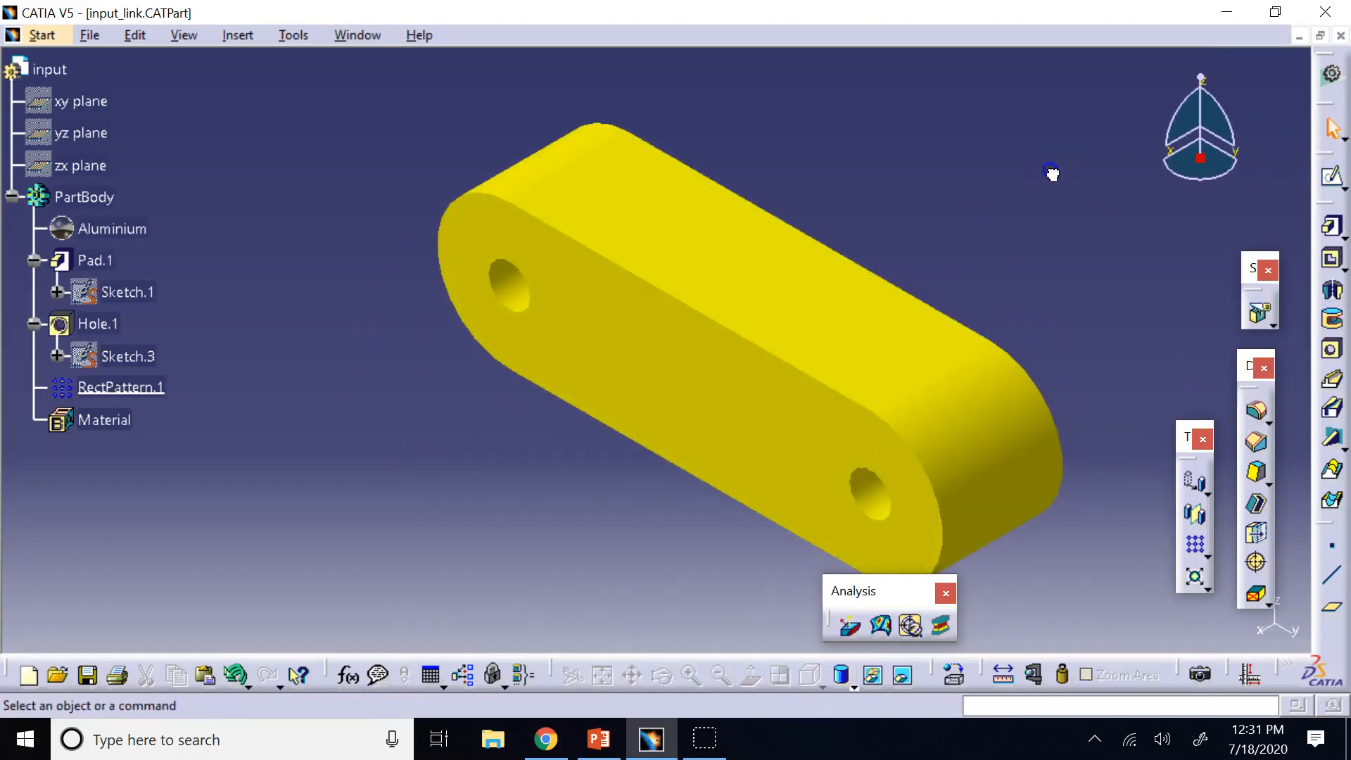
click(100, 45)
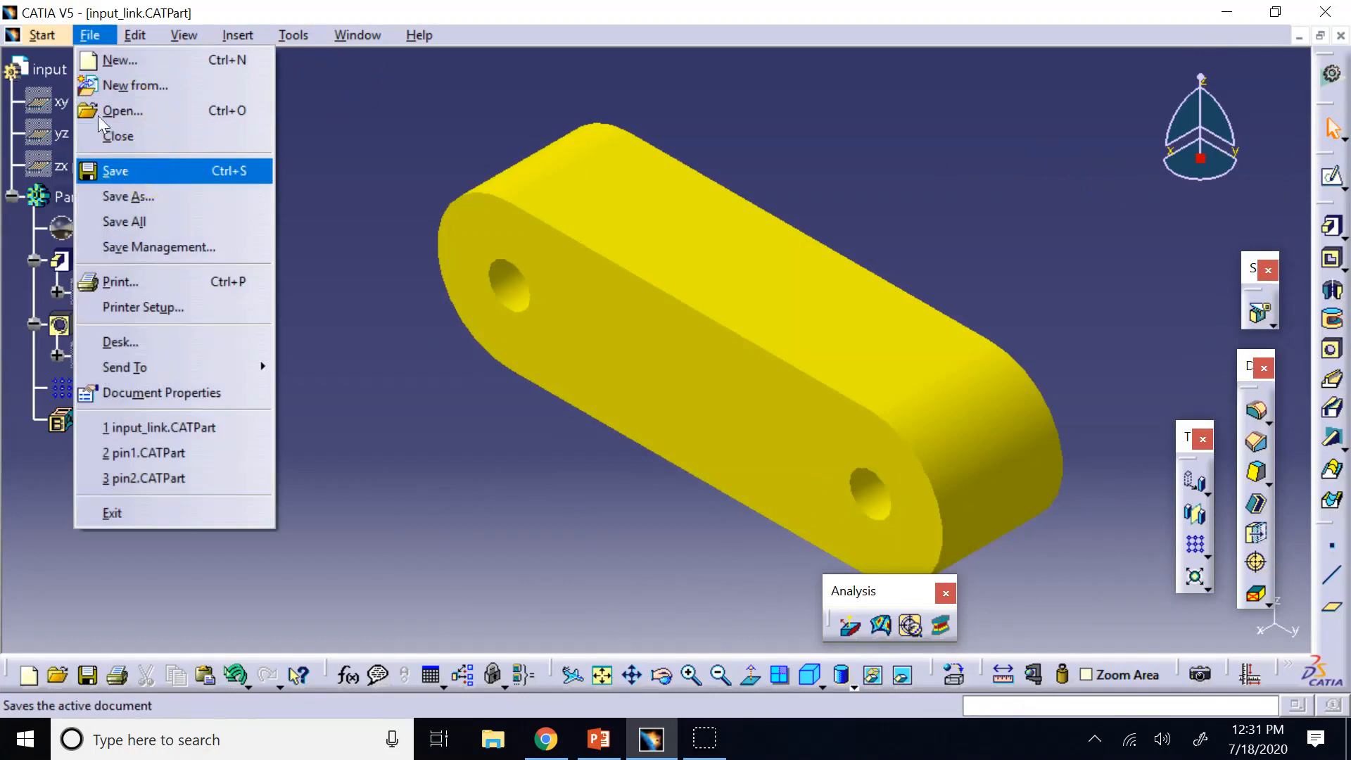
click(146, 172)
Step: Switch to the Drawing1 document and update its views from the modified part
click(356, 35)
click(421, 199)
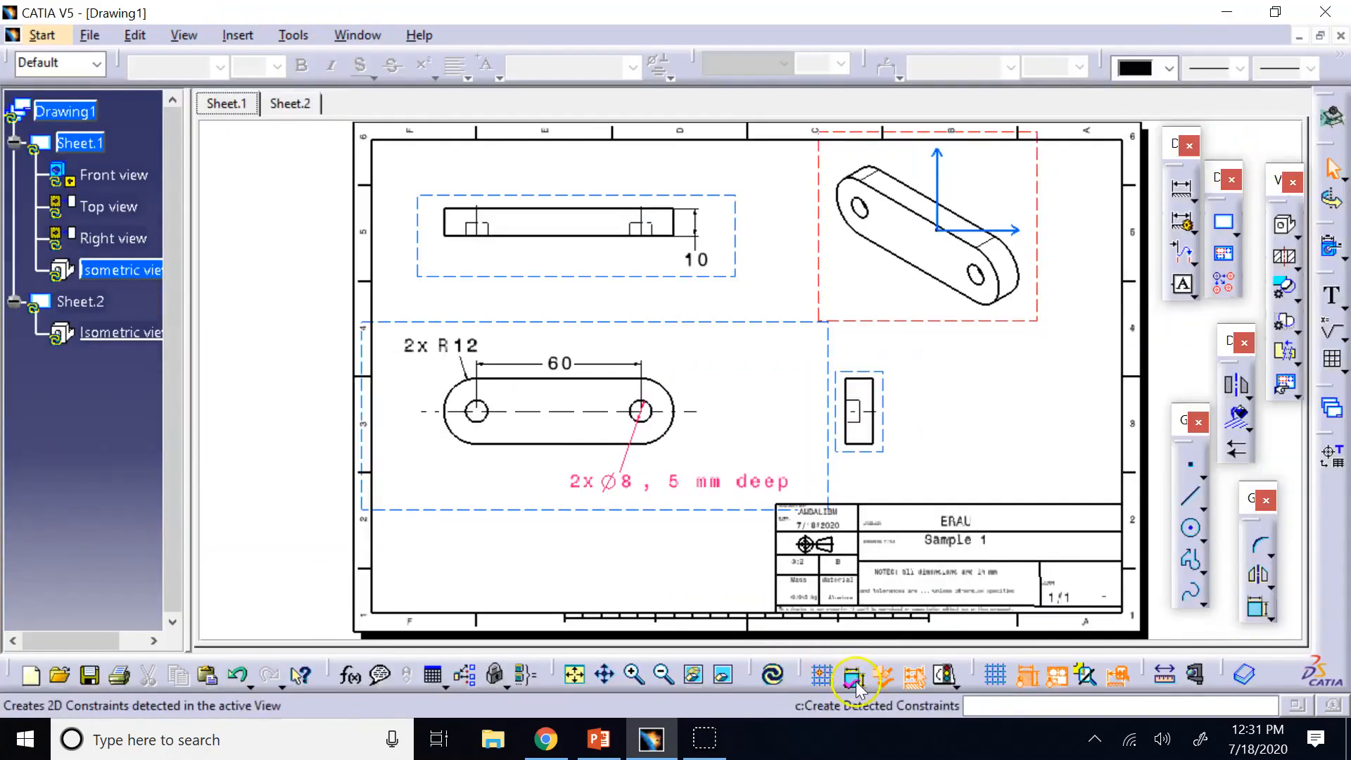
click(774, 674)
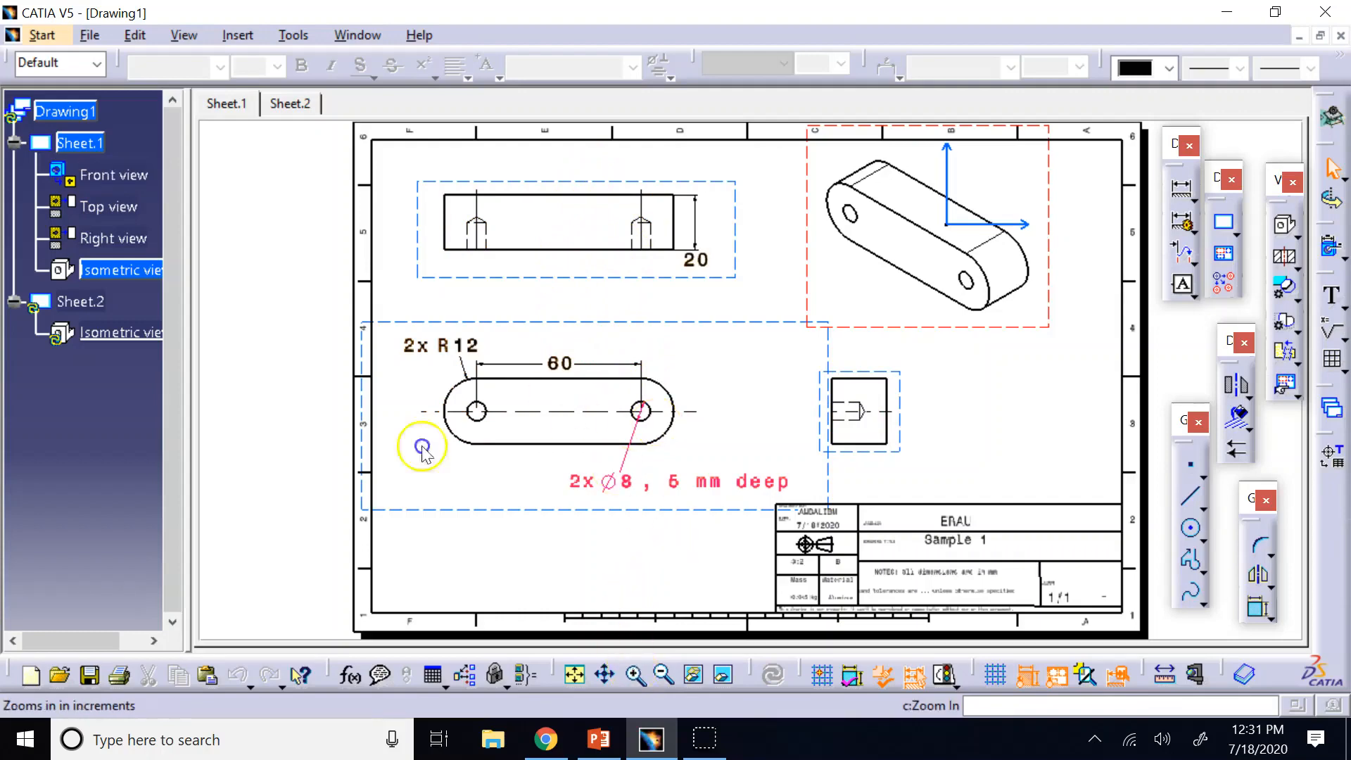
Step: Turn on the Thread dress-up for the top view so its tapped holes show their threads
click(633, 674)
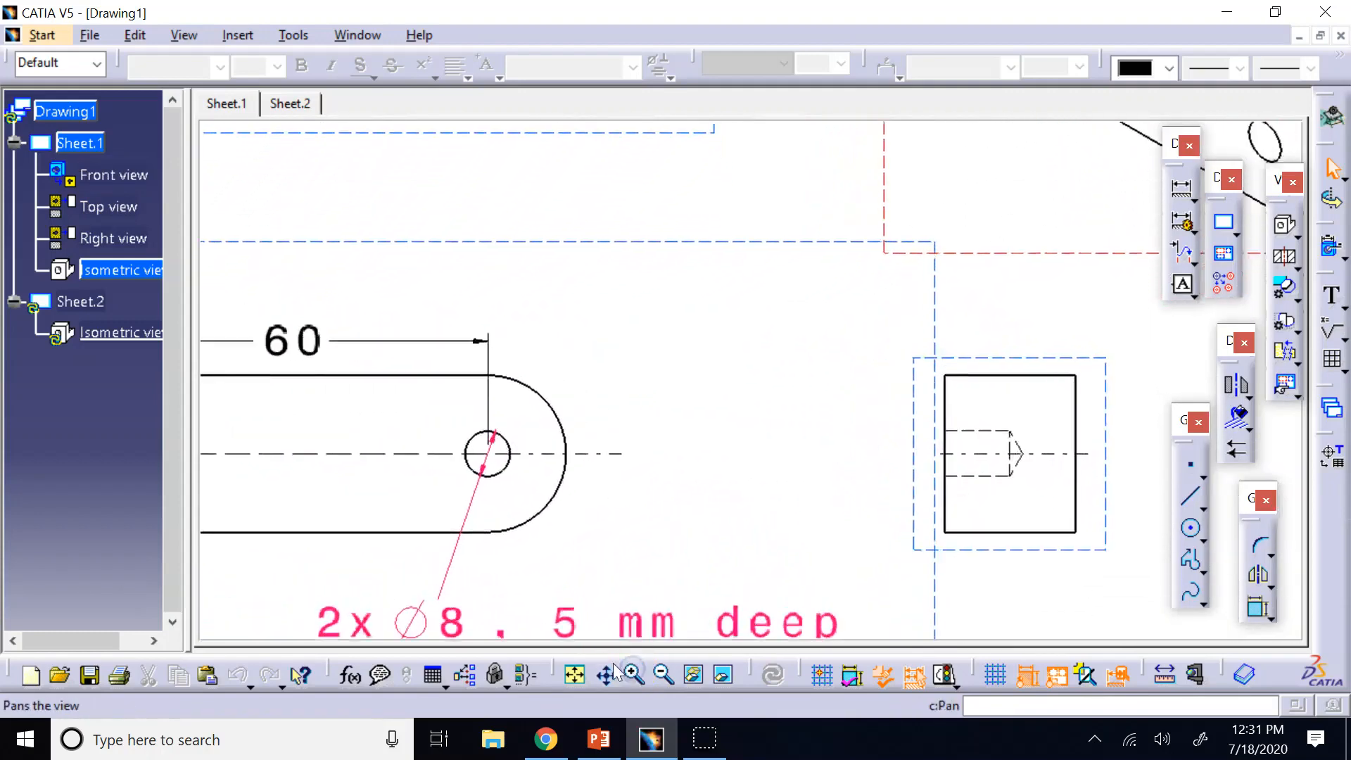
click(605, 678)
drag(487, 320, 847, 624)
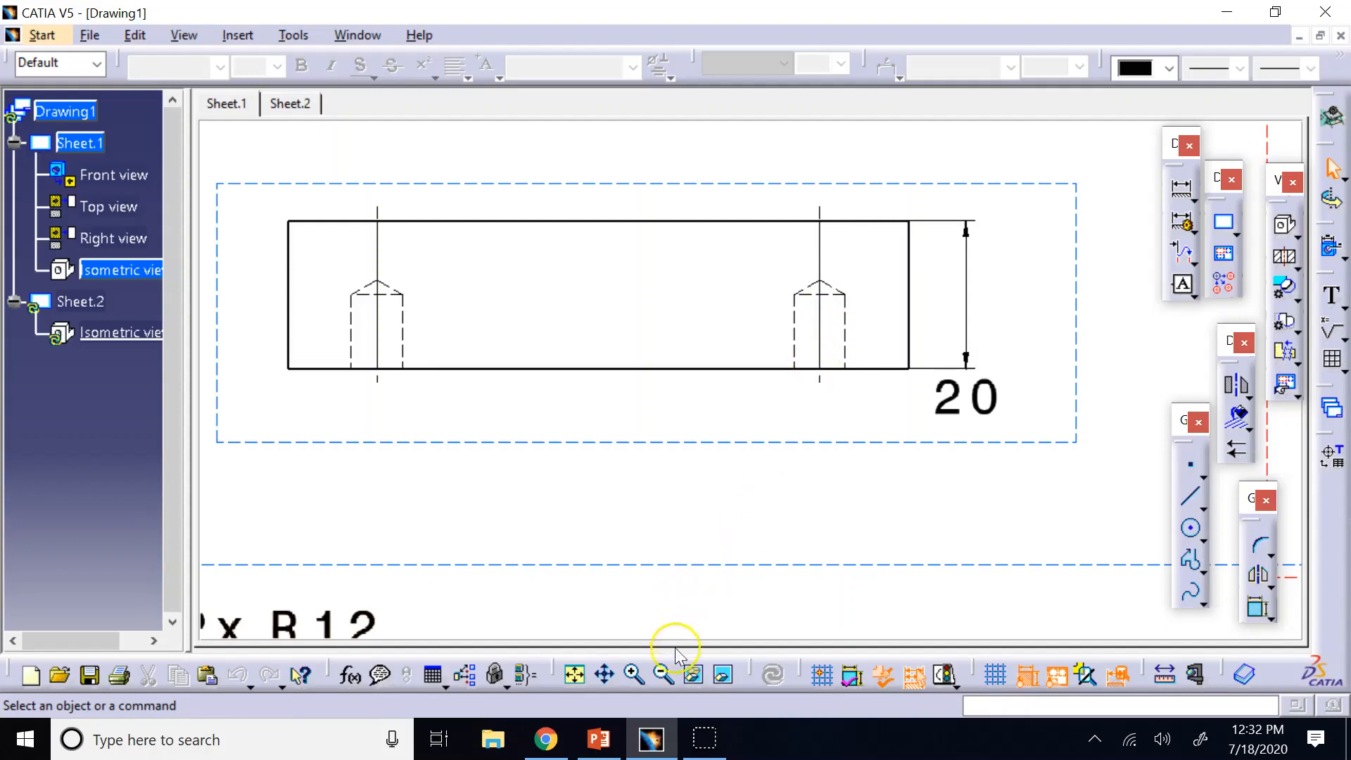
click(662, 674)
click(663, 674)
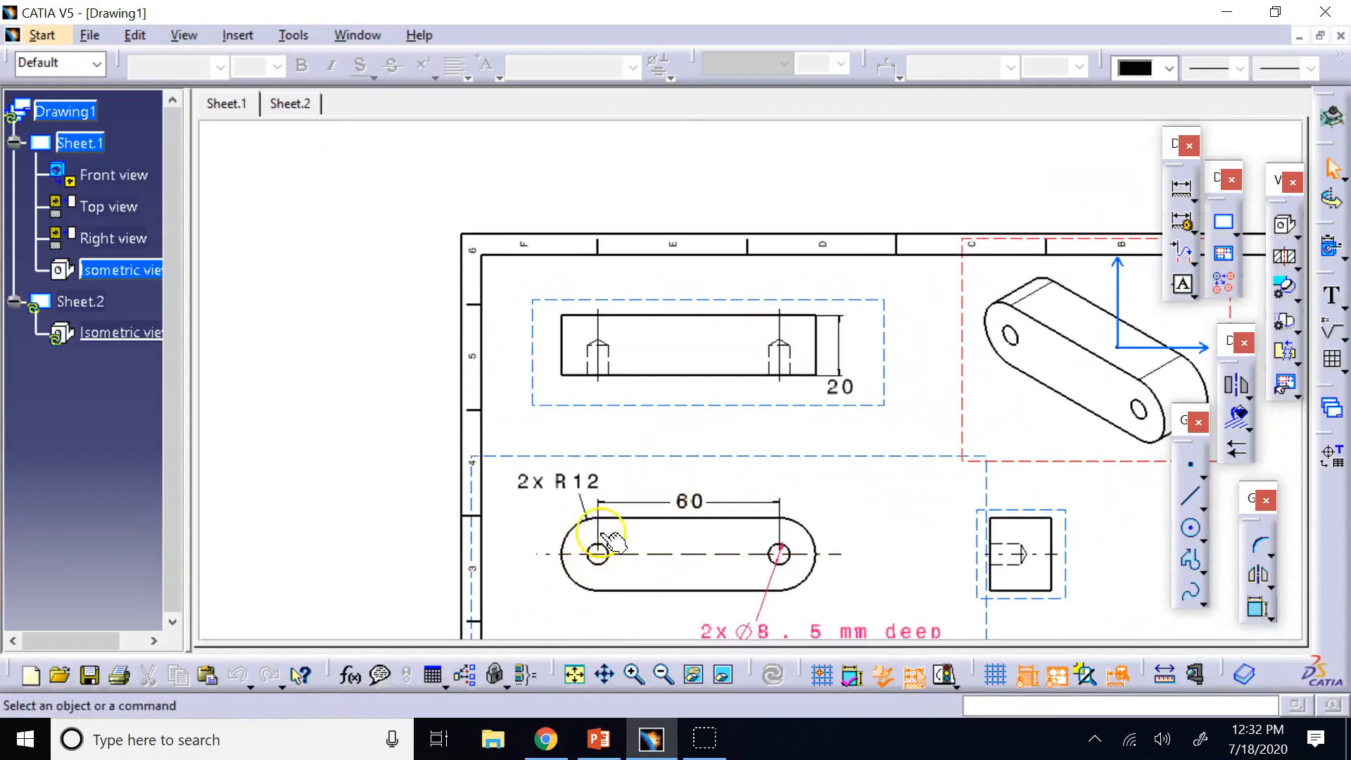
right_click(776, 414)
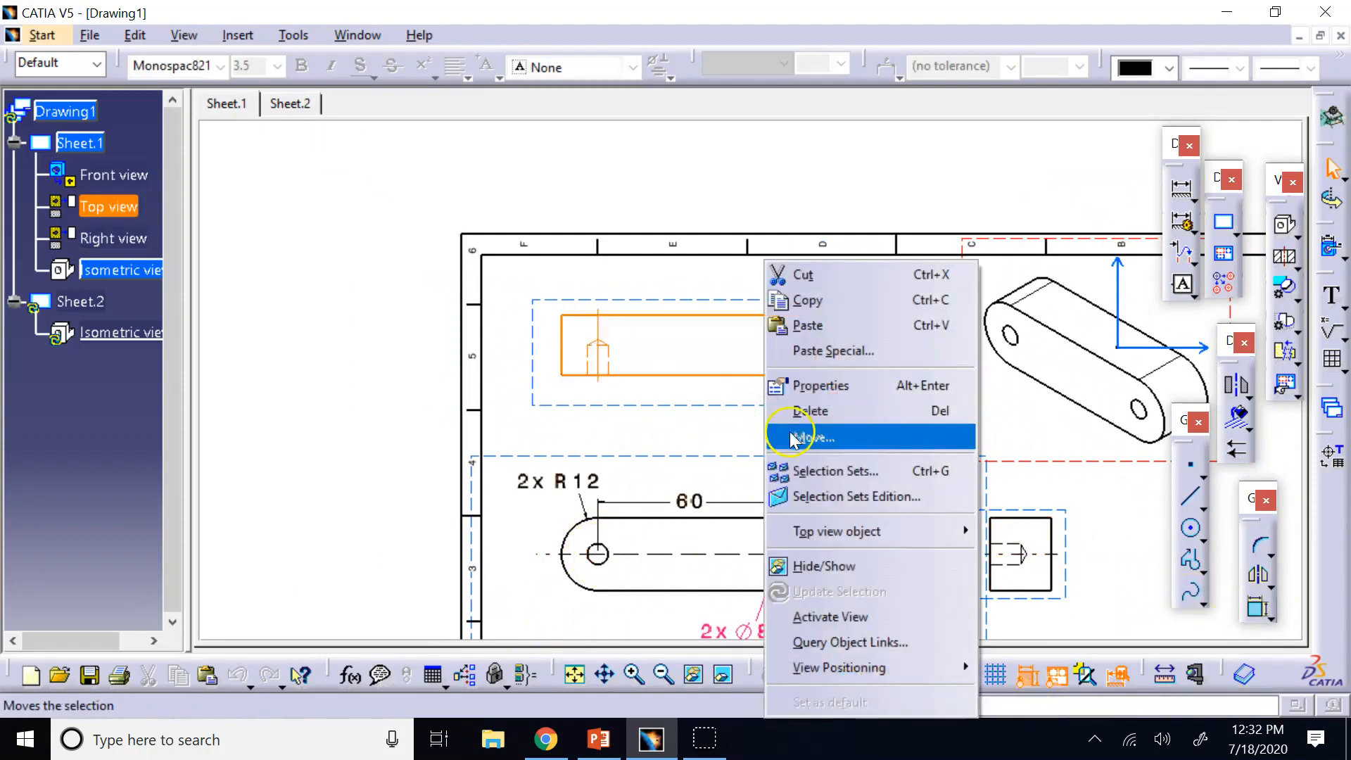
click(814, 386)
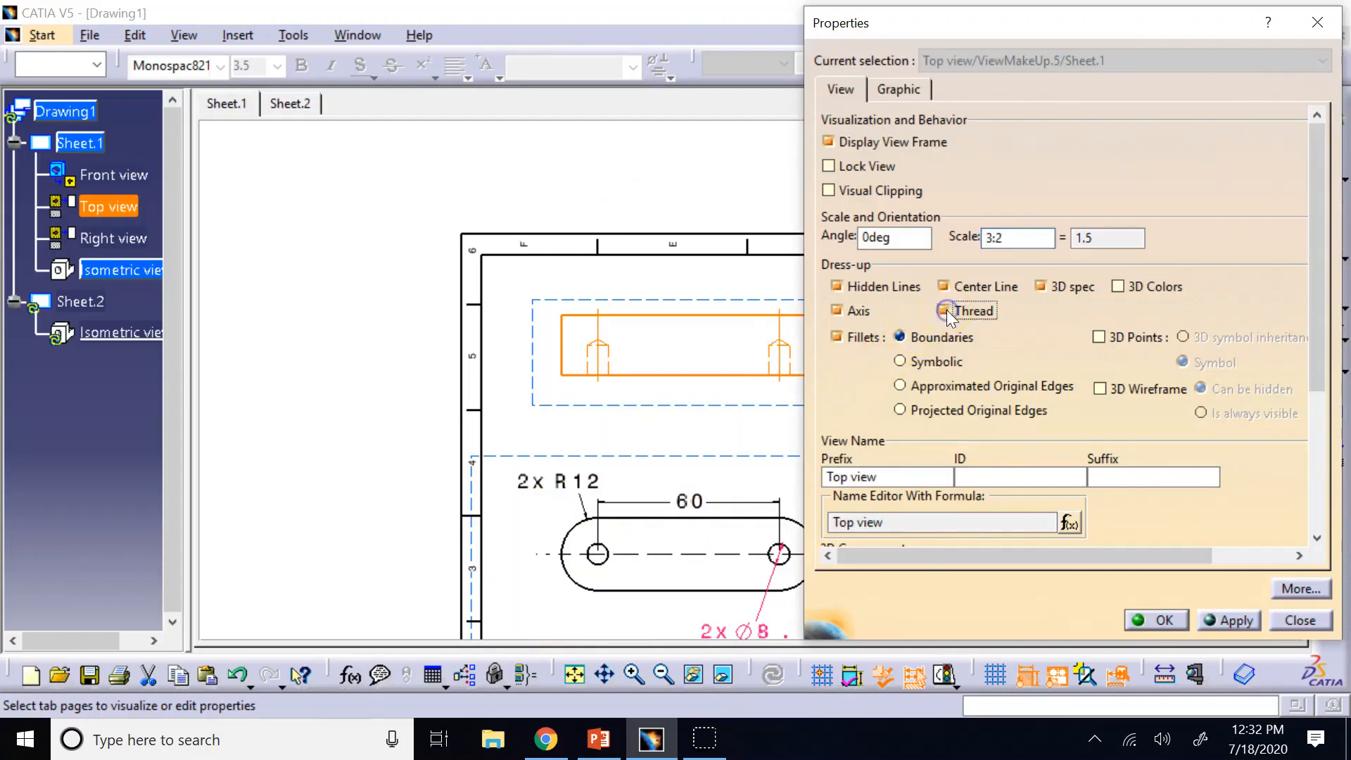
click(1171, 621)
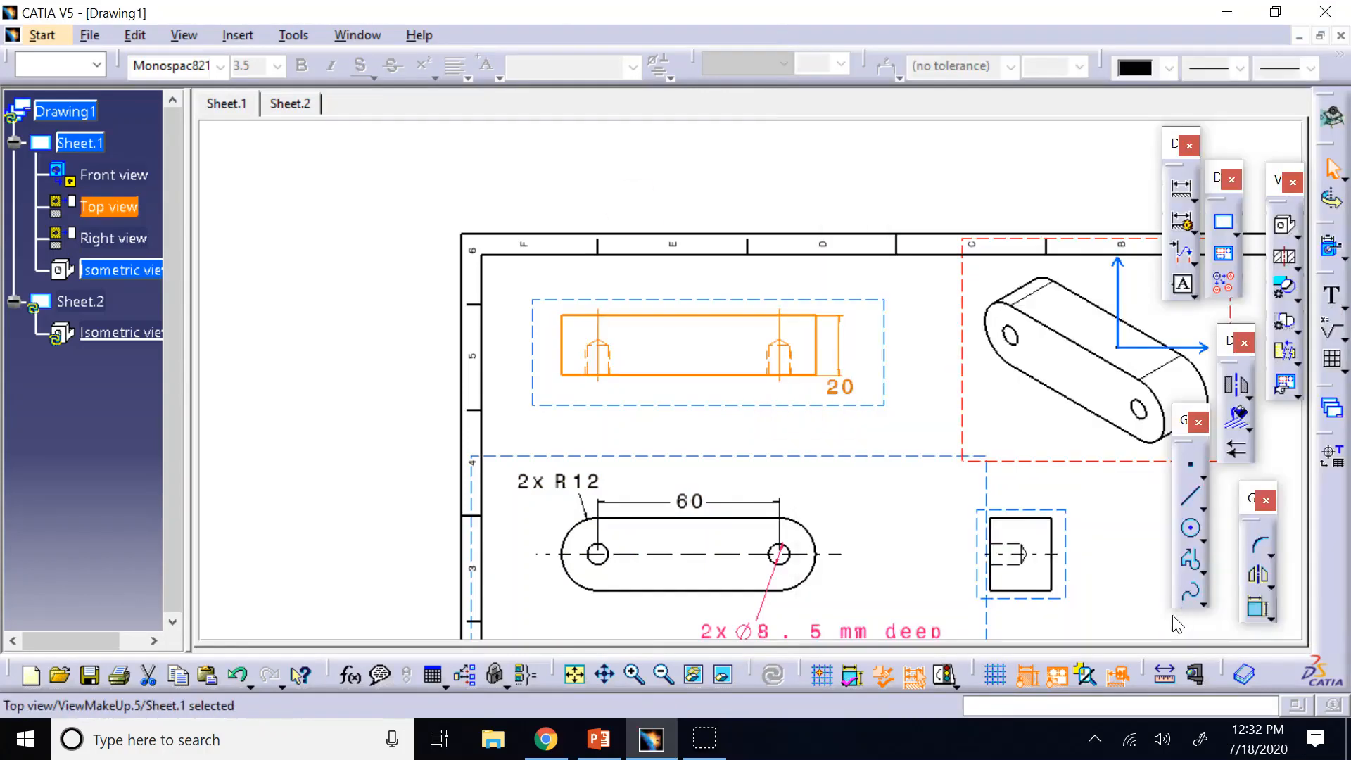
Step: Turn on the Thread dress-up for the front view and the right view as well
right_click(844, 457)
click(898, 386)
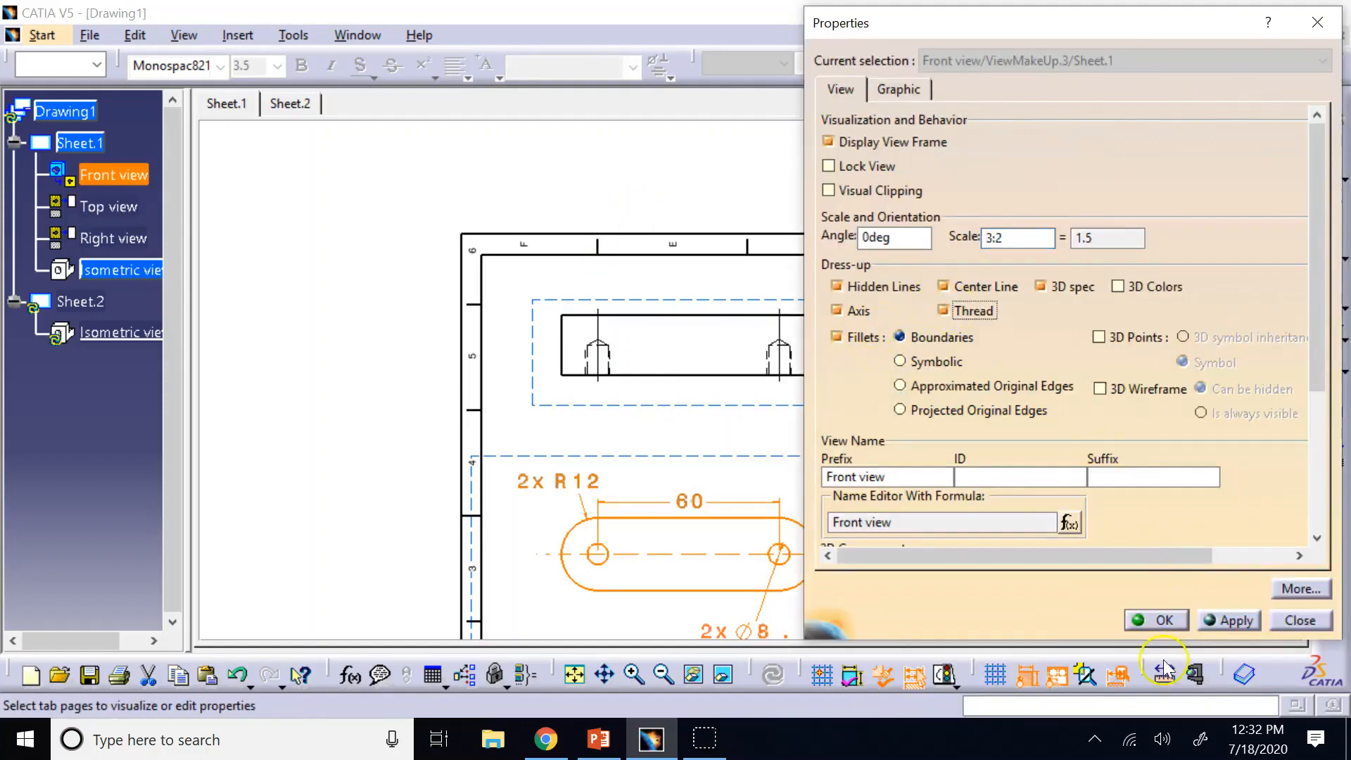
click(1156, 620)
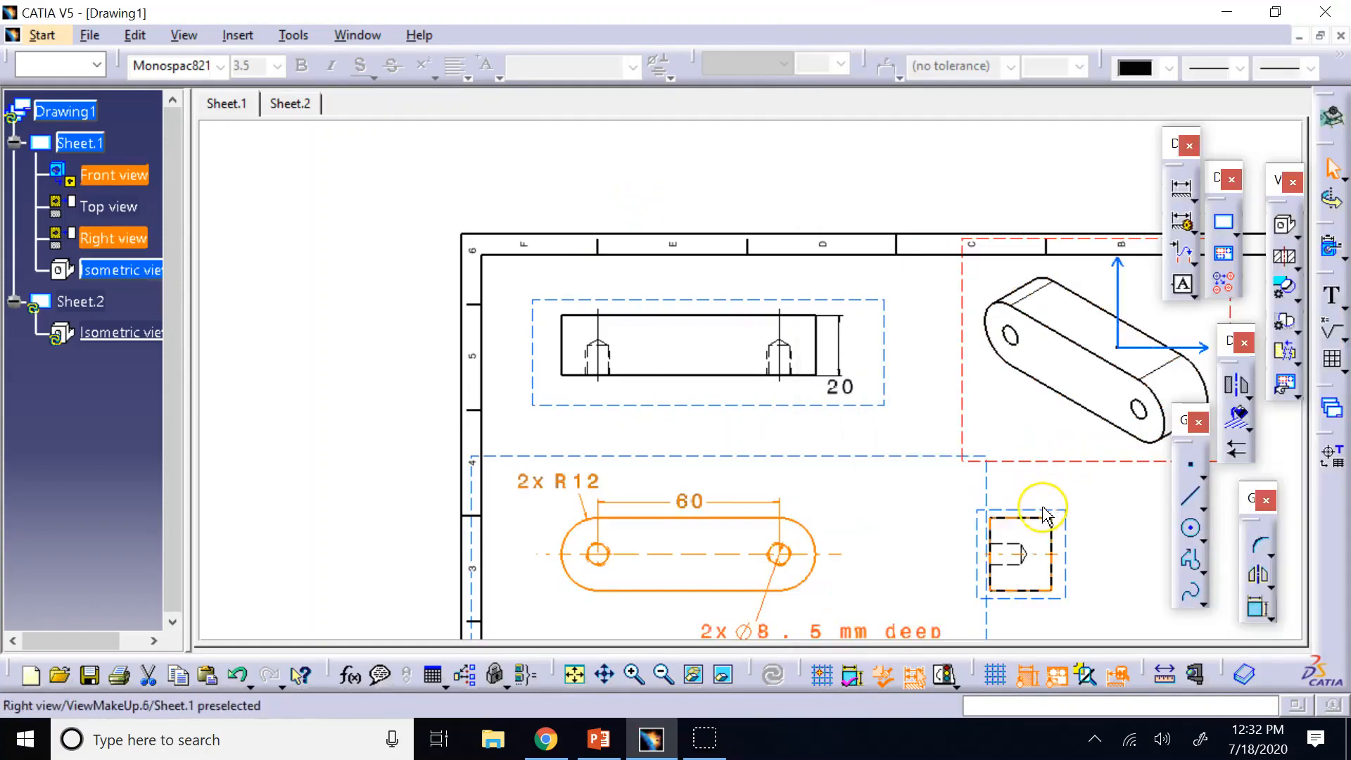
right_click(1045, 514)
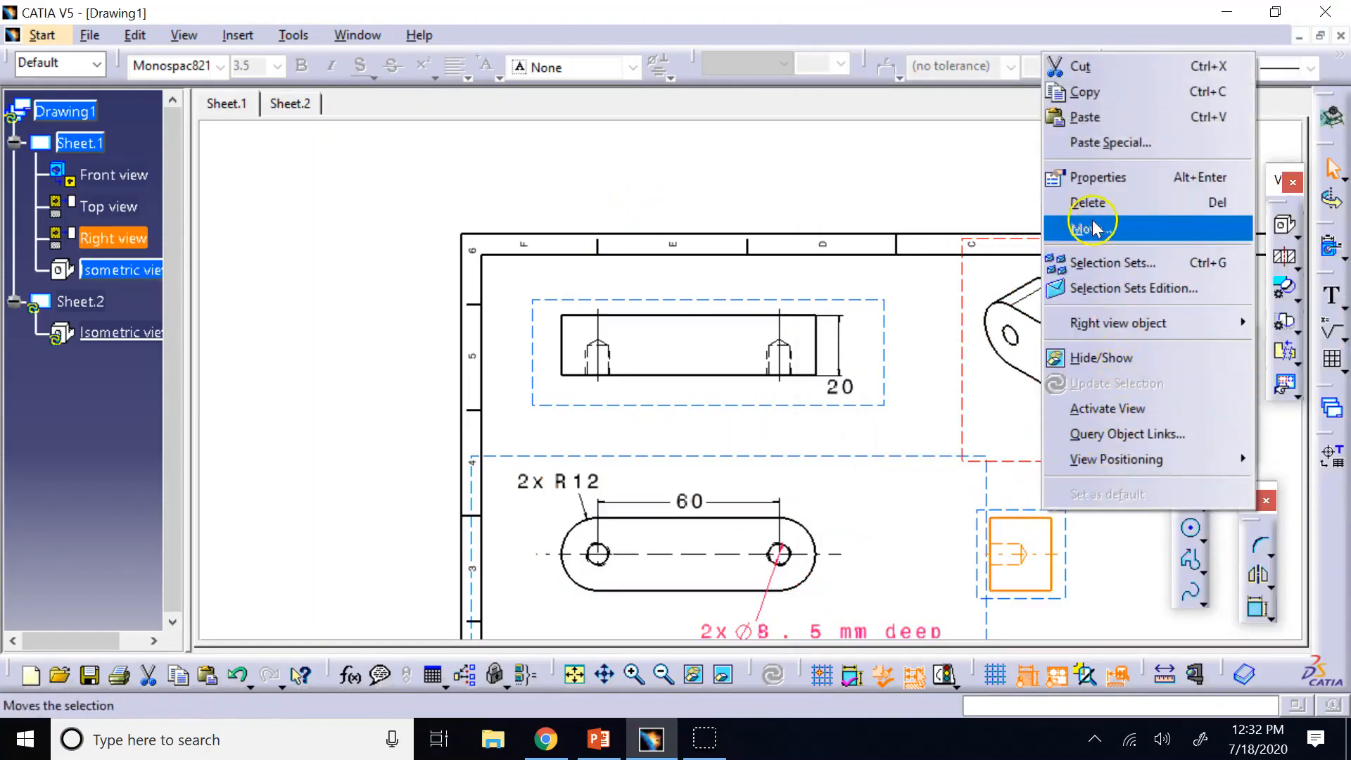
click(1098, 178)
click(944, 310)
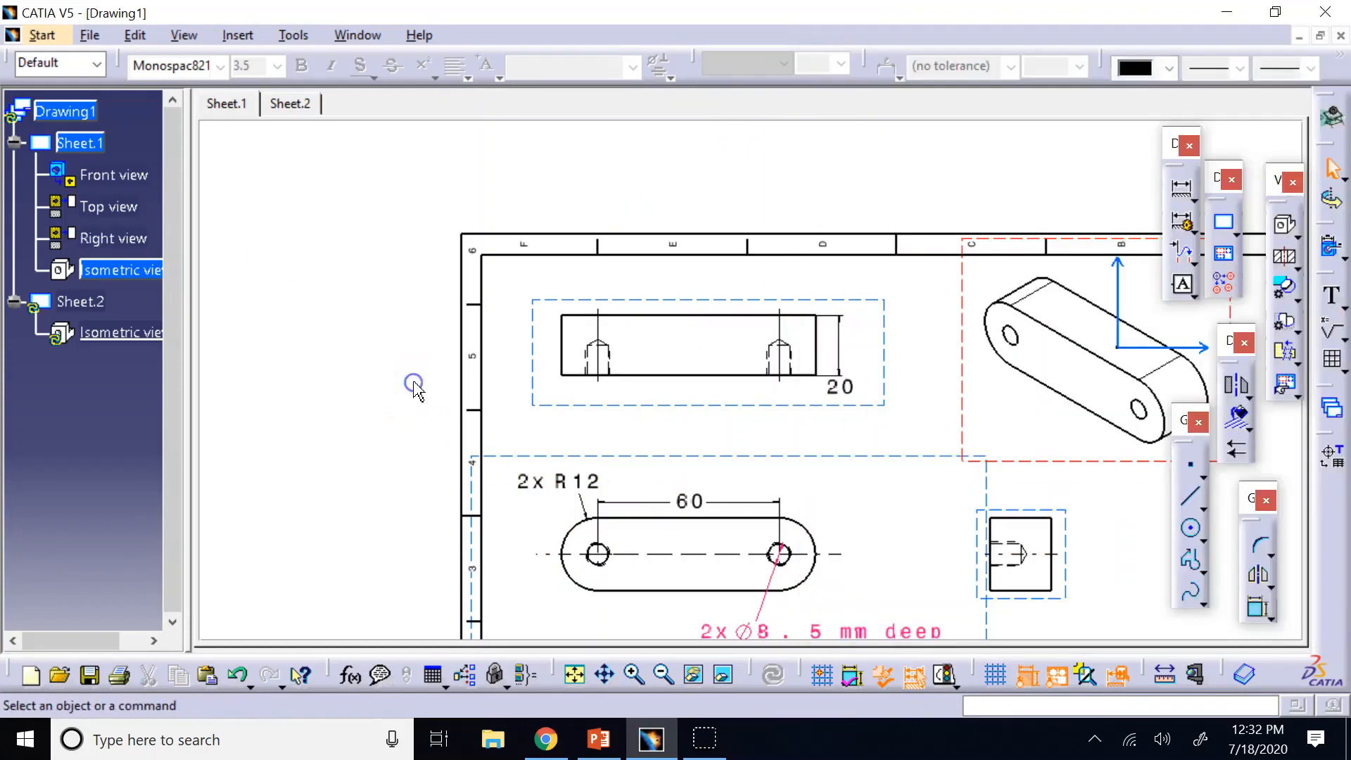
Step: Switch to the input_link part and set the hole depth of the threaded Hole.1 to 12 mm
click(634, 674)
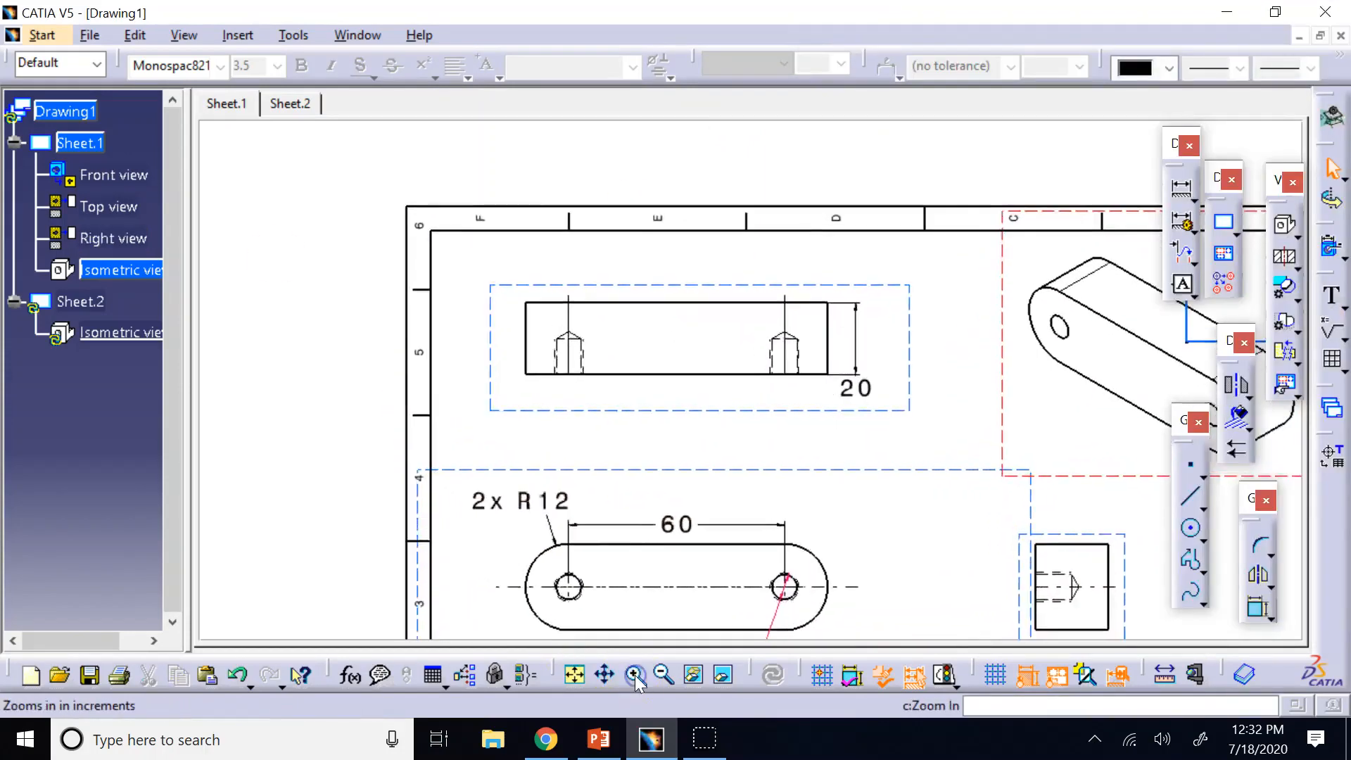
click(636, 675)
click(636, 675)
click(636, 676)
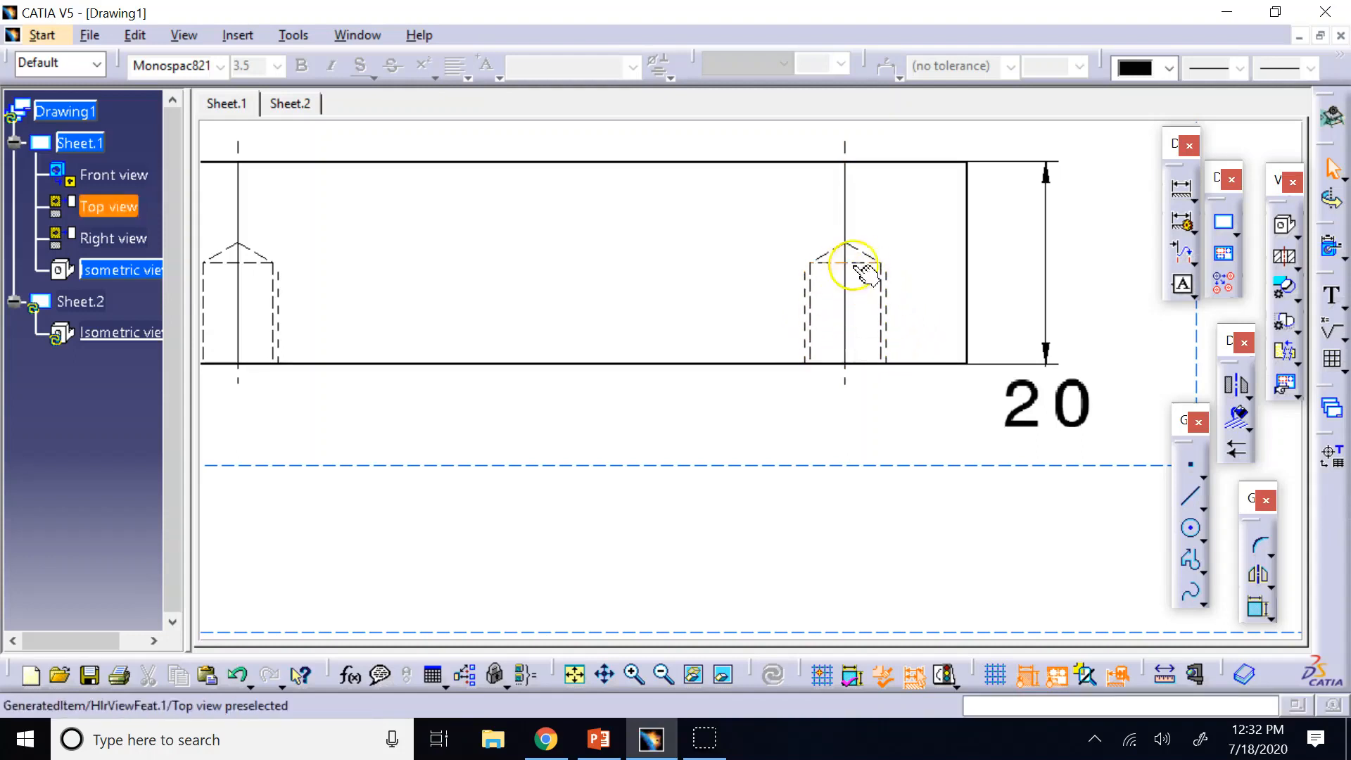
click(634, 674)
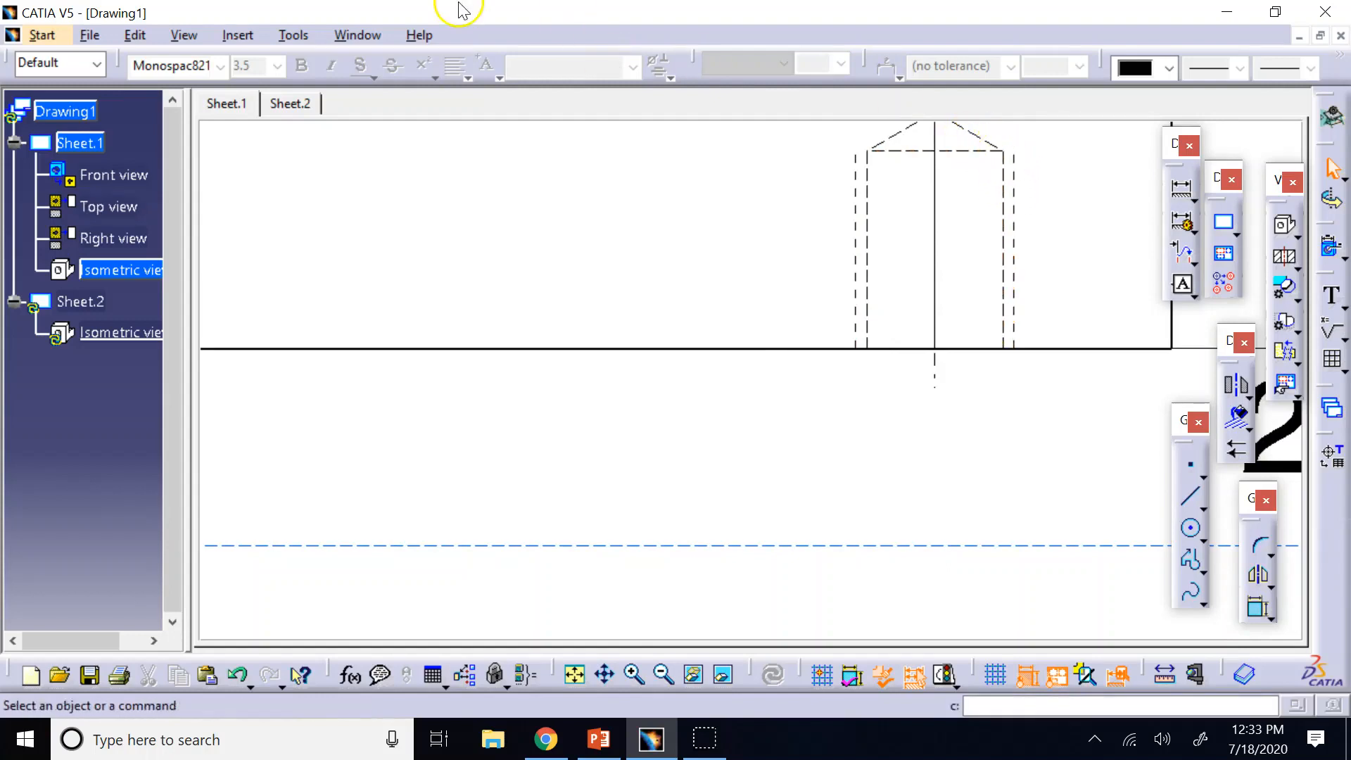
click(363, 39)
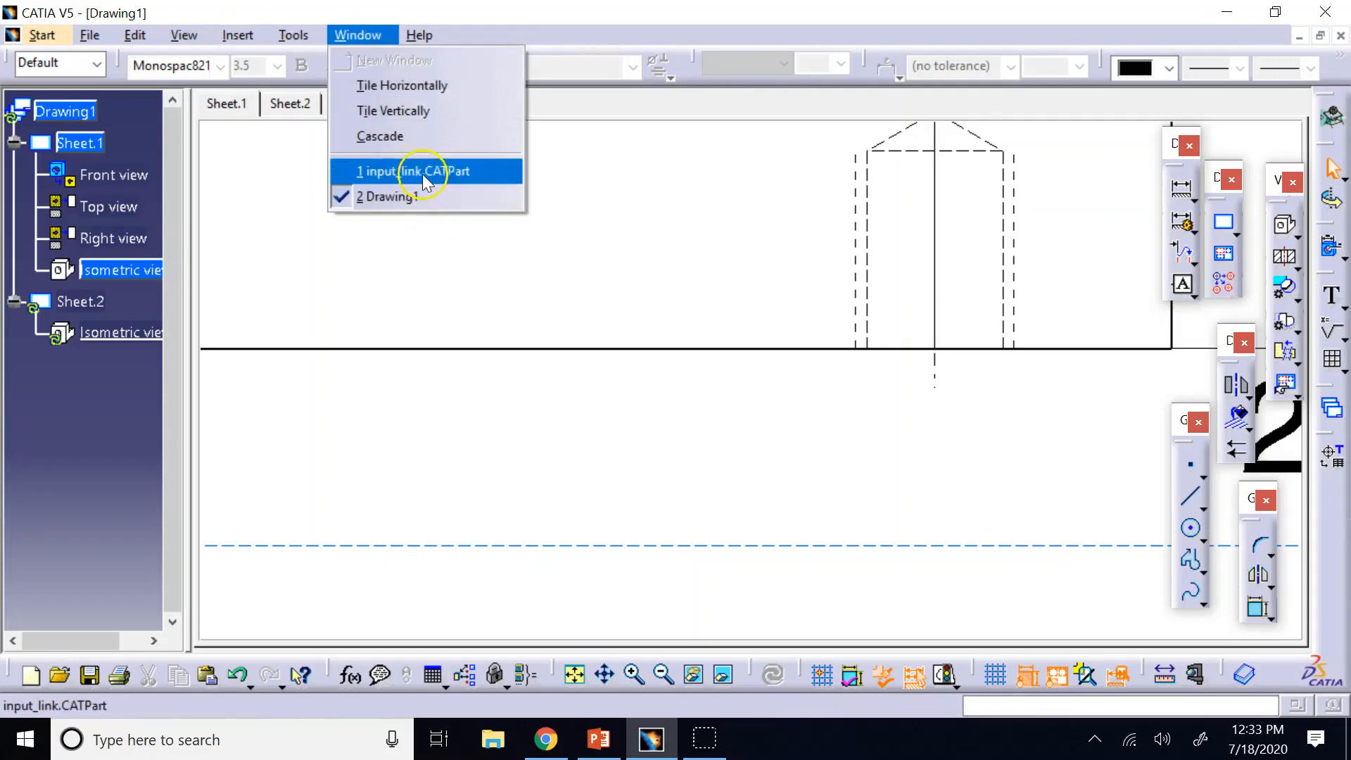
click(430, 169)
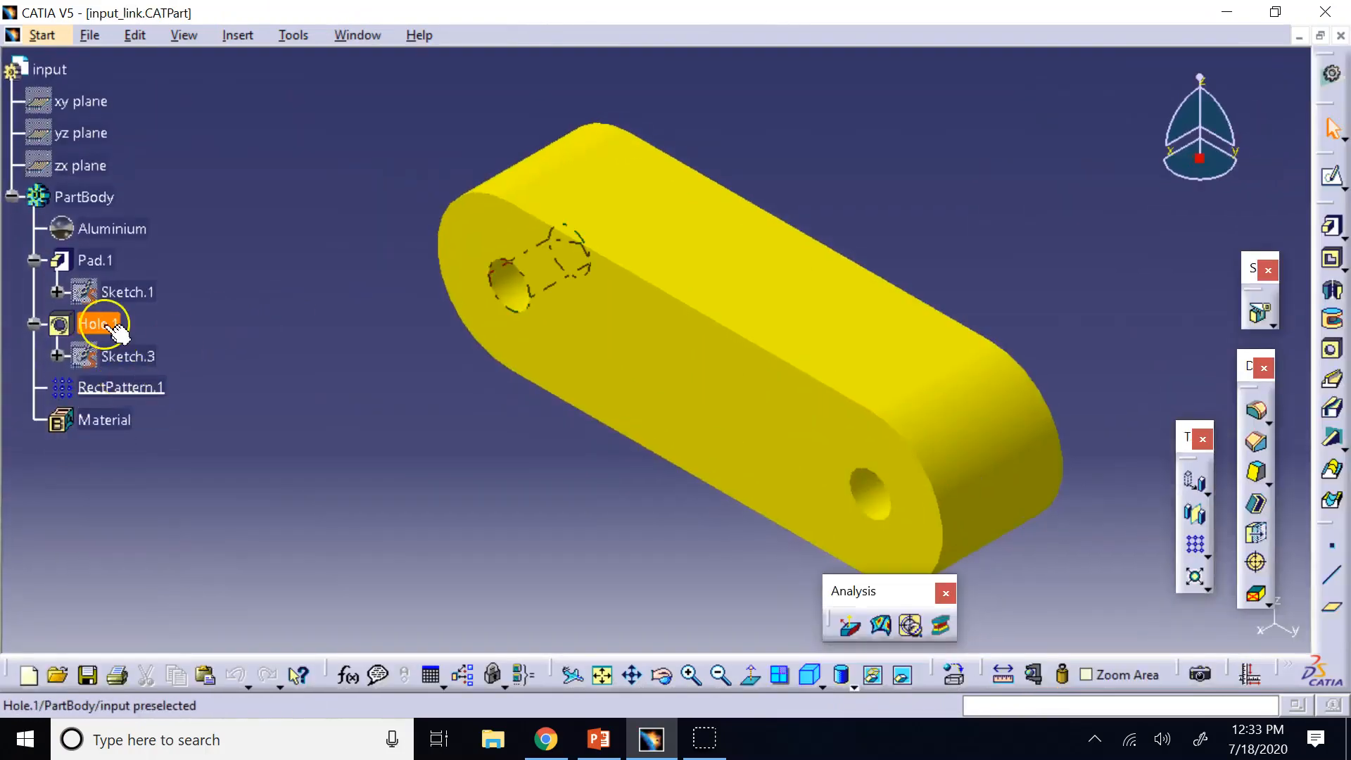
click(104, 324)
double_click(103, 324)
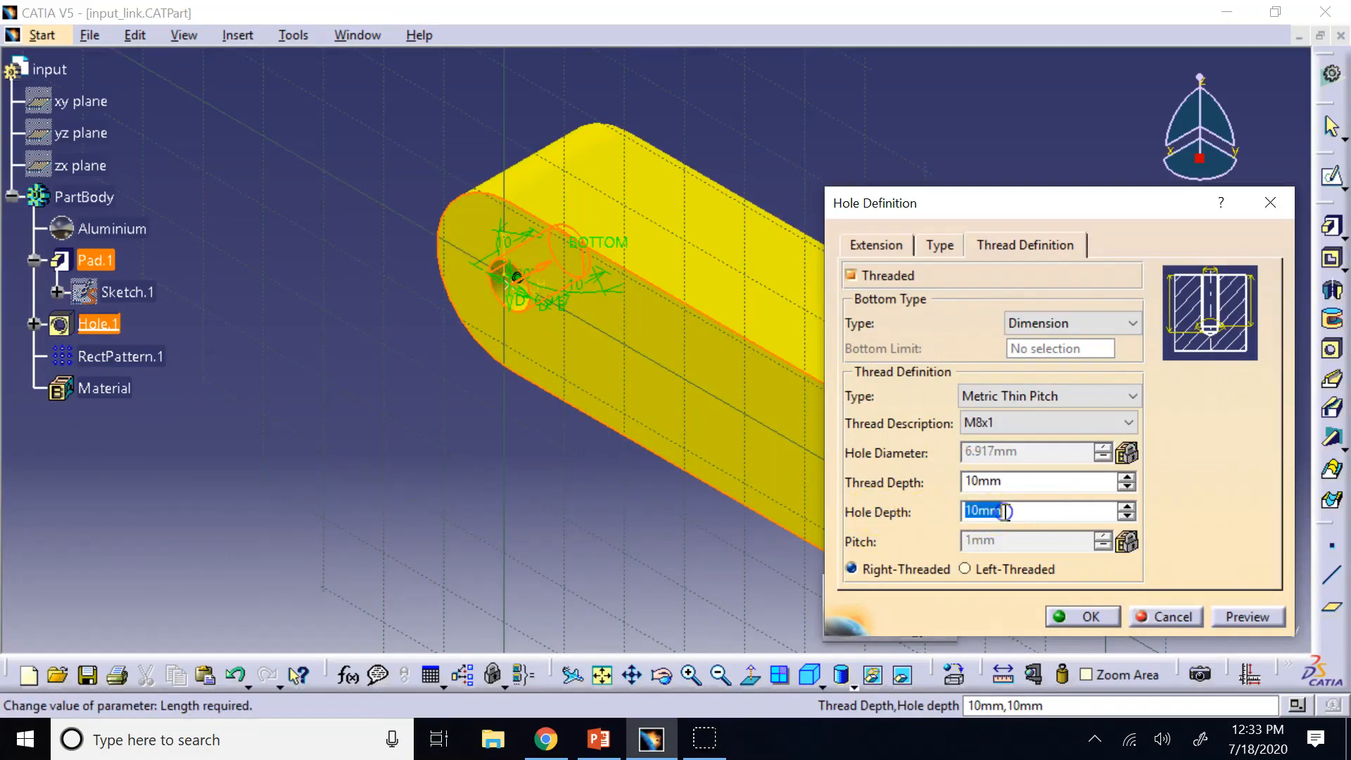
click(1087, 617)
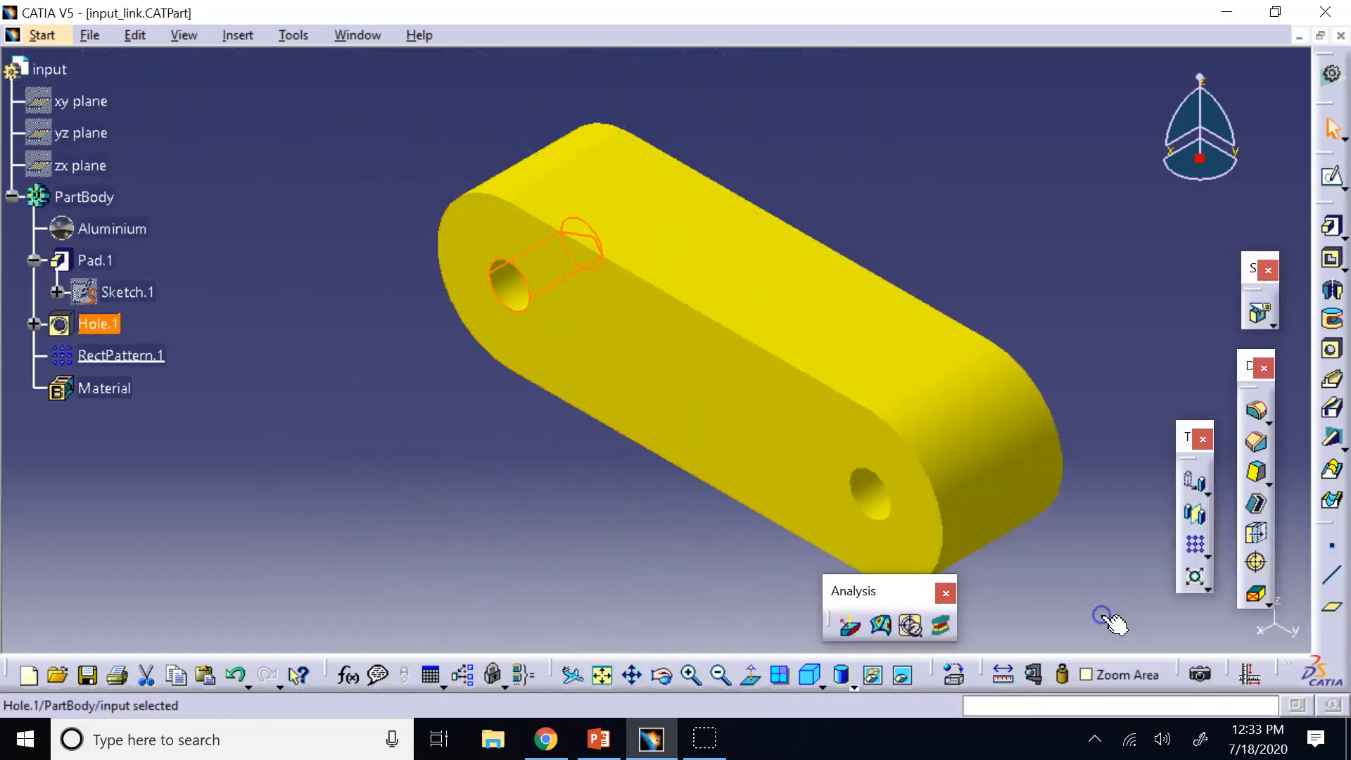
click(256, 429)
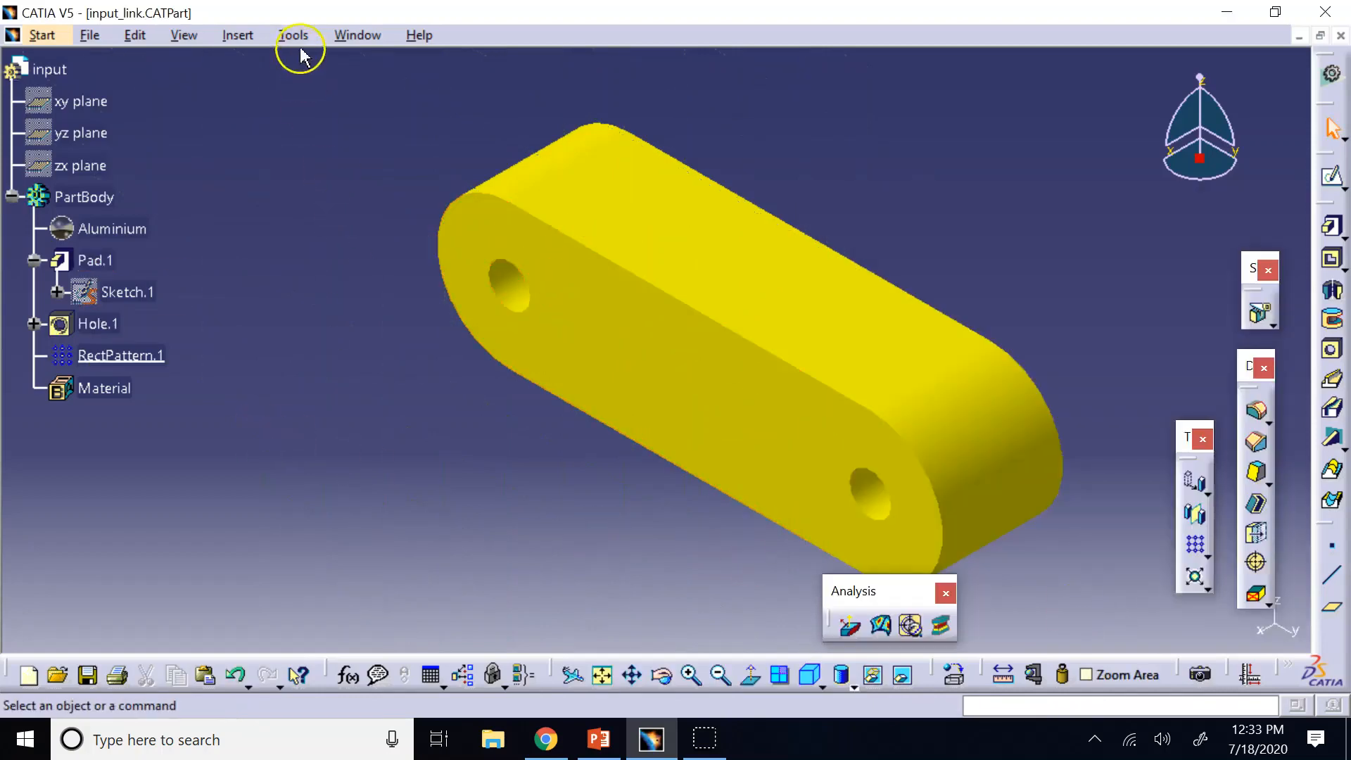
Step: Save the input_link part and update the current sheet of Drawing1 from it
click(90, 35)
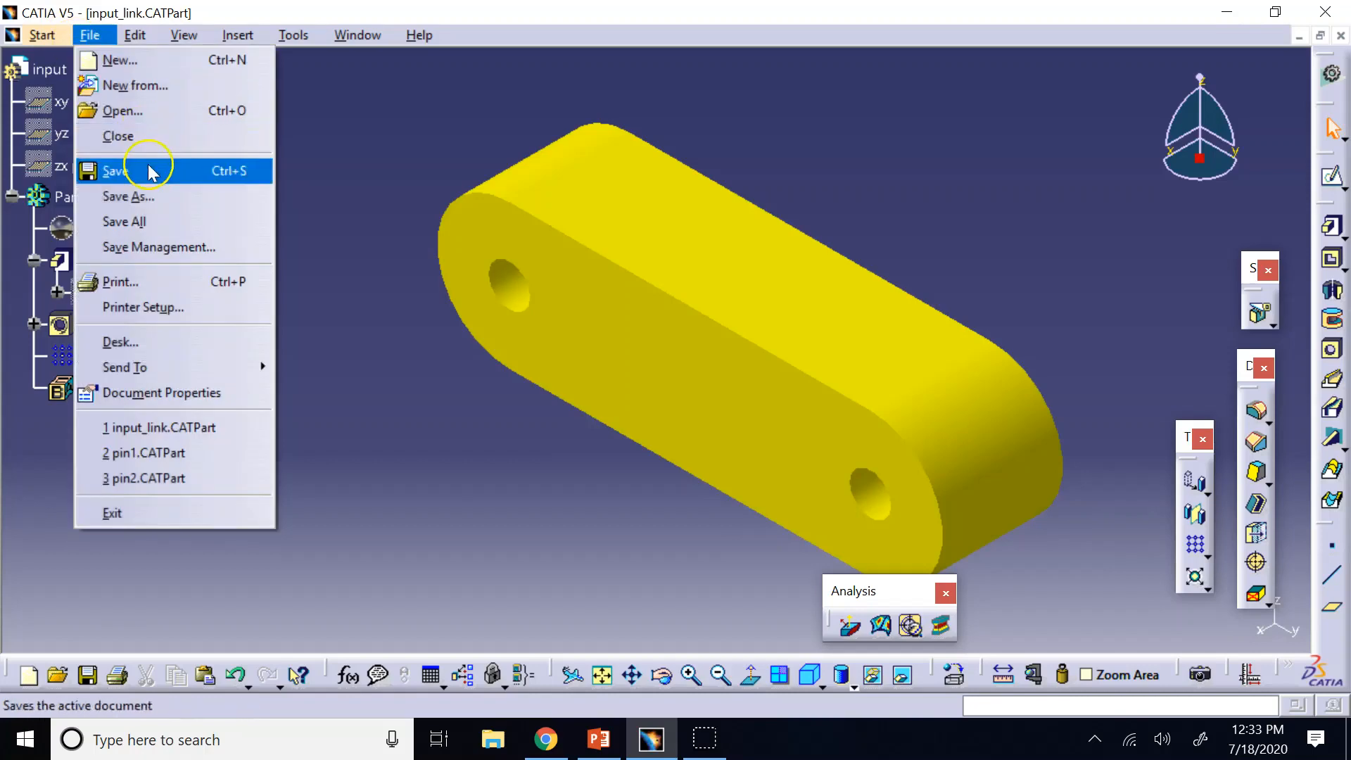
click(144, 170)
click(349, 34)
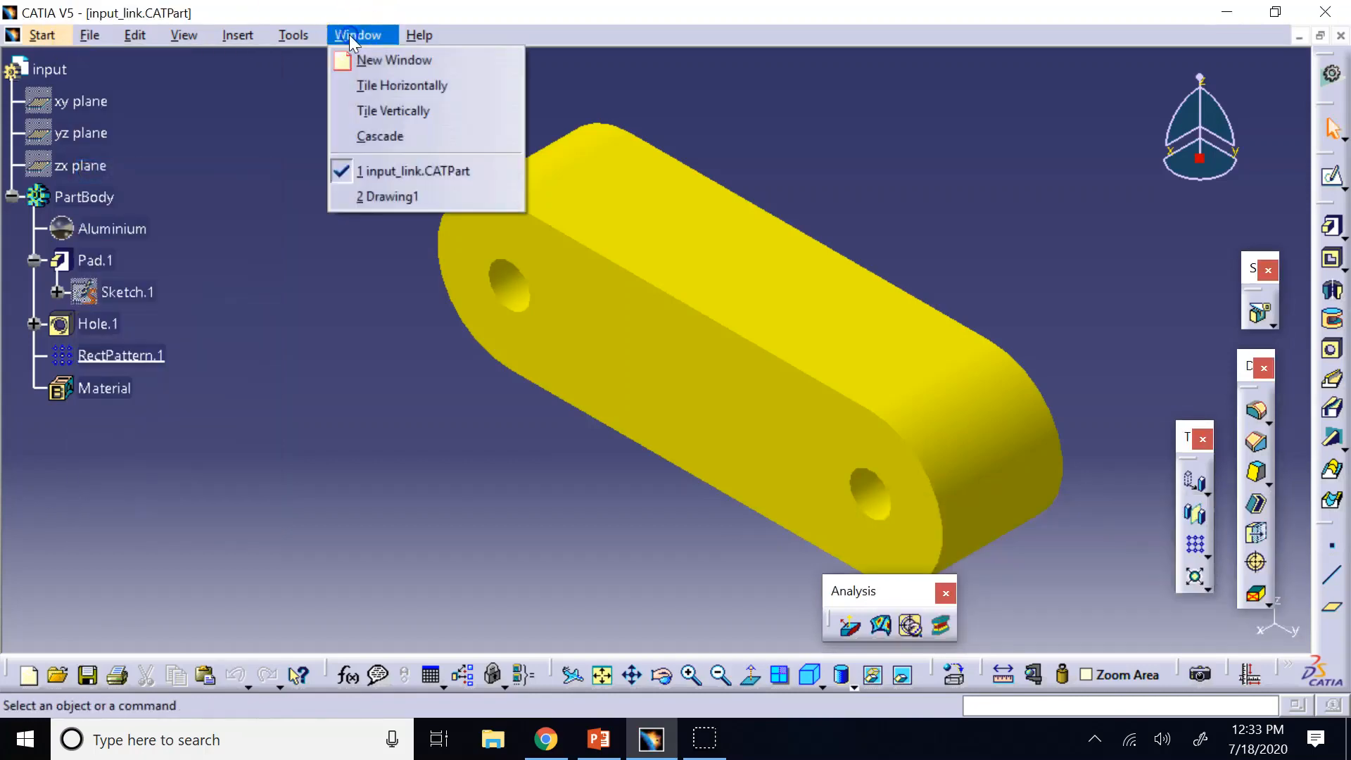
click(380, 196)
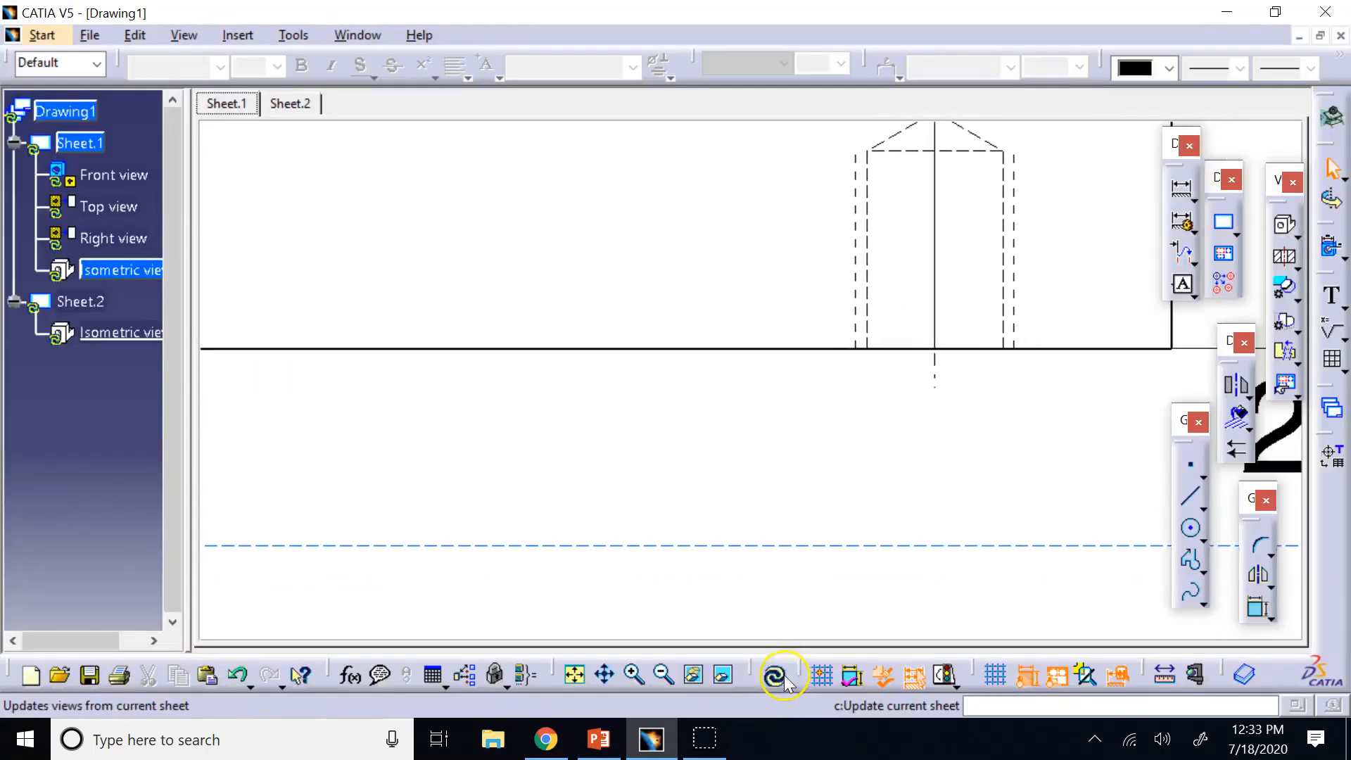
Step: Examine how the thread and hole depths are drawn in the top view and the thread circle in the front view
click(634, 674)
drag(699, 266, 630, 345)
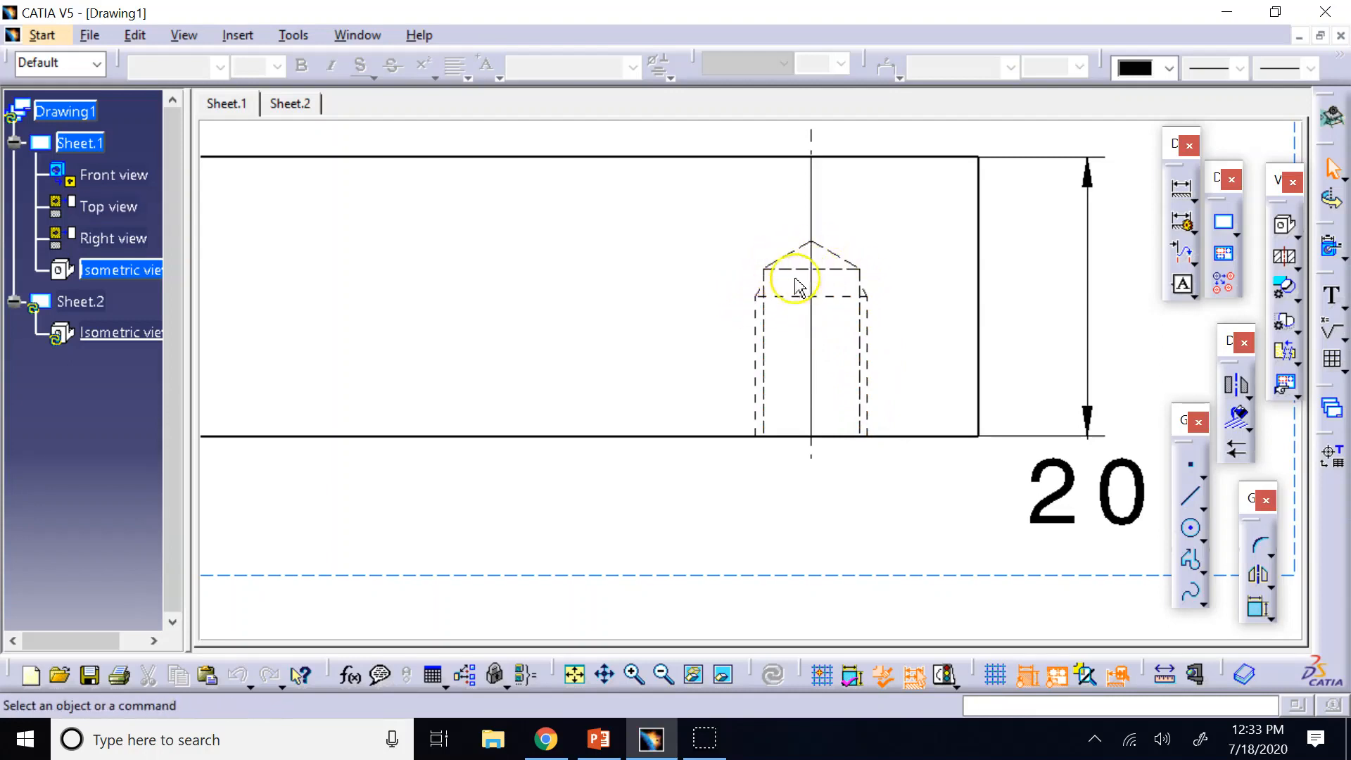
click(604, 674)
drag(856, 581, 946, 59)
click(604, 675)
drag(621, 579, 493, 207)
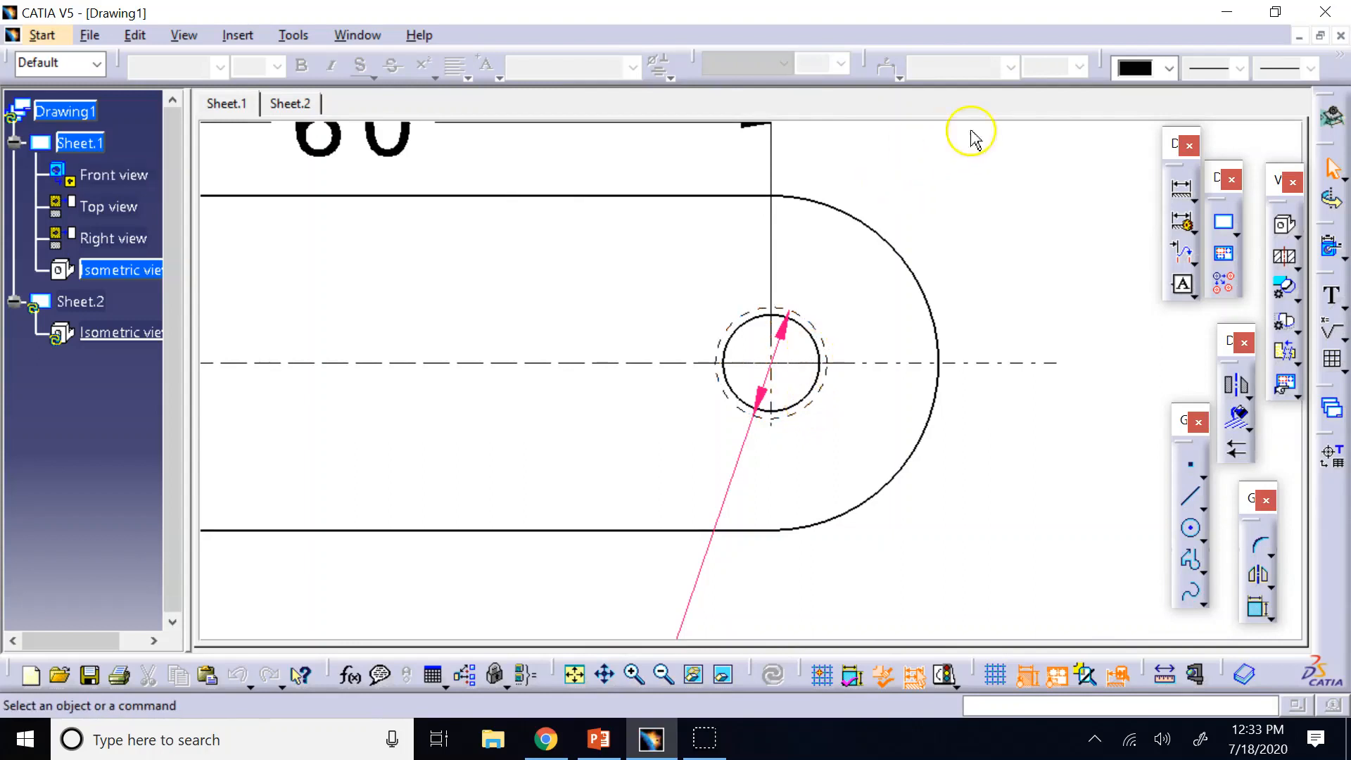
click(814, 404)
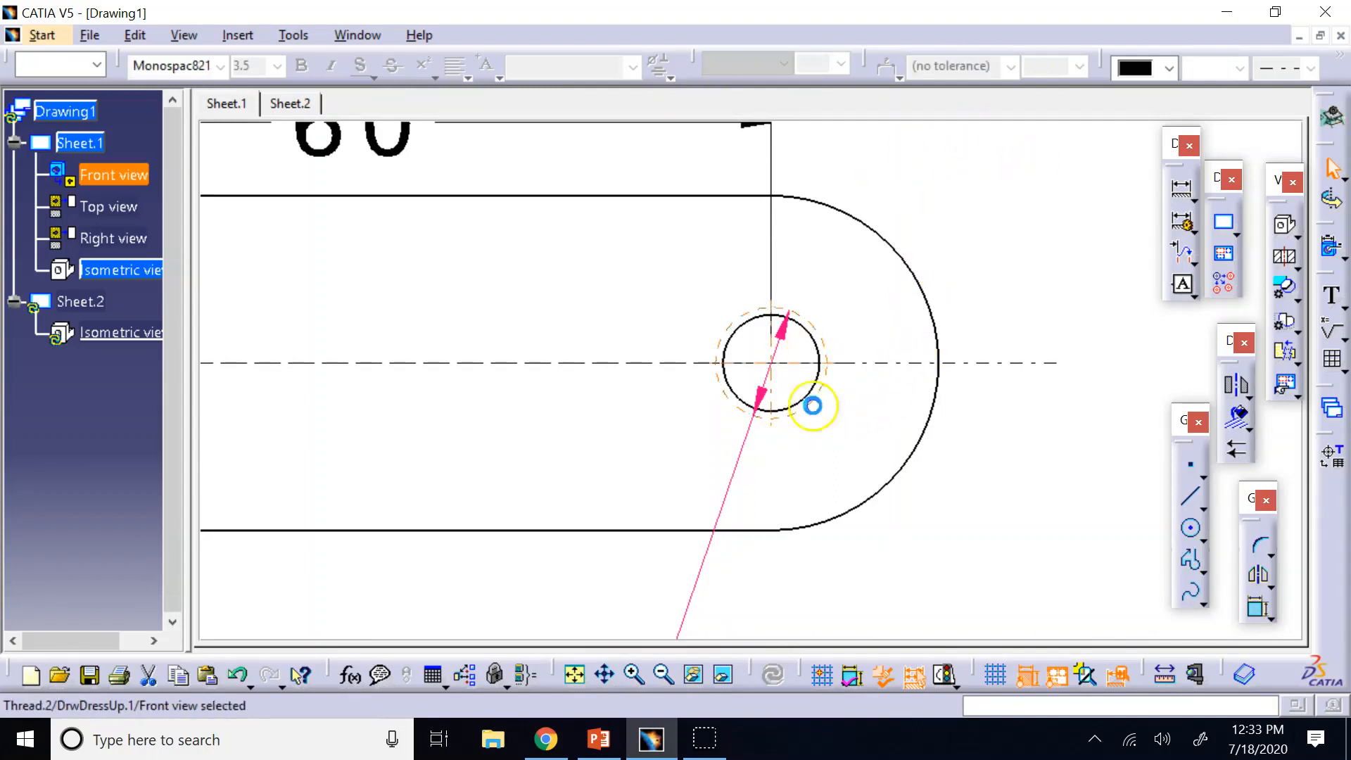
click(663, 674)
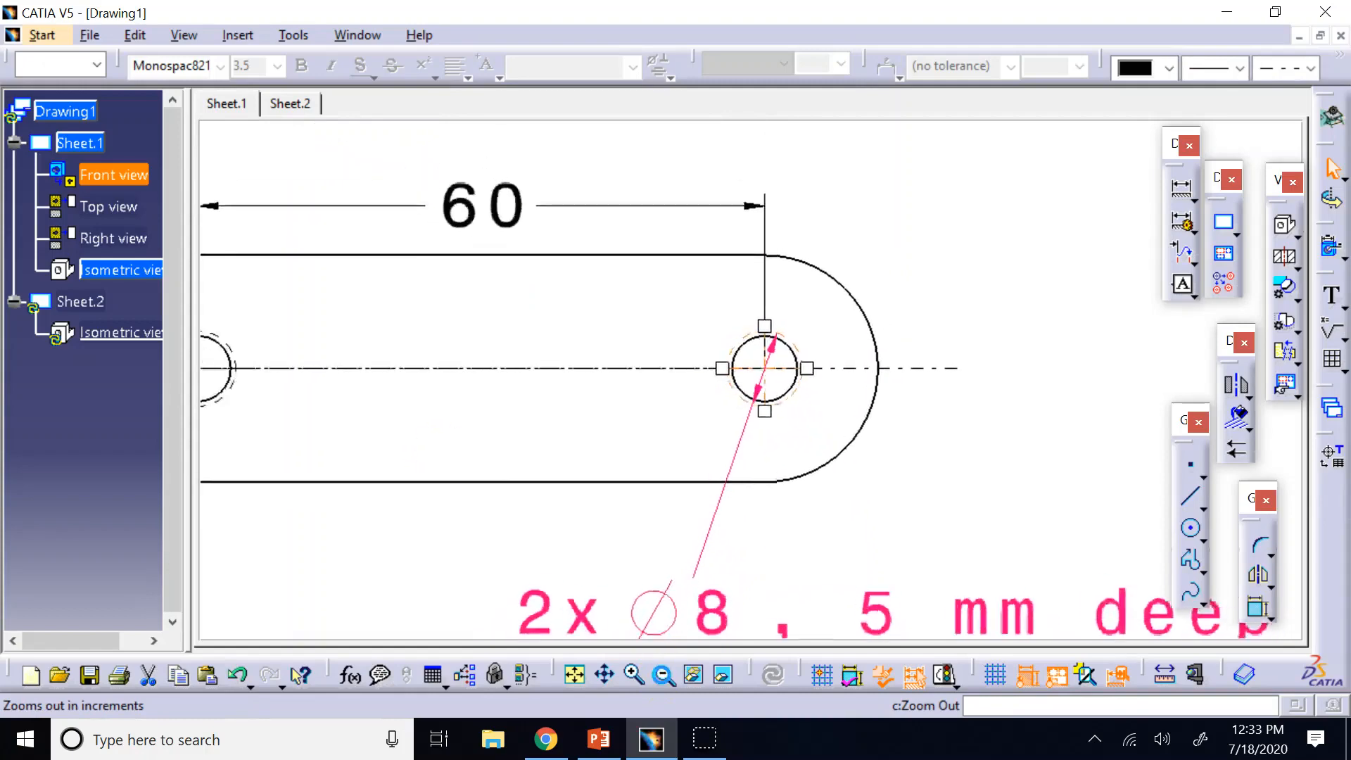
click(603, 674)
drag(748, 228, 736, 454)
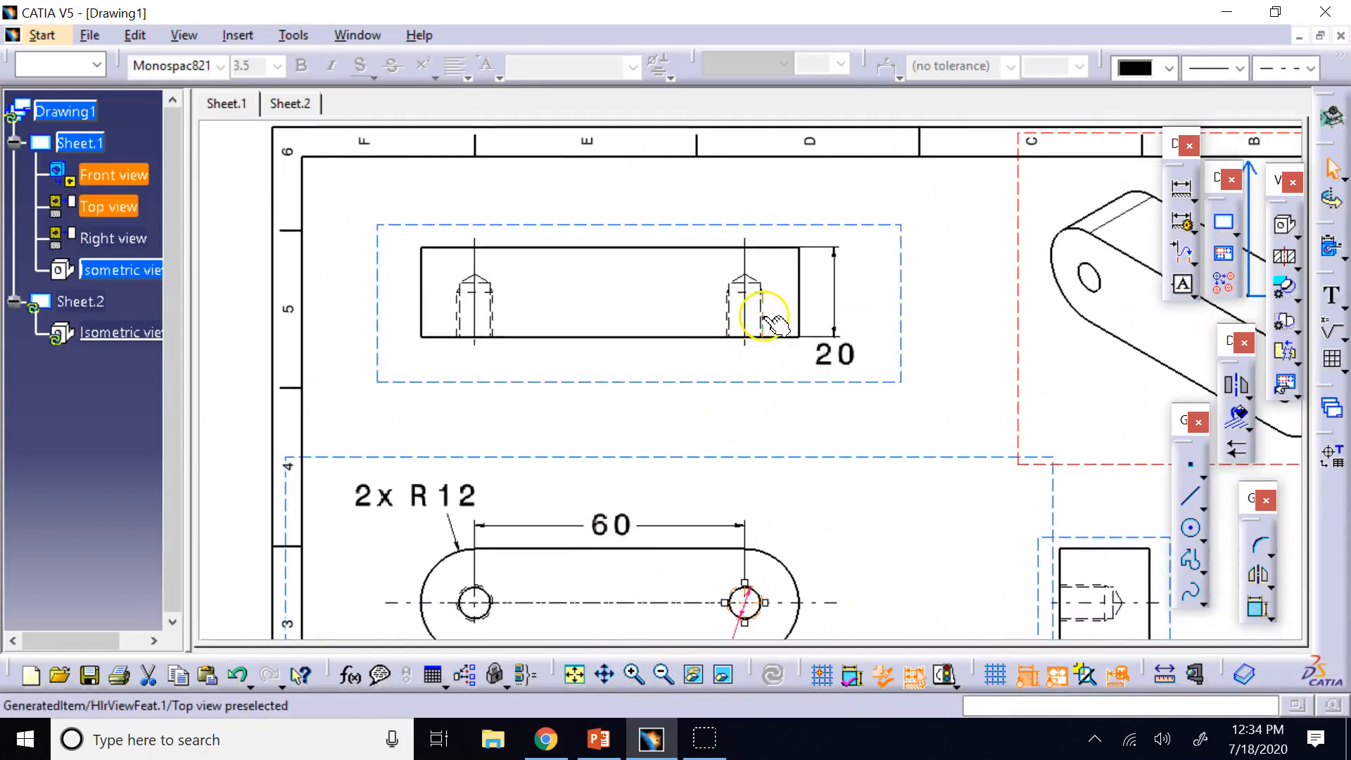
click(864, 507)
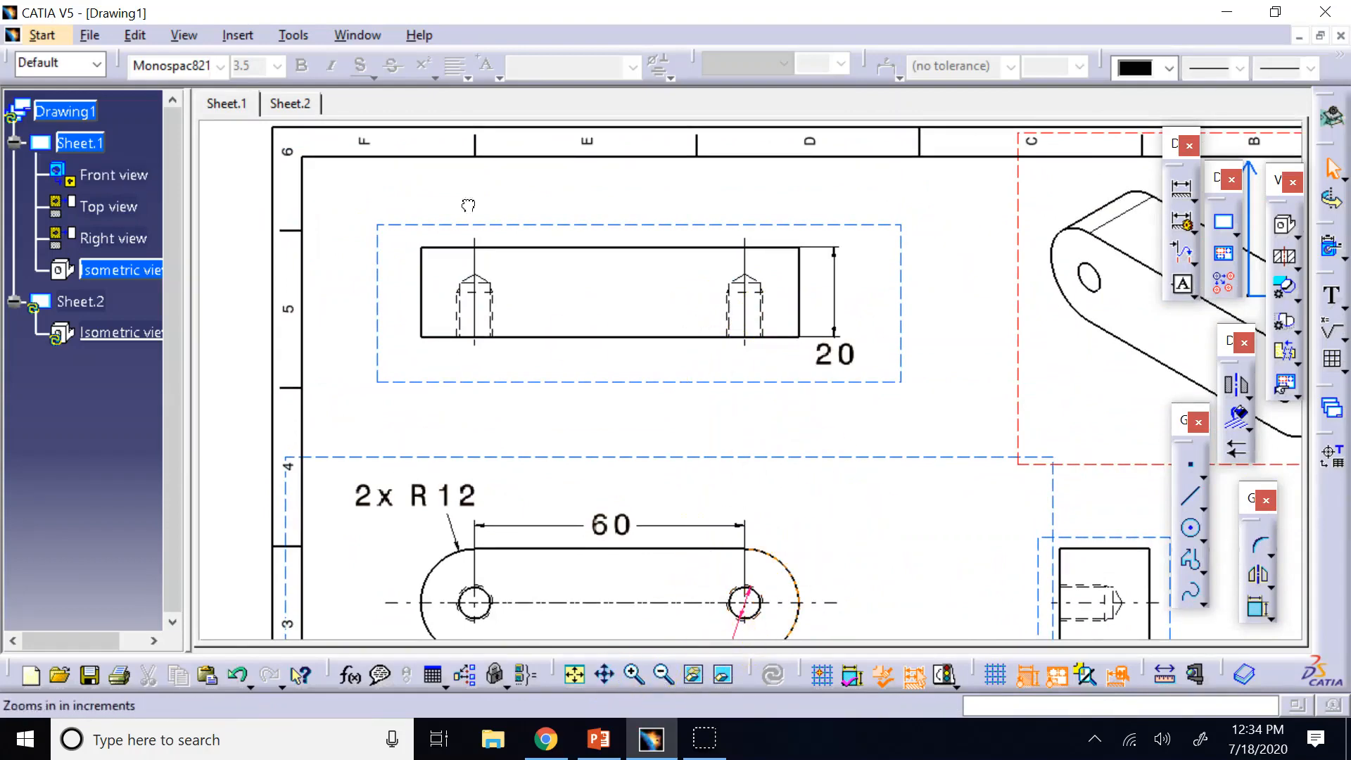
Step: Change the text after the hole diameter dimension in the front view to ", 12 mm deep"
click(604, 675)
drag(670, 604, 651, 358)
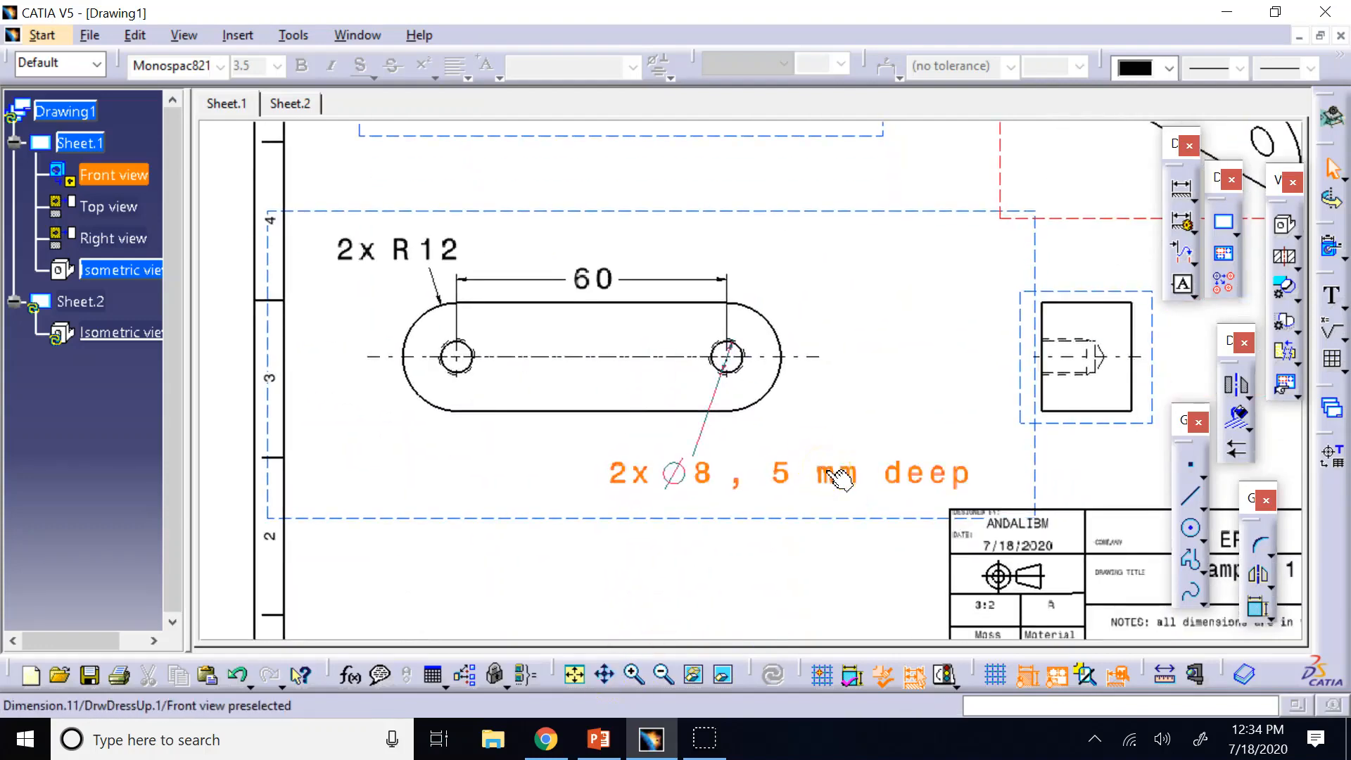
double_click(838, 478)
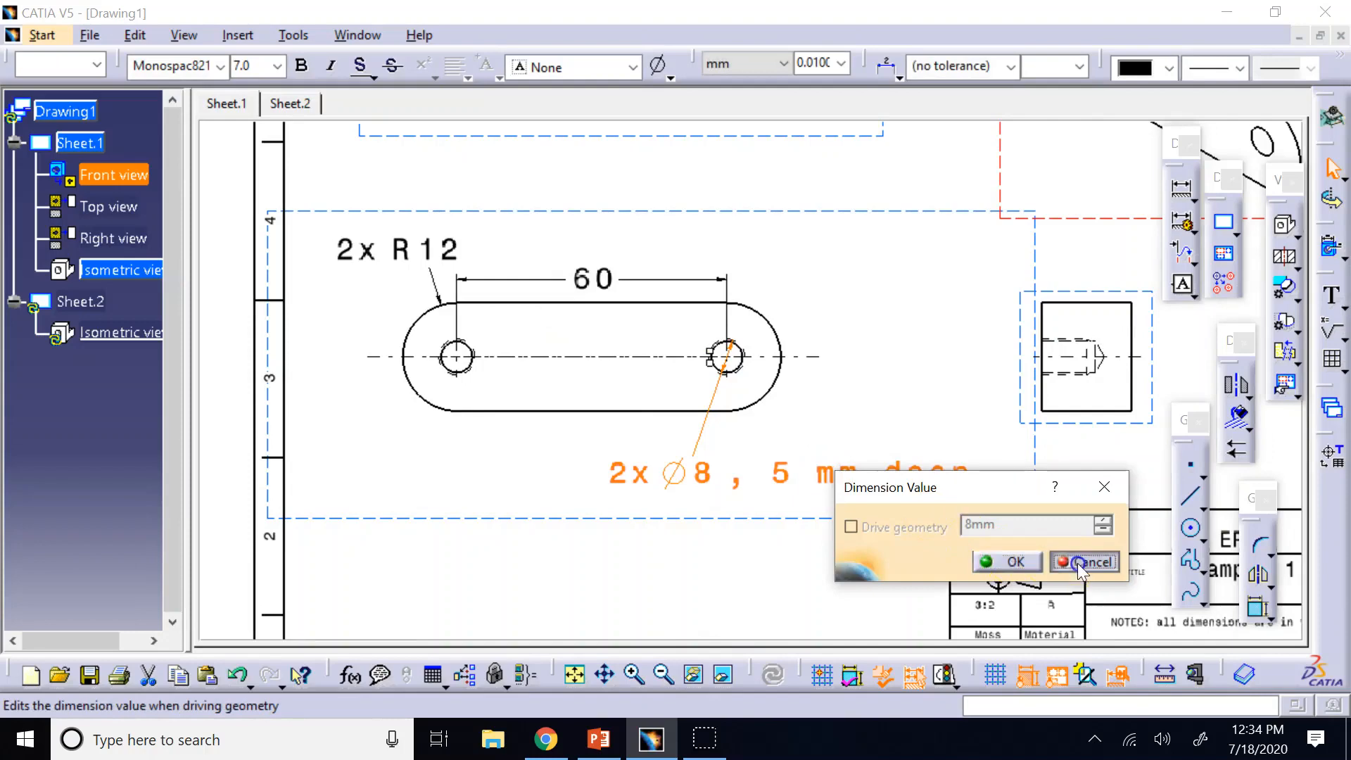
click(1081, 563)
right_click(682, 475)
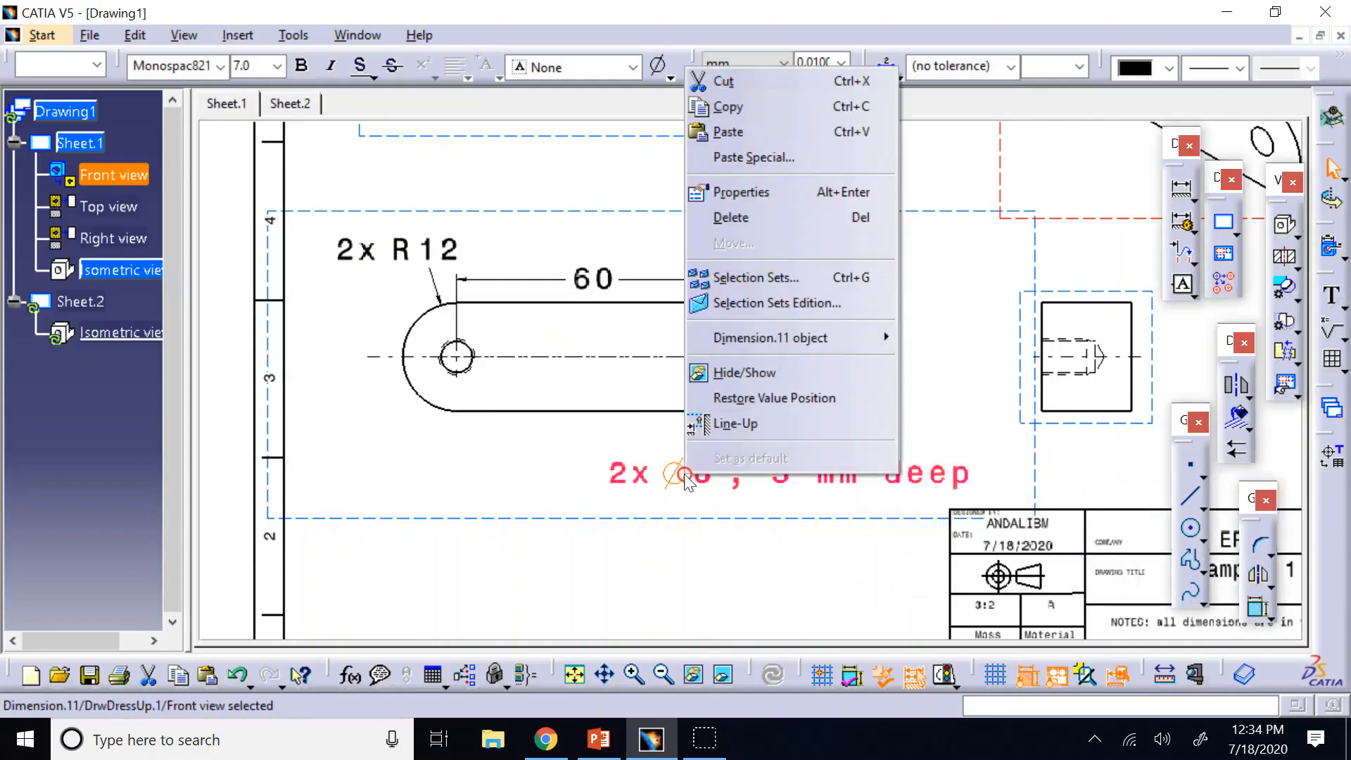
click(736, 193)
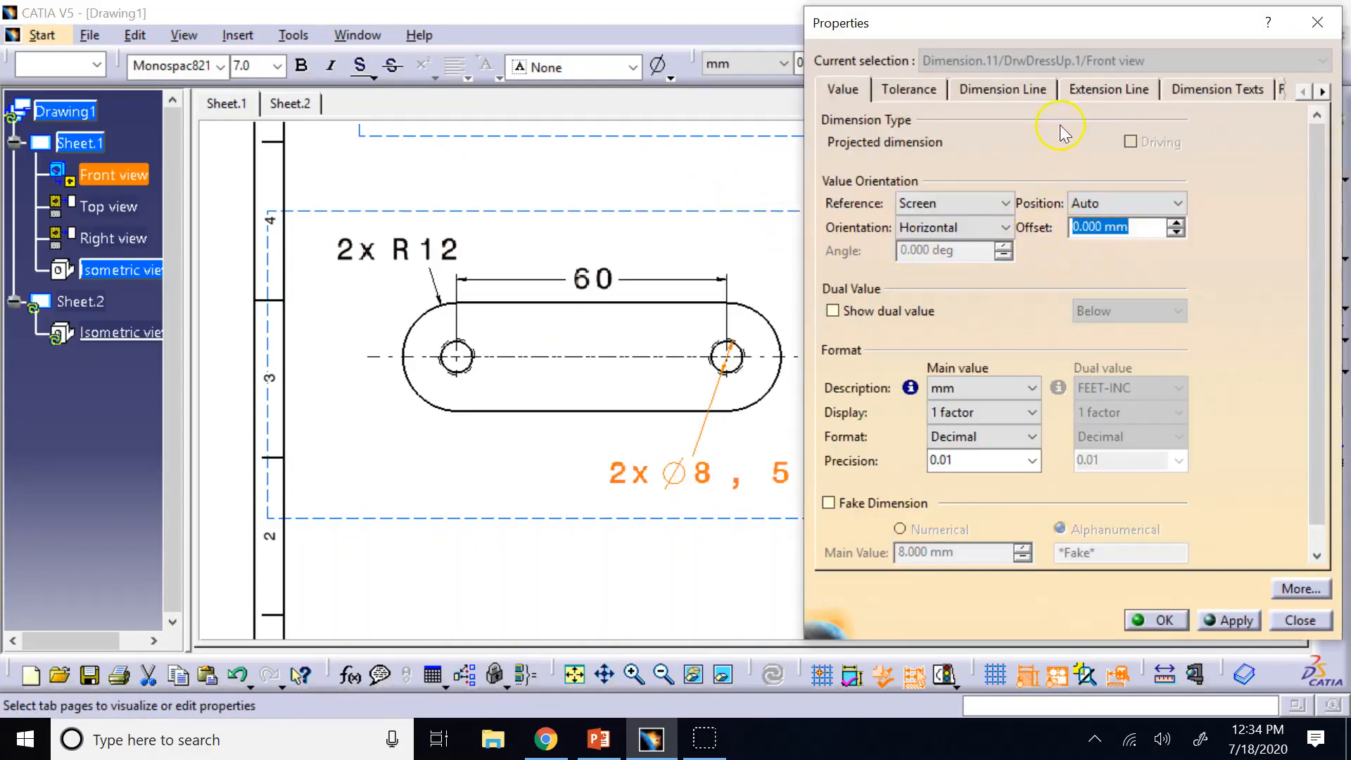
click(1251, 89)
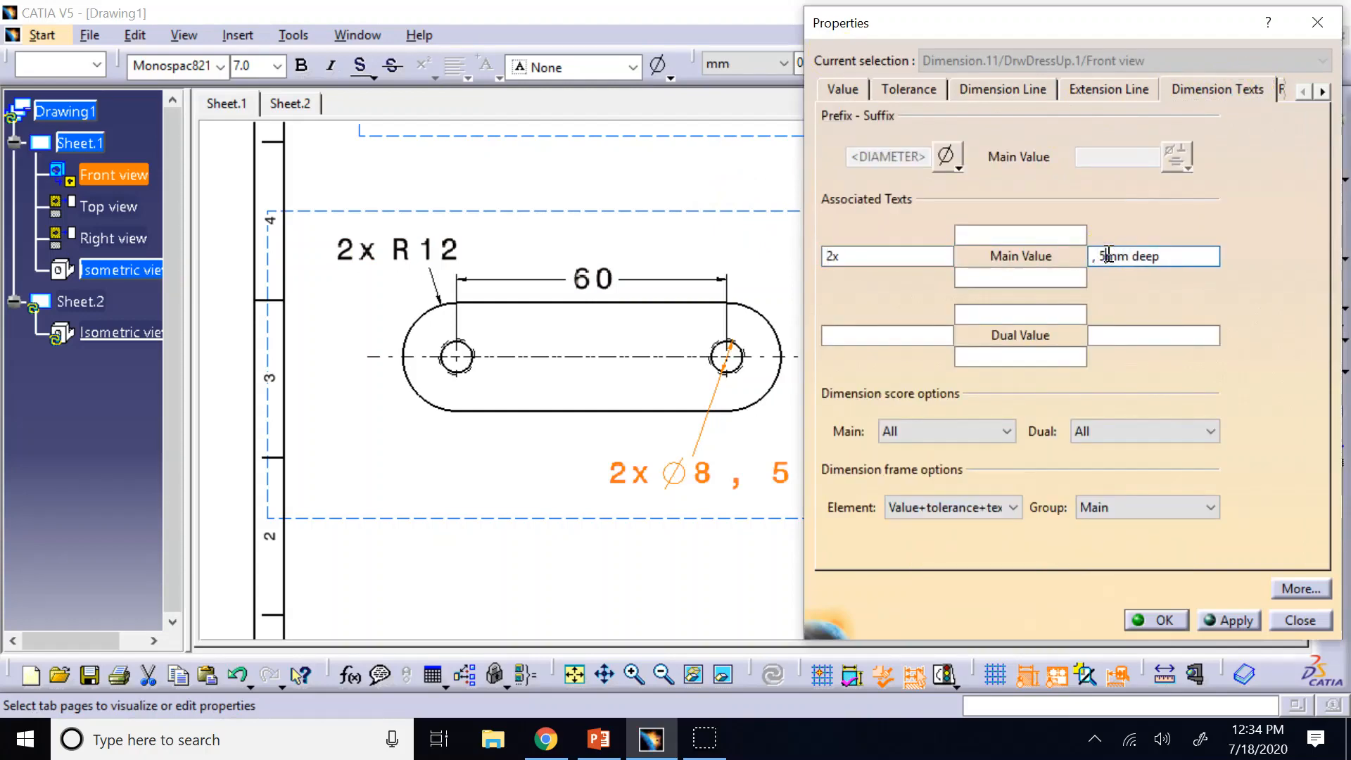
click(1131, 625)
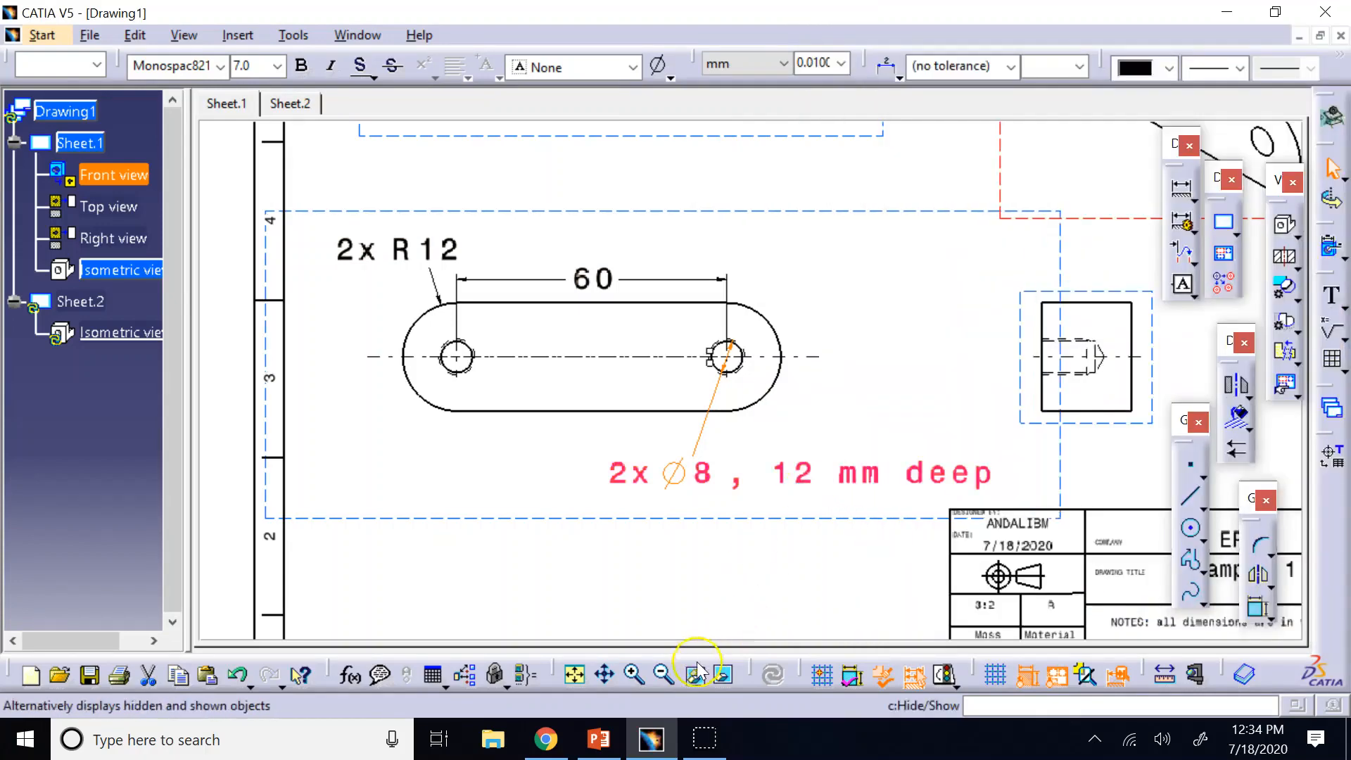
Step: Review the whole of Sheet.1 with all its views and the revised hole callout
click(665, 676)
click(669, 684)
click(669, 683)
click(668, 684)
click(669, 683)
click(669, 683)
click(668, 684)
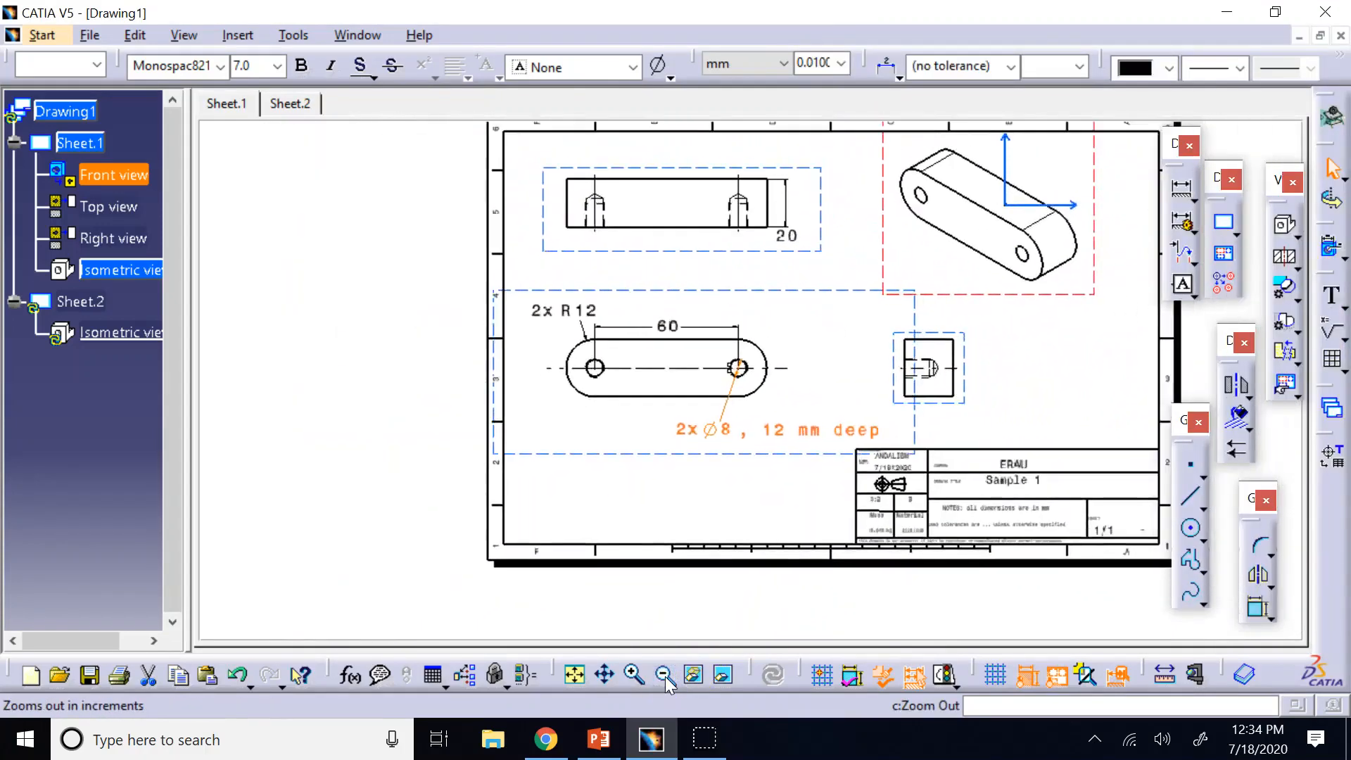
click(669, 683)
click(678, 482)
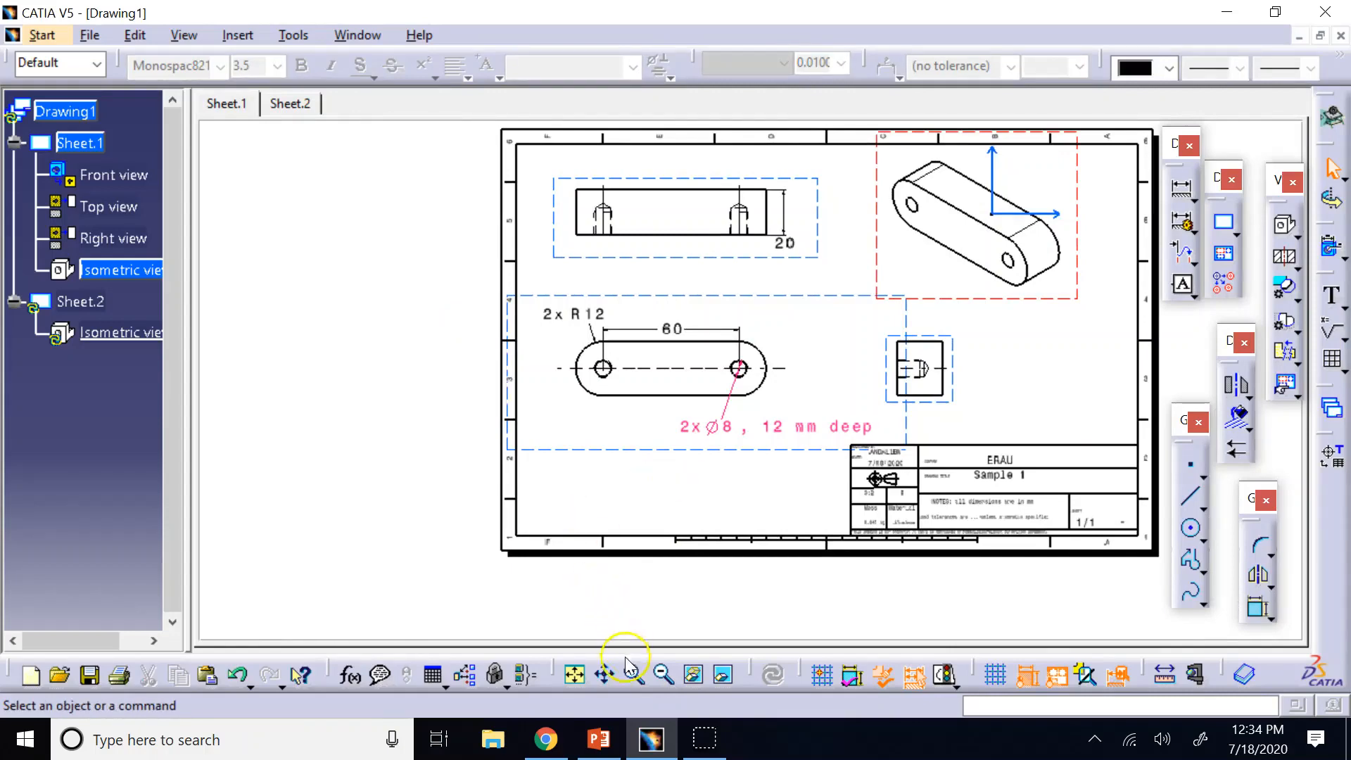
Step: Add a Thread Dimension to the right-hand threaded hole in the front view
middle_drag(725, 377, 567, 415)
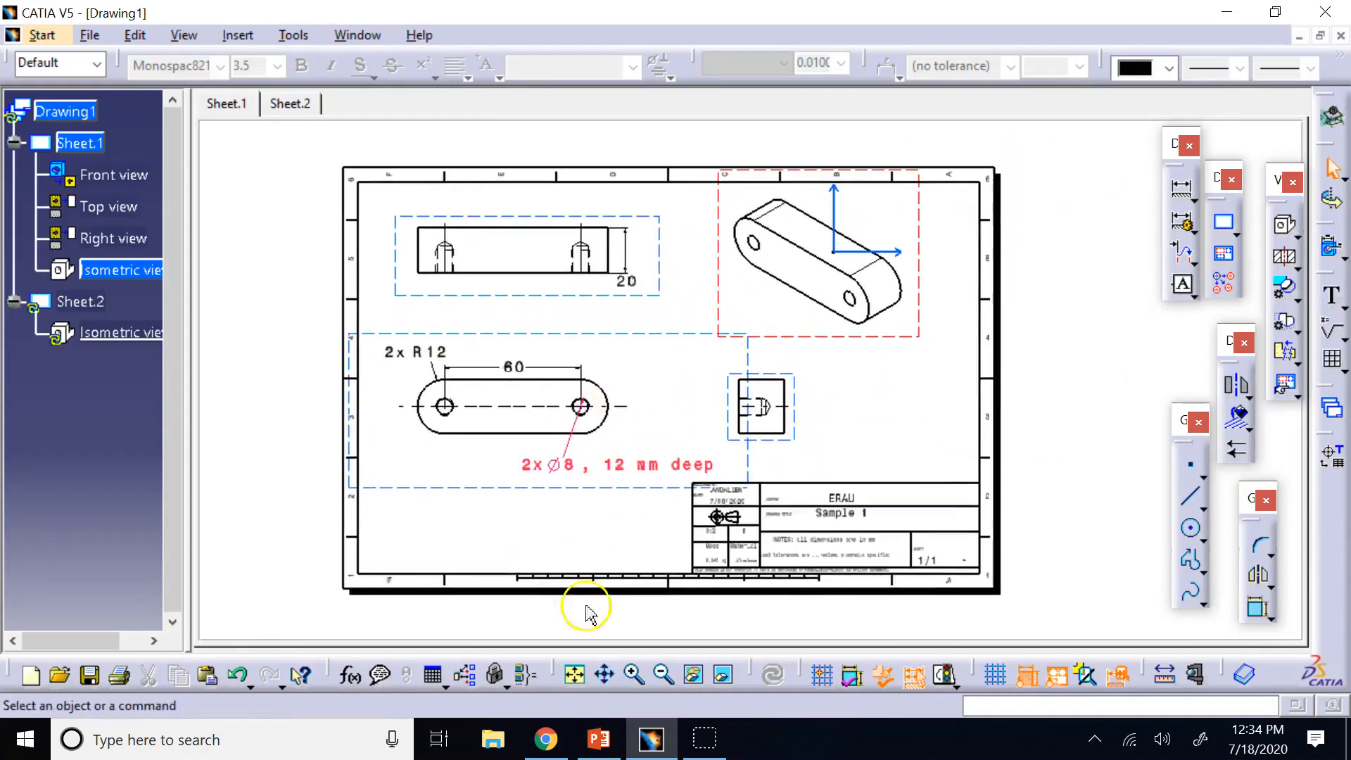
click(633, 677)
click(633, 677)
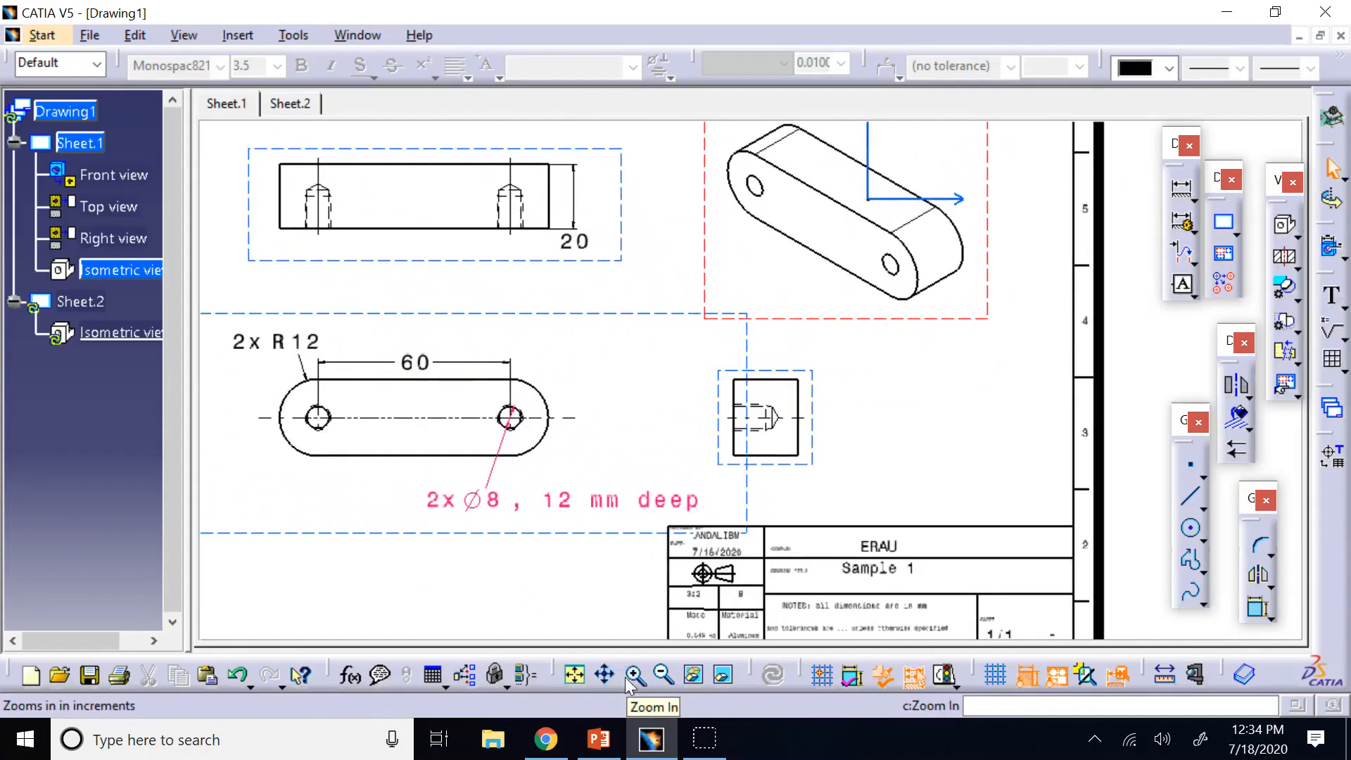
click(1195, 197)
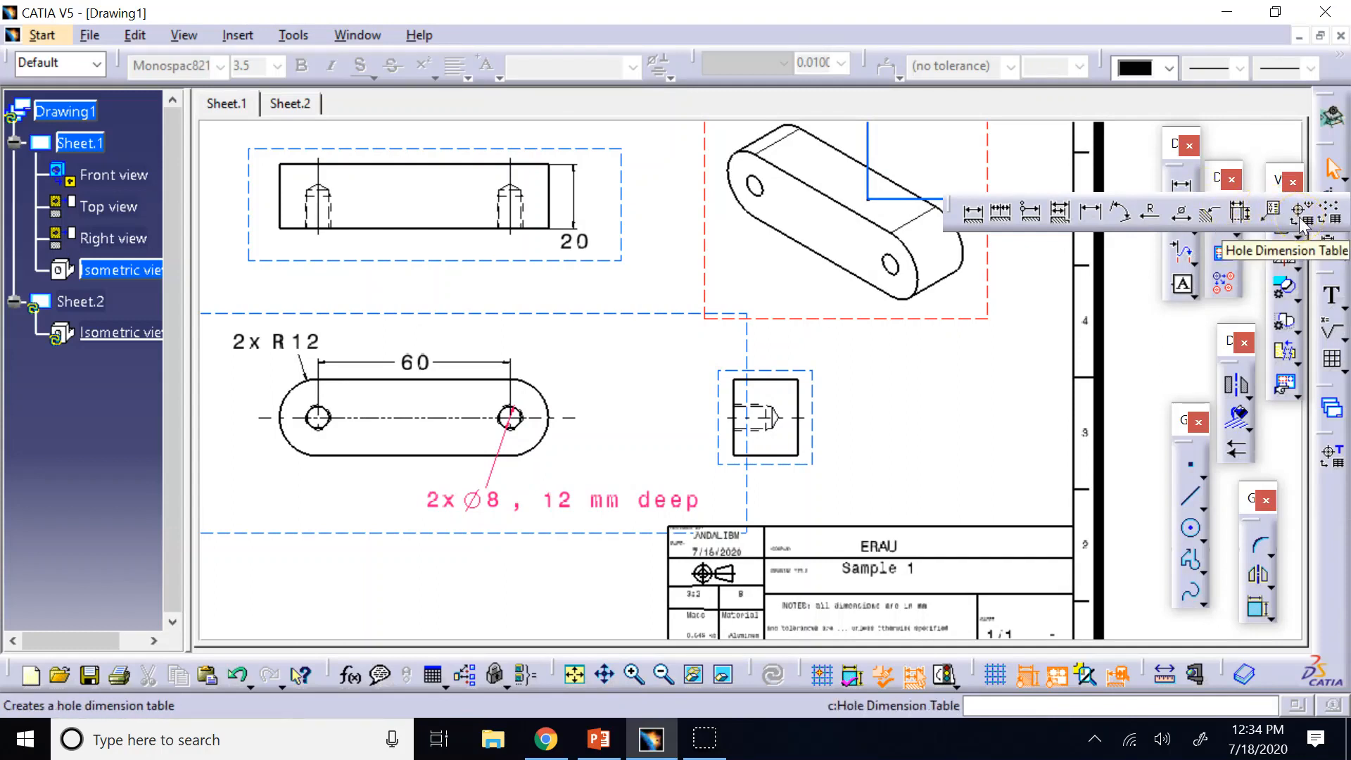
click(1323, 226)
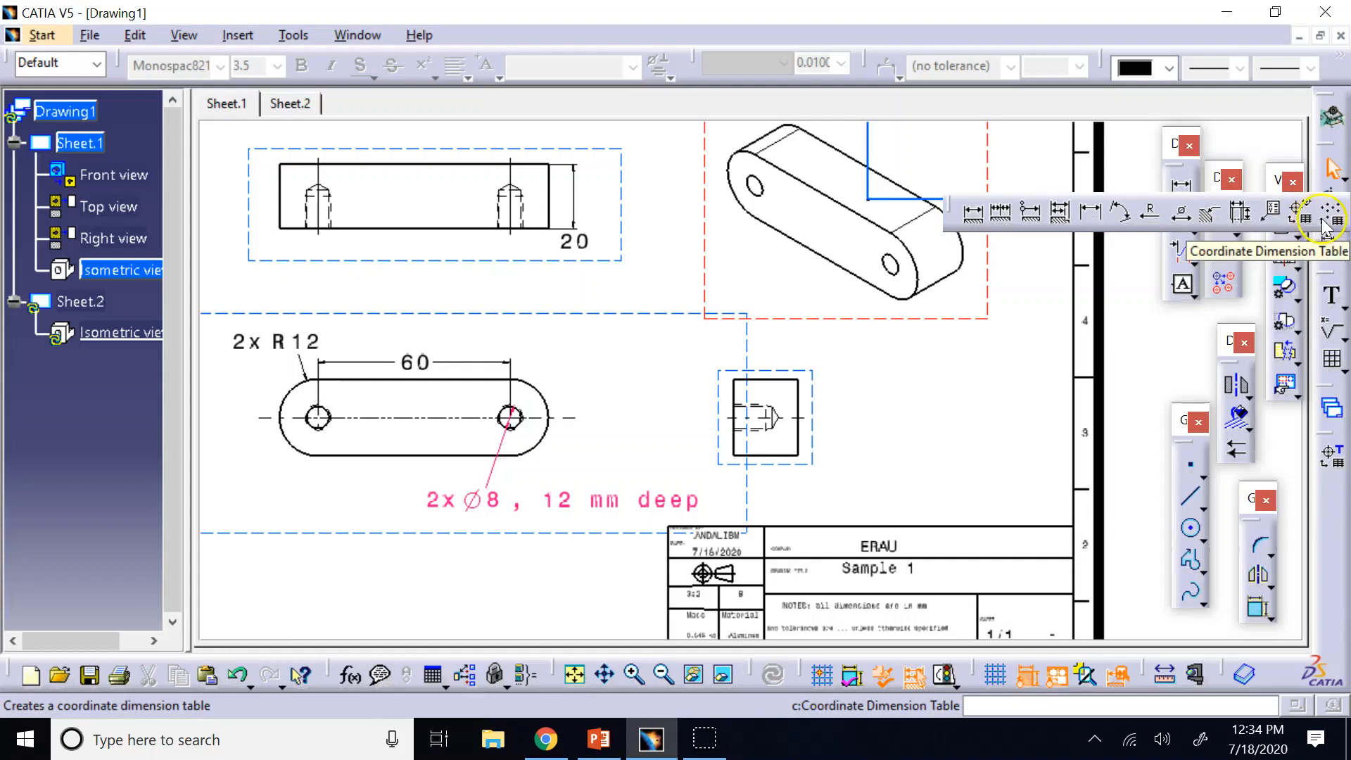
click(1241, 212)
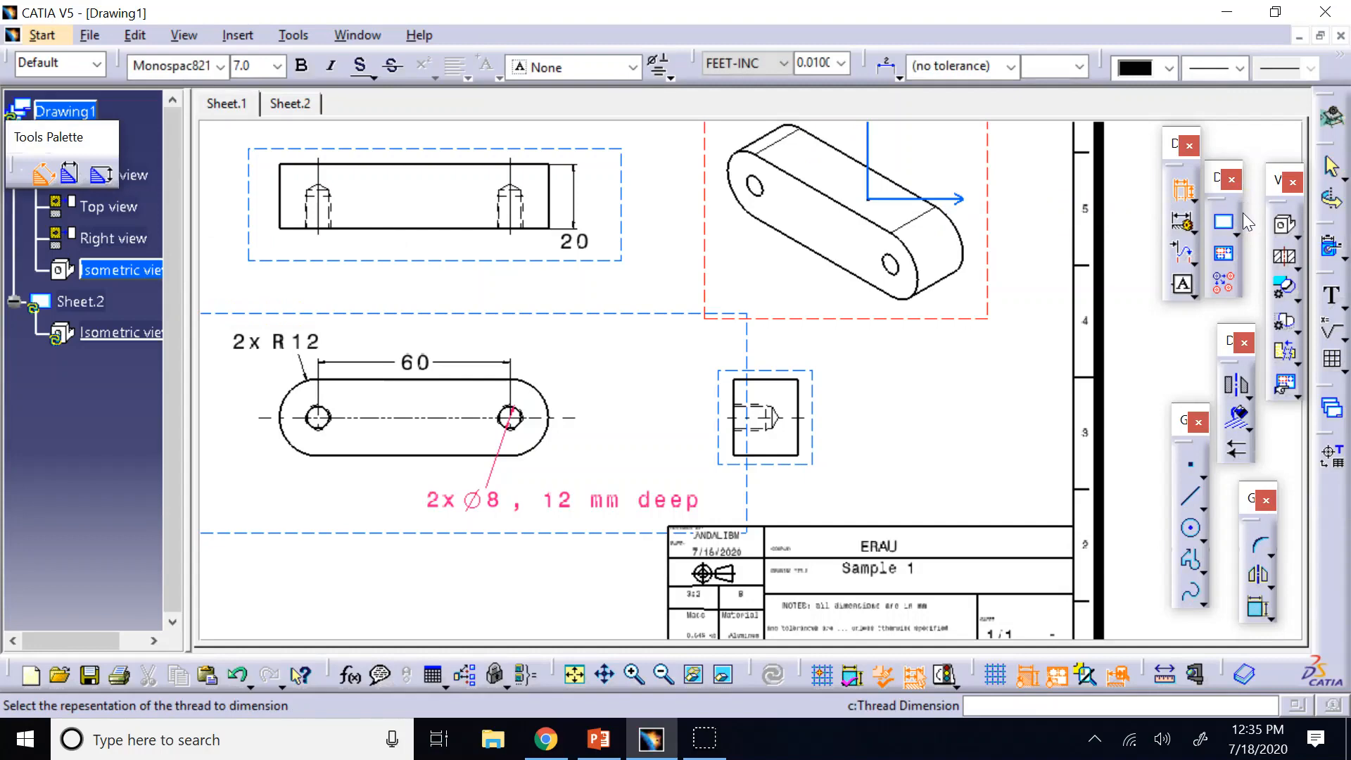
click(524, 425)
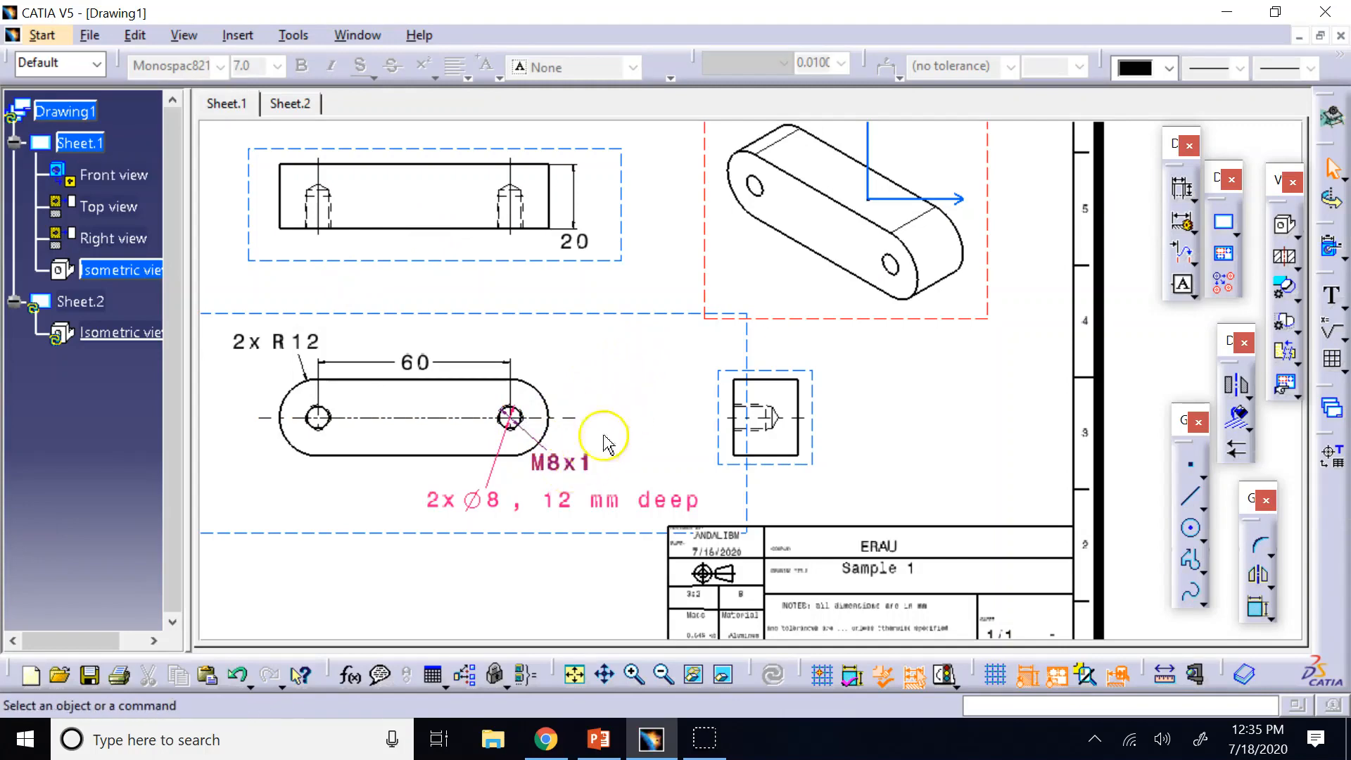
Step: Delete the "2xØ8, 12 mm deep" diameter dimension from the right-hand hole in the front view
click(633, 674)
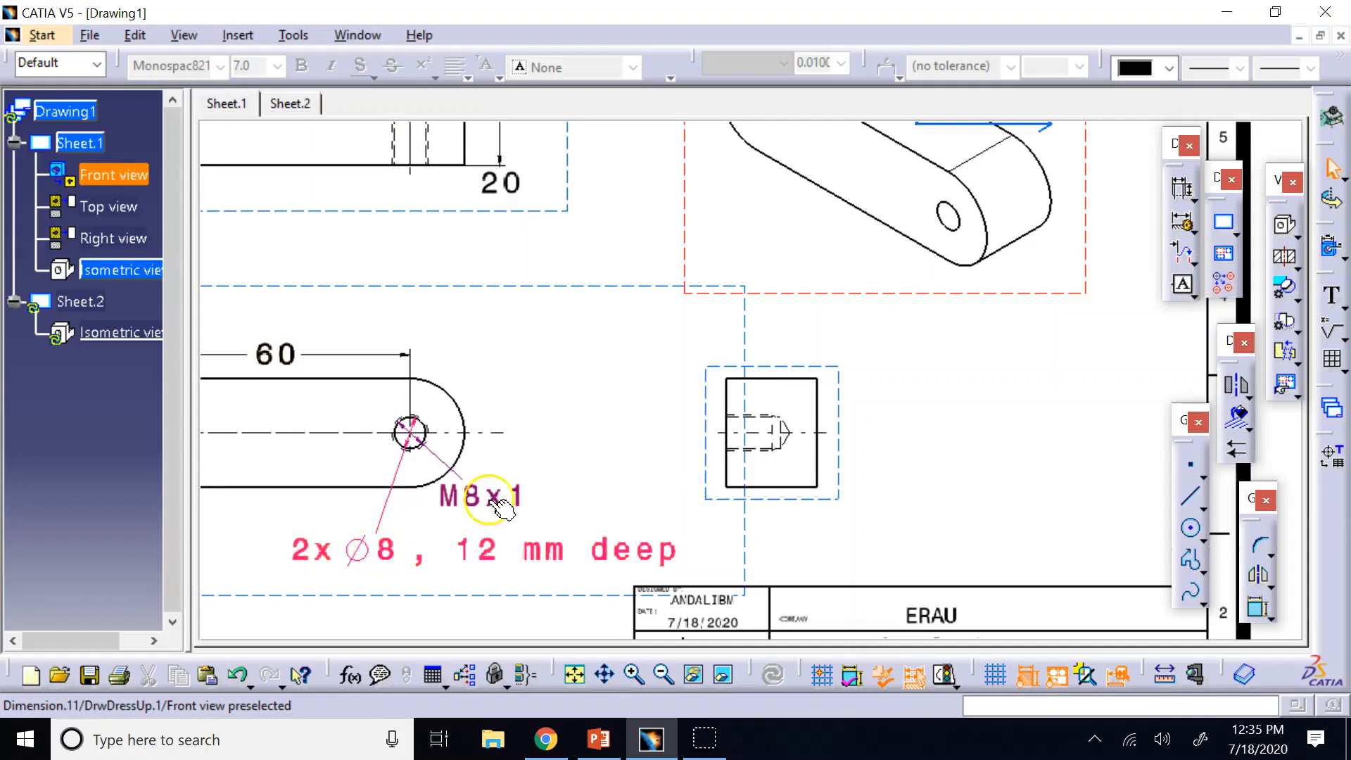
click(383, 556)
right_click(380, 547)
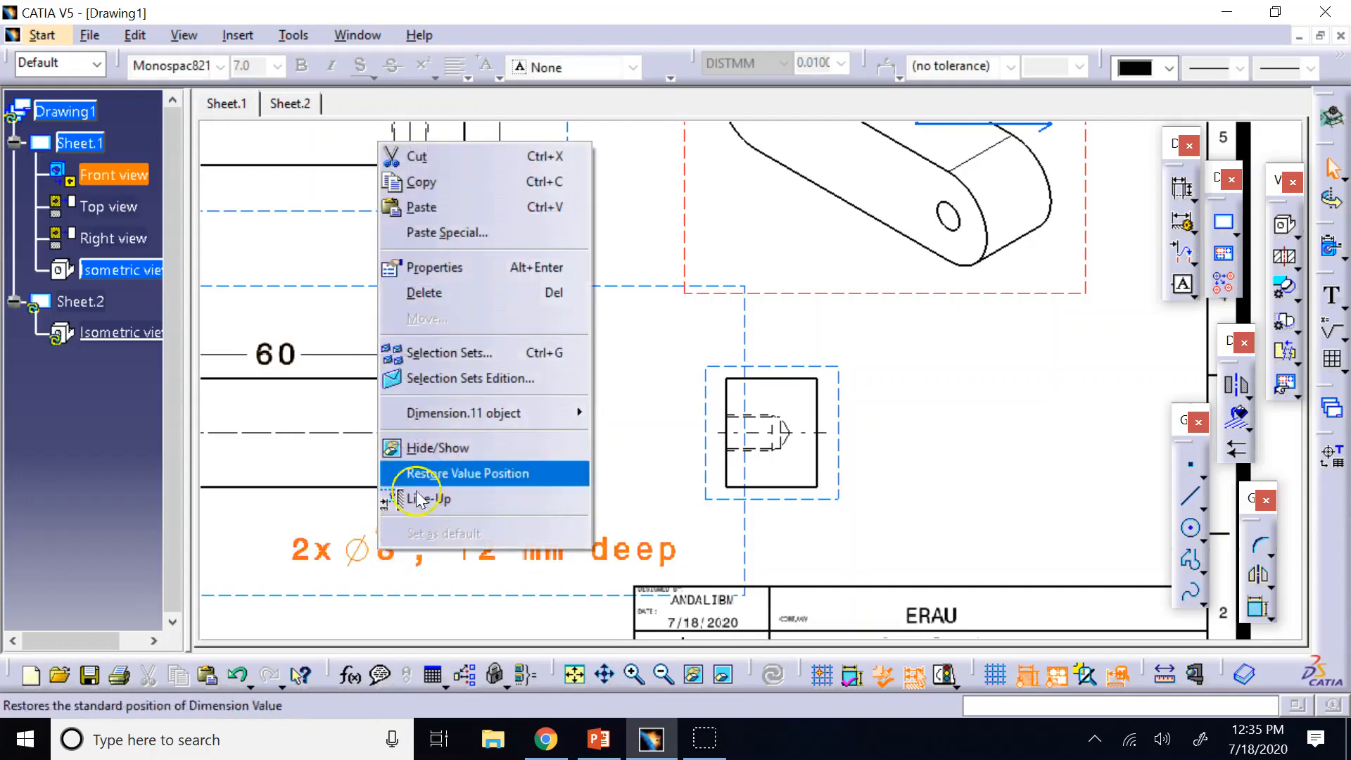
click(461, 269)
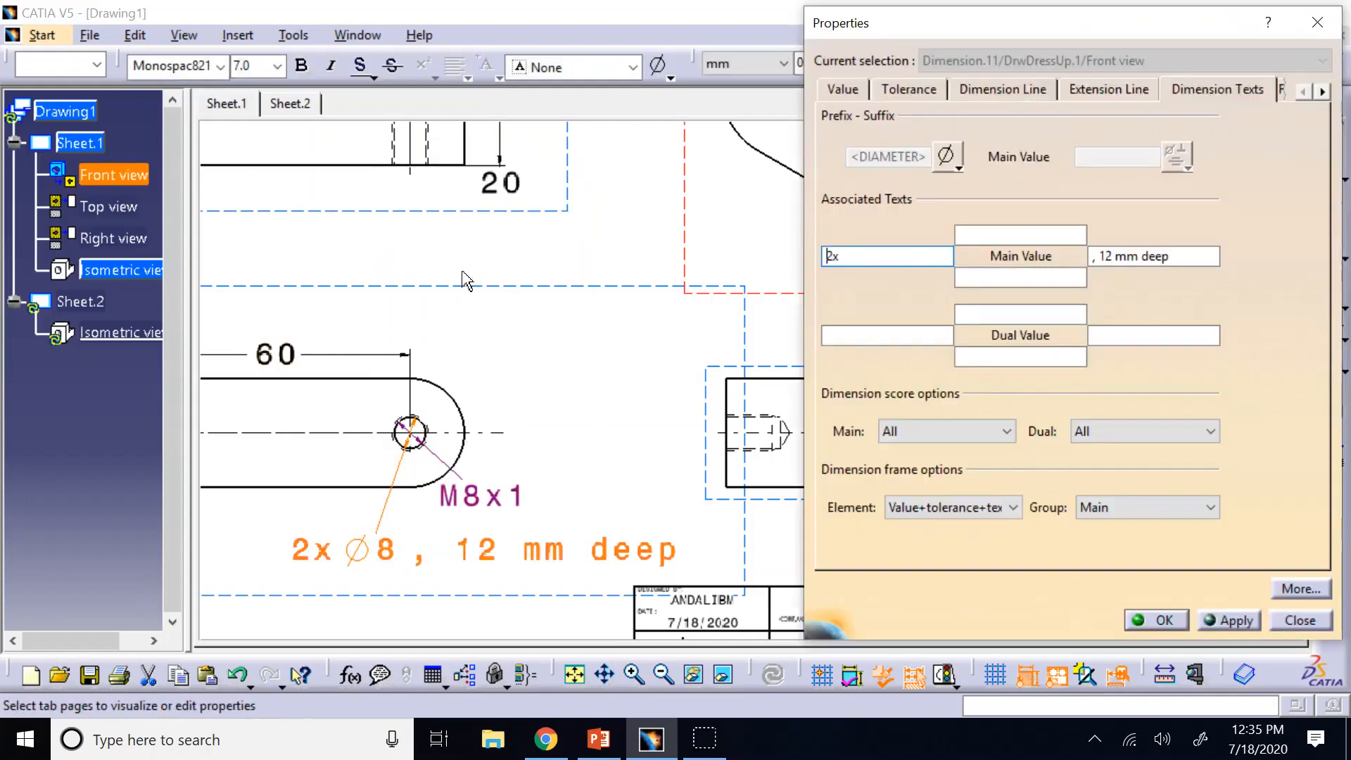
click(1281, 621)
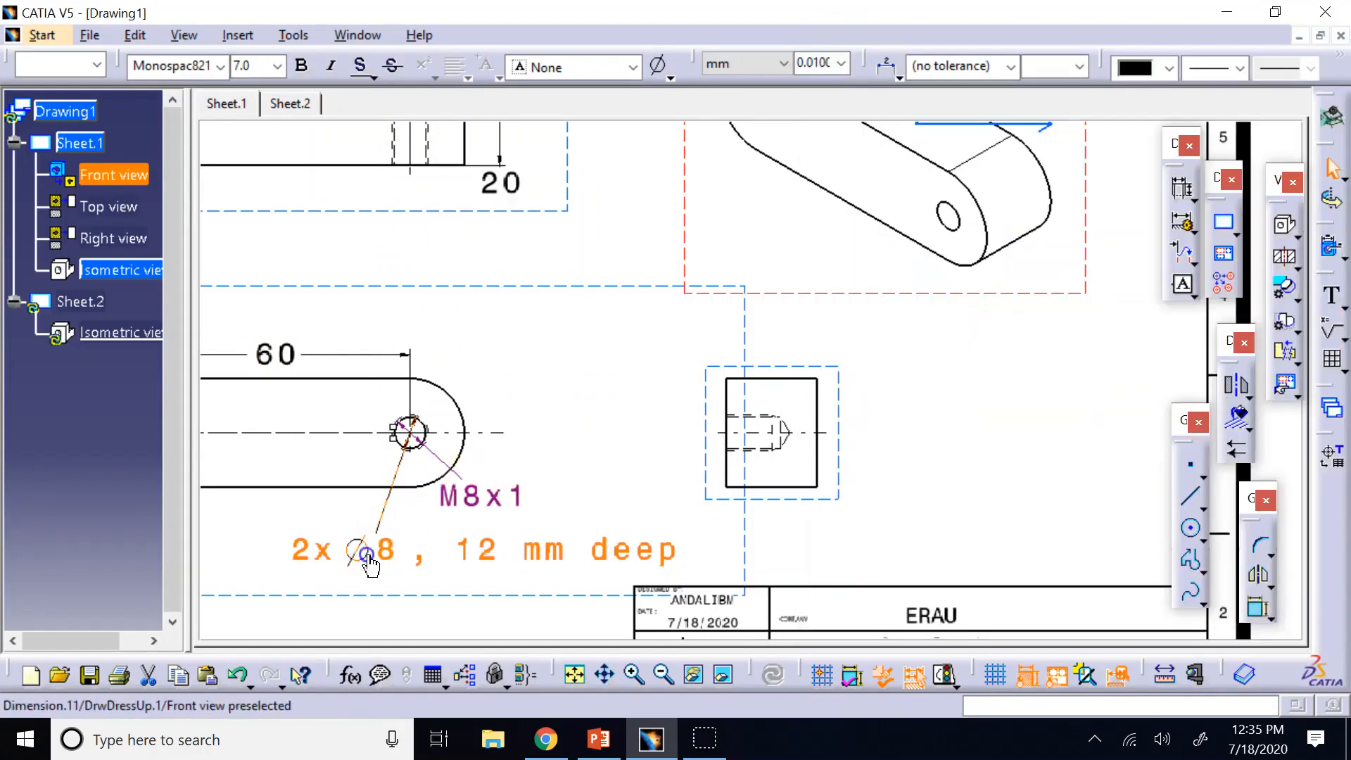
key(Delete)
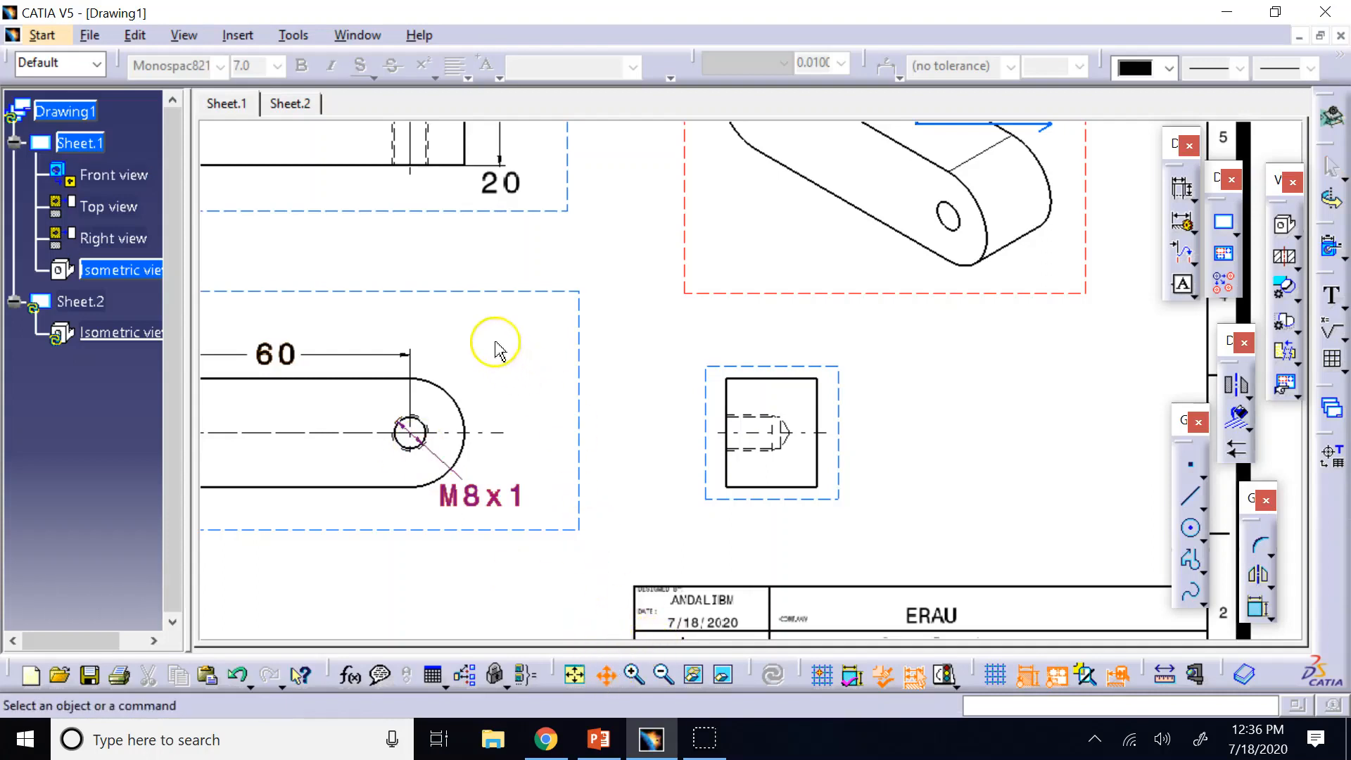
Step: Add the text ", 10 mm deep" after the M8x1 thread dimension and move the right view clear of the callout
middle_drag(498, 352, 590, 541)
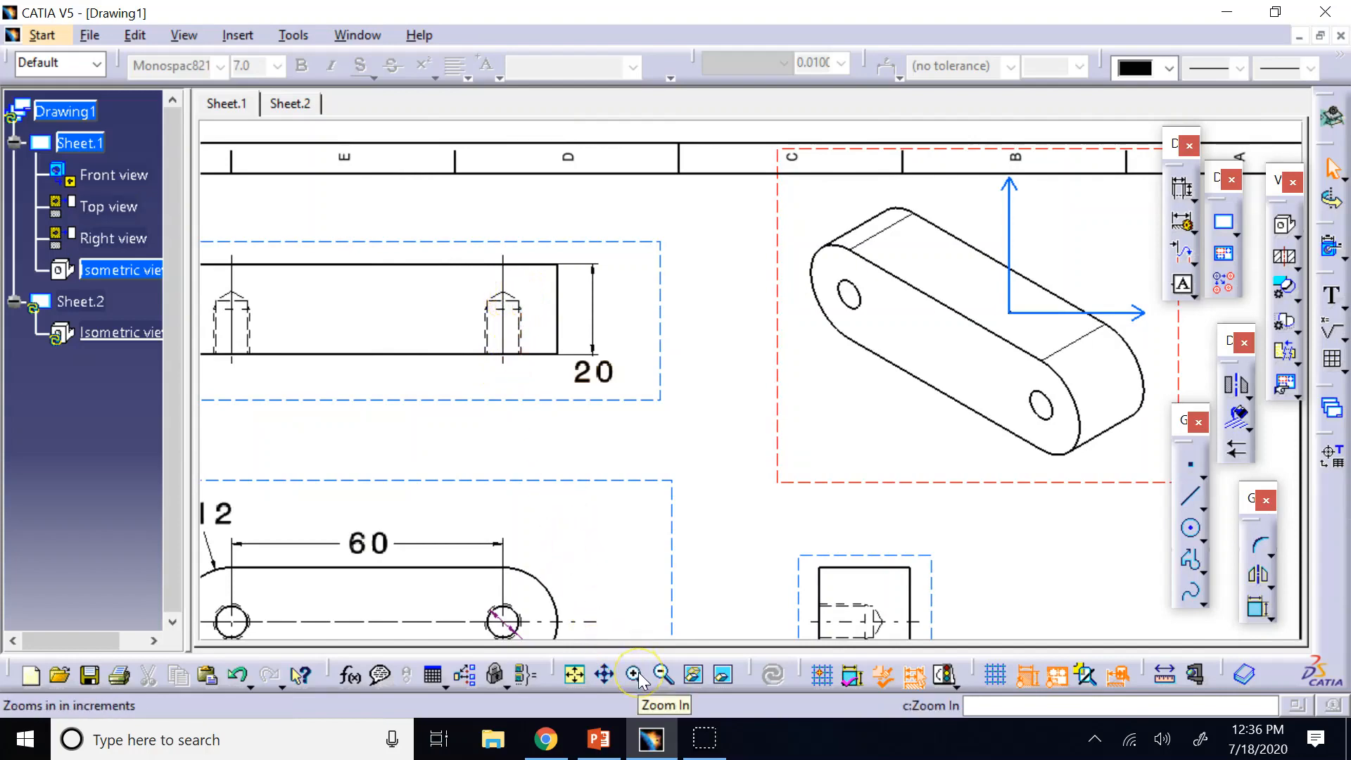
middle_drag(577, 551, 598, 385)
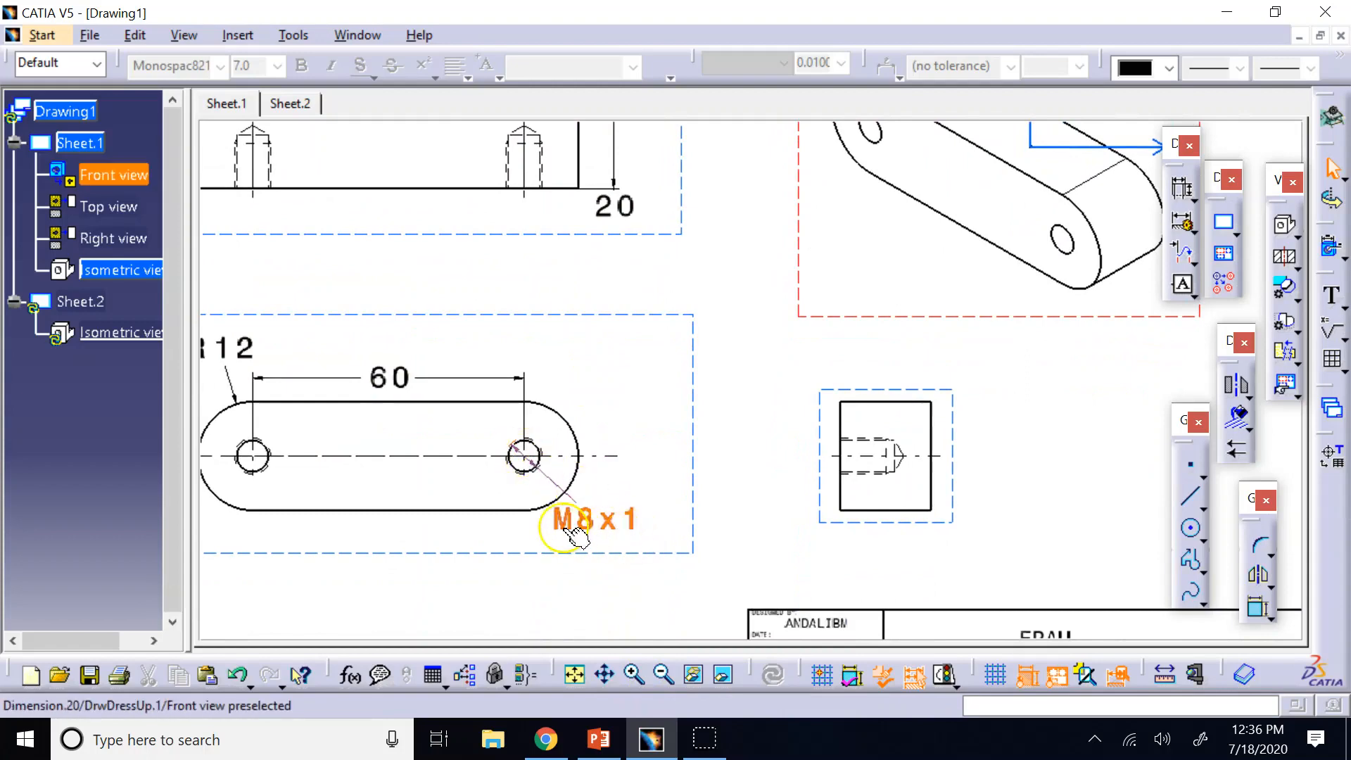
click(591, 522)
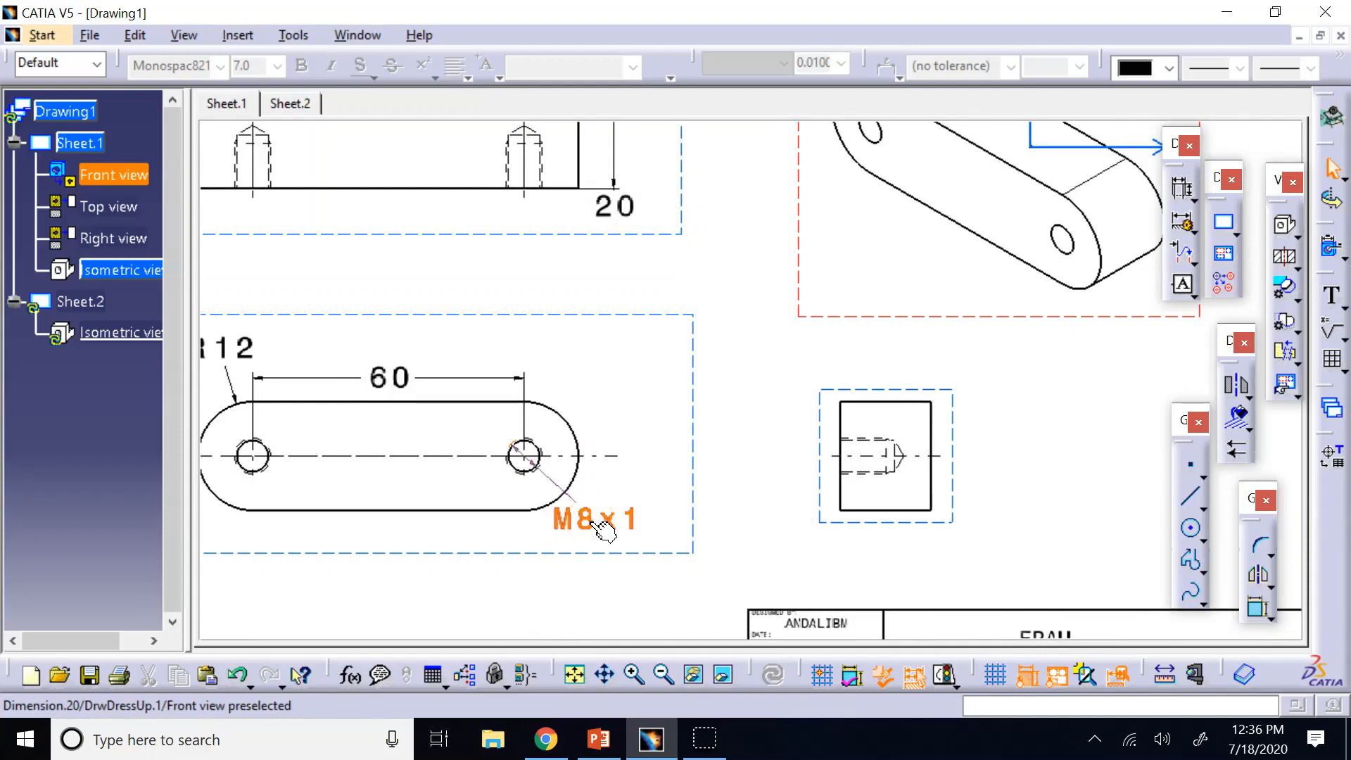
right_click(602, 529)
click(746, 265)
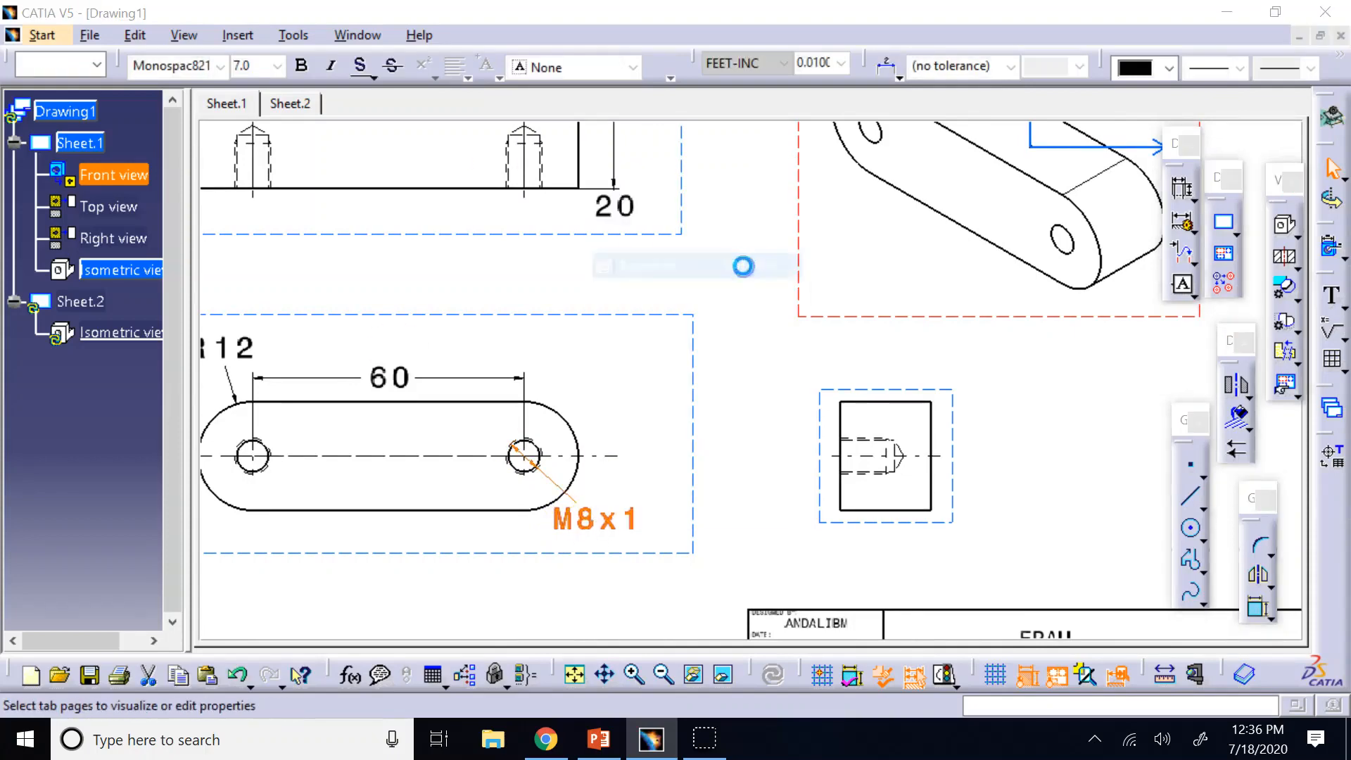
click(1111, 263)
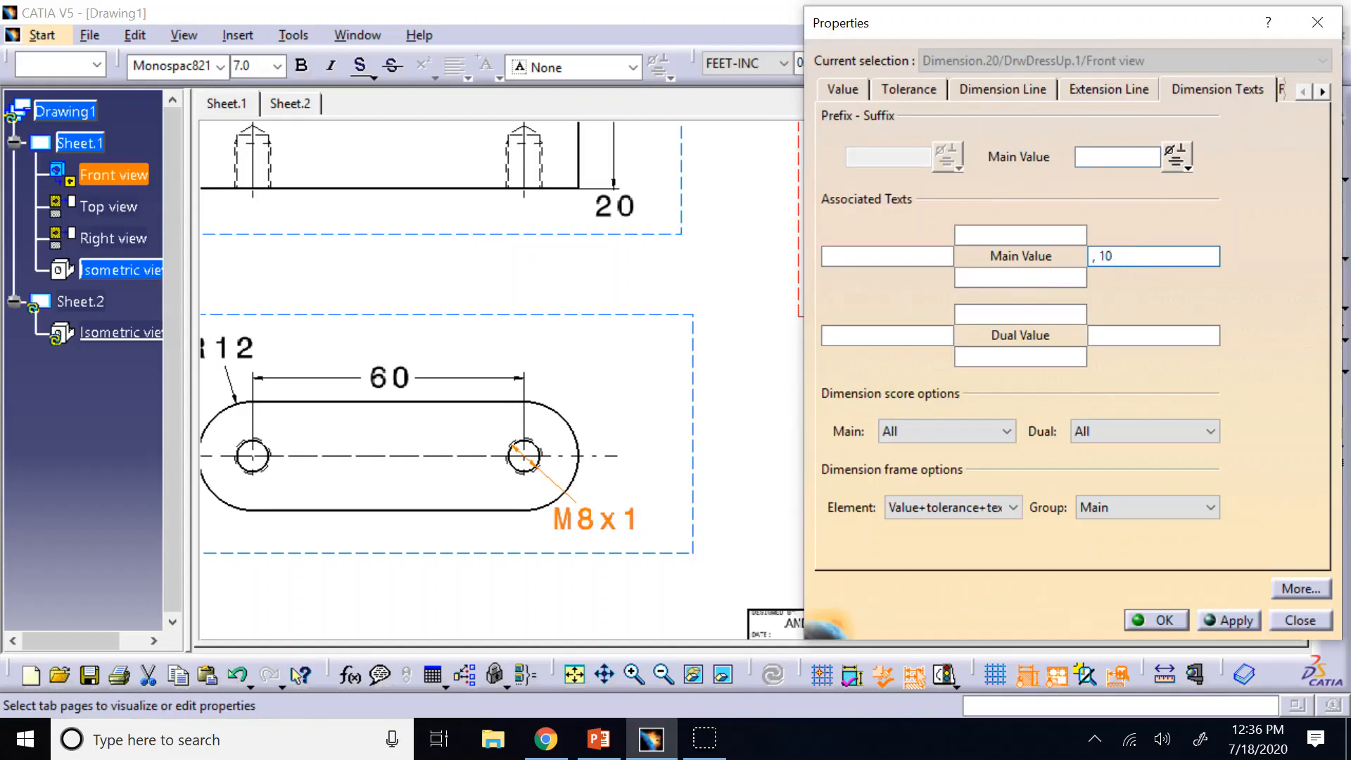
key(Return)
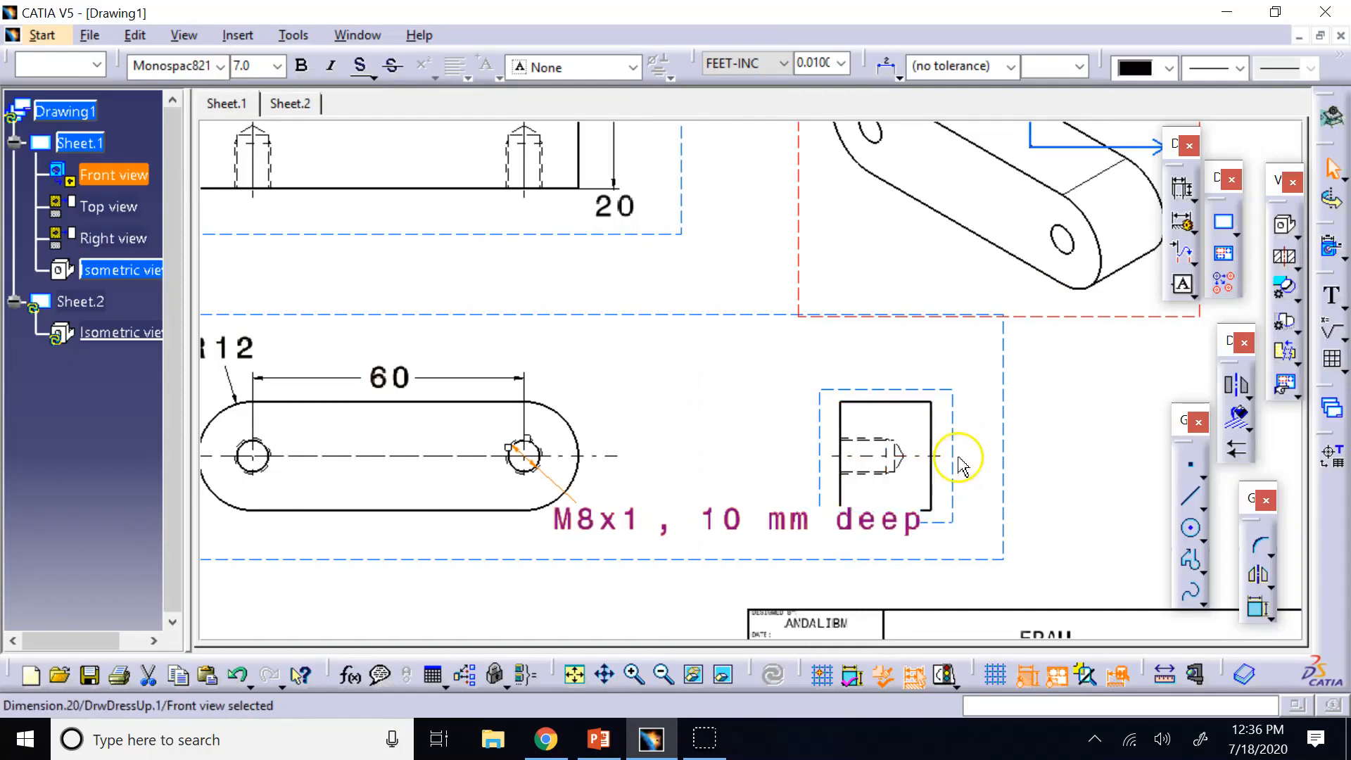
drag(951, 461, 1112, 443)
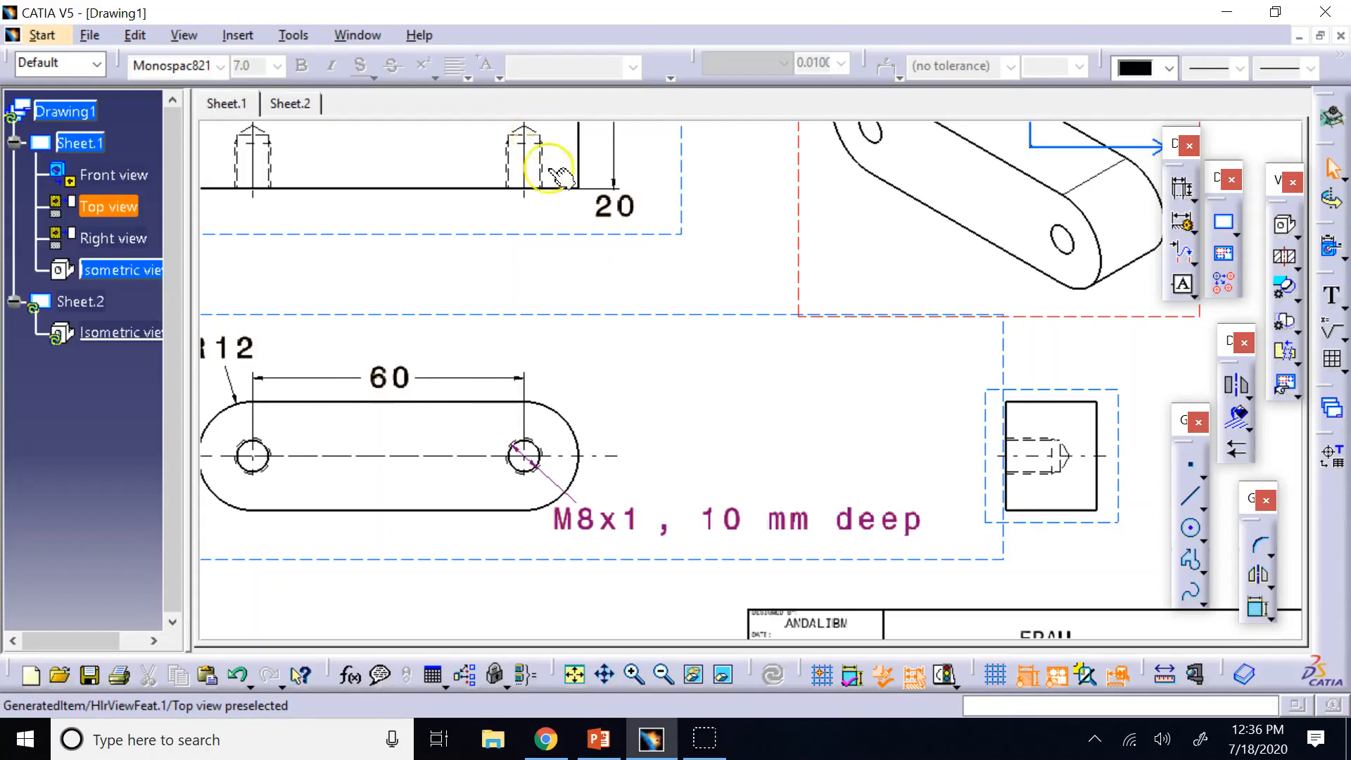
Step: Dimension the right-hand hole's depth in the top view, from the part's lower edge to the end of the hole's straight portion
click(604, 674)
drag(579, 247, 622, 463)
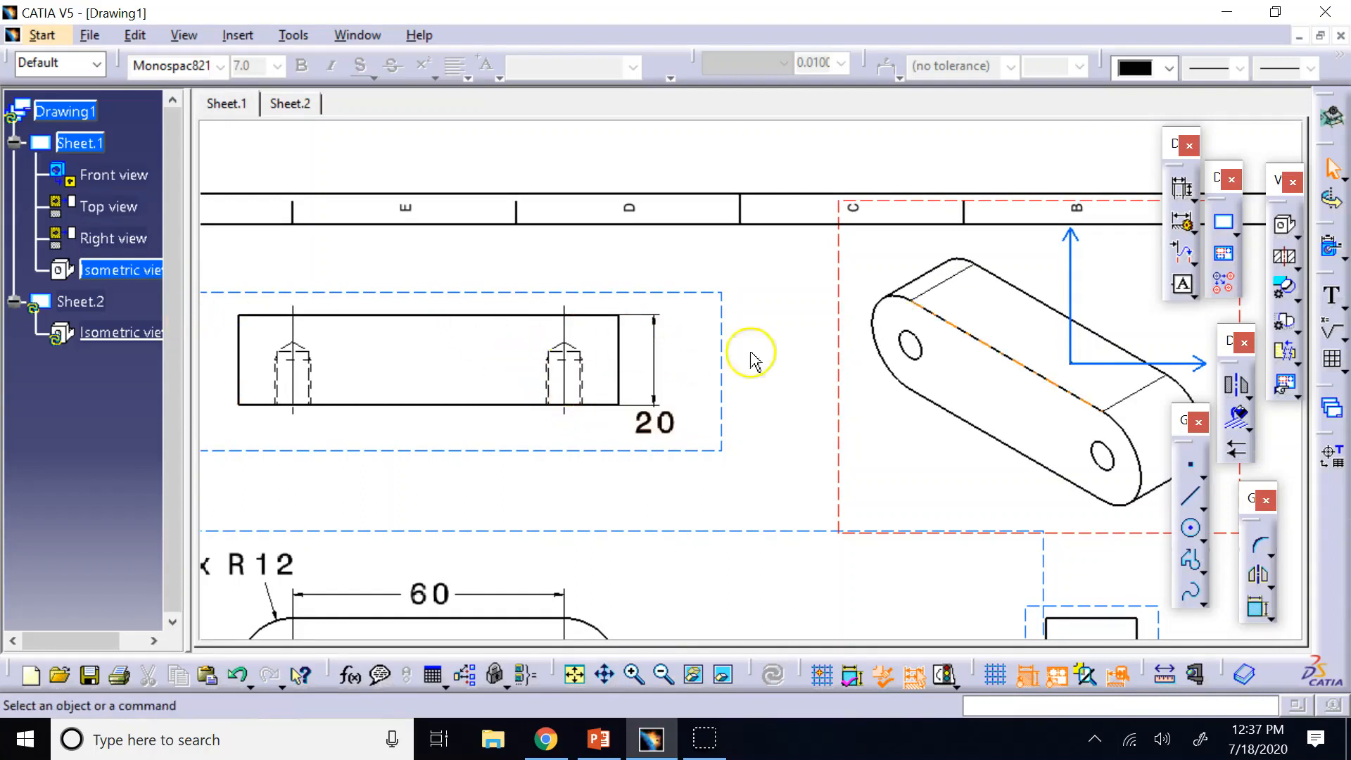
click(1192, 228)
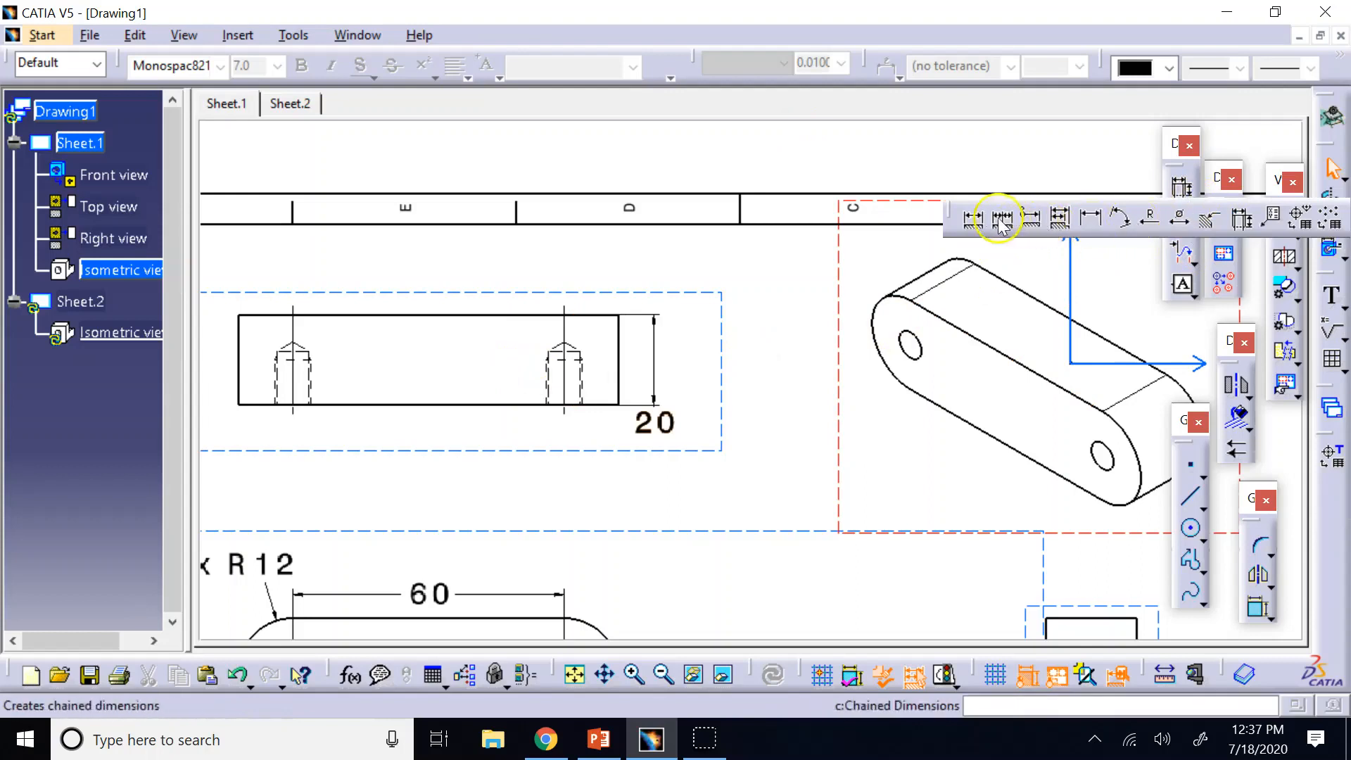
click(974, 219)
click(574, 353)
click(600, 405)
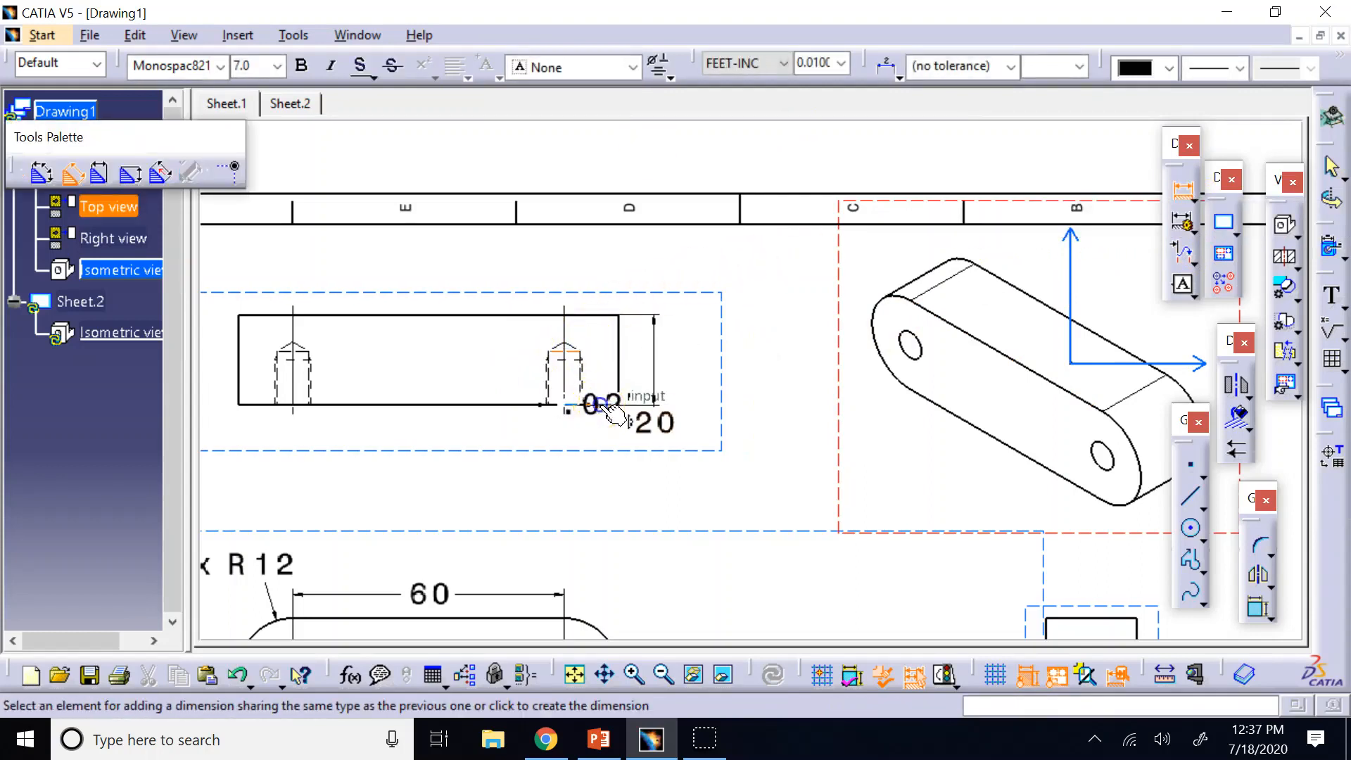
click(447, 366)
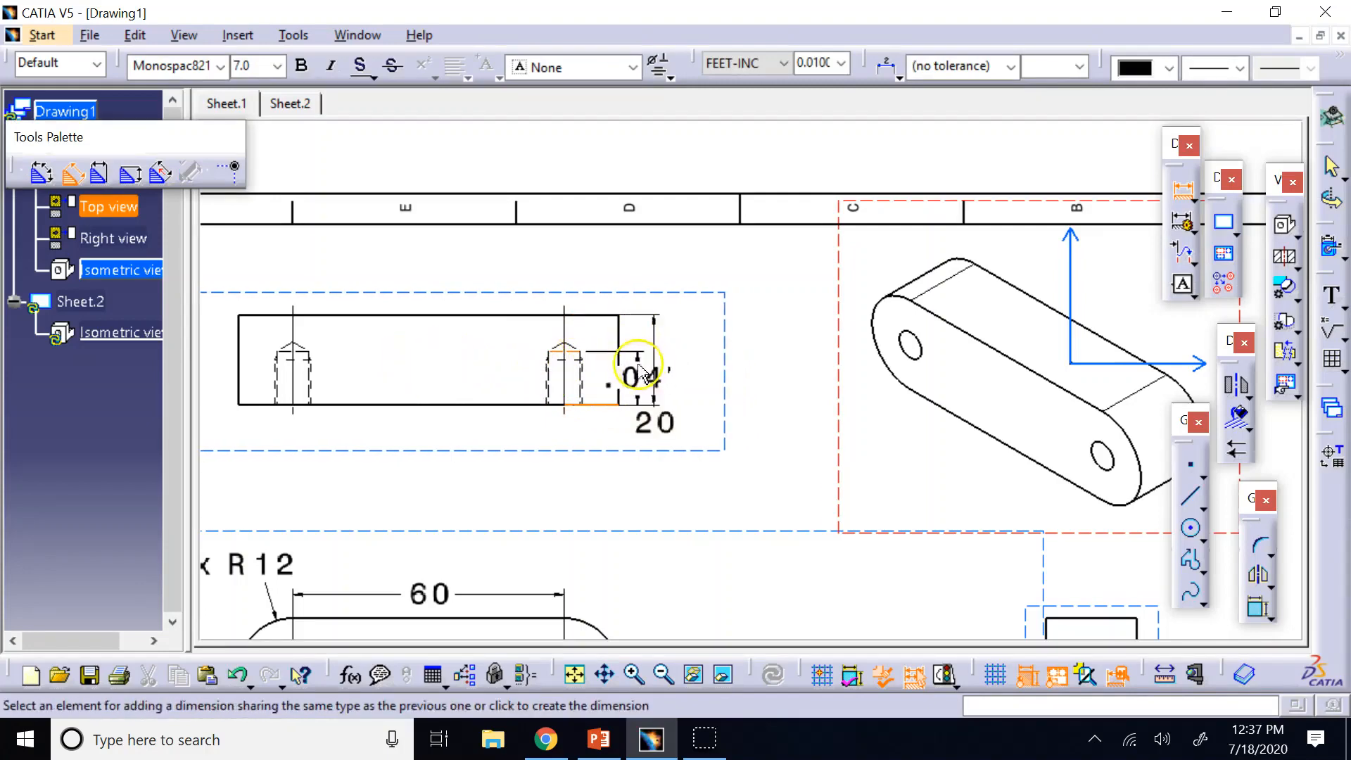
click(639, 370)
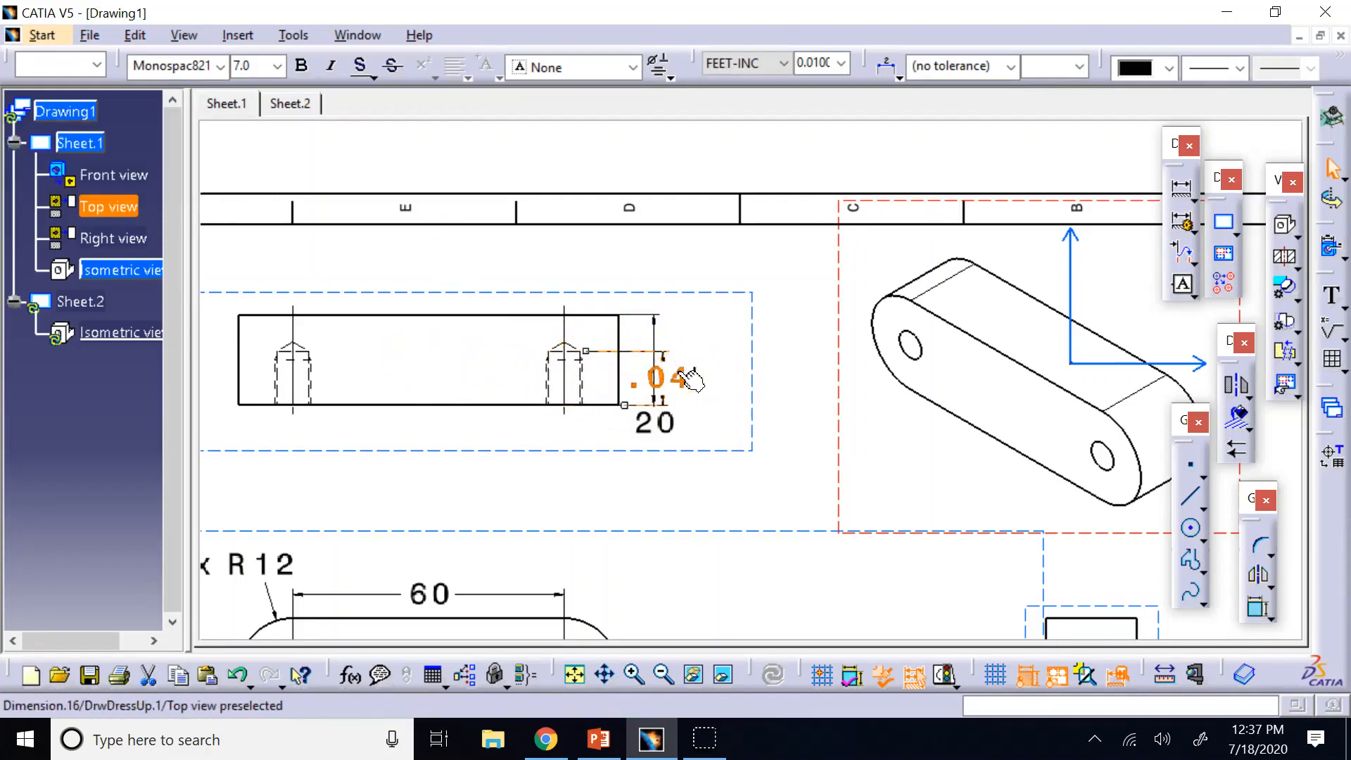
Step: Set the hole depth dimension's unit to mm and move the 20 dimension farther out from the top view
click(783, 63)
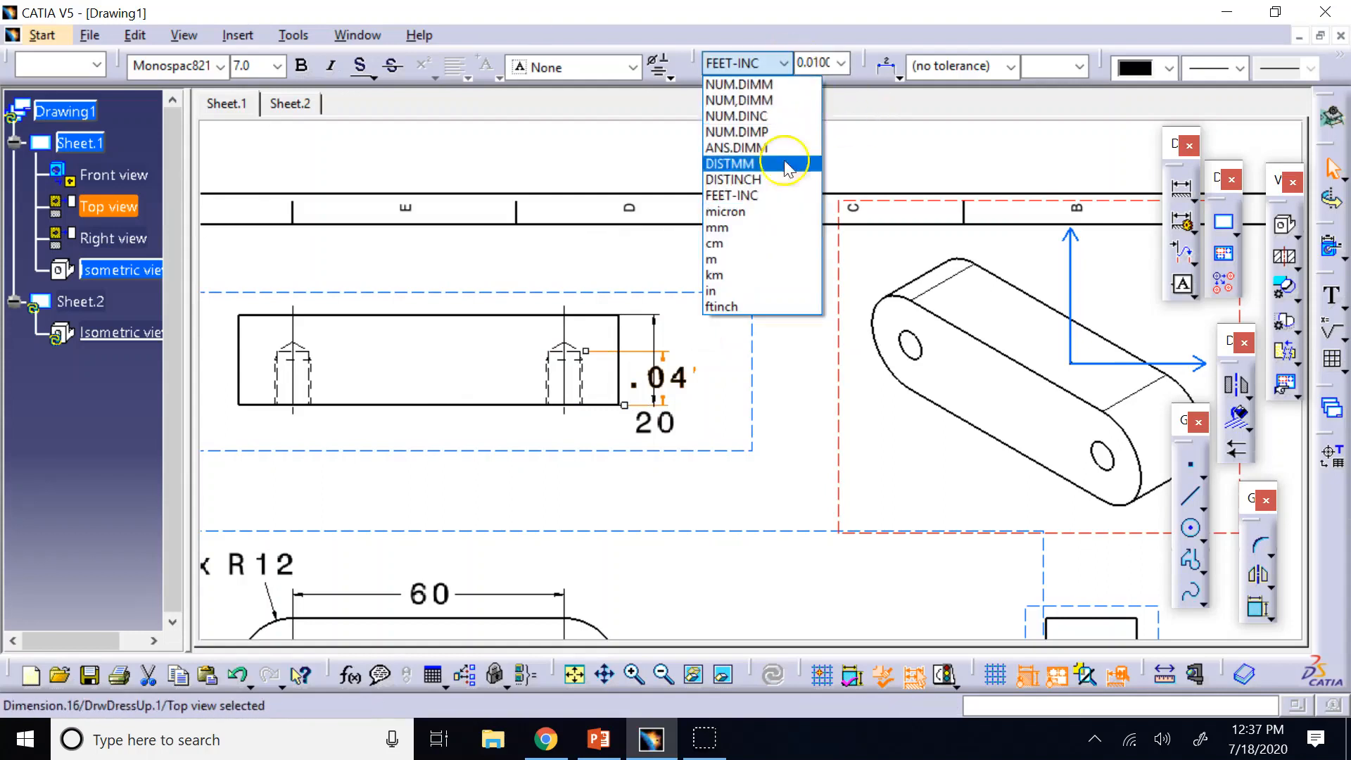
click(716, 227)
click(712, 286)
click(696, 424)
drag(695, 424, 709, 424)
click(642, 489)
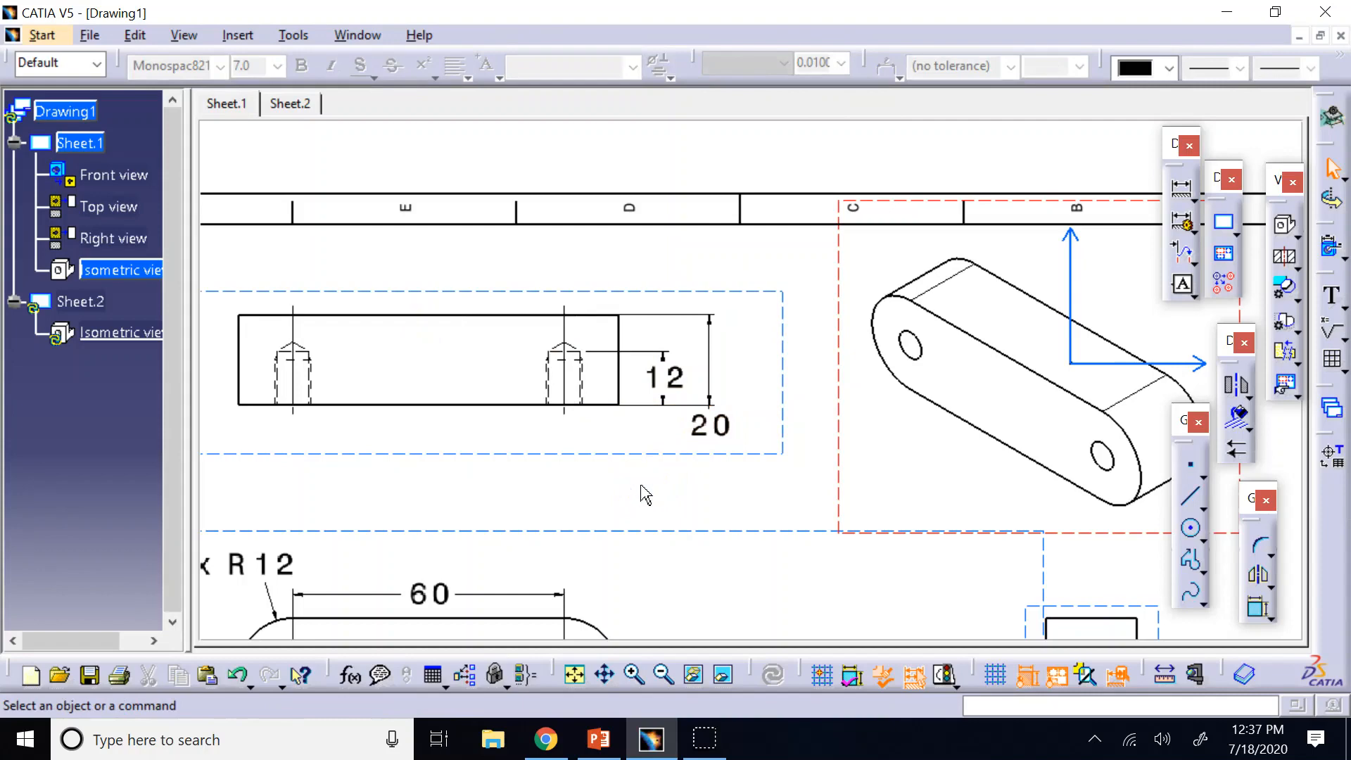
Step: Change the text after the M8x1 thread dimension in the front view to ", 10 mm deep TYP"
click(663, 673)
click(663, 673)
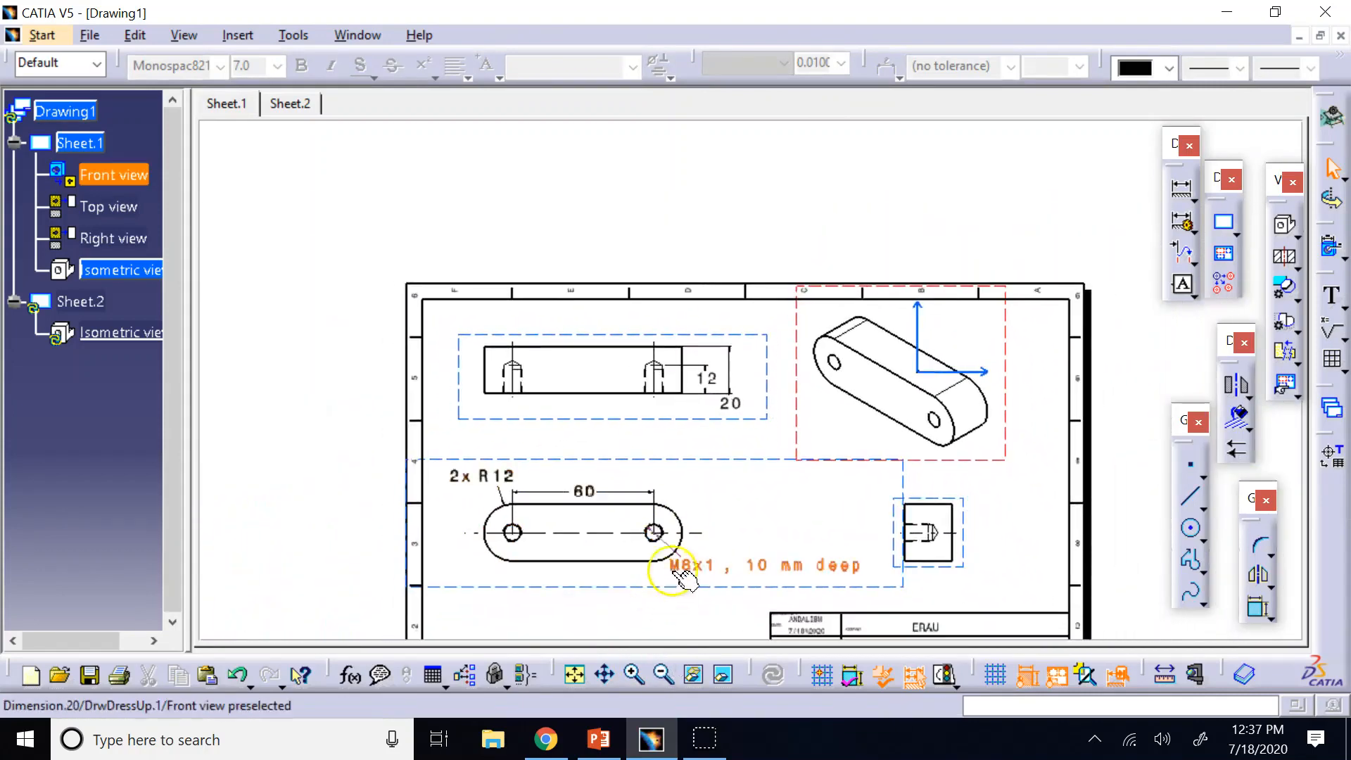
right_click(683, 567)
click(783, 310)
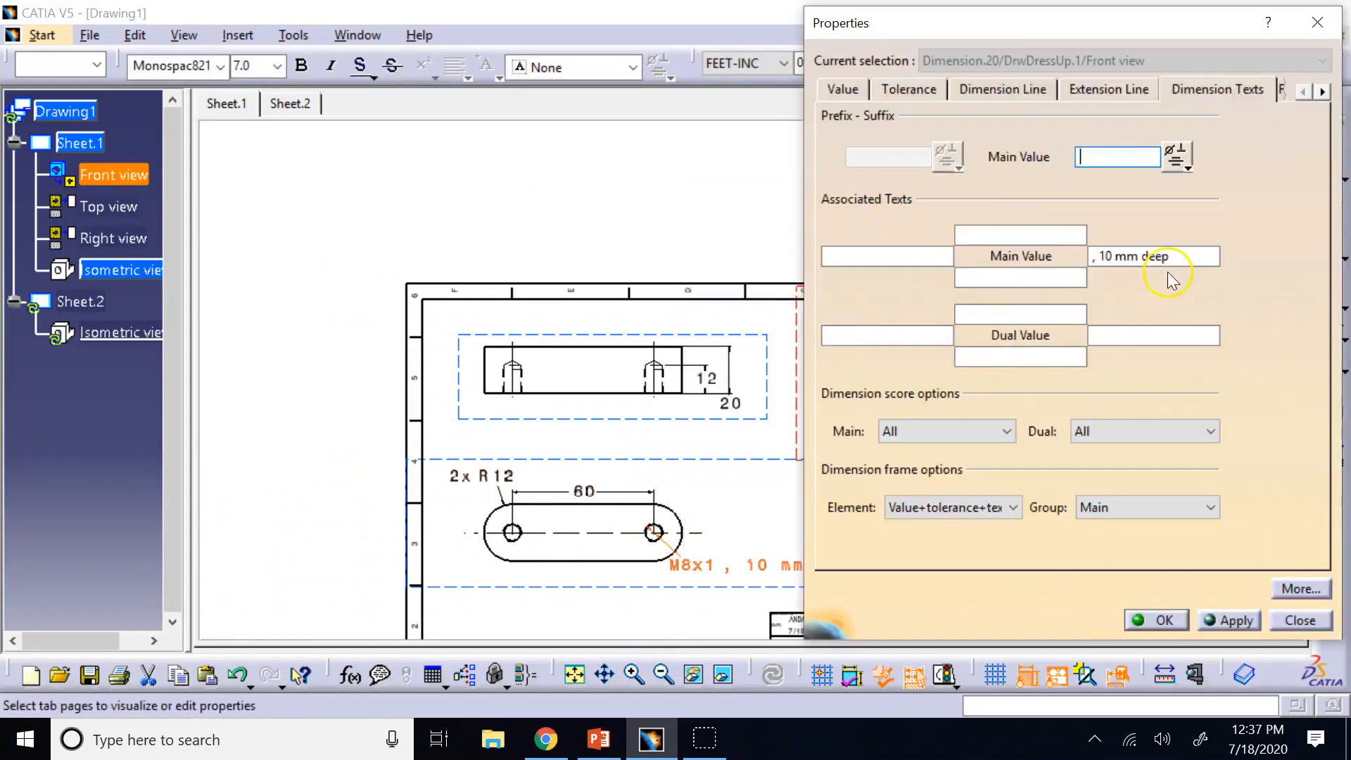
click(1183, 259)
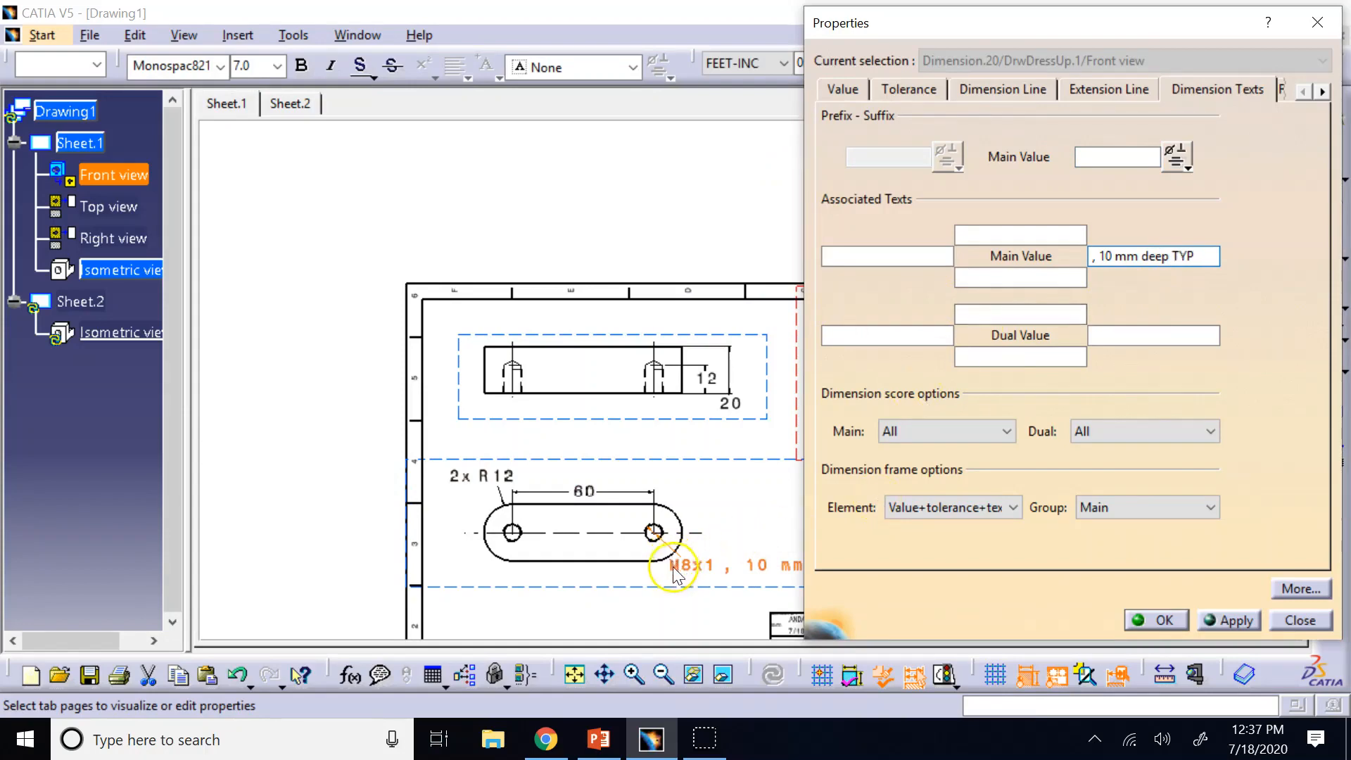
click(1177, 621)
click(1172, 620)
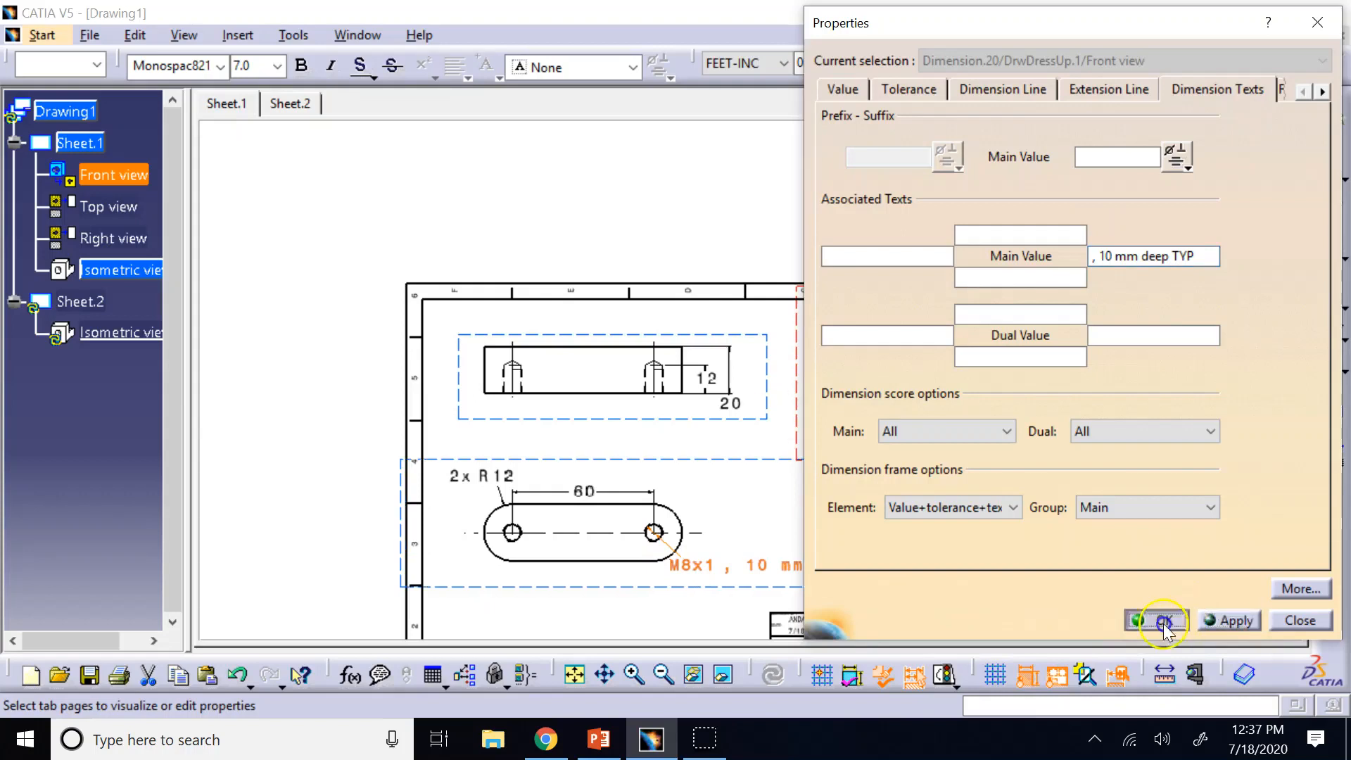
click(1032, 569)
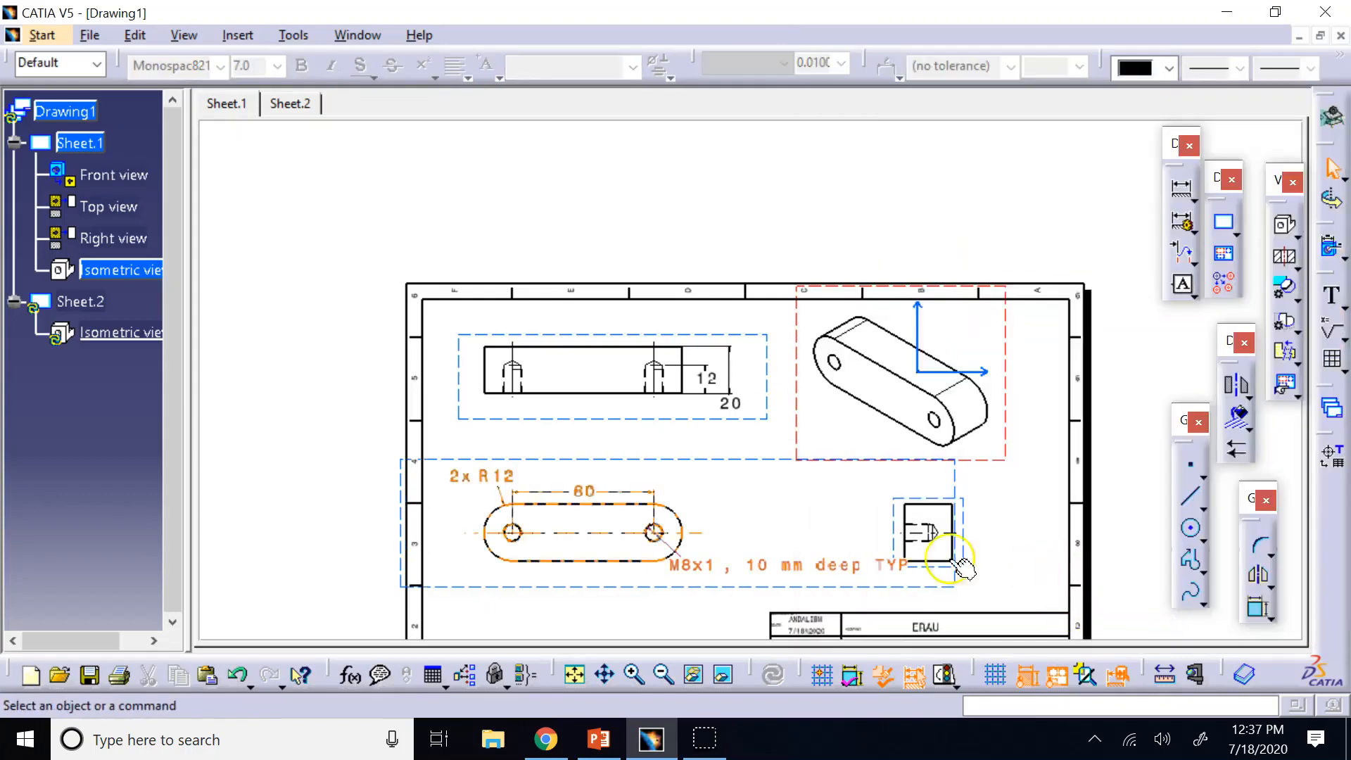
Step: Move the M8x1 thread callout below the link in the front view, clear of the right view
click(668, 581)
drag(669, 583, 506, 600)
click(816, 522)
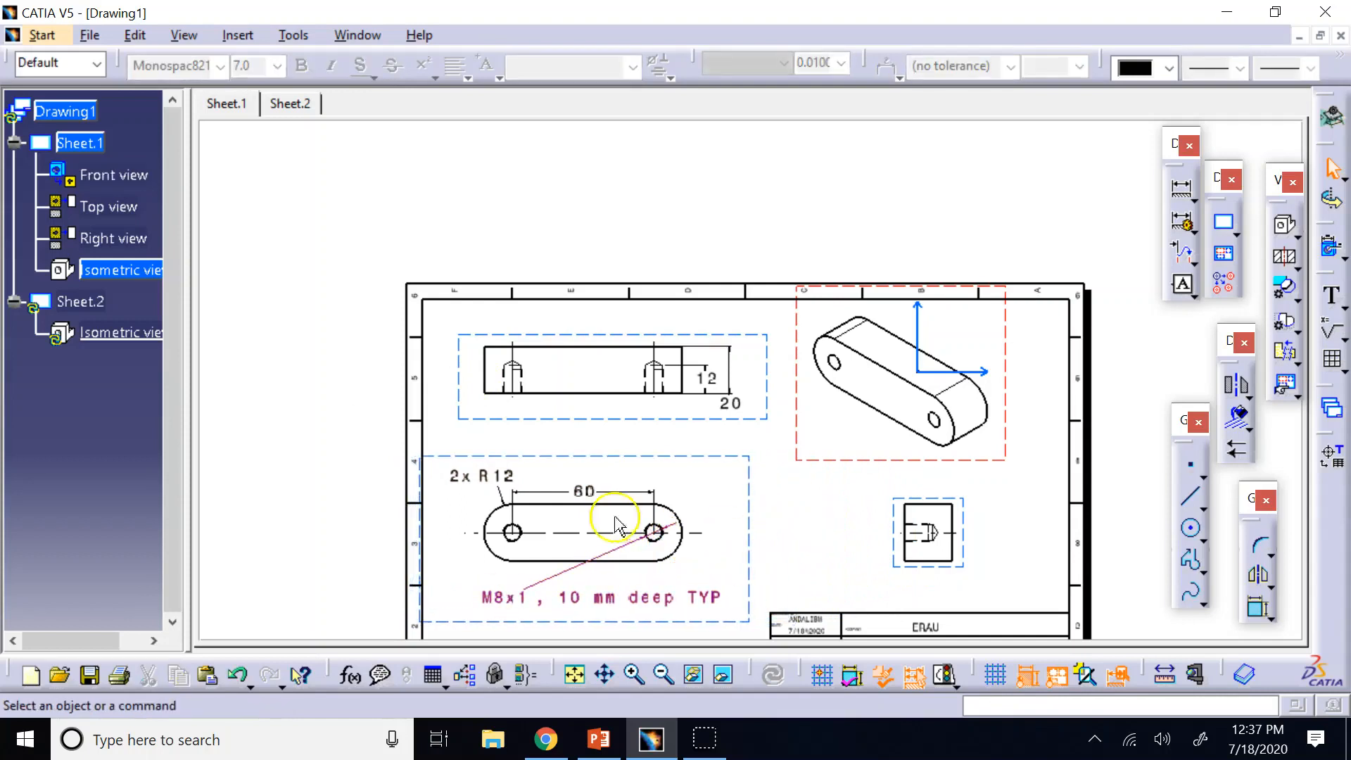
Step: Shift the 2x R12 callout slightly outward and move the right view closer to the front view
click(495, 477)
mouse_move(495, 477)
mouse_down()
mouse_move(465, 488)
mouse_move(479, 480)
mouse_up()
click(836, 499)
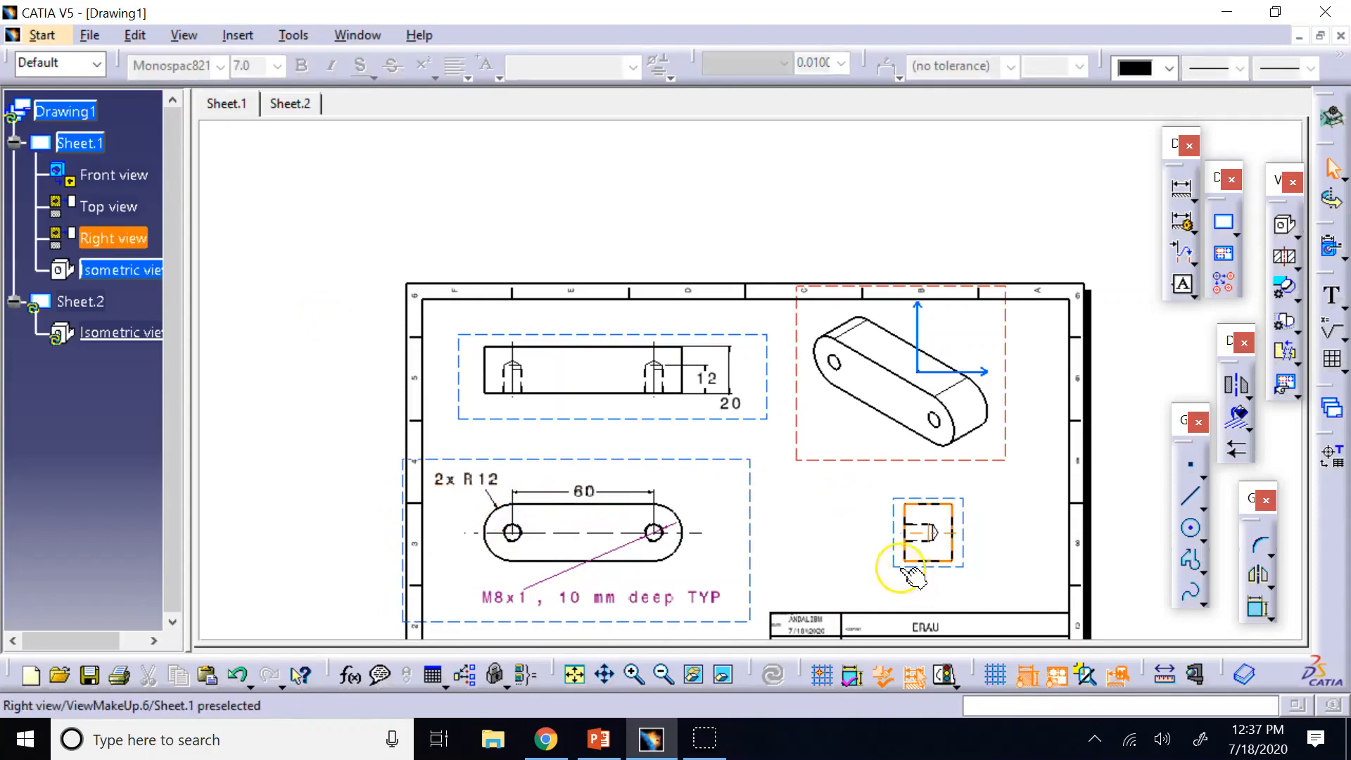
drag(912, 573, 846, 573)
click(983, 572)
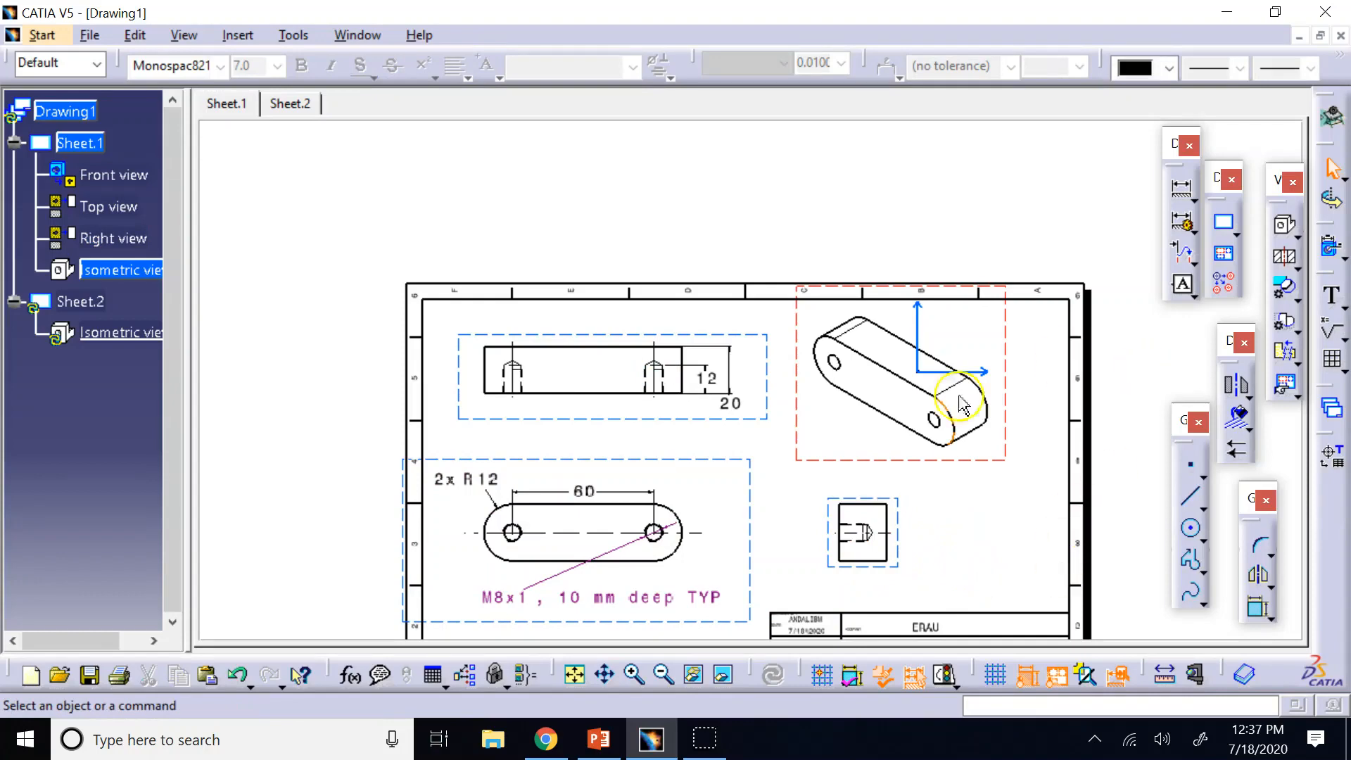
Step: Switch to the Lecture11_Drafting Workbench 1 presentation in PowerPoint and review the Locating Holes and Multiple Features slides
click(597, 739)
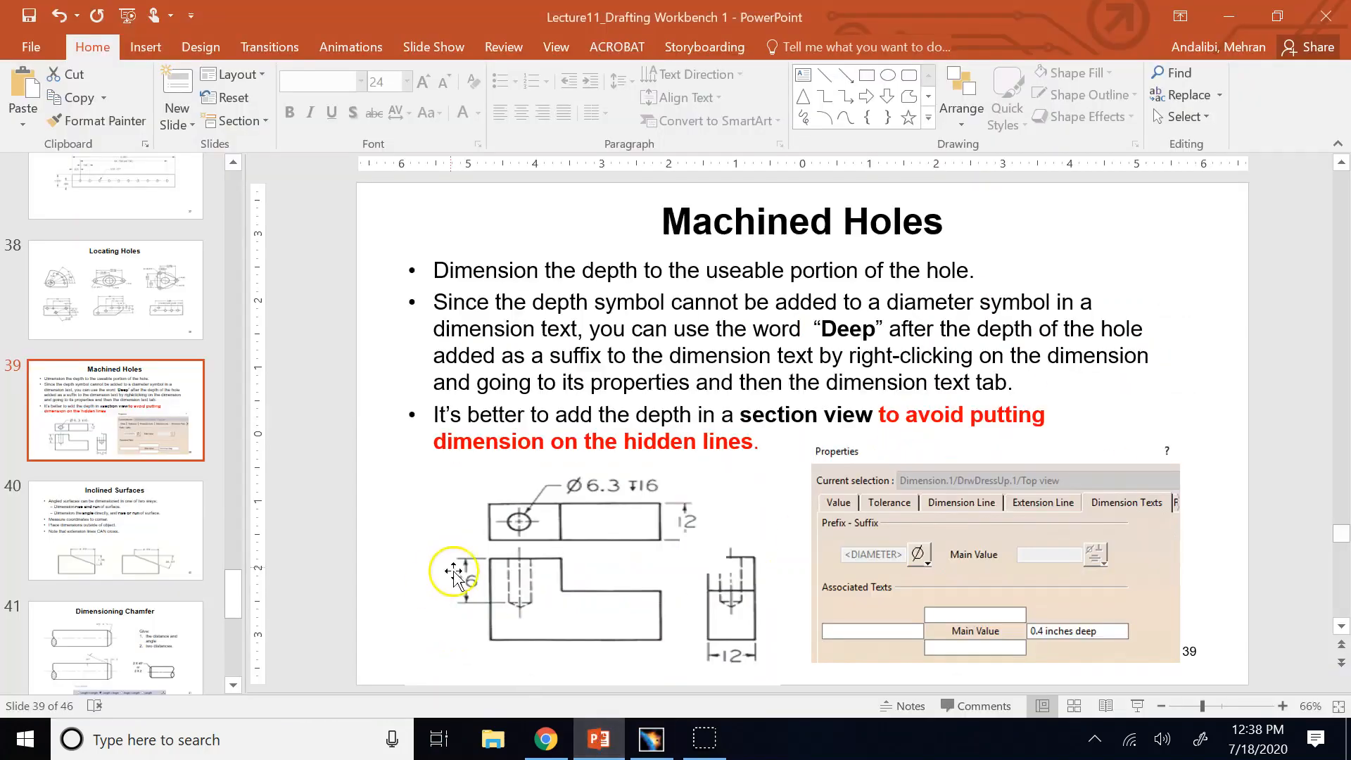
click(73, 291)
click(108, 187)
scroll(162, 359, down, 3)
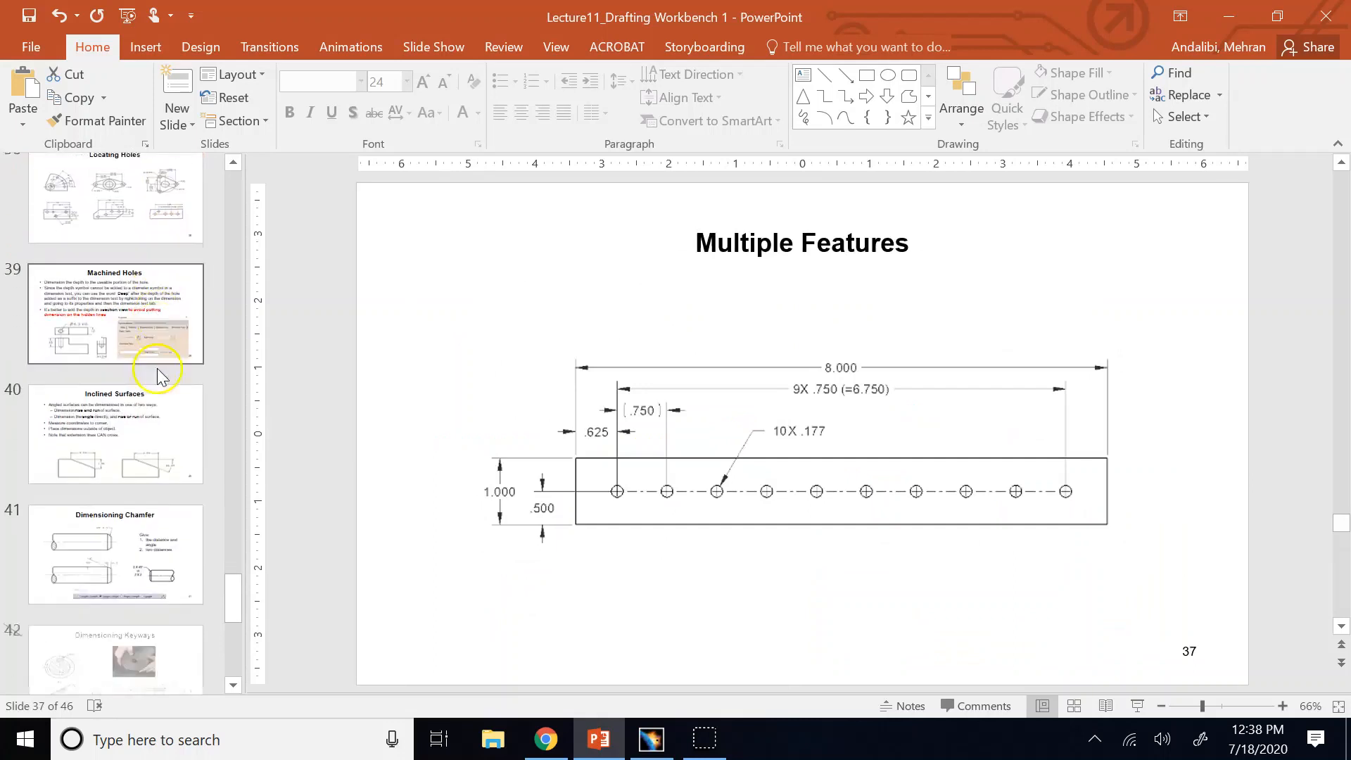
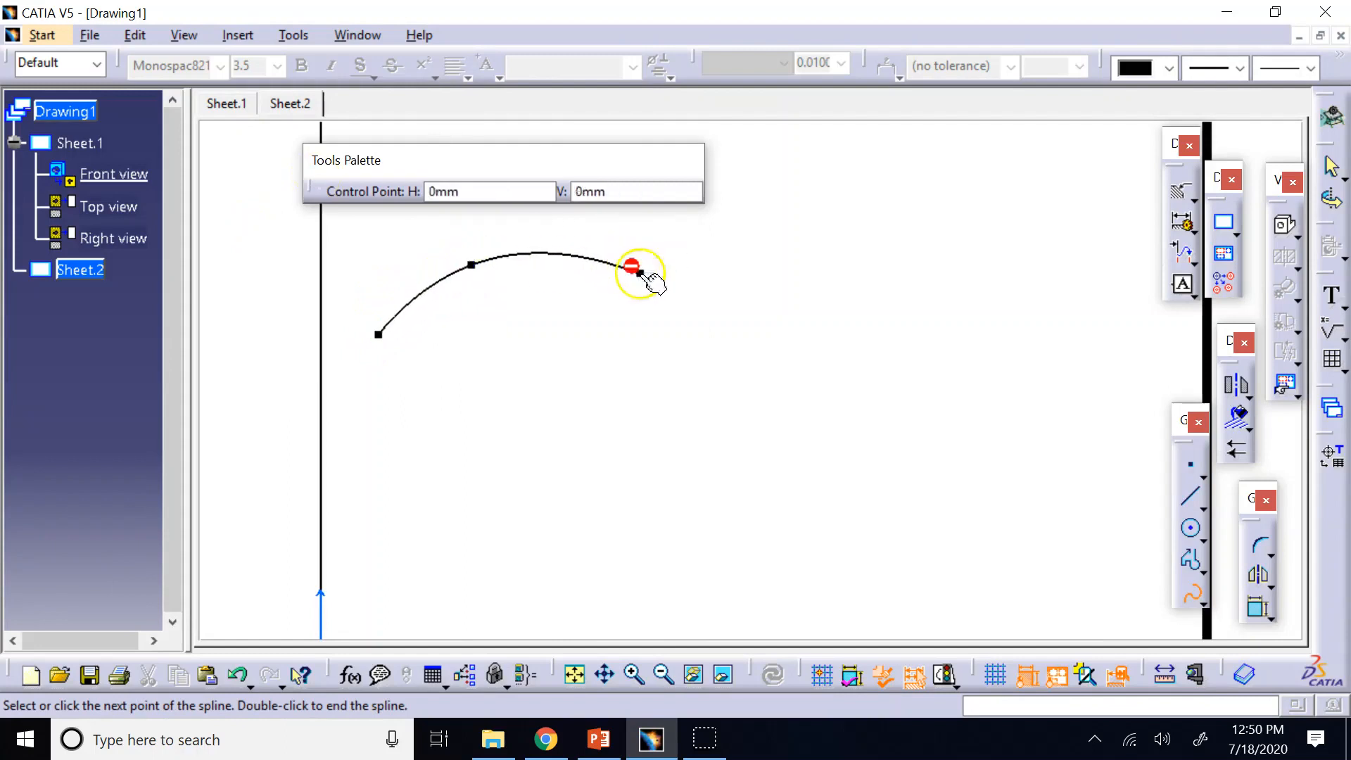
Step: Extend the spline through two more control points in a downward wave and end it at a sixth point
click(789, 347)
click(950, 347)
double_click(1057, 308)
click(977, 196)
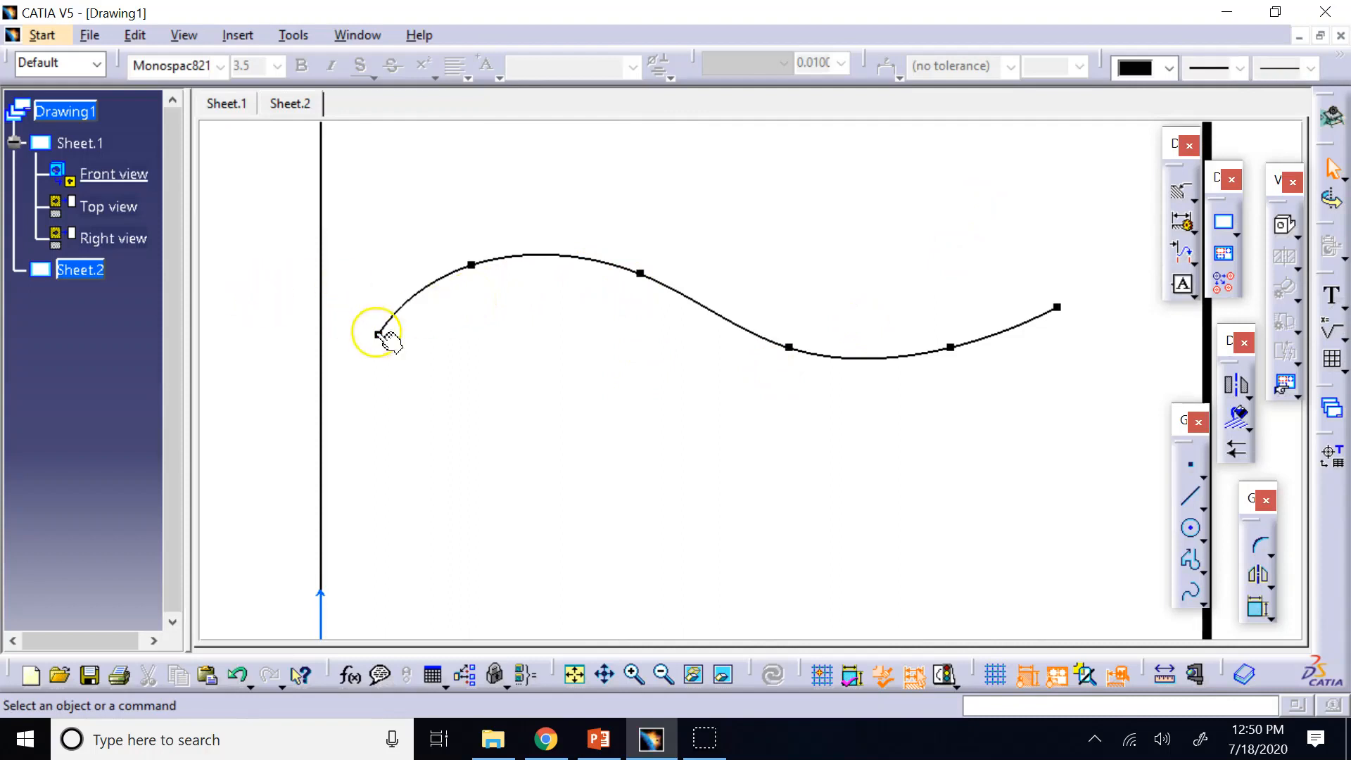
Step: Label the spline's first point with the text "1" and move the label just below the point
drag(1330, 278, 938, 188)
click(950, 214)
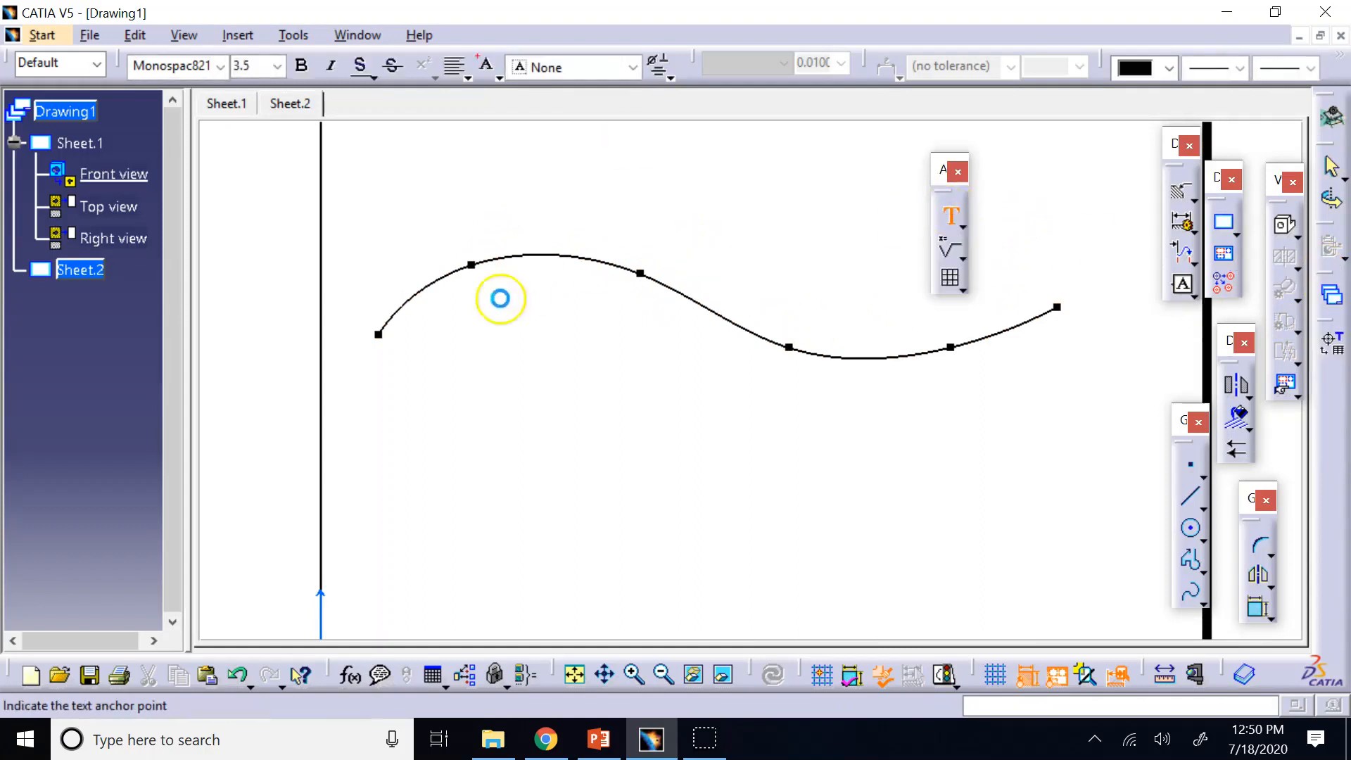
click(377, 342)
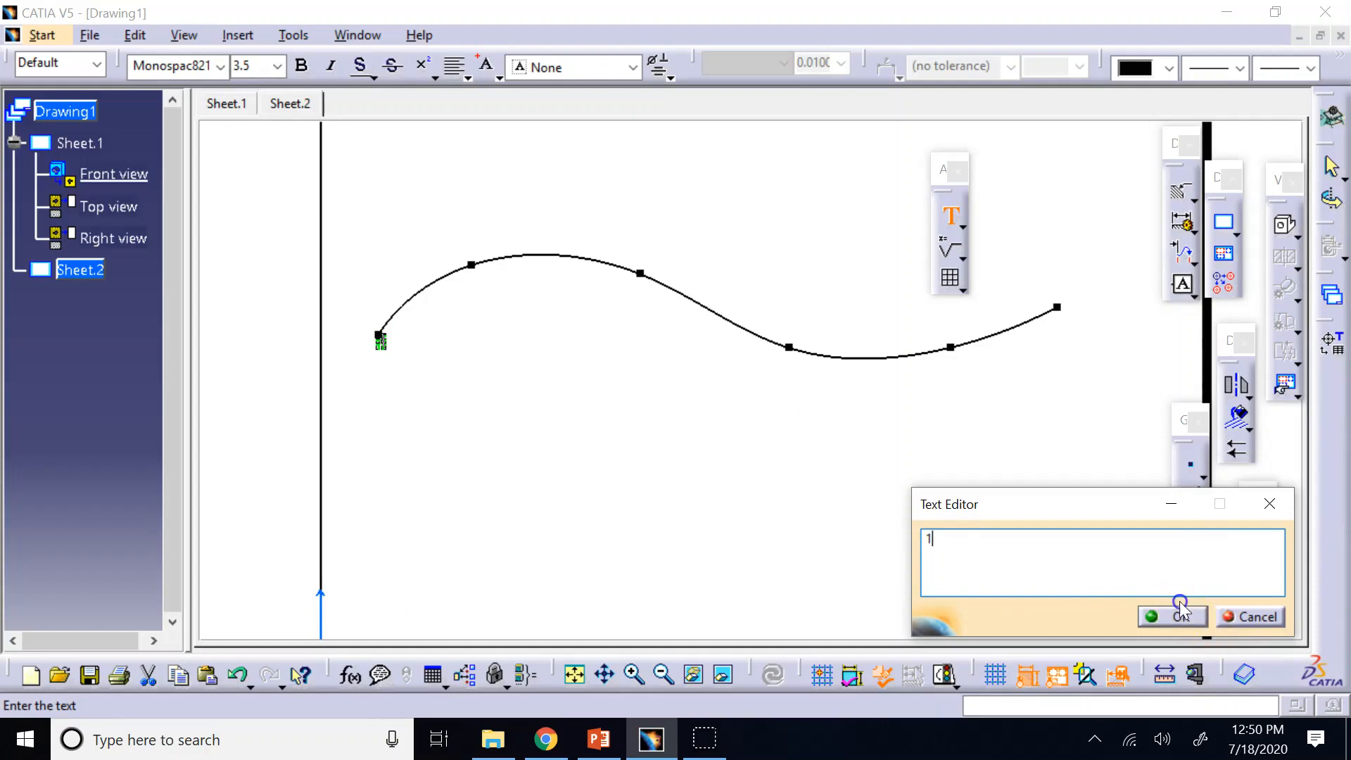
click(1140, 611)
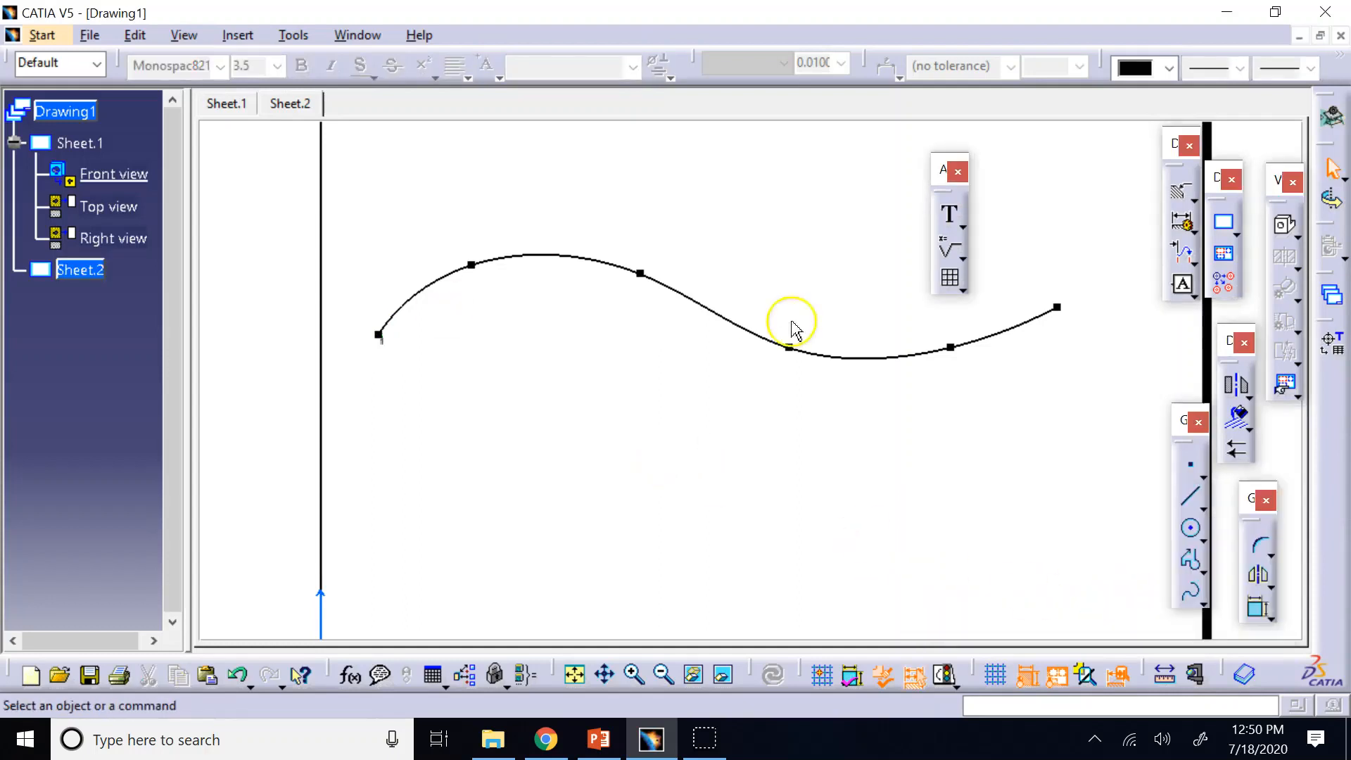
click(380, 344)
drag(498, 367, 535, 362)
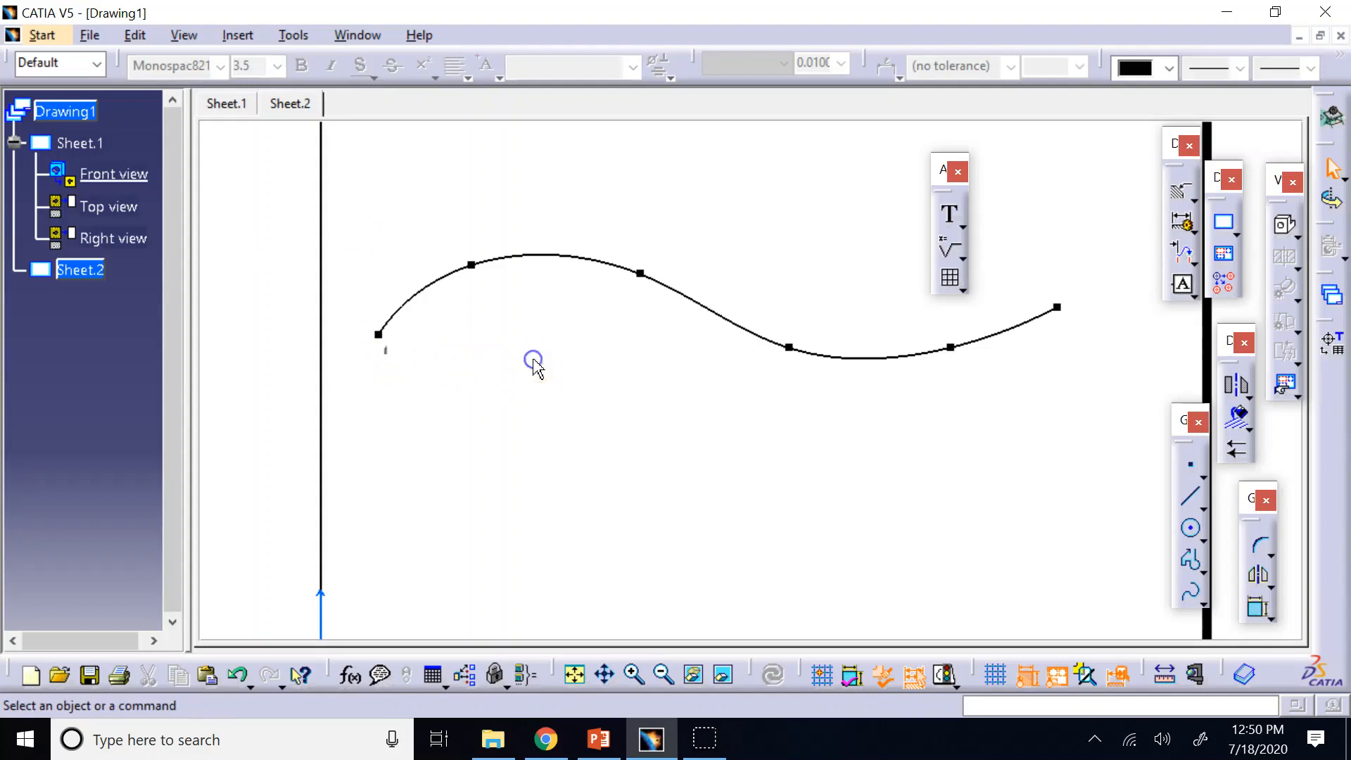
Step: Label the spline's second point with the text "2" and move the label just above the point
click(950, 214)
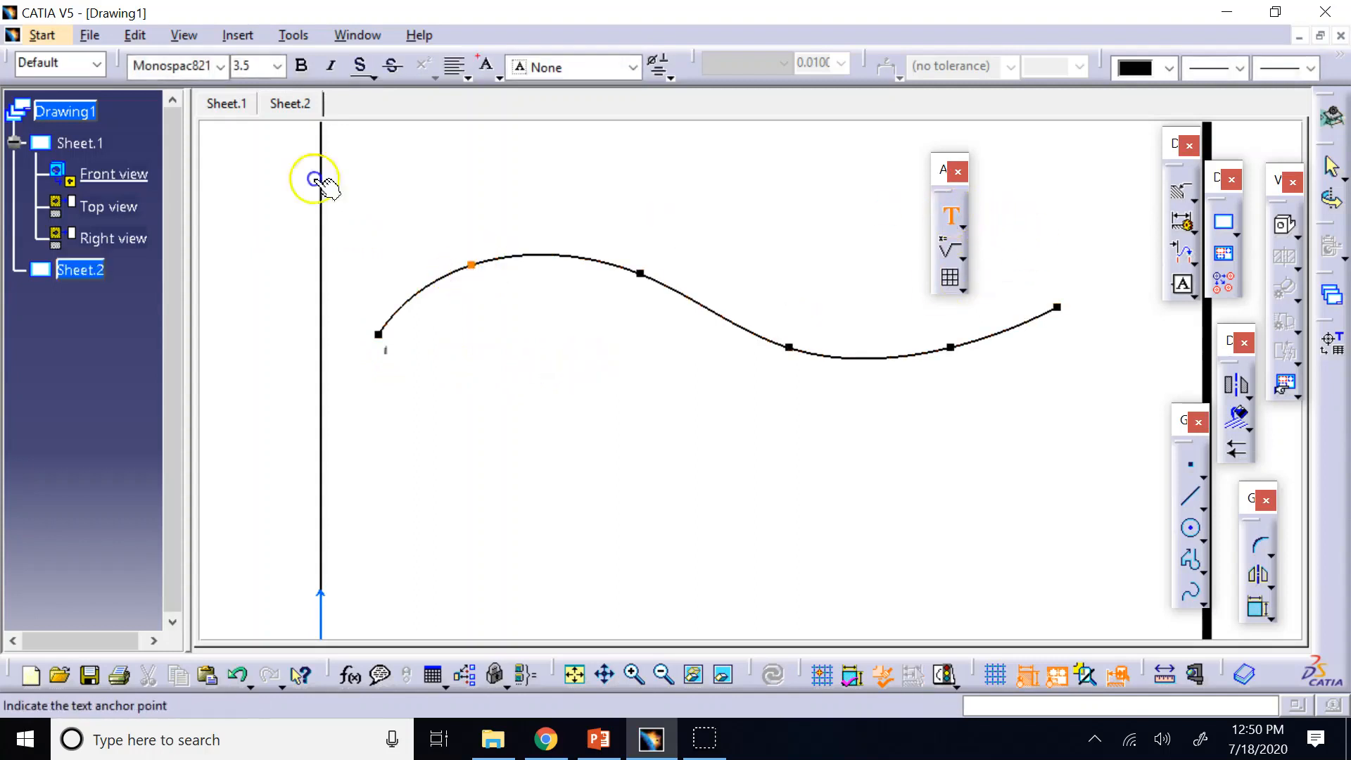
click(472, 266)
click(496, 310)
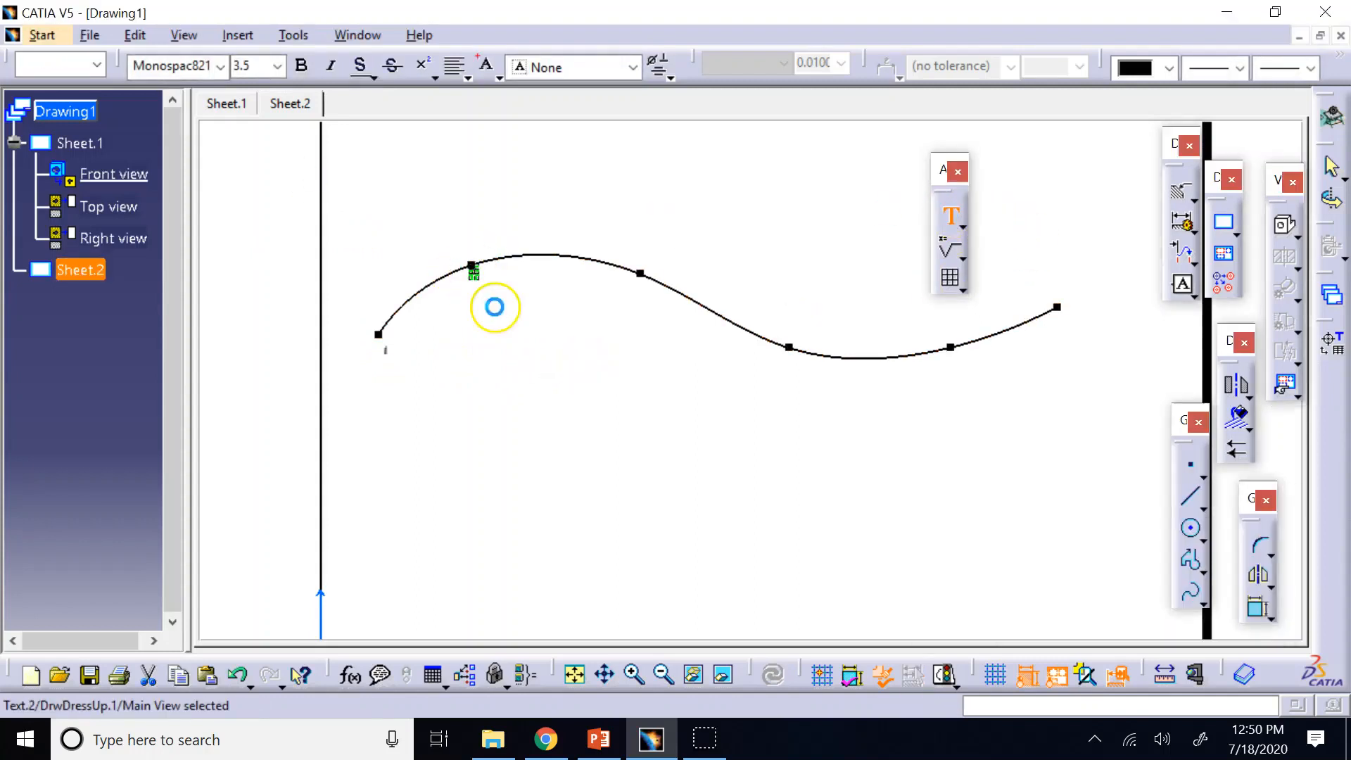
click(508, 290)
drag(477, 272, 479, 283)
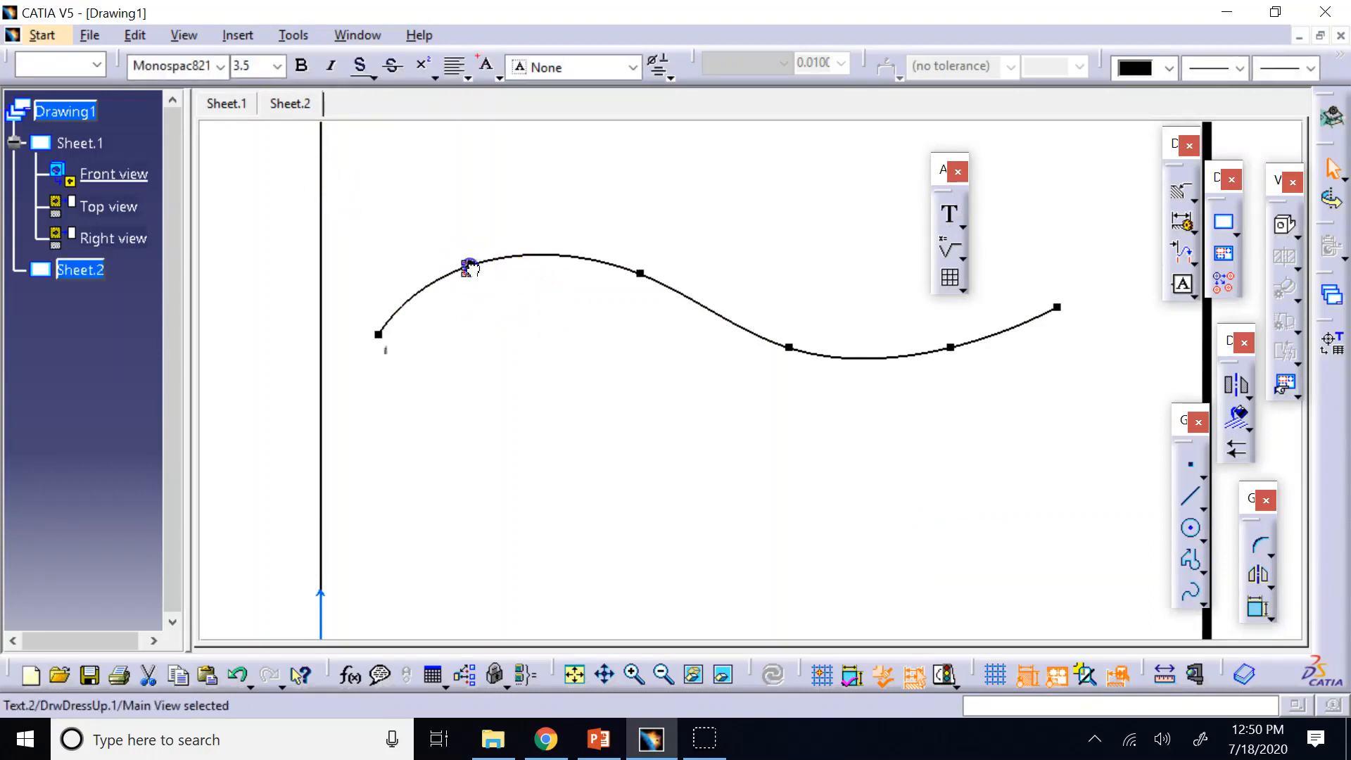
Step: Set the text height of labels 2 and 1 to 5.0 mm
click(278, 67)
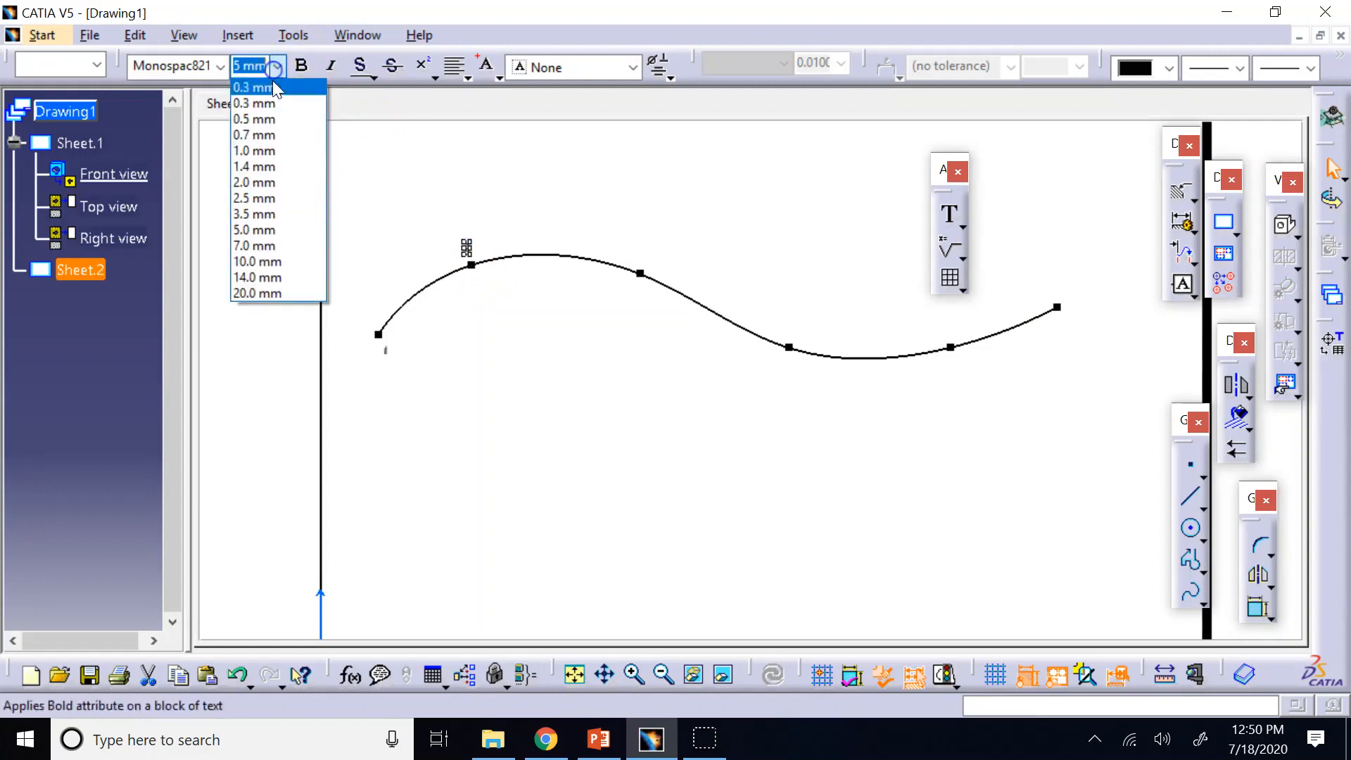
click(268, 229)
click(244, 137)
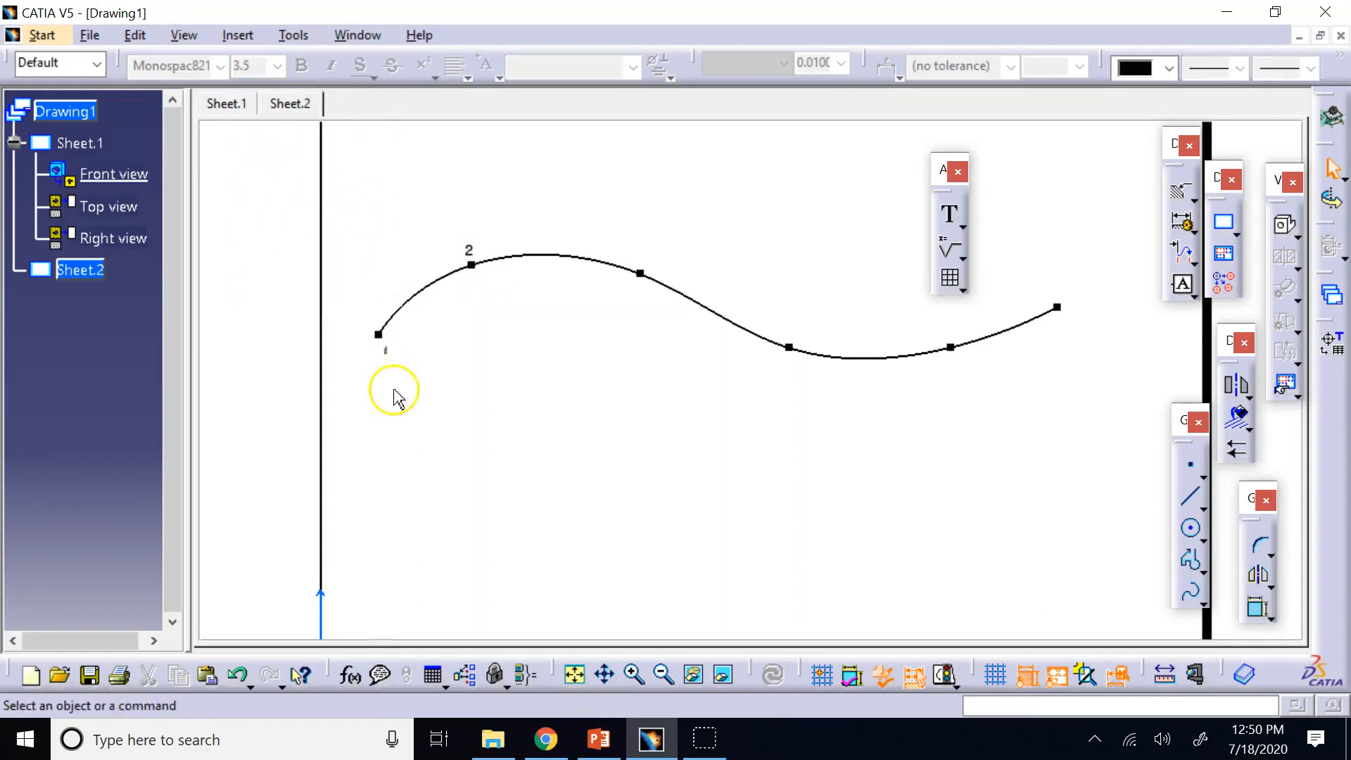
click(386, 351)
click(278, 66)
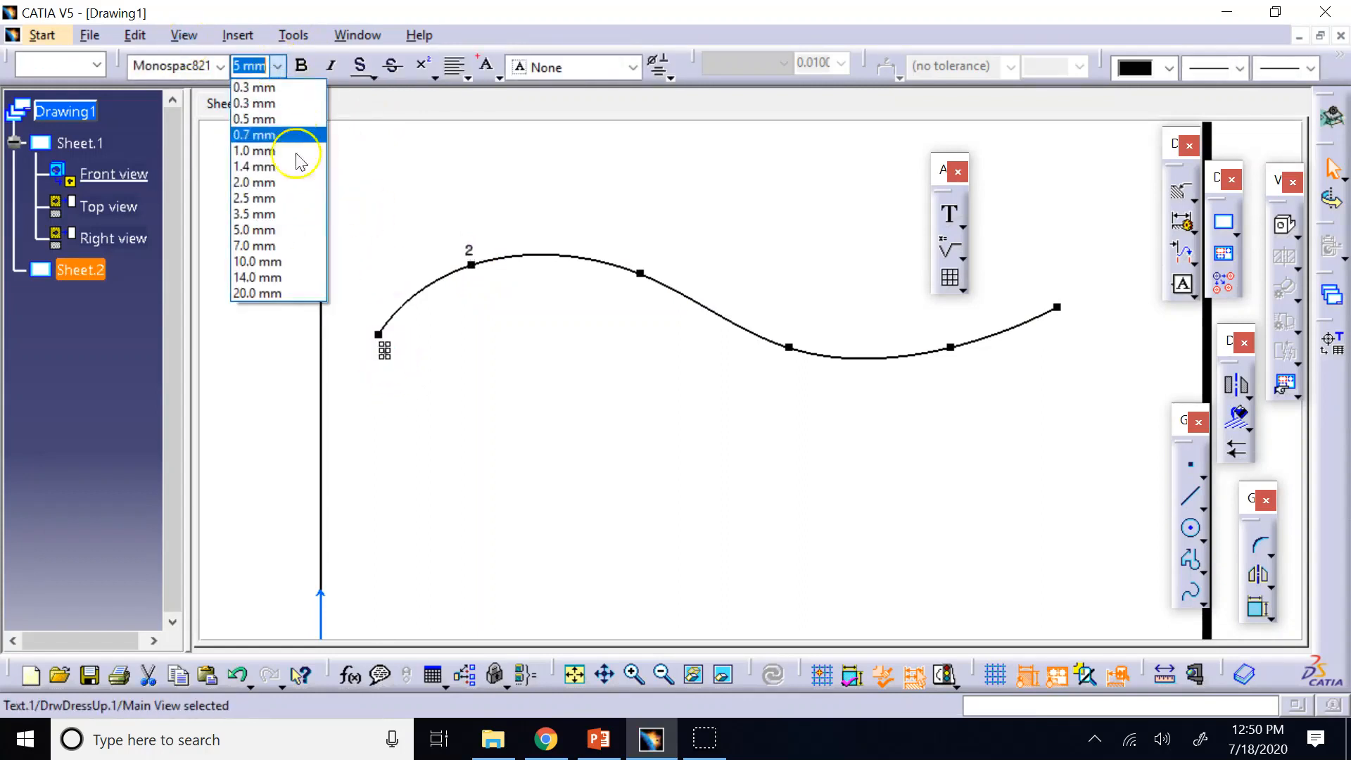
click(285, 230)
click(437, 362)
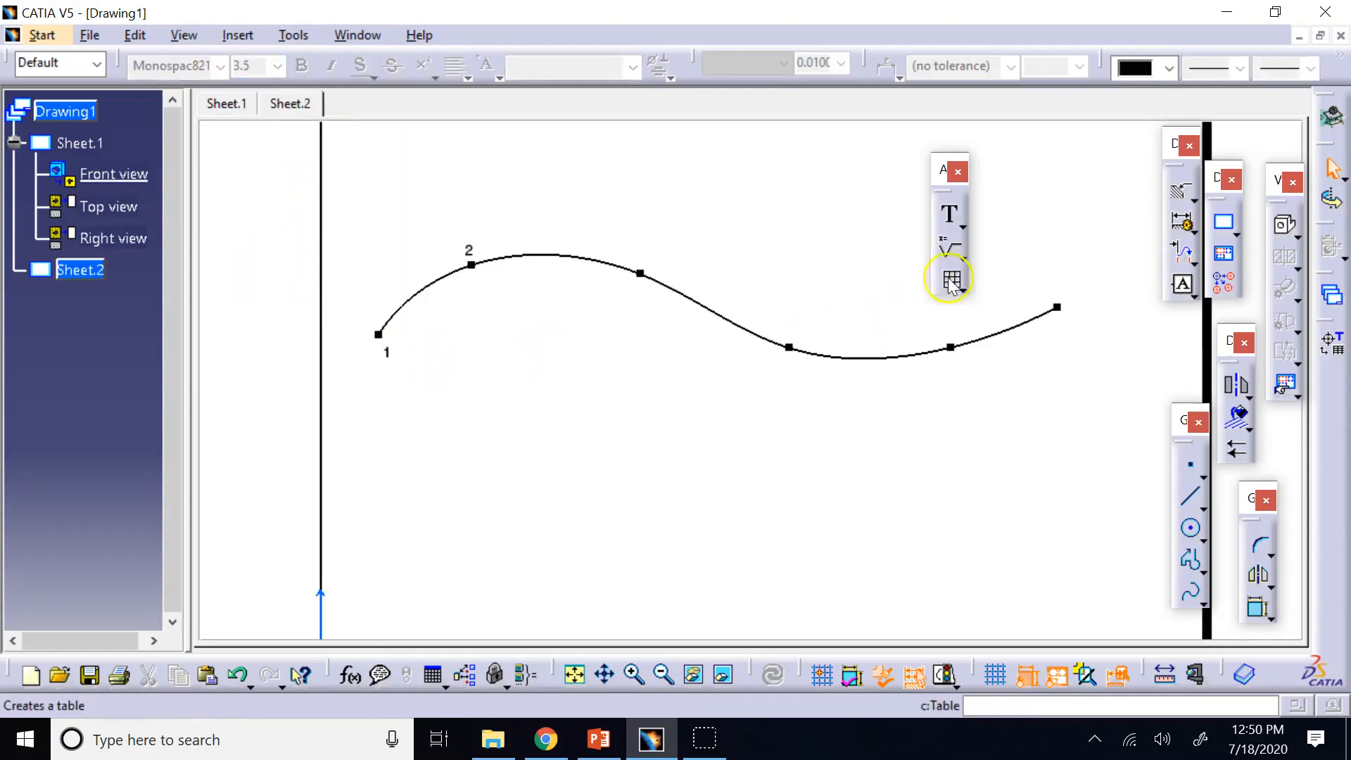
Step: Add the text label "3" just below the spline's third point
click(950, 214)
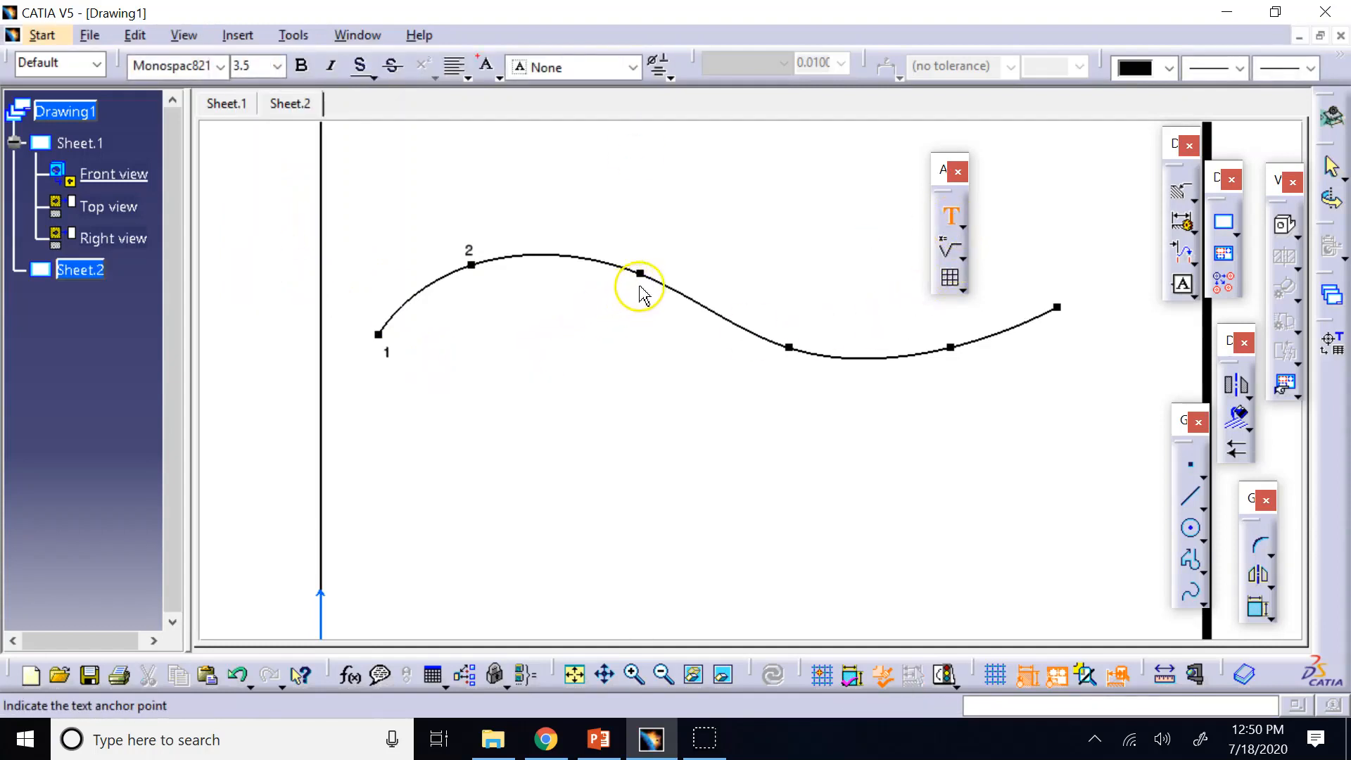
click(641, 294)
text(3)
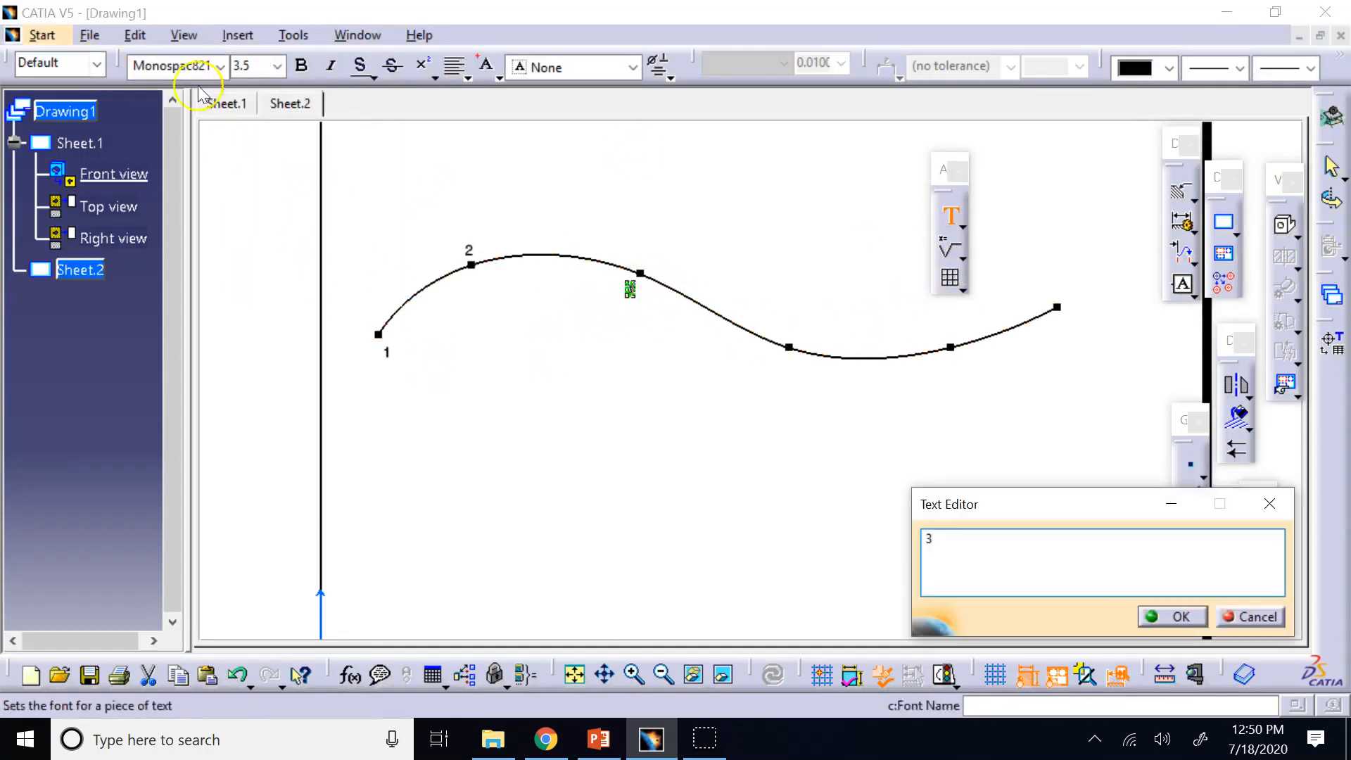
click(277, 67)
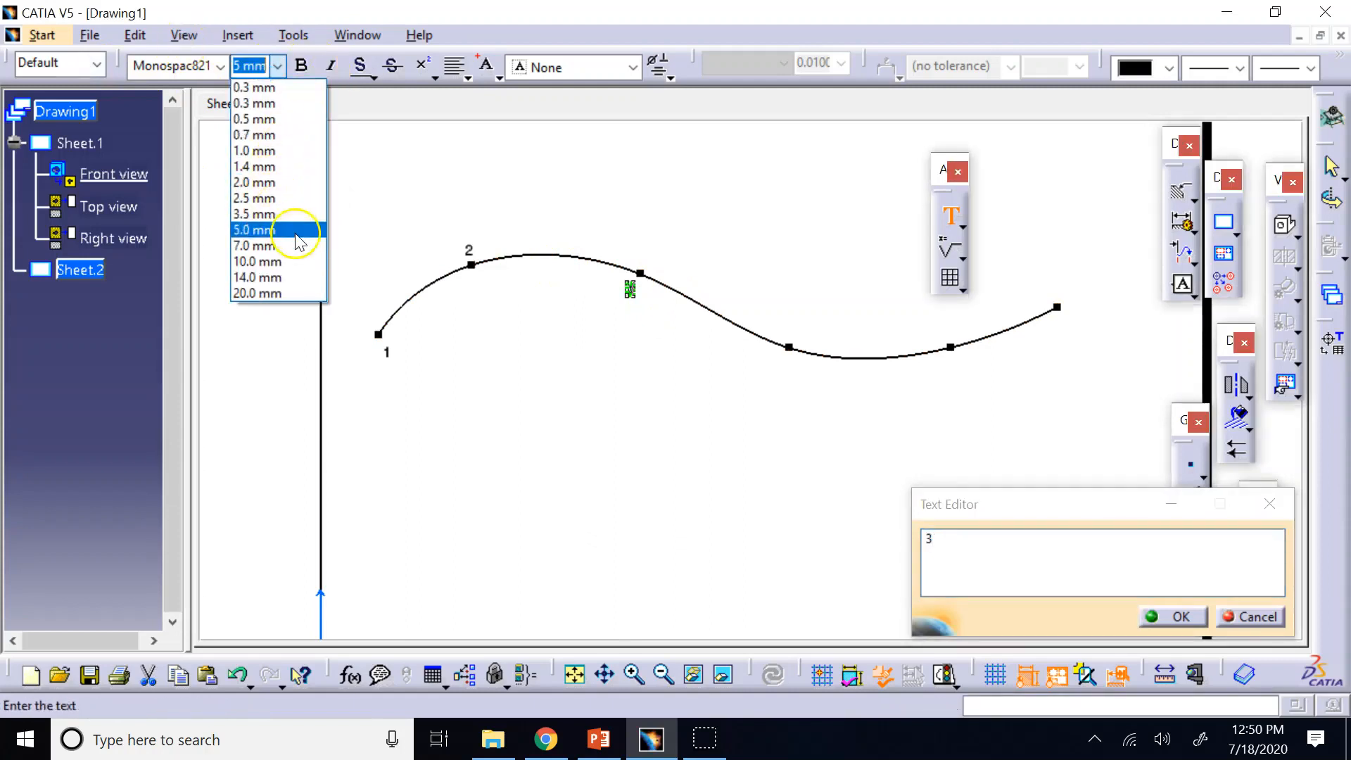
click(296, 239)
click(724, 489)
click(917, 433)
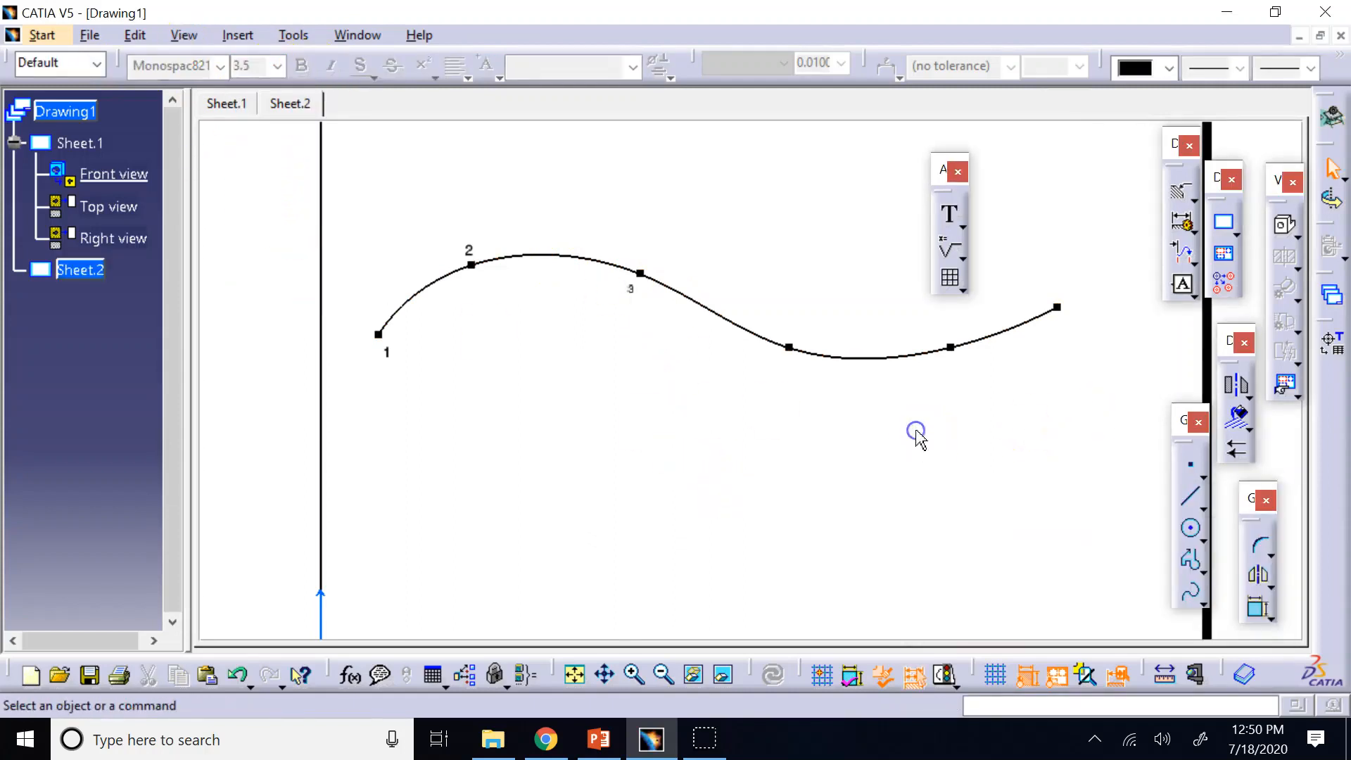
Step: Set the text height of label 3 to 5.0 mm, matching labels 1 and 2
click(631, 291)
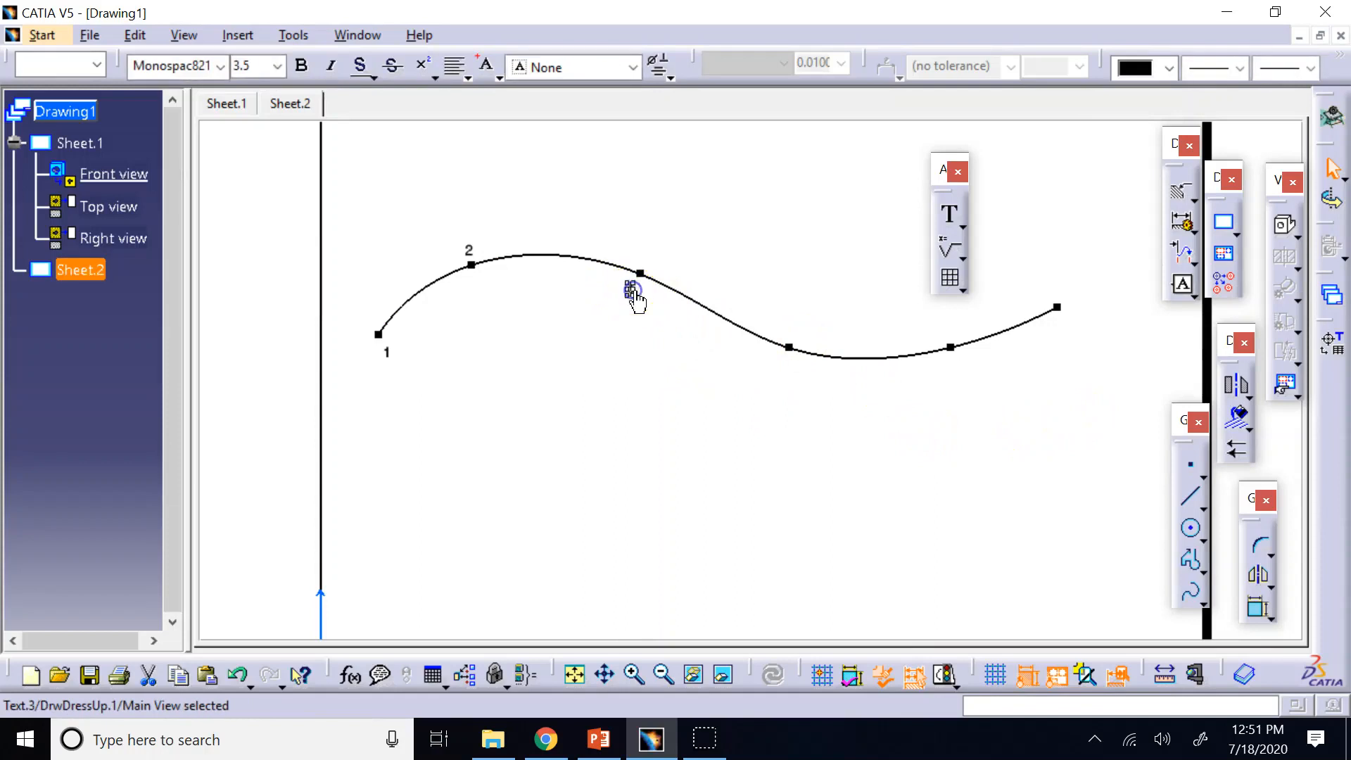
click(632, 292)
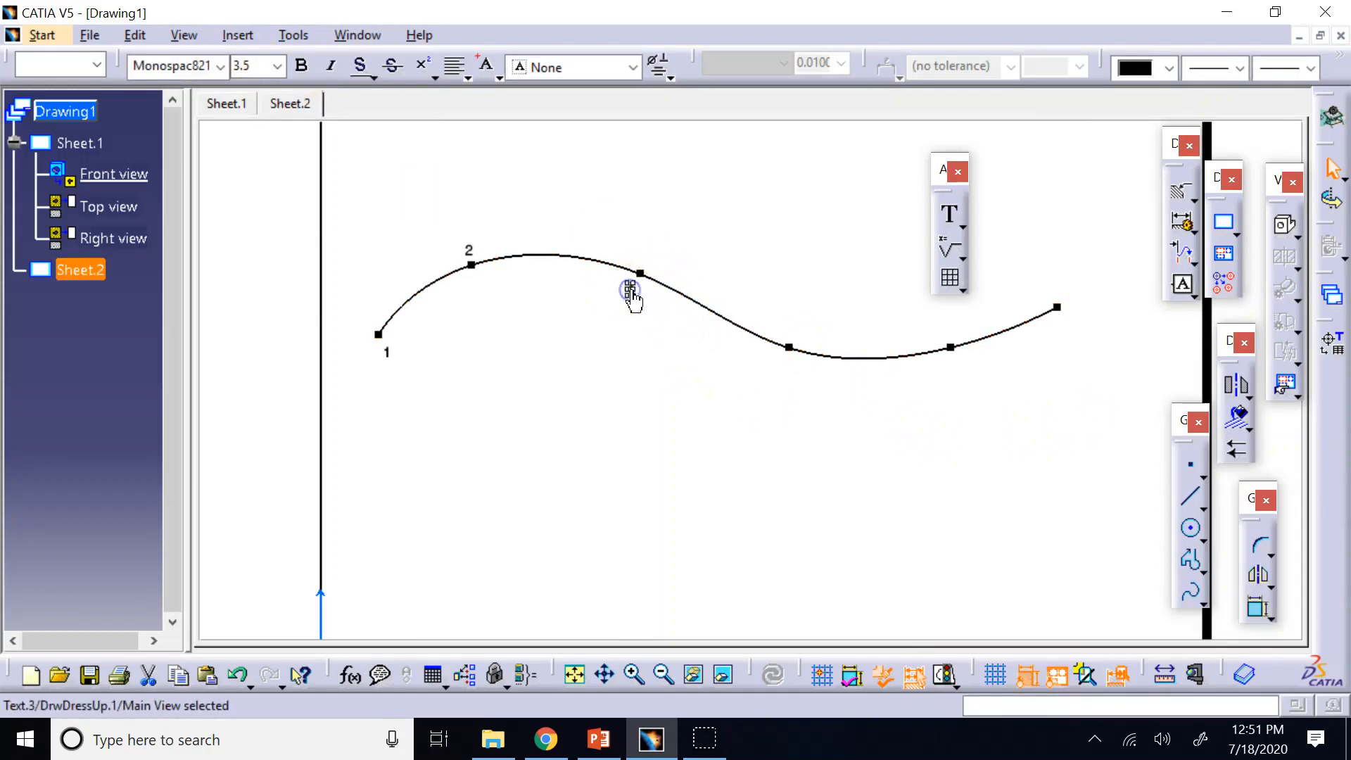
click(277, 65)
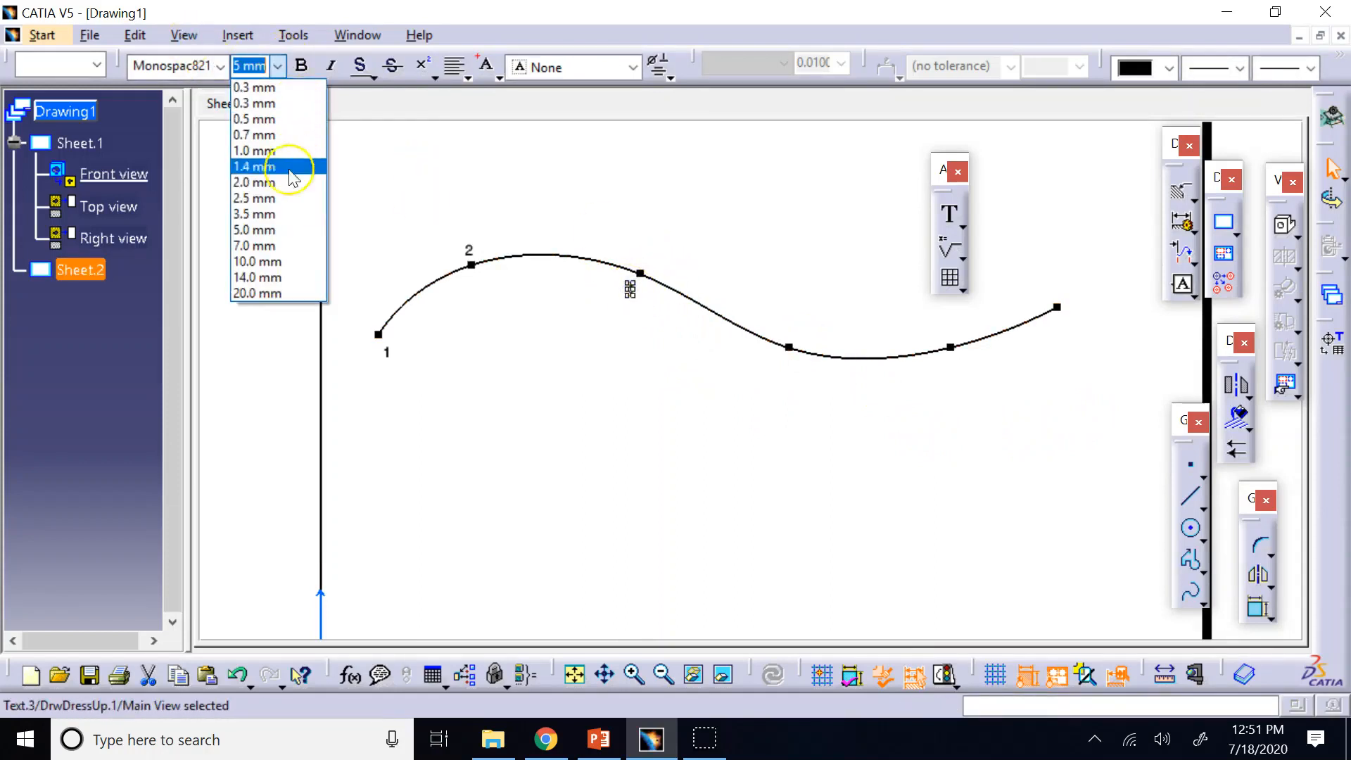
click(275, 215)
click(642, 336)
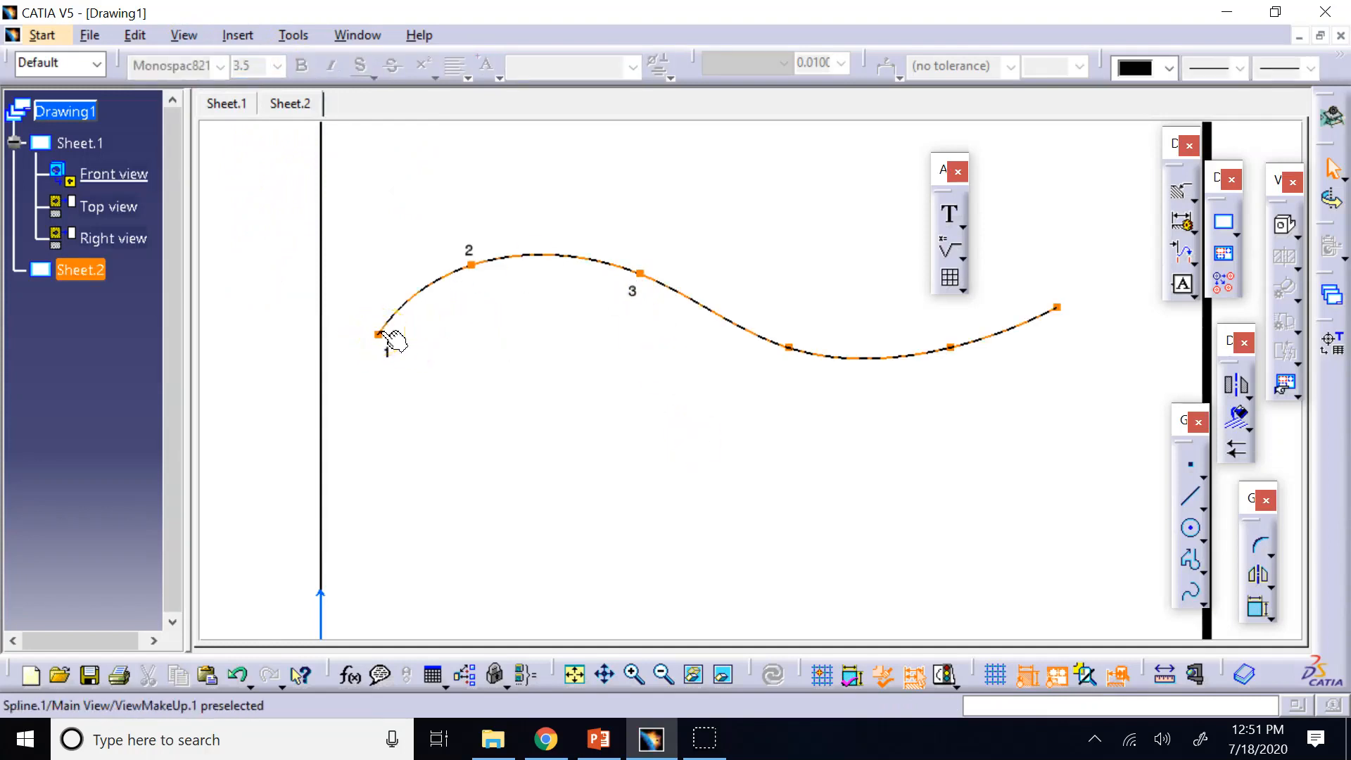
Step: Draw two arrows from point 1 as coordinate axes, one straight up and one horizontally to the right
click(1237, 451)
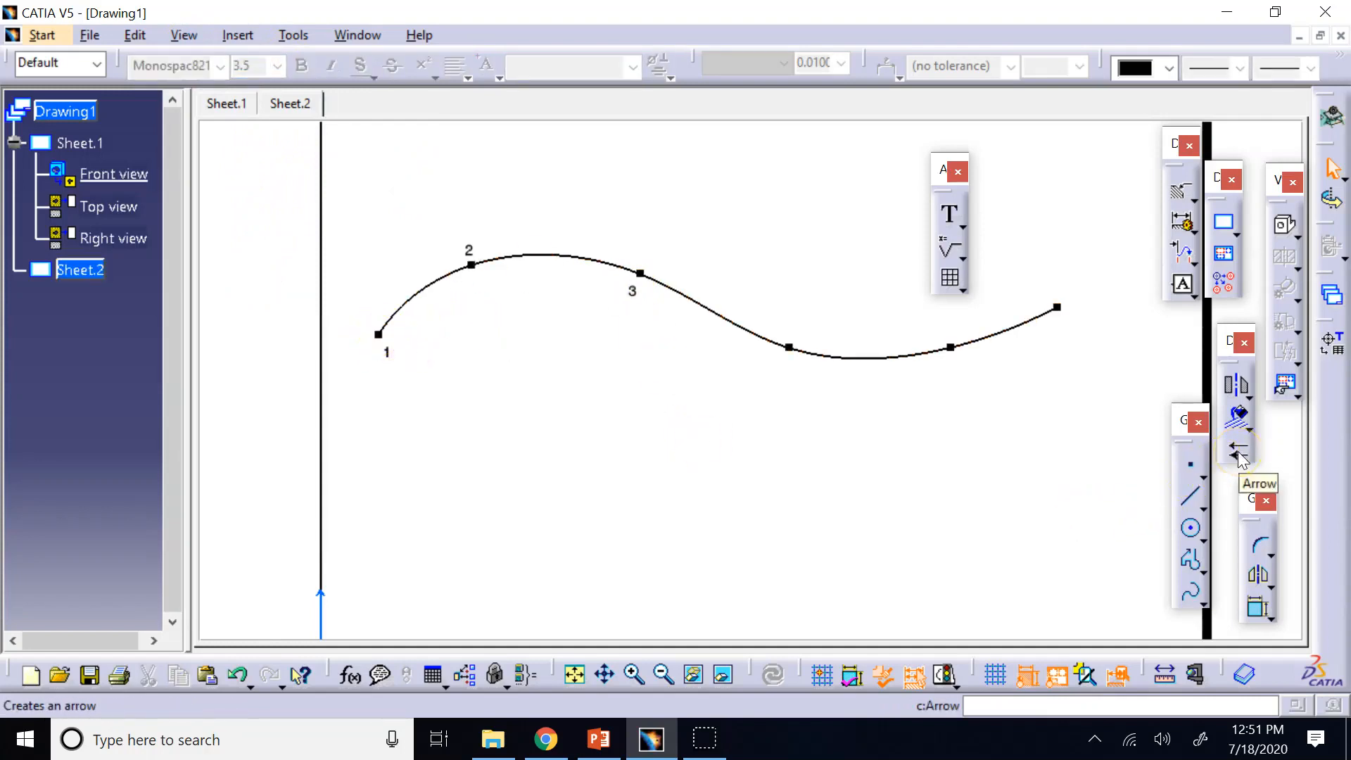
click(1239, 454)
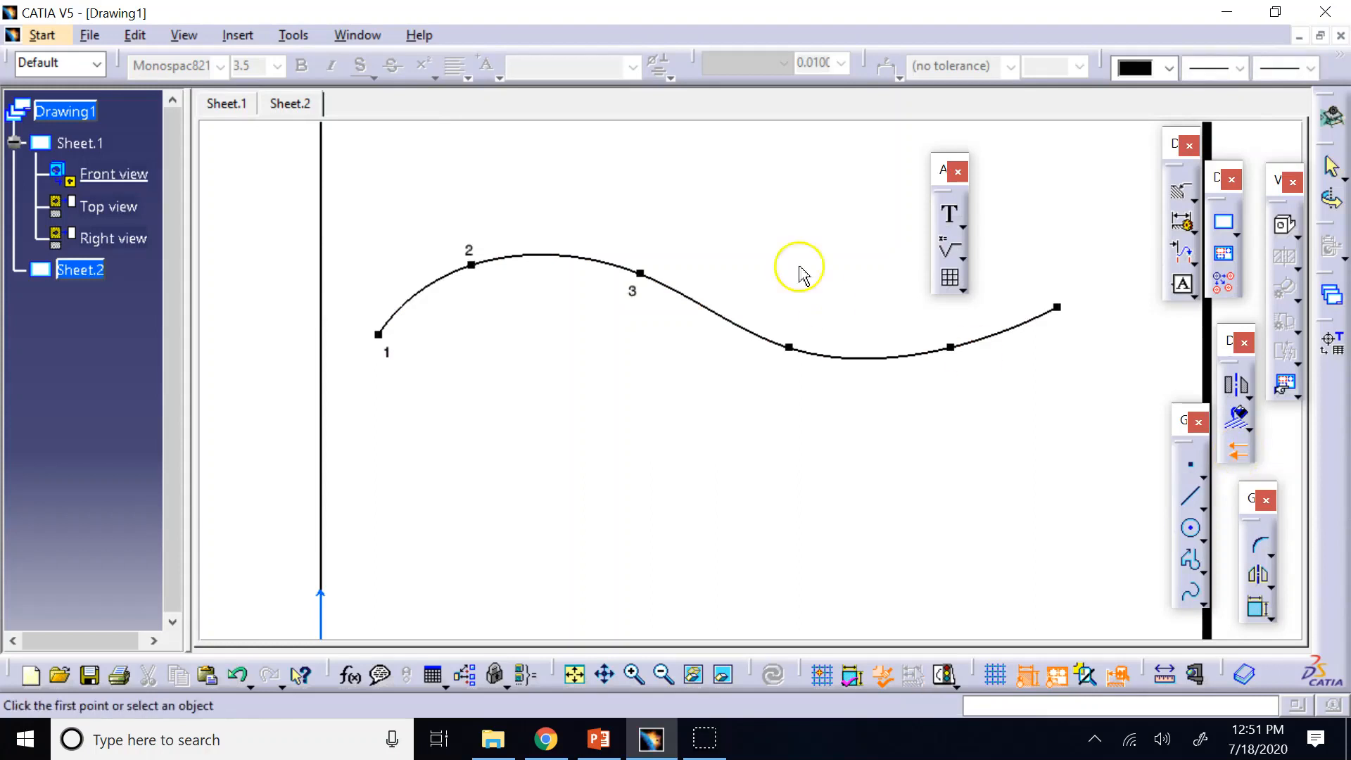
click(378, 335)
click(384, 175)
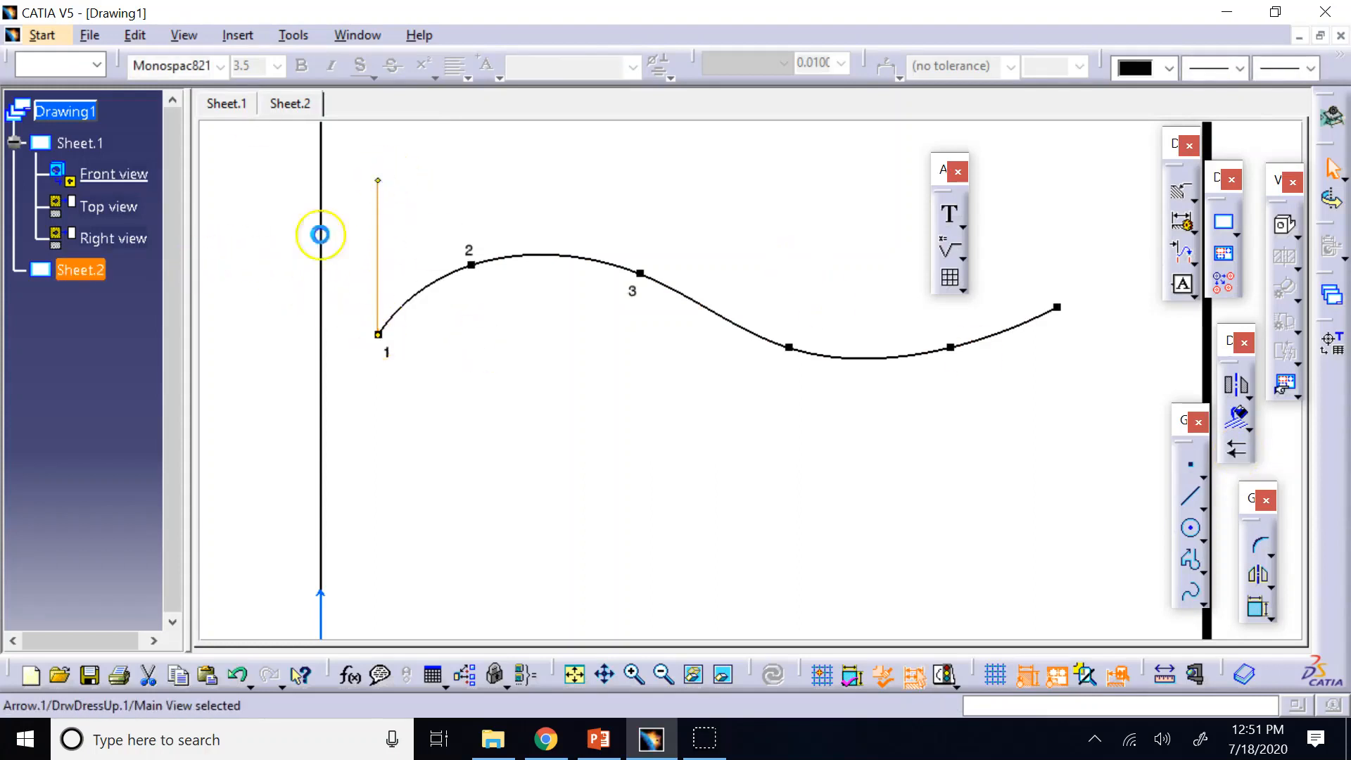
click(478, 352)
click(1236, 451)
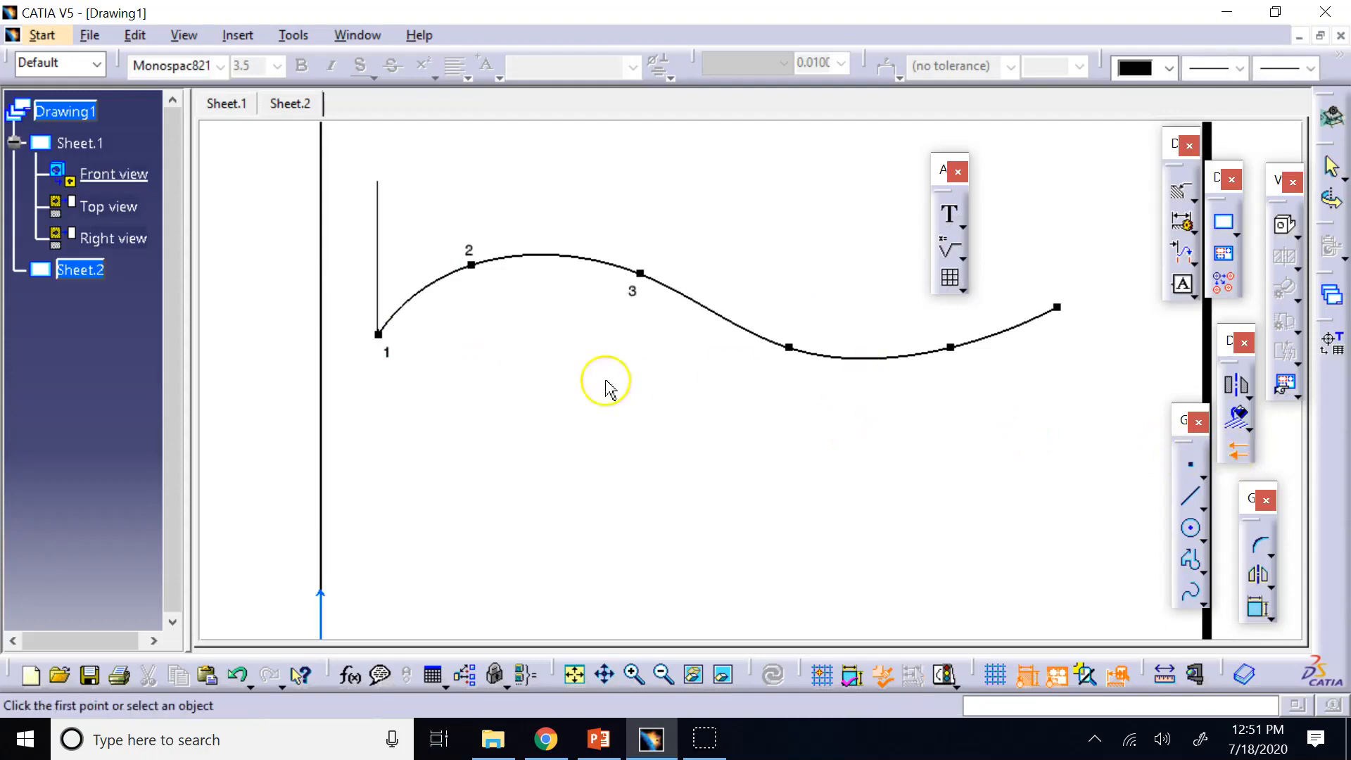
click(378, 334)
click(525, 335)
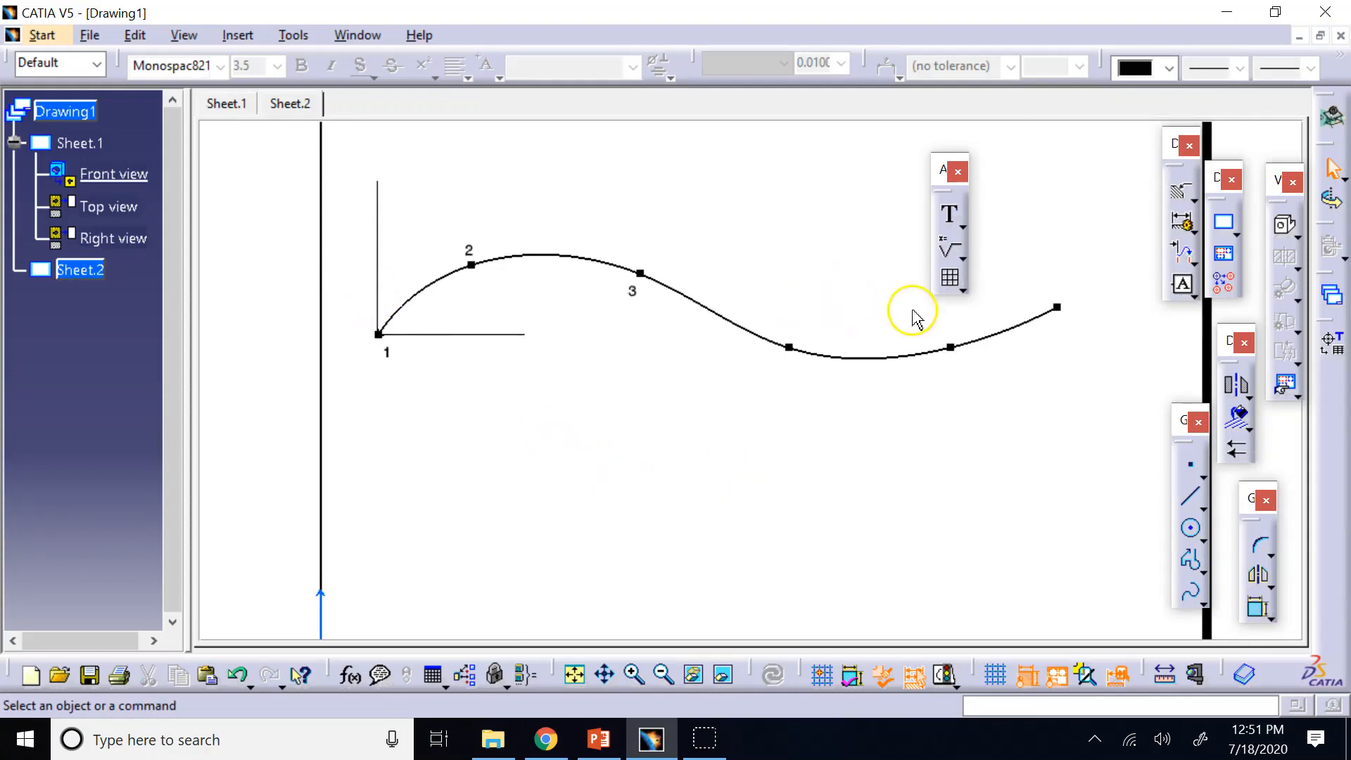
Step: Insert a table with 7 columns and 3 rows below the spline
click(952, 281)
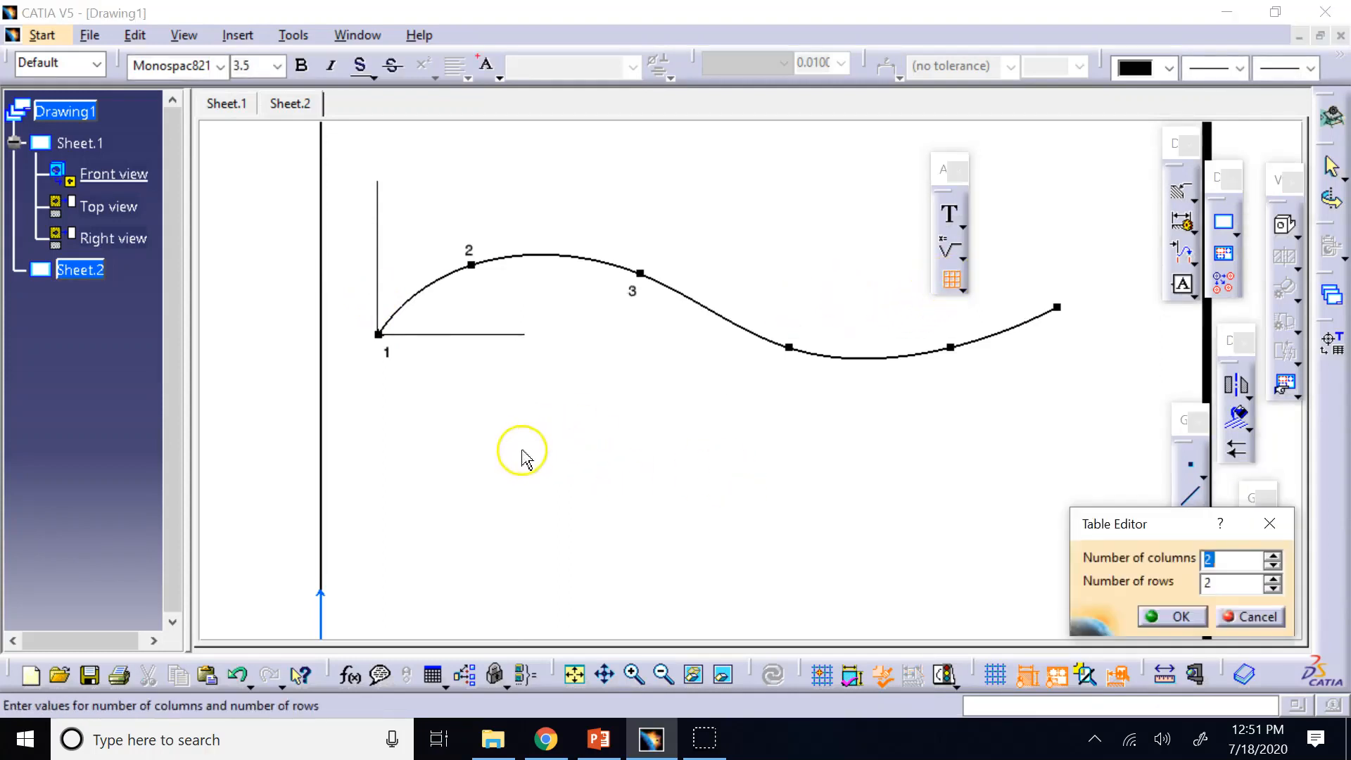
drag(1087, 524, 730, 456)
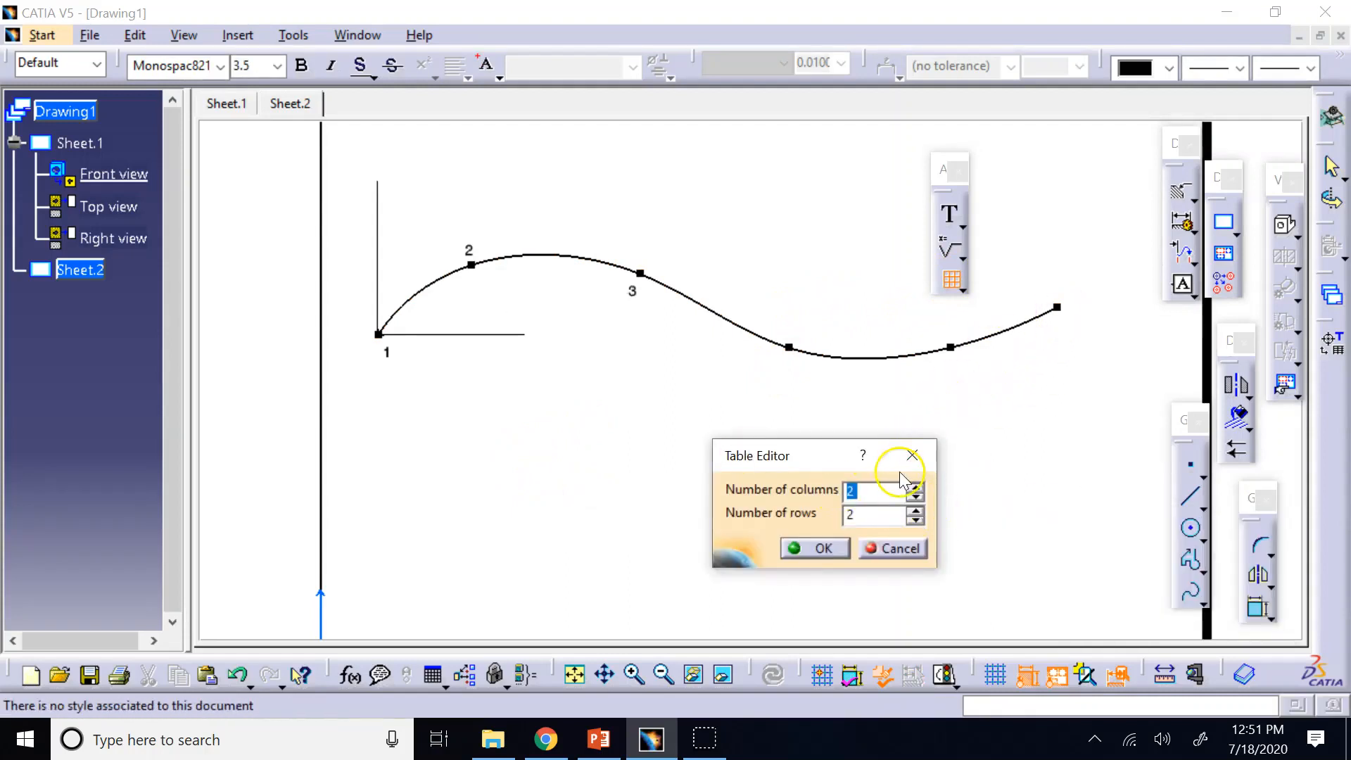
drag(865, 517, 572, 347)
text(3)
click(843, 539)
click(474, 460)
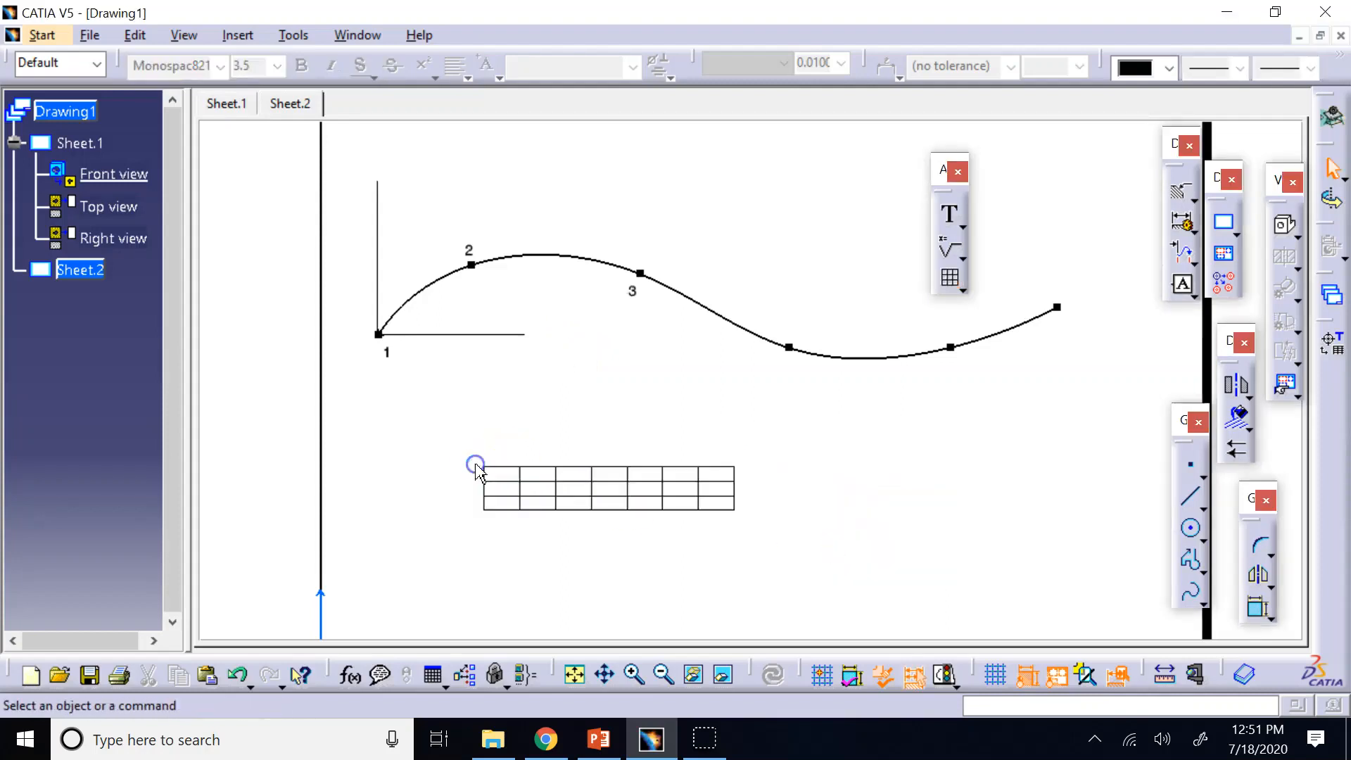
Step: Enter "point #" in the table's first cell and "x" in the cell below it
double_click(498, 474)
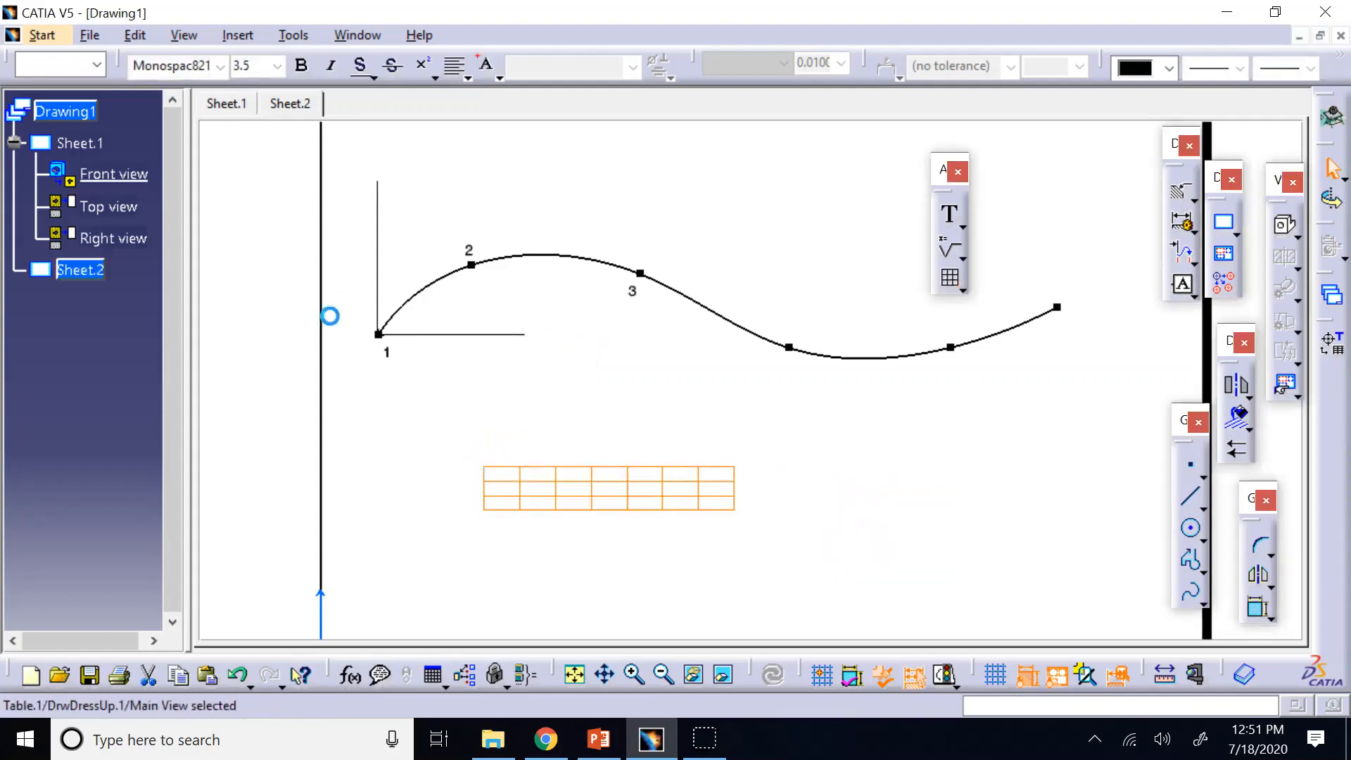
double_click(499, 476)
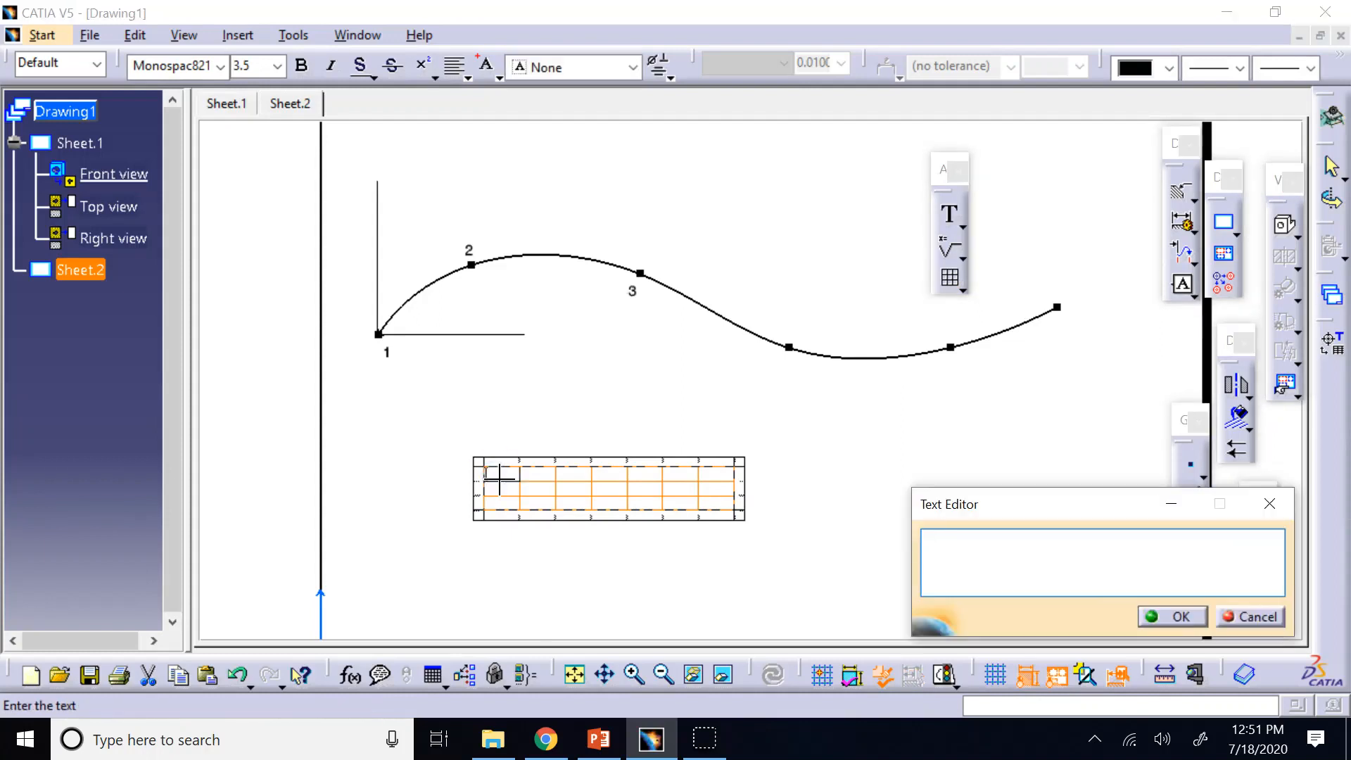
text(point #)
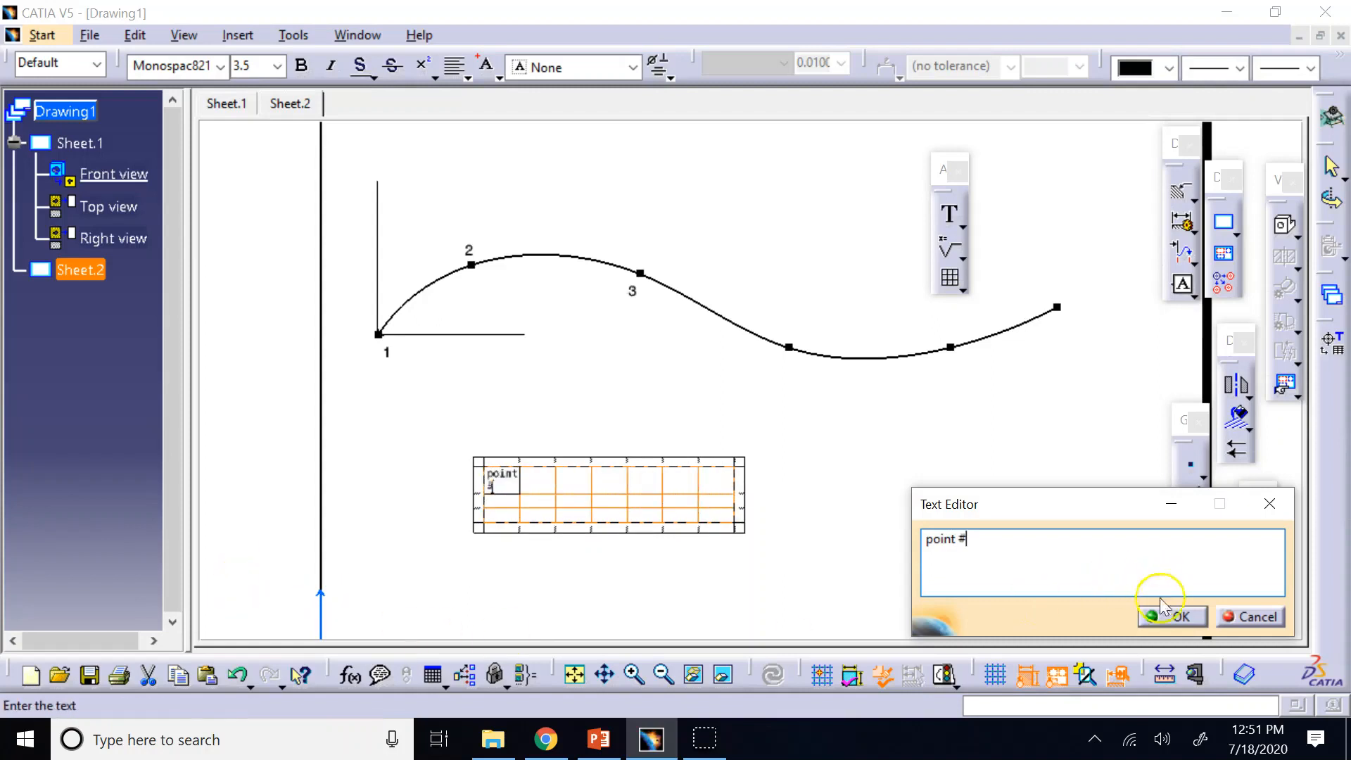
click(1174, 616)
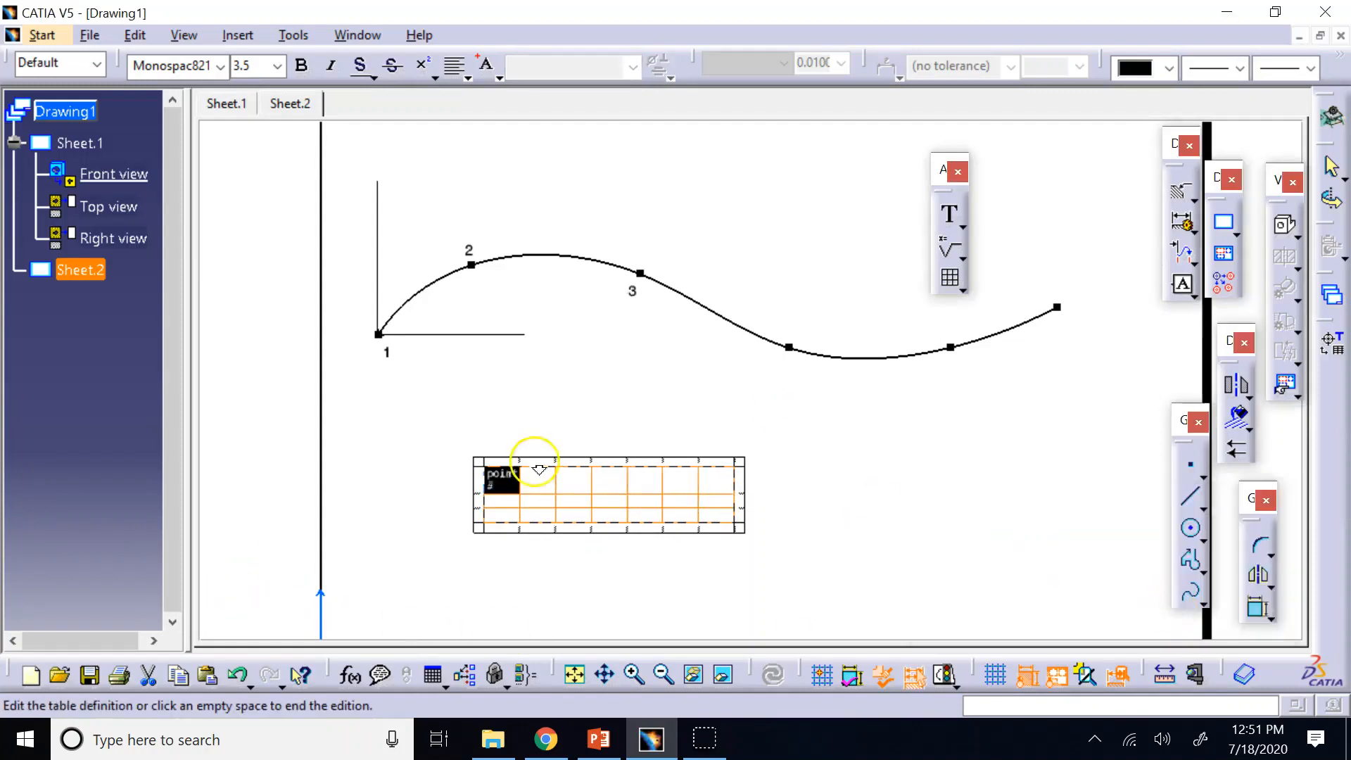
double_click(502, 506)
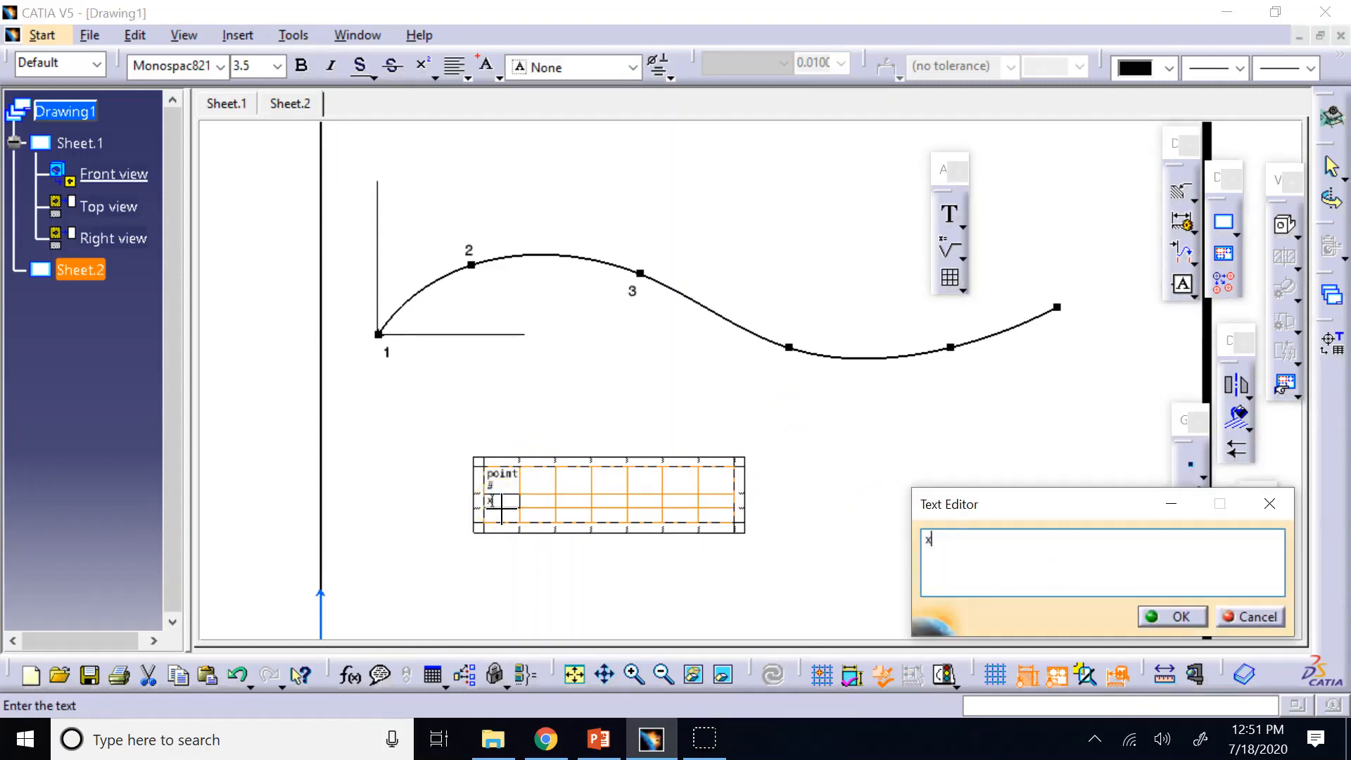
key(Return)
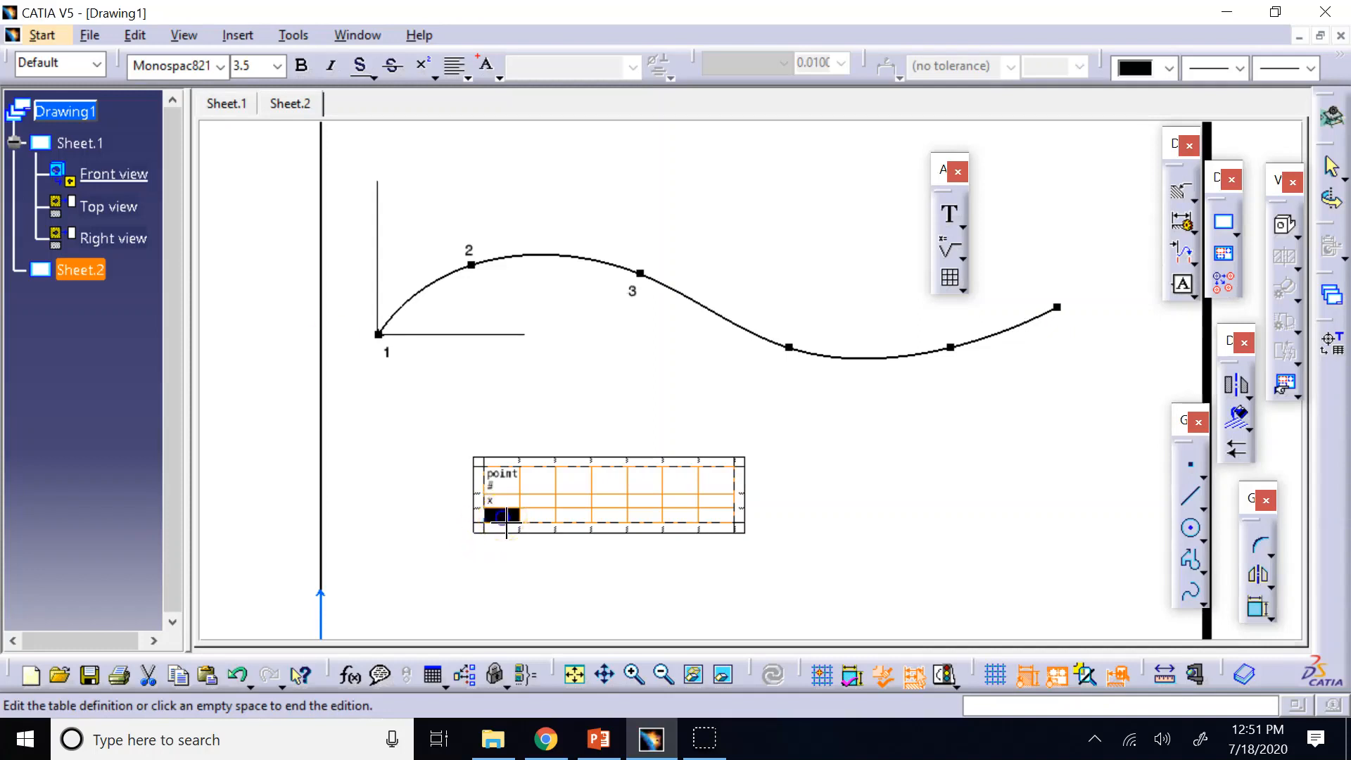
Step: Enter "y" in the bottom cell of the table's first column and finish the table edit
double_click(502, 516)
text(y)
key(Return)
click(842, 542)
click(492, 472)
double_click(494, 471)
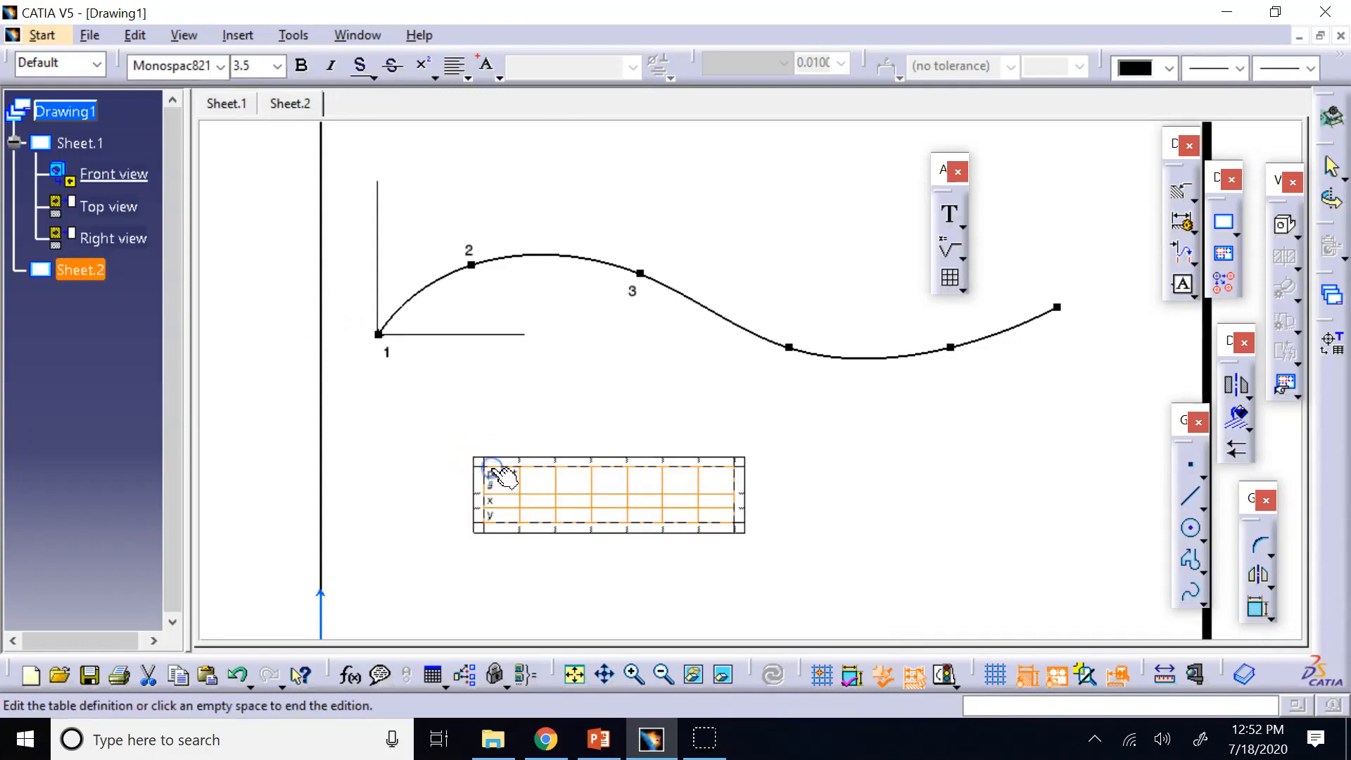
click(362, 446)
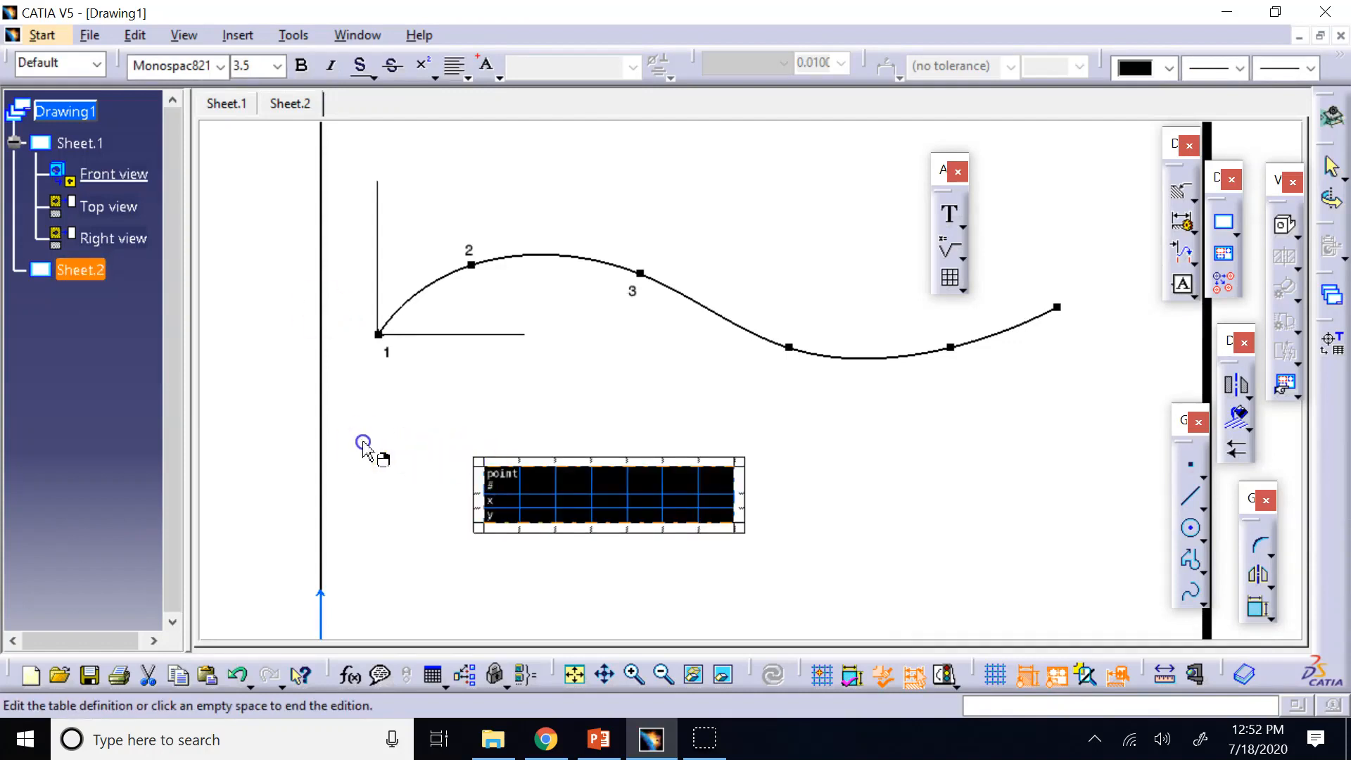
Step: Add the text "x" below the end of the horizontal axis with a text height of 7.0 mm
click(632, 686)
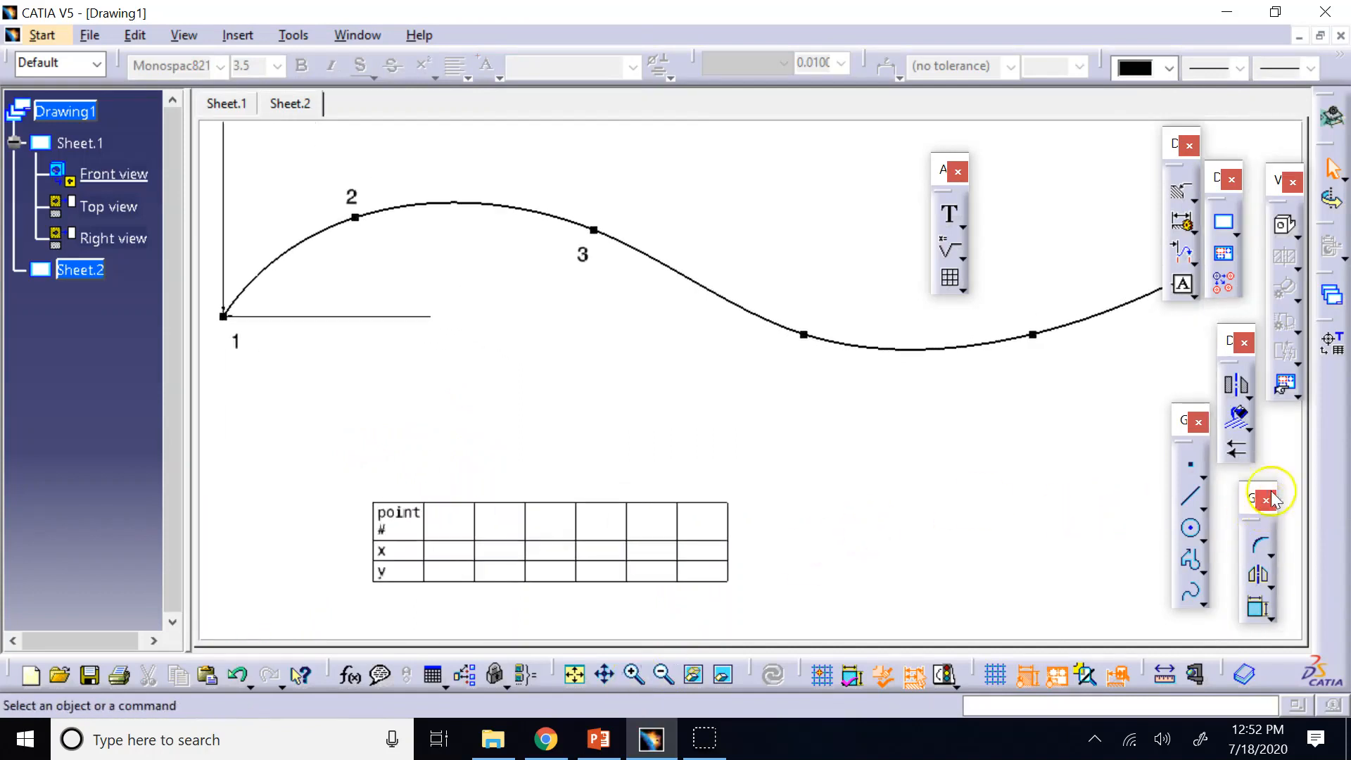
click(952, 218)
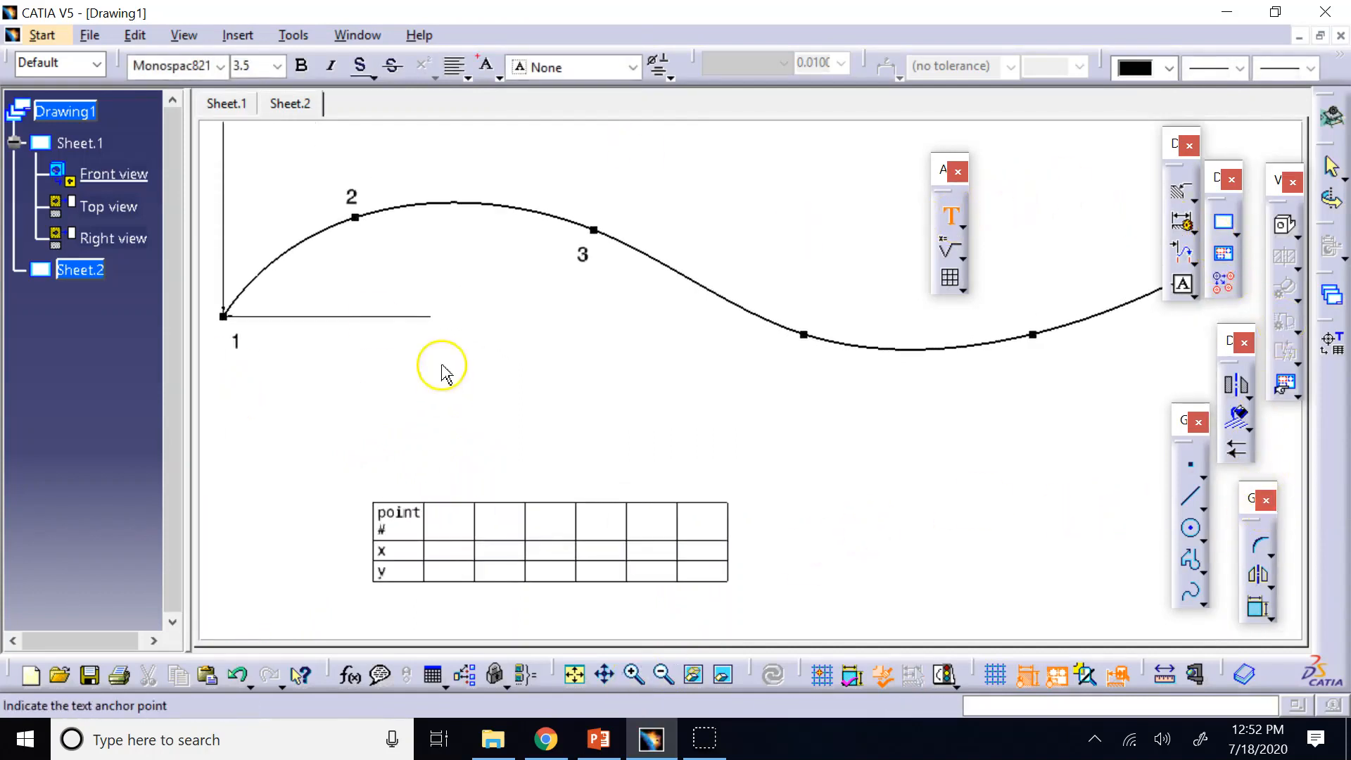
click(424, 334)
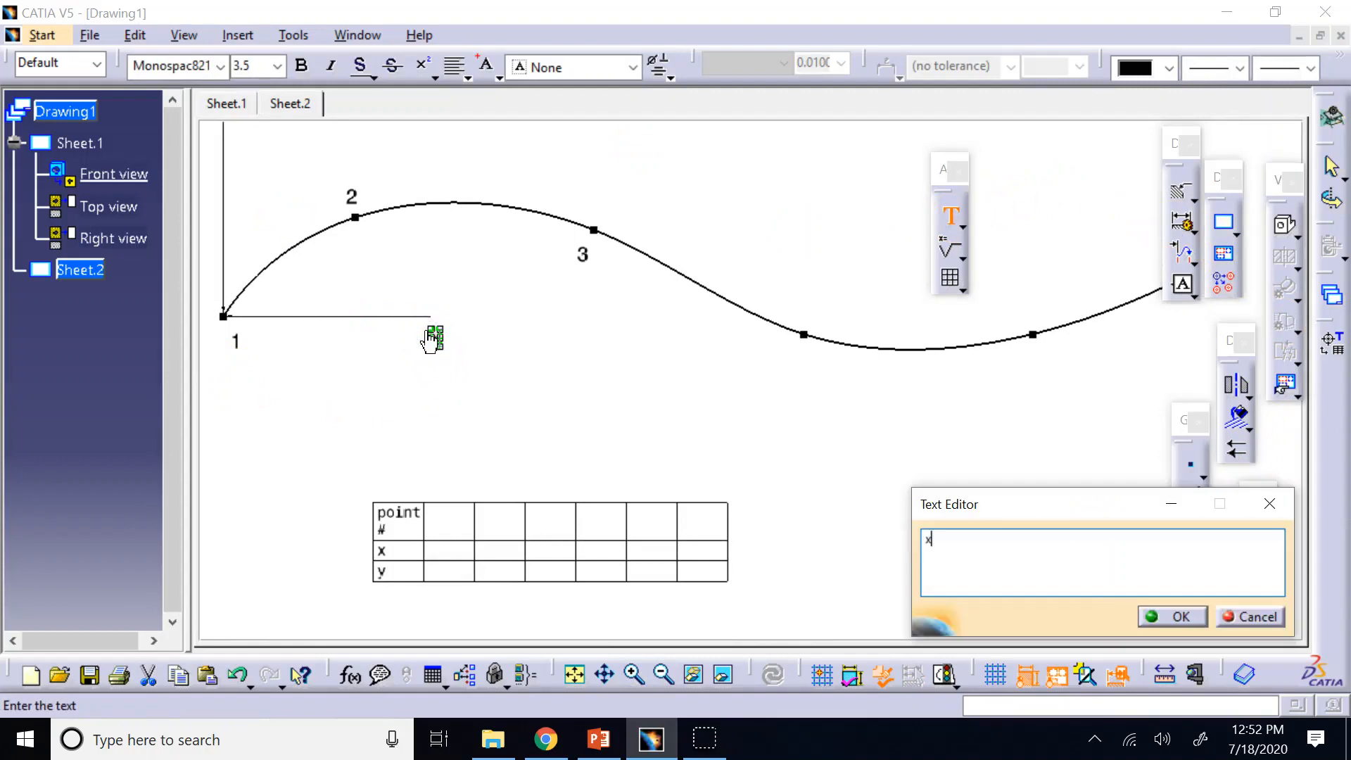
drag(973, 555, 813, 516)
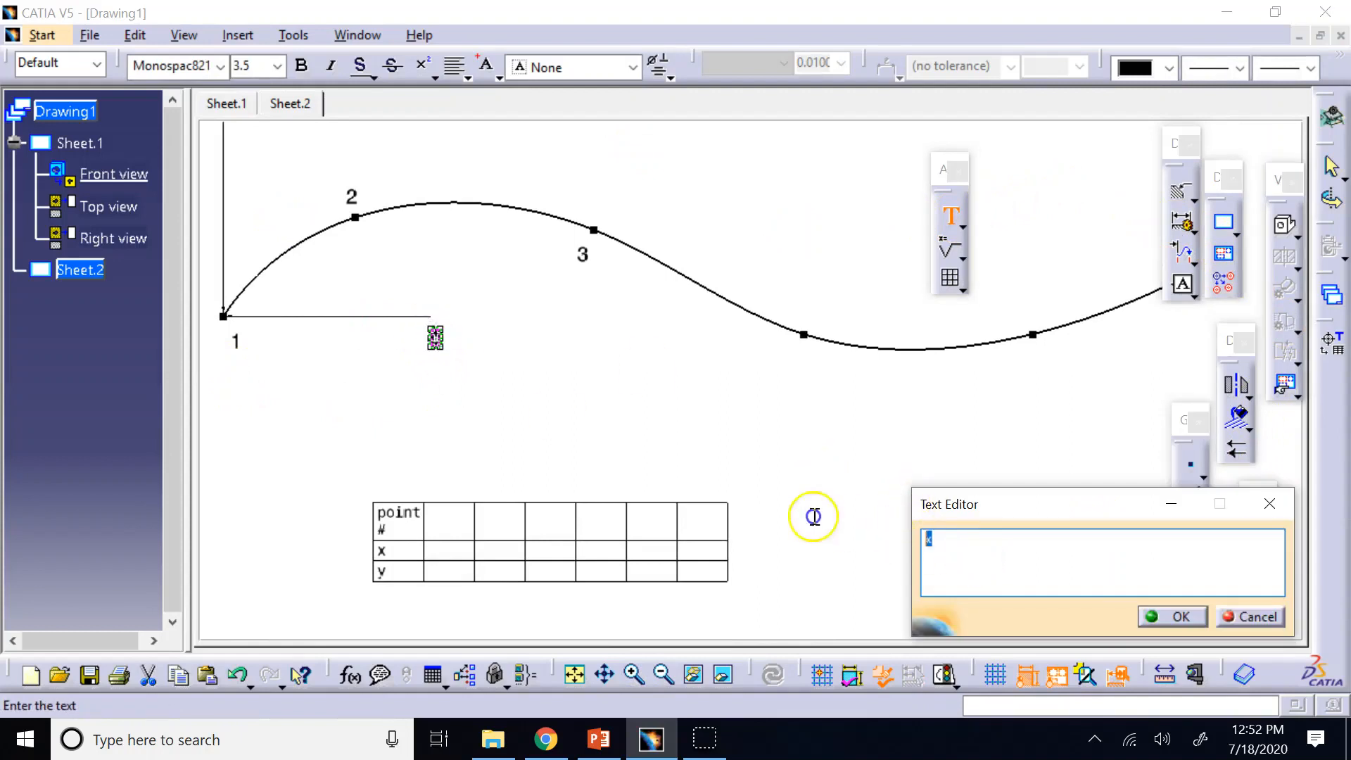
click(278, 65)
click(278, 248)
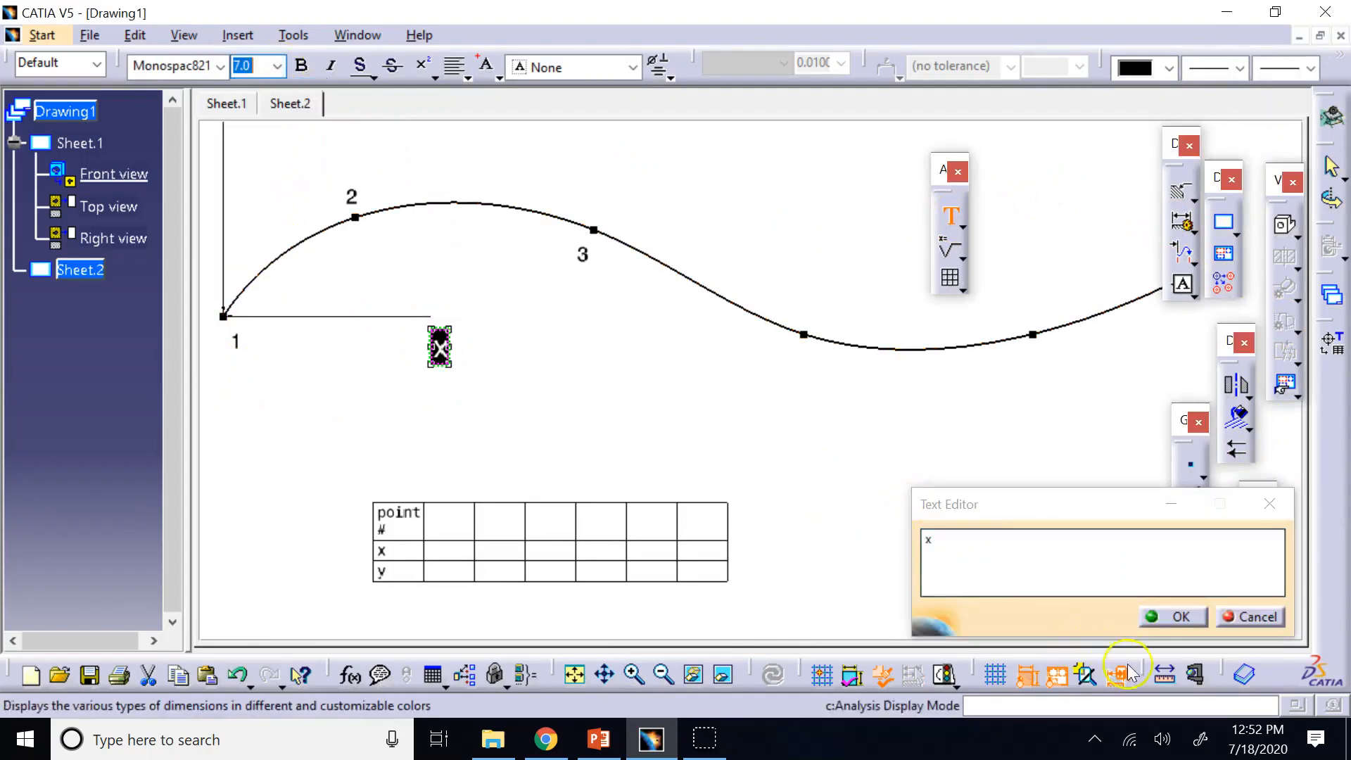
click(1174, 617)
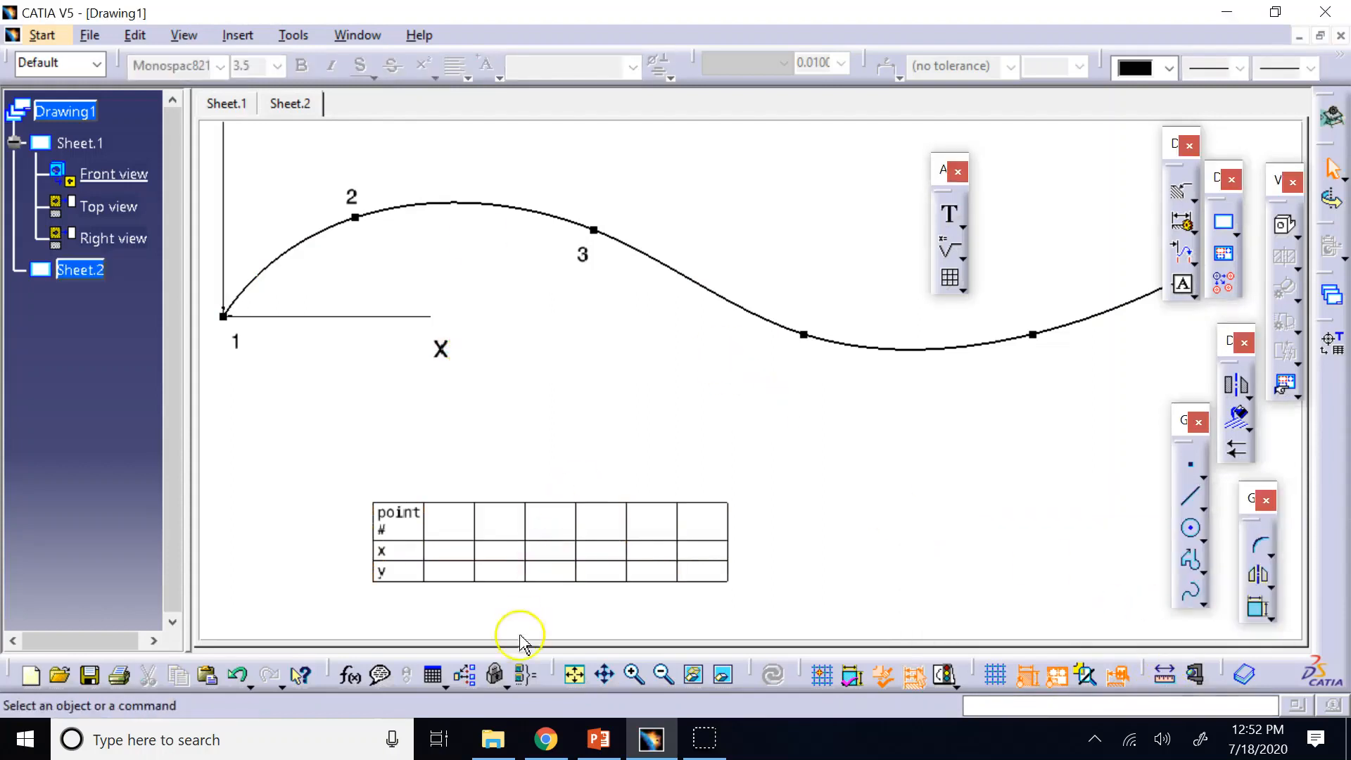
Step: Add the text "Y" beside the upper end of the vertical axis with a text height of 7.0 mm
middle_drag(579, 386, 664, 432)
click(950, 215)
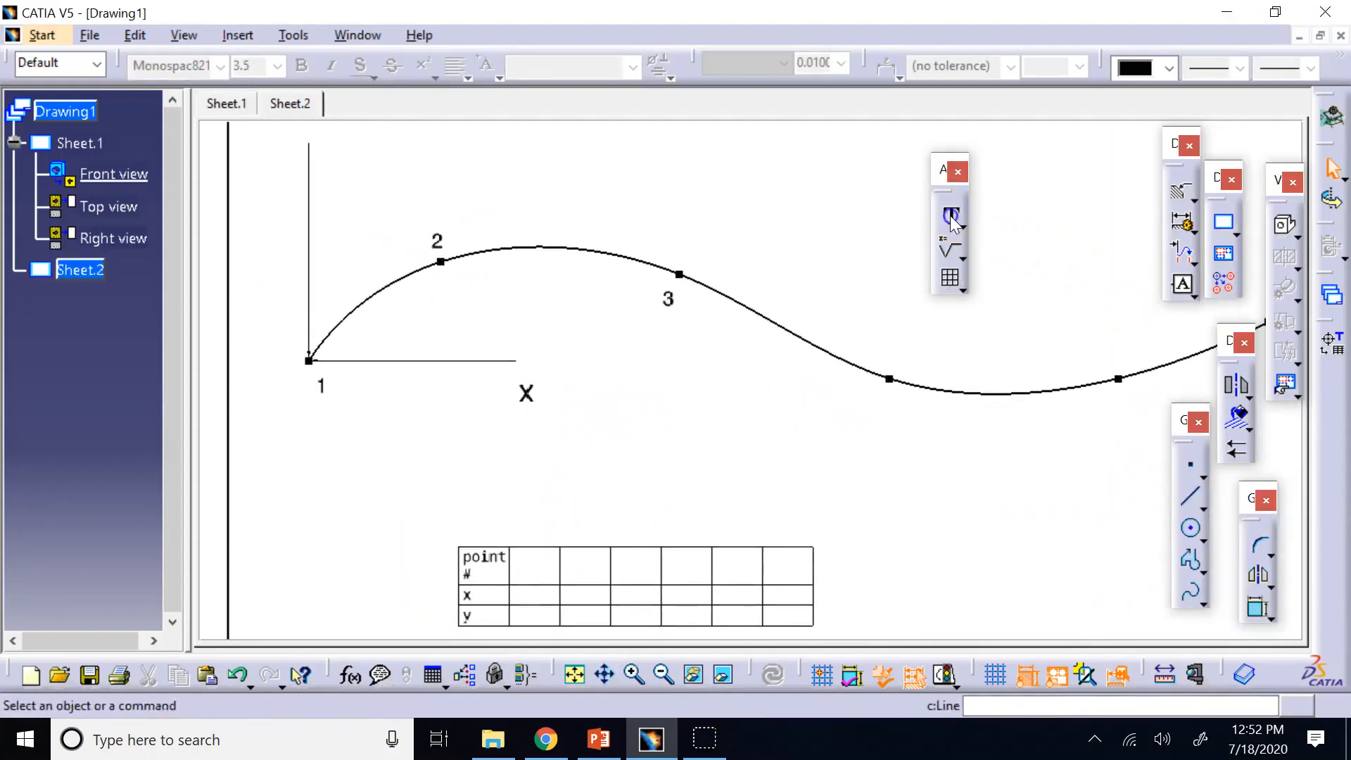
click(287, 149)
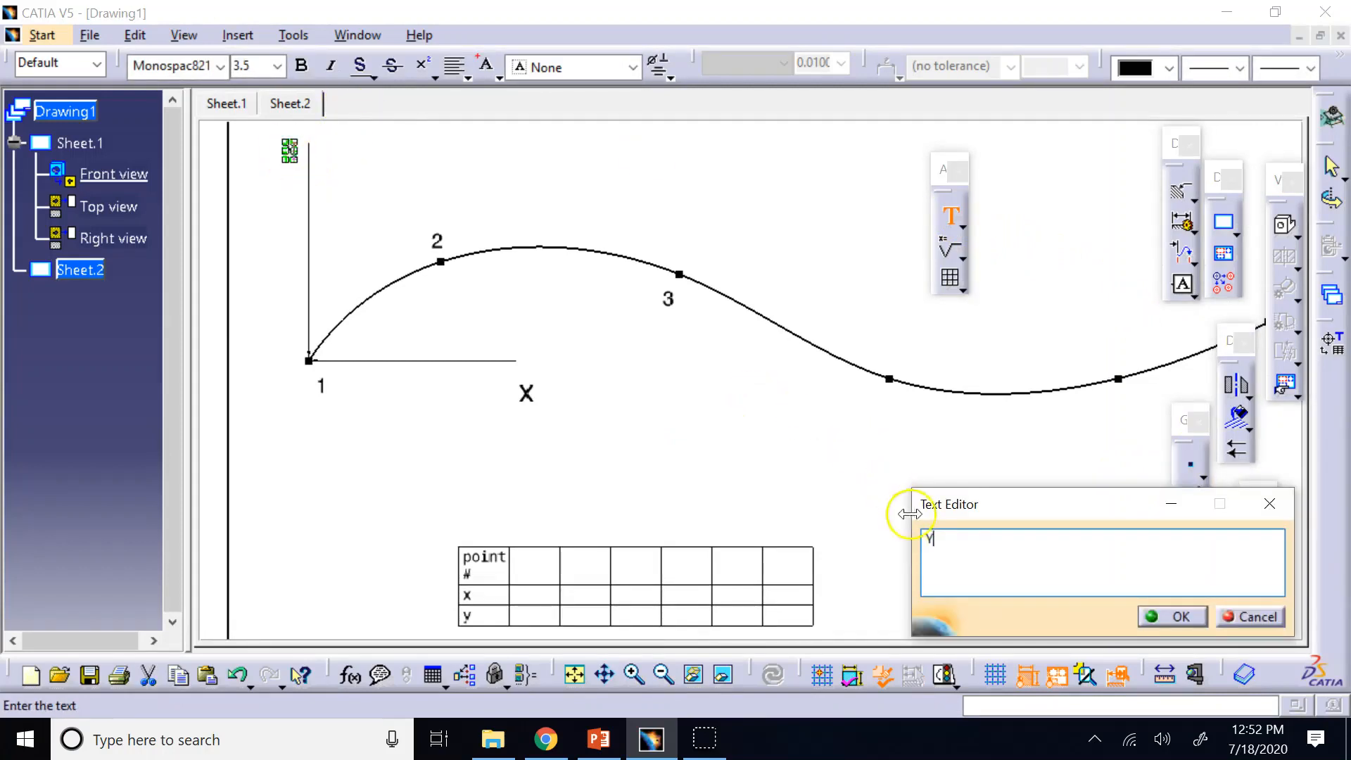
drag(941, 536, 924, 537)
click(277, 66)
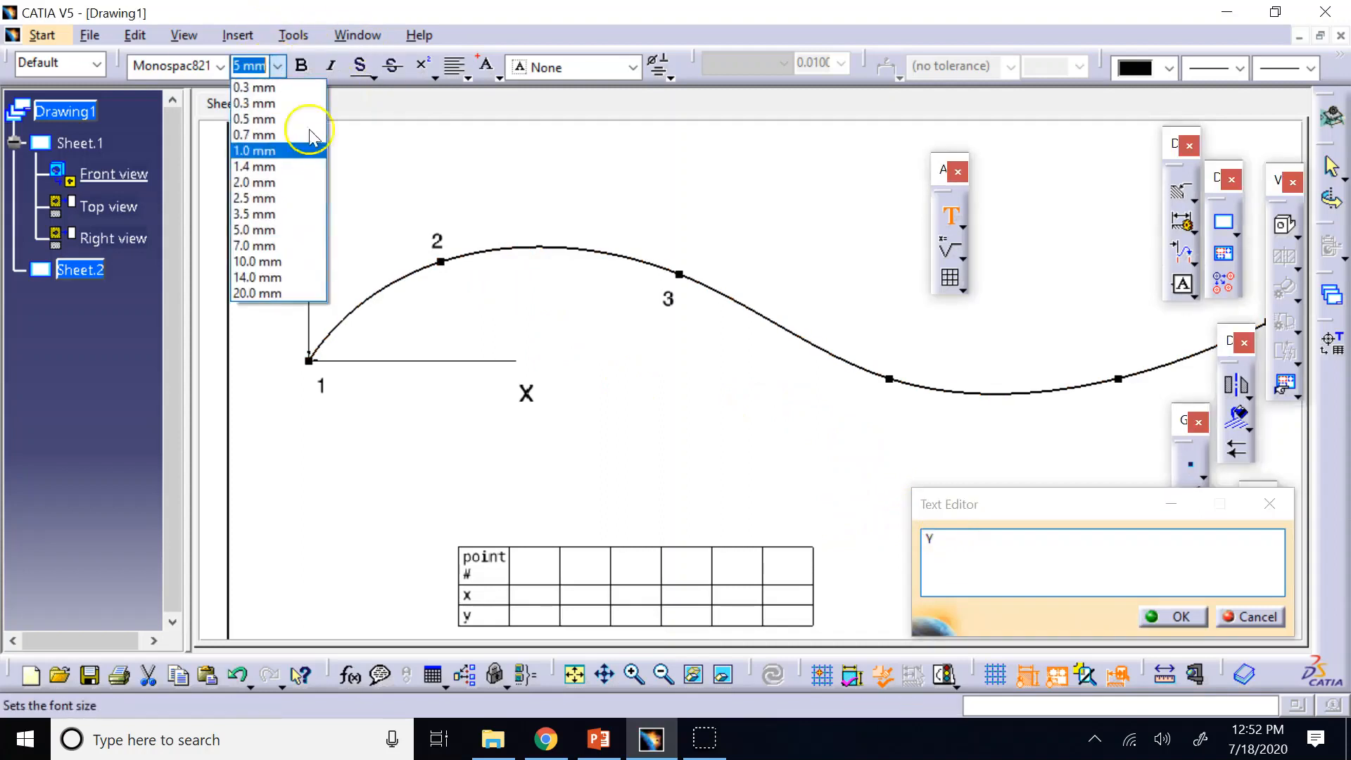
click(302, 246)
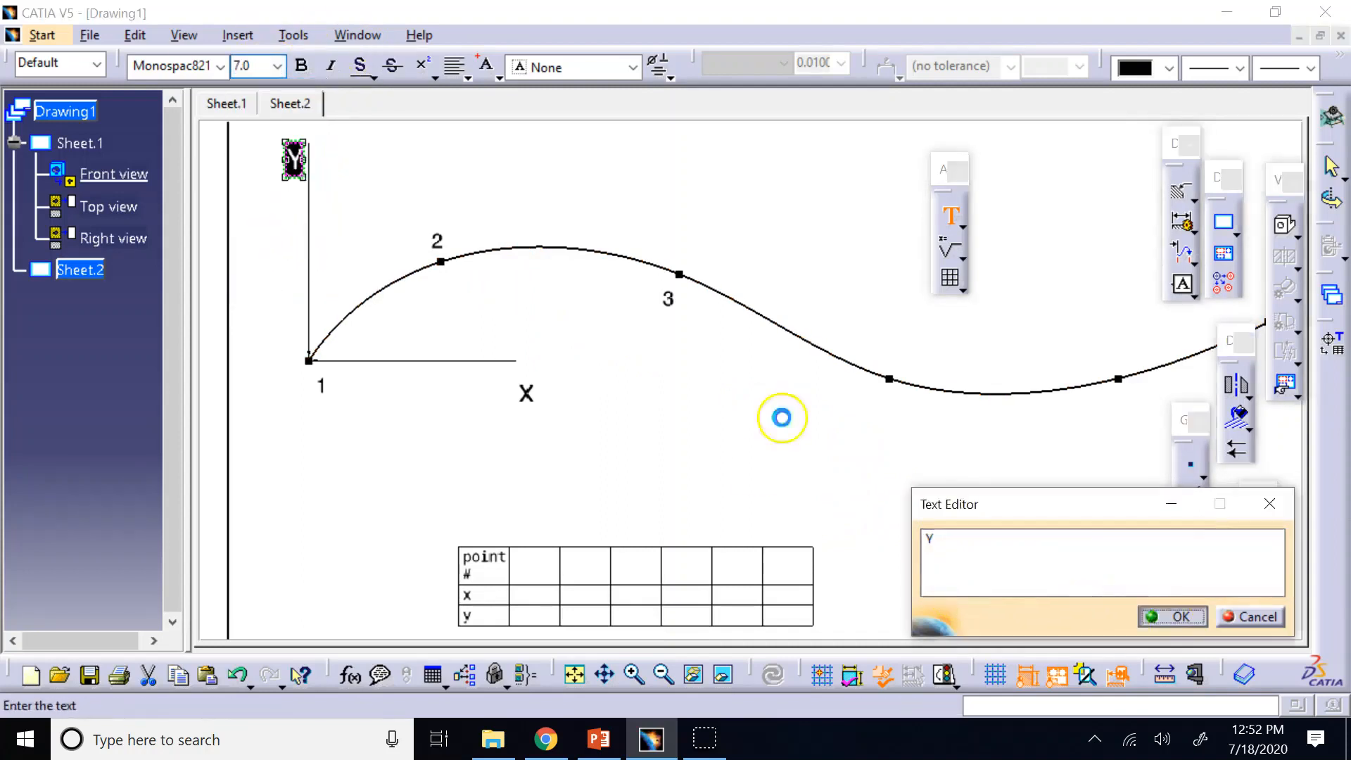
click(1173, 616)
click(828, 478)
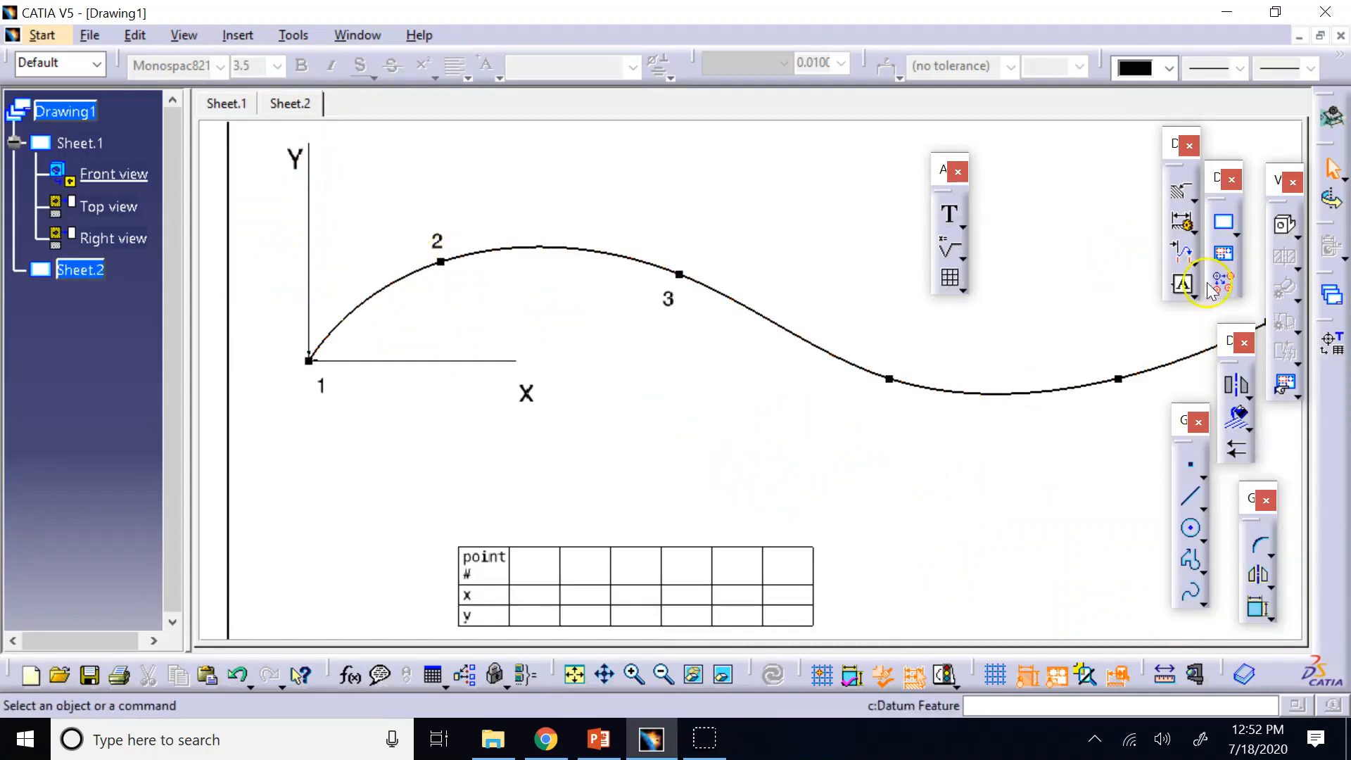
Step: Dimension the vertical distance between points 1 and 2 beside the vertical axis, with its display format set to mm
click(1193, 200)
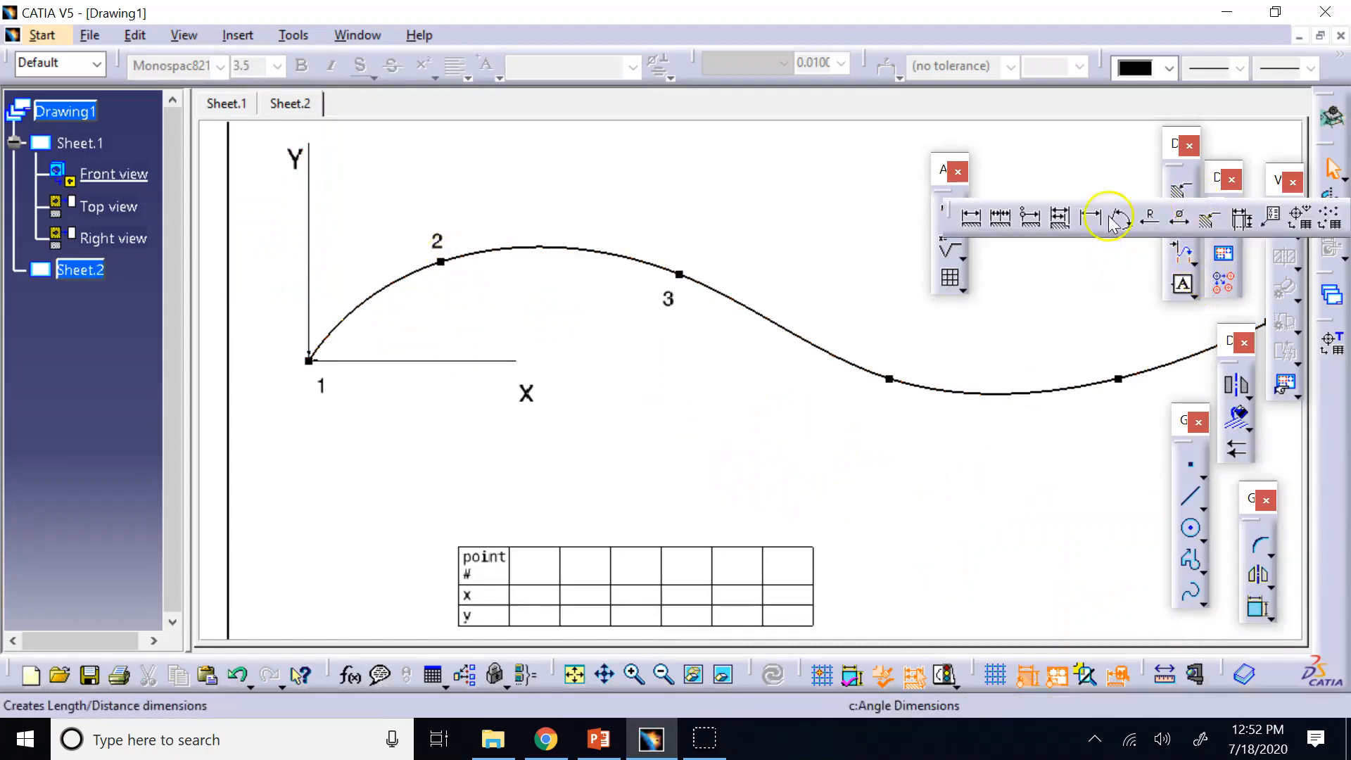
click(972, 218)
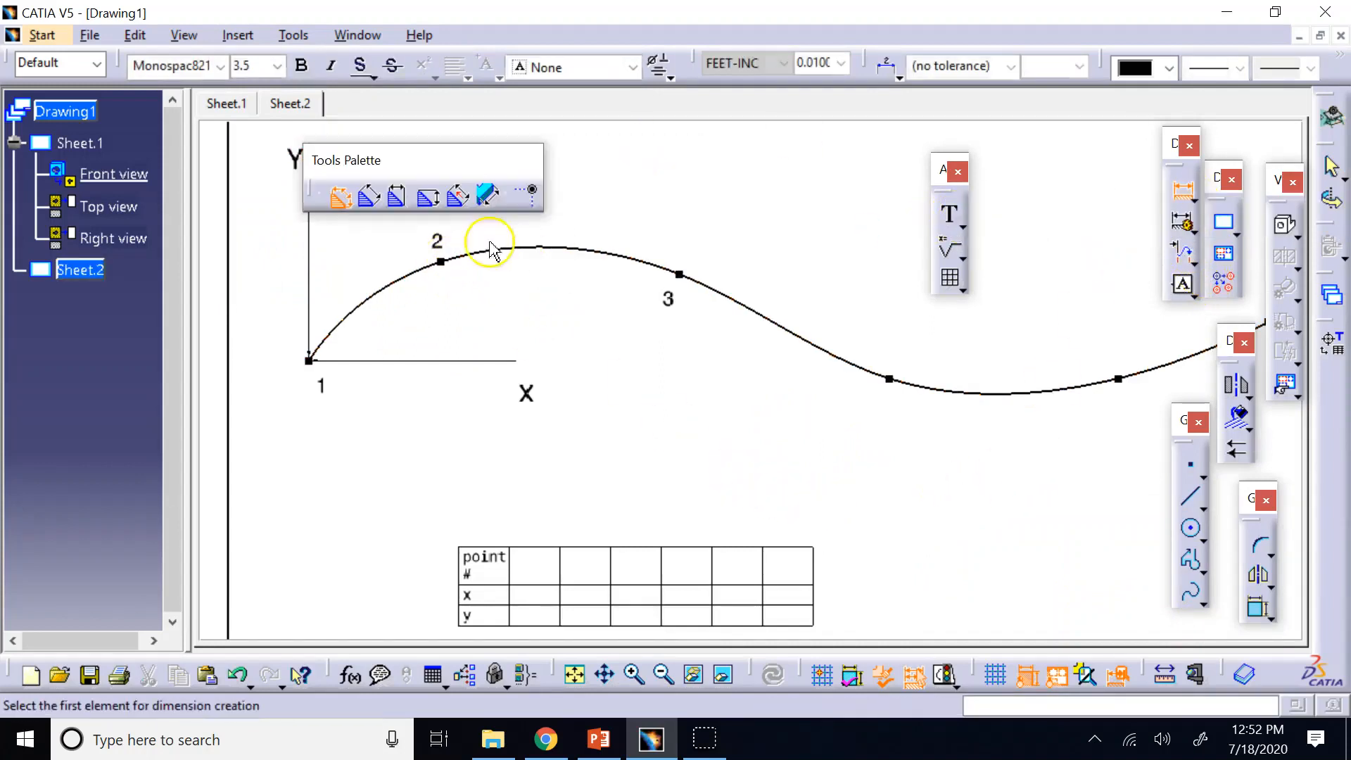
click(441, 262)
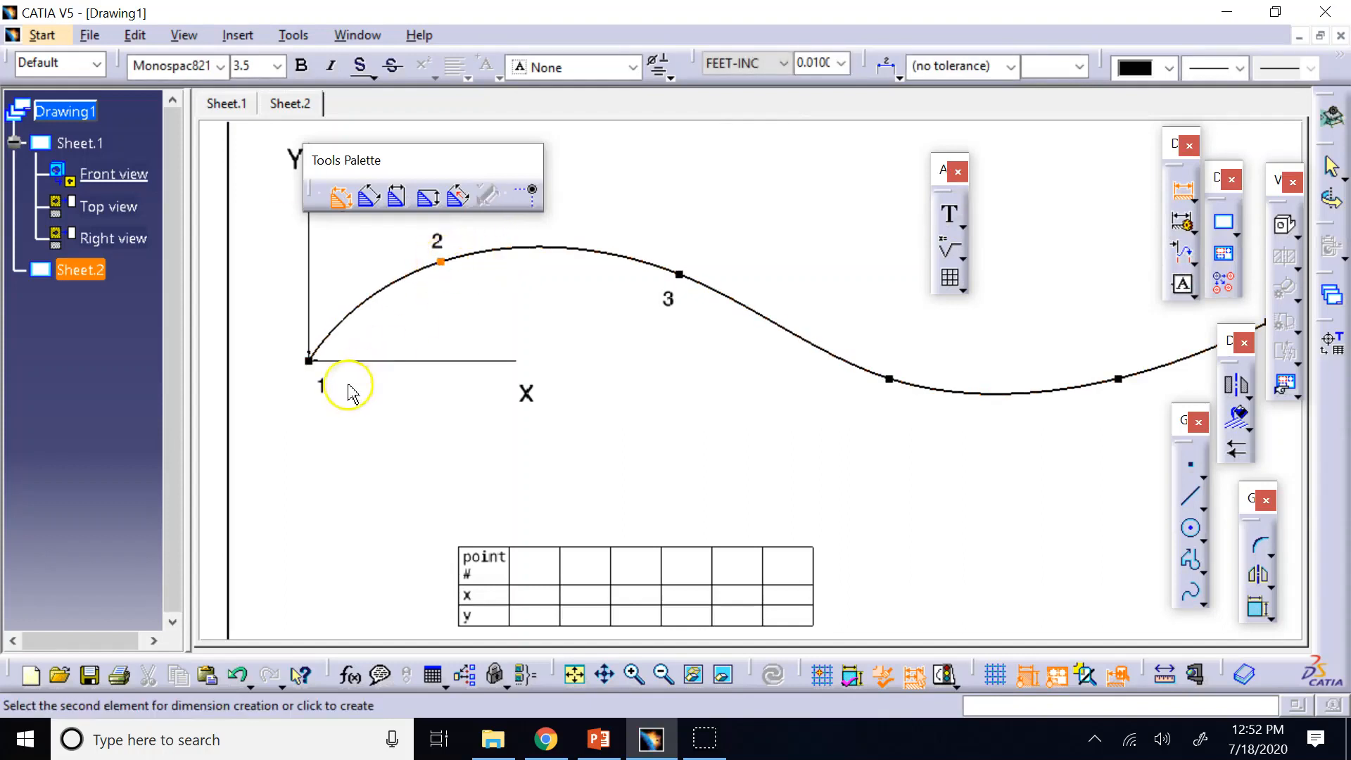
click(309, 360)
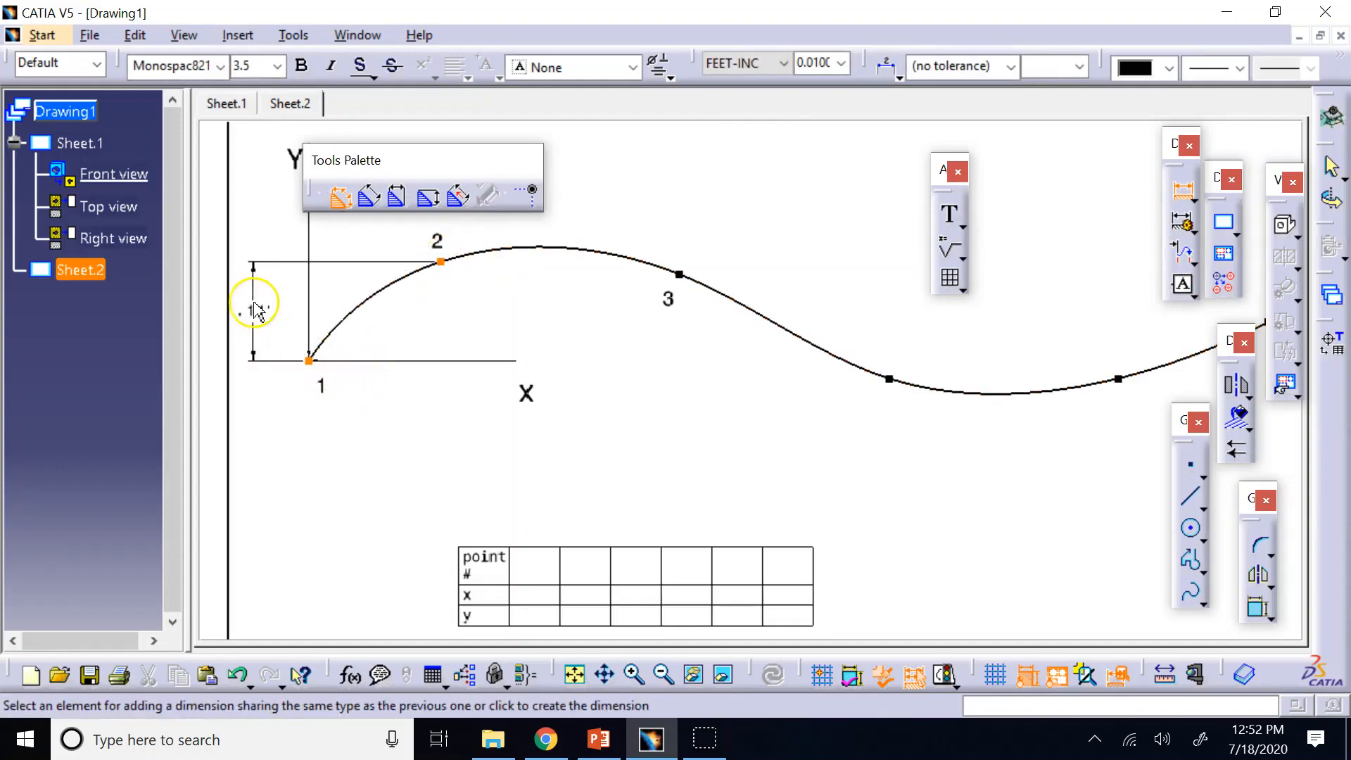
click(257, 309)
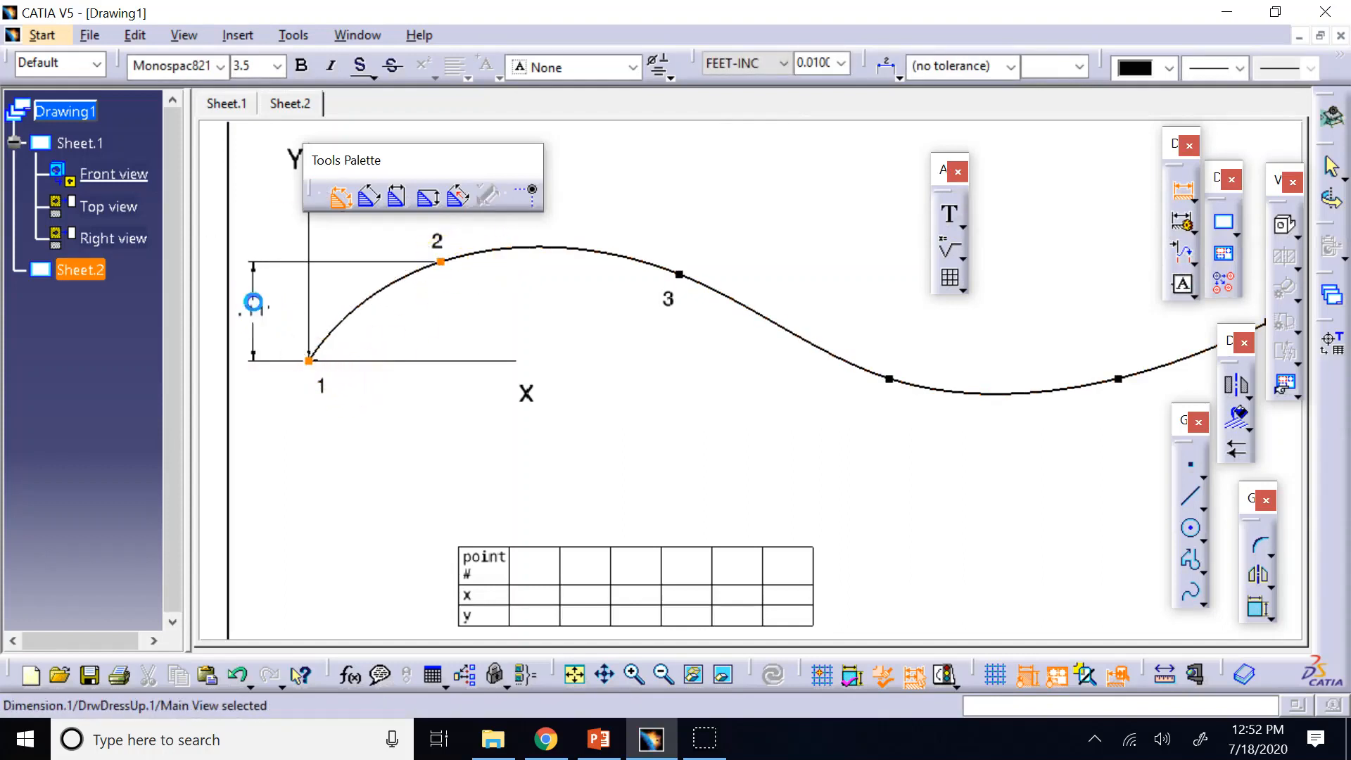
click(780, 63)
click(764, 239)
click(552, 115)
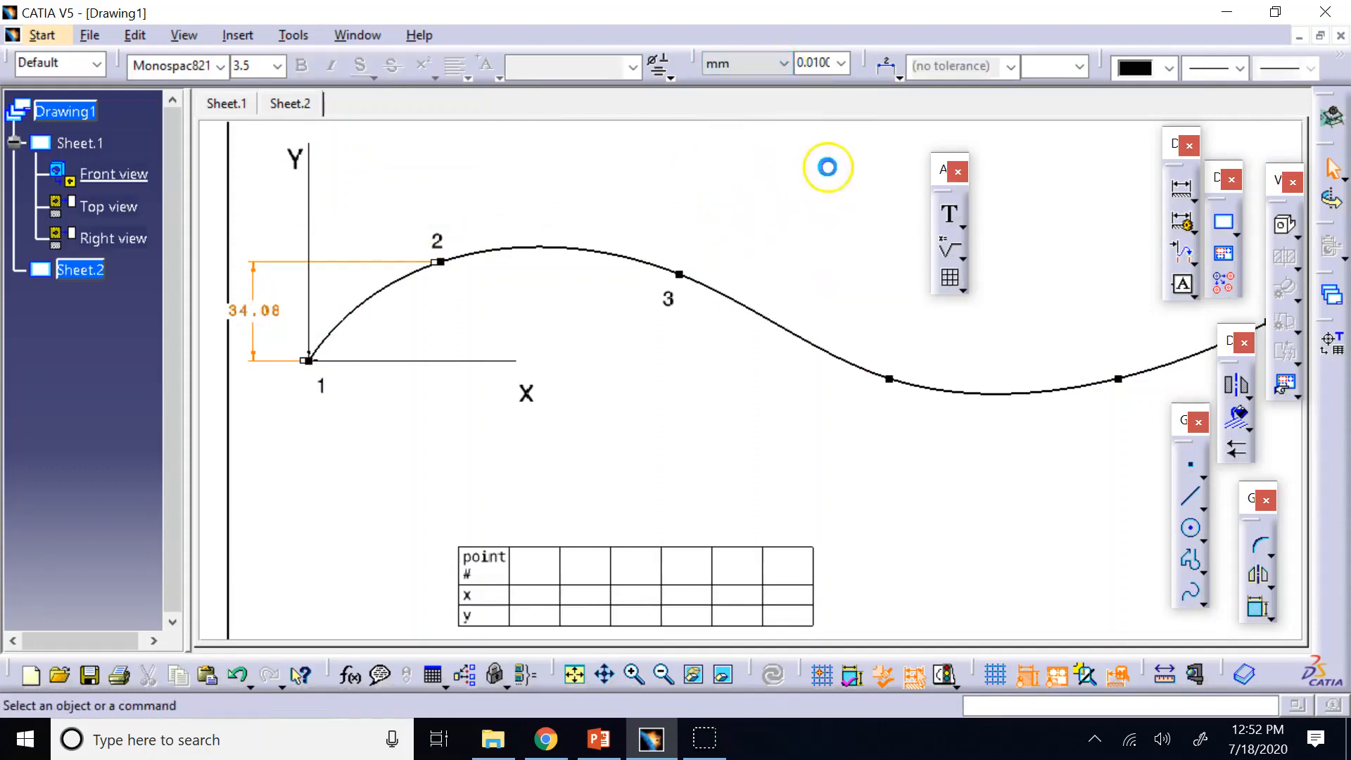
Step: Dimension the horizontal distance between points 1 and 2 below the curve, with its display format set to mm
click(1182, 187)
click(441, 261)
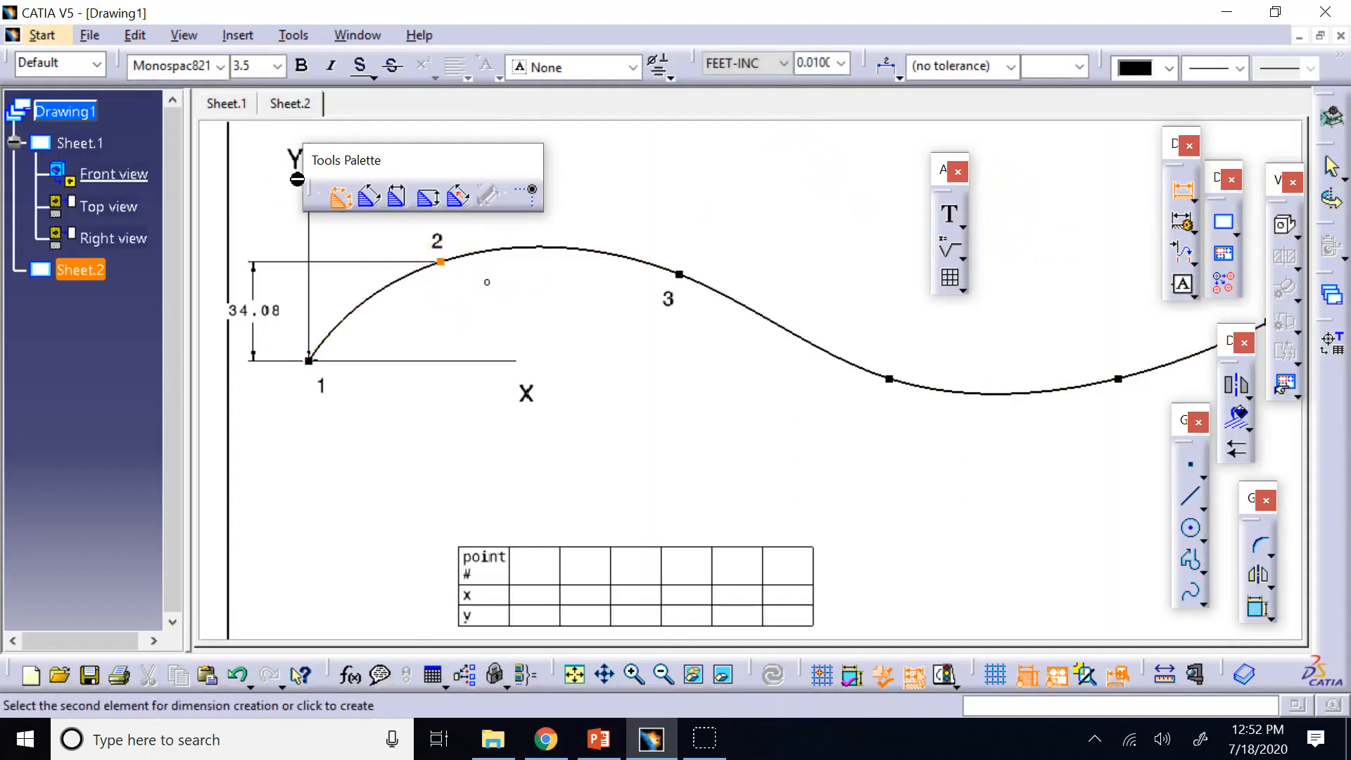
click(310, 360)
click(362, 442)
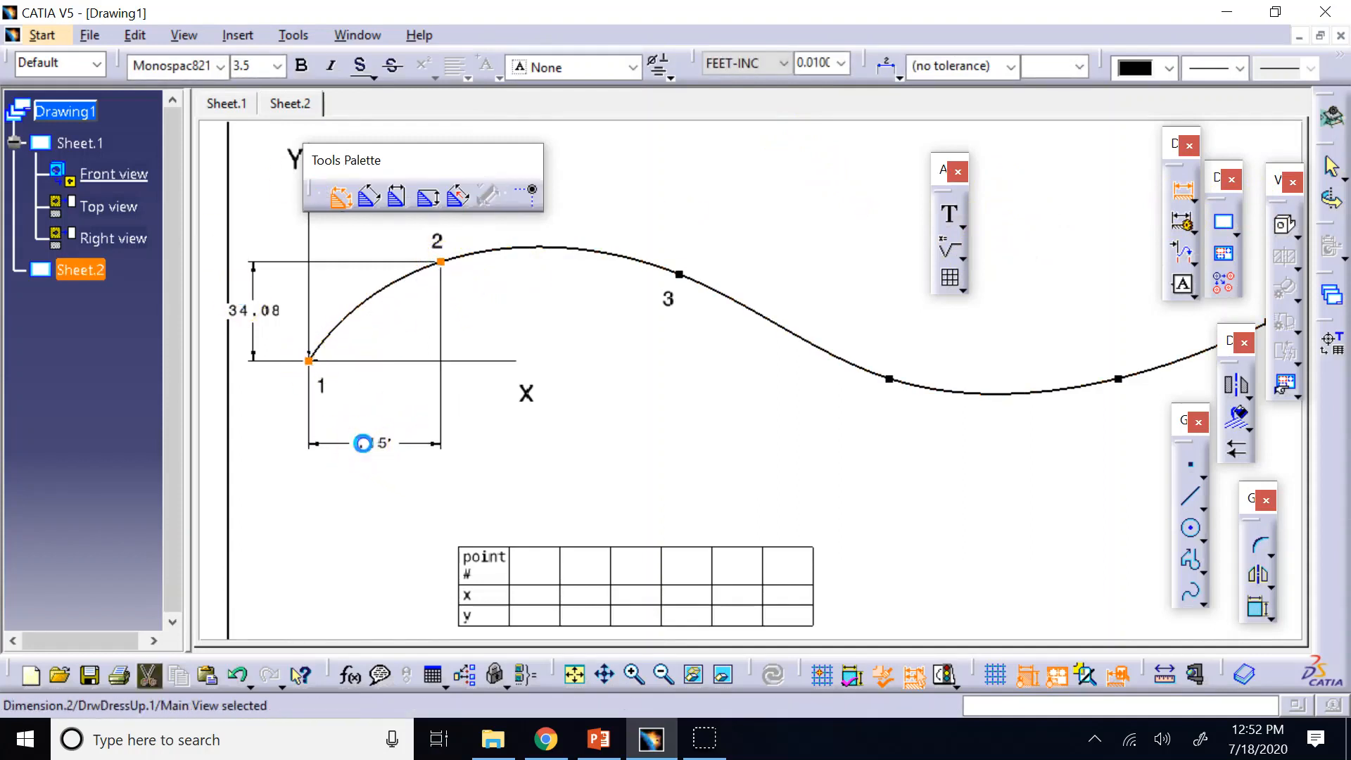
click(783, 63)
click(717, 227)
click(664, 410)
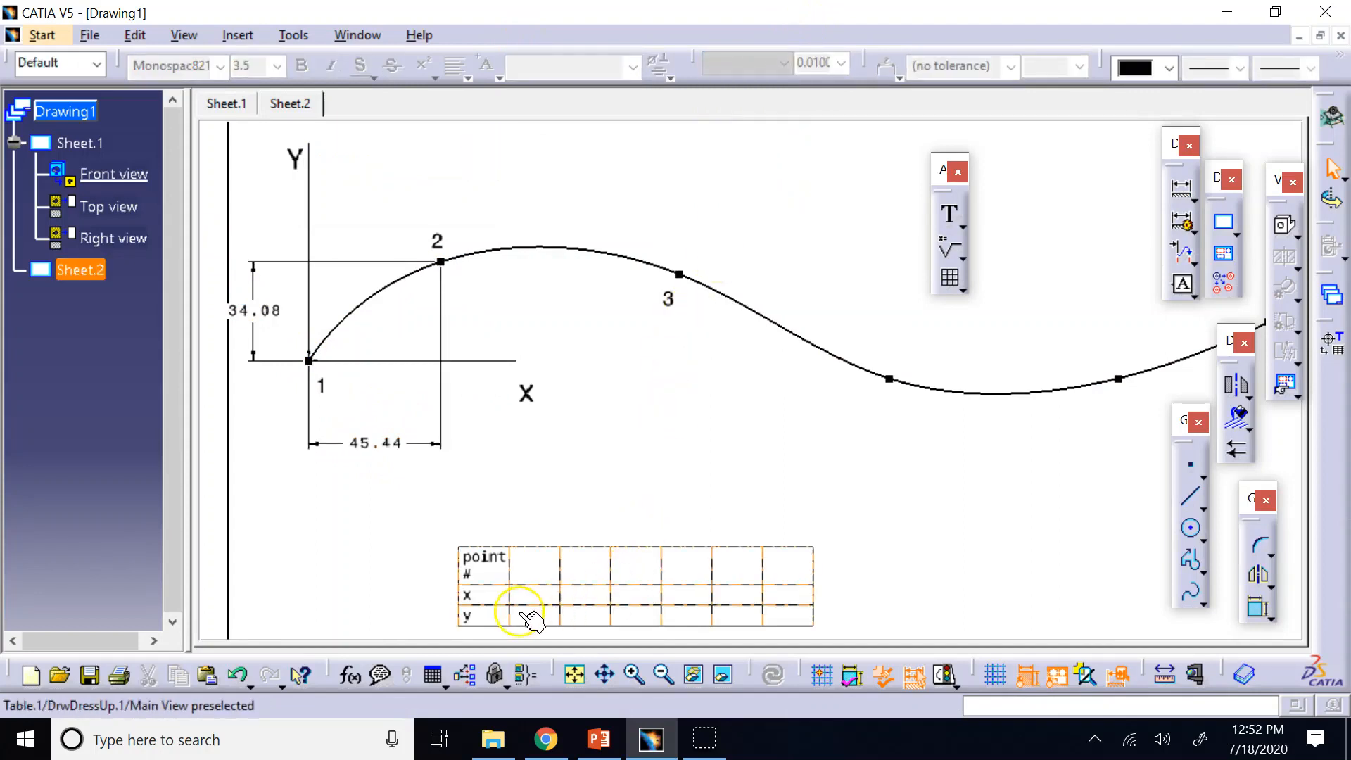
Step: Enter point number 1 in the first row of the table's second column
double_click(550, 578)
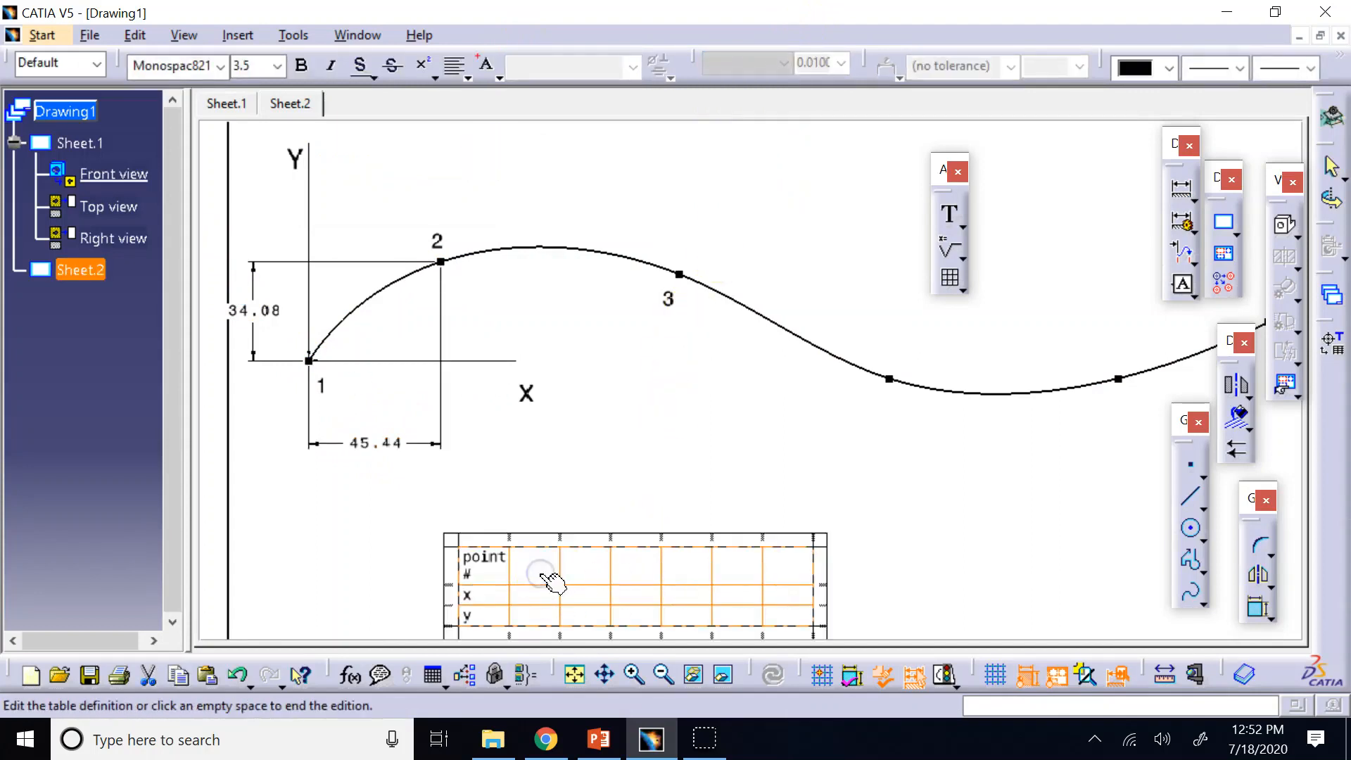
double_click(543, 574)
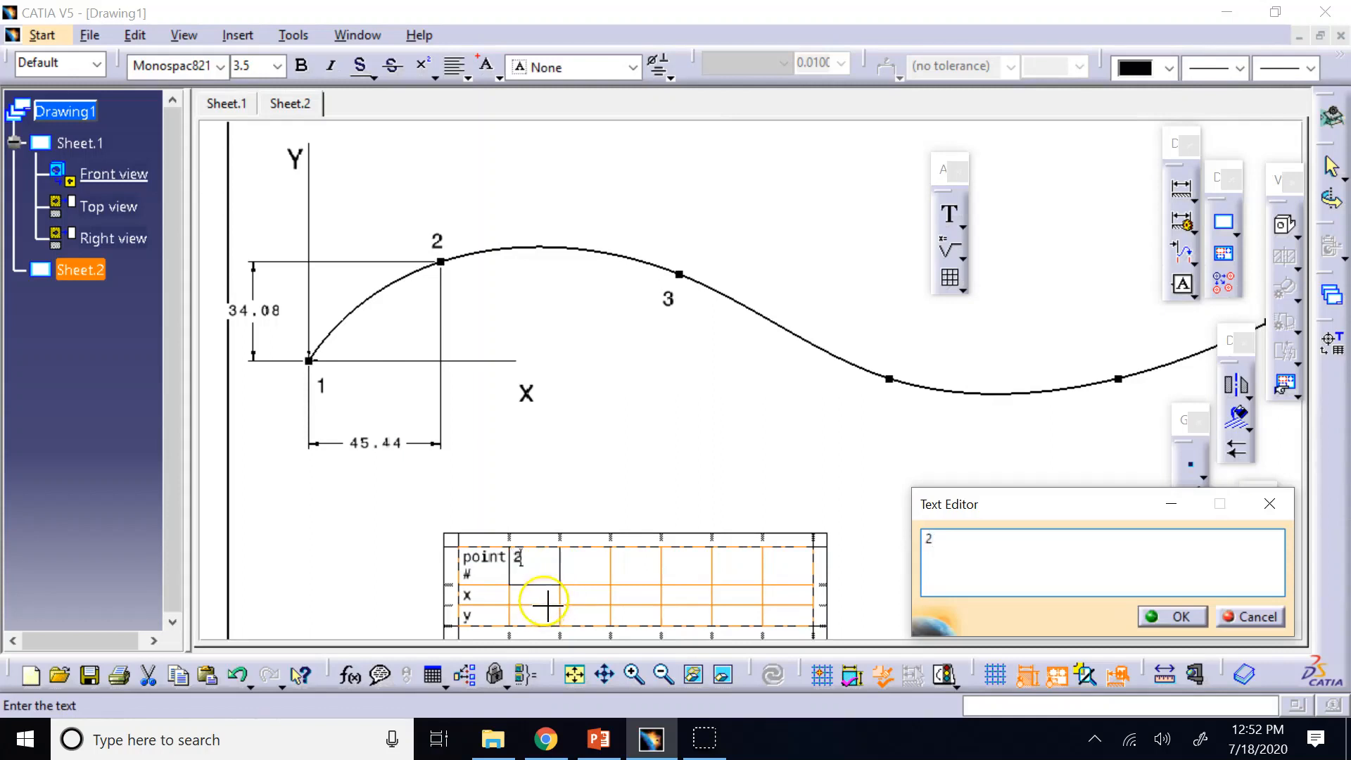
click(1173, 617)
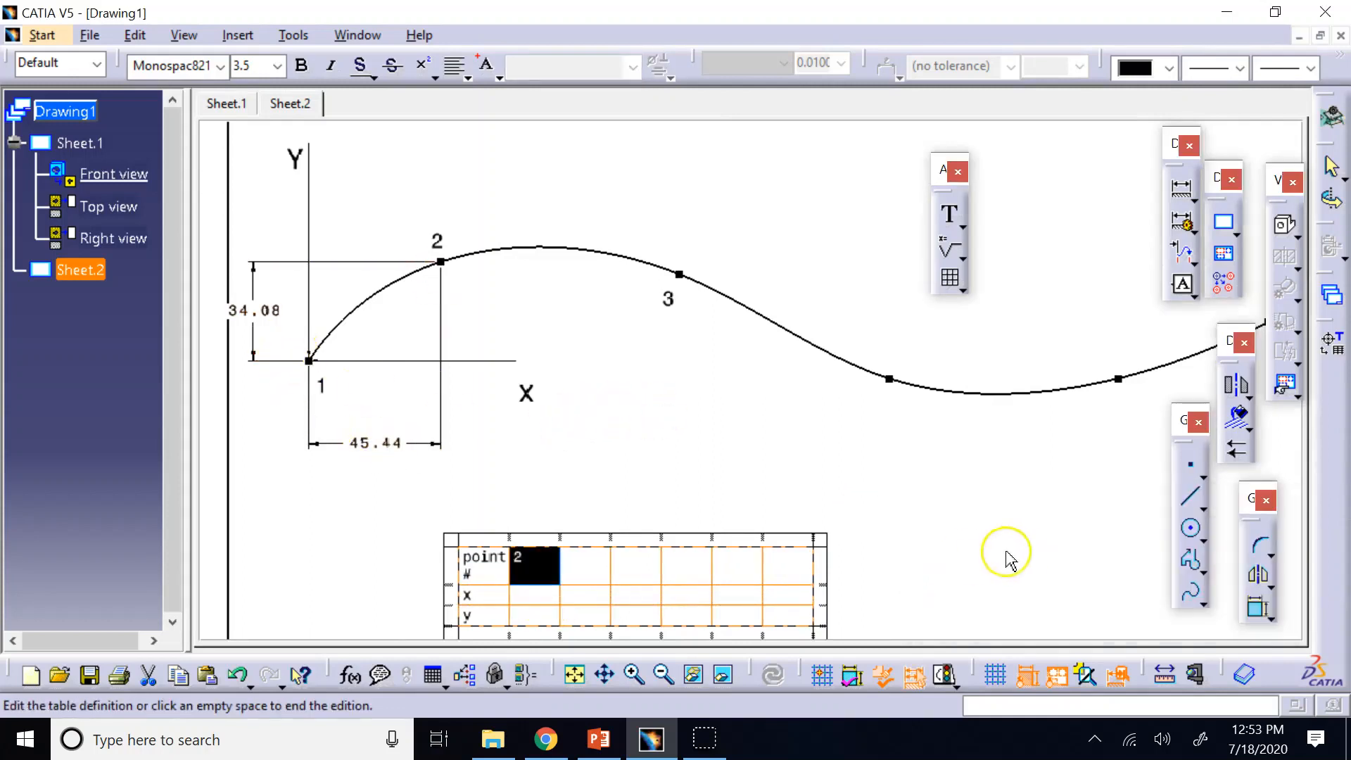
double_click(536, 568)
text(1)
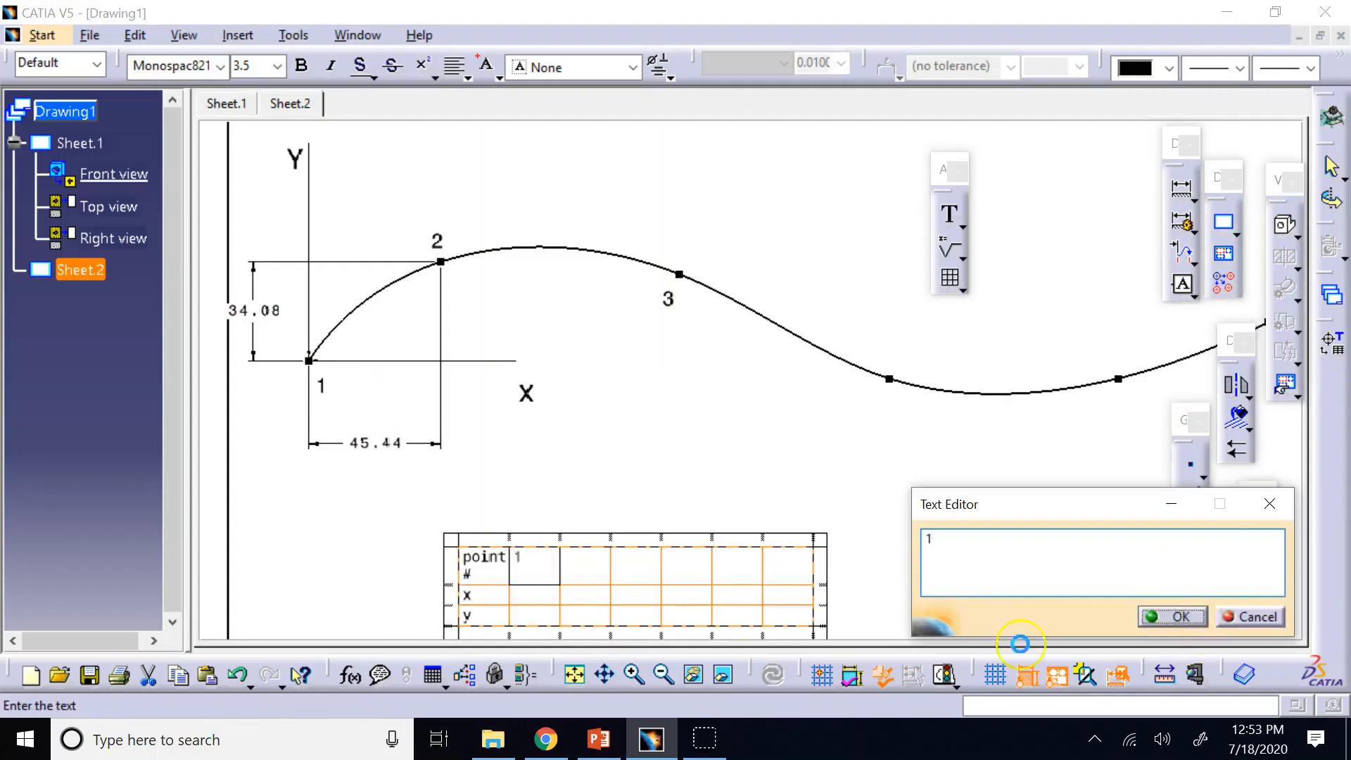
Step: Enter 0 in both the x and y cells of the table's point 1 column
double_click(537, 595)
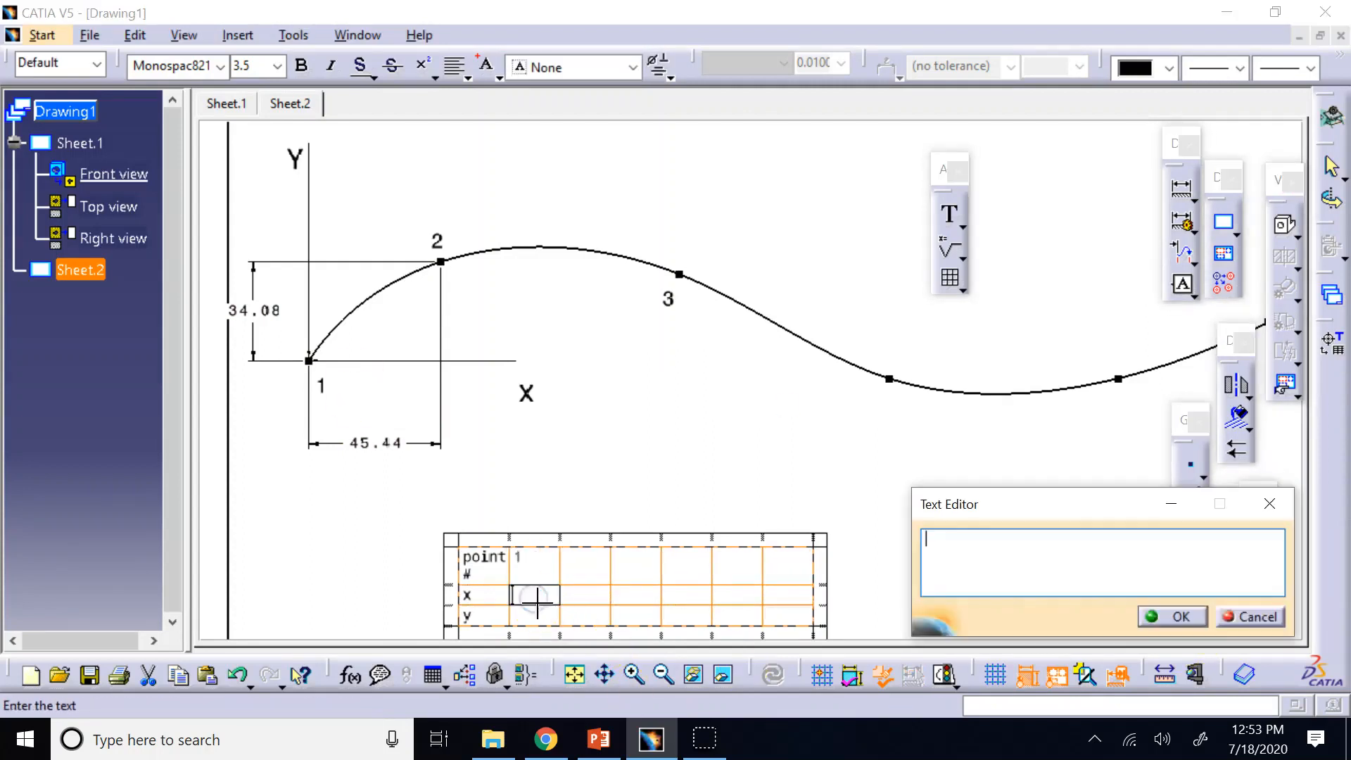
click(1177, 617)
double_click(526, 620)
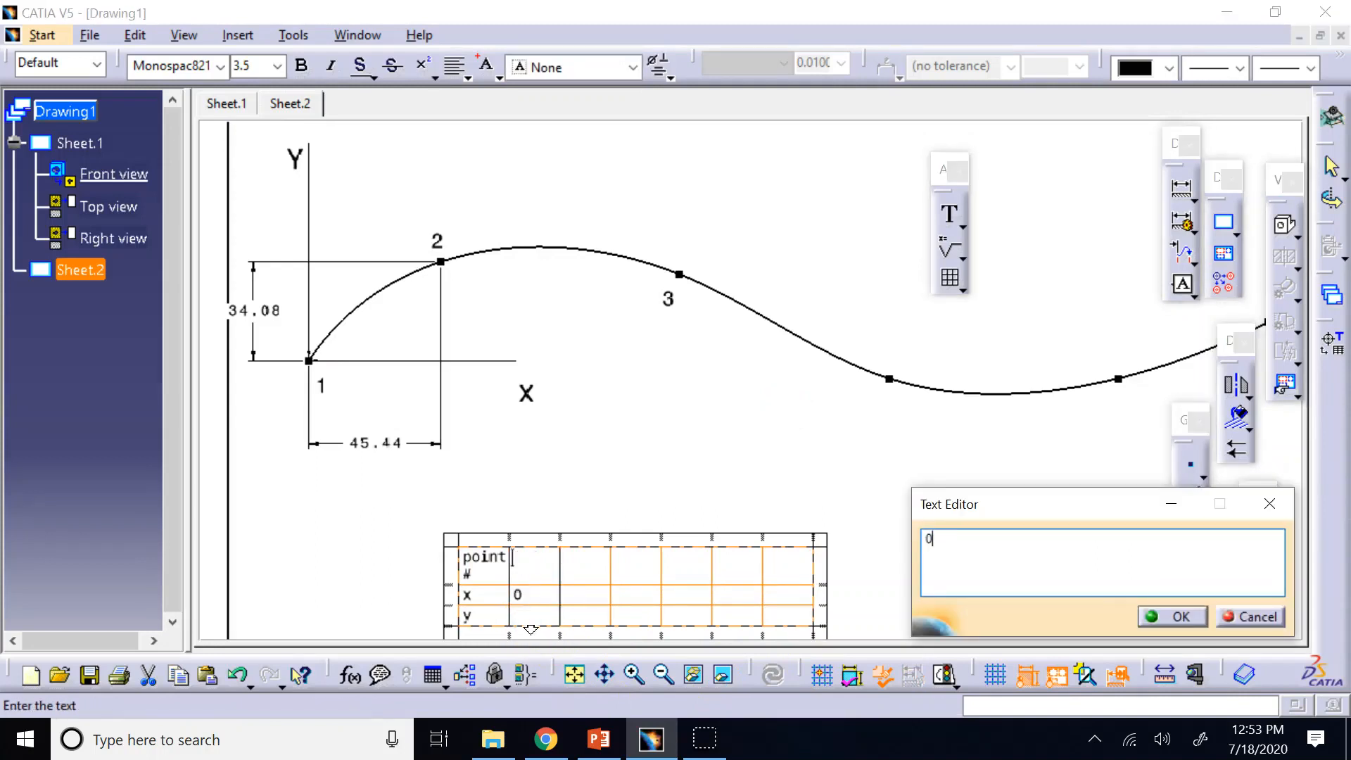
click(1169, 618)
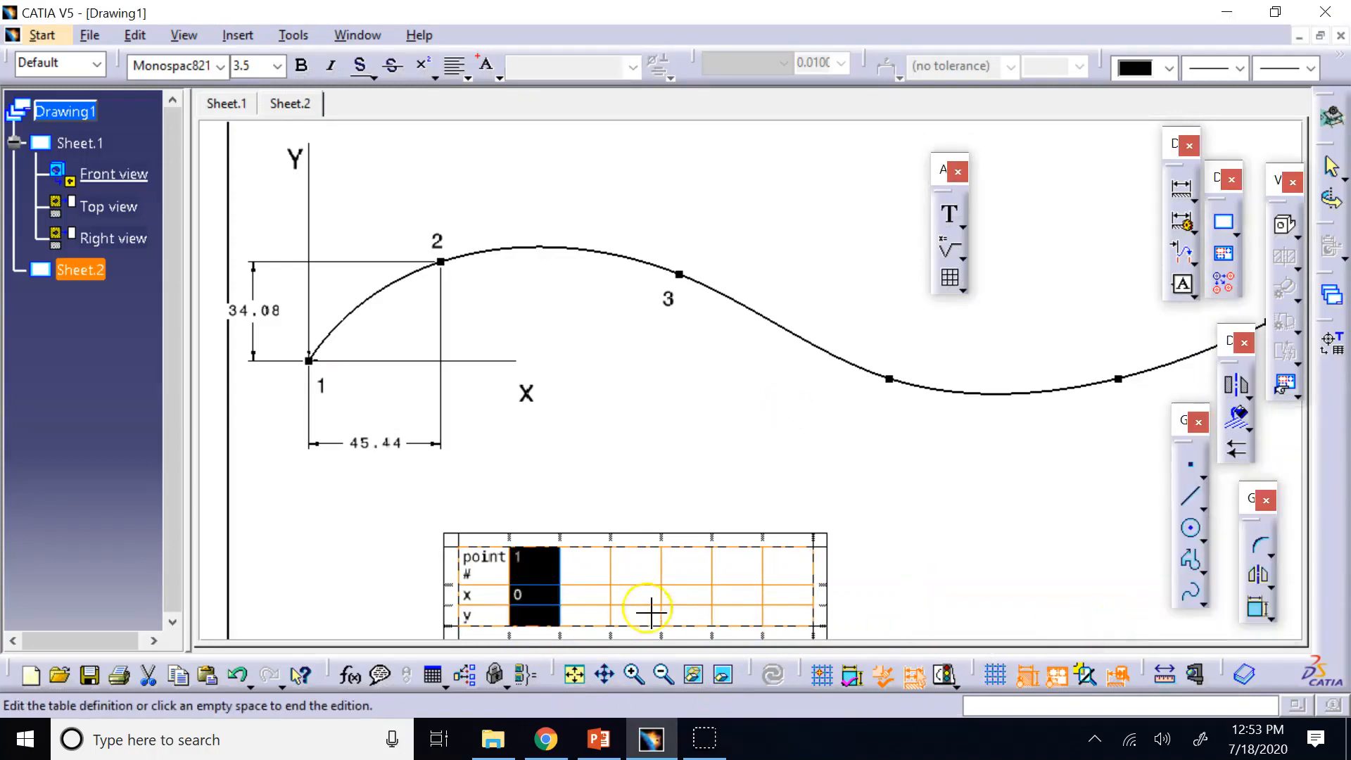
double_click(535, 619)
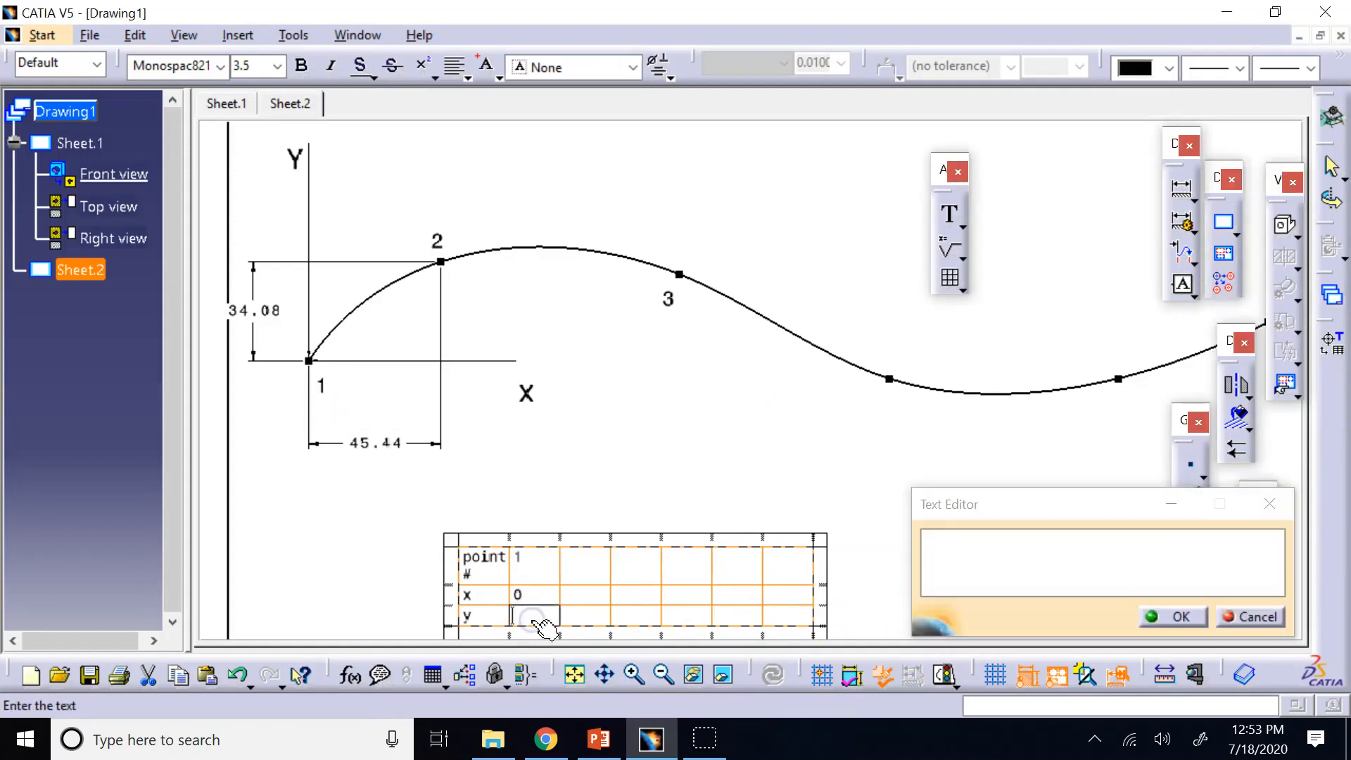
text(0)
key(Return)
Step: Enter point number 2 in the first row of the table's third column
double_click(590, 560)
text(2)
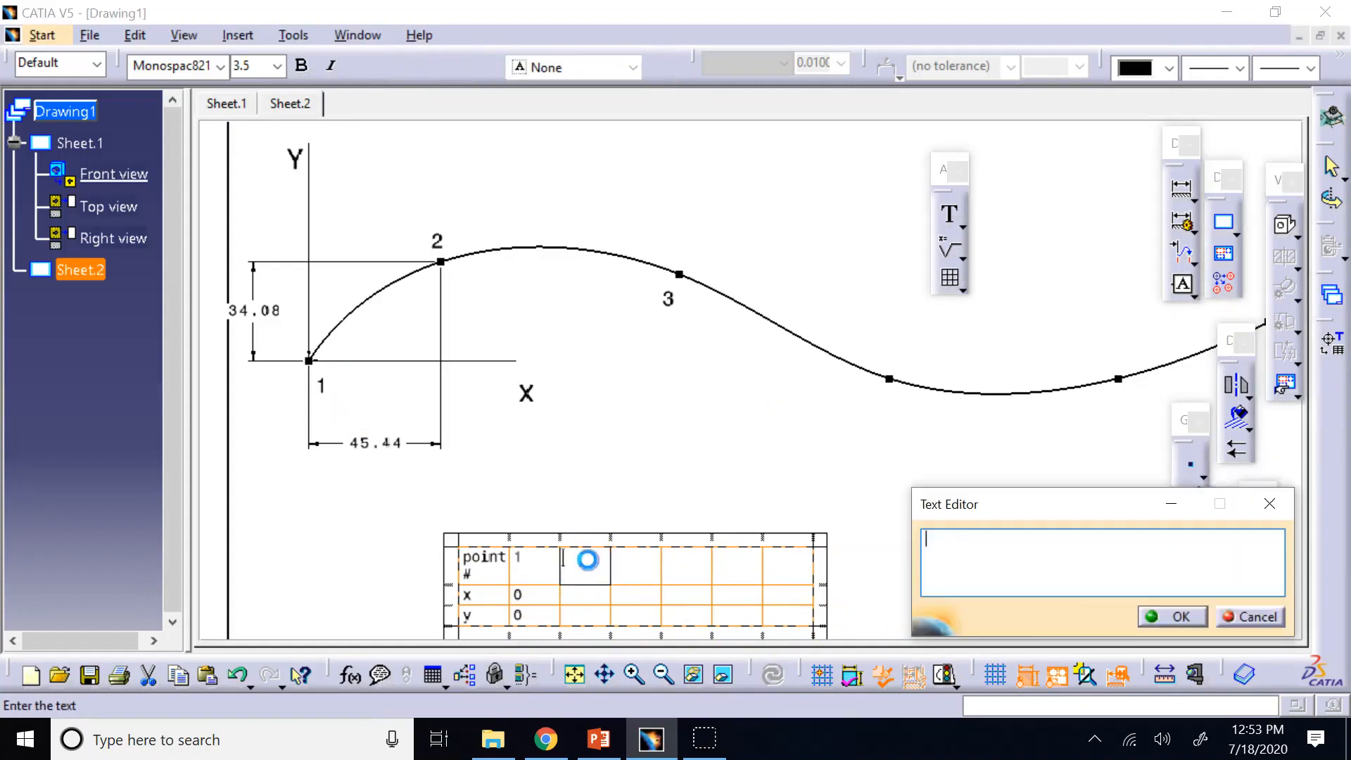
click(1173, 617)
Step: Enter 34.08 in both the x and y cells of the table's point 2 column
double_click(587, 597)
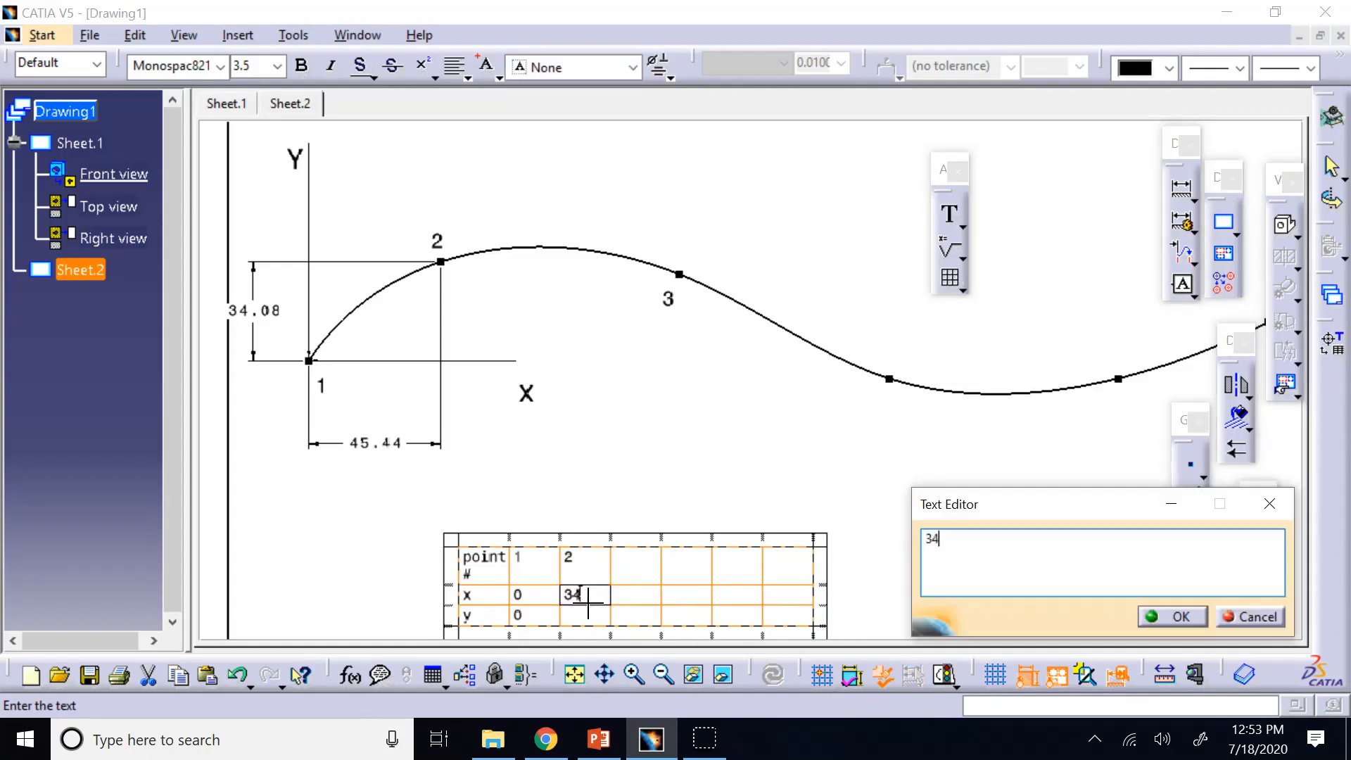
text(34.08)
key(Return)
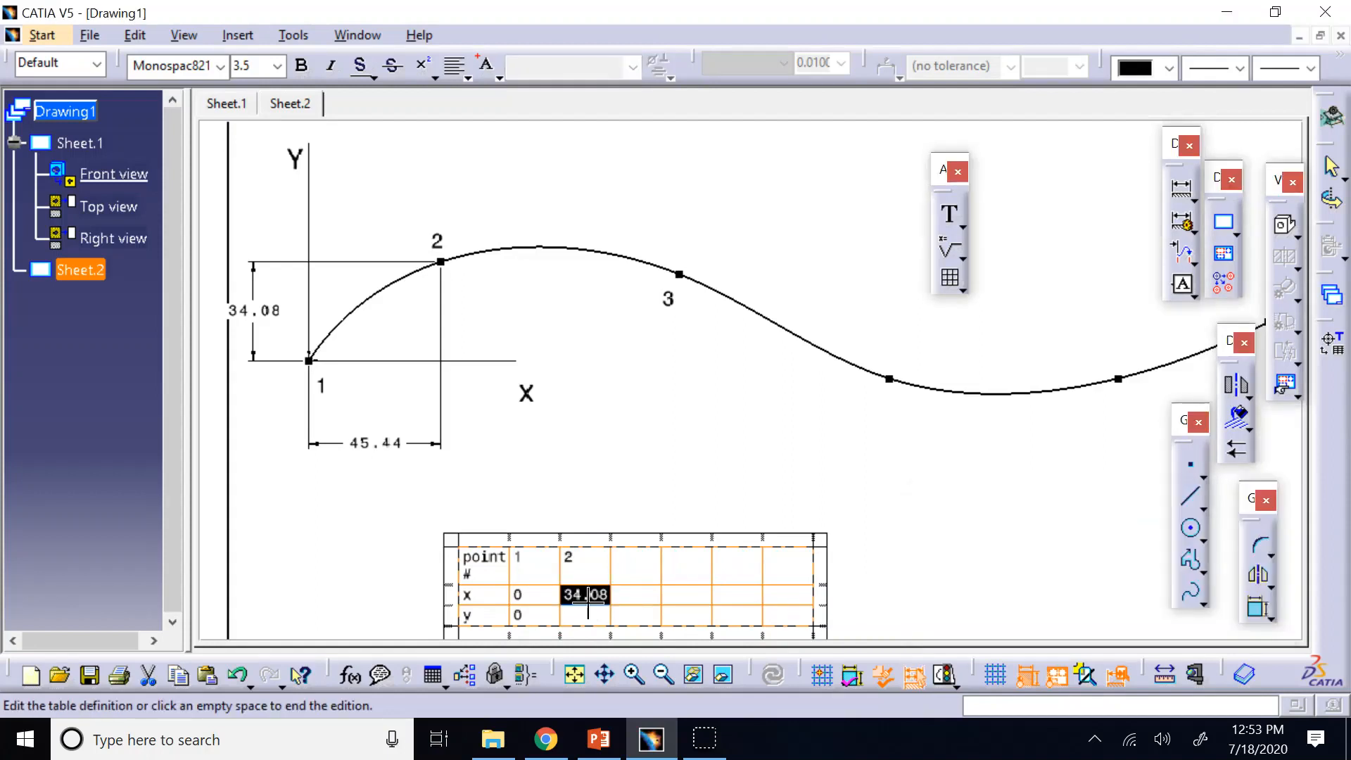
double_click(581, 623)
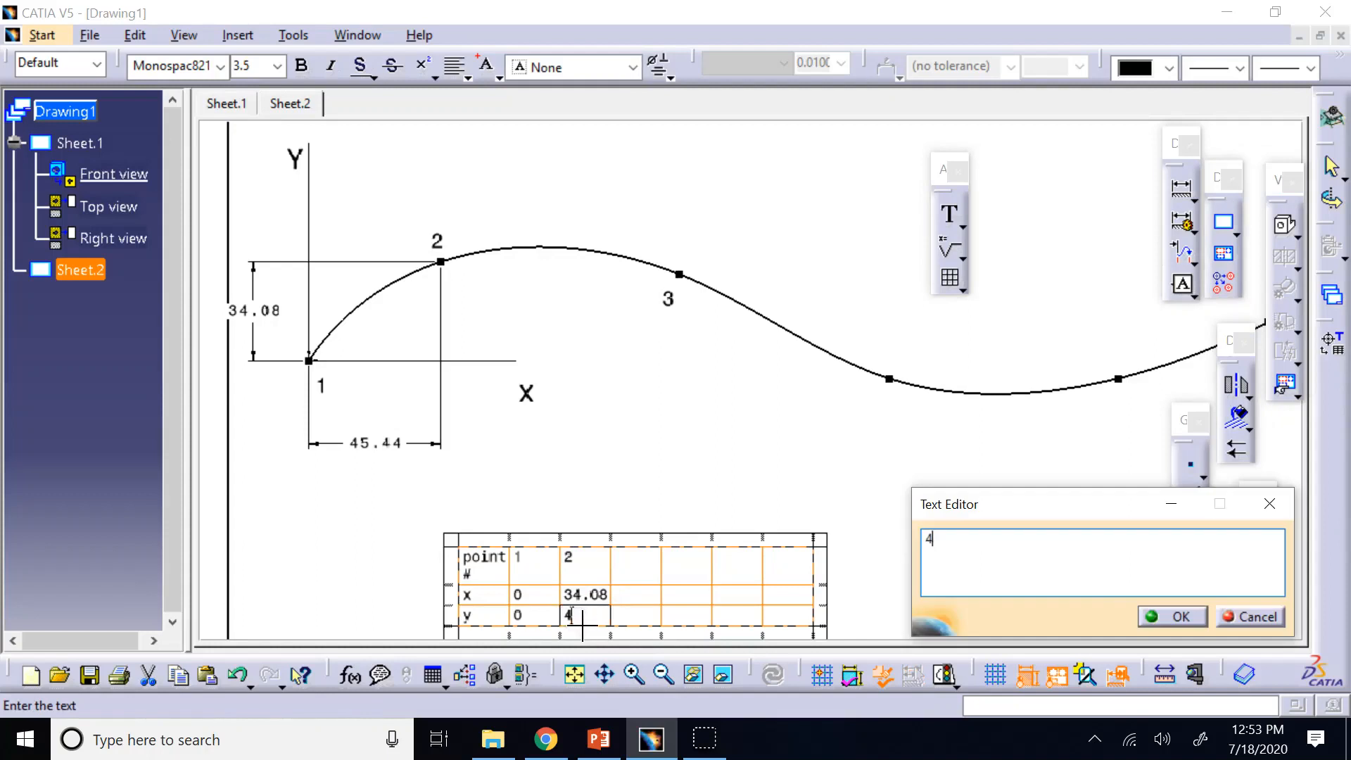
text(34.08)
key(Return)
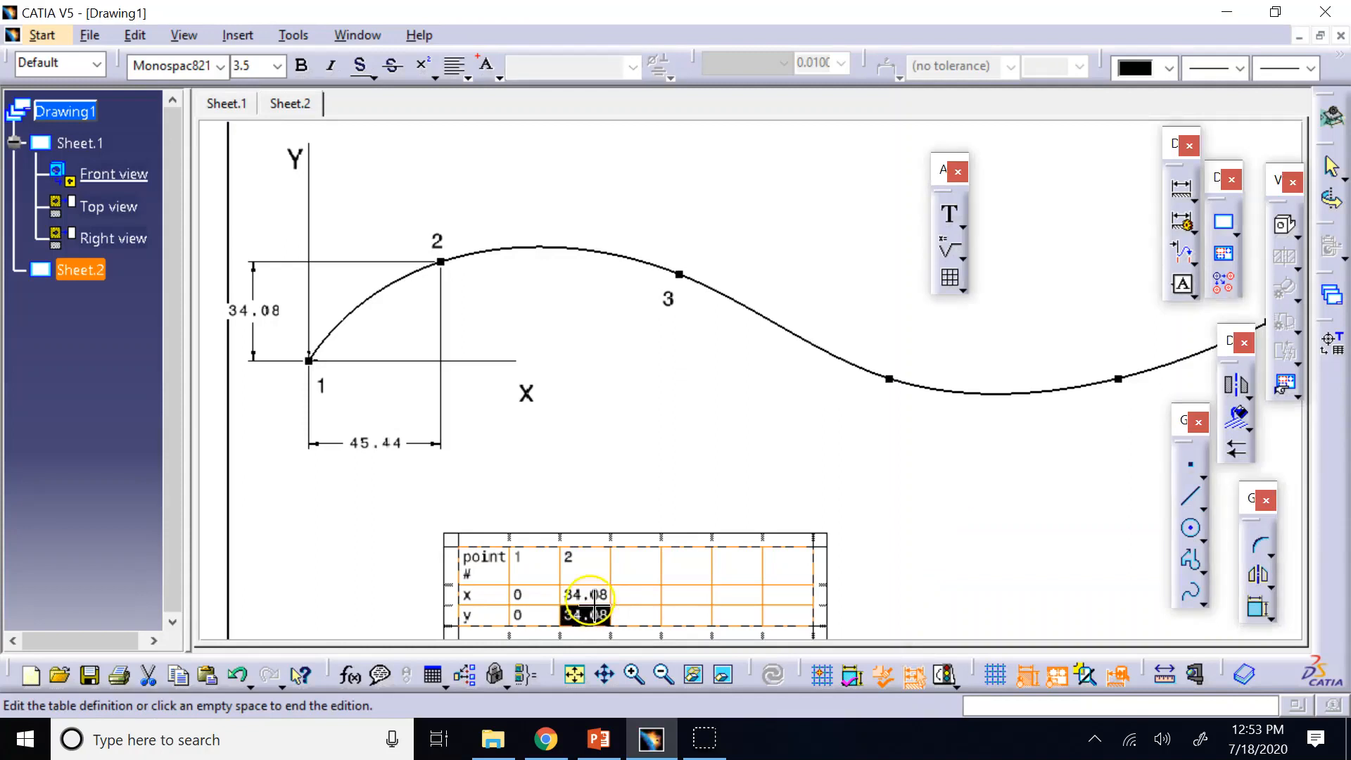
Step: Change the x cell of the table's point 2 column to 45.44 and finish editing the table
double_click(593, 597)
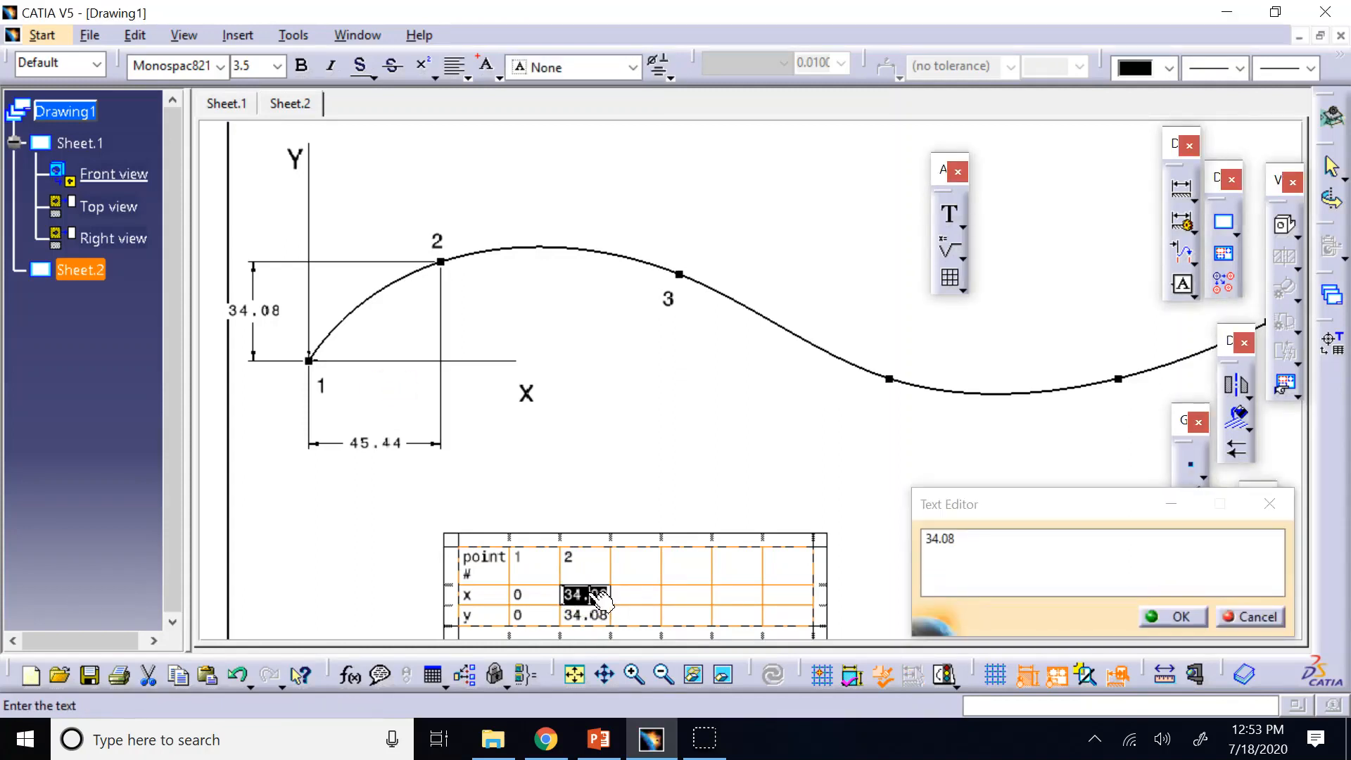
text(45.44)
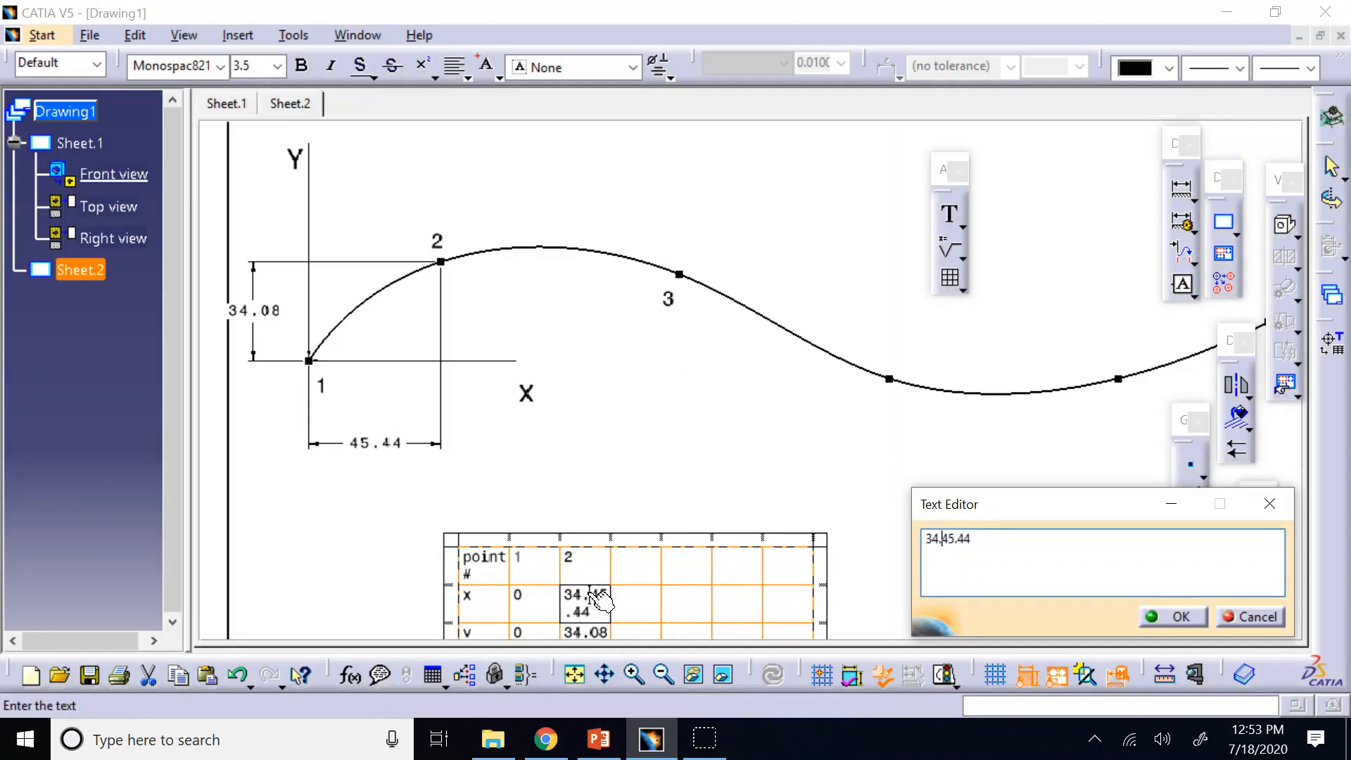
key(BackSpace)
key(BackSpace)
click(599, 599)
click(648, 418)
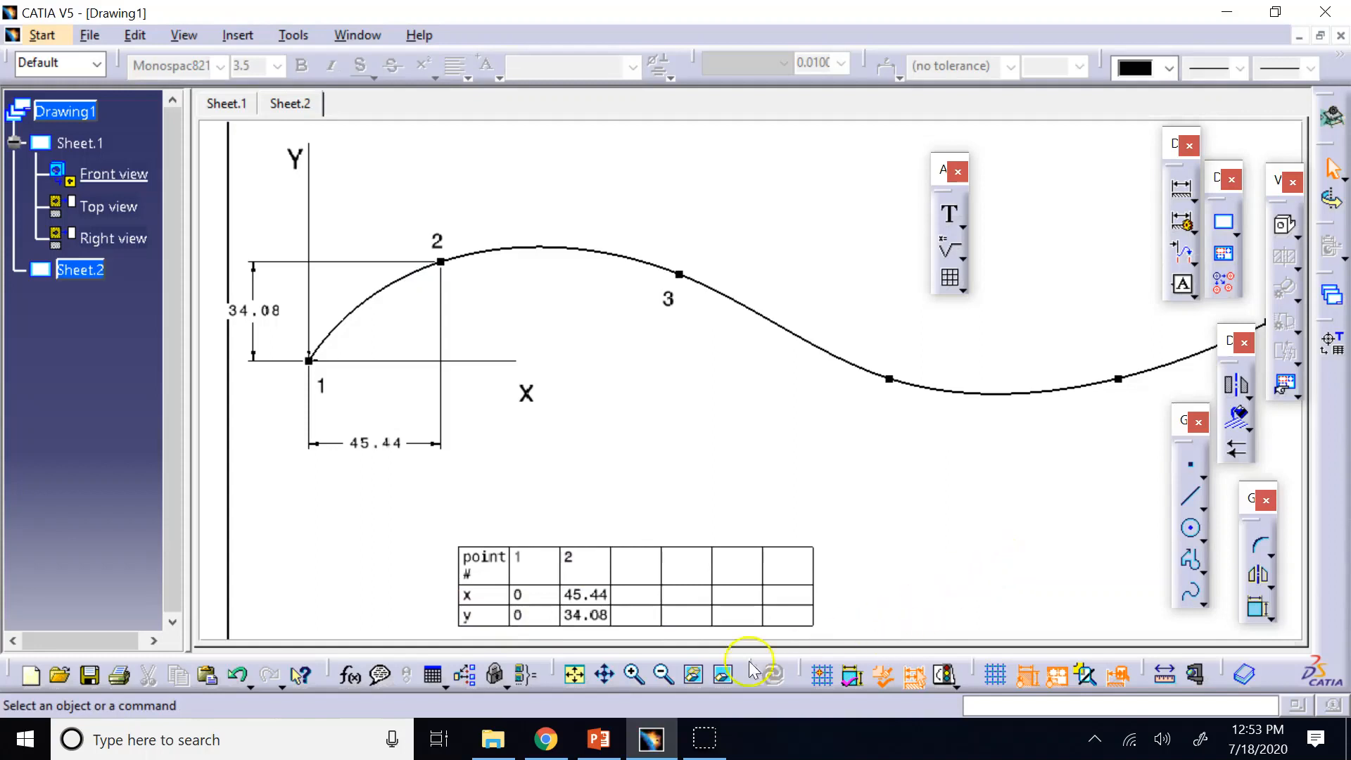
Step: Add a forced horizontal dimension between spline points 1 and 3, placed below the existing horizontal dimension
click(669, 674)
click(668, 675)
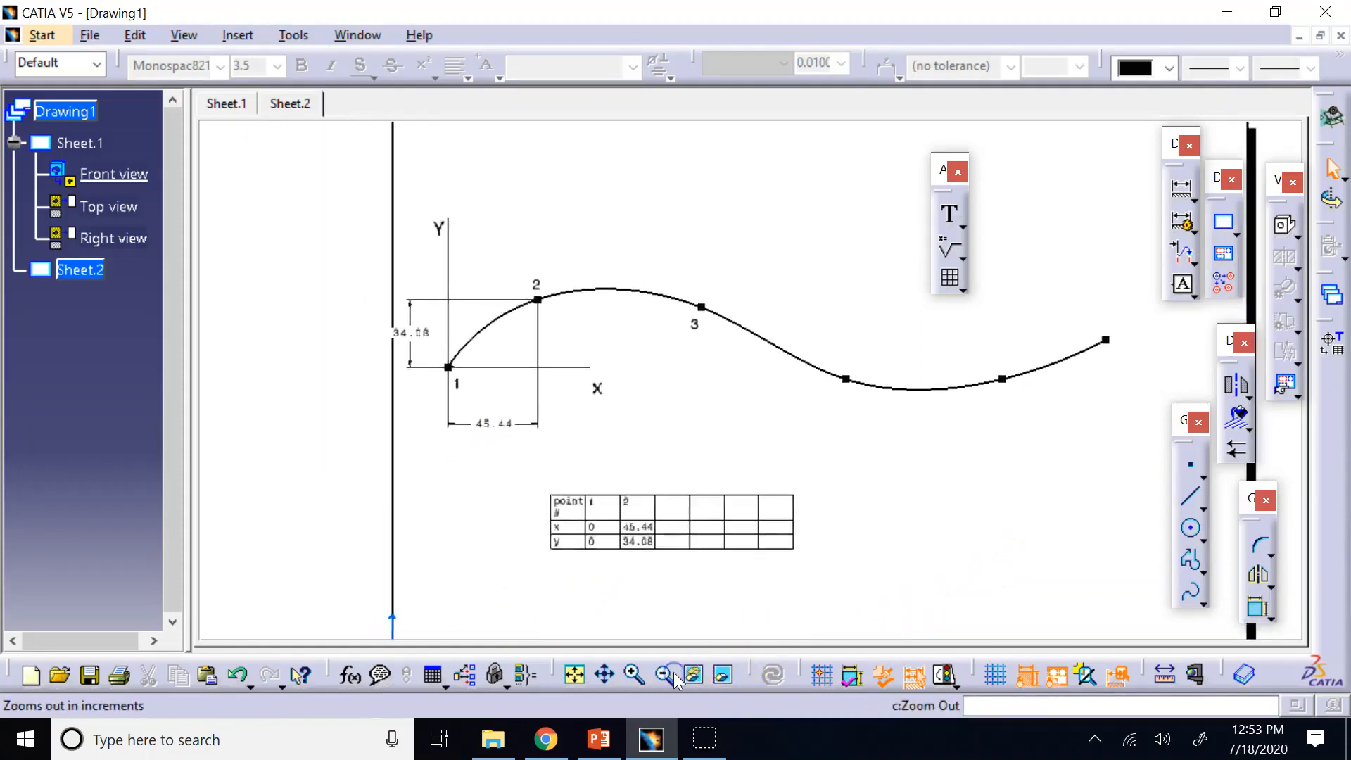
click(674, 678)
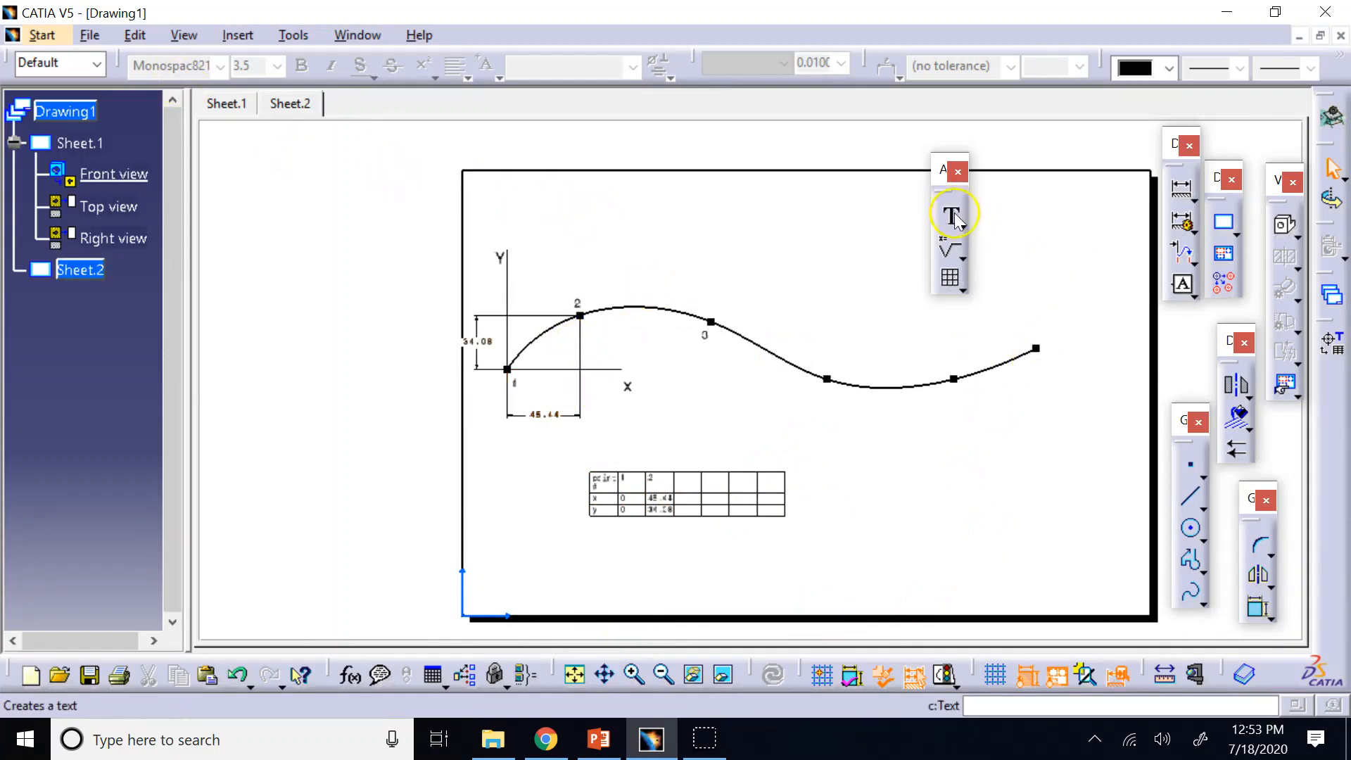
click(1183, 187)
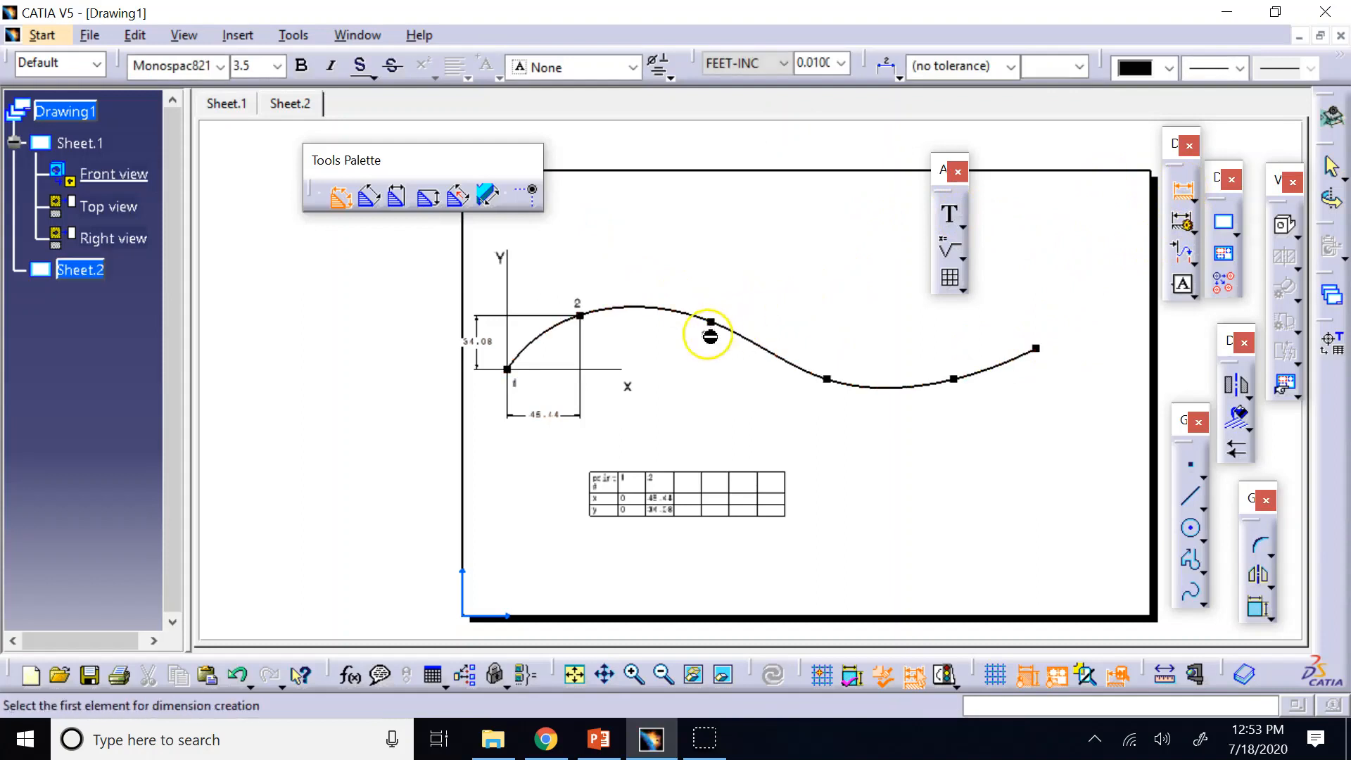
click(713, 322)
click(510, 370)
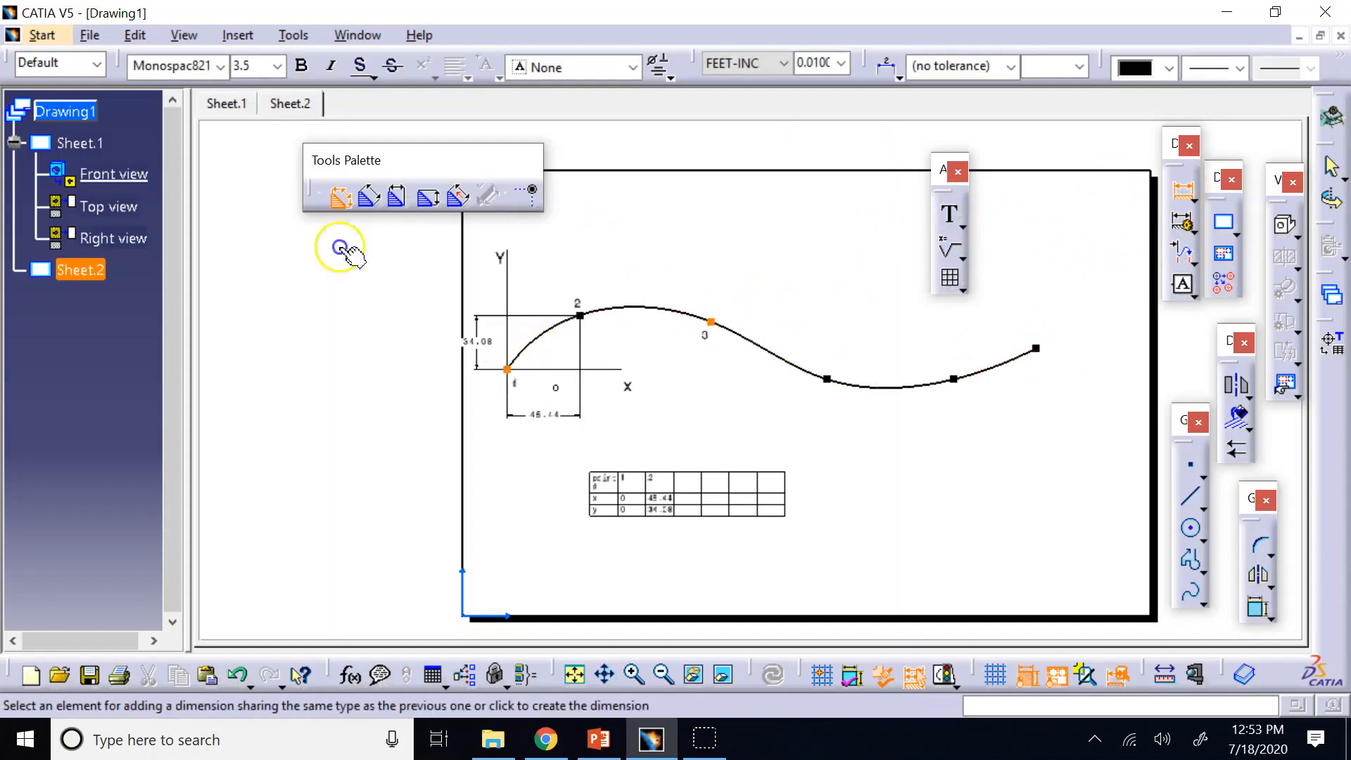
right_click(626, 435)
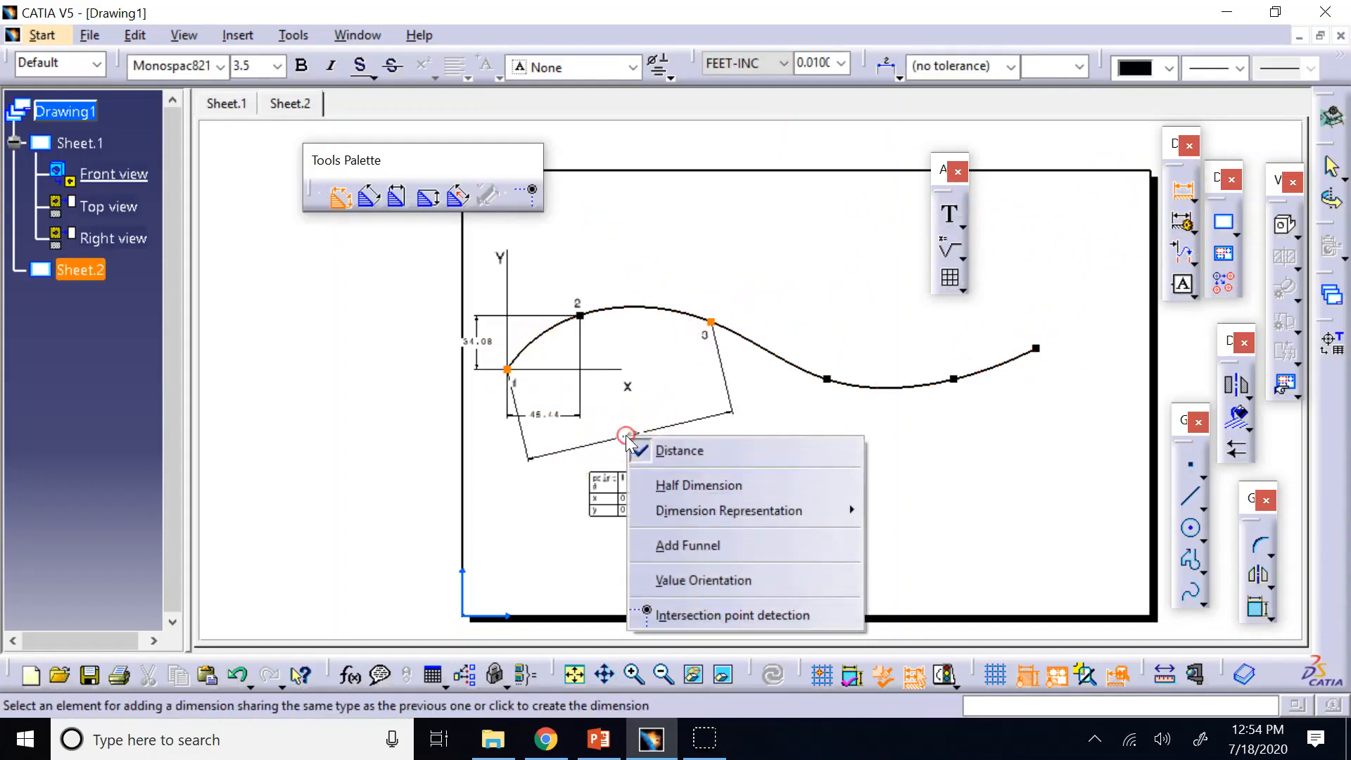
mouse_move(728, 508)
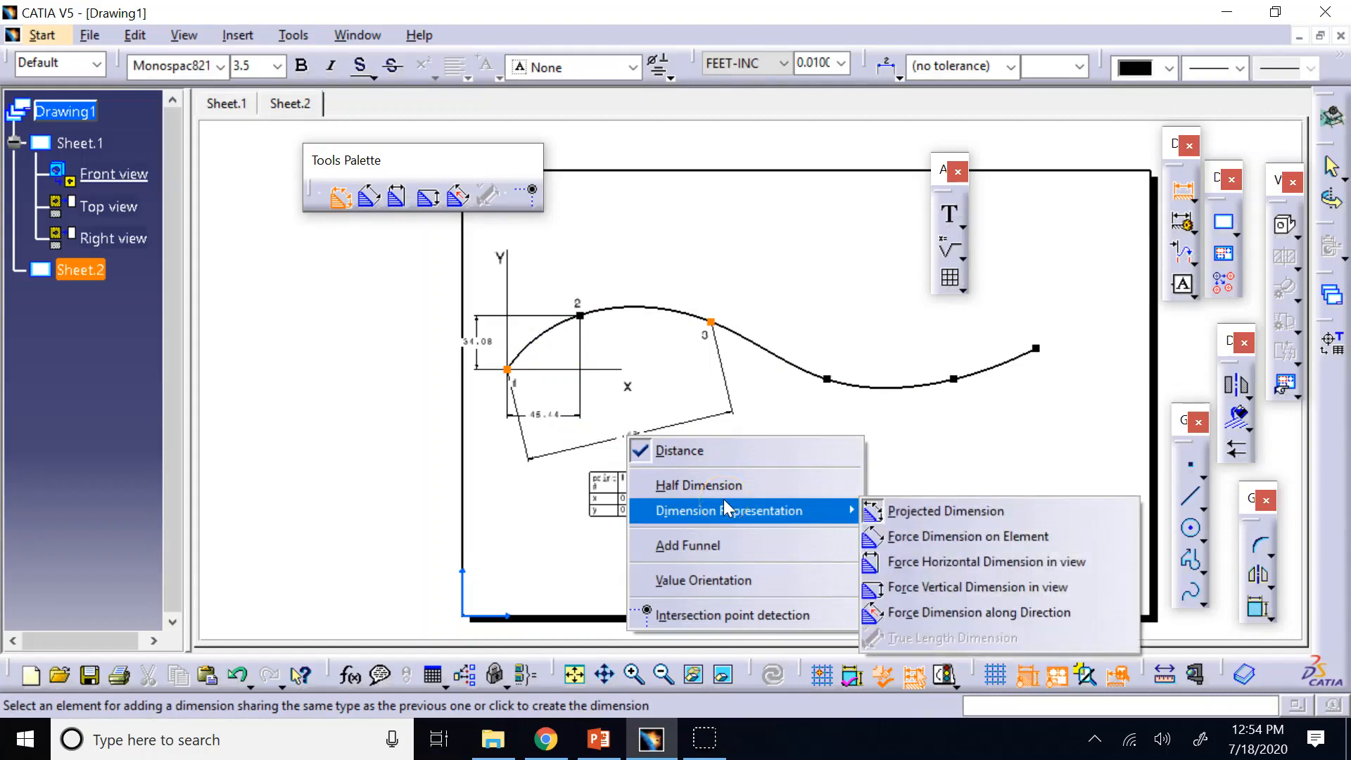
click(985, 562)
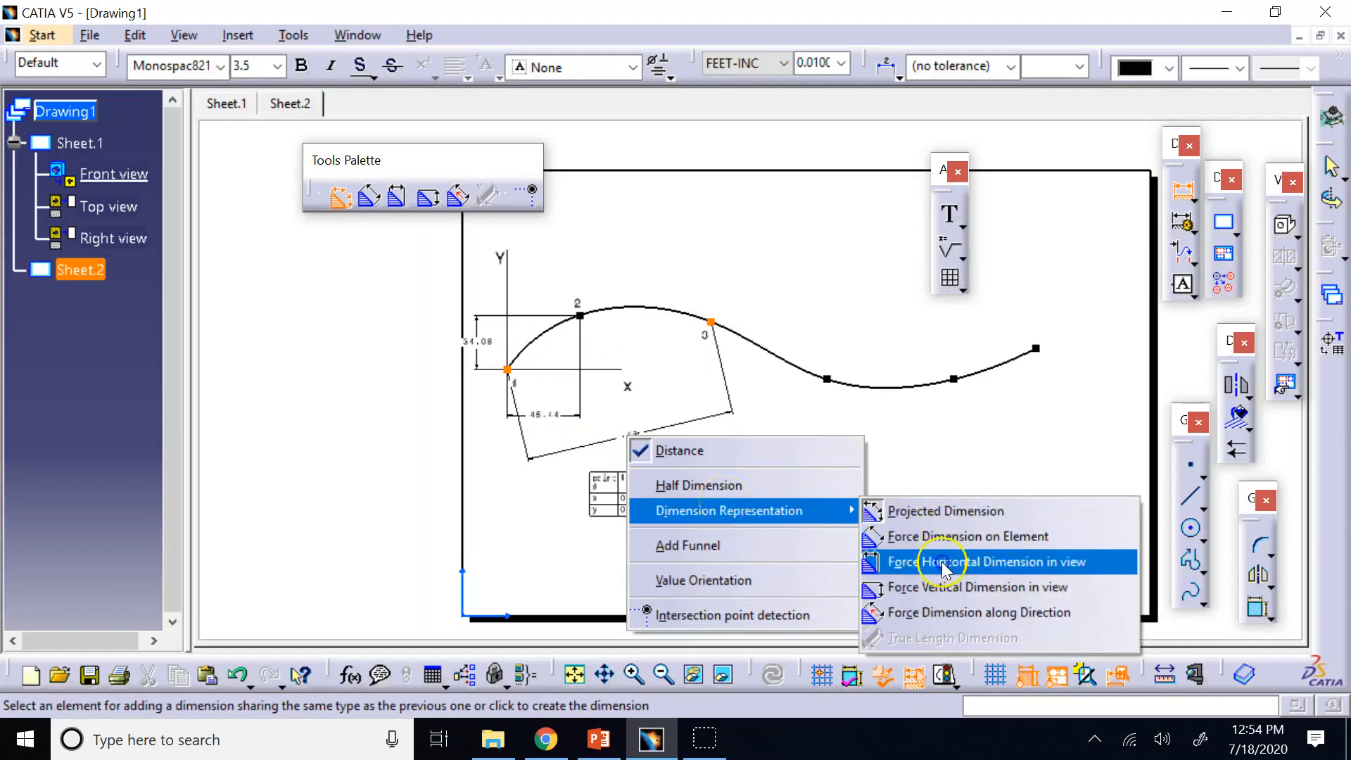
click(614, 445)
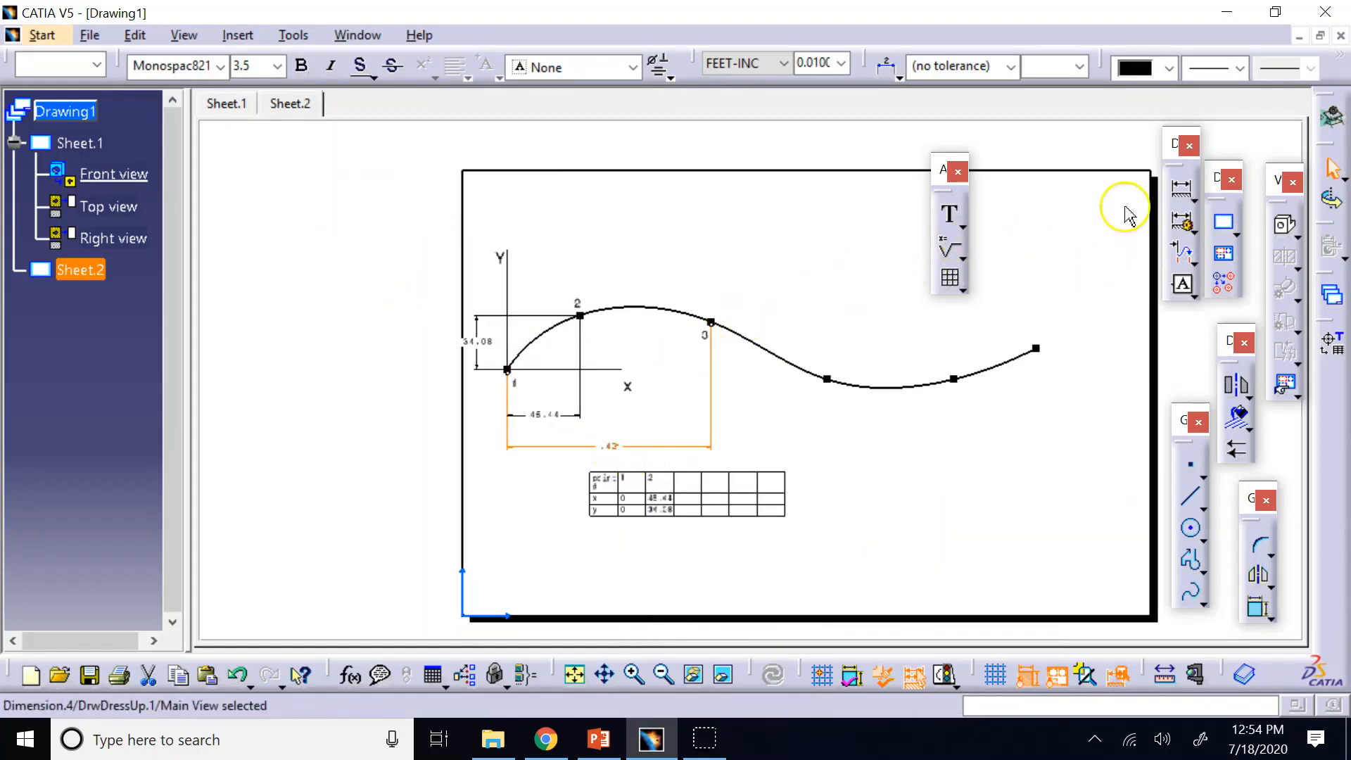
Step: Add a forced vertical dimension between spline points 1 and 3, placed between points 2 and 3
click(1183, 190)
click(710, 322)
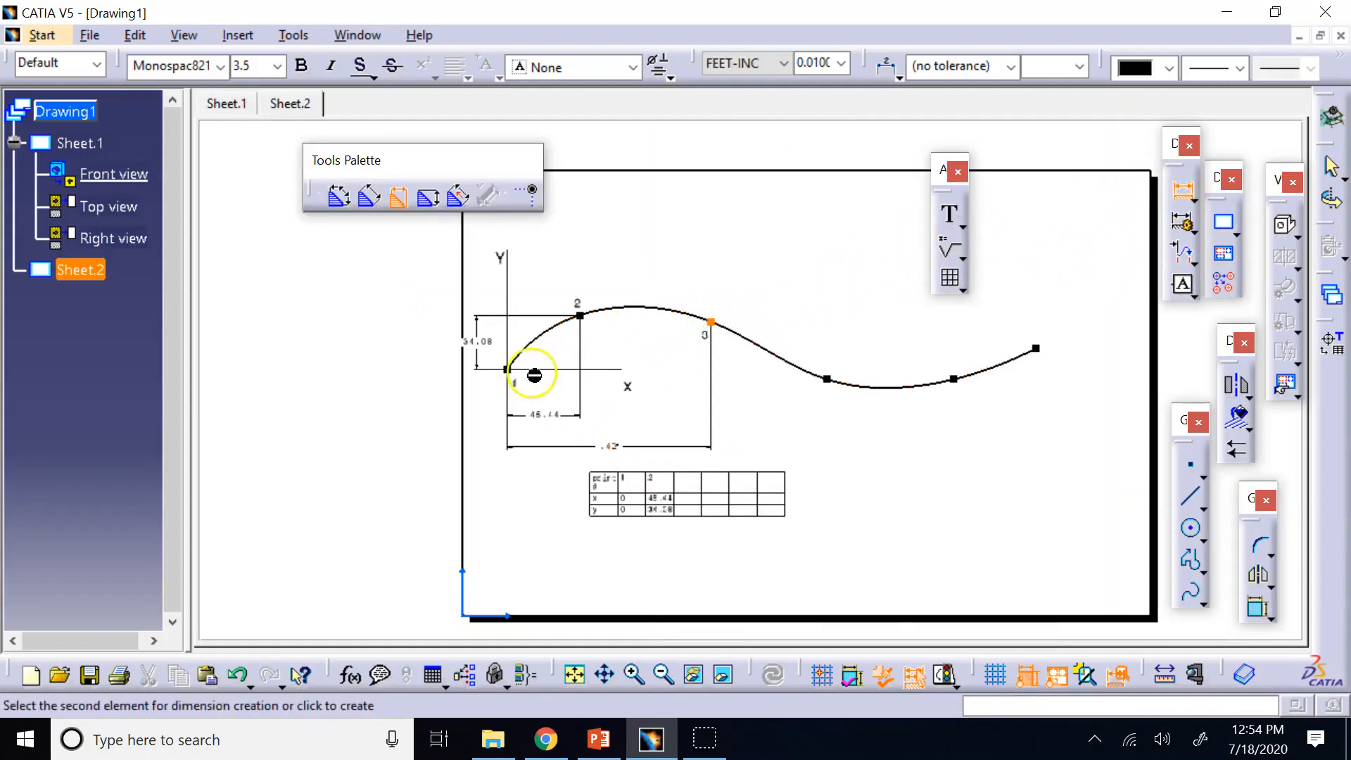
click(508, 369)
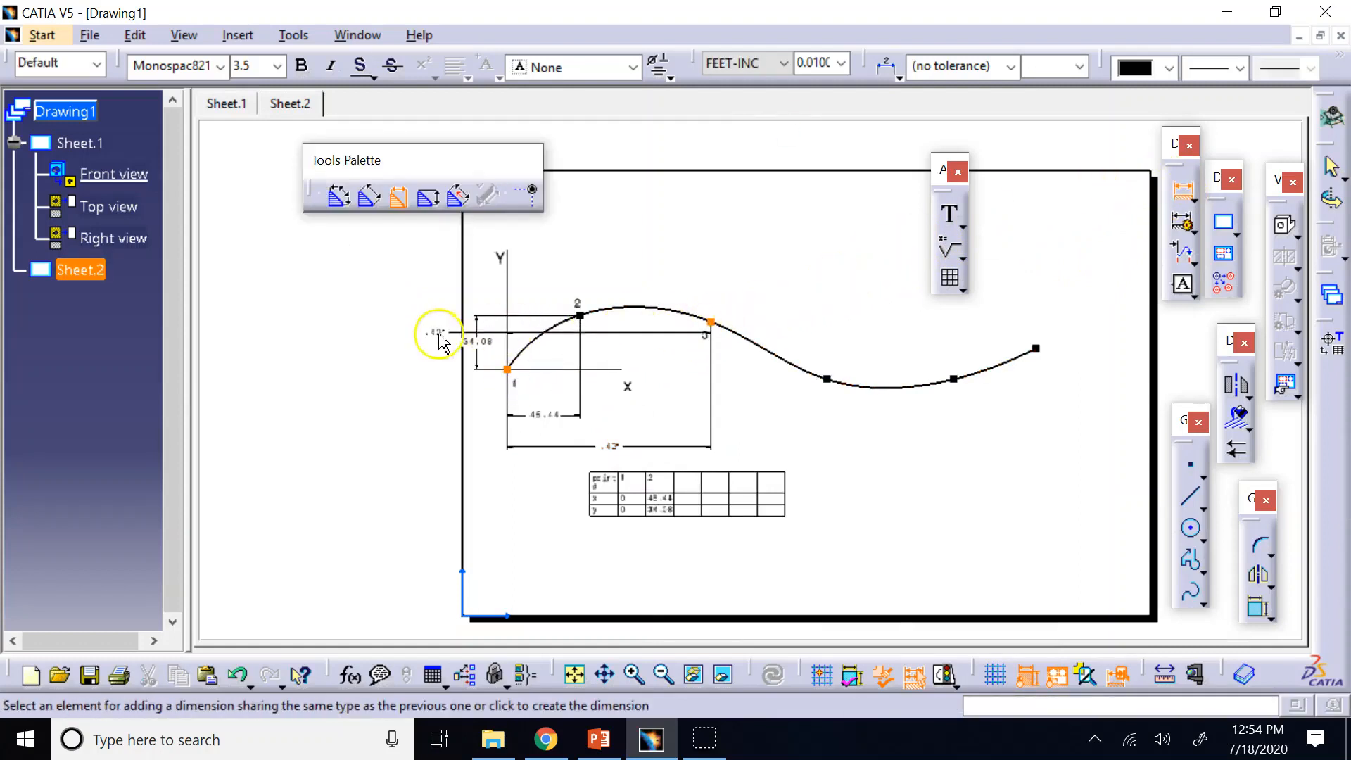
right_click(620, 264)
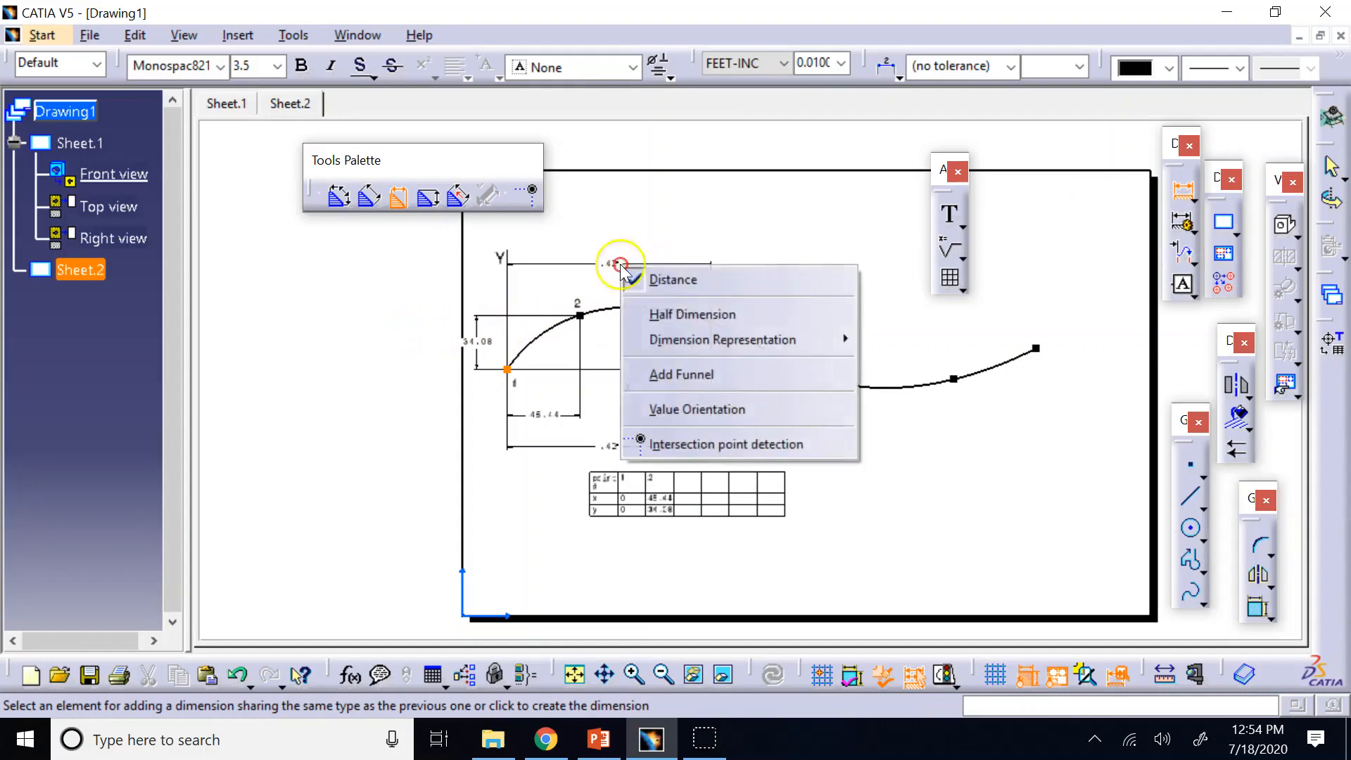
mouse_move(759, 347)
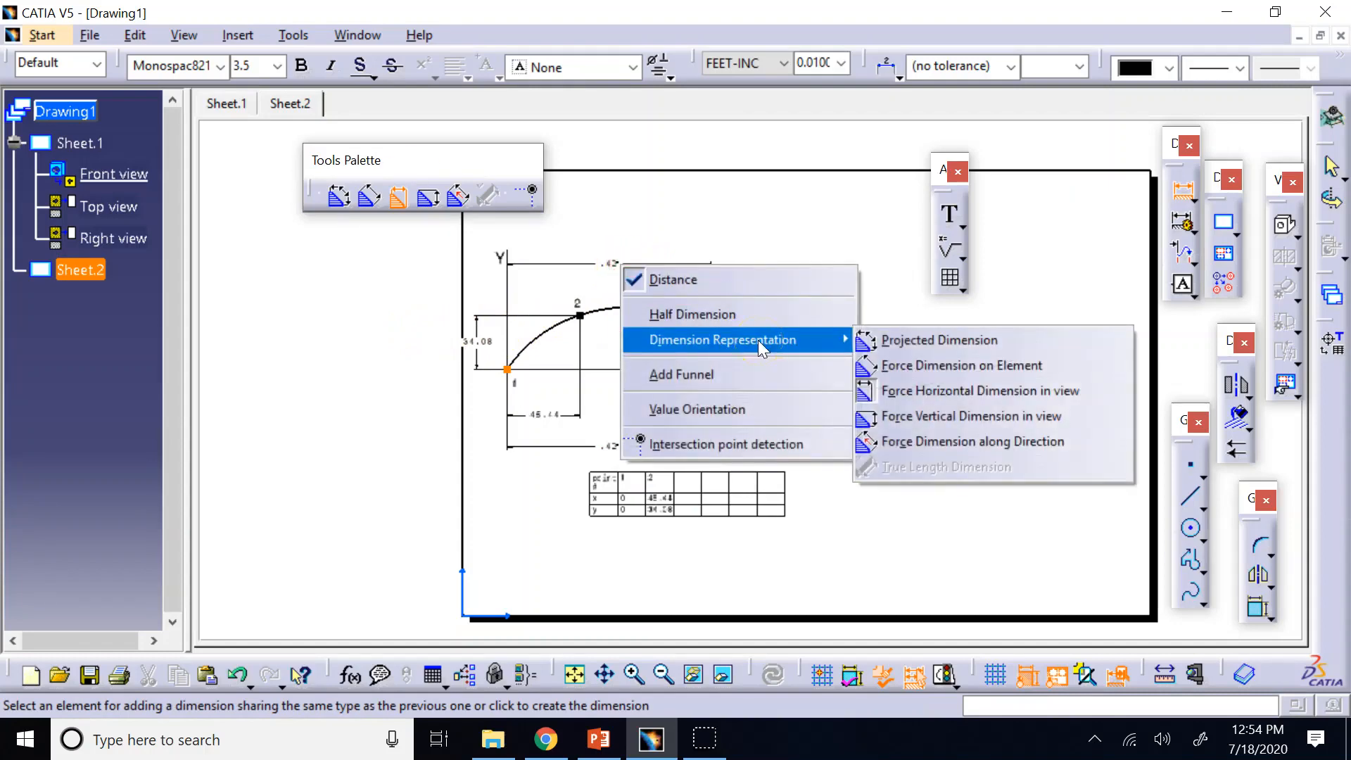
click(908, 415)
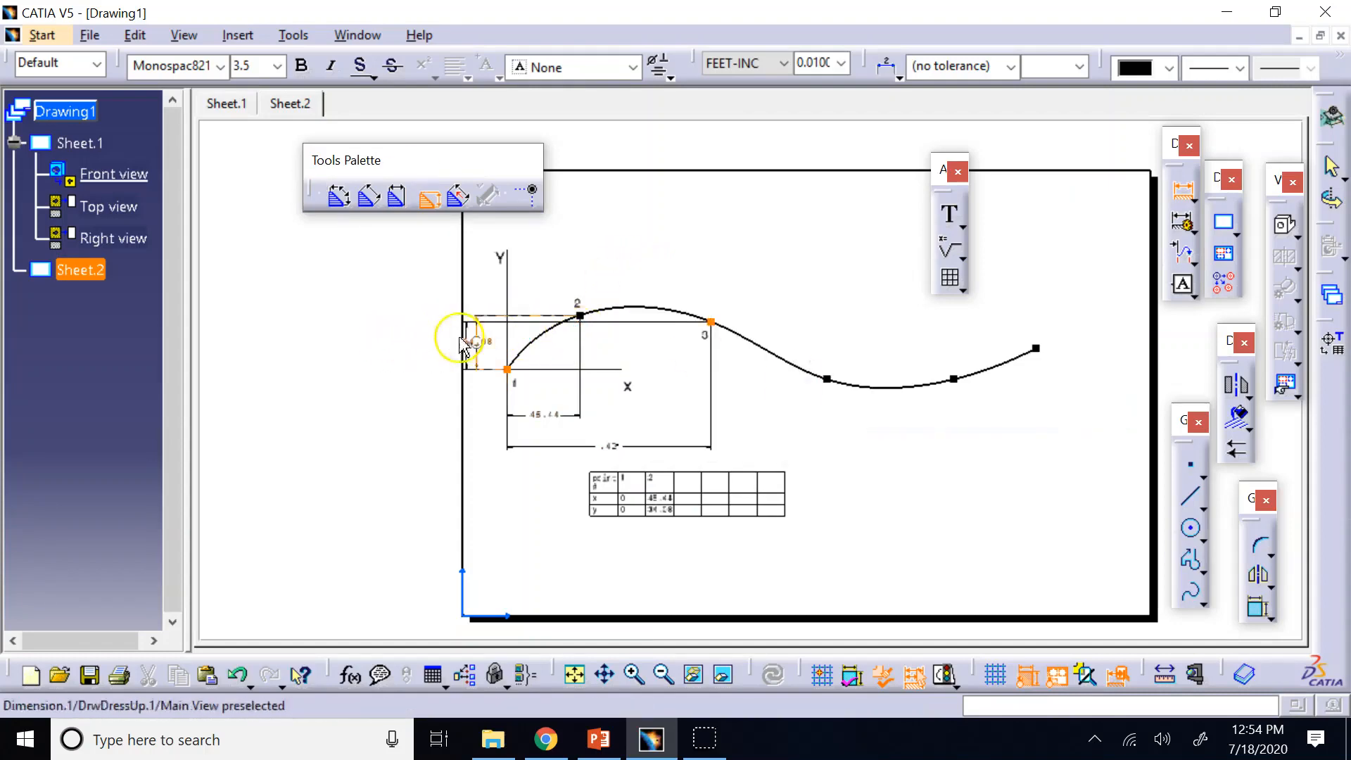
click(603, 337)
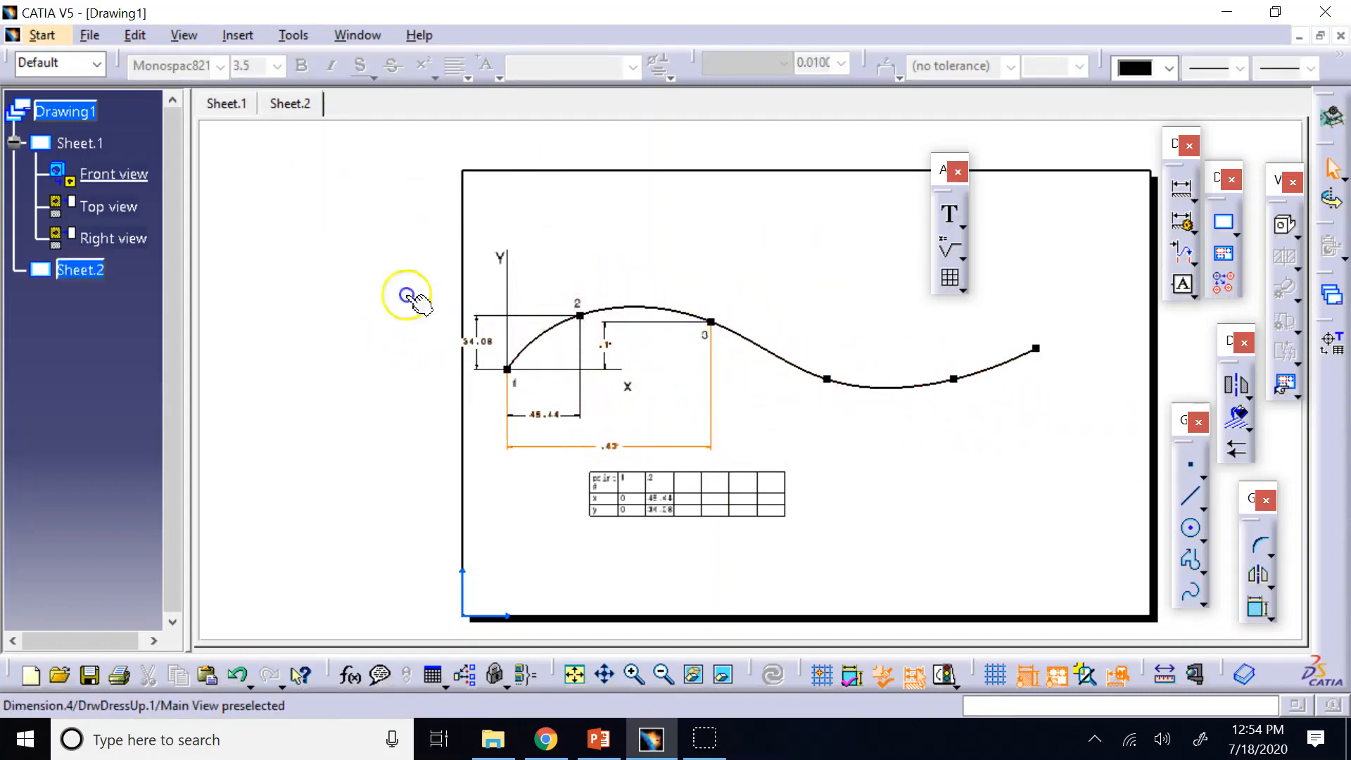
Step: Delete all four horizontal and vertical dimensions from the spline, leaving the axes, point labels and coordinate table
click(611, 448)
key(Delete)
click(553, 421)
key(Delete)
click(604, 346)
key(Delete)
click(472, 335)
key(Delete)
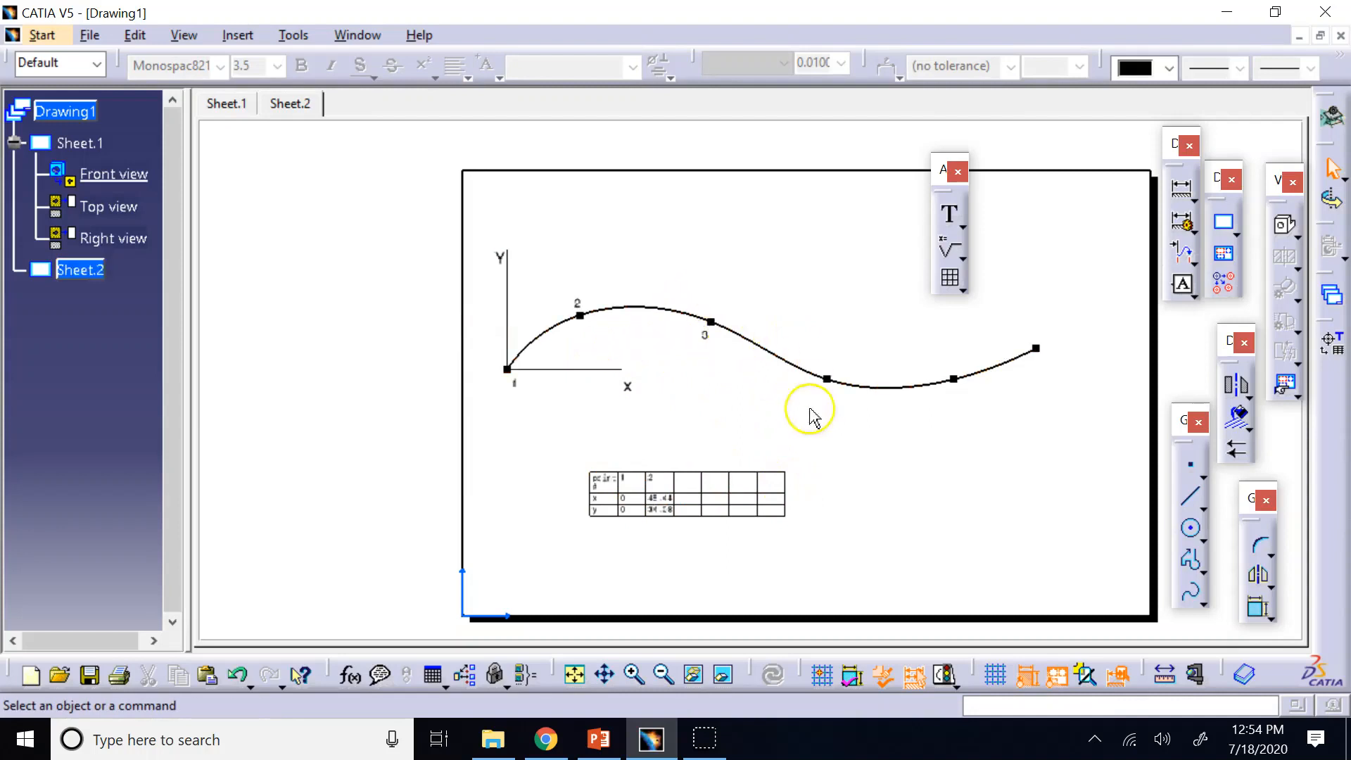
click(748, 483)
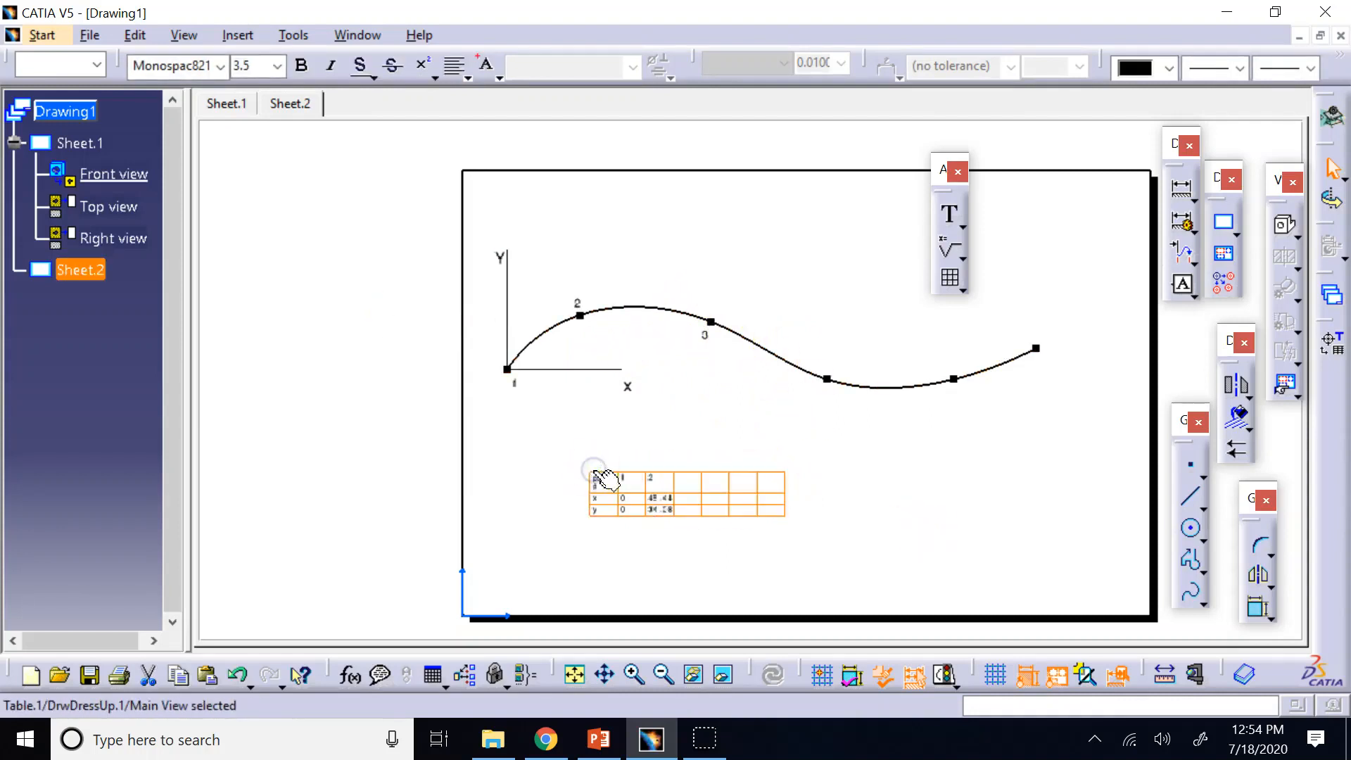
click(927, 491)
Step: Switch to the PowerPoint lecture, advance through the annotation slide to the Auto Dimension Tool slide, and save the presentation
click(599, 739)
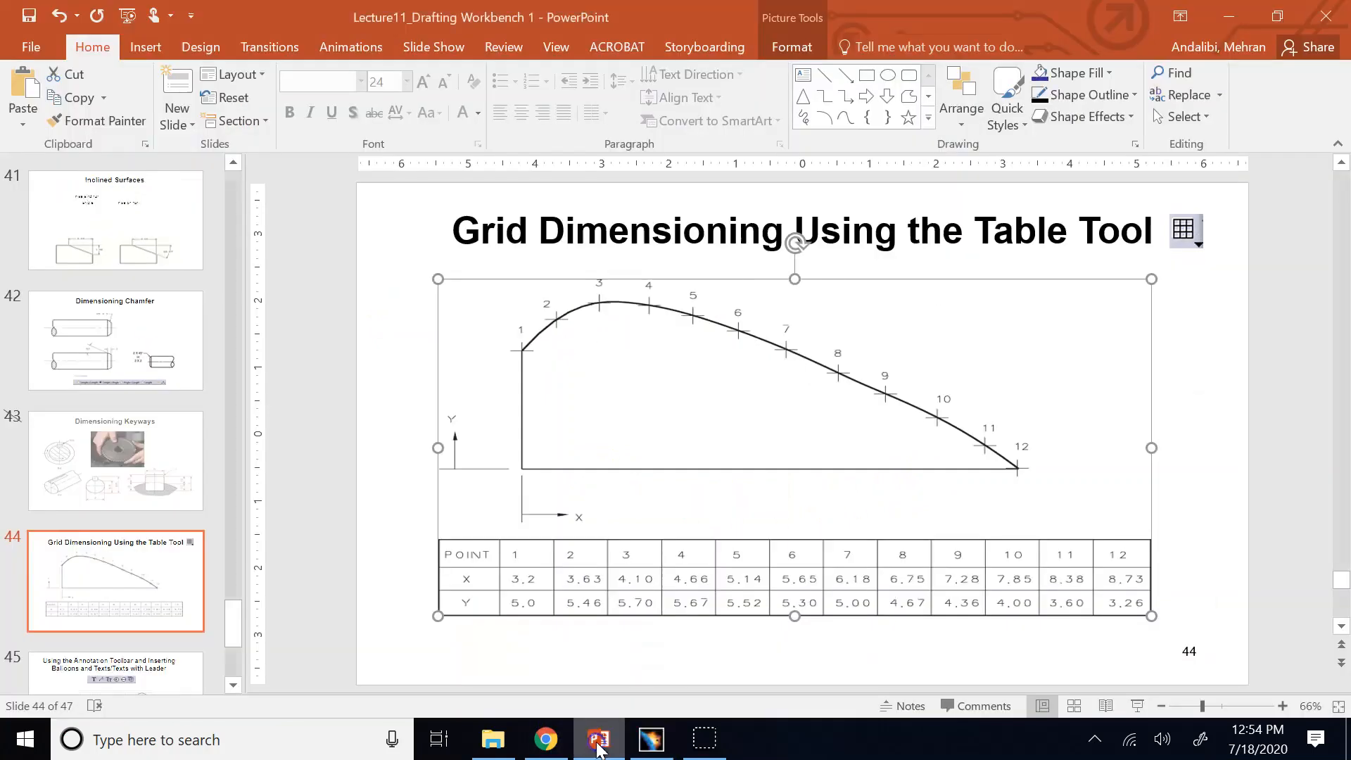
click(154, 674)
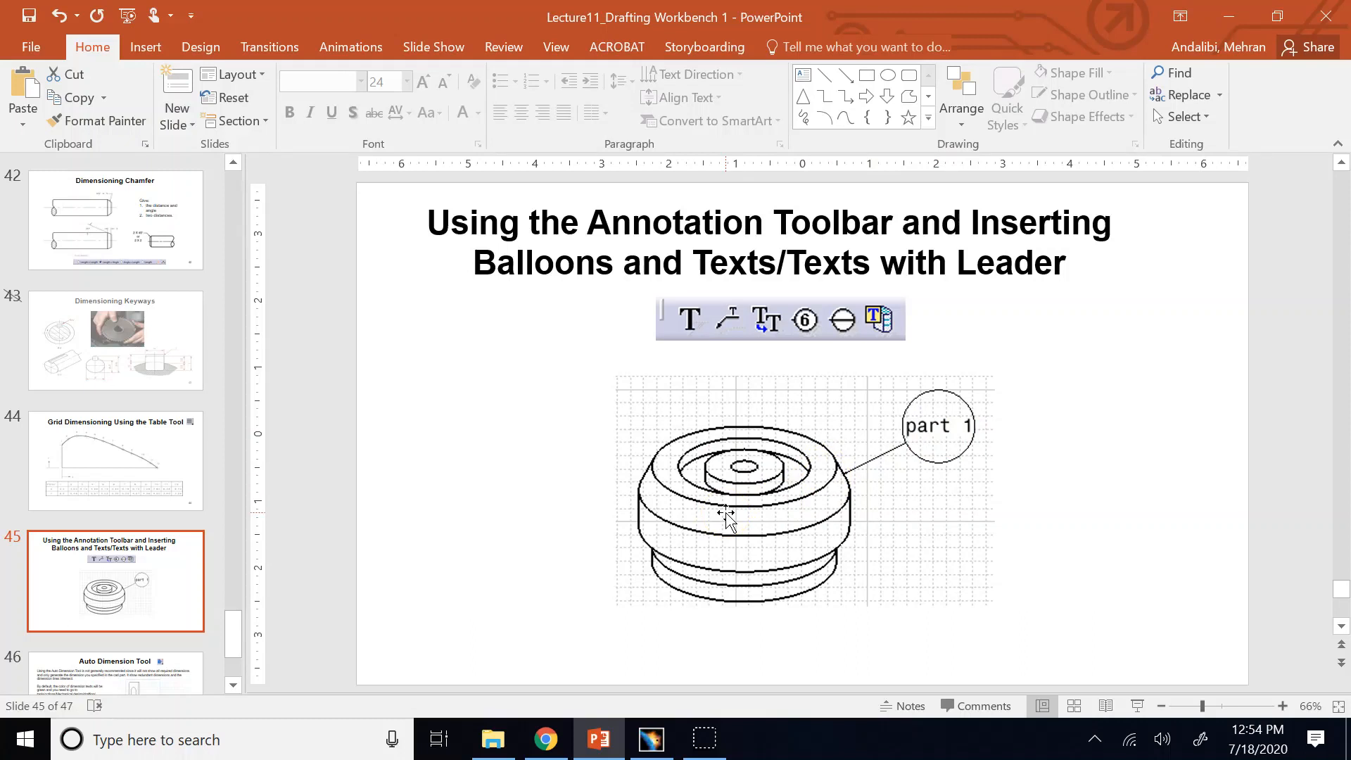
click(93, 676)
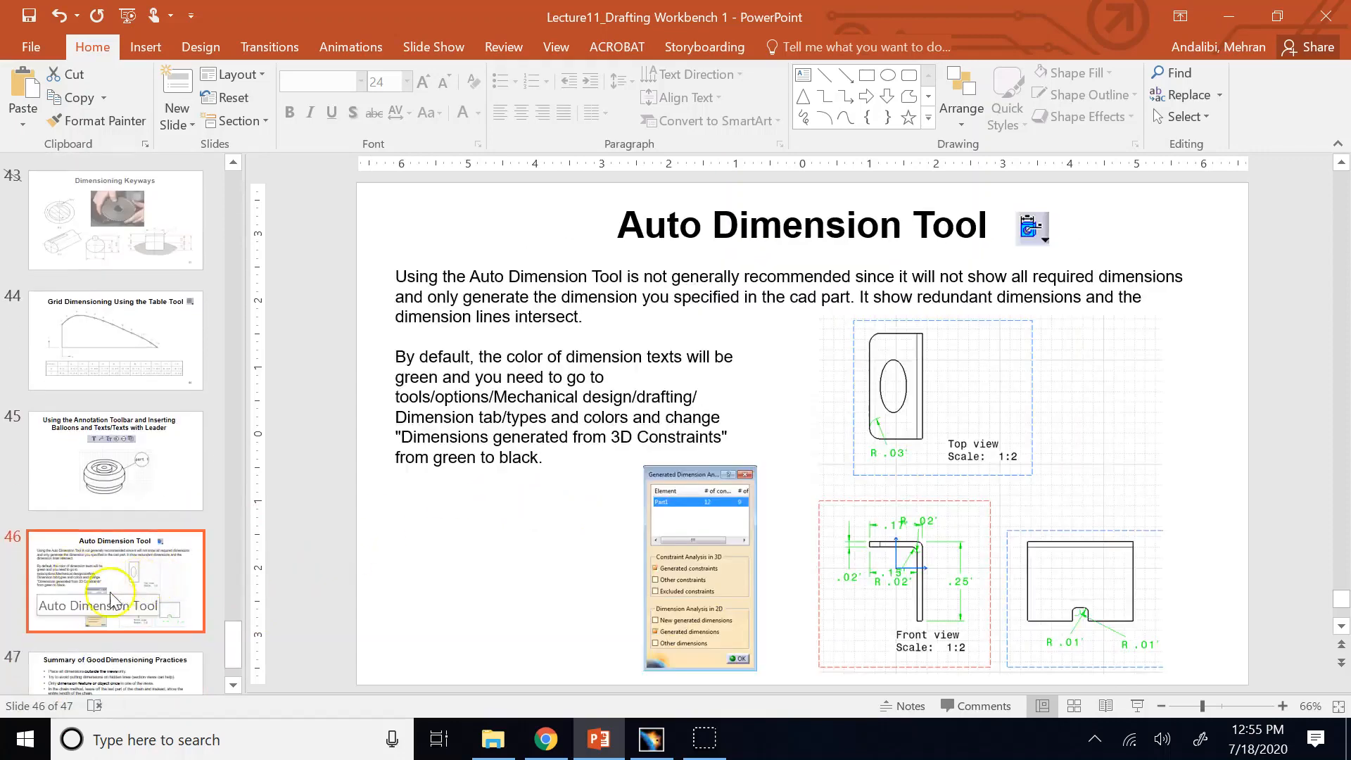
click(28, 14)
Step: Switch back to CATIA and add a new blank sheet to the drawing
click(652, 739)
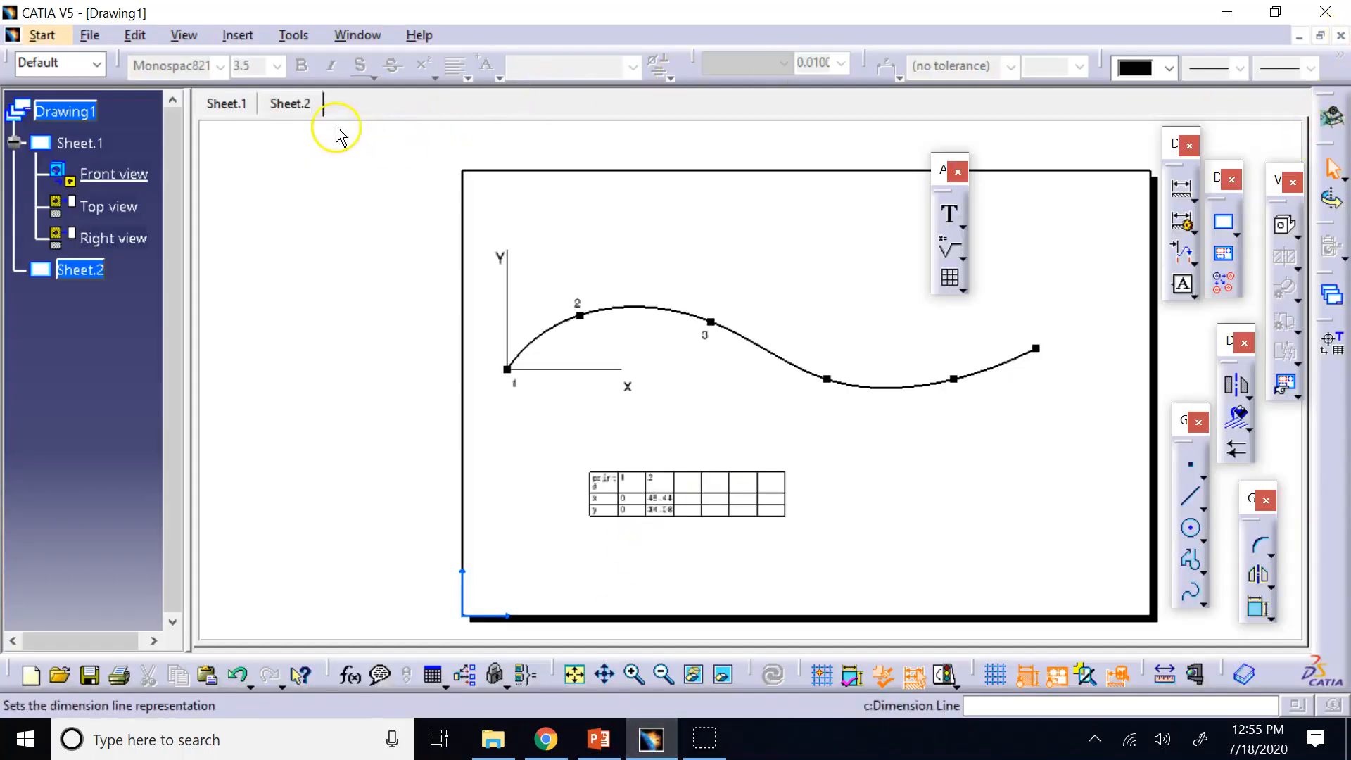
click(1227, 224)
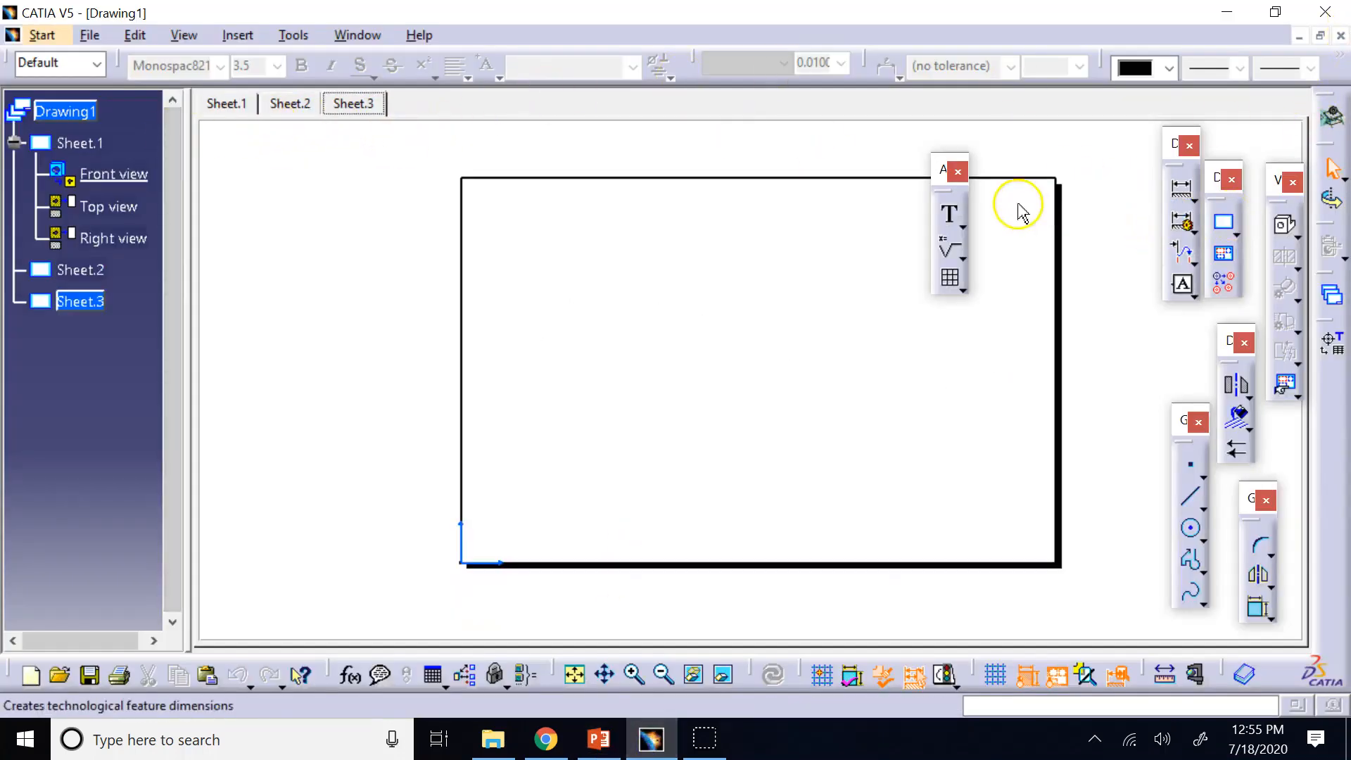
Step: Delete Sheet.1 and Sheet.2 from the drawing, accepting their permanent removal
click(227, 103)
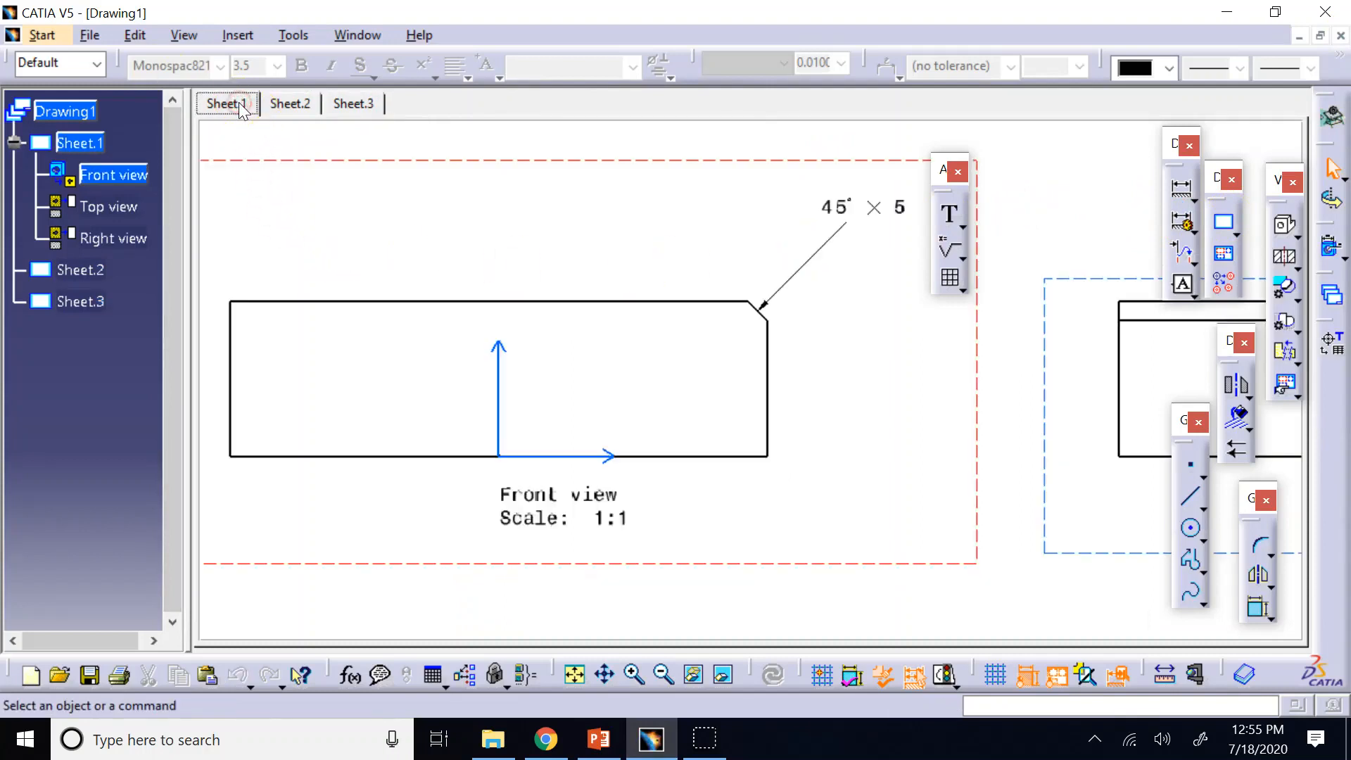
right_click(84, 143)
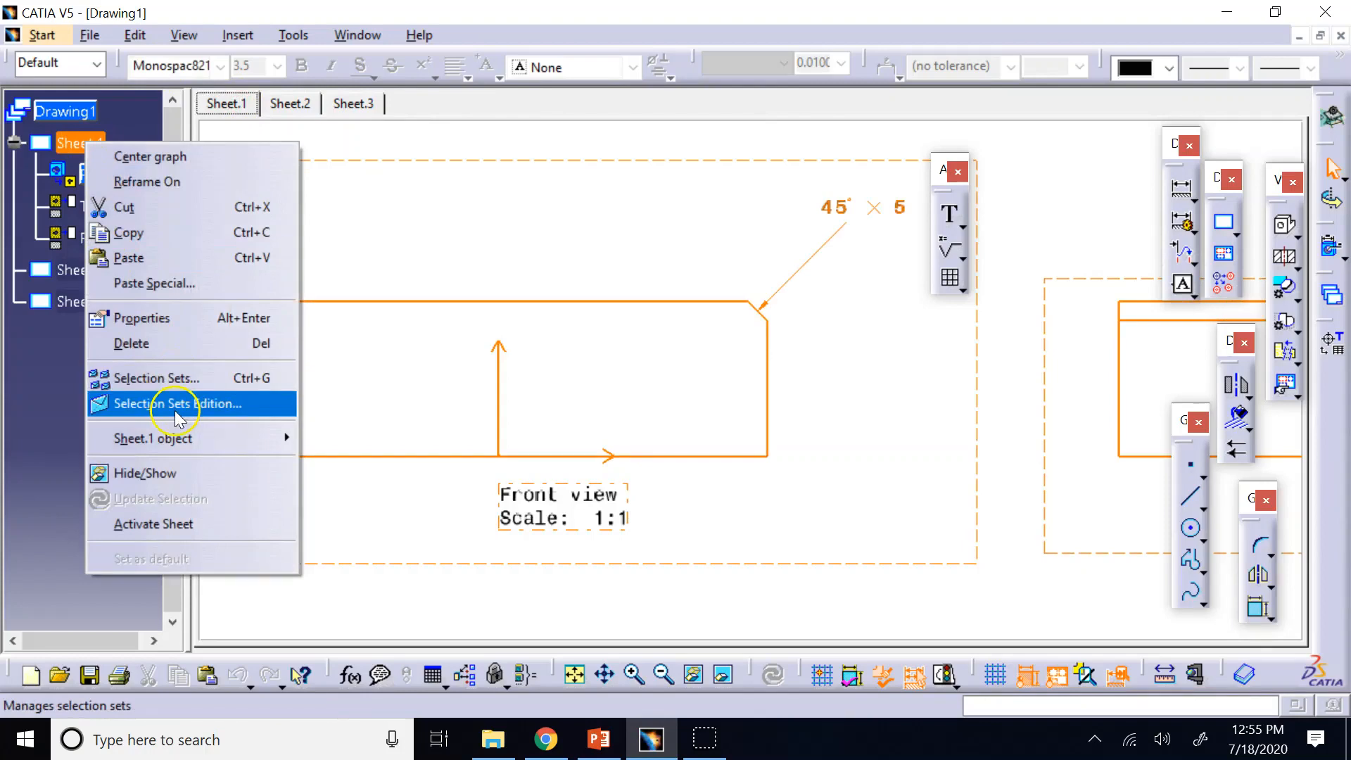
click(166, 344)
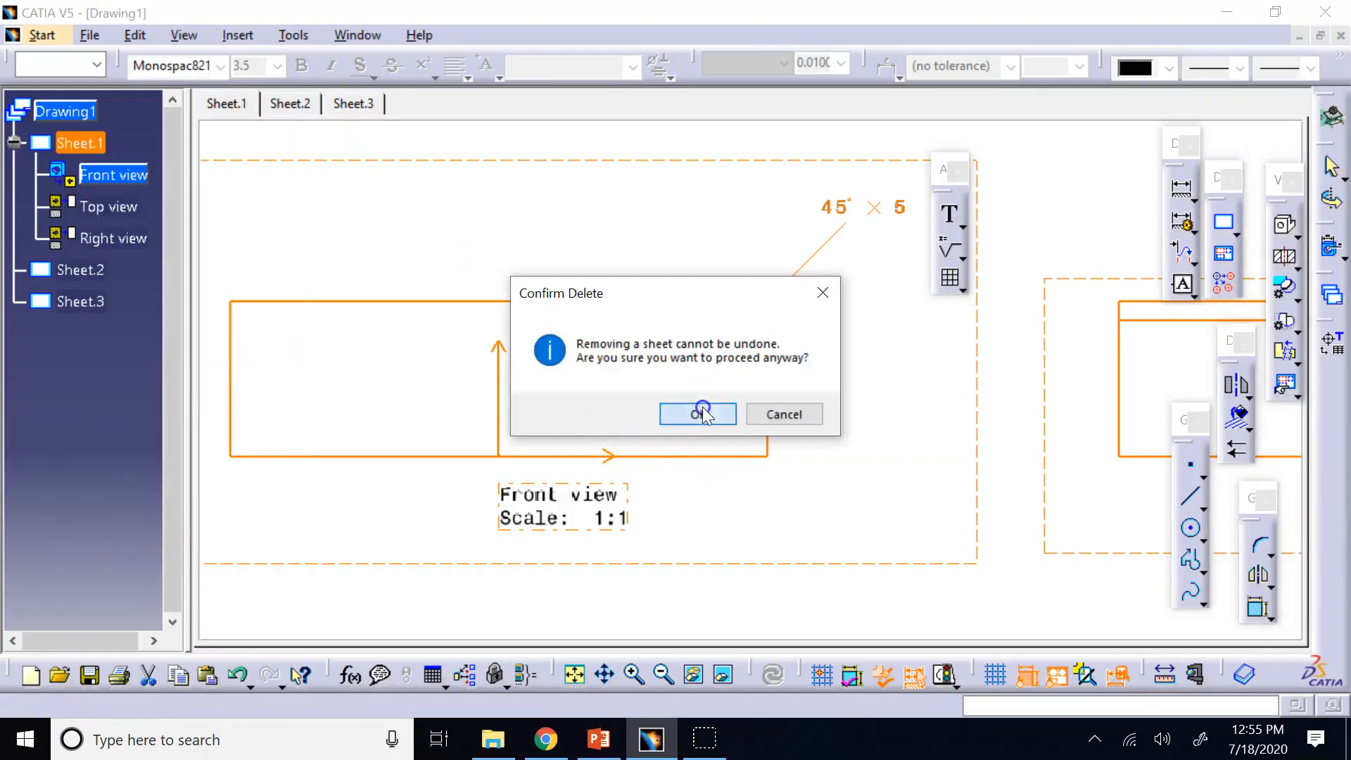
click(704, 413)
right_click(77, 140)
click(169, 343)
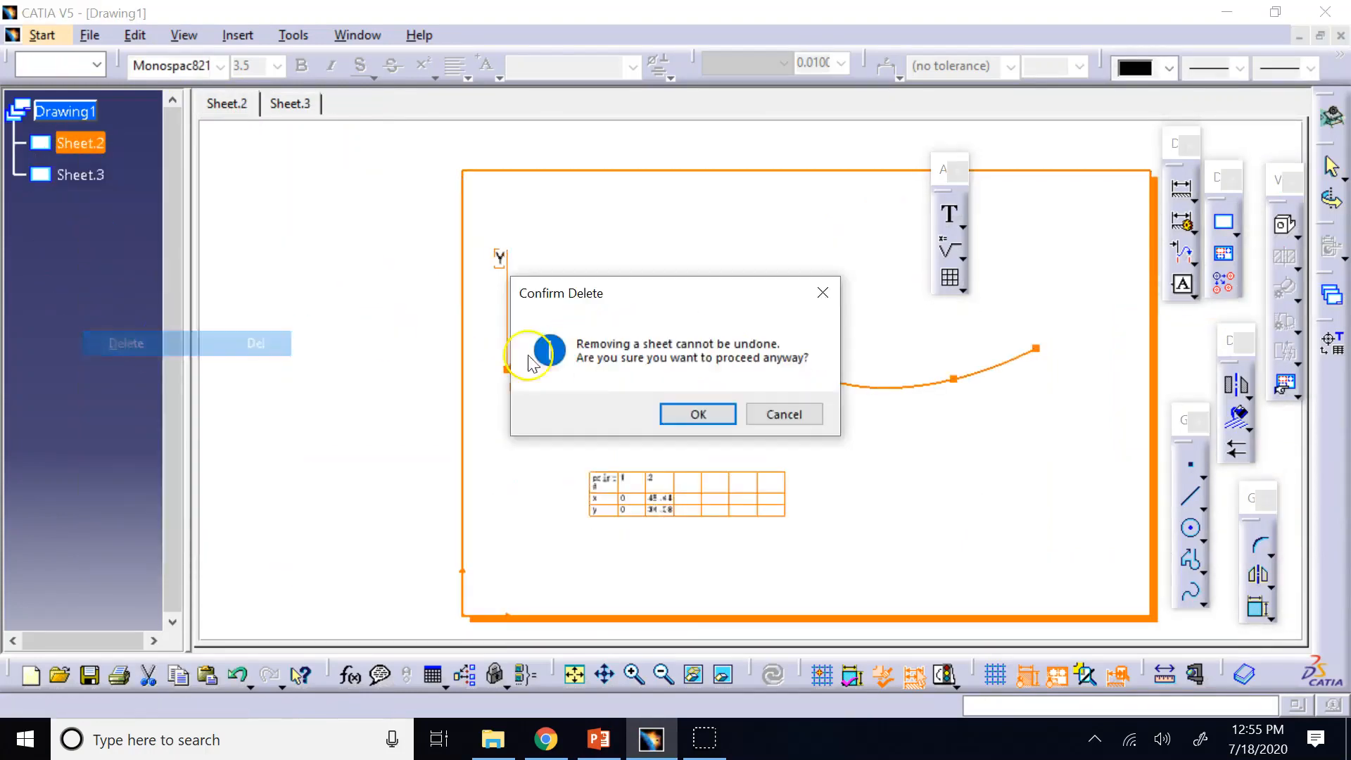
click(702, 416)
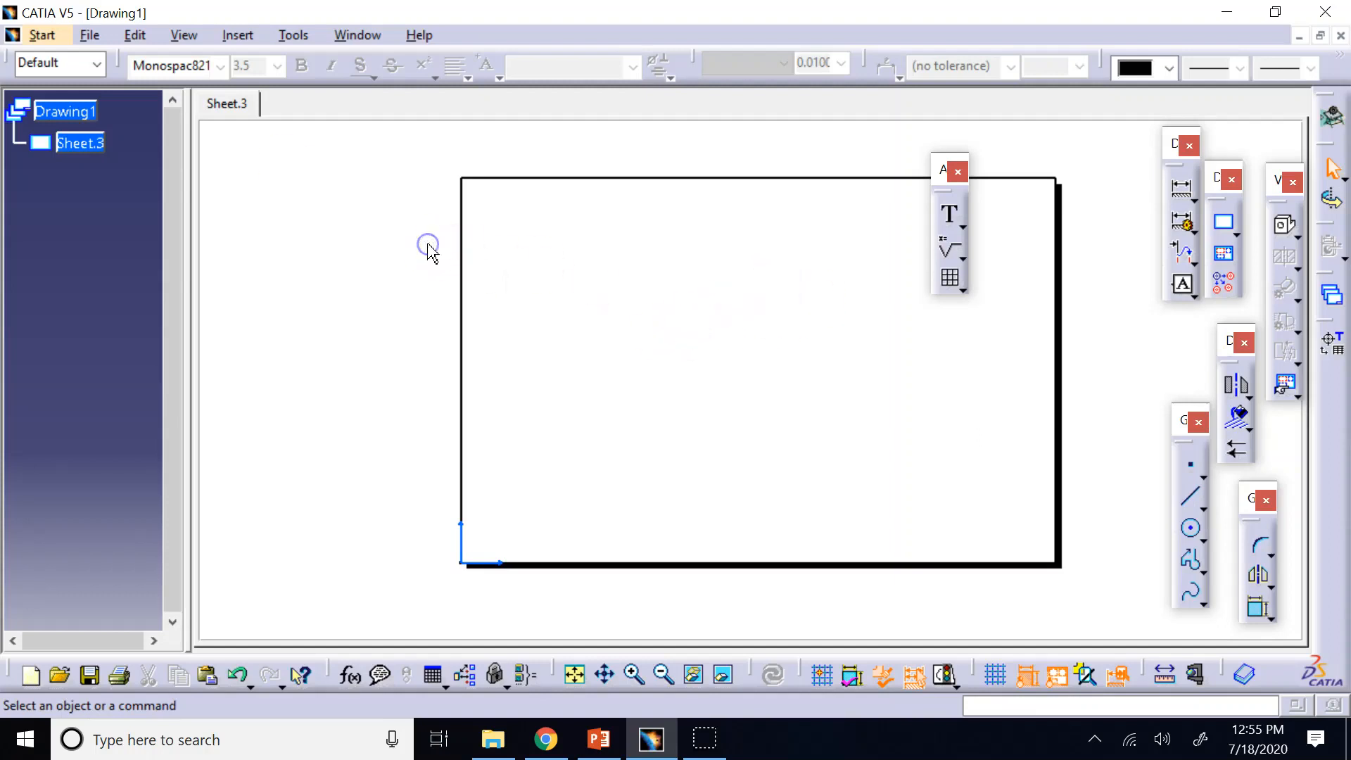
Step: Bring up the Part1 window and close the part without saving its changes
click(87, 35)
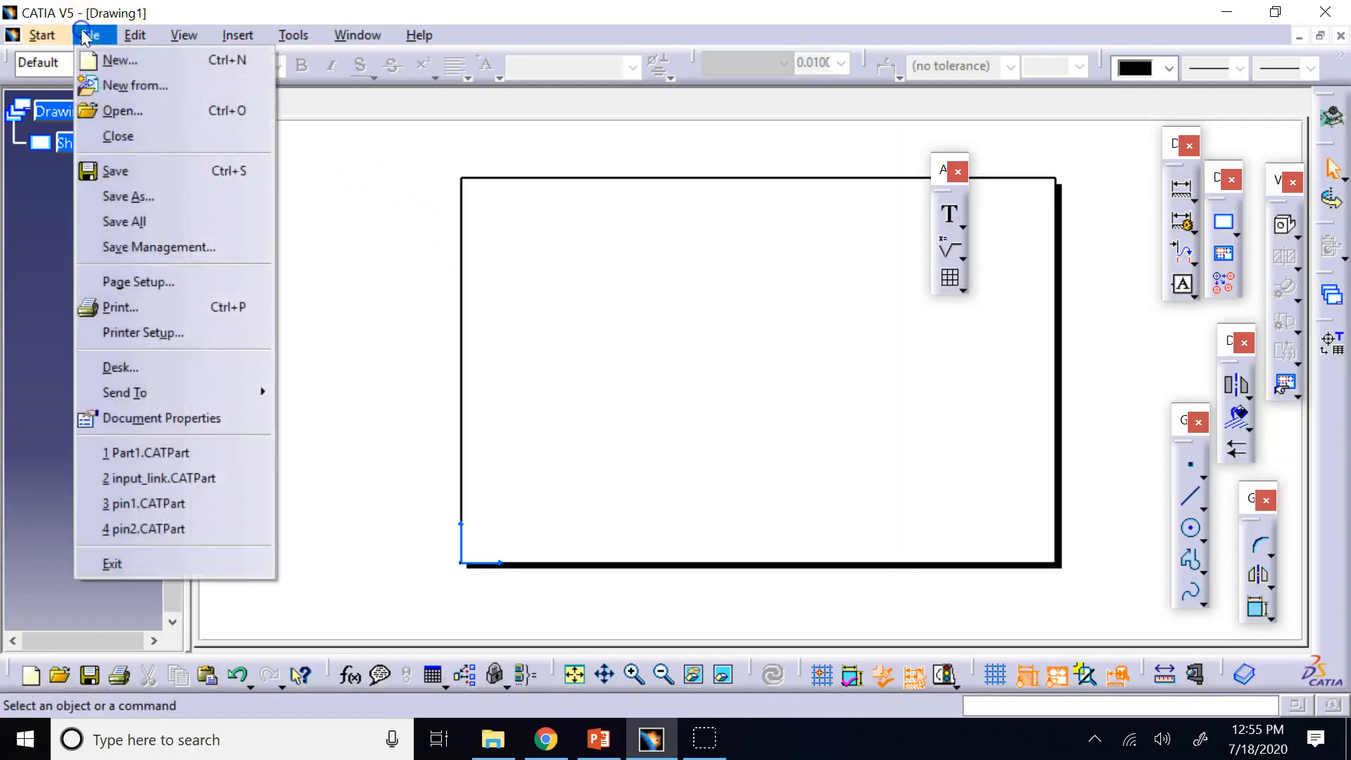
mouse_move(356, 35)
click(394, 169)
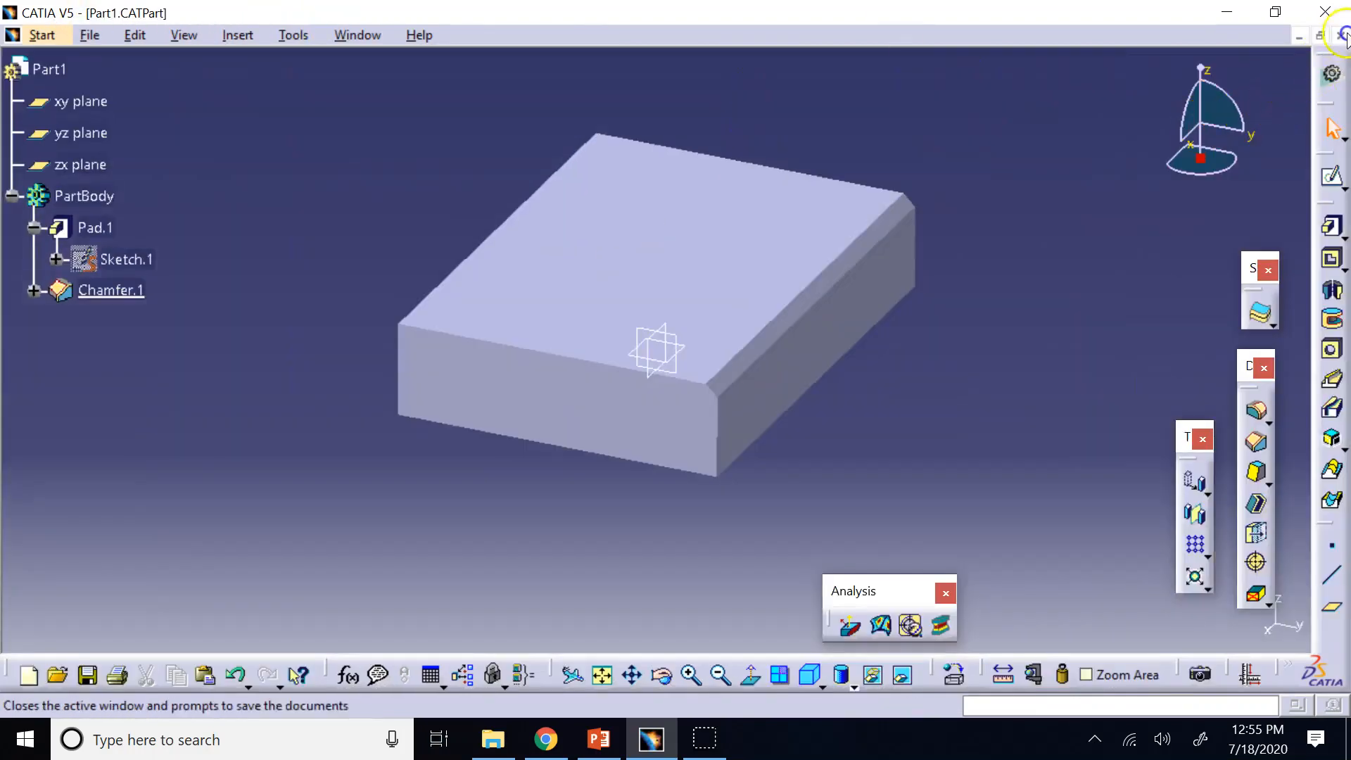
click(1340, 35)
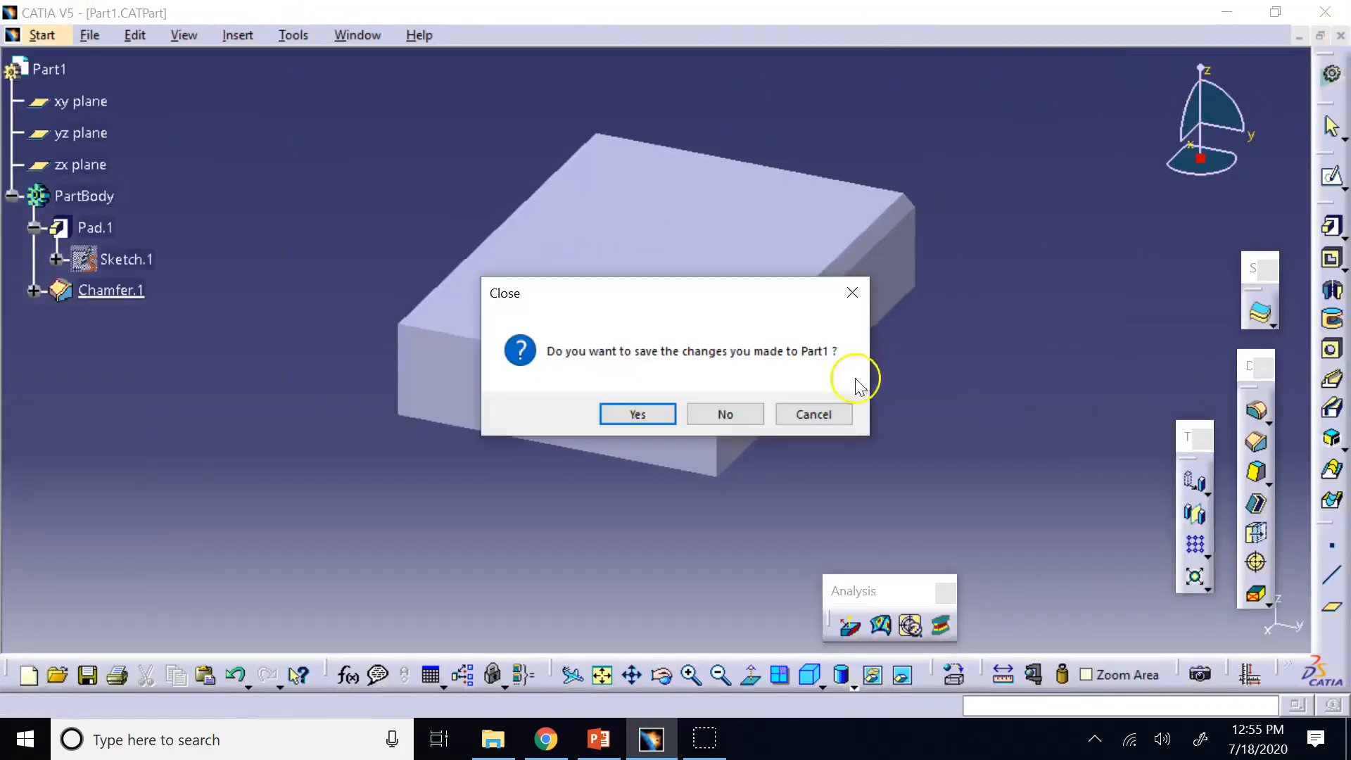
click(732, 416)
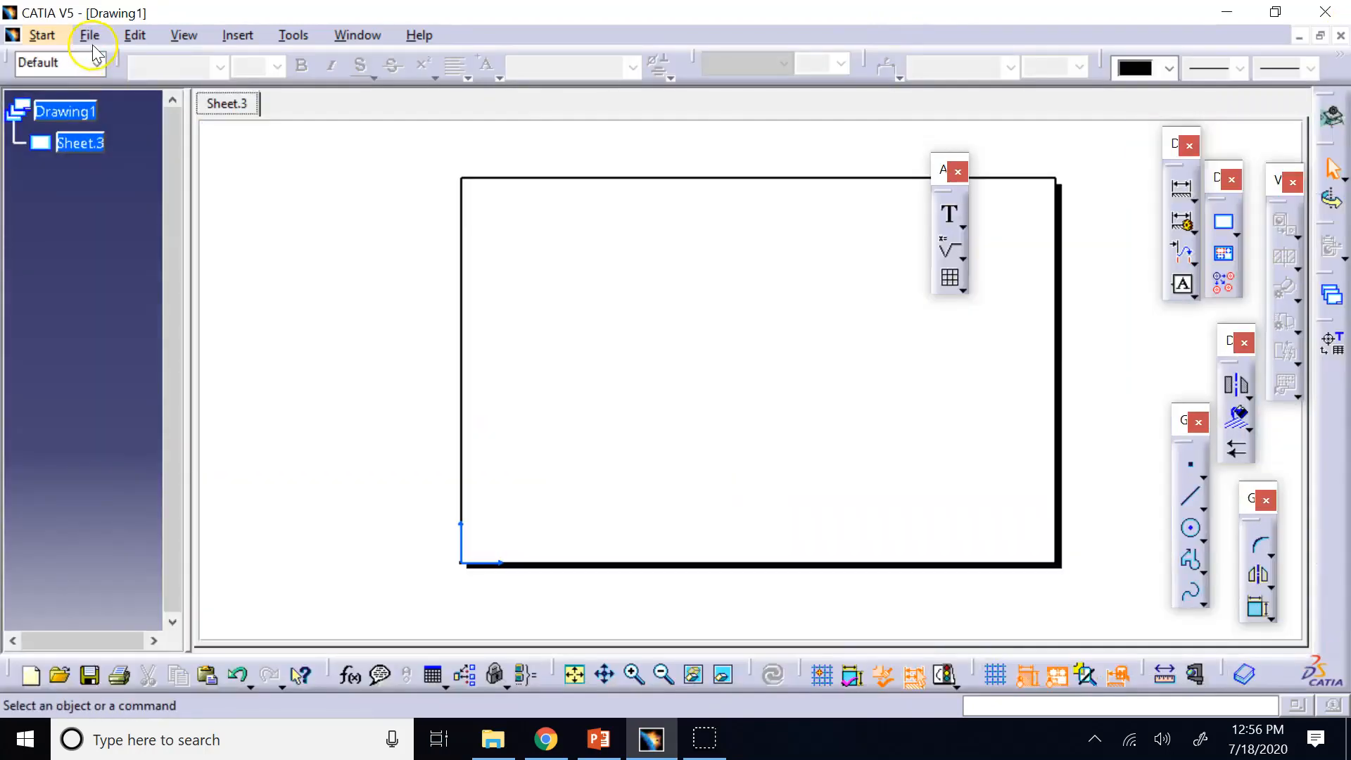
Step: Open the project2 assembly from the CAD folder in Downloads
click(90, 36)
click(113, 108)
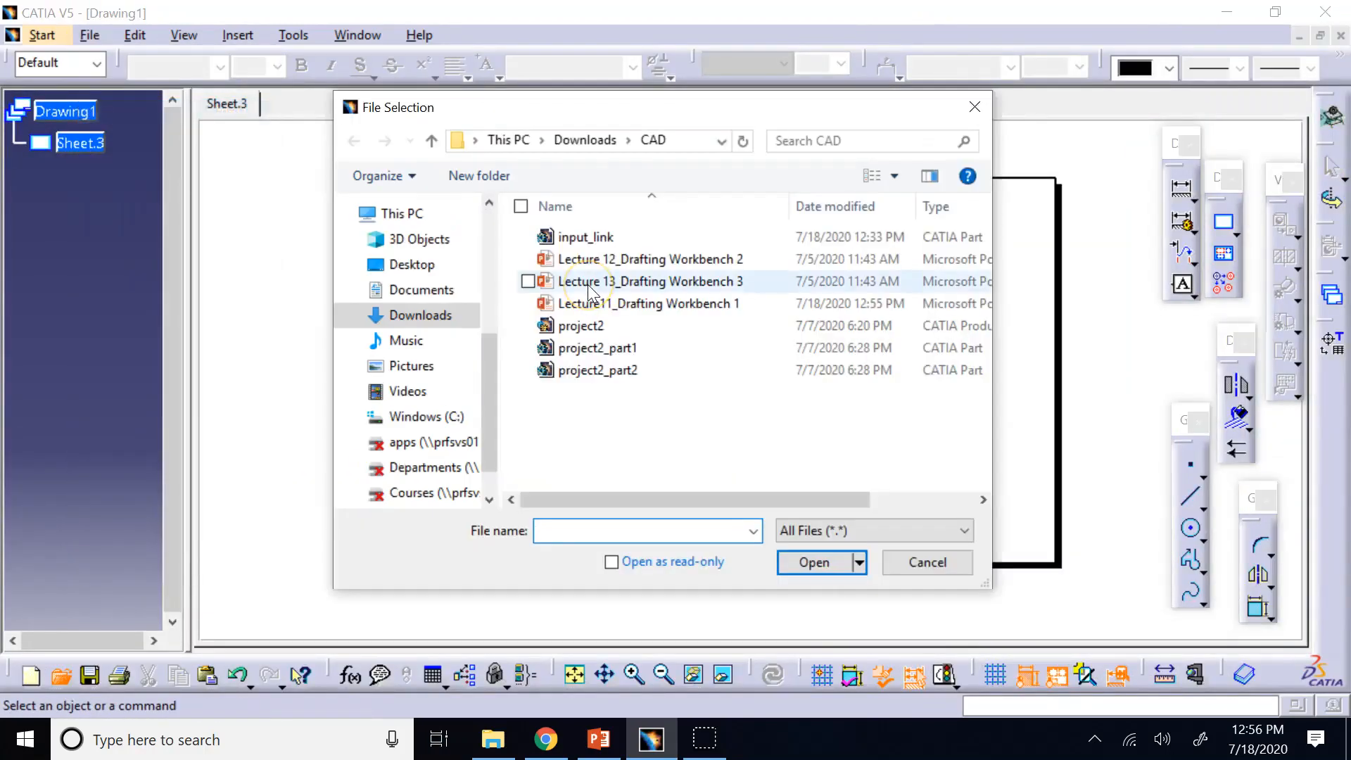
click(633, 326)
click(810, 561)
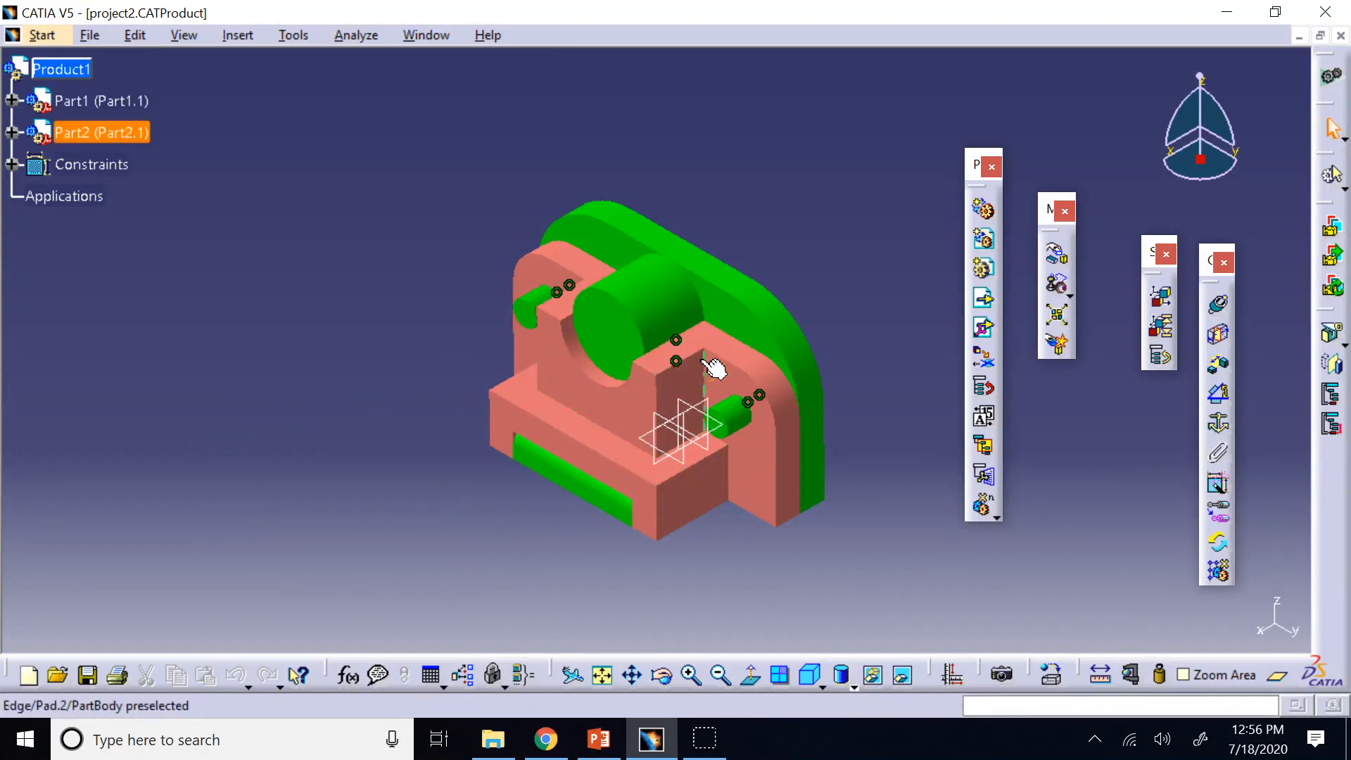
Step: In the drawing, configure a wizard layout of linked front, top and right views plus an isometric view set apart from them
click(425, 36)
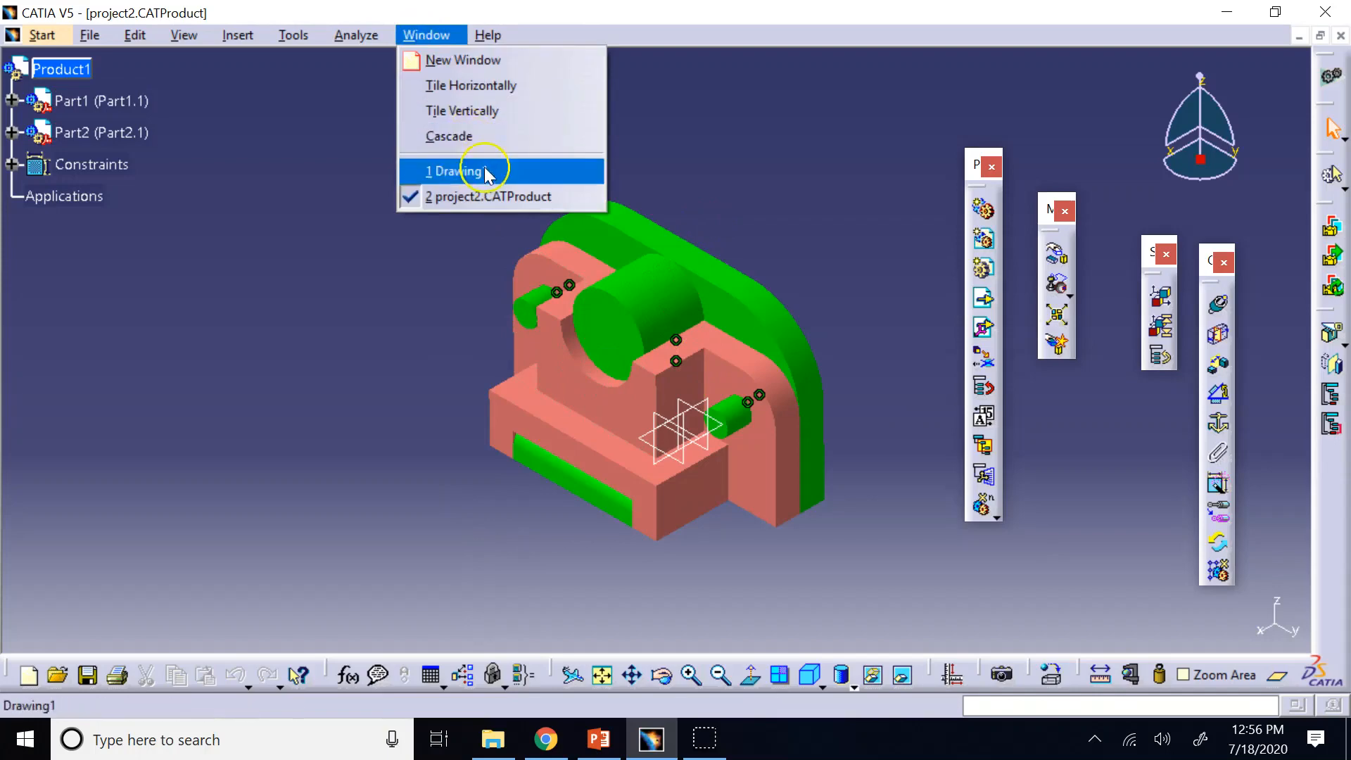
click(486, 172)
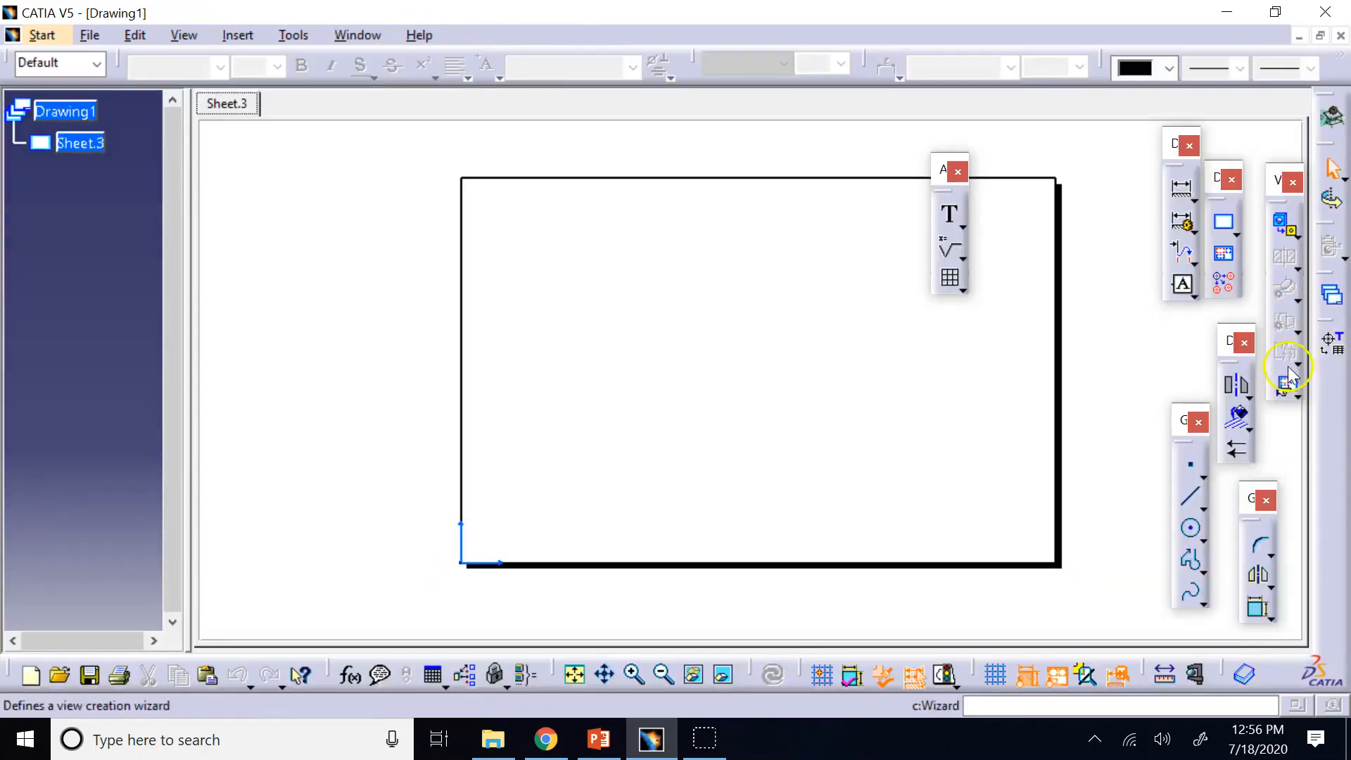
click(1287, 382)
click(701, 195)
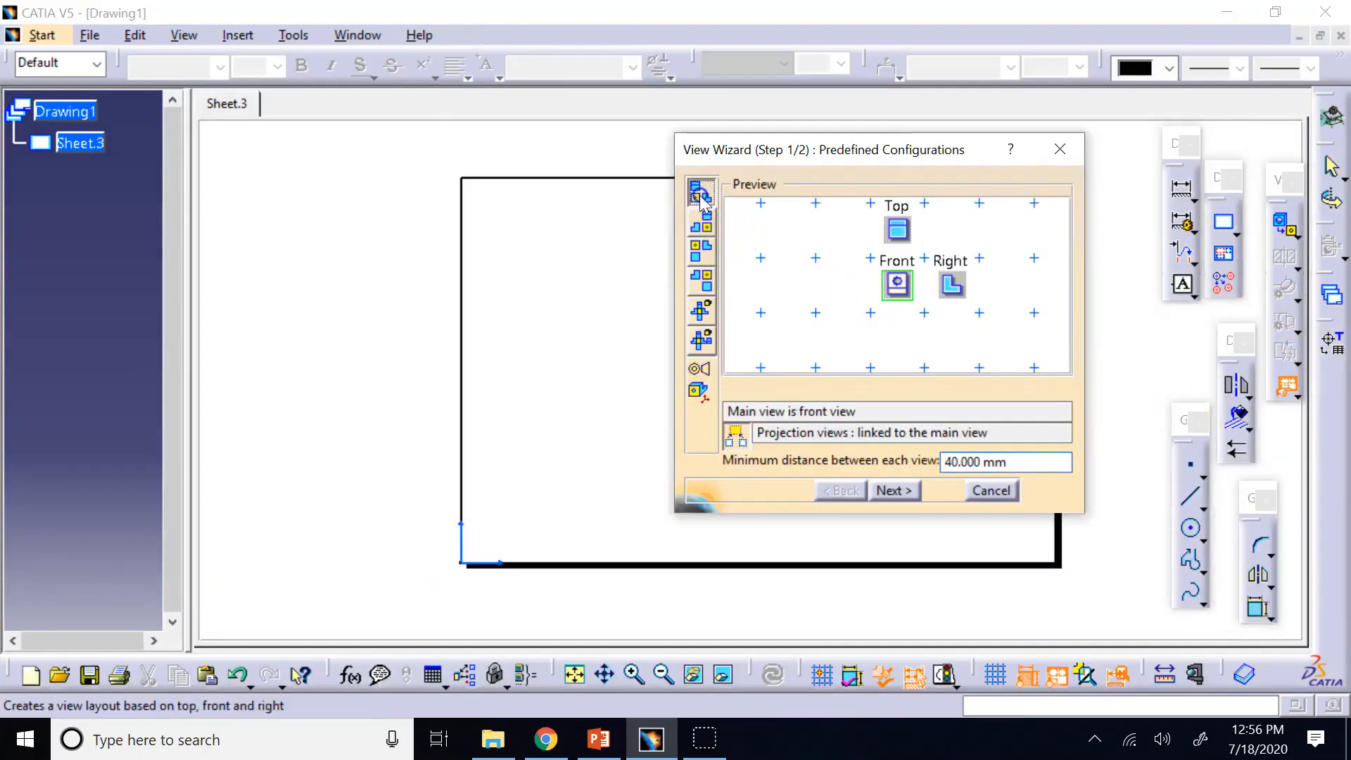
drag(903, 300, 788, 285)
drag(890, 231, 789, 229)
click(891, 490)
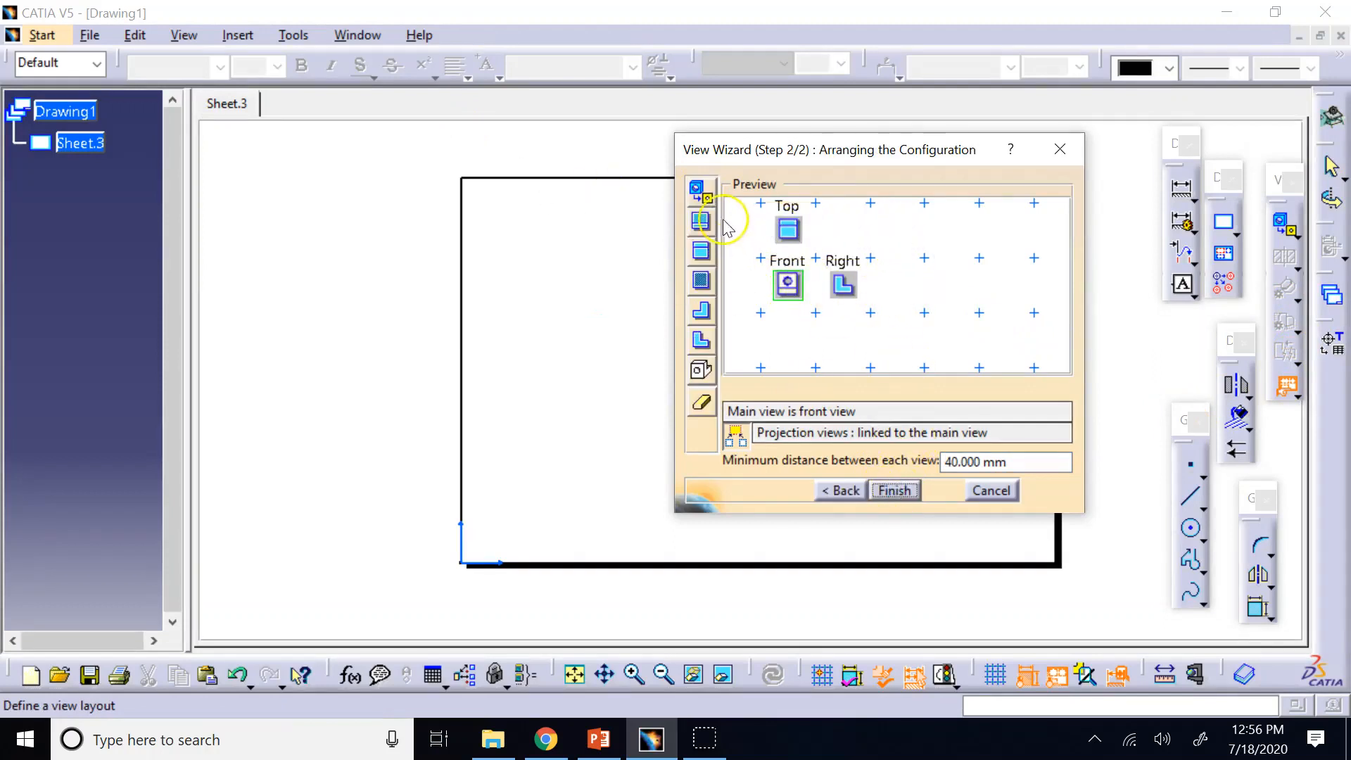
drag(701, 369, 915, 230)
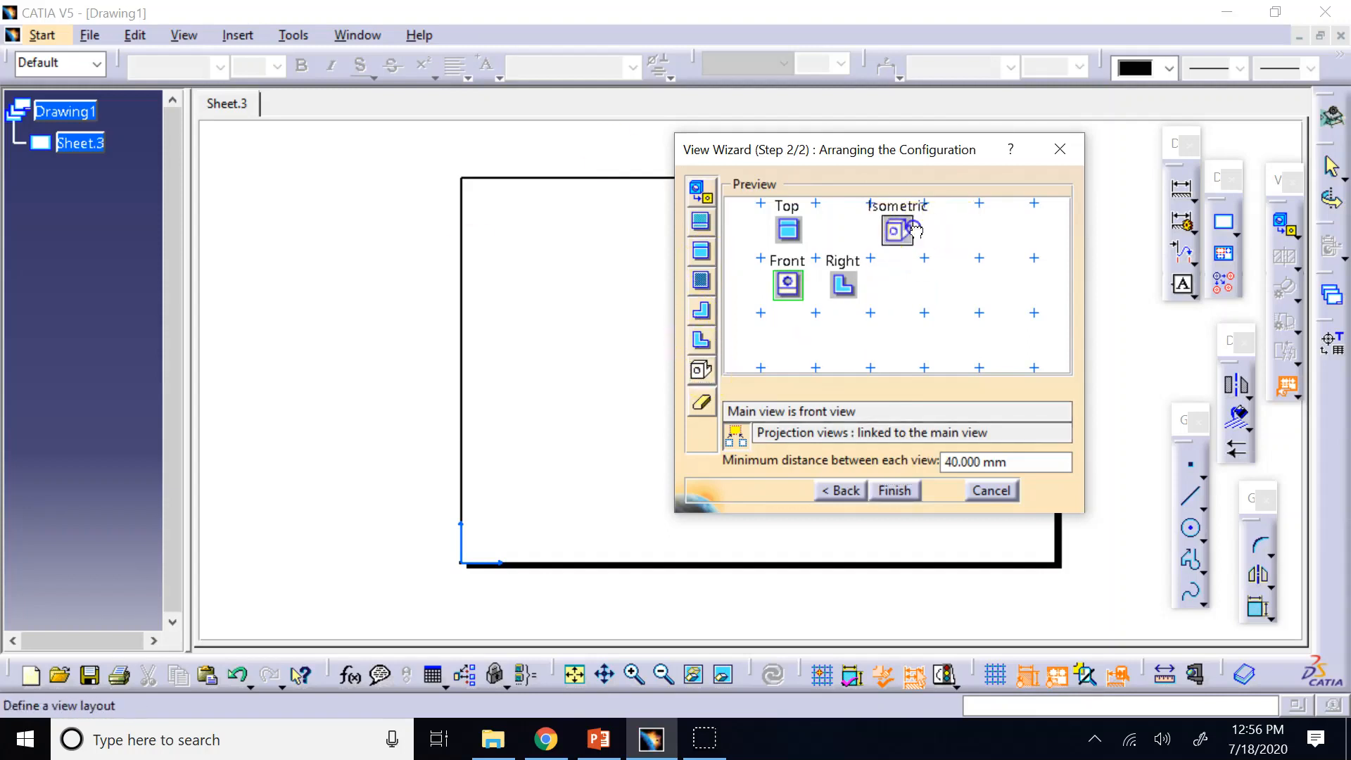
click(892, 491)
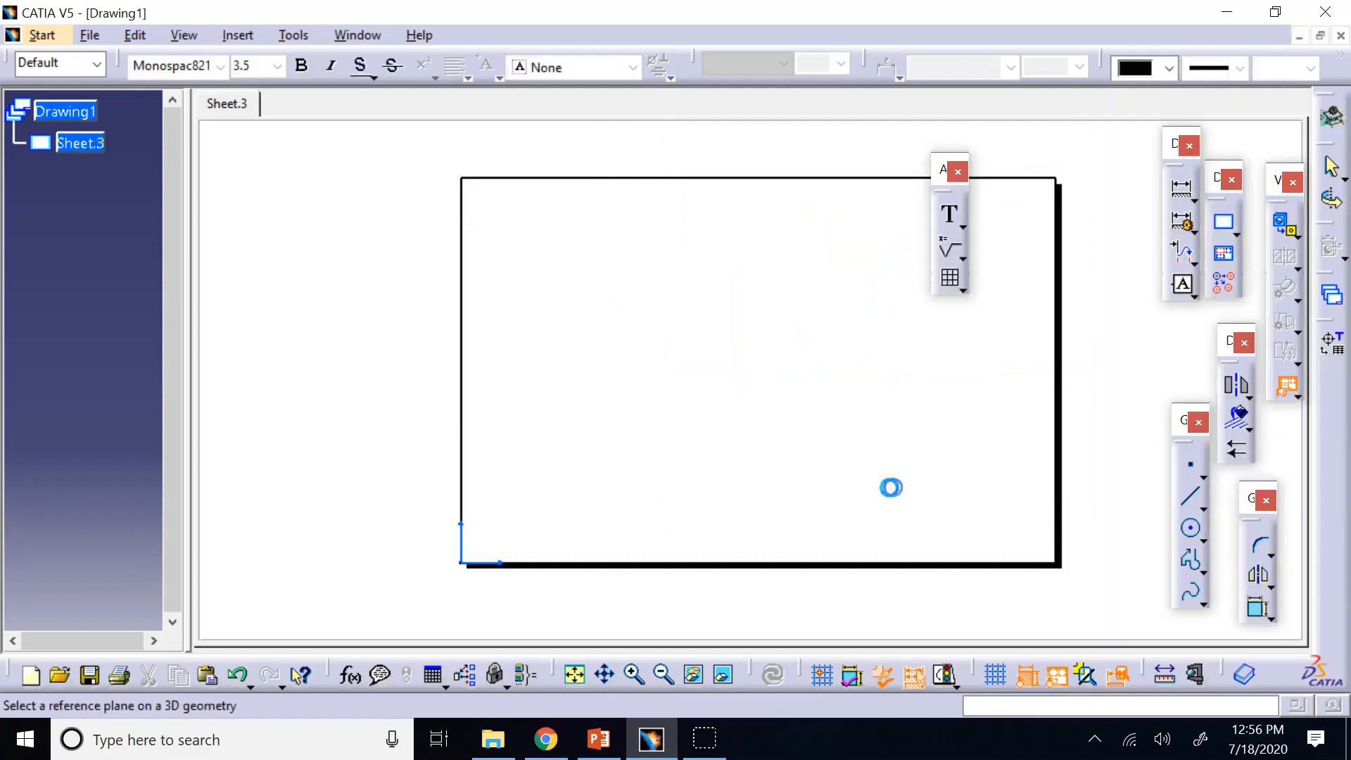
Step: Generate the configured views on Sheet.3 from the project2 assembly, using the front face of the pink part's base as reference plane
click(359, 35)
click(420, 198)
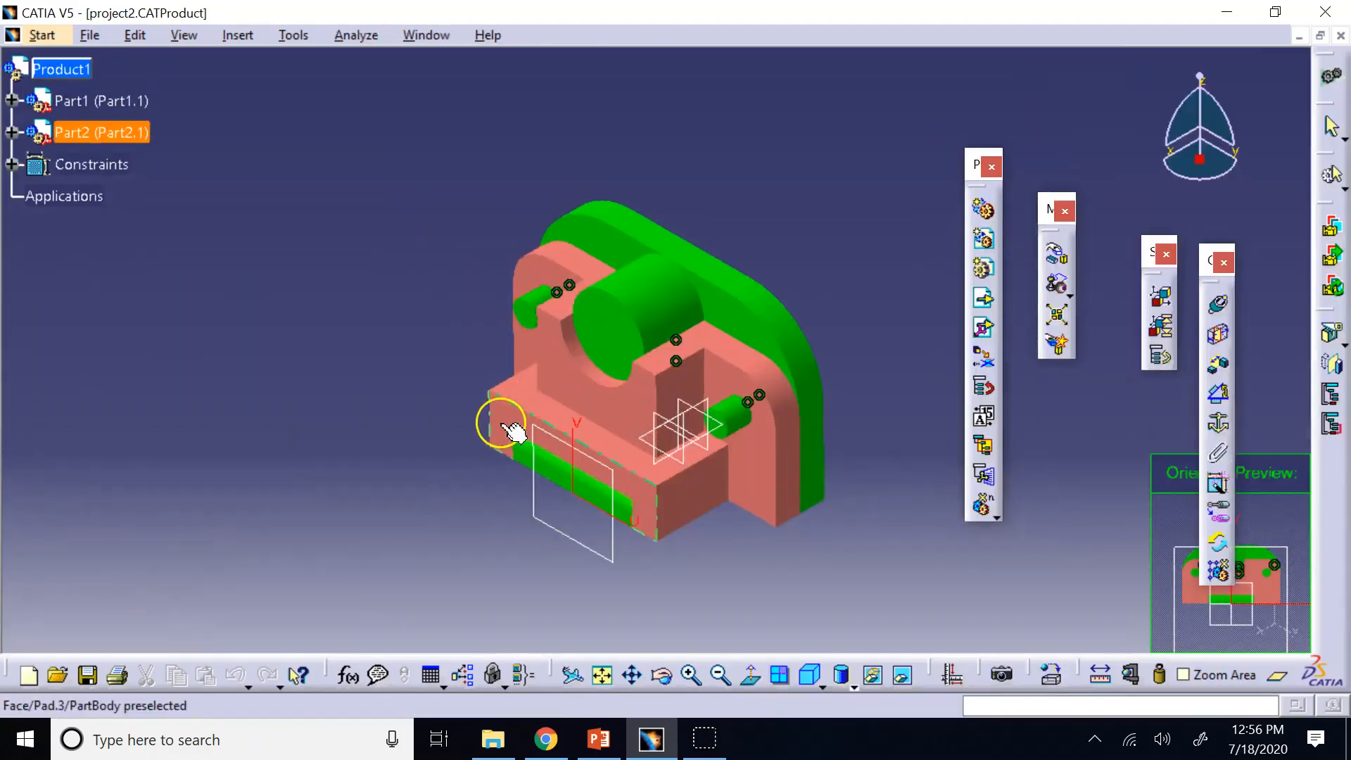
click(503, 423)
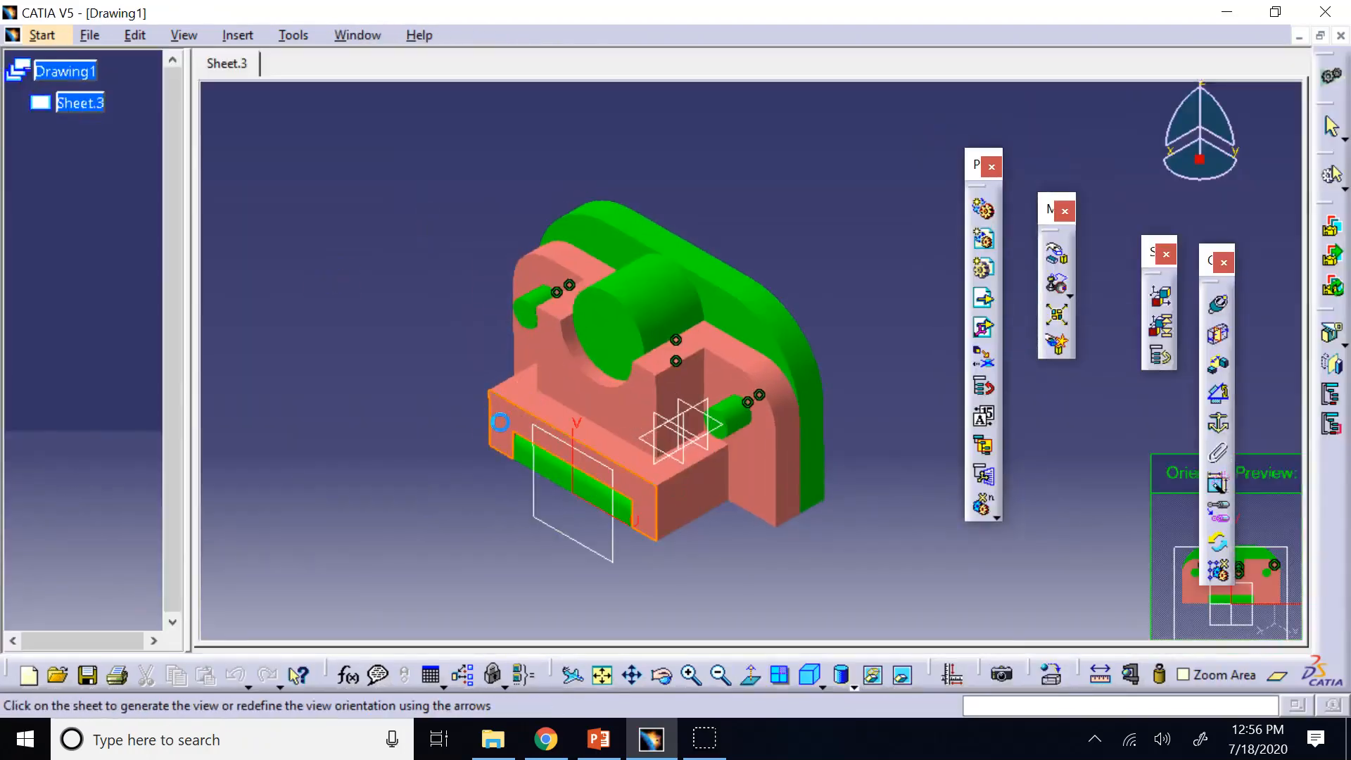
click(500, 422)
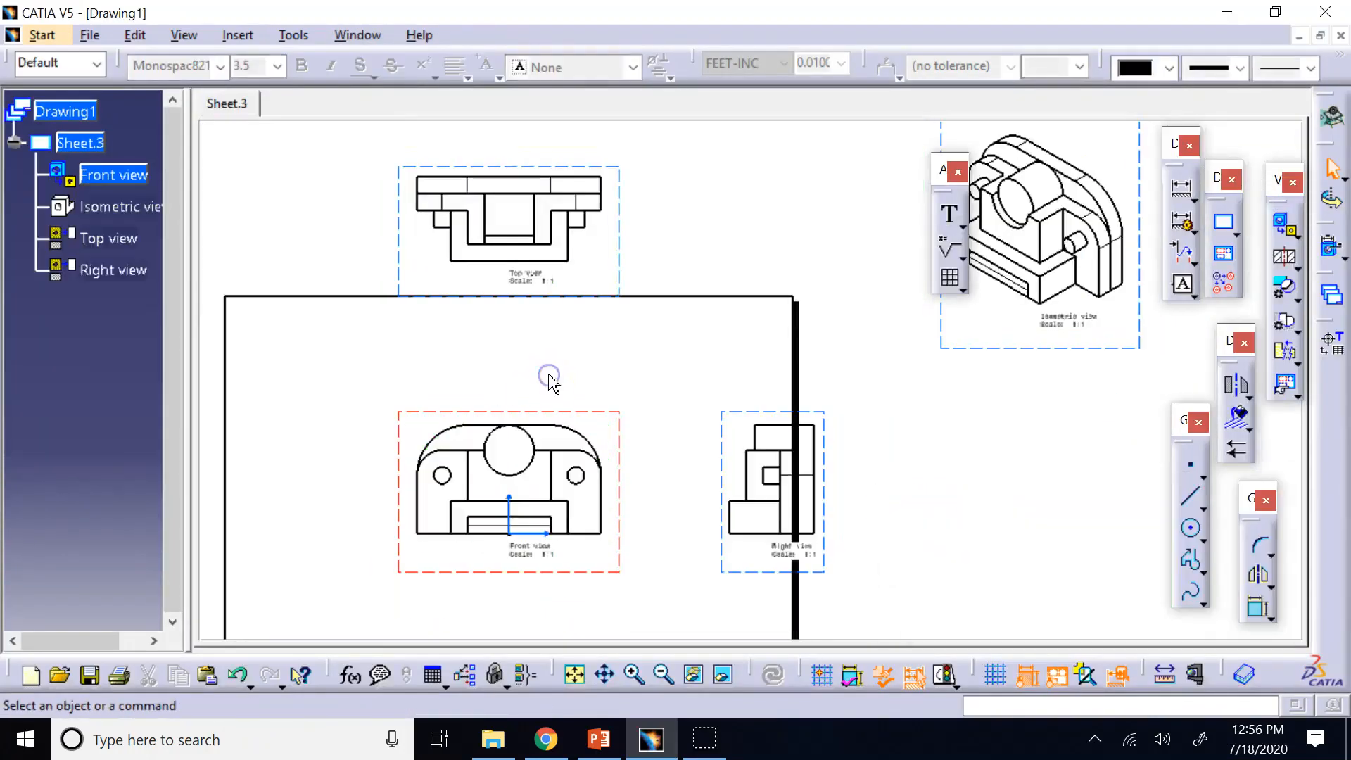
Step: Move the floating annotation tools clear of the isometric view and bring that view closer to the other views
click(653, 677)
drag(942, 184, 1111, 232)
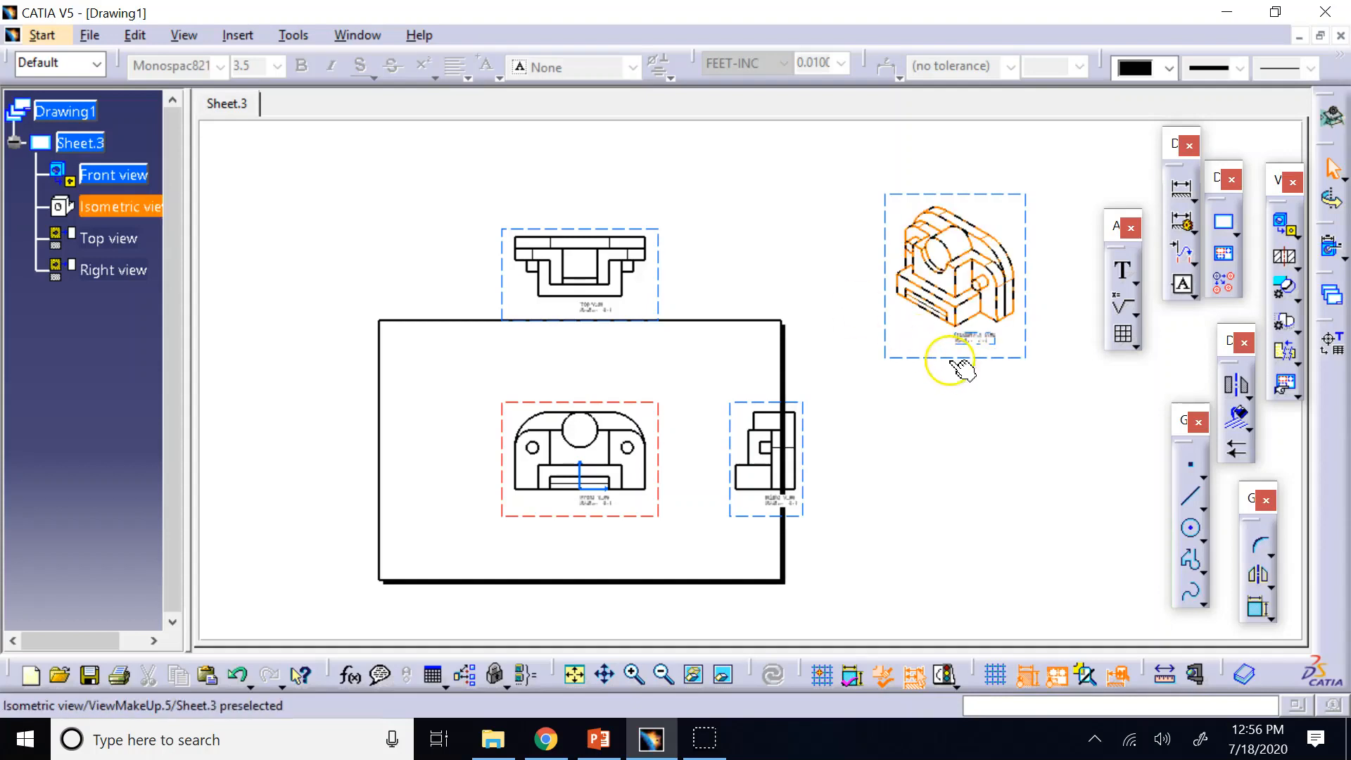
drag(955, 362, 890, 343)
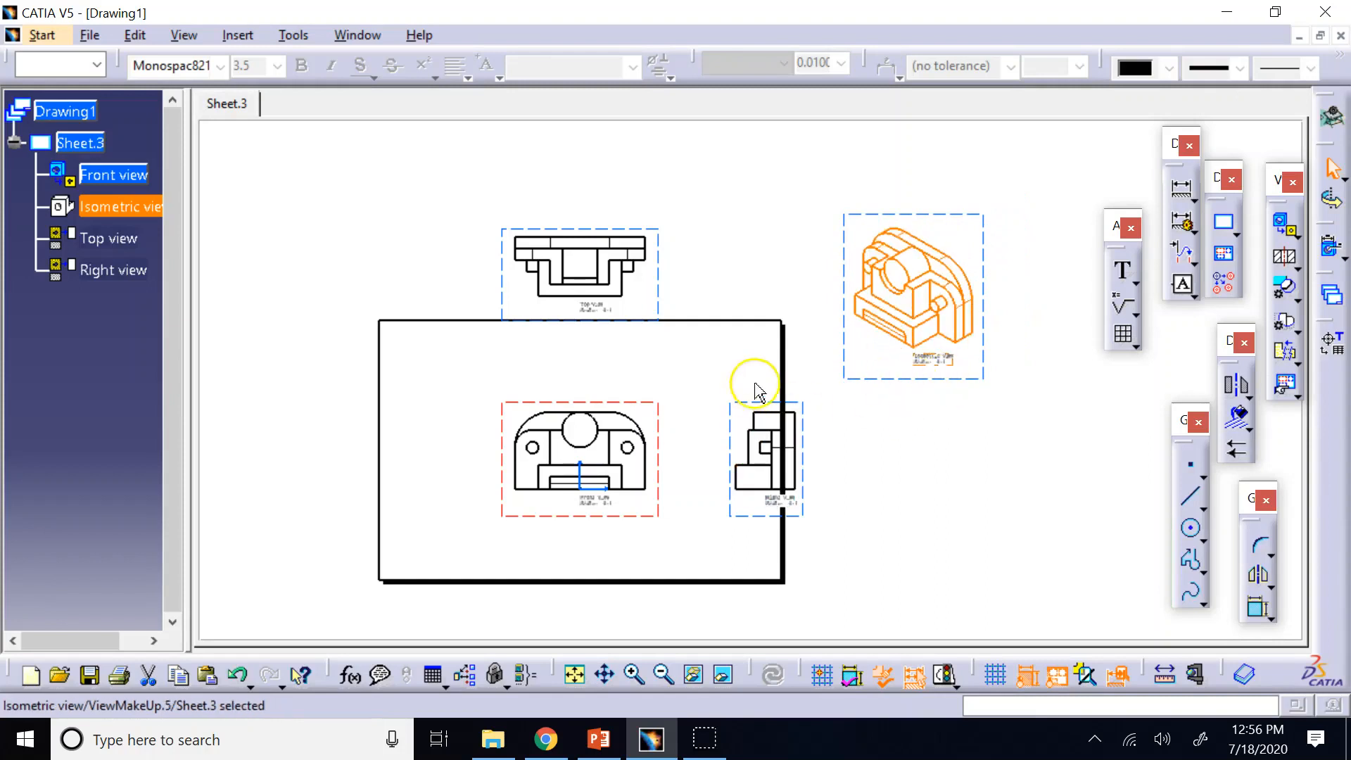
click(865, 401)
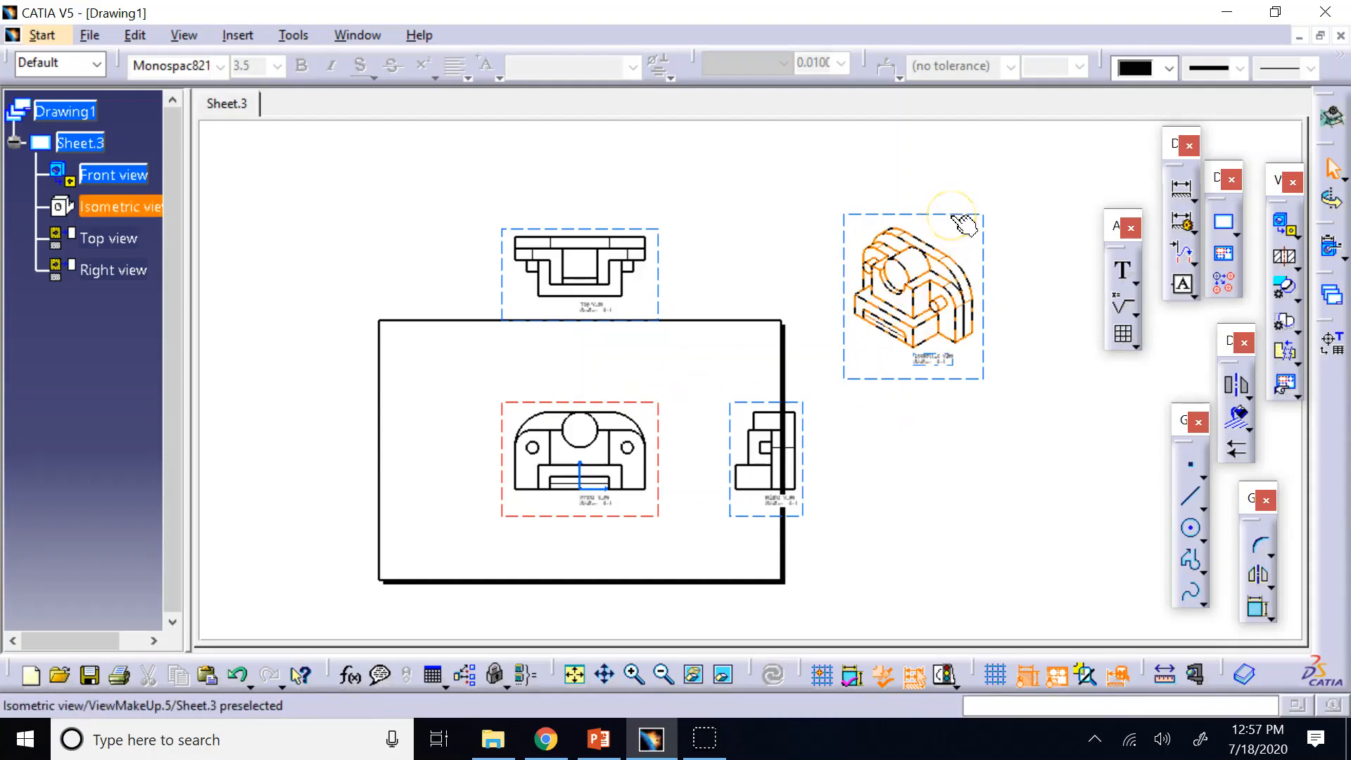
right_click(984, 264)
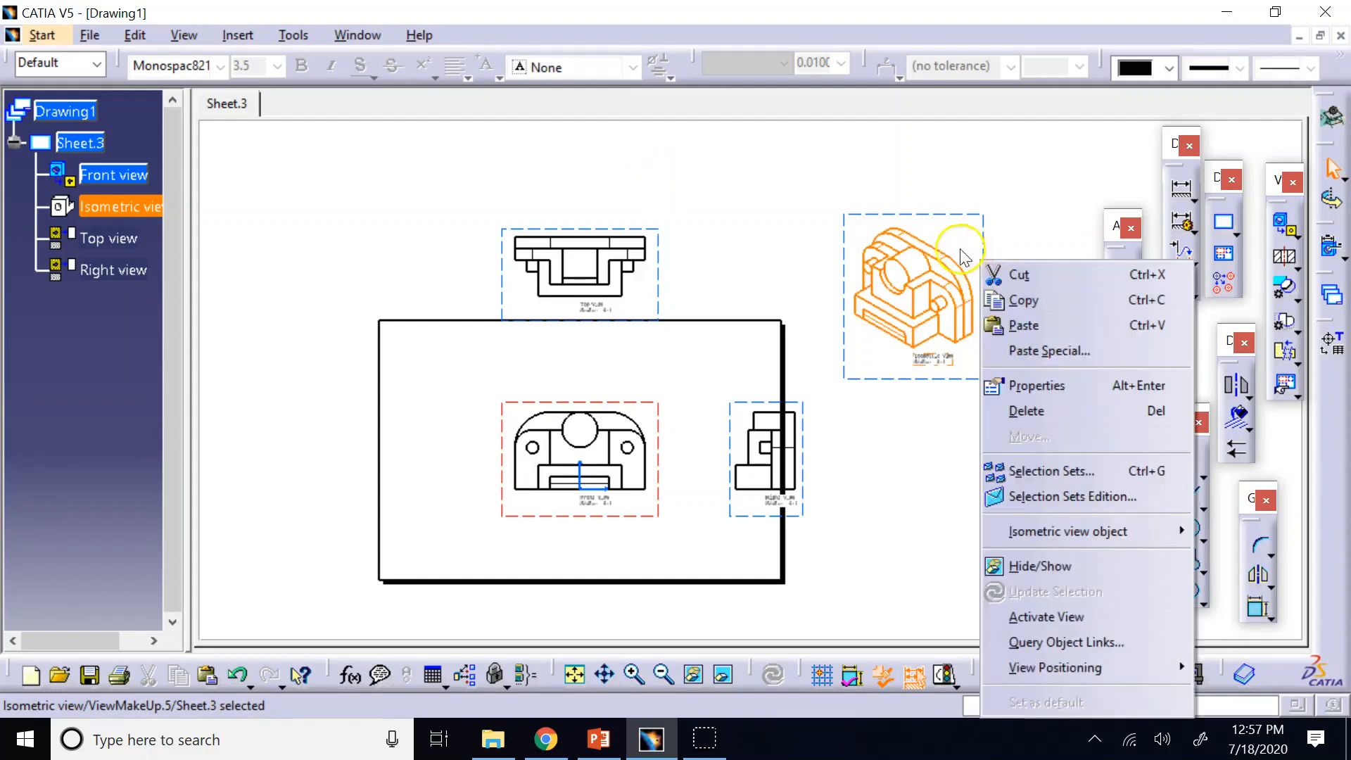
click(696, 229)
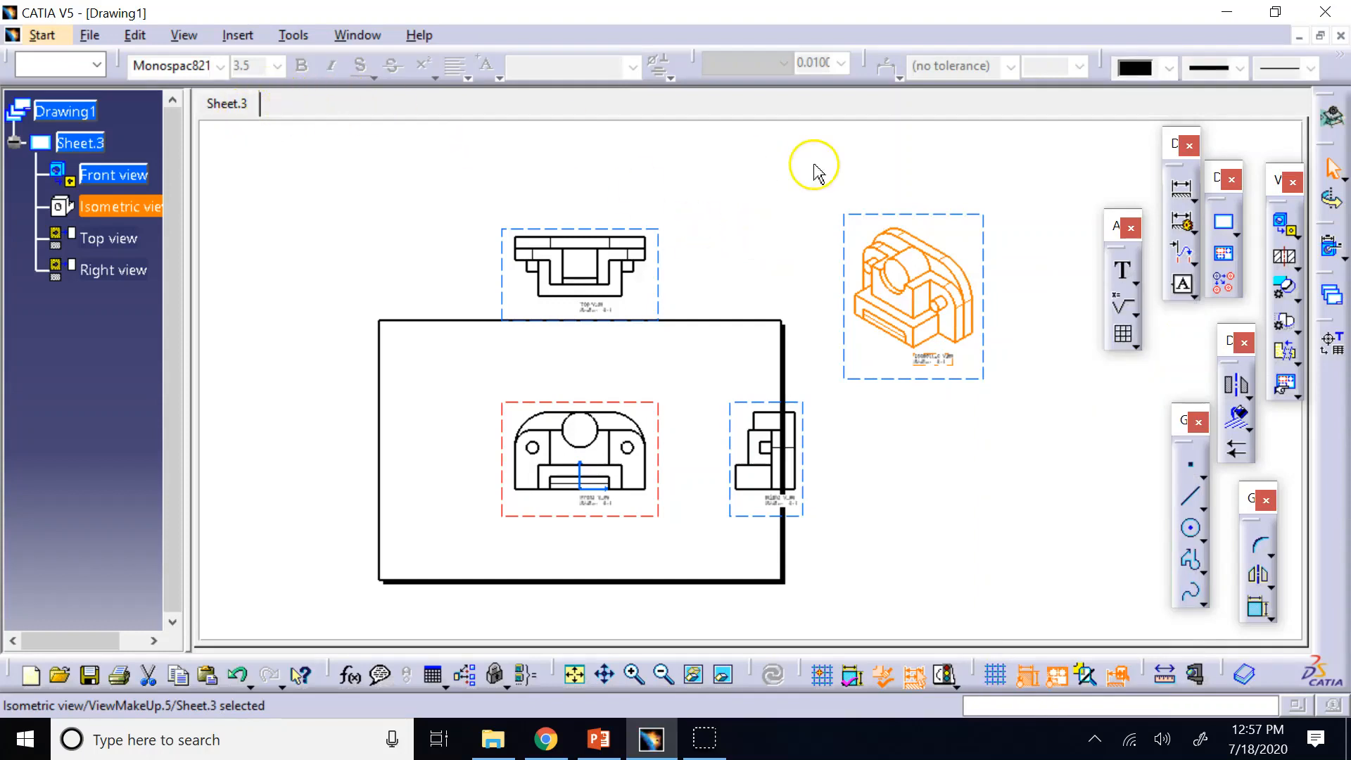
click(827, 184)
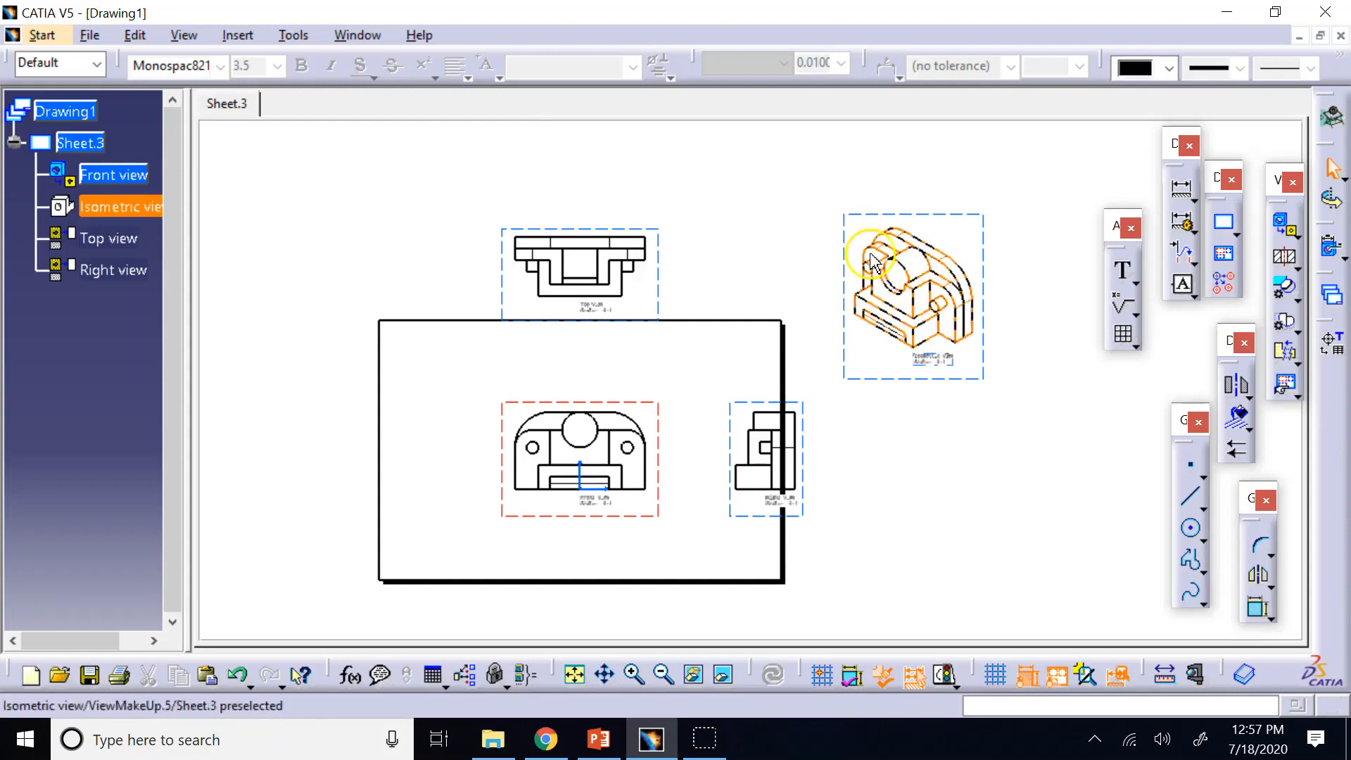
Step: Add another blank sheet to the drawing
click(1223, 222)
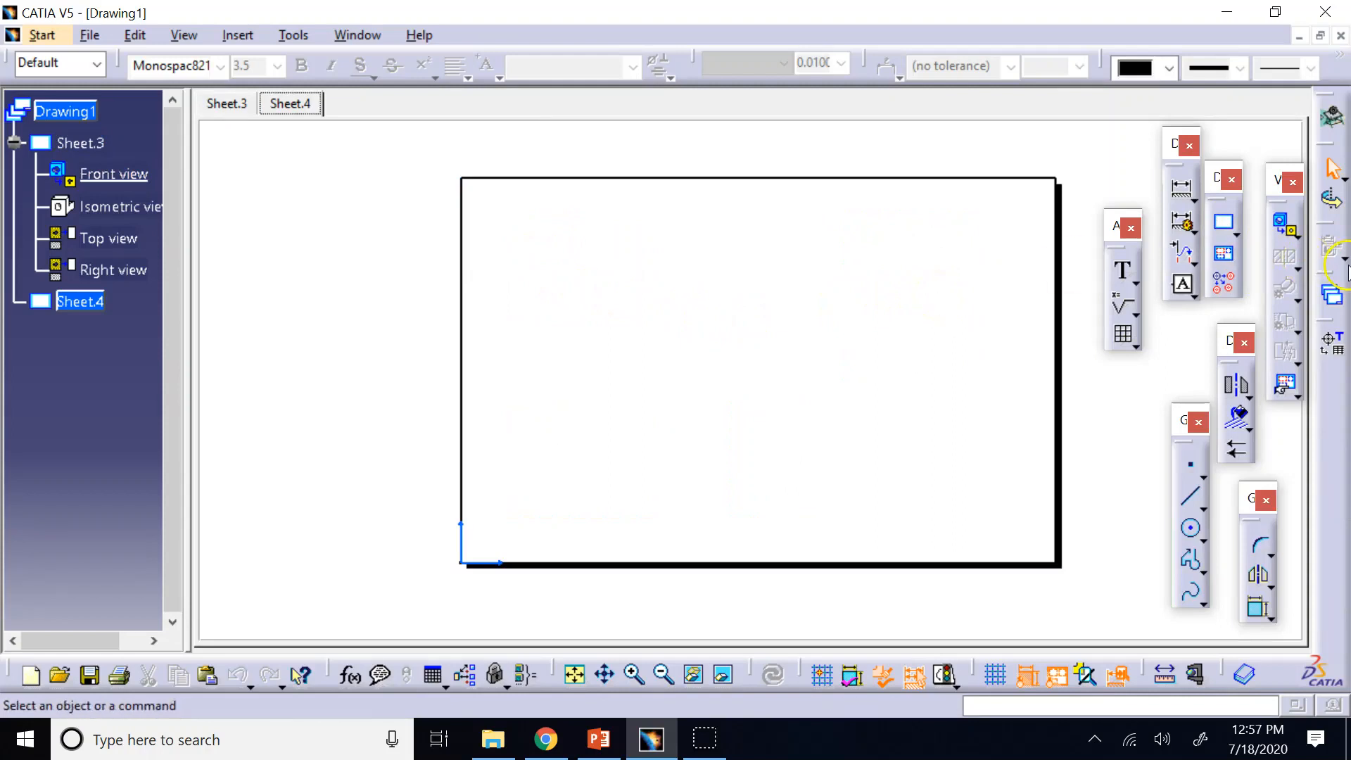
click(1299, 236)
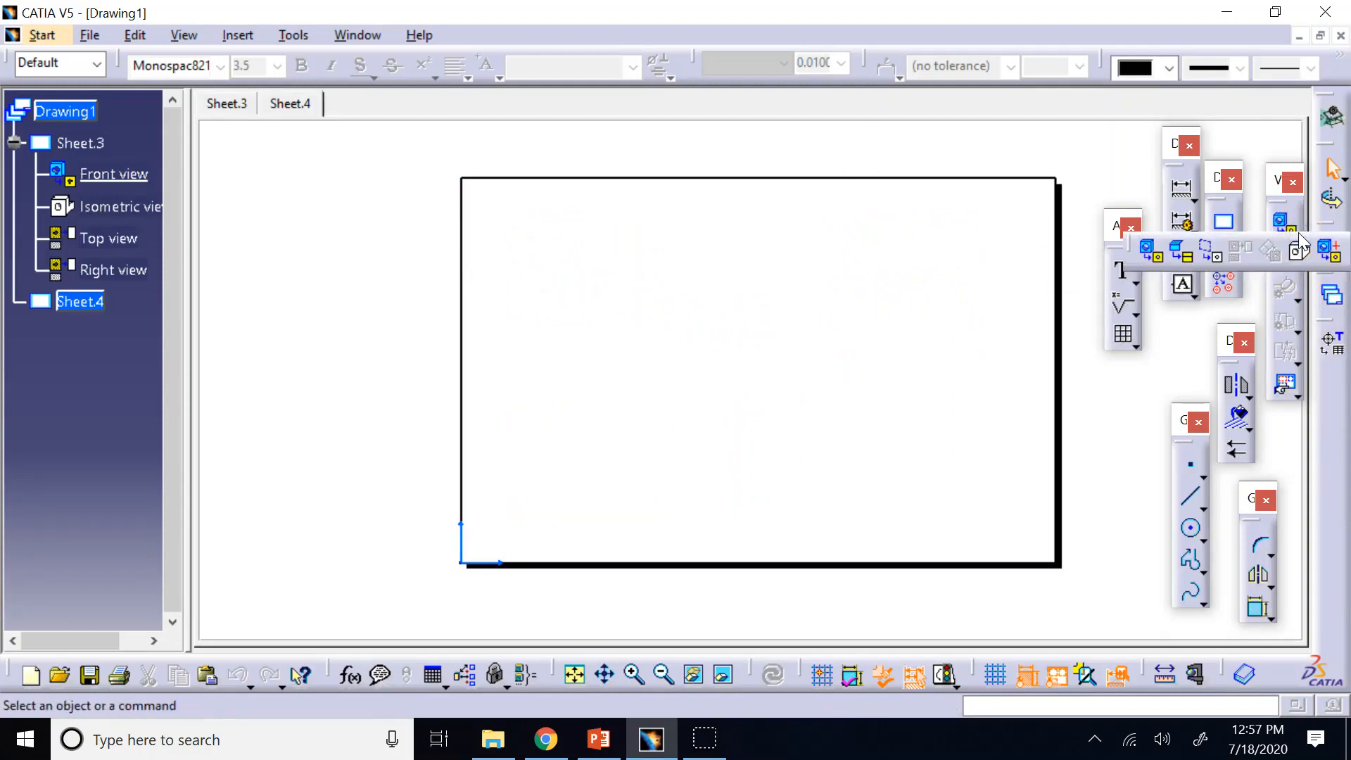
Step: Explode the whole project2 assembly in 3D at all levels, accepting the change to the part positions
click(366, 36)
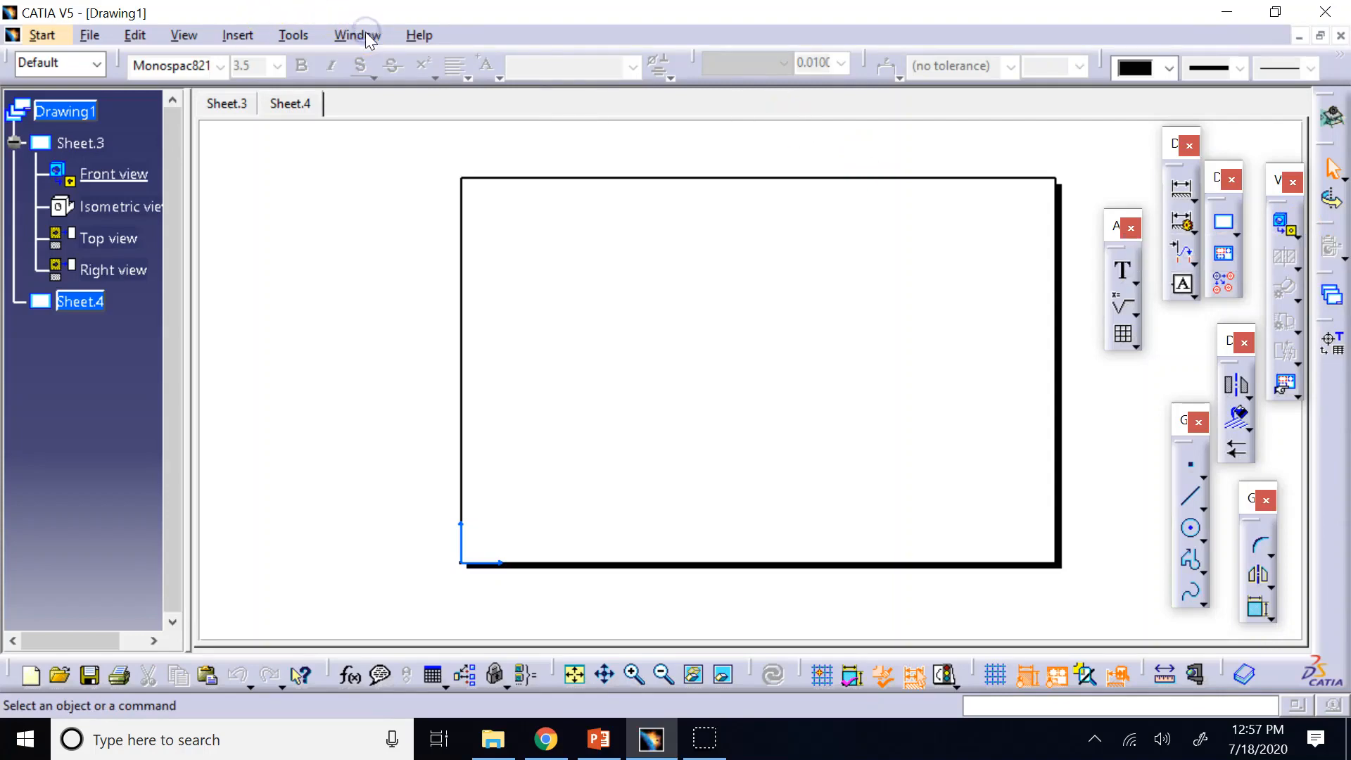
click(414, 197)
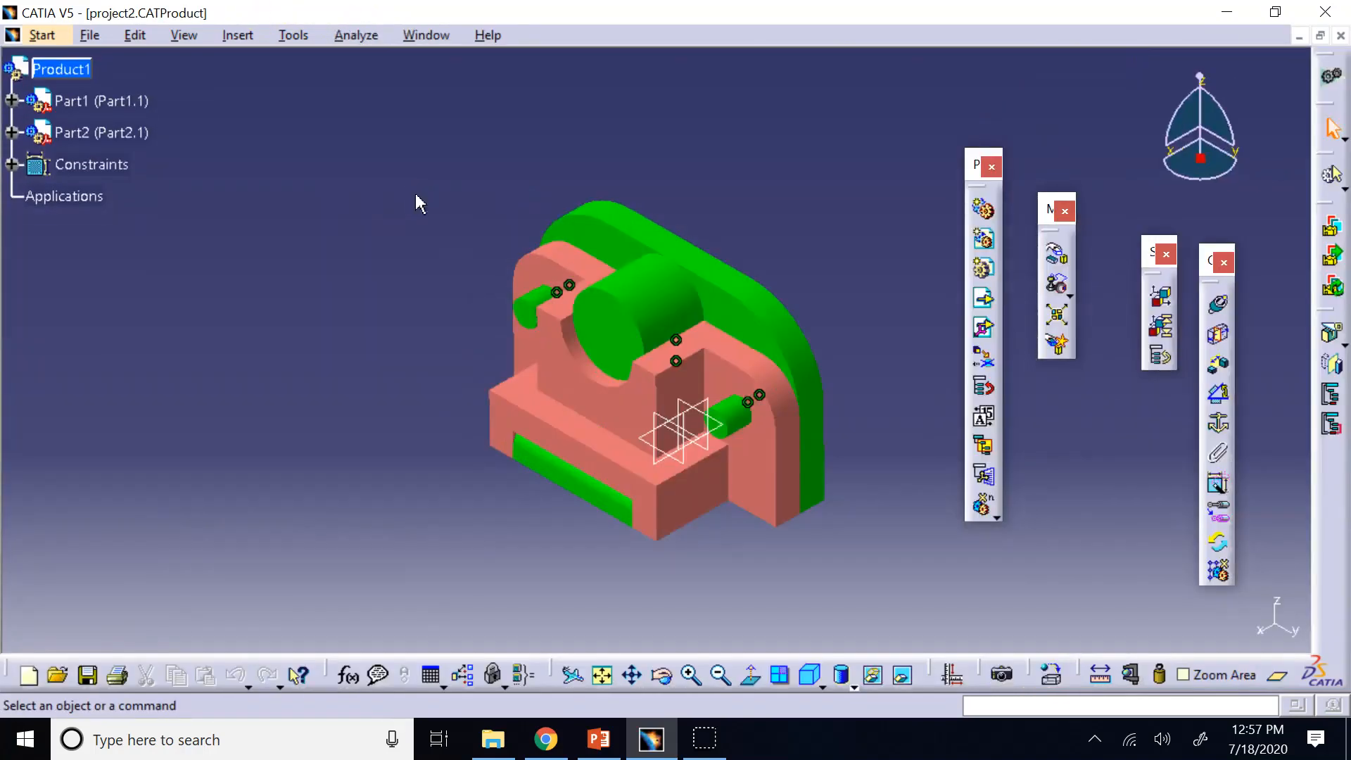
click(1057, 315)
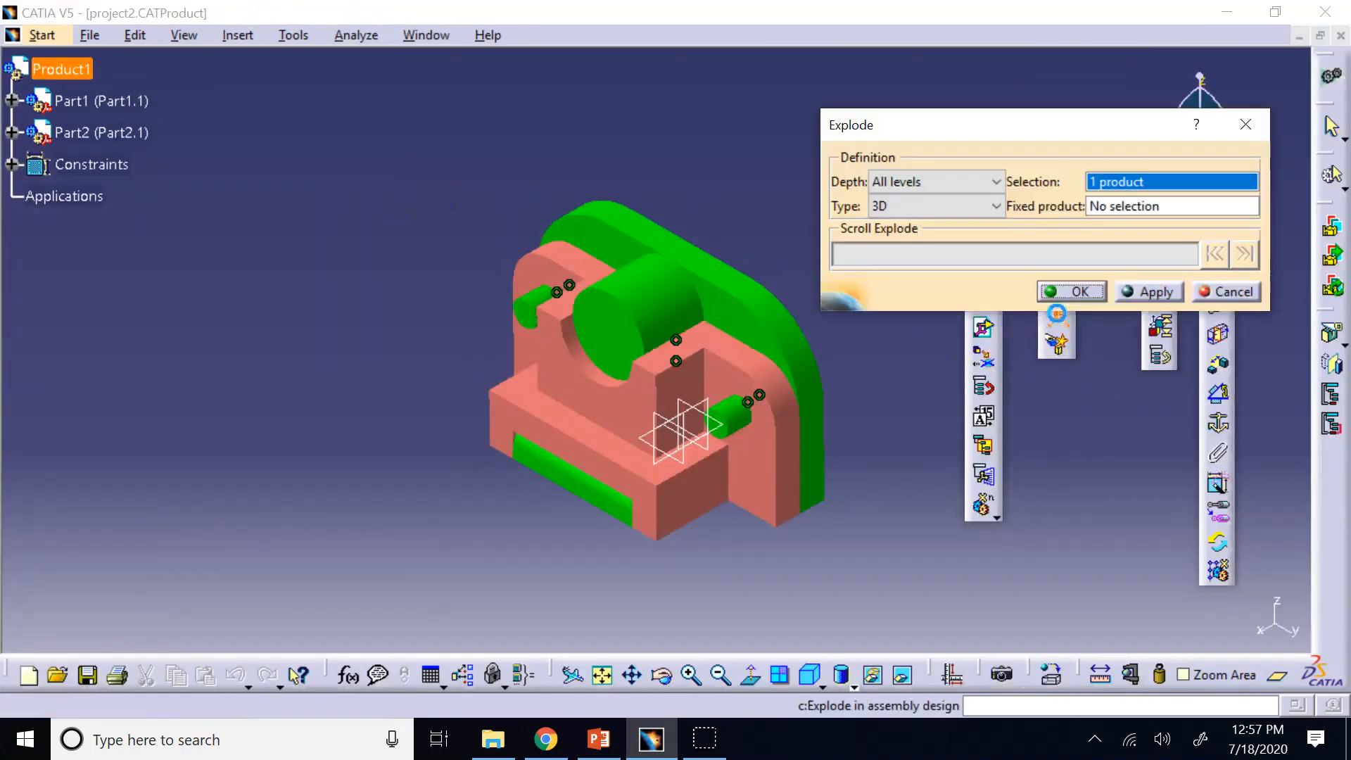
click(1095, 288)
click(699, 413)
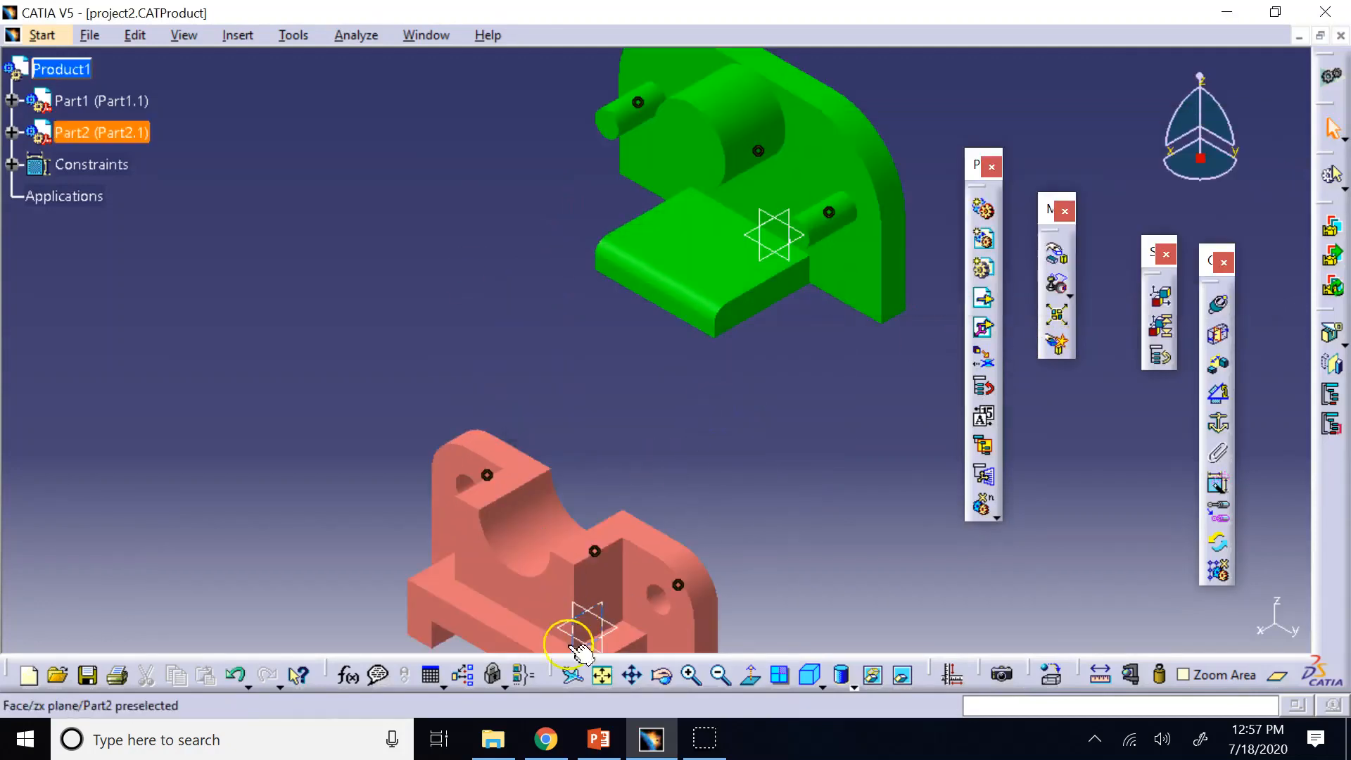
click(602, 675)
Step: Create an isometric view of the exploded assembly on Sheet.4
click(420, 36)
click(464, 167)
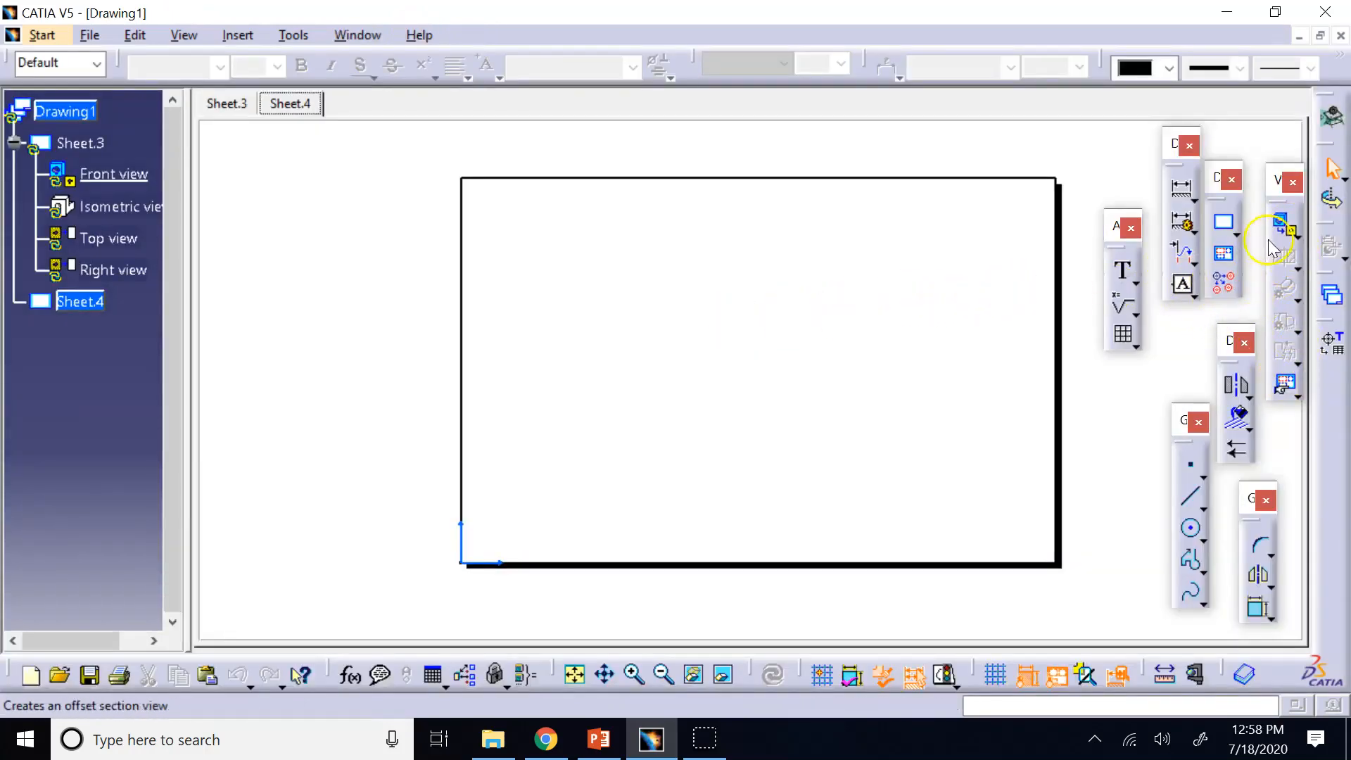
click(1285, 225)
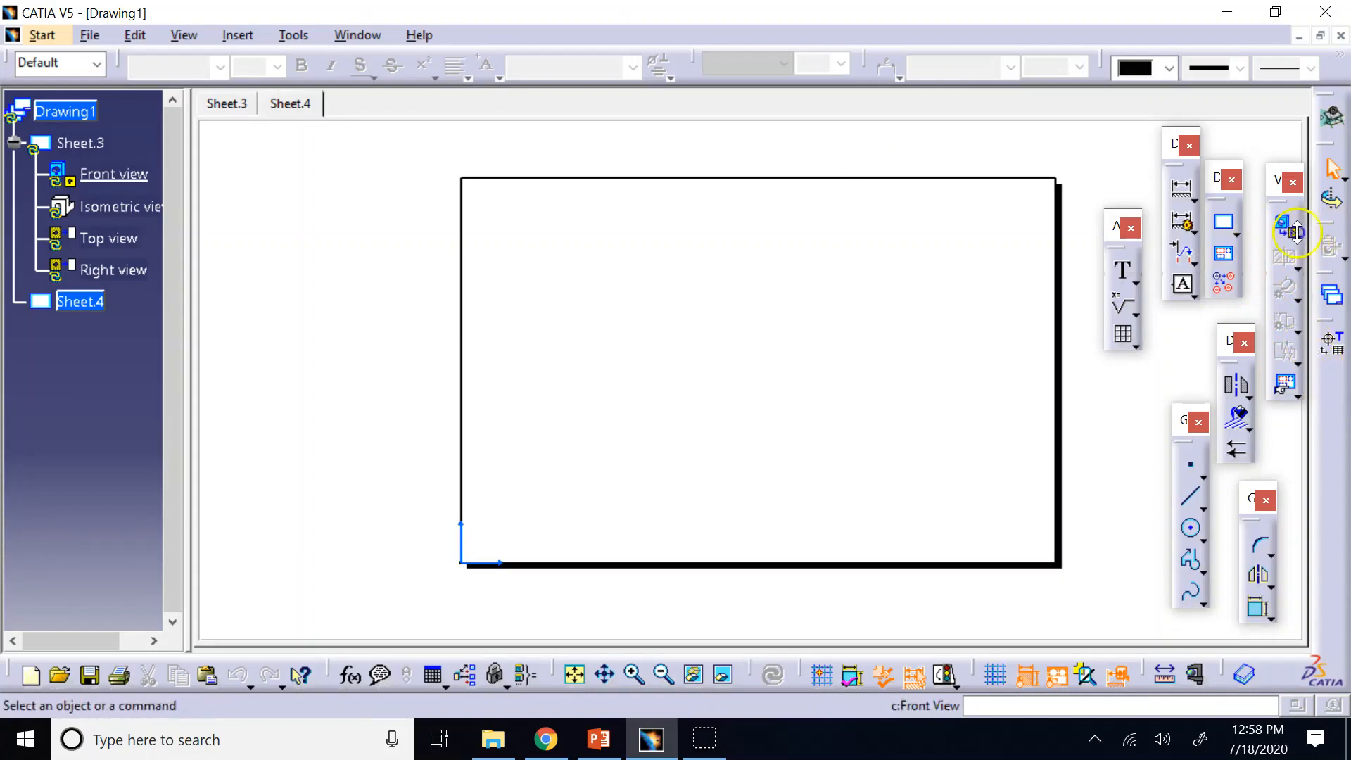
click(1297, 233)
click(1299, 255)
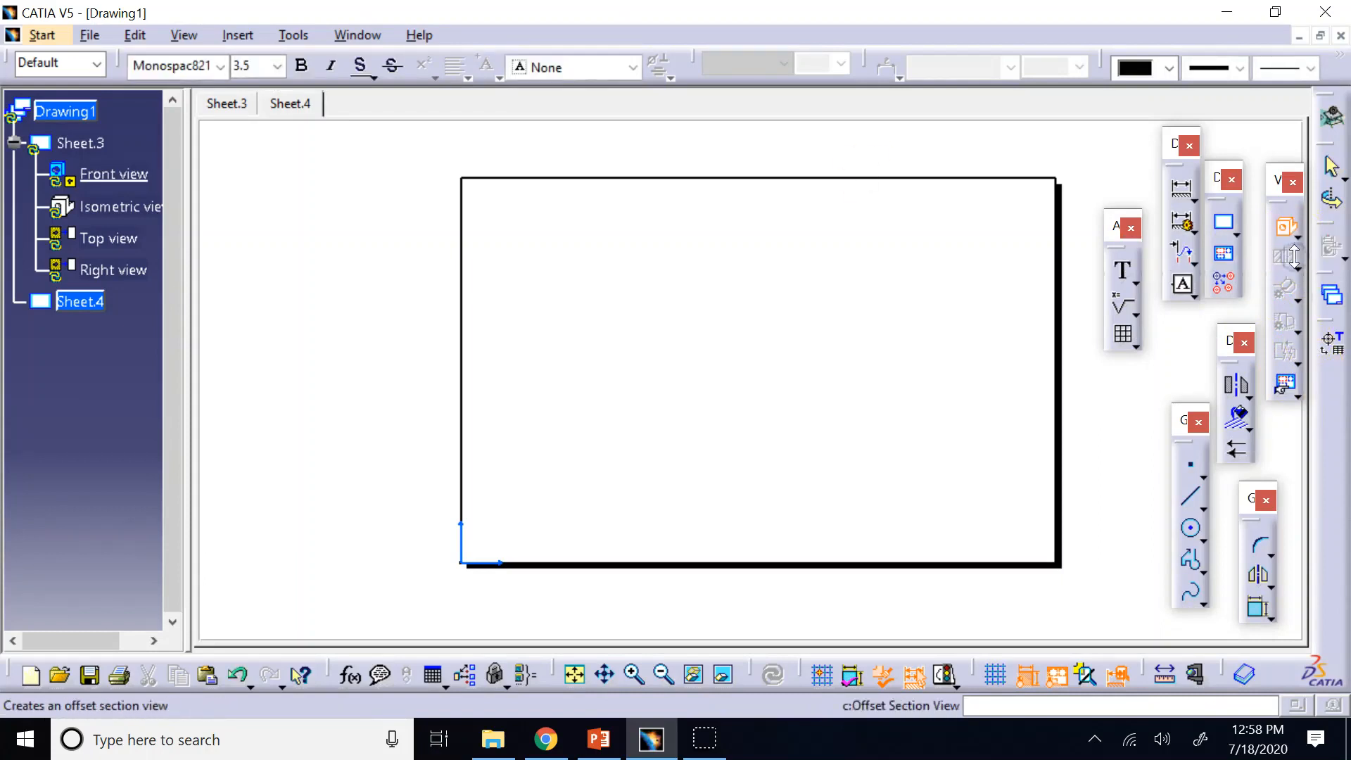
click(376, 35)
click(401, 197)
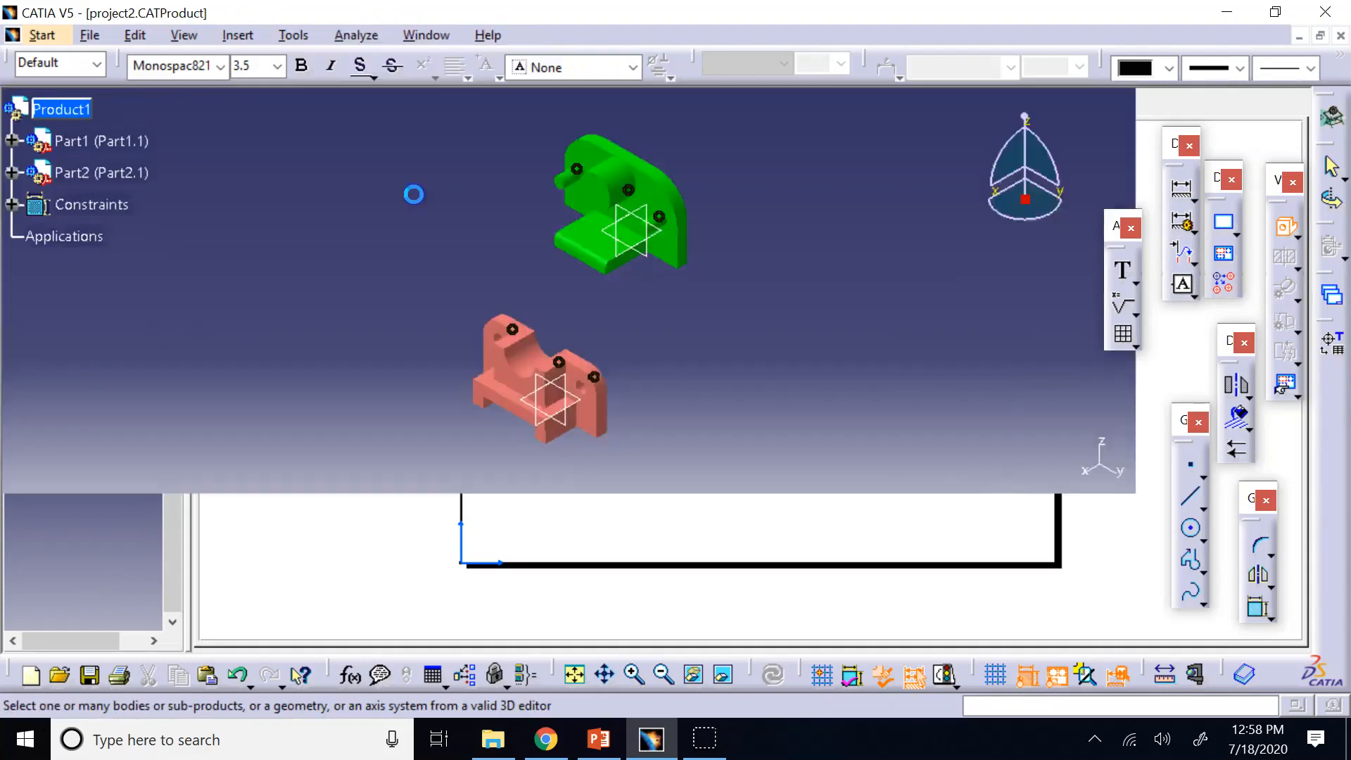
click(542, 498)
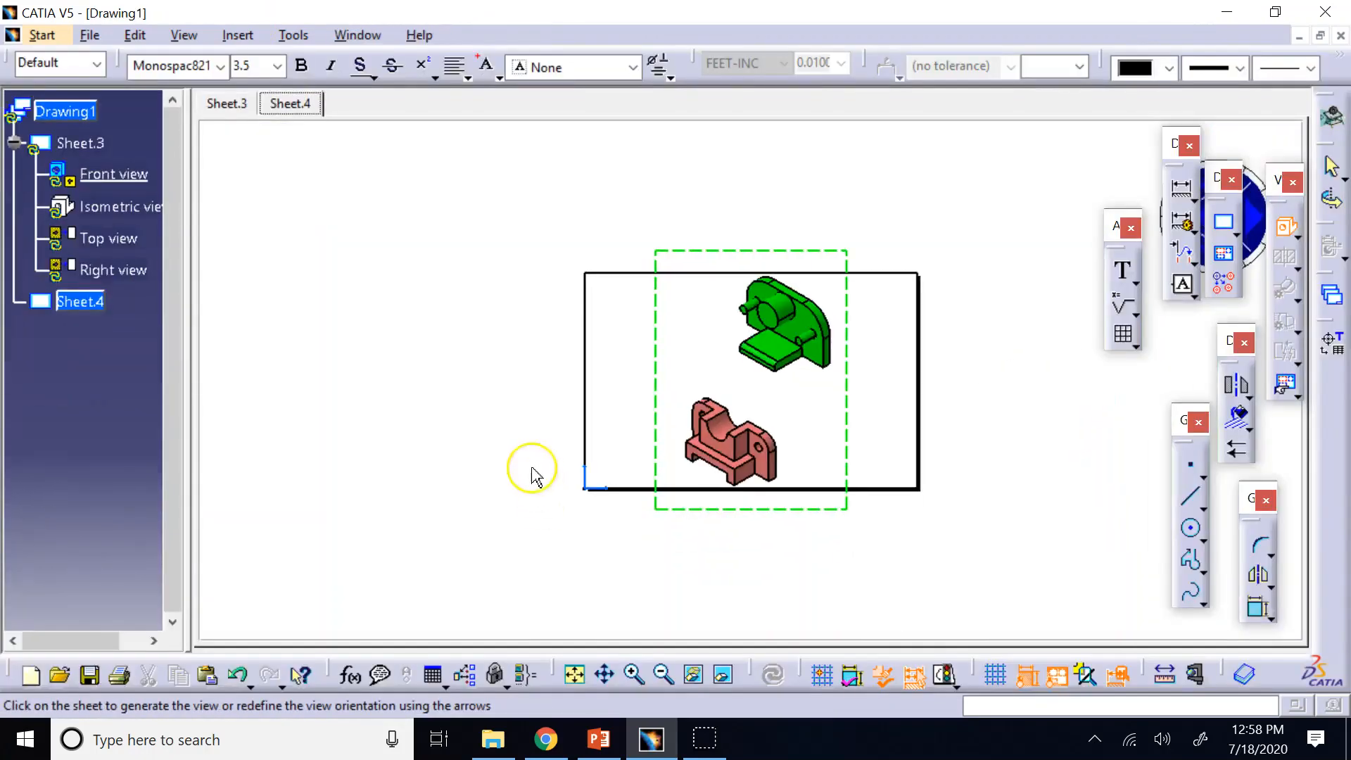
click(533, 475)
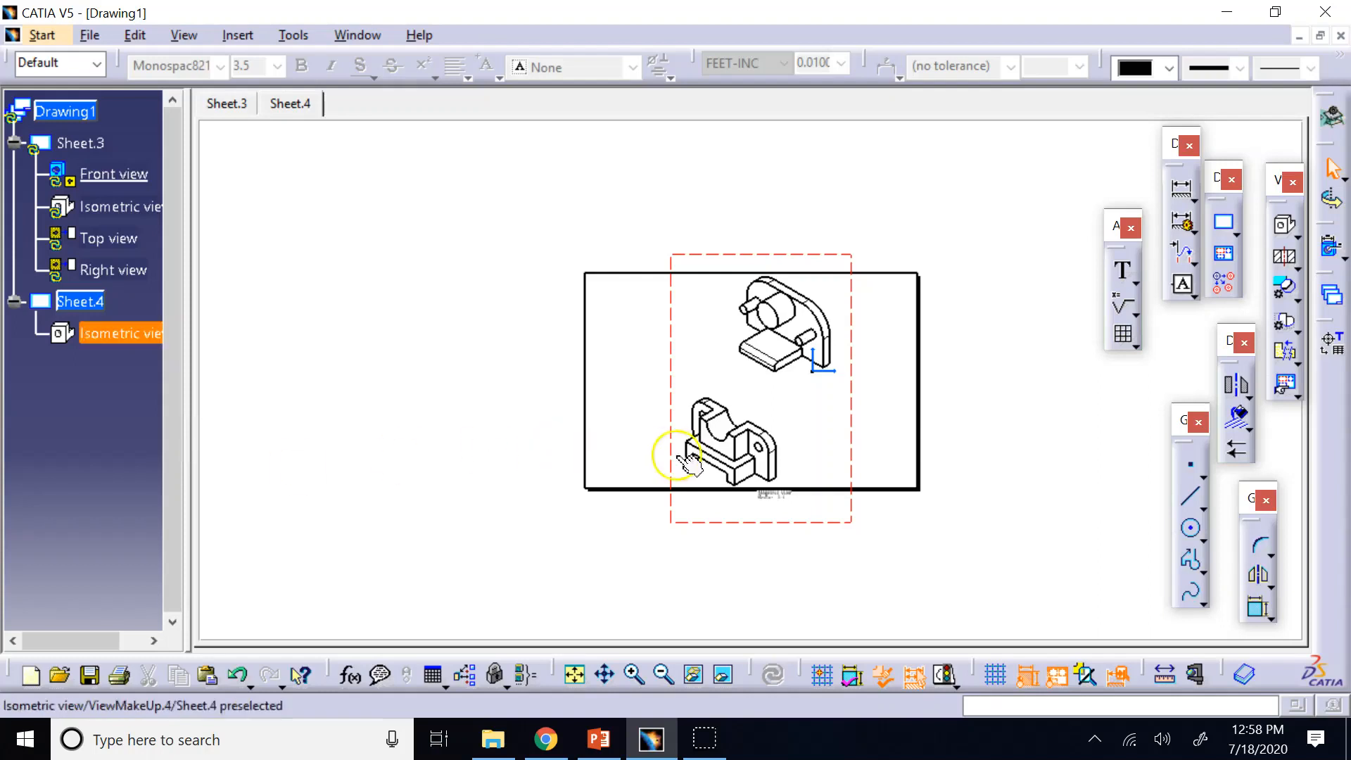
Step: Cut the exploded isometric view from Sheet.4 and paste it into Sheet.3
right_click(736, 522)
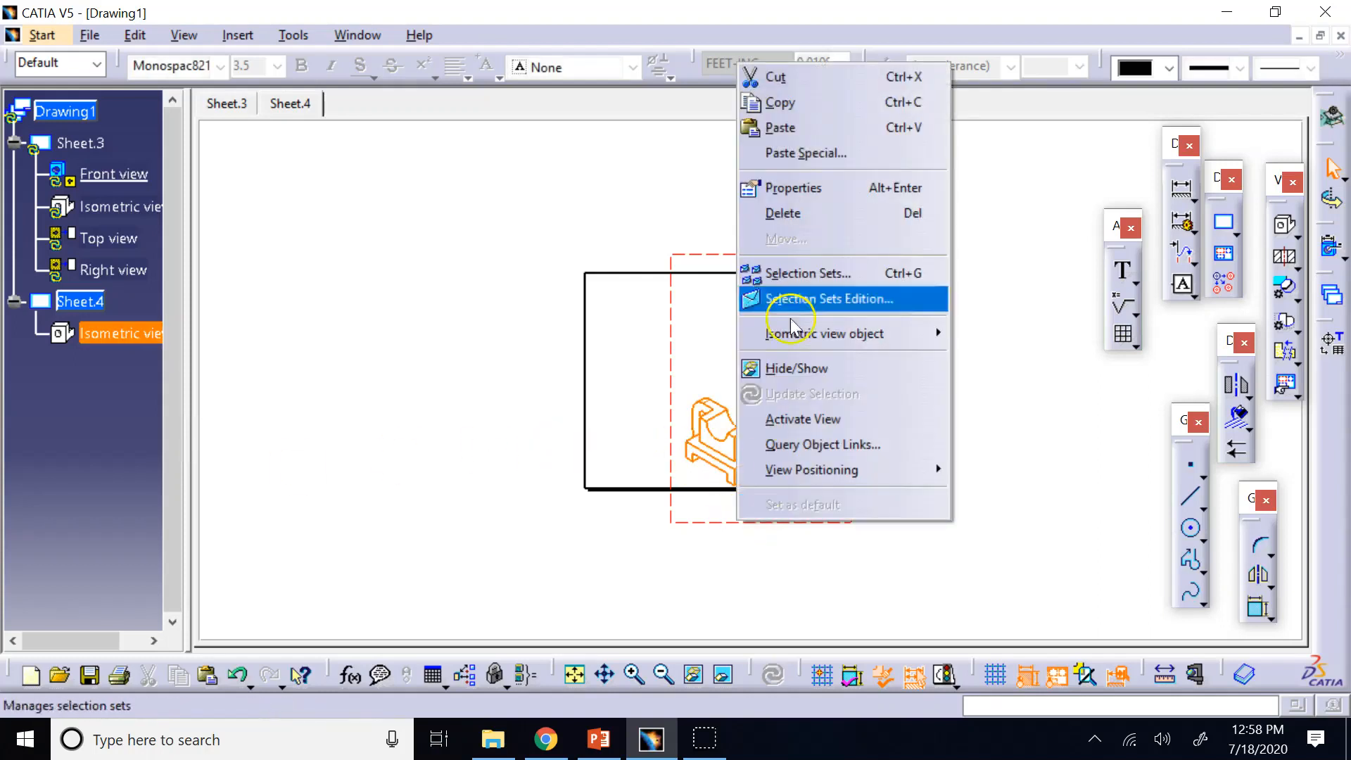
click(774, 77)
click(246, 105)
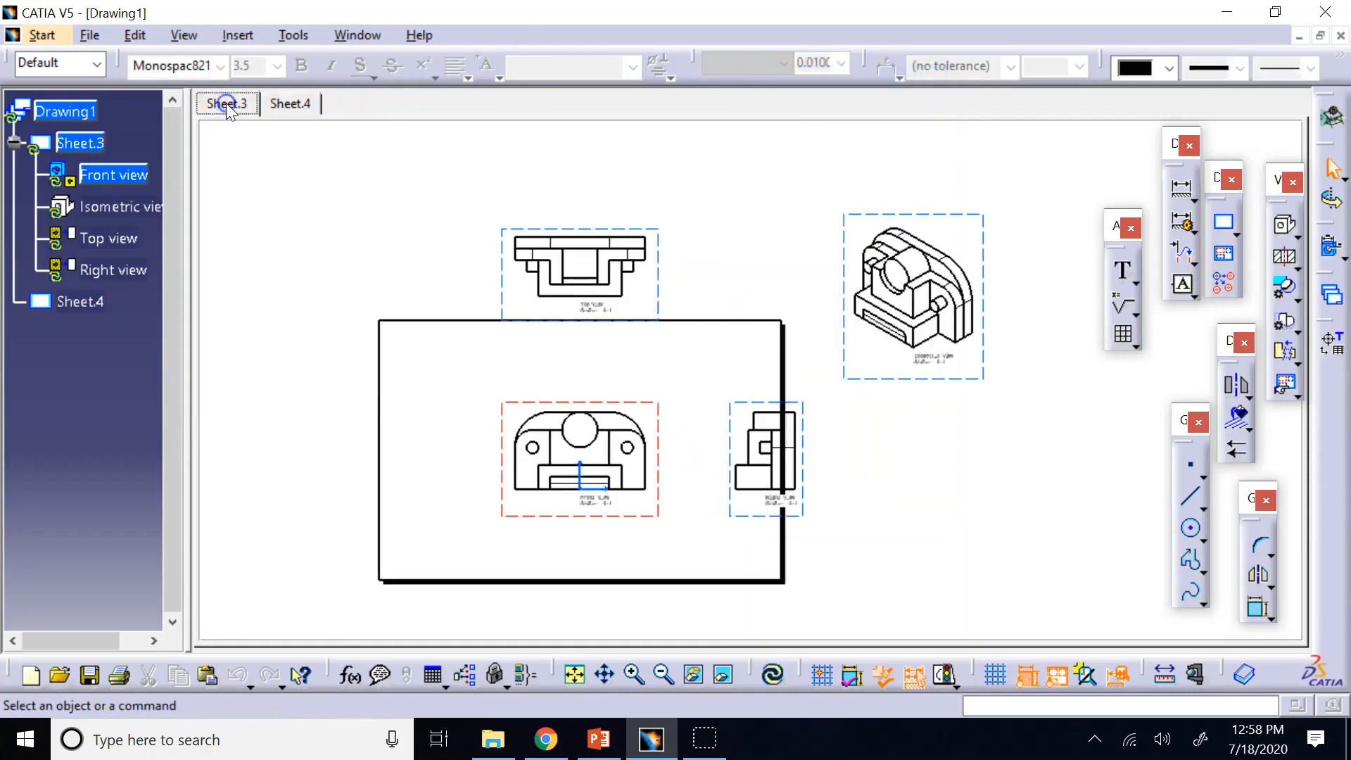
right_click(78, 145)
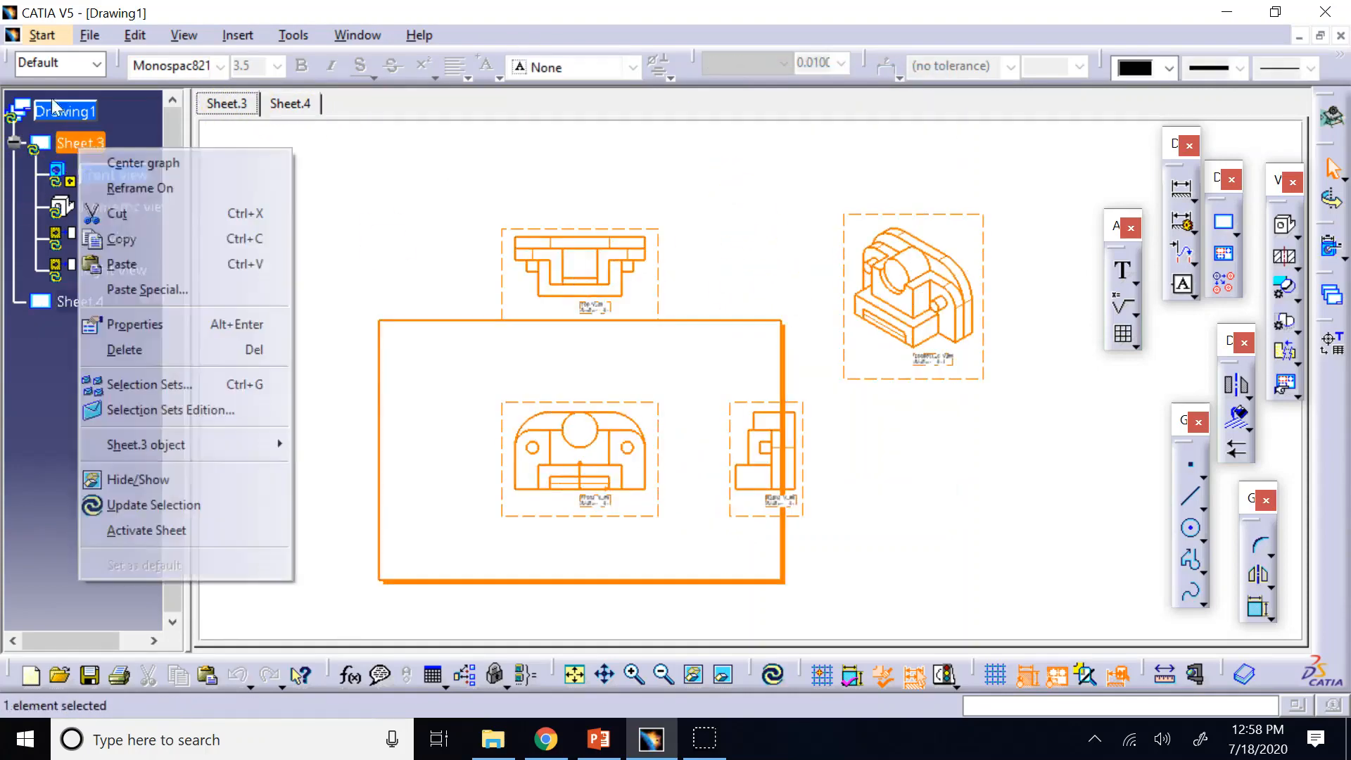
click(163, 262)
click(1071, 578)
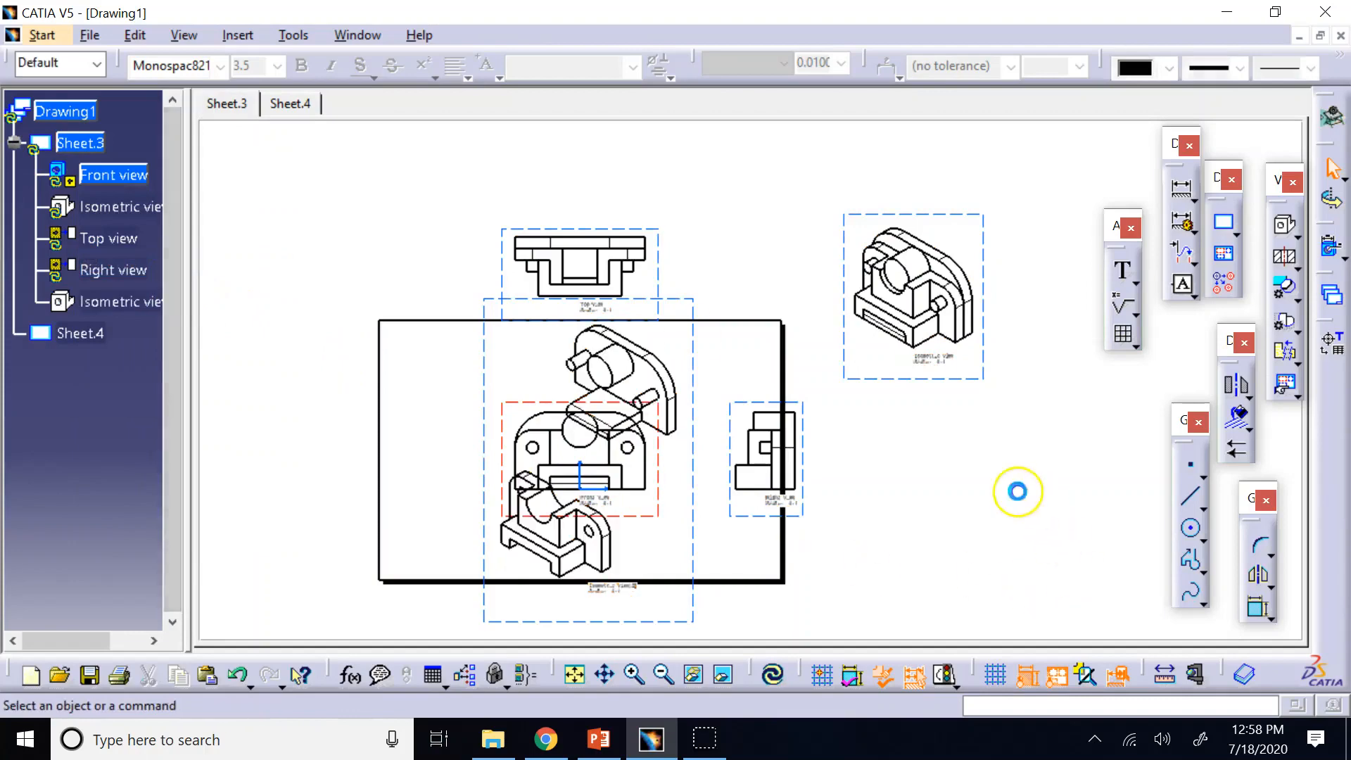
Step: Delete the assembled isometric view from Sheet.3 and move the exploded isometric view into its place
click(954, 383)
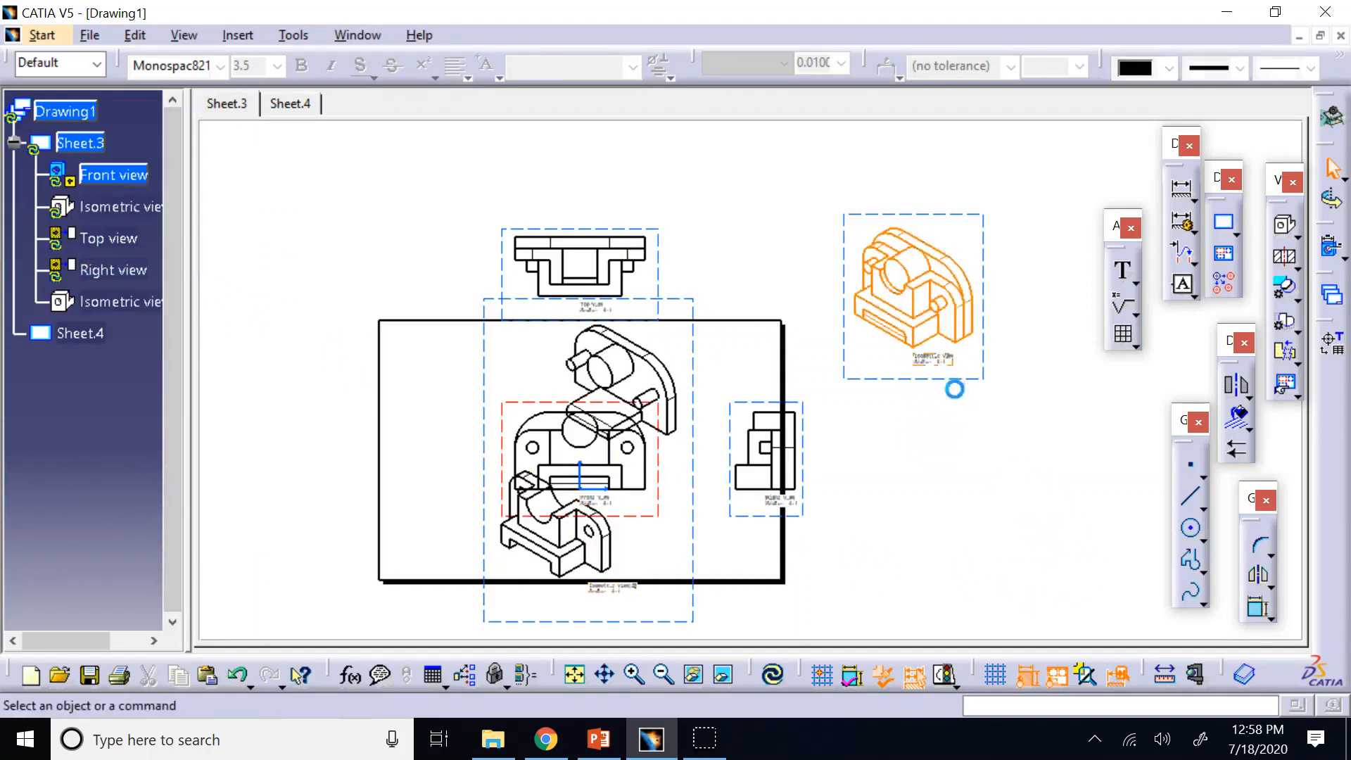
key(Delete)
drag(686, 386, 1066, 201)
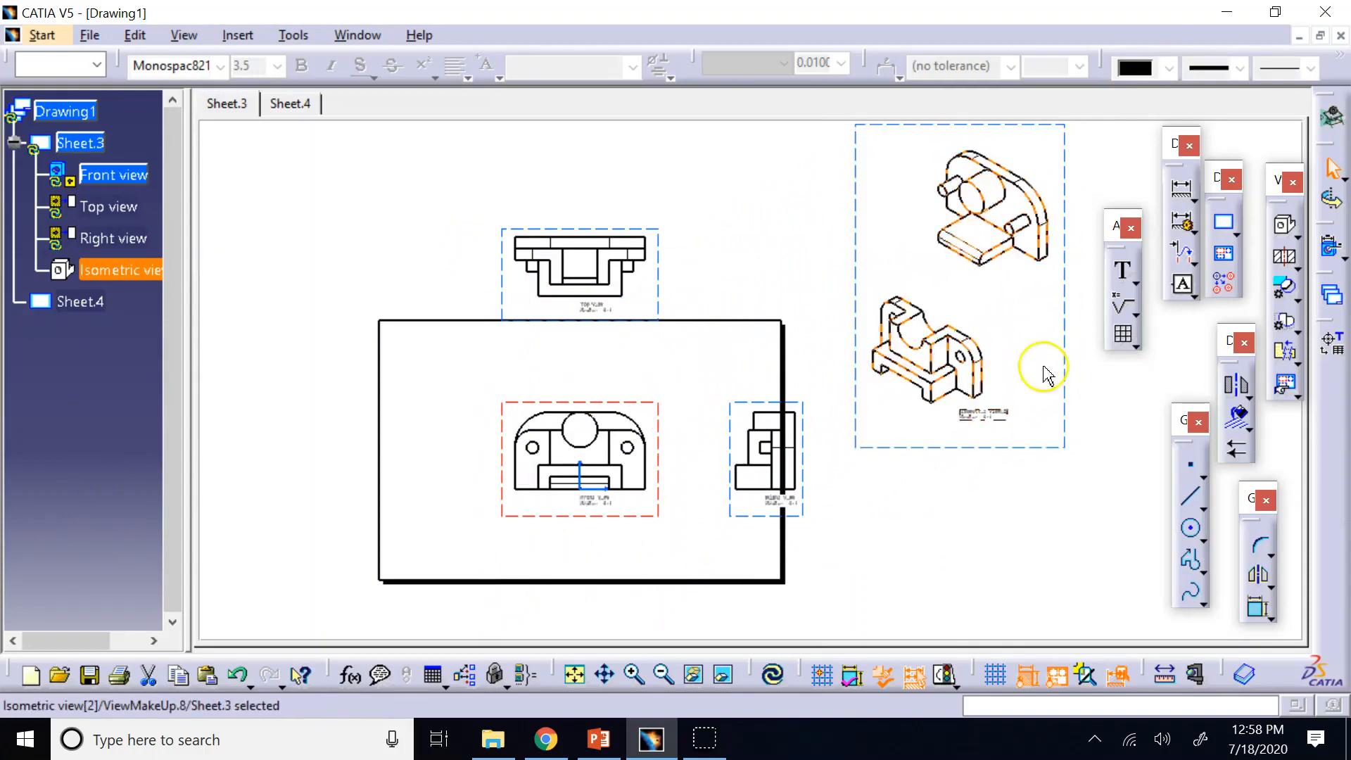
click(1011, 551)
Step: Add a balloon reading "back part" to the upper part (Part1) of the exploded isometric view
click(608, 677)
drag(784, 469, 470, 515)
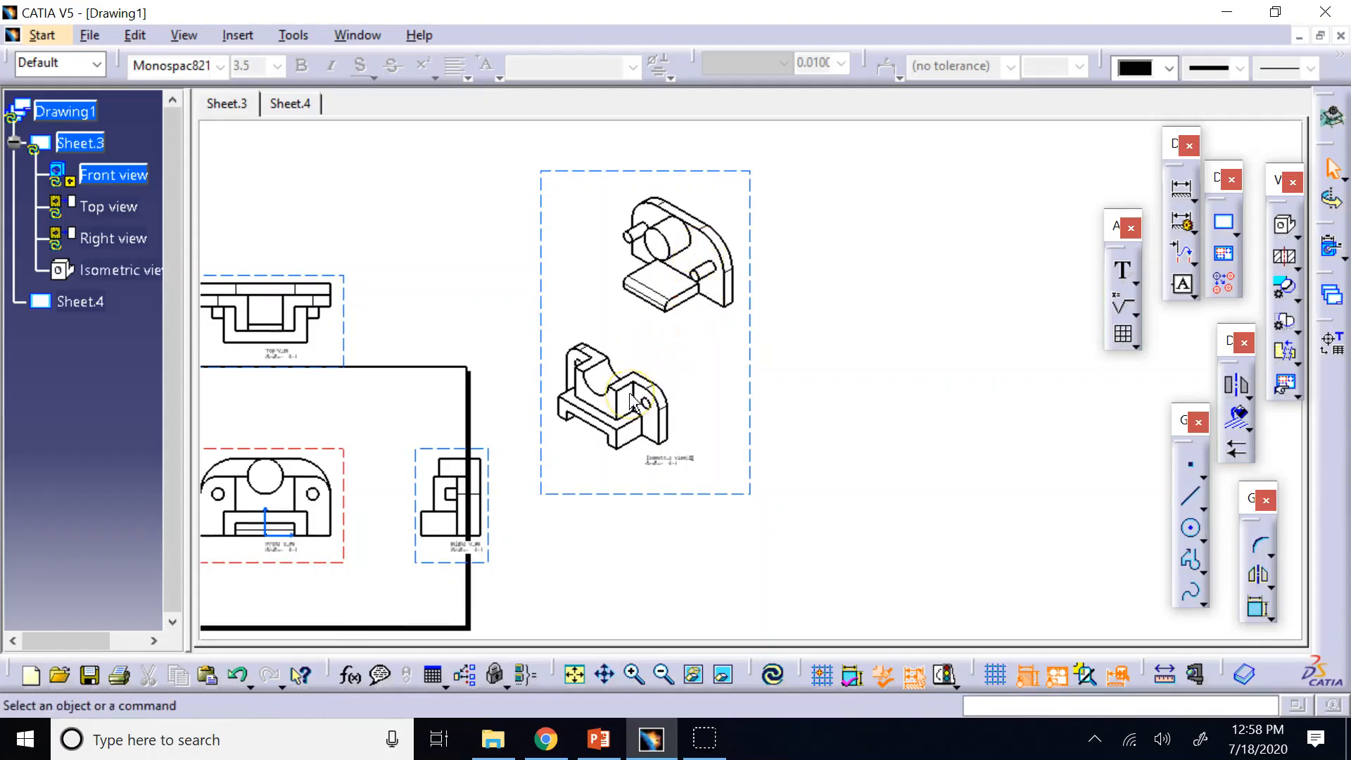
click(965, 331)
click(1137, 282)
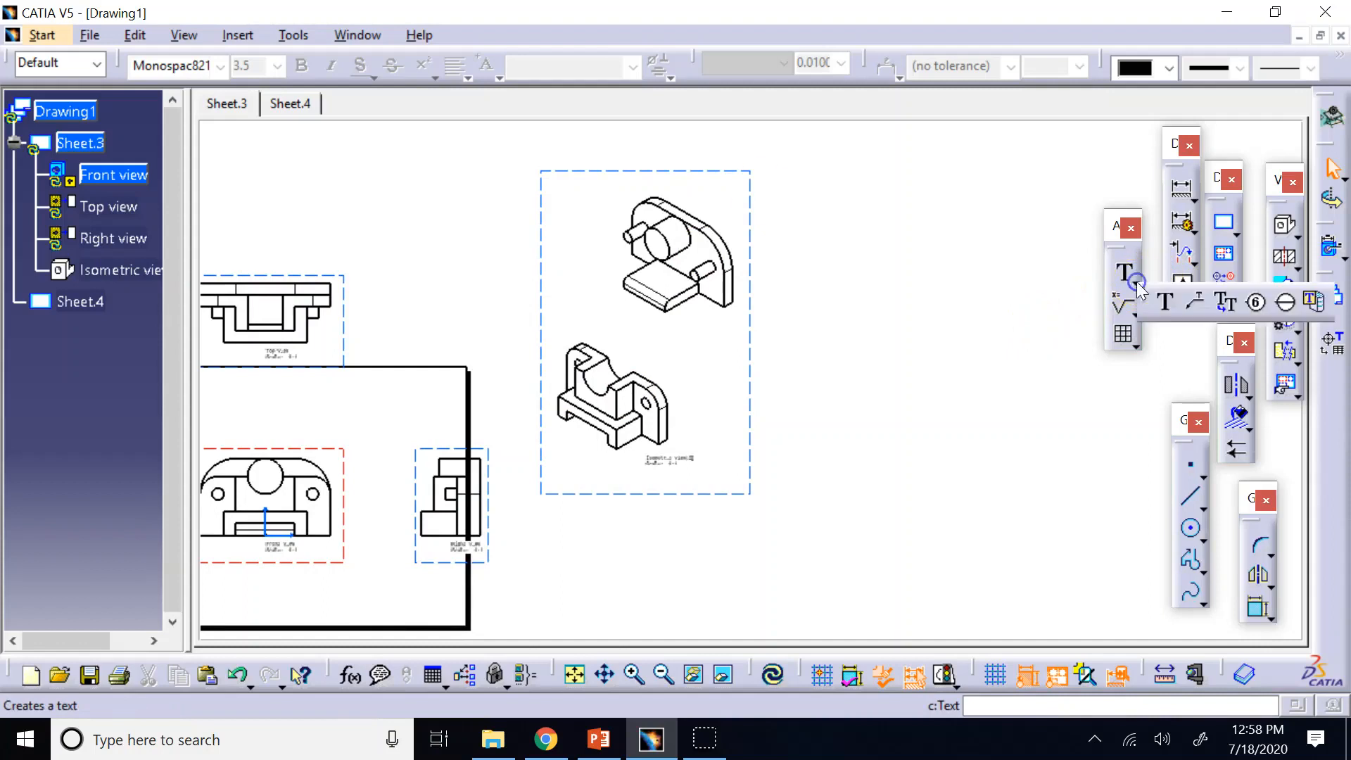
click(1259, 304)
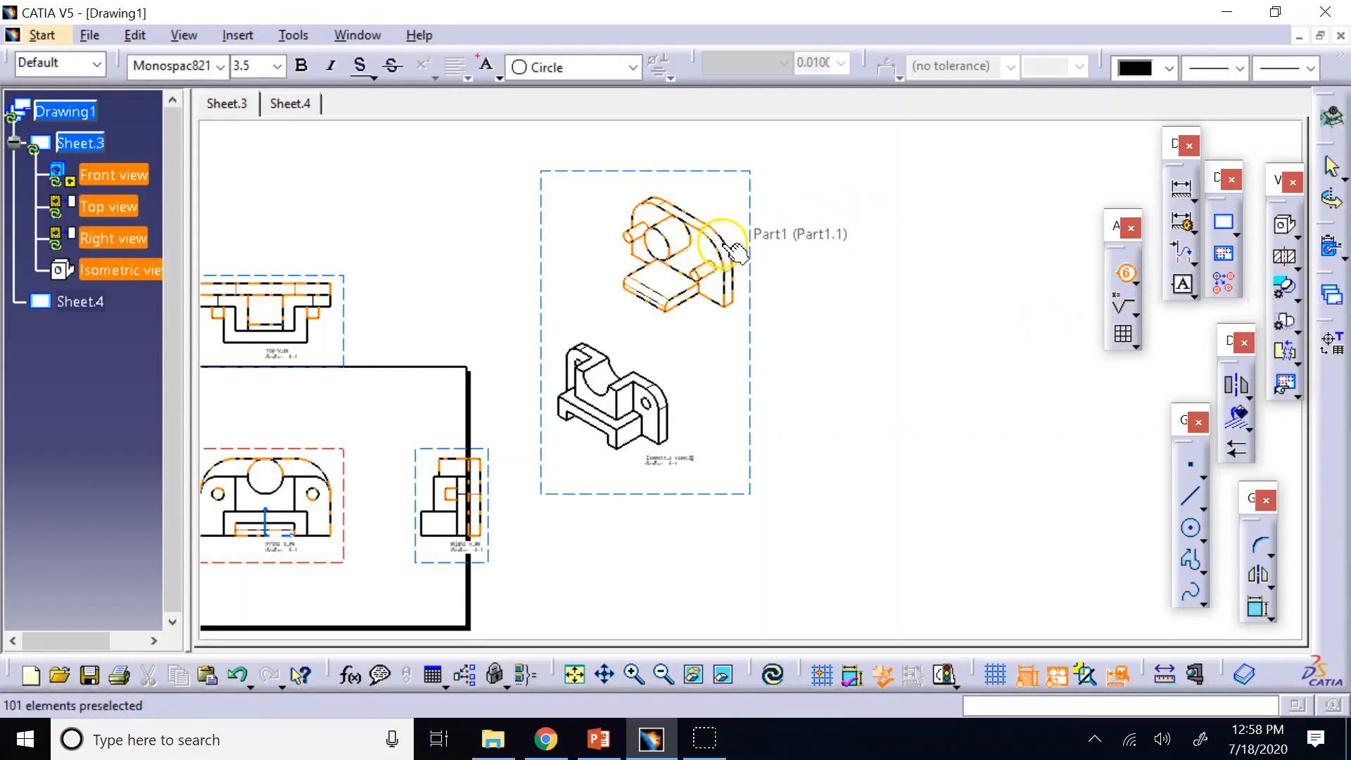
click(726, 242)
click(852, 210)
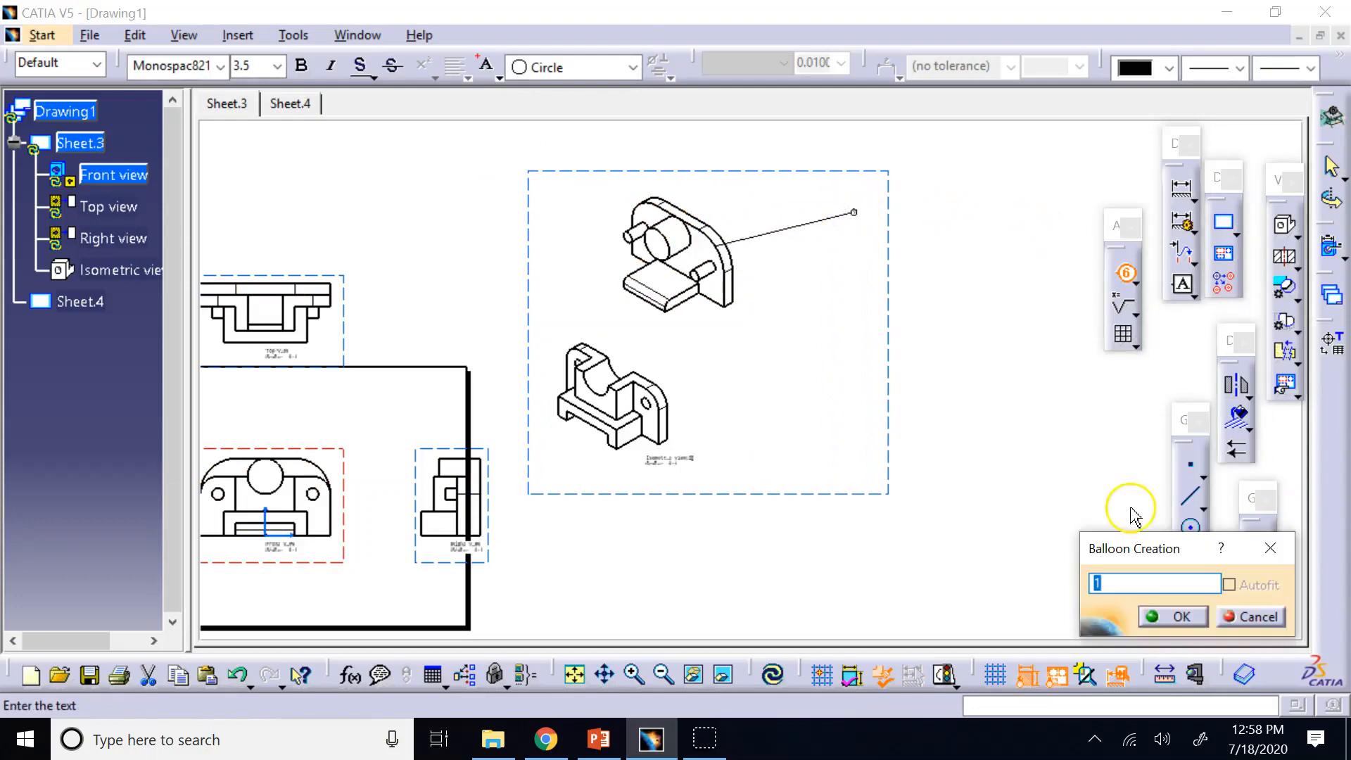
text(back part)
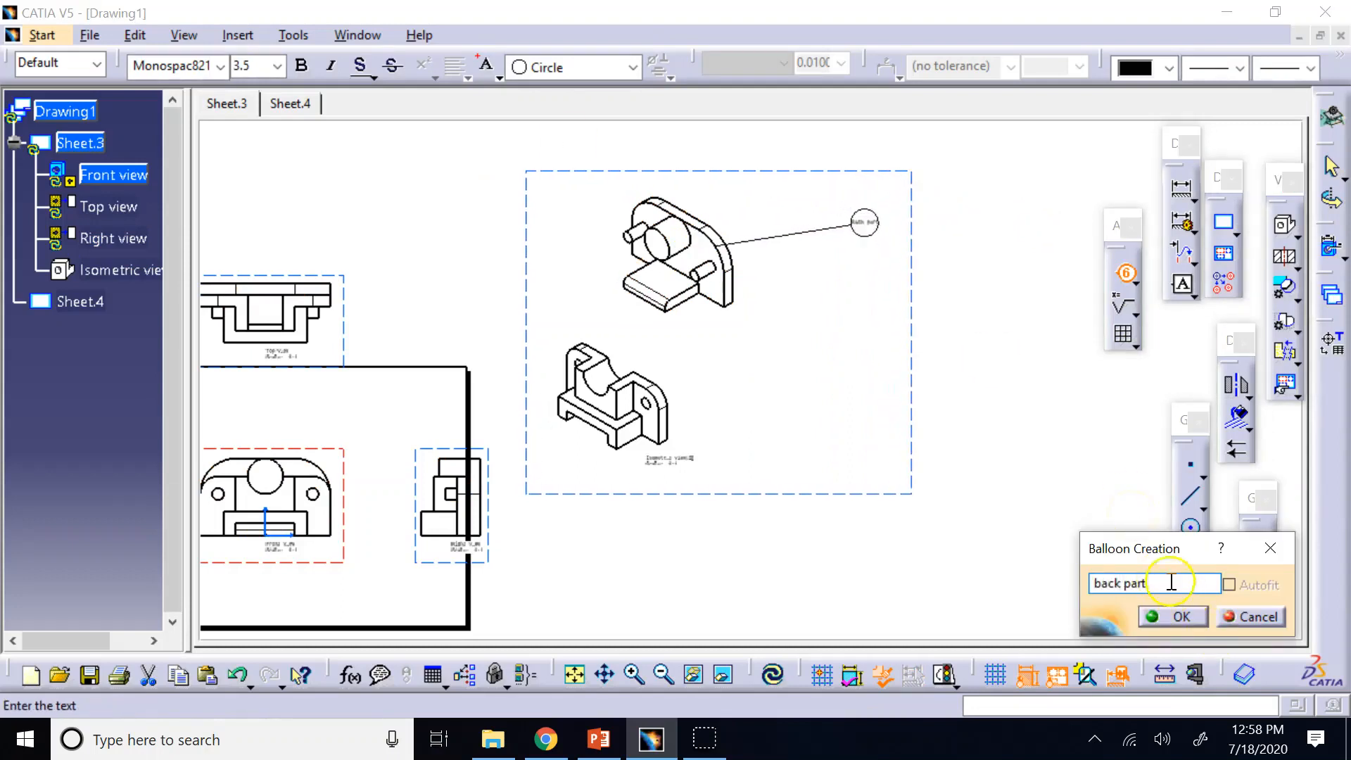
click(1178, 616)
Step: Set the "back part" balloon's text size to 7.0 mm
click(871, 225)
click(278, 66)
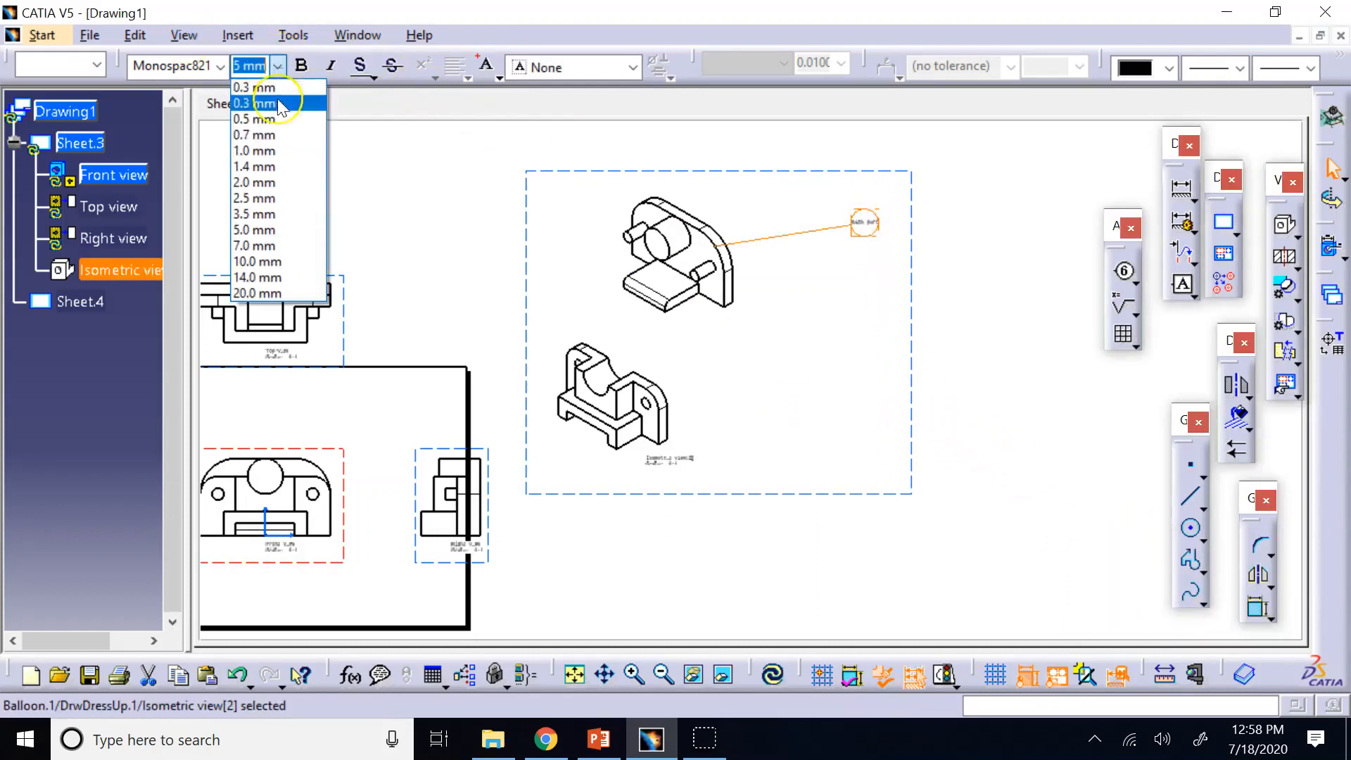
click(266, 244)
click(556, 392)
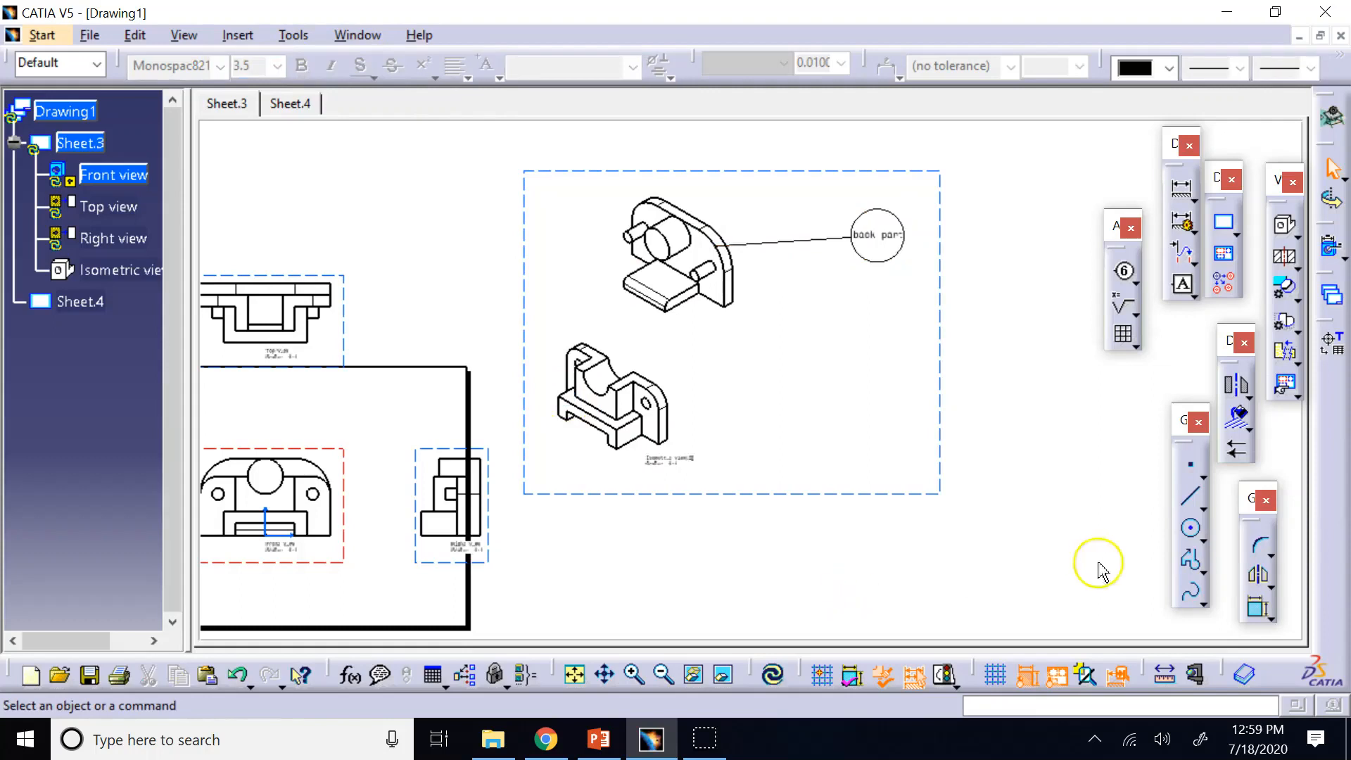
Step: Add a balloon reading "front part" to the lower part (Part2) of the exploded view, with a text size of 10.0 mm
click(1124, 278)
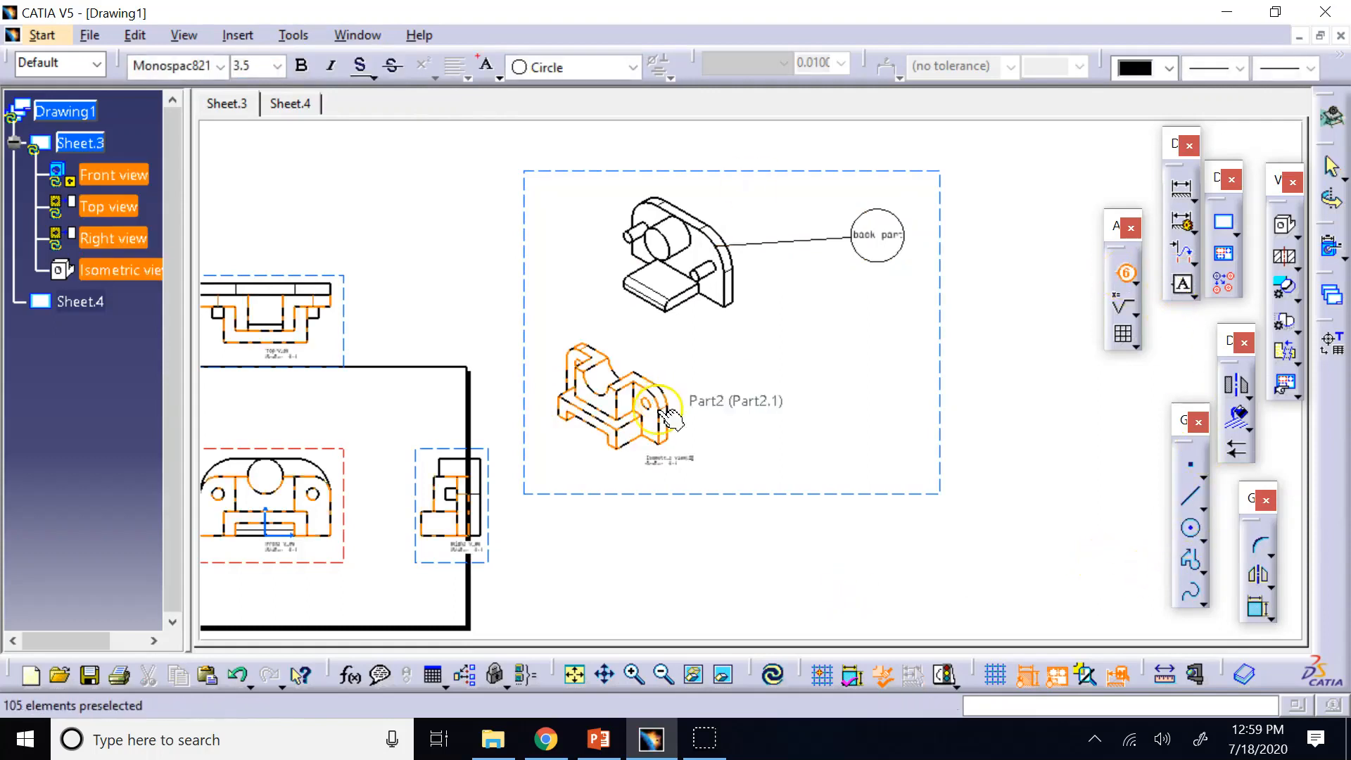
click(661, 410)
click(795, 415)
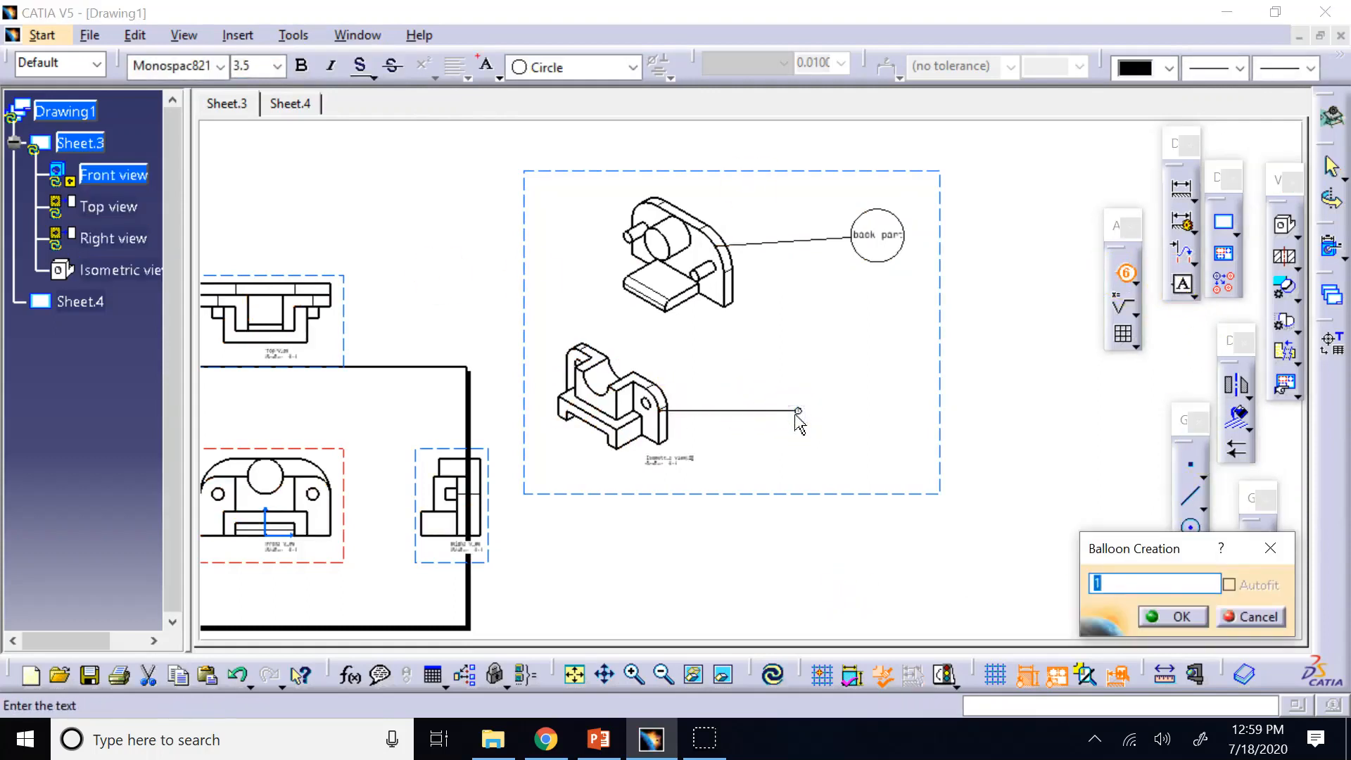
text(front part)
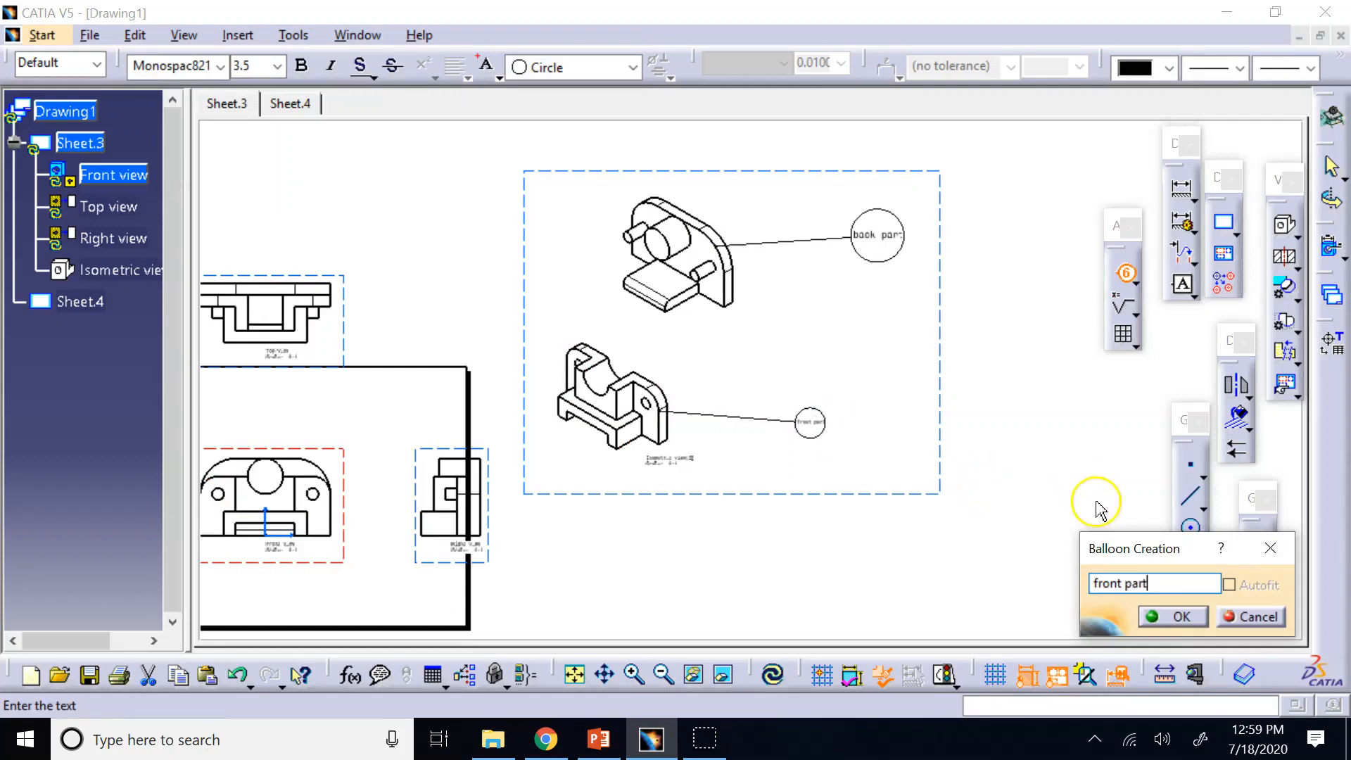
click(1173, 617)
click(277, 66)
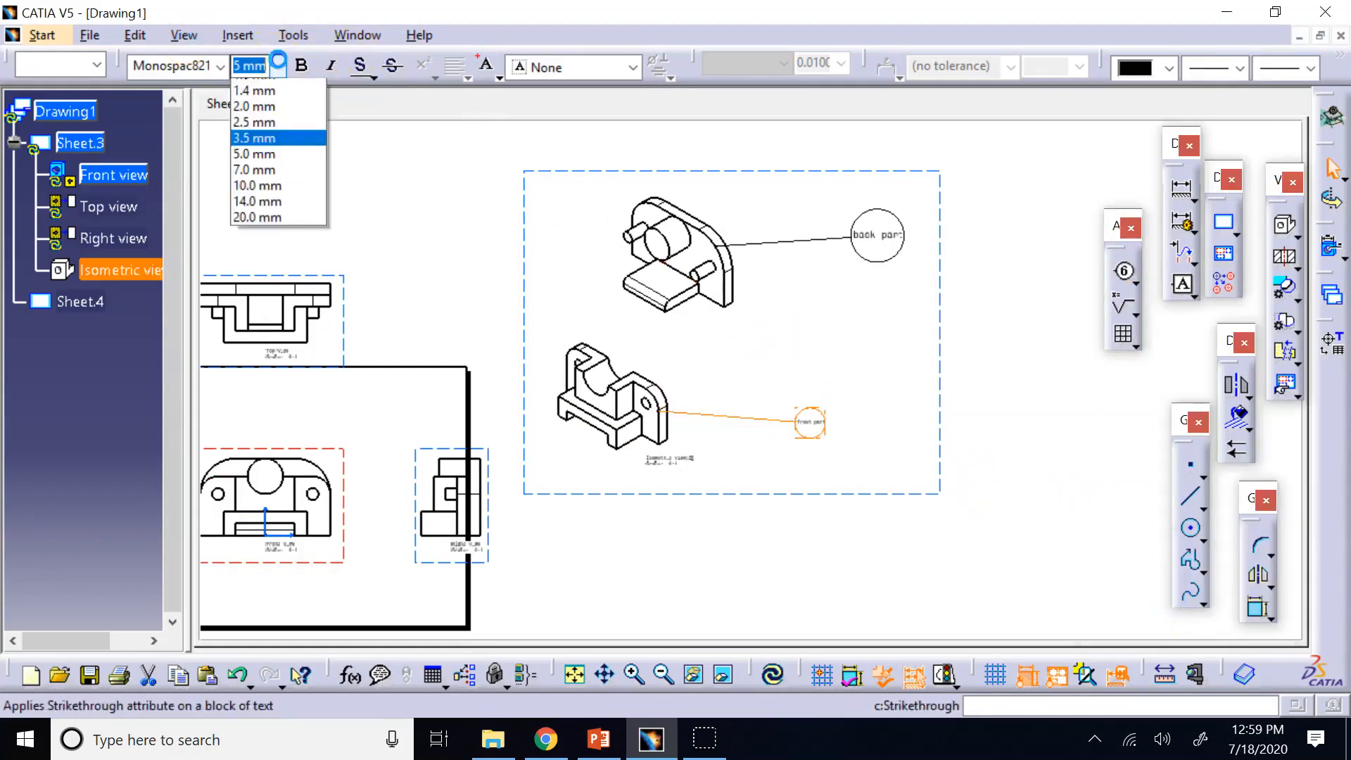
click(310, 246)
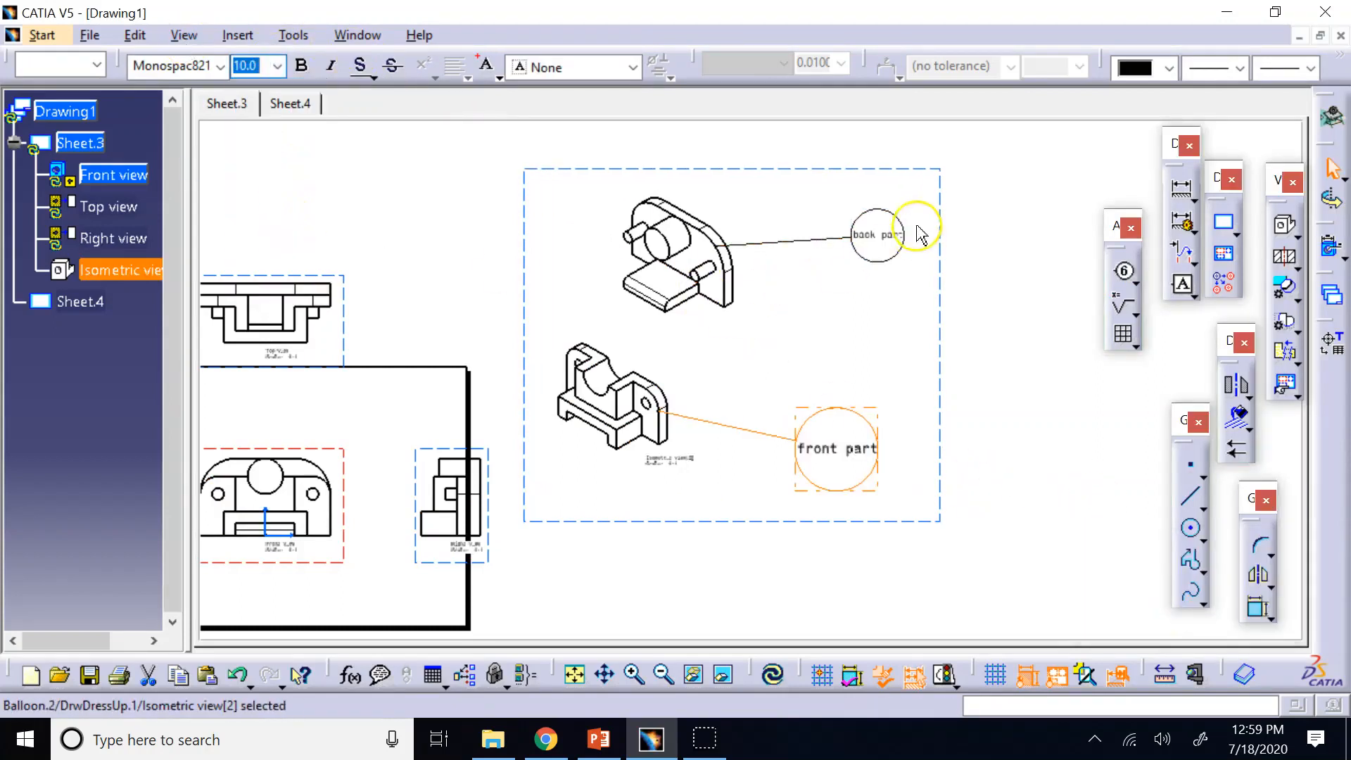
Step: Set the "back part" balloon's text size to 10.0 mm
click(875, 244)
click(277, 66)
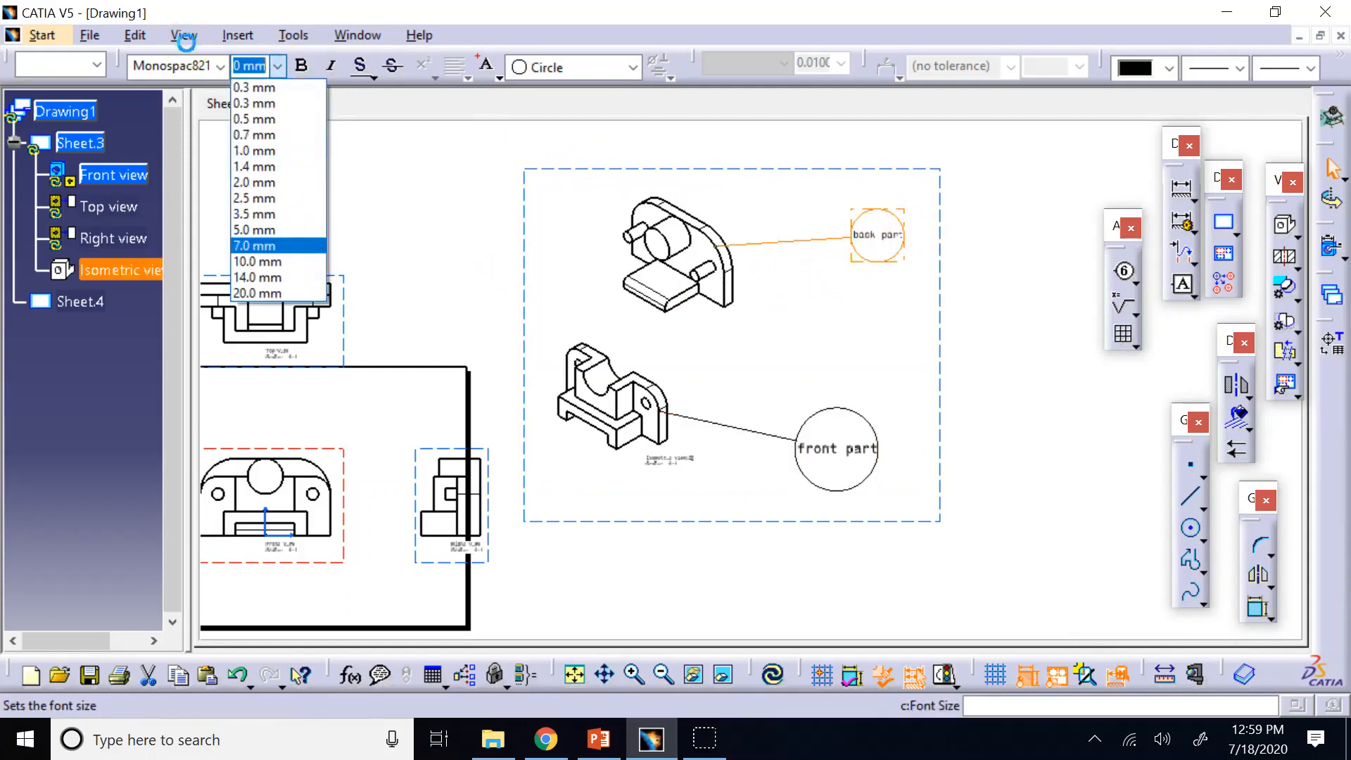
click(282, 260)
click(1054, 454)
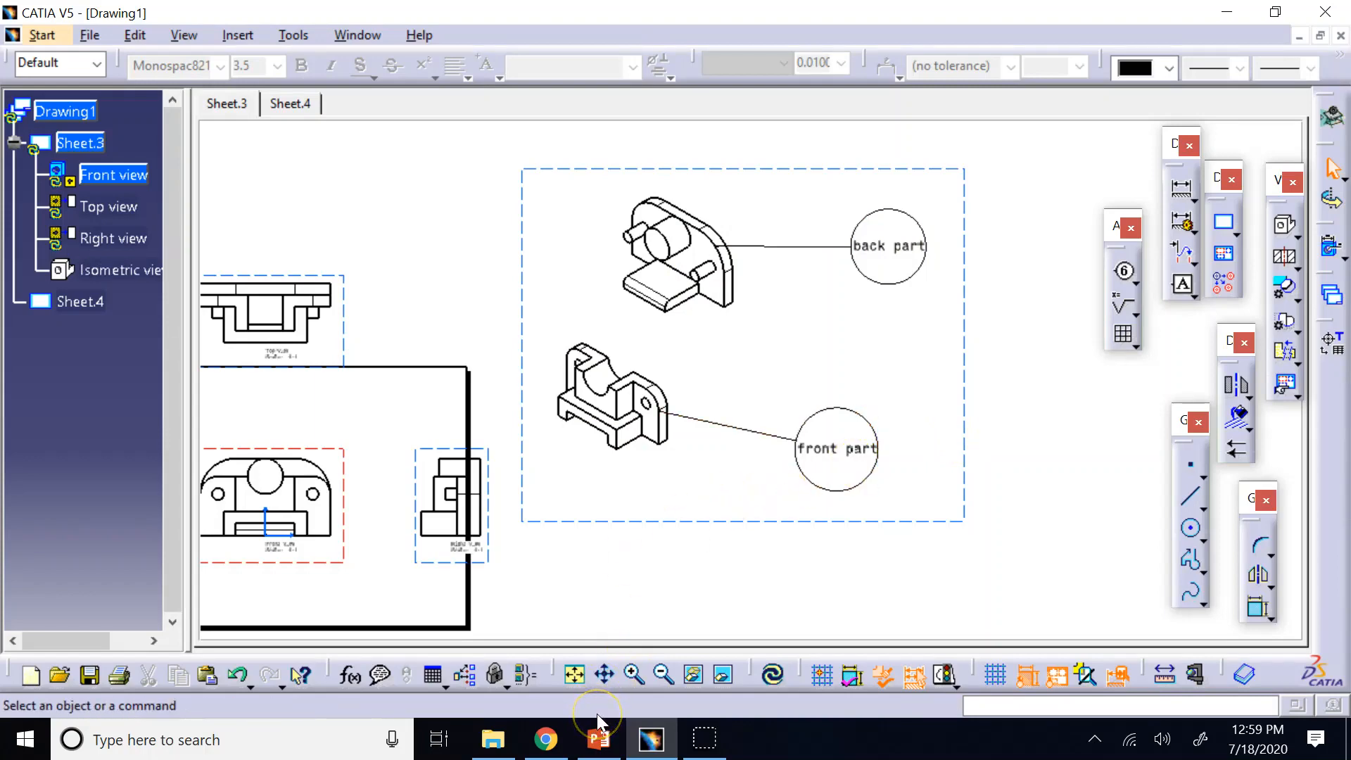
Step: Switch to the PowerPoint lecture and read the slide about the Auto Dimension Tool
click(599, 737)
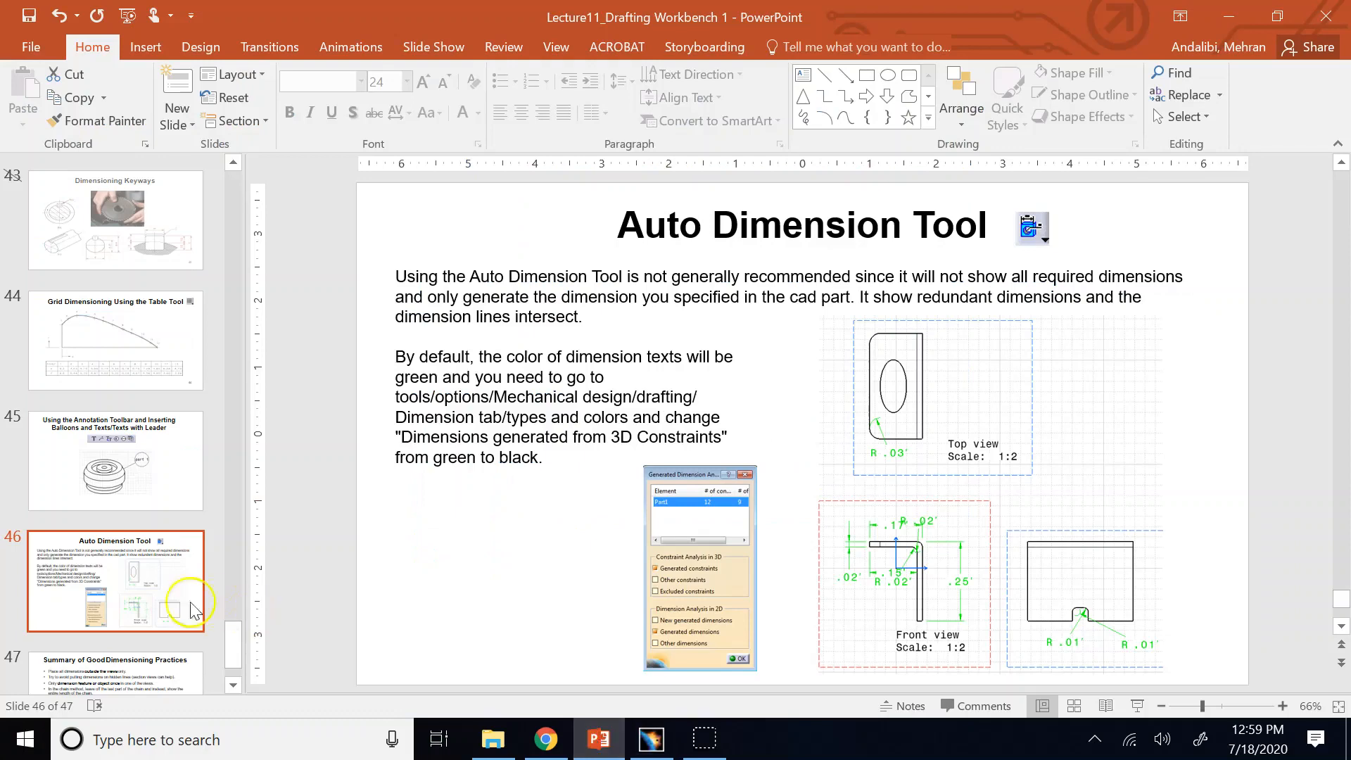
click(167, 507)
click(121, 577)
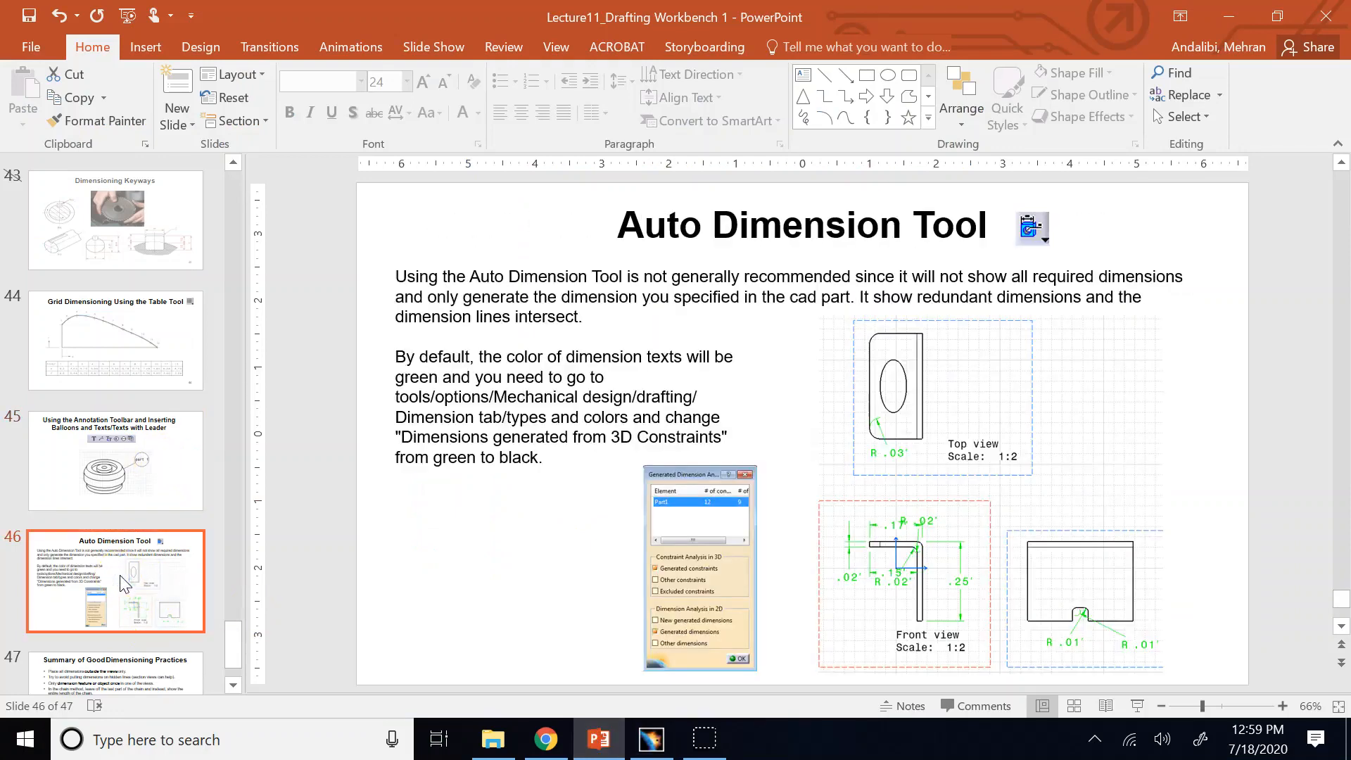
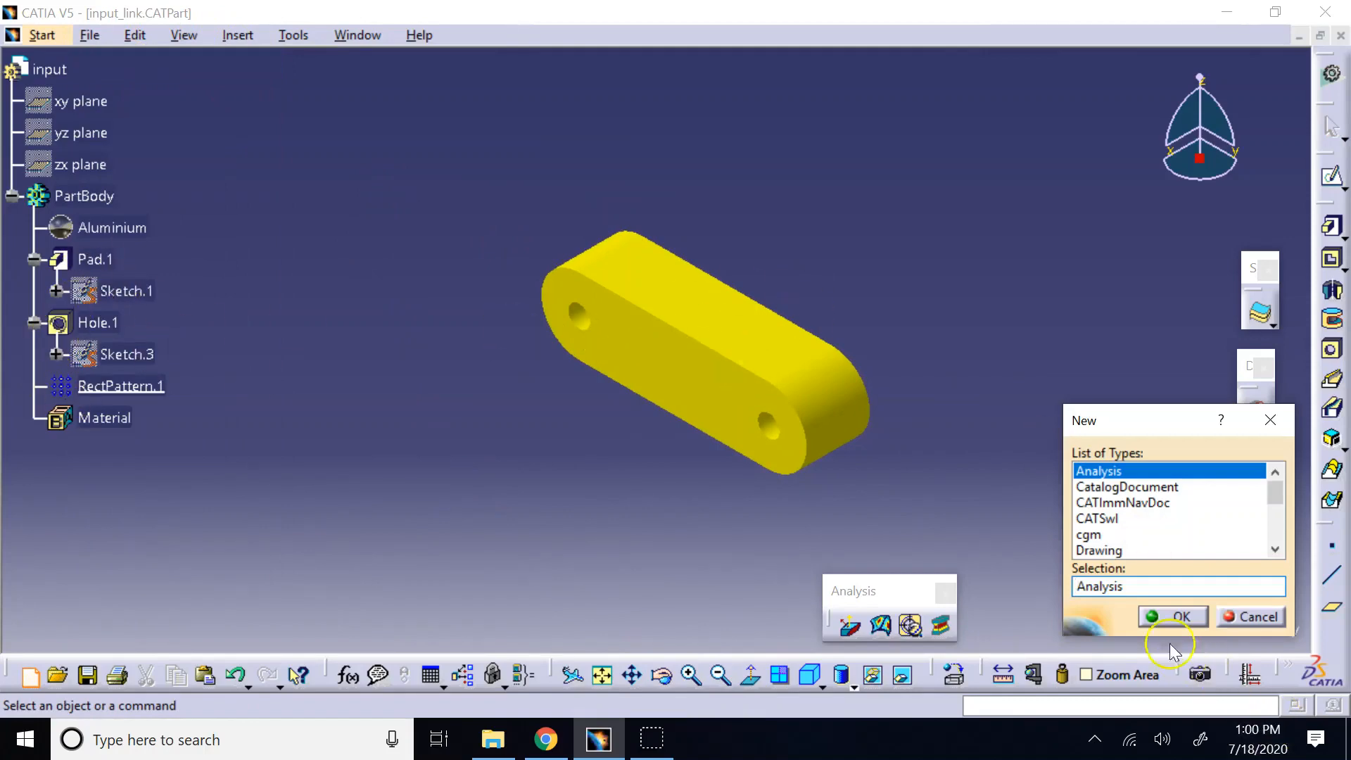
Step: Create a new drawing with the ANSI standard and a landscape B ANSI sheet
click(1118, 550)
click(1153, 617)
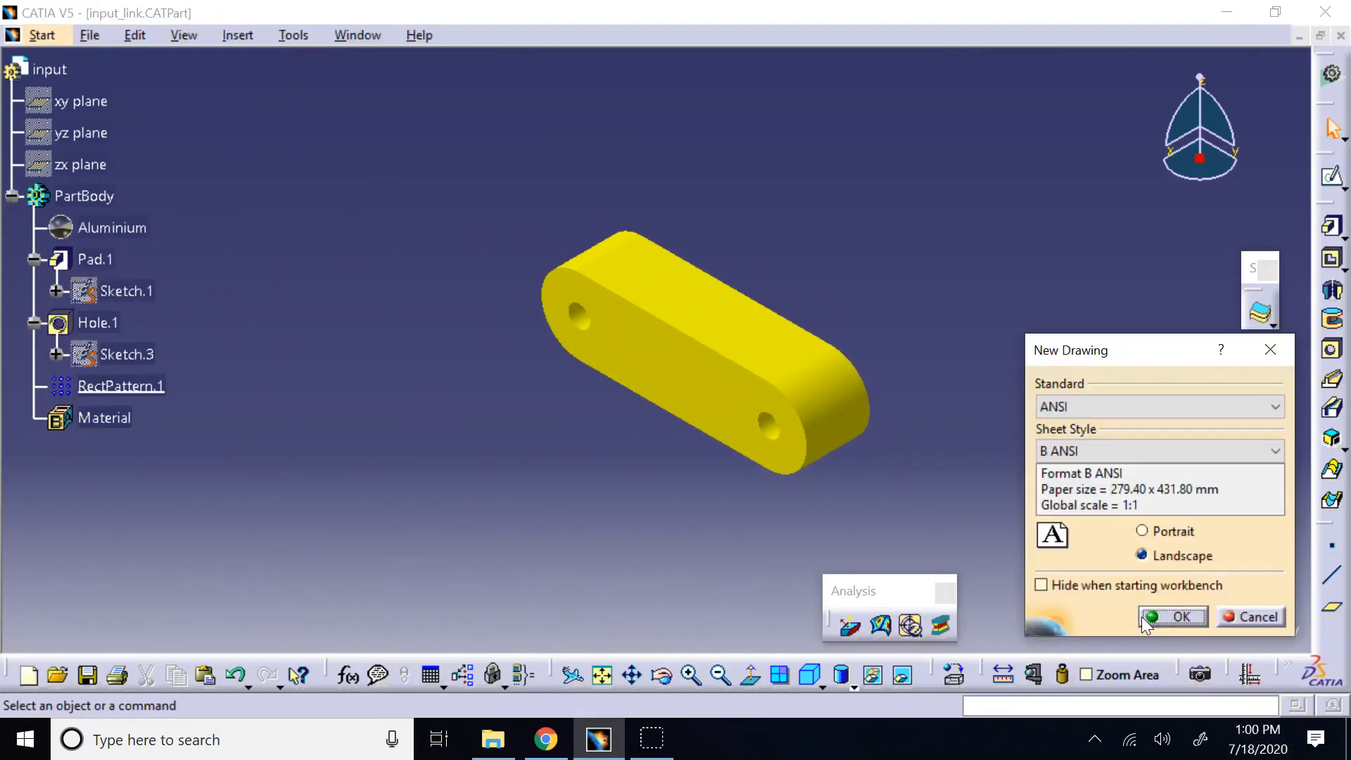
click(1188, 619)
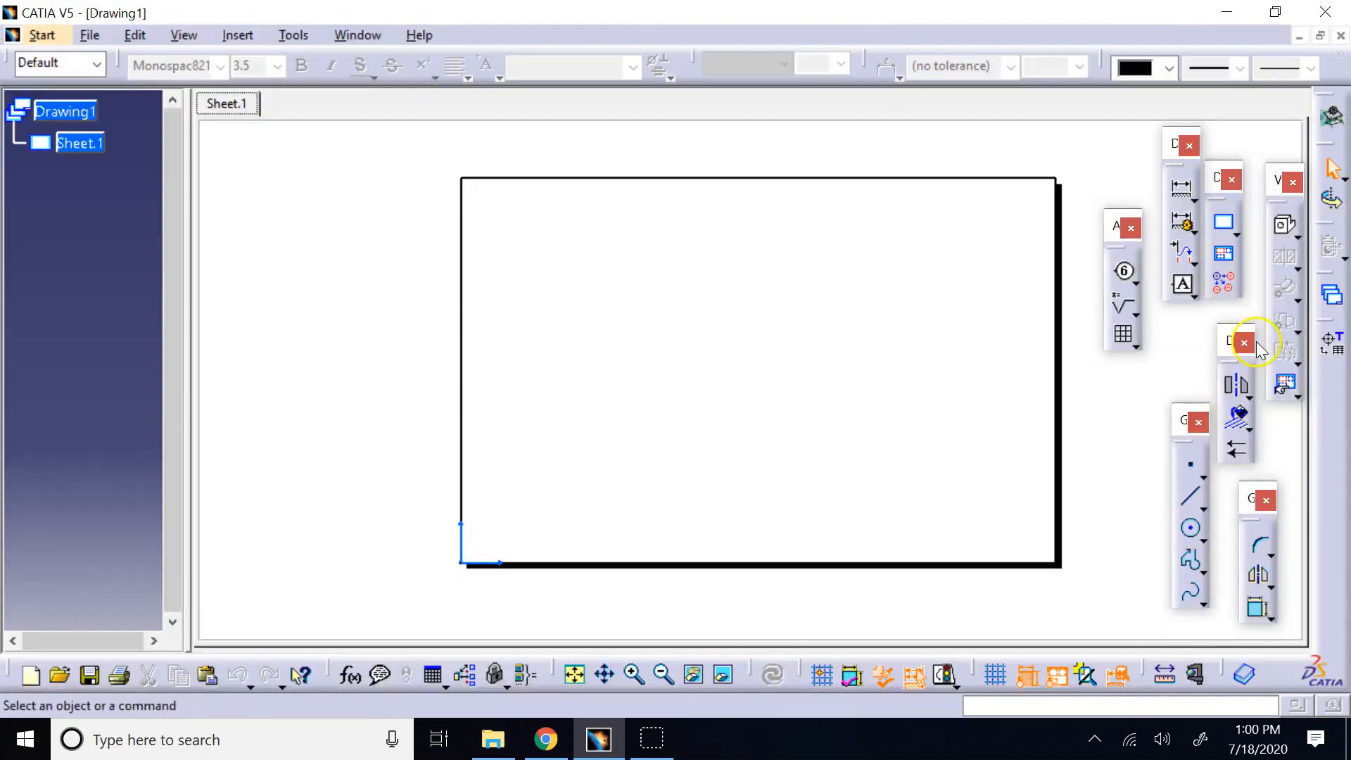
Step: Generate front, top and right views of the input_link part with the View Wizard and shift them toward the sheet's left side
click(1286, 385)
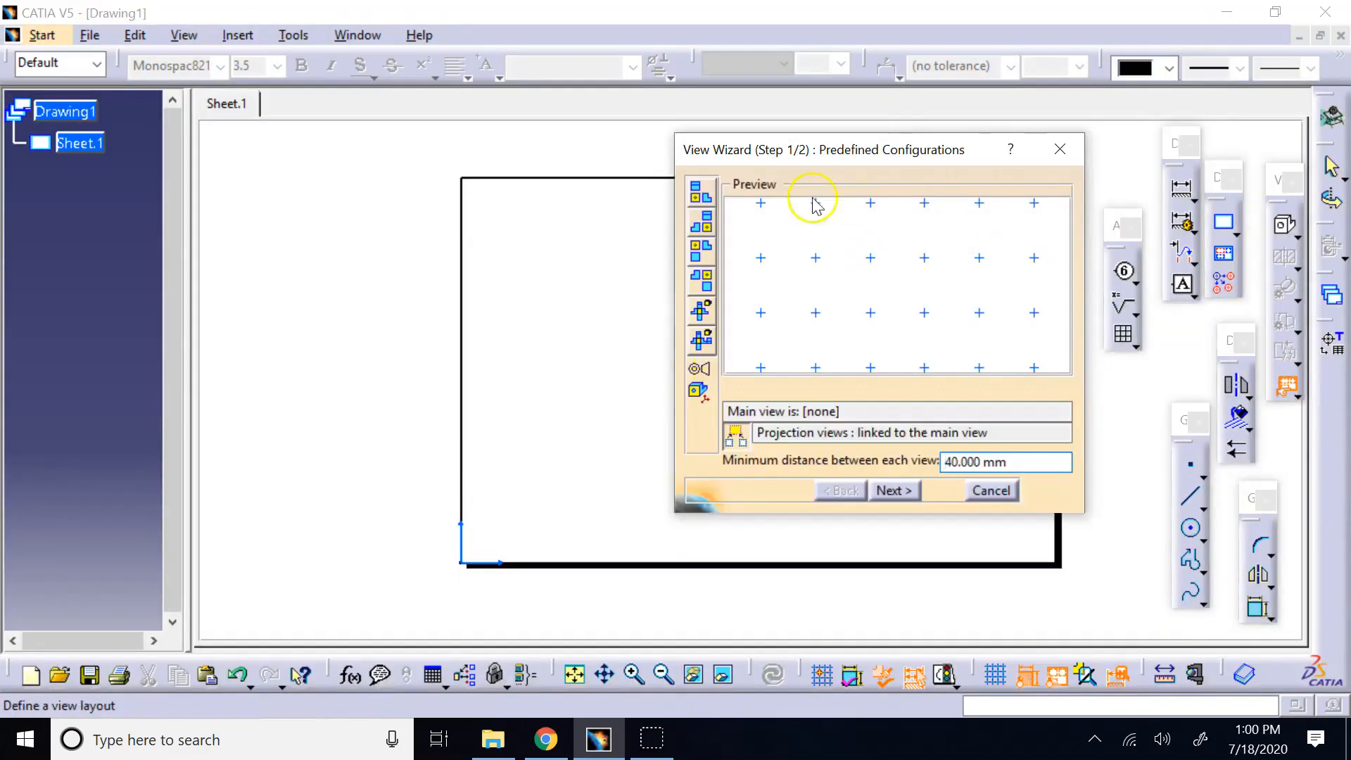
click(700, 190)
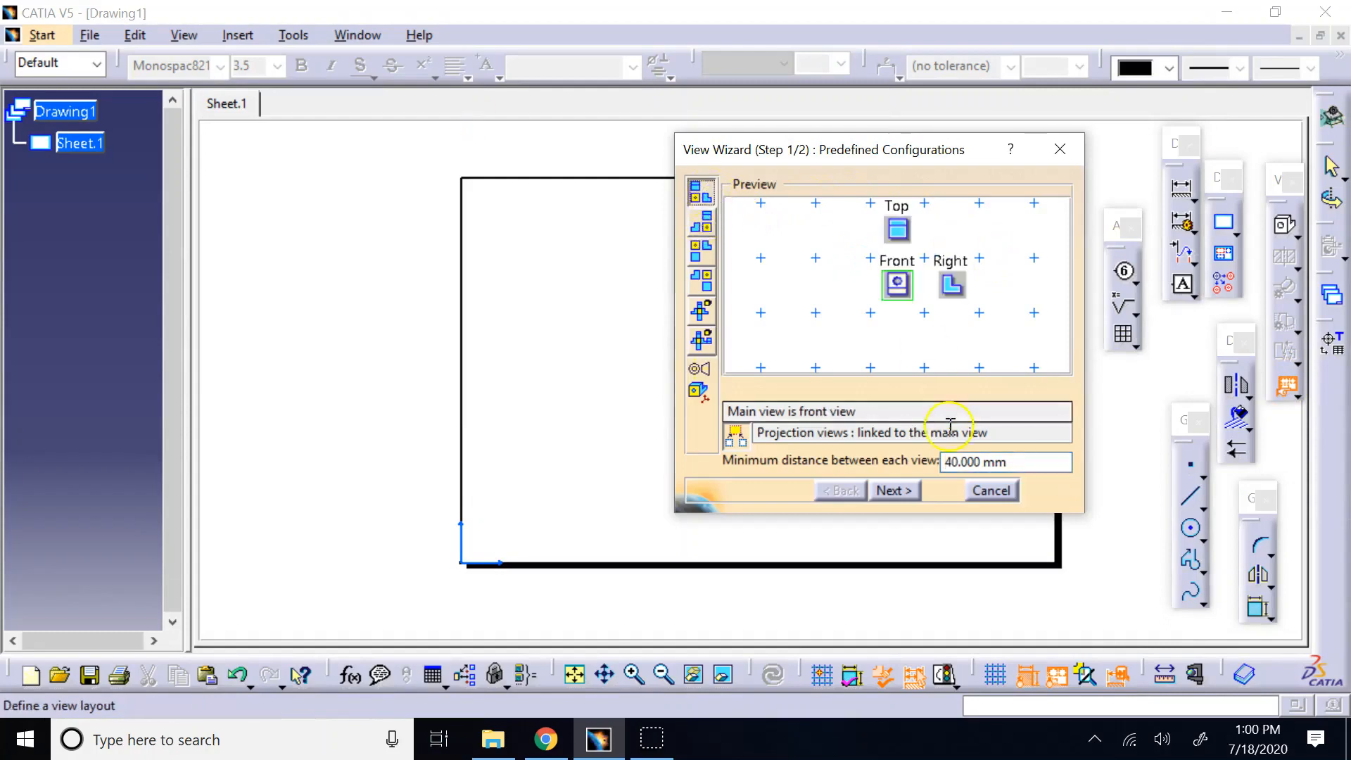
click(892, 490)
click(893, 491)
click(371, 45)
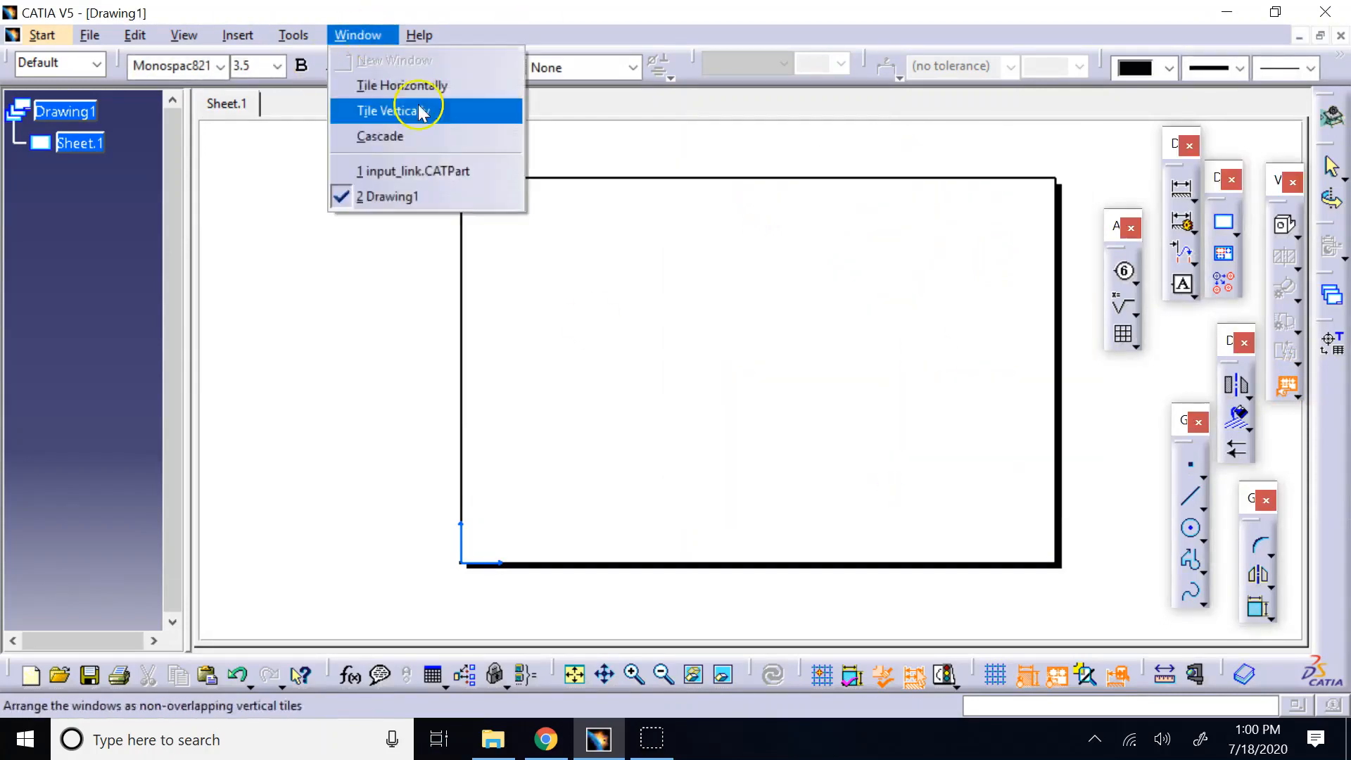
click(394, 171)
click(598, 318)
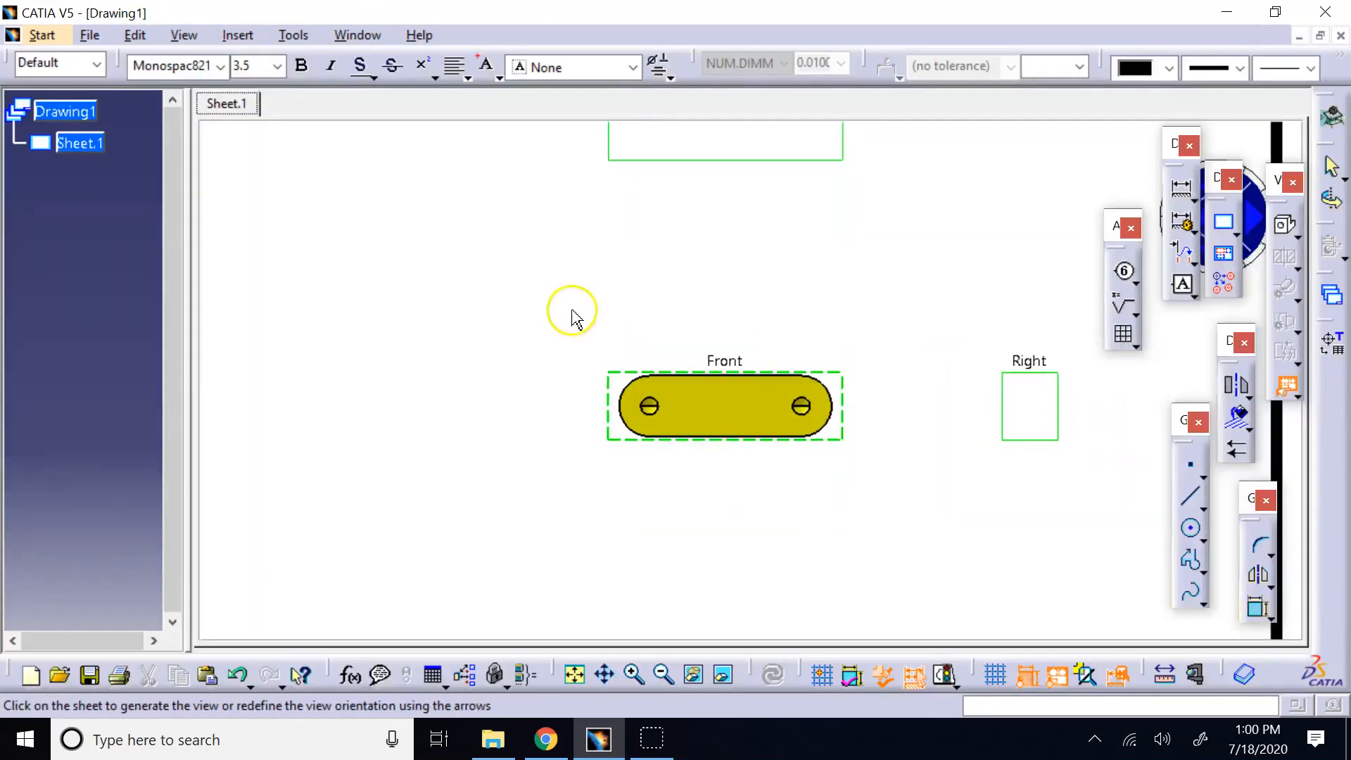
click(571, 318)
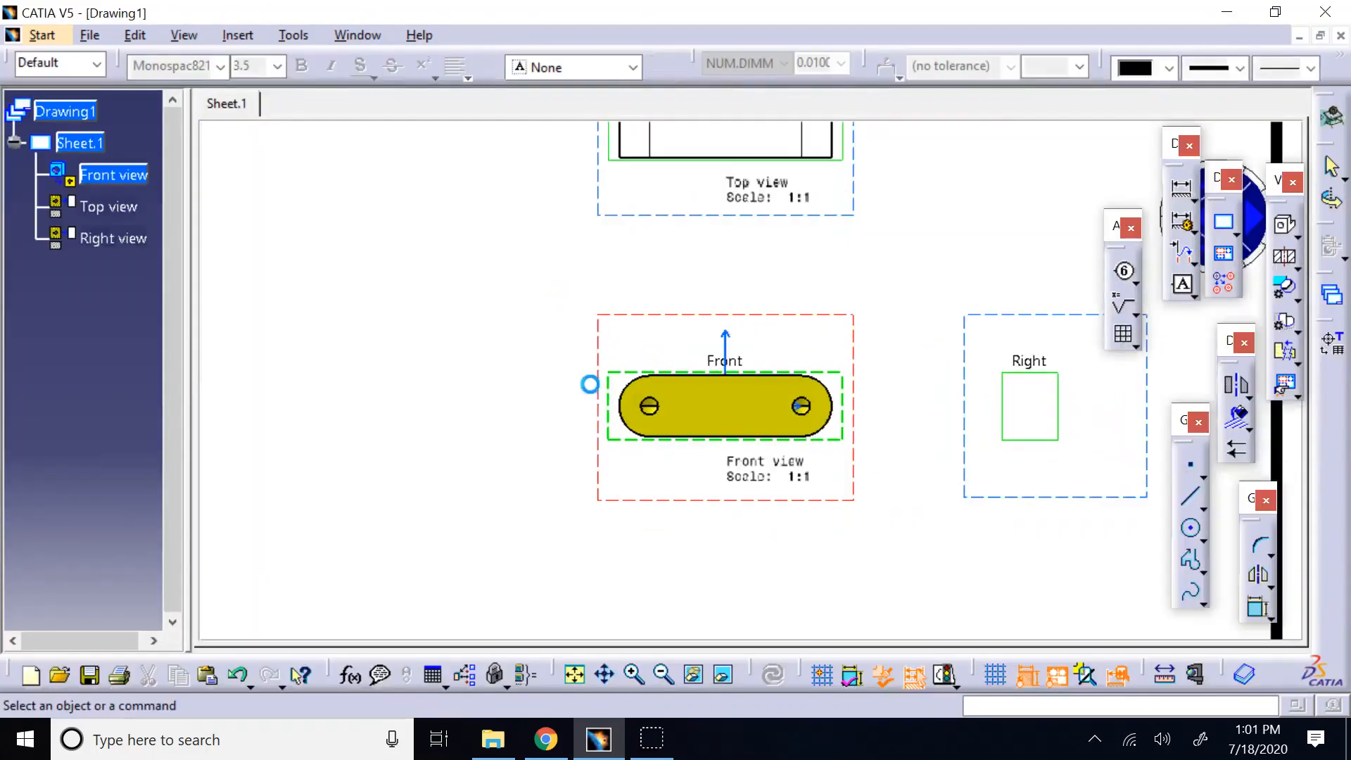
click(575, 675)
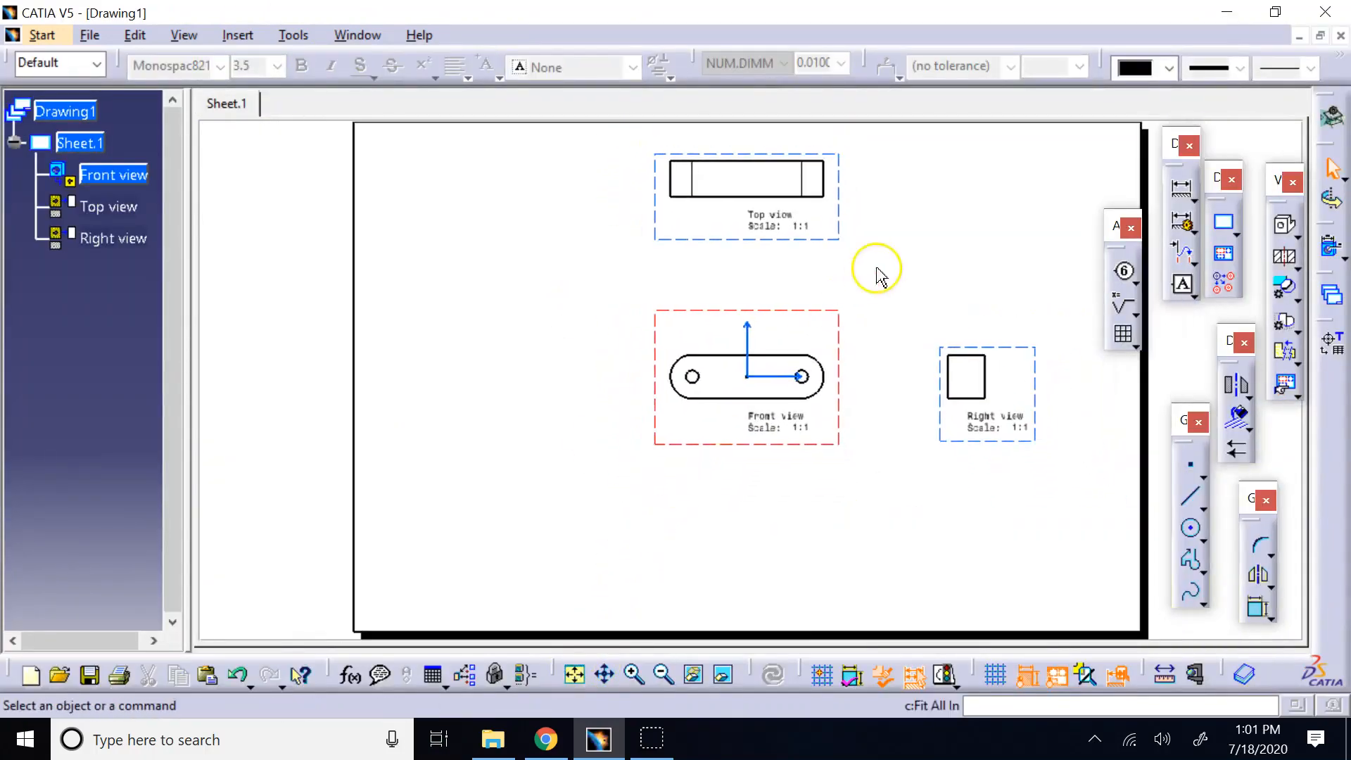
drag(780, 448, 583, 483)
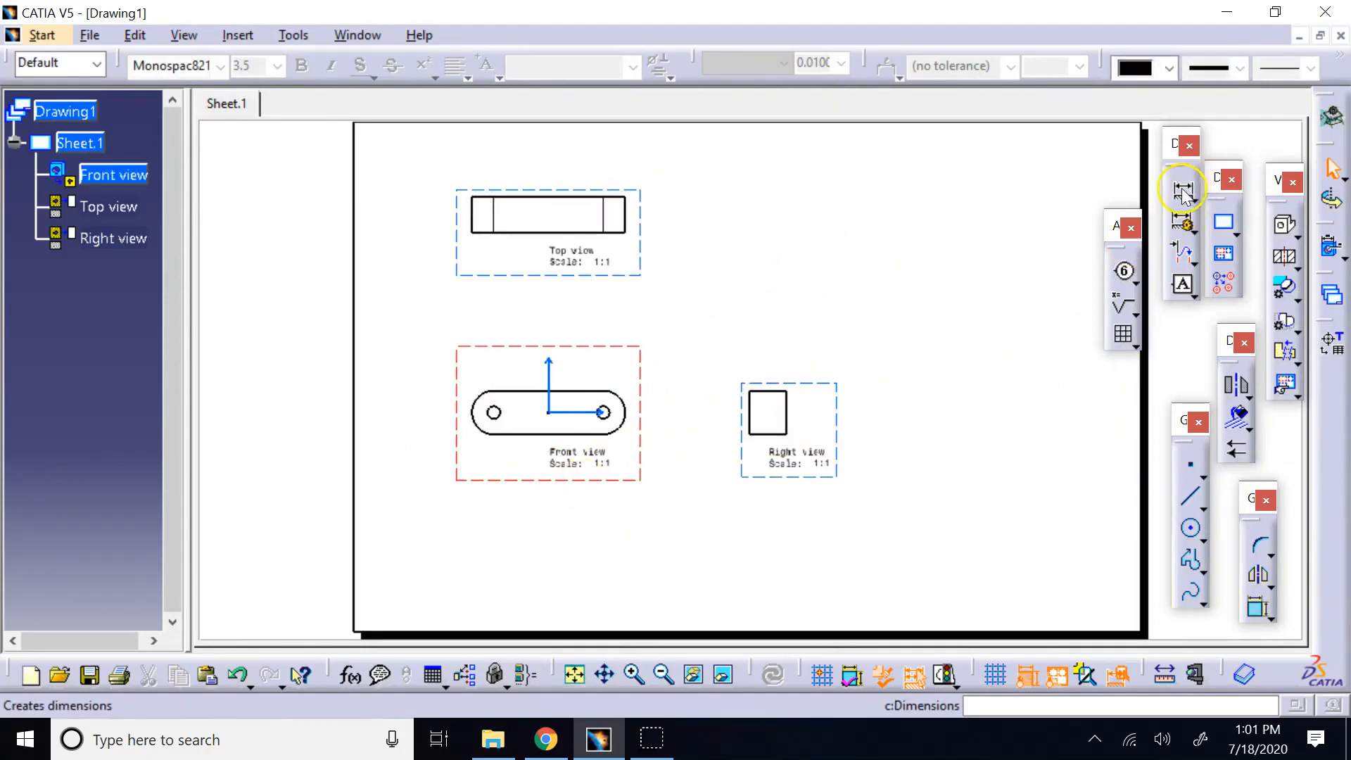
Step: Generate dimensions automatically from the part's 3D constraints, with the generated constraints analysis enabled
click(945, 322)
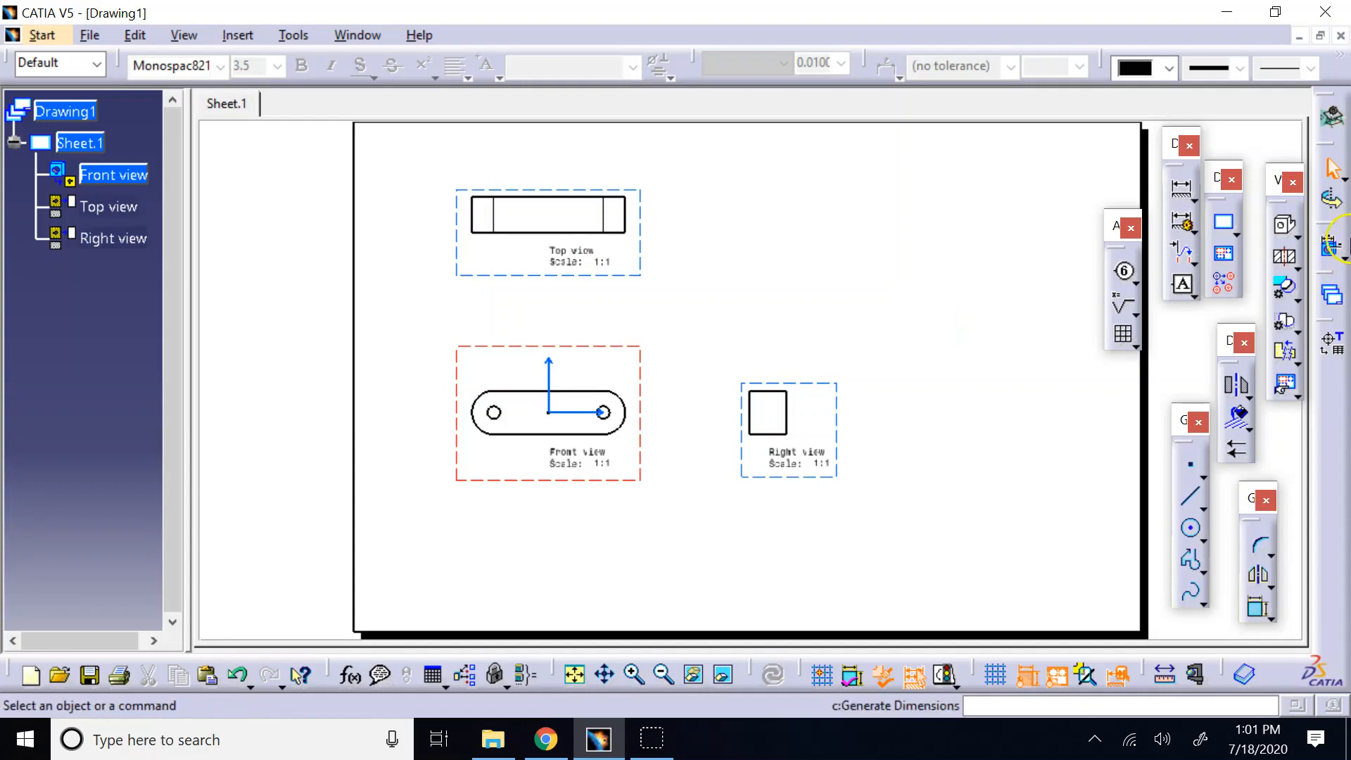
drag(1333, 252, 913, 227)
click(912, 223)
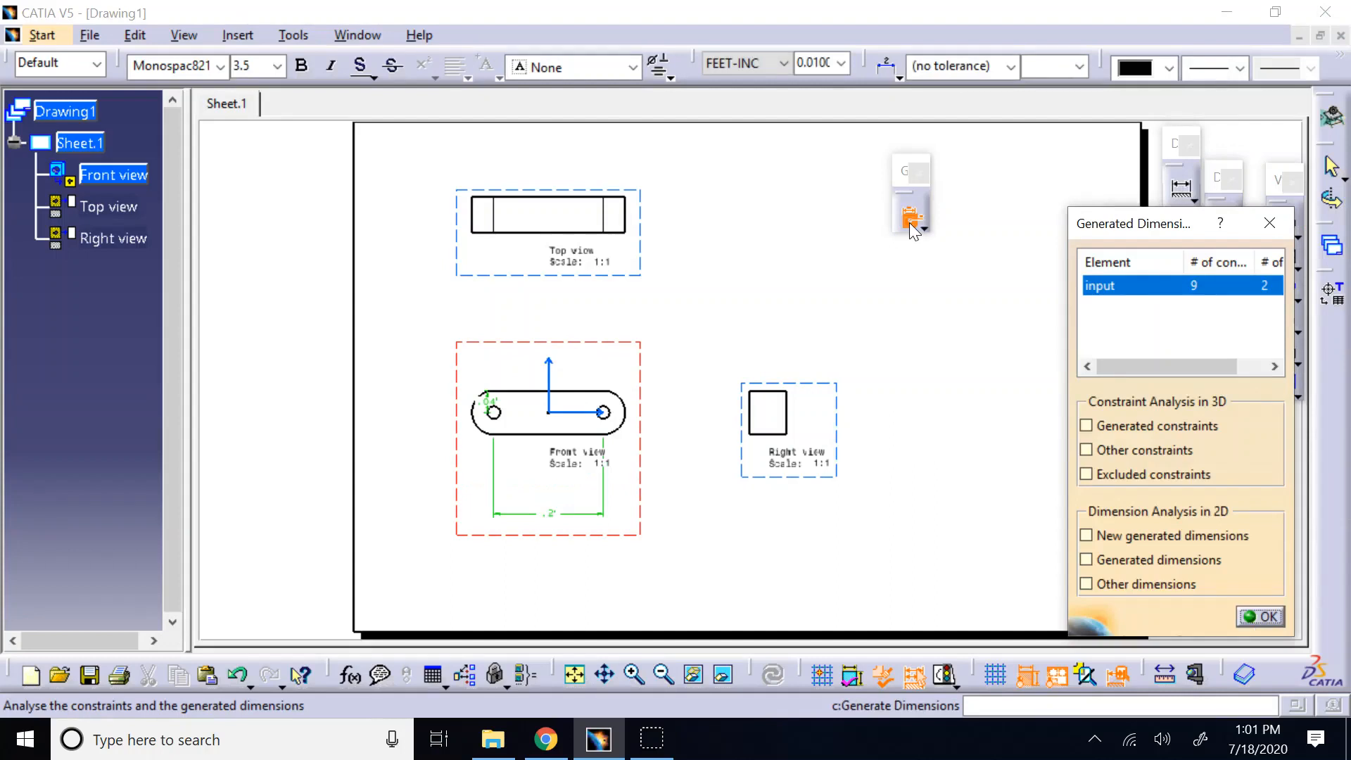
click(1128, 427)
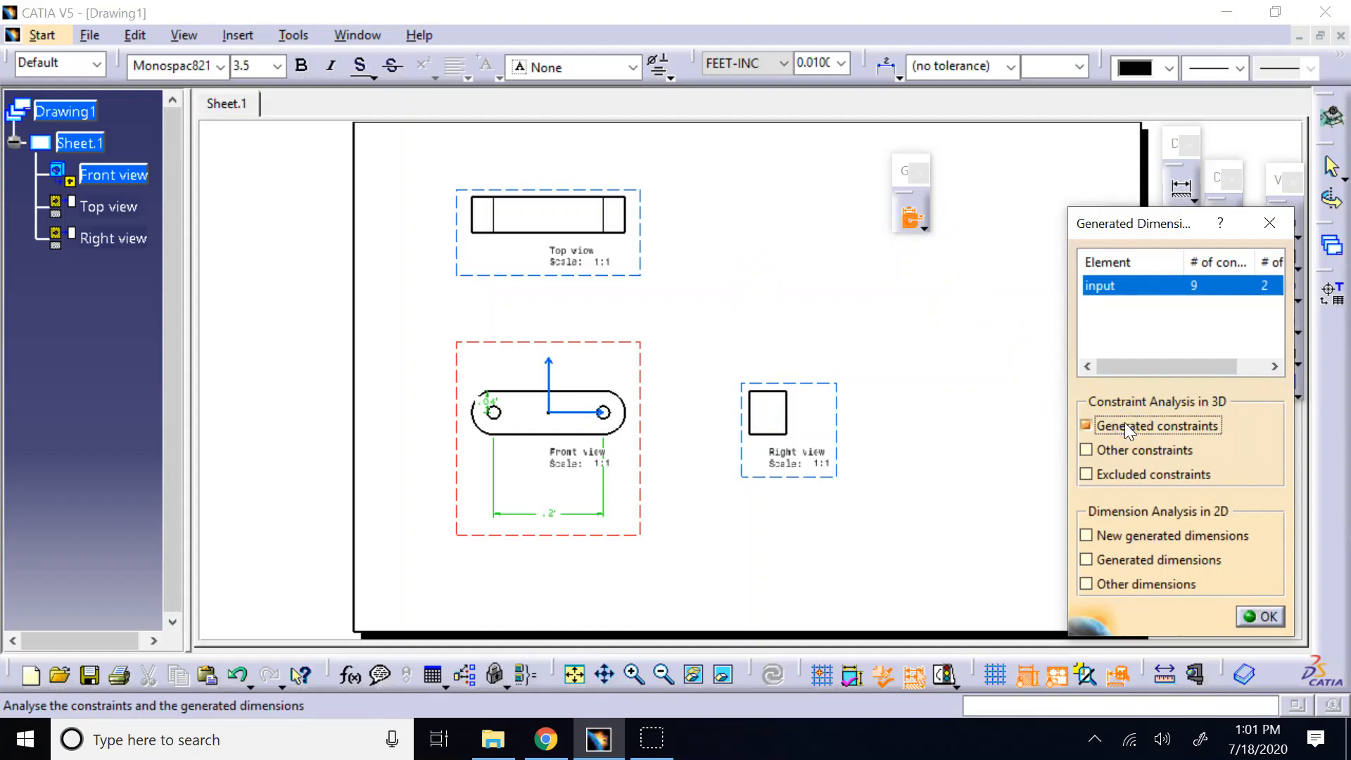
click(1261, 616)
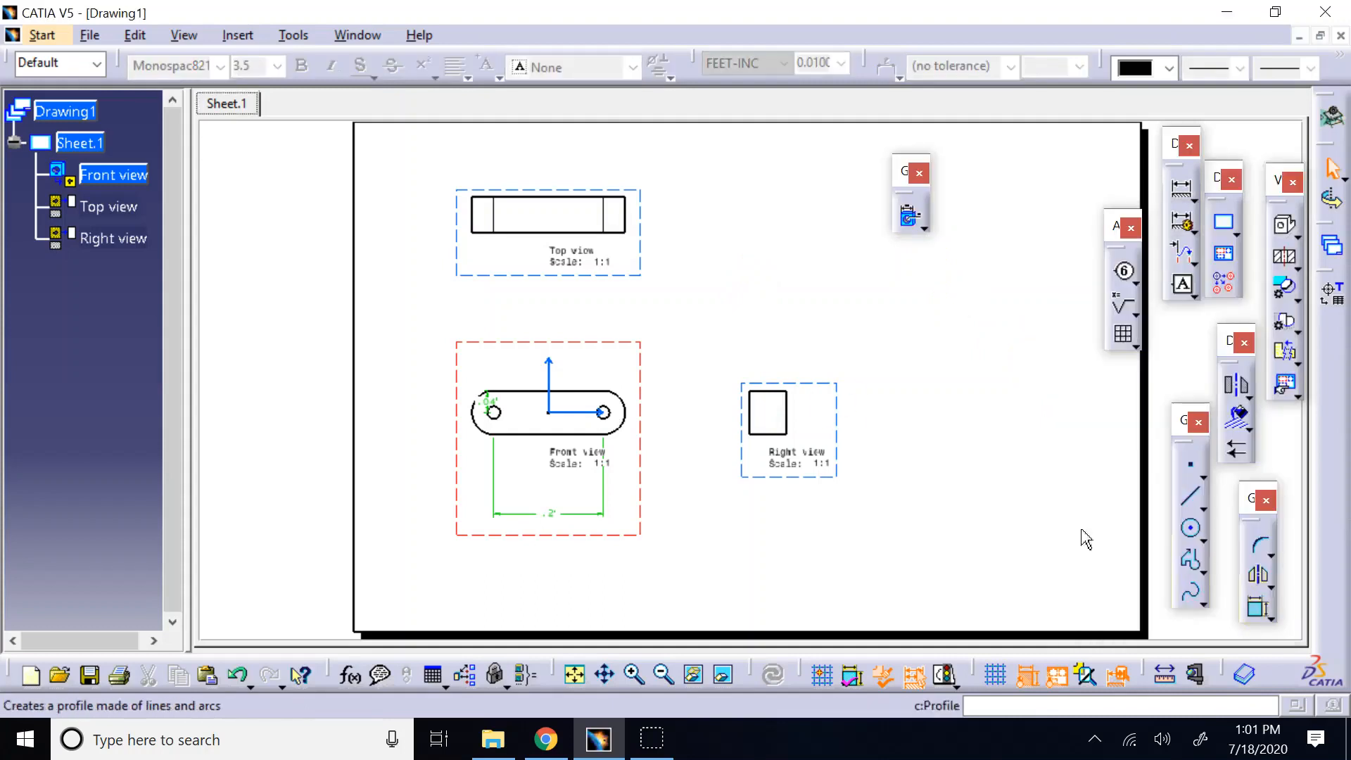
Step: Move the generated vertical dimension in the front view clear of the link's outline, to its left
click(474, 404)
drag(474, 404, 422, 395)
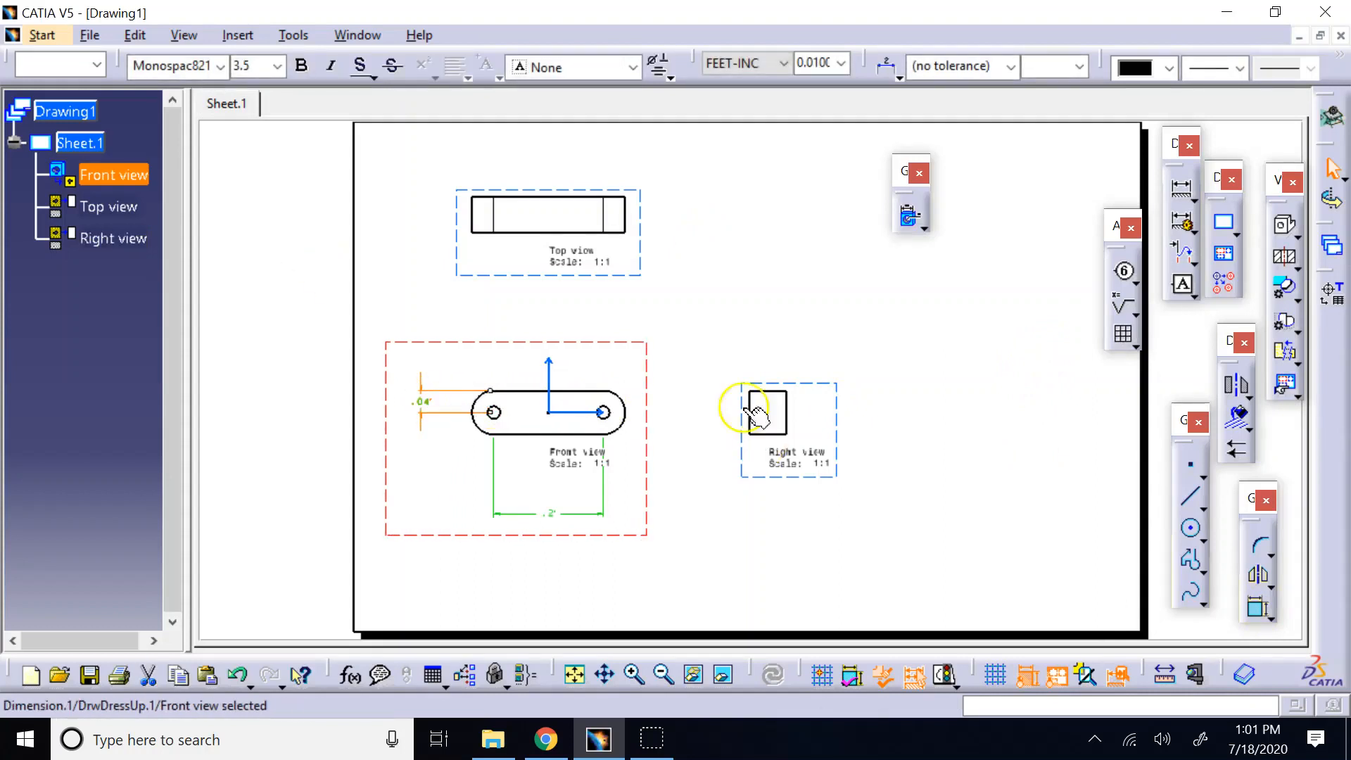
click(743, 289)
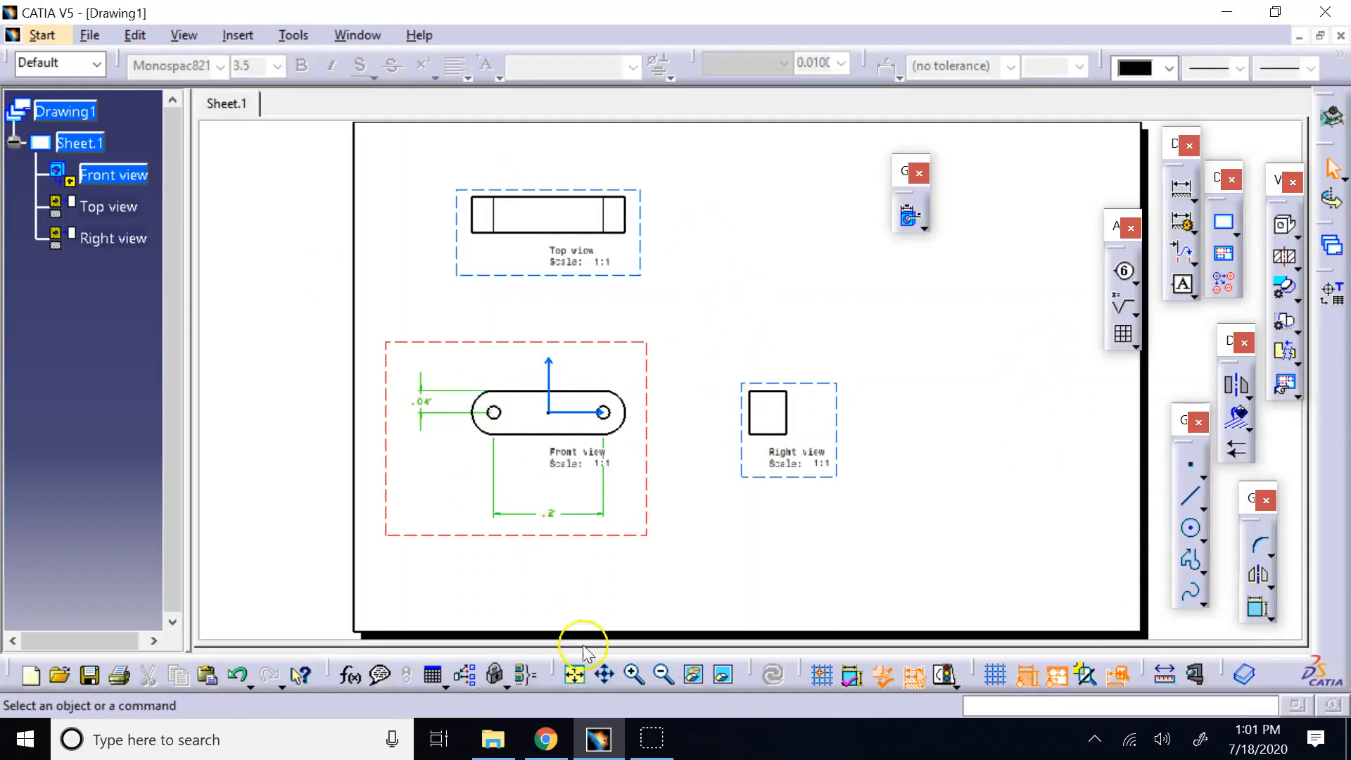
Step: Examine the automatically generated dimensions in the front view up close
click(632, 675)
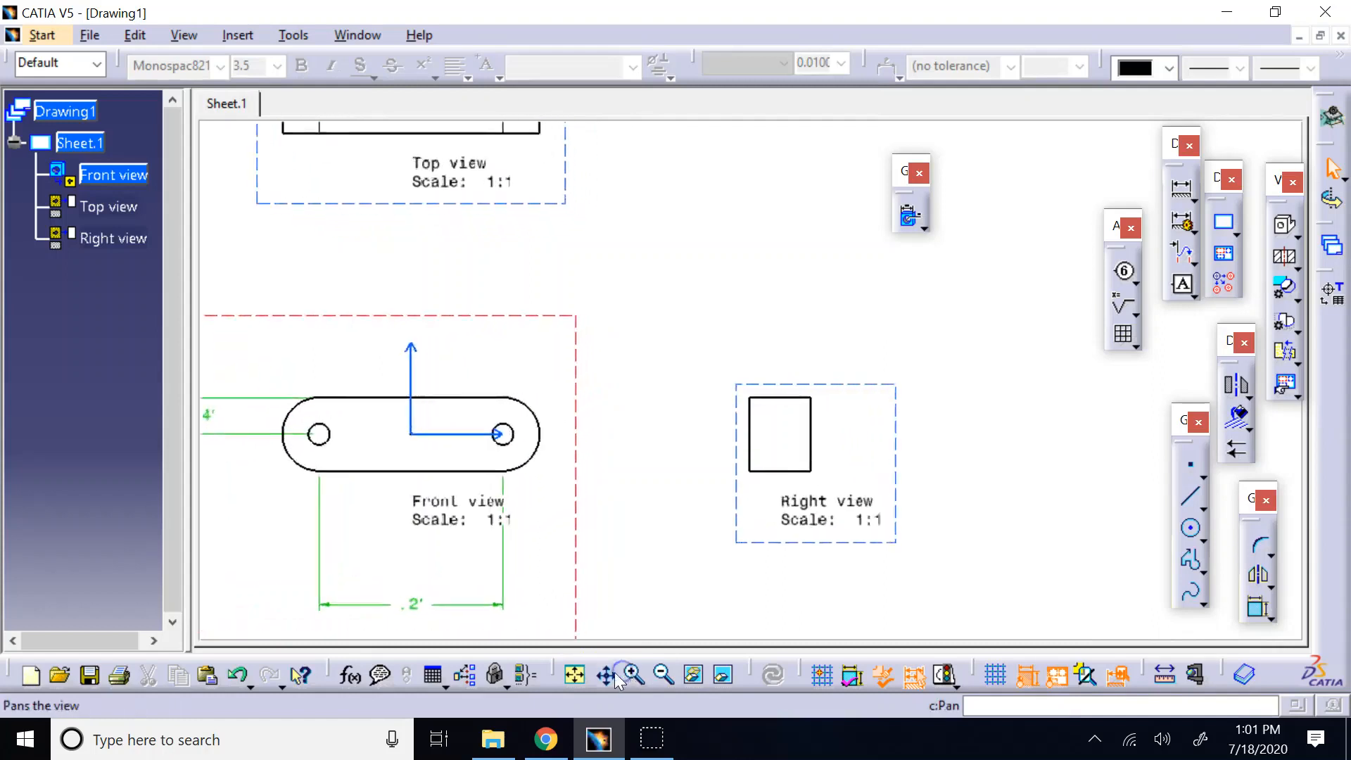
click(606, 674)
drag(542, 528, 854, 383)
click(965, 474)
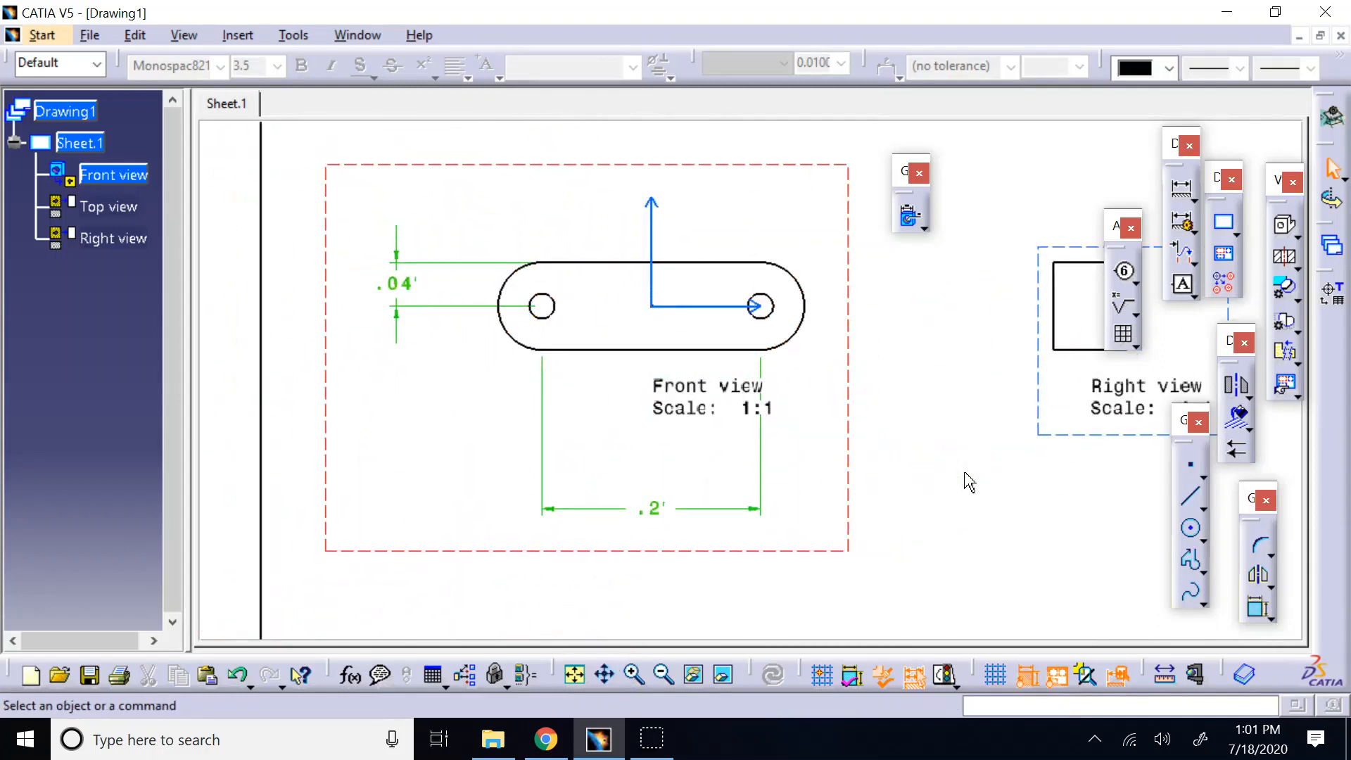
click(411, 280)
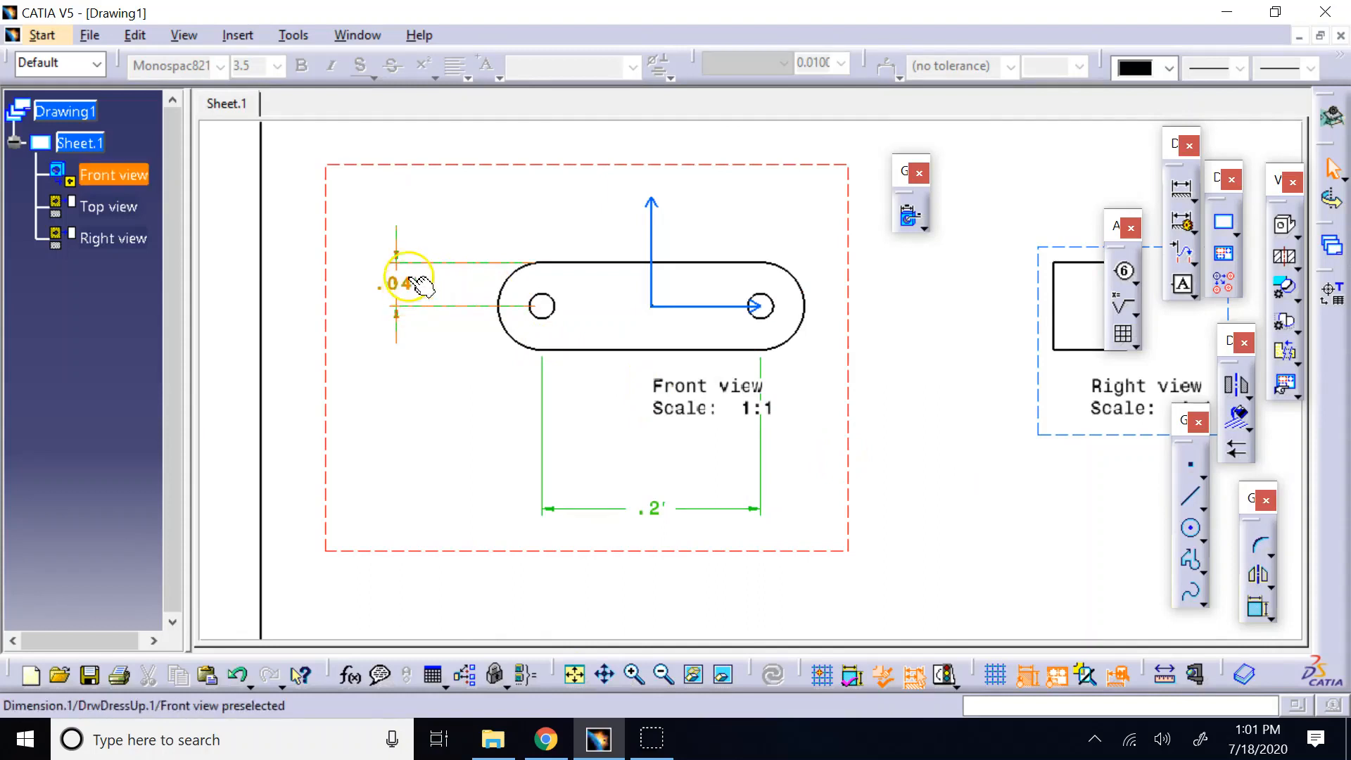
Step: Inspect the vertical dimension and the hole-spacing dimension in the front view, comparing them with the link's outline
click(501, 283)
click(656, 508)
click(409, 286)
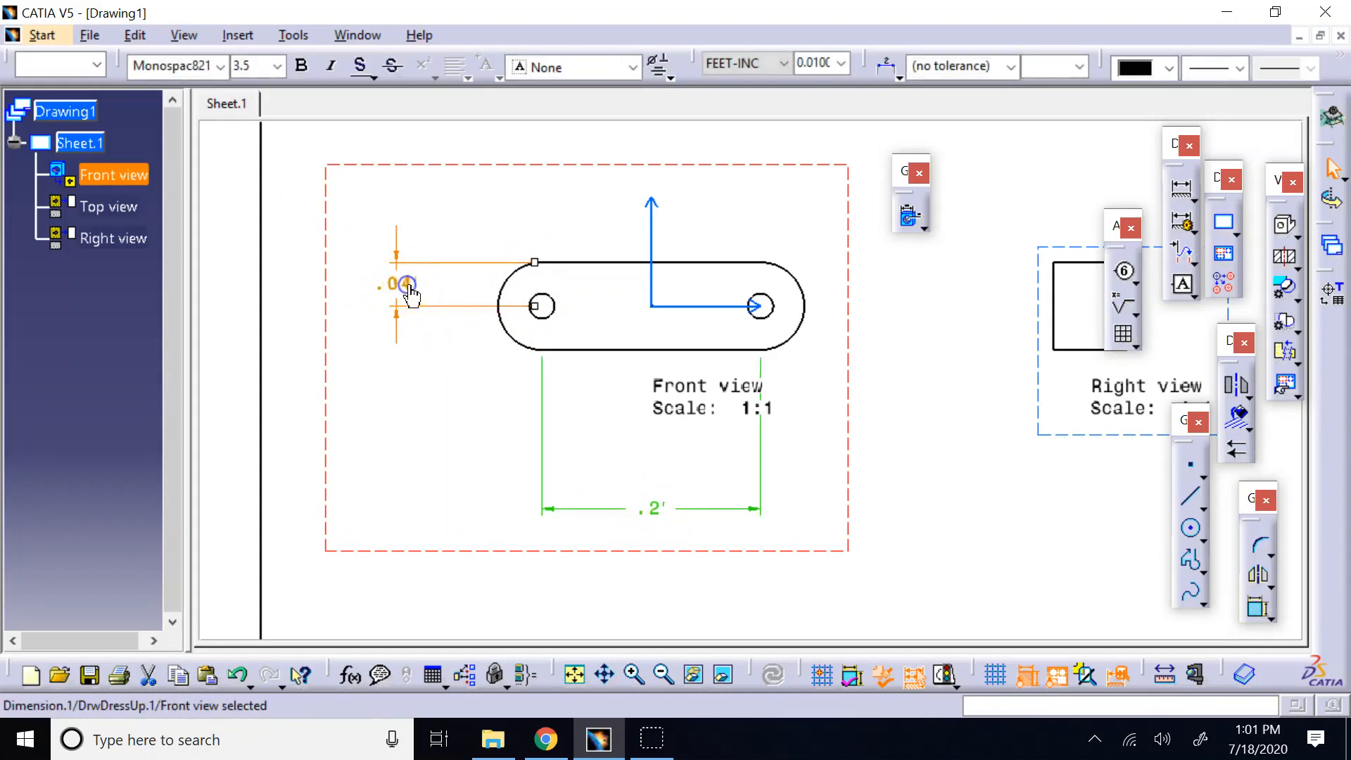
click(663, 675)
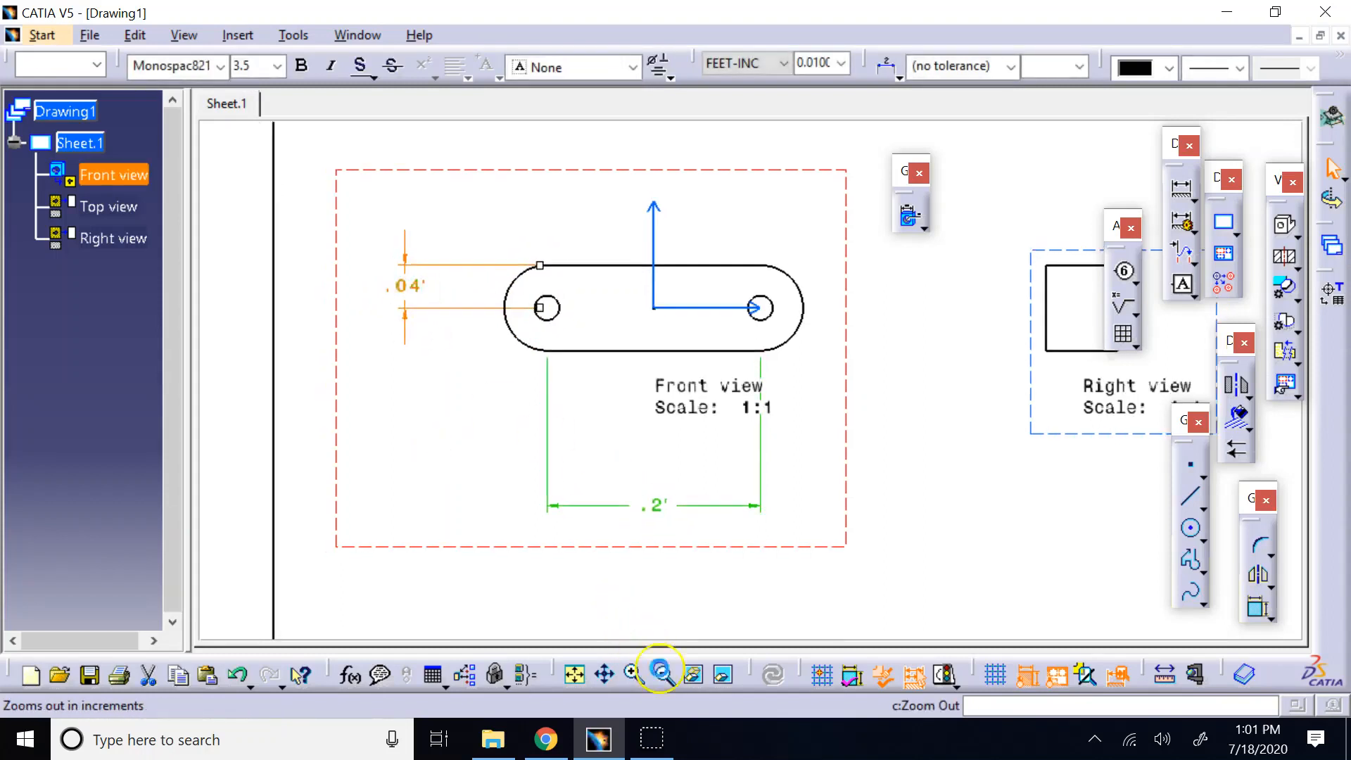
click(662, 674)
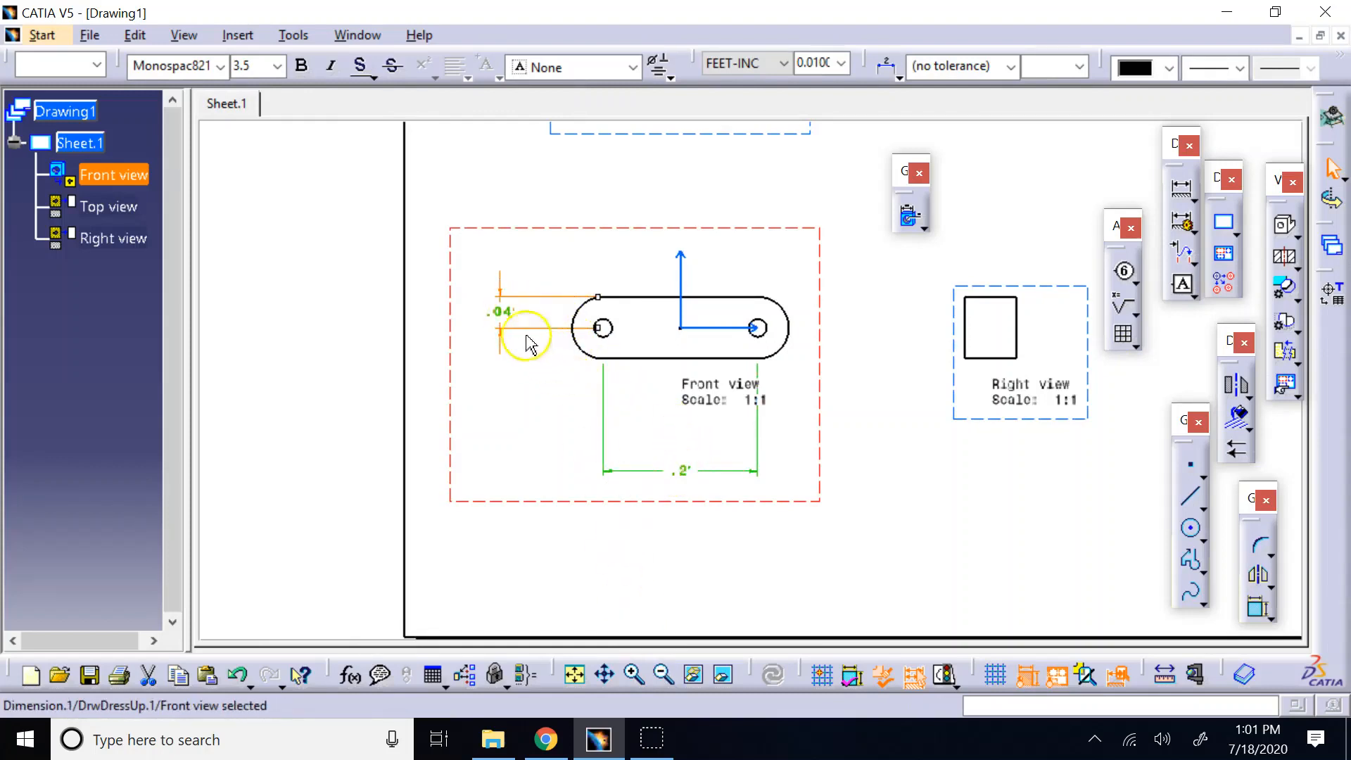
click(512, 312)
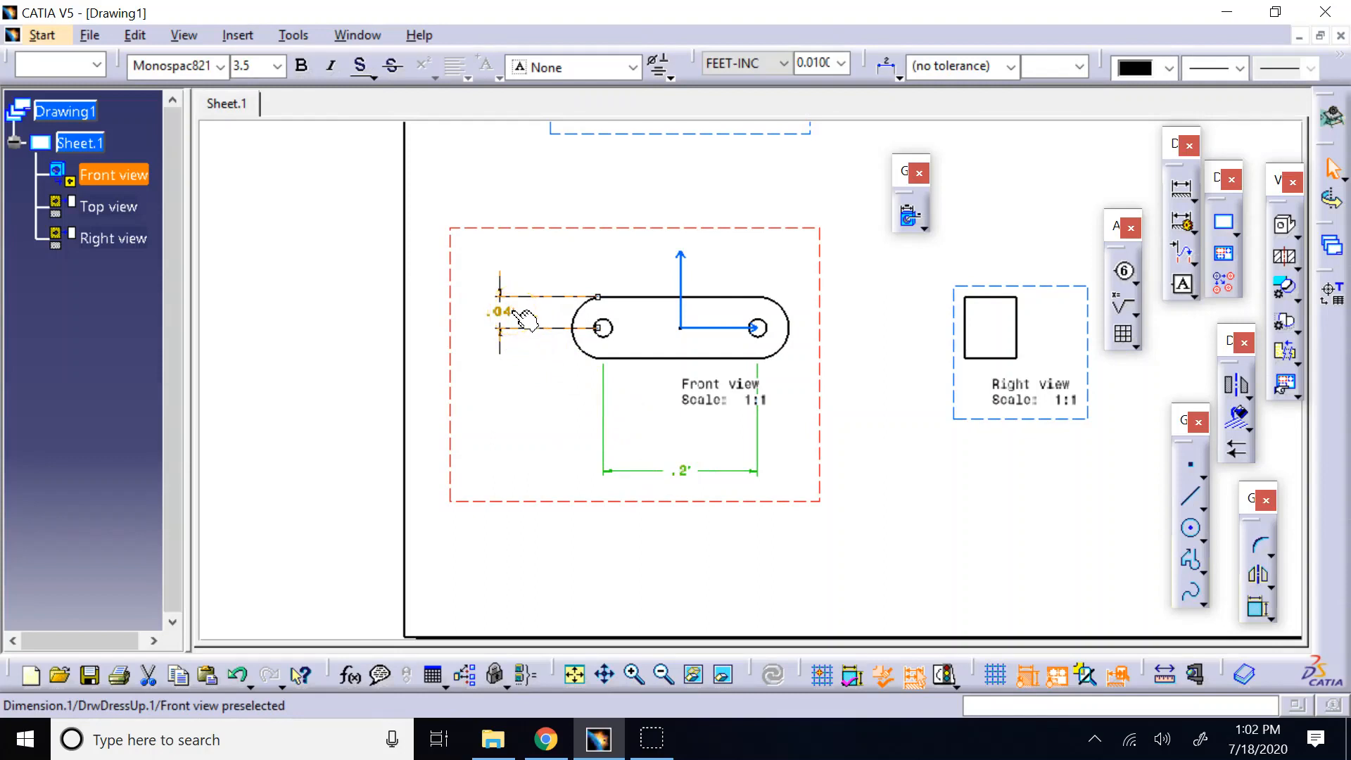
click(521, 323)
click(593, 345)
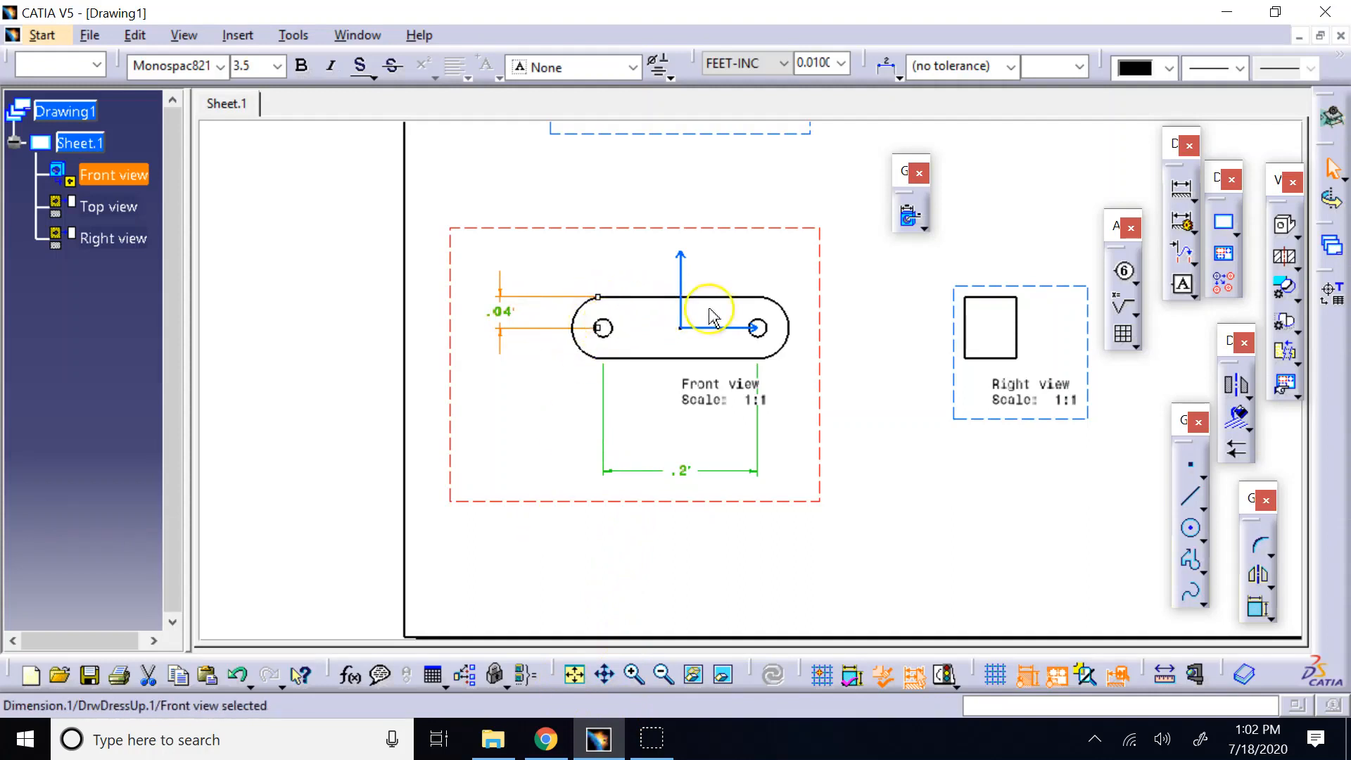
Step: Regenerate the dimensions from the part's 3D constraints, with the generated constraints and generated dimensions analyses enabled
click(909, 217)
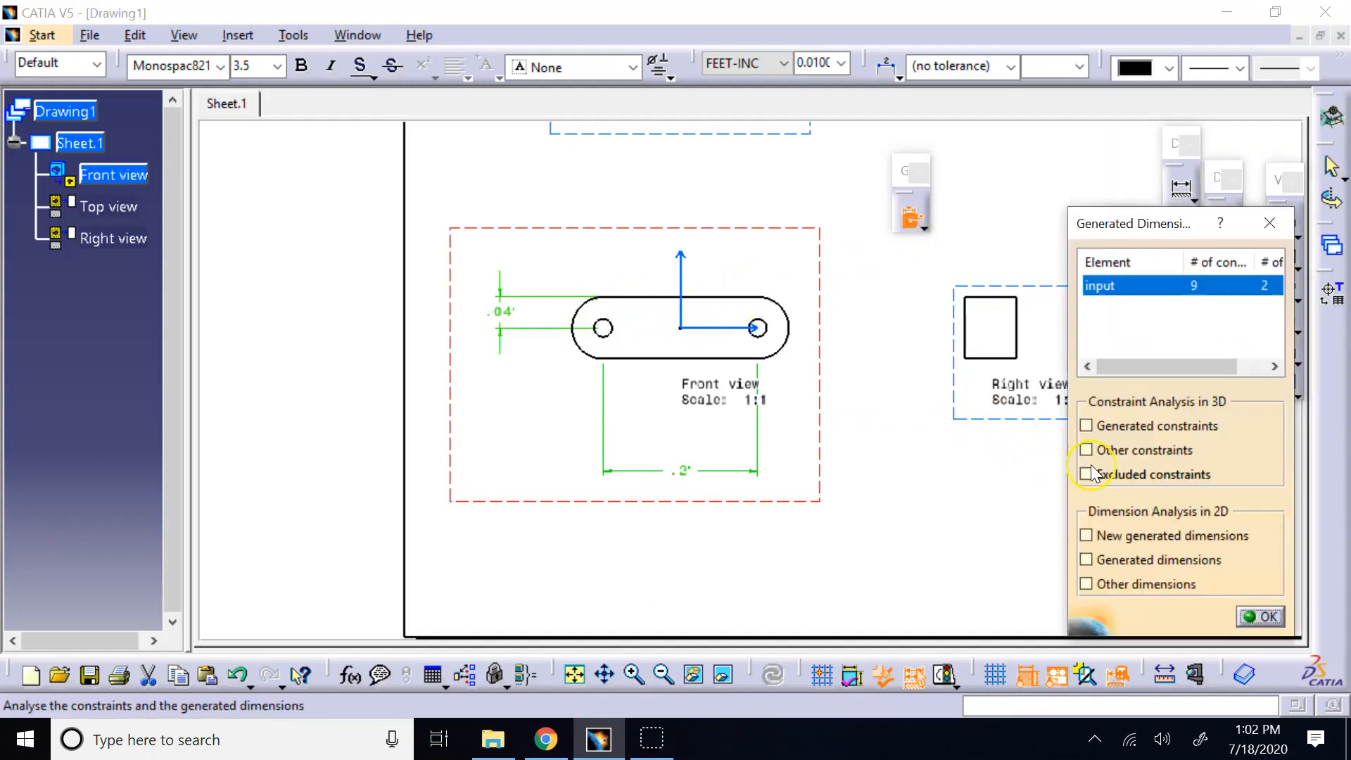
click(1094, 448)
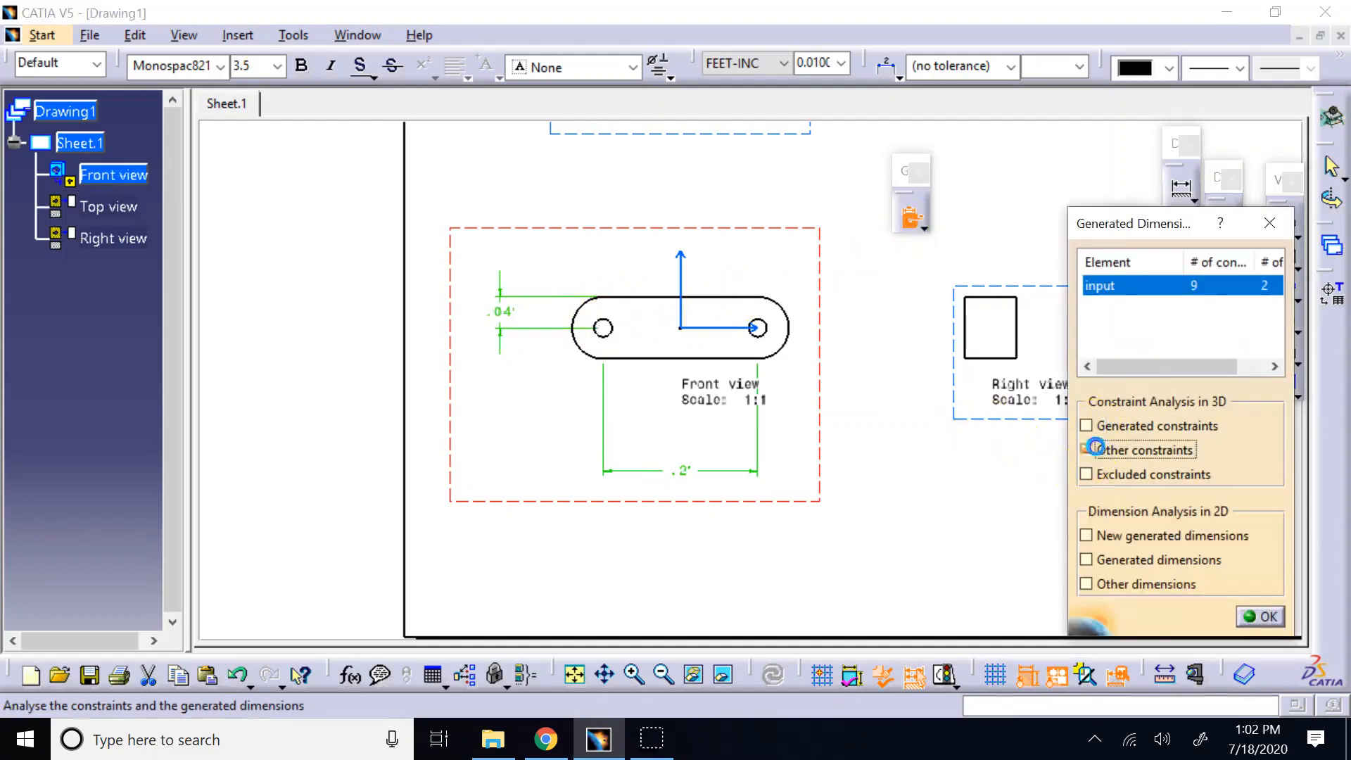
click(1091, 425)
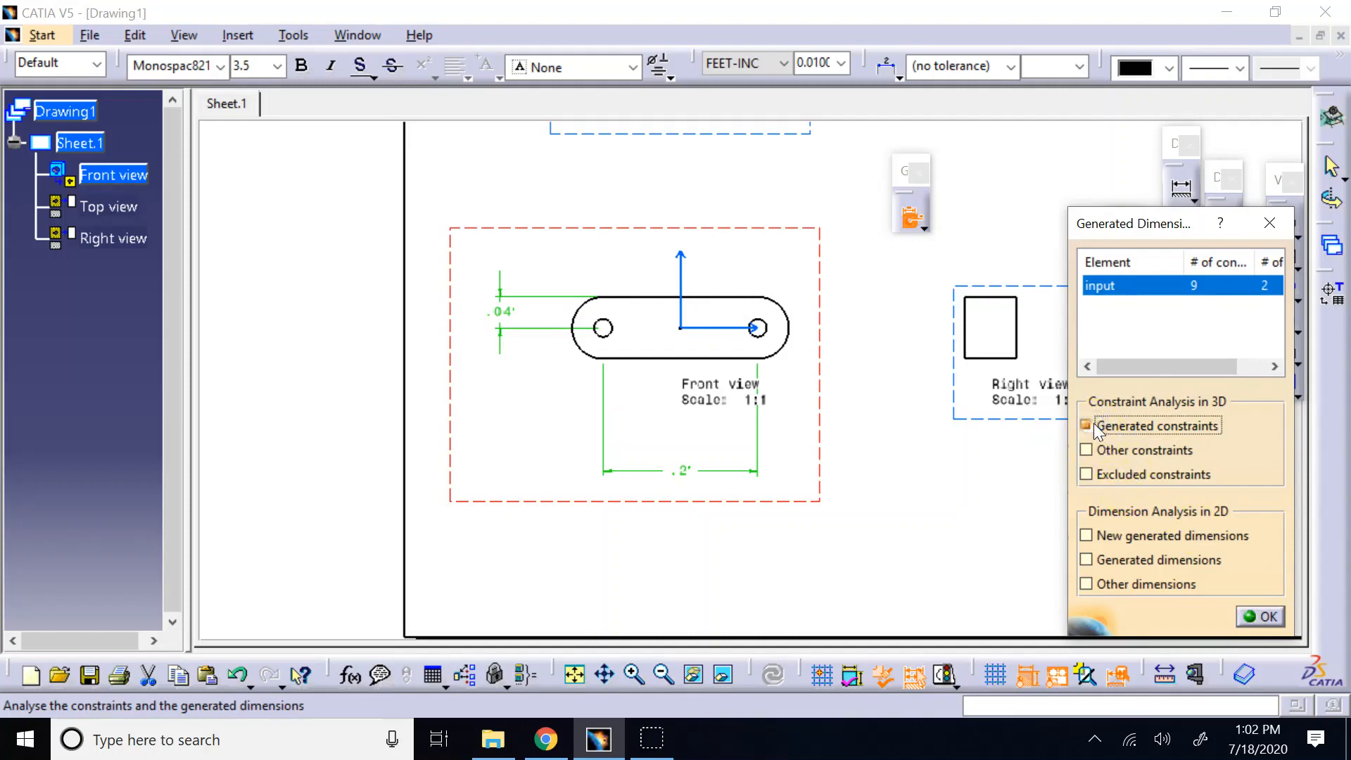
click(1089, 559)
click(1263, 612)
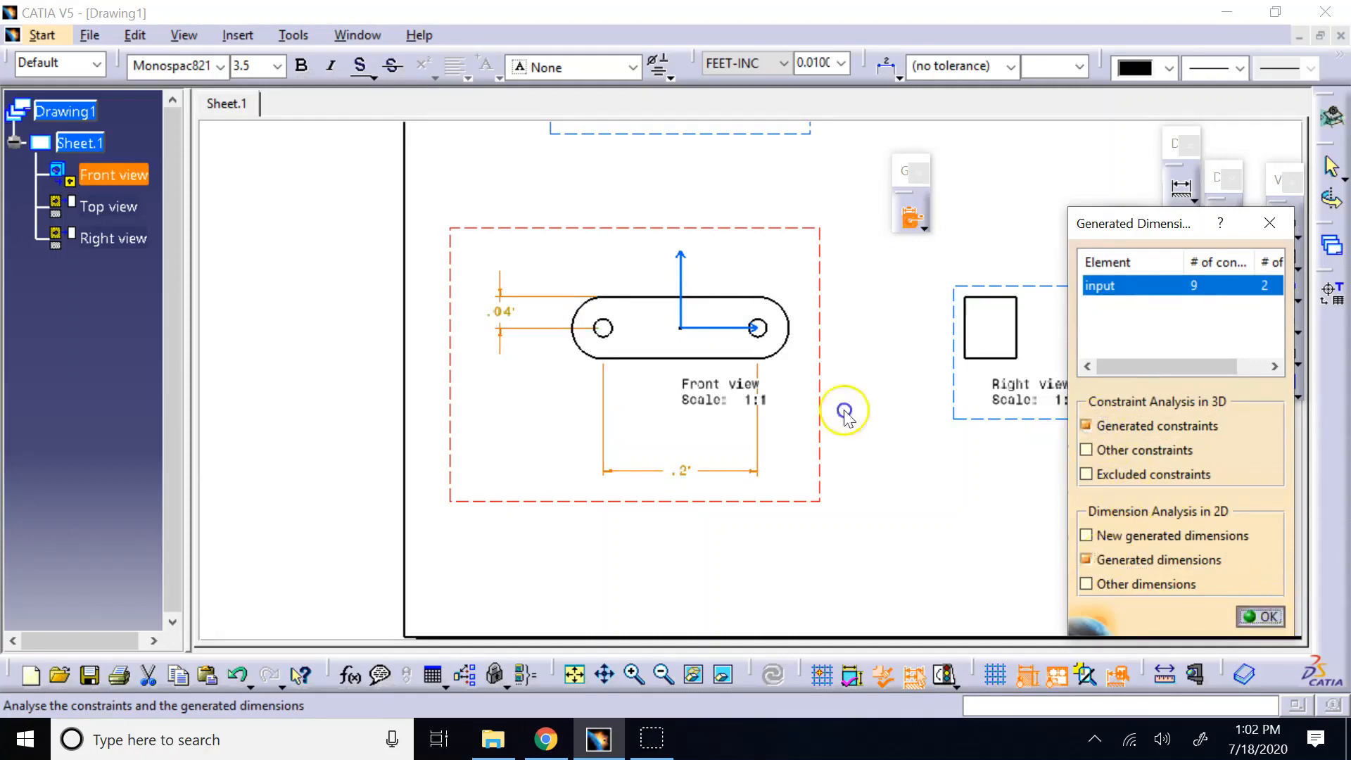
Step: Examine the vertical and hole-spacing dimensions generated in the front view, selecting each one in turn to check its display colour
click(665, 675)
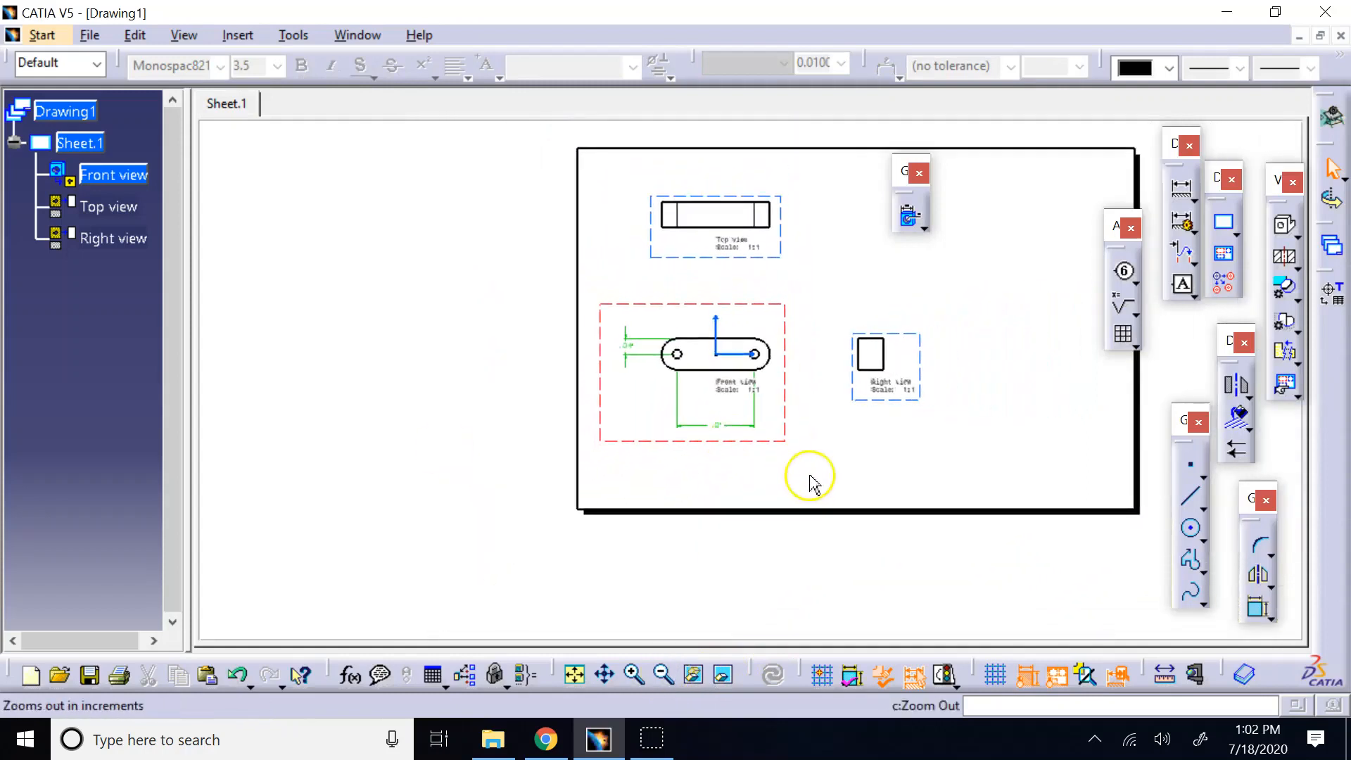
click(635, 675)
click(635, 675)
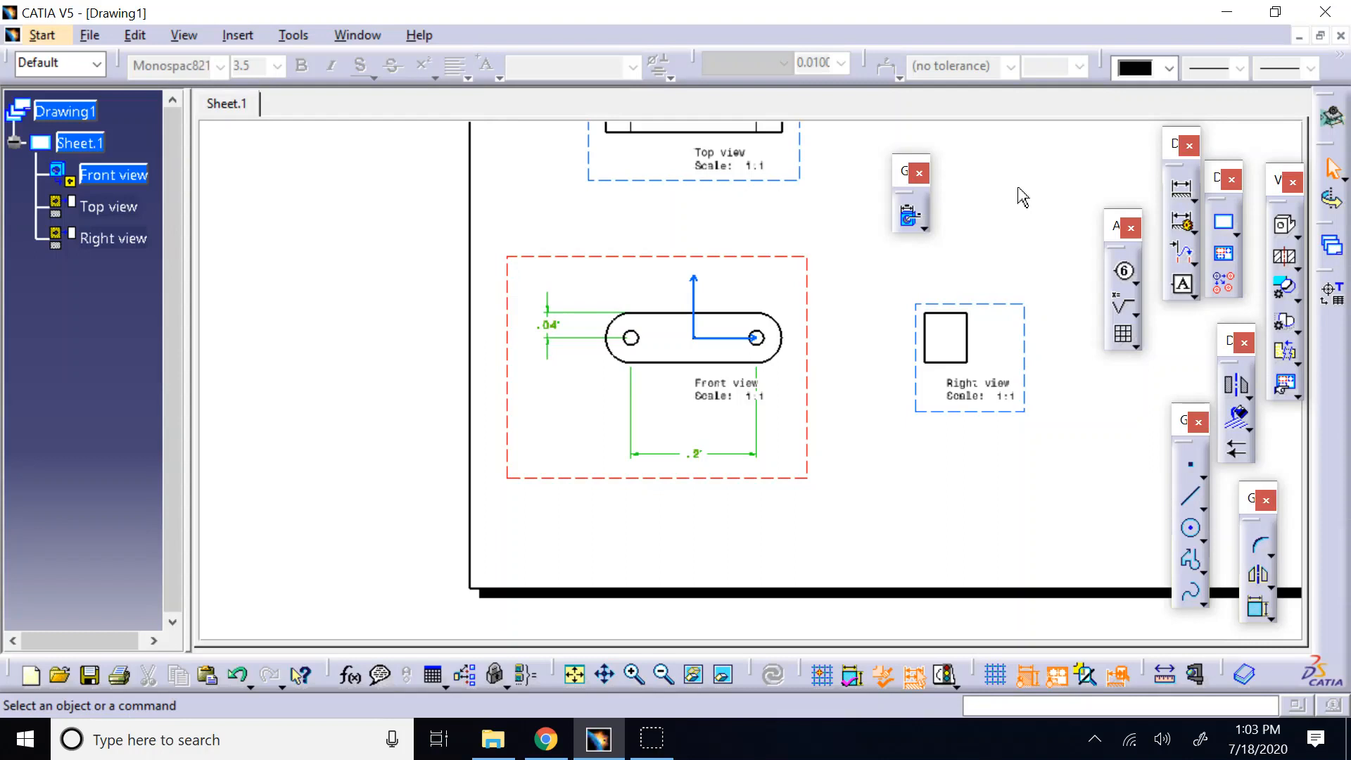
click(975, 236)
click(633, 367)
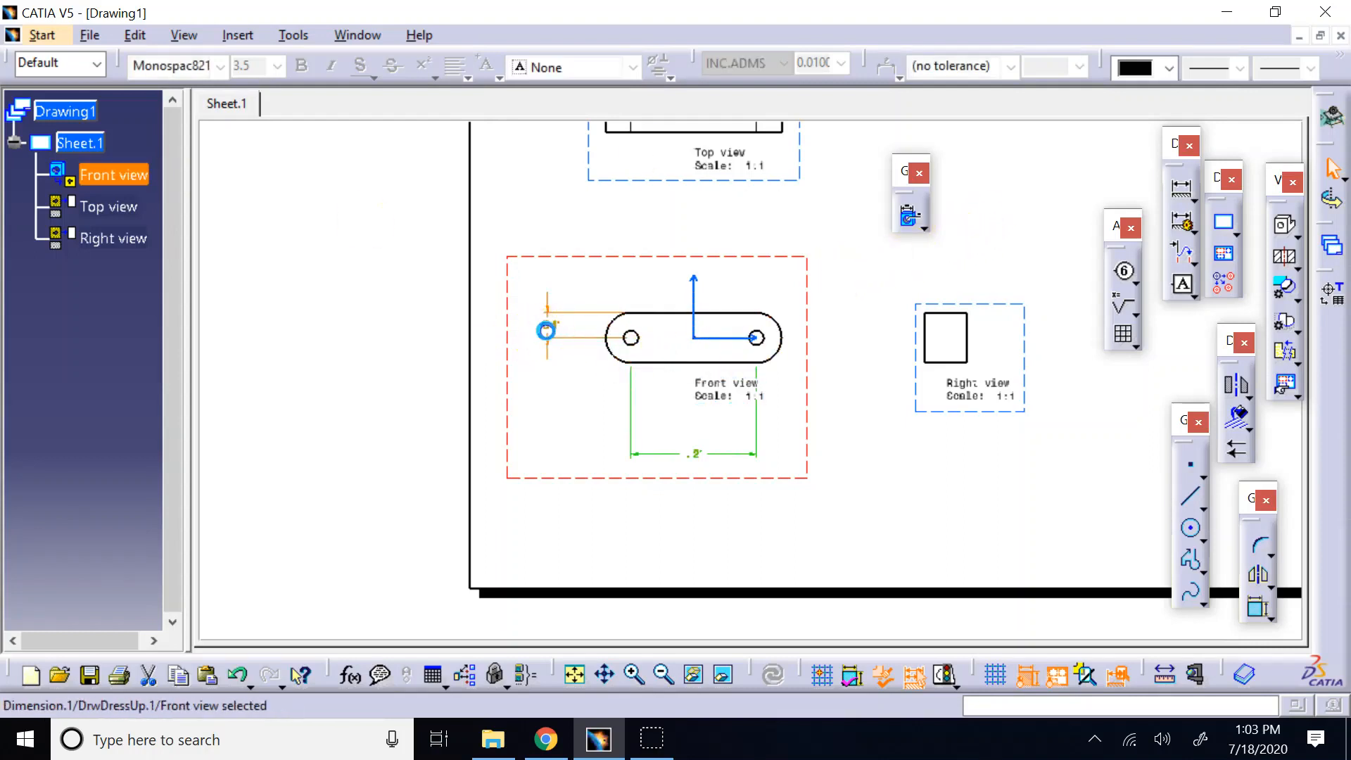
click(1035, 227)
click(711, 452)
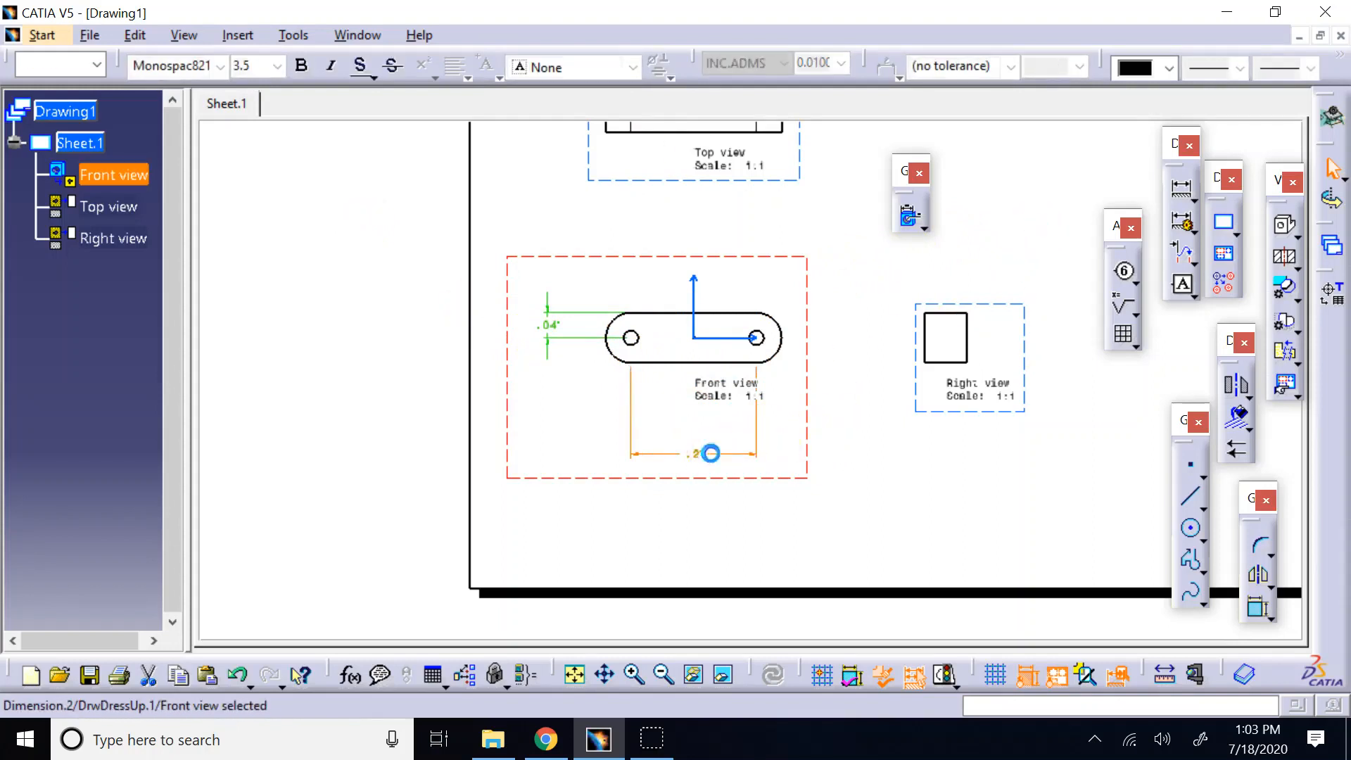
click(560, 331)
click(525, 211)
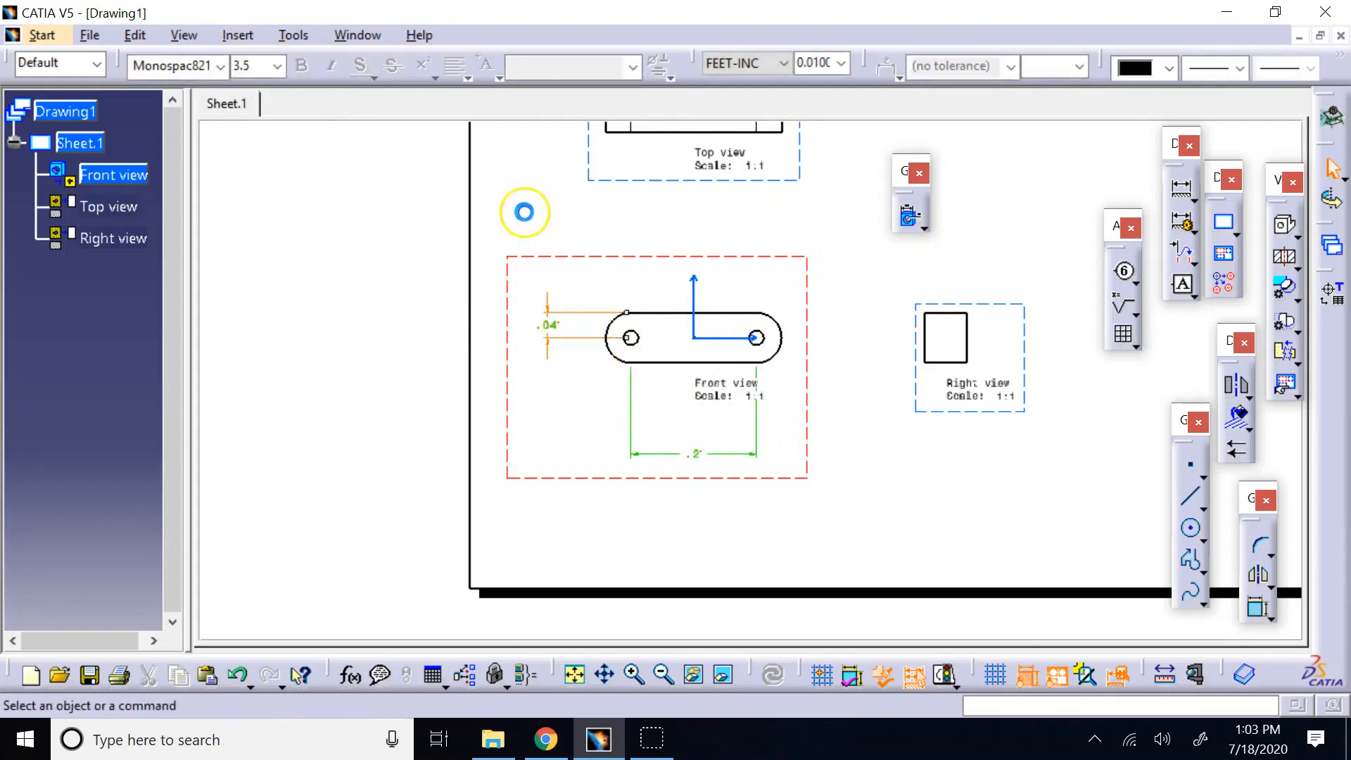
click(548, 325)
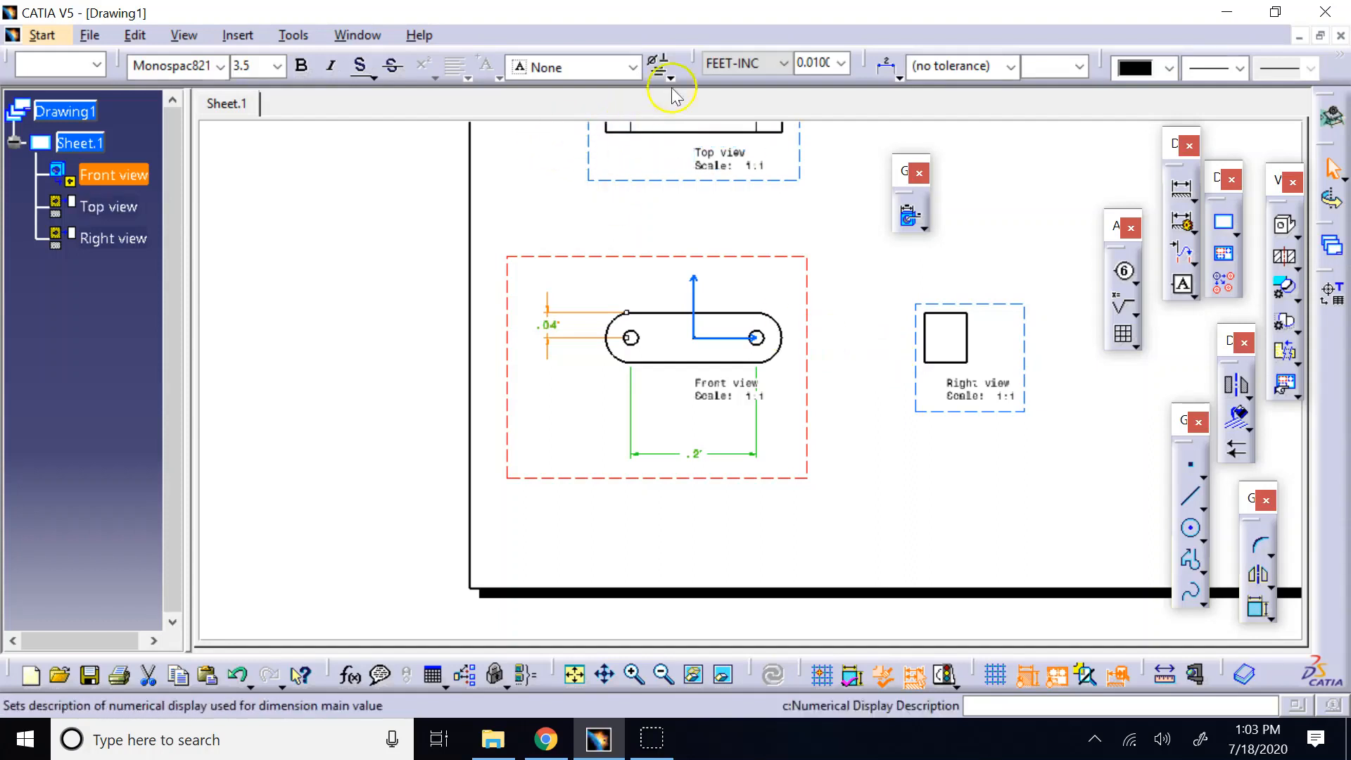
click(917, 507)
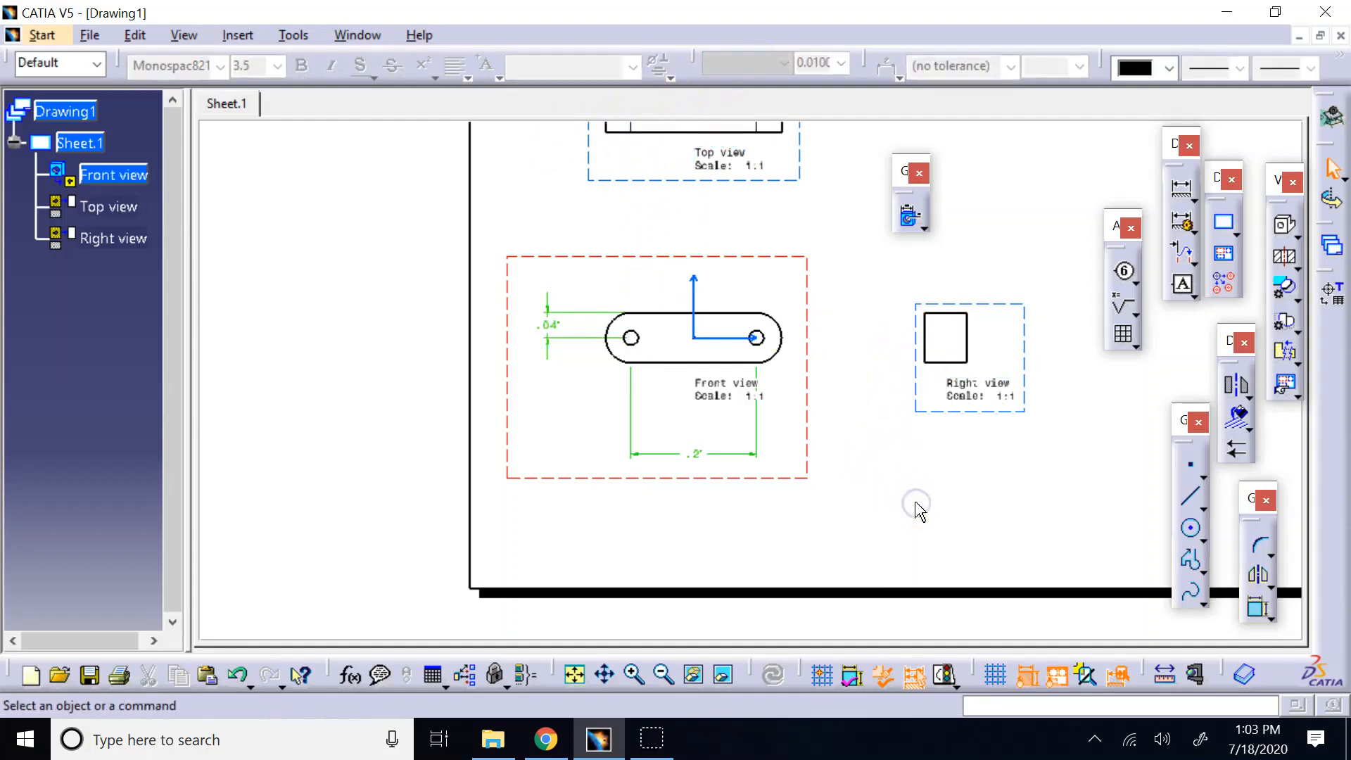
click(549, 325)
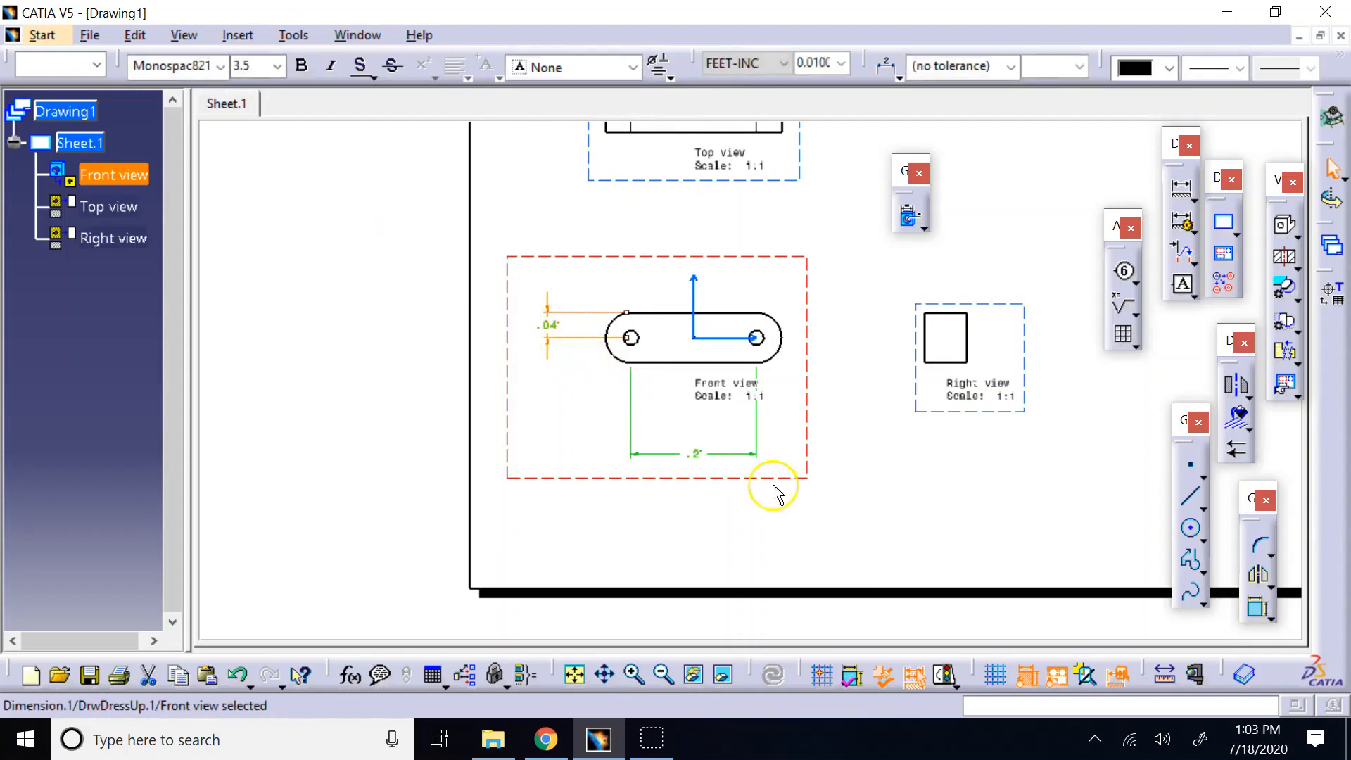
click(701, 456)
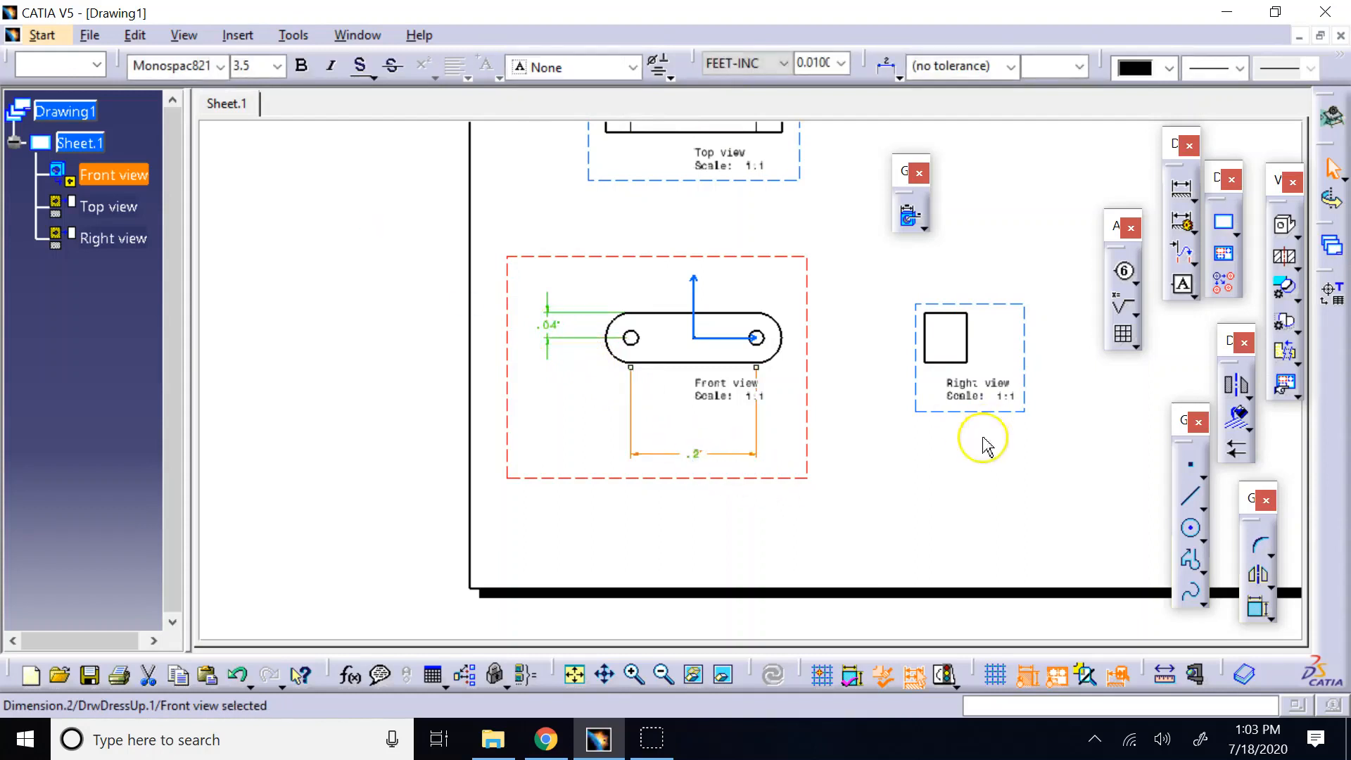
click(901, 239)
click(565, 331)
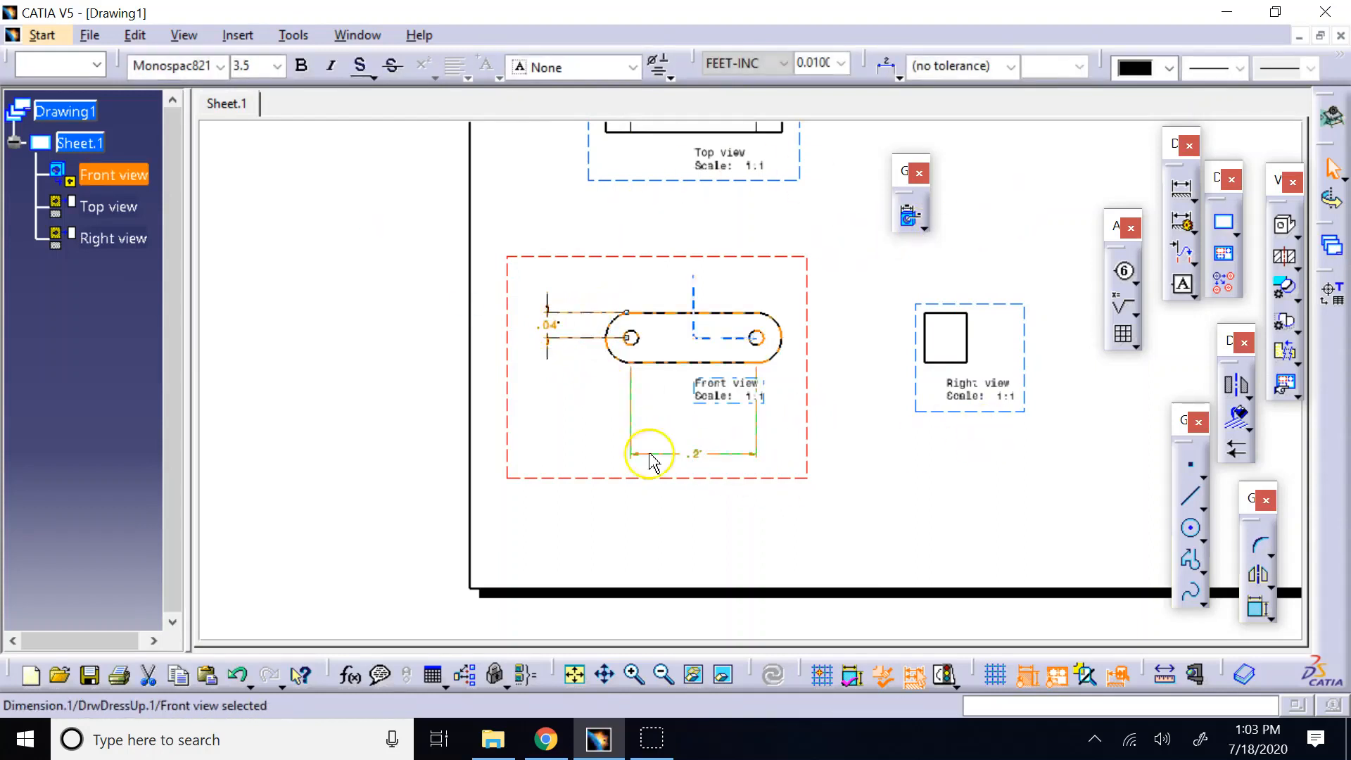
click(696, 456)
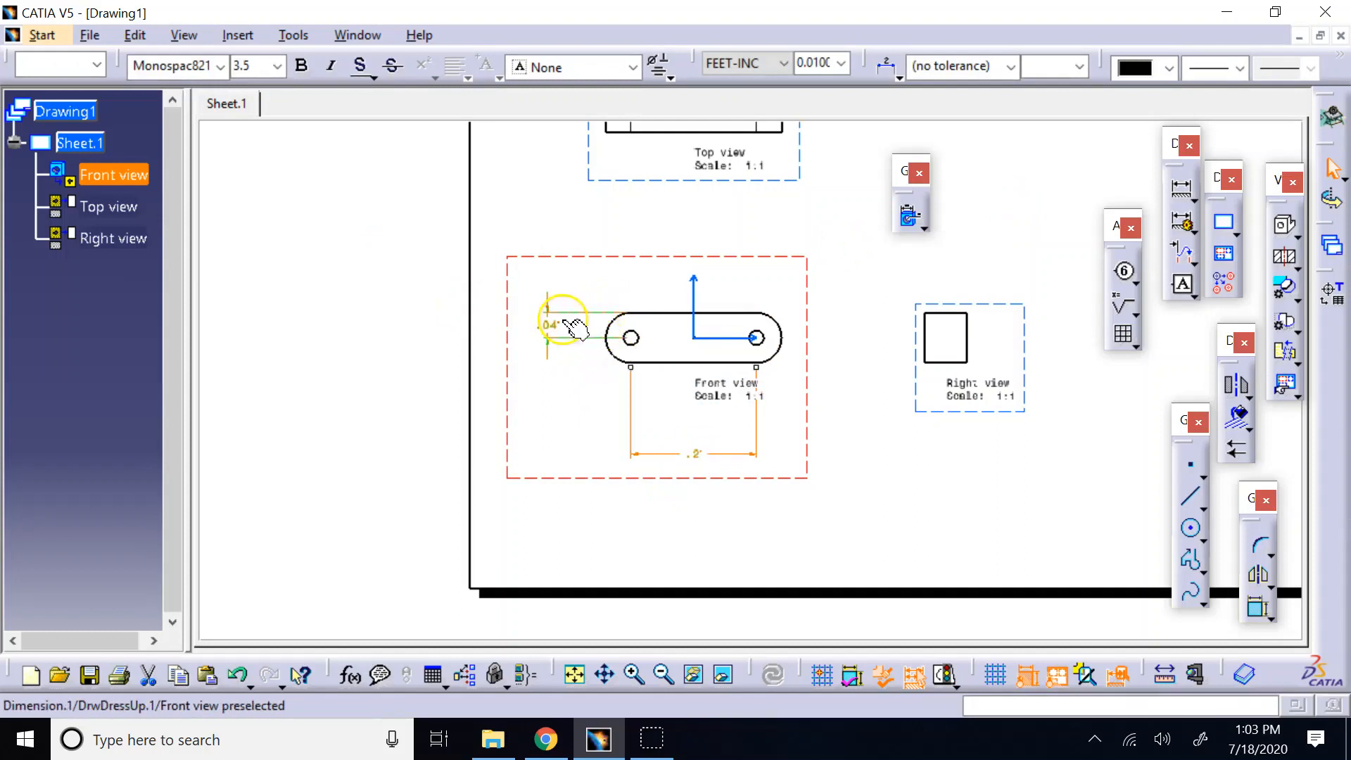
click(542, 202)
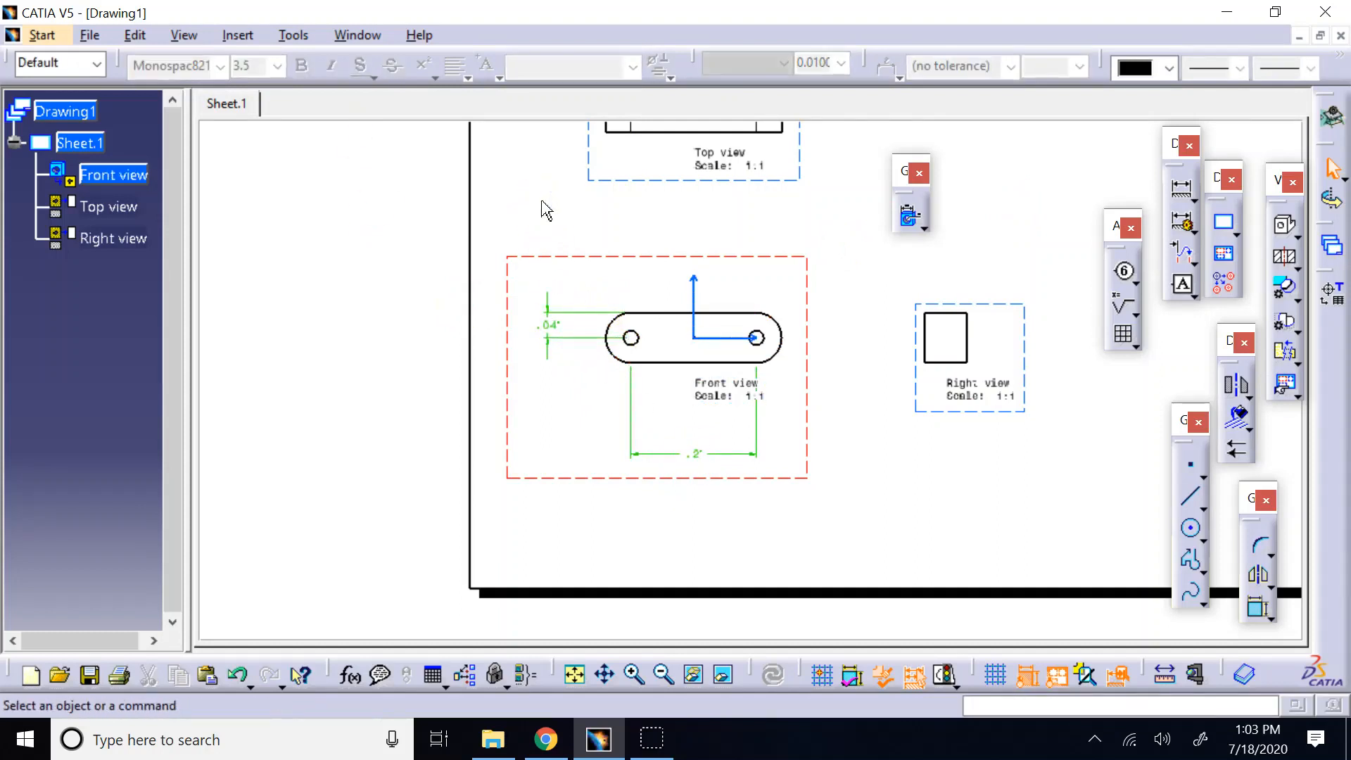
click(695, 452)
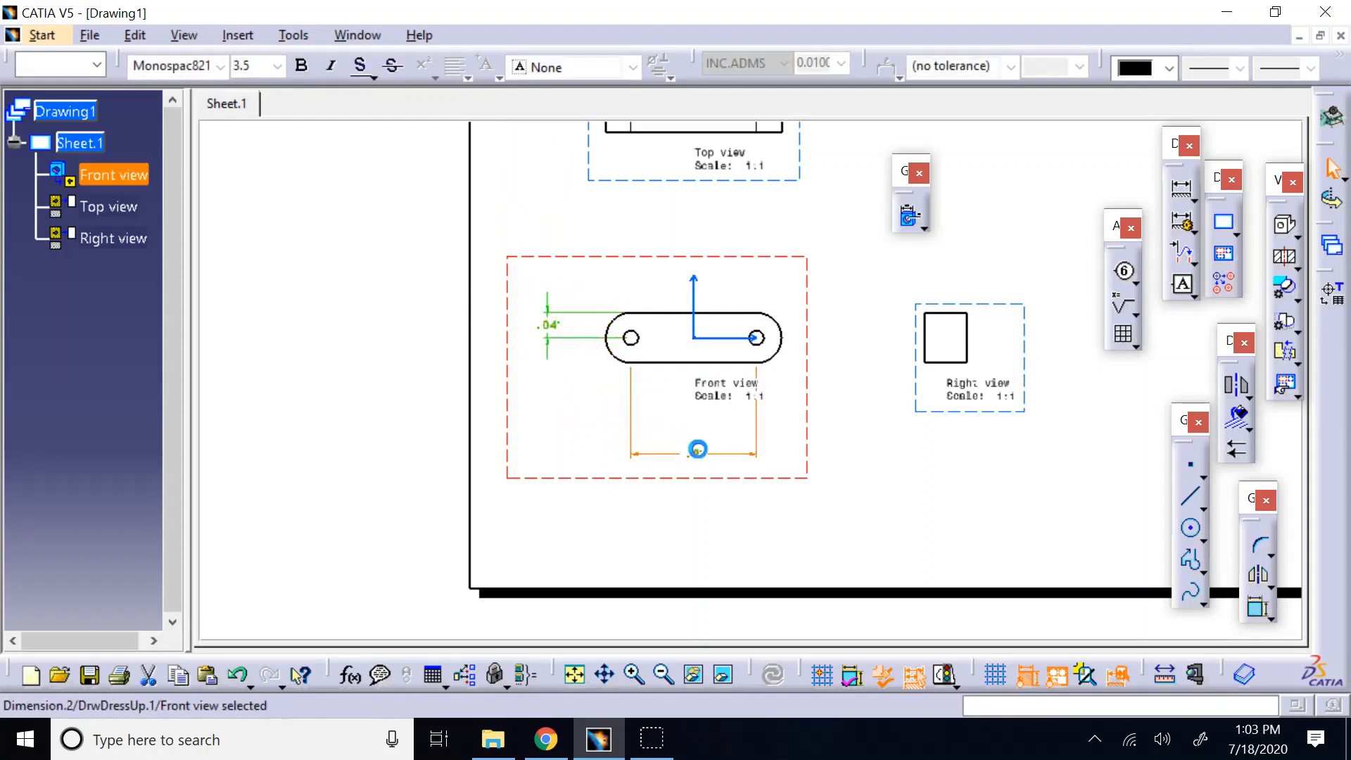
click(551, 323)
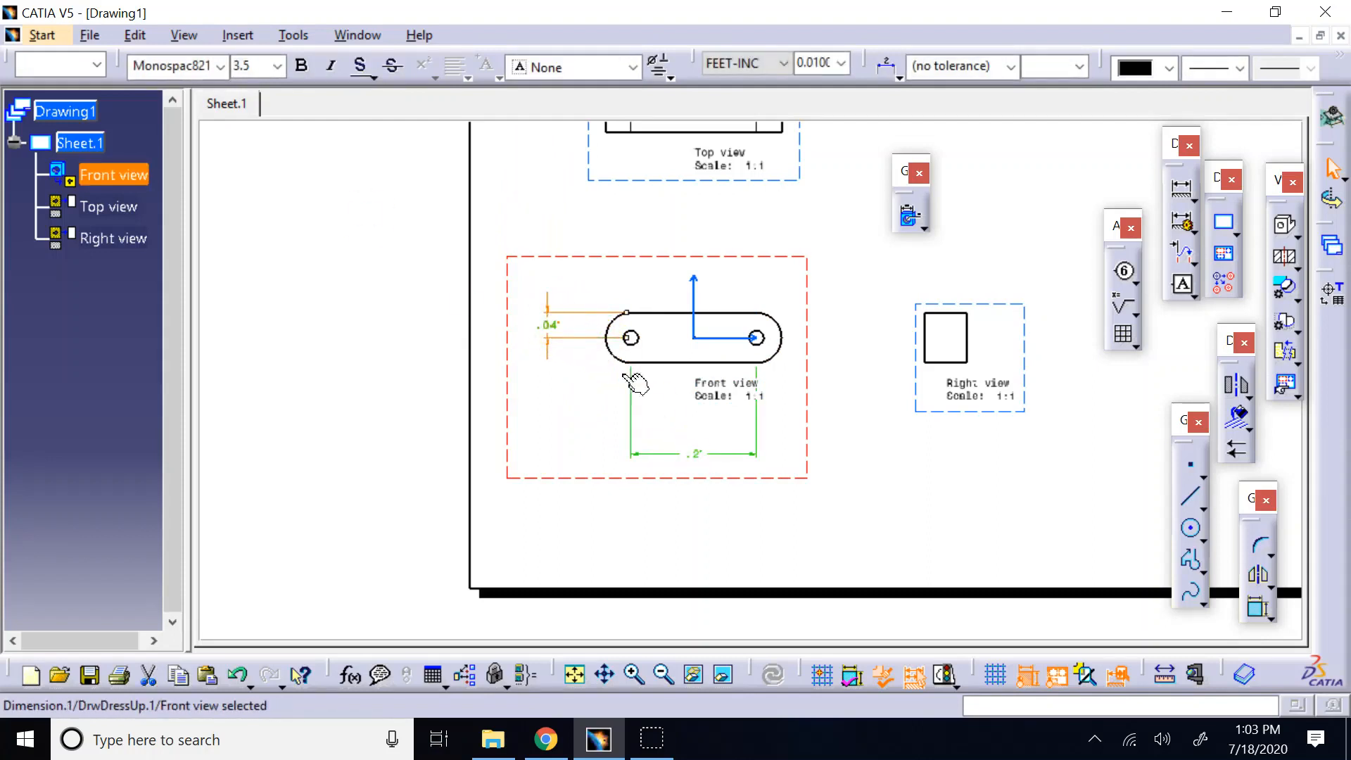
click(699, 452)
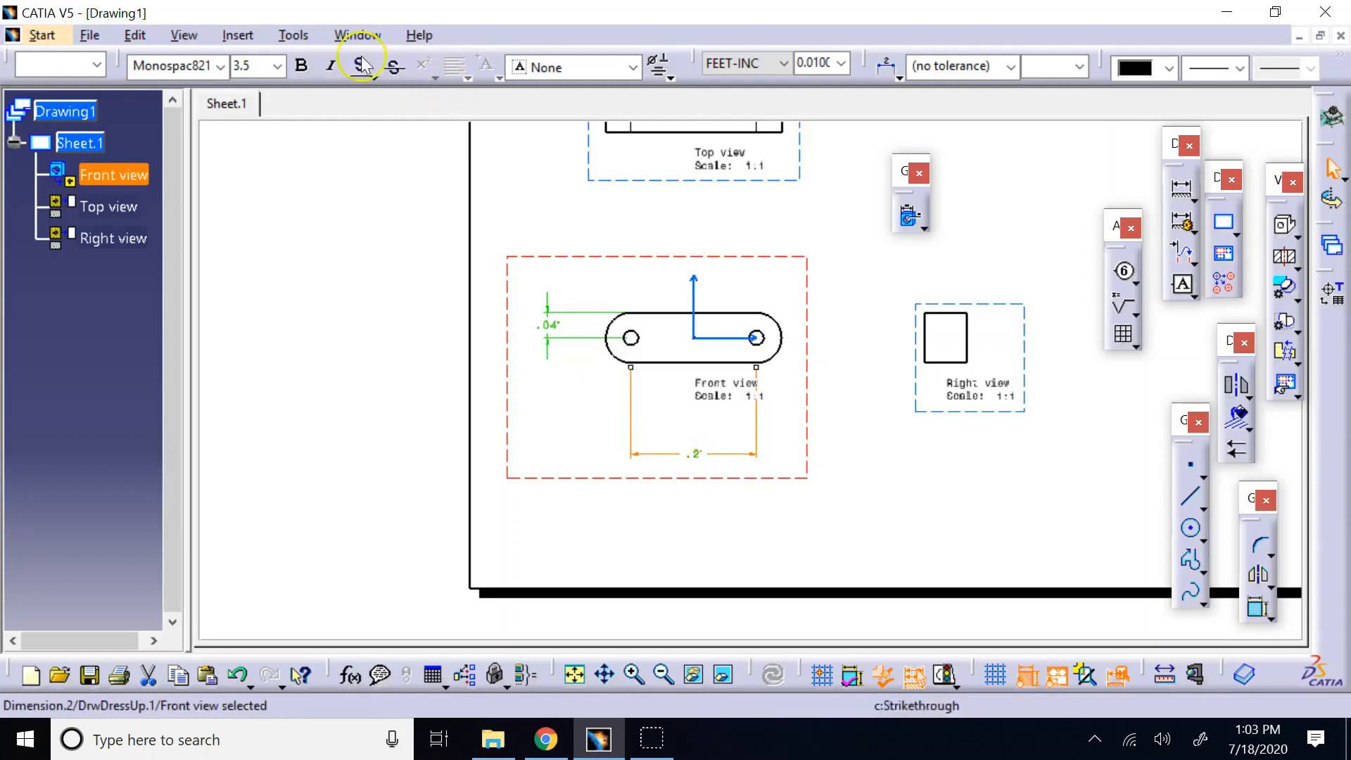
Step: In the Drafting dimension options, set the analysis display colour of dimensions generated from 3D constraints to black
click(294, 35)
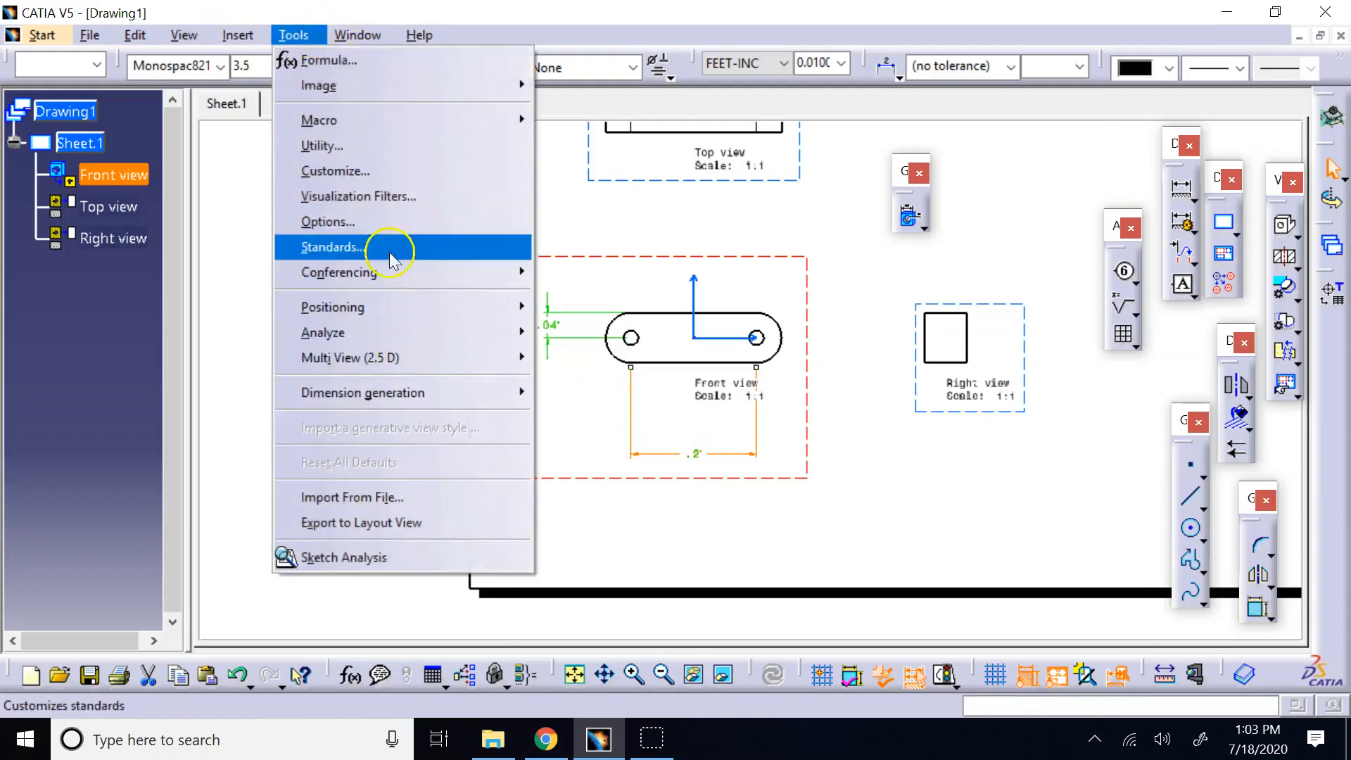
click(371, 221)
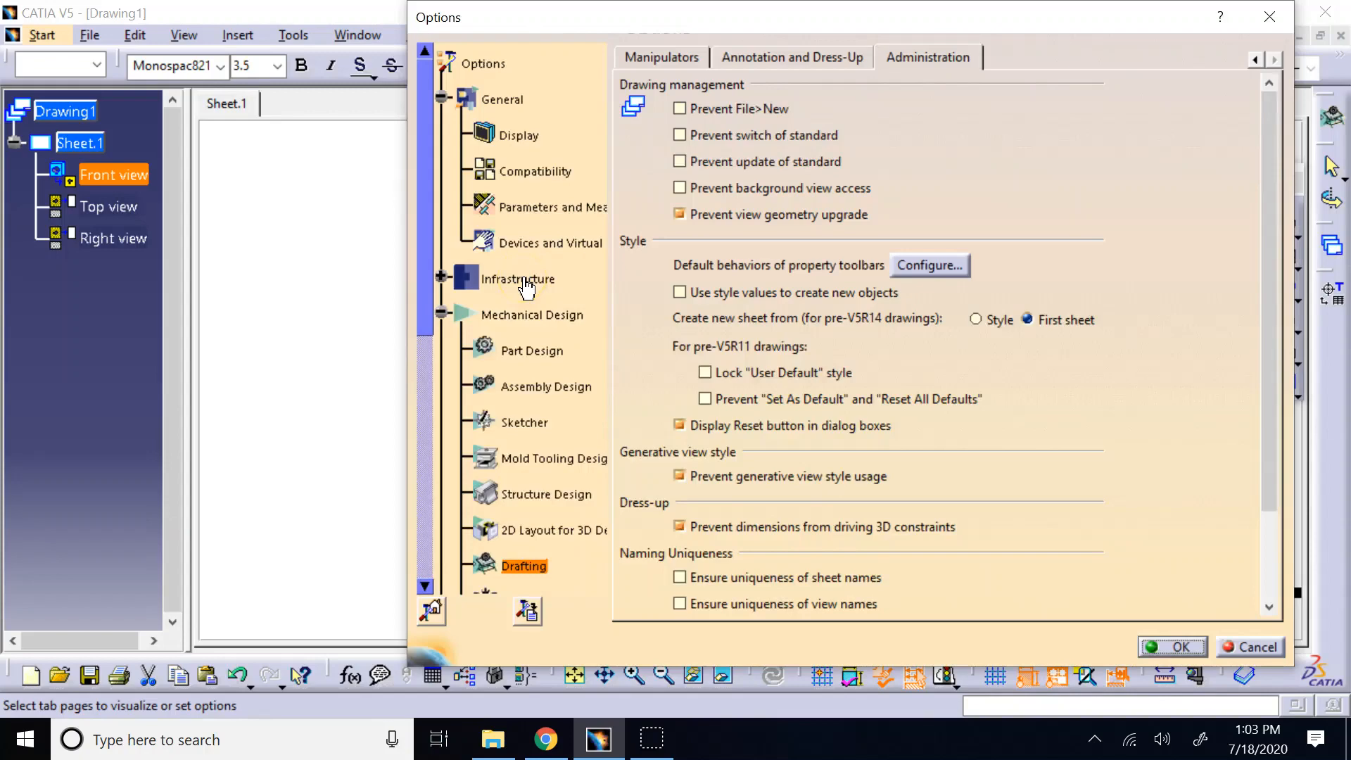
click(541, 353)
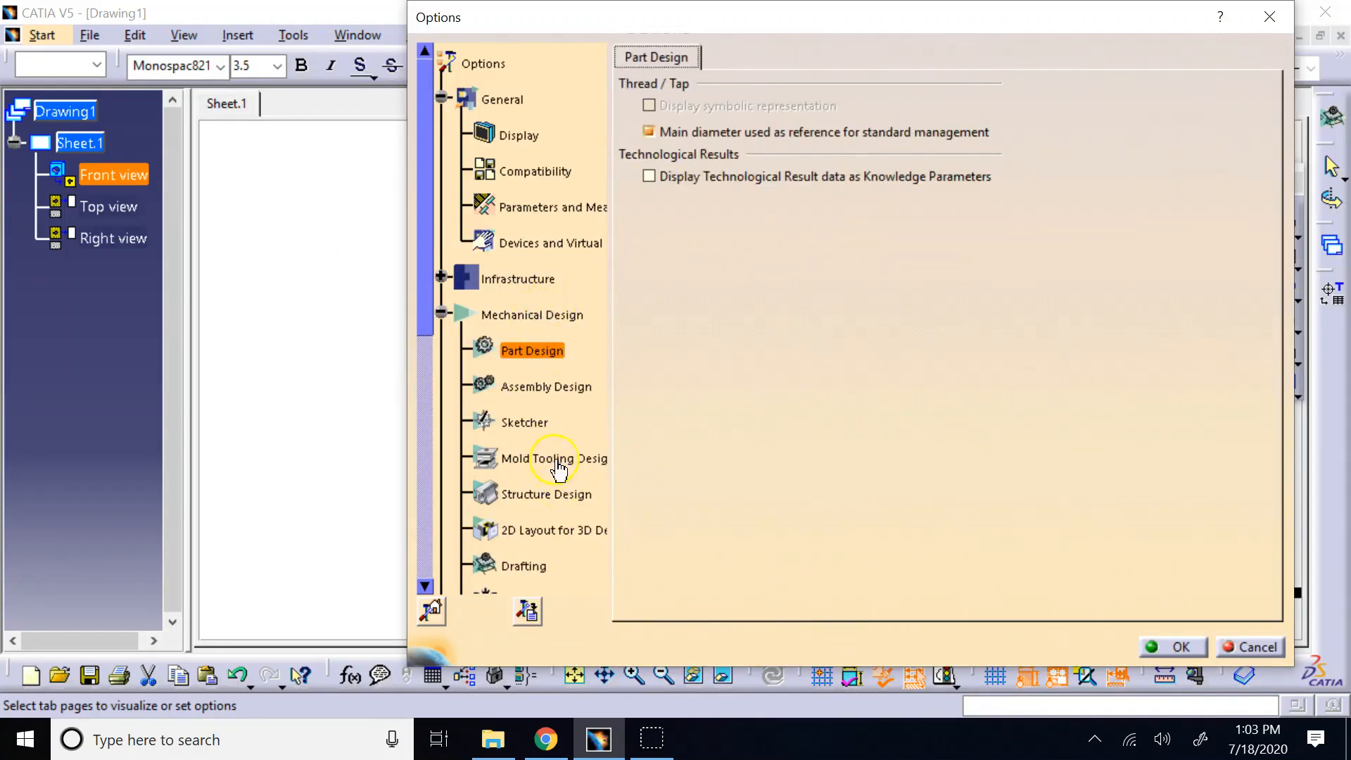
click(526, 568)
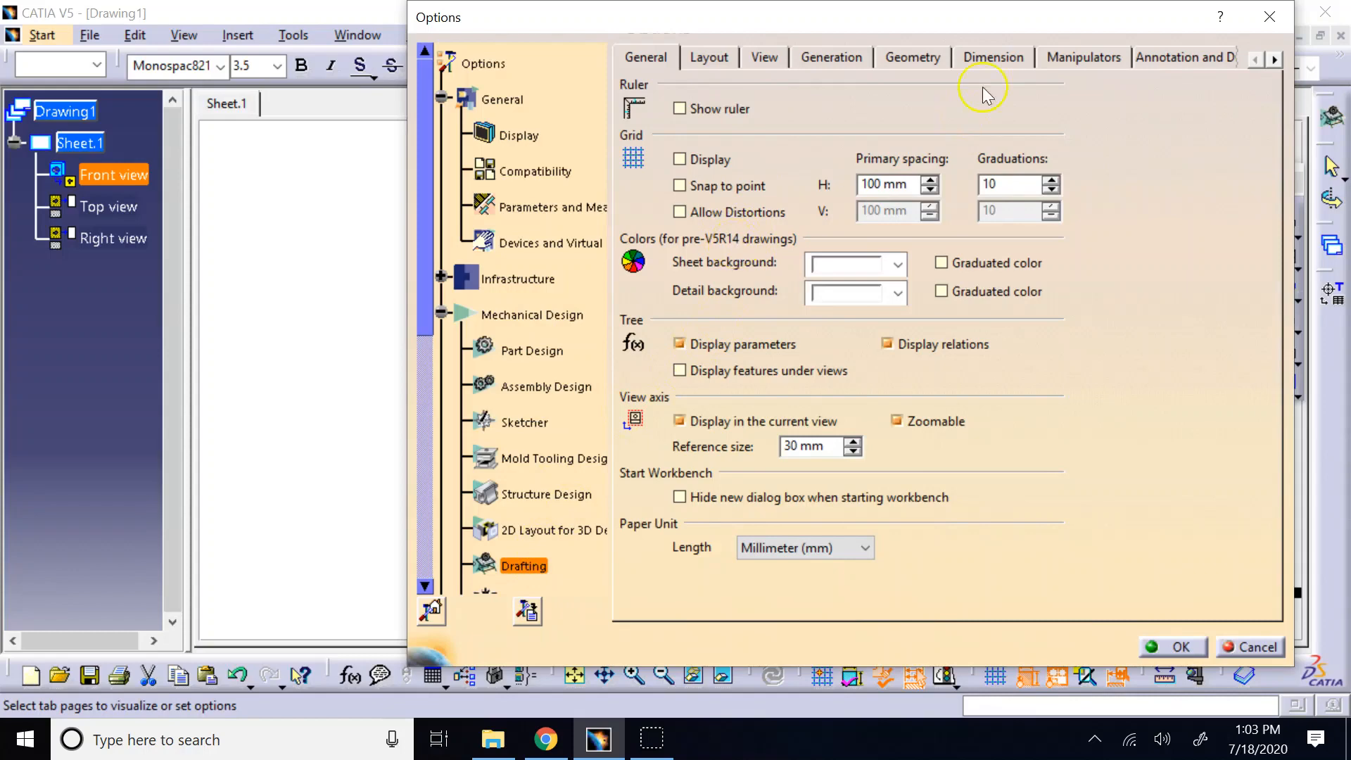
click(999, 57)
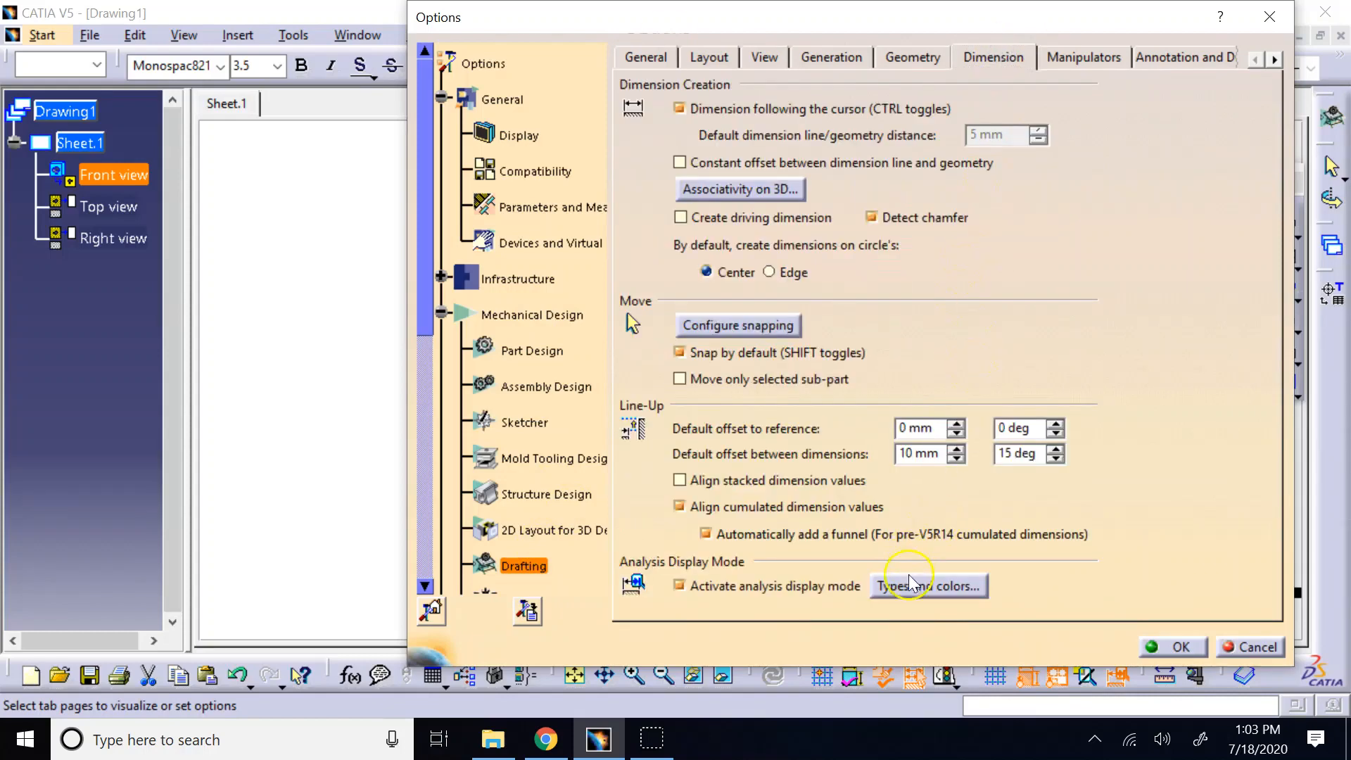
click(905, 596)
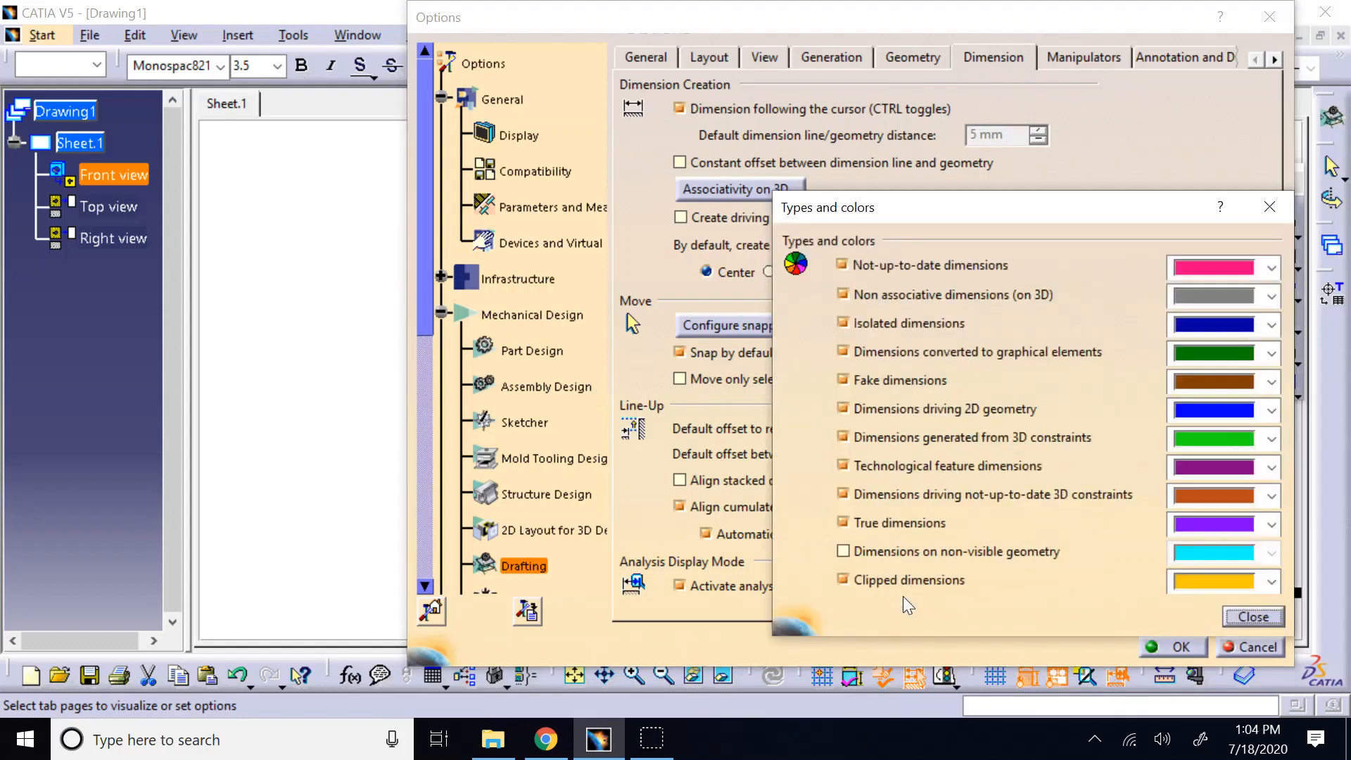
click(1233, 444)
click(1225, 440)
click(1256, 616)
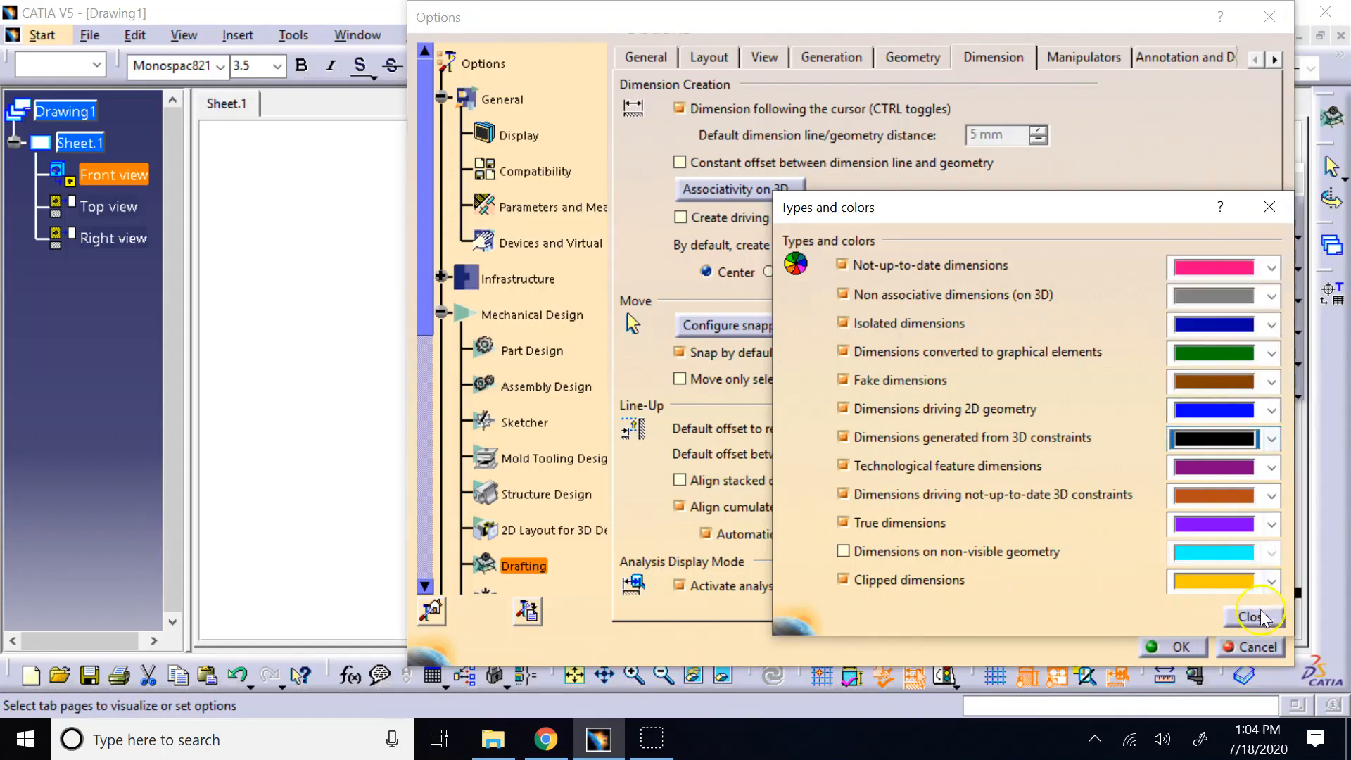
click(1174, 647)
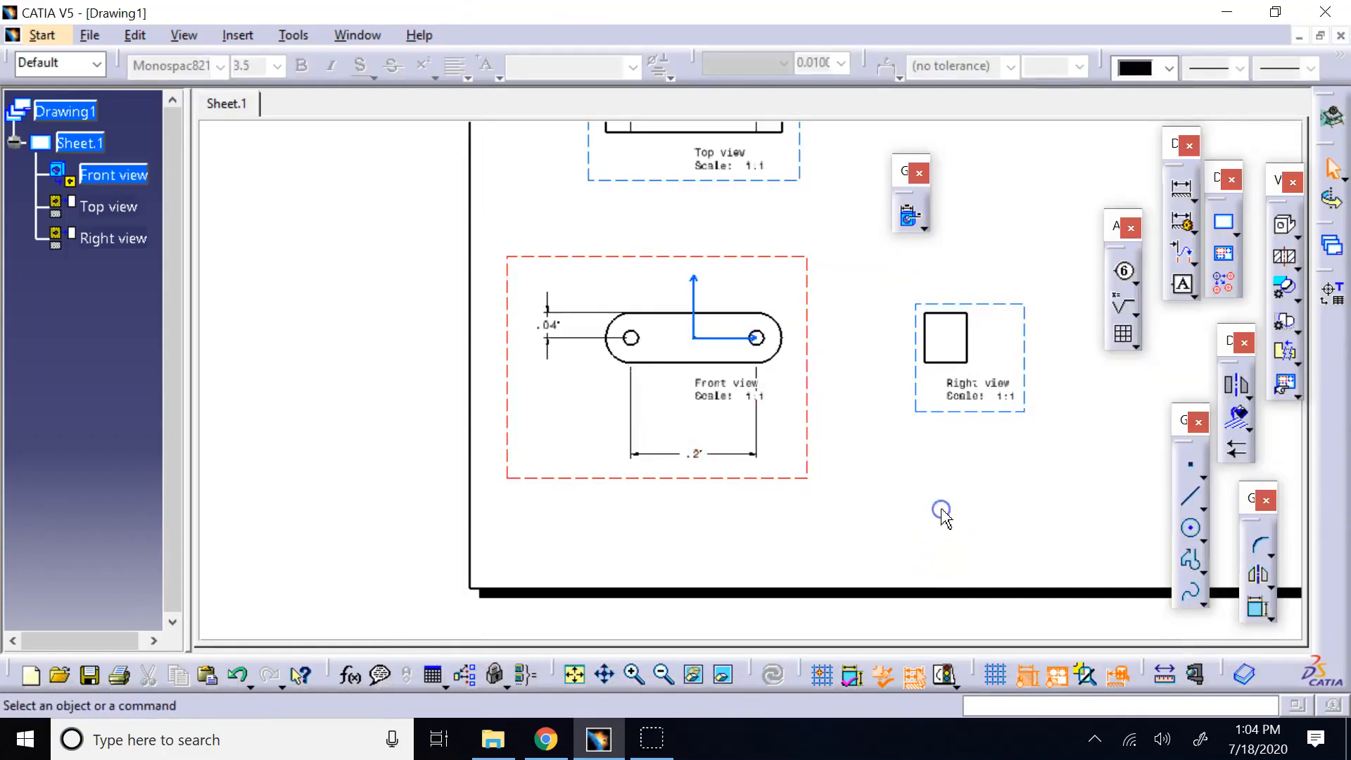
click(698, 454)
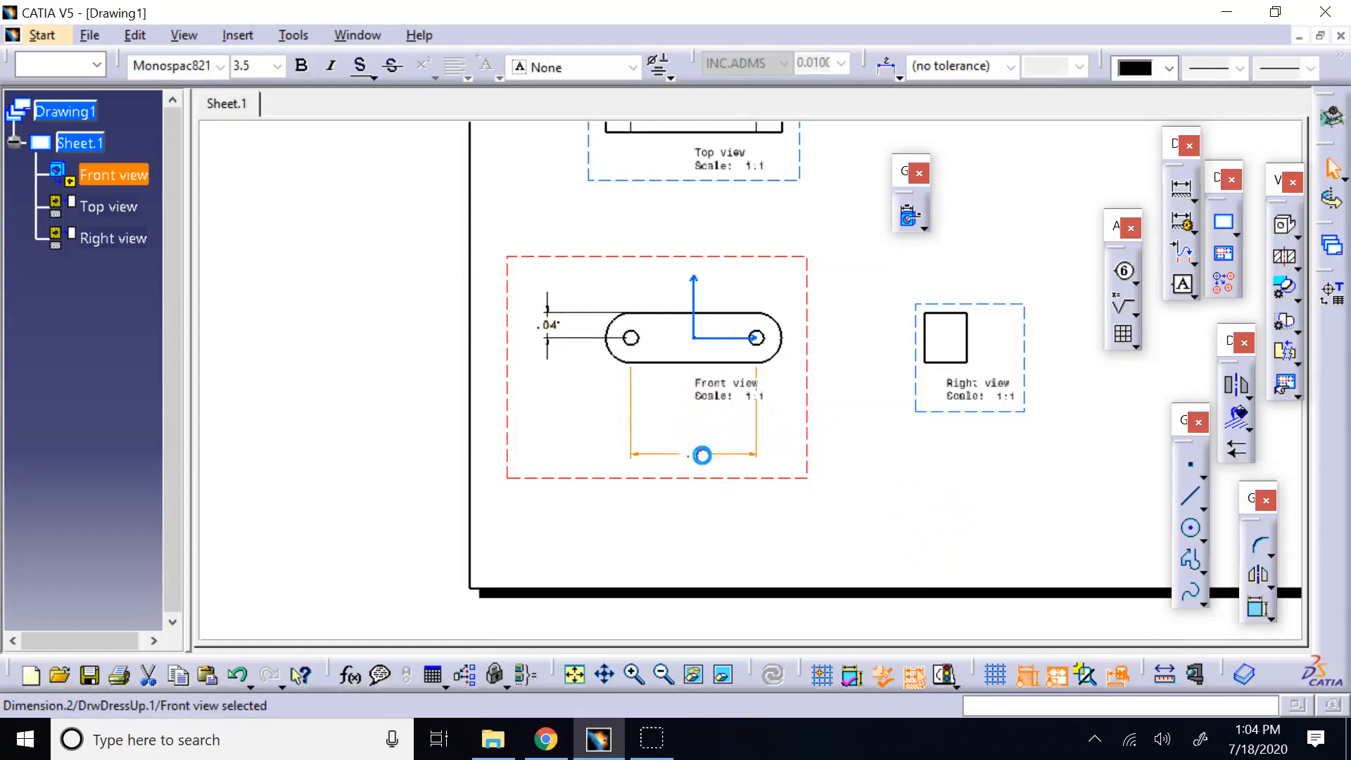
click(1024, 506)
Step: Run Generate Dimensions again on the drawing that holds the front, top and right views
click(662, 674)
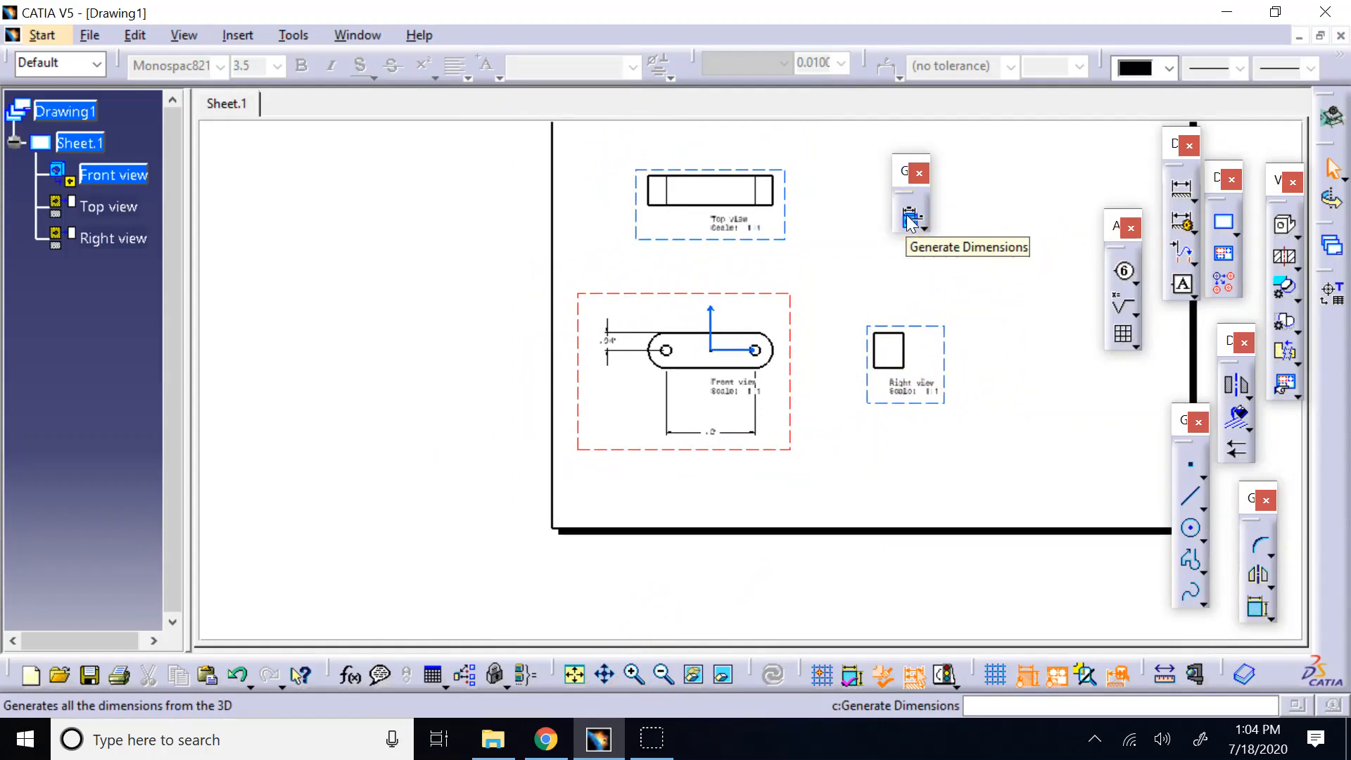
click(910, 221)
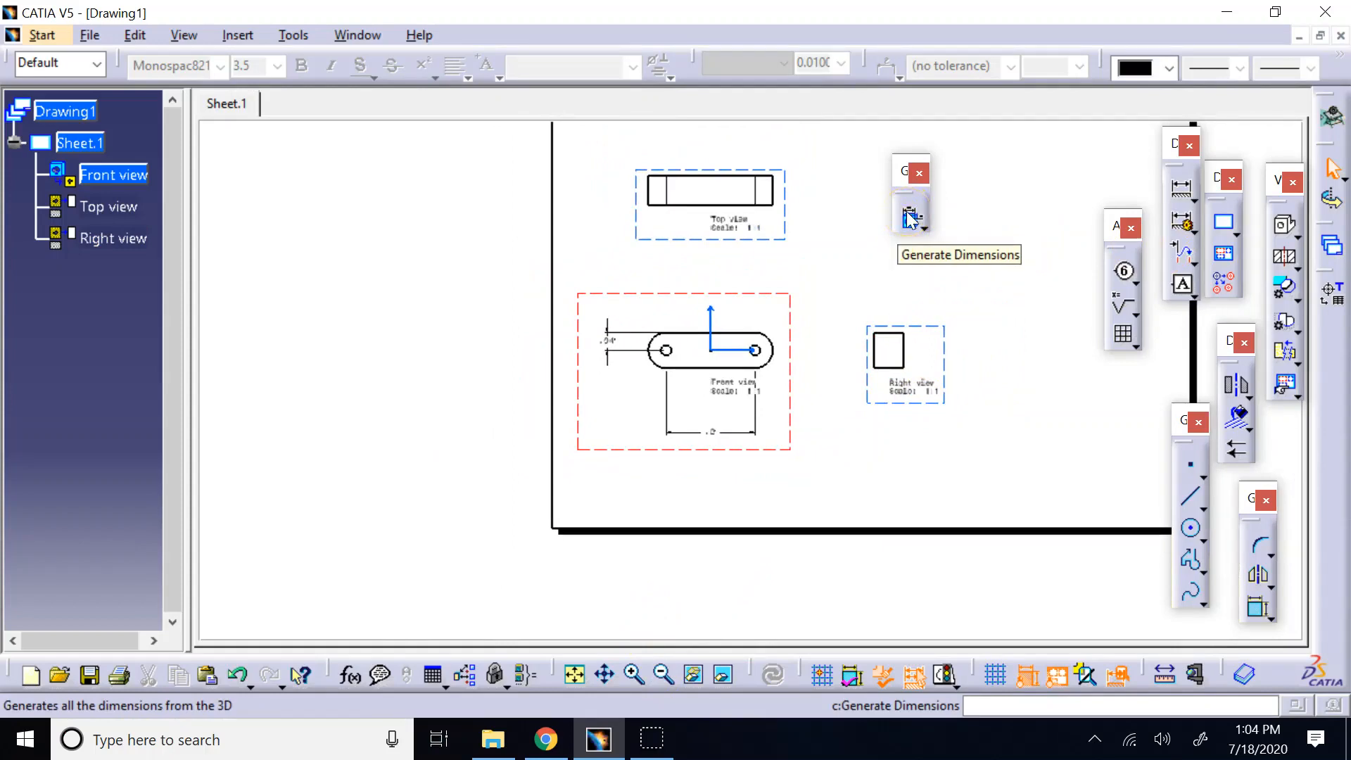
click(910, 220)
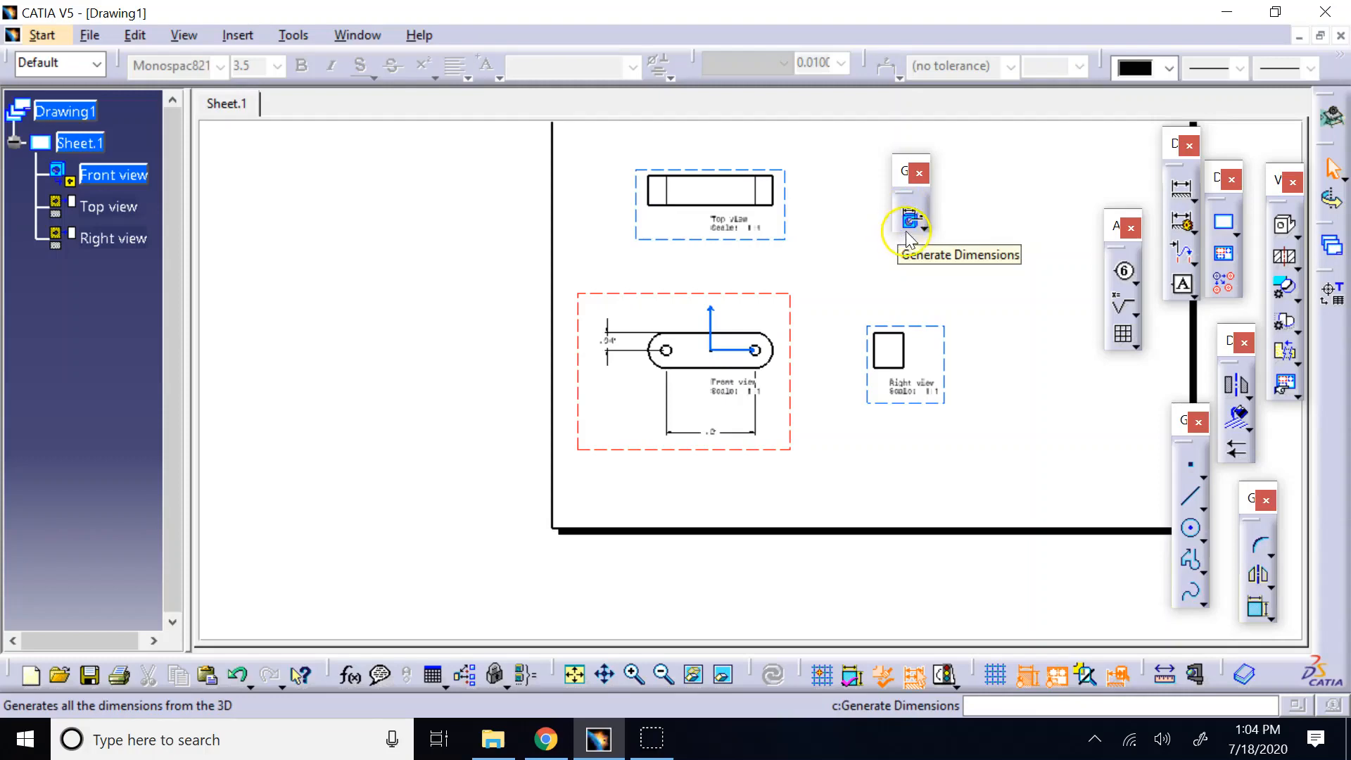